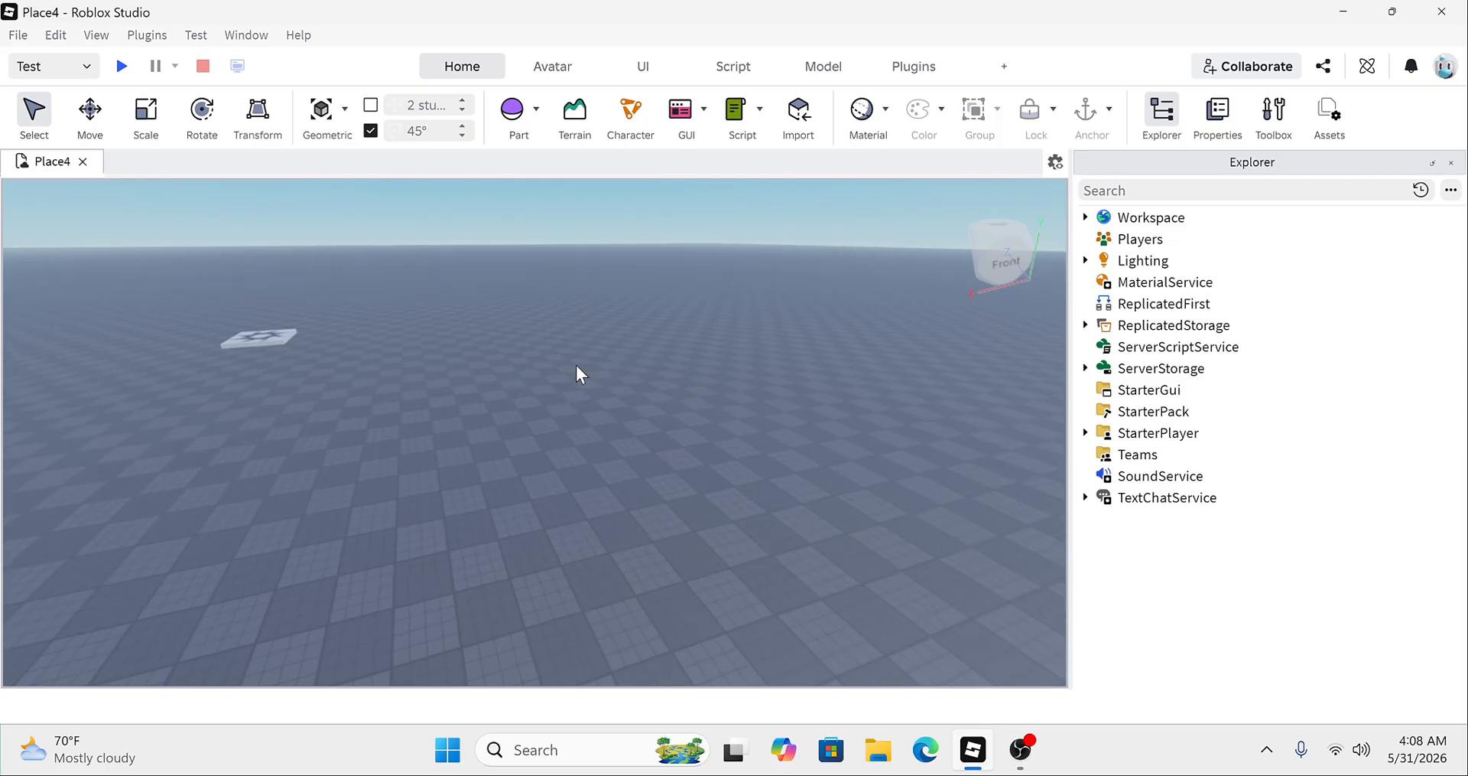
{"action": "key", "text": "a"}
{"action": "mouse_move", "coordinate": [562, 364]}
{"action": "right_mouse_down"}
{"action": "mouse_move", "coordinate": [562, 329]}
{"action": "mouse_move", "coordinate": [600, 419]}
{"action": "mouse_move", "coordinate": [562, 364]}
{"action": "right_mouse_up"}
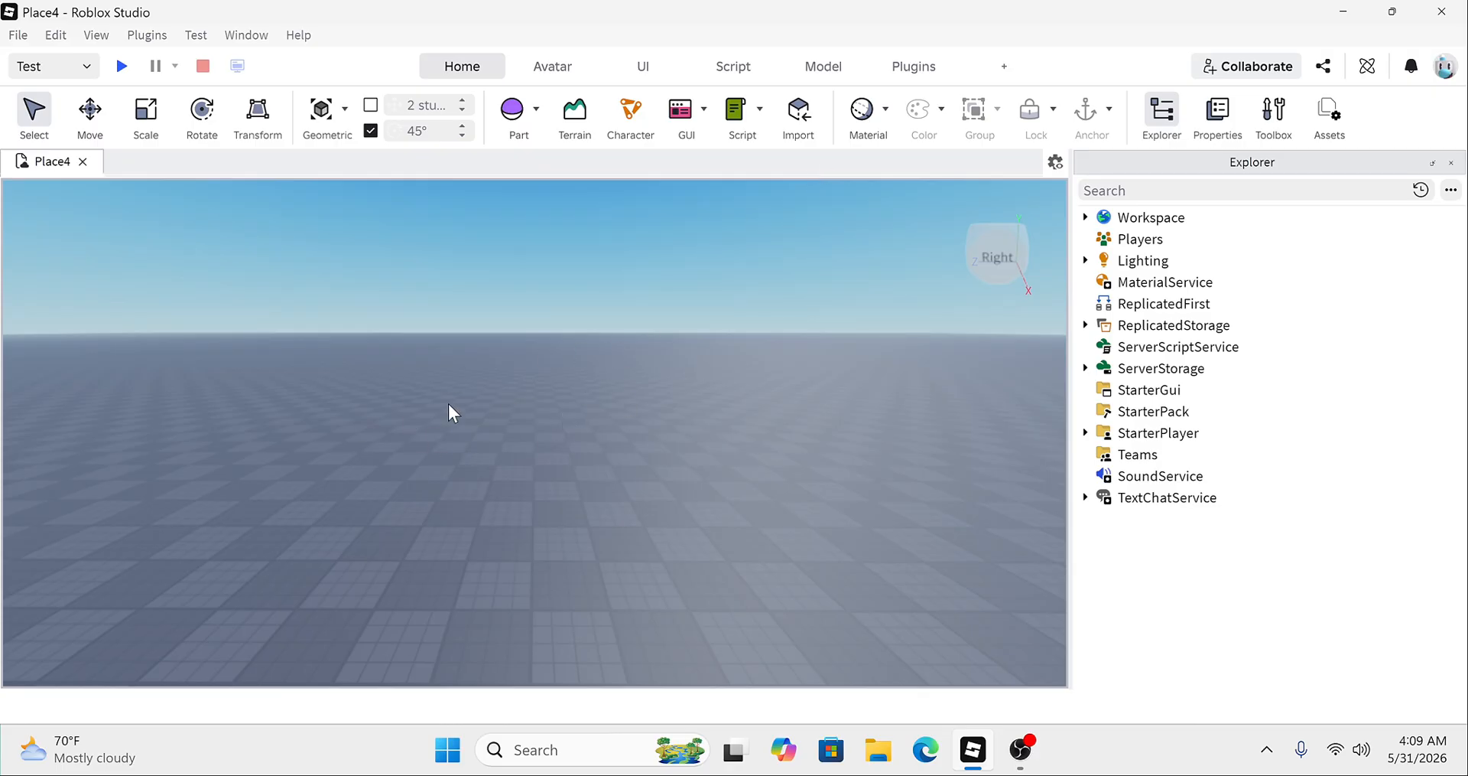
{"action": "right_click_drag", "start_coordinate": [518, 367], "coordinate": [518, 367]}
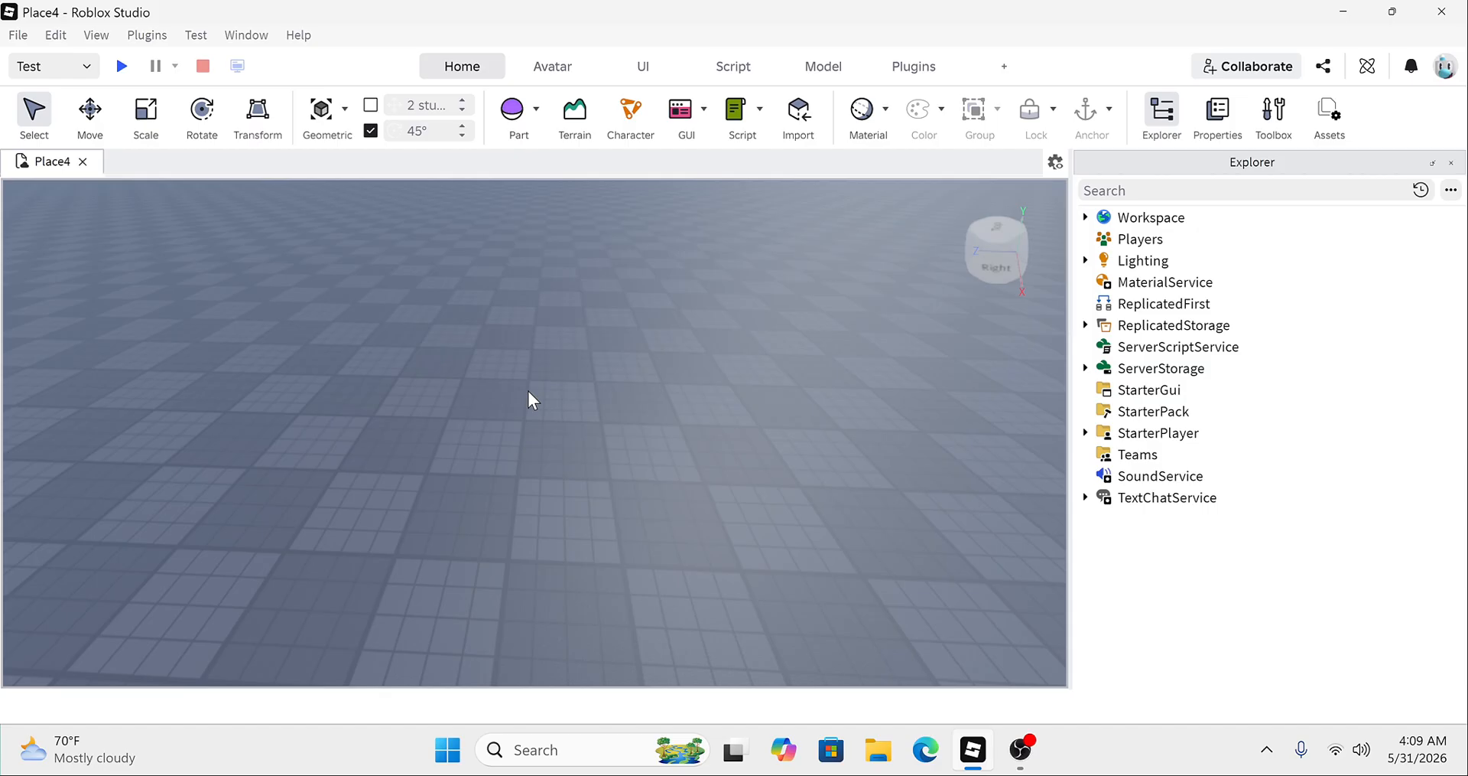
{"action": "left_click", "coordinate": [1034, 760]}
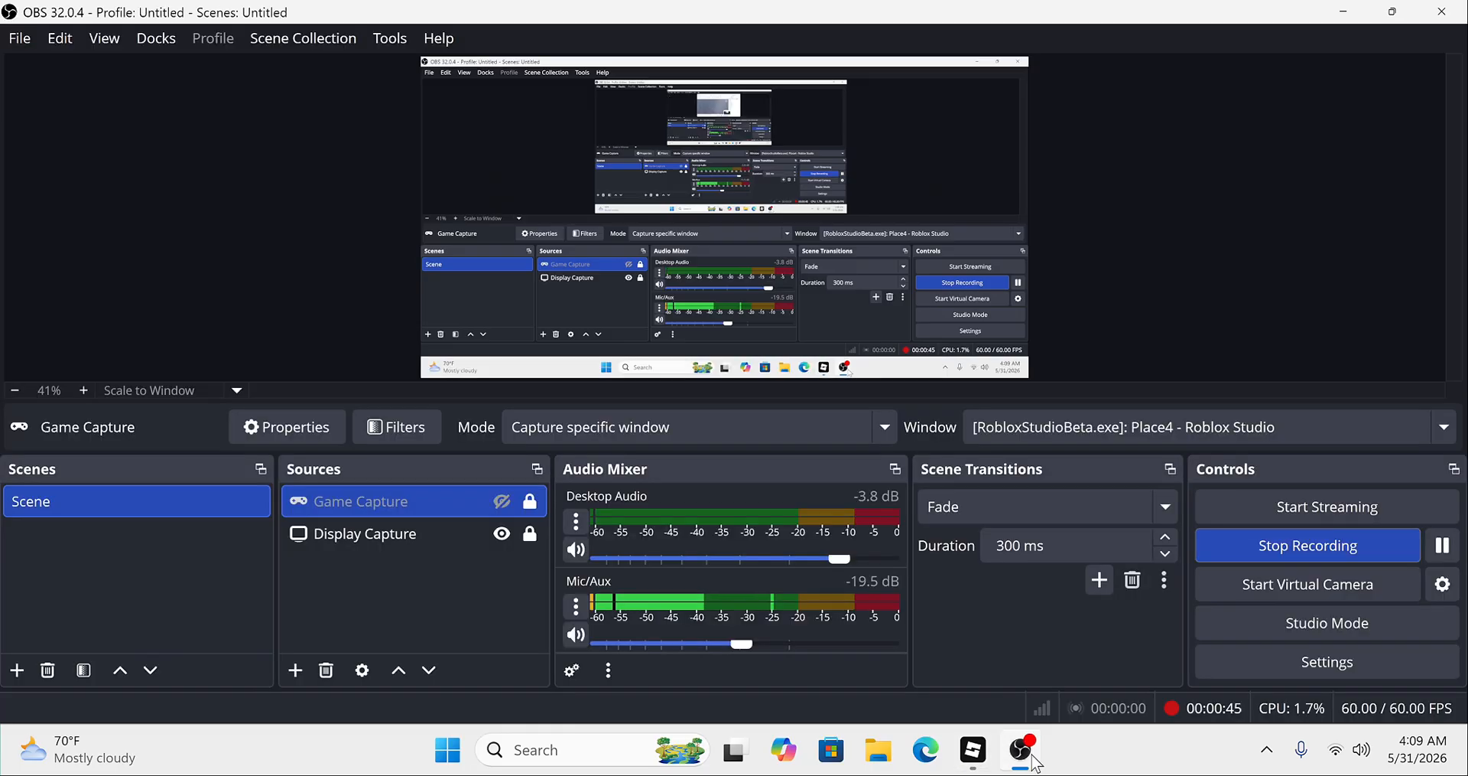
{"action": "left_click", "coordinate": [975, 753]}
{"action": "right_click_drag", "start_coordinate": [575, 328], "coordinate": [570, 323]}
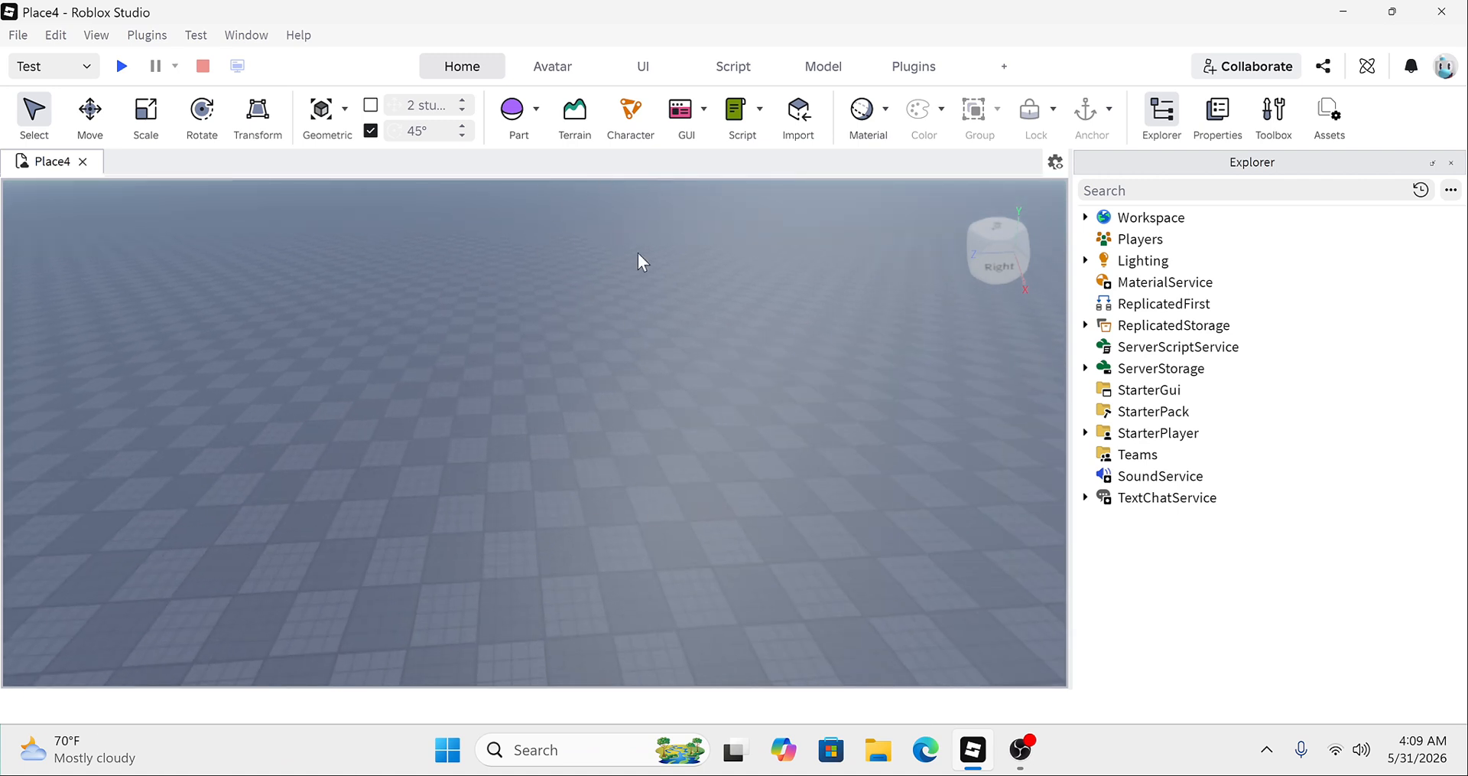
Step: Examine the contents of ReplicatedStorage, including its Naruto model
{"action": "left_click", "coordinate": [1086, 324]}
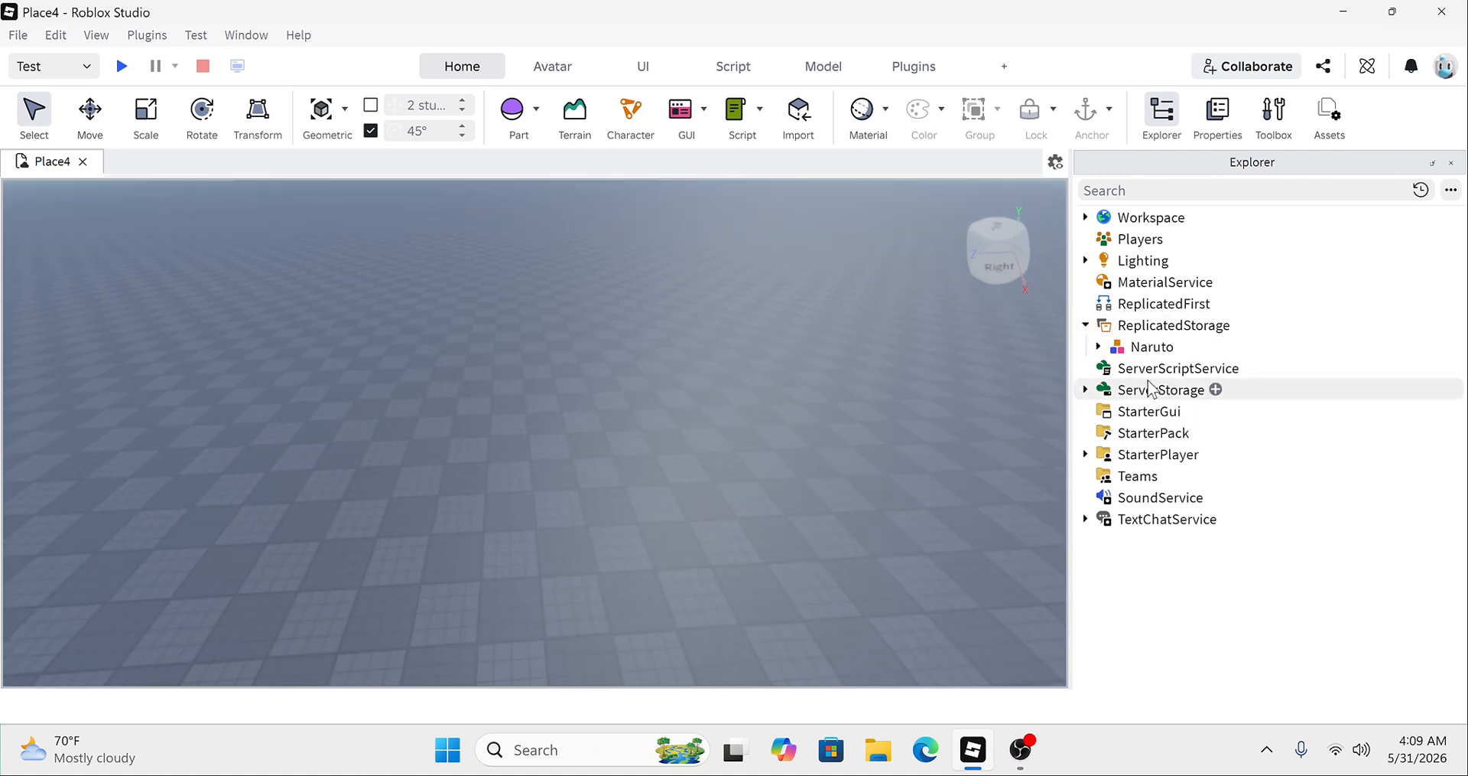
{"action": "left_click", "coordinate": [1151, 347]}
{"action": "left_click", "coordinate": [1086, 325]}
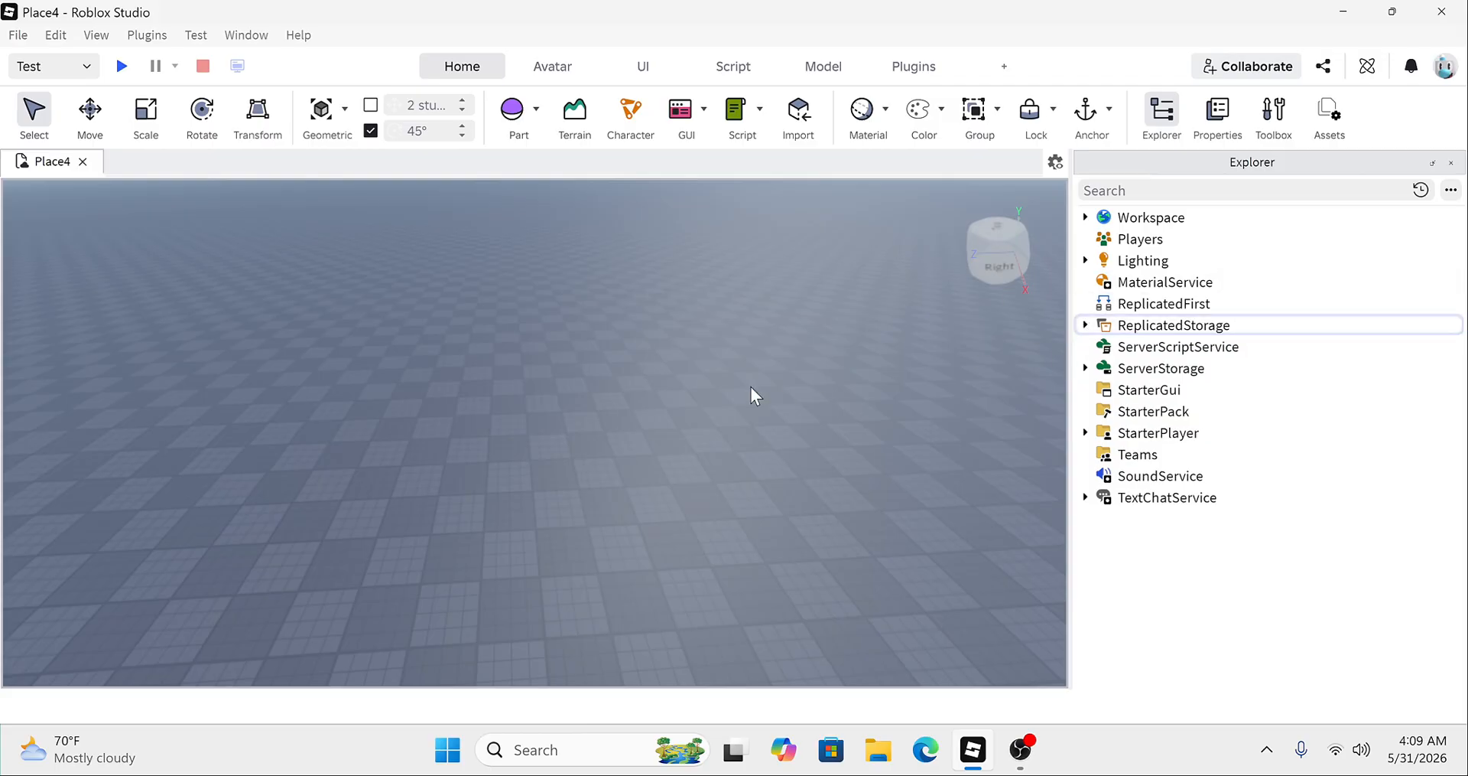
{"action": "left_click", "coordinate": [750, 387]}
{"action": "right_click_drag", "start_coordinate": [750, 387], "coordinate": [750, 377]}
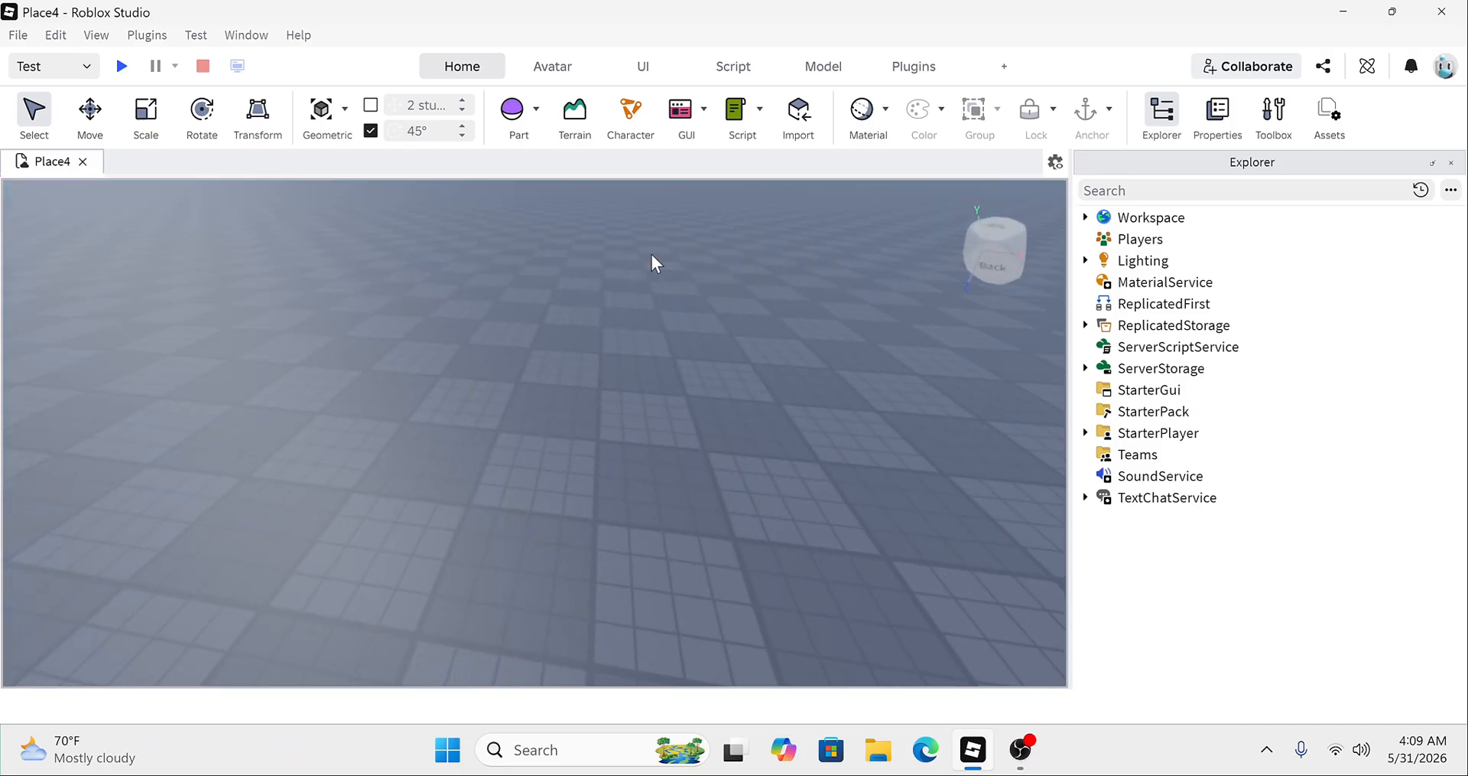
Step: Insert a block part onto the baseplate in the Workspace
{"action": "left_click", "coordinate": [536, 107]}
{"action": "left_click", "coordinate": [534, 165]}
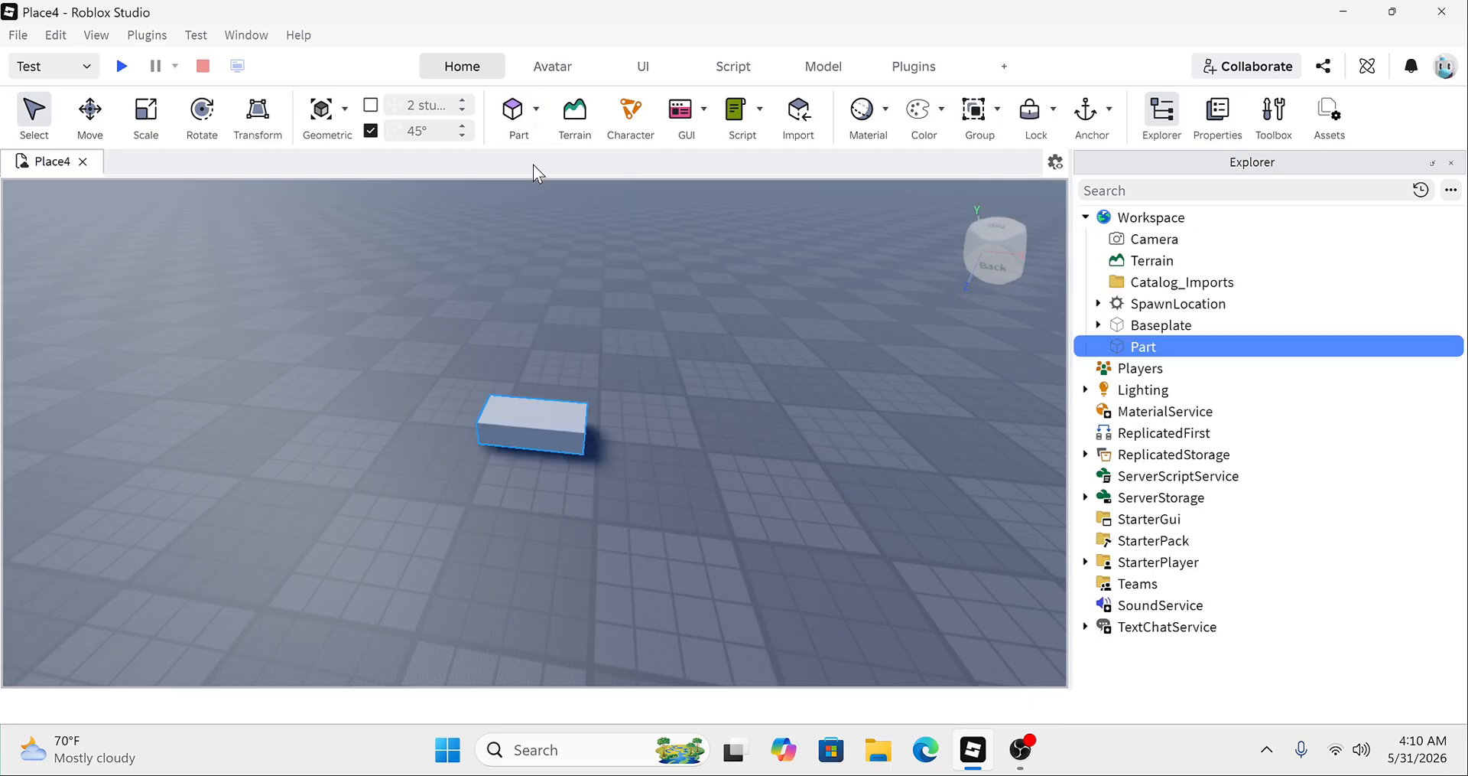
{"action": "scroll", "coordinate": [636, 188], "scroll_direction": "up", "scroll_amount": 3}
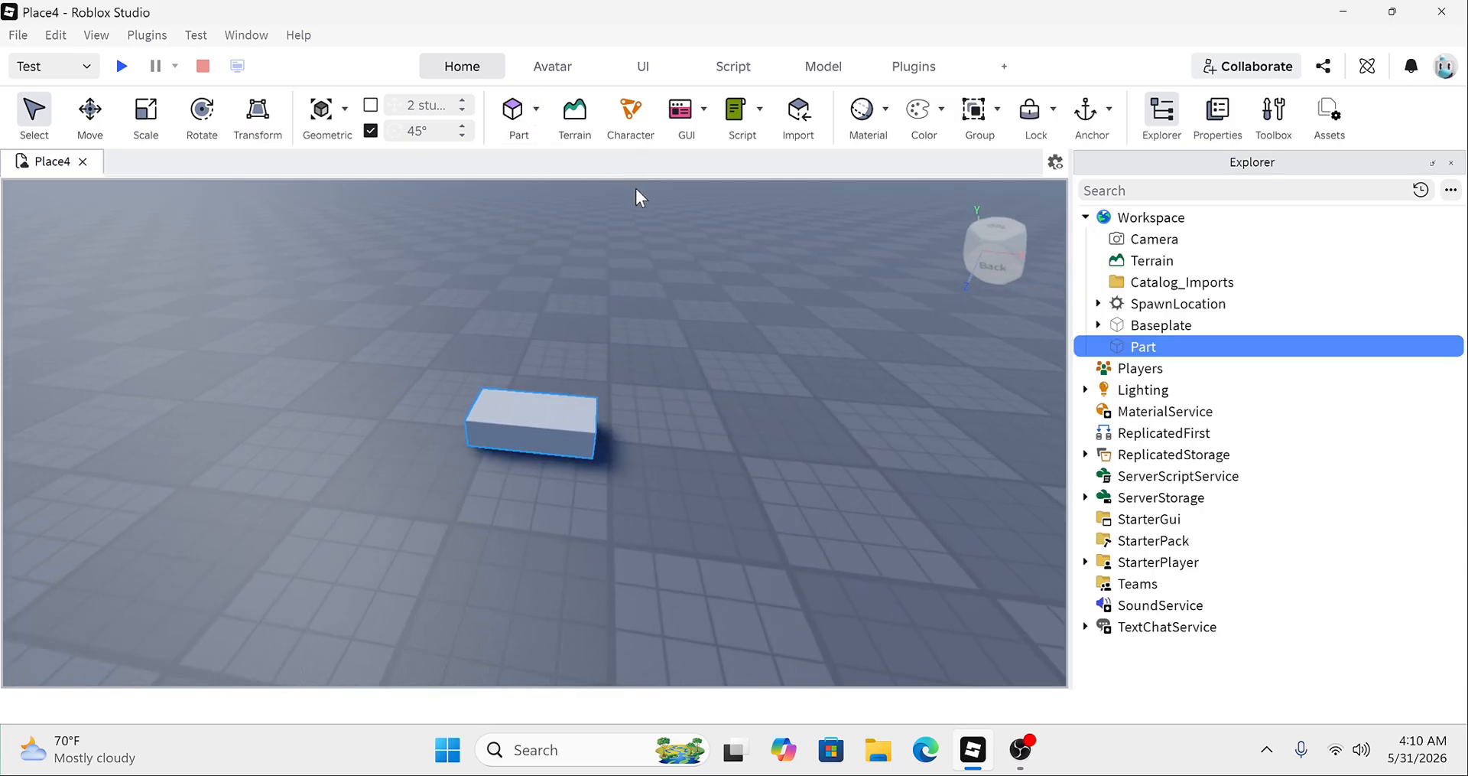
{"action": "right_click_drag", "start_coordinate": [636, 188], "coordinate": [636, 188]}
{"action": "scroll", "coordinate": [637, 188], "scroll_direction": "up", "scroll_amount": 4}
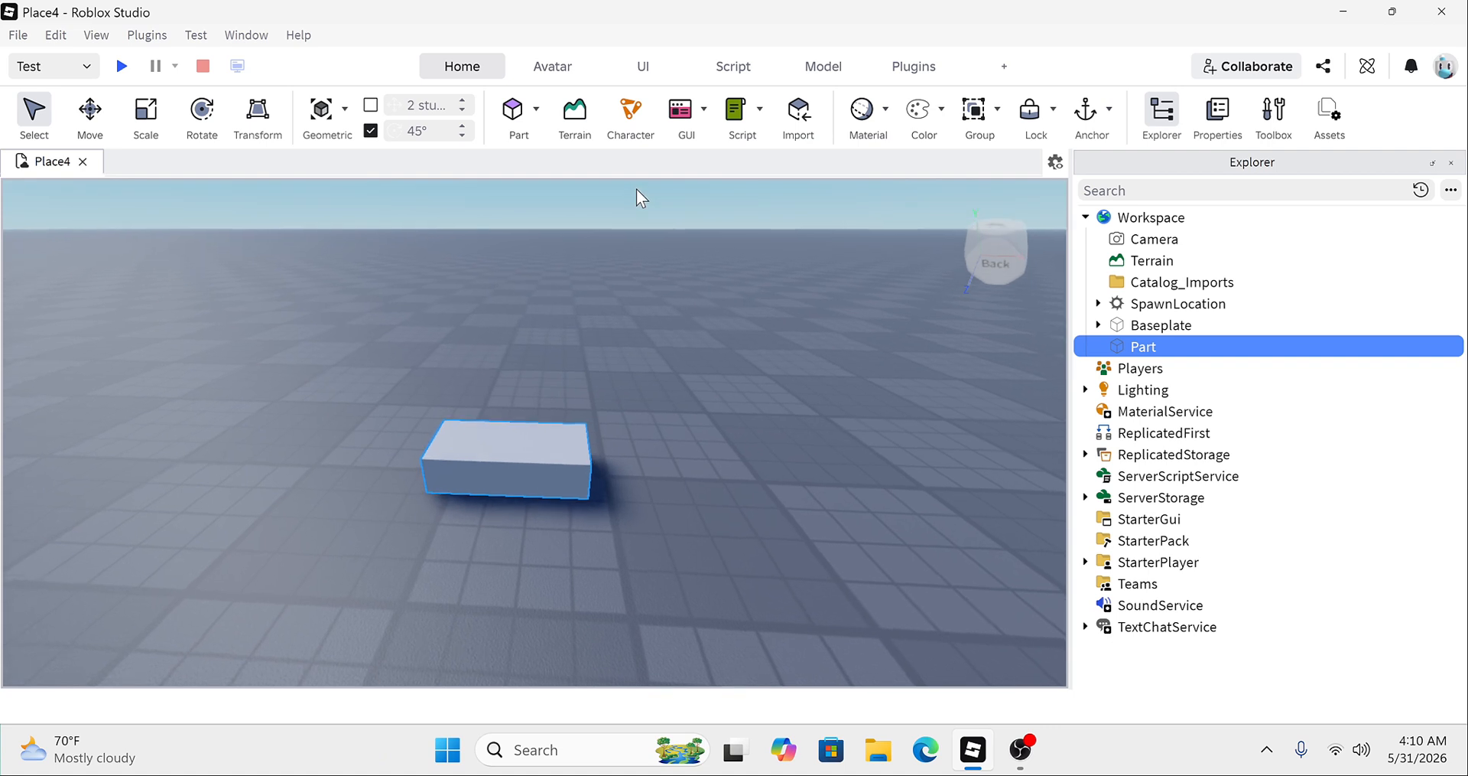
Step: Adjust the new block's footprint on the baseplate with the Scale tool
{"action": "key", "text": "ctrl+3"}
{"action": "right_click_drag", "start_coordinate": [514, 419], "coordinate": [528, 367]}
{"action": "left_click_drag", "start_coordinate": [528, 367], "coordinate": [390, 447]}
{"action": "key", "text": "a"}
{"action": "right_click_drag", "start_coordinate": [391, 446], "coordinate": [440, 449]}
{"action": "left_click", "coordinate": [619, 465]}
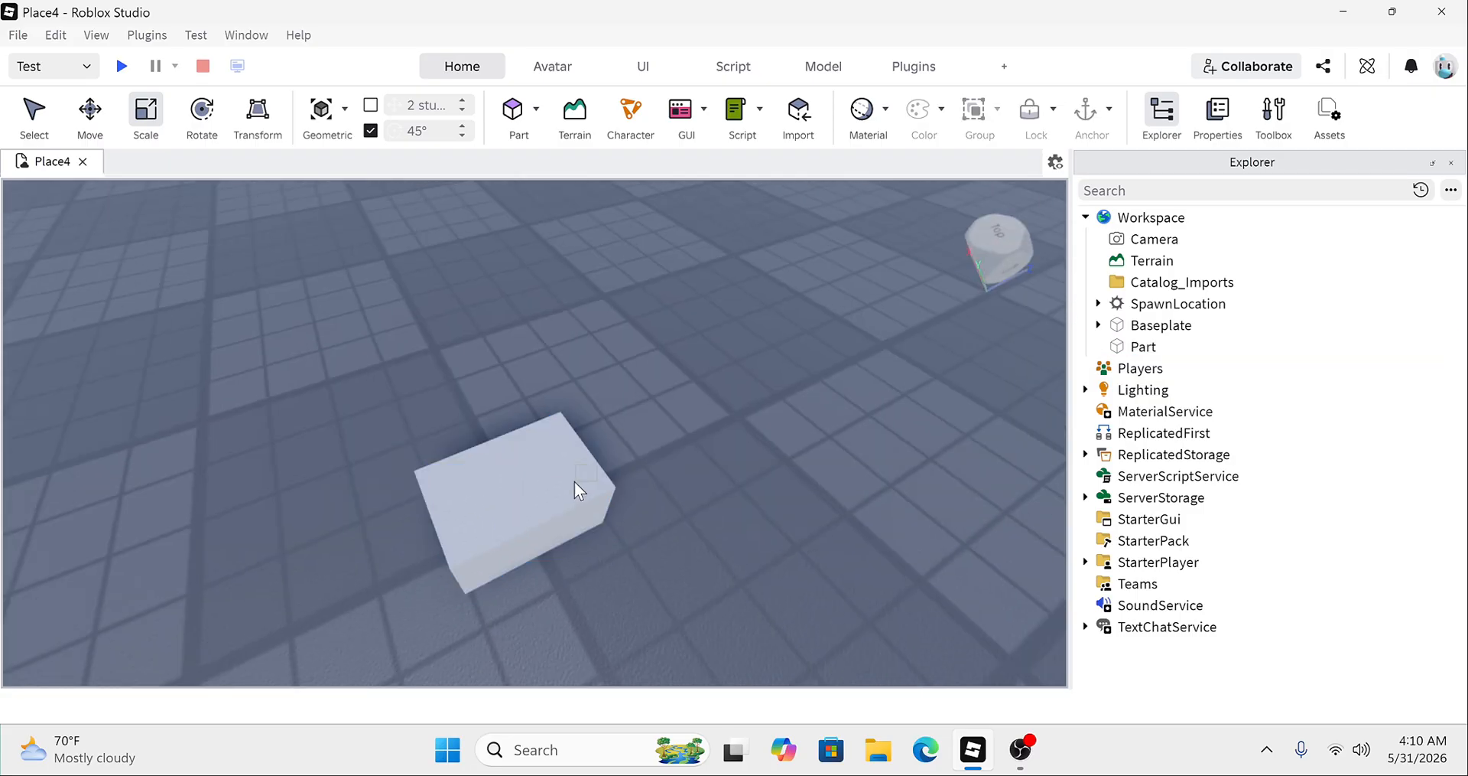
{"action": "left_click", "coordinate": [569, 482]}
{"action": "left_click_drag", "start_coordinate": [602, 459], "coordinate": [571, 481]}
{"action": "right_click_drag", "start_coordinate": [570, 480], "coordinate": [570, 480]}
Step: Scale the block along its X and Z axes into an elongated slab that is longer along Z
{"action": "left_click_drag", "start_coordinate": [501, 316], "coordinate": [497, 372]}
{"action": "right_click_drag", "start_coordinate": [498, 372], "coordinate": [489, 373]}
{"action": "left_click_drag", "start_coordinate": [582, 389], "coordinate": [663, 373]}
{"action": "right_click_drag", "start_coordinate": [662, 372], "coordinate": [662, 372]}
{"action": "left_click_drag", "start_coordinate": [629, 388], "coordinate": [657, 386]}
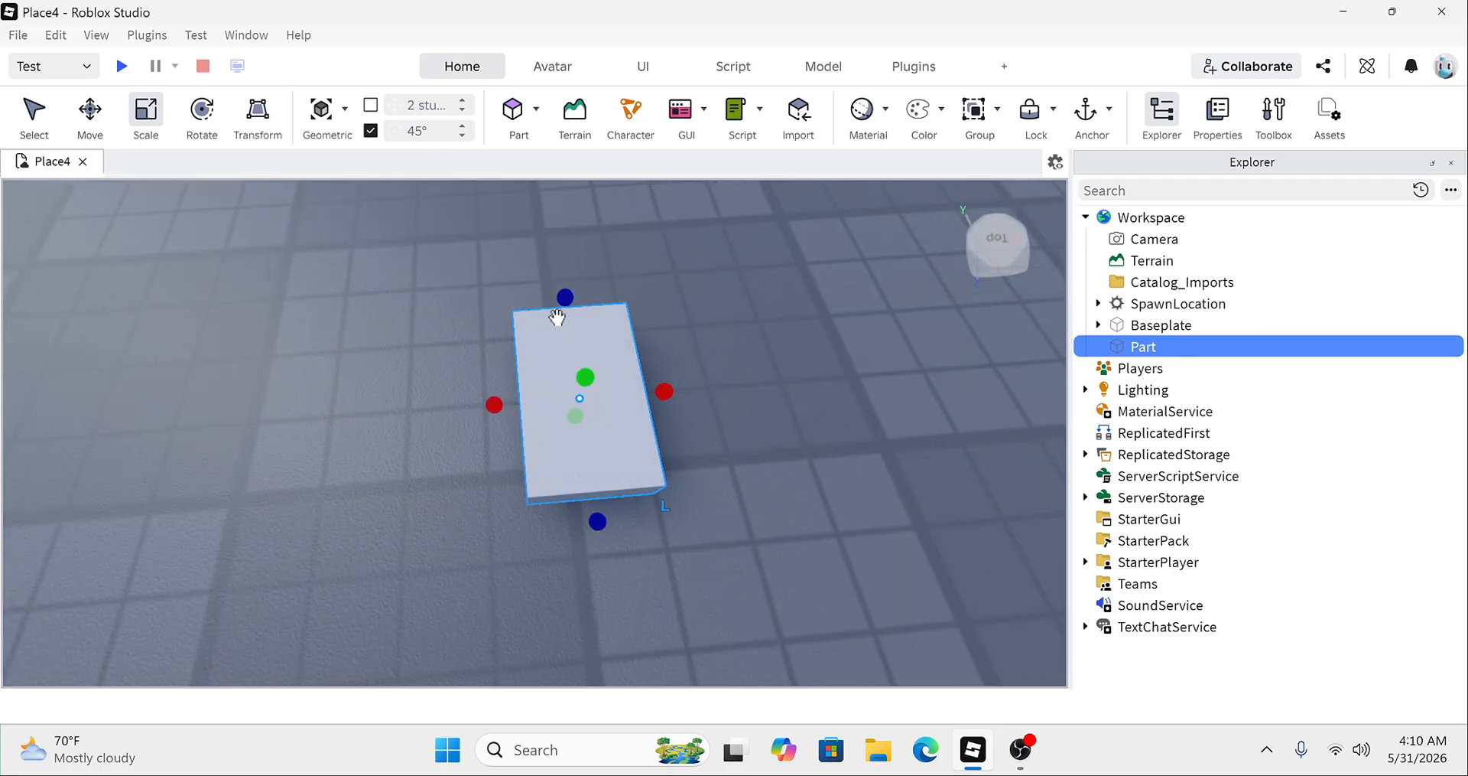
{"action": "left_click_drag", "start_coordinate": [559, 302], "coordinate": [560, 308]}
{"action": "left_click_drag", "start_coordinate": [663, 397], "coordinate": [643, 416]}
{"action": "right_click_drag", "start_coordinate": [612, 355], "coordinate": [608, 348]}
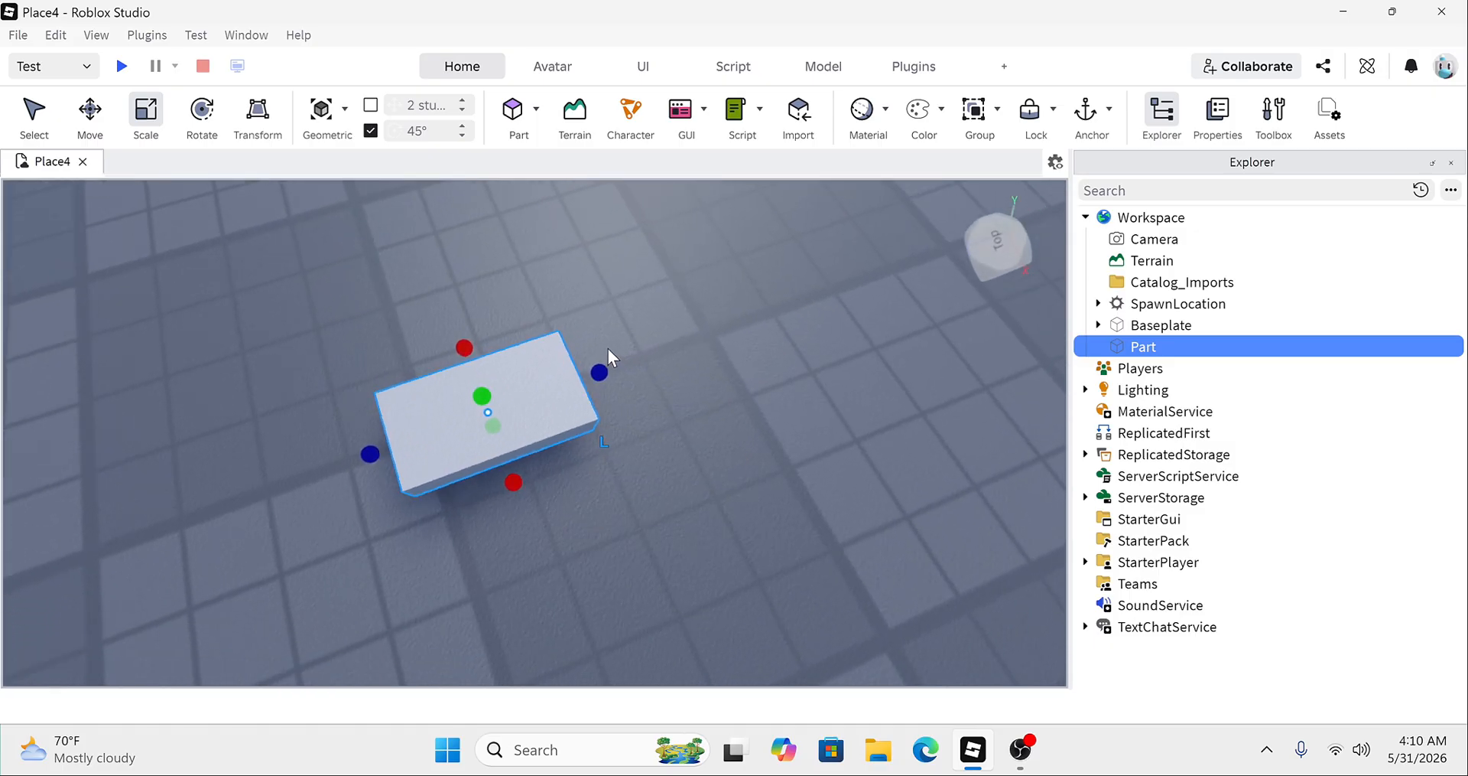
{"action": "left_click_drag", "start_coordinate": [603, 365], "coordinate": [589, 369]}
{"action": "right_click_drag", "start_coordinate": [589, 370], "coordinate": [555, 423]}
{"action": "scroll", "coordinate": [589, 371], "scroll_direction": "down", "scroll_amount": 1}
{"action": "left_click", "coordinate": [589, 374]}
{"action": "scroll", "coordinate": [511, 445], "scroll_direction": "up", "scroll_amount": 2}
{"action": "left_click", "coordinate": [508, 448]}
{"action": "right_click", "coordinate": [507, 448]}
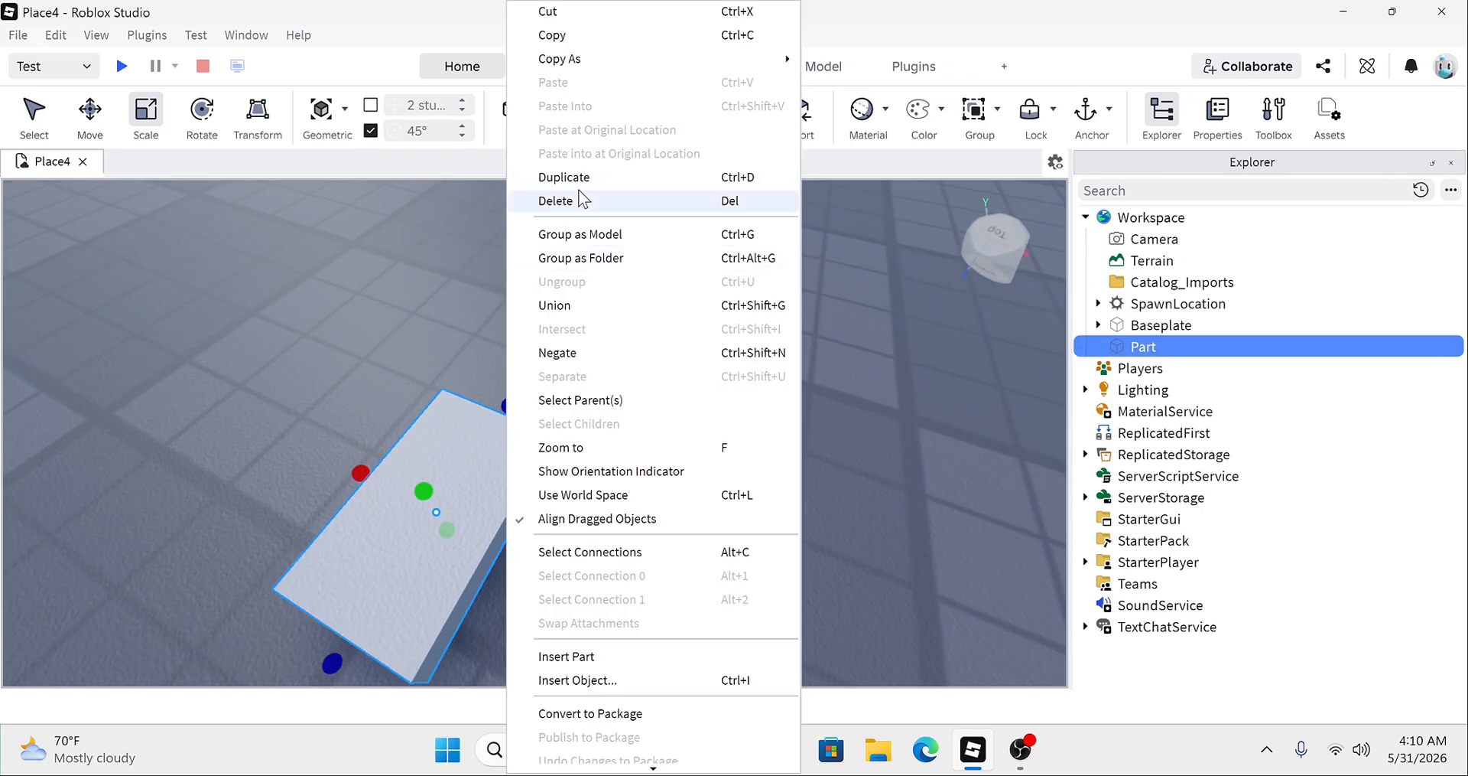
{"action": "left_click", "coordinate": [366, 278]}
{"action": "scroll", "coordinate": [361, 278], "scroll_direction": "down", "scroll_amount": 3}
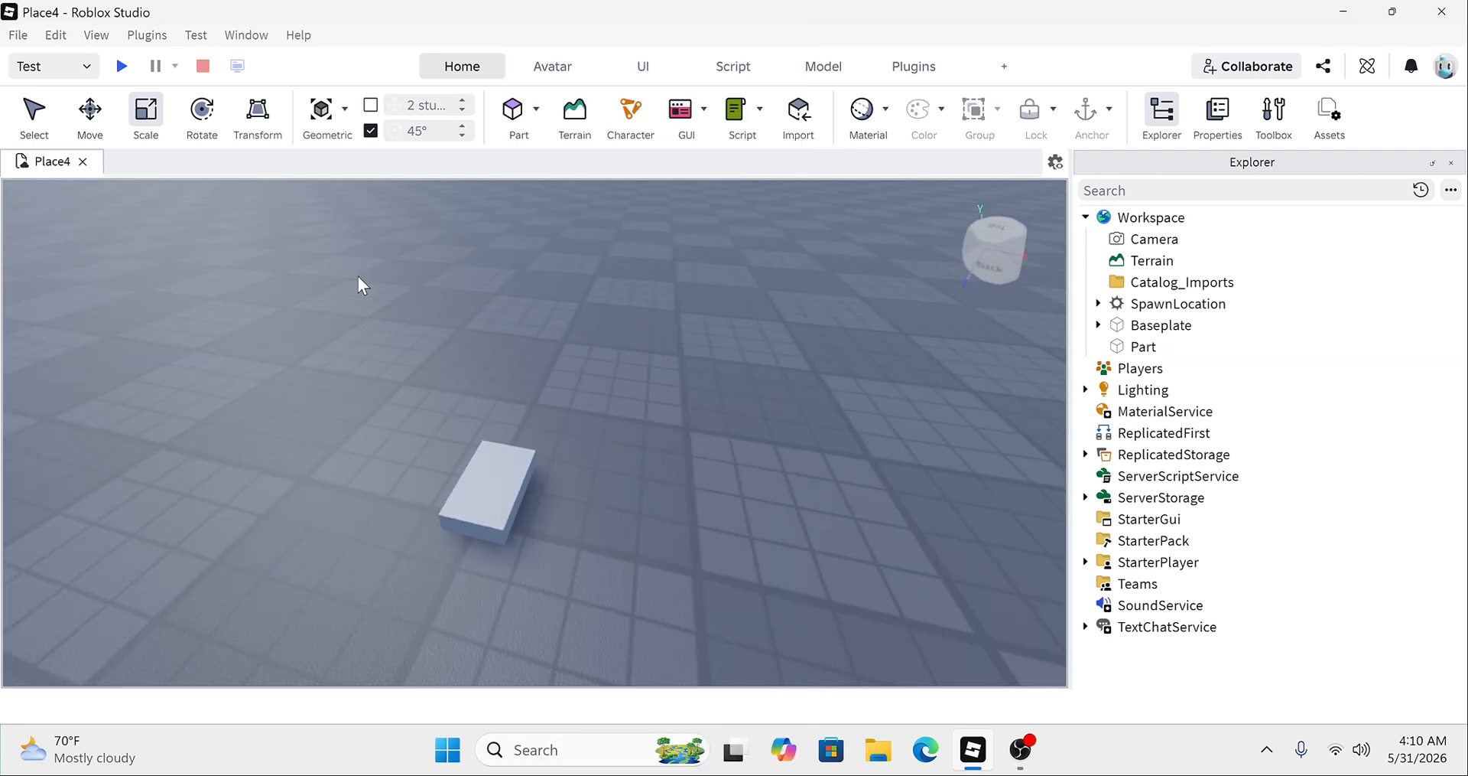
{"action": "scroll", "coordinate": [358, 277], "scroll_direction": "down", "scroll_amount": 1}
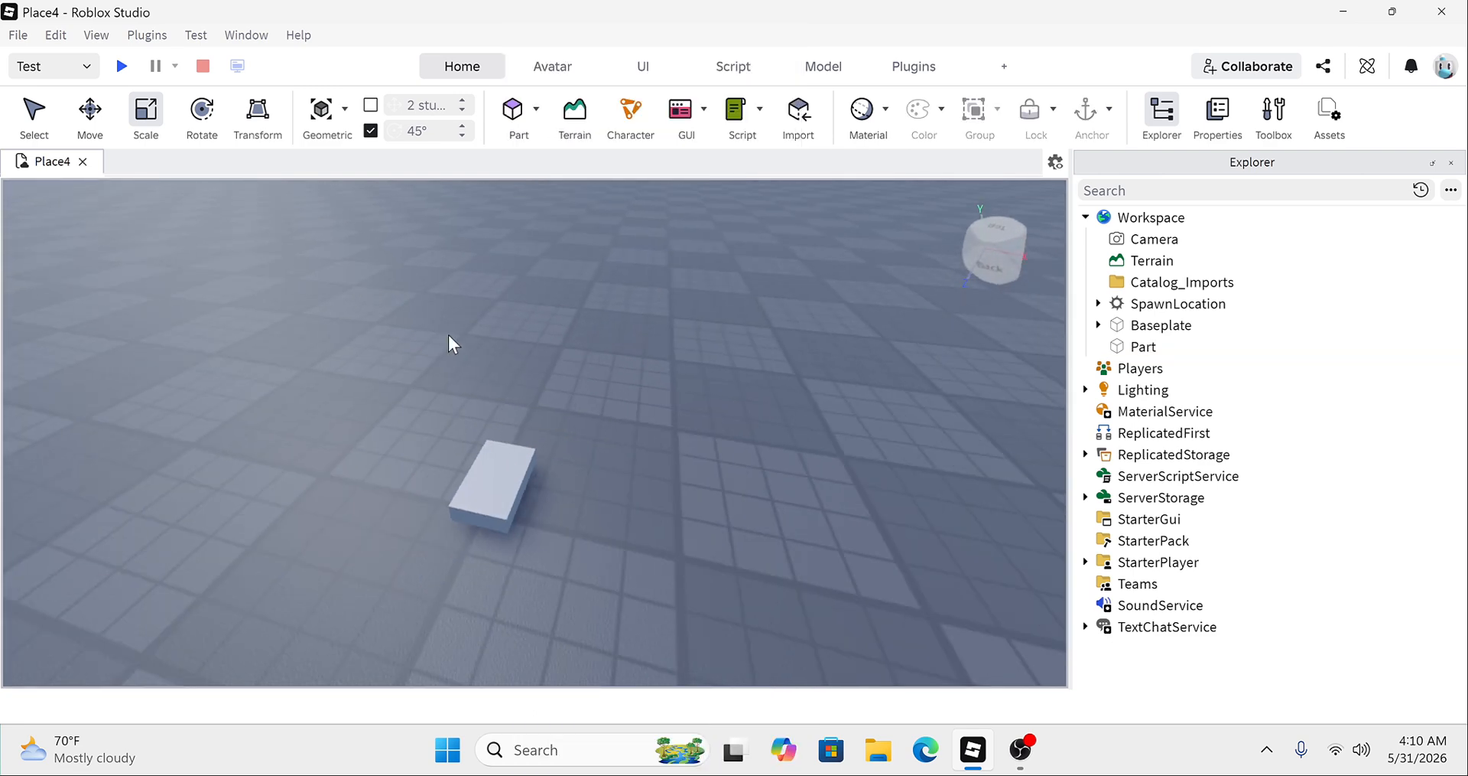
{"action": "scroll", "coordinate": [497, 360], "scroll_direction": "up", "scroll_amount": 5}
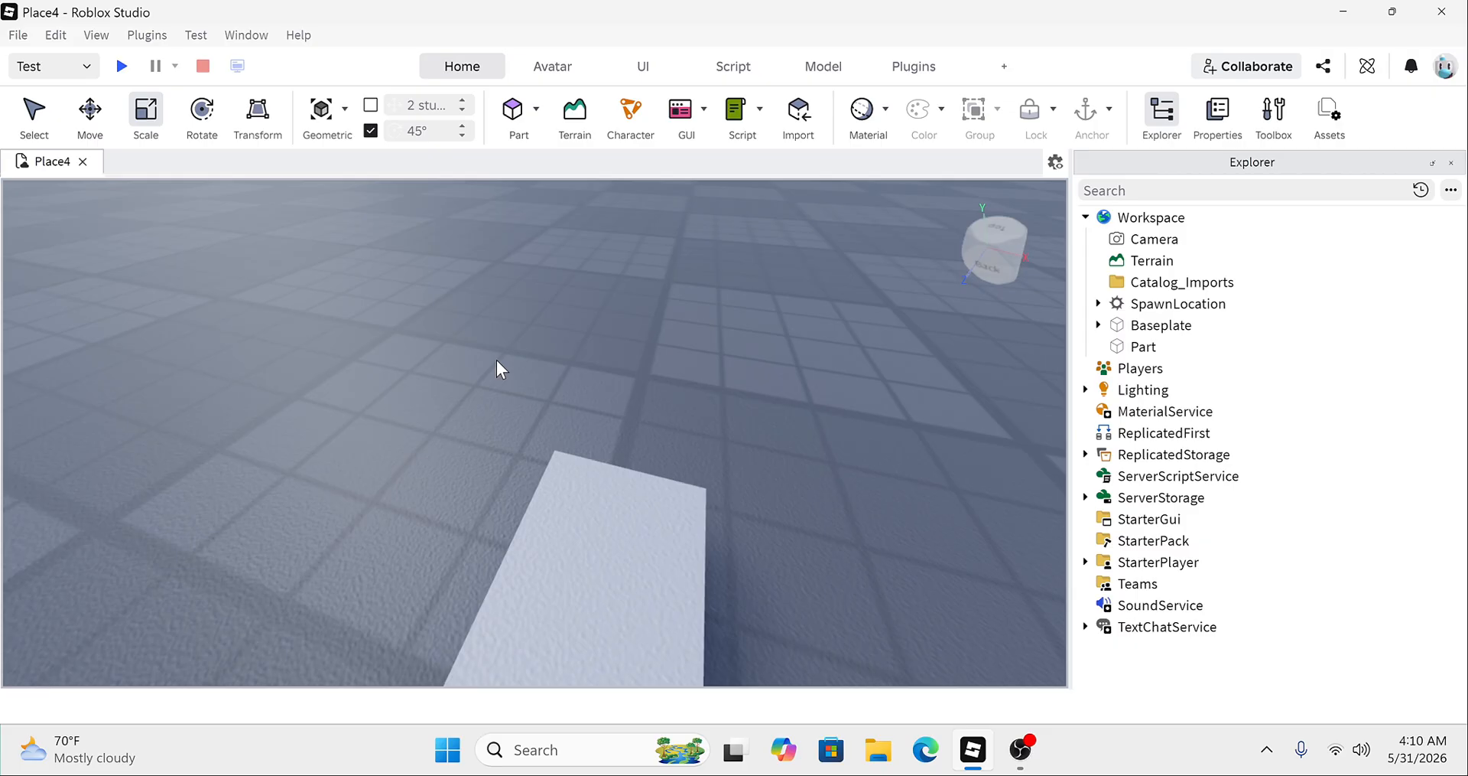
{"action": "scroll", "coordinate": [497, 361], "scroll_direction": "down", "scroll_amount": 5}
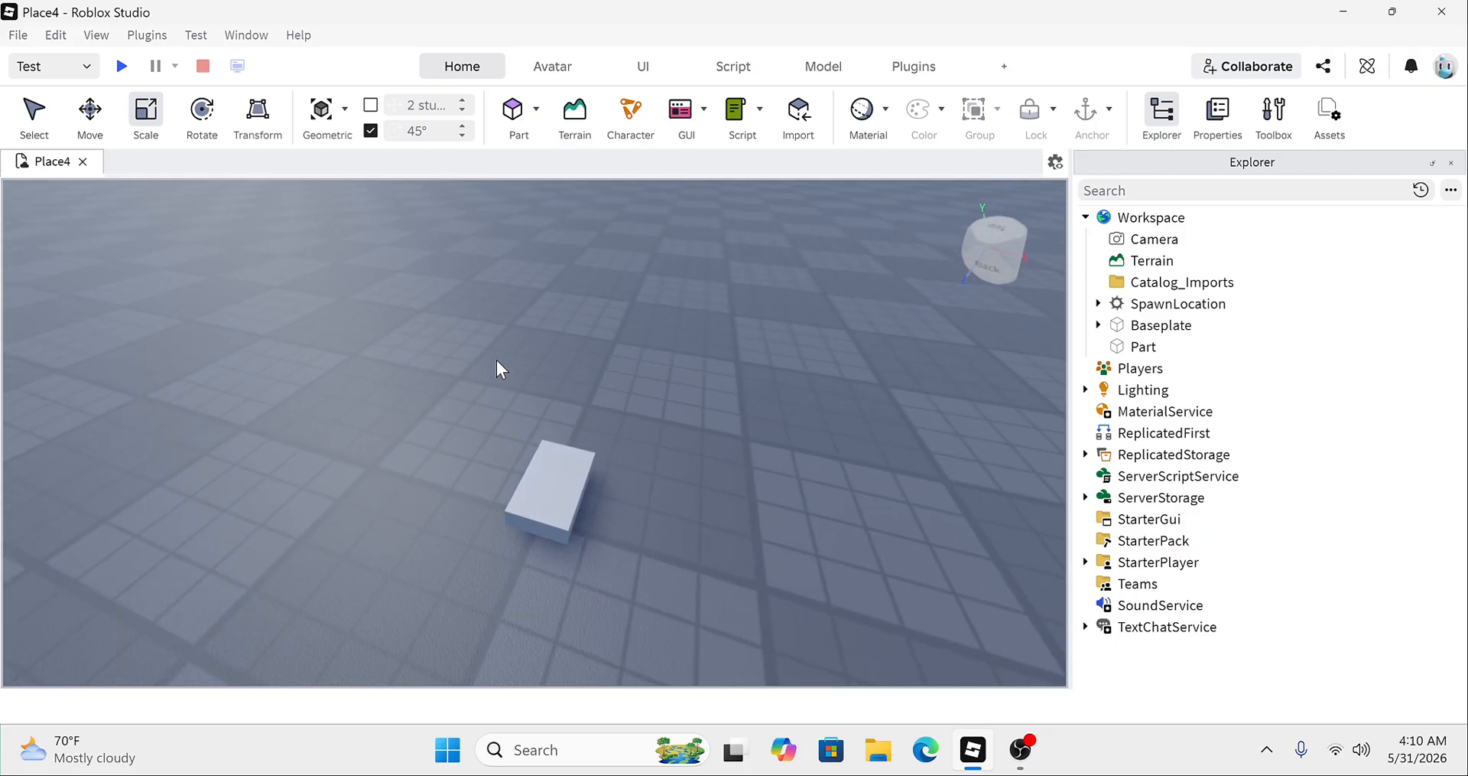
{"action": "scroll", "coordinate": [540, 443], "scroll_direction": "up", "scroll_amount": 3}
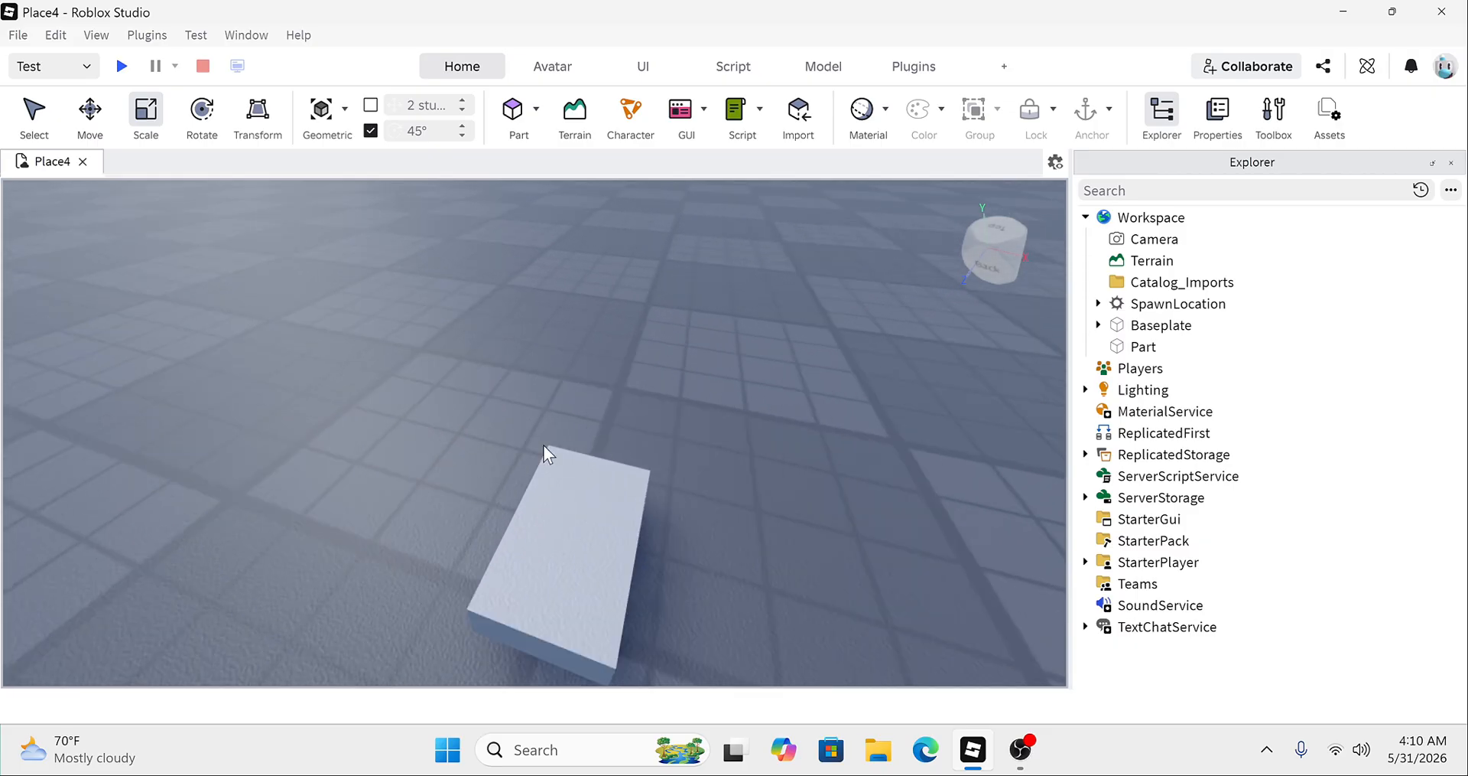
Step: Duplicate the resized slab in place and activate the Select tool
{"action": "left_click", "coordinate": [541, 449]}
{"action": "right_click_drag", "start_coordinate": [541, 449], "coordinate": [502, 407]}
{"action": "right_click", "coordinate": [551, 426]}
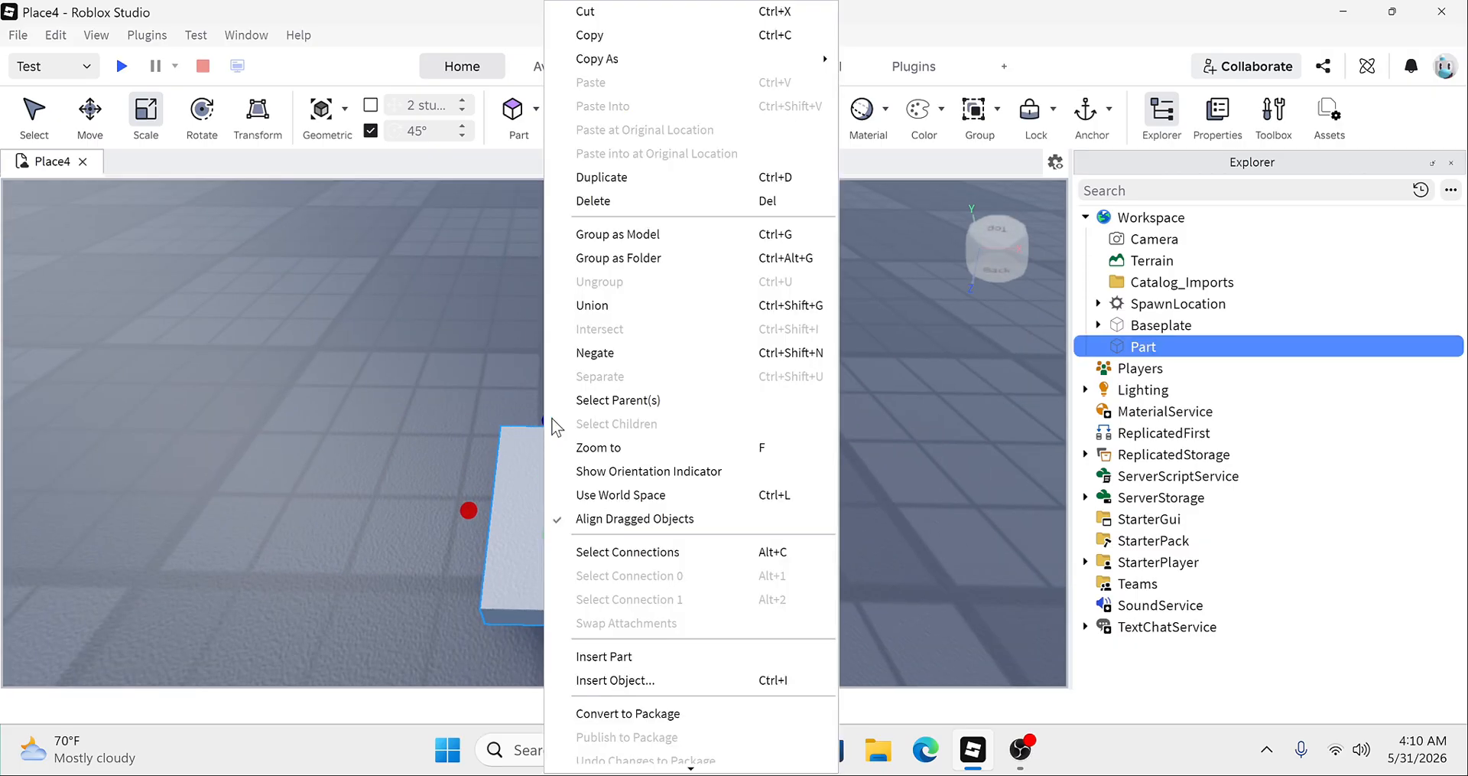
{"action": "left_click", "coordinate": [631, 179]}
{"action": "right_click_drag", "start_coordinate": [621, 217], "coordinate": [591, 361]}
{"action": "key", "text": "ctrl+1"}
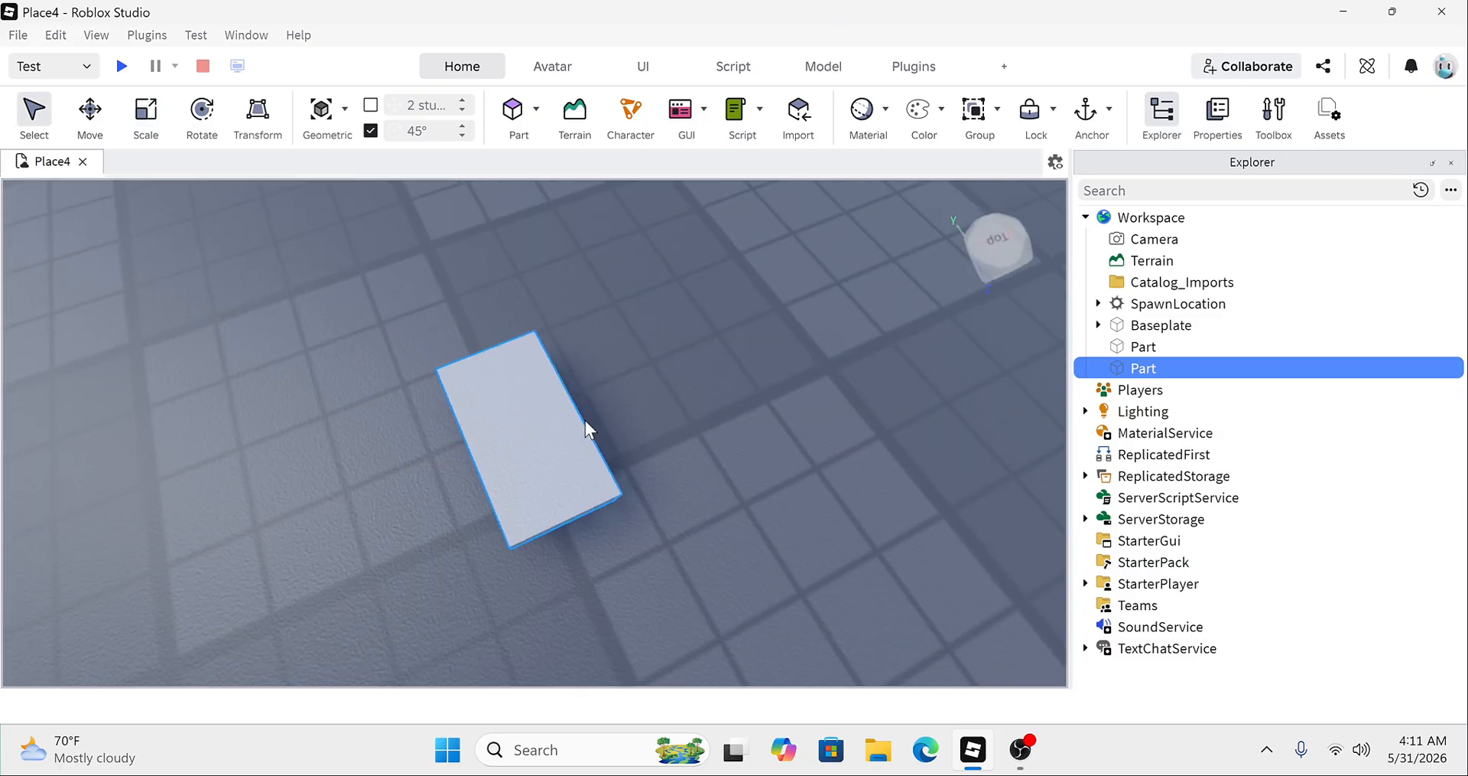
Step: Offset one of the two overlapping slabs sideways and upward so it partly covers the other
{"action": "scroll", "coordinate": [585, 419], "scroll_direction": "down", "scroll_amount": 6}
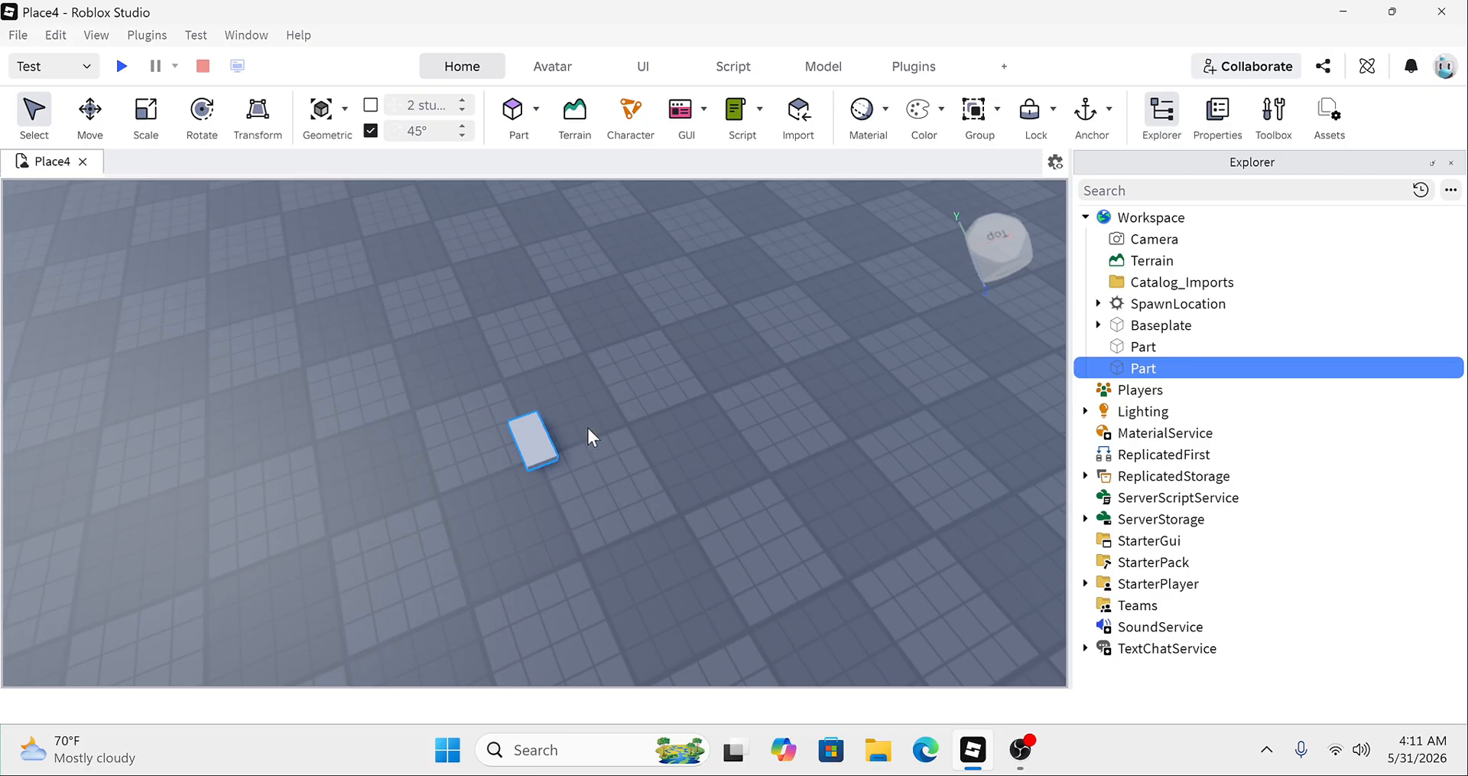
{"action": "scroll", "coordinate": [588, 429], "scroll_direction": "up", "scroll_amount": 2}
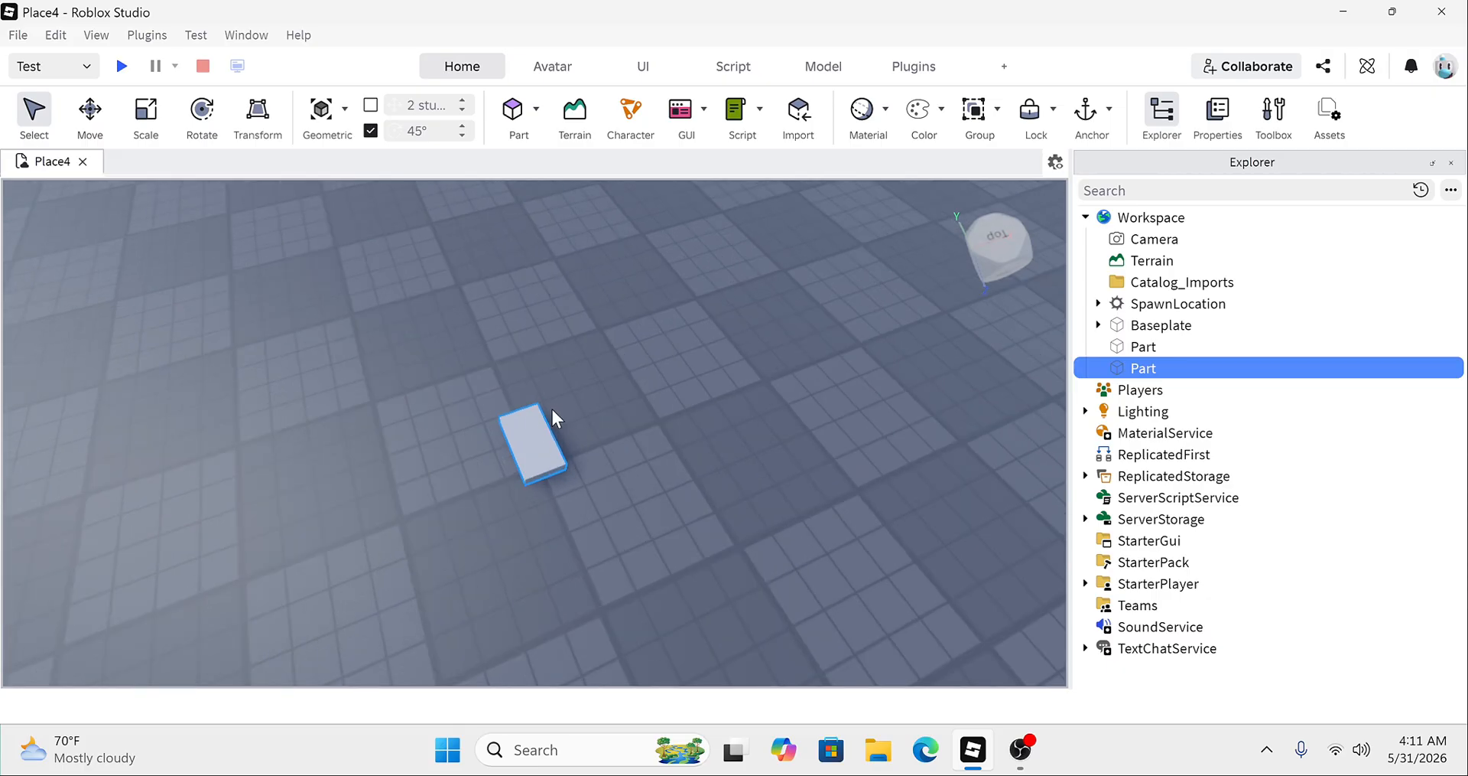
{"action": "scroll", "coordinate": [566, 394], "scroll_direction": "up", "scroll_amount": 5}
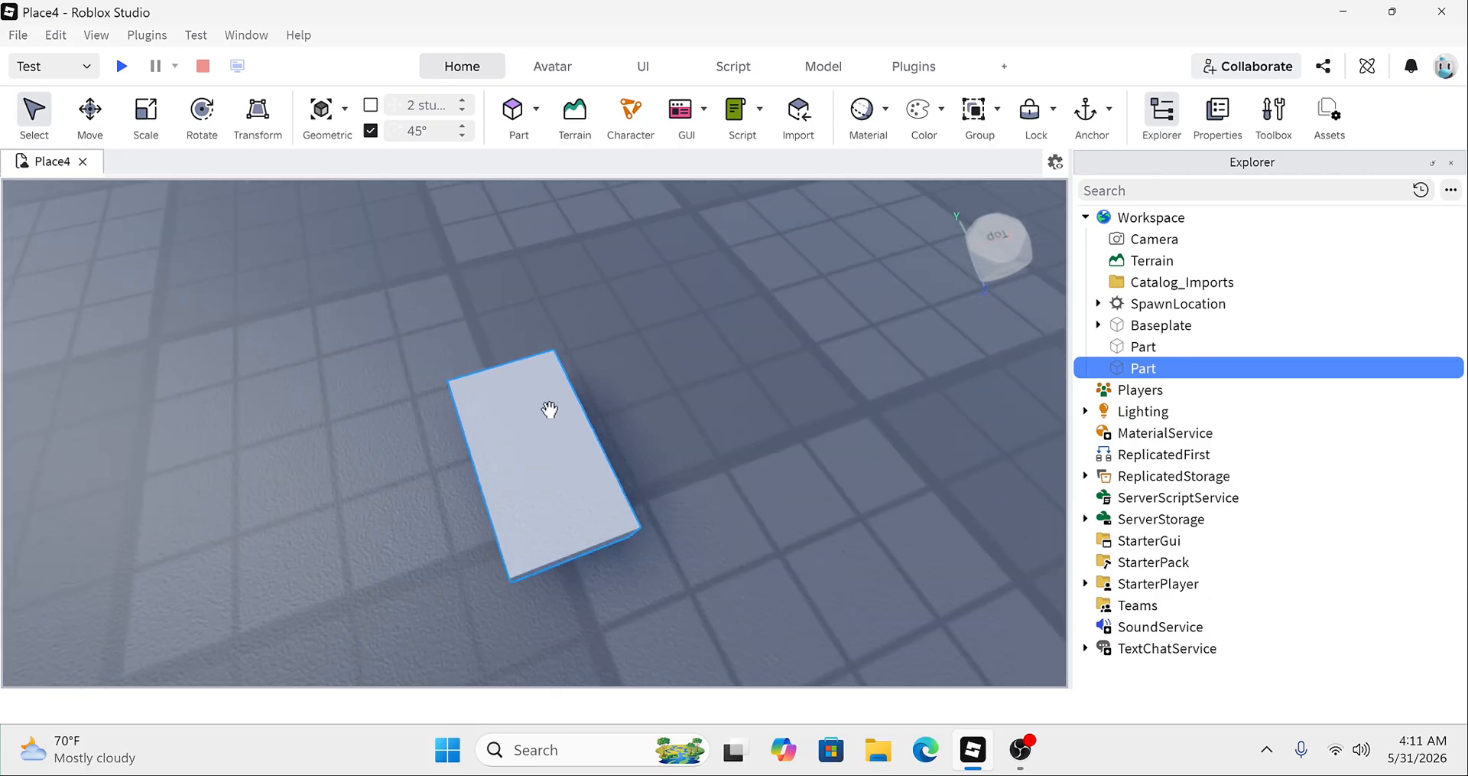
{"action": "right_click", "coordinate": [550, 409]}
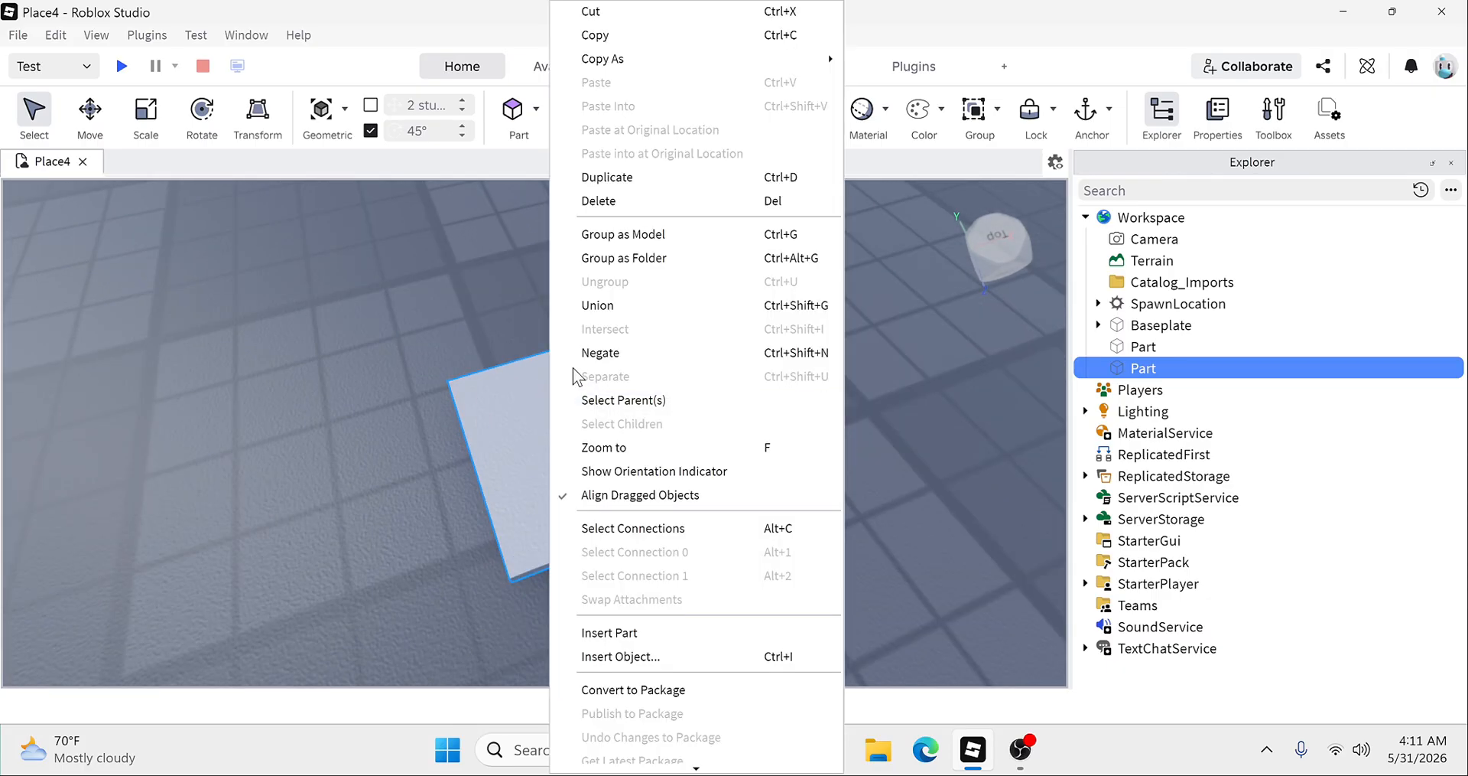
{"action": "left_click", "coordinate": [544, 393]}
{"action": "key", "text": "ctrl+4"}
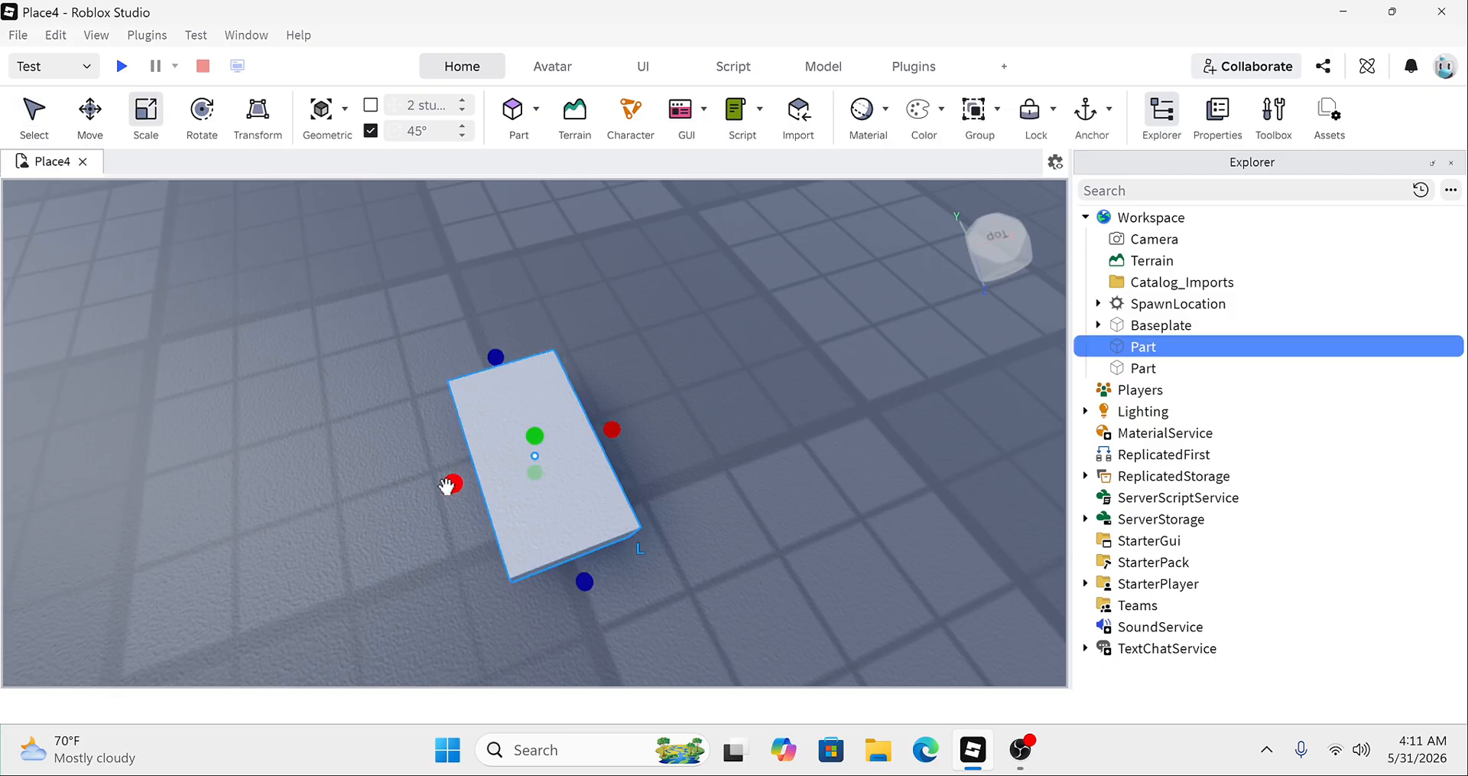
{"action": "left_click_drag", "start_coordinate": [612, 430], "coordinate": [631, 396]}
{"action": "right_click_drag", "start_coordinate": [631, 396], "coordinate": [631, 395]}
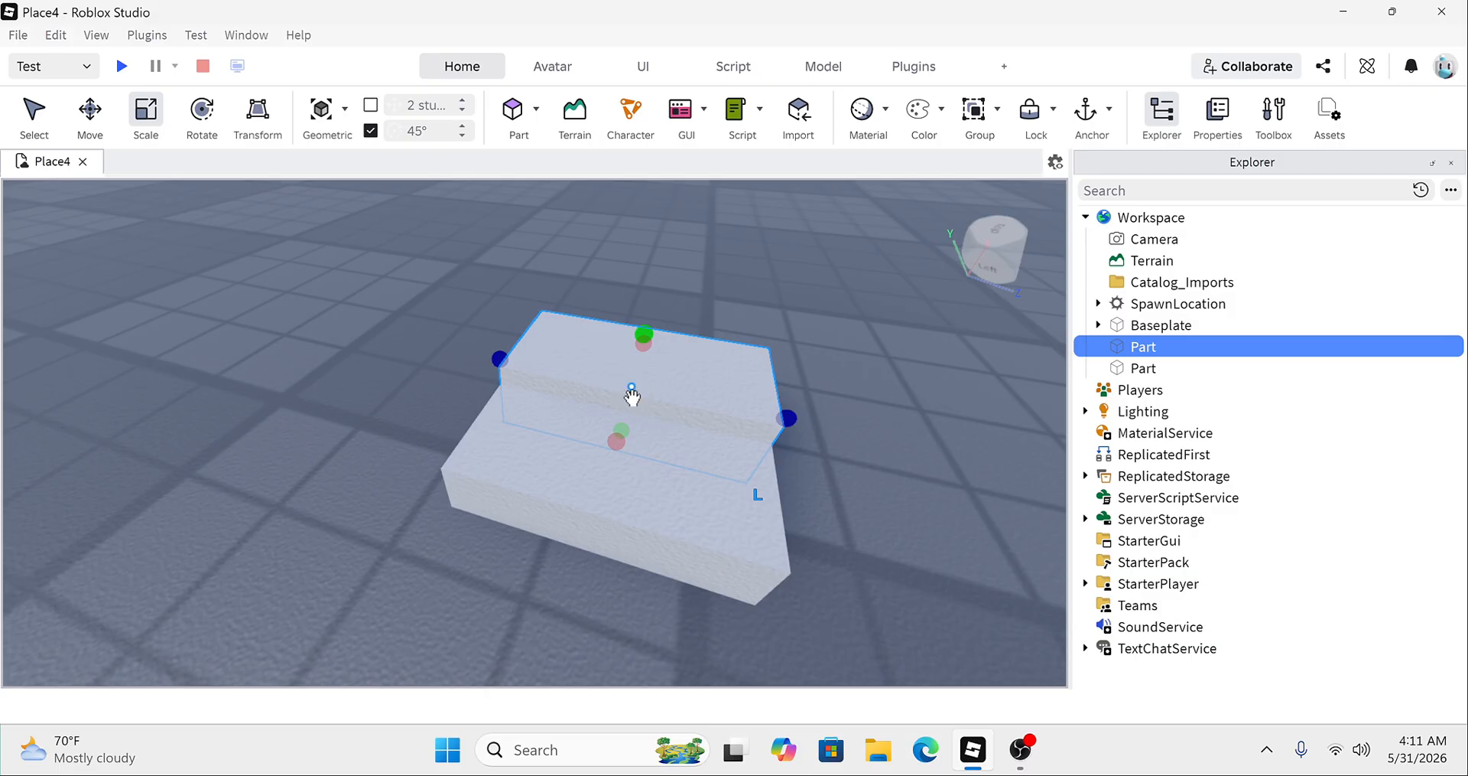
{"action": "right_click_drag", "start_coordinate": [627, 382], "coordinate": [658, 367]}
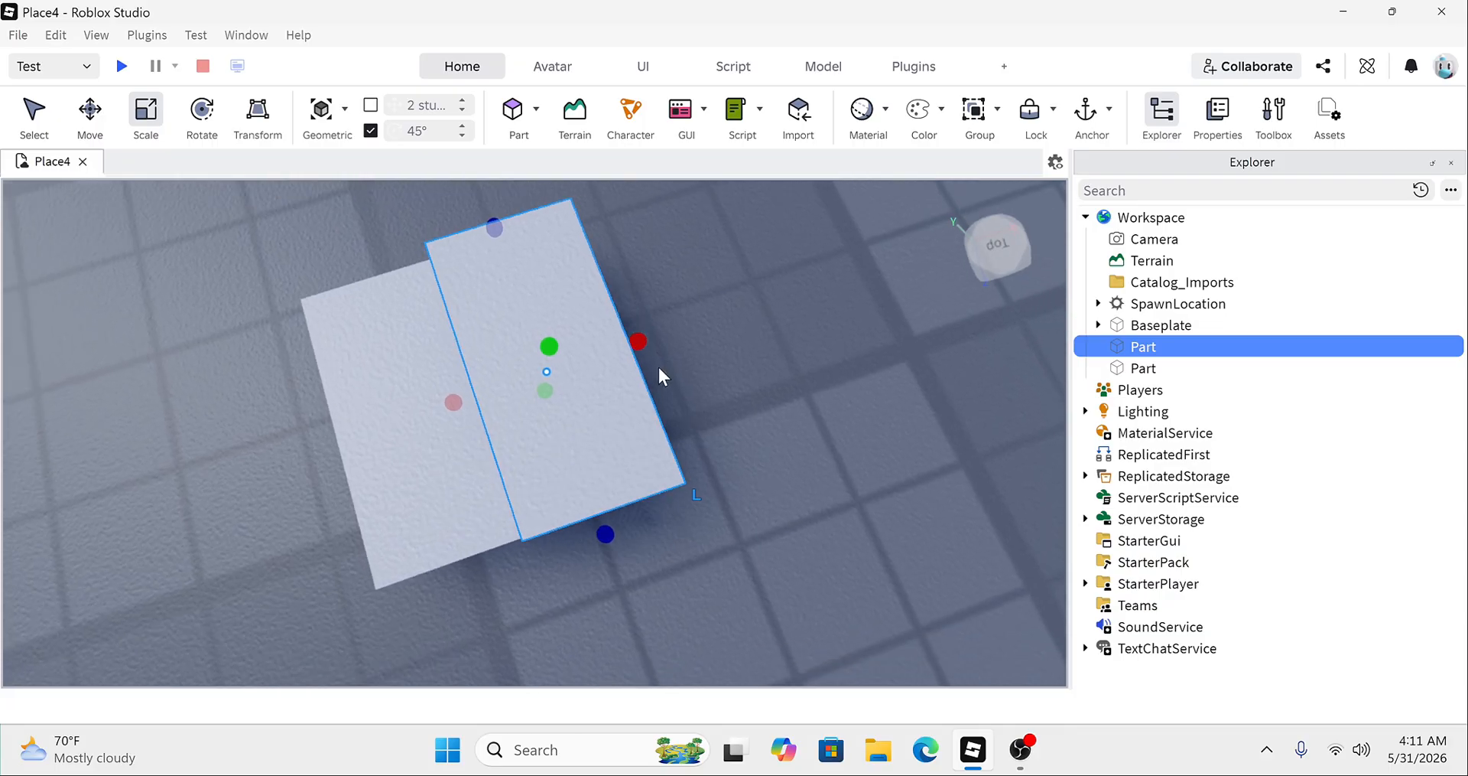
Step: Rotate the raised slab 45° and shift it so it lies diagonally across the end of the lower slab
{"action": "key", "text": "ctrl+4"}
{"action": "left_click_drag", "start_coordinate": [623, 371], "coordinate": [604, 325]}
{"action": "key", "text": "ctrl+2"}
{"action": "left_click_drag", "start_coordinate": [518, 347], "coordinate": [495, 269]}
{"action": "right_click", "coordinate": [498, 271]}
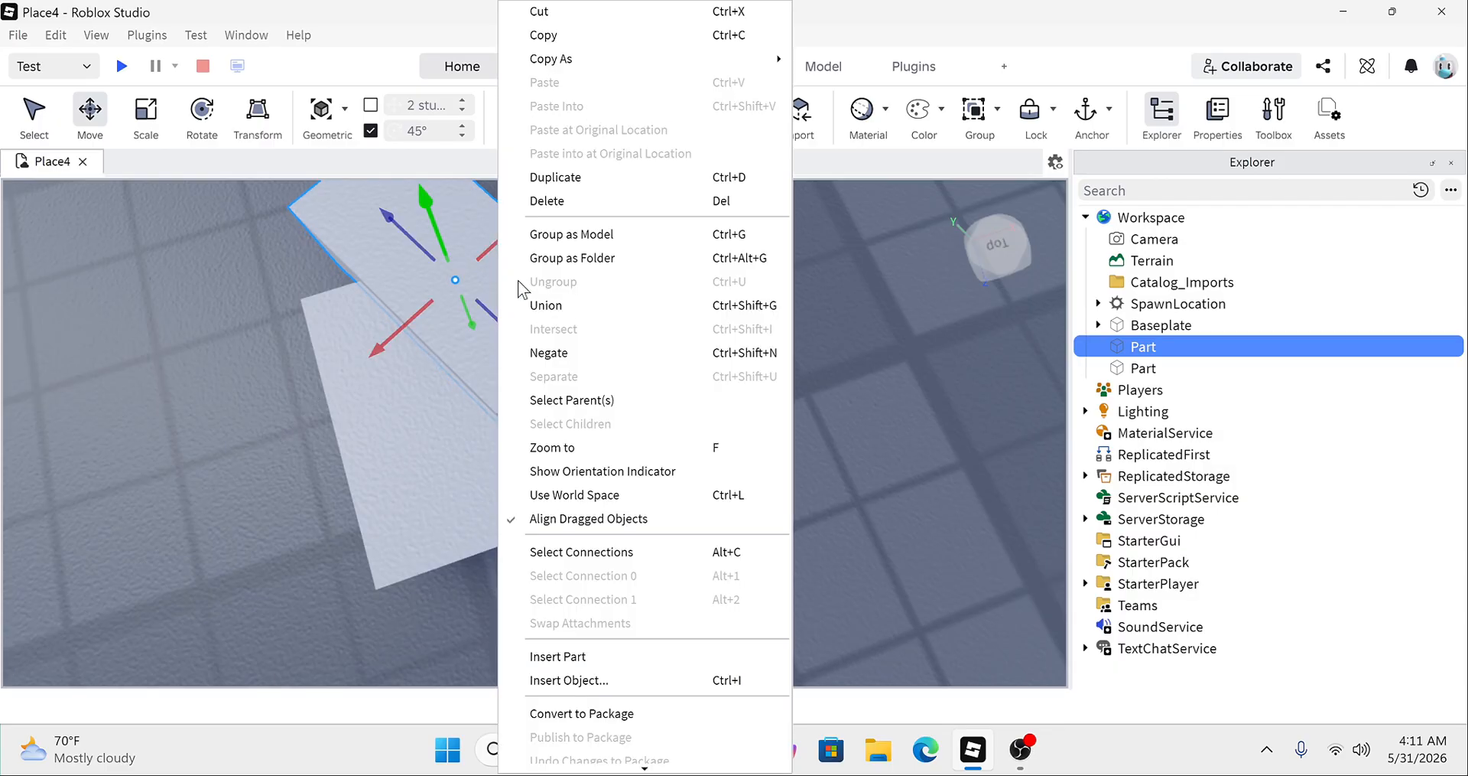
{"action": "left_click", "coordinate": [857, 353]}
{"action": "scroll", "coordinate": [578, 433], "scroll_direction": "down", "scroll_amount": 3}
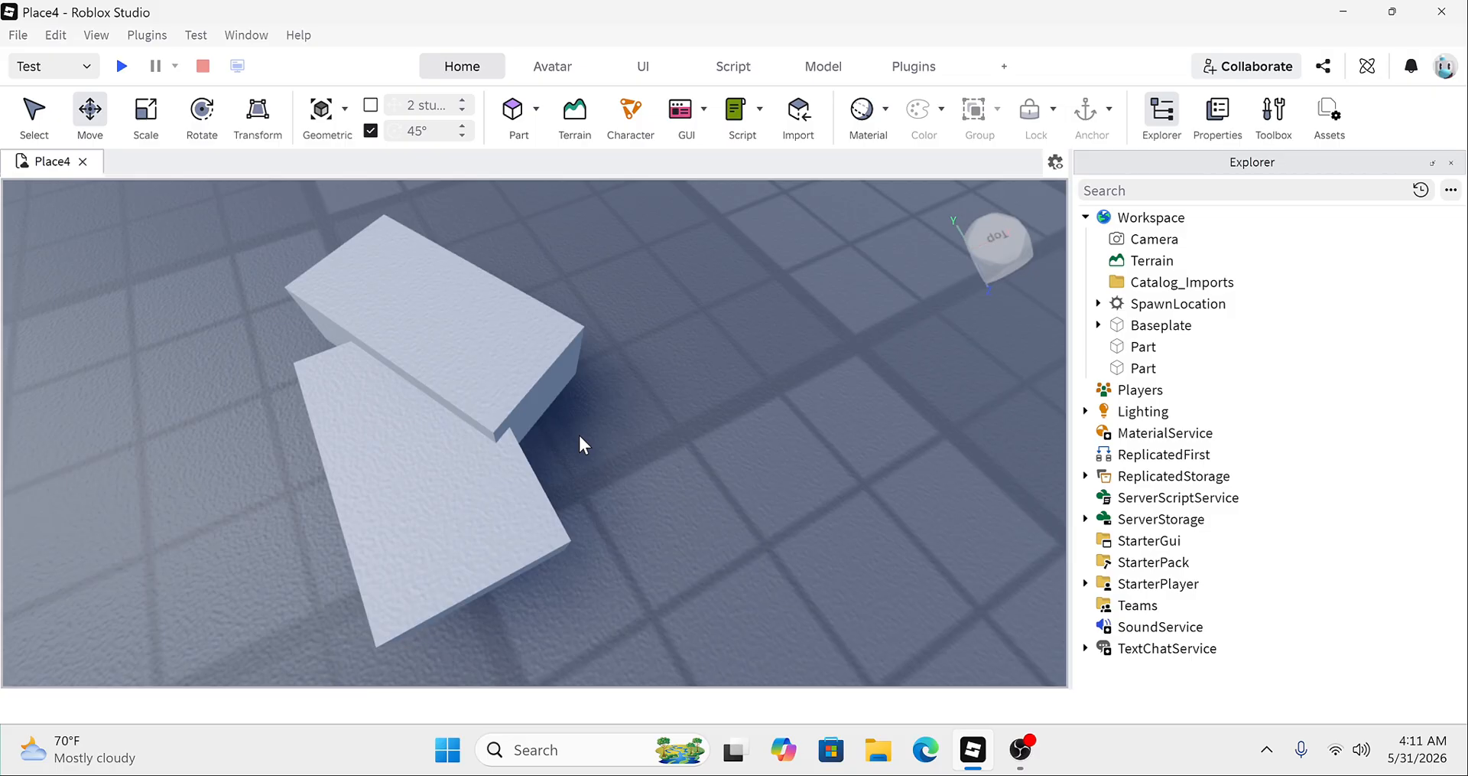
{"action": "right_click_drag", "start_coordinate": [578, 433], "coordinate": [611, 386]}
{"action": "left_click", "coordinate": [501, 405]}
{"action": "key", "text": "ctrl+2"}
{"action": "left_click", "coordinate": [614, 396]}
{"action": "right_click_drag", "start_coordinate": [561, 285], "coordinate": [560, 285]}
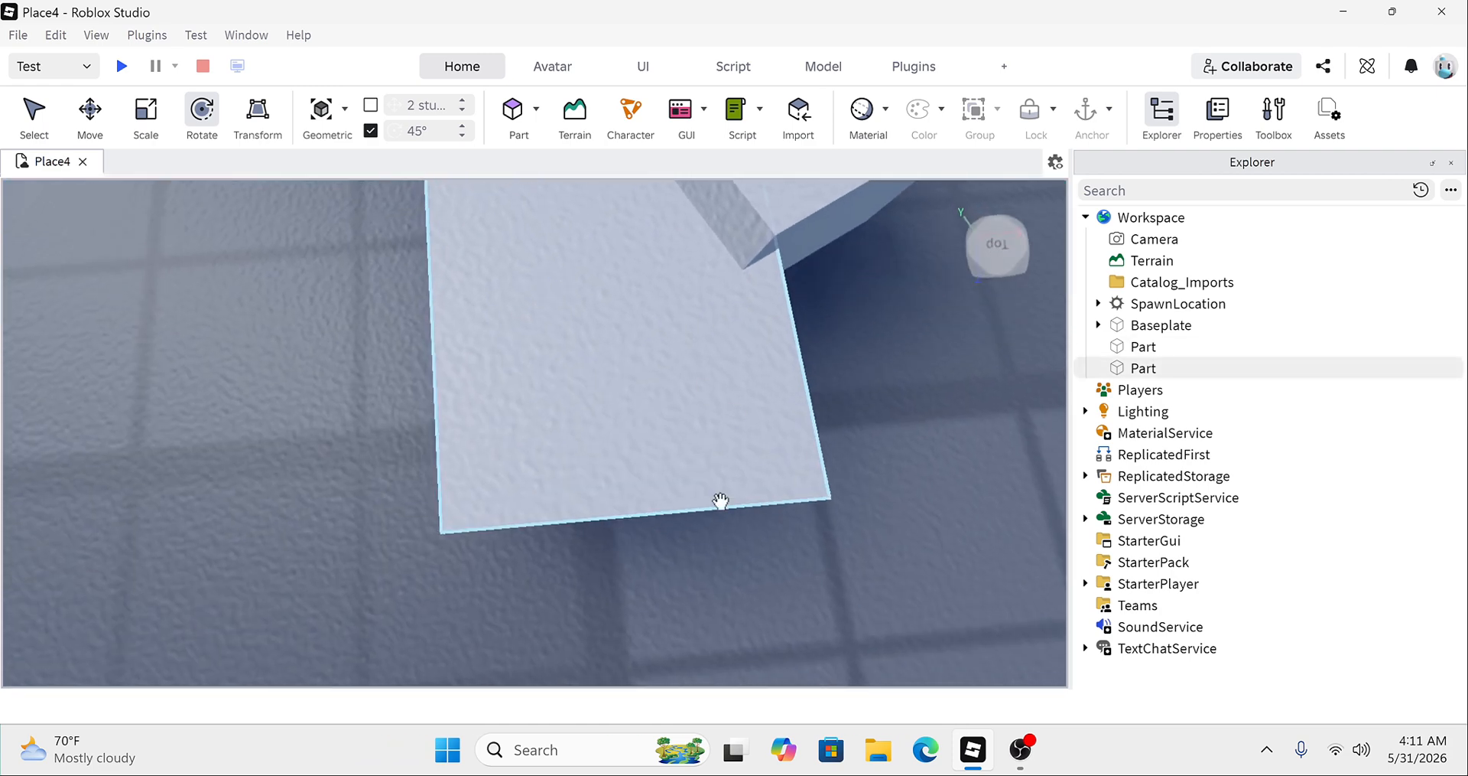
{"action": "right_click_drag", "start_coordinate": [630, 334], "coordinate": [639, 365]}
{"action": "scroll", "coordinate": [640, 364], "scroll_direction": "down", "scroll_amount": 5}
{"action": "scroll", "coordinate": [639, 365], "scroll_direction": "up", "scroll_amount": 3}
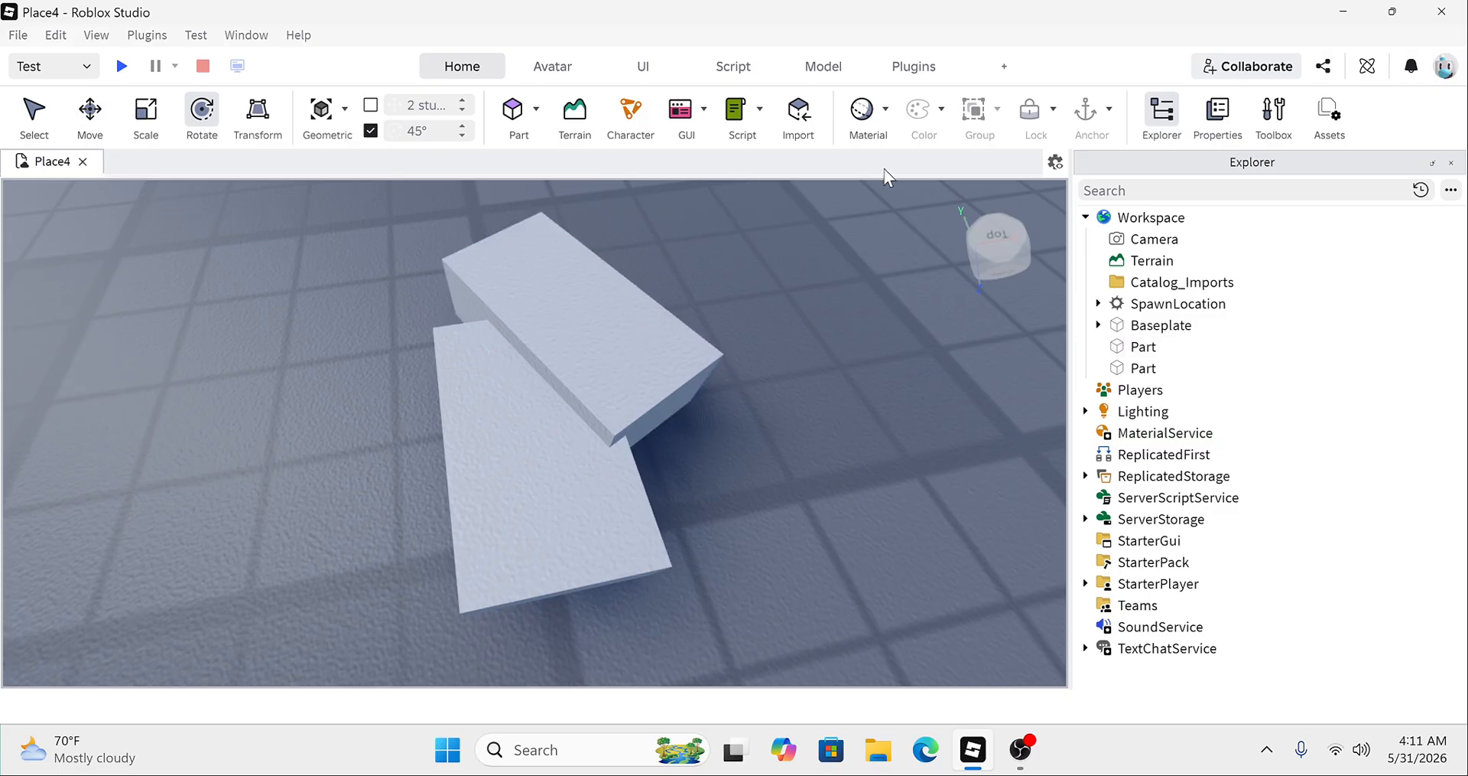
Step: Try another rotation of the upper slab and undo it
{"action": "left_click", "coordinate": [552, 315]}
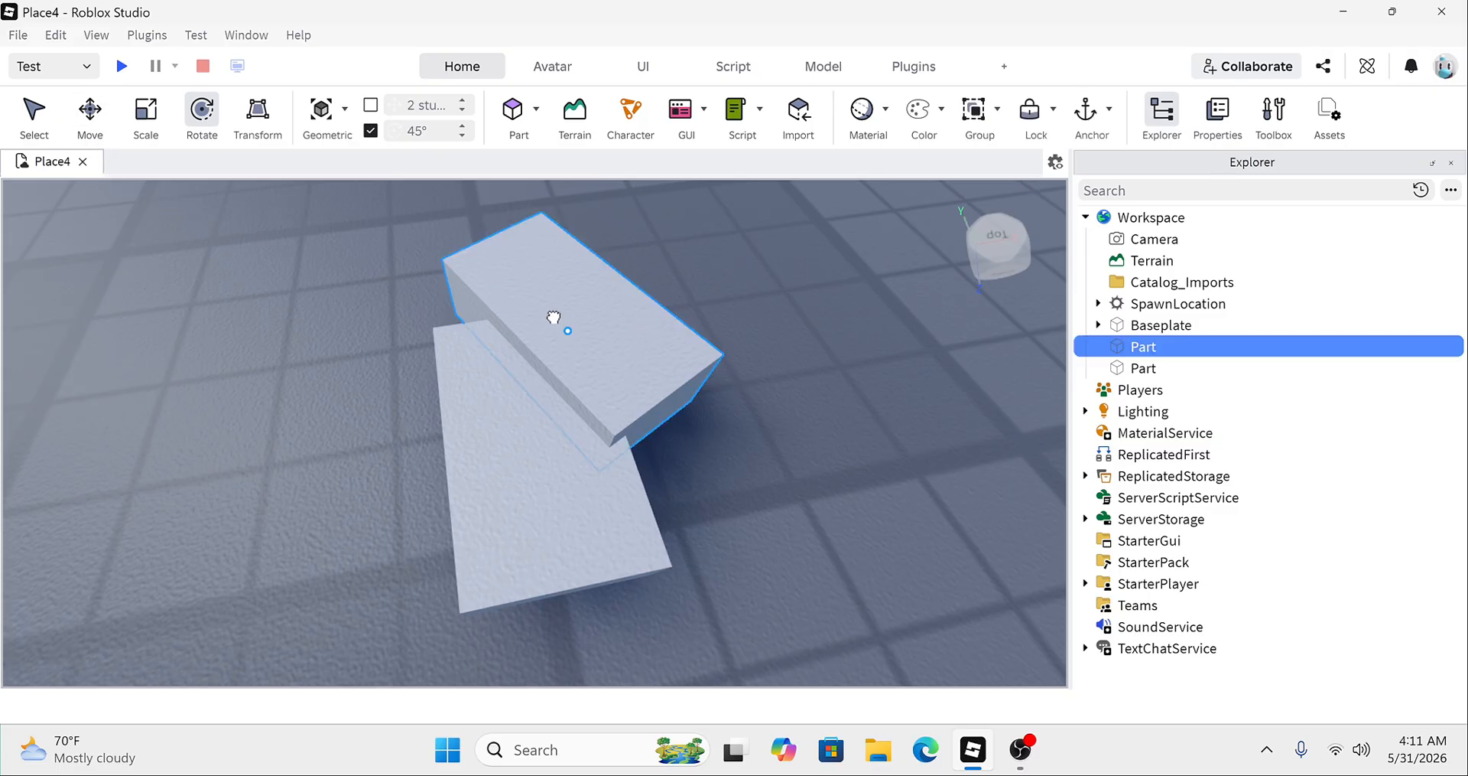
{"action": "scroll", "coordinate": [581, 325], "scroll_direction": "up", "scroll_amount": 2}
{"action": "left_click", "coordinate": [50, 36]}
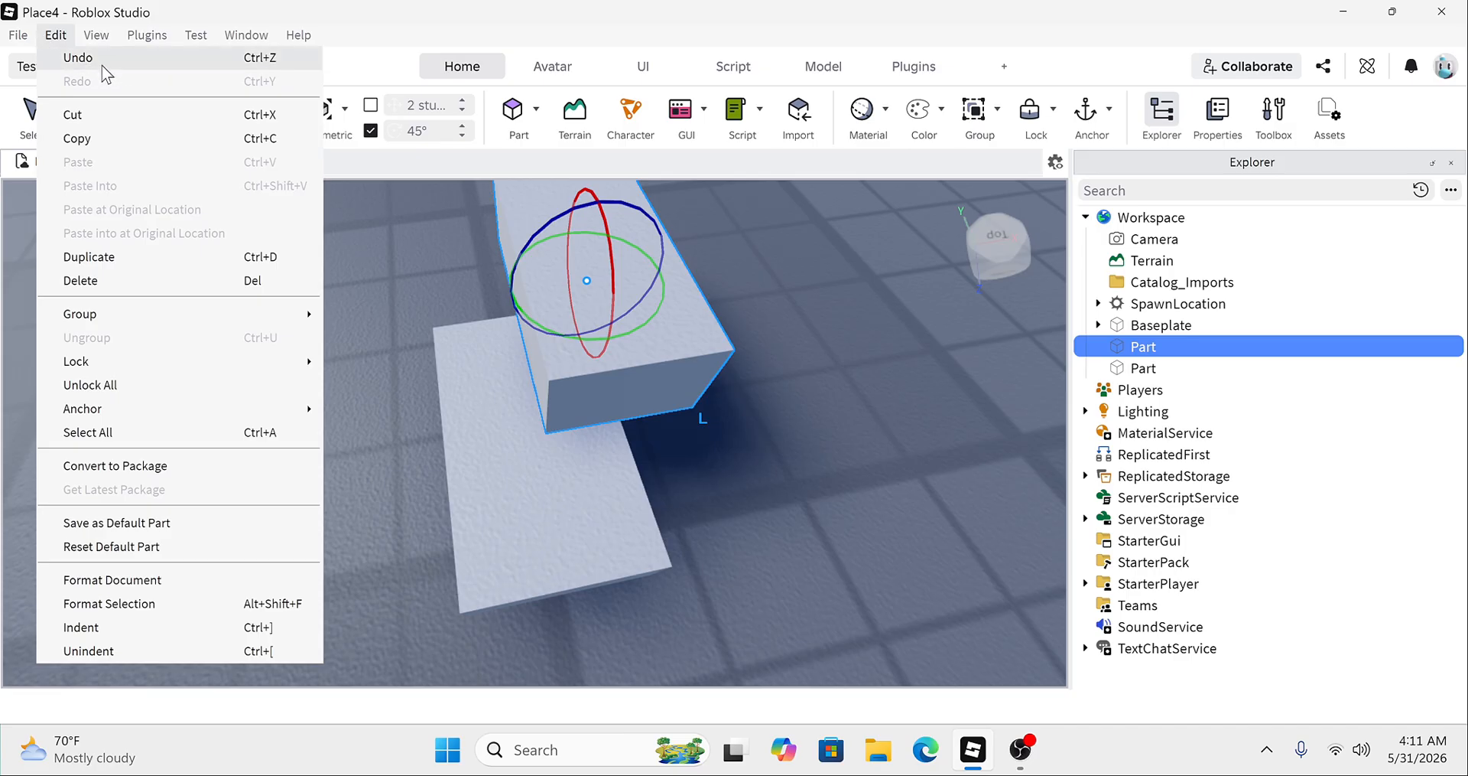
{"action": "left_click", "coordinate": [92, 60]}
{"action": "left_click", "coordinate": [282, 228]}
{"action": "right_click_drag", "start_coordinate": [282, 228], "coordinate": [245, 239]}
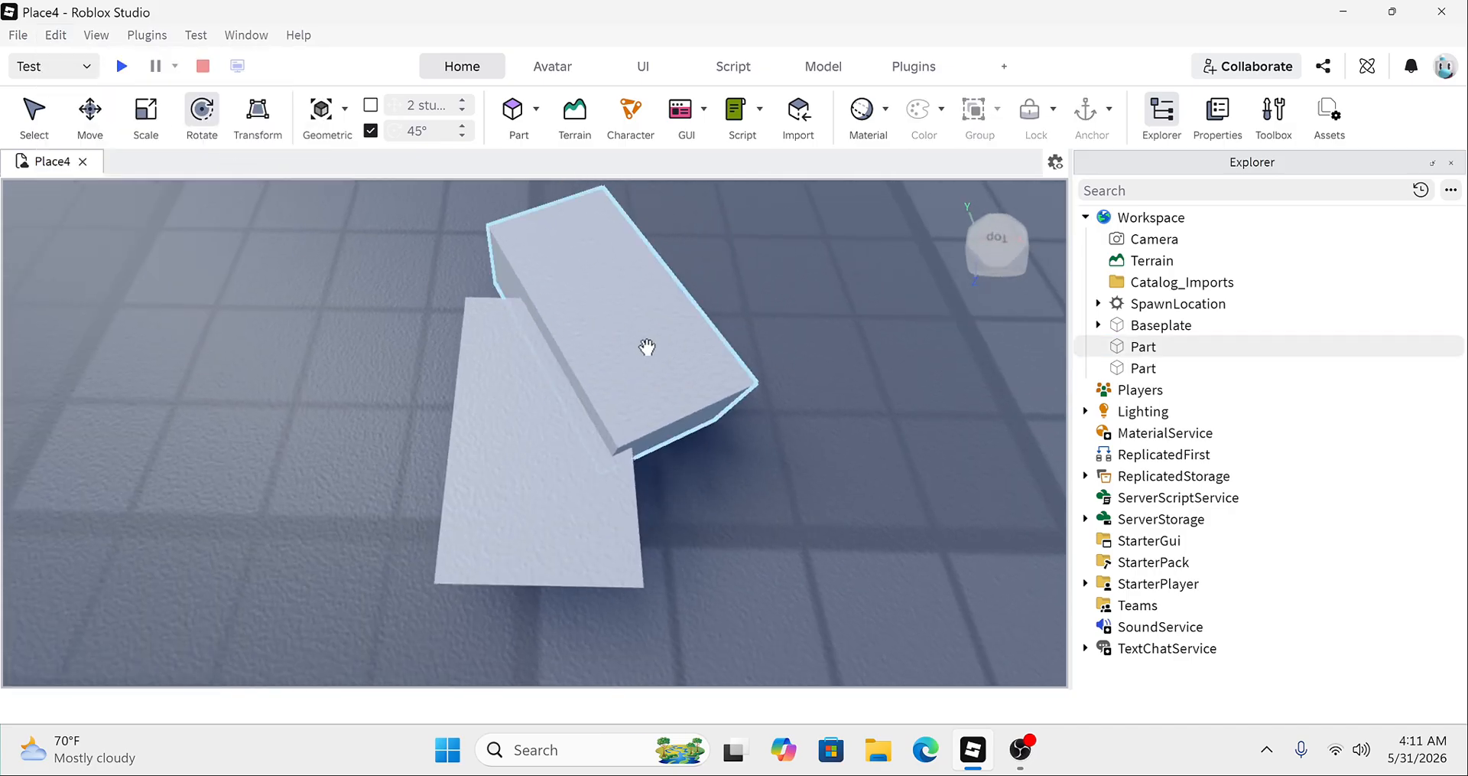
Step: Negate the raised slab that lies diagonally across the end of the lower slab
{"action": "left_click", "coordinate": [647, 347]}
{"action": "right_click", "coordinate": [632, 357]}
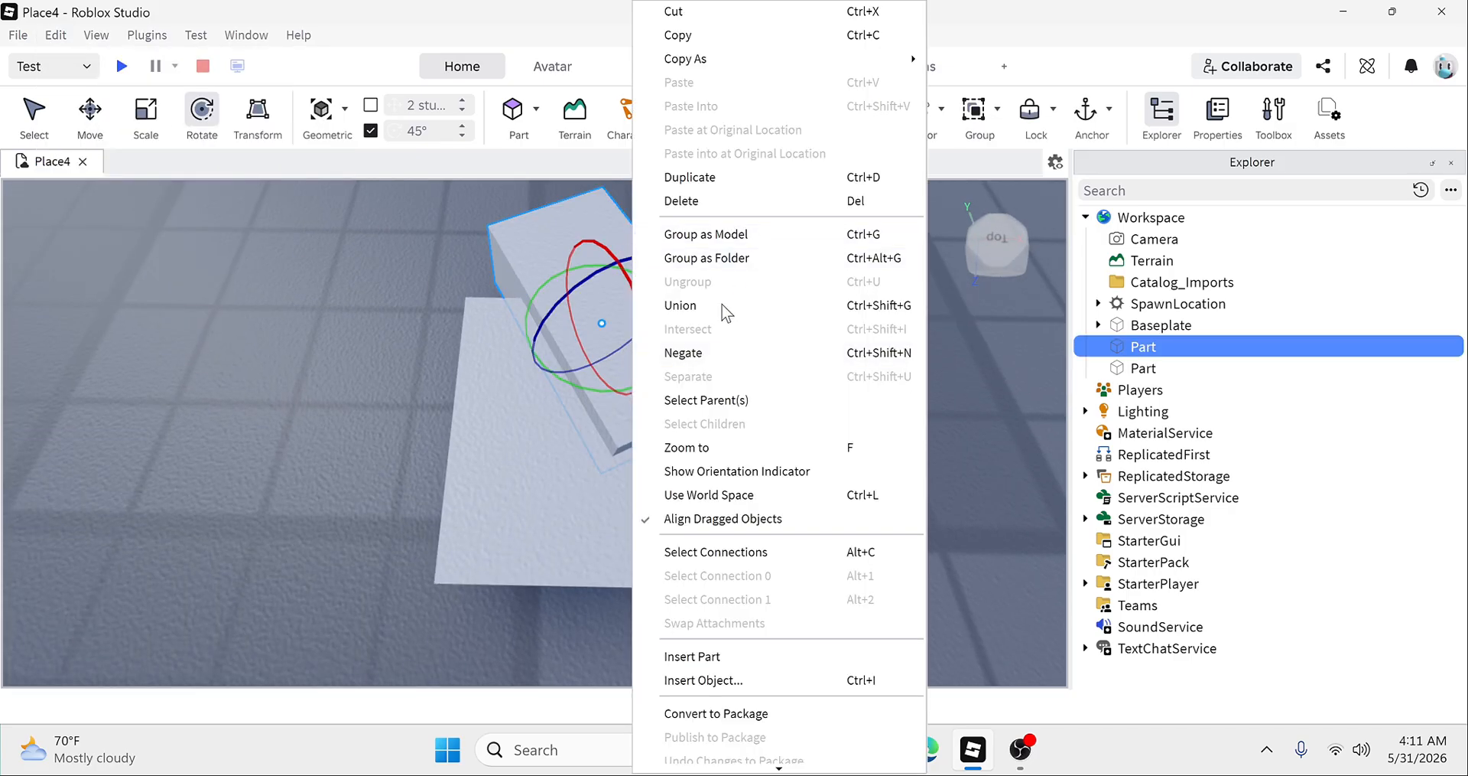
{"action": "left_click", "coordinate": [701, 351]}
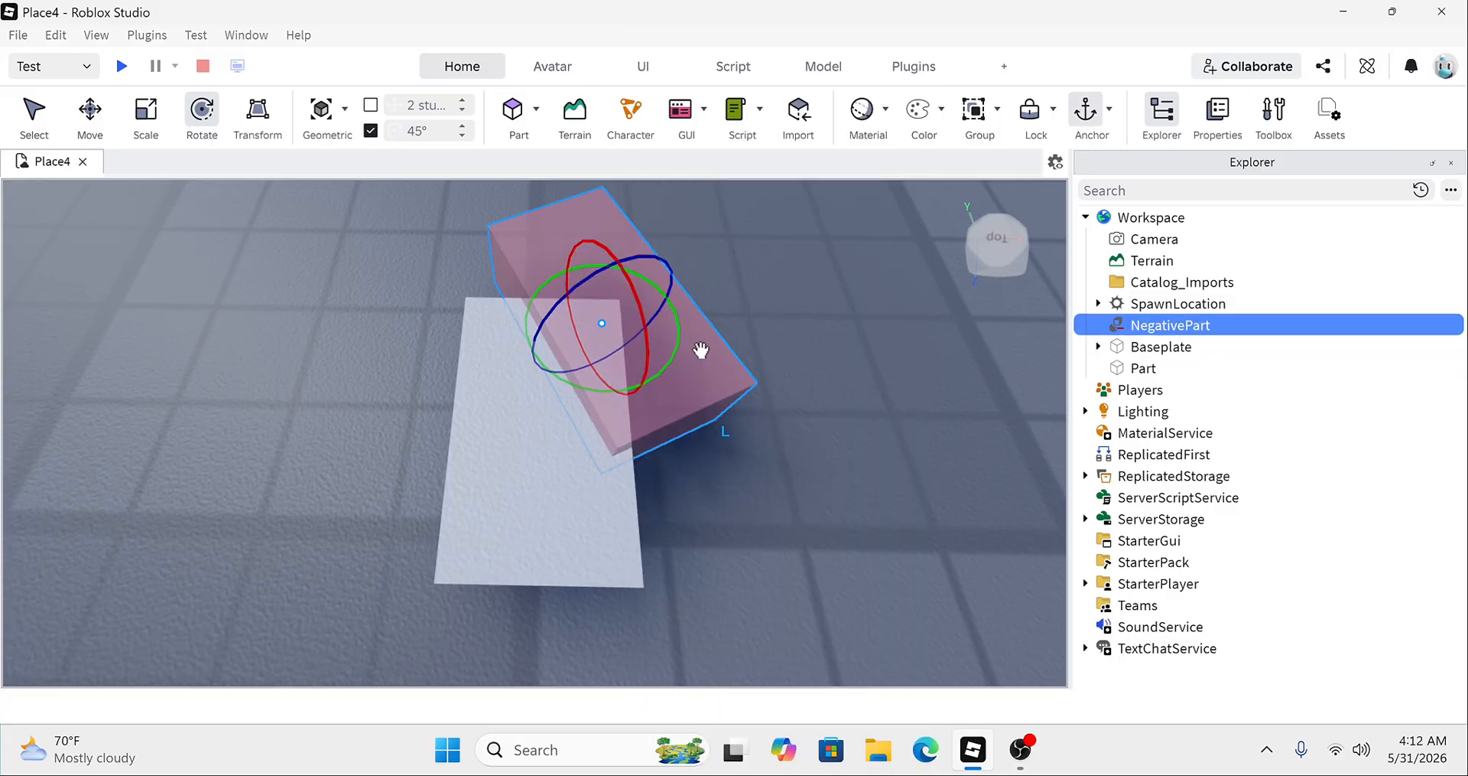
{"action": "right_click", "coordinate": [664, 315]}
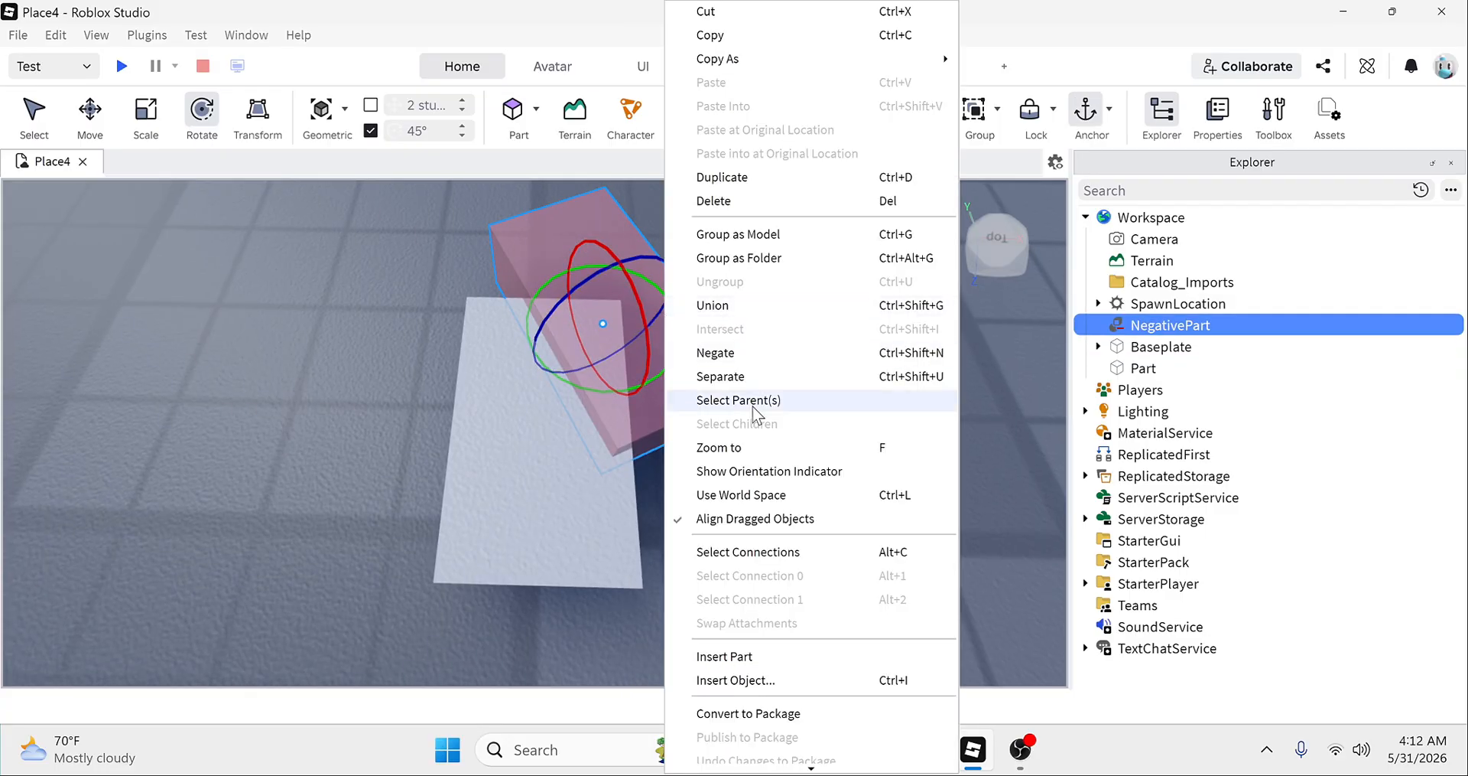
{"action": "left_click", "coordinate": [332, 260]}
{"action": "right_click_drag", "start_coordinate": [331, 260], "coordinate": [339, 258]}
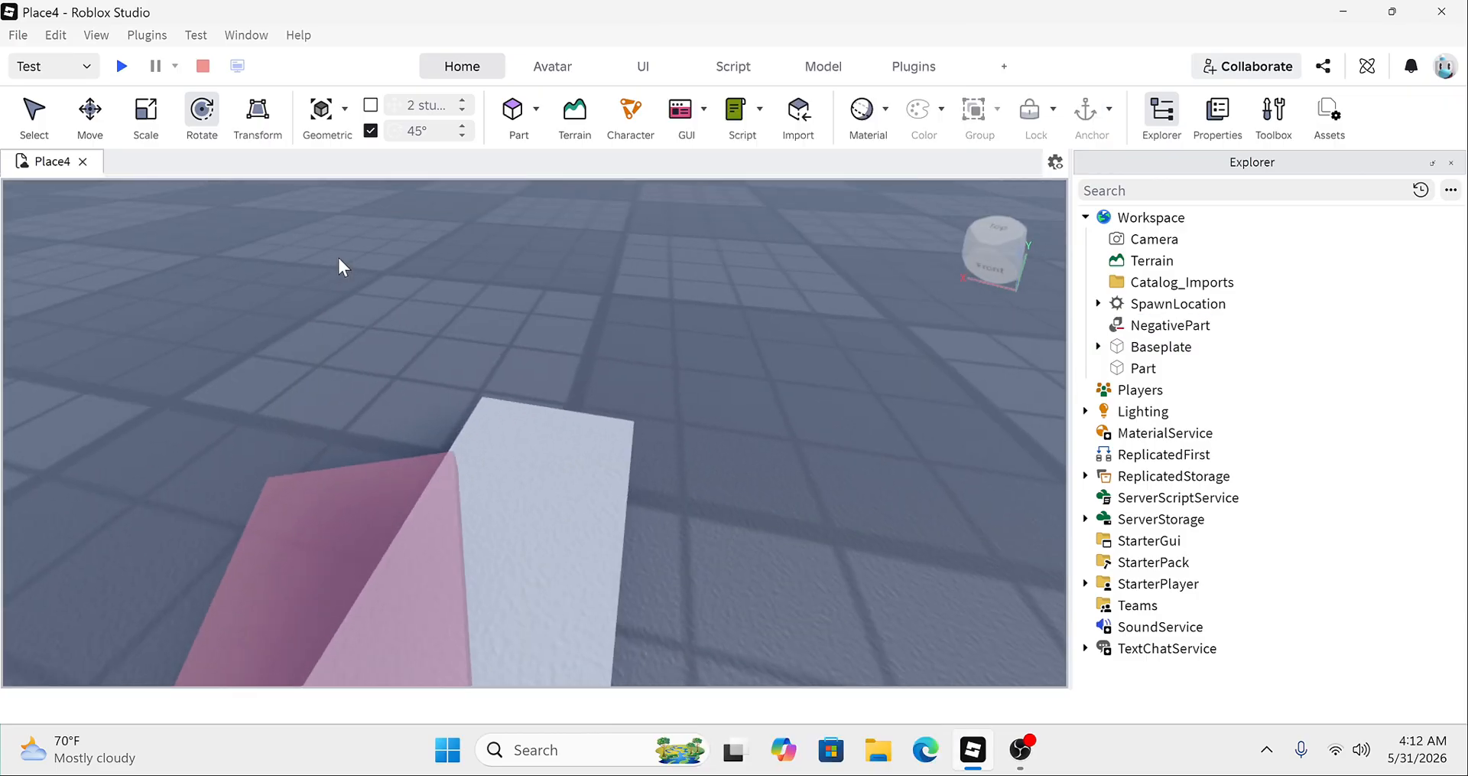
Step: Nudge the negative part by about 0.28 studs and adjust its rotation so it overlaps the slab's corner
{"action": "left_click", "coordinate": [429, 511]}
{"action": "right_click_drag", "start_coordinate": [429, 511], "coordinate": [432, 535]}
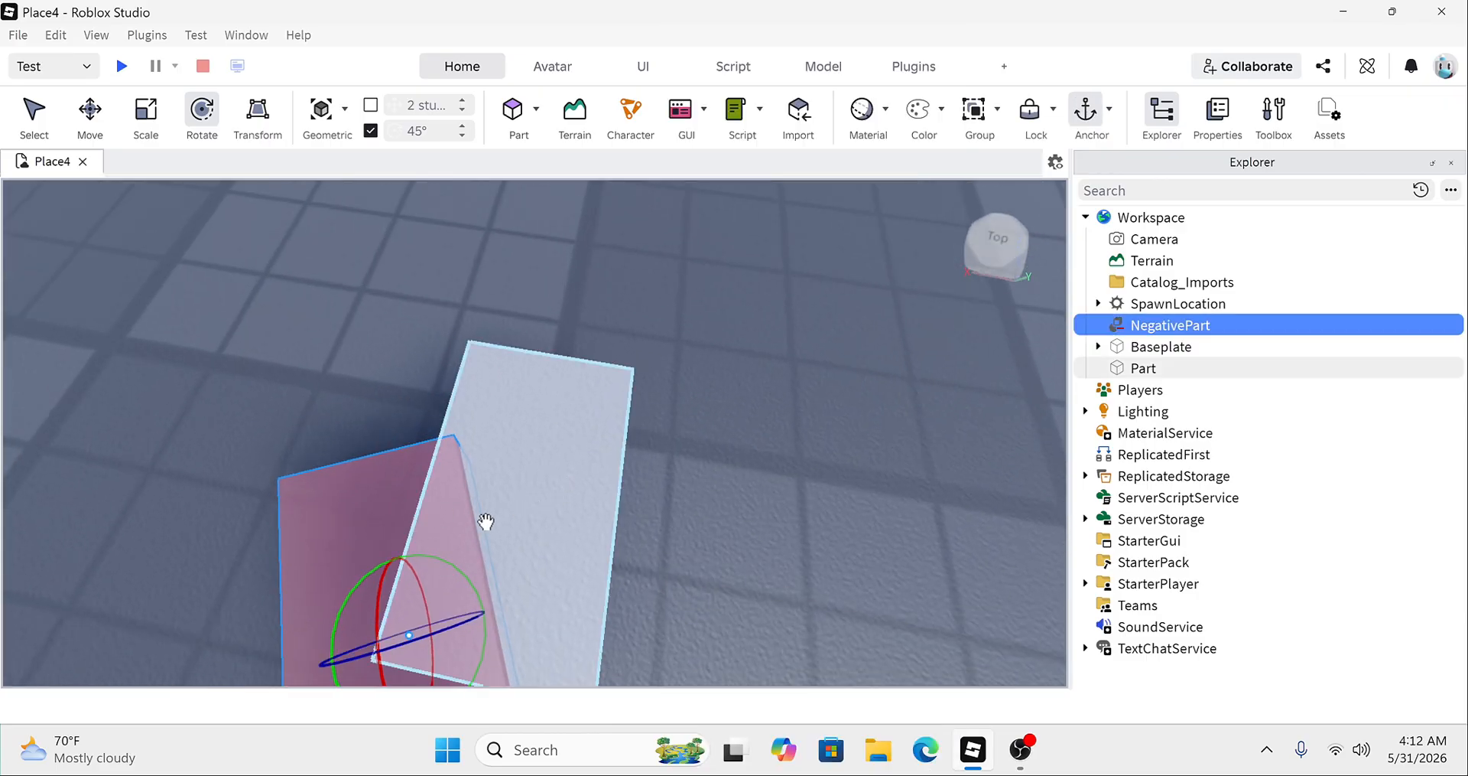
{"action": "key", "text": "ctrl+2"}
{"action": "left_click", "coordinate": [552, 509]}
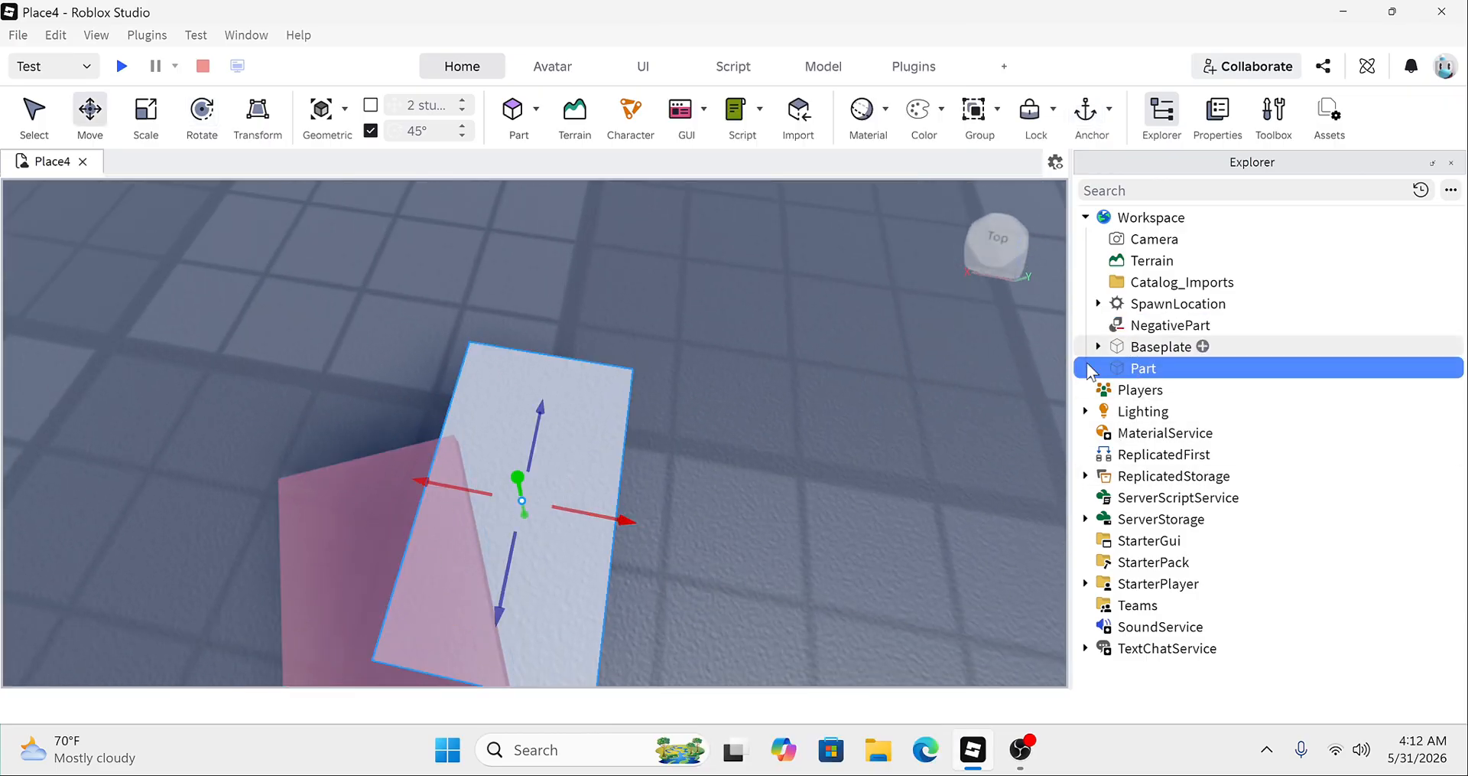
{"action": "left_click", "coordinate": [370, 528]}
{"action": "left_click_drag", "start_coordinate": [393, 535], "coordinate": [384, 499]}
{"action": "right_click_drag", "start_coordinate": [384, 498], "coordinate": [385, 501]}
{"action": "right_click_drag", "start_coordinate": [385, 498], "coordinate": [384, 497]}
{"action": "scroll", "coordinate": [384, 498], "scroll_direction": "down", "scroll_amount": 2}
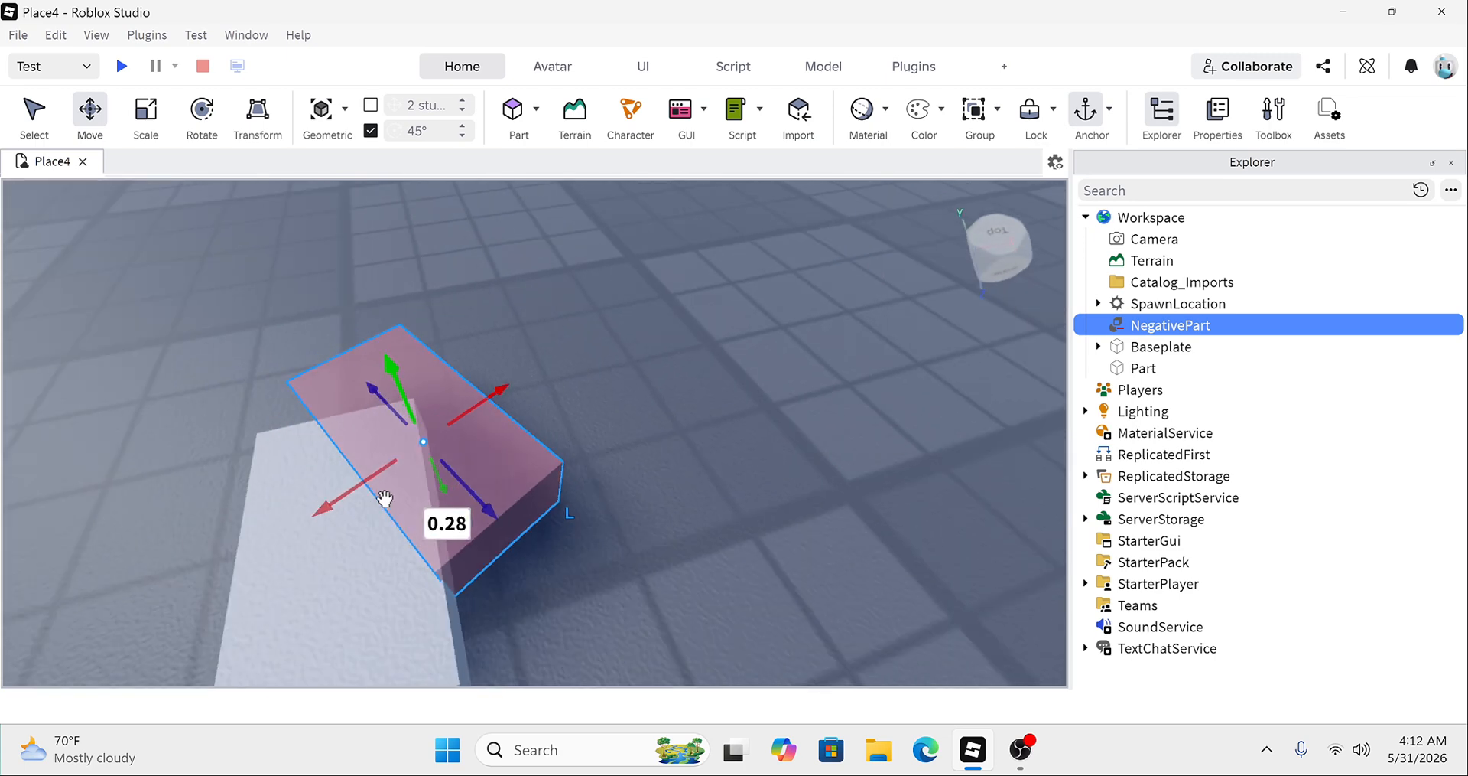
{"action": "key", "text": "ctrl+4"}
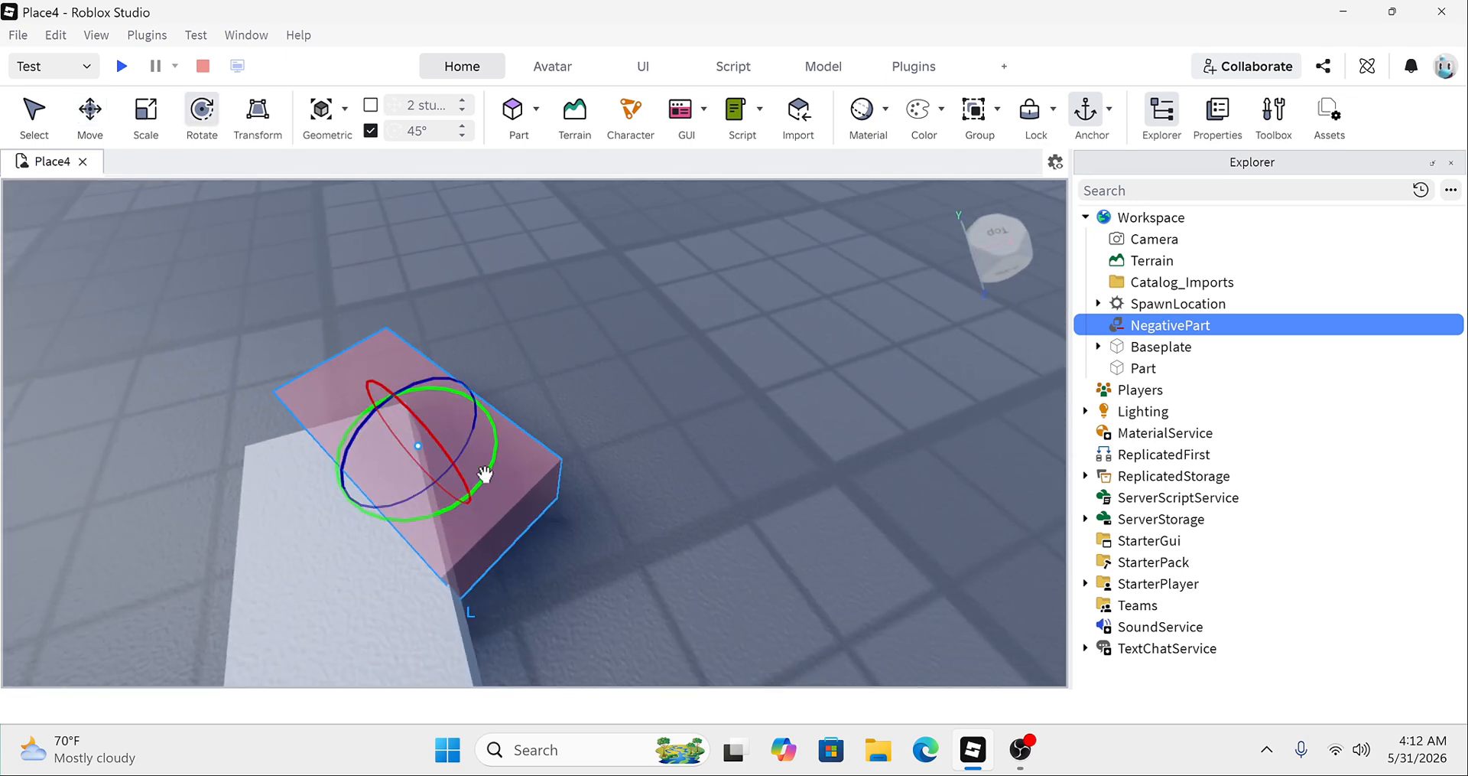
{"action": "left_click_drag", "start_coordinate": [484, 474], "coordinate": [446, 504]}
{"action": "key", "text": "ctrl+2"}
Step: Union the slab with the negative part to cut off its corner, and inspect the cut
{"action": "scroll", "coordinate": [444, 504], "scroll_direction": "up", "scroll_amount": 2}
{"action": "right_click_drag", "start_coordinate": [446, 504], "coordinate": [443, 503]}
{"action": "left_click", "coordinate": [432, 509], "text": "ctrl"}
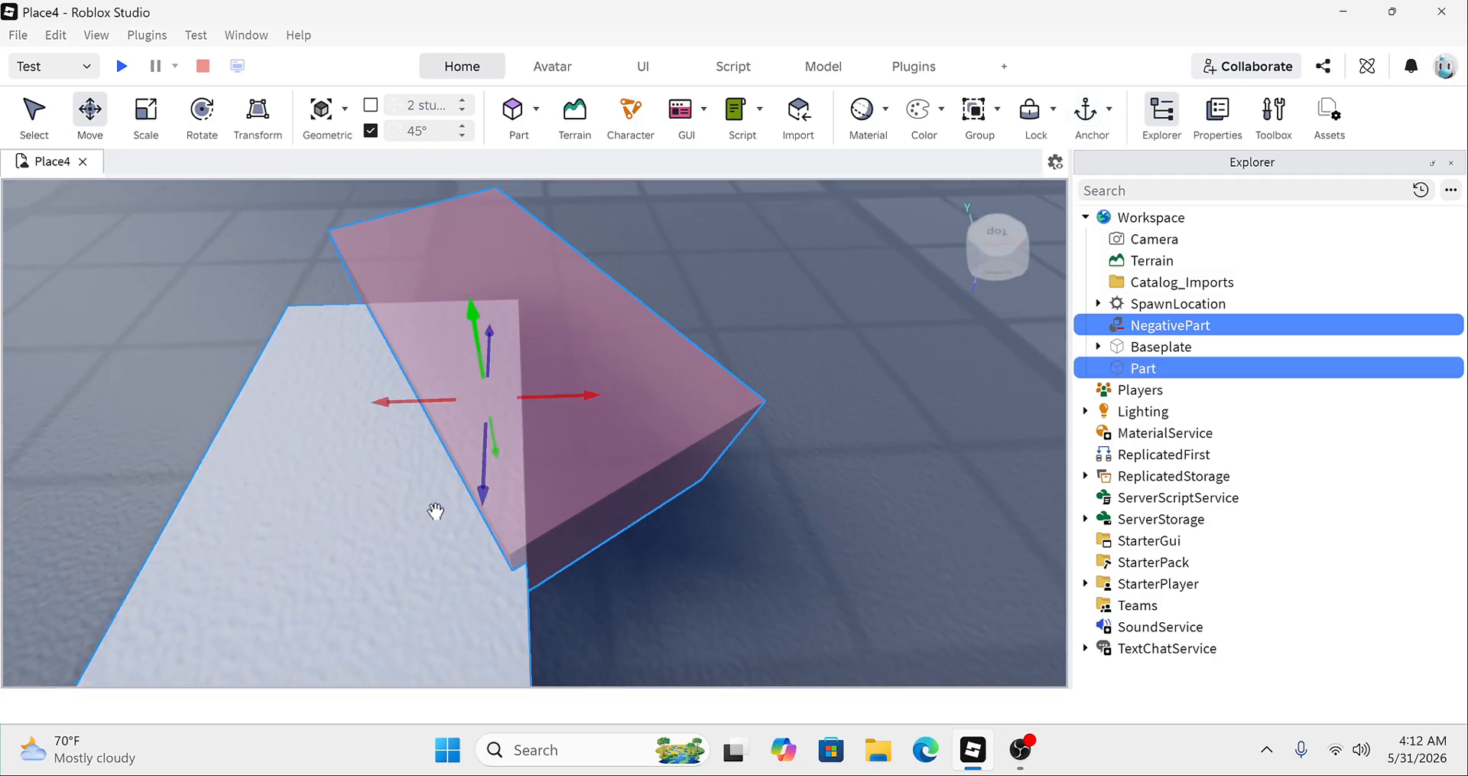
{"action": "right_click", "coordinate": [437, 508]}
{"action": "left_click", "coordinate": [507, 305]}
{"action": "left_click", "coordinate": [621, 361]}
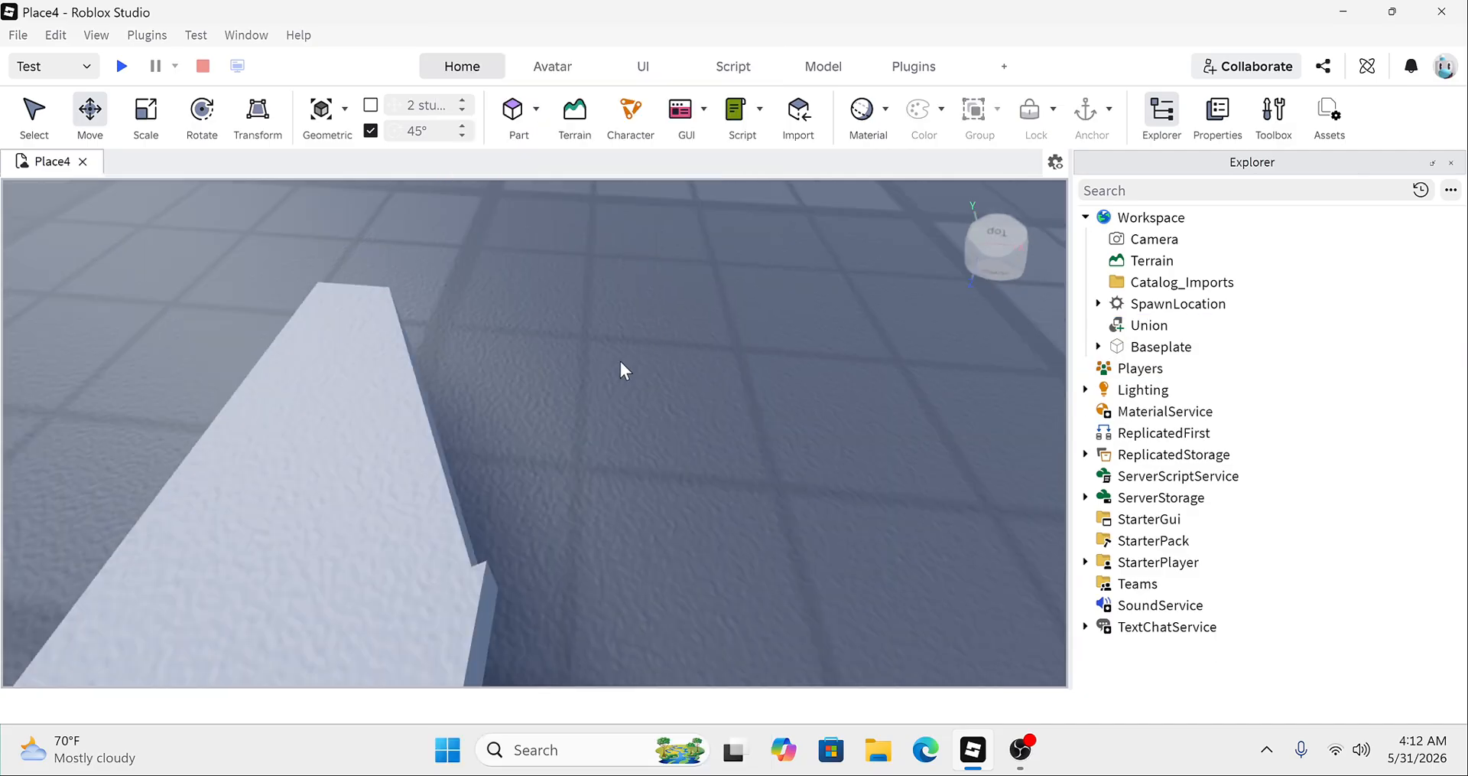
{"action": "scroll", "coordinate": [621, 361], "scroll_direction": "down", "scroll_amount": 4}
{"action": "right_click_drag", "start_coordinate": [621, 361], "coordinate": [621, 362]}
{"action": "scroll", "coordinate": [621, 361], "scroll_direction": "up", "scroll_amount": 4}
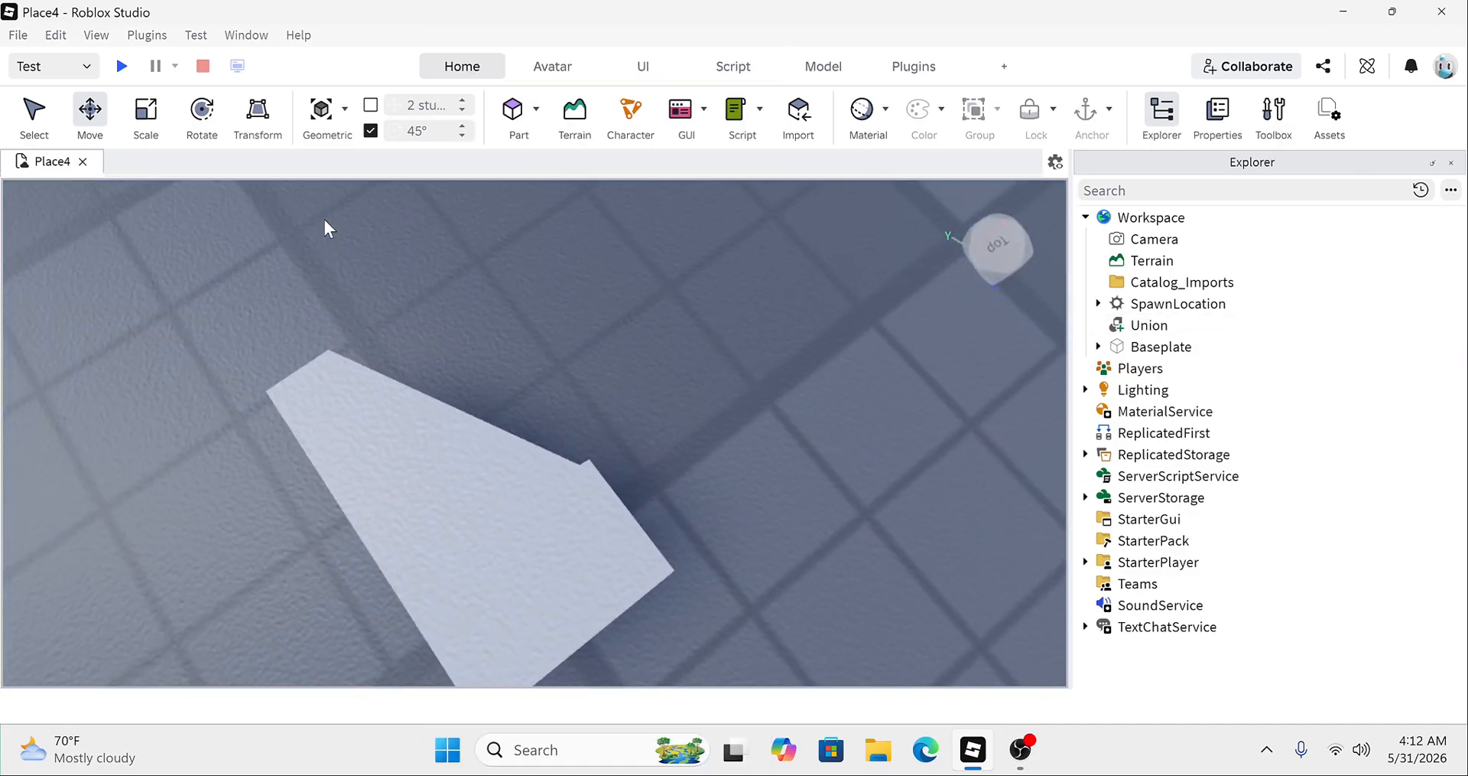
Step: Undo the union and slide the negative part lengthwise so it extends further past the slab's side edge
{"action": "left_click", "coordinate": [56, 35]}
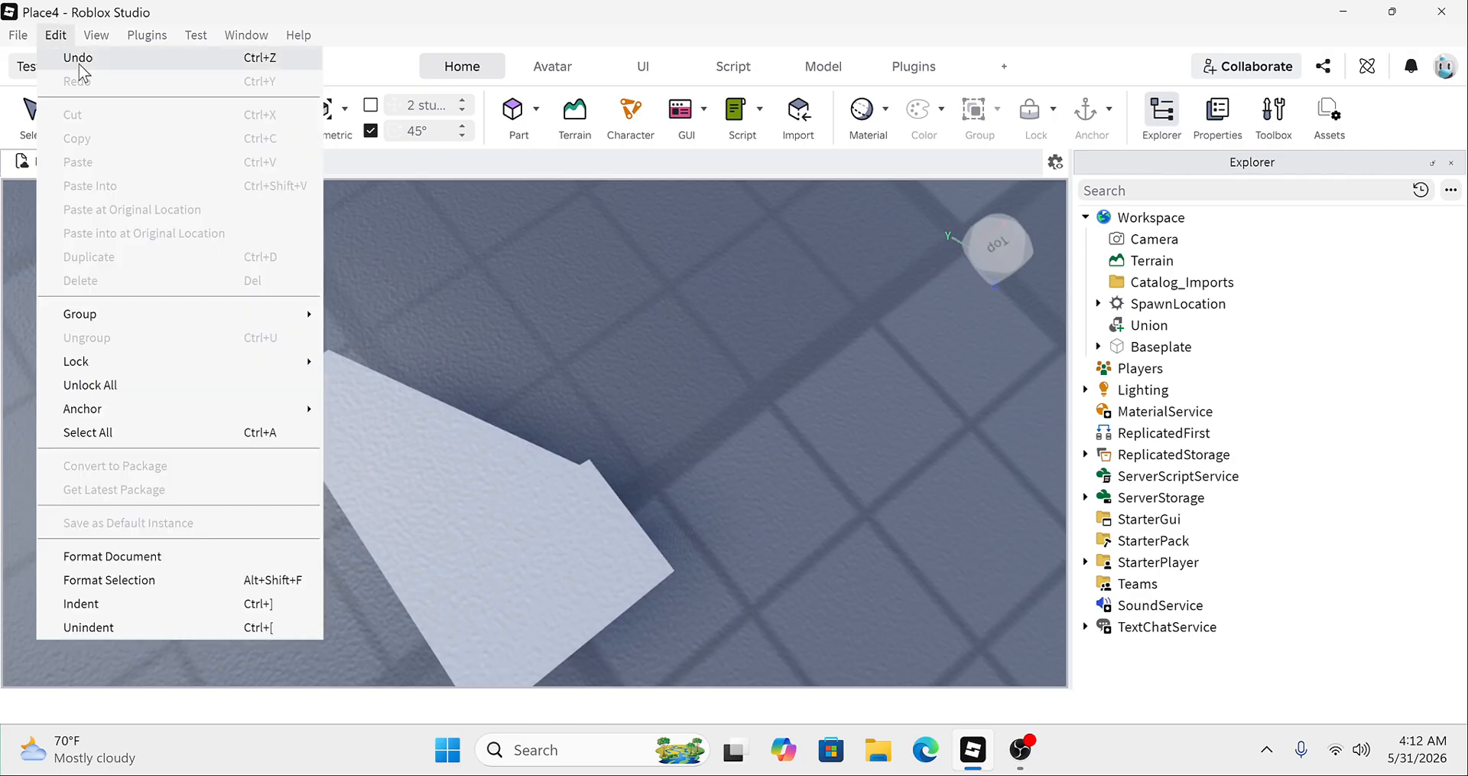
{"action": "left_click", "coordinate": [80, 65]}
{"action": "left_click", "coordinate": [623, 366]}
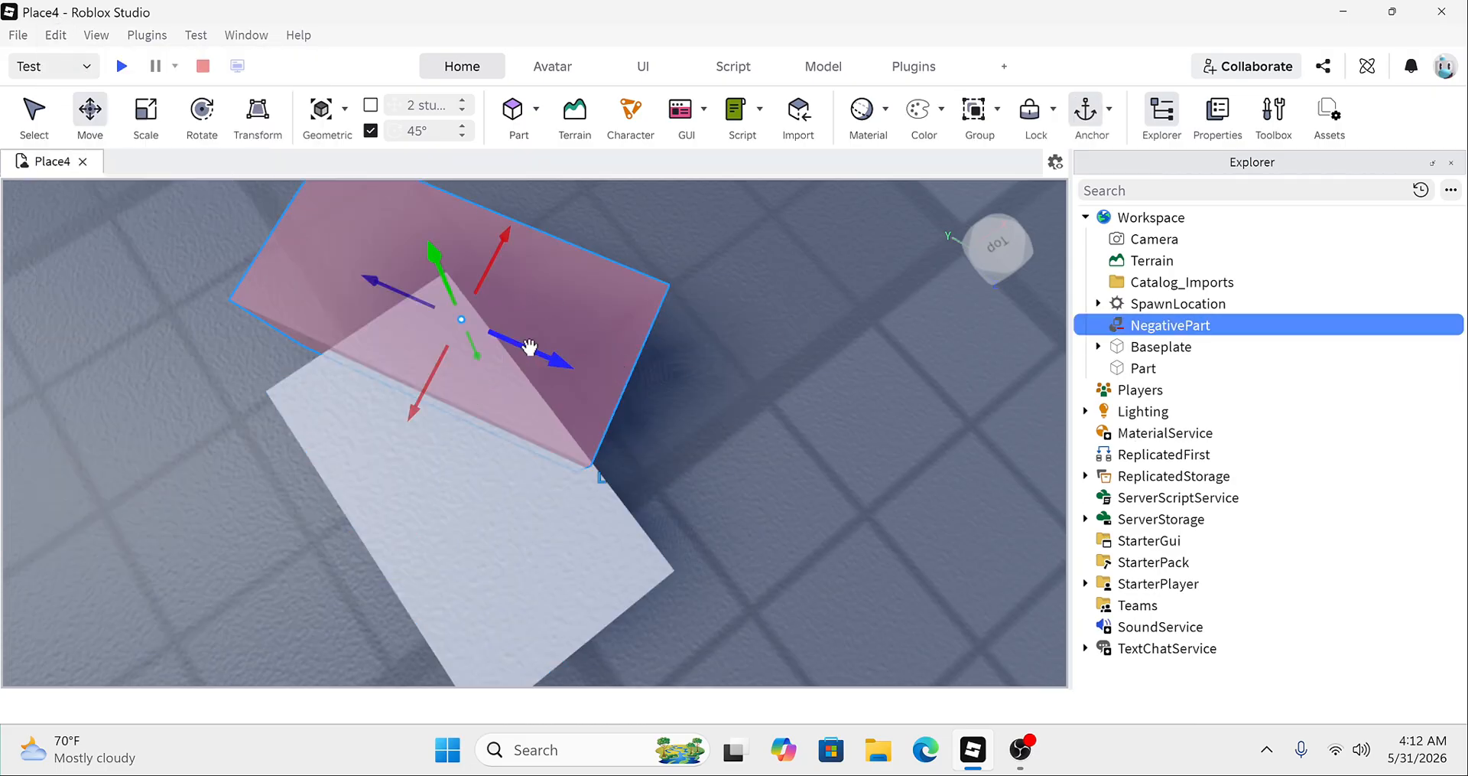
{"action": "left_click_drag", "start_coordinate": [530, 347], "coordinate": [552, 358]}
Step: Union the slab with the repositioned negative part and check the cut corner
{"action": "left_click", "coordinate": [525, 477], "text": "shift"}
{"action": "right_click", "coordinate": [525, 476]}
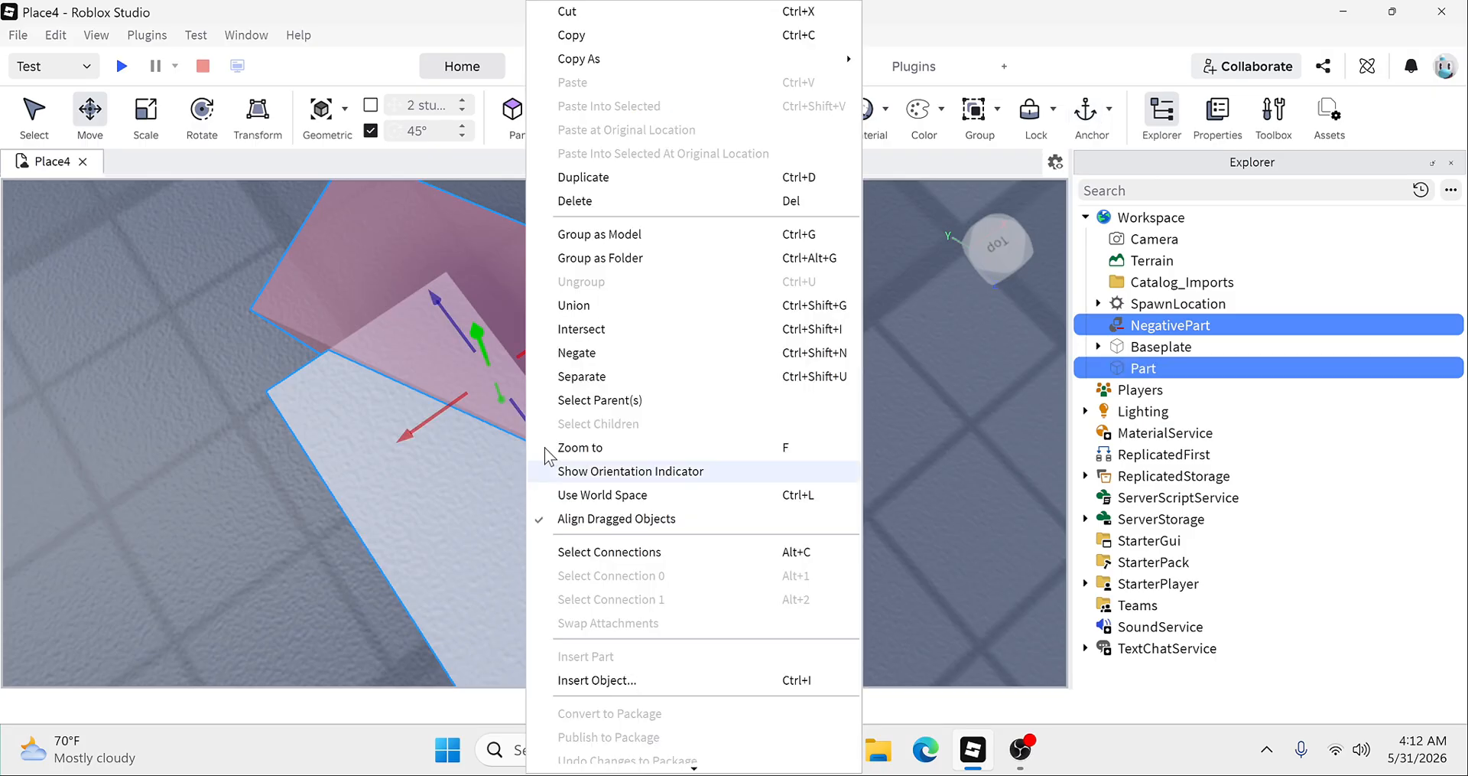
{"action": "left_click", "coordinate": [615, 305]}
{"action": "right_click_drag", "start_coordinate": [598, 273], "coordinate": [597, 284]}
{"action": "scroll", "coordinate": [598, 273], "scroll_direction": "down", "scroll_amount": 3}
{"action": "scroll", "coordinate": [597, 285], "scroll_direction": "up", "scroll_amount": 3}
Step: Try negating the cut slab, and undo both the negation and the union
{"action": "left_click", "coordinate": [479, 367]}
{"action": "right_click", "coordinate": [482, 369]}
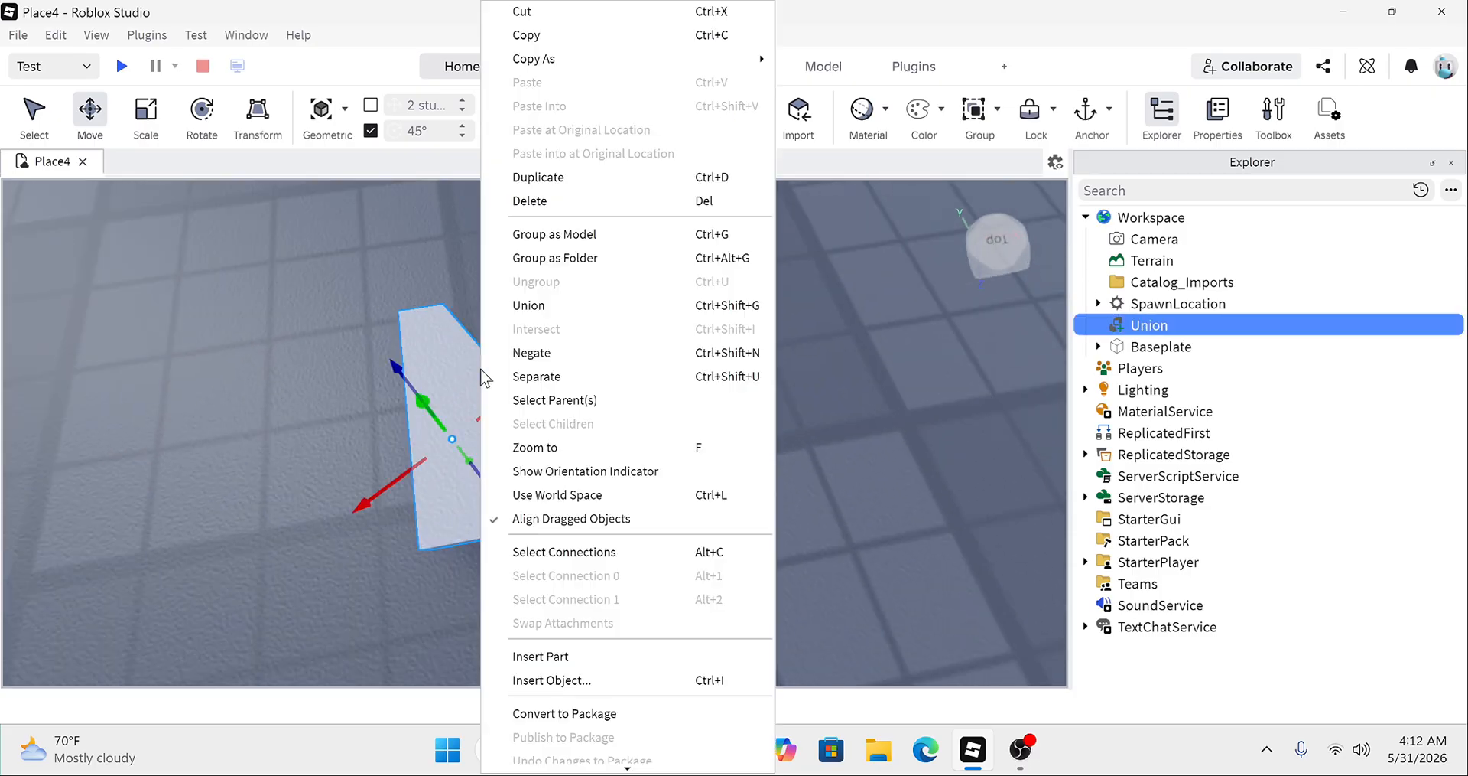
{"action": "left_click", "coordinate": [539, 353]}
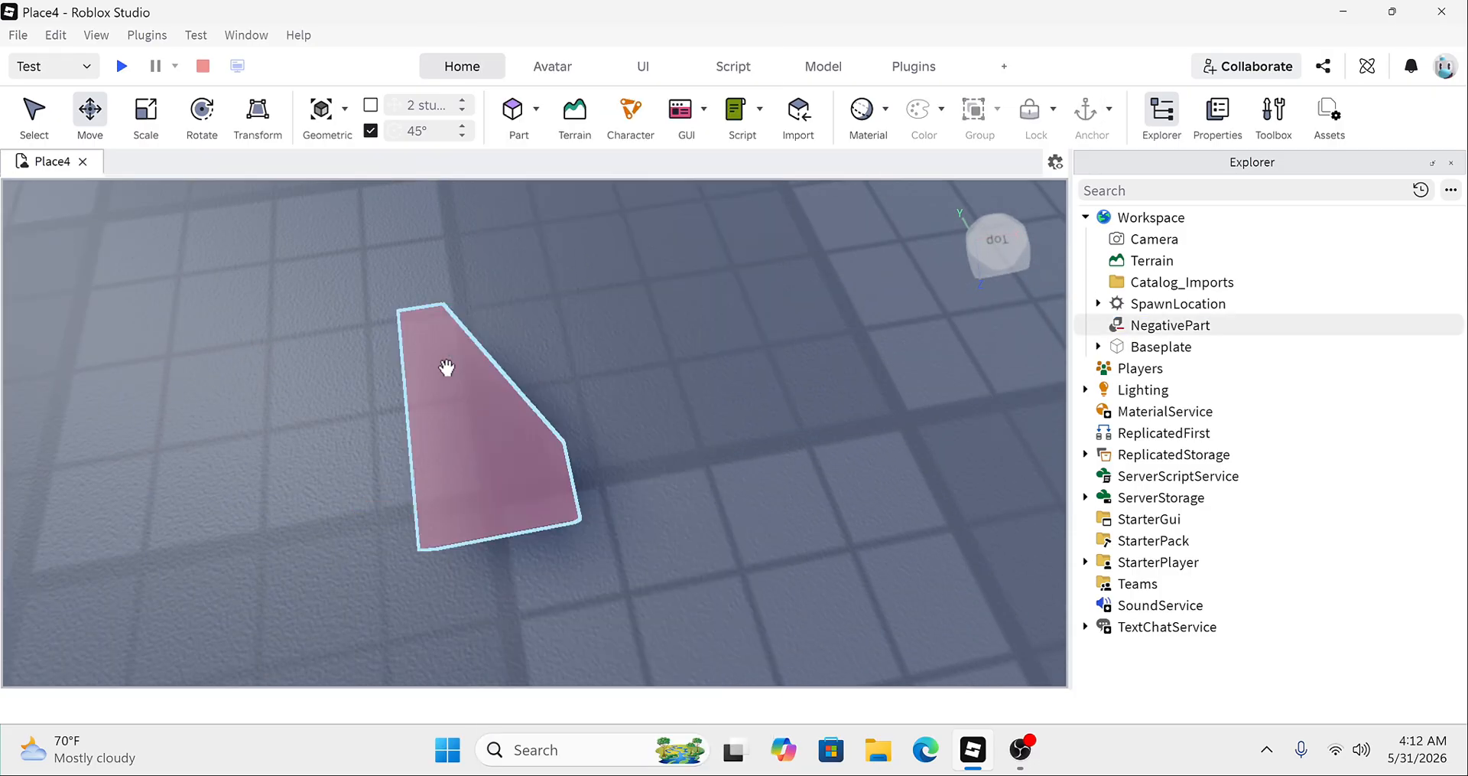
{"action": "left_click", "coordinate": [56, 34]}
{"action": "left_click", "coordinate": [76, 57]}
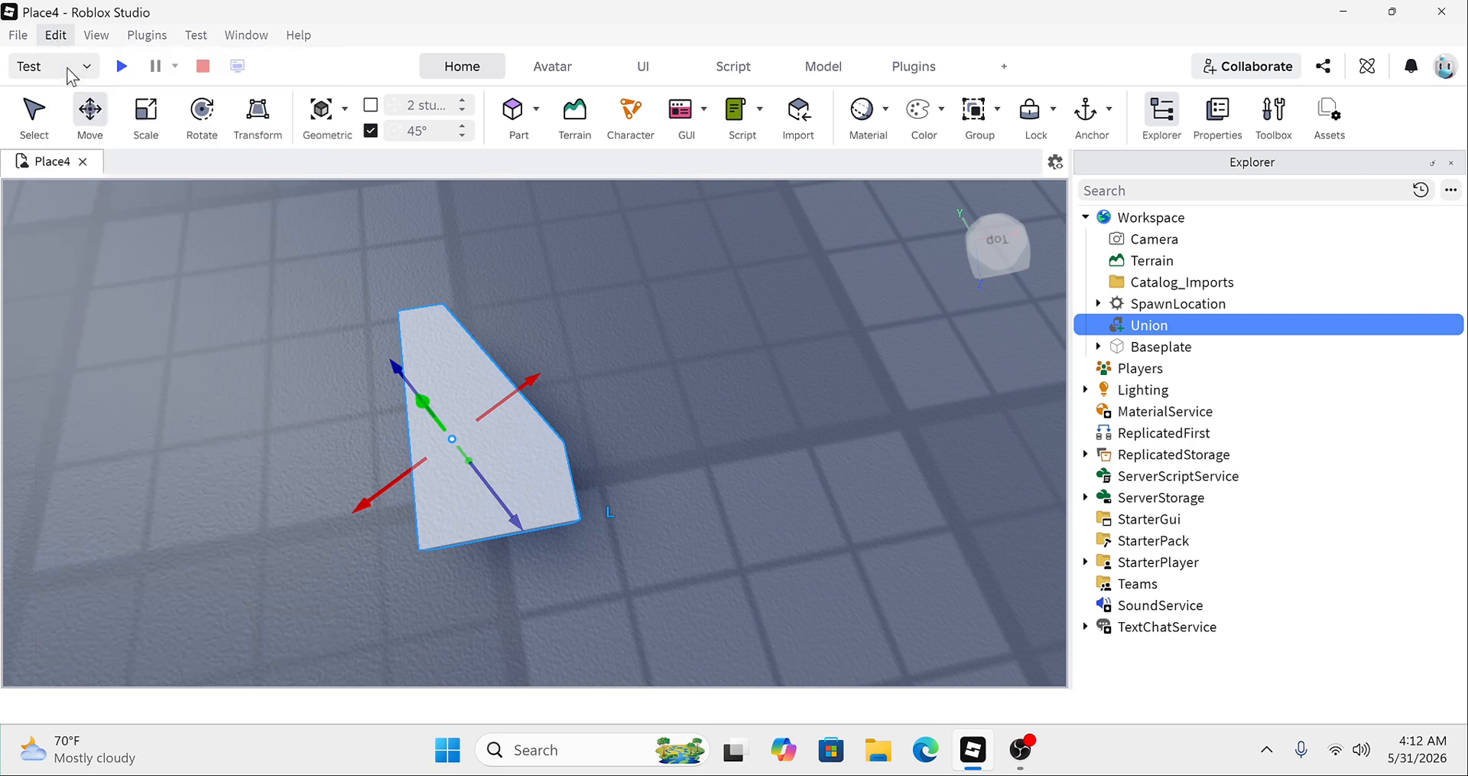
{"action": "key", "text": "ctrl+z"}
Step: Shift the negative part by about 0.162 studs so it covers one end corner of the slab diagonally
{"action": "left_click", "coordinate": [596, 222]}
{"action": "right_click_drag", "start_coordinate": [596, 223], "coordinate": [586, 337]}
{"action": "left_click", "coordinate": [584, 251]}
{"action": "key", "text": "ctrl+4"}
{"action": "left_click_drag", "start_coordinate": [576, 332], "coordinate": [540, 293]}
{"action": "key", "text": "ctrl+2"}
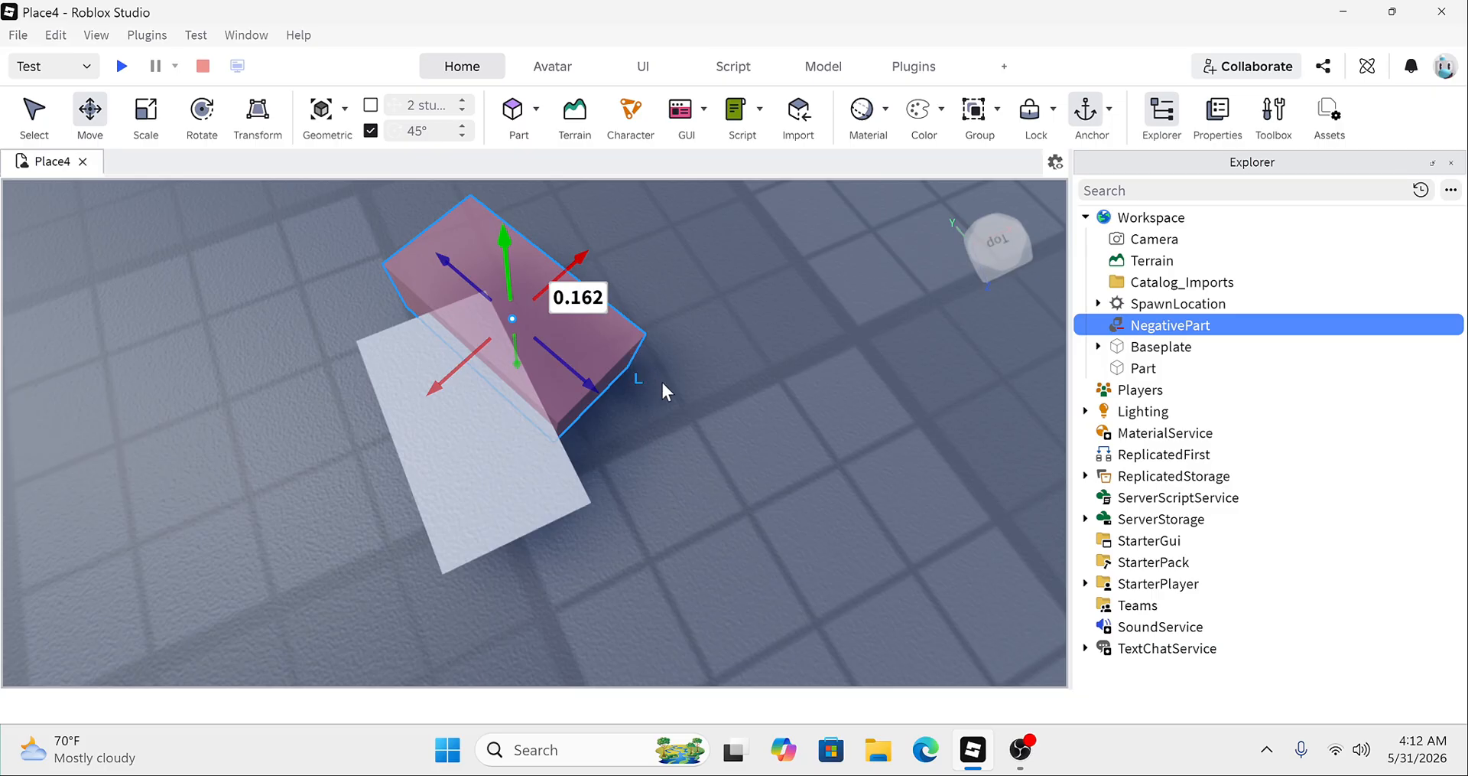
{"action": "right_click_drag", "start_coordinate": [664, 383], "coordinate": [660, 378]}
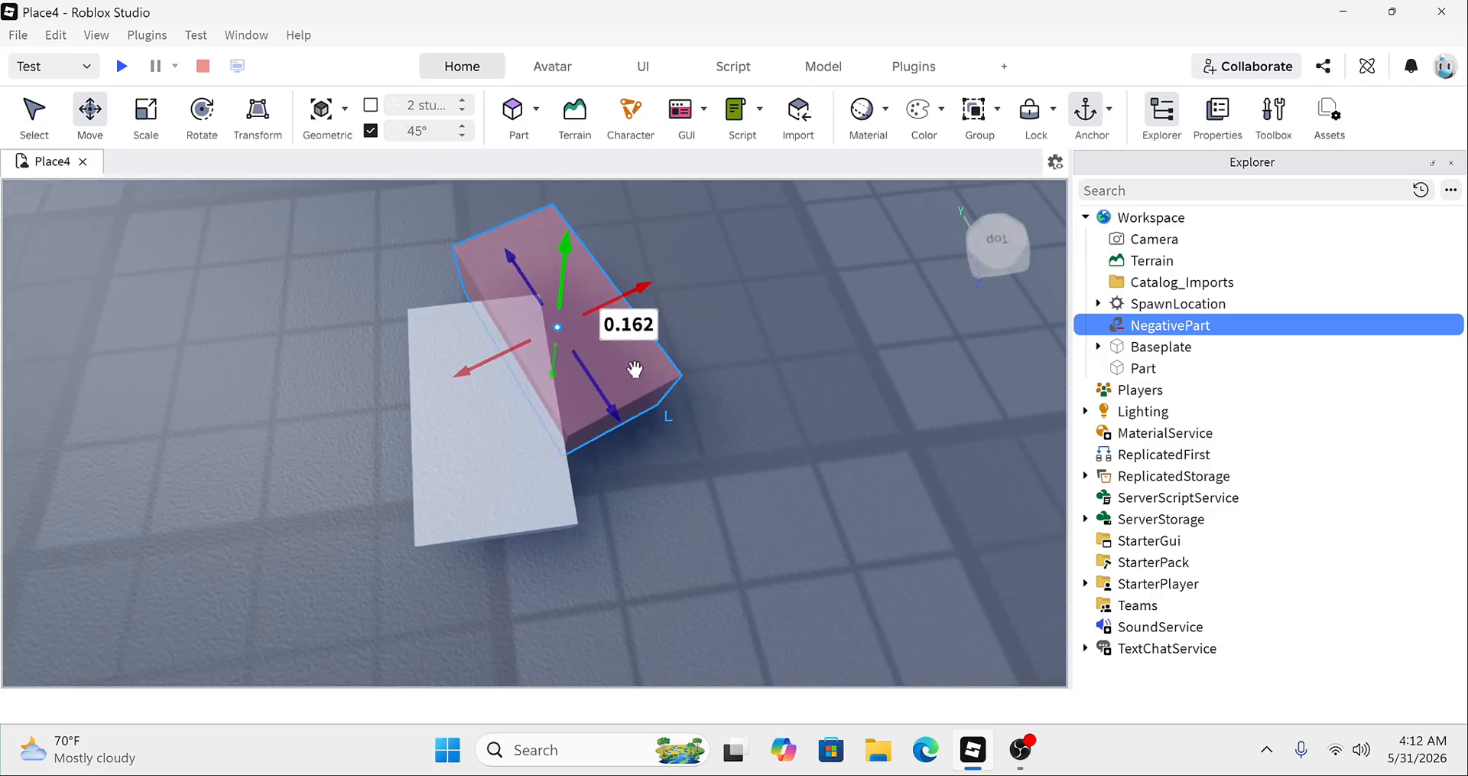
Step: Duplicate the negative part and move the copy about 1.286 studs across the slab and slightly back along its length
{"action": "right_click", "coordinate": [742, 352]}
{"action": "left_click", "coordinate": [757, 177]}
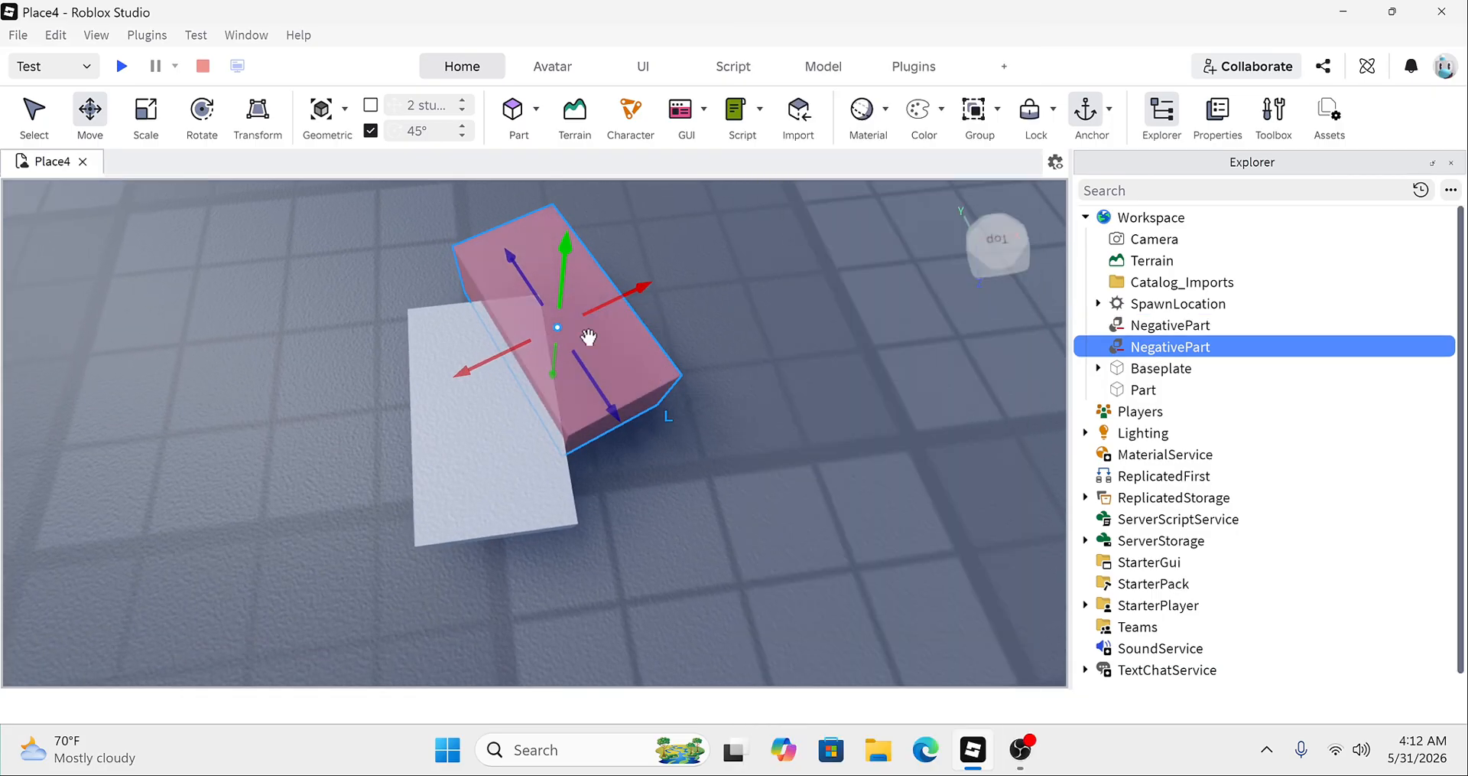
{"action": "left_click_drag", "start_coordinate": [489, 360], "coordinate": [364, 419]}
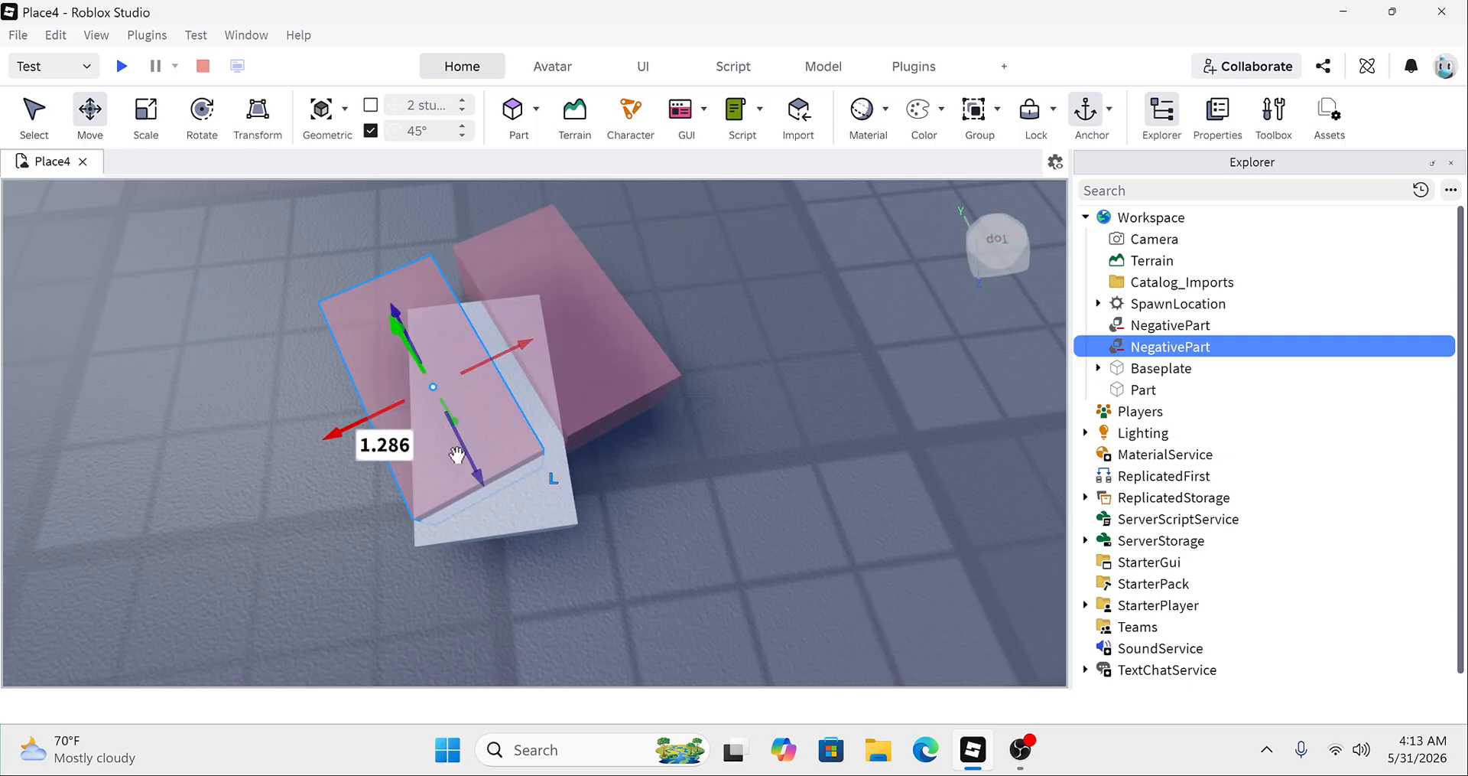
{"action": "left_click_drag", "start_coordinate": [457, 455], "coordinate": [430, 432]}
{"action": "key", "text": "ctrl+2"}
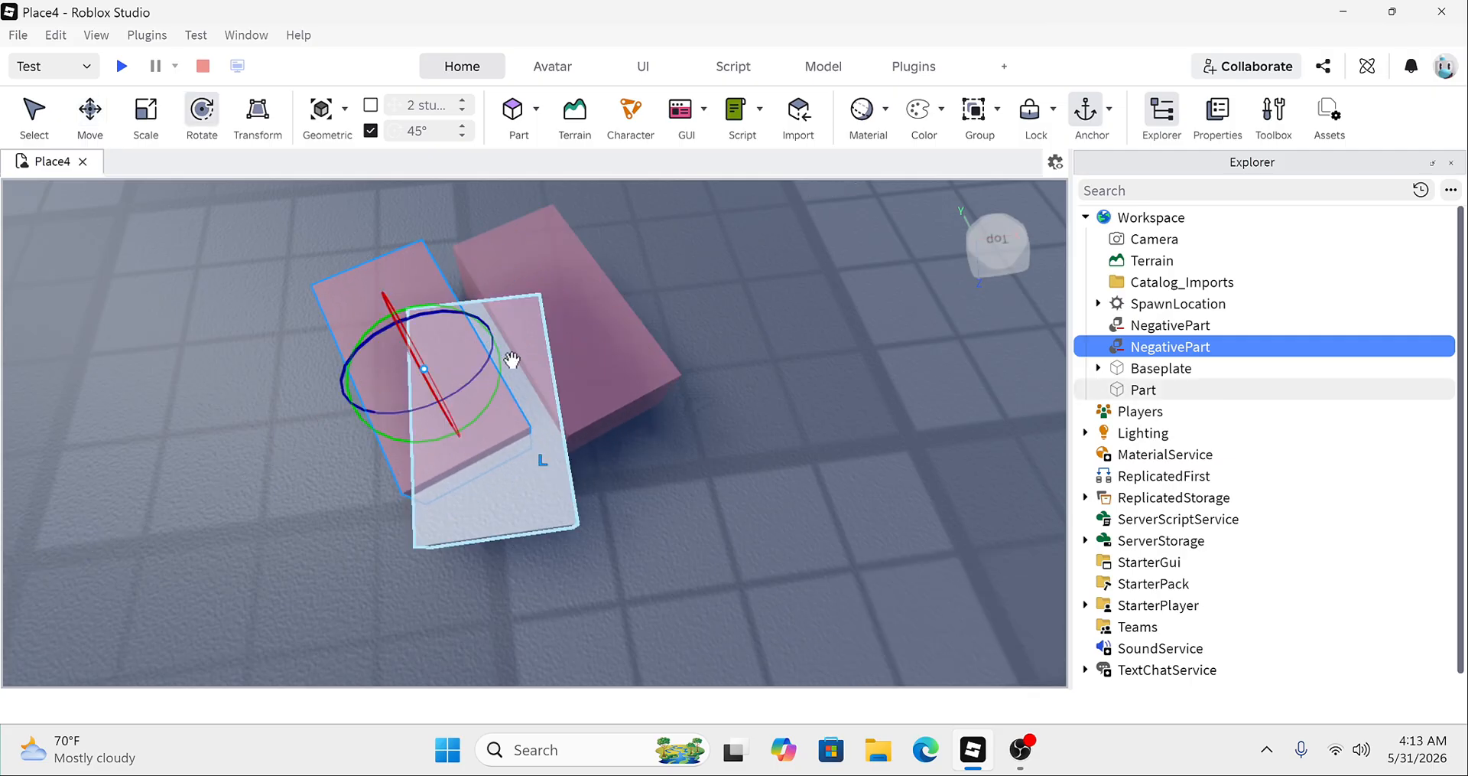
Step: Rotate the copied negative part to mirror the slant of the first one on the slab's opposite side
{"action": "left_click_drag", "start_coordinate": [510, 359], "coordinate": [457, 348]}
{"action": "key", "text": "ctrl+2"}
{"action": "key", "text": "ctrl+4"}
{"action": "right_click_drag", "start_coordinate": [456, 348], "coordinate": [574, 400]}
{"action": "scroll", "coordinate": [457, 347], "scroll_direction": "up", "scroll_amount": 1}
{"action": "scroll", "coordinate": [457, 347], "scroll_direction": "up", "scroll_amount": 3}
{"action": "scroll", "coordinate": [457, 348], "scroll_direction": "down", "scroll_amount": 5}
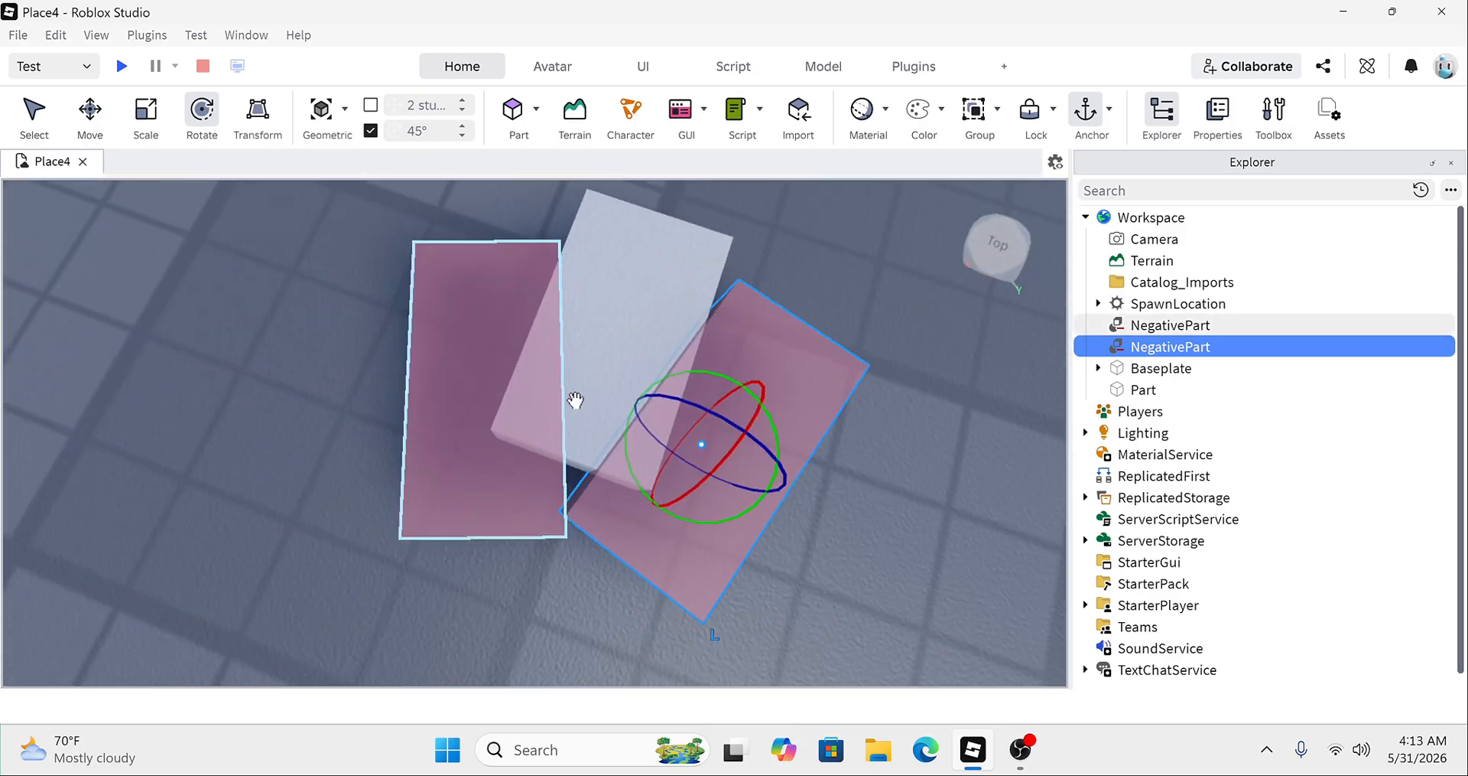
Step: Fine-tune the mirrored negative part's position so both negative parts overlap the slab's end corners symmetrically
{"action": "key", "text": "ctrl+2"}
{"action": "left_click_drag", "start_coordinate": [667, 500], "coordinate": [658, 517]}
{"action": "left_click_drag", "start_coordinate": [634, 423], "coordinate": [638, 426]}
{"action": "right_click_drag", "start_coordinate": [638, 426], "coordinate": [628, 427]}
{"action": "scroll", "coordinate": [619, 434], "scroll_direction": "down", "scroll_amount": 2}
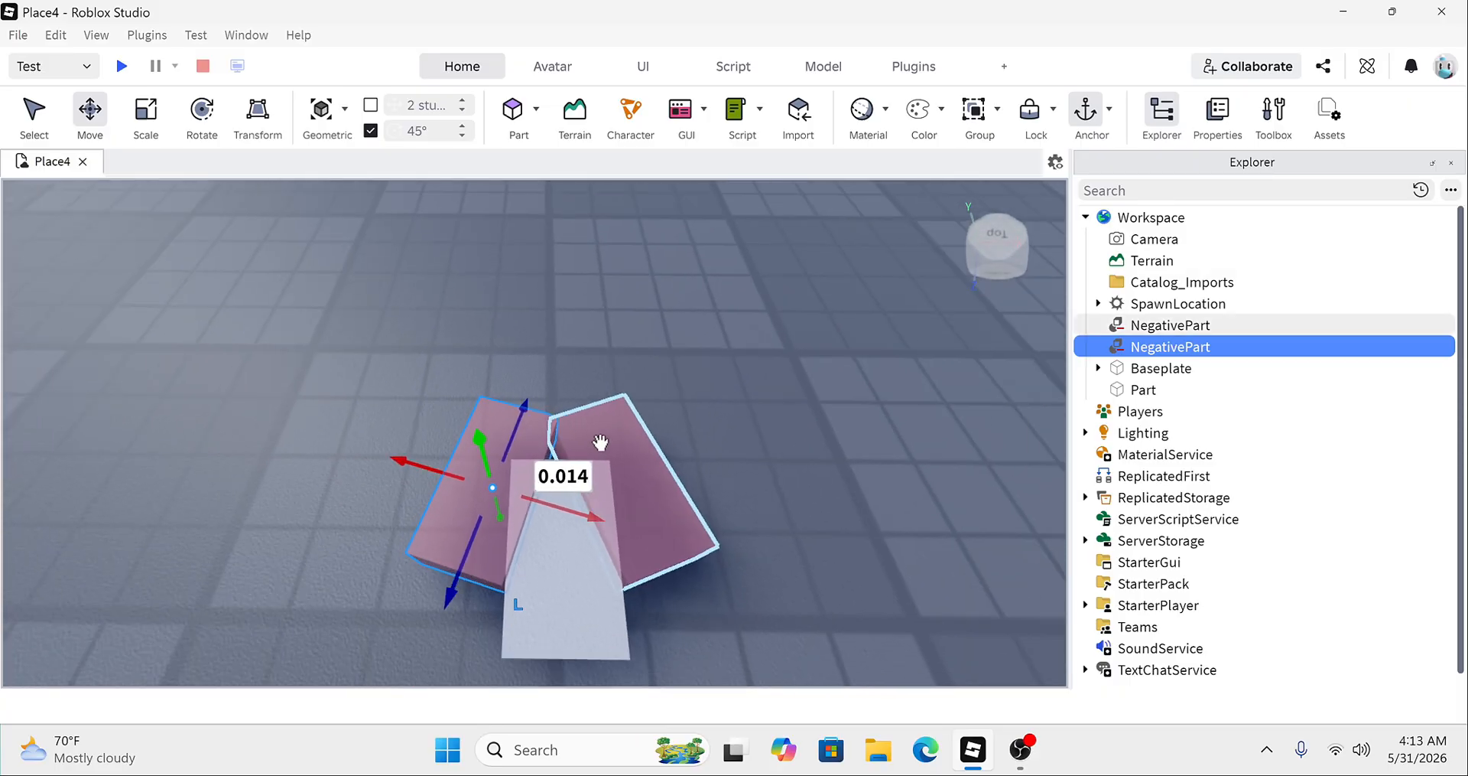
Step: Try the union of the slab with both negative parts to taper its end, and undo it
{"action": "left_click", "coordinate": [605, 447], "text": "shift"}
{"action": "left_click", "coordinate": [596, 553], "text": "shift"}
{"action": "right_click", "coordinate": [596, 553]}
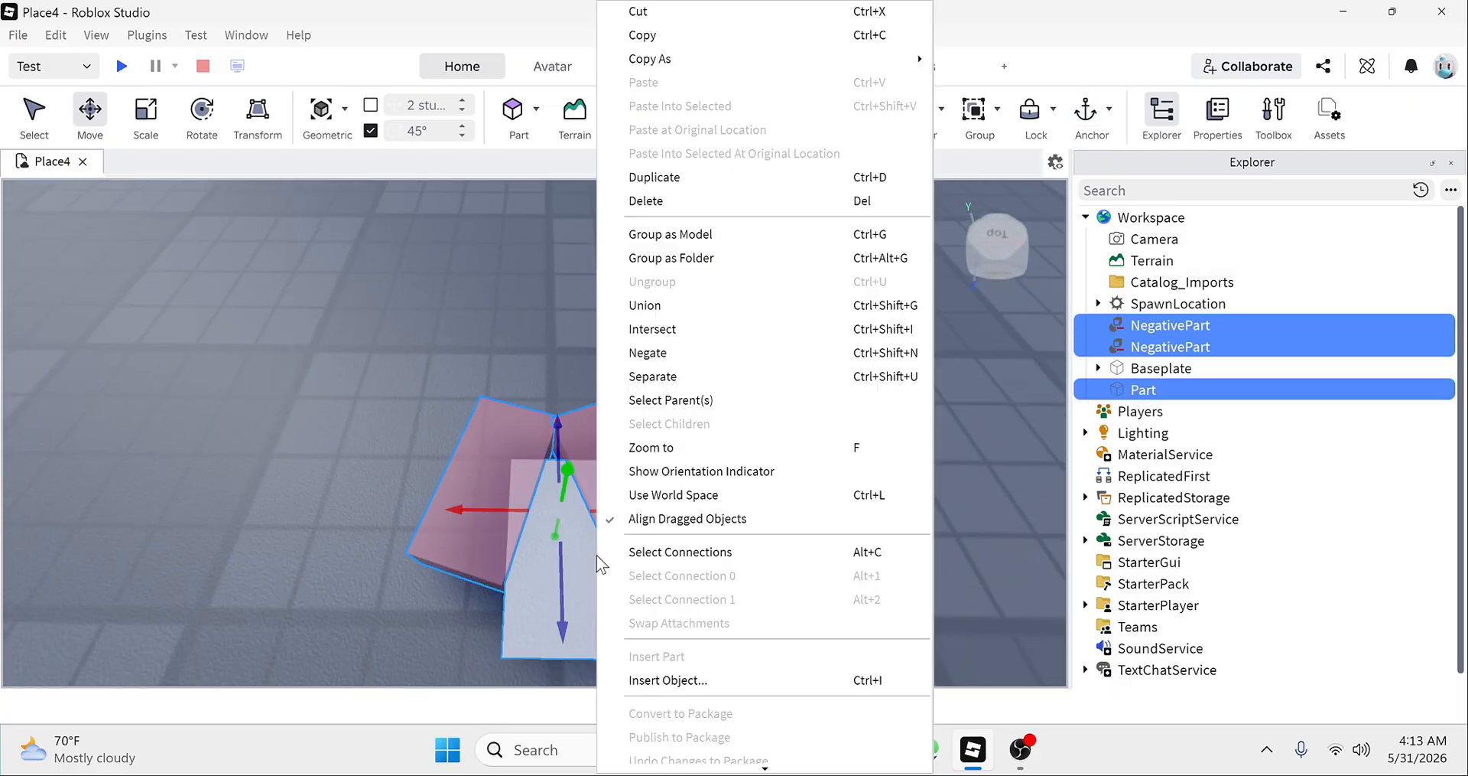
{"action": "left_click", "coordinate": [662, 312]}
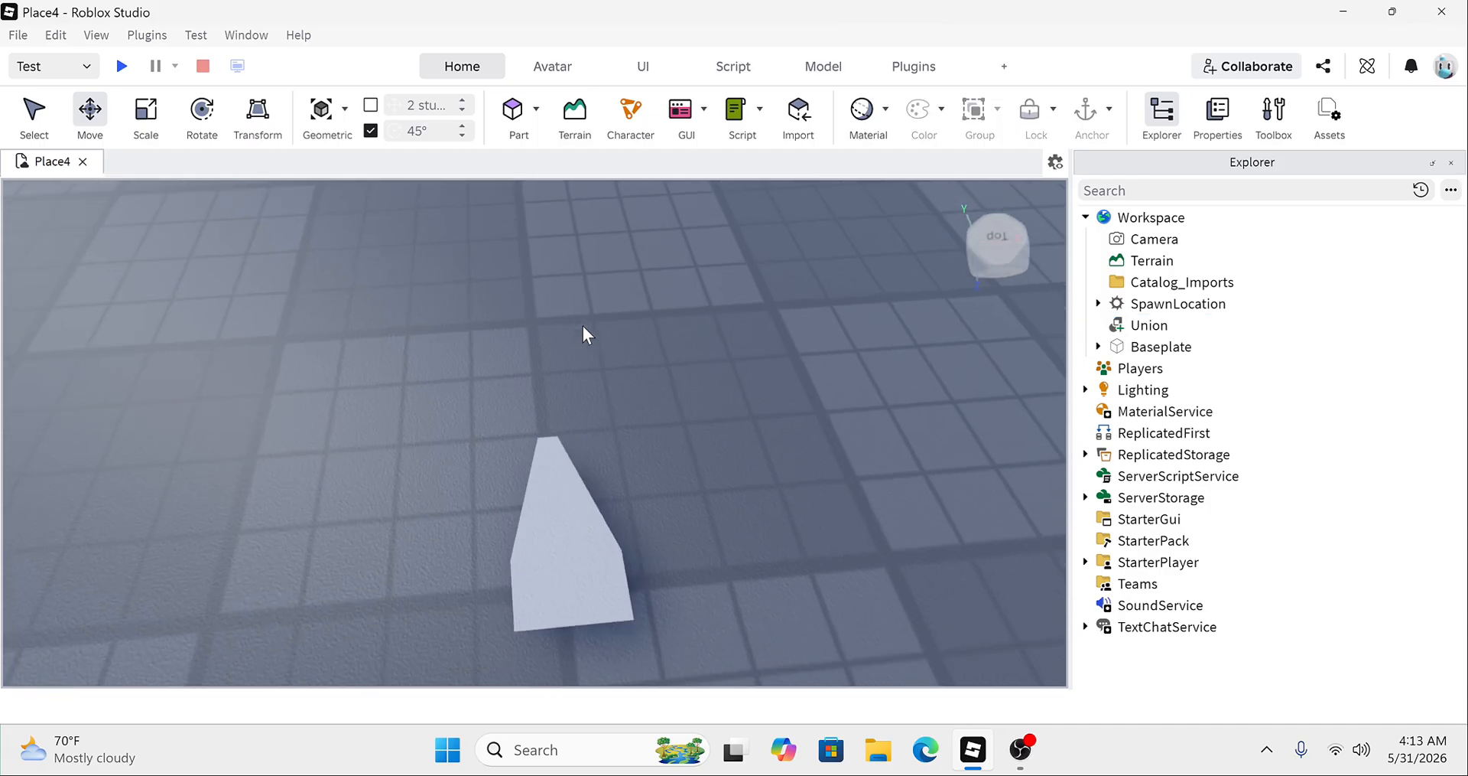
{"action": "right_click_drag", "start_coordinate": [585, 327], "coordinate": [584, 332]}
{"action": "left_click", "coordinate": [56, 35]}
{"action": "left_click", "coordinate": [67, 56]}
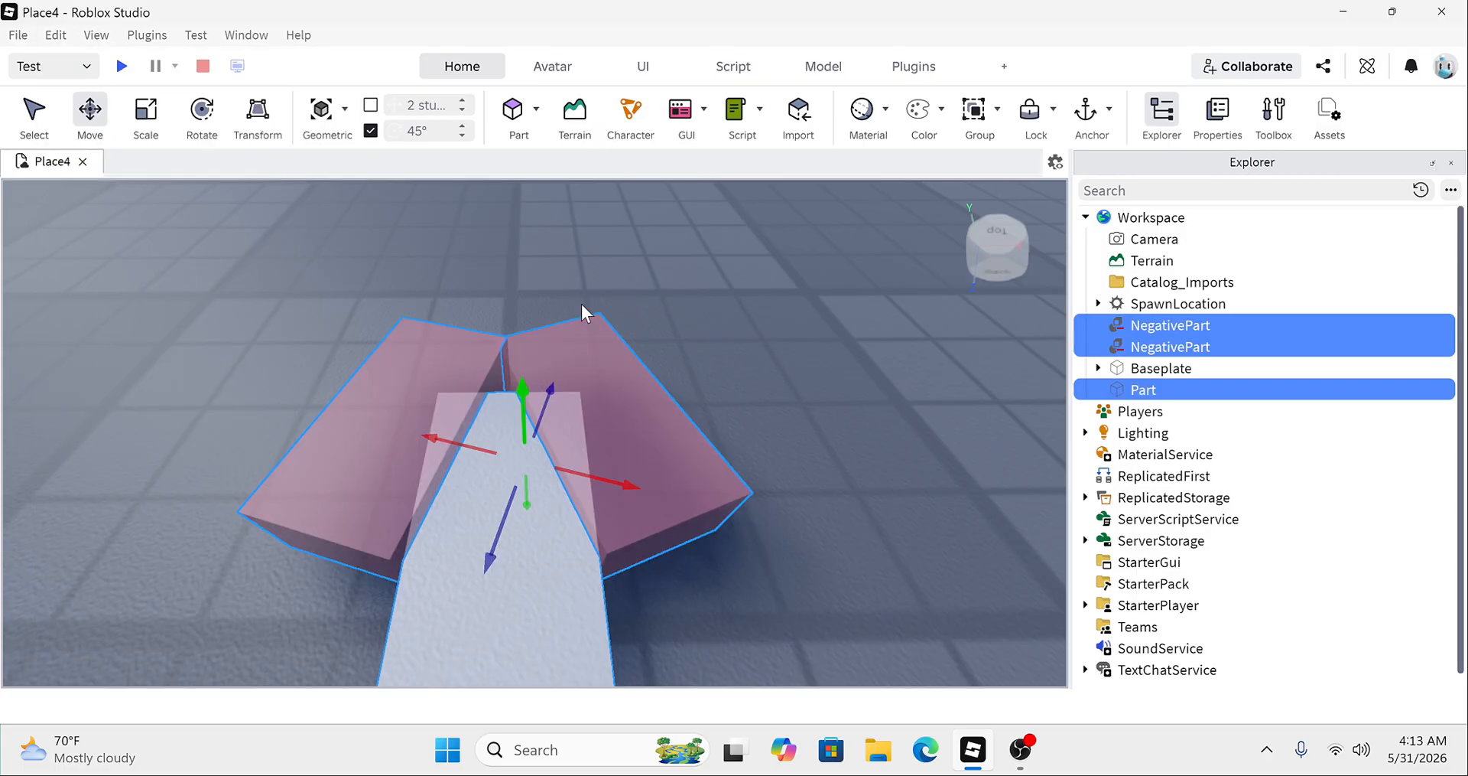
Step: Duplicate one of the two negative parts and drag the copy about 0.92 studs away from the original
{"action": "right_click", "coordinate": [589, 415]}
{"action": "left_click", "coordinate": [643, 177]}
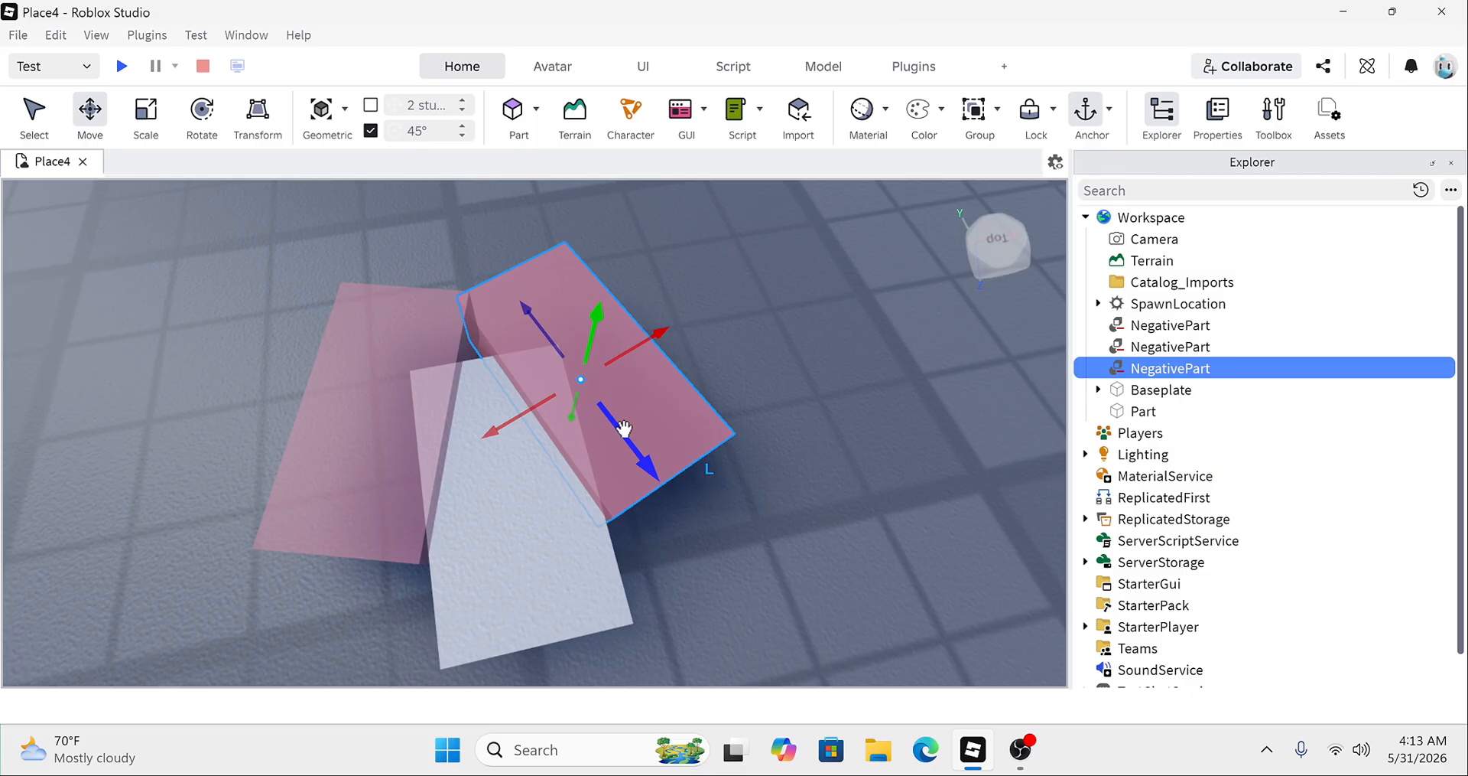
{"action": "left_click_drag", "start_coordinate": [624, 429], "coordinate": [624, 428]}
{"action": "right_click_drag", "start_coordinate": [624, 428], "coordinate": [624, 428]}
{"action": "left_click_drag", "start_coordinate": [625, 429], "coordinate": [624, 429]}
{"action": "right_click_drag", "start_coordinate": [624, 428], "coordinate": [624, 429]}
{"action": "left_click_drag", "start_coordinate": [624, 428], "coordinate": [624, 428]}
{"action": "right_click_drag", "start_coordinate": [624, 428], "coordinate": [624, 428]}
{"action": "left_click_drag", "start_coordinate": [624, 428], "coordinate": [624, 428]}
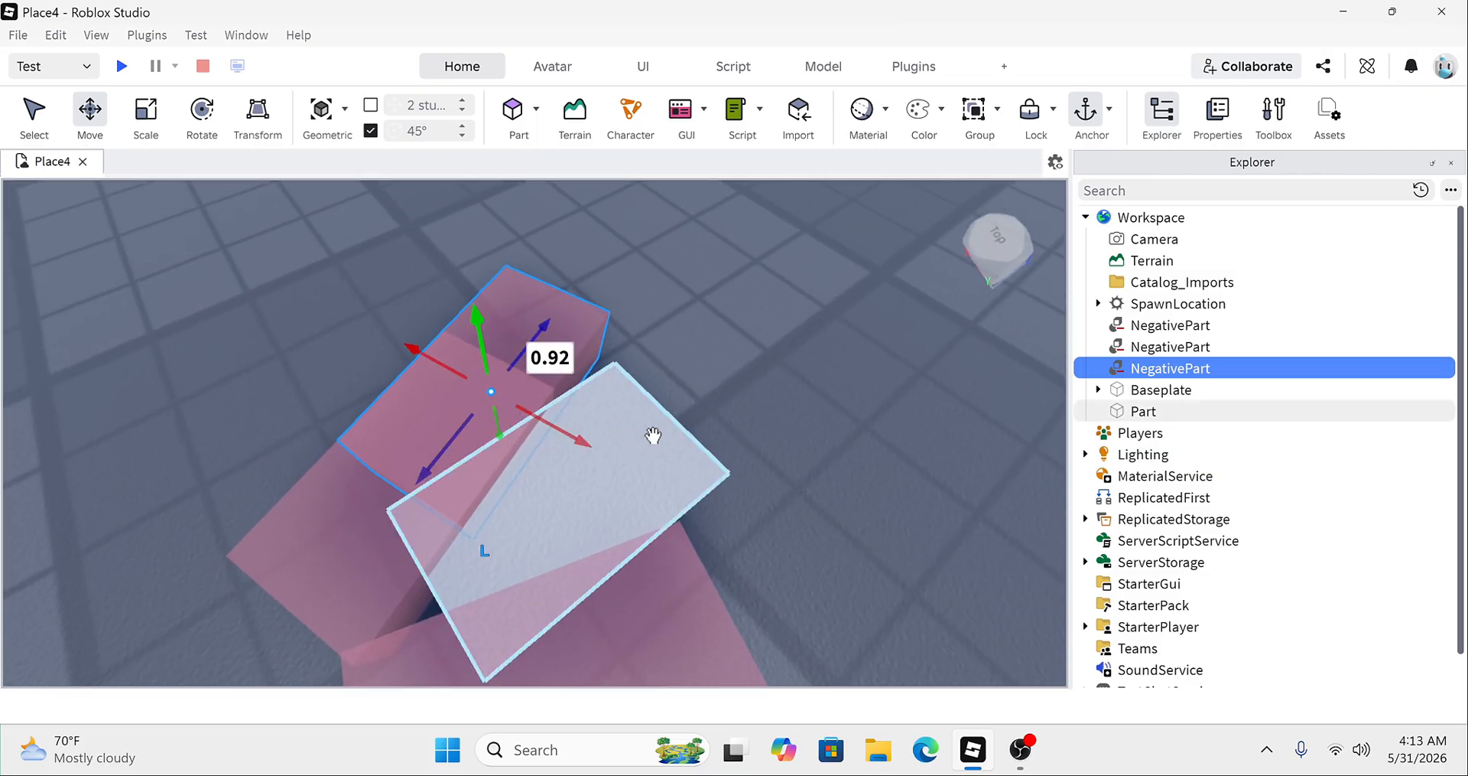
Step: Move and rotate the copied negative part so it slants across a corner at the slab's wide, uncut end
{"action": "right_click_drag", "start_coordinate": [653, 435], "coordinate": [527, 476]}
{"action": "left_click_drag", "start_coordinate": [507, 485], "coordinate": [459, 528]}
{"action": "left_click_drag", "start_coordinate": [440, 468], "coordinate": [397, 459]}
{"action": "right_click_drag", "start_coordinate": [397, 459], "coordinate": [397, 459]}
{"action": "key", "text": "ctrl+4"}
{"action": "left_click_drag", "start_coordinate": [568, 514], "coordinate": [589, 570]}
{"action": "left_click_drag", "start_coordinate": [541, 503], "coordinate": [527, 547]}
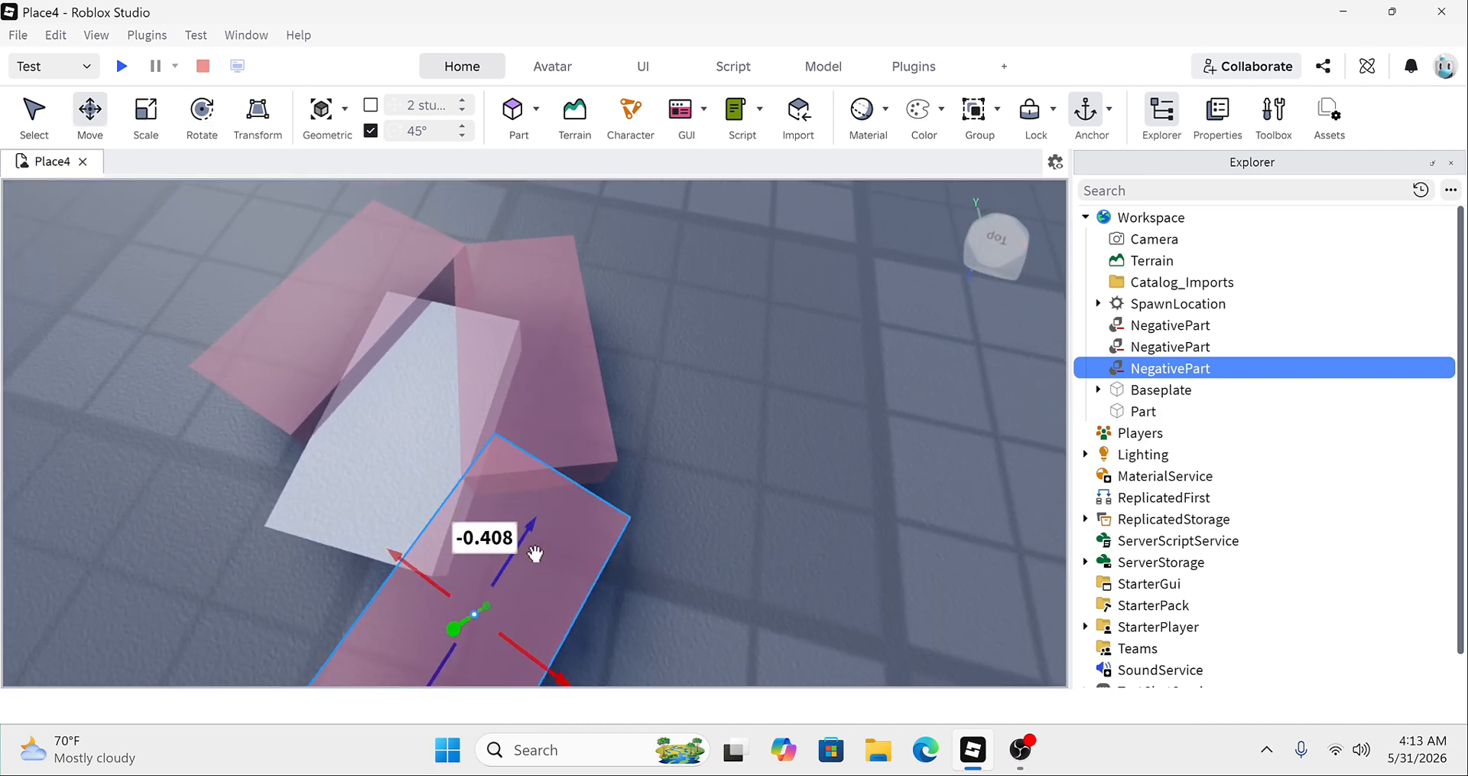
{"action": "right_click_drag", "start_coordinate": [528, 547], "coordinate": [587, 543]}
{"action": "key", "text": "ctrl+4"}
{"action": "left_click_drag", "start_coordinate": [587, 543], "coordinate": [603, 566]}
{"action": "right_click_drag", "start_coordinate": [603, 566], "coordinate": [603, 564]}
Step: Duplicate that corner negative part, turn the copy crosswise and place it over the slab's uncut end
{"action": "right_click", "coordinate": [603, 563]}
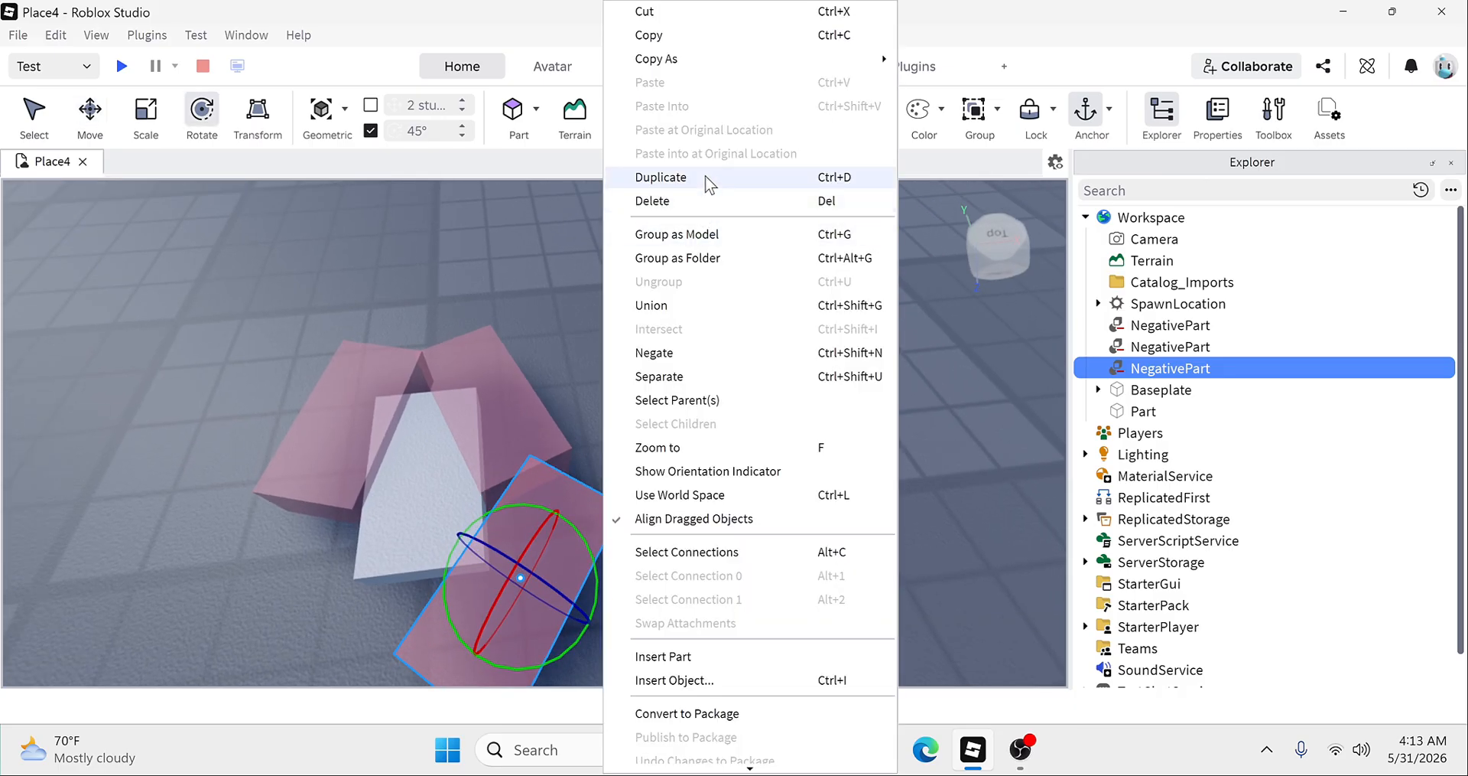
{"action": "left_click", "coordinate": [661, 176]}
{"action": "key", "text": "ctrl+2"}
{"action": "left_click_drag", "start_coordinate": [498, 608], "coordinate": [383, 575]}
{"action": "left_click_drag", "start_coordinate": [512, 555], "coordinate": [524, 591]}
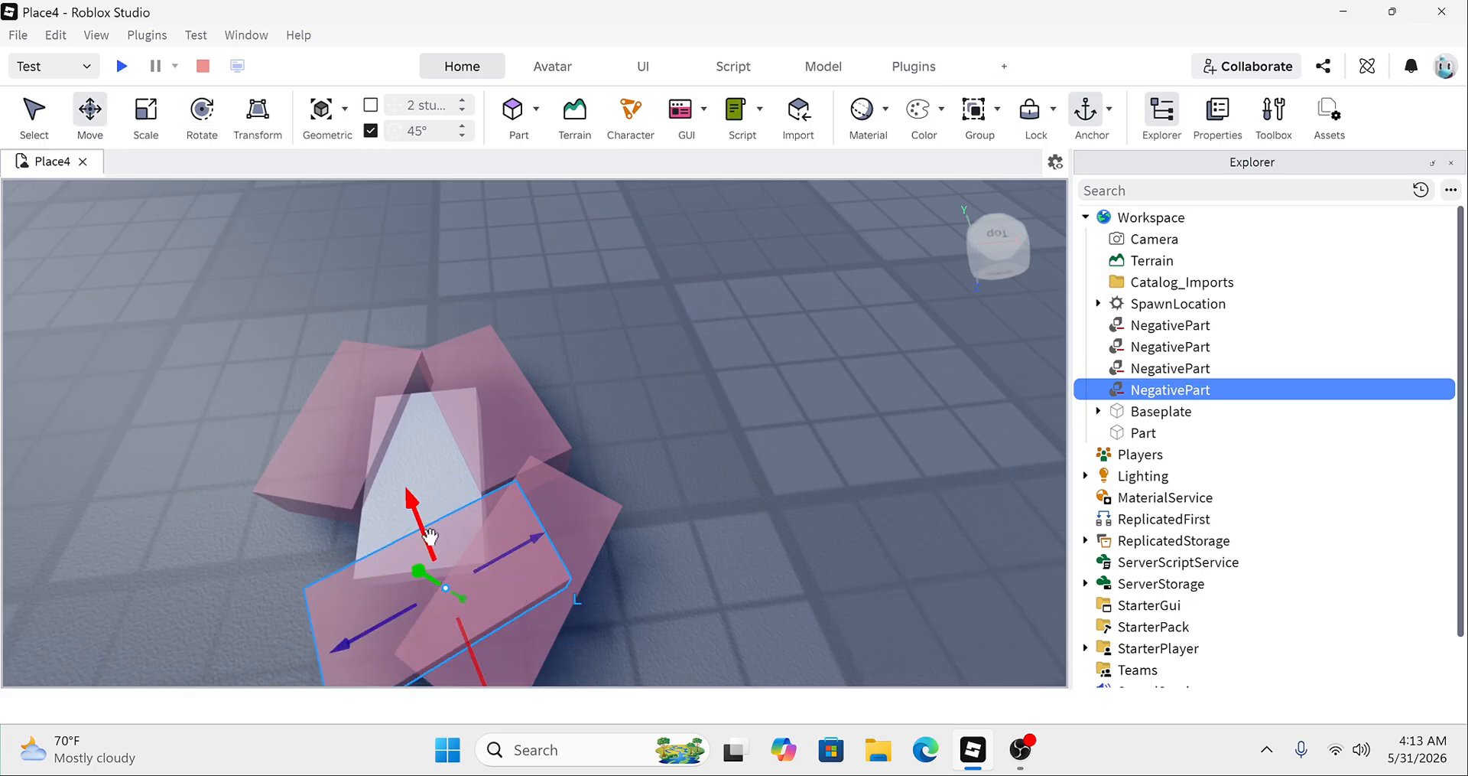
{"action": "left_click_drag", "start_coordinate": [430, 535], "coordinate": [436, 580]}
{"action": "scroll", "coordinate": [437, 578], "scroll_direction": "up", "scroll_amount": 5}
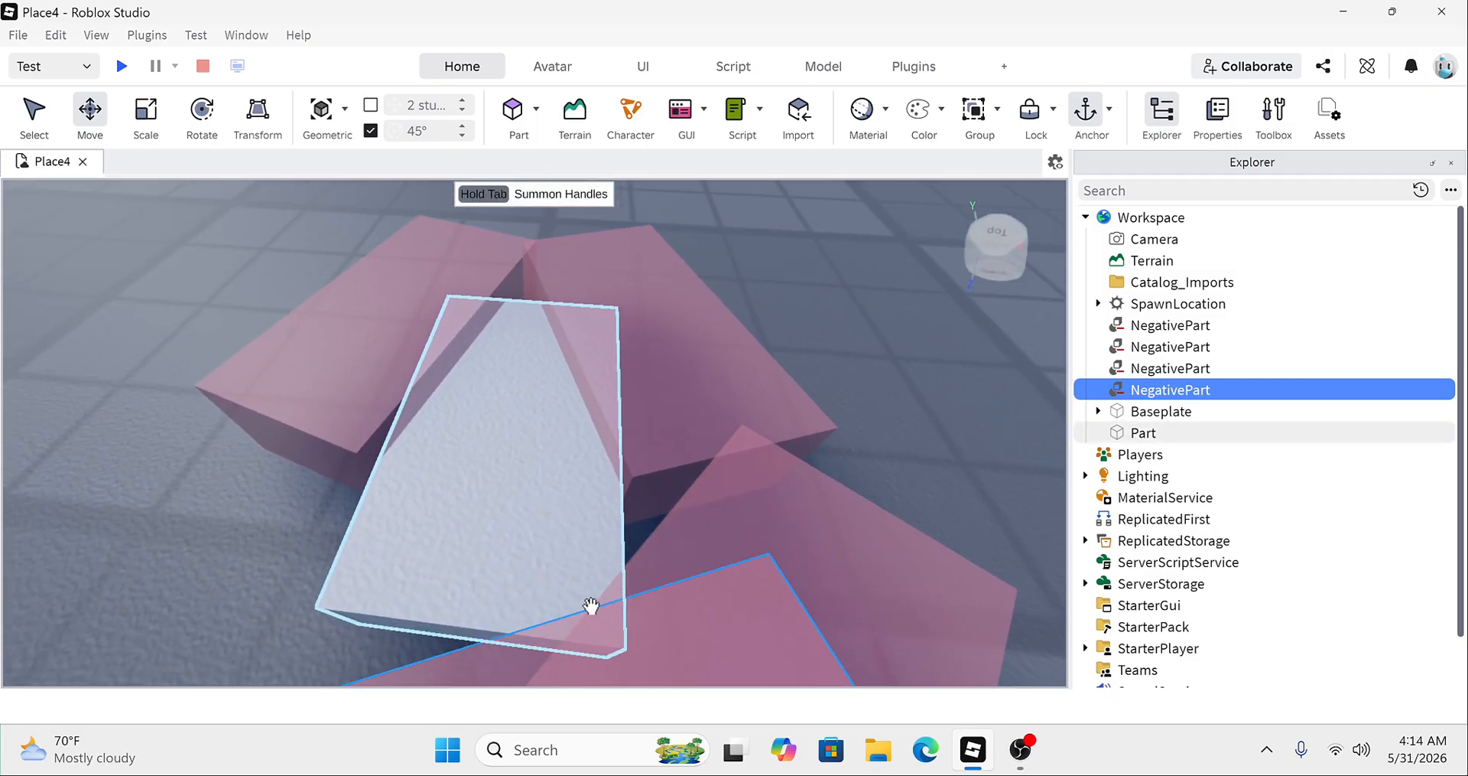
{"action": "scroll", "coordinate": [591, 606], "scroll_direction": "down", "scroll_amount": 5}
Step: Duplicate the negative part at the slab's uncut end, then shift and turn the copy so it lies squarely across that end
{"action": "key", "text": "ctrl+4"}
{"action": "right_click", "coordinate": [613, 531]}
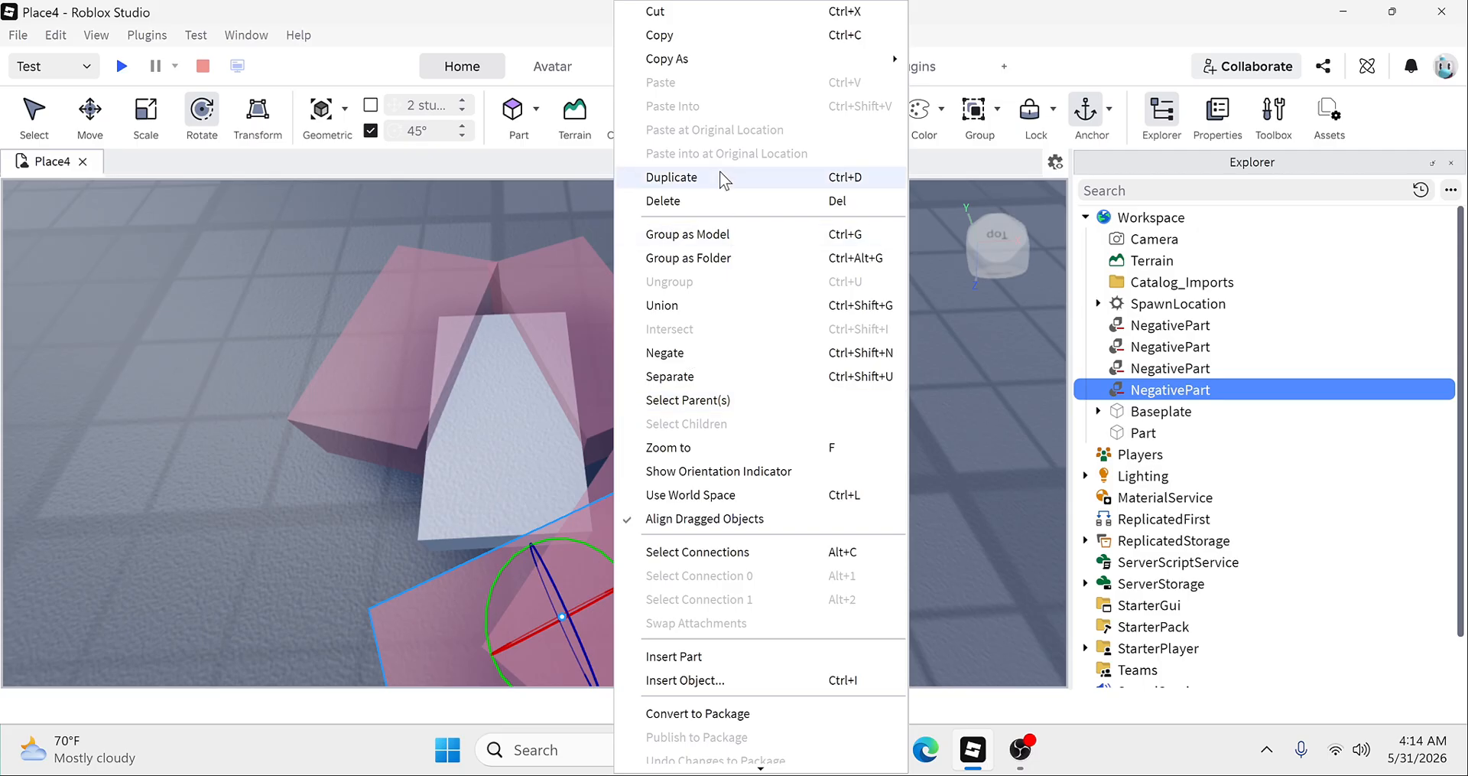
{"action": "left_click", "coordinate": [723, 178]}
{"action": "key", "text": "ctrl+2"}
{"action": "left_click_drag", "start_coordinate": [512, 638], "coordinate": [474, 648]}
{"action": "left_click_drag", "start_coordinate": [511, 598], "coordinate": [517, 550]}
{"action": "key", "text": "ctrl+4"}
{"action": "key", "text": "ctrl+2"}
Step: Duplicate the crosswise negative part and move and rotate the copy so it slants the other way over the slab's wide end
{"action": "right_click", "coordinate": [577, 554]}
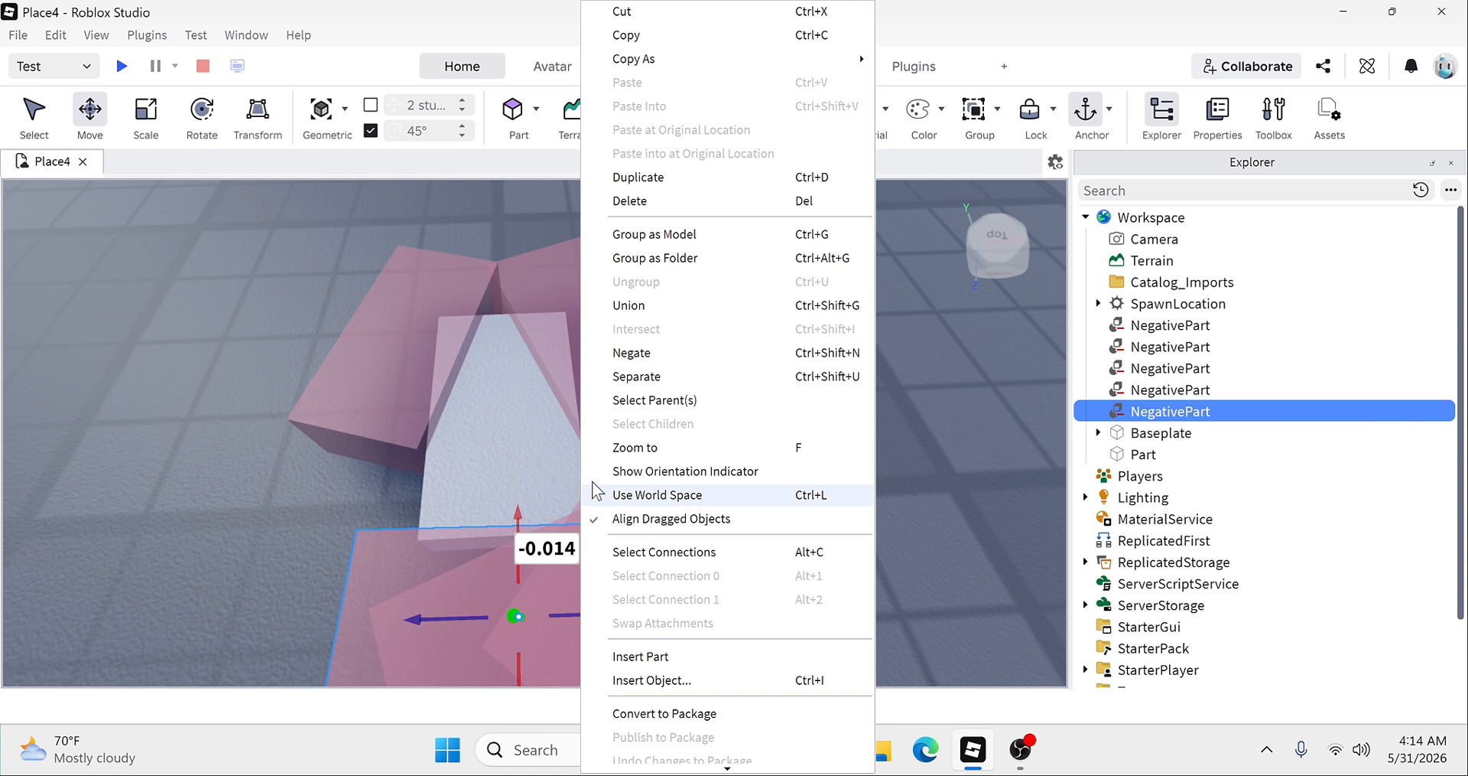
{"action": "left_click", "coordinate": [678, 176]}
{"action": "left_click_drag", "start_coordinate": [586, 616], "coordinate": [548, 615]}
{"action": "key", "text": "ctrl+4"}
{"action": "left_click_drag", "start_coordinate": [539, 561], "coordinate": [542, 598]}
{"action": "left_click_drag", "start_coordinate": [435, 593], "coordinate": [425, 595]}
{"action": "left_click_drag", "start_coordinate": [496, 556], "coordinate": [502, 542]}
Step: Duplicate the slanted negative part and rotate and move the copy steeply across the remaining corner of the wide end
{"action": "right_click", "coordinate": [817, 518]}
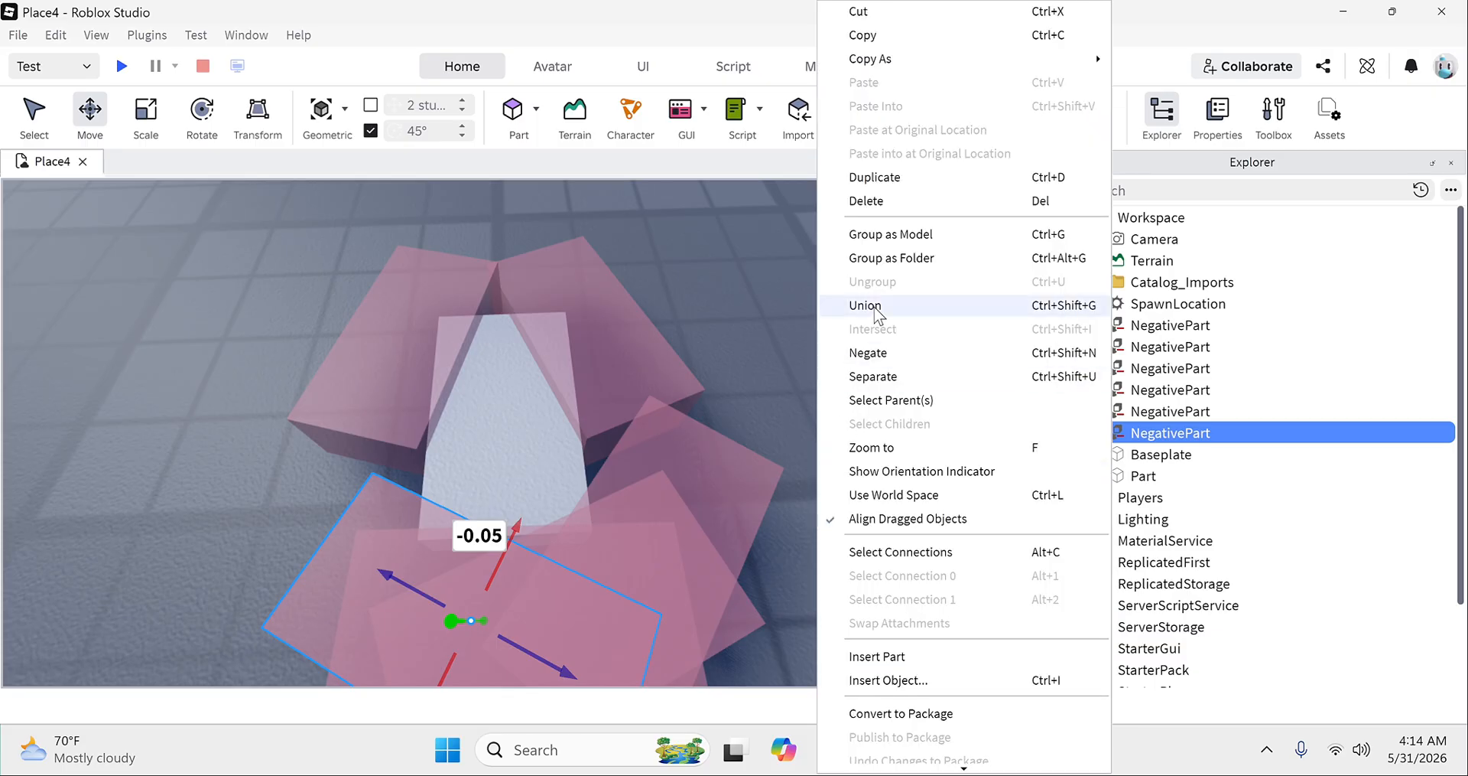
{"action": "left_click", "coordinate": [908, 180]}
{"action": "key", "text": "ctrl+4"}
{"action": "left_click_drag", "start_coordinate": [467, 537], "coordinate": [481, 566]}
{"action": "key", "text": "ctrl+2"}
{"action": "key", "text": "ctrl+4"}
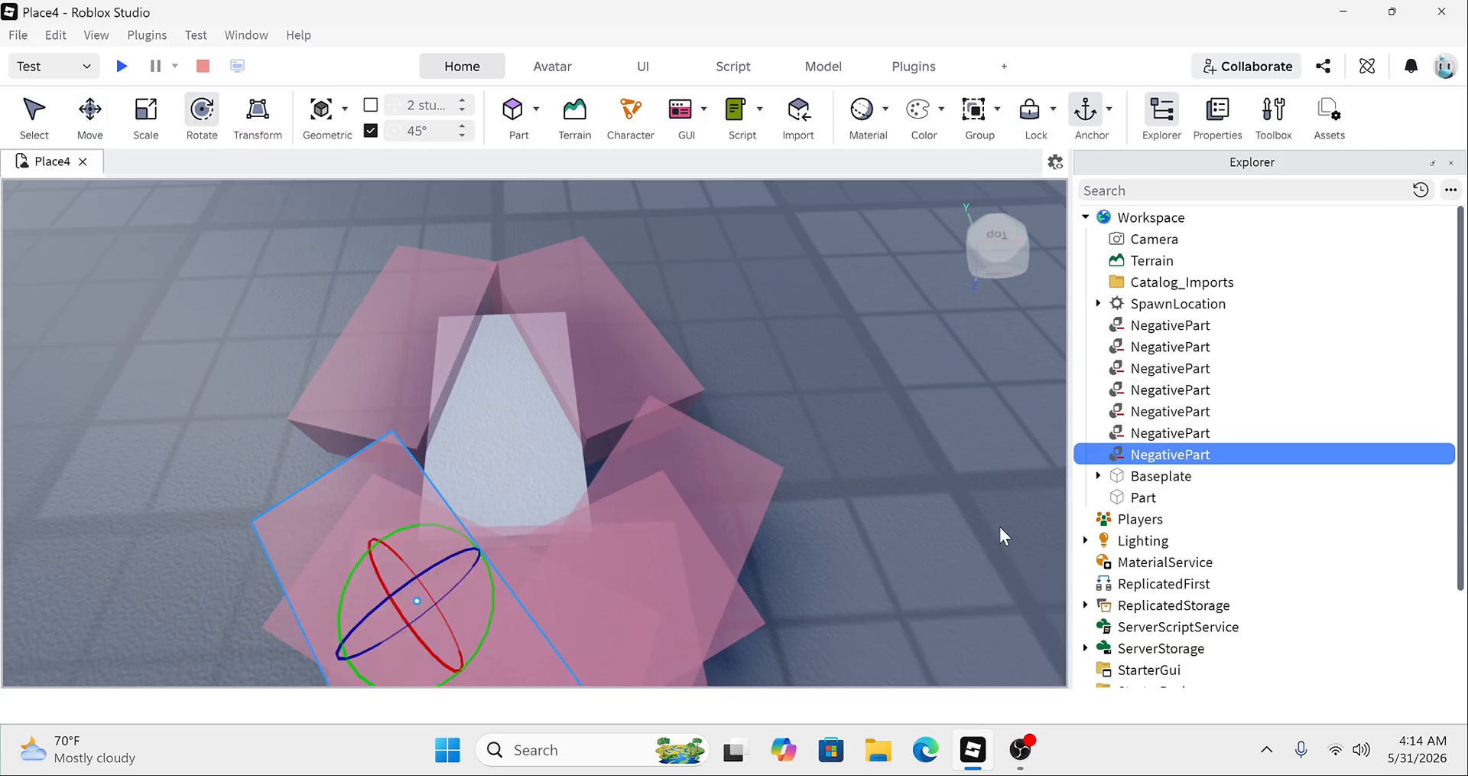
Step: Select the slab together with all seven negative parts and union them
{"action": "left_click", "coordinate": [999, 526]}
{"action": "right_click_drag", "start_coordinate": [841, 515], "coordinate": [805, 512]}
{"action": "scroll", "coordinate": [804, 512], "scroll_direction": "down", "scroll_amount": 3}
{"action": "left_click_drag", "start_coordinate": [688, 593], "coordinate": [422, 289]}
{"action": "right_click", "coordinate": [581, 343]}
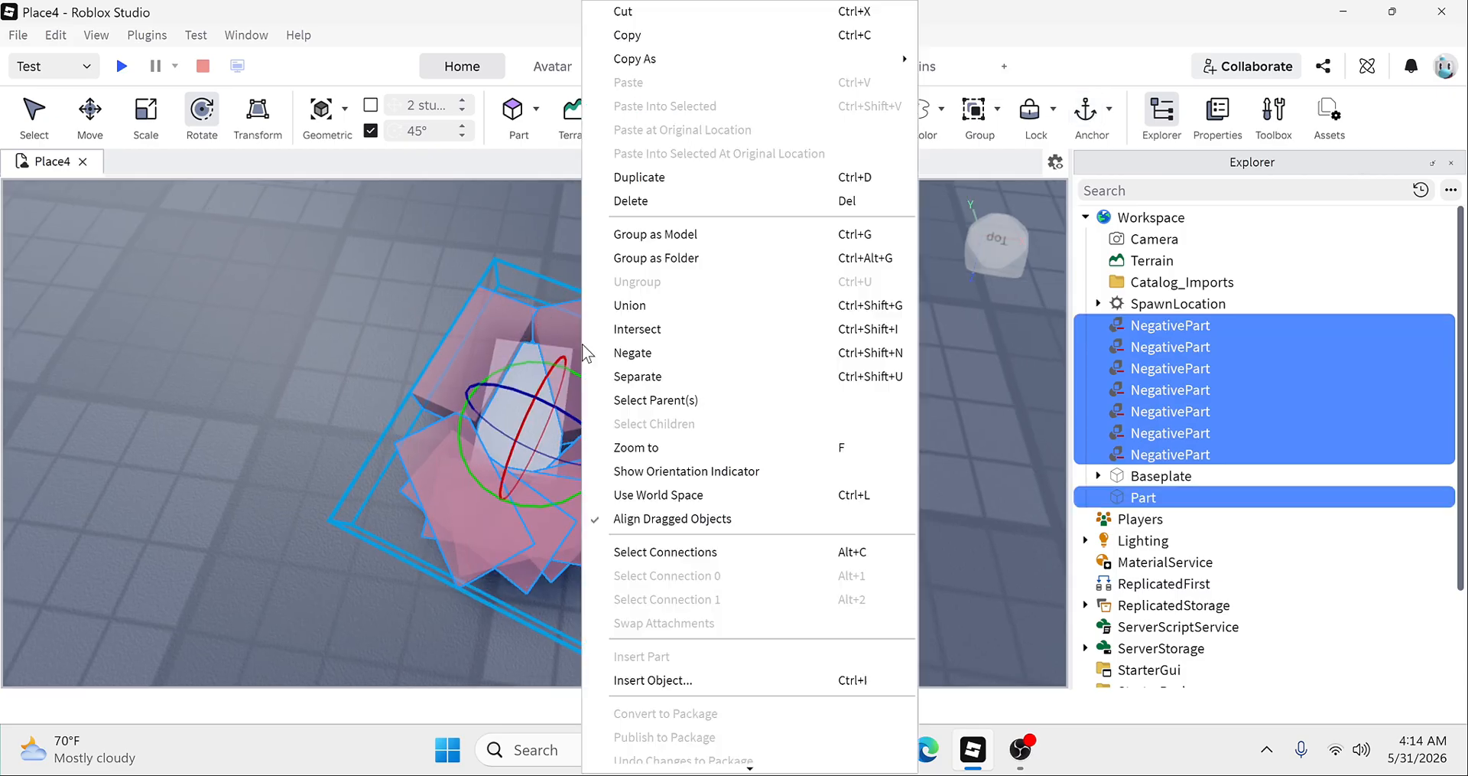
{"action": "left_click", "coordinate": [658, 302]}
Step: Duplicate the cut teardrop-shaped union and move the copy sideways beside the original
{"action": "scroll", "coordinate": [654, 282], "scroll_direction": "up", "scroll_amount": 3}
{"action": "right_click_drag", "start_coordinate": [654, 281], "coordinate": [654, 281]}
{"action": "left_click", "coordinate": [515, 409]}
{"action": "right_click", "coordinate": [515, 409]}
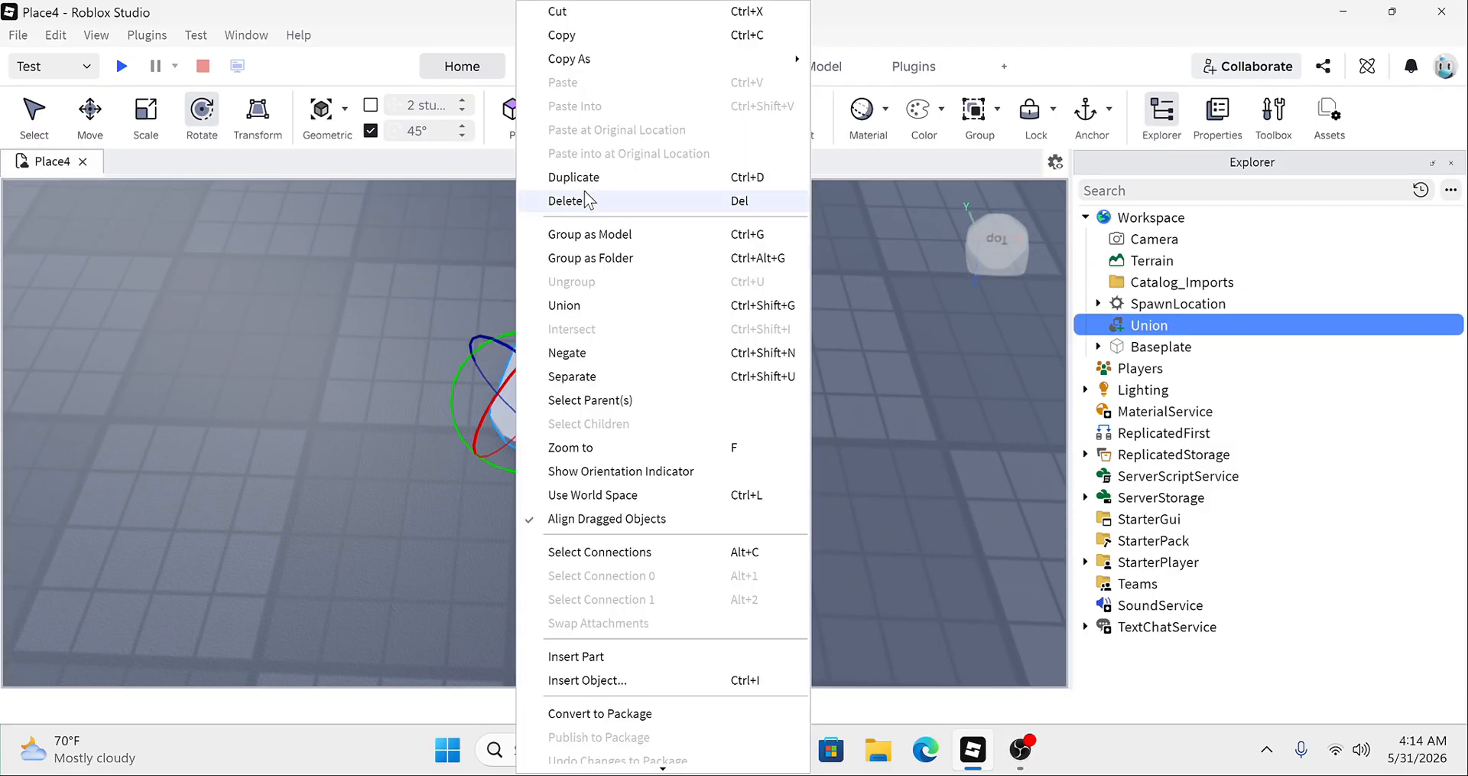
{"action": "left_click", "coordinate": [581, 177]}
{"action": "left_click_drag", "start_coordinate": [562, 420], "coordinate": [329, 413]}
{"action": "left_click_drag", "start_coordinate": [448, 432], "coordinate": [448, 439]}
{"action": "right_click_drag", "start_coordinate": [406, 351], "coordinate": [412, 355]}
{"action": "scroll", "coordinate": [411, 355], "scroll_direction": "up", "scroll_amount": 2}
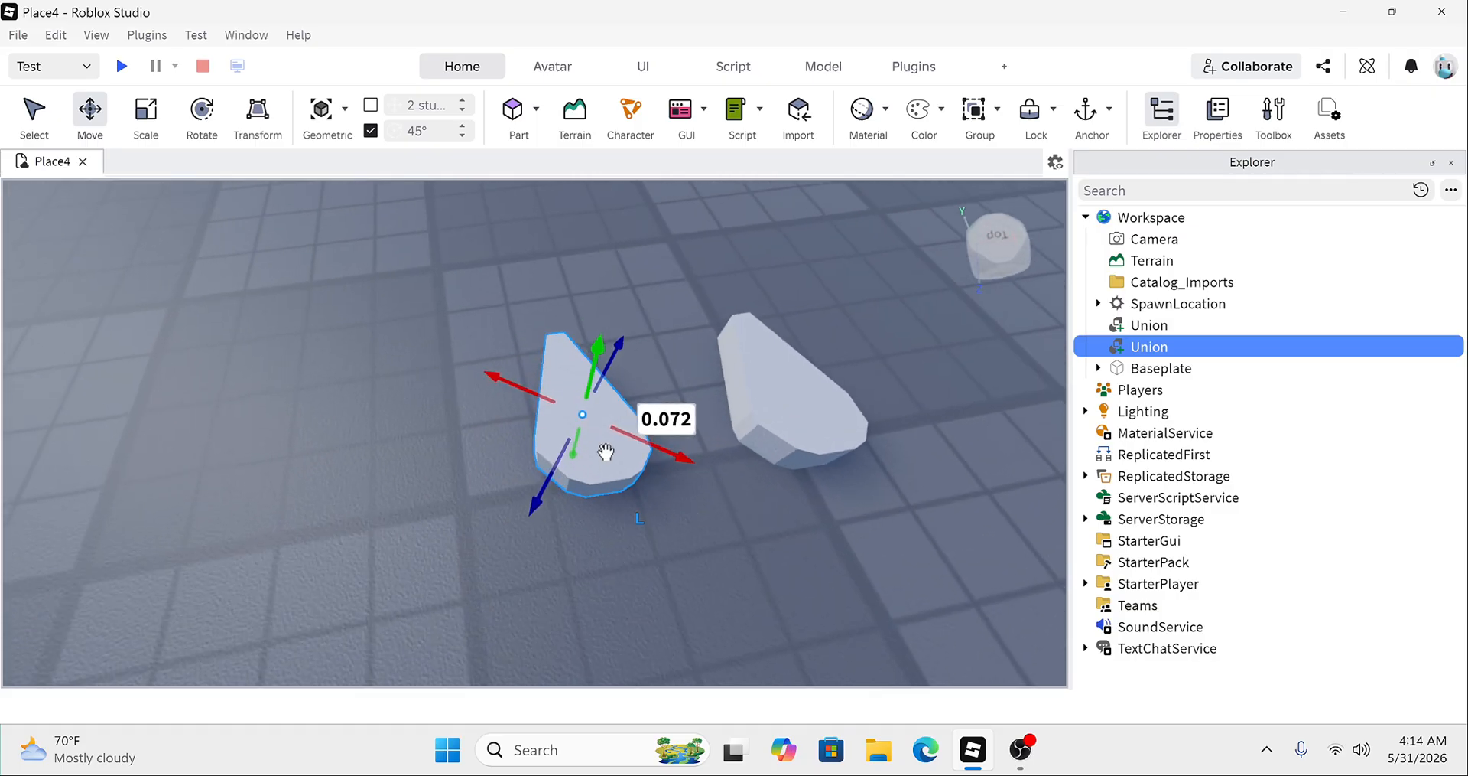
Step: Undo the last move of the copied union and delete that copy
{"action": "right_click_drag", "start_coordinate": [607, 452], "coordinate": [602, 474]}
{"action": "left_click", "coordinate": [662, 395]}
{"action": "right_click_drag", "start_coordinate": [760, 327], "coordinate": [747, 333]}
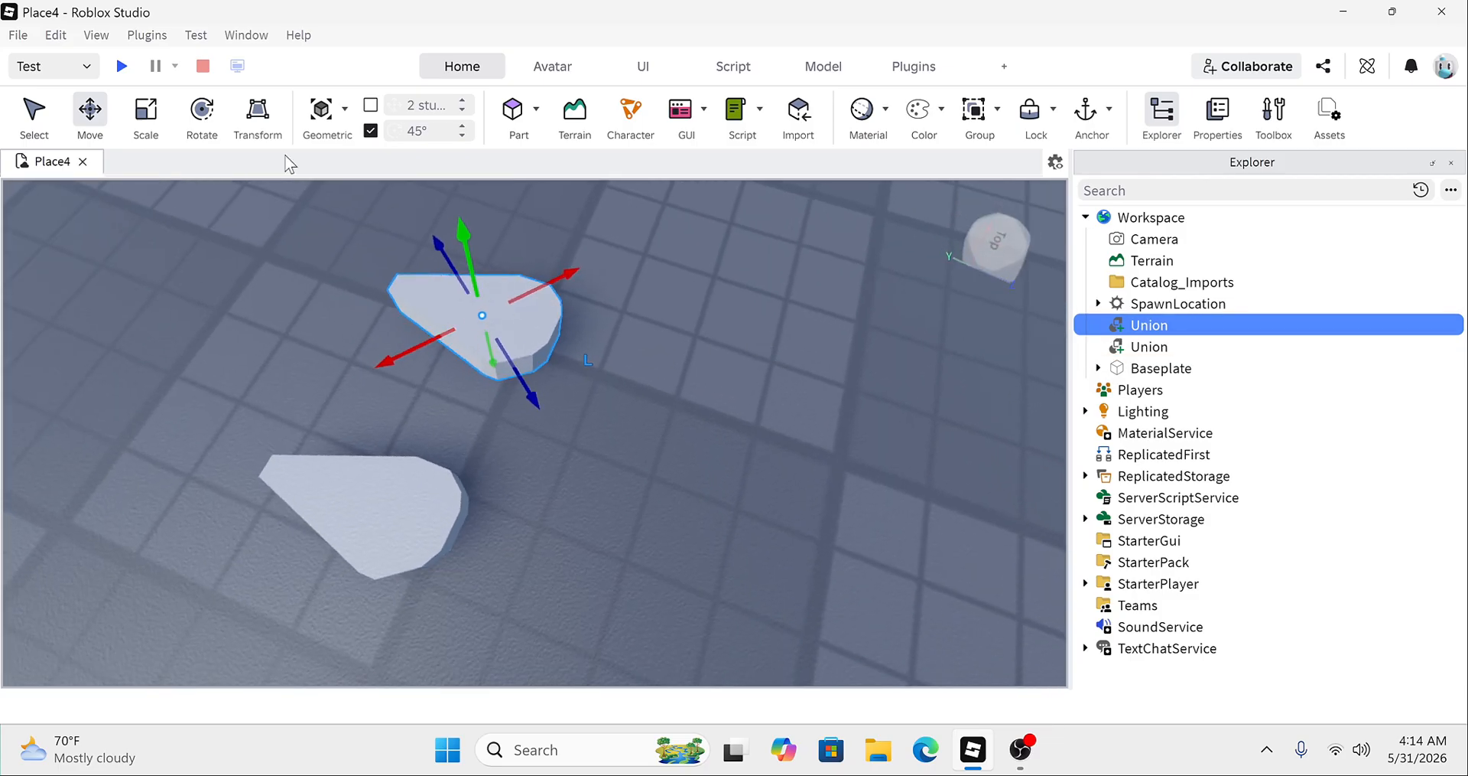
{"action": "left_click", "coordinate": [55, 35]}
{"action": "left_click", "coordinate": [131, 65]}
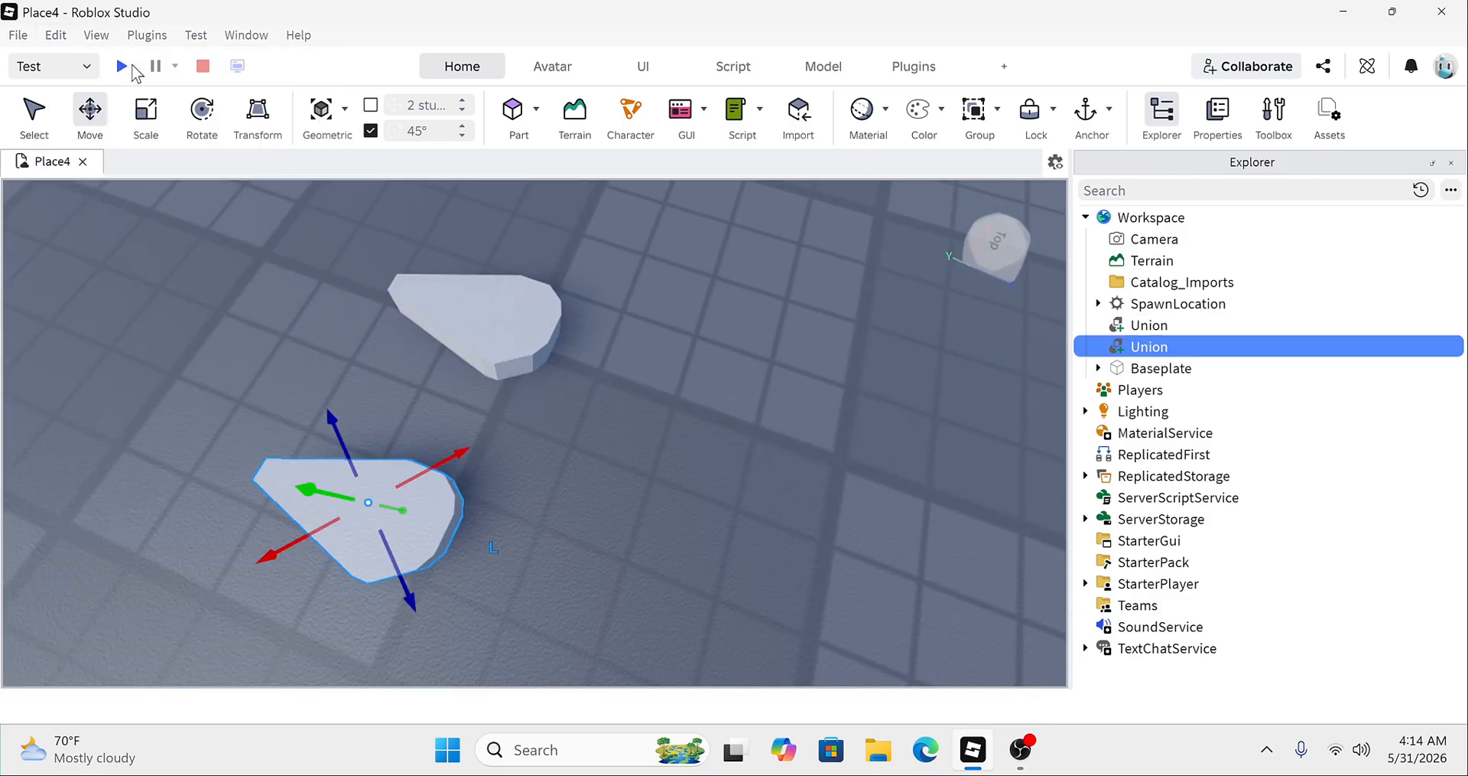
{"action": "key", "text": "Delete"}
Step: Separate the remaining union back into the slab and its negative parts
{"action": "left_click", "coordinate": [473, 322]}
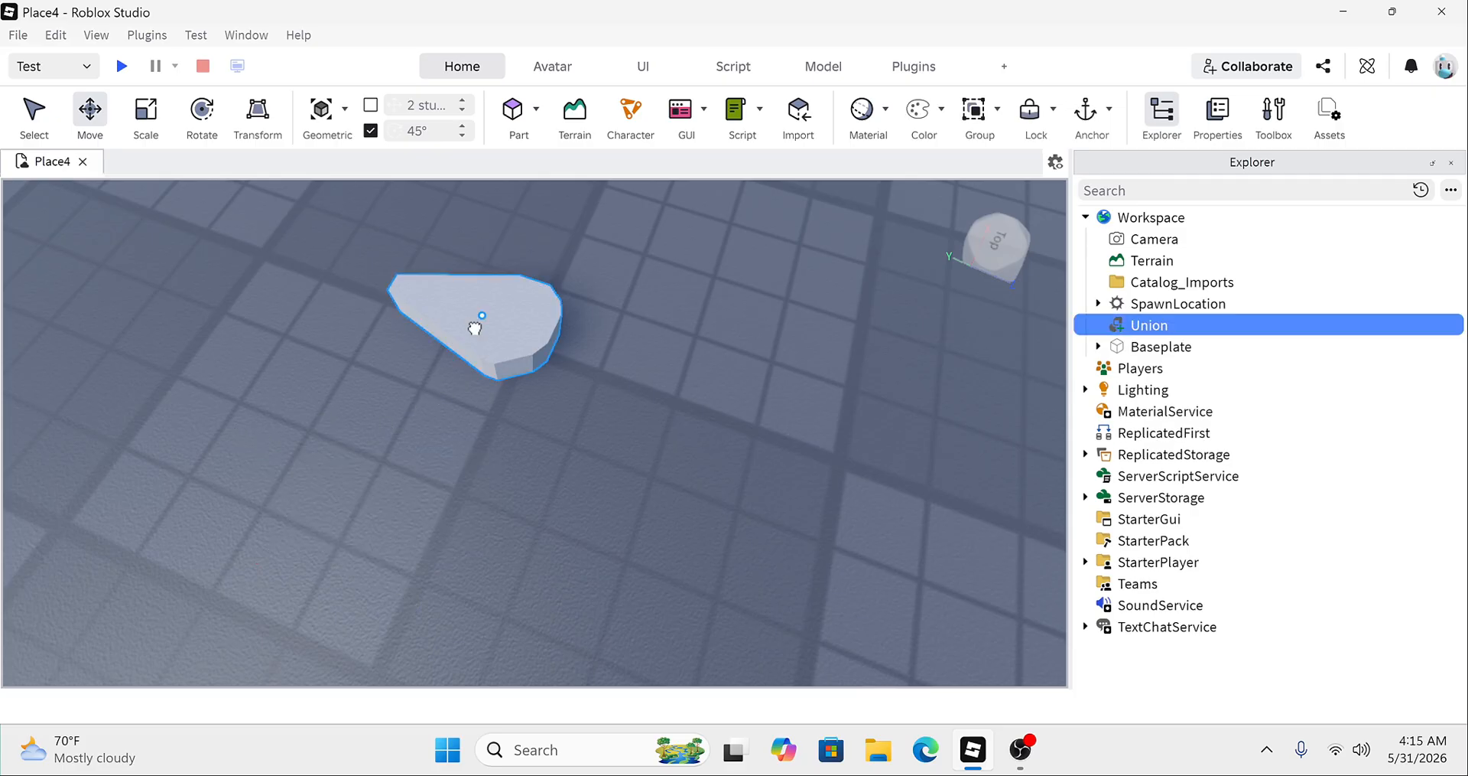
{"action": "right_click", "coordinate": [474, 322]}
{"action": "left_click", "coordinate": [526, 352]}
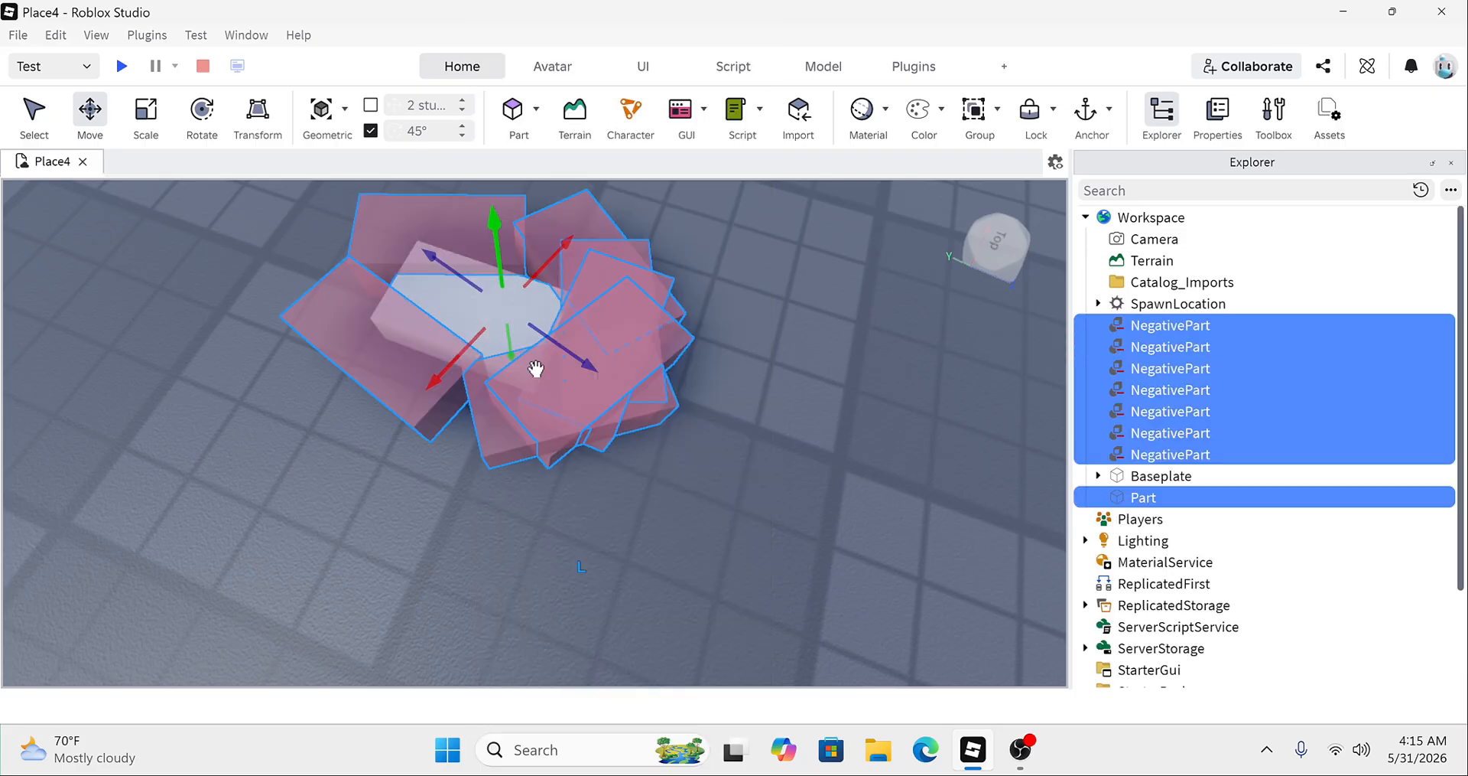
{"action": "left_click", "coordinate": [736, 246]}
{"action": "left_click", "coordinate": [514, 301]}
{"action": "key", "text": "f"}
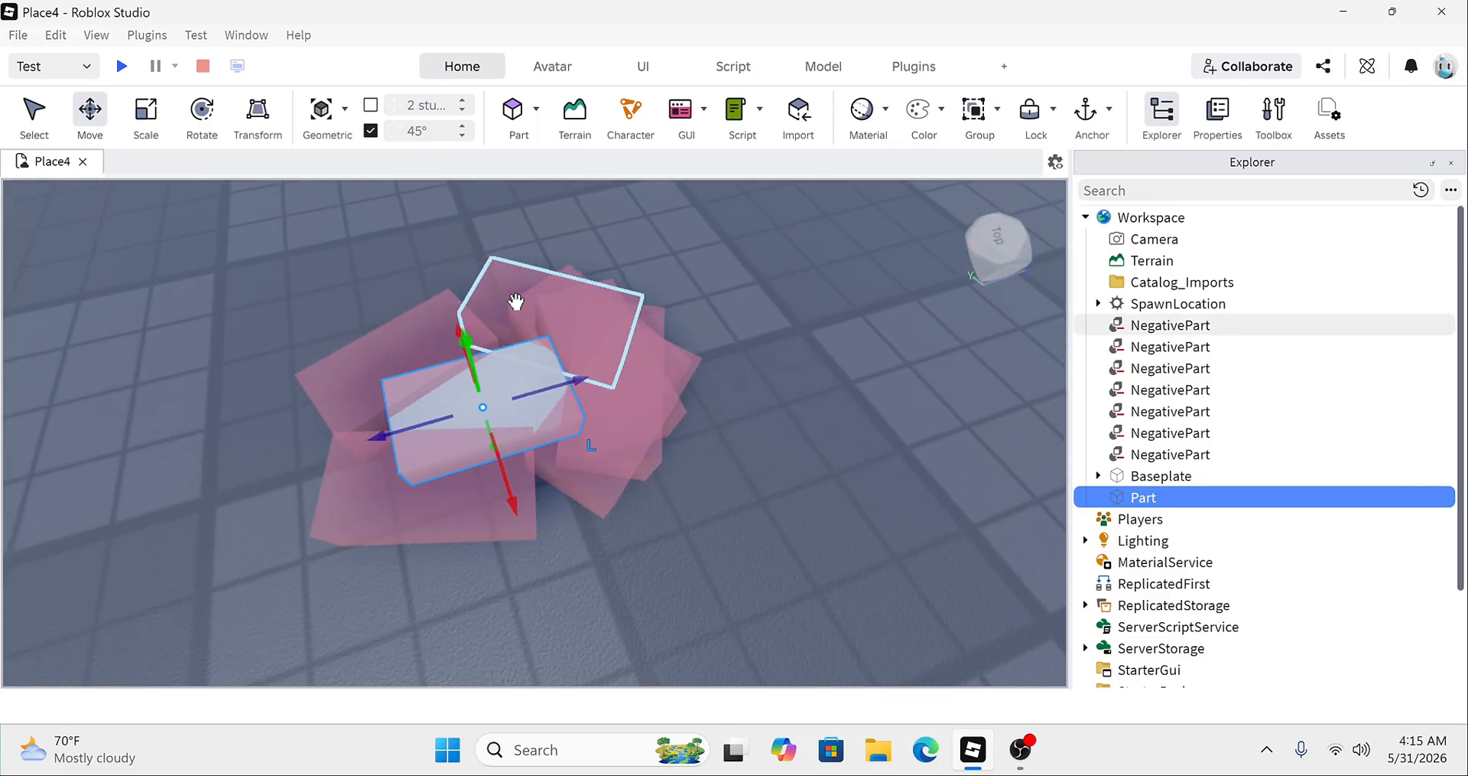
{"action": "left_click", "coordinate": [751, 390]}
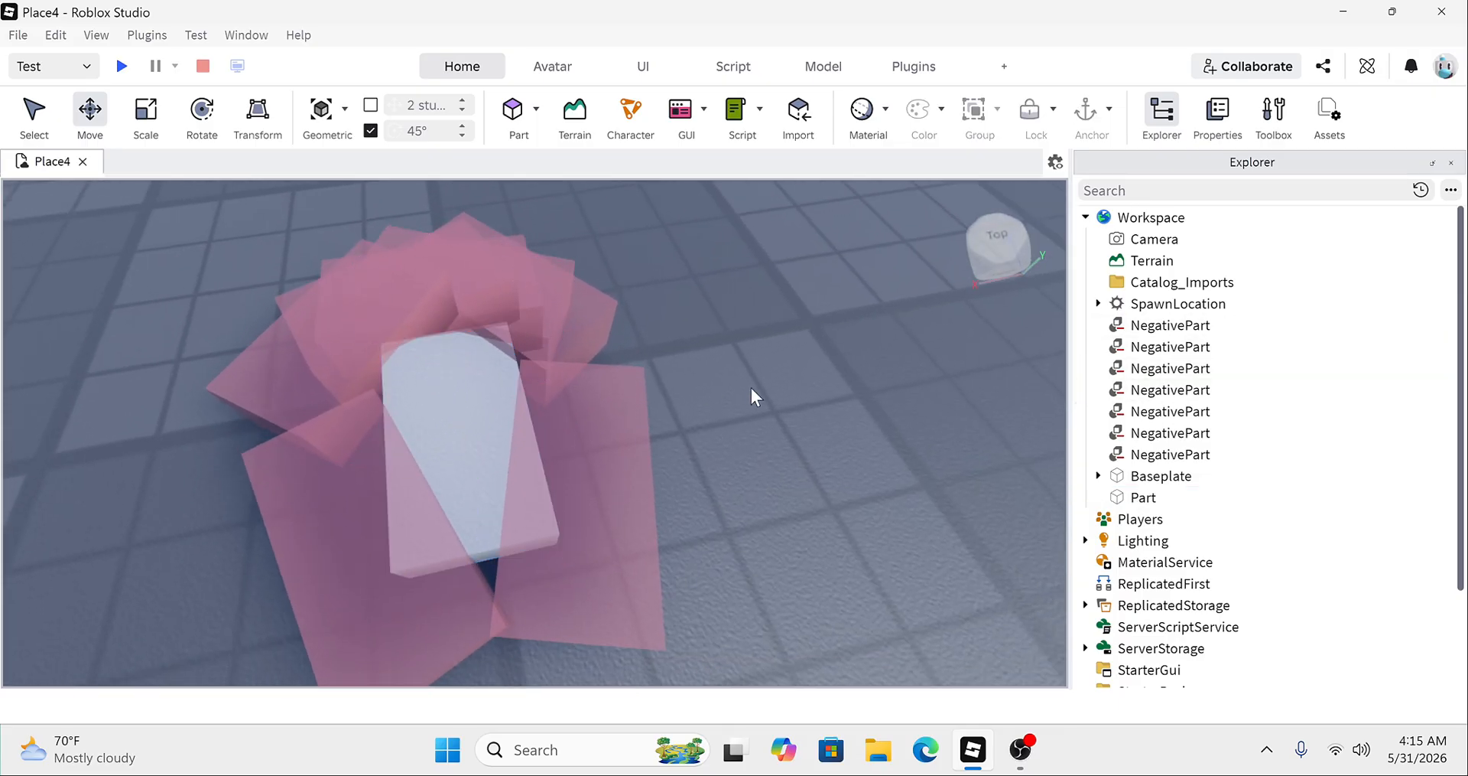
{"action": "left_click_drag", "start_coordinate": [695, 641], "coordinate": [736, 492]}
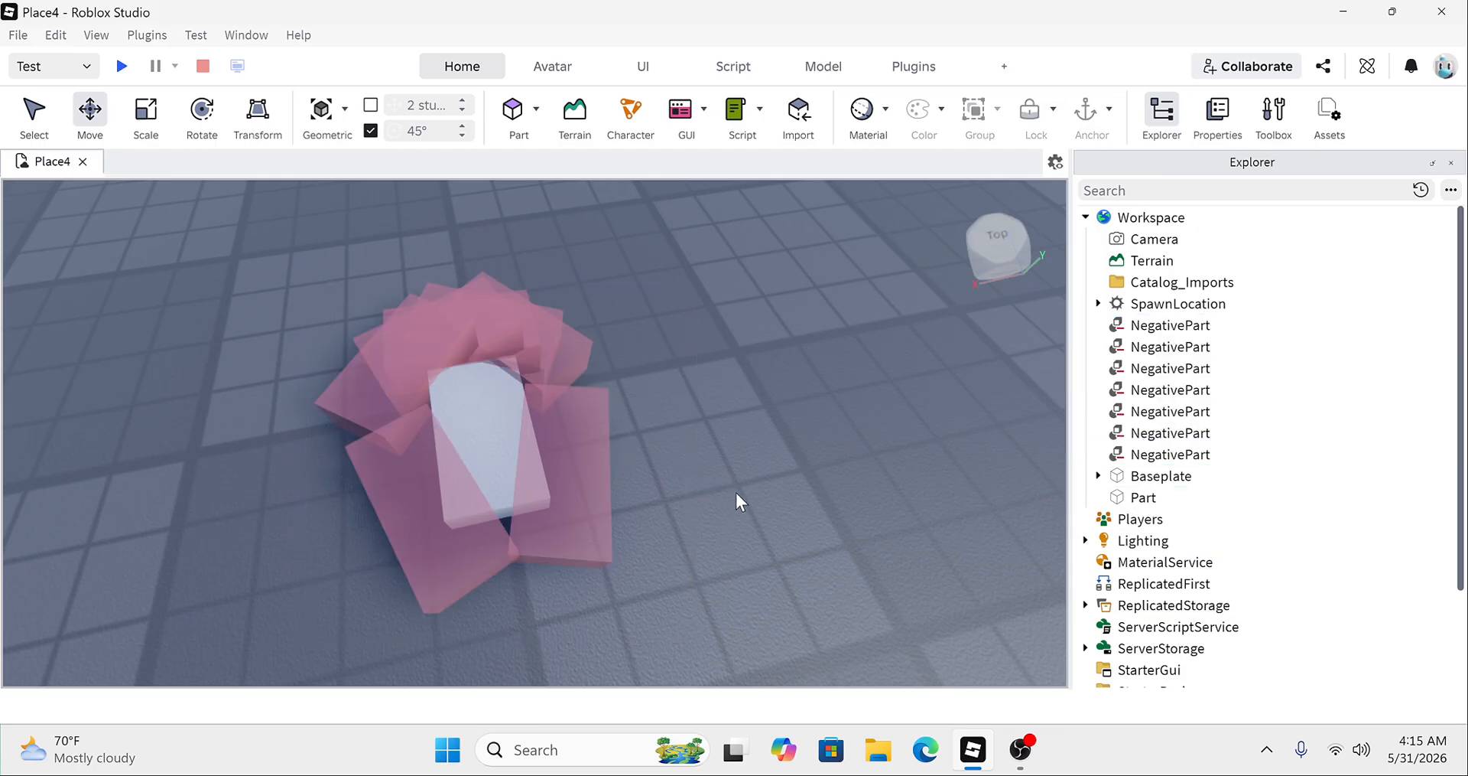
Step: Add each of the seven negative parts to the slab's selection one by one and union them into a teardrop-shaped foot
{"action": "left_click", "coordinate": [475, 414]}
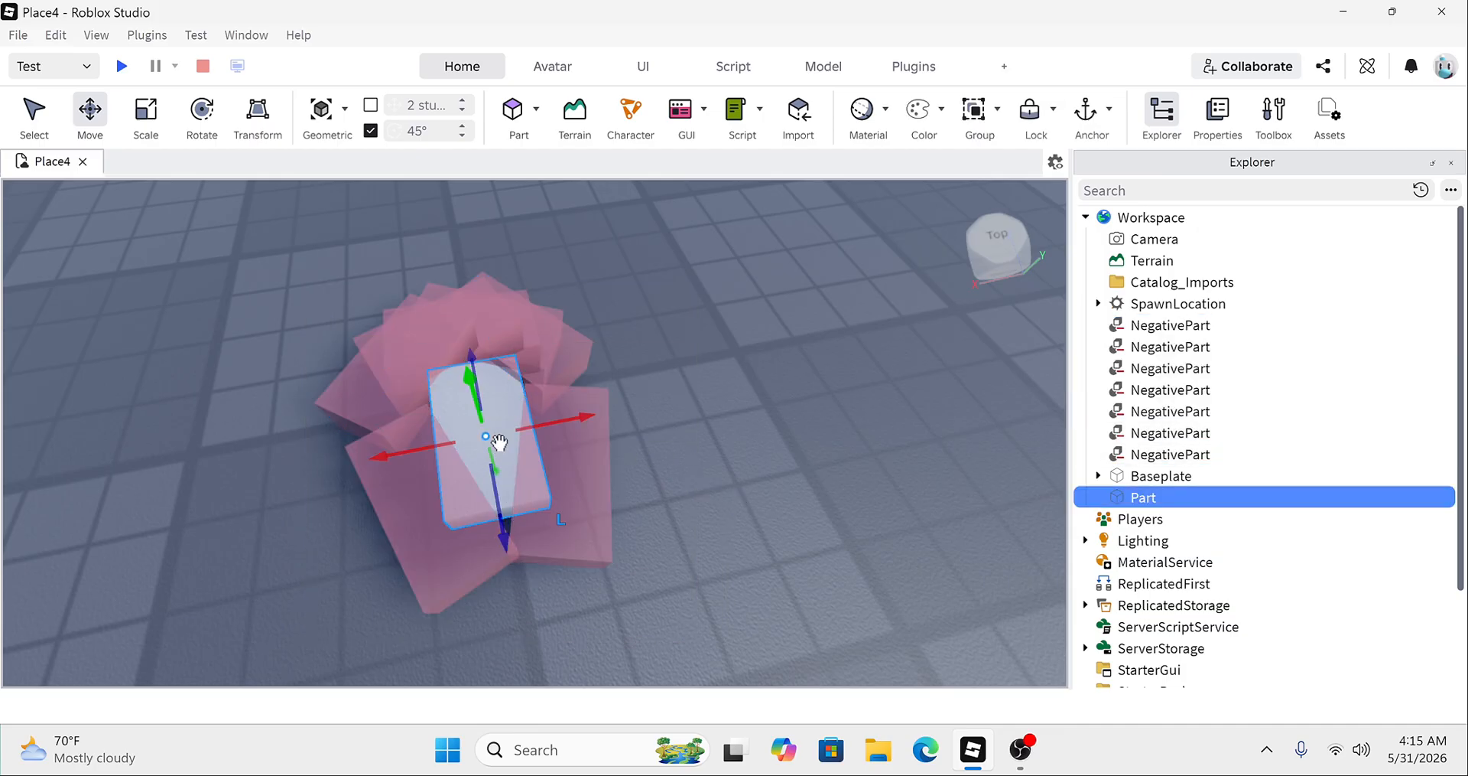
{"action": "left_click", "coordinate": [592, 515], "text": "shift"}
{"action": "left_click", "coordinate": [473, 538], "text": "shift"}
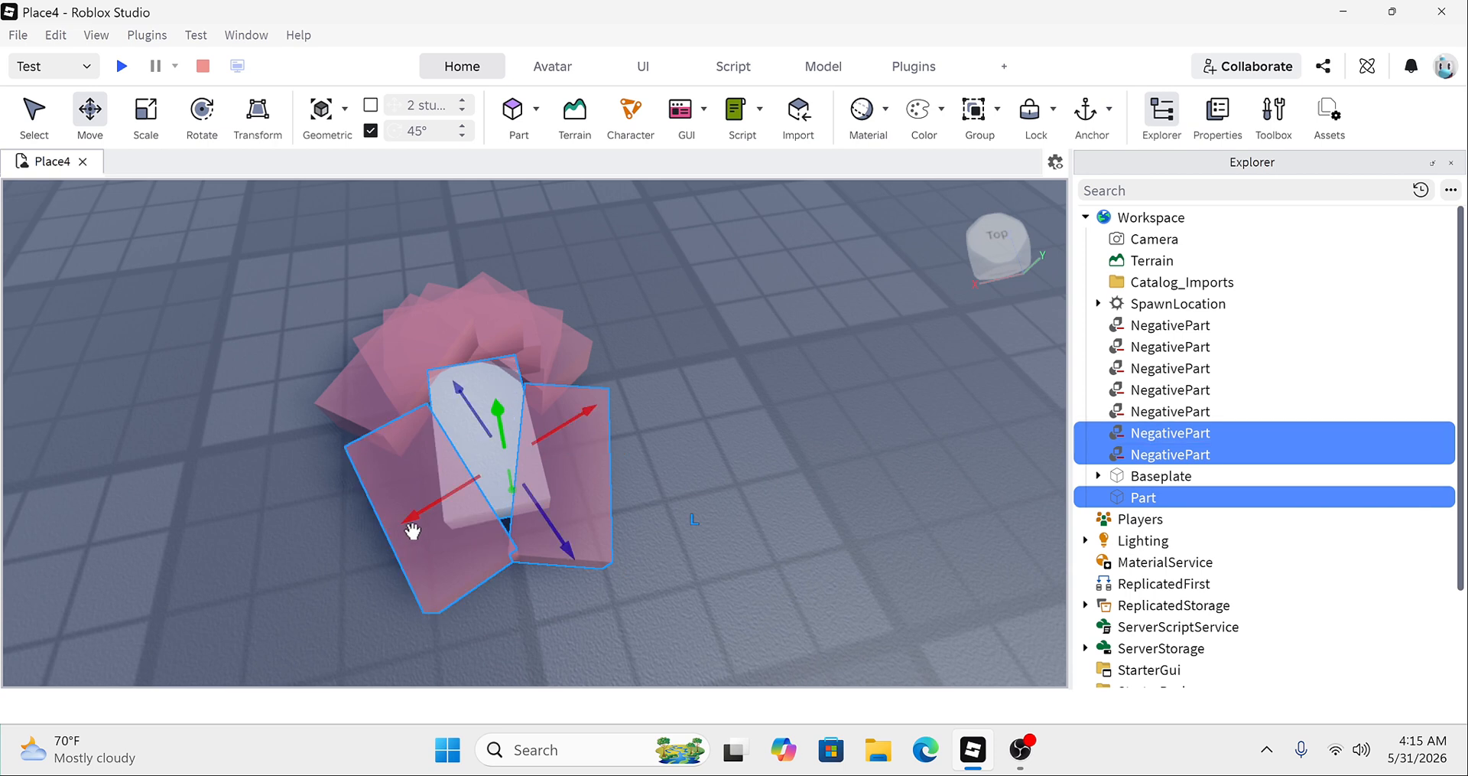
{"action": "left_click", "coordinate": [374, 393], "text": "shift"}
{"action": "left_click", "coordinate": [328, 338], "text": "shift"}
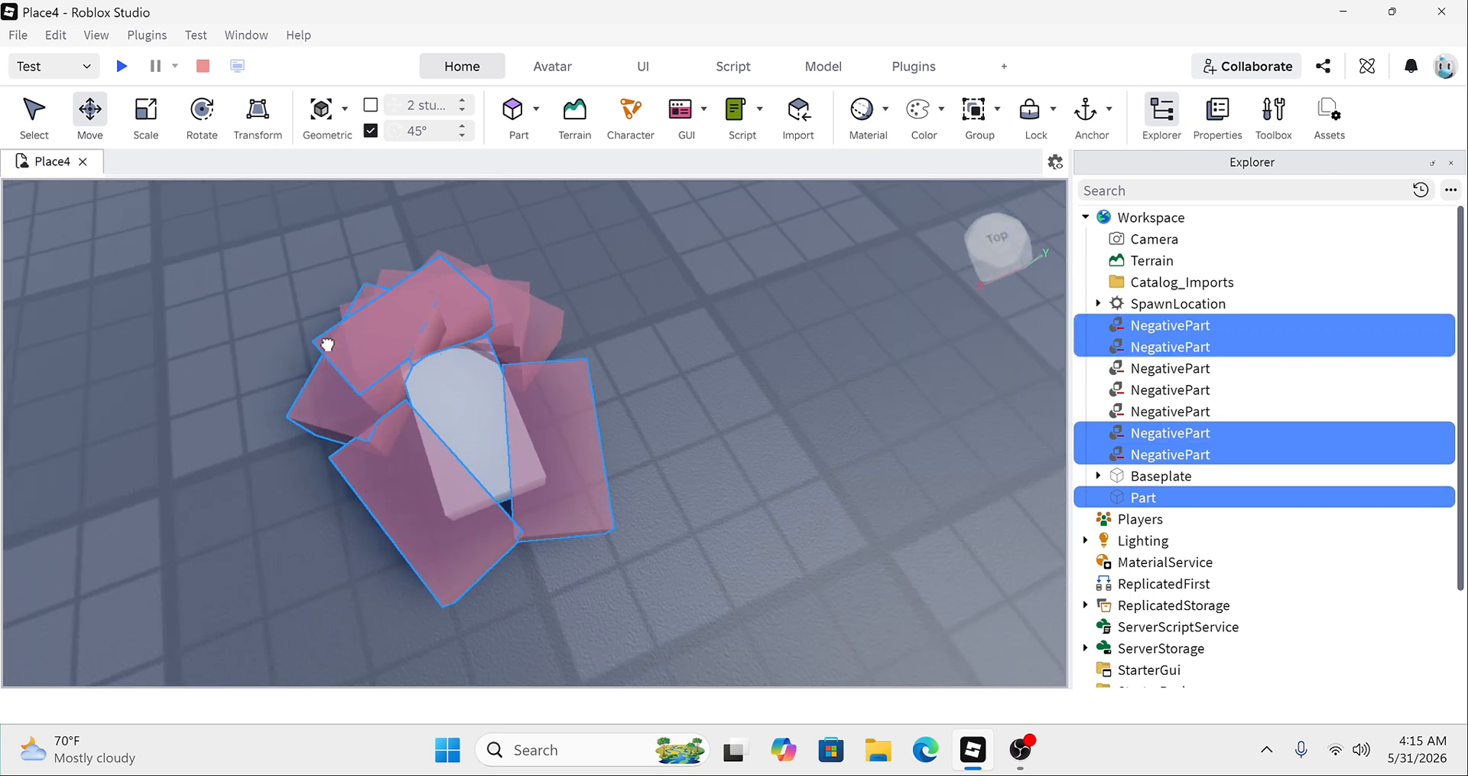
{"action": "left_click", "coordinate": [339, 314], "text": "shift"}
{"action": "left_click", "coordinate": [390, 278], "text": "shift"}
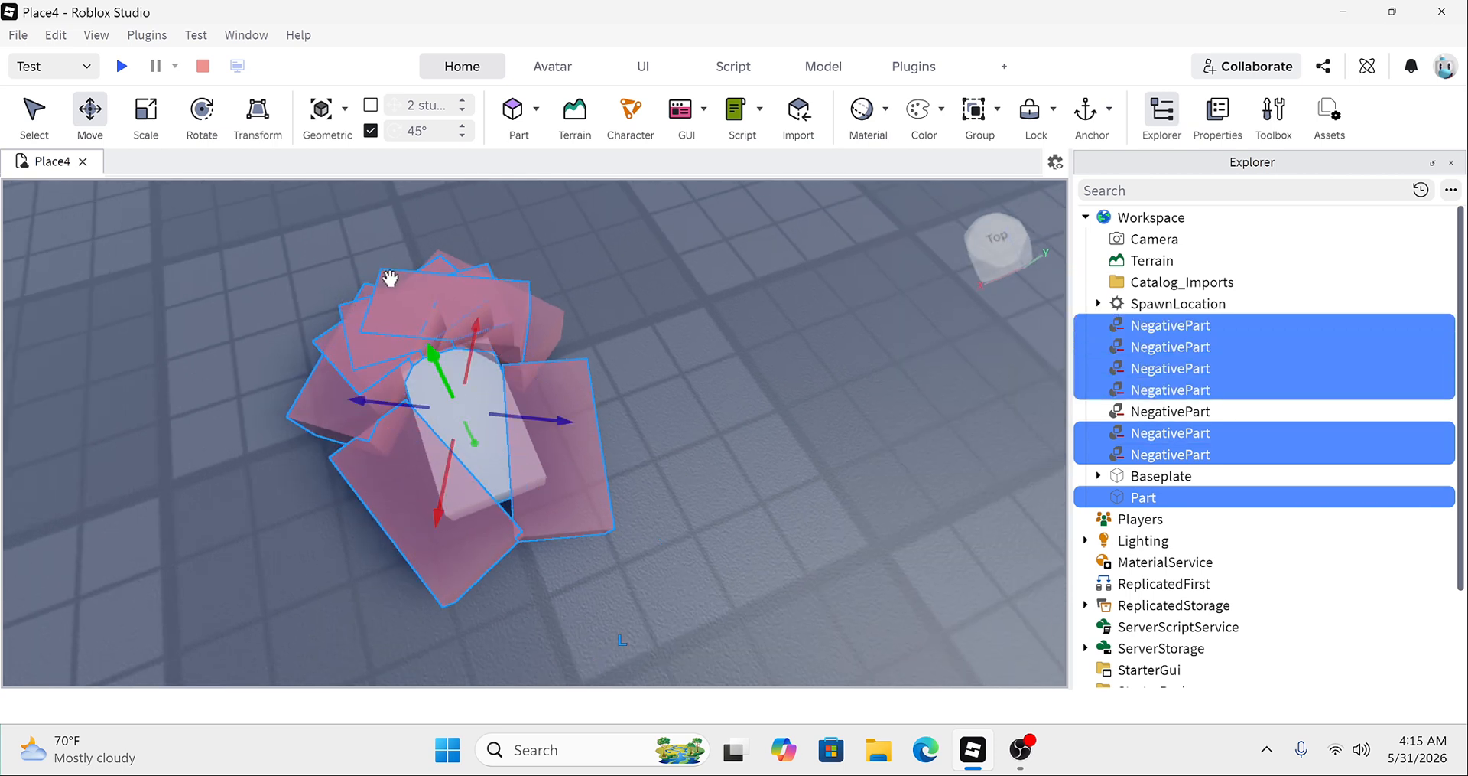
{"action": "left_click", "coordinate": [520, 306], "text": "shift"}
{"action": "left_click", "coordinate": [518, 305], "text": "shift"}
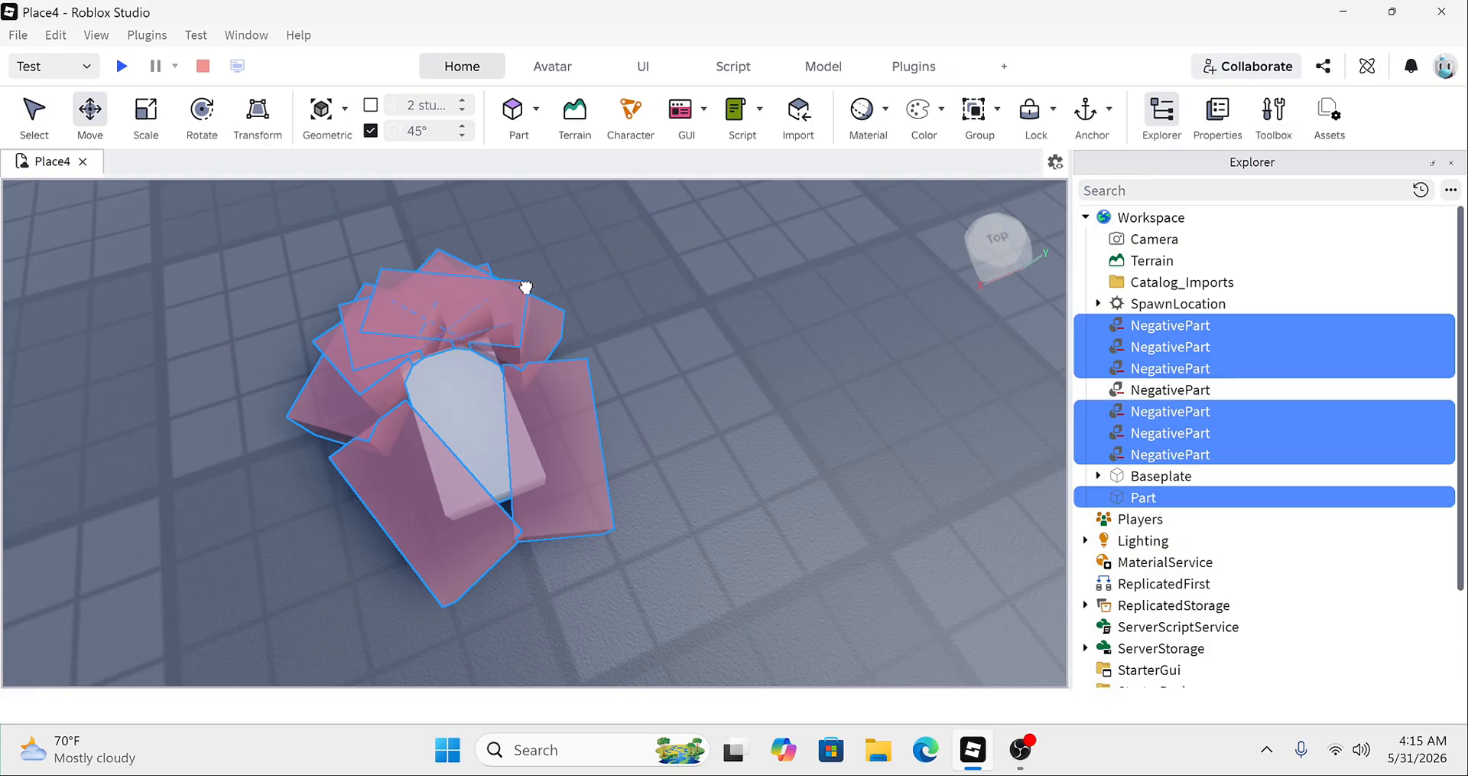
{"action": "left_click", "coordinate": [525, 289], "text": "shift"}
{"action": "right_click", "coordinate": [709, 407]}
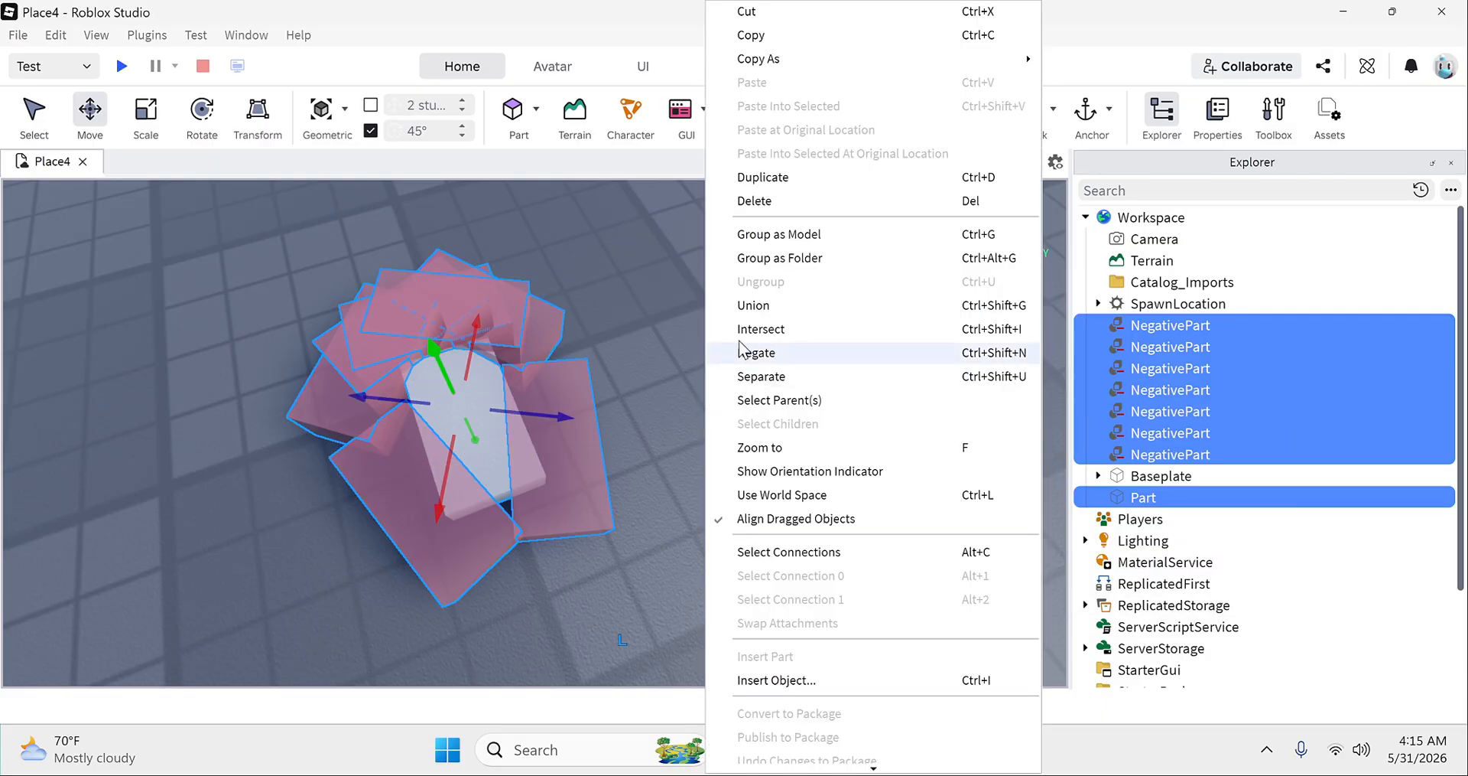
{"action": "left_click", "coordinate": [764, 305]}
Step: Duplicate the teardrop-shaped union and move the copy sideways to stand beside the original
{"action": "right_click_drag", "start_coordinate": [604, 343], "coordinate": [604, 344]}
{"action": "right_click", "coordinate": [591, 423]}
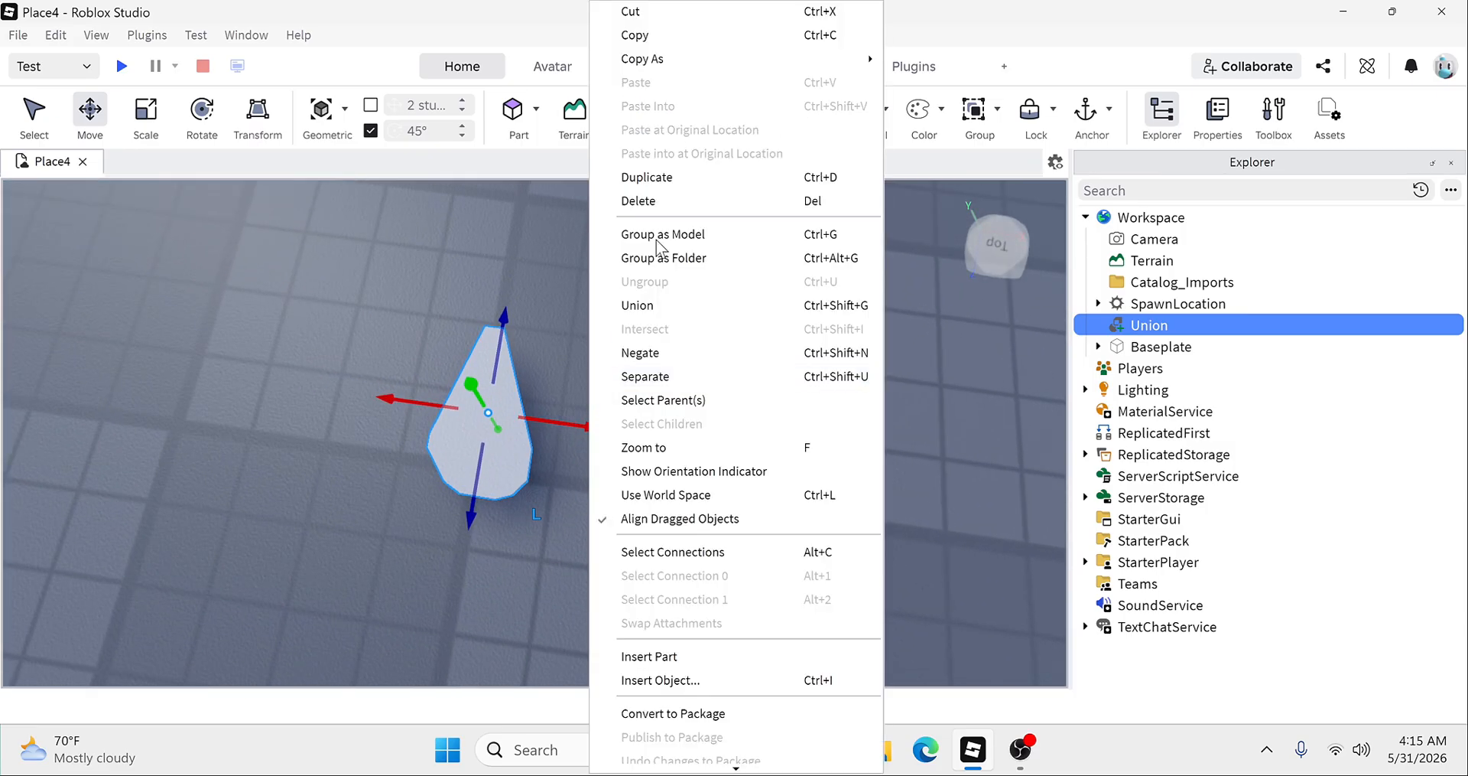
{"action": "left_click", "coordinate": [686, 177]}
{"action": "left_click_drag", "start_coordinate": [558, 415], "coordinate": [344, 423]}
{"action": "left_click_drag", "start_coordinate": [304, 289], "coordinate": [332, 310]}
{"action": "right_click_drag", "start_coordinate": [477, 286], "coordinate": [489, 286]}
Step: Slide the copied union without snapping until it sits level with and right next to the original
{"action": "key", "text": "a"}
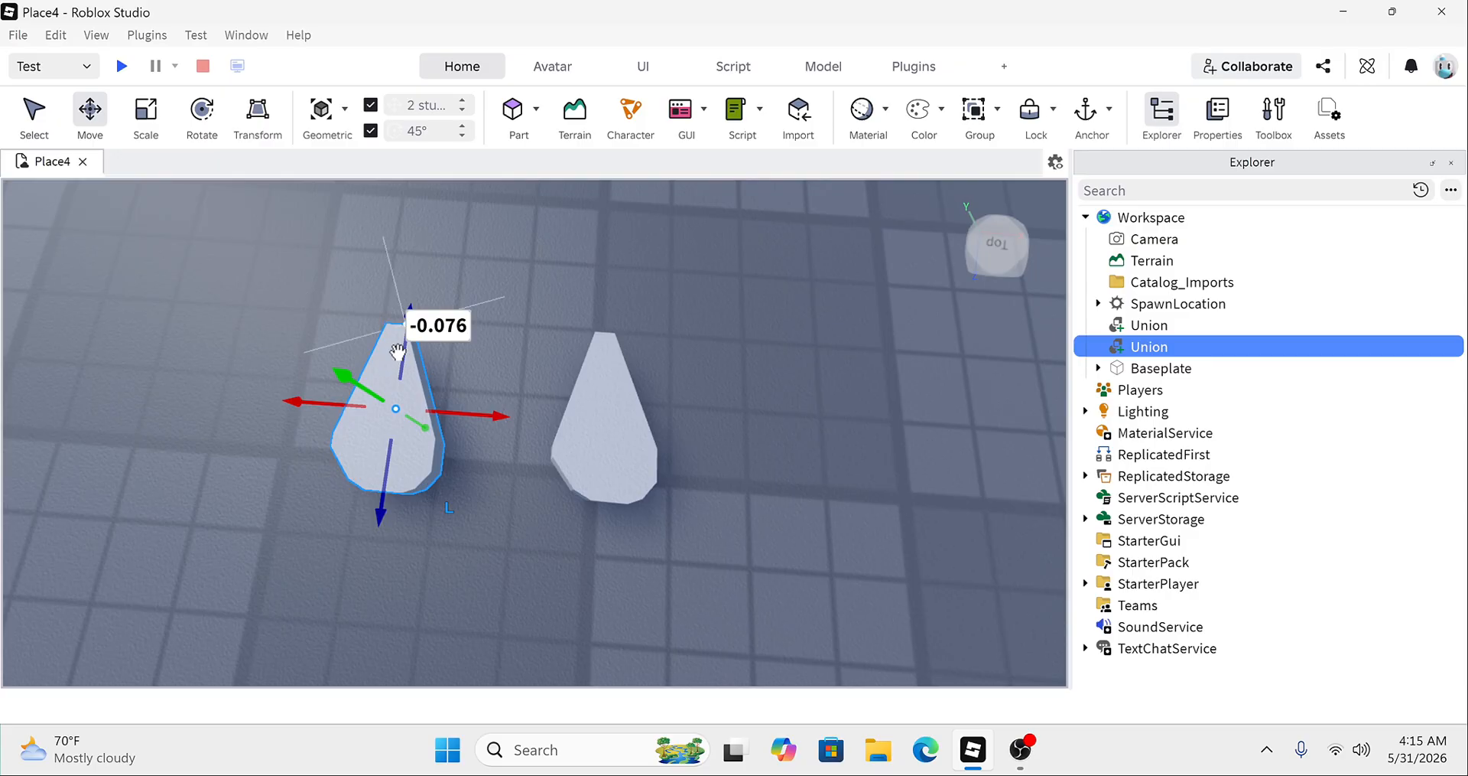
{"action": "left_click_drag", "start_coordinate": [398, 352], "coordinate": [441, 358]}
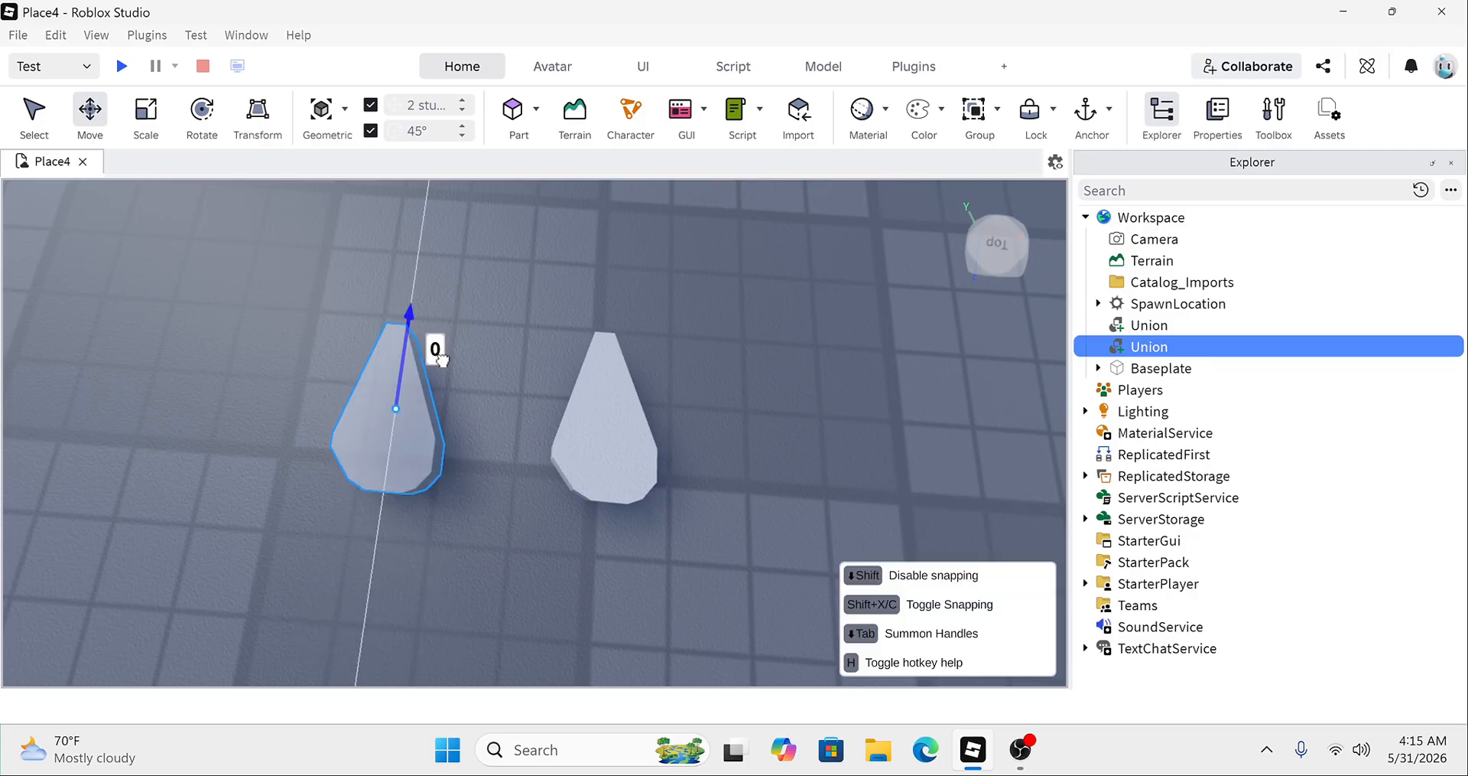
{"action": "left_click_drag", "start_coordinate": [442, 361], "coordinate": [459, 352]}
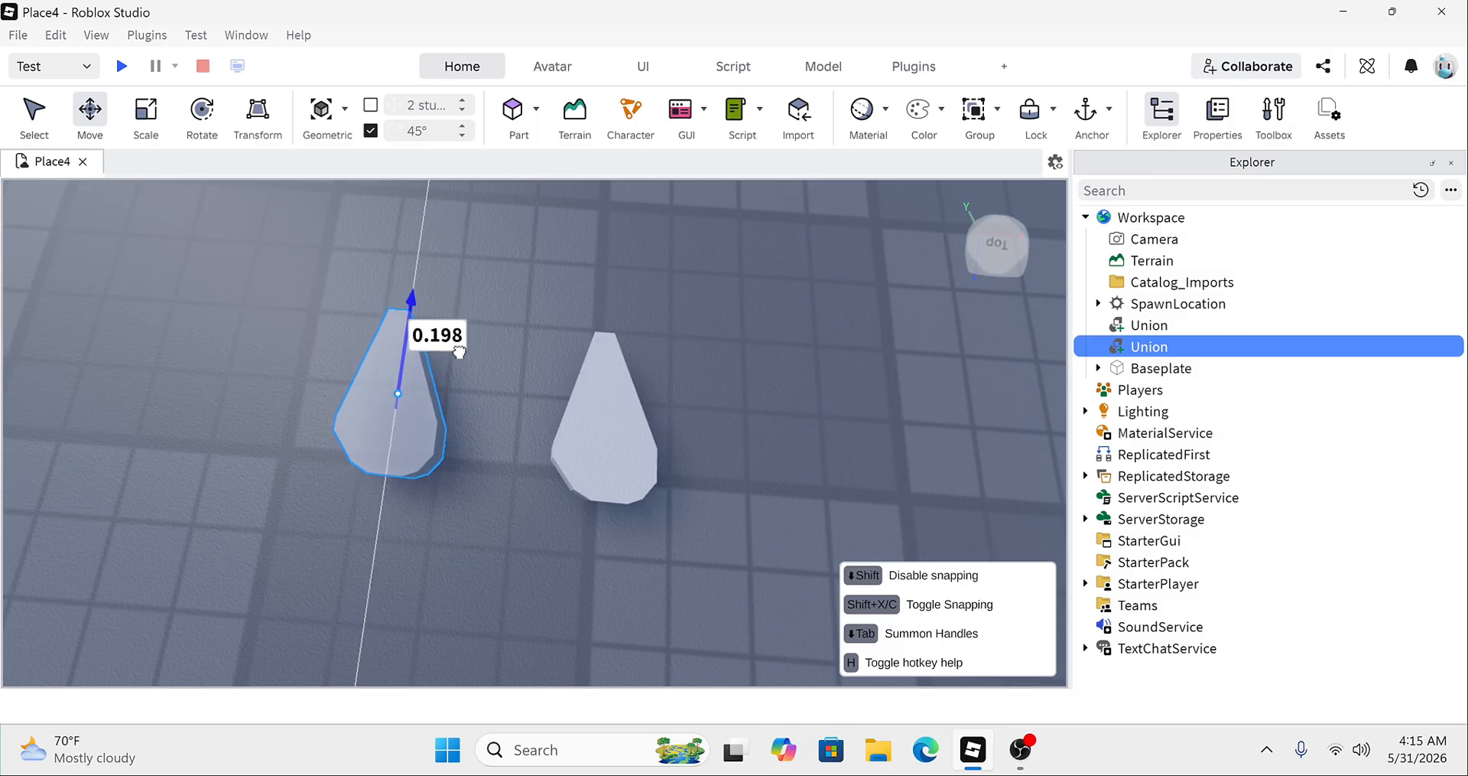
{"action": "left_click", "coordinate": [515, 305]}
{"action": "right_click_drag", "start_coordinate": [515, 305], "coordinate": [516, 305]}
{"action": "left_click", "coordinate": [429, 464]}
{"action": "left_click_drag", "start_coordinate": [512, 482], "coordinate": [534, 540]}
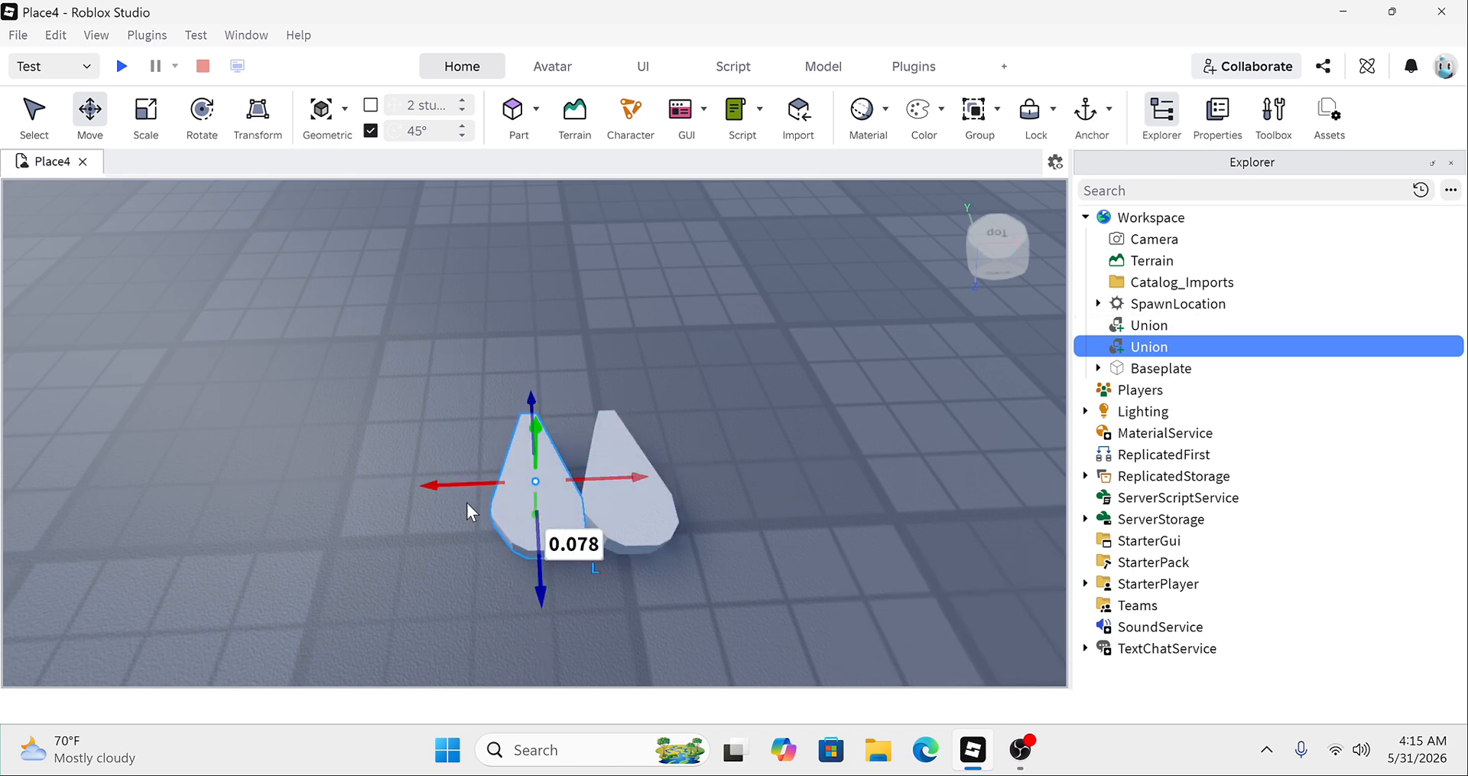
{"action": "left_click", "coordinate": [467, 501]}
{"action": "right_click_drag", "start_coordinate": [466, 501], "coordinate": [467, 502]}
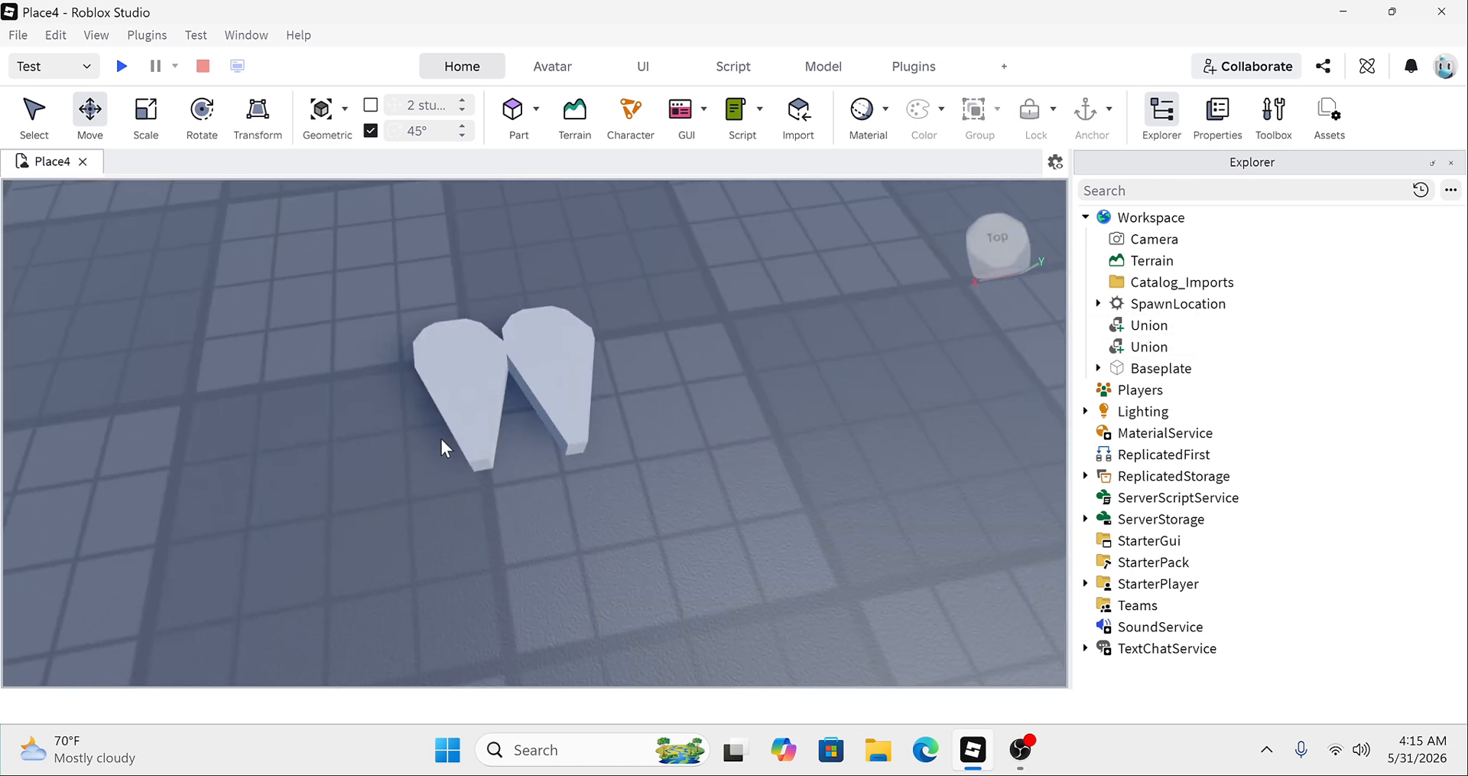
Step: Insert a cylinder, scale it down to a slim upright leg and place it over the wide end of one foot
{"action": "left_click", "coordinate": [540, 115]}
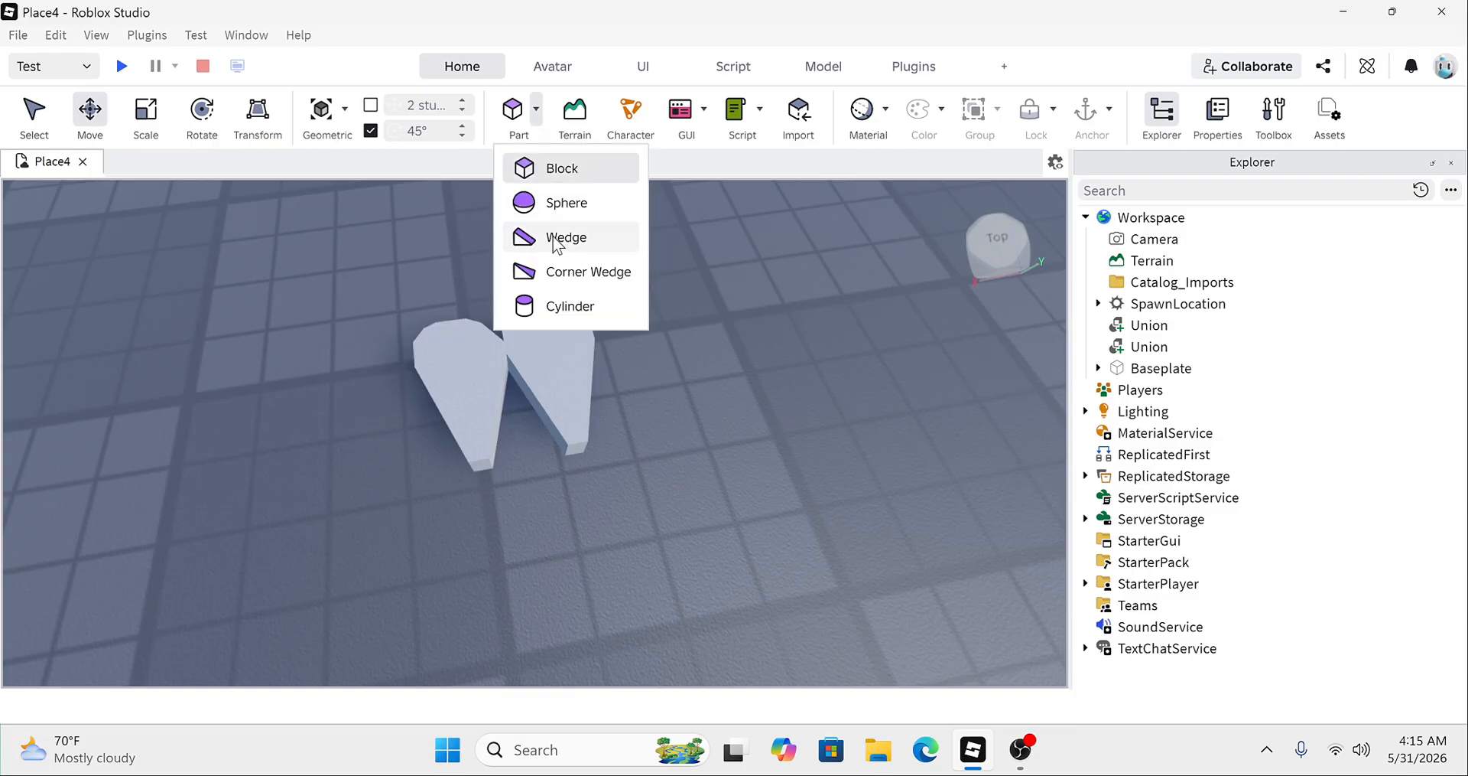
{"action": "left_click", "coordinate": [559, 305]}
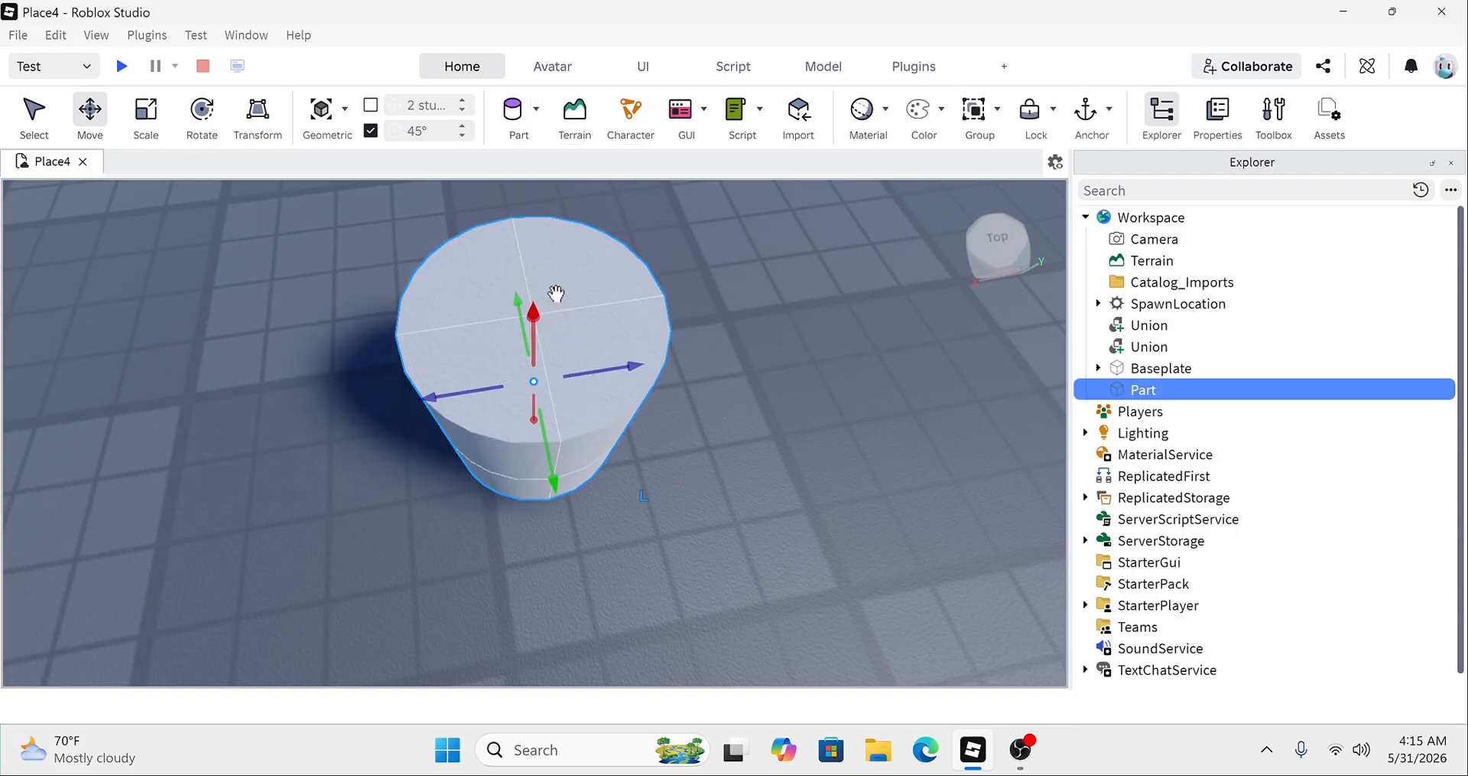
{"action": "right_click_drag", "start_coordinate": [595, 383], "coordinate": [594, 384]}
{"action": "key", "text": "ctrl+3"}
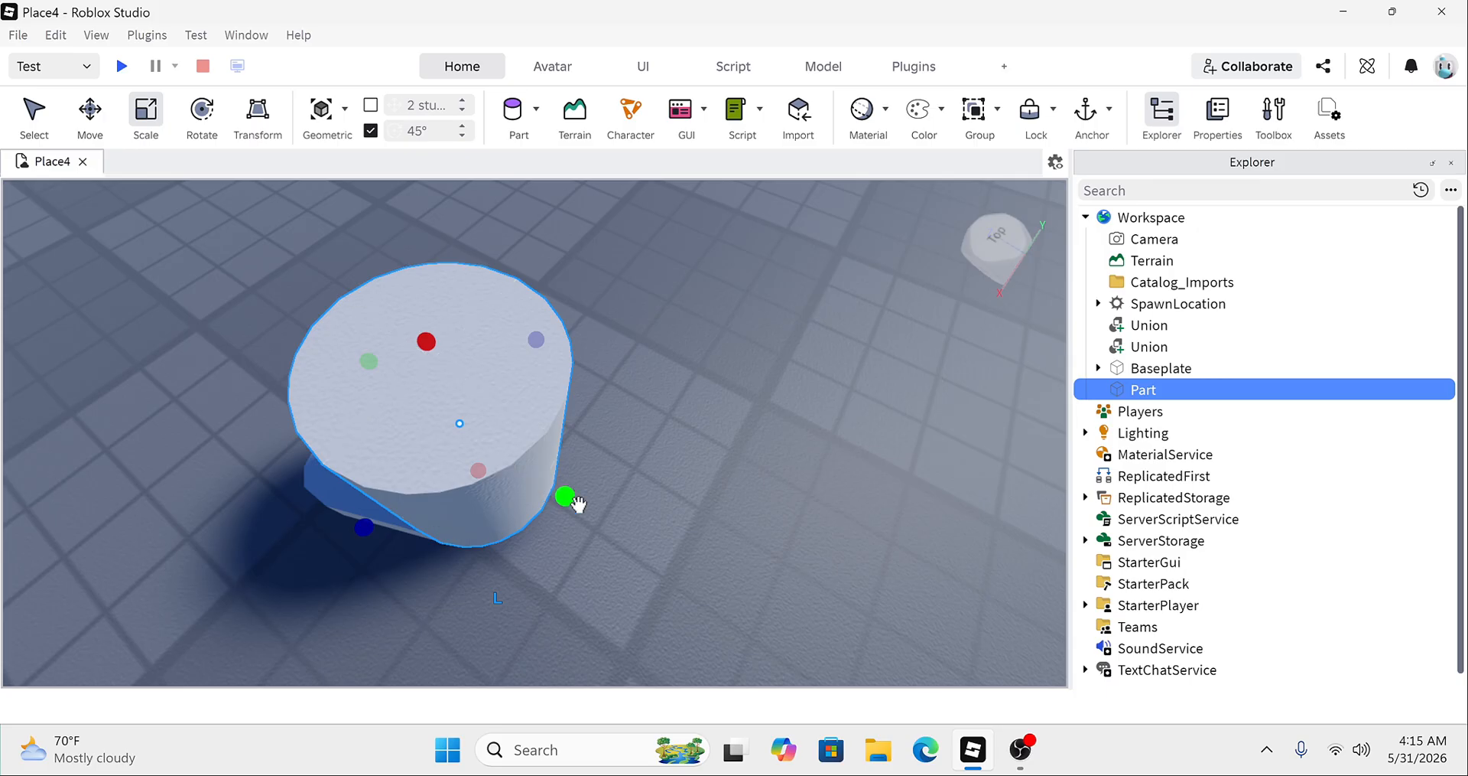
{"action": "left_click_drag", "start_coordinate": [578, 503], "coordinate": [433, 465]}
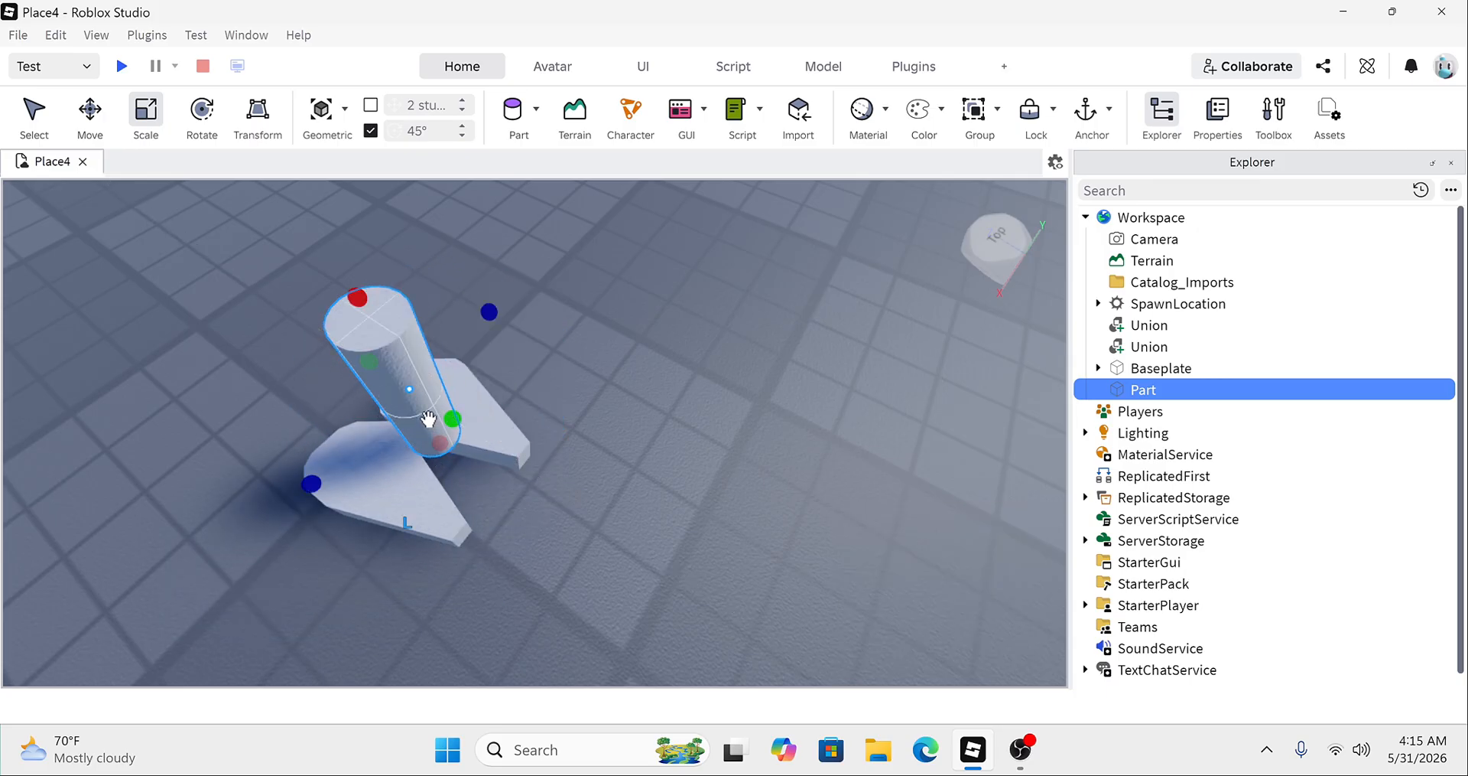
{"action": "left_click_drag", "start_coordinate": [433, 417], "coordinate": [439, 399]}
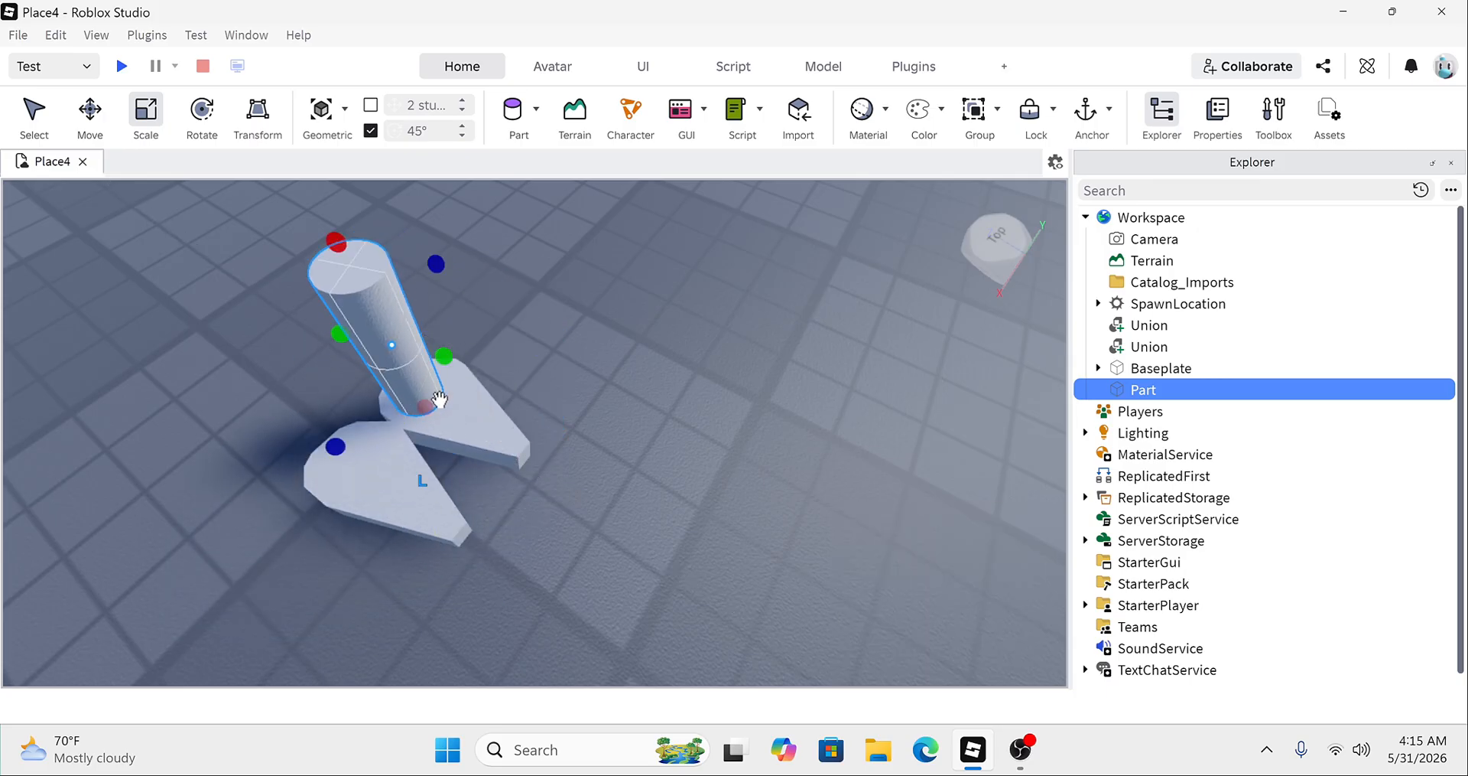
{"action": "right_click_drag", "start_coordinate": [439, 399], "coordinate": [442, 409]}
Step: Duplicate the cylinder leg and position the copy on the wide end of the other foot
{"action": "left_click_drag", "start_coordinate": [628, 384], "coordinate": [629, 391]}
{"action": "left_click_drag", "start_coordinate": [576, 433], "coordinate": [419, 437]}
{"action": "right_click", "coordinate": [692, 276]}
{"action": "left_click", "coordinate": [757, 179]}
{"action": "right_click_drag", "start_coordinate": [419, 437], "coordinate": [419, 437]}
{"action": "left_click_drag", "start_coordinate": [569, 549], "coordinate": [574, 557]}
{"action": "right_click_drag", "start_coordinate": [575, 466], "coordinate": [575, 466]}
{"action": "left_click", "coordinate": [586, 399]}
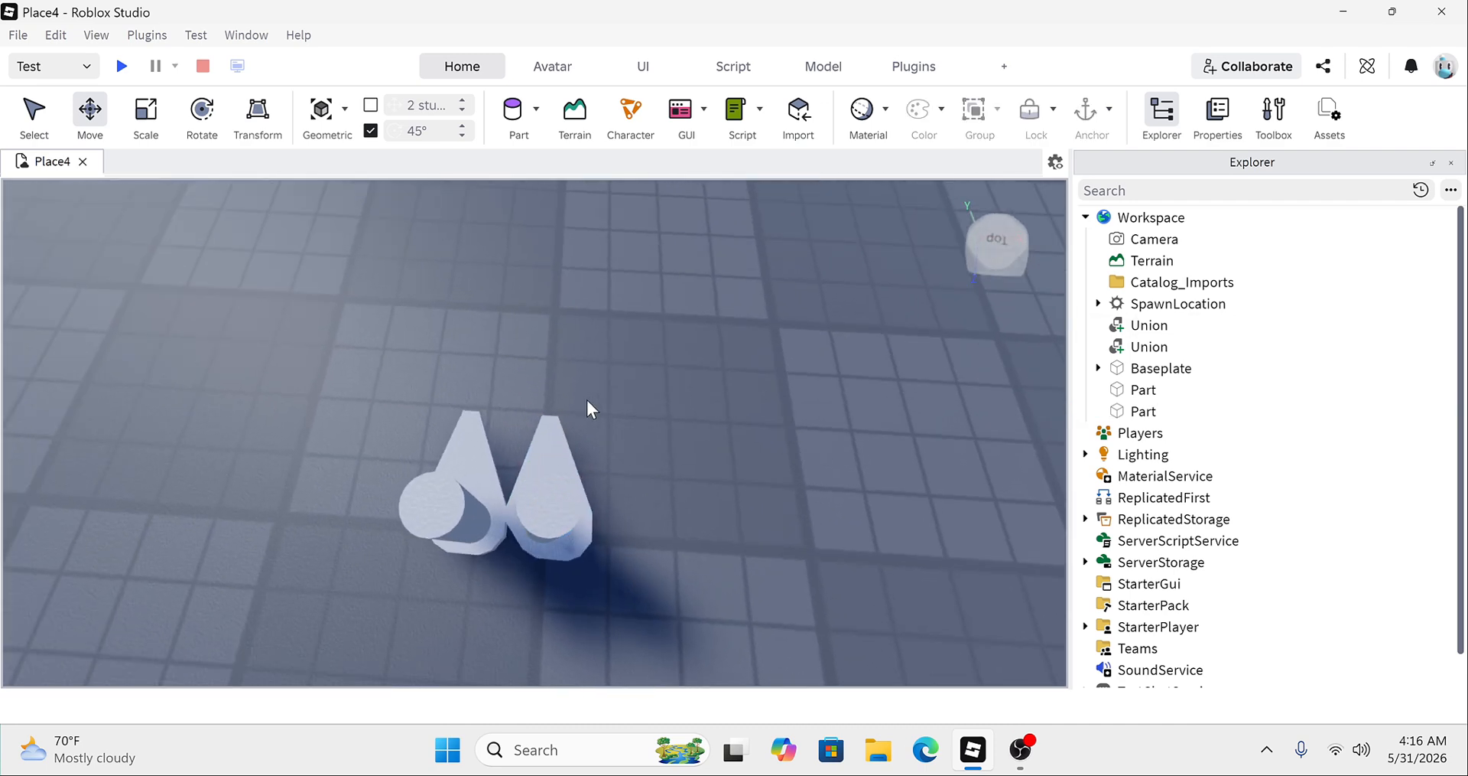
Step: Insert a block above the two cylinder legs and scale down its front-to-back depth
{"action": "right_click_drag", "start_coordinate": [585, 399], "coordinate": [584, 400]}
{"action": "left_click", "coordinate": [539, 113]}
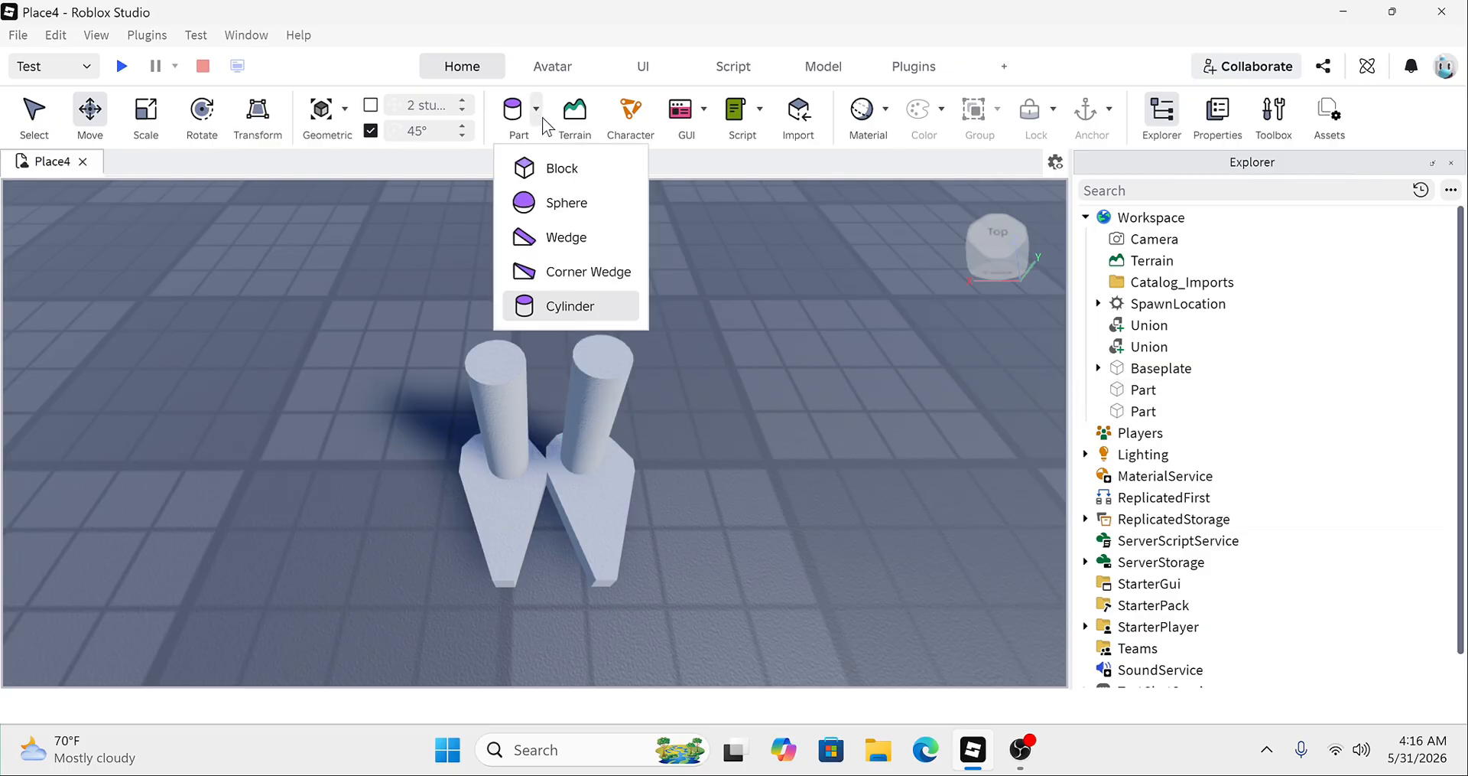
{"action": "left_click", "coordinate": [544, 168]}
{"action": "right_click_drag", "start_coordinate": [574, 288], "coordinate": [573, 288]}
{"action": "key", "text": "ctrl+3"}
{"action": "right_click_drag", "start_coordinate": [449, 328], "coordinate": [449, 327]}
{"action": "left_click_drag", "start_coordinate": [654, 337], "coordinate": [685, 342]}
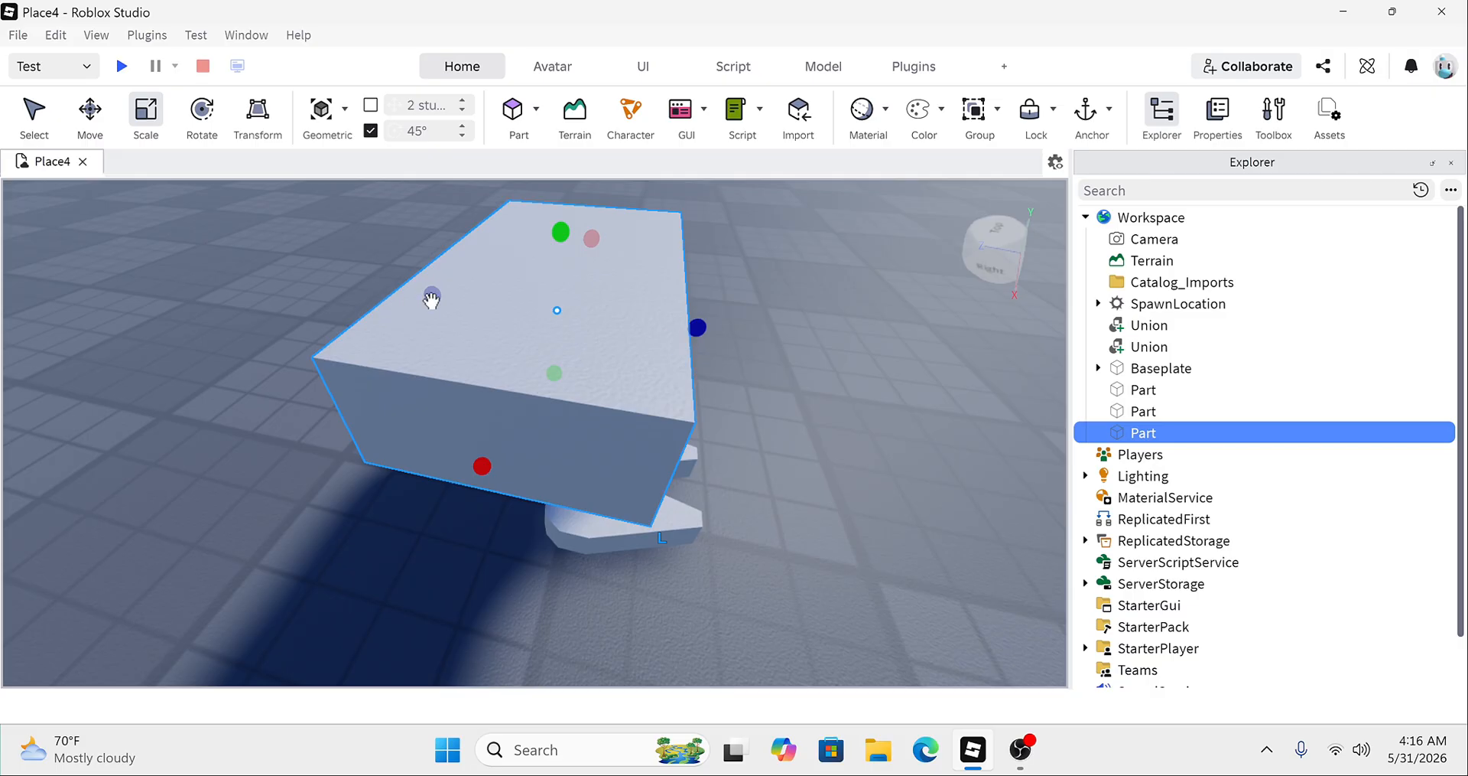
{"action": "left_click_drag", "start_coordinate": [432, 299], "coordinate": [482, 301]}
Step: Scale the block narrower across and taller to form an upright torso above both cylinder legs
{"action": "right_click_drag", "start_coordinate": [482, 306], "coordinate": [480, 308]}
{"action": "left_click_drag", "start_coordinate": [720, 411], "coordinate": [609, 425]}
{"action": "left_click", "coordinate": [56, 36]}
{"action": "left_click", "coordinate": [69, 56]}
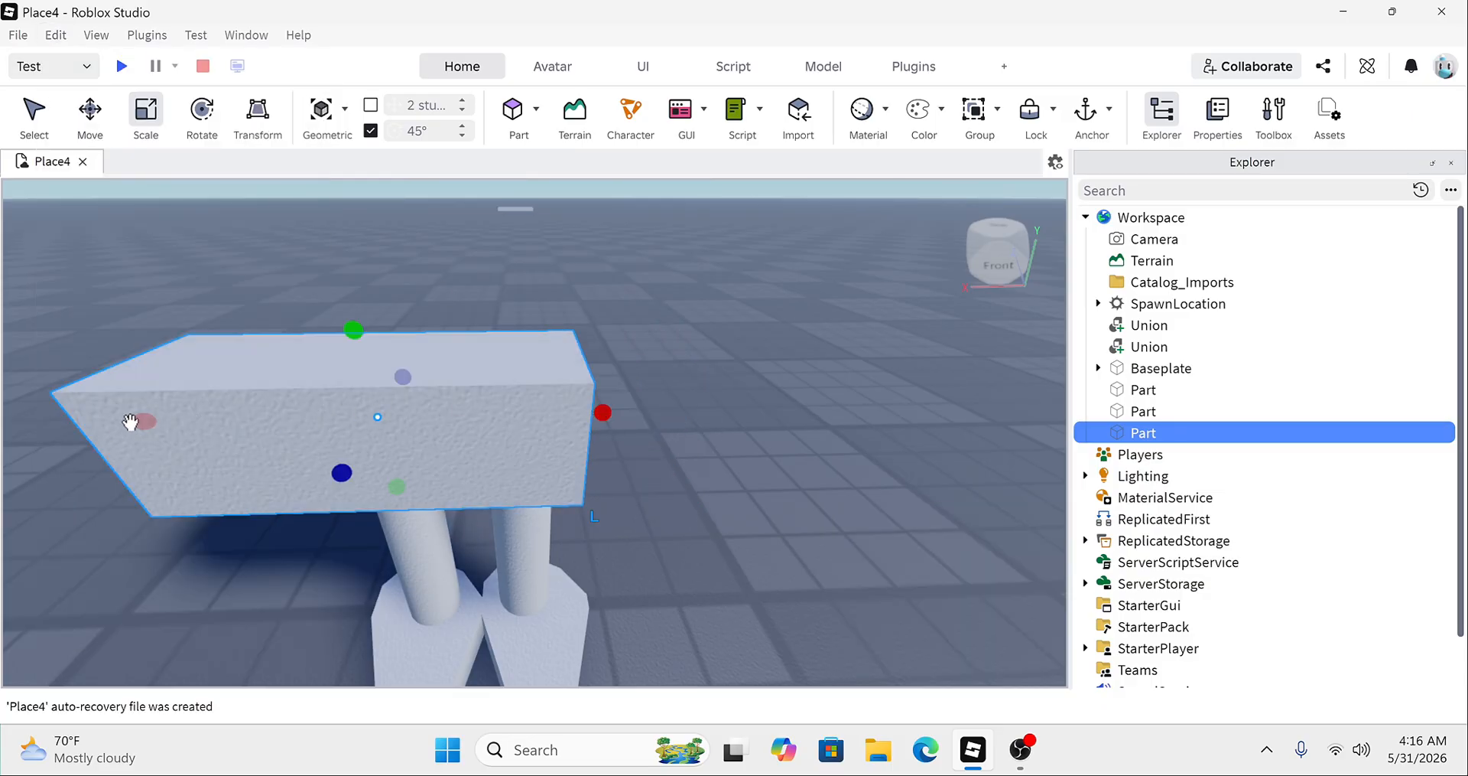
{"action": "left_click_drag", "start_coordinate": [130, 422], "coordinate": [226, 401]}
{"action": "scroll", "coordinate": [227, 400], "scroll_direction": "down", "scroll_amount": 3}
{"action": "right_click_drag", "start_coordinate": [226, 401], "coordinate": [226, 401]}
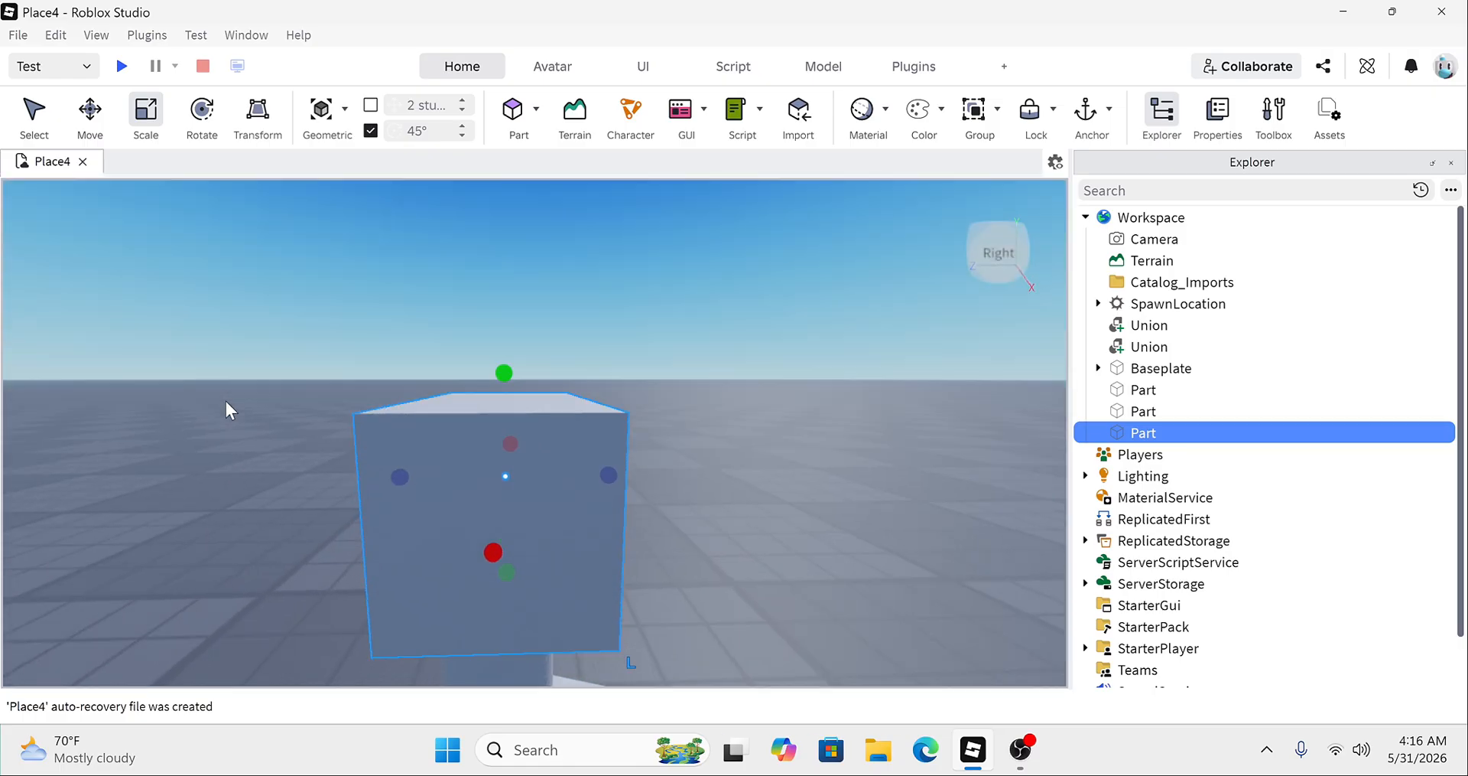
{"action": "left_click_drag", "start_coordinate": [579, 387], "coordinate": [601, 237]}
{"action": "scroll", "coordinate": [604, 245], "scroll_direction": "down", "scroll_amount": 3}
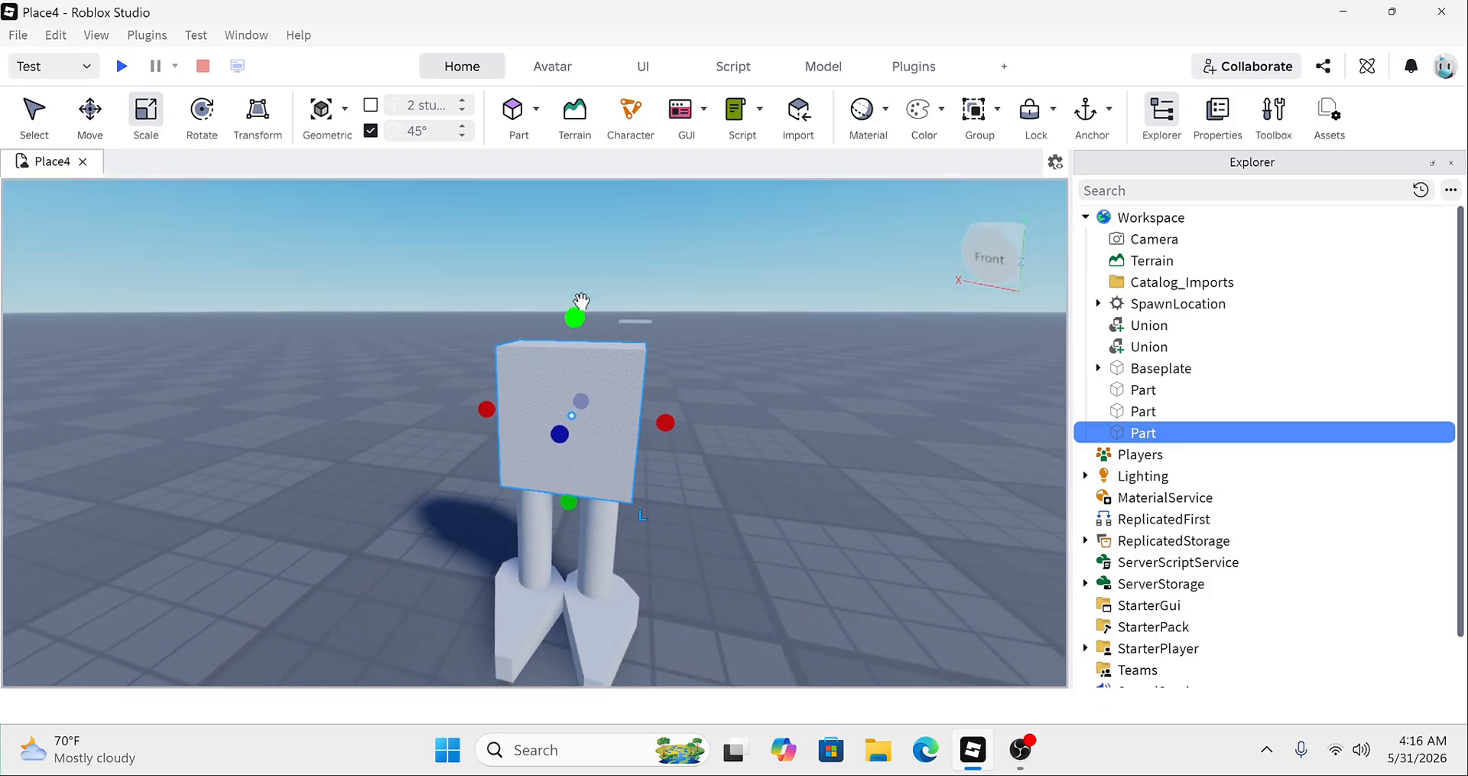
Step: Duplicate the torso block and negate the copy
{"action": "scroll", "coordinate": [584, 303], "scroll_direction": "up", "scroll_amount": 2}
{"action": "right_click_drag", "start_coordinate": [594, 308], "coordinate": [589, 269]}
{"action": "right_click", "coordinate": [589, 269]}
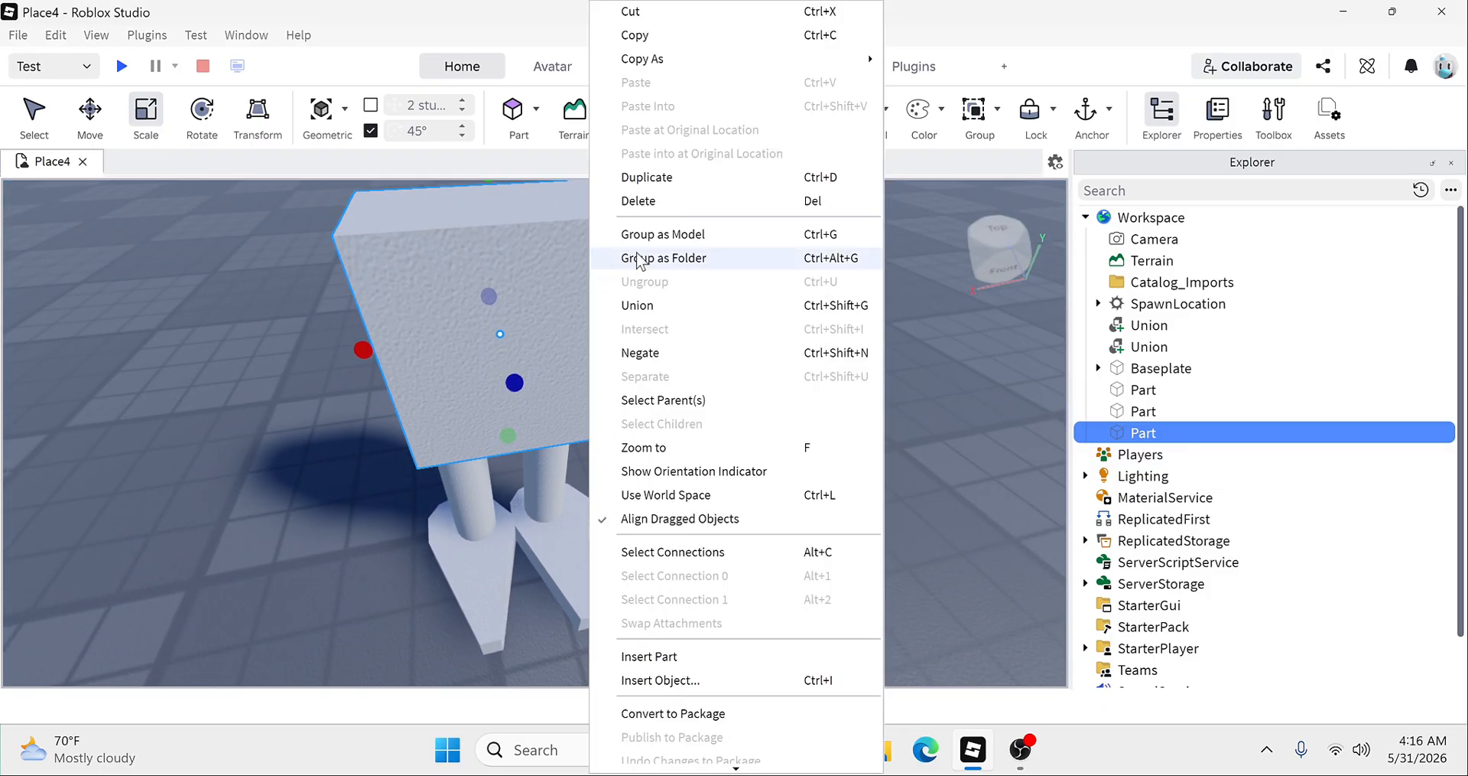
{"action": "left_click", "coordinate": [658, 183]}
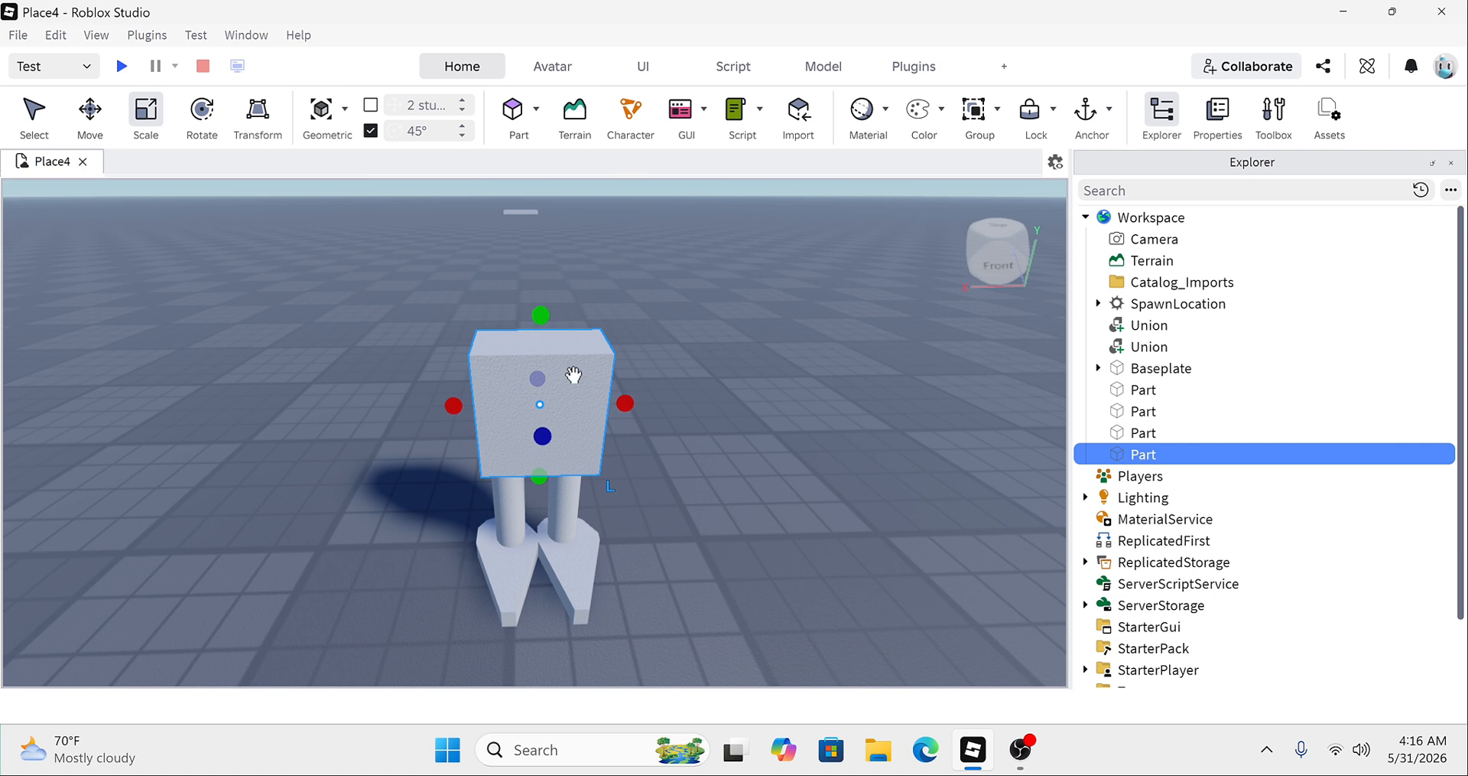
{"action": "right_click", "coordinate": [635, 332]}
{"action": "left_click", "coordinate": [751, 341]}
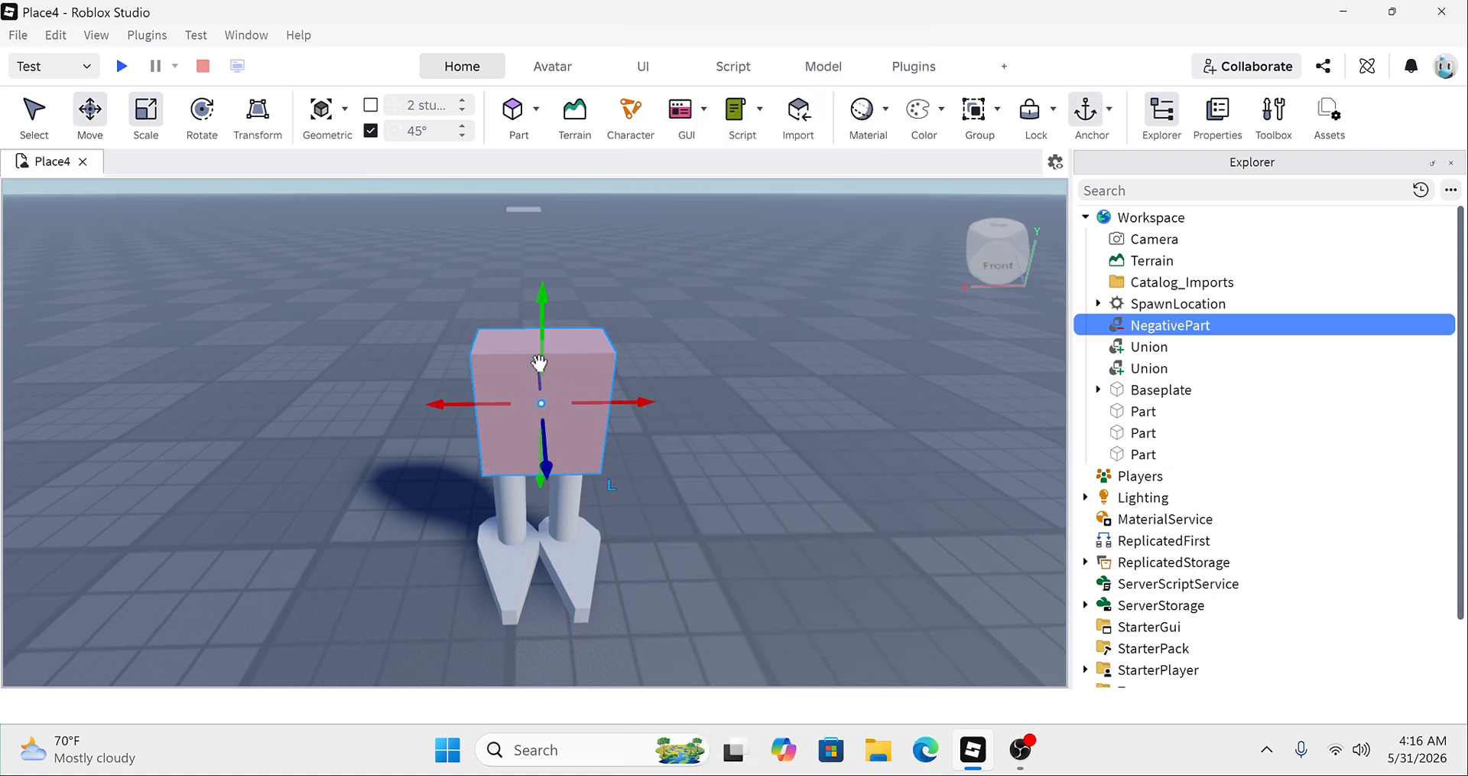
Step: Raise the negative part above the torso and resize it into a slimmer block that extends past the torso's front and back
{"action": "left_click_drag", "start_coordinate": [544, 337], "coordinate": [552, 261]}
{"action": "key", "text": "ctrl+3"}
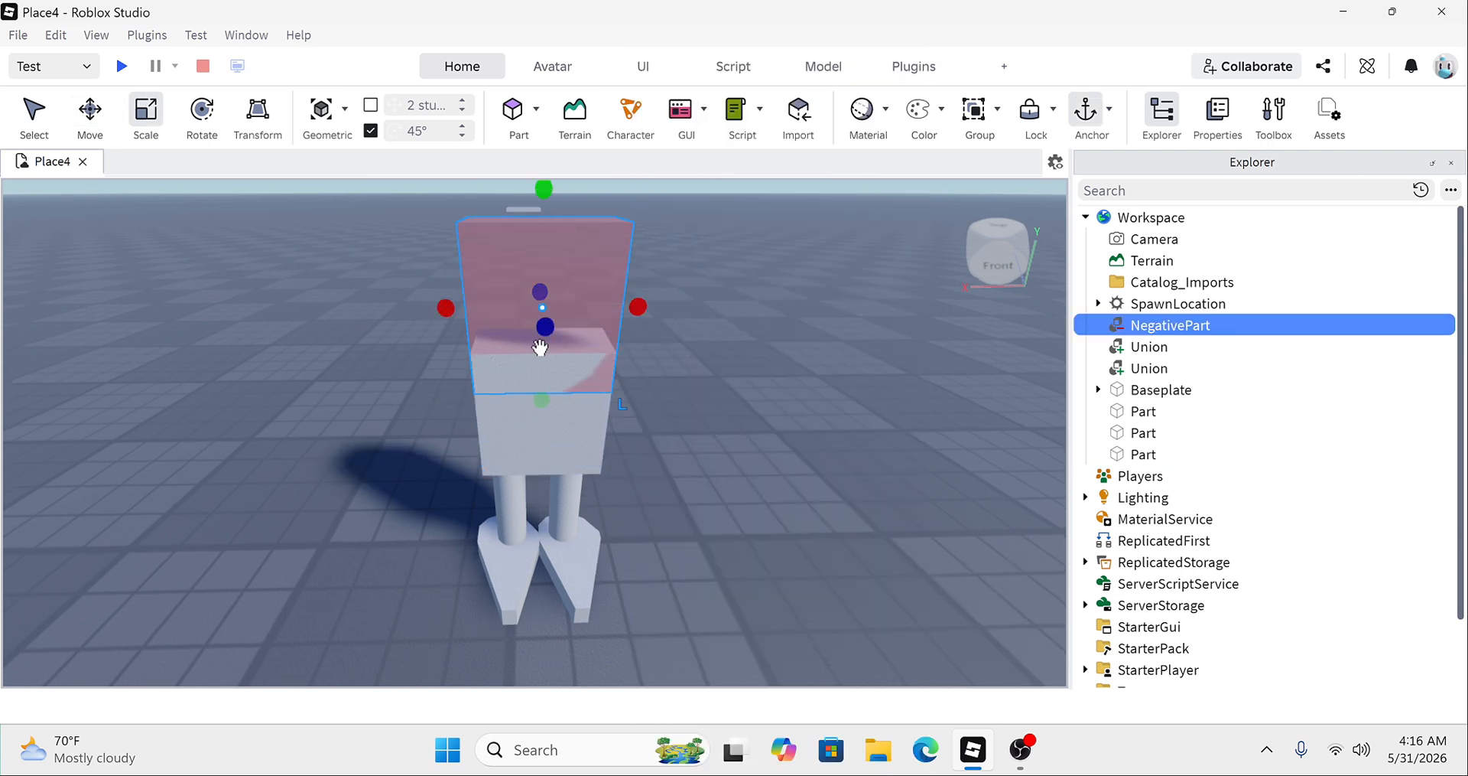
{"action": "left_click_drag", "start_coordinate": [544, 330], "coordinate": [547, 343]}
{"action": "mouse_move", "coordinate": [548, 343]}
{"action": "right_mouse_down"}
{"action": "mouse_move", "coordinate": [567, 341]}
{"action": "mouse_move", "coordinate": [541, 333]}
{"action": "right_mouse_up"}
{"action": "left_click_drag", "start_coordinate": [531, 331], "coordinate": [501, 329]}
{"action": "left_click_drag", "start_coordinate": [617, 207], "coordinate": [610, 253]}
{"action": "right_click_drag", "start_coordinate": [610, 253], "coordinate": [584, 285]}
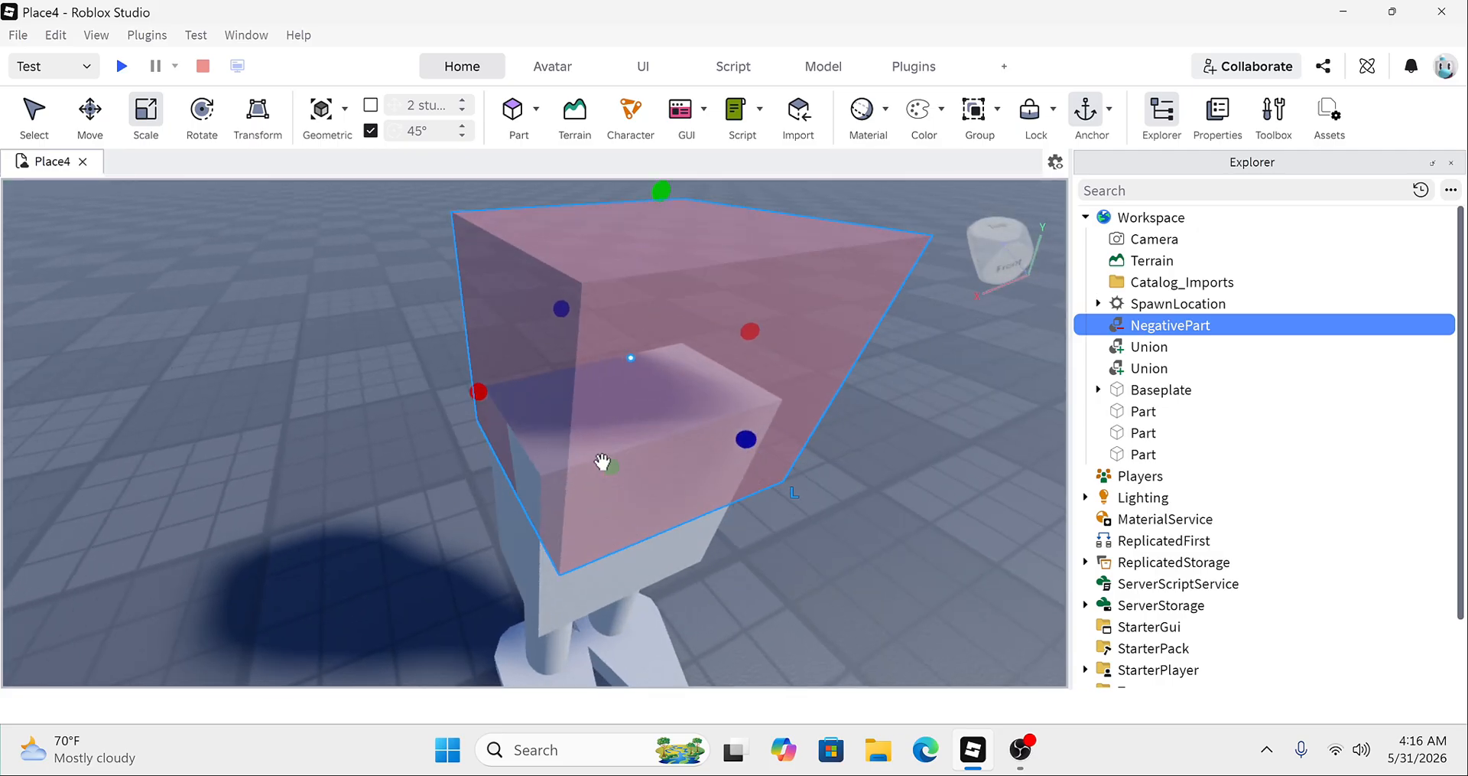
{"action": "left_click_drag", "start_coordinate": [603, 461], "coordinate": [527, 344]}
{"action": "right_click_drag", "start_coordinate": [510, 287], "coordinate": [435, 337]}
{"action": "left_click_drag", "start_coordinate": [443, 337], "coordinate": [483, 296]}
{"action": "right_click_drag", "start_coordinate": [483, 296], "coordinate": [494, 294]}
Step: Tilt the negative part diagonally and place it across one upper corner of the torso
{"action": "key", "text": "ctrl+4"}
{"action": "left_click_drag", "start_coordinate": [715, 289], "coordinate": [820, 429]}
{"action": "key", "text": "ctrl+2"}
{"action": "key", "text": "ctrl+4"}
{"action": "right_click_drag", "start_coordinate": [820, 428], "coordinate": [765, 430]}
{"action": "key", "text": "d"}
{"action": "scroll", "coordinate": [837, 410], "scroll_direction": "up", "scroll_amount": 3}
{"action": "scroll", "coordinate": [838, 406], "scroll_direction": "down", "scroll_amount": 5}
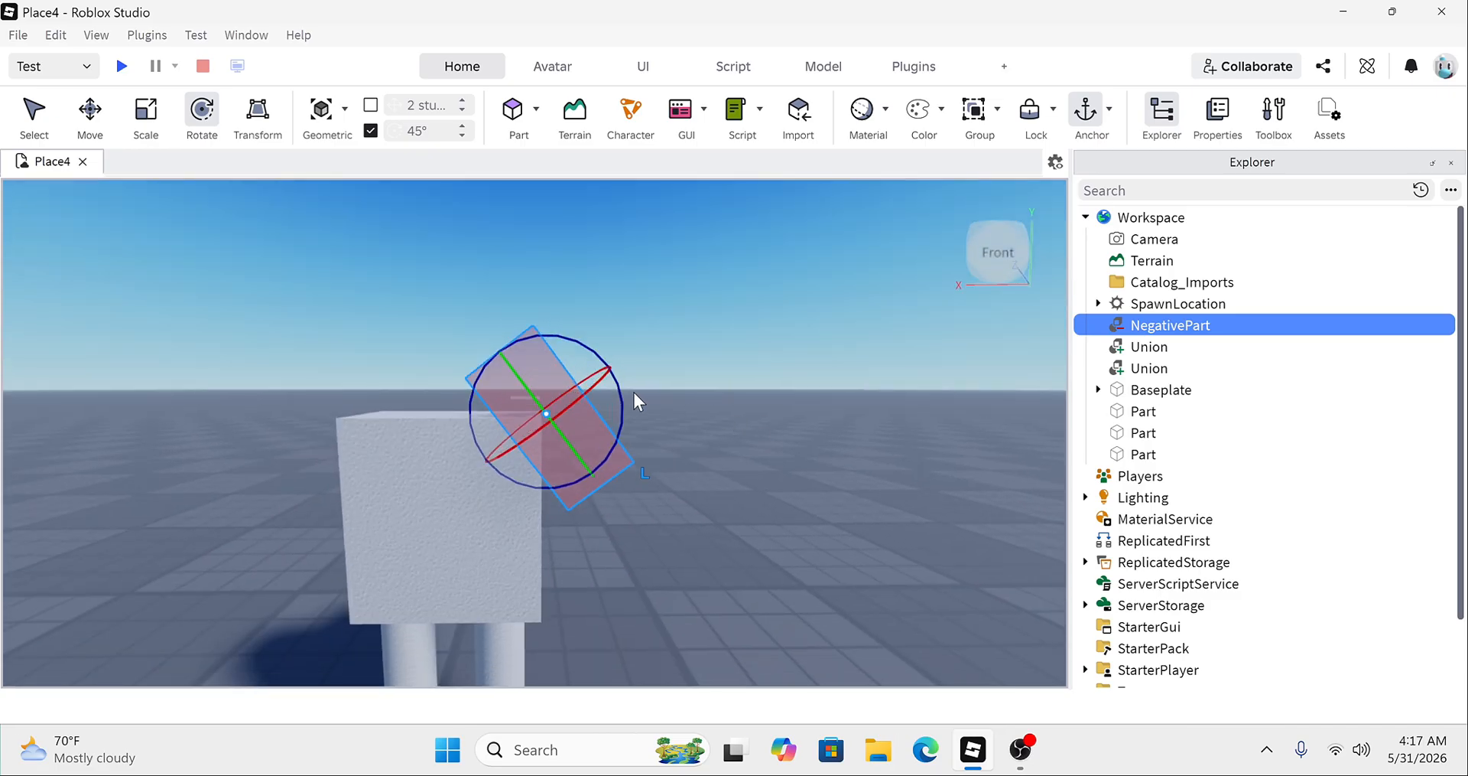
Step: Duplicate the tilted negative part and move the copy down to the lower corner on the same side
{"action": "right_click_drag", "start_coordinate": [635, 393], "coordinate": [634, 391]}
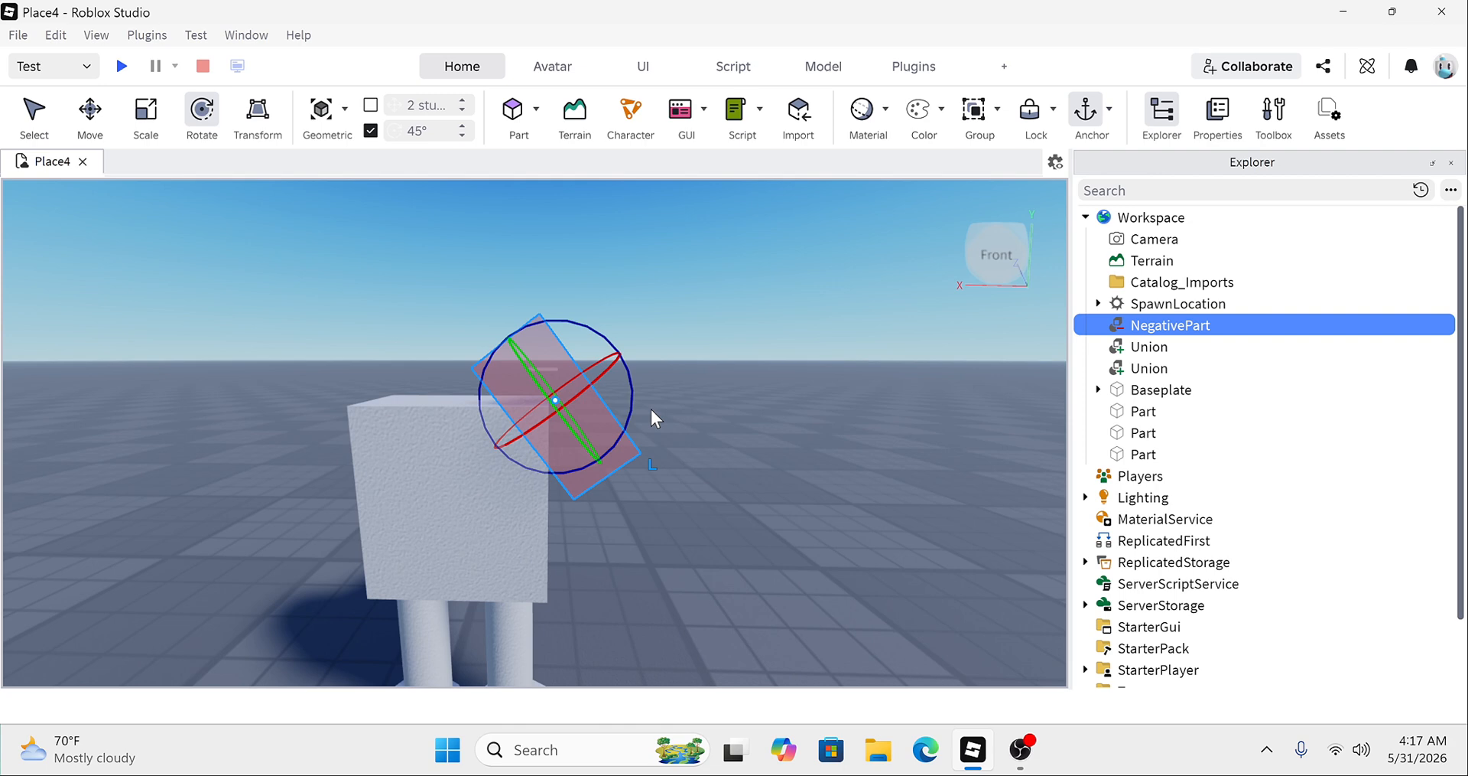
{"action": "right_click_drag", "start_coordinate": [679, 378], "coordinate": [653, 406]}
{"action": "right_click", "coordinate": [653, 406]}
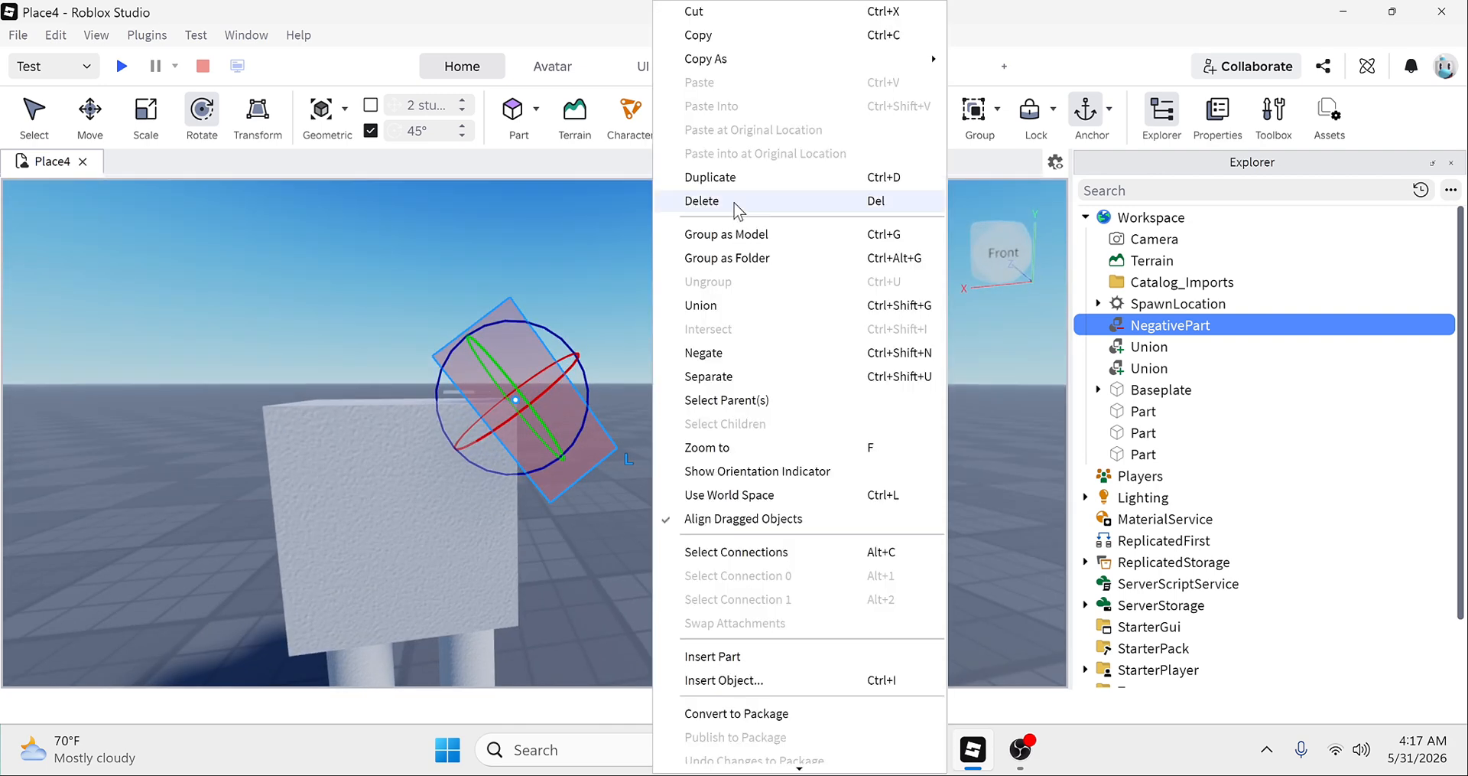
{"action": "left_click", "coordinate": [719, 178]}
{"action": "scroll", "coordinate": [700, 264], "scroll_direction": "down", "scroll_amount": 2}
{"action": "right_click_drag", "start_coordinate": [700, 264], "coordinate": [593, 370]}
{"action": "key", "text": "ctrl+2"}
{"action": "scroll", "coordinate": [593, 372], "scroll_direction": "up", "scroll_amount": 1}
{"action": "left_click_drag", "start_coordinate": [590, 393], "coordinate": [617, 612]}
{"action": "left_click_drag", "start_coordinate": [606, 556], "coordinate": [522, 499]}
{"action": "left_click_drag", "start_coordinate": [507, 572], "coordinate": [493, 589]}
Step: Rotate the lower negative part to the opposite slant and shift it until it only clips the torso's lower corner
{"action": "key", "text": "ctrl+2"}
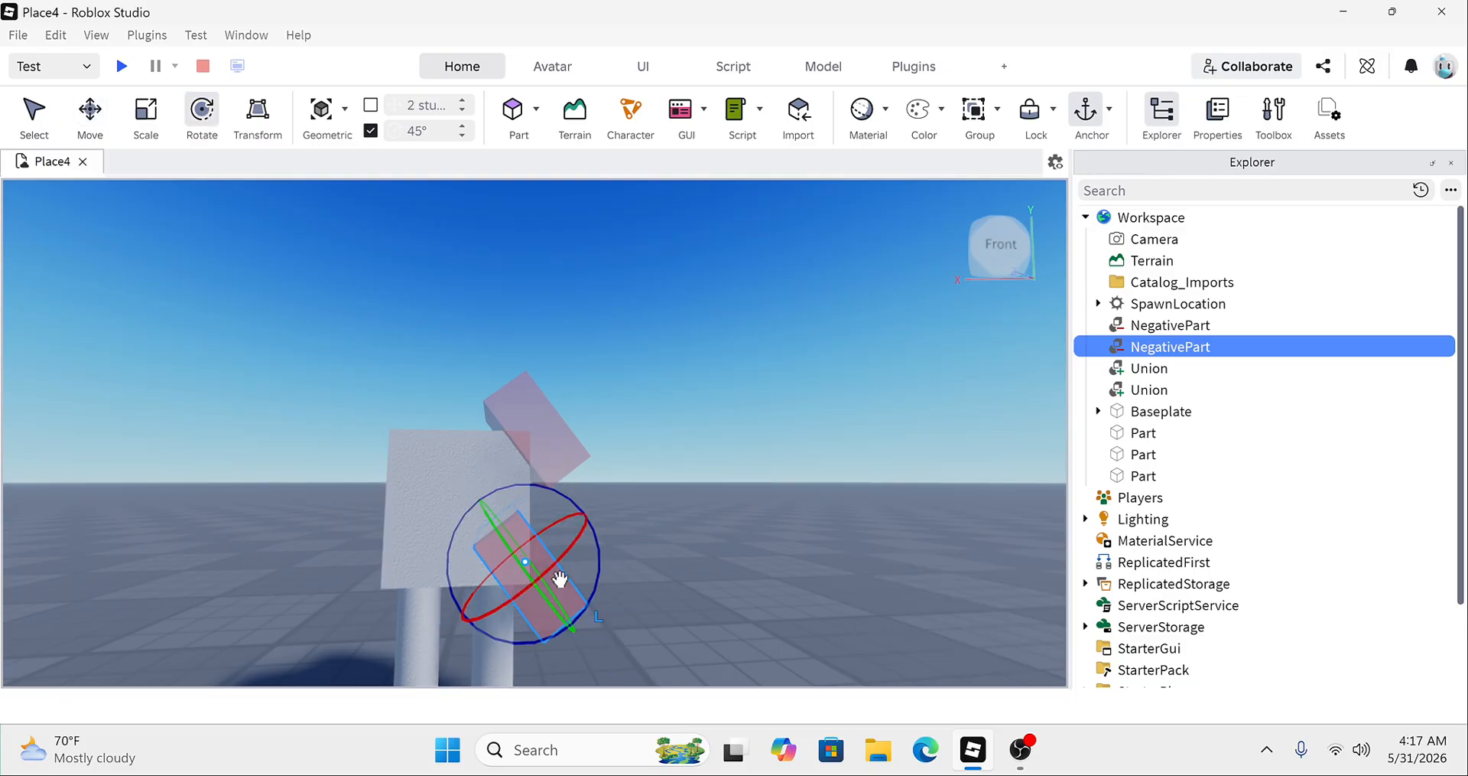
{"action": "left_click_drag", "start_coordinate": [597, 575], "coordinate": [600, 567]}
{"action": "left_click_drag", "start_coordinate": [591, 629], "coordinate": [541, 580]}
{"action": "key", "text": "ctrl+2"}
{"action": "left_click_drag", "start_coordinate": [494, 525], "coordinate": [499, 557]}
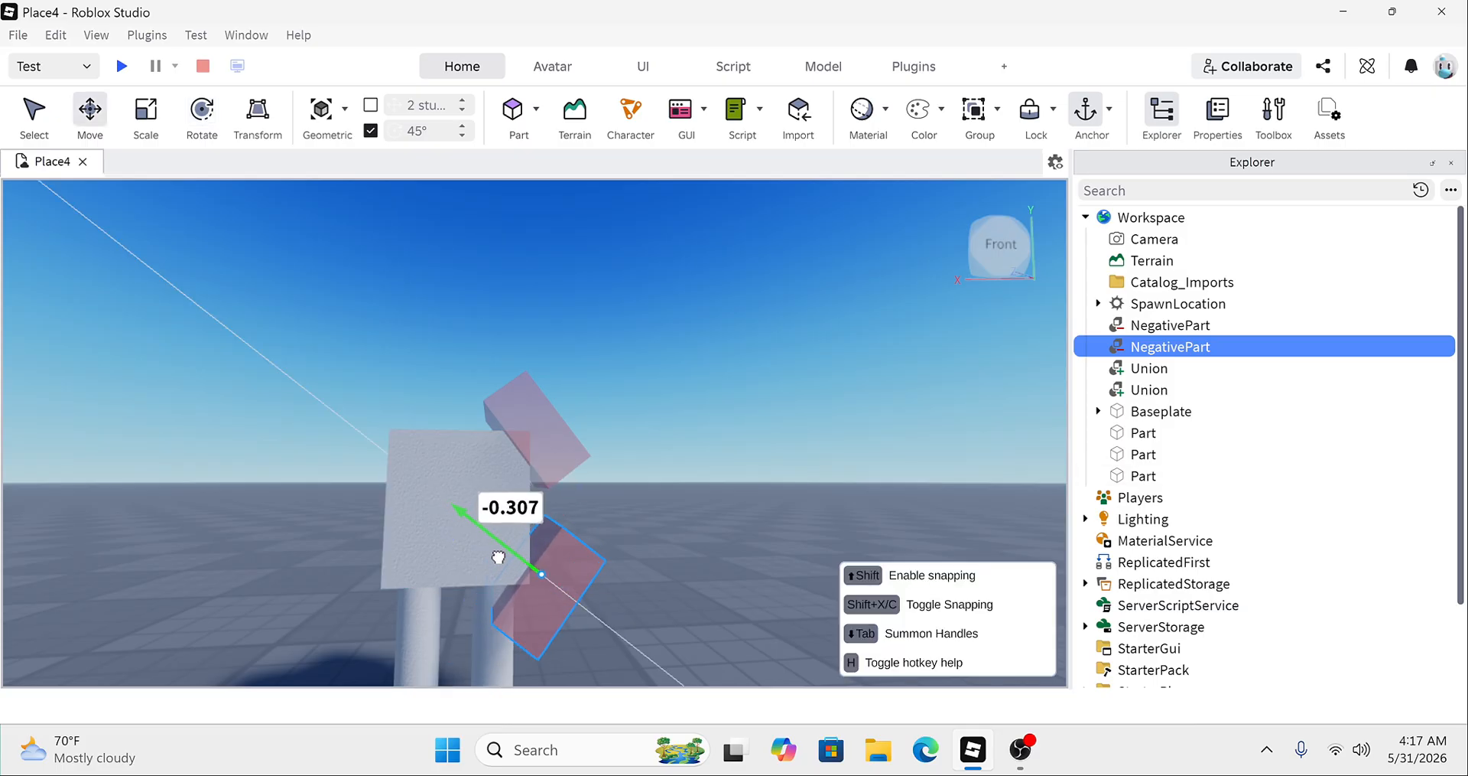
{"action": "right_click_drag", "start_coordinate": [501, 563], "coordinate": [506, 558]}
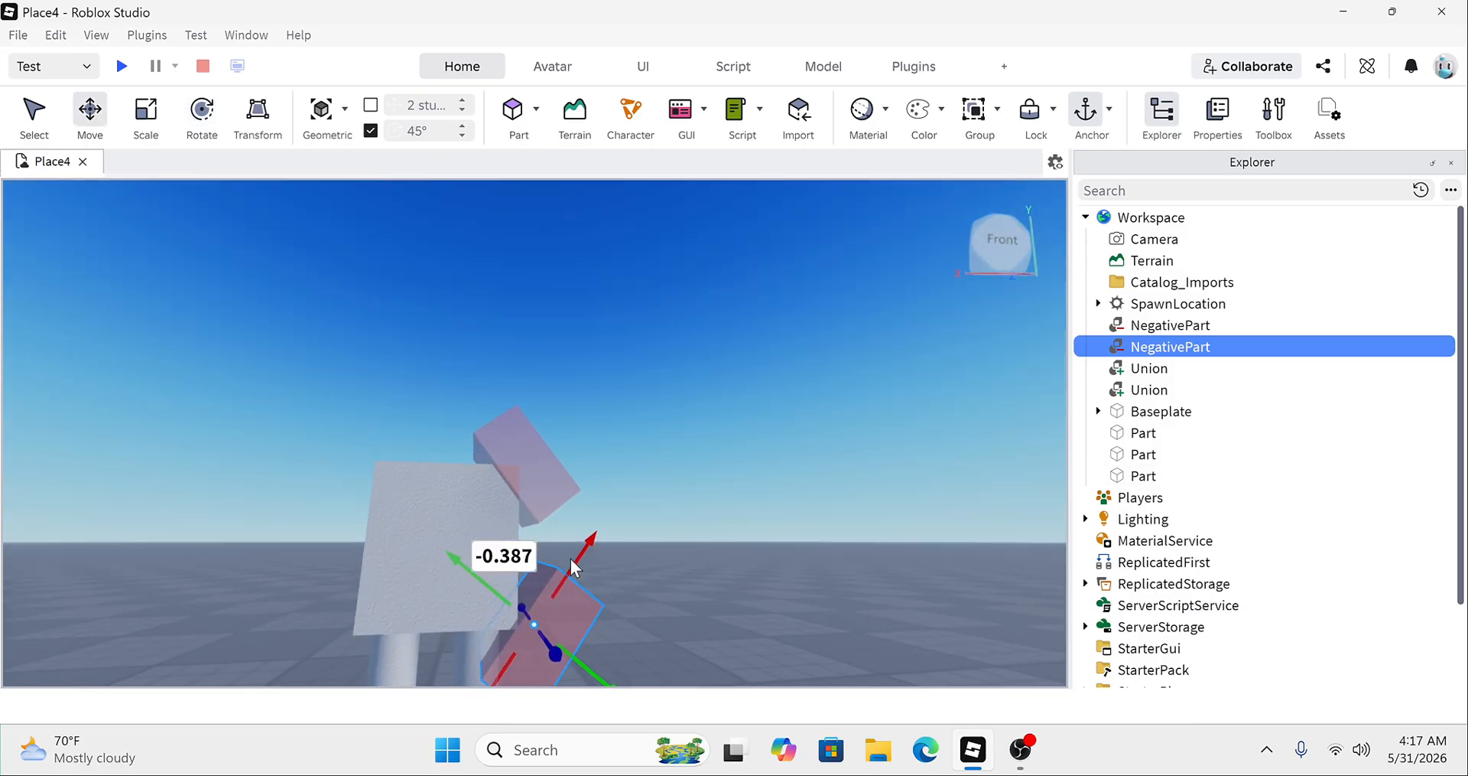
{"action": "left_click_drag", "start_coordinate": [575, 568], "coordinate": [572, 557]}
{"action": "right_click_drag", "start_coordinate": [572, 557], "coordinate": [577, 564]}
{"action": "left_click_drag", "start_coordinate": [578, 564], "coordinate": [594, 584]}
{"action": "left_click_drag", "start_coordinate": [582, 506], "coordinate": [583, 504]}
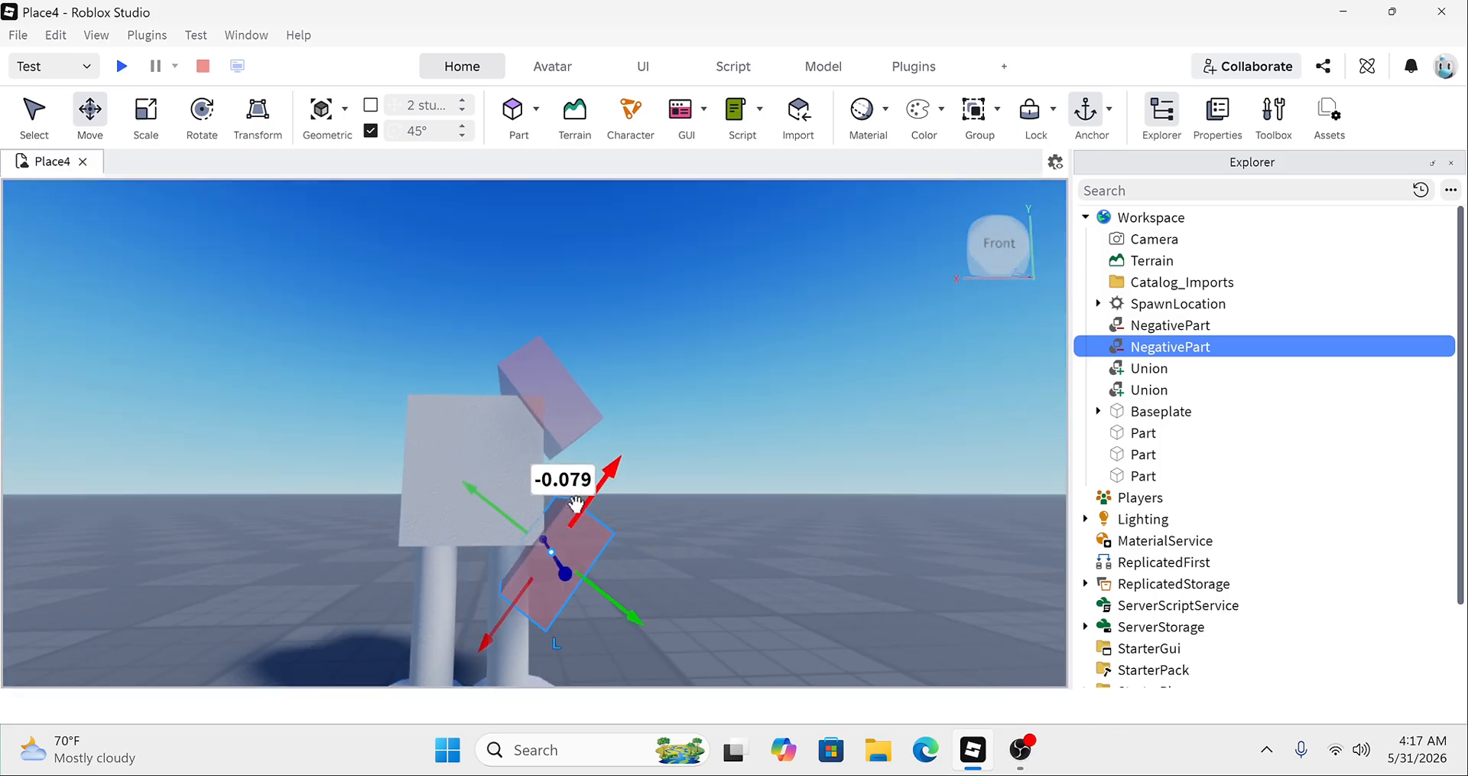
Step: Duplicate the lower negative part, move the copy to the opposite lower corner and rotate it to mirror the original's slant
{"action": "right_click_drag", "start_coordinate": [583, 504], "coordinate": [712, 589]}
{"action": "right_click", "coordinate": [711, 589]}
{"action": "left_click", "coordinate": [825, 180]}
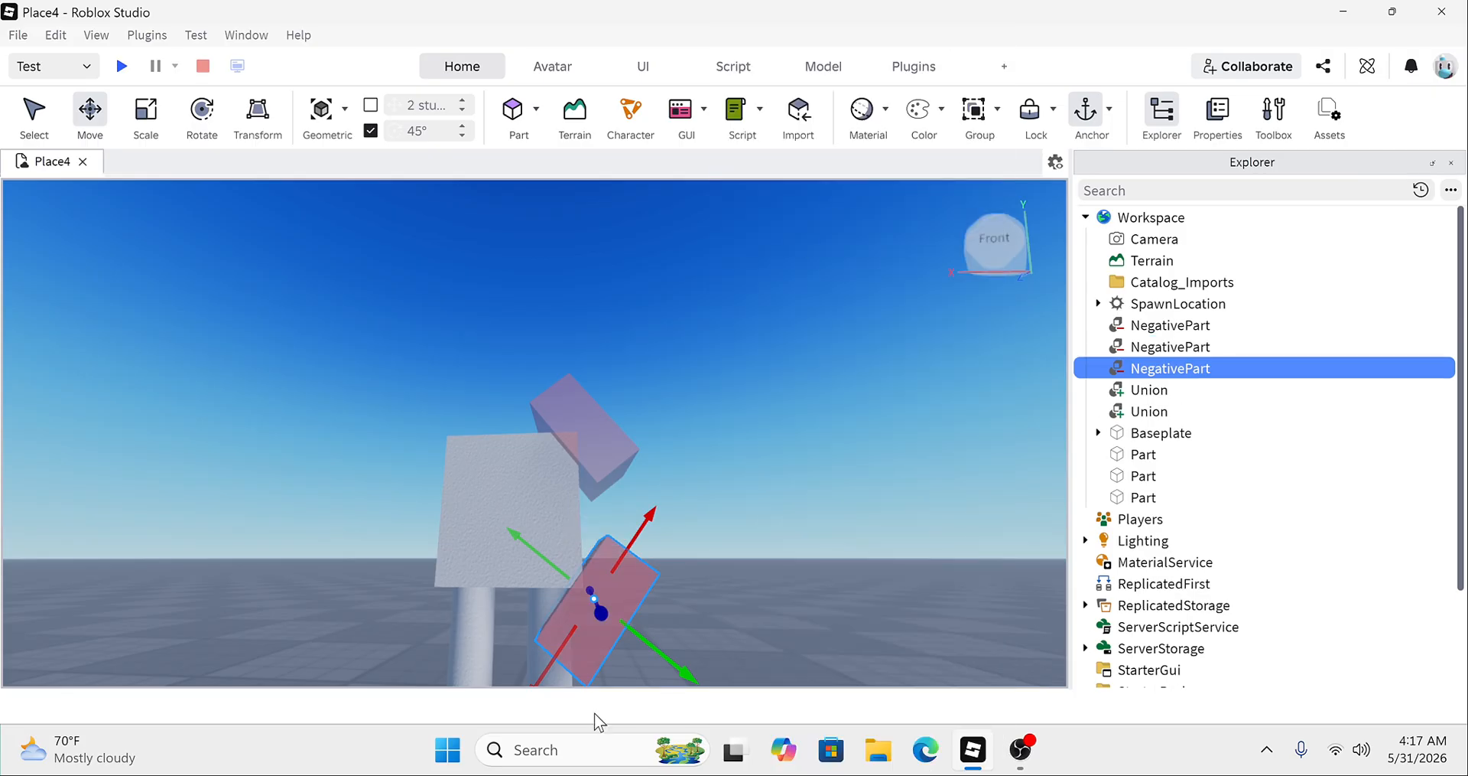
{"action": "left_click_drag", "start_coordinate": [553, 562], "coordinate": [251, 630]}
{"action": "key", "text": "a"}
{"action": "left_click_drag", "start_coordinate": [336, 595], "coordinate": [407, 495]}
{"action": "key", "text": "ctrl+2"}
{"action": "right_click_drag", "start_coordinate": [406, 495], "coordinate": [407, 492]}
{"action": "key", "text": "ctrl+2"}
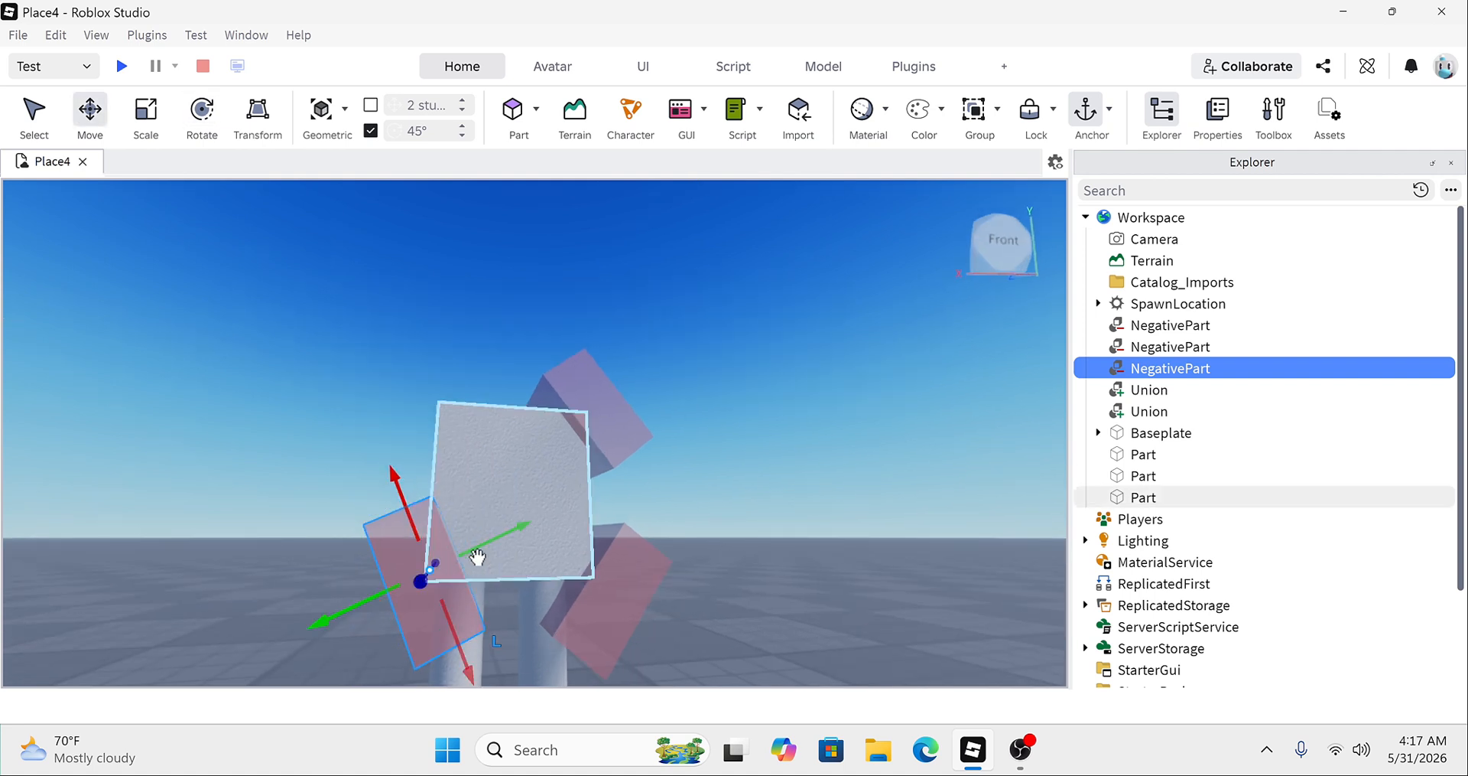
{"action": "left_click_drag", "start_coordinate": [479, 545], "coordinate": [456, 563]}
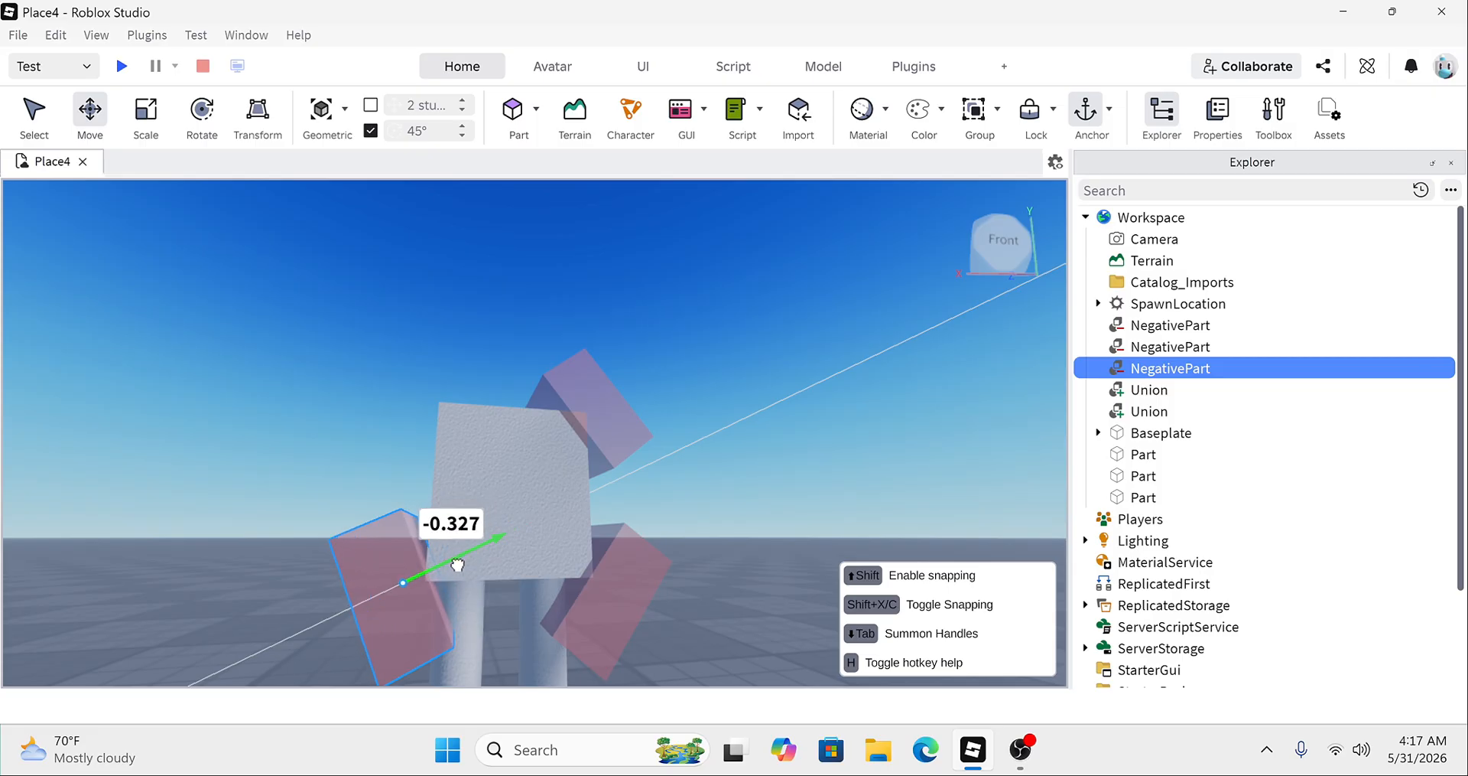
Step: Duplicate that negative part, move the copy up to the remaining upper corner and tilt it across the corner
{"action": "right_click", "coordinate": [467, 562]}
{"action": "left_click", "coordinate": [522, 173]}
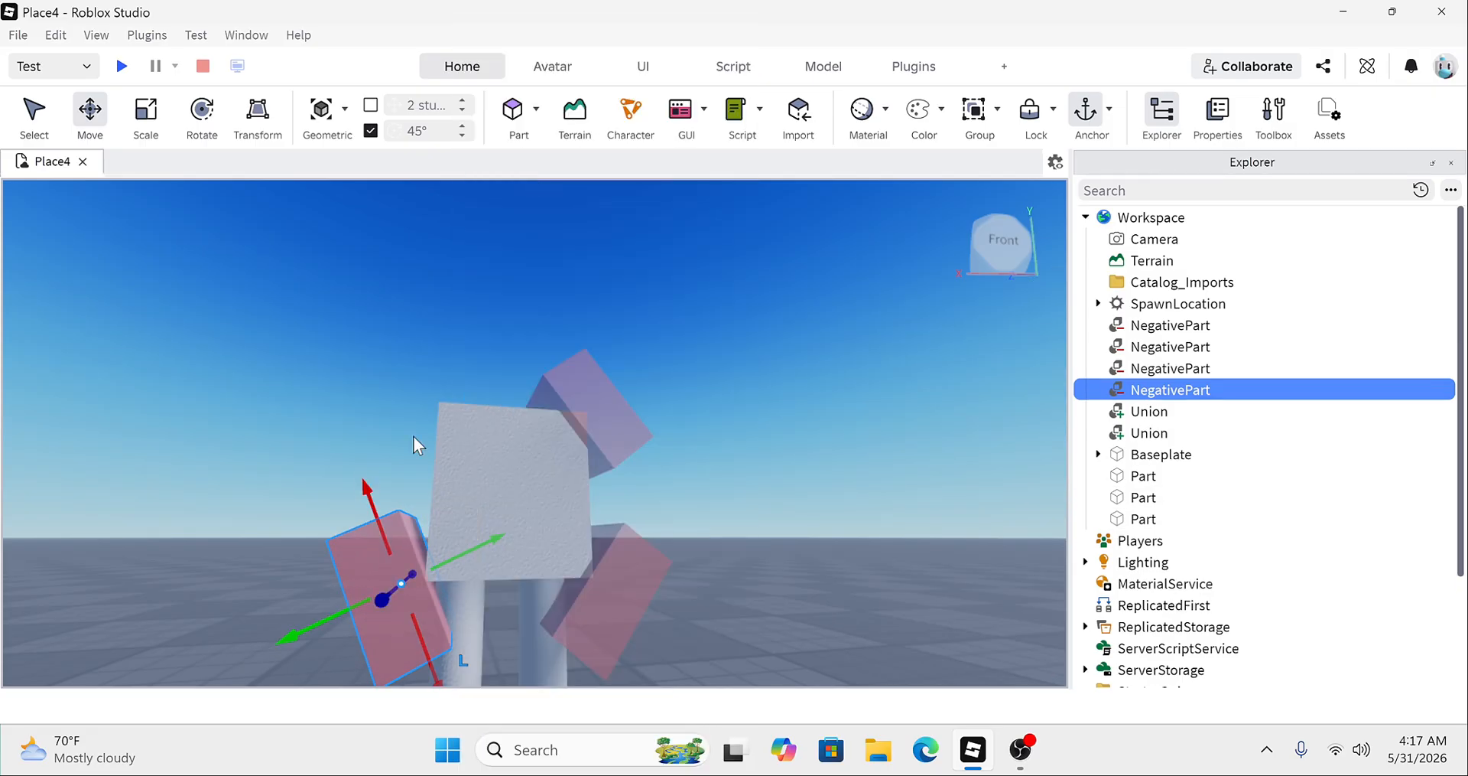
{"action": "left_click_drag", "start_coordinate": [374, 521], "coordinate": [364, 364]}
{"action": "left_click_drag", "start_coordinate": [451, 417], "coordinate": [469, 461]}
{"action": "key", "text": "ctrl+4"}
{"action": "scroll", "coordinate": [469, 461], "scroll_direction": "up", "scroll_amount": 3}
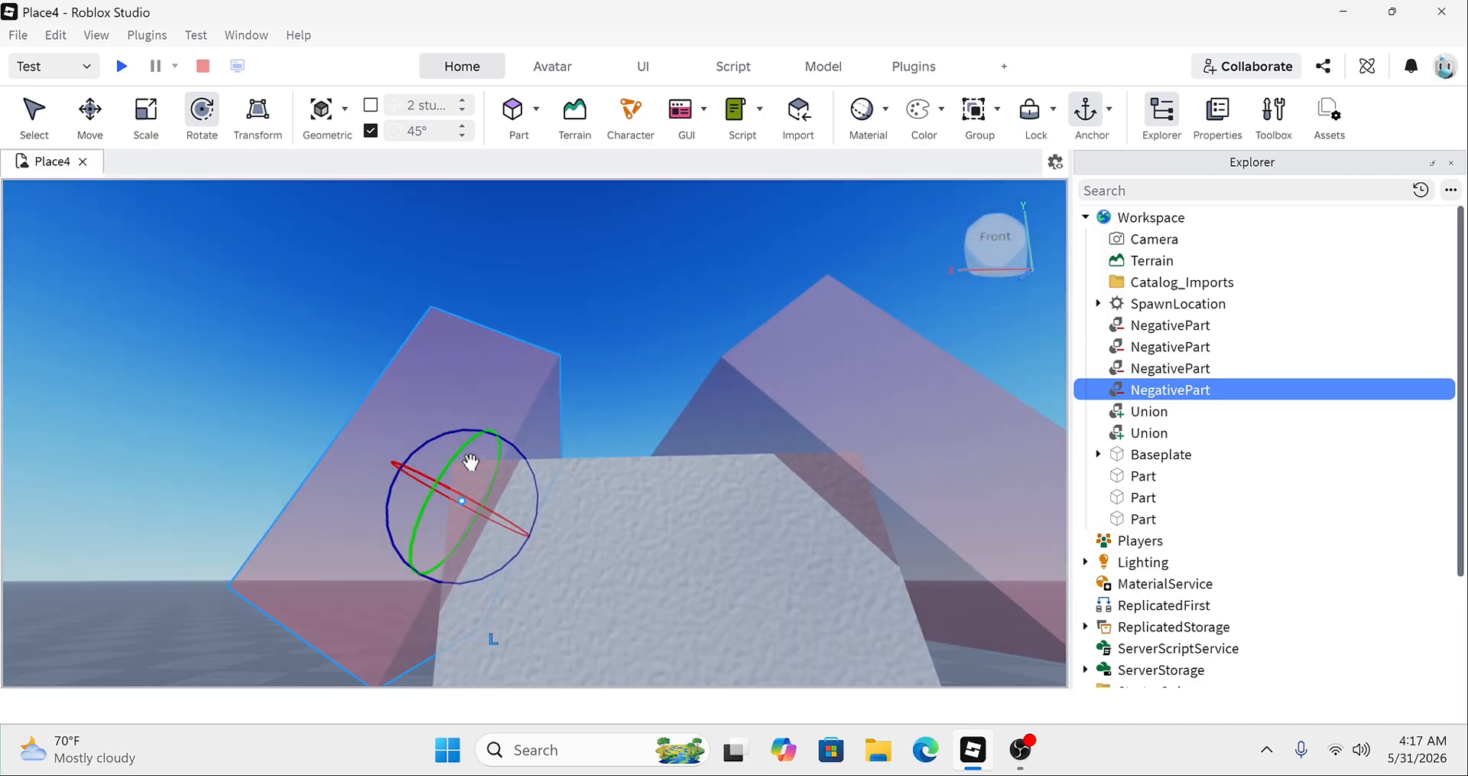
{"action": "scroll", "coordinate": [472, 462], "scroll_direction": "down", "scroll_amount": 4}
{"action": "right_click_drag", "start_coordinate": [471, 462], "coordinate": [471, 462]}
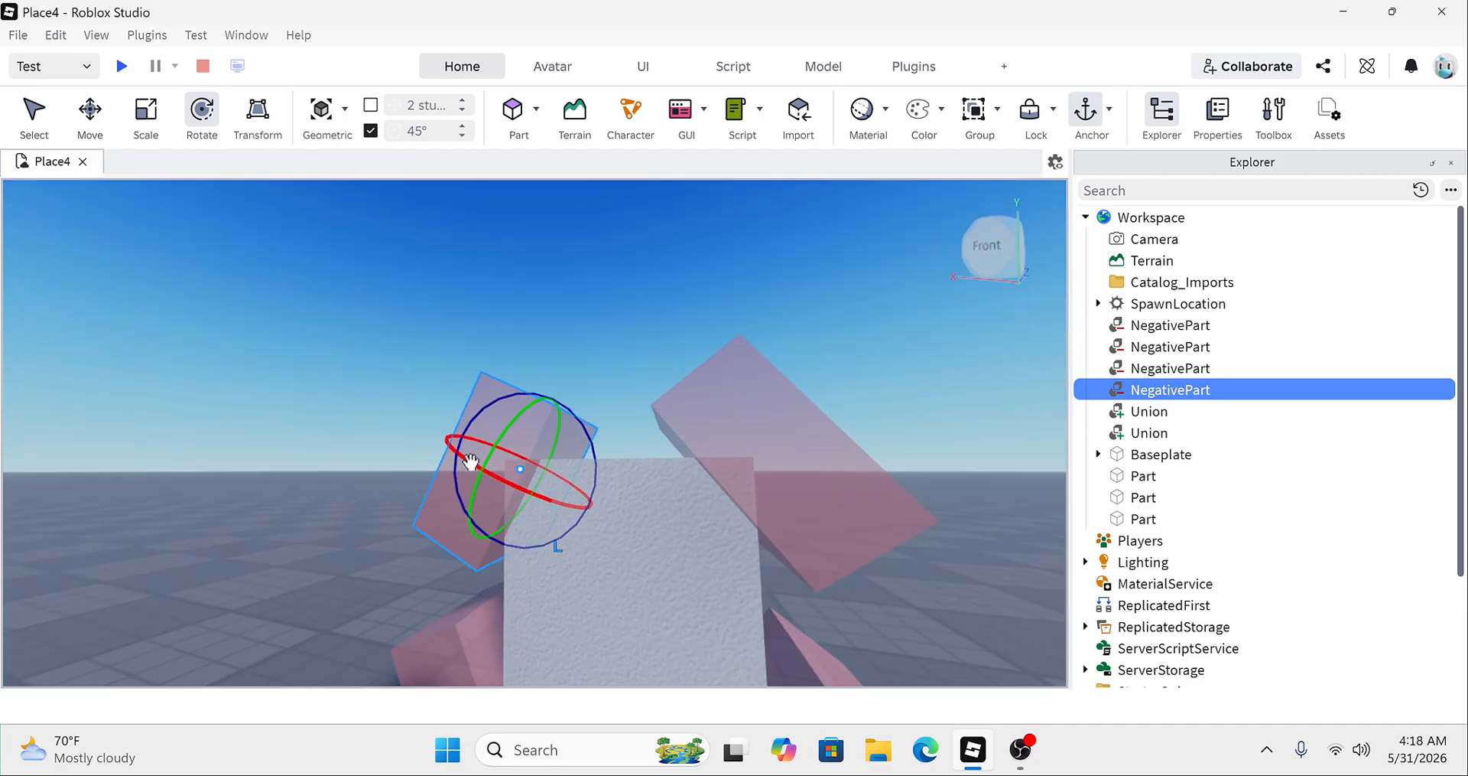
{"action": "key", "text": "d"}
{"action": "key", "text": "a"}
{"action": "scroll", "coordinate": [470, 462], "scroll_direction": "down", "scroll_amount": 4}
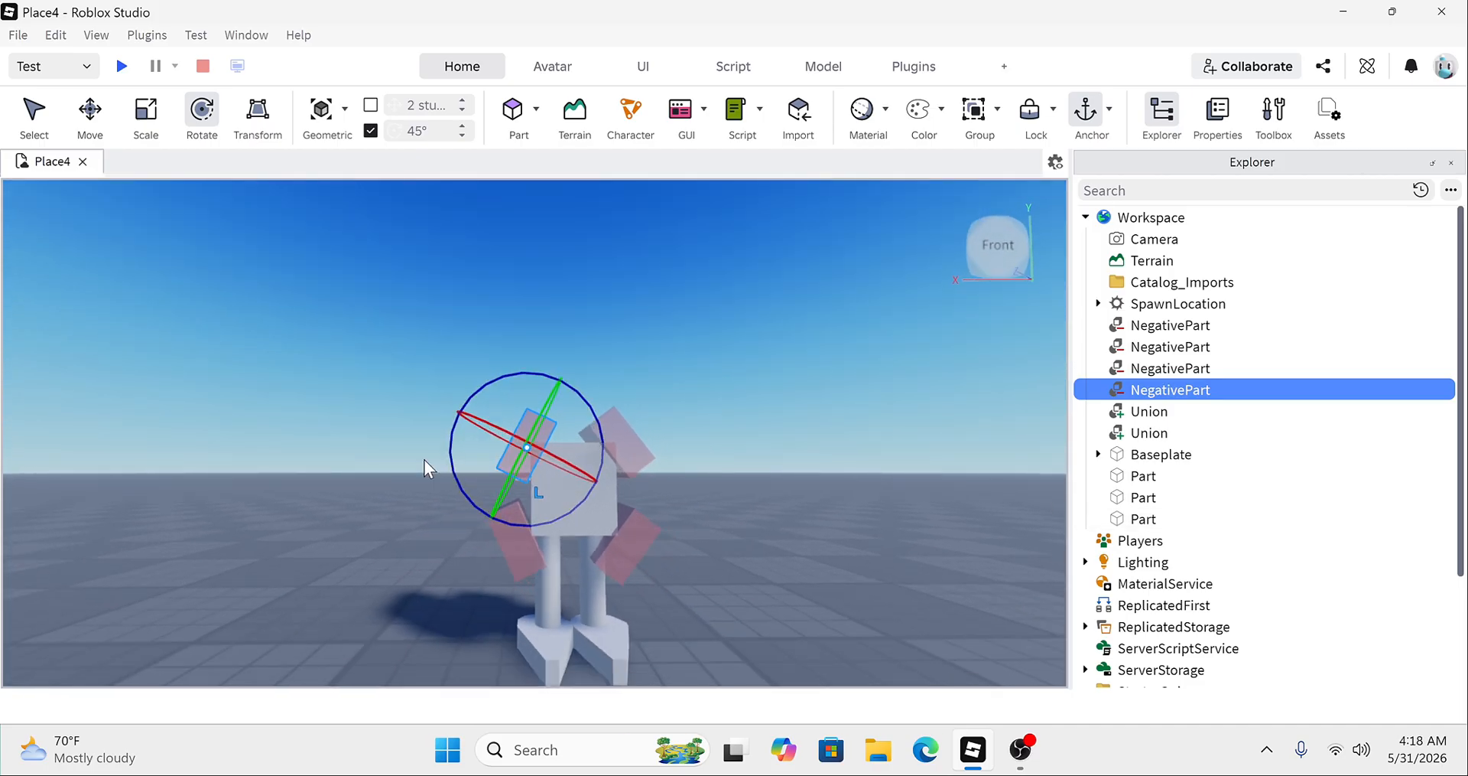
Step: Examine how the four negative parts overlap the corners of the torso
{"action": "left_click", "coordinate": [424, 459]}
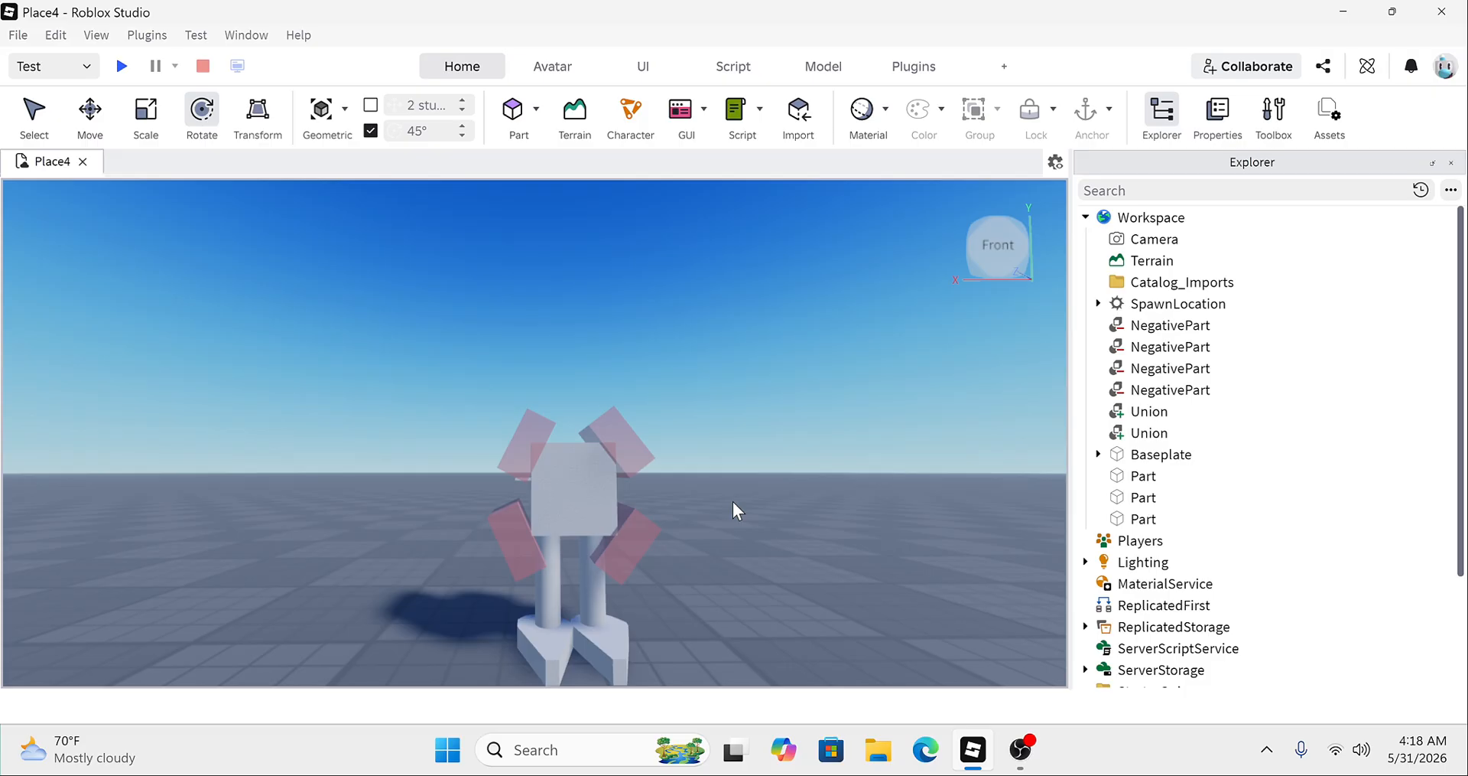
{"action": "scroll", "coordinate": [732, 502], "scroll_direction": "up", "scroll_amount": 3}
{"action": "scroll", "coordinate": [732, 501], "scroll_direction": "down", "scroll_amount": 5}
{"action": "scroll", "coordinate": [732, 502], "scroll_direction": "up", "scroll_amount": 10}
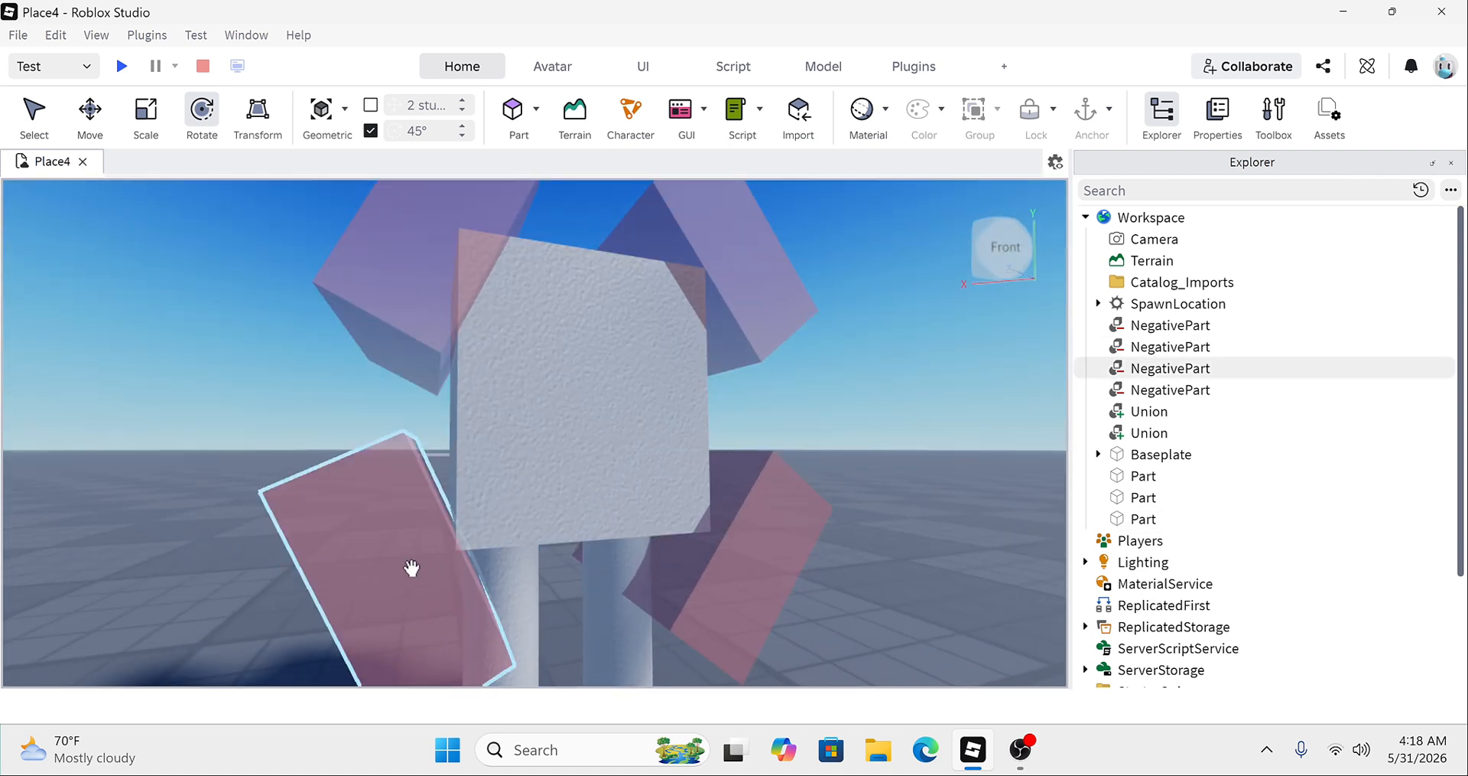
{"action": "left_click", "coordinate": [411, 568]}
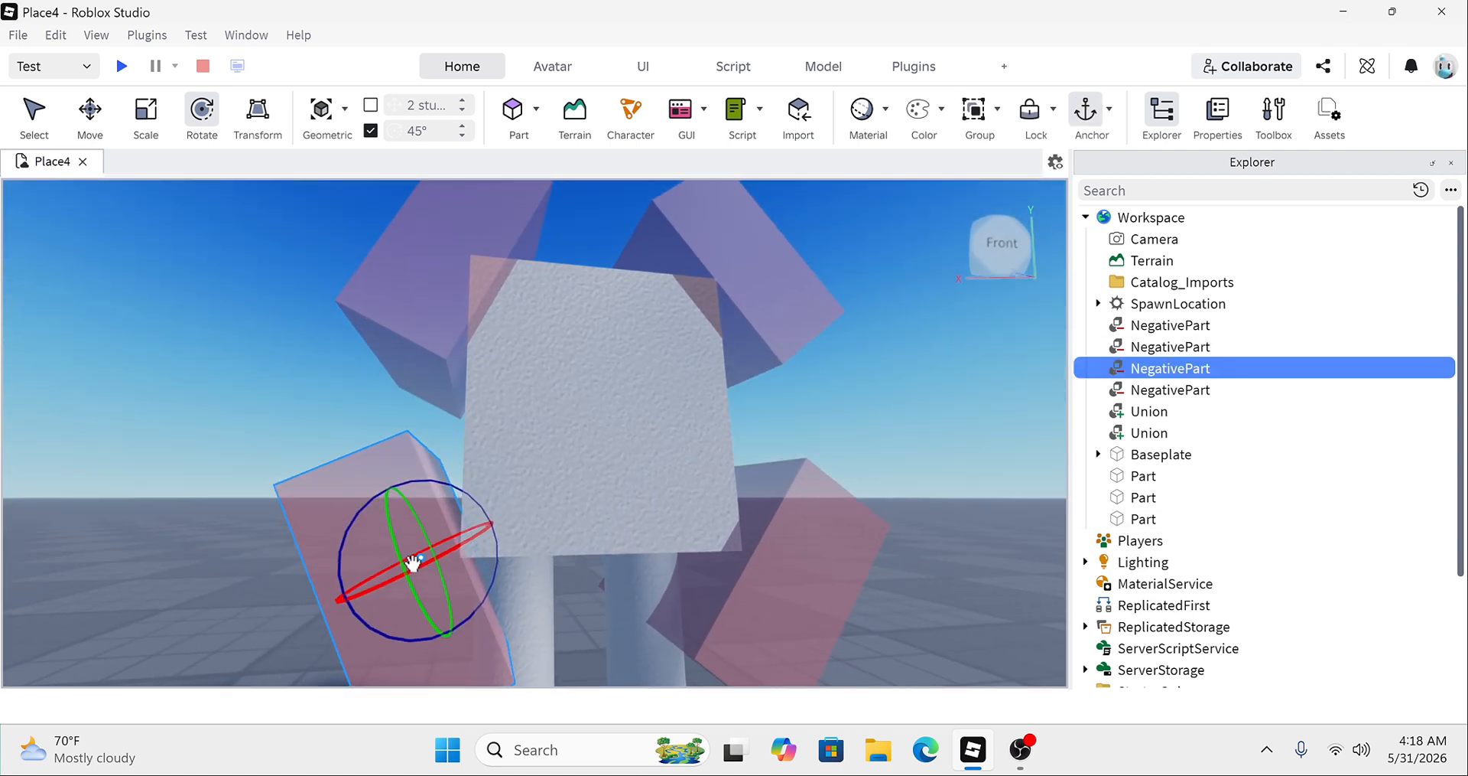
{"action": "key", "text": "ctrl+2"}
{"action": "scroll", "coordinate": [519, 518], "scroll_direction": "down", "scroll_amount": 5}
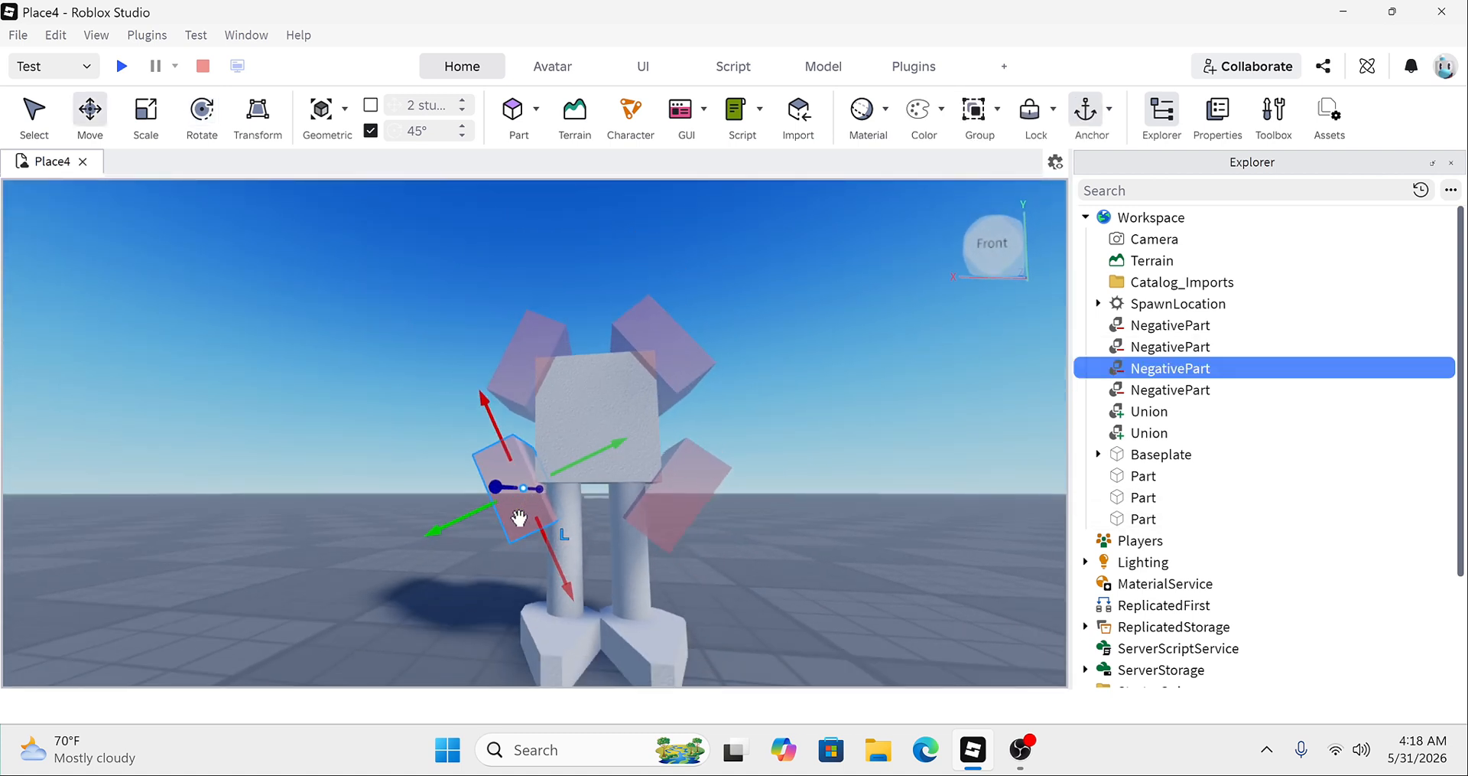
{"action": "scroll", "coordinate": [519, 523], "scroll_direction": "up", "scroll_amount": 2}
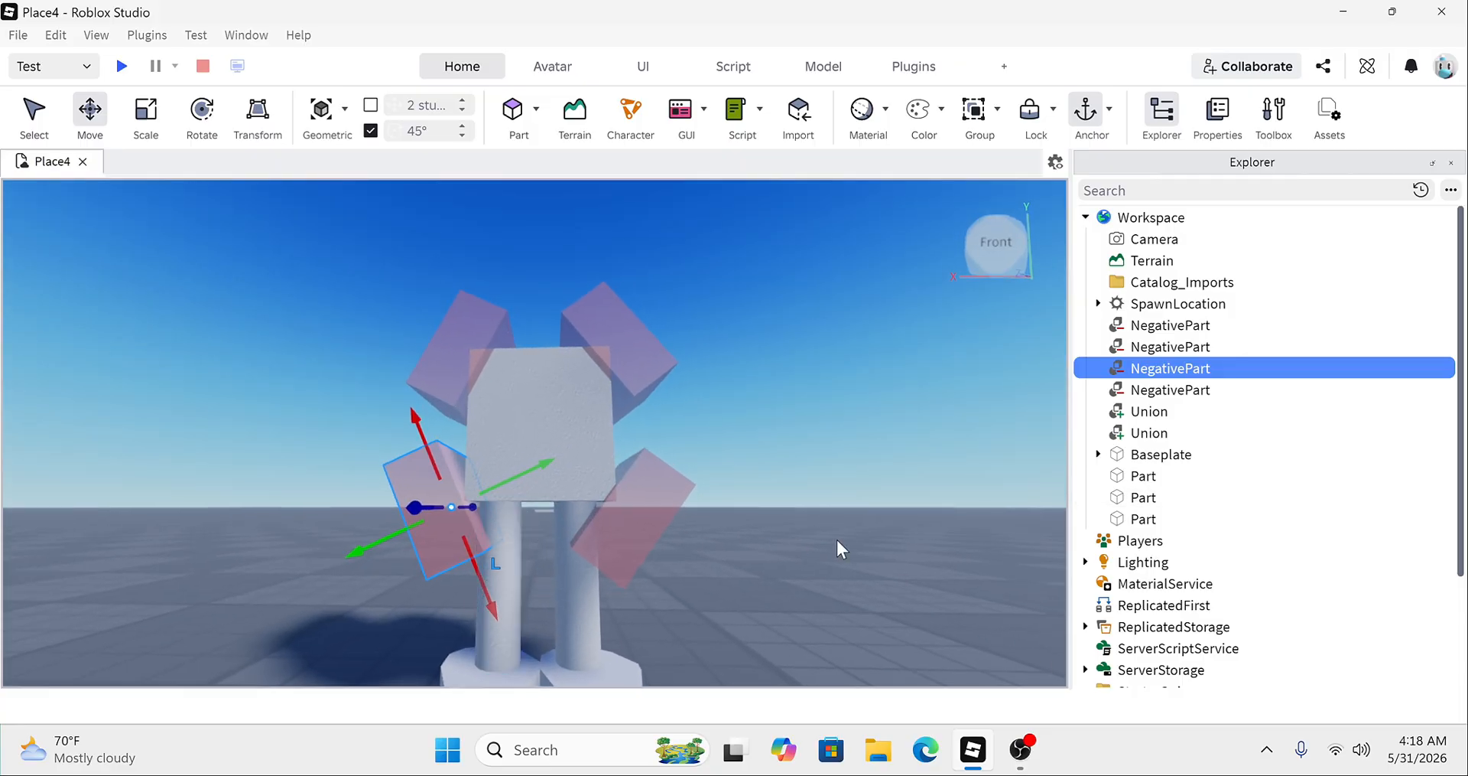
{"action": "left_click", "coordinate": [613, 589]}
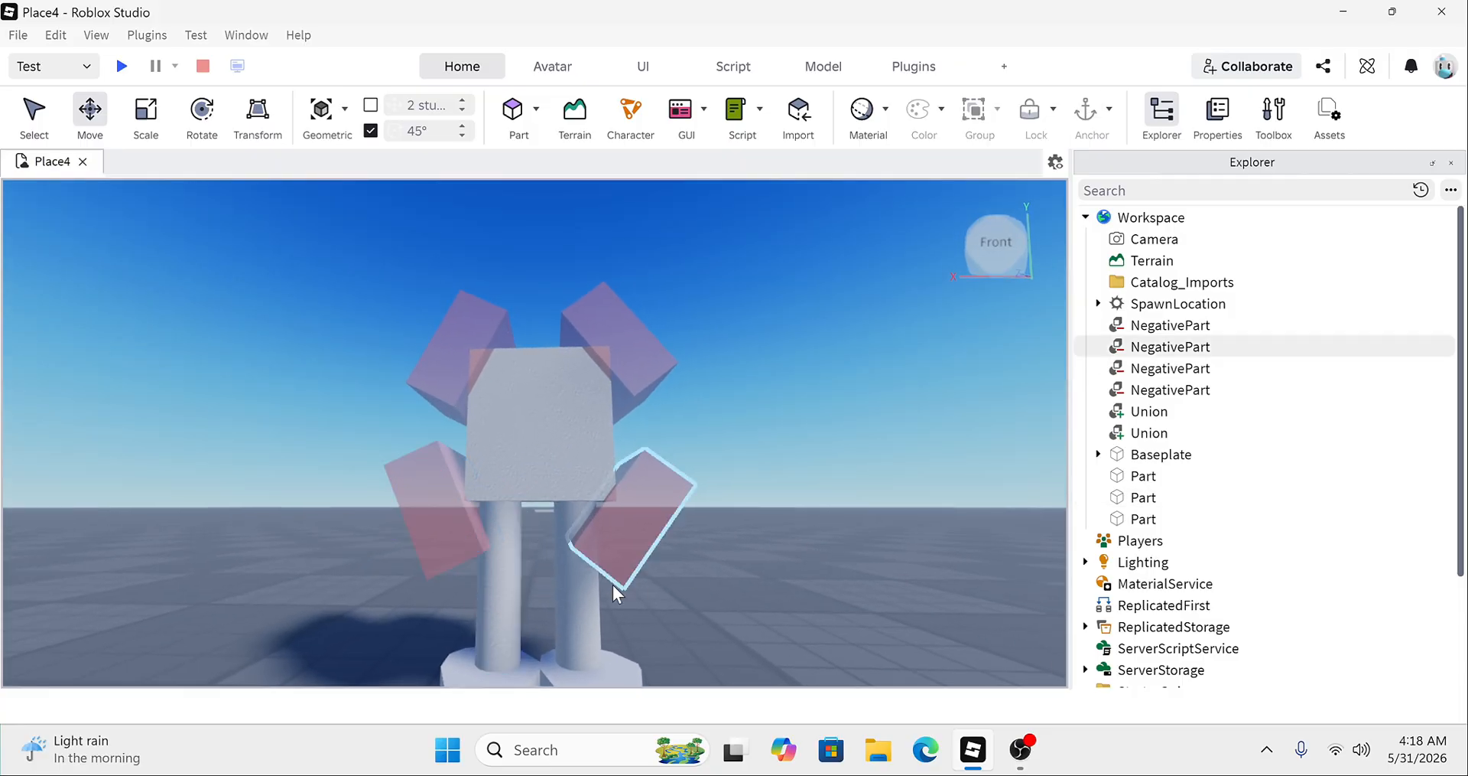
{"action": "left_click", "coordinate": [571, 477]}
{"action": "left_click", "coordinate": [669, 498], "text": "ctrl"}
{"action": "left_click", "coordinate": [386, 520], "text": "ctrl"}
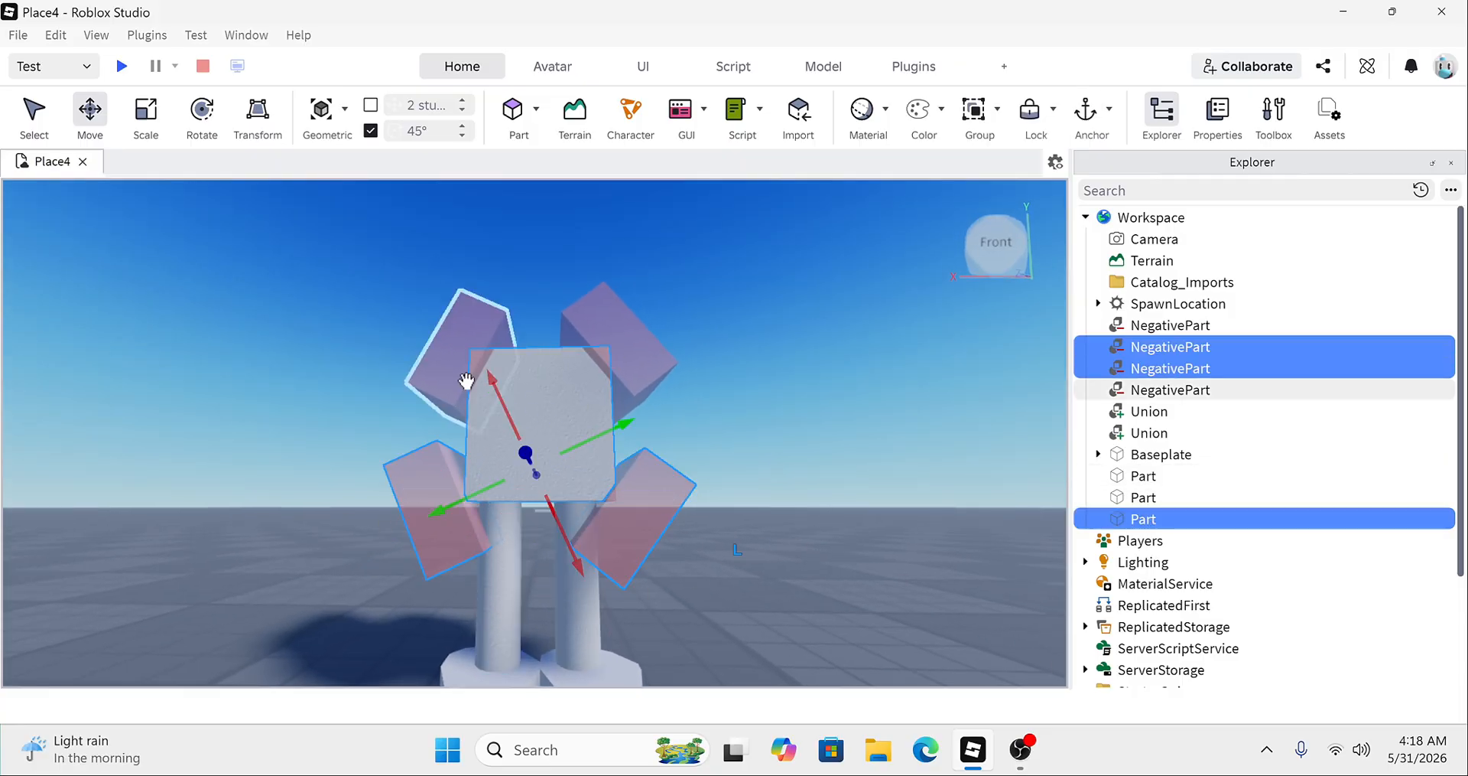
{"action": "left_click", "coordinate": [459, 367], "text": "ctrl"}
{"action": "left_click", "coordinate": [607, 328], "text": "ctrl"}
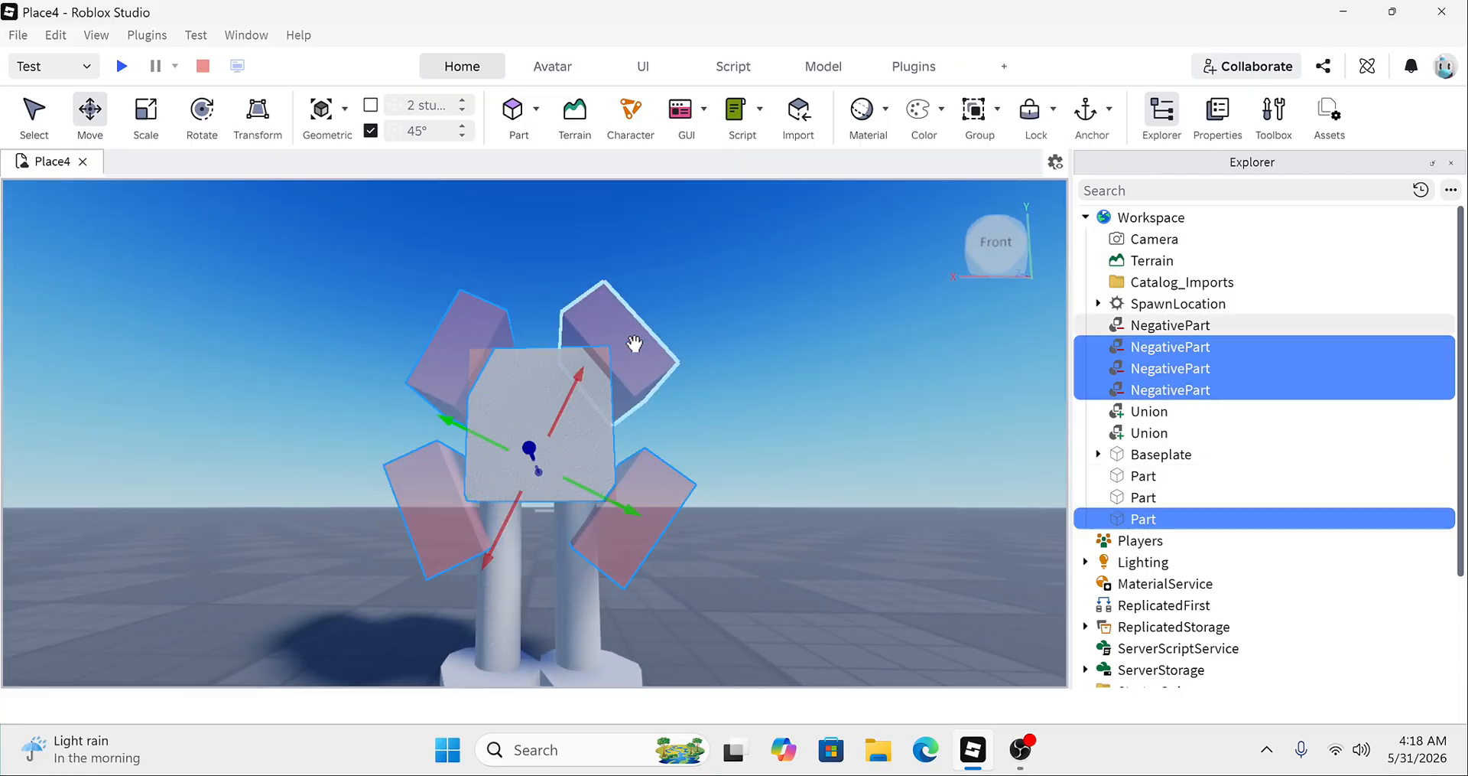
{"action": "left_click", "coordinate": [644, 404]}
Step: Select the torso block with all four negative parts and union them to cut off its corners
{"action": "left_click", "coordinate": [541, 416]}
{"action": "left_click", "coordinate": [646, 498], "text": "ctrl"}
{"action": "left_click", "coordinate": [654, 371], "text": "ctrl"}
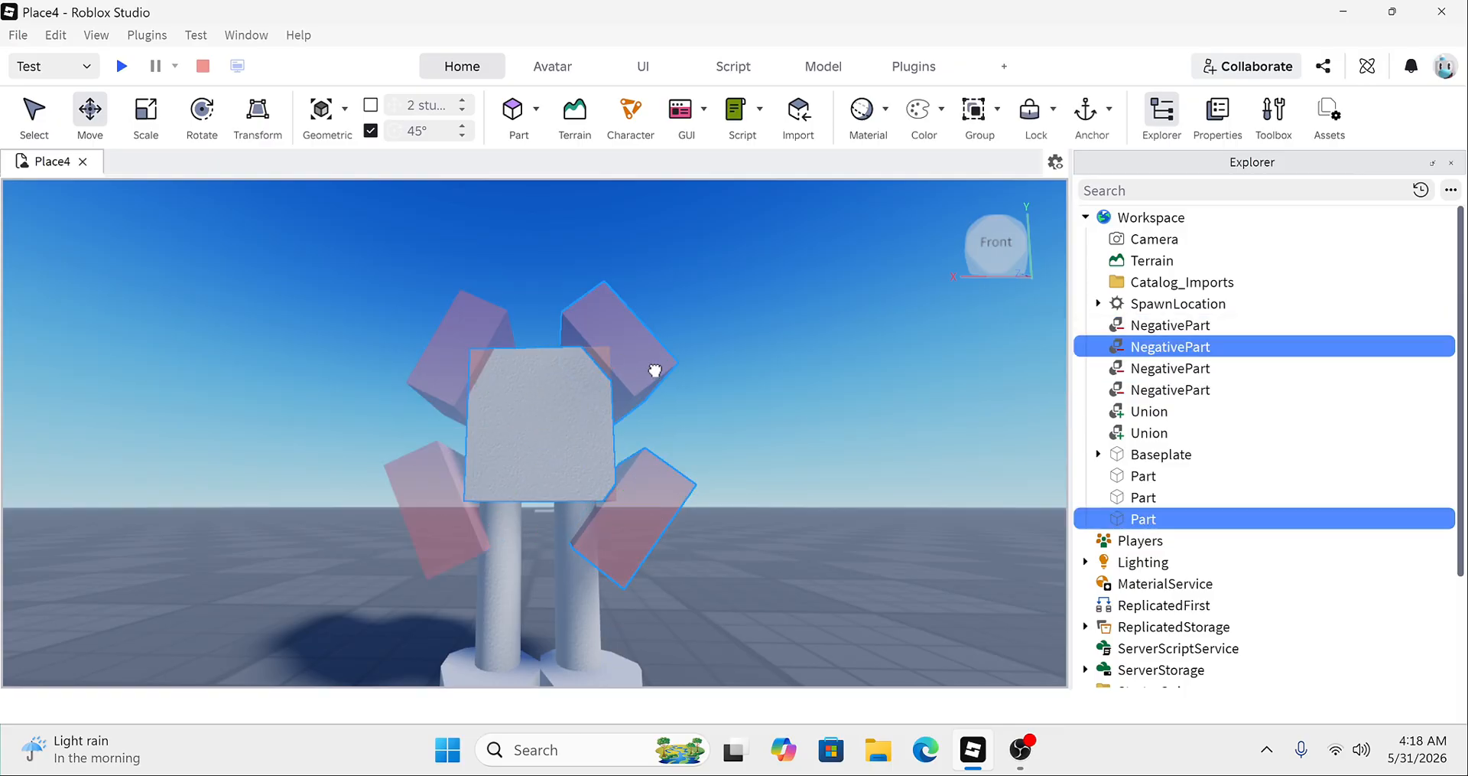
{"action": "left_click", "coordinate": [475, 366], "text": "ctrl"}
{"action": "left_click", "coordinate": [446, 491], "text": "ctrl"}
{"action": "right_click", "coordinate": [573, 452]}
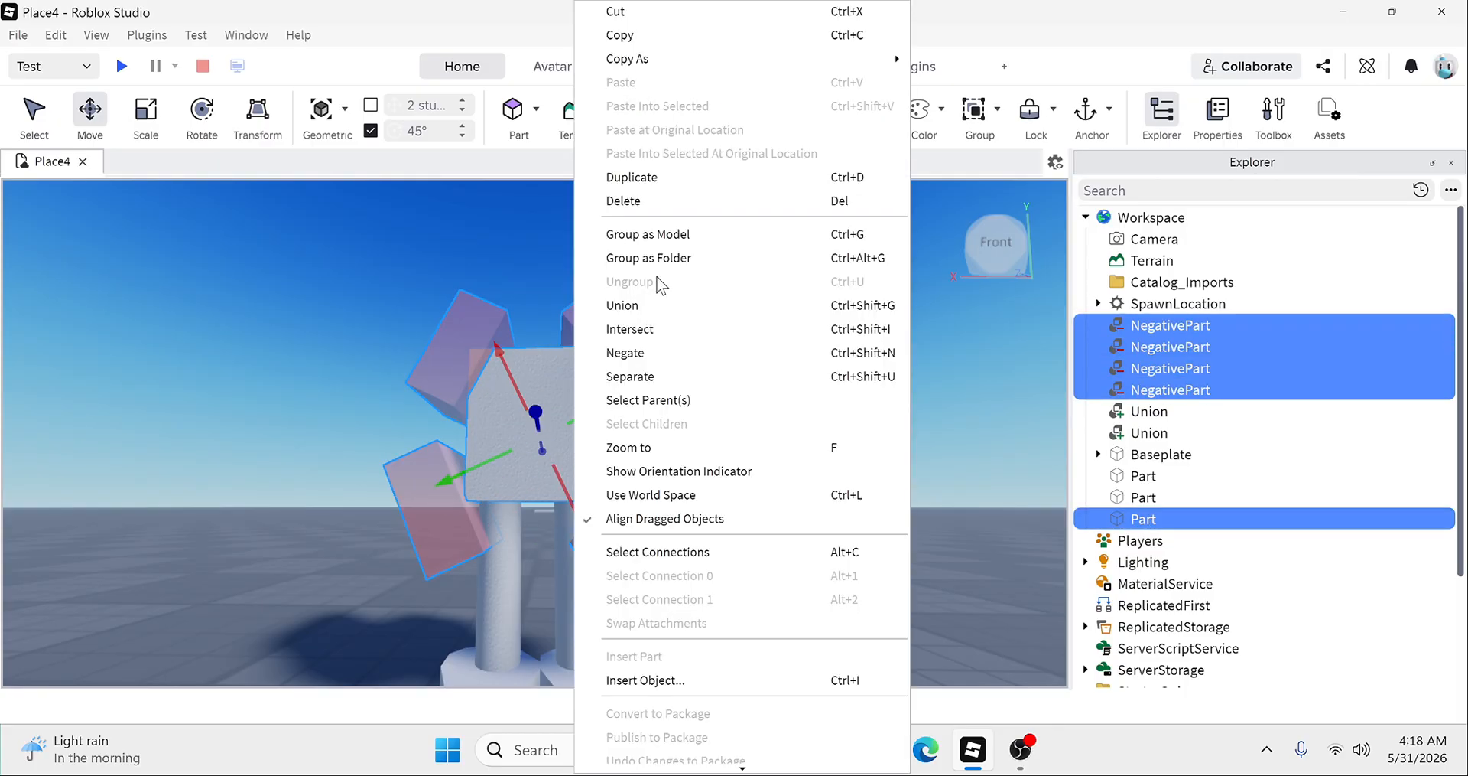
{"action": "left_click", "coordinate": [622, 305]}
{"action": "left_click", "coordinate": [556, 234]}
Step: Shorten the left leg cylinder, seen from the front, from its foot end to a length of about 0.99 studs
{"action": "right_click_drag", "start_coordinate": [557, 237], "coordinate": [553, 249]}
{"action": "key", "text": "a"}
{"action": "right_click_drag", "start_coordinate": [476, 498], "coordinate": [476, 496]}
{"action": "scroll", "coordinate": [475, 497], "scroll_direction": "down", "scroll_amount": 5}
{"action": "scroll", "coordinate": [475, 498], "scroll_direction": "up", "scroll_amount": 6}
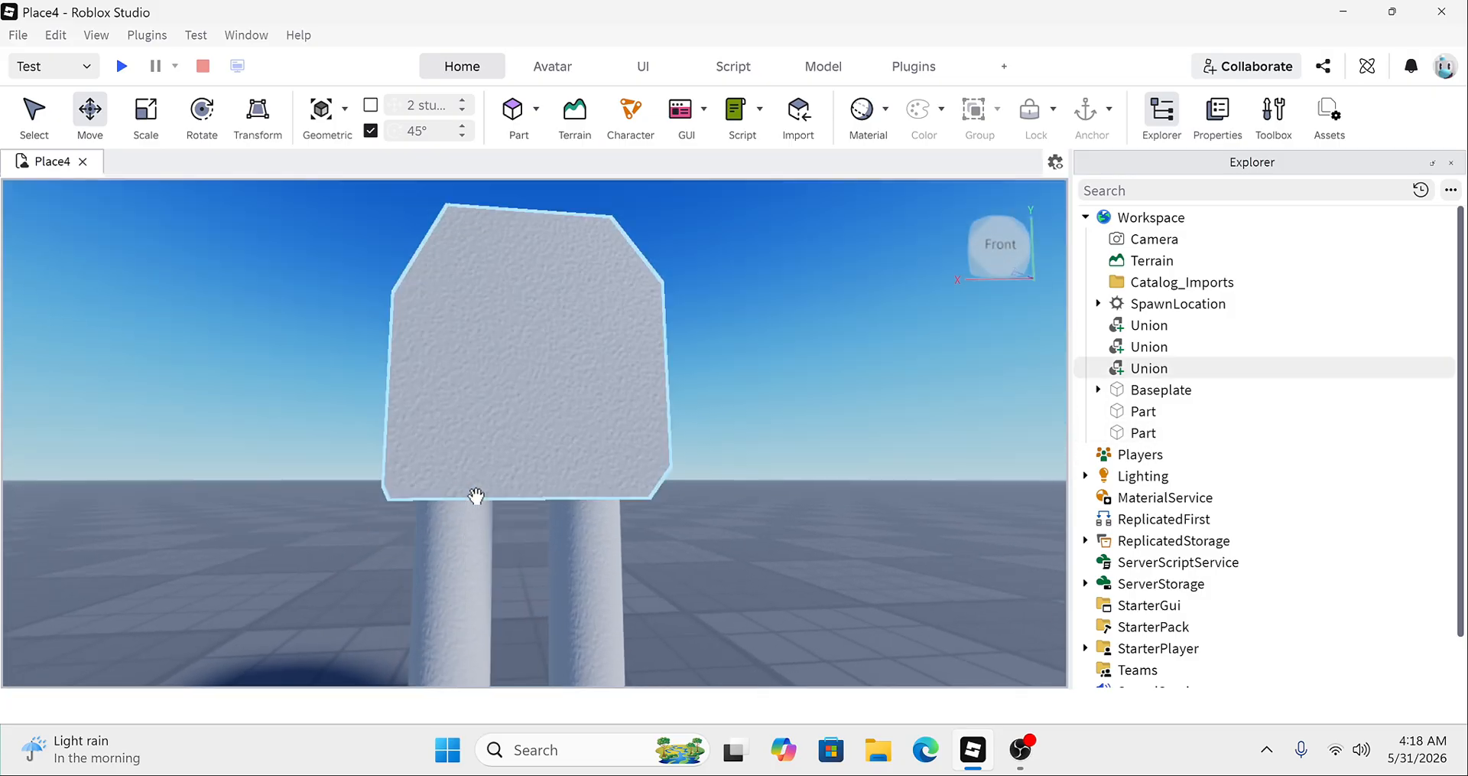
{"action": "scroll", "coordinate": [476, 497], "scroll_direction": "down", "scroll_amount": 4}
{"action": "scroll", "coordinate": [476, 498], "scroll_direction": "up", "scroll_amount": 5}
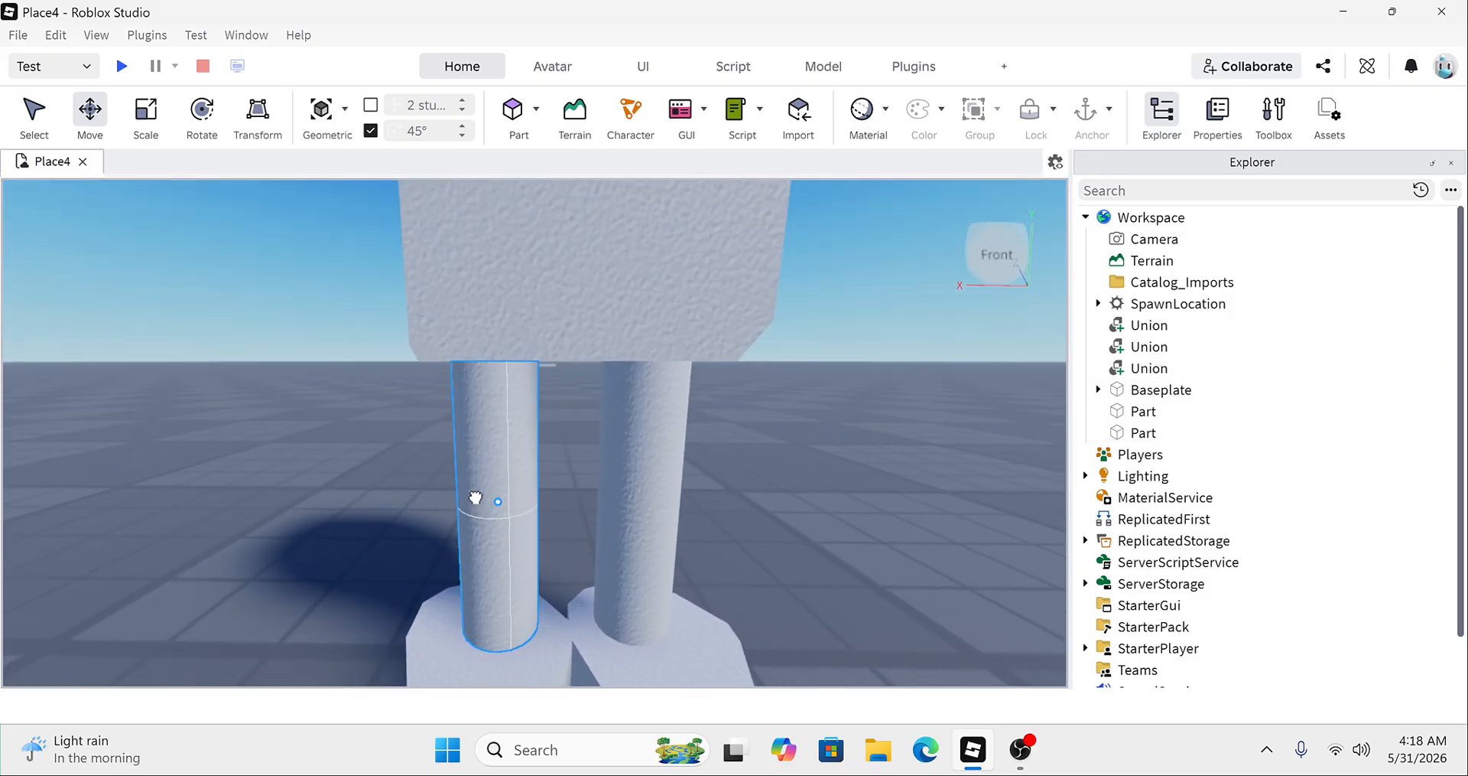
{"action": "left_click", "coordinate": [475, 498]}
{"action": "key", "text": "ctrl+3"}
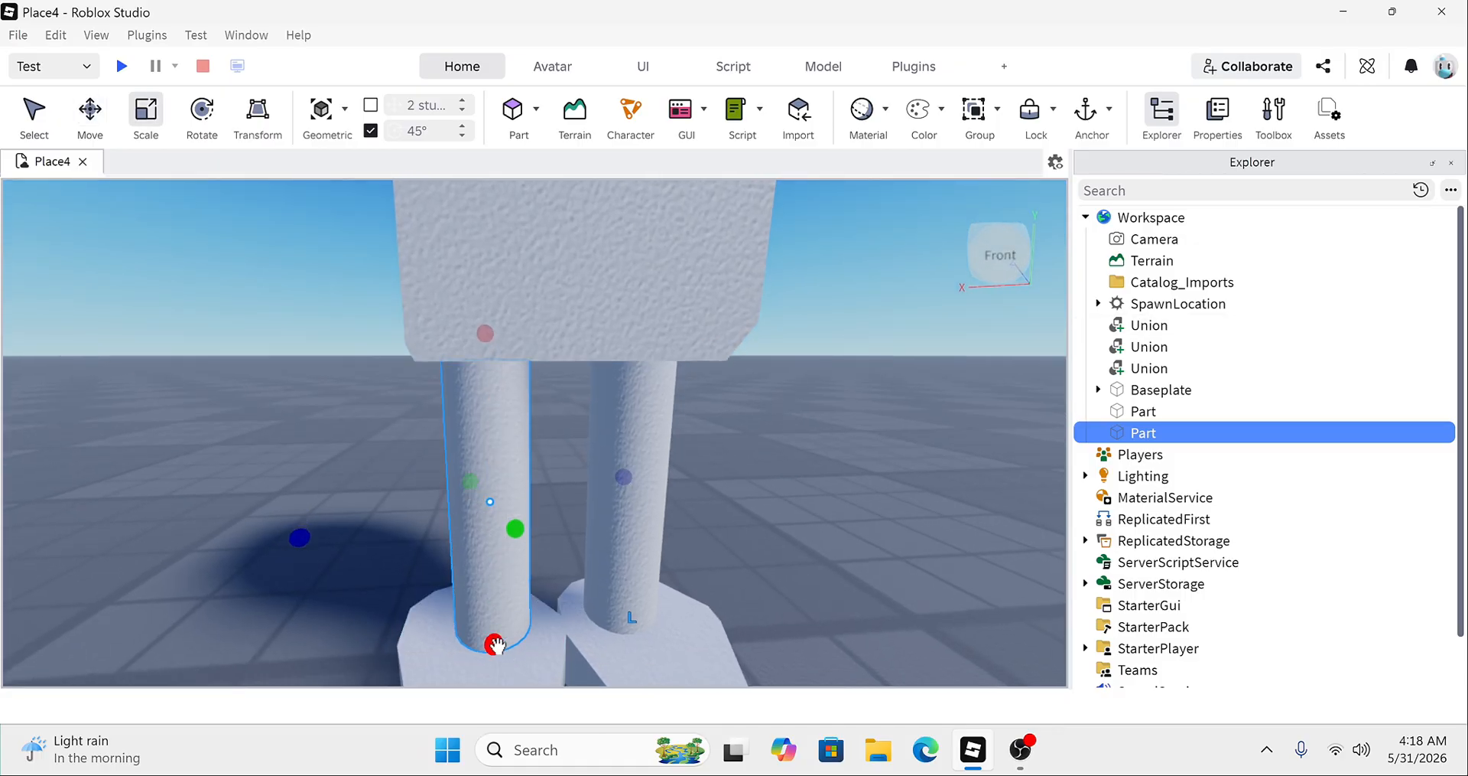
{"action": "left_click_drag", "start_coordinate": [496, 645], "coordinate": [513, 521]}
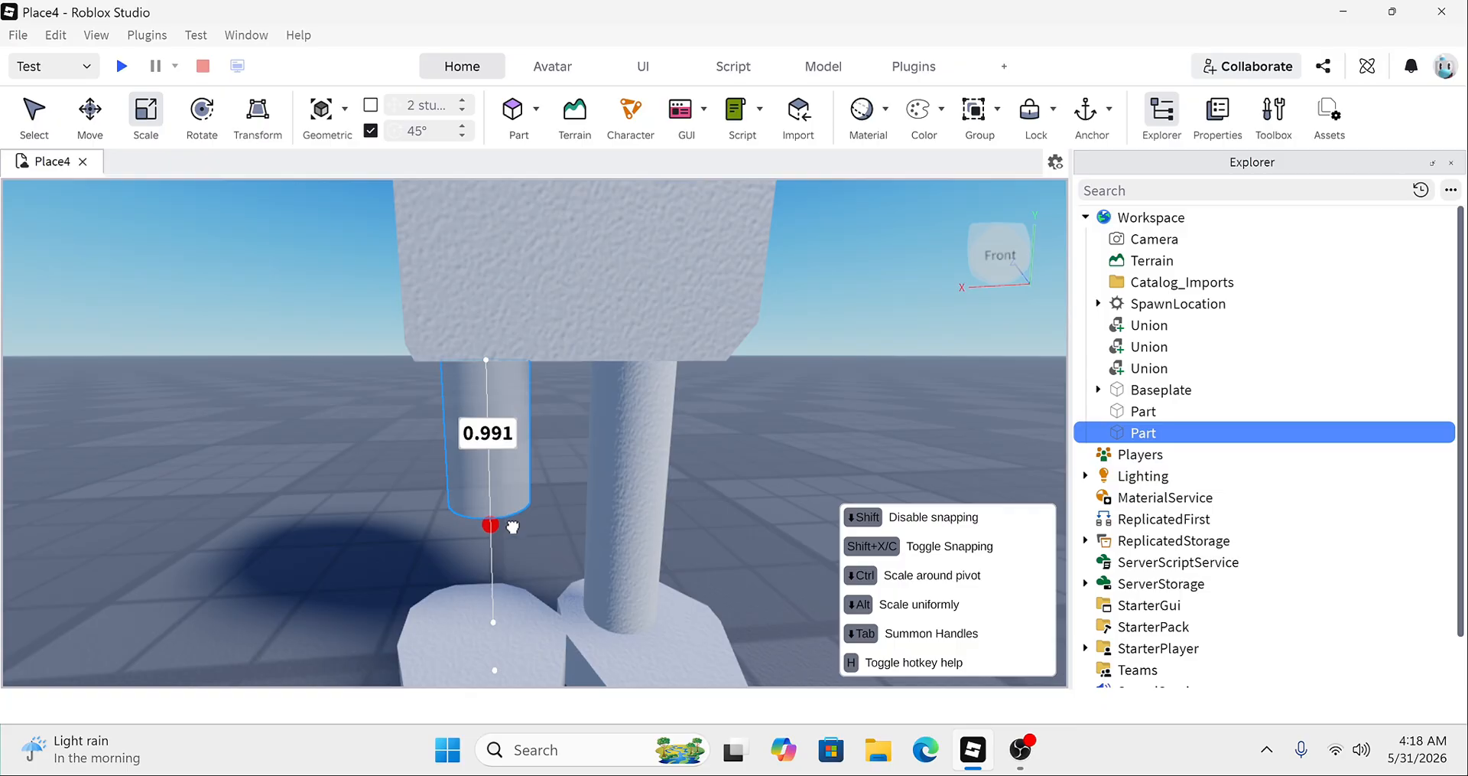
{"action": "left_click_drag", "start_coordinate": [513, 526], "coordinate": [508, 525]}
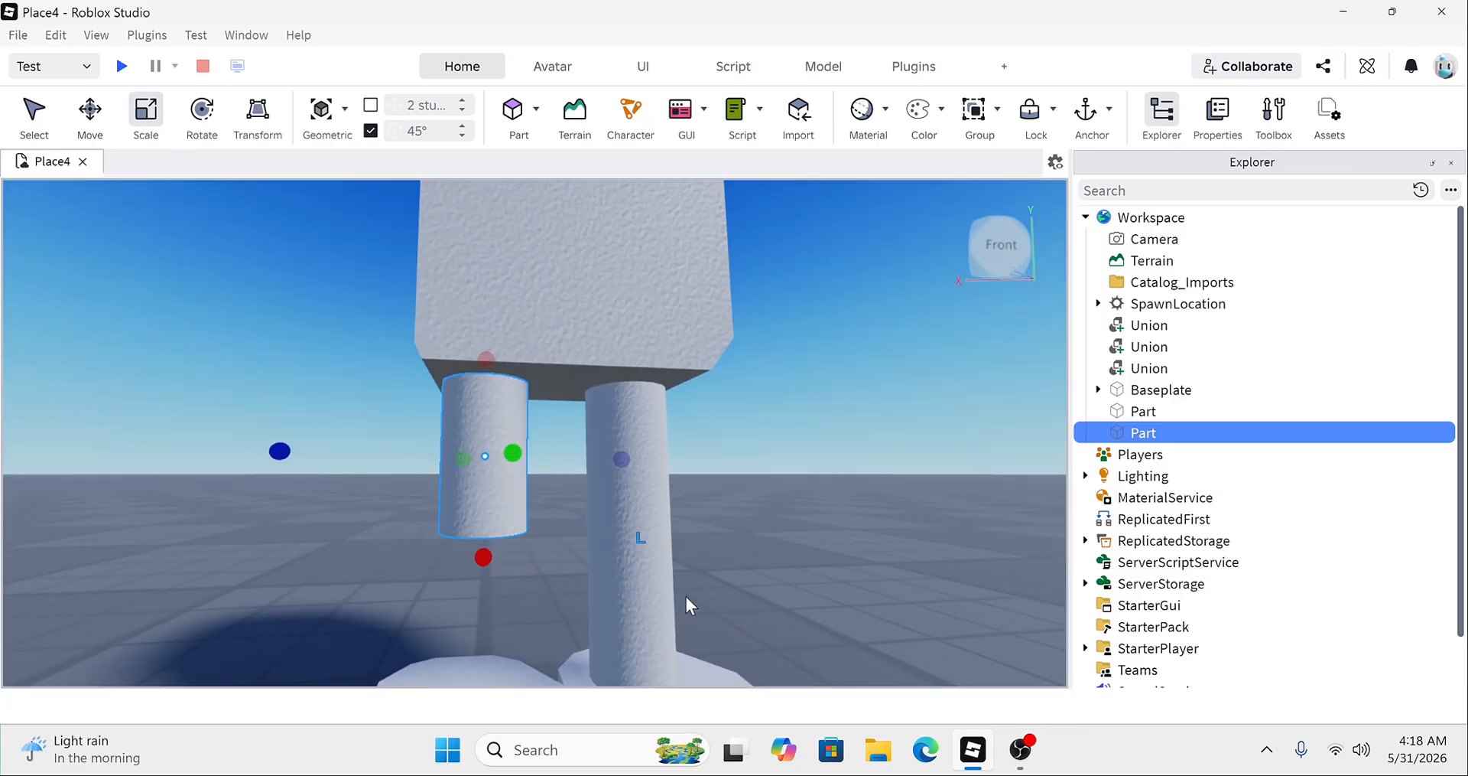
Step: Scale the other leg cylinder up from its foot end to the same length of about 0.99 studs
{"action": "left_click", "coordinate": [632, 580]}
{"action": "left_click_drag", "start_coordinate": [618, 649], "coordinate": [622, 550]}
{"action": "right_click_drag", "start_coordinate": [624, 541], "coordinate": [636, 577]}
{"action": "left_click_drag", "start_coordinate": [635, 578], "coordinate": [646, 552]}
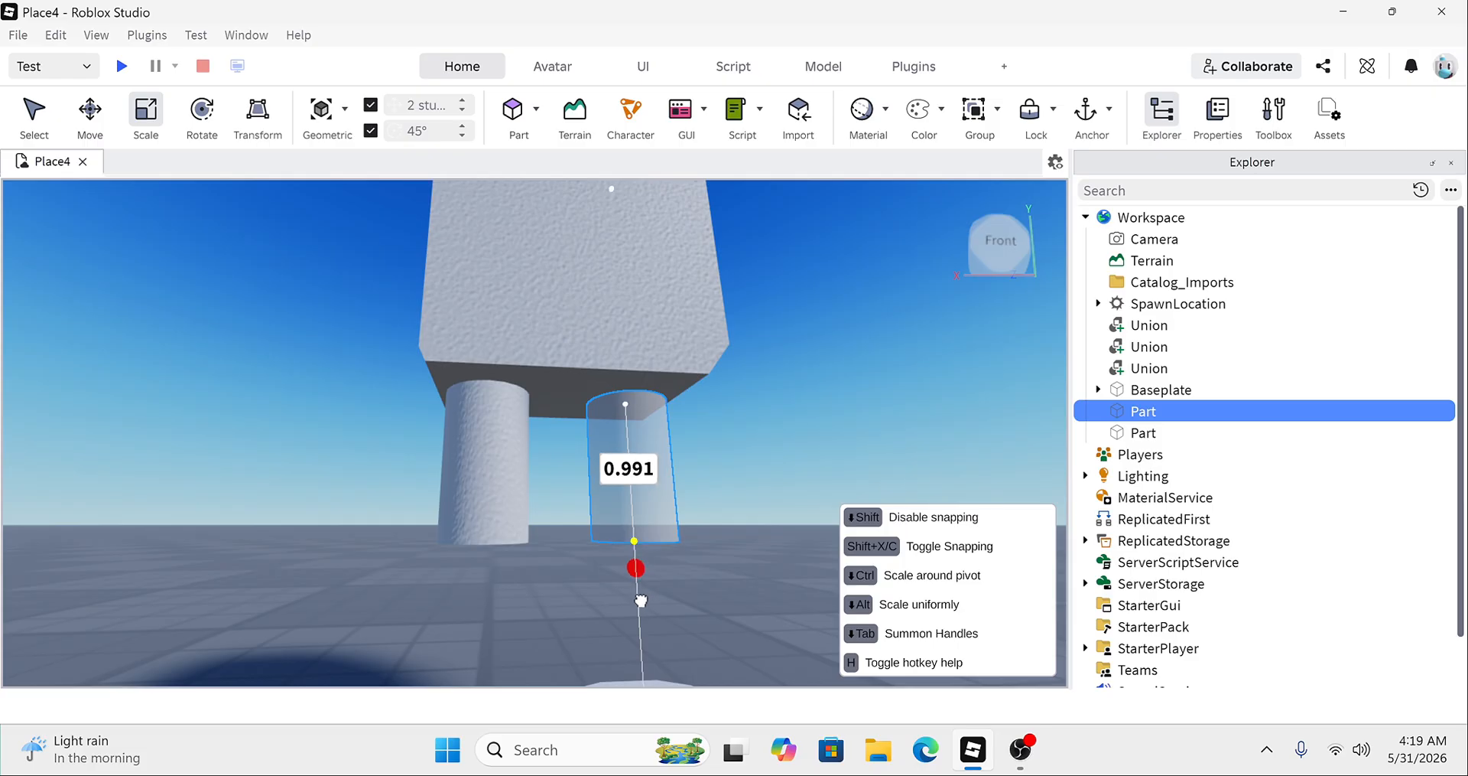
{"action": "left_click_drag", "start_coordinate": [641, 601], "coordinate": [650, 541]}
{"action": "left_click_drag", "start_coordinate": [641, 562], "coordinate": [640, 562]}
{"action": "right_click_drag", "start_coordinate": [613, 546], "coordinate": [534, 533]}
{"action": "left_click", "coordinate": [549, 589]}
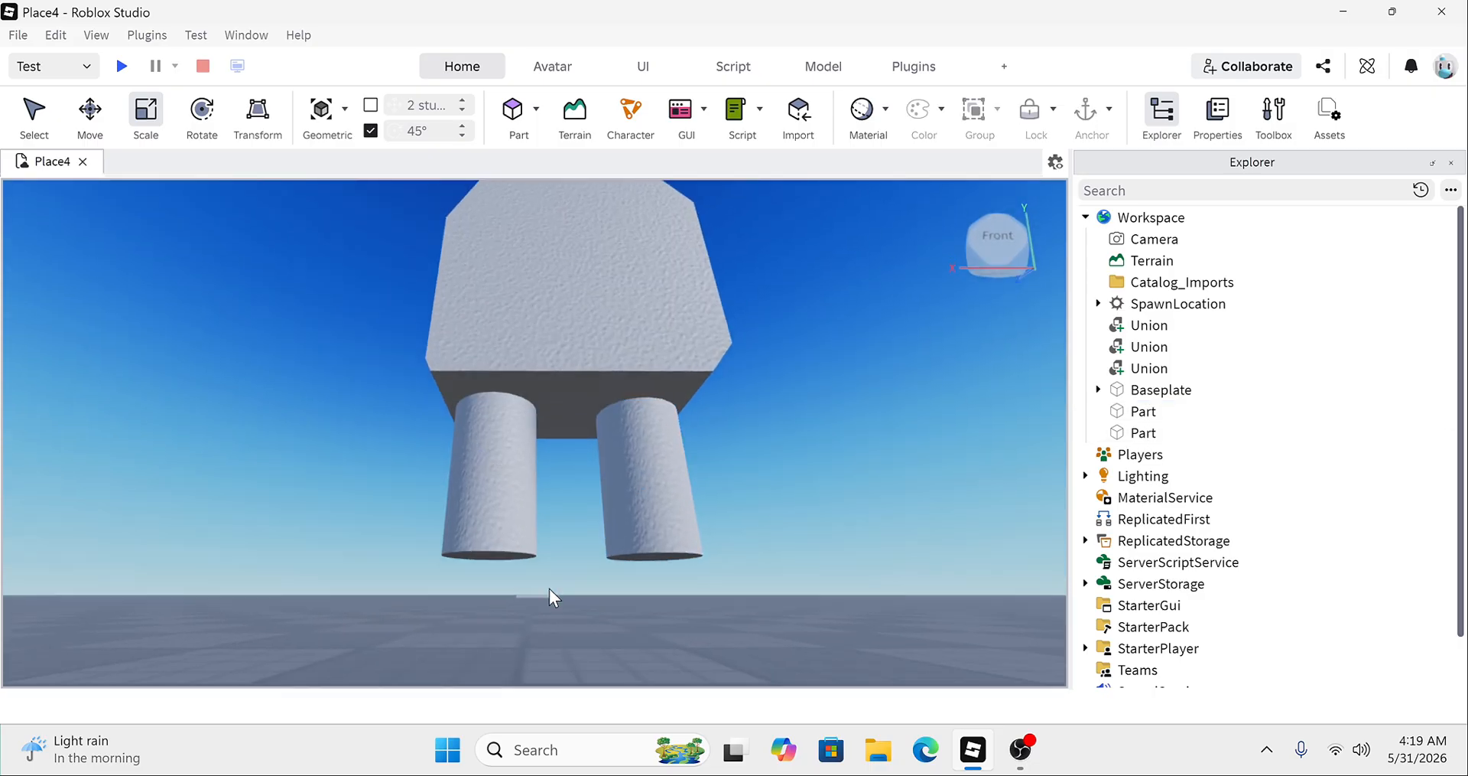
Step: Insert a sphere part and place it on top of the left foot, below the shortened leg
{"action": "right_click_drag", "start_coordinate": [549, 589], "coordinate": [550, 452]}
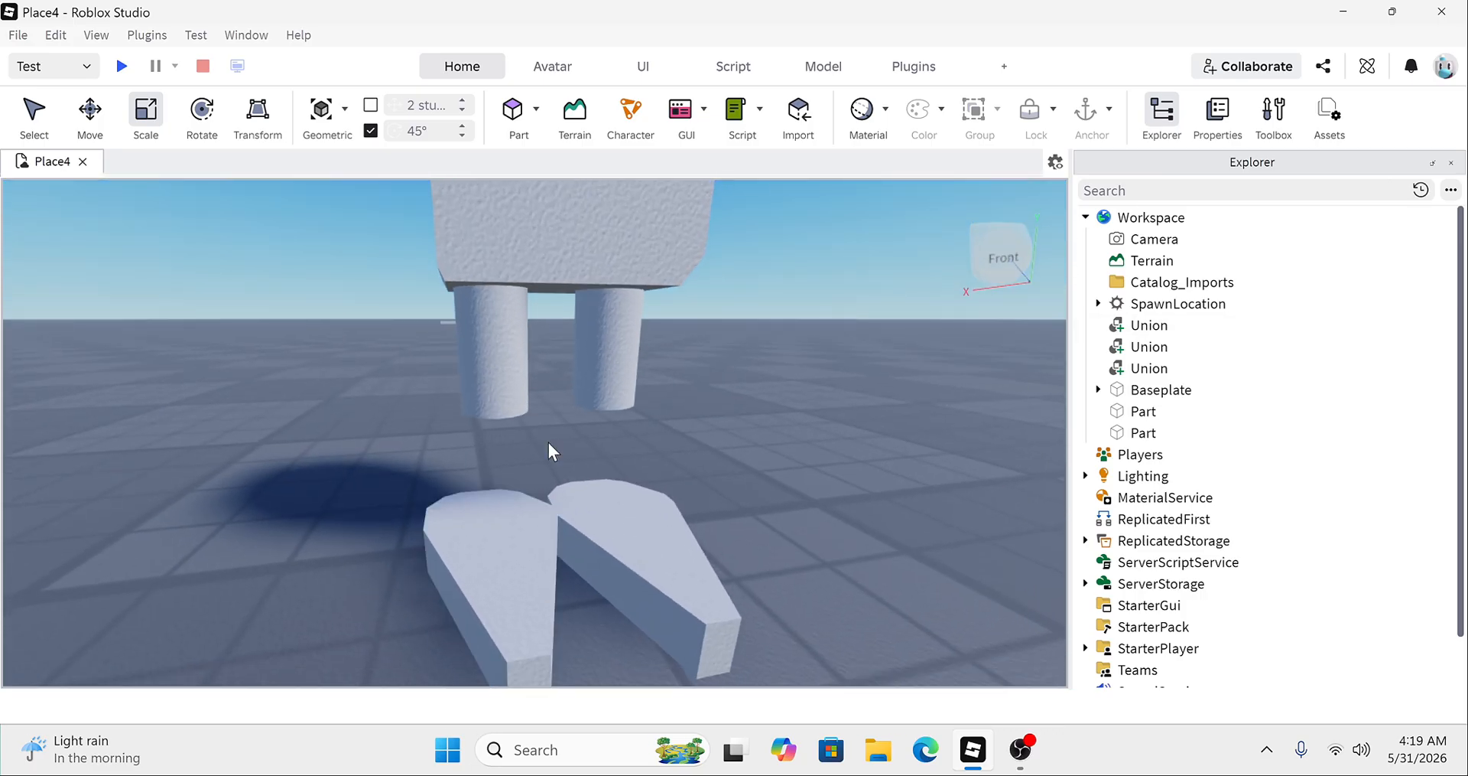
{"action": "scroll", "coordinate": [718, 288], "scroll_direction": "down", "scroll_amount": 3}
{"action": "right_click_drag", "start_coordinate": [718, 288], "coordinate": [718, 288]}
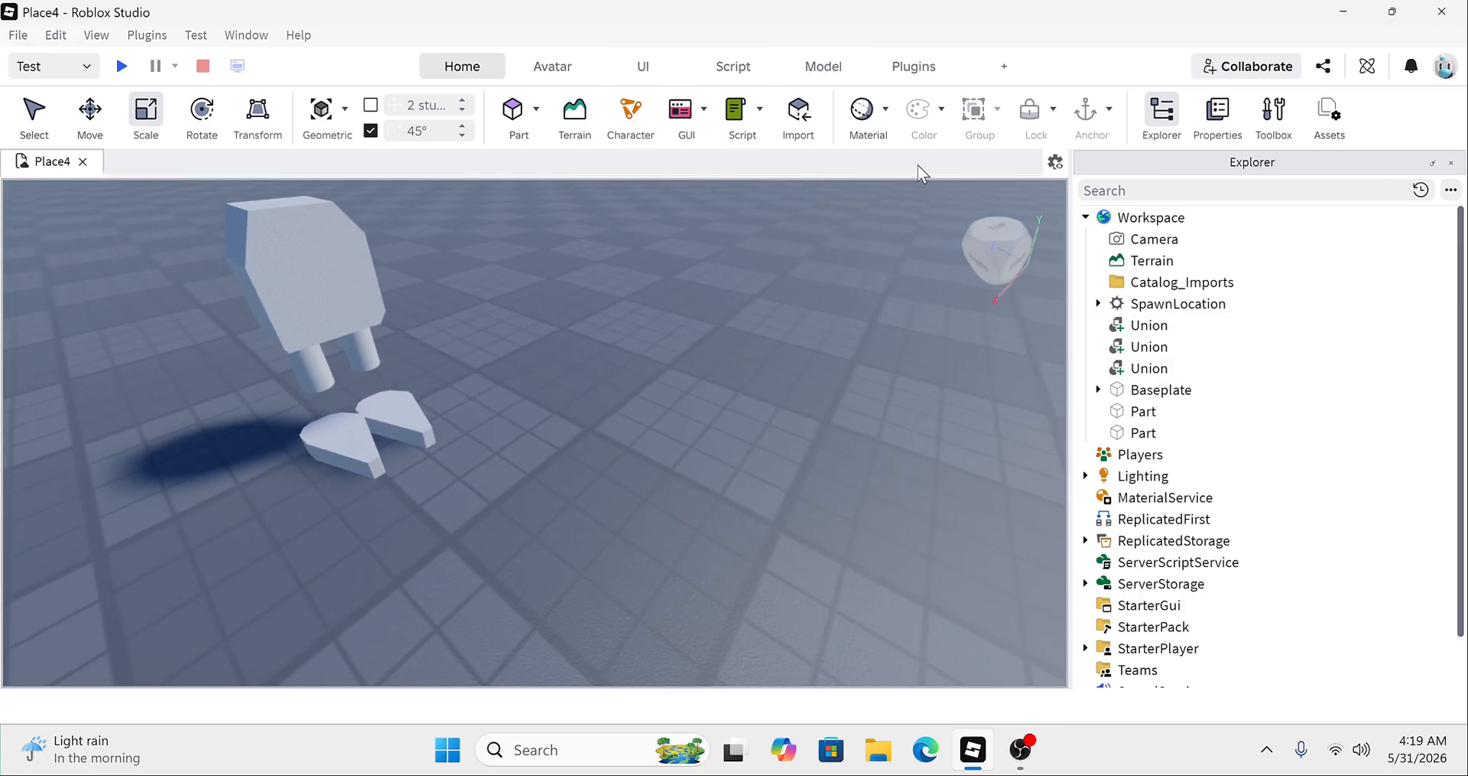
{"action": "left_click", "coordinate": [536, 109]}
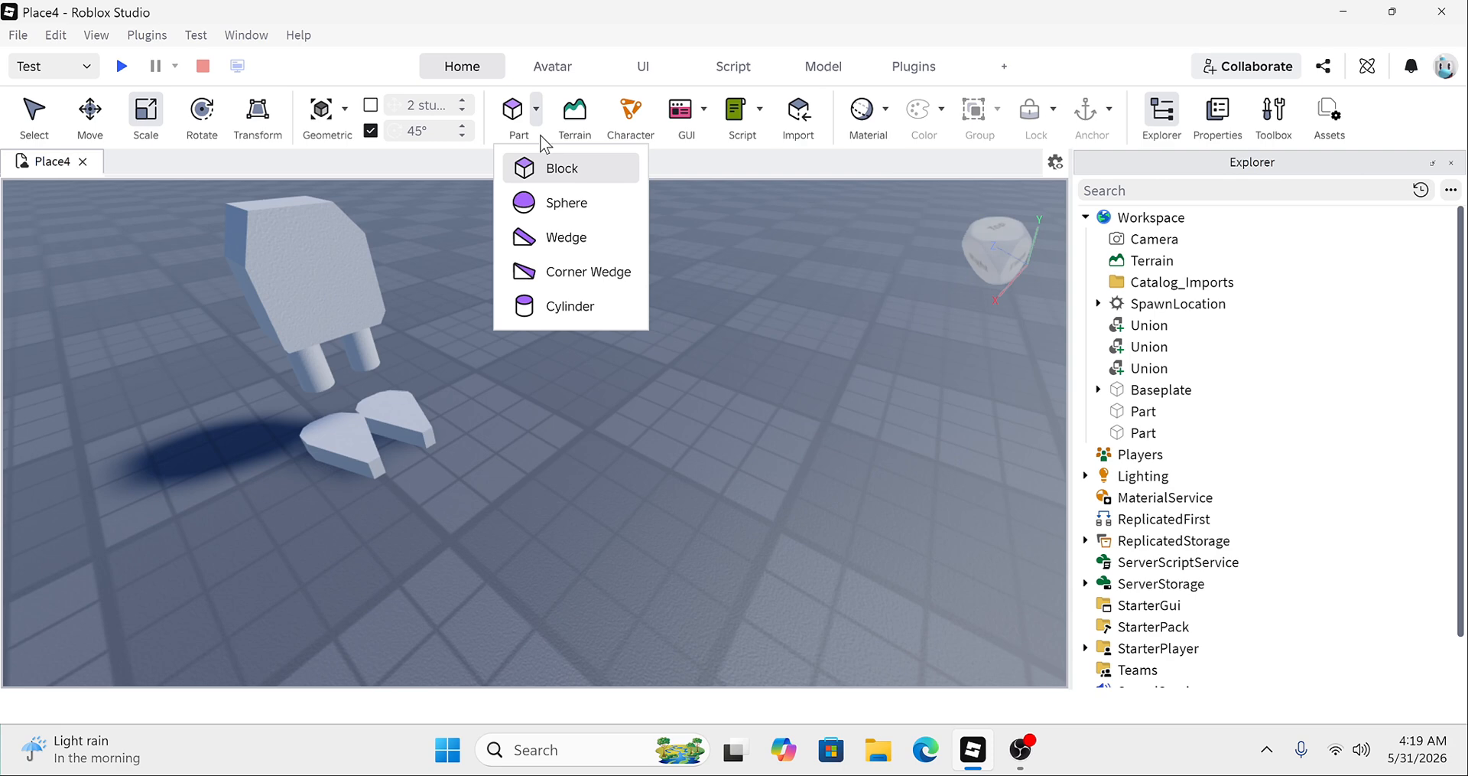
{"action": "left_click", "coordinate": [538, 205]}
{"action": "right_click_drag", "start_coordinate": [538, 314], "coordinate": [626, 327]}
{"action": "left_click_drag", "start_coordinate": [684, 317], "coordinate": [492, 327]}
{"action": "scroll", "coordinate": [527, 256], "scroll_direction": "up", "scroll_amount": 3}
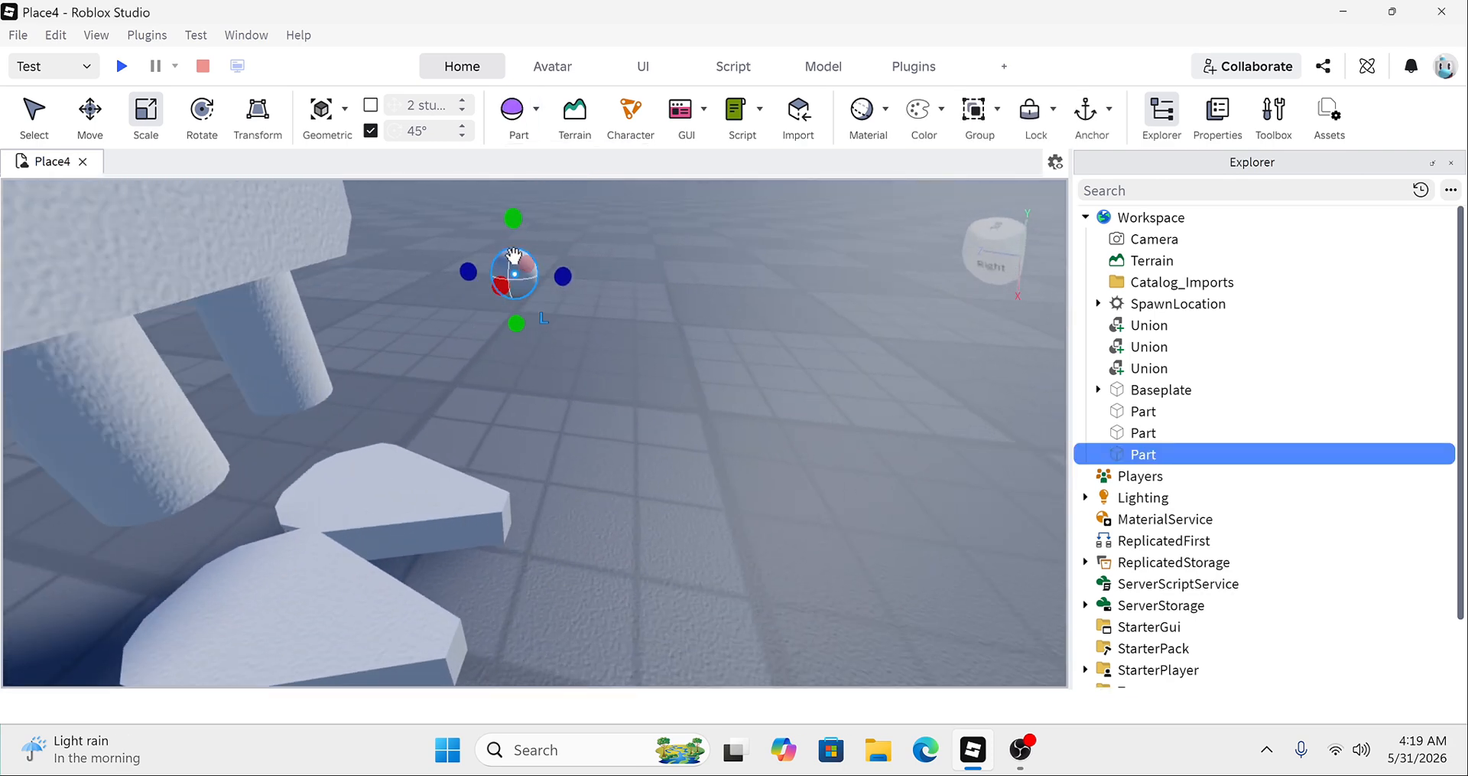
{"action": "left_click_drag", "start_coordinate": [514, 254], "coordinate": [492, 283]}
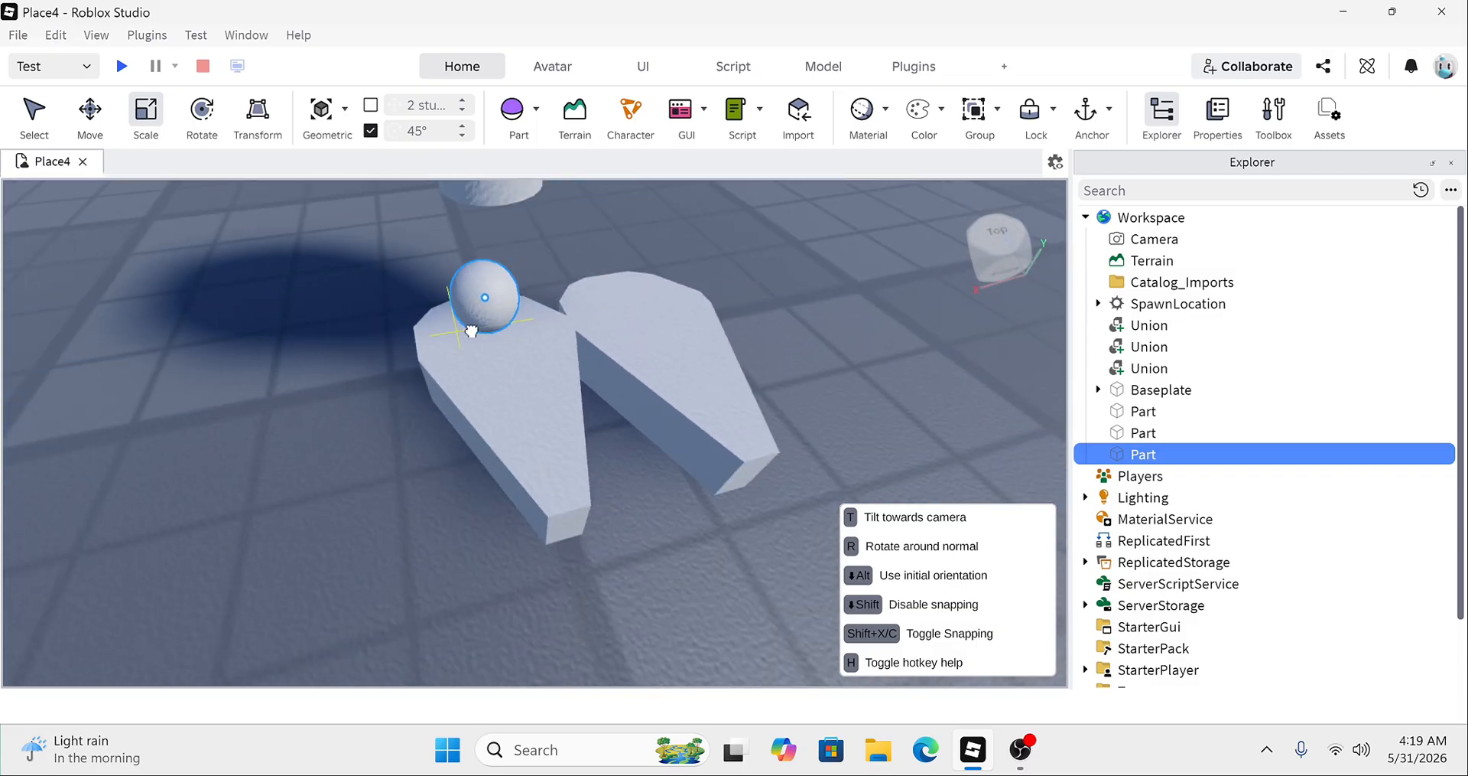
{"action": "left_click_drag", "start_coordinate": [472, 331], "coordinate": [474, 339]}
Step: Move the sphere up and centre it in the lower end of the left leg cylinder as a rounded knee joint
{"action": "key", "text": "ctrl+2"}
{"action": "left_click_drag", "start_coordinate": [489, 251], "coordinate": [488, 196]}
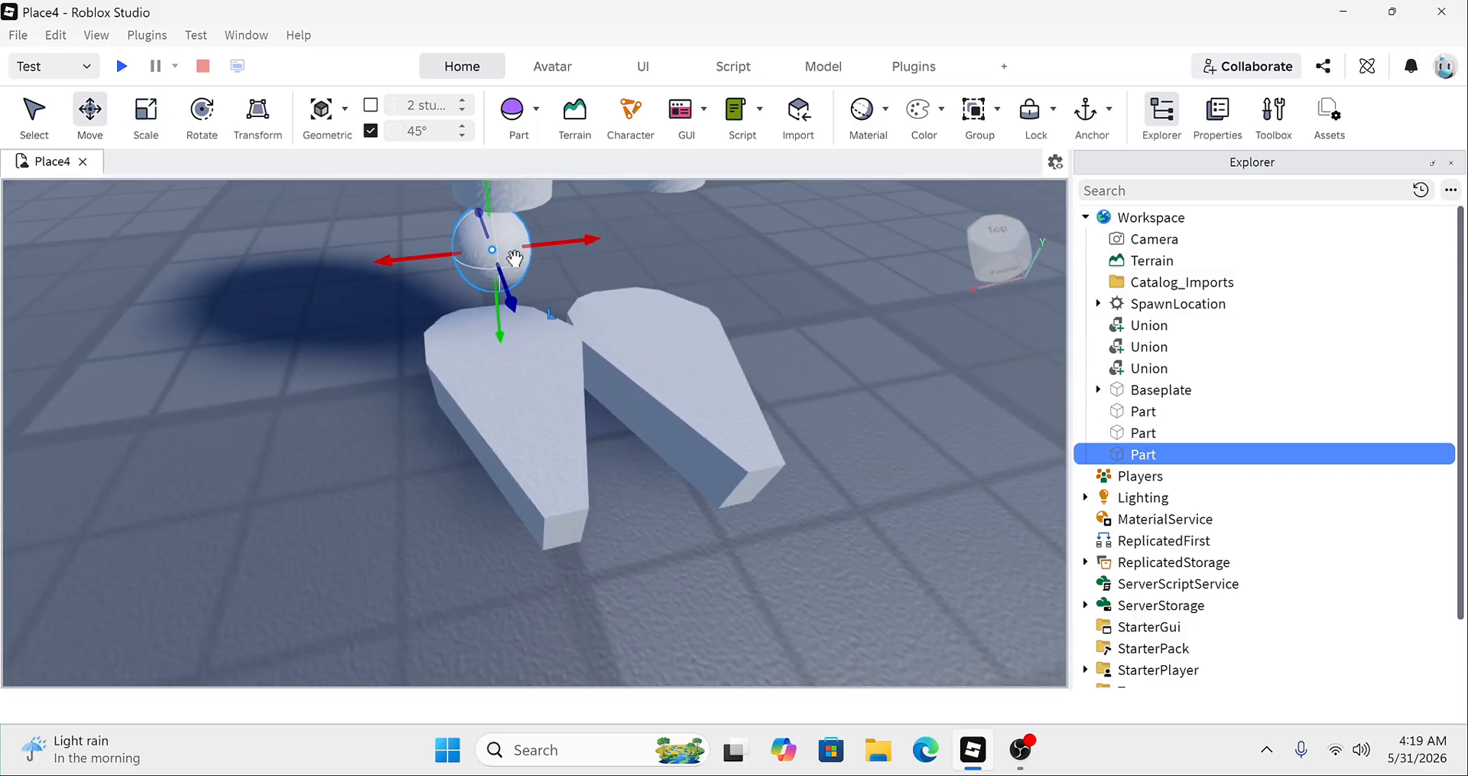
{"action": "left_click_drag", "start_coordinate": [545, 247], "coordinate": [563, 242]}
{"action": "right_click_drag", "start_coordinate": [564, 242], "coordinate": [564, 246]}
{"action": "left_click_drag", "start_coordinate": [496, 242], "coordinate": [509, 176]}
{"action": "right_click_drag", "start_coordinate": [520, 247], "coordinate": [520, 247]}
{"action": "left_click_drag", "start_coordinate": [421, 252], "coordinate": [415, 252]}
{"action": "right_click_drag", "start_coordinate": [415, 252], "coordinate": [416, 256]}
{"action": "left_click_drag", "start_coordinate": [649, 260], "coordinate": [638, 272]}
{"action": "right_click_drag", "start_coordinate": [639, 272], "coordinate": [639, 272]}
{"action": "left_click_drag", "start_coordinate": [572, 315], "coordinate": [572, 301]}
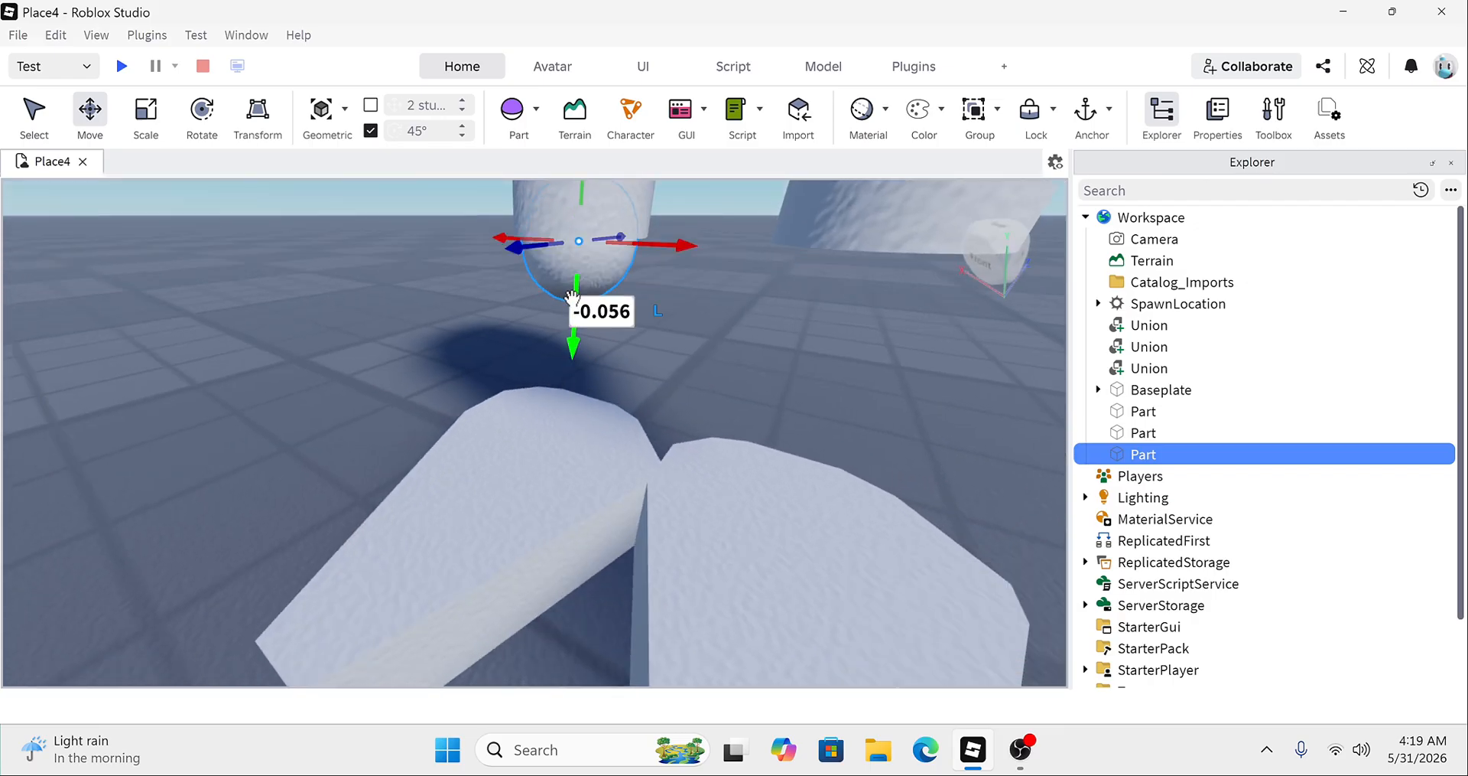
Step: Scale the knee sphere slightly to fit the width of the leg cylinder
{"action": "right_click_drag", "start_coordinate": [572, 301], "coordinate": [619, 250]}
{"action": "key", "text": "ctrl+3"}
{"action": "left_click_drag", "start_coordinate": [667, 226], "coordinate": [676, 230]}
{"action": "left_click_drag", "start_coordinate": [523, 268], "coordinate": [527, 270]}
{"action": "right_click_drag", "start_coordinate": [528, 271], "coordinate": [526, 270]}
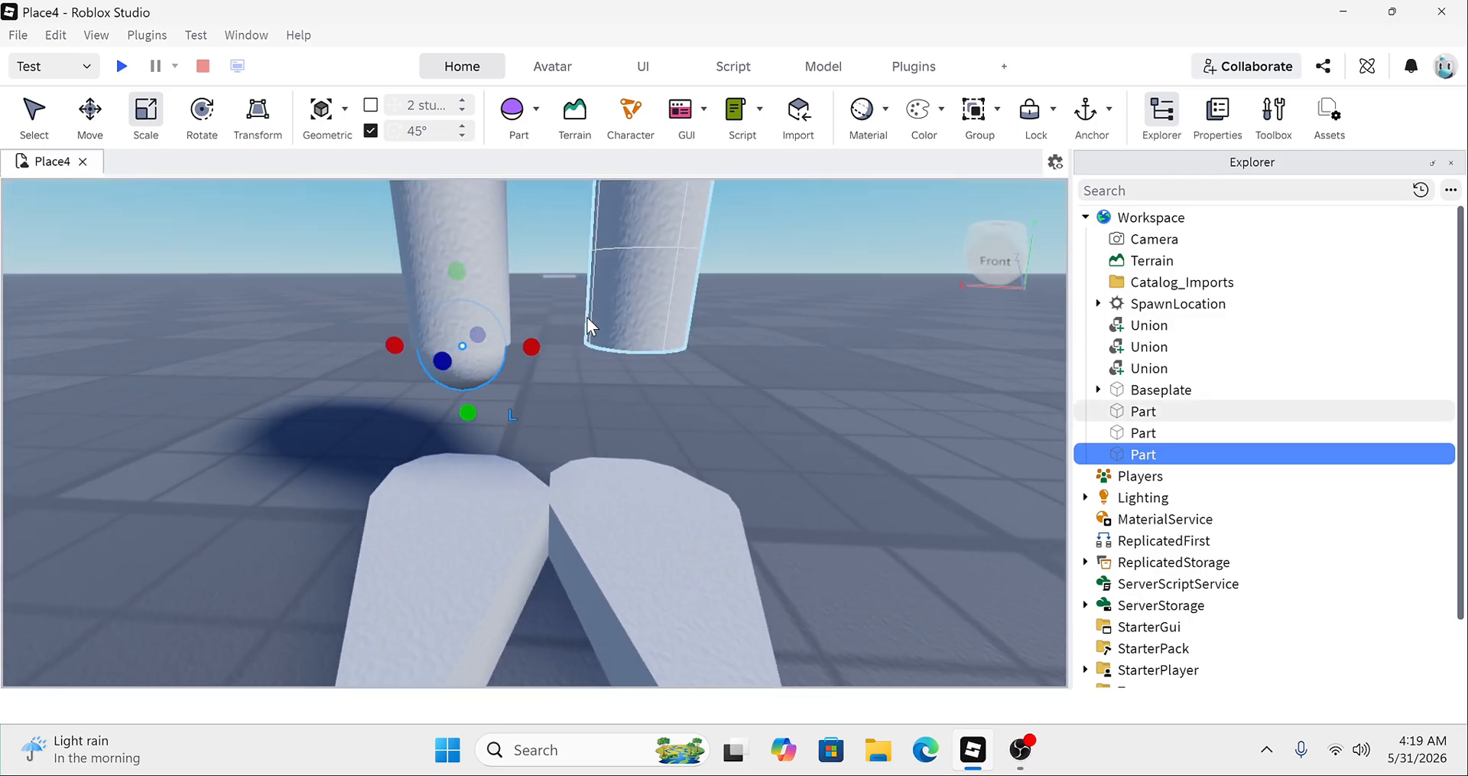
Step: Duplicate the knee sphere and centre the copy in the lower end of the other leg cylinder
{"action": "right_click", "coordinate": [588, 325]}
{"action": "left_click", "coordinate": [658, 177]}
{"action": "key", "text": "ctrl+2"}
{"action": "left_click_drag", "start_coordinate": [543, 355], "coordinate": [717, 387]}
{"action": "right_click_drag", "start_coordinate": [717, 387], "coordinate": [718, 387]}
{"action": "left_click_drag", "start_coordinate": [720, 363], "coordinate": [723, 364]}
{"action": "right_click_drag", "start_coordinate": [724, 364], "coordinate": [596, 363]}
{"action": "left_click_drag", "start_coordinate": [565, 360], "coordinate": [580, 361]}
{"action": "right_click_drag", "start_coordinate": [580, 360], "coordinate": [581, 357]}
{"action": "left_click_drag", "start_coordinate": [567, 339], "coordinate": [572, 341]}
{"action": "right_click_drag", "start_coordinate": [572, 341], "coordinate": [573, 349]}
{"action": "left_click", "coordinate": [857, 453]}
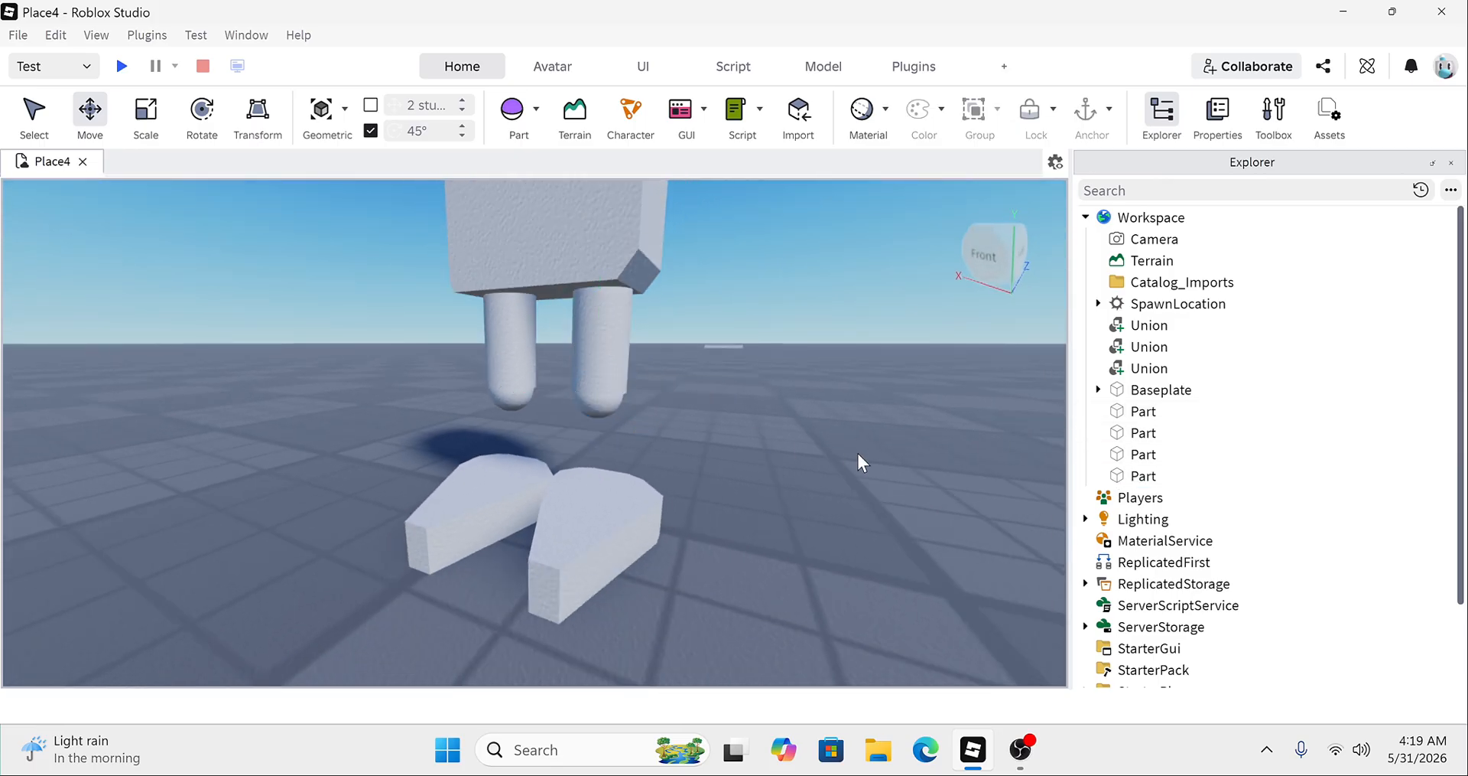
Step: Examine how the two knee spheres fit into the ends of the leg cylinders
{"action": "right_click_drag", "start_coordinate": [858, 454], "coordinate": [858, 453]}
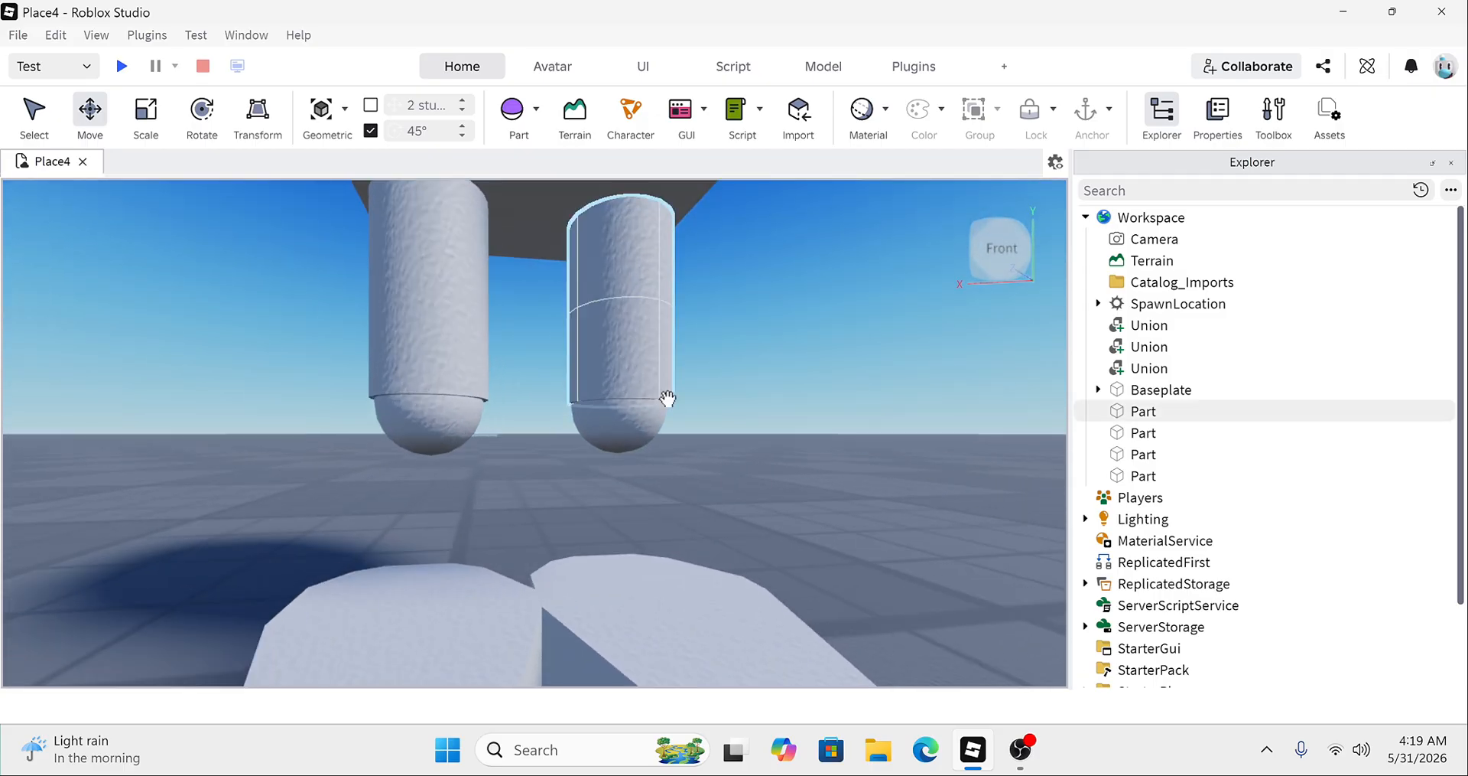
{"action": "left_click", "coordinate": [644, 348]}
{"action": "left_click", "coordinate": [795, 394]}
{"action": "left_click", "coordinate": [636, 439]}
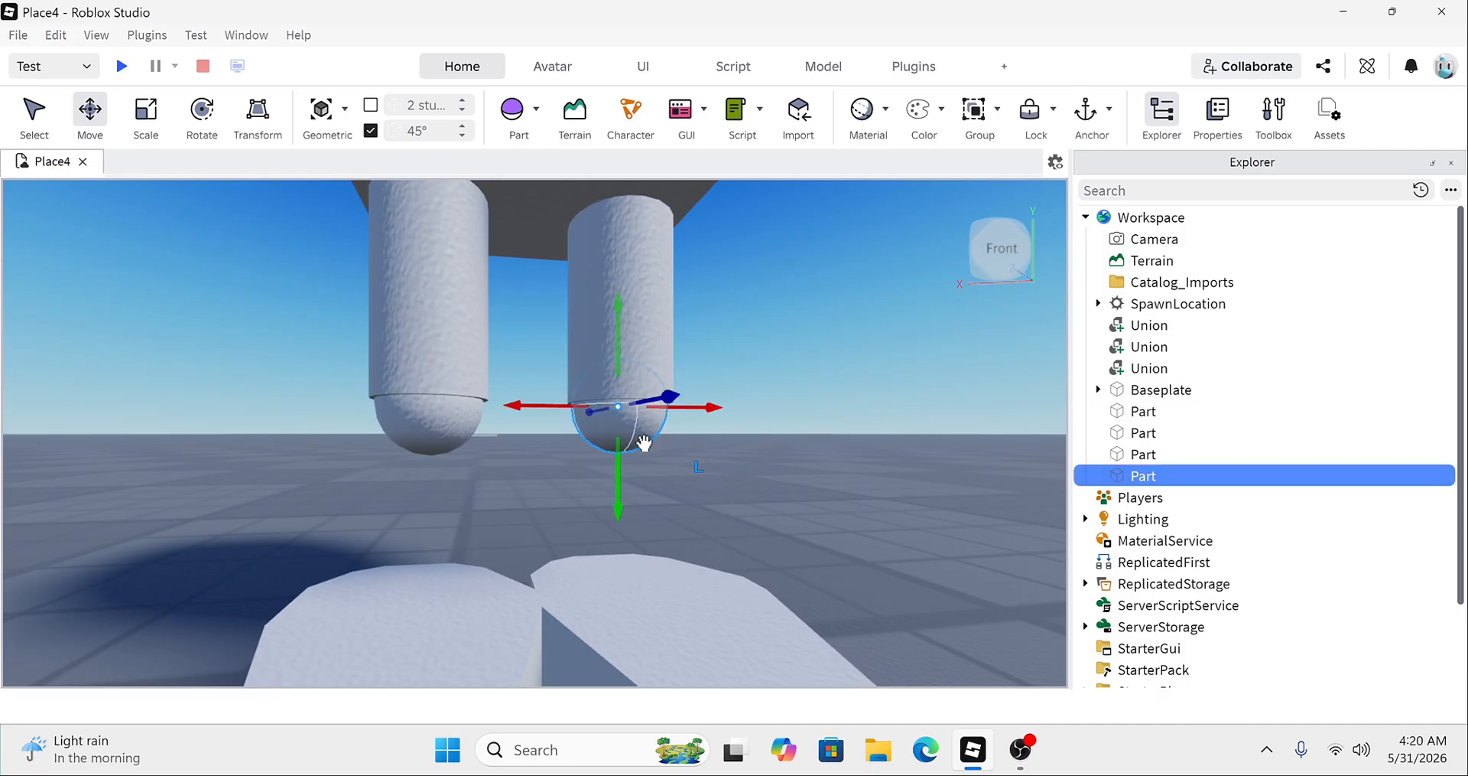
{"action": "left_click", "coordinate": [794, 406]}
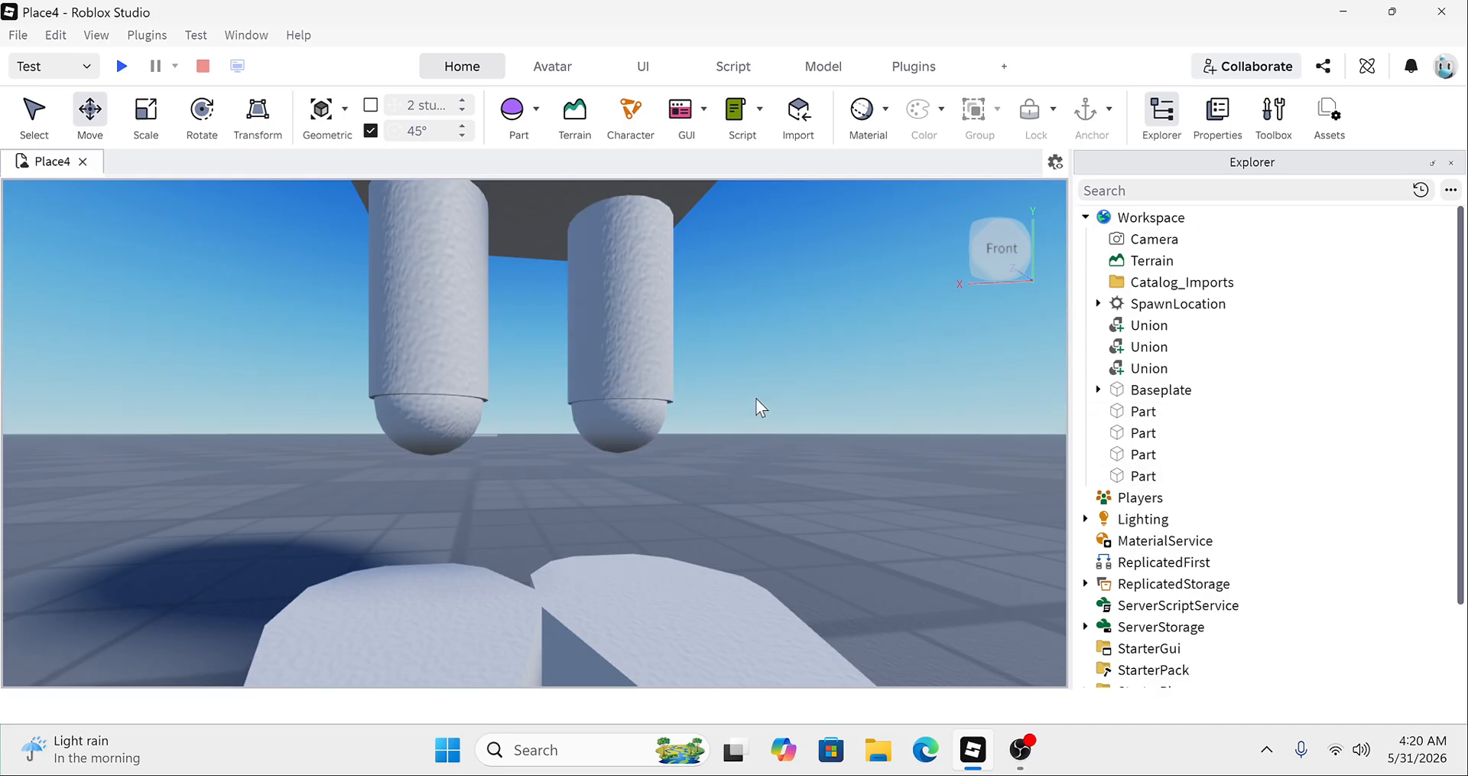
{"action": "right_click_drag", "start_coordinate": [756, 397], "coordinate": [756, 399]}
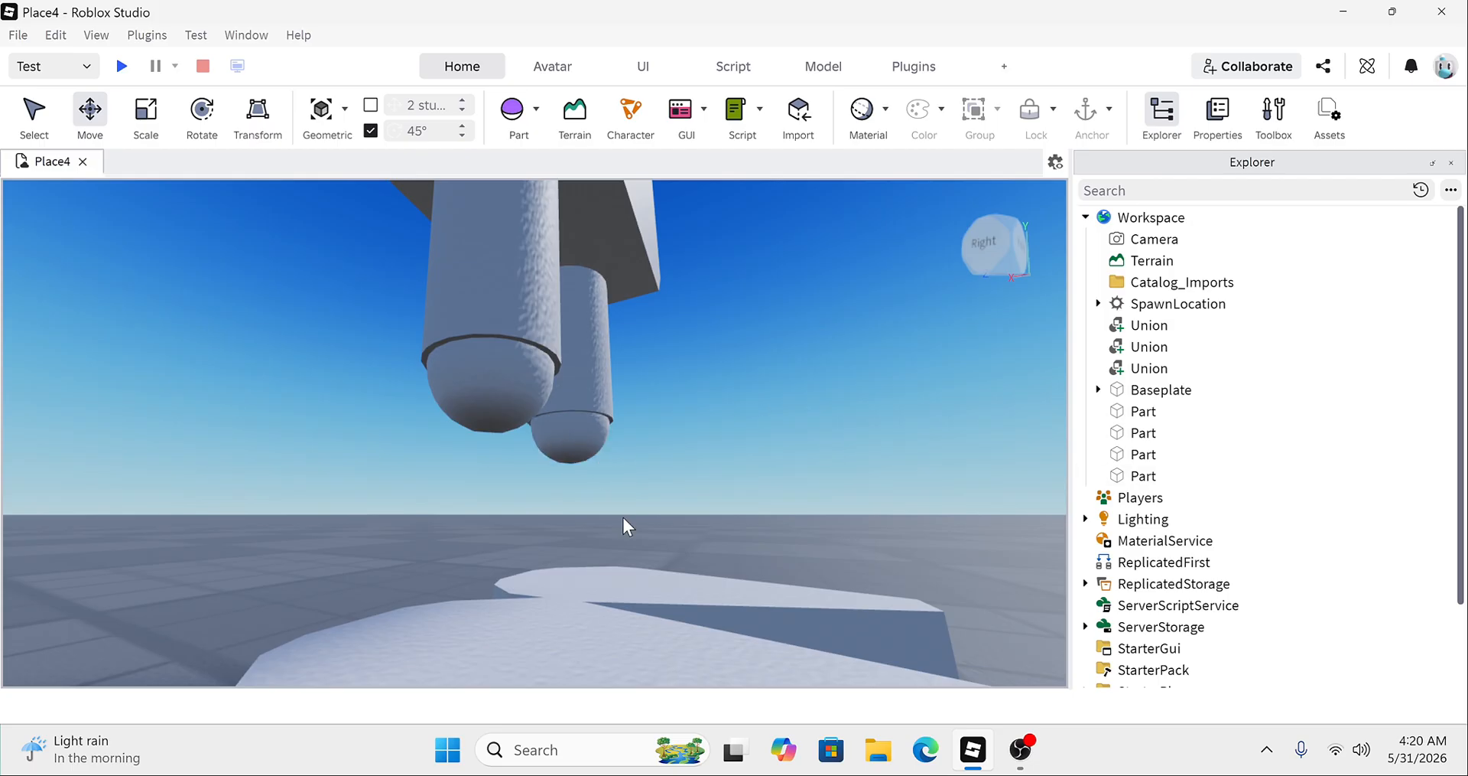
{"action": "right_click_drag", "start_coordinate": [628, 493], "coordinate": [635, 459]}
Step: Duplicate the right upper leg cylinder, move the copy down about 0.99 studs and adjust its lower end to meet the foot
{"action": "right_click", "coordinate": [659, 346]}
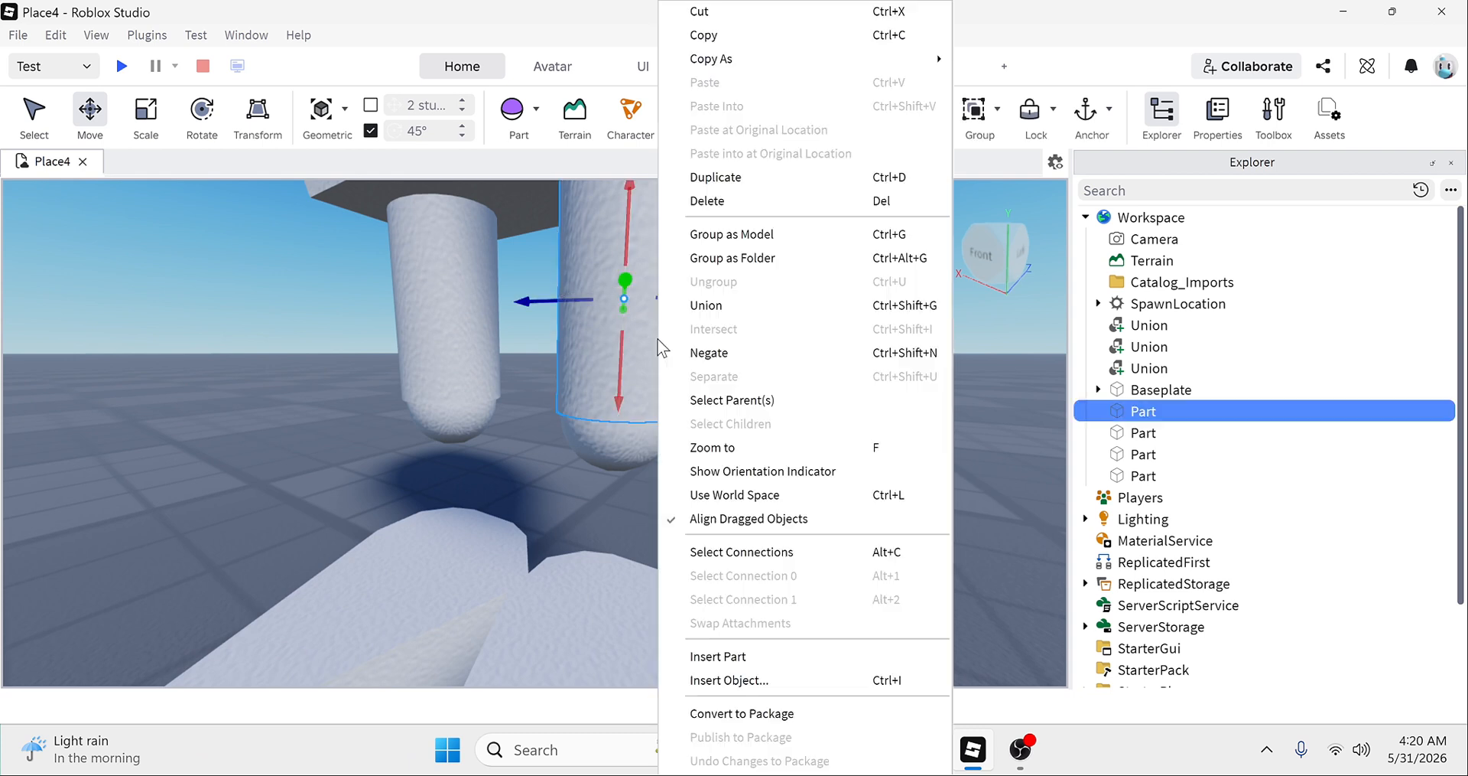
{"action": "left_click", "coordinate": [732, 186]}
{"action": "left_click_drag", "start_coordinate": [628, 238], "coordinate": [613, 455]}
{"action": "right_click_drag", "start_coordinate": [612, 455], "coordinate": [612, 454]}
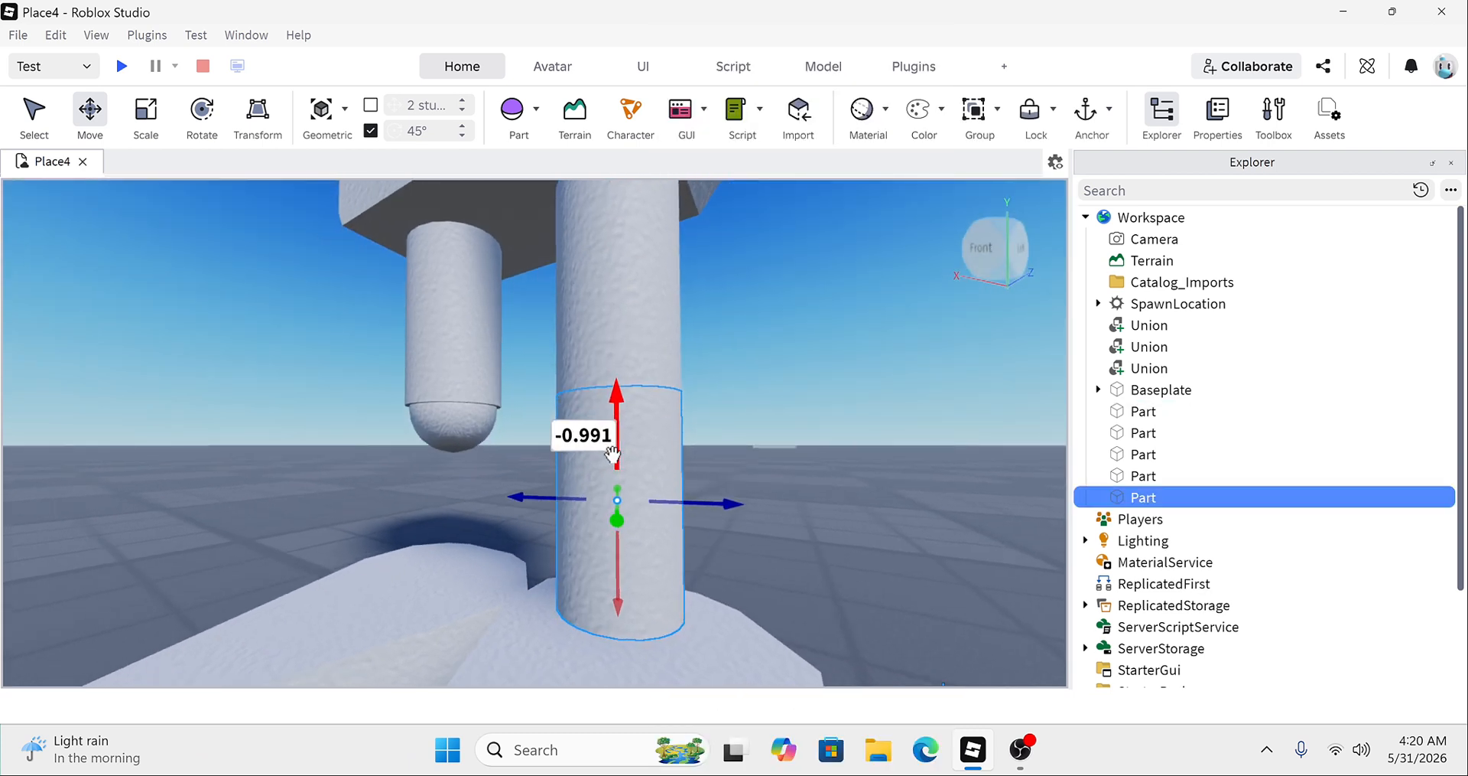
{"action": "right_click_drag", "start_coordinate": [611, 560], "coordinate": [612, 562]}
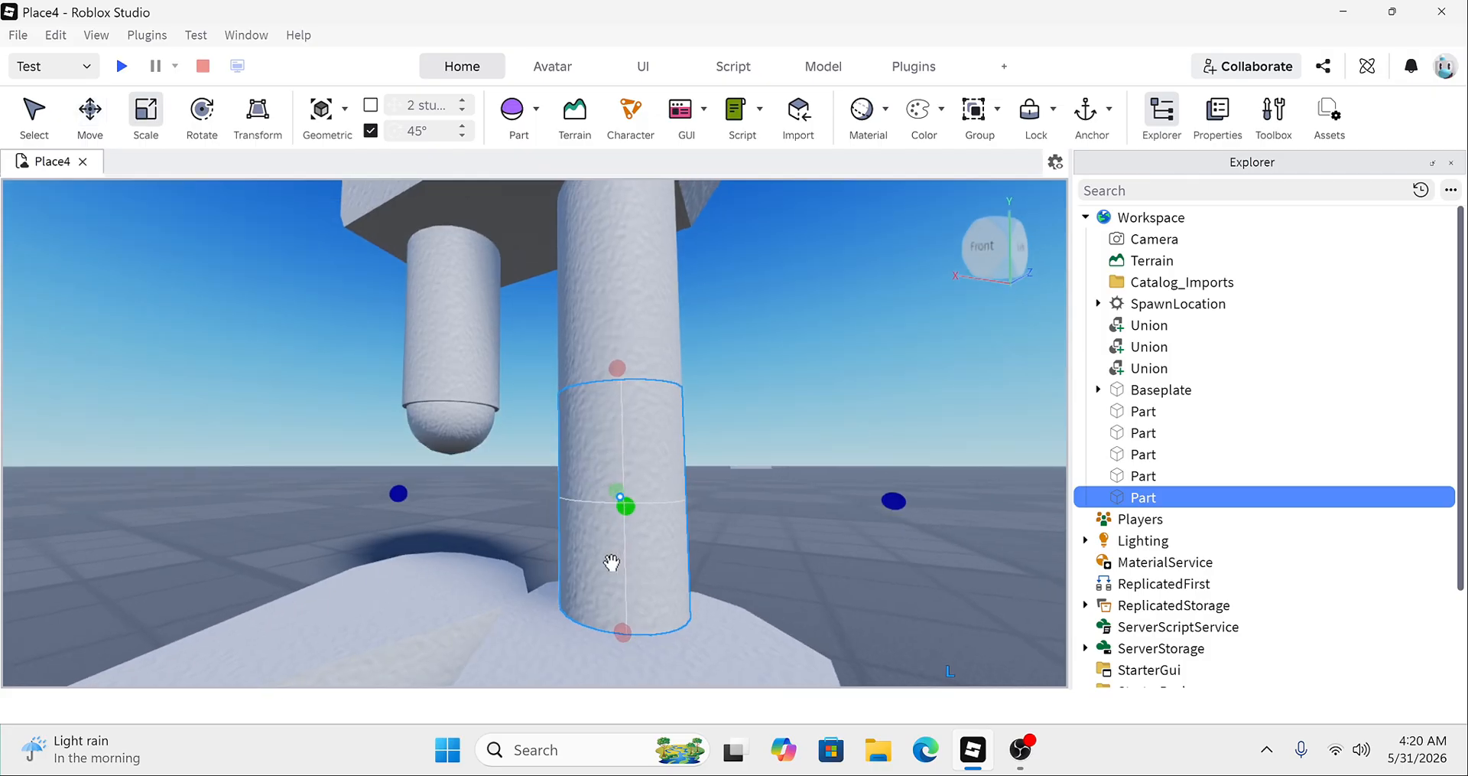
{"action": "mouse_move", "coordinate": [614, 636]}
{"action": "left_mouse_down"}
{"action": "mouse_move", "coordinate": [635, 596]}
{"action": "mouse_move", "coordinate": [629, 622]}
{"action": "left_mouse_up"}
{"action": "right_click_drag", "start_coordinate": [629, 623], "coordinate": [629, 619]}
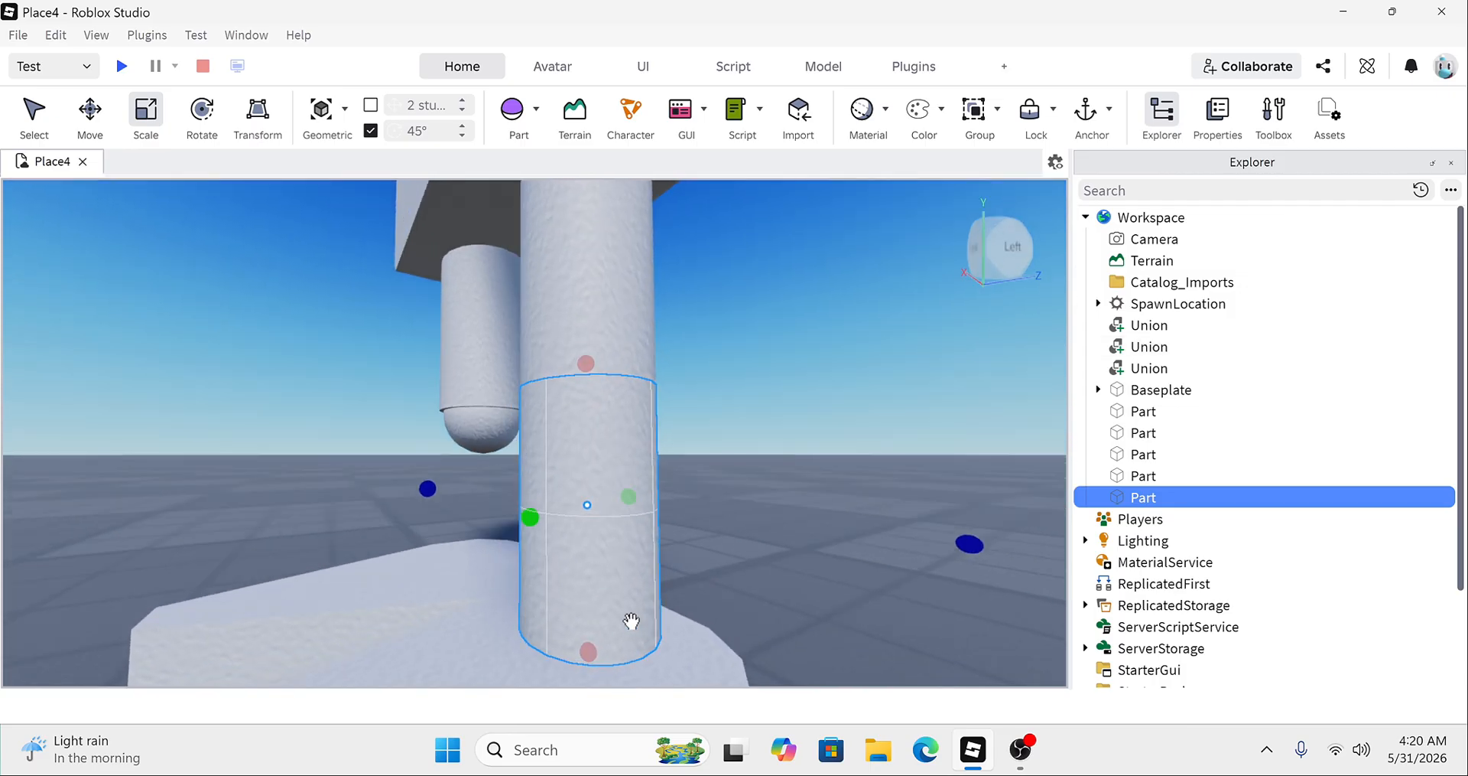
{"action": "left_click", "coordinate": [781, 489]}
{"action": "right_click_drag", "start_coordinate": [780, 489], "coordinate": [780, 489]}
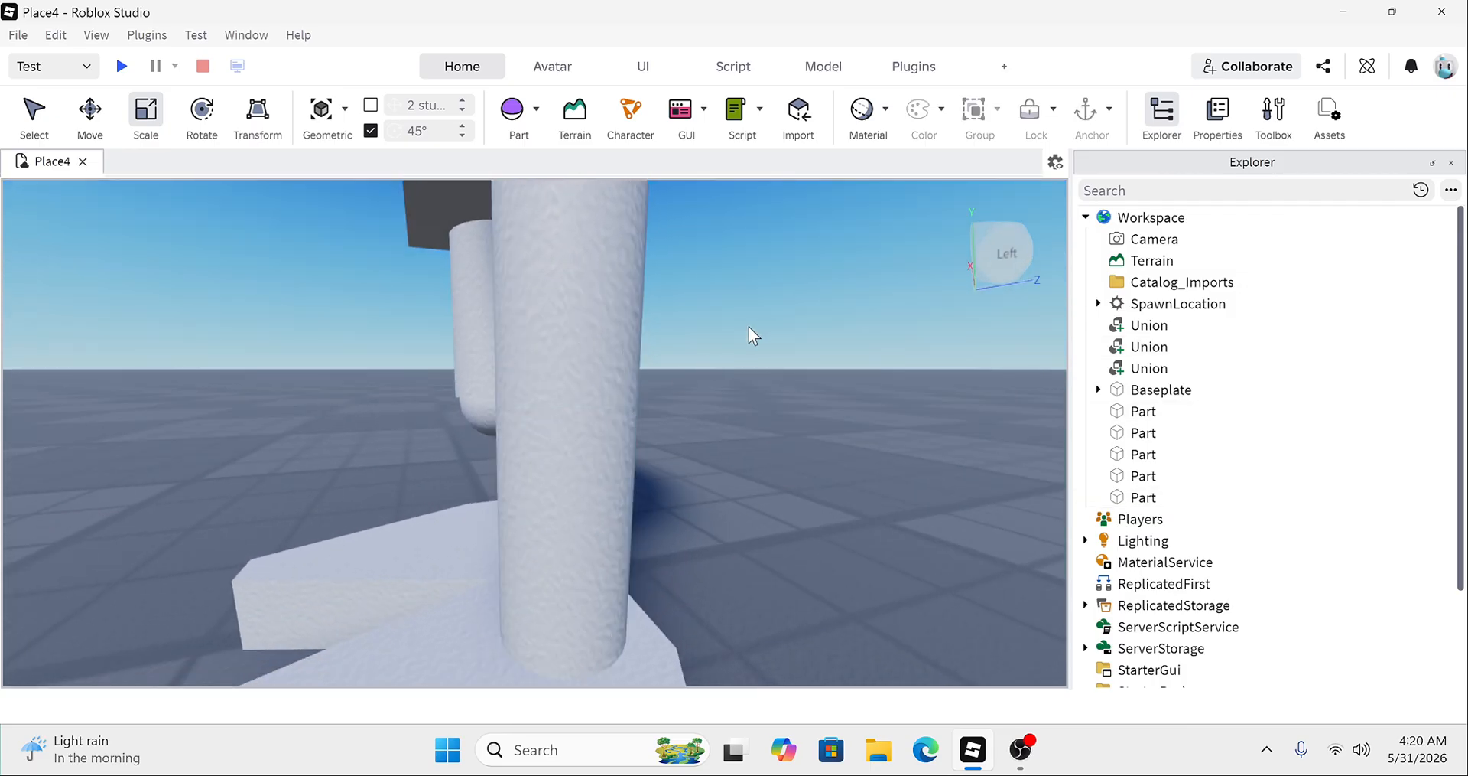
Step: Duplicate the left upper leg cylinder, move the copy down about 1 stud and adjust its lower end to meet the foot
{"action": "right_click_drag", "start_coordinate": [754, 325], "coordinate": [754, 325]}
{"action": "scroll", "coordinate": [754, 325], "scroll_direction": "down", "scroll_amount": 3}
{"action": "scroll", "coordinate": [754, 324], "scroll_direction": "up", "scroll_amount": 6}
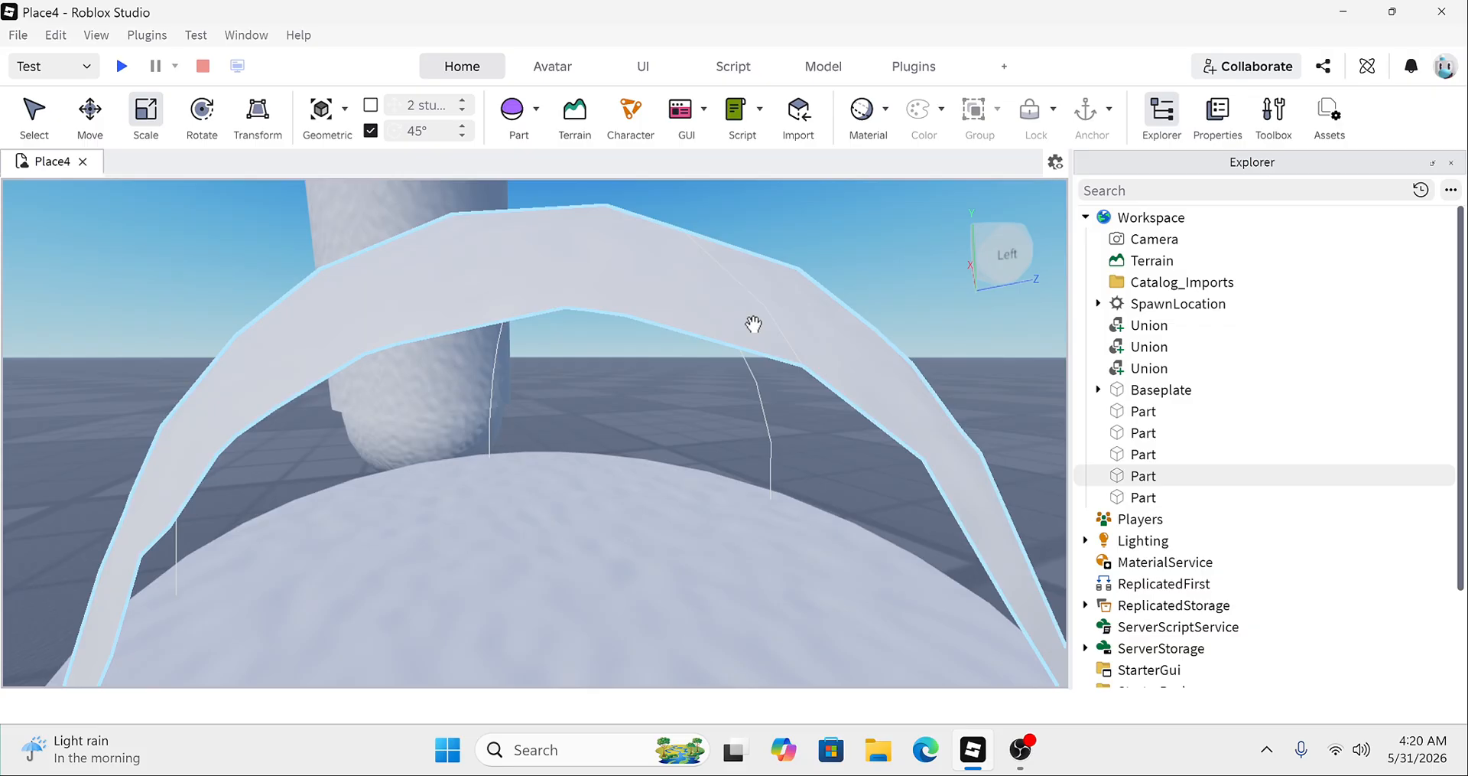
{"action": "scroll", "coordinate": [749, 327], "scroll_direction": "down", "scroll_amount": 1}
{"action": "scroll", "coordinate": [667, 344], "scroll_direction": "down", "scroll_amount": 4}
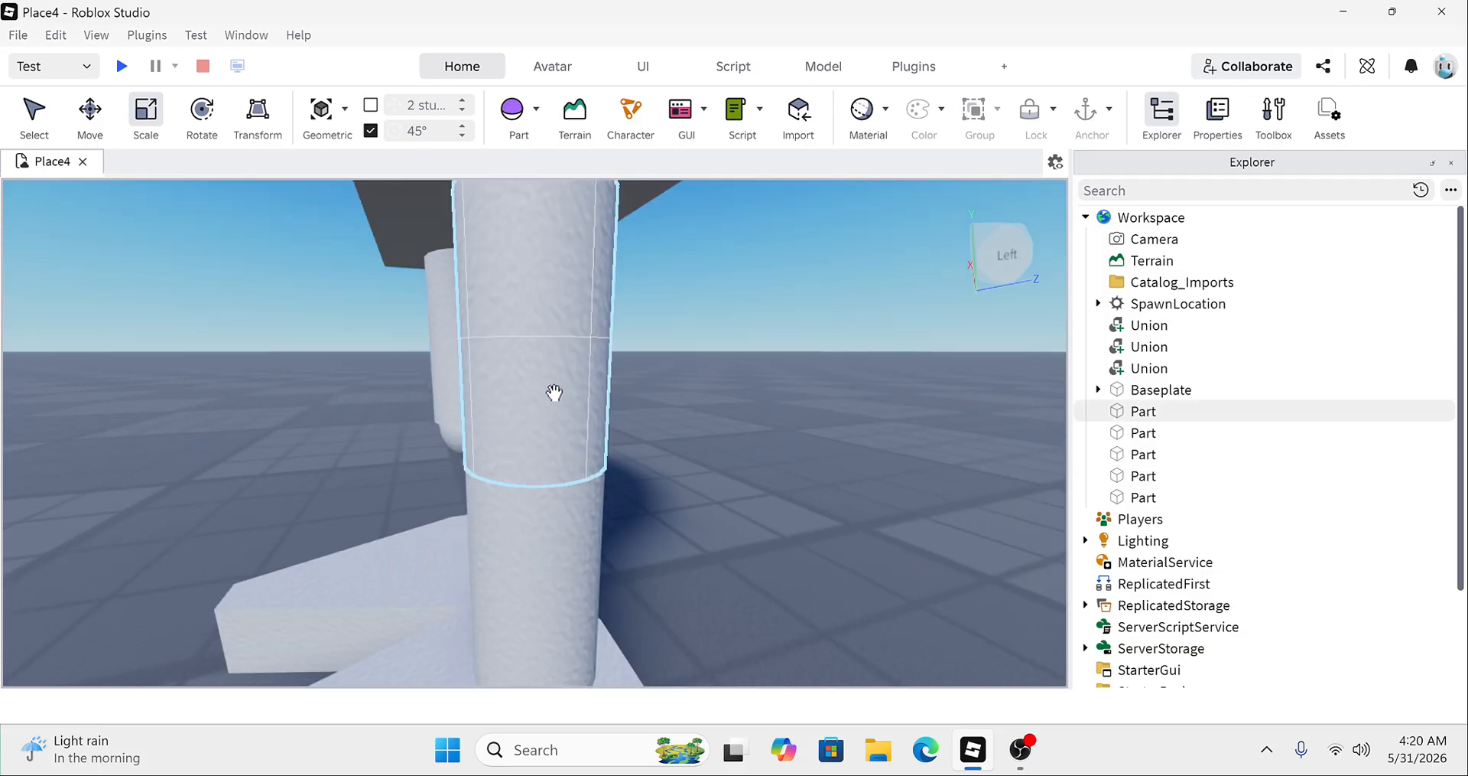
{"action": "right_click_drag", "start_coordinate": [460, 405], "coordinate": [460, 406]}
{"action": "left_click", "coordinate": [461, 405]}
{"action": "right_click", "coordinate": [393, 403]}
{"action": "left_click", "coordinate": [514, 170]}
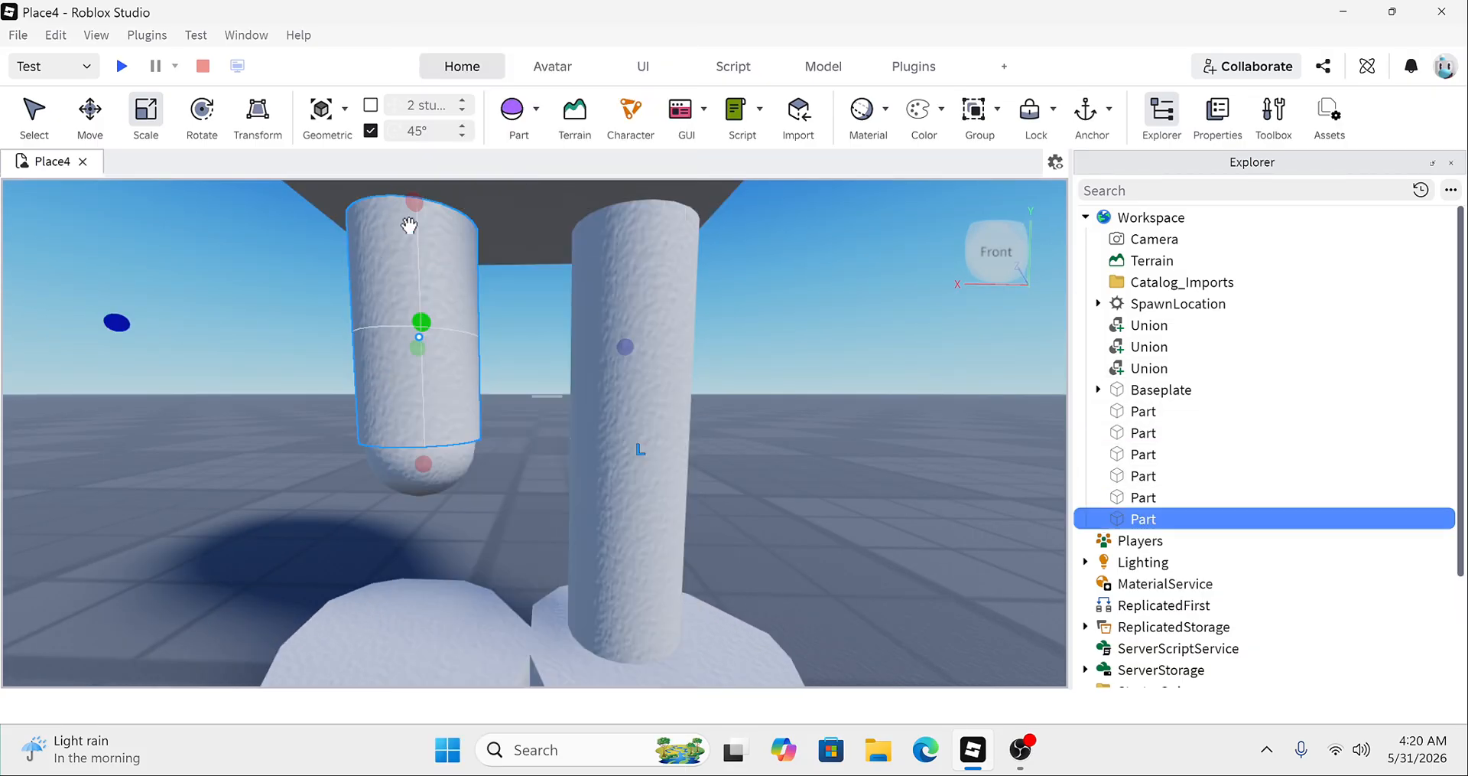
{"action": "key", "text": "ctrl+2"}
{"action": "left_click_drag", "start_coordinate": [410, 226], "coordinate": [411, 436]}
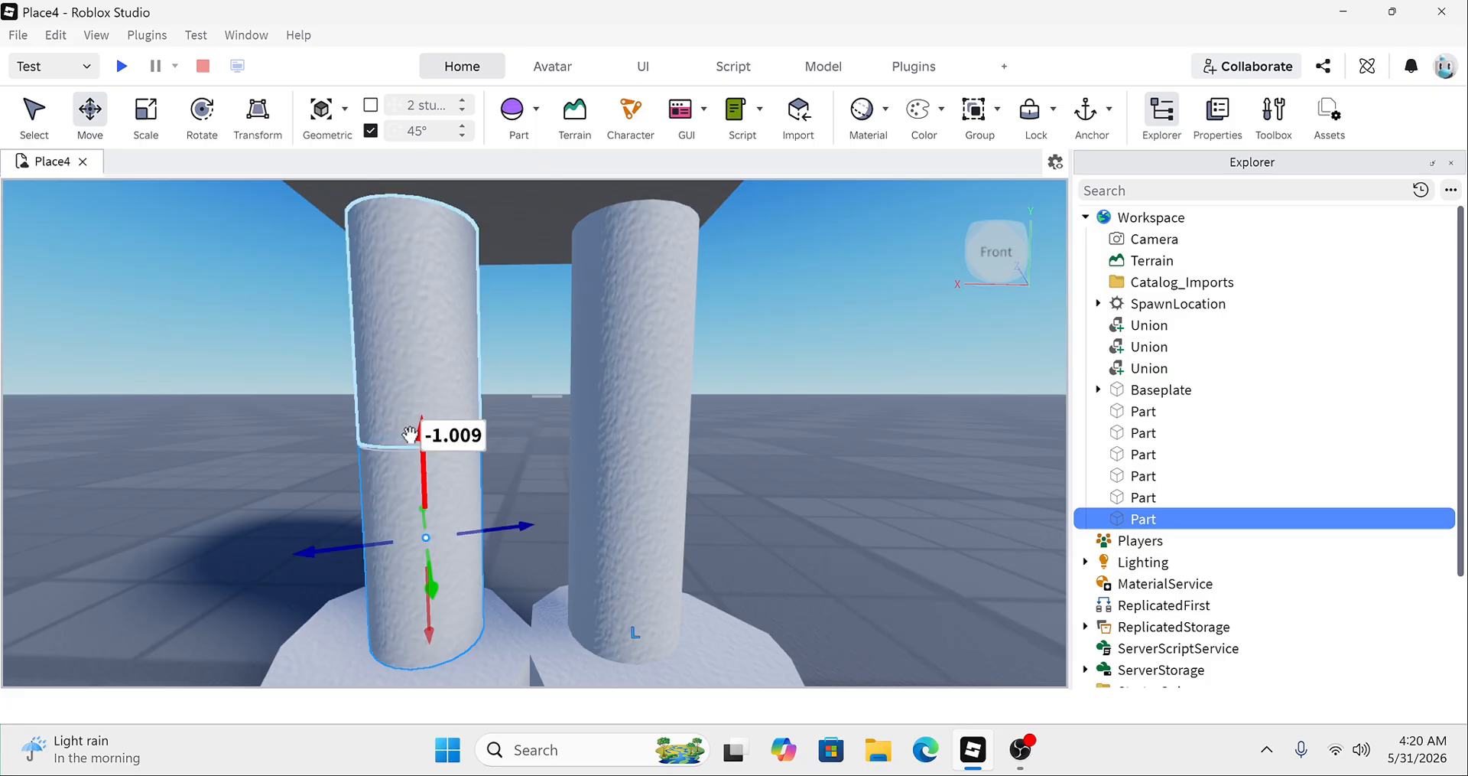
{"action": "left_click_drag", "start_coordinate": [426, 486], "coordinate": [426, 482]}
{"action": "right_click_drag", "start_coordinate": [426, 482], "coordinate": [425, 488]}
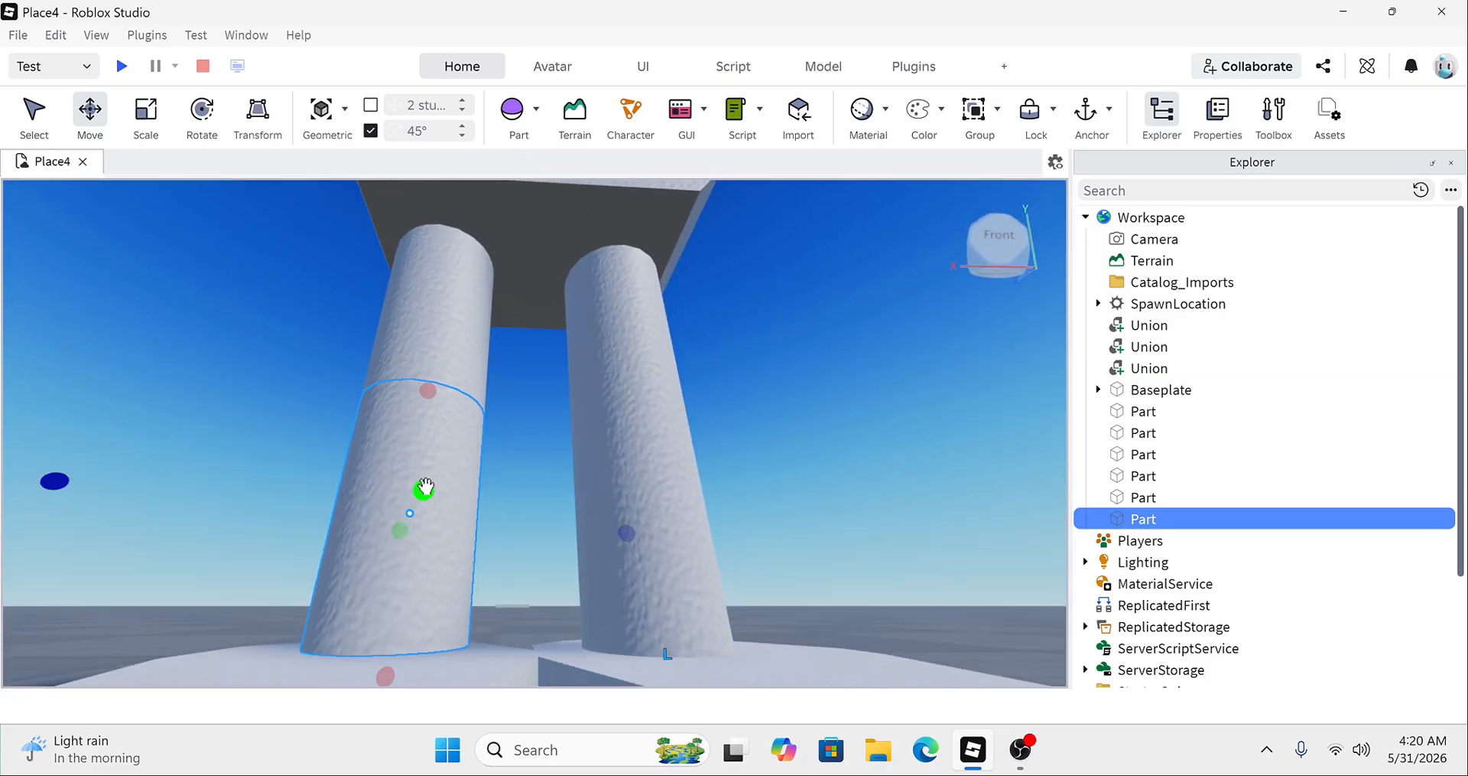
{"action": "left_click_drag", "start_coordinate": [383, 667], "coordinate": [380, 677]}
{"action": "left_click", "coordinate": [218, 562]}
Step: Select the right leg's two cylinders and knee sphere together, duplicate them and pull the copy out beside the body
{"action": "scroll", "coordinate": [215, 563], "scroll_direction": "down", "scroll_amount": 5}
{"action": "right_click_drag", "start_coordinate": [217, 562], "coordinate": [215, 564]}
{"action": "scroll", "coordinate": [215, 563], "scroll_direction": "up", "scroll_amount": 4}
{"action": "scroll", "coordinate": [215, 564], "scroll_direction": "down", "scroll_amount": 5}
{"action": "scroll", "coordinate": [215, 564], "scroll_direction": "up", "scroll_amount": 3}
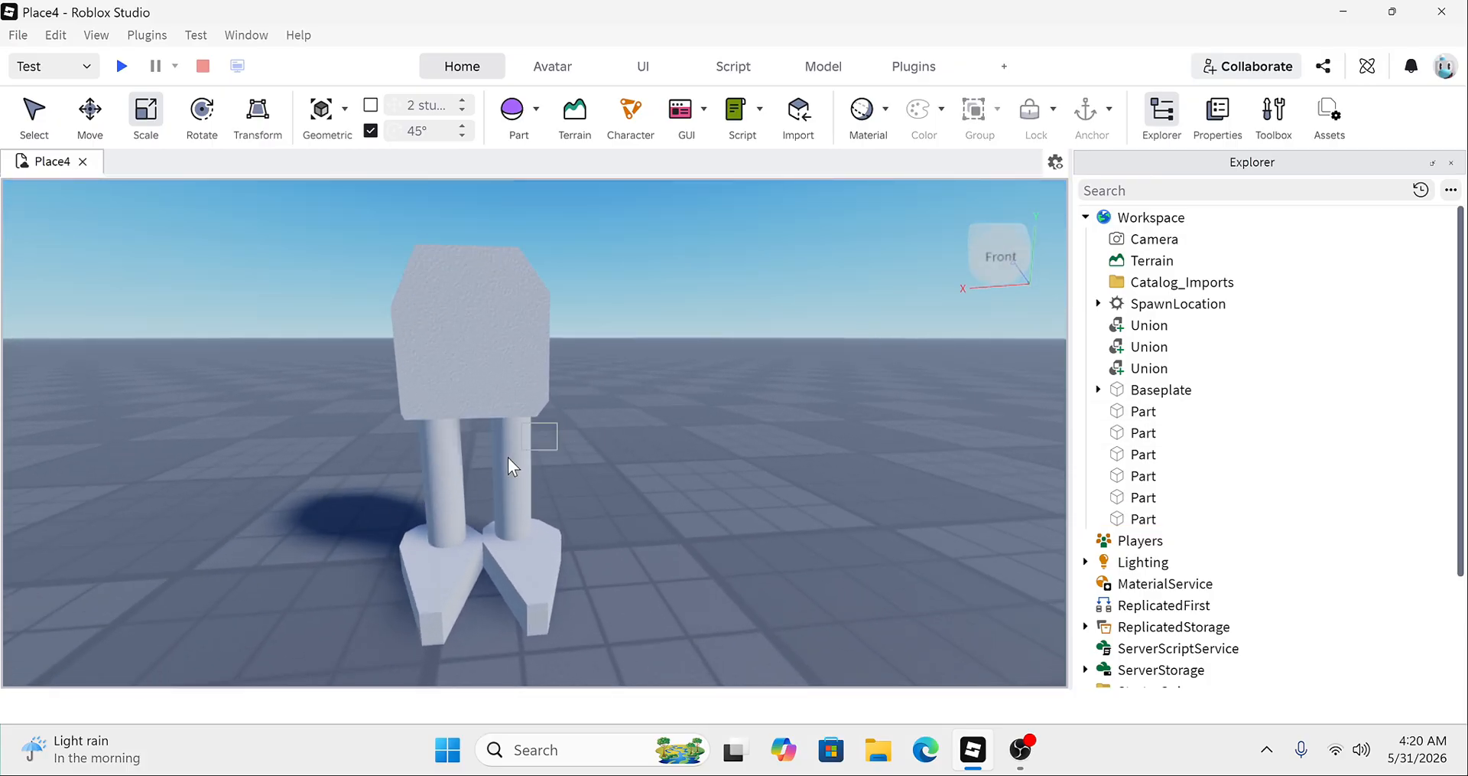
{"action": "left_click_drag", "start_coordinate": [508, 457], "coordinate": [481, 502]}
{"action": "right_click", "coordinate": [581, 441]}
{"action": "left_click", "coordinate": [694, 185]}
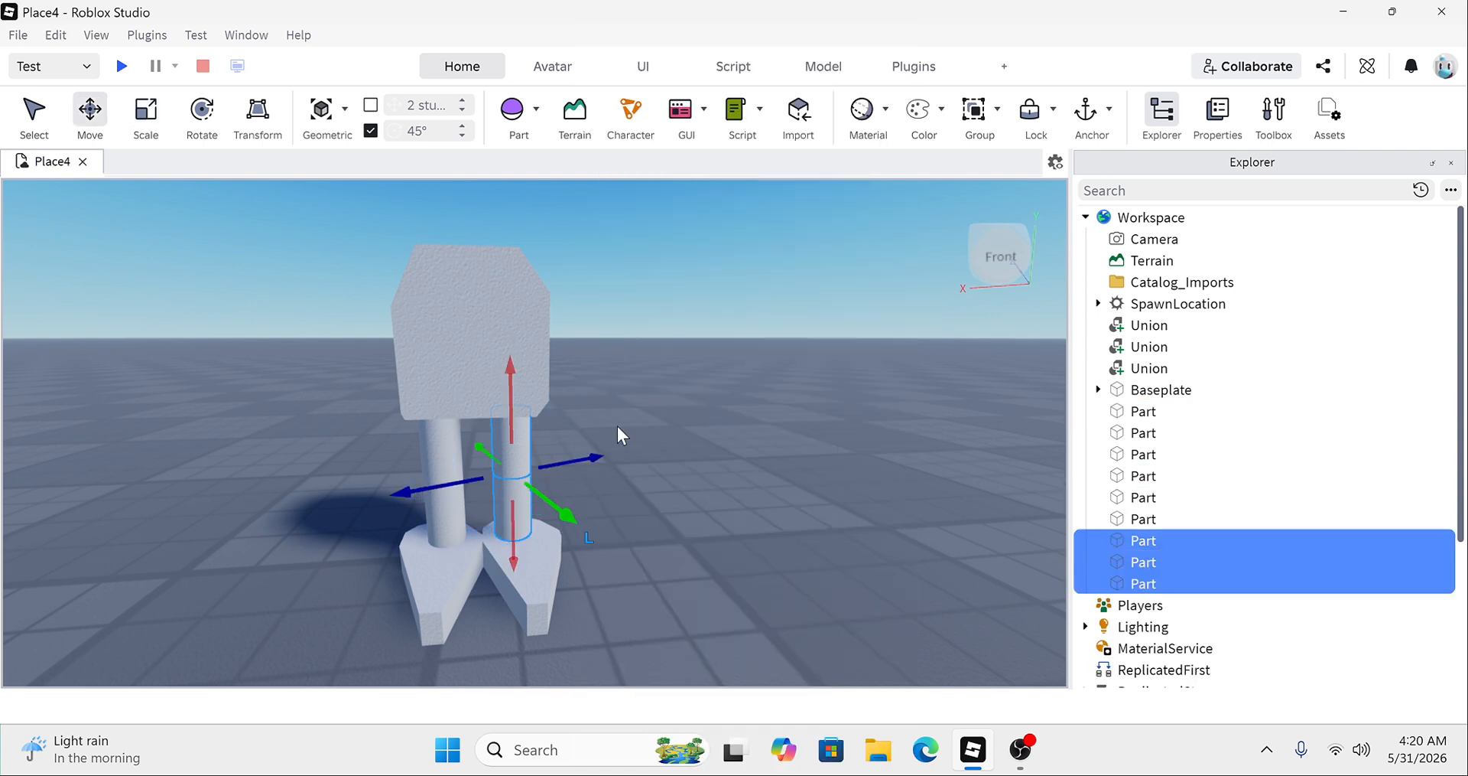
{"action": "left_click_drag", "start_coordinate": [549, 462], "coordinate": [649, 509]}
Step: Rotate the copied limb until it lies horizontal and place it against the side of the torso as an arm
{"action": "key", "text": "ctrl+4"}
{"action": "right_click_drag", "start_coordinate": [644, 559], "coordinate": [644, 559]}
{"action": "key", "text": "r"}
{"action": "scroll", "coordinate": [644, 559], "scroll_direction": "up", "scroll_amount": 3}
{"action": "scroll", "coordinate": [644, 559], "scroll_direction": "down", "scroll_amount": 3}
{"action": "left_click_drag", "start_coordinate": [644, 559], "coordinate": [551, 425]}
{"action": "left_click_drag", "start_coordinate": [510, 326], "coordinate": [508, 327]}
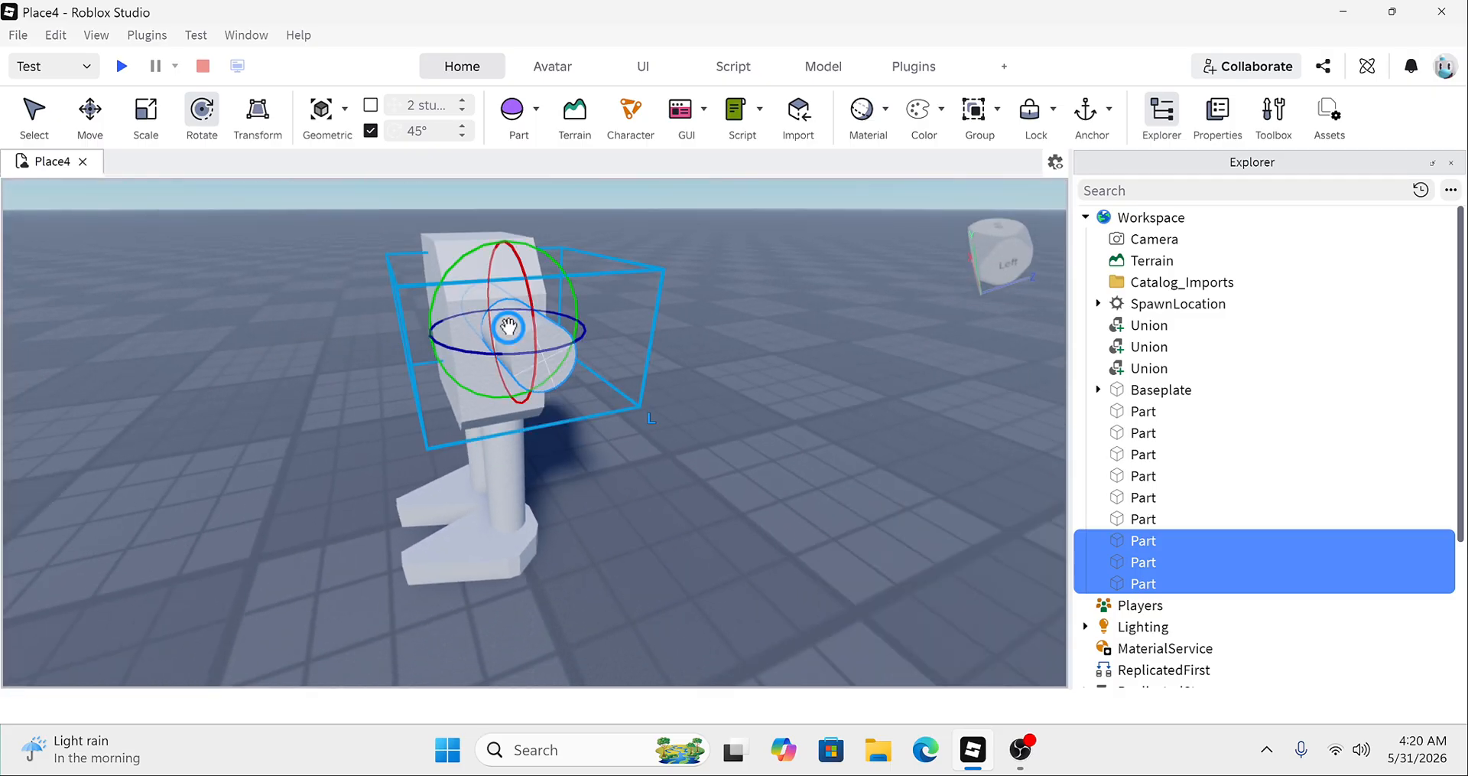
Step: Slide the arm lengthwise into the side of the torso and raise it about 0.38 studs to shoulder height
{"action": "right_click_drag", "start_coordinate": [508, 328], "coordinate": [508, 328]}
{"action": "key", "text": "ctrl+2"}
{"action": "left_click_drag", "start_coordinate": [410, 345], "coordinate": [478, 343]}
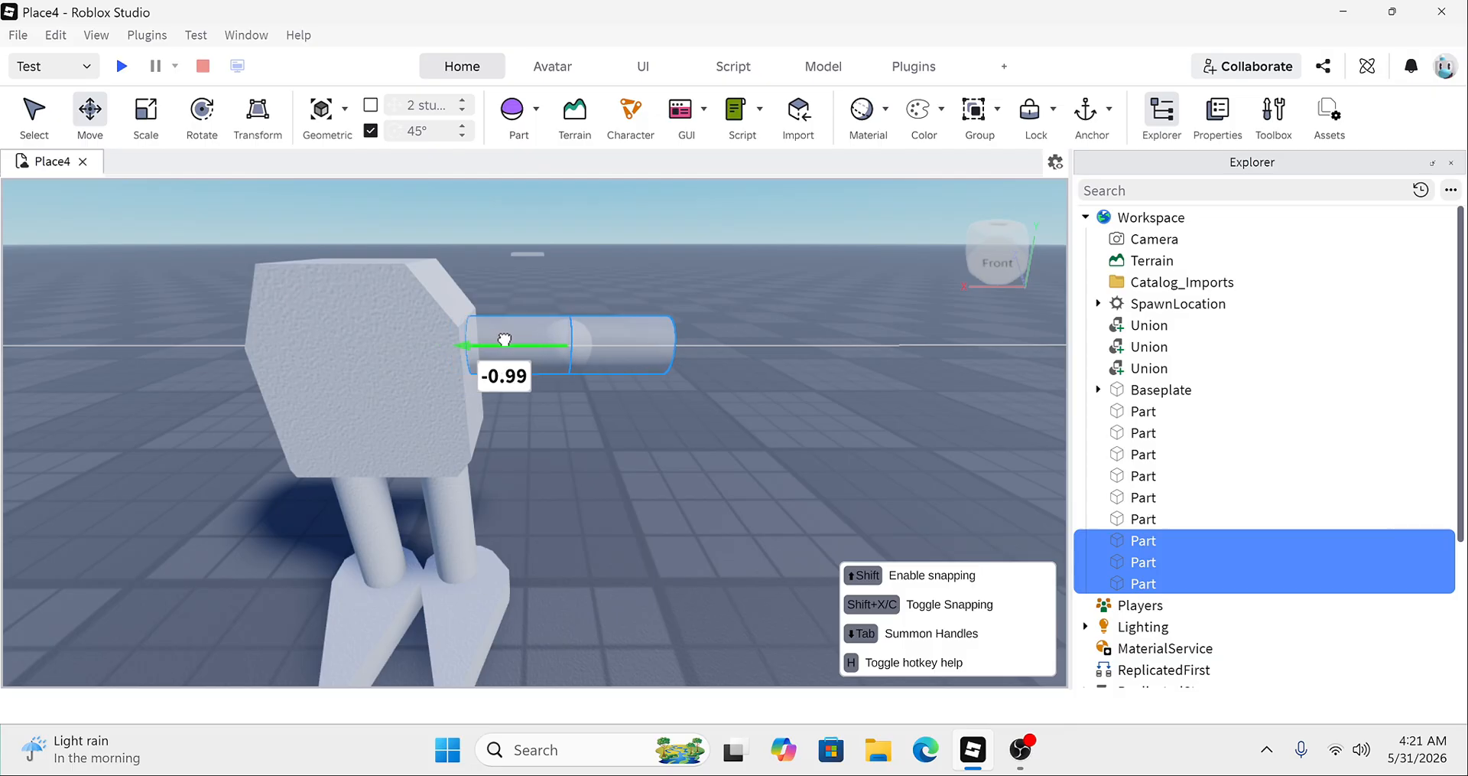
{"action": "left_click_drag", "start_coordinate": [493, 345], "coordinate": [540, 262]}
{"action": "right_click_drag", "start_coordinate": [539, 261], "coordinate": [540, 262]}
{"action": "scroll", "coordinate": [539, 262], "scroll_direction": "up", "scroll_amount": 2}
{"action": "scroll", "coordinate": [540, 269], "scroll_direction": "down", "scroll_amount": 3}
{"action": "scroll", "coordinate": [540, 269], "scroll_direction": "up", "scroll_amount": 1}
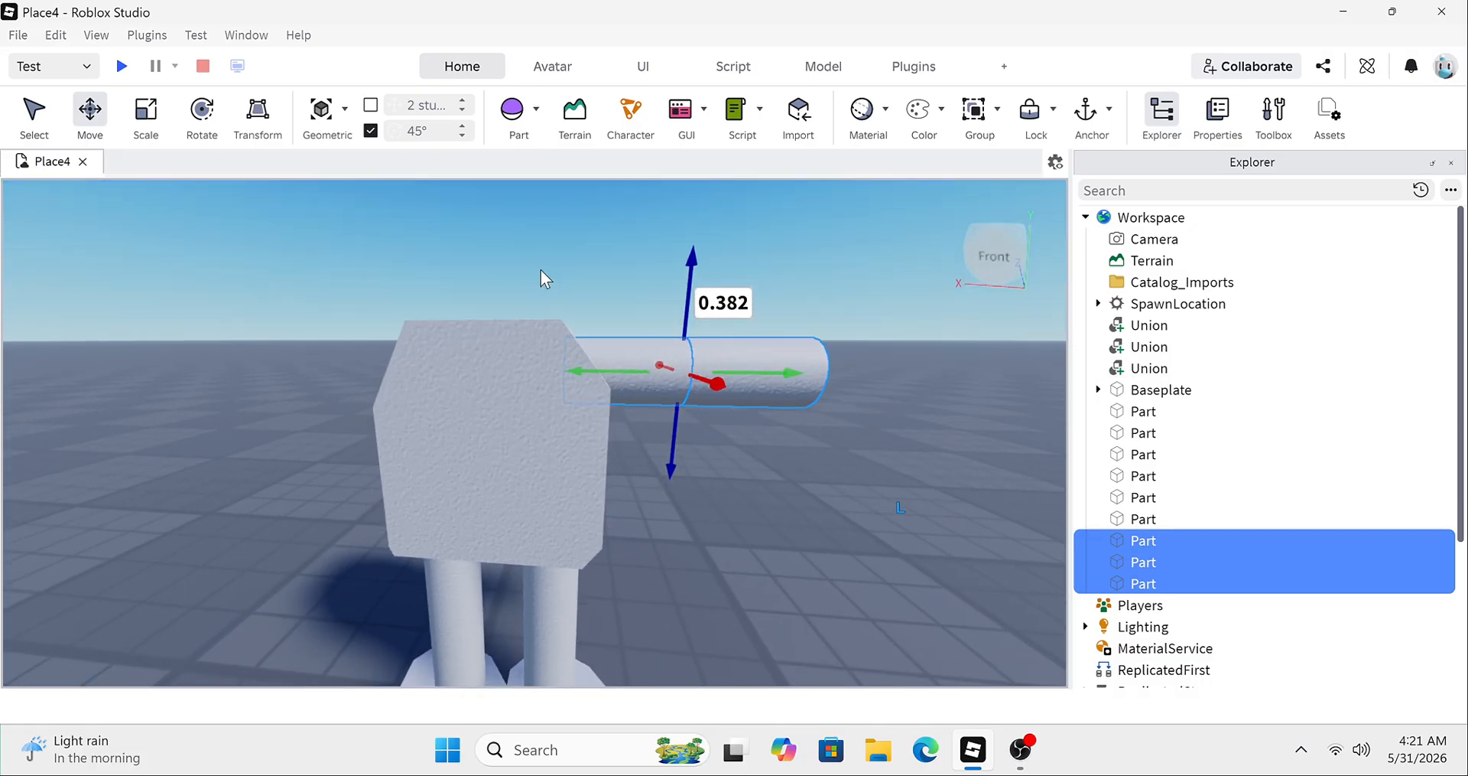
Step: Duplicate the sphere at the top of one leg and raise the copy about 1 stud into the torso as a hip joint
{"action": "scroll", "coordinate": [754, 499], "scroll_direction": "up", "scroll_amount": 5}
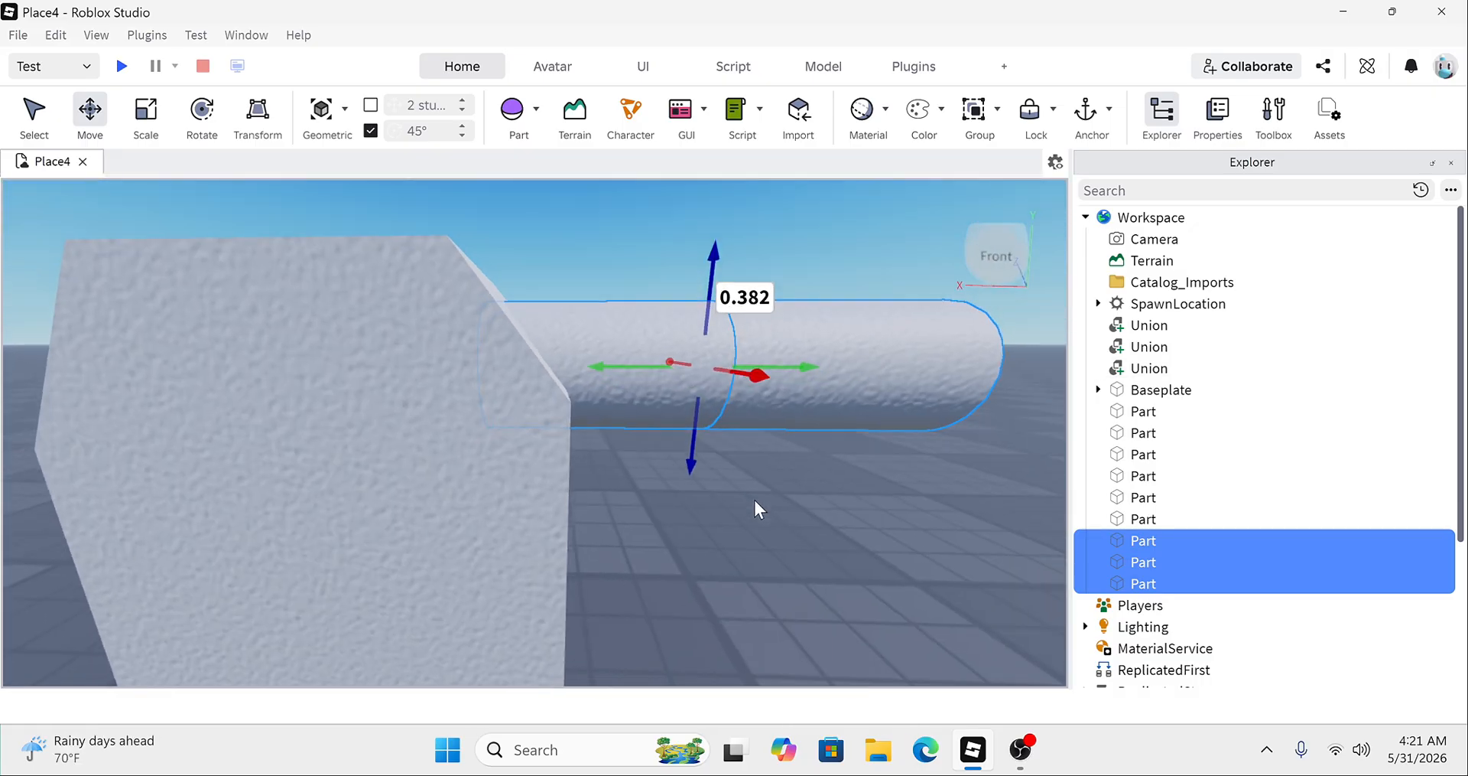
{"action": "scroll", "coordinate": [754, 499], "scroll_direction": "up", "scroll_amount": 1}
{"action": "right_click_drag", "start_coordinate": [754, 498], "coordinate": [754, 499]}
{"action": "scroll", "coordinate": [754, 499], "scroll_direction": "down", "scroll_amount": 4}
{"action": "scroll", "coordinate": [754, 499], "scroll_direction": "up", "scroll_amount": 5}
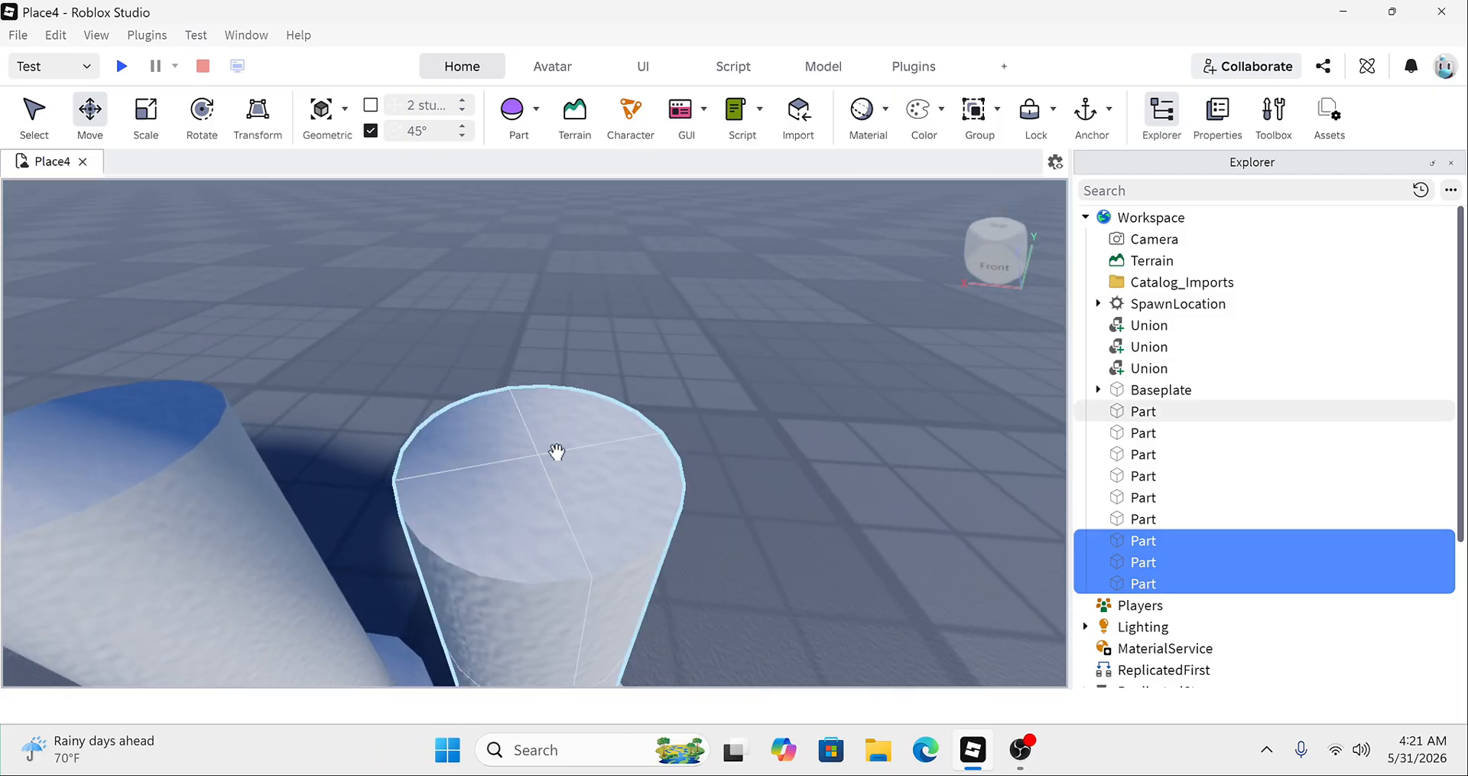
{"action": "scroll", "coordinate": [538, 459], "scroll_direction": "down", "scroll_amount": 2}
{"action": "right_click_drag", "start_coordinate": [538, 459], "coordinate": [561, 452]}
{"action": "scroll", "coordinate": [537, 459], "scroll_direction": "down", "scroll_amount": 4}
{"action": "scroll", "coordinate": [562, 452], "scroll_direction": "up", "scroll_amount": 6}
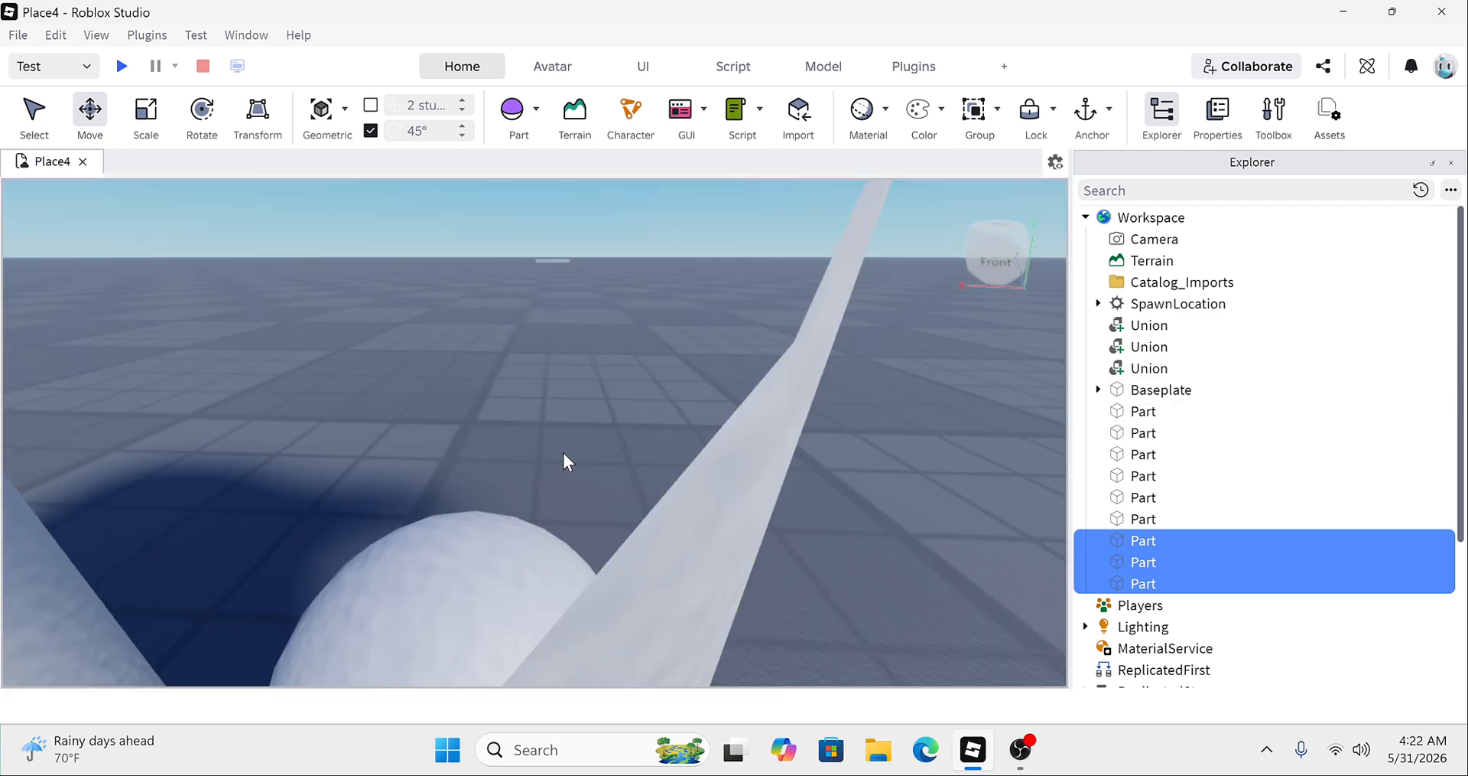
{"action": "left_click", "coordinate": [535, 579]}
{"action": "right_click", "coordinate": [536, 579]}
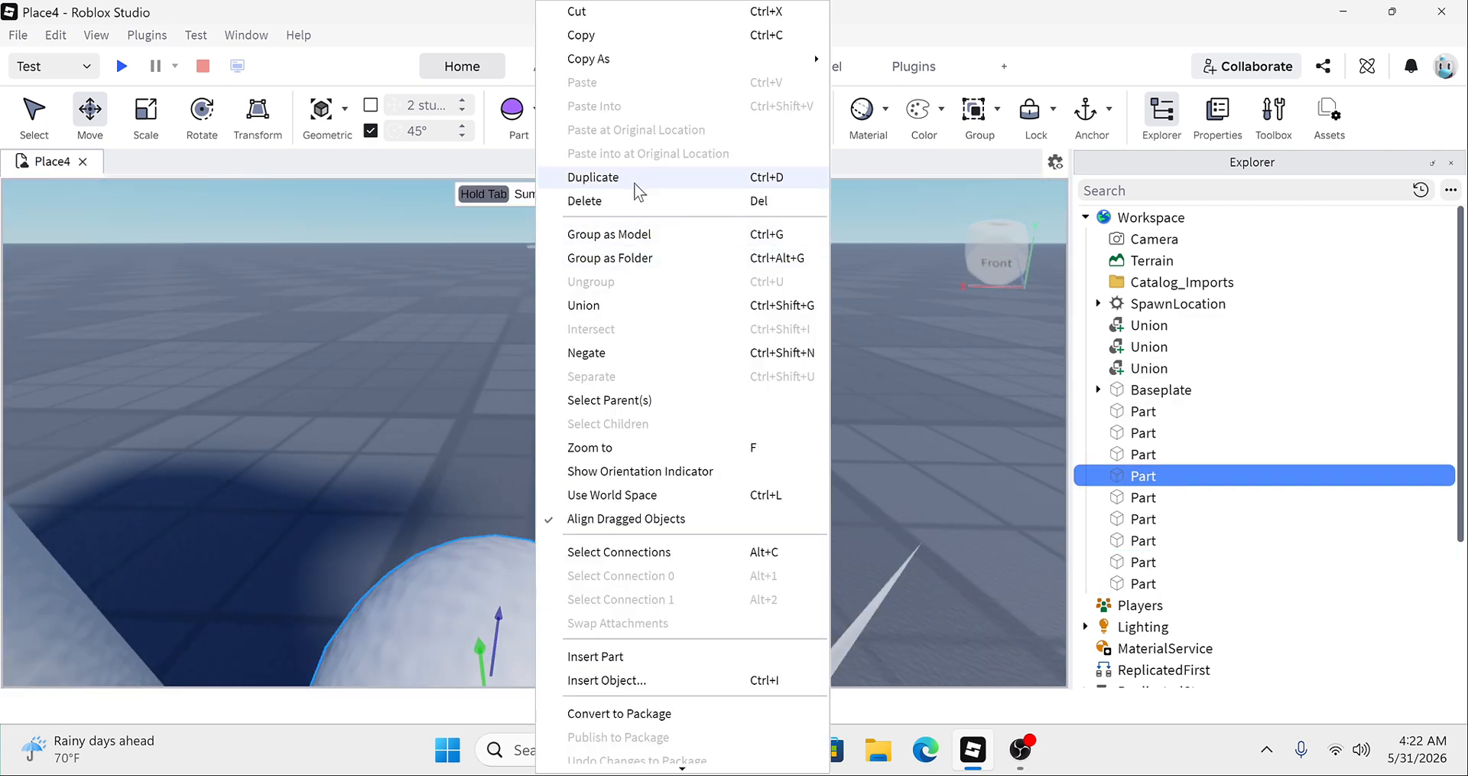
{"action": "left_click", "coordinate": [593, 169]}
{"action": "right_click_drag", "start_coordinate": [566, 373], "coordinate": [526, 455]}
{"action": "scroll", "coordinate": [526, 455], "scroll_direction": "down", "scroll_amount": 3}
{"action": "left_click_drag", "start_coordinate": [526, 455], "coordinate": [521, 278]}
{"action": "scroll", "coordinate": [521, 278], "scroll_direction": "up", "scroll_amount": 3}
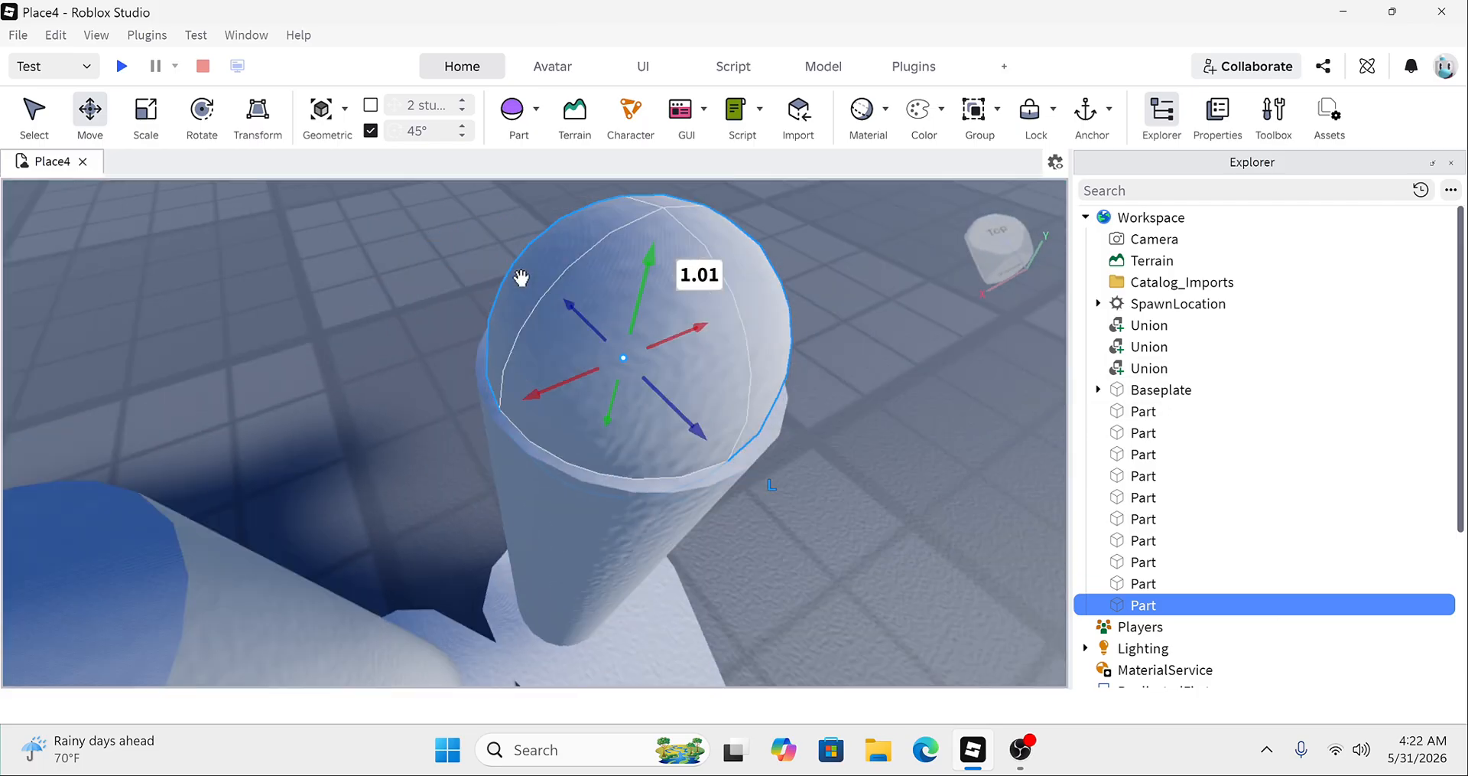
Step: Duplicate the hip sphere, move the copy about 1.05 studs across to the other leg and nudge it about 0.1 studs into line
{"action": "right_click", "coordinate": [612, 308]}
{"action": "left_click", "coordinate": [686, 178]}
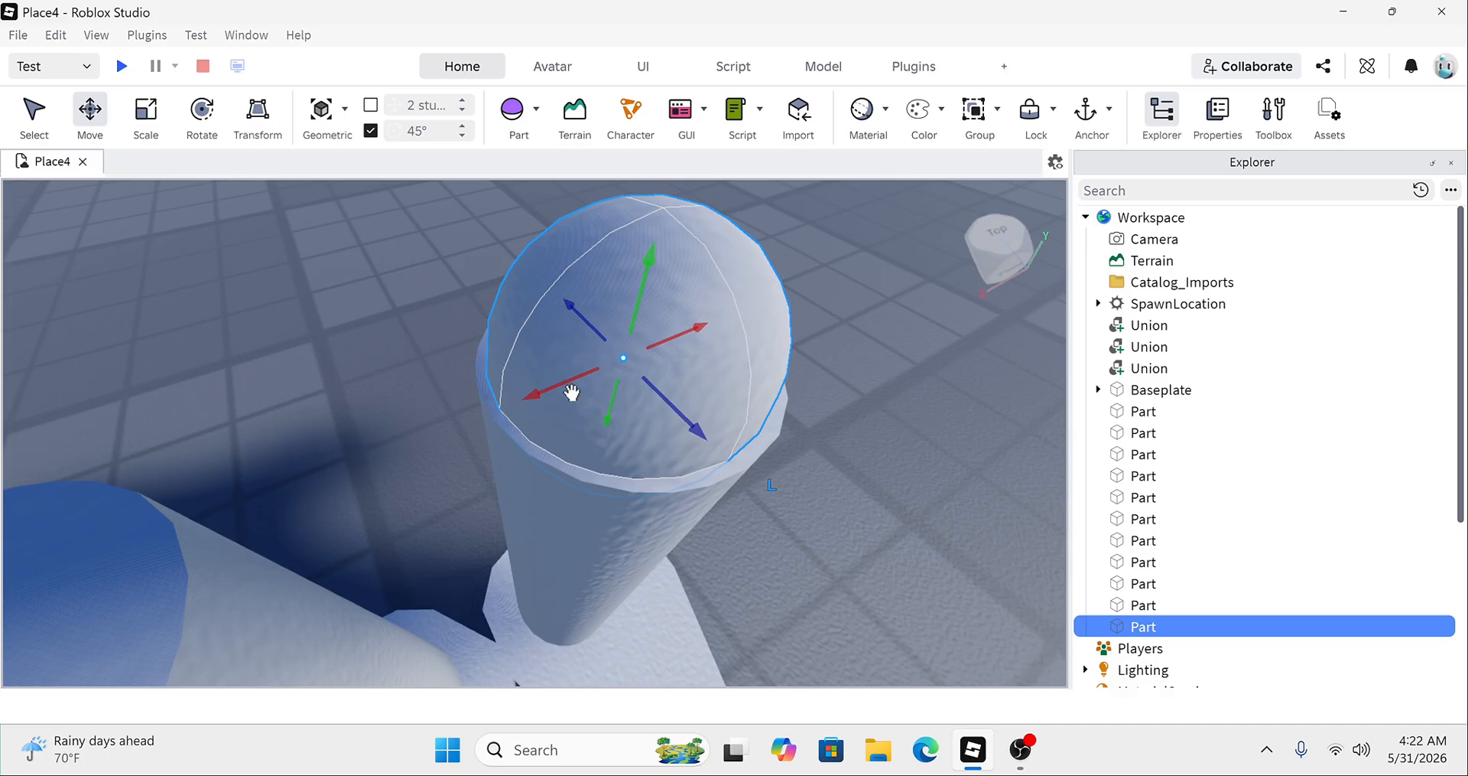
{"action": "left_click_drag", "start_coordinate": [572, 392], "coordinate": [563, 364]}
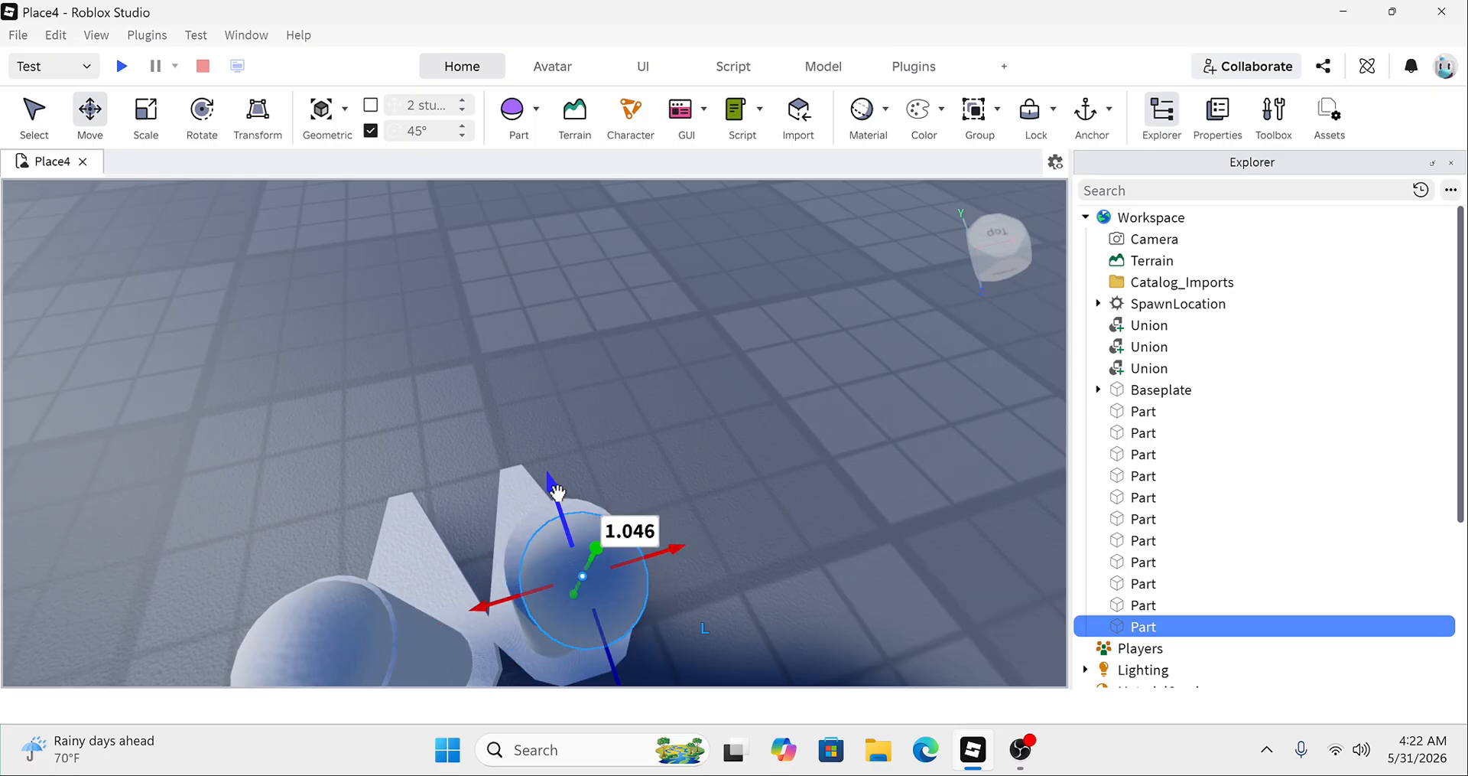
{"action": "left_click_drag", "start_coordinate": [557, 492], "coordinate": [548, 475]}
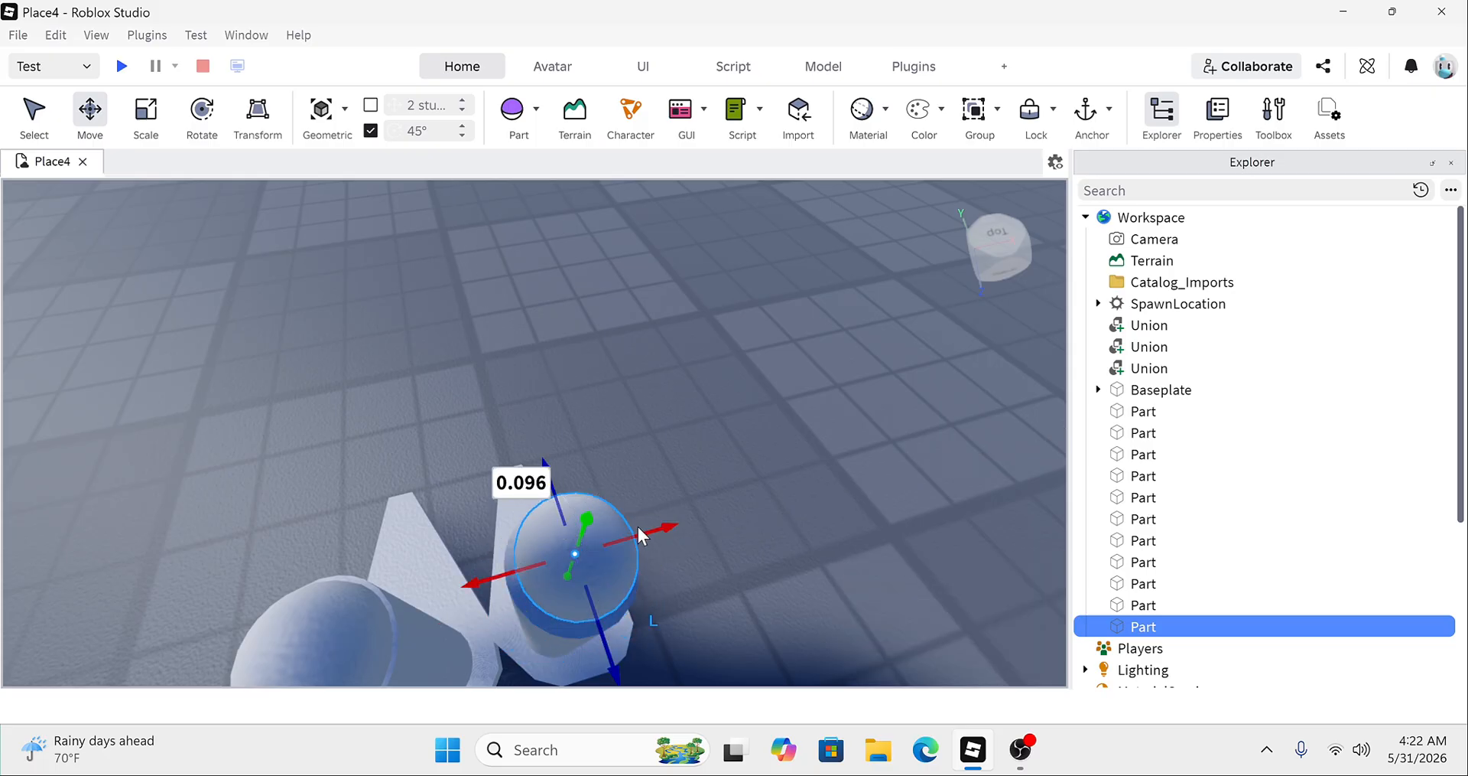
{"action": "left_click_drag", "start_coordinate": [641, 535], "coordinate": [640, 540]}
Step: Duplicate the arm's elbow sphere and move the copy about 0.99 studs along the arm to its shoulder end
{"action": "right_click_drag", "start_coordinate": [639, 541], "coordinate": [639, 541]}
{"action": "scroll", "coordinate": [639, 541], "scroll_direction": "down", "scroll_amount": 3}
{"action": "scroll", "coordinate": [640, 543], "scroll_direction": "up", "scroll_amount": 5}
{"action": "left_click", "coordinate": [618, 503]}
{"action": "right_click", "coordinate": [618, 503]}
{"action": "left_click", "coordinate": [700, 178]}
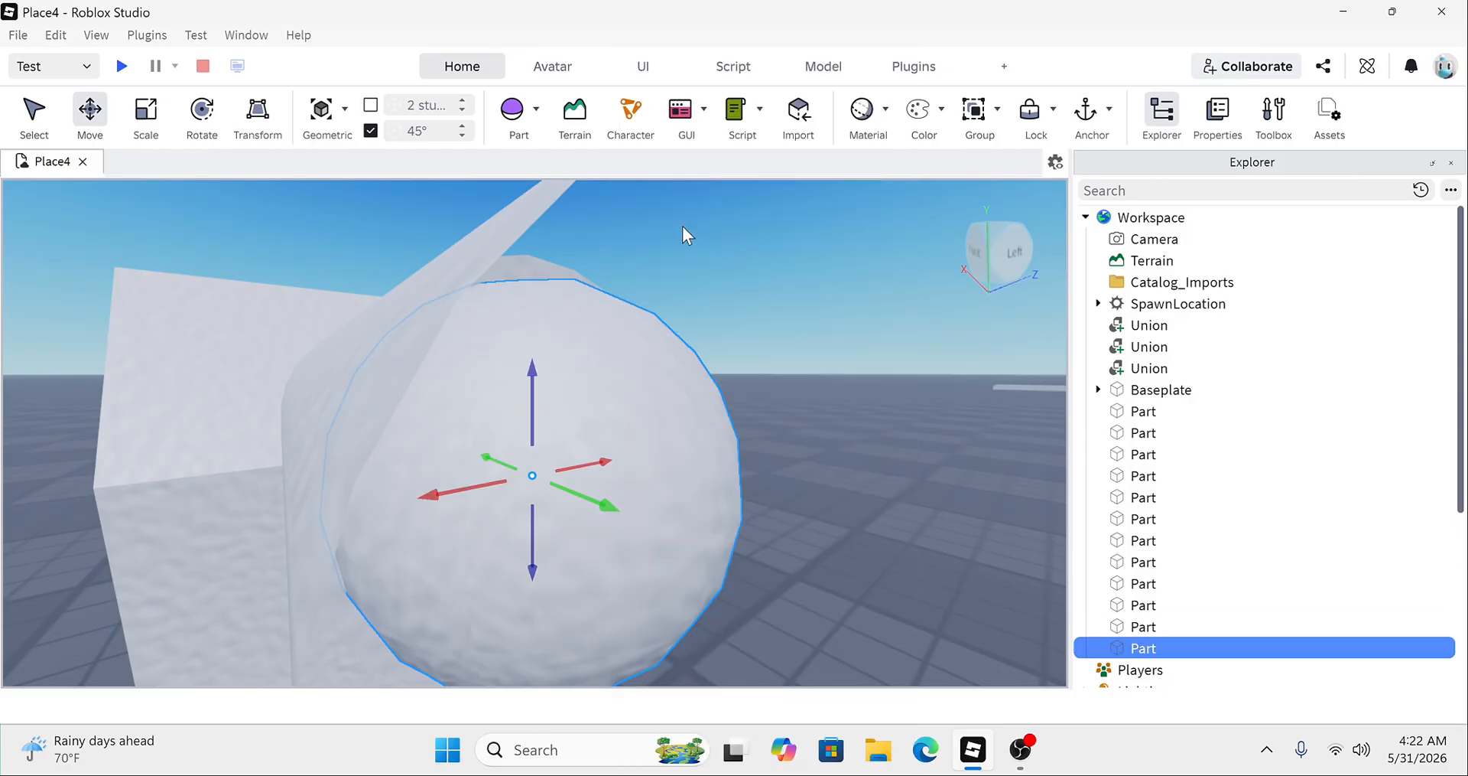
{"action": "left_click_drag", "start_coordinate": [616, 514], "coordinate": [652, 518]}
{"action": "right_click_drag", "start_coordinate": [652, 518], "coordinate": [653, 519]}
{"action": "scroll", "coordinate": [653, 519], "scroll_direction": "up", "scroll_amount": 4}
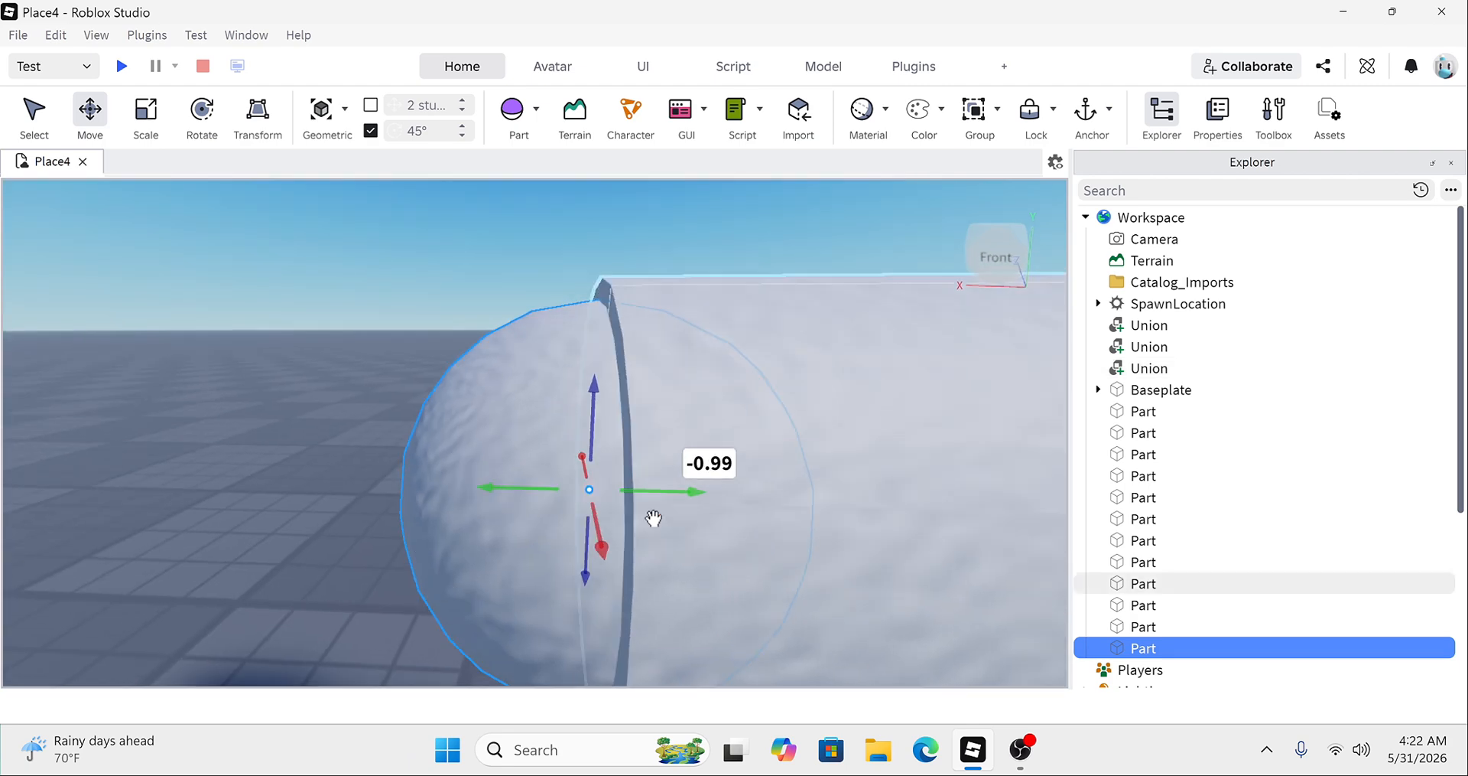
{"action": "scroll", "coordinate": [654, 518], "scroll_direction": "down", "scroll_amount": 3}
{"action": "scroll", "coordinate": [654, 519], "scroll_direction": "down", "scroll_amount": 4}
{"action": "key", "text": "w"}
{"action": "key", "text": "d"}
{"action": "left_click", "coordinate": [593, 502]}
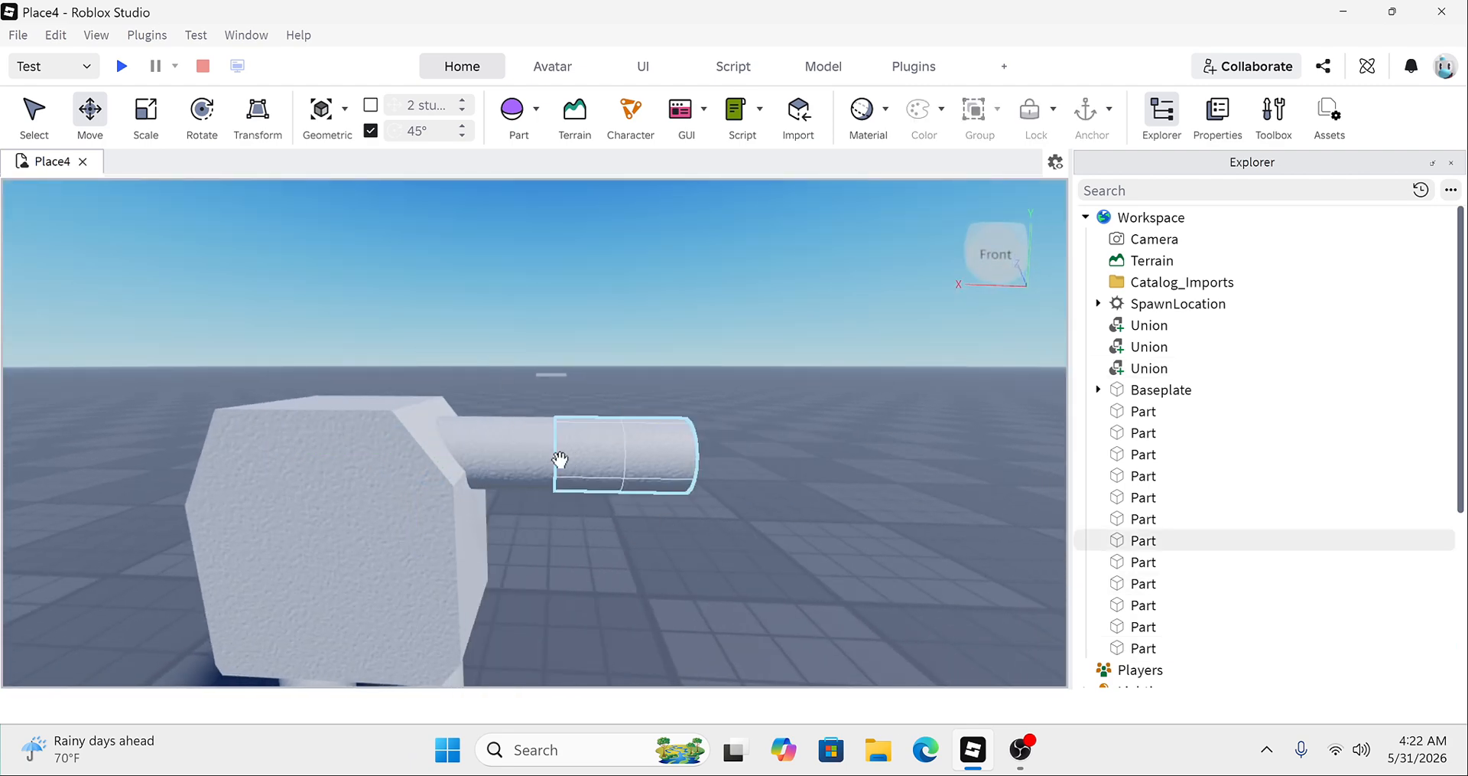
Step: Select the arm's two cylinders and two spheres together, duplicate them and pull the copy out beside the body
{"action": "scroll", "coordinate": [553, 472], "scroll_direction": "up", "scroll_amount": 5}
{"action": "right_click_drag", "start_coordinate": [553, 471], "coordinate": [552, 471]}
{"action": "scroll", "coordinate": [552, 471], "scroll_direction": "up", "scroll_amount": 3}
{"action": "scroll", "coordinate": [552, 471], "scroll_direction": "down", "scroll_amount": 6}
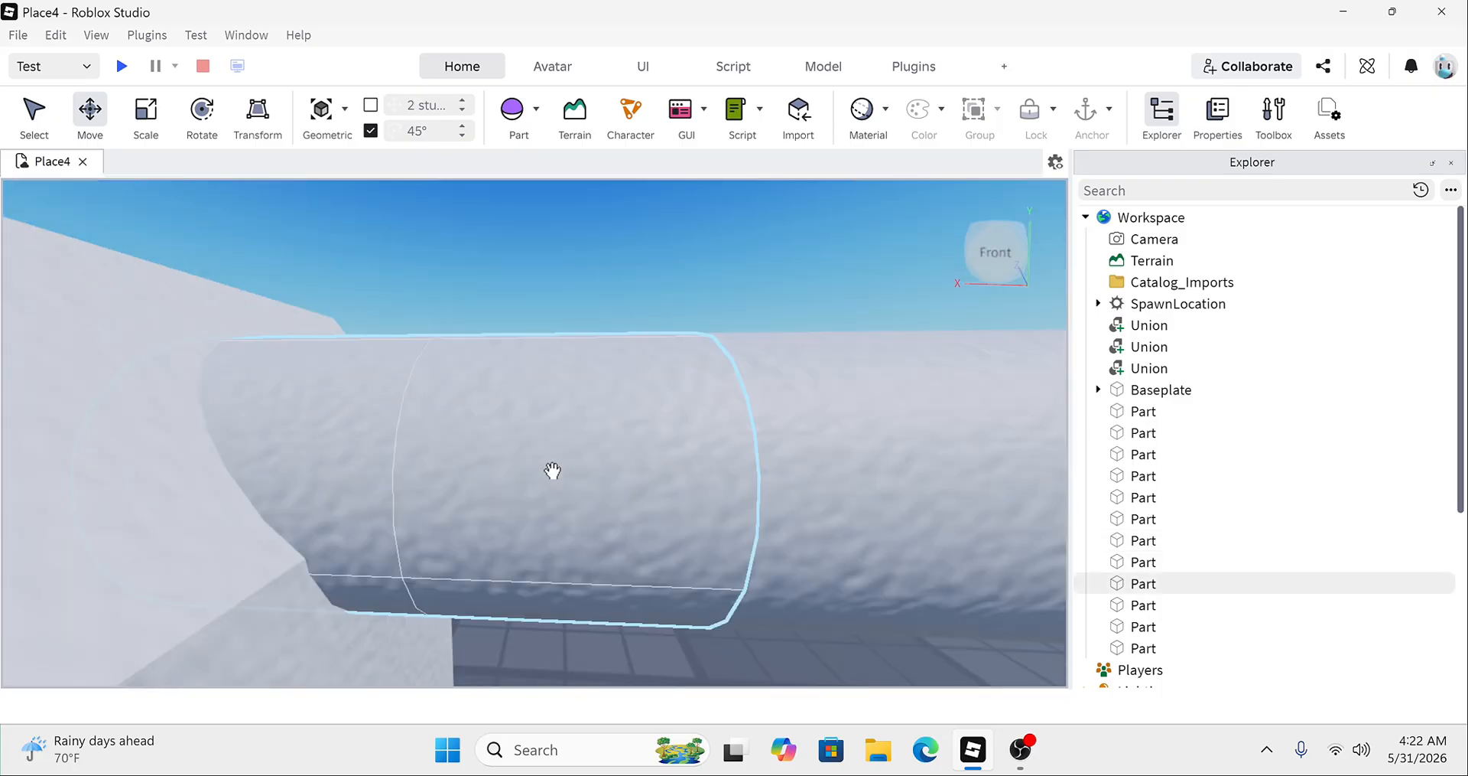
{"action": "left_click_drag", "start_coordinate": [697, 512], "coordinate": [442, 419]}
{"action": "right_click_drag", "start_coordinate": [443, 419], "coordinate": [443, 420]}
{"action": "key", "text": "a"}
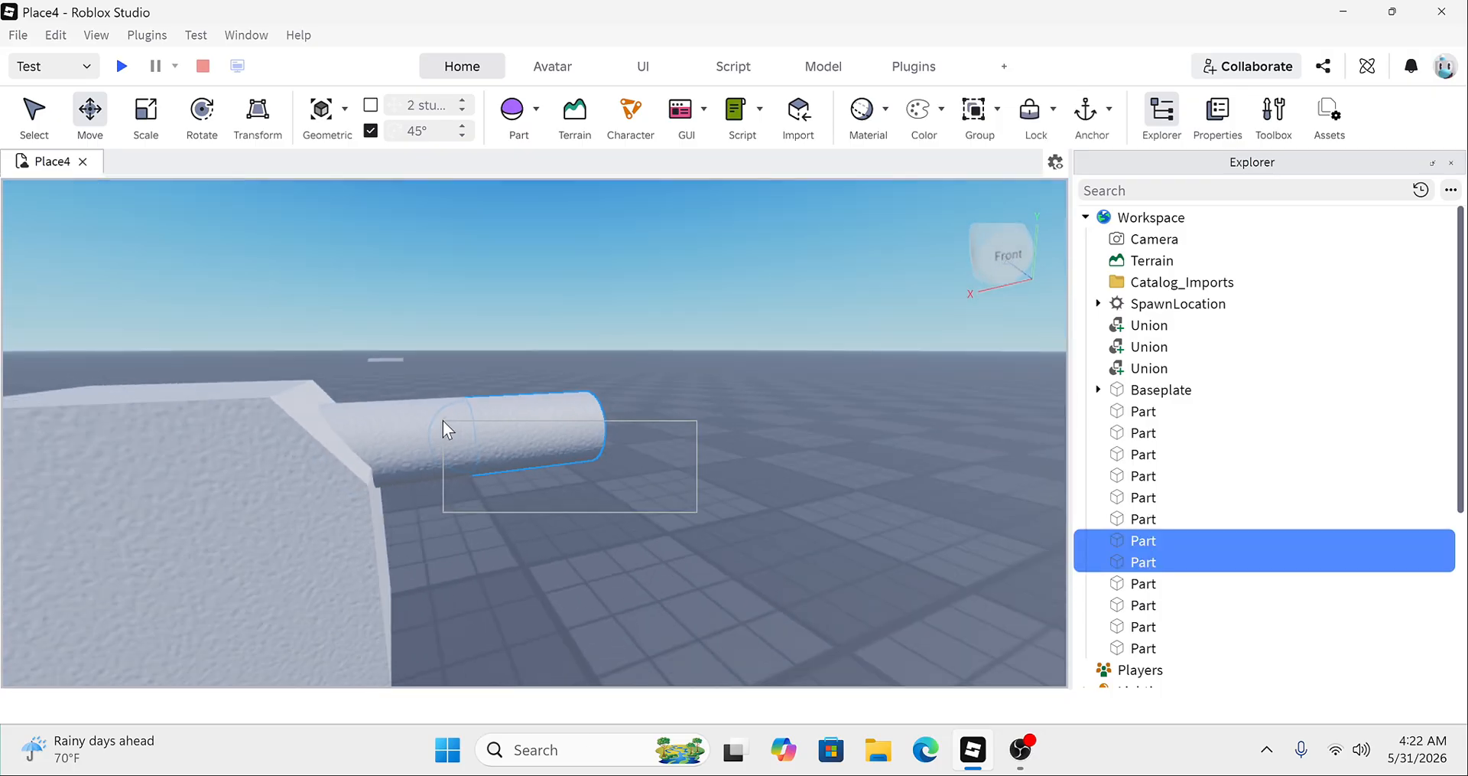
{"action": "left_click_drag", "start_coordinate": [443, 420], "coordinate": [282, 401]}
{"action": "right_click", "coordinate": [503, 494]}
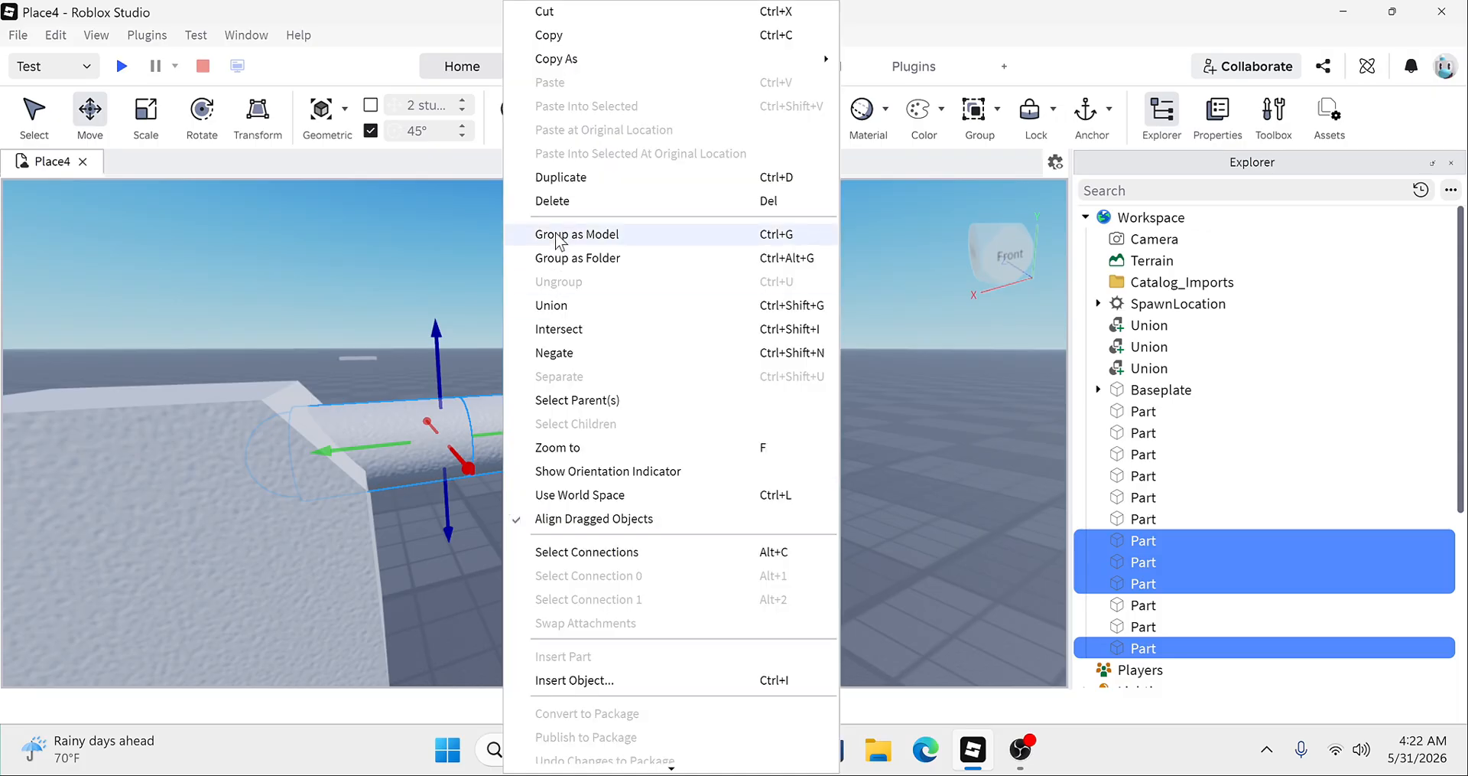
{"action": "left_click", "coordinate": [562, 177]}
{"action": "right_click_drag", "start_coordinate": [446, 434], "coordinate": [447, 433]}
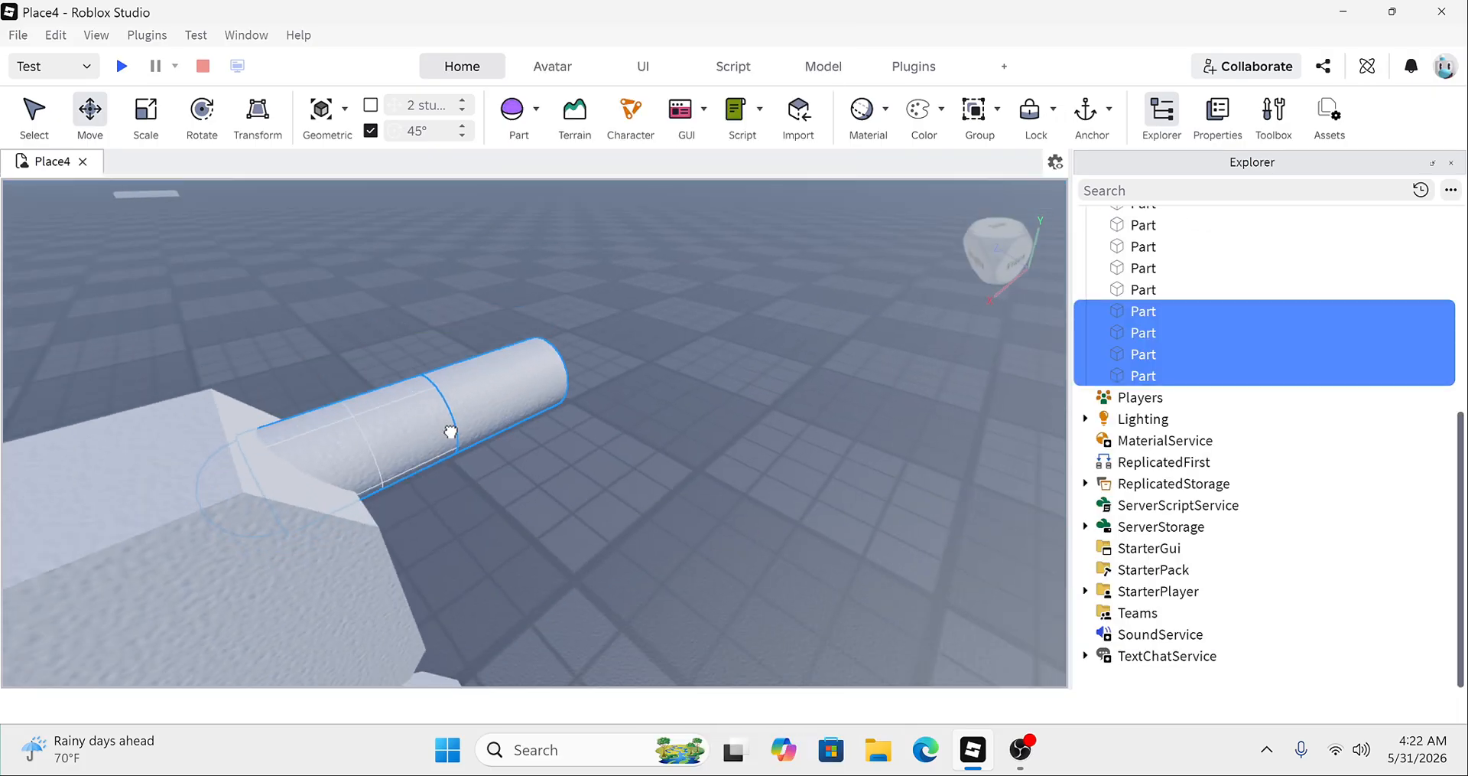
{"action": "left_click_drag", "start_coordinate": [447, 433], "coordinate": [674, 522]}
Step: Turn the arm copy, place it on the opposite side, raise it about 0.82 studs and slide it about 0.47 studs into the torso
{"action": "key", "text": "r"}
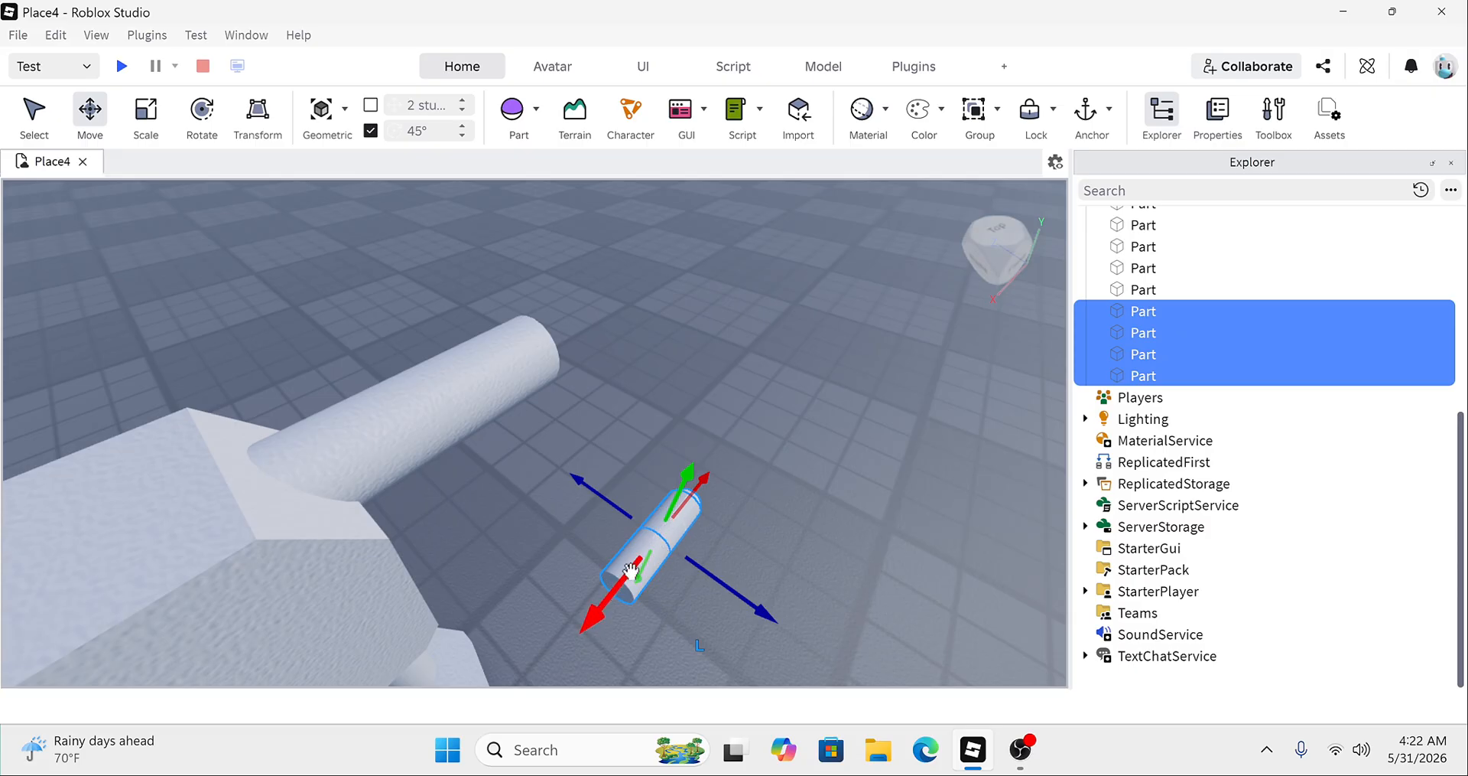
{"action": "left_click_drag", "start_coordinate": [664, 537], "coordinate": [672, 450]}
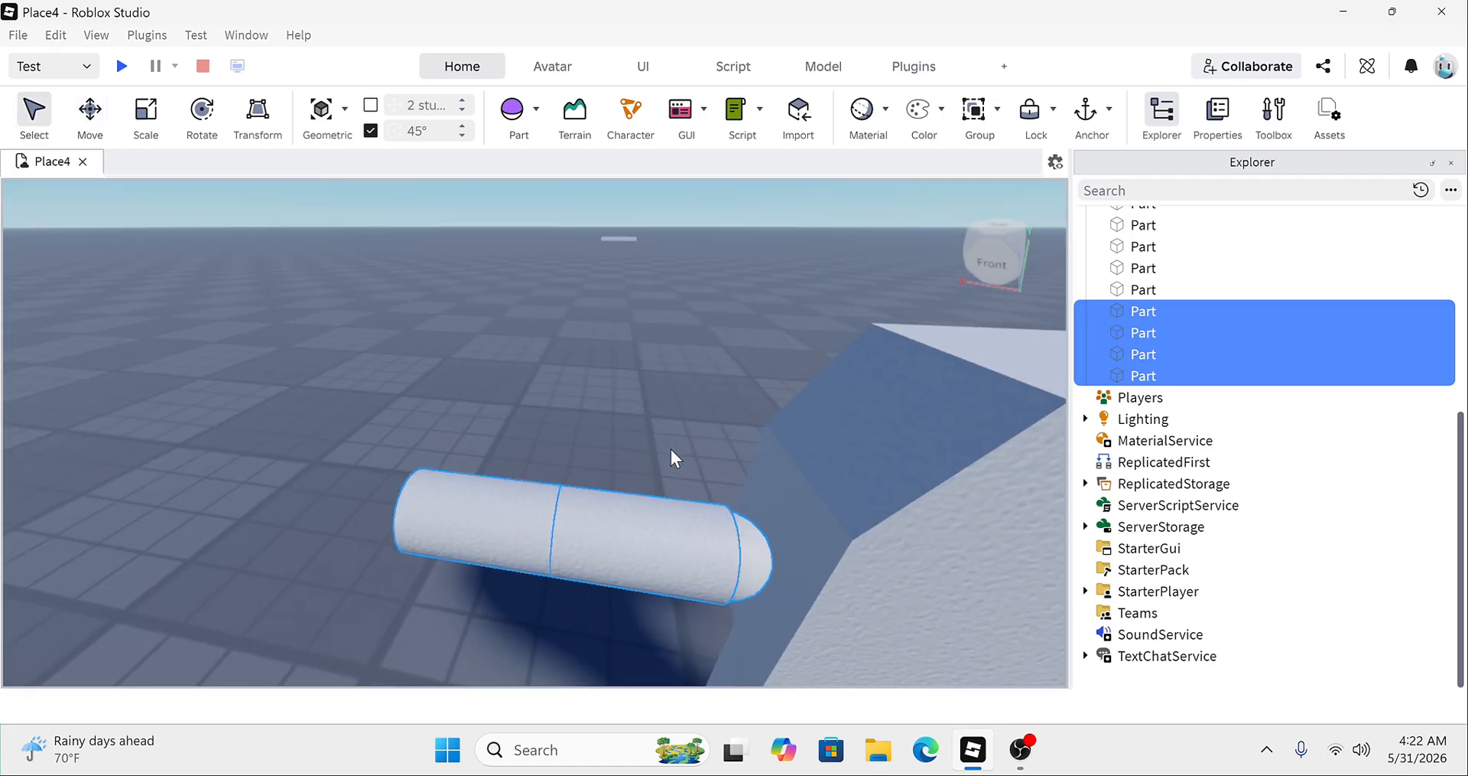
{"action": "left_click_drag", "start_coordinate": [583, 472], "coordinate": [625, 348]}
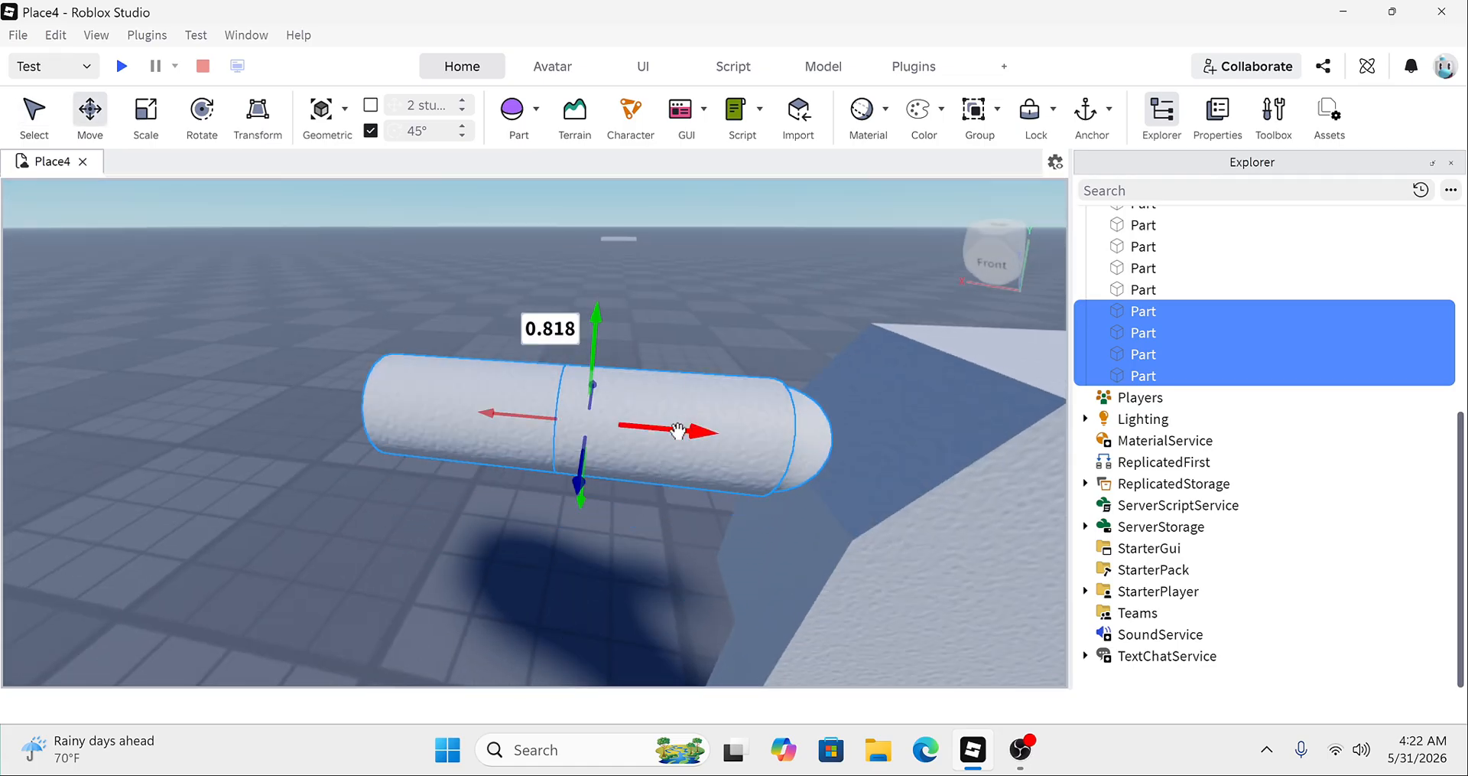
{"action": "left_click_drag", "start_coordinate": [679, 431], "coordinate": [770, 452]}
{"action": "right_click_drag", "start_coordinate": [771, 453], "coordinate": [771, 452]}
{"action": "key", "text": "d"}
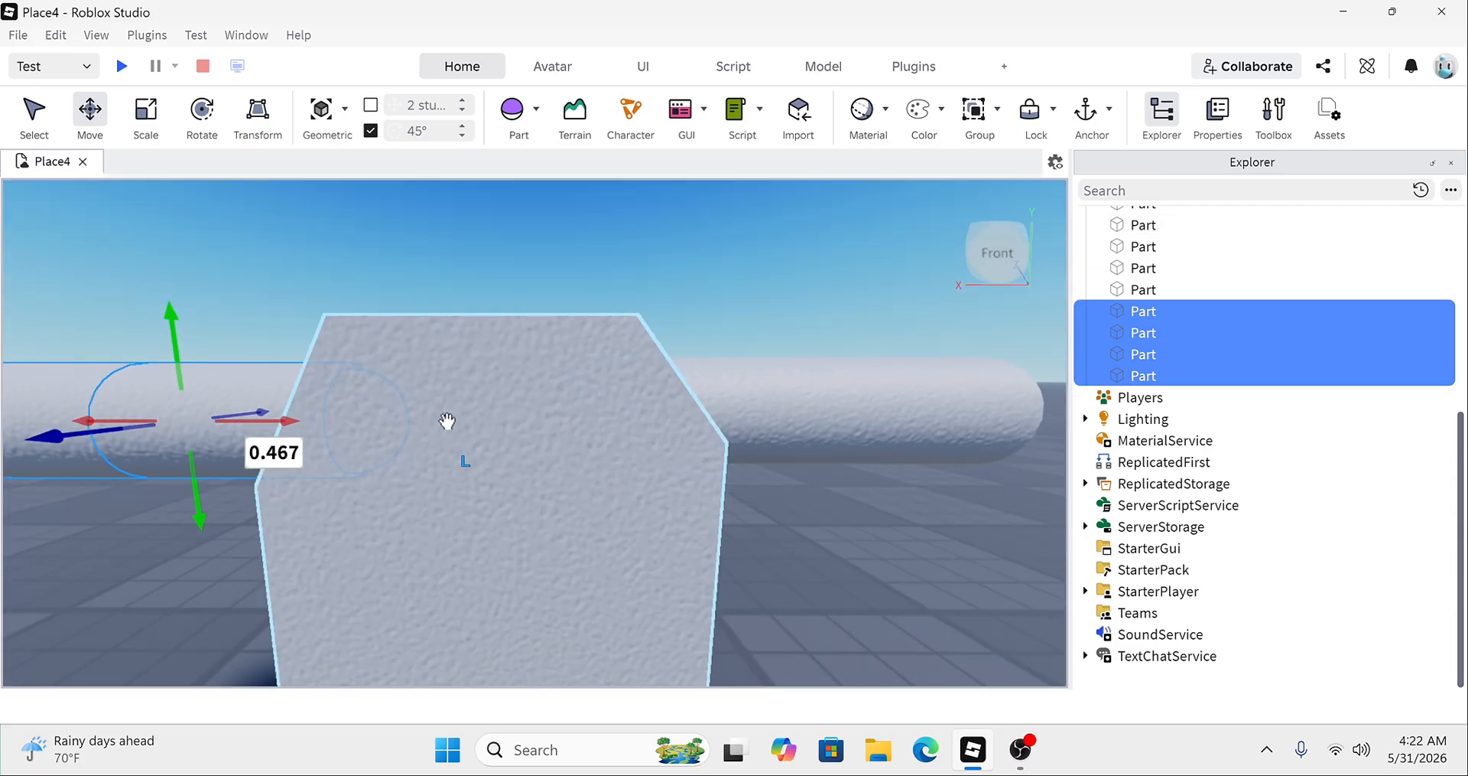
Step: Examine the whole figure from the front and from above to compare the two arms
{"action": "scroll", "coordinate": [447, 421], "scroll_direction": "down", "scroll_amount": 10}
{"action": "left_click", "coordinate": [501, 362]}
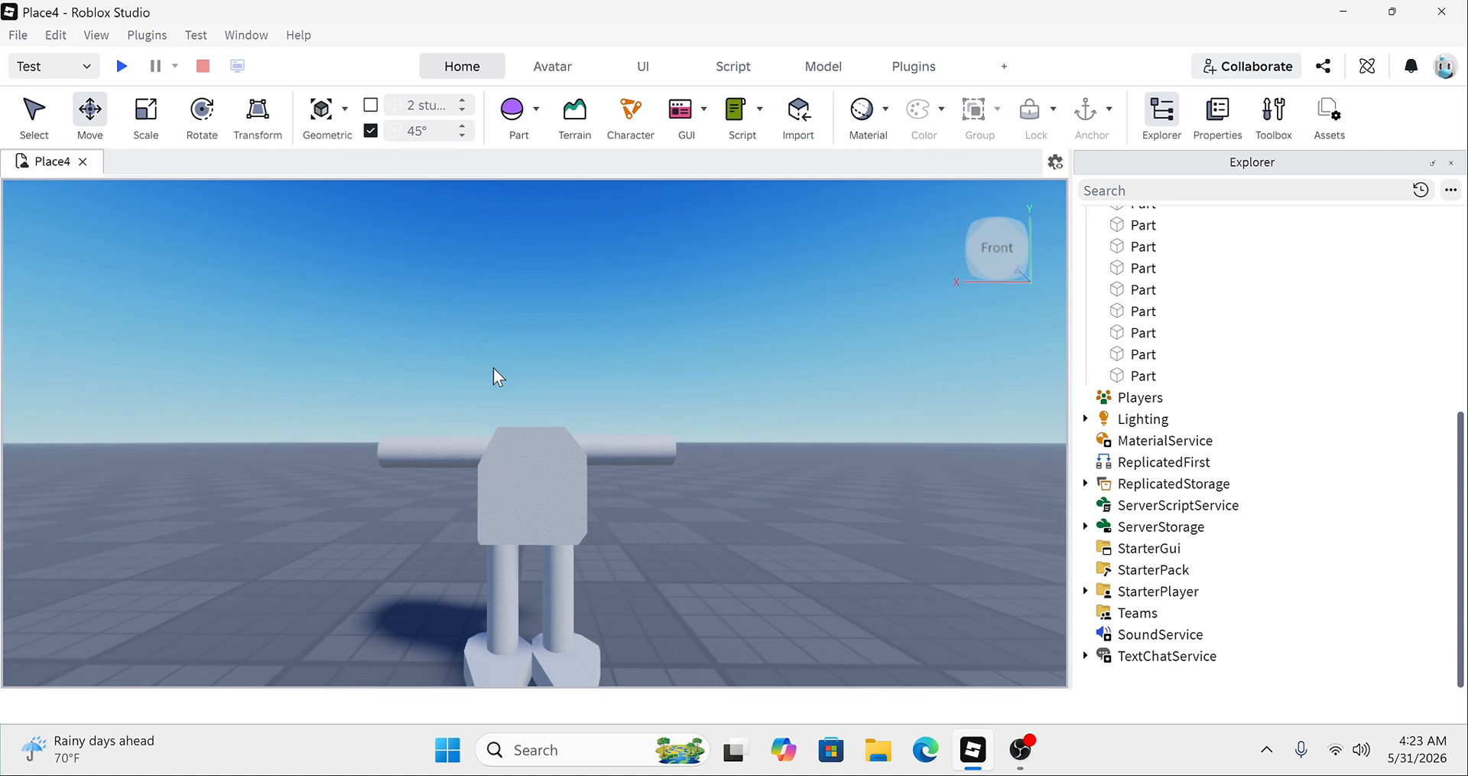
{"action": "scroll", "coordinate": [480, 373], "scroll_direction": "up", "scroll_amount": 3}
{"action": "left_click_drag", "start_coordinate": [327, 405], "coordinate": [530, 388]}
{"action": "left_click", "coordinate": [534, 371]}
{"action": "scroll", "coordinate": [534, 371], "scroll_direction": "up", "scroll_amount": 3}
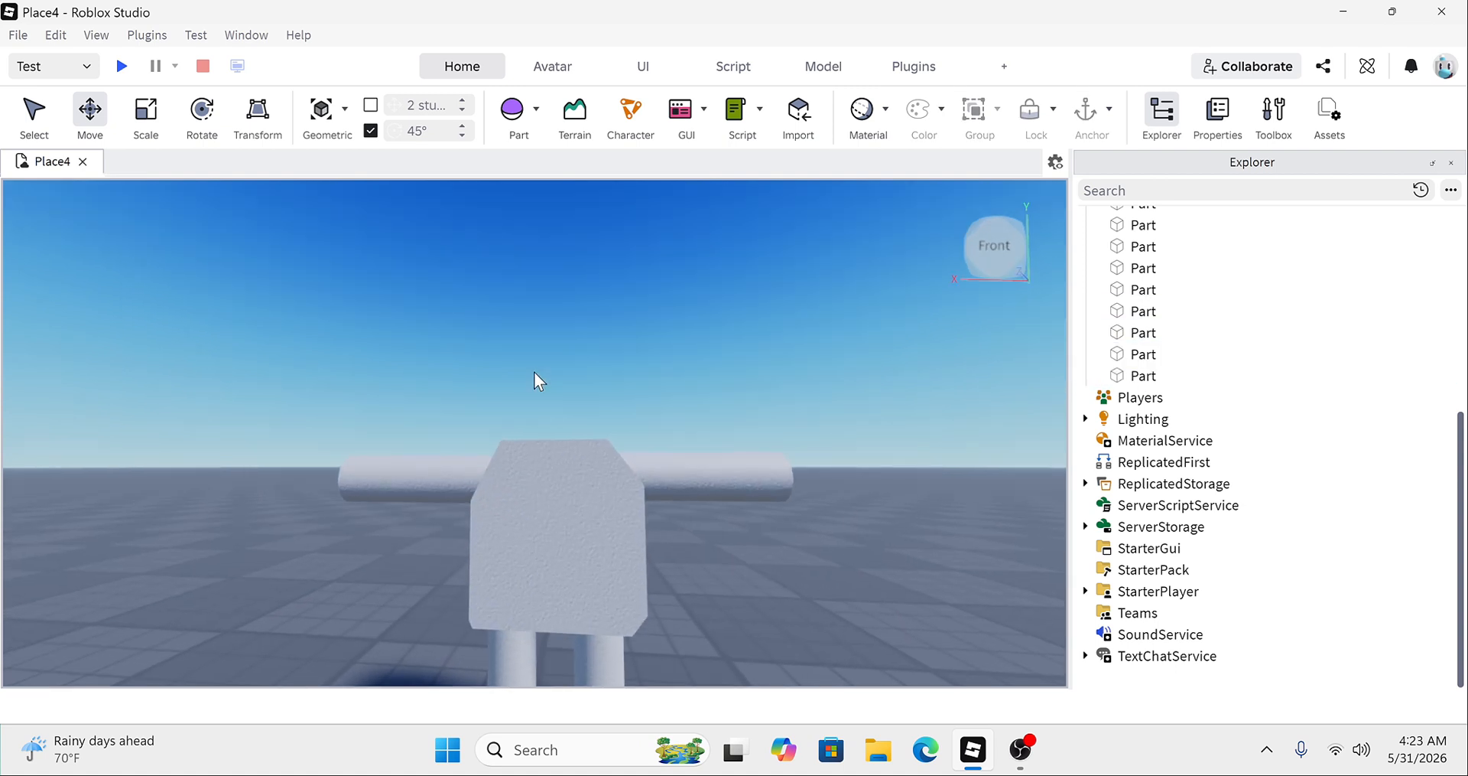
{"action": "right_click_drag", "start_coordinate": [534, 372], "coordinate": [533, 371]}
{"action": "scroll", "coordinate": [534, 373], "scroll_direction": "down", "scroll_amount": 4}
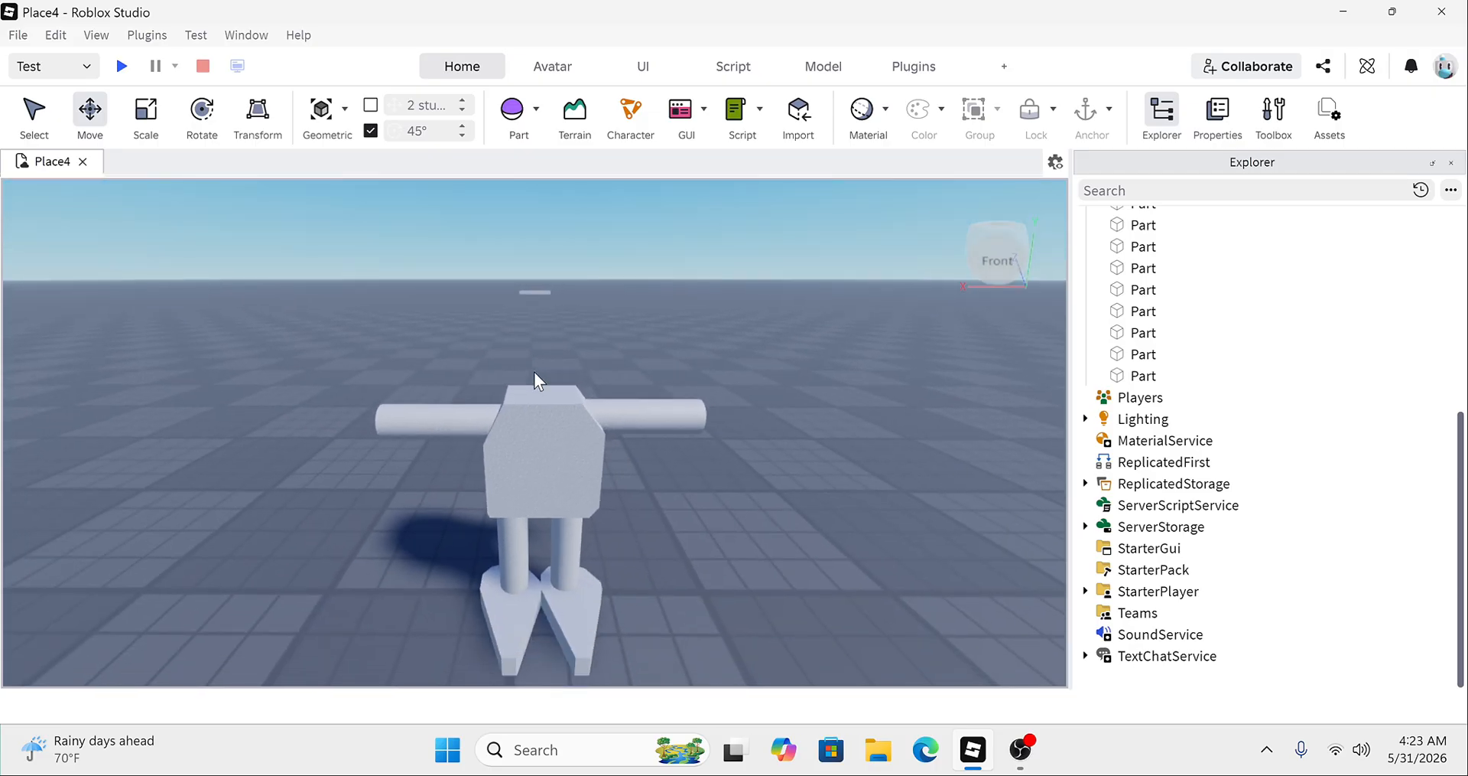
{"action": "left_click", "coordinate": [534, 372]}
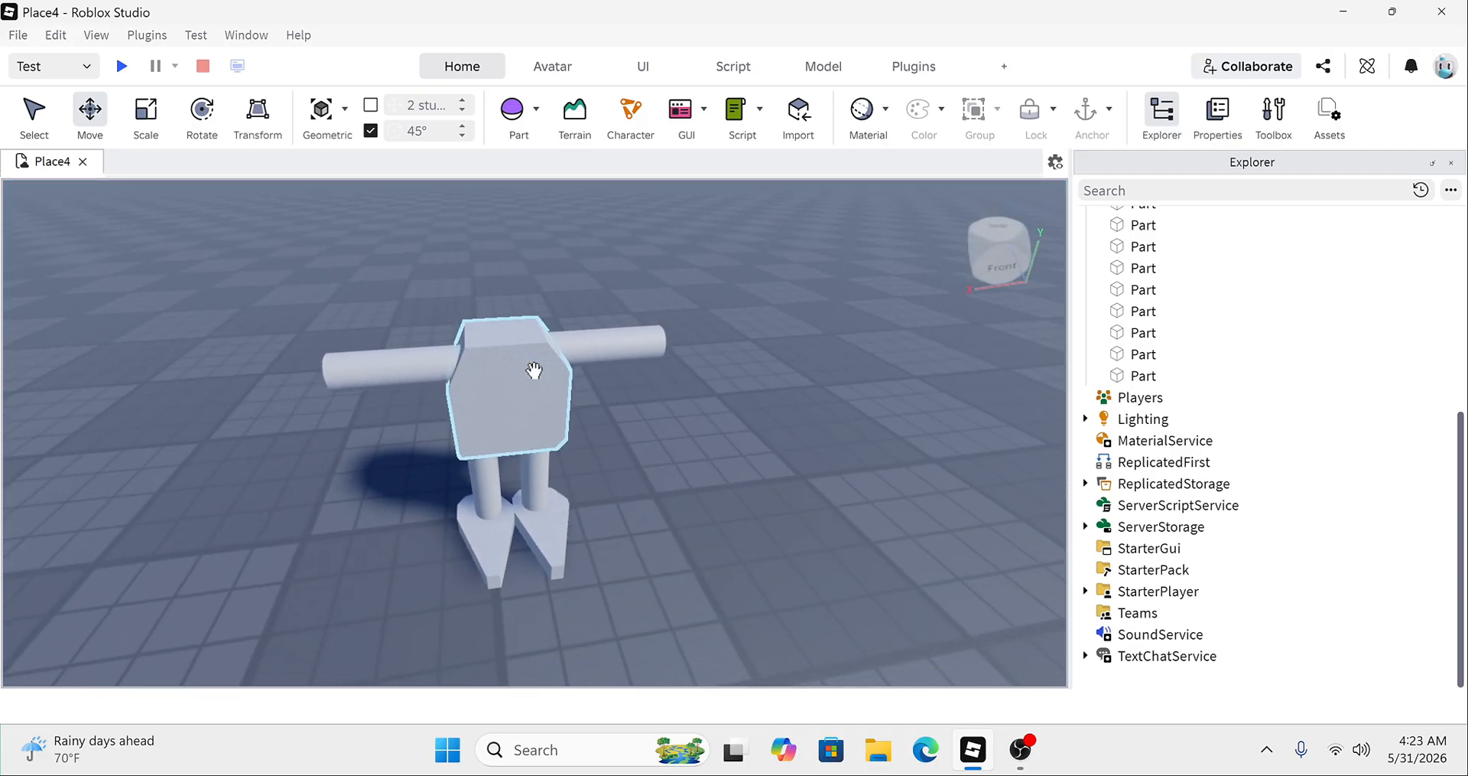
{"action": "right_click_drag", "start_coordinate": [534, 370], "coordinate": [534, 372]}
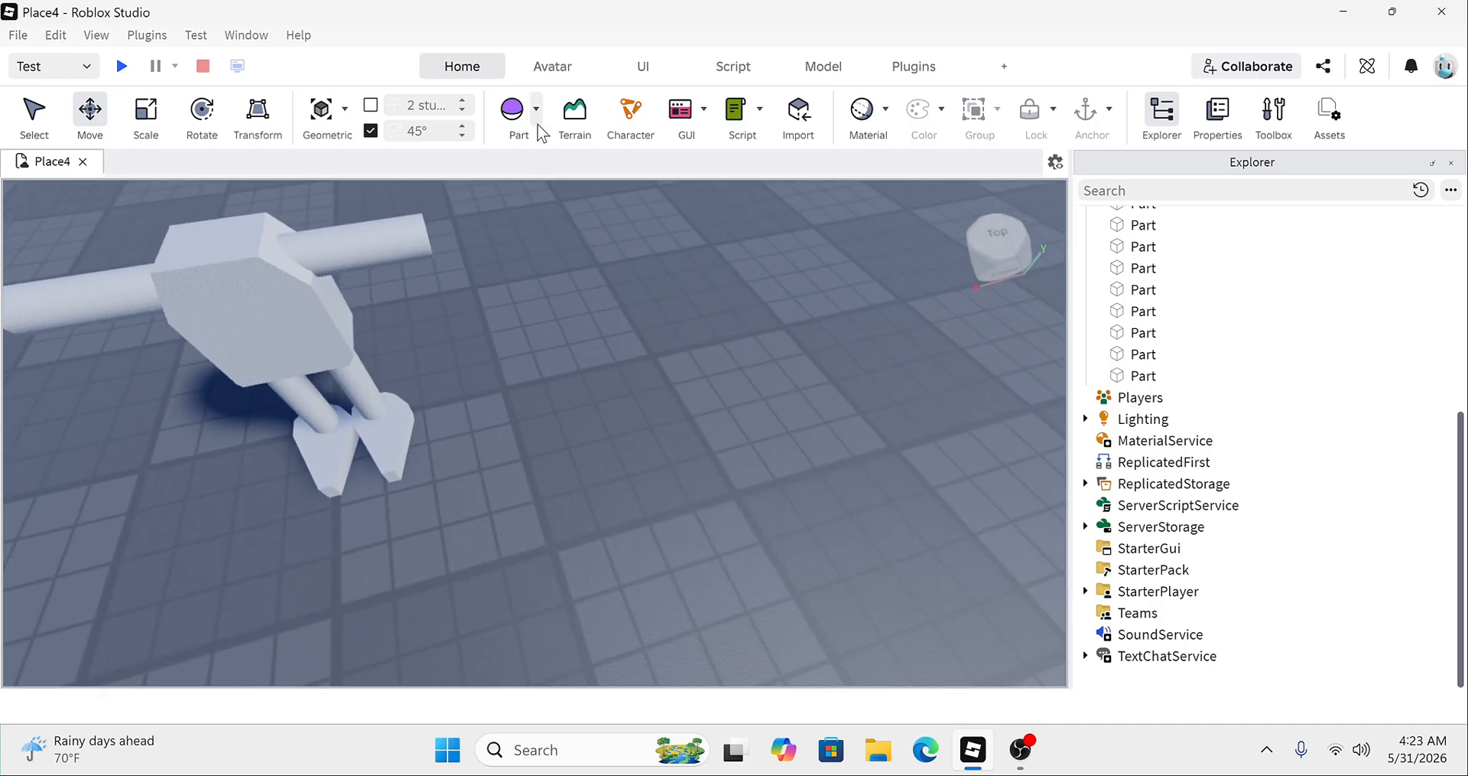
Step: Insert a block part and place it on top of the torso as the head
{"action": "left_click", "coordinate": [537, 121]}
{"action": "left_click", "coordinate": [561, 168]}
{"action": "left_click_drag", "start_coordinate": [564, 394], "coordinate": [560, 396]}
{"action": "right_click_drag", "start_coordinate": [561, 397], "coordinate": [561, 397]}
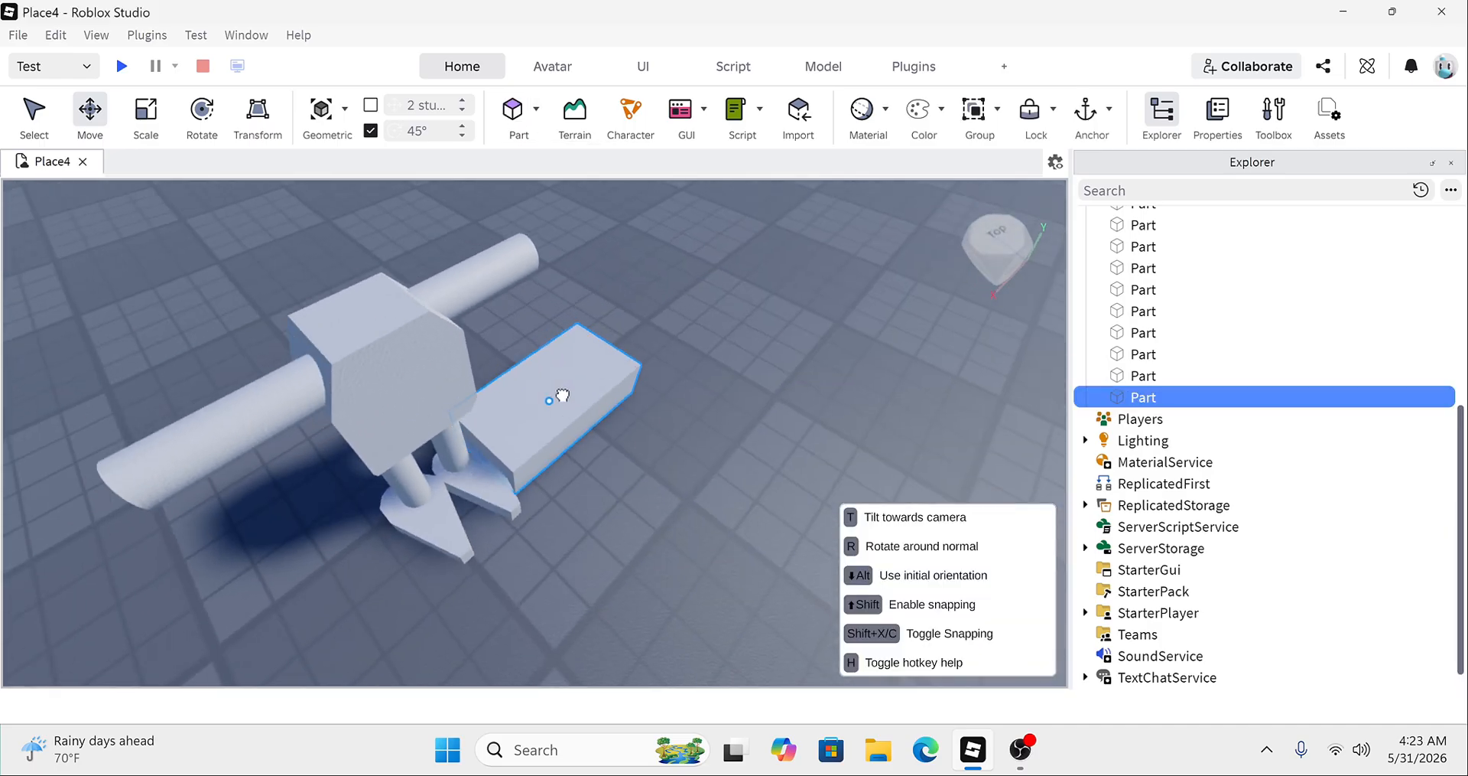
{"action": "left_click_drag", "start_coordinate": [561, 396], "coordinate": [547, 289]}
{"action": "right_click_drag", "start_coordinate": [548, 289], "coordinate": [548, 289]}
Step: Scale the head block's width down from both sides until it is closer to the torso's width
{"action": "key", "text": "ctrl+3"}
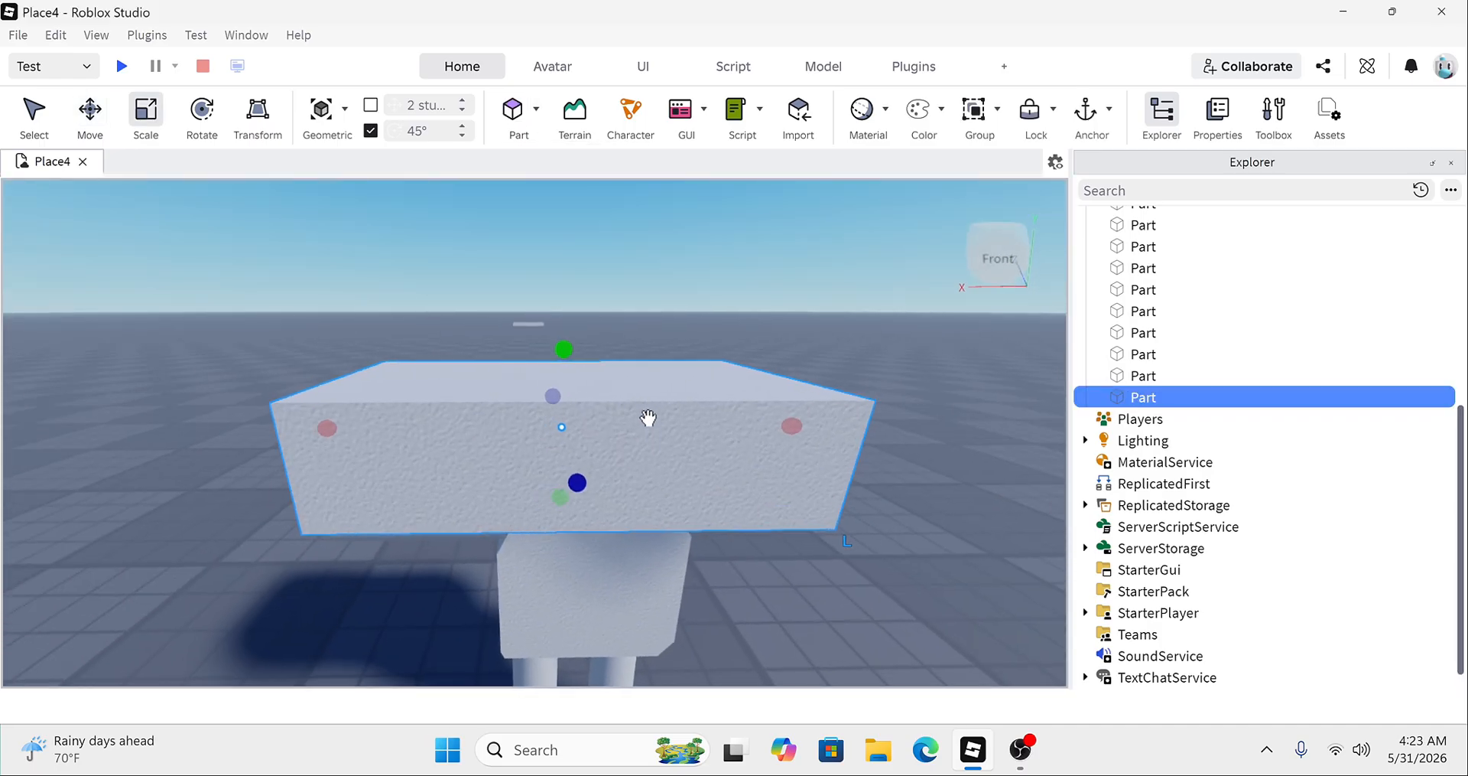
{"action": "left_click", "coordinate": [795, 433], "text": "ctrl"}
{"action": "left_click", "coordinate": [777, 425]}
{"action": "right_click_drag", "start_coordinate": [777, 425], "coordinate": [777, 429]}
{"action": "left_click_drag", "start_coordinate": [716, 477], "coordinate": [637, 495]}
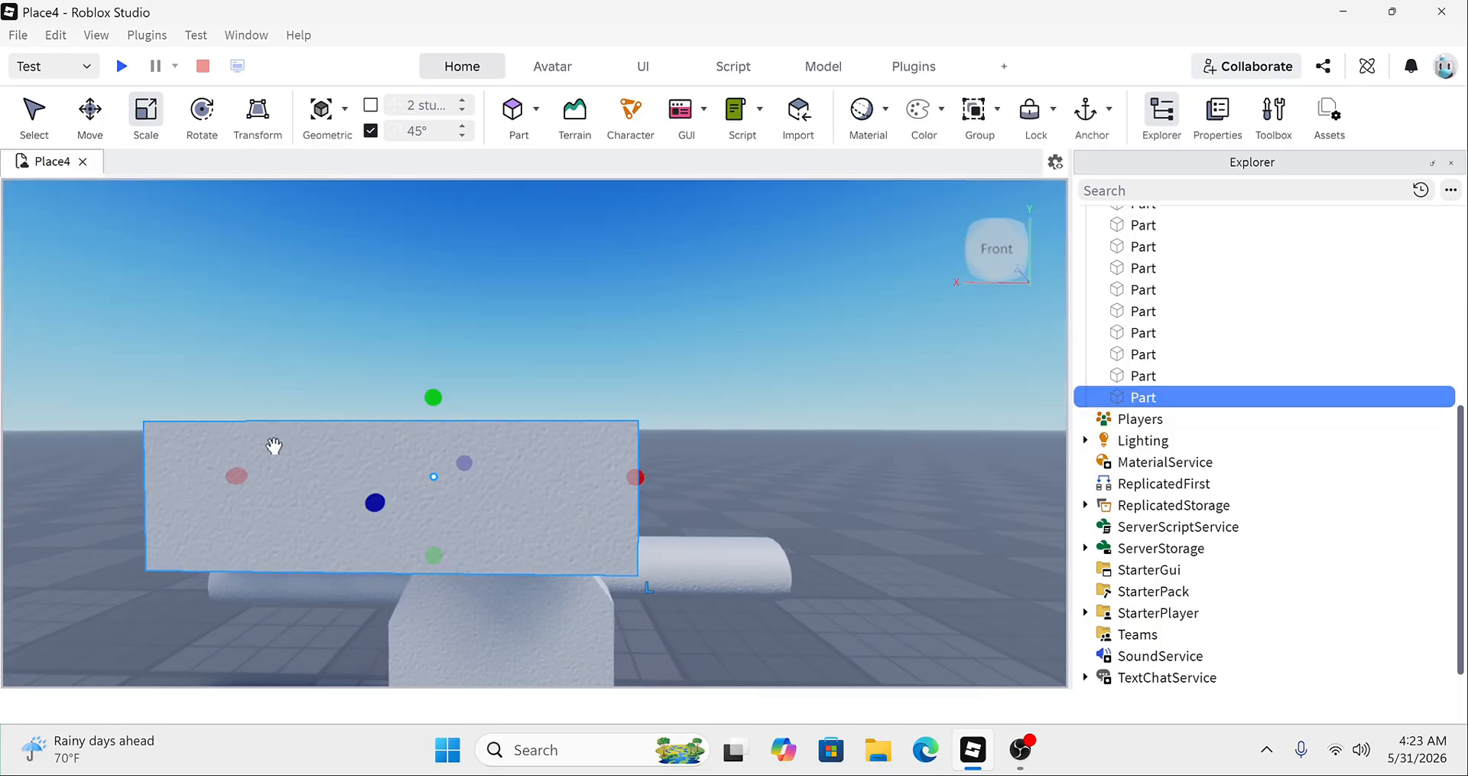
{"action": "left_click_drag", "start_coordinate": [237, 476], "coordinate": [341, 490]}
{"action": "right_click_drag", "start_coordinate": [357, 498], "coordinate": [335, 495]}
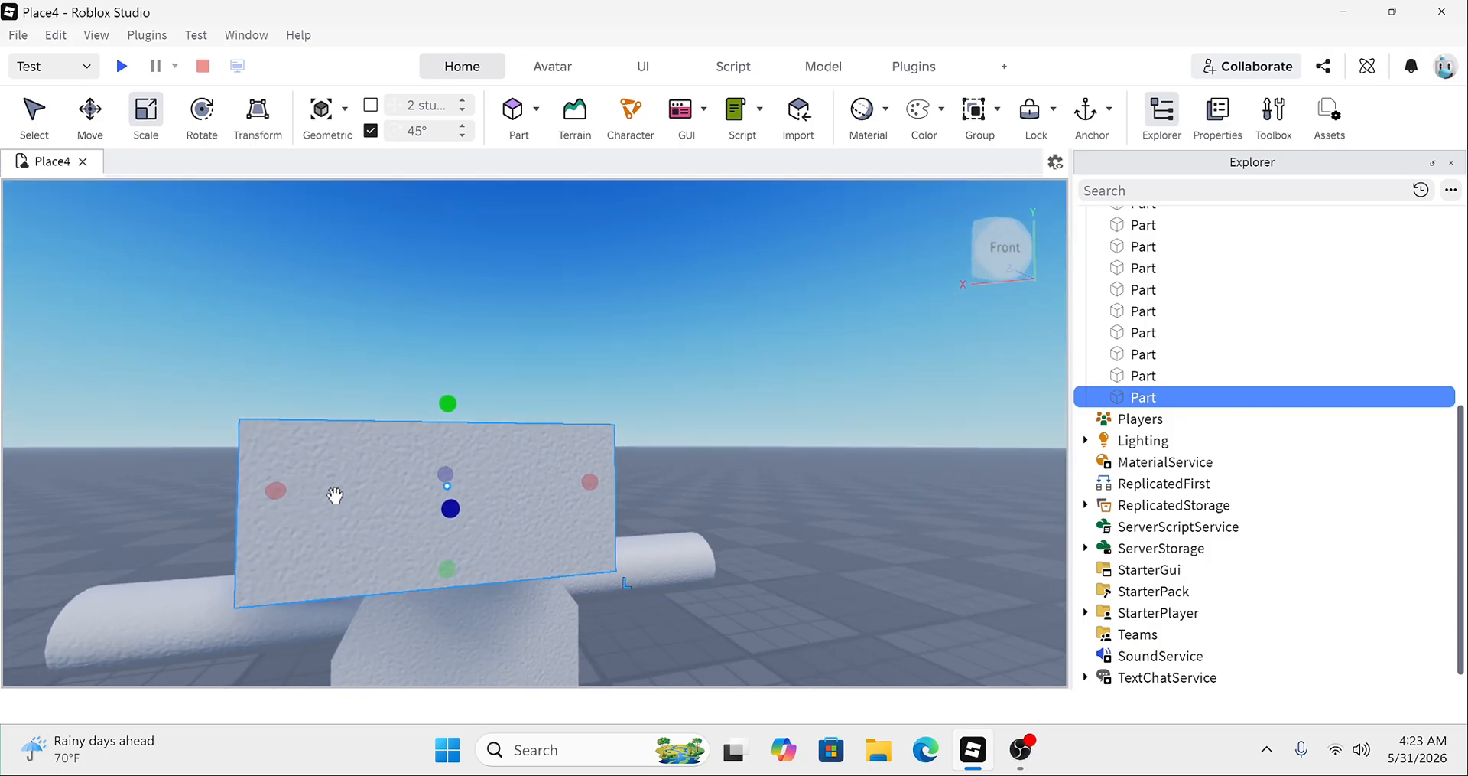
{"action": "left_click_drag", "start_coordinate": [279, 493], "coordinate": [318, 491]}
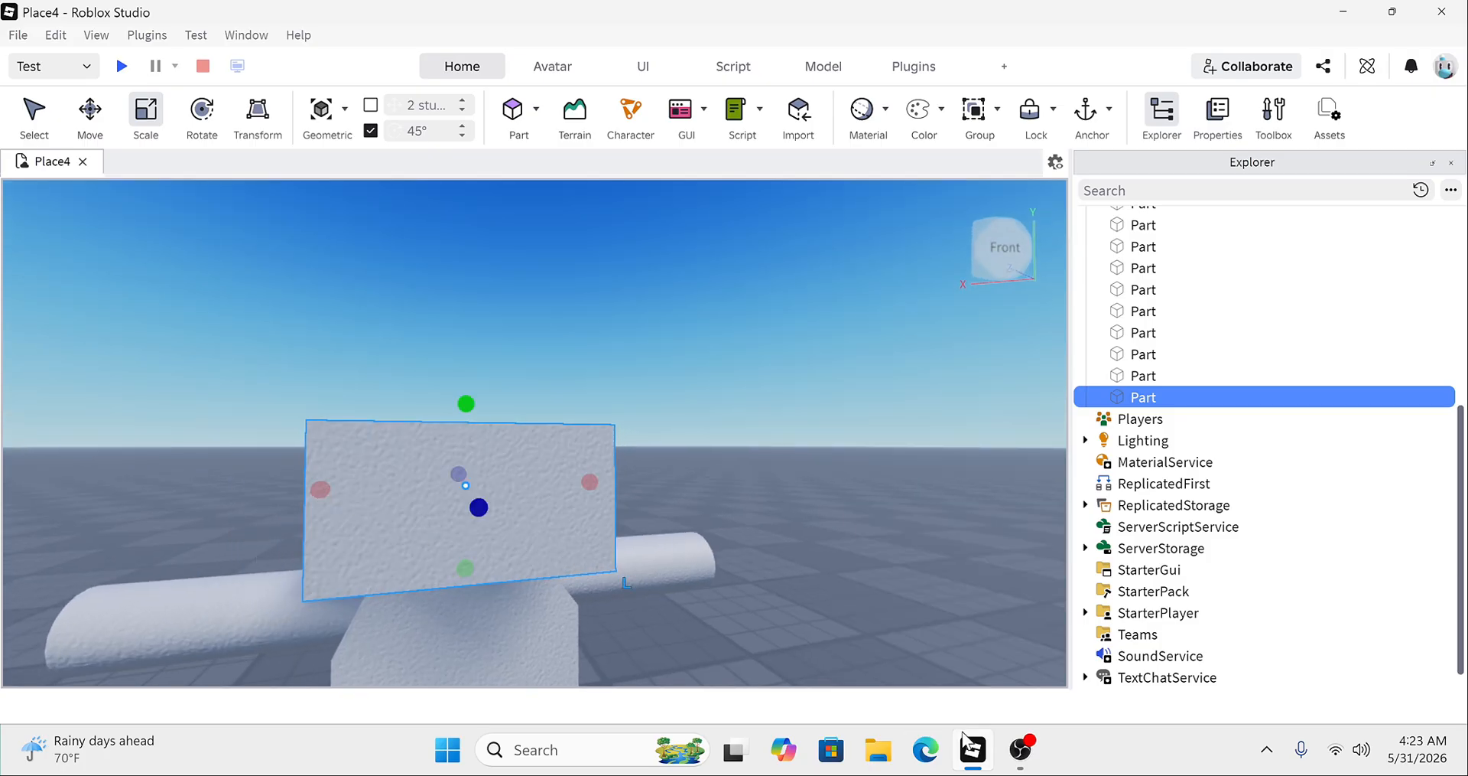
{"action": "left_click", "coordinate": [1021, 751]}
{"action": "mouse_move", "coordinate": [990, 752]}
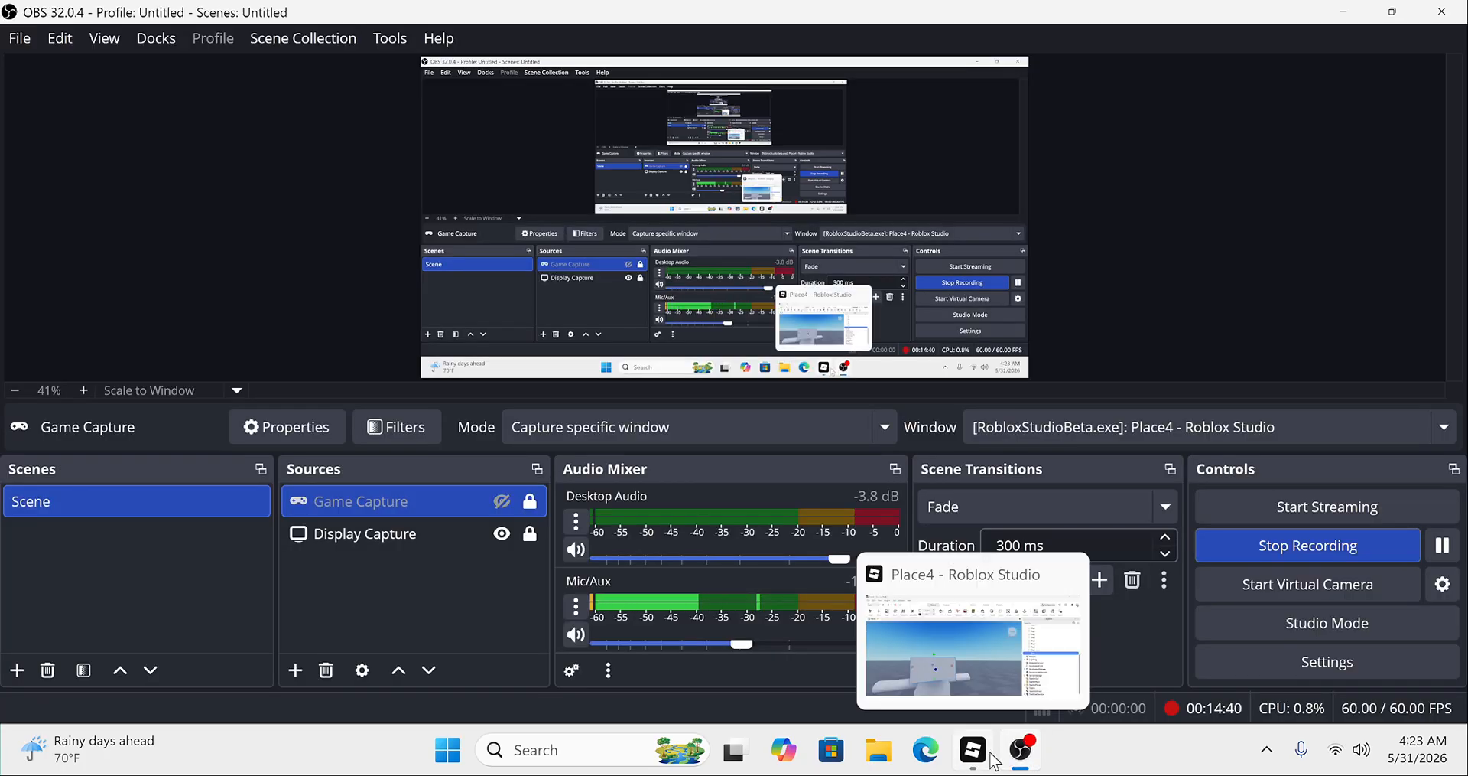
{"action": "left_click", "coordinate": [990, 757]}
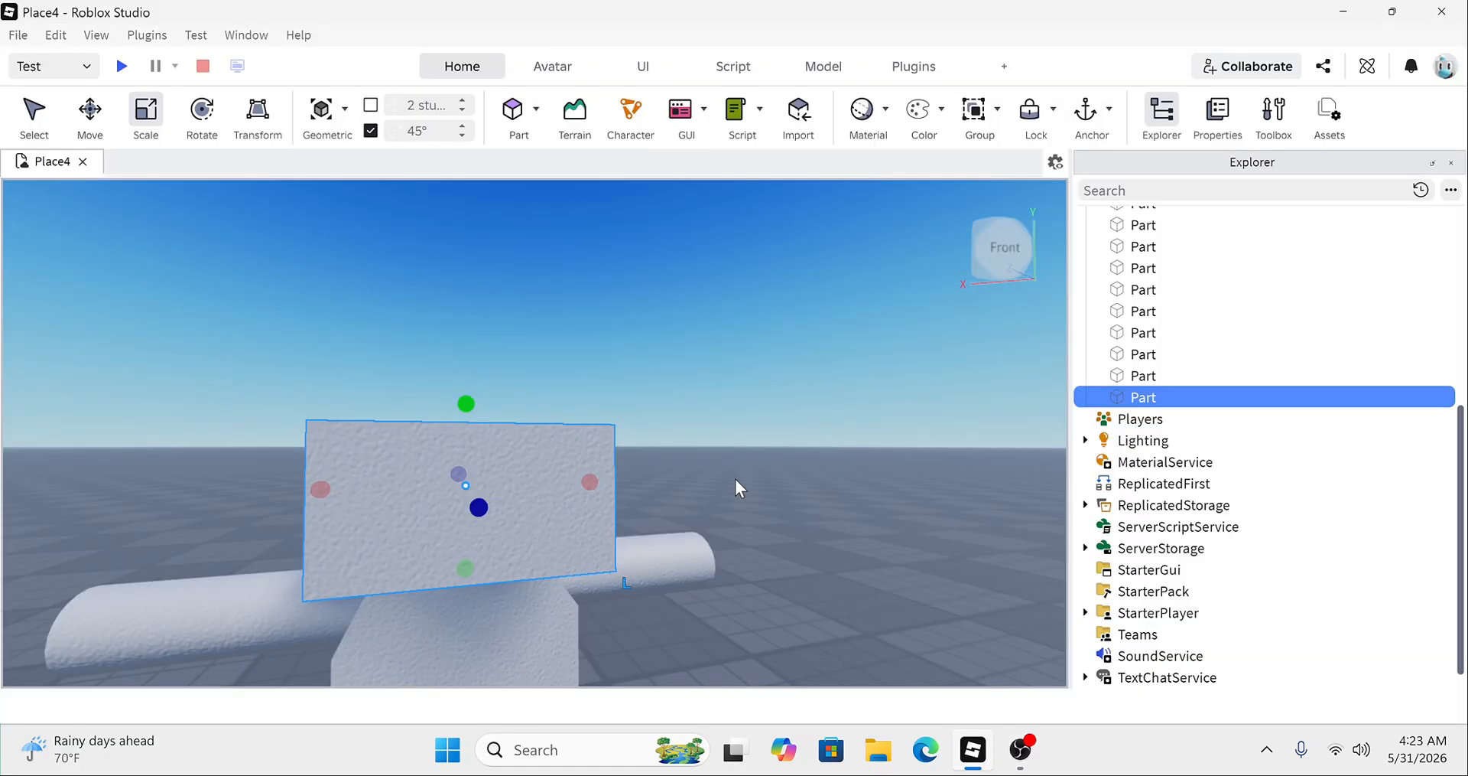
Step: Scale the head block's depth down from its front and back faces
{"action": "key", "text": "d"}
{"action": "right_click_drag", "start_coordinate": [662, 448], "coordinate": [657, 446]}
{"action": "key", "text": "a"}
{"action": "scroll", "coordinate": [456, 475], "scroll_direction": "down", "scroll_amount": 2}
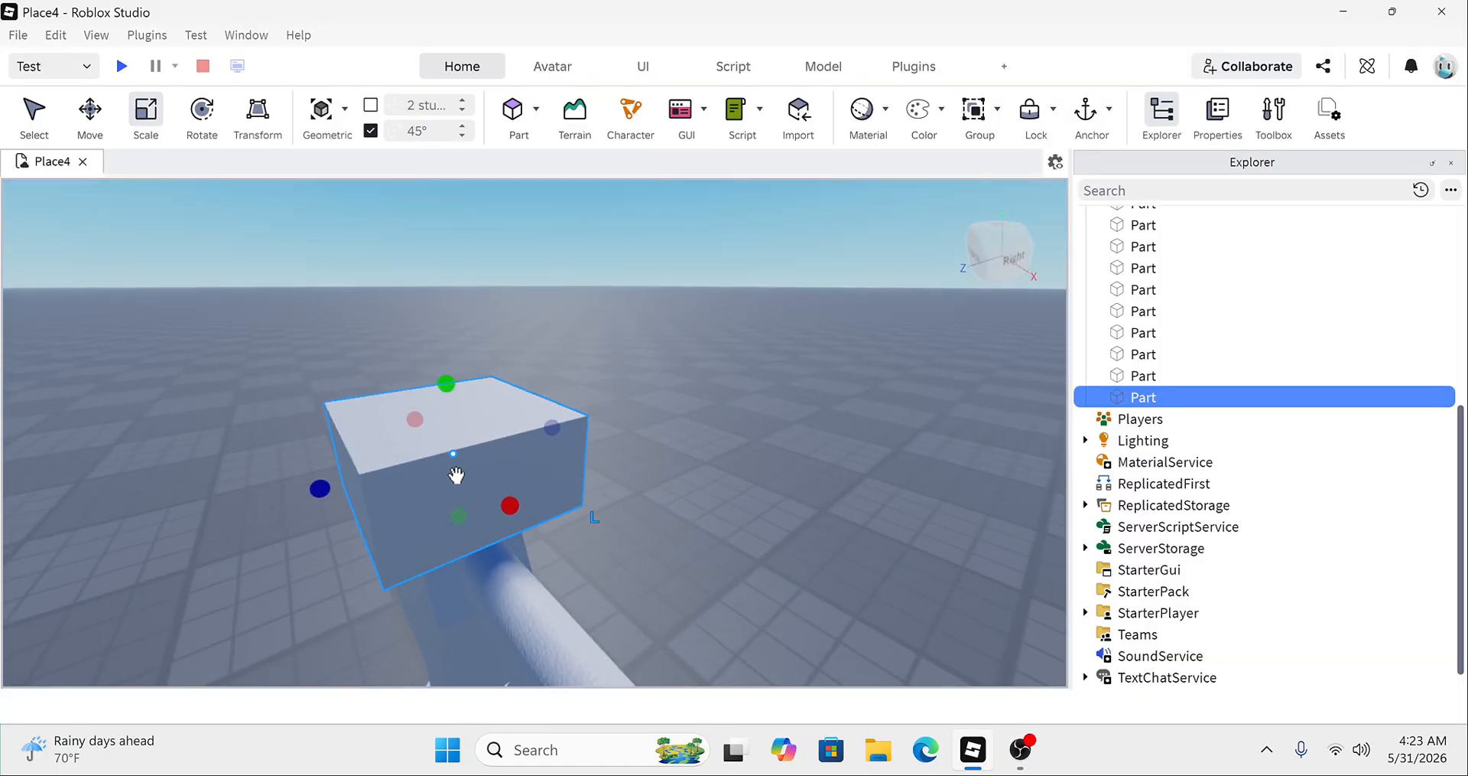
{"action": "key", "text": "d"}
{"action": "right_click_drag", "start_coordinate": [456, 474], "coordinate": [449, 474]}
{"action": "scroll", "coordinate": [449, 475], "scroll_direction": "up", "scroll_amount": 1}
{"action": "left_click_drag", "start_coordinate": [397, 459], "coordinate": [423, 461]}
{"action": "key", "text": "d"}
{"action": "right_click_drag", "start_coordinate": [687, 468], "coordinate": [687, 468]}
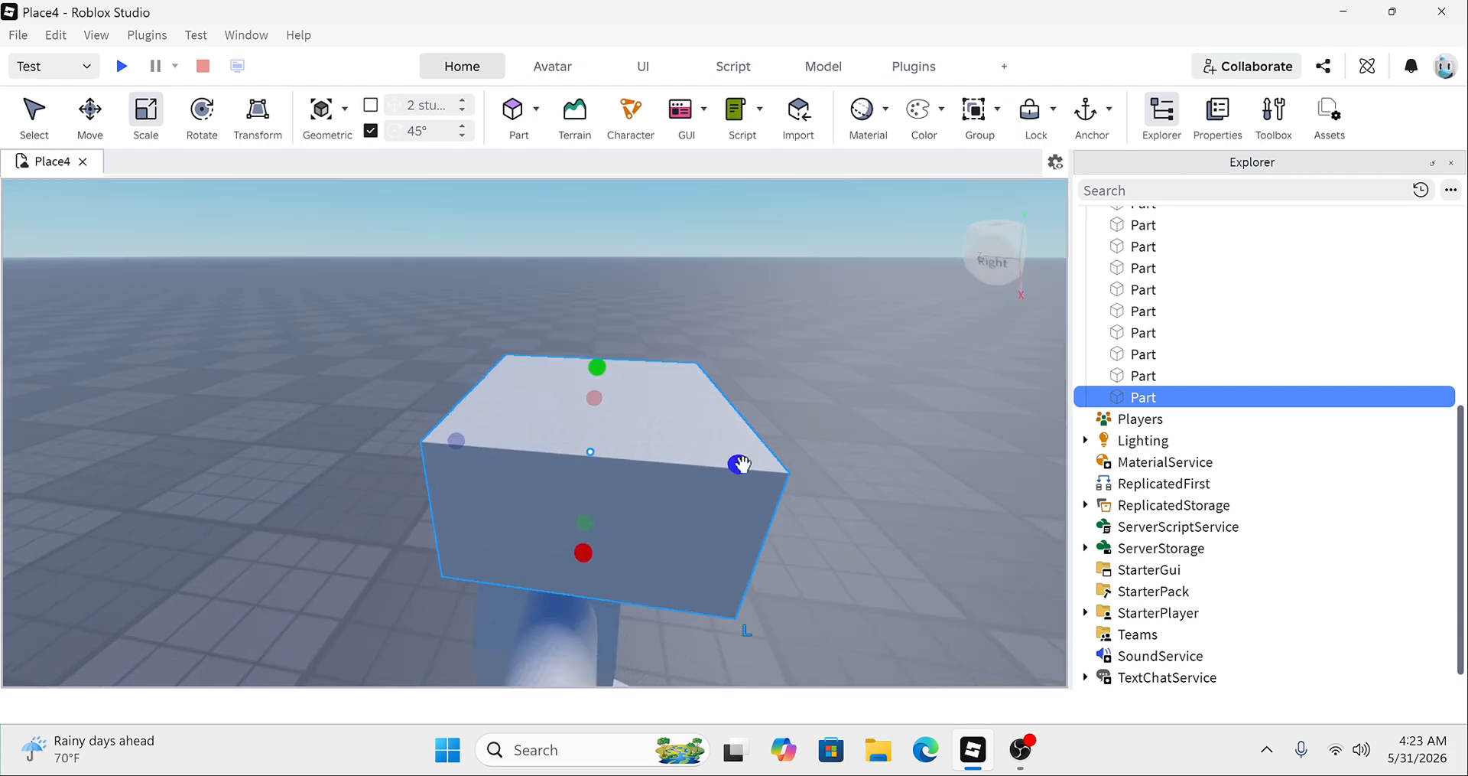
{"action": "left_click_drag", "start_coordinate": [739, 464], "coordinate": [686, 463]}
Step: Trim the head block's width slightly on both sides so it sits centred over the torso
{"action": "key", "text": "d"}
{"action": "right_click_drag", "start_coordinate": [690, 466], "coordinate": [690, 465]}
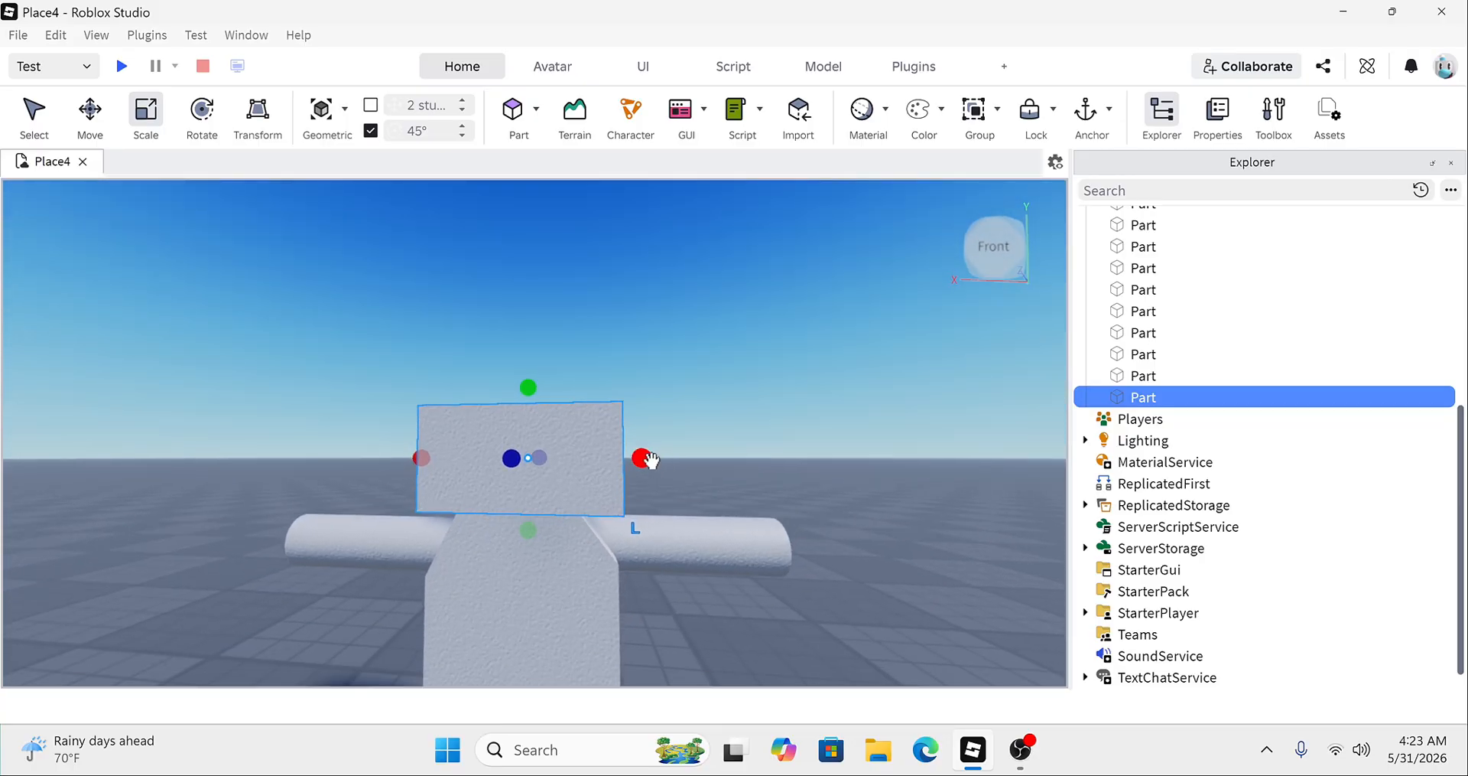
{"action": "left_click_drag", "start_coordinate": [649, 458], "coordinate": [634, 458]}
{"action": "key", "text": "d"}
{"action": "left_click_drag", "start_coordinate": [382, 452], "coordinate": [416, 451]}
{"action": "key", "text": "a"}
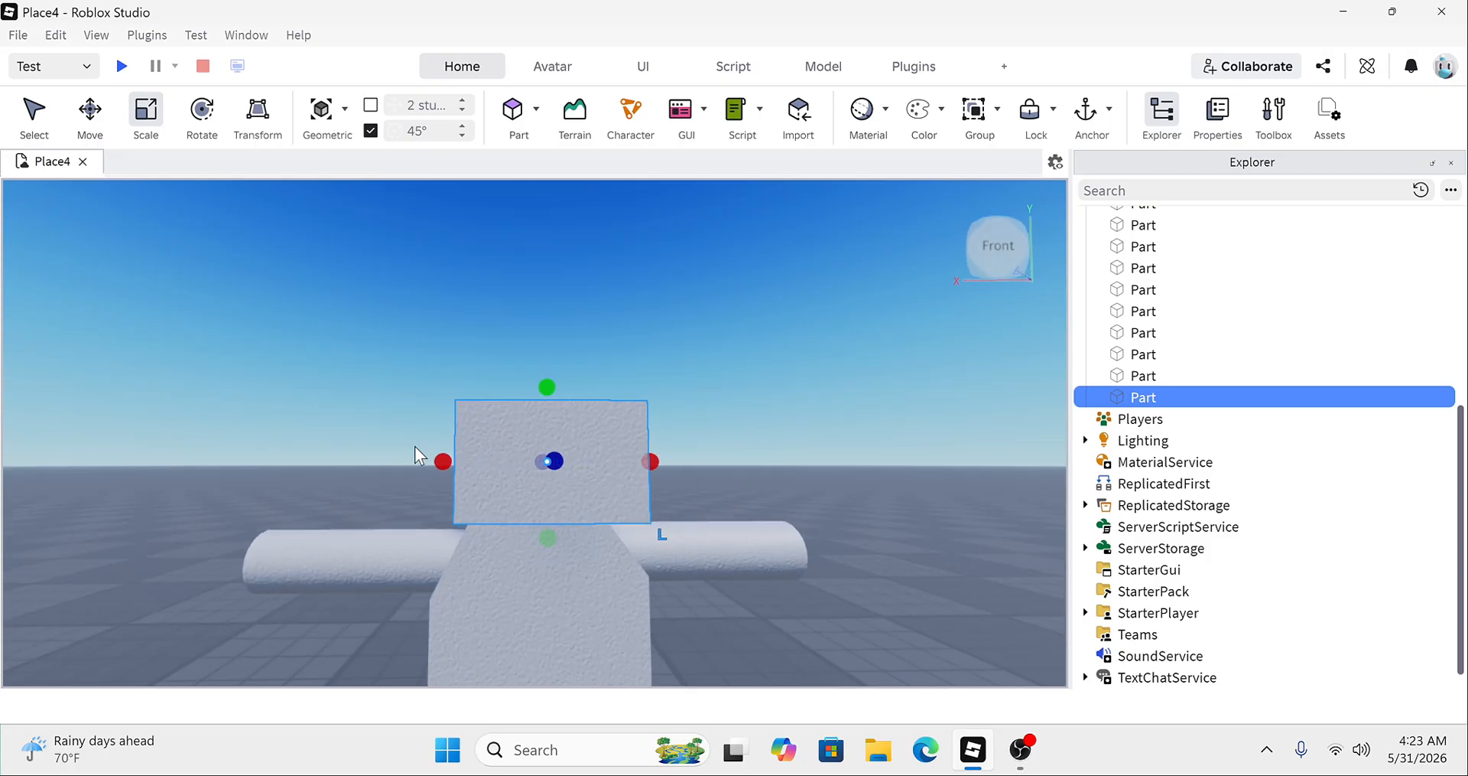
Step: Trim the head block's width slightly from one side
{"action": "left_click_drag", "start_coordinate": [650, 461], "coordinate": [630, 467]}
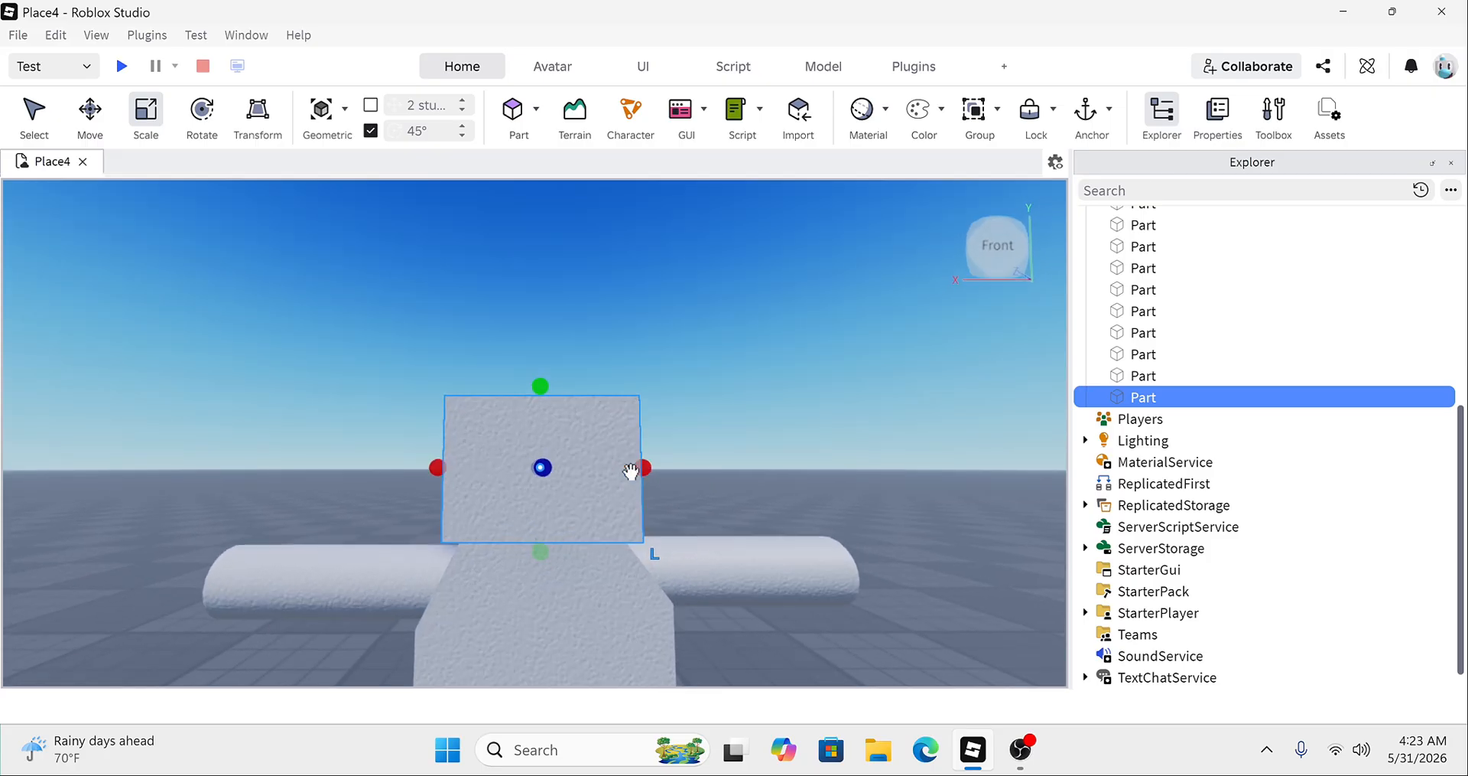
{"action": "right_click_drag", "start_coordinate": [629, 469], "coordinate": [631, 473]}
{"action": "scroll", "coordinate": [631, 472], "scroll_direction": "down", "scroll_amount": 3}
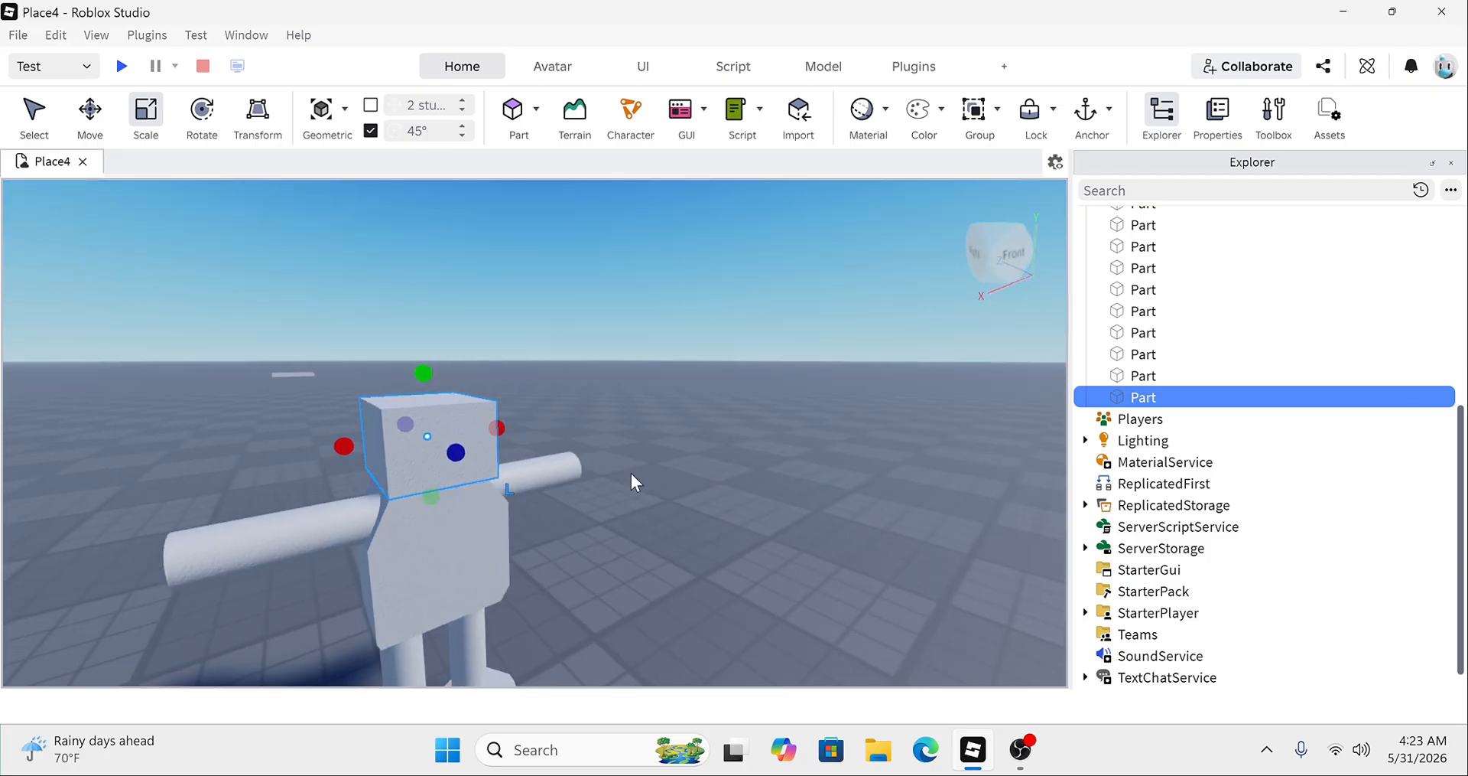
{"action": "left_click", "coordinate": [650, 384]}
{"action": "right_click_drag", "start_coordinate": [650, 384], "coordinate": [644, 382]}
{"action": "scroll", "coordinate": [644, 383], "scroll_direction": "down", "scroll_amount": 3}
{"action": "scroll", "coordinate": [644, 383], "scroll_direction": "up", "scroll_amount": 3}
{"action": "scroll", "coordinate": [644, 383], "scroll_direction": "up", "scroll_amount": 2}
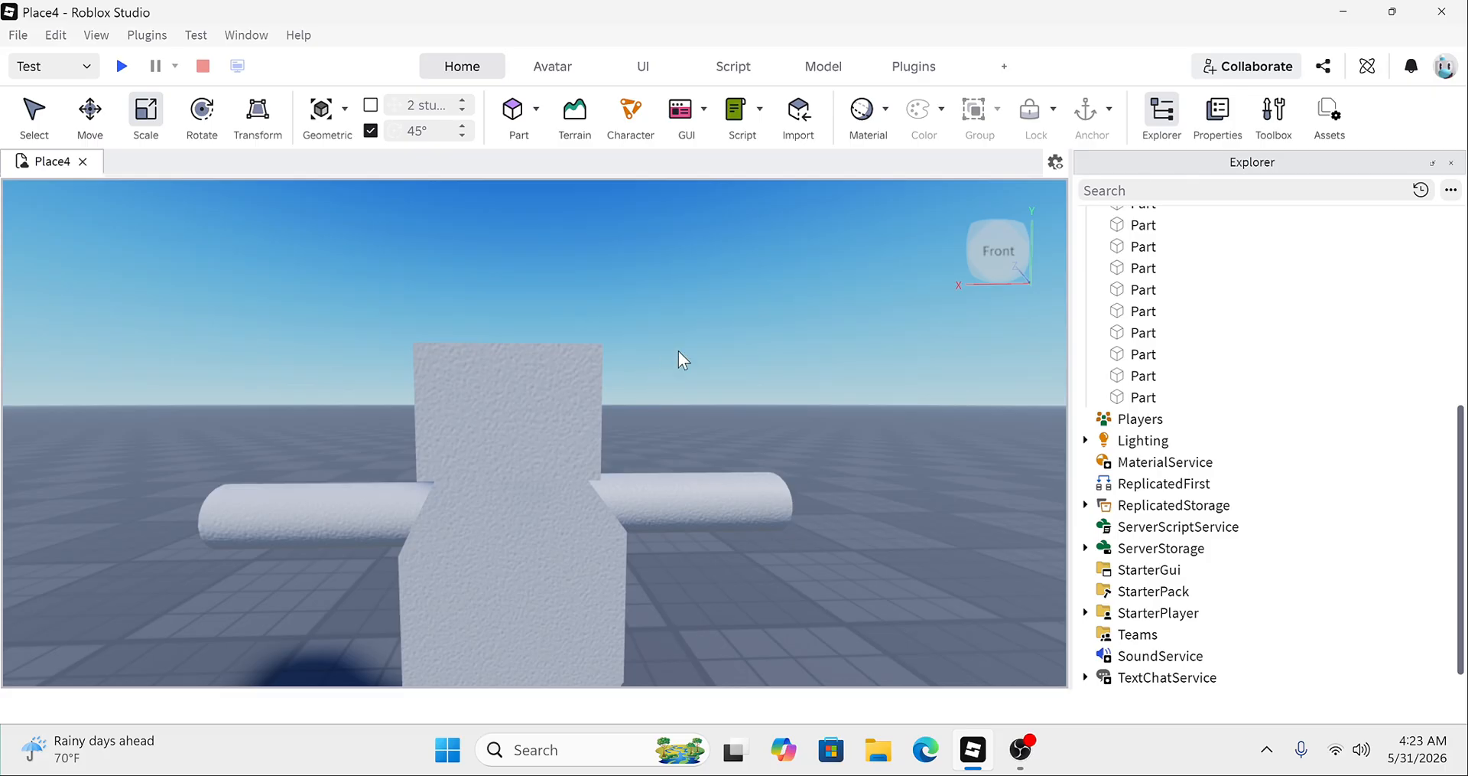
Step: Move the head block slightly sideways to centre it over the torso
{"action": "right_click_drag", "start_coordinate": [691, 365], "coordinate": [687, 364]}
{"action": "scroll", "coordinate": [686, 364], "scroll_direction": "up", "scroll_amount": 1}
{"action": "scroll", "coordinate": [686, 365], "scroll_direction": "down", "scroll_amount": 3}
{"action": "left_click", "coordinate": [498, 390]}
{"action": "key", "text": "ctrl+2"}
{"action": "left_click_drag", "start_coordinate": [587, 427], "coordinate": [593, 425]}
{"action": "scroll", "coordinate": [636, 366], "scroll_direction": "down", "scroll_amount": 5}
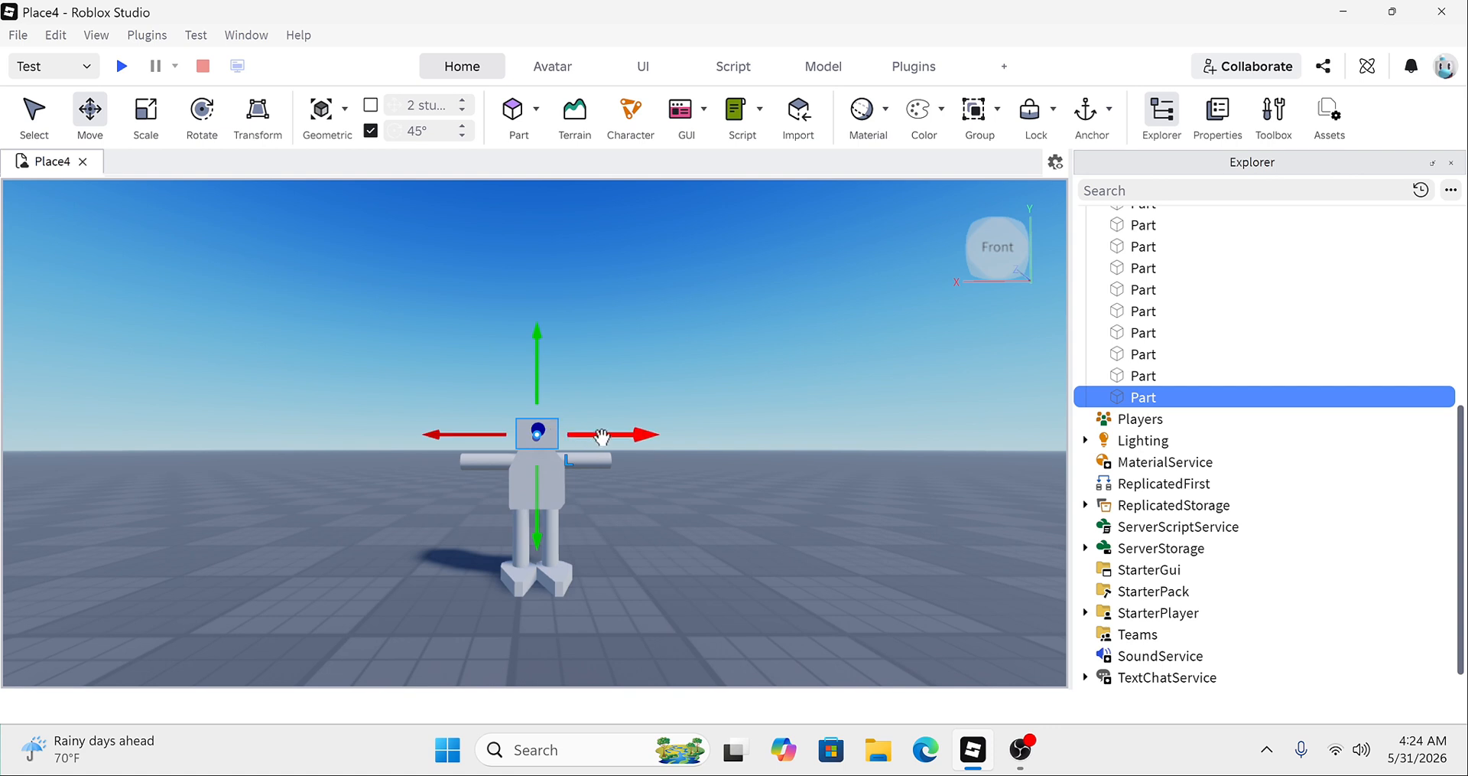
{"action": "left_click_drag", "start_coordinate": [602, 435], "coordinate": [602, 436]}
{"action": "left_click", "coordinate": [609, 368]}
{"action": "right_click_drag", "start_coordinate": [609, 369], "coordinate": [608, 367]}
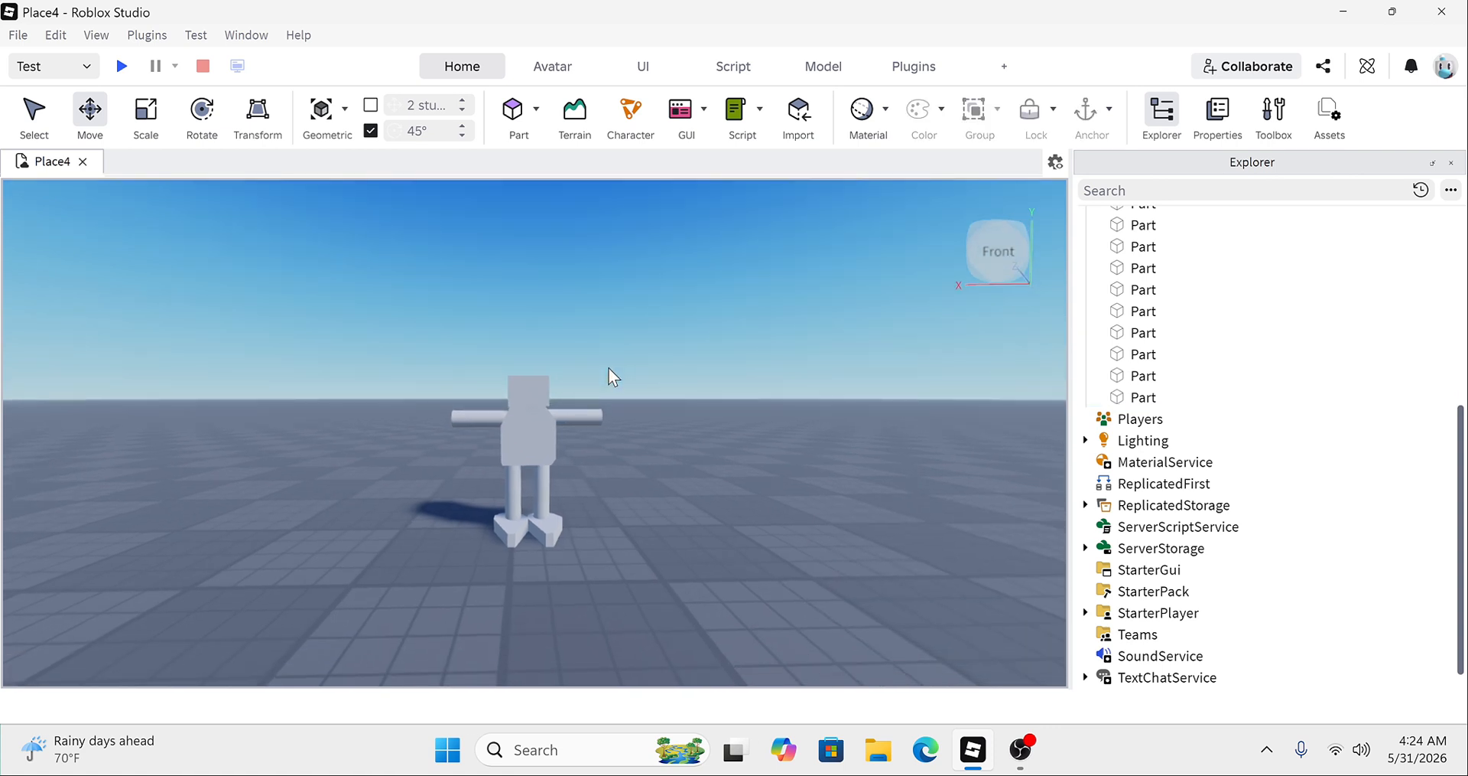
Step: Examine the head's alignment with the torso and arms from close up and from a distance
{"action": "scroll", "coordinate": [608, 367], "scroll_direction": "up", "scroll_amount": 10}
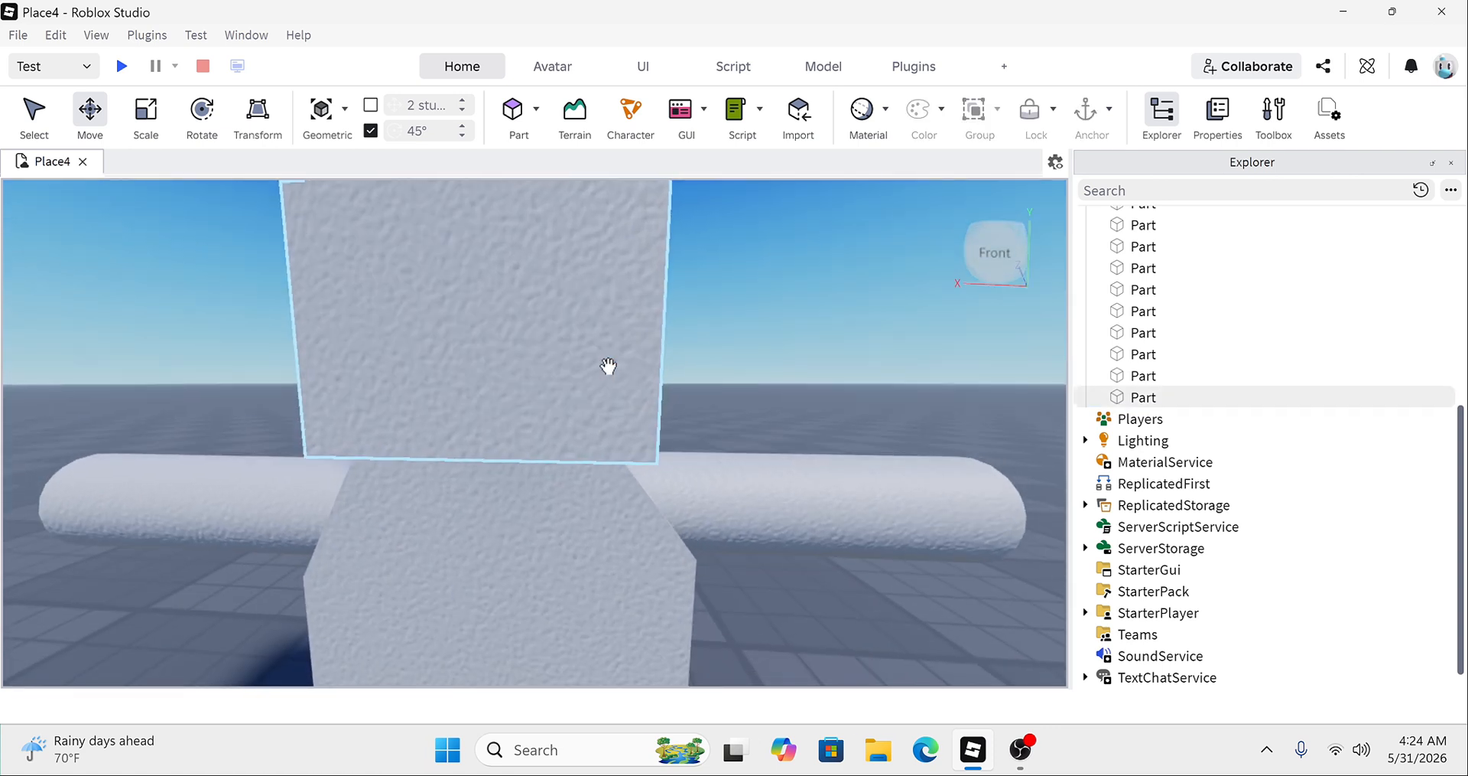
{"action": "scroll", "coordinate": [608, 367], "scroll_direction": "down", "scroll_amount": 8}
{"action": "scroll", "coordinate": [608, 367], "scroll_direction": "up", "scroll_amount": 10}
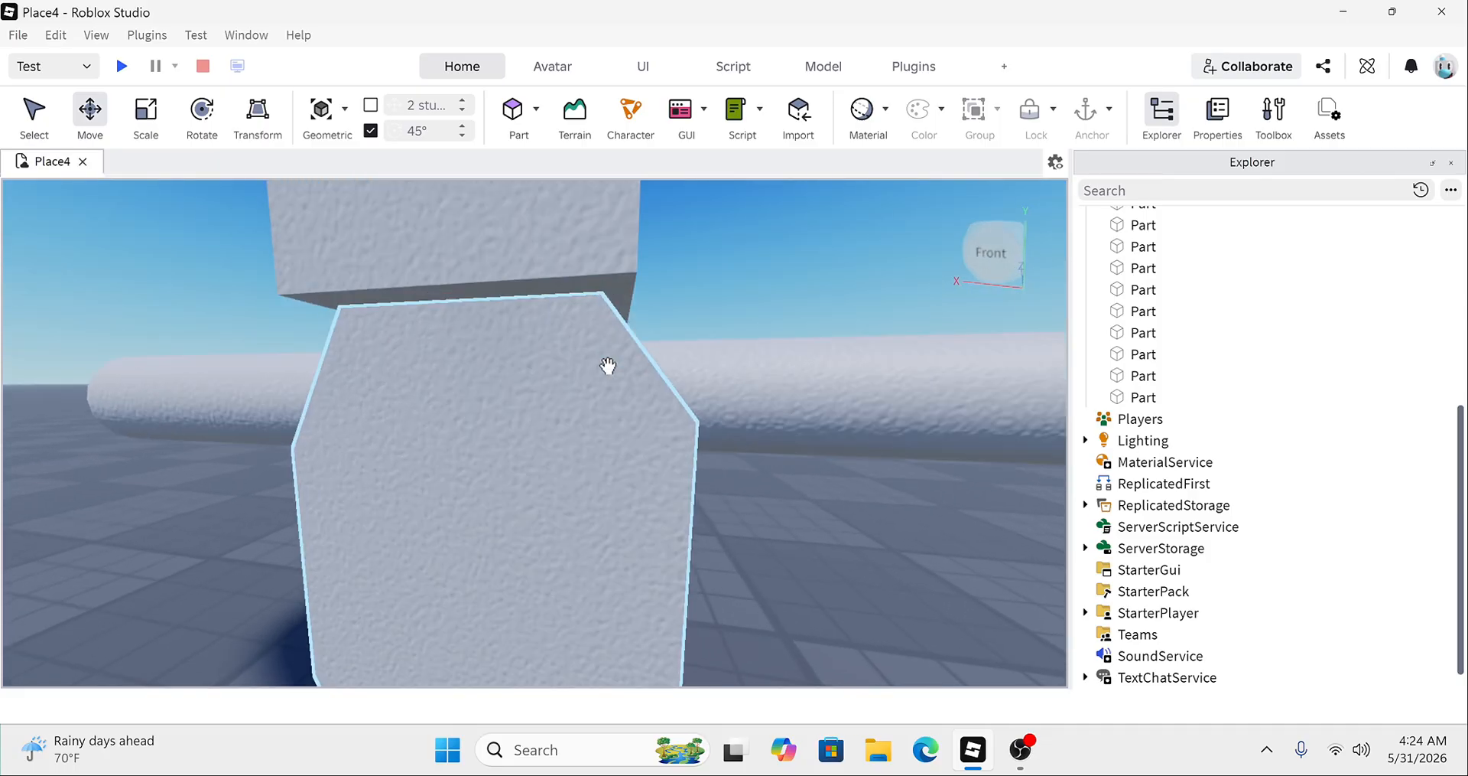
{"action": "scroll", "coordinate": [608, 367], "scroll_direction": "down", "scroll_amount": 10}
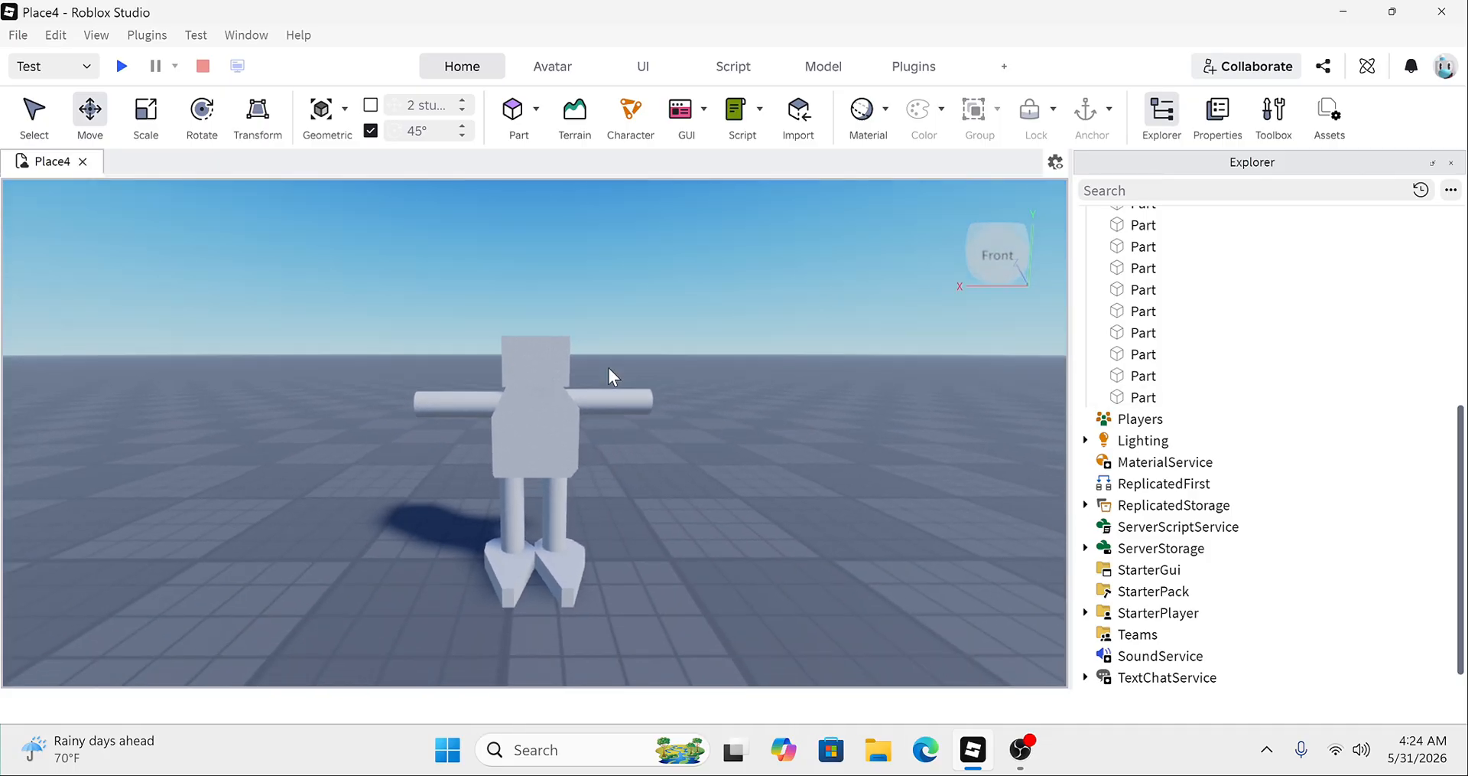
{"action": "scroll", "coordinate": [608, 367], "scroll_direction": "up", "scroll_amount": 8}
{"action": "scroll", "coordinate": [549, 399], "scroll_direction": "down", "scroll_amount": 8}
{"action": "scroll", "coordinate": [549, 400], "scroll_direction": "up", "scroll_amount": 2}
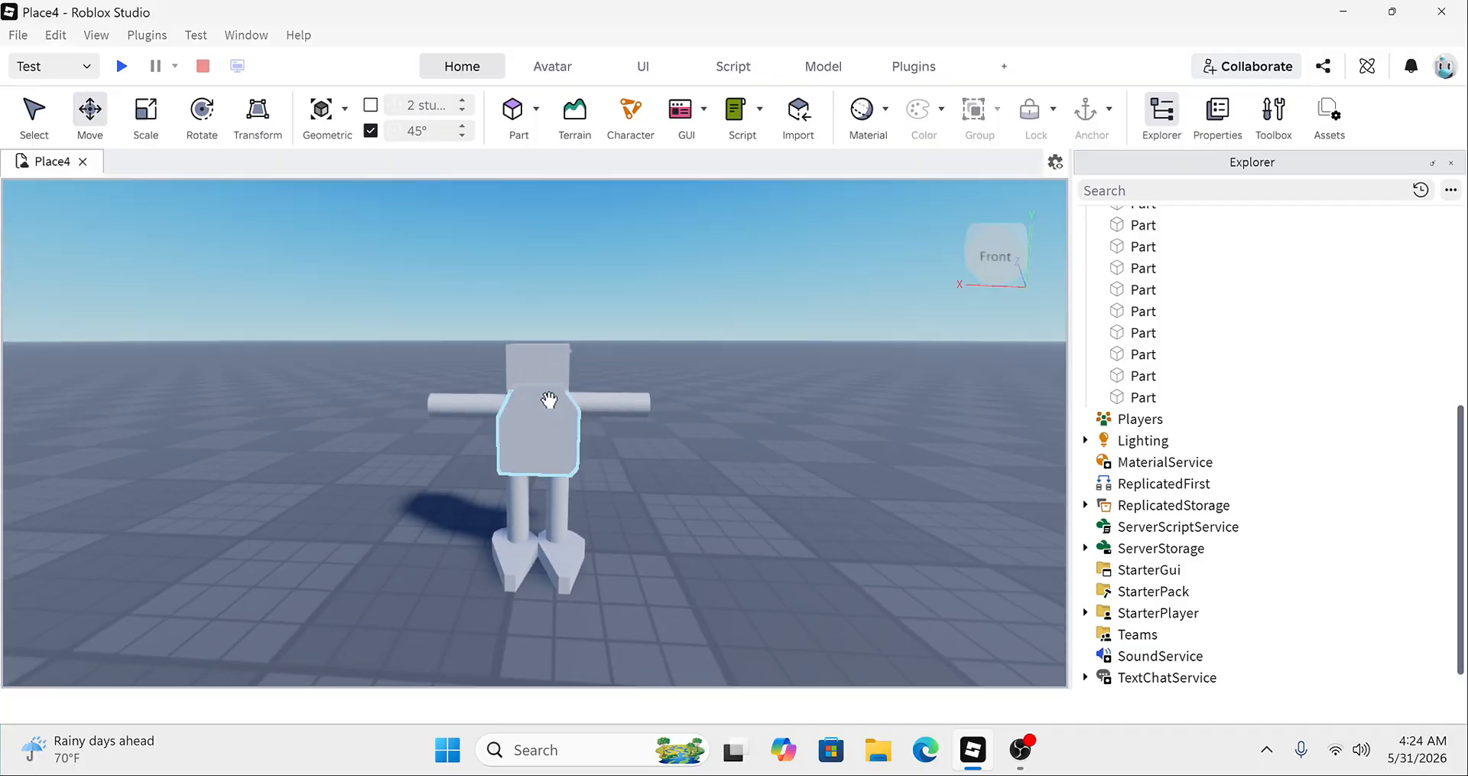
{"action": "scroll", "coordinate": [620, 402], "scroll_direction": "up", "scroll_amount": 10}
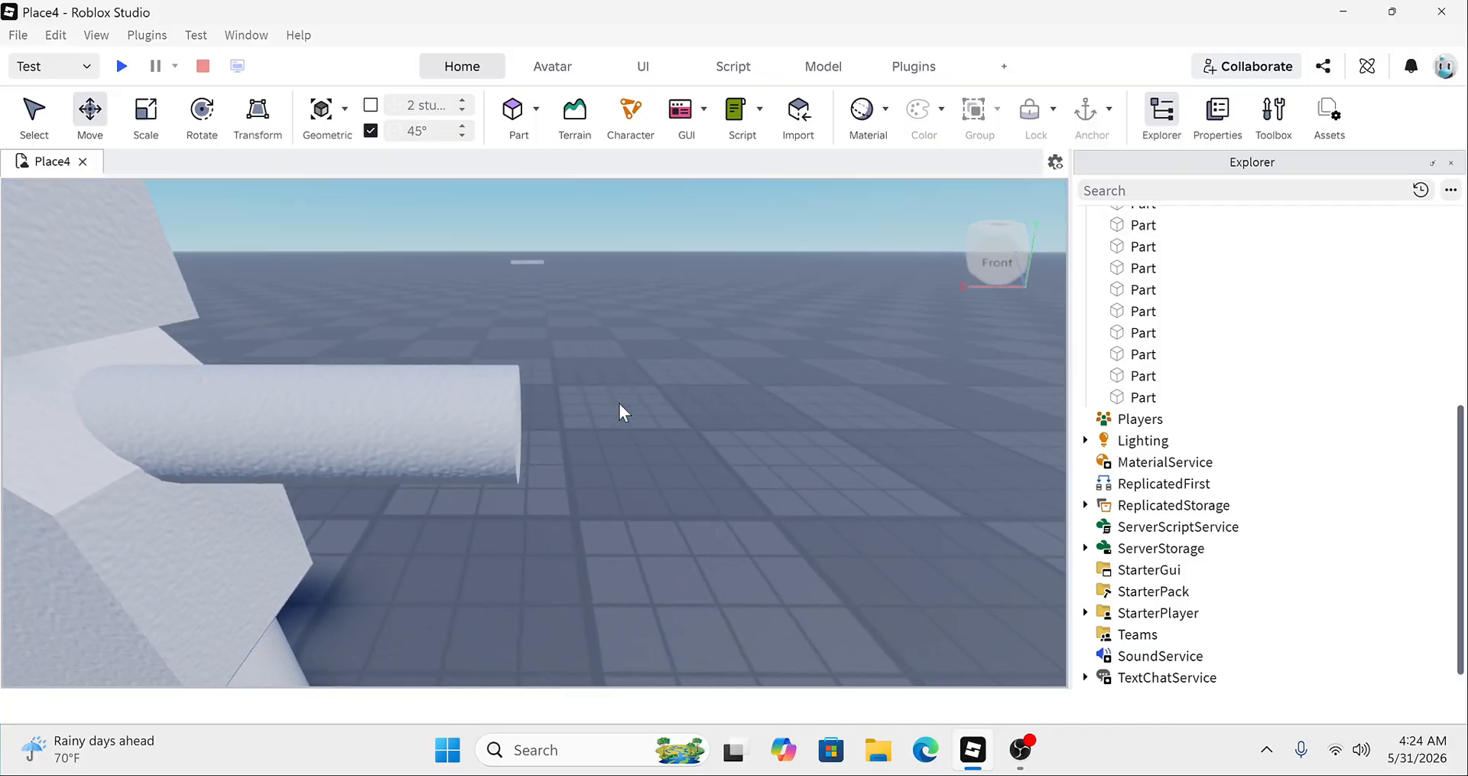
Step: Insert a block part and move it to the free end of one arm as a hand
{"action": "right_click_drag", "start_coordinate": [620, 402], "coordinate": [592, 352]}
{"action": "left_click", "coordinate": [517, 127]}
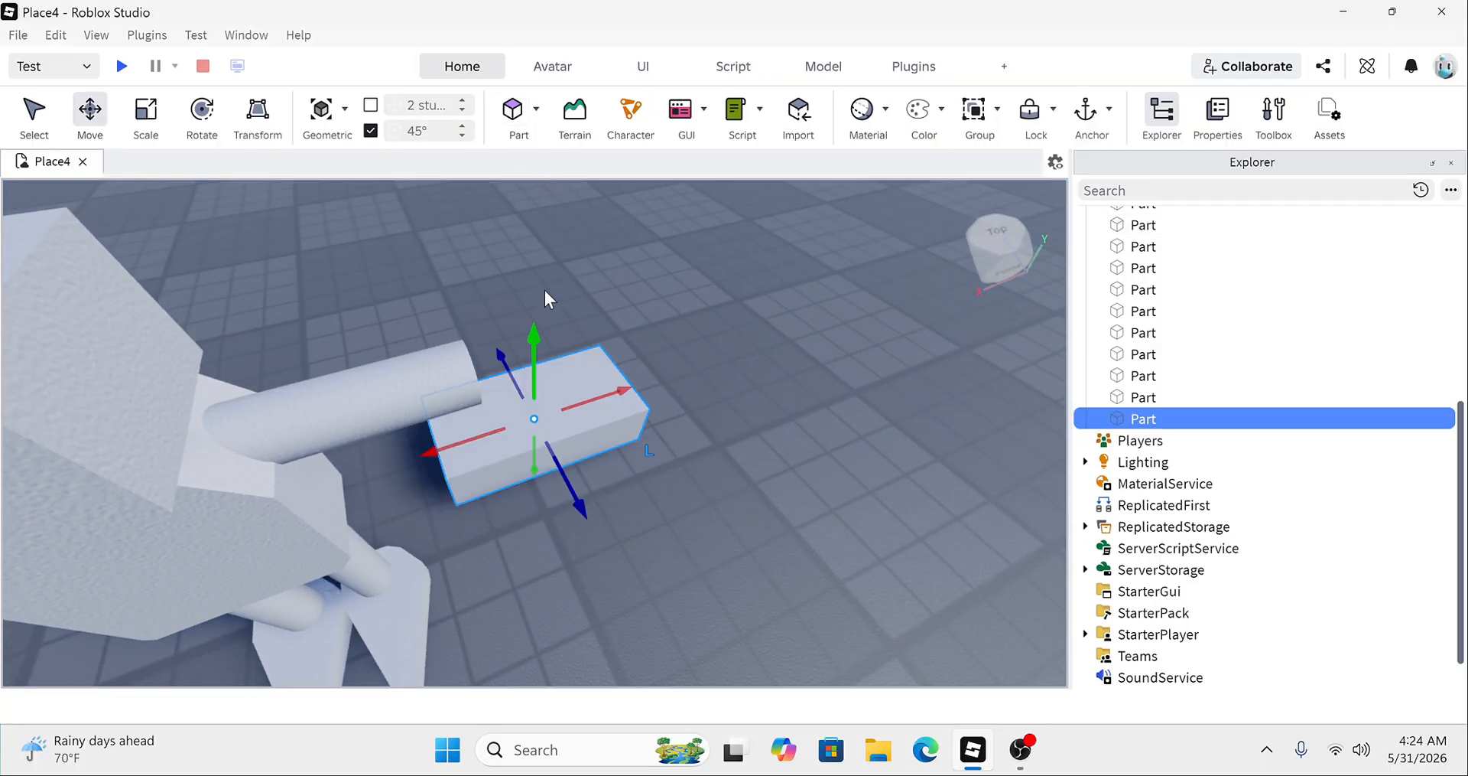
{"action": "right_click_drag", "start_coordinate": [522, 403], "coordinate": [522, 406]}
{"action": "left_click_drag", "start_coordinate": [560, 401], "coordinate": [639, 343]}
{"action": "right_click_drag", "start_coordinate": [640, 342], "coordinate": [639, 343]}
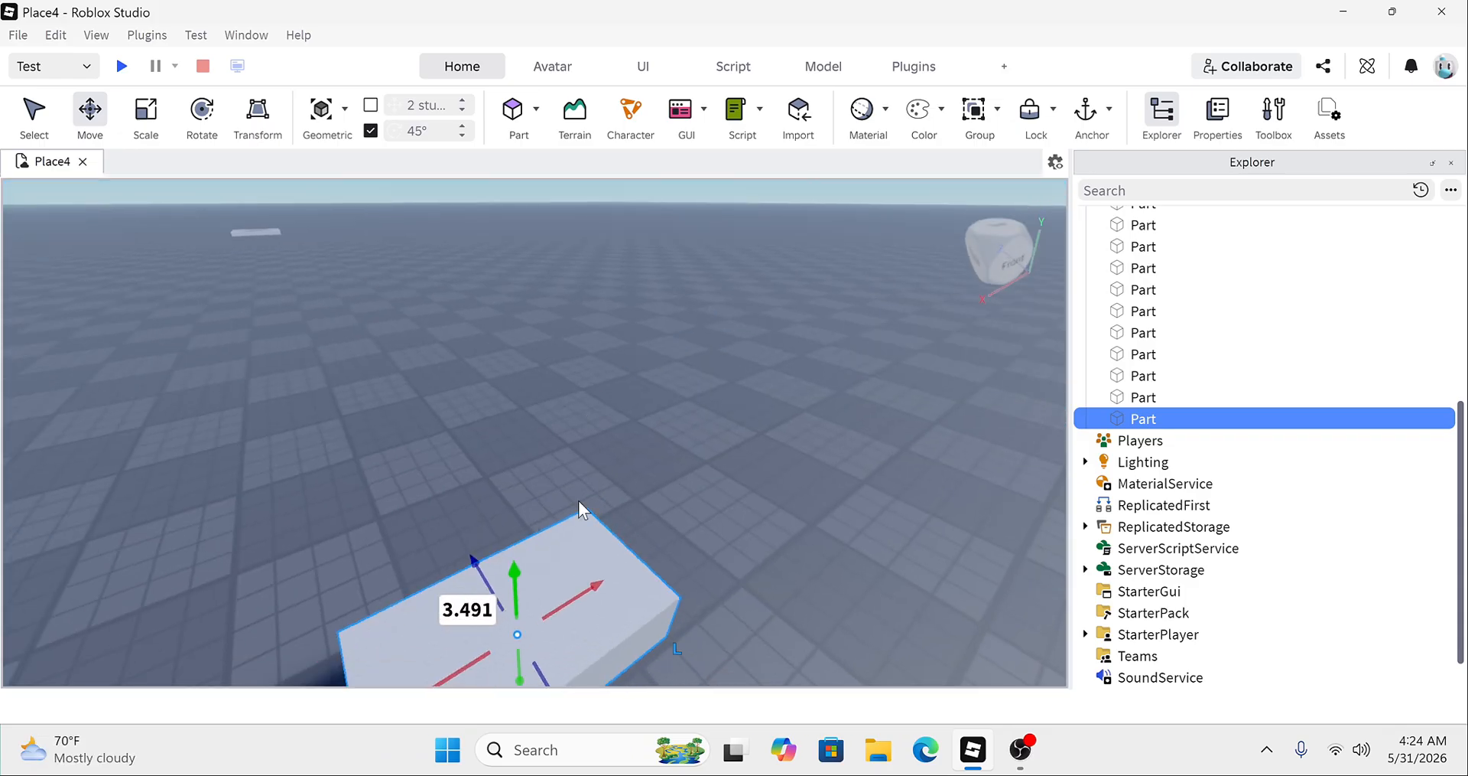
{"action": "key", "text": "ctrl+3"}
{"action": "right_click_drag", "start_coordinate": [579, 500], "coordinate": [608, 527]}
{"action": "key", "text": "ctrl+1"}
{"action": "key", "text": "ctrl+4"}
{"action": "key", "text": "ctrl+2"}
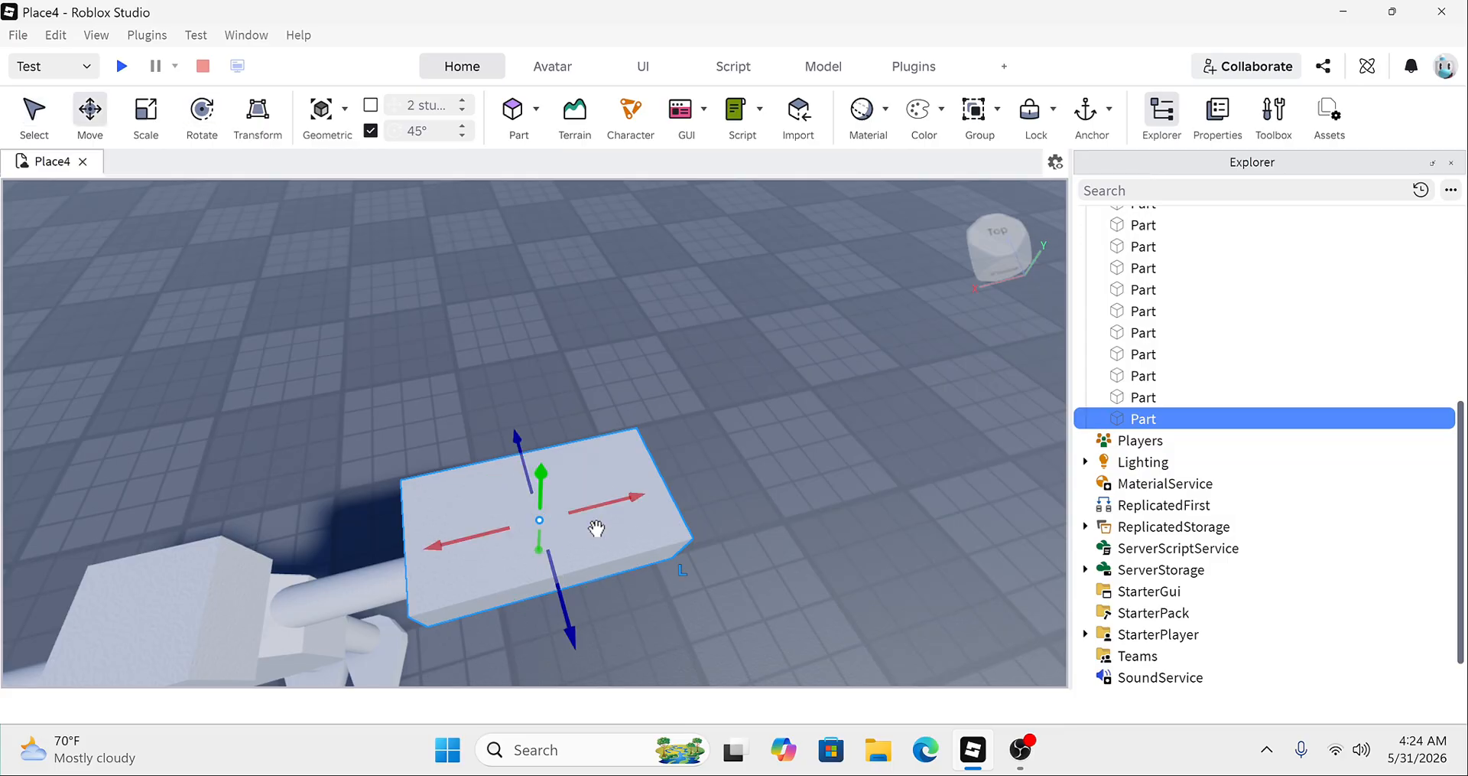
{"action": "key", "text": "ctrl+1"}
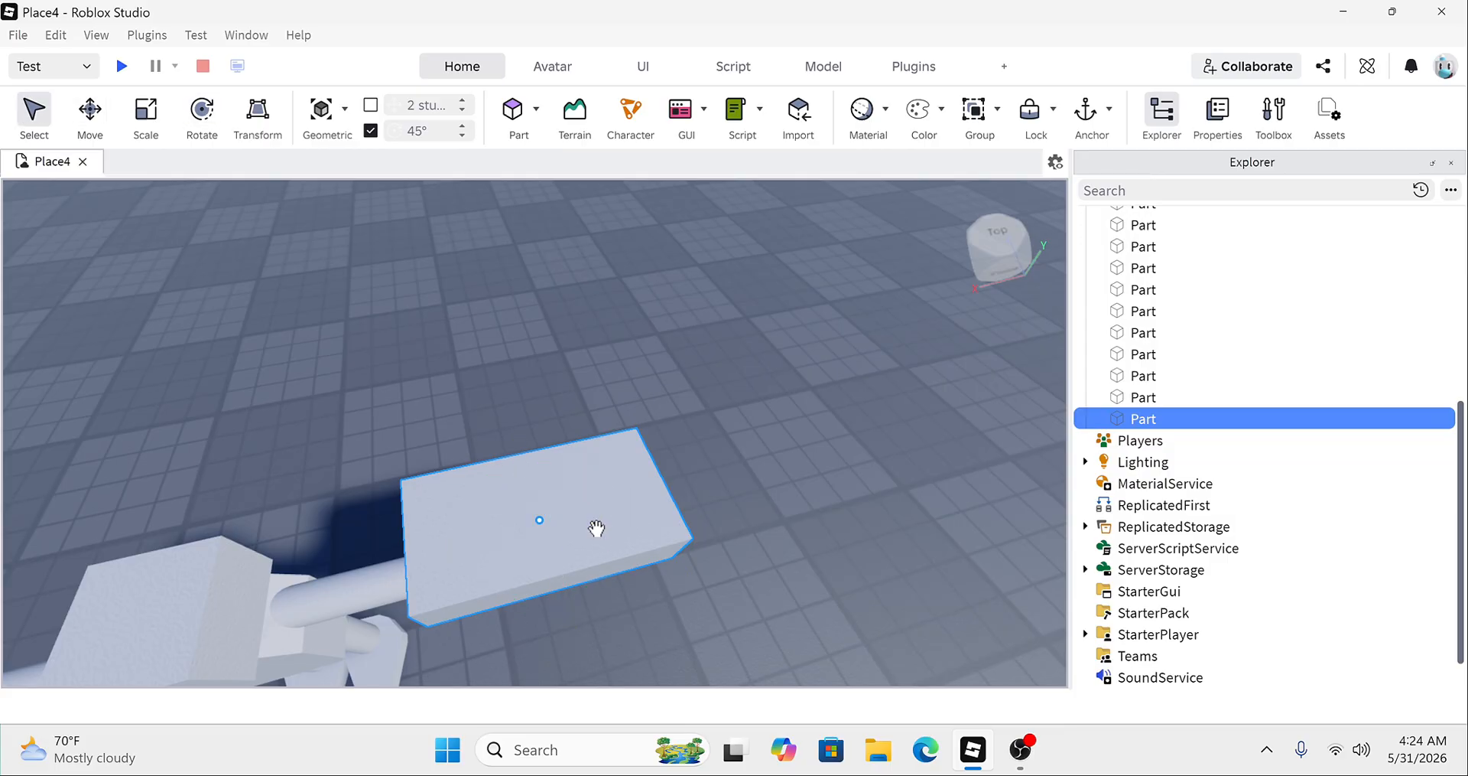
{"action": "left_click", "coordinate": [94, 136]}
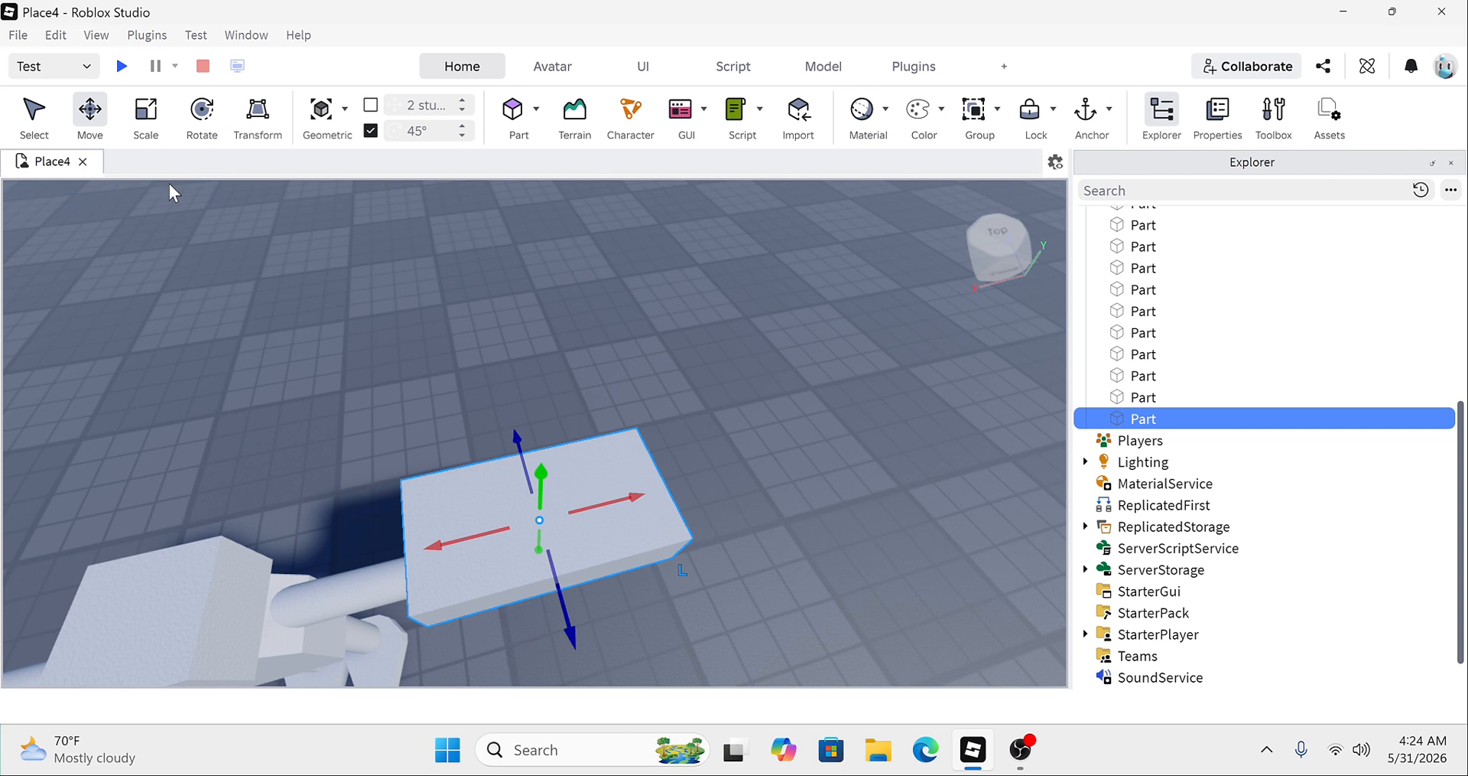
{"action": "key", "text": "ctrl+1"}
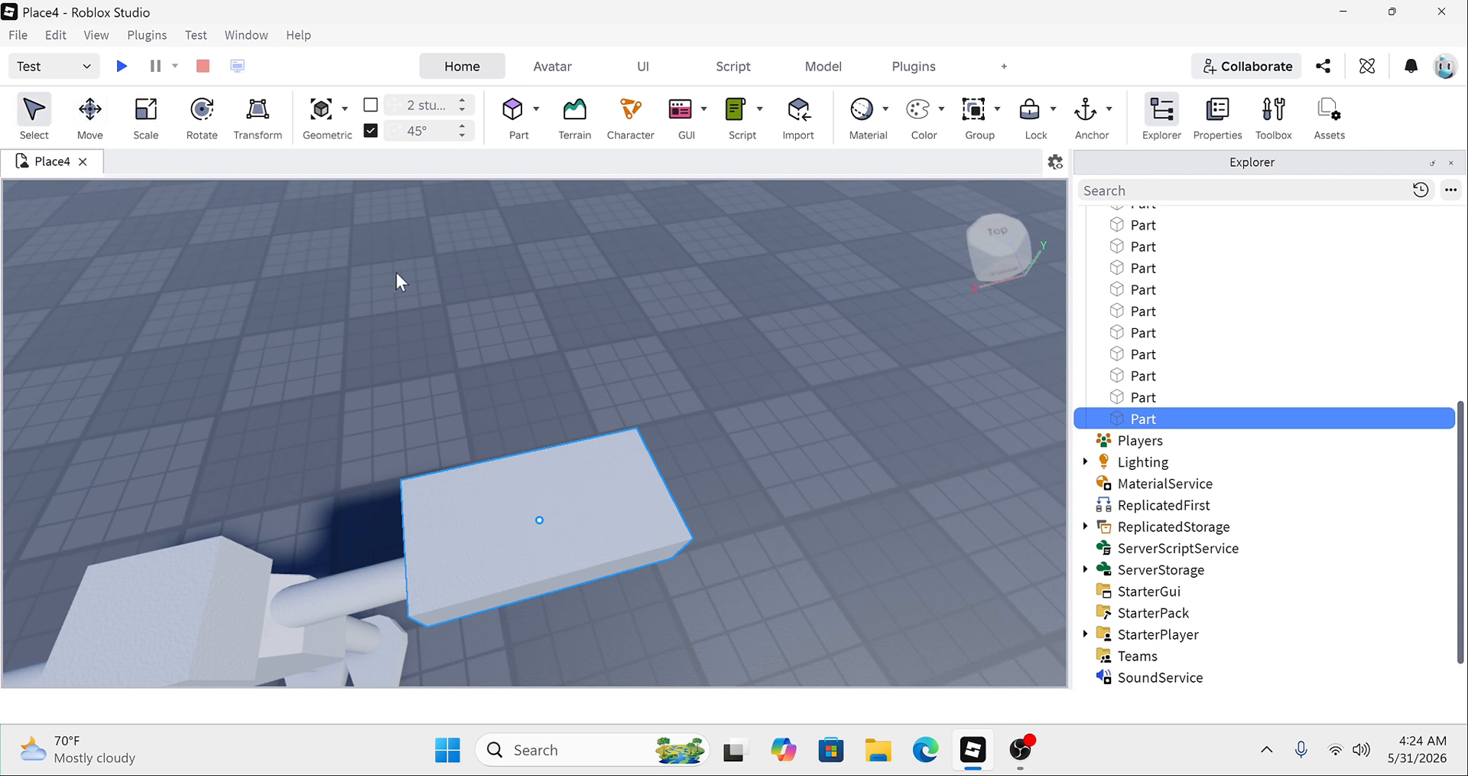
{"action": "key", "text": "ctrl+2"}
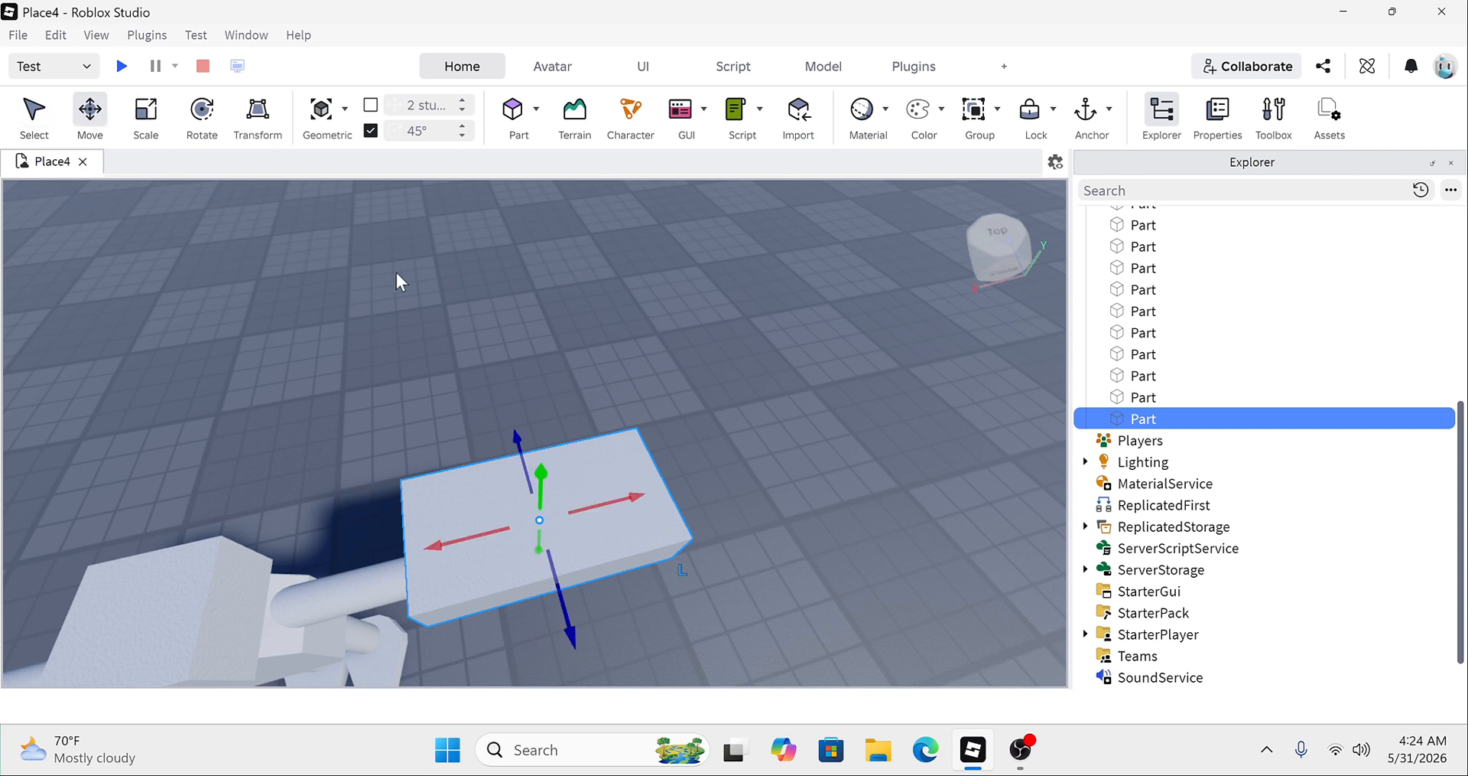
{"action": "key", "text": "ctrl+3"}
{"action": "key", "text": "ctrl+4"}
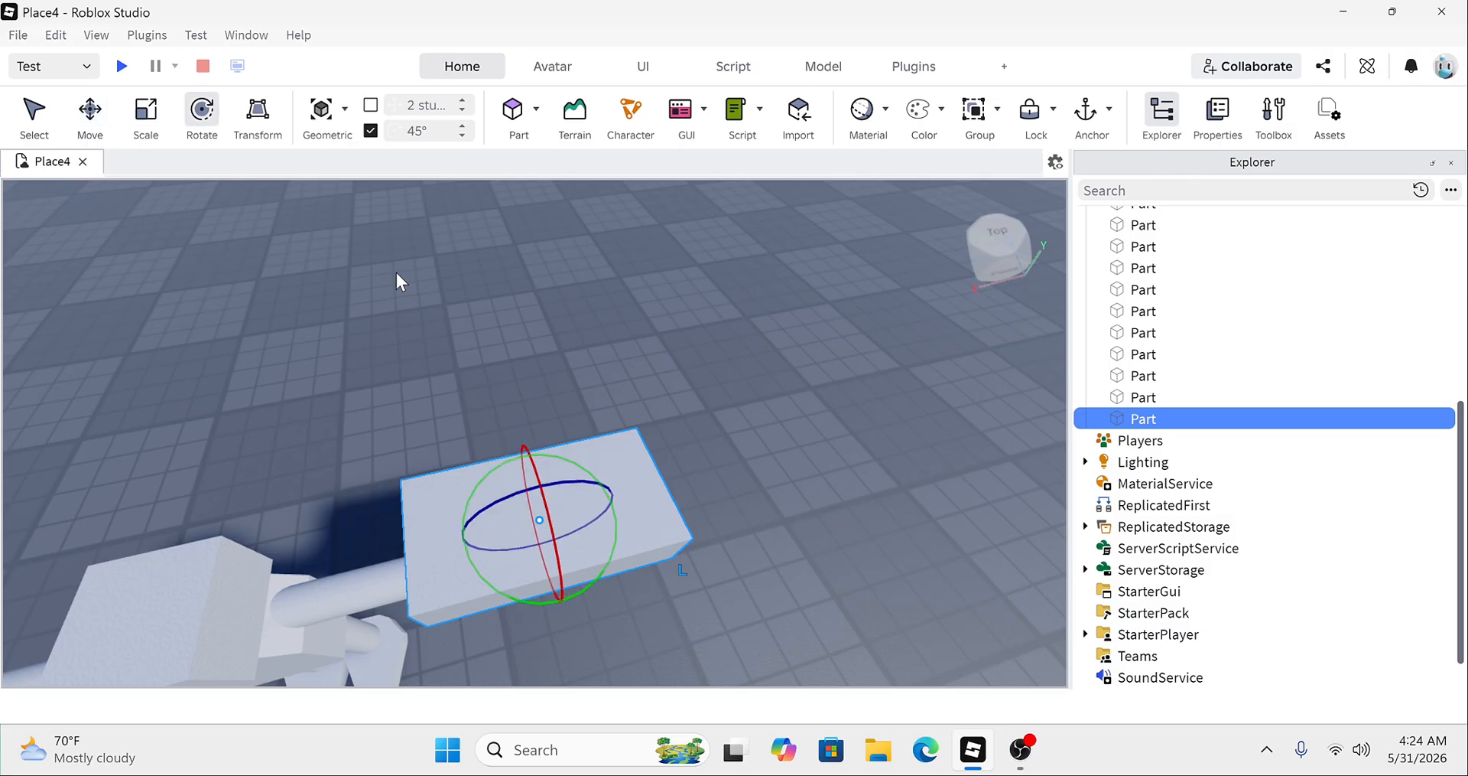
Step: Scale the hand block down along the arm's direction so it forms a short piece at the arm's end
{"action": "key", "text": "ctrl+5"}
{"action": "left_click_drag", "start_coordinate": [455, 489], "coordinate": [498, 575]}
{"action": "key", "text": "ctrl+4"}
{"action": "key", "text": "ctrl+2"}
{"action": "right_click_drag", "start_coordinate": [511, 502], "coordinate": [510, 500]}
{"action": "scroll", "coordinate": [511, 501], "scroll_direction": "up", "scroll_amount": 2}
{"action": "key", "text": "ctrl+3"}
{"action": "left_click_drag", "start_coordinate": [770, 417], "coordinate": [433, 430]}
{"action": "right_click_drag", "start_coordinate": [432, 431], "coordinate": [433, 434]}
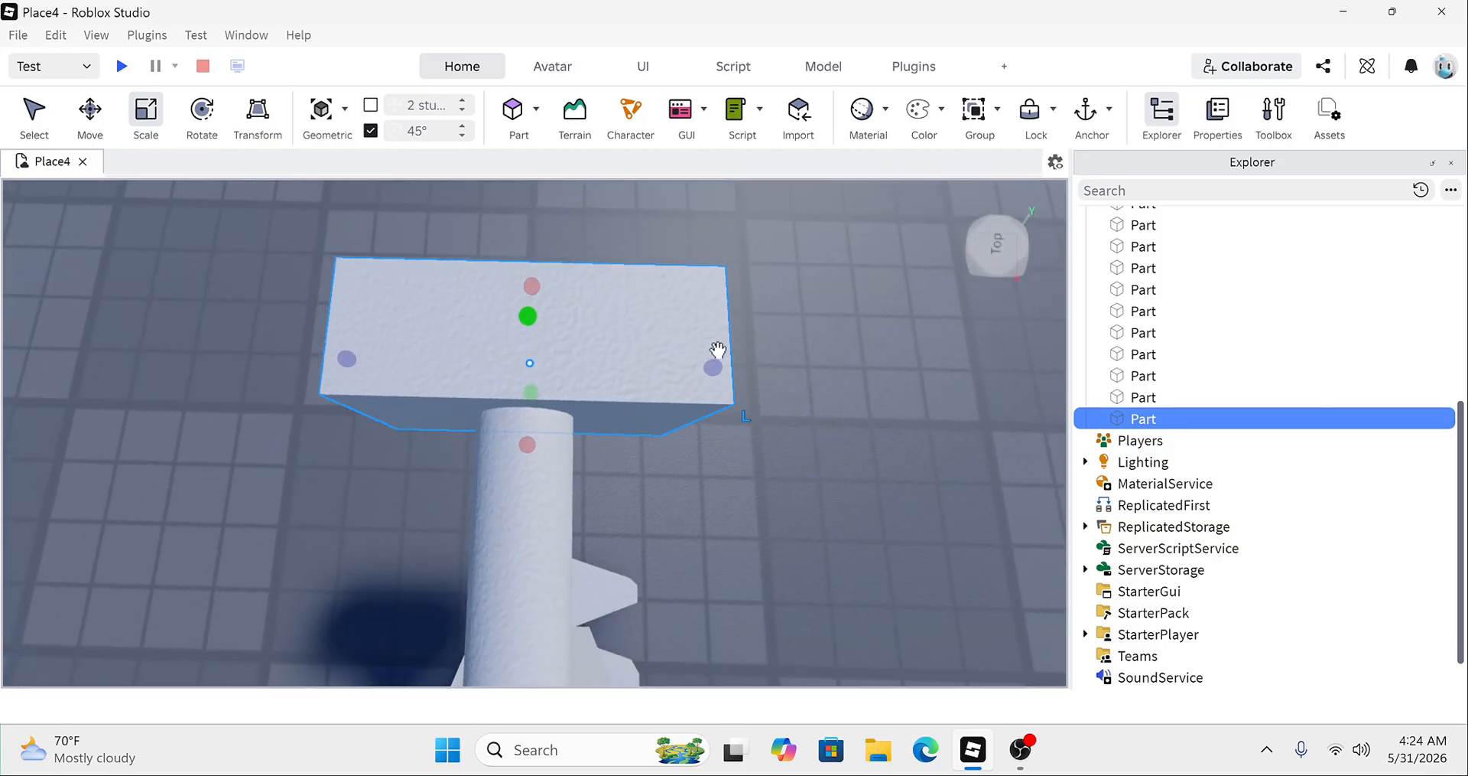
Step: Narrow the hand block's depth from both sides and adjust its height
{"action": "left_click_drag", "start_coordinate": [716, 350], "coordinate": [576, 385]}
{"action": "left_click_drag", "start_coordinate": [348, 358], "coordinate": [446, 375]}
{"action": "right_click_drag", "start_coordinate": [445, 374], "coordinate": [446, 375]}
{"action": "left_click_drag", "start_coordinate": [438, 612], "coordinate": [459, 550]}
{"action": "key", "text": "ctrl+4"}
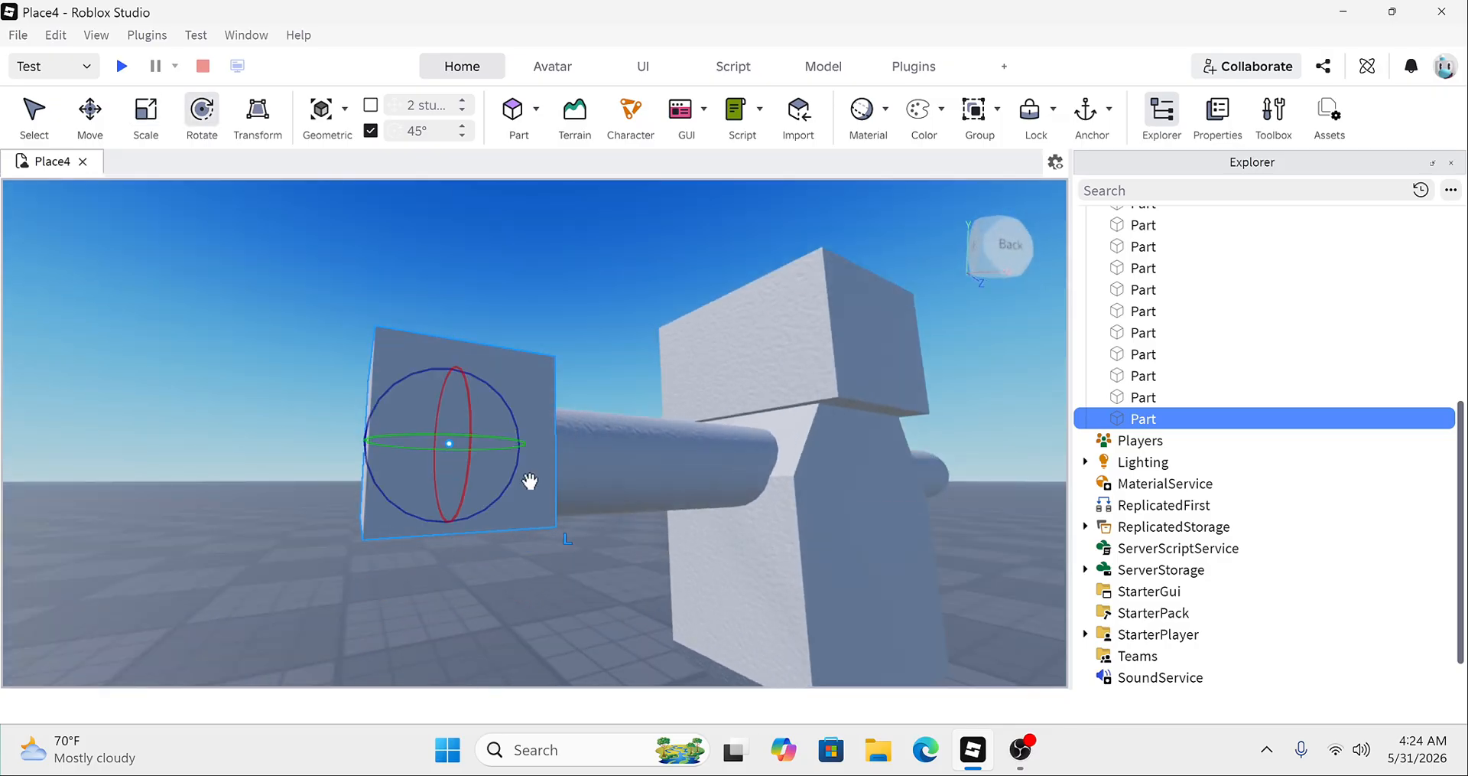
{"action": "key", "text": "ctrl+2"}
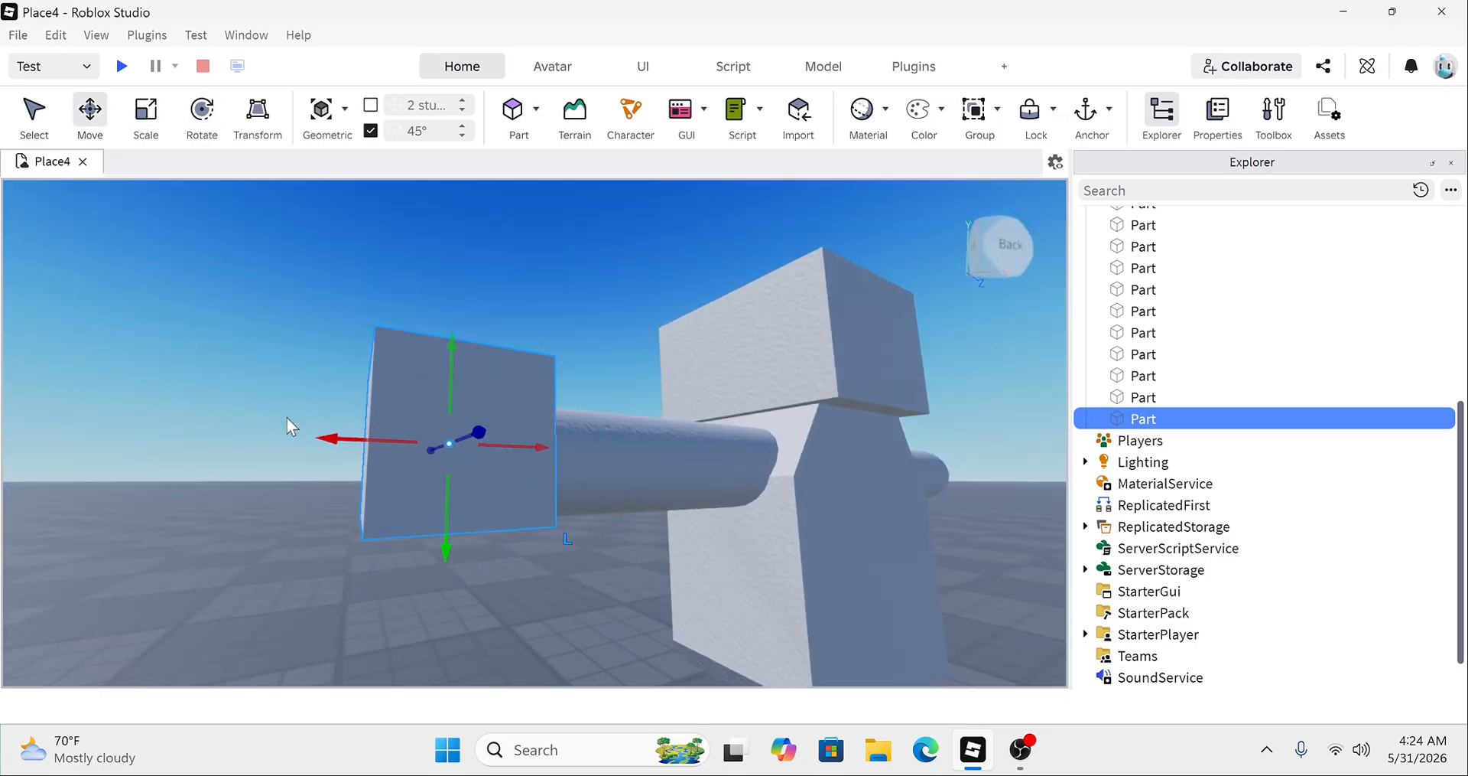
{"action": "key", "text": "ctrl+1"}
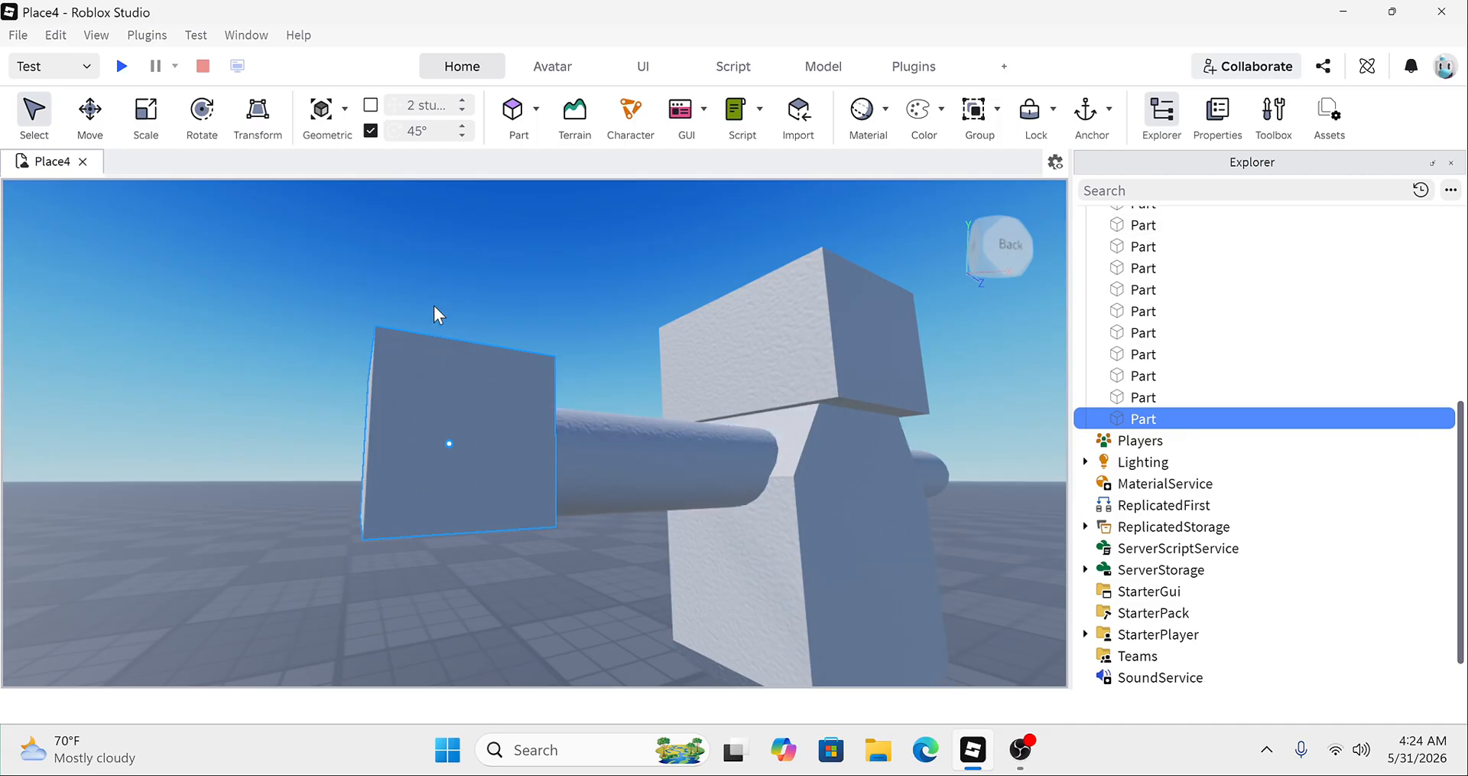
{"action": "key", "text": "ctrl+3"}
{"action": "key", "text": "ctrl+4"}
{"action": "key", "text": "ctrl+2"}
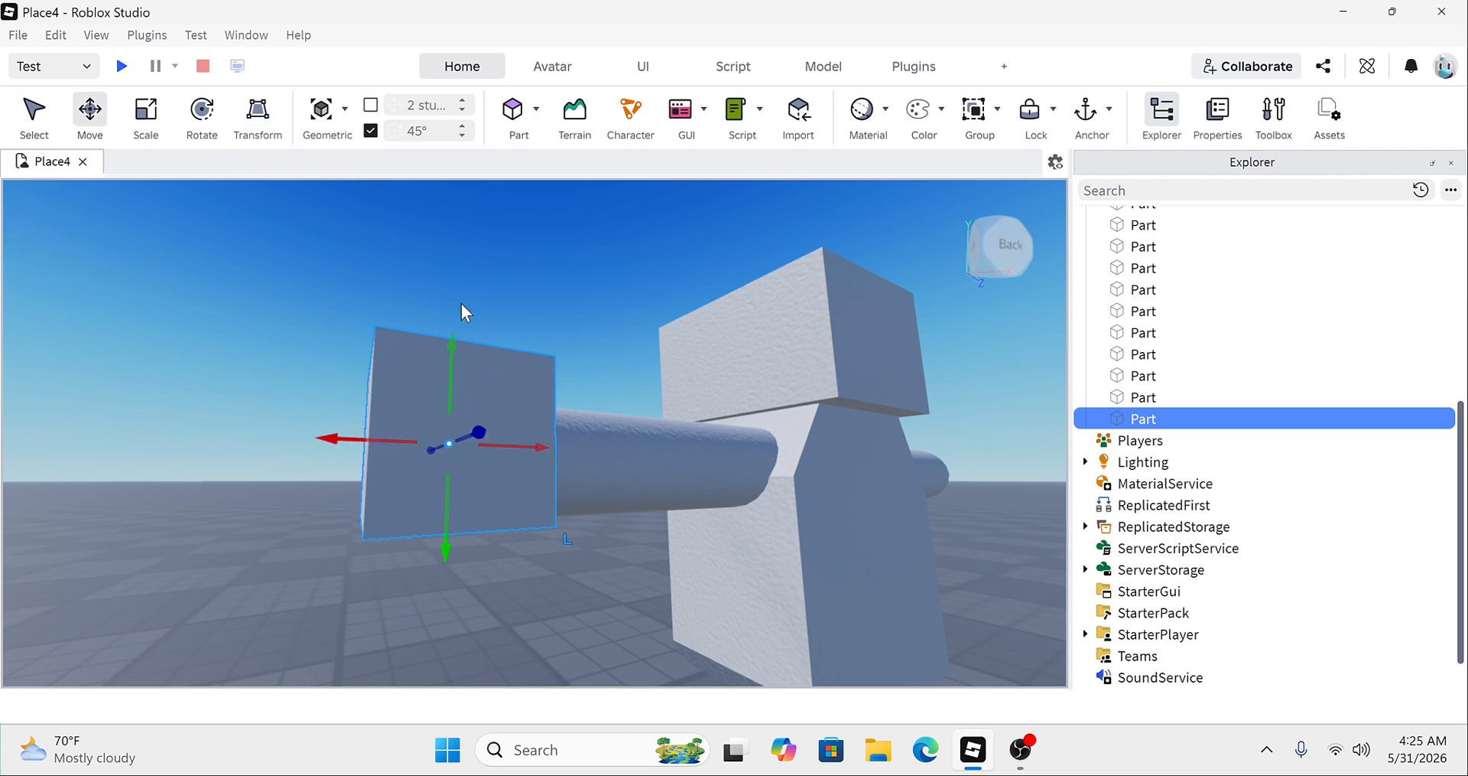
Step: Extend the hand block slightly downward so it is centred on the end of the arm
{"action": "right_click_drag", "start_coordinate": [462, 304], "coordinate": [462, 304]}
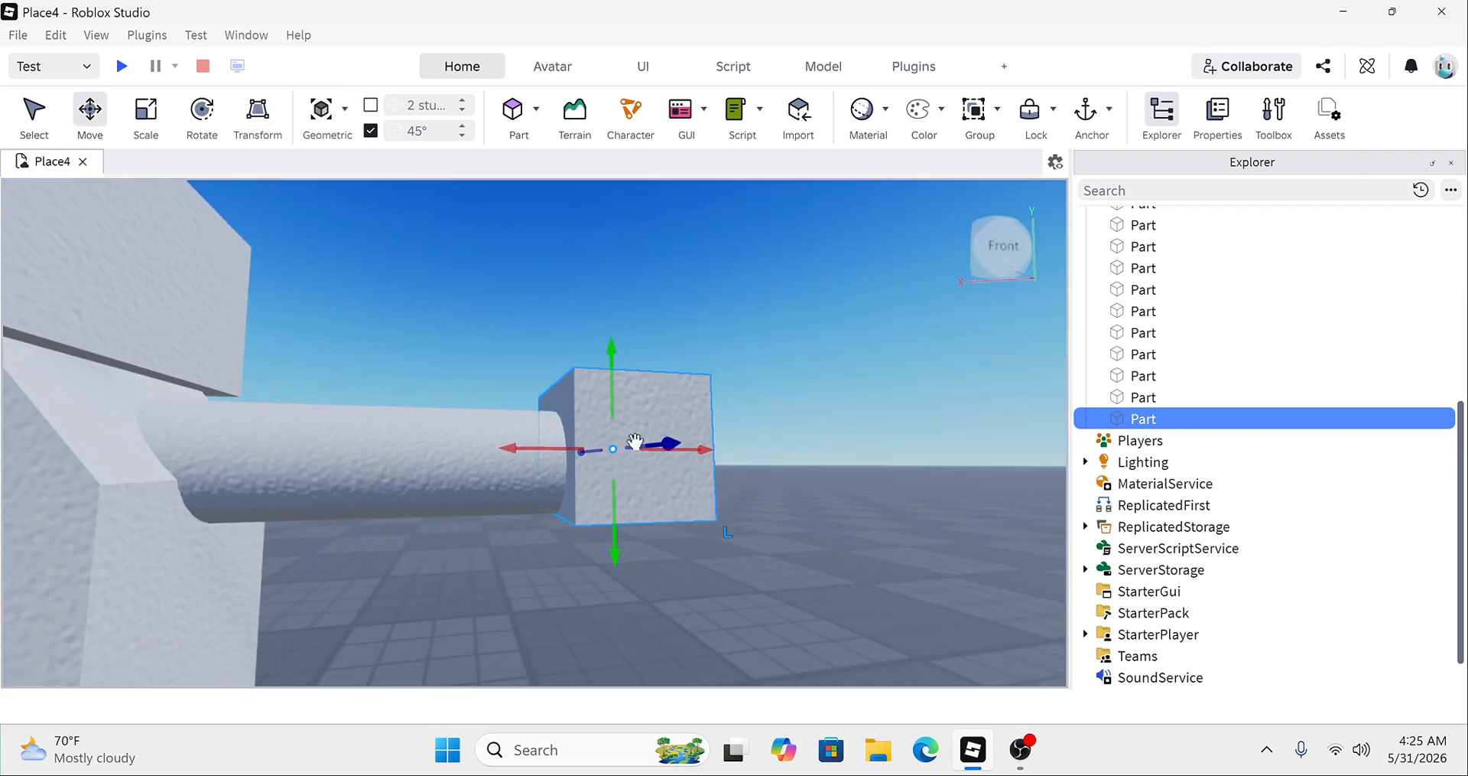
{"action": "right_click_drag", "start_coordinate": [730, 577], "coordinate": [730, 577]}
{"action": "key", "text": "ctrl+3"}
{"action": "left_click_drag", "start_coordinate": [611, 542], "coordinate": [611, 556]}
{"action": "right_click_drag", "start_coordinate": [612, 555], "coordinate": [610, 557]}
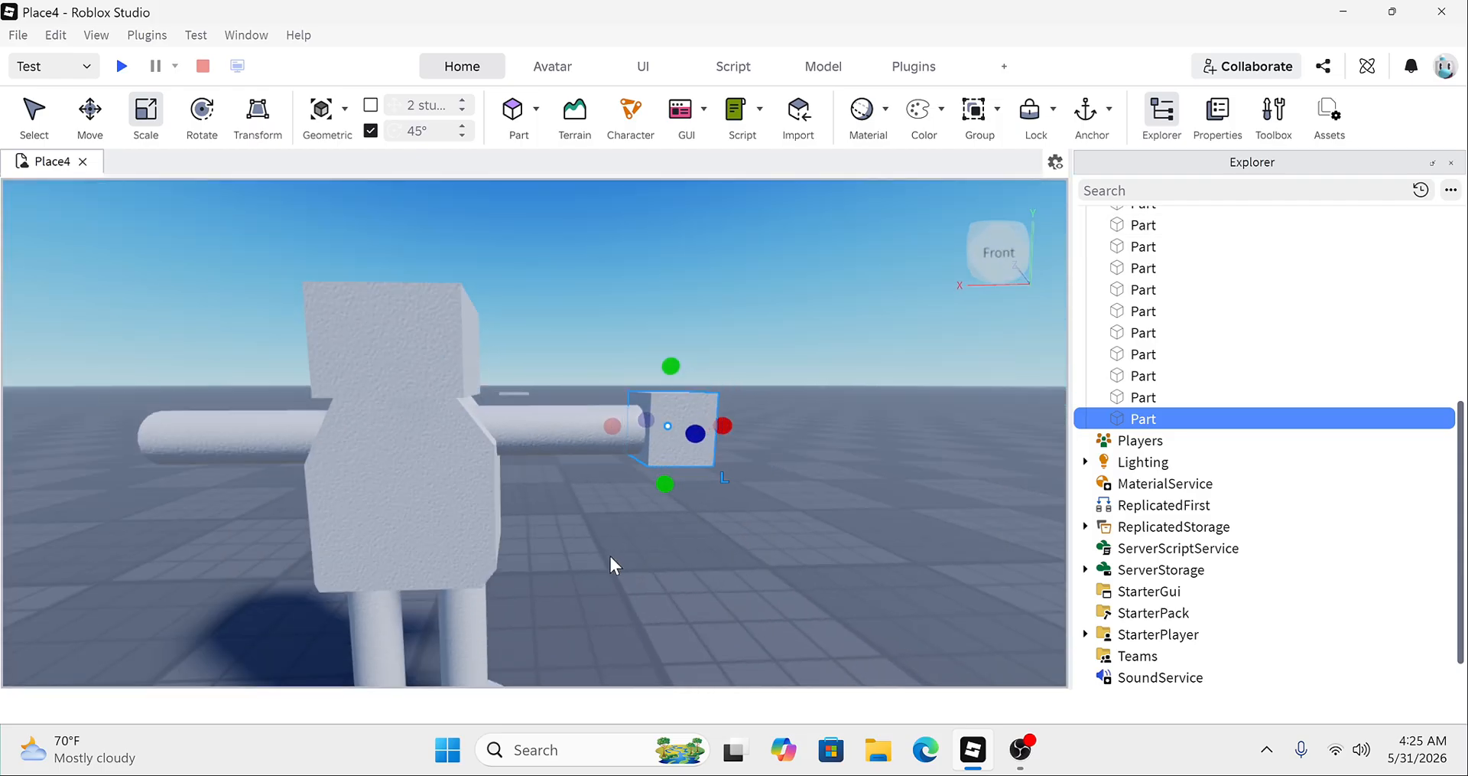
Step: Duplicate the hand block, move the copy about 5.92 studs to the opposite arm's end, and fine-tune its height
{"action": "right_click", "coordinate": [611, 557]}
{"action": "left_click", "coordinate": [673, 177]}
{"action": "key", "text": "ctrl+2"}
{"action": "left_click_drag", "start_coordinate": [609, 434], "coordinate": [300, 408]}
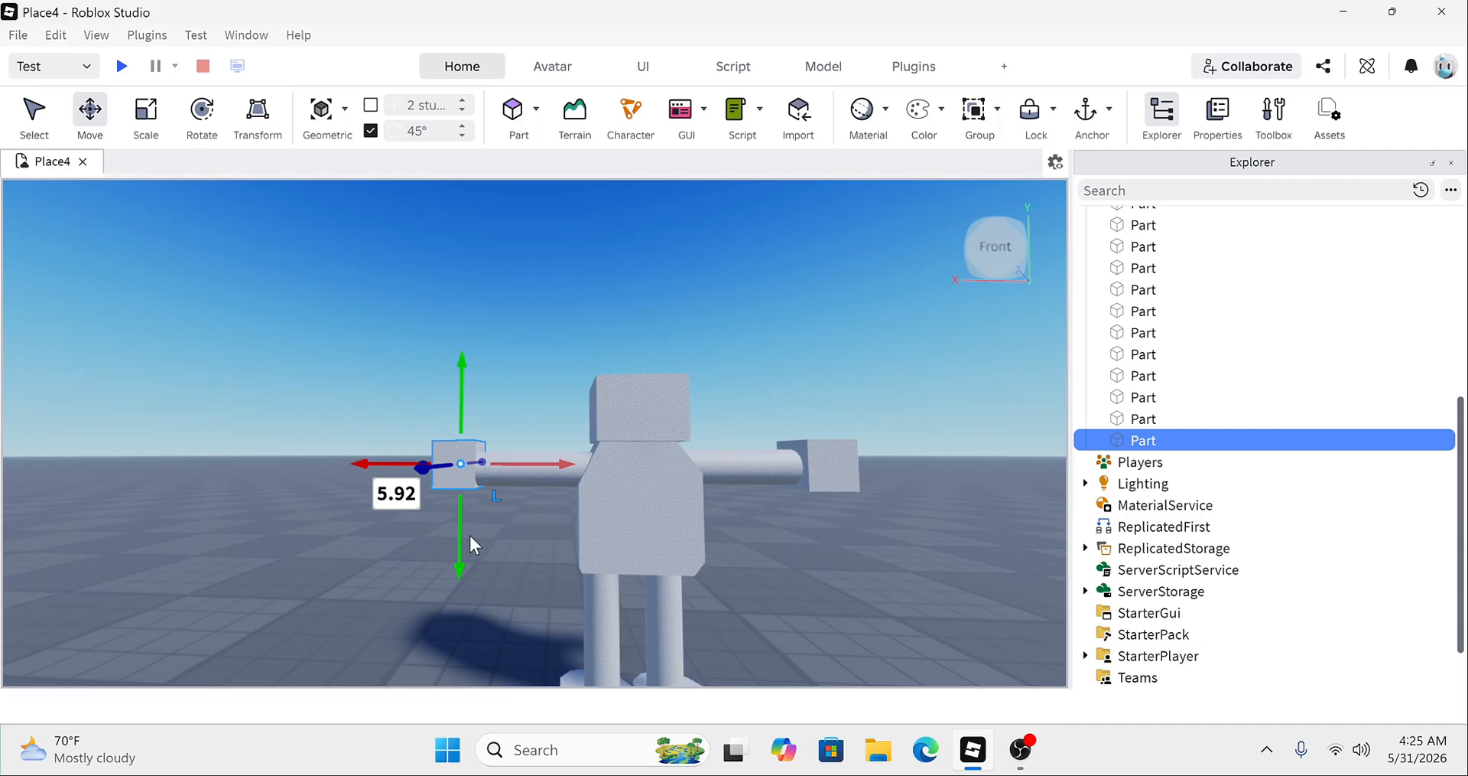
{"action": "left_click_drag", "start_coordinate": [461, 535], "coordinate": [461, 540]}
{"action": "left_click", "coordinate": [516, 396]}
{"action": "scroll", "coordinate": [516, 396], "scroll_direction": "down", "scroll_amount": 1}
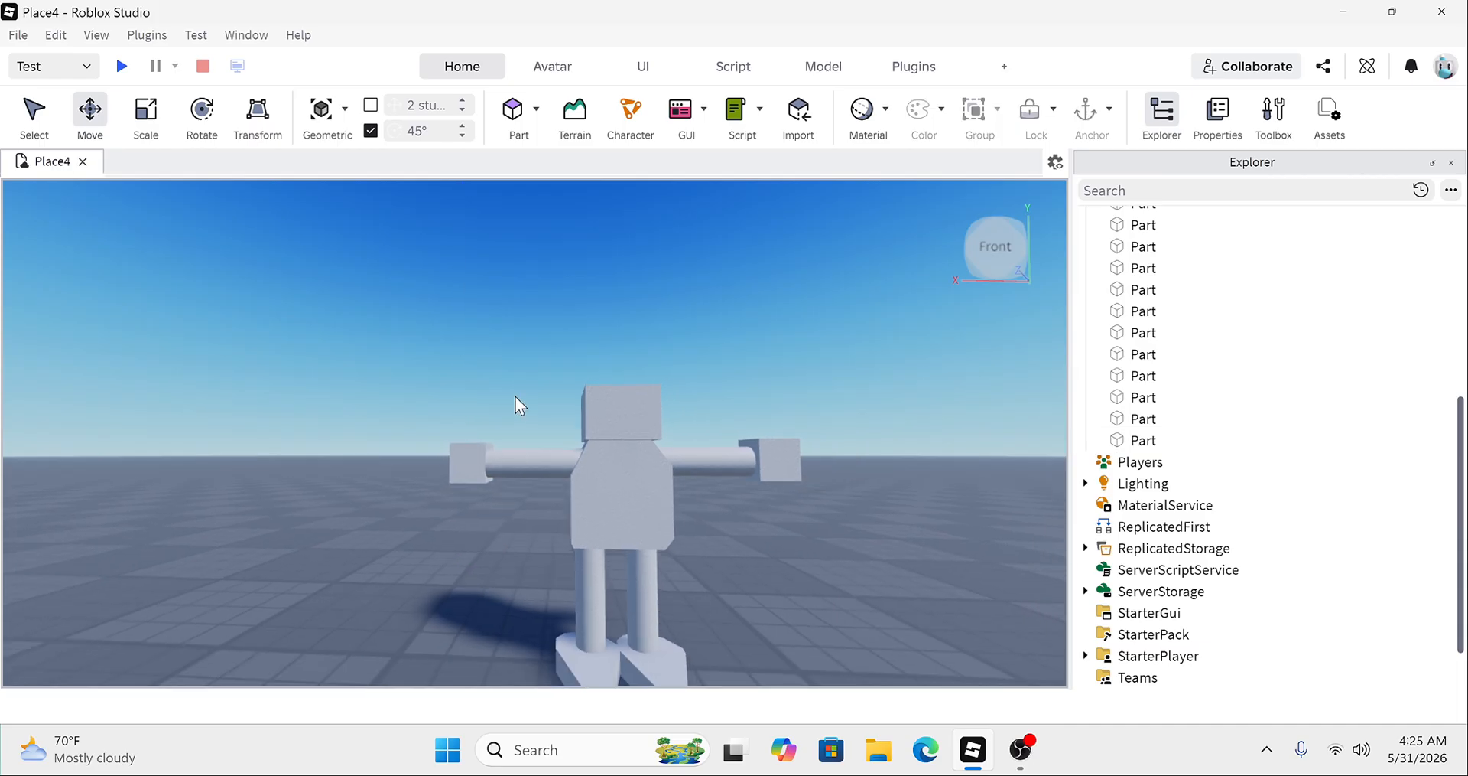
{"action": "scroll", "coordinate": [515, 396], "scroll_direction": "down", "scroll_amount": 2}
{"action": "left_click", "coordinate": [464, 456]}
{"action": "left_click_drag", "start_coordinate": [461, 424], "coordinate": [463, 410]}
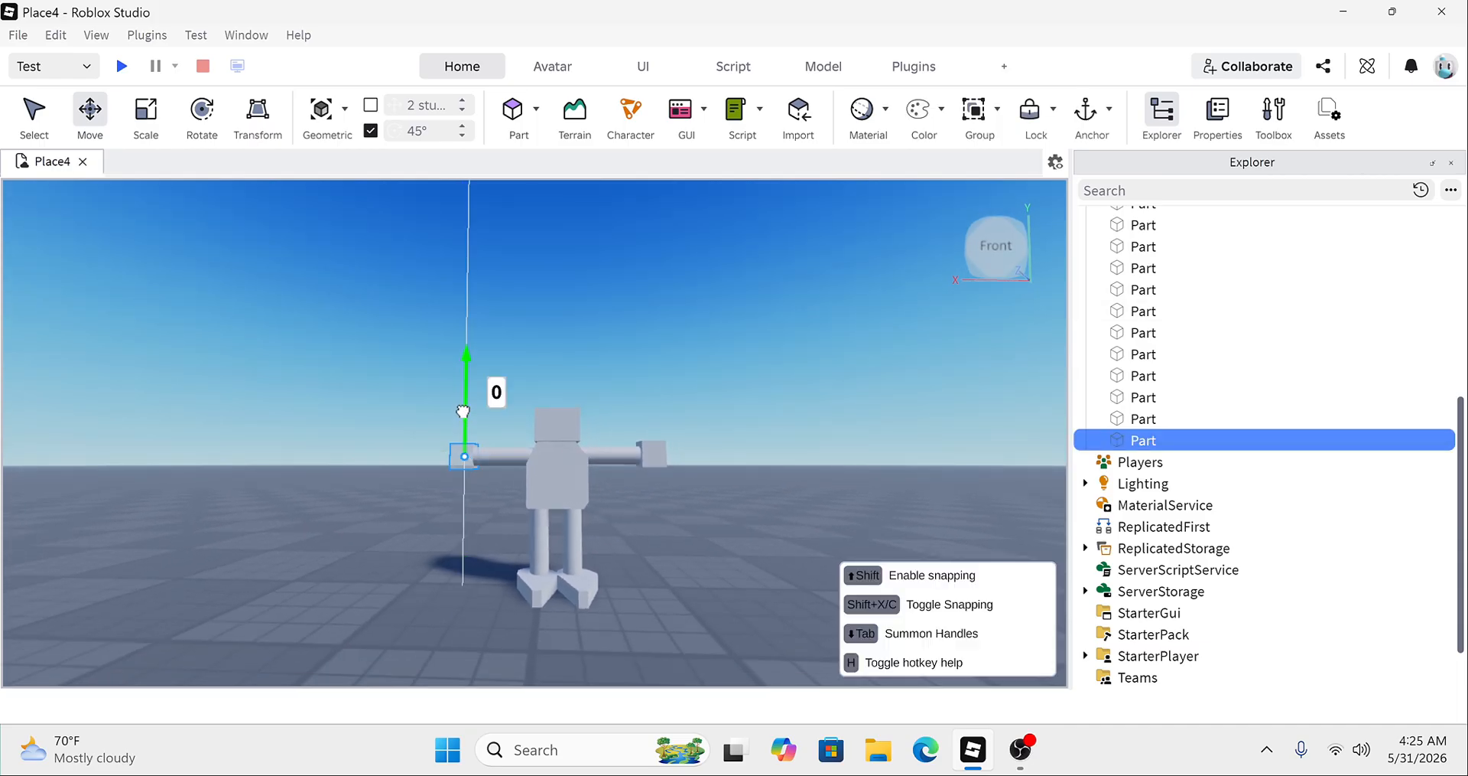
{"action": "left_click", "coordinate": [517, 377]}
Step: Examine the whole figure with both hands from the front and from farther away
{"action": "scroll", "coordinate": [517, 378], "scroll_direction": "up", "scroll_amount": 1}
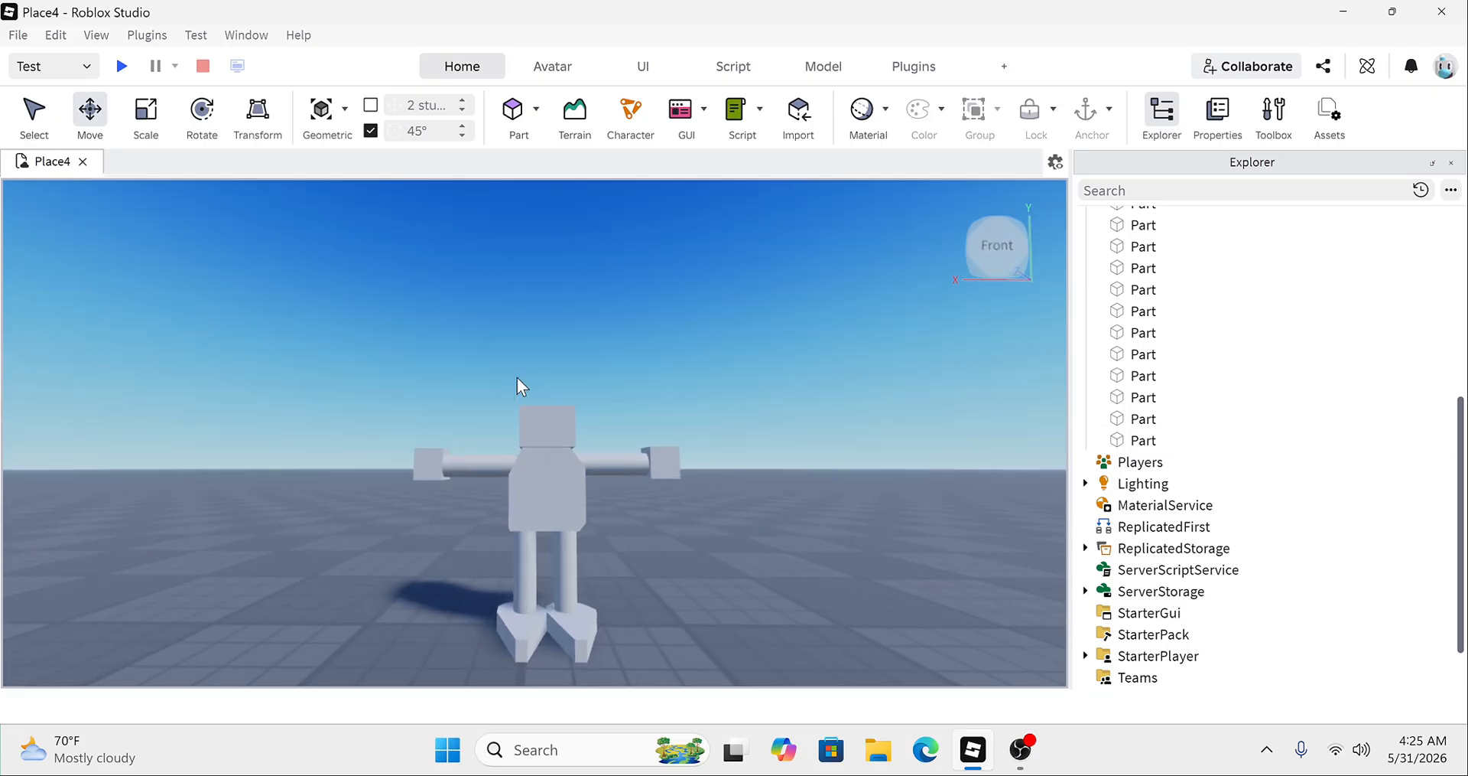
{"action": "scroll", "coordinate": [517, 378], "scroll_direction": "up", "scroll_amount": 2}
{"action": "scroll", "coordinate": [520, 388], "scroll_direction": "down", "scroll_amount": 1}
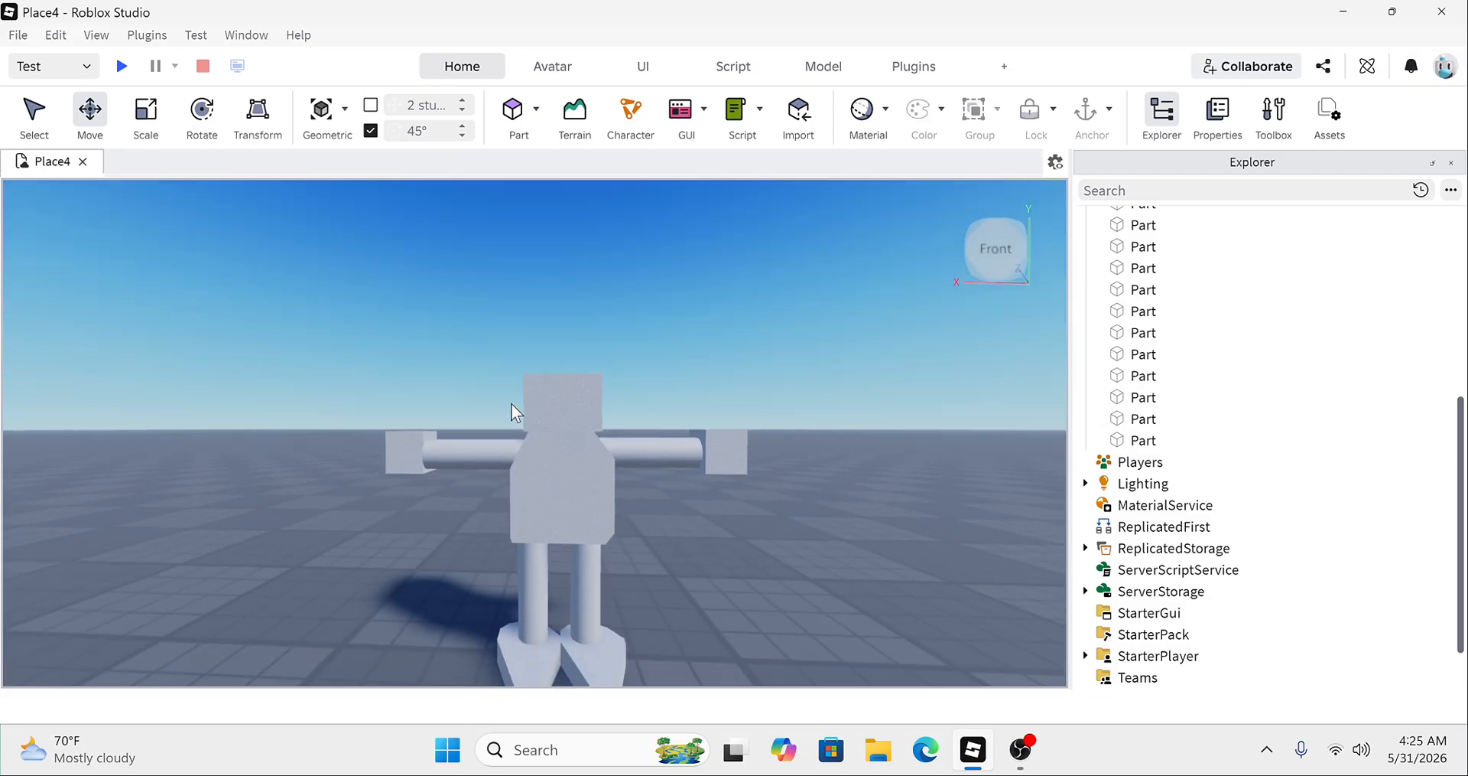
{"action": "right_click_drag", "start_coordinate": [511, 402], "coordinate": [620, 518]}
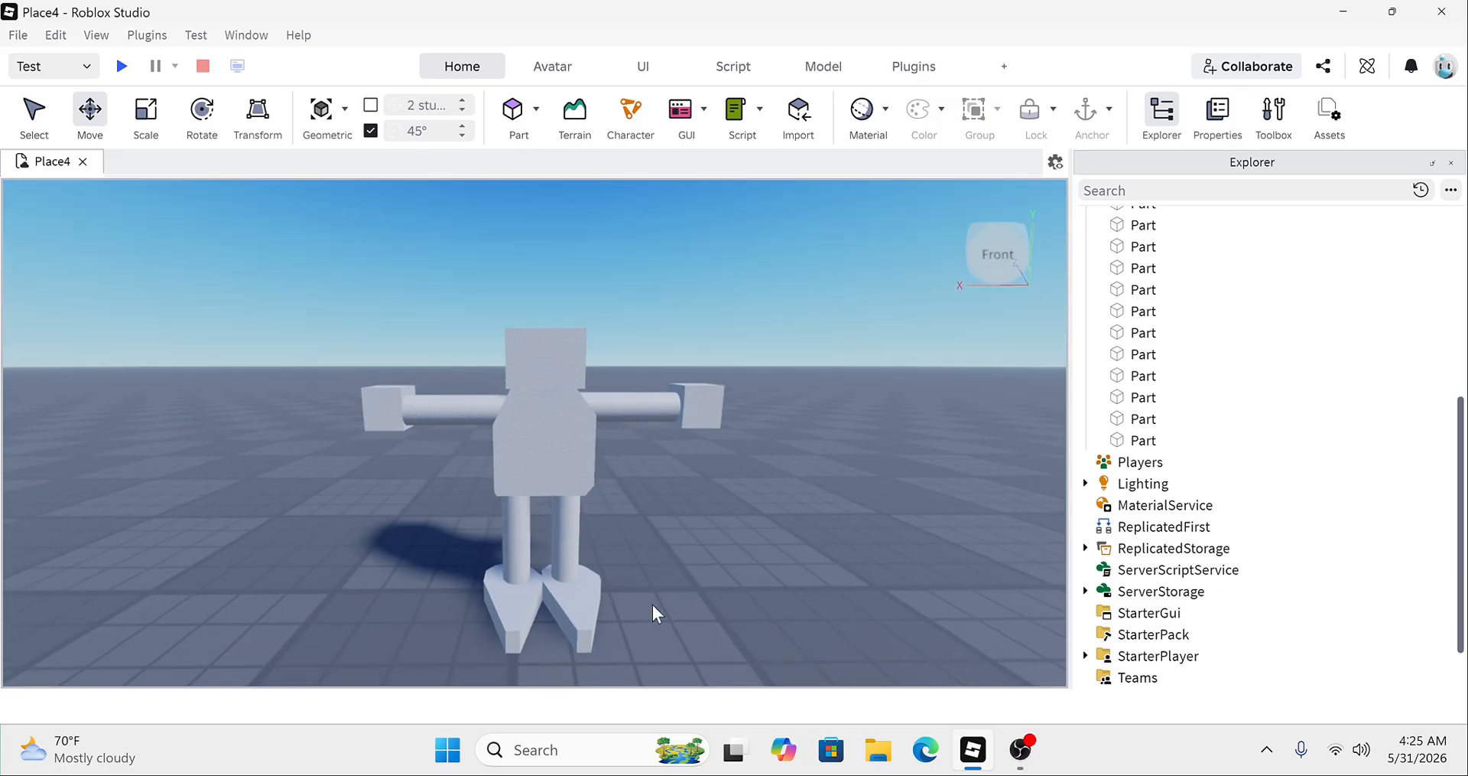
{"action": "right_click_drag", "start_coordinate": [653, 604], "coordinate": [653, 605]}
{"action": "key", "text": "s"}
{"action": "key", "text": "d"}
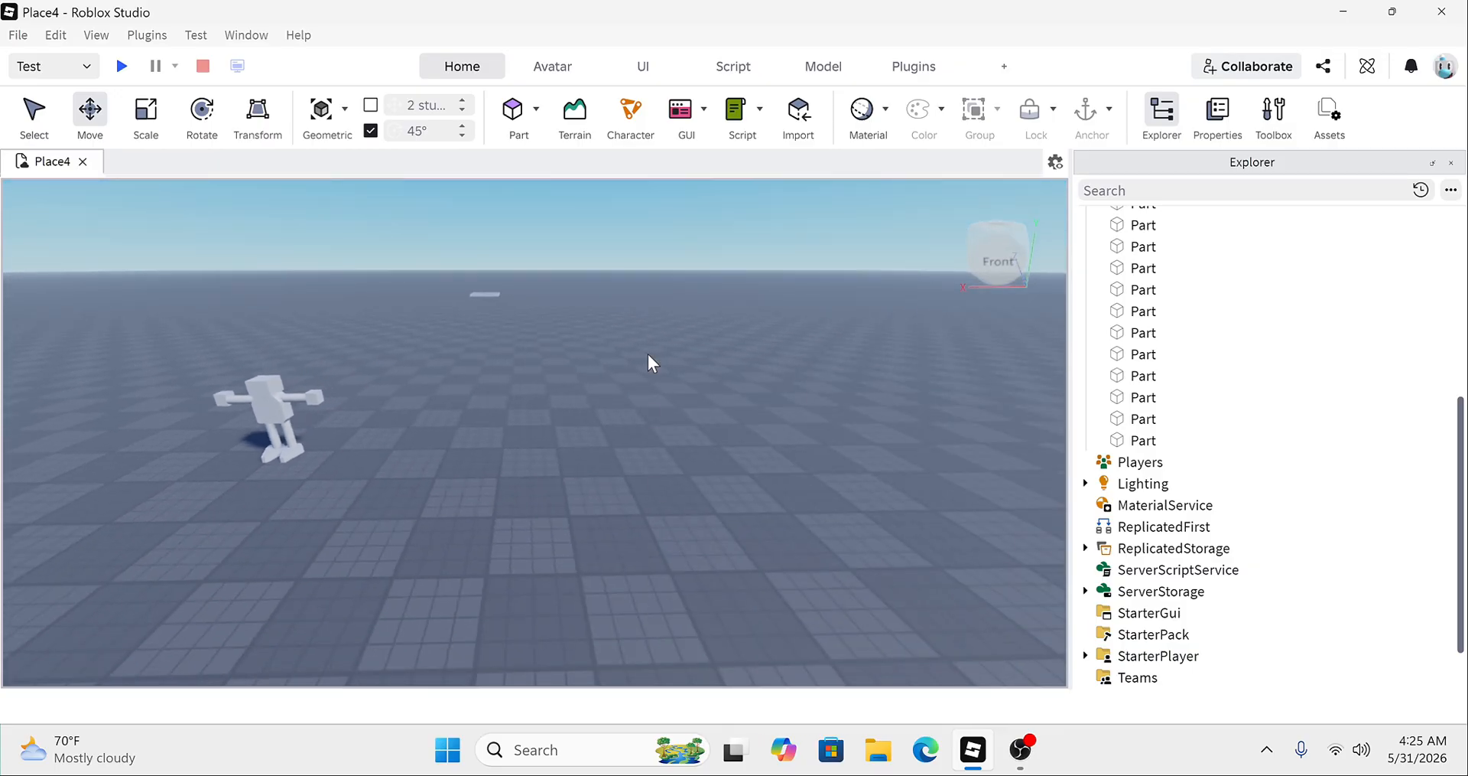
{"action": "key", "text": "w"}
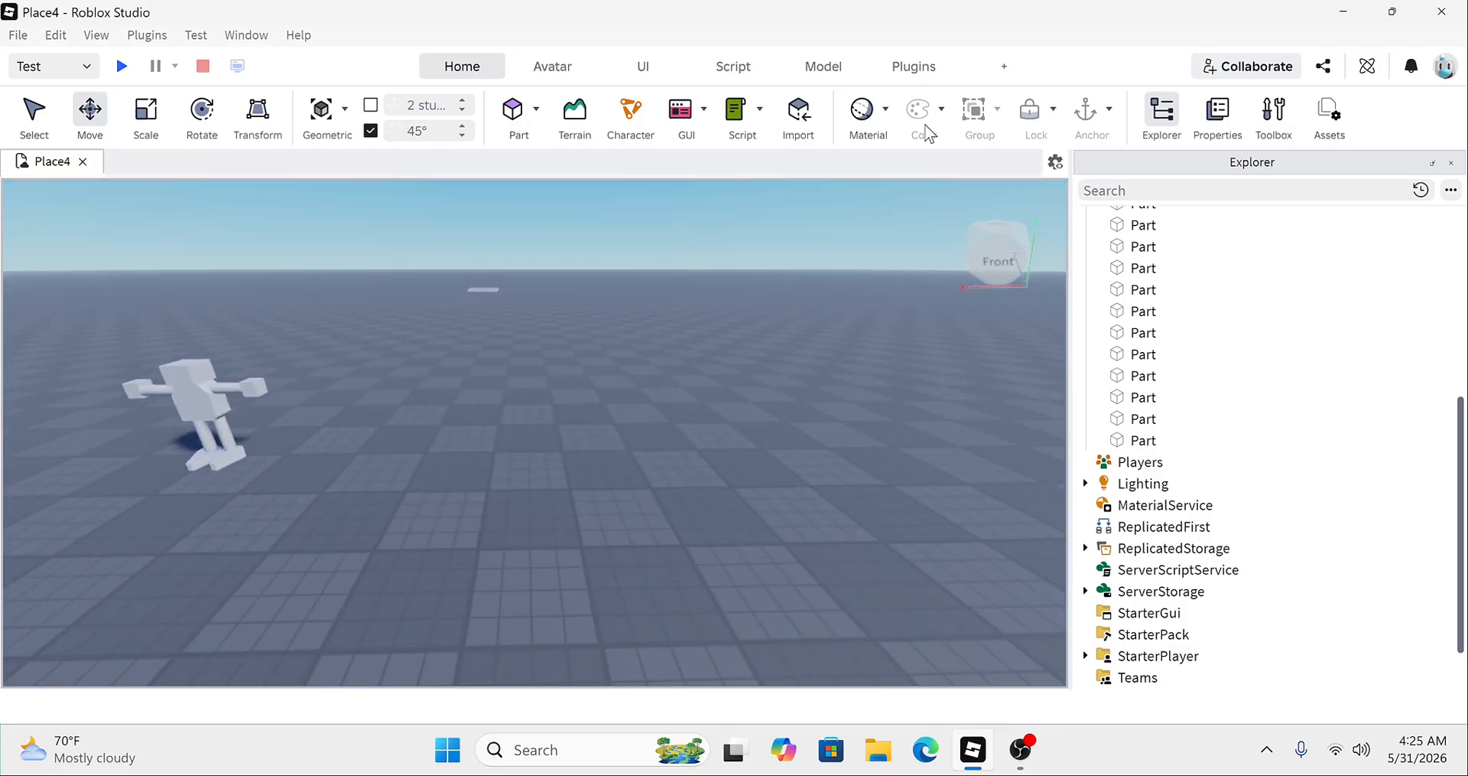
{"action": "left_click", "coordinate": [585, 68]}
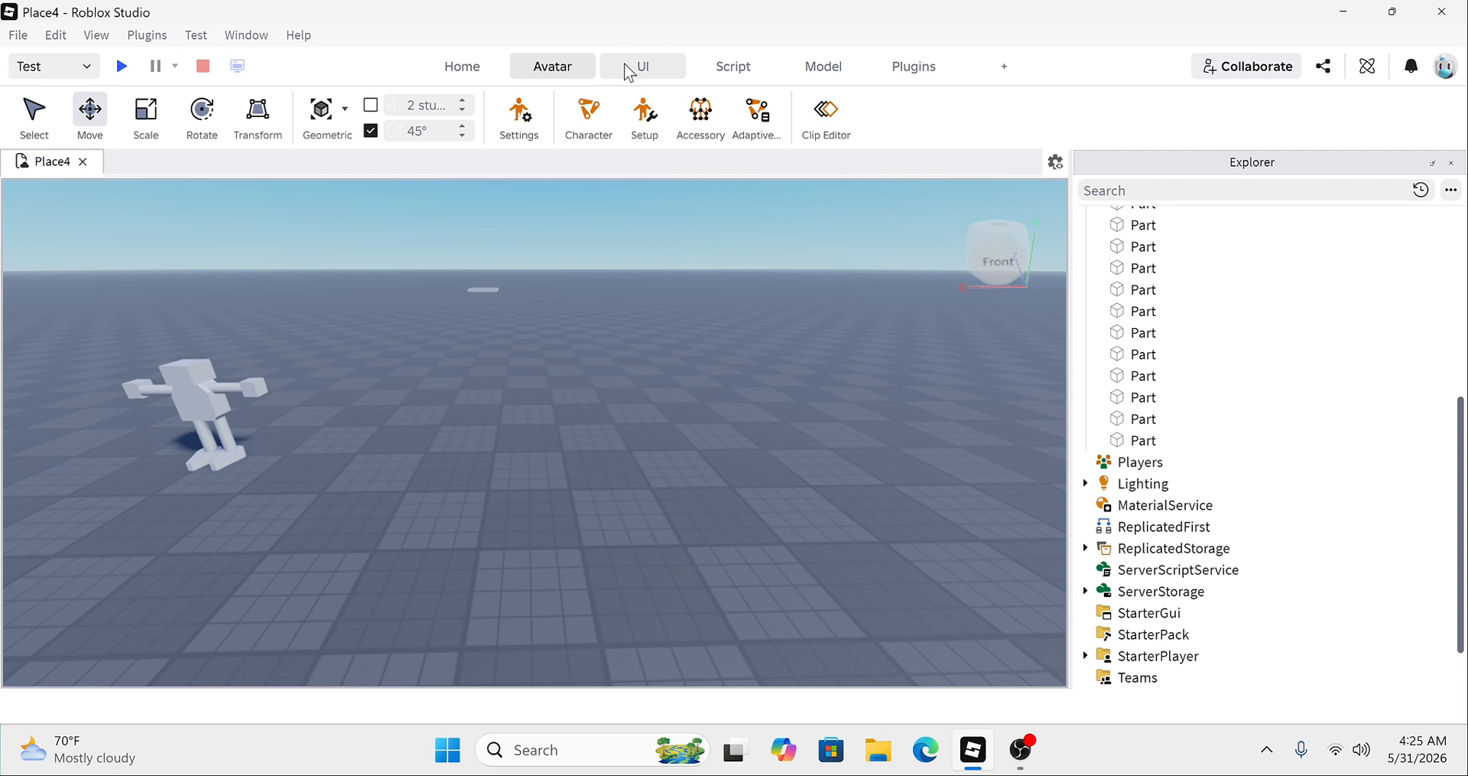
{"action": "left_click", "coordinate": [667, 73]}
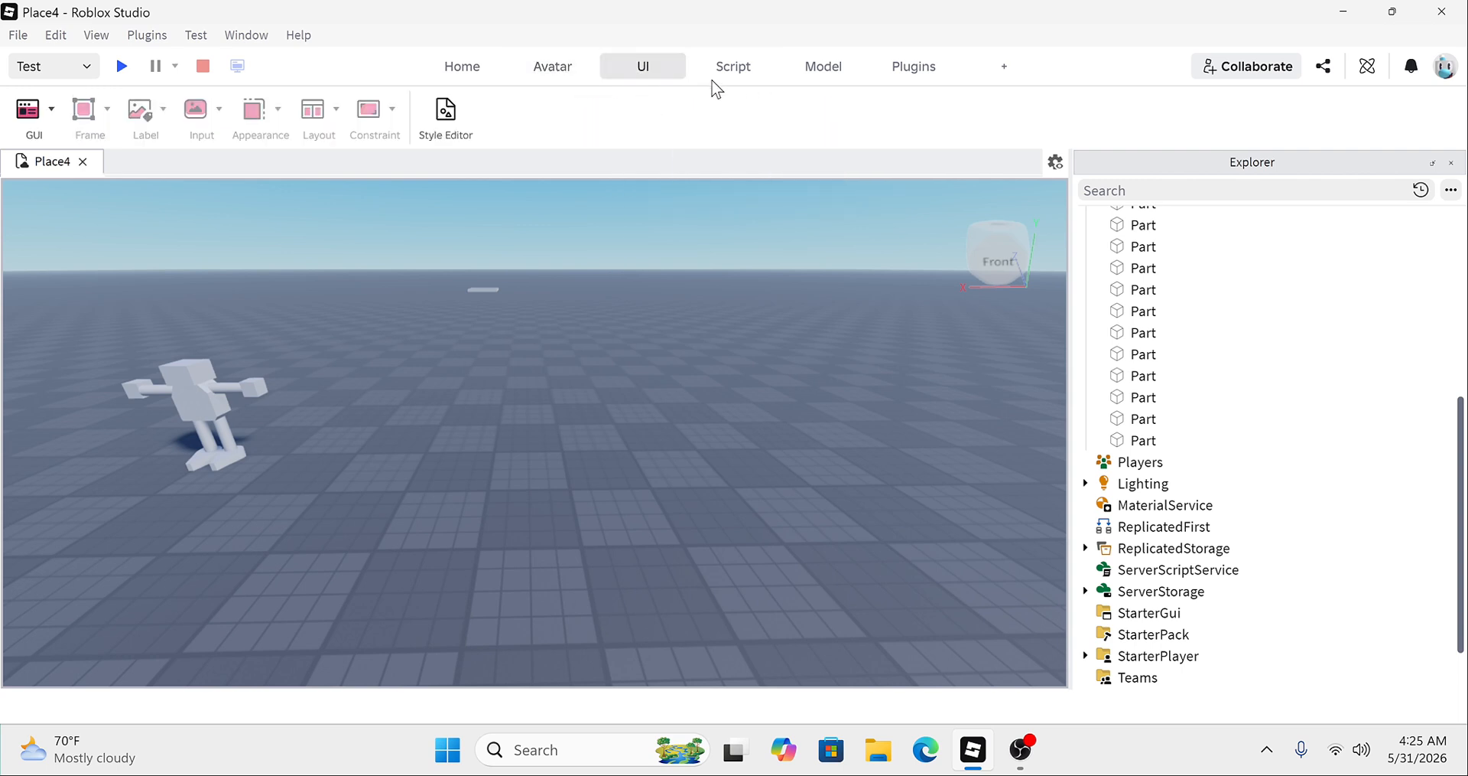
Step: Generate an R6 rig with the Masculine body shape as a Block Avatar on the baseplate
{"action": "left_click", "coordinate": [810, 73]}
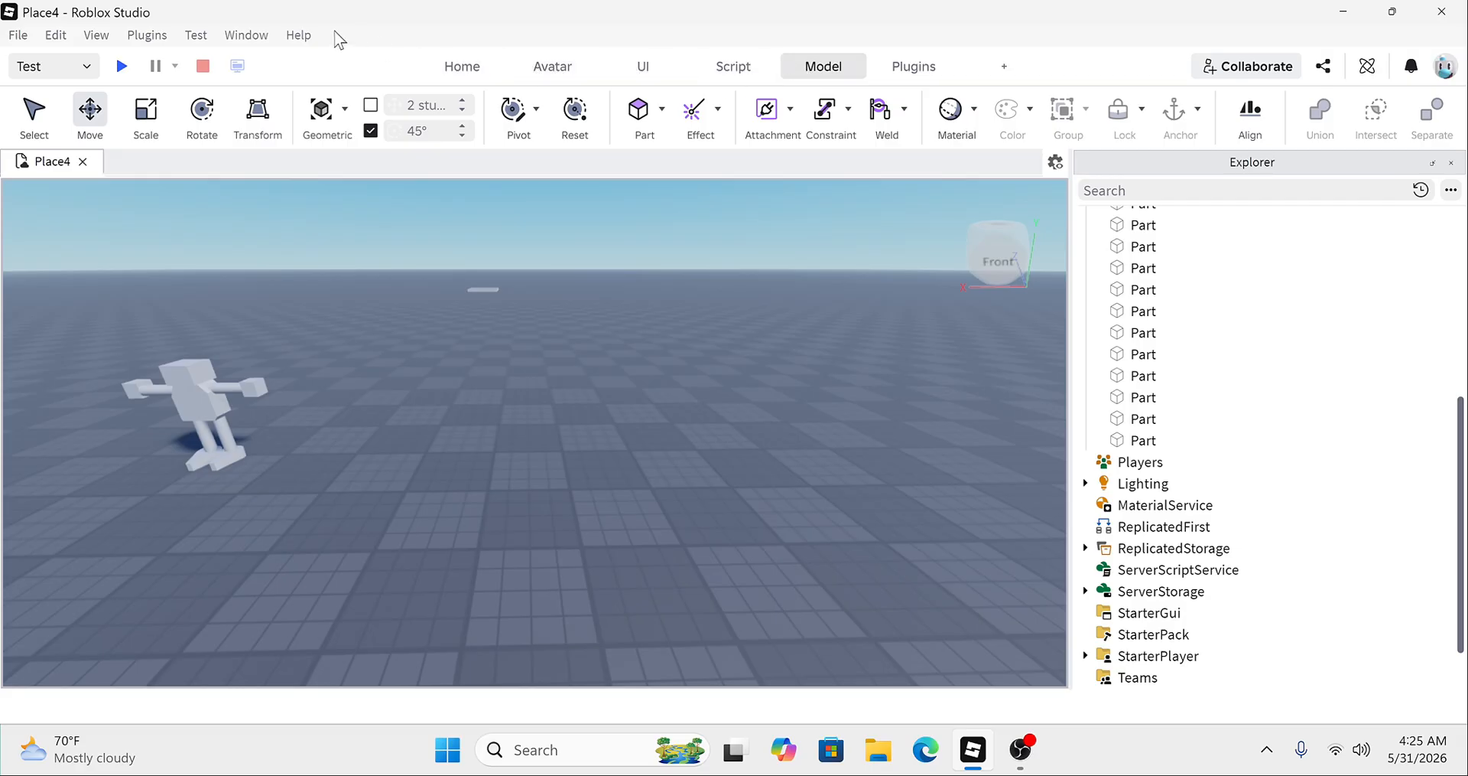
{"action": "left_click", "coordinate": [462, 71]}
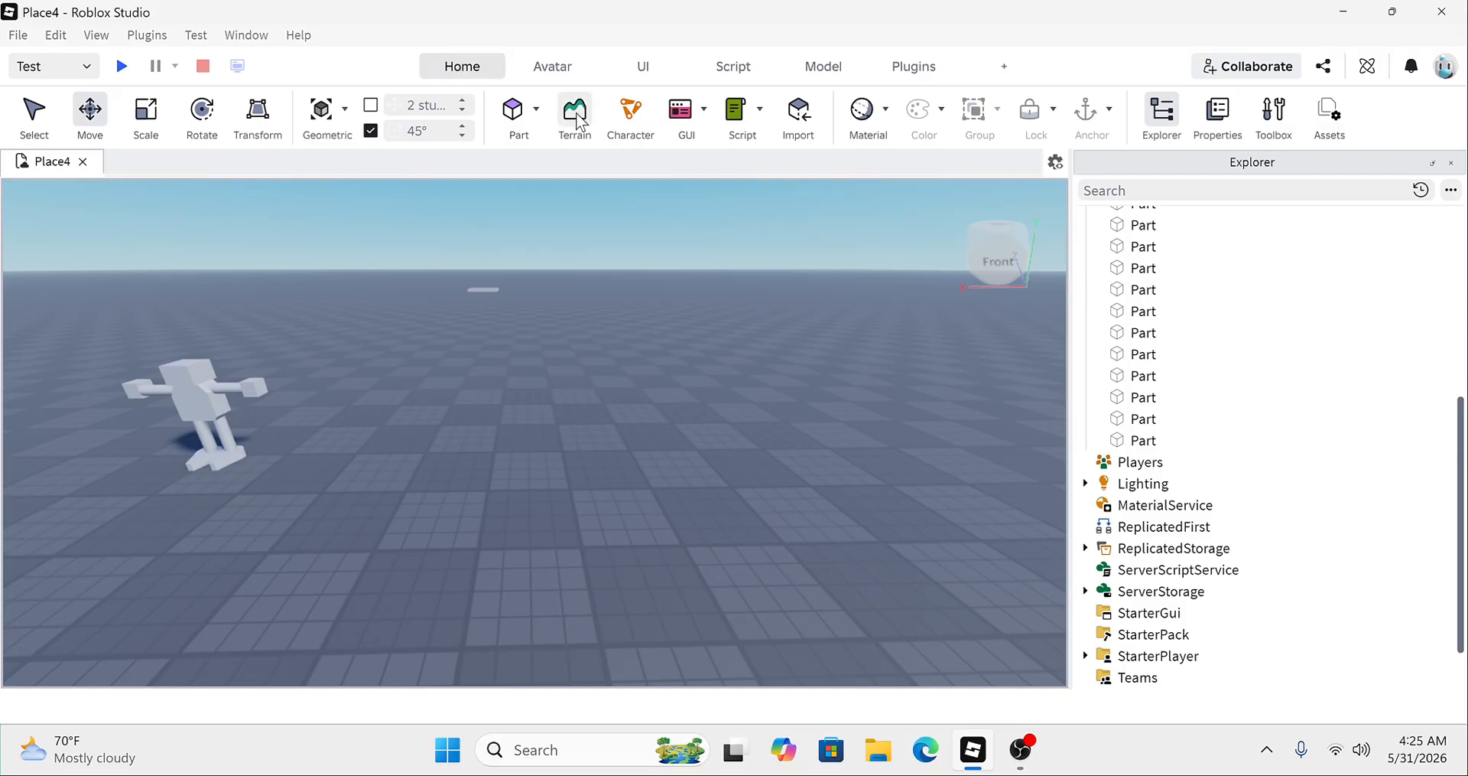
{"action": "left_click", "coordinate": [631, 115]}
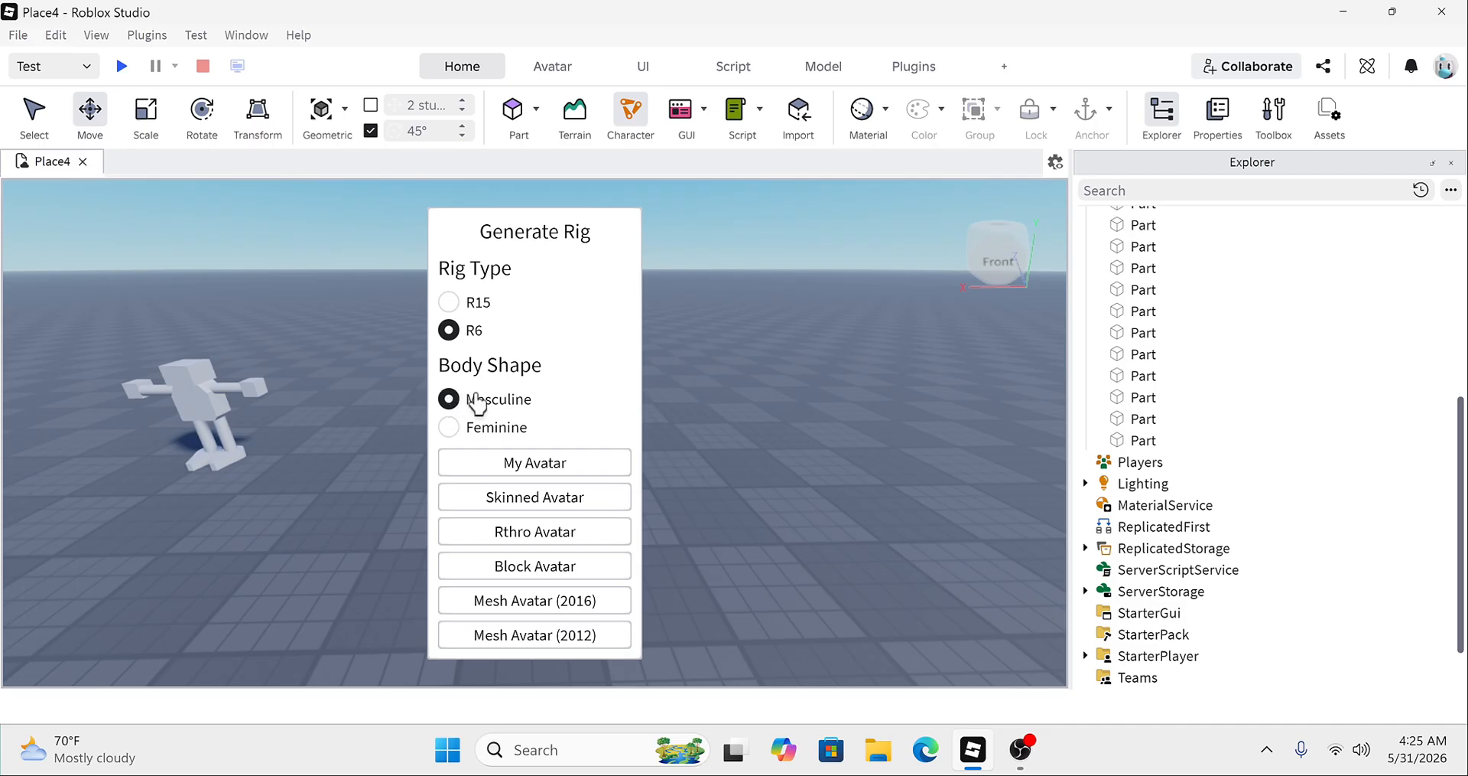
{"action": "left_click", "coordinate": [569, 568]}
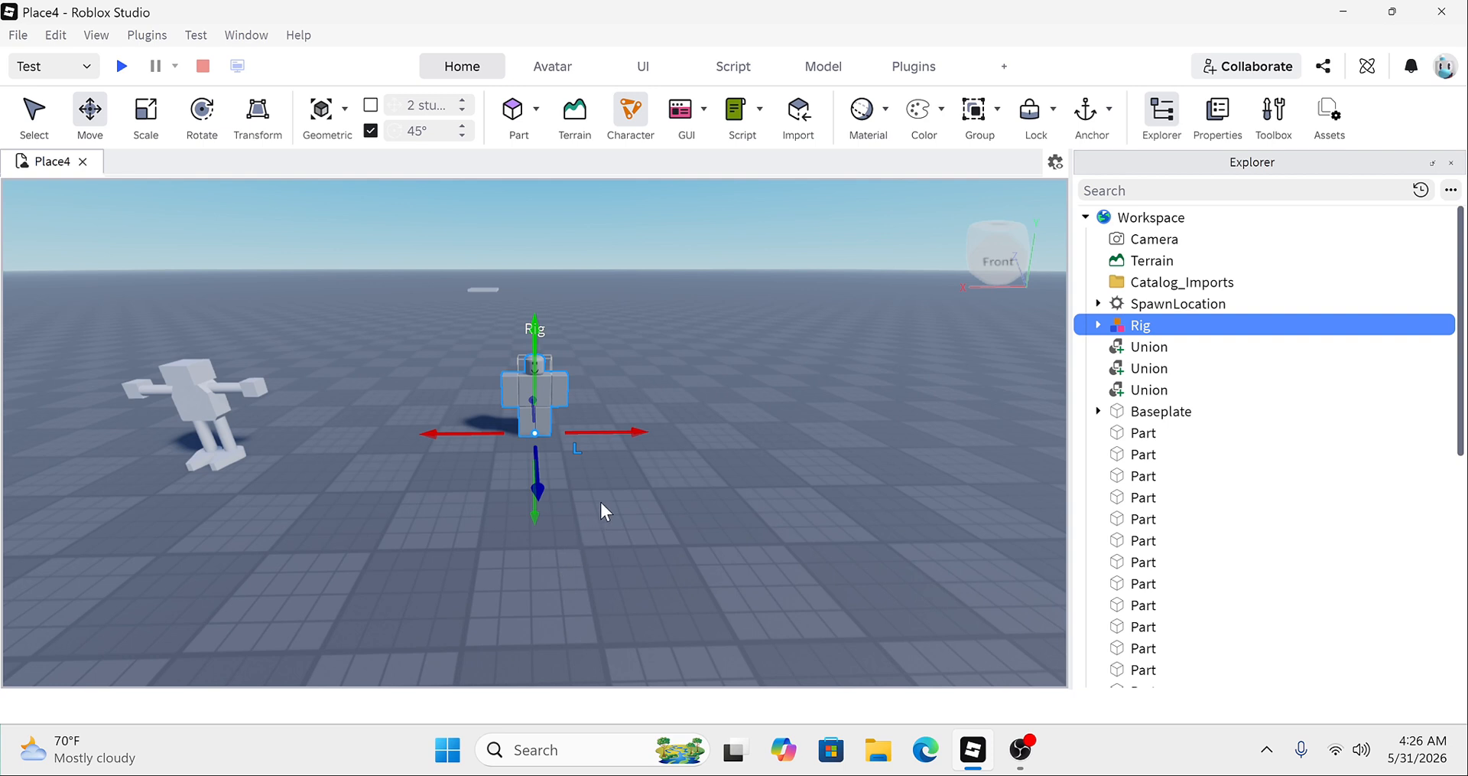
{"action": "key", "text": "f"}
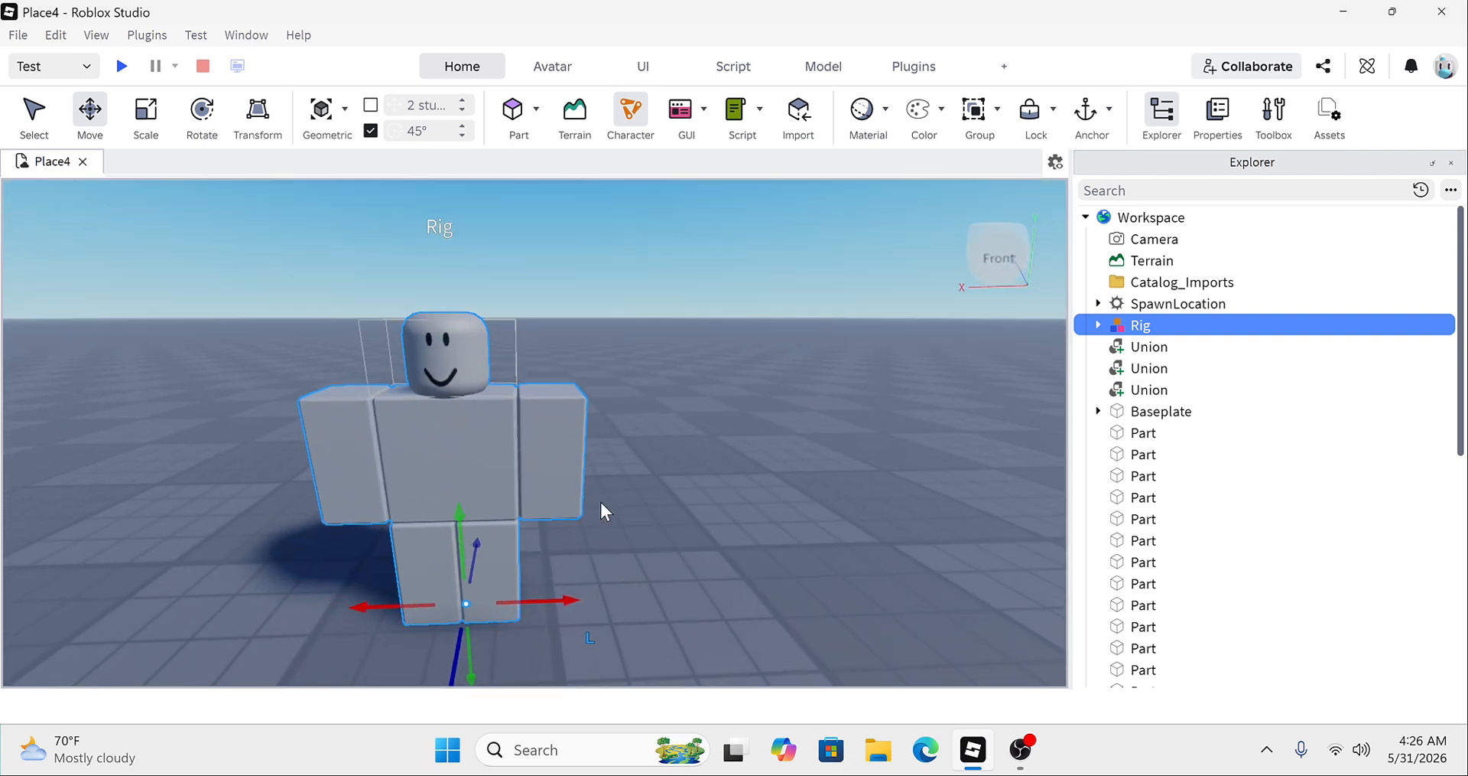
{"action": "right_click_drag", "start_coordinate": [601, 503], "coordinate": [601, 502]}
{"action": "scroll", "coordinate": [601, 503], "scroll_direction": "down", "scroll_amount": 3}
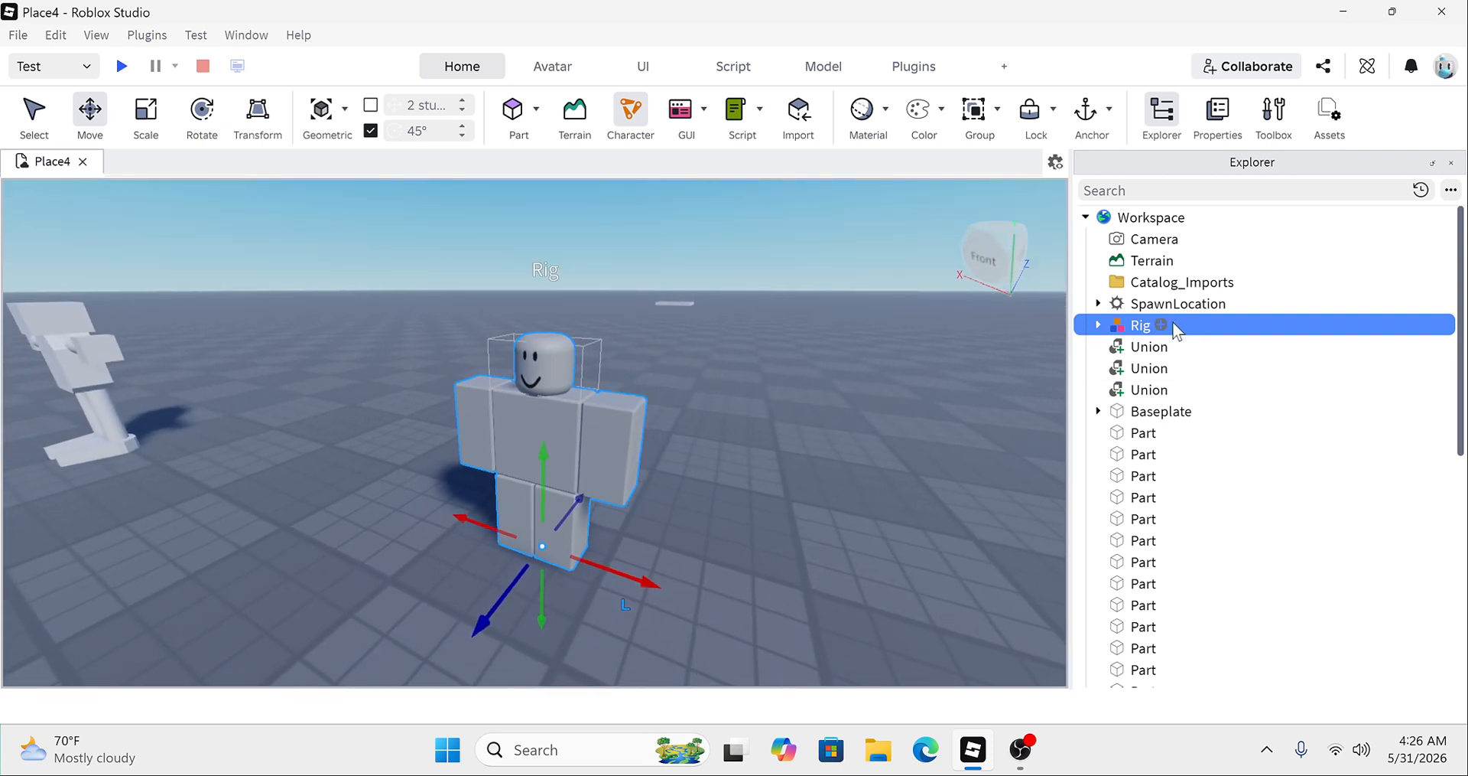
Step: Delete the Animate script, Humanoid and Body Colors objects from the rig
{"action": "left_click", "coordinate": [1098, 325]}
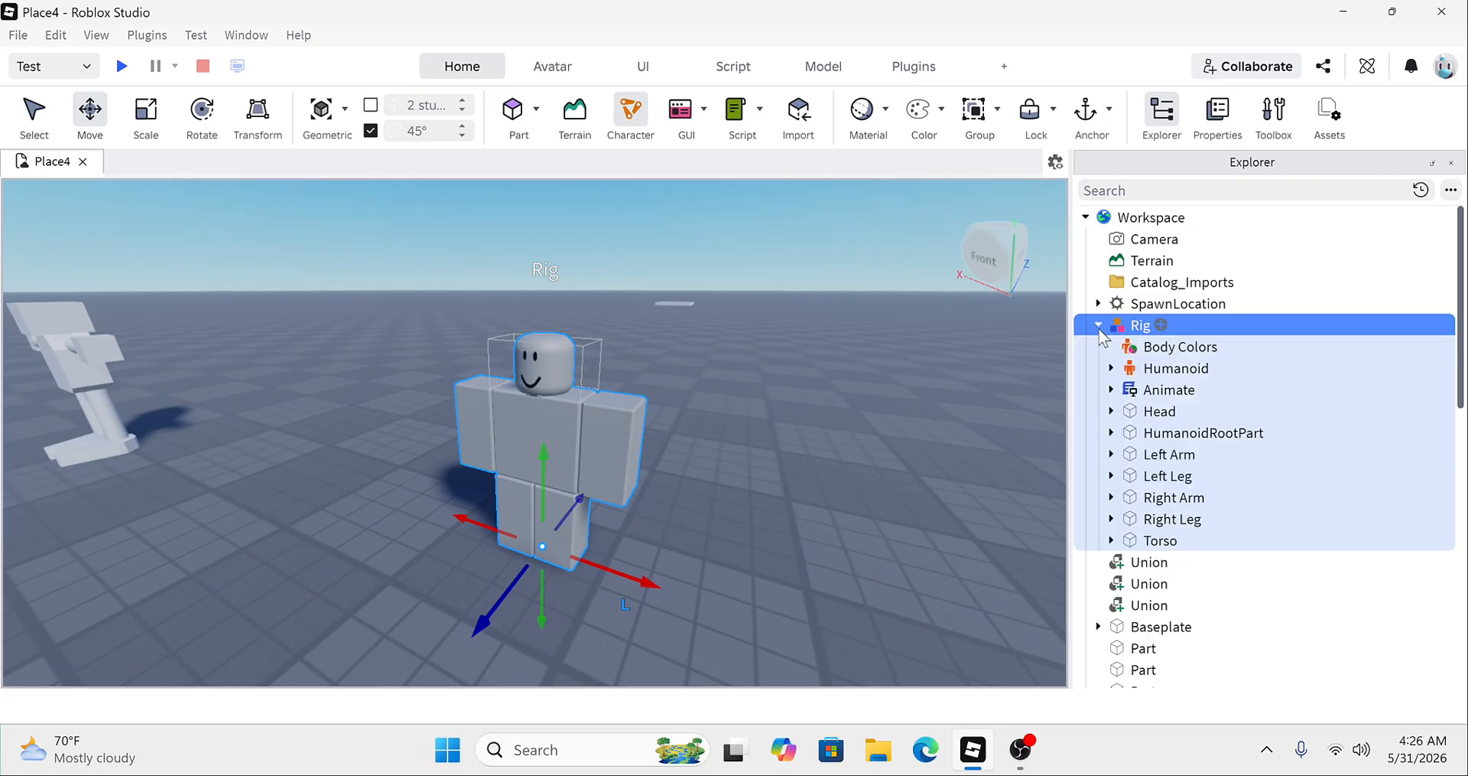
{"action": "left_click", "coordinate": [1112, 389]}
{"action": "left_click", "coordinate": [1111, 389]}
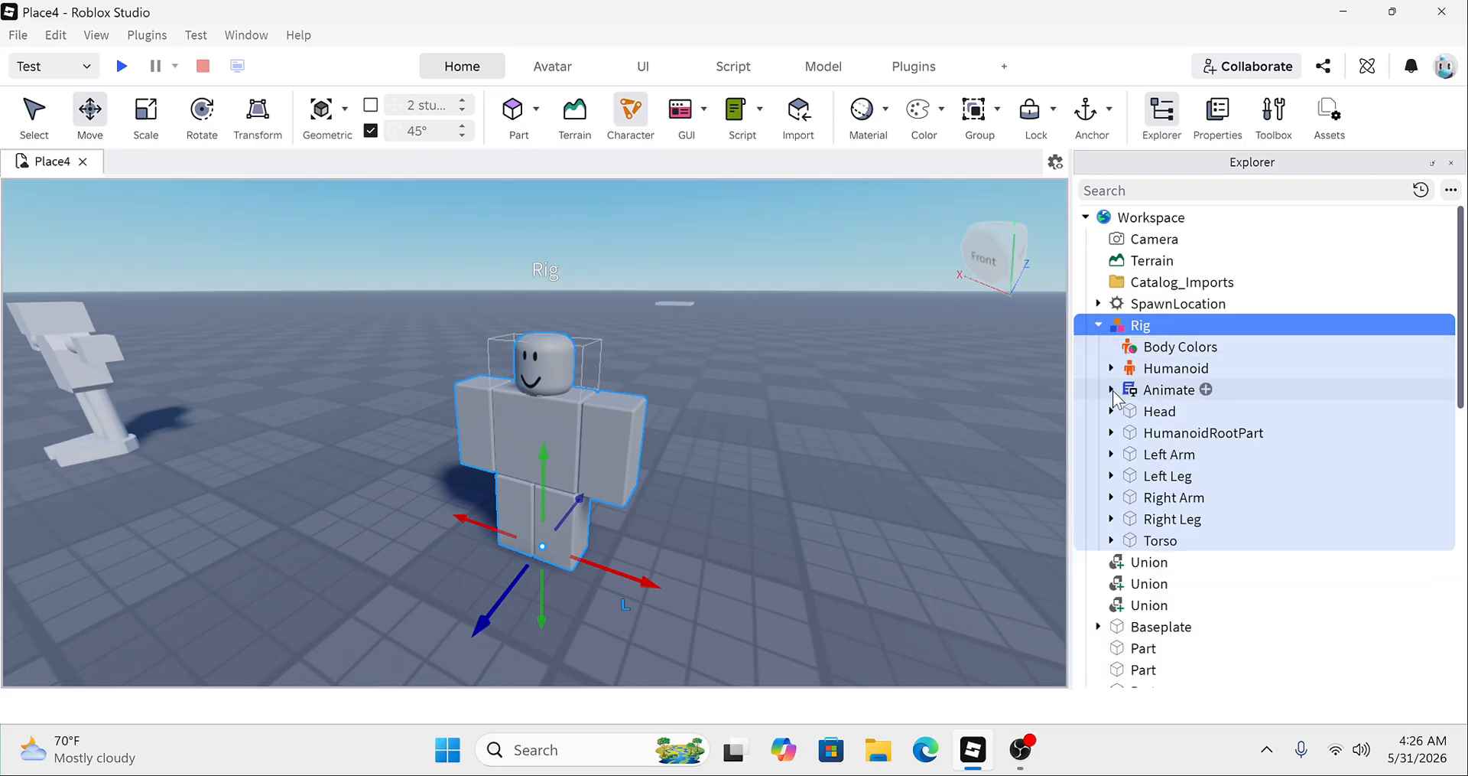
{"action": "left_click", "coordinate": [1133, 391]}
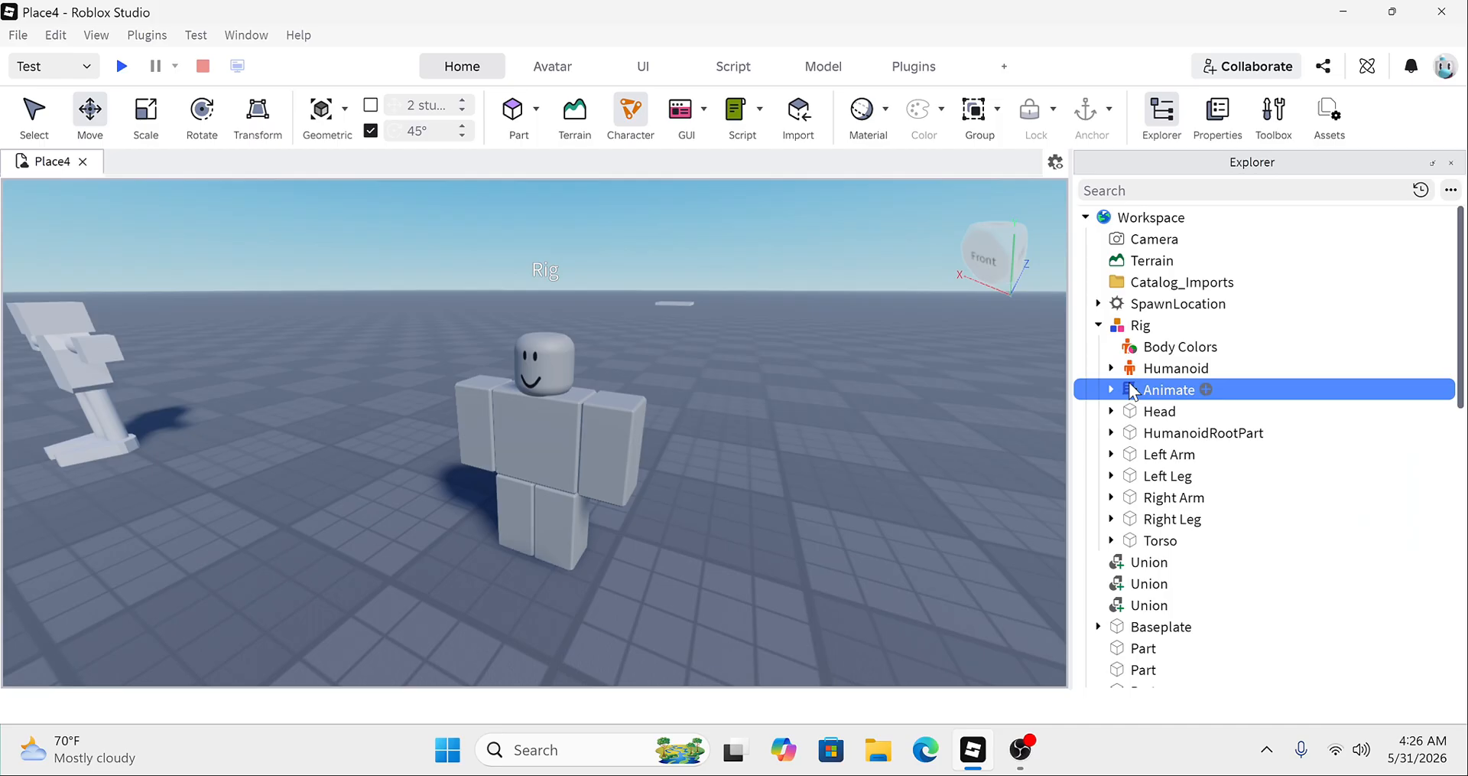
{"action": "key", "text": "Delete"}
{"action": "left_click", "coordinate": [1136, 370]}
{"action": "key", "text": "Delete"}
{"action": "left_click", "coordinate": [1146, 350]}
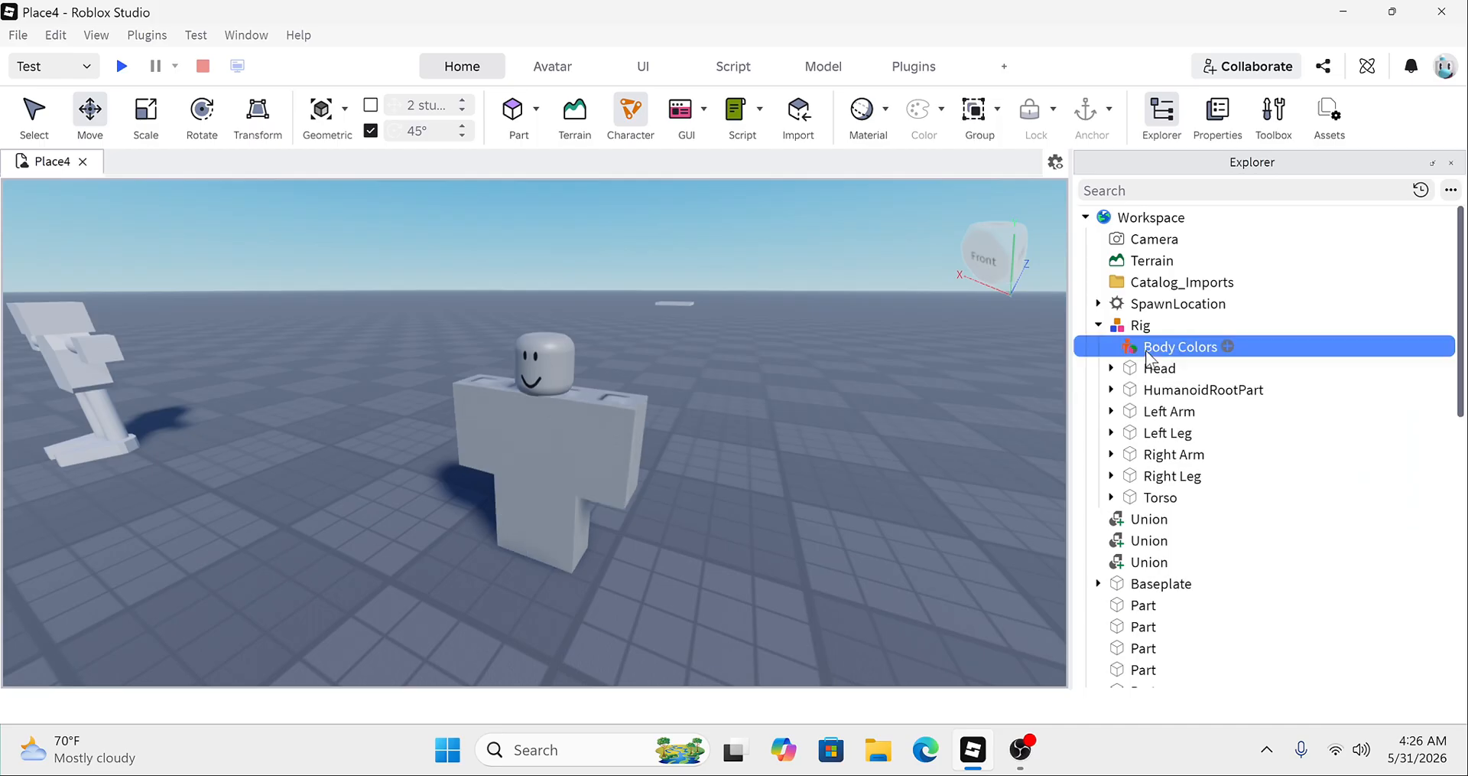
{"action": "key", "text": "Delete"}
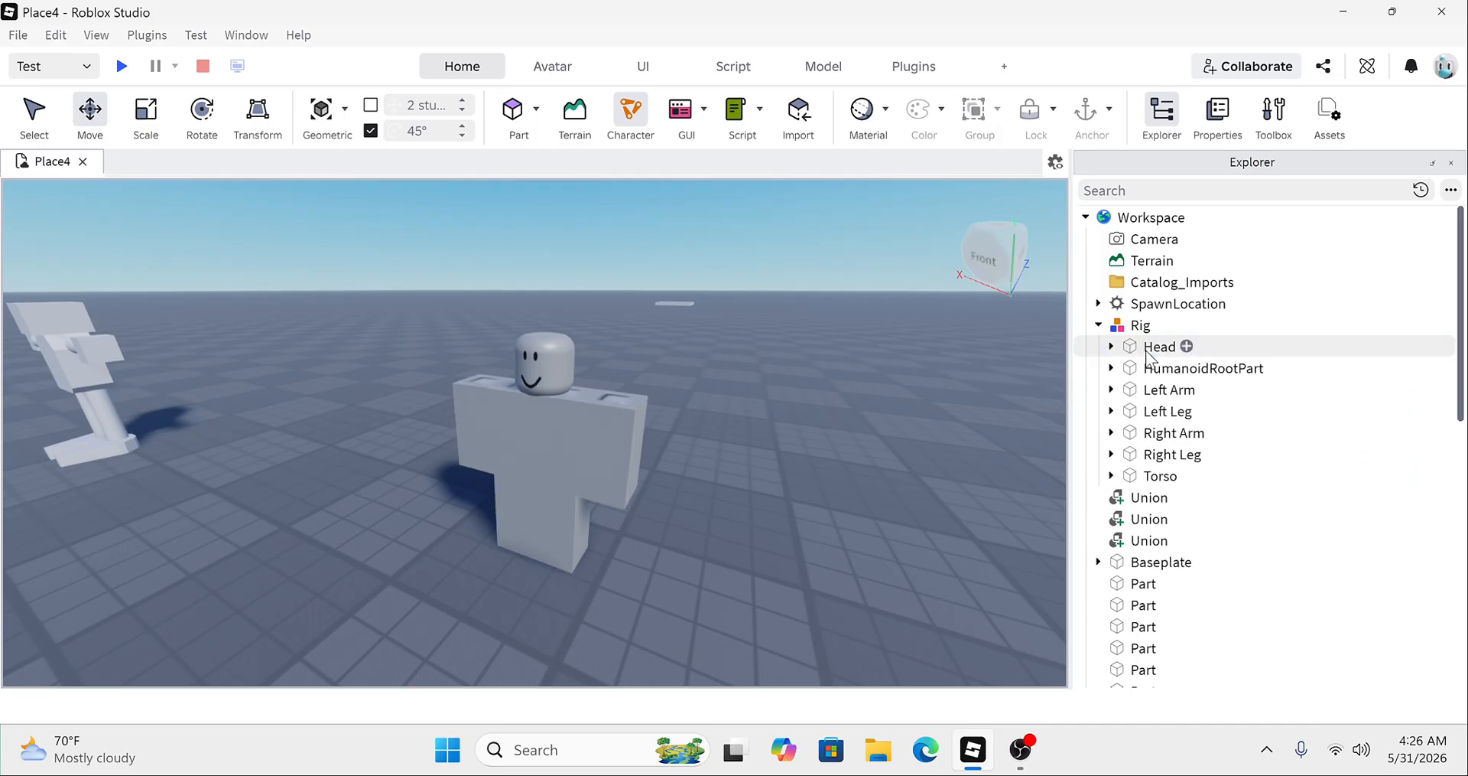
Step: Delete the face decal from the rig's head
{"action": "left_click", "coordinate": [1131, 348]}
{"action": "left_click", "coordinate": [1111, 347]}
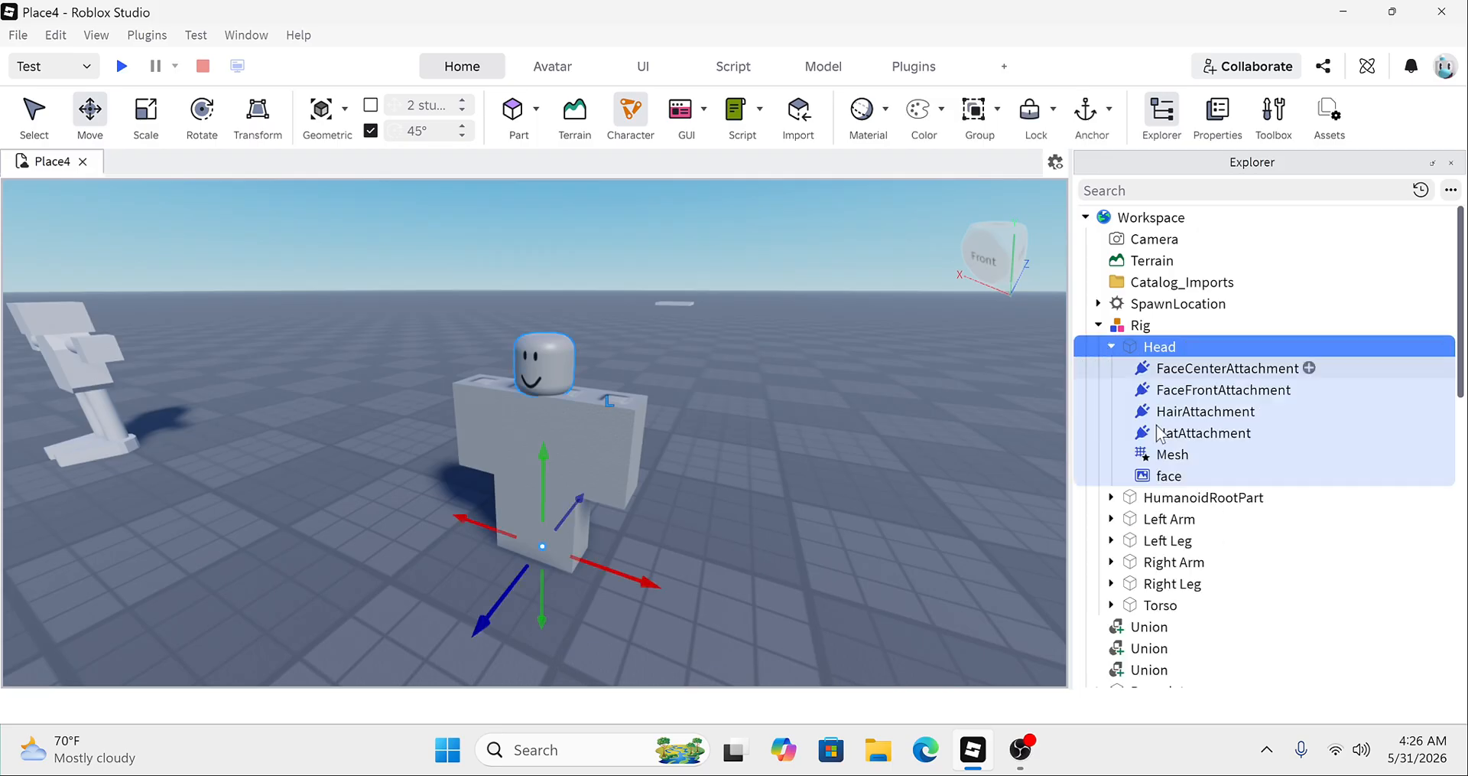
{"action": "left_click", "coordinate": [1159, 475]}
{"action": "key", "text": "Delete"}
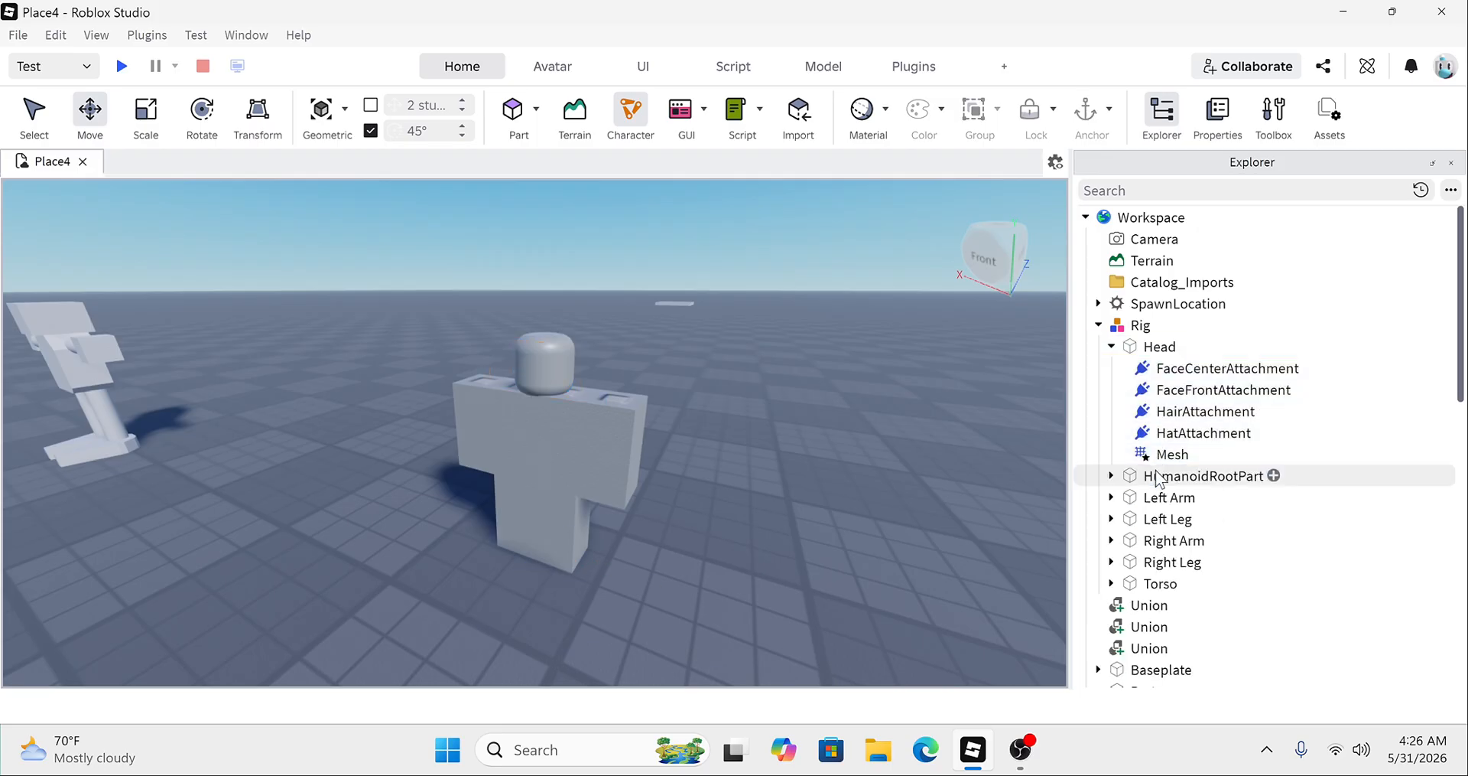
{"action": "left_click", "coordinate": [1112, 346]}
Step: Move the whole rig across the baseplate to the custom figure
{"action": "right_click_drag", "start_coordinate": [741, 421], "coordinate": [740, 420]}
{"action": "key", "text": "d"}
{"action": "key", "text": "w"}
{"action": "key", "text": "a"}
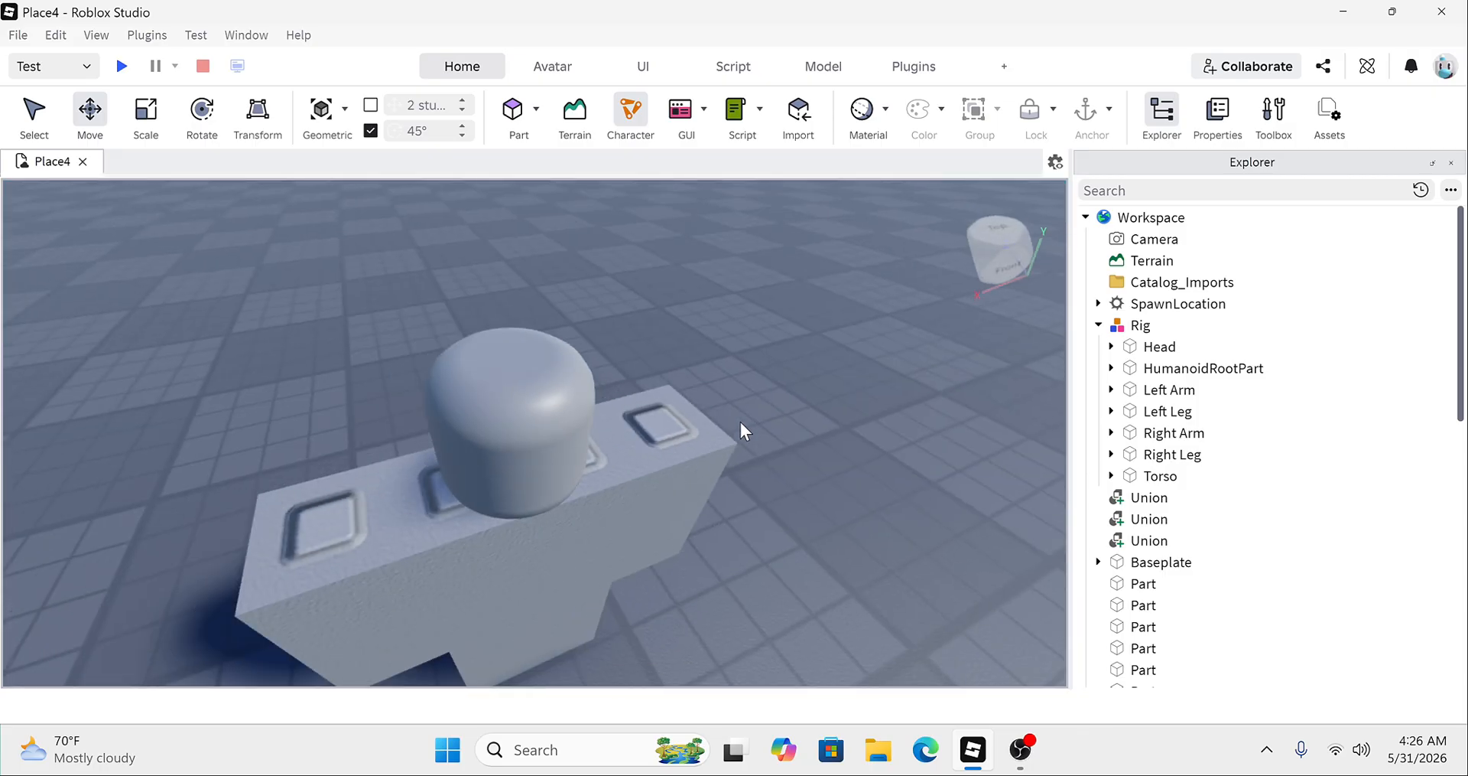
{"action": "scroll", "coordinate": [740, 421], "scroll_direction": "down", "scroll_amount": 1}
{"action": "left_click", "coordinate": [574, 475]}
{"action": "scroll", "coordinate": [574, 475], "scroll_direction": "down", "scroll_amount": 3}
{"action": "left_click_drag", "start_coordinate": [502, 508], "coordinate": [424, 617]}
{"action": "right_click_drag", "start_coordinate": [425, 616], "coordinate": [424, 617]}
{"action": "scroll", "coordinate": [424, 617], "scroll_direction": "up", "scroll_amount": 3}
{"action": "scroll", "coordinate": [424, 616], "scroll_direction": "down", "scroll_amount": 4}
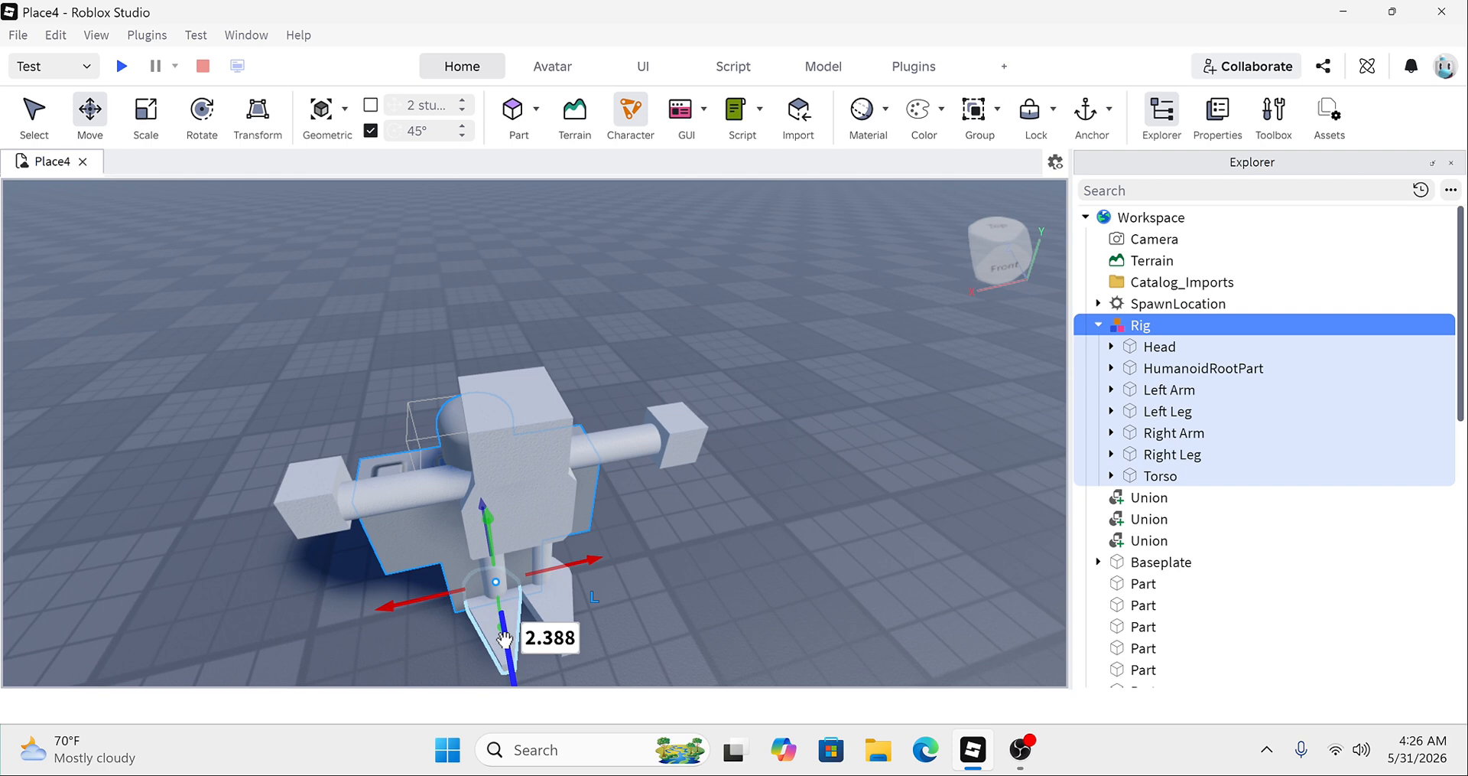
Step: Adjust the rig's position so its body overlaps the custom figure and is centred on it
{"action": "left_click_drag", "start_coordinate": [505, 639], "coordinate": [572, 575]}
{"action": "right_click_drag", "start_coordinate": [572, 576], "coordinate": [541, 556]}
{"action": "scroll", "coordinate": [557, 566], "scroll_direction": "up", "scroll_amount": 5}
{"action": "scroll", "coordinate": [540, 550], "scroll_direction": "down", "scroll_amount": 4}
{"action": "left_click_drag", "start_coordinate": [552, 642], "coordinate": [541, 641]}
{"action": "key", "text": "ctrl+3"}
{"action": "left_click_drag", "start_coordinate": [513, 423], "coordinate": [520, 390]}
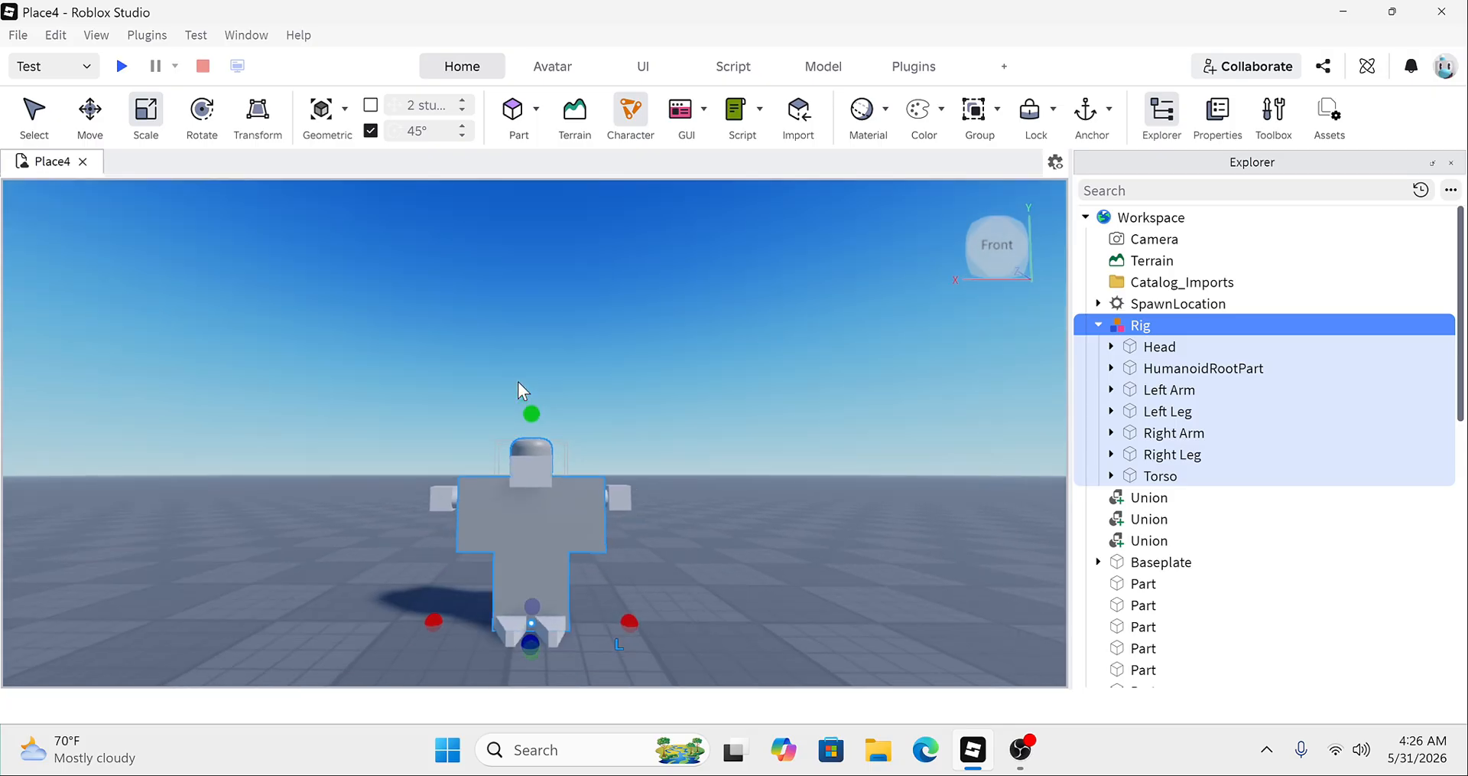
{"action": "left_click", "coordinate": [517, 355]}
Step: Examine how the rig overlaps the custom figure's head, hands and feet from the front
{"action": "scroll", "coordinate": [518, 355], "scroll_direction": "up", "scroll_amount": 2}
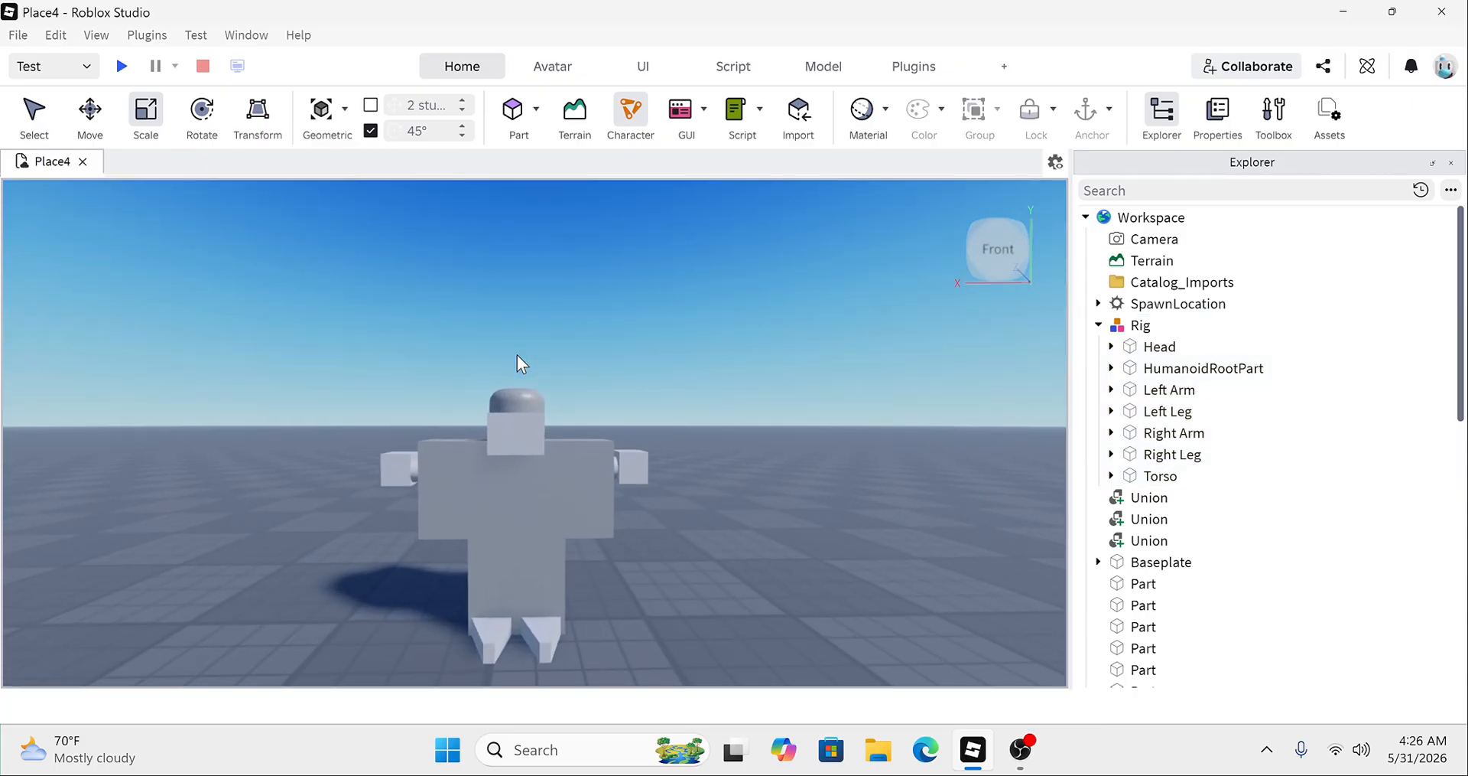
{"action": "scroll", "coordinate": [518, 442], "scroll_direction": "up", "scroll_amount": 3}
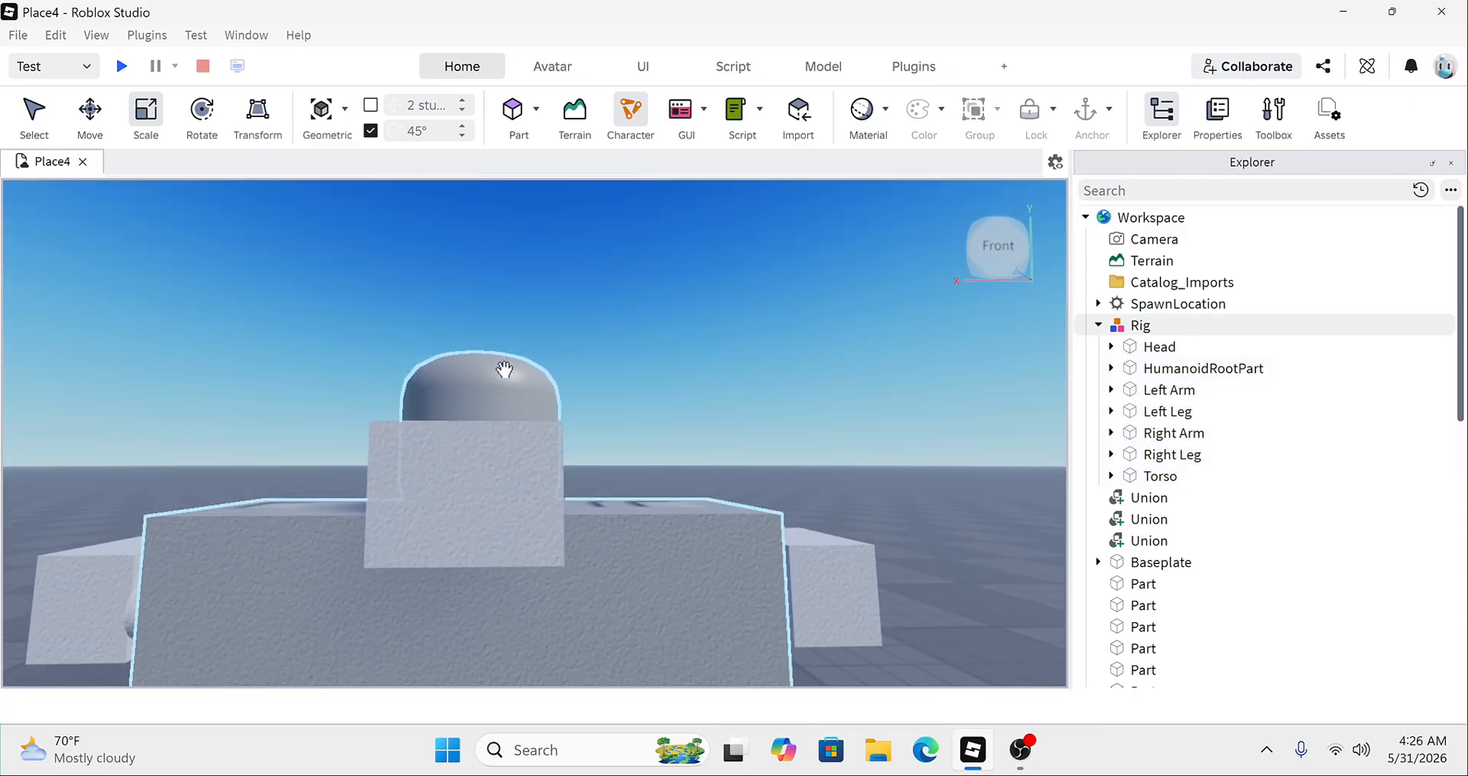
{"action": "right_click_drag", "start_coordinate": [493, 380], "coordinate": [495, 517]}
{"action": "scroll", "coordinate": [494, 516], "scroll_direction": "up", "scroll_amount": 3}
{"action": "scroll", "coordinate": [515, 459], "scroll_direction": "down", "scroll_amount": 4}
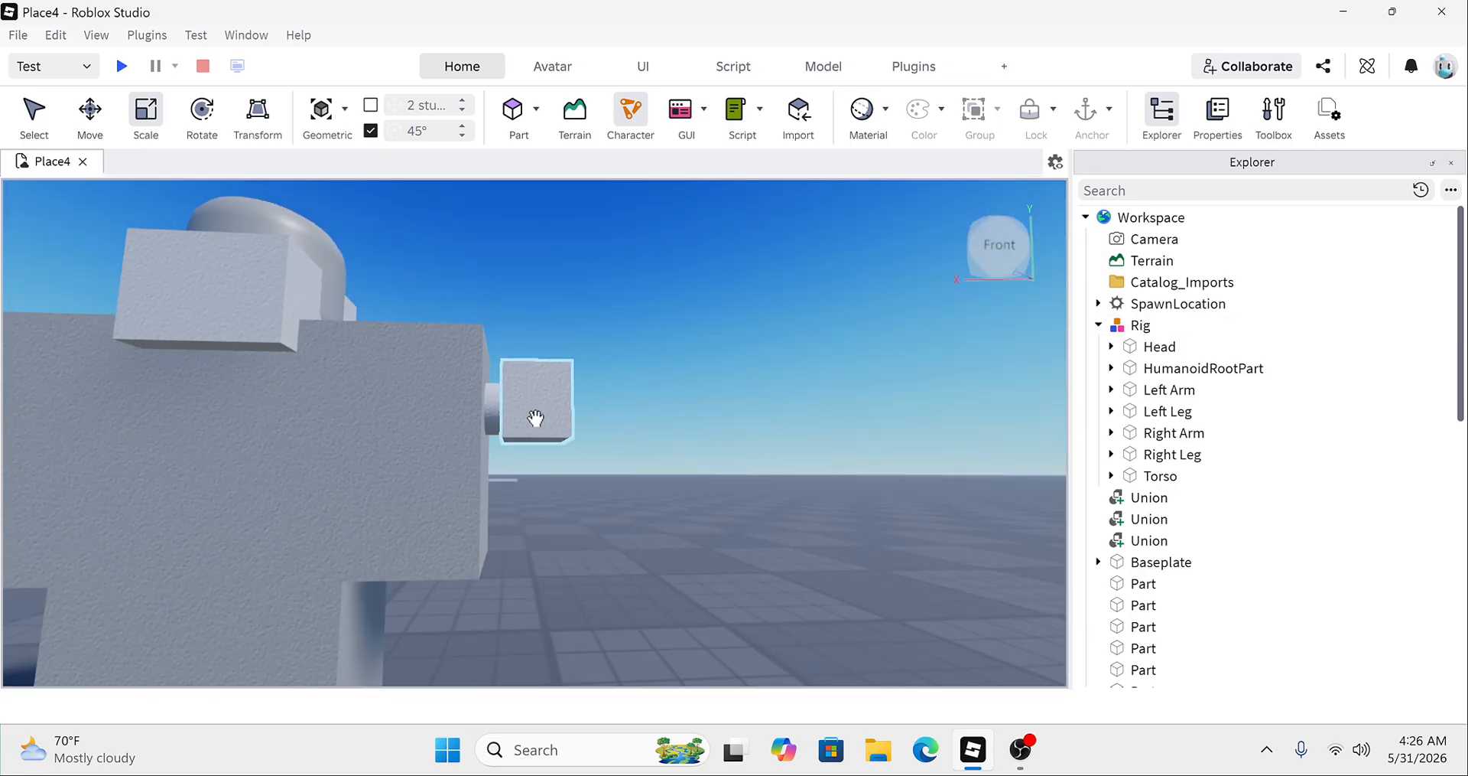
{"action": "scroll", "coordinate": [528, 420], "scroll_direction": "down", "scroll_amount": 2}
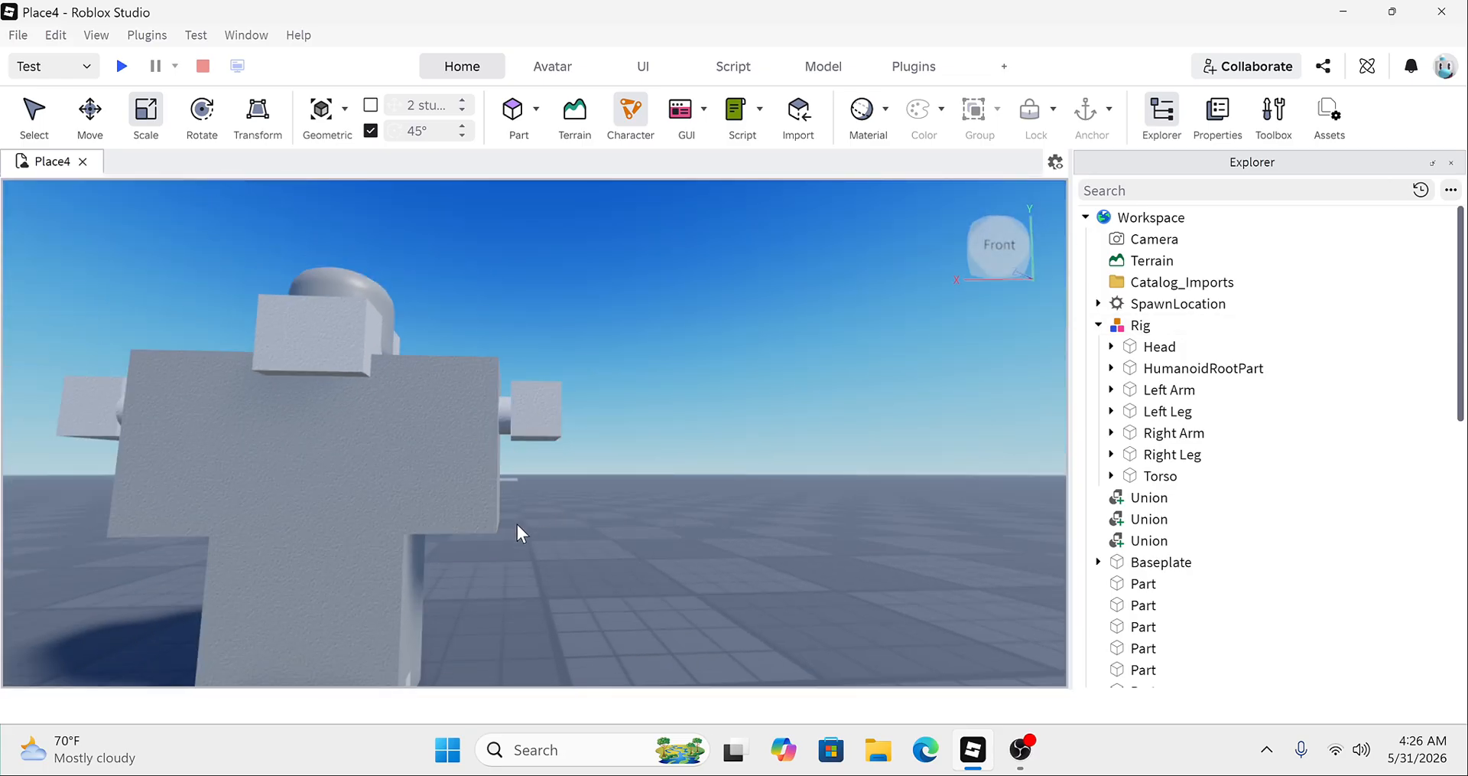
{"action": "scroll", "coordinate": [496, 554], "scroll_direction": "up", "scroll_amount": 10}
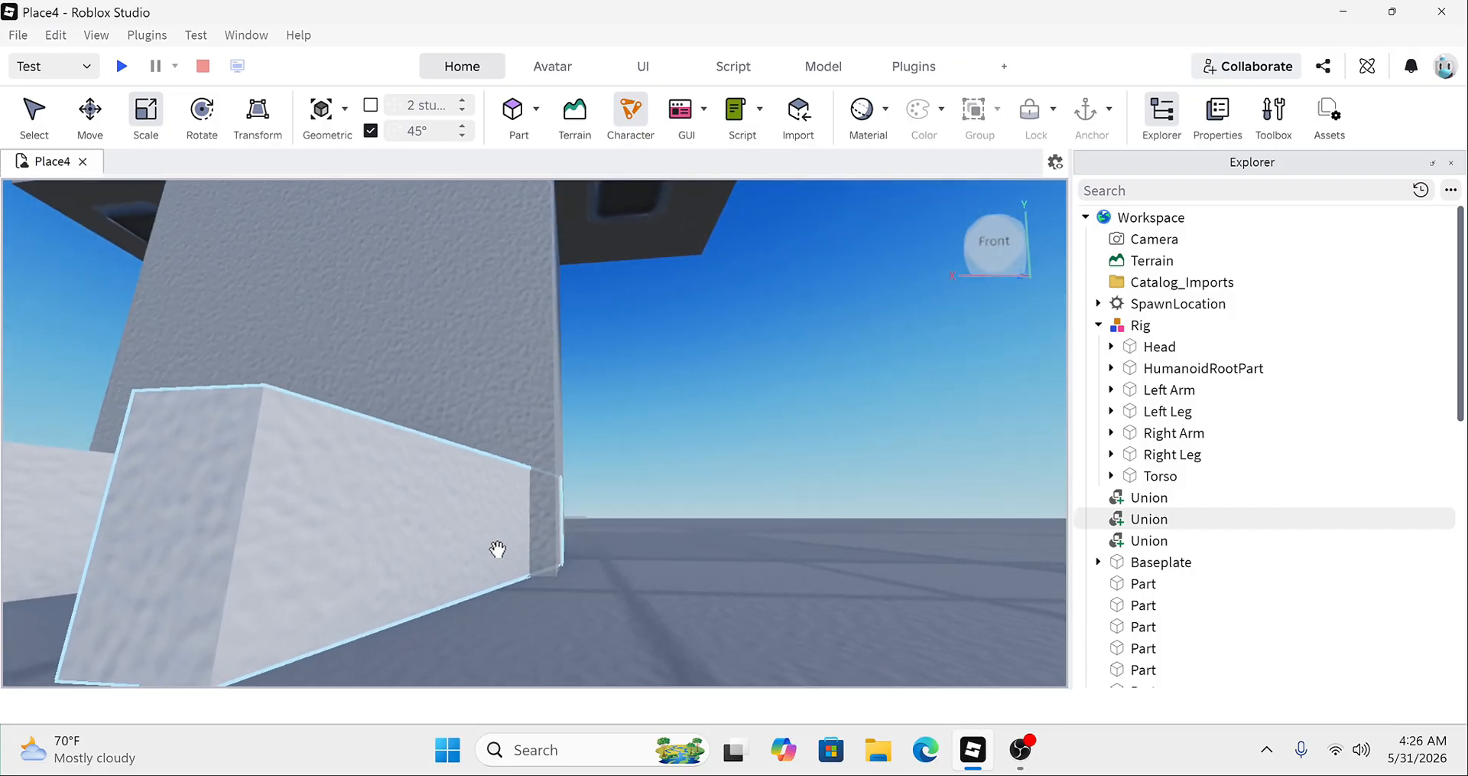
{"action": "scroll", "coordinate": [498, 549], "scroll_direction": "down", "scroll_amount": 8}
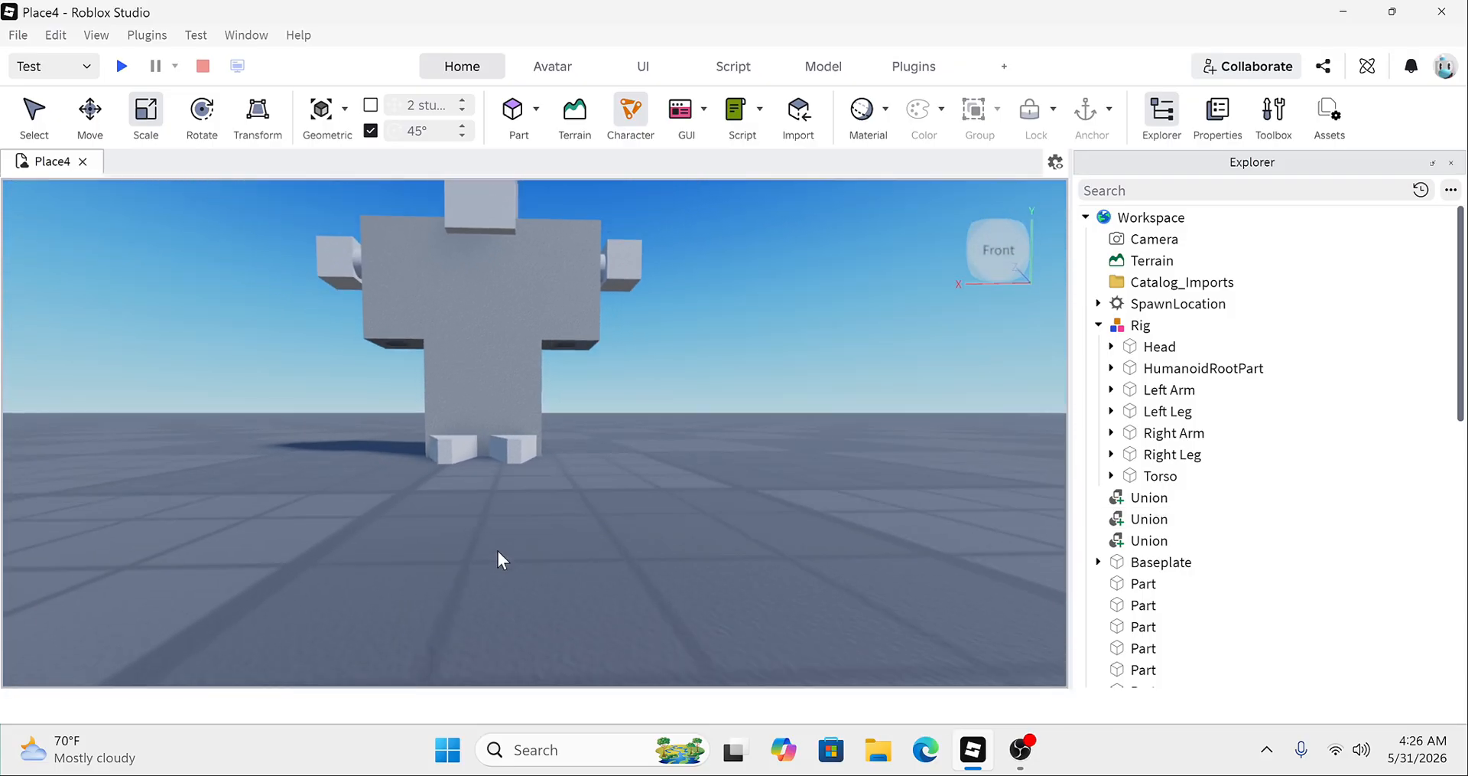
{"action": "scroll", "coordinate": [498, 550], "scroll_direction": "down", "scroll_amount": 2}
{"action": "scroll", "coordinate": [498, 550], "scroll_direction": "up", "scroll_amount": 10}
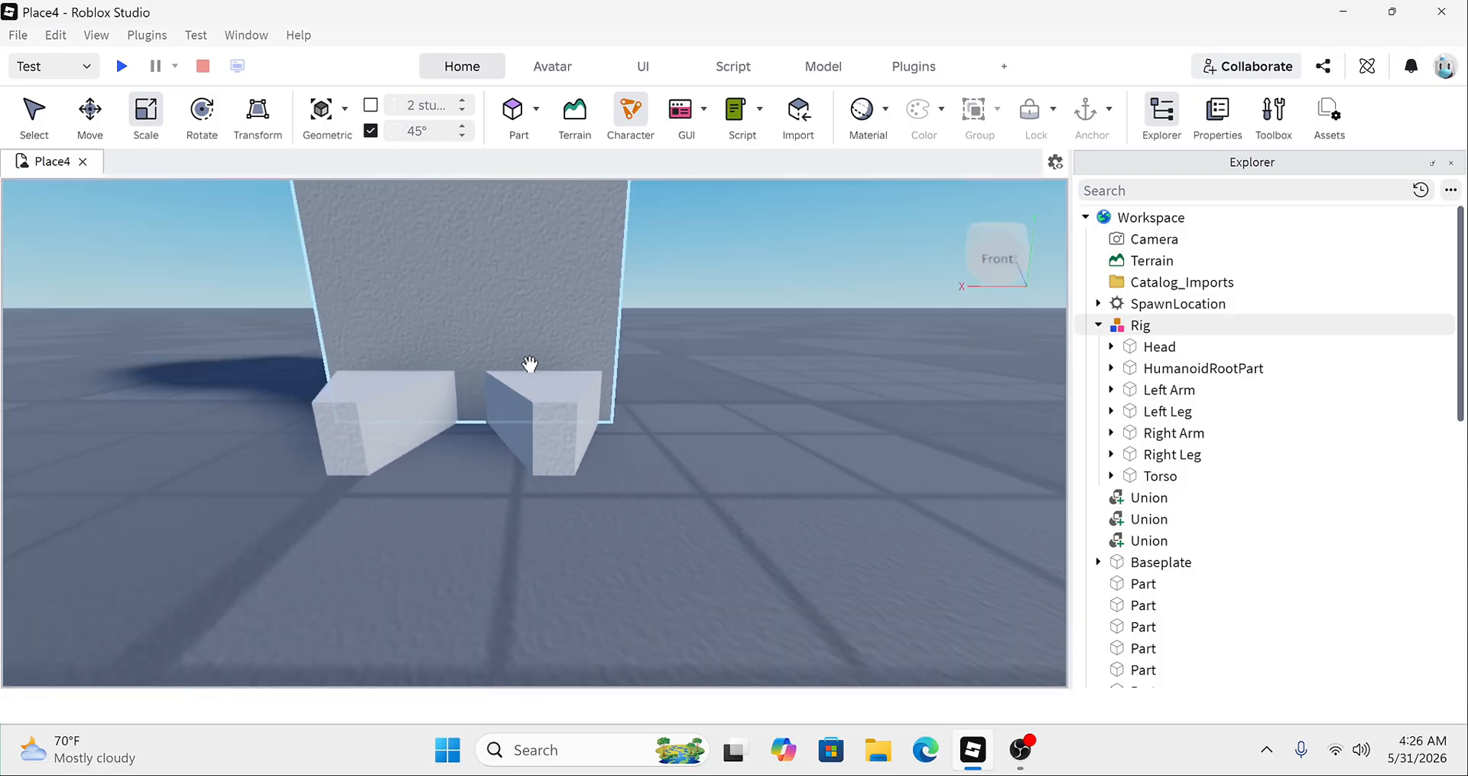
{"action": "right_click_drag", "start_coordinate": [530, 364], "coordinate": [553, 406]}
{"action": "scroll", "coordinate": [547, 451], "scroll_direction": "down", "scroll_amount": 2}
{"action": "scroll", "coordinate": [558, 403], "scroll_direction": "down", "scroll_amount": 5}
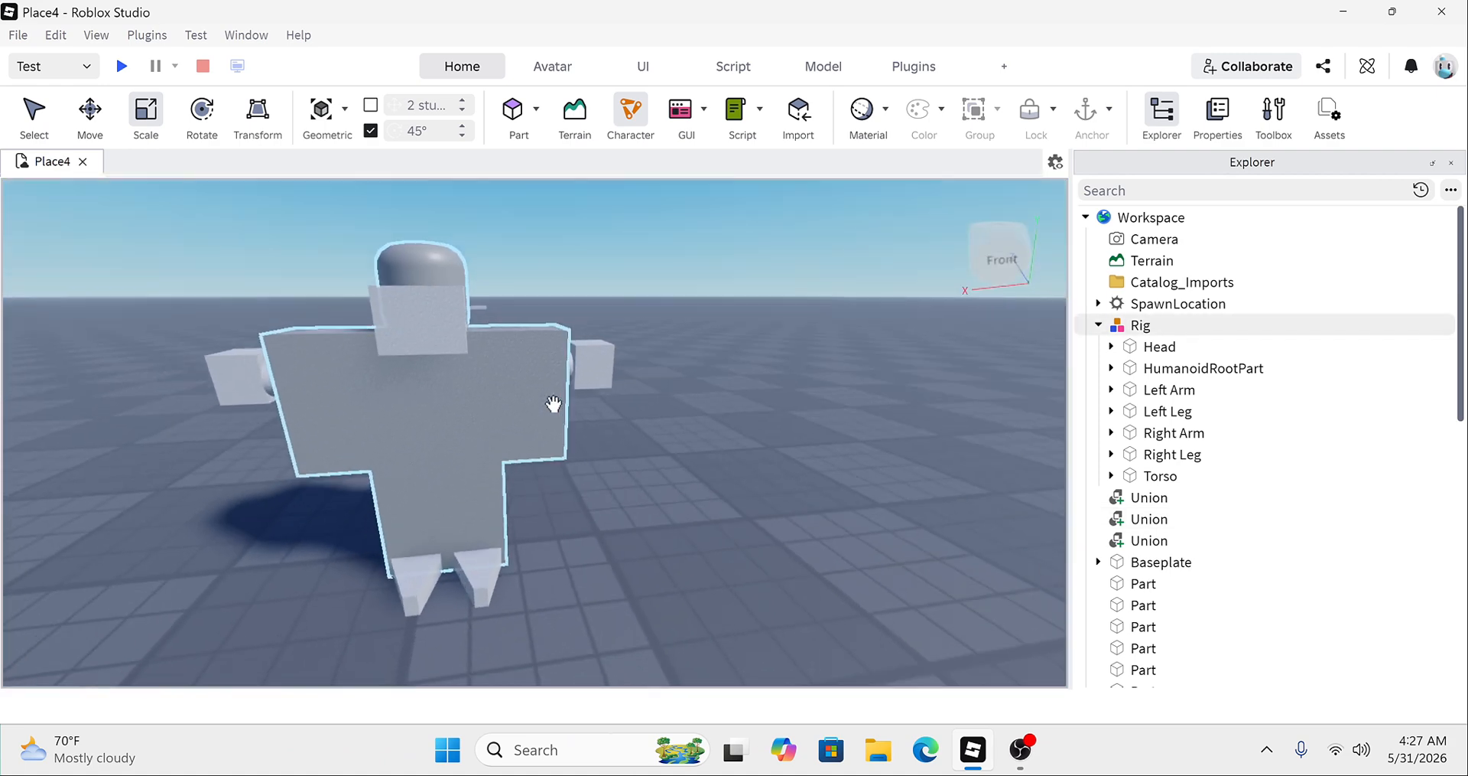
{"action": "left_click", "coordinate": [561, 399]}
{"action": "left_click", "coordinate": [724, 465]}
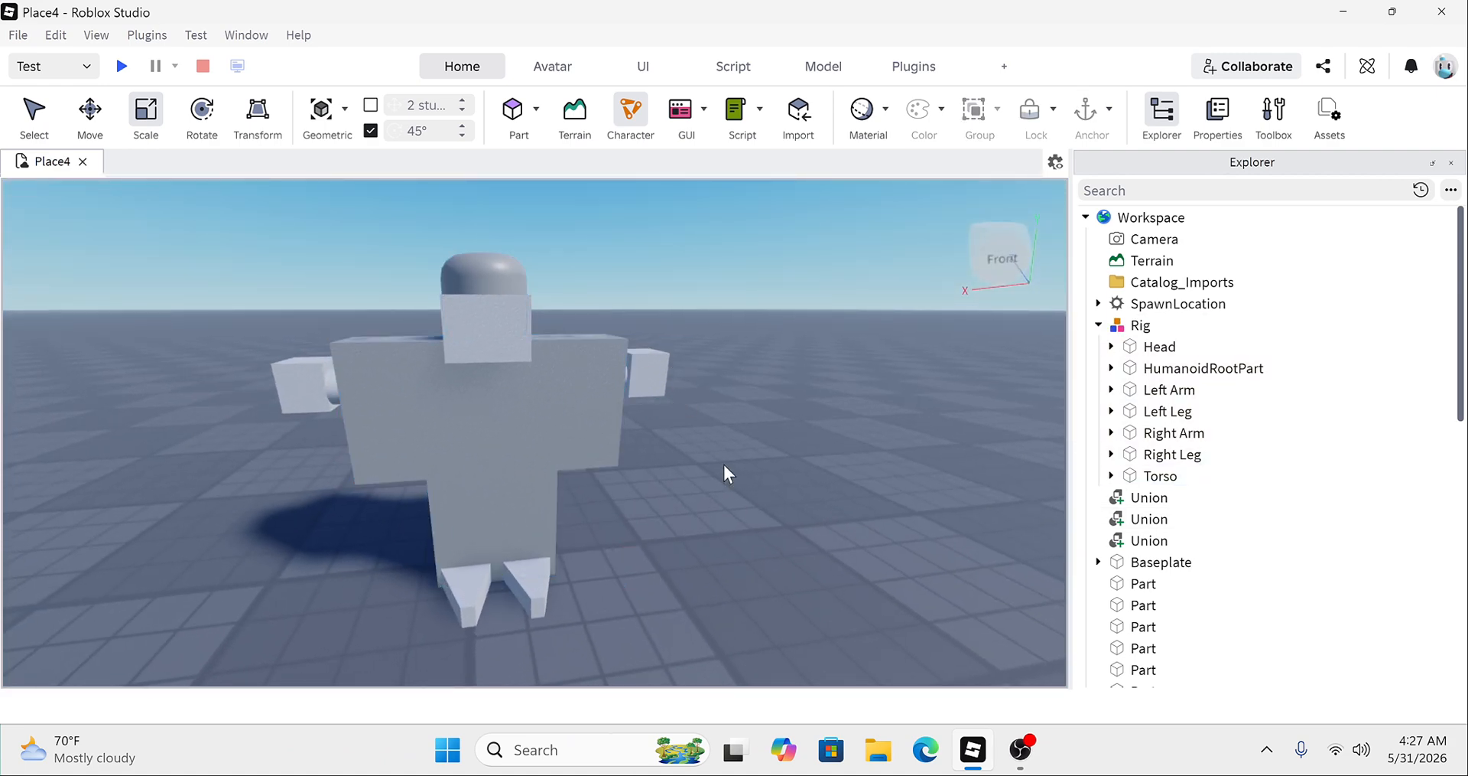
{"action": "scroll", "coordinate": [691, 443], "scroll_direction": "down", "scroll_amount": 3}
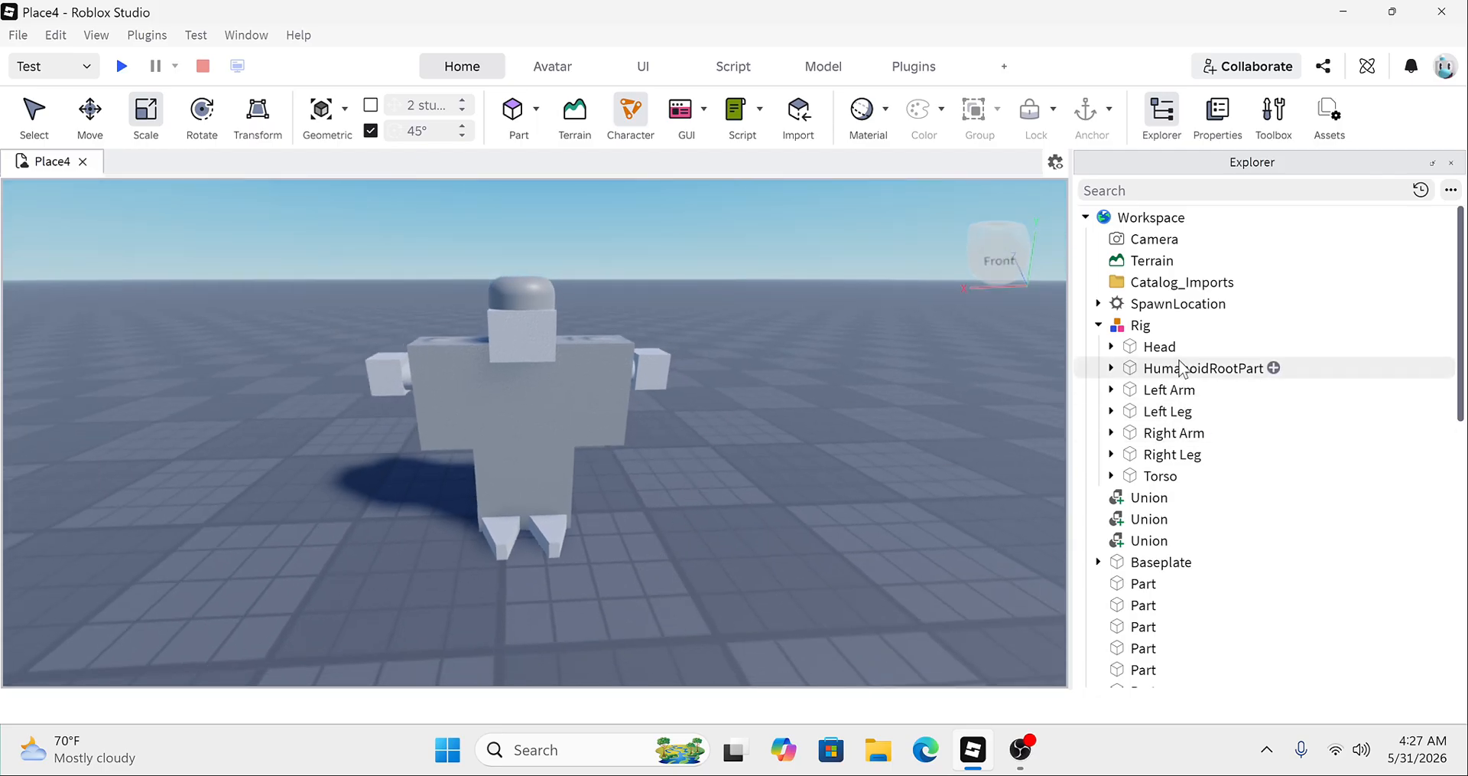
Step: Ungroup the rig so its body parts sit directly in the Workspace
{"action": "left_click", "coordinate": [1139, 326]}
{"action": "right_click", "coordinate": [1139, 328]}
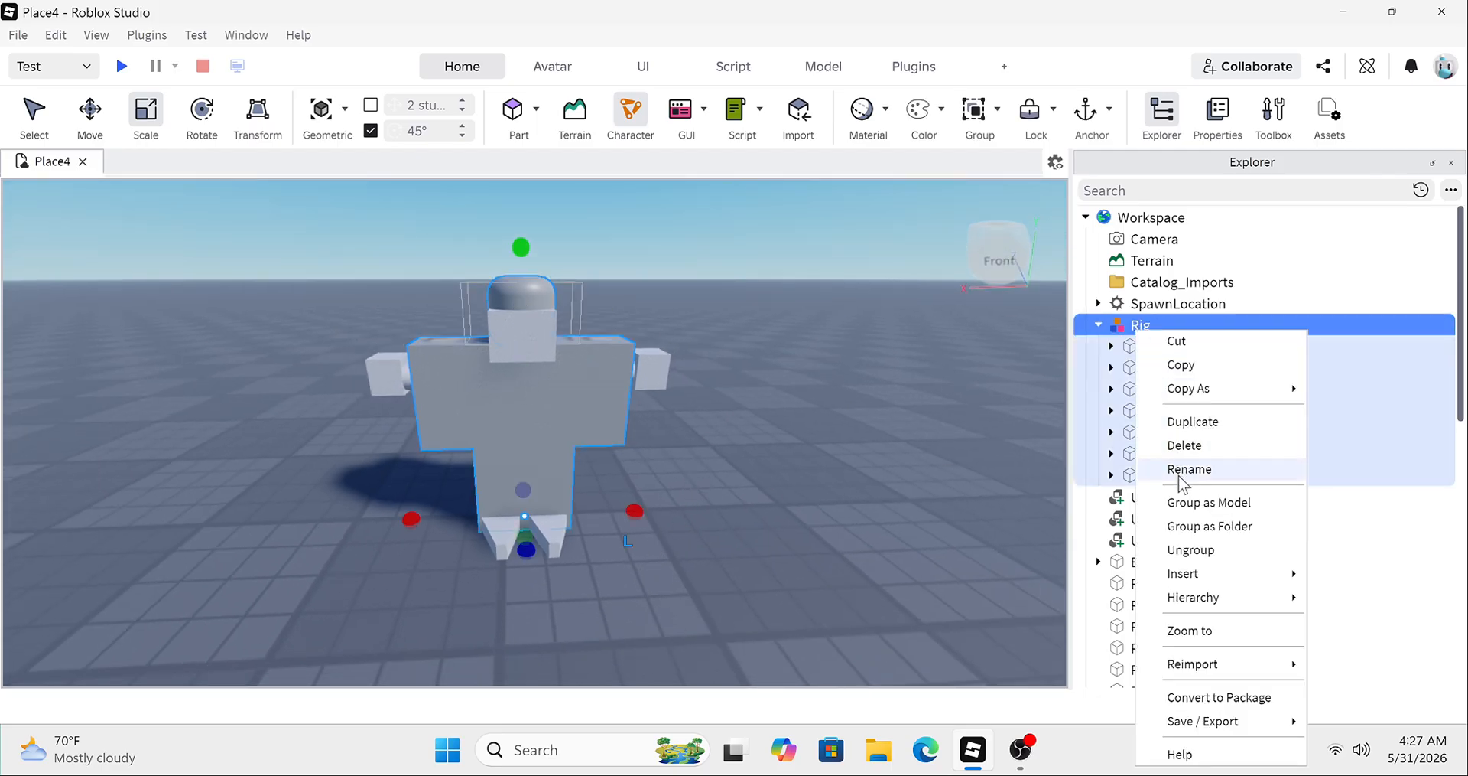
{"action": "left_click", "coordinate": [1184, 551]}
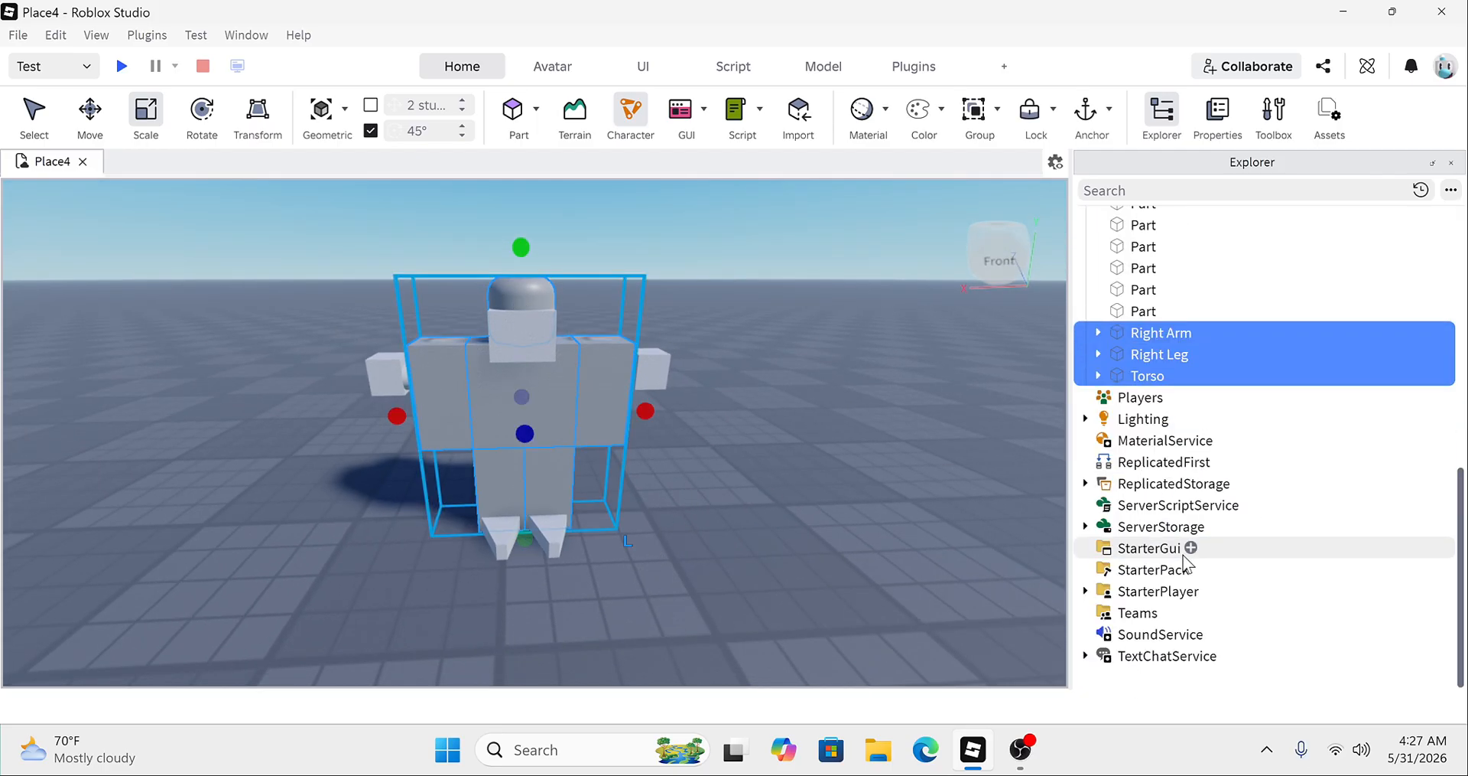
{"action": "left_click", "coordinate": [763, 458]}
Step: Select the custom figure together with the rig parts and check which Workspace objects the selection includes
{"action": "scroll", "coordinate": [1144, 413], "scroll_direction": "up", "scroll_amount": 2}
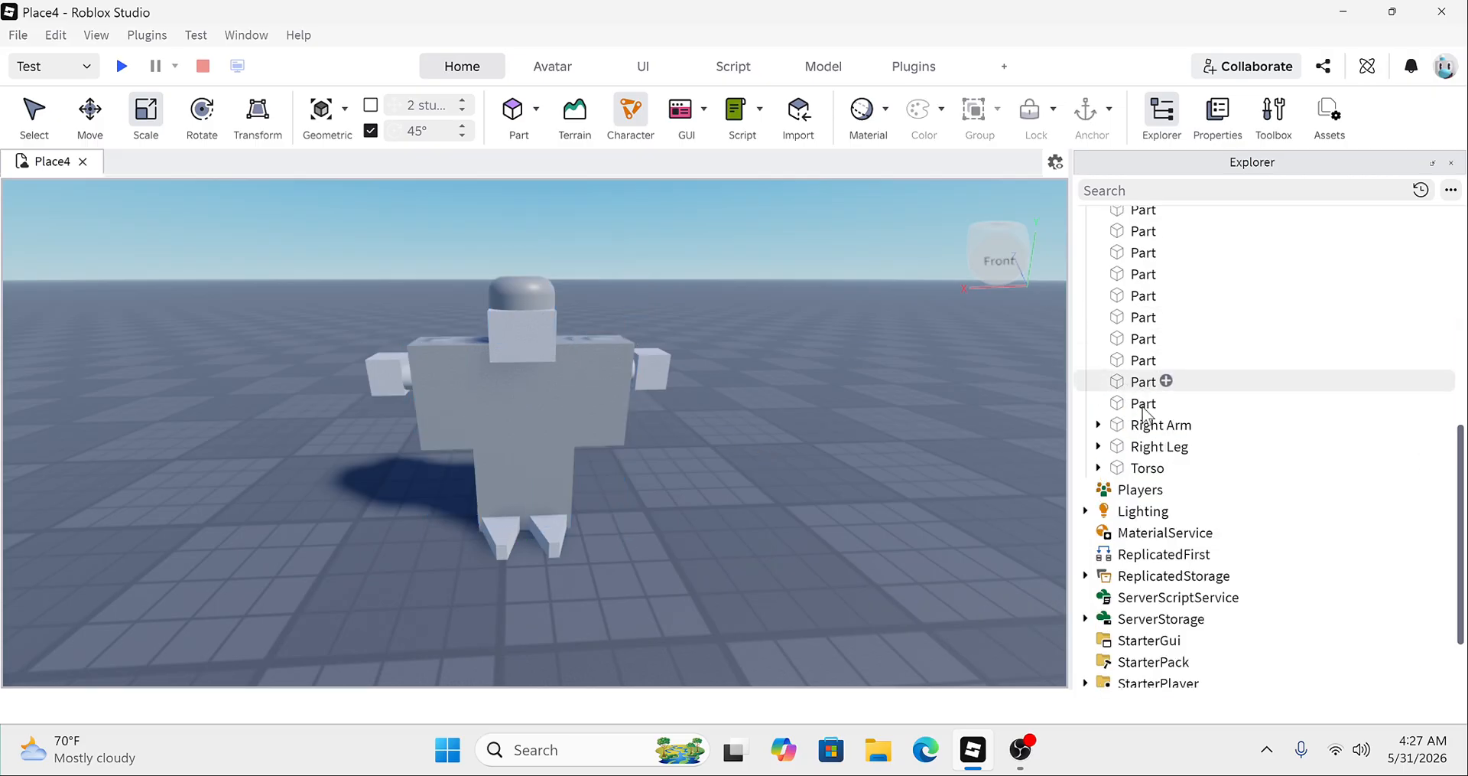
{"action": "scroll", "coordinate": [1145, 413], "scroll_direction": "up", "scroll_amount": 8}
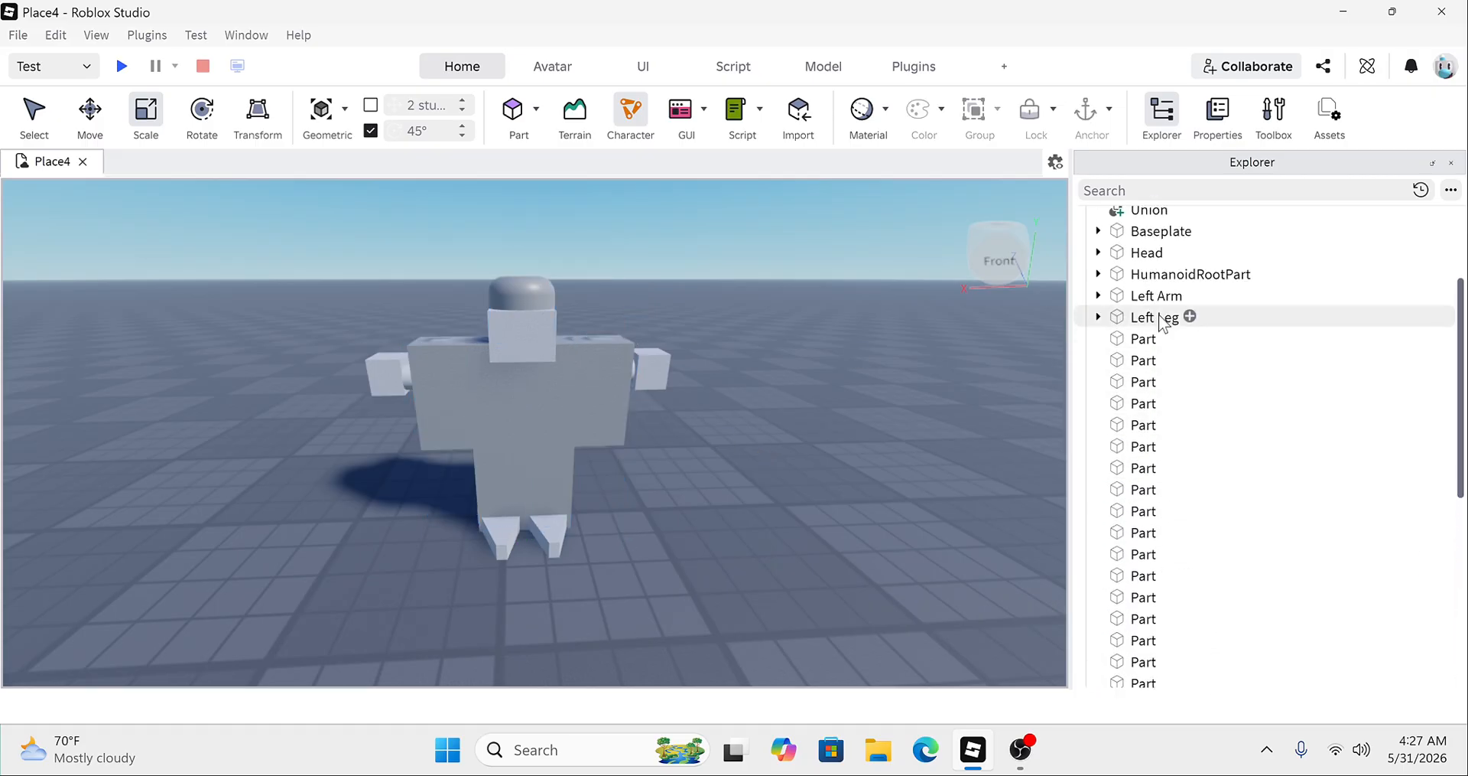
{"action": "scroll", "coordinate": [1162, 321], "scroll_direction": "up", "scroll_amount": 2}
{"action": "left_click_drag", "start_coordinate": [598, 499], "coordinate": [391, 255]}
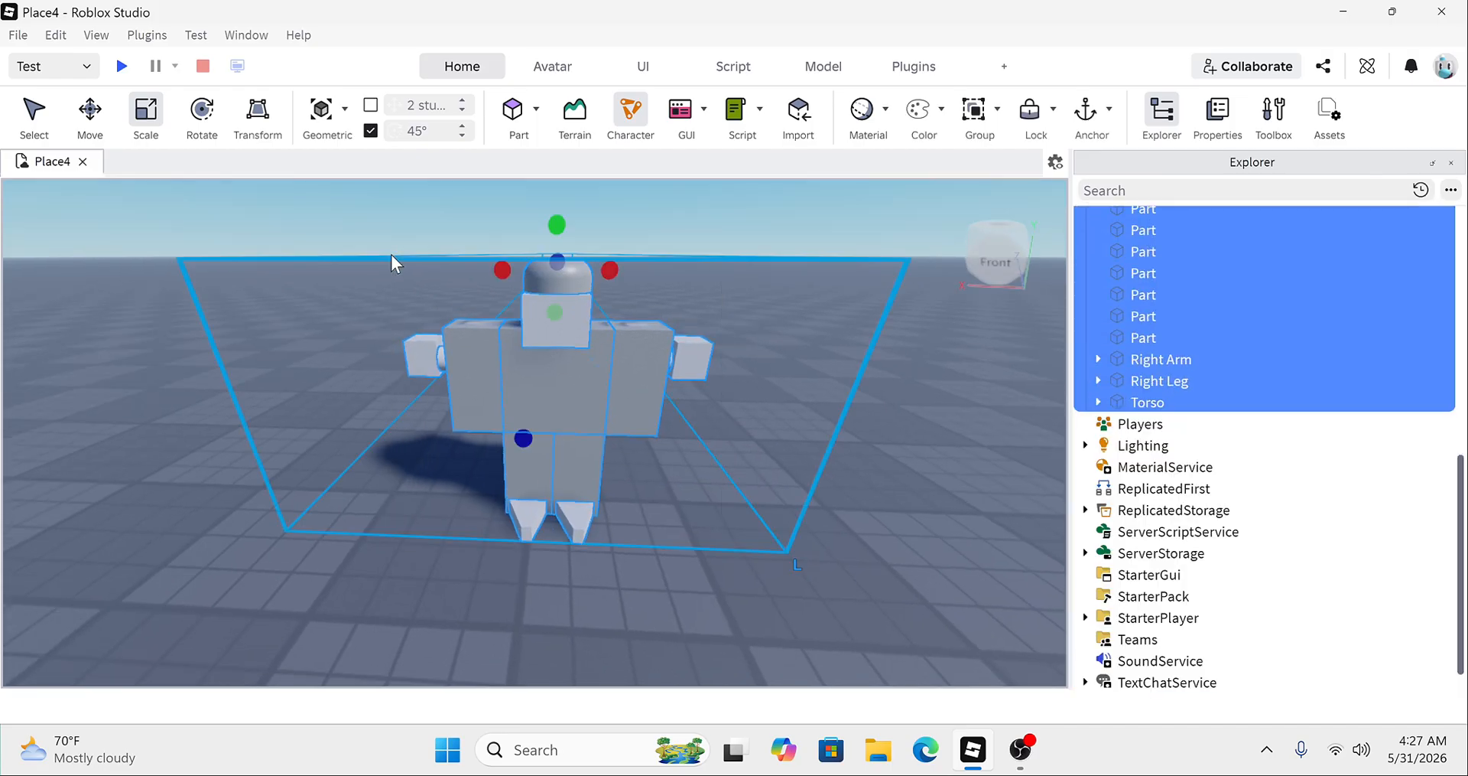
{"action": "scroll", "coordinate": [1210, 445], "scroll_direction": "up", "scroll_amount": 5}
{"action": "scroll", "coordinate": [1210, 444], "scroll_direction": "up", "scroll_amount": 4}
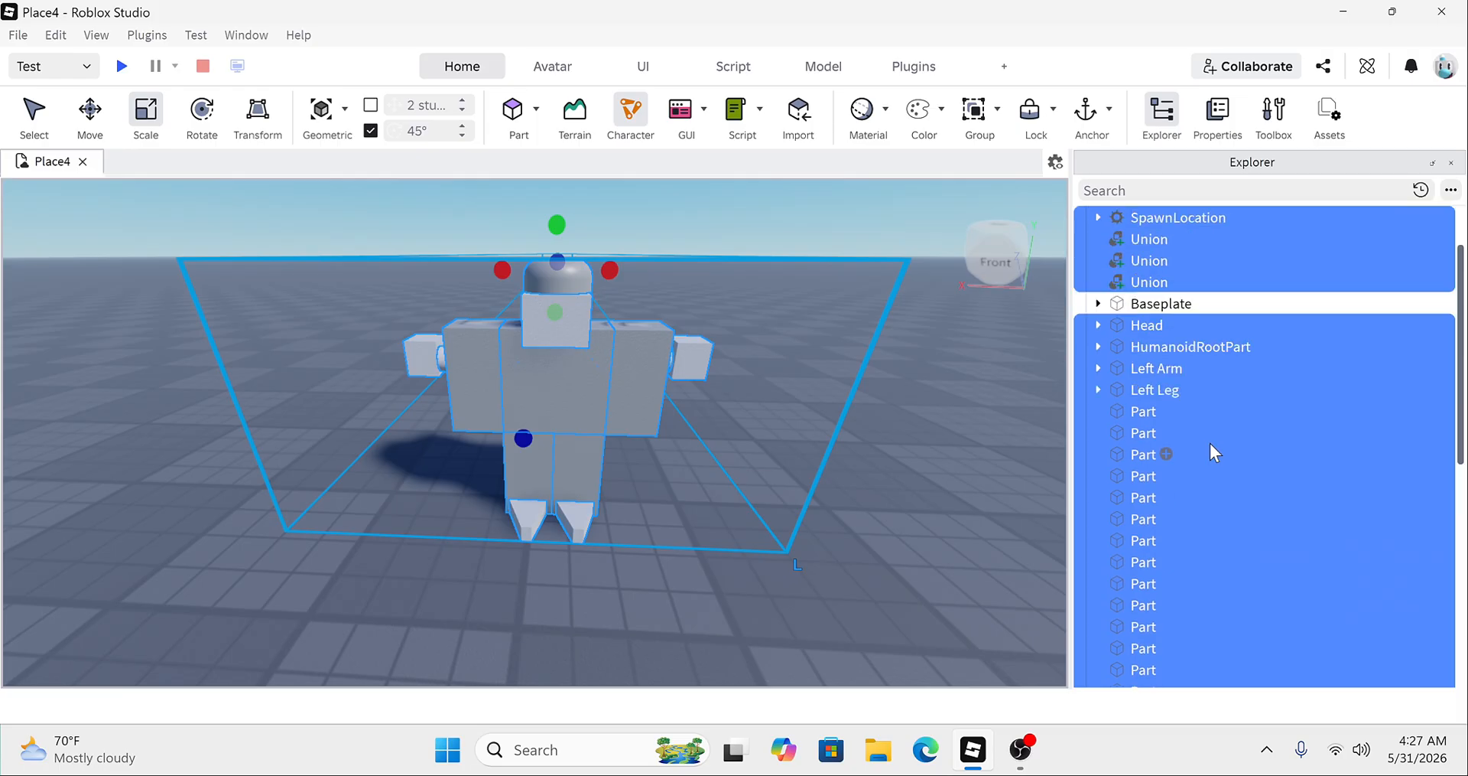
{"action": "scroll", "coordinate": [1102, 345], "scroll_direction": "up", "scroll_amount": 4}
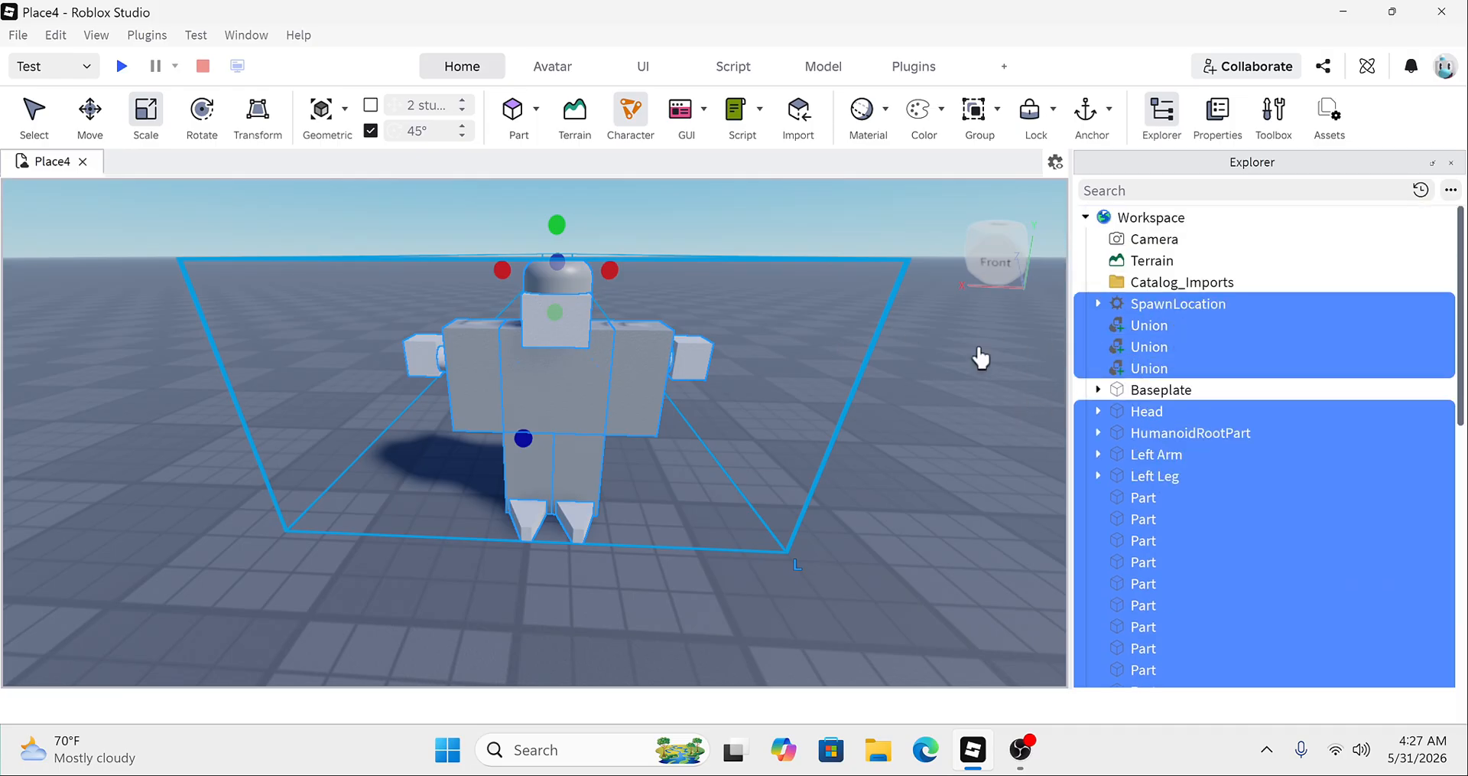
{"action": "left_click", "coordinate": [947, 412]}
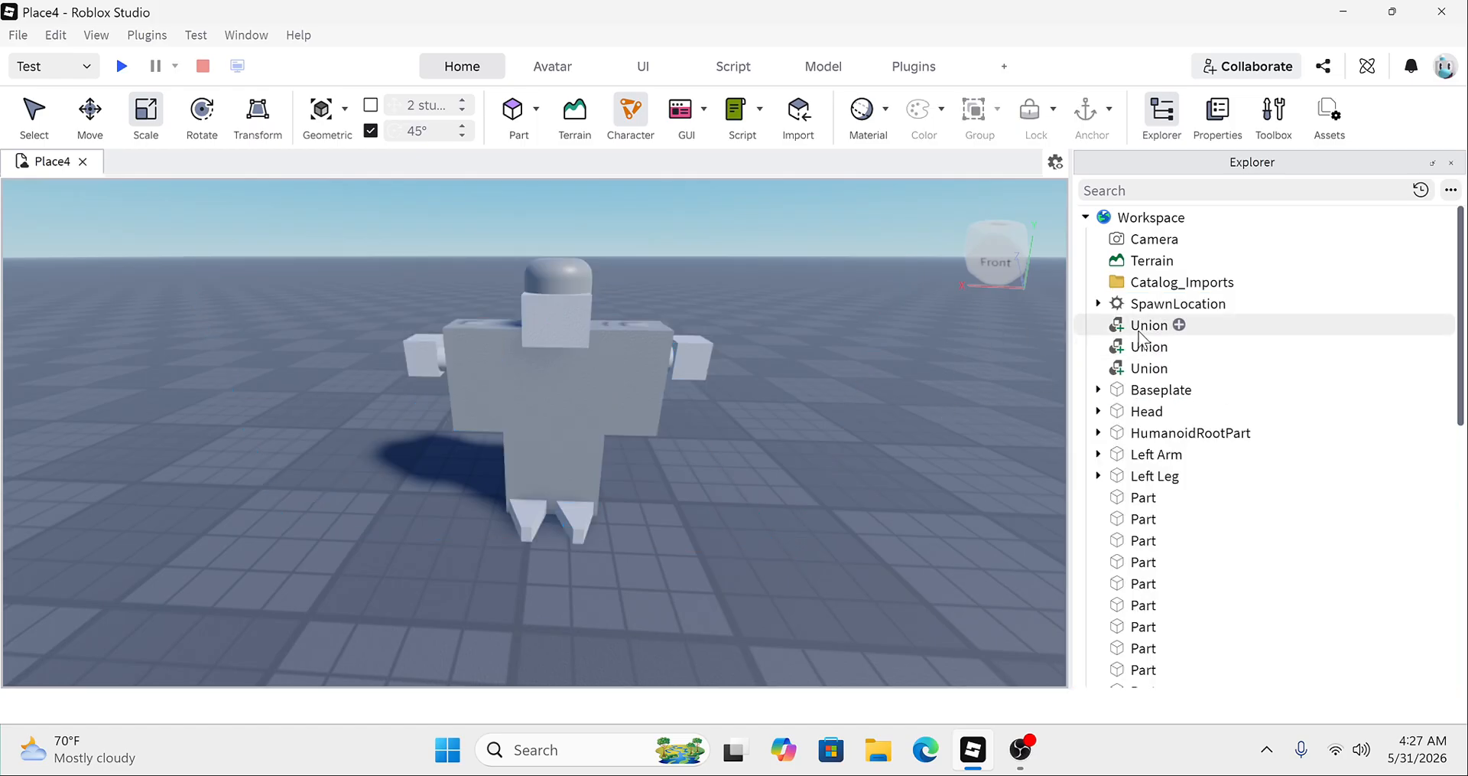
{"action": "left_click", "coordinate": [1117, 325]}
{"action": "left_click", "coordinate": [1116, 347]}
{"action": "left_click", "coordinate": [985, 389]}
{"action": "left_click_drag", "start_coordinate": [726, 582], "coordinate": [406, 255]}
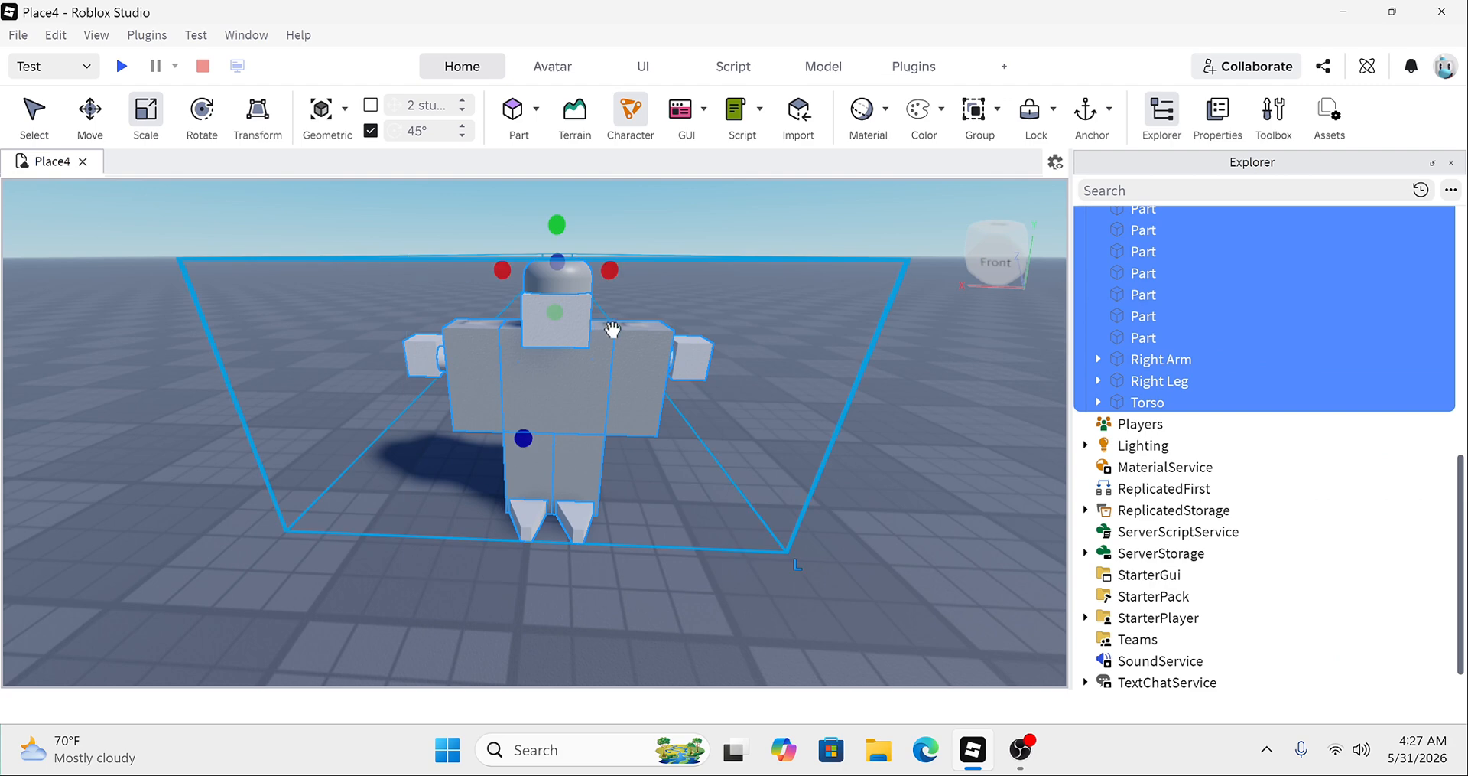
{"action": "right_click_drag", "start_coordinate": [613, 331], "coordinate": [613, 330]}
{"action": "left_click", "coordinate": [608, 402]}
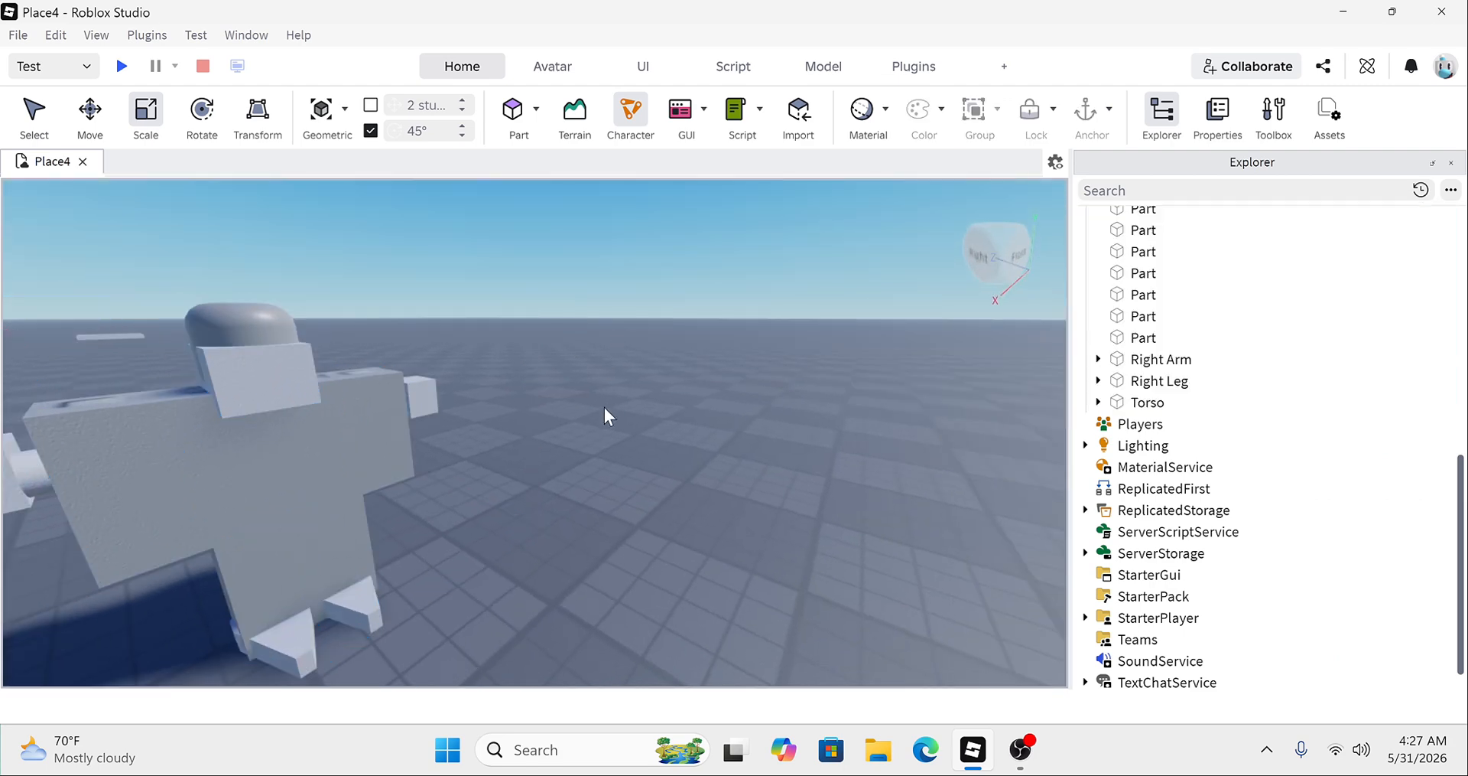
Step: Select the whole custom figure together with all the overlapping rig parts and group them as a model
{"action": "scroll", "coordinate": [604, 407], "scroll_direction": "down", "scroll_amount": 4}
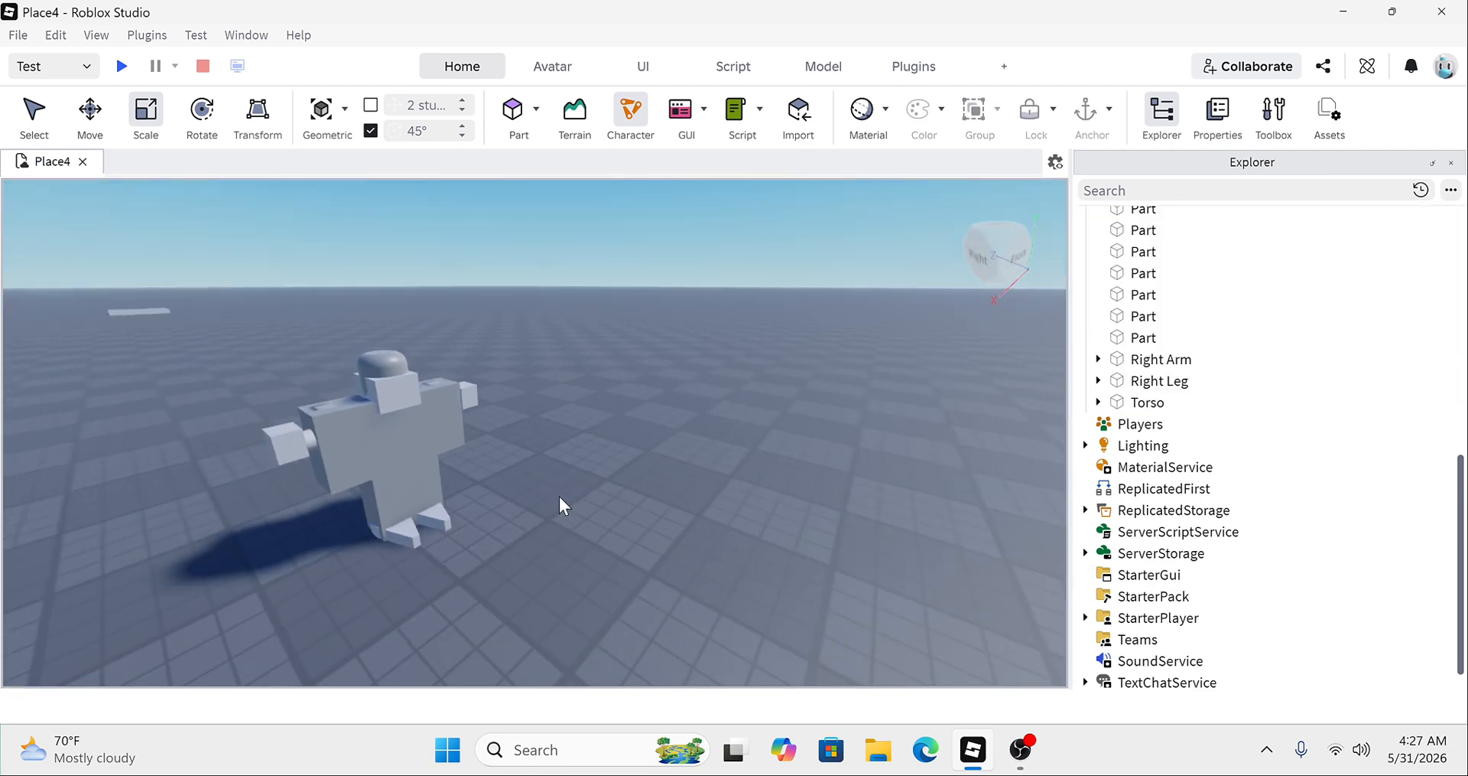
{"action": "left_click_drag", "start_coordinate": [485, 546], "coordinate": [319, 369]}
{"action": "right_click", "coordinate": [445, 397]}
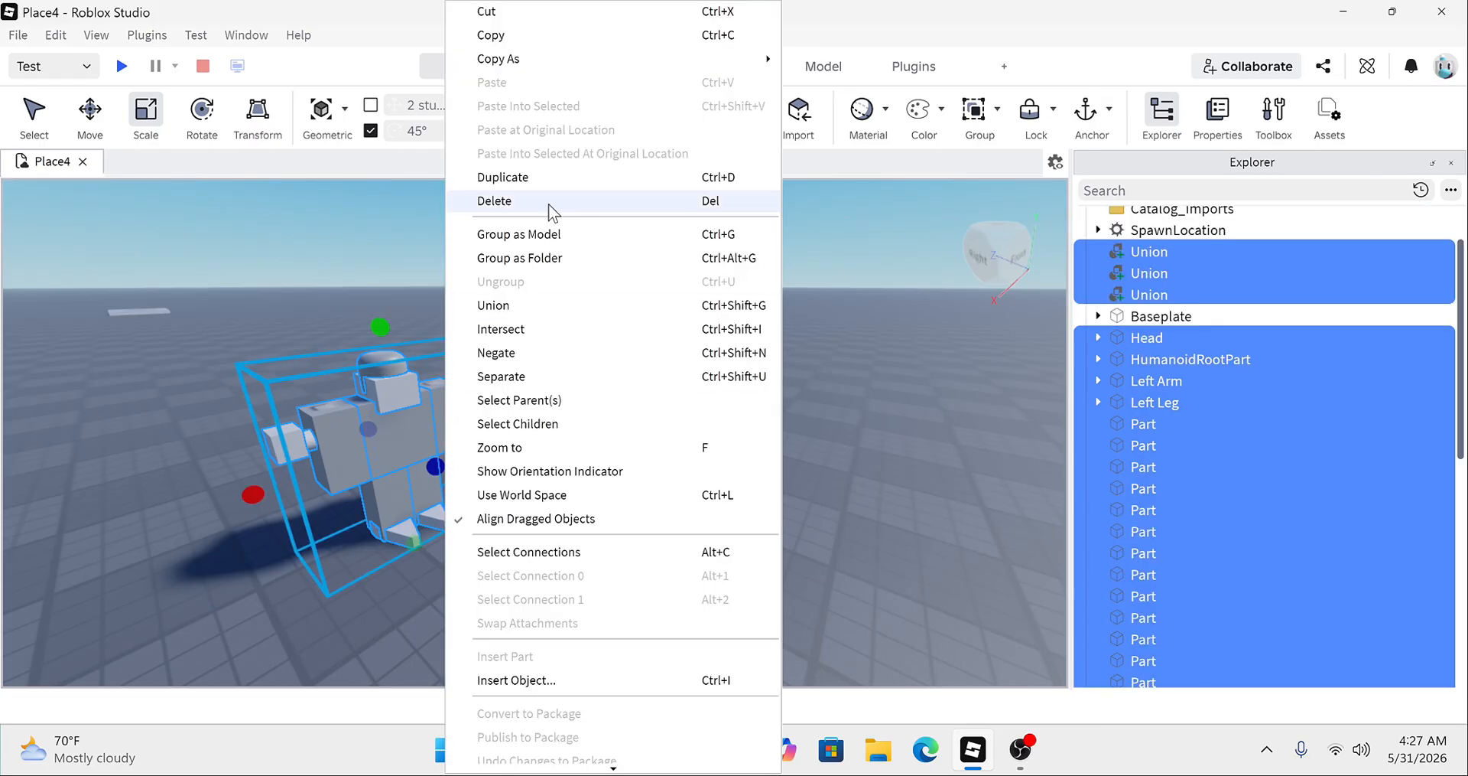
{"action": "left_click", "coordinate": [535, 235]}
{"action": "left_click", "coordinate": [572, 296]}
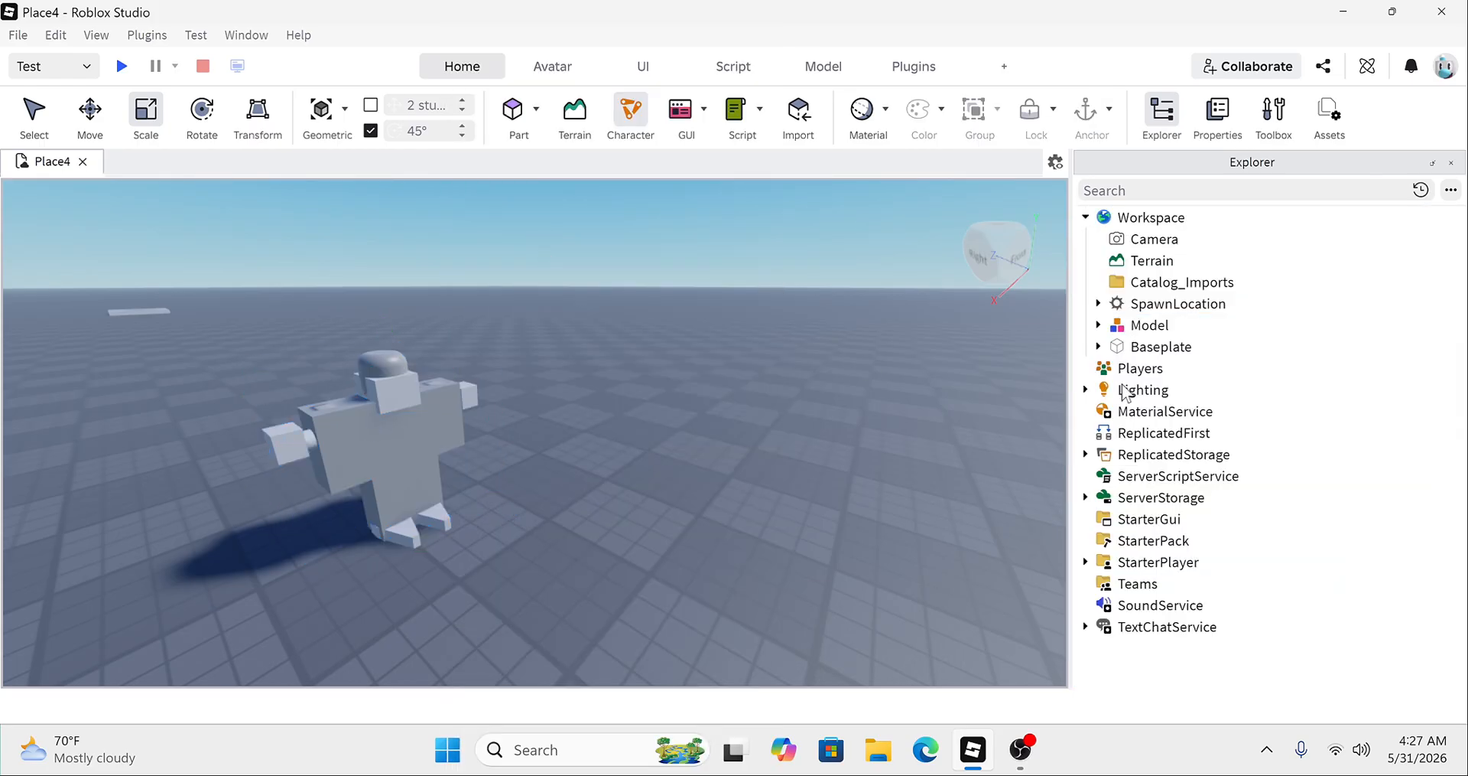
Step: Rename the new model in the Workspace as Greyman and focus the view on it
{"action": "left_click", "coordinate": [1148, 329]}
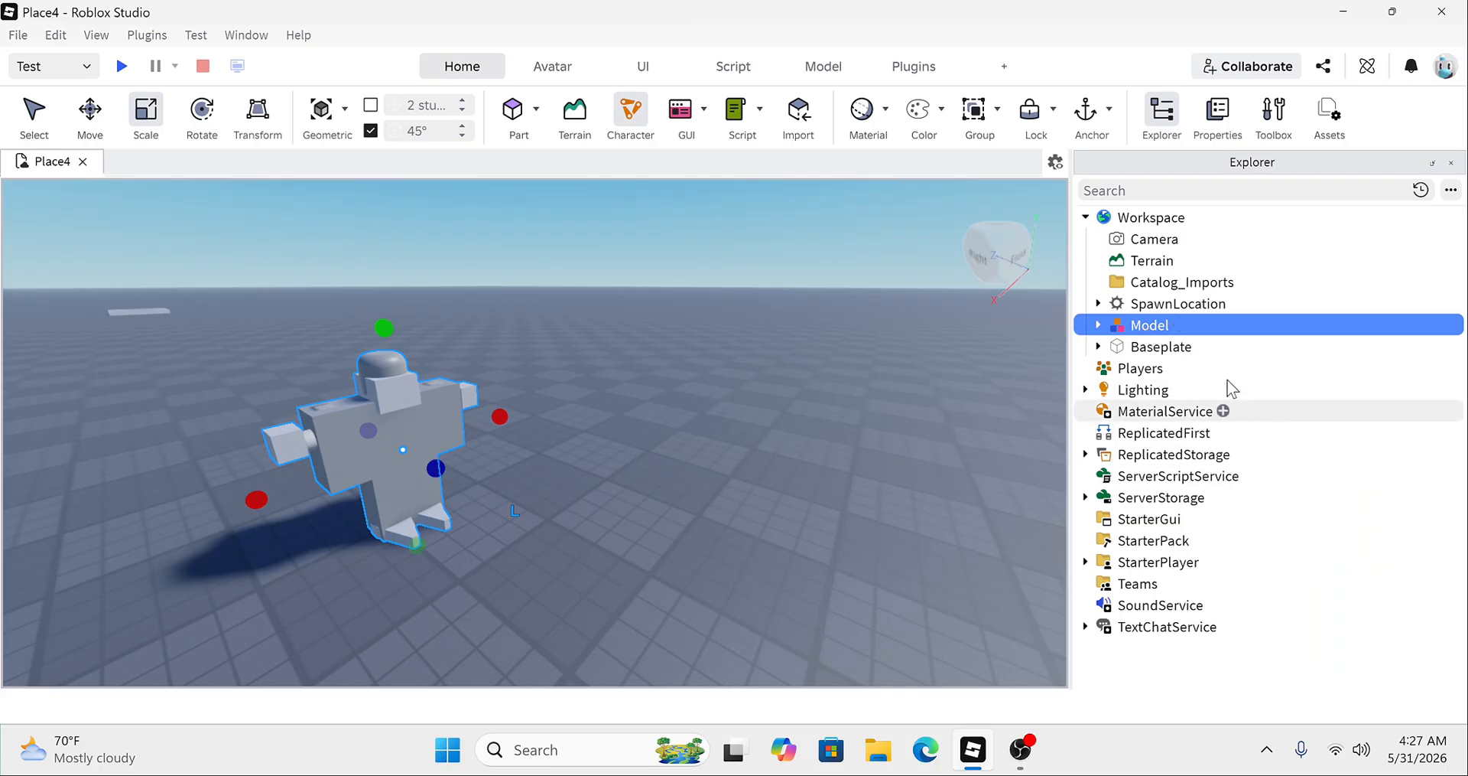
{"action": "key", "text": "F2"}
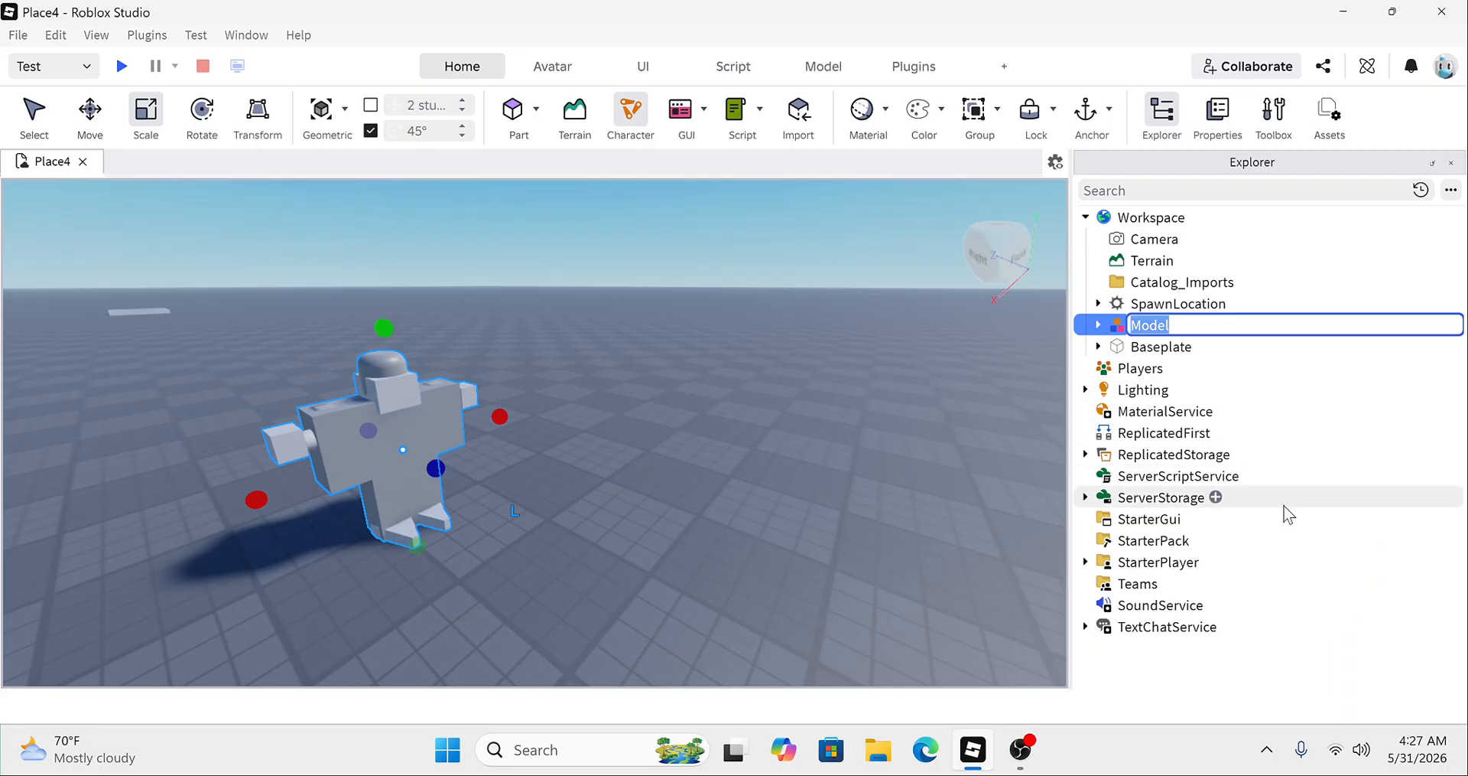
{"action": "key", "text": "BackSpace"}
{"action": "key", "text": "Return"}
{"action": "key", "text": "f"}
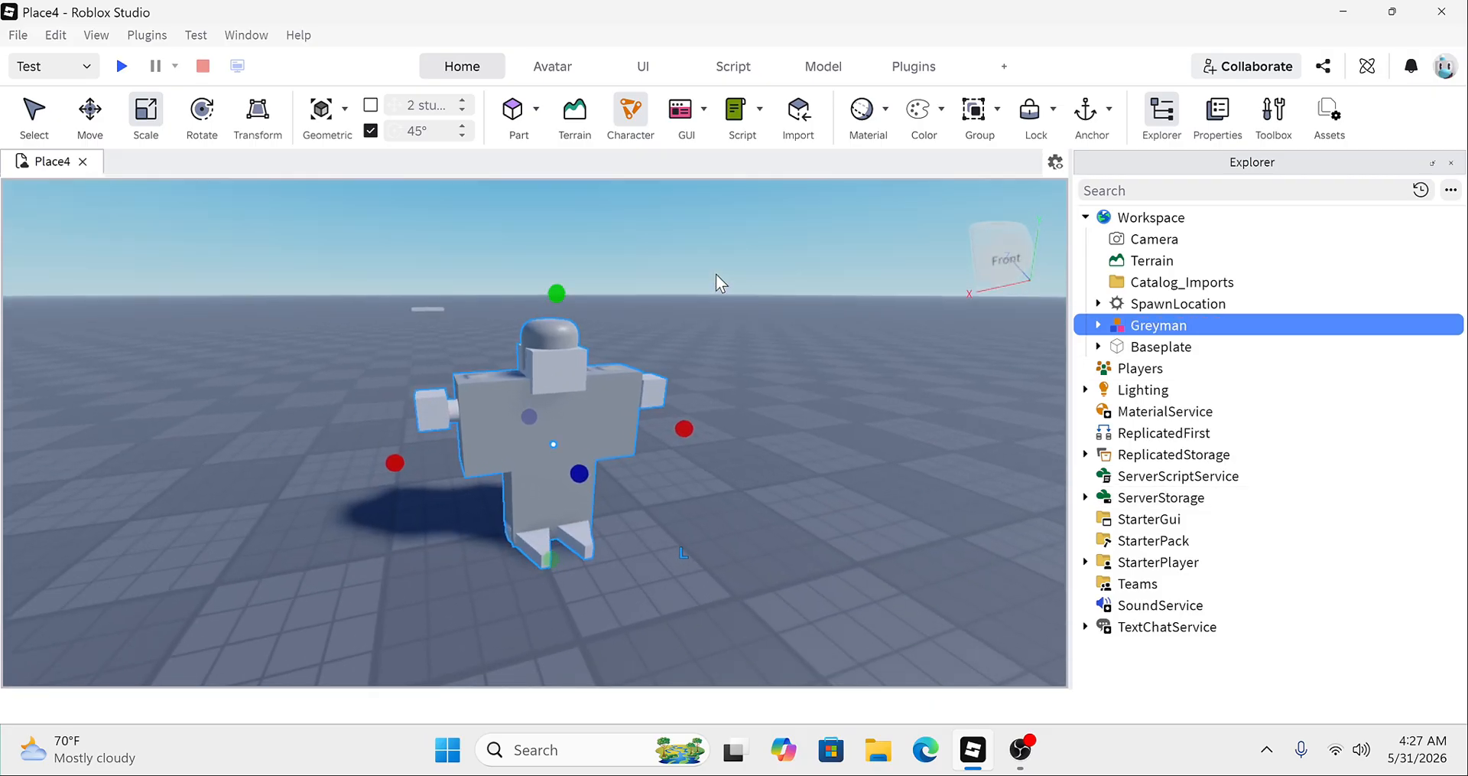
Step: Look through the Greyman model's contents and rename its first union as Left foot
{"action": "left_click", "coordinate": [1098, 325]}
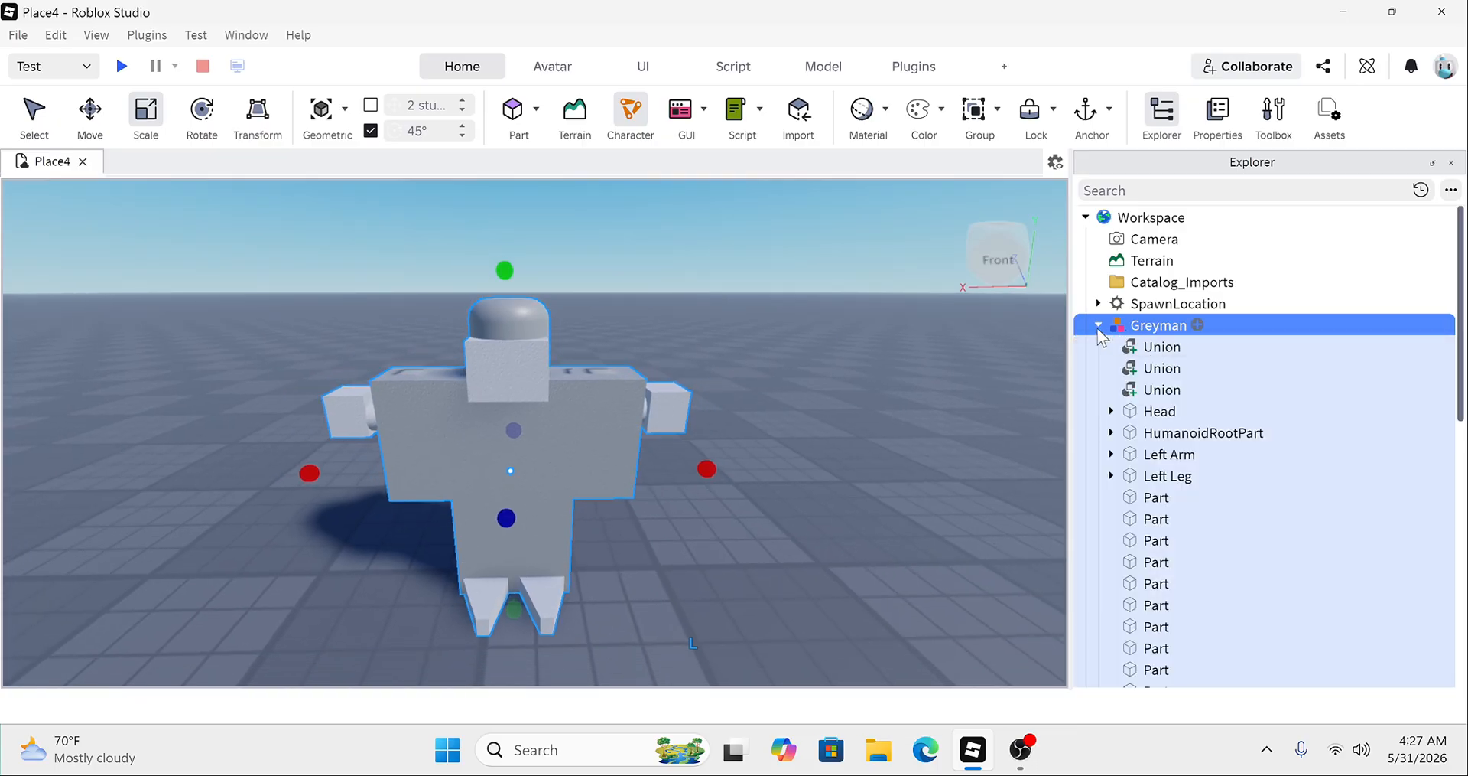
{"action": "scroll", "coordinate": [1157, 375], "scroll_direction": "down", "scroll_amount": 6}
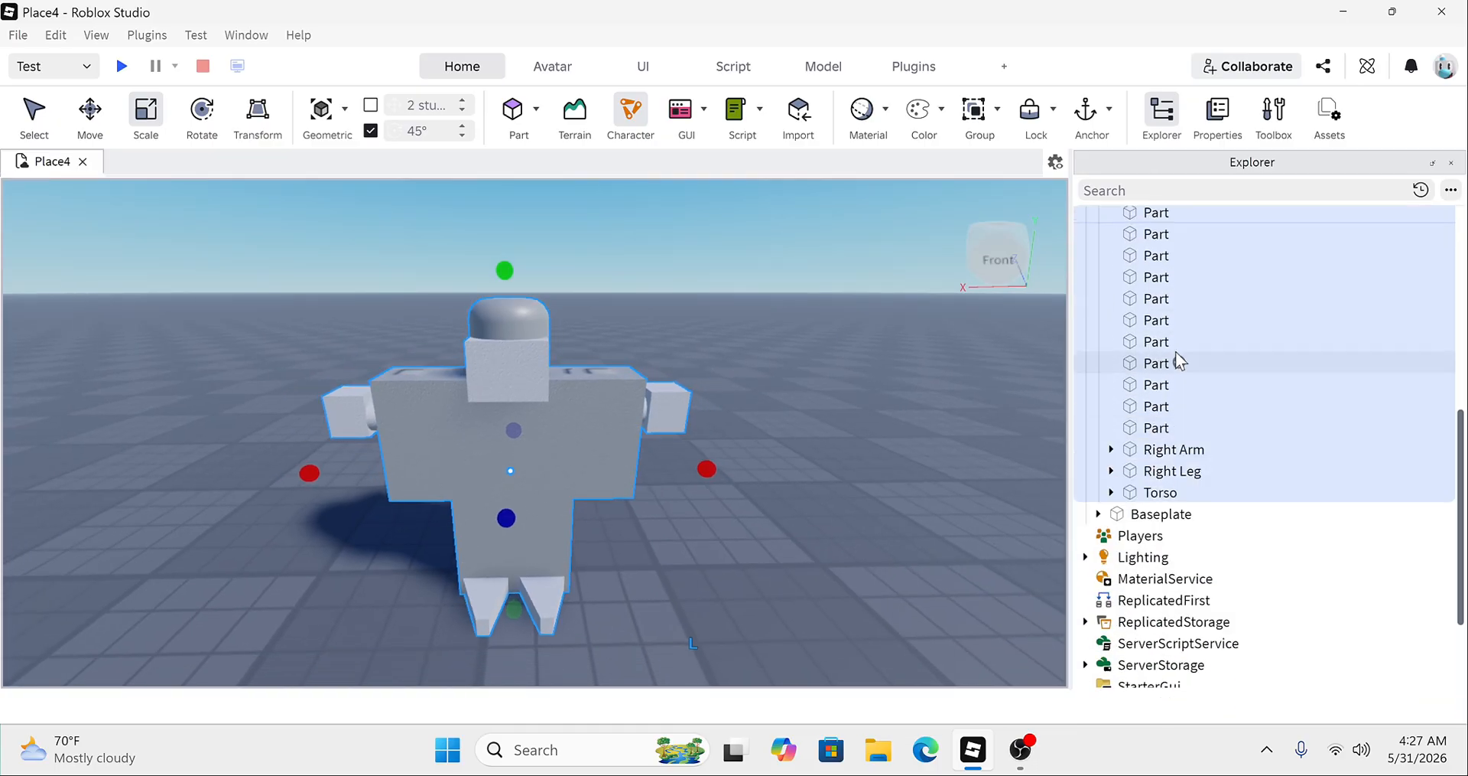
{"action": "scroll", "coordinate": [1200, 397], "scroll_direction": "up", "scroll_amount": 5}
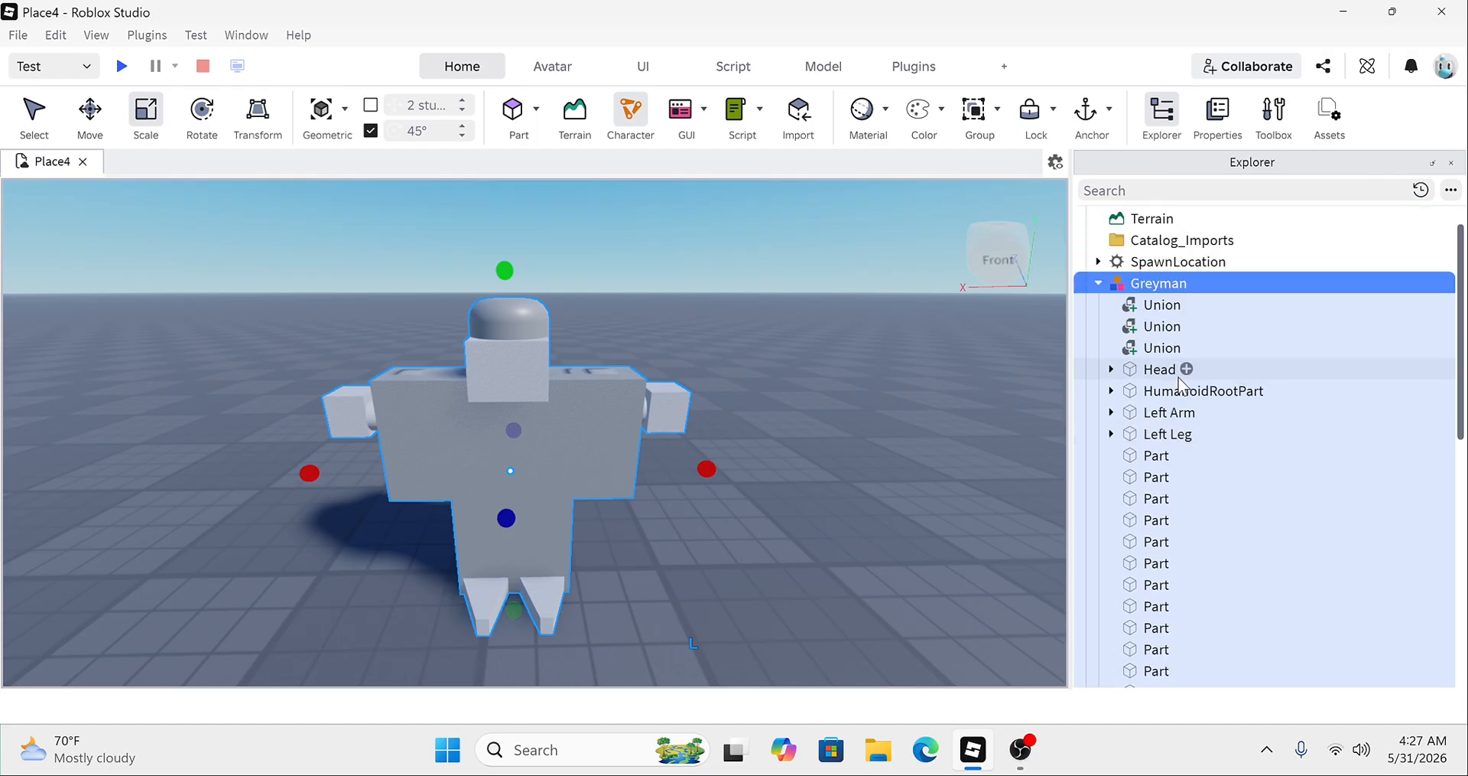
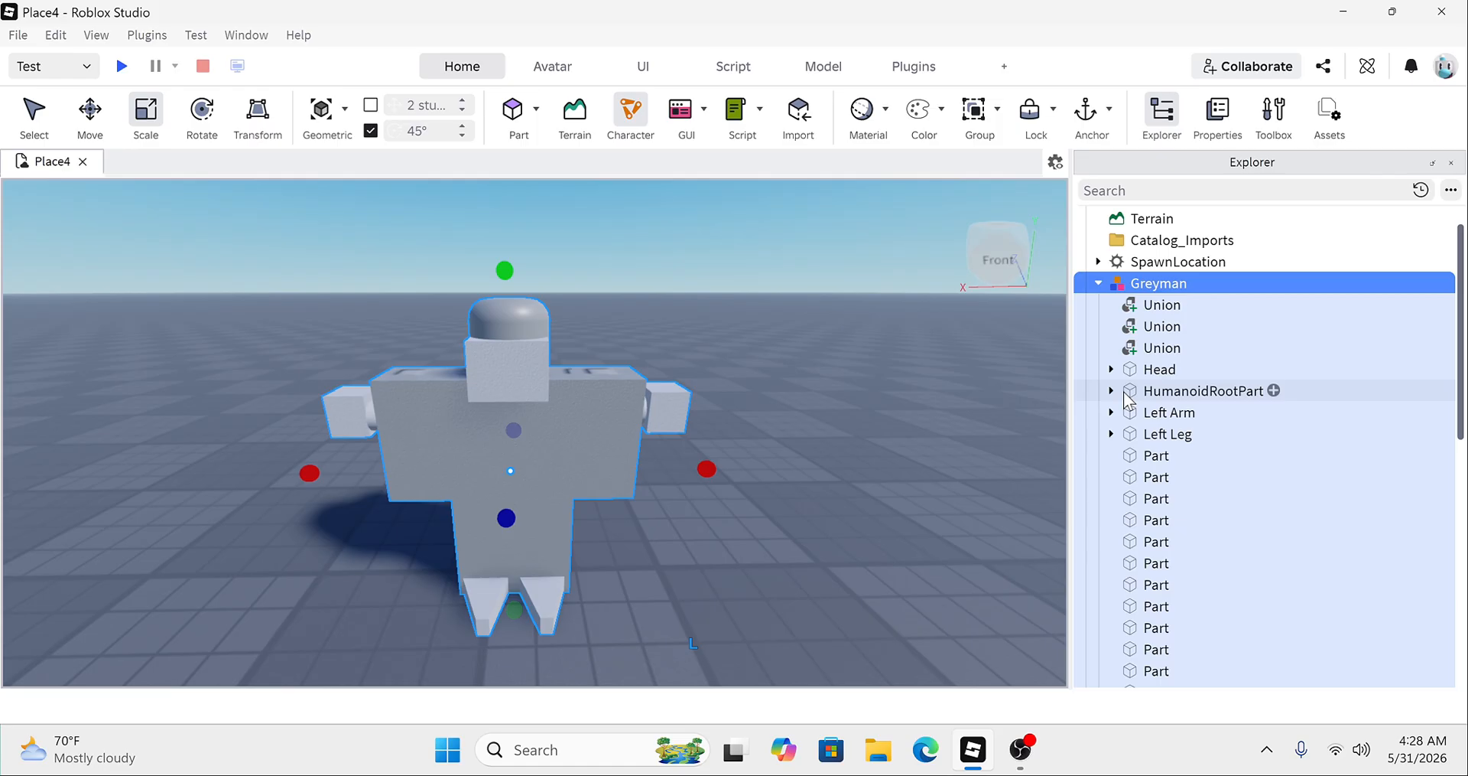
{"action": "left_click", "coordinate": [1163, 306]}
{"action": "left_click", "coordinate": [1163, 306]}
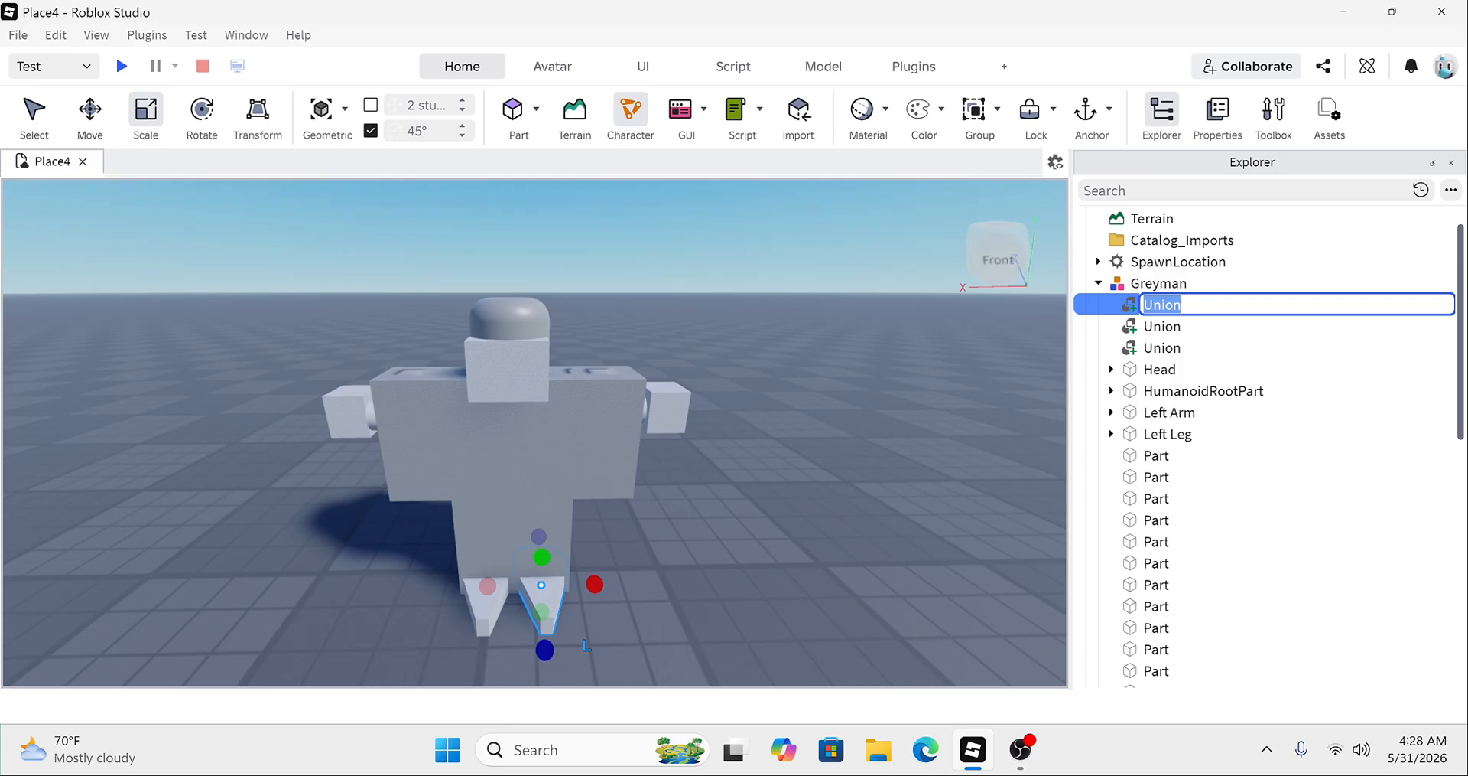
{"action": "key", "text": "BackSpace"}
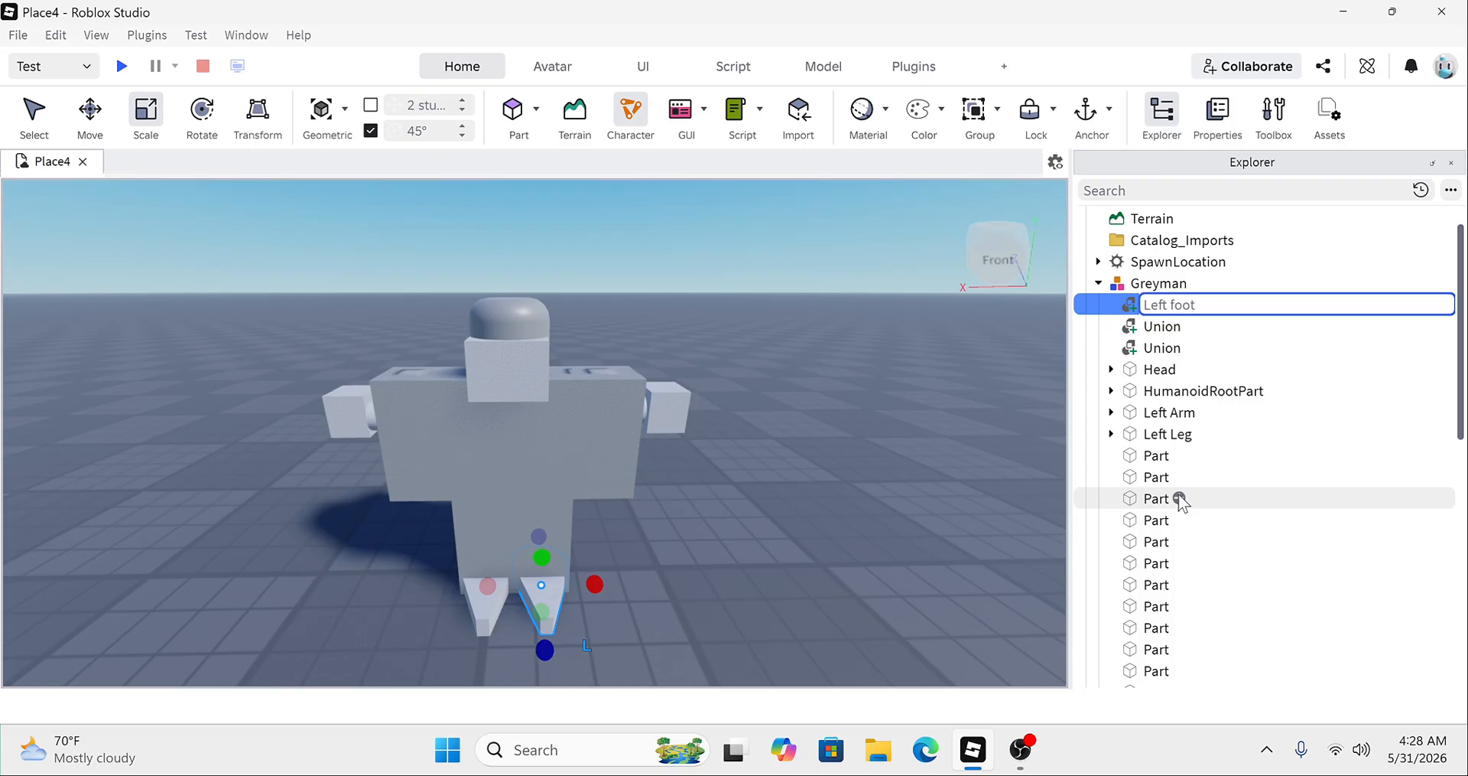
{"action": "key", "text": "Return"}
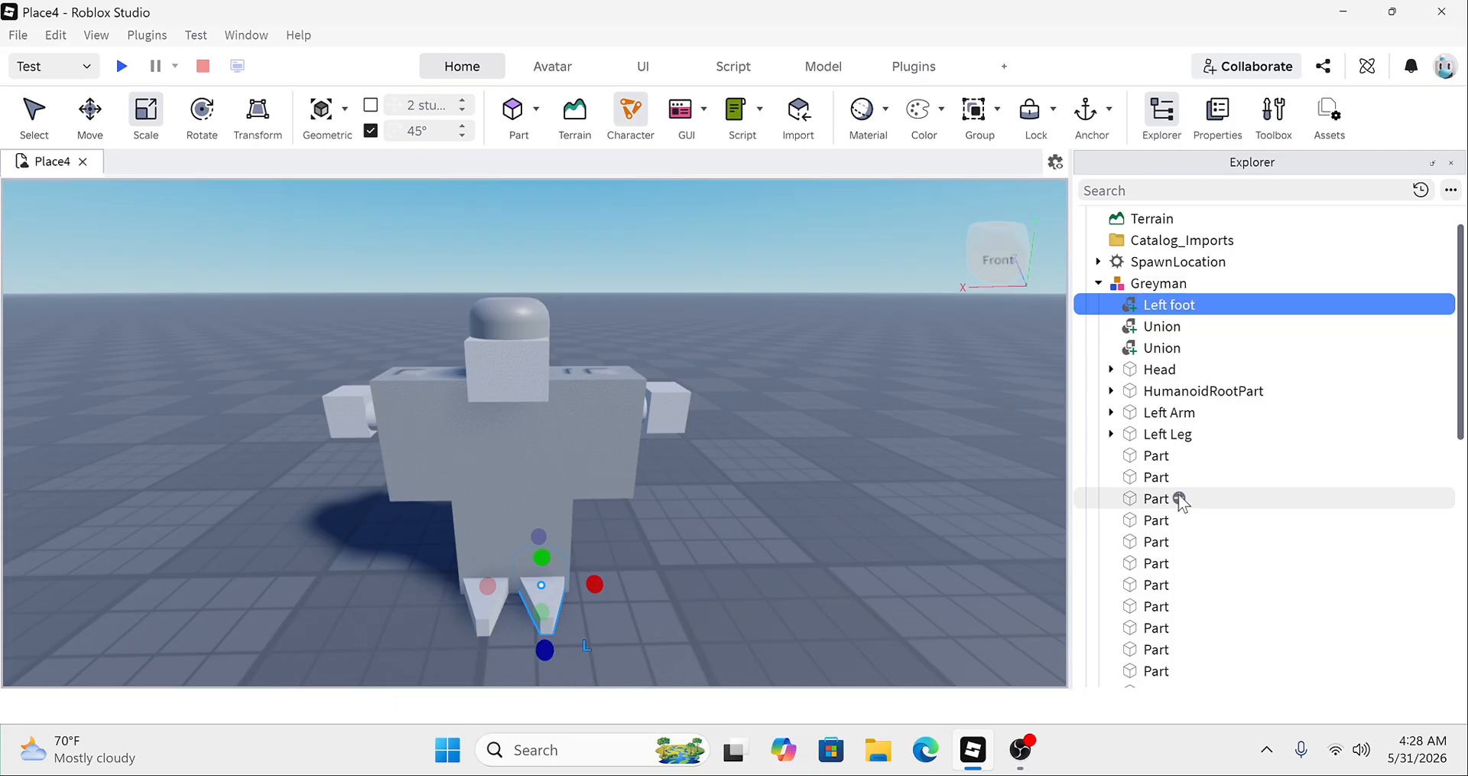
Step: Rename the union of the other foot in the Greyman model as Right foot
{"action": "left_click", "coordinate": [1175, 335]}
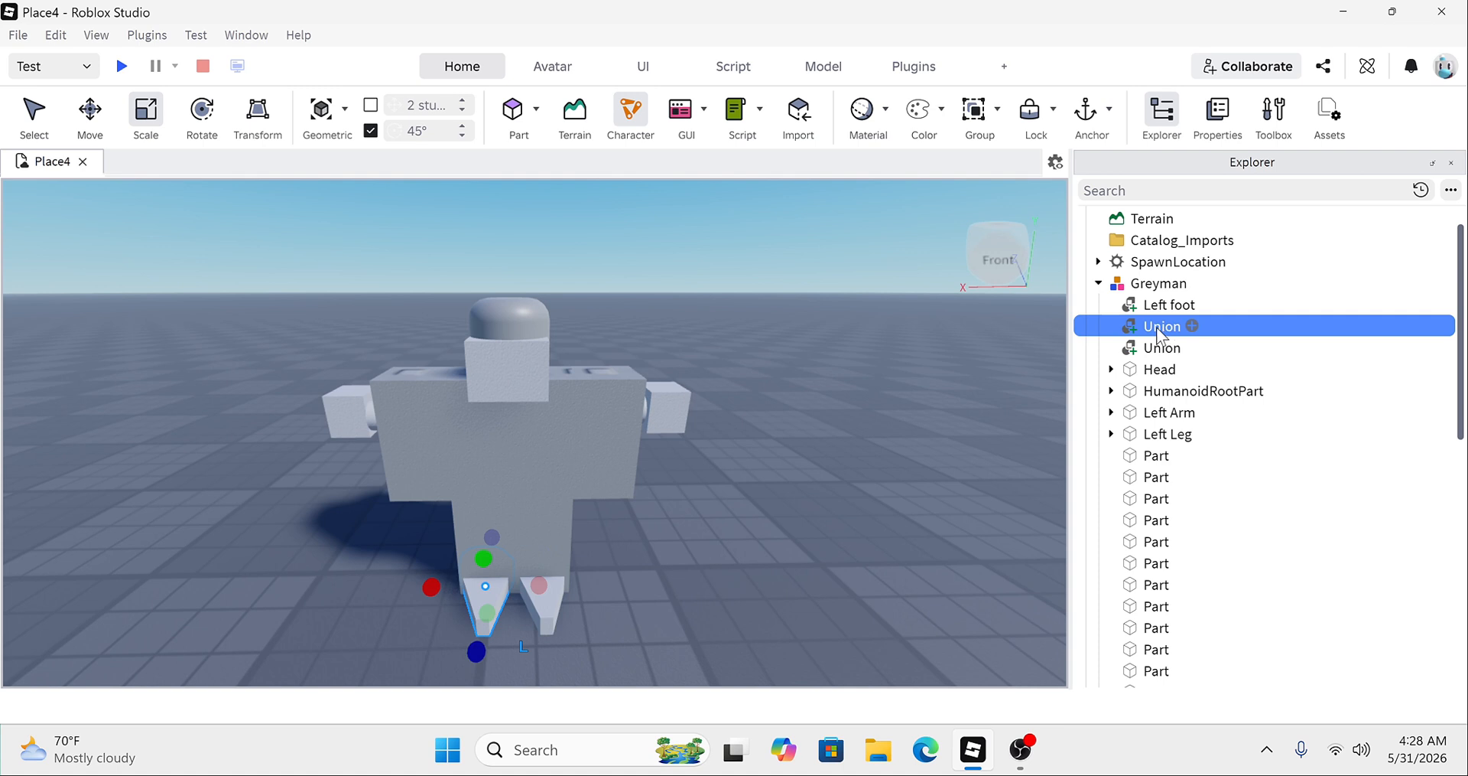
{"action": "left_click", "coordinate": [1157, 327]}
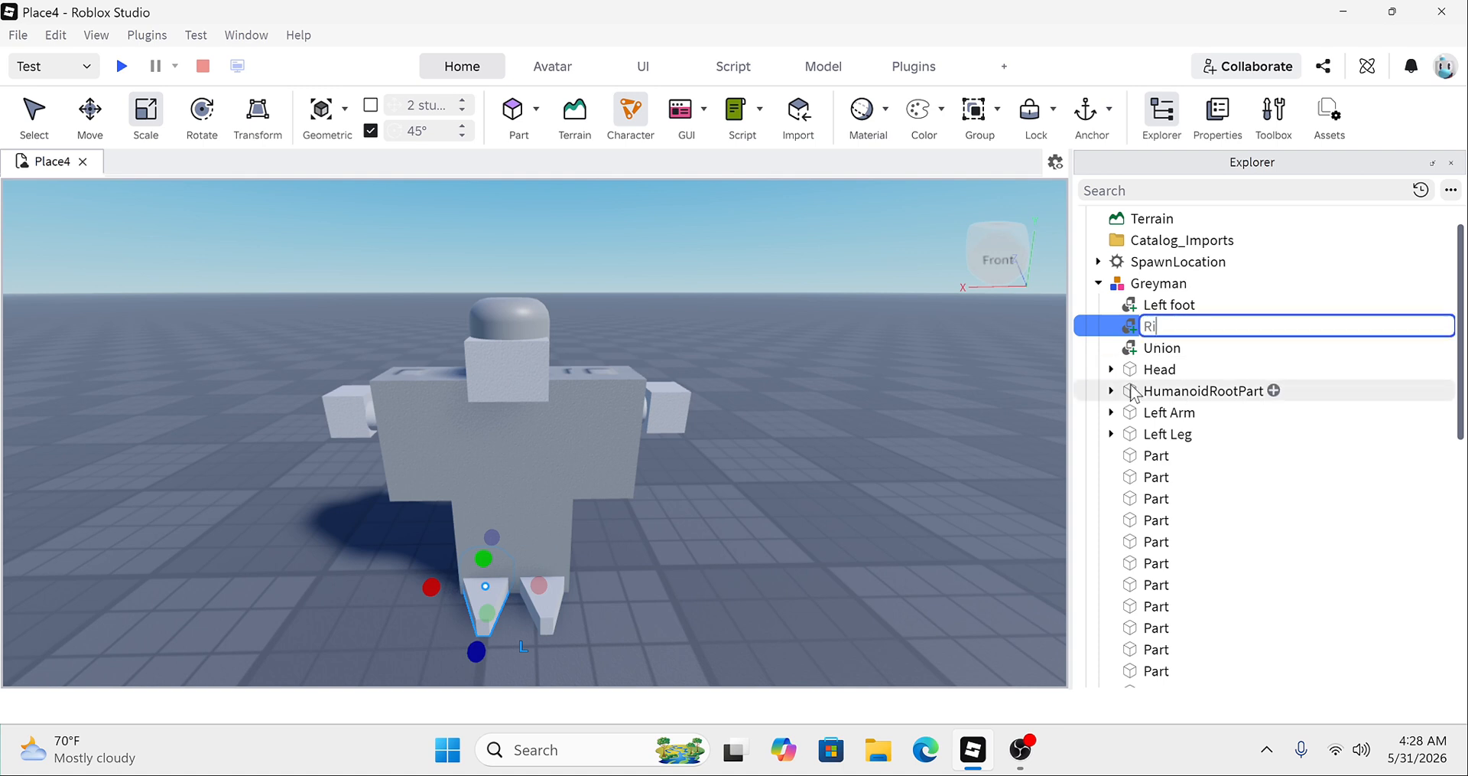
{"action": "type", "text": "Right foot"}
{"action": "key", "text": "Return"}
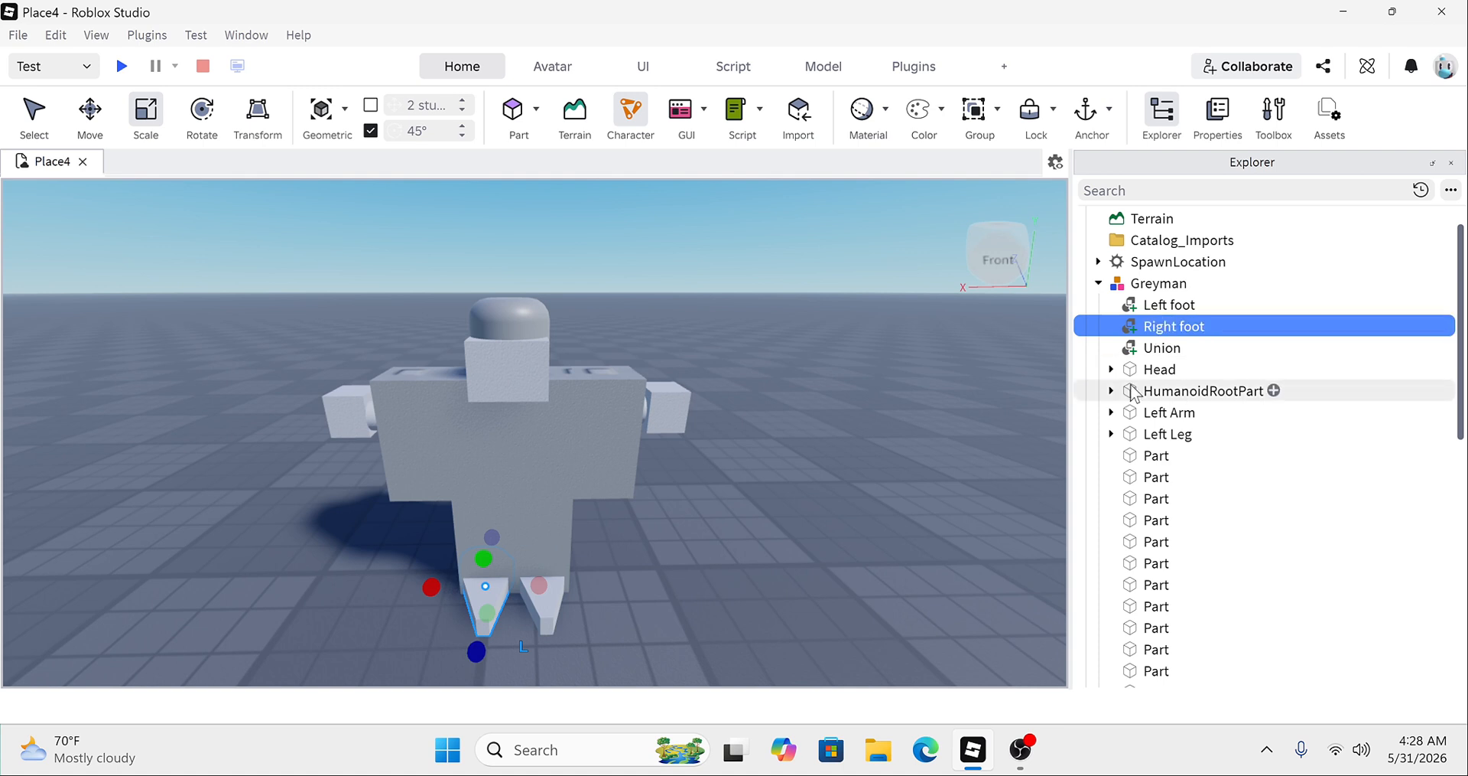
Step: Examine the Greyman figure's feet from above and its body from the front, and check which piece the first listed Part is
{"action": "right_click_drag", "start_coordinate": [757, 354], "coordinate": [705, 377]}
{"action": "scroll", "coordinate": [760, 358], "scroll_direction": "down", "scroll_amount": 5}
{"action": "scroll", "coordinate": [760, 358], "scroll_direction": "up", "scroll_amount": 1}
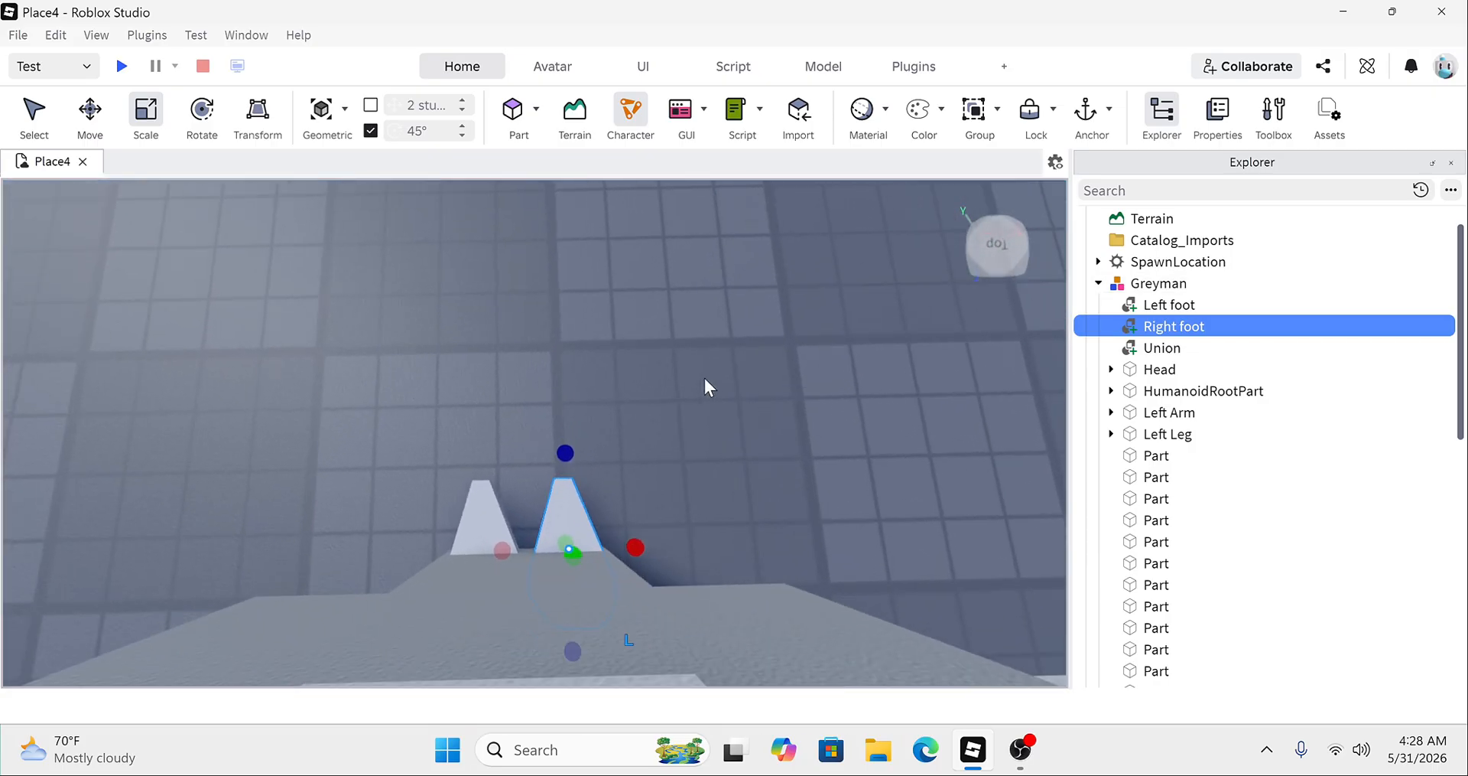
{"action": "left_click", "coordinate": [628, 406]}
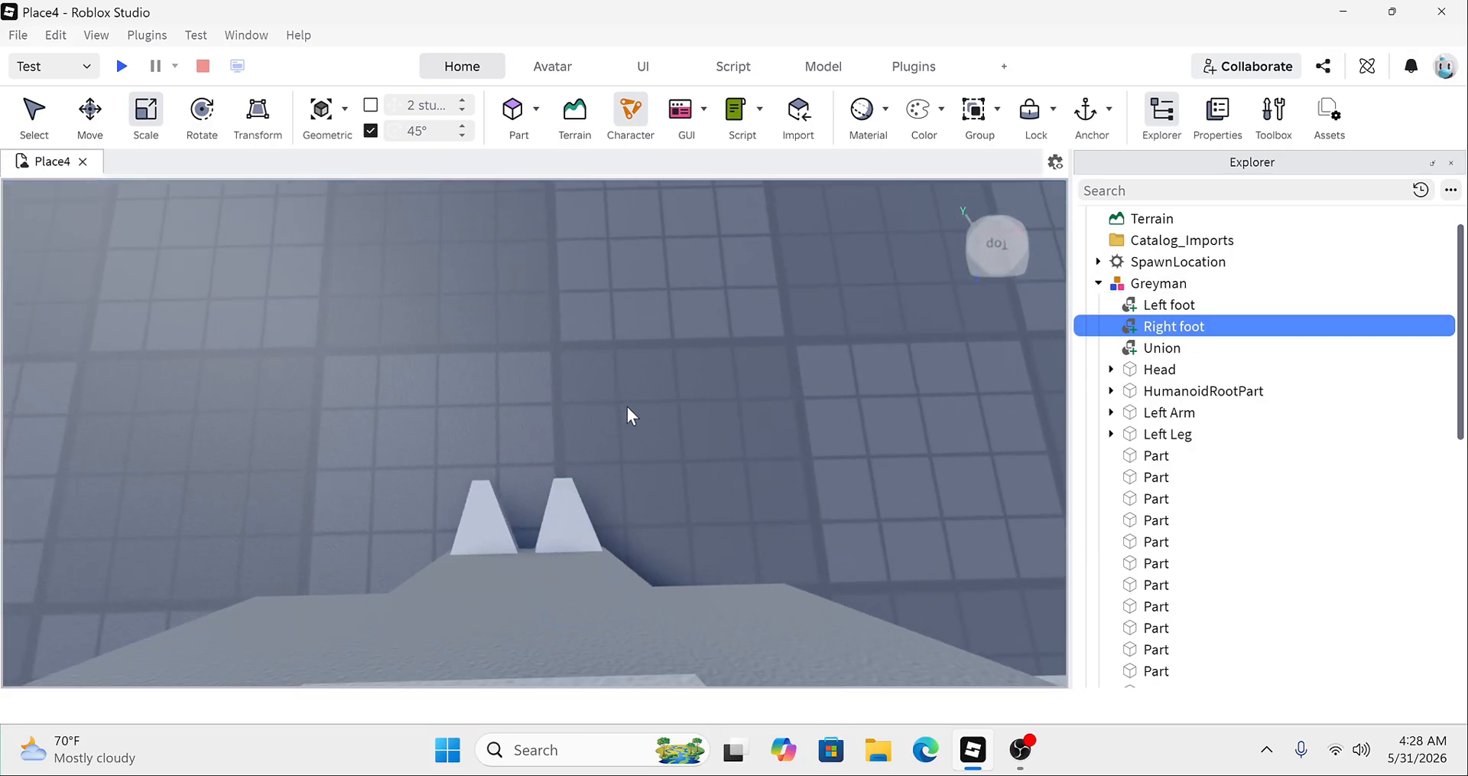
{"action": "left_click", "coordinate": [459, 419]}
{"action": "key", "text": "f"}
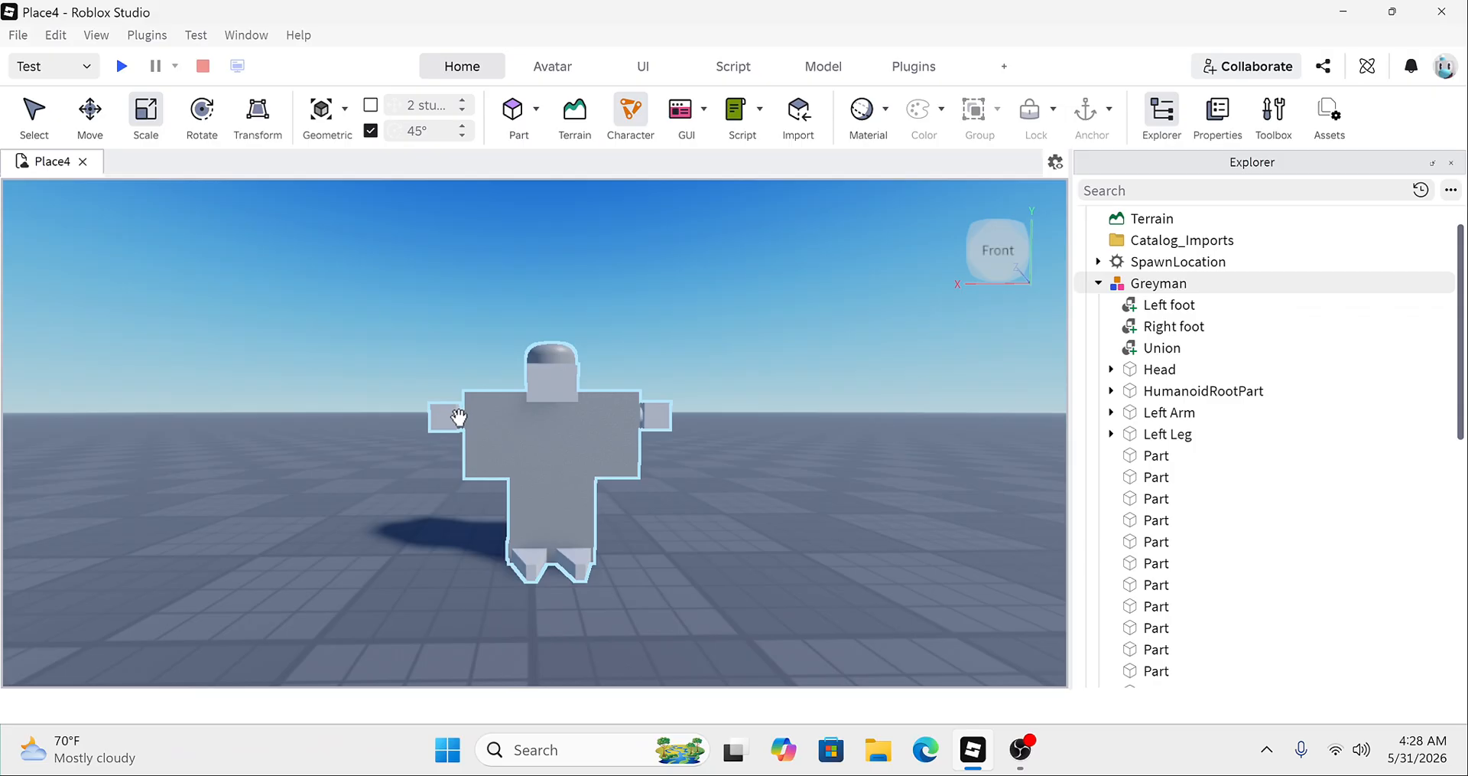
{"action": "scroll", "coordinate": [459, 418], "scroll_direction": "down", "scroll_amount": 1}
{"action": "right_click_drag", "start_coordinate": [458, 417], "coordinate": [453, 436]}
{"action": "scroll", "coordinate": [459, 418], "scroll_direction": "up", "scroll_amount": 4}
{"action": "scroll", "coordinate": [458, 419], "scroll_direction": "down", "scroll_amount": 1}
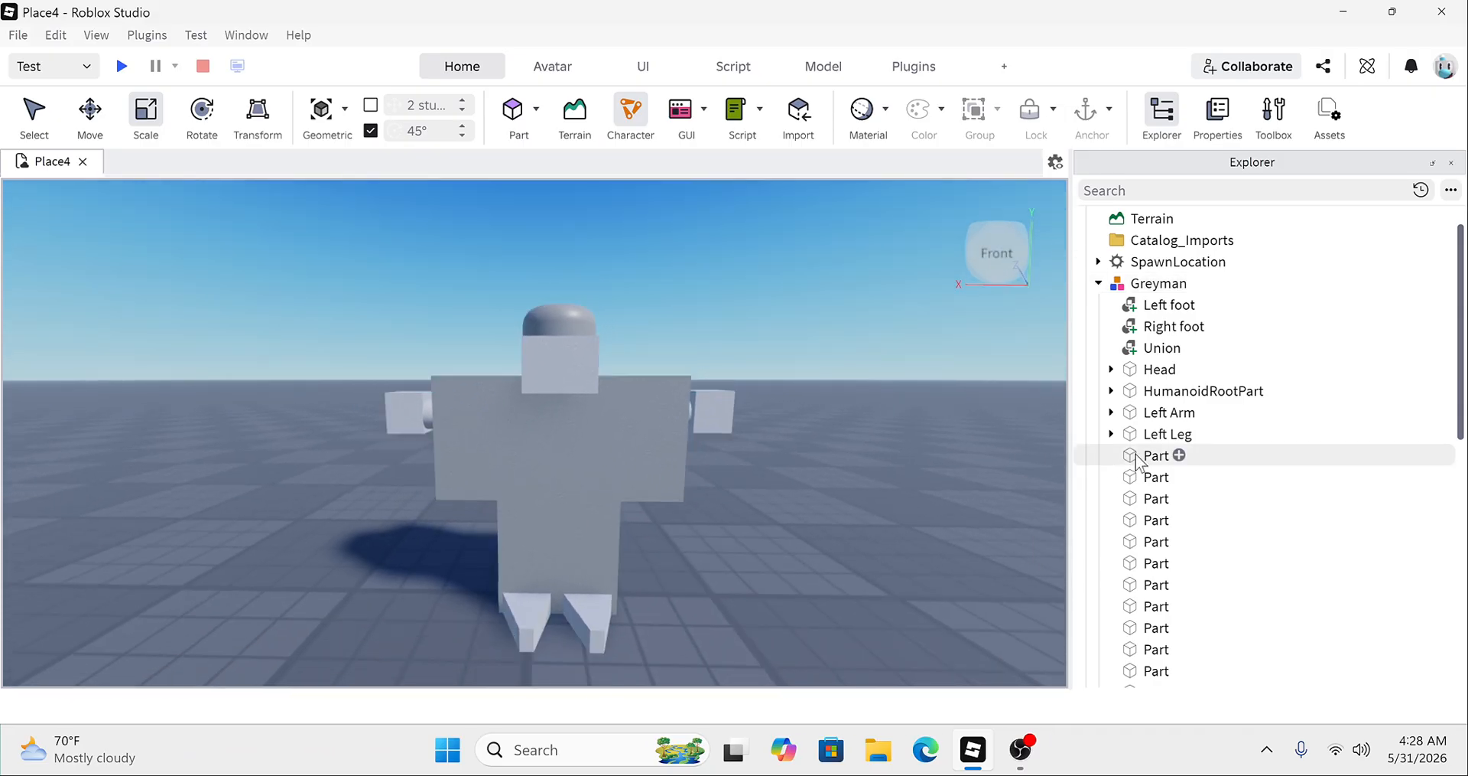
{"action": "left_click", "coordinate": [1153, 454]}
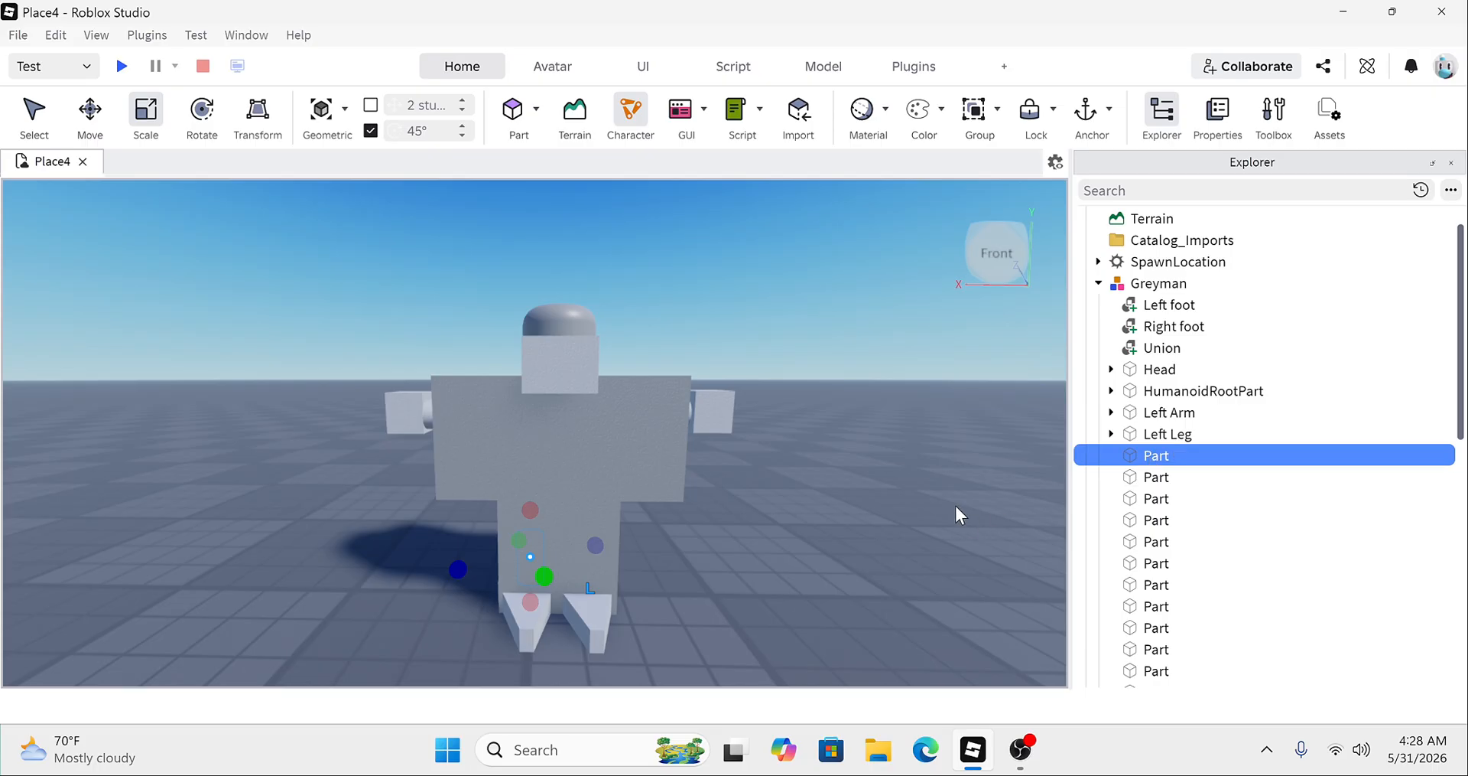
{"action": "left_click", "coordinate": [921, 490]}
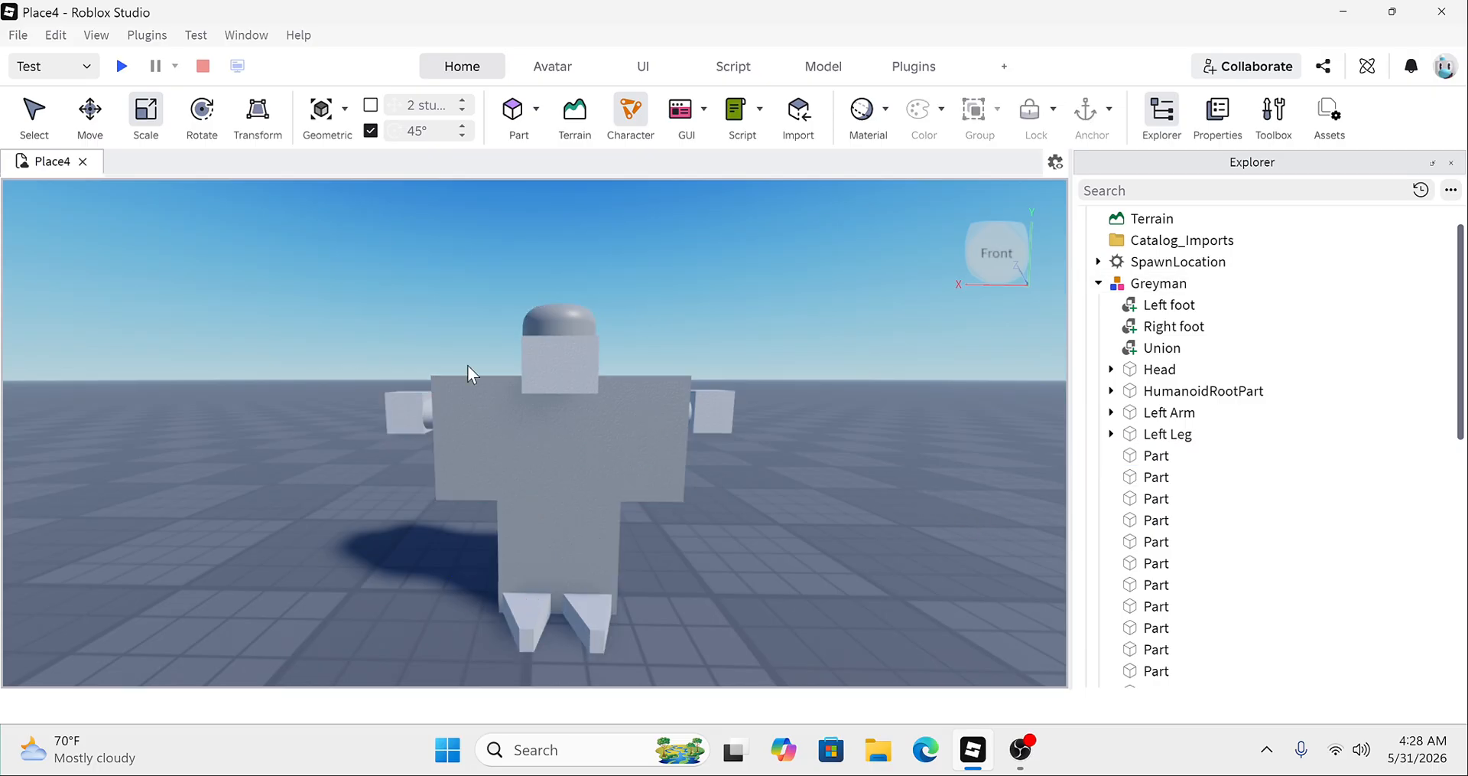
Step: Select the rig's Head, HumanoidRootPart, Left Arm, Left Leg, Right Arm, Right Leg and Torso inside the Greyman model
{"action": "scroll", "coordinate": [1155, 428], "scroll_direction": "down", "scroll_amount": 4}
{"action": "scroll", "coordinate": [1157, 457], "scroll_direction": "up", "scroll_amount": 2}
{"action": "scroll", "coordinate": [1158, 457], "scroll_direction": "up", "scroll_amount": 1}
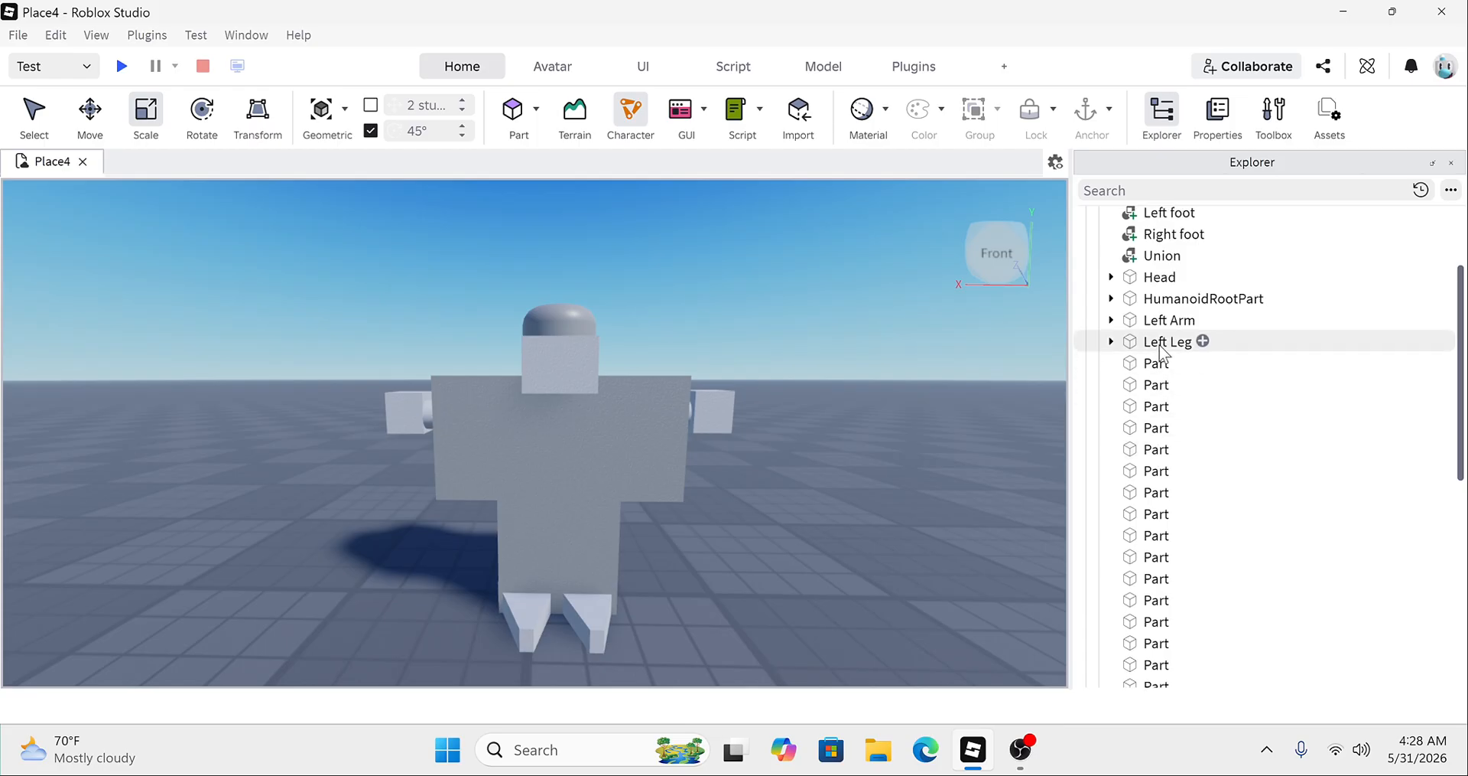
{"action": "left_click_drag", "start_coordinate": [1162, 341], "coordinate": [1174, 304]}
{"action": "left_click", "coordinate": [1170, 283], "text": "ctrl"}
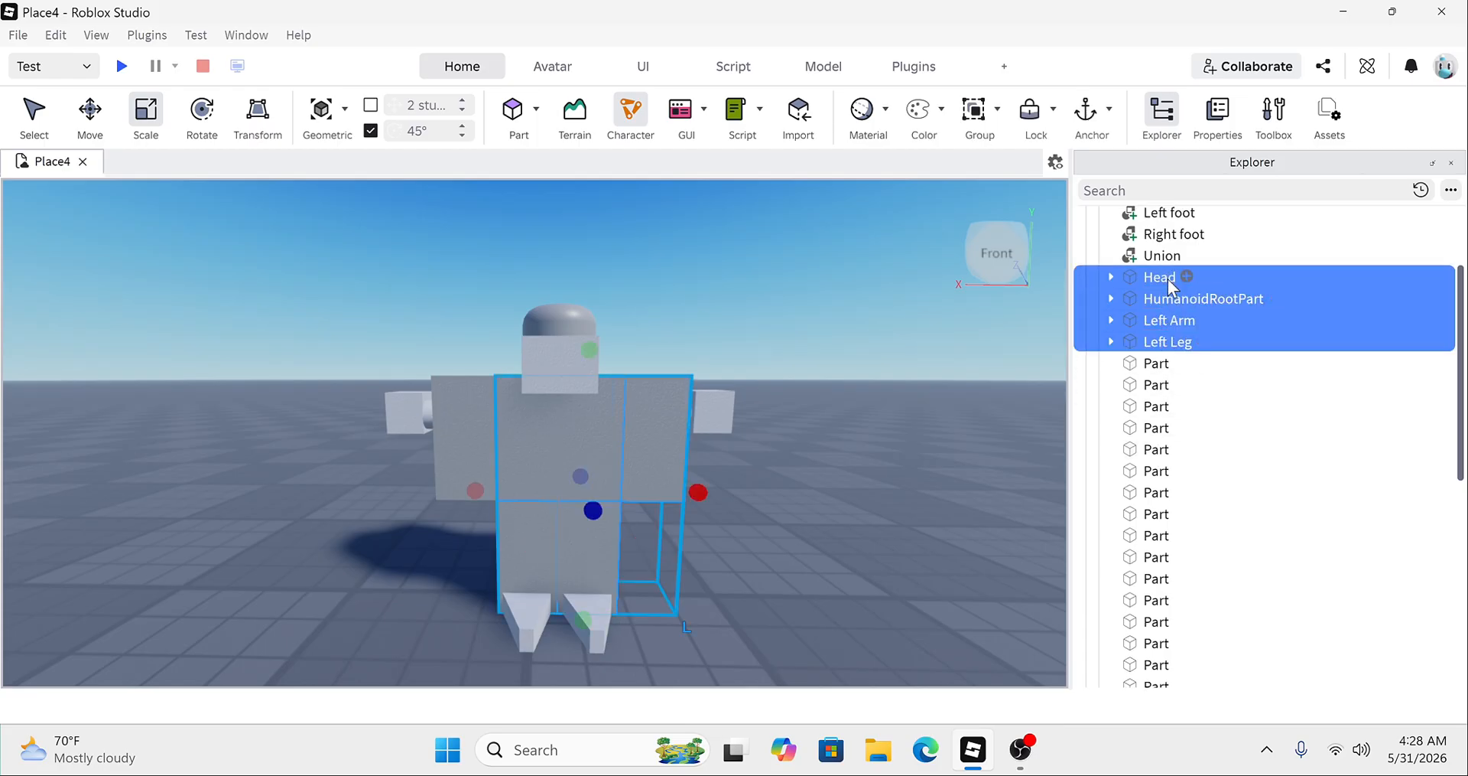
{"action": "scroll", "coordinate": [1200, 435], "scroll_direction": "down", "scroll_amount": 4}
{"action": "left_click", "coordinate": [1164, 541], "text": "ctrl"}
{"action": "left_click", "coordinate": [1170, 518], "text": "ctrl"}
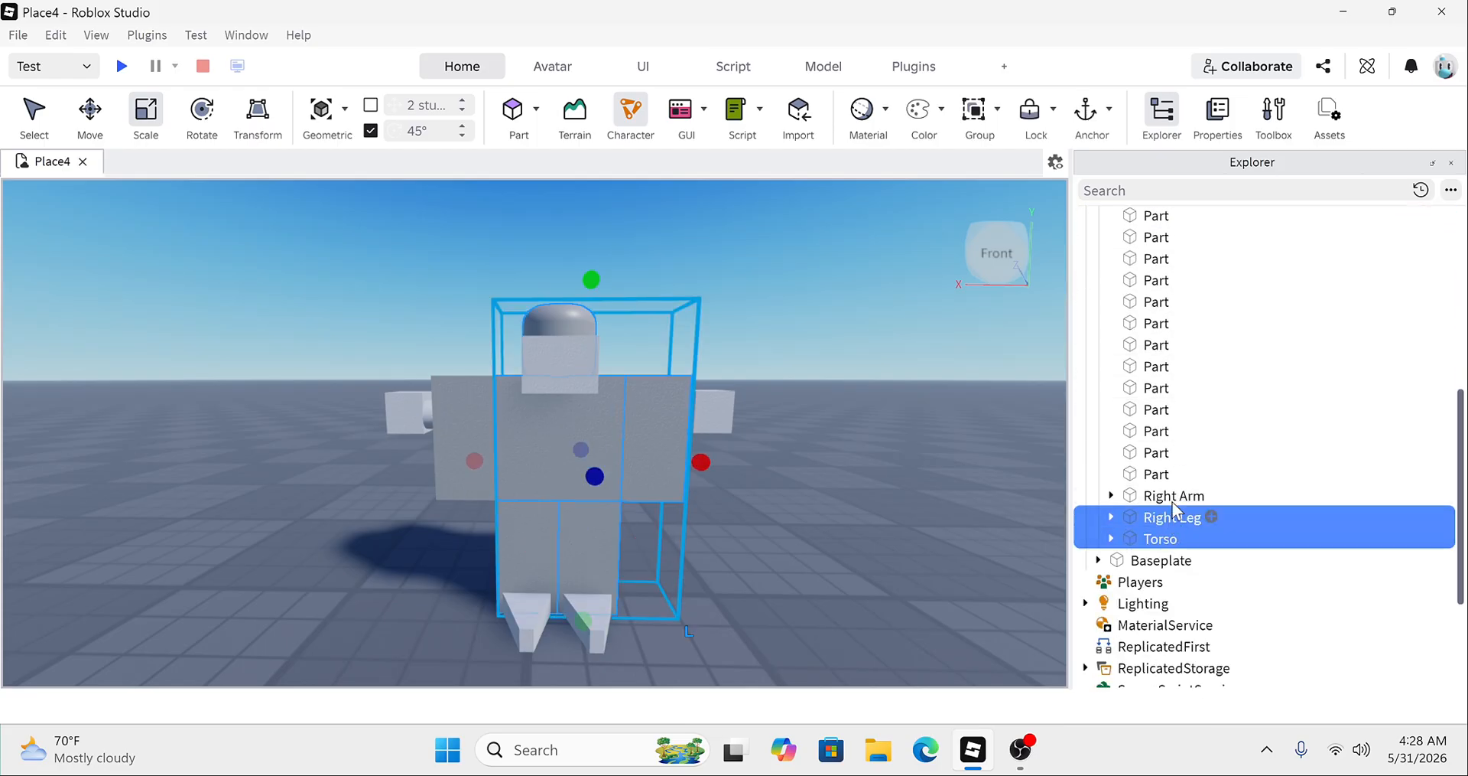
{"action": "left_click", "coordinate": [1175, 497], "text": "ctrl"}
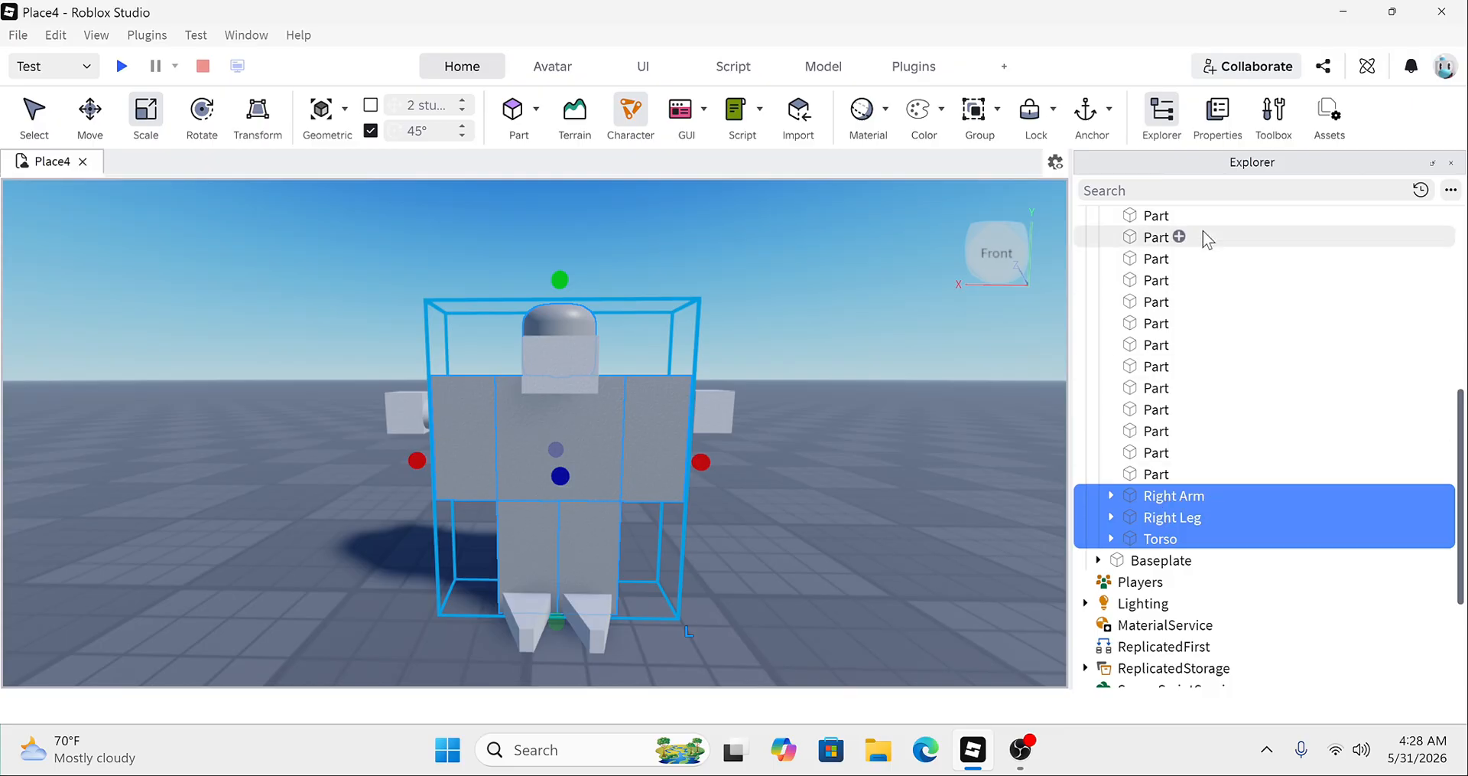
Step: Set the transparency of the seven selected rig parts to 1, deselect them and hide their properties
{"action": "left_click", "coordinate": [1227, 118]}
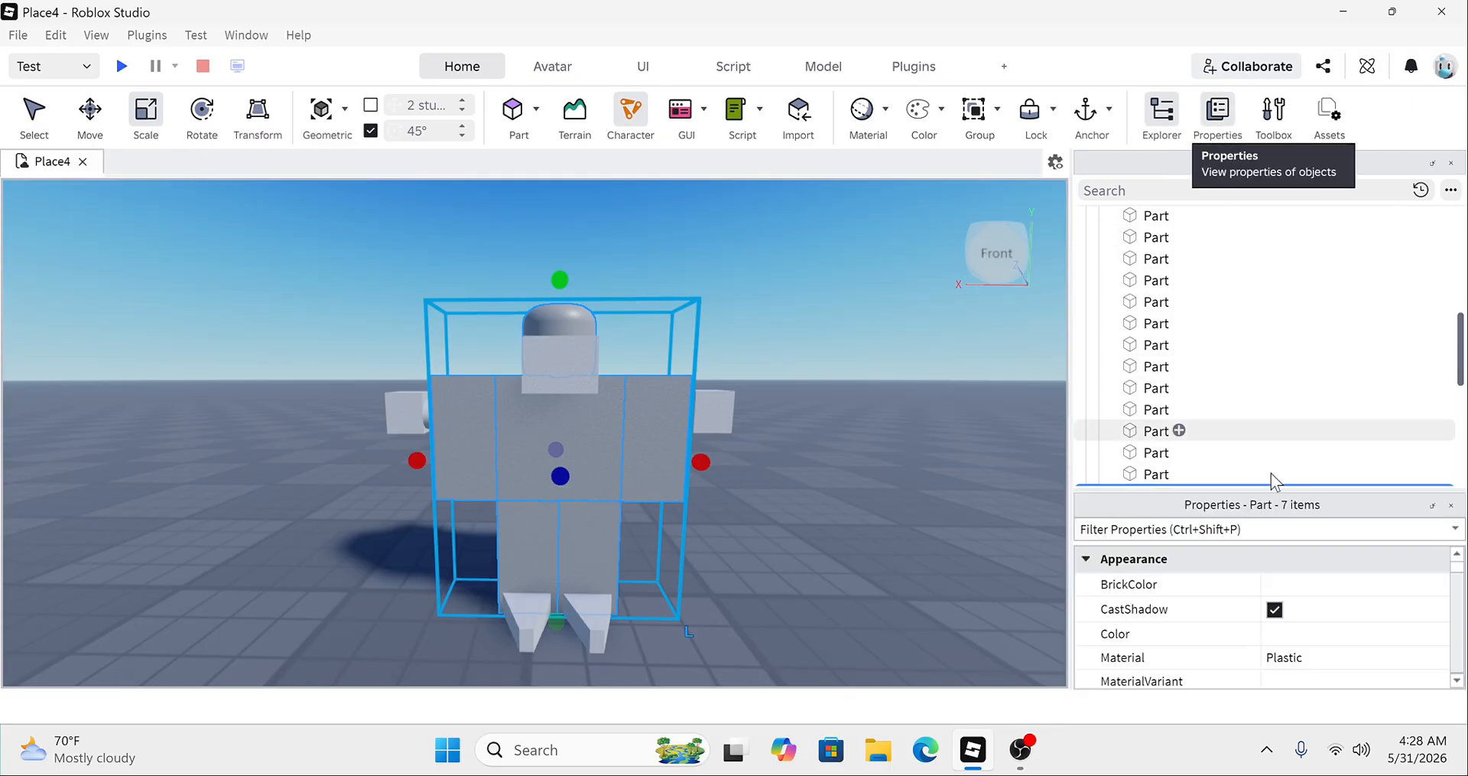
{"action": "scroll", "coordinate": [1288, 594], "scroll_direction": "down", "scroll_amount": 3}
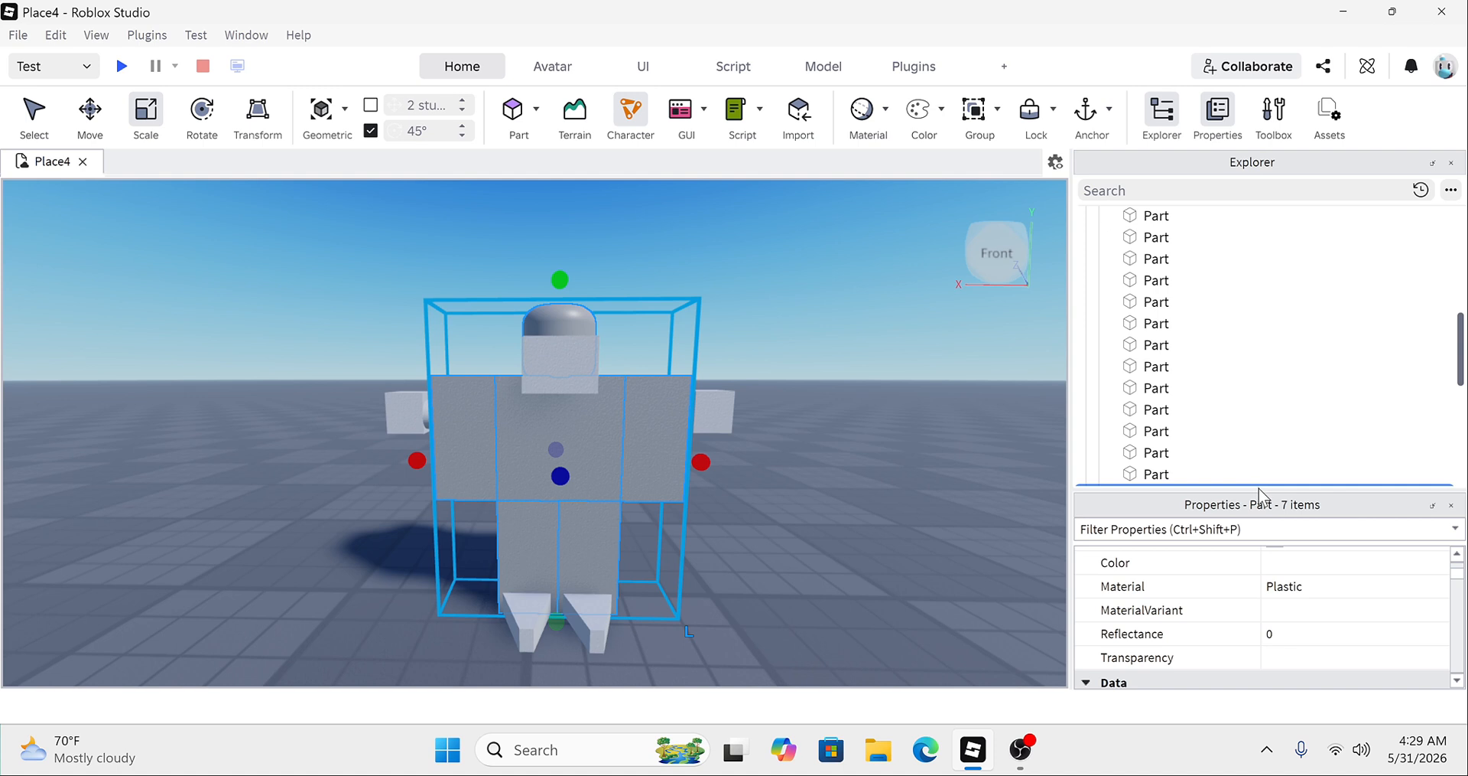
{"action": "left_click_drag", "start_coordinate": [1259, 488], "coordinate": [1258, 443]}
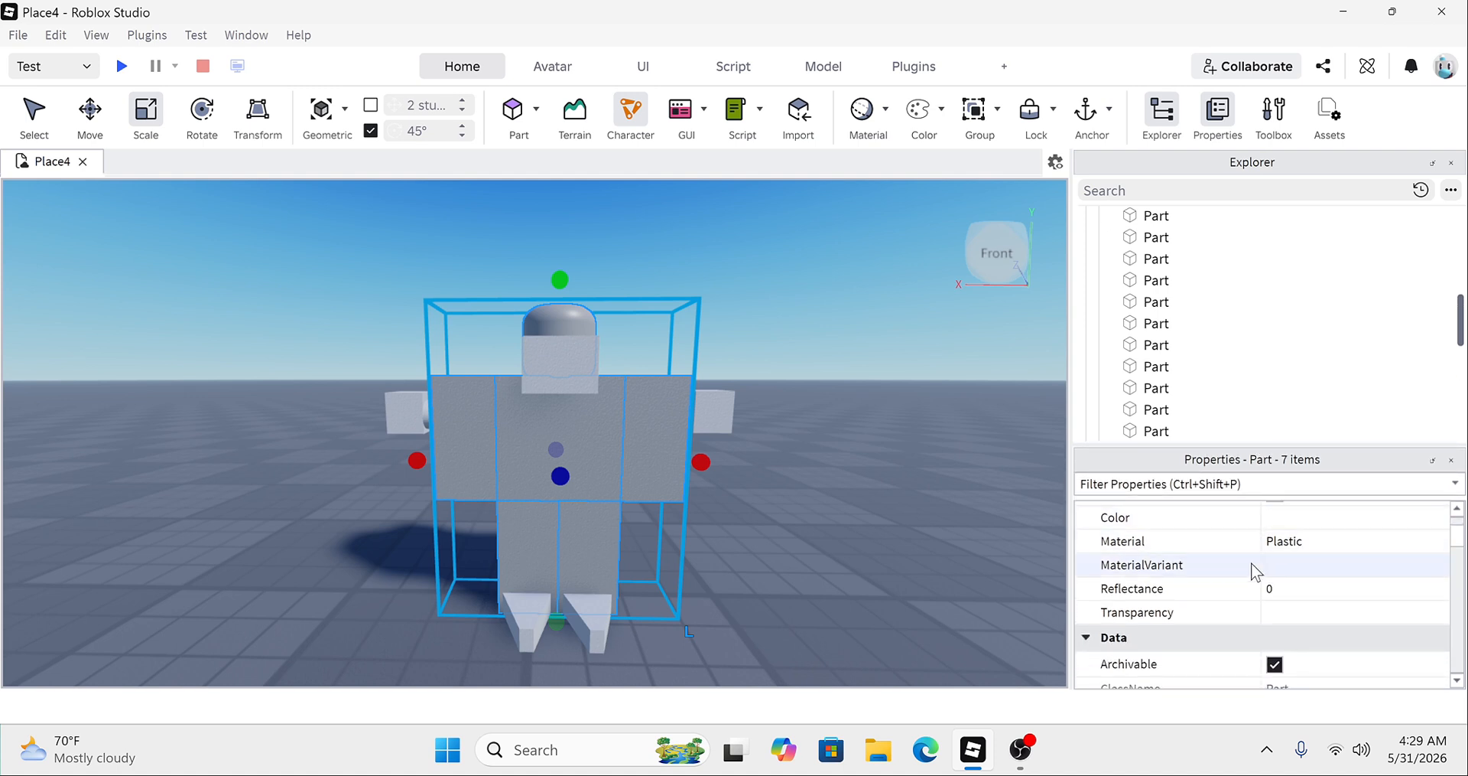
{"action": "scroll", "coordinate": [1285, 588], "scroll_direction": "down", "scroll_amount": 1}
{"action": "scroll", "coordinate": [1285, 589], "scroll_direction": "up", "scroll_amount": 5}
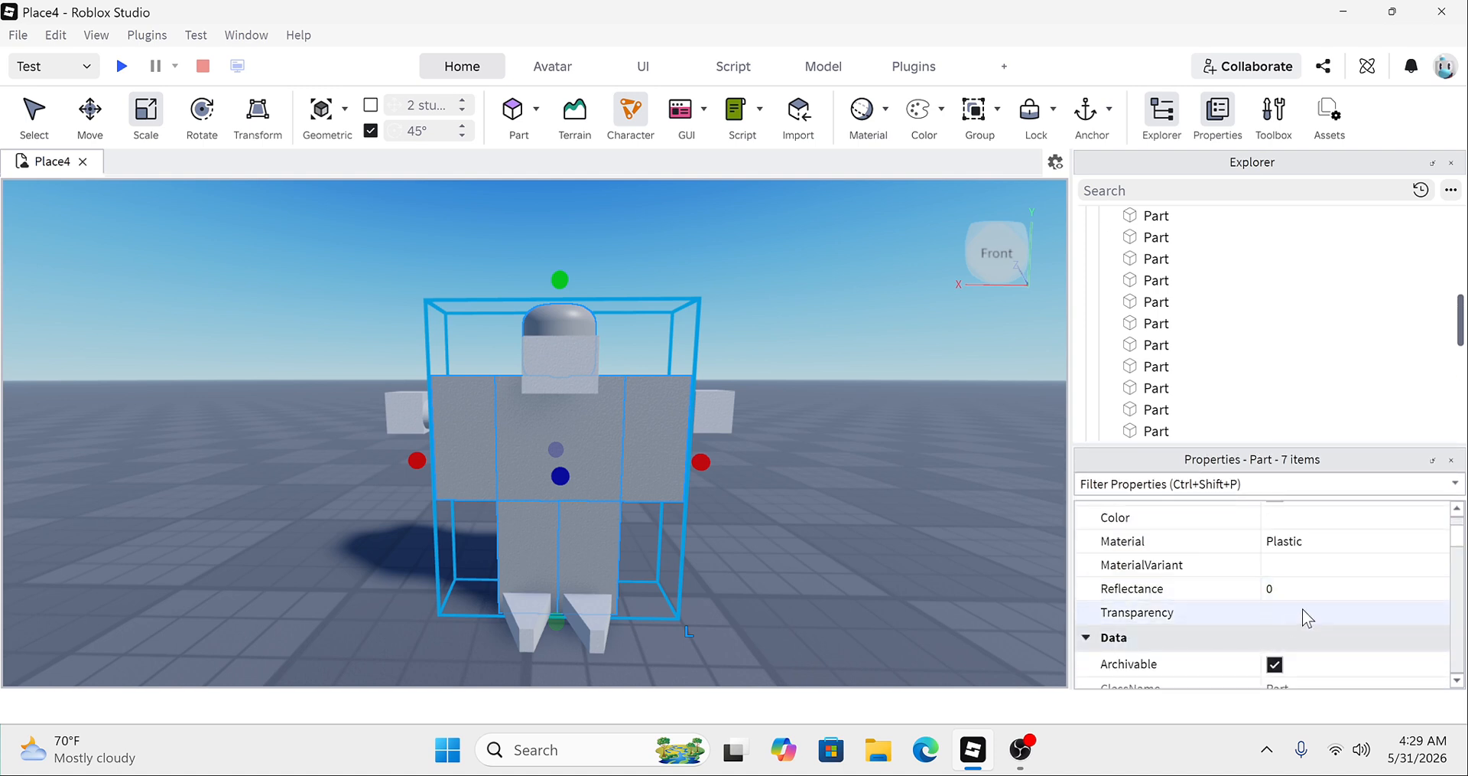
{"action": "scroll", "coordinate": [1292, 647], "scroll_direction": "down", "scroll_amount": 1}
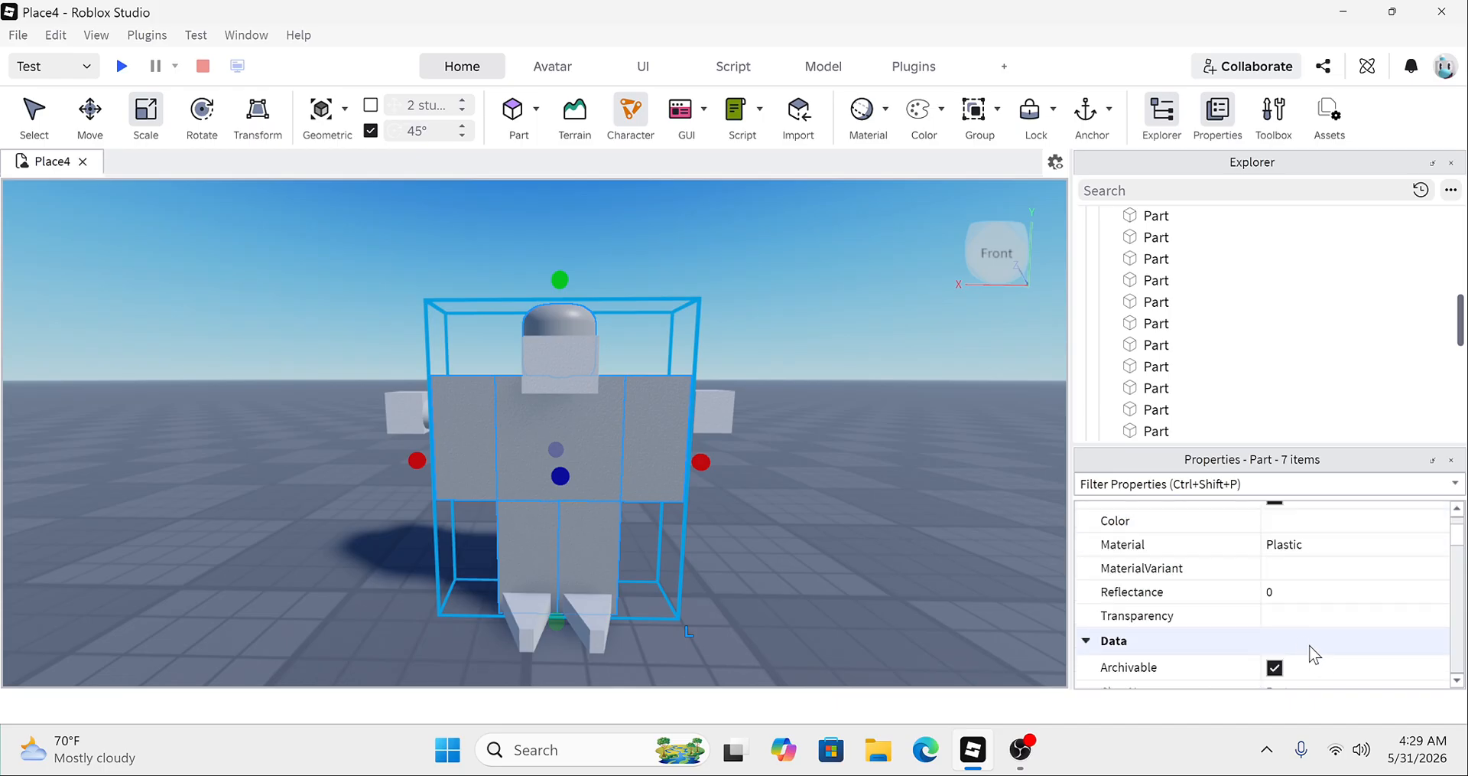
{"action": "left_click", "coordinate": [1300, 615]}
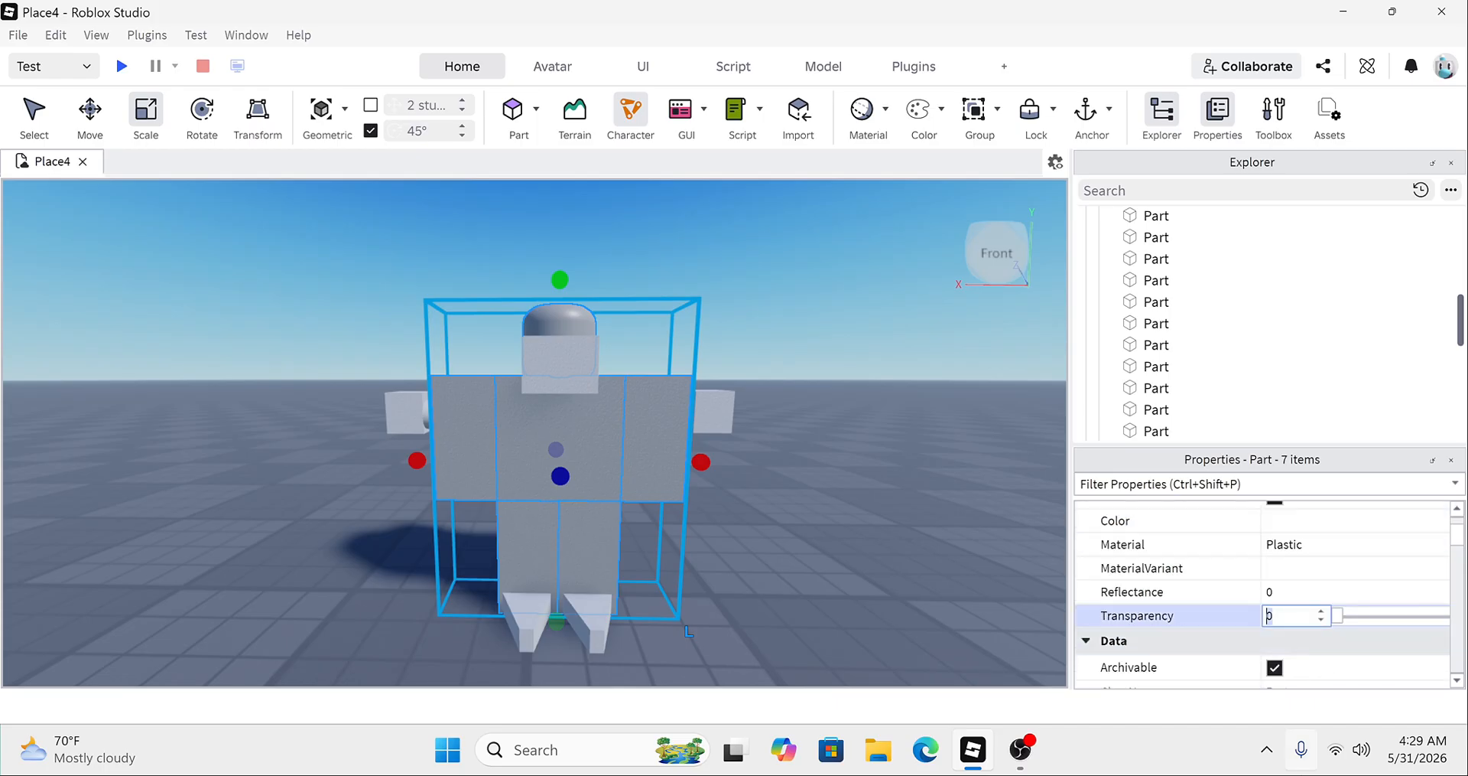
{"action": "key", "text": "BackSpace"}
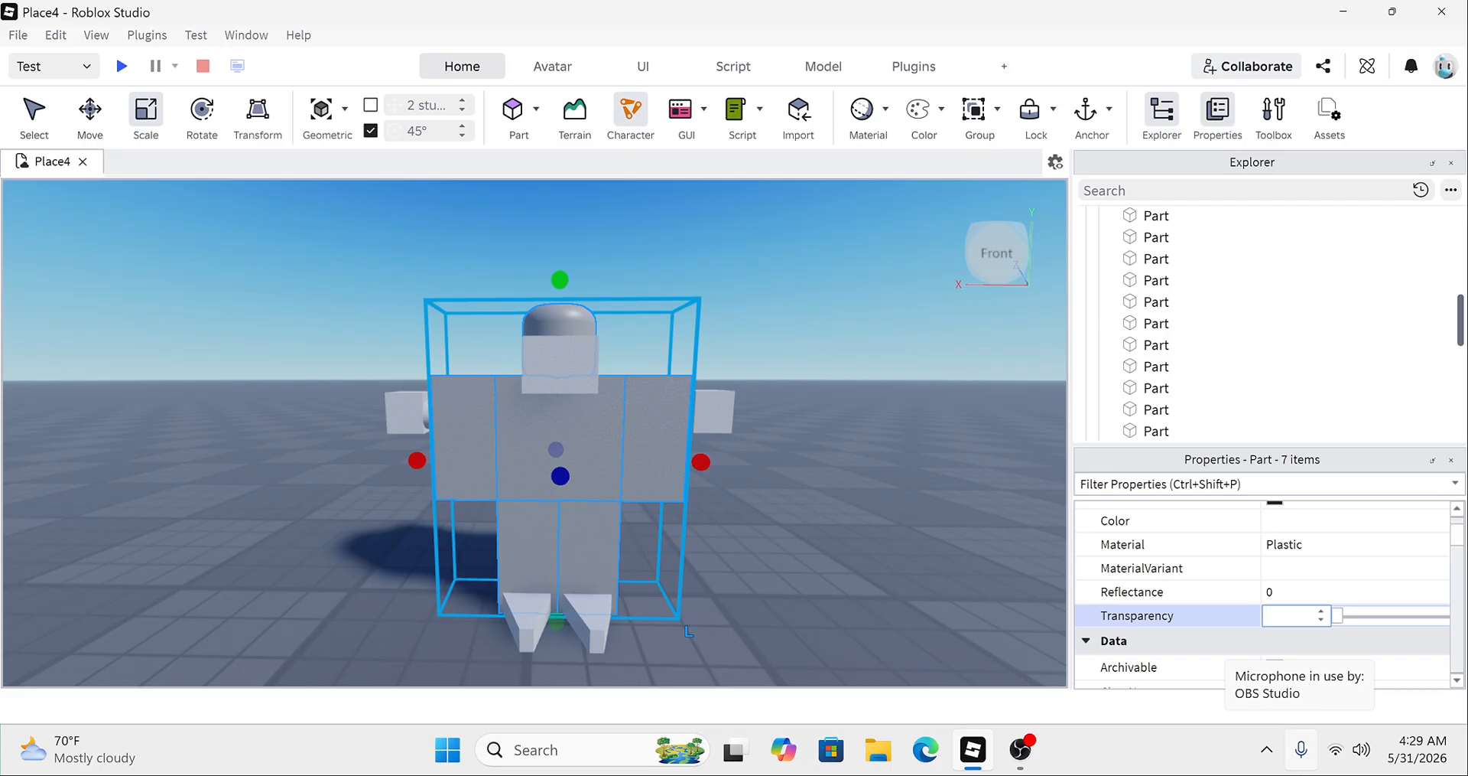
{"action": "type", "text": "1"}
{"action": "key", "text": "Return"}
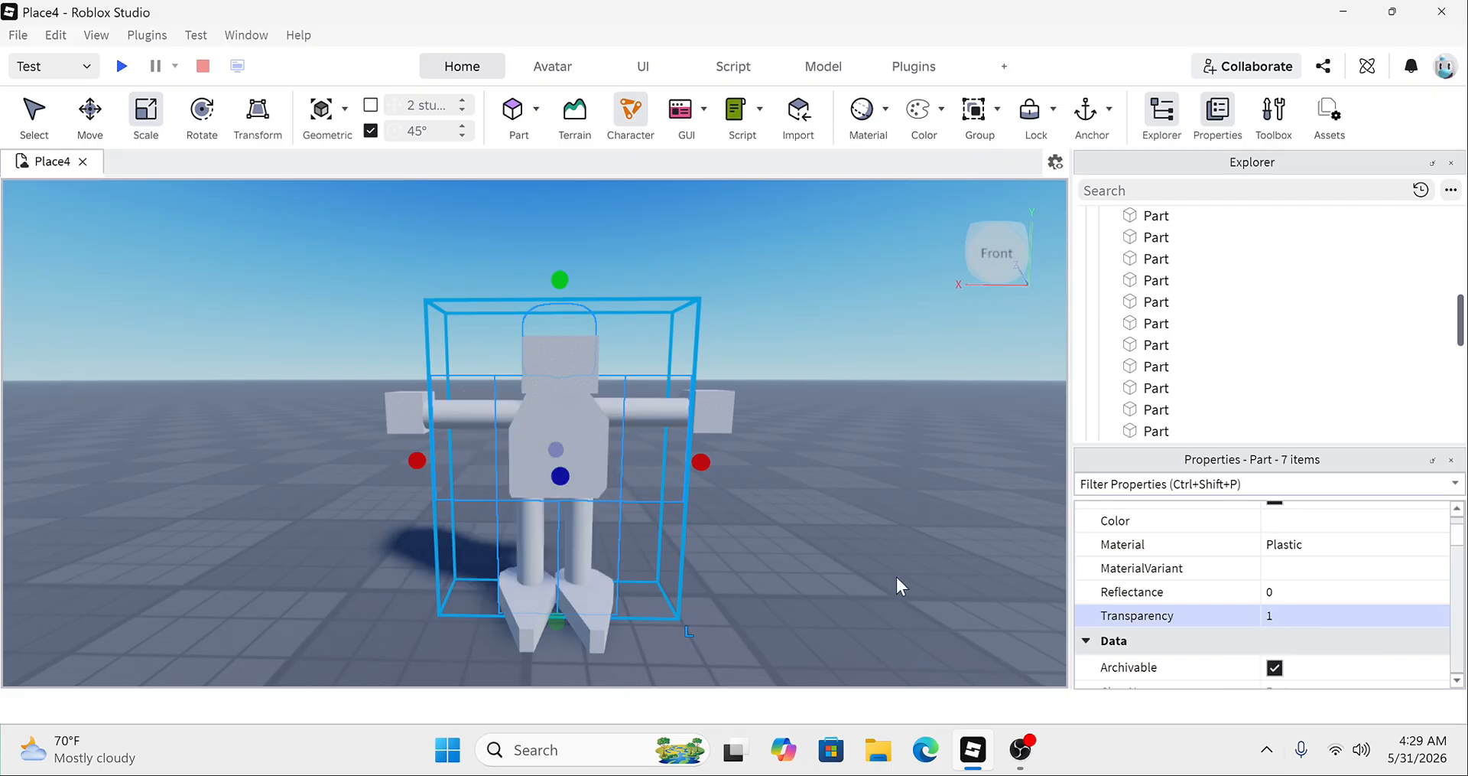
{"action": "left_click", "coordinate": [865, 474]}
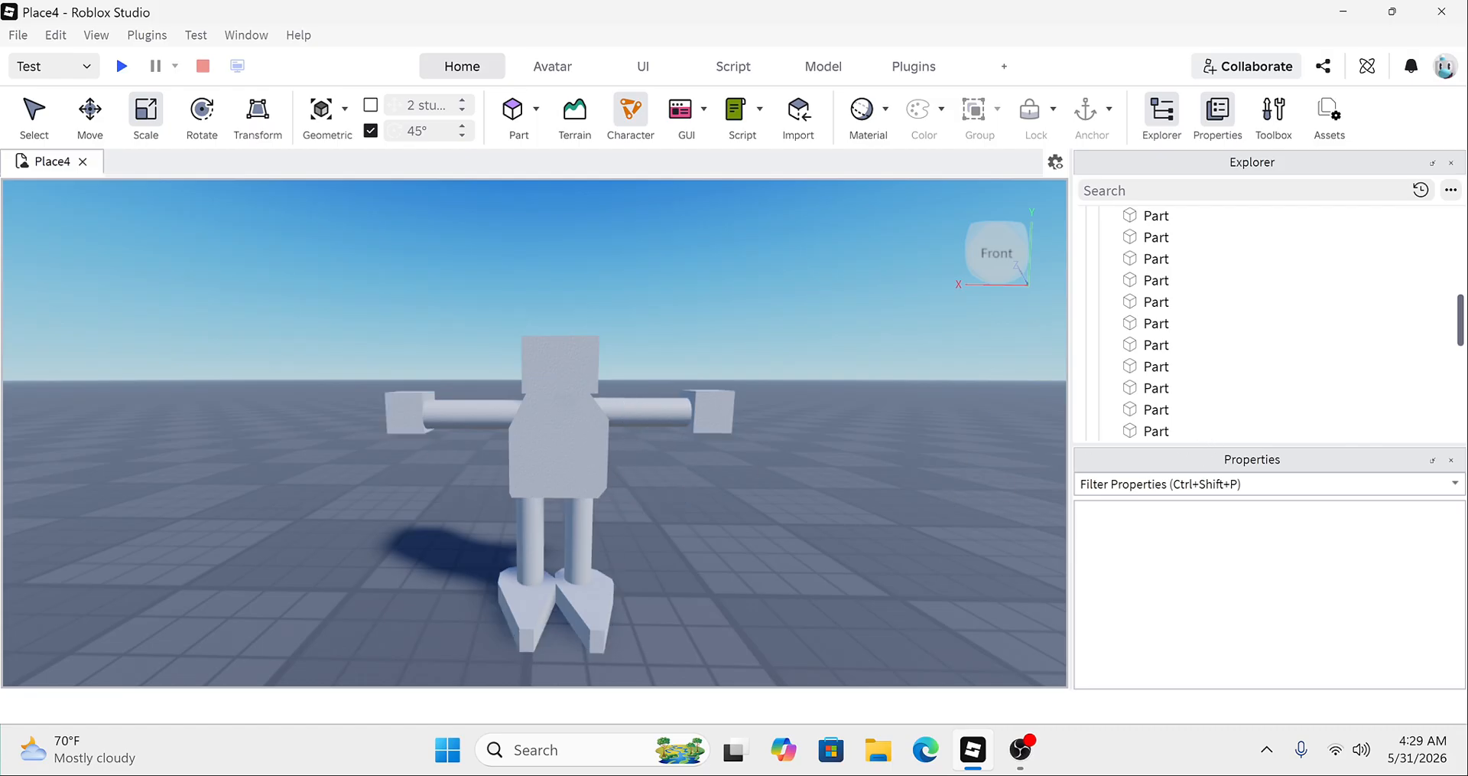
{"action": "left_click_drag", "start_coordinate": [1332, 446], "coordinate": [1323, 481]}
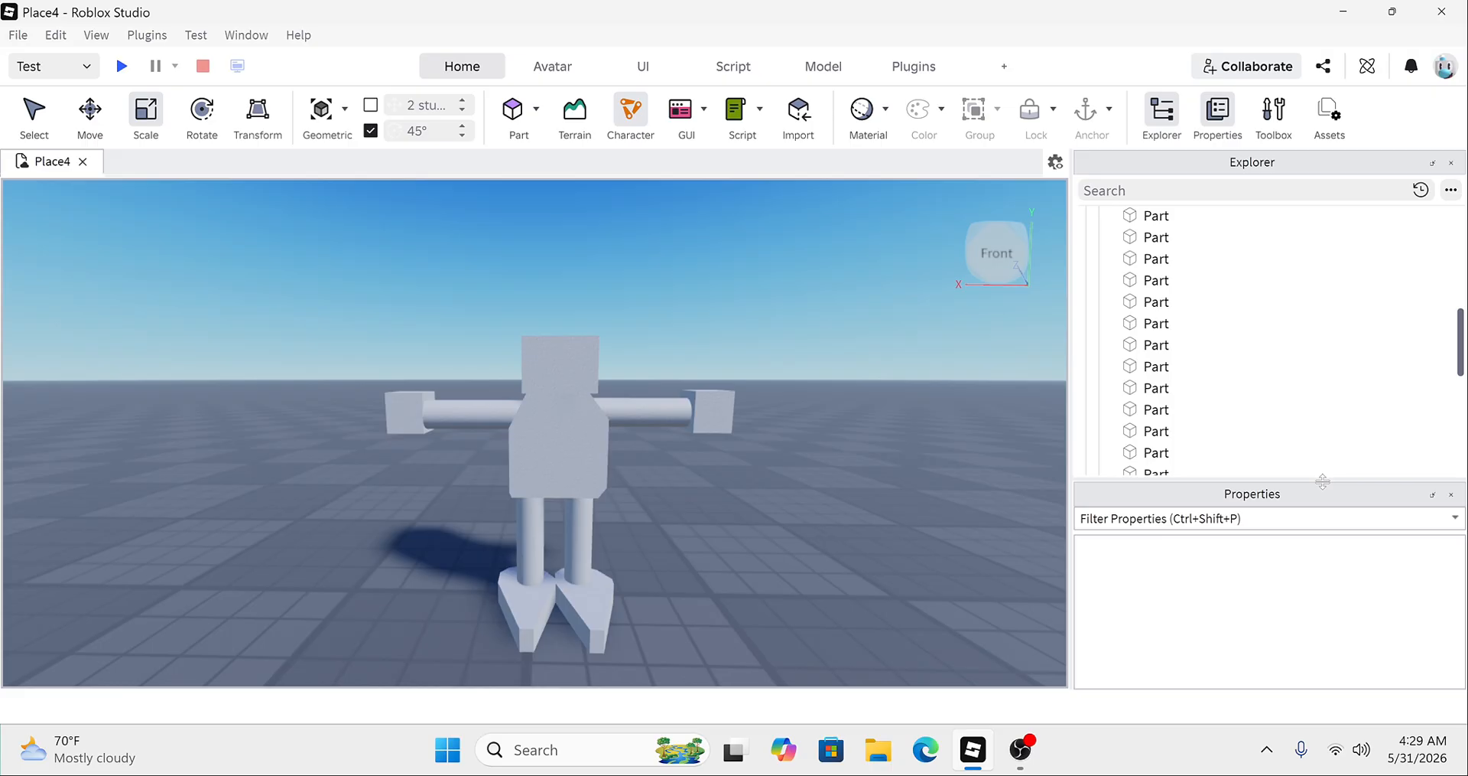
{"action": "left_click", "coordinate": [1222, 119]}
Step: Rename the remaining union in the Greyman model, the figure's body, as torso
{"action": "scroll", "coordinate": [906, 468], "scroll_direction": "up", "scroll_amount": 5}
{"action": "scroll", "coordinate": [905, 468], "scroll_direction": "down", "scroll_amount": 5}
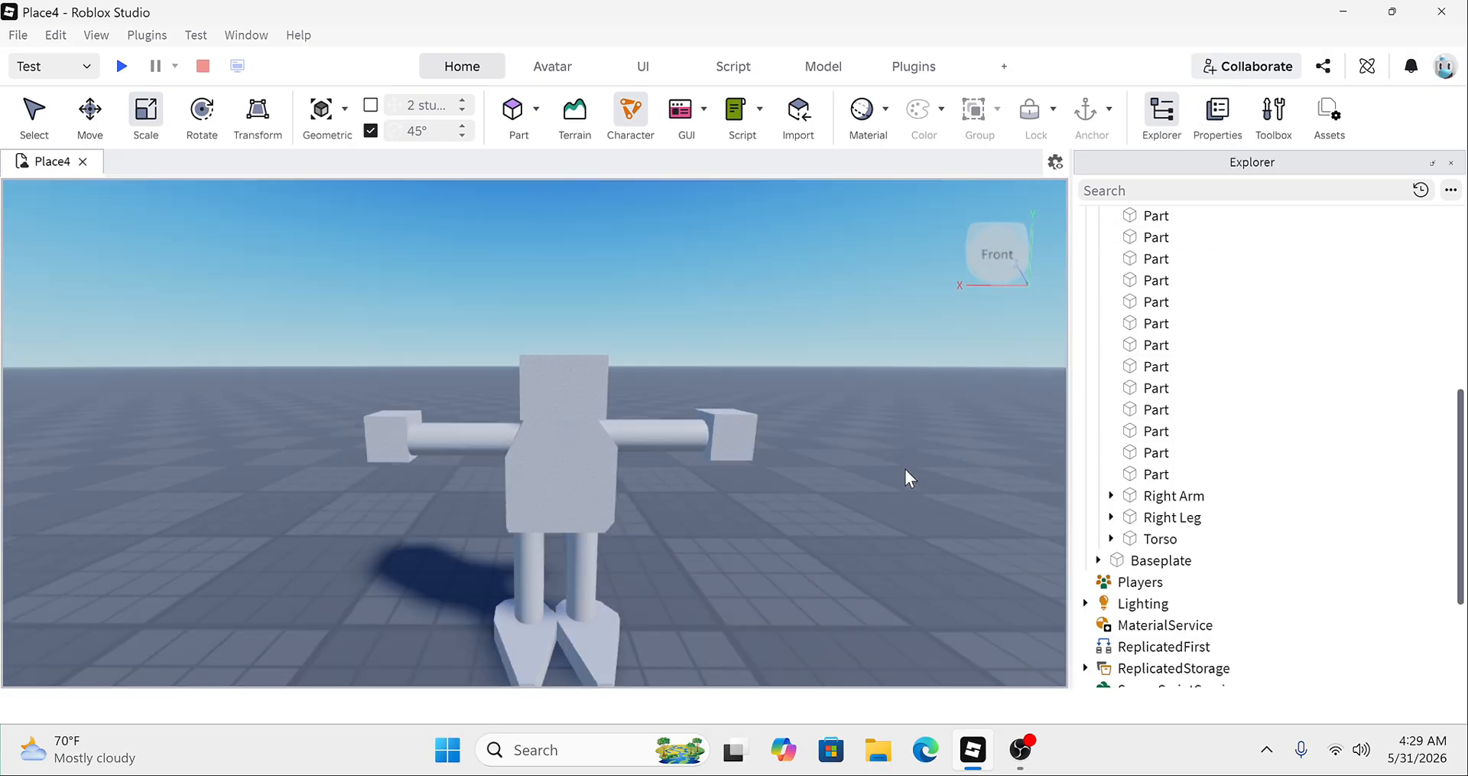
{"action": "scroll", "coordinate": [906, 469], "scroll_direction": "down", "scroll_amount": 5}
{"action": "scroll", "coordinate": [906, 470], "scroll_direction": "up", "scroll_amount": 5}
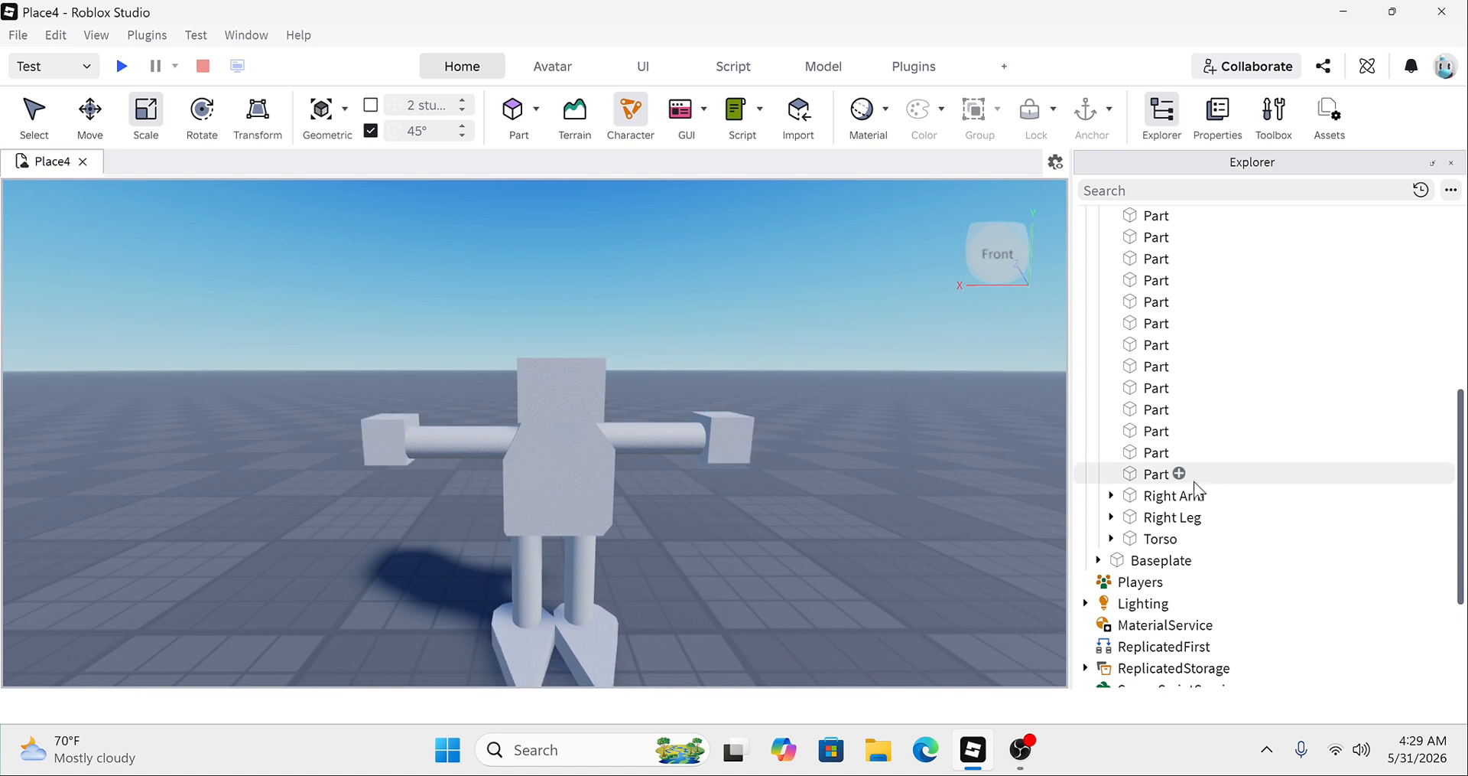
{"action": "scroll", "coordinate": [1166, 485], "scroll_direction": "up", "scroll_amount": 5}
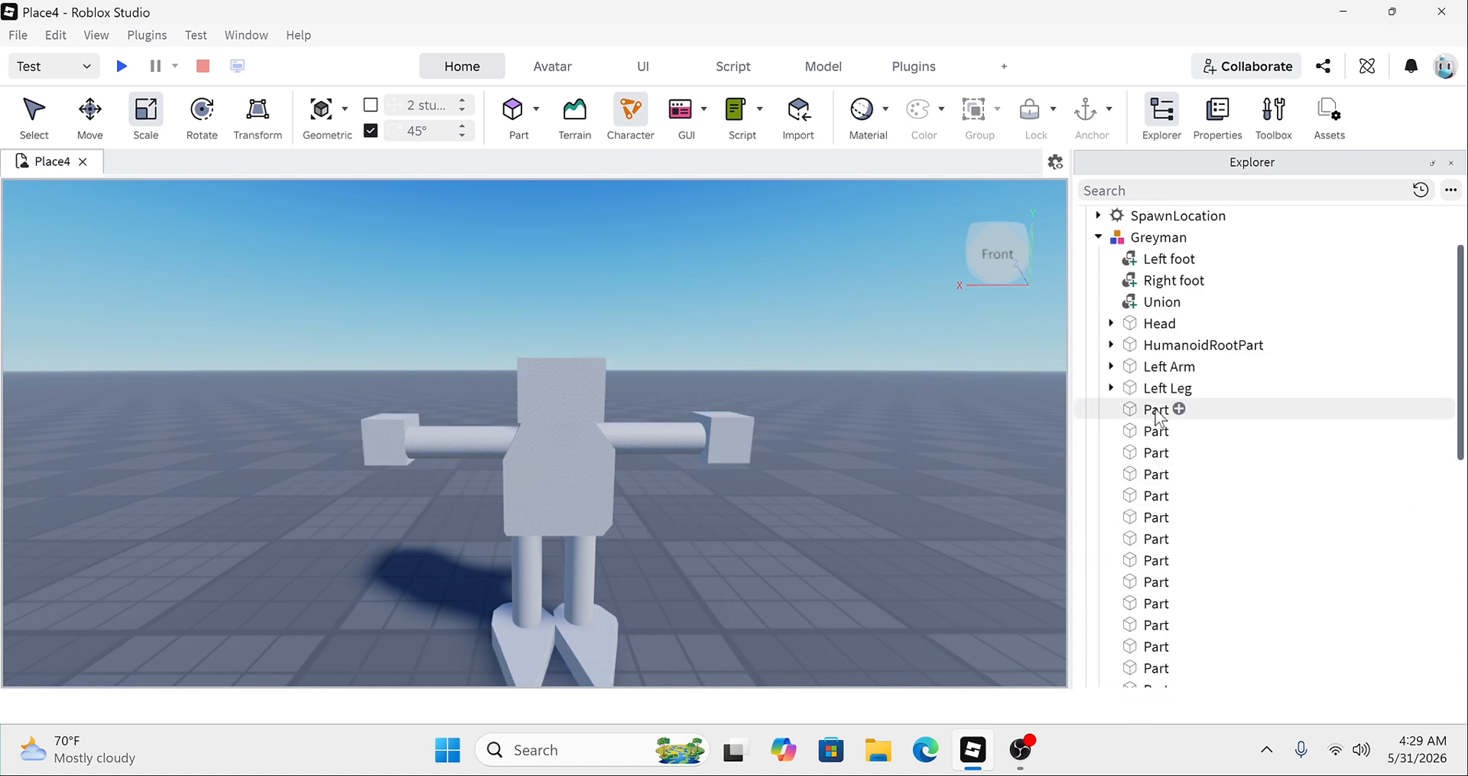
{"action": "left_click", "coordinate": [1156, 411]}
{"action": "left_click", "coordinate": [1170, 280]}
{"action": "left_click", "coordinate": [1159, 303]}
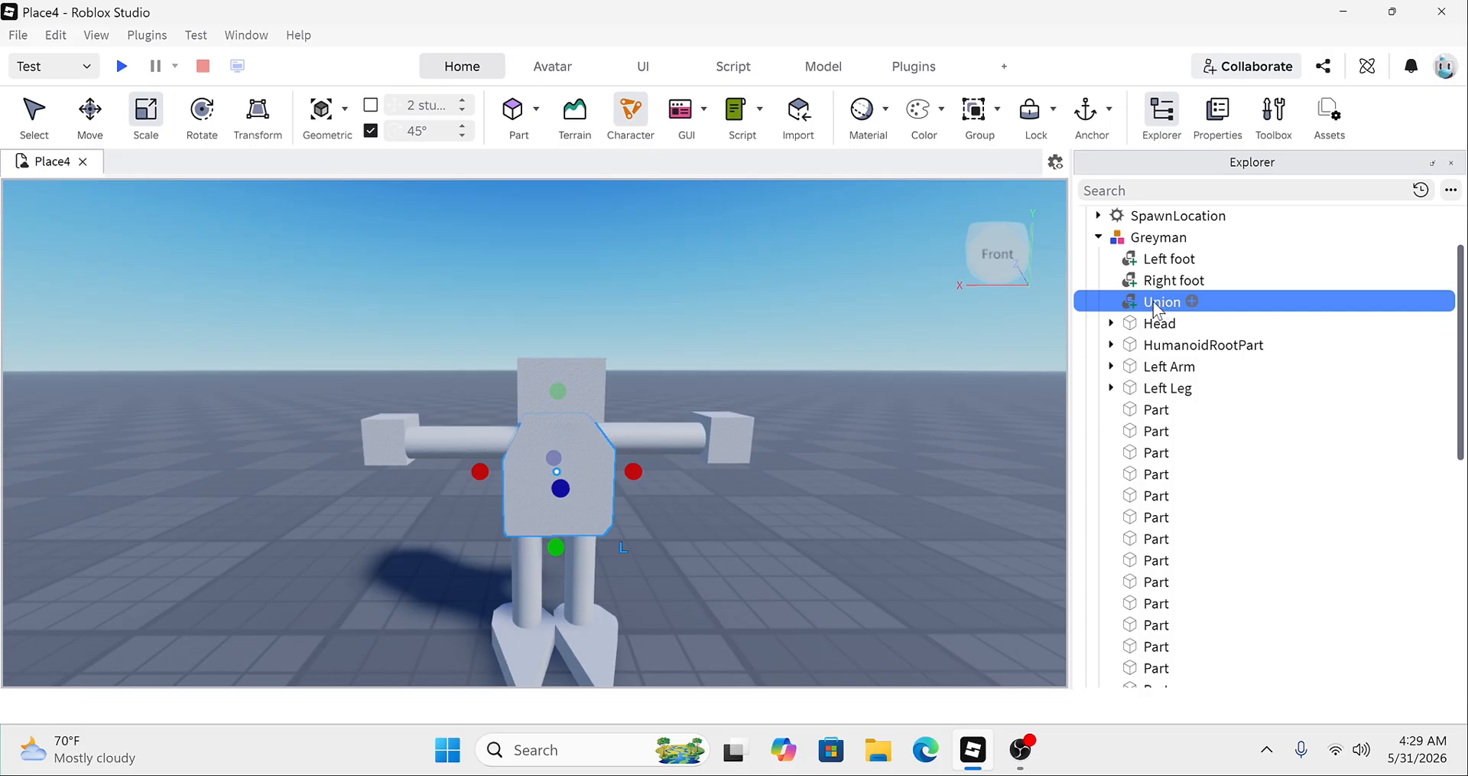
{"action": "double_click", "coordinate": [1156, 303]}
{"action": "key", "text": "BackSpace"}
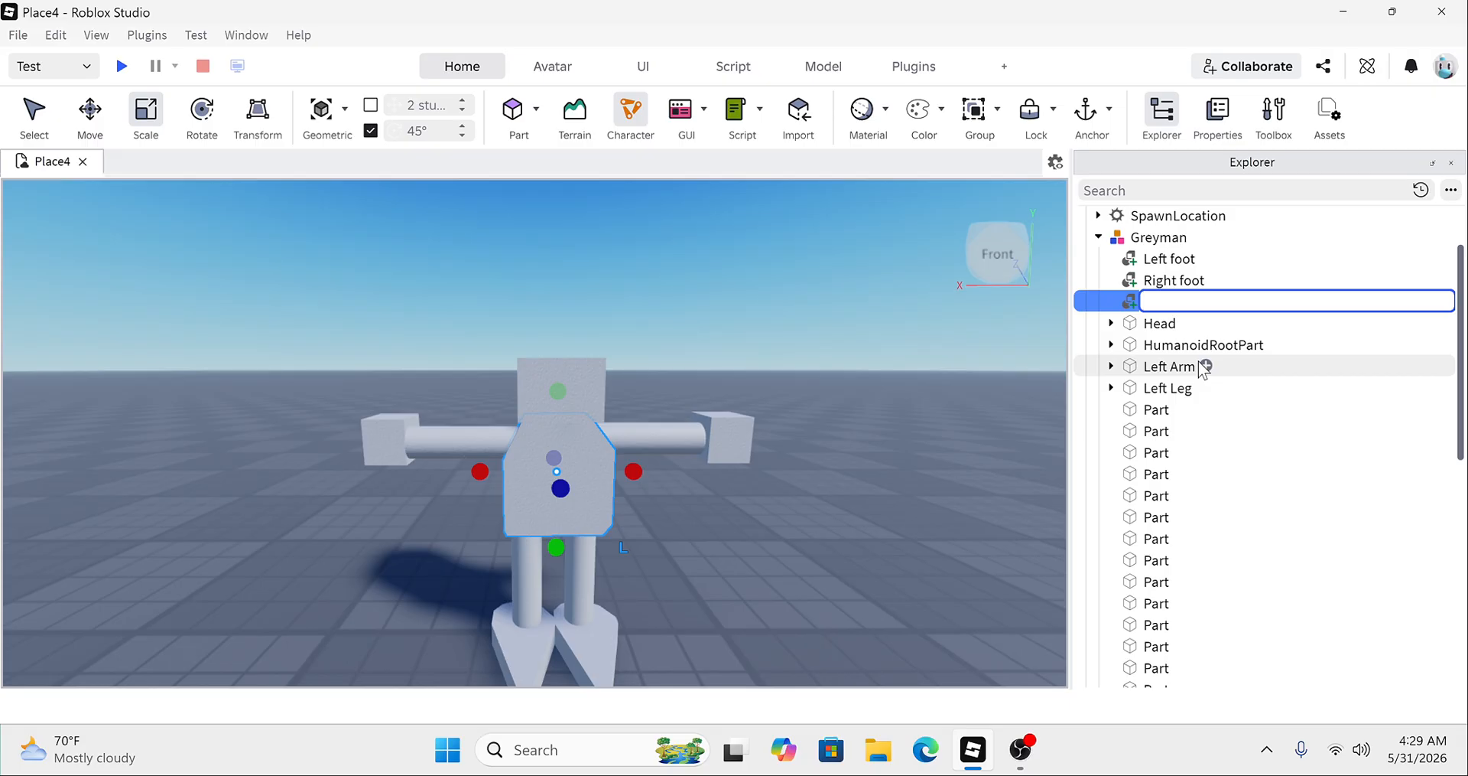
{"action": "type", "text": "torso"}
{"action": "key", "text": "Return"}
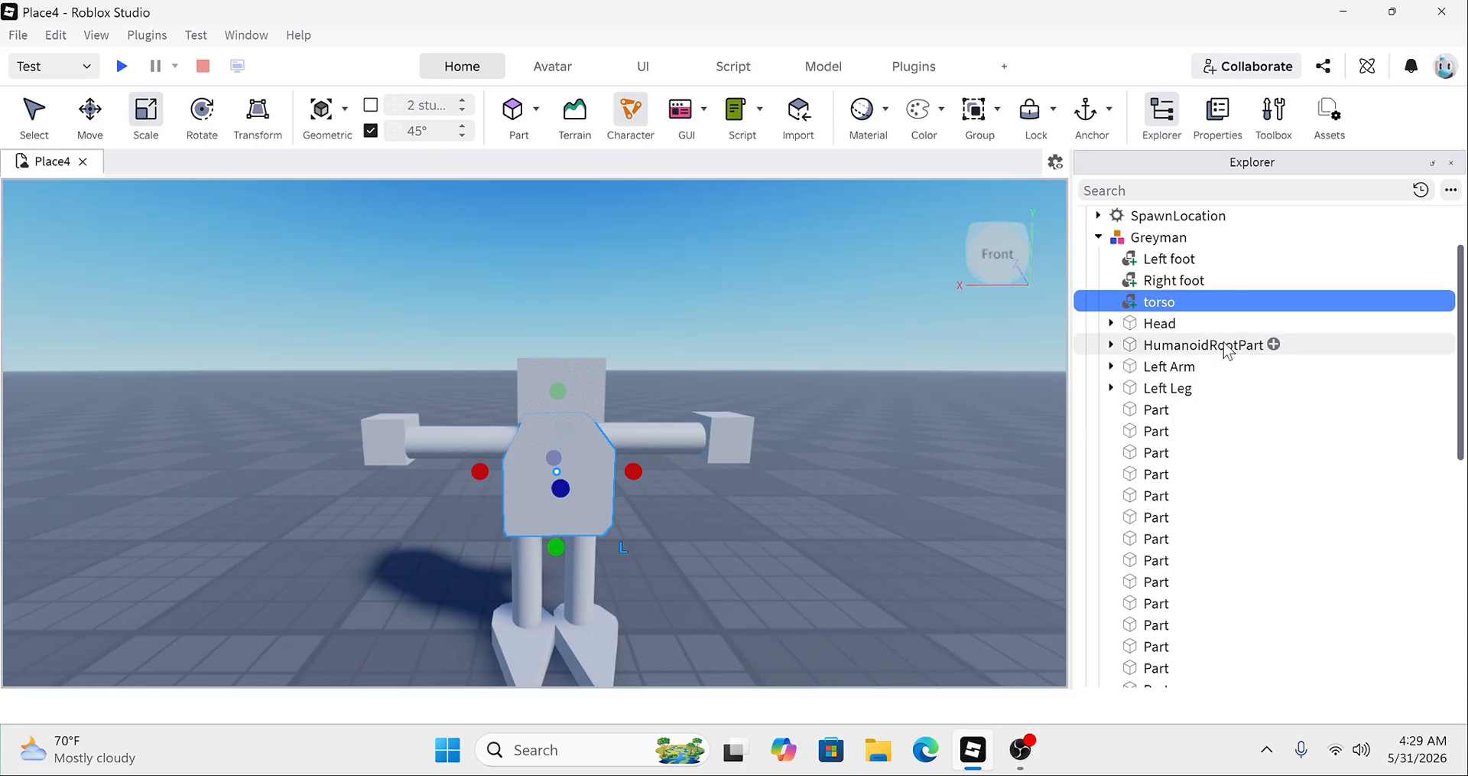
Step: Compare the rig's Torso part with the torso union to check which piece each one is on the figure
{"action": "scroll", "coordinate": [1155, 520], "scroll_direction": "down", "scroll_amount": 4}
{"action": "scroll", "coordinate": [1155, 520], "scroll_direction": "down", "scroll_amount": 3}
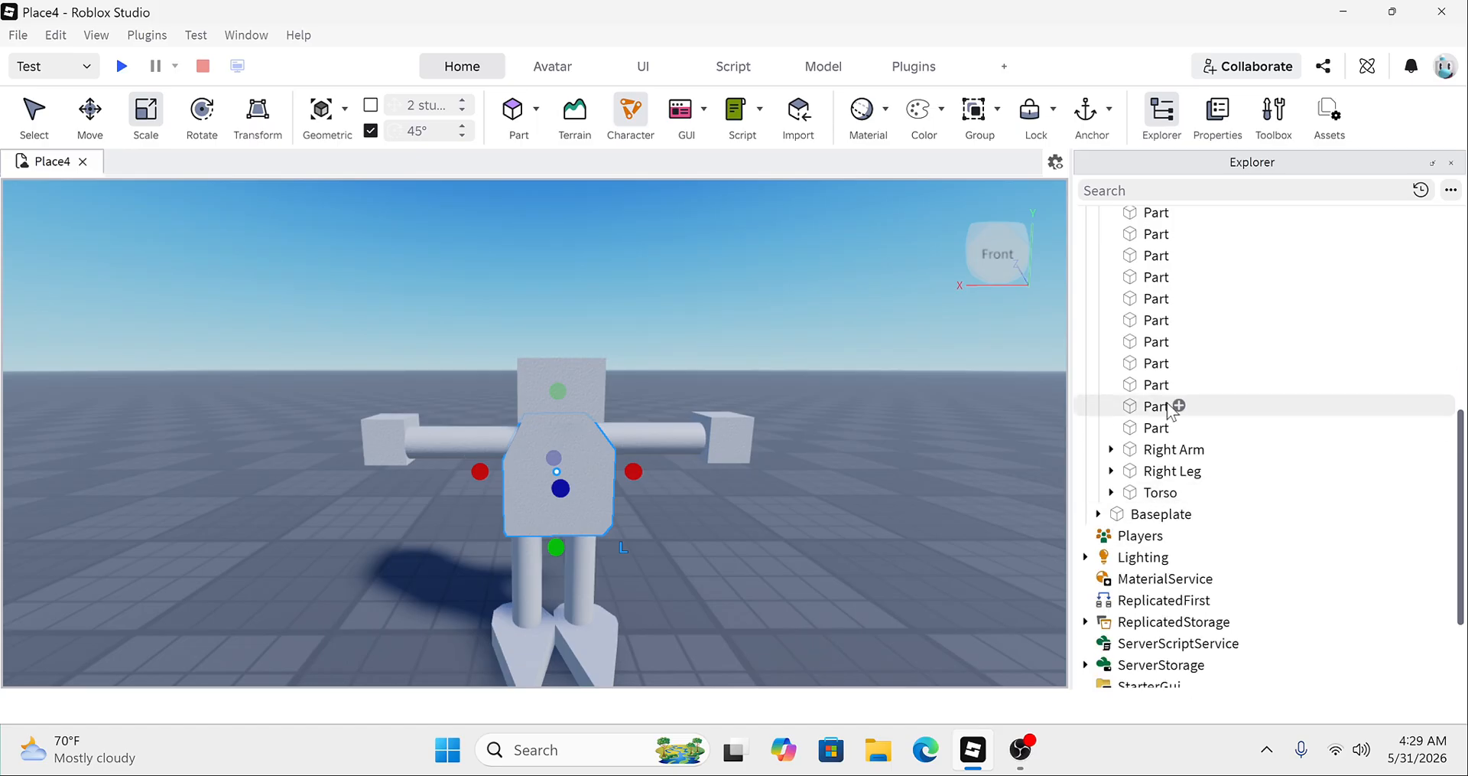
{"action": "left_click", "coordinate": [1157, 499]}
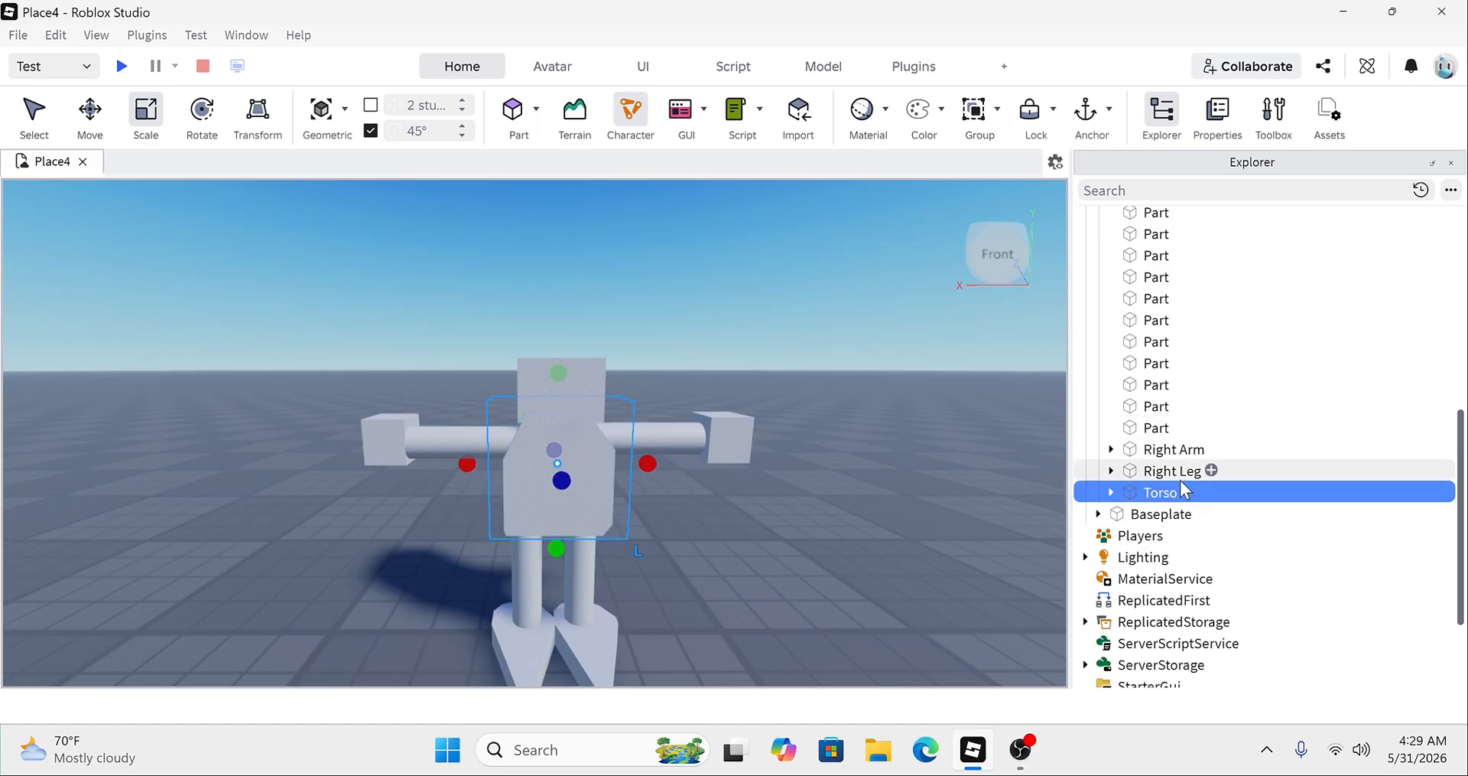
{"action": "scroll", "coordinate": [1159, 474], "scroll_direction": "up", "scroll_amount": 6}
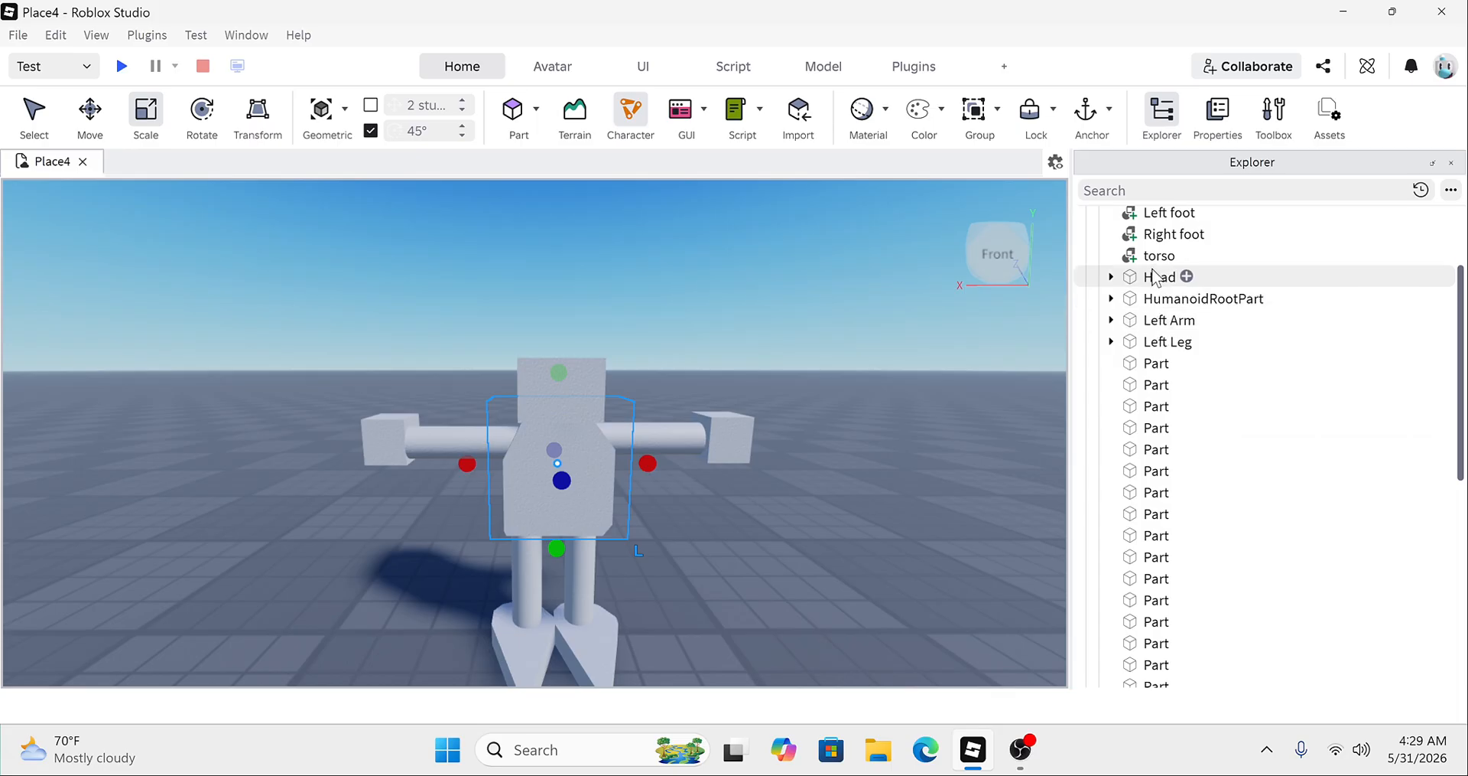
{"action": "left_click", "coordinate": [1158, 254]}
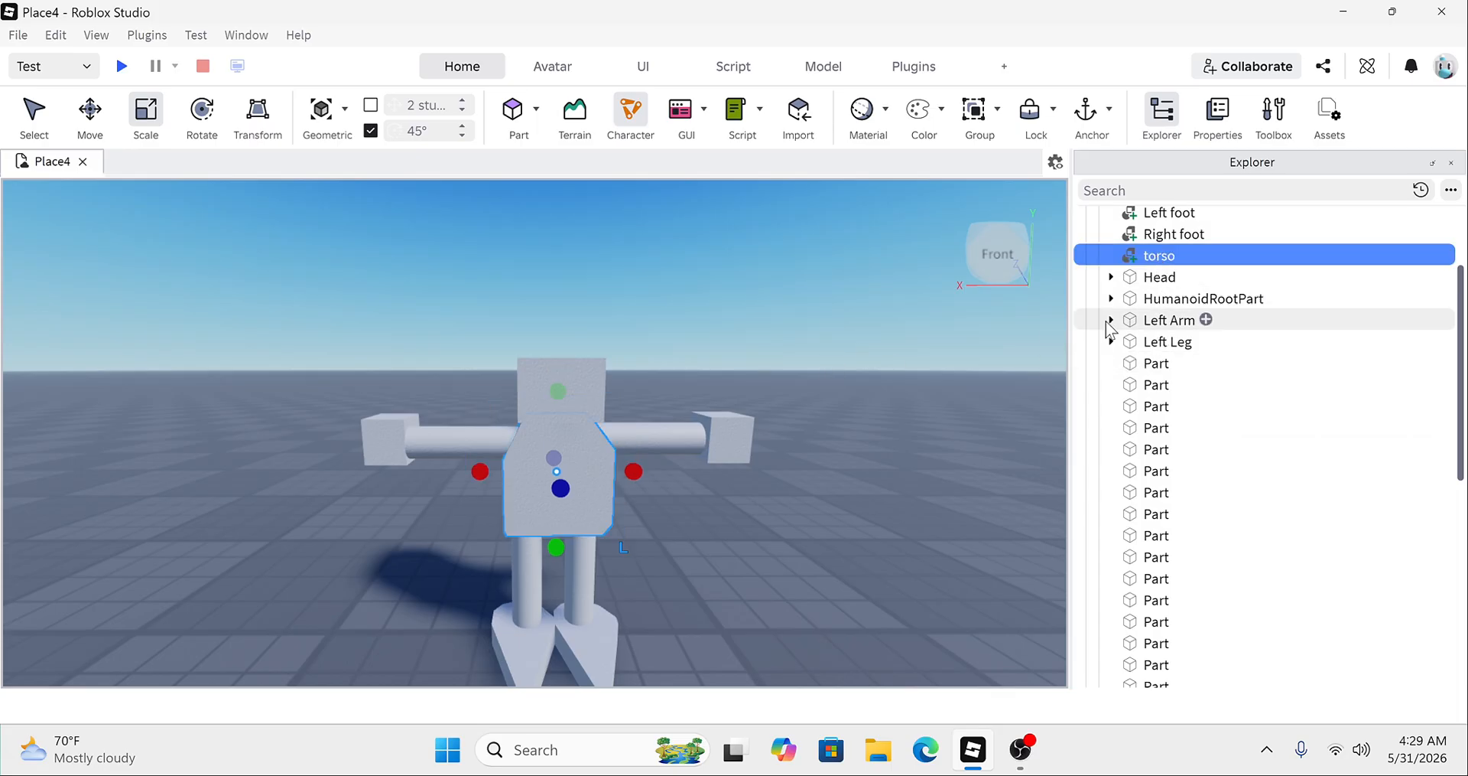
{"action": "scroll", "coordinate": [1181, 321], "scroll_direction": "up", "scroll_amount": 3}
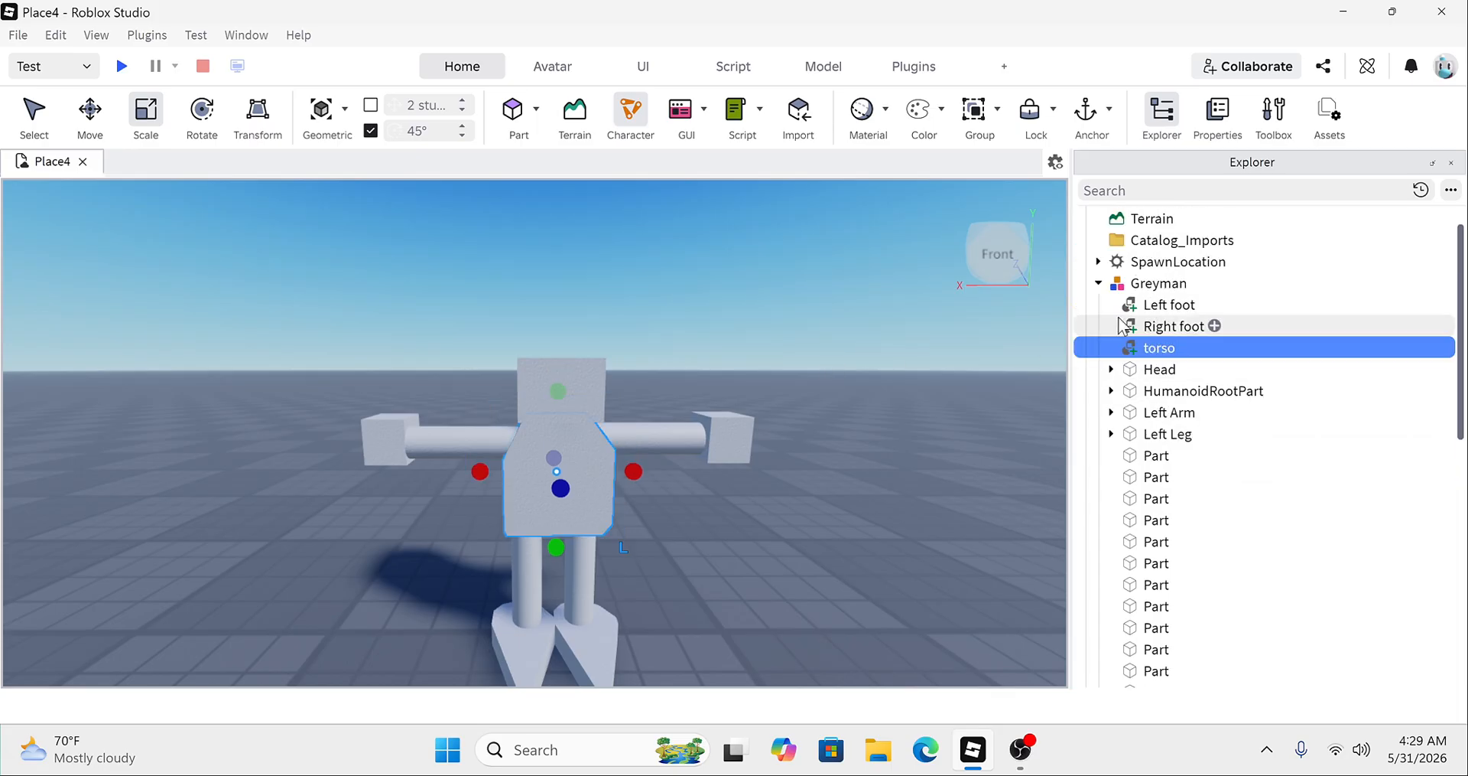
Step: Rename the first listed Part in the Greyman model, a lower leg cylinder, as legr_2
{"action": "left_click", "coordinate": [1159, 457]}
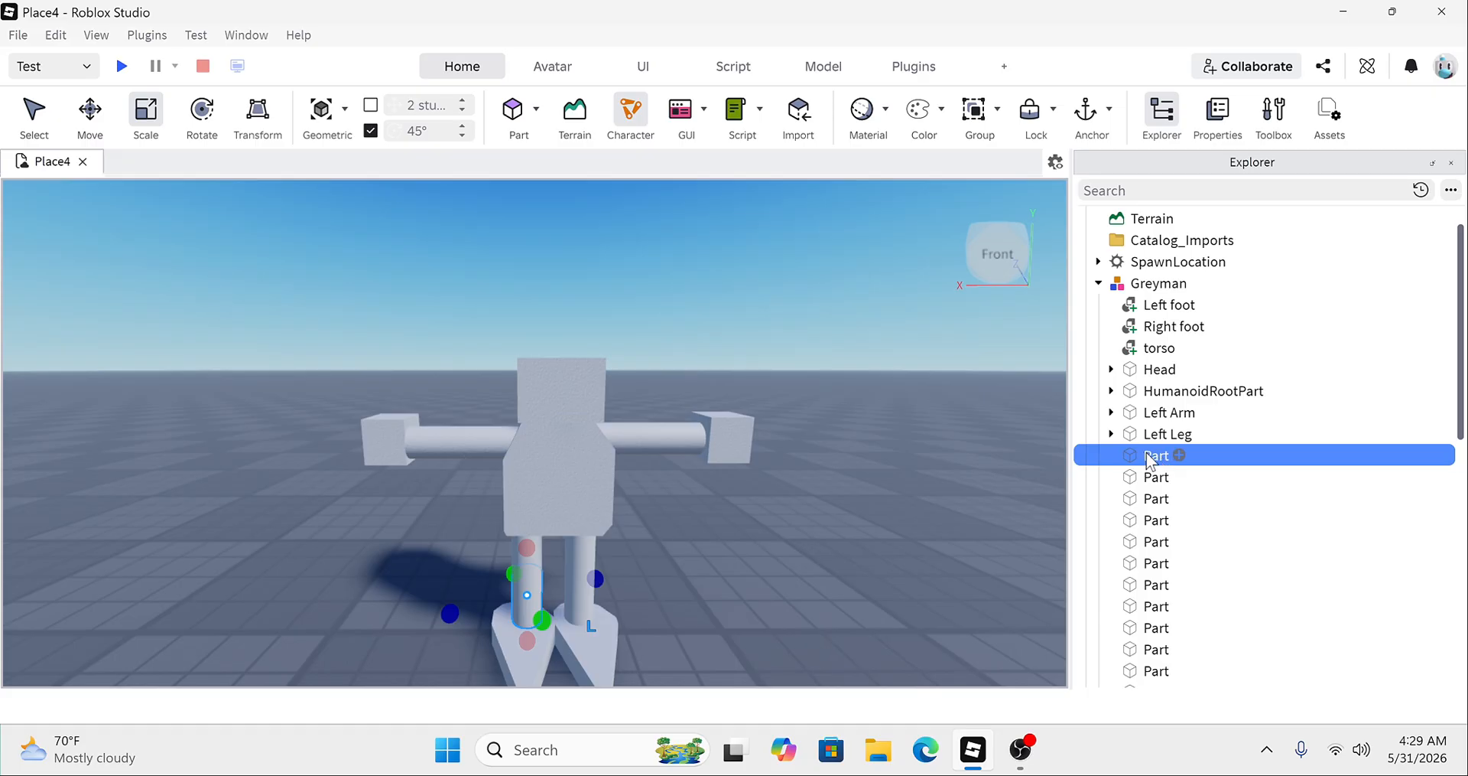
{"action": "left_click", "coordinate": [1159, 459]}
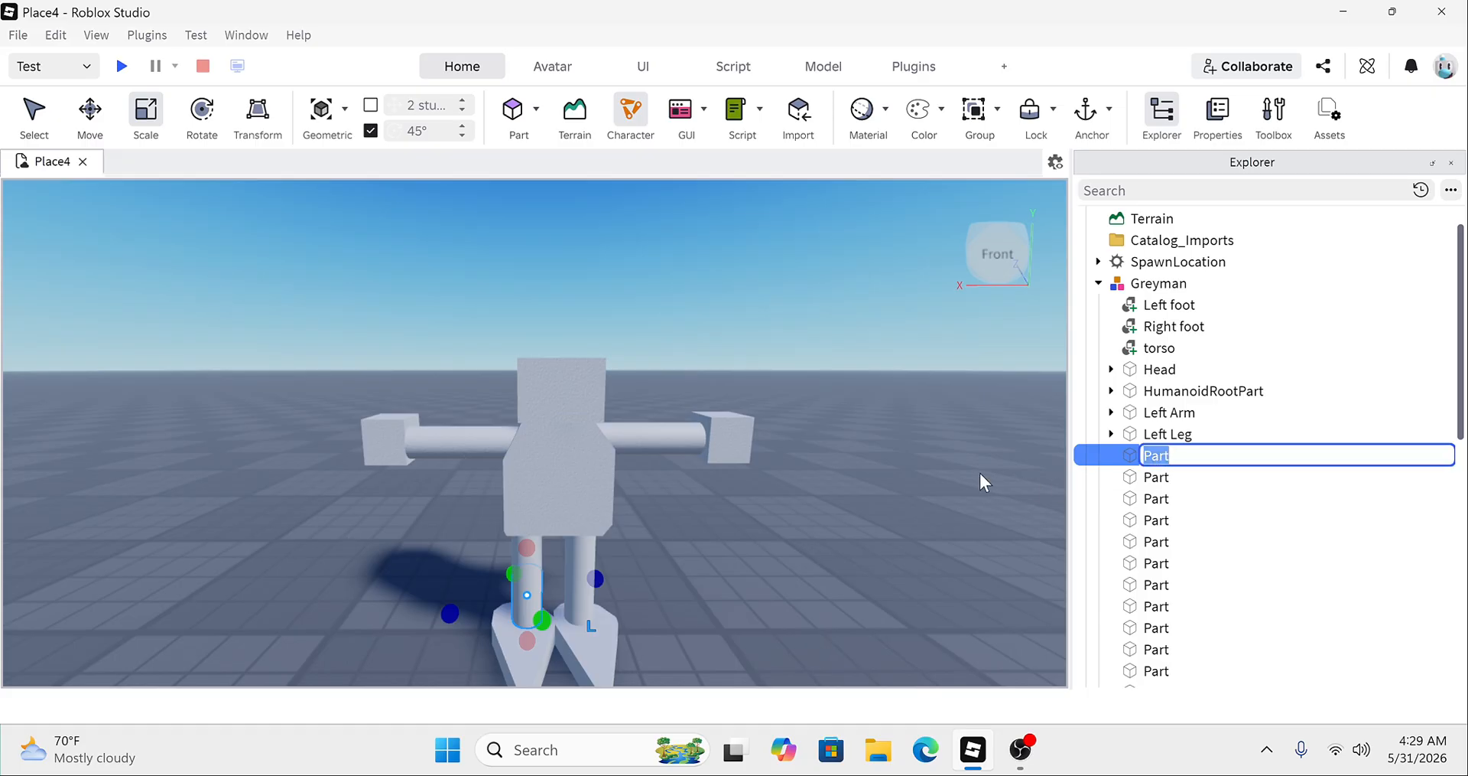
{"action": "key", "text": "BackSpace"}
{"action": "type", "text": "2"}
{"action": "key", "text": "Return"}
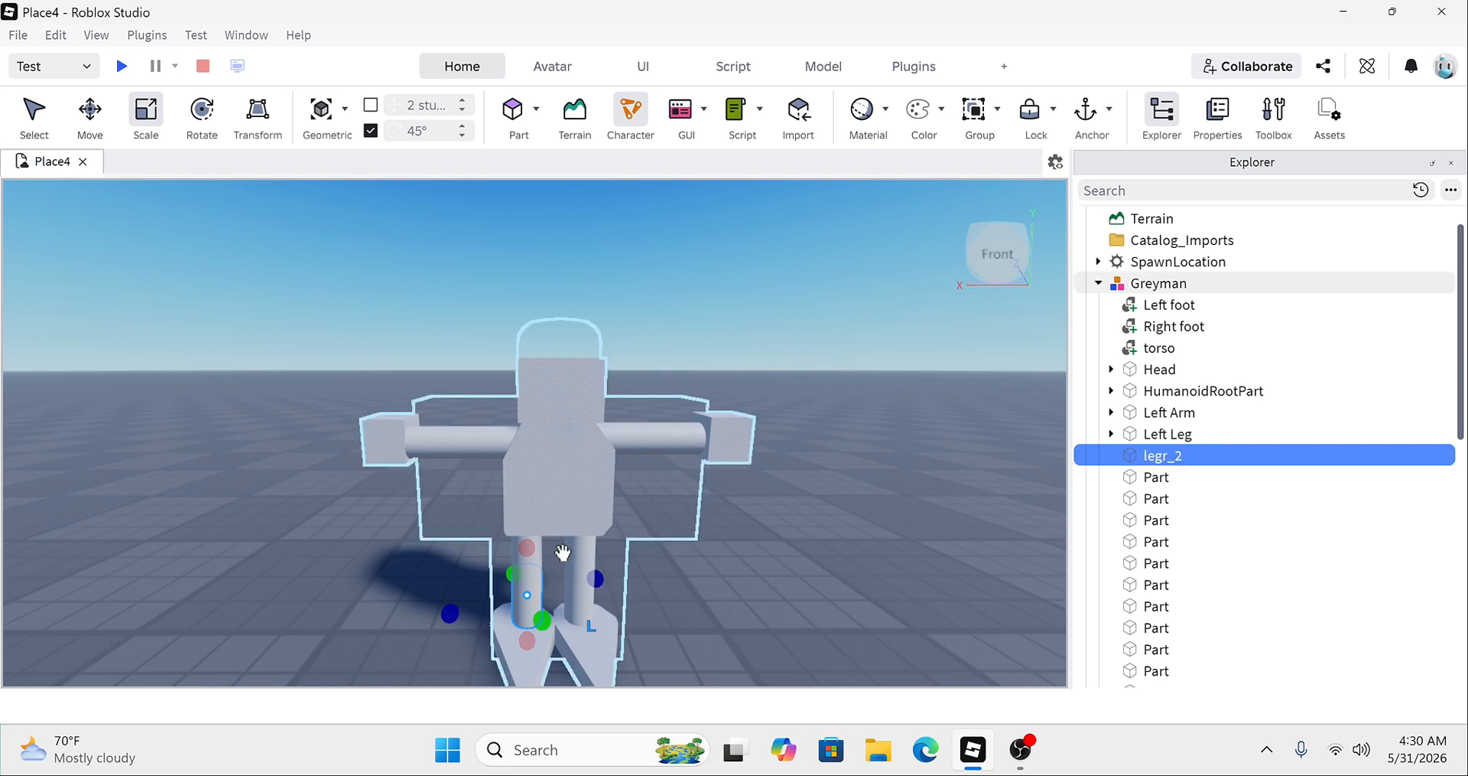
Step: Rename the Part listed directly after legr_2, the joint piece inside the same leg, as leg2_att_2
{"action": "left_click", "coordinate": [1149, 477]}
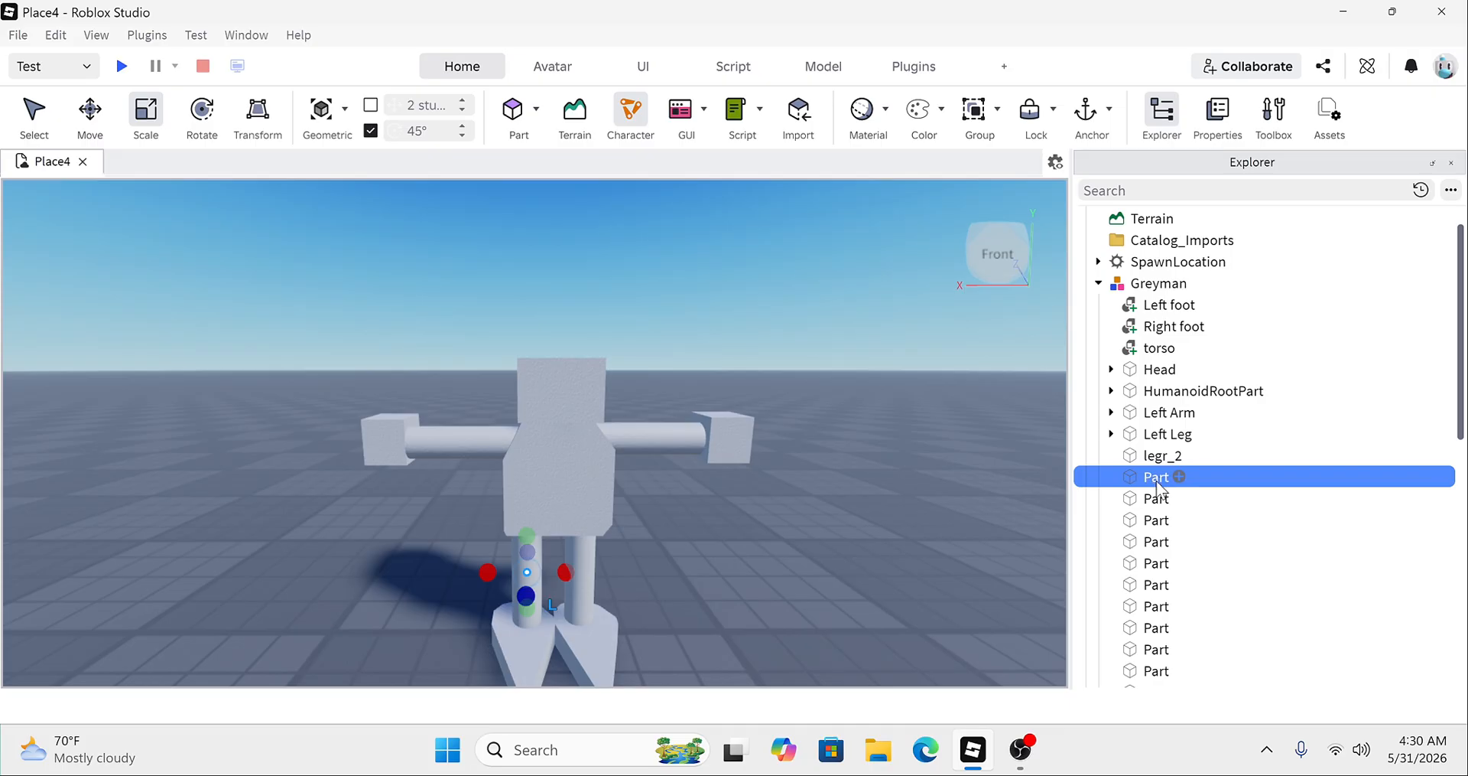
{"action": "left_click", "coordinate": [1154, 482]}
{"action": "type", "text": "leg2"}
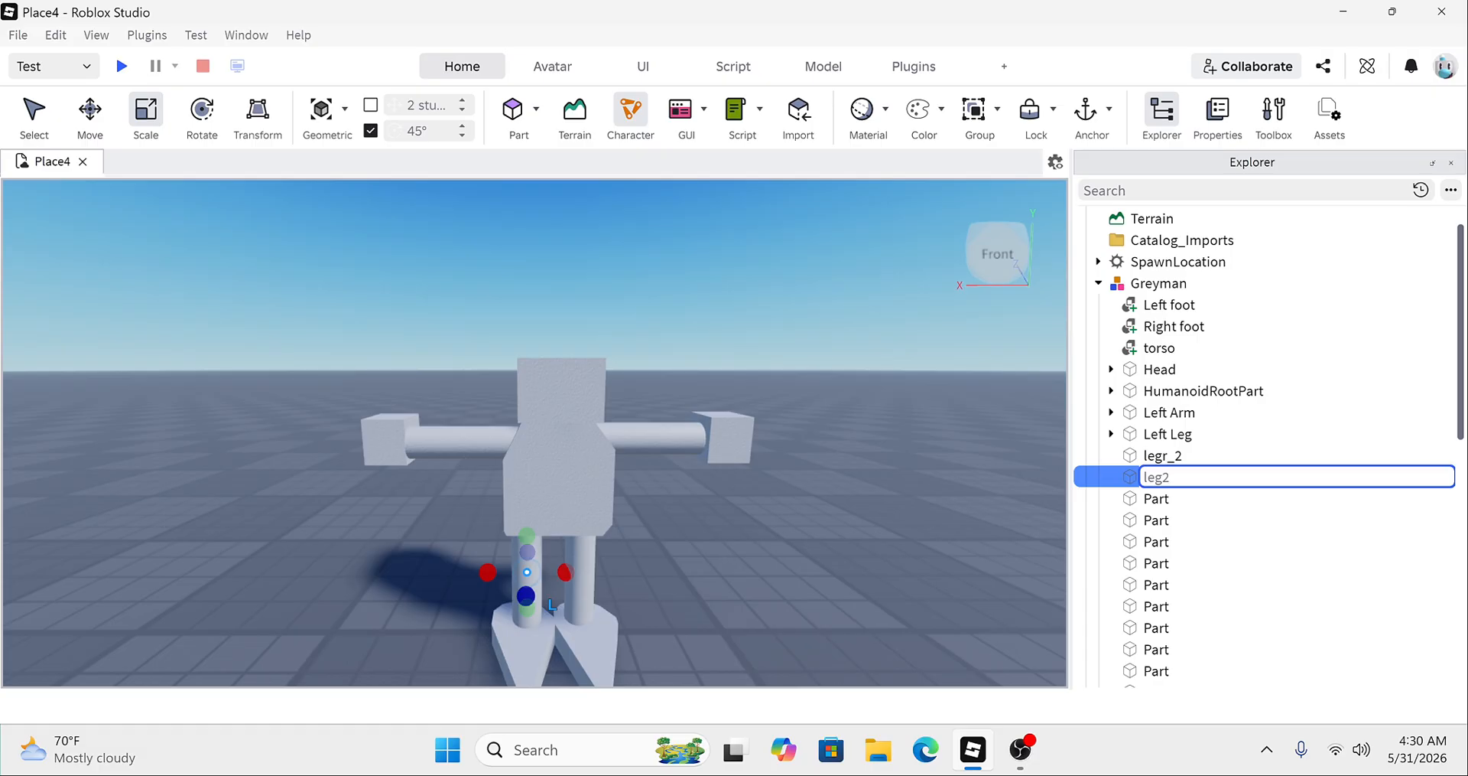
{"action": "type", "text": "_att_2"}
{"action": "key", "text": "Return"}
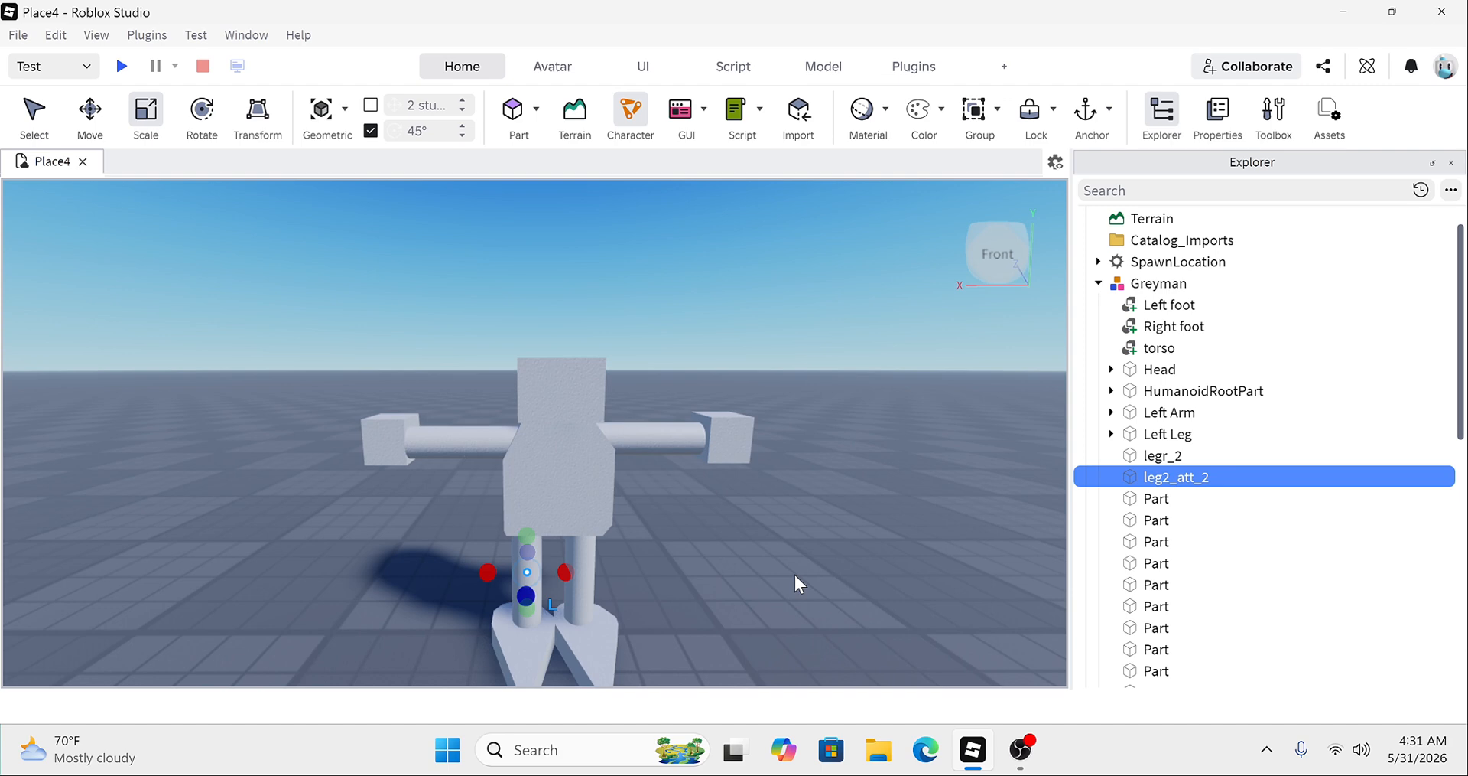
Step: Examine the leg2_att_2 piece up close and from several angles, checking how it sits relative to legr_2 in the leg
{"action": "key", "text": "f"}
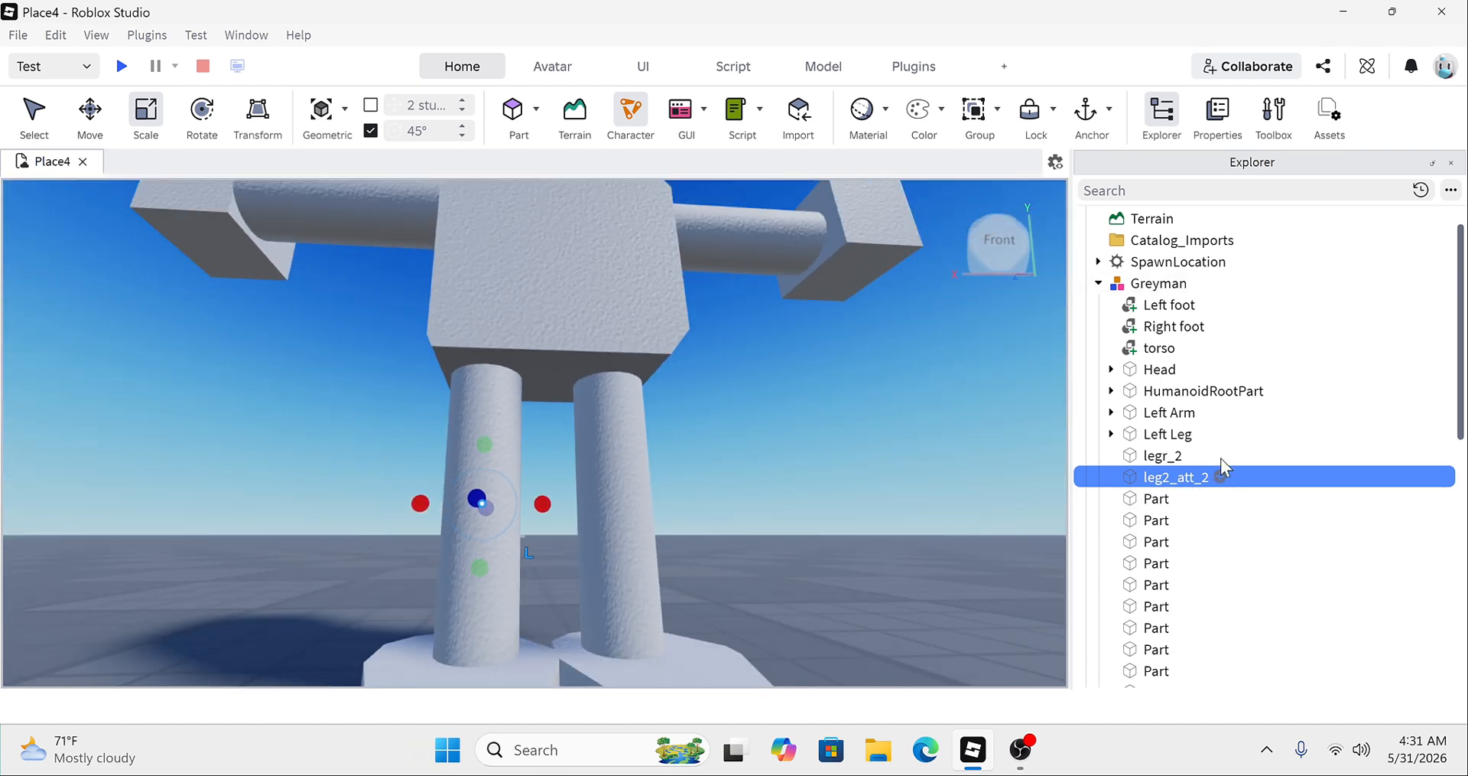
{"action": "left_click", "coordinate": [1166, 456]}
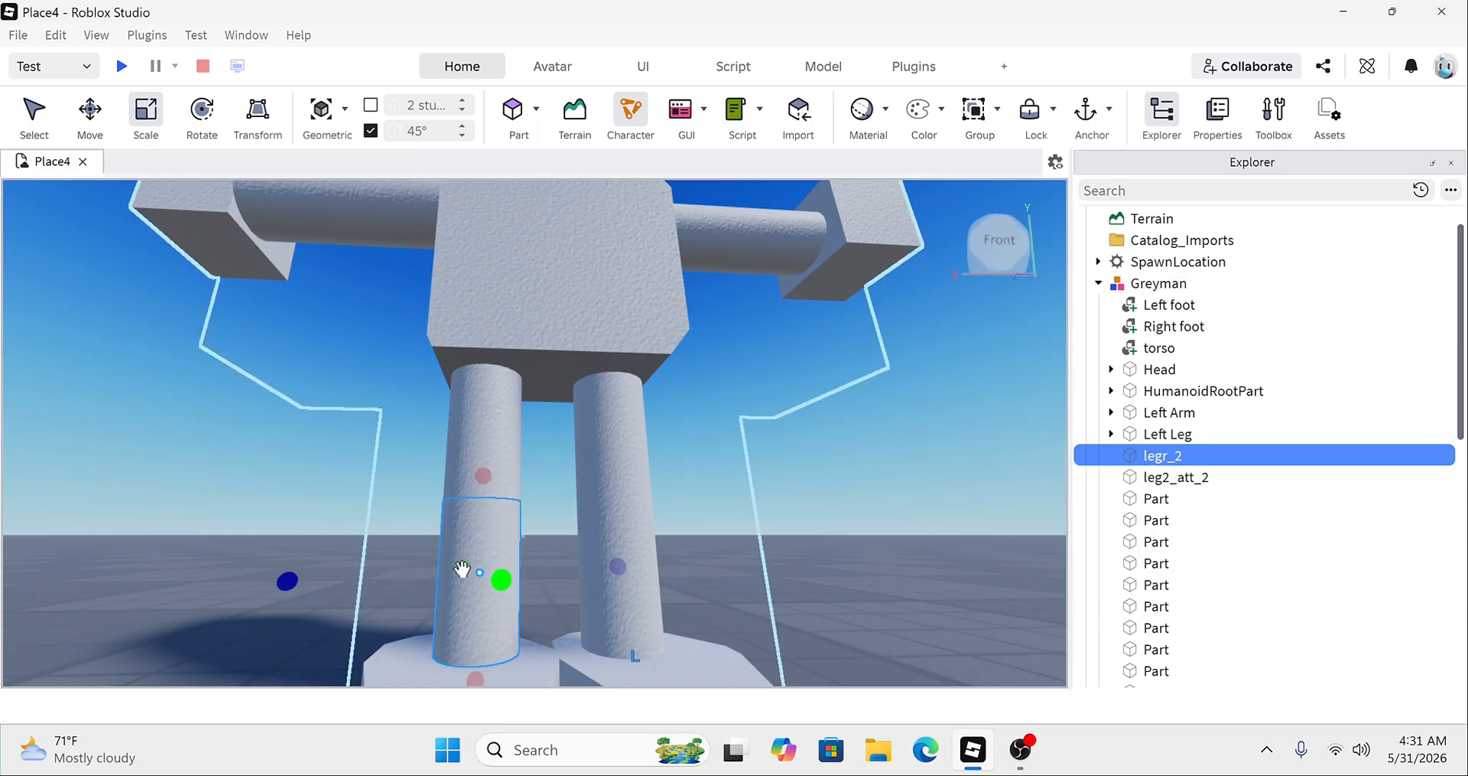
{"action": "left_click", "coordinate": [1164, 478]}
{"action": "key", "text": "f"}
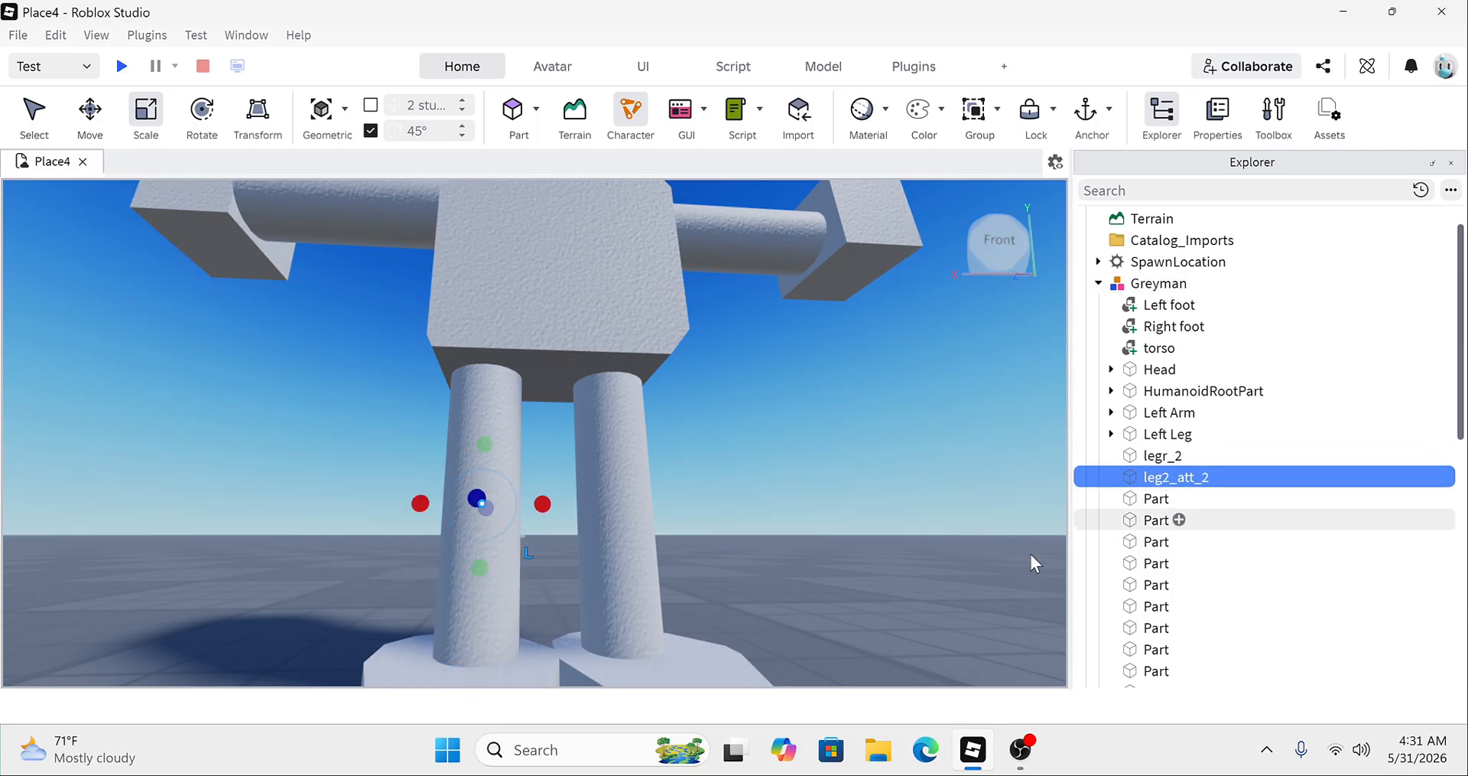
{"action": "scroll", "coordinate": [507, 587], "scroll_direction": "up", "scroll_amount": 8}
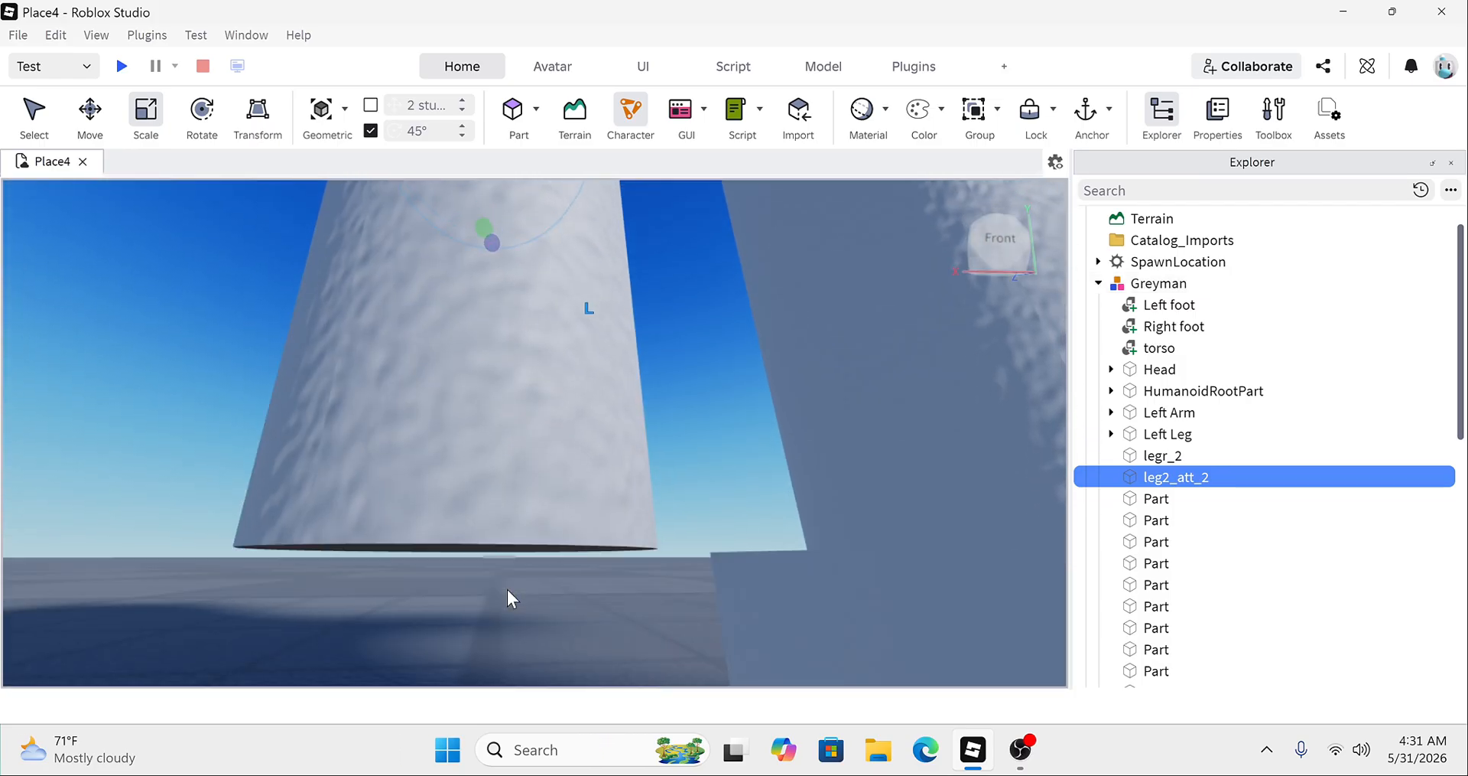
{"action": "scroll", "coordinate": [507, 589], "scroll_direction": "down", "scroll_amount": 4}
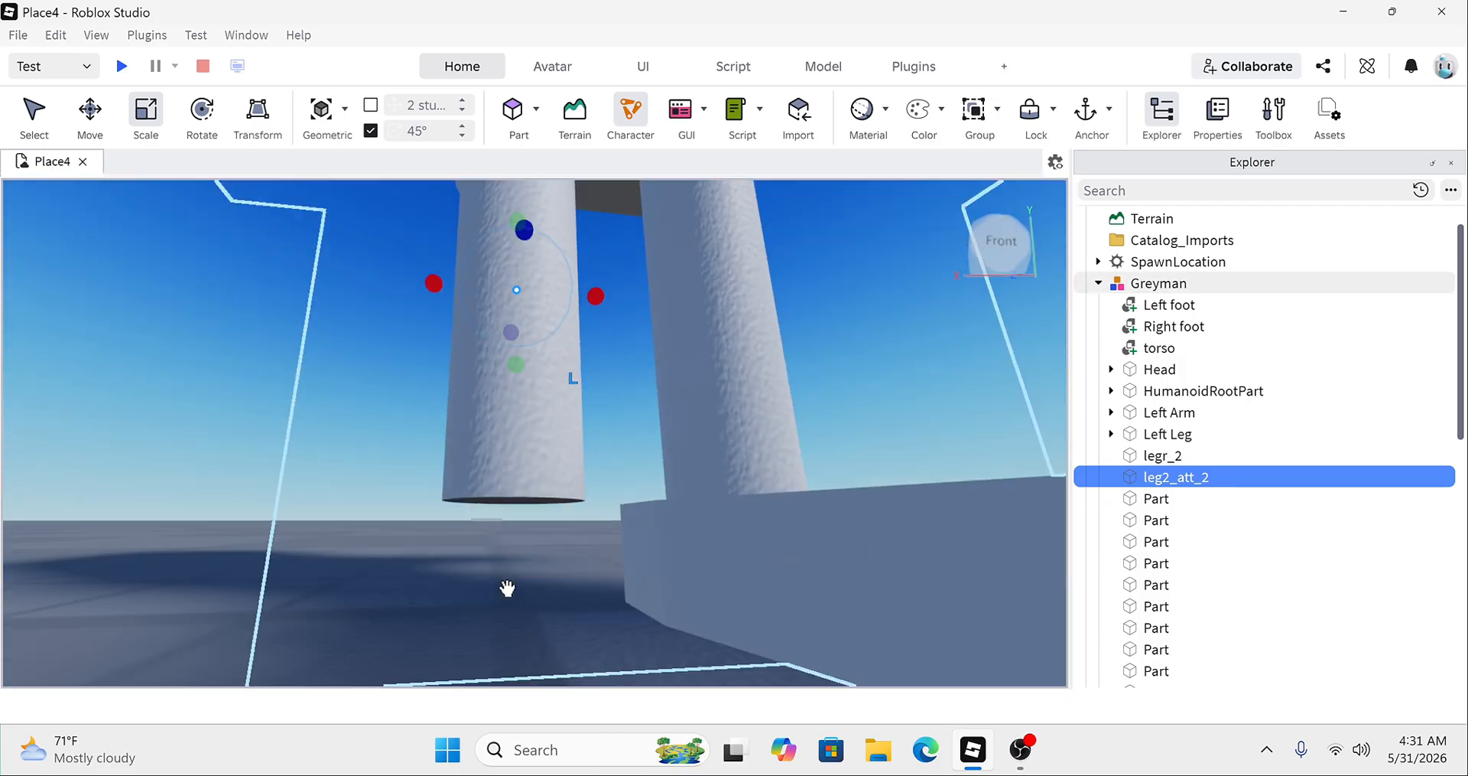
{"action": "right_click_drag", "start_coordinate": [507, 589], "coordinate": [508, 590]}
{"action": "right_click_drag", "start_coordinate": [929, 590], "coordinate": [932, 547]}
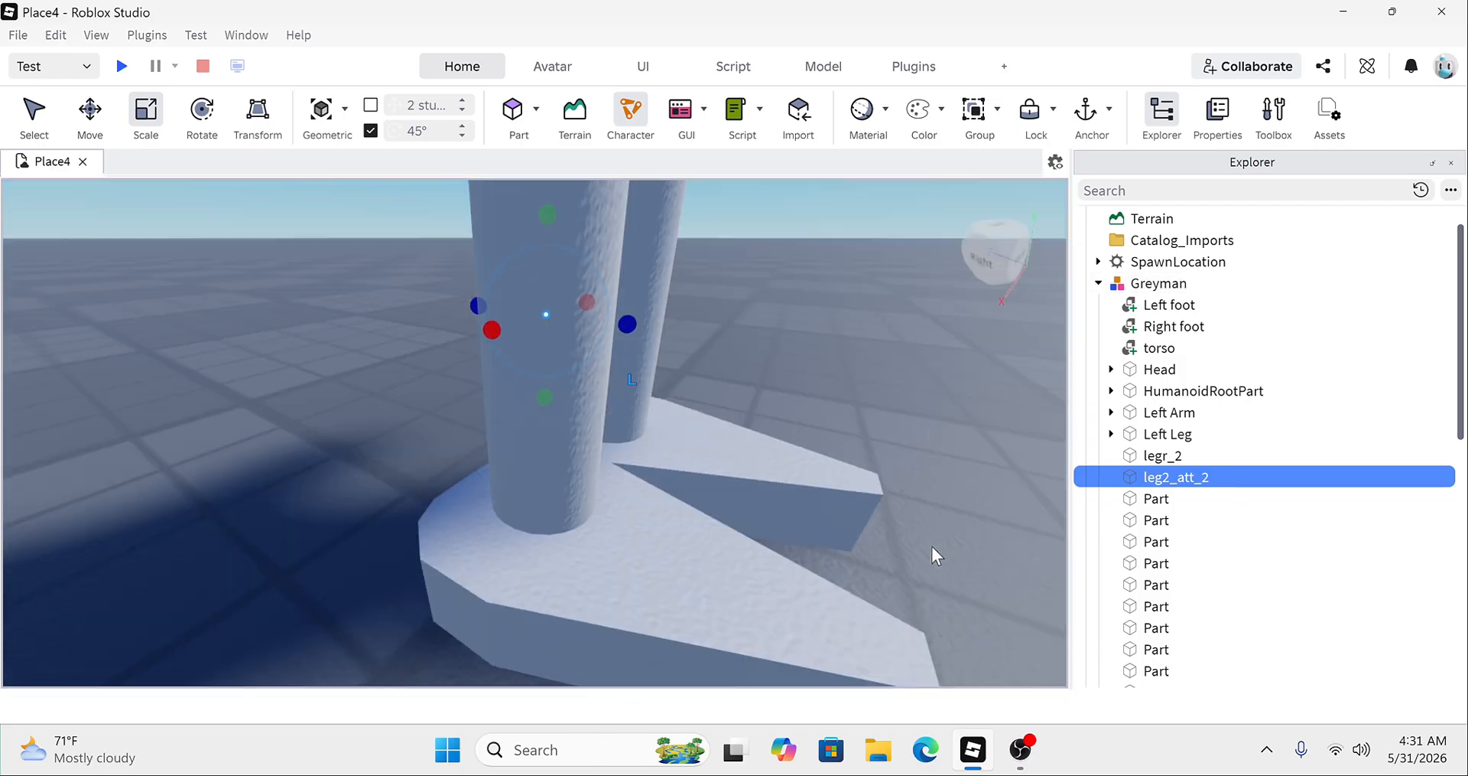
{"action": "scroll", "coordinate": [932, 546], "scroll_direction": "down", "scroll_amount": 3}
{"action": "scroll", "coordinate": [932, 547], "scroll_direction": "up", "scroll_amount": 5}
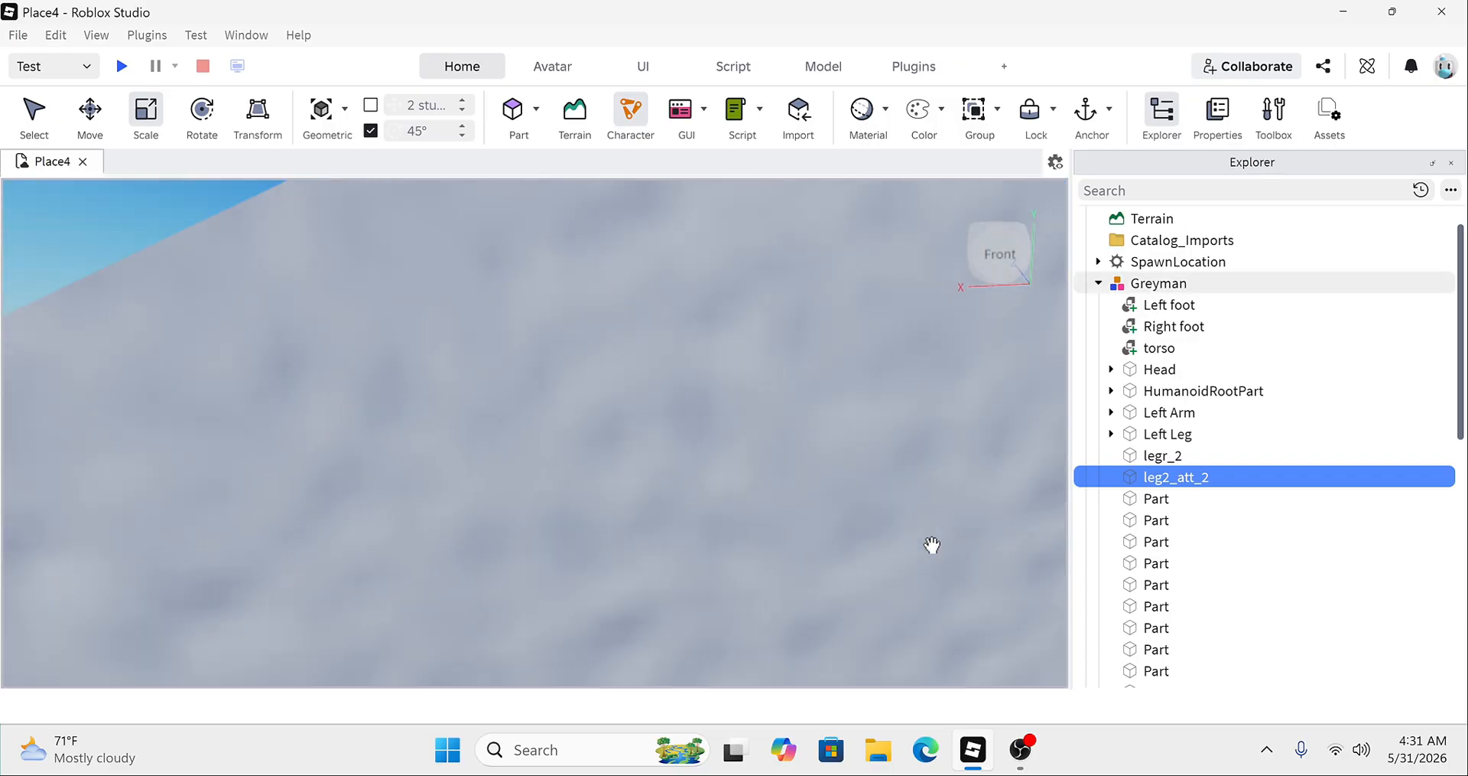
{"action": "scroll", "coordinate": [932, 546], "scroll_direction": "down", "scroll_amount": 6}
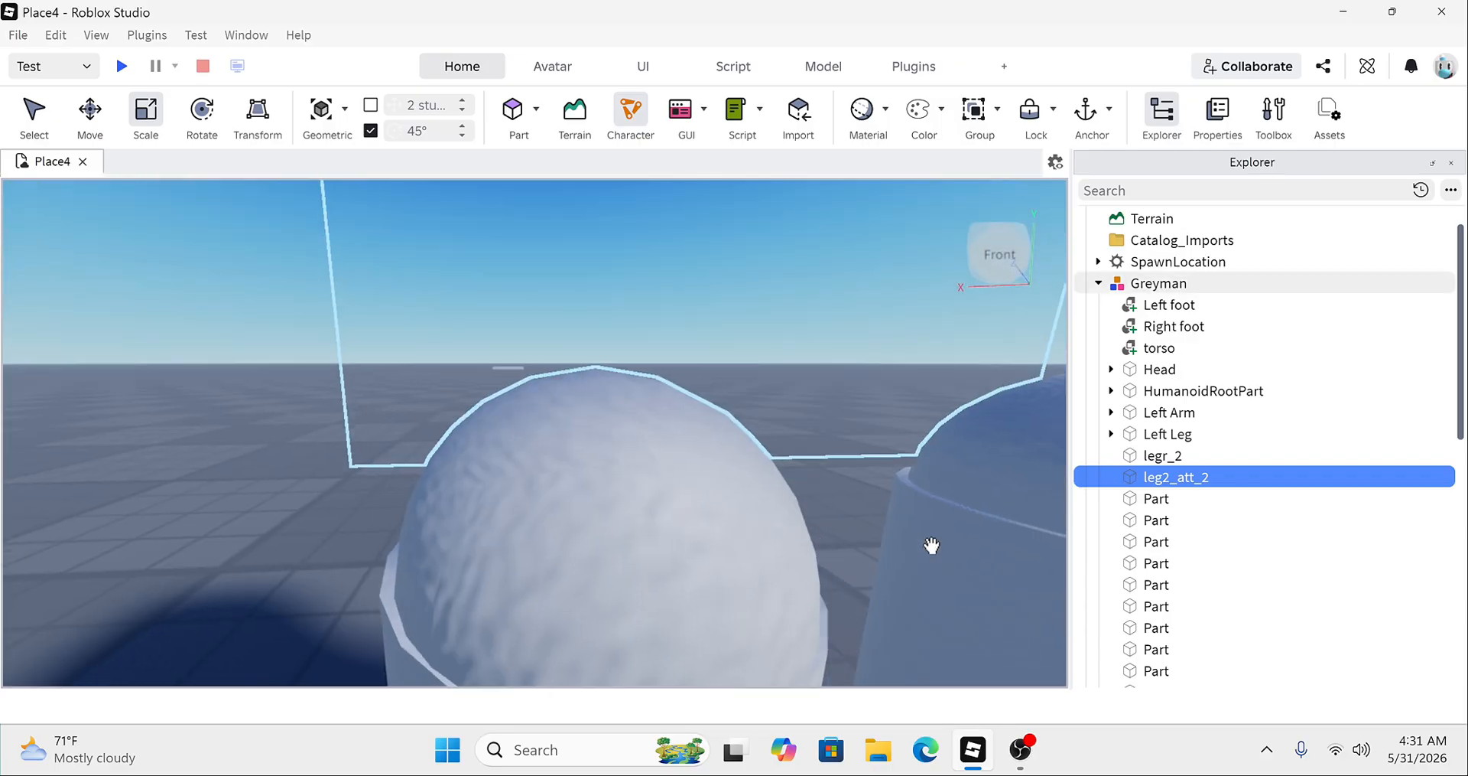
Step: Rename the Part listed directly after leg2_att_2, the lower cylinder of the other leg, as leg1_2
{"action": "left_click", "coordinate": [1167, 499]}
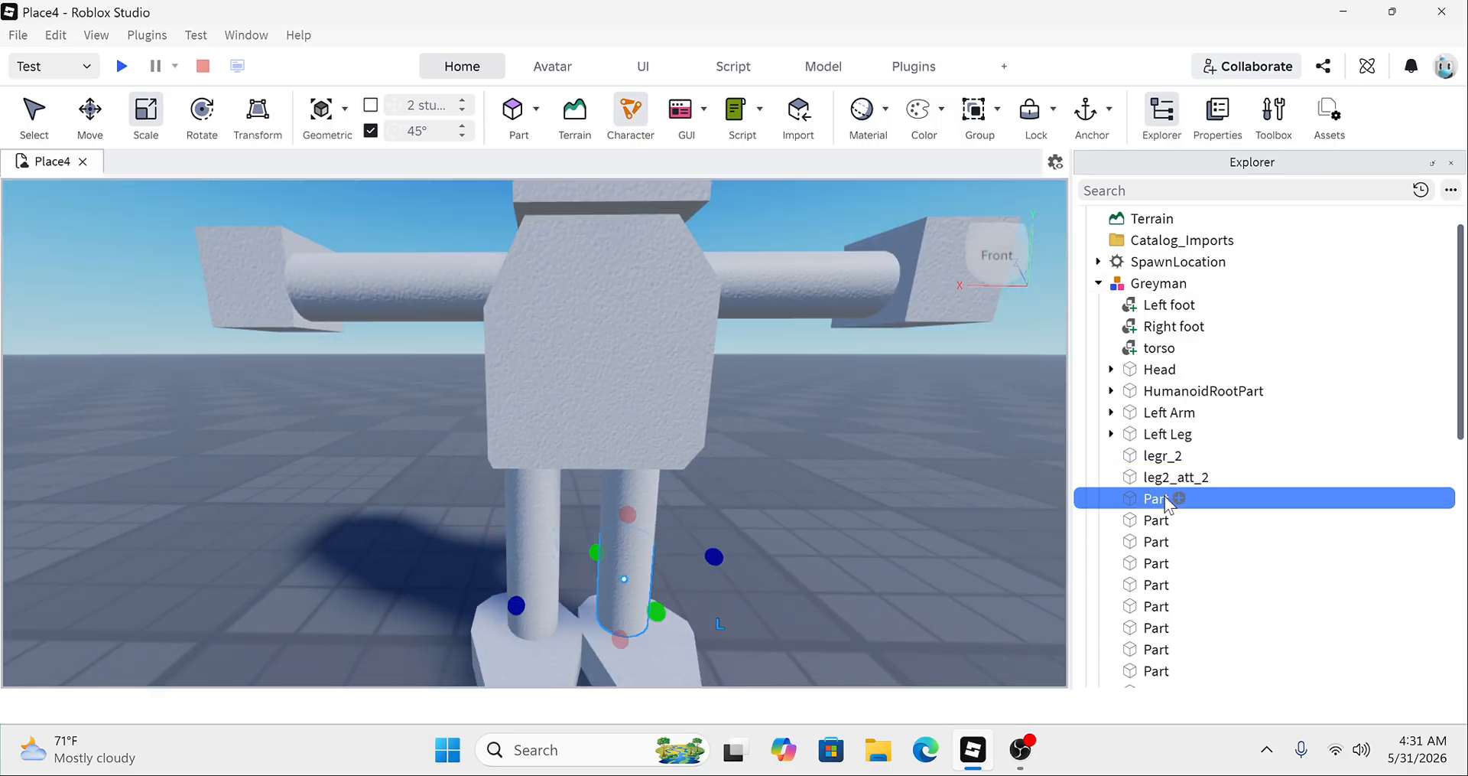
{"action": "left_click", "coordinate": [1166, 499]}
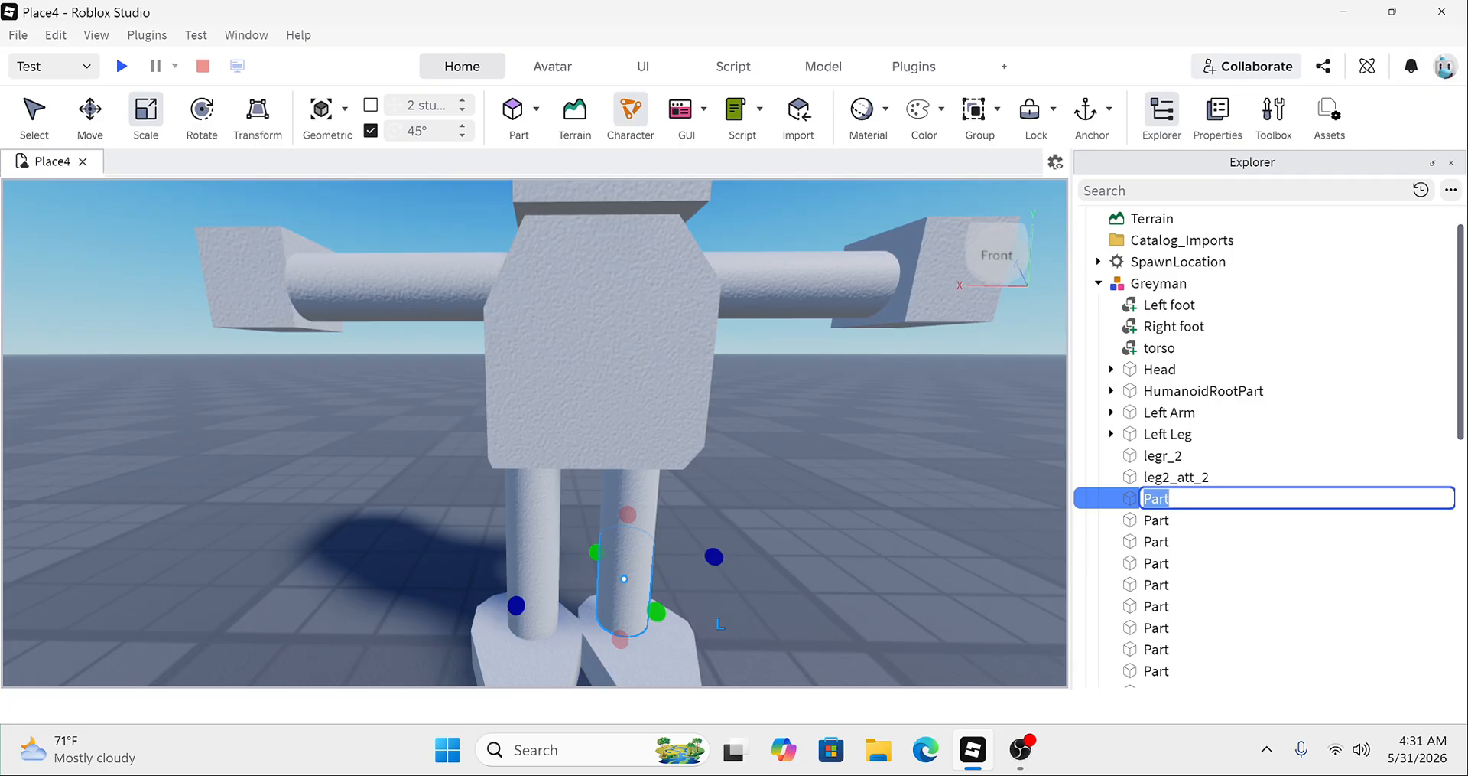
{"action": "key", "text": "BackSpace"}
{"action": "type", "text": "leg1_2"}
{"action": "key", "text": "Return"}
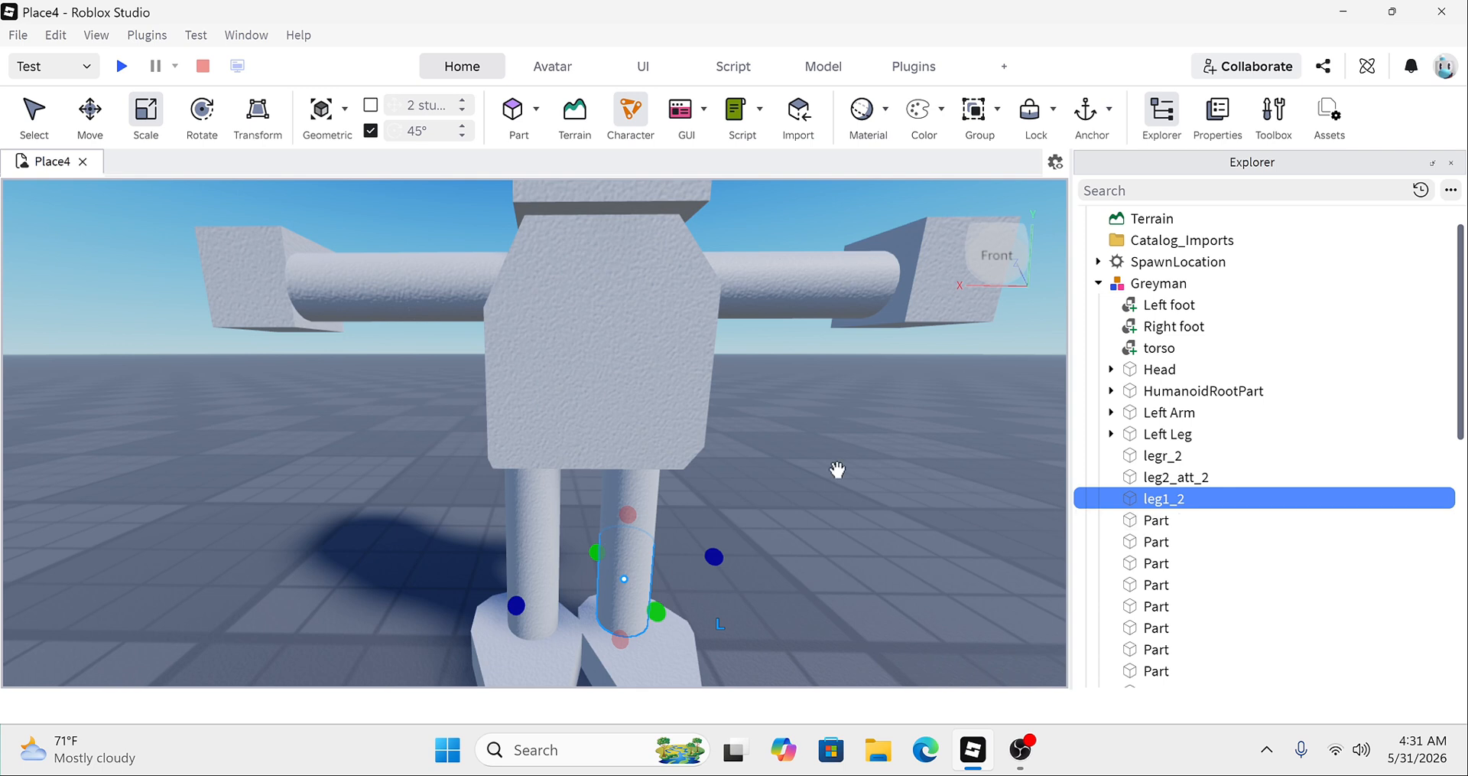
Step: Correct the name of the legr_2 lower leg cylinder to leg2_2
{"action": "left_click", "coordinate": [1168, 466]}
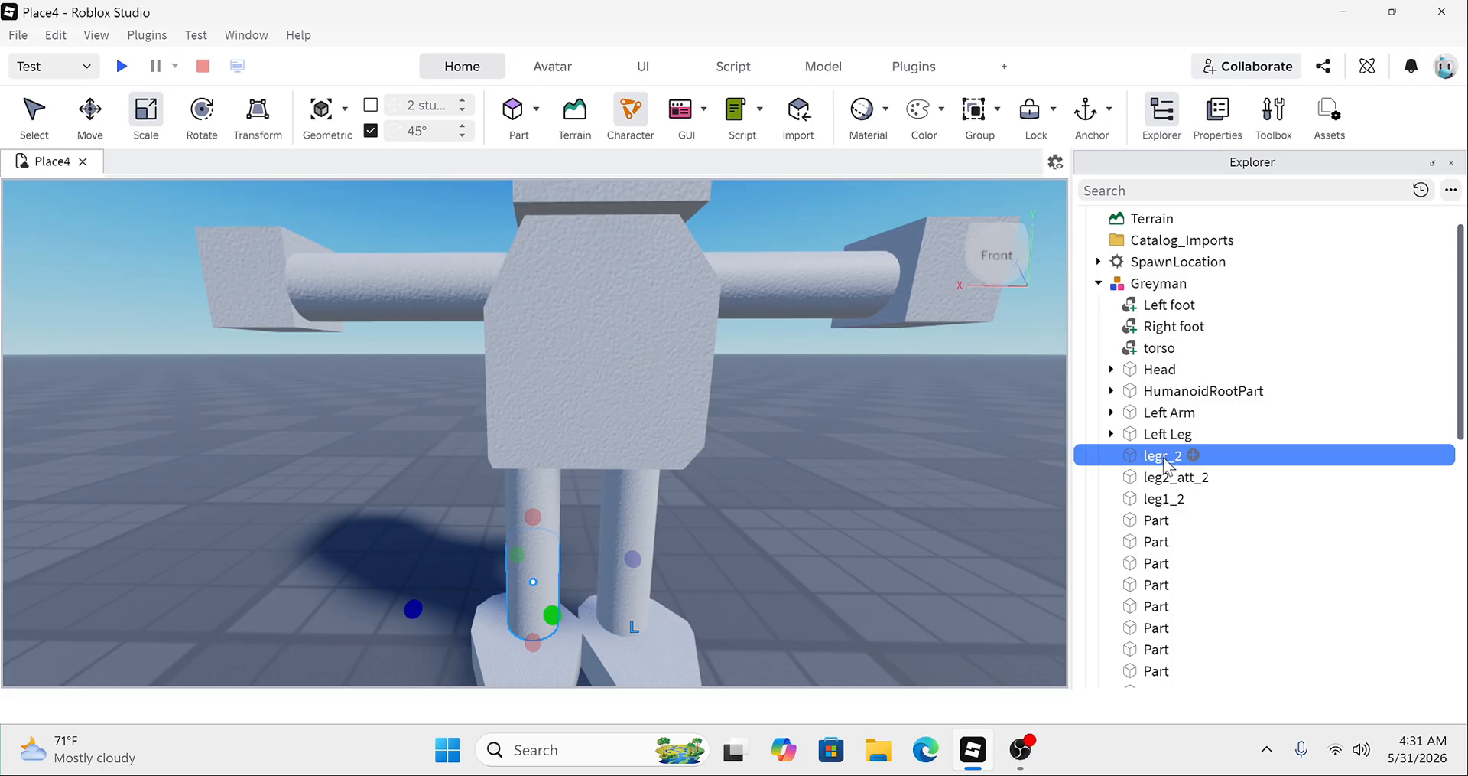
{"action": "double_click", "coordinate": [1164, 458]}
{"action": "left_click", "coordinate": [1167, 457]}
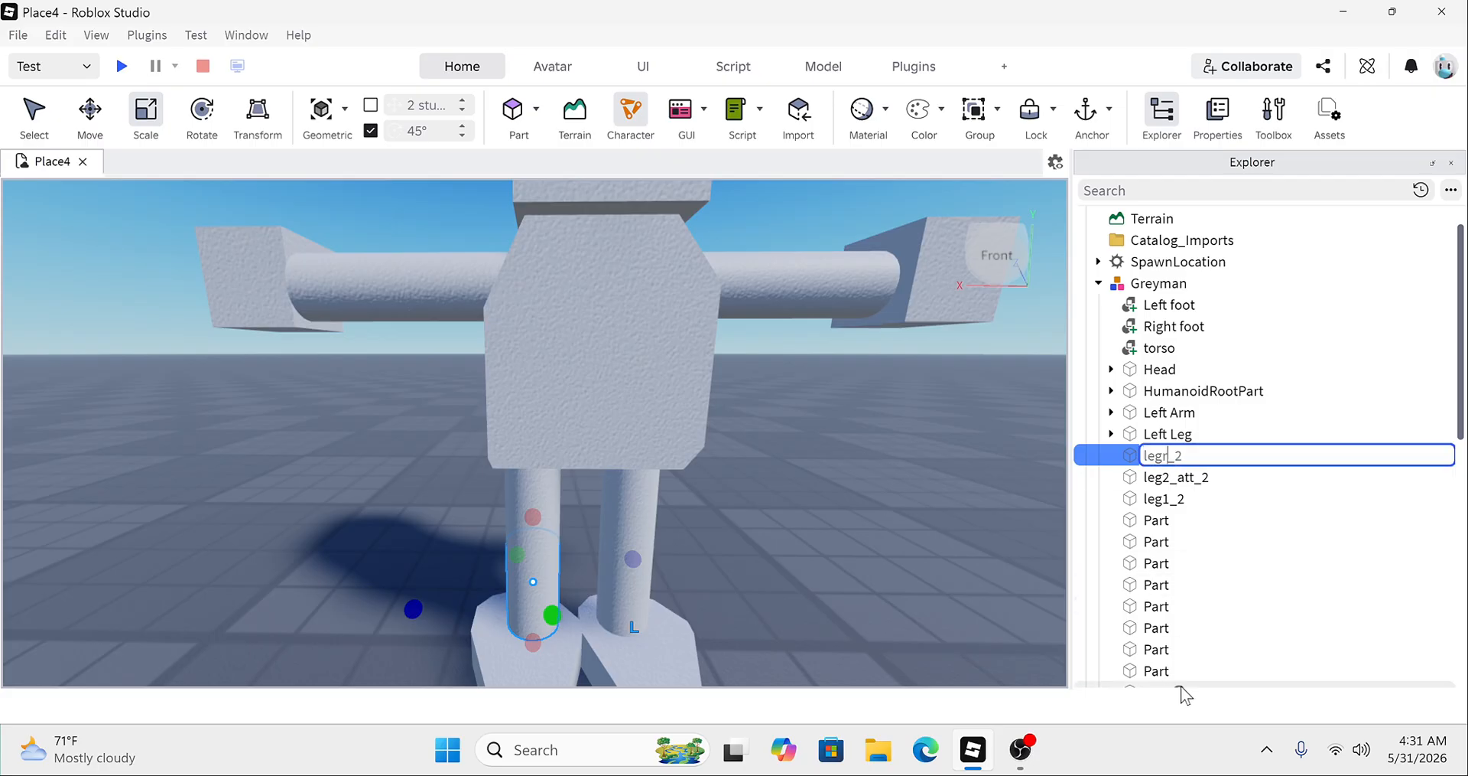
{"action": "key", "text": "BackSpace"}
{"action": "type", "text": "2"}
{"action": "key", "text": "Return"}
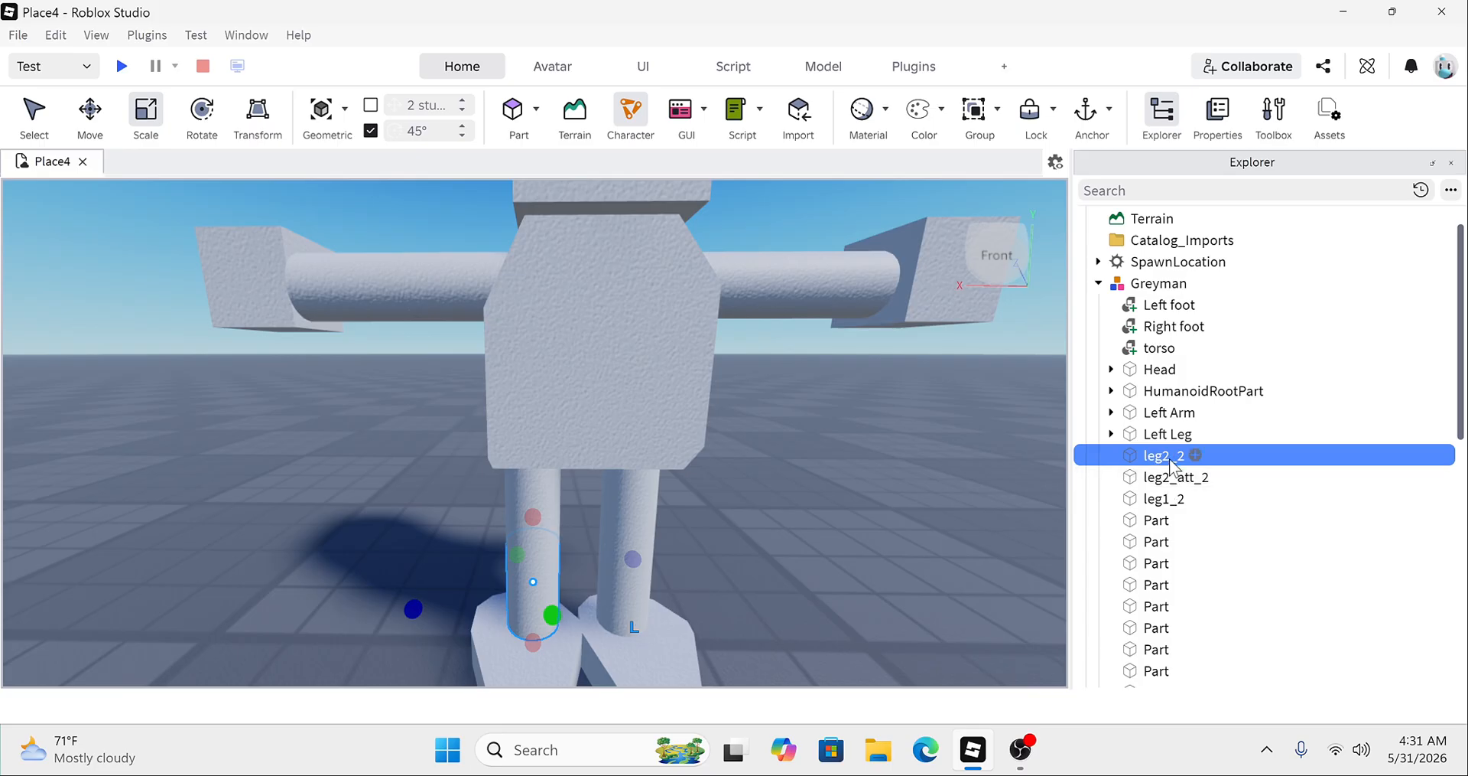
Step: Rename the Part listed after leg1_2, the upper cylinder above leg2_2, as leg2_1
{"action": "left_click", "coordinate": [1155, 501]}
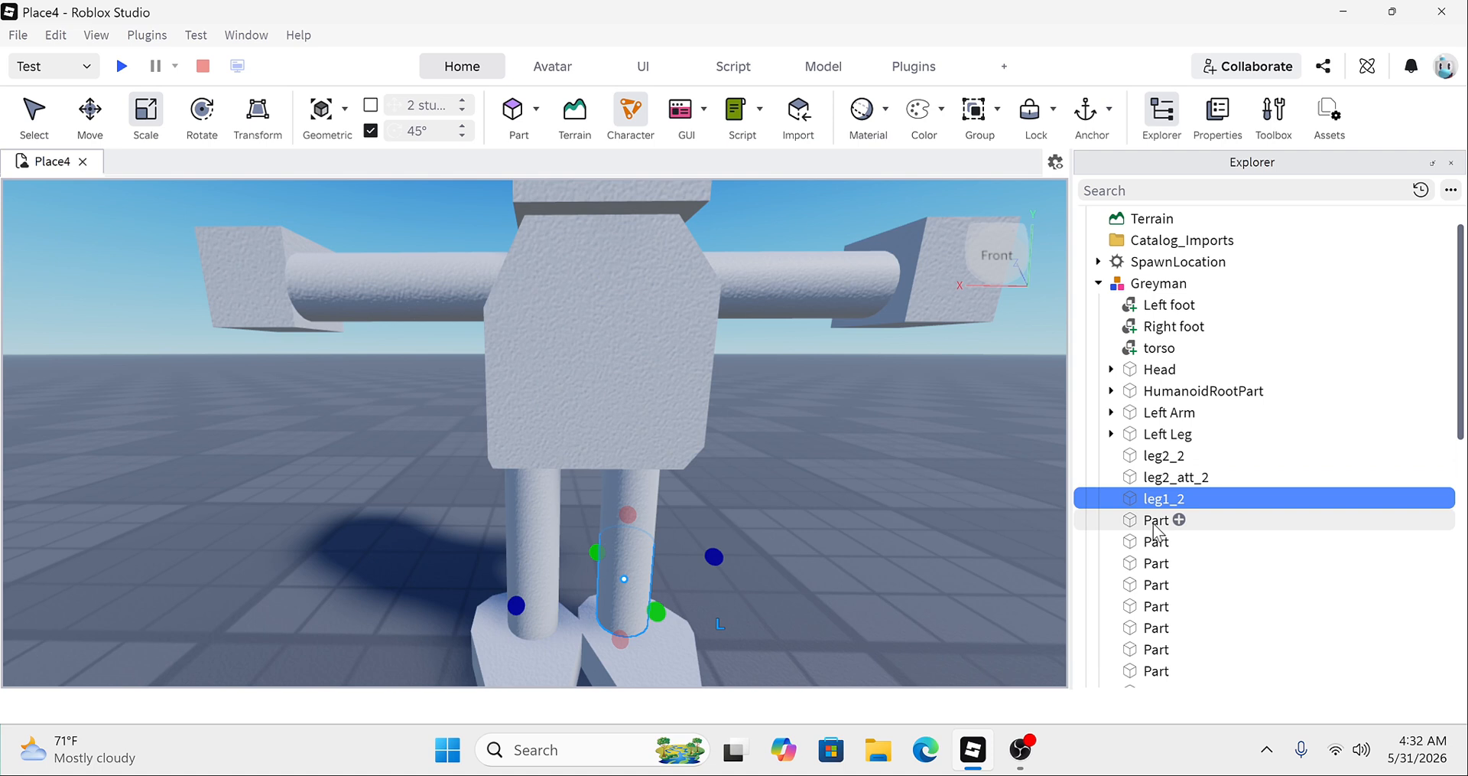
{"action": "left_click", "coordinate": [1155, 523]}
{"action": "double_click", "coordinate": [1131, 520]}
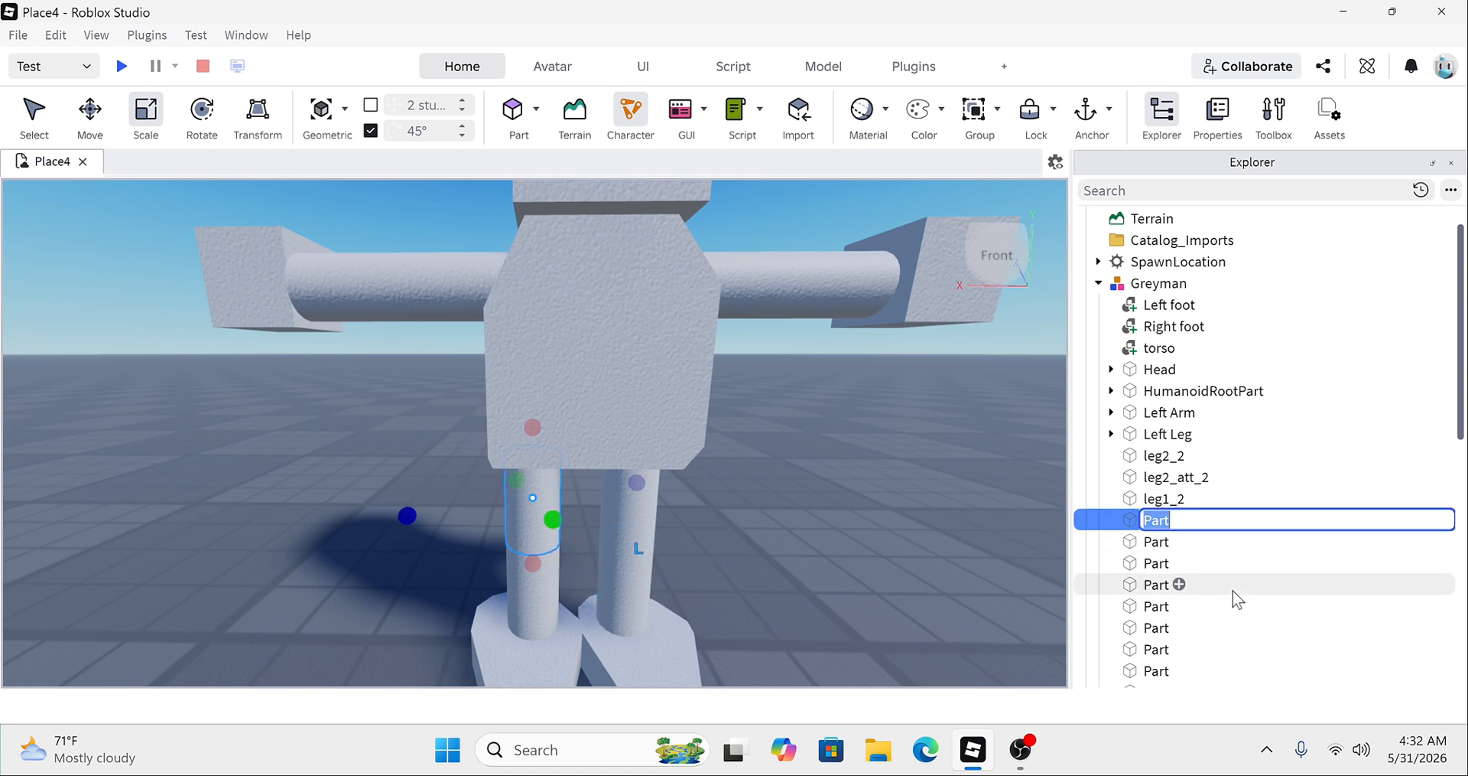
{"action": "key", "text": "BackSpace"}
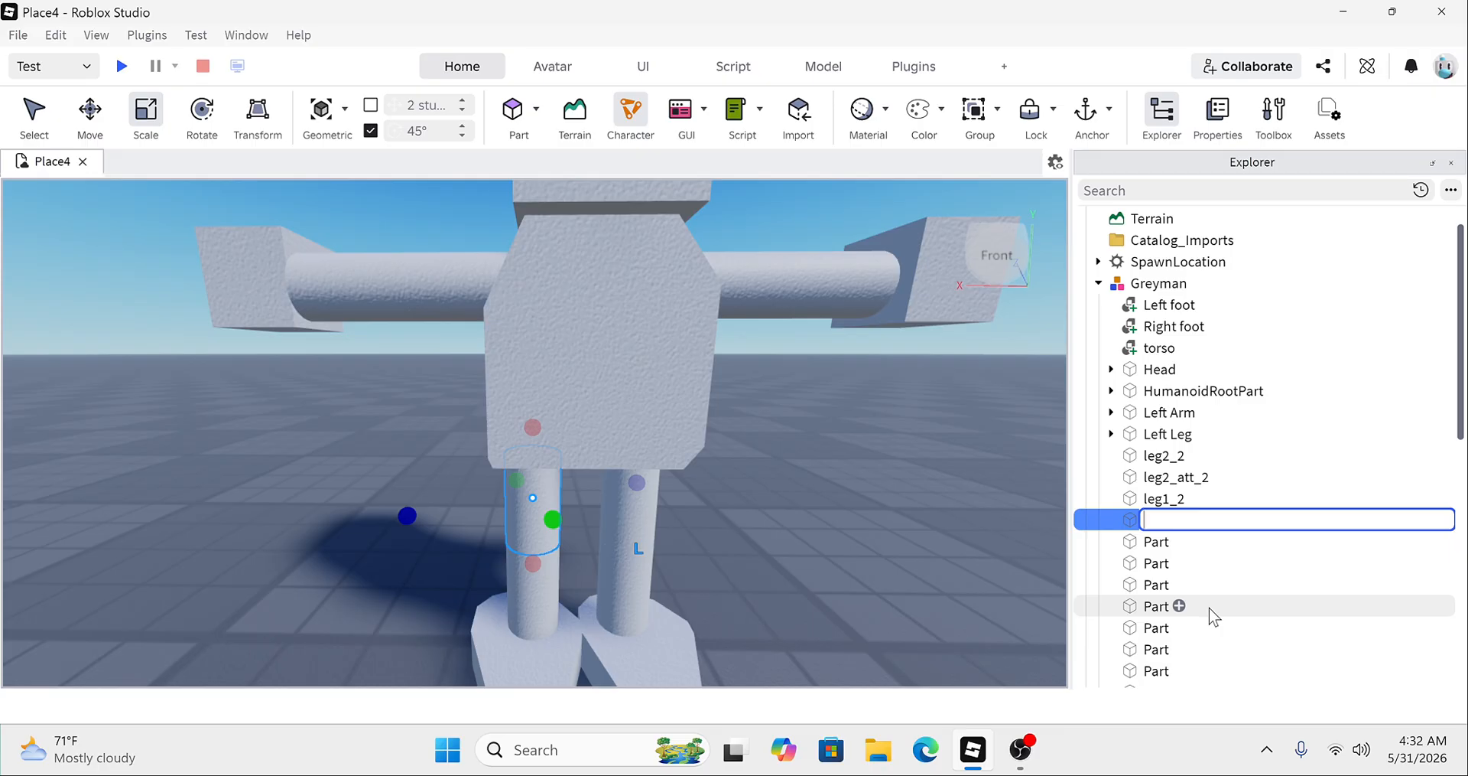
{"action": "type", "text": "leg2_1"}
{"action": "key", "text": "Return"}
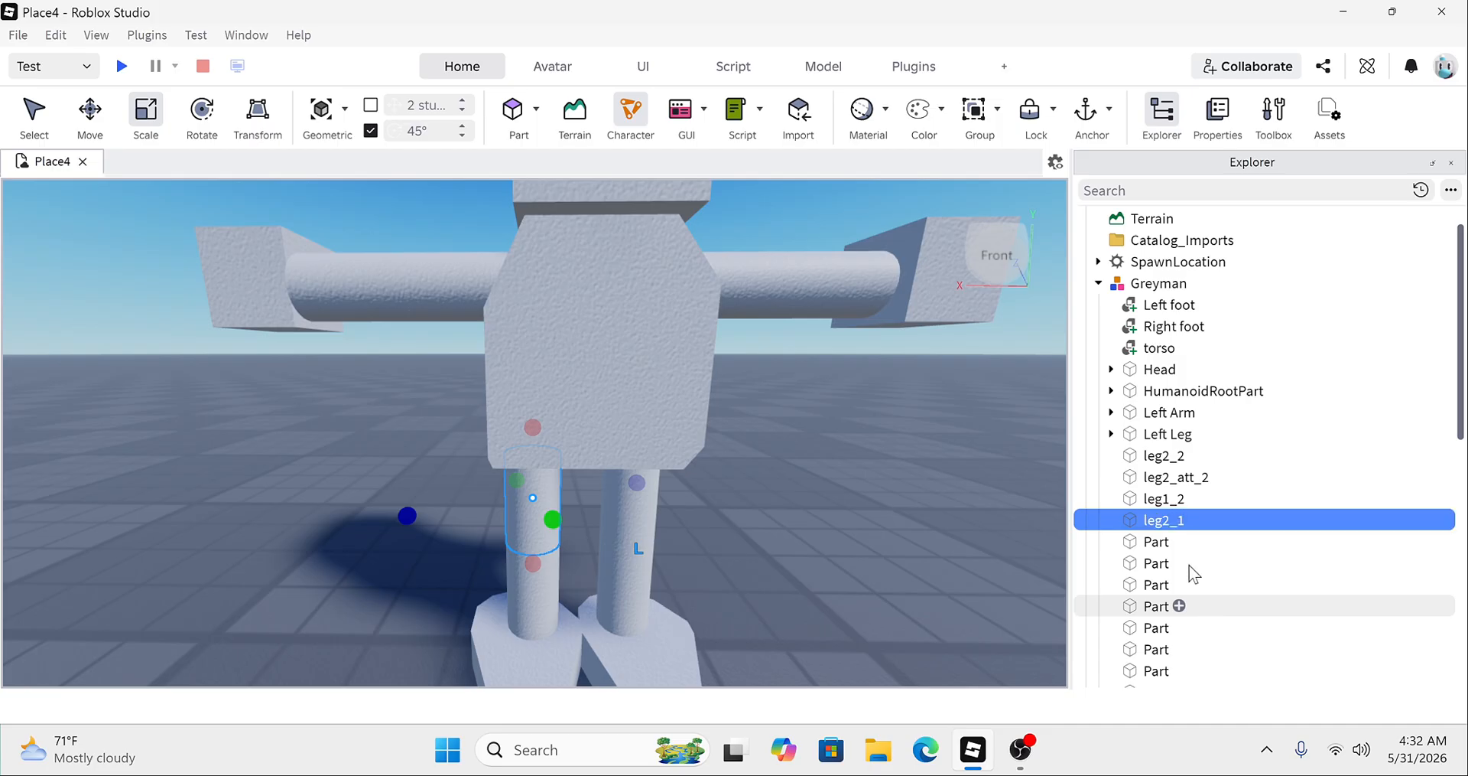
Step: Rename the Part listed after leg2_1, the knee joint piece above leg1_2, as leg1_att_2
{"action": "left_click", "coordinate": [1158, 543]}
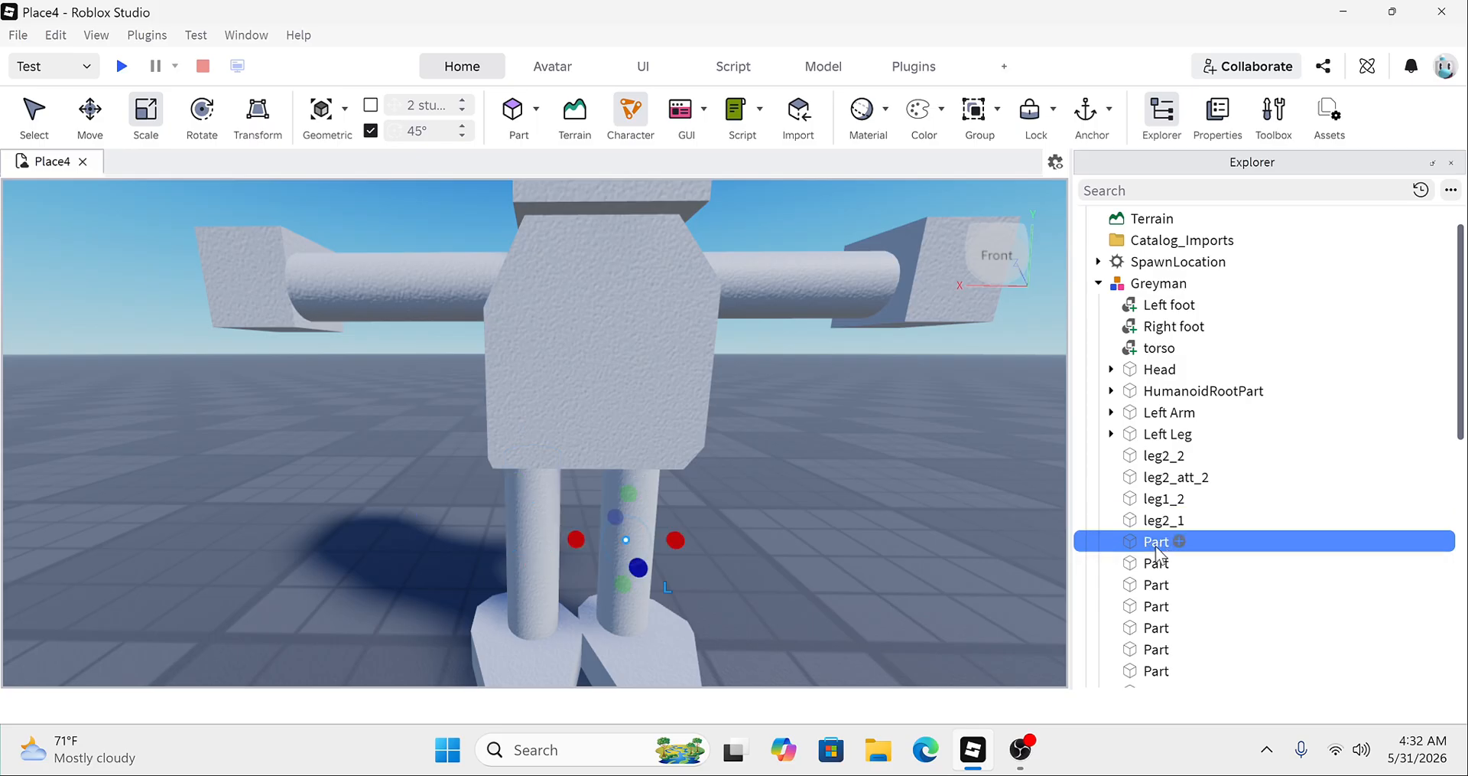
{"action": "double_click", "coordinate": [1157, 541]}
{"action": "key", "text": "BackSpace"}
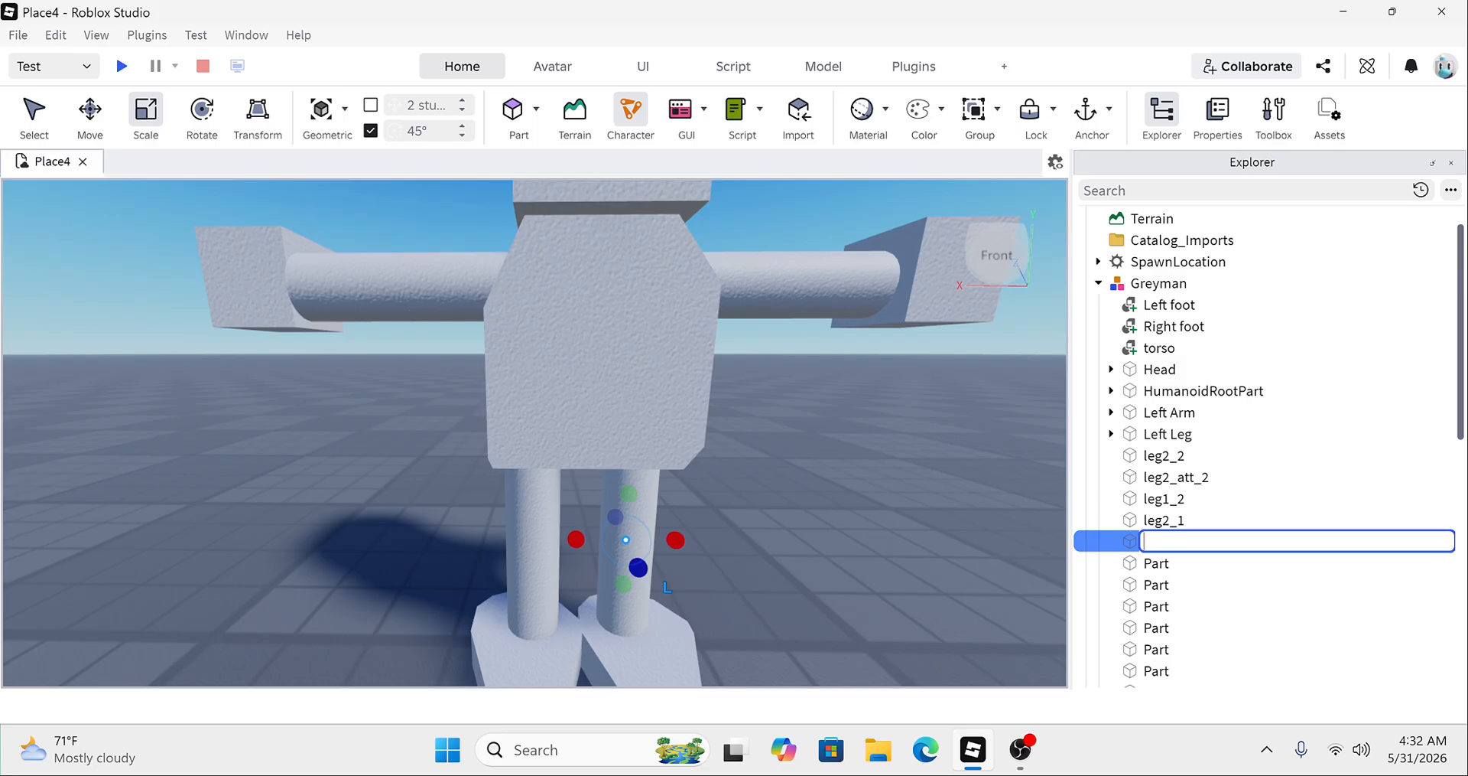
{"action": "type", "text": "leg1_att_2"}
{"action": "key", "text": "Return"}
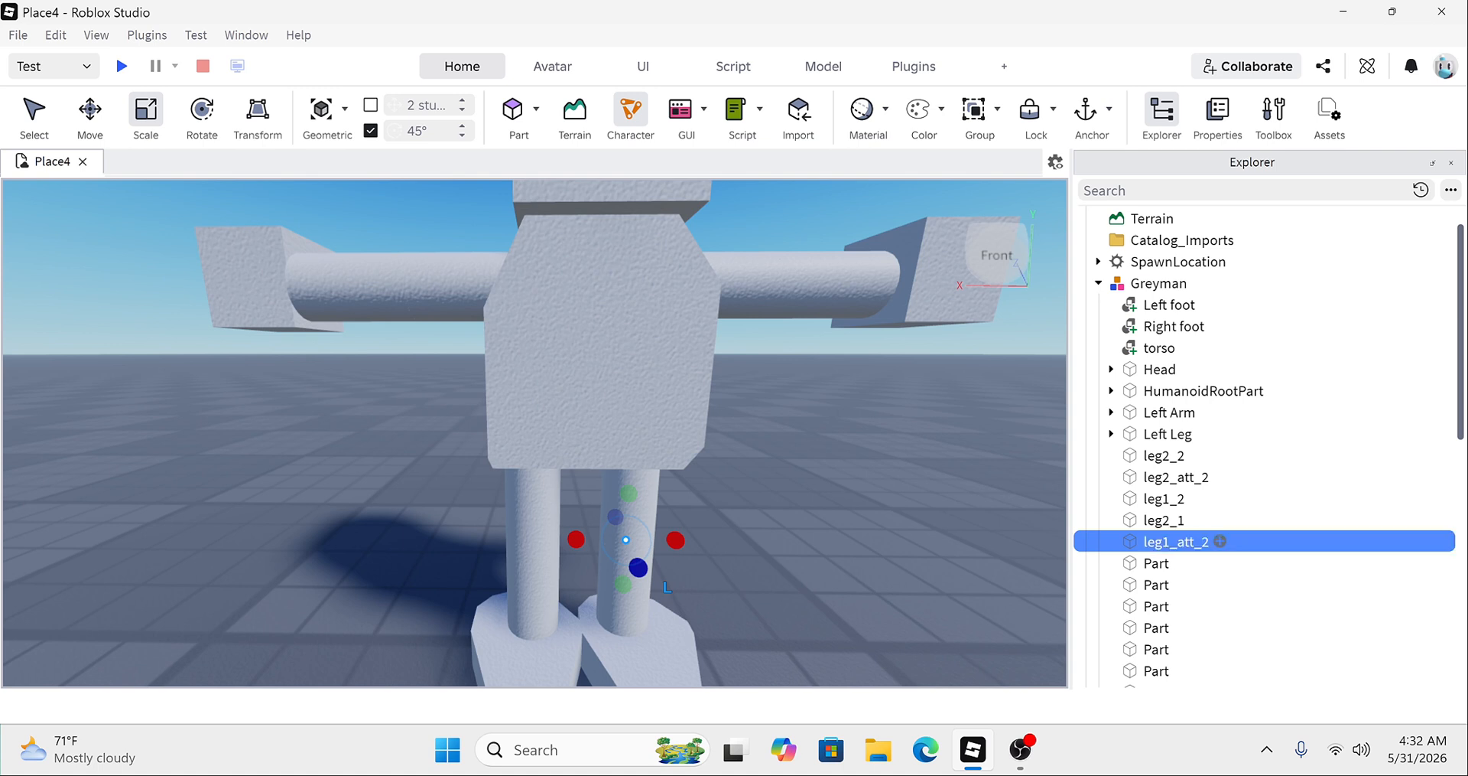
Step: Rename the Part listed after leg1_att_2, the upper cylinder of the same leg, as leg1_1
{"action": "left_click", "coordinate": [1156, 564]}
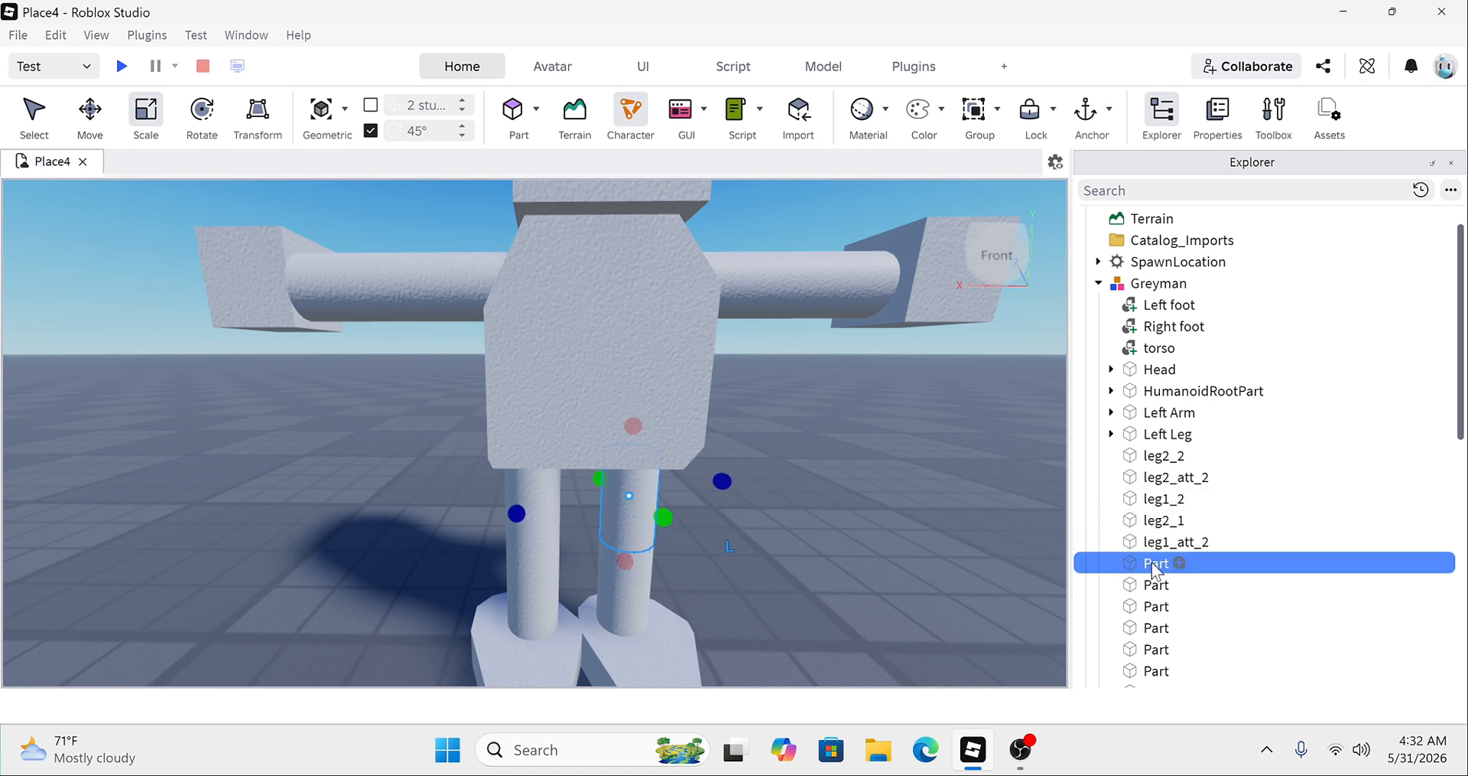
{"action": "key", "text": "F2"}
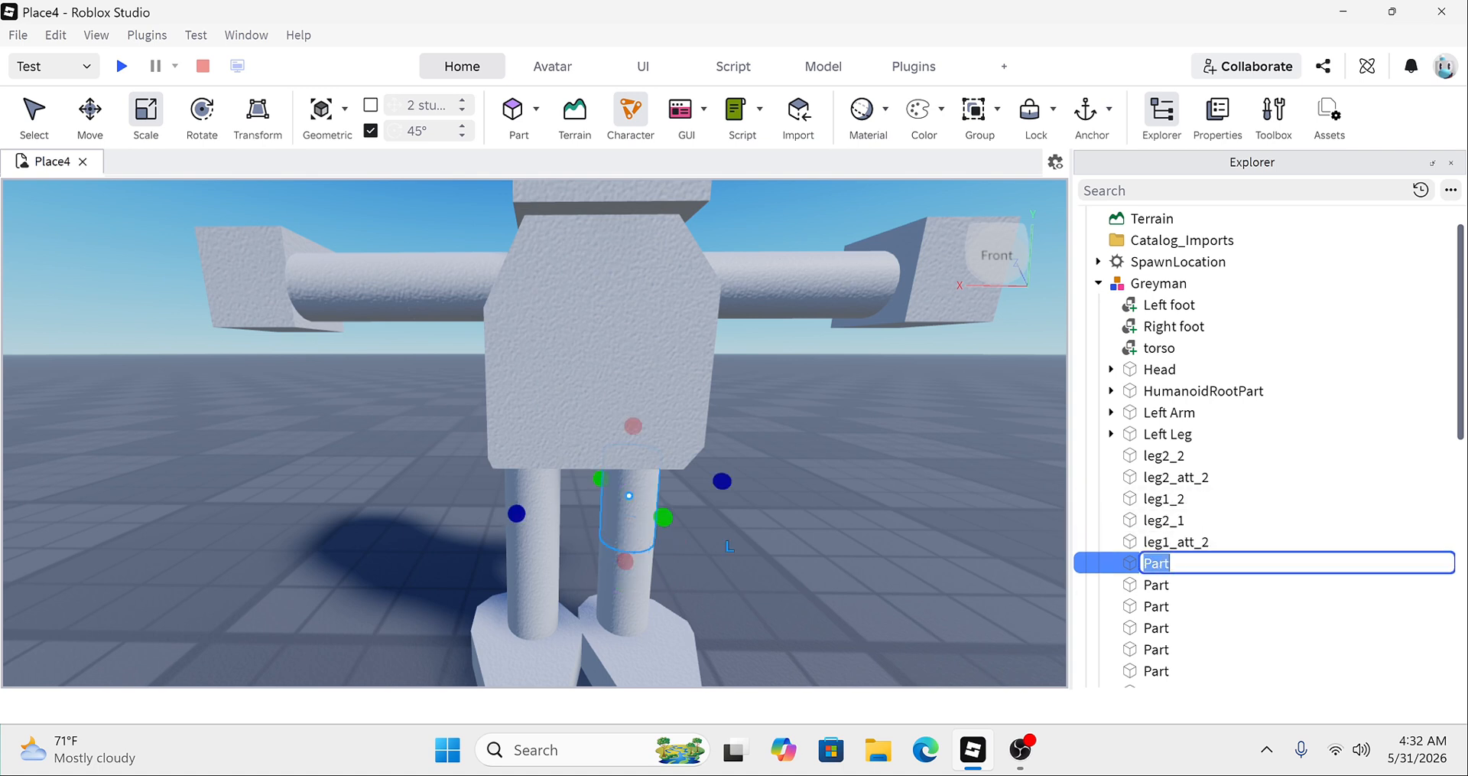
{"action": "key", "text": "BackSpace"}
{"action": "type", "text": "leg1_1"}
{"action": "key", "text": "Return"}
Step: Rename the Part listed after leg1_1, the hip joint piece at the top of that leg, as leg1_att_1
{"action": "left_click", "coordinate": [1160, 584]}
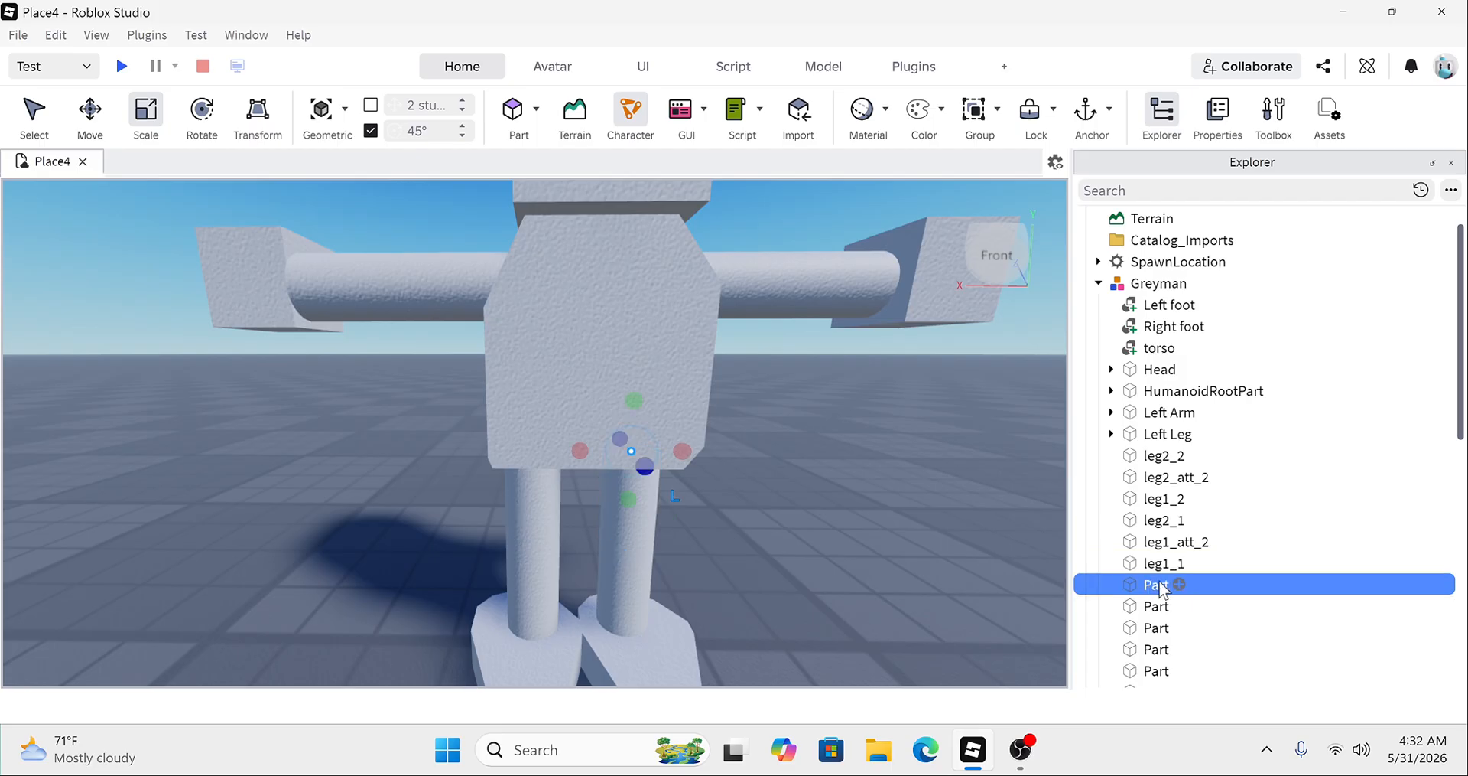
{"action": "left_click", "coordinate": [1144, 589]}
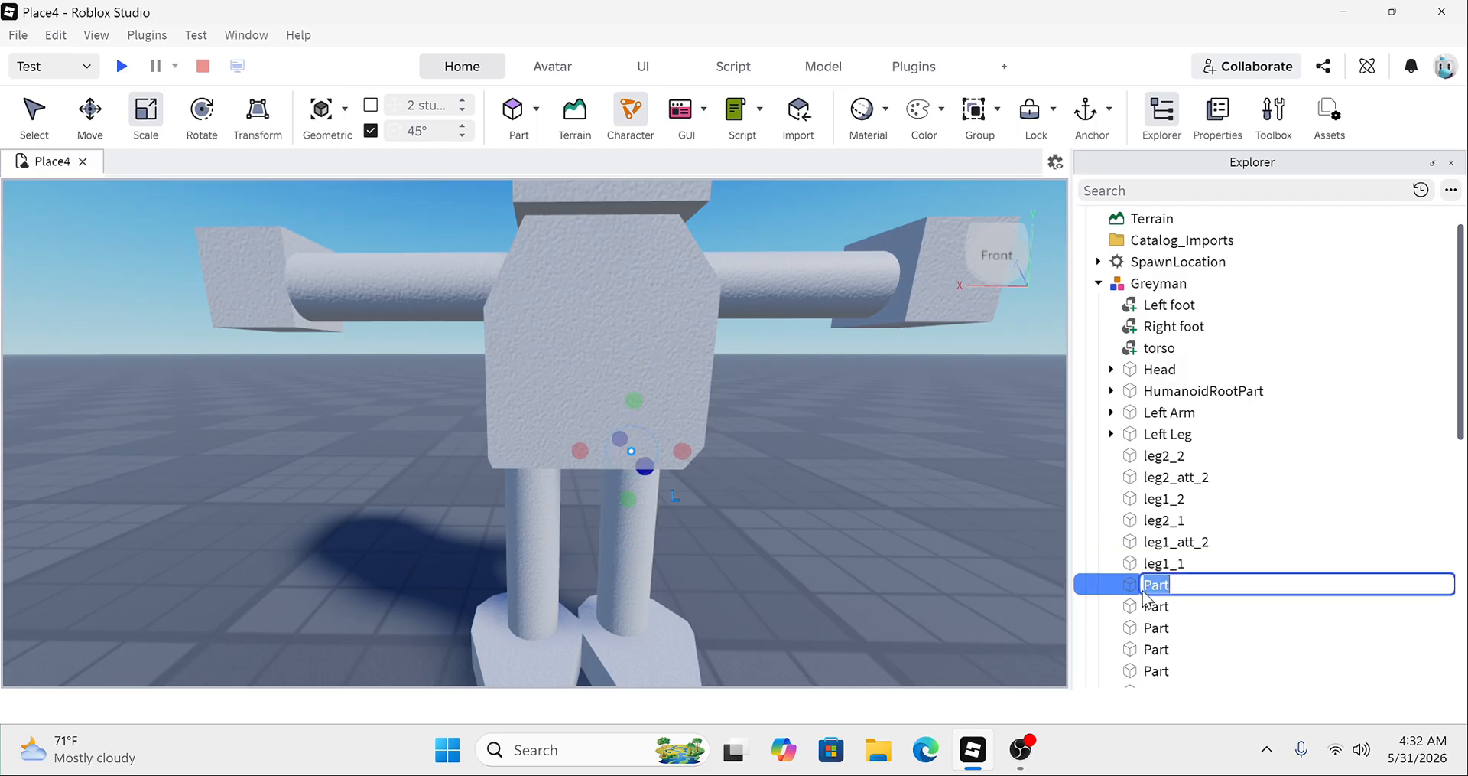
{"action": "type", "text": "leg1_att_1"}
{"action": "key", "text": "Return"}
Step: Rename the Part listed after leg1_att_1, the hip joint piece above leg2_1, as leg2_att_1
{"action": "scroll", "coordinate": [1145, 599], "scroll_direction": "down", "scroll_amount": 1}
{"action": "left_click", "coordinate": [1157, 564]}
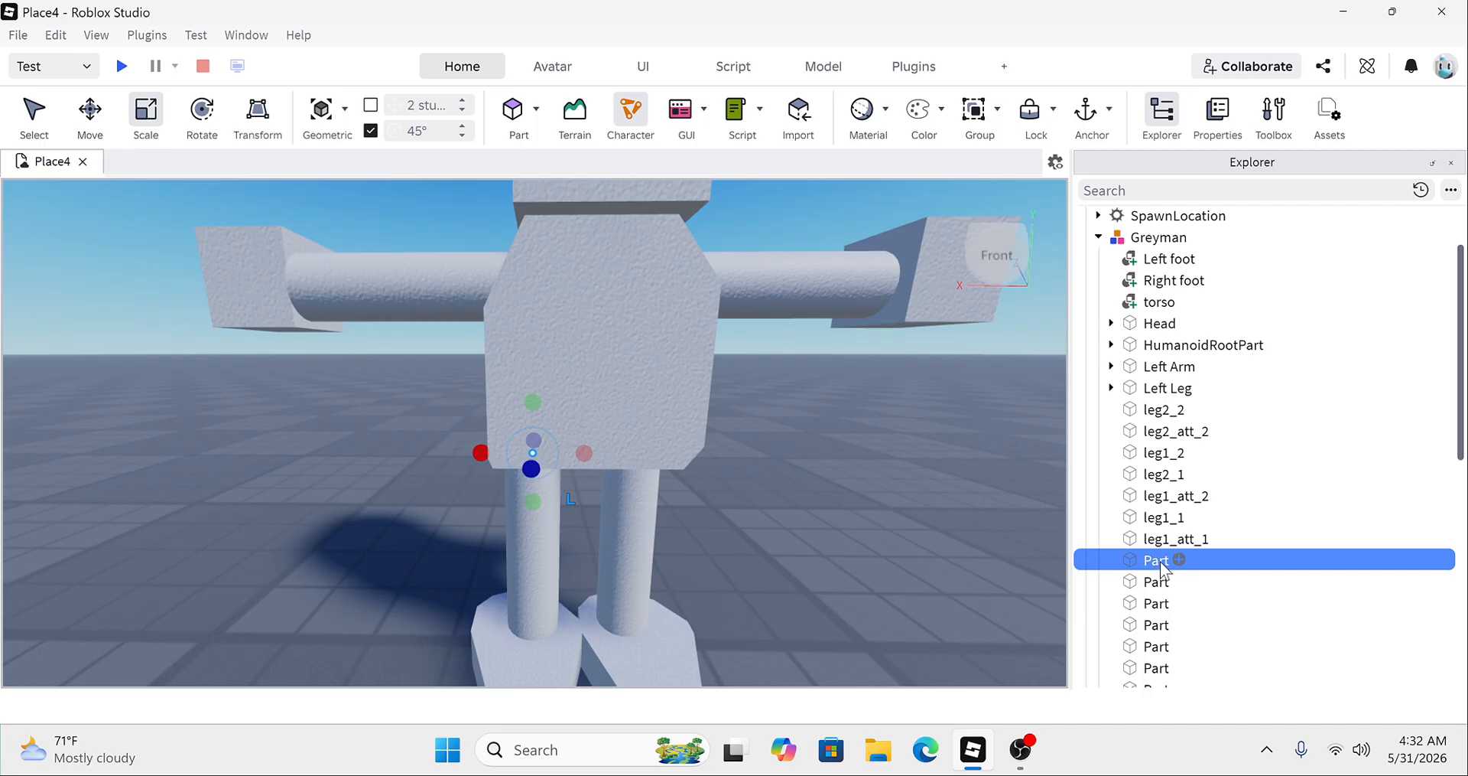
{"action": "left_click", "coordinate": [1157, 569]}
{"action": "key", "text": "BackSpace"}
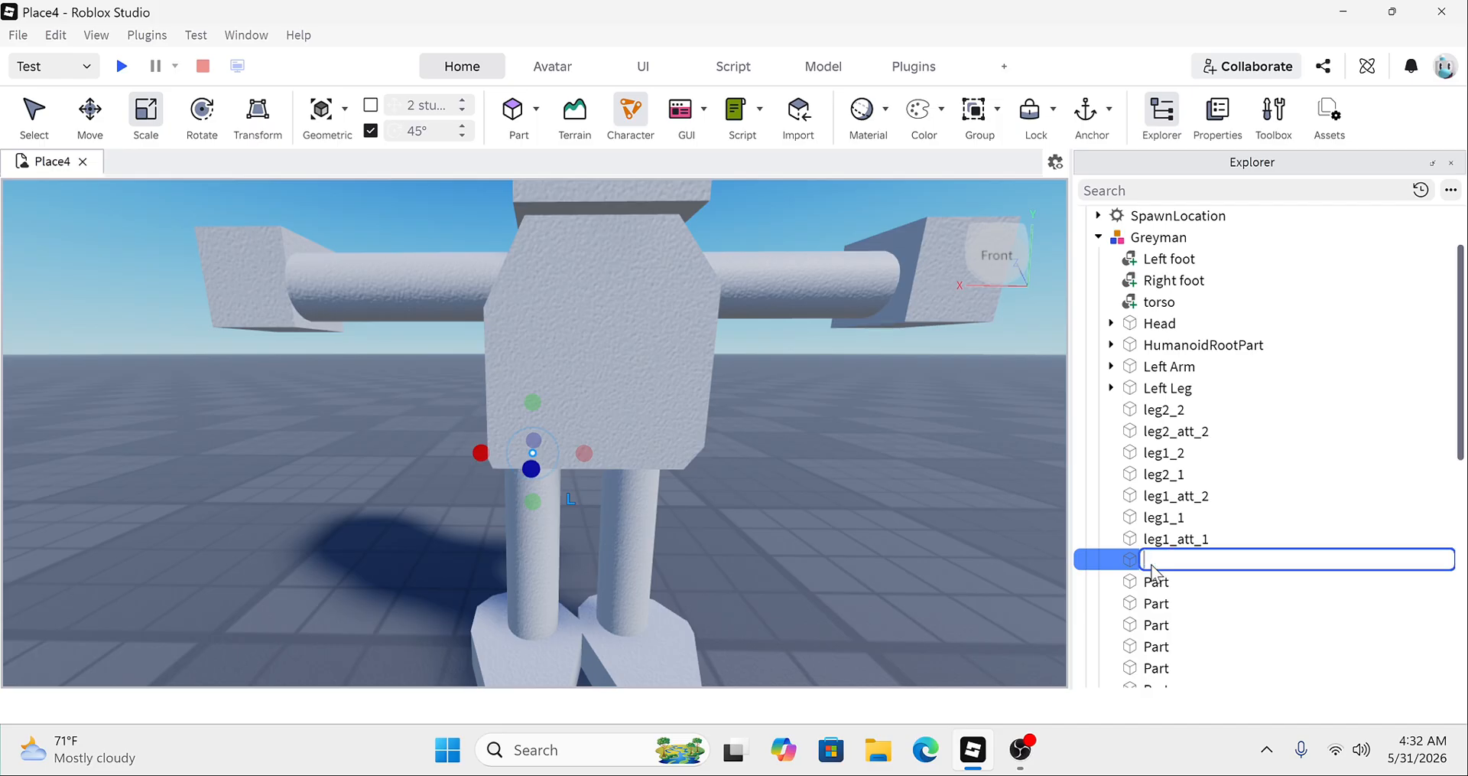
{"action": "type", "text": "leg2_att_1"}
{"action": "key", "text": "Return"}
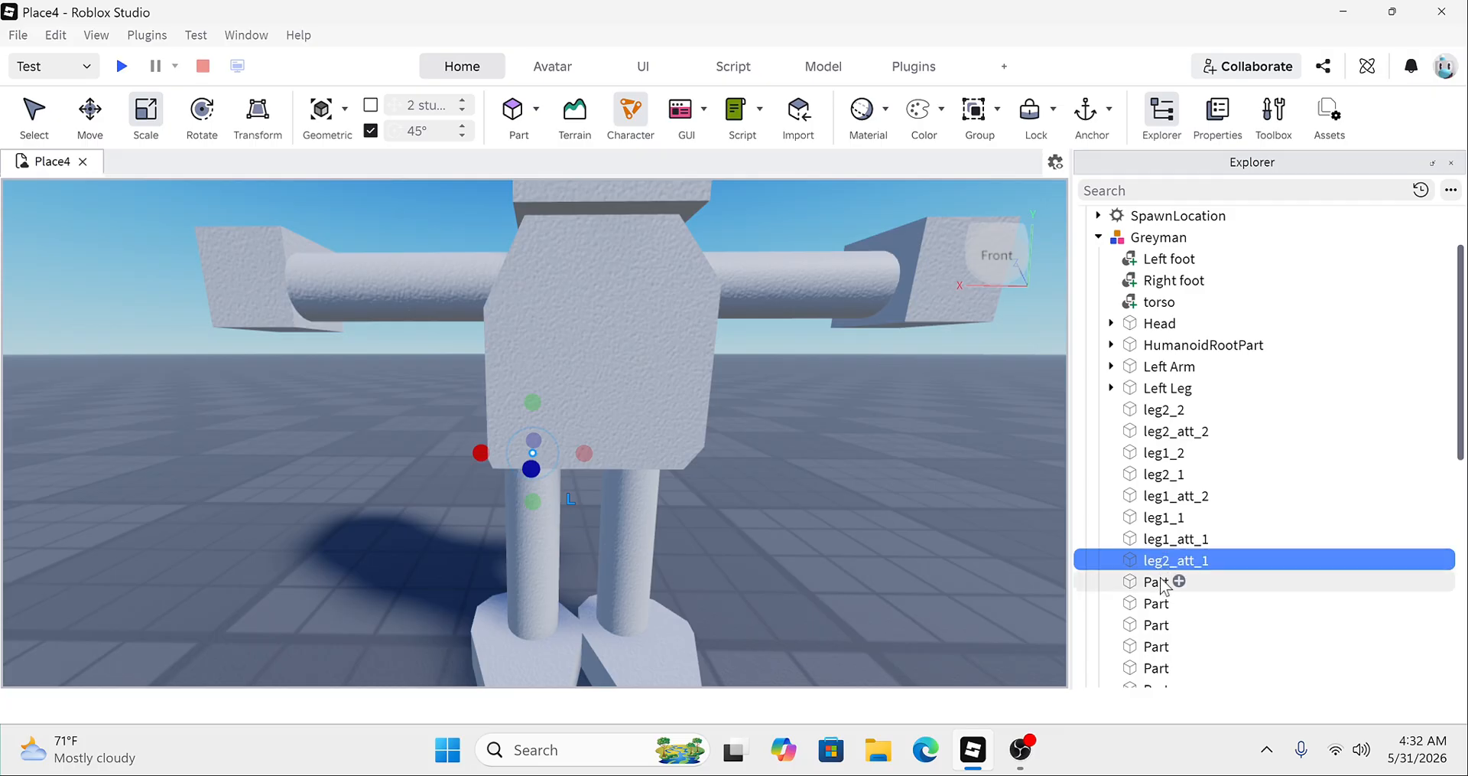
Step: Check which piece the next unnamed Part is and highlight all named leg pieces, leg2_2 through leg2_att_1, on the figure
{"action": "left_click", "coordinate": [1158, 583]}
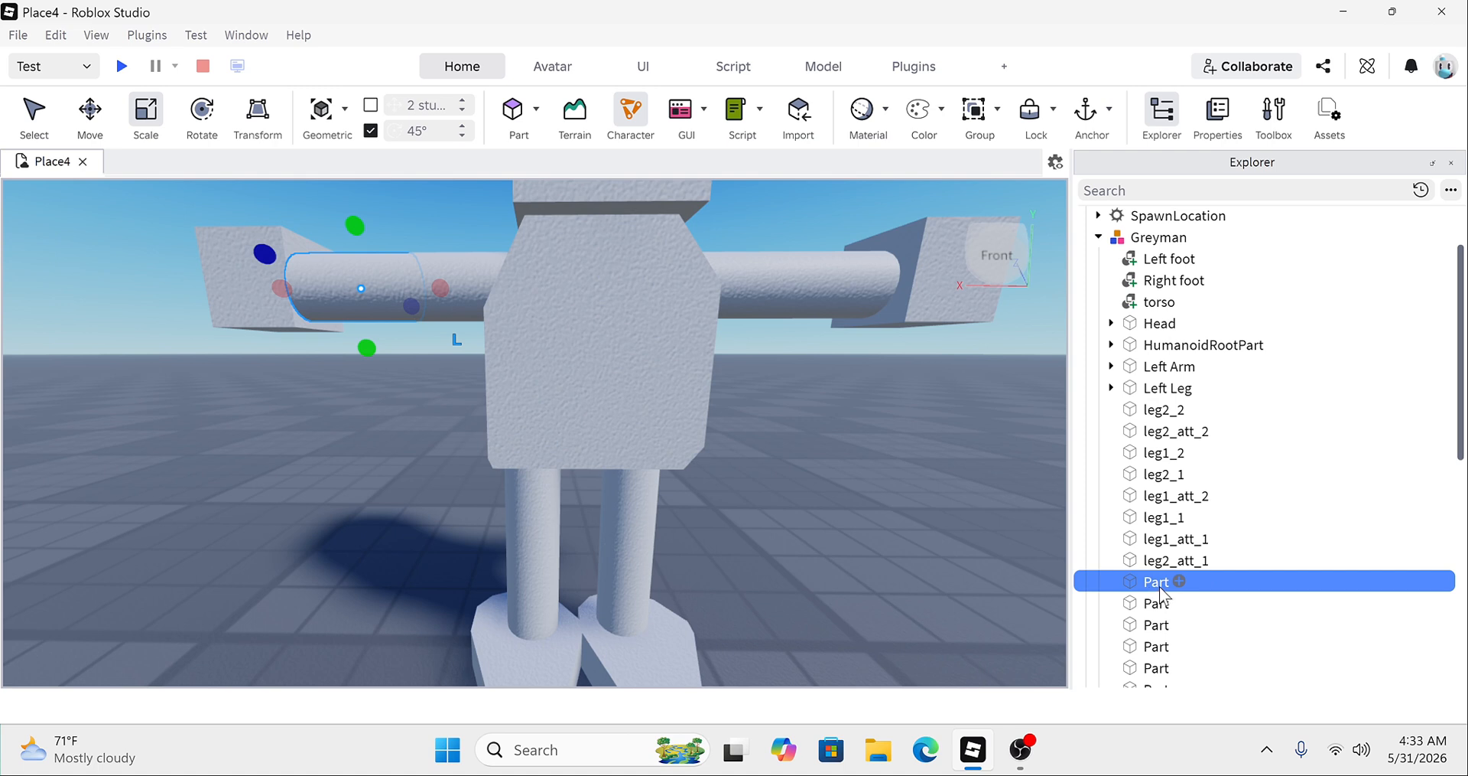
{"action": "left_click", "coordinate": [1168, 413]}
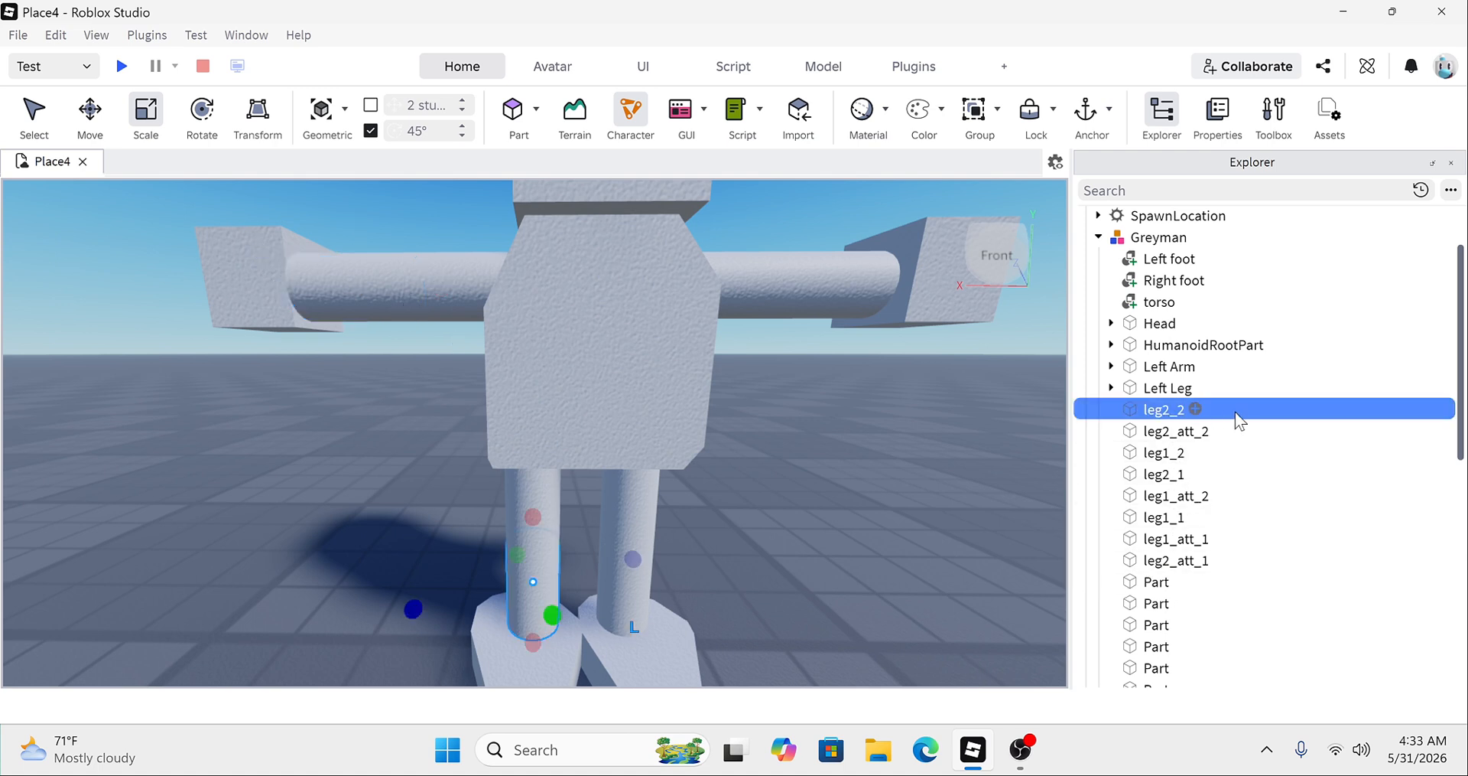
{"action": "left_click_drag", "start_coordinate": [1250, 407], "coordinate": [1256, 559]}
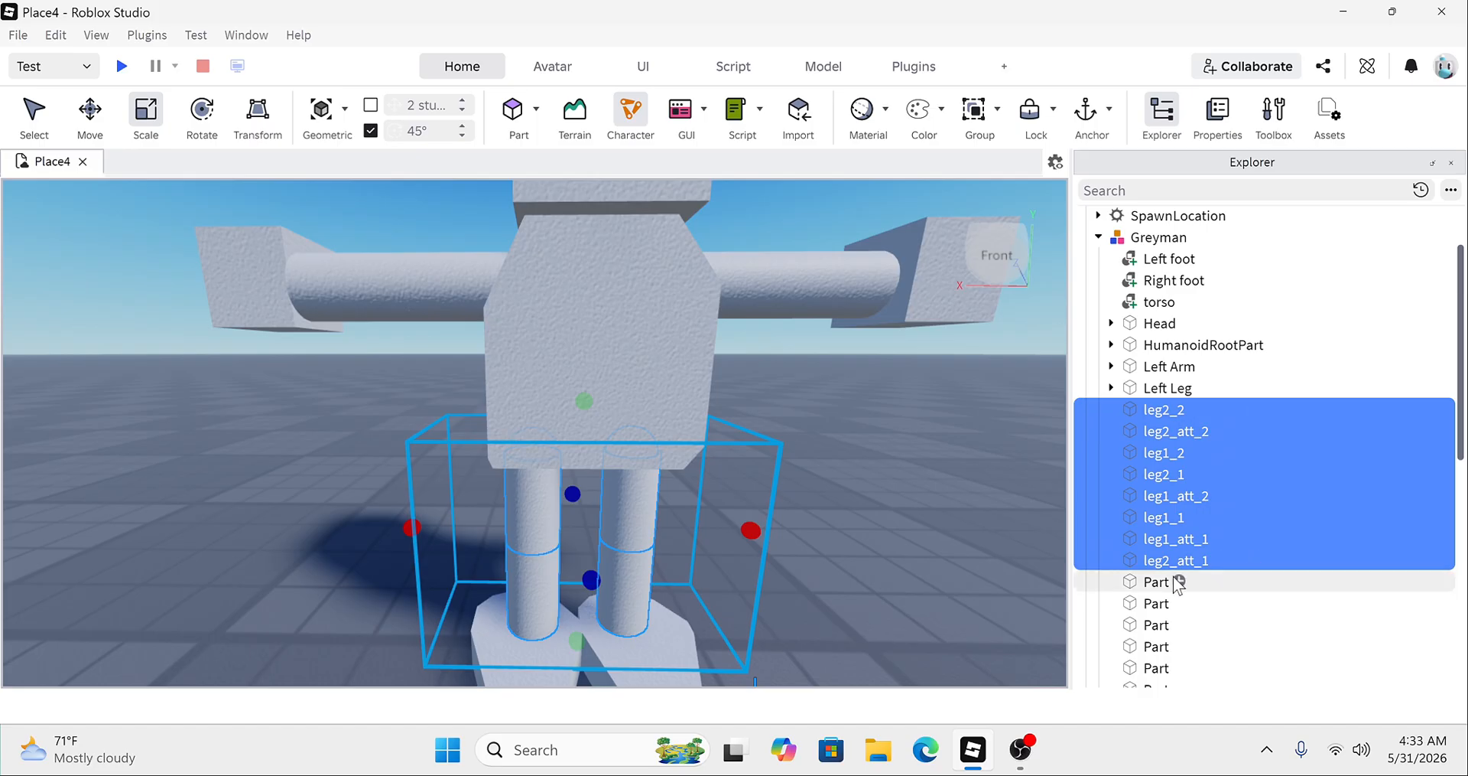
{"action": "left_click", "coordinate": [983, 535]}
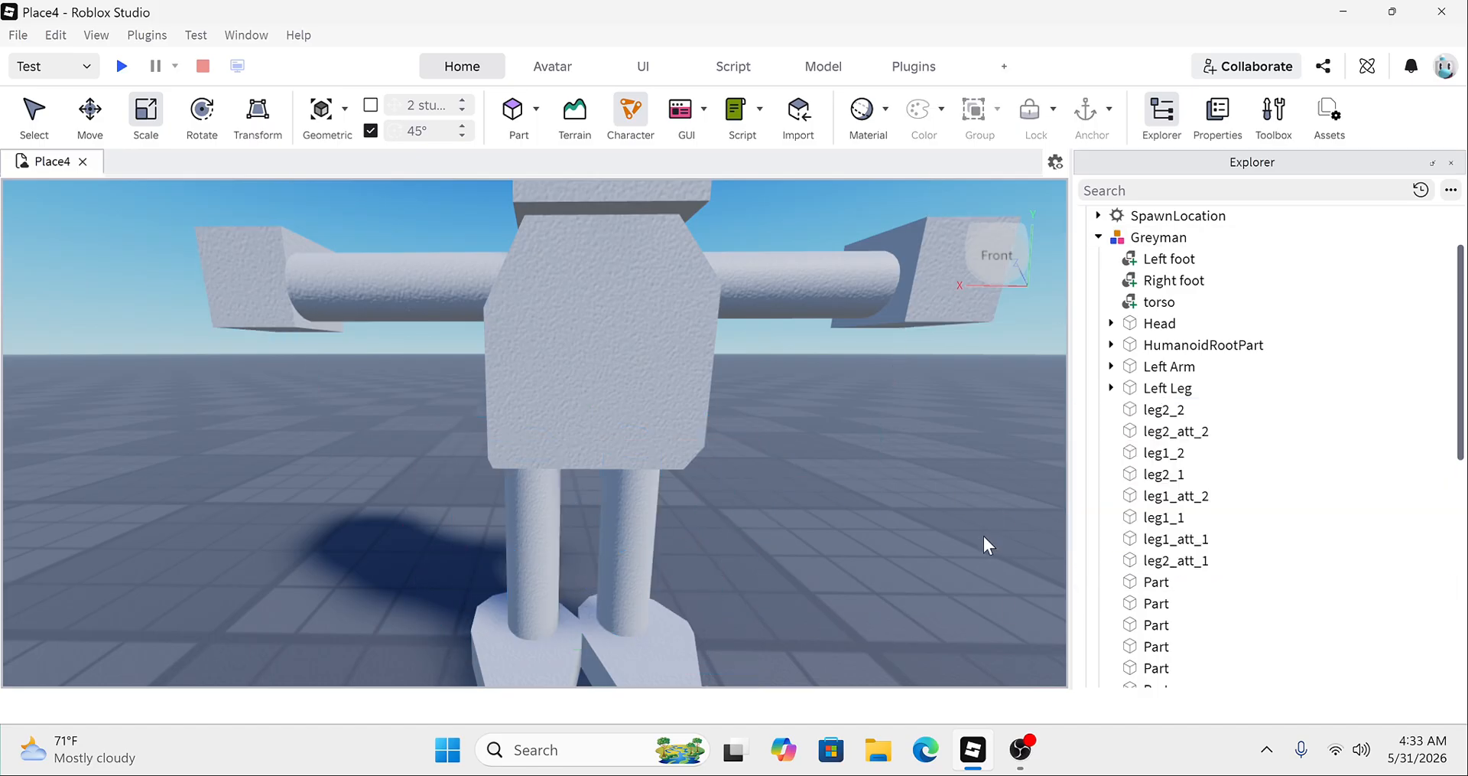
Step: Open the available object actions for the leg2_att_1 hip joint piece
{"action": "left_click", "coordinate": [1170, 562]}
{"action": "right_click", "coordinate": [1167, 564]}
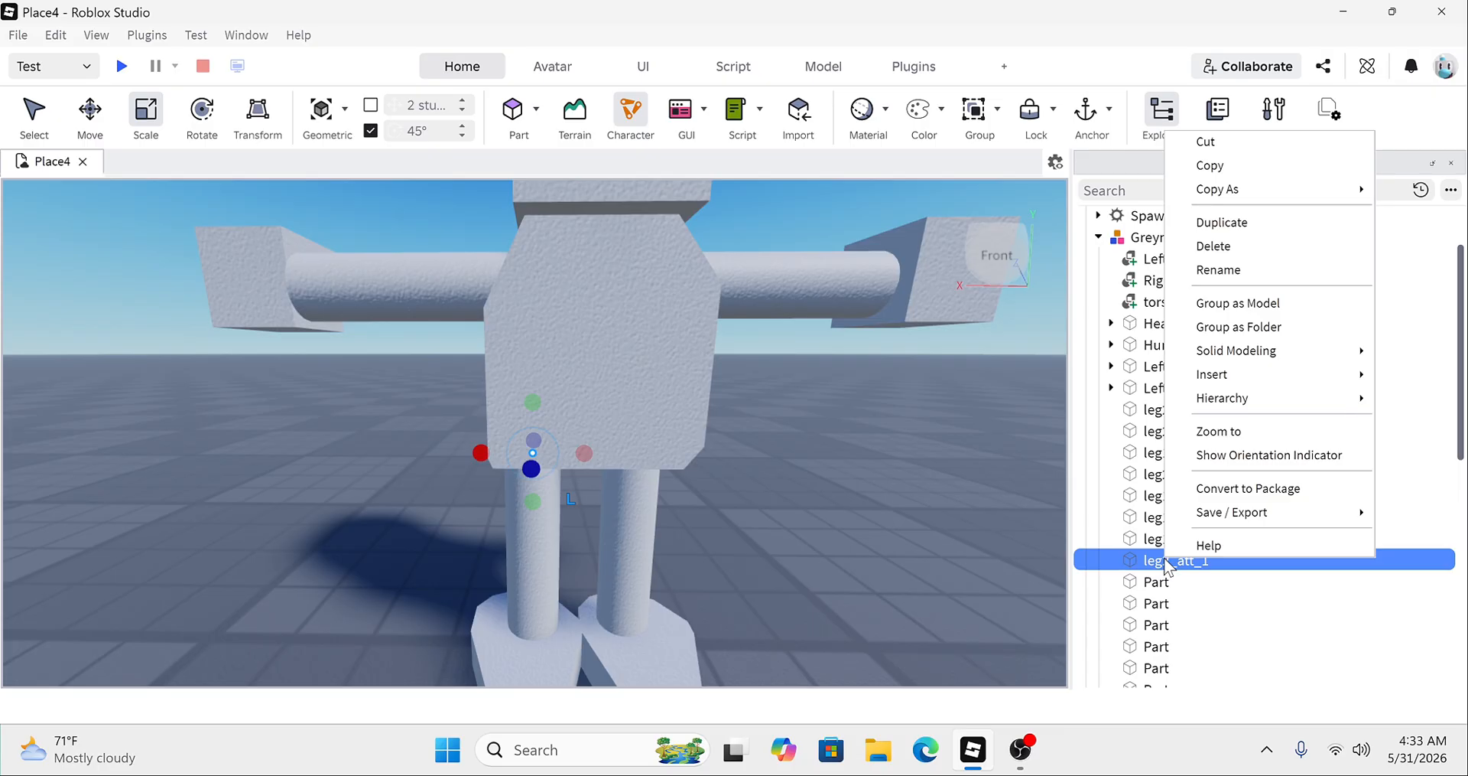
Step: Rename the first unnamed Part below leg2_att_1, the outer cylinder of the arm, as arm2_2
{"action": "left_click", "coordinate": [1252, 272]}
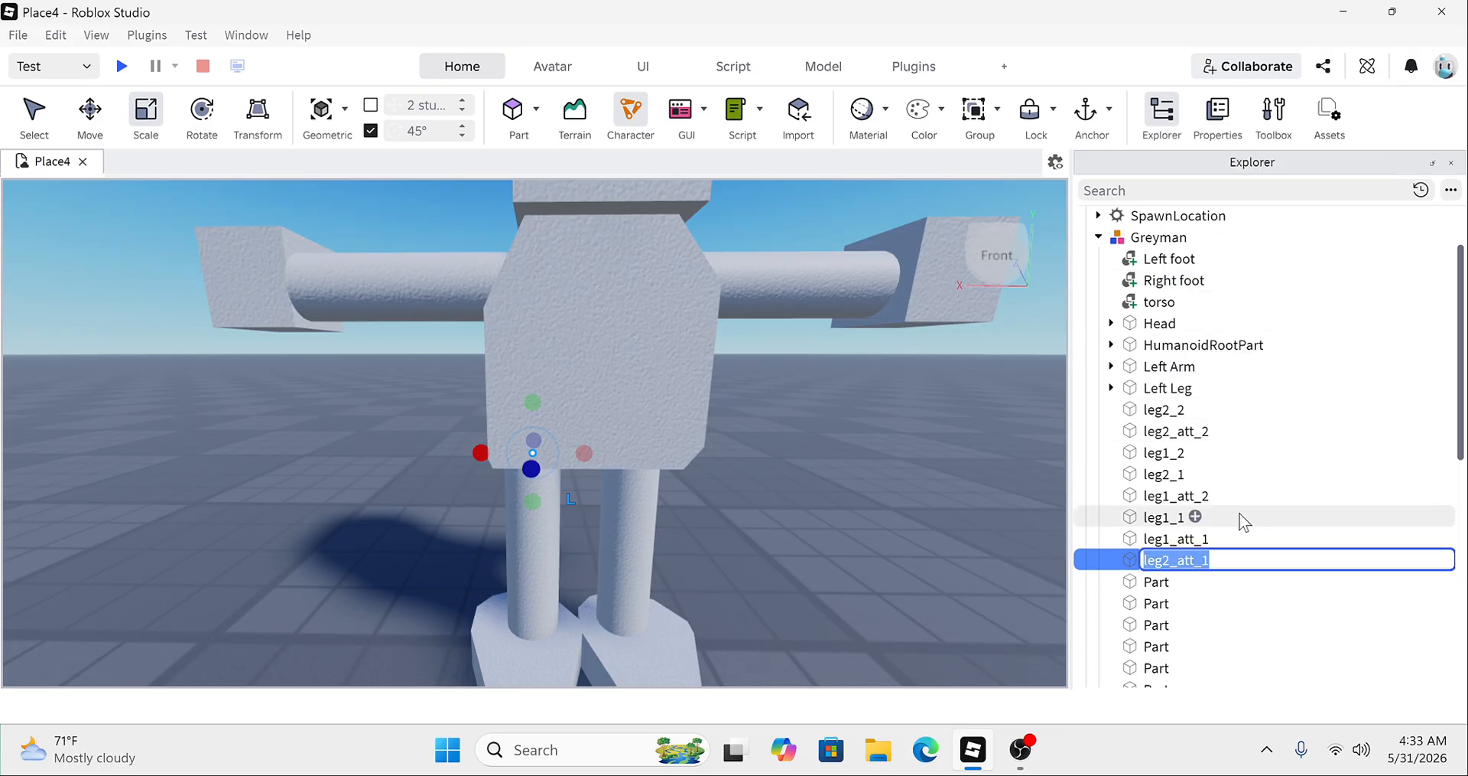
{"action": "key", "text": "Escape"}
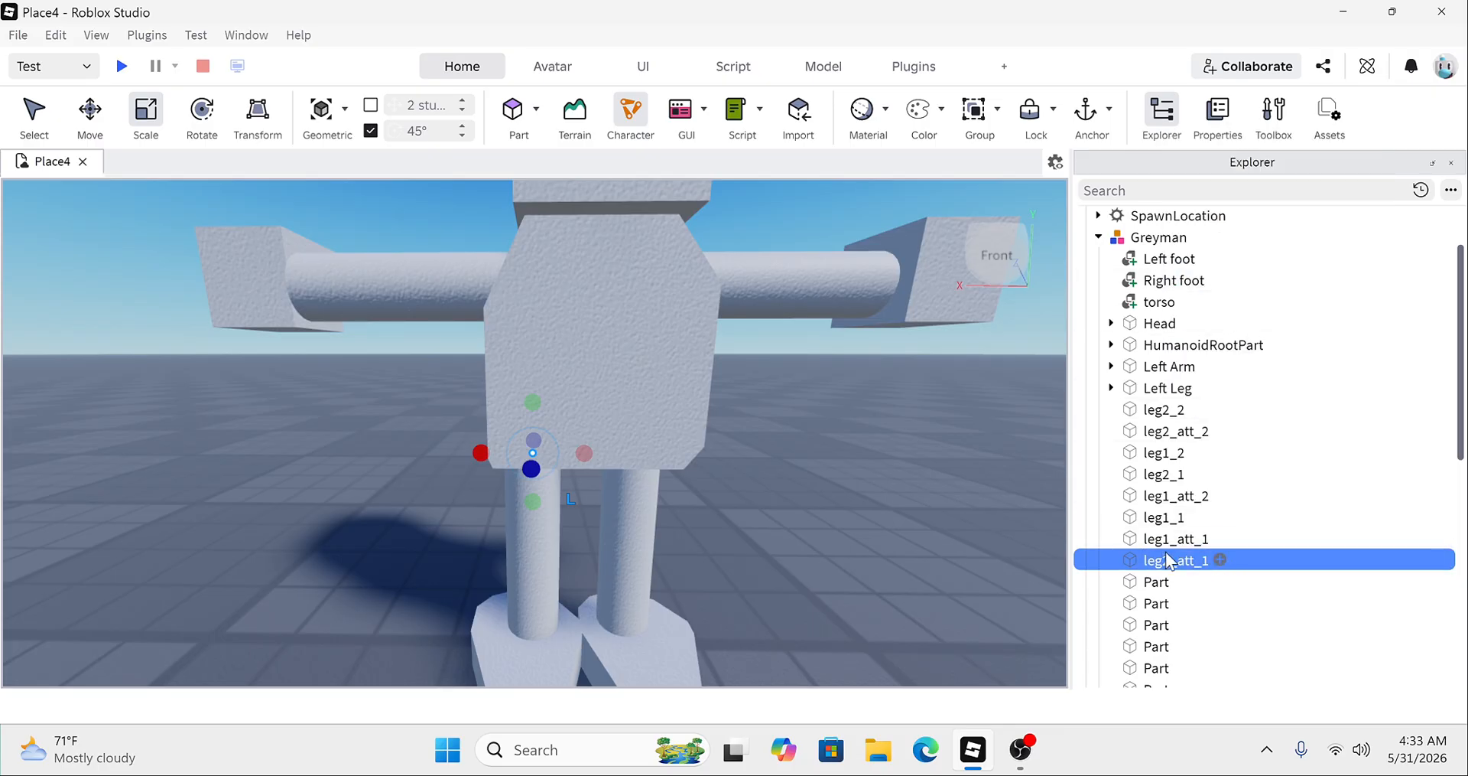
{"action": "left_click", "coordinate": [1194, 581]}
{"action": "right_click_drag", "start_coordinate": [708, 347], "coordinate": [708, 347]}
{"action": "scroll", "coordinate": [708, 347], "scroll_direction": "down", "scroll_amount": 3}
{"action": "scroll", "coordinate": [708, 347], "scroll_direction": "up", "scroll_amount": 2}
{"action": "scroll", "coordinate": [709, 347], "scroll_direction": "down", "scroll_amount": 2}
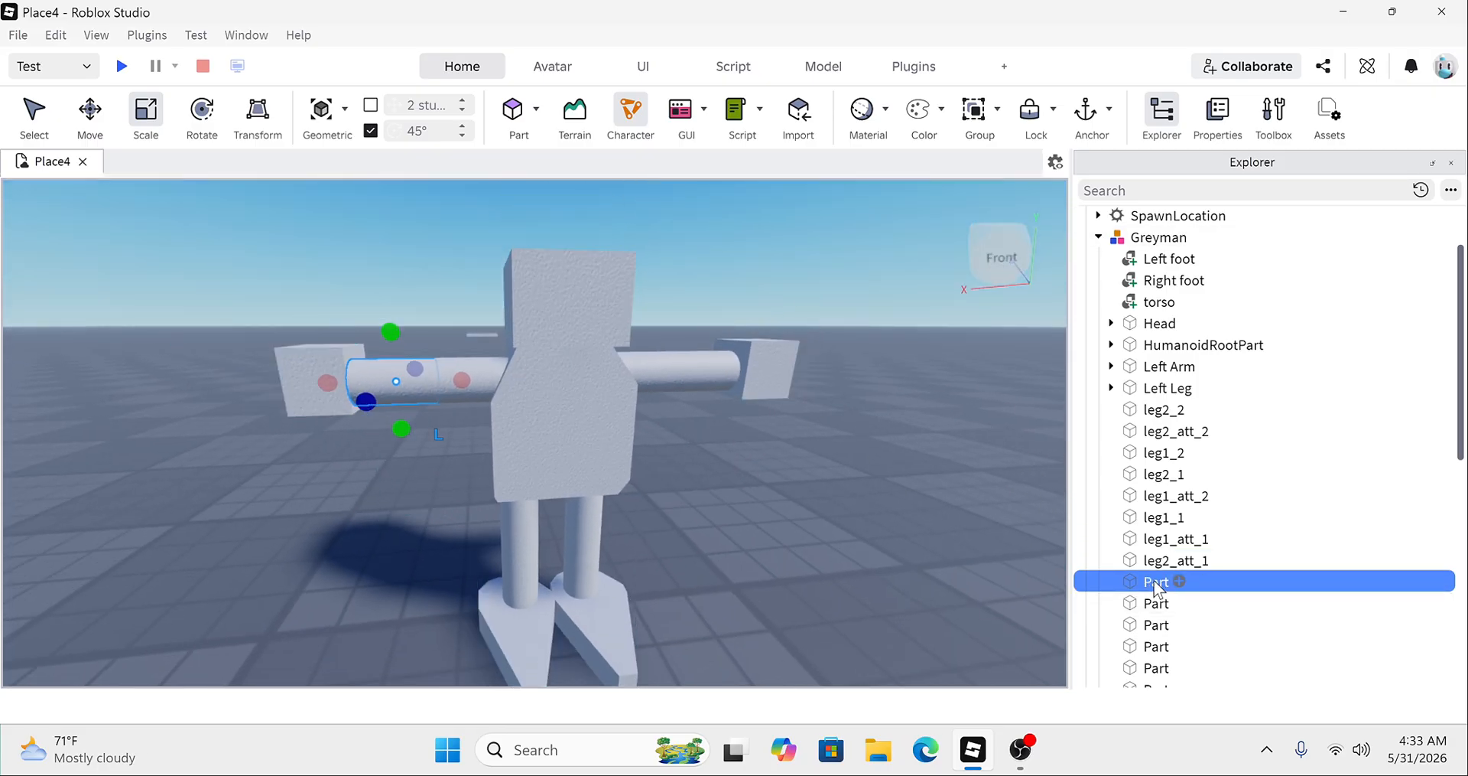
{"action": "left_click", "coordinate": [1158, 584]}
{"action": "key", "text": "BackSpace"}
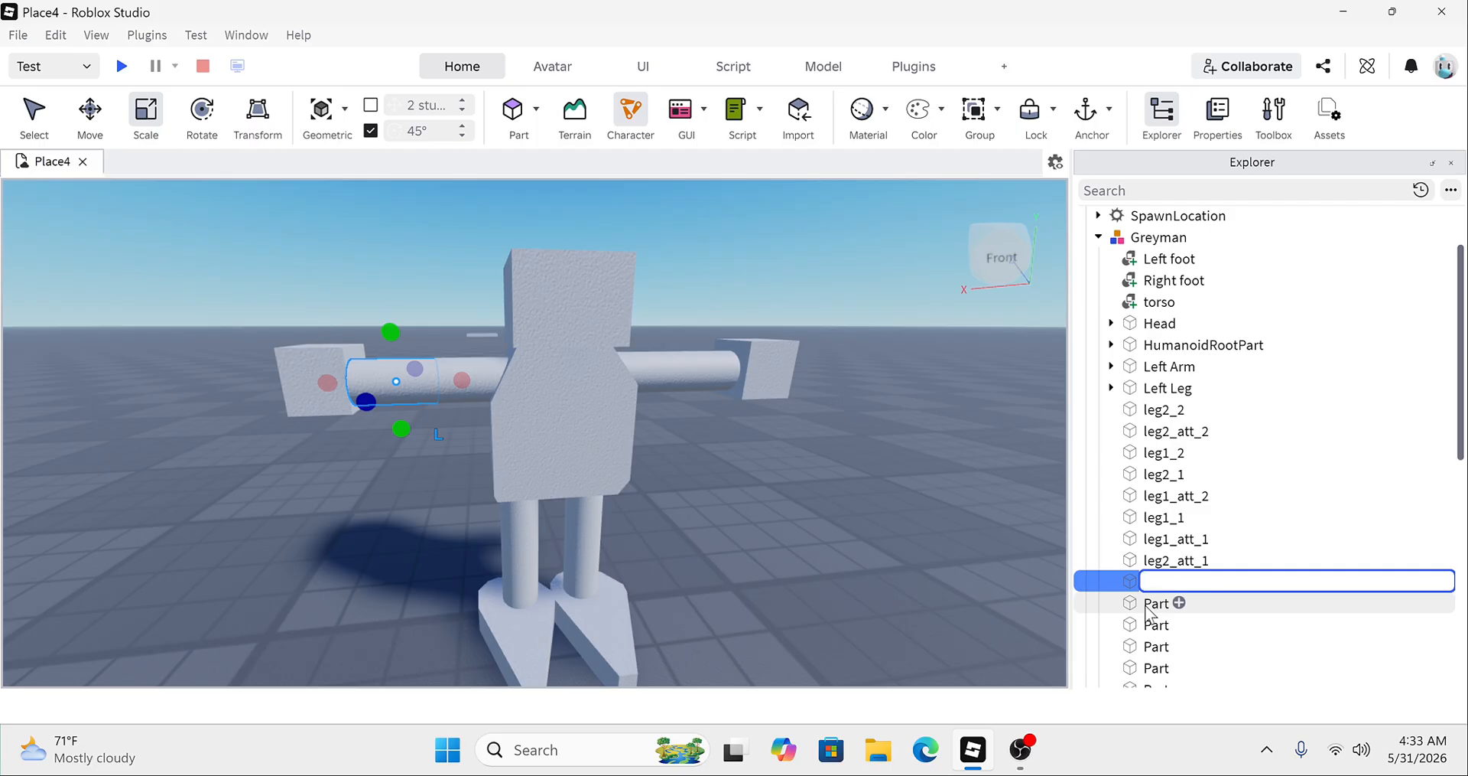
{"action": "type", "text": "arm2_2"}
{"action": "key", "text": "Return"}
Step: Rename the Part at the middle joint of the same arm, listed below arm2_2, as arm2_att_2
{"action": "left_click", "coordinate": [1154, 606]}
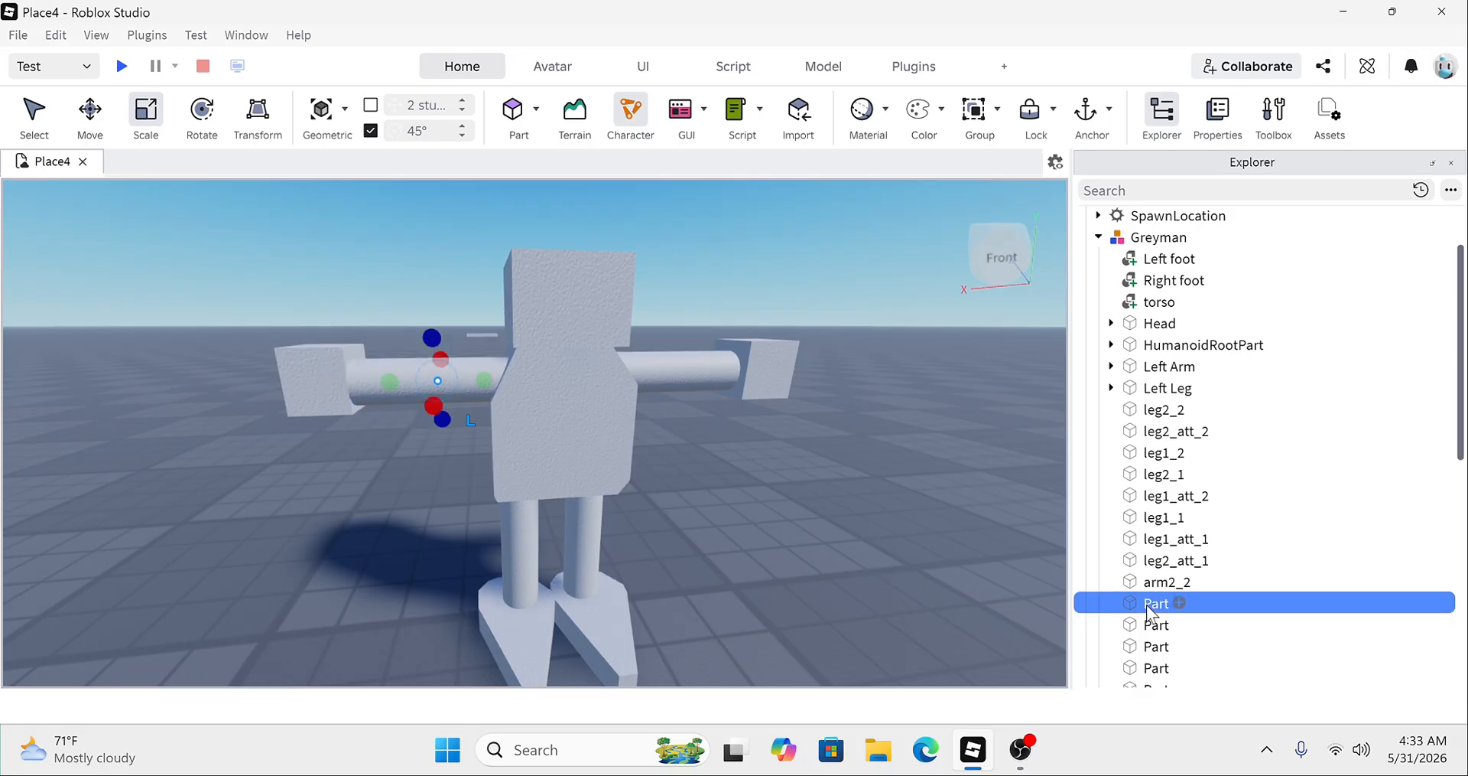
{"action": "left_click", "coordinate": [1155, 605]}
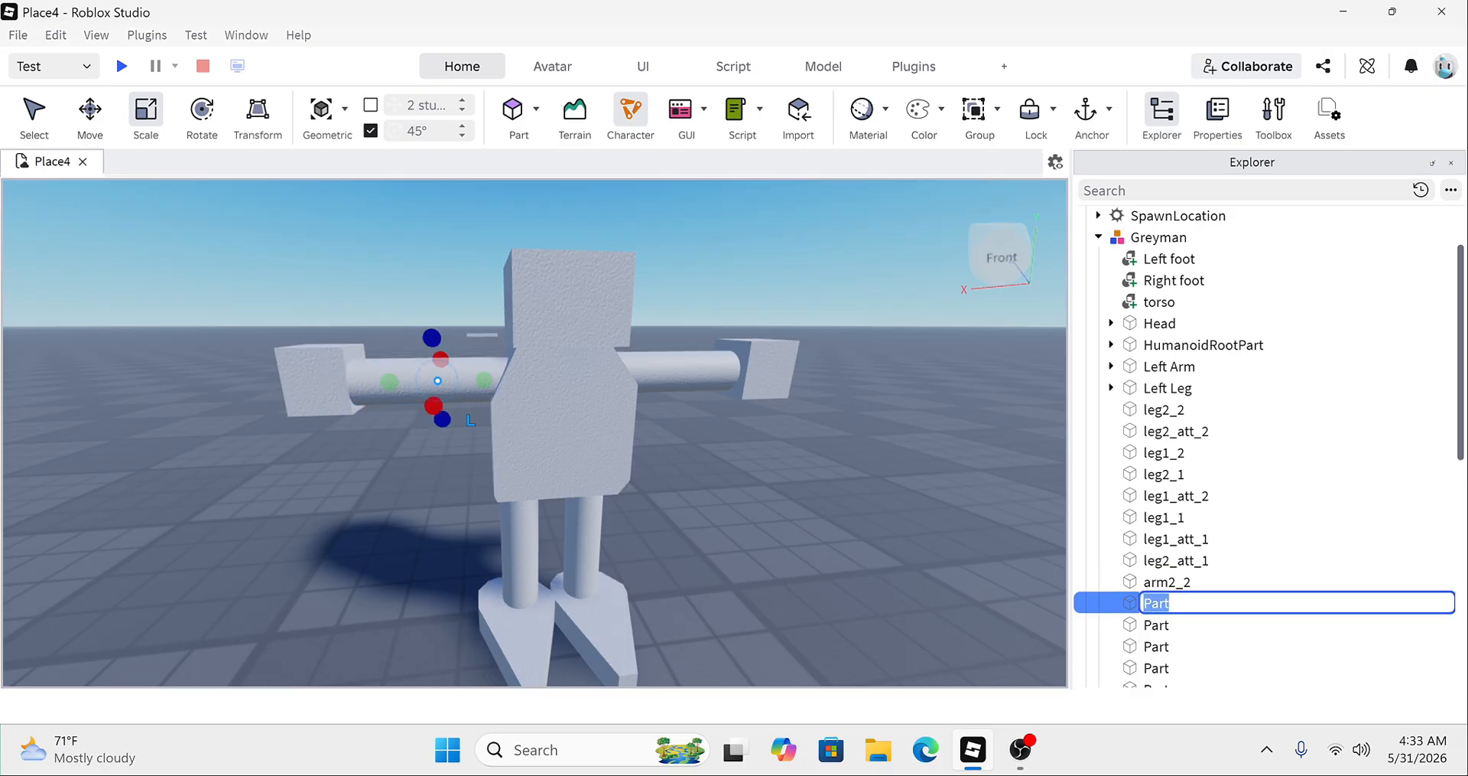
{"action": "key", "text": "BackSpace"}
{"action": "type", "text": "arm2_att_2"}
{"action": "key", "text": "Return"}
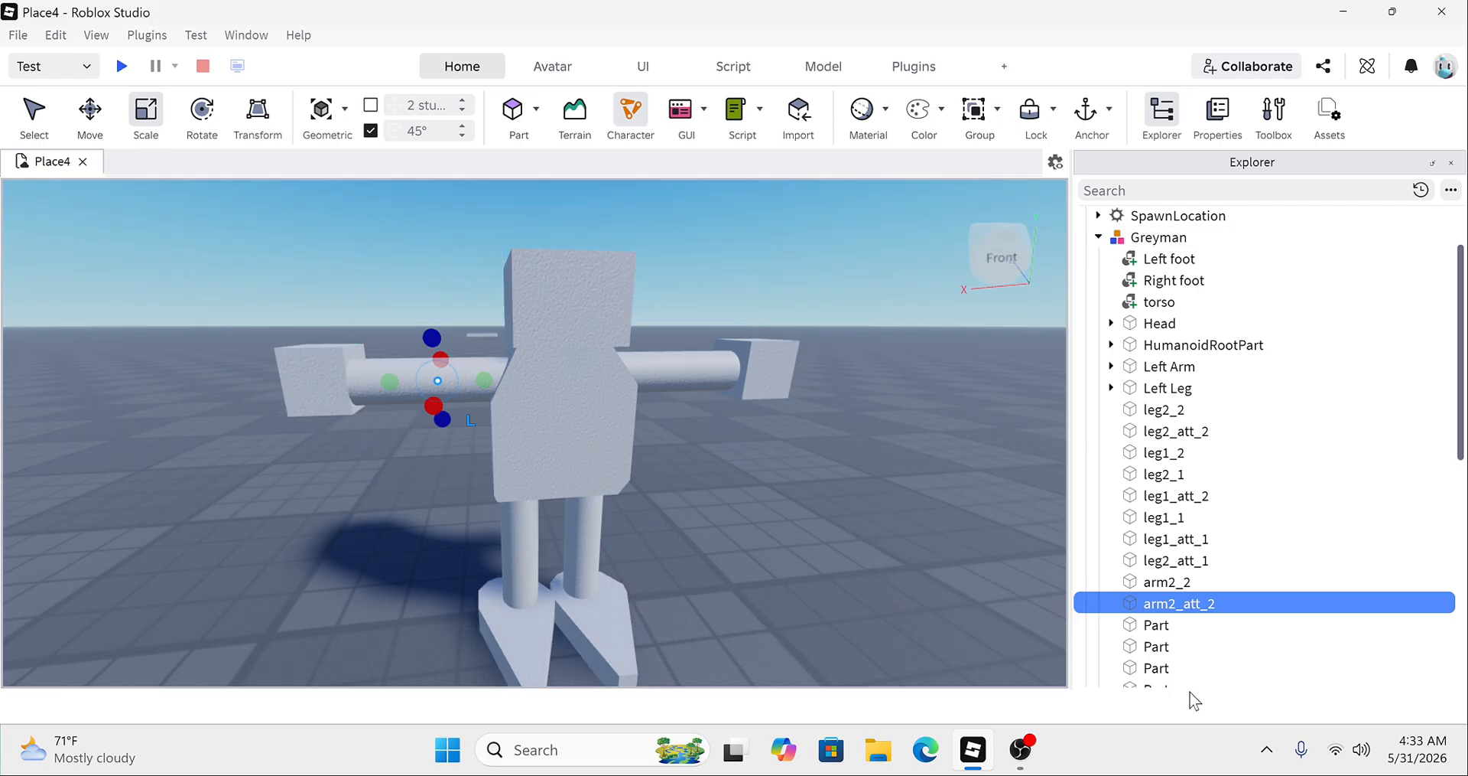
Step: Rename the inner arm cylinder, the Part listed below arm2_att_2, as arm2_1
{"action": "left_click", "coordinate": [1149, 634]}
{"action": "key", "text": "F2"}
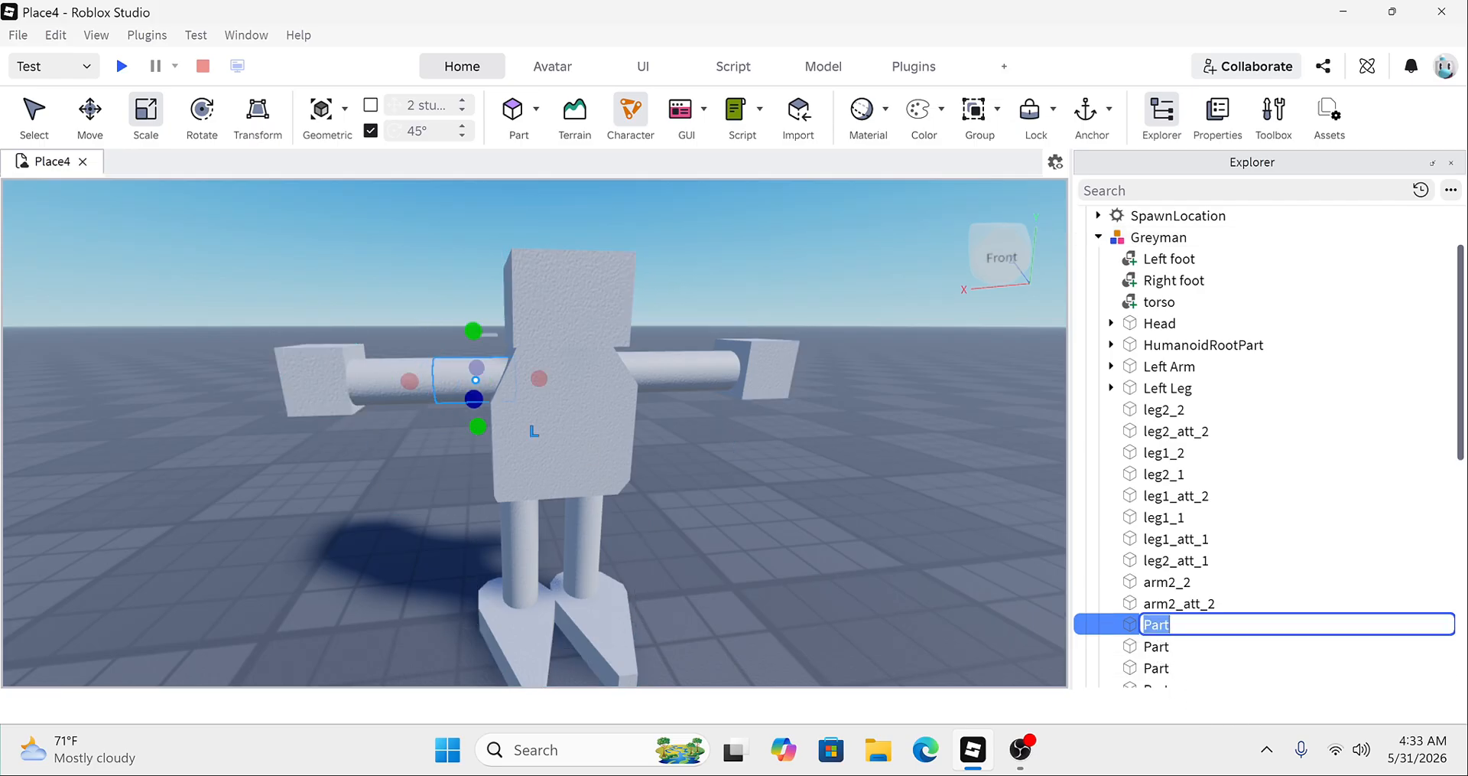
{"action": "key", "text": "BackSpace"}
{"action": "type", "text": "arm2"}
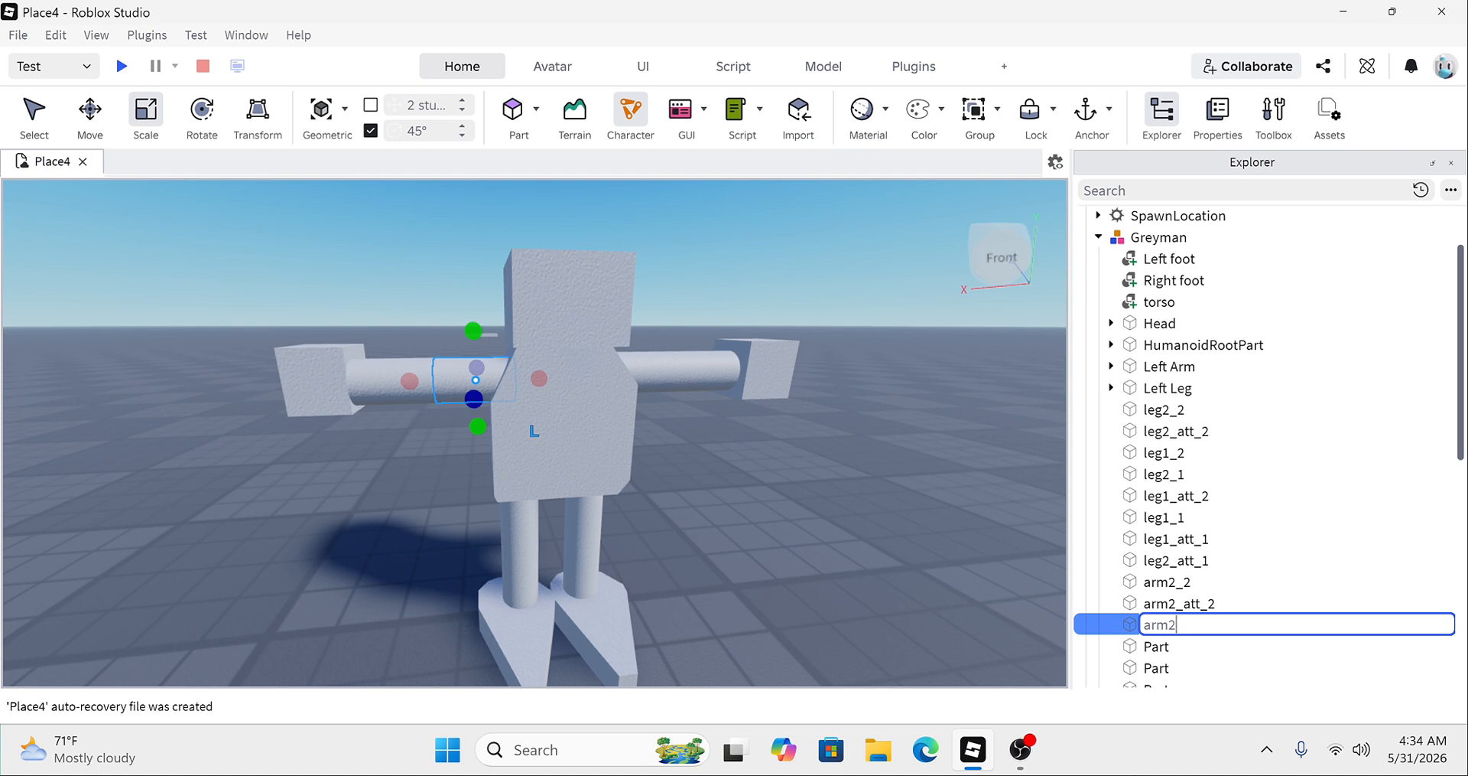
{"action": "type", "text": "_1"}
{"action": "key", "text": "Return"}
Step: Rename the Part at the shoulder joint of that arm, listed below arm2_1, as arm2_att_1
{"action": "scroll", "coordinate": [1133, 523], "scroll_direction": "down", "scroll_amount": 1}
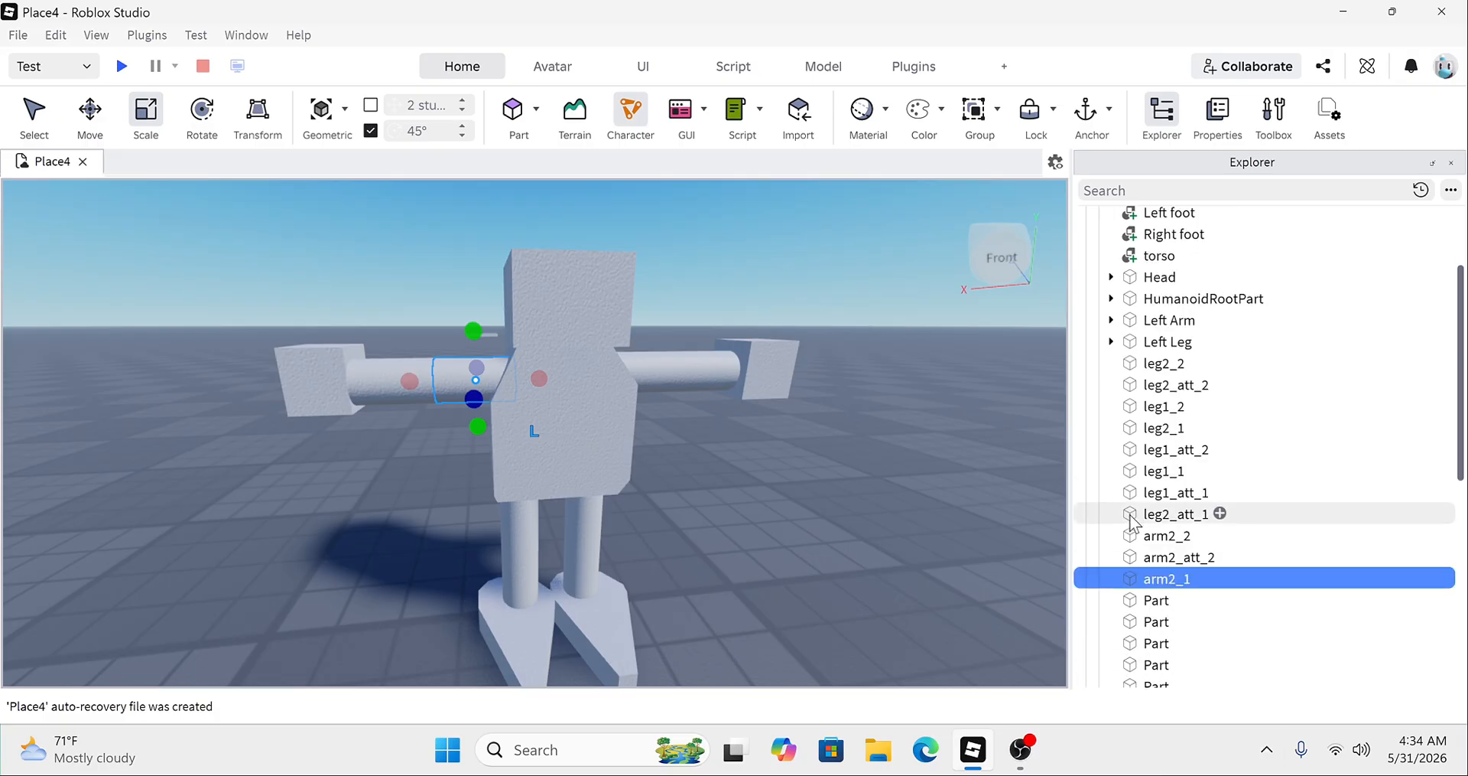
{"action": "left_click", "coordinate": [1156, 600]}
{"action": "left_click", "coordinate": [1156, 601]}
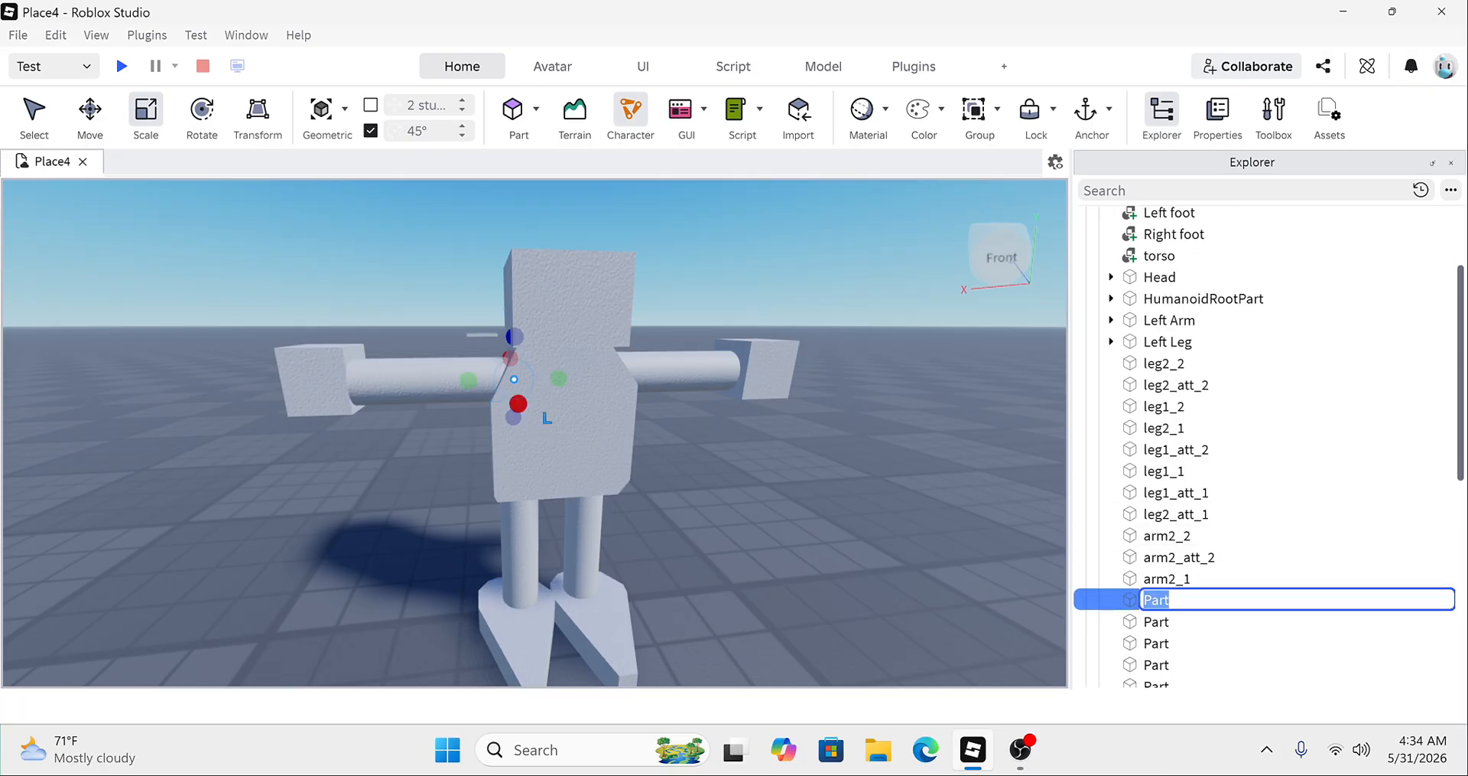
{"action": "key", "text": "BackSpace"}
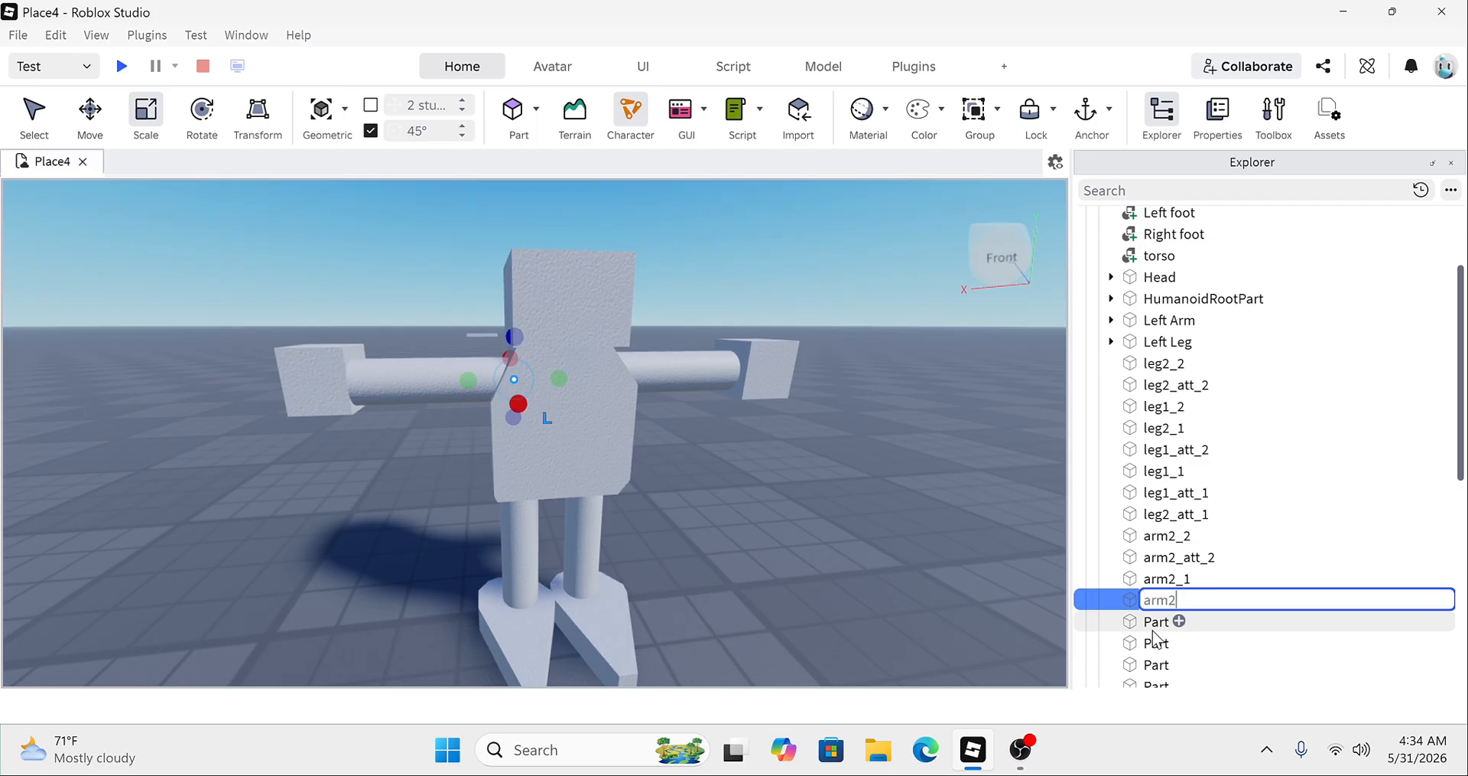
{"action": "type", "text": "_att_1"}
{"action": "key", "text": "Return"}
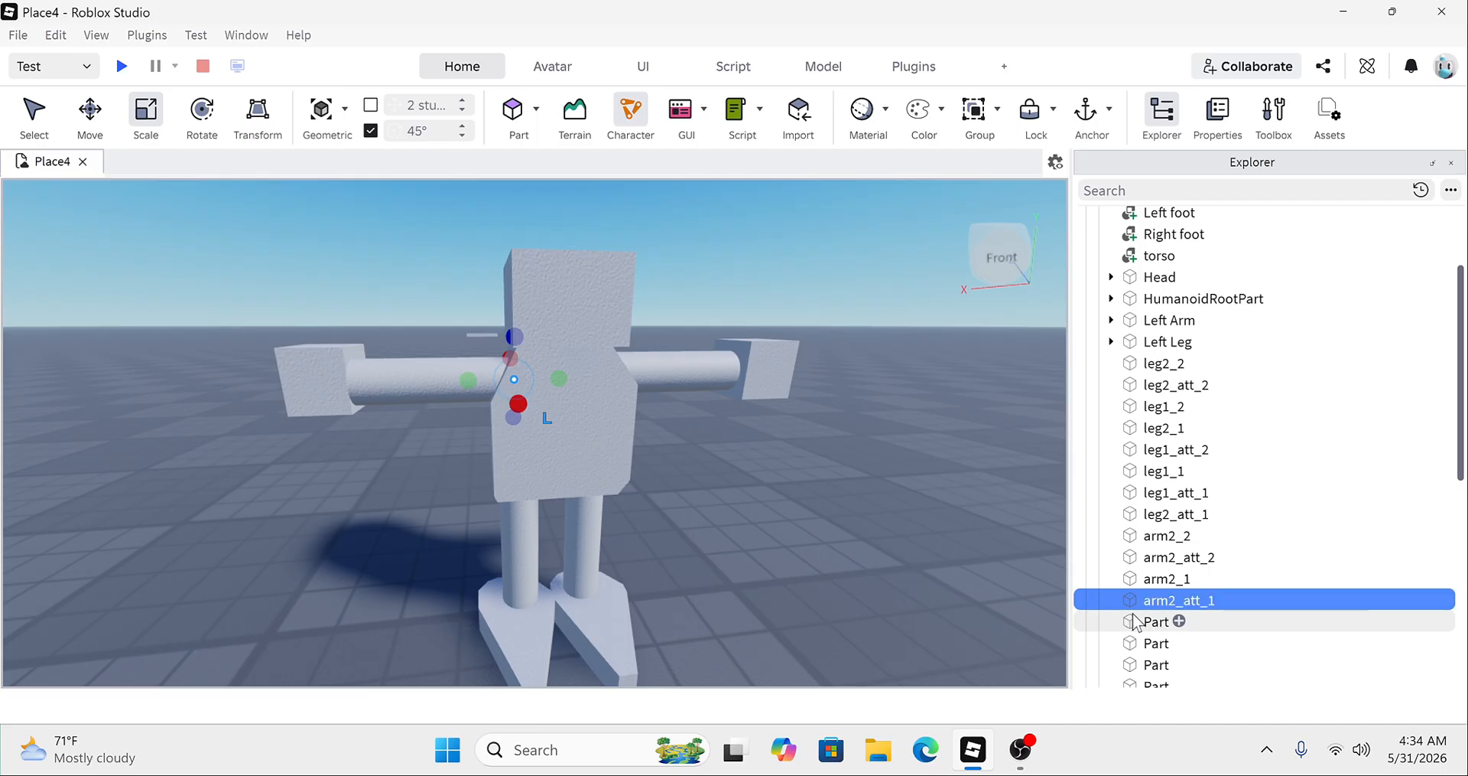
Step: Rename the Part at the opposite arm's shoulder joint, listed below arm2_att_1, as arm1_att_1
{"action": "left_click", "coordinate": [1138, 622]}
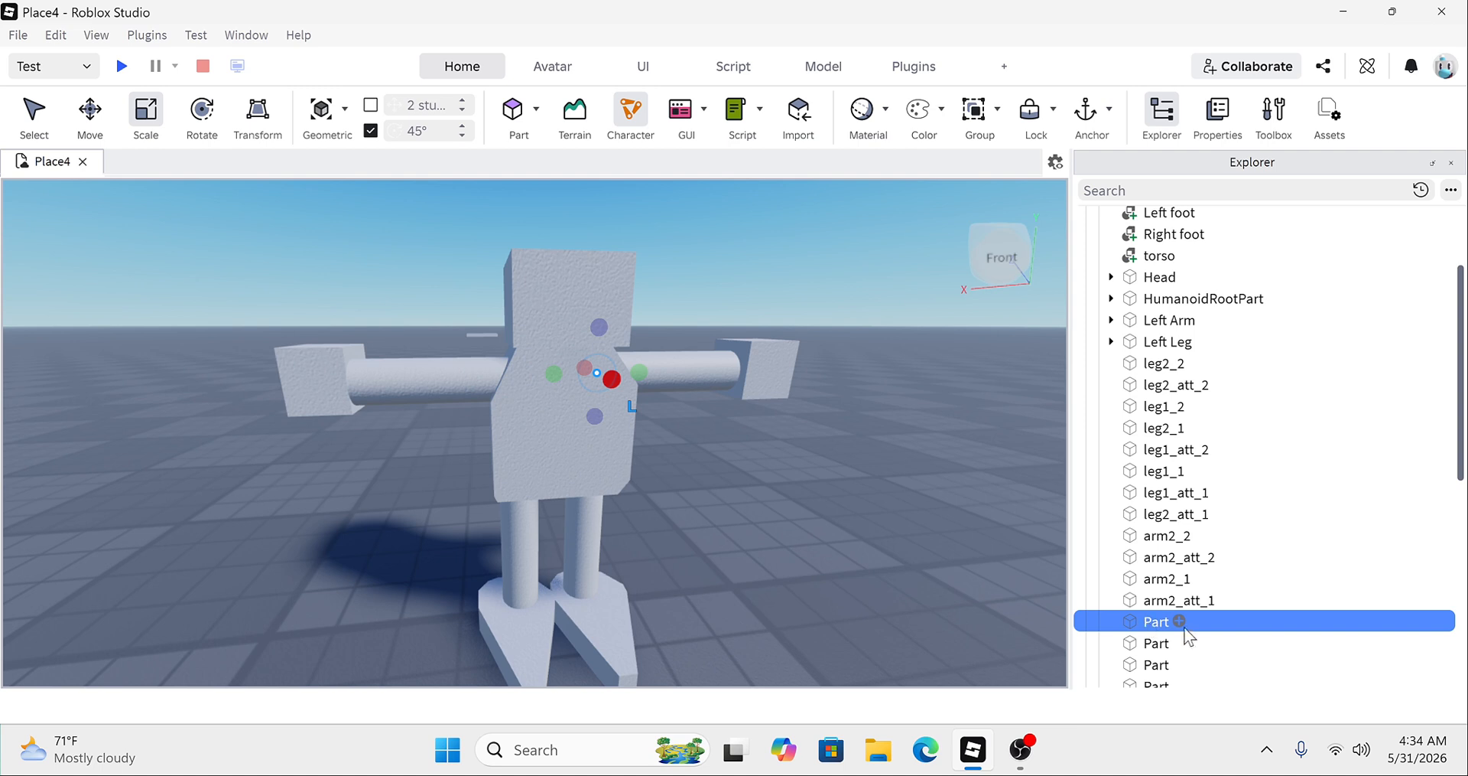
{"action": "key", "text": "F2"}
{"action": "key", "text": "BackSpace"}
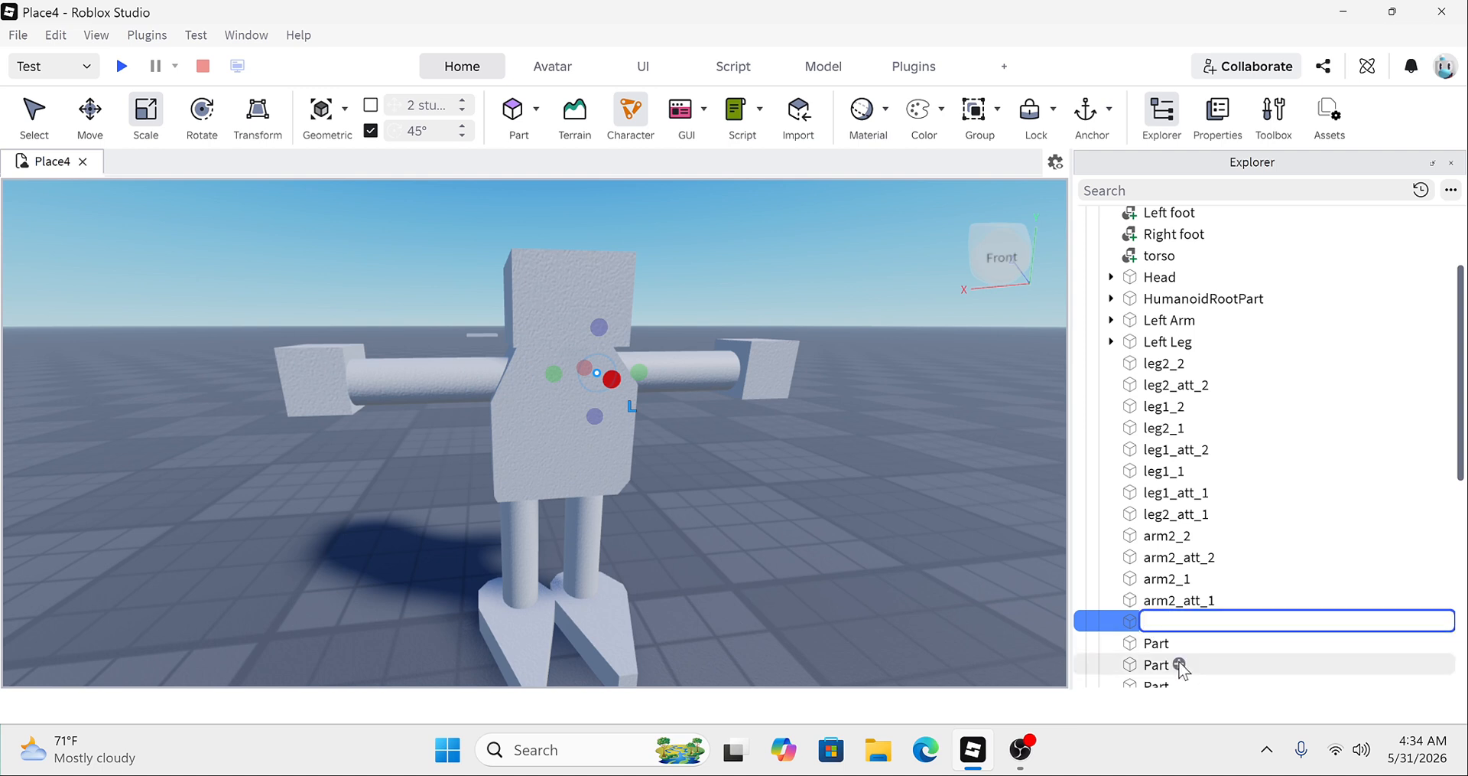
{"action": "type", "text": "arm1_att_1"}
{"action": "key", "text": "Return"}
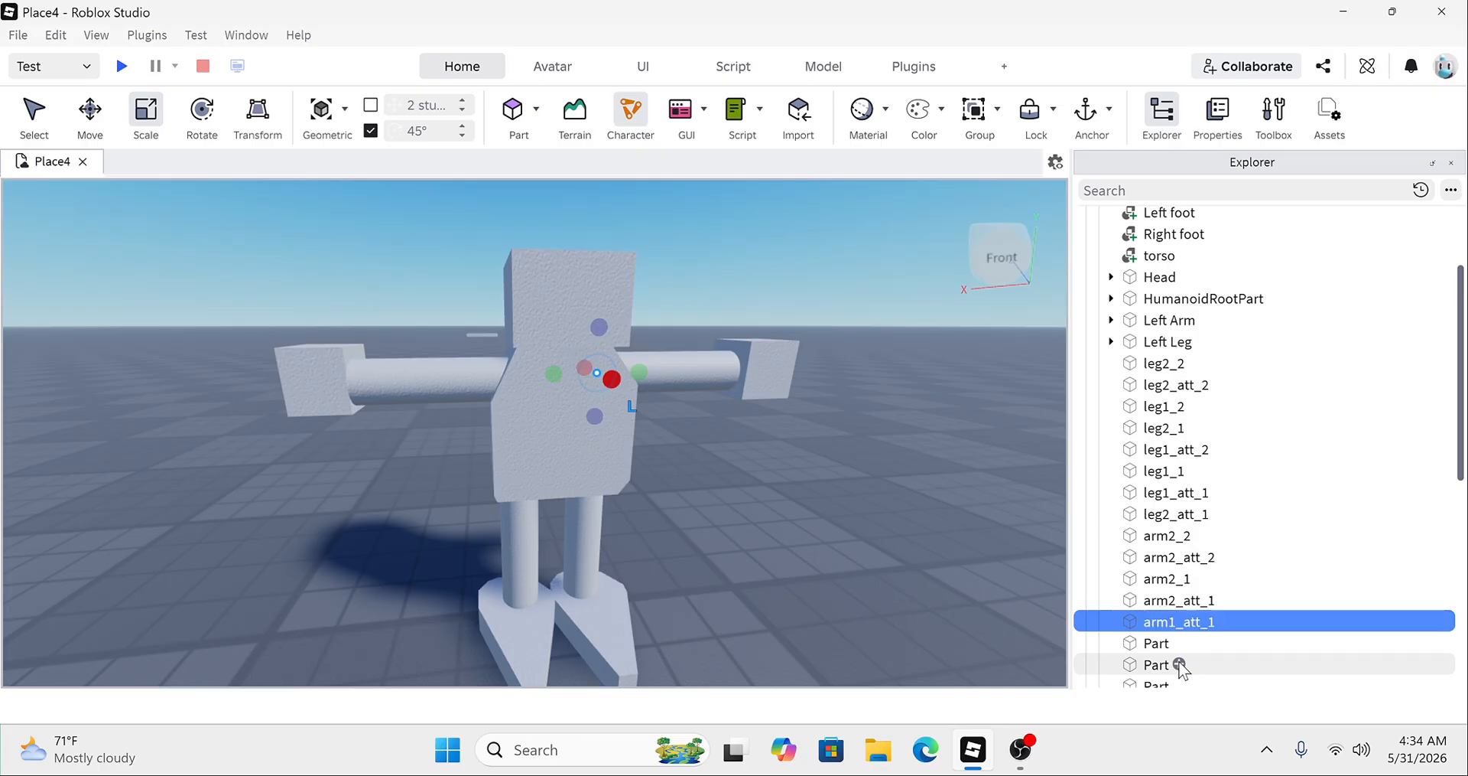
Step: Rename the inner cylinder of the opposite arm, the Part listed below arm1_att_1, as arm1_1
{"action": "left_click", "coordinate": [1159, 646]}
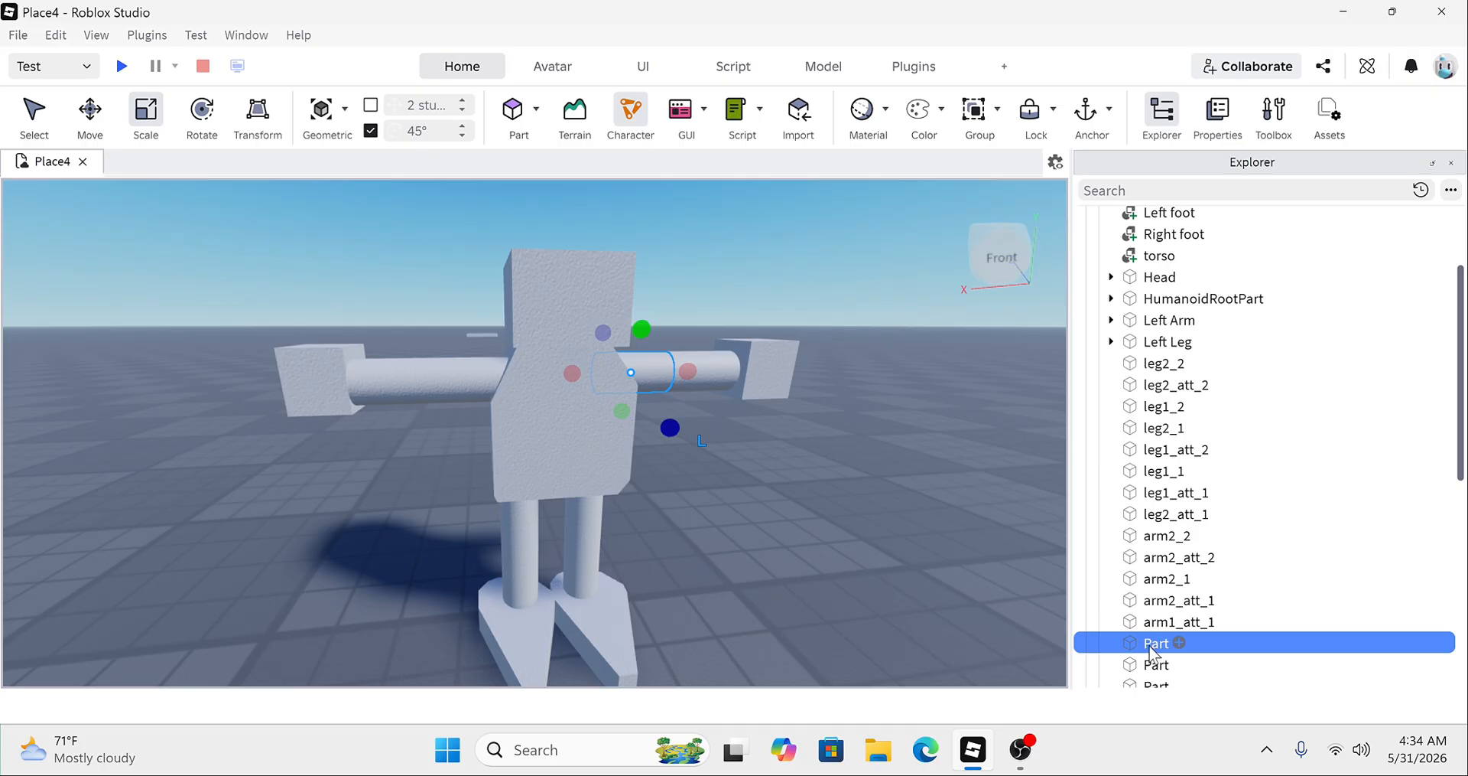
{"action": "key", "text": "F2"}
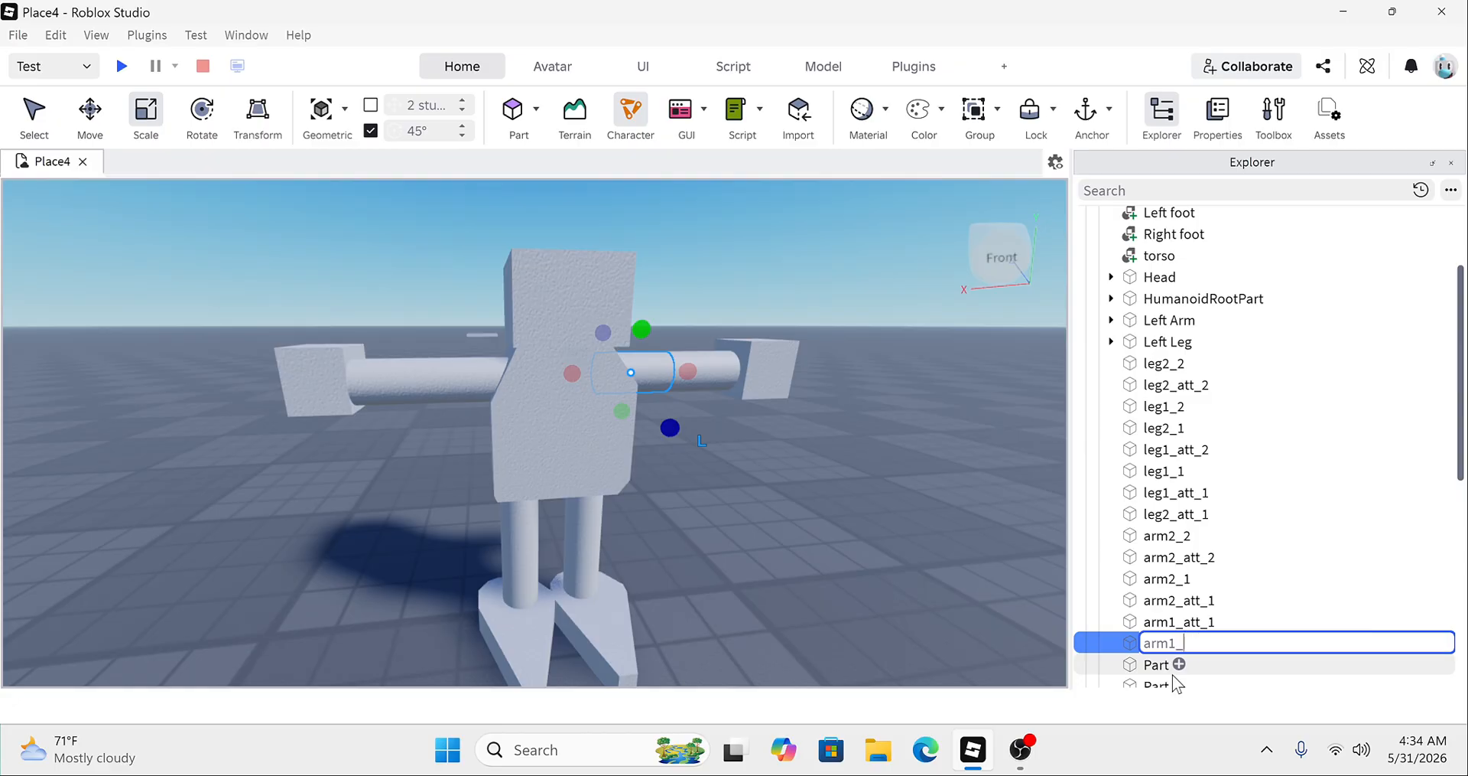
{"action": "type", "text": "arm1_1"}
{"action": "key", "text": "Return"}
Step: Rename the outer cylinder of the same arm, the Part listed below arm1_1, as arm1_2
{"action": "left_click", "coordinate": [1173, 674]}
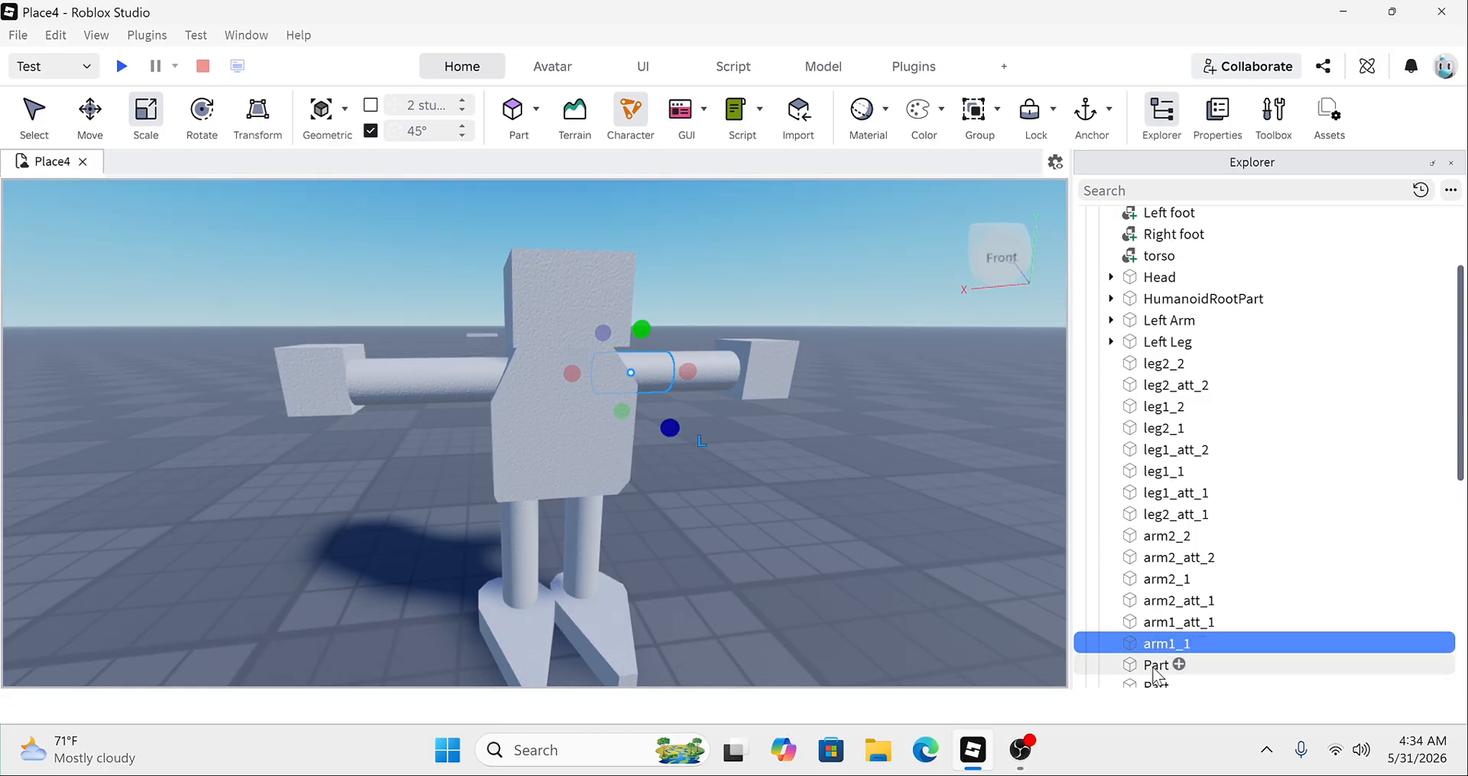
{"action": "right_click", "coordinate": [1172, 673]}
{"action": "left_click", "coordinate": [1207, 378]}
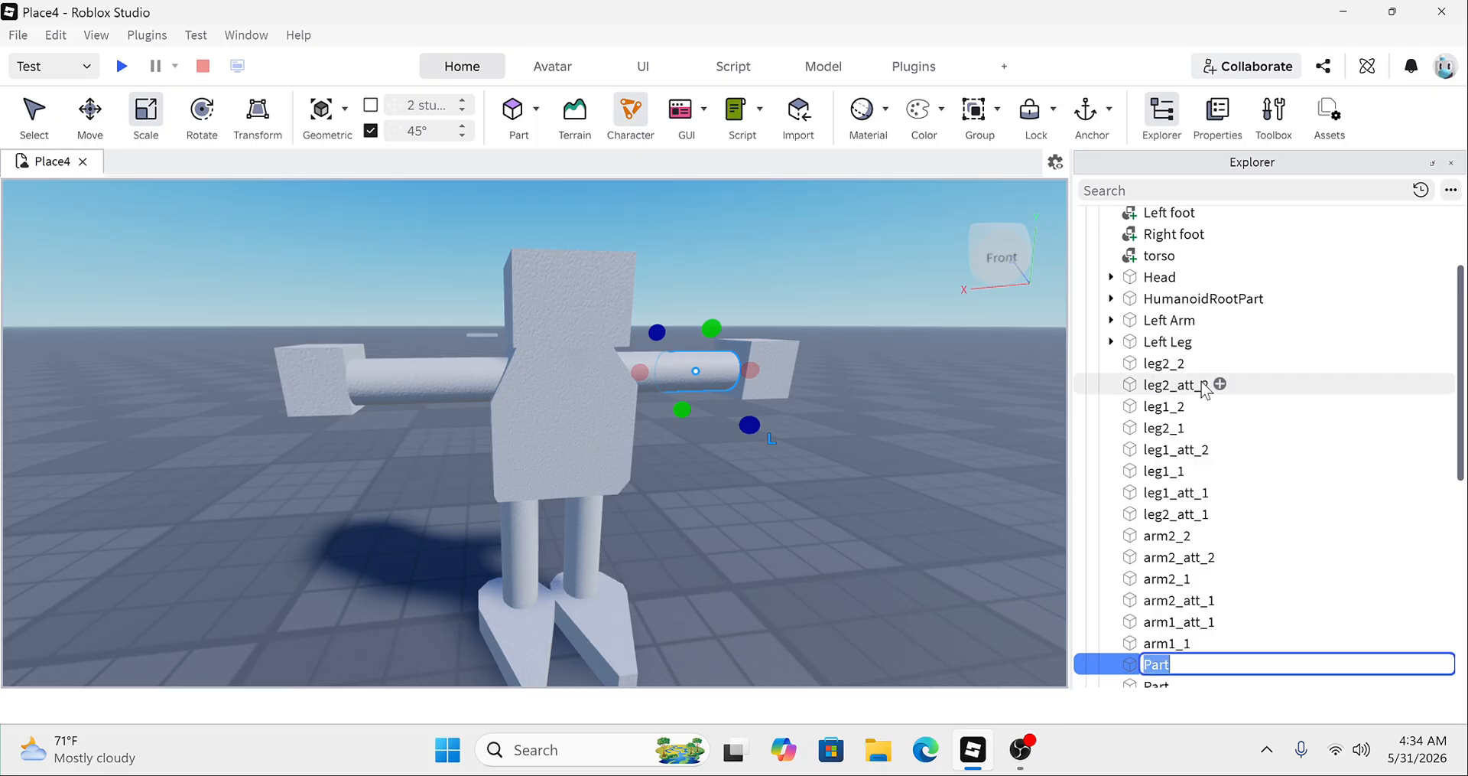
{"action": "key", "text": "BackSpace"}
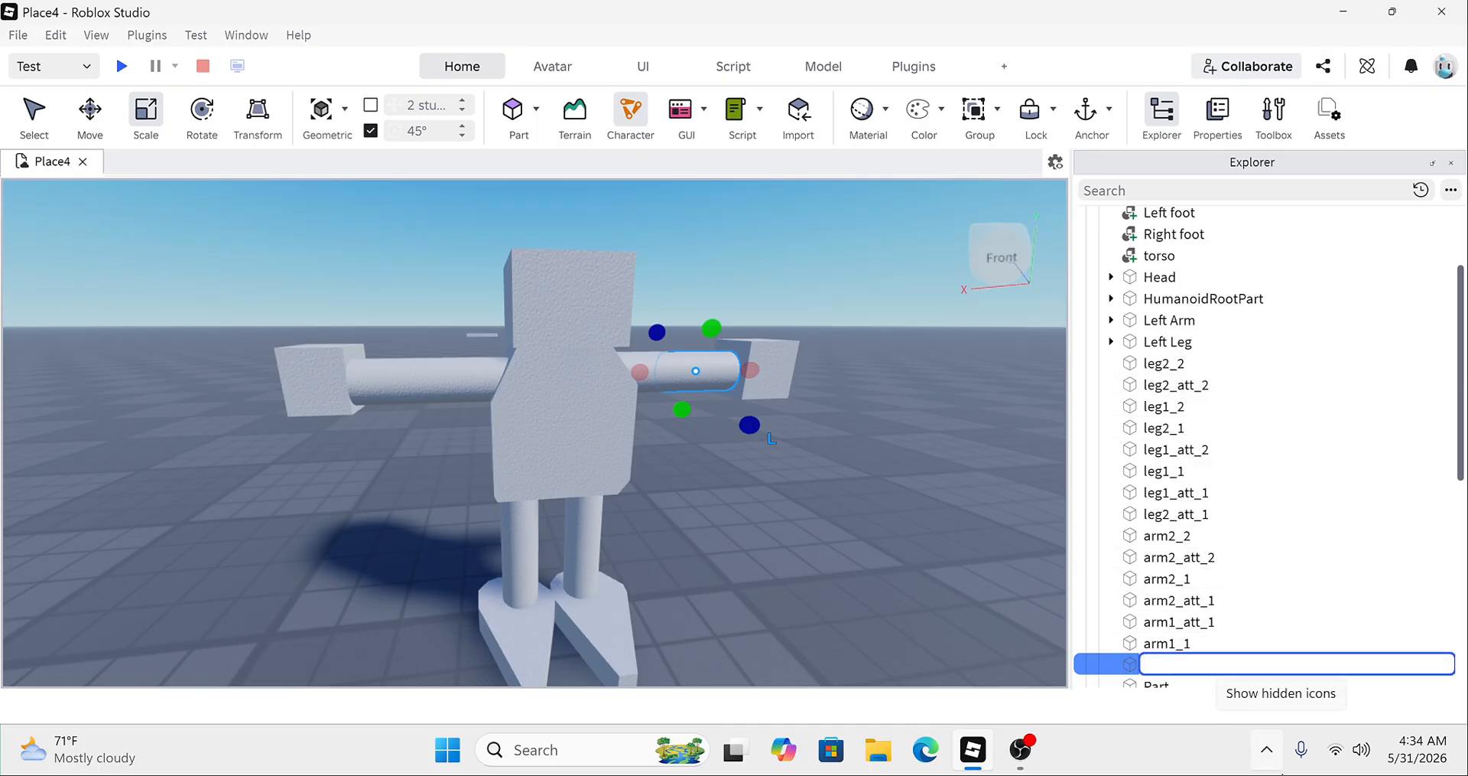
{"action": "type", "text": "arm1_2"}
{"action": "key", "text": "Return"}
Step: Rename the Part at that arm's middle joint, listed below arm1_2, as arm1_att_2
{"action": "scroll", "coordinate": [1147, 558], "scroll_direction": "down", "scroll_amount": 3}
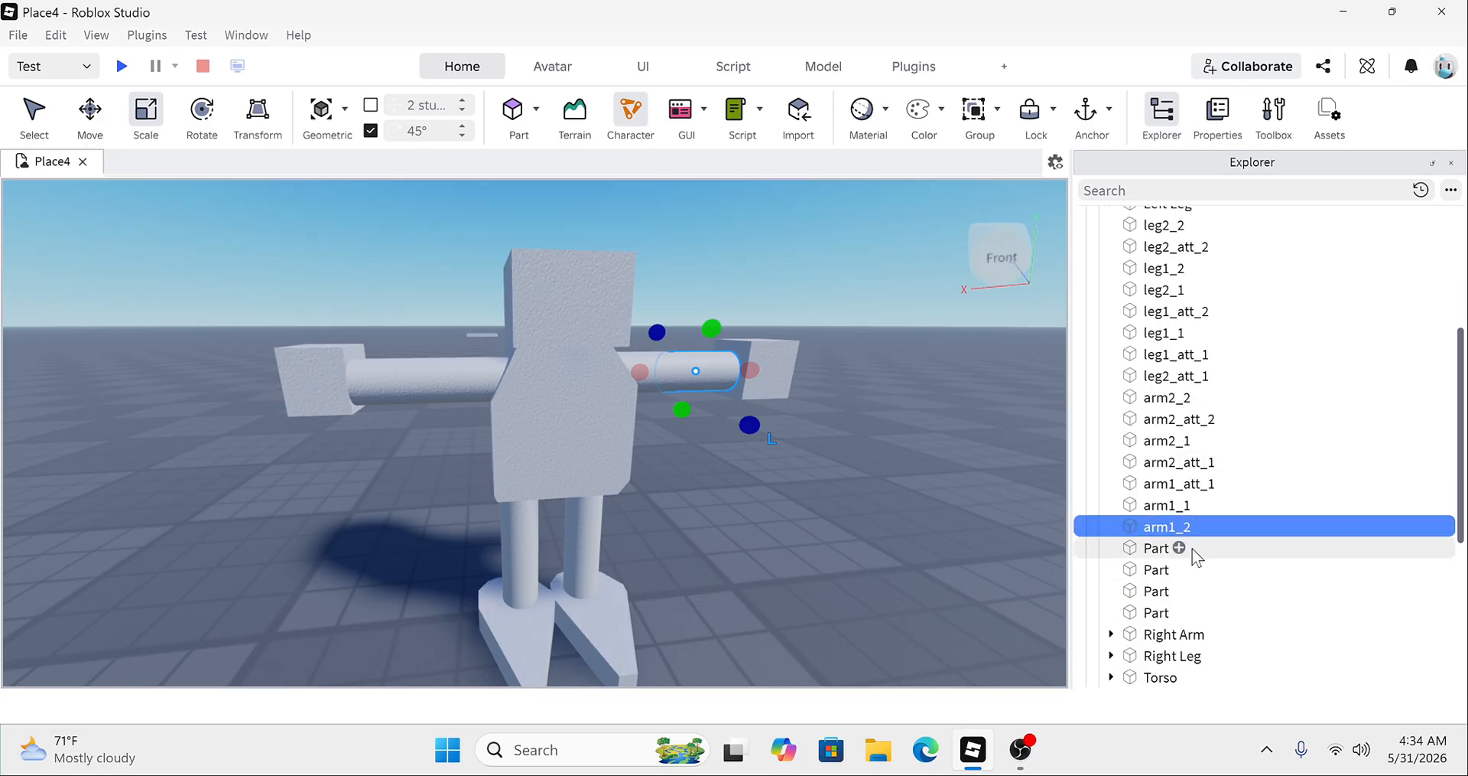
{"action": "right_click", "coordinate": [1147, 551]}
{"action": "left_click", "coordinate": [1204, 264]}
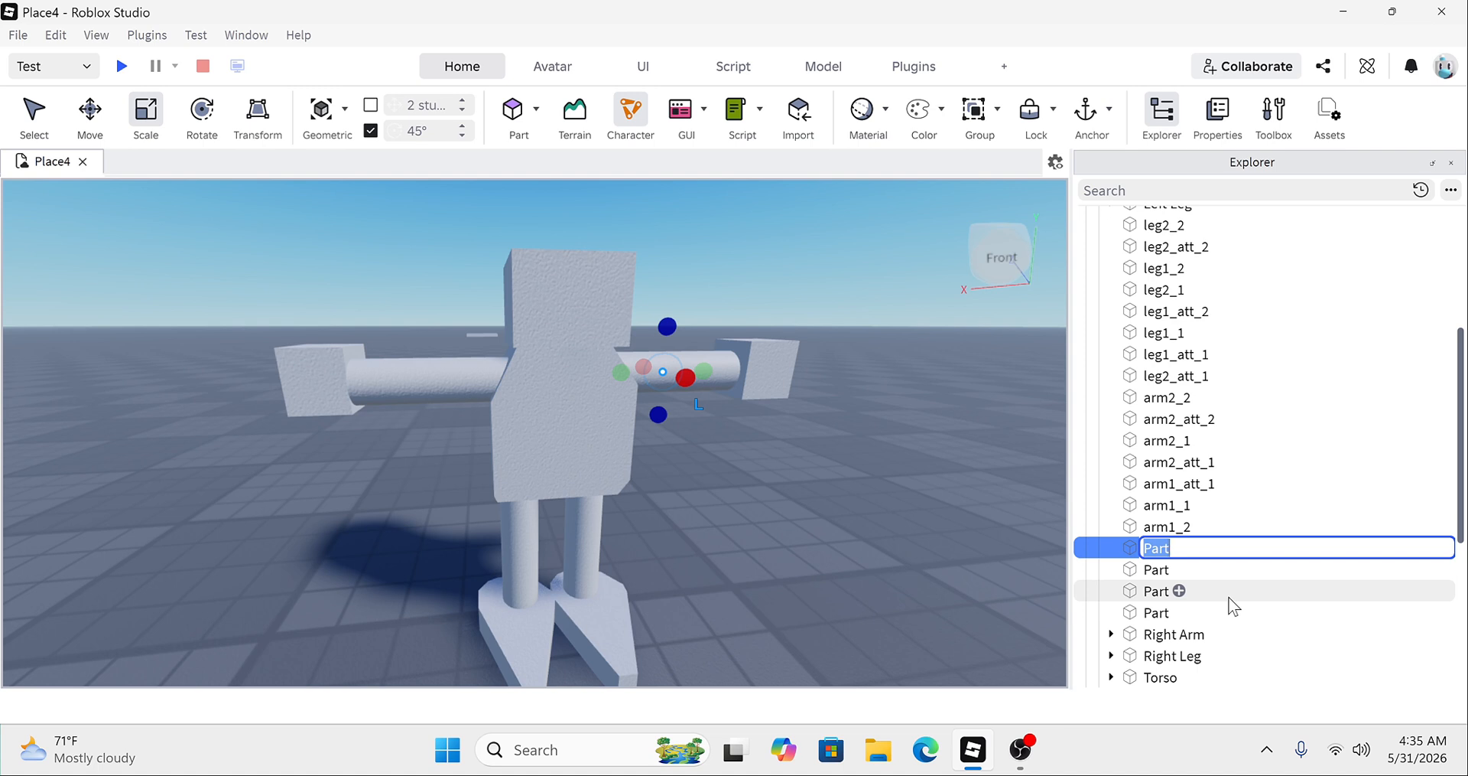
{"action": "key", "text": "BackSpace"}
{"action": "type", "text": "arm1_att_2"}
{"action": "key", "text": "Return"}
Step: Rename the hand block at the end of the arm1 parts, the Part listed below arm1_att_2, as hand1
{"action": "scroll", "coordinate": [1232, 606], "scroll_direction": "down", "scroll_amount": 1}
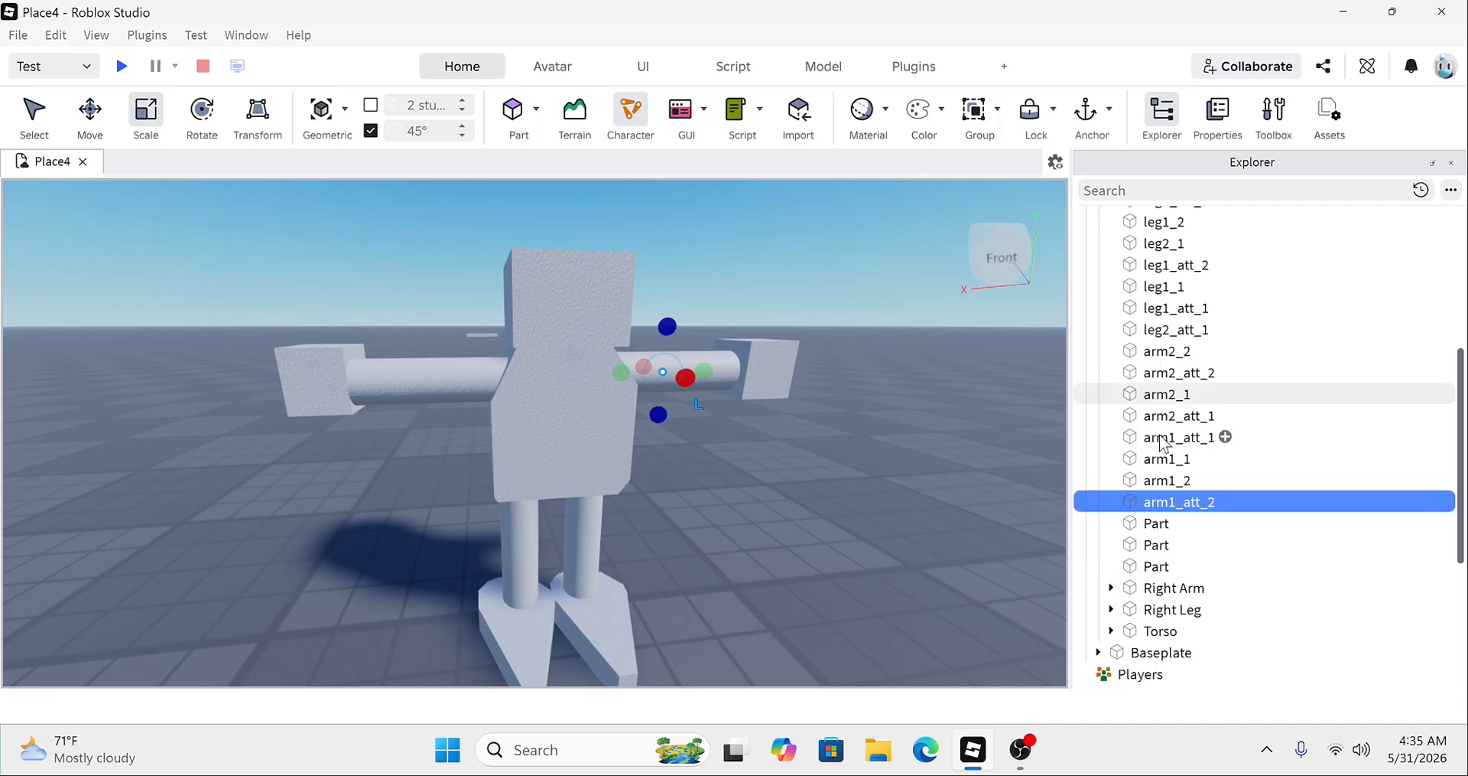
{"action": "left_click", "coordinate": [1157, 527]}
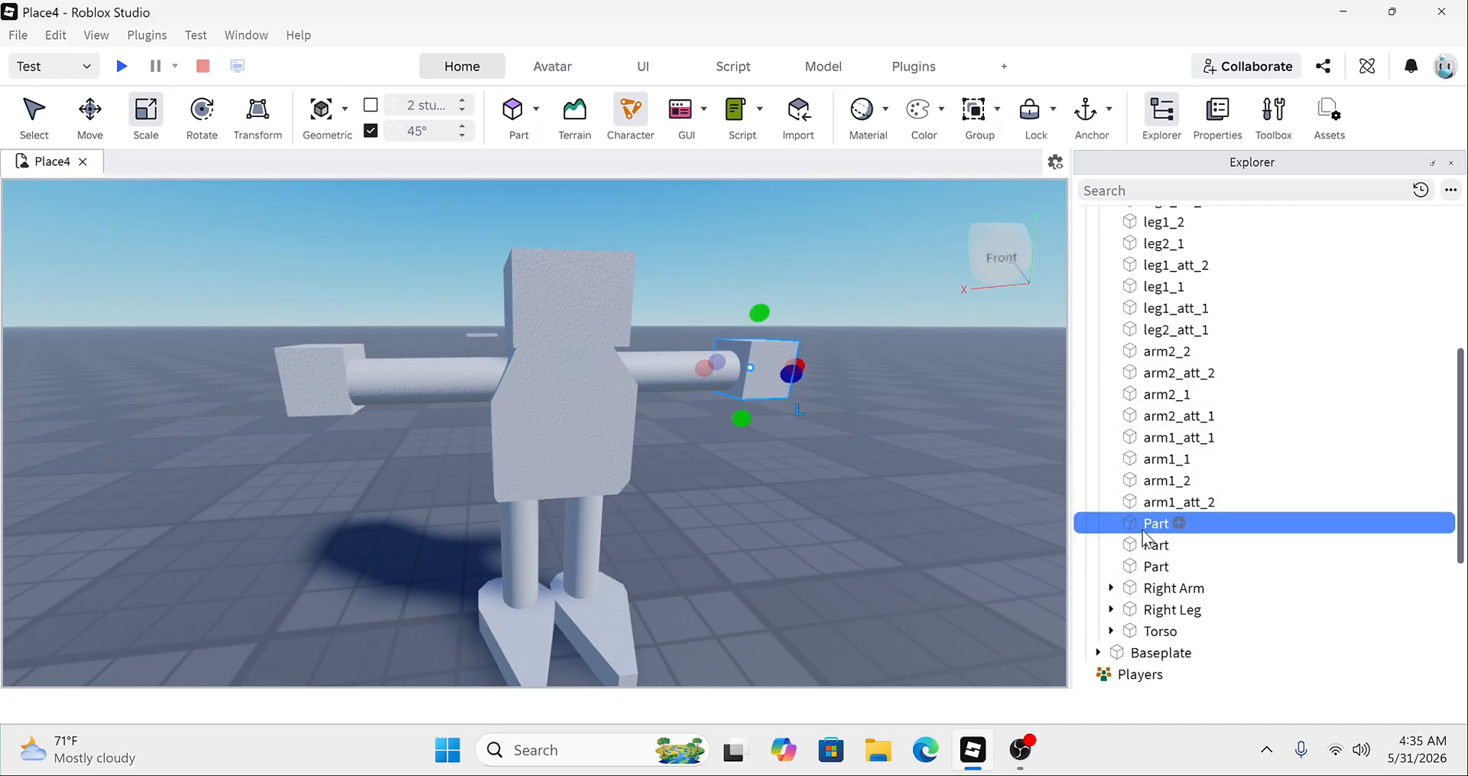
{"action": "double_click", "coordinate": [1157, 526]}
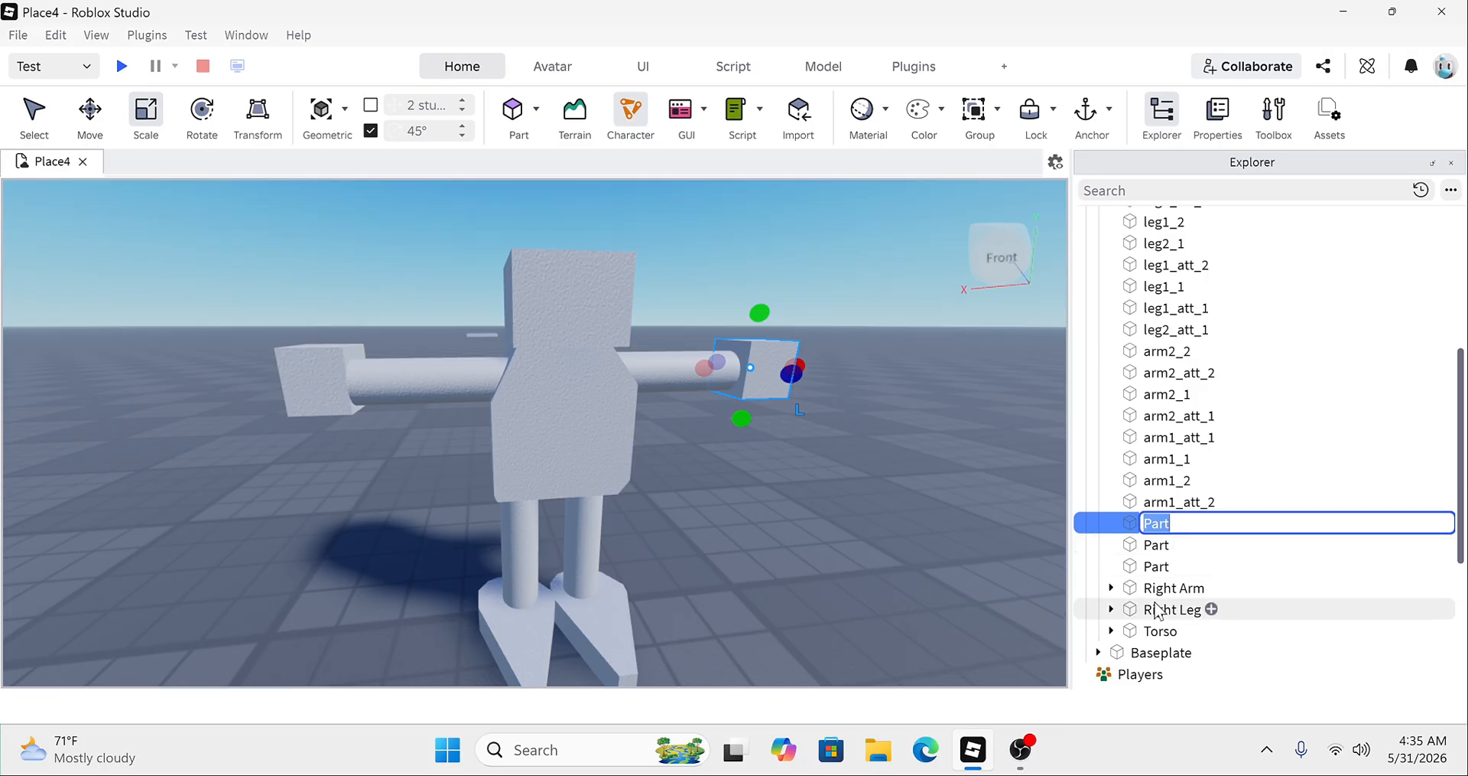
{"action": "key", "text": "BackSpace"}
{"action": "key", "text": "BackSpace"}
{"action": "key", "text": "BackSpace"}
{"action": "key", "text": "BackSpace"}
{"action": "type", "text": "hadn1"}
{"action": "key", "text": "BackSpace"}
{"action": "key", "text": "BackSpace"}
{"action": "key", "text": "BackSpace"}
{"action": "type", "text": "nd1"}
{"action": "key", "text": "Return"}
Step: Rename the Right foot union in the Greyman model as foot2
{"action": "scroll", "coordinate": [1182, 315], "scroll_direction": "up", "scroll_amount": 4}
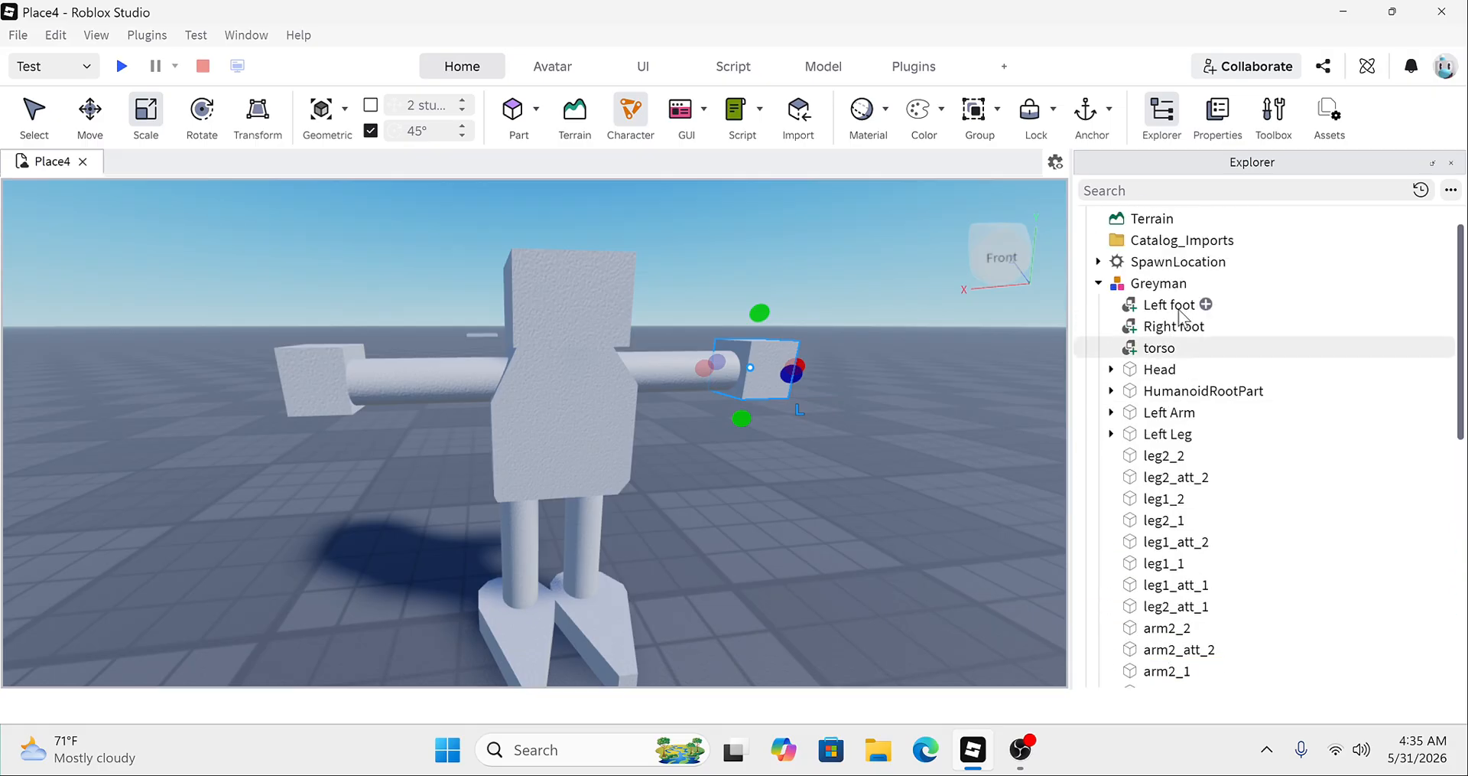
{"action": "scroll", "coordinate": [1170, 429], "scroll_direction": "up", "scroll_amount": 1}
{"action": "scroll", "coordinate": [1163, 514], "scroll_direction": "down", "scroll_amount": 1}
{"action": "scroll", "coordinate": [1162, 493], "scroll_direction": "up", "scroll_amount": 1}
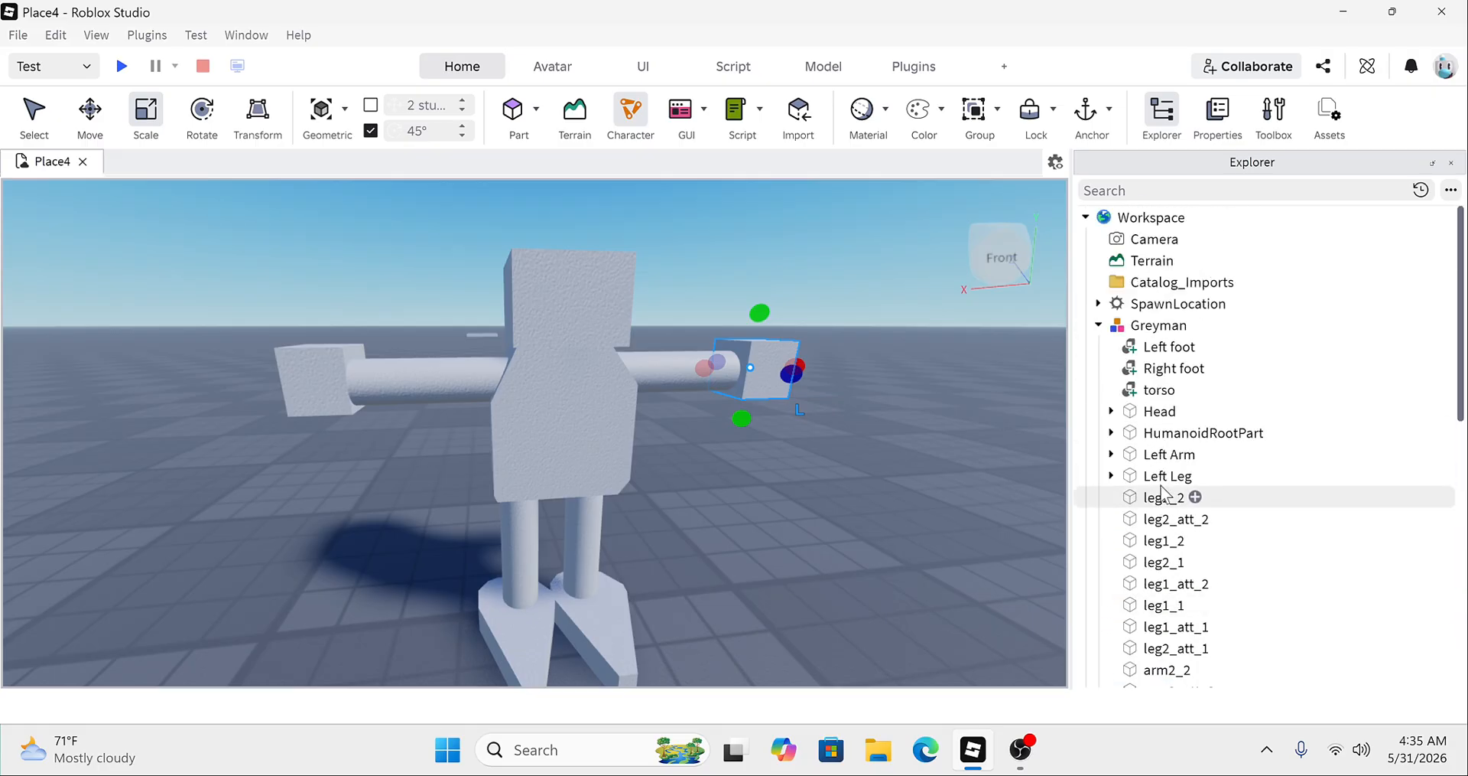
{"action": "left_click", "coordinate": [1170, 368]}
{"action": "left_click", "coordinate": [1172, 370]}
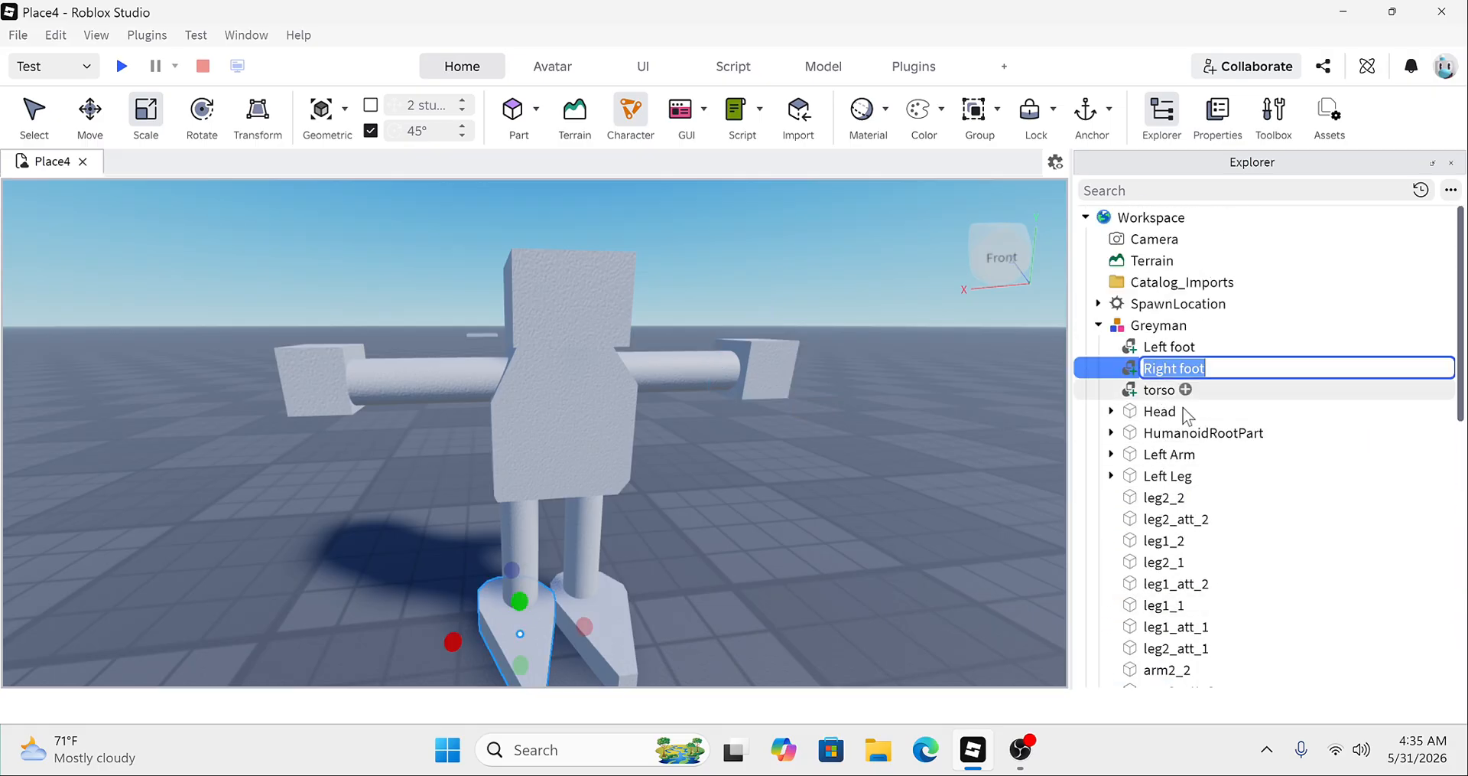
{"action": "key", "text": "BackSpace"}
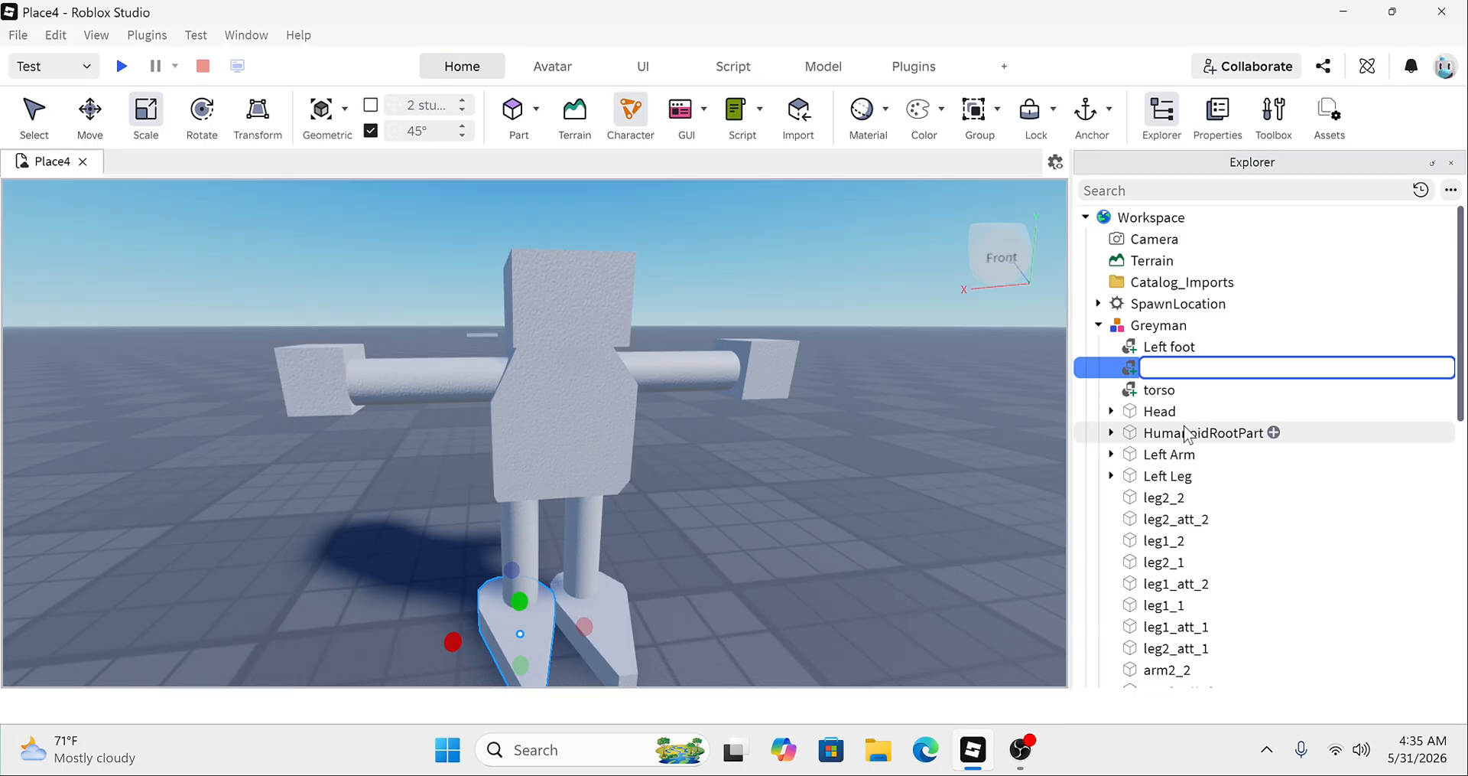
{"action": "type", "text": "foot2"}
{"action": "key", "text": "Return"}
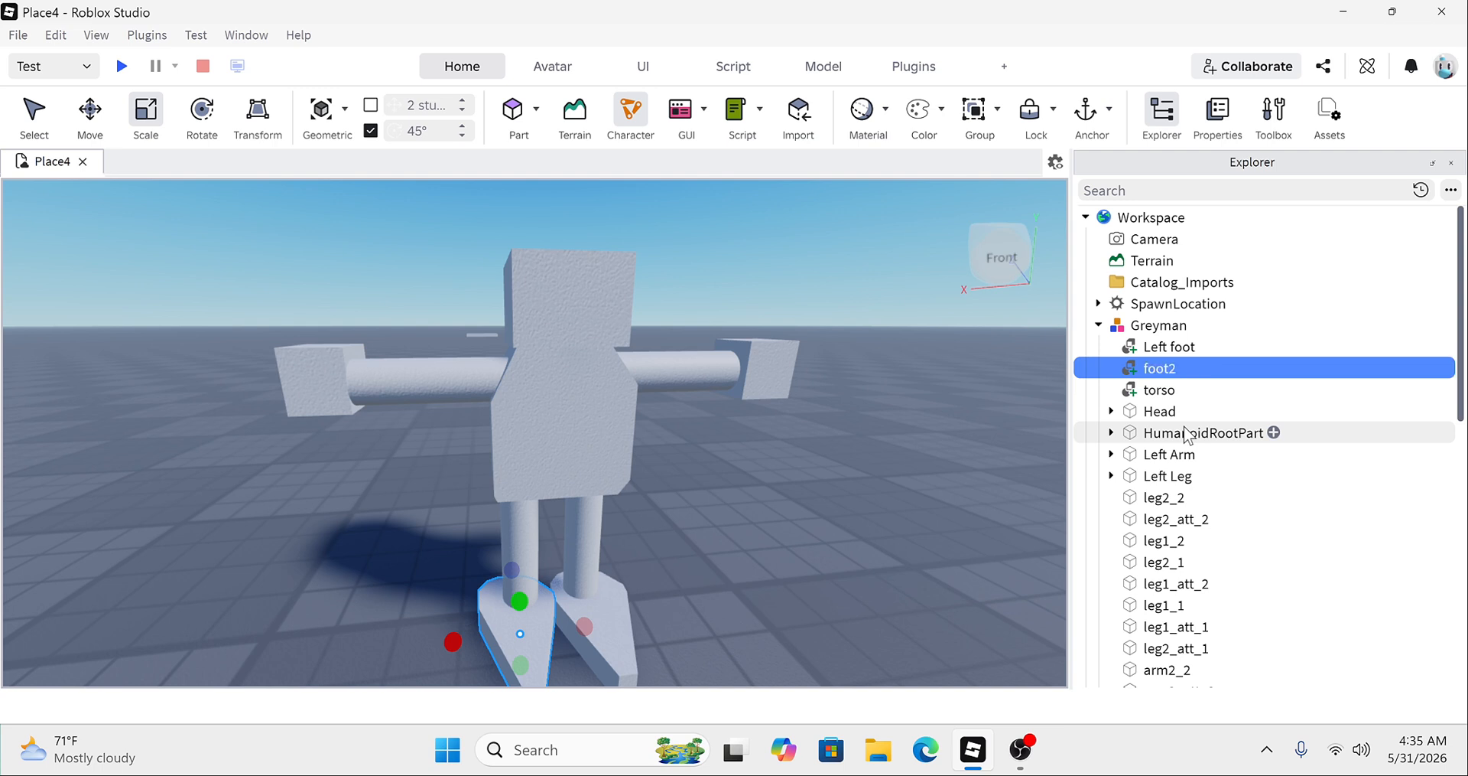
Step: Rename the Left foot union in the Greyman model as foot1
{"action": "left_click", "coordinate": [1167, 497]}
{"action": "left_click", "coordinate": [1169, 347]}
{"action": "left_click", "coordinate": [1159, 368]}
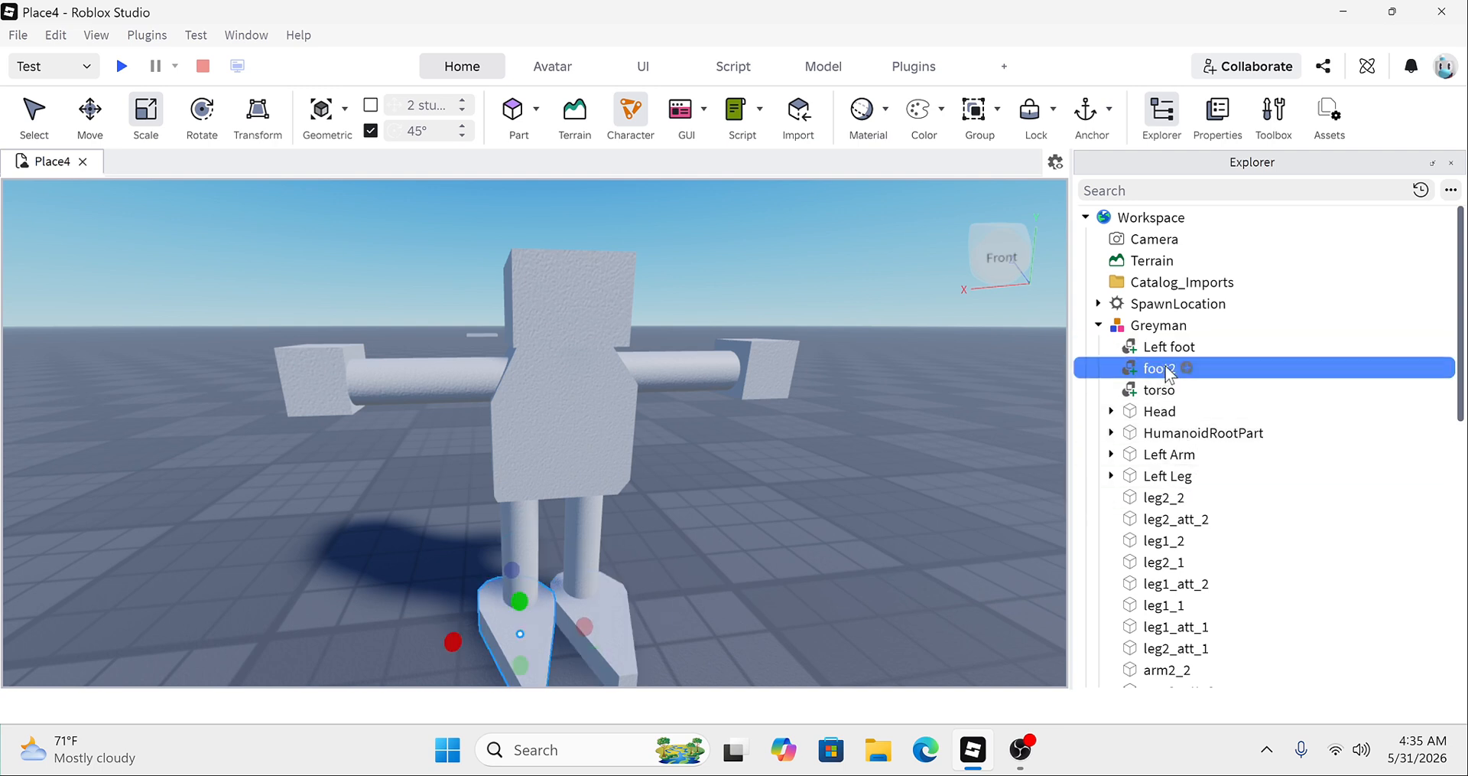
{"action": "left_click", "coordinate": [1172, 344]}
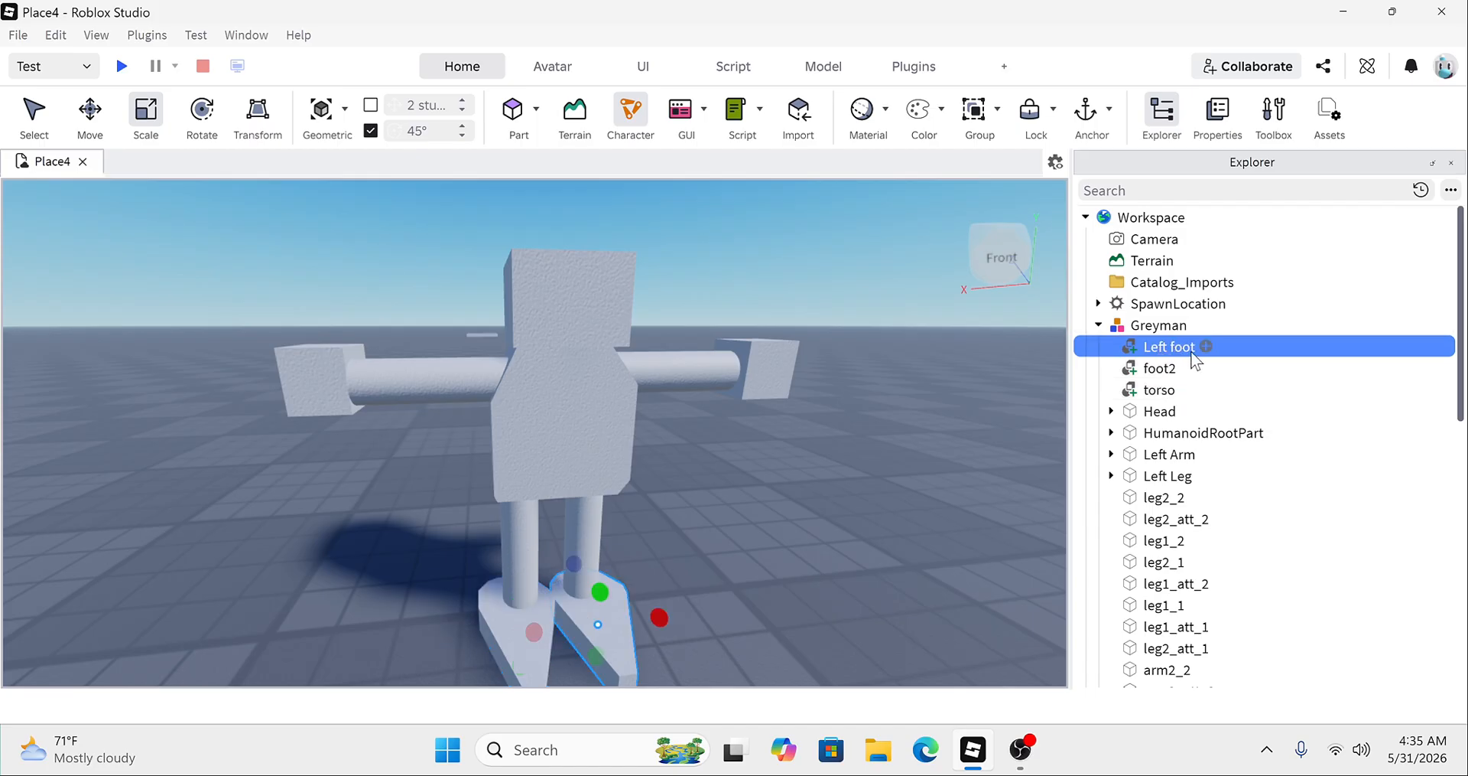
{"action": "left_click", "coordinate": [1175, 352]}
{"action": "type", "text": "f"}
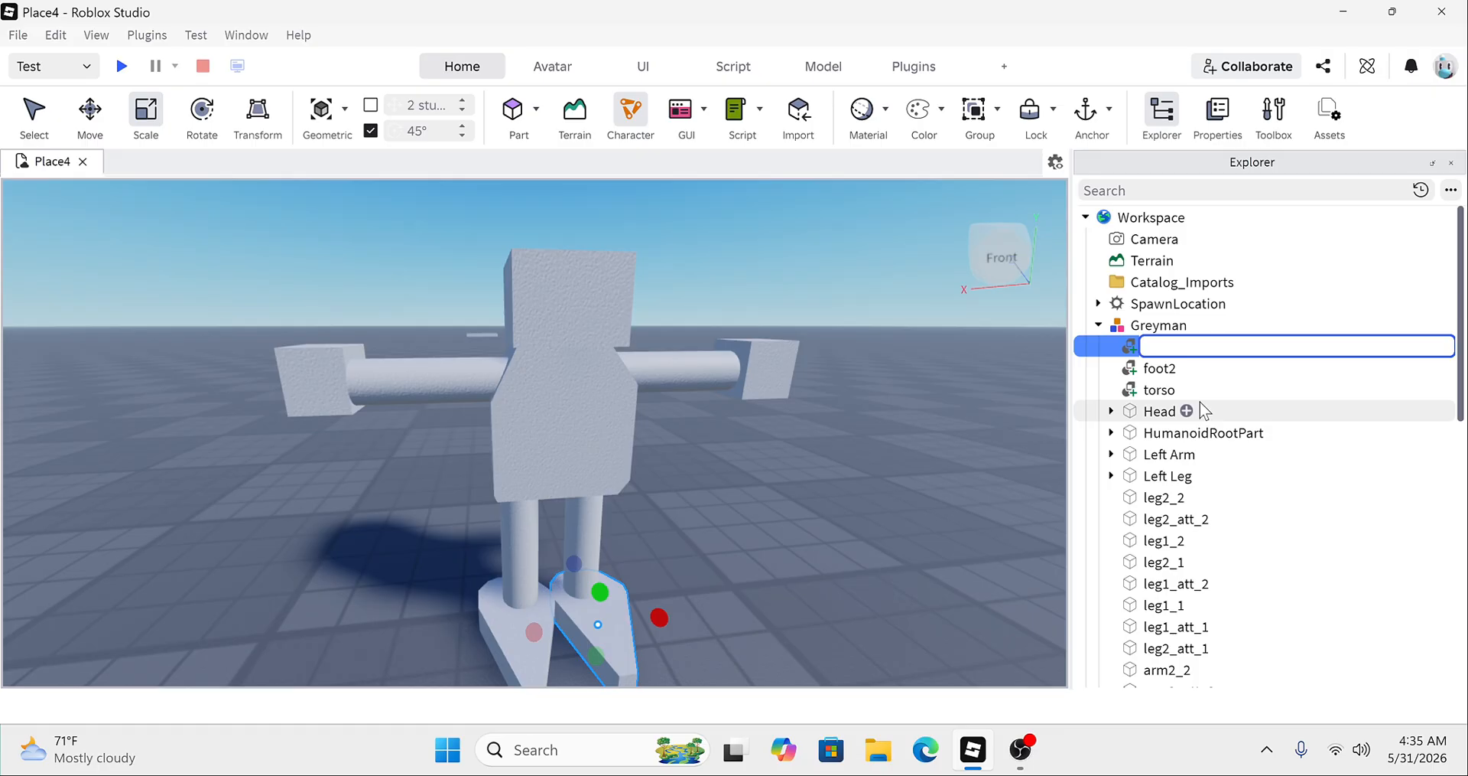
{"action": "type", "text": "oot1"}
{"action": "key", "text": "Return"}
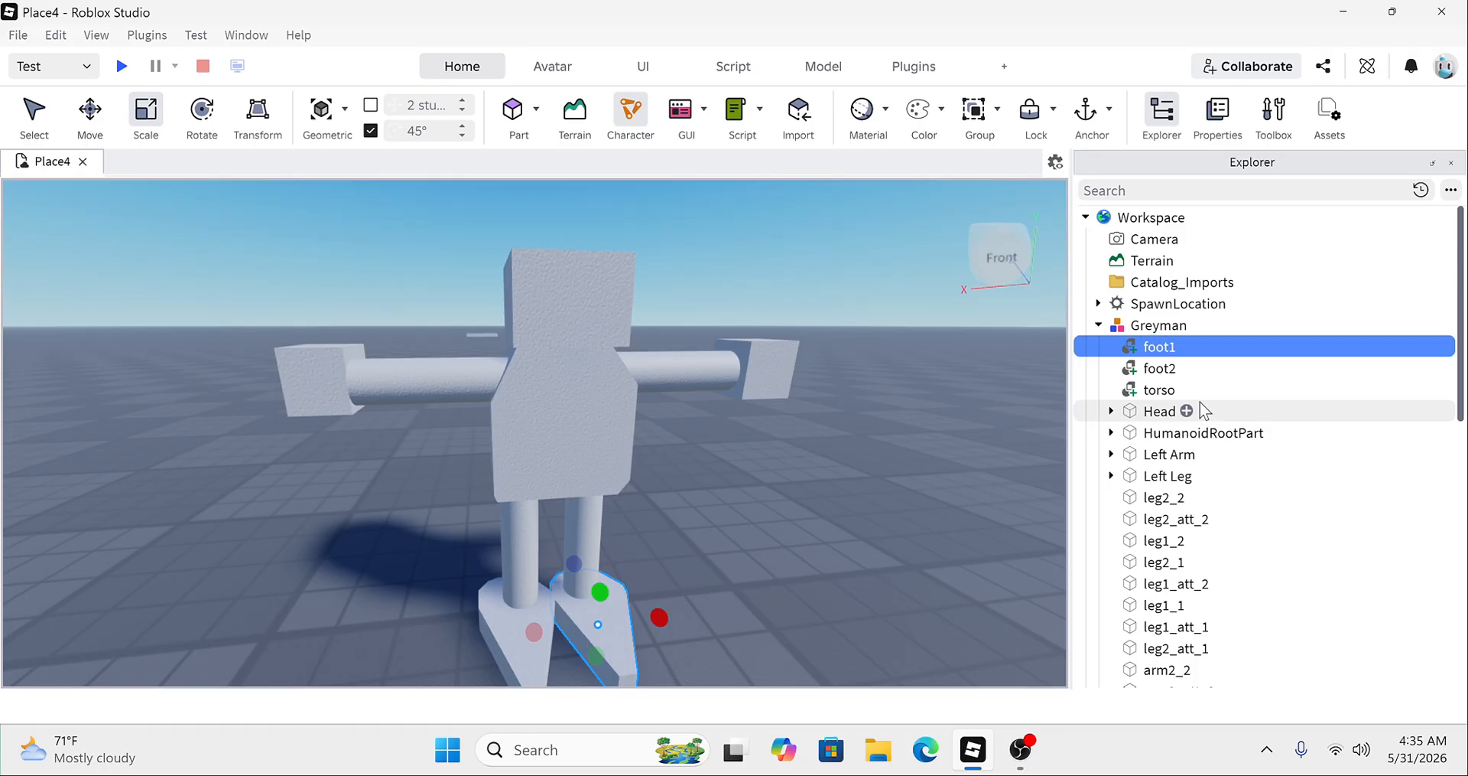
Step: Rename the head block, the Part listed directly below hand1 in the Greyman model, as head
{"action": "scroll", "coordinate": [1193, 397], "scroll_direction": "down", "scroll_amount": 5}
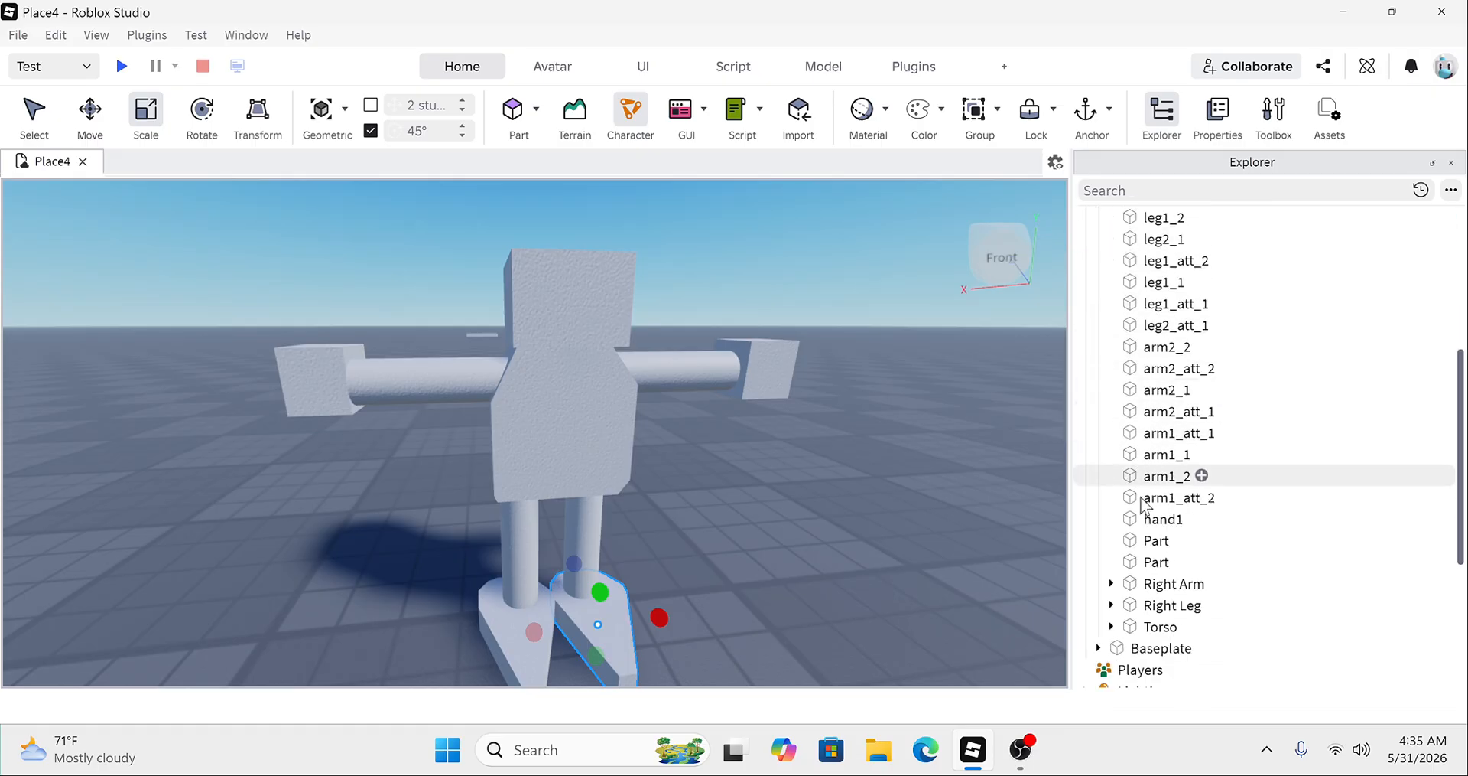
{"action": "left_click", "coordinate": [1151, 541]}
{"action": "key", "text": "F2"}
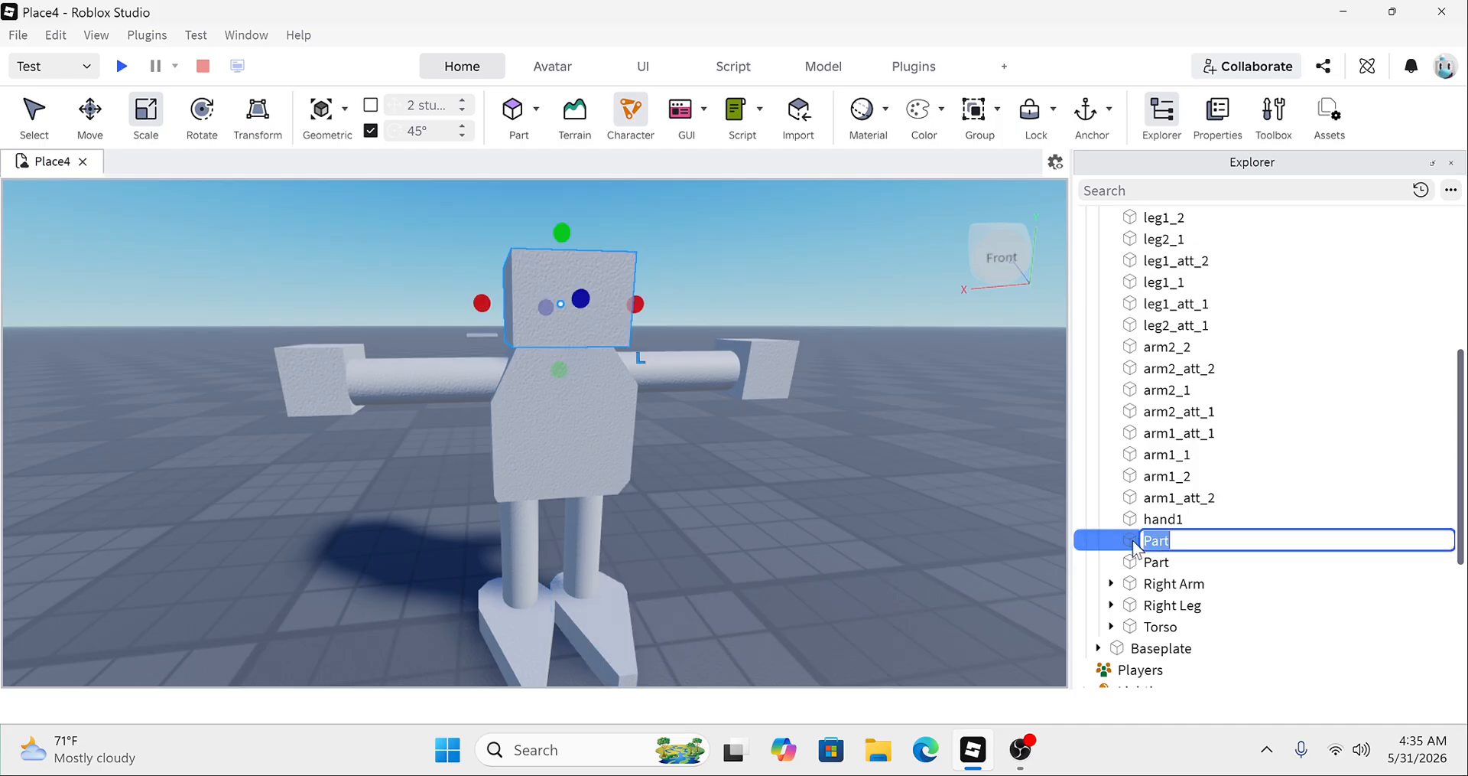
{"action": "key", "text": "BackSpace"}
{"action": "type", "text": "head"}
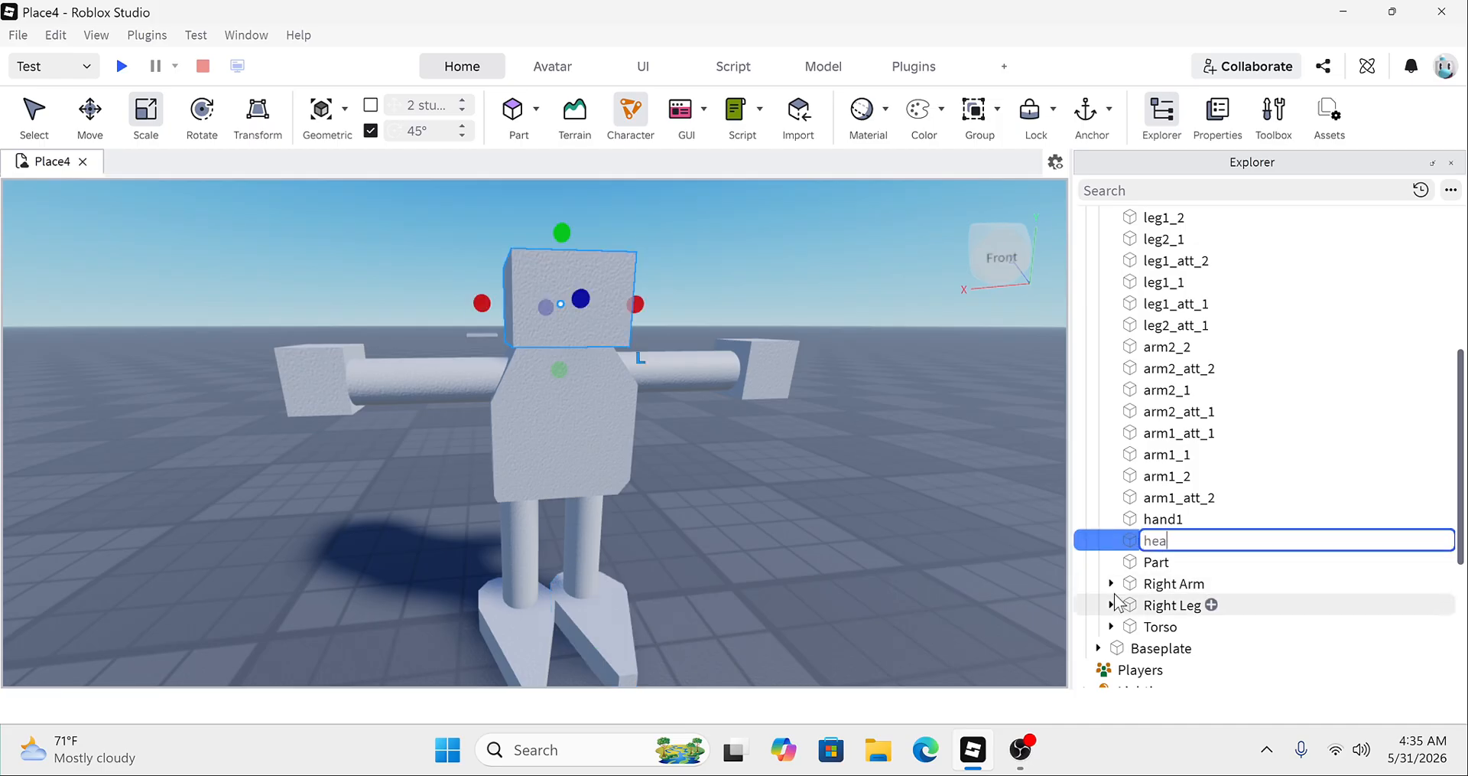
{"action": "key", "text": "Return"}
Step: Rename the hand block at the end of the arm2 parts, the Part listed below head, as hand2, and clear the selection
{"action": "left_click", "coordinate": [1157, 562]}
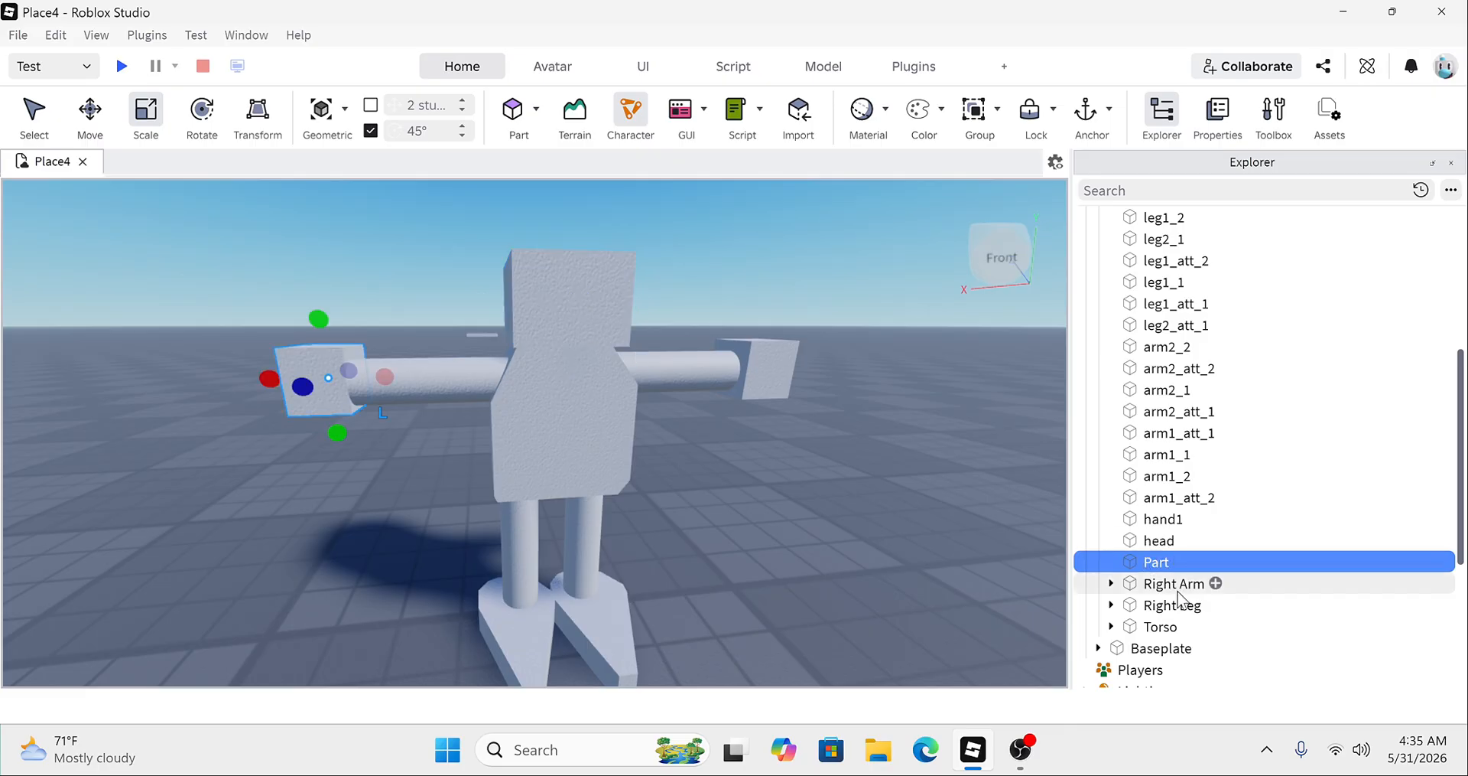
{"action": "key", "text": "F2"}
{"action": "key", "text": "BackSpace"}
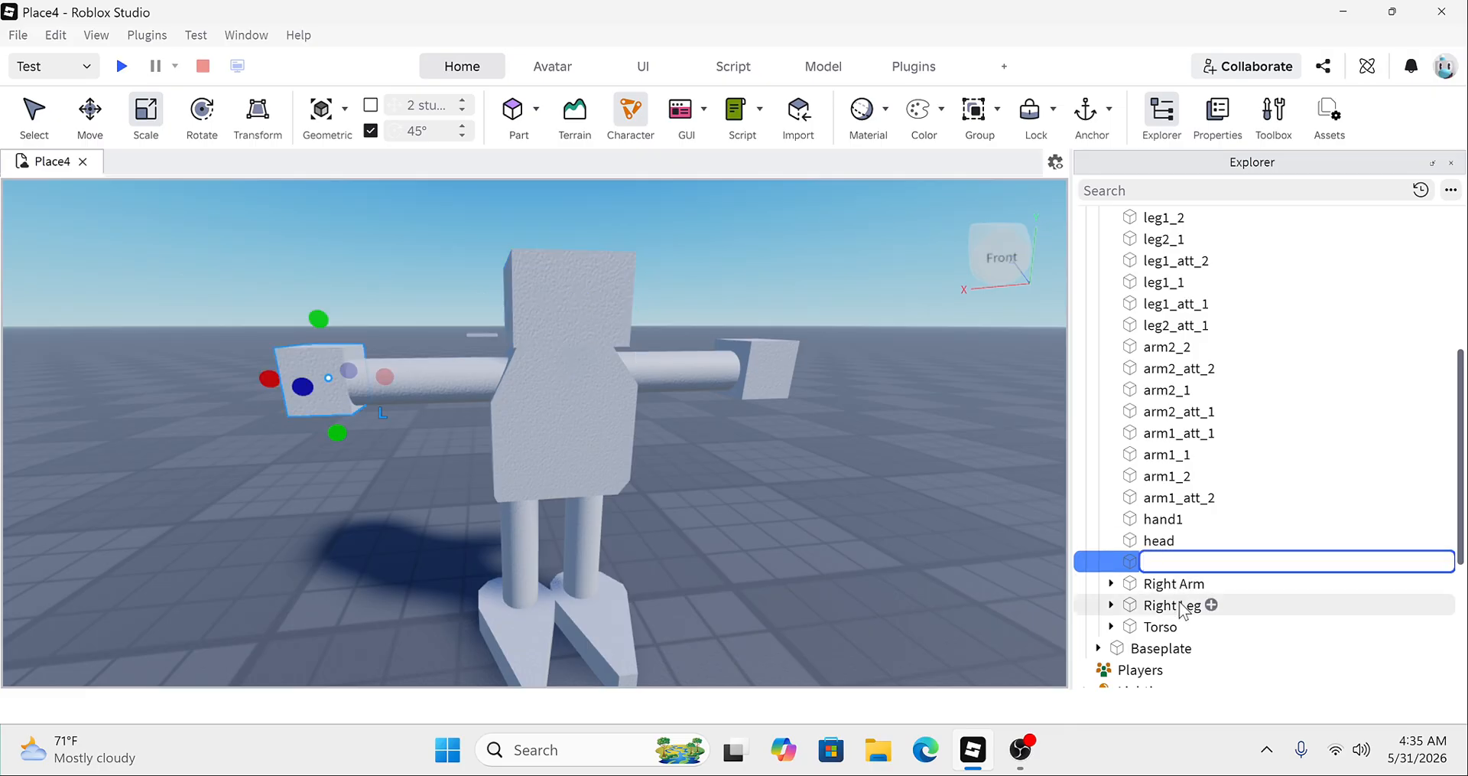
{"action": "type", "text": "hand1"}
{"action": "key", "text": "BackSpace"}
{"action": "type", "text": "2"}
{"action": "key", "text": "Return"}
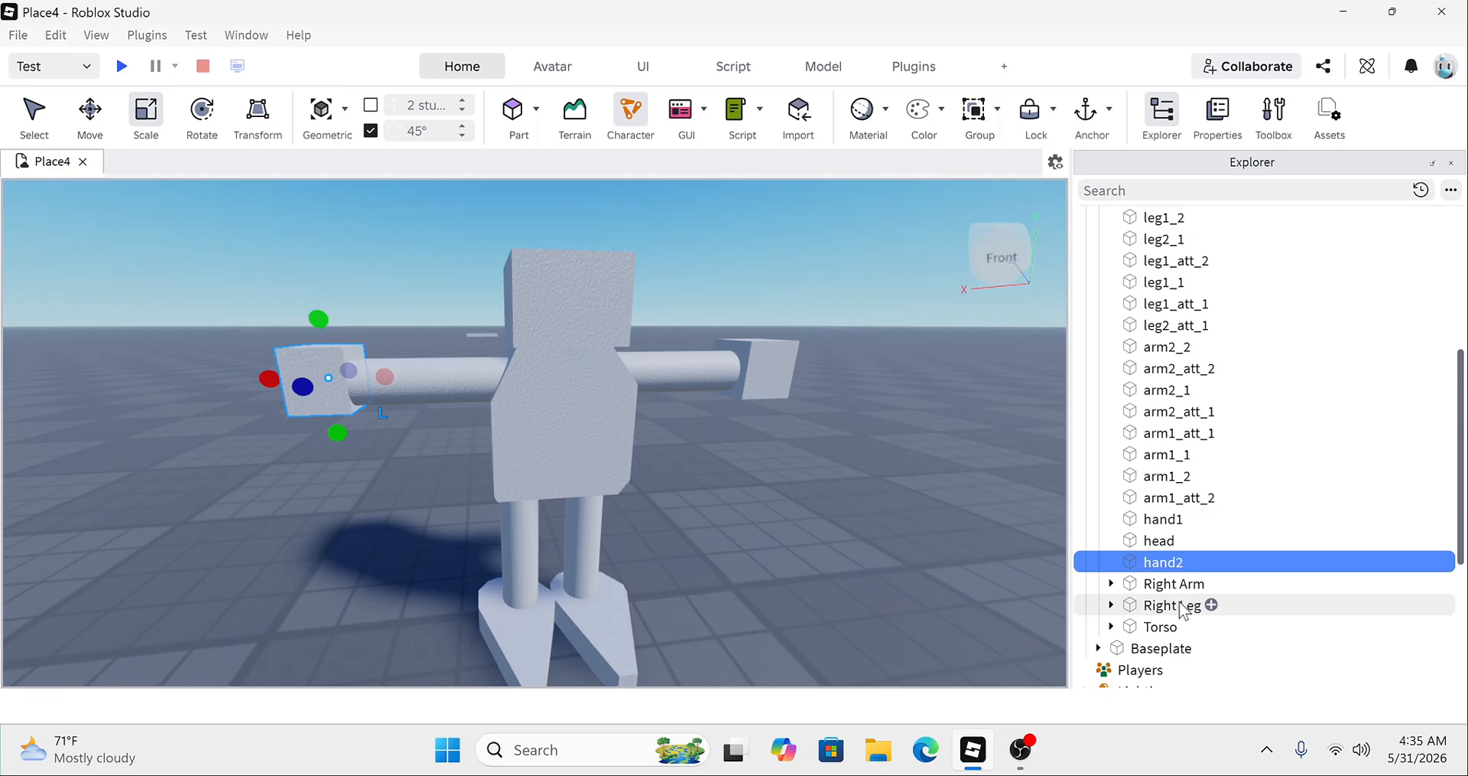
{"action": "left_click", "coordinate": [1166, 389]}
{"action": "left_click", "coordinate": [860, 512]}
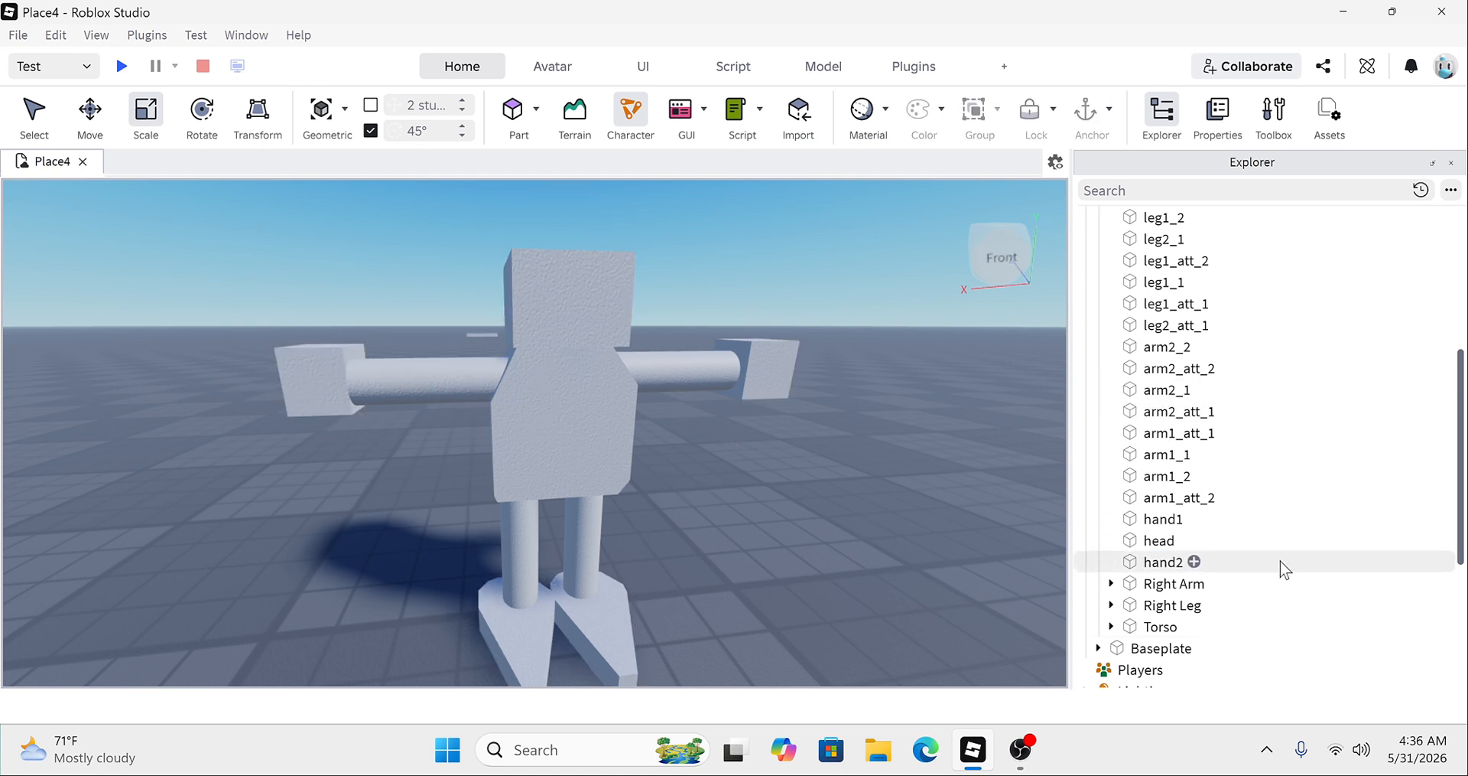
{"action": "scroll", "coordinate": [1226, 435], "scroll_direction": "up", "scroll_amount": 4}
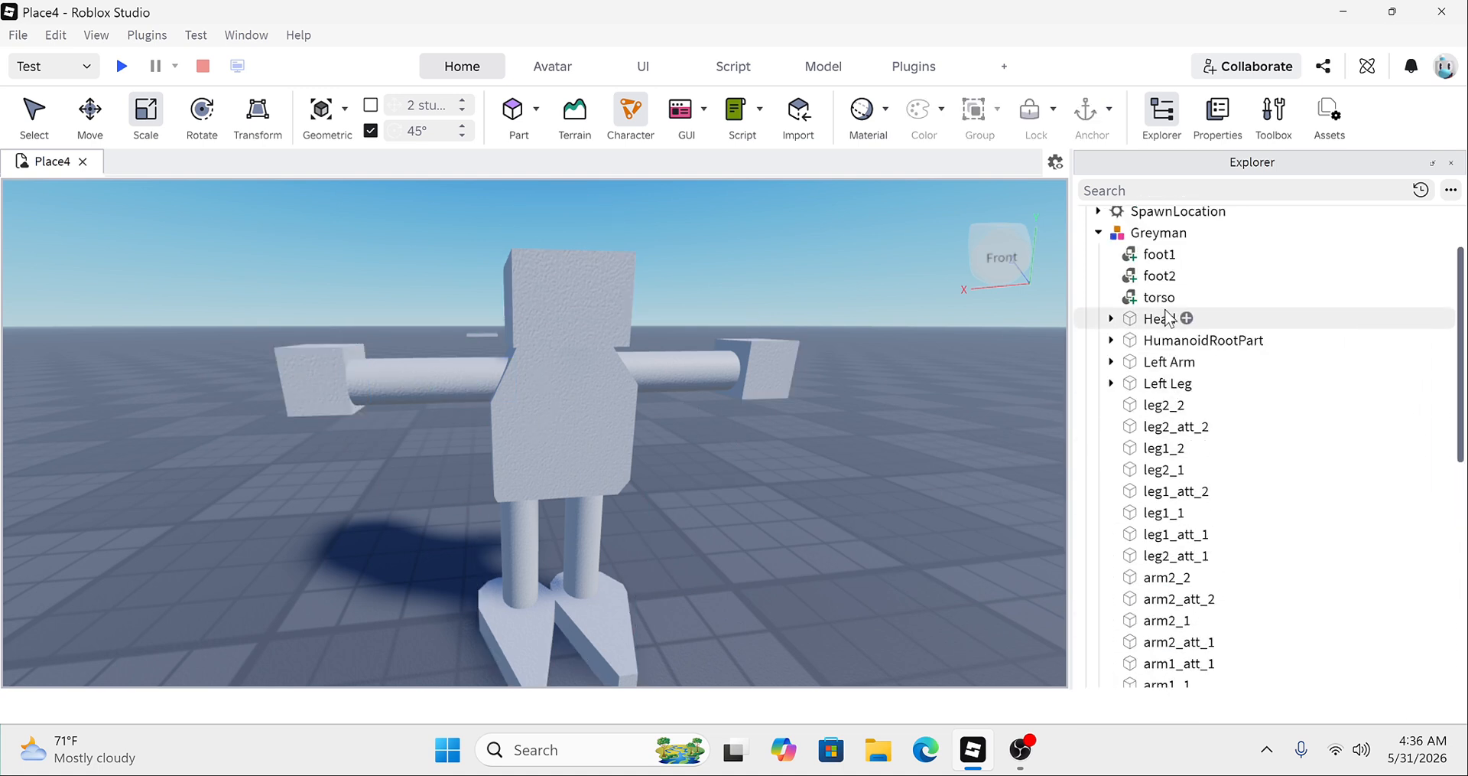
{"action": "scroll", "coordinate": [1187, 442], "scroll_direction": "down", "scroll_amount": 3}
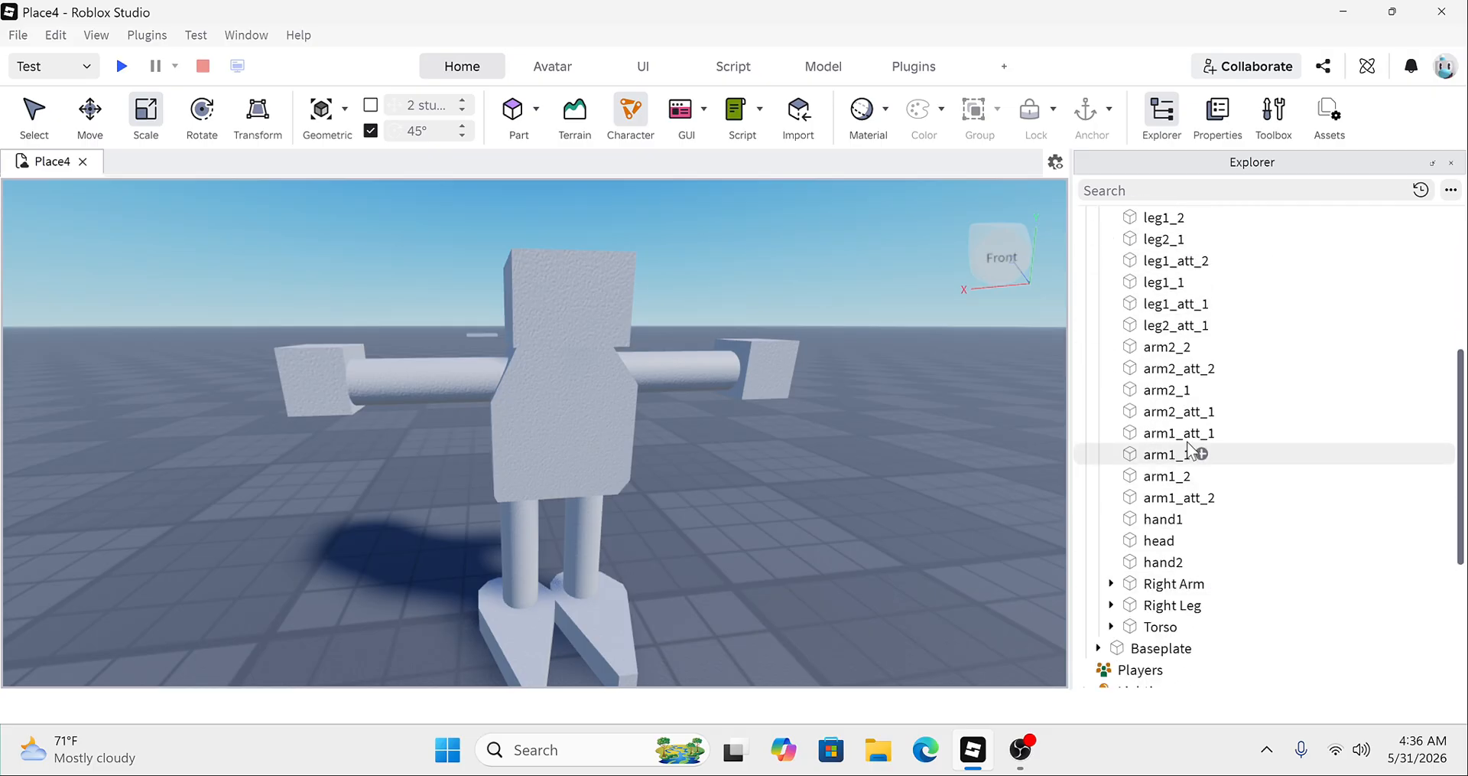
{"action": "scroll", "coordinate": [1187, 443], "scroll_direction": "up", "scroll_amount": 3}
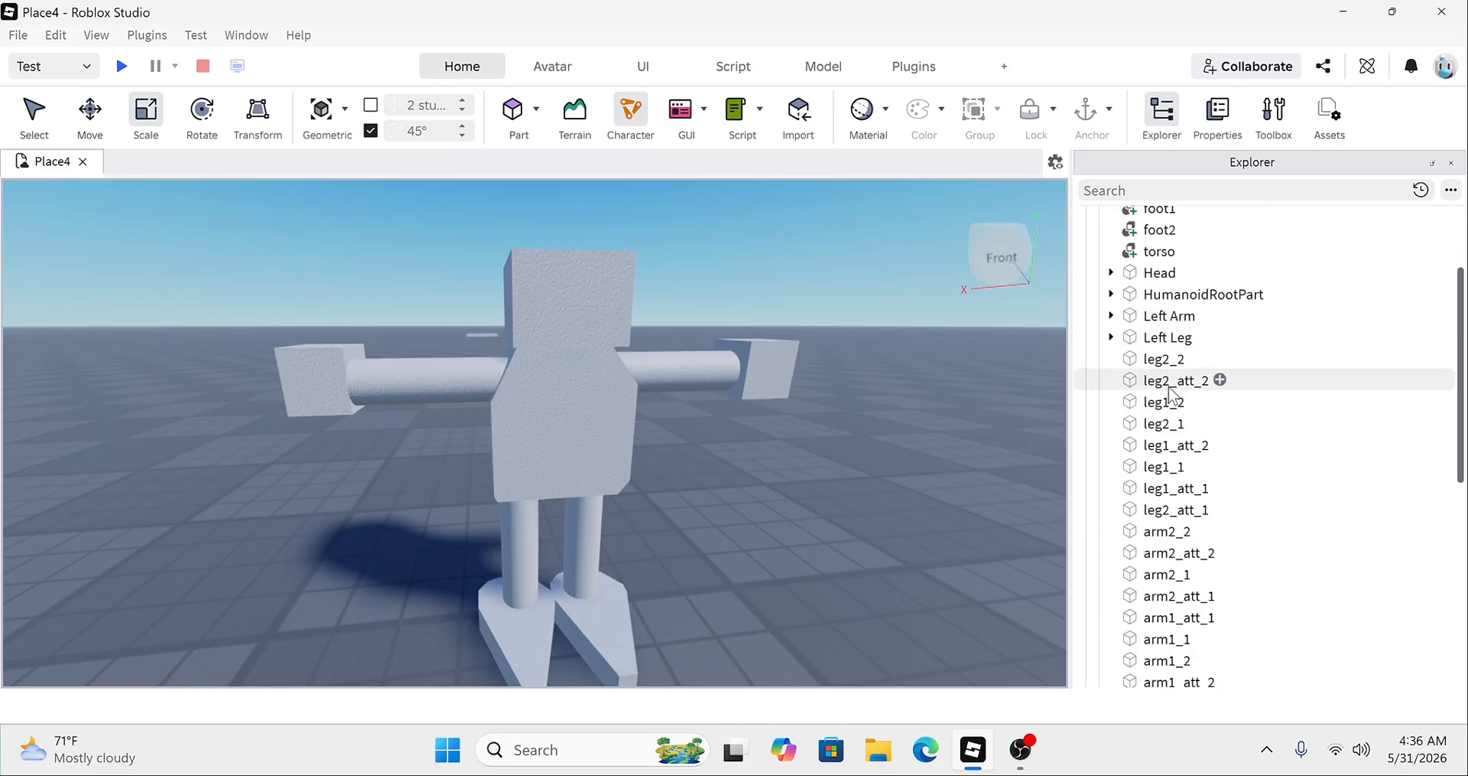
{"action": "left_click", "coordinate": [1164, 380]}
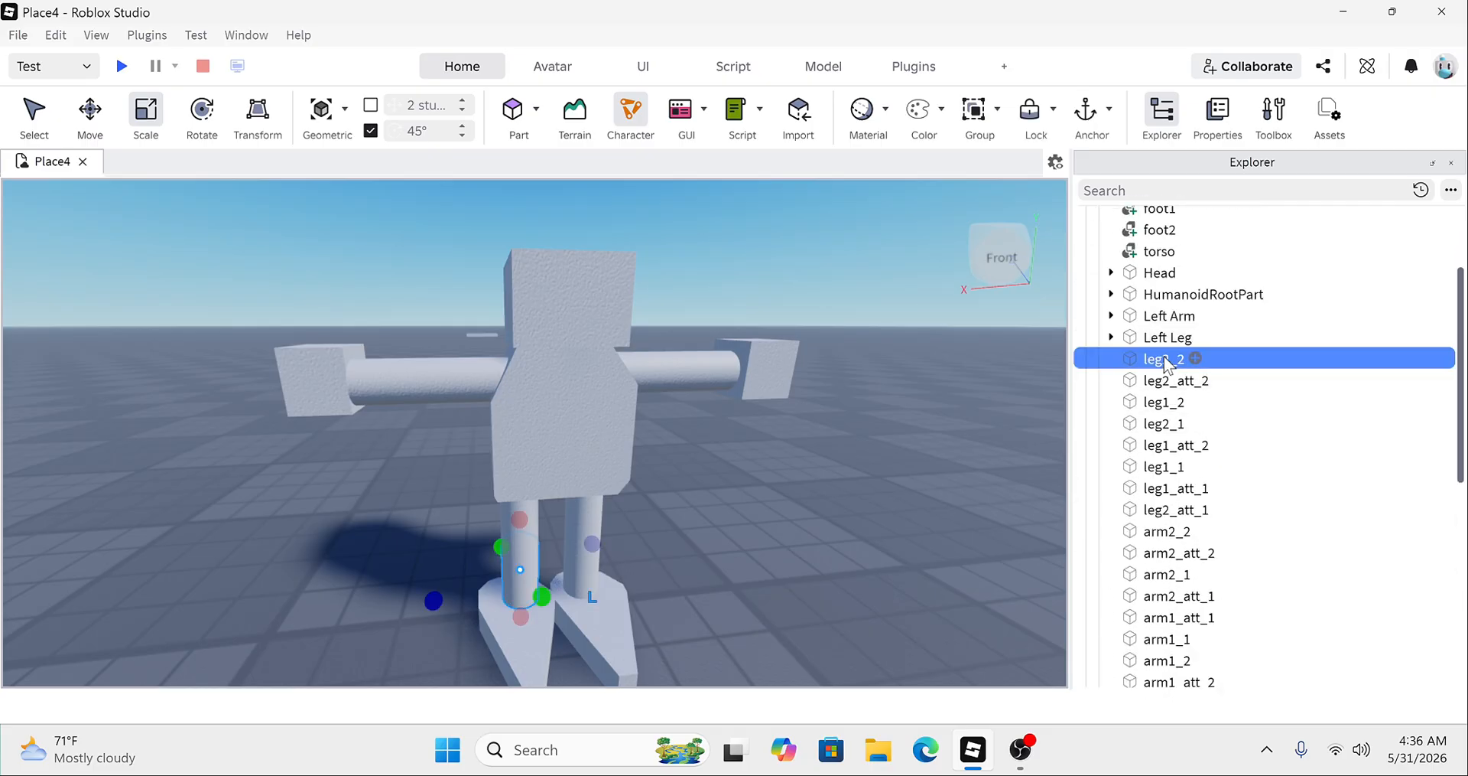
{"action": "left_click", "coordinate": [1264, 358]}
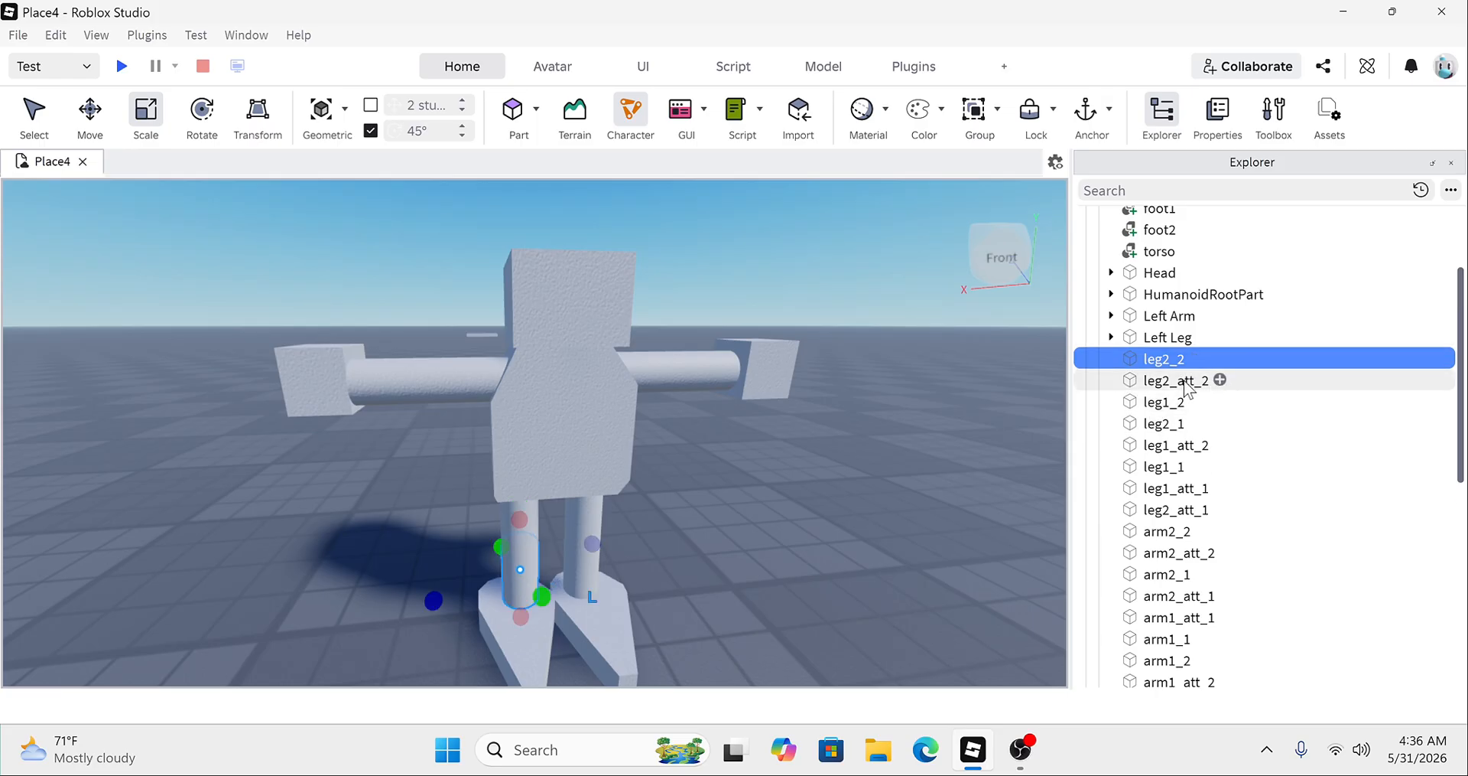
{"action": "left_click", "coordinate": [1185, 380], "text": "shift"}
{"action": "left_click", "coordinate": [1171, 401], "text": "shift"}
{"action": "left_click", "coordinate": [1164, 444], "text": "ctrl"}
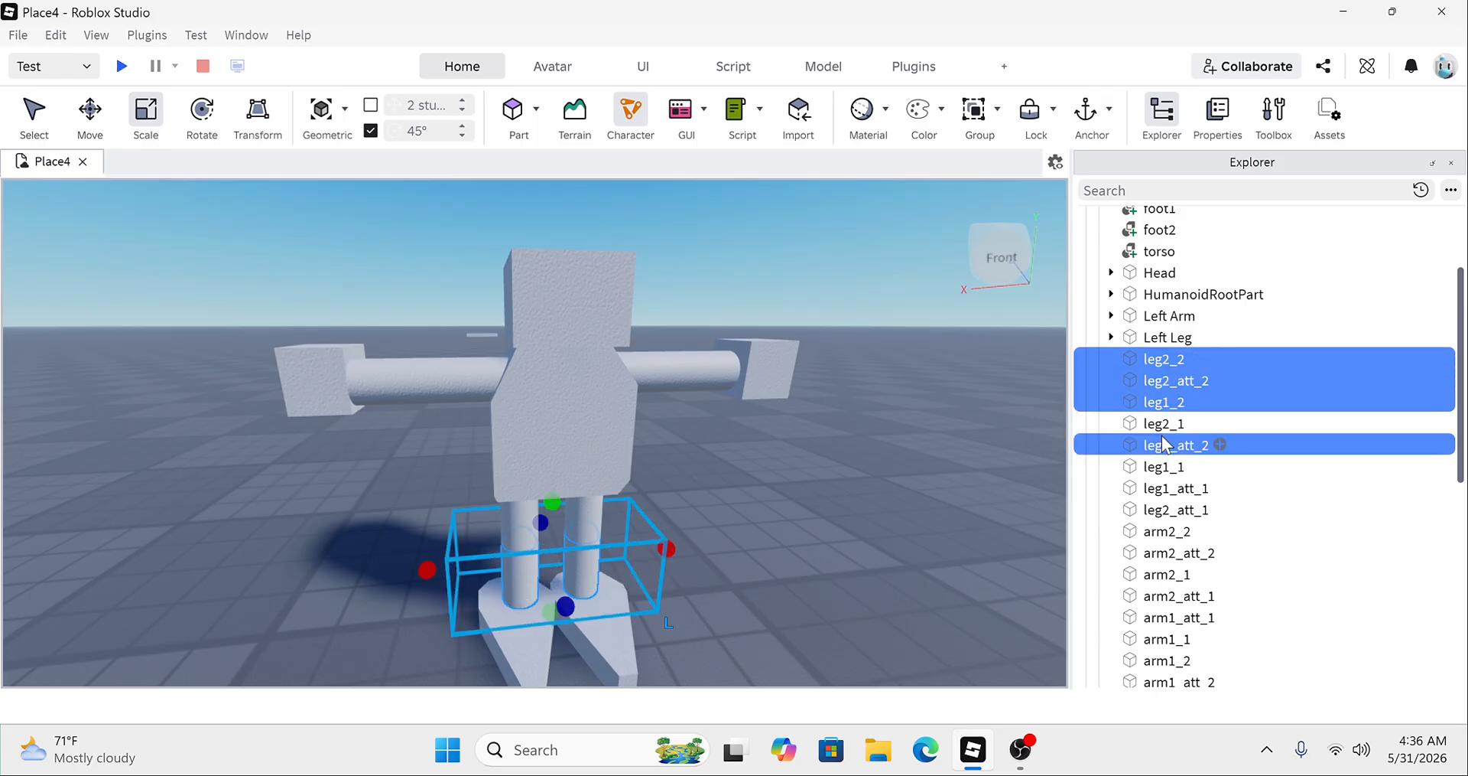
{"action": "left_click", "coordinate": [1153, 468], "text": "ctrl"}
{"action": "left_click", "coordinate": [1150, 489], "text": "ctrl"}
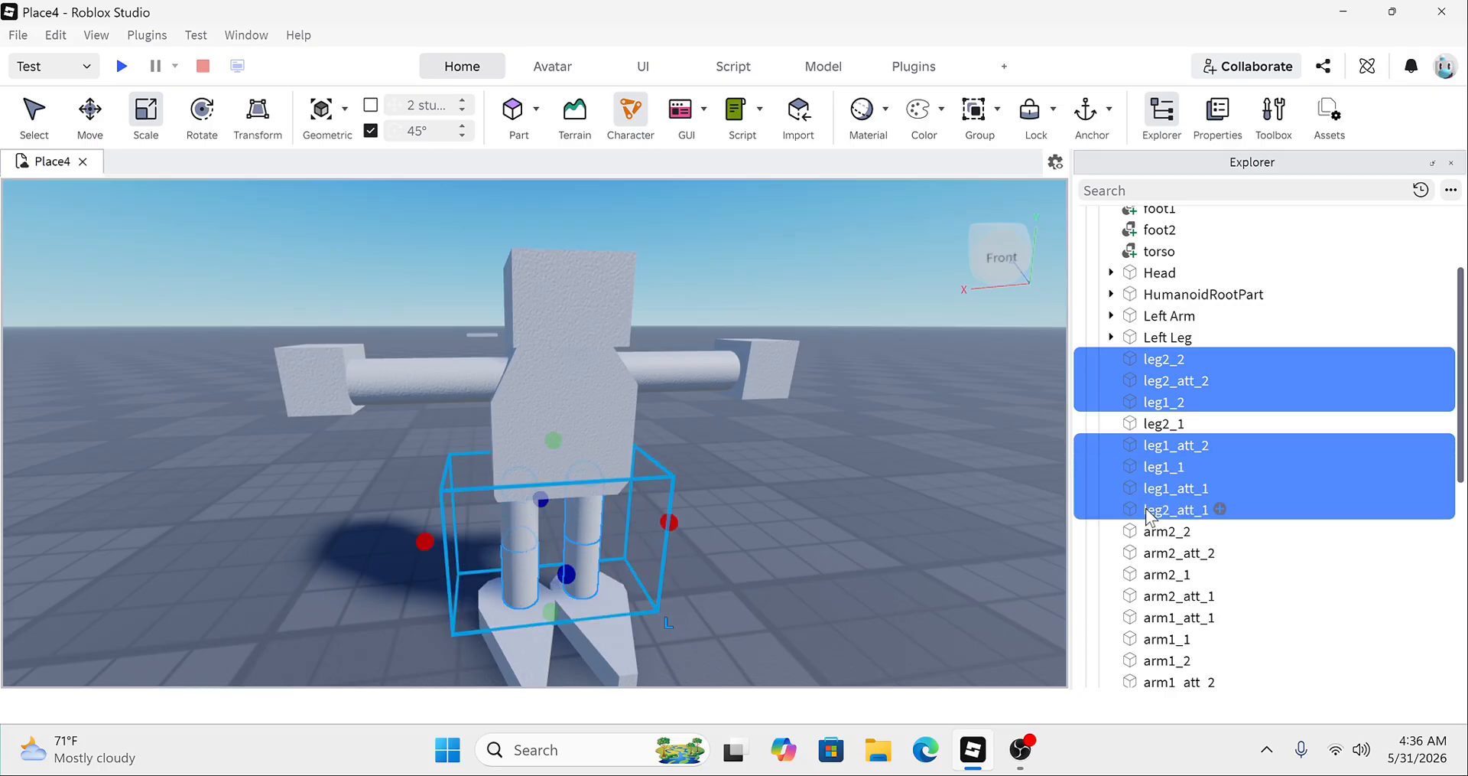
{"action": "left_click", "coordinate": [1177, 445], "text": "shift"}
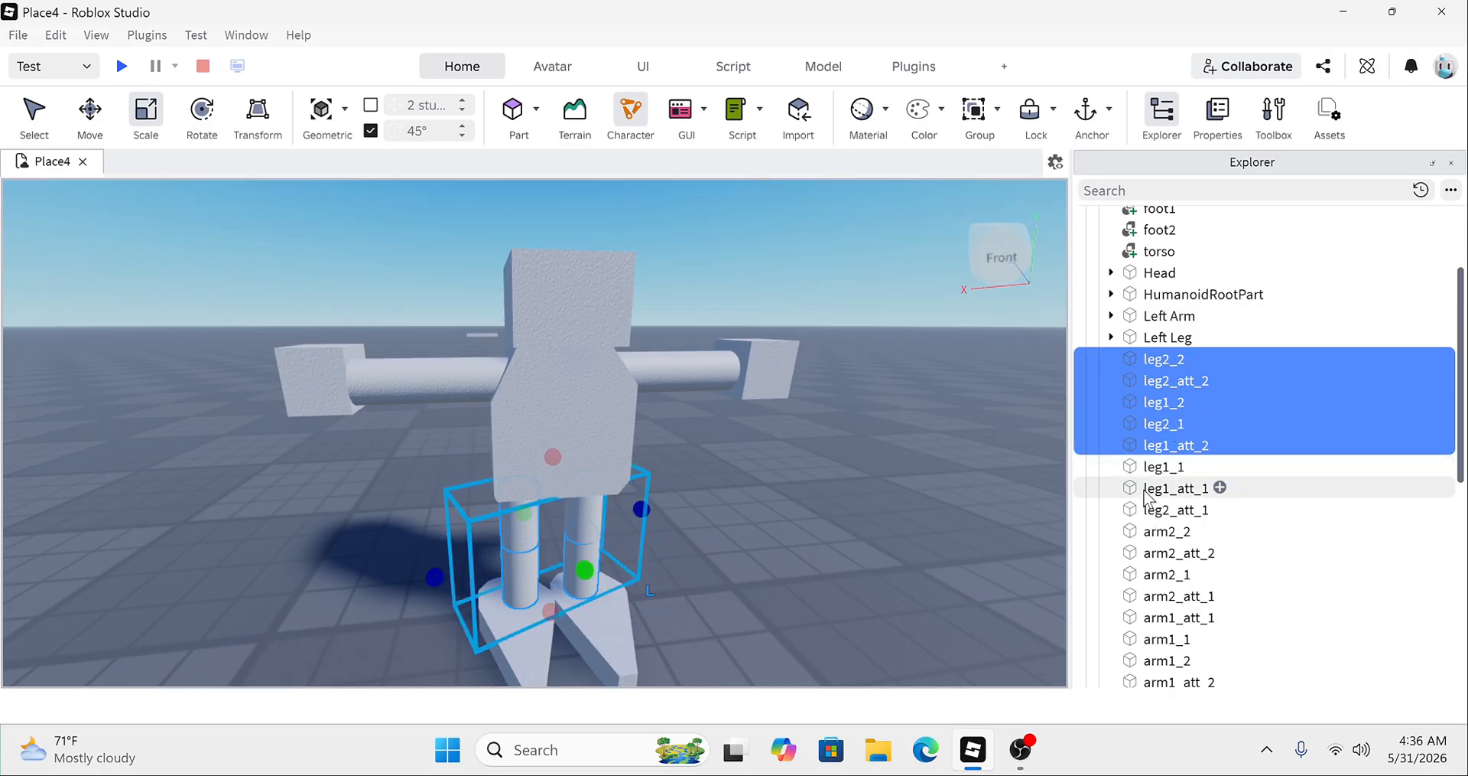
{"action": "left_click", "coordinate": [1170, 489], "text": "shift"}
{"action": "left_click", "coordinate": [1170, 424], "text": "ctrl"}
{"action": "left_click", "coordinate": [1174, 423], "text": "ctrl"}
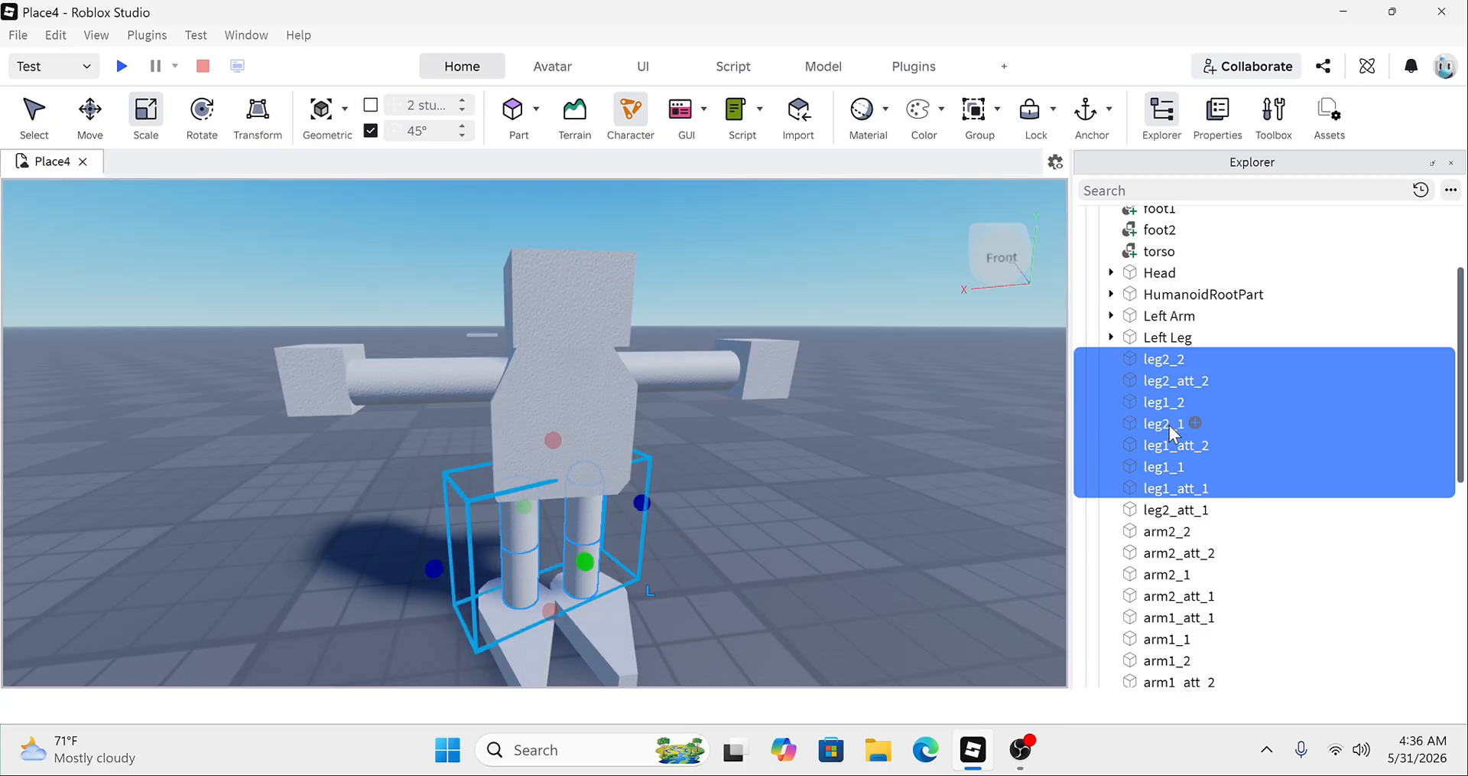
{"action": "left_click", "coordinate": [994, 465]}
{"action": "left_click", "coordinate": [1185, 364]}
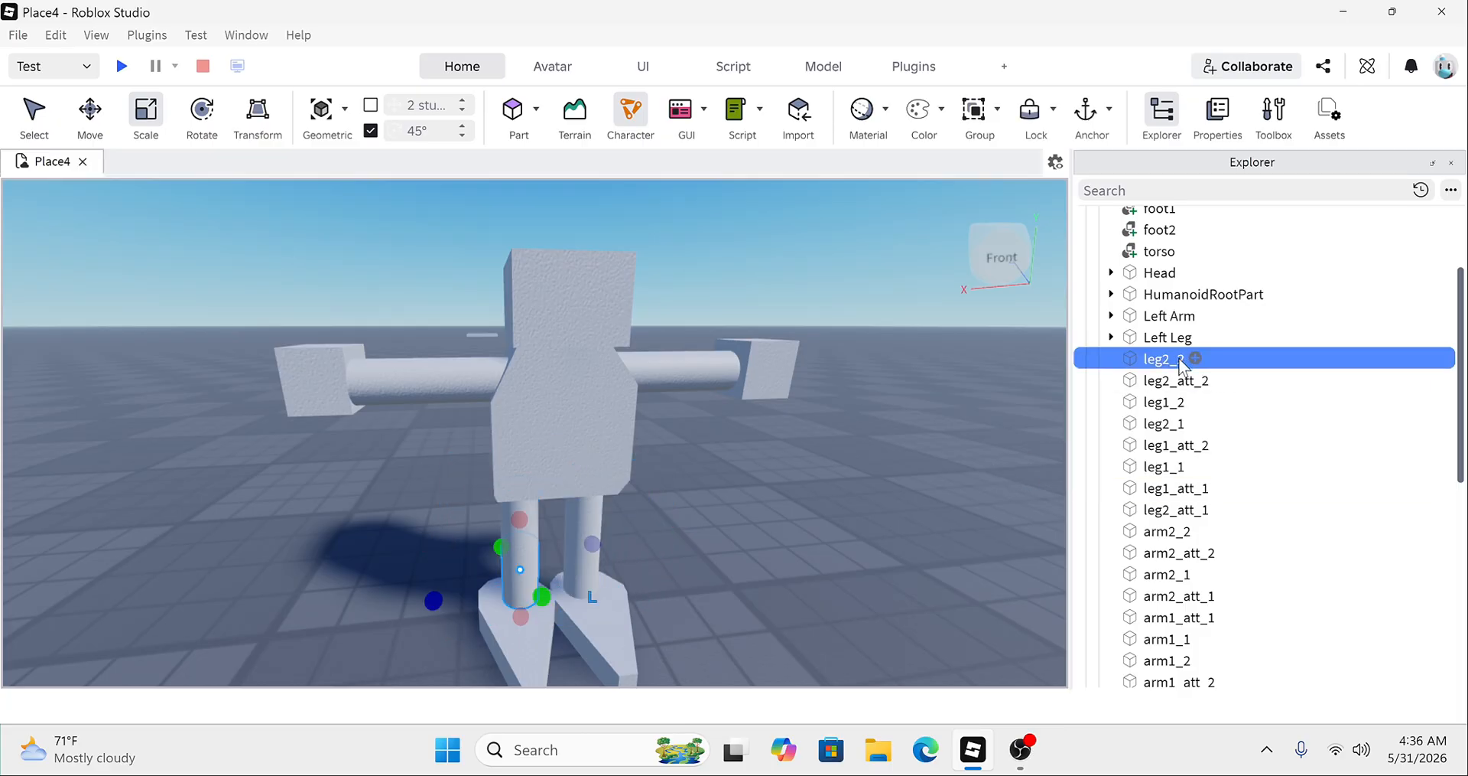
{"action": "left_click", "coordinate": [1183, 489], "text": "shift"}
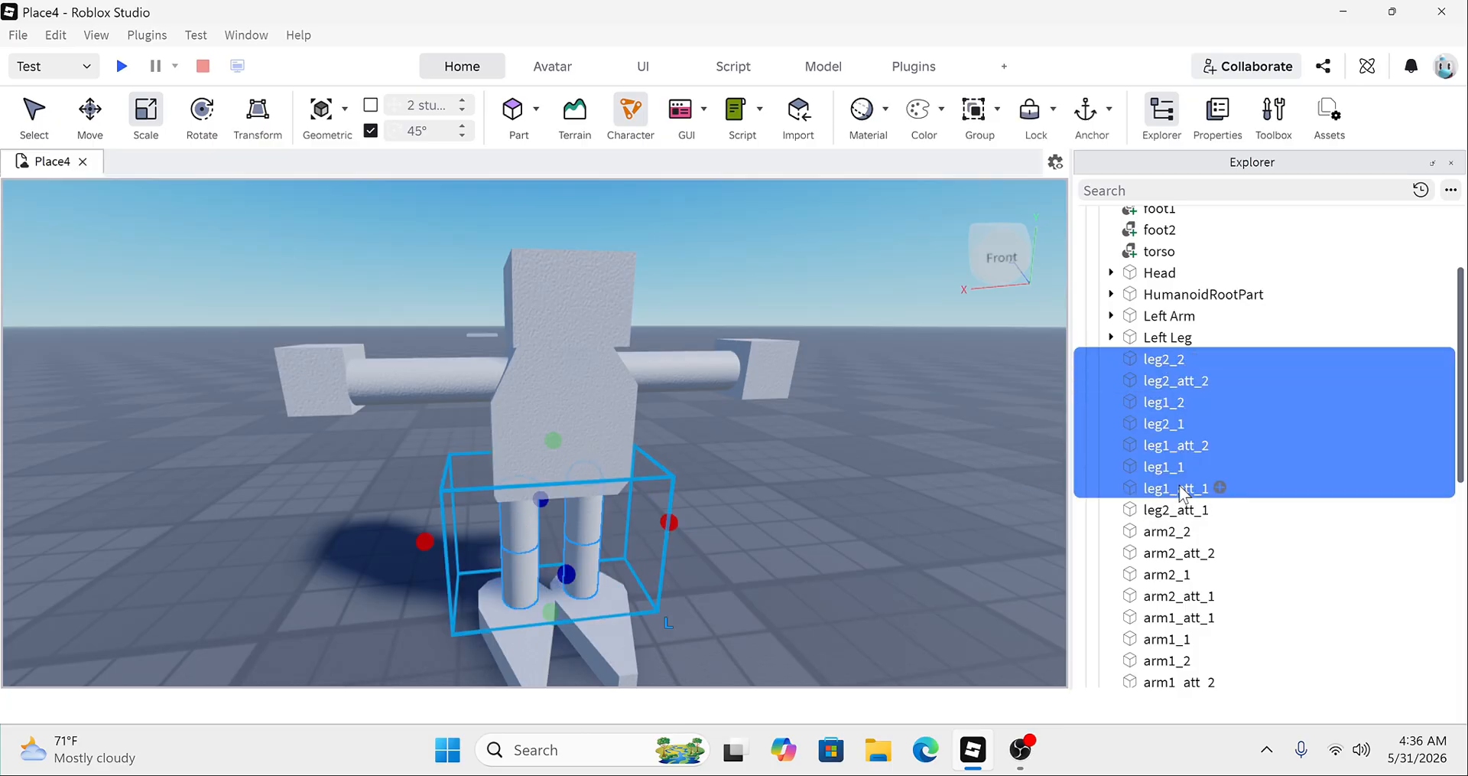
{"action": "left_click", "coordinate": [904, 432]}
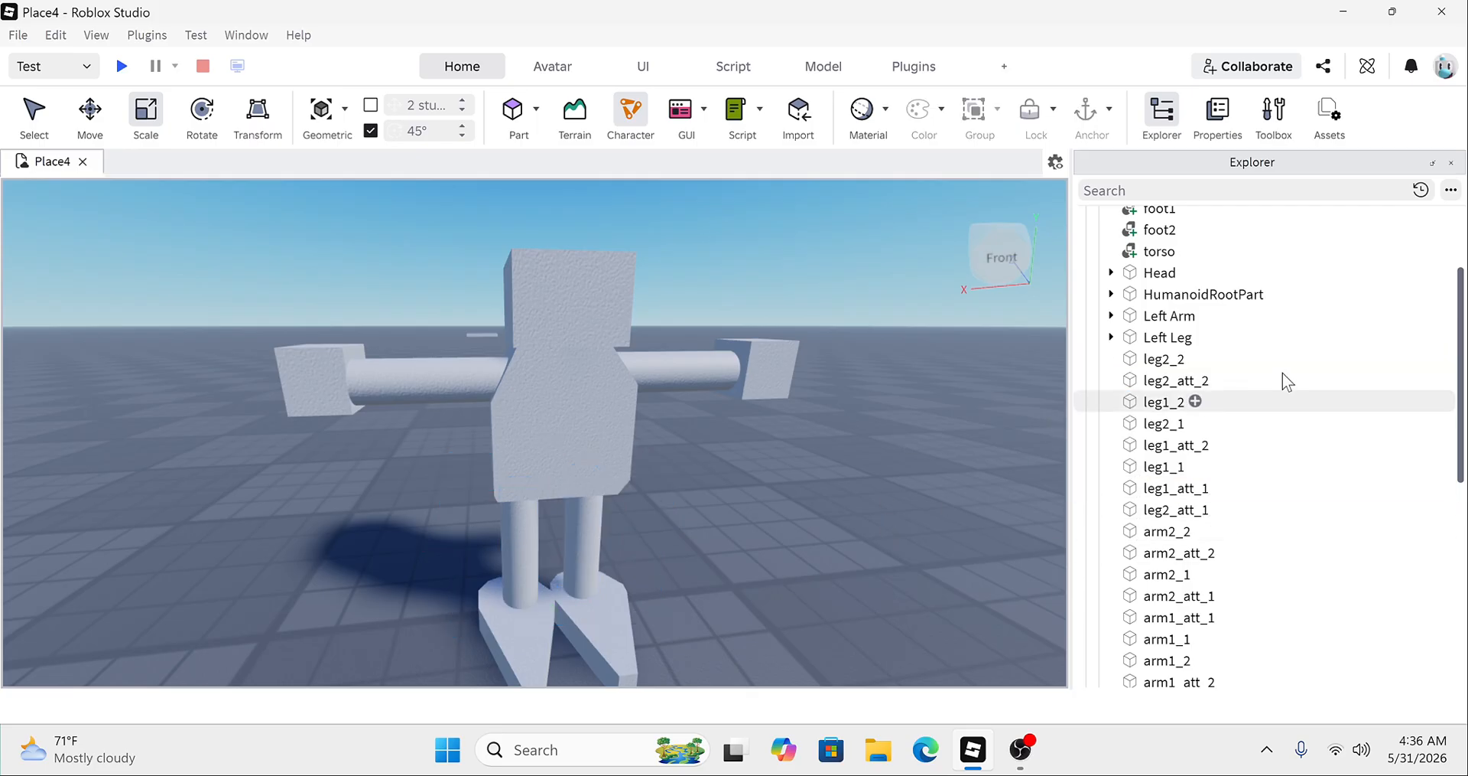
Step: Select only the parts of Greyman's second leg together: leg2_2, leg2_att_2, leg2_1 and leg2_att_1
{"action": "left_click_drag", "start_coordinate": [1164, 358], "coordinate": [1167, 445]}
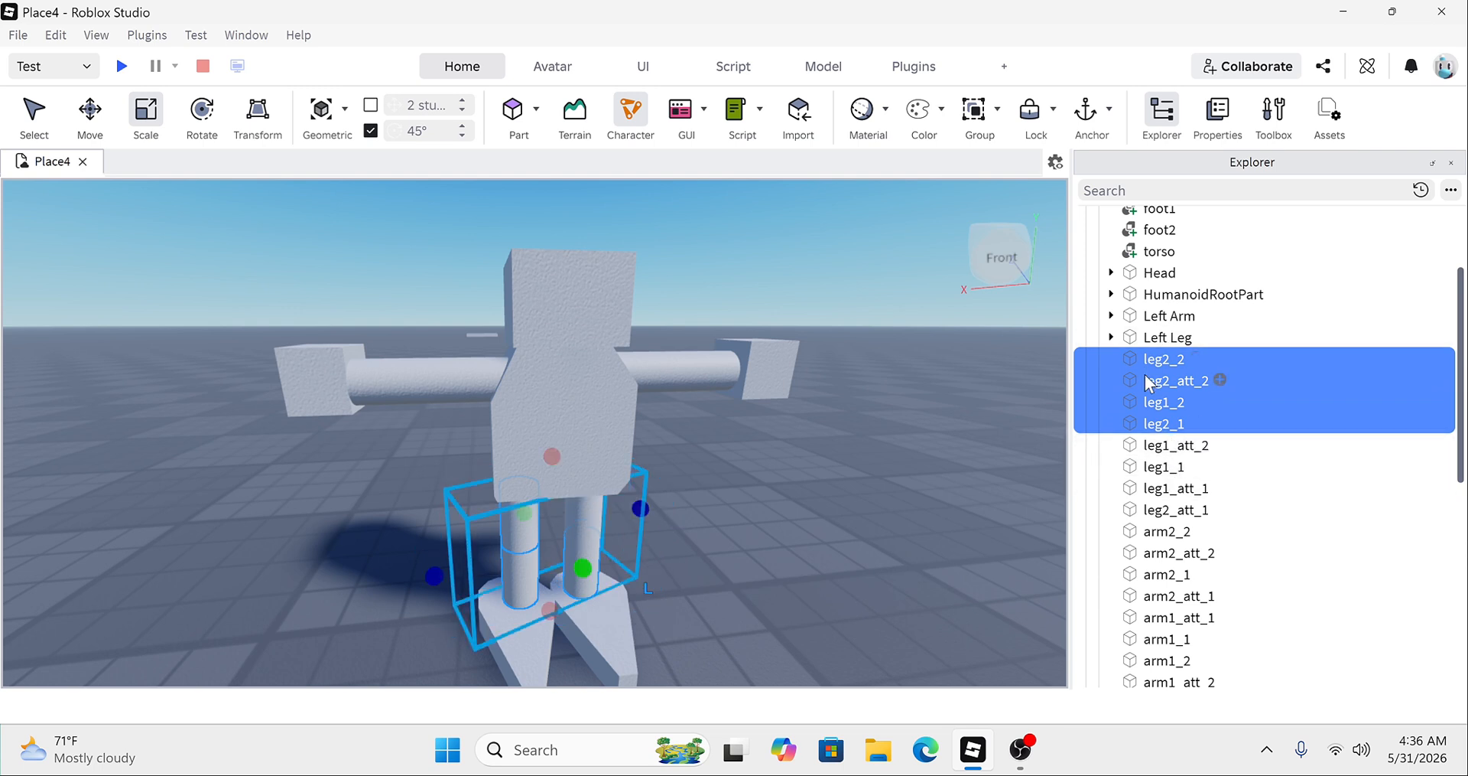
{"action": "scroll", "coordinate": [1168, 414], "scroll_direction": "down", "scroll_amount": 1}
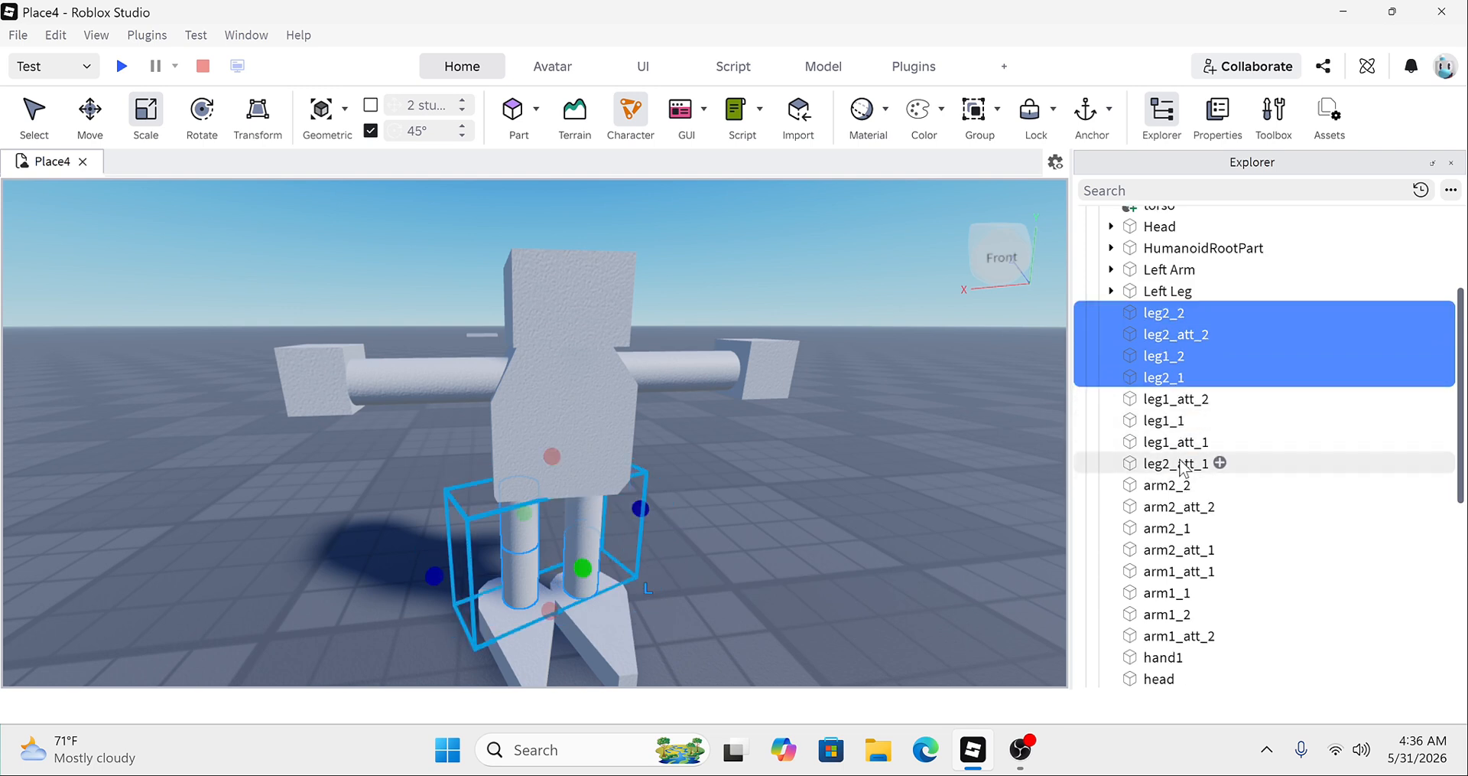
{"action": "left_click", "coordinate": [1178, 464], "text": "ctrl"}
{"action": "right_click_drag", "start_coordinate": [860, 467], "coordinate": [872, 520]}
{"action": "left_click", "coordinate": [1159, 382], "text": "ctrl"}
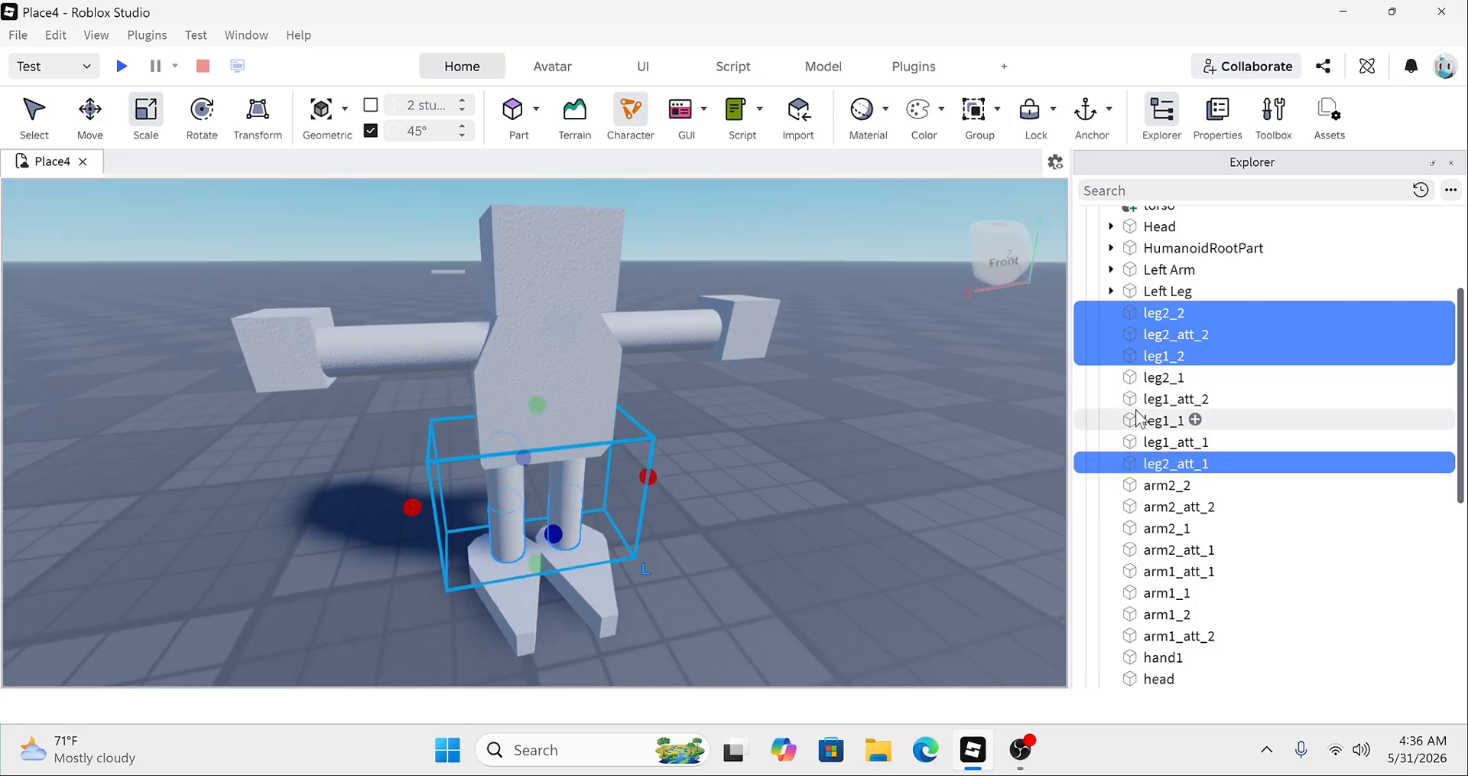
{"action": "right_click_drag", "start_coordinate": [878, 462], "coordinate": [476, 317]}
{"action": "scroll", "coordinate": [881, 474], "scroll_direction": "up", "scroll_amount": 3}
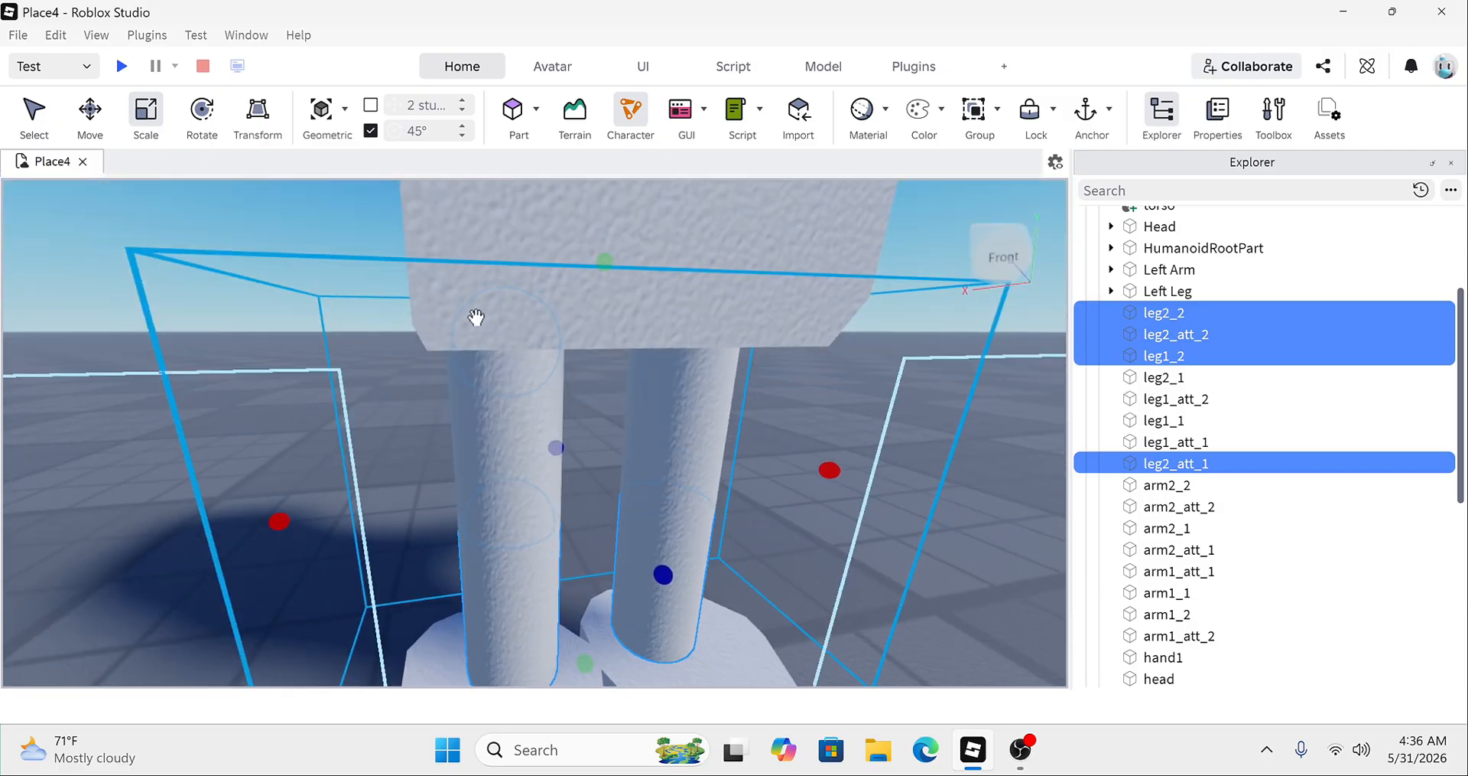
{"action": "scroll", "coordinate": [530, 600], "scroll_direction": "down", "scroll_amount": 6}
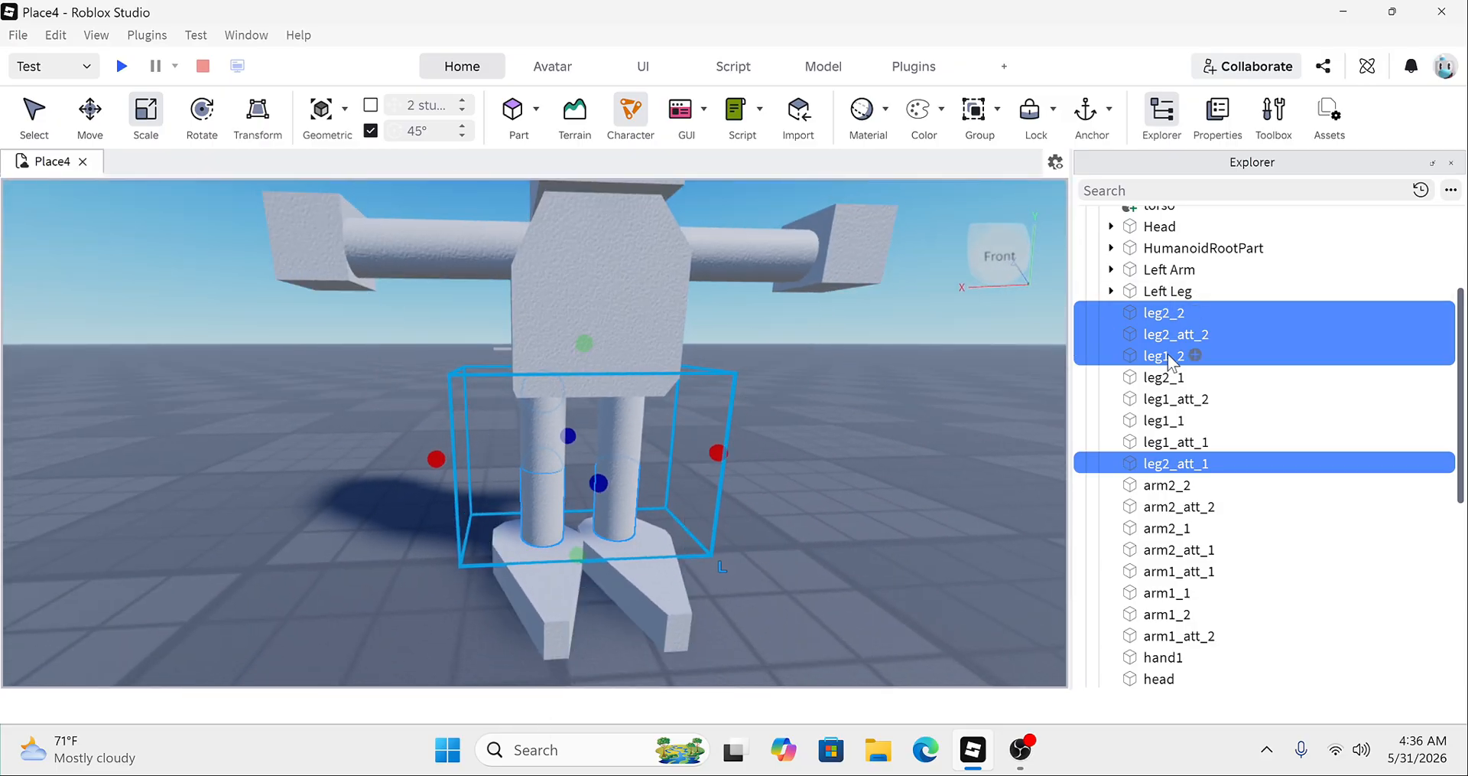
{"action": "left_click", "coordinate": [1173, 378], "text": "ctrl"}
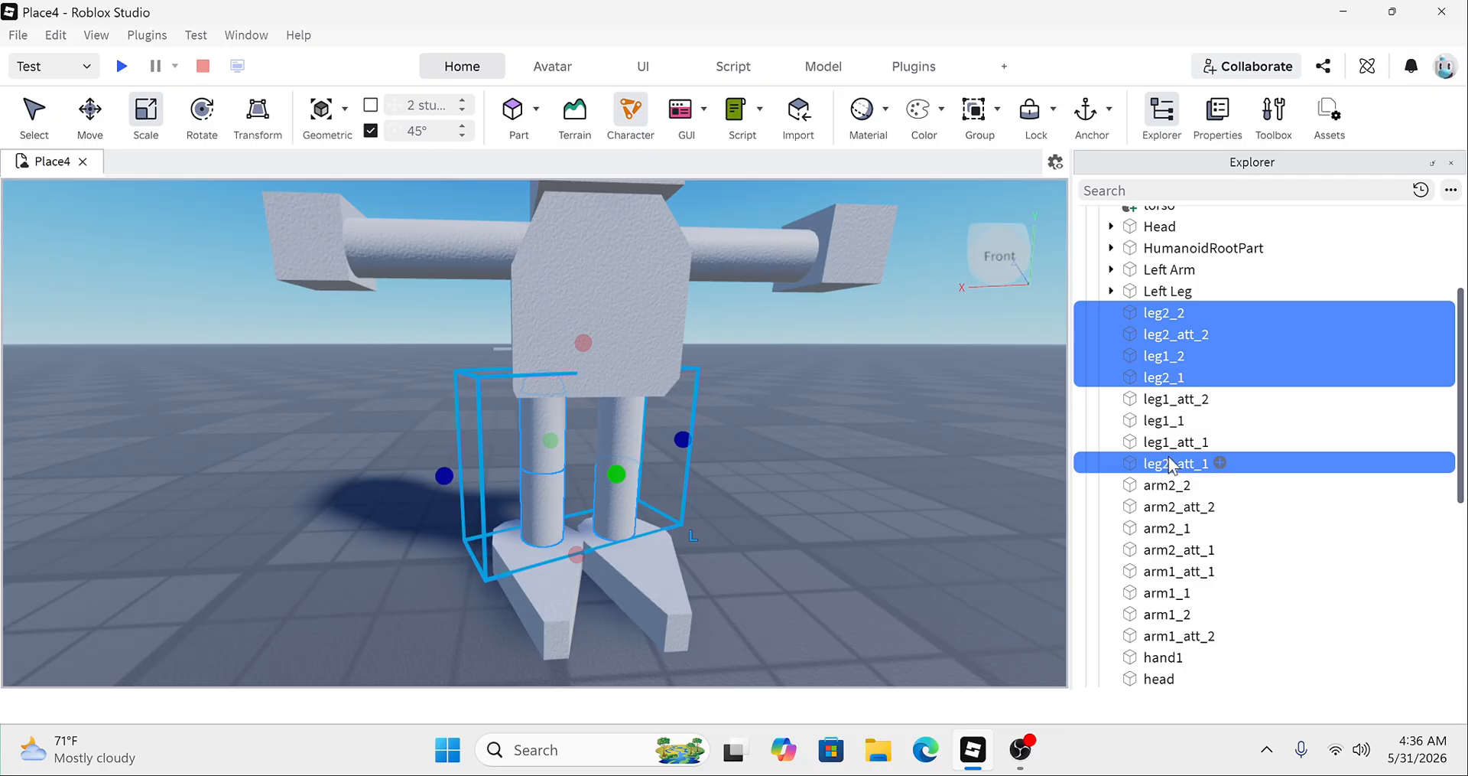
{"action": "right_click_drag", "start_coordinate": [798, 387], "coordinate": [799, 387]}
{"action": "scroll", "coordinate": [798, 387], "scroll_direction": "up", "scroll_amount": 5}
{"action": "scroll", "coordinate": [1162, 459], "scroll_direction": "up", "scroll_amount": 3}
{"action": "scroll", "coordinate": [1161, 458], "scroll_direction": "down", "scroll_amount": 5}
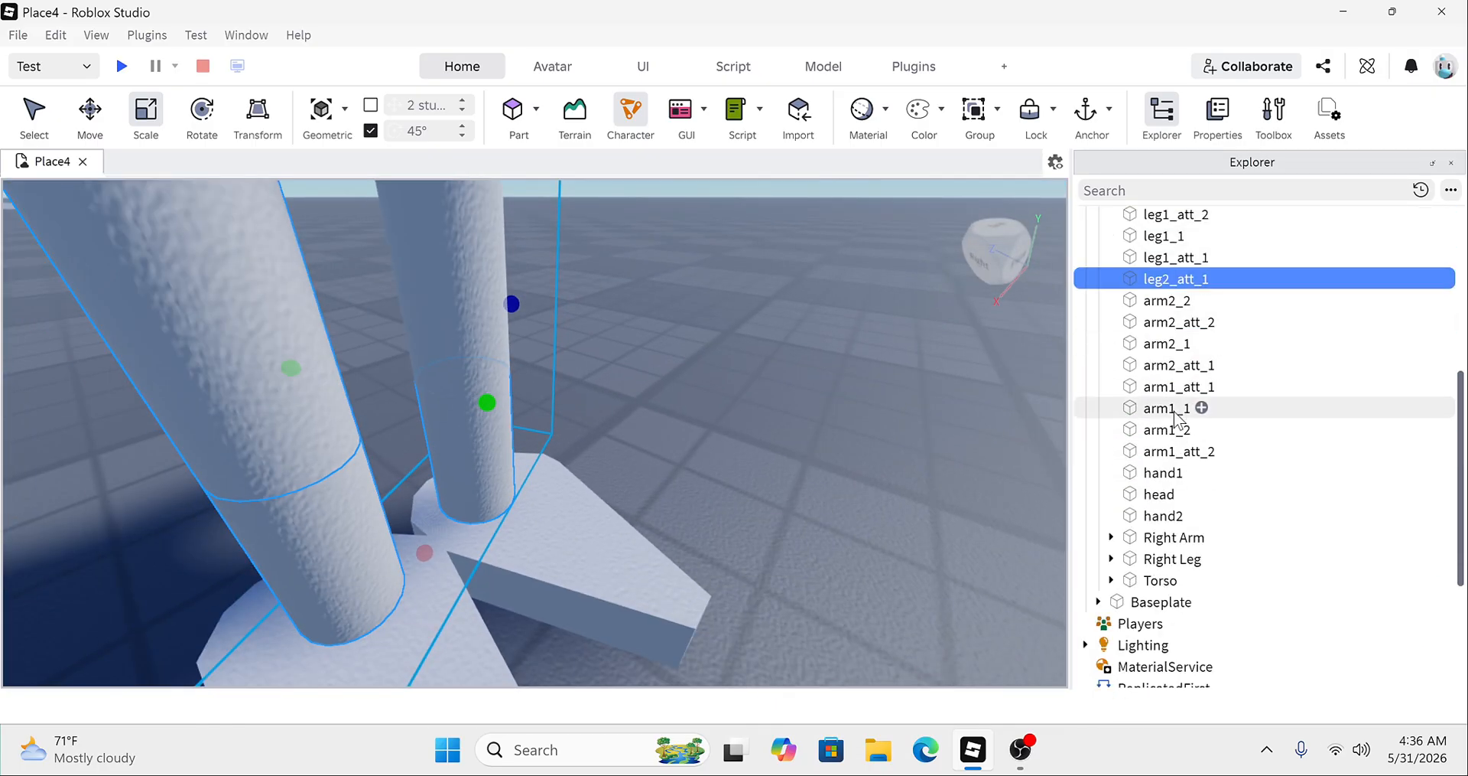
{"action": "scroll", "coordinate": [1162, 536], "scroll_direction": "up", "scroll_amount": 4}
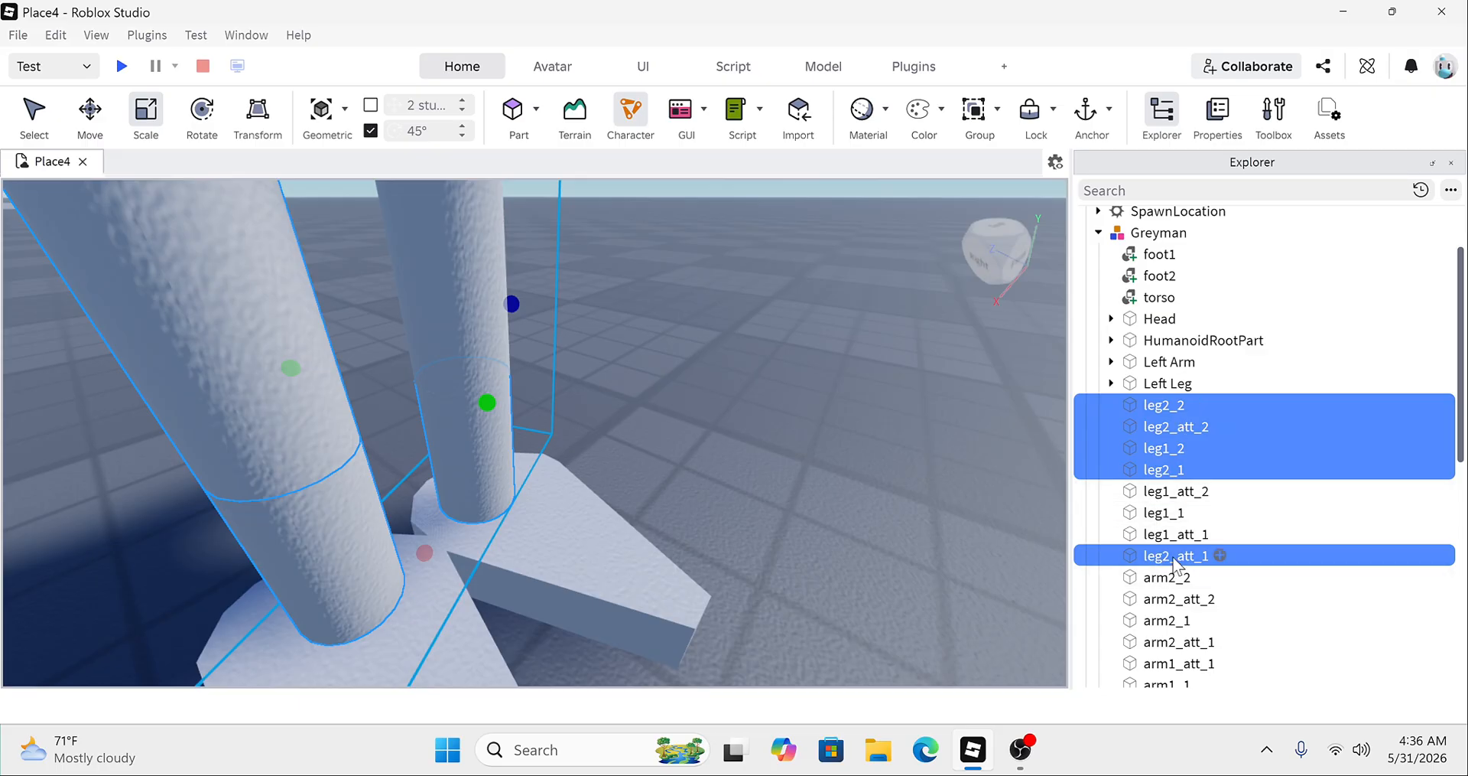
{"action": "left_click", "coordinate": [1174, 451], "text": "ctrl"}
Step: Examine the selected leg2 parts from several angles and compare them with the Greyman part list to check the selection
{"action": "right_click_drag", "start_coordinate": [859, 420], "coordinate": [859, 420]}
{"action": "scroll", "coordinate": [859, 419], "scroll_direction": "down", "scroll_amount": 2}
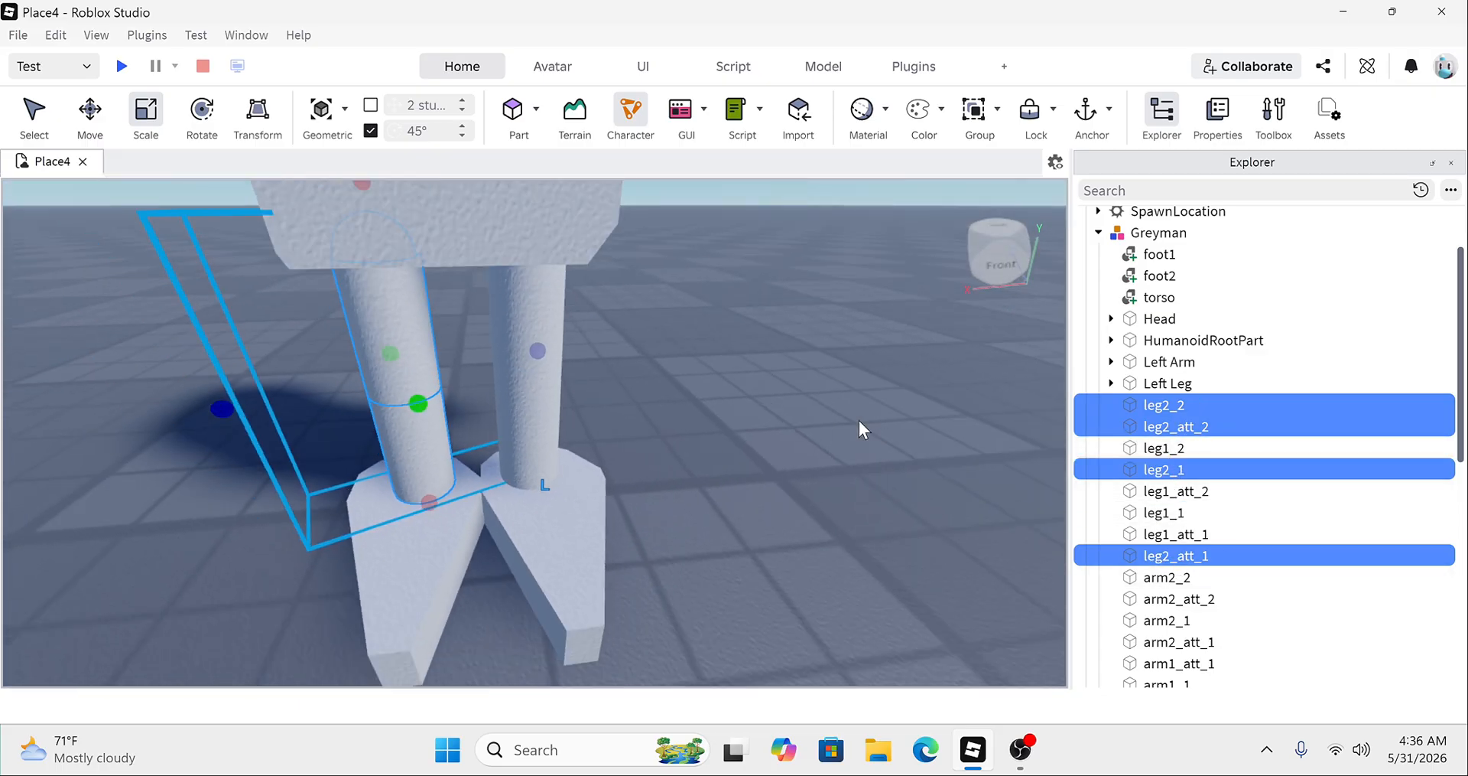
{"action": "scroll", "coordinate": [860, 420], "scroll_direction": "up", "scroll_amount": 3}
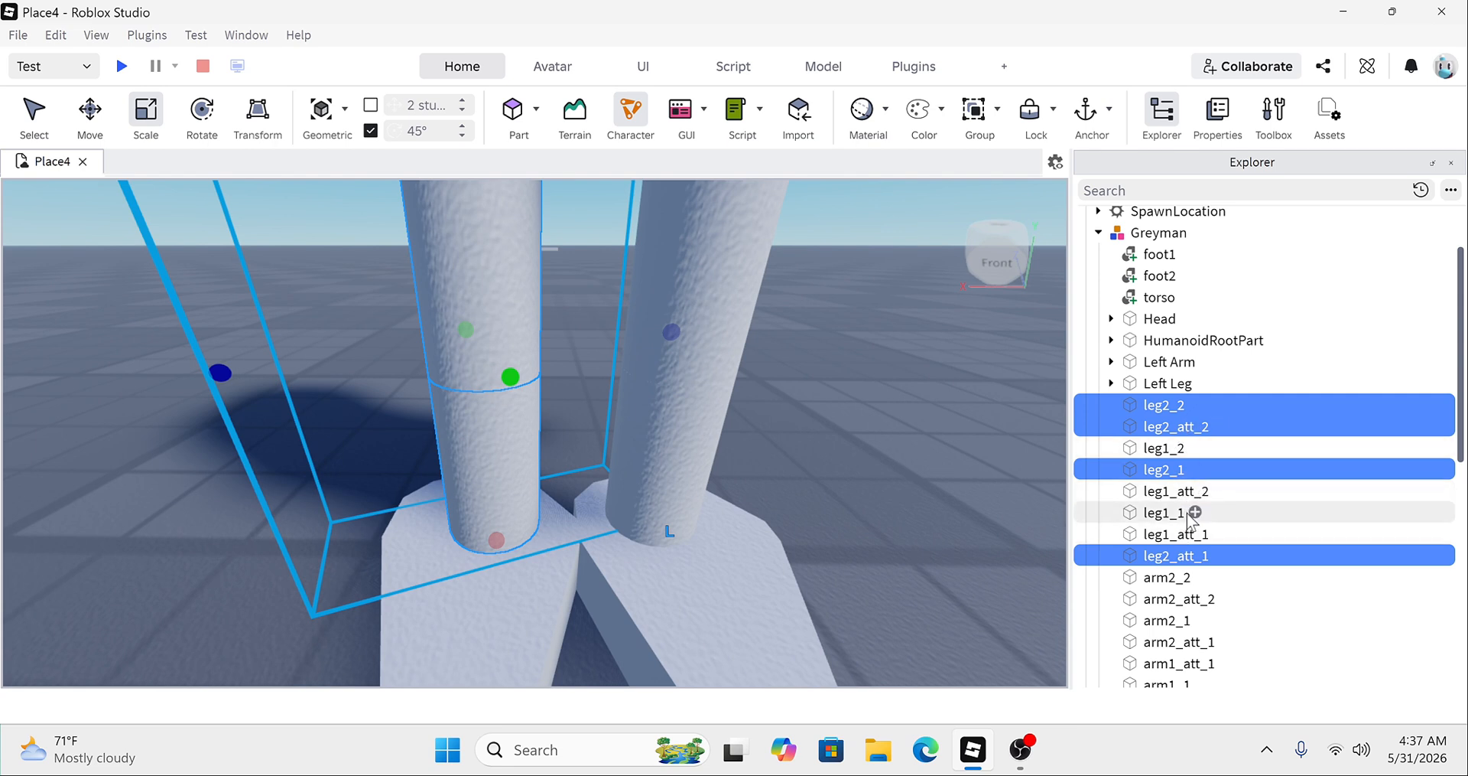
{"action": "scroll", "coordinate": [1190, 522], "scroll_direction": "down", "scroll_amount": 1}
{"action": "left_click", "coordinate": [1190, 447], "text": "ctrl"}
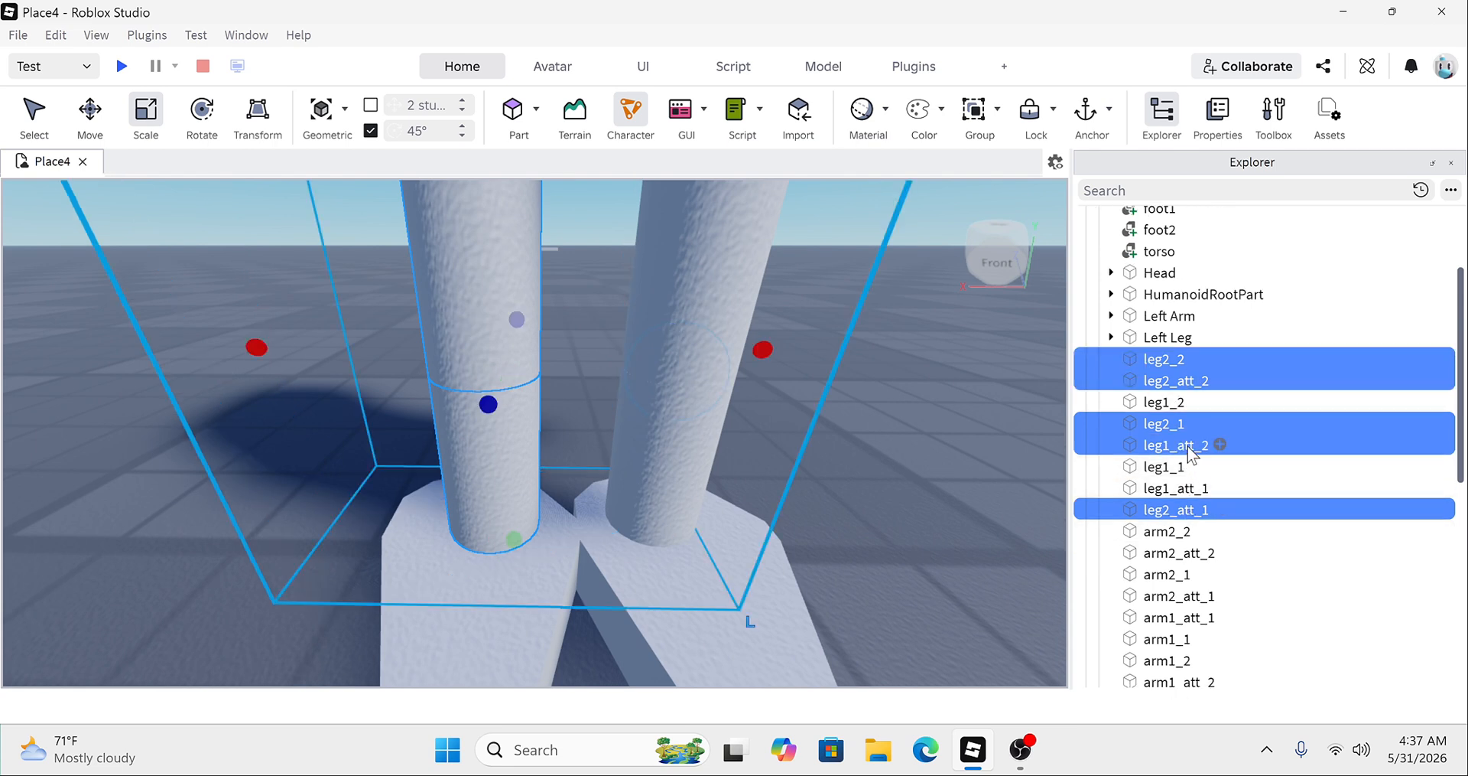
{"action": "left_click", "coordinate": [1190, 447], "text": "ctrl"}
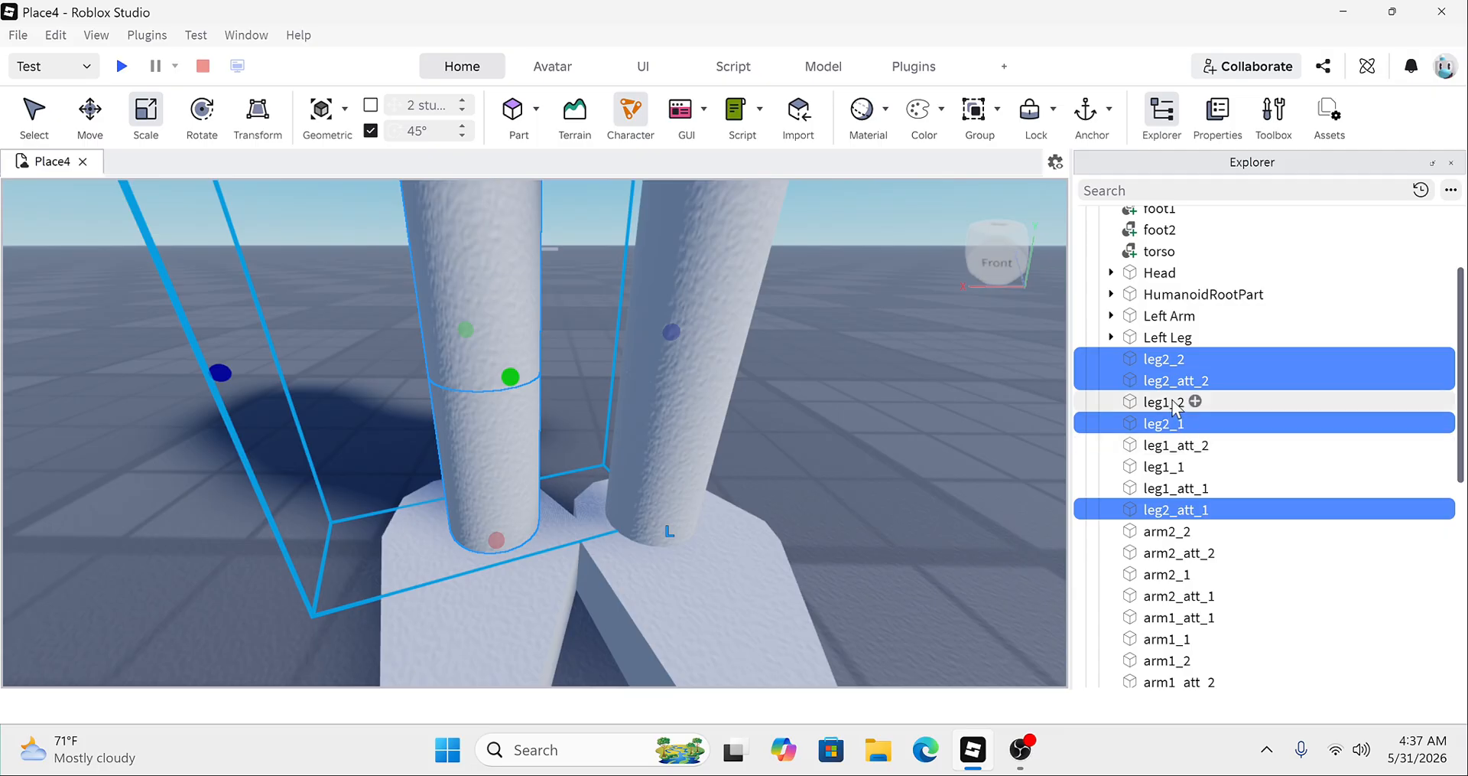
{"action": "scroll", "coordinate": [1175, 403], "scroll_direction": "down", "scroll_amount": 2}
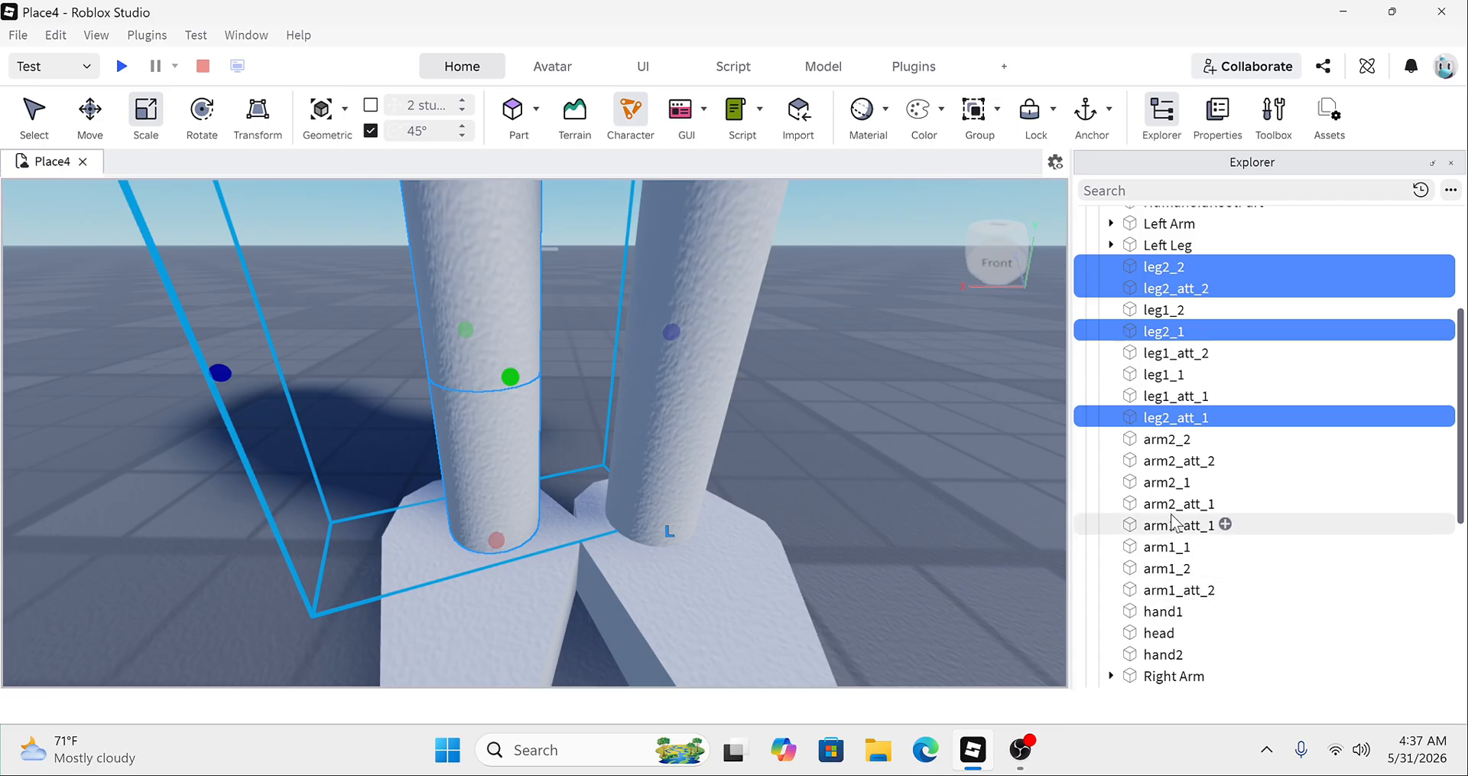
{"action": "scroll", "coordinate": [1176, 524], "scroll_direction": "down", "scroll_amount": 2}
{"action": "scroll", "coordinate": [1175, 524], "scroll_direction": "up", "scroll_amount": 5}
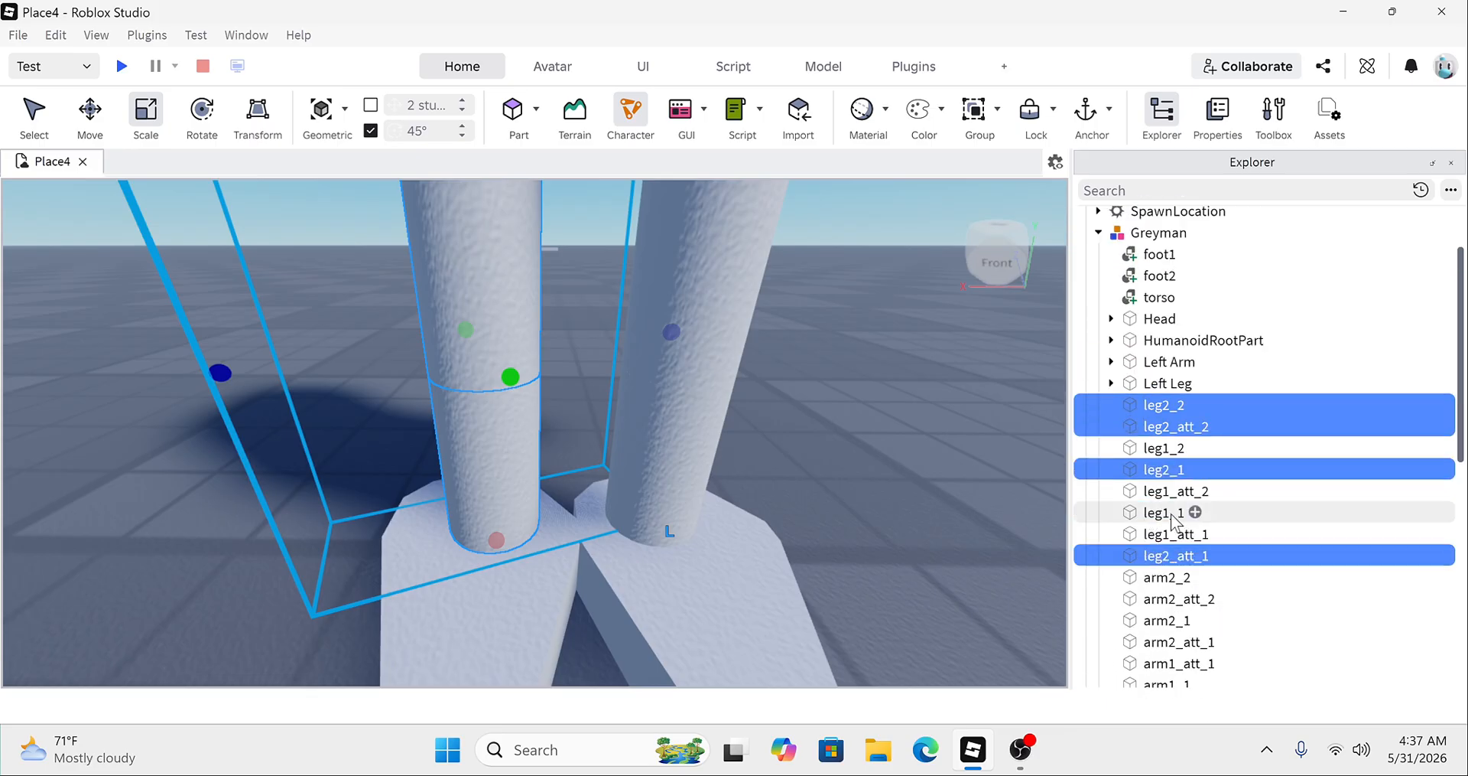
{"action": "right_click_drag", "start_coordinate": [702, 361], "coordinate": [703, 359]}
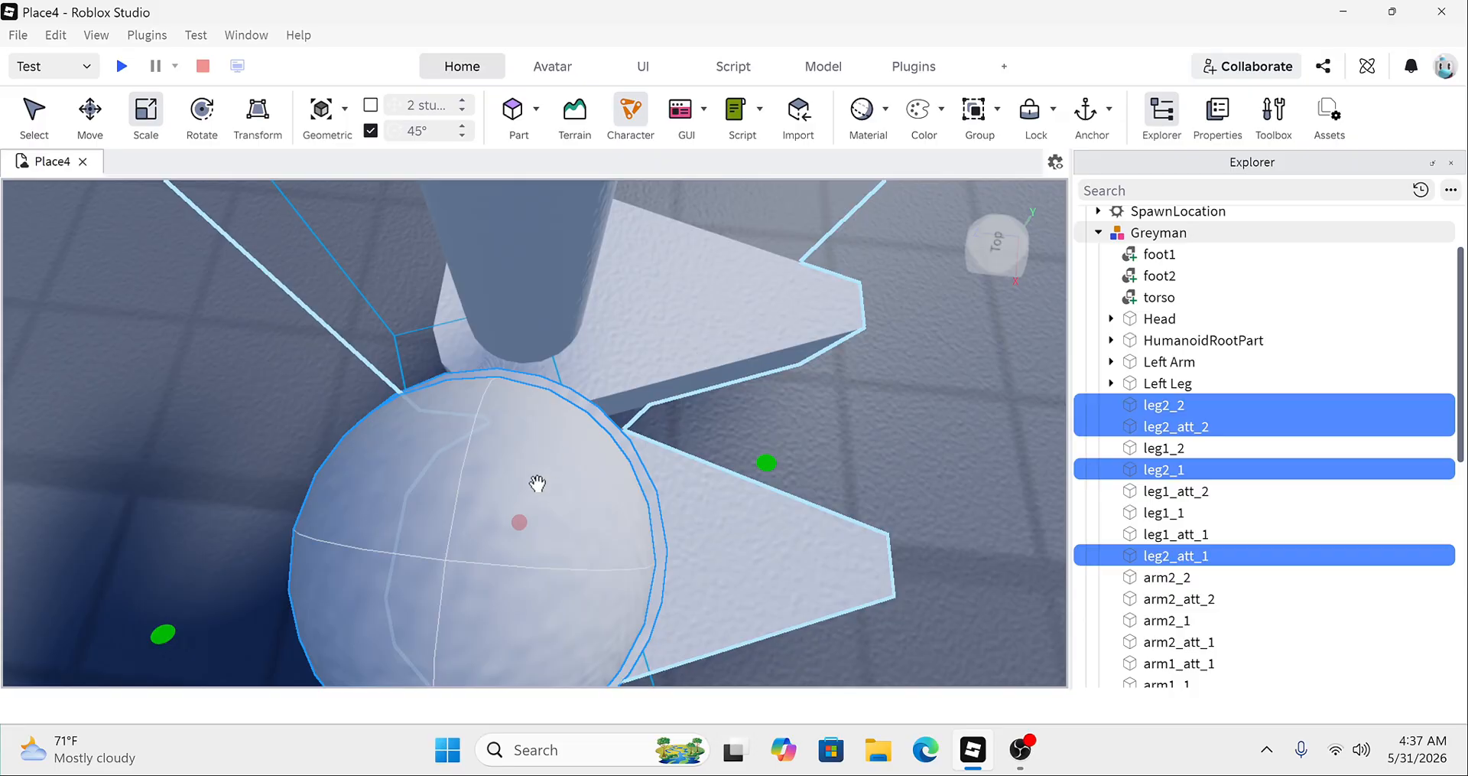
{"action": "right_click_drag", "start_coordinate": [888, 451], "coordinate": [887, 451]}
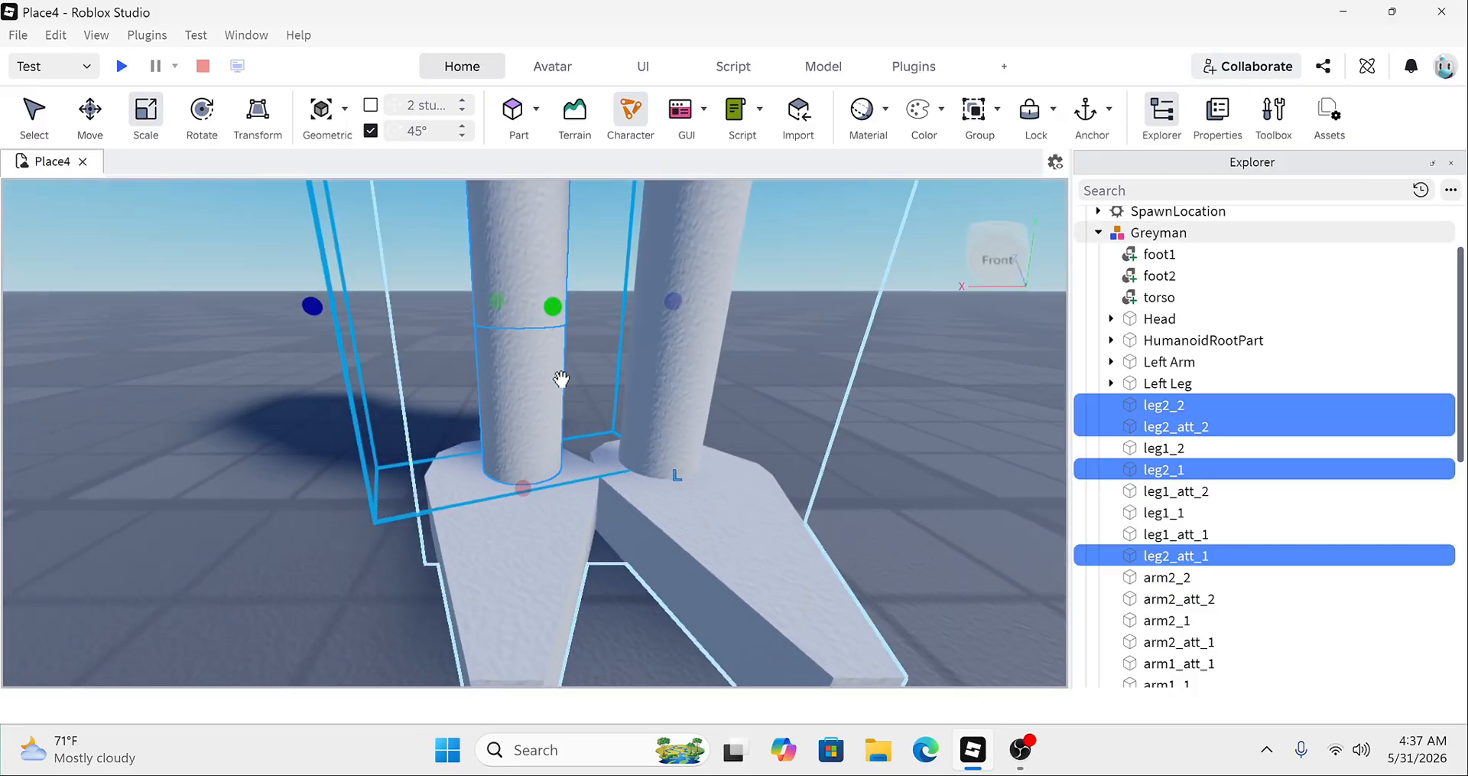
Step: Add foot2 to the selected leg2 parts and group the whole selection as a model inside Greyman
{"action": "right_click_drag", "start_coordinate": [515, 262], "coordinate": [512, 260]}
{"action": "scroll", "coordinate": [1316, 456], "scroll_direction": "up", "scroll_amount": 2}
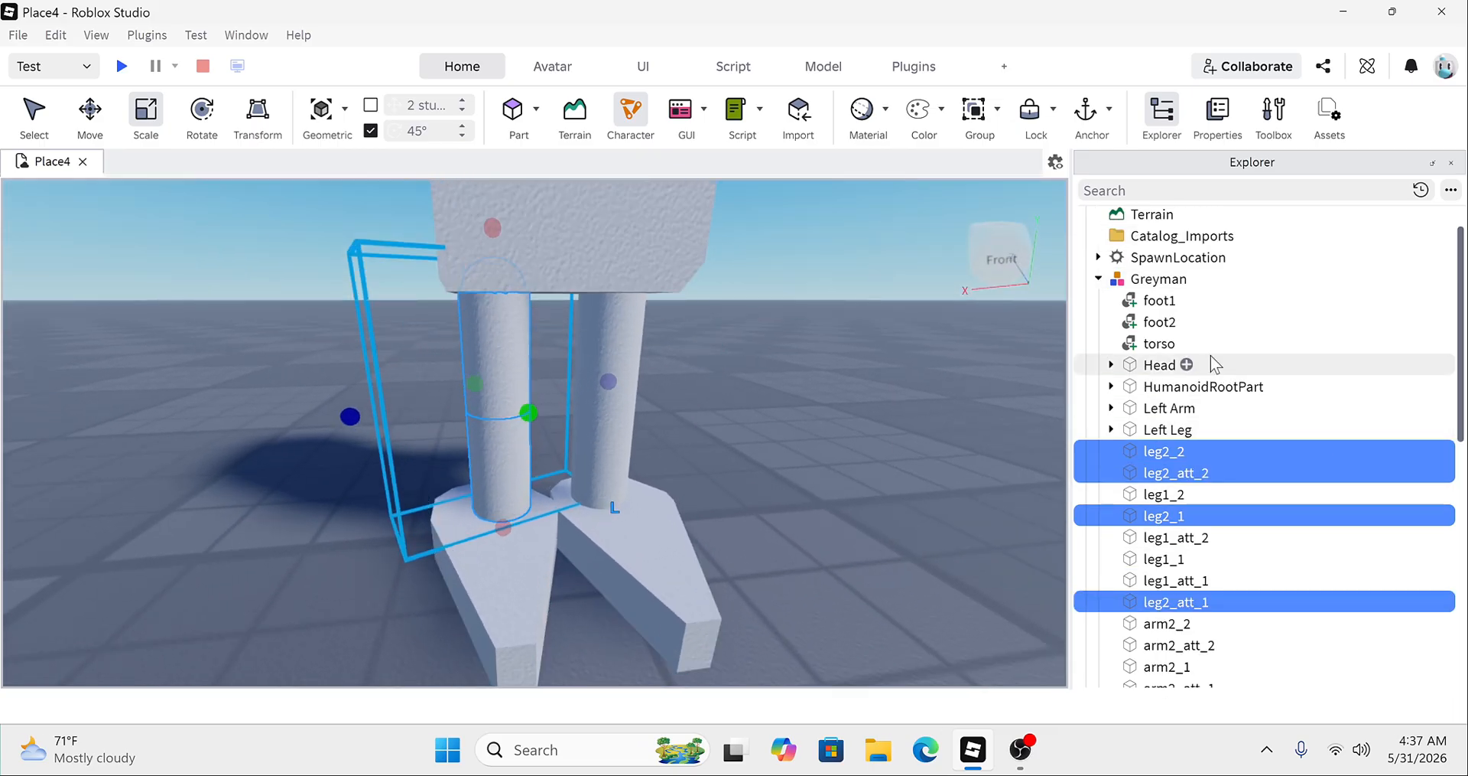
{"action": "left_click", "coordinate": [1159, 322], "text": "ctrl"}
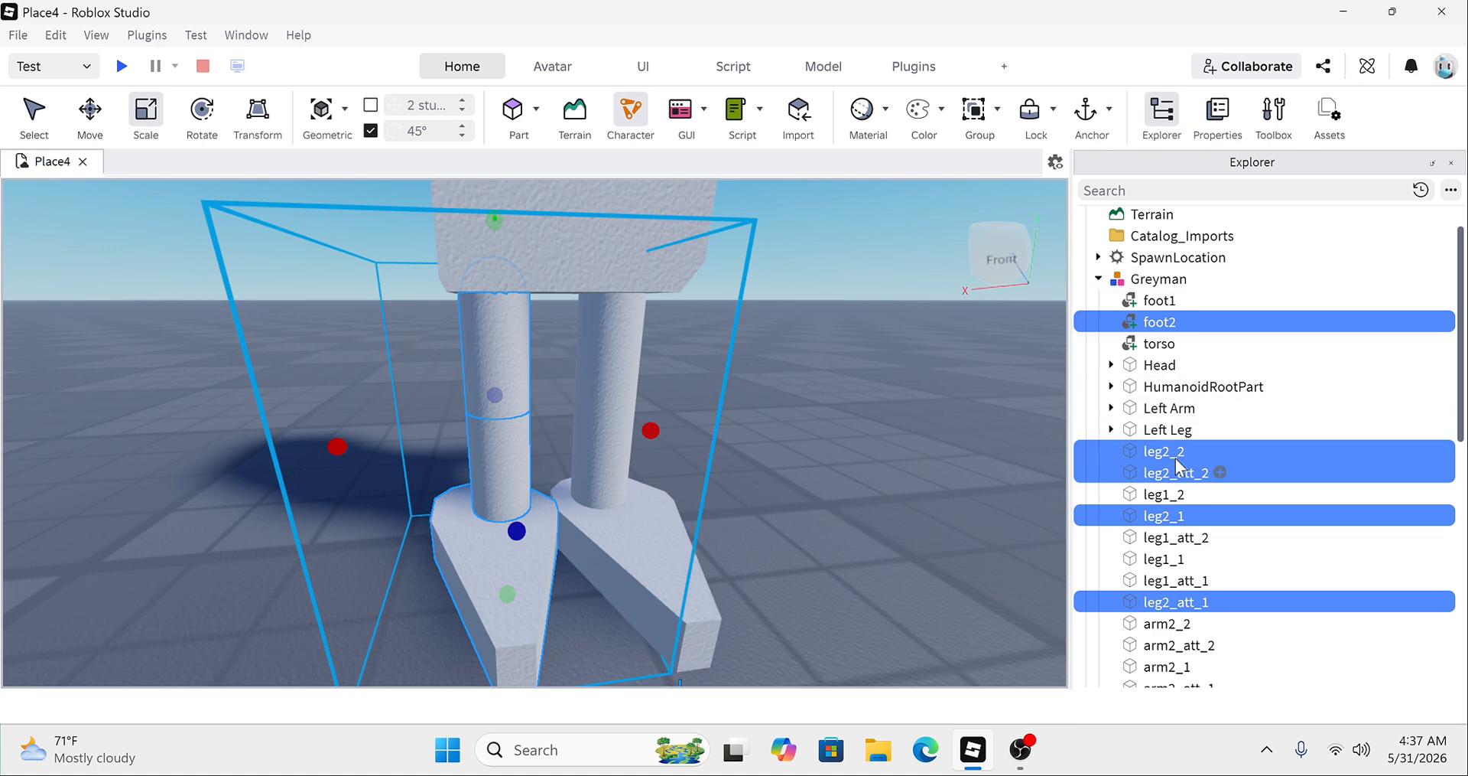
{"action": "right_click", "coordinate": [964, 419]}
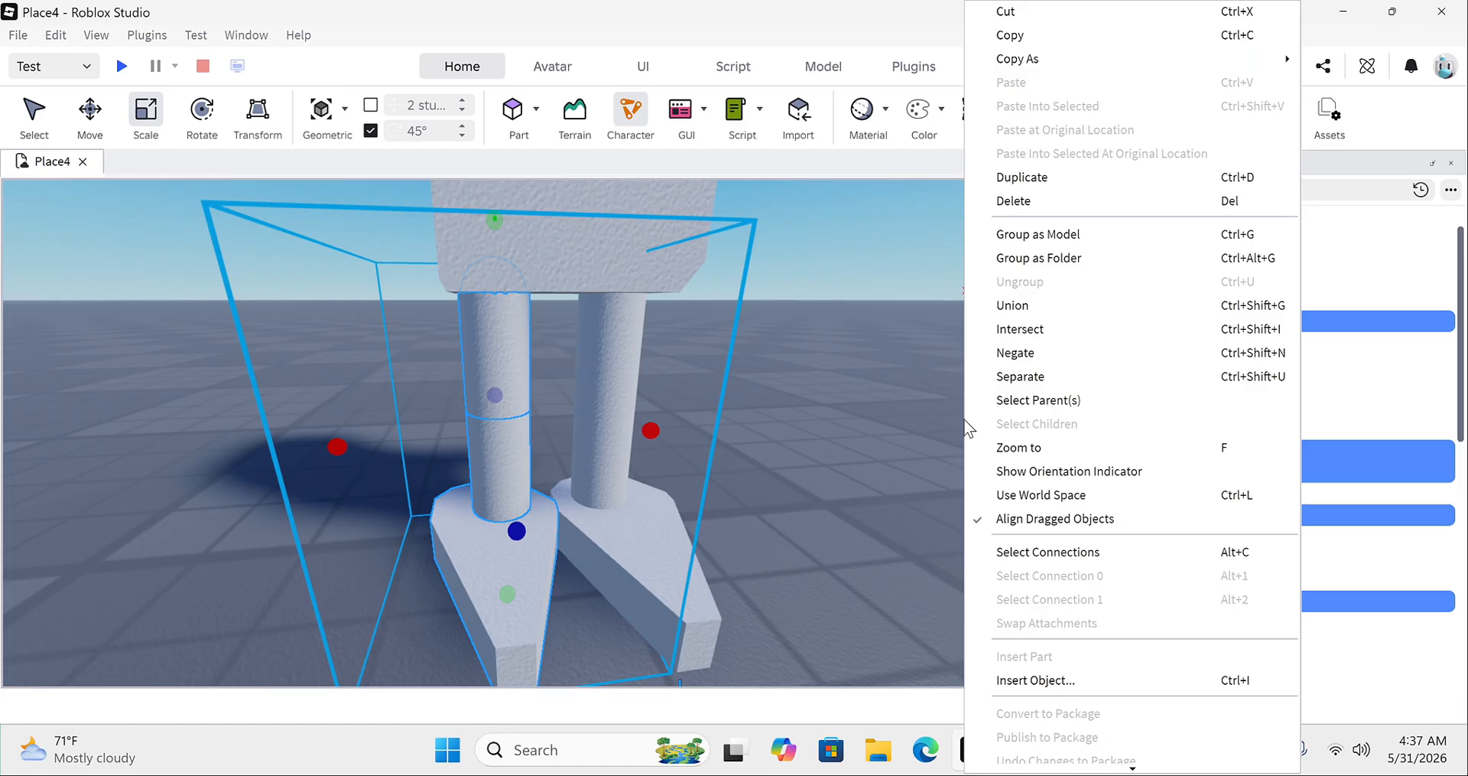
{"action": "left_click", "coordinate": [1080, 246]}
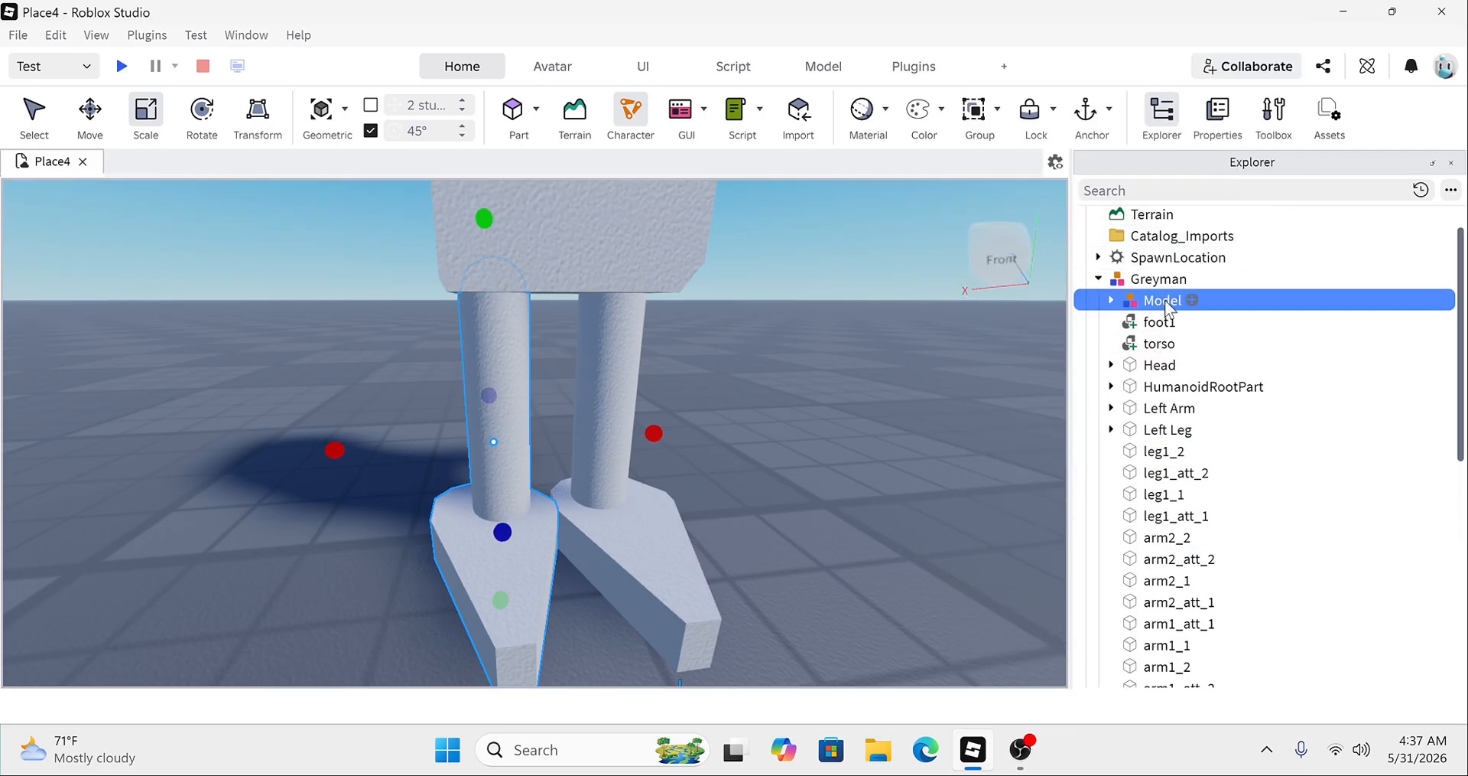
Step: Rename the new Model group inside Greyman as leg2
{"action": "double_click", "coordinate": [1174, 303]}
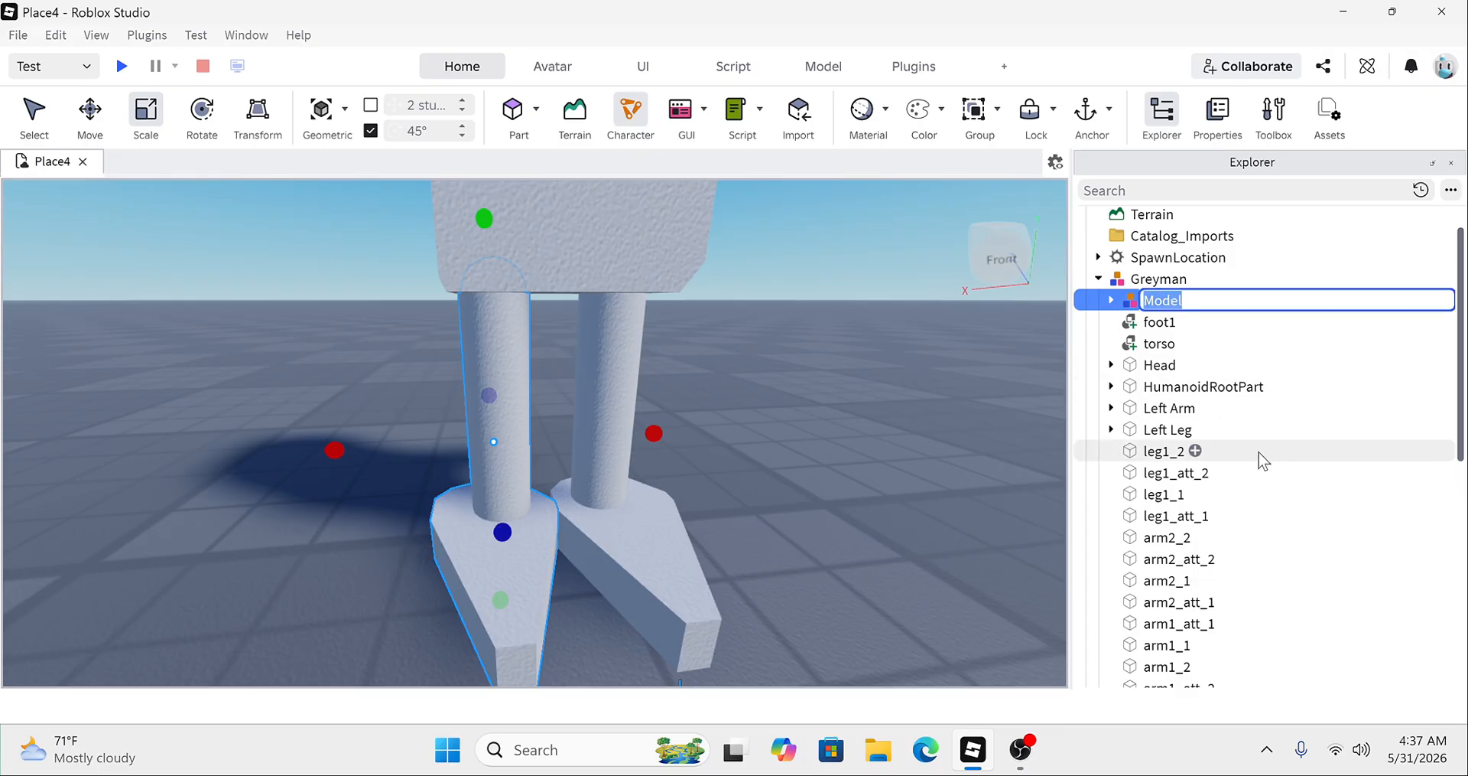
{"action": "key", "text": "BackSpace"}
{"action": "type", "text": "leg2"}
{"action": "key", "text": "Return"}
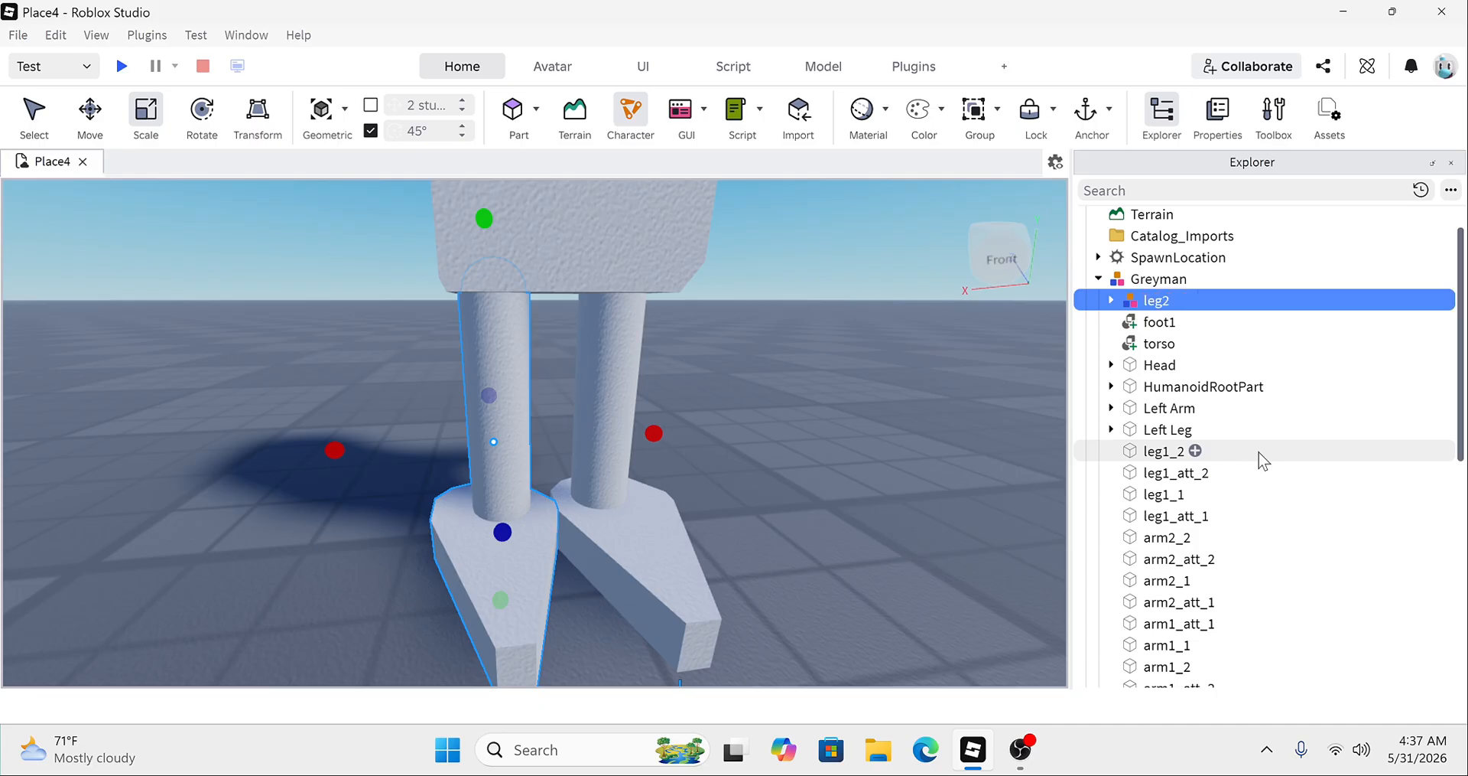
Step: Check each part inside the leg2 group by selecting foot2, leg2_1, leg2_2, leg2_att_1 and leg2_att_2 in turn, and collapse the group
{"action": "left_click", "coordinate": [1109, 299]}
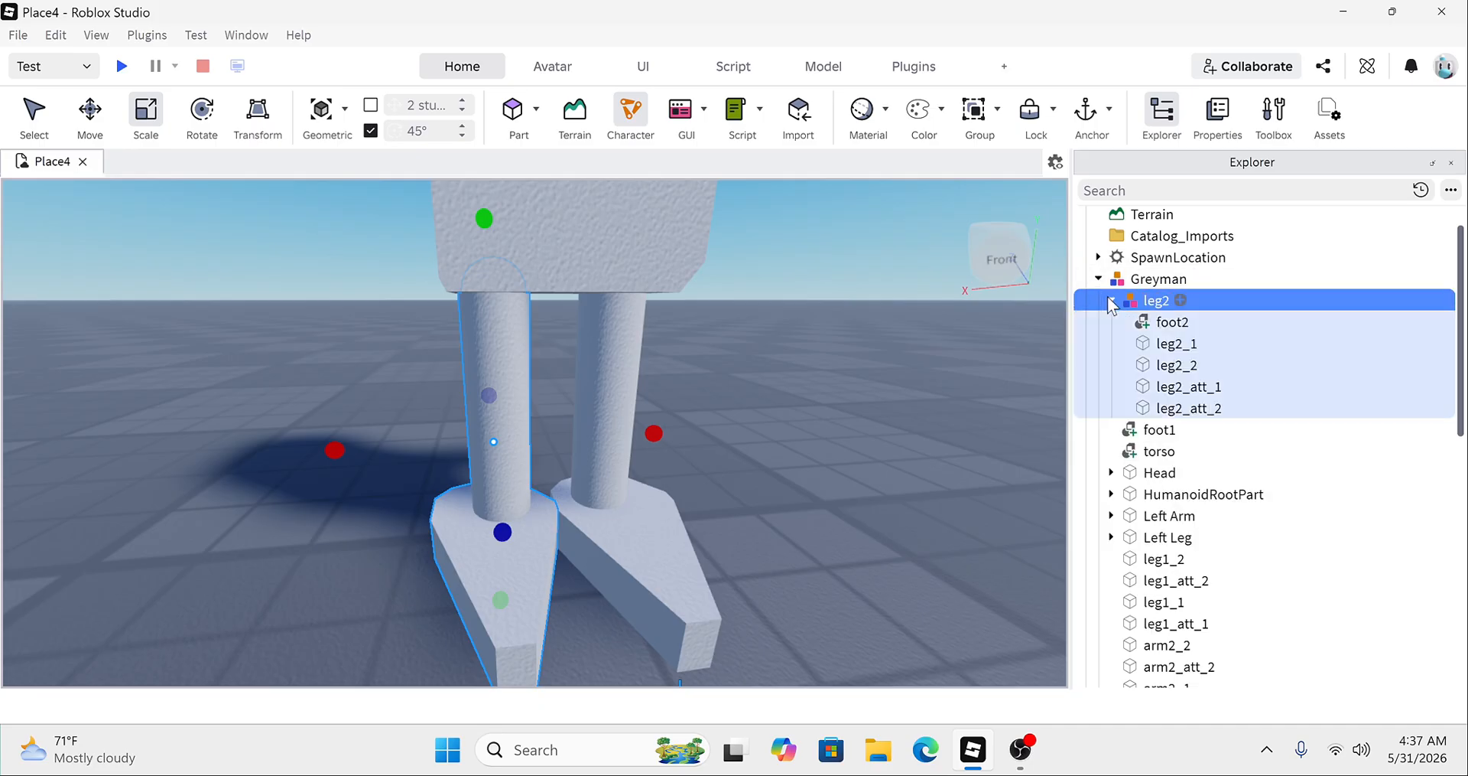
{"action": "left_click", "coordinate": [1170, 322]}
{"action": "left_click", "coordinate": [1170, 343]}
{"action": "left_click", "coordinate": [1166, 366]}
{"action": "left_click", "coordinate": [1178, 386]}
{"action": "left_click", "coordinate": [1182, 408]}
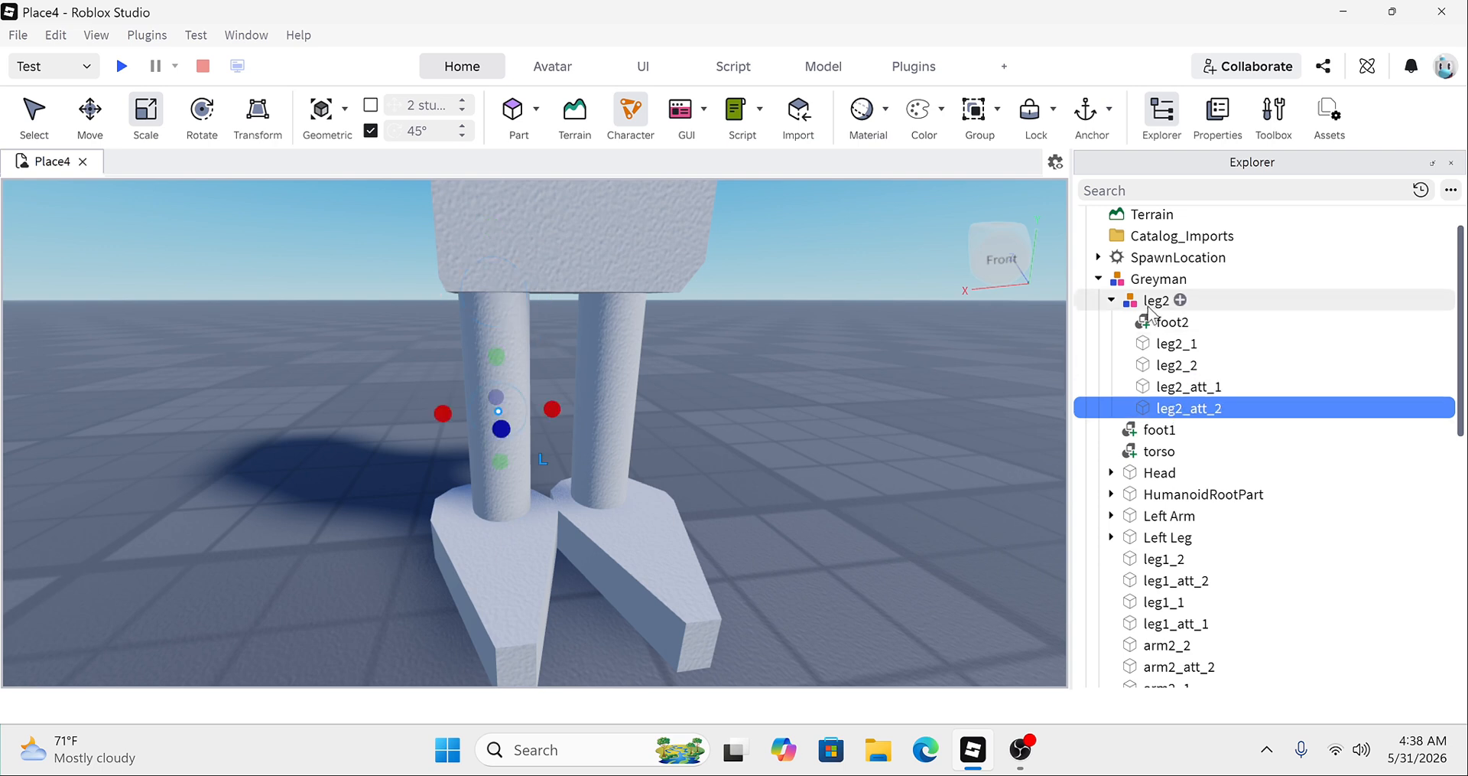
{"action": "left_click", "coordinate": [1111, 299]}
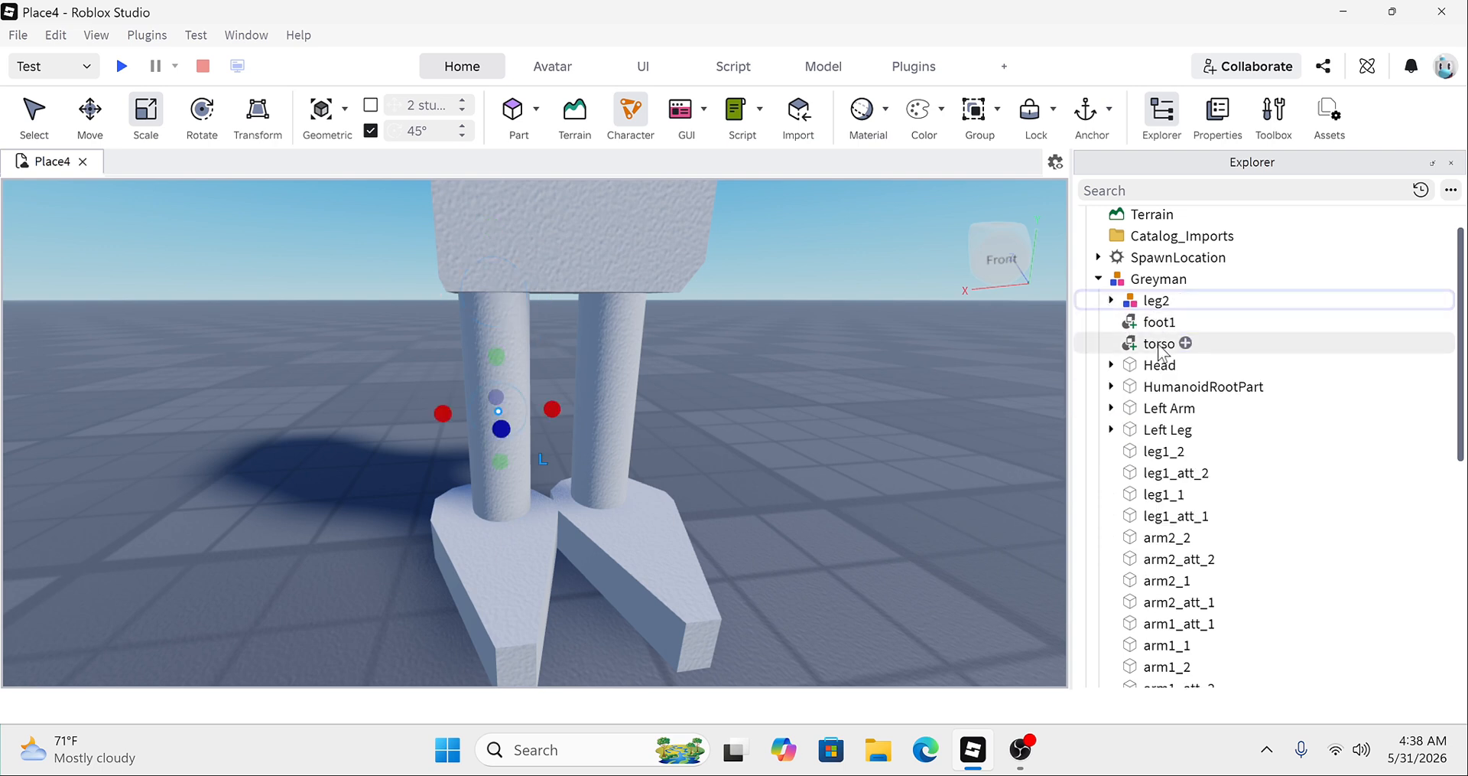
Step: Select leg1_2, leg1_att_2, leg1_1, leg1_att_1 and foot1 together and group them as a model
{"action": "scroll", "coordinate": [1162, 359], "scroll_direction": "down", "scroll_amount": 1}
{"action": "left_click", "coordinate": [1164, 405]}
{"action": "left_click", "coordinate": [1167, 427], "text": "ctrl"}
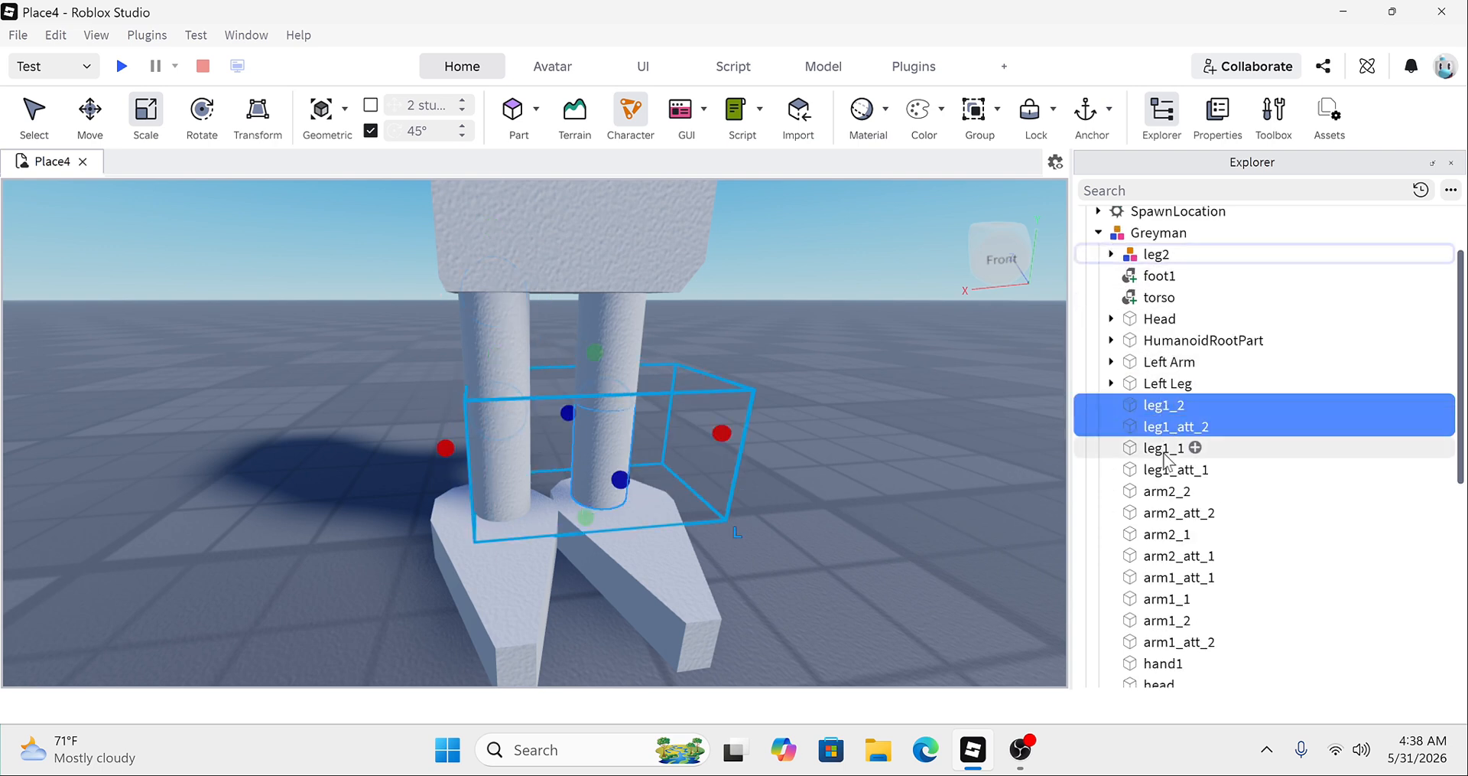
{"action": "left_click", "coordinate": [1162, 448], "text": "ctrl"}
{"action": "left_click", "coordinate": [1162, 470], "text": "ctrl"}
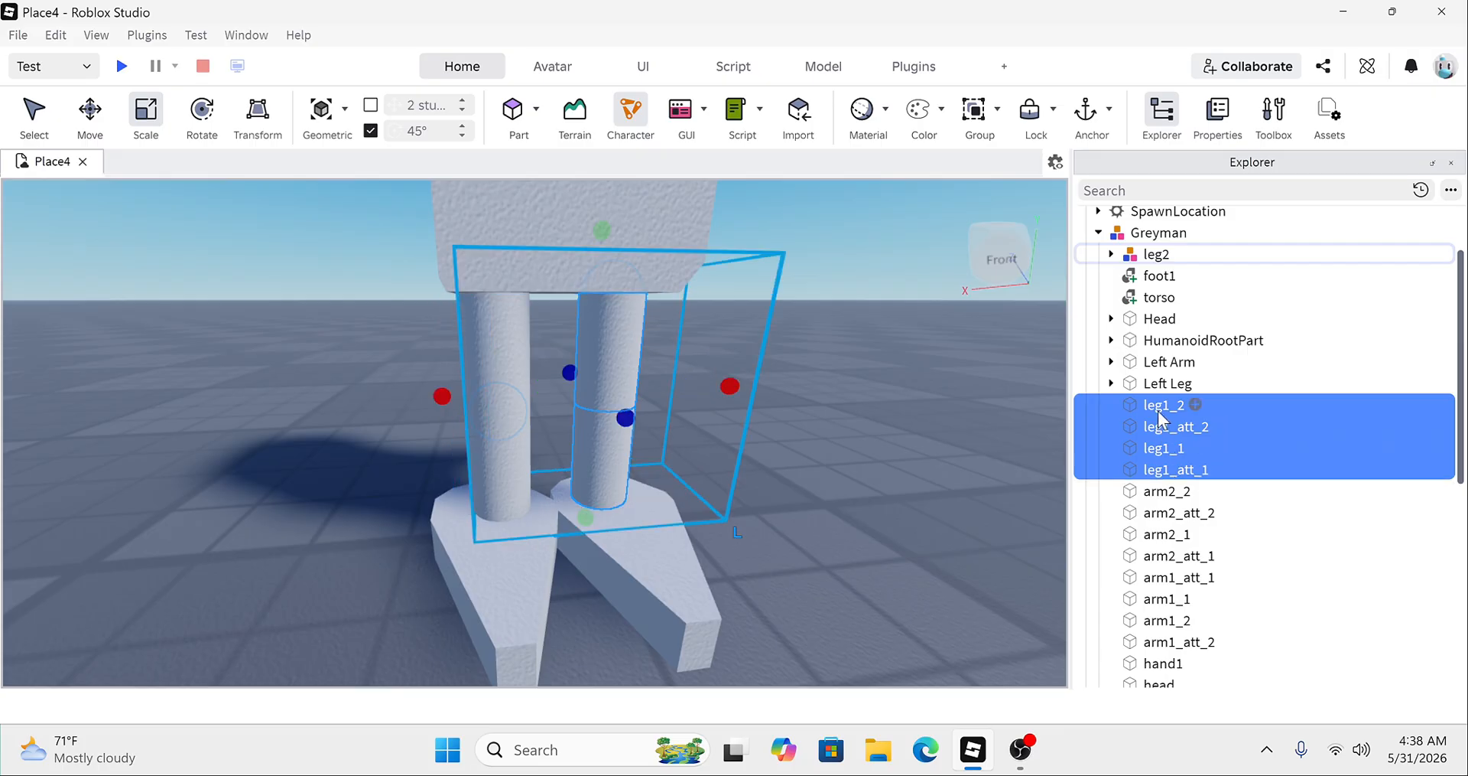
{"action": "left_click", "coordinate": [1159, 275], "text": "ctrl"}
{"action": "right_click", "coordinate": [968, 375]}
{"action": "left_click", "coordinate": [1073, 230]}
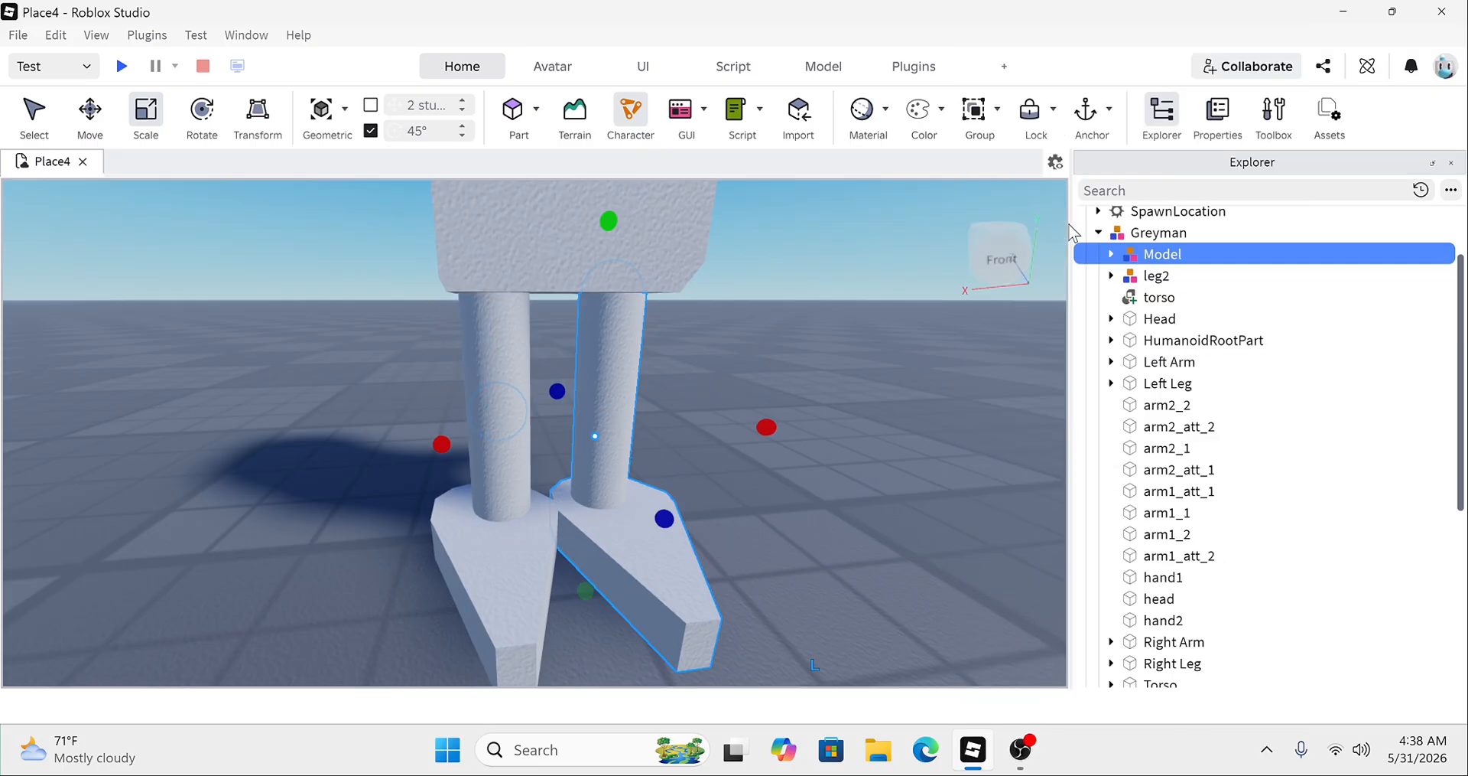
Step: Rename the new Model group as leg1, and select leg2 and leg1 in turn to compare the two legs
{"action": "double_click", "coordinate": [1163, 255]}
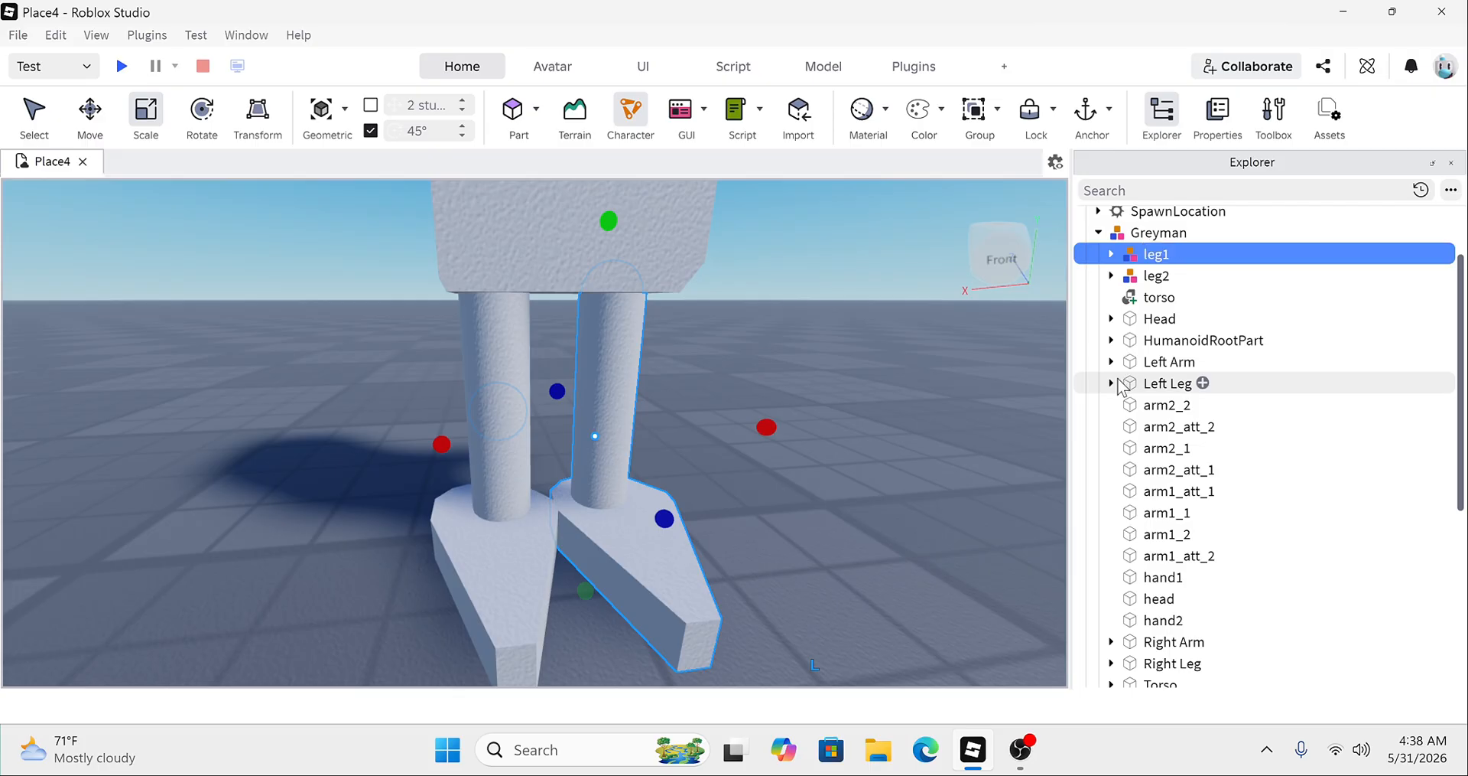
{"action": "key", "text": "Return"}
{"action": "left_click", "coordinate": [1139, 277]}
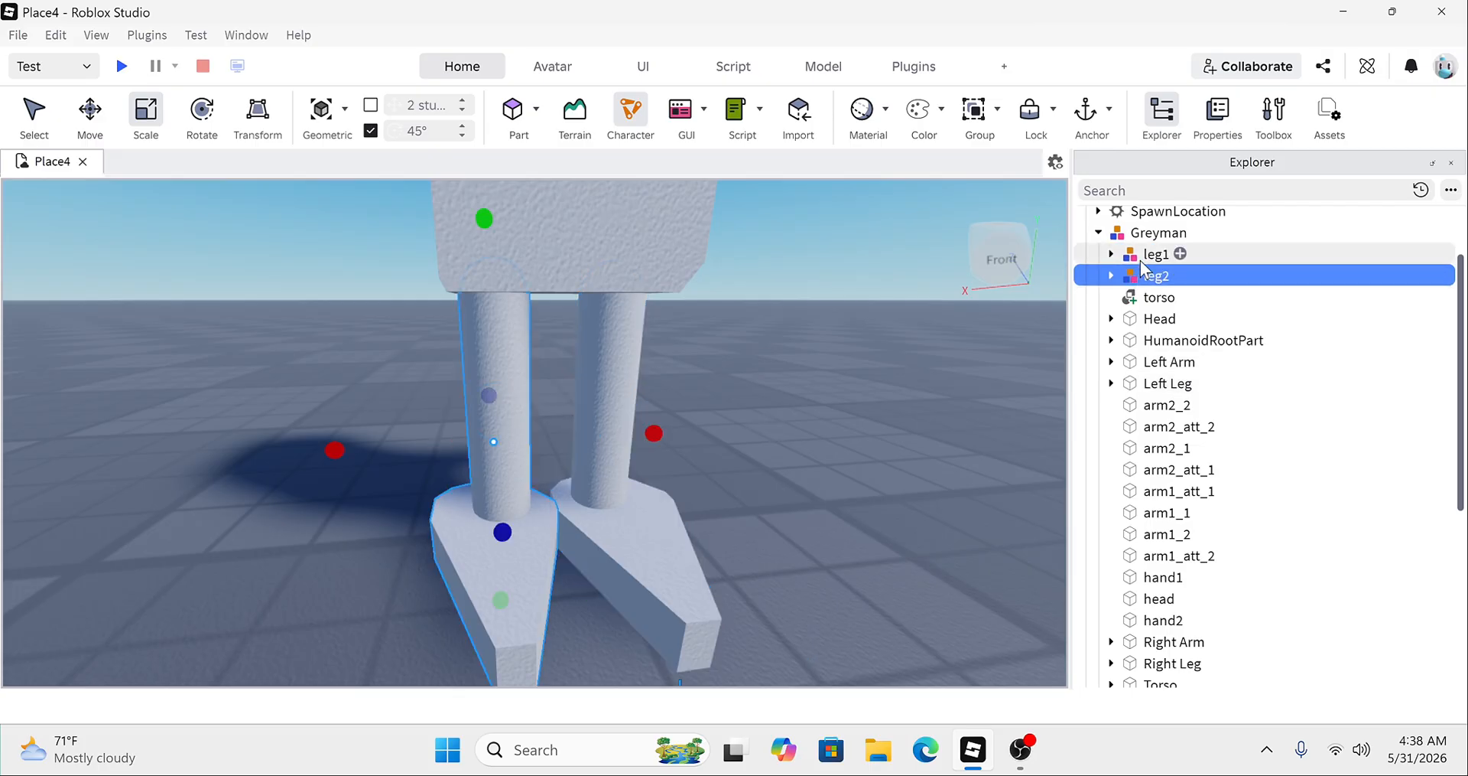
{"action": "left_click", "coordinate": [1151, 254]}
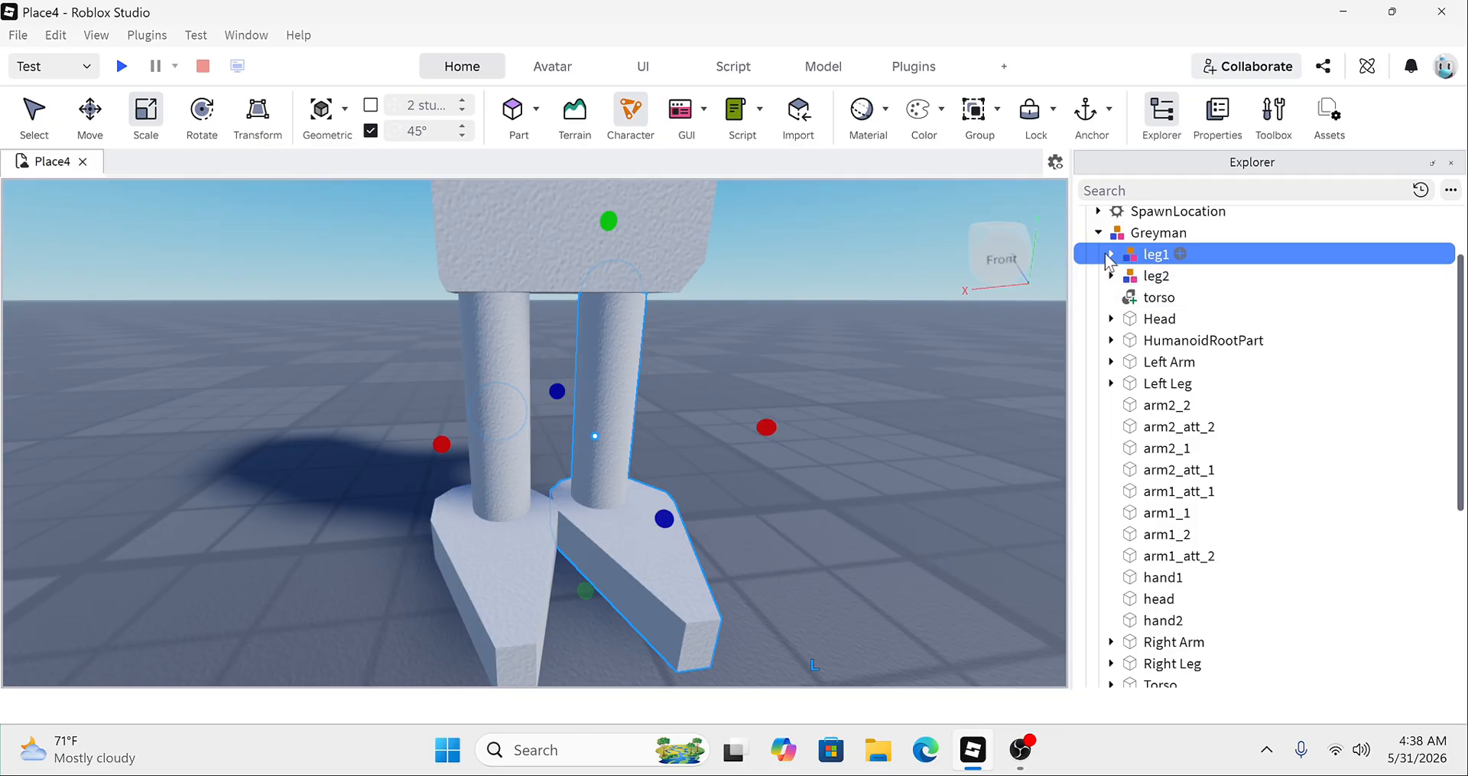
Step: Take the stray leg2_att_2 part out of the leg1 group and place it directly under Greyman
{"action": "left_click", "coordinate": [1111, 254]}
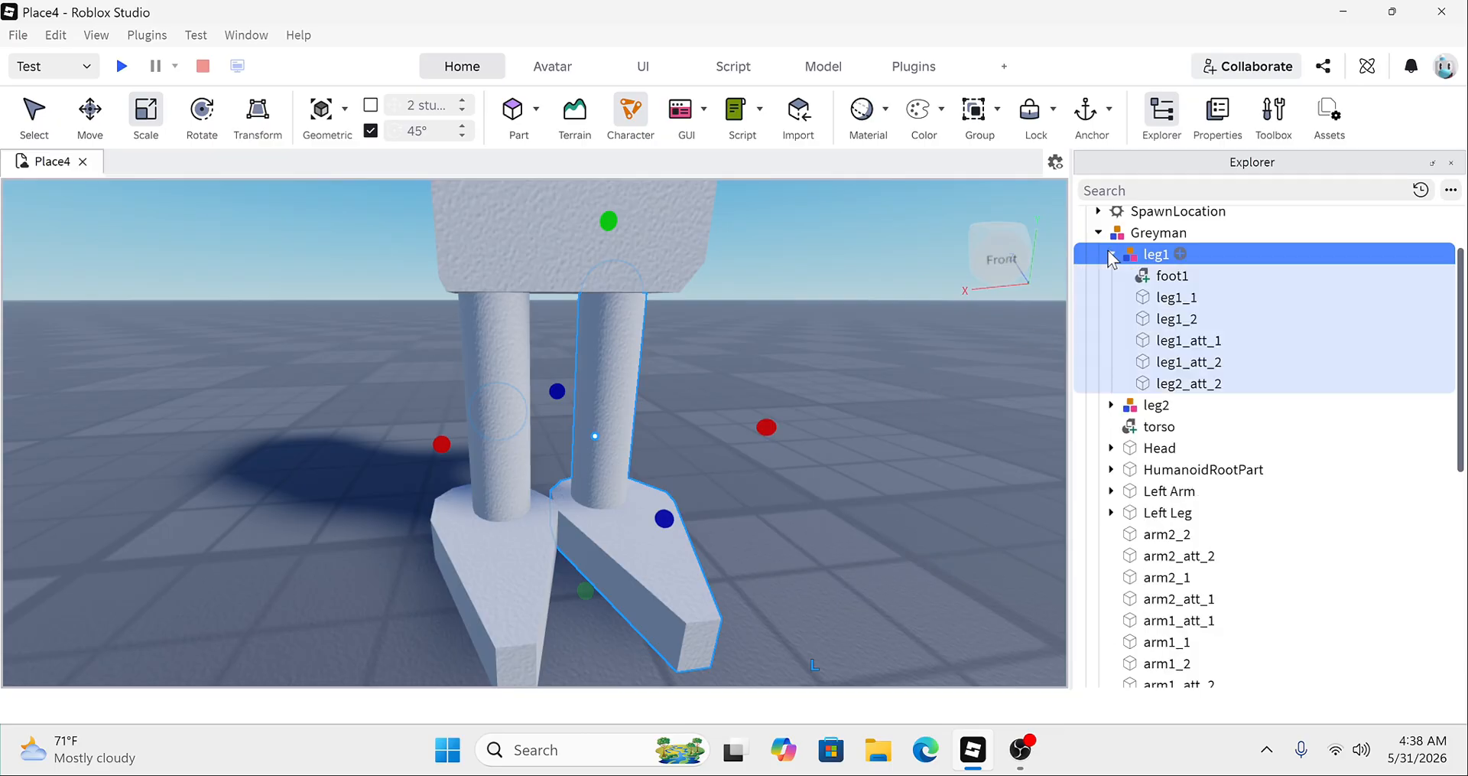
{"action": "left_click", "coordinate": [1186, 390]}
{"action": "right_click", "coordinate": [935, 406]}
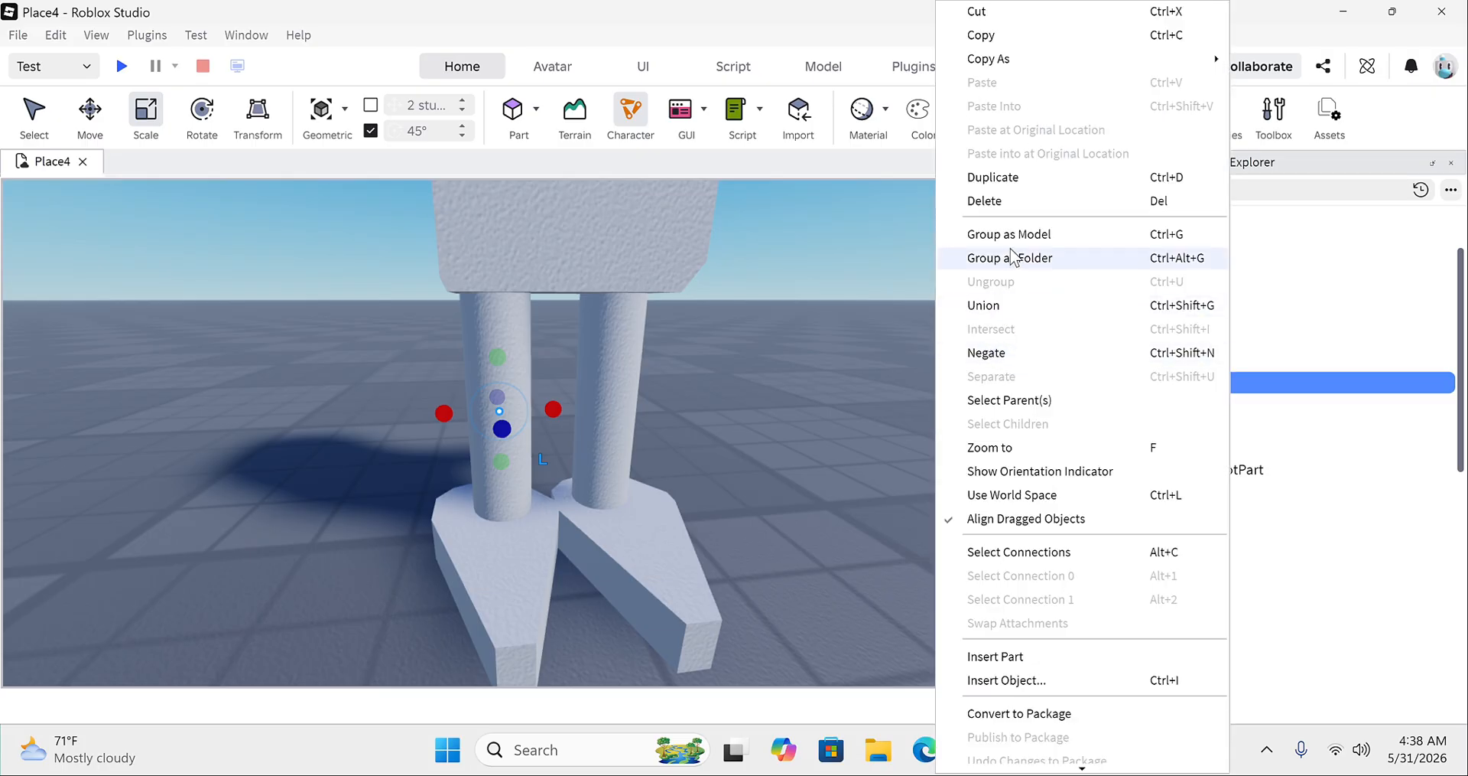
{"action": "left_click", "coordinate": [993, 356]}
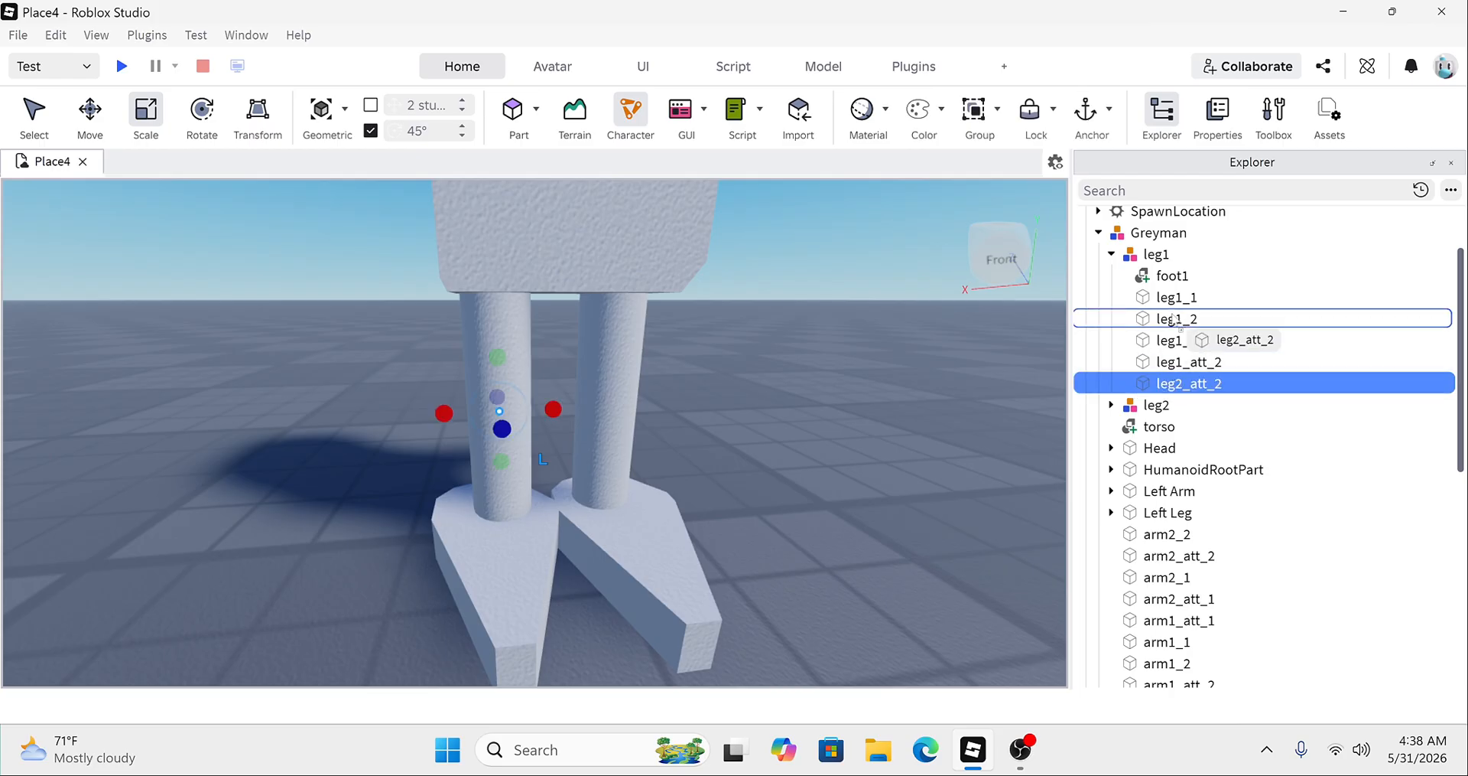
{"action": "left_click_drag", "start_coordinate": [1175, 320], "coordinate": [1161, 284]}
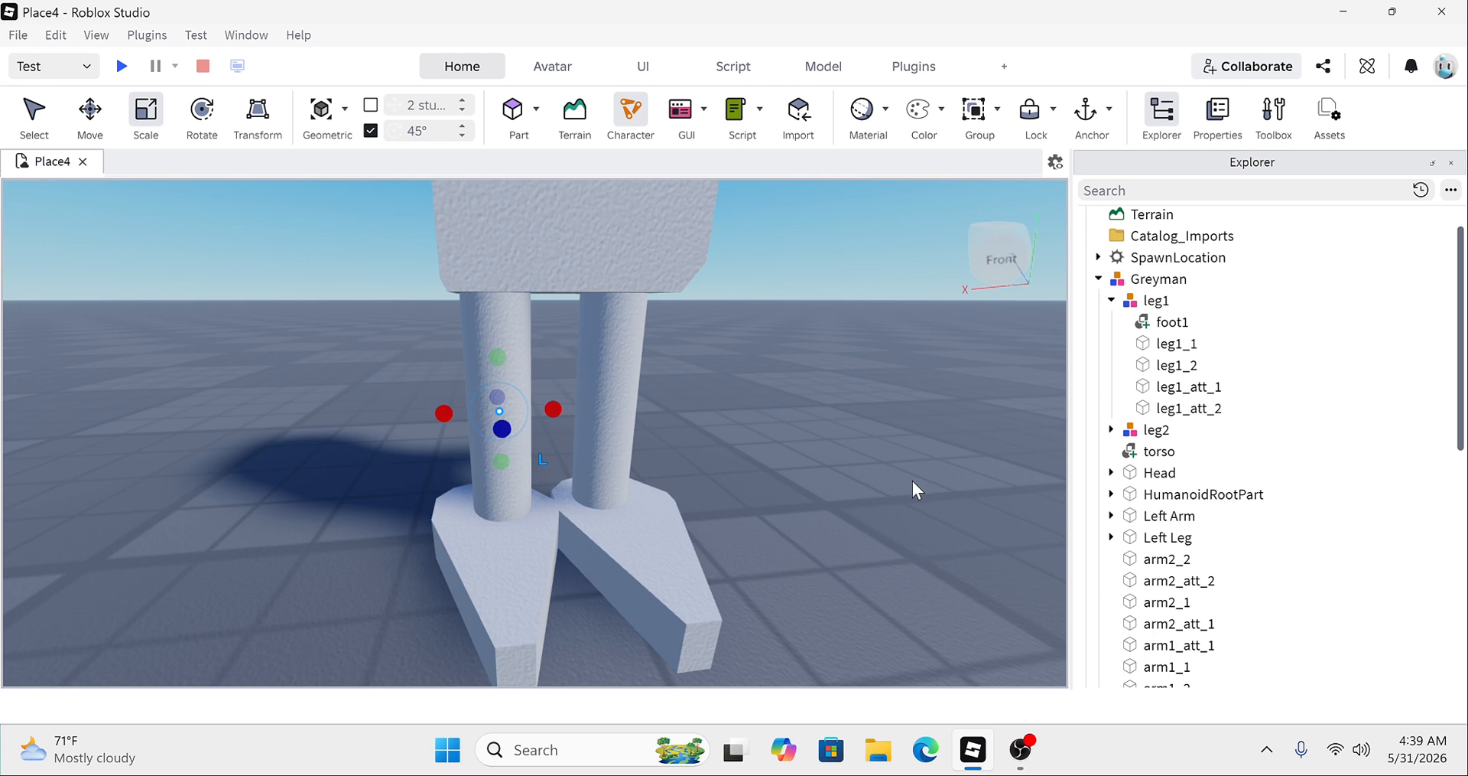
Step: Check the parts of the leg1 group by selecting leg1_1, leg1_2, leg1_att_1 and leg1_att_2 in turn, and collapse the group
{"action": "left_click", "coordinate": [1163, 346]}
{"action": "left_click", "coordinate": [1164, 365]}
{"action": "left_click", "coordinate": [1166, 386]}
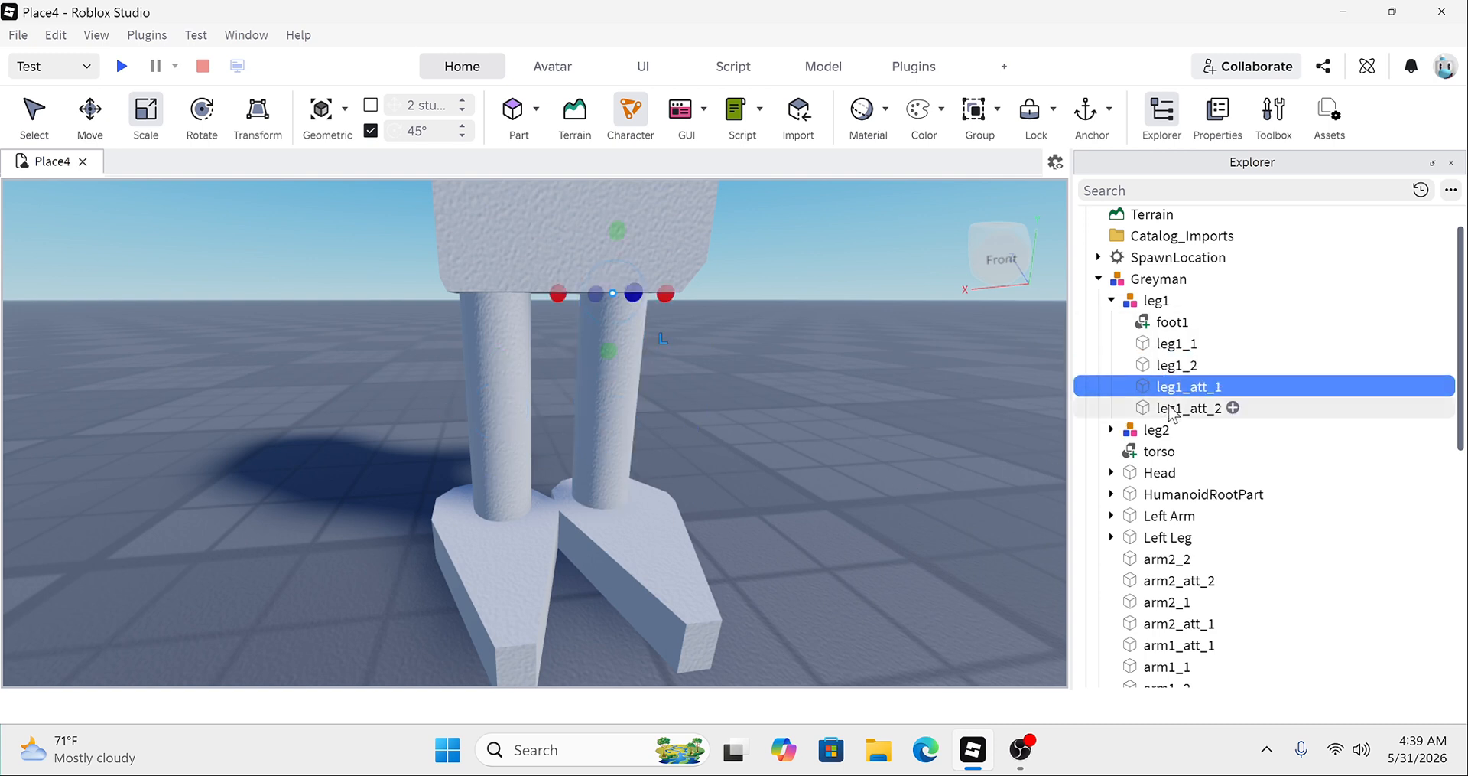
{"action": "left_click", "coordinate": [1170, 409]}
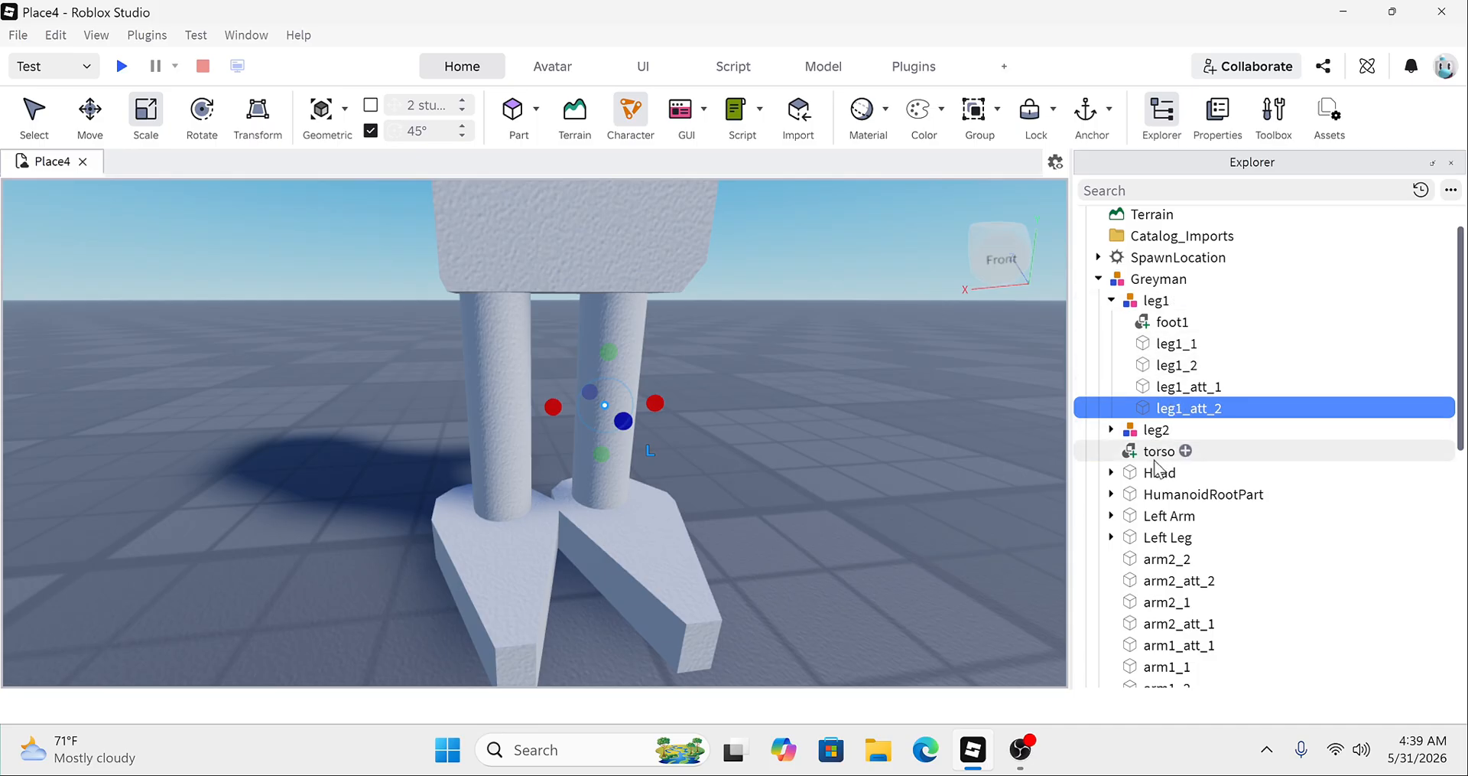
{"action": "left_click", "coordinate": [1111, 300]}
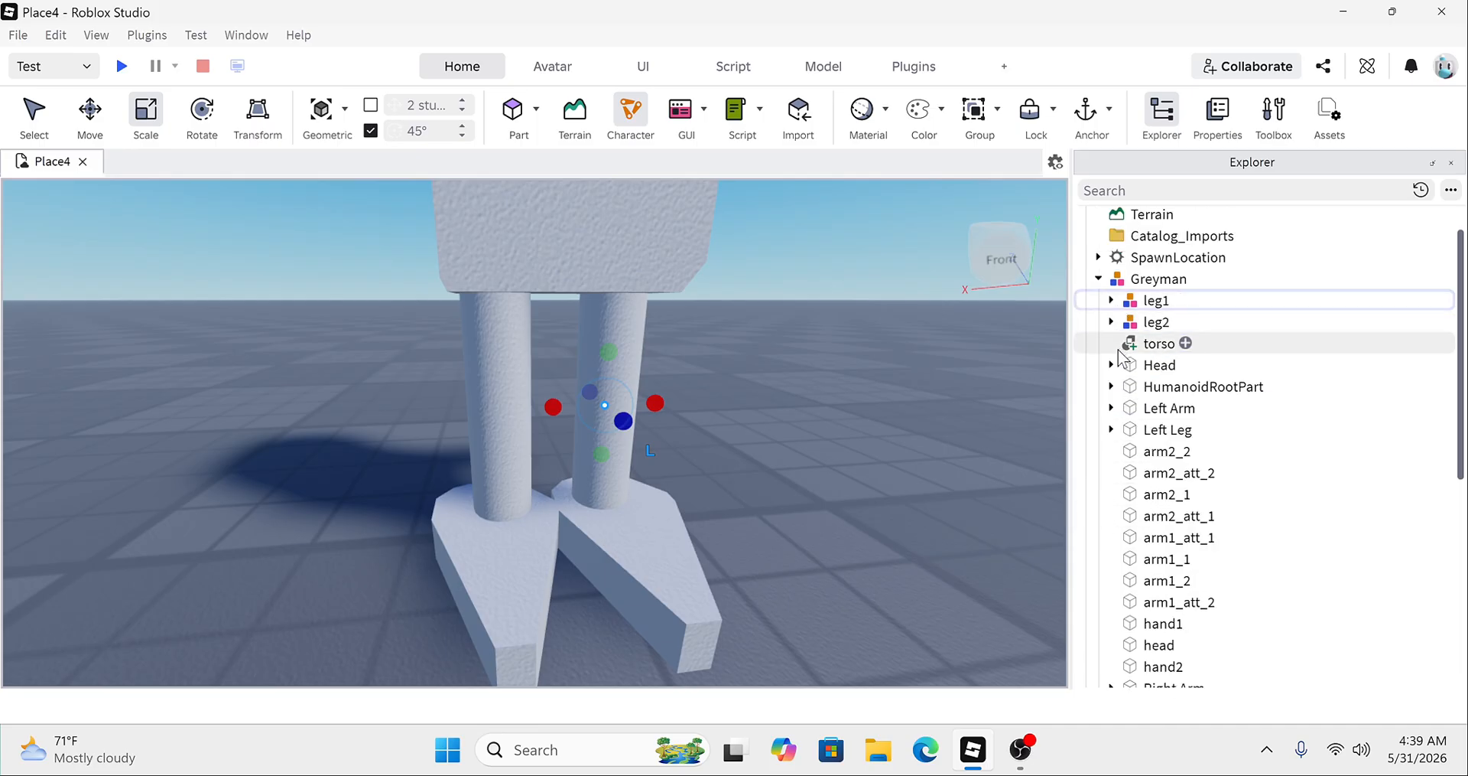
Step: Check the parts inside the leg2 group and look through the Greyman part list for leg2_att_2
{"action": "left_click", "coordinate": [1111, 321]}
{"action": "left_click", "coordinate": [1172, 365]}
{"action": "left_click", "coordinate": [1172, 387]}
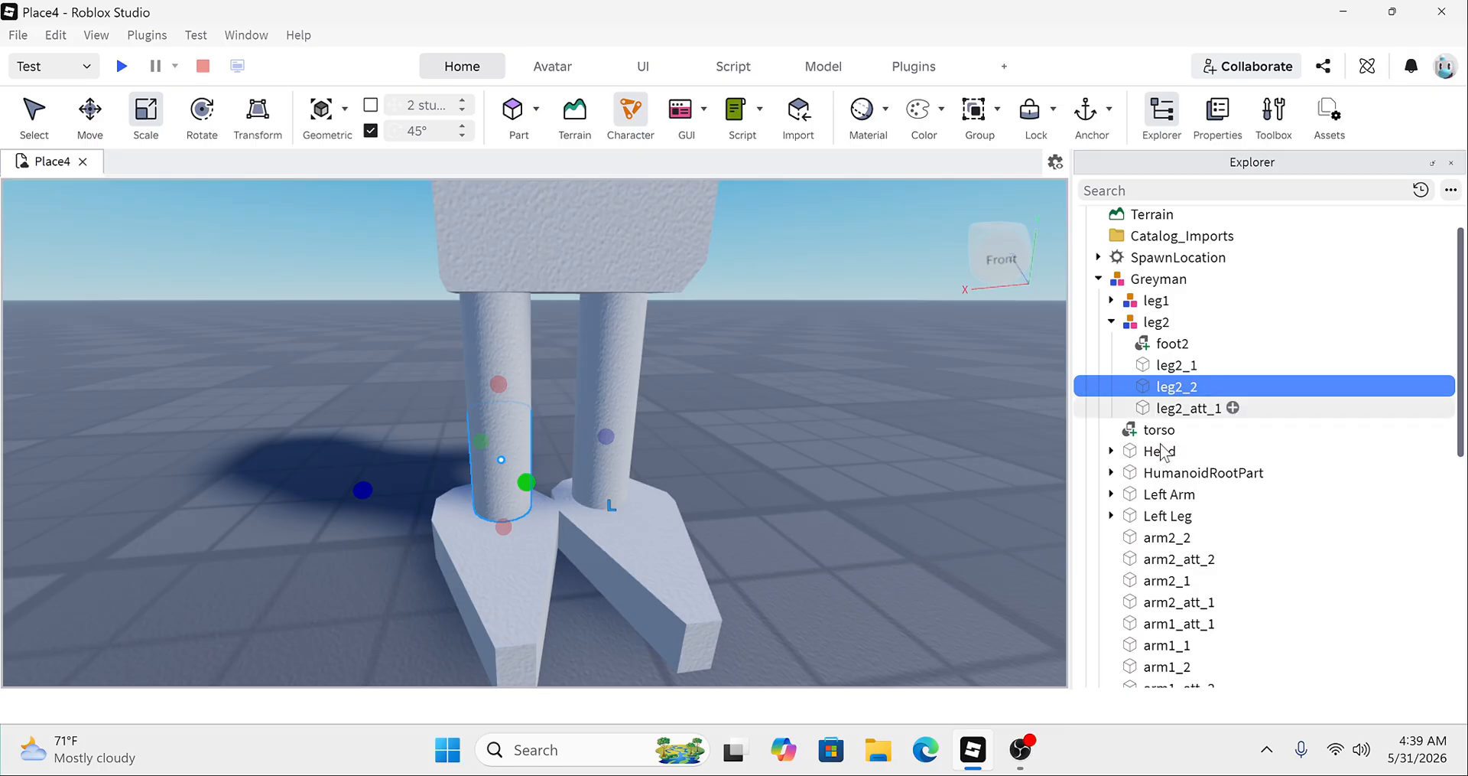
{"action": "scroll", "coordinate": [1170, 558], "scroll_direction": "down", "scroll_amount": 3}
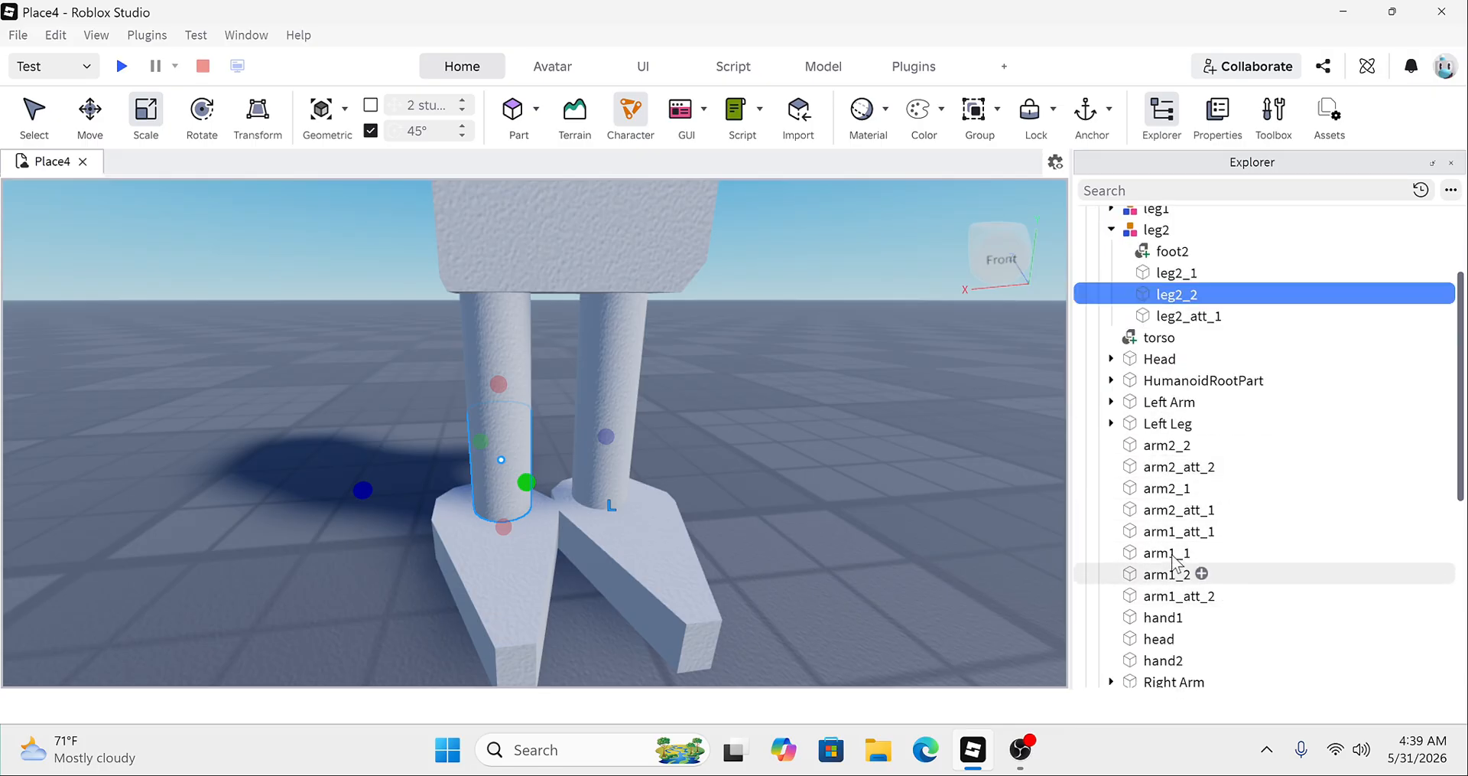
{"action": "scroll", "coordinate": [1175, 446], "scroll_direction": "up", "scroll_amount": 2}
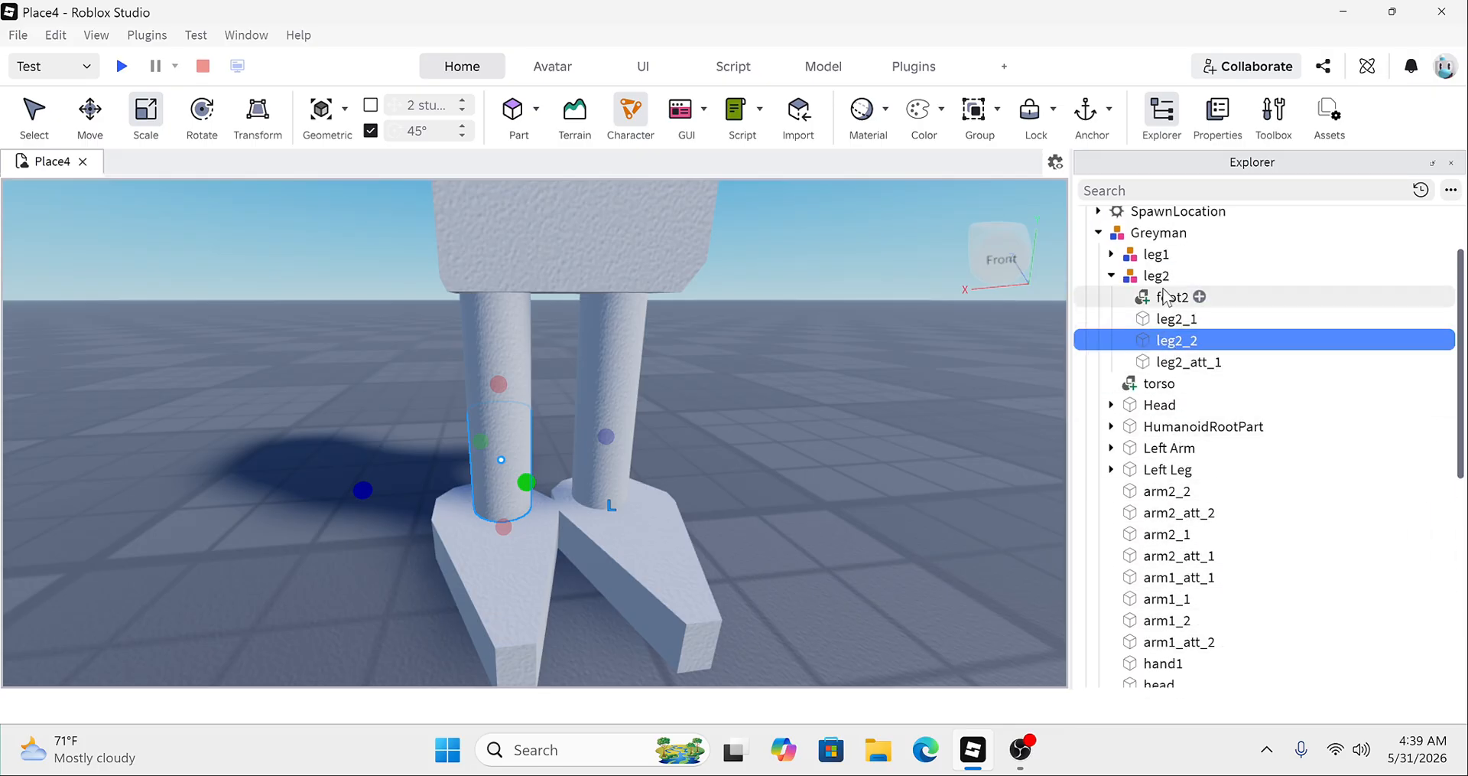
{"action": "left_click", "coordinate": [1150, 234]}
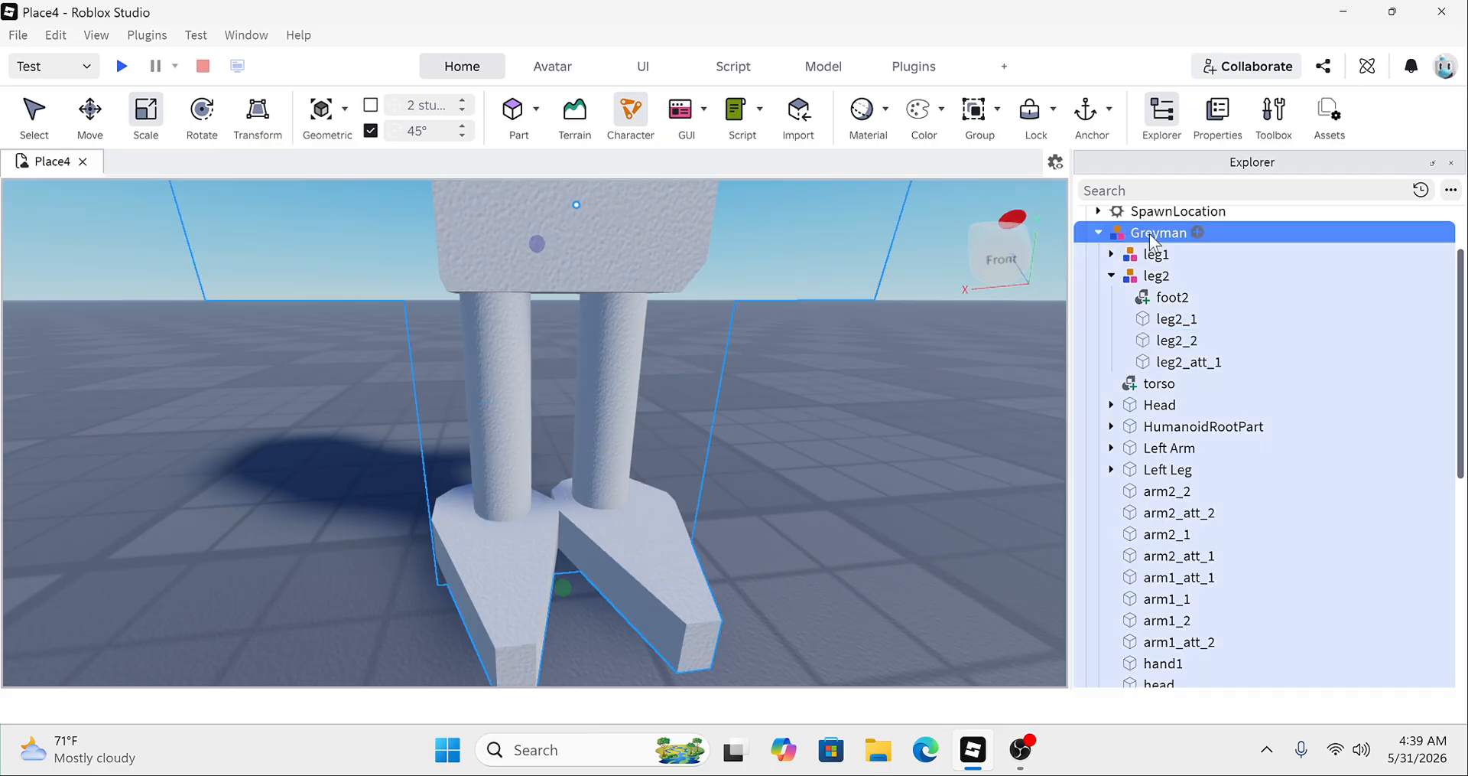
{"action": "left_click", "coordinate": [848, 446]}
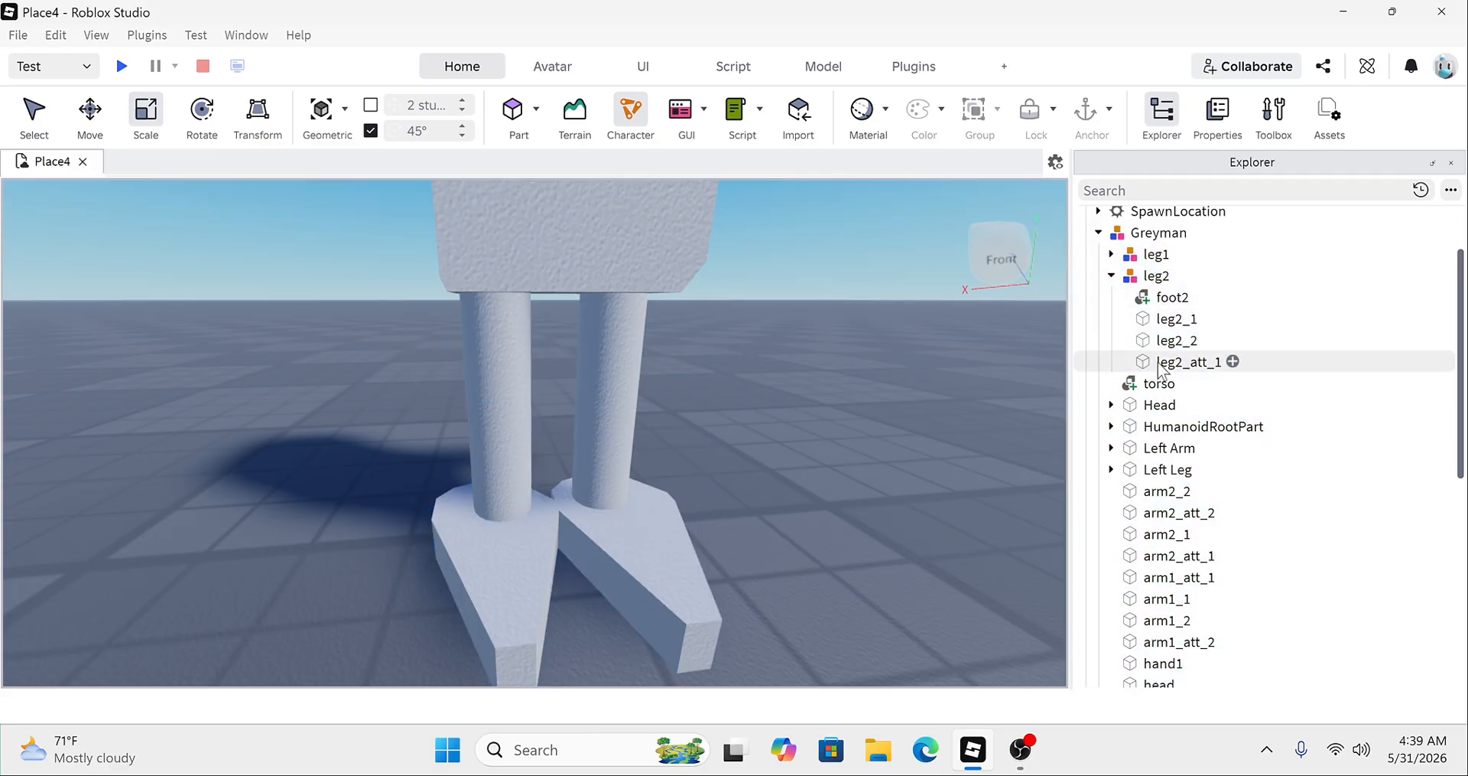
{"action": "scroll", "coordinate": [1163, 368], "scroll_direction": "down", "scroll_amount": 4}
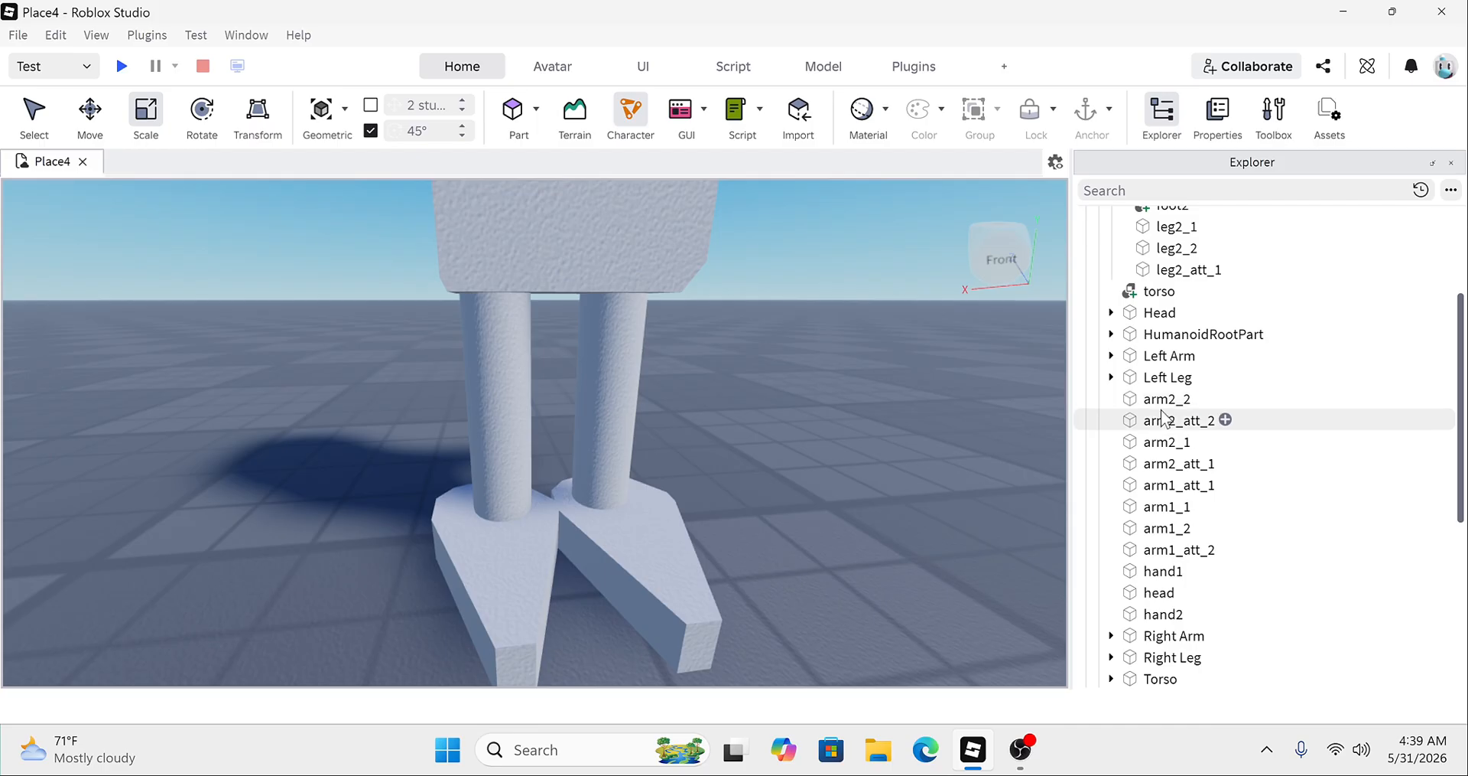
{"action": "scroll", "coordinate": [1161, 440], "scroll_direction": "down", "scroll_amount": 4}
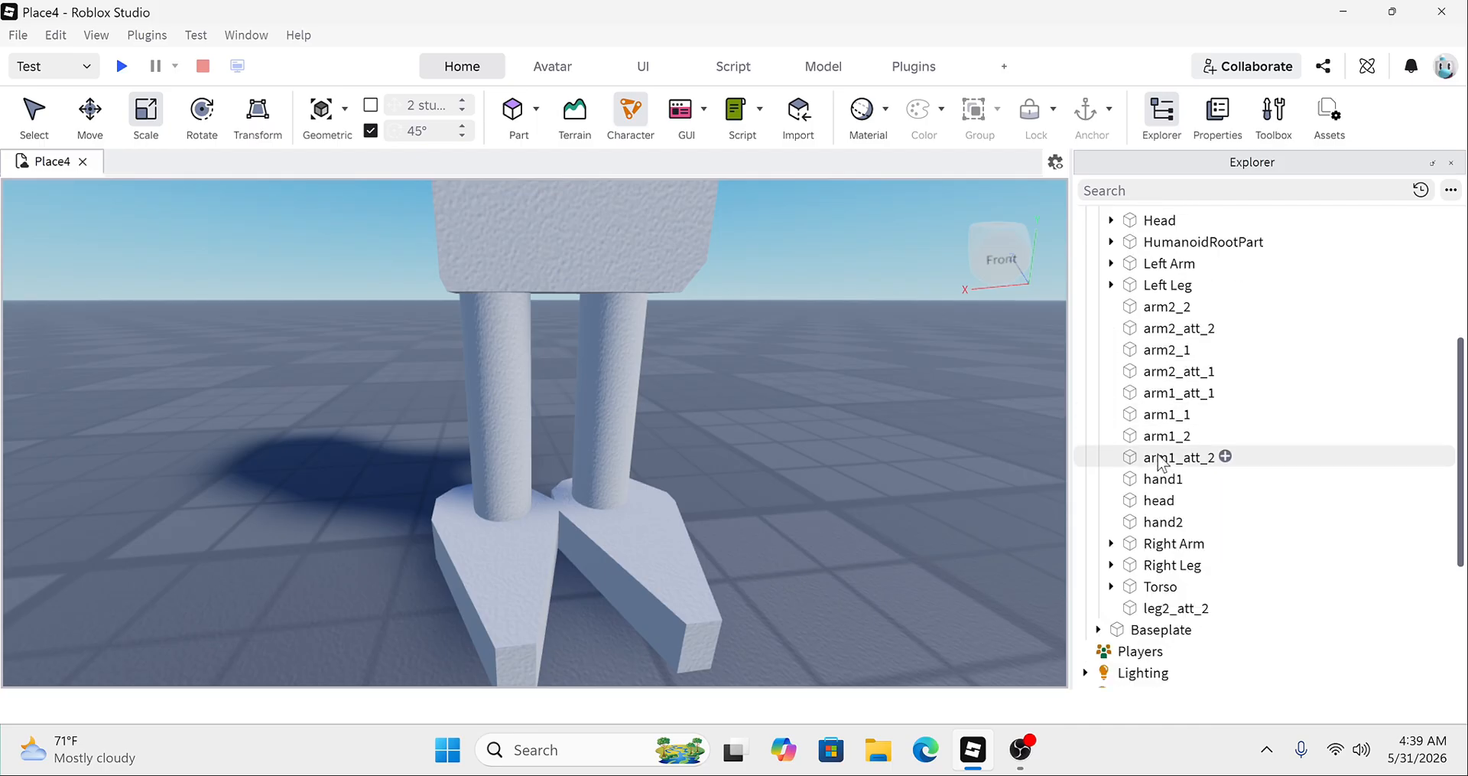
{"action": "scroll", "coordinate": [1160, 463], "scroll_direction": "up", "scroll_amount": 9}
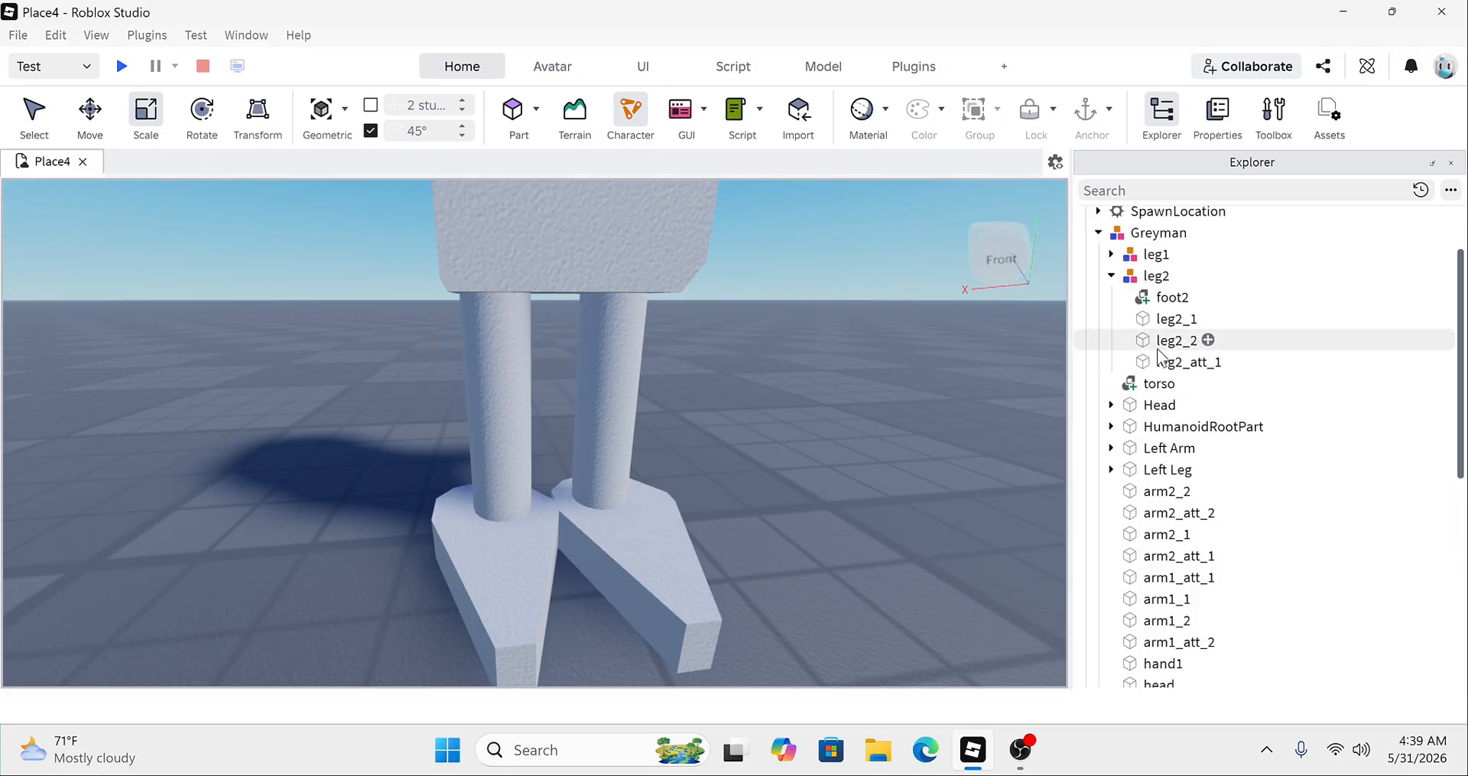
Step: Collapse leg2, highlight leg1 and leg2 in turn, frame the Greyman model with the Move tool active, and clear the selection
{"action": "left_click", "coordinate": [1111, 275]}
{"action": "left_click", "coordinate": [1155, 254]}
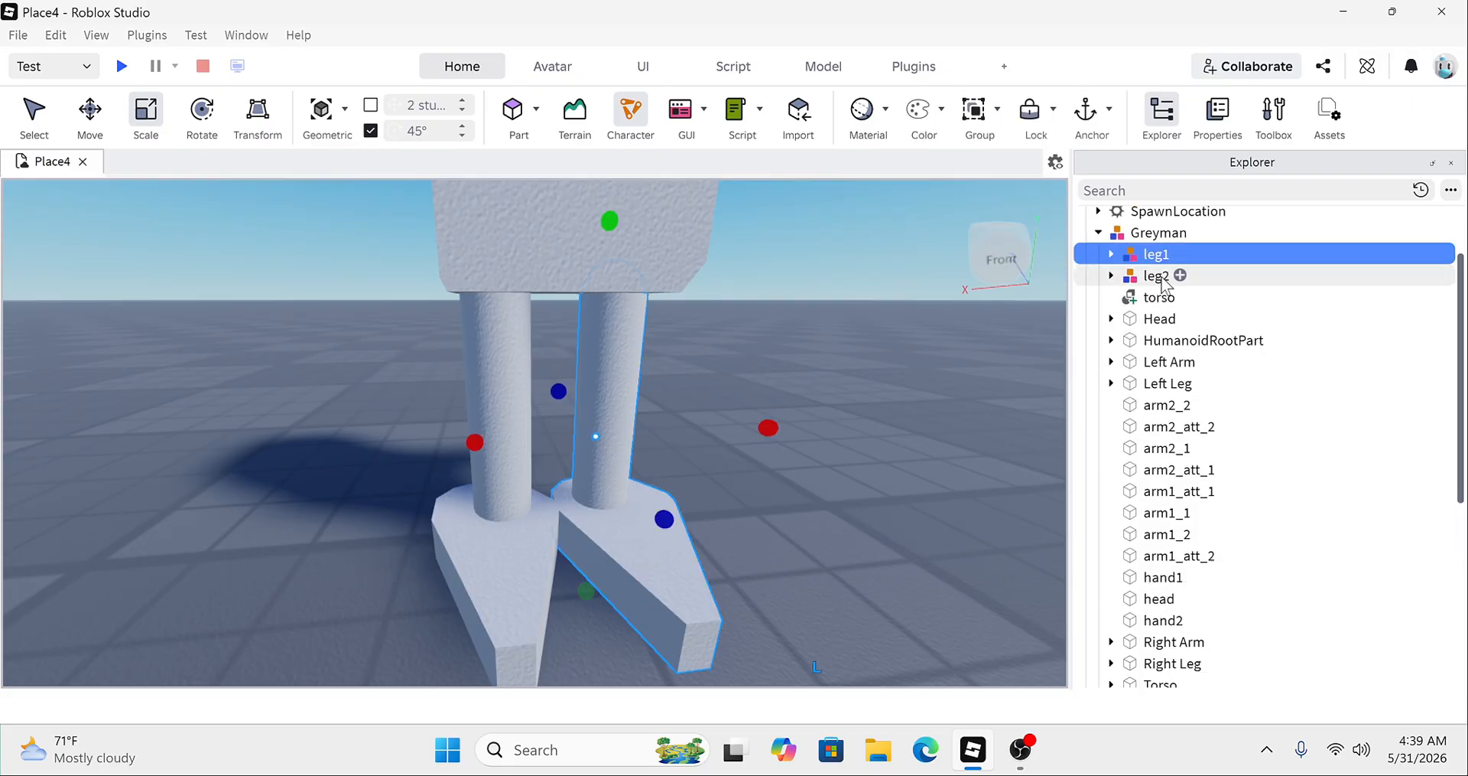
{"action": "left_click", "coordinate": [1161, 280]}
{"action": "scroll", "coordinate": [1161, 284], "scroll_direction": "up", "scroll_amount": 2}
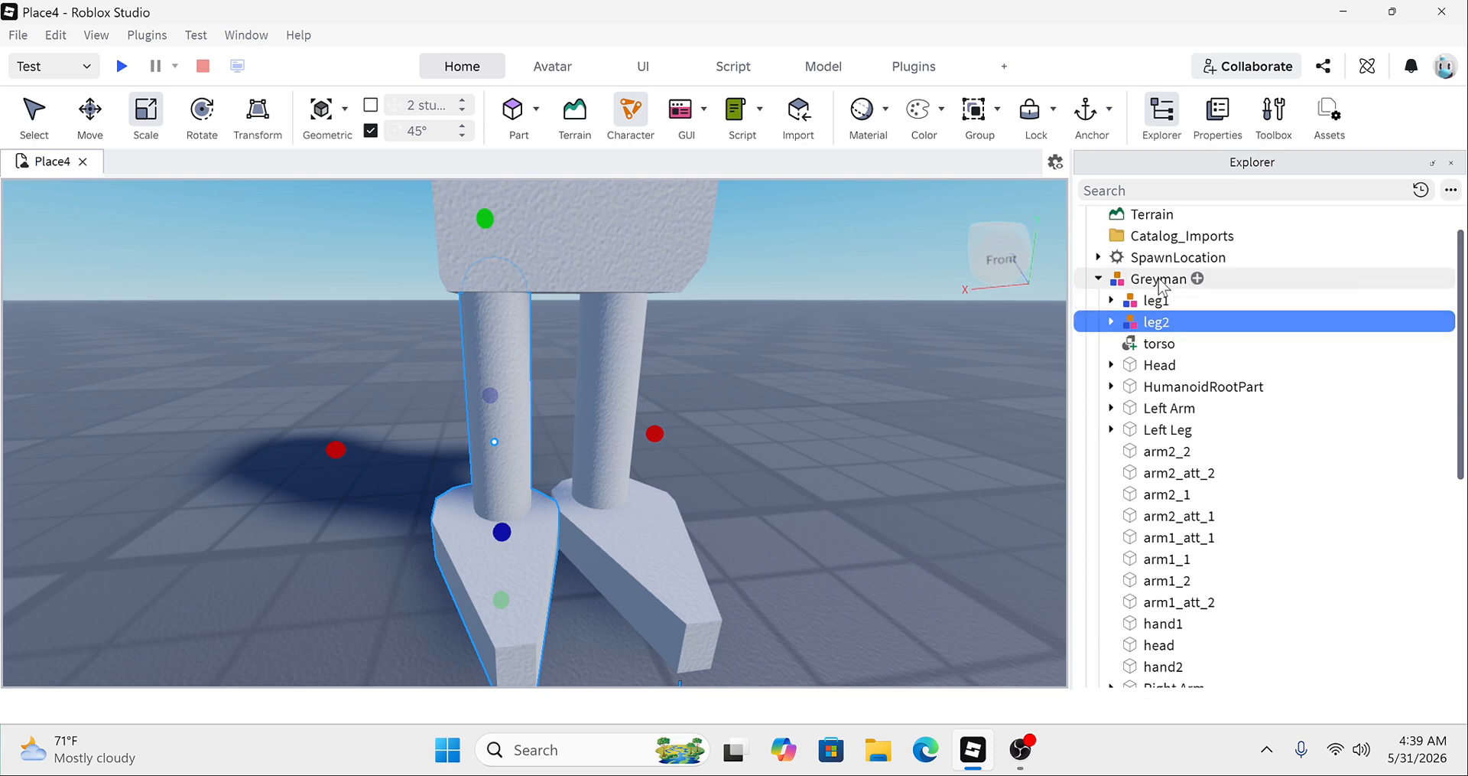
{"action": "left_click", "coordinate": [1159, 280]}
{"action": "key", "text": "f"}
{"action": "key", "text": "ctrl+2"}
{"action": "left_click_drag", "start_coordinate": [633, 342], "coordinate": [618, 388]}
{"action": "left_click", "coordinate": [809, 453]}
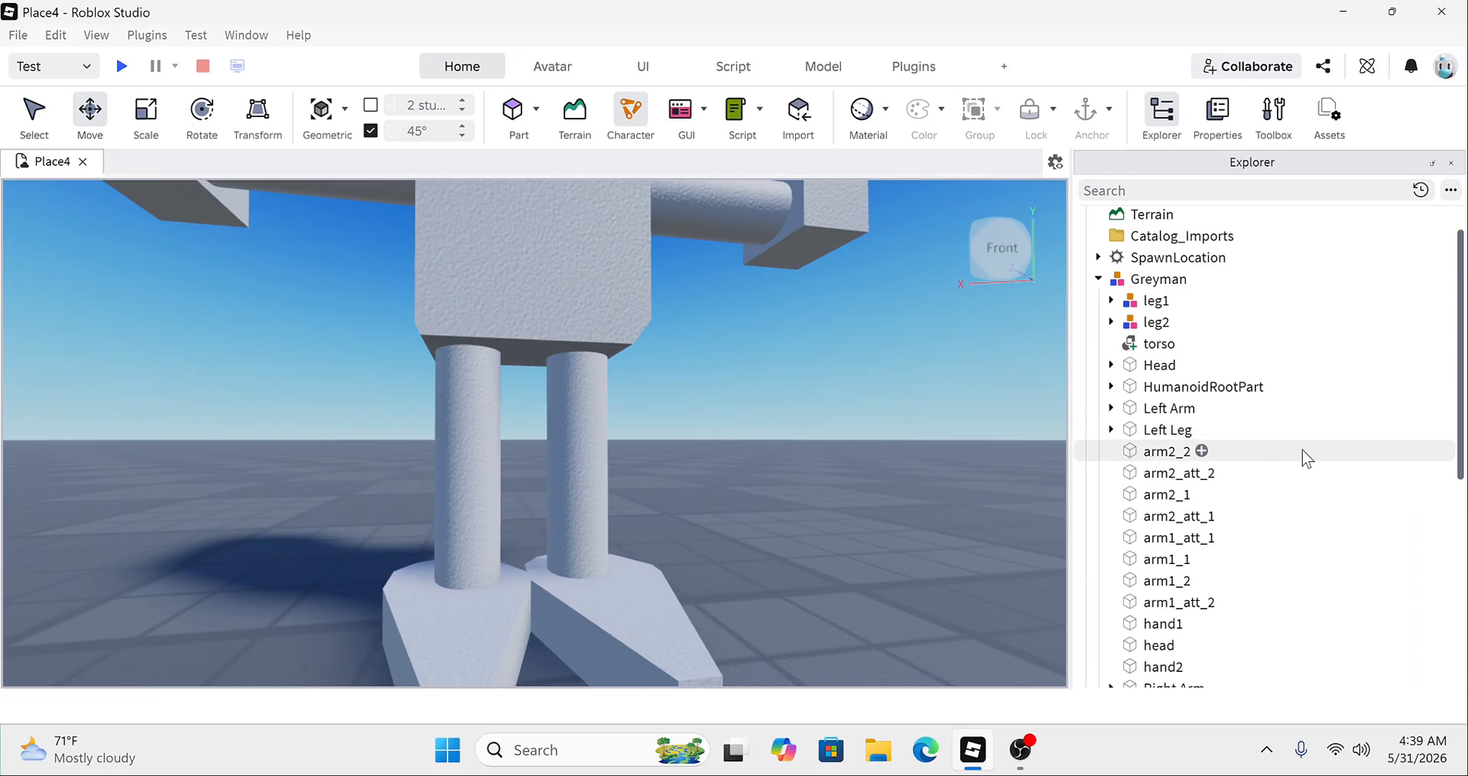
Step: Move leg2_att_2 from the end of the Greyman part list into the leg2 group
{"action": "left_click_drag", "start_coordinate": [1303, 445], "coordinate": [1306, 534]}
{"action": "left_click", "coordinate": [1115, 593]}
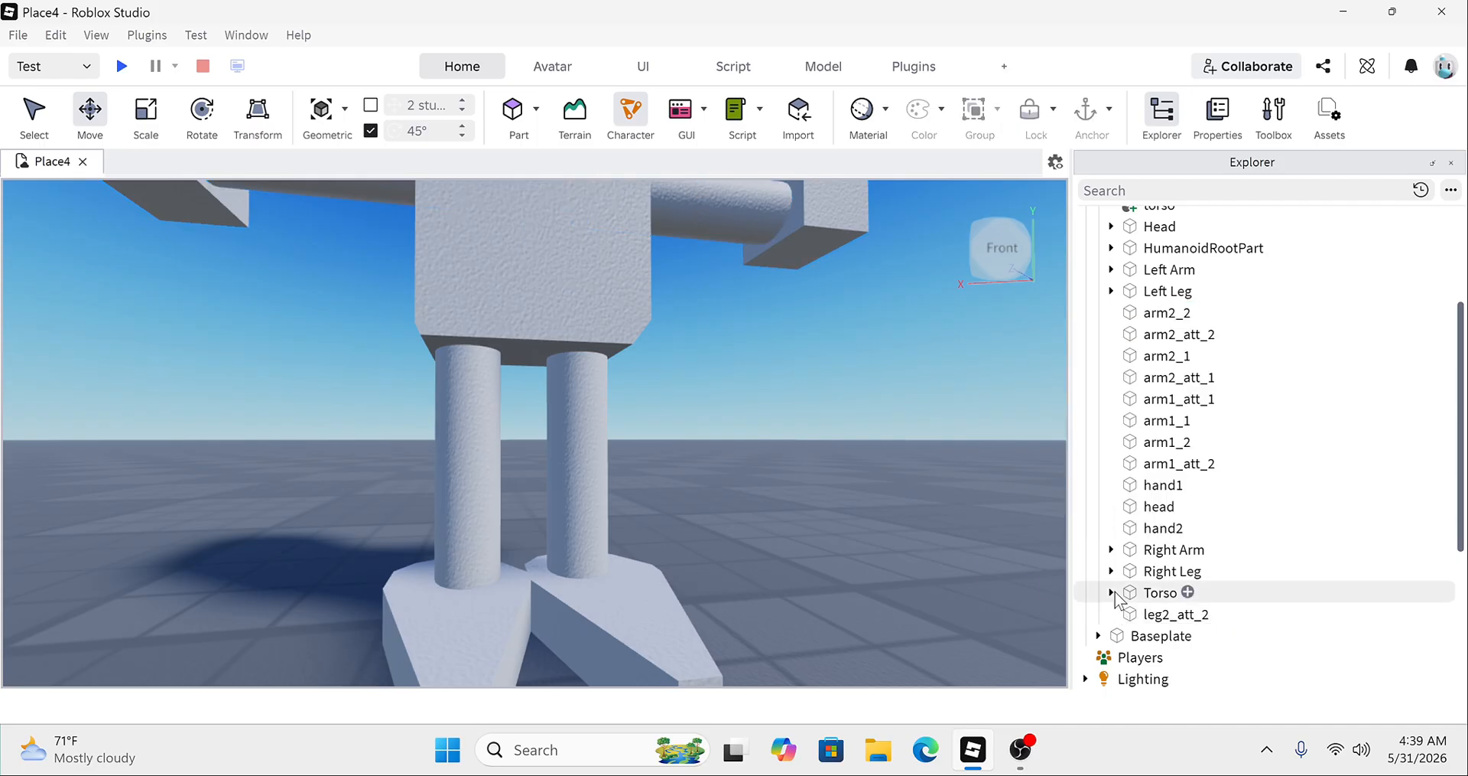
{"action": "left_click", "coordinate": [1140, 614]}
{"action": "left_click_drag", "start_coordinate": [1160, 538], "coordinate": [1109, 285]}
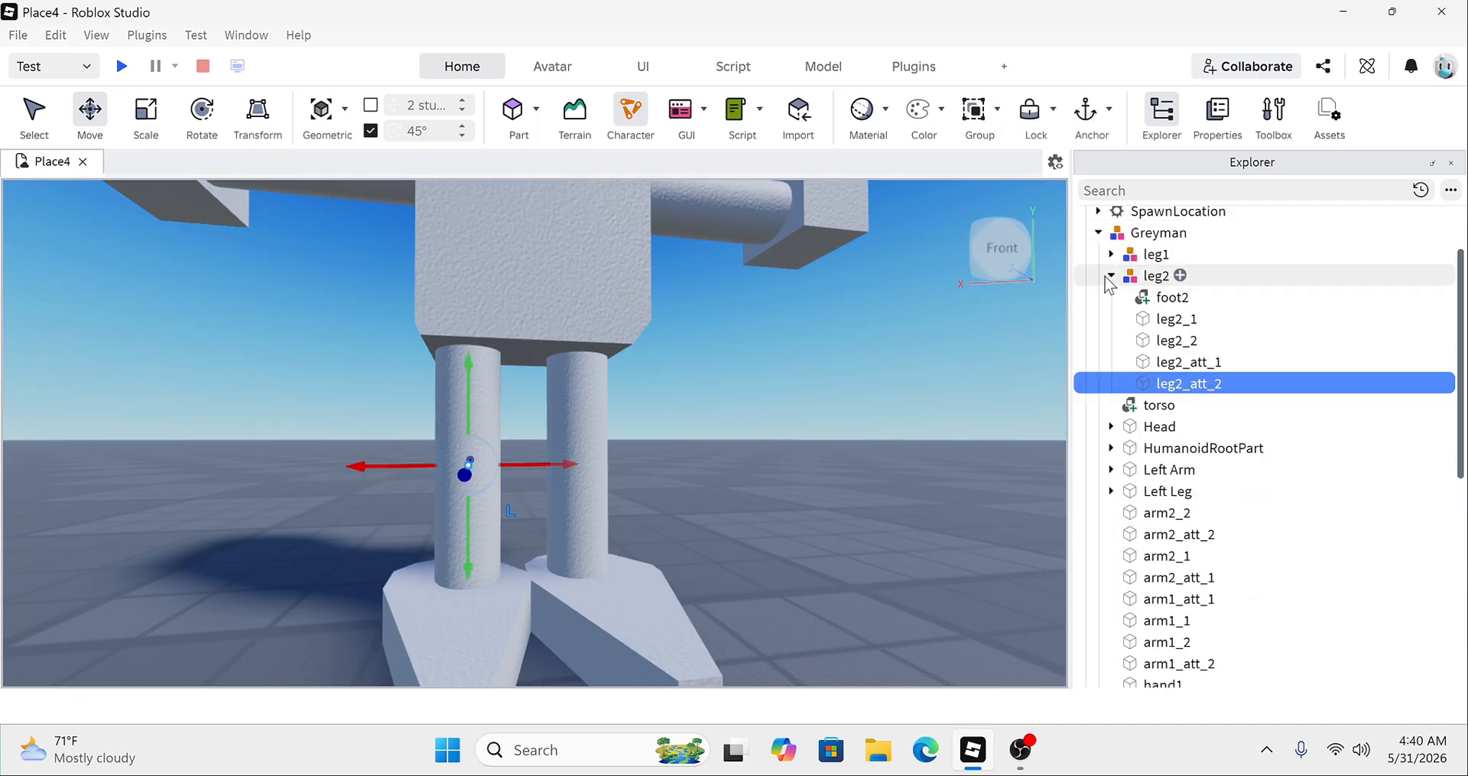
Step: Collapse the leg2 group, highlight leg1 and leg2 in turn, and clear the selection
{"action": "left_click", "coordinate": [1110, 277]}
{"action": "left_click", "coordinate": [1155, 276]}
{"action": "left_click", "coordinate": [1157, 254]}
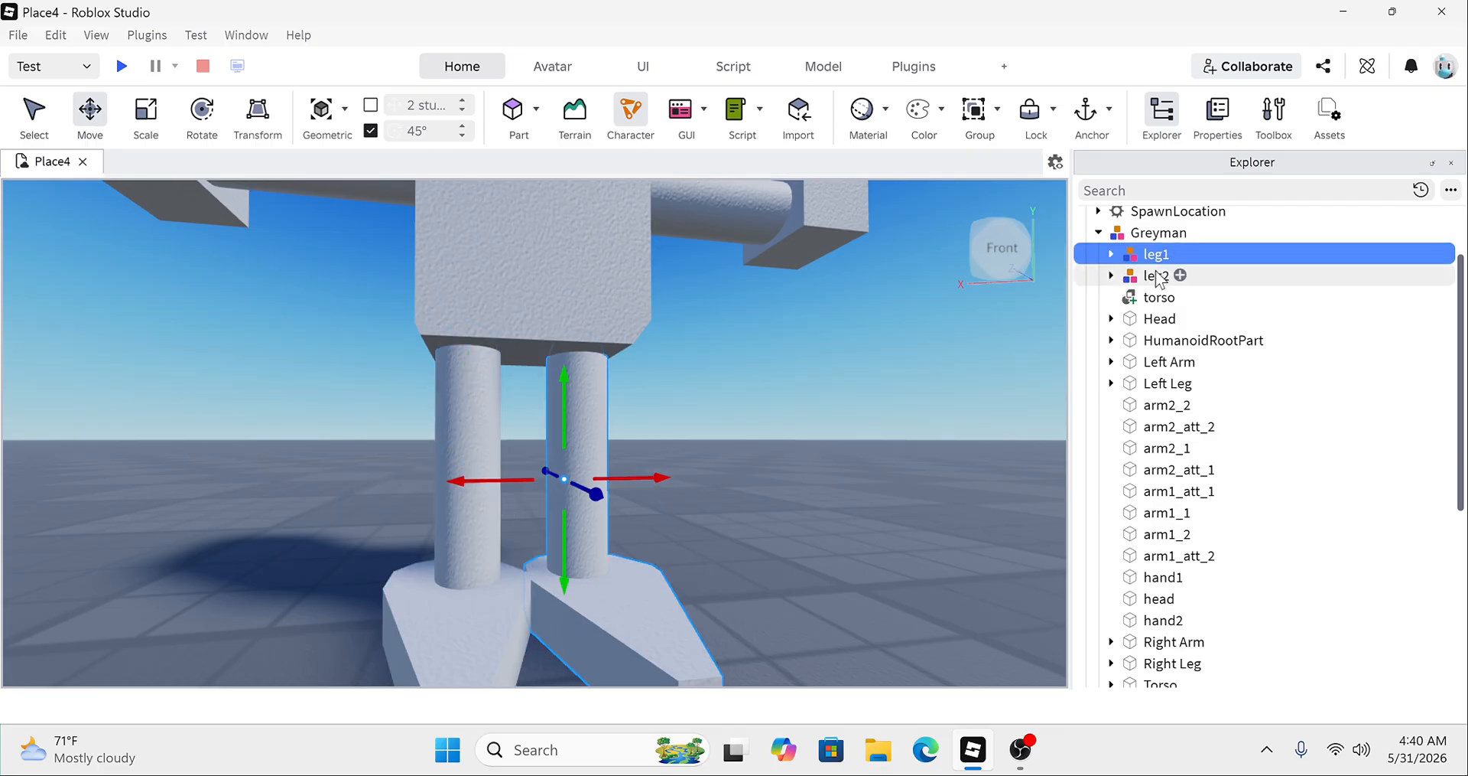
{"action": "left_click", "coordinate": [1157, 274]}
{"action": "left_click", "coordinate": [930, 421]}
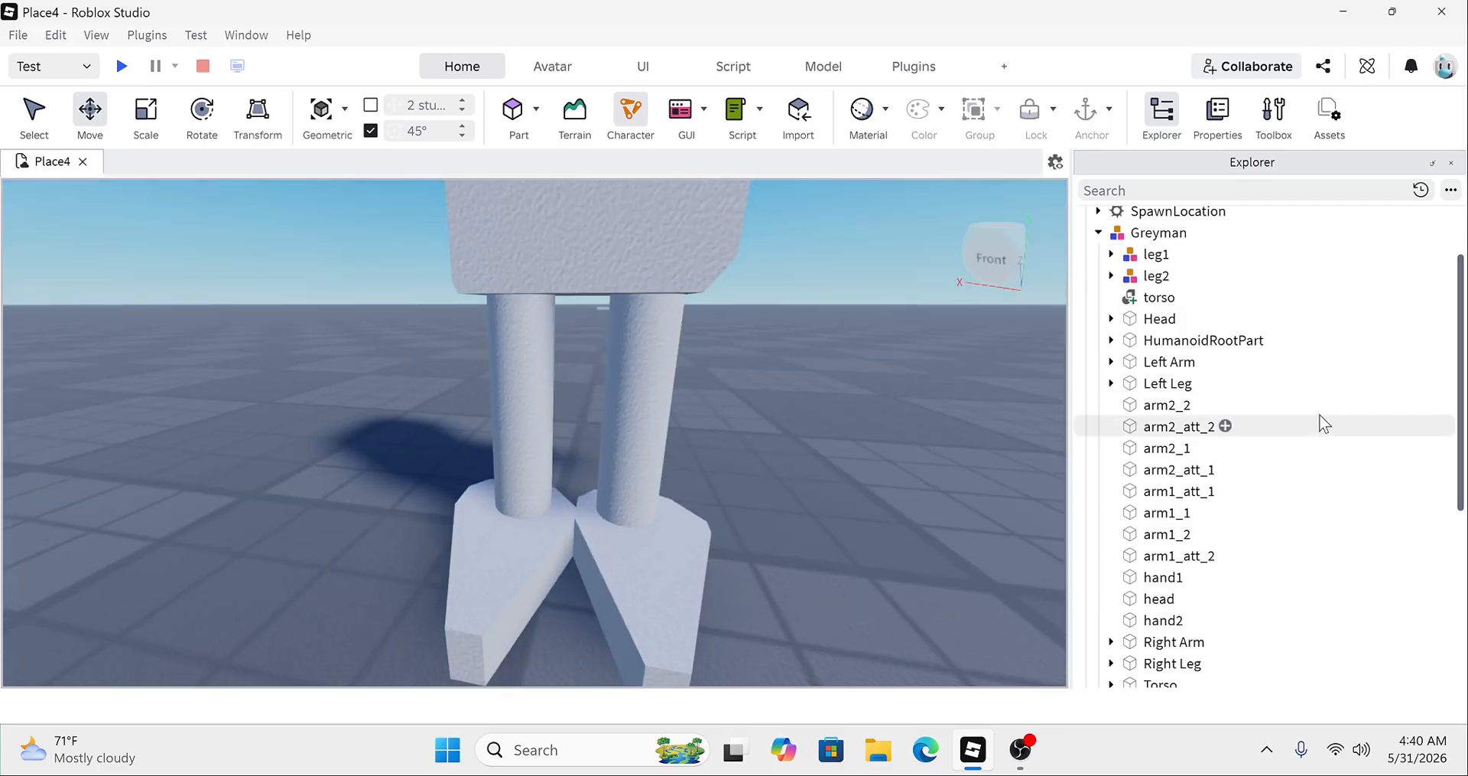
Step: Group arm2_1, arm2_2, arm2_att_1, arm2_att_2 and hand2 of Greyman together as a model
{"action": "left_click_drag", "start_coordinate": [1323, 406], "coordinate": [1315, 457]}
{"action": "left_click", "coordinate": [1288, 470], "text": "shift"}
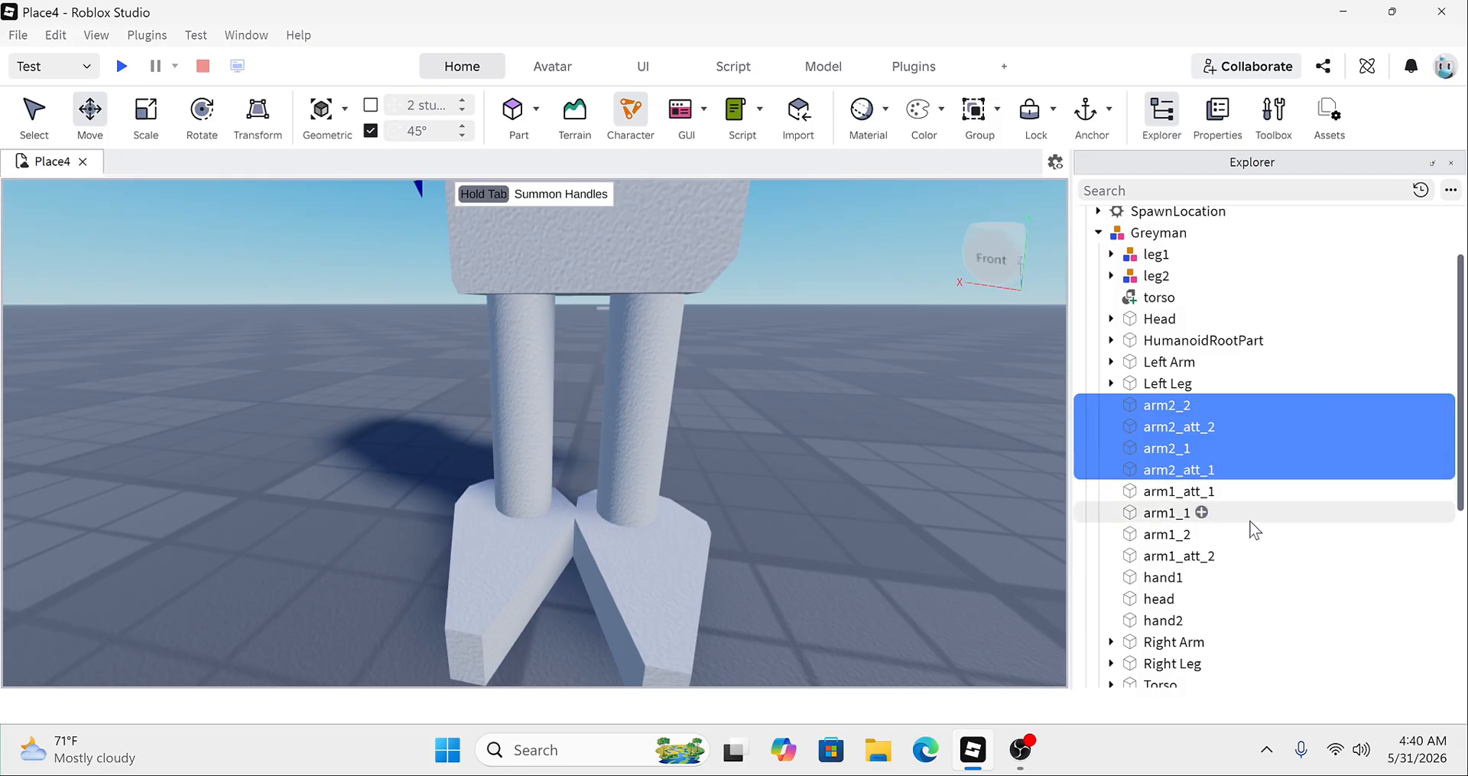
{"action": "left_click", "coordinate": [1176, 621], "text": "ctrl"}
{"action": "scroll", "coordinate": [901, 434], "scroll_direction": "down", "scroll_amount": 5}
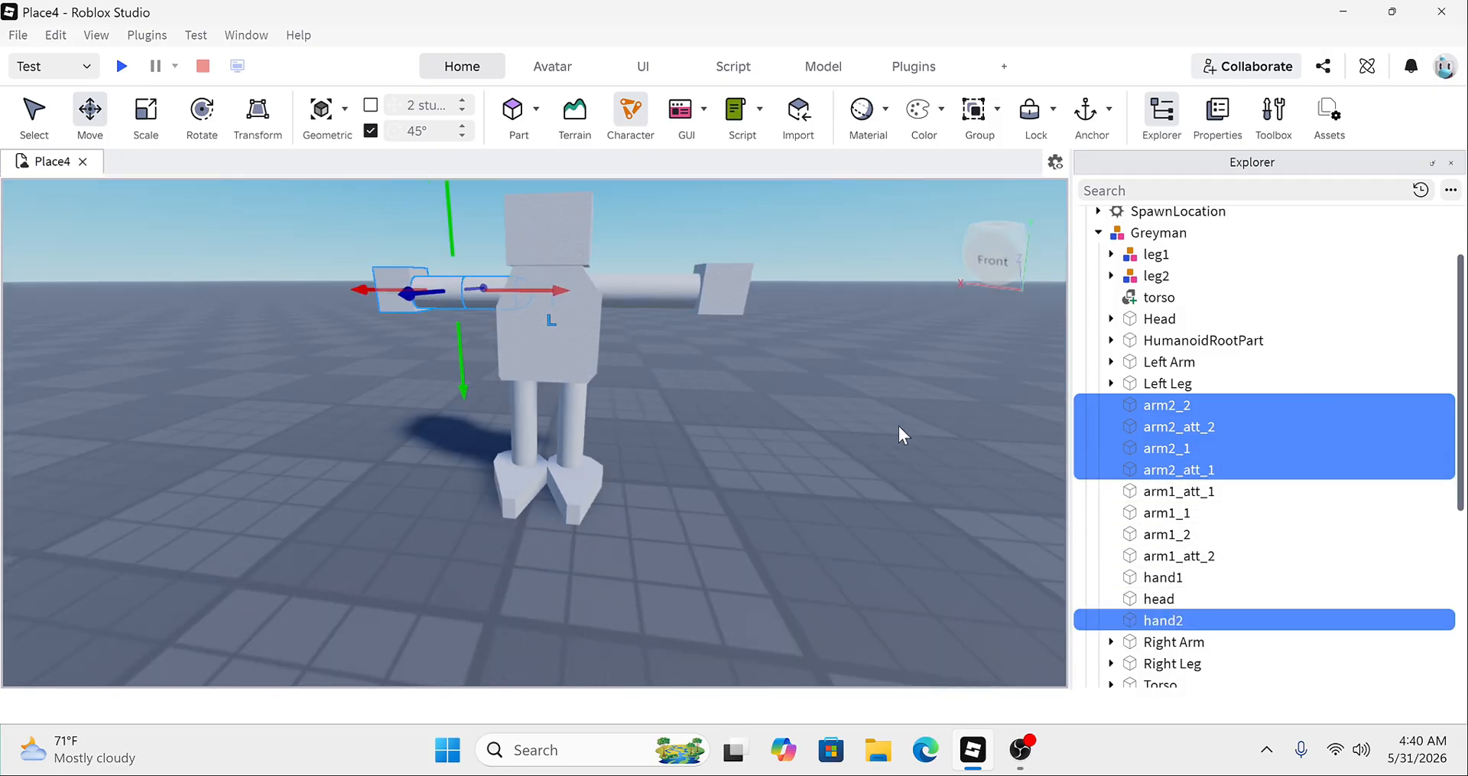
{"action": "scroll", "coordinate": [900, 426], "scroll_direction": "down", "scroll_amount": 2}
{"action": "right_click_drag", "start_coordinate": [899, 426], "coordinate": [902, 426]}
{"action": "scroll", "coordinate": [900, 426], "scroll_direction": "up", "scroll_amount": 3}
{"action": "right_click", "coordinate": [901, 426]}
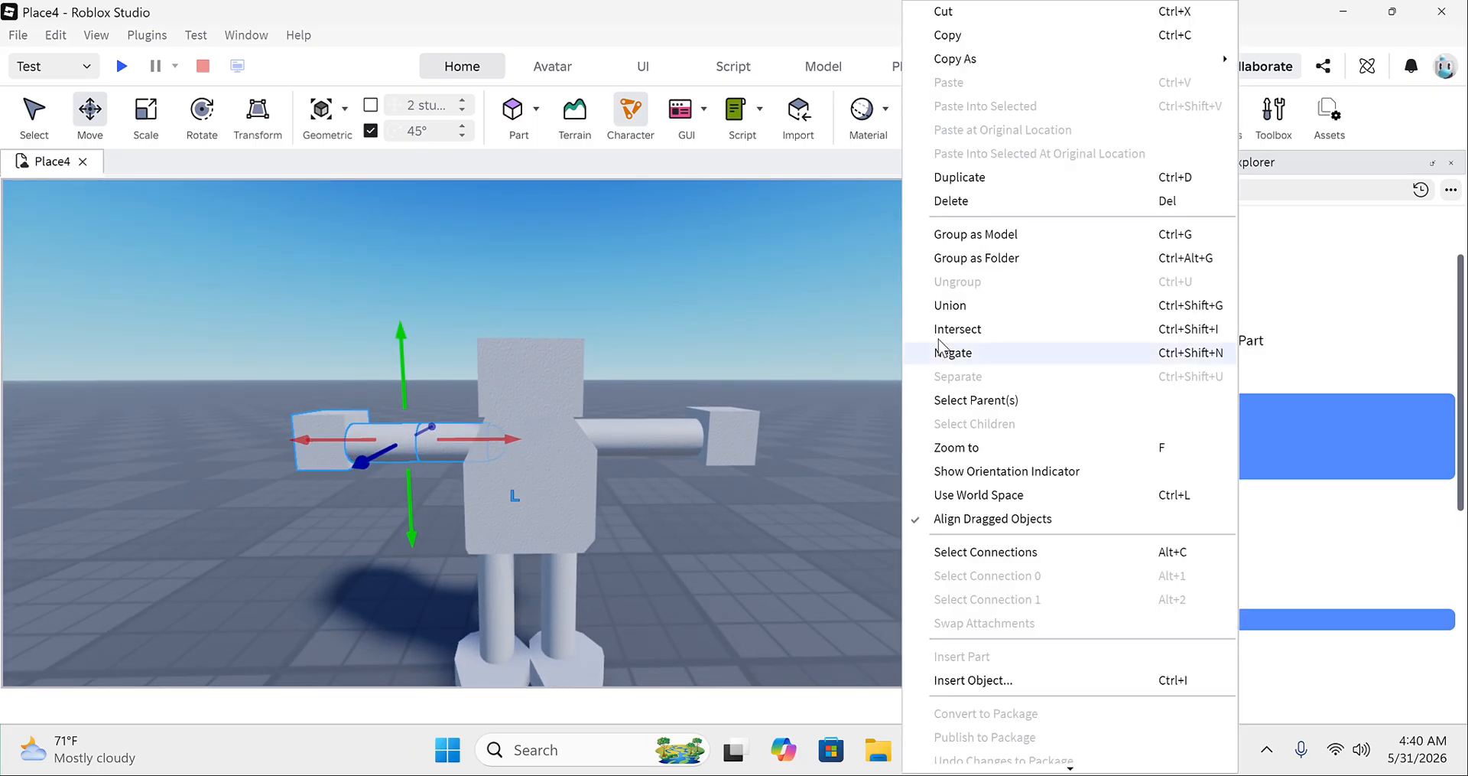
{"action": "left_click", "coordinate": [991, 235]}
Step: Rename the new arm group as arm2 and check the parts inside it
{"action": "right_click", "coordinate": [1176, 252]}
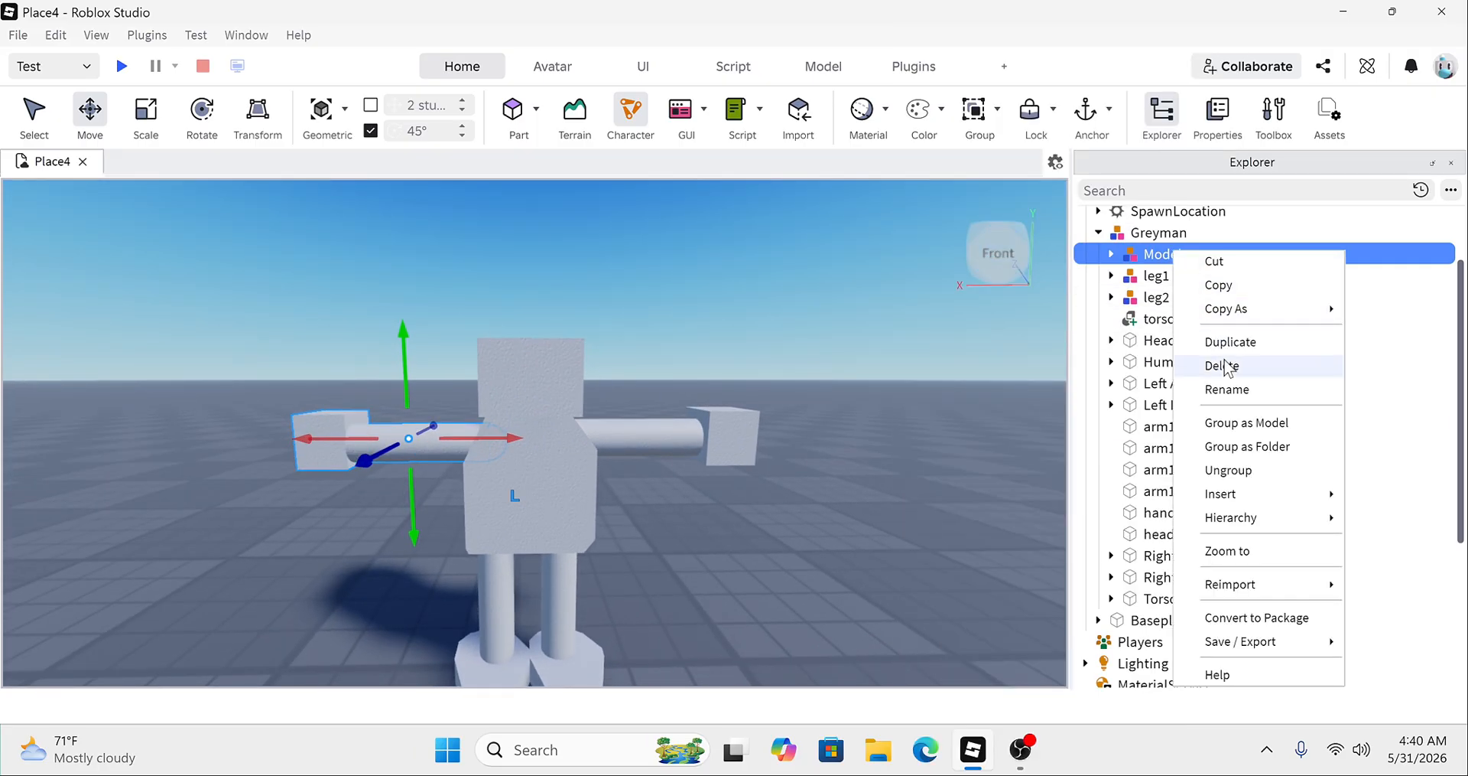
{"action": "left_click", "coordinate": [1229, 390]}
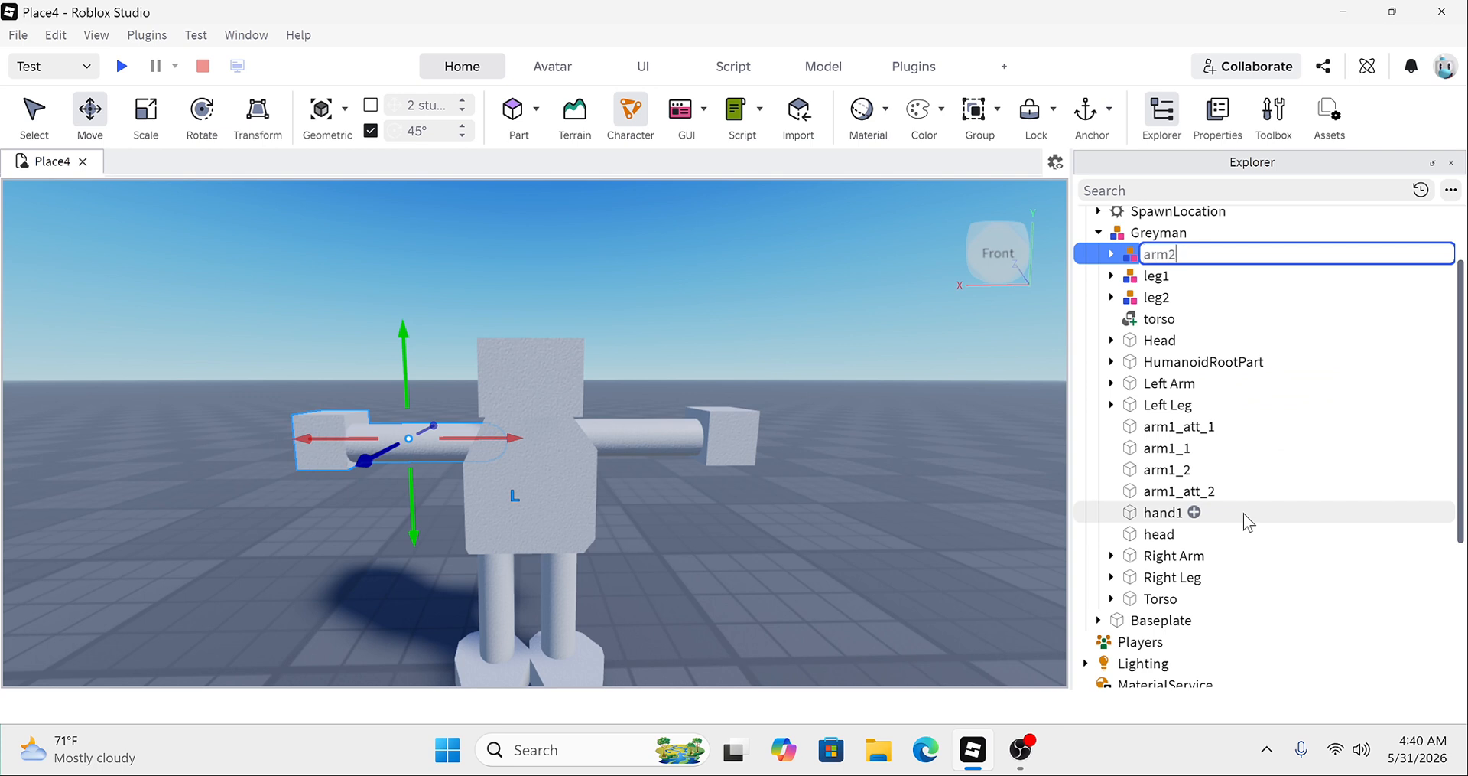
{"action": "key", "text": "Return"}
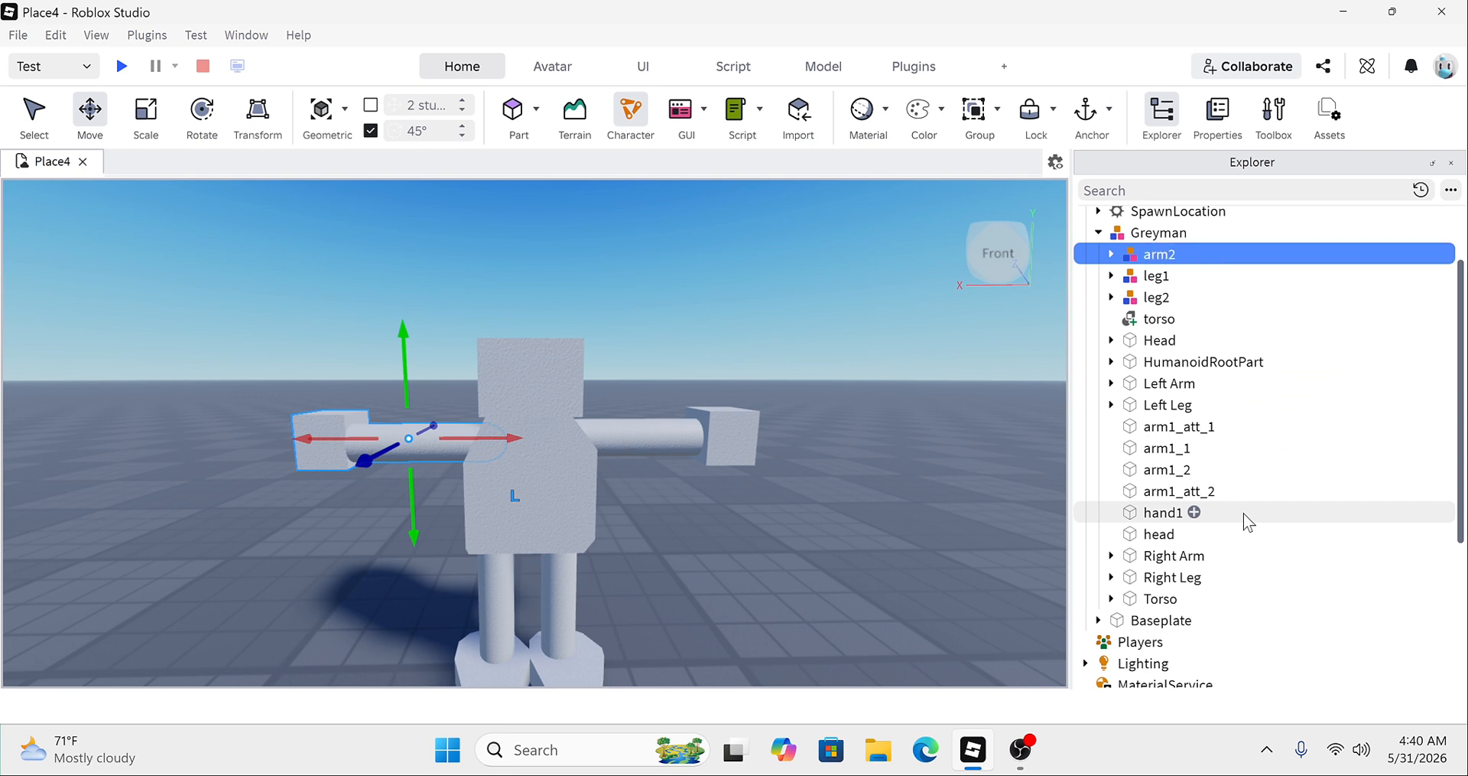
{"action": "left_click", "coordinate": [1111, 254]}
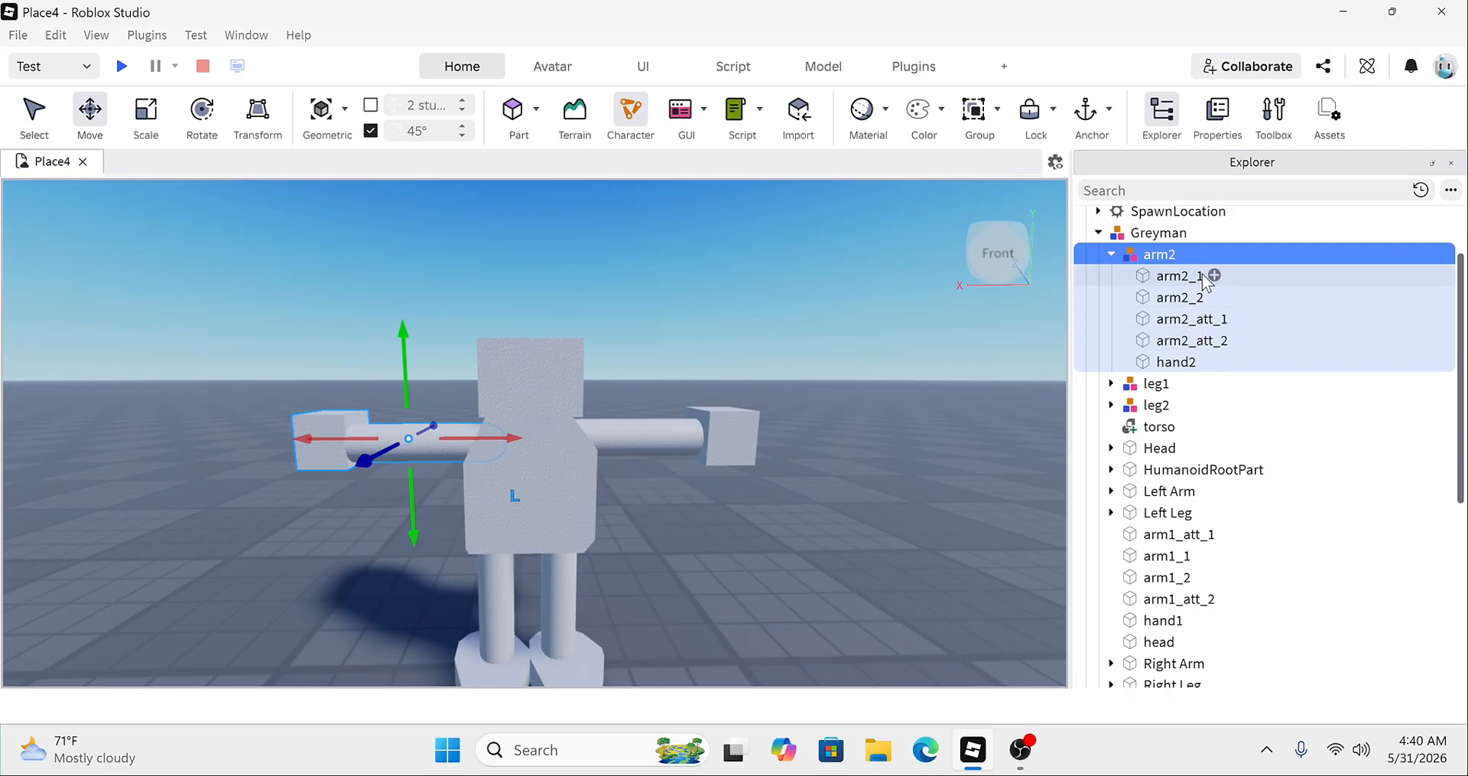
{"action": "left_click", "coordinate": [1112, 255]}
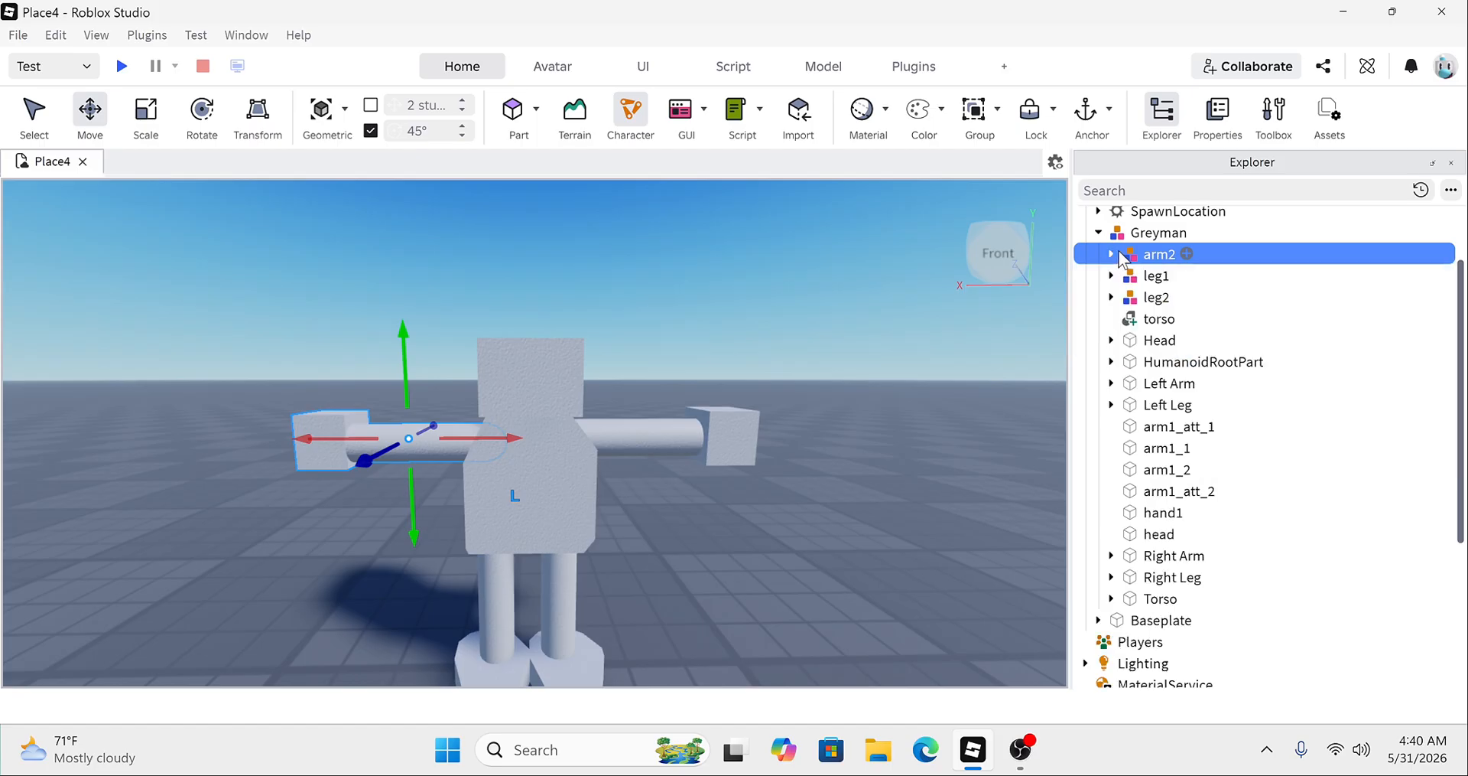
Step: Group arm1_1, arm1_2, arm1_att_1, arm1_att_2 and hand1 as a model, leaving head out of the selection
{"action": "left_click", "coordinate": [1156, 276]}
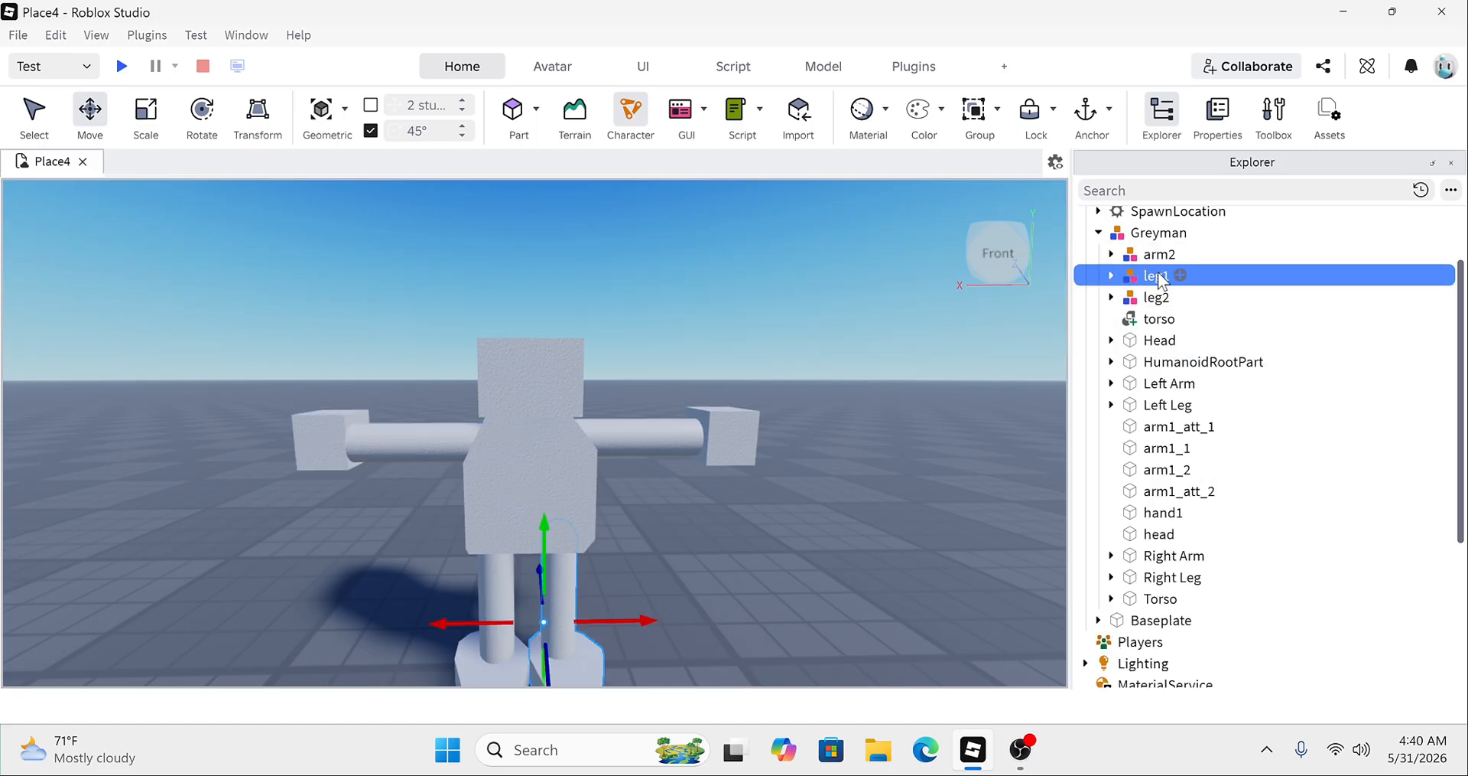
{"action": "left_click", "coordinate": [1302, 426]}
{"action": "left_click", "coordinate": [1305, 447], "text": "shift"}
{"action": "left_click_drag", "start_coordinate": [1305, 447], "coordinate": [1283, 528]}
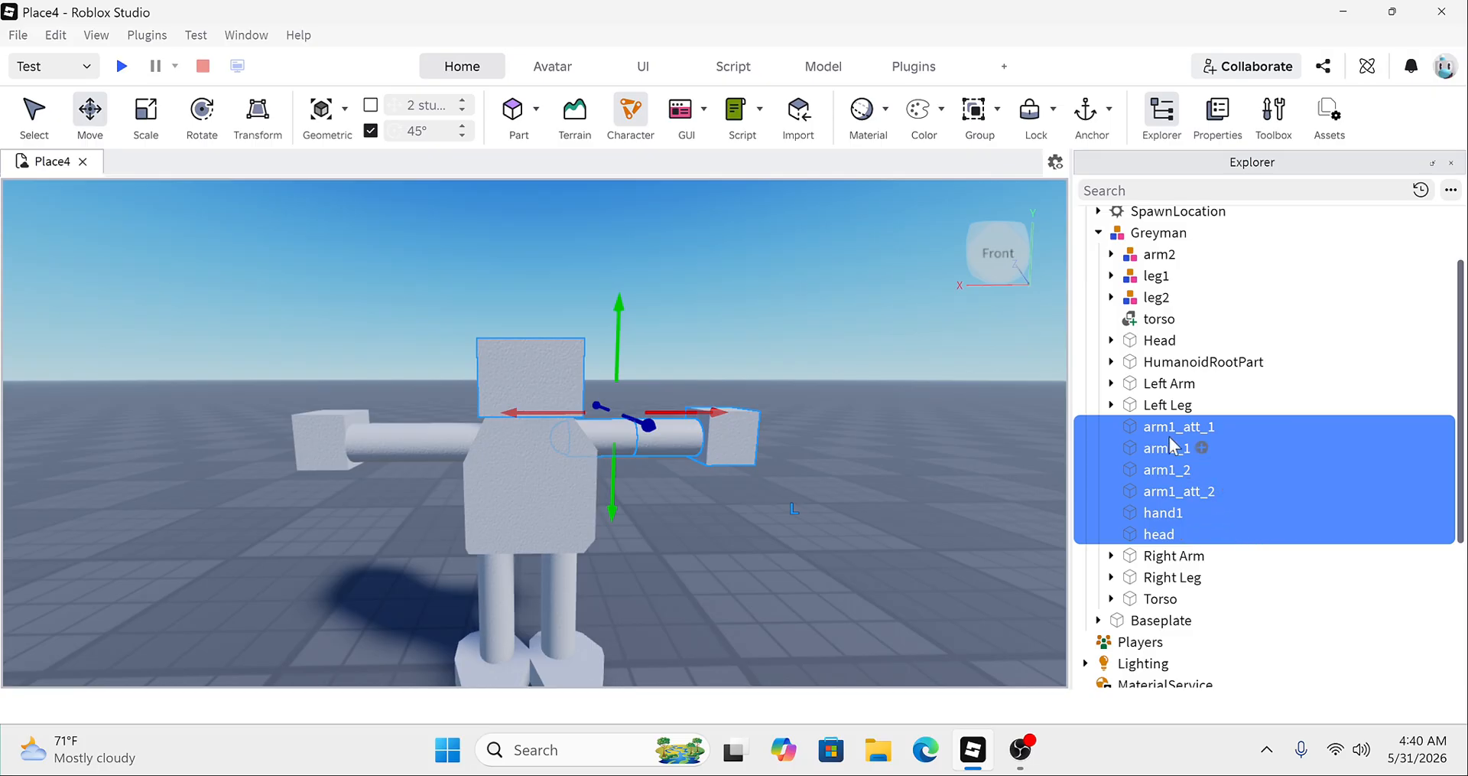
{"action": "left_click", "coordinate": [1161, 535], "text": "ctrl"}
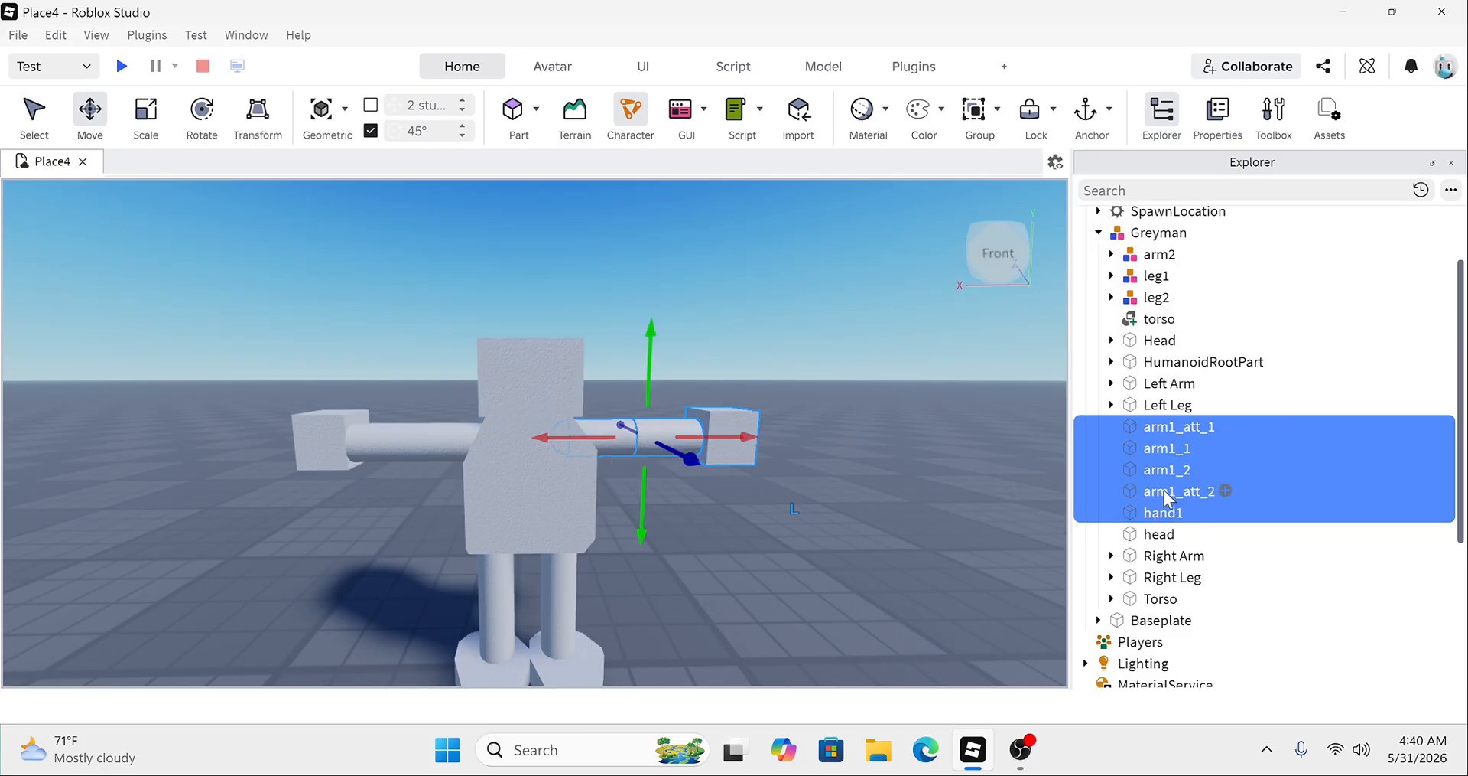
{"action": "right_click", "coordinate": [1167, 484]}
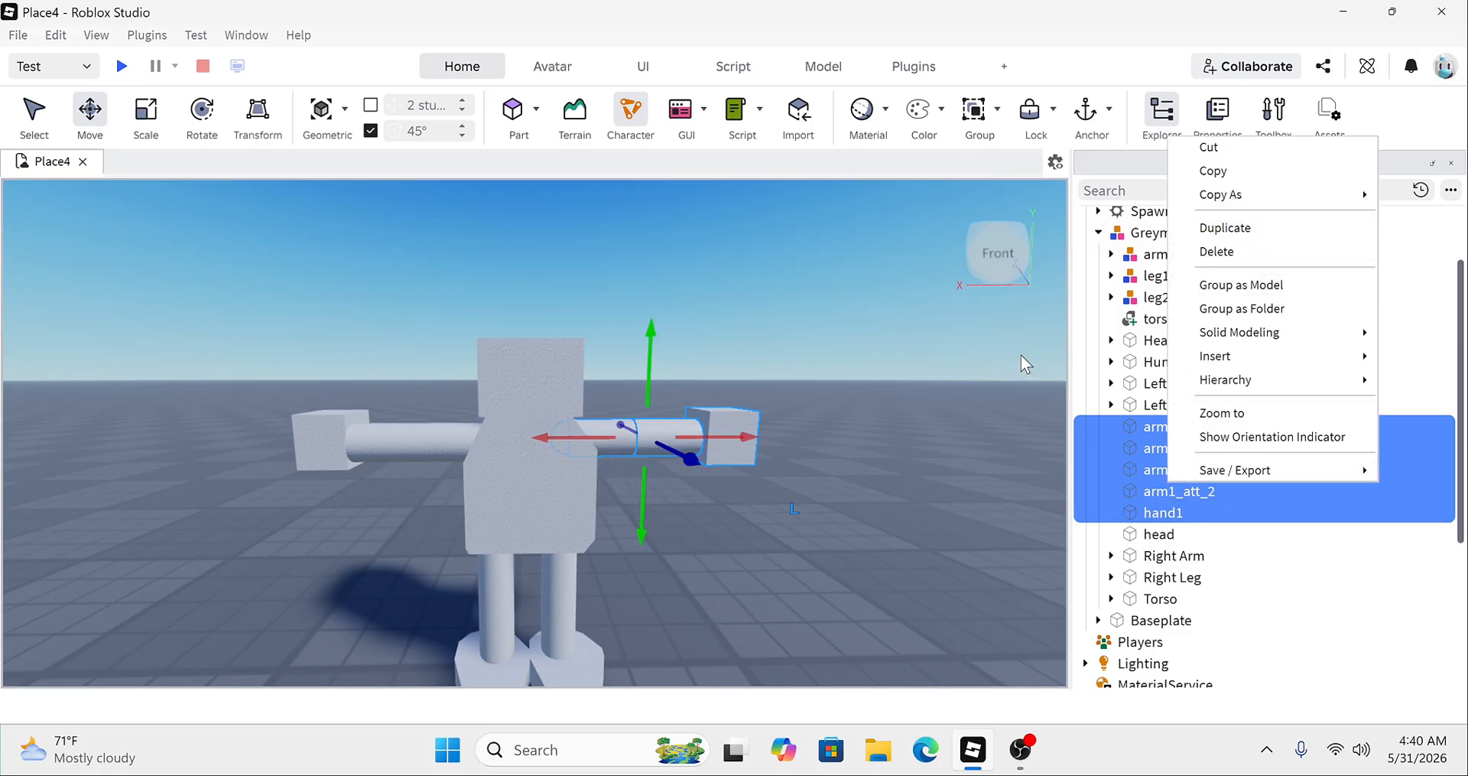
{"action": "right_click", "coordinate": [977, 360]}
{"action": "left_click", "coordinate": [1069, 234]}
Step: Rename the newly grouped arm model as arm1
{"action": "right_click", "coordinate": [940, 413]}
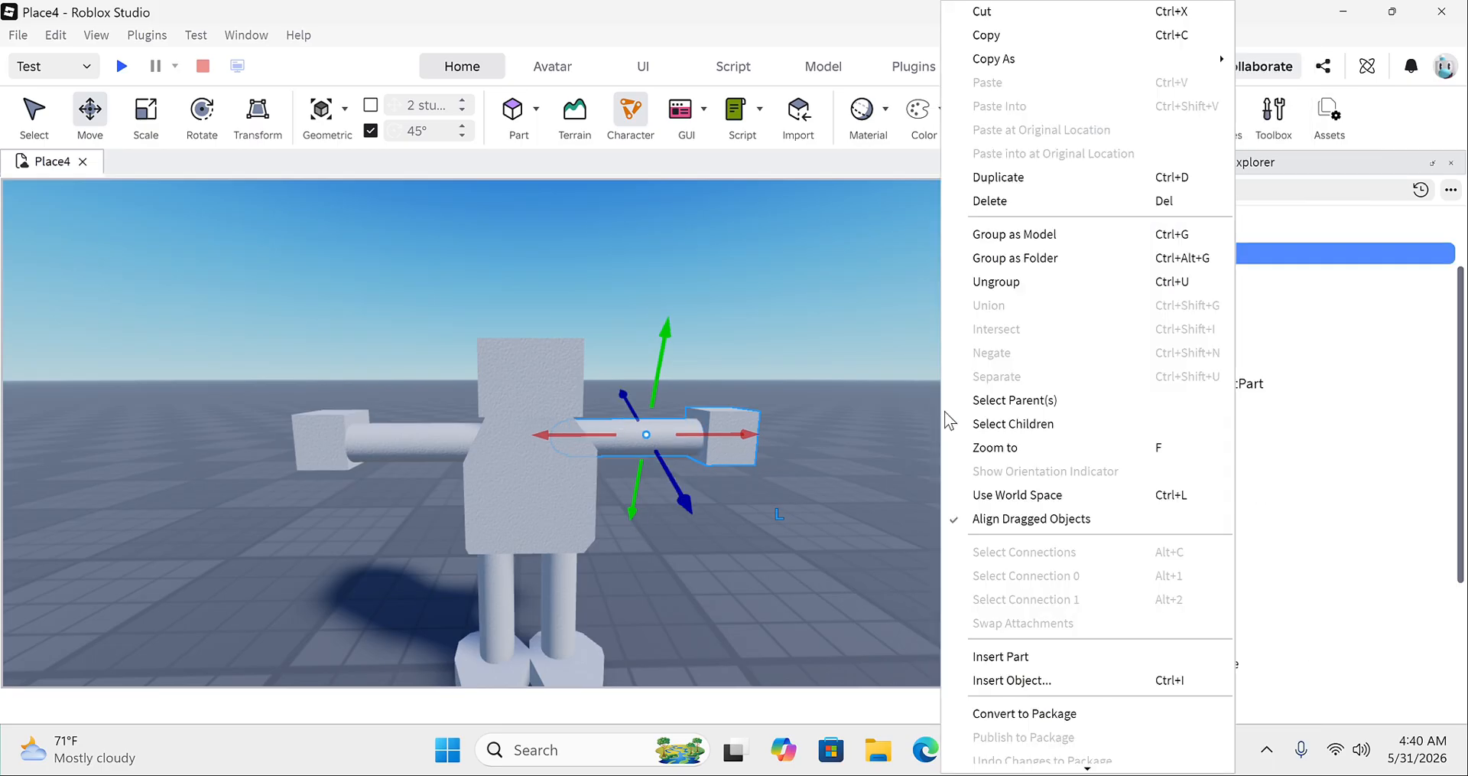
{"action": "right_click", "coordinate": [1280, 264]}
{"action": "left_click", "coordinate": [1331, 396]}
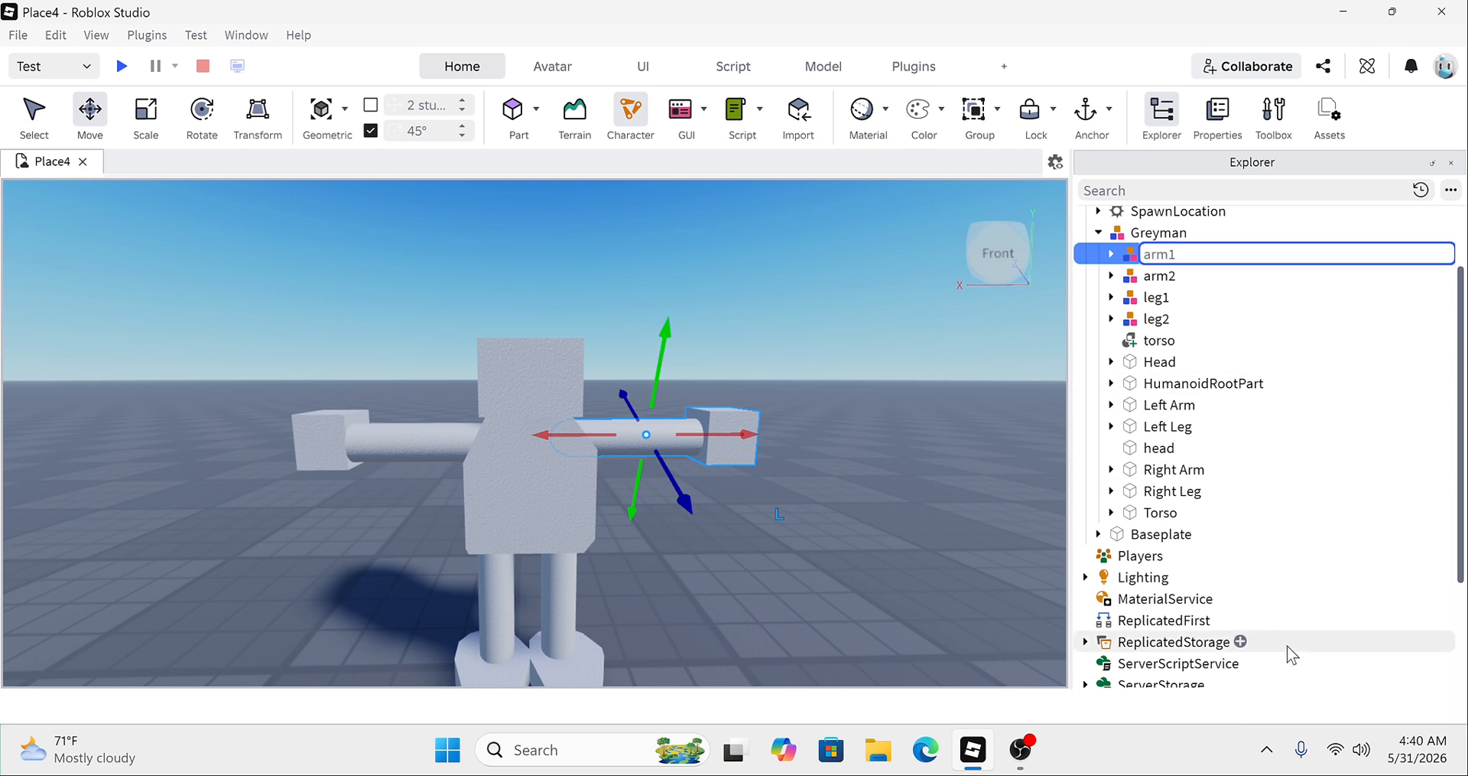
{"action": "key", "text": "Return"}
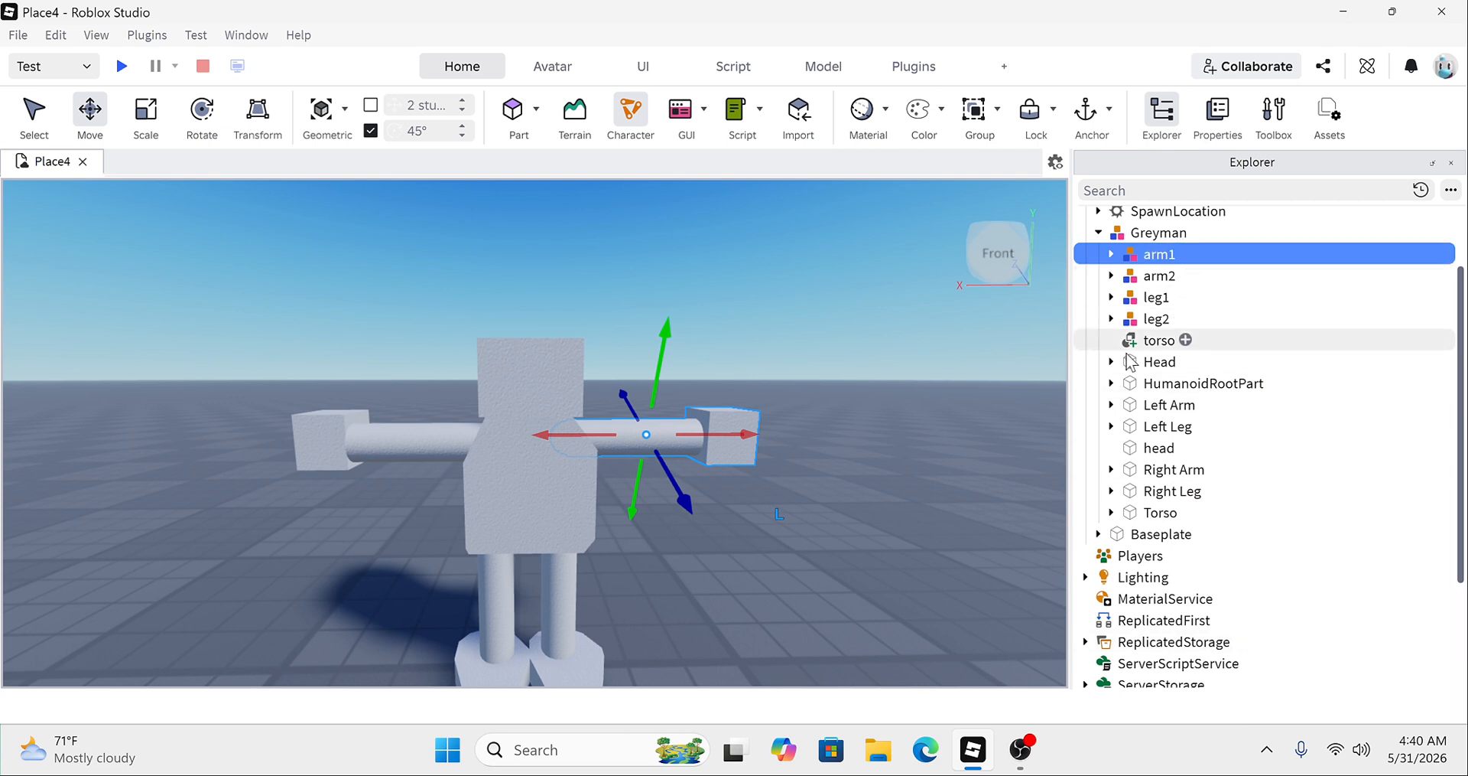
Step: Try grouping the capitalized Head part as a model, check its contents, and undo the grouping
{"action": "left_click", "coordinate": [1154, 362]}
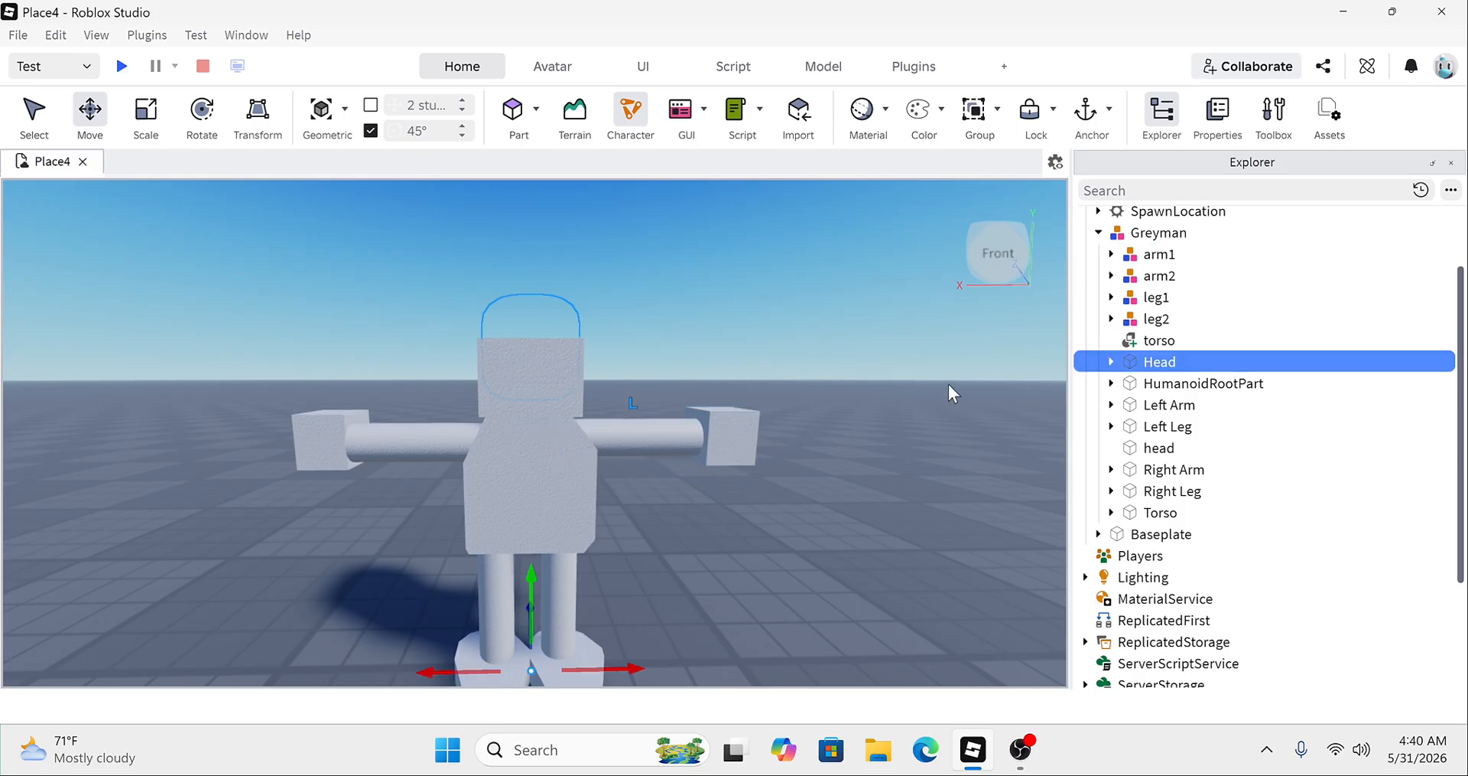
{"action": "right_click_drag", "start_coordinate": [949, 384], "coordinate": [979, 379]}
{"action": "right_click", "coordinate": [990, 385]}
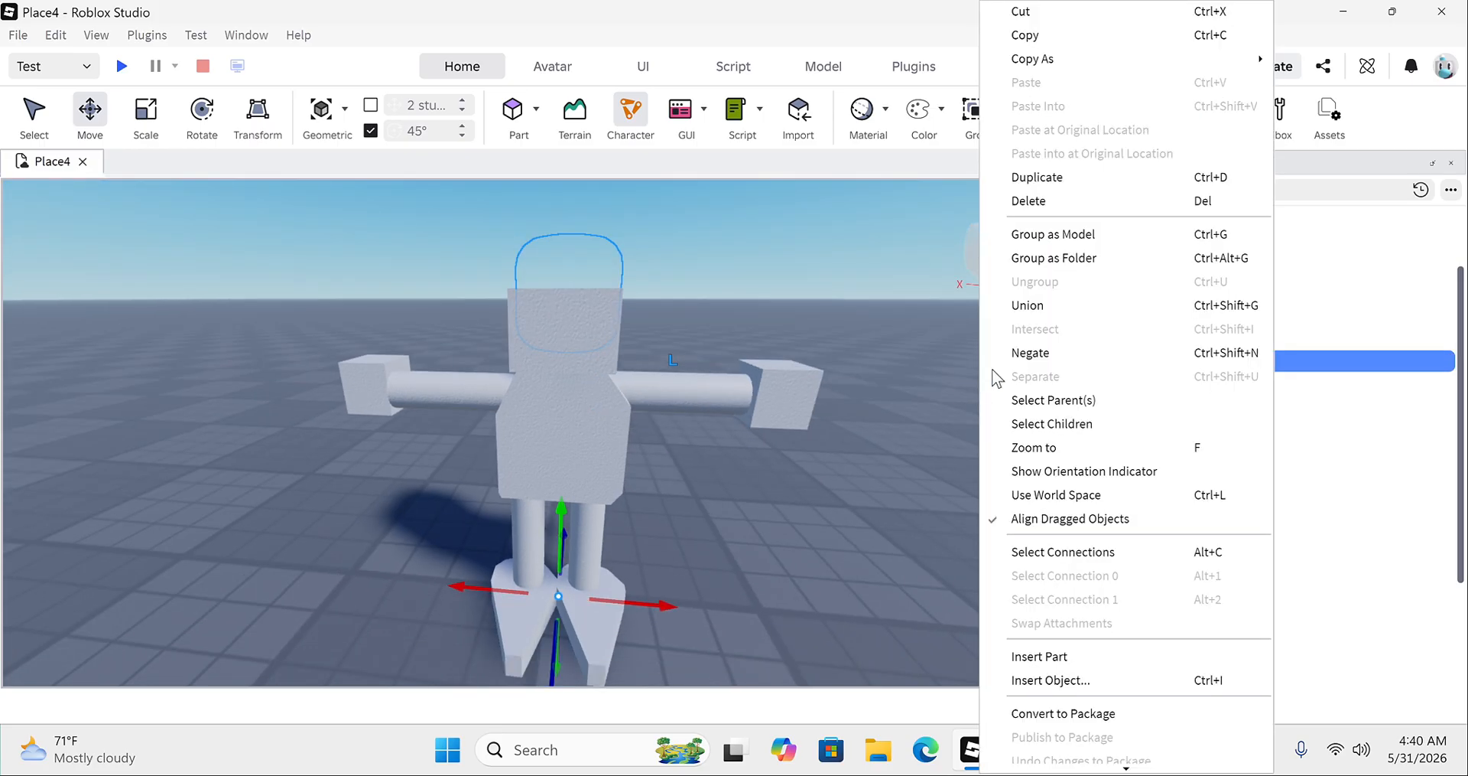
{"action": "left_click", "coordinate": [1053, 234]}
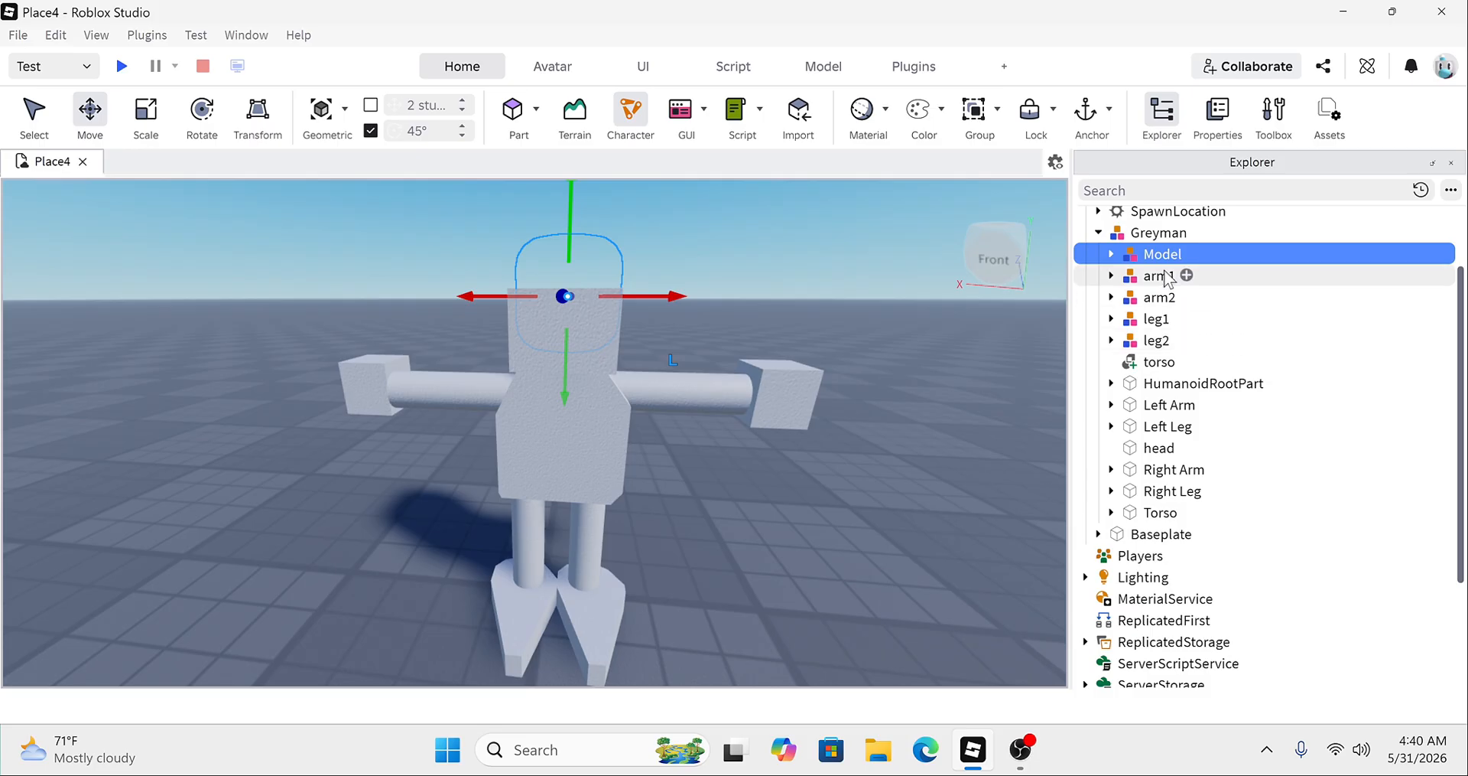
{"action": "mouse_move", "coordinate": [1158, 451]}
{"action": "left_mouse_down"}
{"action": "mouse_move", "coordinate": [1163, 350]}
{"action": "mouse_move", "coordinate": [1148, 455]}
{"action": "left_mouse_up"}
{"action": "left_click", "coordinate": [1113, 254]}
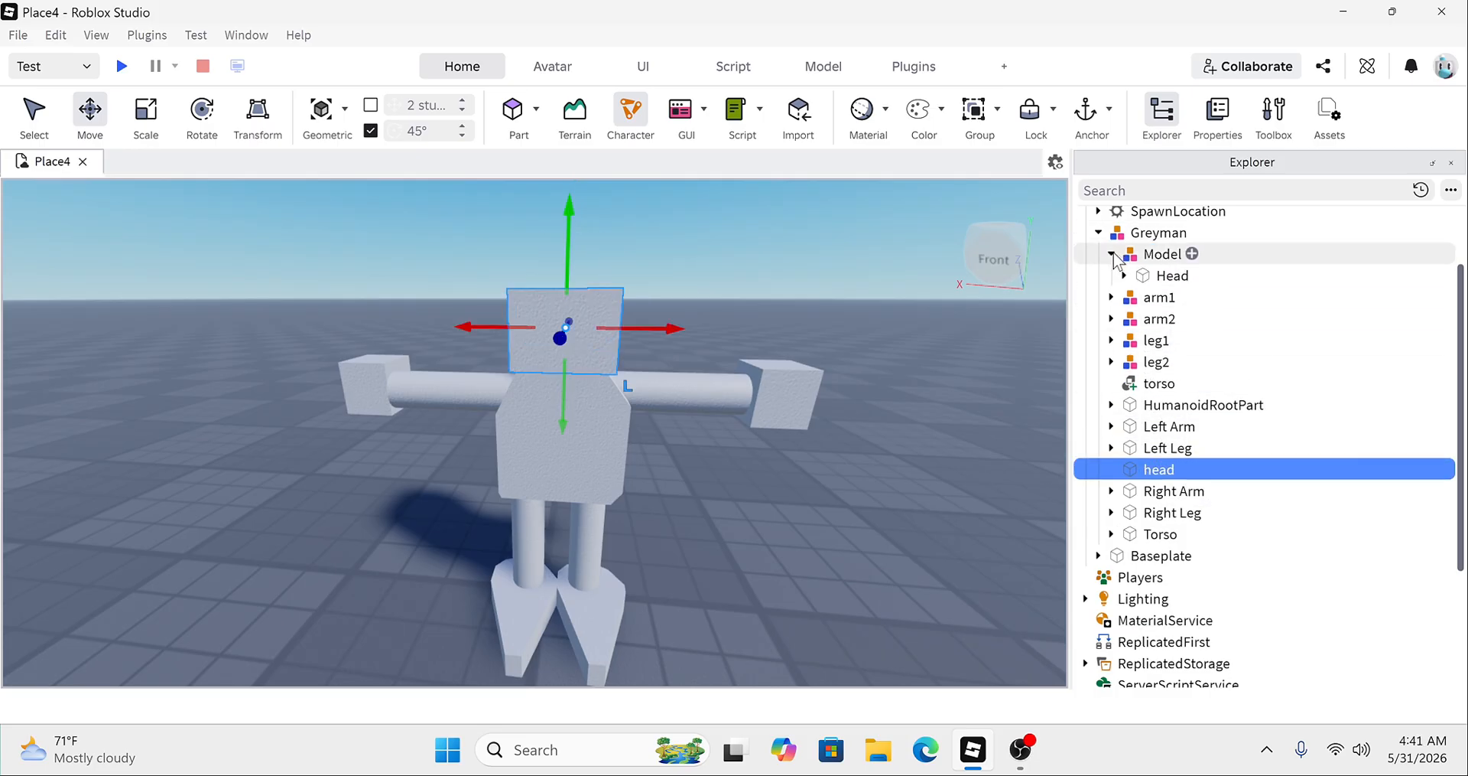
{"action": "left_click", "coordinate": [1113, 254]}
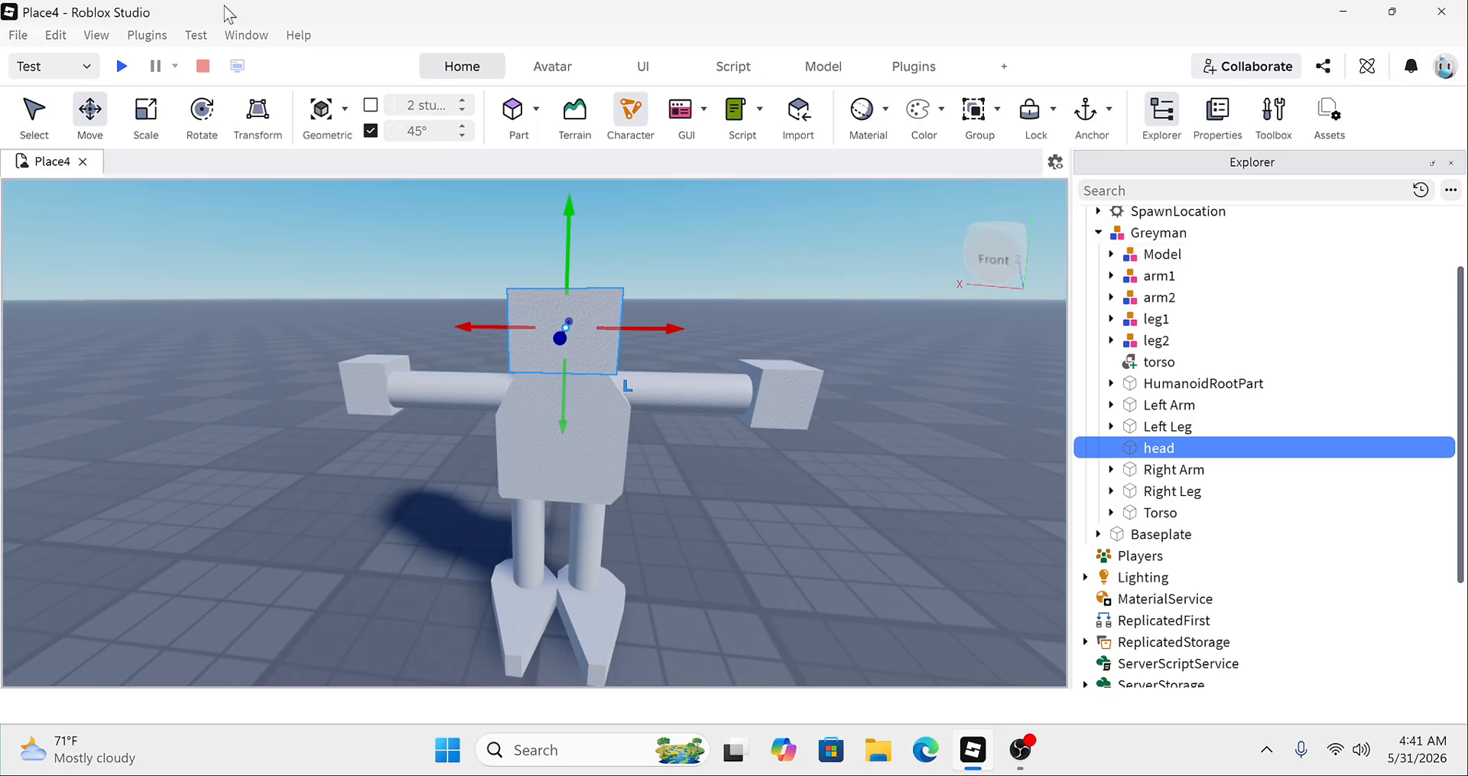
{"action": "left_click", "coordinate": [64, 38]}
{"action": "left_click", "coordinate": [77, 53]}
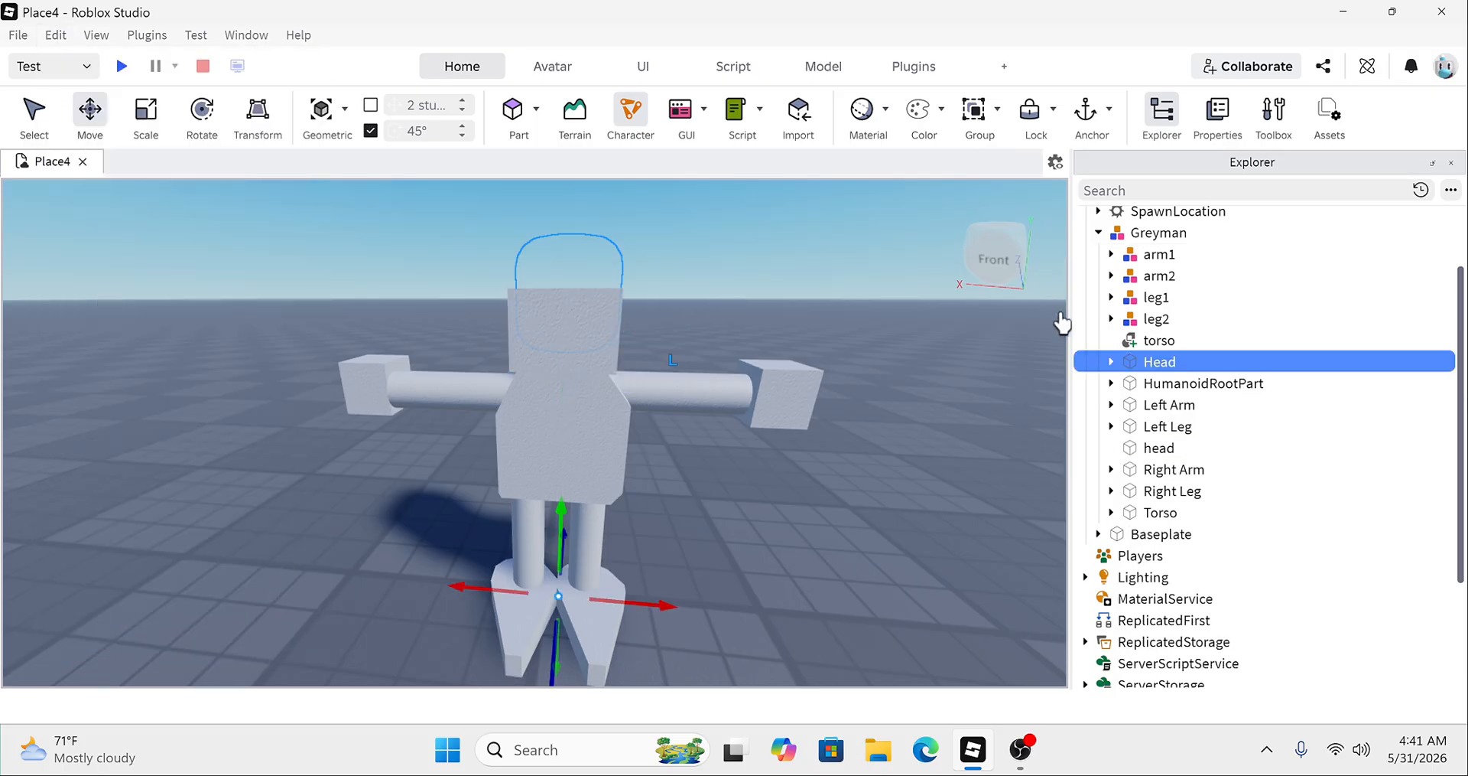
Step: Group the lowercase head part as its own model and rename that model as head
{"action": "left_click", "coordinate": [1157, 449]}
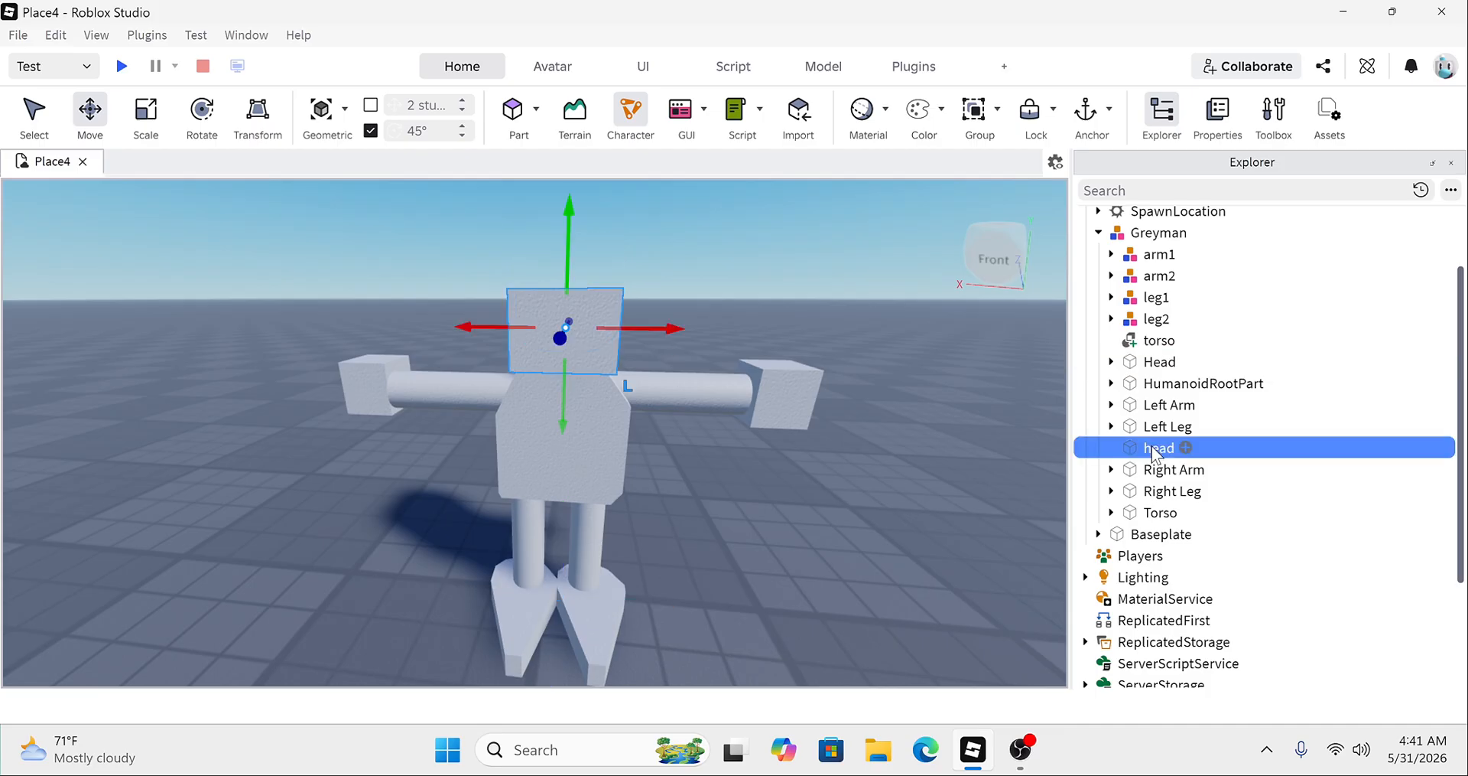
{"action": "right_click", "coordinate": [915, 478]}
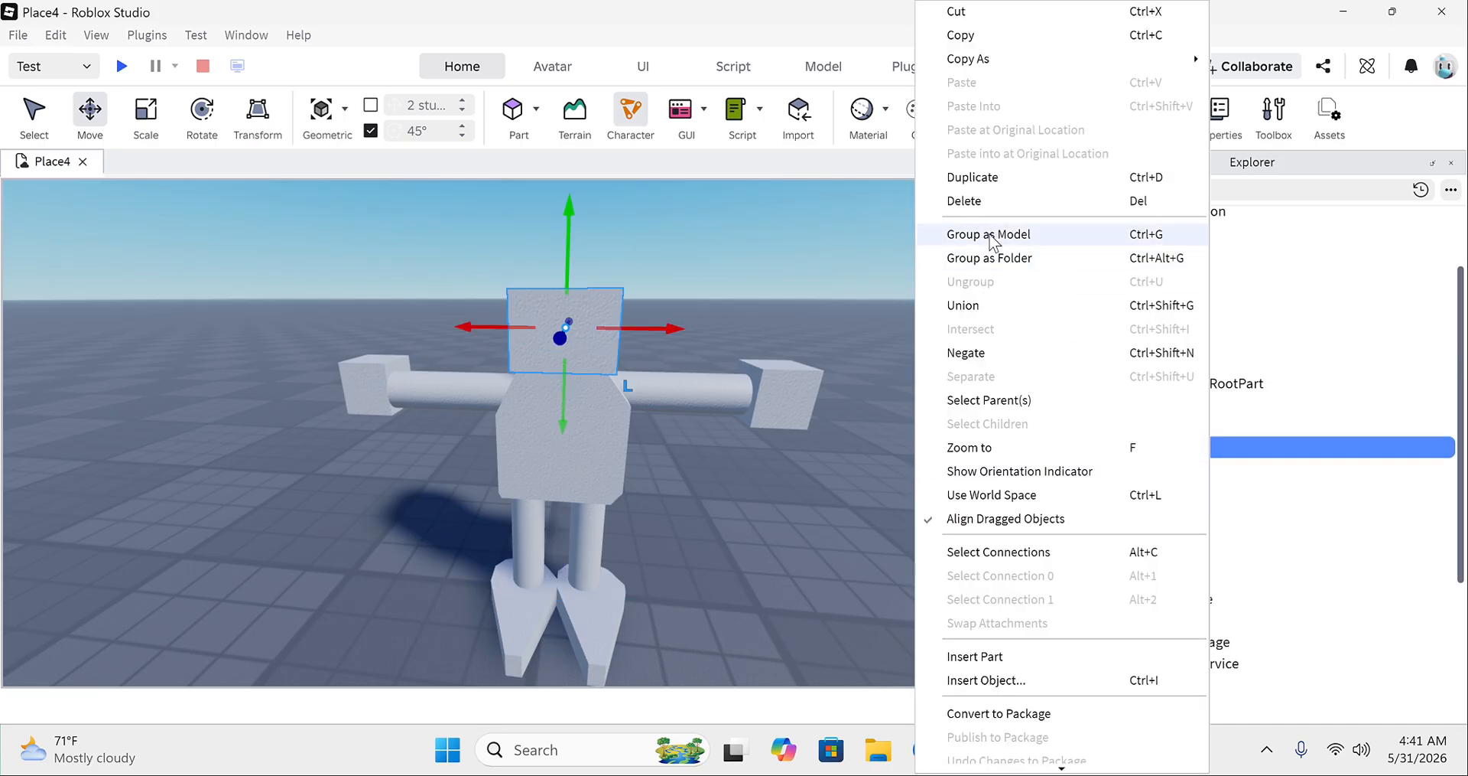
{"action": "left_click", "coordinate": [966, 236]}
{"action": "right_click", "coordinate": [1188, 254]}
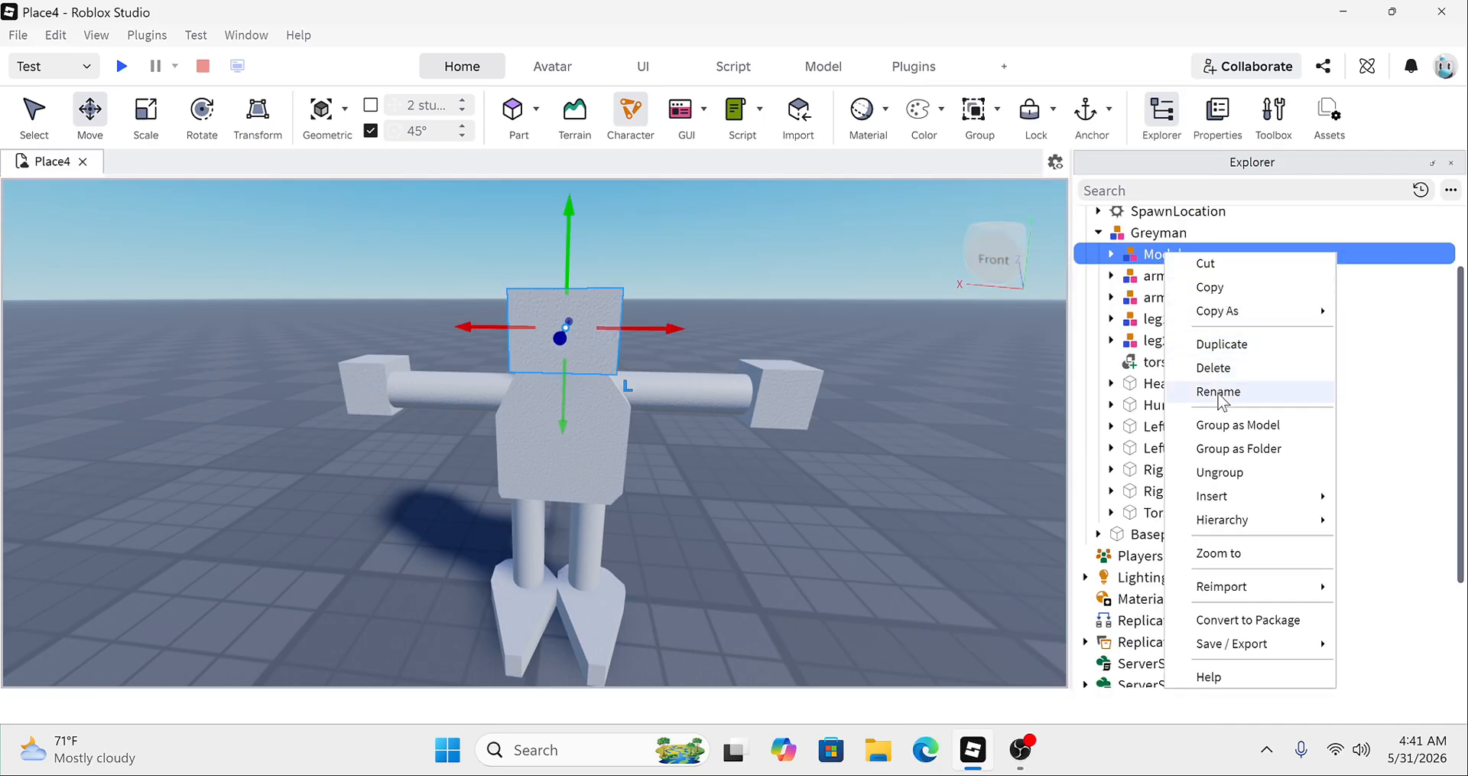
{"action": "left_click", "coordinate": [1285, 390]}
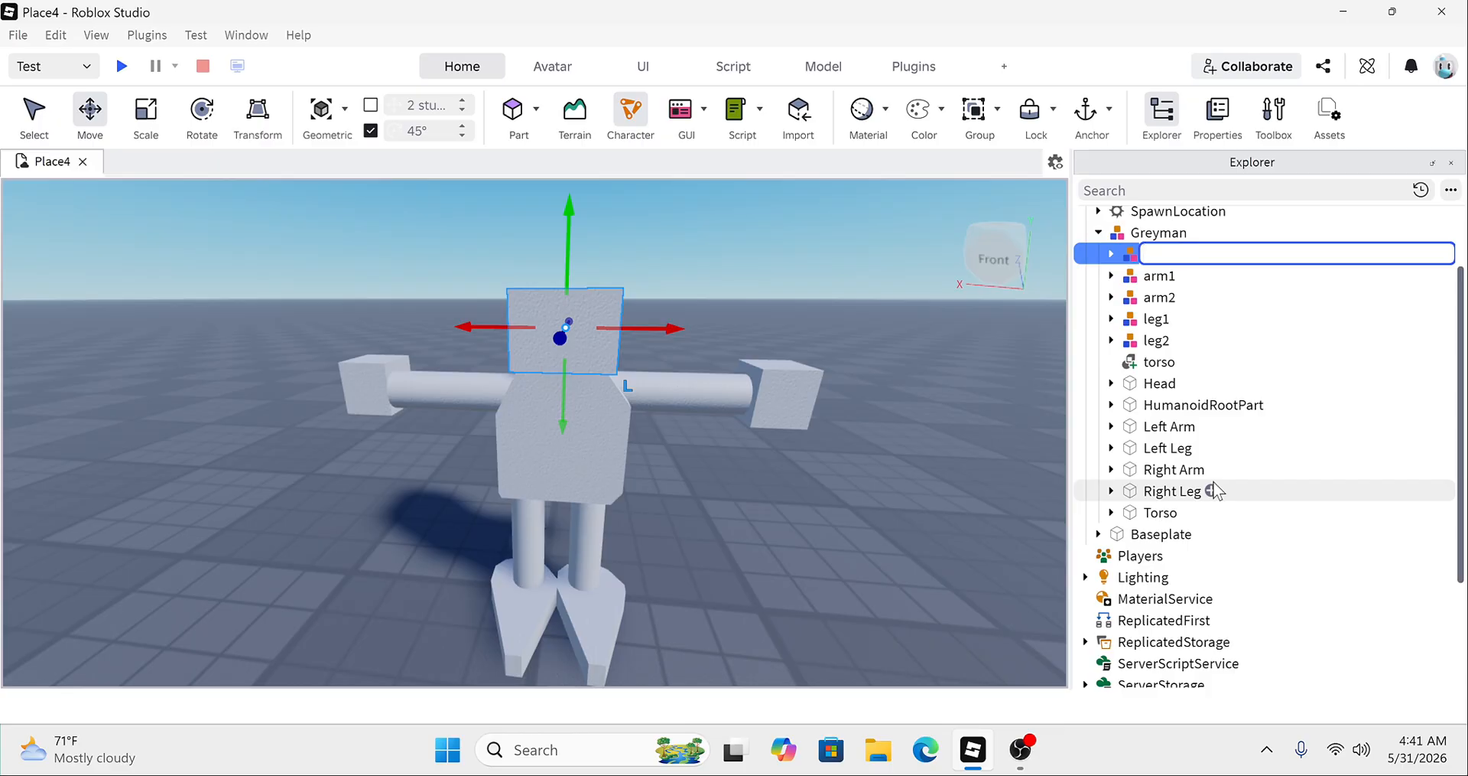
{"action": "type", "text": "head"}
{"action": "key", "text": "Return"}
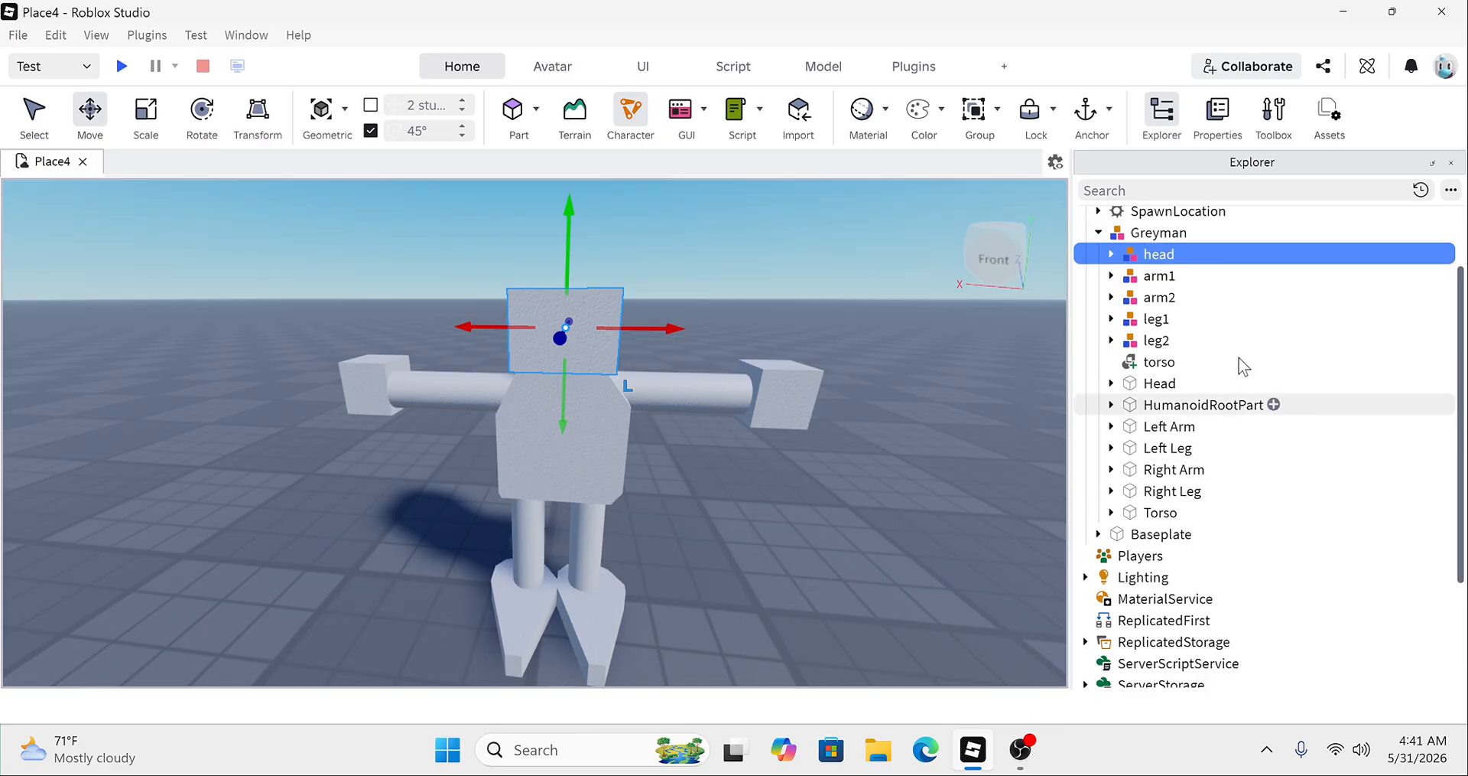
Step: Inspect Greyman's head, torso and arm joints up close from several angles
{"action": "right_click_drag", "start_coordinate": [715, 371], "coordinate": [736, 360]}
{"action": "scroll", "coordinate": [727, 304], "scroll_direction": "up", "scroll_amount": 3}
{"action": "right_click_drag", "start_coordinate": [727, 305], "coordinate": [728, 304]}
{"action": "scroll", "coordinate": [727, 304], "scroll_direction": "down", "scroll_amount": 2}
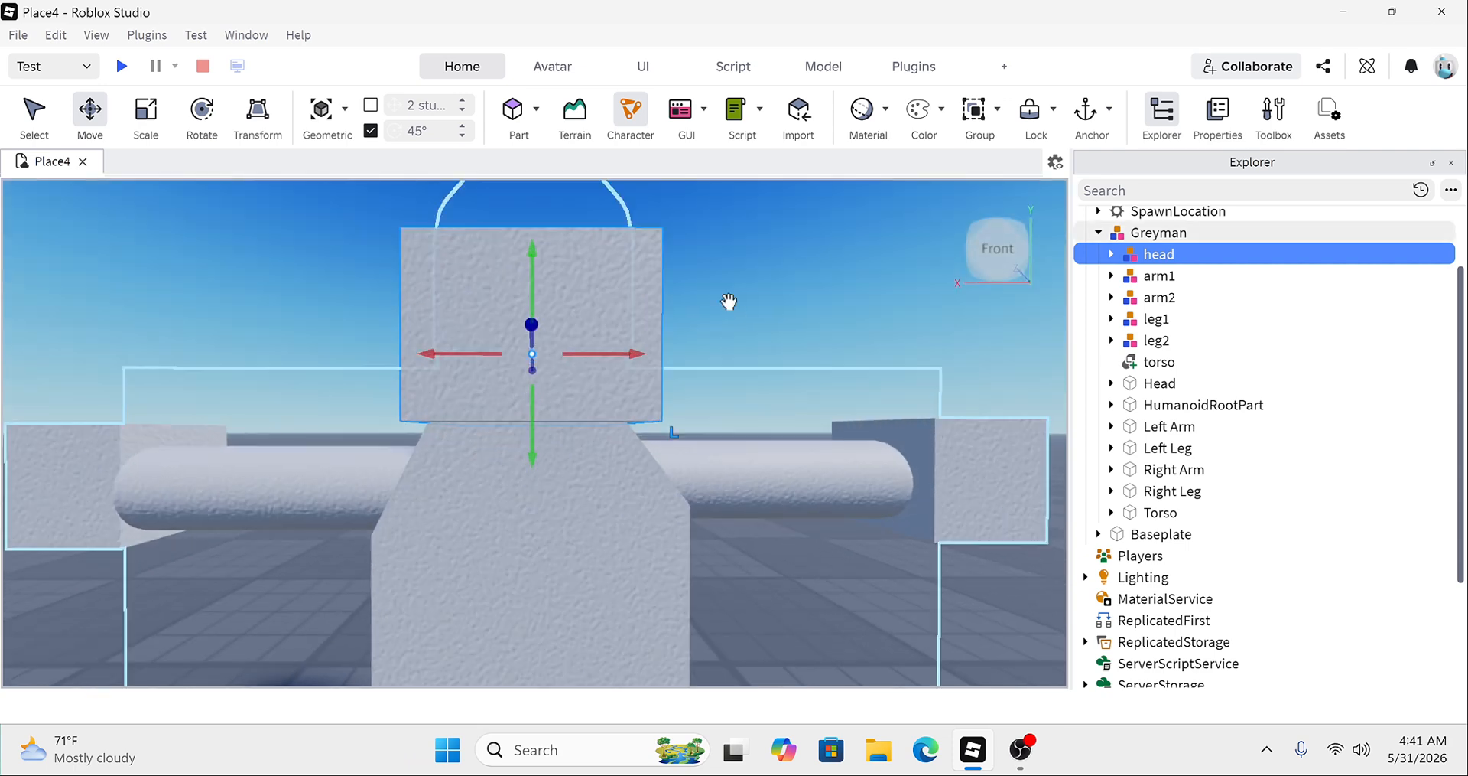
{"action": "right_click_drag", "start_coordinate": [796, 487], "coordinate": [758, 474]}
{"action": "scroll", "coordinate": [758, 475], "scroll_direction": "up", "scroll_amount": 4}
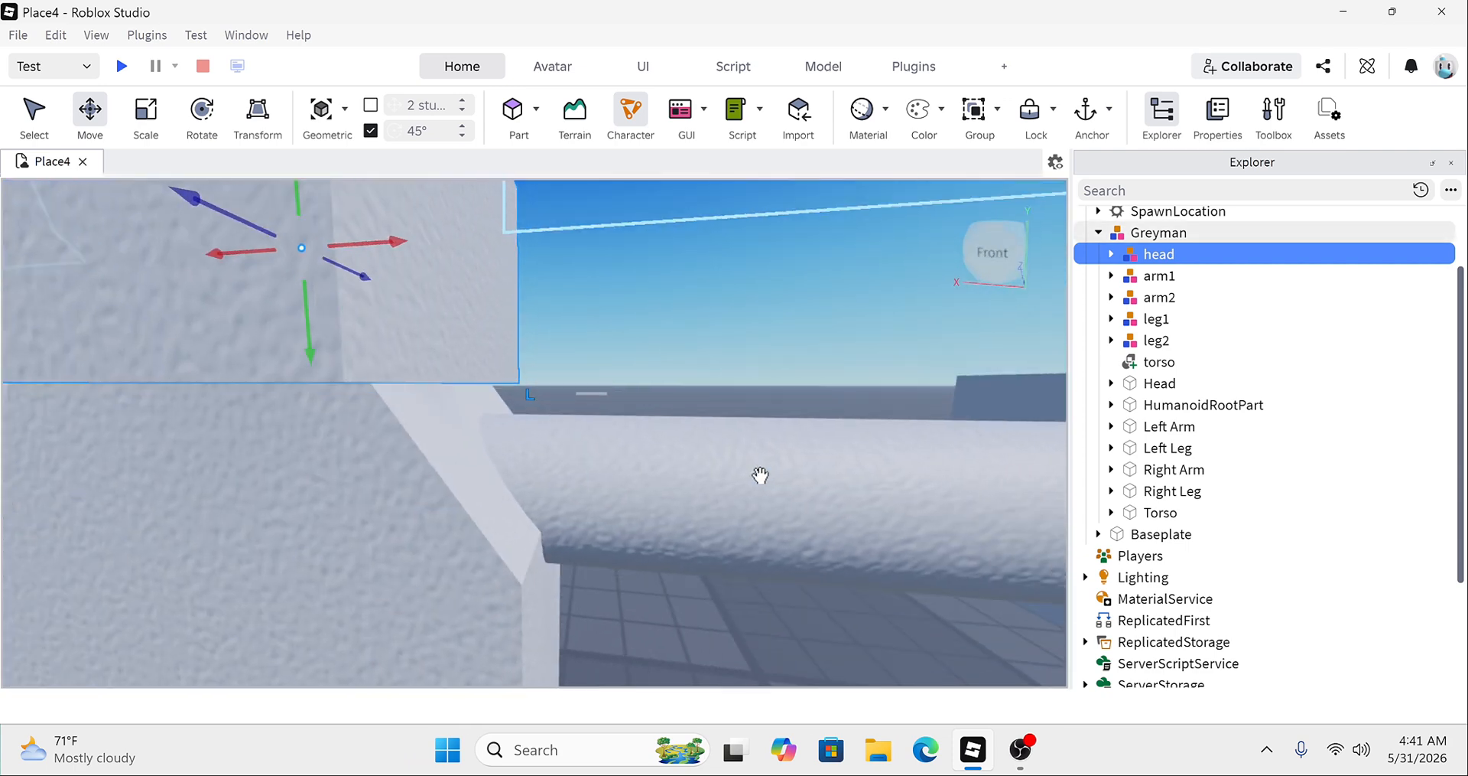
{"action": "right_click_drag", "start_coordinate": [517, 414], "coordinate": [561, 412]}
{"action": "scroll", "coordinate": [403, 418], "scroll_direction": "down", "scroll_amount": 3}
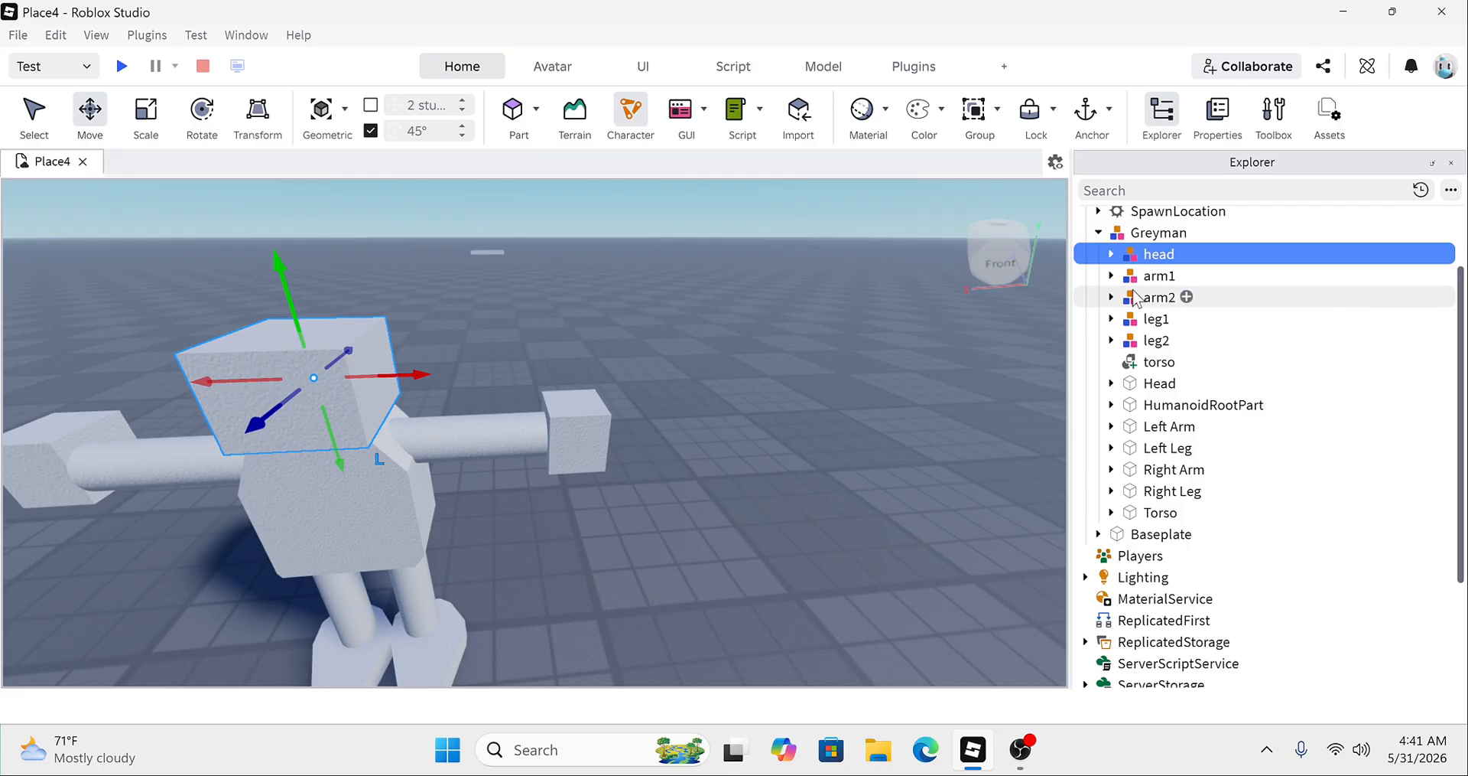
Step: Check the arm1 group and the contents of the head group, and view the whole Greyman from the front
{"action": "left_click", "coordinate": [1112, 276]}
{"action": "left_click", "coordinate": [1141, 279]}
{"action": "left_click", "coordinate": [1110, 279]}
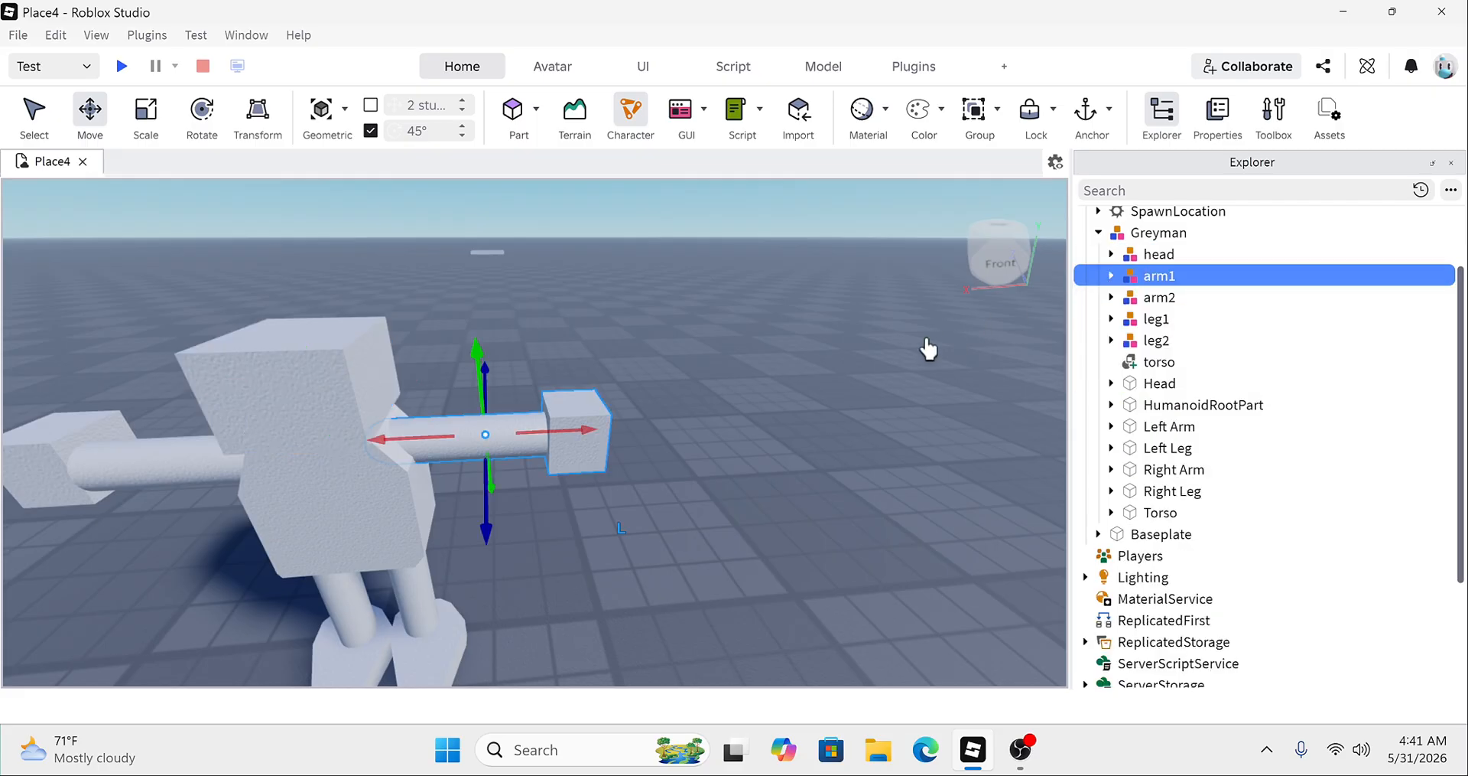
{"action": "left_click", "coordinate": [927, 346]}
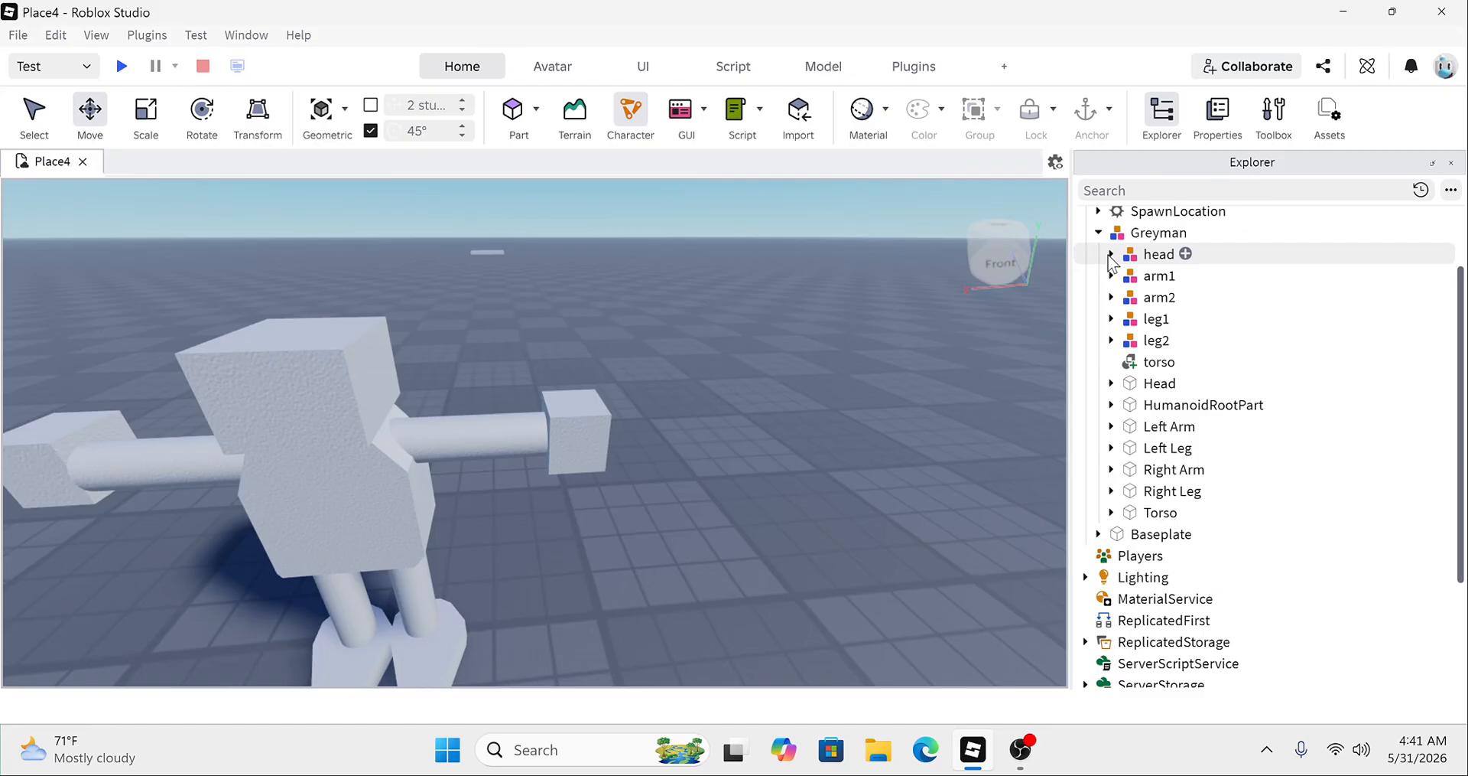
{"action": "left_click", "coordinate": [1111, 254]}
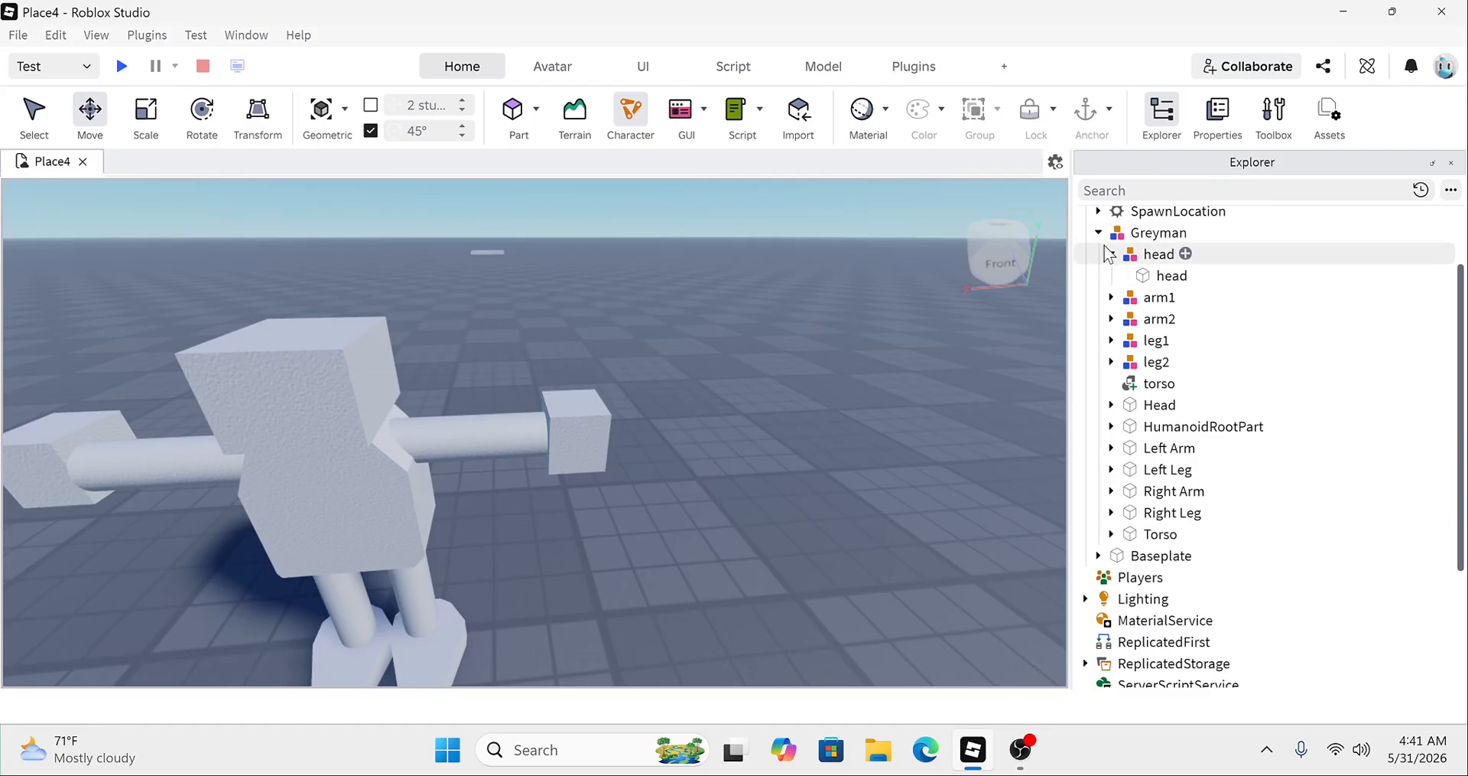
{"action": "left_click", "coordinate": [1110, 255]}
{"action": "scroll", "coordinate": [681, 393], "scroll_direction": "down", "scroll_amount": 1}
{"action": "scroll", "coordinate": [681, 392], "scroll_direction": "up", "scroll_amount": 5}
{"action": "right_click_drag", "start_coordinate": [681, 392], "coordinate": [698, 398]}
{"action": "scroll", "coordinate": [681, 391], "scroll_direction": "down", "scroll_amount": 5}
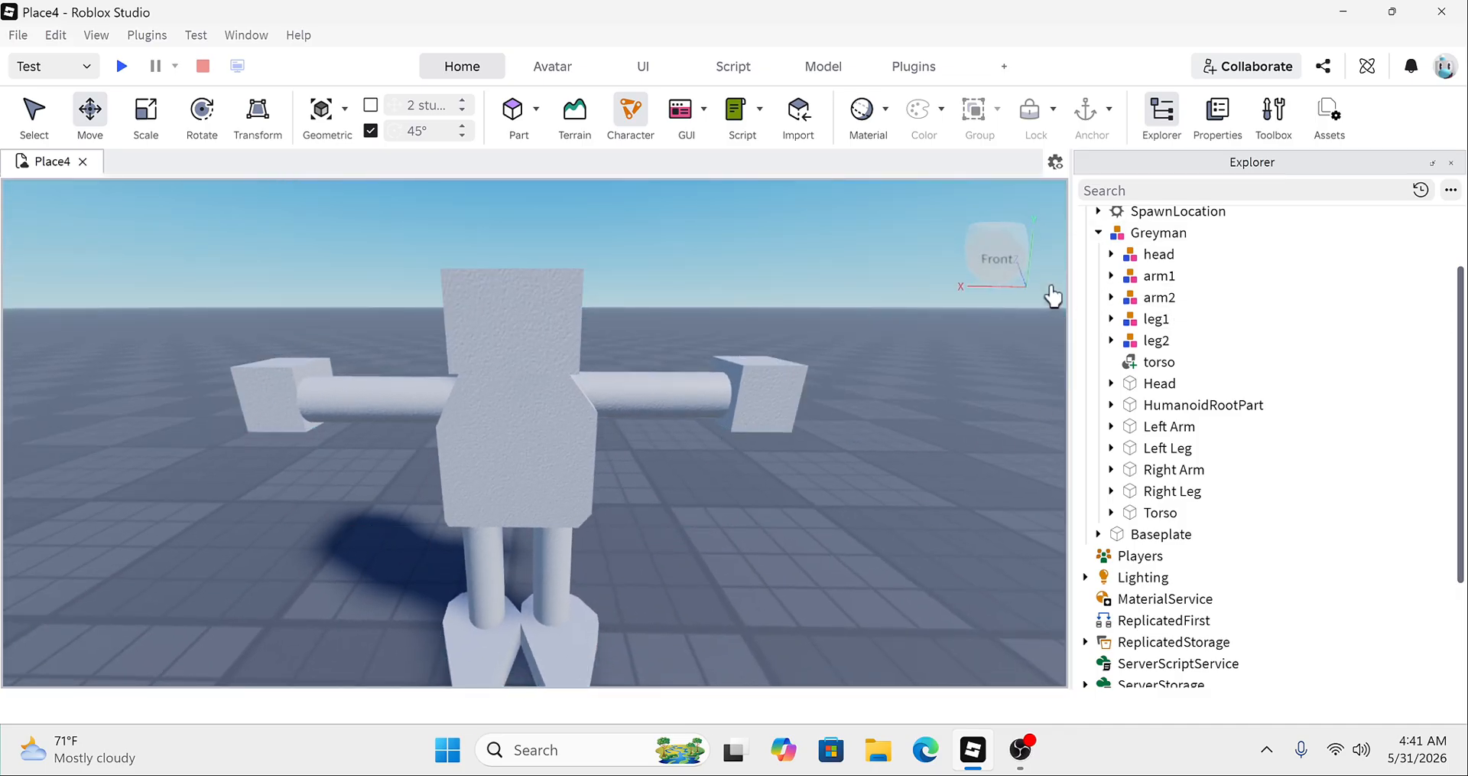
Step: Group Greyman's lowercase torso part as its own model and rename that model as torso
{"action": "right_click_drag", "start_coordinate": [858, 259], "coordinate": [862, 265]}
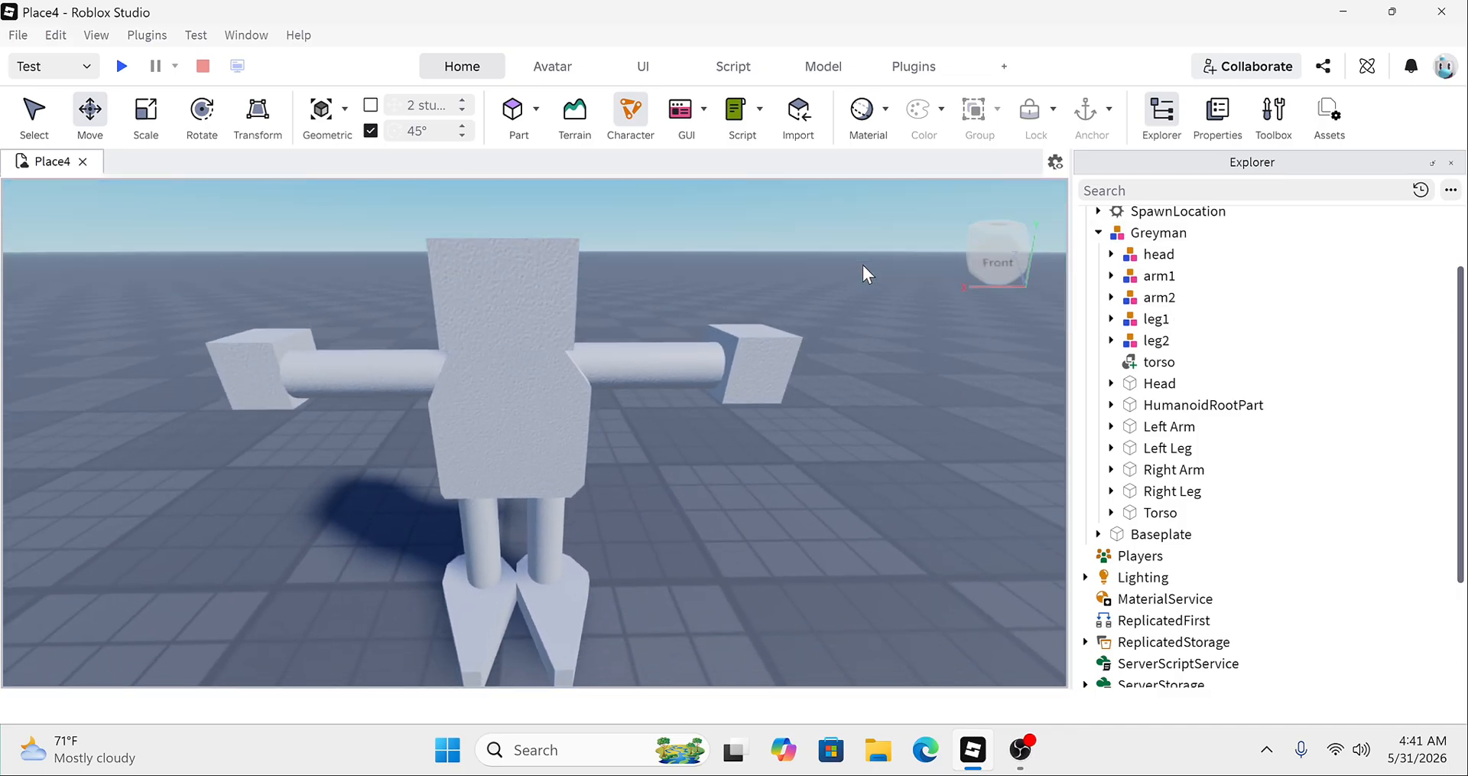
{"action": "left_click", "coordinate": [1155, 362]}
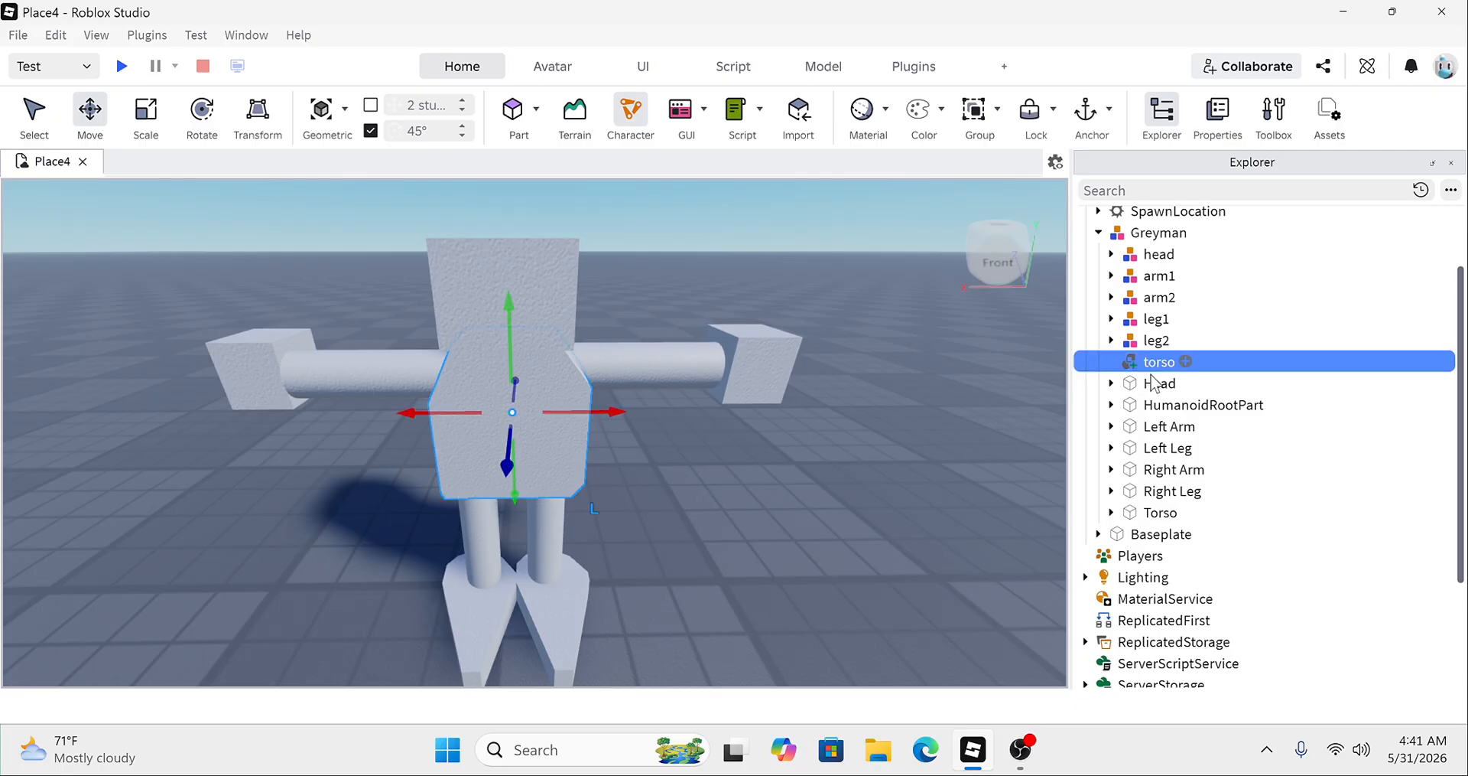
{"action": "right_click", "coordinate": [994, 453]}
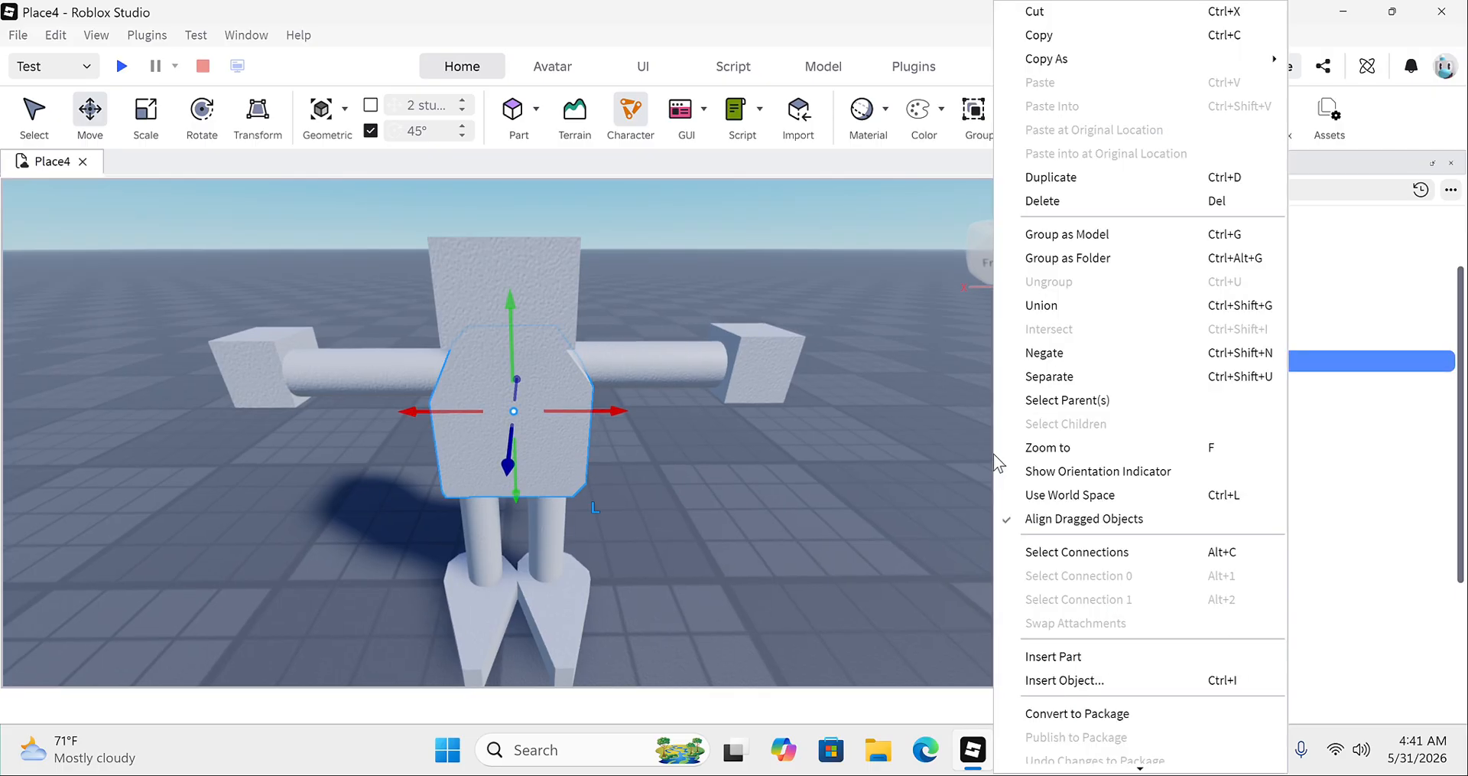
{"action": "left_click", "coordinate": [1092, 236]}
{"action": "double_click", "coordinate": [1170, 254]}
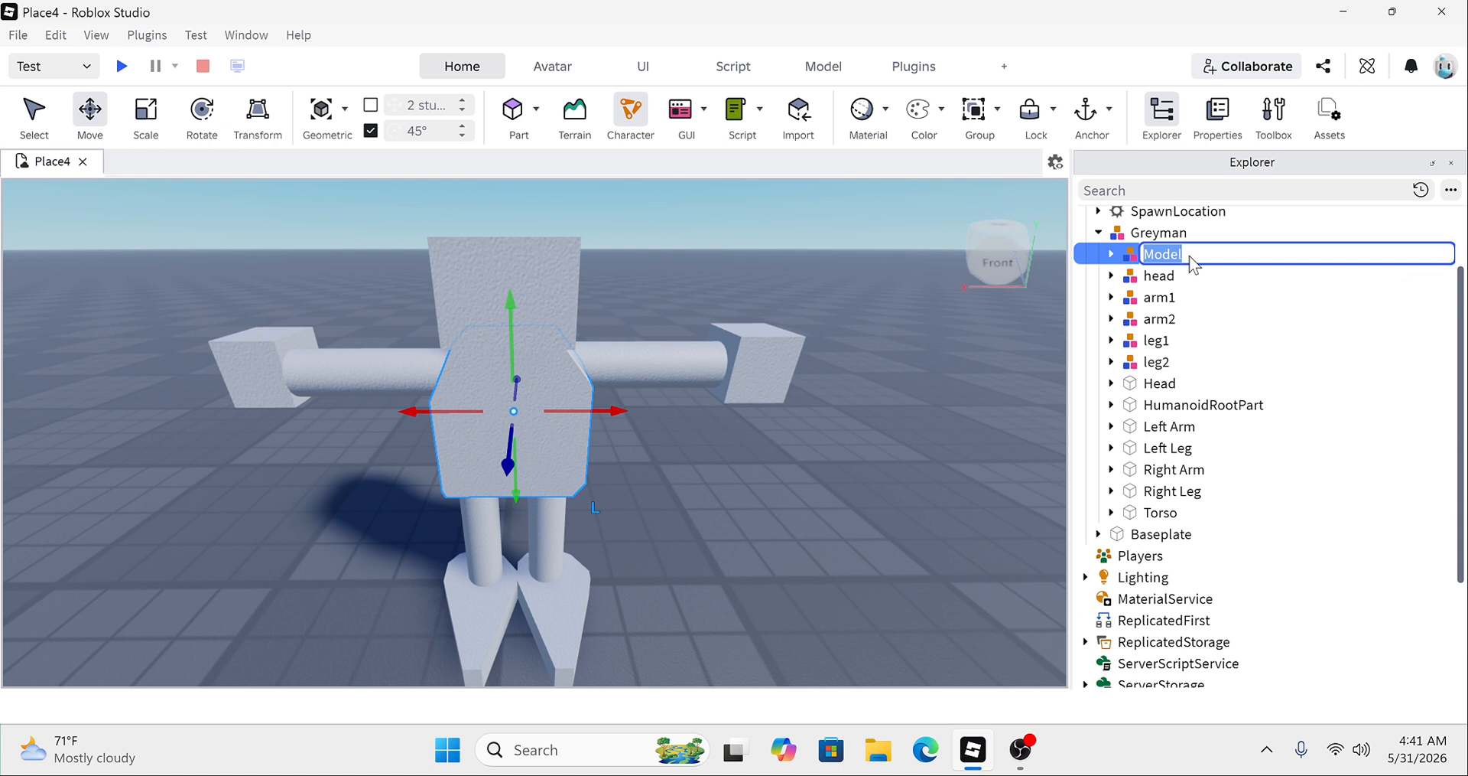
{"action": "type", "text": "torso"}
{"action": "key", "text": "Return"}
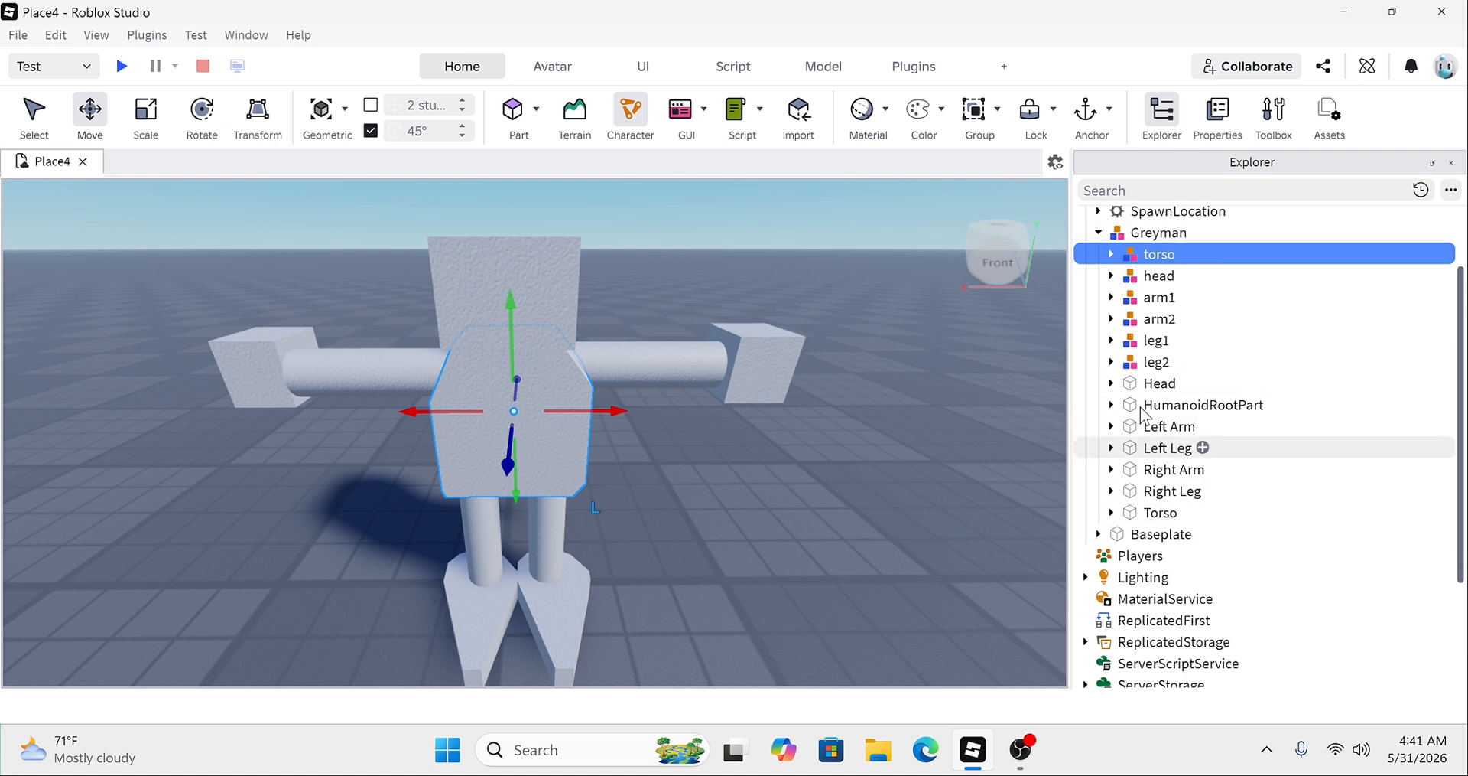
Step: Review the groups inside Greyman and check which parts the arm1 group contains
{"action": "left_click", "coordinate": [1099, 233]}
{"action": "left_click", "coordinate": [1099, 325]}
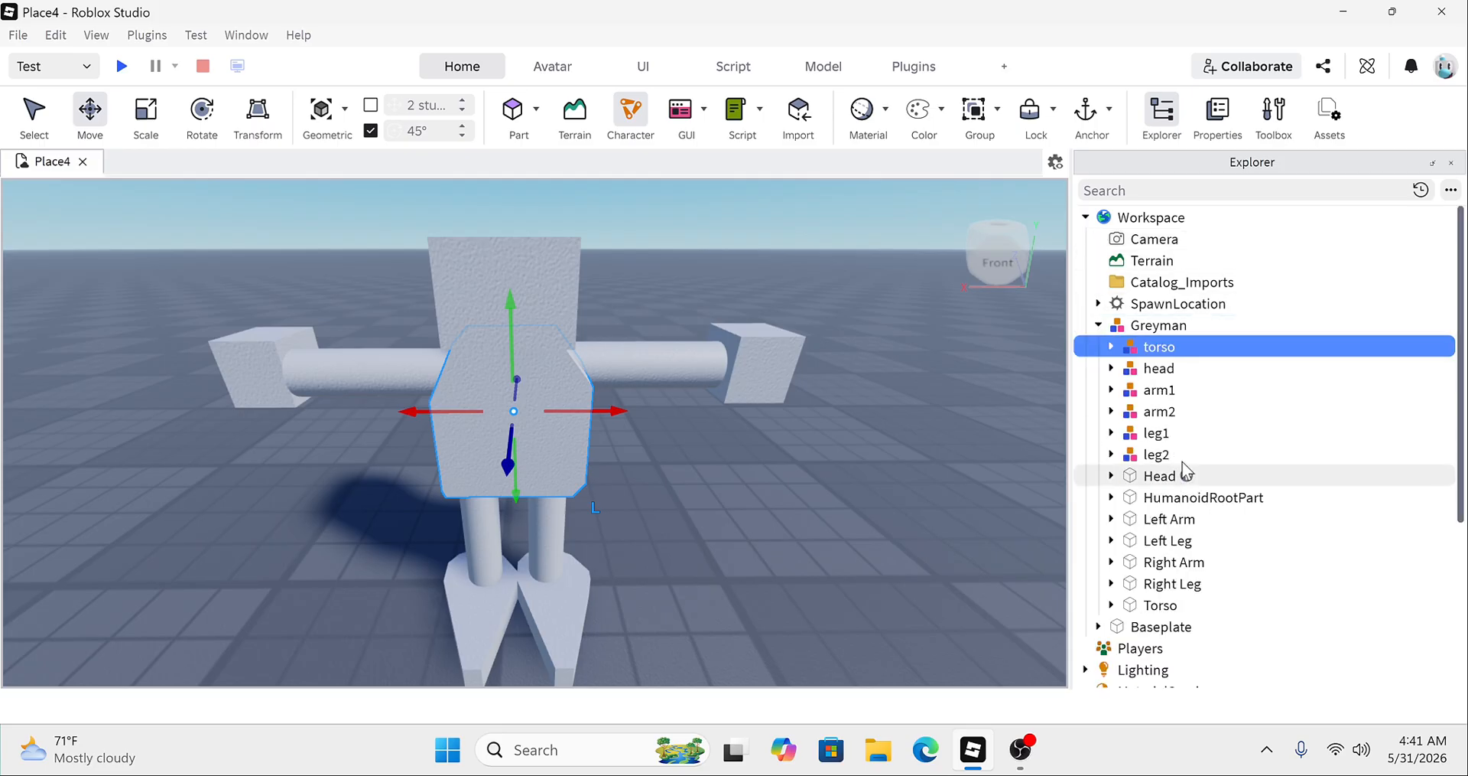
{"action": "scroll", "coordinate": [1146, 466], "scroll_direction": "down", "scroll_amount": 2}
{"action": "scroll", "coordinate": [1147, 420], "scroll_direction": "up", "scroll_amount": 1}
{"action": "left_click", "coordinate": [1112, 344]}
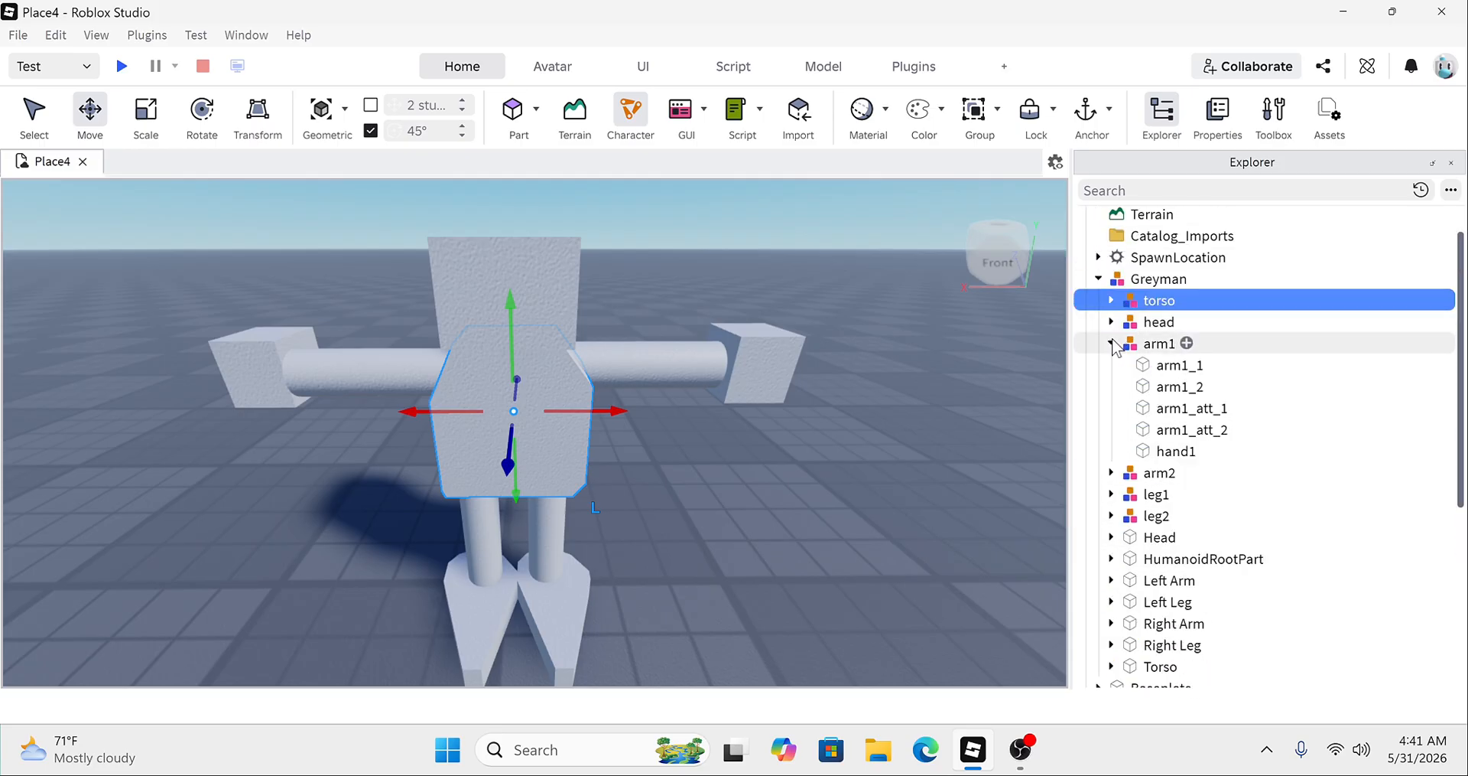
{"action": "left_click", "coordinate": [1112, 343]}
{"action": "scroll", "coordinate": [1180, 537], "scroll_direction": "down", "scroll_amount": 1}
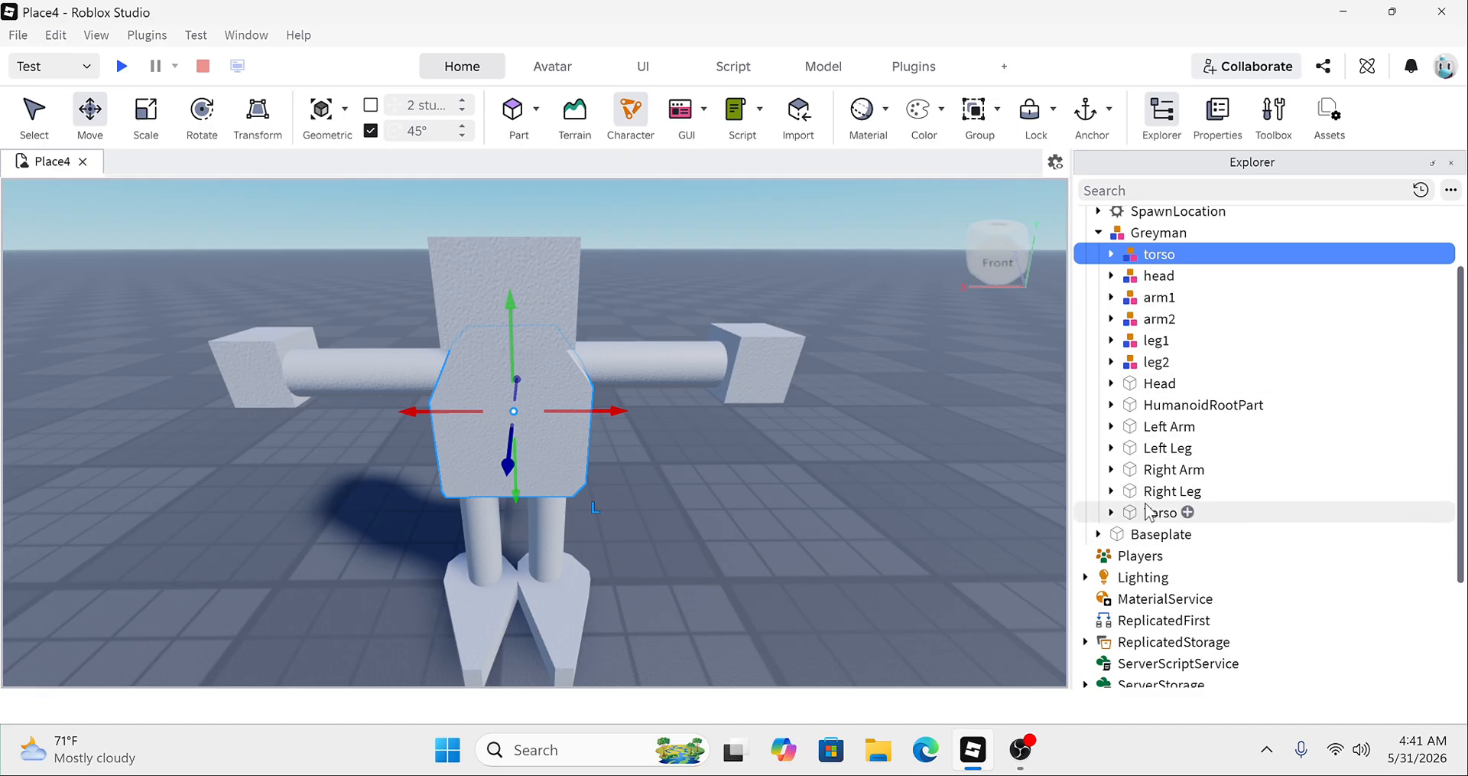
{"action": "left_click", "coordinate": [832, 461]}
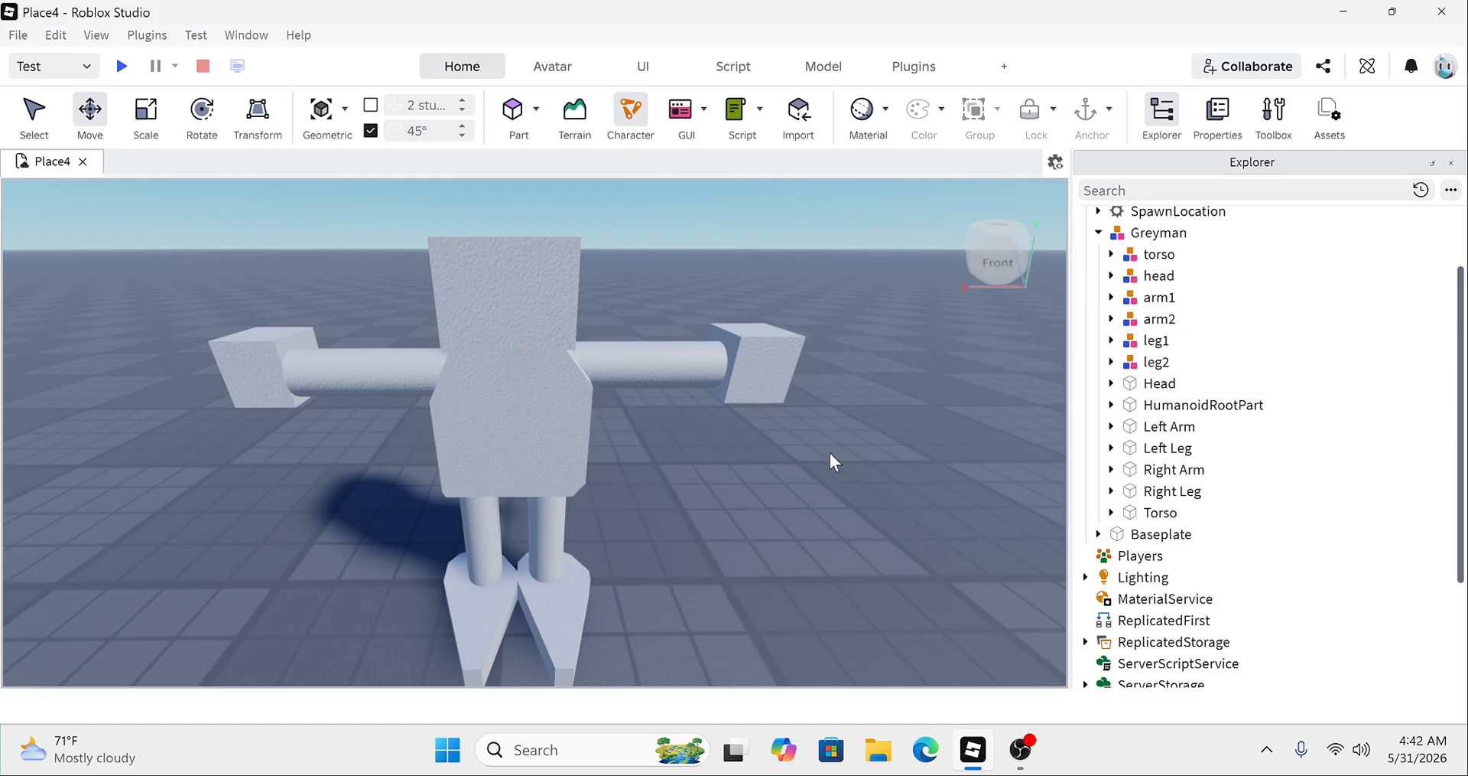
{"action": "left_click", "coordinate": [915, 67]}
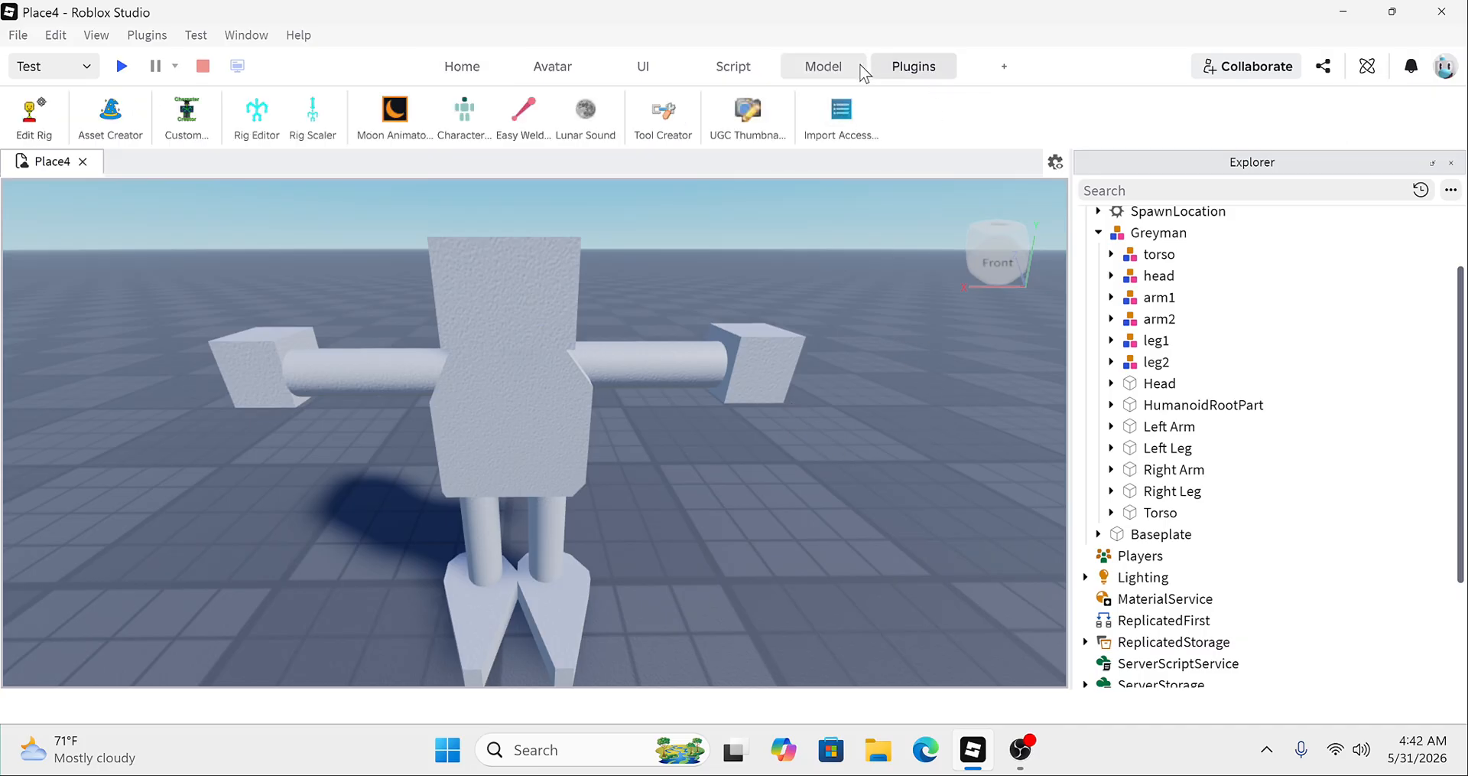
{"action": "left_click", "coordinate": [462, 66]}
{"action": "scroll", "coordinate": [766, 352], "scroll_direction": "down", "scroll_amount": 10}
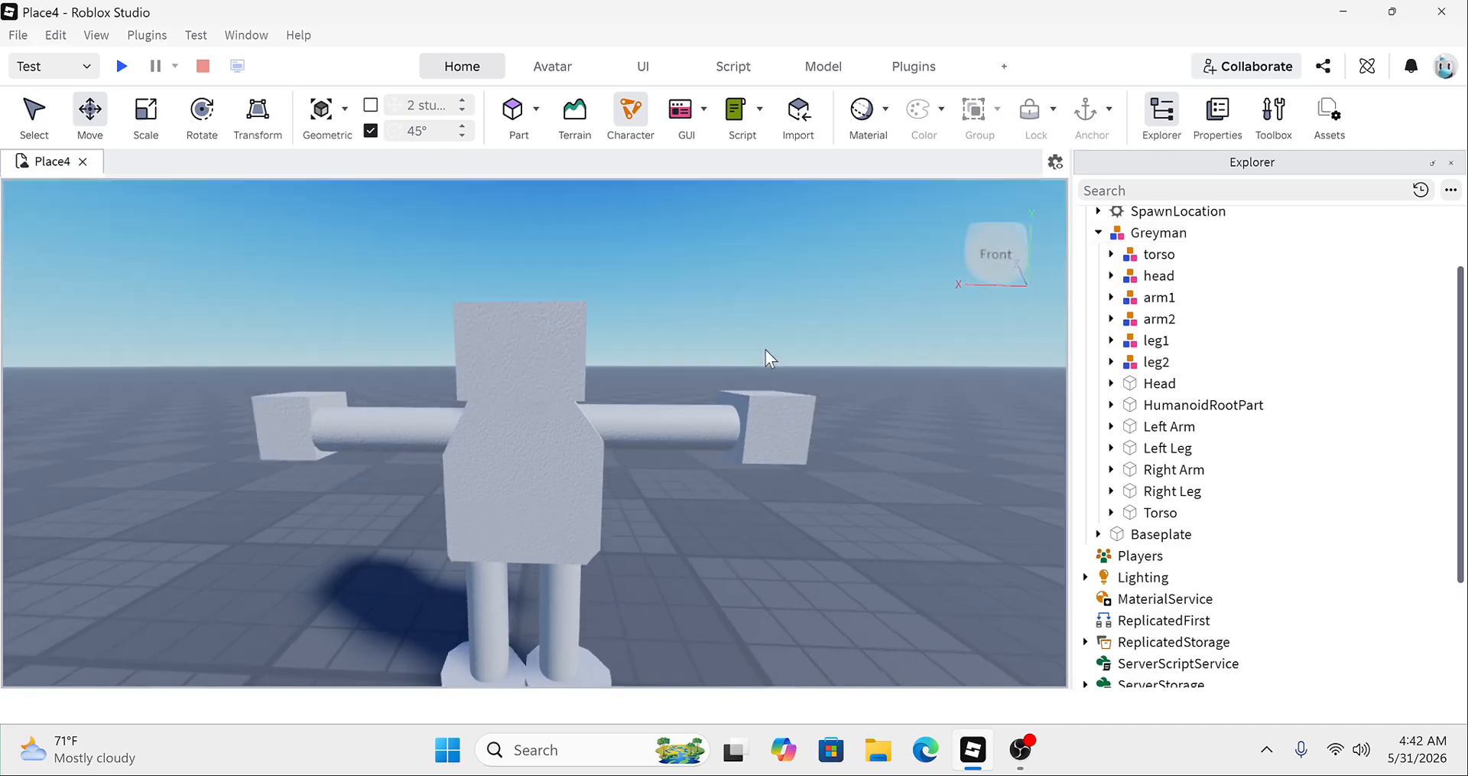
{"action": "scroll", "coordinate": [765, 350], "scroll_direction": "up", "scroll_amount": 8}
{"action": "scroll", "coordinate": [765, 350], "scroll_direction": "down", "scroll_amount": 4}
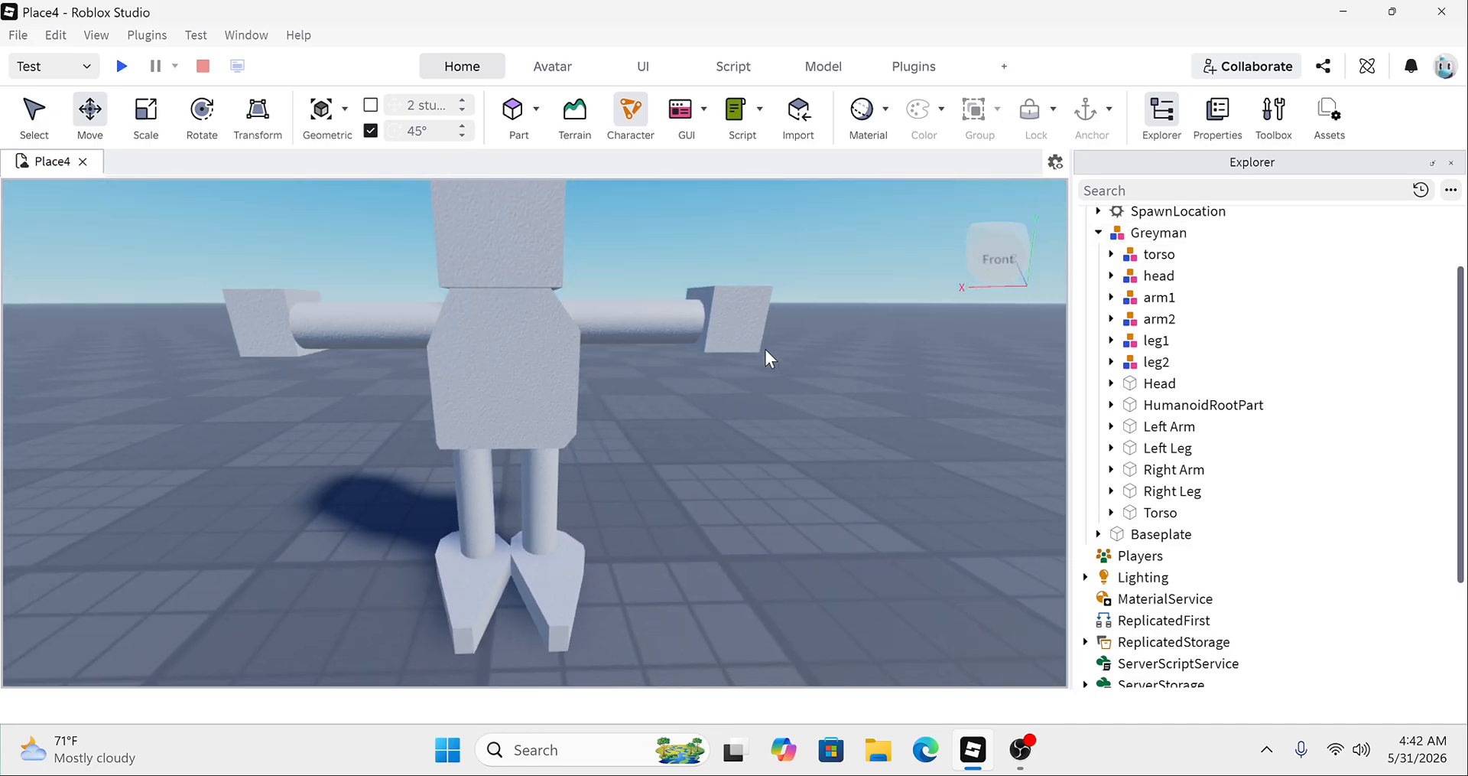
{"action": "scroll", "coordinate": [764, 352], "scroll_direction": "up", "scroll_amount": 2}
{"action": "scroll", "coordinate": [772, 567], "scroll_direction": "up", "scroll_amount": 4}
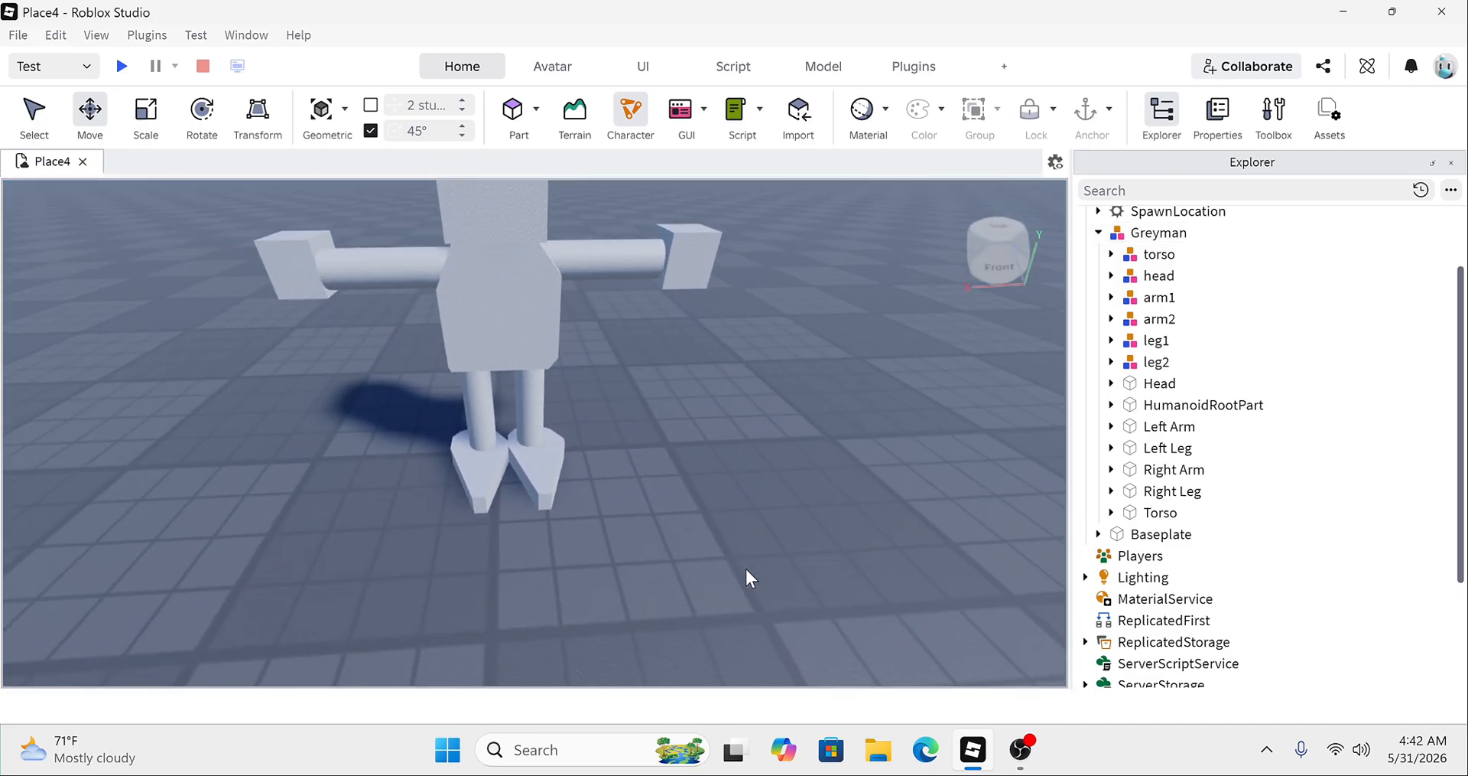
Step: Insert a block part beside Greyman and scale it down into a roughly cube-shaped block smaller than the torso
{"action": "left_click", "coordinate": [516, 111]}
{"action": "scroll", "coordinate": [609, 330], "scroll_direction": "up", "scroll_amount": 1}
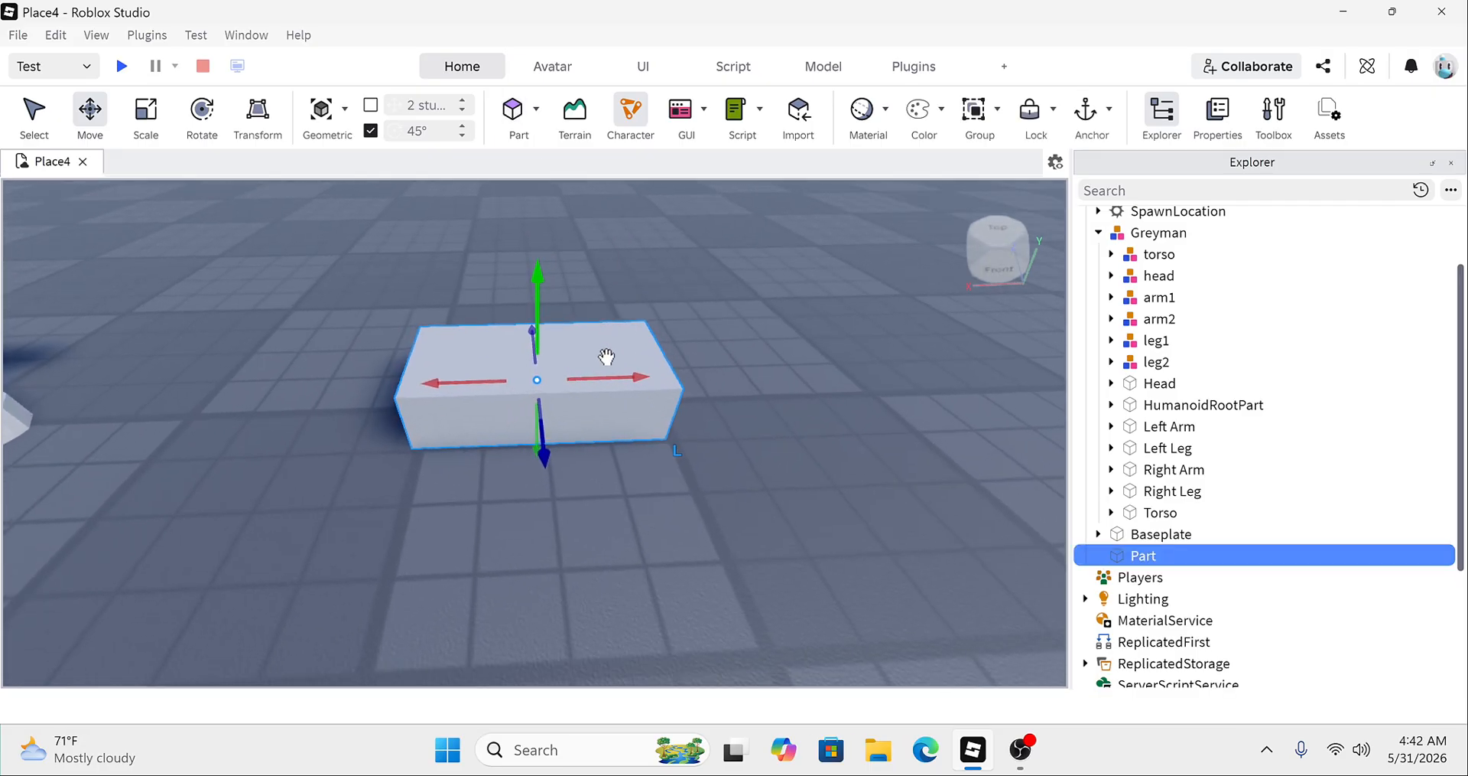
{"action": "key", "text": "ctrl+3"}
{"action": "left_click_drag", "start_coordinate": [687, 382], "coordinate": [530, 404]}
{"action": "right_click_drag", "start_coordinate": [530, 404], "coordinate": [529, 406]}
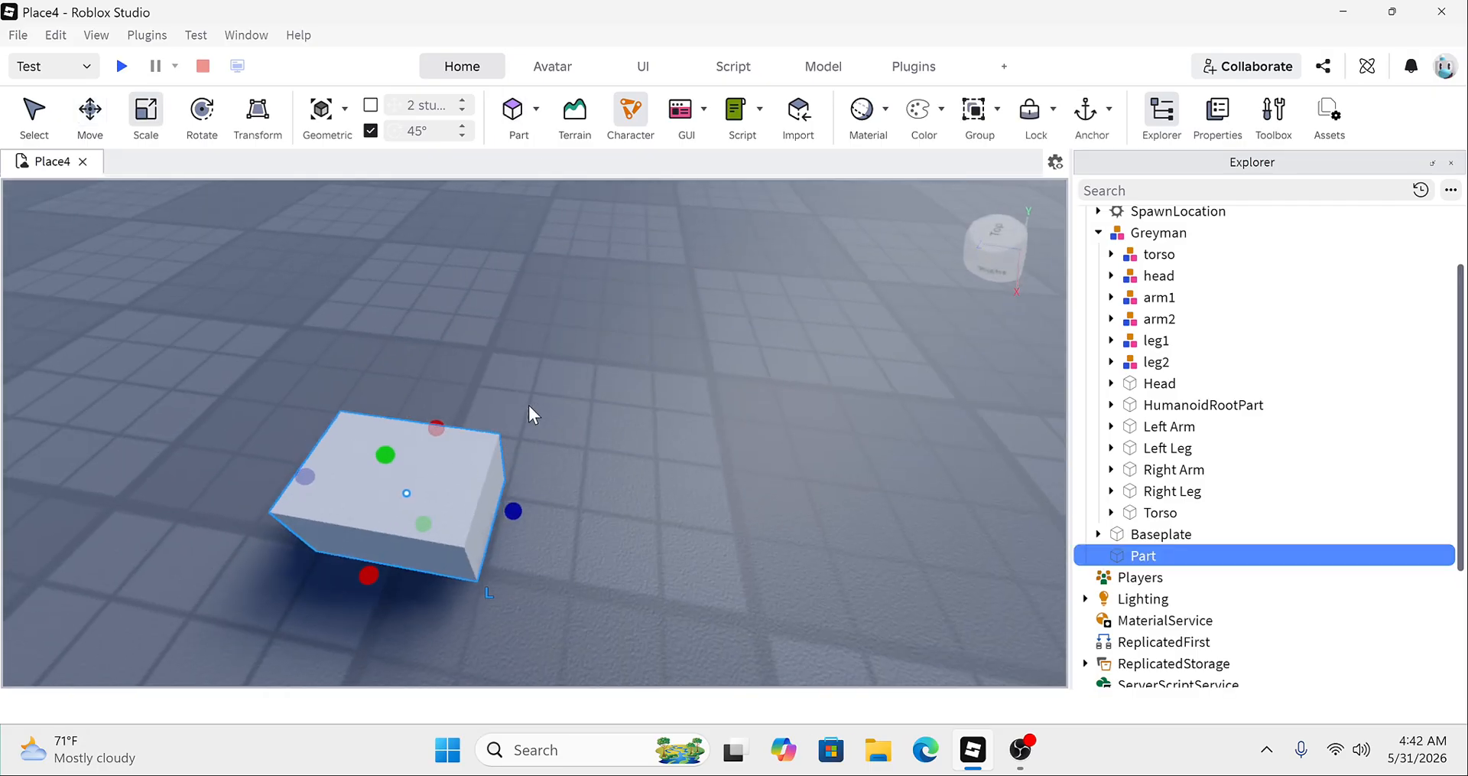
{"action": "left_click_drag", "start_coordinate": [430, 425], "coordinate": [428, 442]}
{"action": "right_click_drag", "start_coordinate": [429, 442], "coordinate": [427, 443]}
{"action": "left_click_drag", "start_coordinate": [565, 503], "coordinate": [564, 488]}
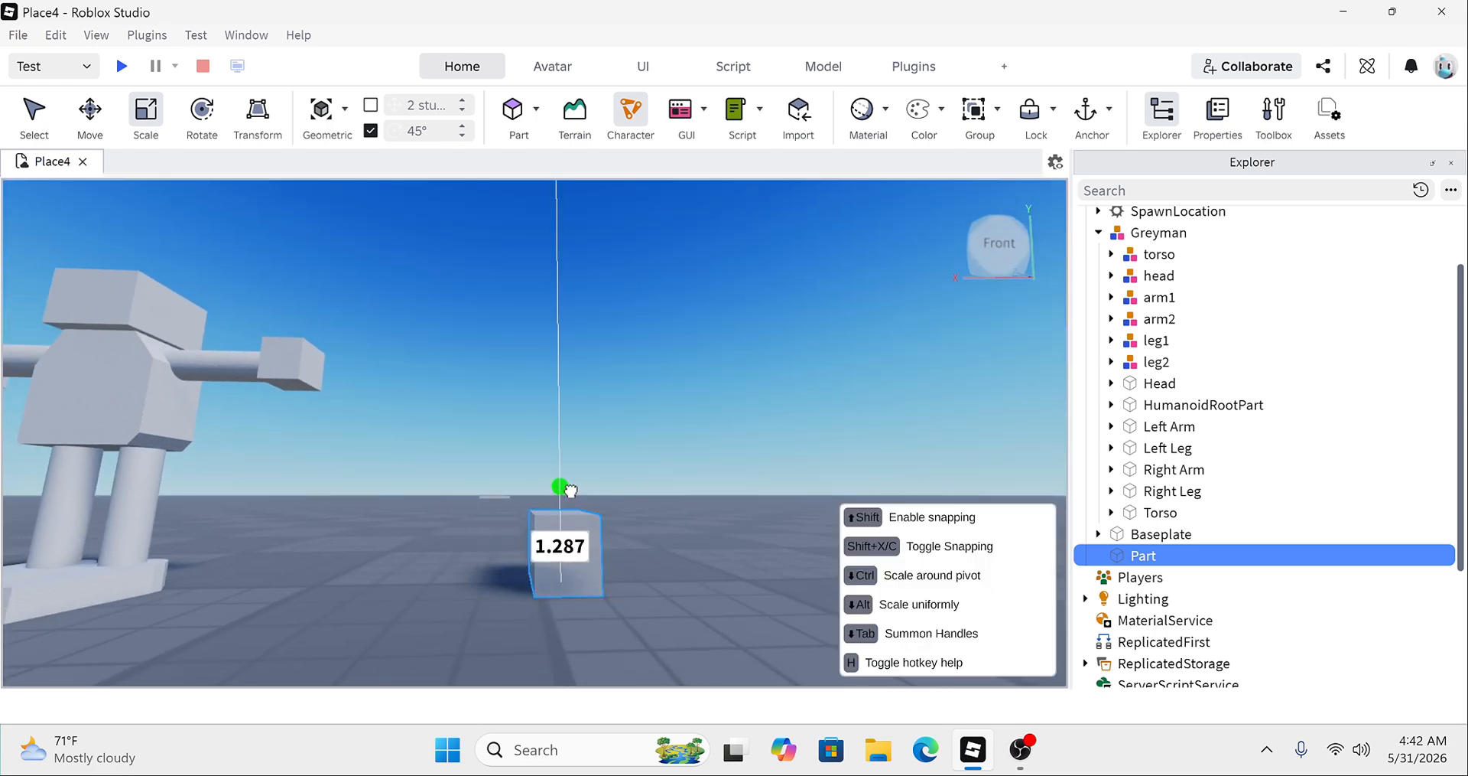
{"action": "right_click_drag", "start_coordinate": [593, 517], "coordinate": [594, 517]}
{"action": "left_click", "coordinate": [716, 539]}
{"action": "right_click_drag", "start_coordinate": [716, 539], "coordinate": [714, 539]}
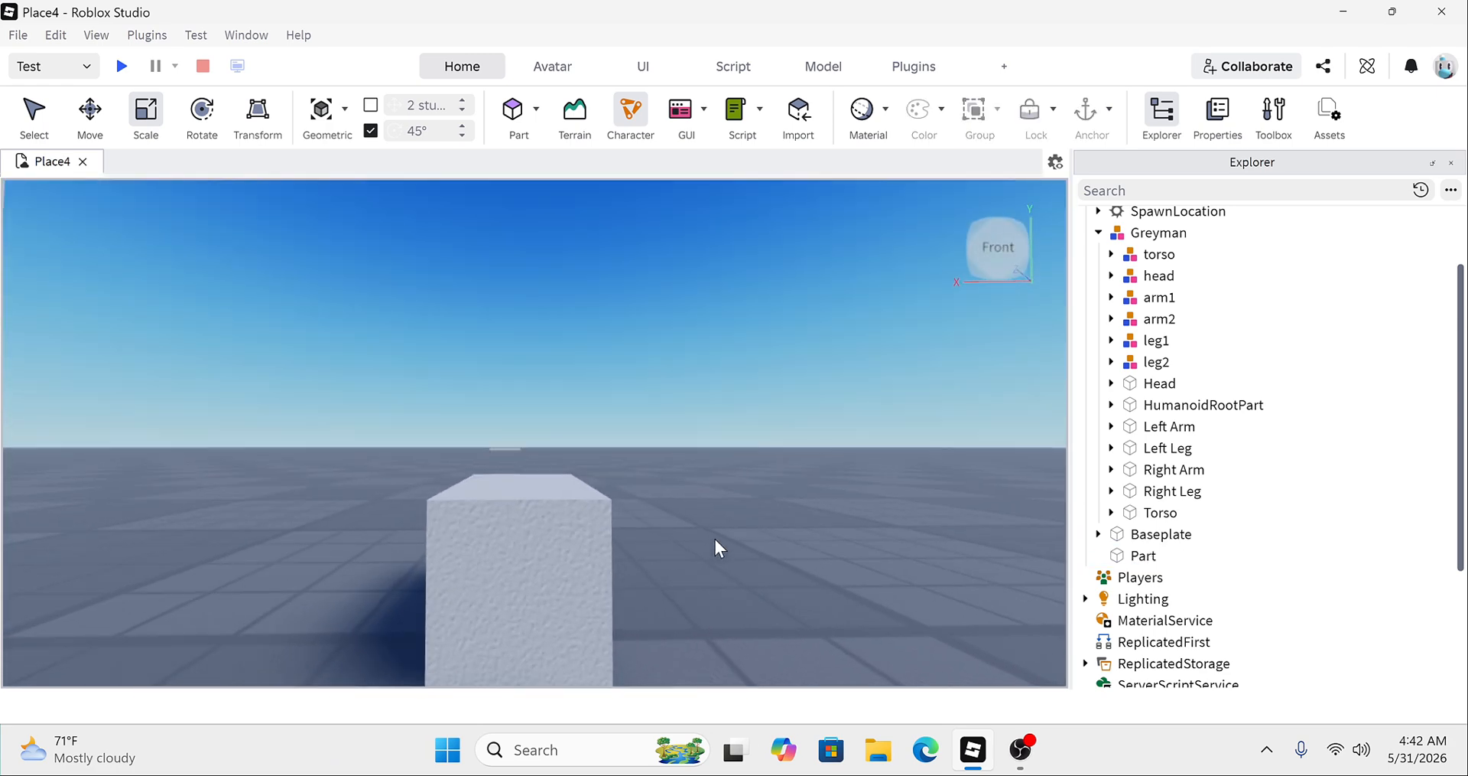
{"action": "scroll", "coordinate": [573, 537], "scroll_direction": "down", "scroll_amount": 3}
Step: Set the new block's BrickColor to Really red
{"action": "left_click", "coordinate": [573, 537]}
{"action": "left_click", "coordinate": [1218, 115]}
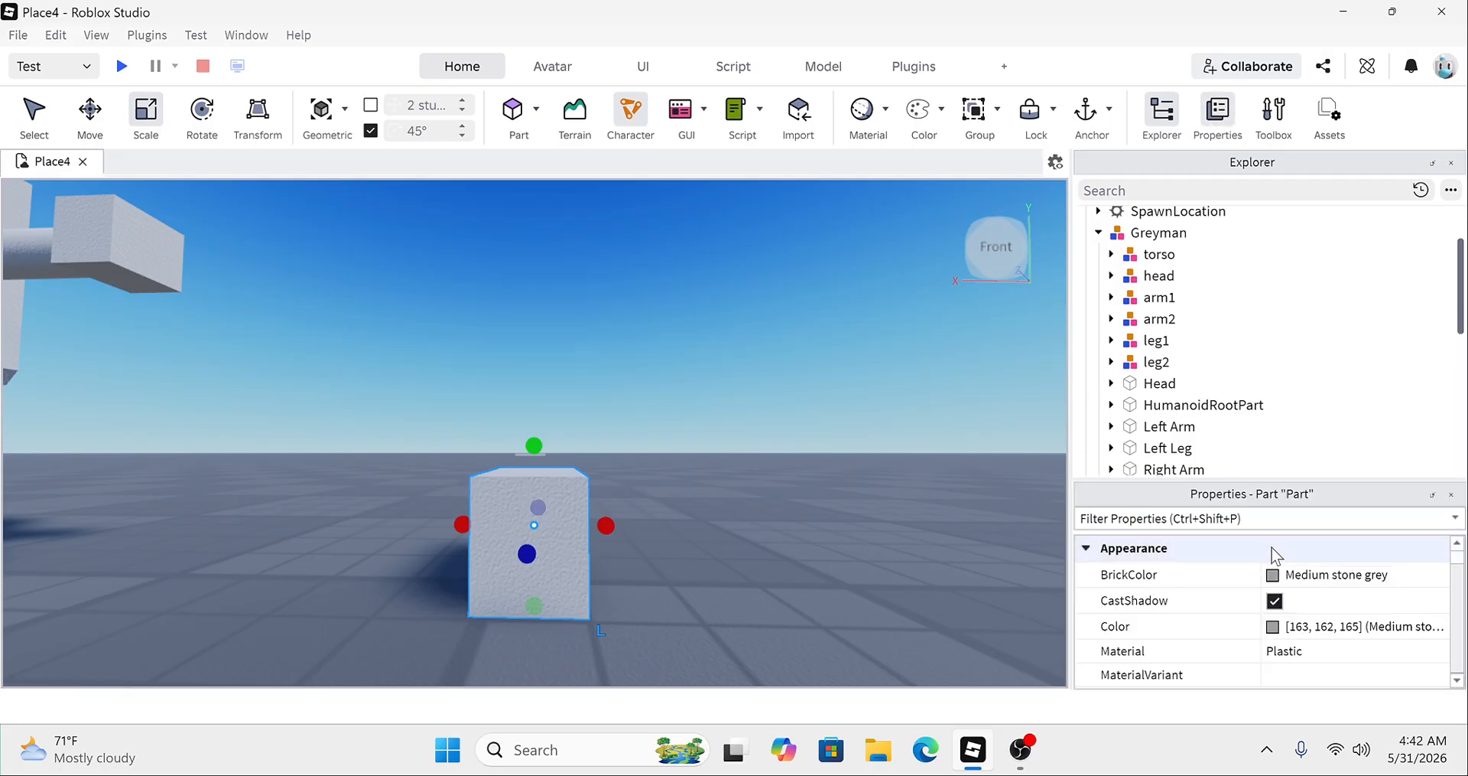
{"action": "left_click", "coordinate": [1300, 562]}
{"action": "left_click", "coordinate": [1386, 569]}
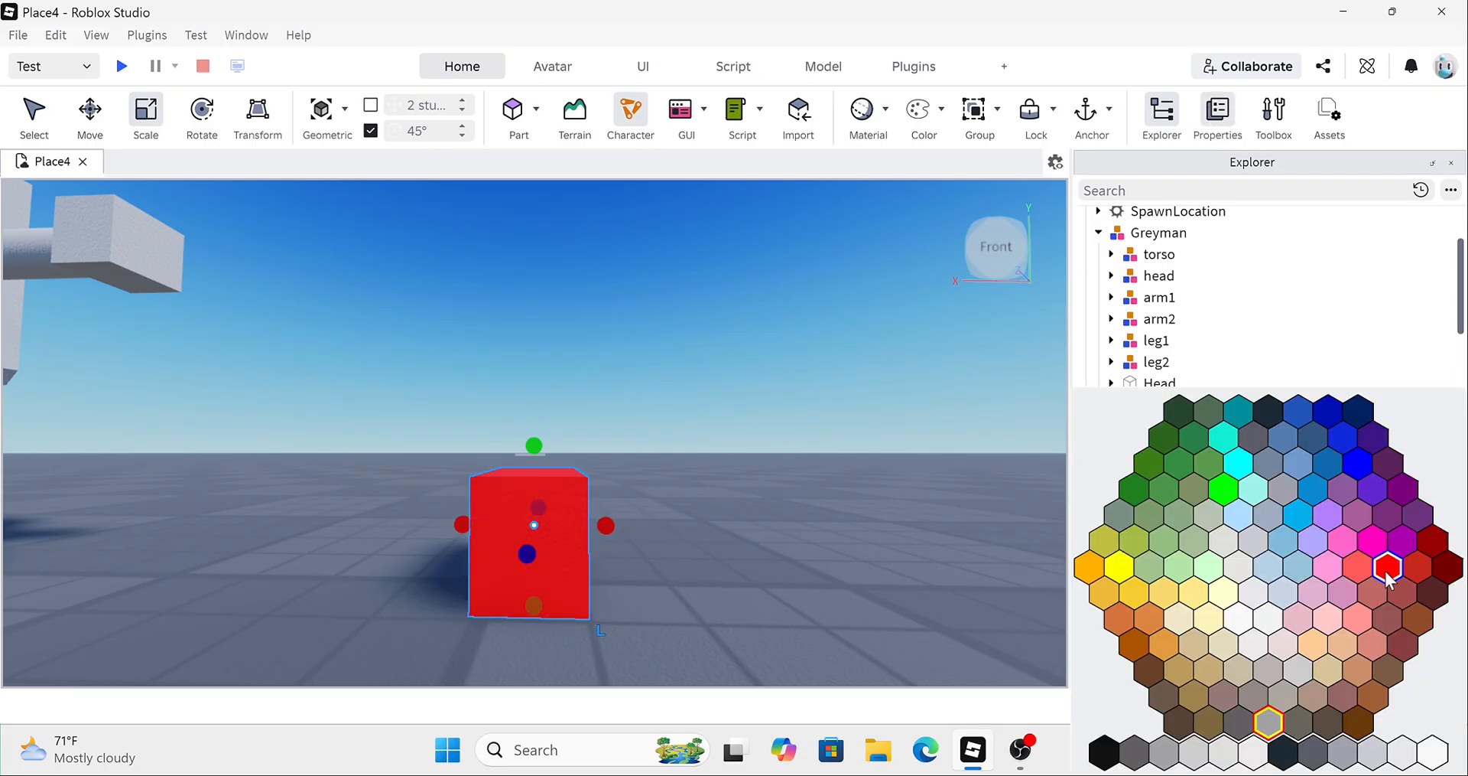
Step: Move the red block to Greyman and position it over the lower middle of the torso
{"action": "right_click_drag", "start_coordinate": [833, 542], "coordinate": [833, 536]}
{"action": "scroll", "coordinate": [834, 535], "scroll_direction": "down", "scroll_amount": 3}
{"action": "left_click_drag", "start_coordinate": [675, 393], "coordinate": [515, 206]}
{"action": "key", "text": "a"}
{"action": "right_click_drag", "start_coordinate": [516, 207], "coordinate": [516, 207]}
{"action": "key", "text": "ctrl+2"}
{"action": "left_click_drag", "start_coordinate": [647, 379], "coordinate": [535, 396]}
{"action": "right_click_drag", "start_coordinate": [535, 396], "coordinate": [535, 397]}
{"action": "scroll", "coordinate": [534, 396], "scroll_direction": "down", "scroll_amount": 3}
{"action": "left_click_drag", "start_coordinate": [593, 450], "coordinate": [595, 442]}
{"action": "scroll", "coordinate": [595, 442], "scroll_direction": "down", "scroll_amount": 4}
{"action": "scroll", "coordinate": [595, 442], "scroll_direction": "up", "scroll_amount": 2}
{"action": "left_click_drag", "start_coordinate": [590, 511], "coordinate": [588, 521]}
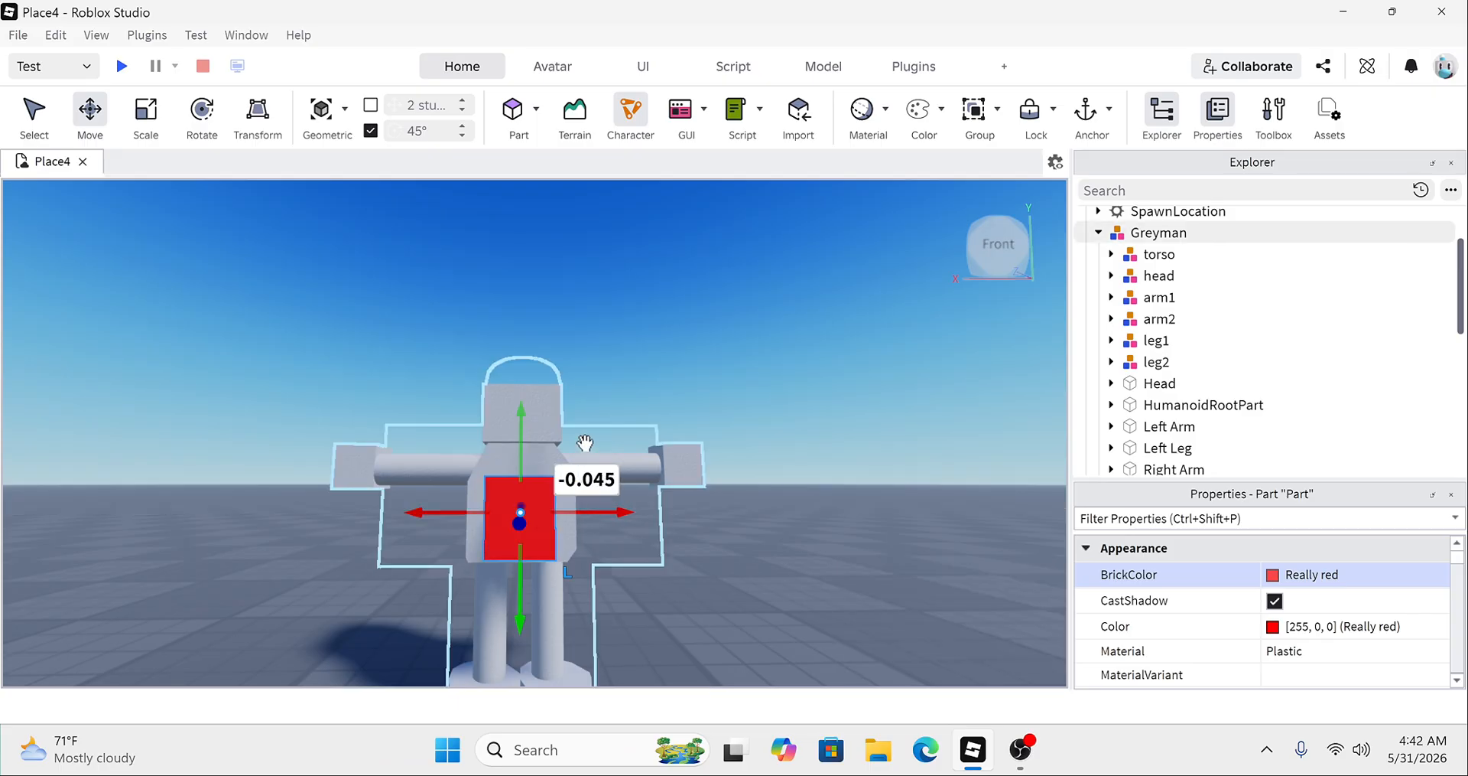
{"action": "right_click_drag", "start_coordinate": [794, 498], "coordinate": [794, 499]}
Step: Make the red block invisible by setting its Transparency to 1
{"action": "scroll", "coordinate": [794, 499], "scroll_direction": "up", "scroll_amount": 1}
{"action": "scroll", "coordinate": [1338, 665], "scroll_direction": "down", "scroll_amount": 3}
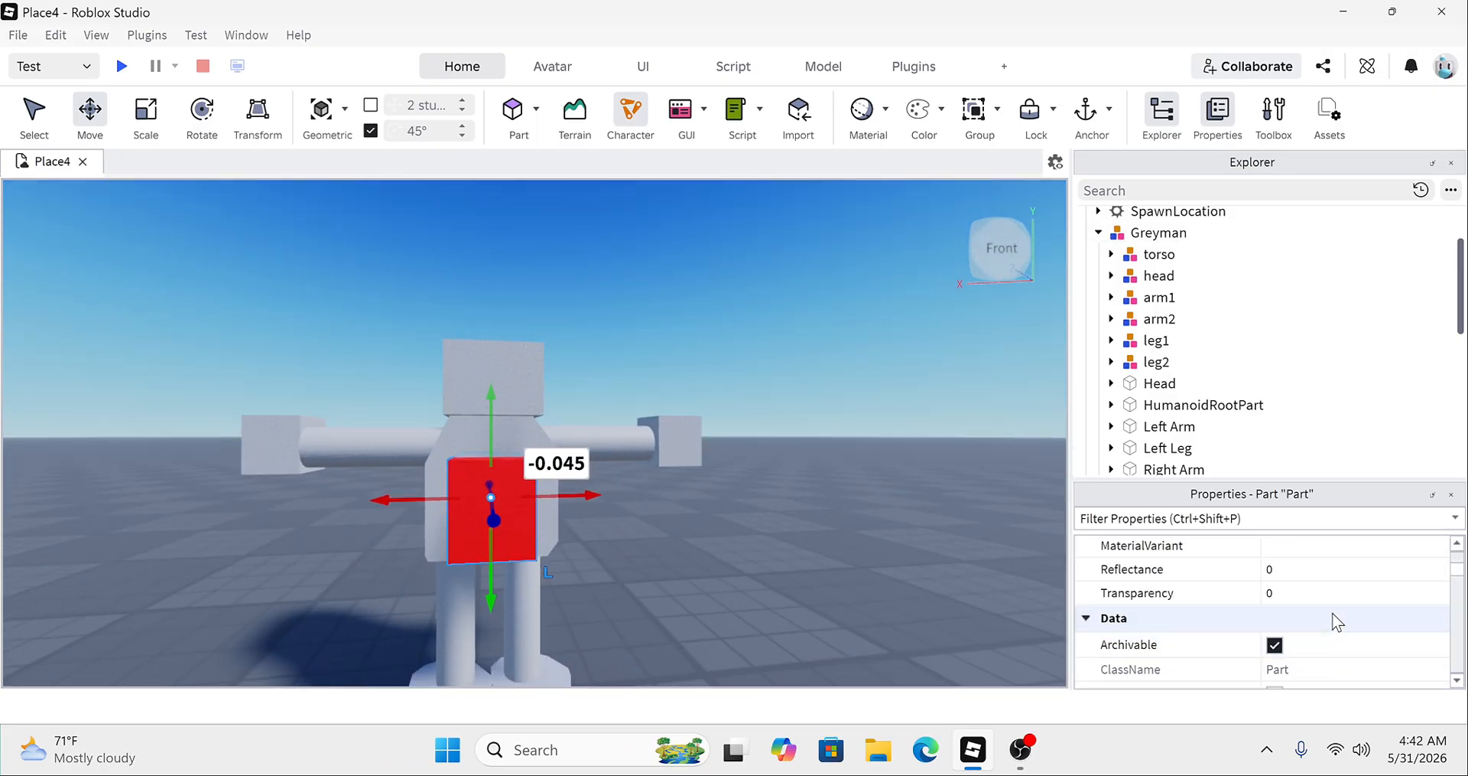
{"action": "left_click", "coordinate": [1268, 592]}
{"action": "type", "text": "1"}
{"action": "key", "text": "Return"}
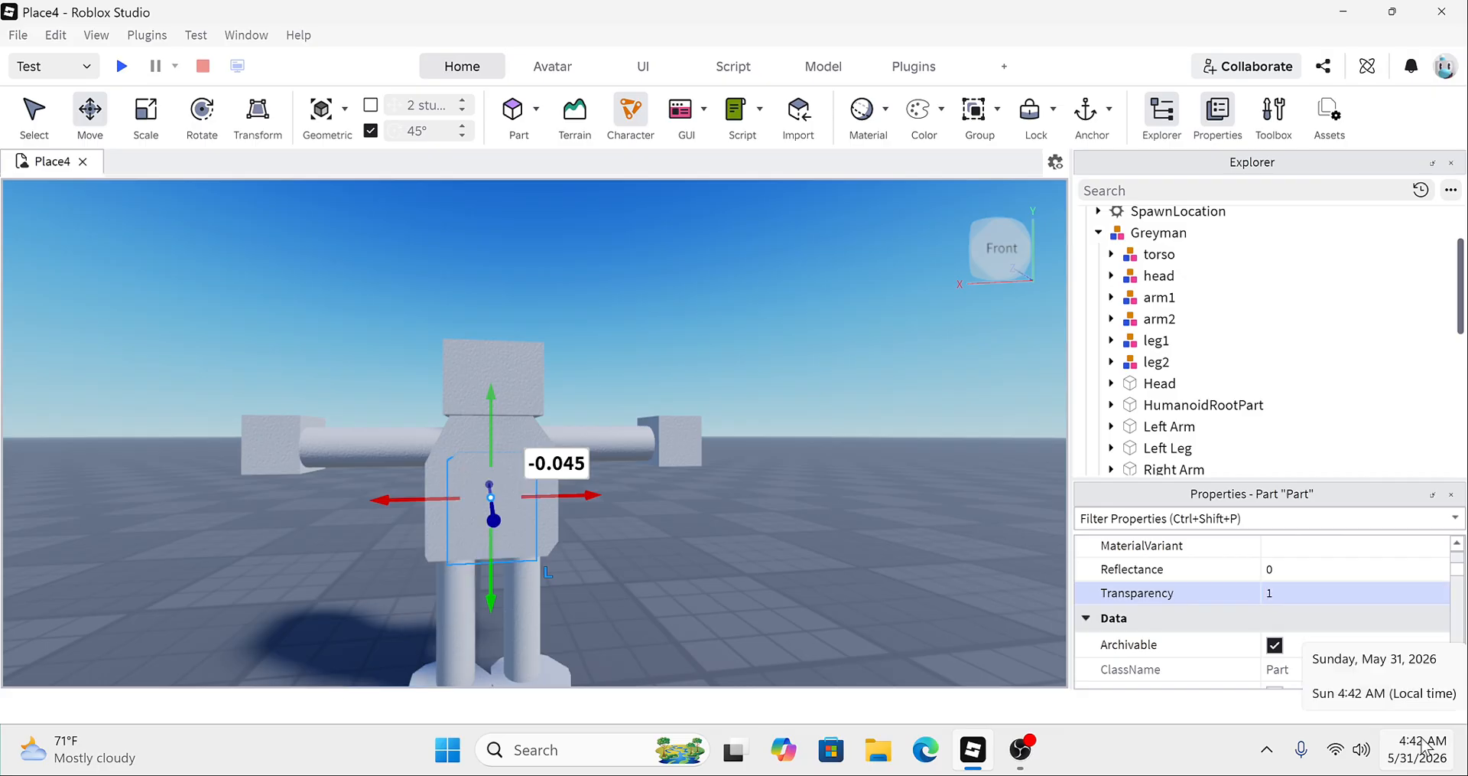
Step: Move the invisible block part into Greyman's torso model in the object hierarchy
{"action": "scroll", "coordinate": [1295, 377], "scroll_direction": "down", "scroll_amount": 1}
{"action": "scroll", "coordinate": [1197, 295], "scroll_direction": "up", "scroll_amount": 3}
{"action": "scroll", "coordinate": [1185, 302], "scroll_direction": "down", "scroll_amount": 8}
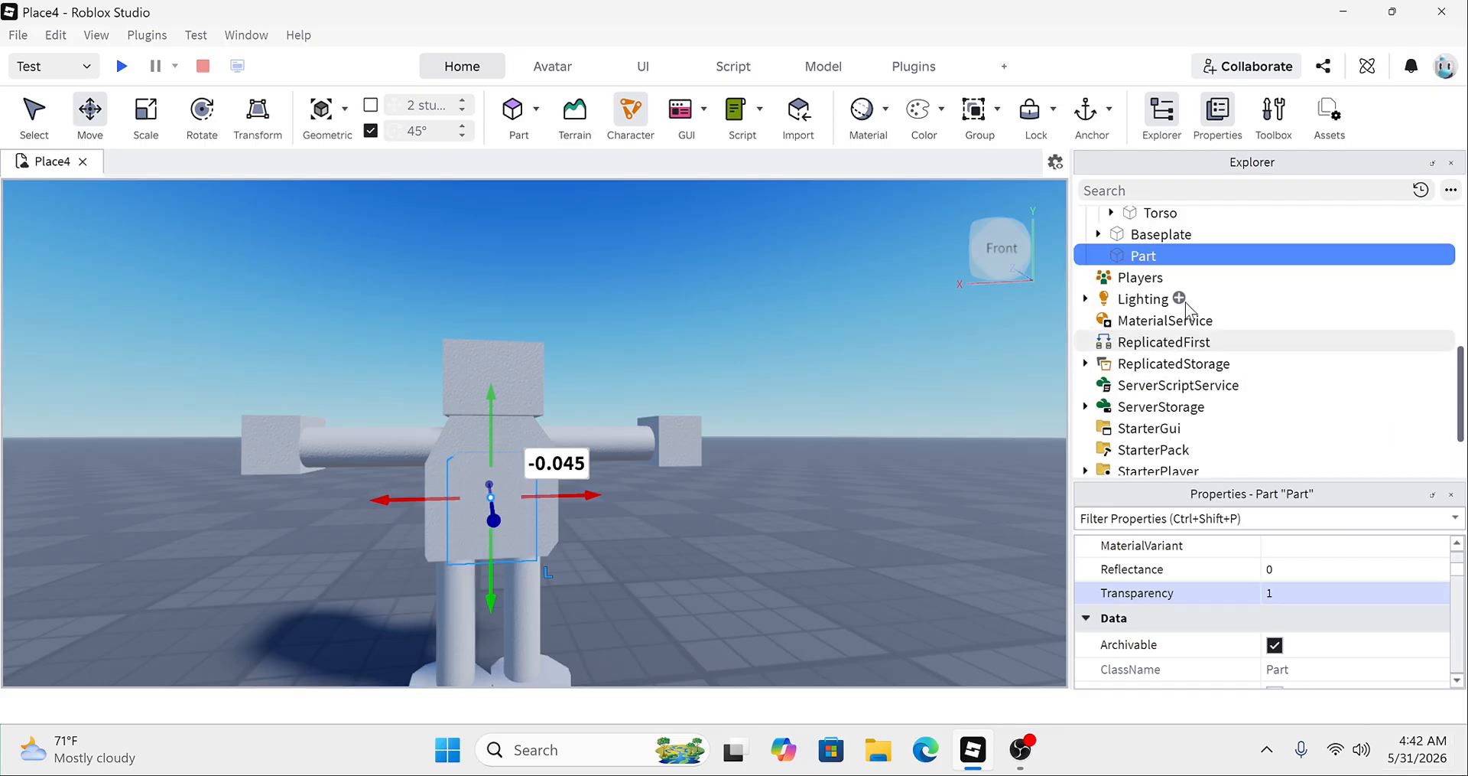
{"action": "scroll", "coordinate": [1144, 306], "scroll_direction": "up", "scroll_amount": 1}
{"action": "scroll", "coordinate": [1143, 306], "scroll_direction": "up", "scroll_amount": 5}
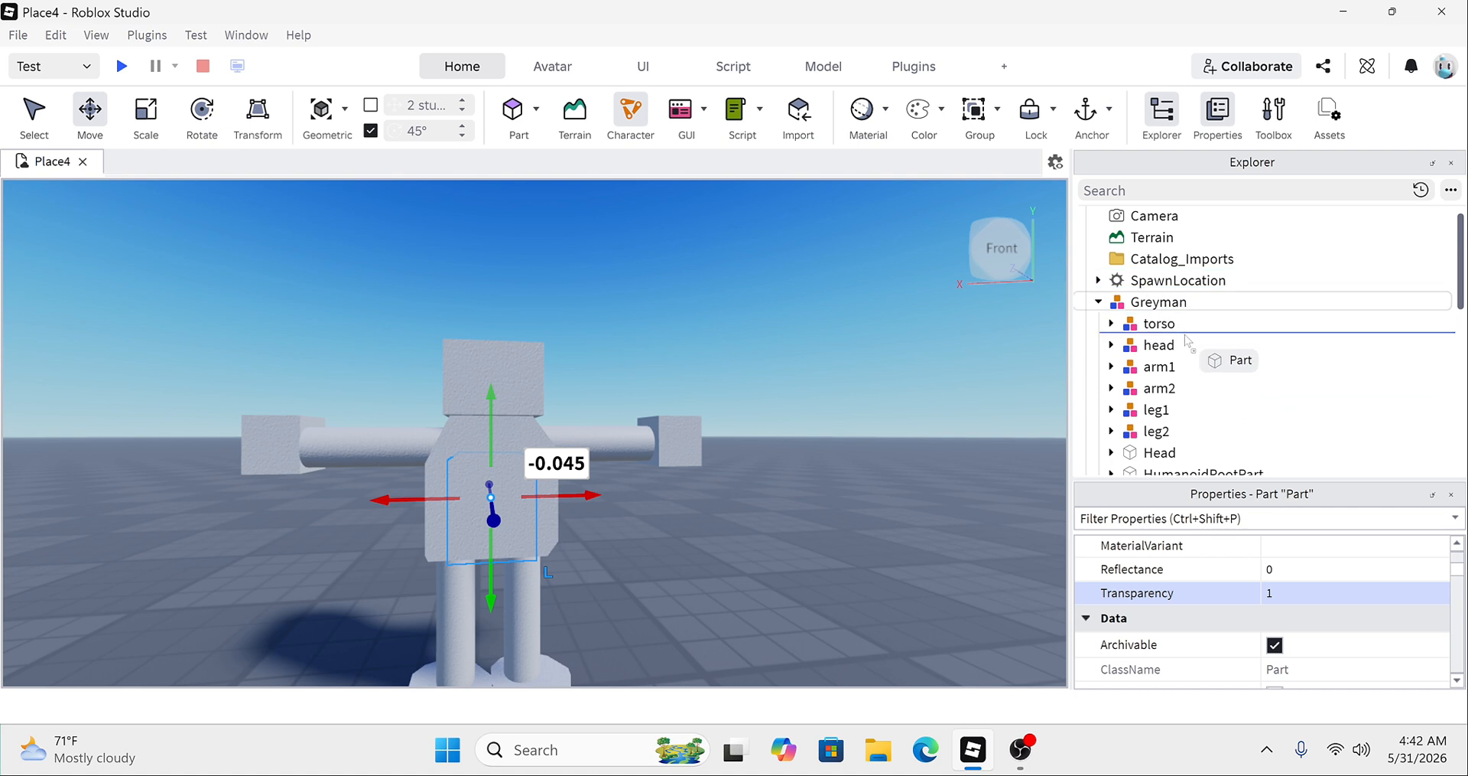
{"action": "scroll", "coordinate": [1156, 307], "scroll_direction": "down", "scroll_amount": 2}
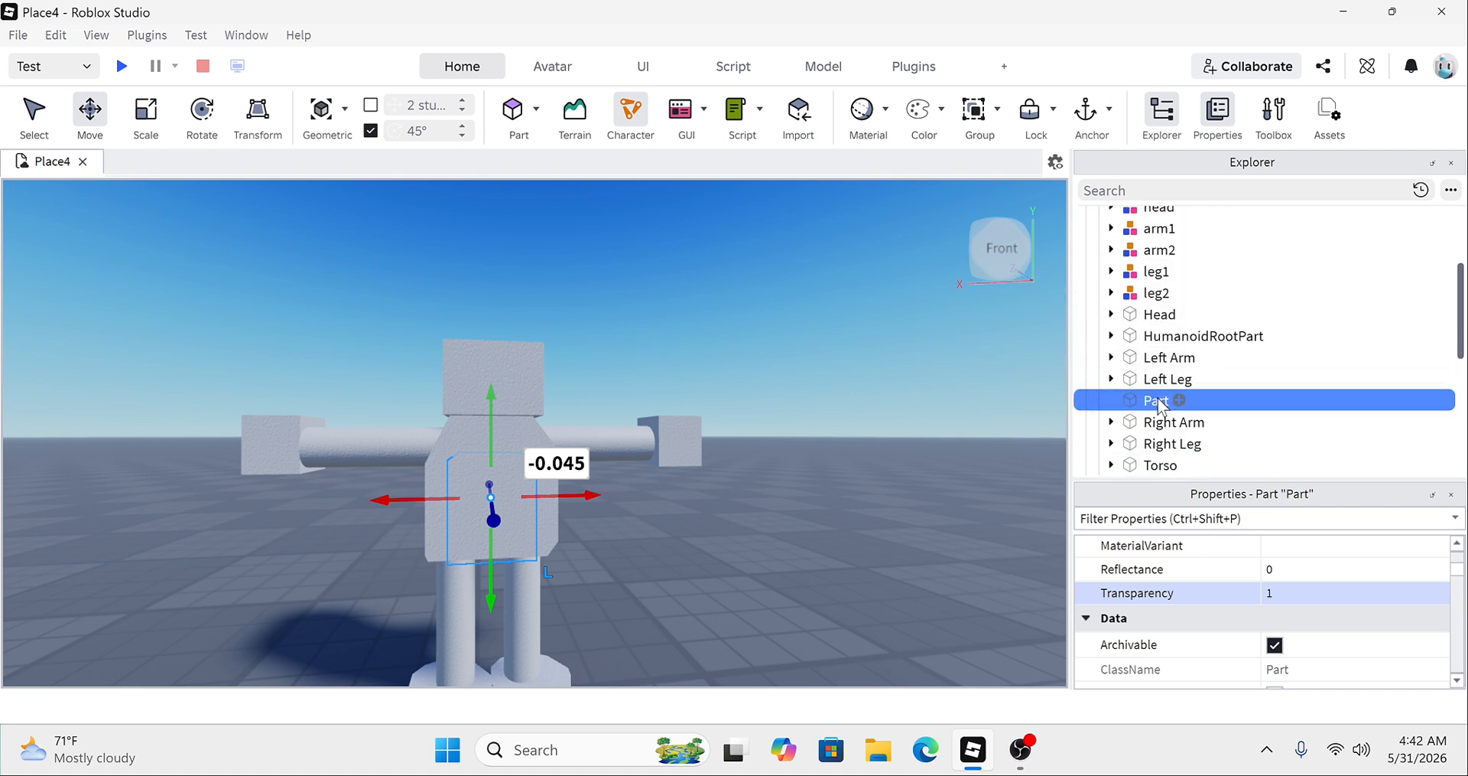
{"action": "left_click_drag", "start_coordinate": [1158, 405], "coordinate": [1158, 232]}
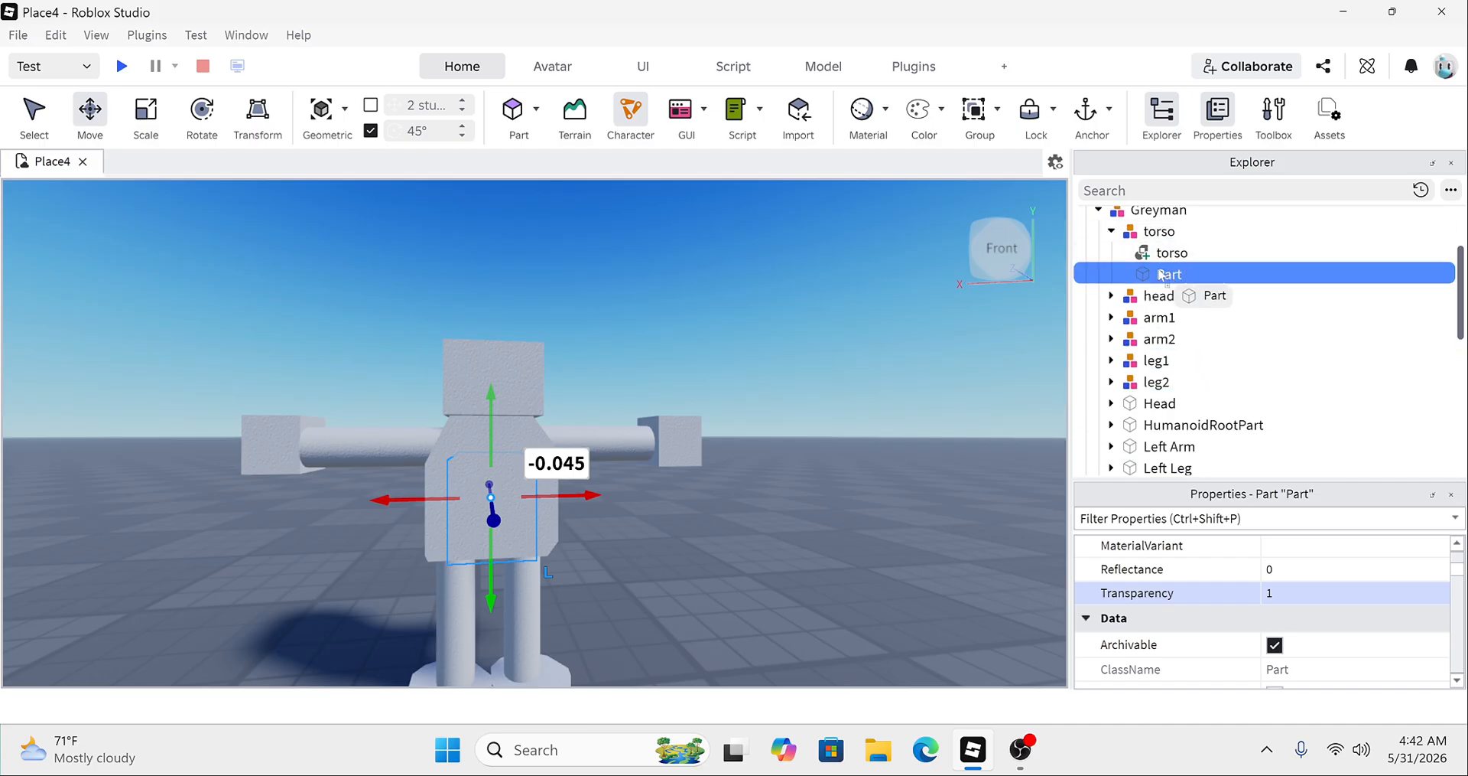
Step: Check the torso union and the invisible block inside the torso model, and clear the selection
{"action": "left_click", "coordinate": [1168, 253]}
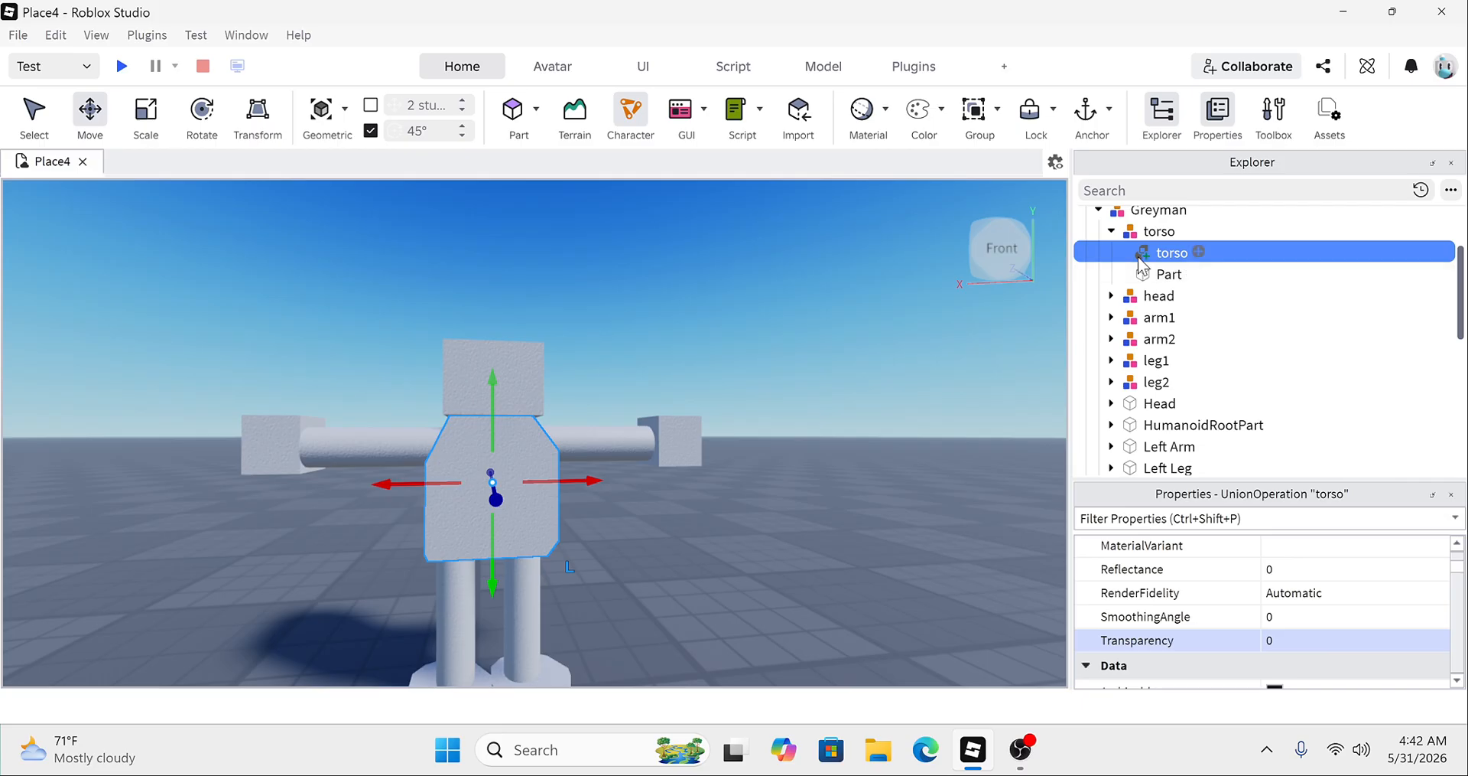
{"action": "left_click", "coordinate": [1164, 276]}
{"action": "left_click", "coordinate": [1120, 232]}
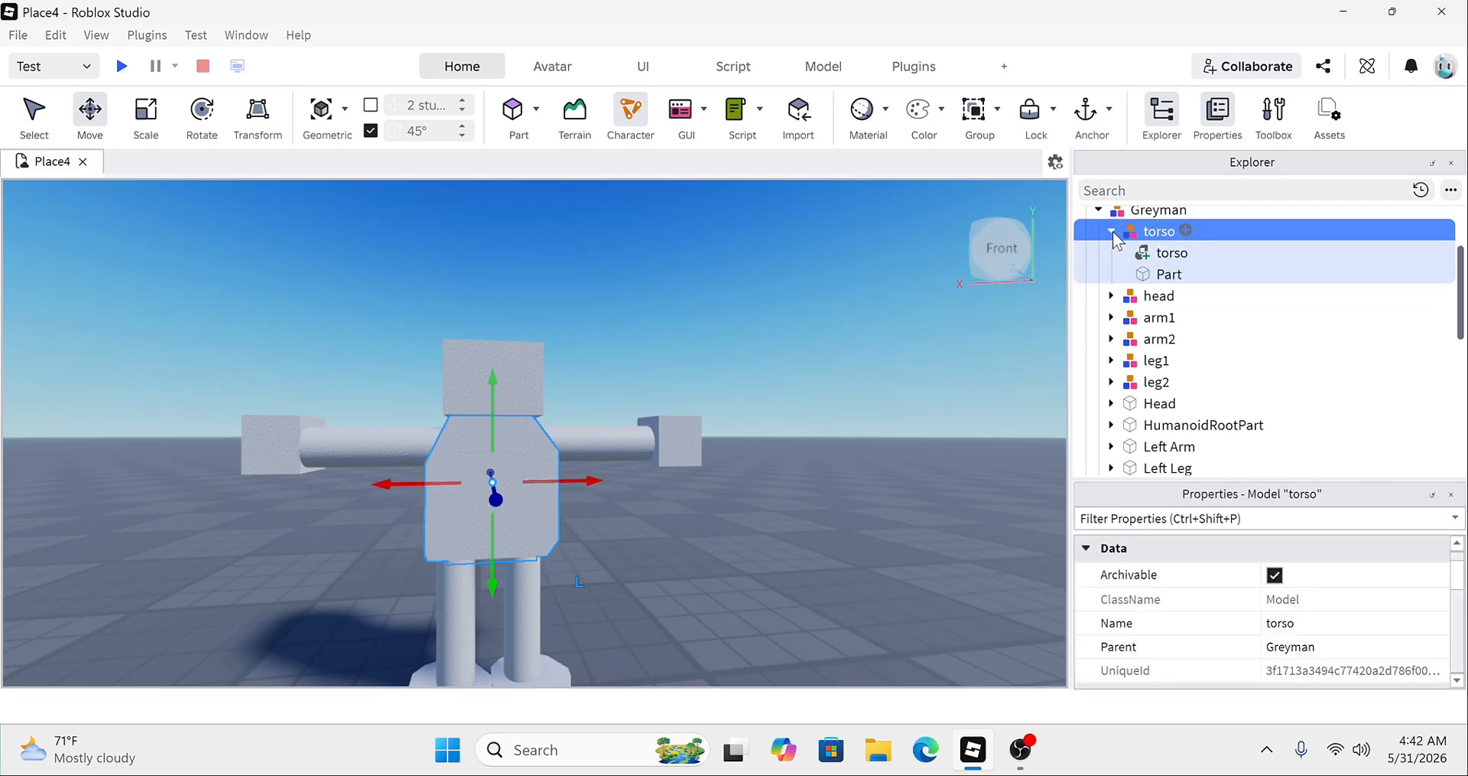
{"action": "left_click", "coordinate": [1159, 273]}
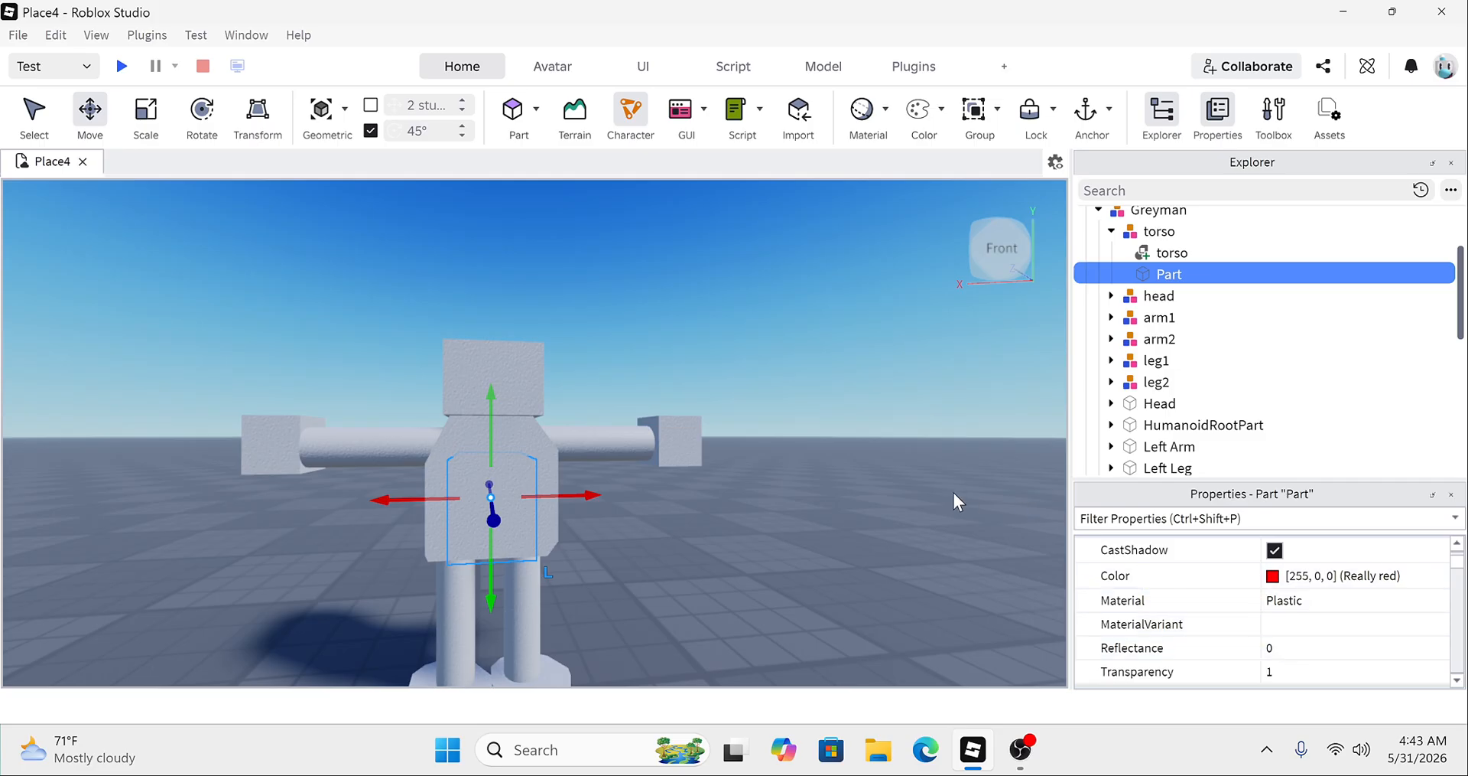
{"action": "left_click", "coordinate": [907, 510]}
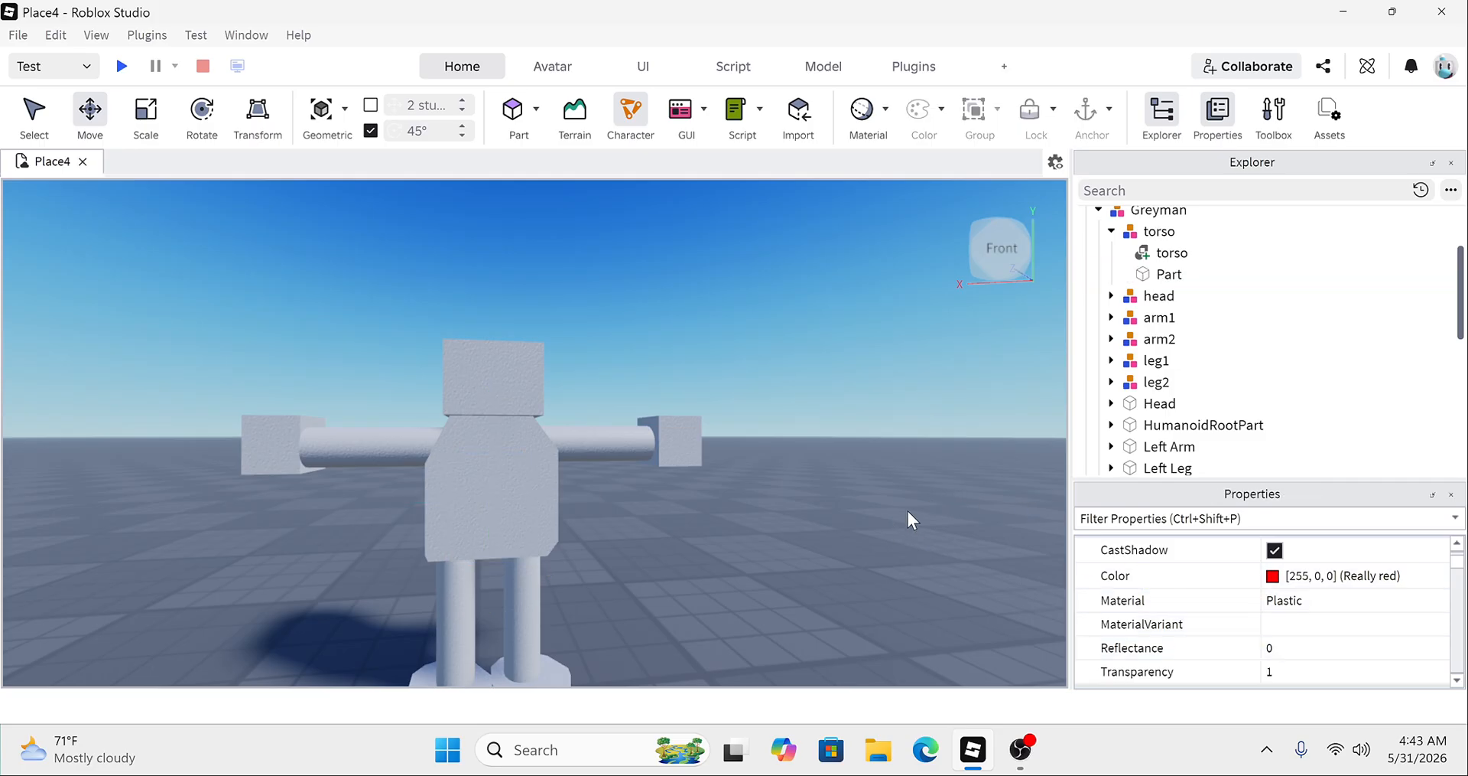
Step: Look over the installed plugins and avatar tools, and open the Toolbox at the Creator Store
{"action": "left_click", "coordinate": [905, 71]}
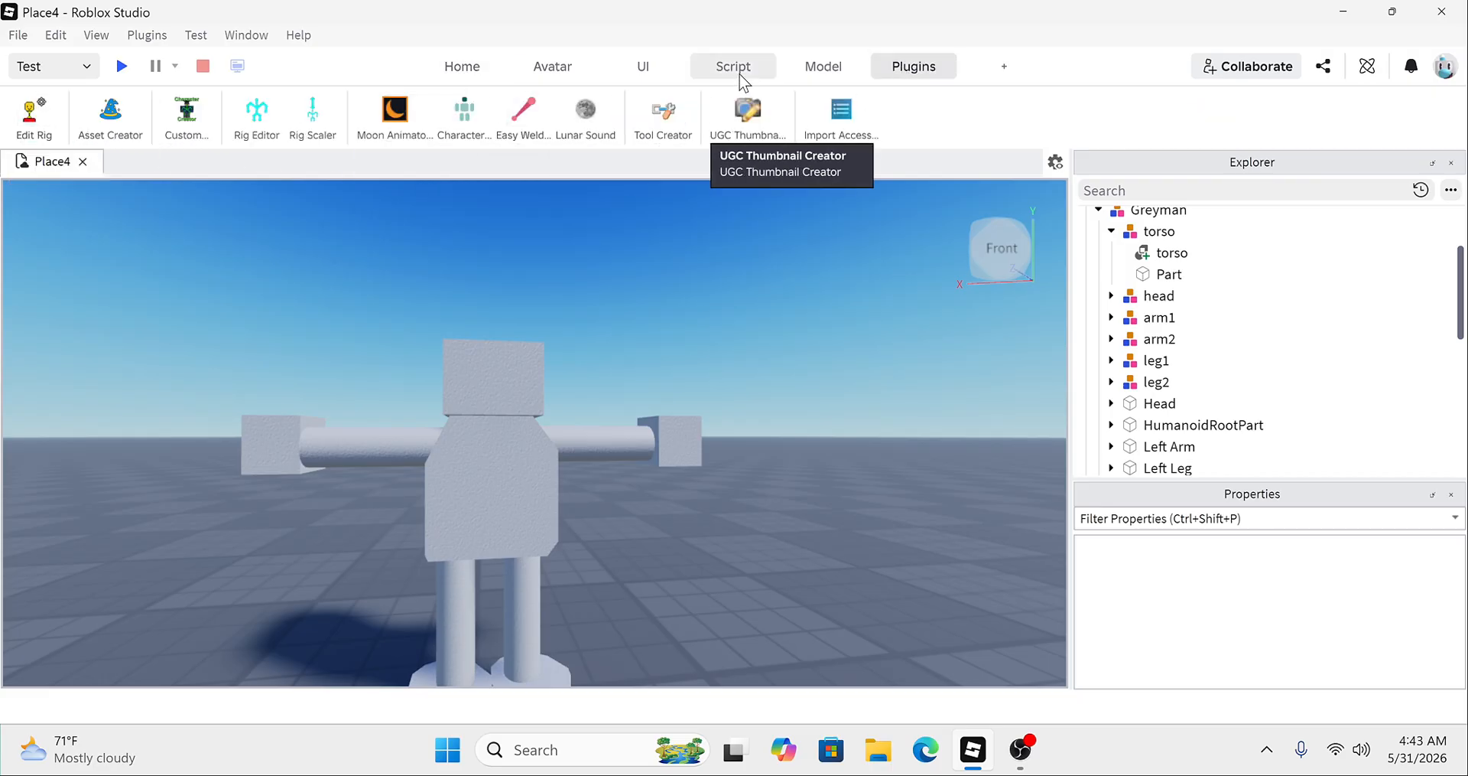
{"action": "left_click", "coordinate": [581, 65]}
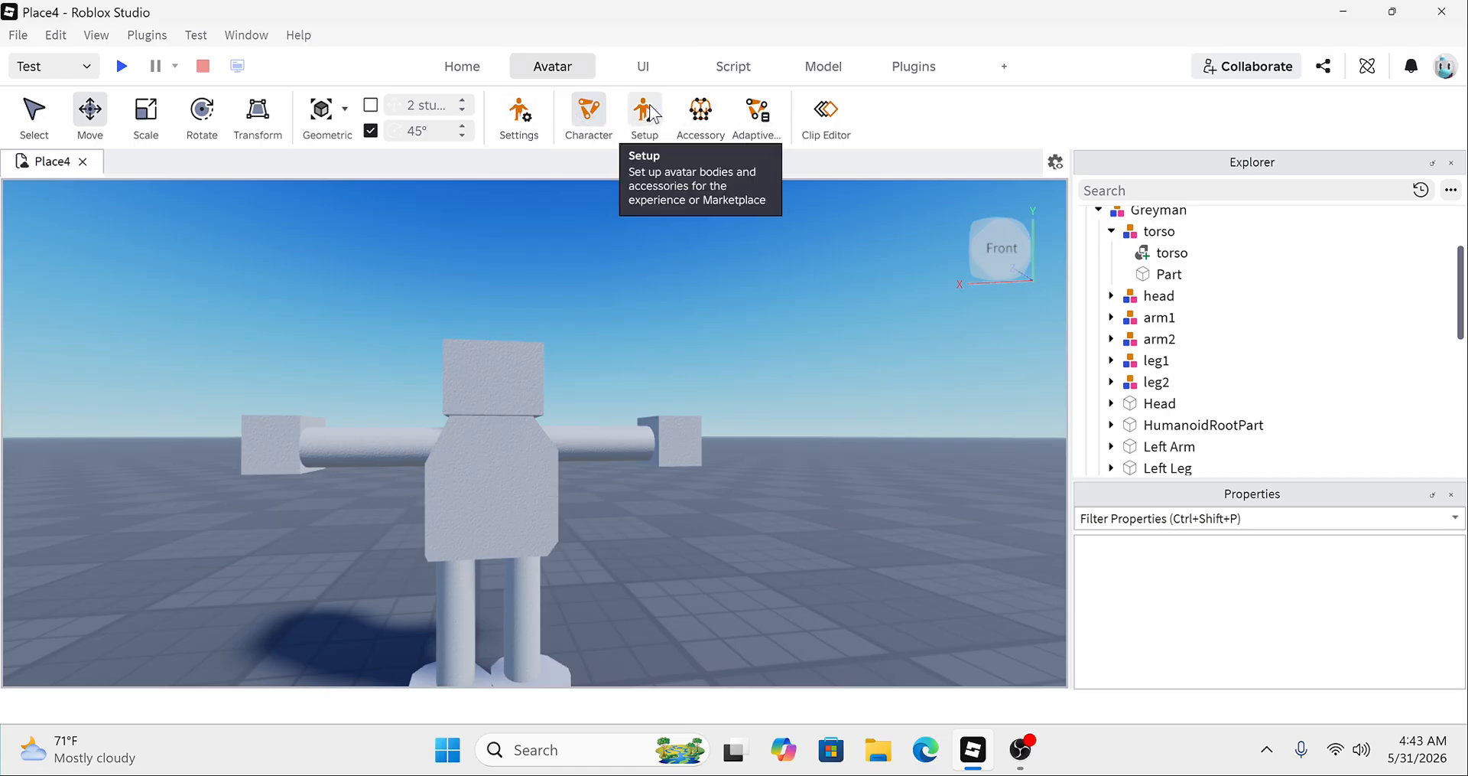
{"action": "left_click", "coordinate": [903, 66]}
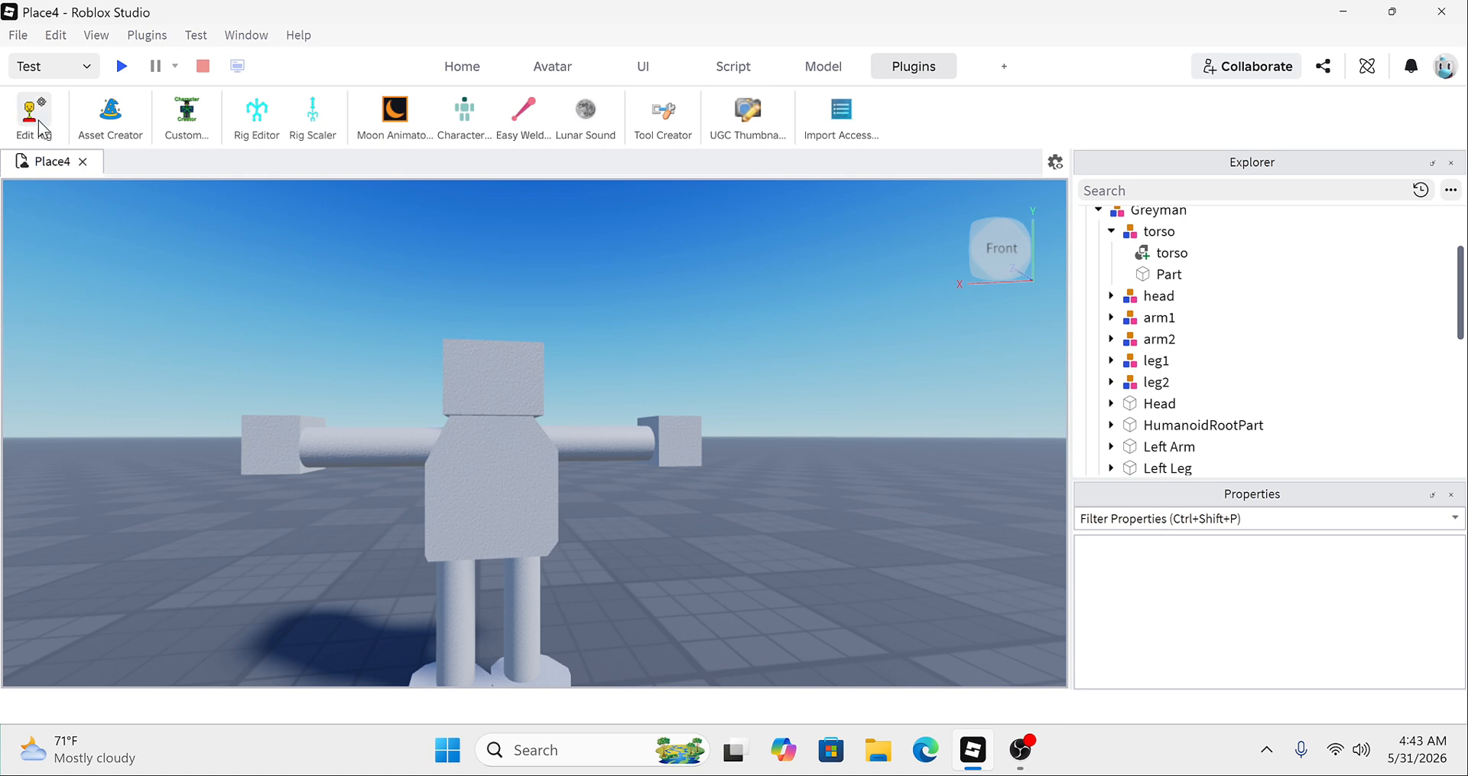
{"action": "left_click", "coordinate": [451, 69]}
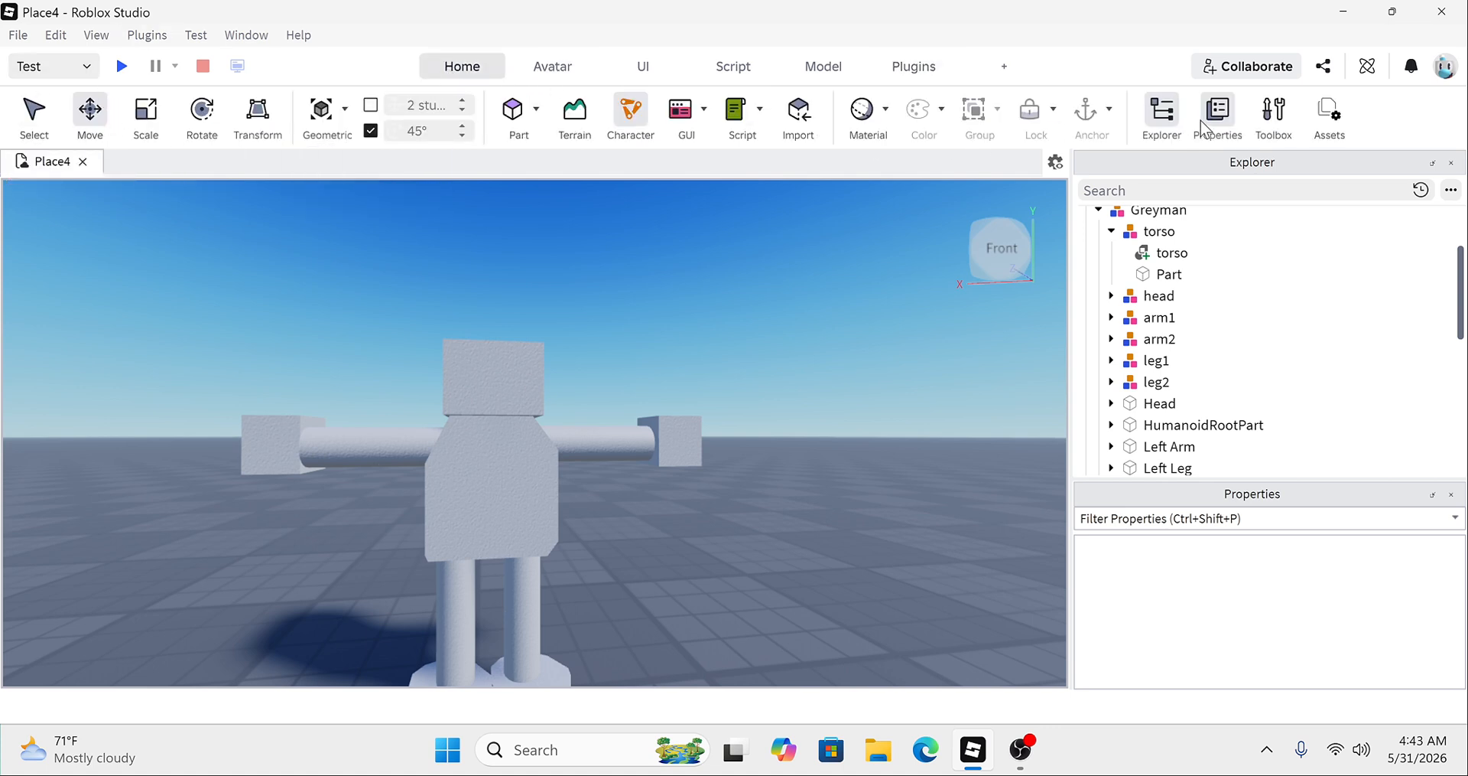
{"action": "left_click", "coordinate": [1273, 115]}
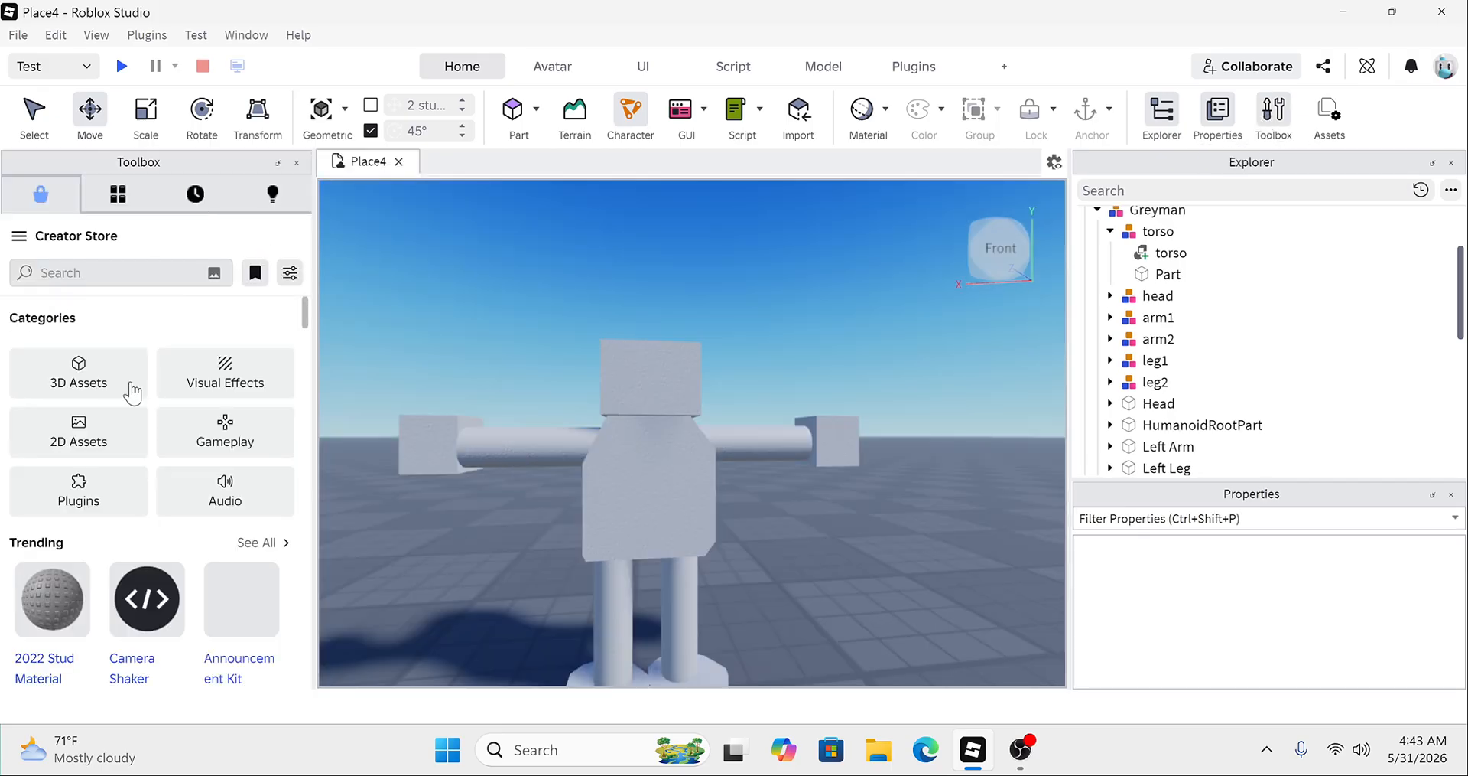
Step: Search the Creator Store's plugin category for "edit rig"
{"action": "left_click", "coordinate": [122, 499]}
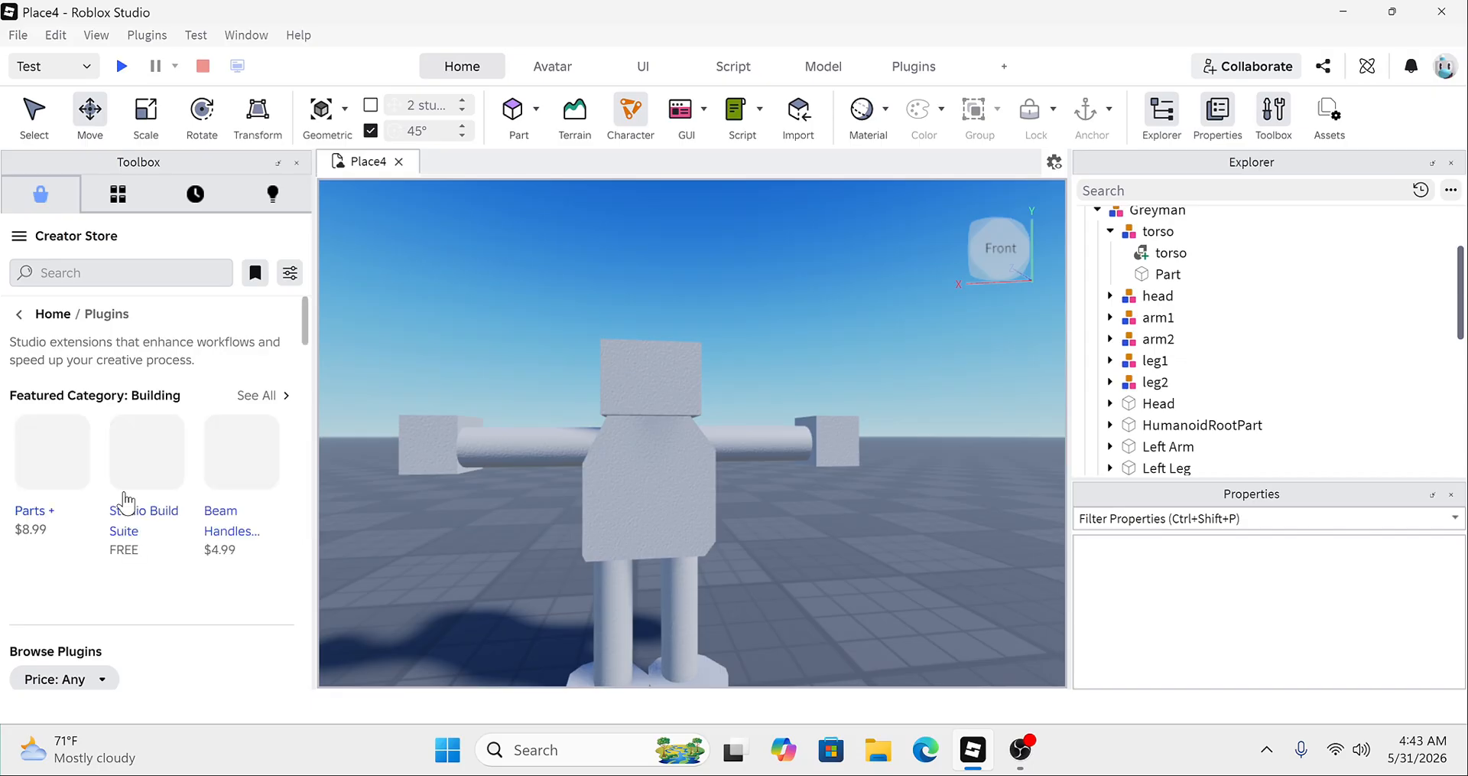
{"action": "left_click", "coordinate": [191, 272]}
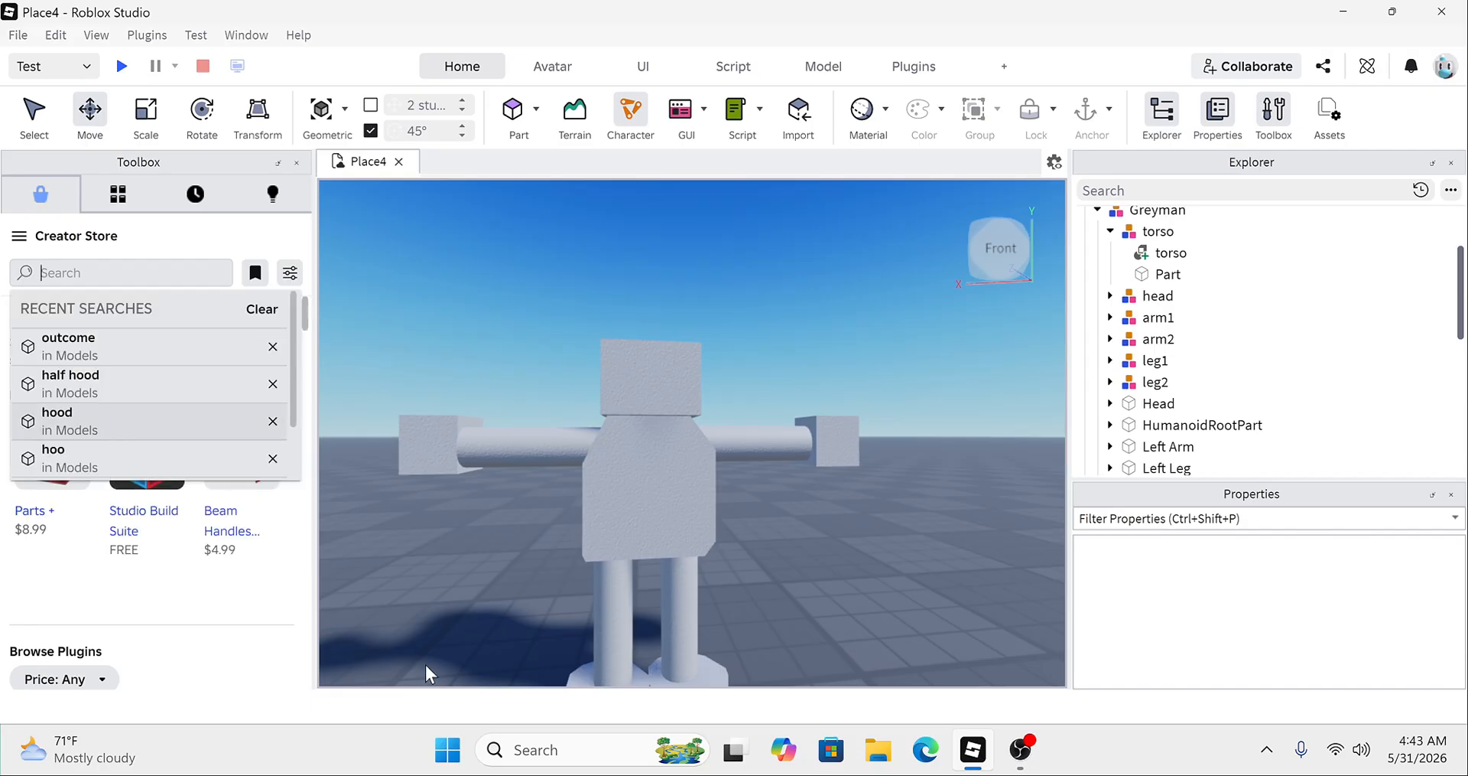
{"action": "type", "text": "edit rig"}
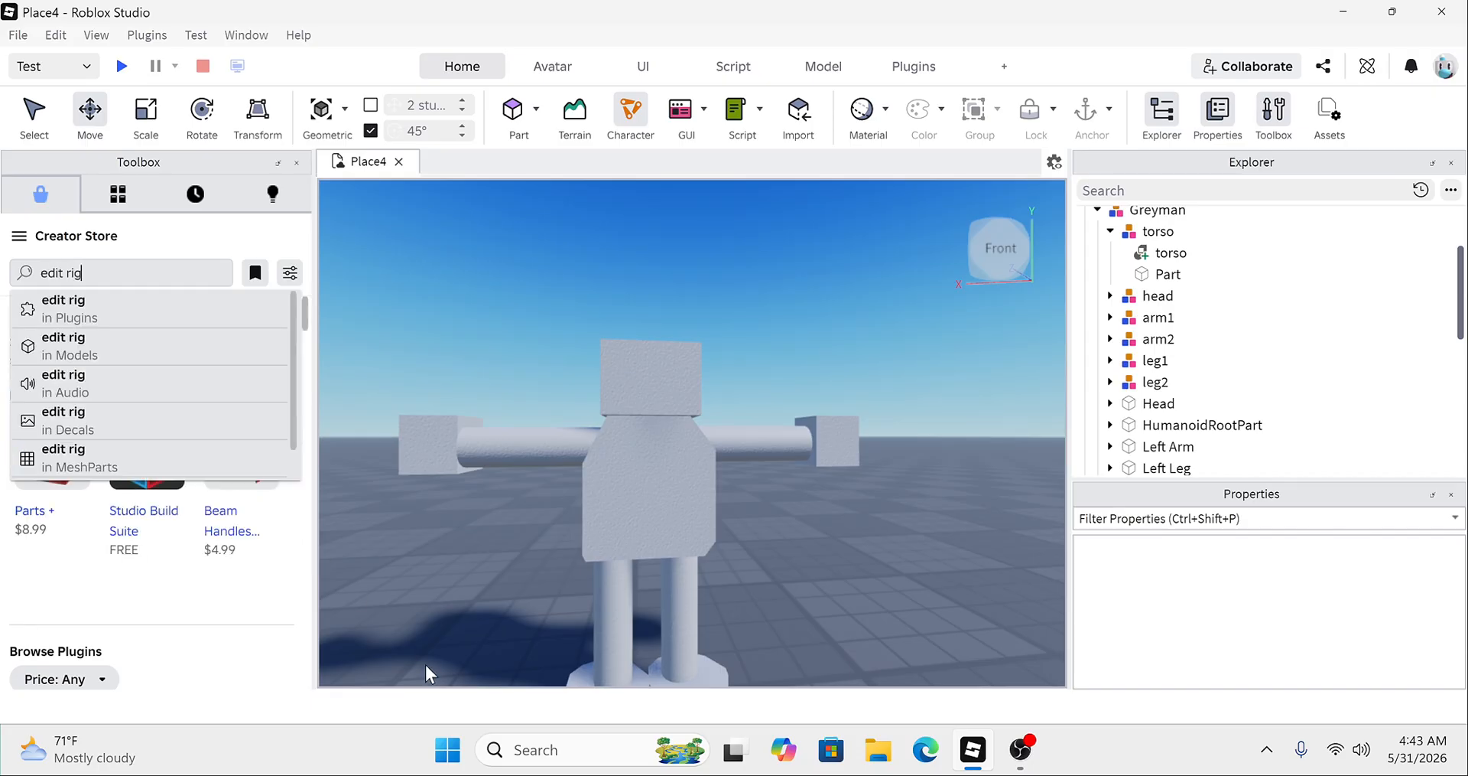
{"action": "key", "text": "Return"}
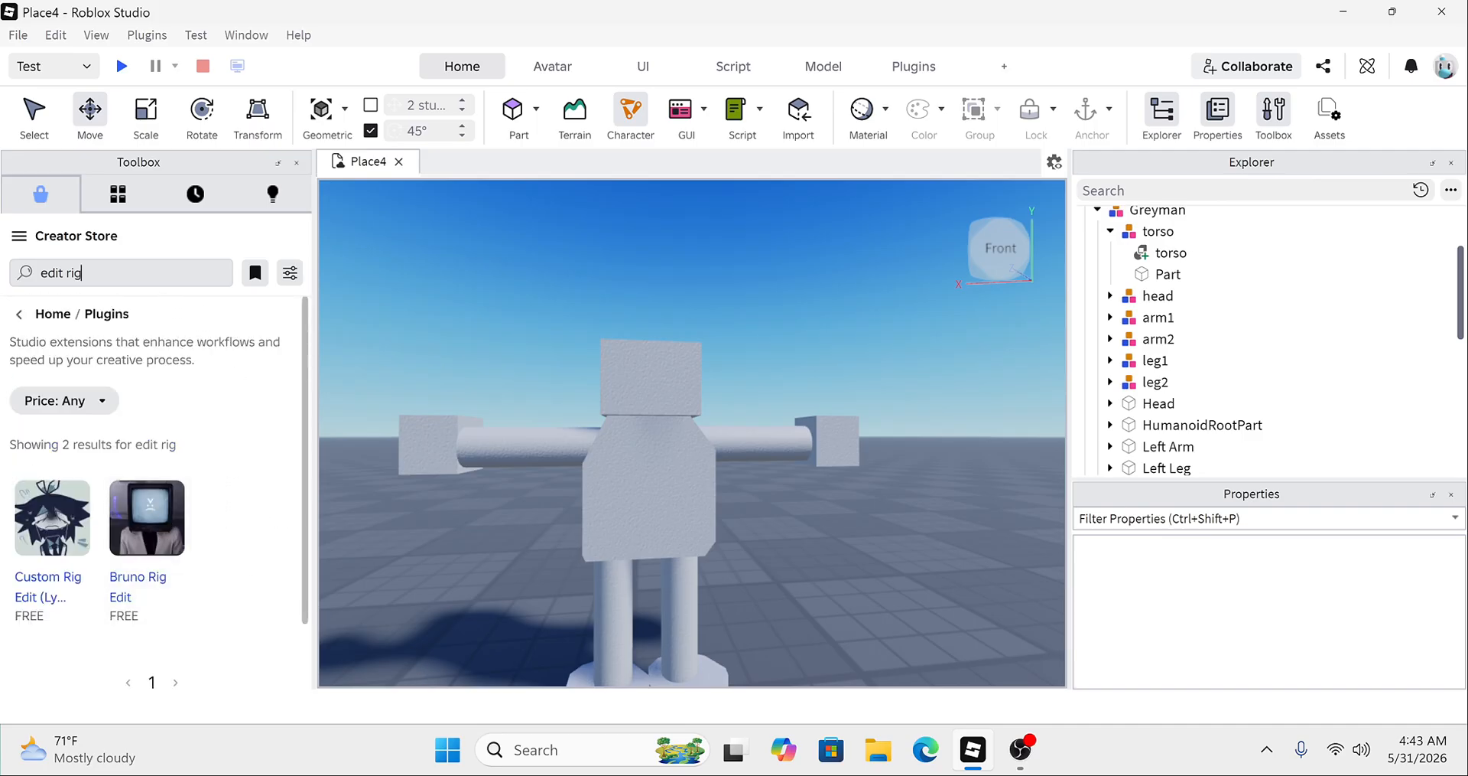
Step: Check the installed plugins, then repeat the "edit rig" search among Creator Store models and browse the results
{"action": "left_click", "coordinate": [918, 67]}
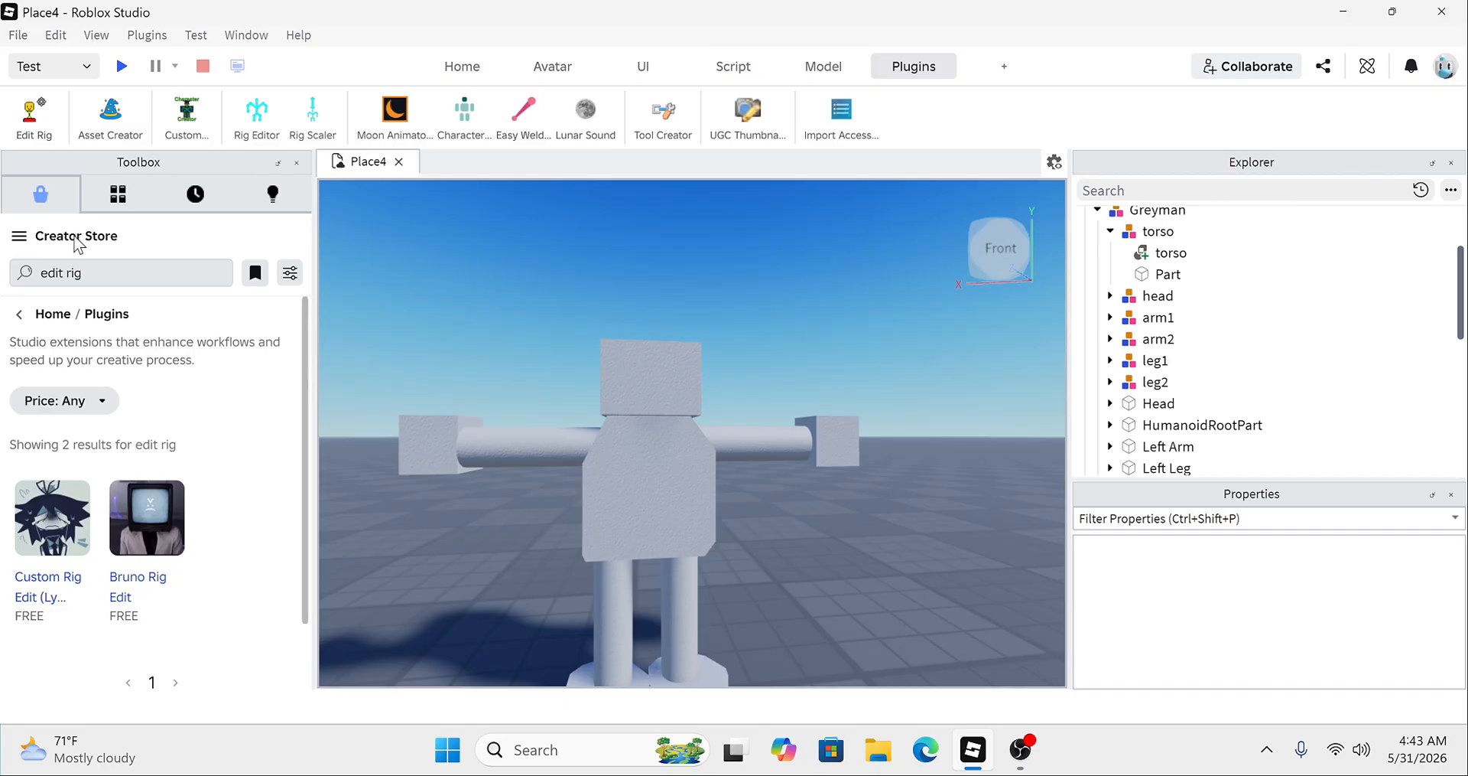
{"action": "left_click", "coordinate": [69, 273]}
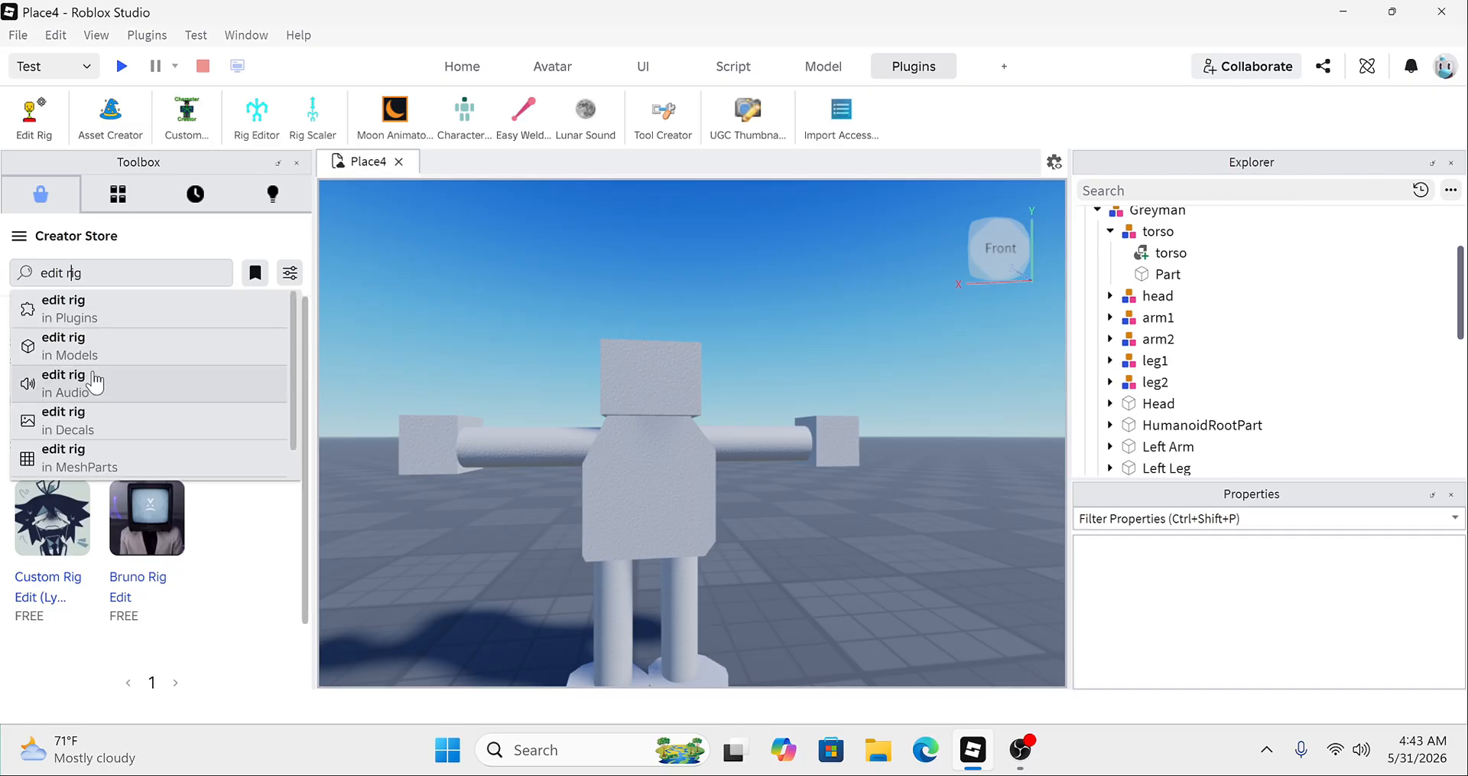
{"action": "key", "text": "BackSpace"}
{"action": "key", "text": "Return"}
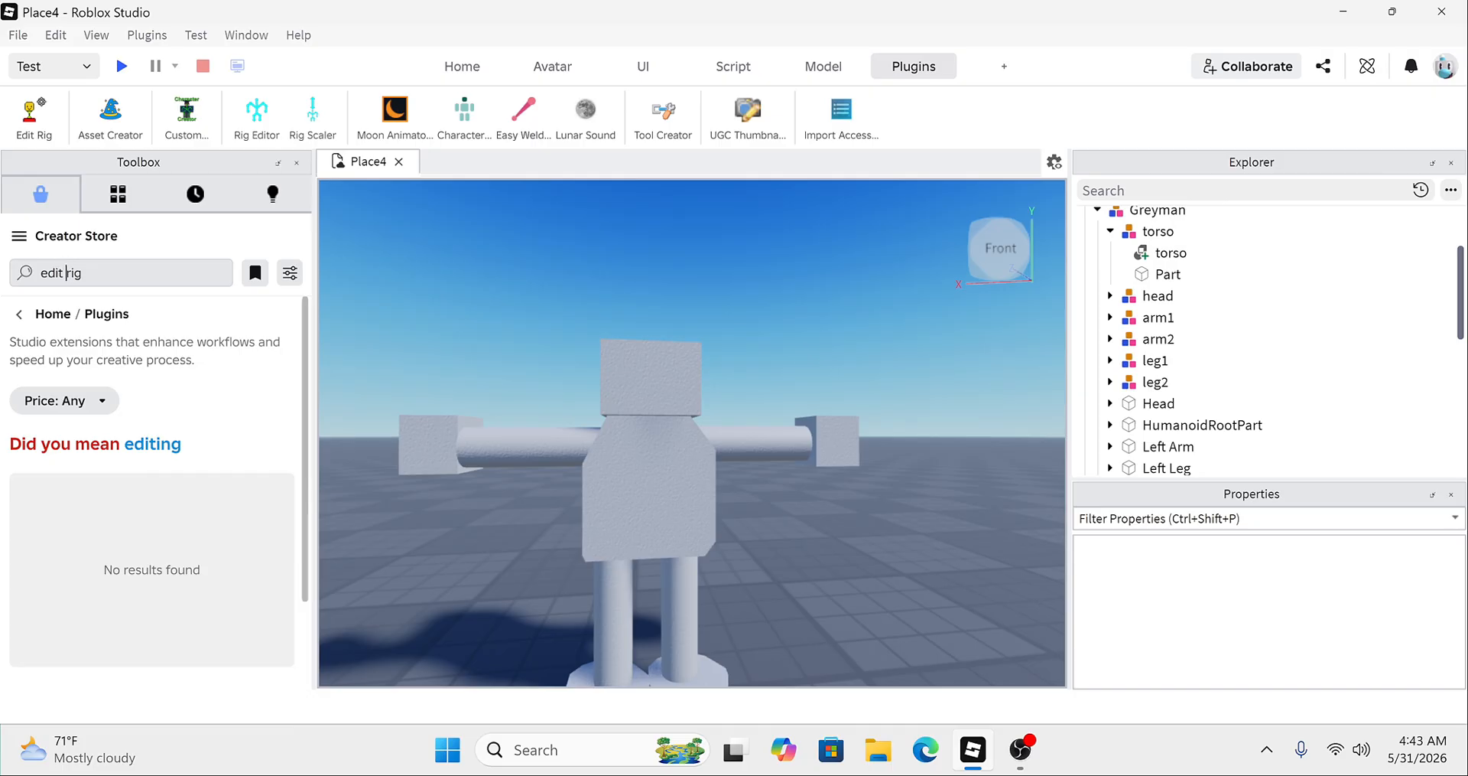
{"action": "left_click", "coordinate": [161, 335]}
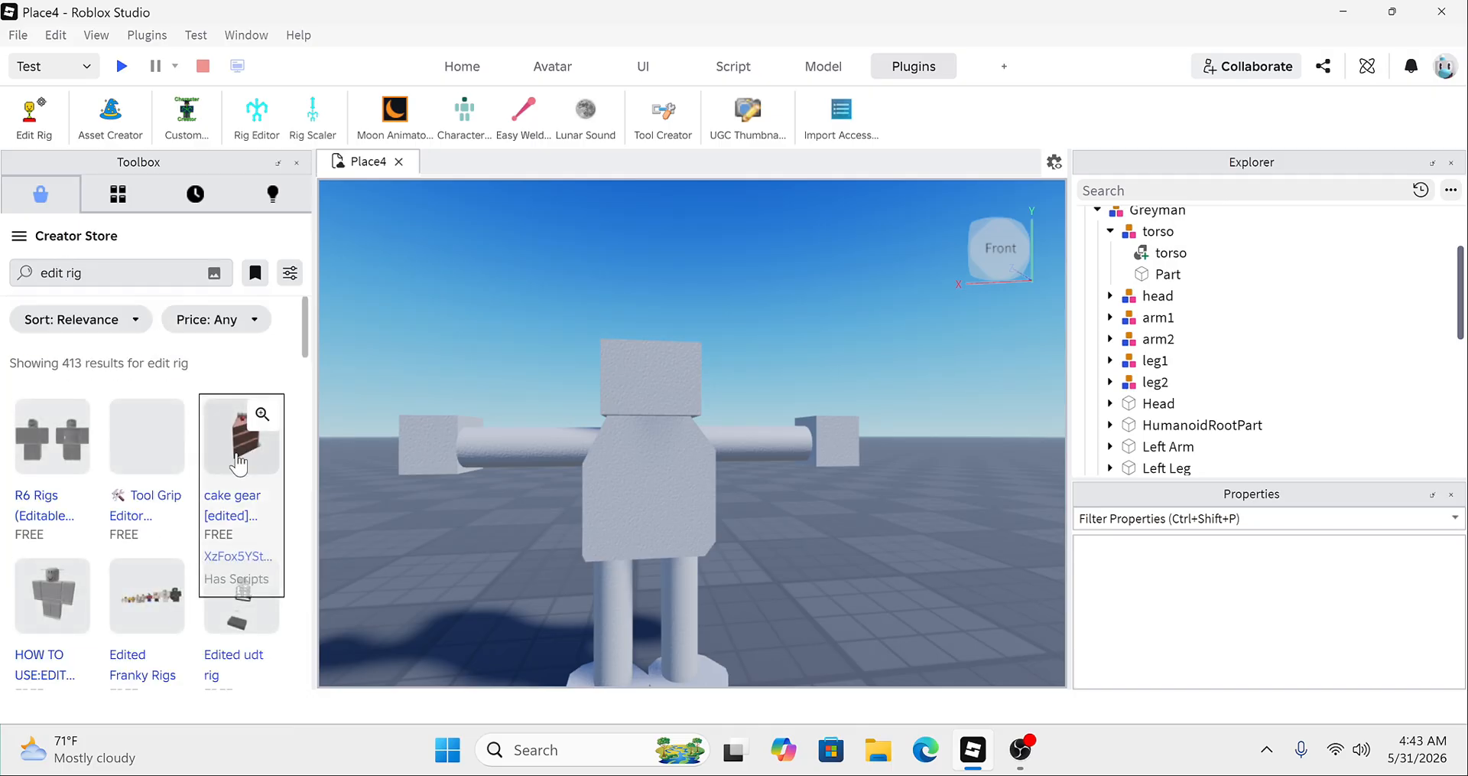
{"action": "scroll", "coordinate": [237, 463], "scroll_direction": "down", "scroll_amount": 5}
{"action": "scroll", "coordinate": [230, 474], "scroll_direction": "up", "scroll_amount": 10}
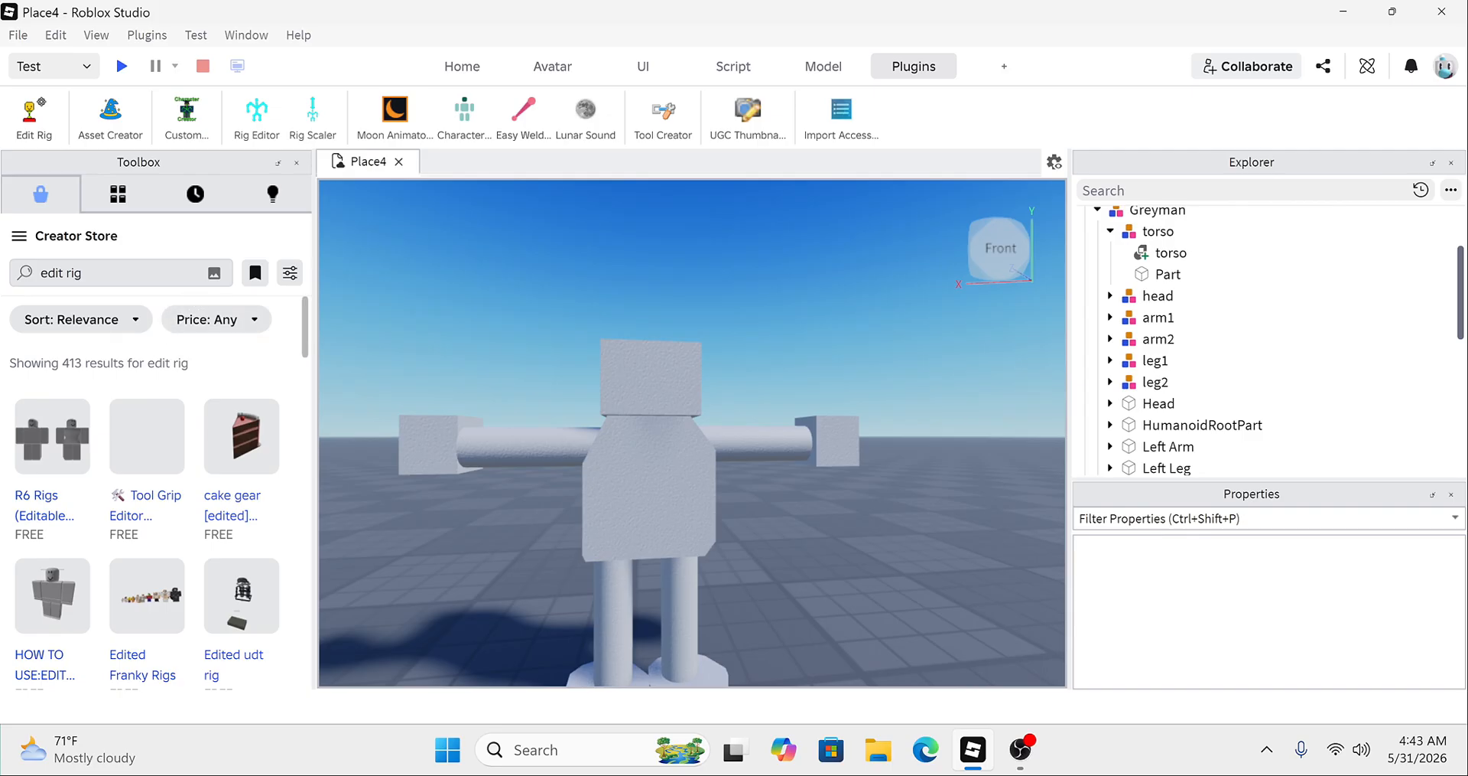
Step: Clear the "edit rig" text from the Creator Store search
{"action": "left_click", "coordinate": [113, 275]}
{"action": "key", "text": "BackSpace"}
{"action": "key", "text": "BackSpace"}
{"action": "key", "text": "BackSpace"}
{"action": "key", "text": "BackSpace"}
{"action": "key", "text": "BackSpace"}
{"action": "key", "text": "BackSpace"}
{"action": "key", "text": "BackSpace"}
{"action": "left_click", "coordinate": [534, 266]}
Step: Start the Edit Rig plugin, collapse the torso model in the hierarchy, preview Greyman's existing joints, and exit the plugin
{"action": "left_click", "coordinate": [32, 115]}
{"action": "scroll", "coordinate": [770, 313], "scroll_direction": "down", "scroll_amount": 3}
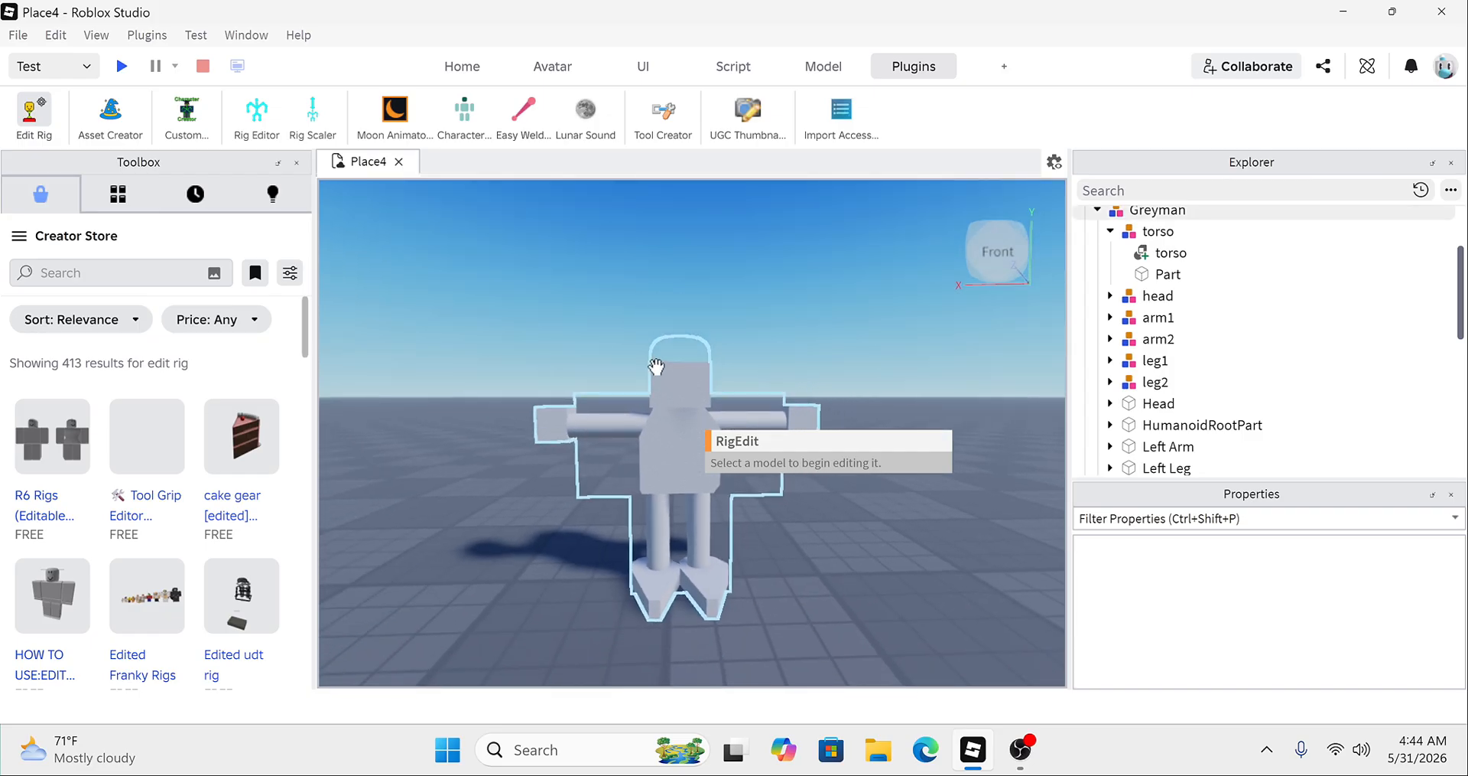
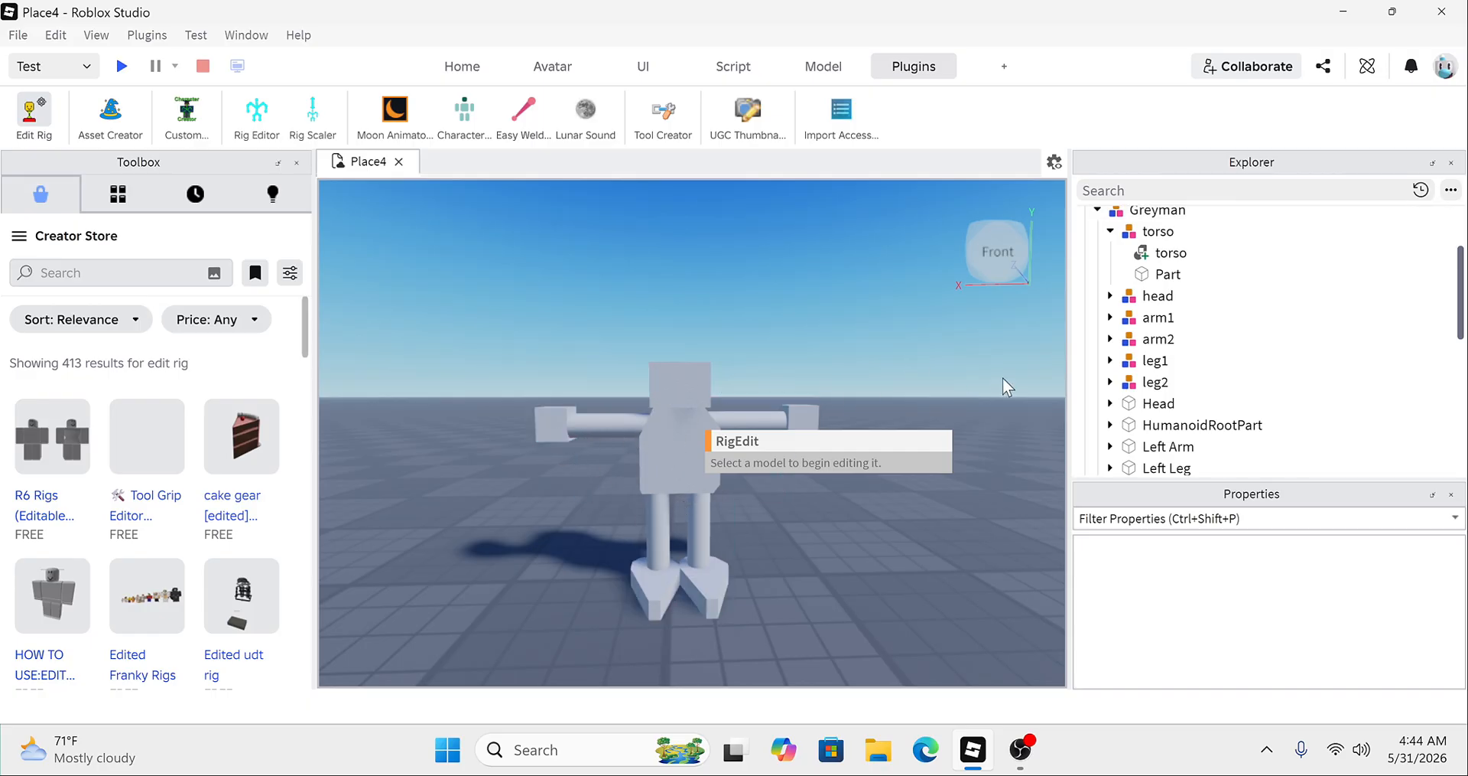
{"action": "scroll", "coordinate": [1124, 359], "scroll_direction": "up", "scroll_amount": 3}
{"action": "left_click", "coordinate": [1111, 323]}
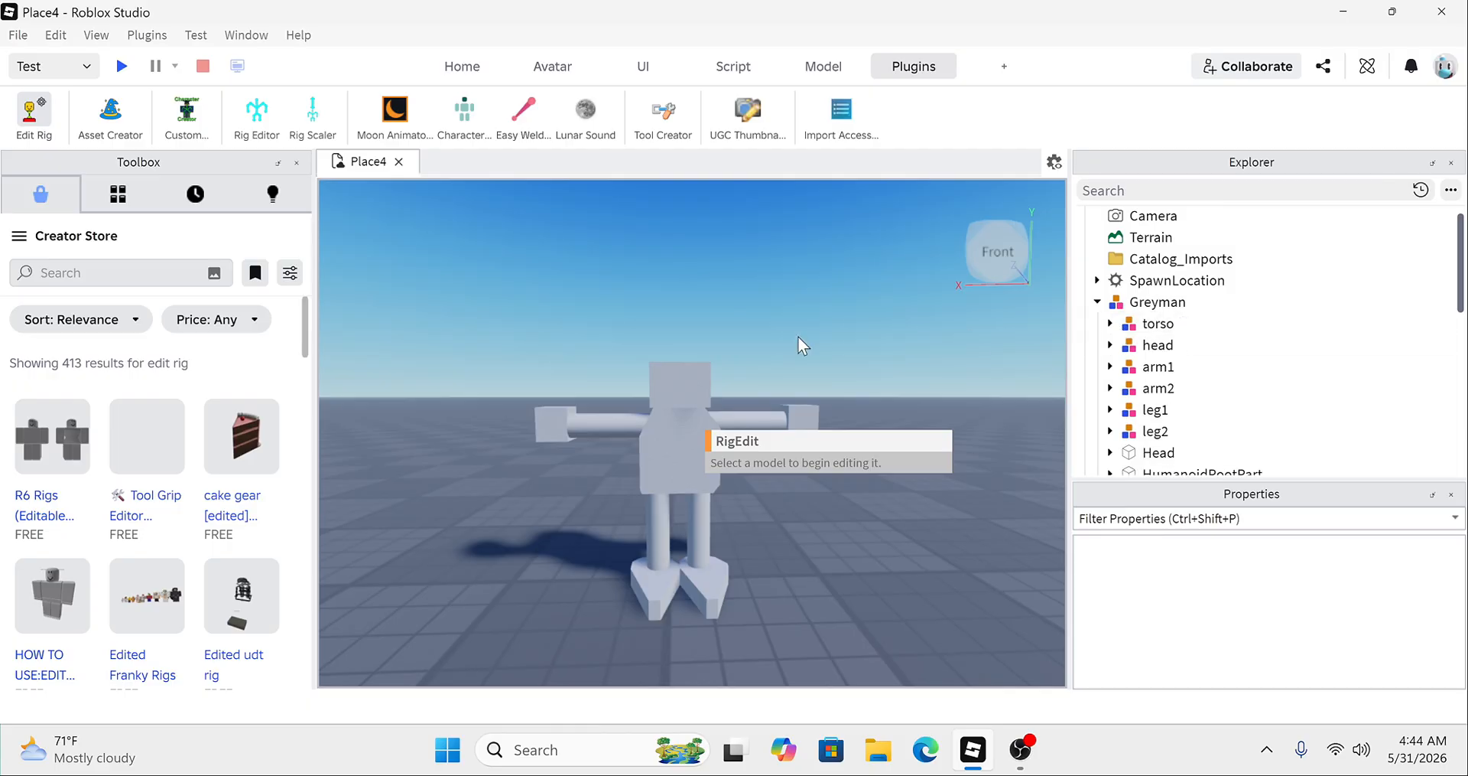
{"action": "left_click", "coordinate": [640, 457]}
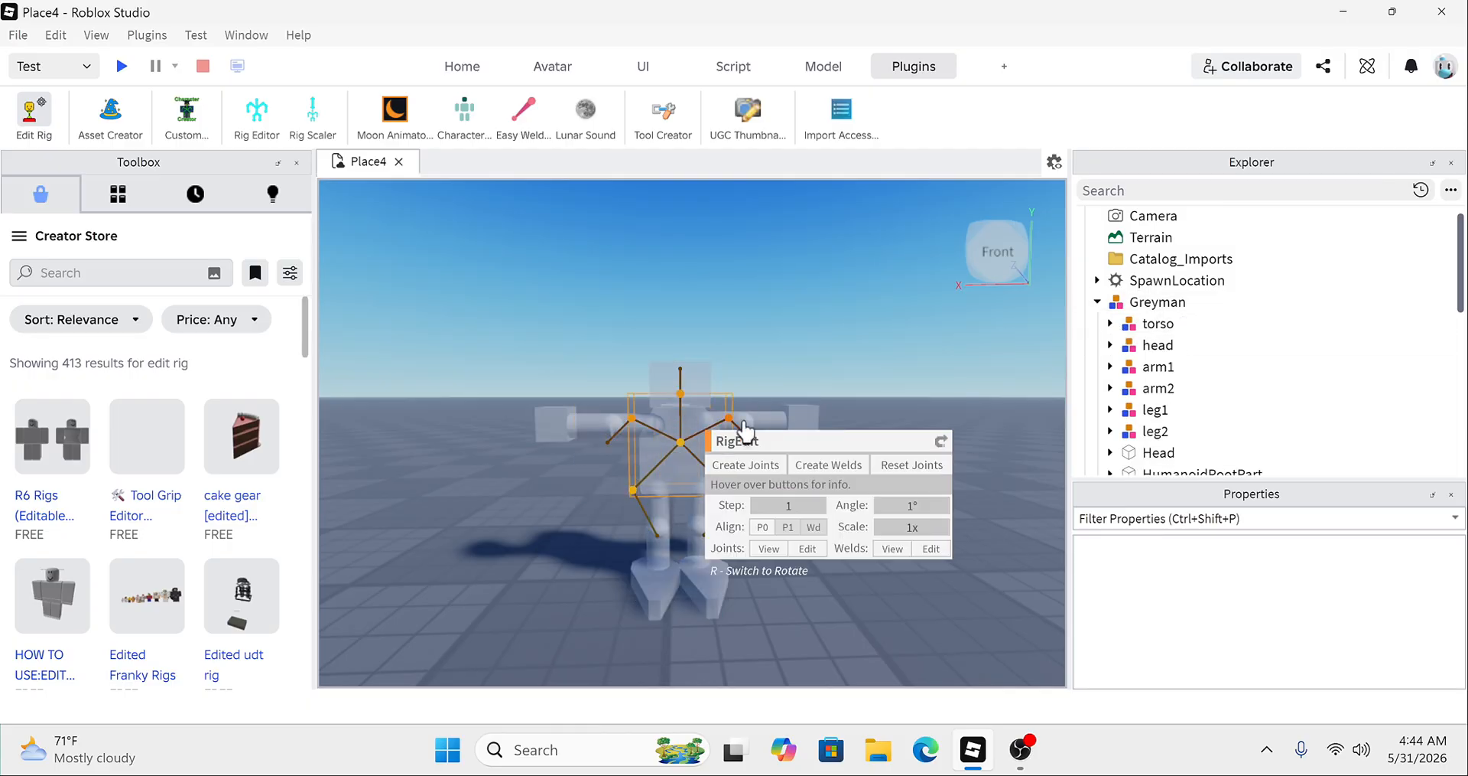
{"action": "left_click", "coordinate": [33, 111]}
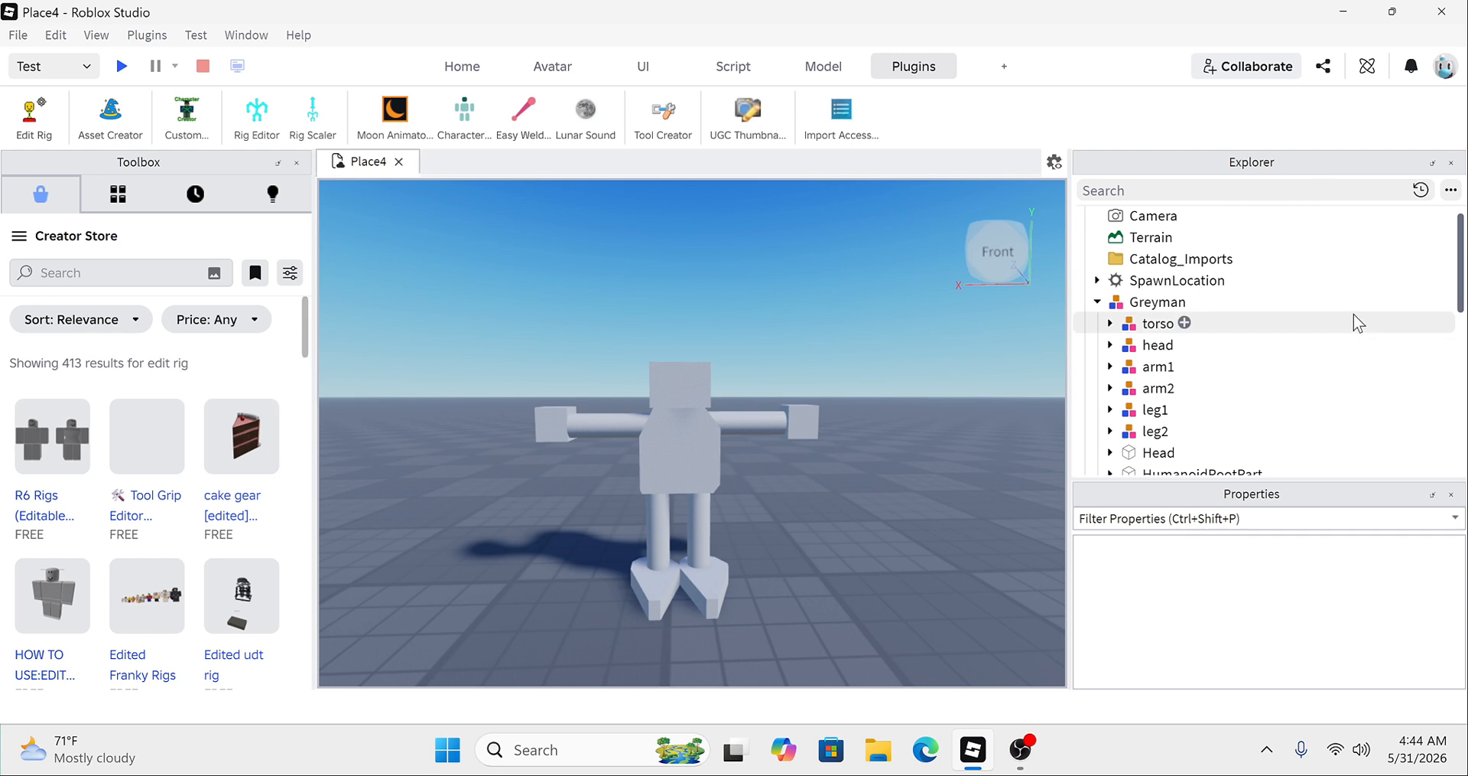
Step: Insert a Humanoid object into the Greyman model
{"action": "left_click", "coordinate": [1198, 301]}
{"action": "left_click", "coordinate": [1009, 295]}
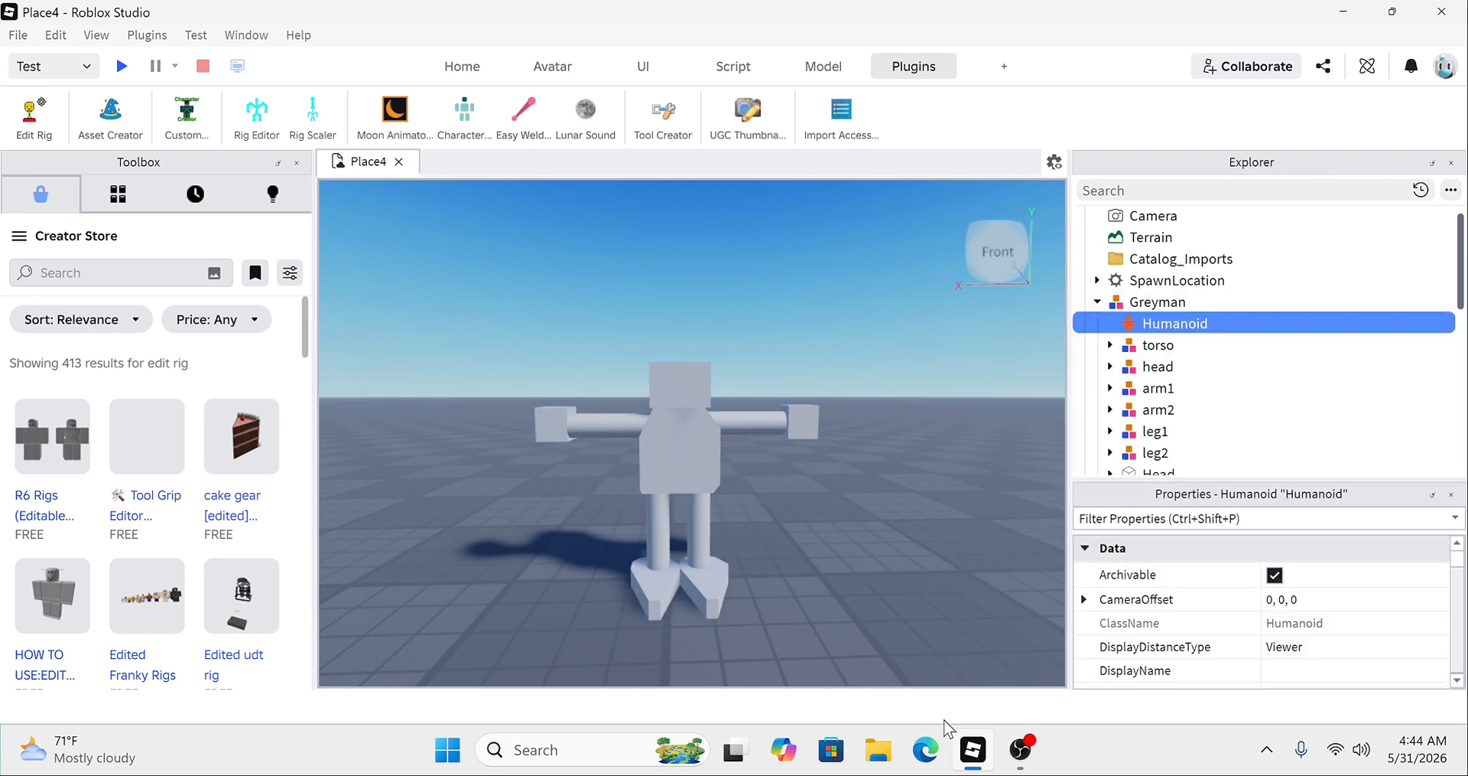
Step: Switch to OBS to check the recording, and return to Roblox Studio
{"action": "mouse_move", "coordinate": [1010, 754]}
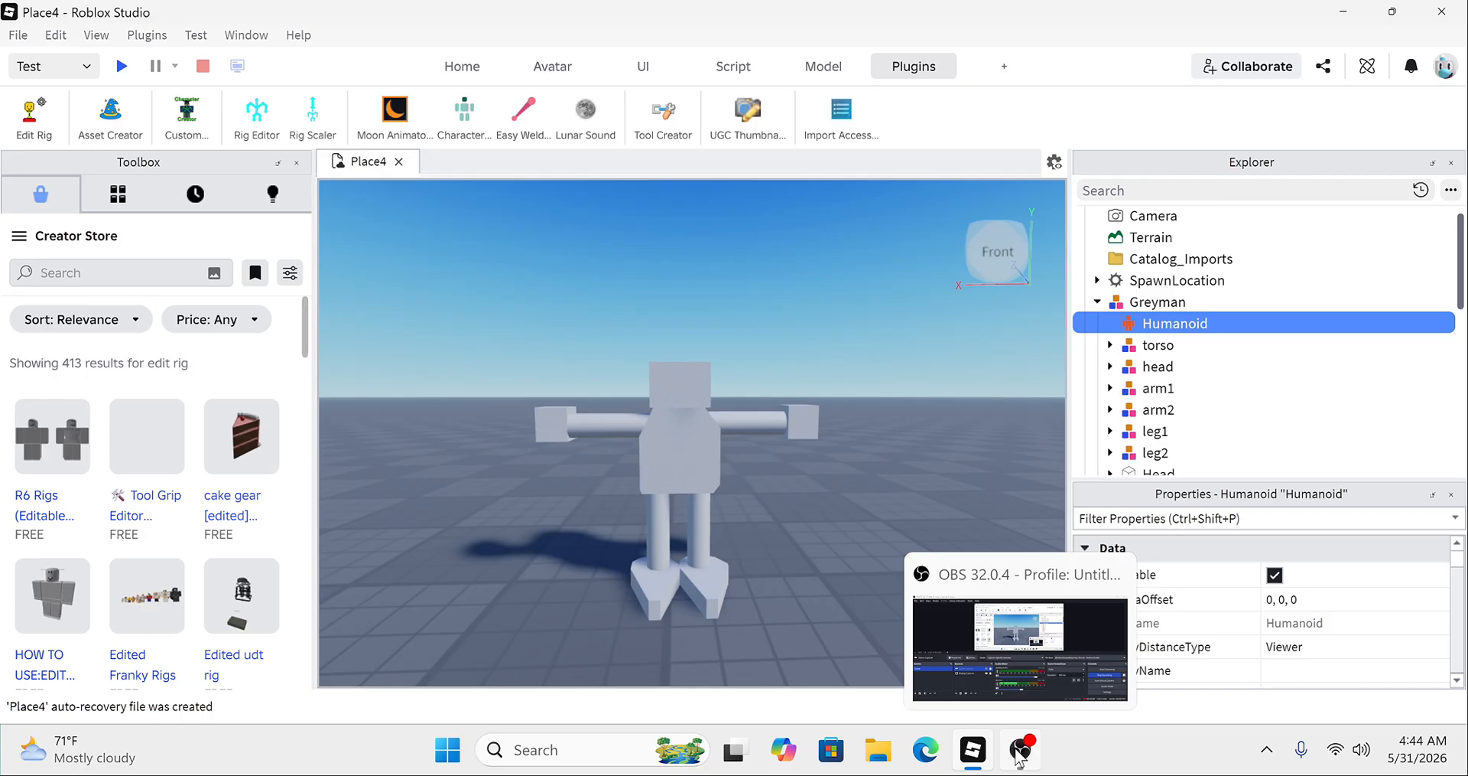
{"action": "left_click", "coordinate": [1005, 751]}
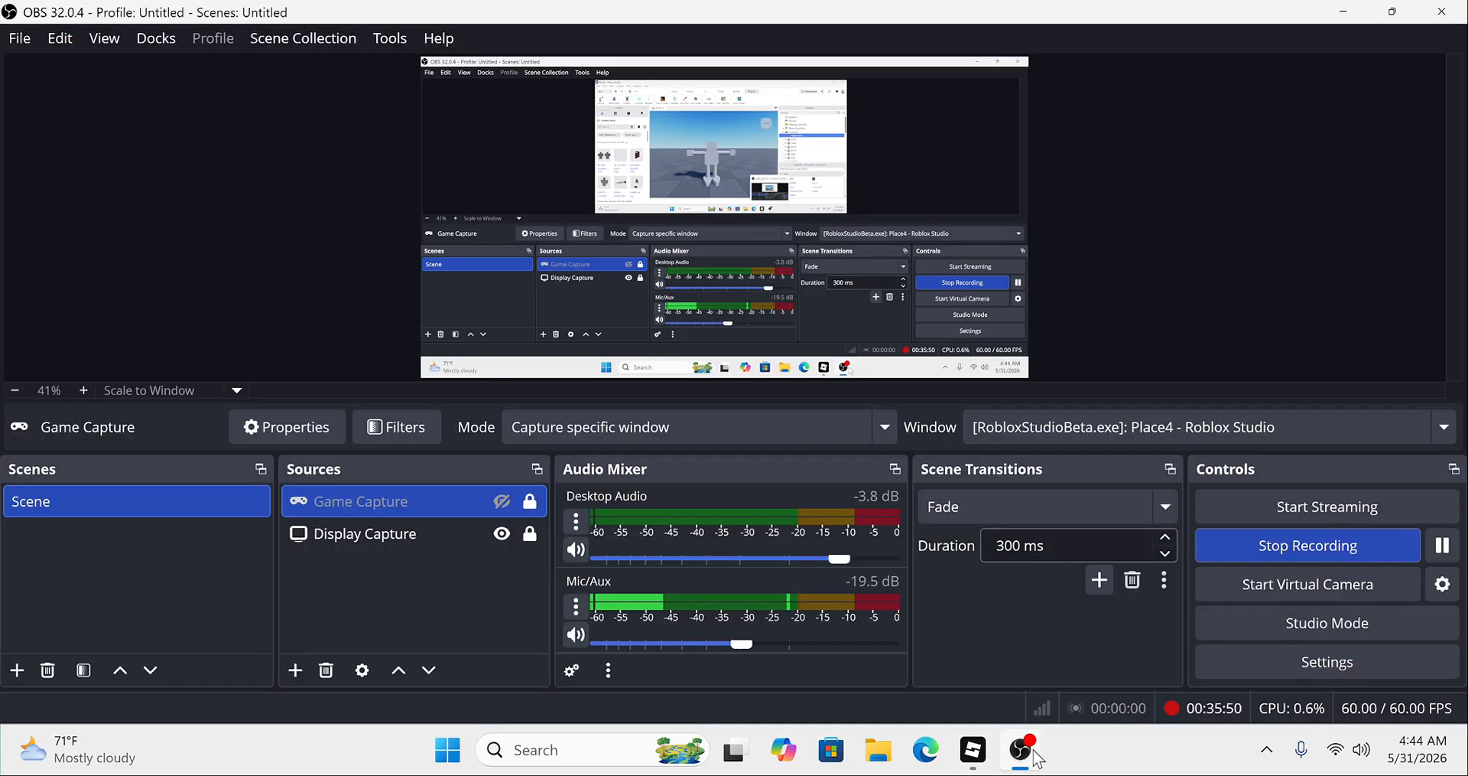
{"action": "left_click", "coordinate": [993, 762]}
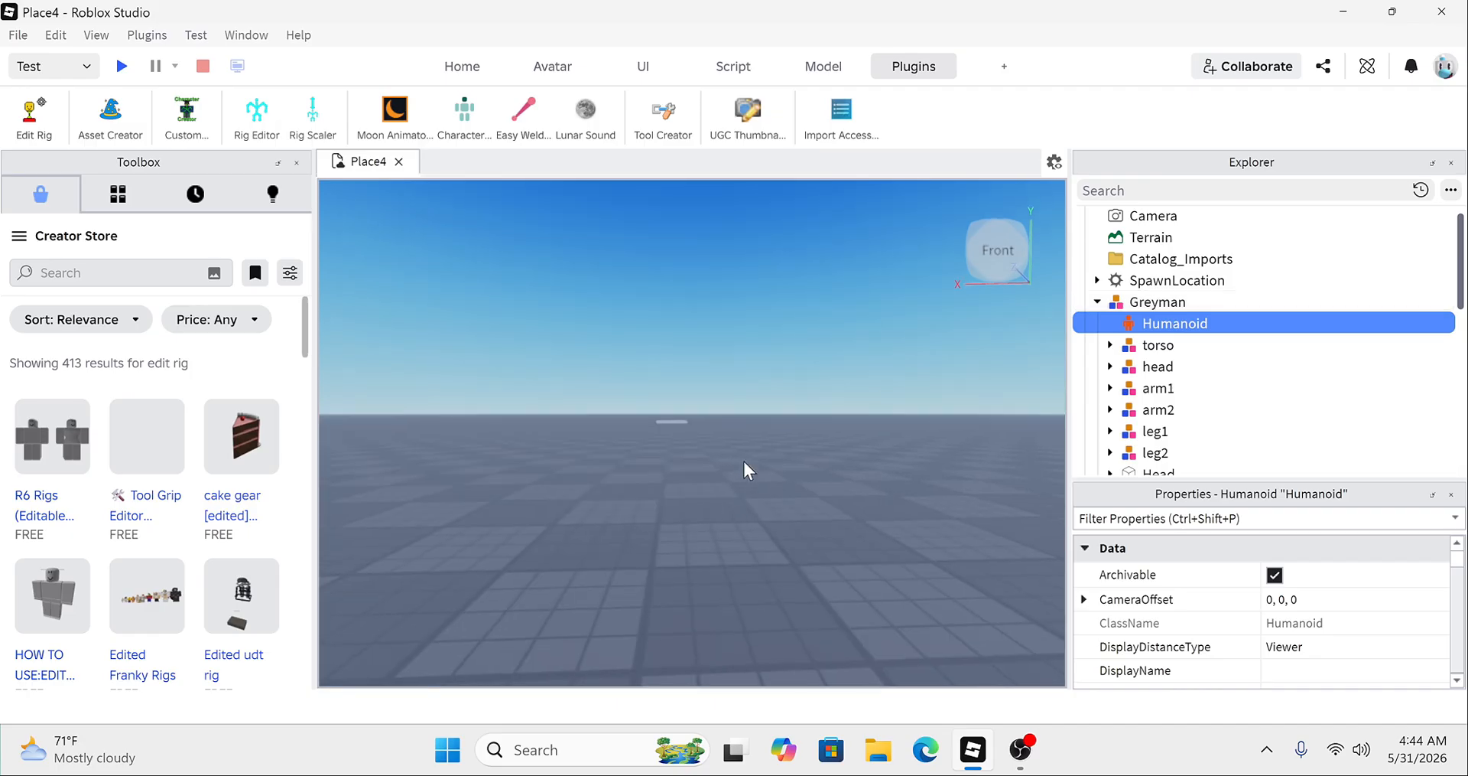
Step: Review the new Humanoid's data, behavior and control properties
{"action": "scroll", "coordinate": [818, 439], "scroll_direction": "down", "scroll_amount": 1}
{"action": "scroll", "coordinate": [1287, 636], "scroll_direction": "down", "scroll_amount": 5}
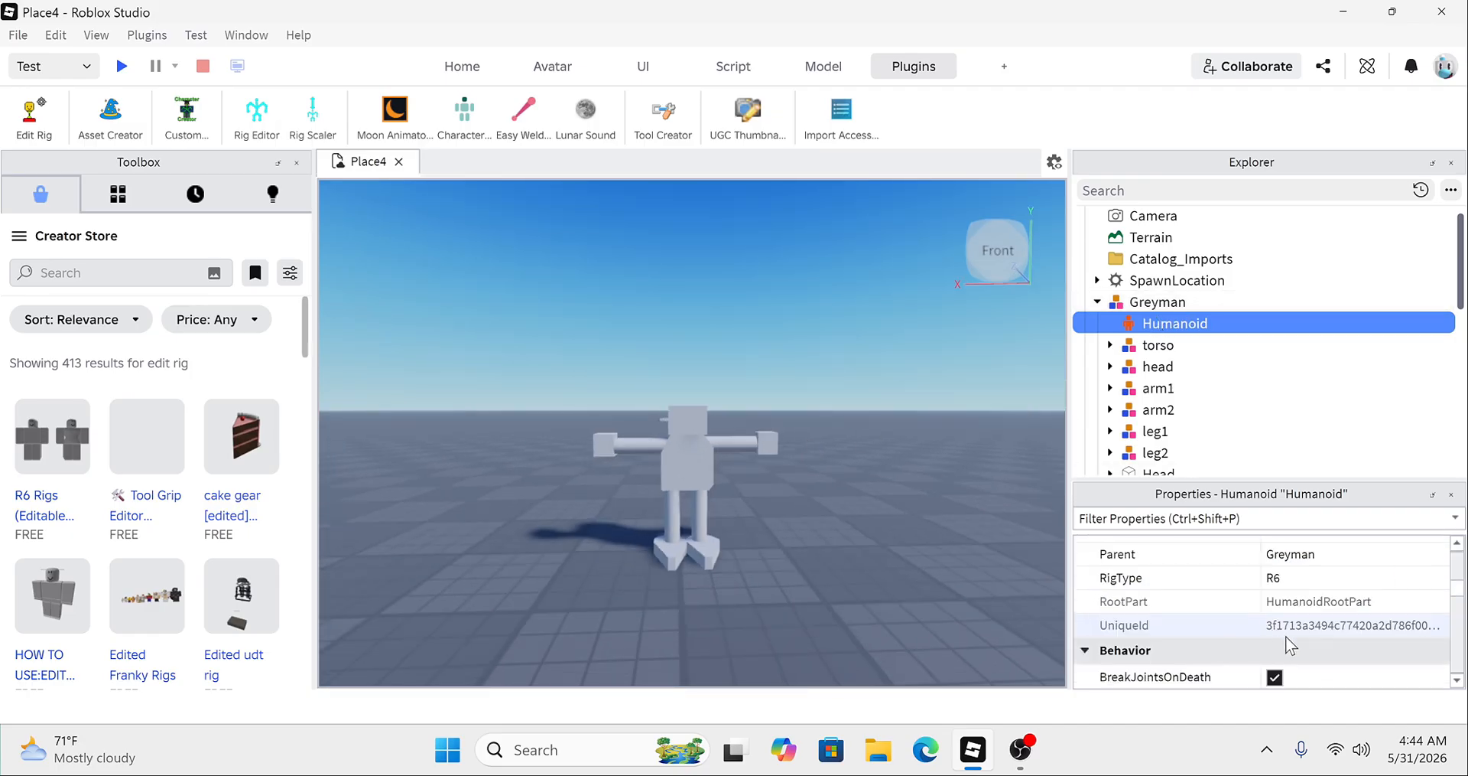
{"action": "scroll", "coordinate": [1300, 635], "scroll_direction": "down", "scroll_amount": 1}
{"action": "scroll", "coordinate": [1300, 635], "scroll_direction": "up", "scroll_amount": 1}
{"action": "scroll", "coordinate": [1293, 627], "scroll_direction": "down", "scroll_amount": 3}
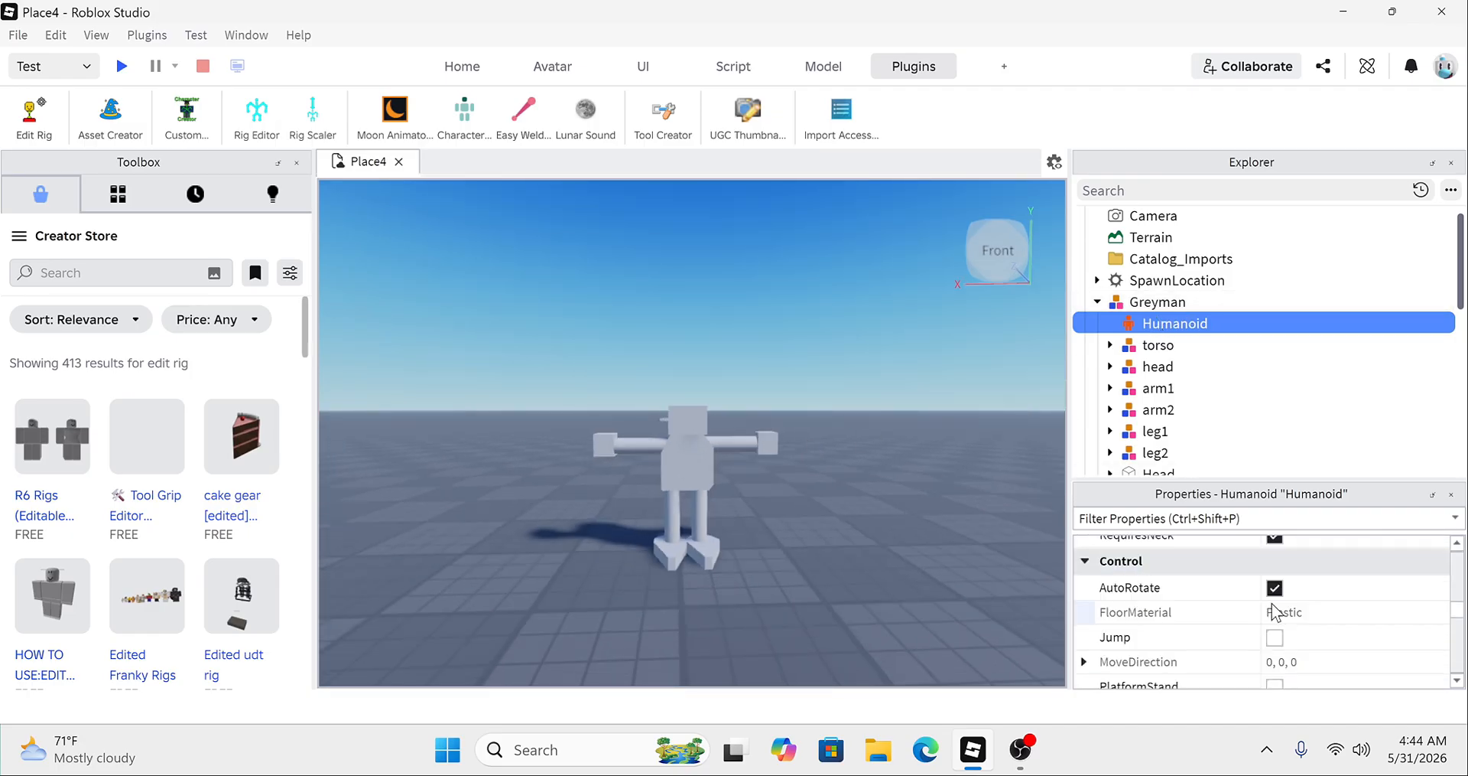
{"action": "scroll", "coordinate": [1297, 631], "scroll_direction": "down", "scroll_amount": 2}
{"action": "scroll", "coordinate": [1300, 604], "scroll_direction": "up", "scroll_amount": 8}
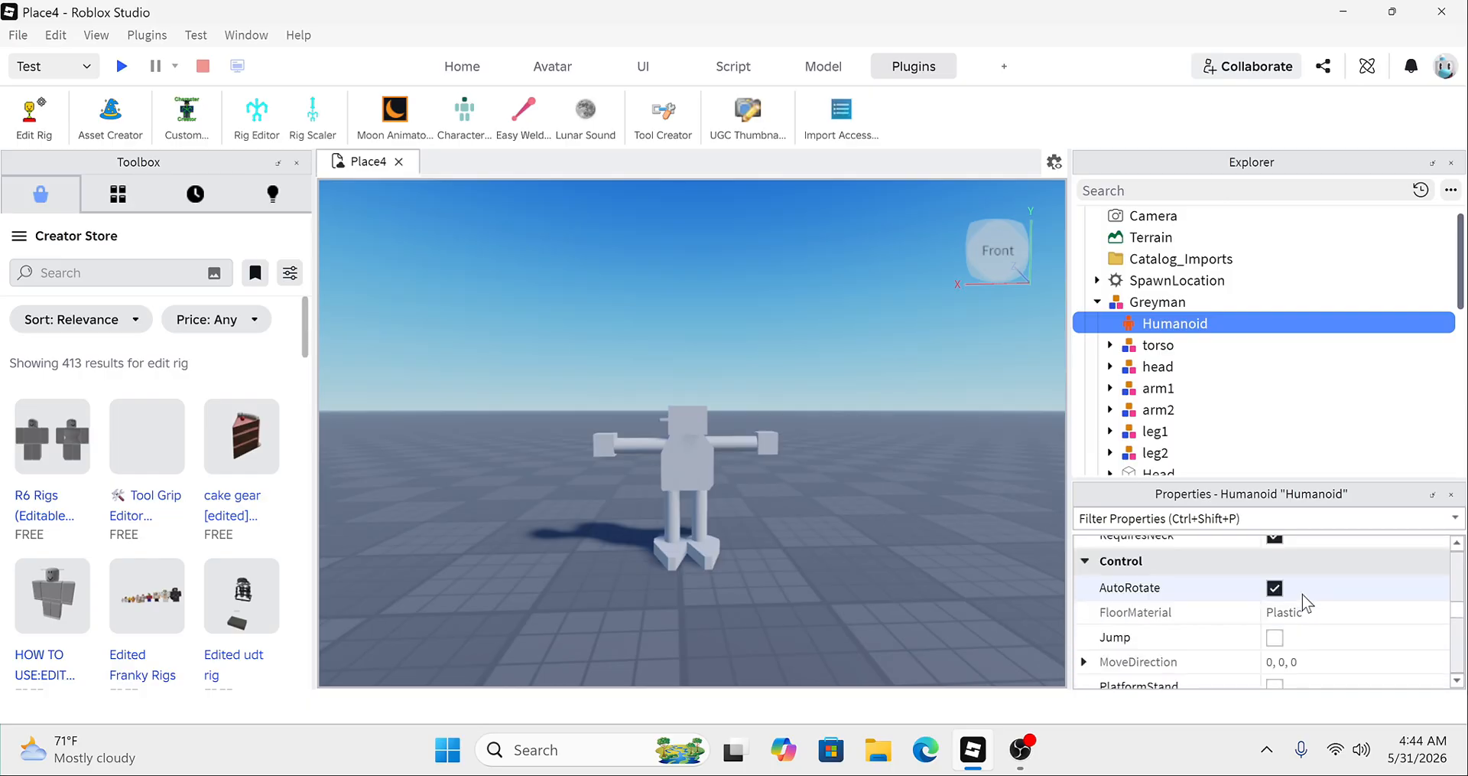
{"action": "scroll", "coordinate": [1305, 589], "scroll_direction": "up", "scroll_amount": 1}
Step: Hide the Properties and Toolbox windows, and open Greyman in the Edit Rig plugin with its RigEdit window clear of the character
{"action": "left_click", "coordinate": [1451, 493]}
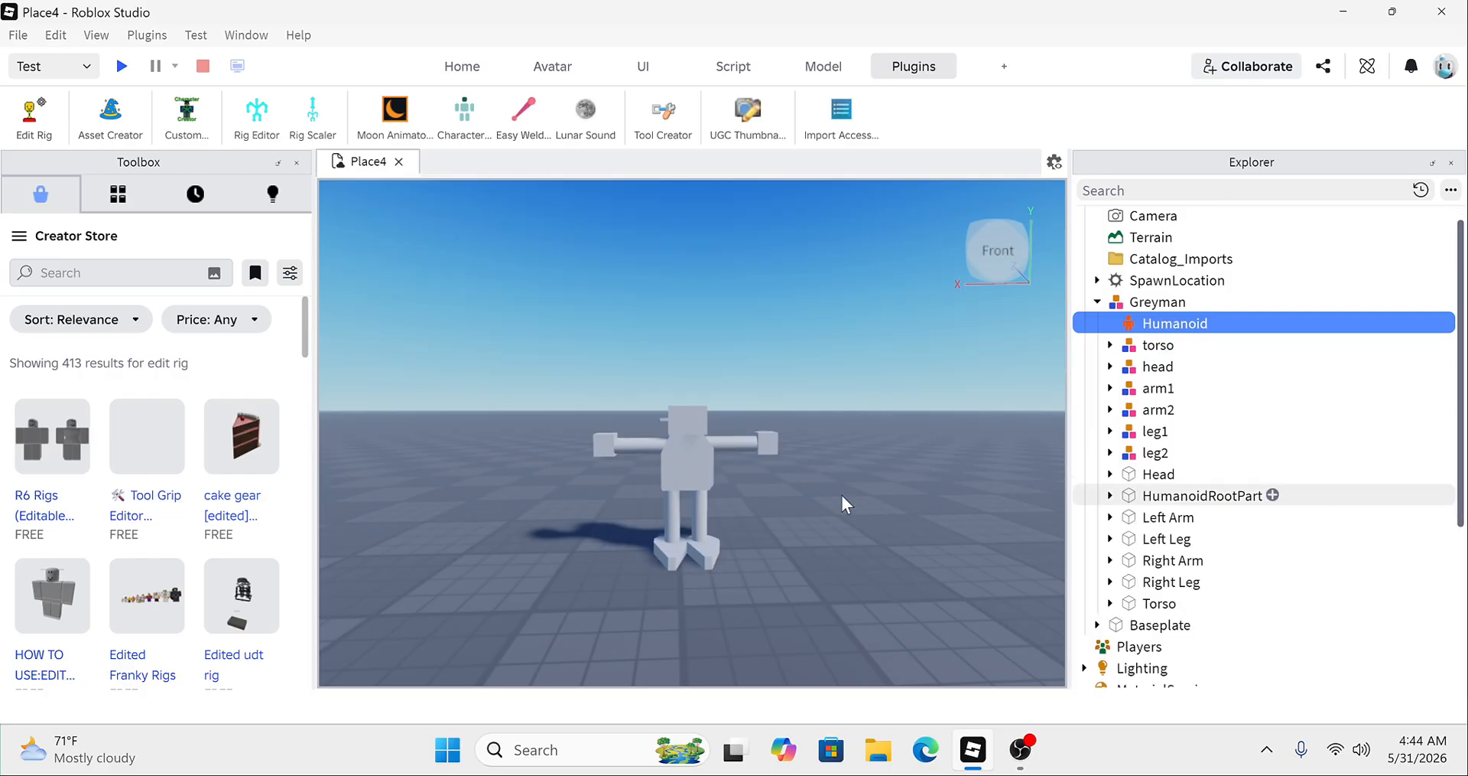
{"action": "scroll", "coordinate": [741, 490], "scroll_direction": "up", "scroll_amount": 3}
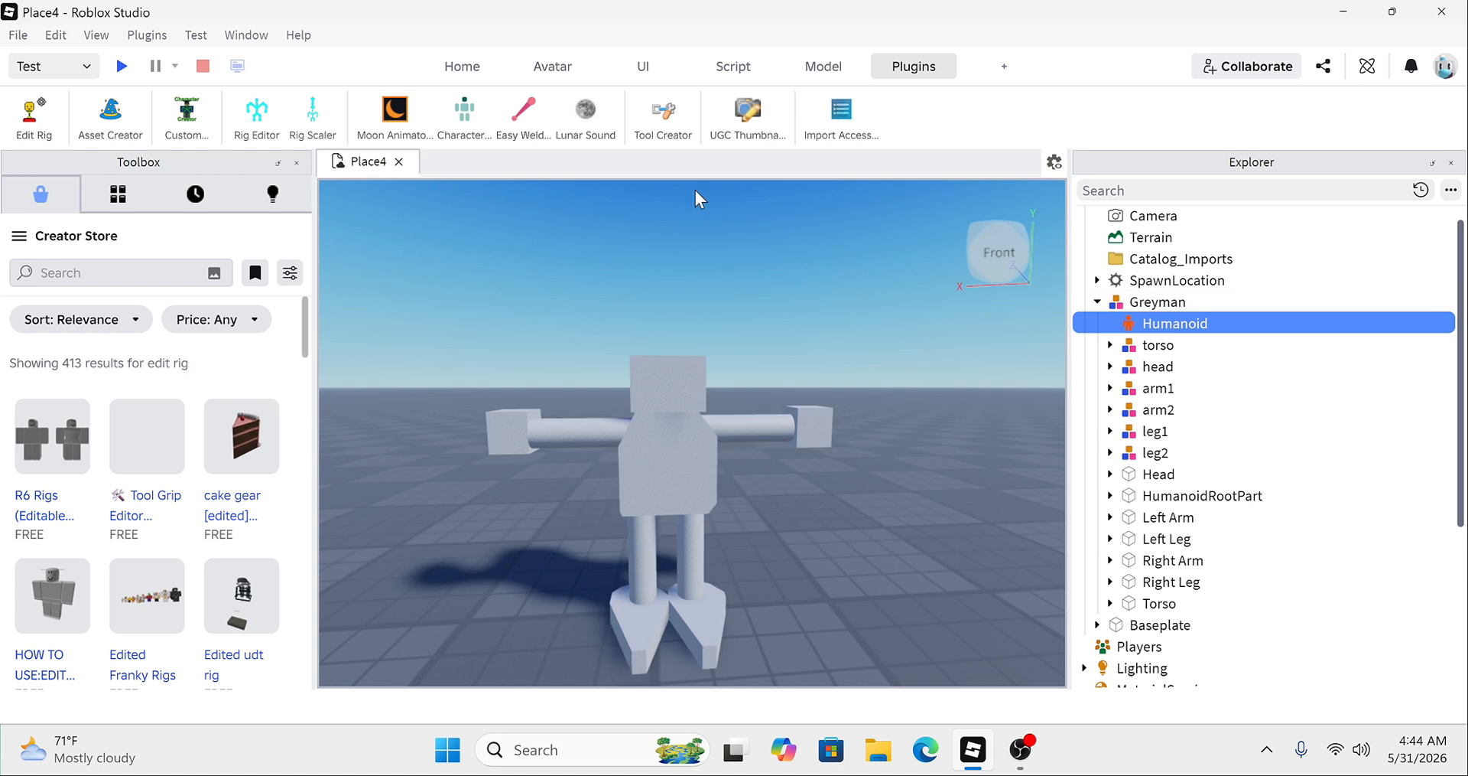
{"action": "left_click", "coordinate": [33, 118]}
{"action": "scroll", "coordinate": [642, 344], "scroll_direction": "up", "scroll_amount": 3}
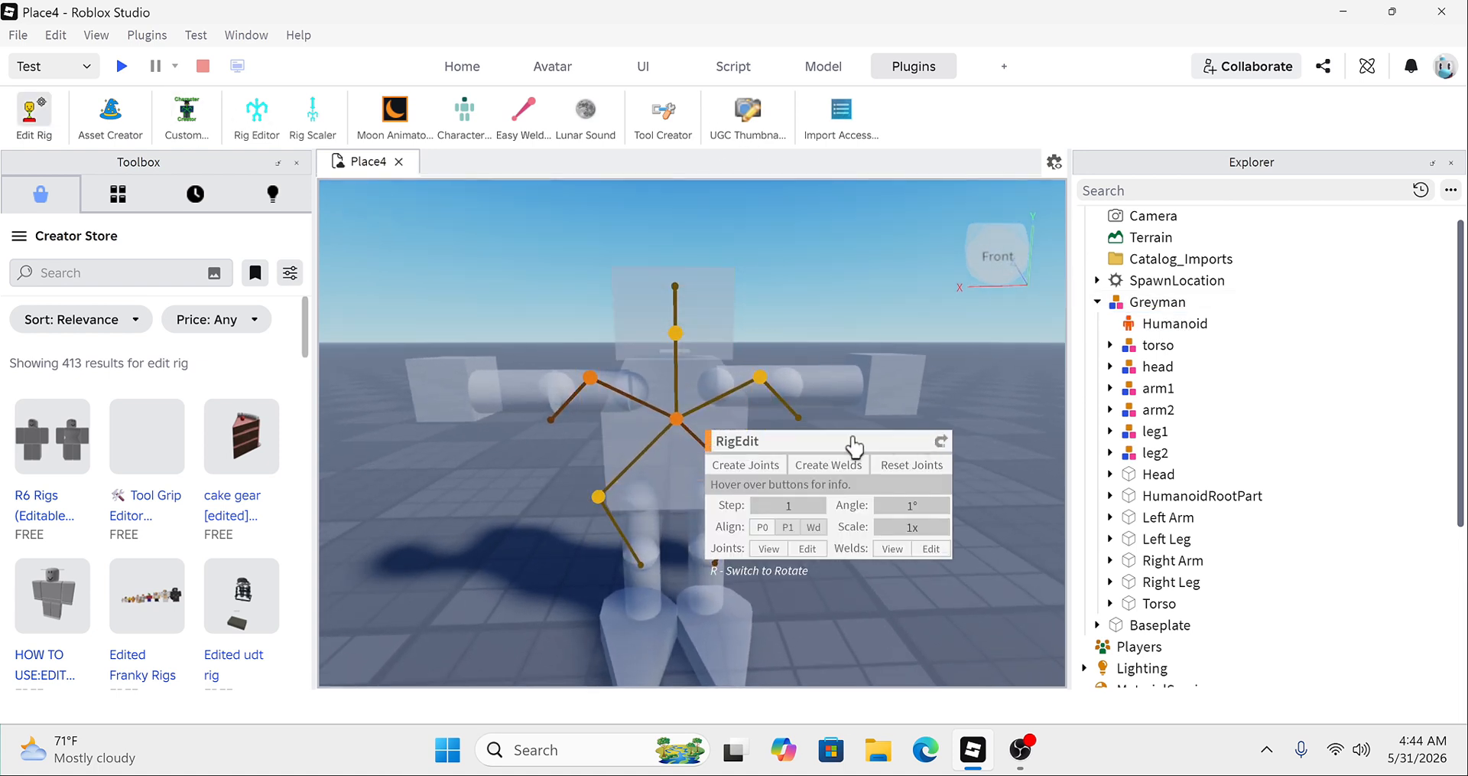
{"action": "left_click_drag", "start_coordinate": [855, 445], "coordinate": [645, 561]}
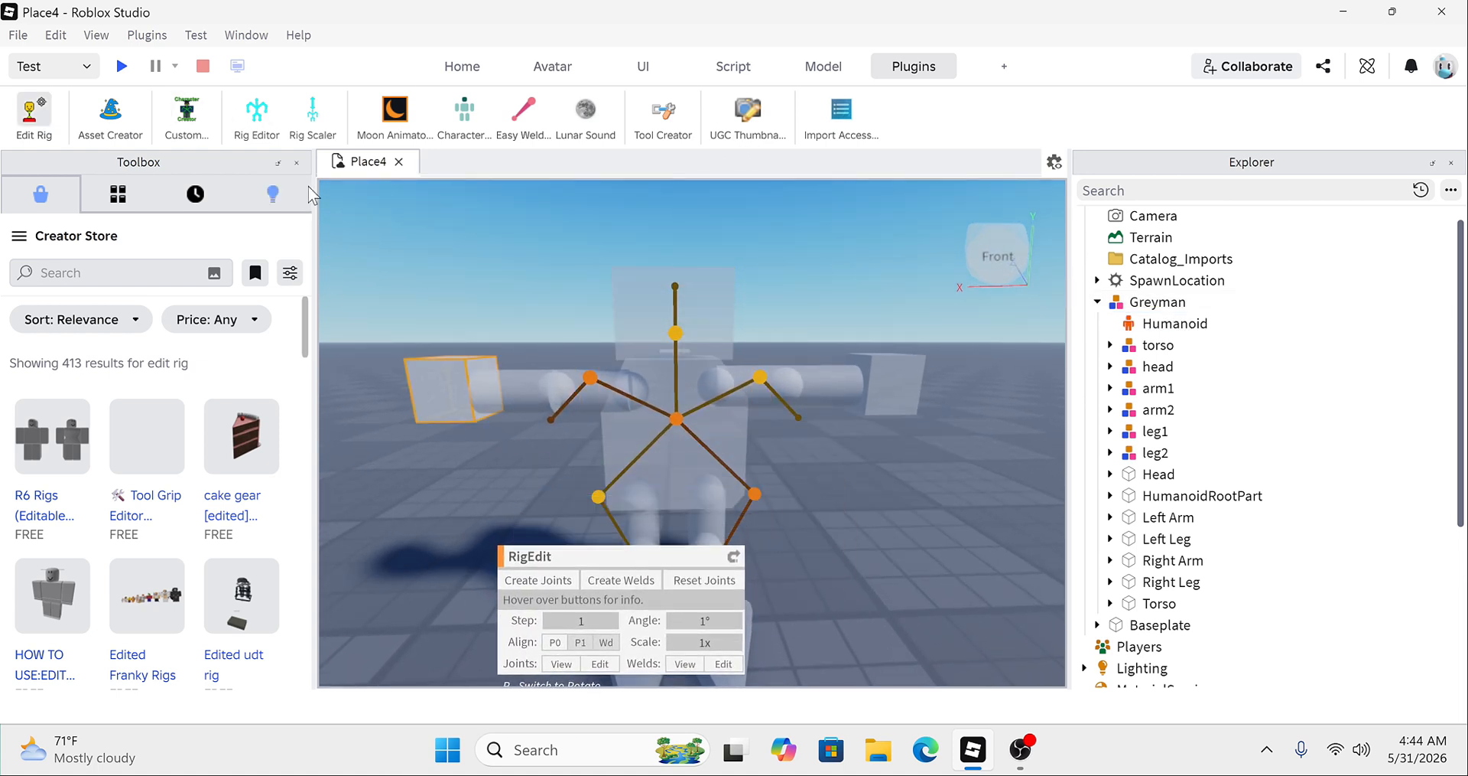
{"action": "left_click", "coordinate": [297, 163]}
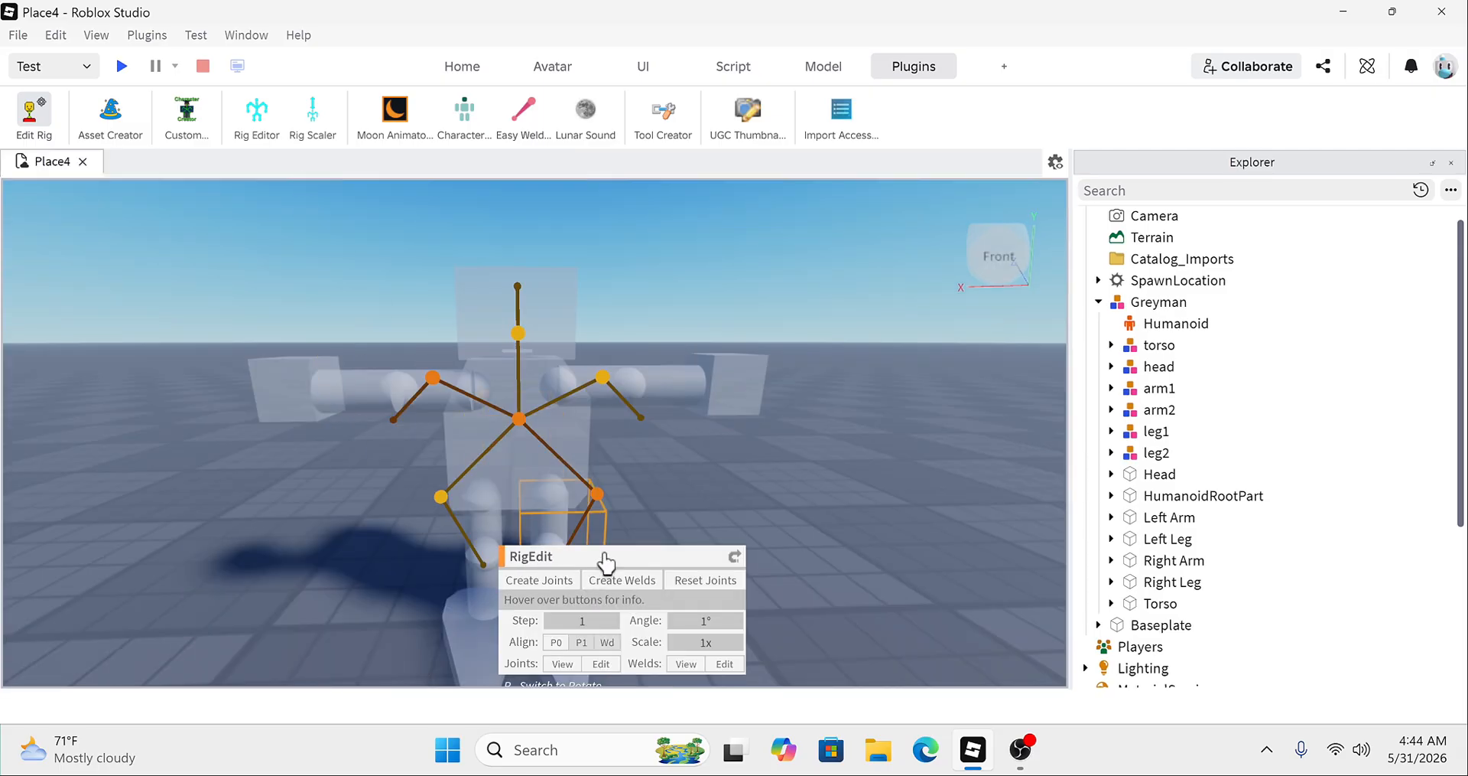
{"action": "left_click_drag", "start_coordinate": [603, 560], "coordinate": [241, 482]}
Step: Select the invisible torso block and the HumanoidRootPart in the rig view to inspect them, and clear the selection
{"action": "scroll", "coordinate": [538, 582], "scroll_direction": "down", "scroll_amount": 1}
{"action": "scroll", "coordinate": [659, 488], "scroll_direction": "up", "scroll_amount": 3}
{"action": "right_click_drag", "start_coordinate": [659, 487], "coordinate": [659, 487]}
{"action": "scroll", "coordinate": [659, 488], "scroll_direction": "down", "scroll_amount": 4}
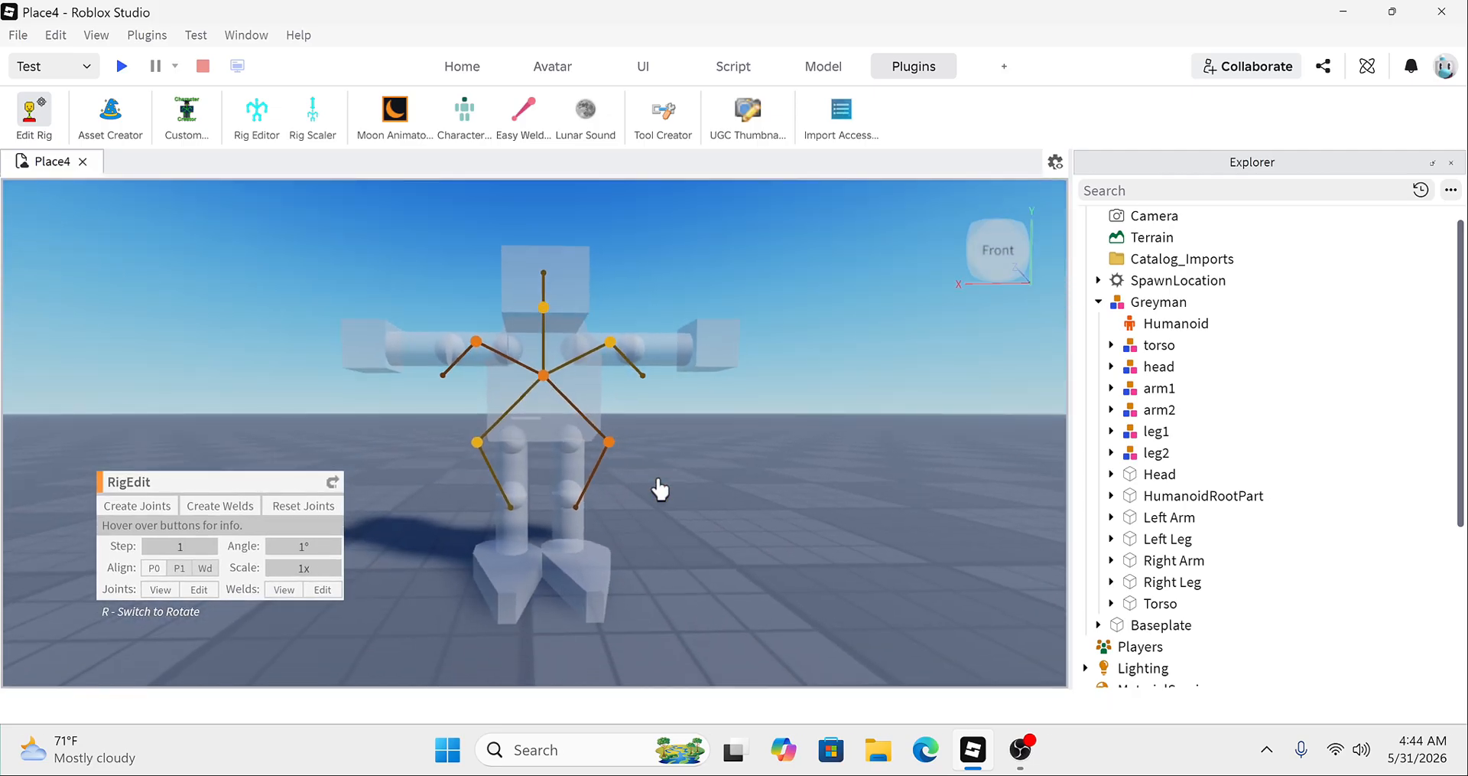
{"action": "scroll", "coordinate": [659, 487], "scroll_direction": "up", "scroll_amount": 1}
{"action": "left_click", "coordinate": [568, 438]}
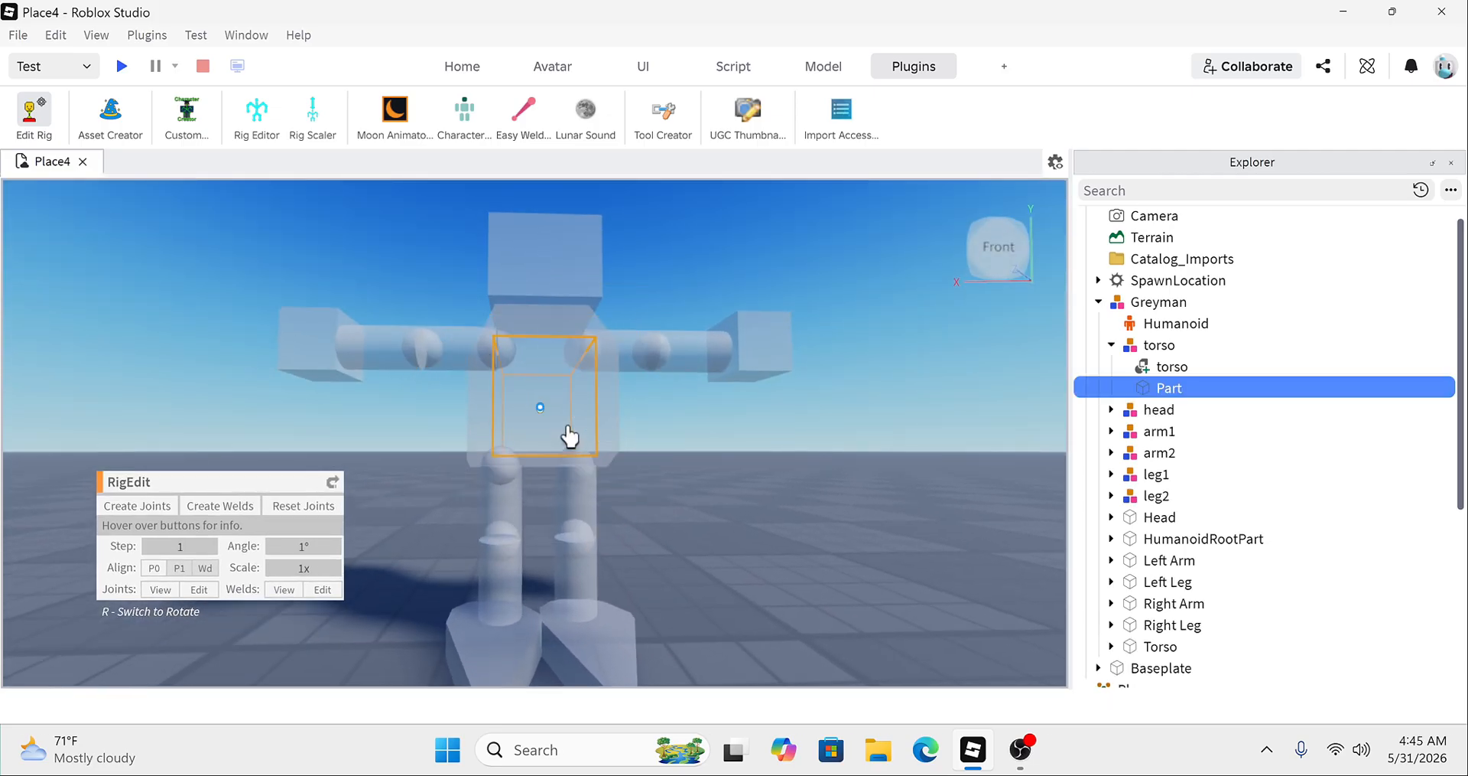
{"action": "left_click", "coordinate": [609, 417]}
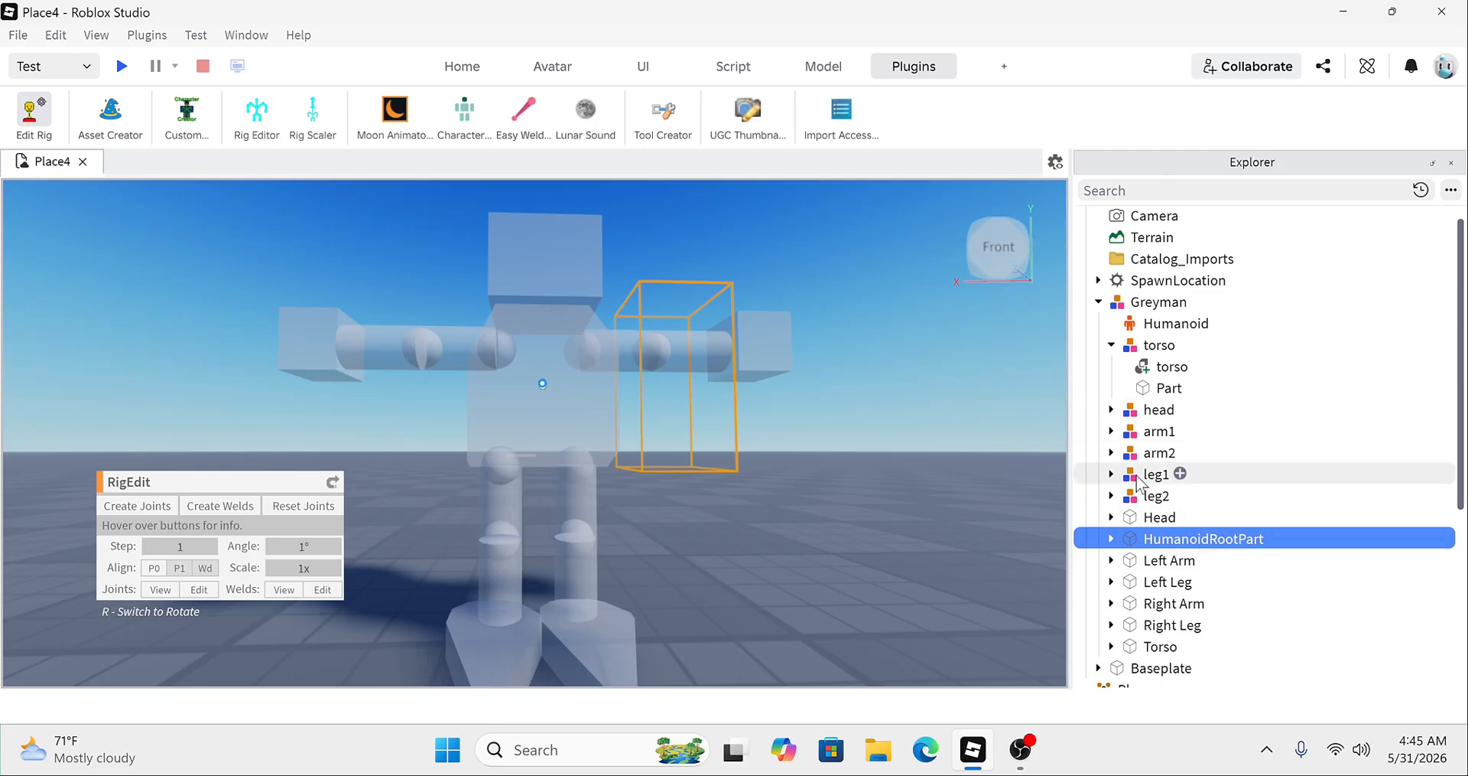
{"action": "left_click", "coordinate": [1136, 435]}
{"action": "left_click", "coordinate": [911, 503]}
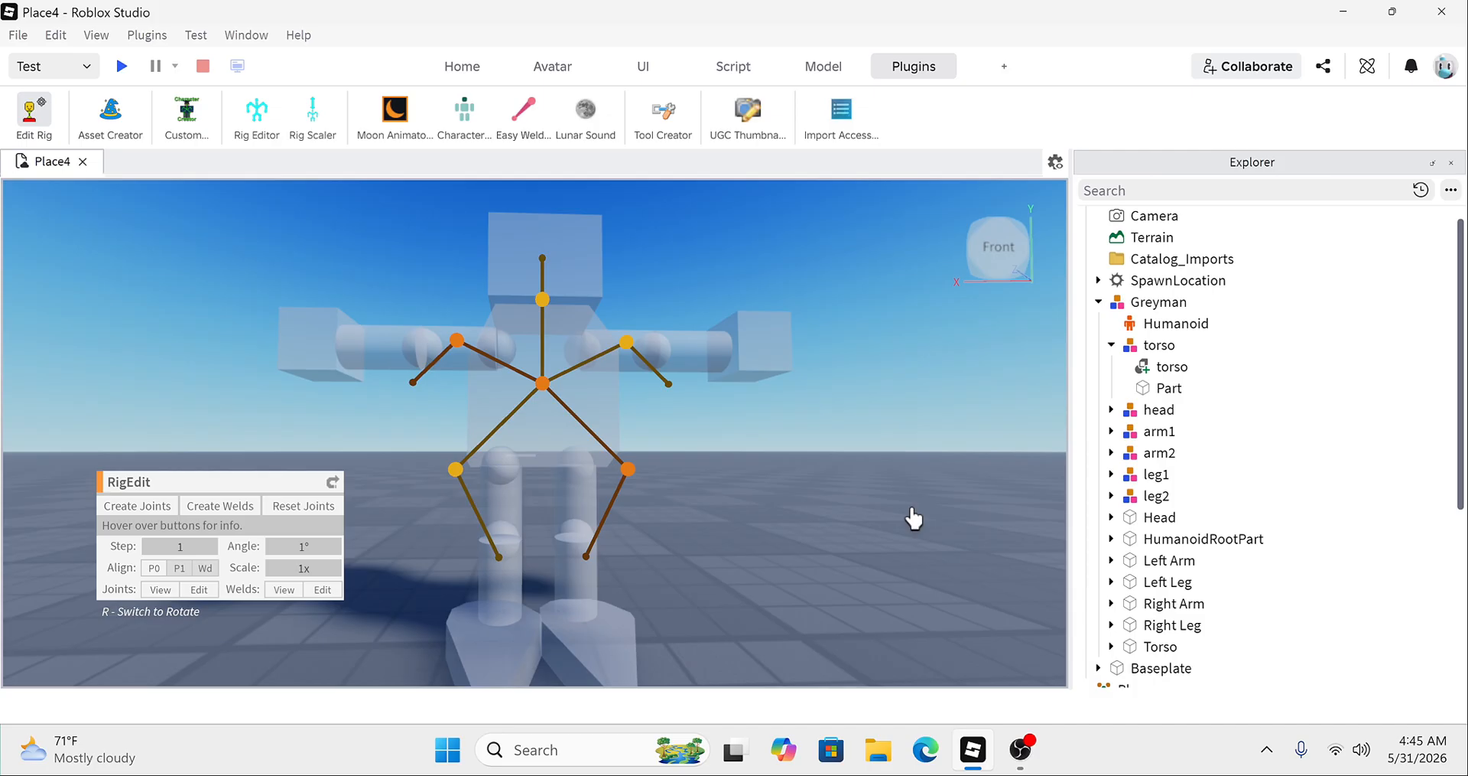
Step: Inspect the Left Arm part and the central root joint, clear the selection, and collapse HumanoidRootPart and the torso model
{"action": "left_click", "coordinate": [660, 439]}
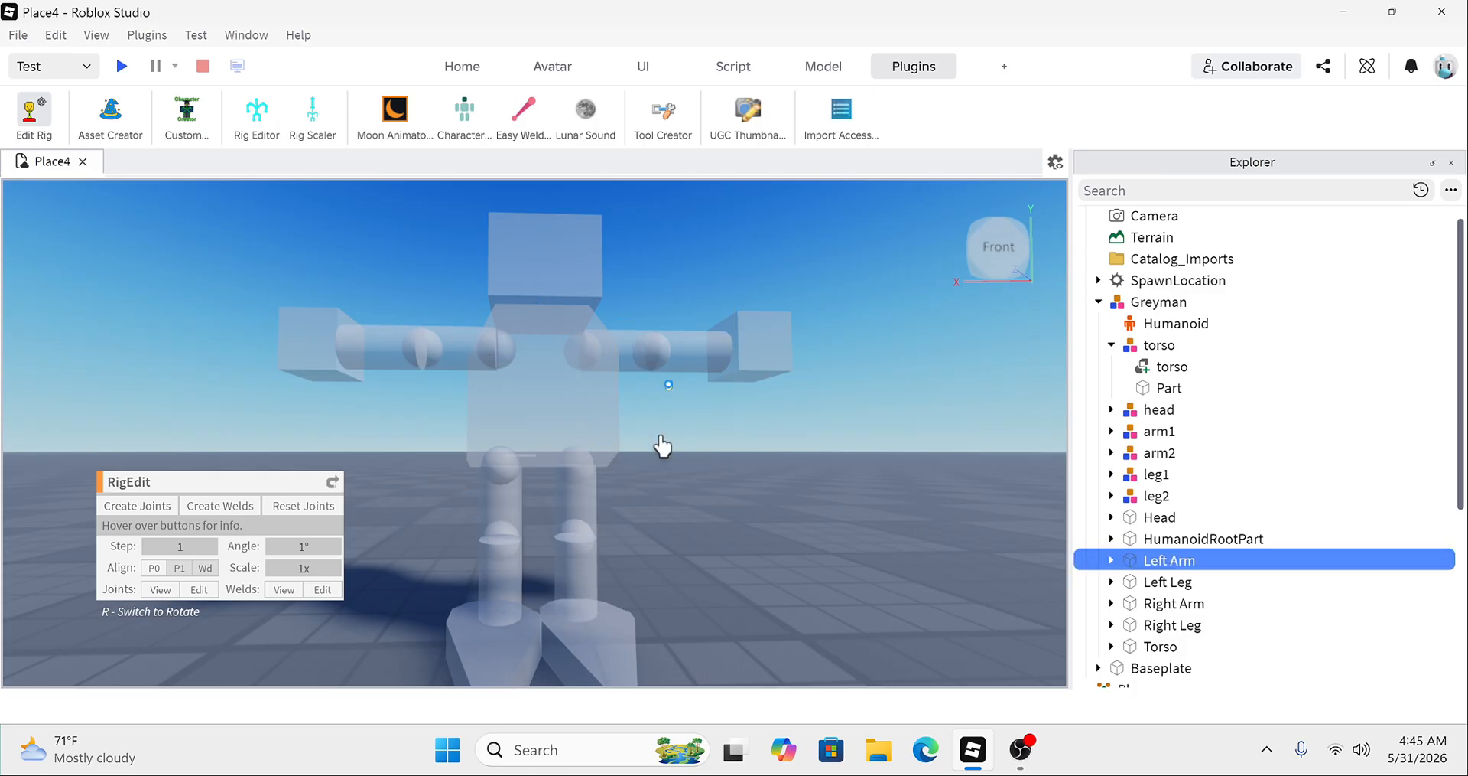
{"action": "left_click", "coordinate": [816, 543]}
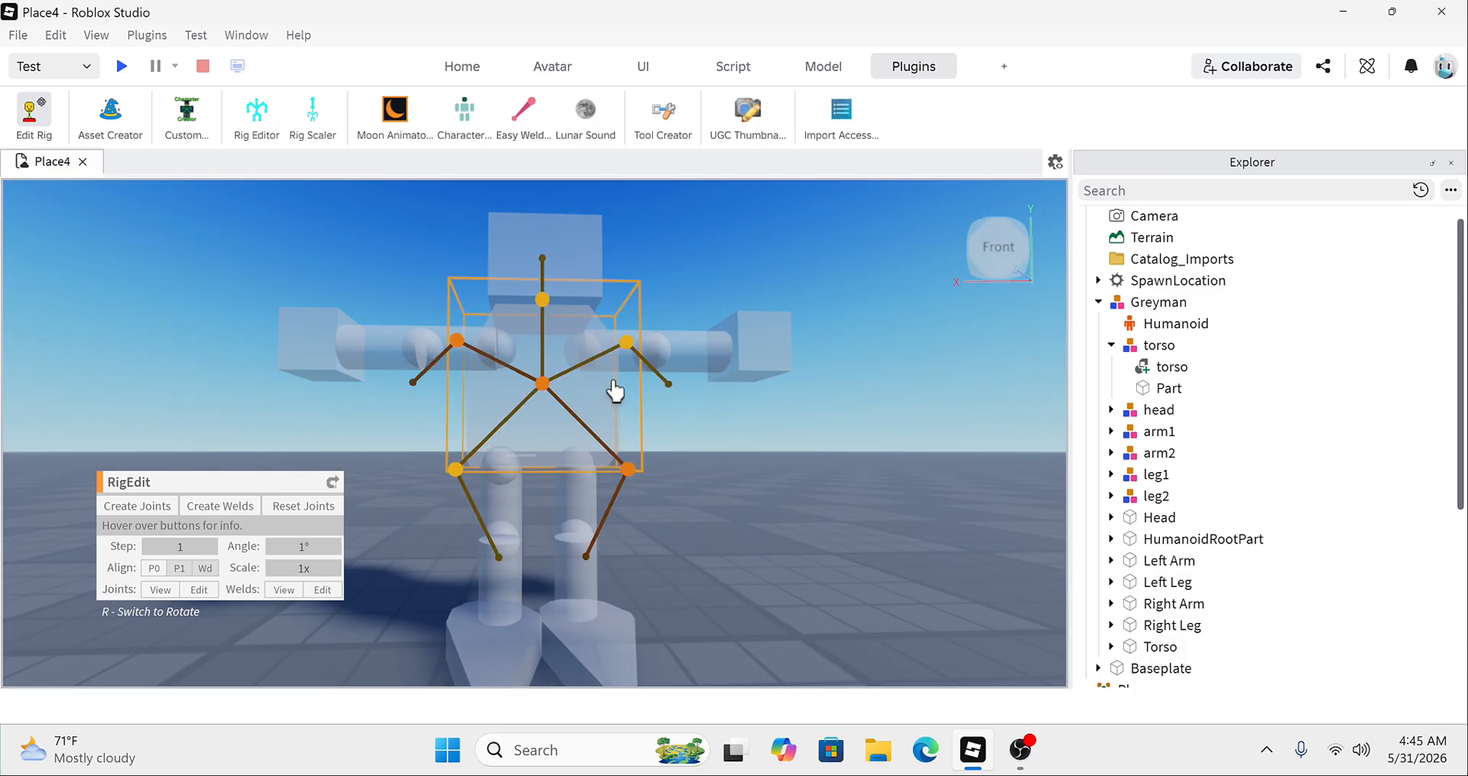
{"action": "left_click", "coordinate": [542, 384]}
{"action": "left_click", "coordinate": [933, 484]}
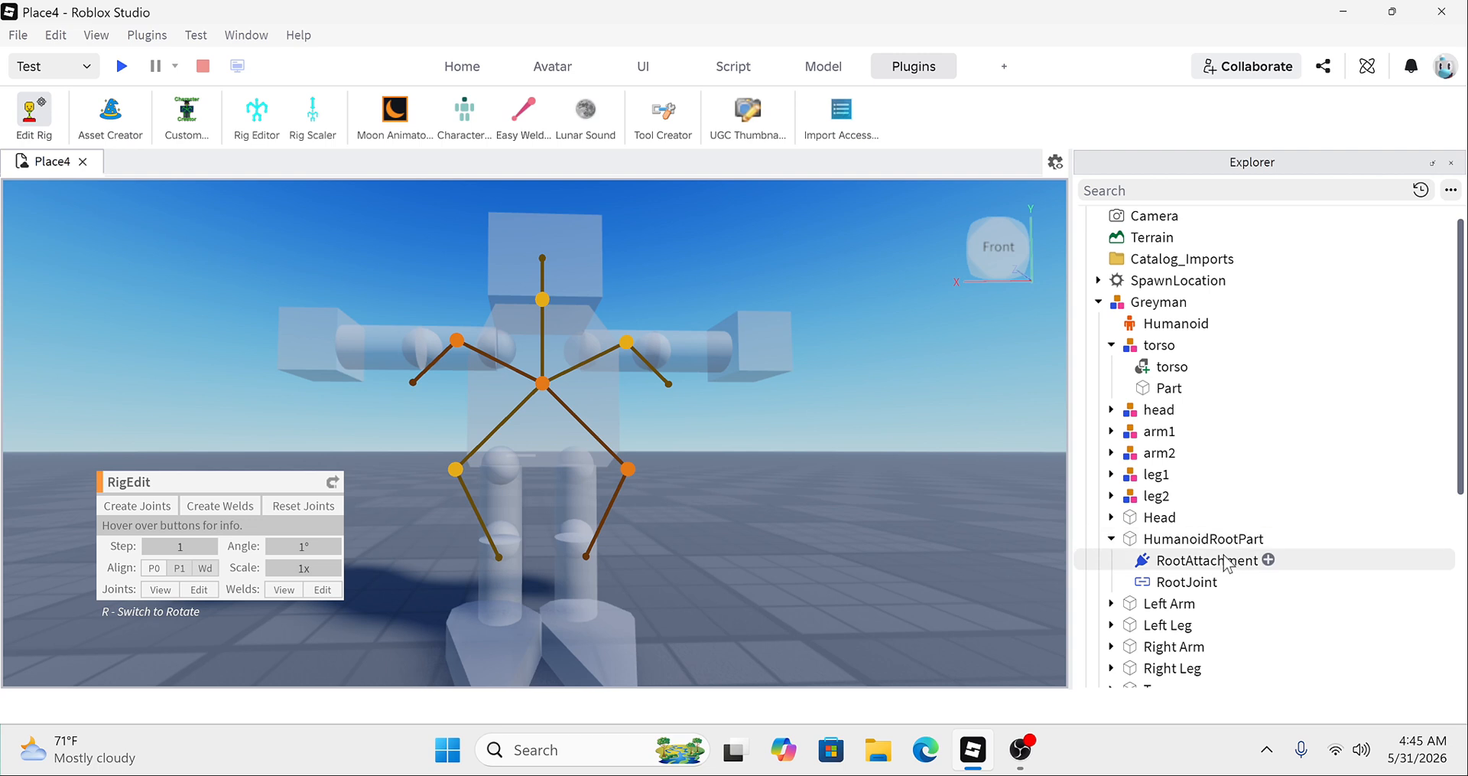
{"action": "left_click", "coordinate": [1113, 539]}
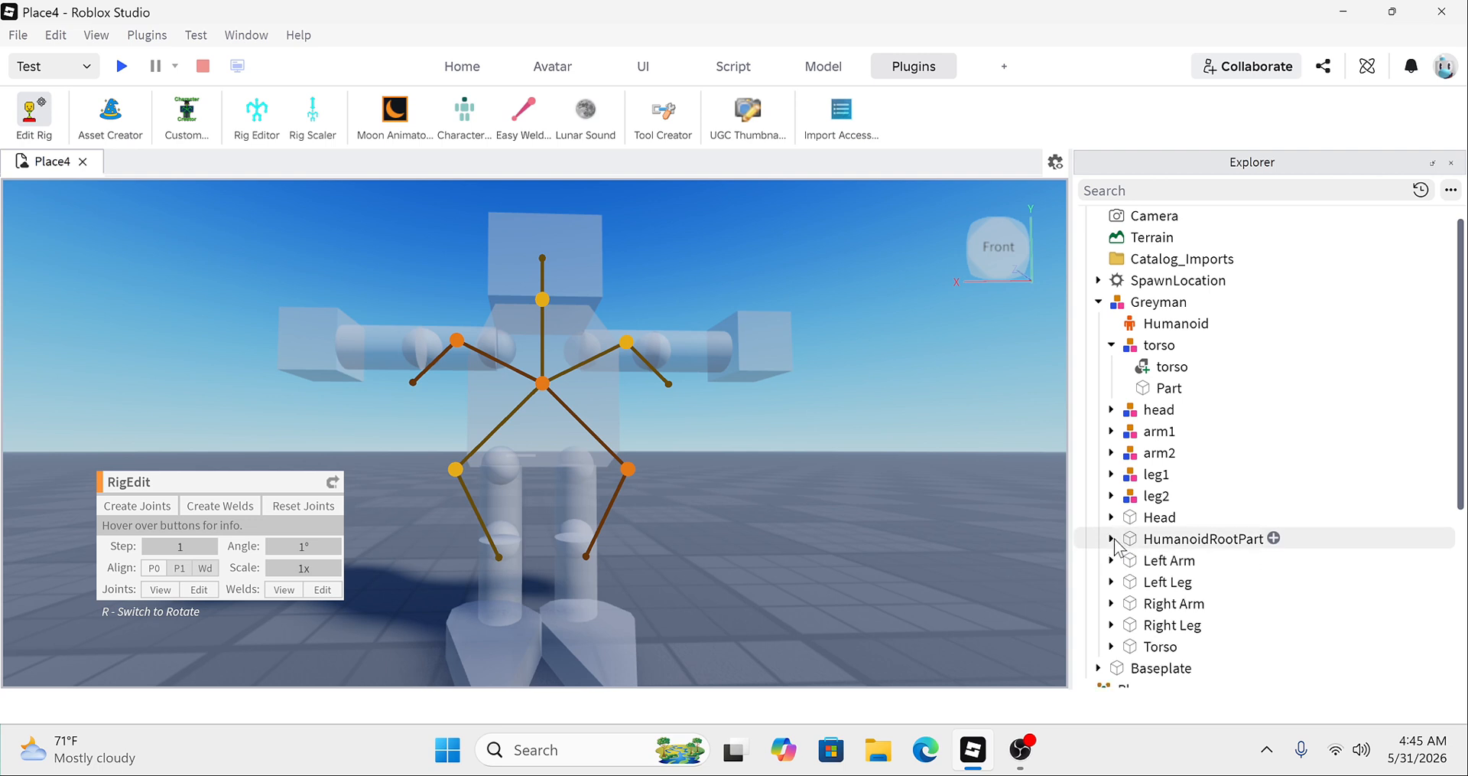
{"action": "left_click", "coordinate": [1112, 345]}
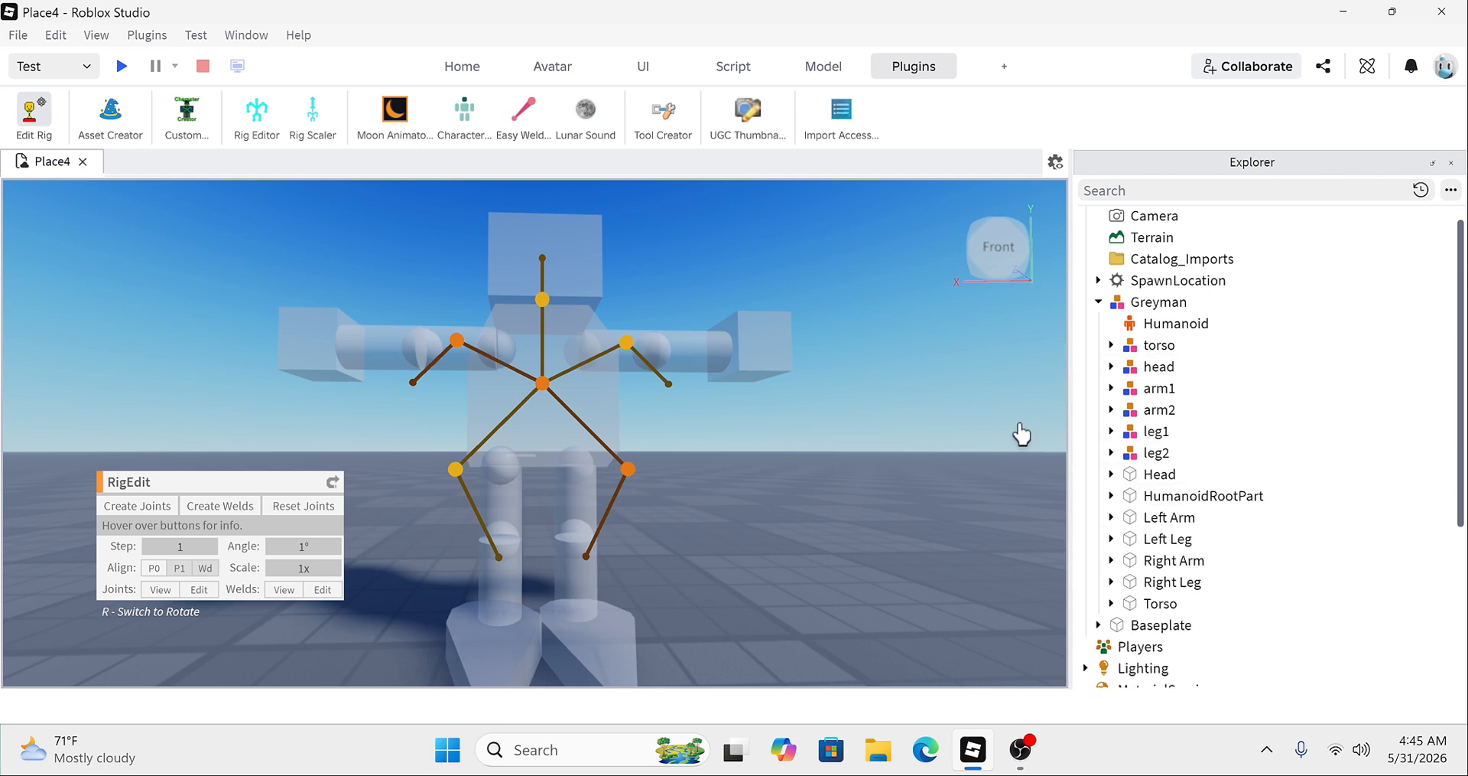
Step: Rename the plain Part inside Greyman's torso model as main
{"action": "left_click", "coordinate": [1111, 345]}
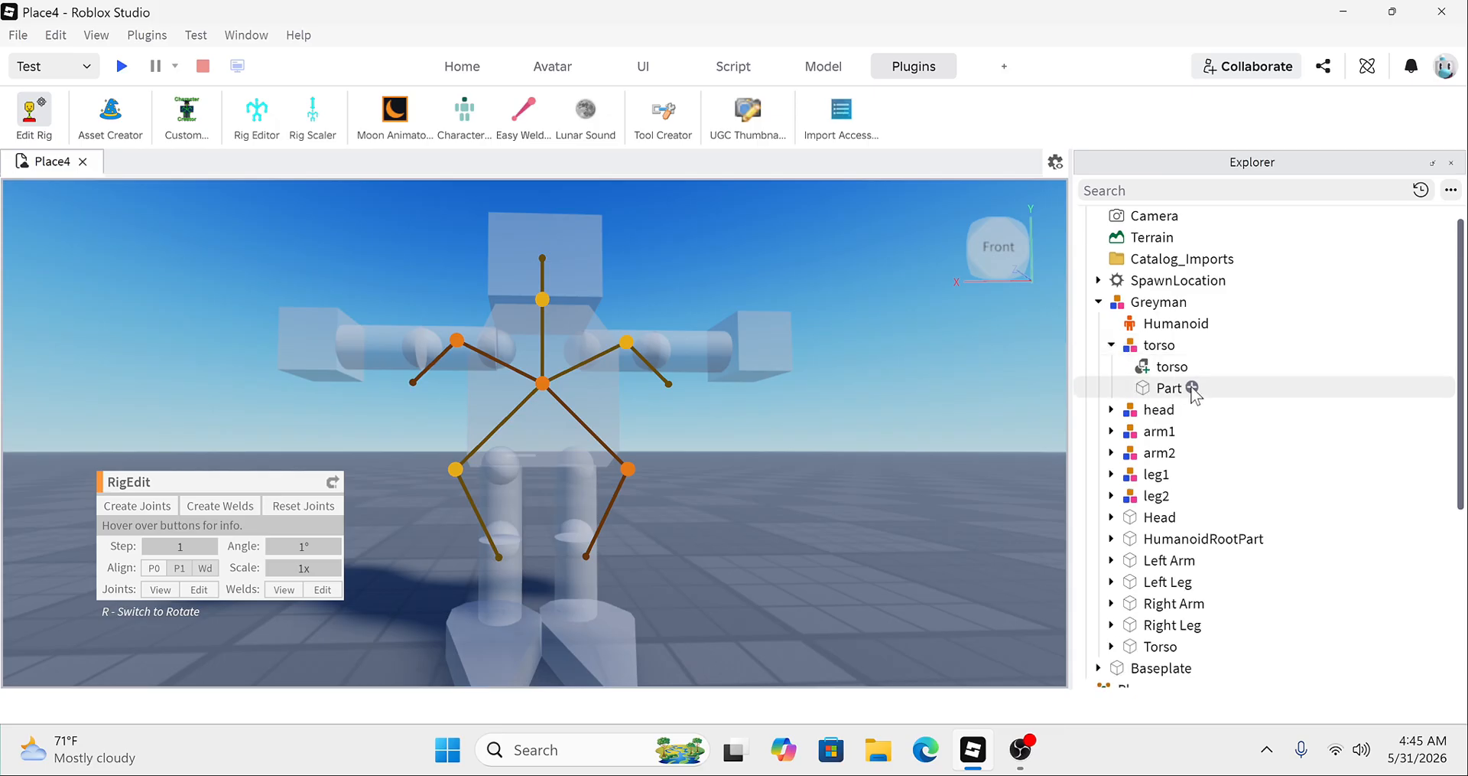
{"action": "left_click", "coordinate": [1170, 389]}
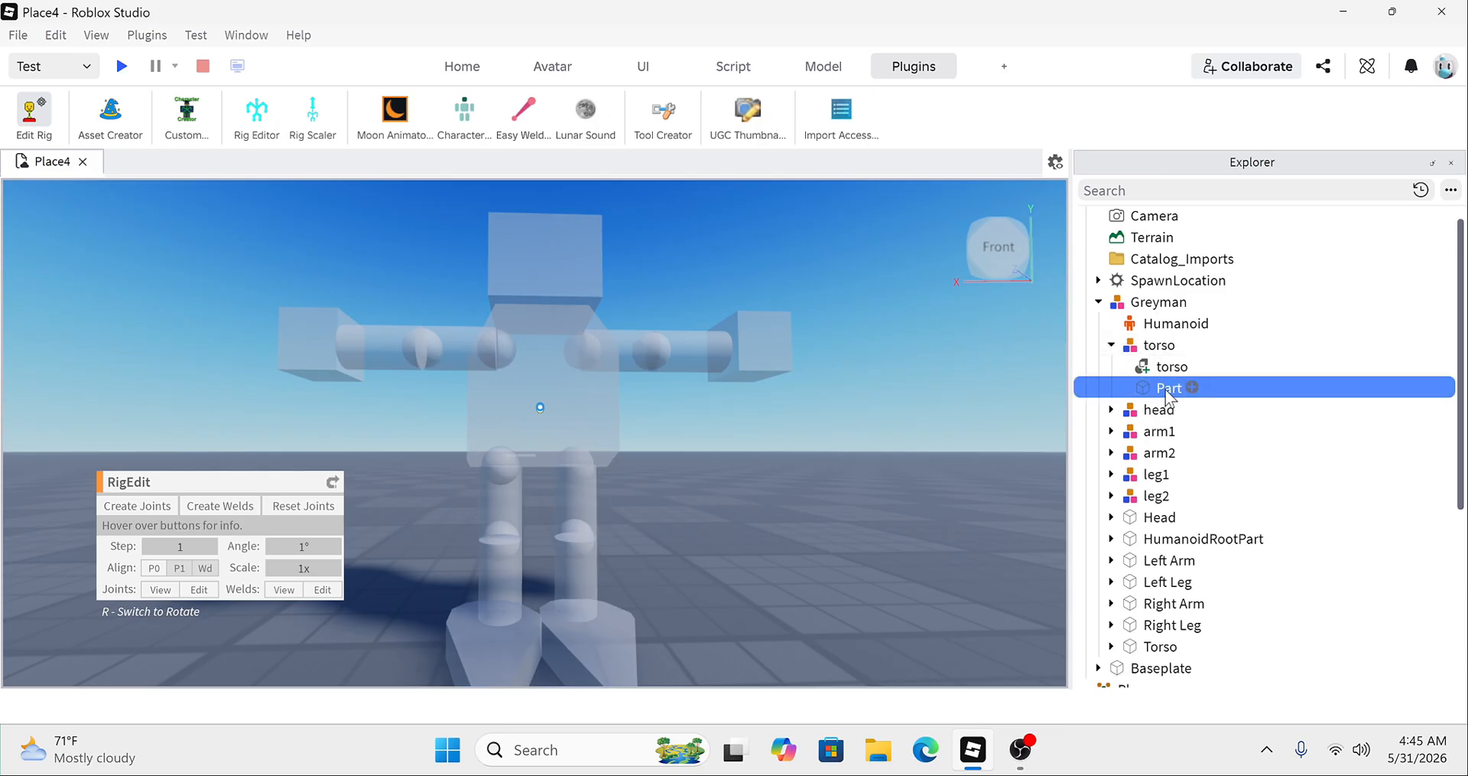
{"action": "left_click", "coordinate": [1167, 390]}
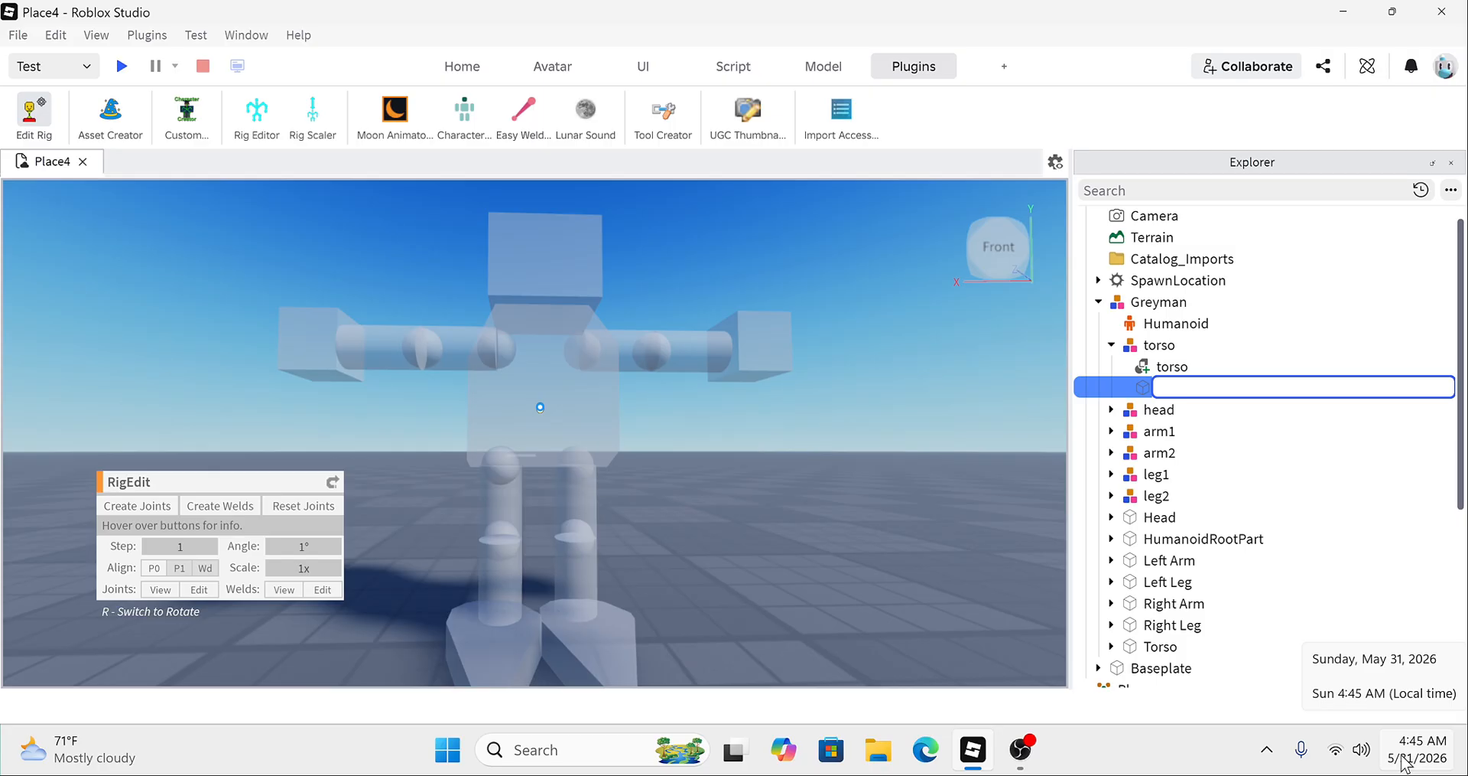
{"action": "type", "text": "main"}
{"action": "key", "text": "Return"}
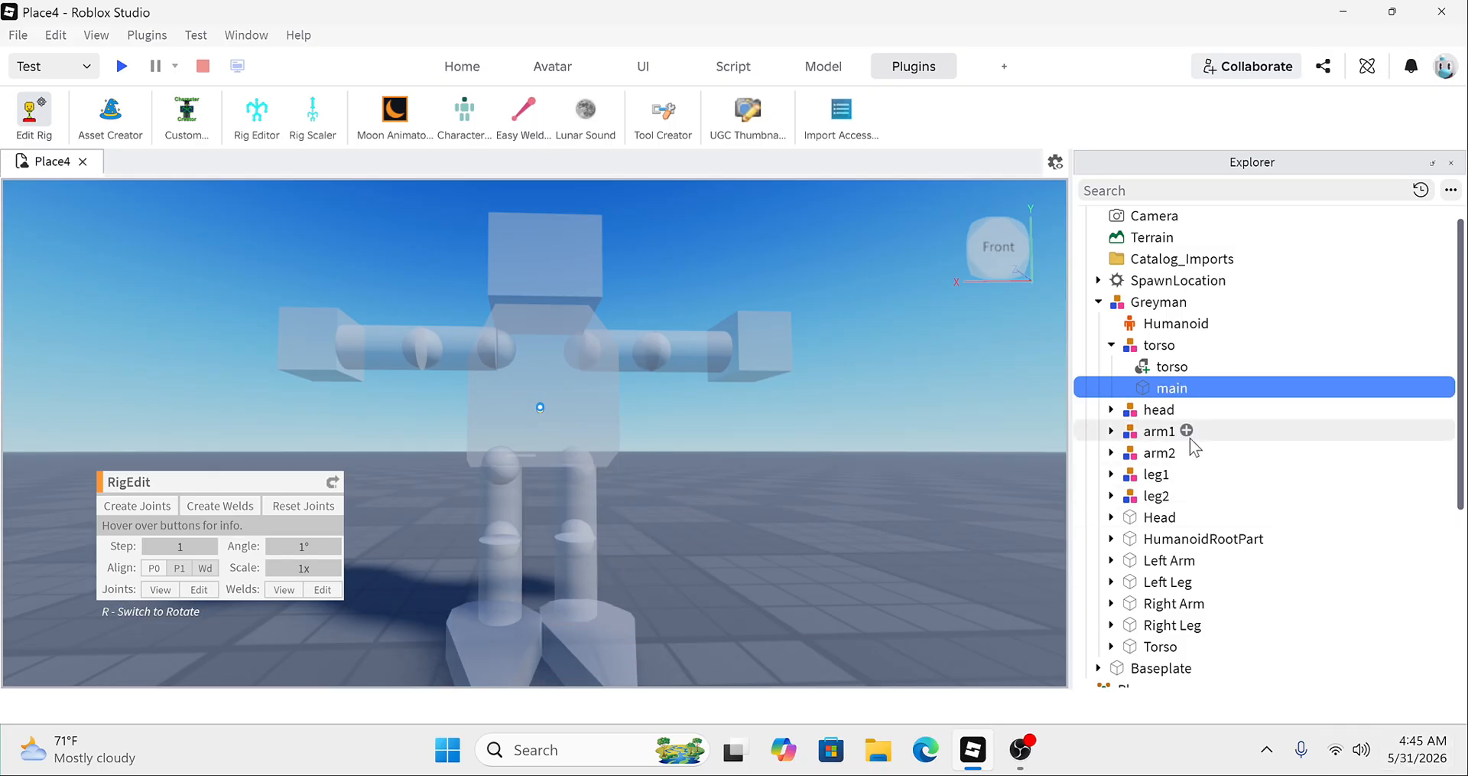
Step: Shift the RigEdit window up slightly and select only the main part inside the torso model as the base part
{"action": "left_click", "coordinate": [1193, 367]}
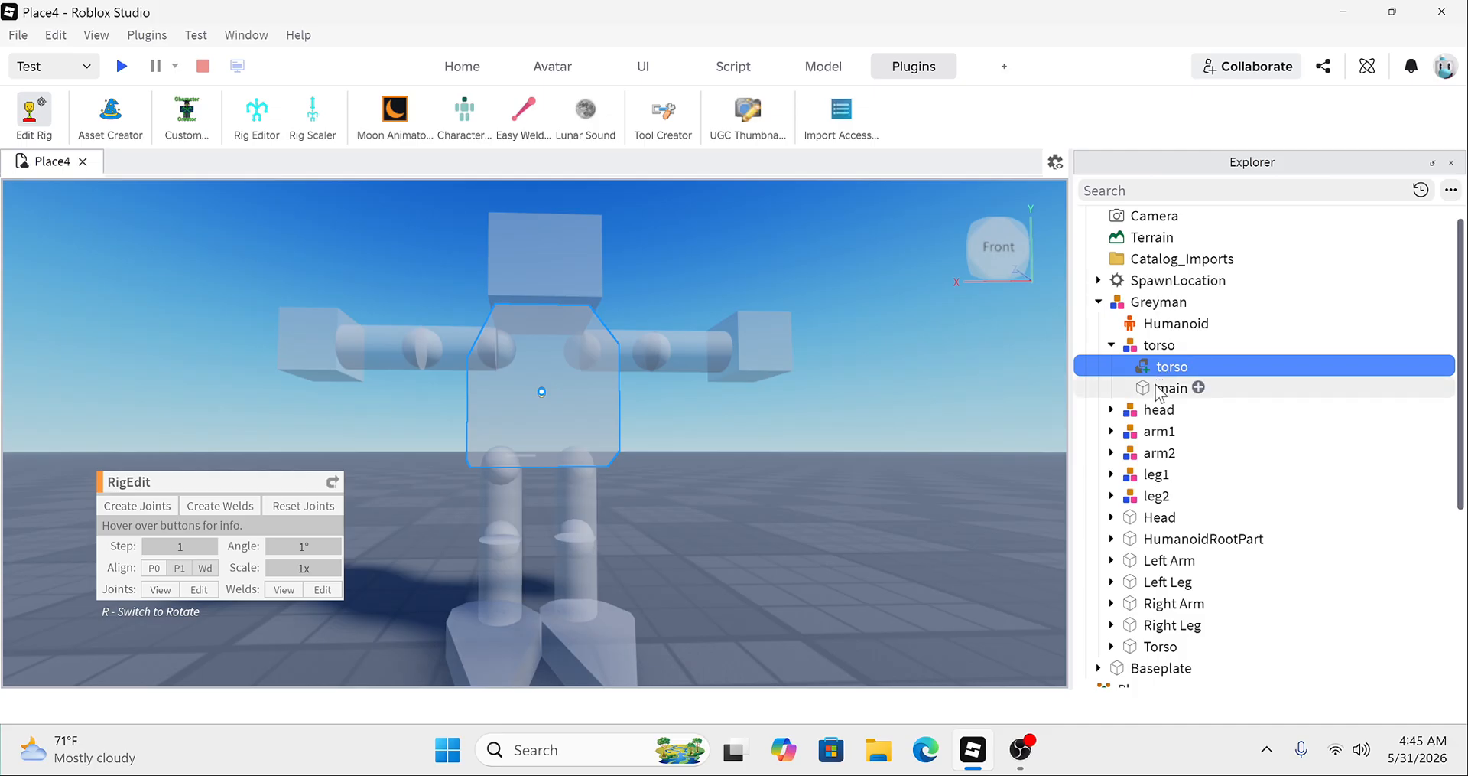
{"action": "left_click", "coordinate": [1161, 388]}
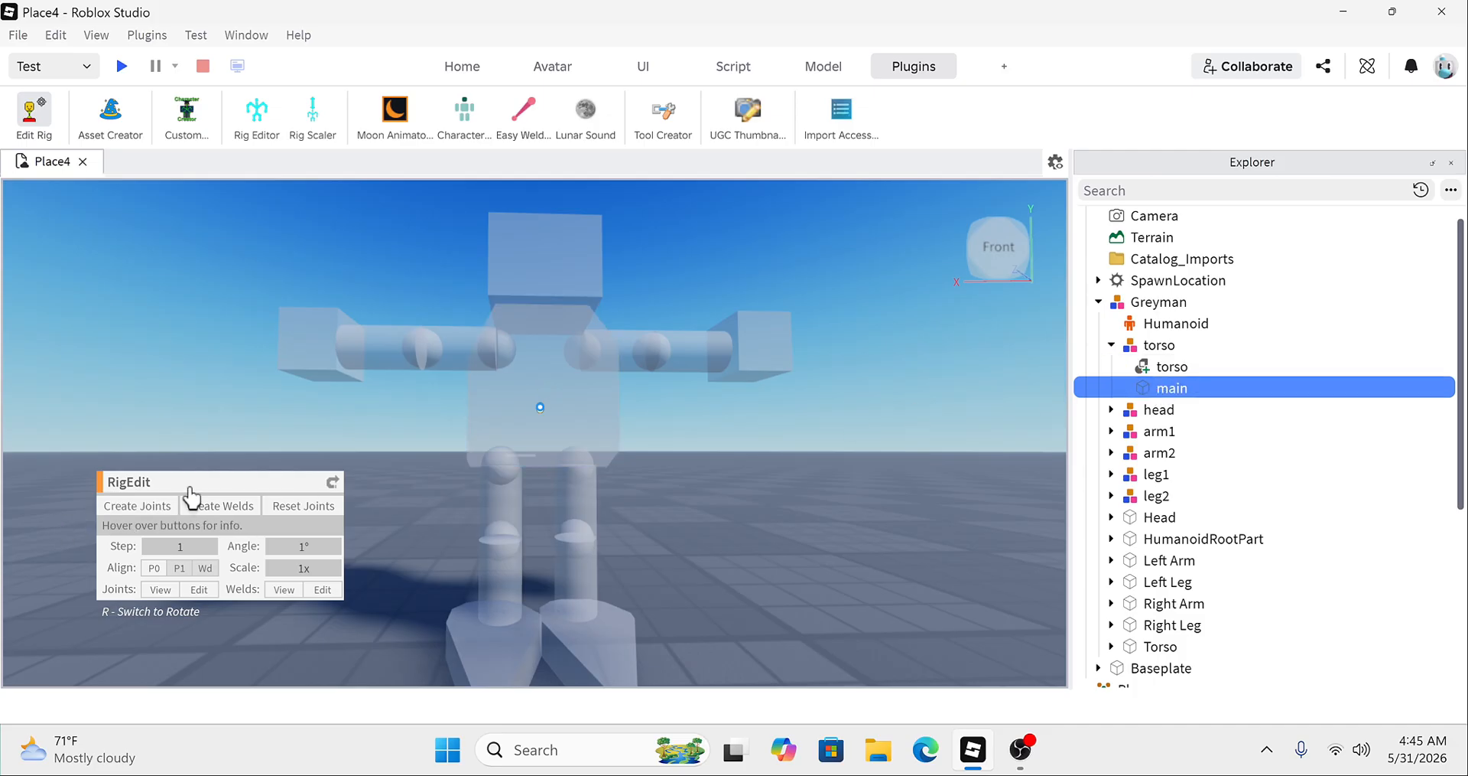
{"action": "left_click_drag", "start_coordinate": [190, 488], "coordinate": [201, 455]}
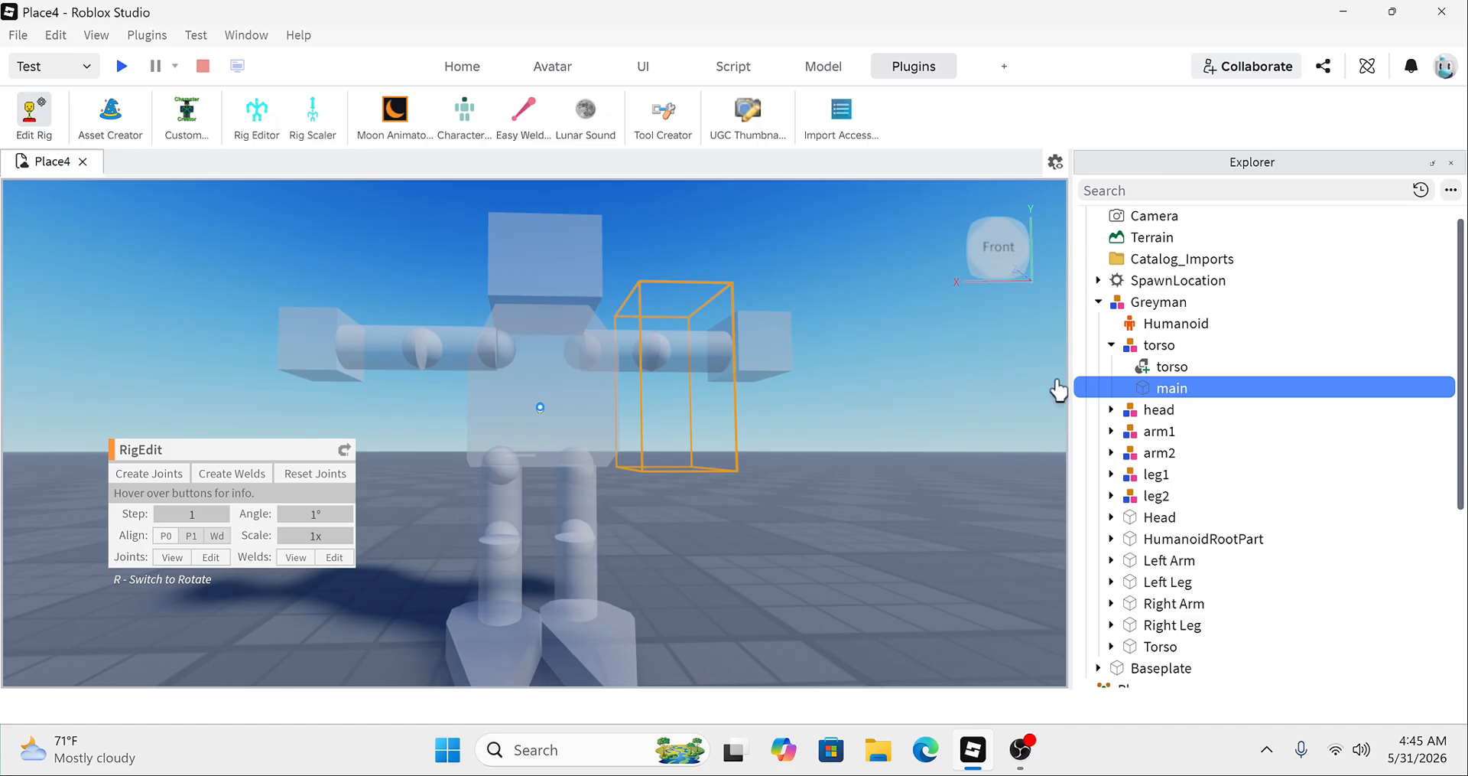
{"action": "left_click", "coordinate": [563, 505], "text": "ctrl"}
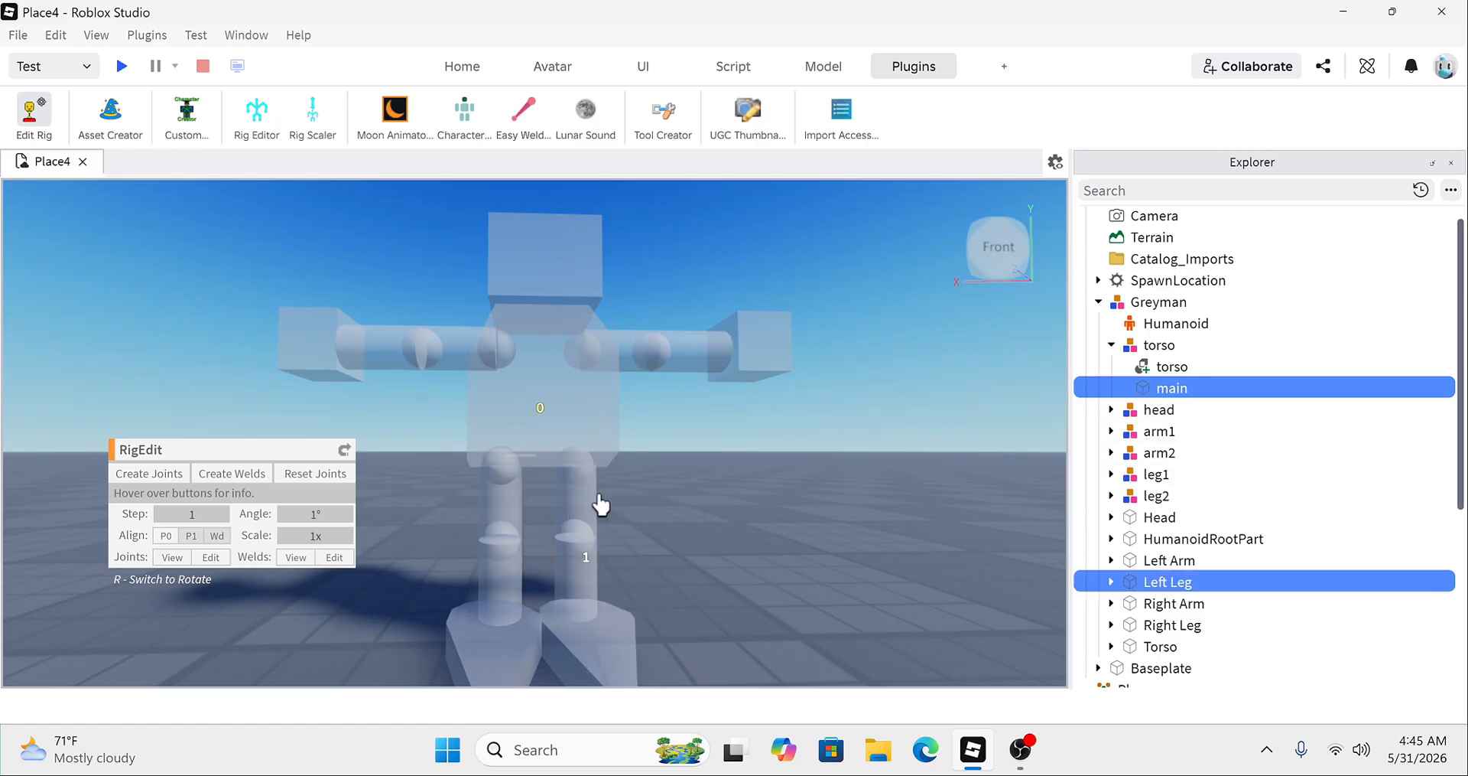
{"action": "left_click", "coordinate": [1282, 388]}
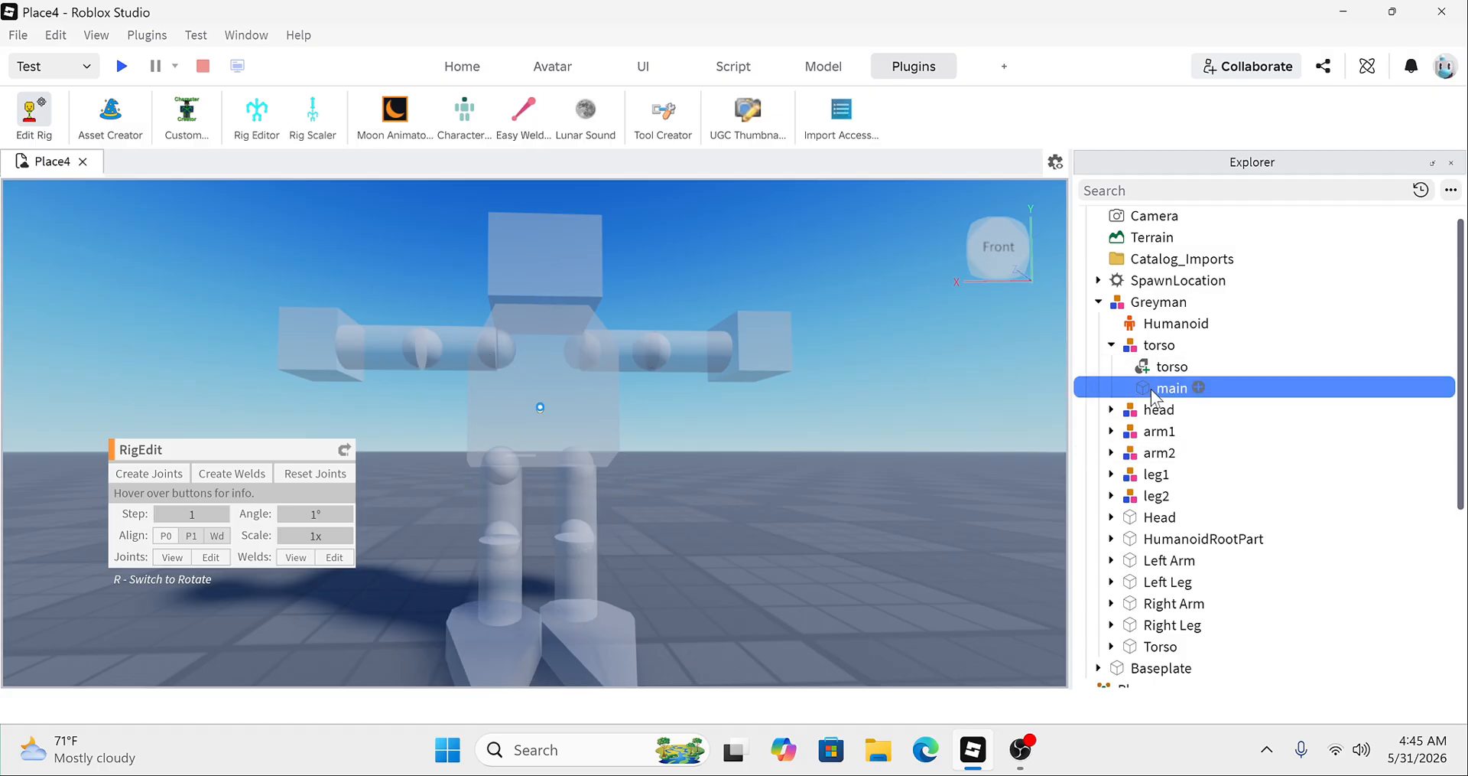
Step: Add the torso and head parts to the selection, connect both to main with RigEdit, and collapse main
{"action": "scroll", "coordinate": [1178, 475], "scroll_direction": "down", "scroll_amount": 1}
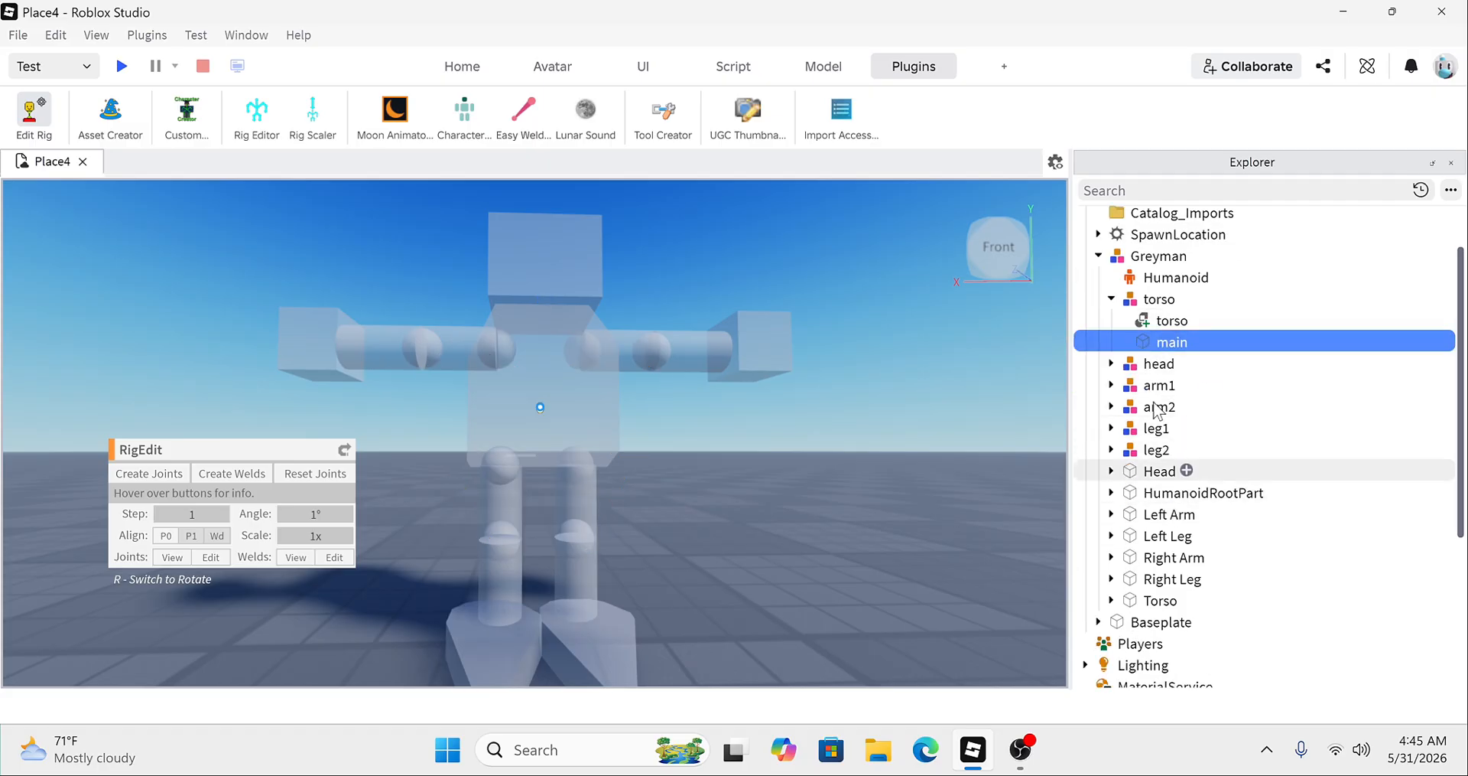
{"action": "left_click", "coordinate": [1162, 322], "text": "ctrl"}
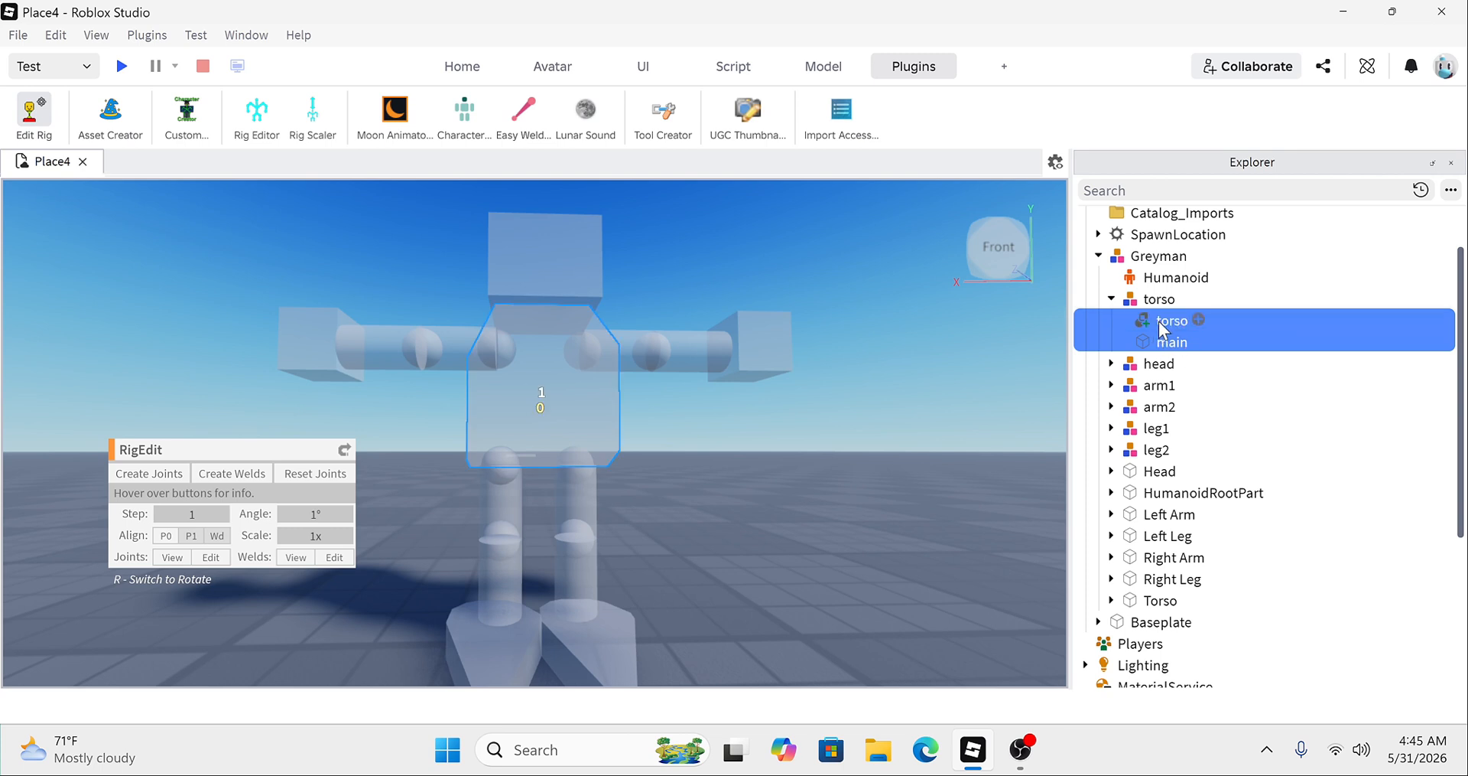
{"action": "left_click", "coordinate": [1111, 298]}
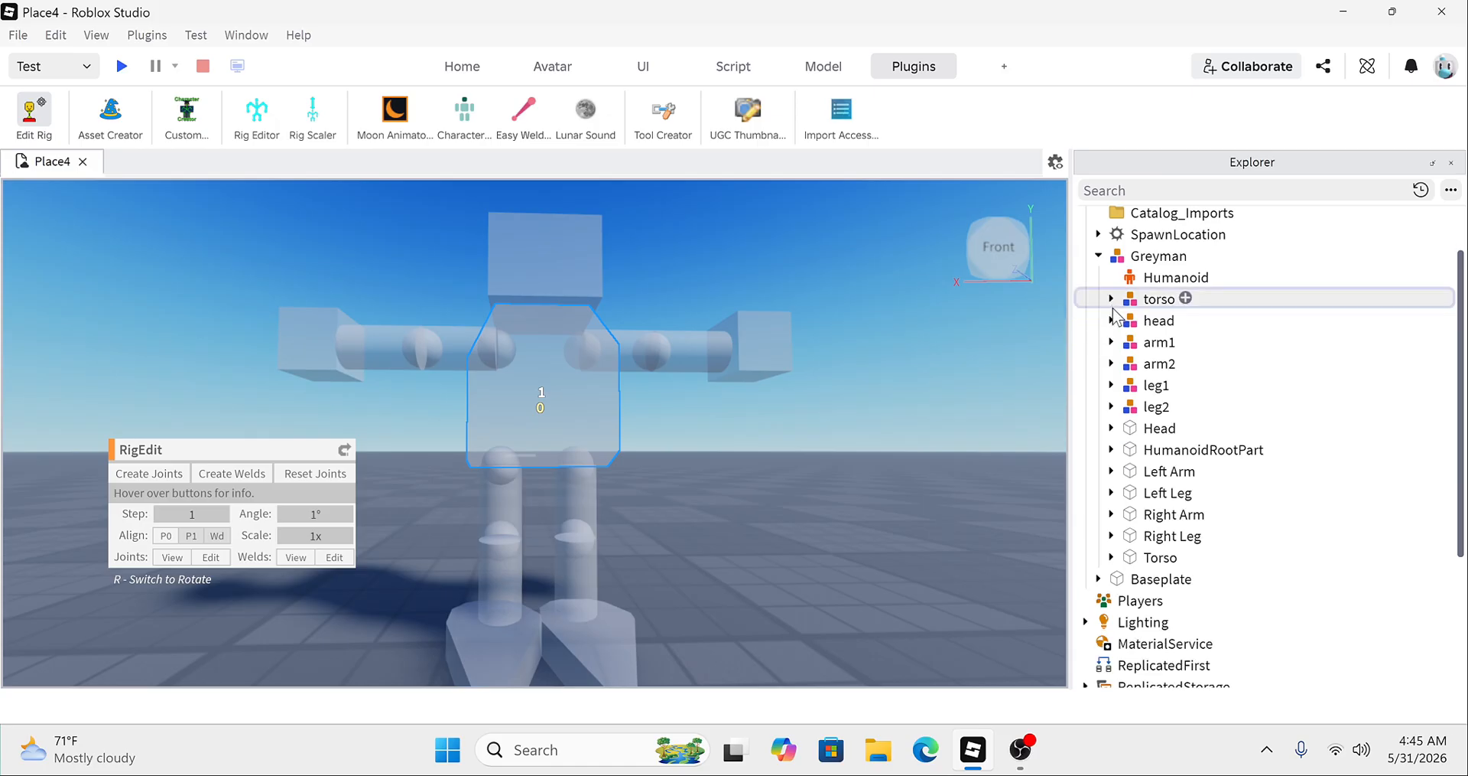
{"action": "left_click", "coordinate": [1112, 320]}
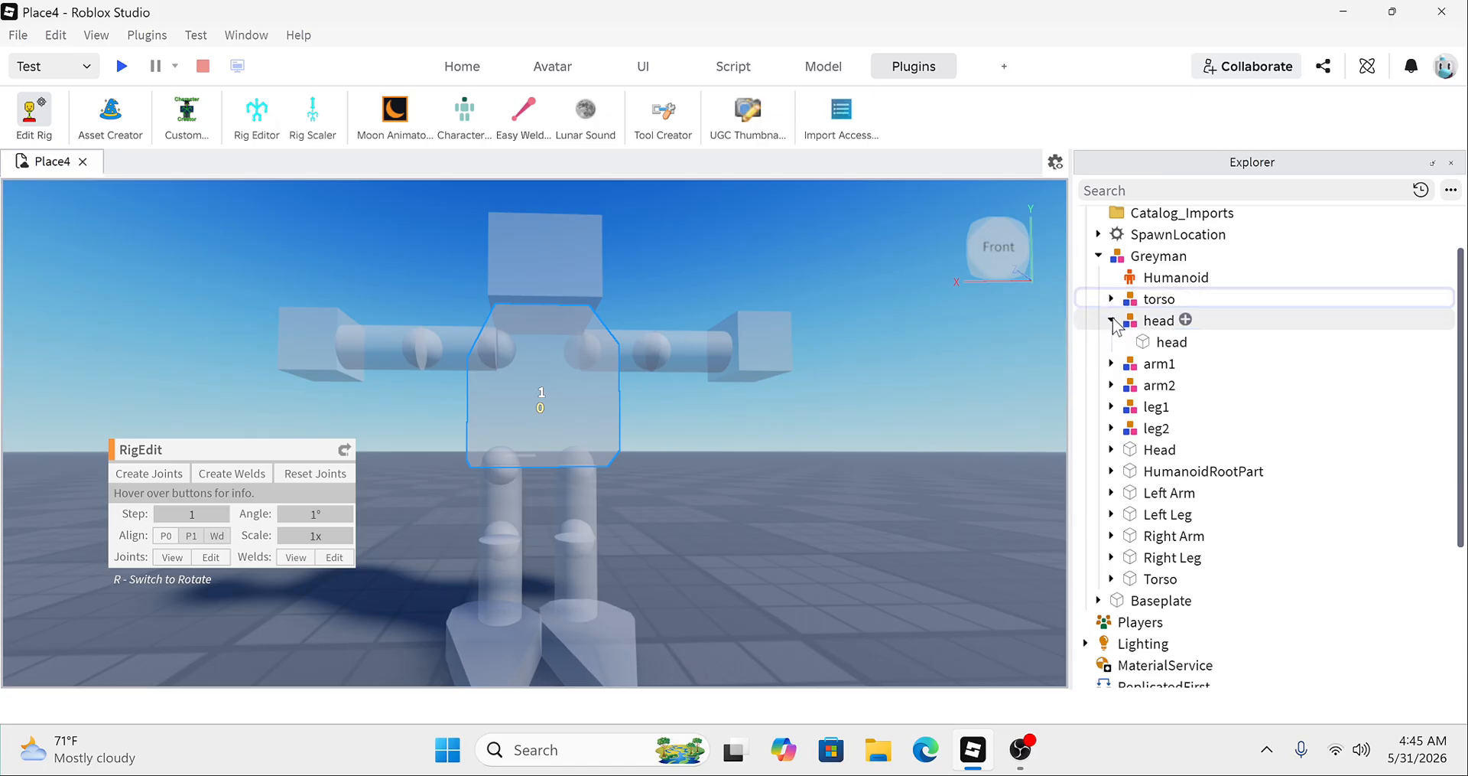
{"action": "left_click", "coordinate": [1163, 322]}
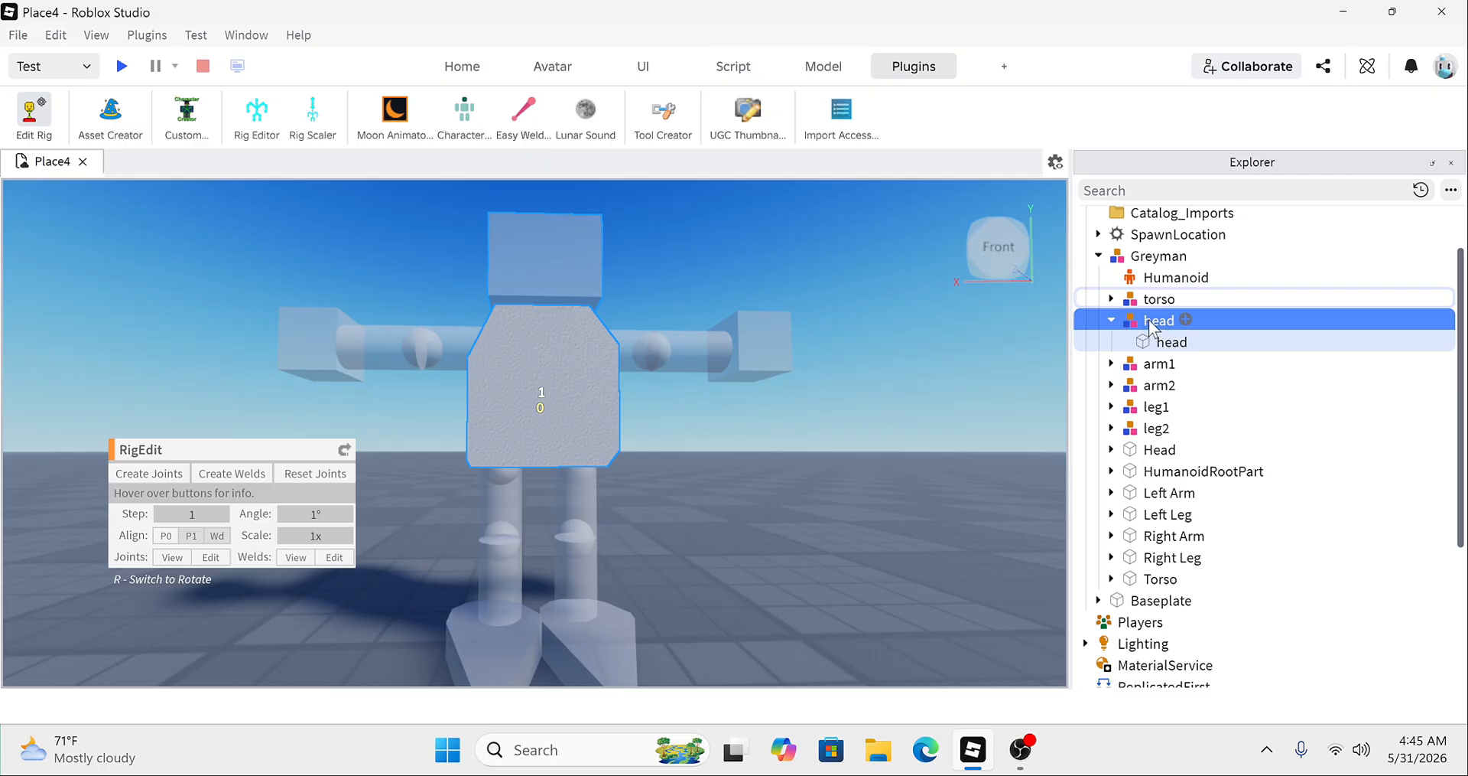
{"action": "left_click", "coordinate": [1164, 342]}
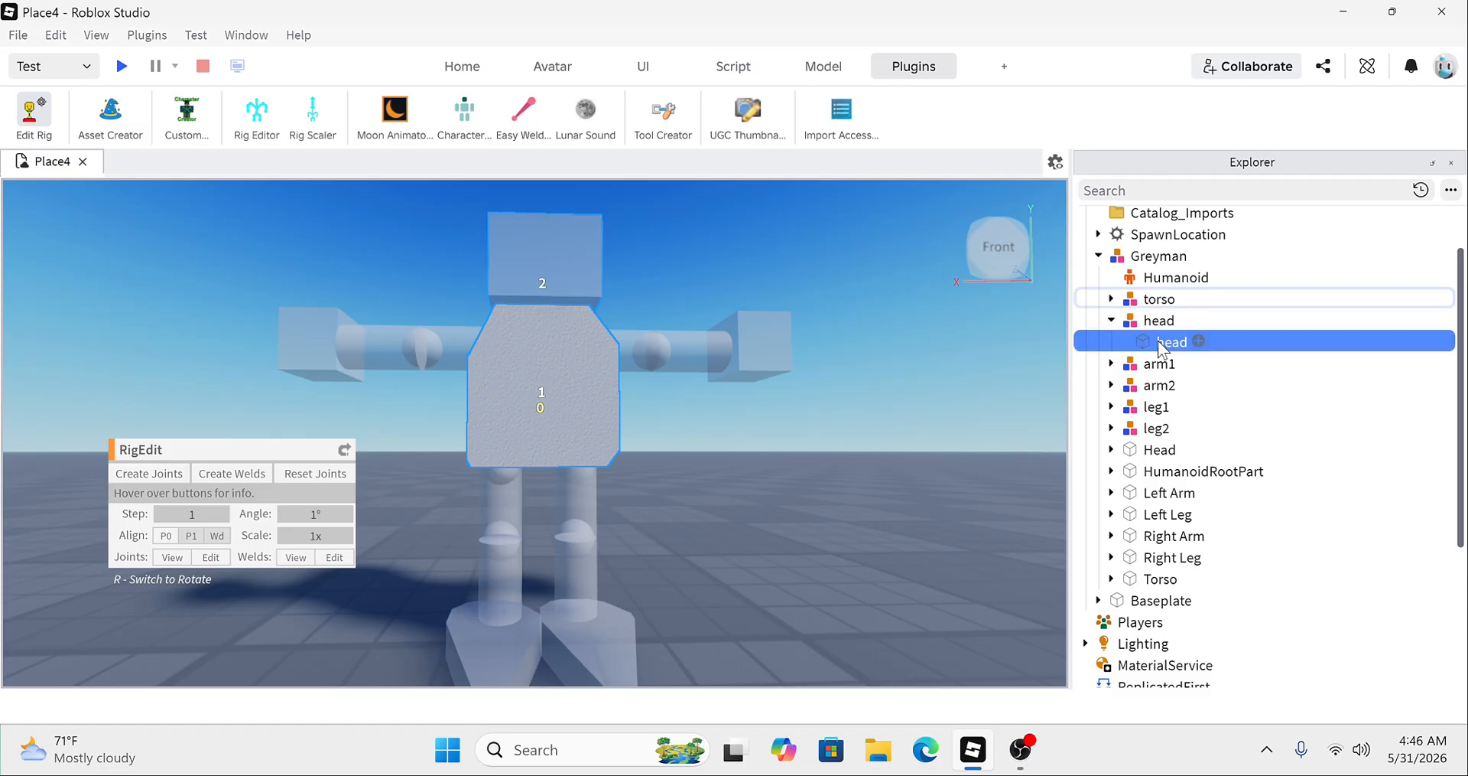
{"action": "left_click", "coordinate": [201, 475]}
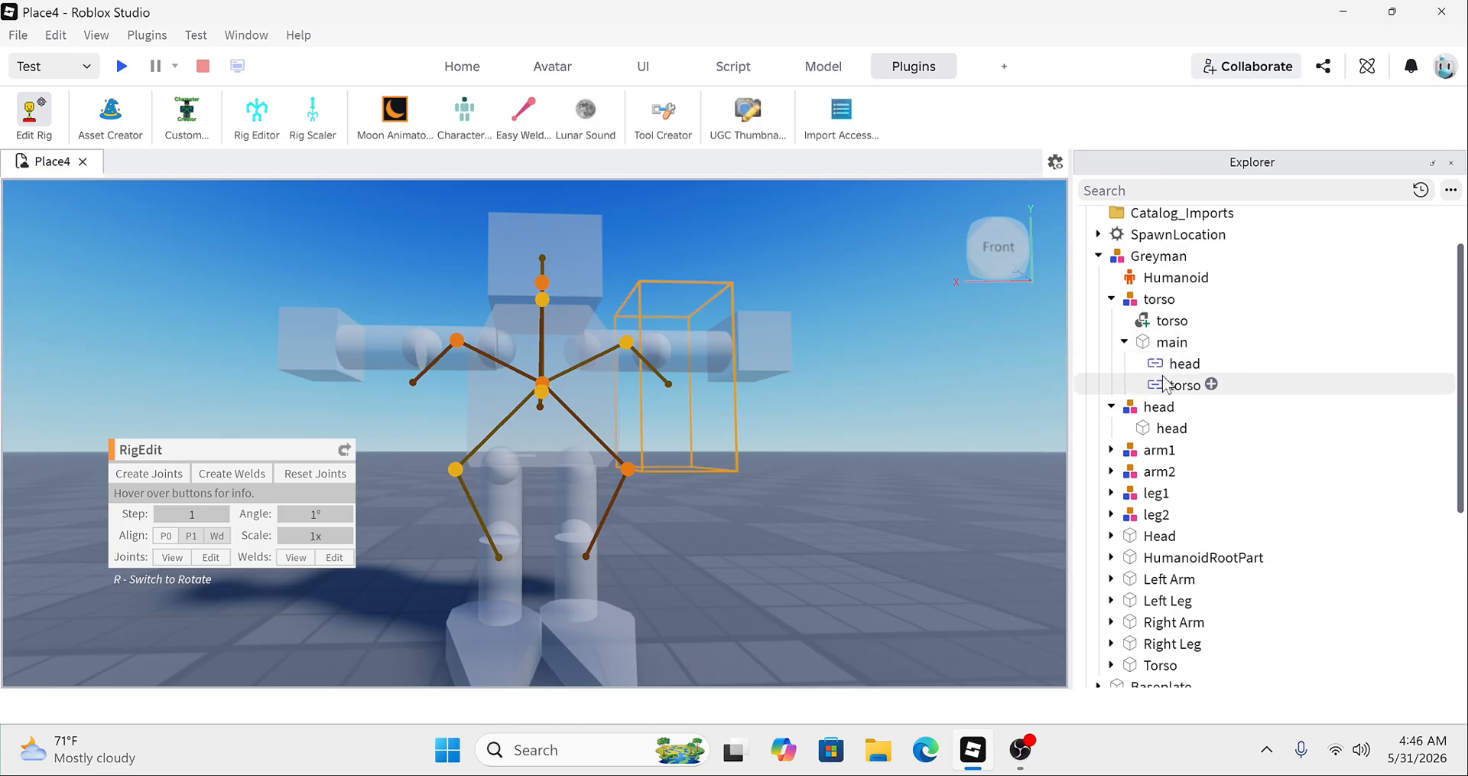
{"action": "left_click", "coordinate": [1124, 342]}
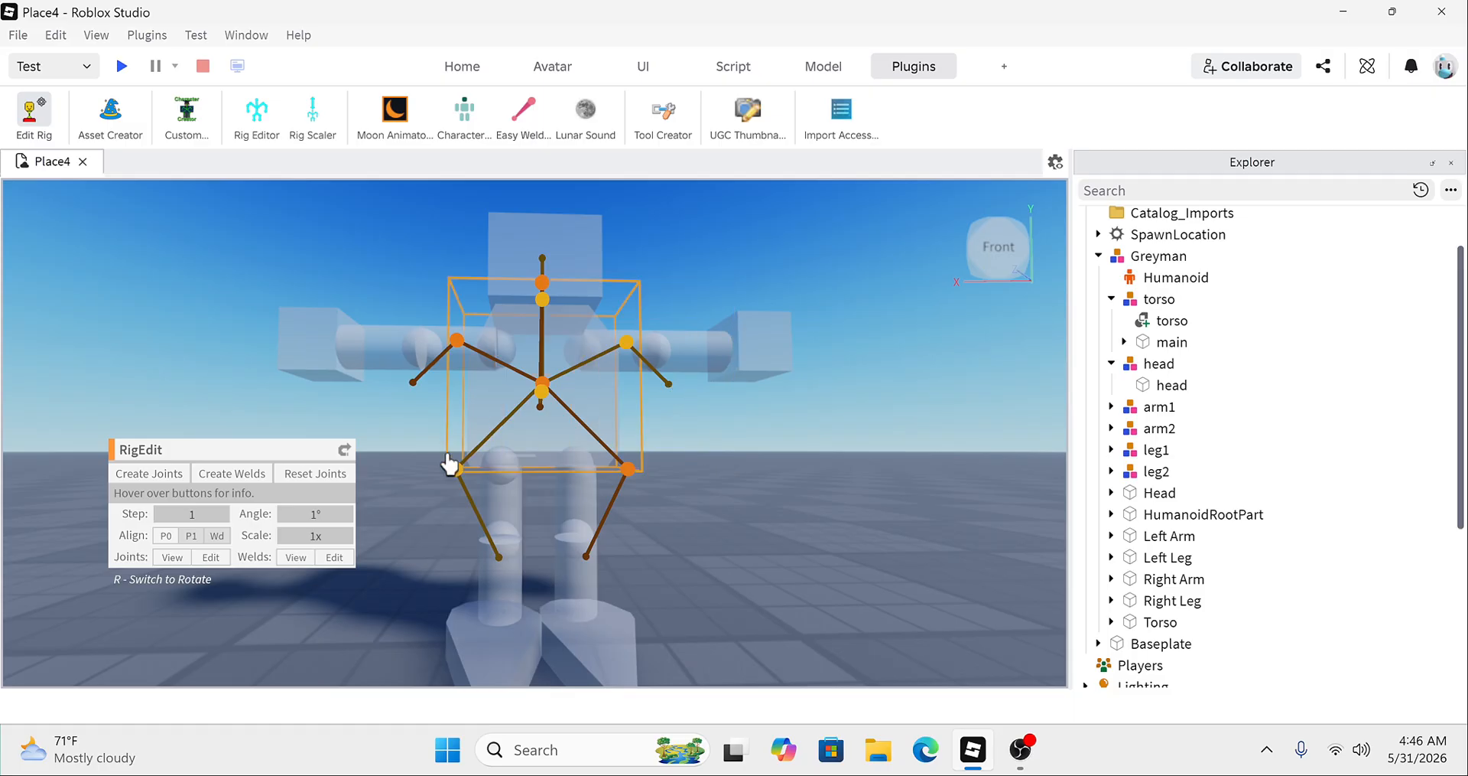
Step: Exit Edit Rig and playtest the place, walking up to Greyman to examine how its parts hold together, and stop the test
{"action": "left_click", "coordinate": [30, 111]}
{"action": "left_click", "coordinate": [121, 67]}
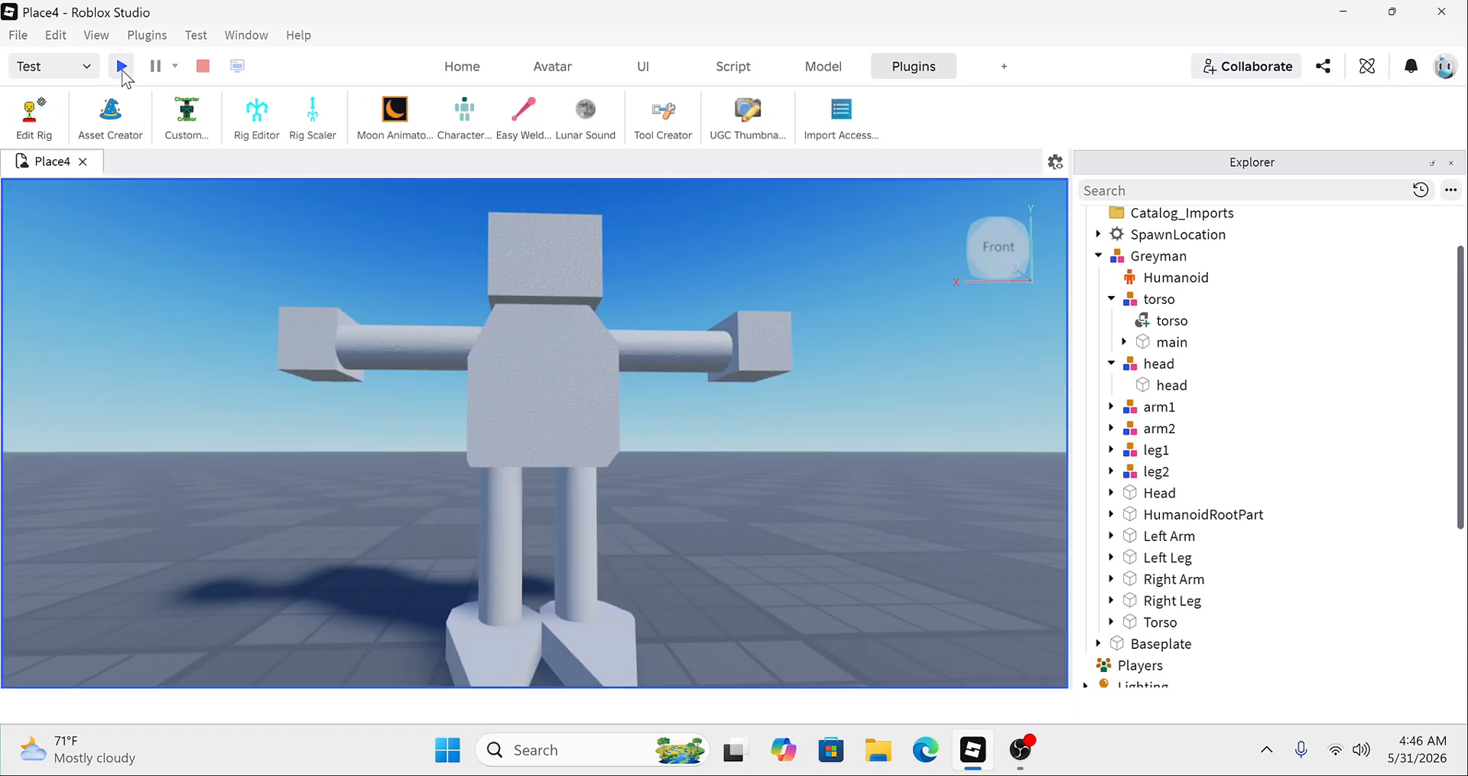
{"action": "key", "text": "w"}
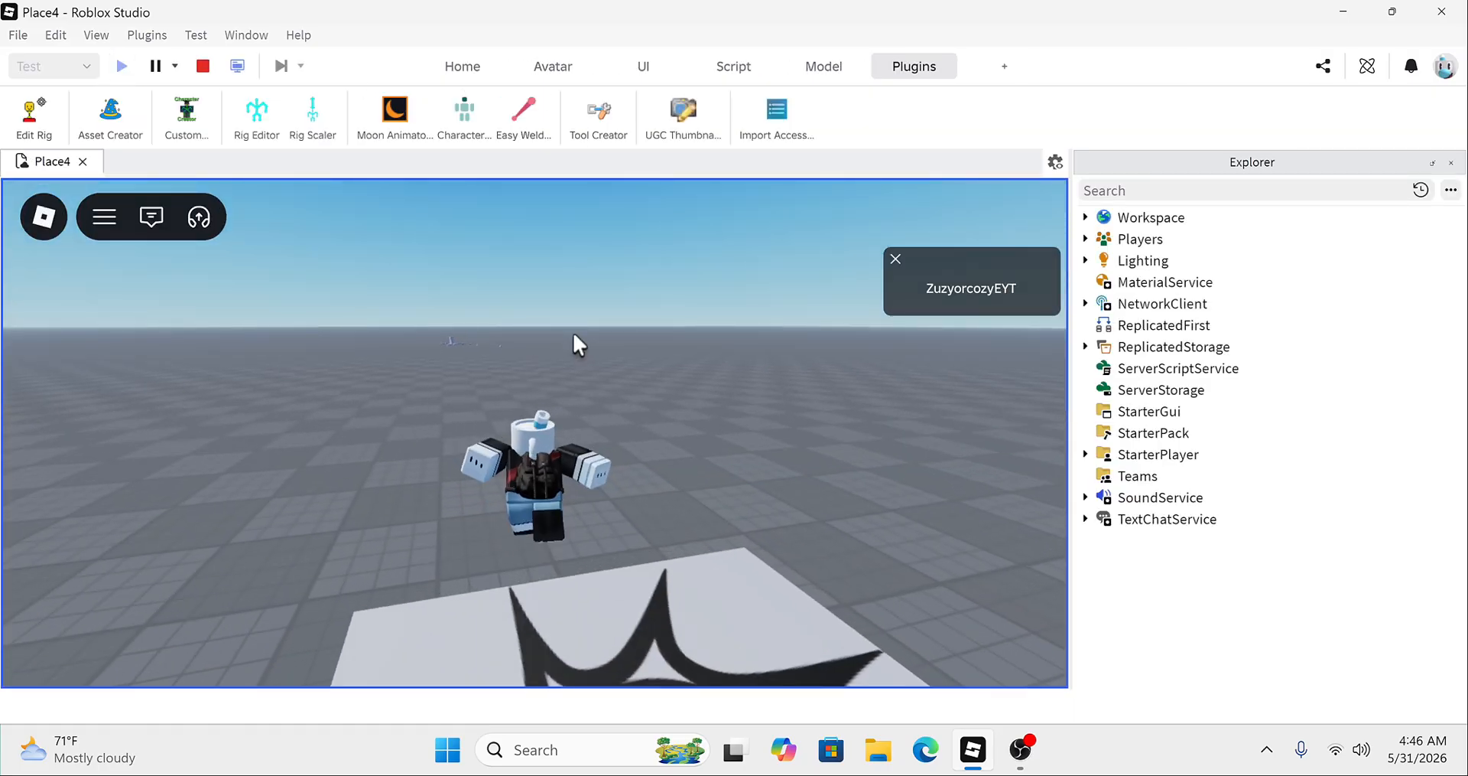
{"action": "key", "text": "a"}
{"action": "key", "text": "w"}
{"action": "right_click_drag", "start_coordinate": [572, 332], "coordinate": [572, 332]}
{"action": "key", "text": "s"}
{"action": "key", "text": "d"}
{"action": "key", "text": "w"}
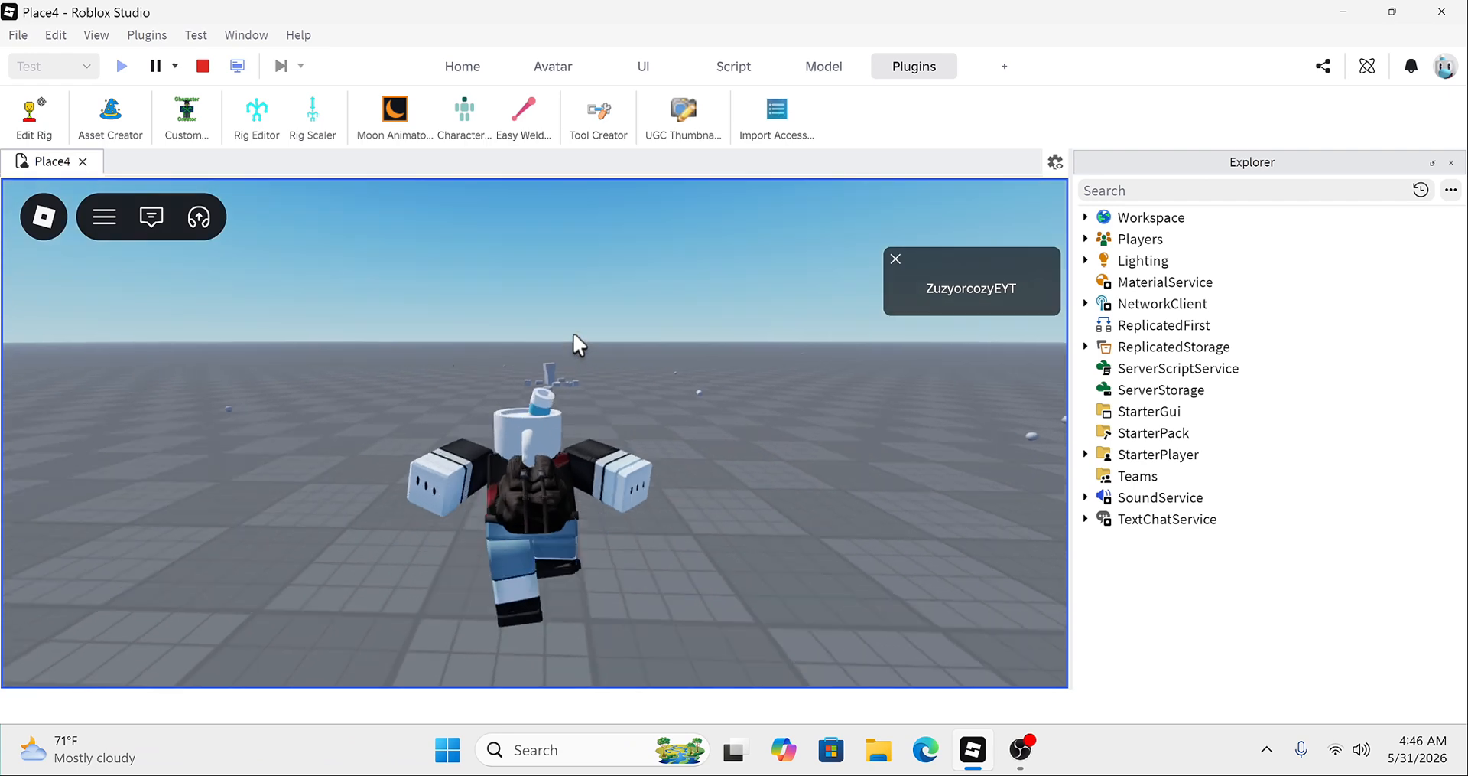
{"action": "scroll", "coordinate": [572, 332], "scroll_direction": "up", "scroll_amount": 5}
{"action": "key", "text": "w"}
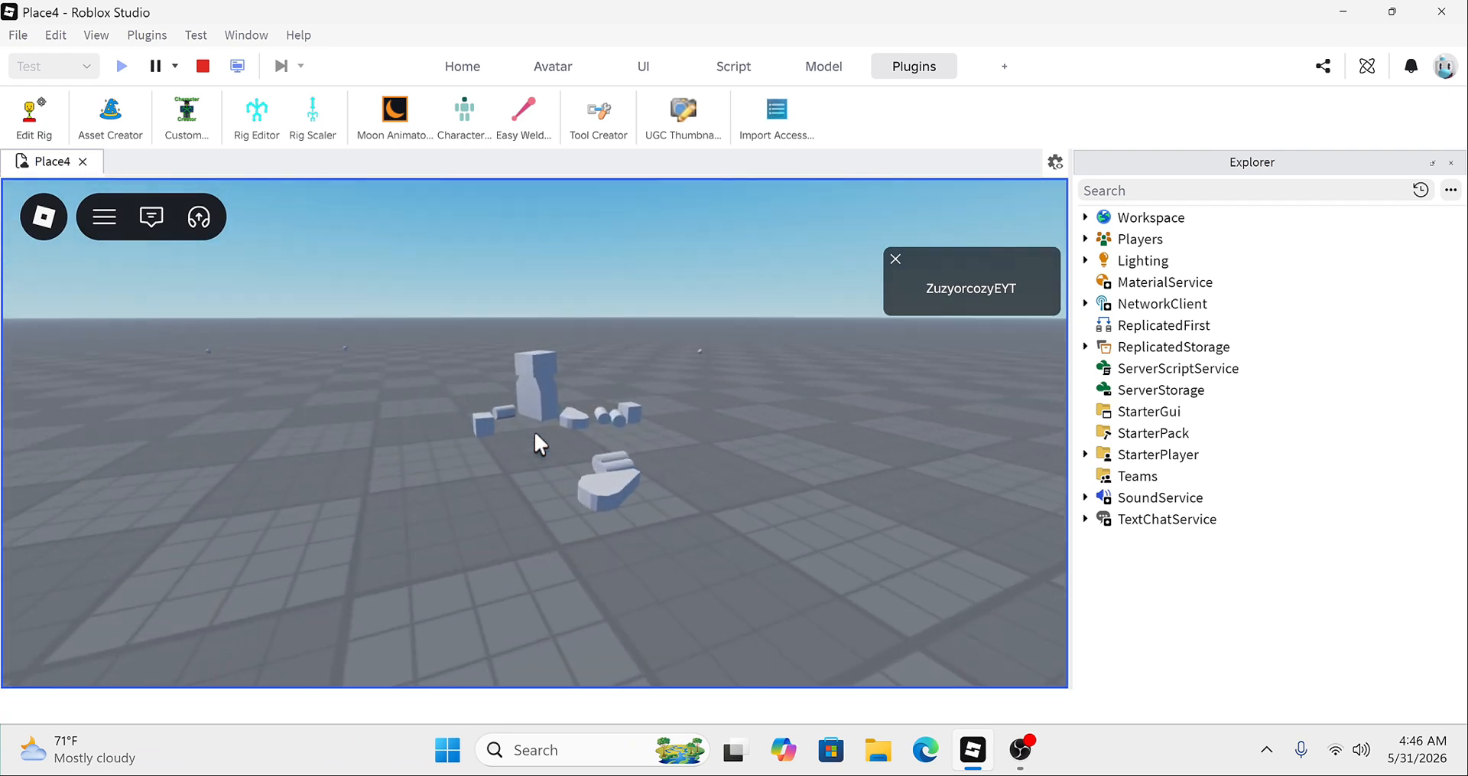
{"action": "key", "text": "w"}
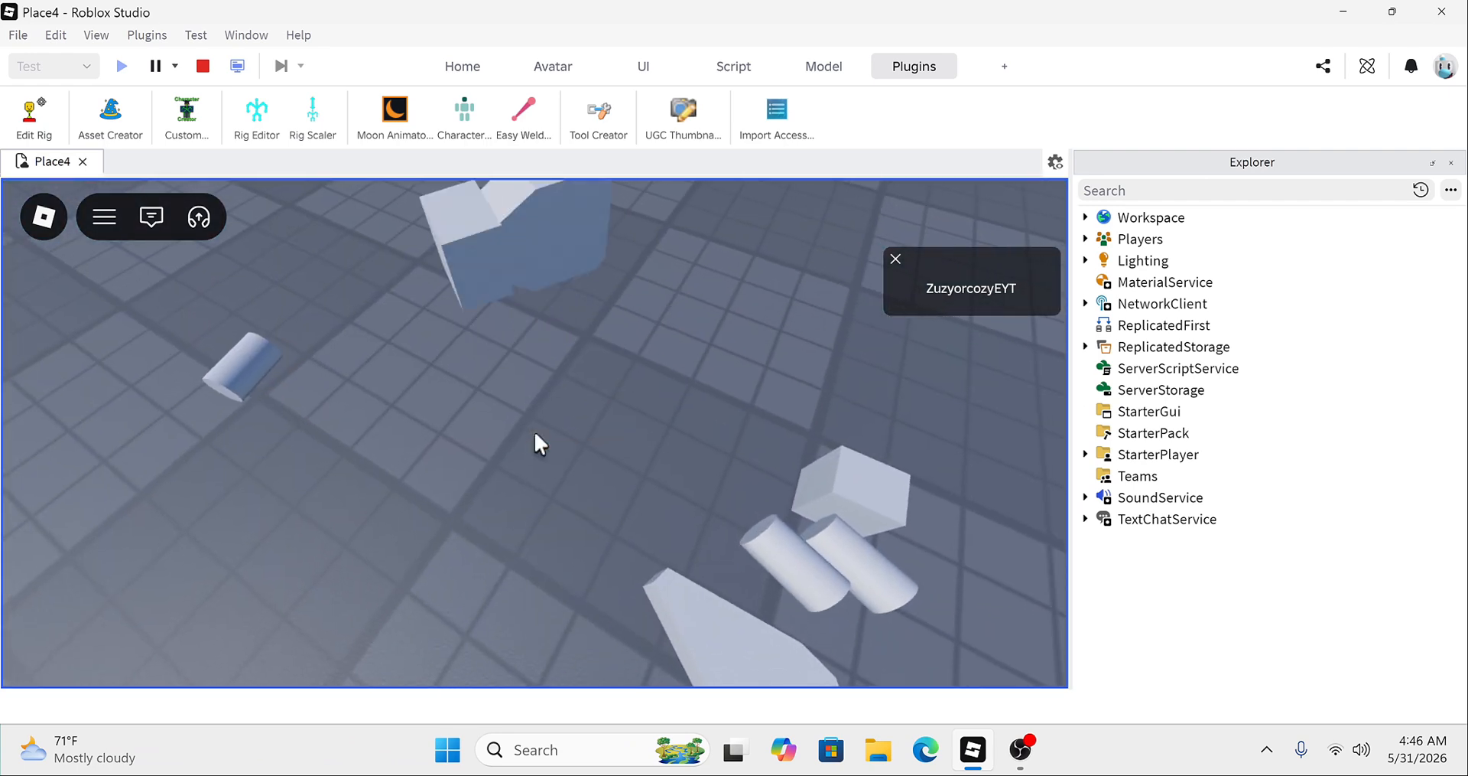
{"action": "key", "text": "w"}
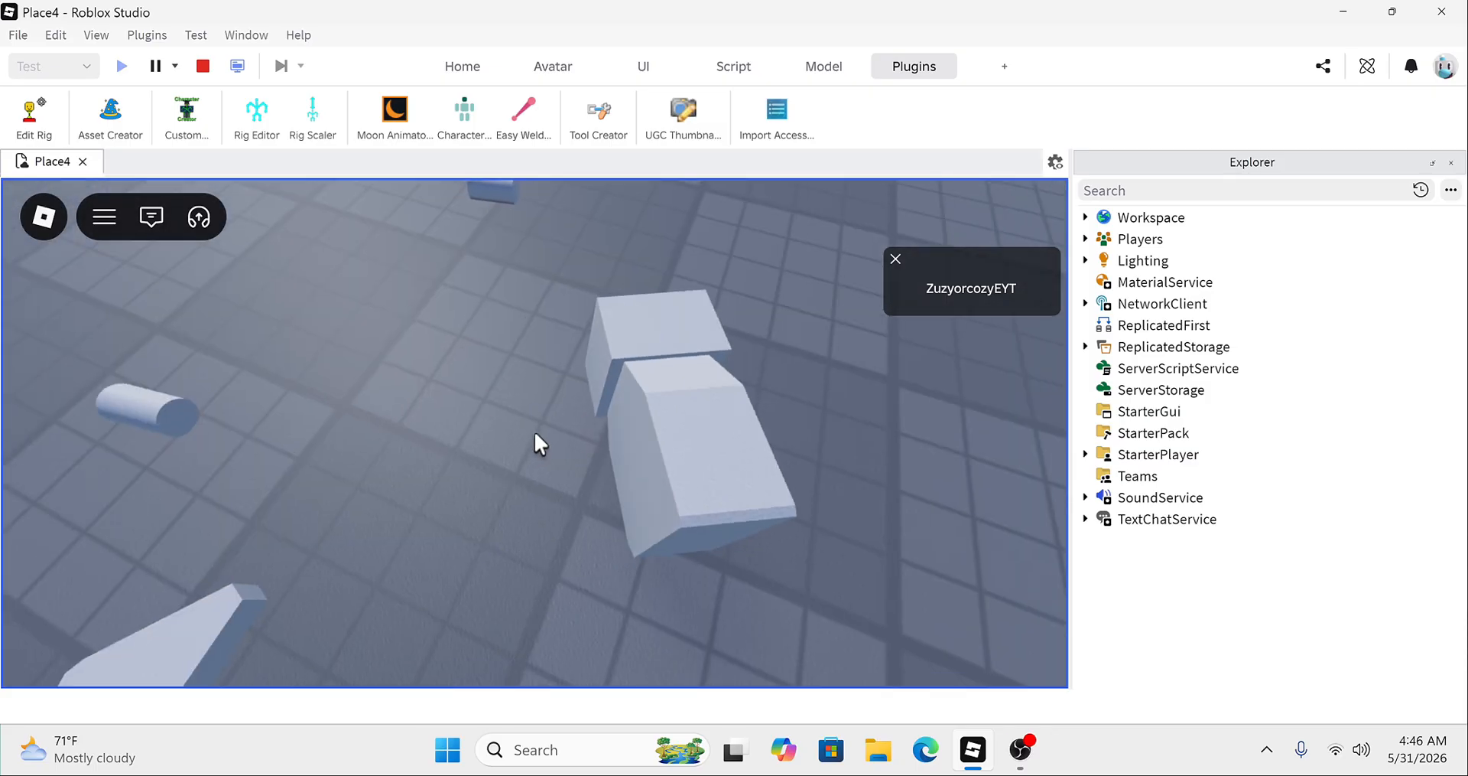
{"action": "scroll", "coordinate": [534, 429], "scroll_direction": "down", "scroll_amount": 3}
{"action": "key", "text": "s"}
{"action": "left_click", "coordinate": [201, 67]}
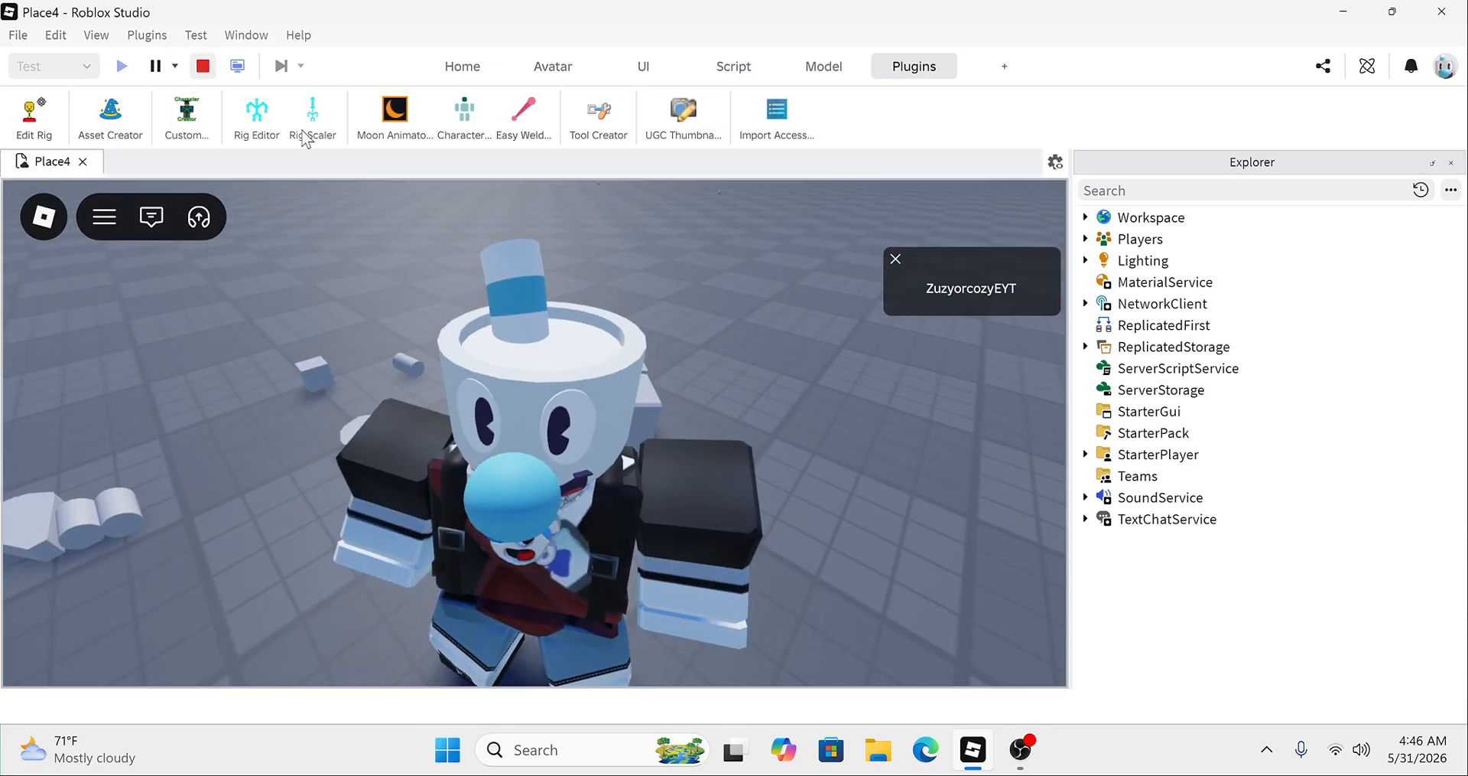
Step: Reopen Greyman in the Edit Rig plugin with the whole character in view and nothing selected
{"action": "right_click_drag", "start_coordinate": [462, 282], "coordinate": [492, 288]}
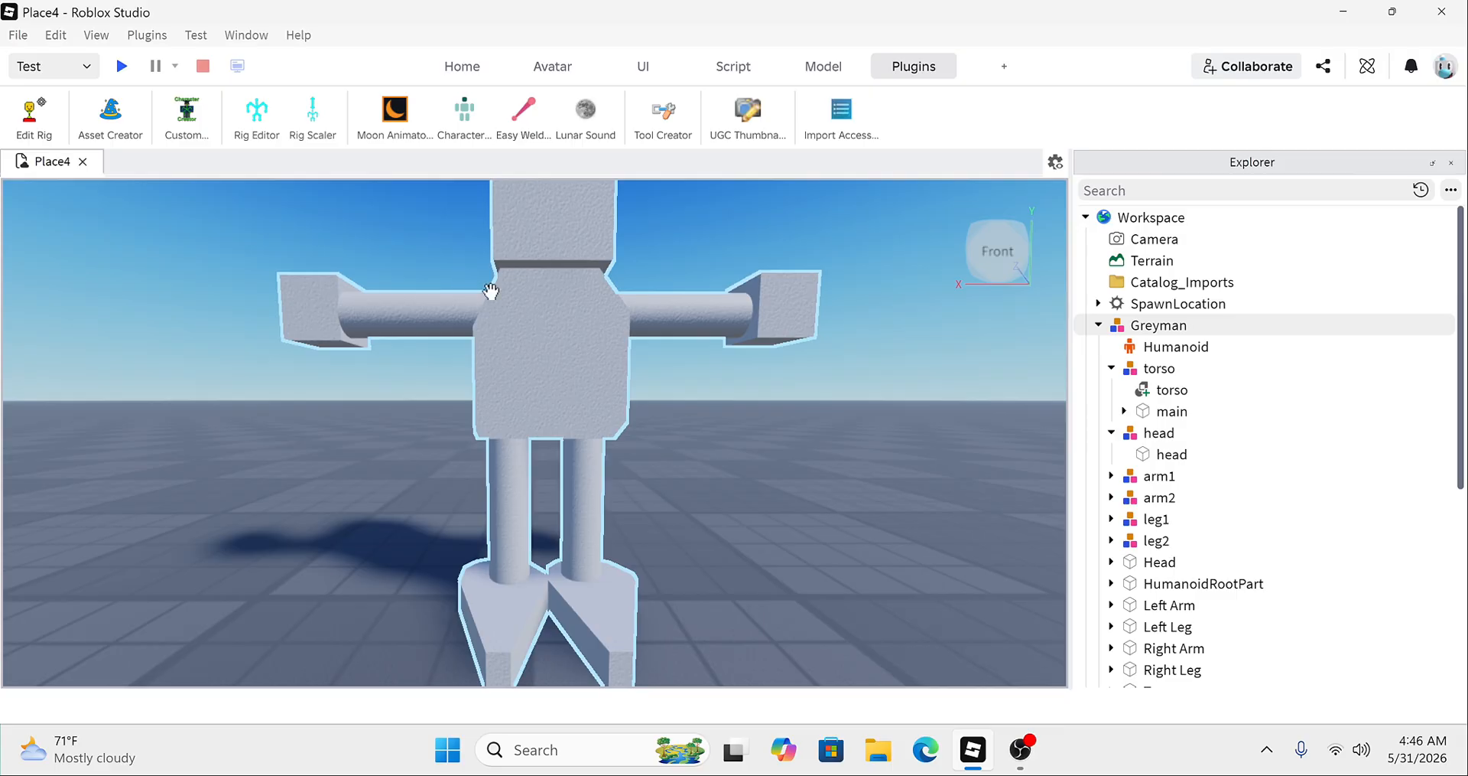
{"action": "left_click", "coordinate": [864, 206]}
{"action": "left_click", "coordinate": [34, 115]}
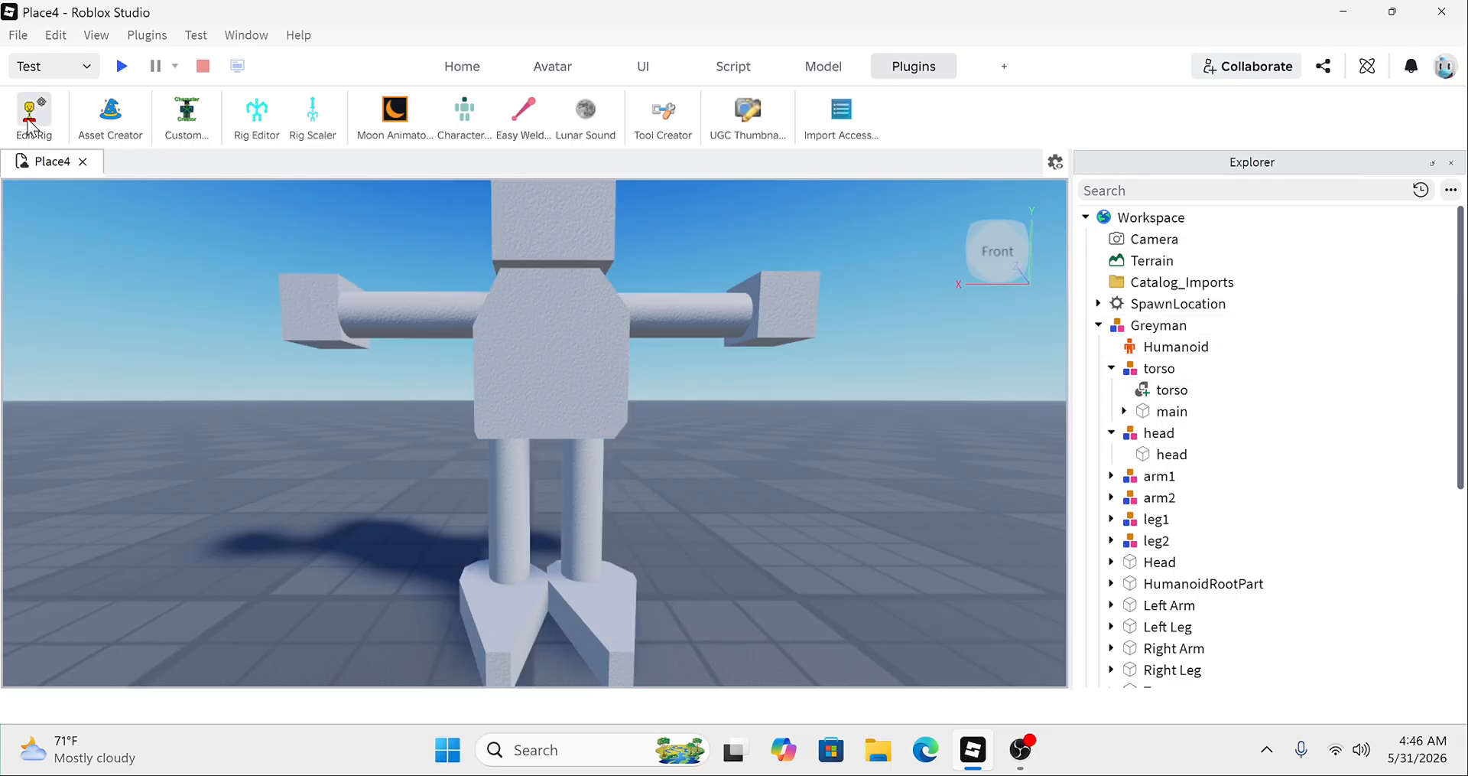
{"action": "left_click", "coordinate": [598, 353]}
{"action": "scroll", "coordinate": [603, 359], "scroll_direction": "up", "scroll_amount": 1}
{"action": "right_click_drag", "start_coordinate": [603, 361], "coordinate": [604, 367]}
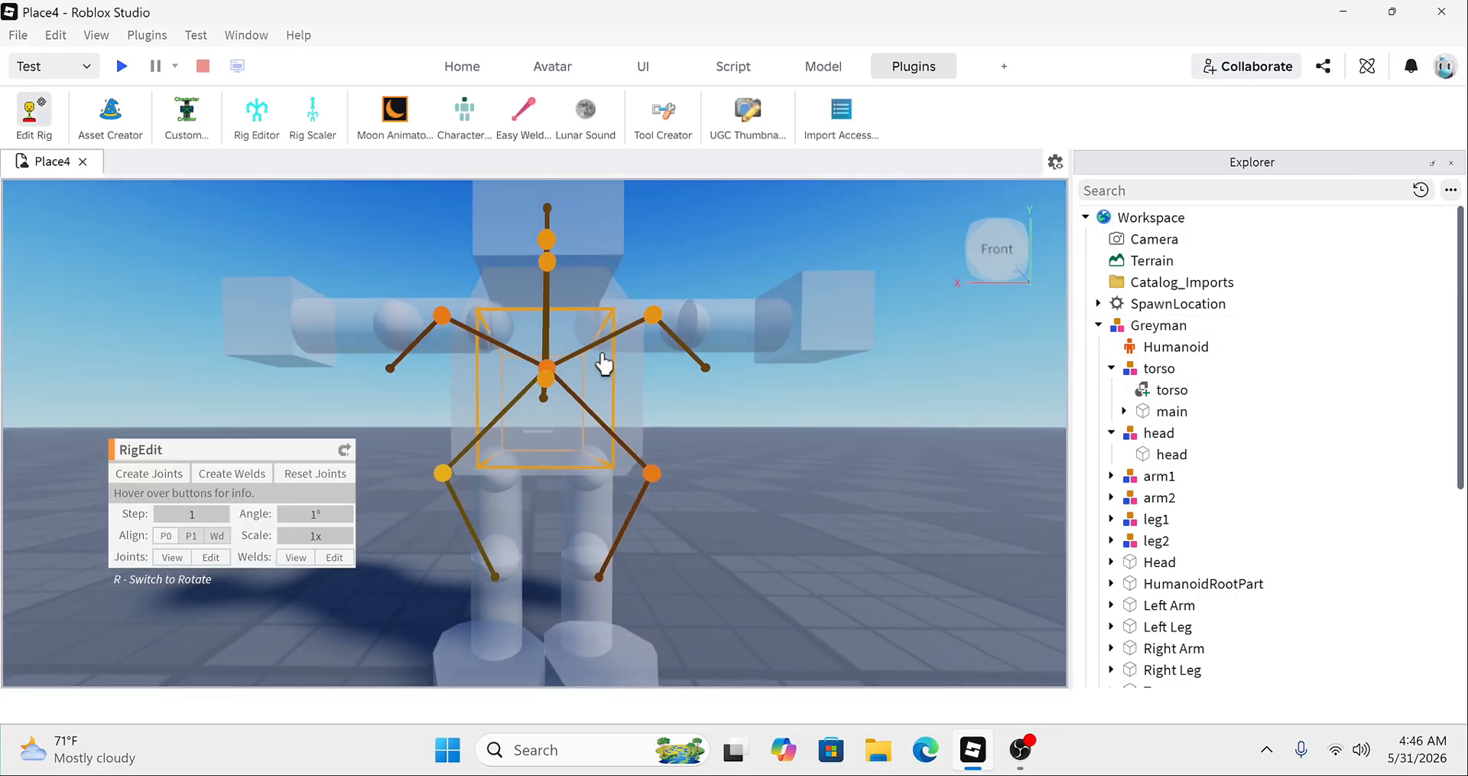
{"action": "scroll", "coordinate": [604, 367], "scroll_direction": "down", "scroll_amount": 1}
{"action": "left_click", "coordinate": [617, 378]}
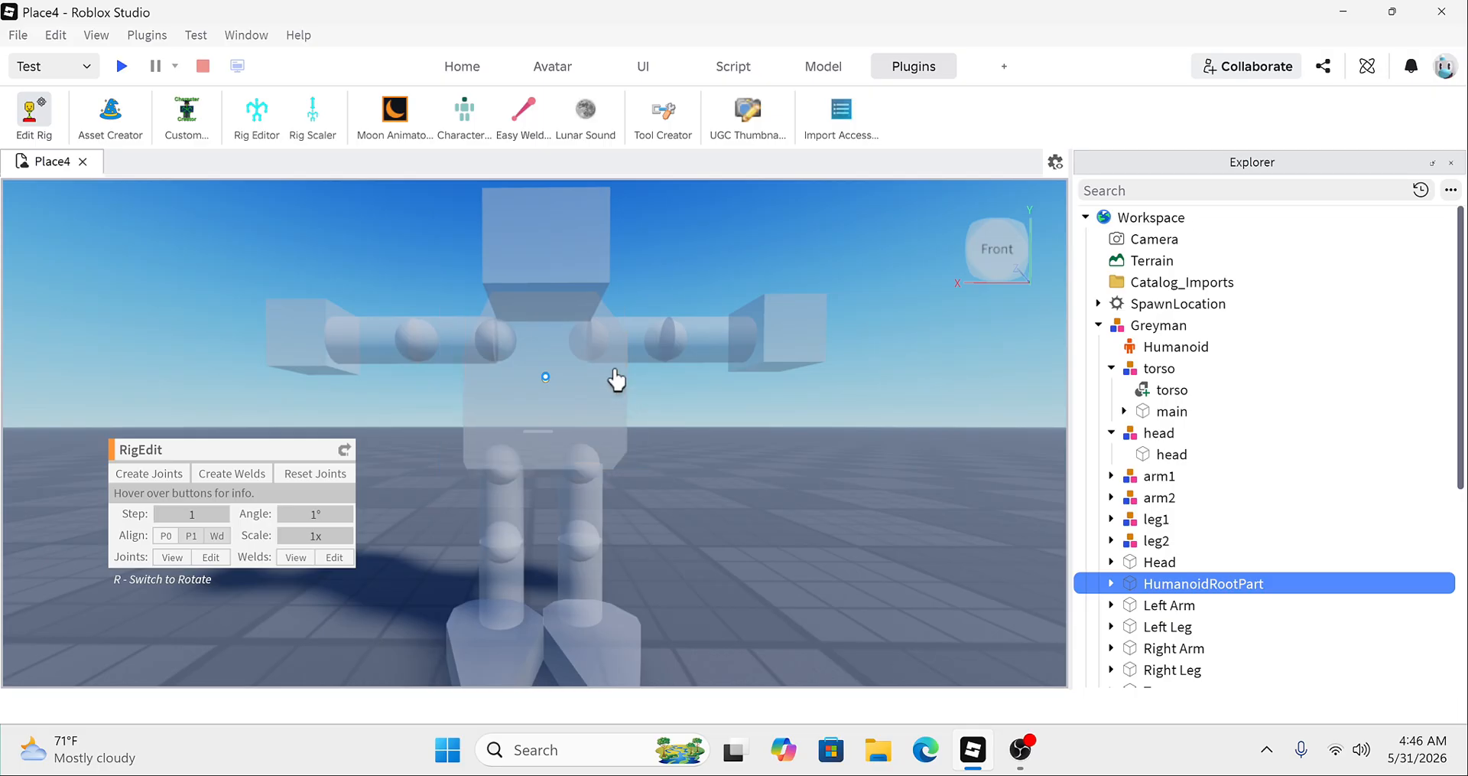
{"action": "left_click", "coordinate": [994, 577]}
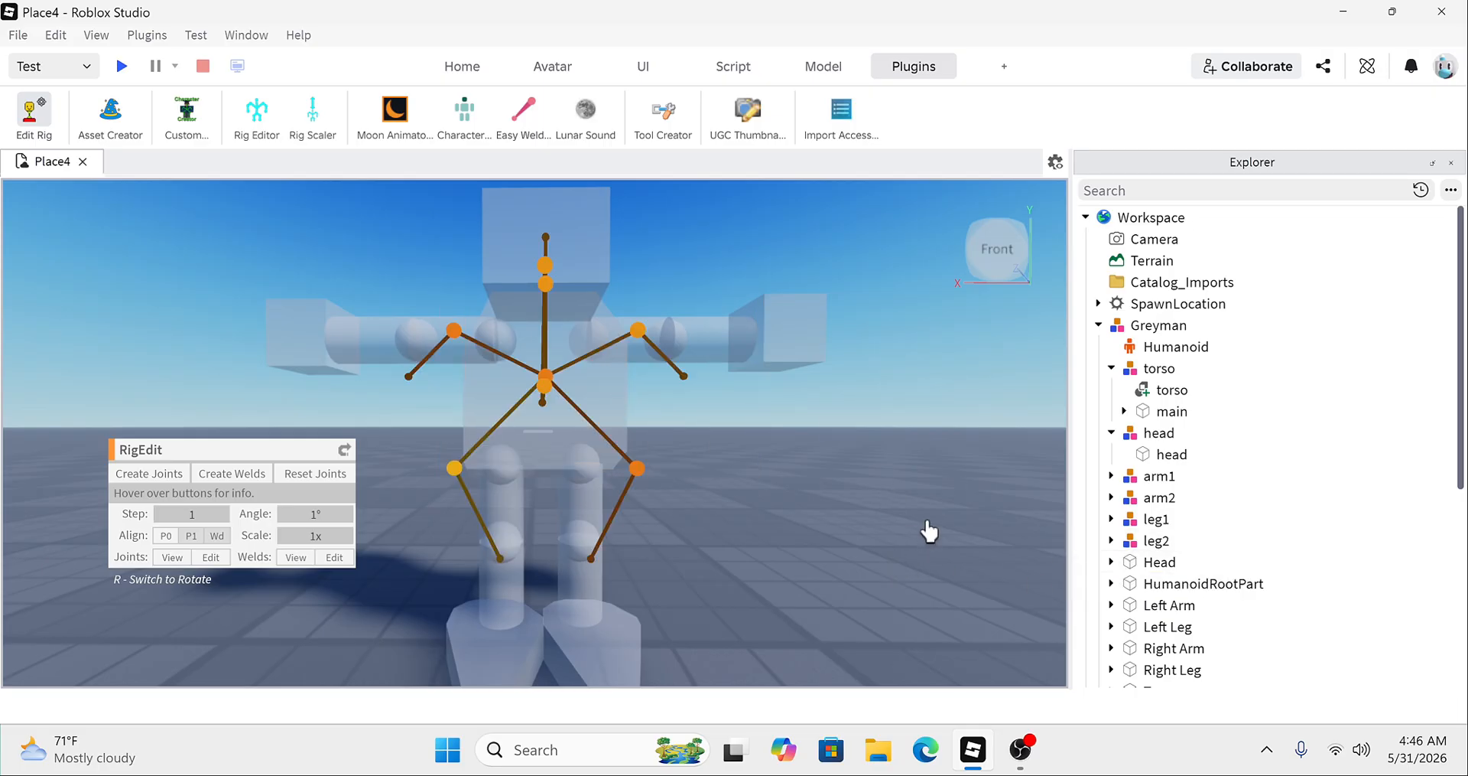
Step: Select the torso part inside the torso model as the base part, and expand the arm1, arm2, leg1 and leg2 models
{"action": "left_click", "coordinate": [1153, 390]}
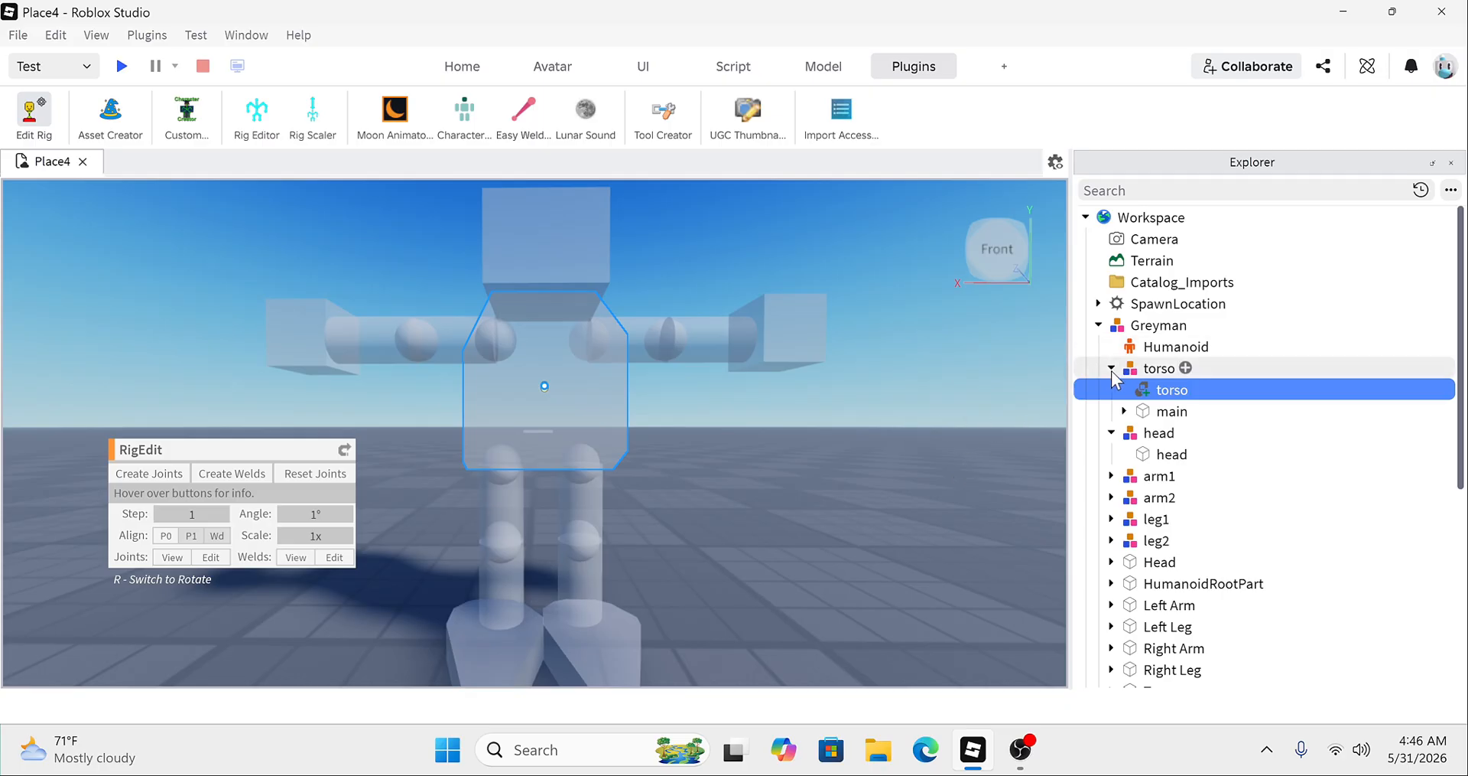
{"action": "scroll", "coordinate": [1120, 423], "scroll_direction": "down", "scroll_amount": 1}
{"action": "left_click", "coordinate": [1112, 430]}
{"action": "scroll", "coordinate": [1113, 429], "scroll_direction": "down", "scroll_amount": 3}
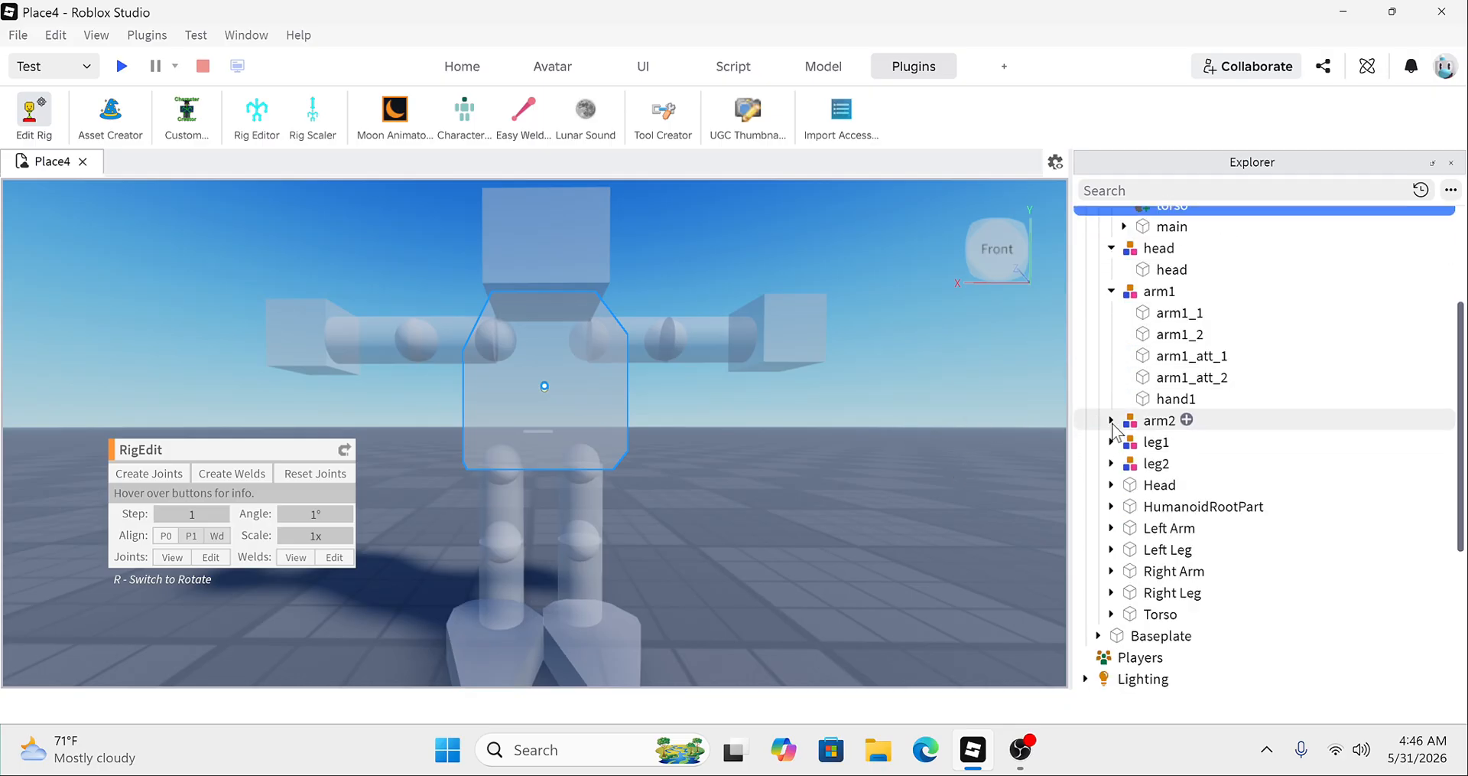
{"action": "left_click", "coordinate": [1112, 420]}
{"action": "scroll", "coordinate": [1113, 425], "scroll_direction": "down", "scroll_amount": 2}
{"action": "left_click", "coordinate": [1111, 456]}
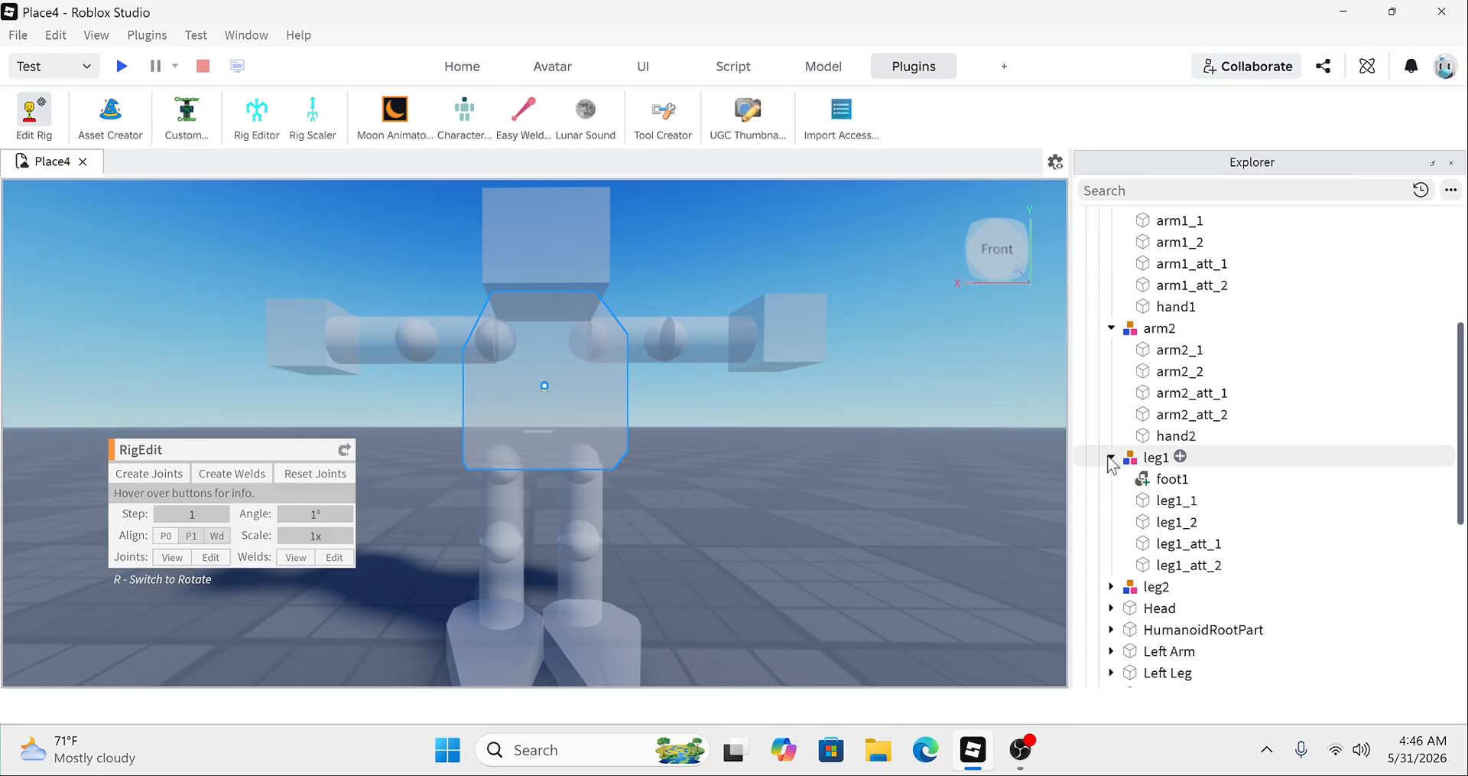
{"action": "scroll", "coordinate": [1107, 462], "scroll_direction": "down", "scroll_amount": 1}
{"action": "scroll", "coordinate": [1107, 462], "scroll_direction": "down", "scroll_amount": 1}
{"action": "left_click", "coordinate": [1111, 494]}
{"action": "scroll", "coordinate": [1124, 414], "scroll_direction": "up", "scroll_amount": 4}
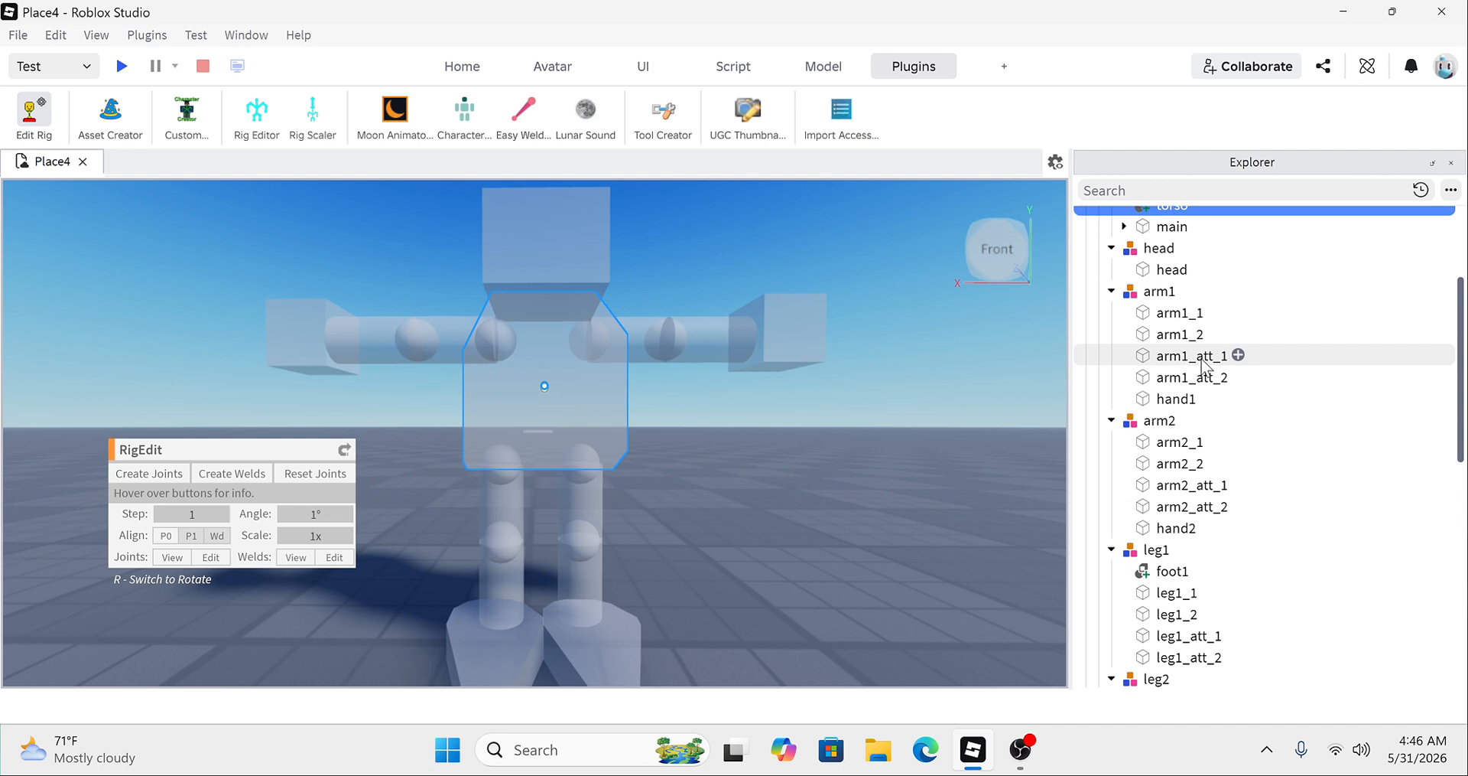
Step: Add arm1_att_1, arm2_att_1, leg1_att_1 and leg2_att_1 to the selected torso part and create joints from torso to all four
{"action": "left_click", "coordinate": [1193, 355]}
{"action": "scroll", "coordinate": [1202, 366], "scroll_direction": "down", "scroll_amount": 1}
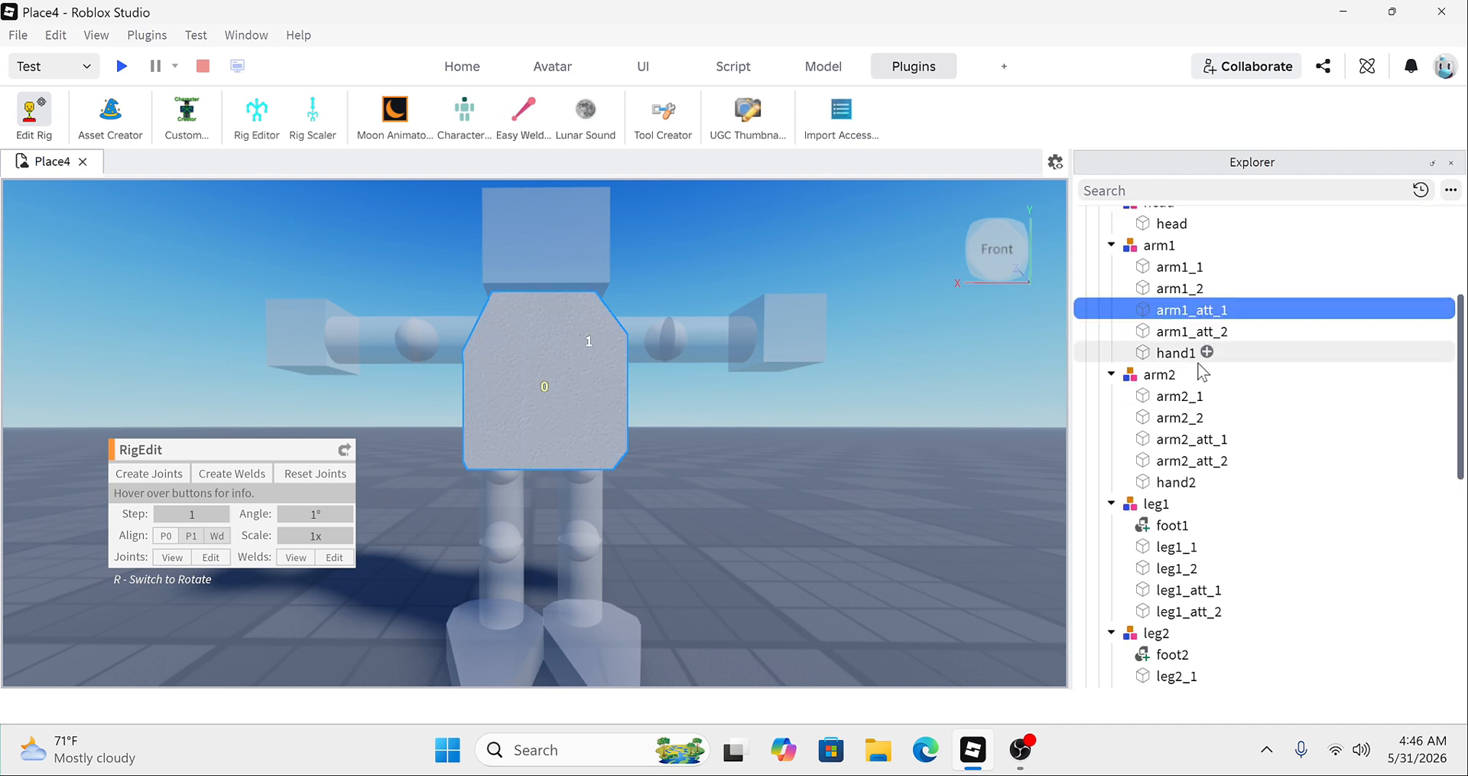
{"action": "left_click", "coordinate": [1186, 442], "text": "ctrl"}
{"action": "scroll", "coordinate": [1193, 474], "scroll_direction": "down", "scroll_amount": 2}
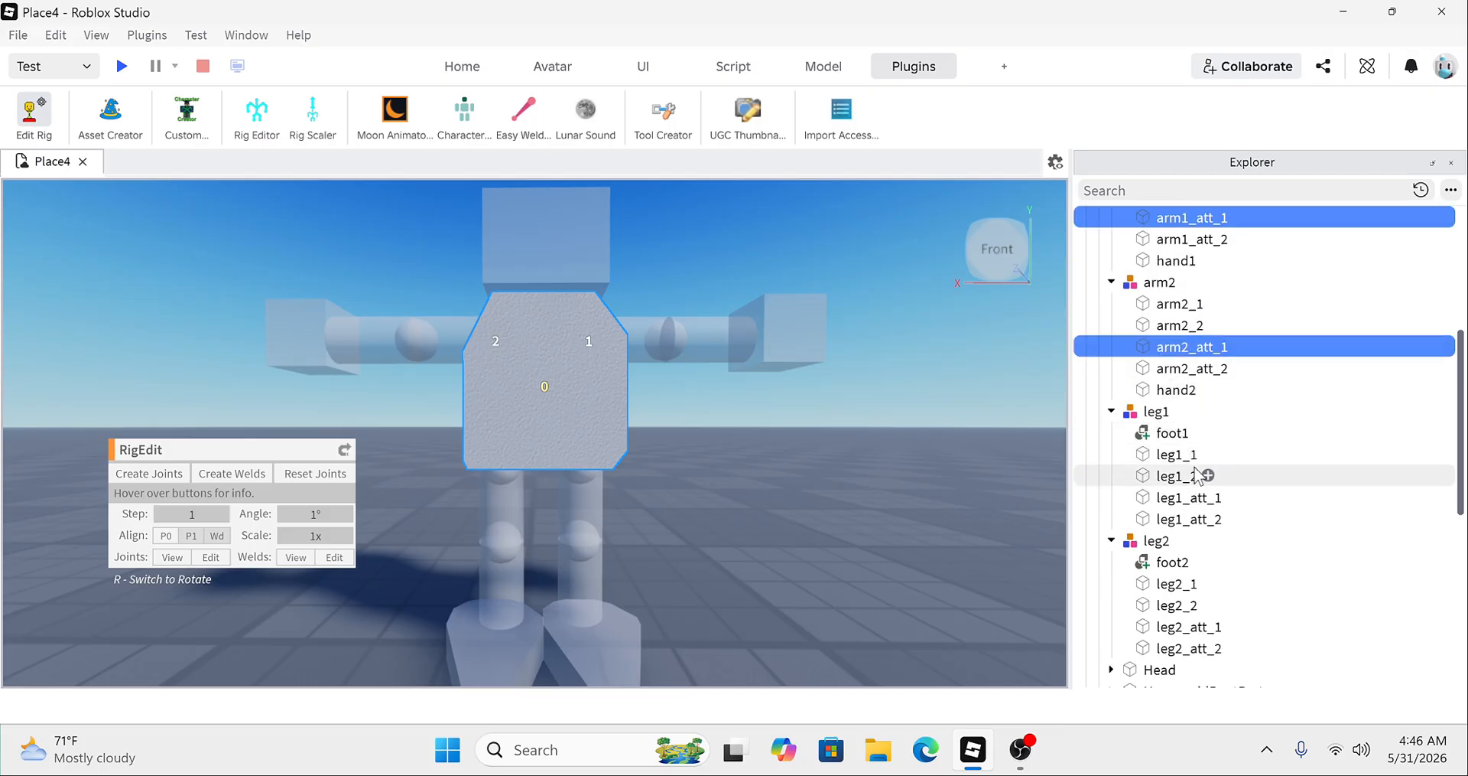
{"action": "left_click", "coordinate": [1198, 499], "text": "ctrl"}
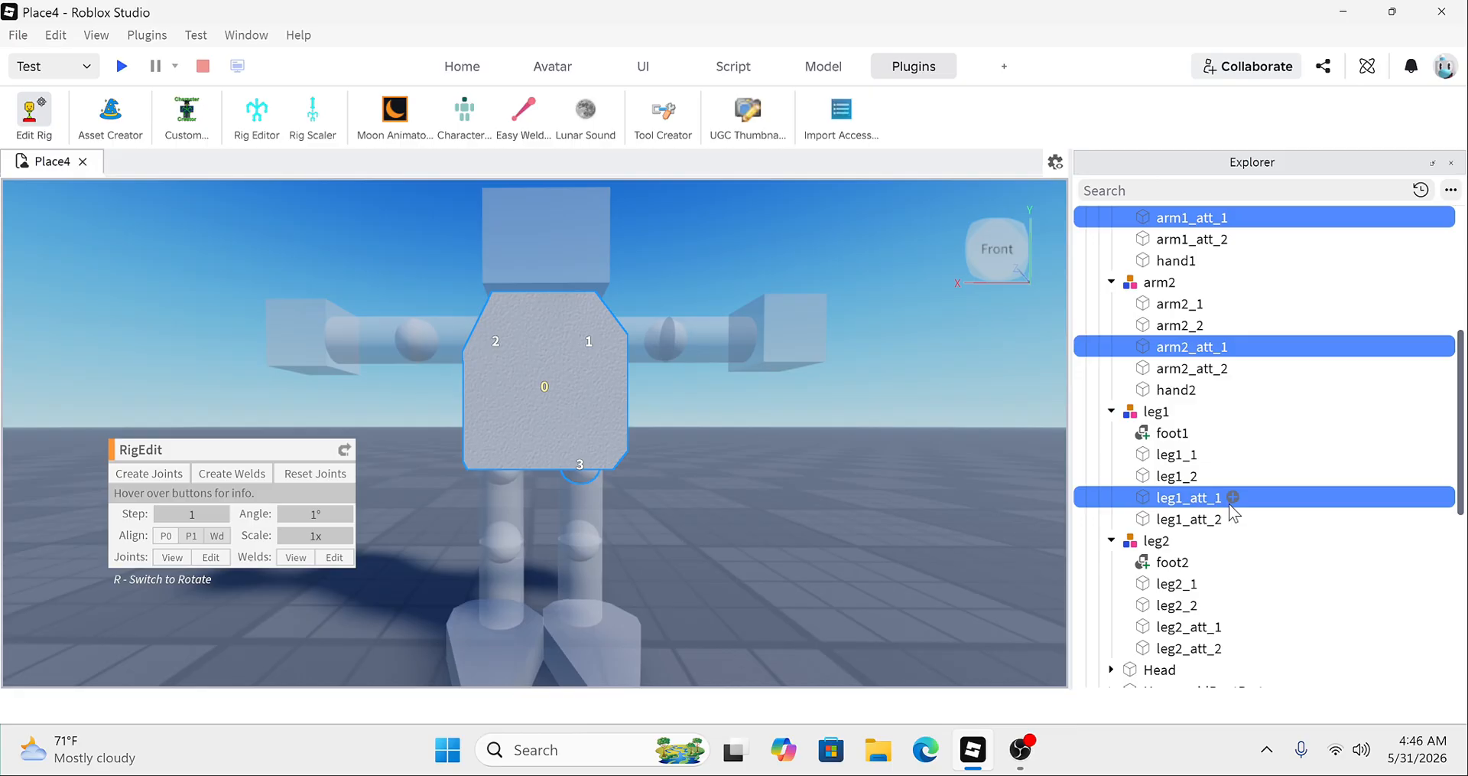
{"action": "scroll", "coordinate": [1228, 504], "scroll_direction": "down", "scroll_amount": 2}
{"action": "left_click", "coordinate": [1207, 532], "text": "ctrl"}
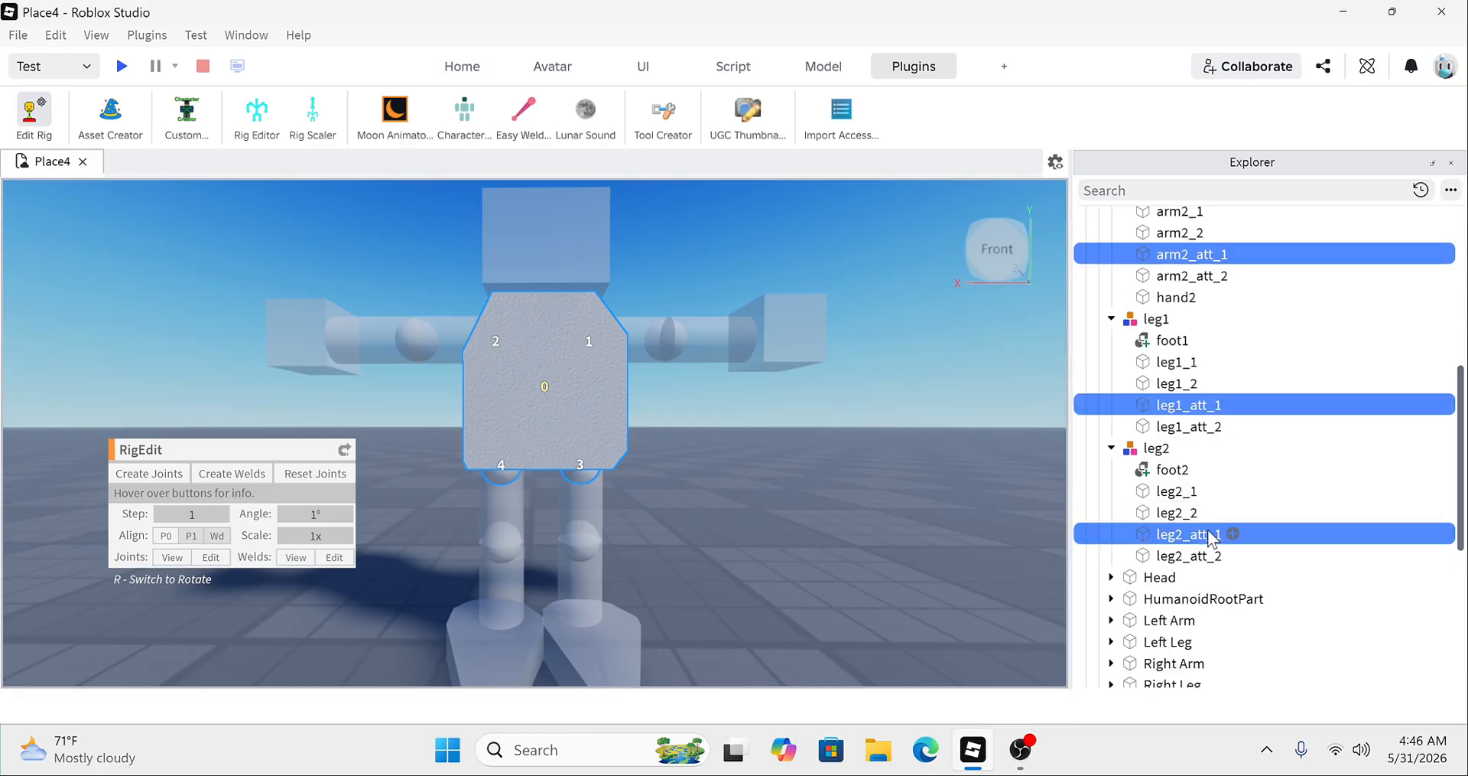
{"action": "left_click", "coordinate": [166, 479]}
{"action": "left_click", "coordinate": [371, 398]}
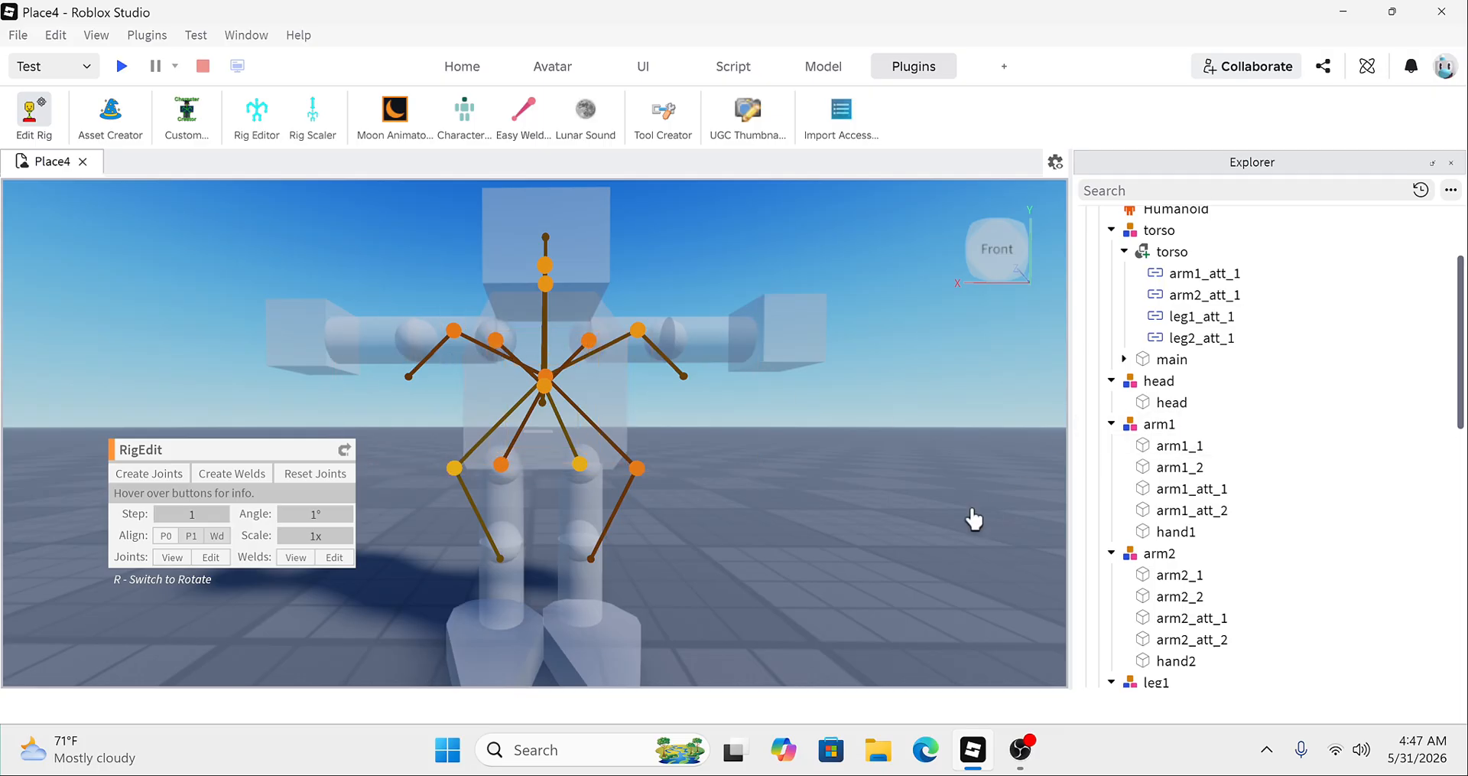
Step: Collapse the torso part and the head model in the hierarchy
{"action": "scroll", "coordinate": [1135, 403], "scroll_direction": "up", "scroll_amount": 2}
{"action": "left_click", "coordinate": [1125, 390]}
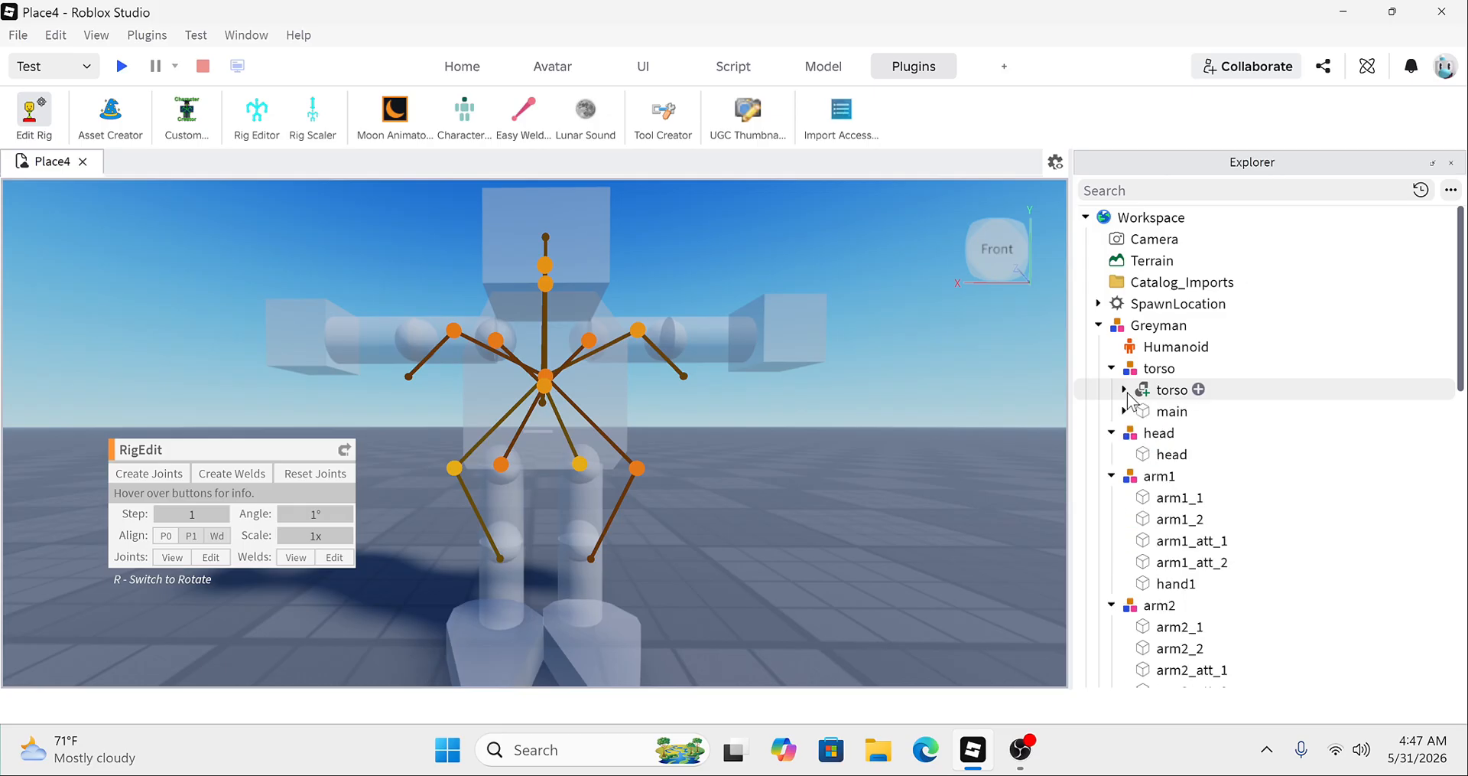
{"action": "left_click", "coordinate": [1111, 432]}
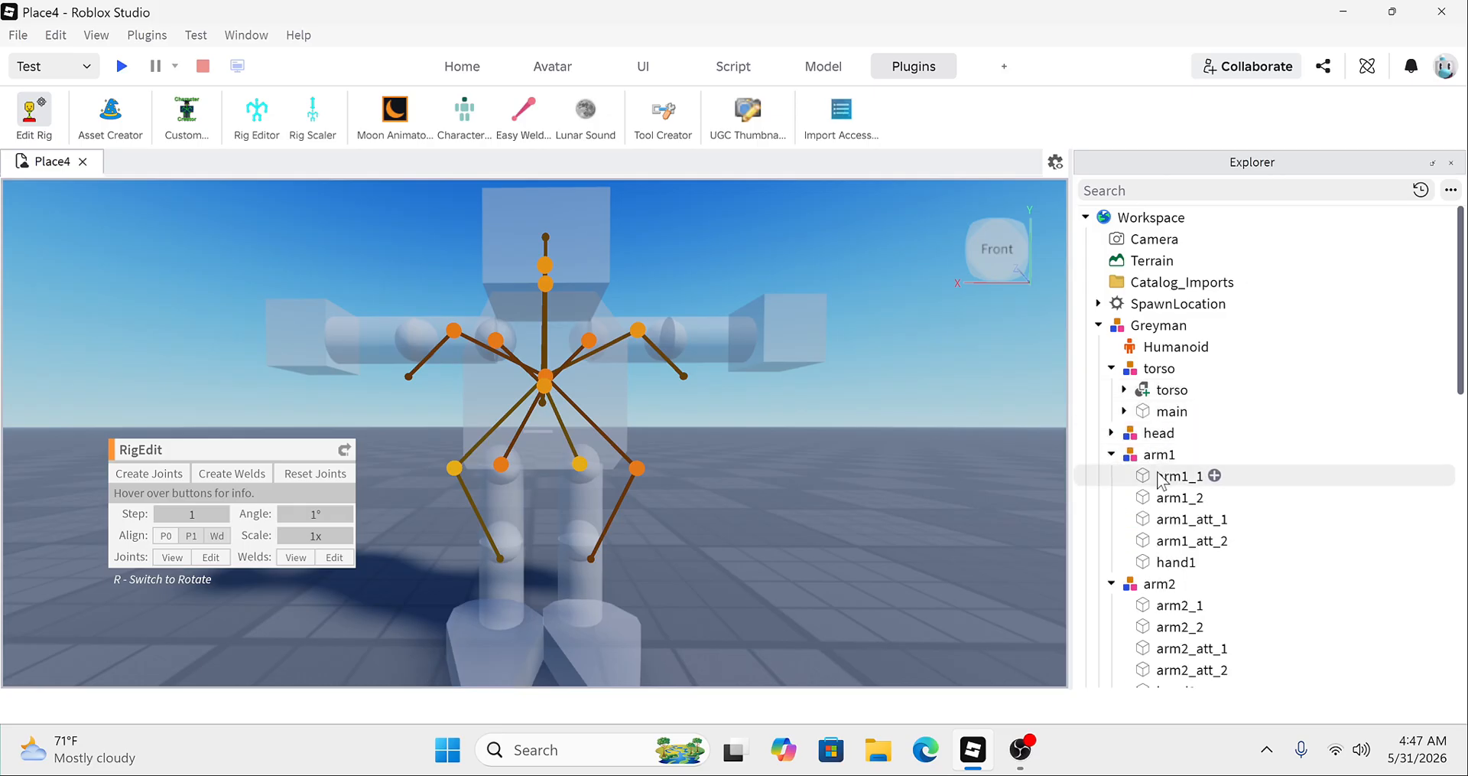
Step: Create a joint between arm1_att_1 and arm1_1 in the arm1 model, with arm1_att_1 as the base part
{"action": "left_click", "coordinate": [1189, 522]}
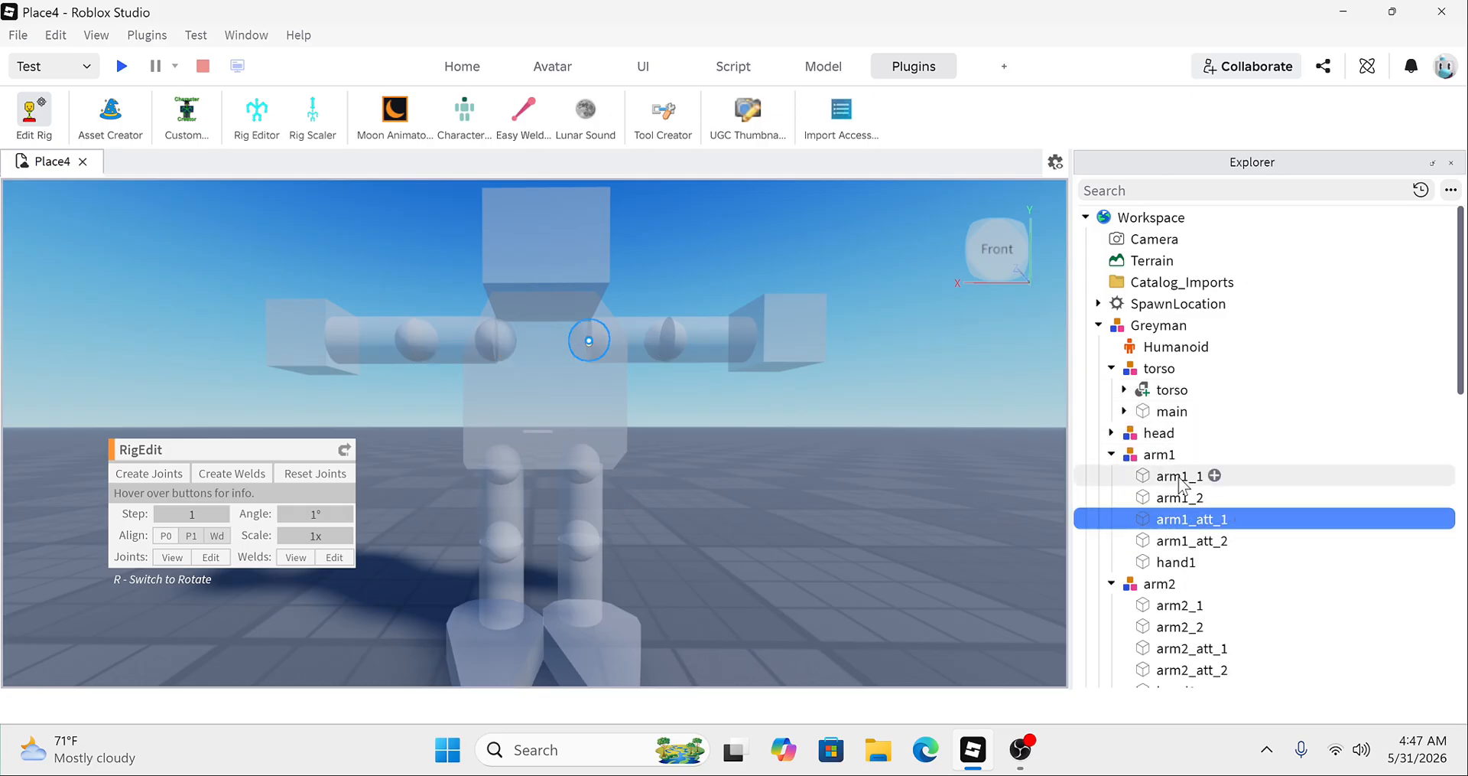
{"action": "left_click", "coordinate": [1180, 479], "text": "ctrl"}
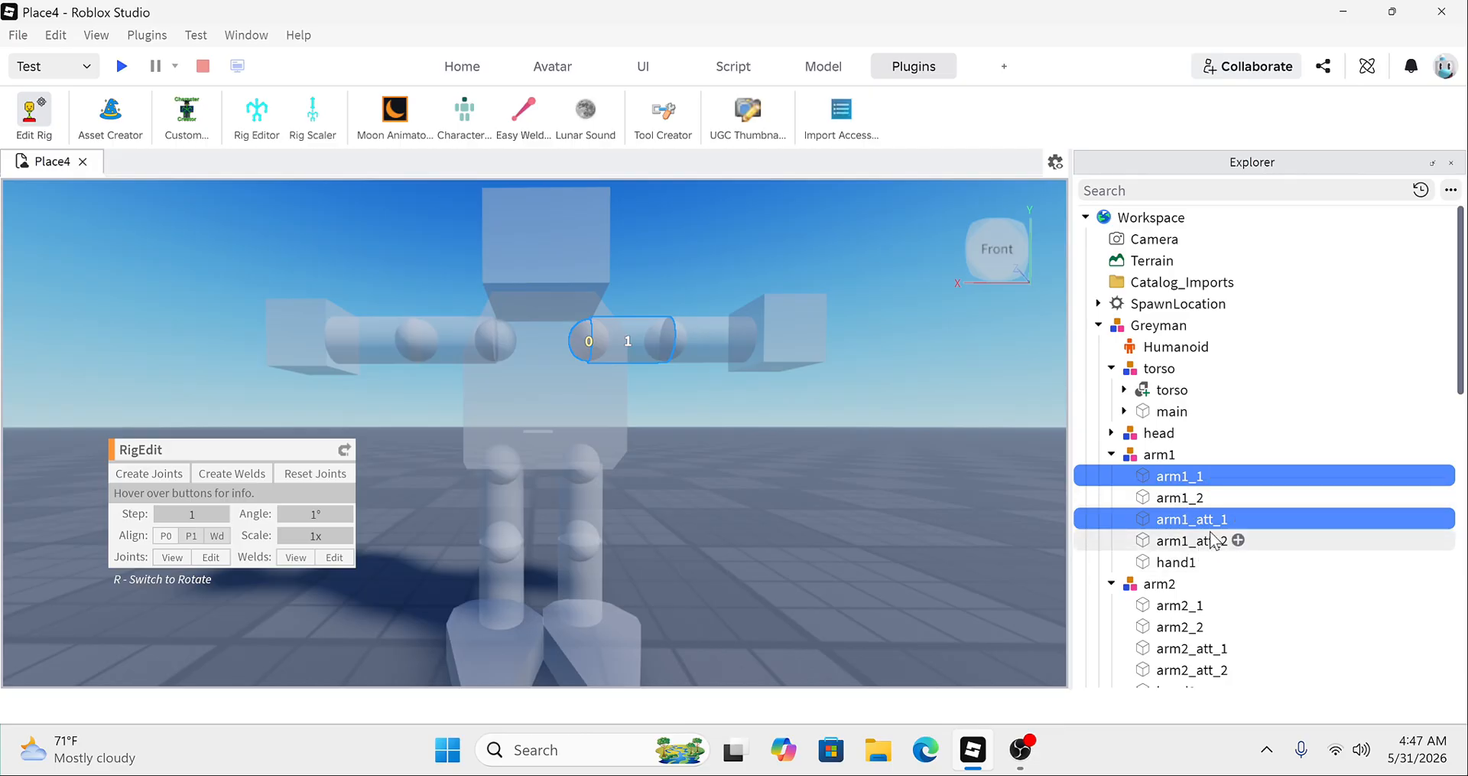
{"action": "scroll", "coordinate": [695, 359], "scroll_direction": "up", "scroll_amount": 5}
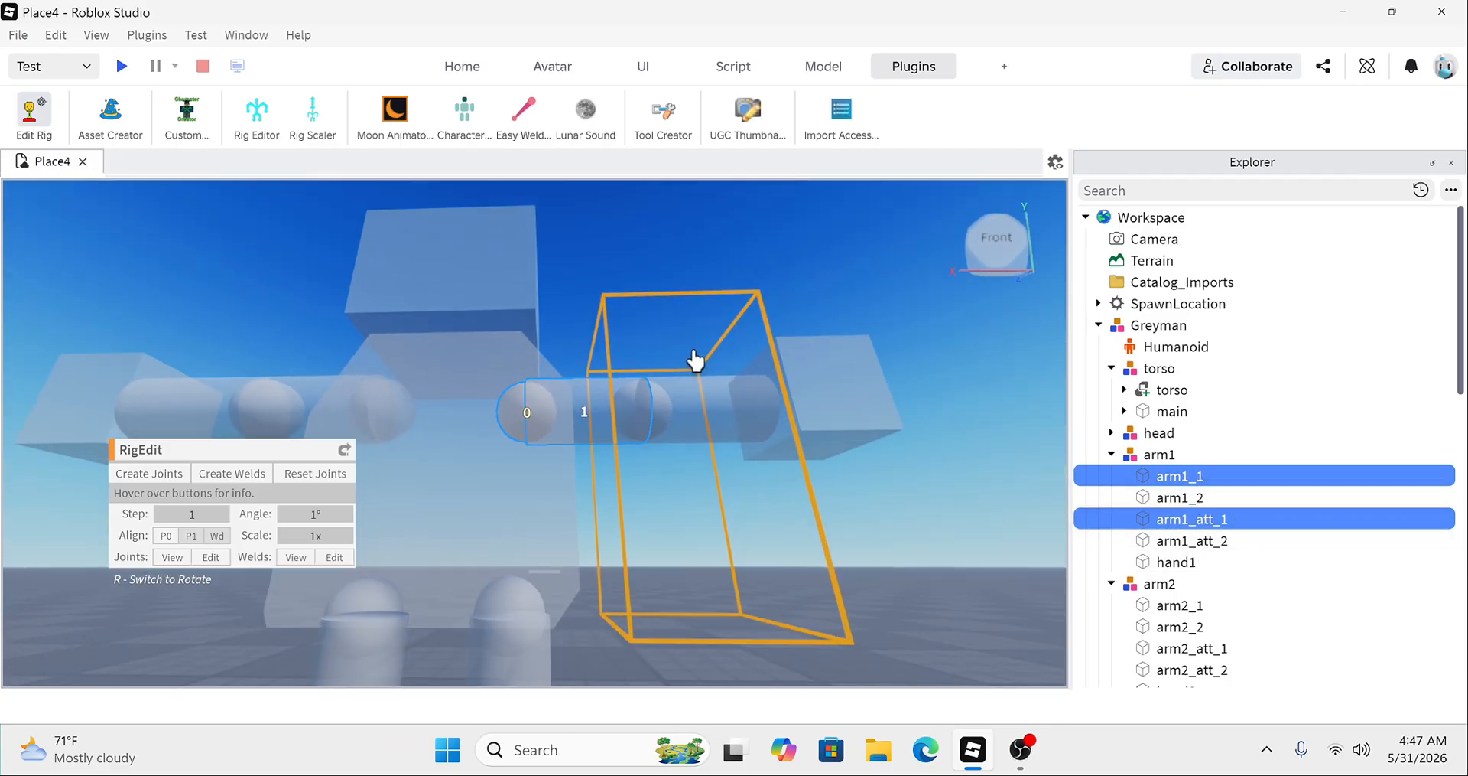
{"action": "scroll", "coordinate": [695, 360], "scroll_direction": "up", "scroll_amount": 3}
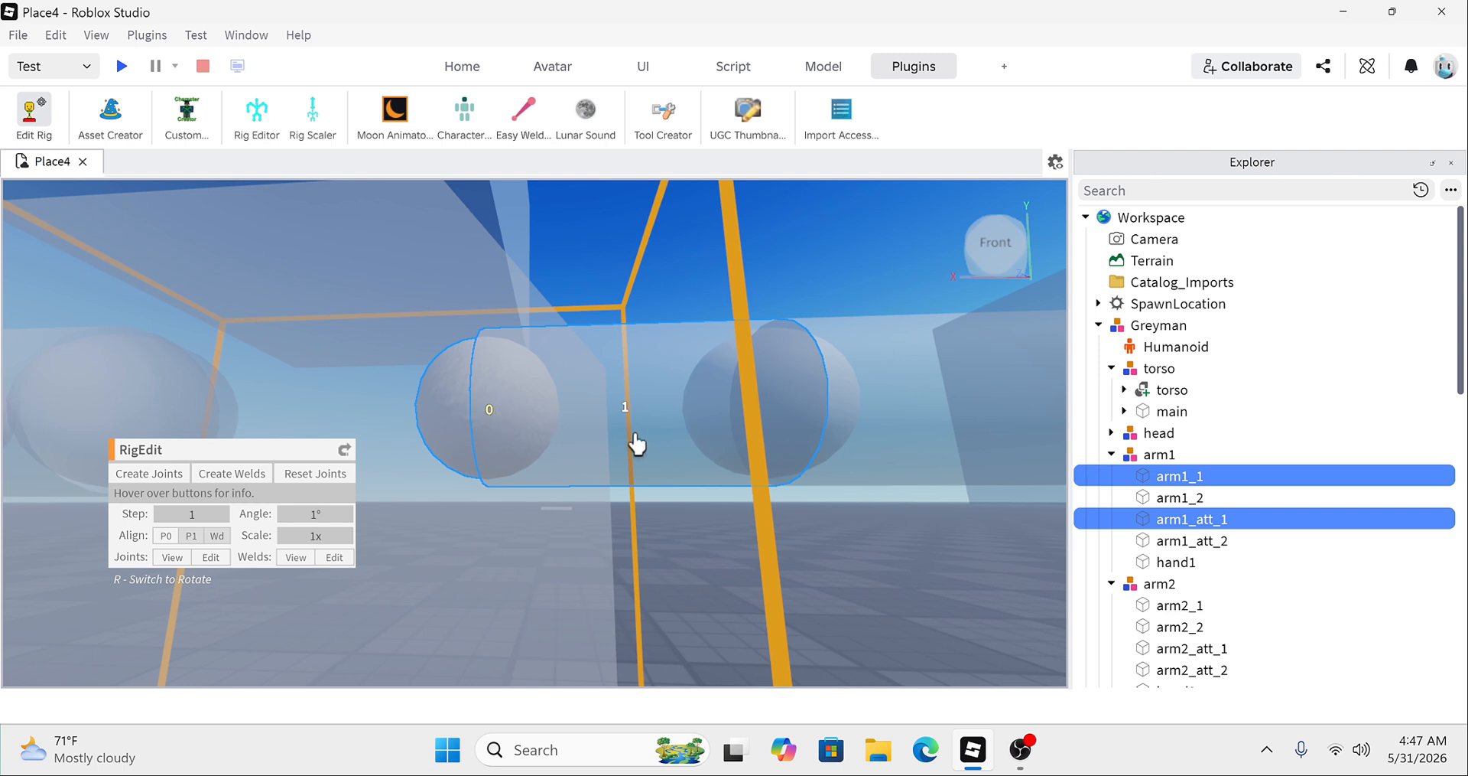
{"action": "left_click", "coordinate": [149, 481]}
{"action": "scroll", "coordinate": [569, 333], "scroll_direction": "down", "scroll_amount": 5}
{"action": "left_click", "coordinate": [570, 333]}
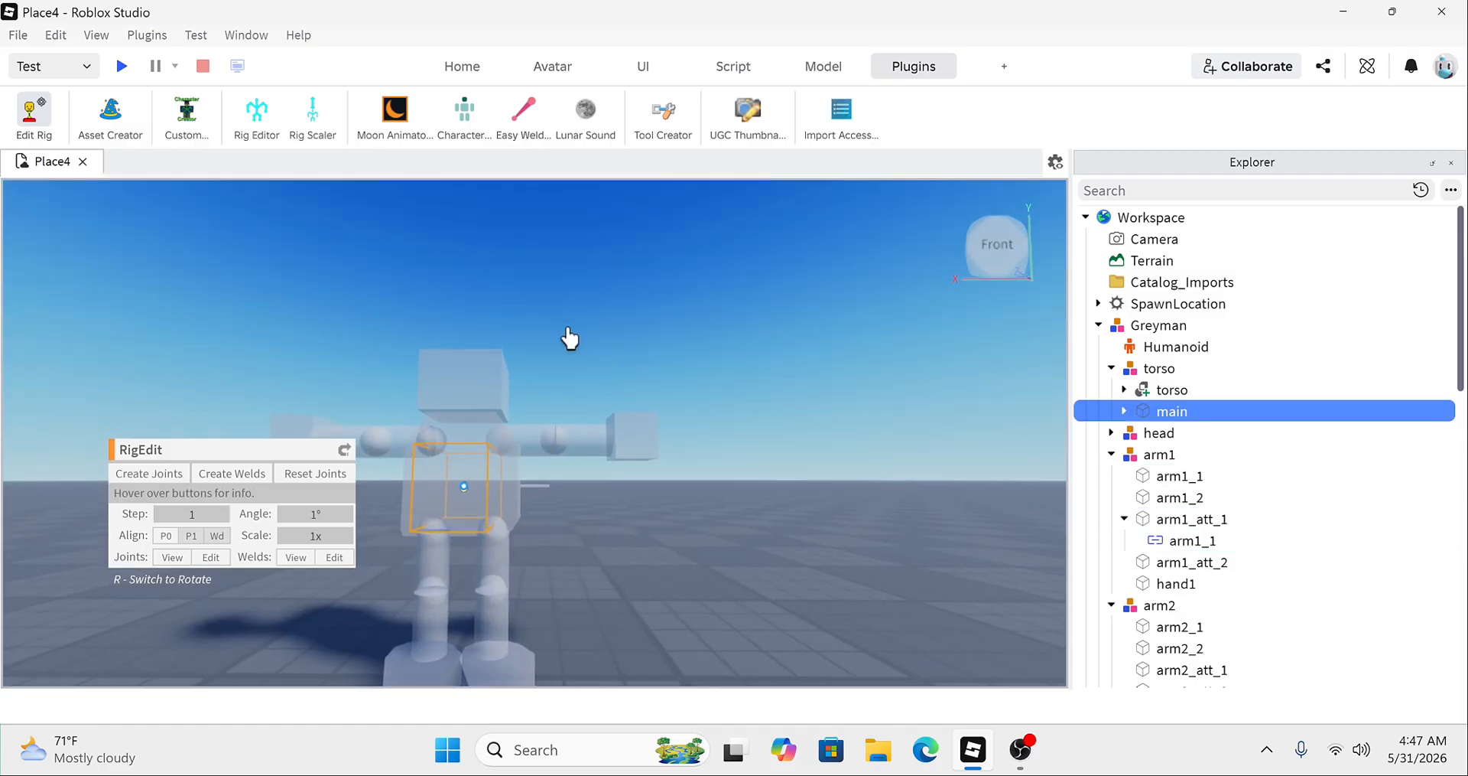
Step: Examine which rig joints the Left Shoulder, Left Hip, Neck, Right Hip and Right Shoulder entries of Torso correspond to, and collapse Torso
{"action": "scroll", "coordinate": [579, 340], "scroll_direction": "up", "scroll_amount": 3}
{"action": "left_click", "coordinate": [860, 363]}
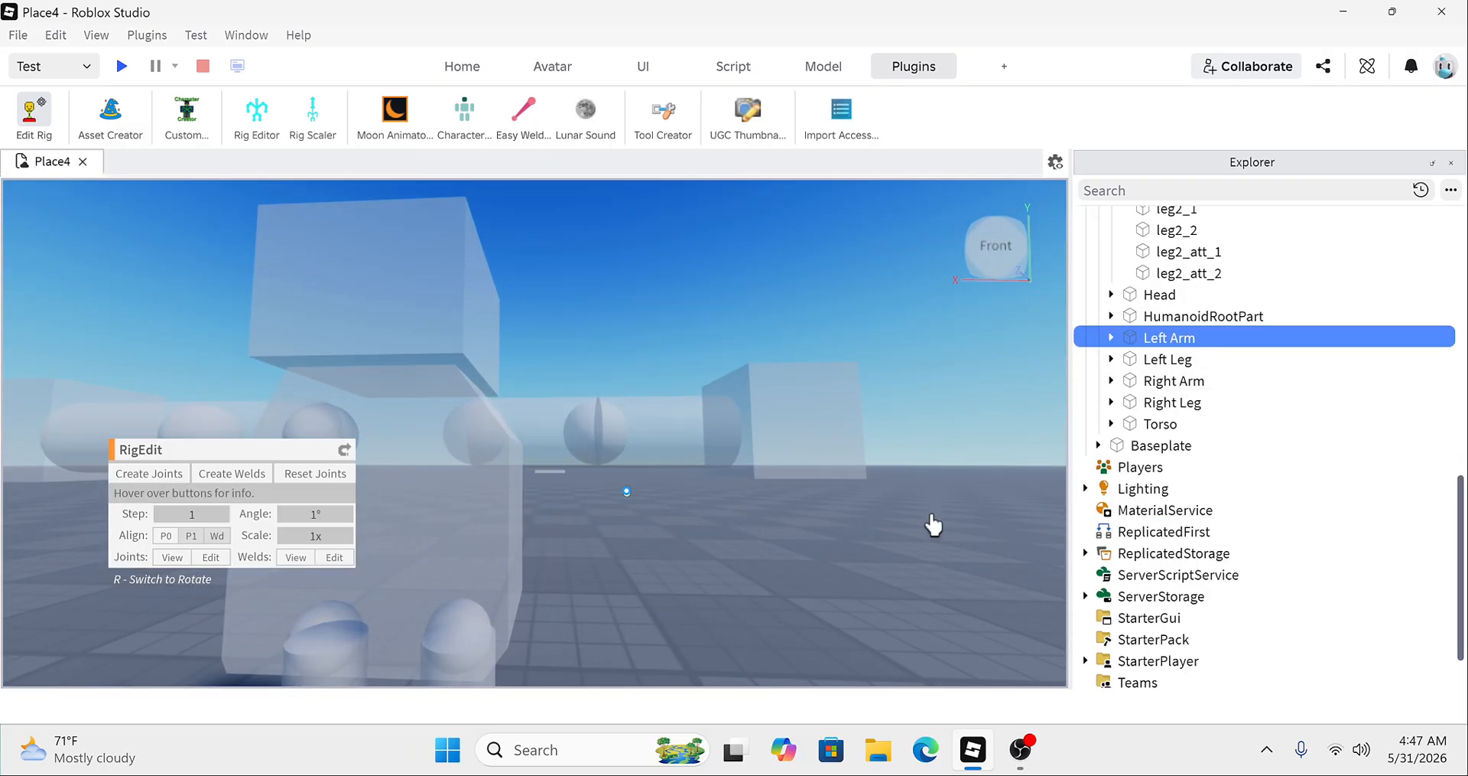
{"action": "right_click_drag", "start_coordinate": [698, 584], "coordinate": [518, 459]}
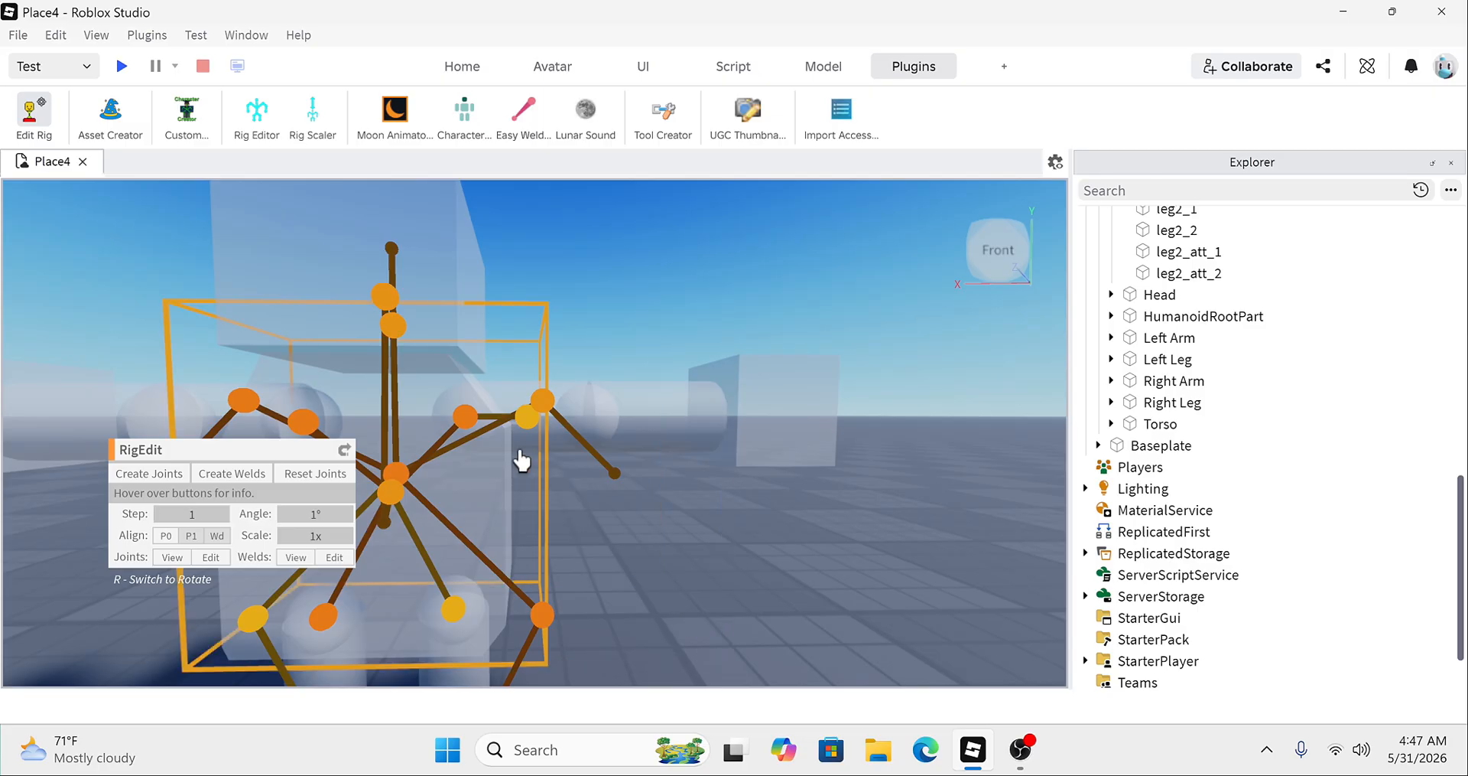
{"action": "left_click", "coordinate": [549, 413]}
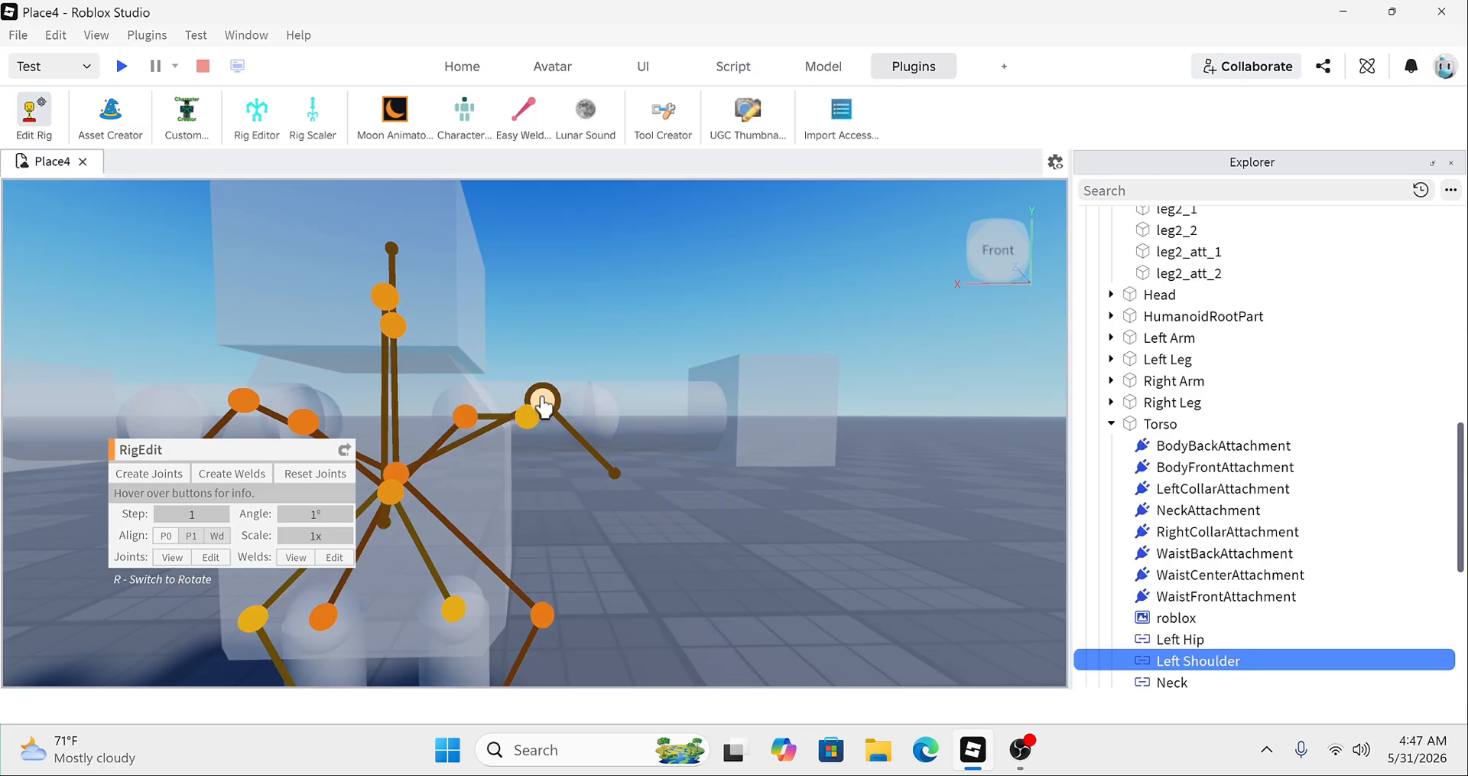
{"action": "scroll", "coordinate": [1164, 480], "scroll_direction": "down", "scroll_amount": 2}
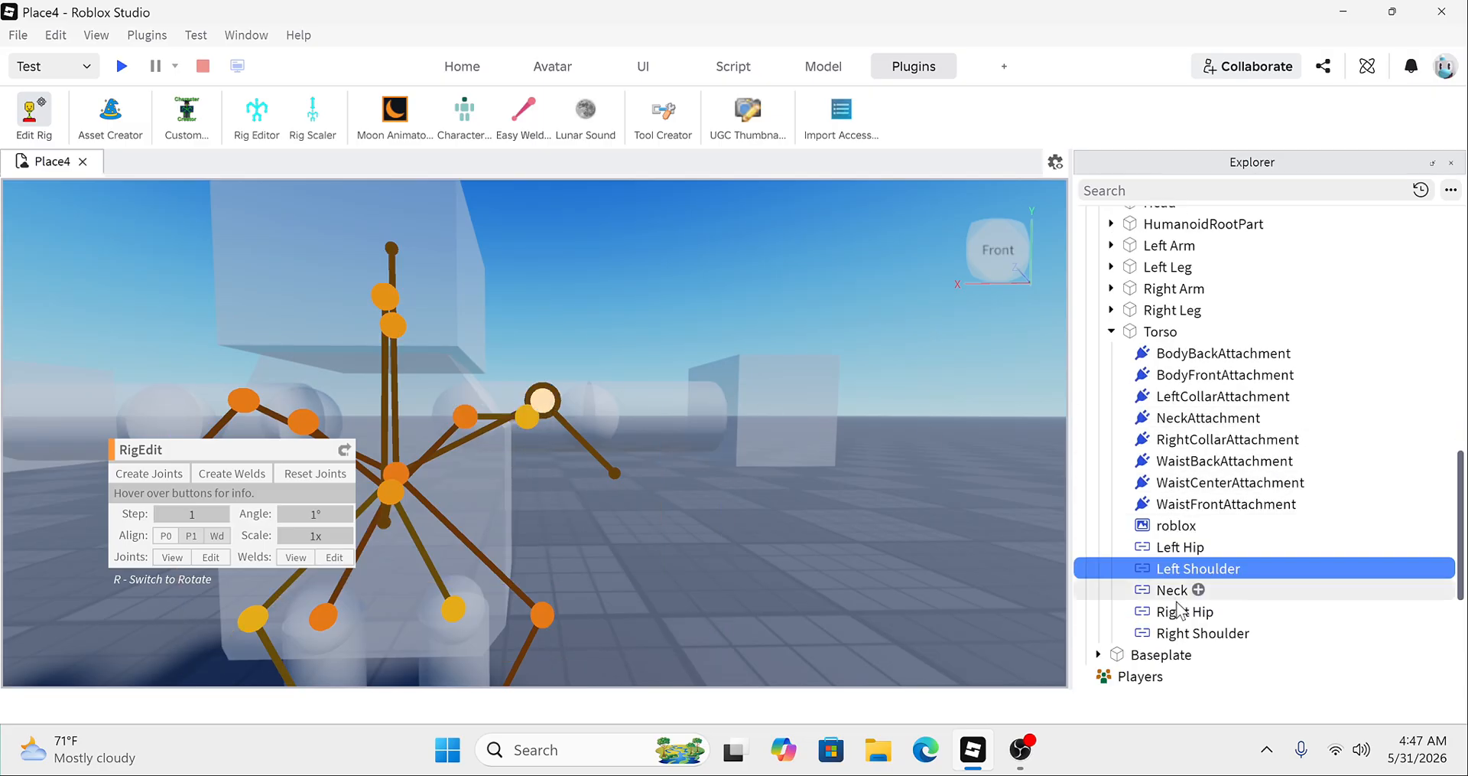
{"action": "left_click", "coordinate": [1172, 547]}
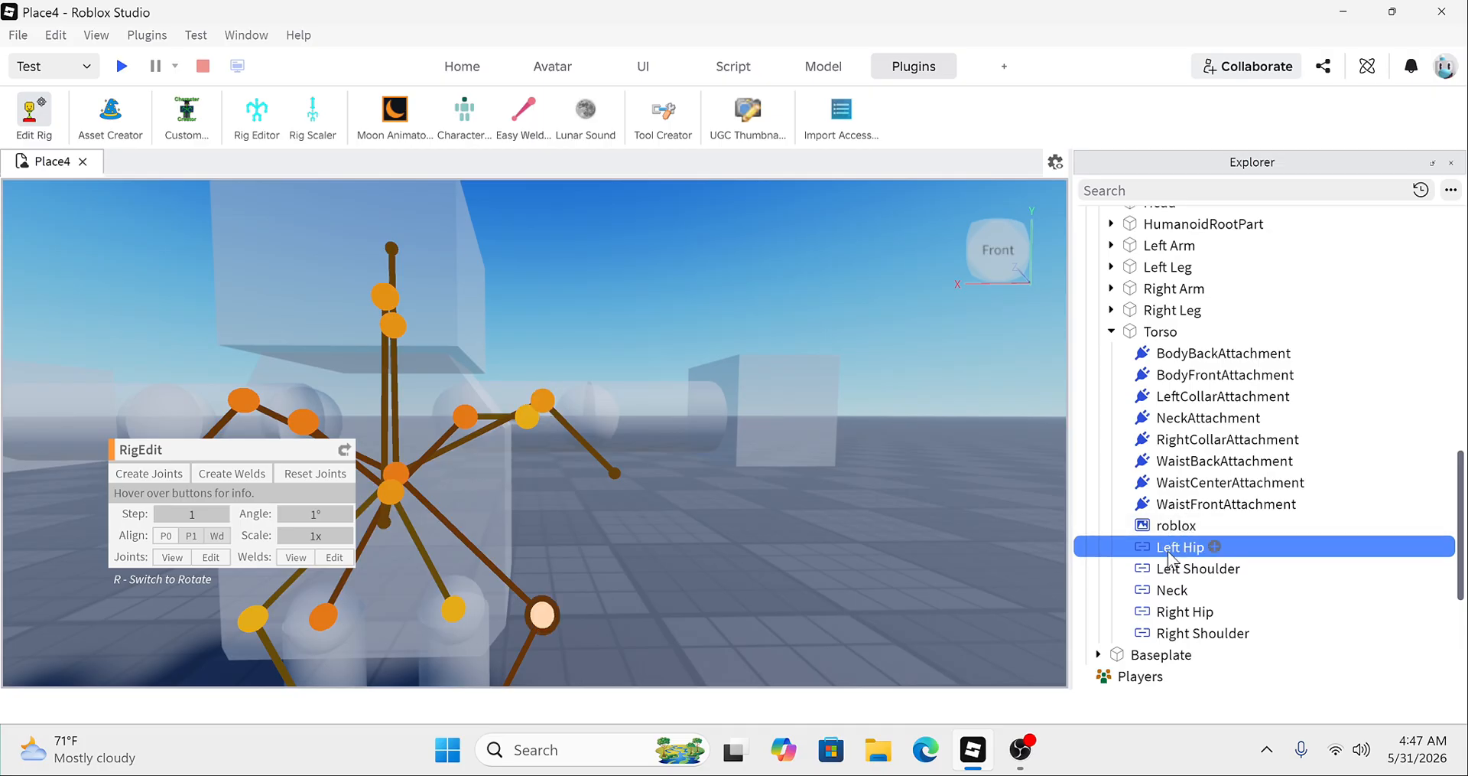
{"action": "left_click", "coordinate": [1174, 568]}
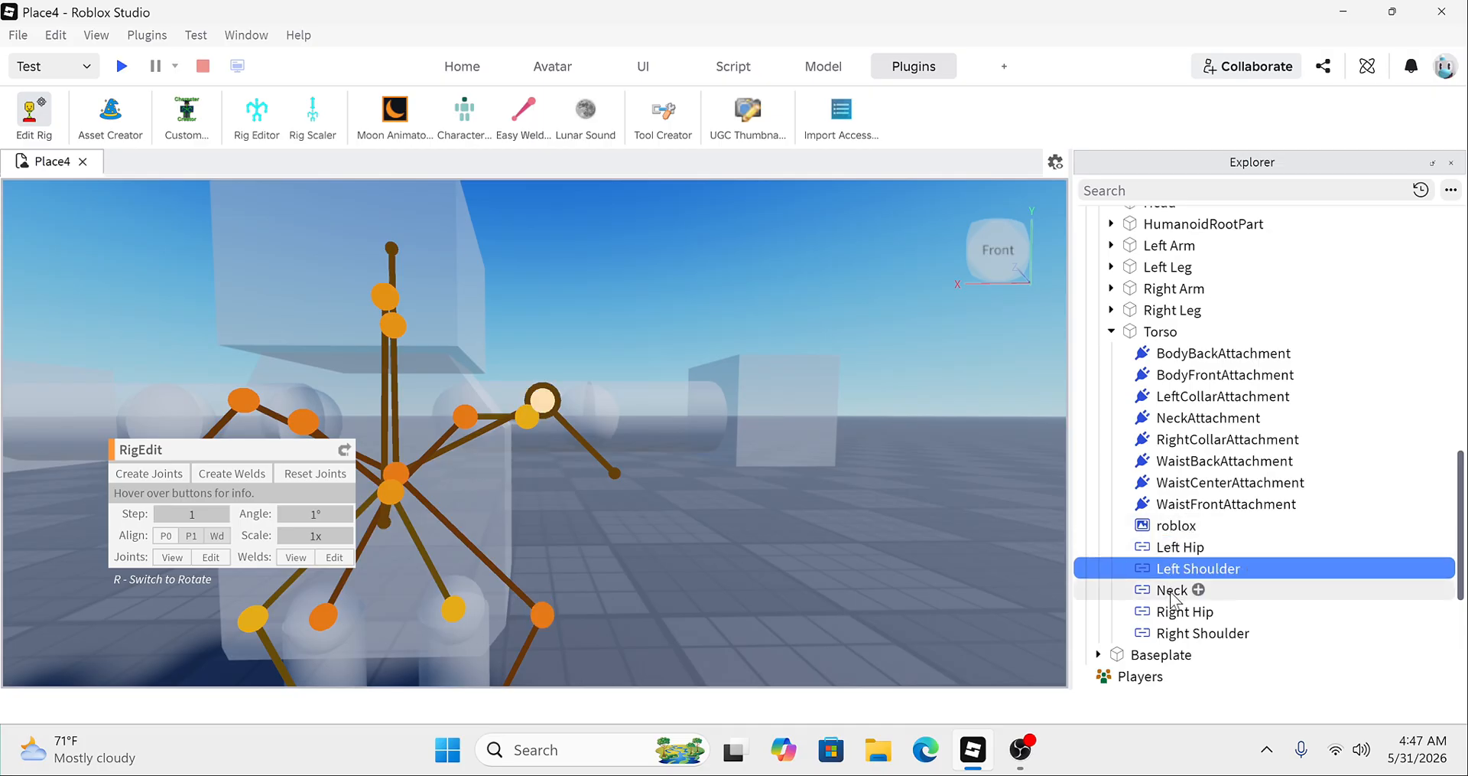
{"action": "left_click", "coordinate": [1173, 592]}
{"action": "left_click", "coordinate": [1178, 612]}
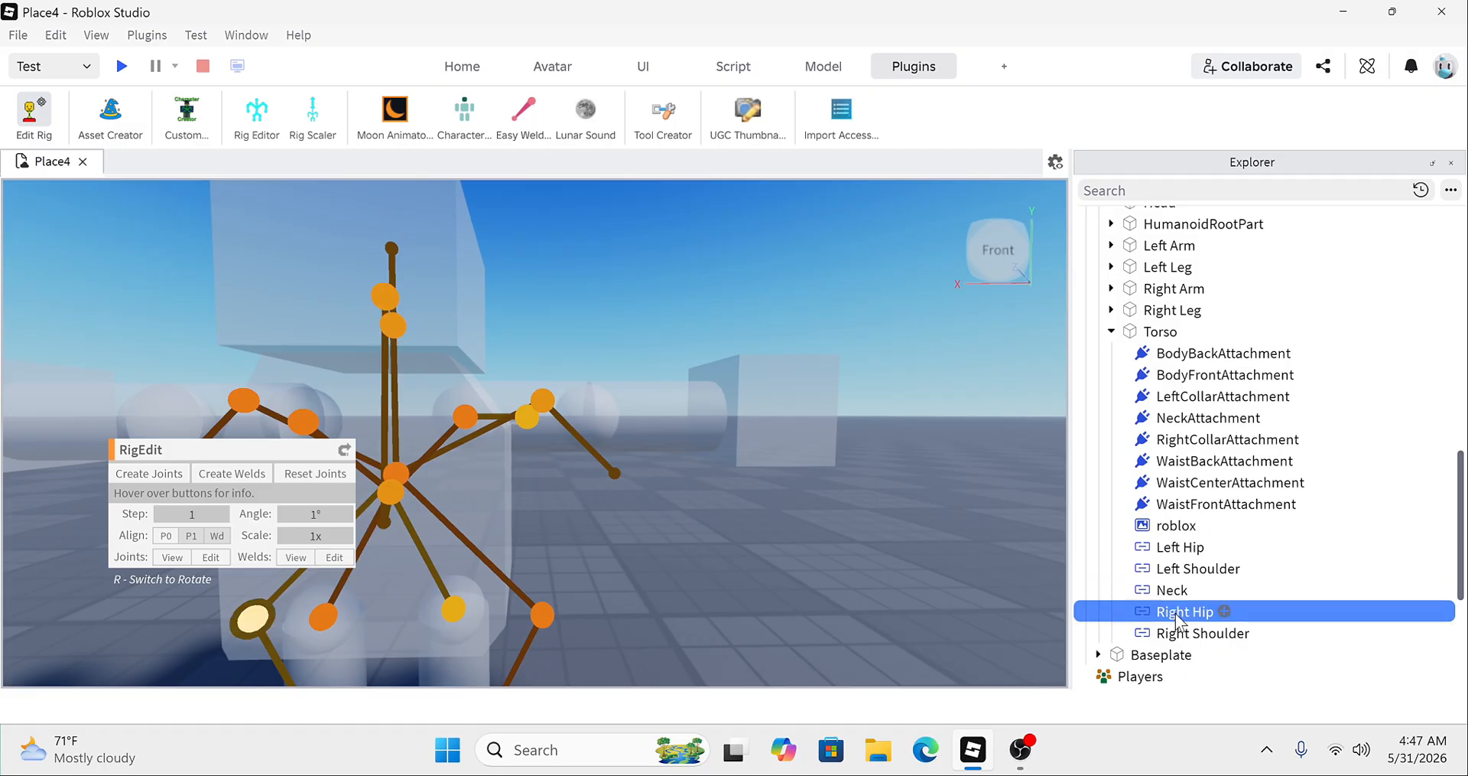
{"action": "left_click", "coordinate": [1184, 633]}
{"action": "left_click", "coordinate": [1112, 331]}
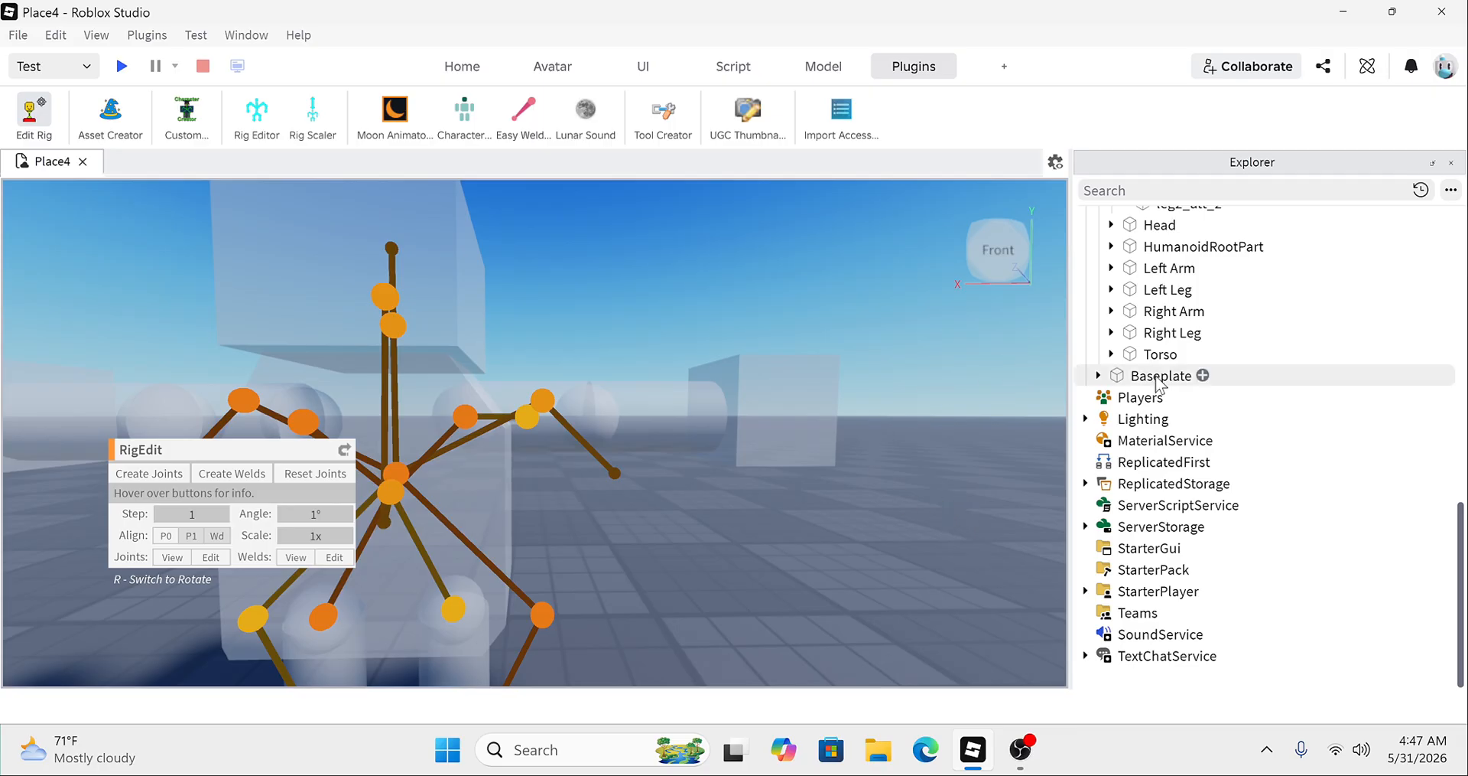
Step: Collapse arm1_att_1 and create a joint between arm1_1 and arm1_att_2, with arm1_1 as the base part
{"action": "scroll", "coordinate": [1182, 380], "scroll_direction": "up", "scroll_amount": 2}
{"action": "scroll", "coordinate": [1170, 413], "scroll_direction": "up", "scroll_amount": 3}
{"action": "scroll", "coordinate": [1166, 383], "scroll_direction": "up", "scroll_amount": 2}
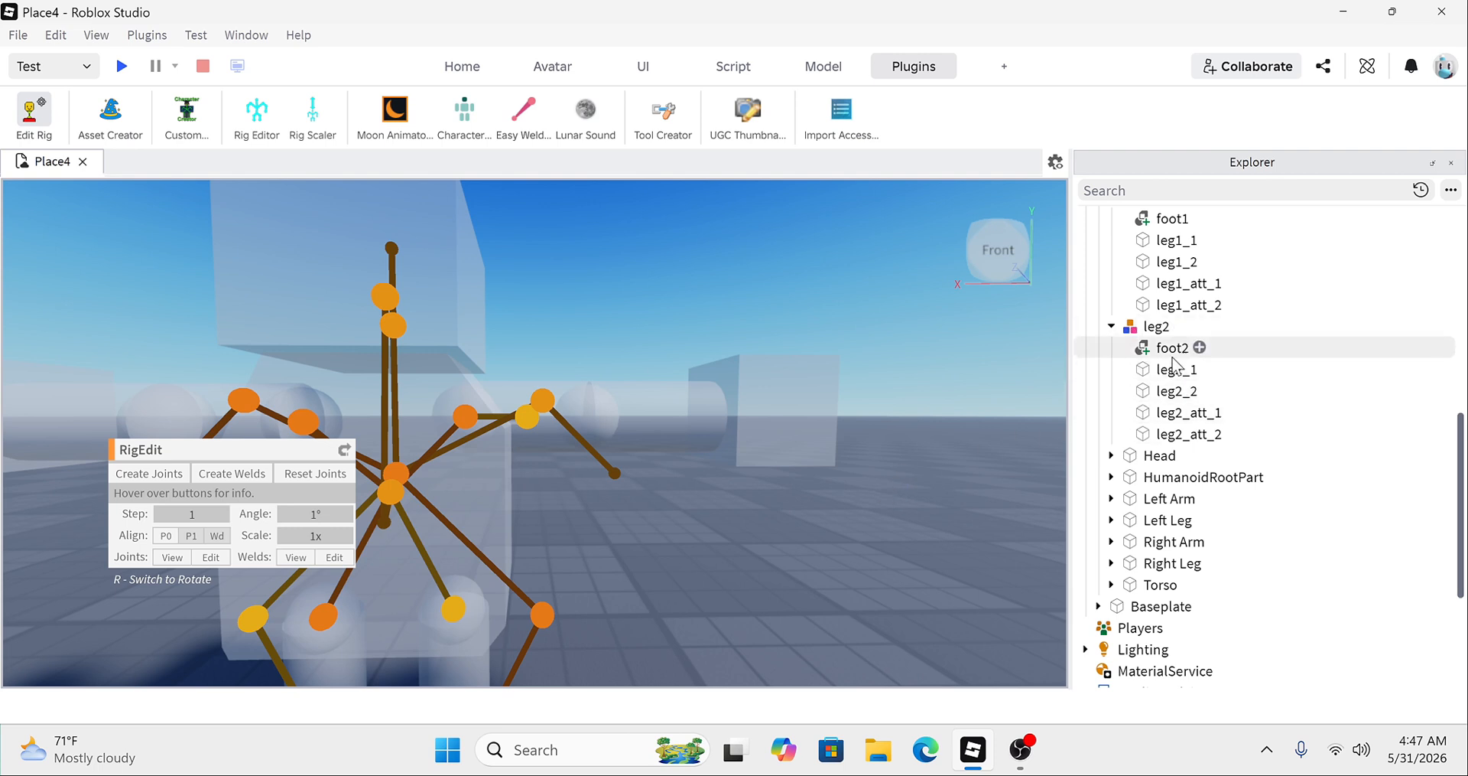
{"action": "scroll", "coordinate": [1132, 367], "scroll_direction": "up", "scroll_amount": 6}
{"action": "scroll", "coordinate": [1149, 405], "scroll_direction": "up", "scroll_amount": 3}
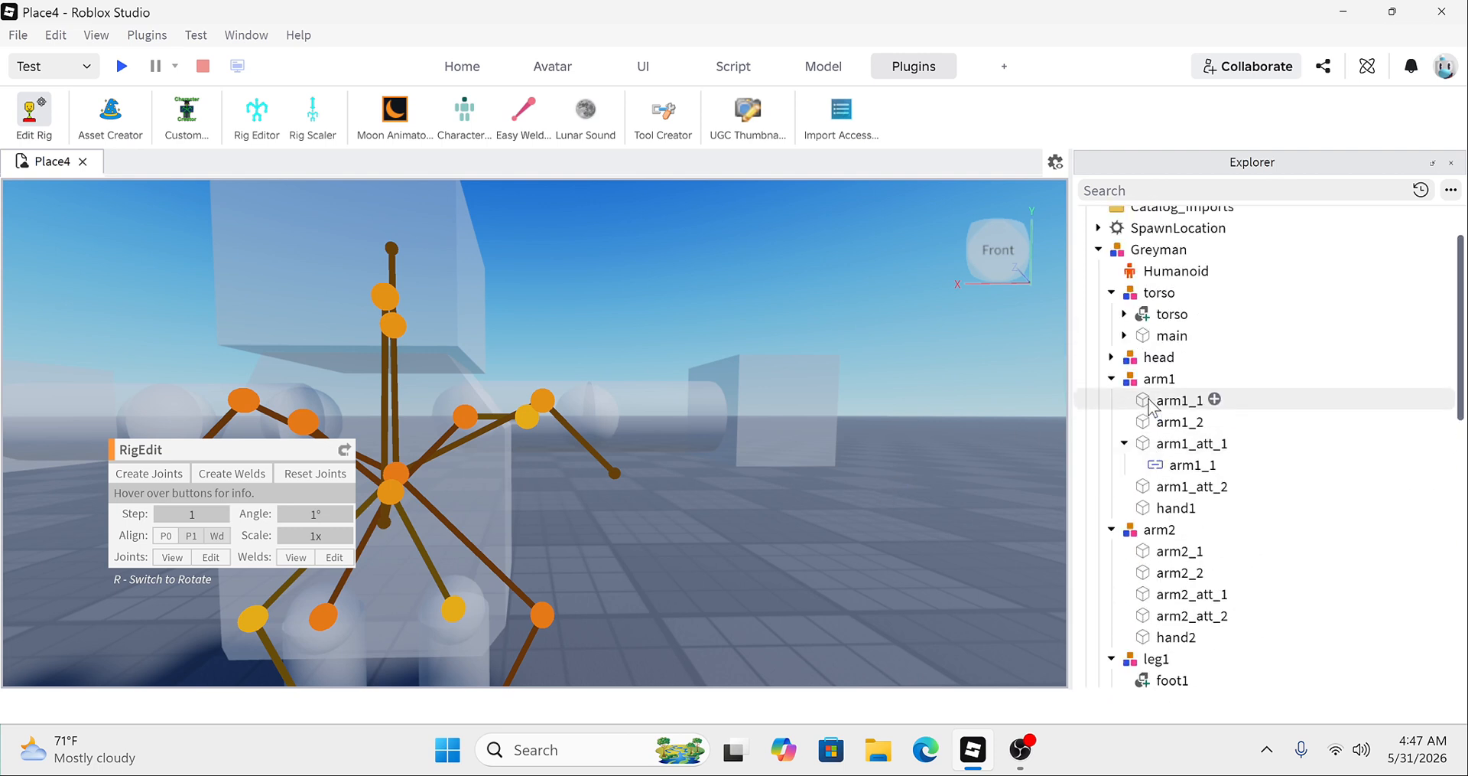
{"action": "left_click", "coordinate": [1114, 450]}
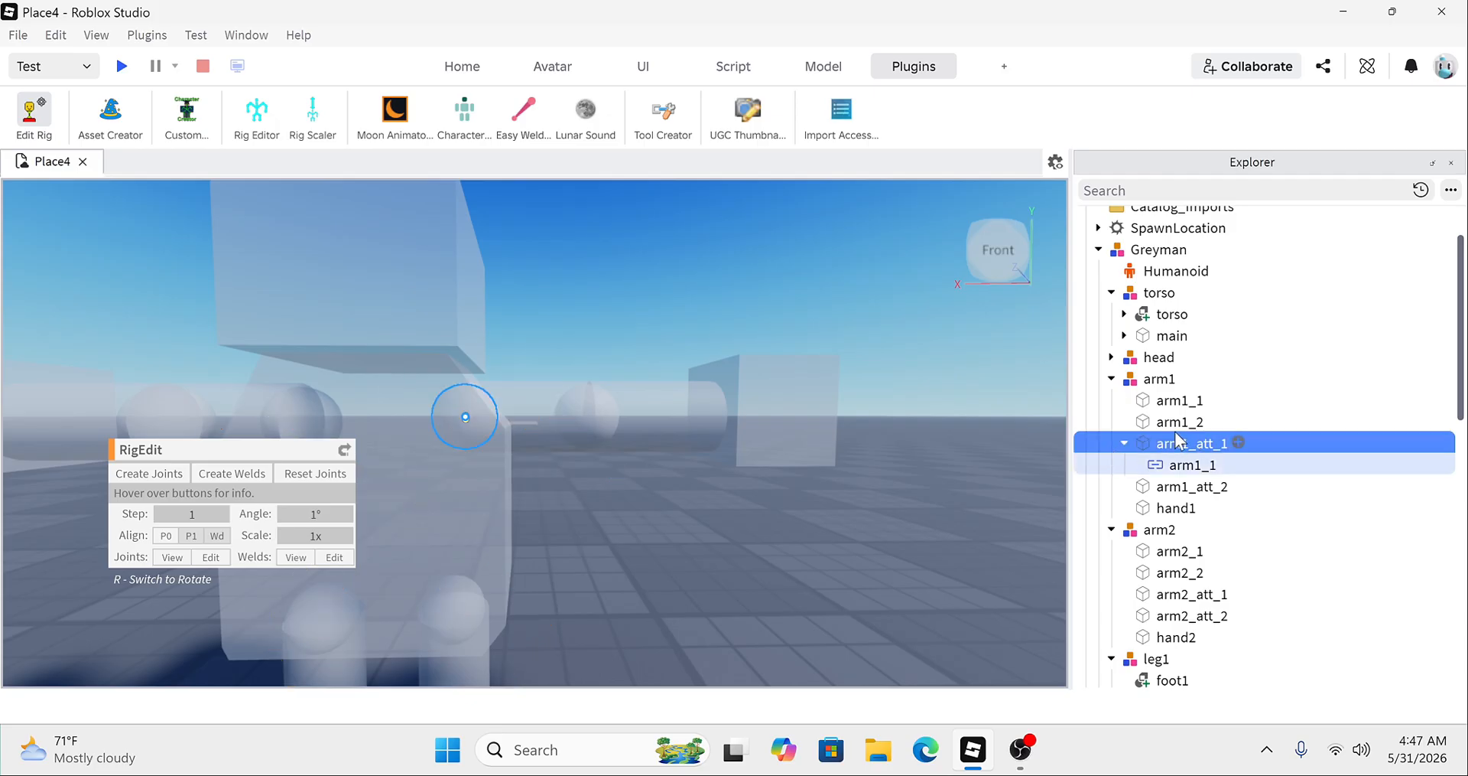
{"action": "left_click", "coordinate": [1124, 443]}
{"action": "left_click", "coordinate": [1174, 401]}
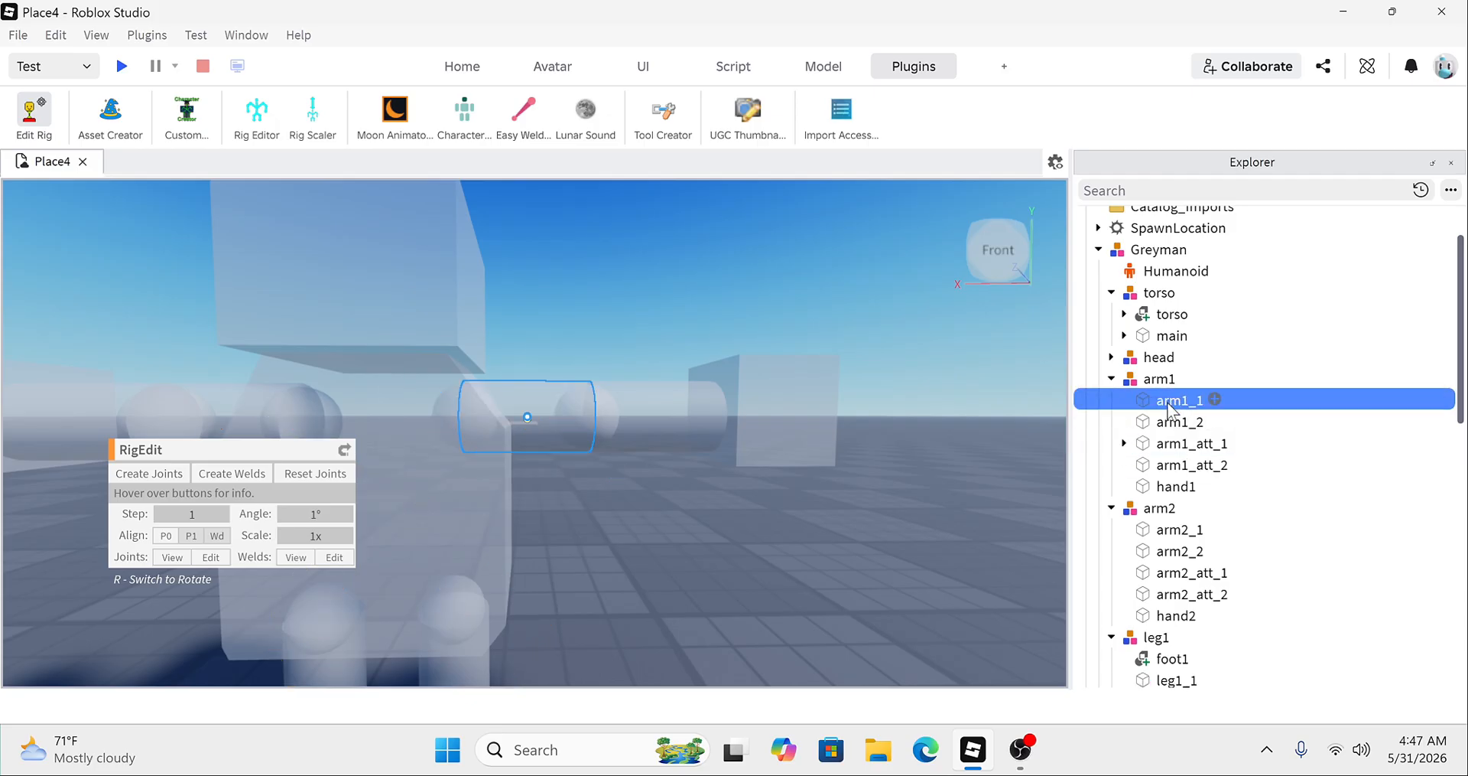
{"action": "left_click", "coordinate": [1183, 465], "text": "ctrl"}
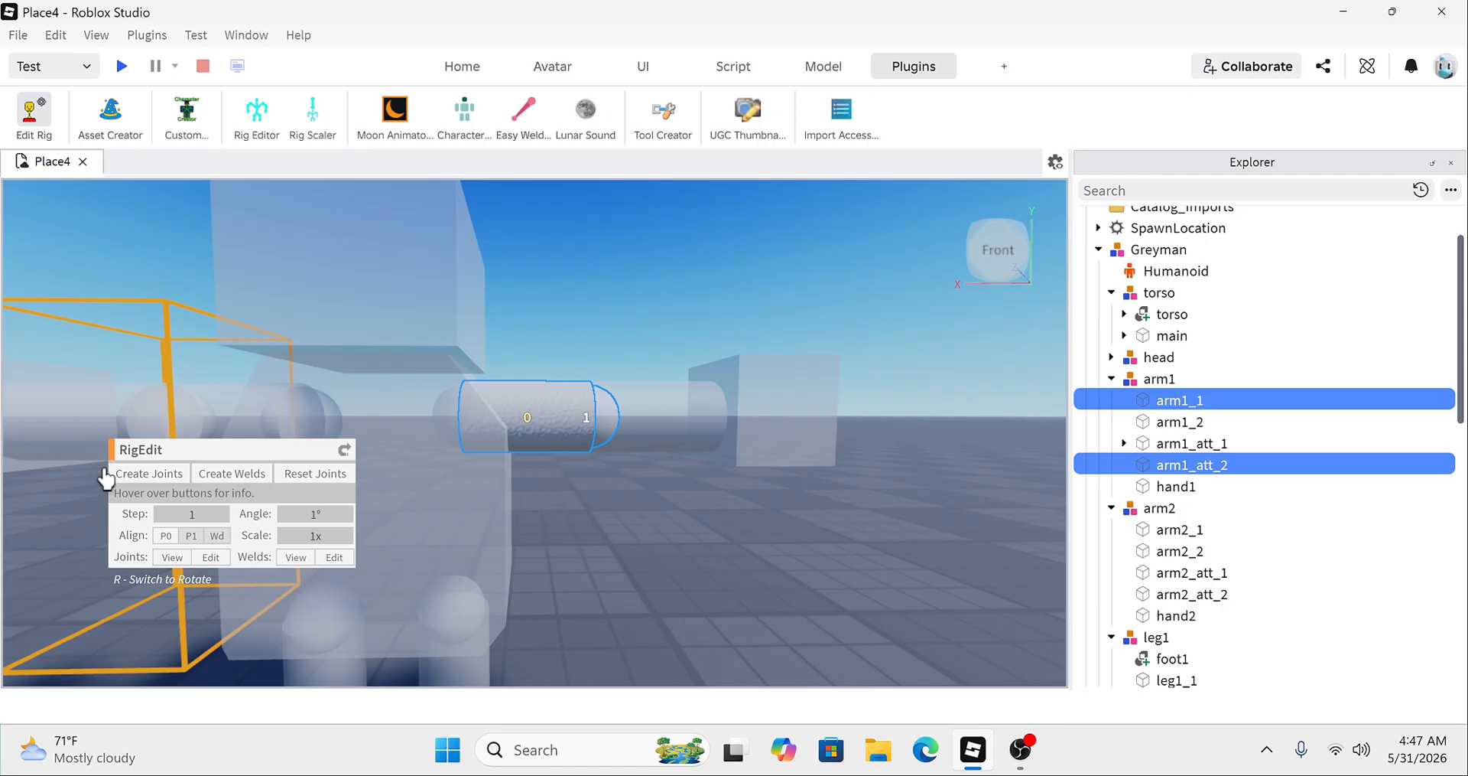
{"action": "left_click", "coordinate": [163, 475]}
{"action": "left_click", "coordinate": [701, 240]}
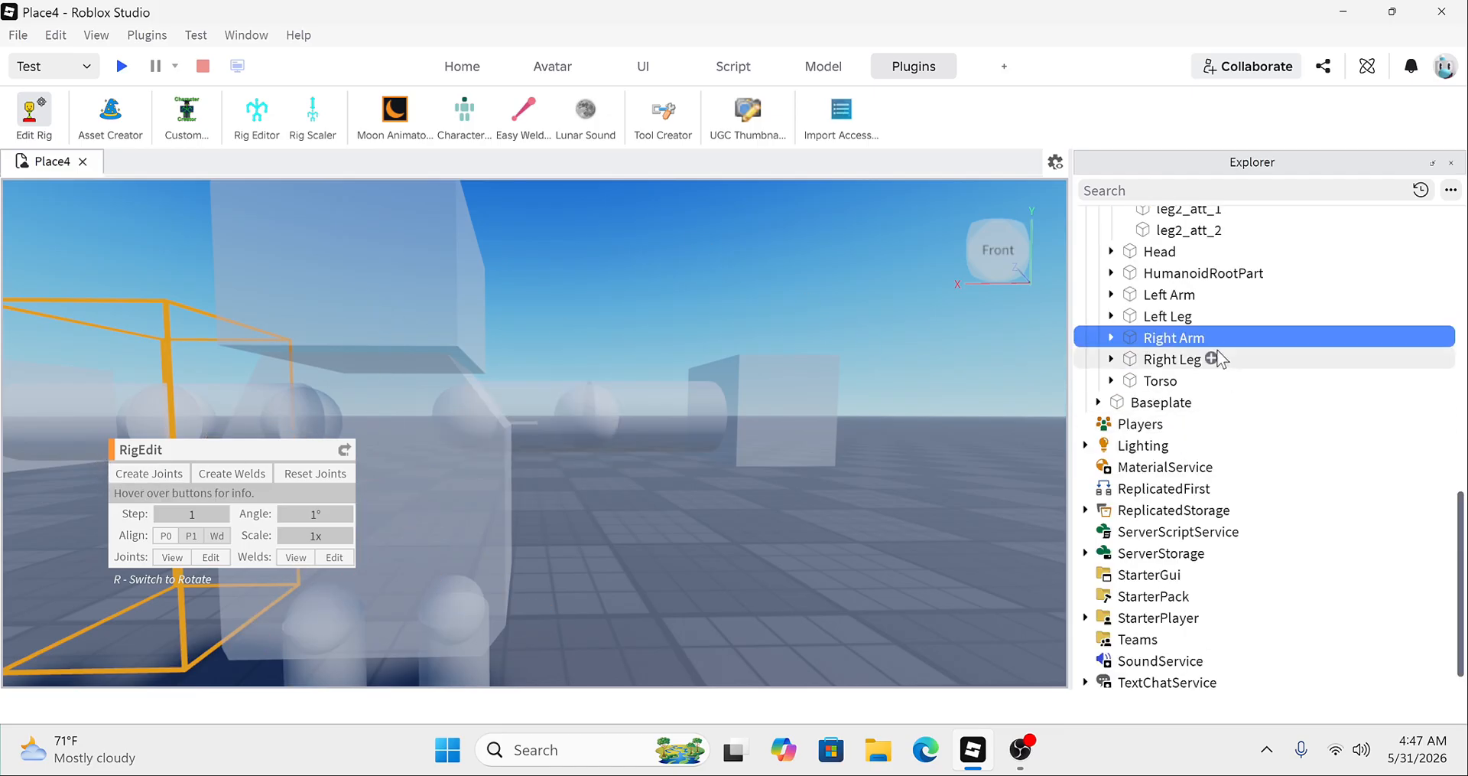
Step: Create a joint between arm1_att_2 and arm1_2, with arm1_att_2 as the base part, and collapse arm1_att_2
{"action": "scroll", "coordinate": [1216, 361], "scroll_direction": "up", "scroll_amount": 2}
{"action": "left_click", "coordinate": [615, 429]}
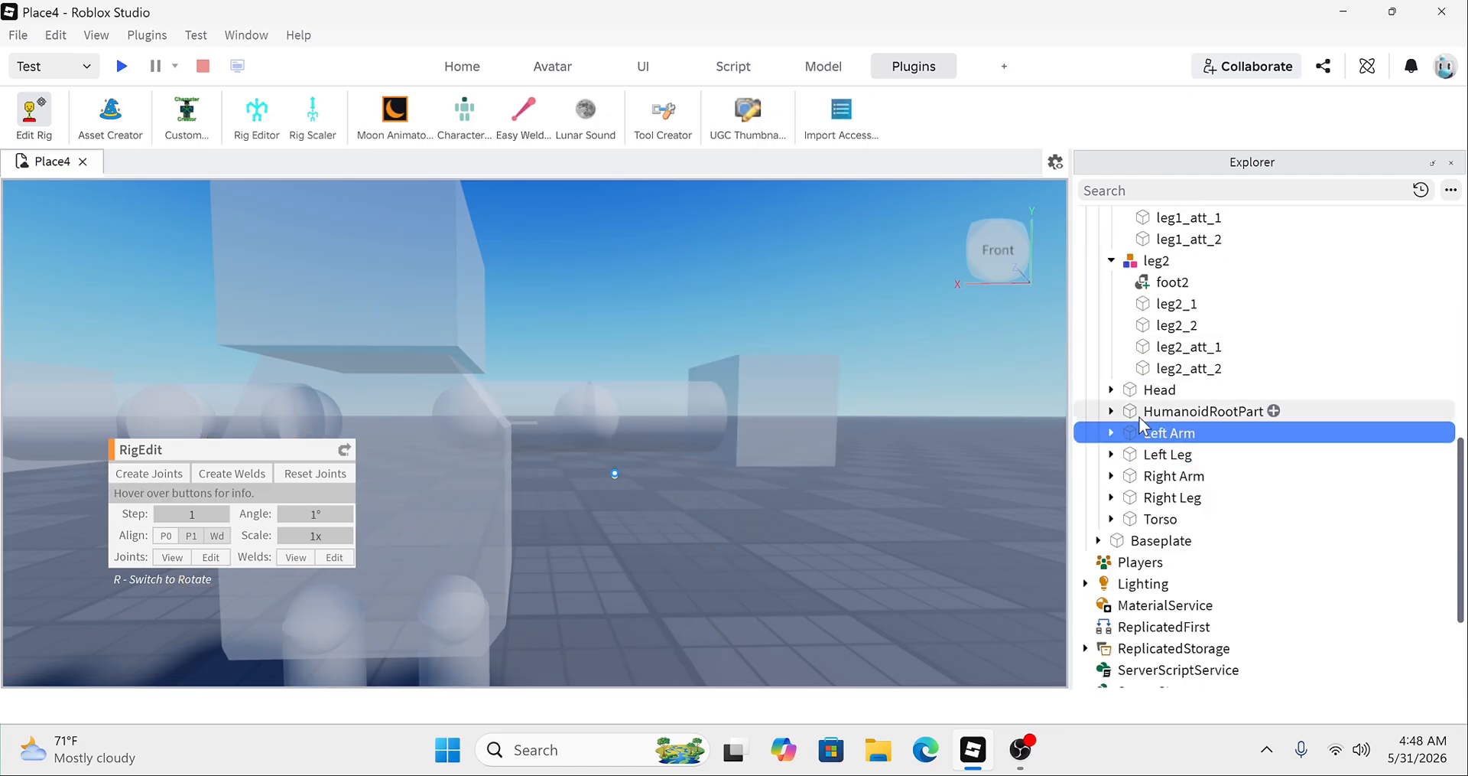
{"action": "scroll", "coordinate": [1132, 436], "scroll_direction": "up", "scroll_amount": 3}
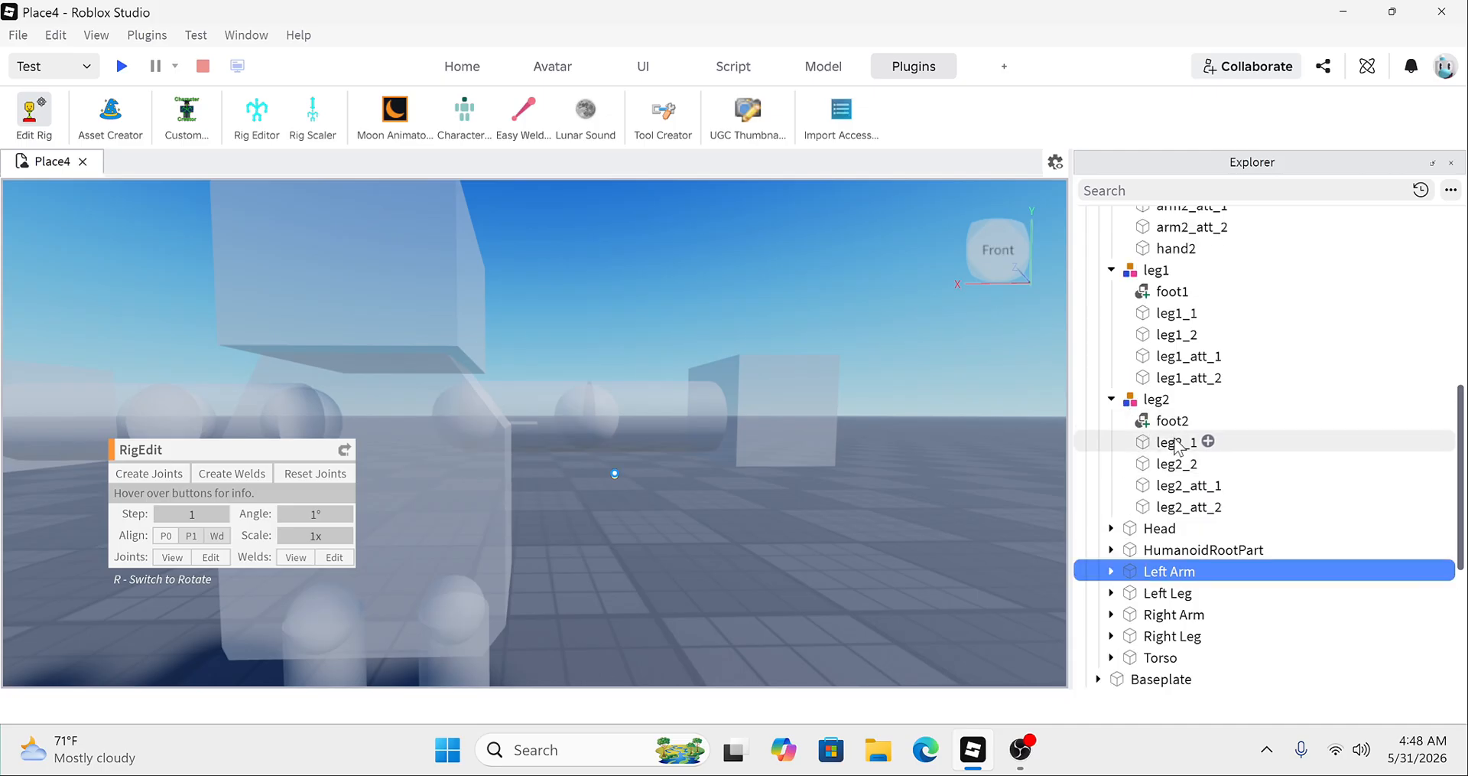
{"action": "scroll", "coordinate": [1176, 447], "scroll_direction": "up", "scroll_amount": 6}
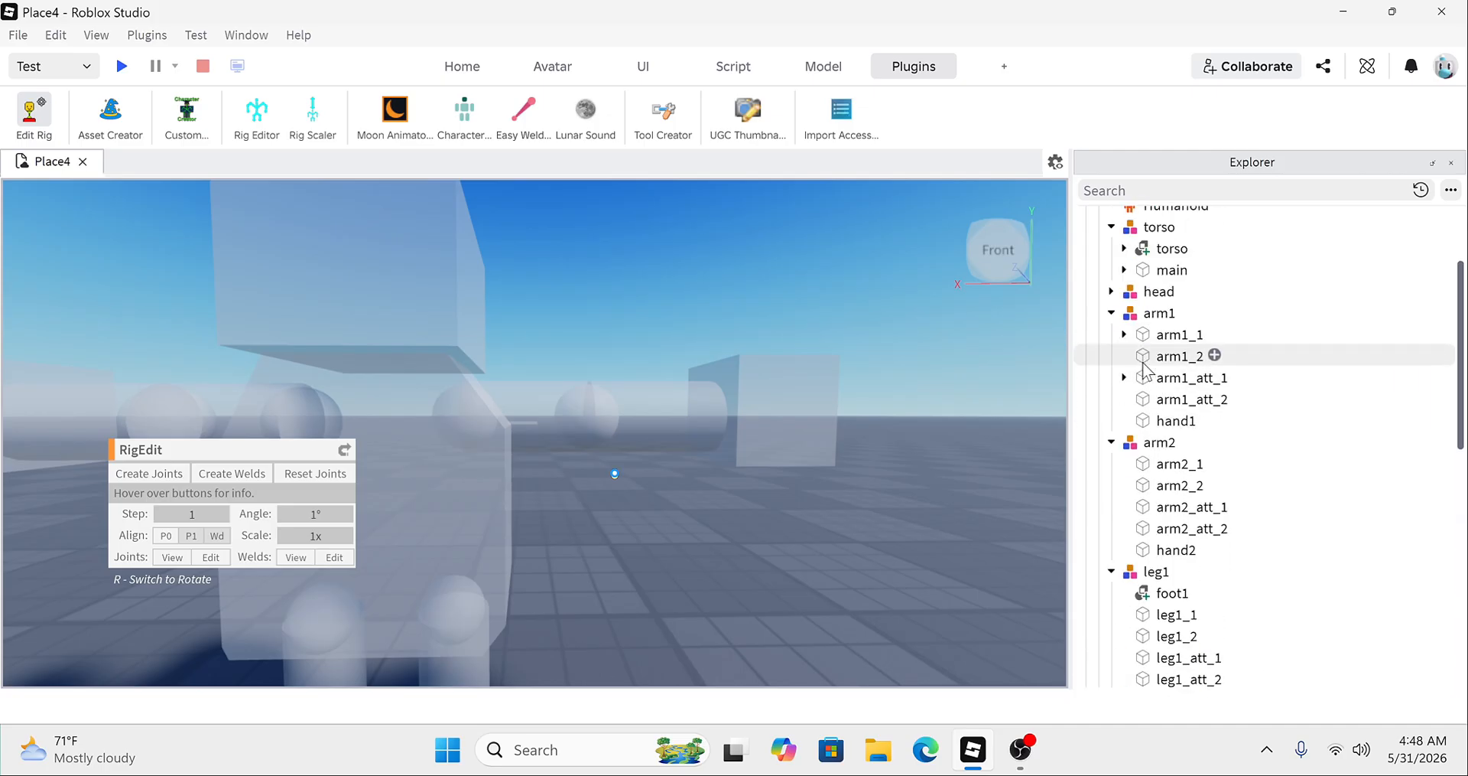
{"action": "left_click", "coordinate": [1170, 398]}
{"action": "left_click", "coordinate": [1170, 356], "text": "ctrl"}
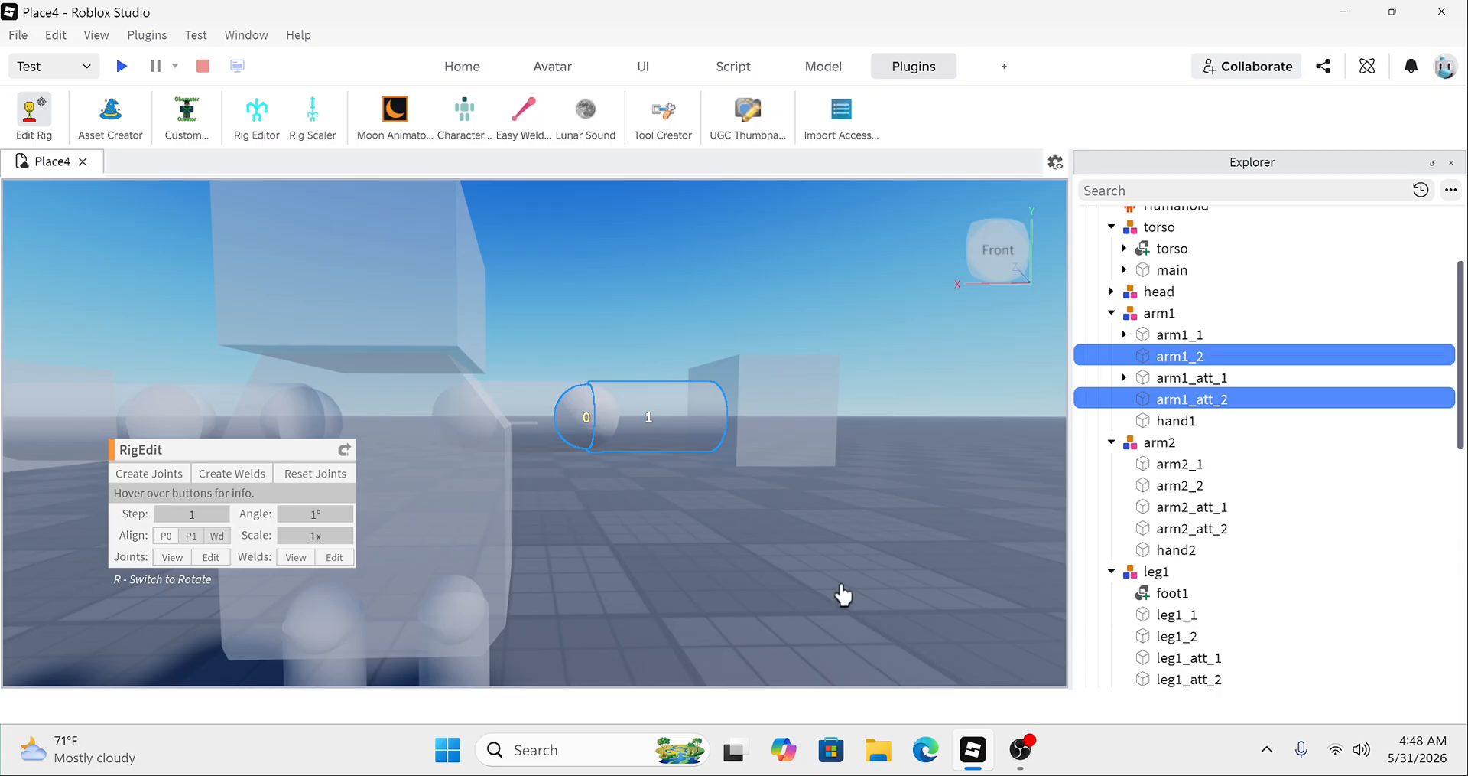
{"action": "left_click", "coordinate": [147, 479]}
{"action": "left_click", "coordinate": [721, 524]}
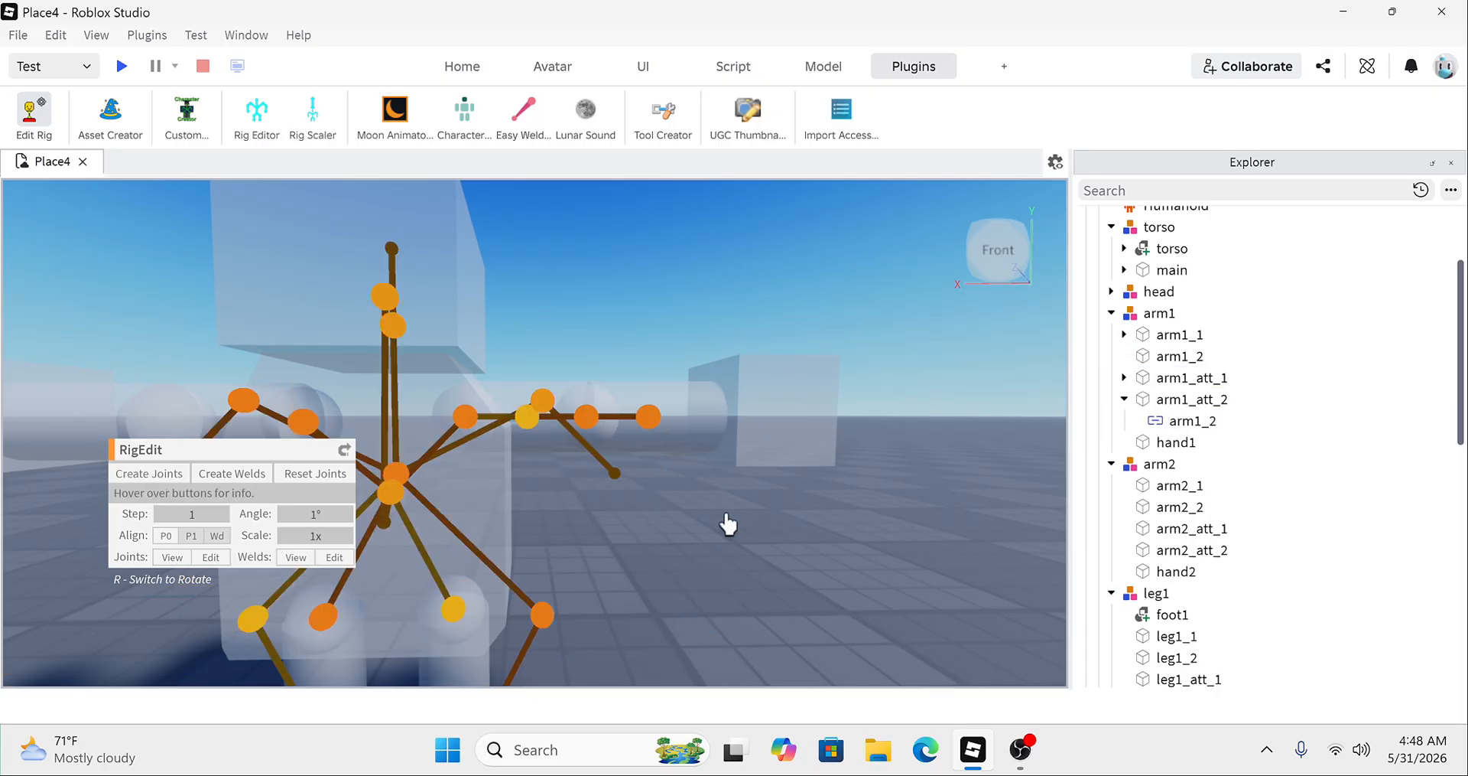
{"action": "left_click", "coordinate": [1124, 399]}
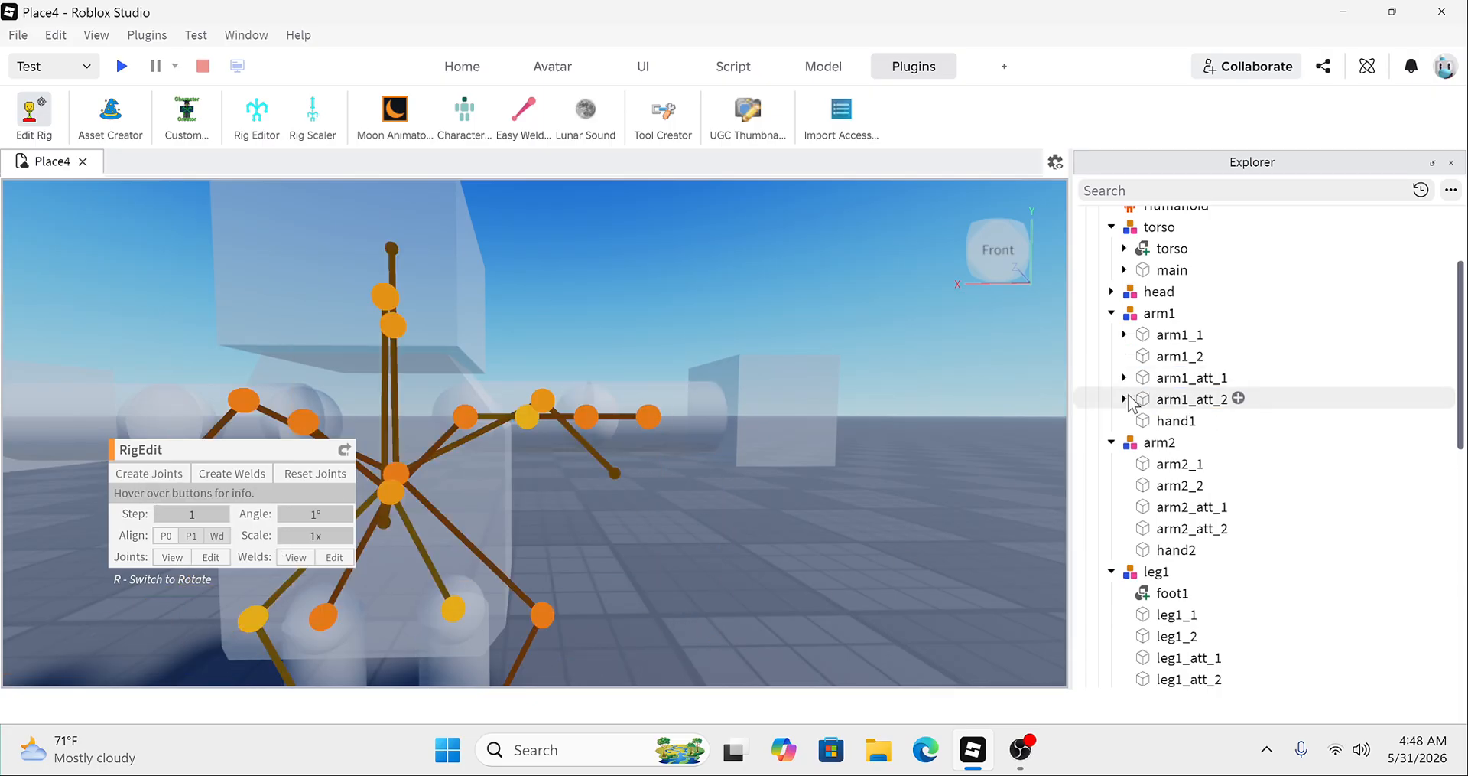
Step: Create a joint between arm1_2 and hand1, with arm1_2 as the base part
{"action": "left_click", "coordinate": [1174, 357]}
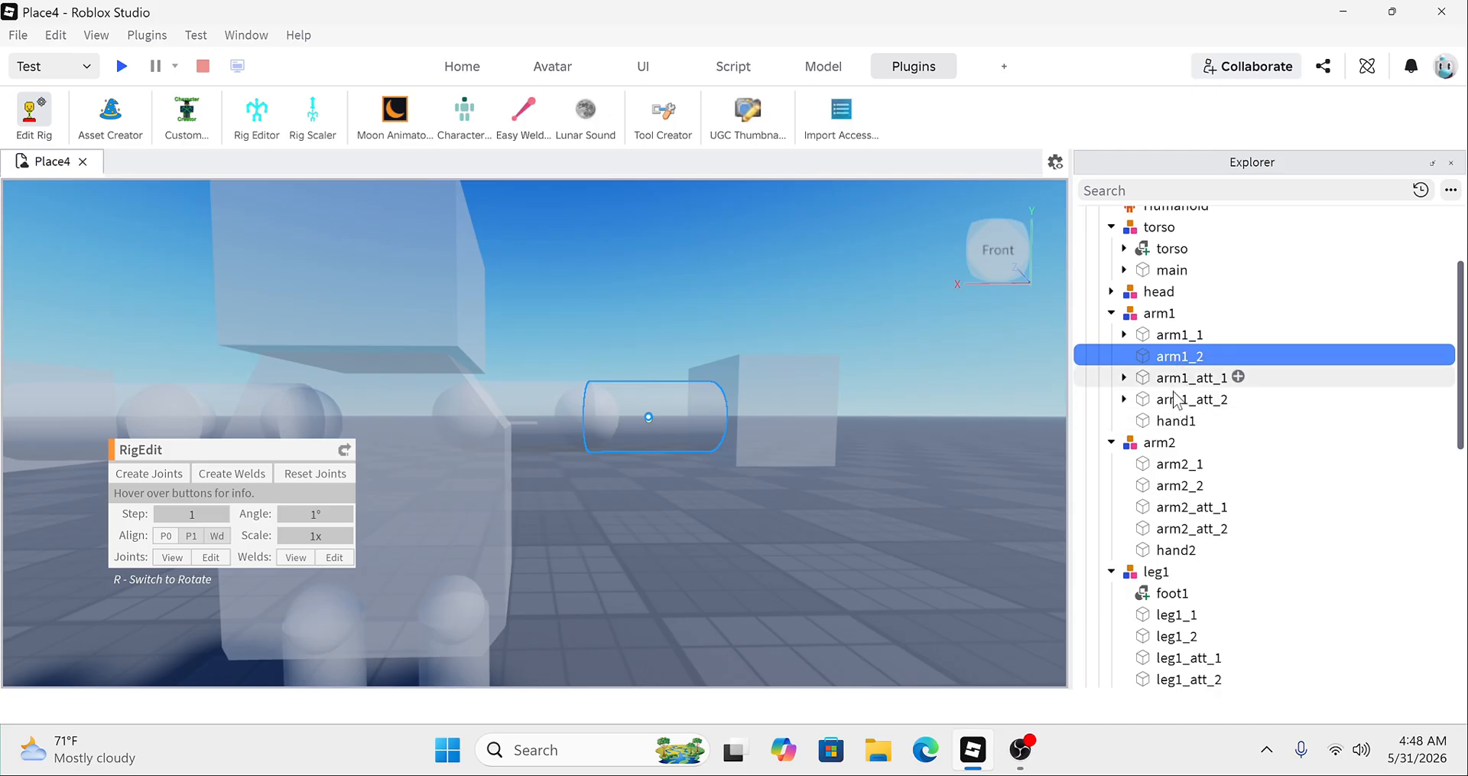
{"action": "left_click", "coordinate": [1175, 422], "text": "ctrl"}
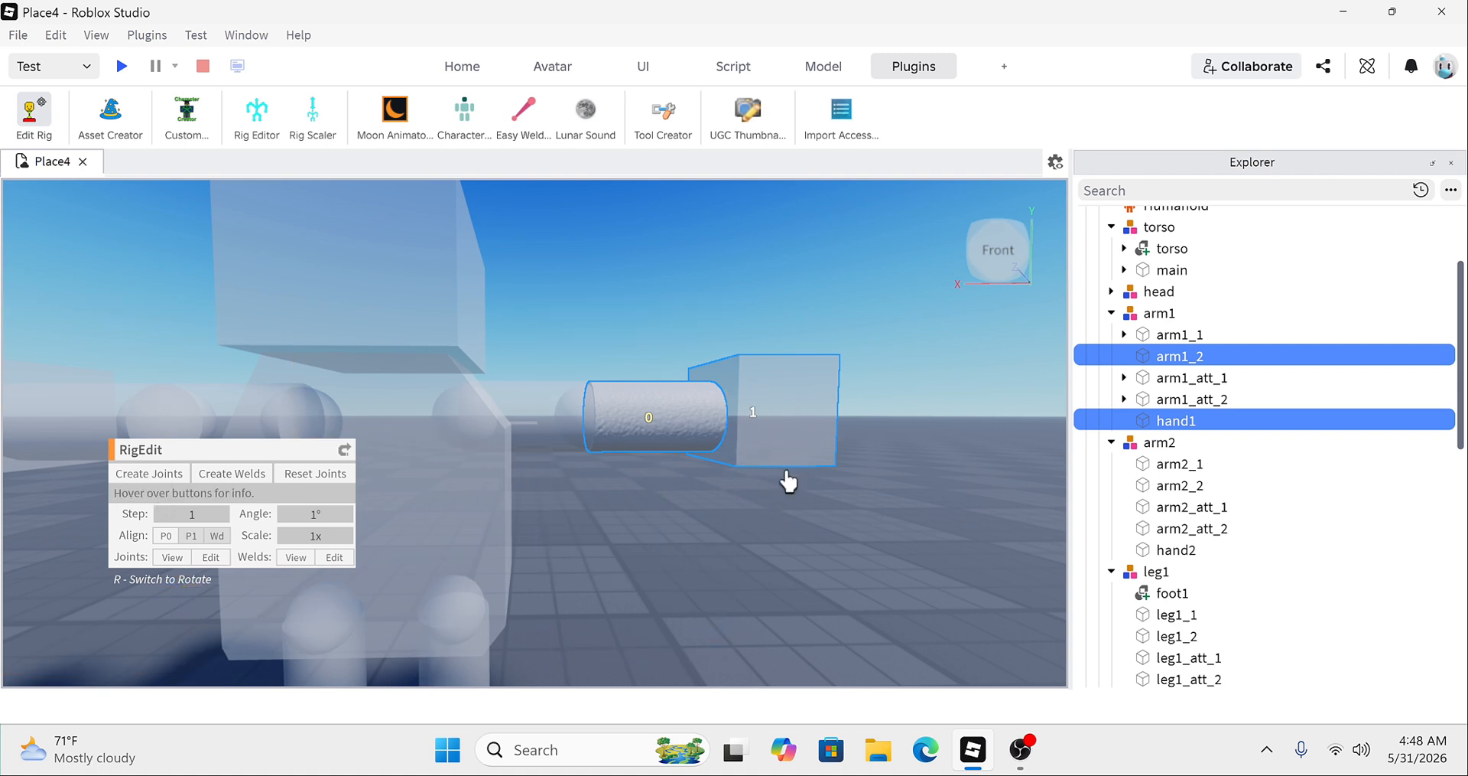
{"action": "left_click", "coordinate": [161, 484]}
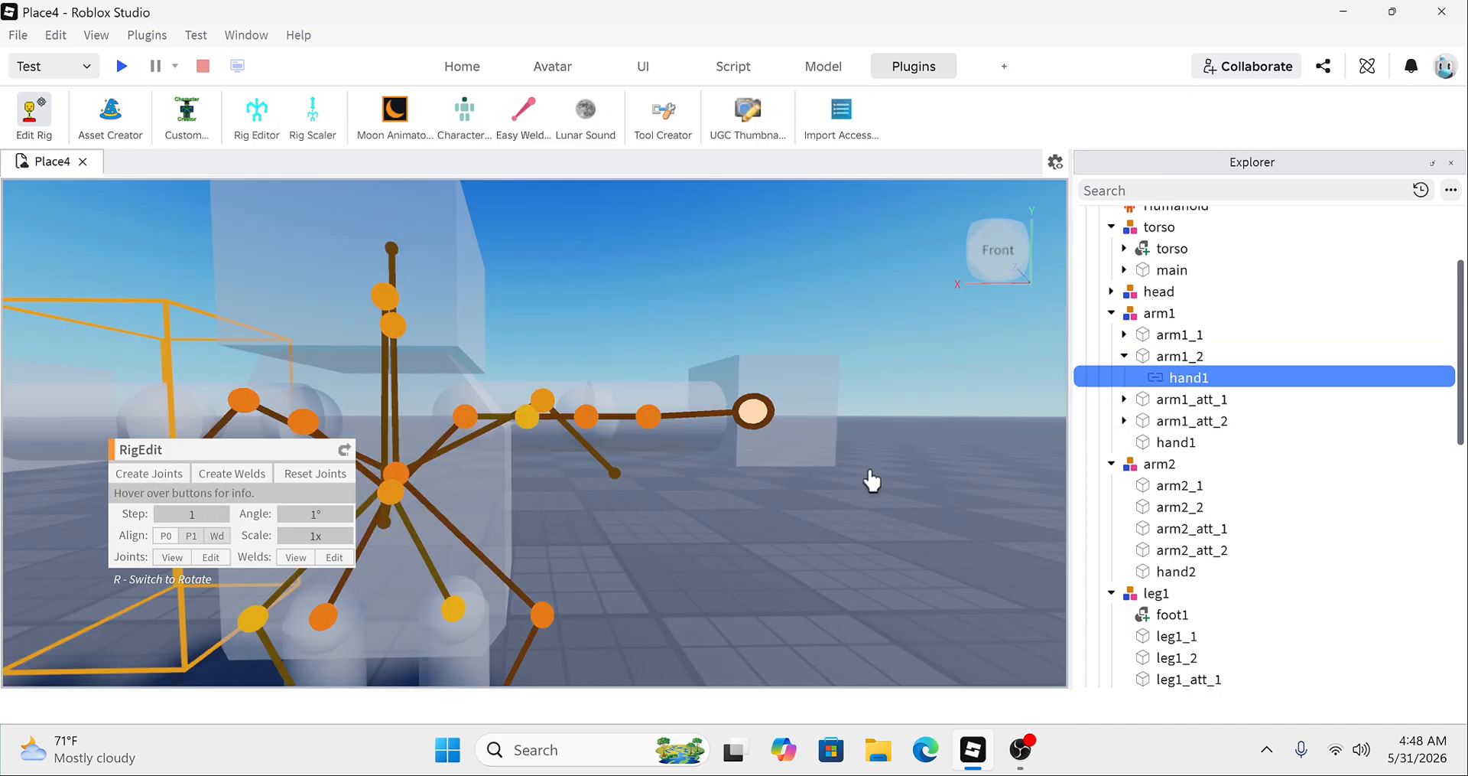
Step: Examine the joint chain running from the torso through arm1 to hand1
{"action": "left_click", "coordinate": [971, 499]}
{"action": "key", "text": "d"}
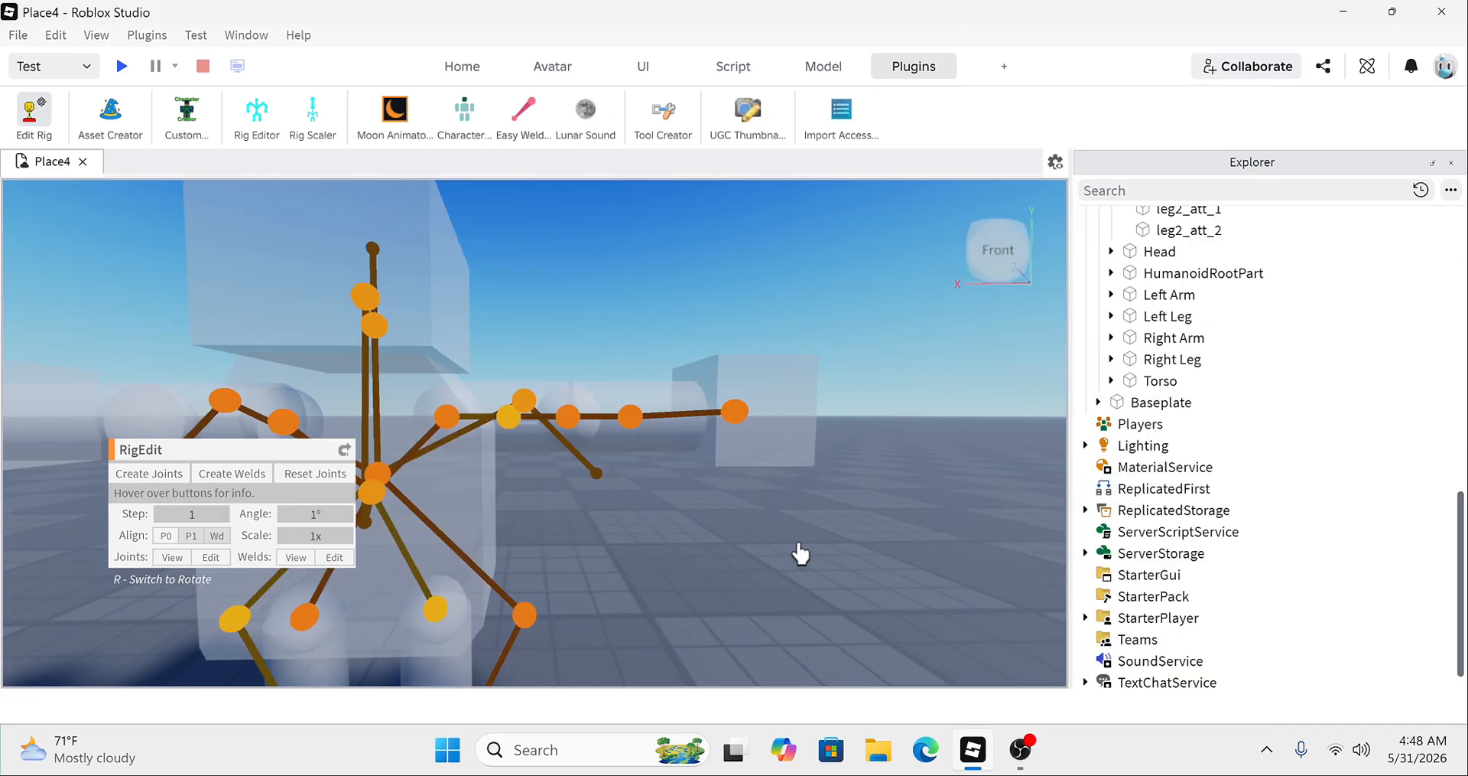
{"action": "key", "text": "w"}
{"action": "right_click_drag", "start_coordinate": [801, 553], "coordinate": [801, 553]}
{"action": "key", "text": "s"}
{"action": "key", "text": "w"}
{"action": "key", "text": "s"}
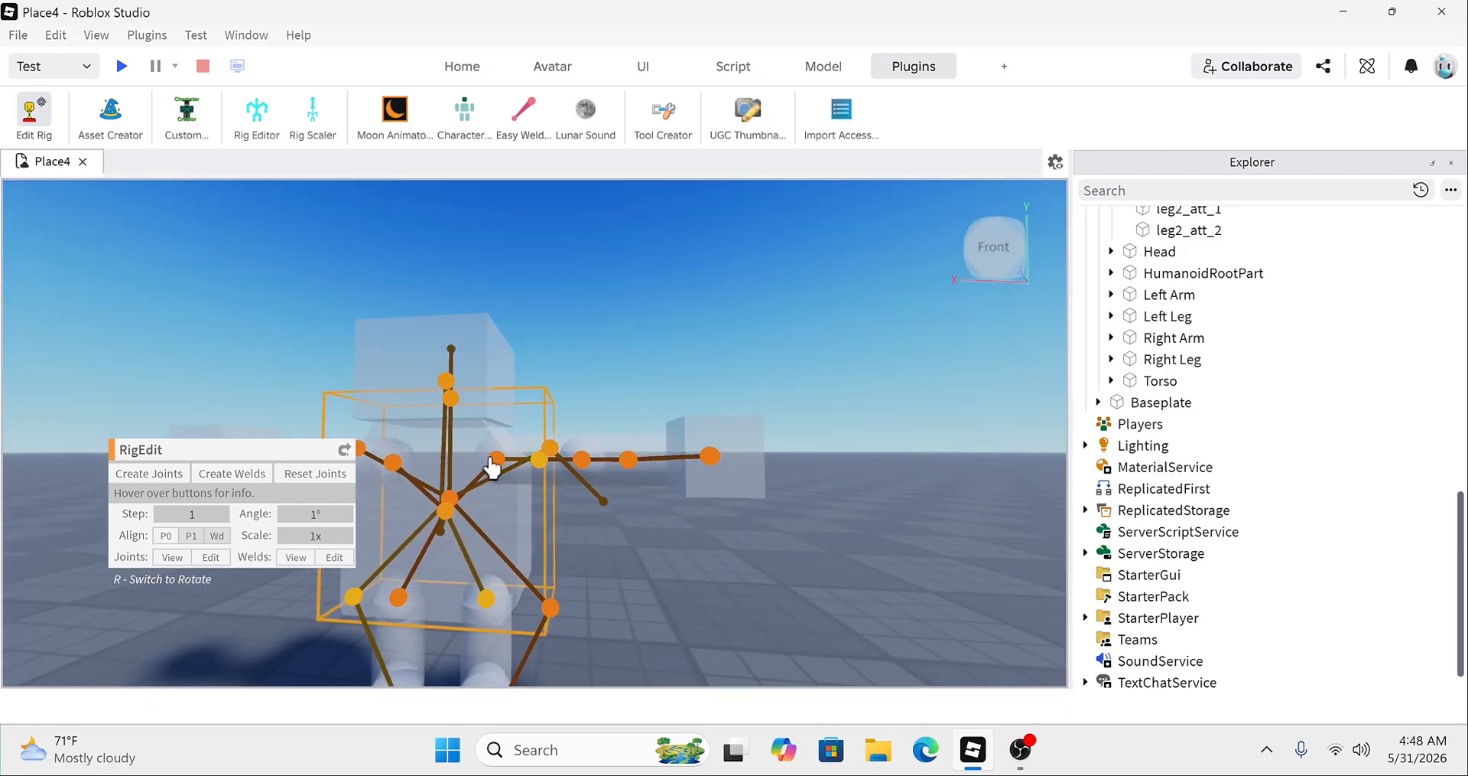
{"action": "key", "text": "a"}
{"action": "right_click_drag", "start_coordinate": [709, 473], "coordinate": [709, 473]}
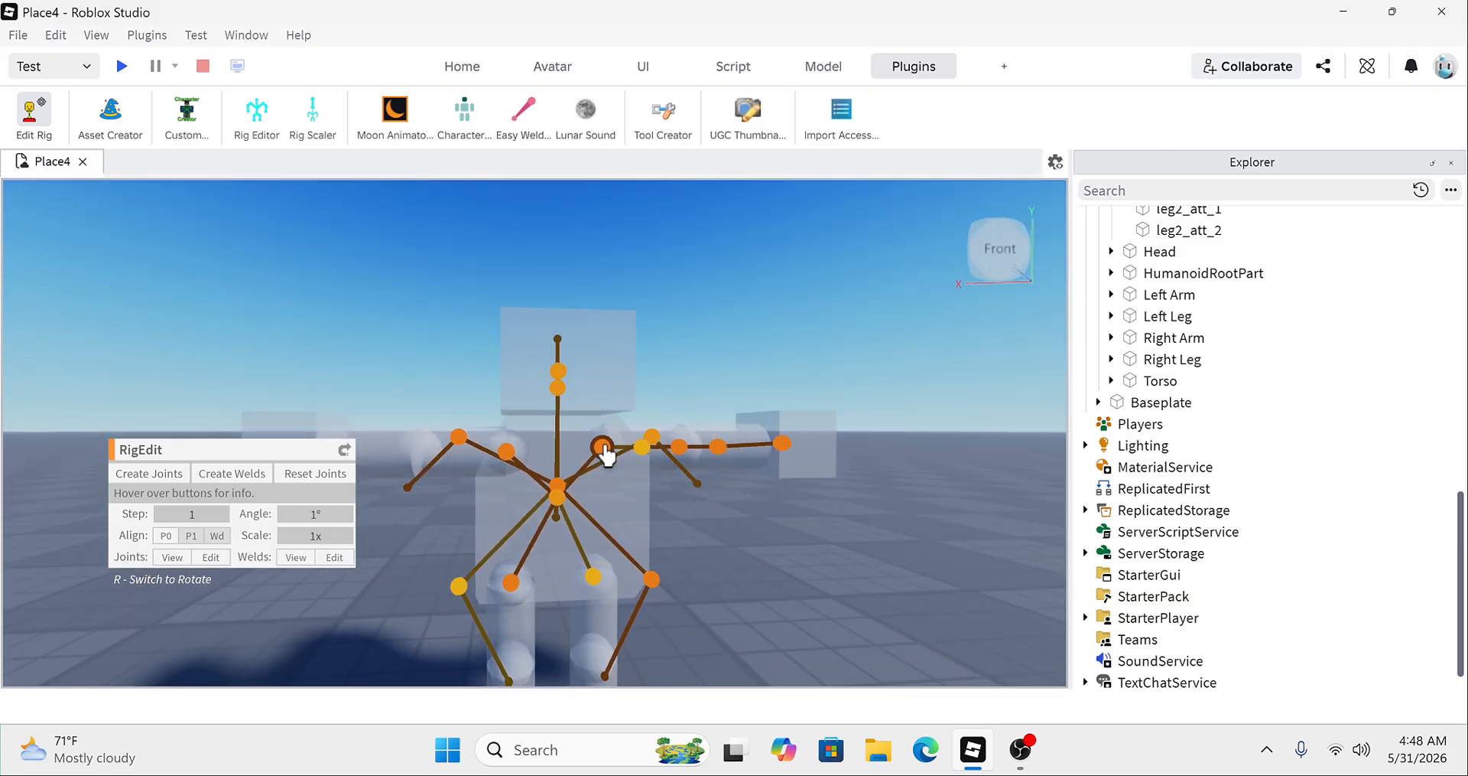
{"action": "key", "text": "a"}
{"action": "right_click_drag", "start_coordinate": [854, 451], "coordinate": [854, 451]}
{"action": "key", "text": "w"}
{"action": "key", "text": "d"}
Step: Collapse the arm1 model in the Greyman hierarchy
{"action": "scroll", "coordinate": [1150, 348], "scroll_direction": "up", "scroll_amount": 2}
{"action": "scroll", "coordinate": [1150, 348], "scroll_direction": "up", "scroll_amount": 8}
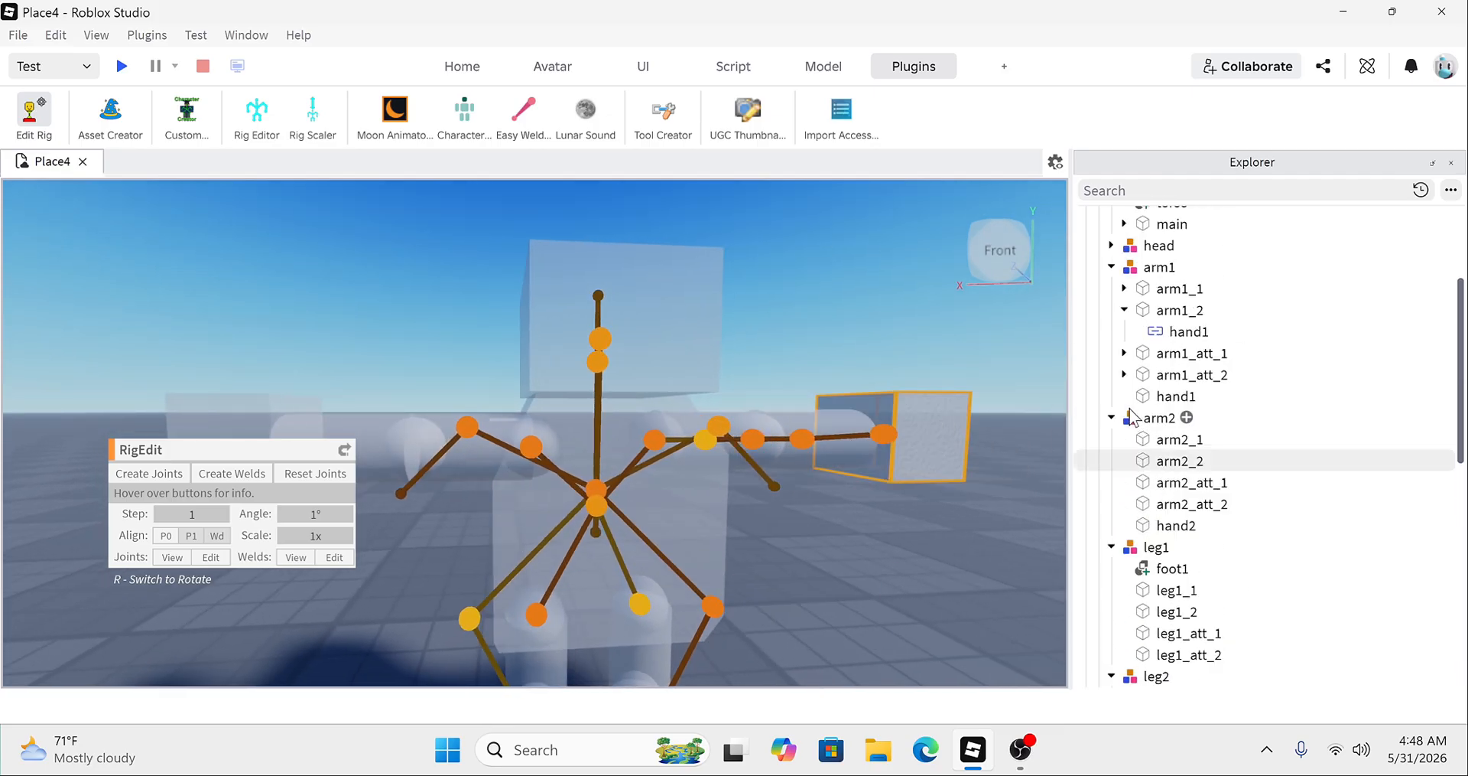
{"action": "left_click", "coordinate": [1111, 358]}
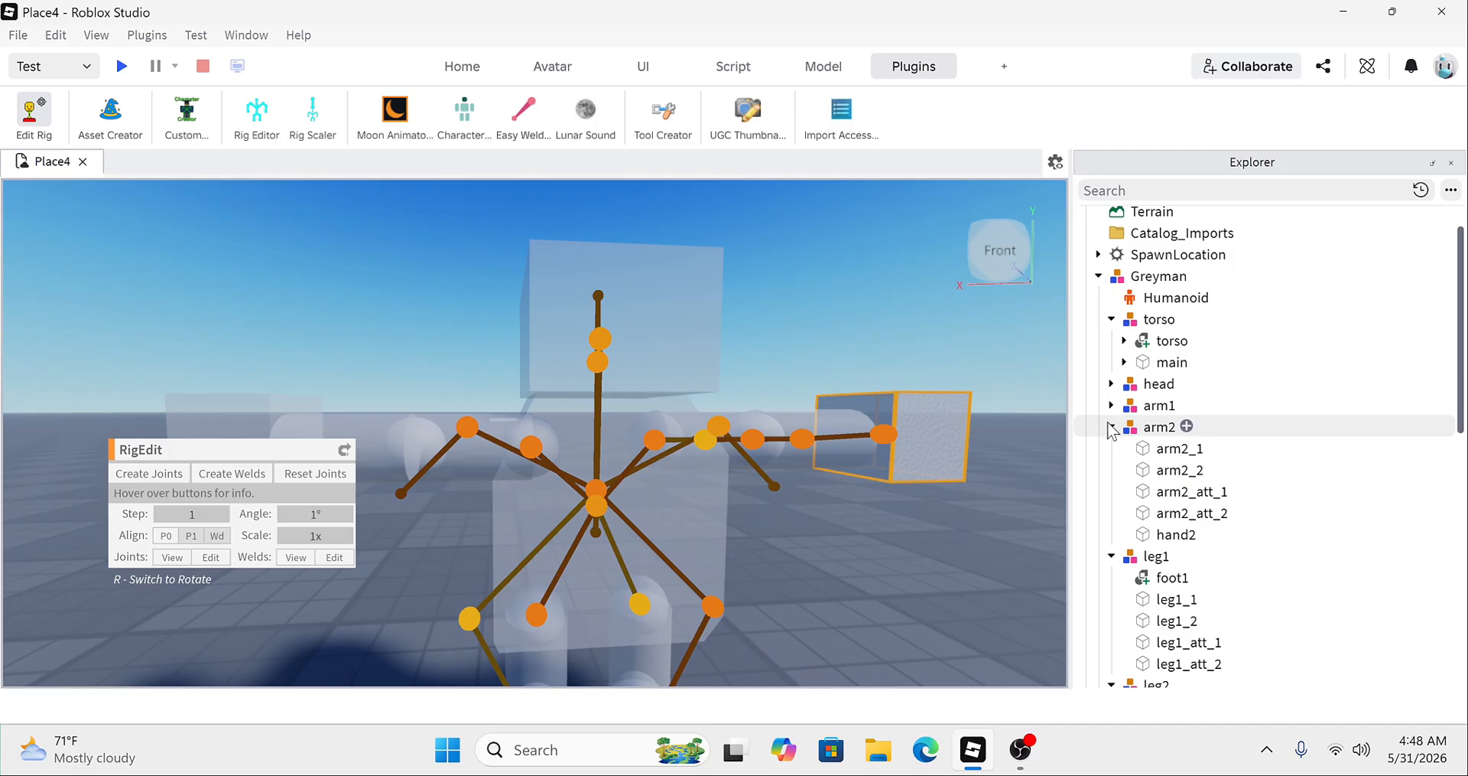
{"action": "scroll", "coordinate": [1112, 417], "scroll_direction": "down", "scroll_amount": 1}
{"action": "left_click", "coordinate": [1111, 359]}
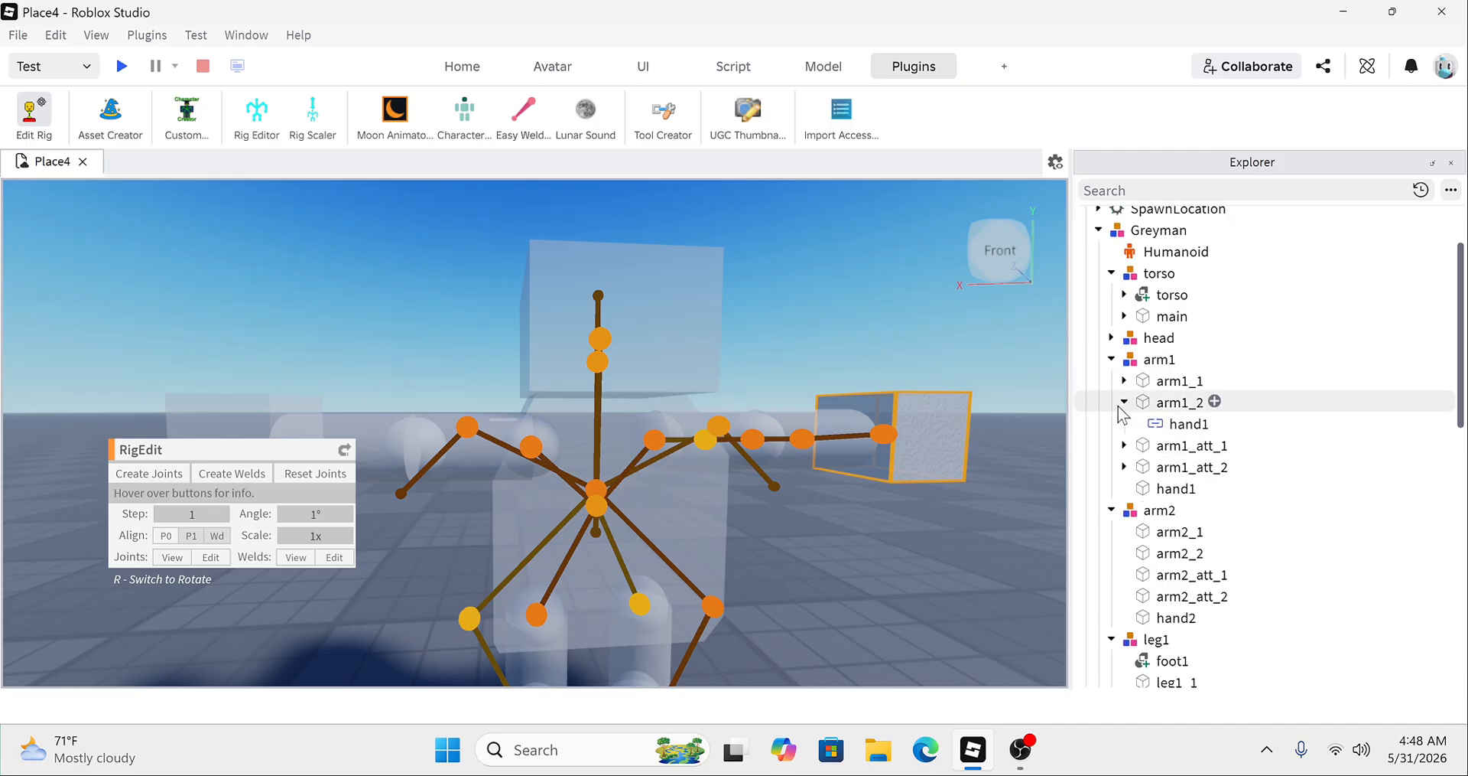
{"action": "left_click", "coordinate": [1111, 359]}
{"action": "scroll", "coordinate": [1124, 405], "scroll_direction": "down", "scroll_amount": 1}
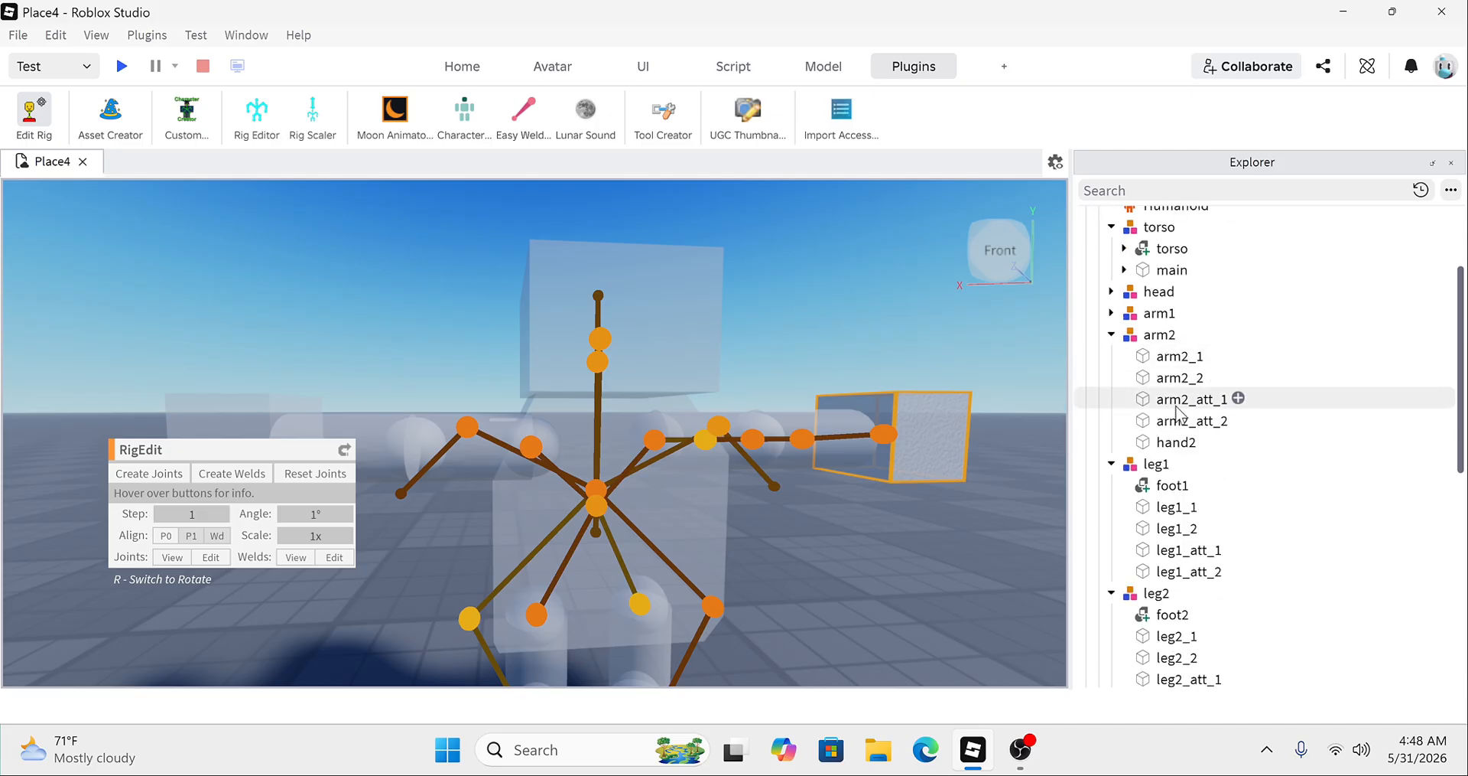
Step: Create a joint between arm2_att_1 and arm2_1, with arm2_att_1 as the base part, and collapse arm2_att_1
{"action": "left_click", "coordinate": [1187, 399]}
{"action": "left_click", "coordinate": [1177, 356], "text": "ctrl"}
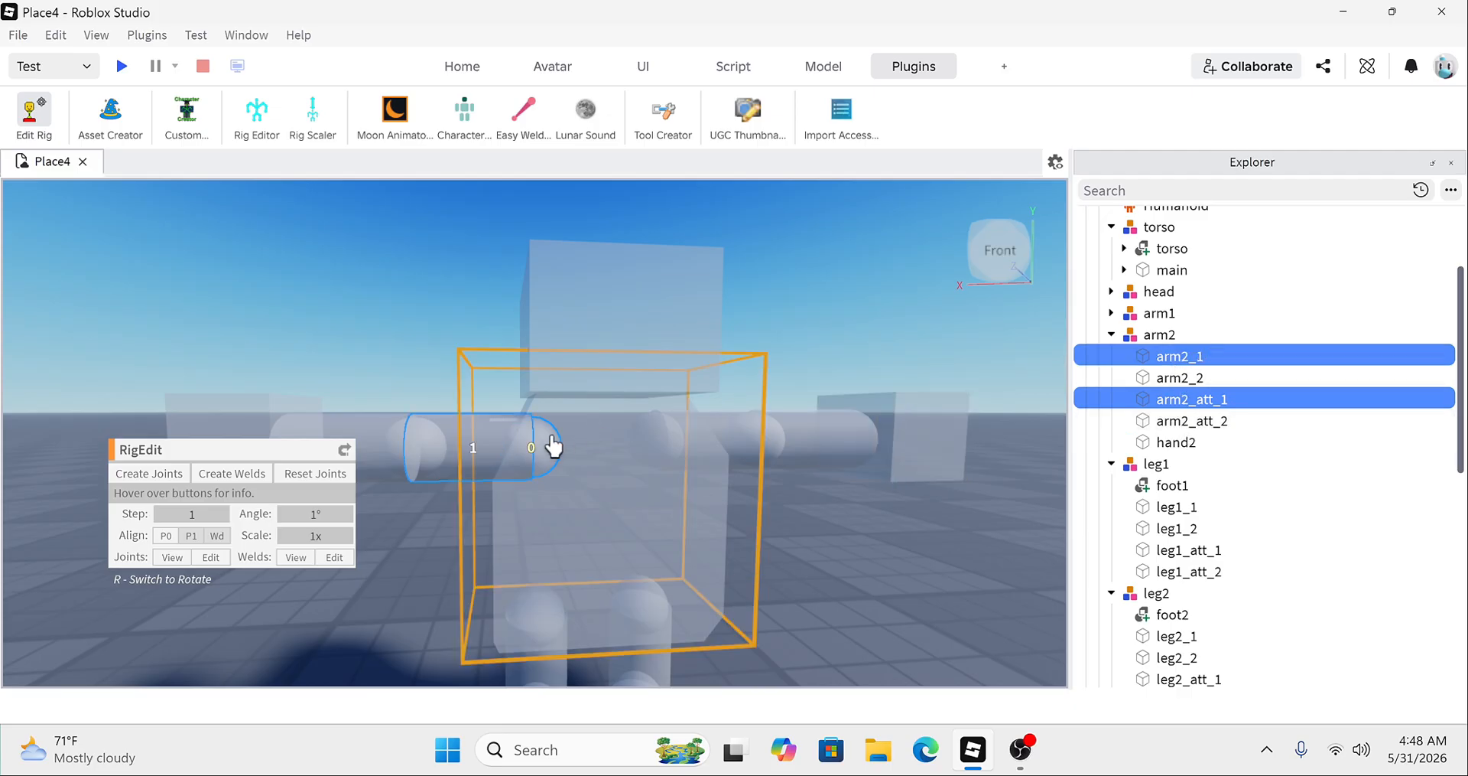
{"action": "left_click", "coordinate": [146, 474]}
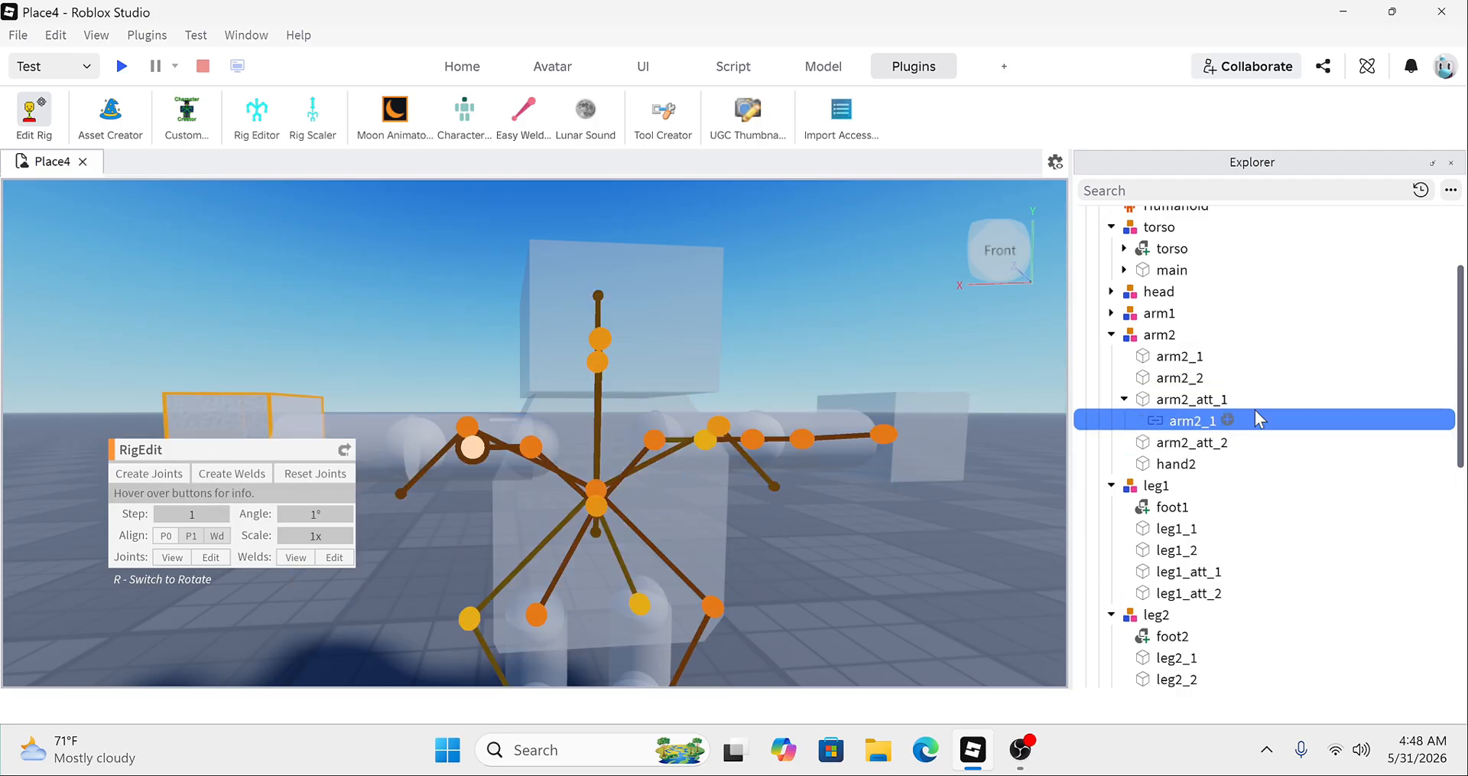
{"action": "left_click", "coordinate": [1124, 398]}
Step: Create a joint between arm2_1 and arm2_att_2, with arm2_1 as the base part, and collapse arm2_1
{"action": "left_click", "coordinate": [1176, 360]}
{"action": "left_click", "coordinate": [1170, 420], "text": "ctrl"}
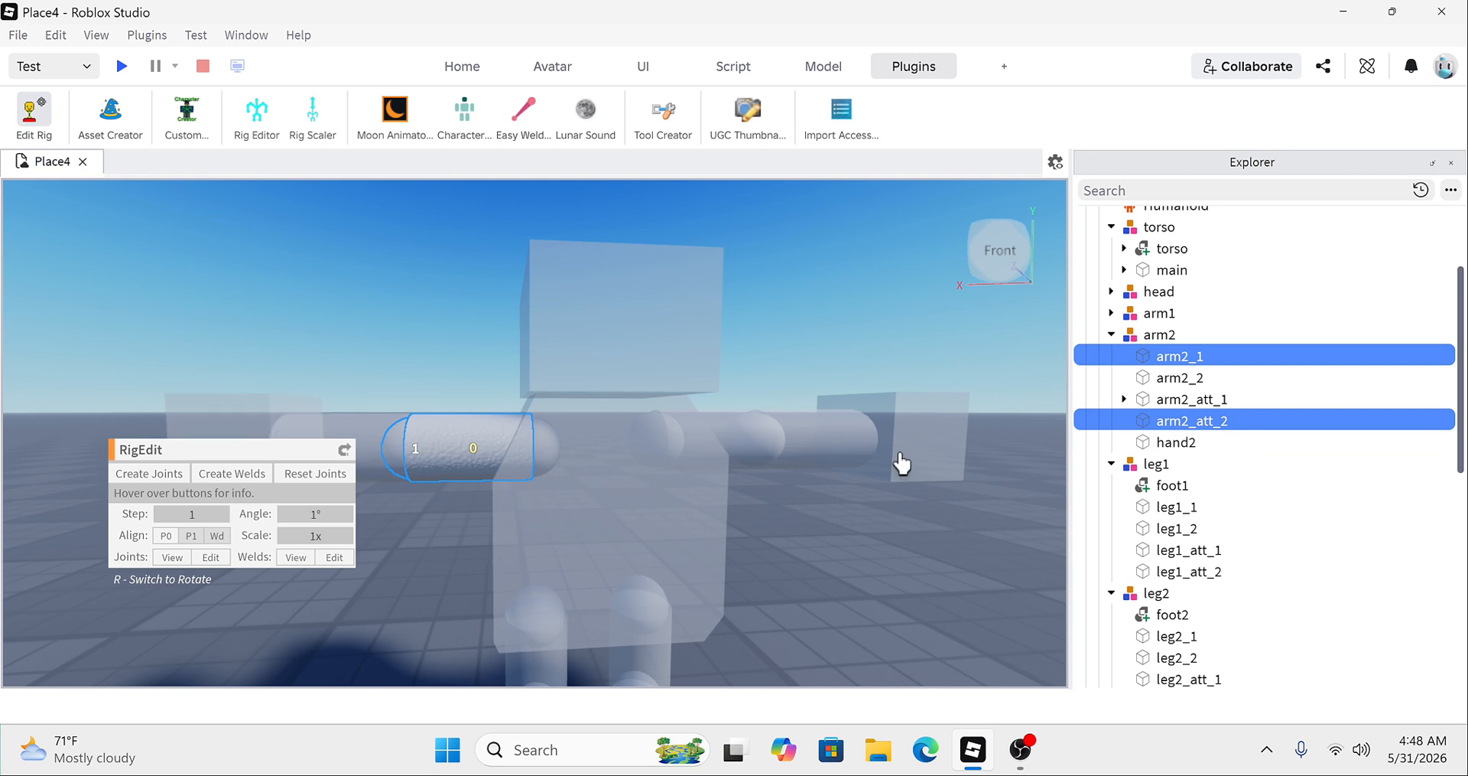
{"action": "left_click", "coordinate": [166, 475]}
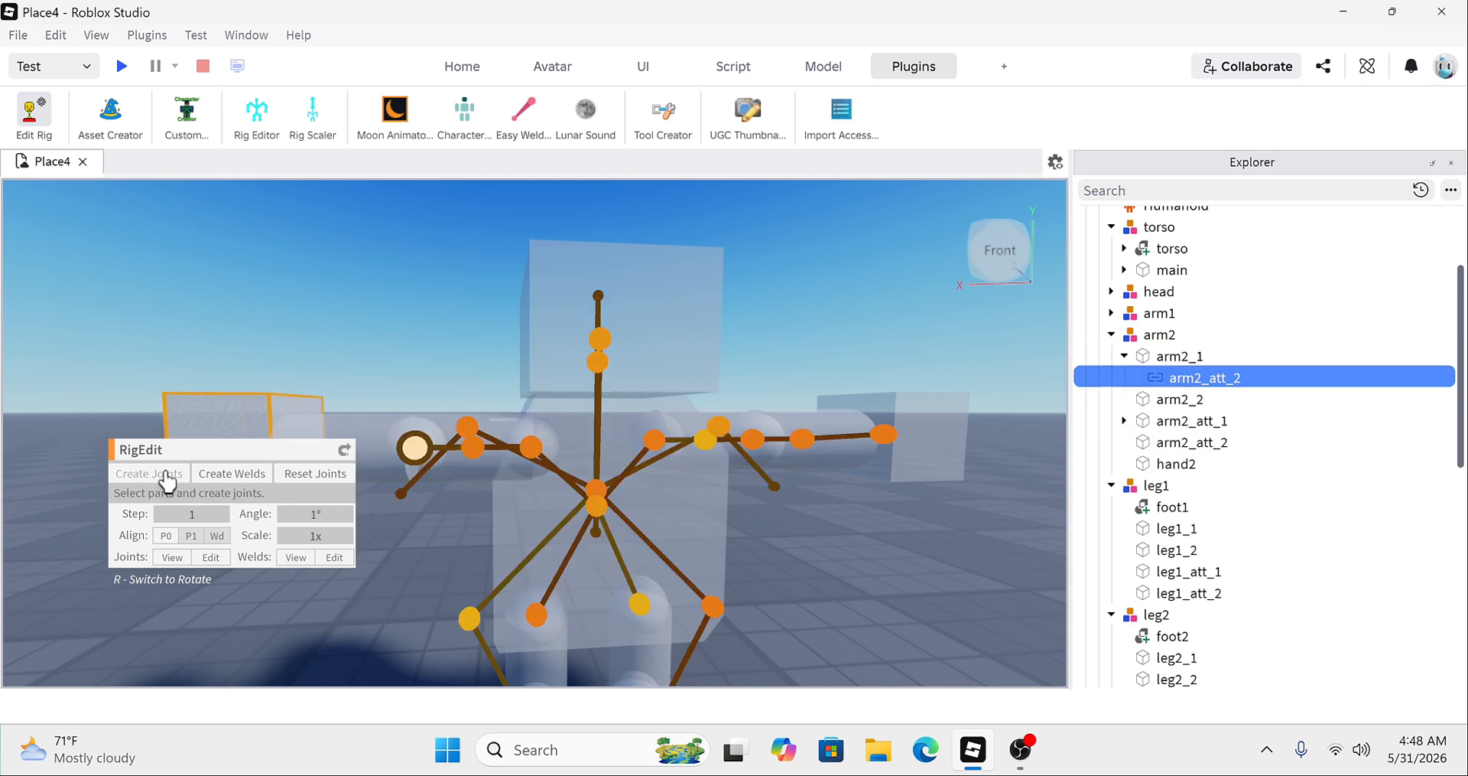
{"action": "left_click", "coordinate": [1124, 356]}
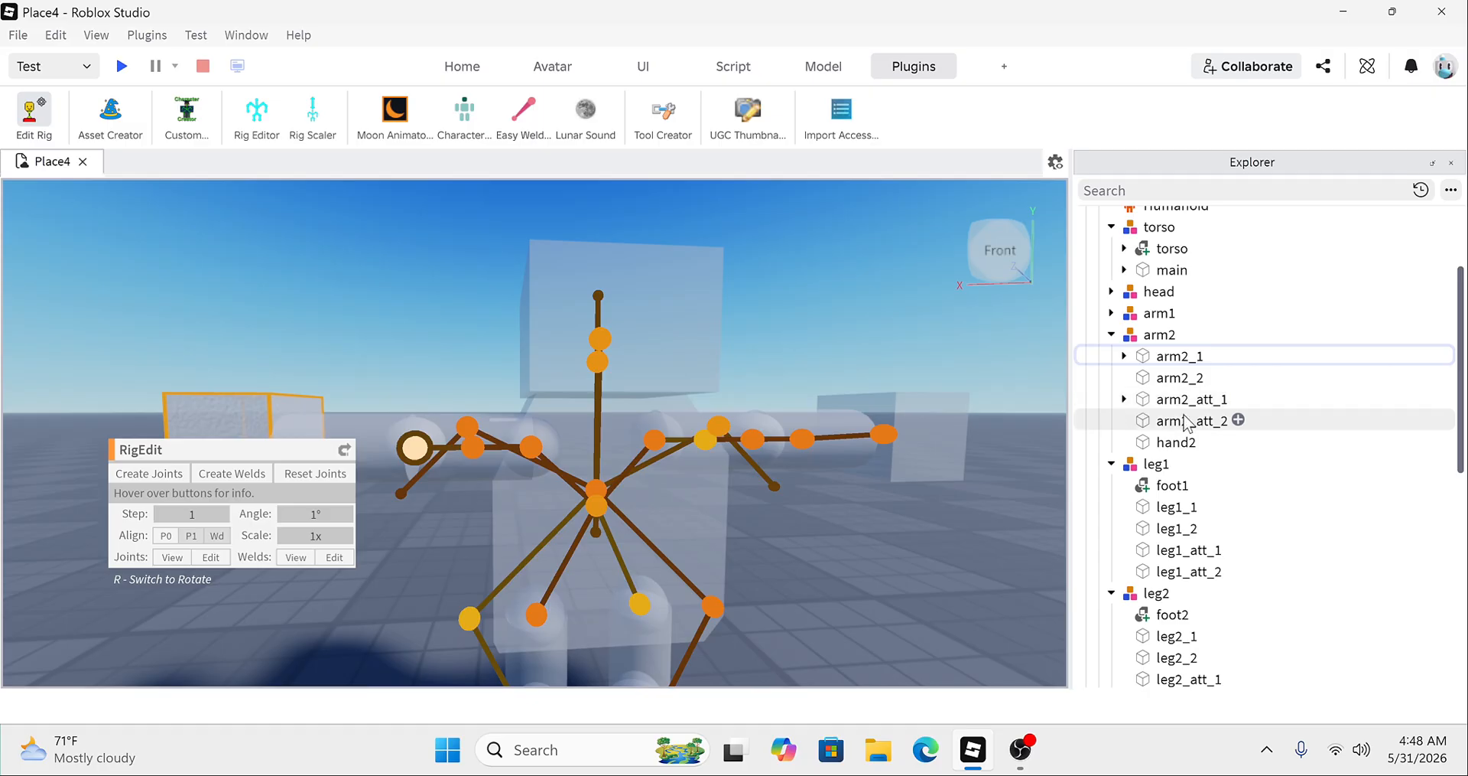
{"action": "left_click", "coordinate": [1124, 356]}
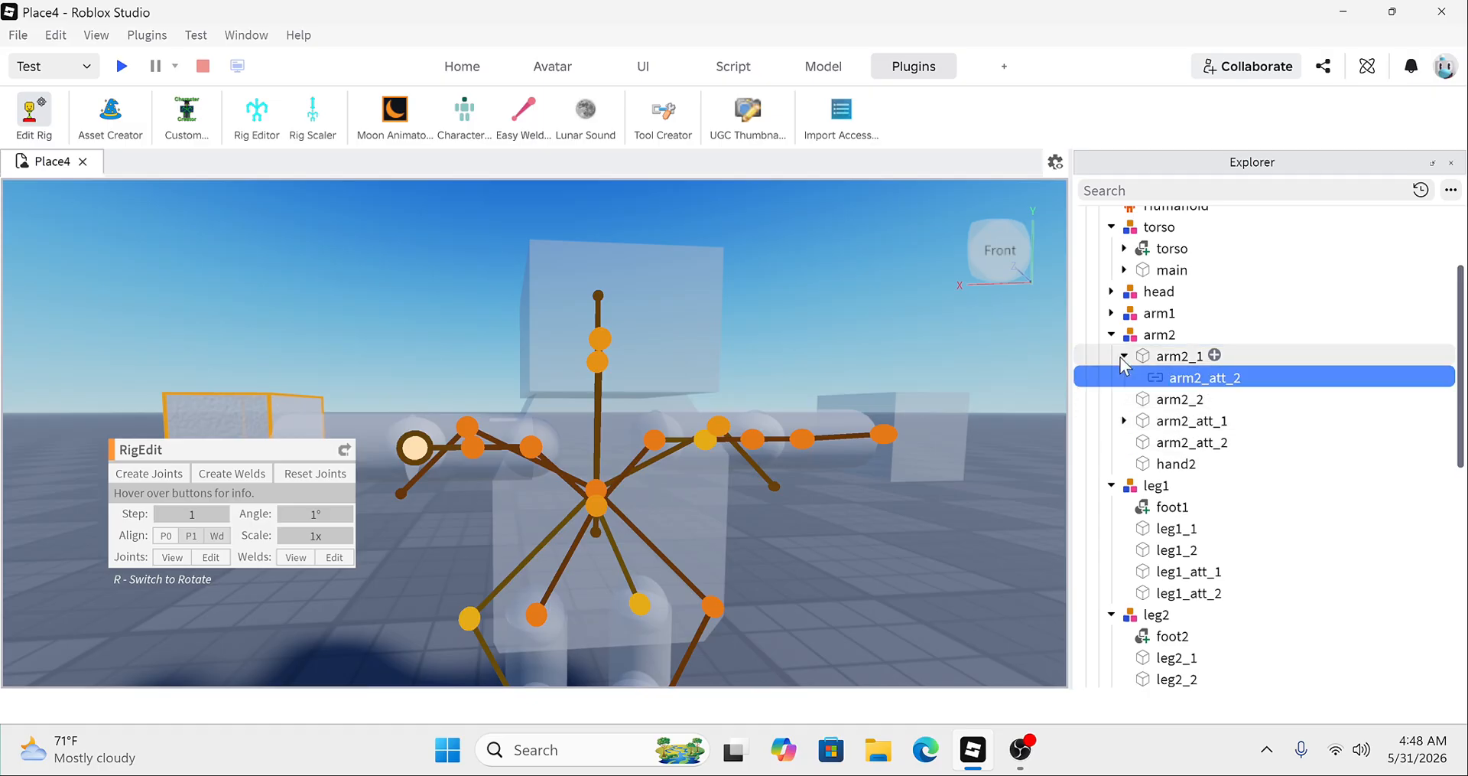
{"action": "left_click", "coordinate": [1123, 356]}
Step: Create a joint between arm2_att_2 and arm2_2, with arm2_att_2 as the base part, and collapse arm2_att_2
{"action": "left_click", "coordinate": [1174, 424]}
{"action": "left_click", "coordinate": [1175, 381], "text": "ctrl"}
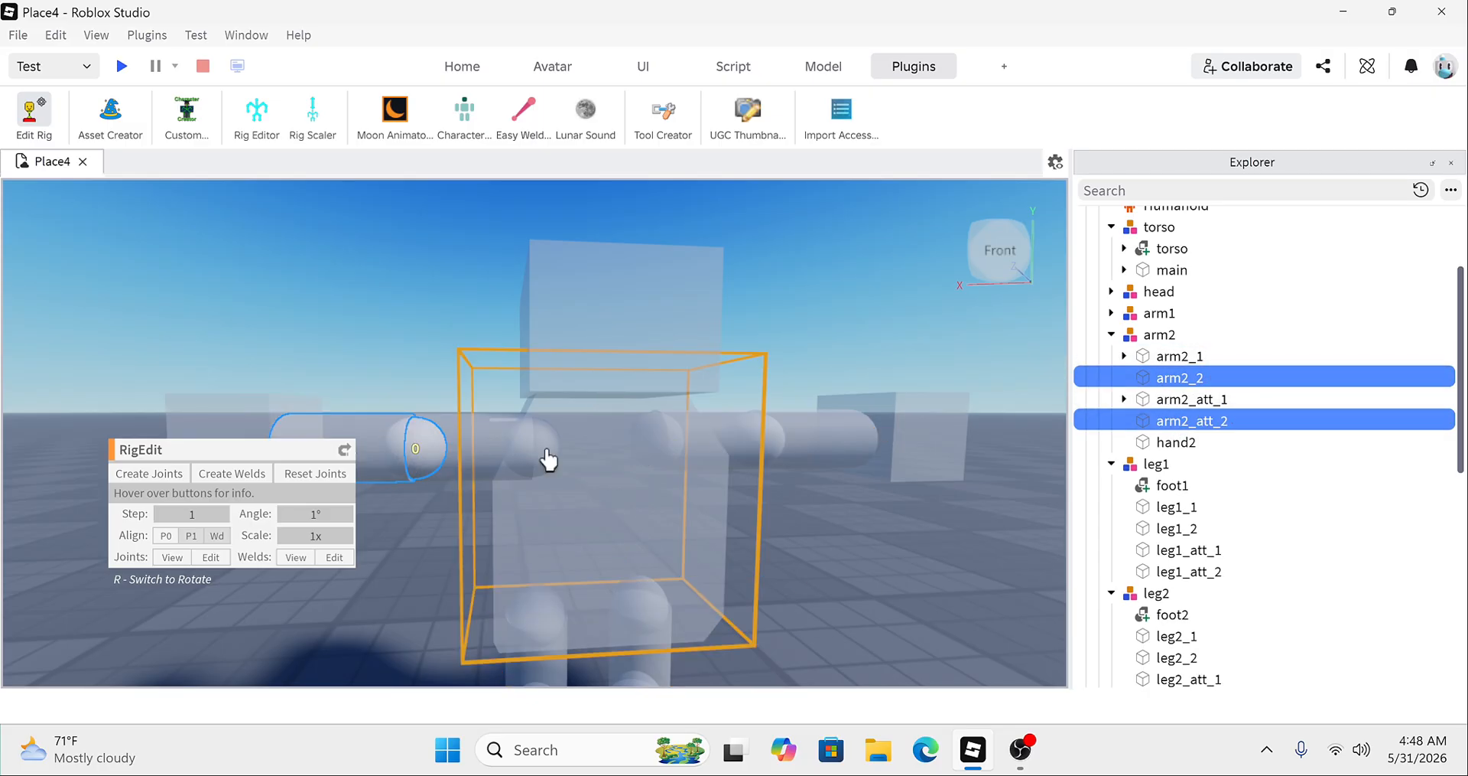
{"action": "left_click", "coordinate": [118, 480]}
{"action": "left_click", "coordinate": [1124, 420]}
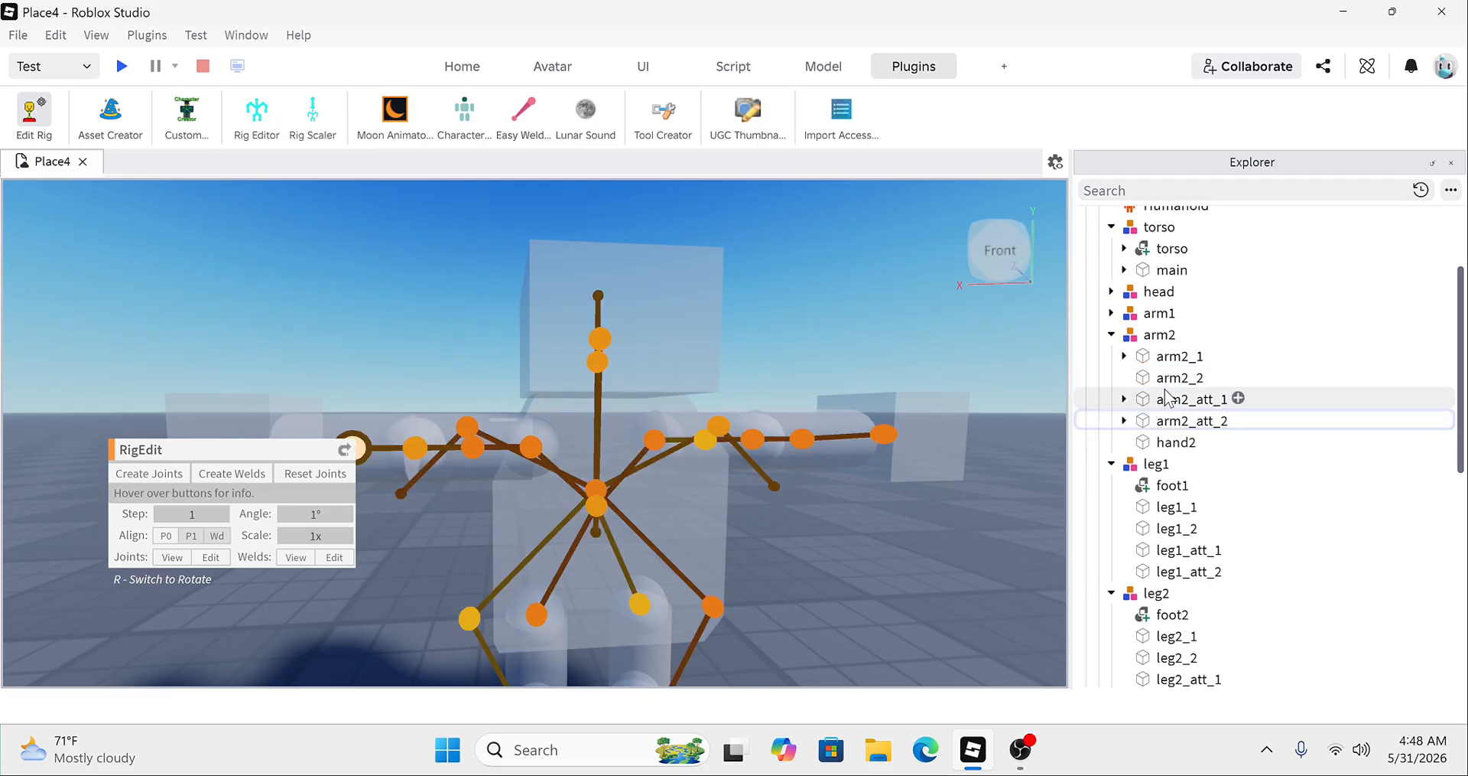
Step: Create a joint between arm2_2 and hand2, with arm2_2 as the base part, and collapse arm2_2 and arm2
{"action": "left_click", "coordinate": [1171, 380]}
{"action": "left_click", "coordinate": [1162, 444], "text": "ctrl"}
{"action": "left_click", "coordinate": [177, 480]}
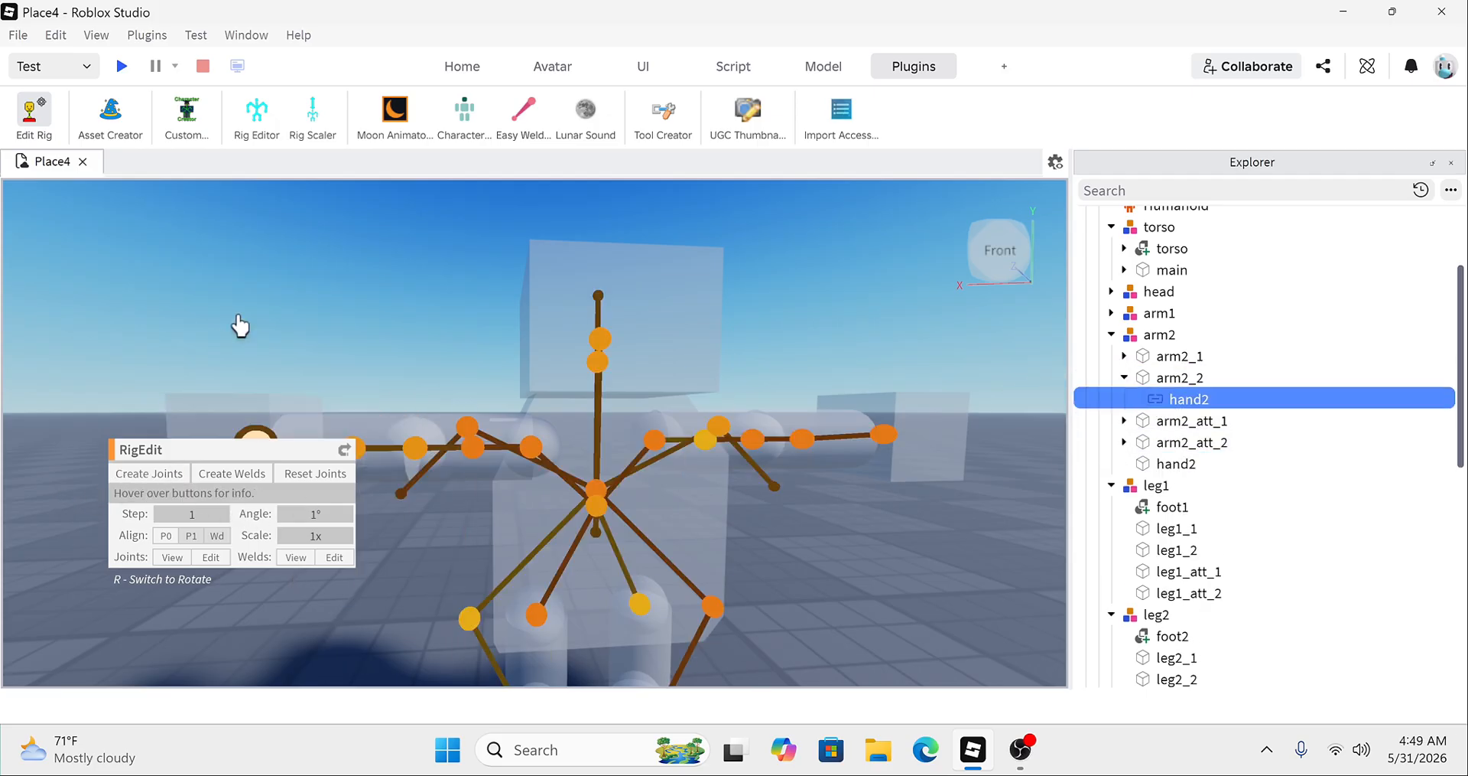
{"action": "left_click", "coordinate": [240, 328]}
{"action": "right_click_drag", "start_coordinate": [239, 327], "coordinate": [262, 301]}
{"action": "scroll", "coordinate": [736, 335], "scroll_direction": "down", "scroll_amount": 3}
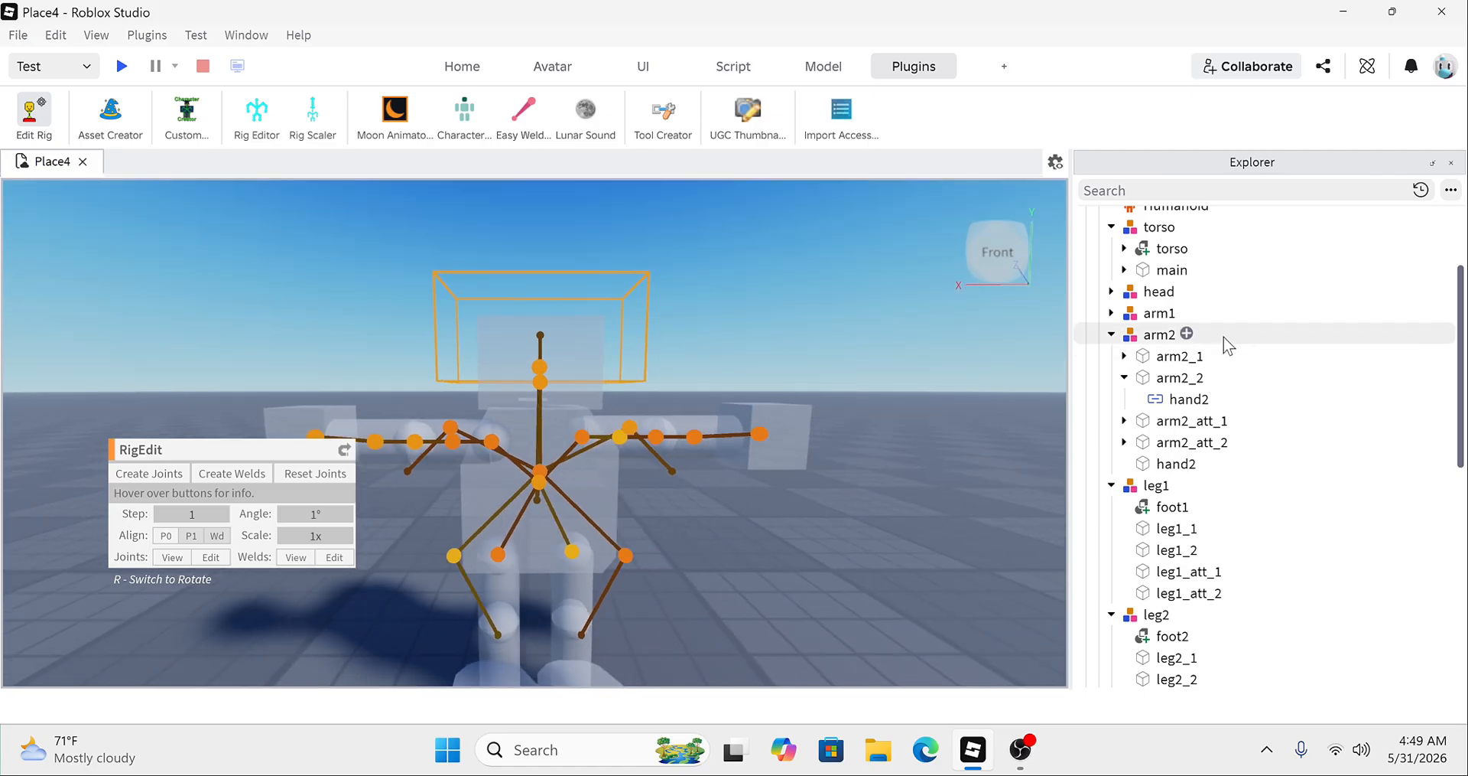
{"action": "left_click", "coordinate": [1125, 377]}
{"action": "left_click", "coordinate": [1112, 334]}
Step: Create a joint between leg1_att_1 and leg1_1, with leg1_att_1 as the base part
{"action": "scroll", "coordinate": [1132, 372], "scroll_direction": "down", "scroll_amount": 1}
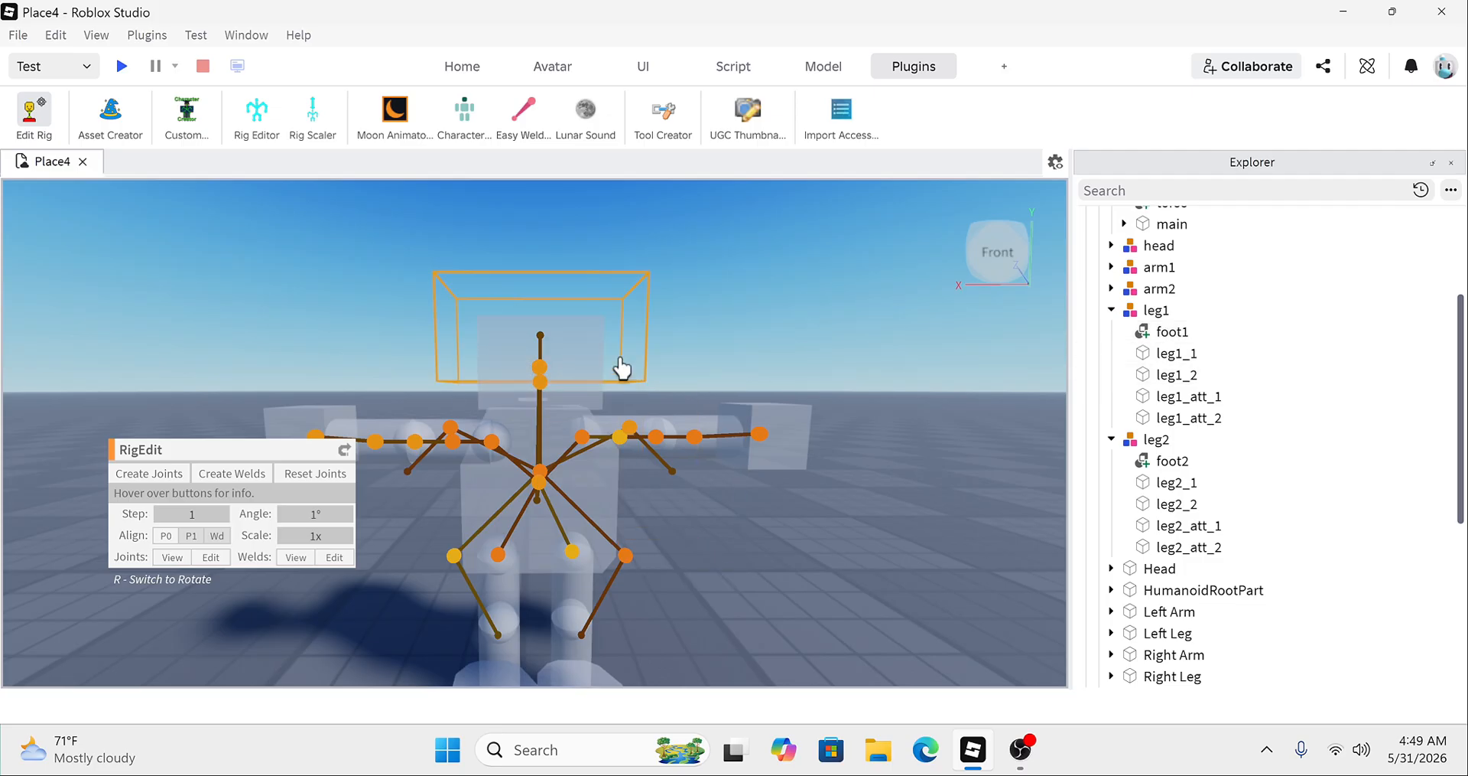
{"action": "right_click_drag", "start_coordinate": [757, 519], "coordinate": [760, 526]}
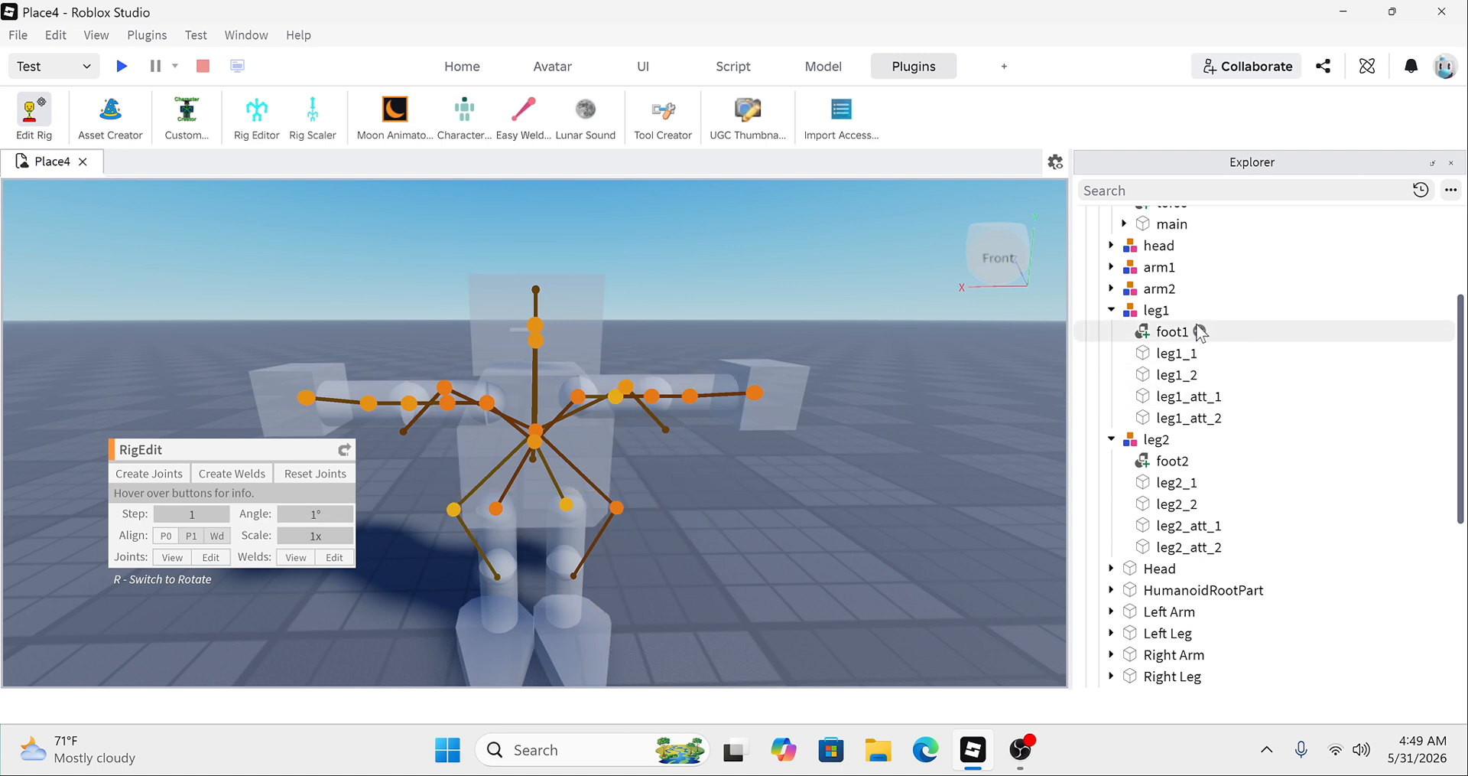
{"action": "scroll", "coordinate": [1193, 336], "scroll_direction": "down", "scroll_amount": 1}
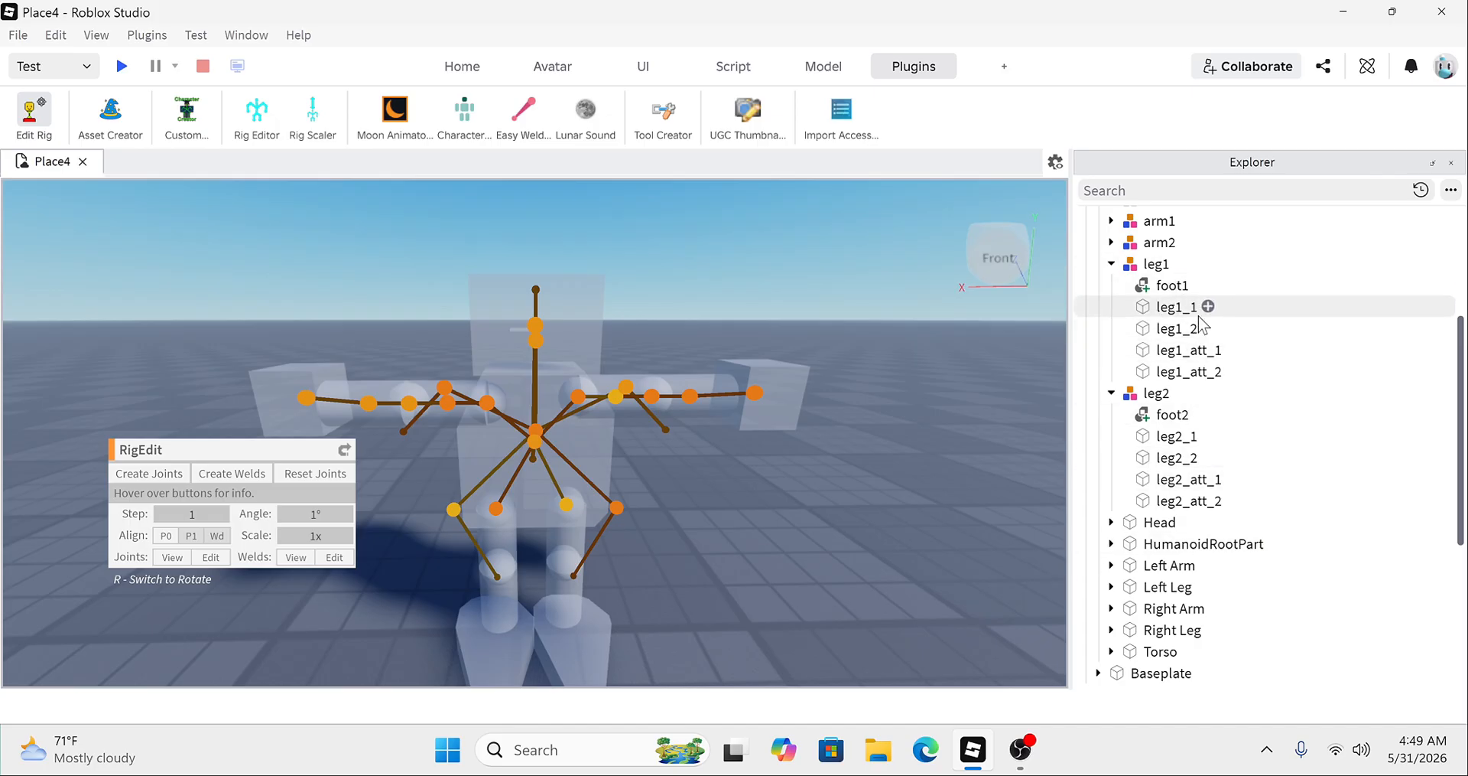
{"action": "scroll", "coordinate": [1166, 333], "scroll_direction": "up", "scroll_amount": 1}
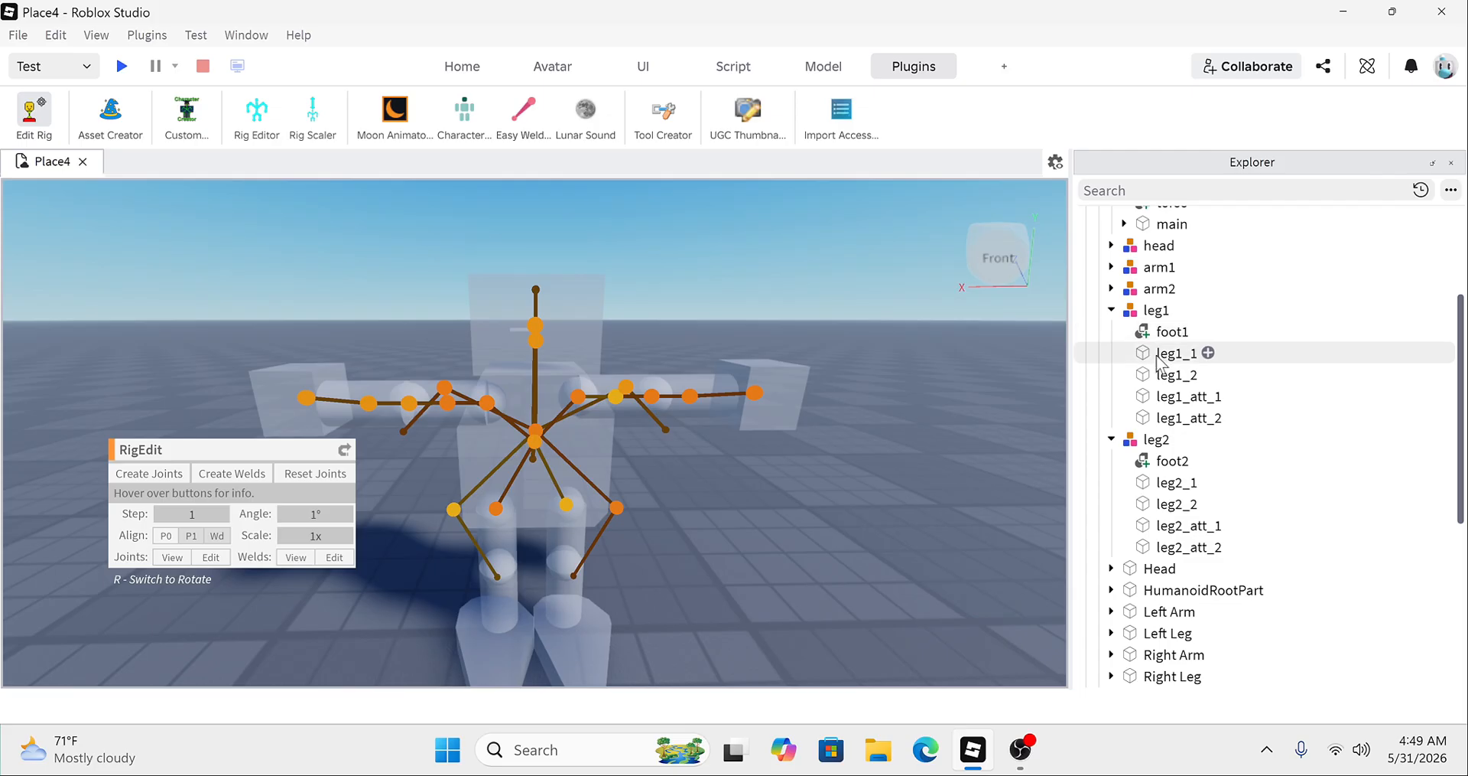
{"action": "left_click", "coordinate": [1182, 397]}
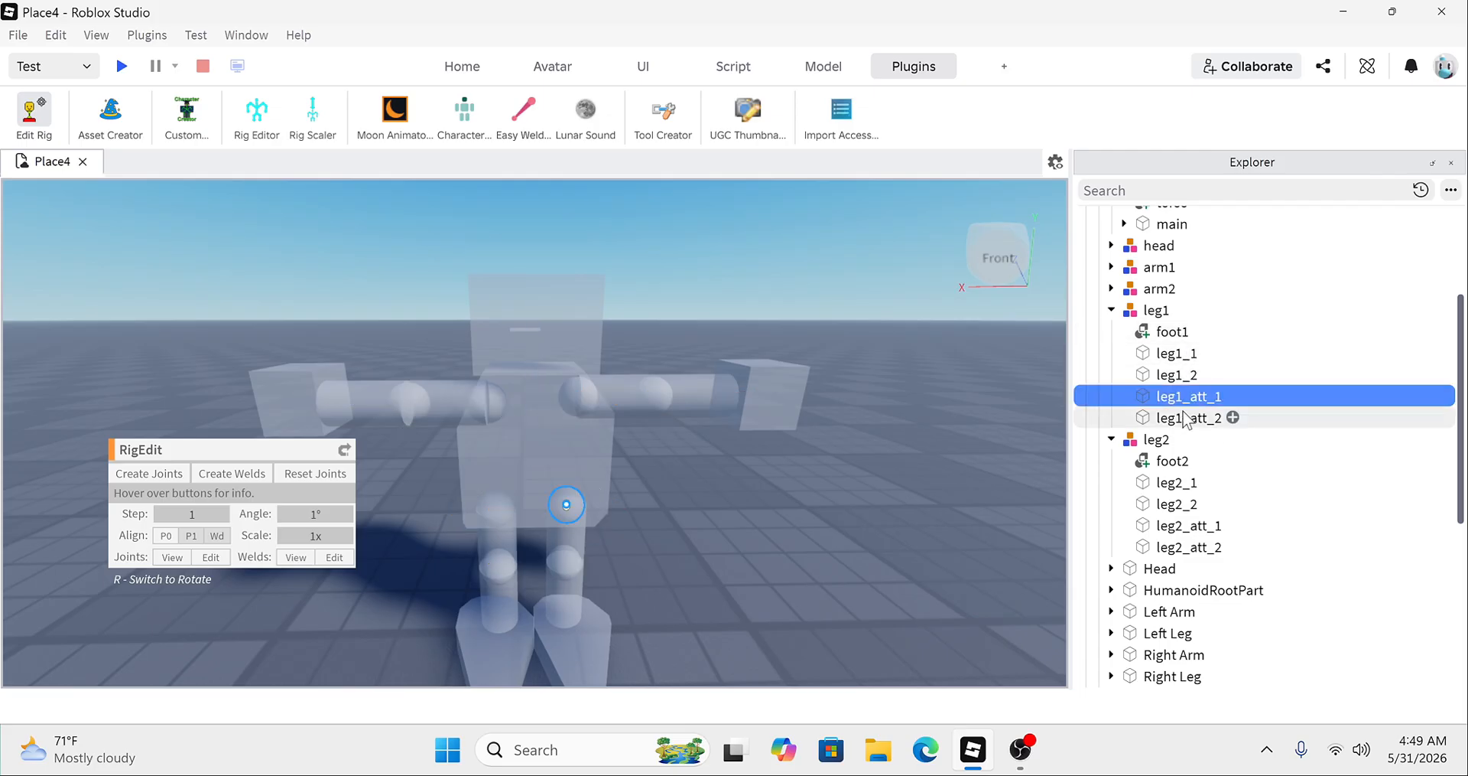
{"action": "left_click", "coordinate": [1177, 353], "text": "ctrl"}
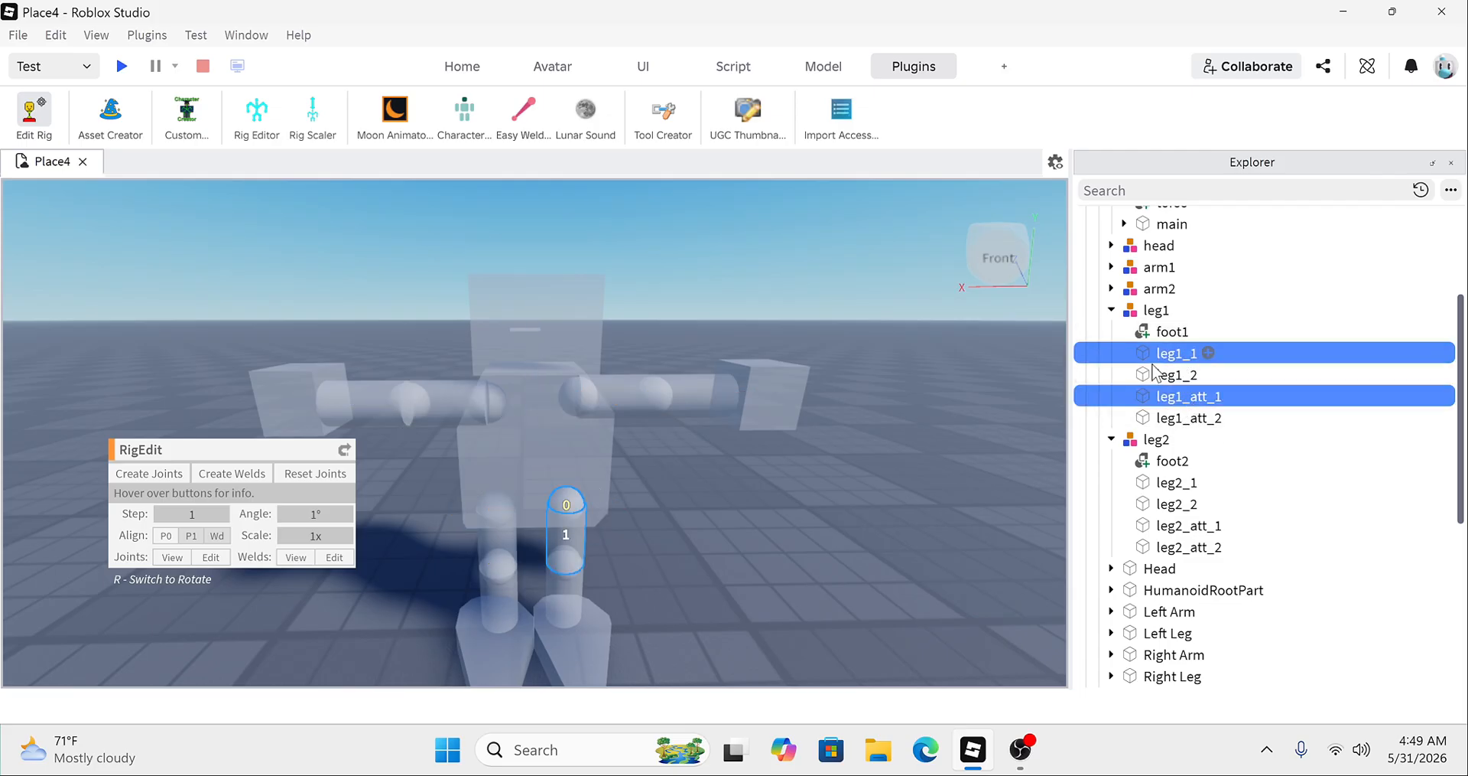
{"action": "left_click", "coordinate": [168, 481]}
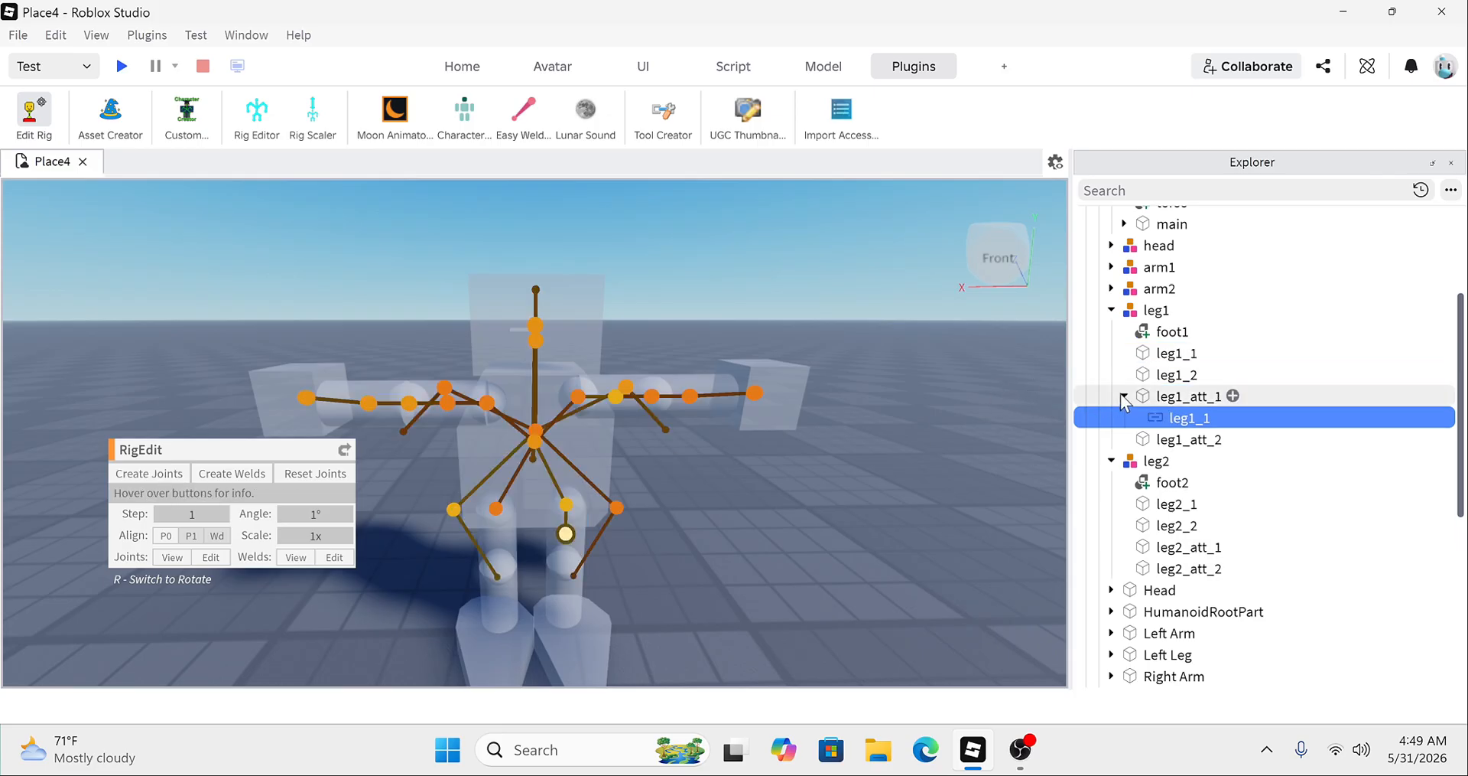
Step: Create a joint between leg1_1 and leg1_att_2, with leg1_1 as the base part, and collapse leg1_1
{"action": "left_click", "coordinate": [1171, 354]}
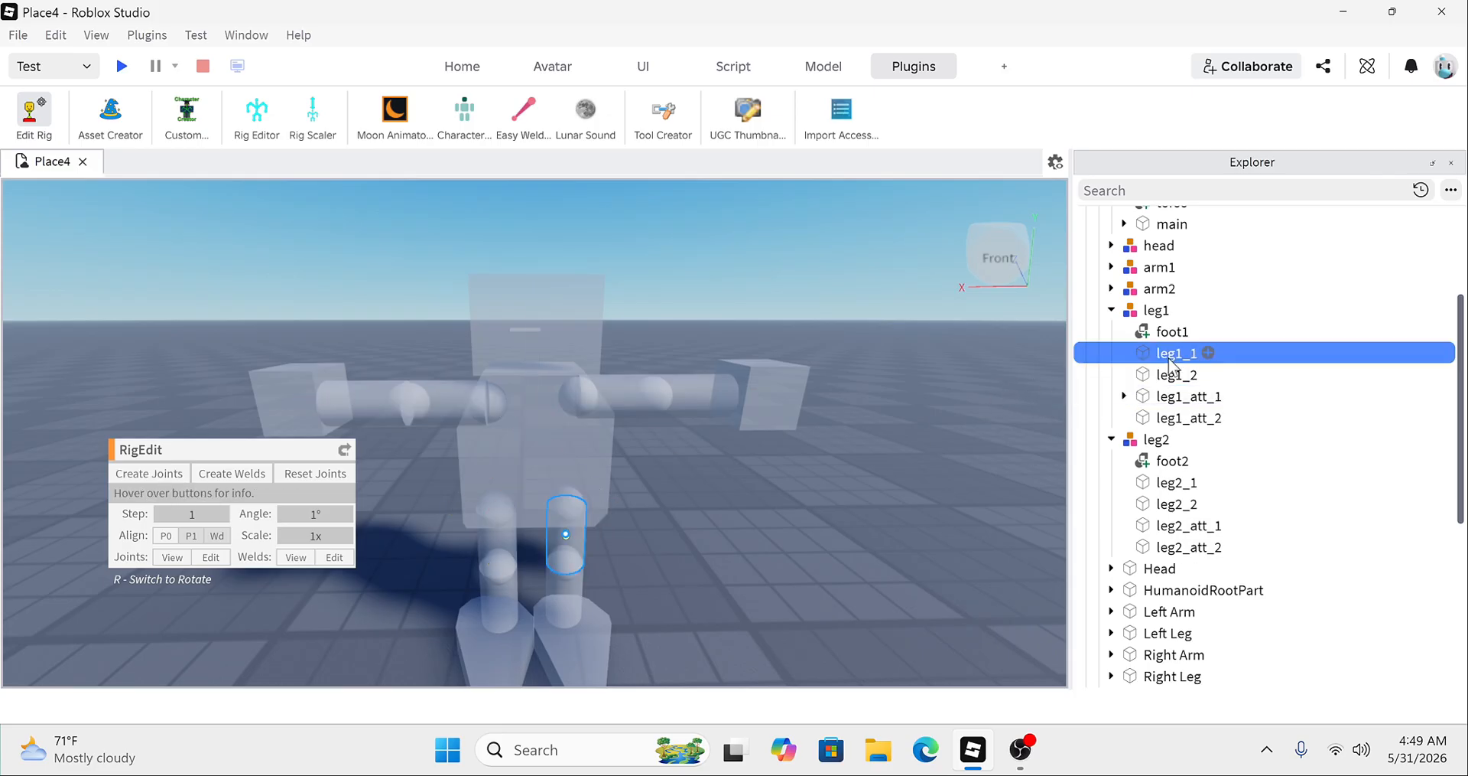
{"action": "left_click", "coordinate": [1180, 420], "text": "ctrl"}
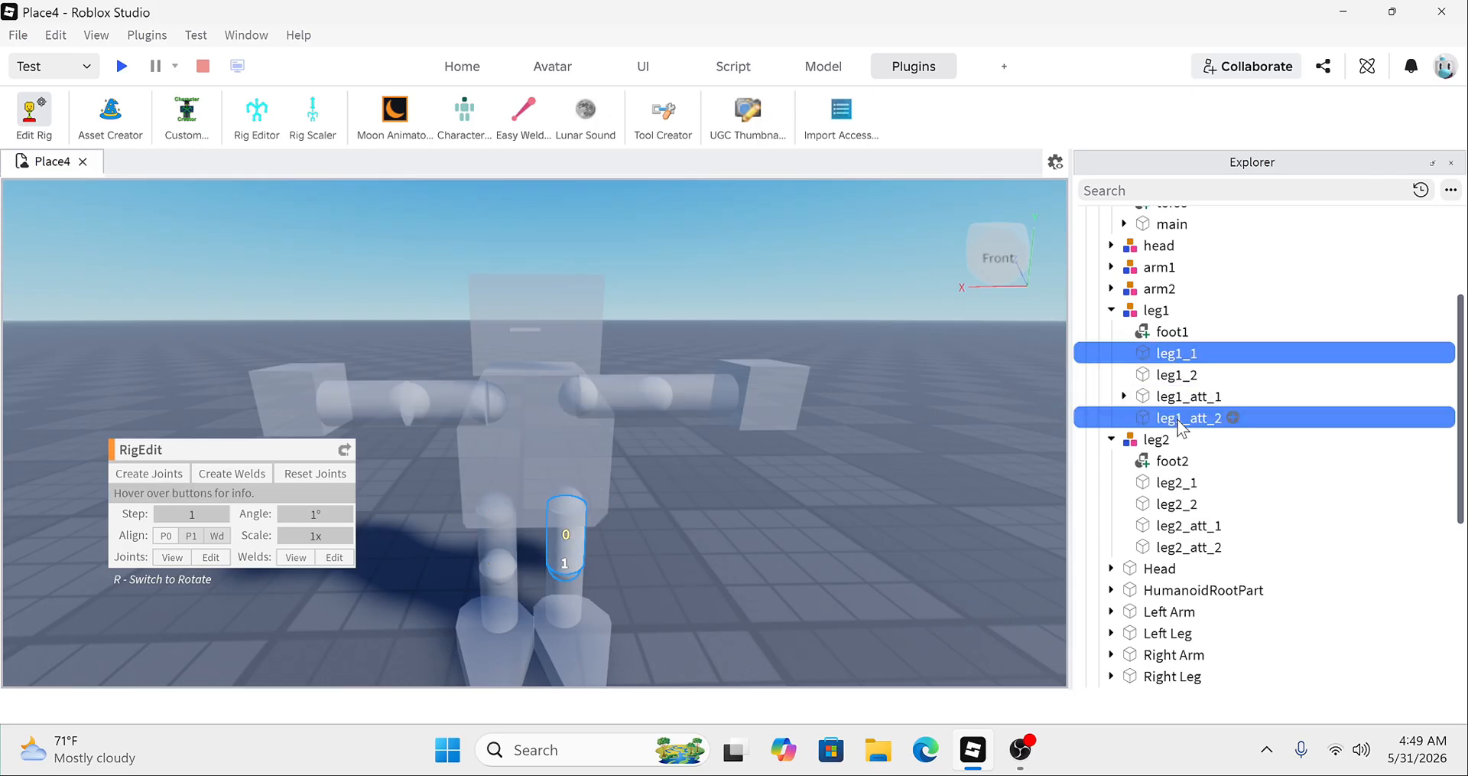
{"action": "left_click", "coordinate": [188, 477]}
{"action": "left_click", "coordinate": [1125, 352]}
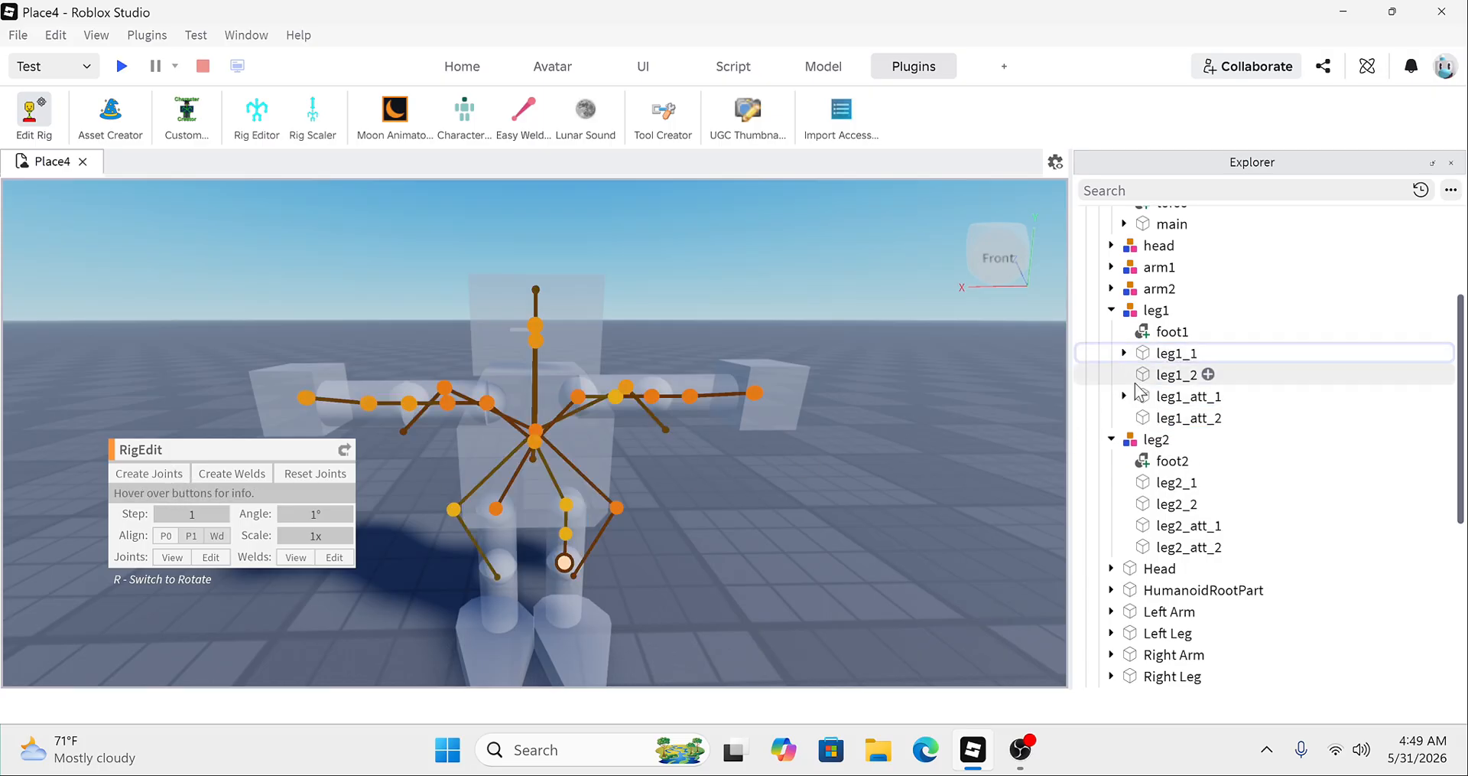
Step: Create a joint between leg1_att_2 and leg1_2, with leg1_att_2 as the base part
{"action": "left_click", "coordinate": [1162, 420]}
{"action": "left_click", "coordinate": [1182, 375], "text": "ctrl"}
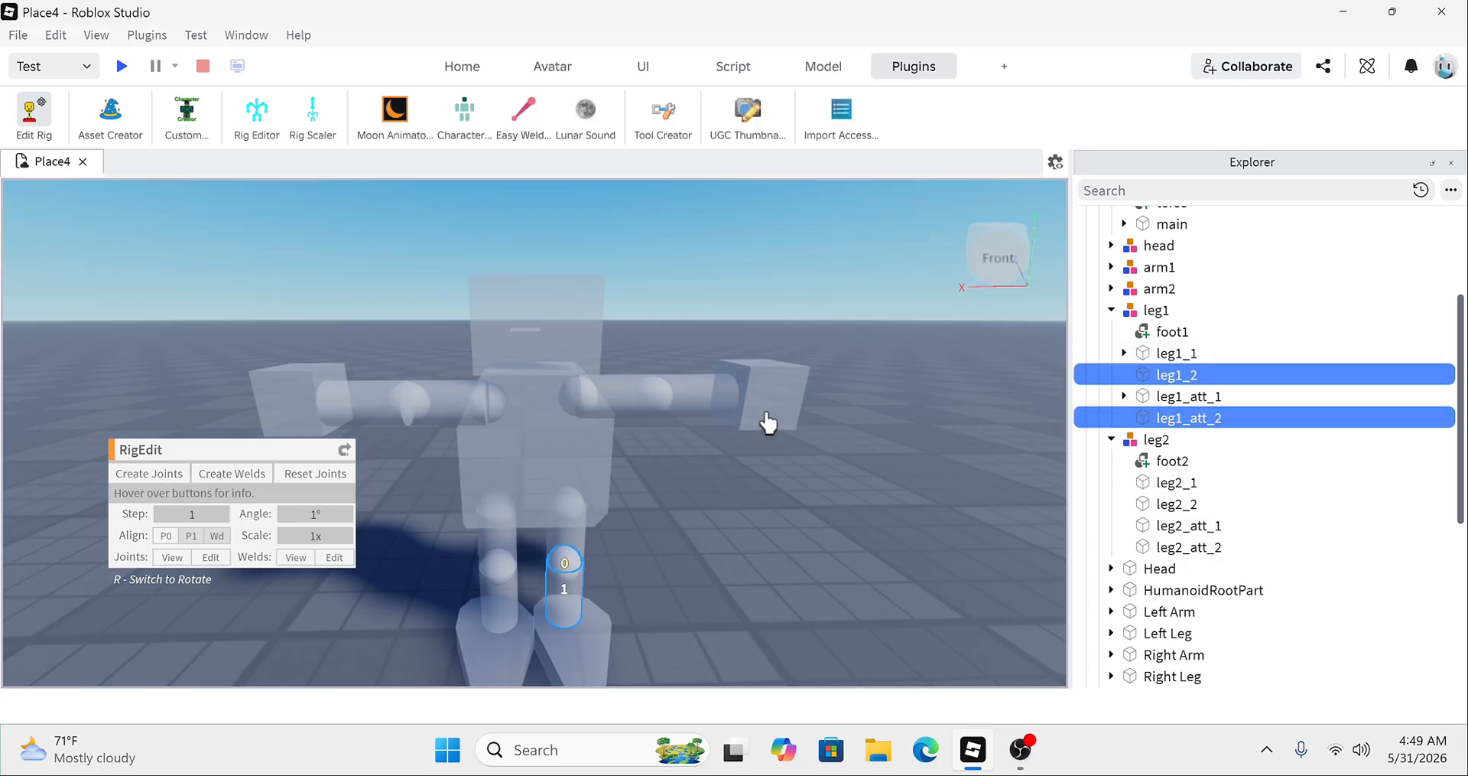
{"action": "left_click", "coordinate": [169, 484]}
Step: Create a joint between leg1_2 and foot1, with leg1_2 as the base part, and collapse leg1_2 and leg1
{"action": "left_click", "coordinate": [1201, 376]}
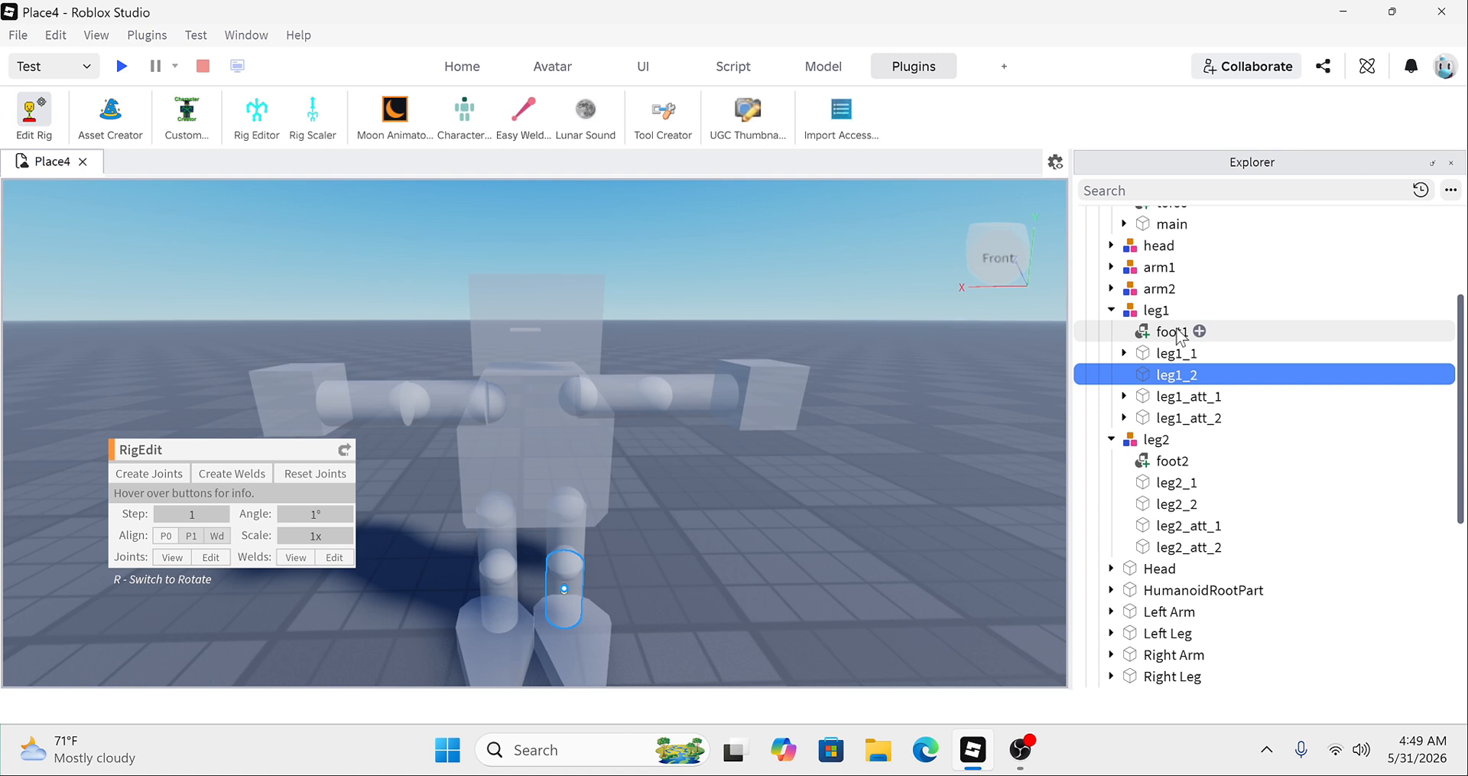
{"action": "left_click", "coordinate": [1178, 333], "text": "ctrl"}
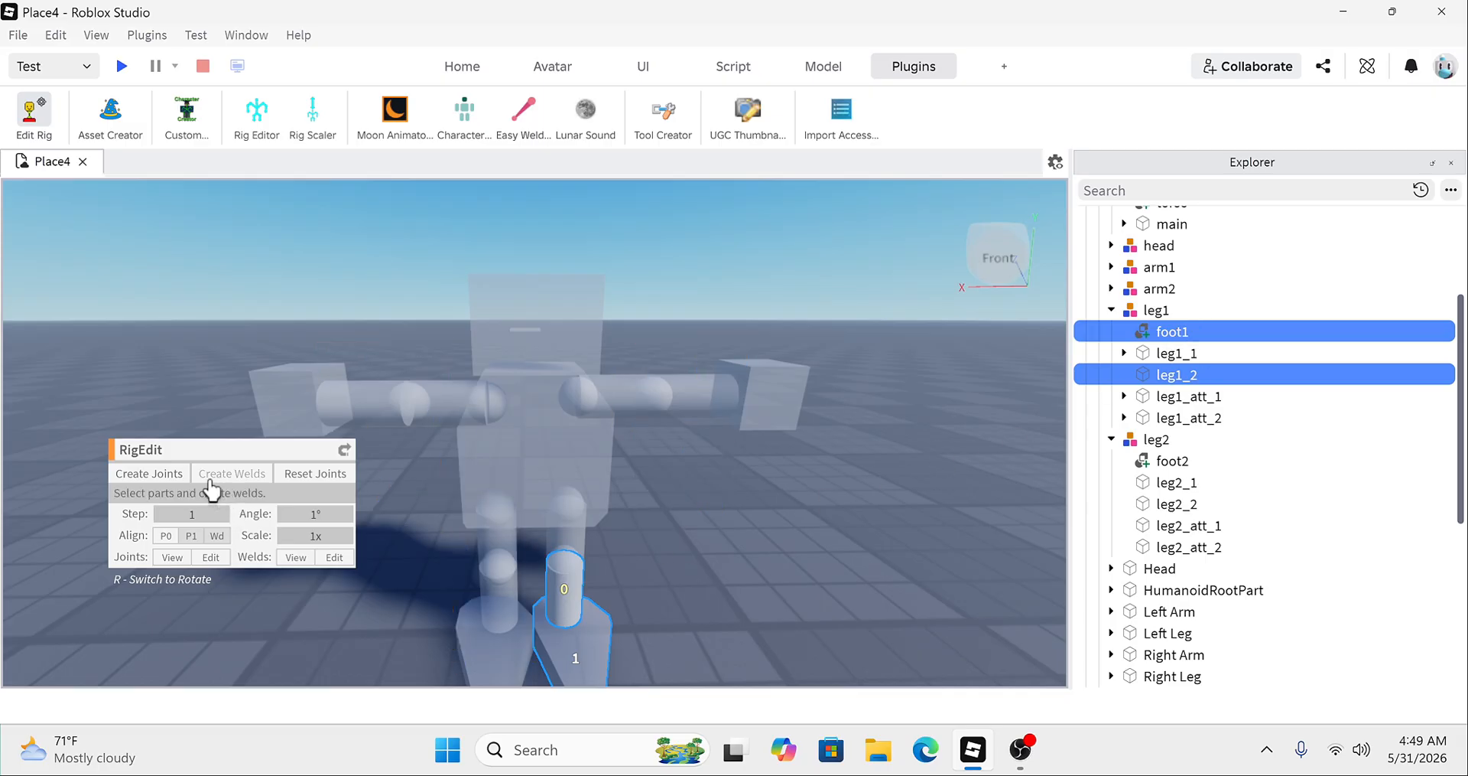
{"action": "left_click", "coordinate": [141, 474]}
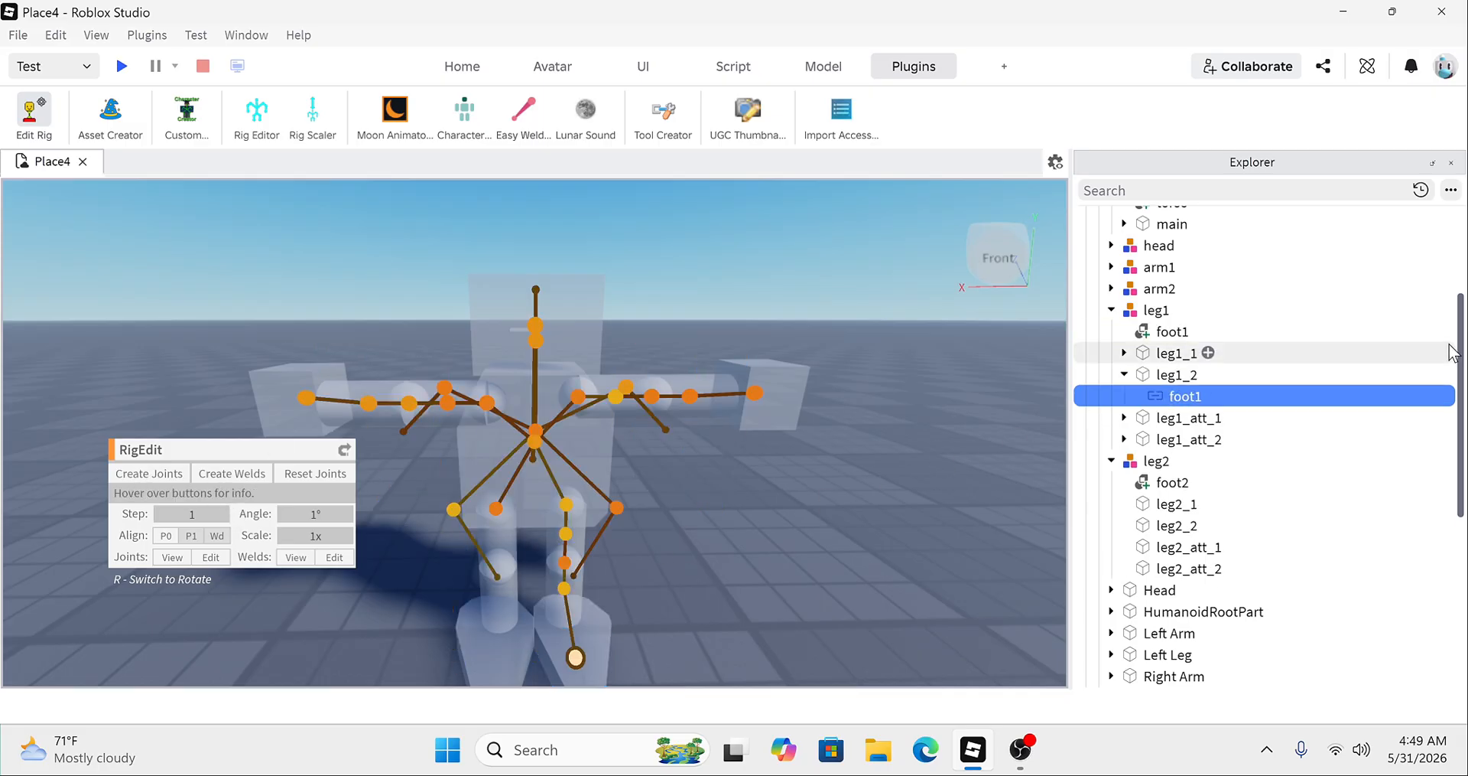
{"action": "left_click", "coordinate": [1124, 374]}
{"action": "left_click", "coordinate": [1111, 310]}
Step: Create a joint between leg2_att_1 and leg2_1, with leg2_att_1 as the base part, and collapse leg2_att_1
{"action": "left_click", "coordinate": [1176, 417]}
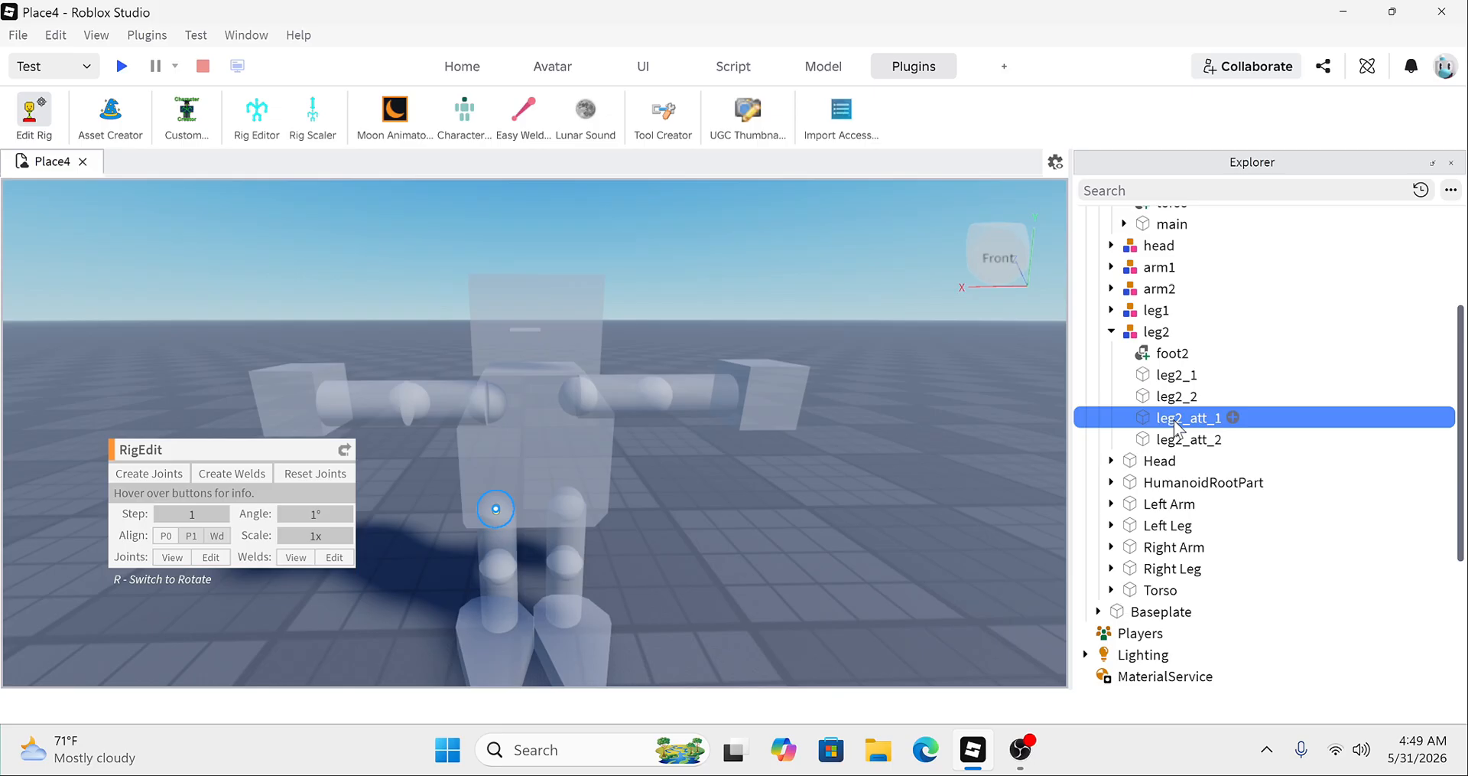
{"action": "left_click", "coordinate": [1174, 374], "text": "ctrl"}
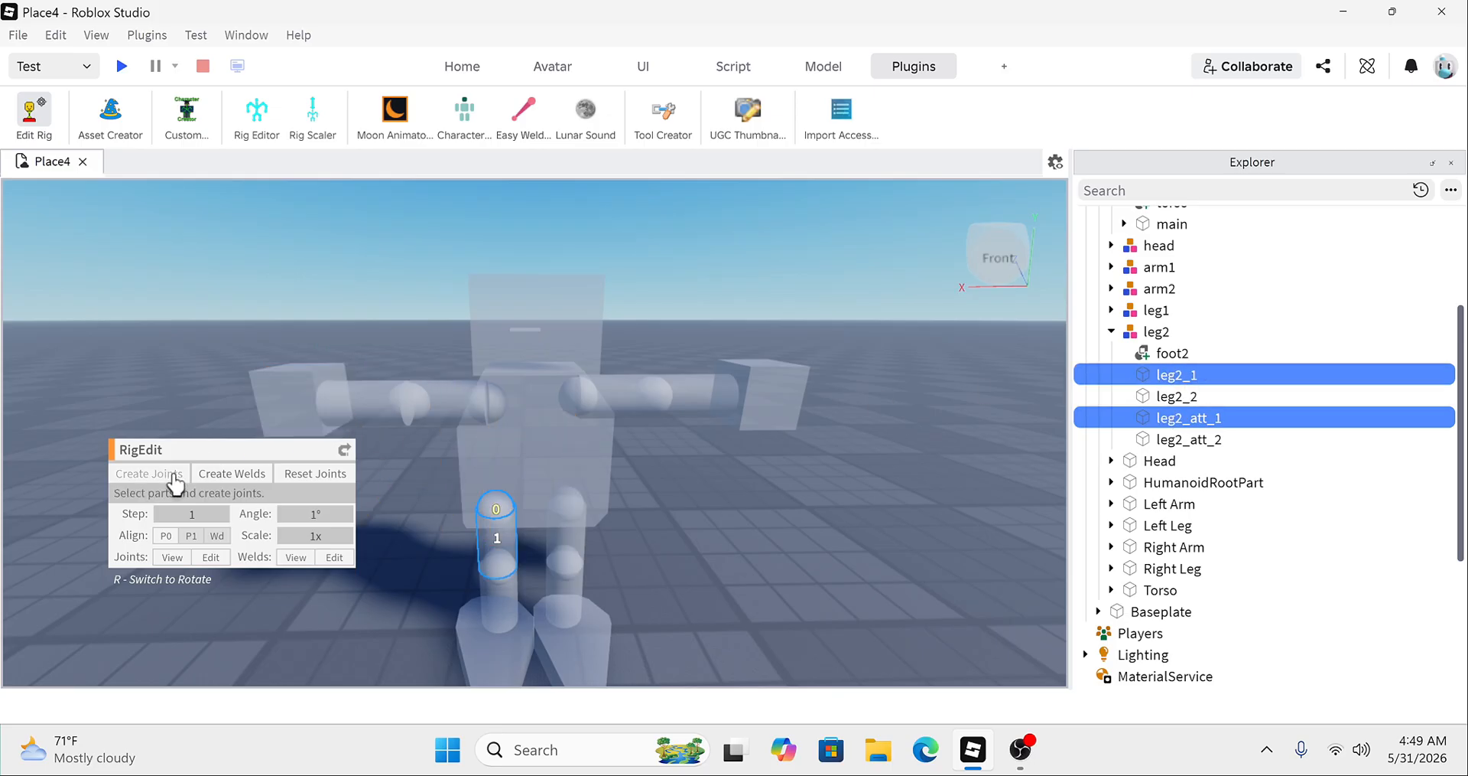
{"action": "left_click", "coordinate": [175, 482]}
{"action": "left_click", "coordinate": [1123, 417]}
Step: Create a joint between leg2_1 and leg2_att_2, with leg2_1 as the base part
{"action": "left_click", "coordinate": [1186, 375]}
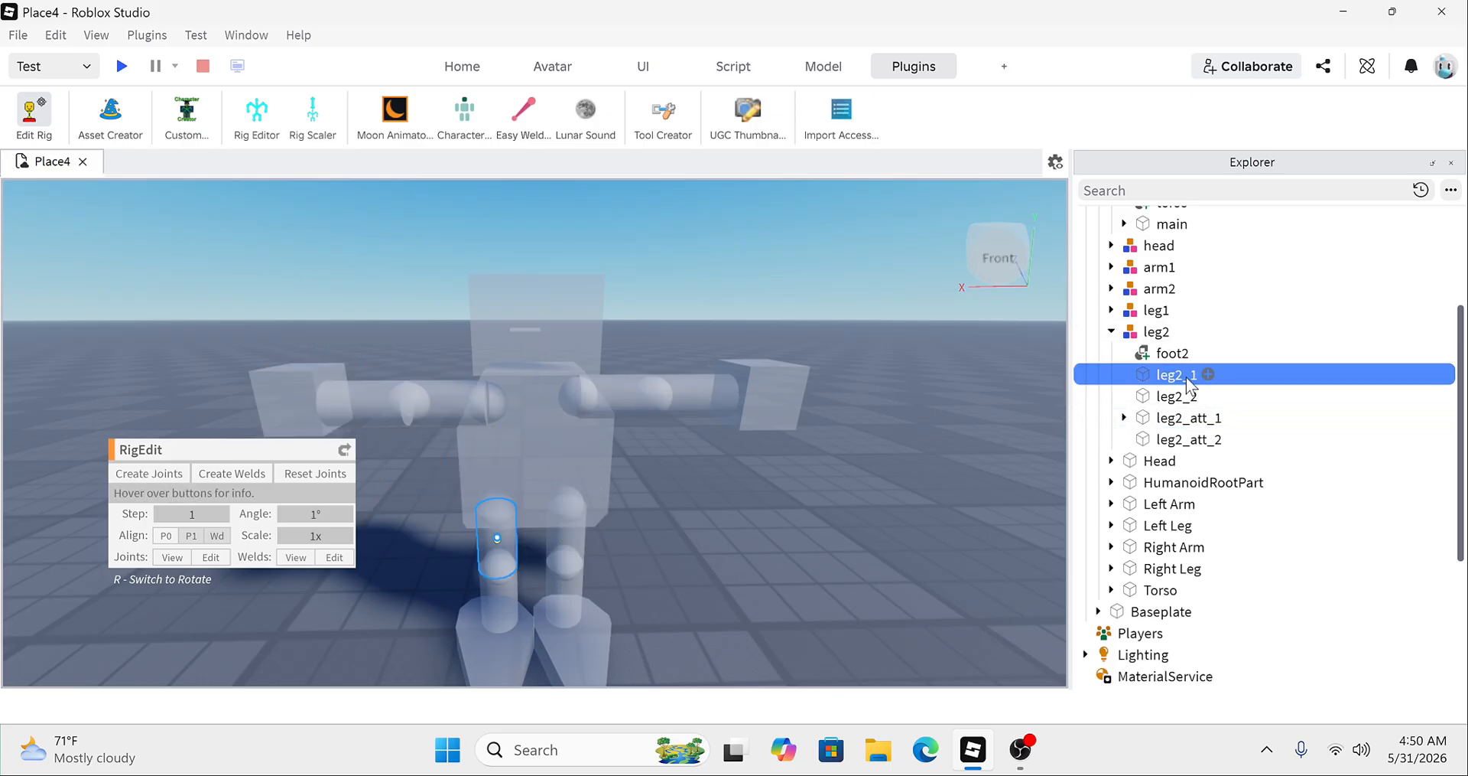
{"action": "left_click", "coordinate": [1190, 439], "text": "ctrl"}
{"action": "left_click", "coordinate": [140, 480]}
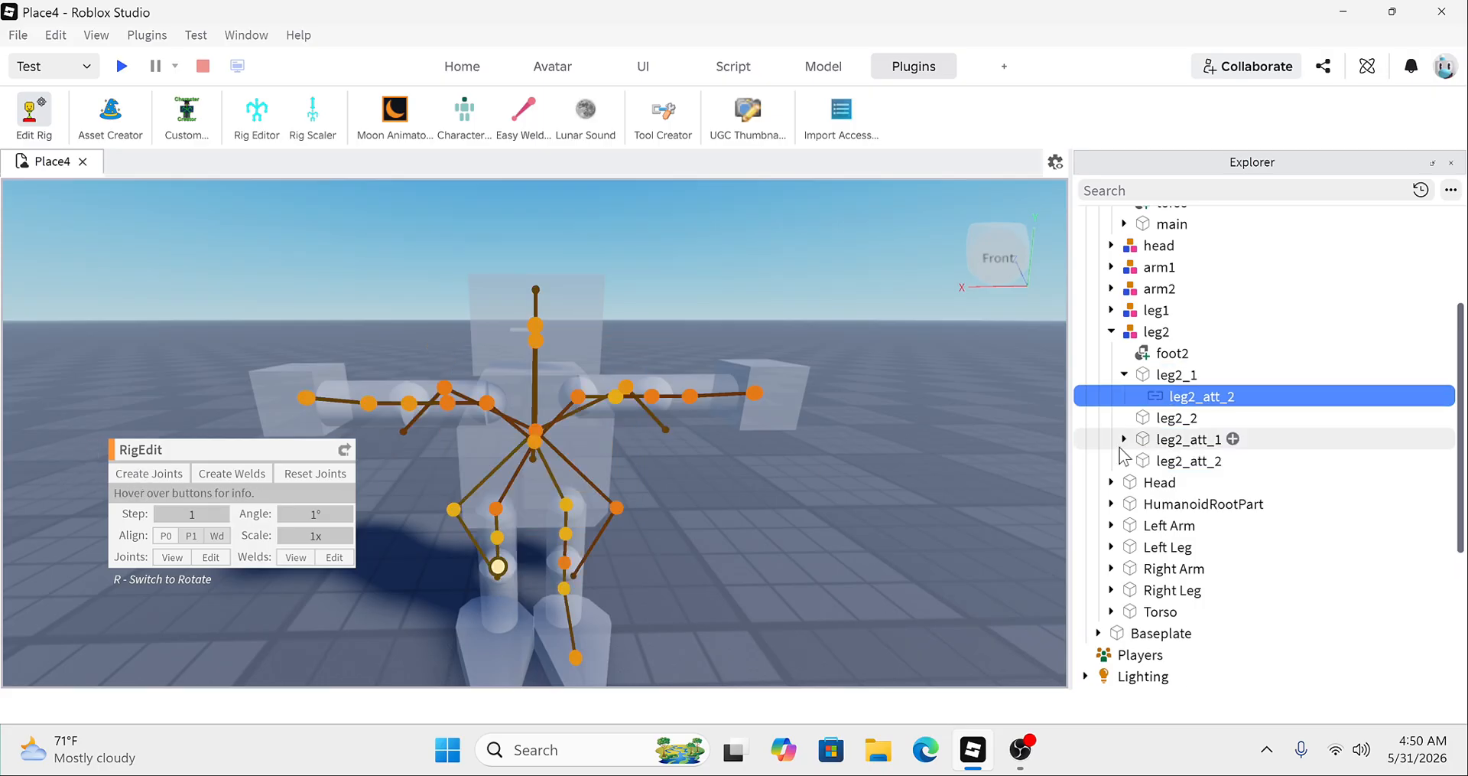
Step: Create a joint between leg2_att_2 and leg2_2, with leg2_att_2 as the base part, and collapse leg2_1 and leg2_att_2
{"action": "left_click", "coordinate": [1123, 374]}
{"action": "left_click", "coordinate": [1164, 442]}
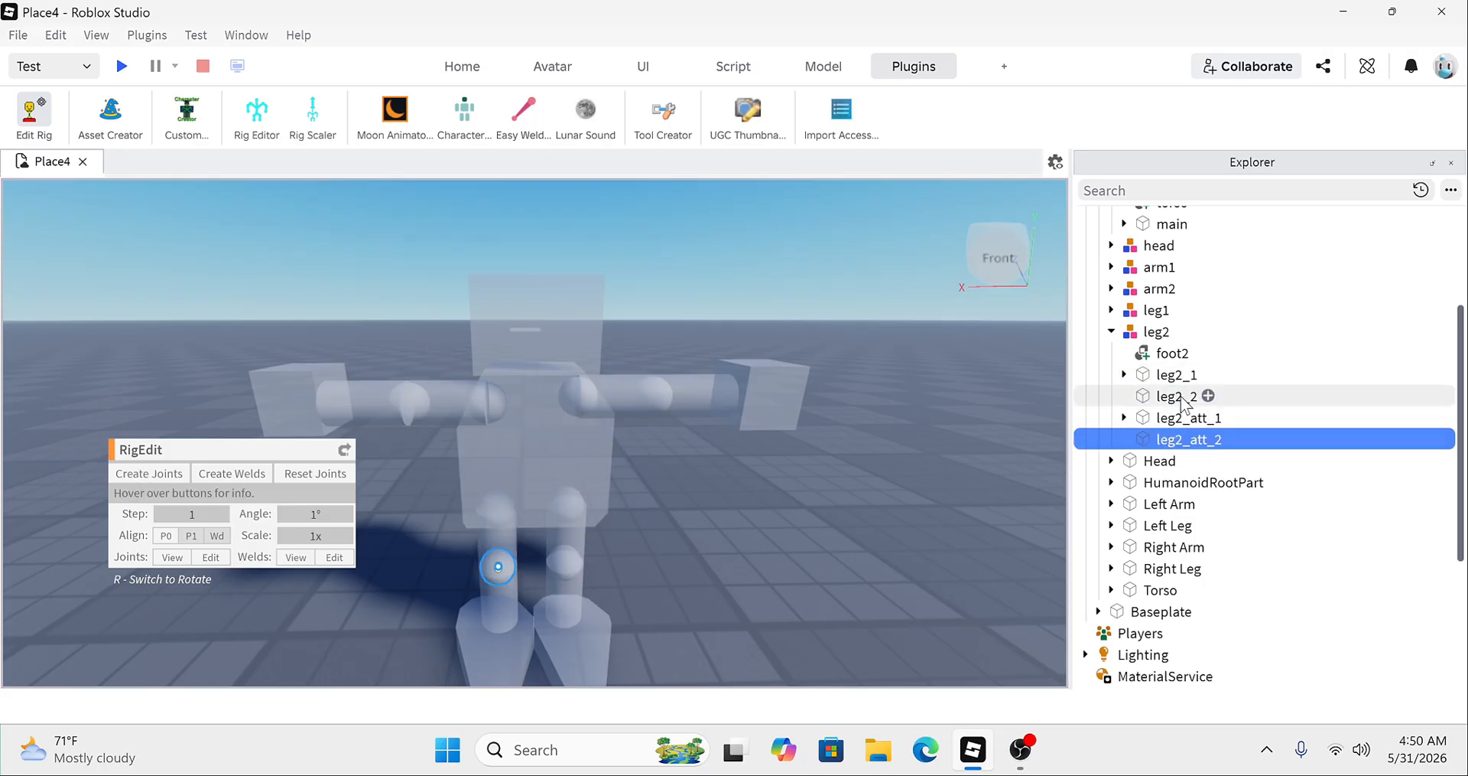
{"action": "left_click", "coordinate": [1177, 396], "text": "ctrl"}
{"action": "left_click", "coordinate": [150, 475]}
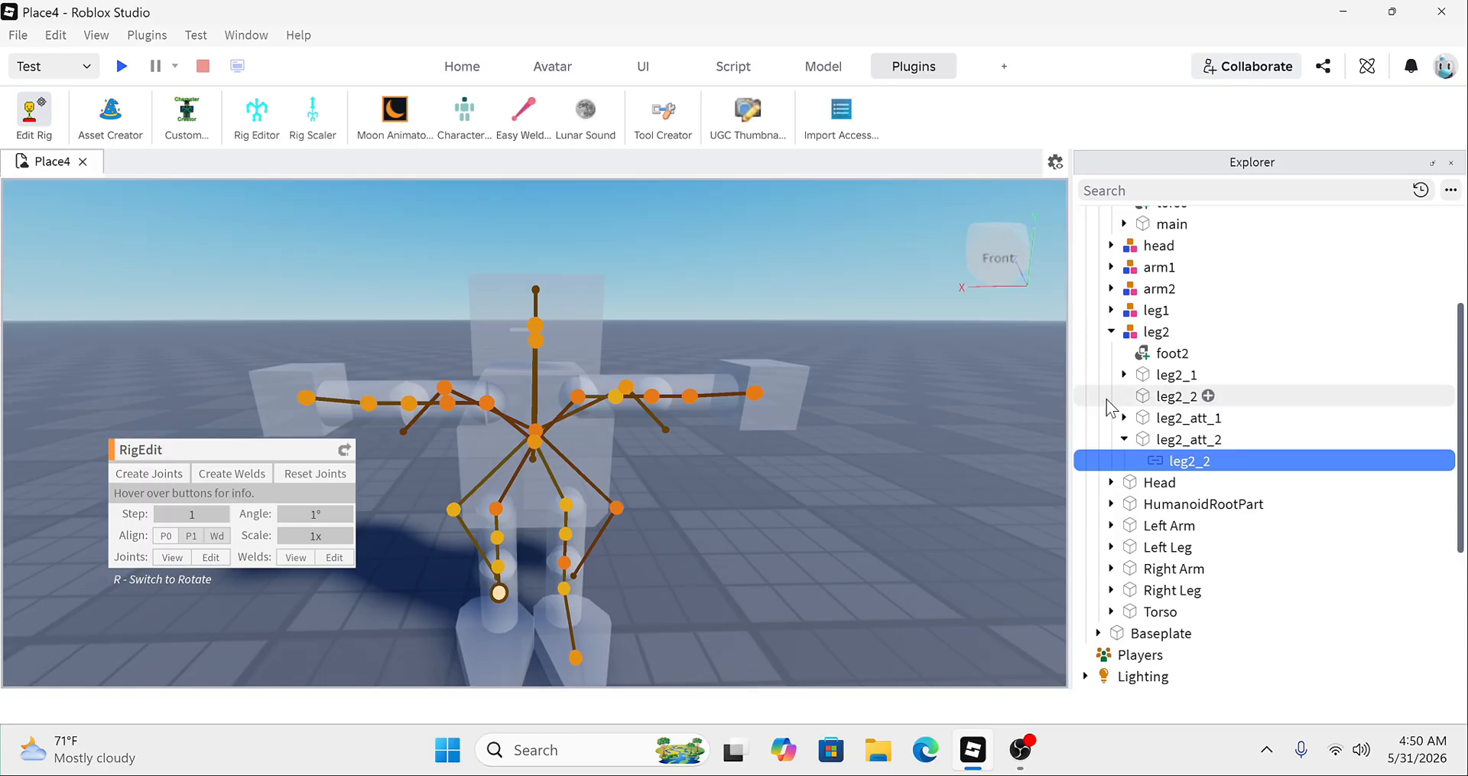
{"action": "left_click", "coordinate": [1125, 439]}
Step: Create a joint between leg2_2 and foot2, with leg2_2 as the base part, and collapse leg2_2
{"action": "left_click", "coordinate": [1147, 398]}
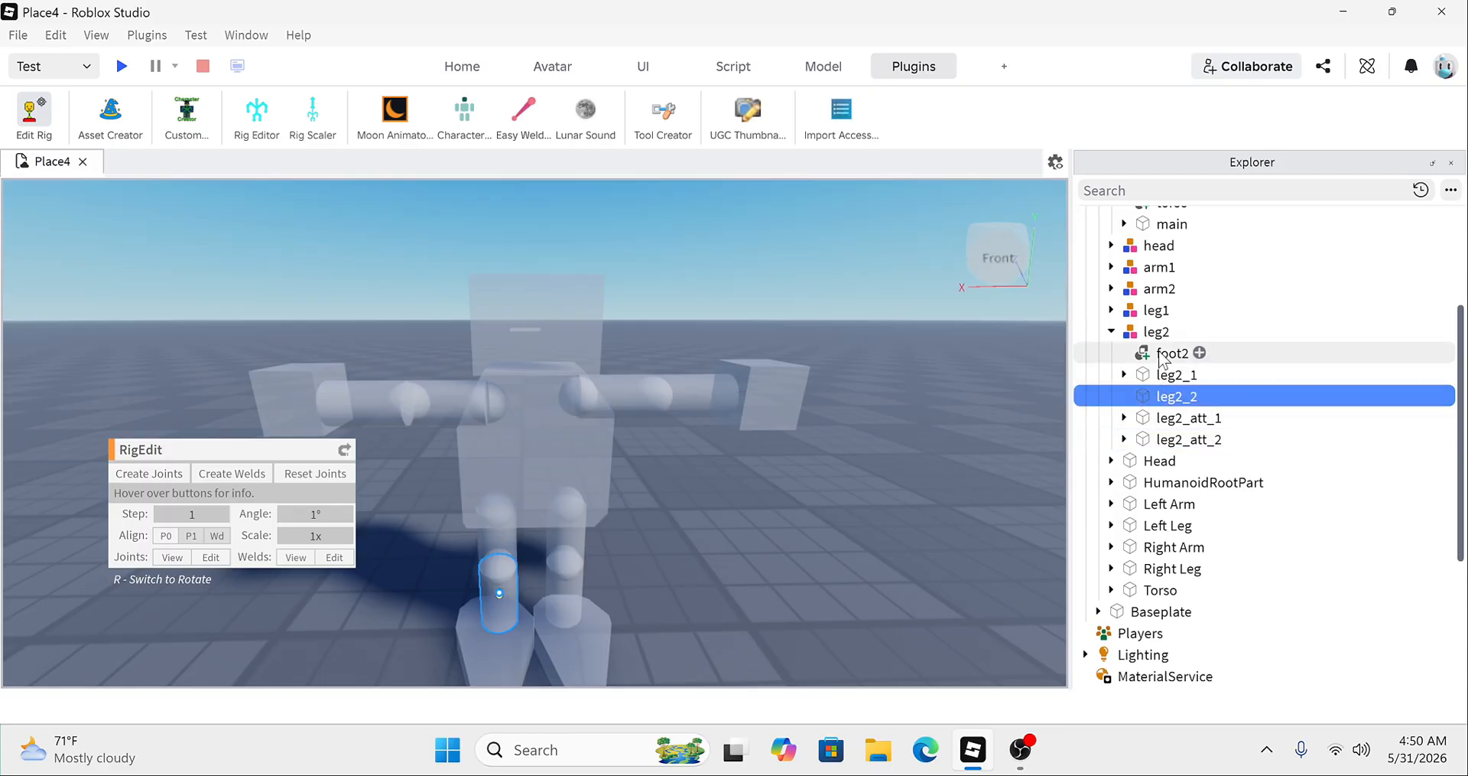
{"action": "left_click", "coordinate": [1140, 353], "text": "ctrl"}
{"action": "left_click", "coordinate": [136, 476]}
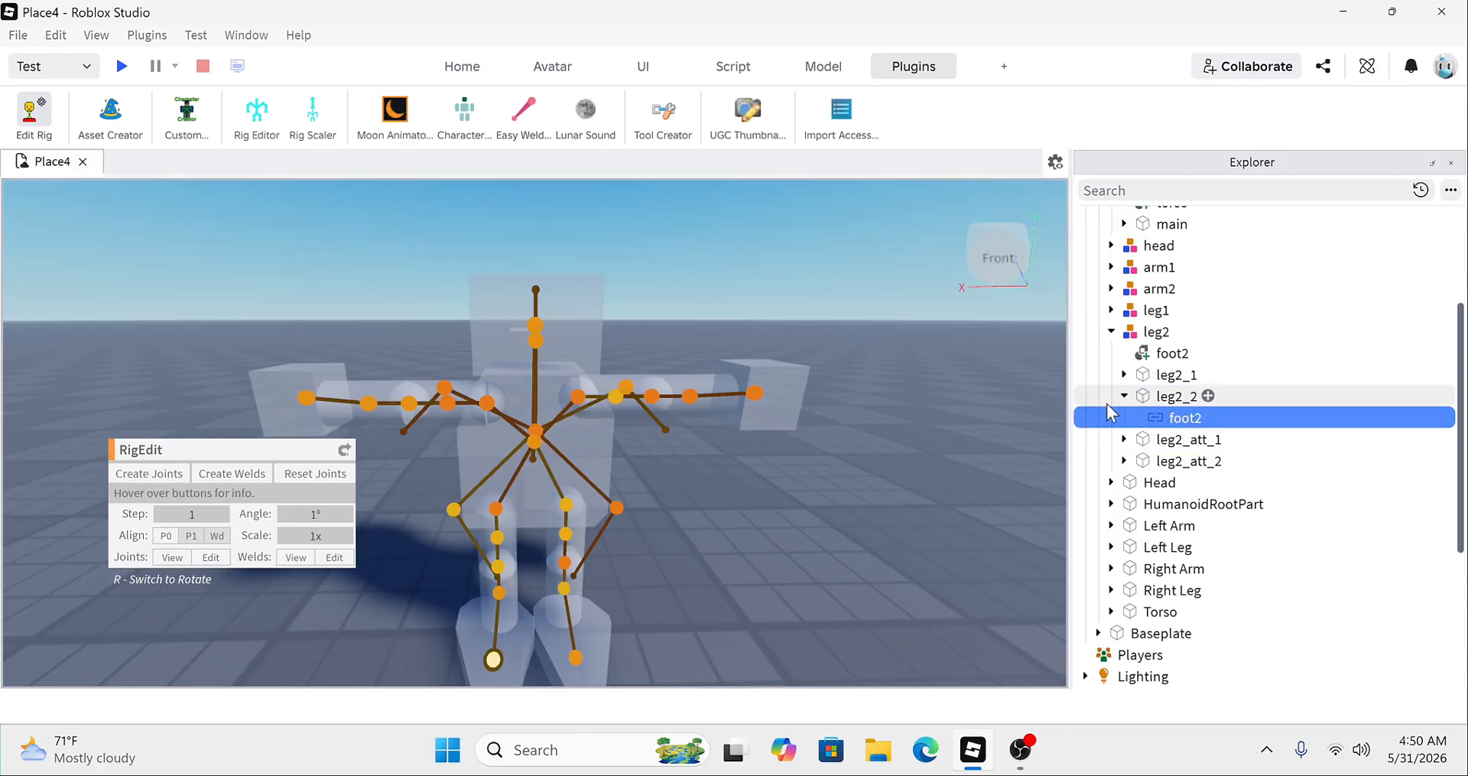
{"action": "scroll", "coordinate": [794, 616], "scroll_direction": "down", "scroll_amount": 5}
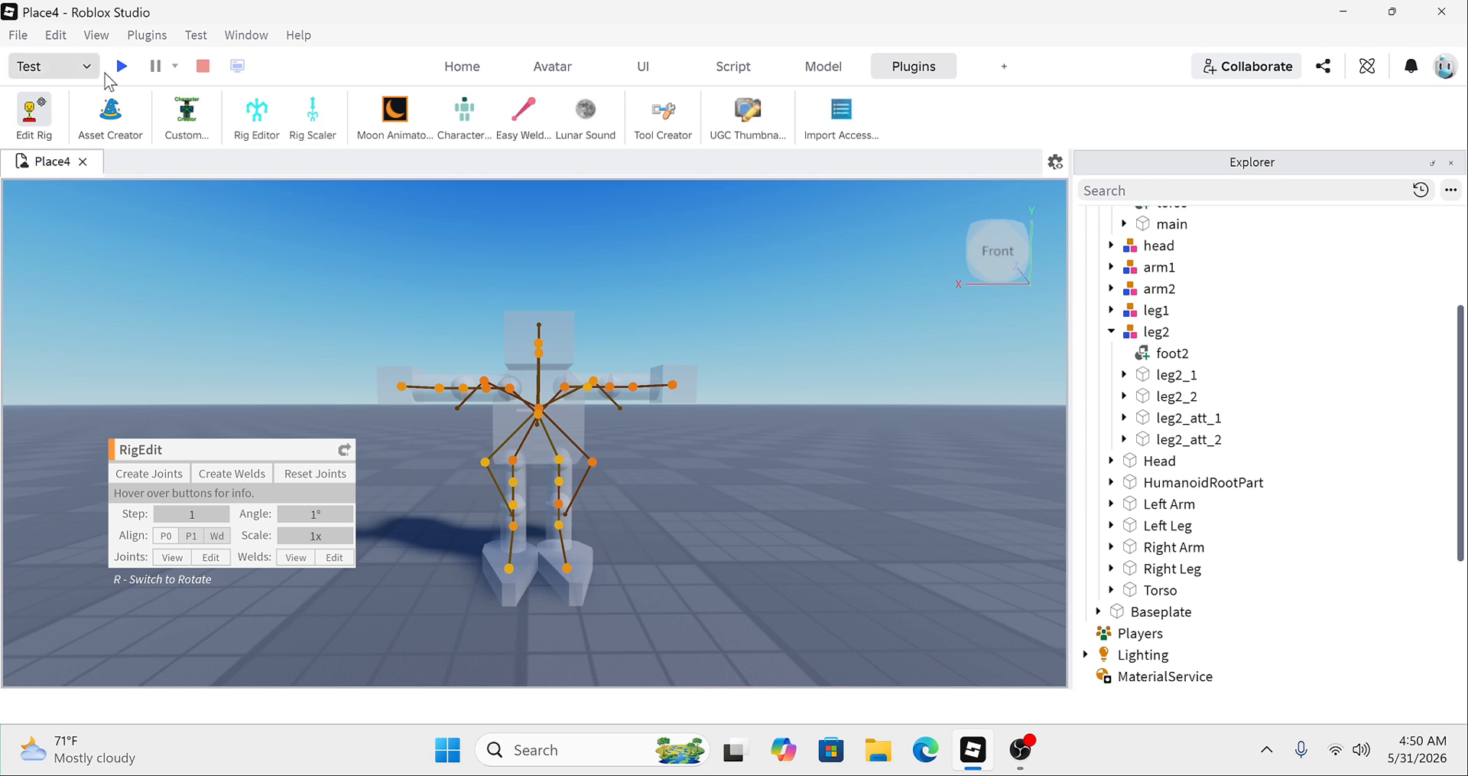
Step: Playtest the place, walk the avatar up to the Greyman character to check its rigged parts, and stop the test
{"action": "left_click", "coordinate": [122, 66]}
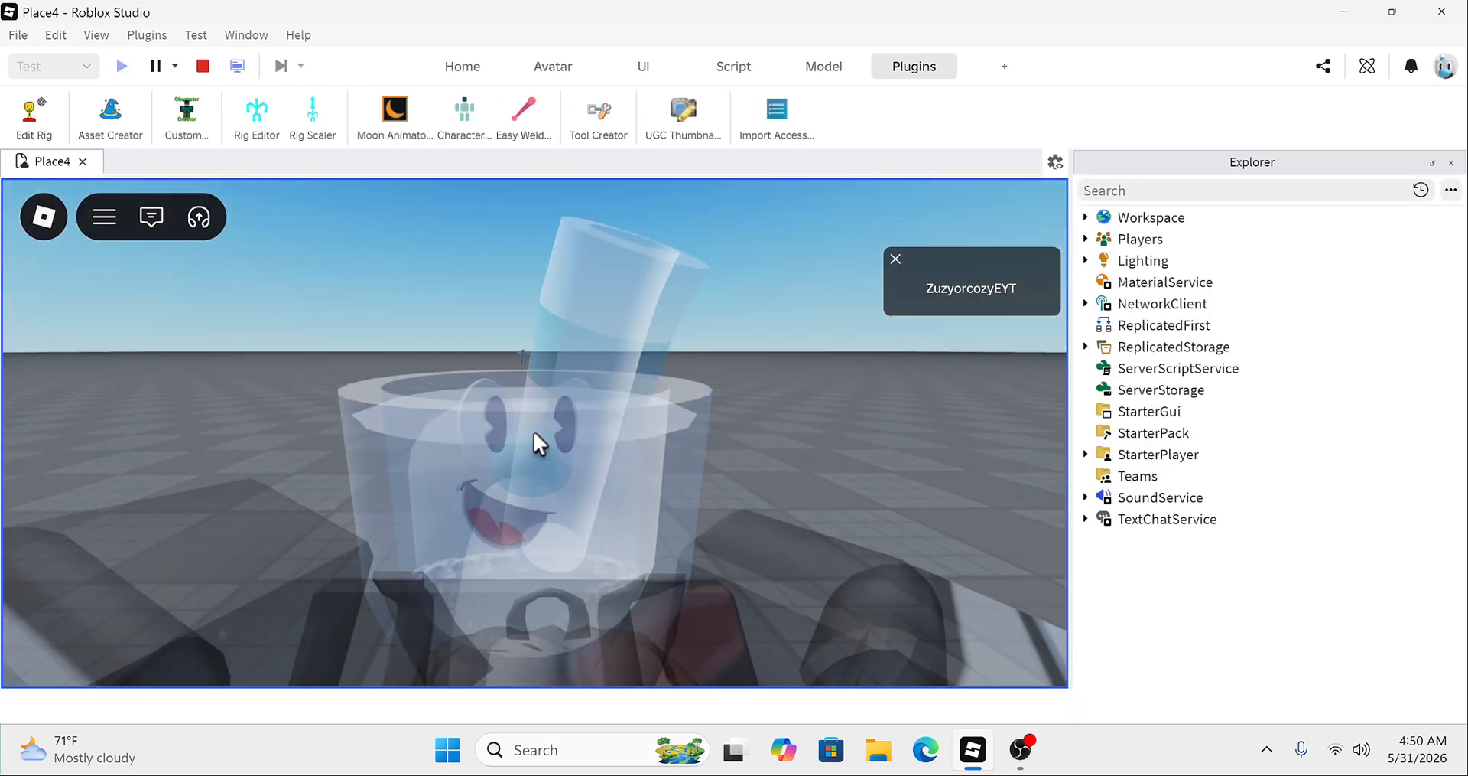
{"action": "key", "text": "w"}
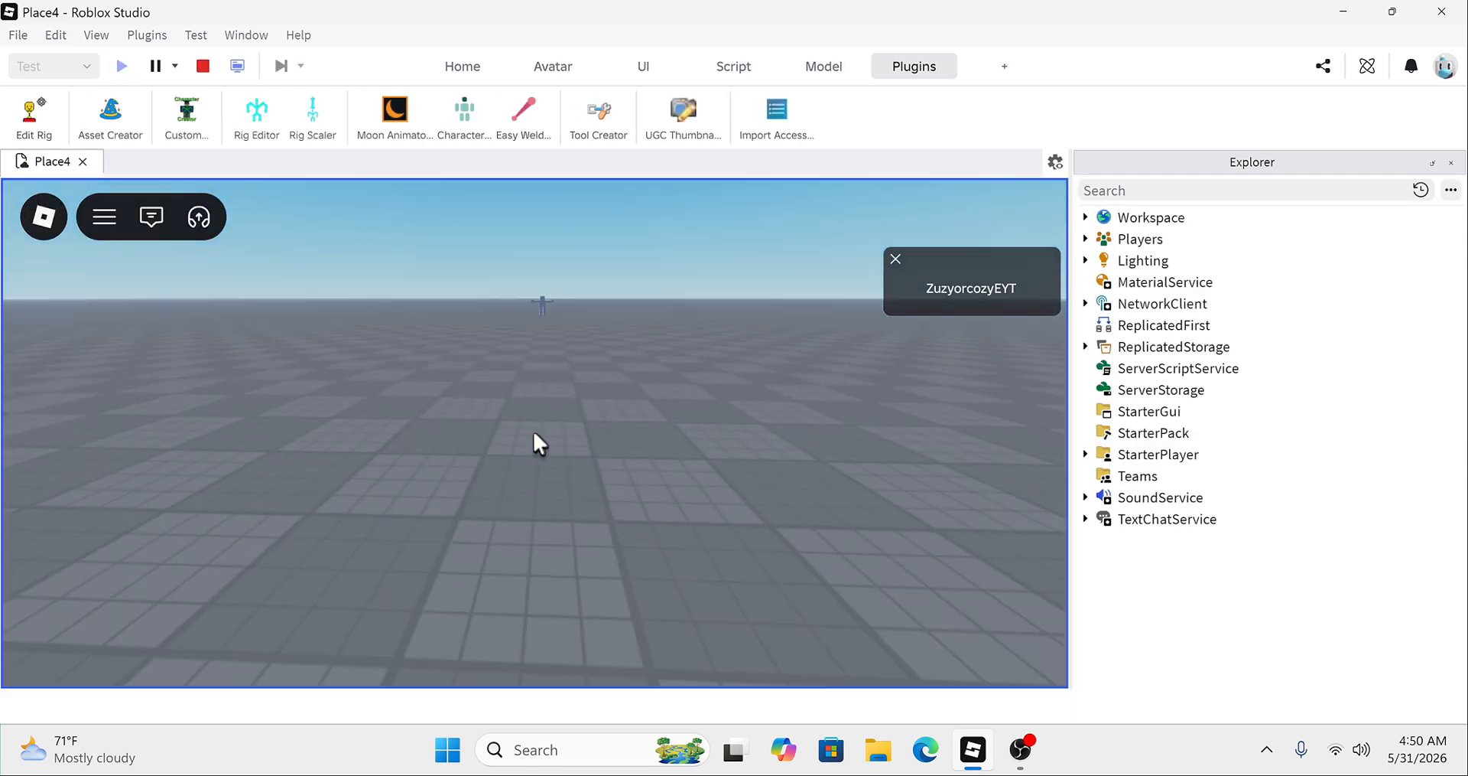
{"action": "key", "text": "w"}
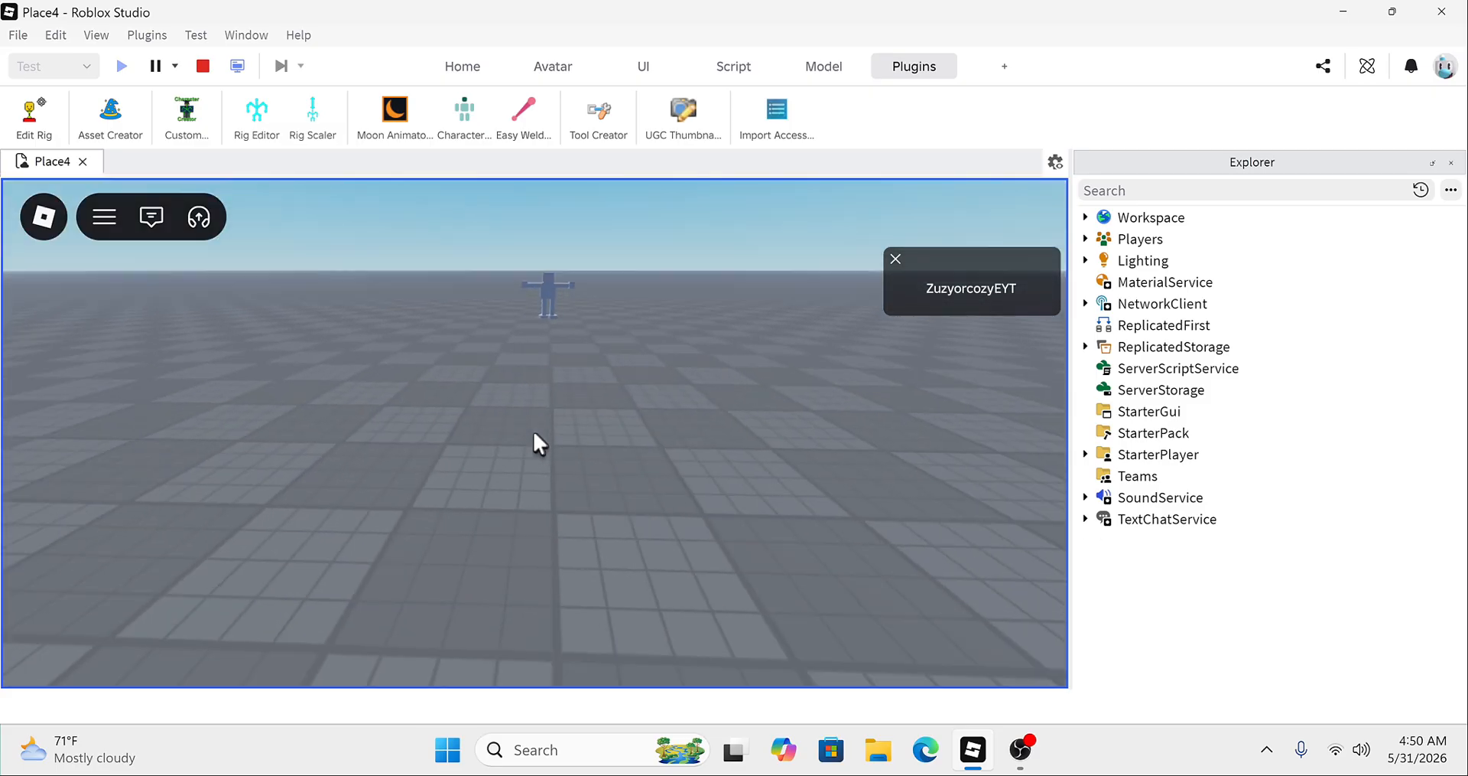
{"action": "key", "text": "w"}
{"action": "scroll", "coordinate": [534, 430], "scroll_direction": "up", "scroll_amount": 10}
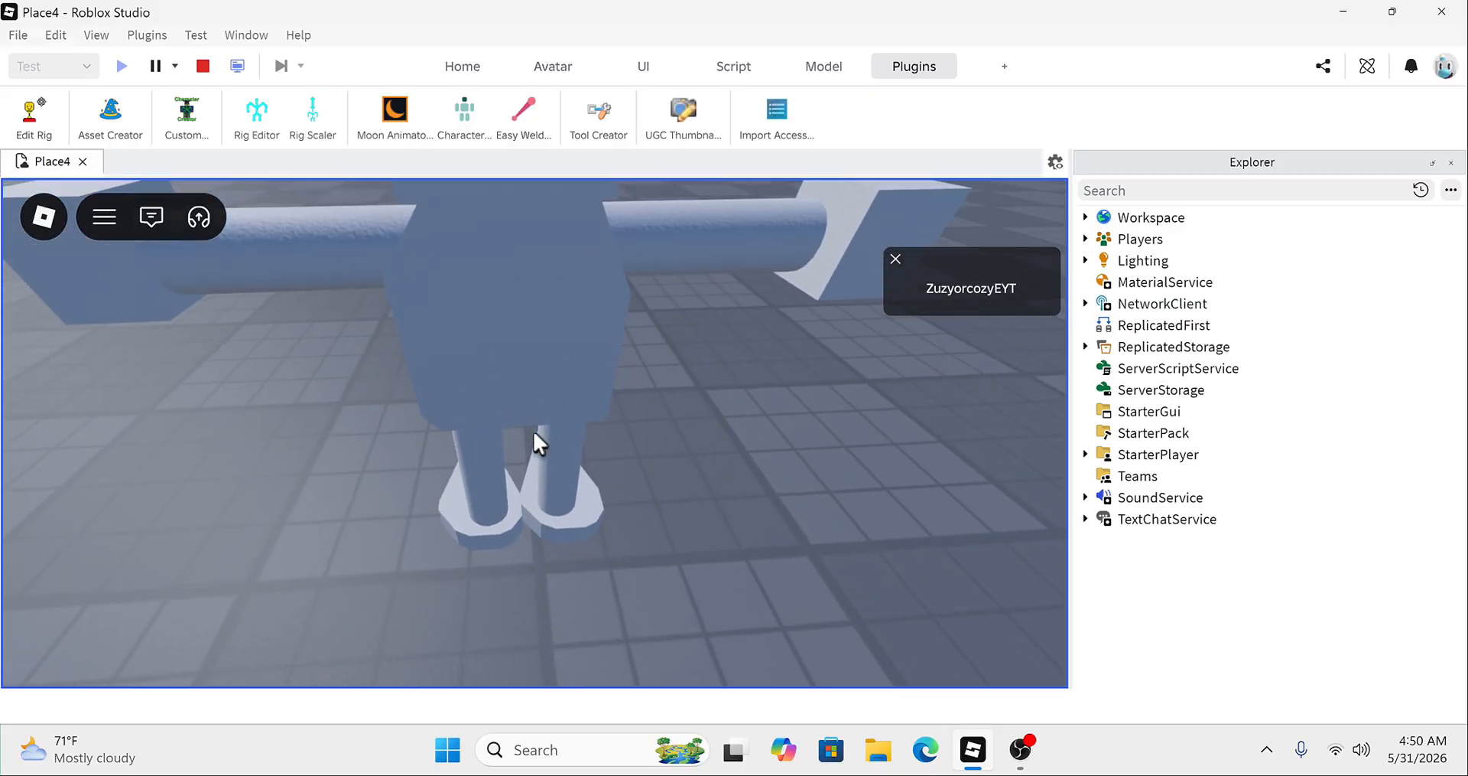
{"action": "right_click_drag", "start_coordinate": [534, 430], "coordinate": [533, 430]}
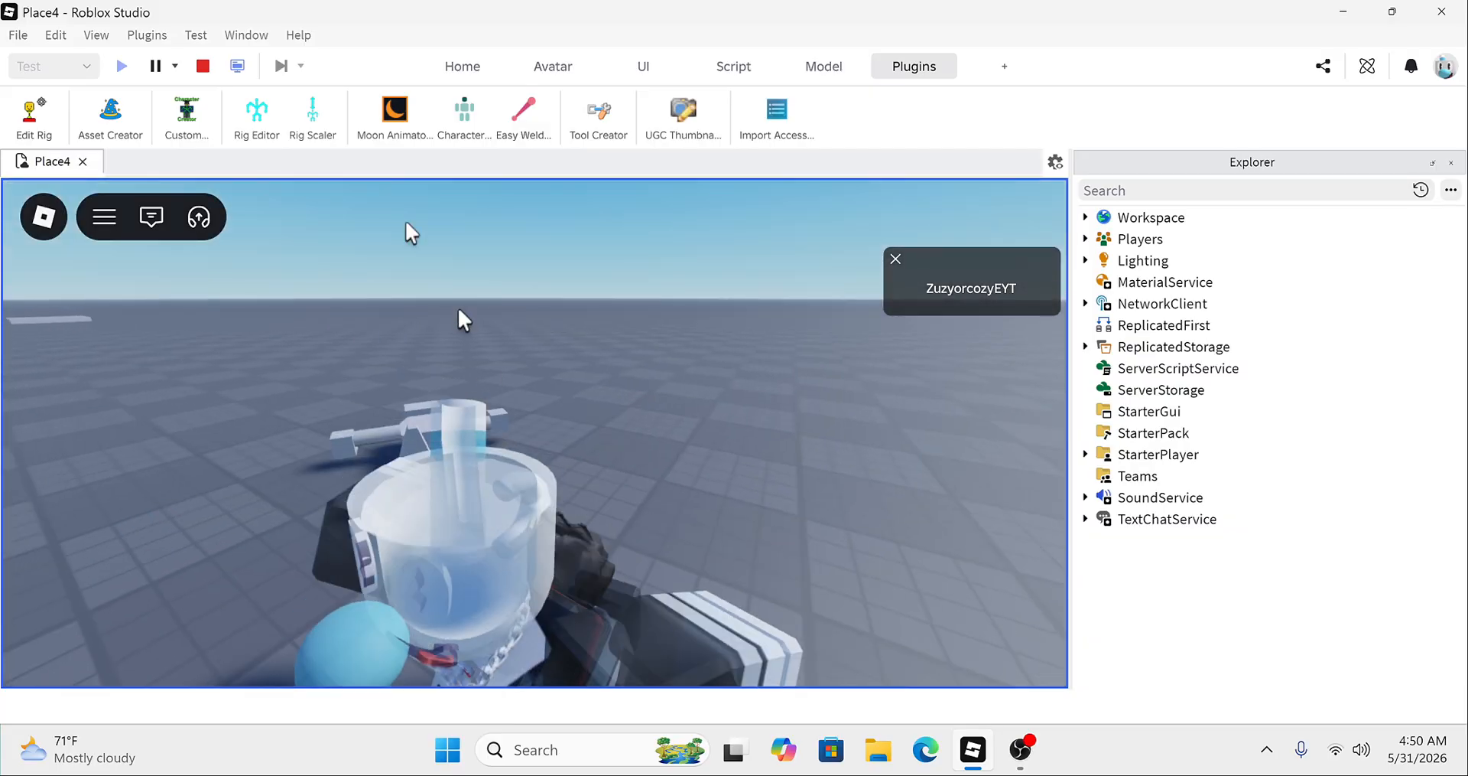
{"action": "left_click", "coordinate": [203, 65]}
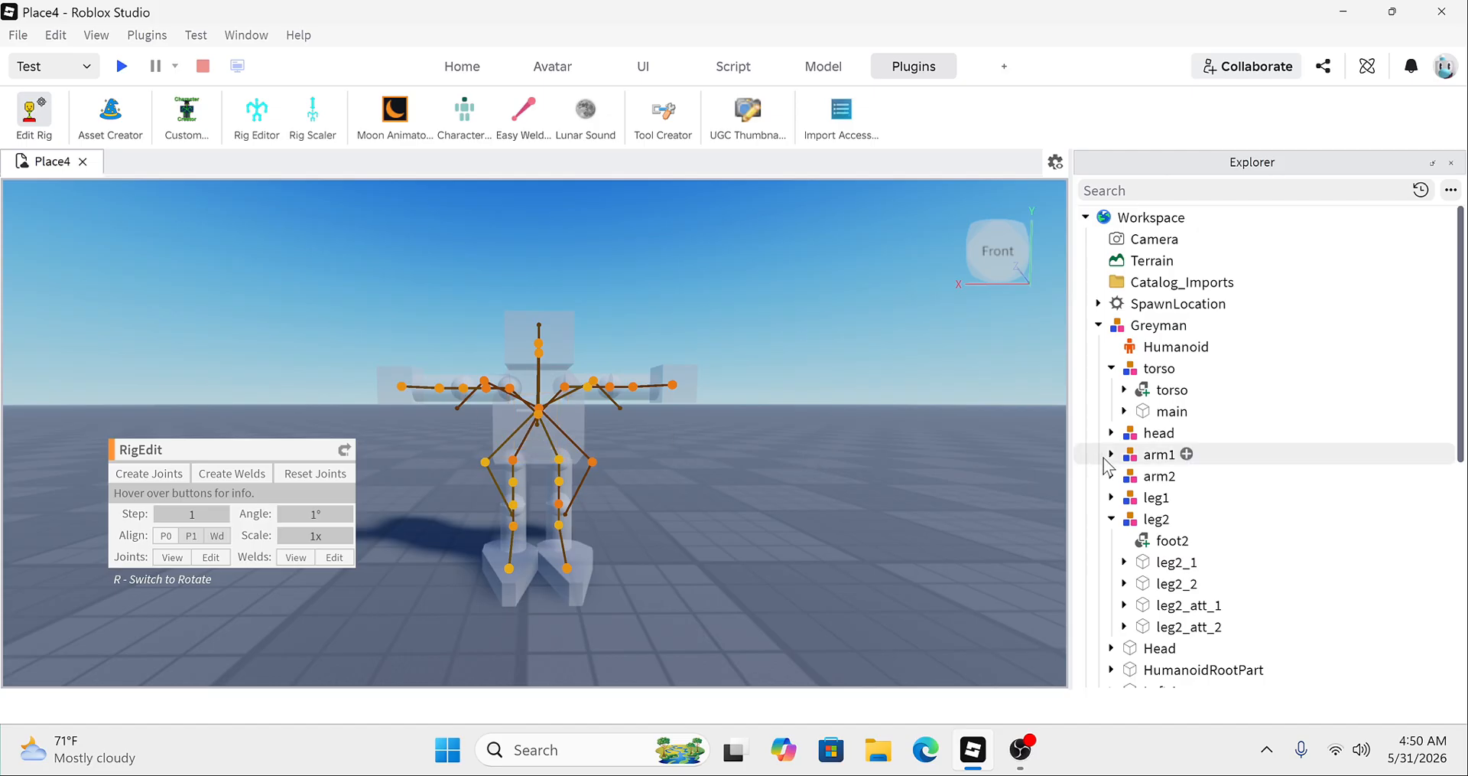
Step: Collapse the leg2 model and examine the contents of the Torso and HumanoidRootPart parts
{"action": "scroll", "coordinate": [1106, 463], "scroll_direction": "down", "scroll_amount": 3}
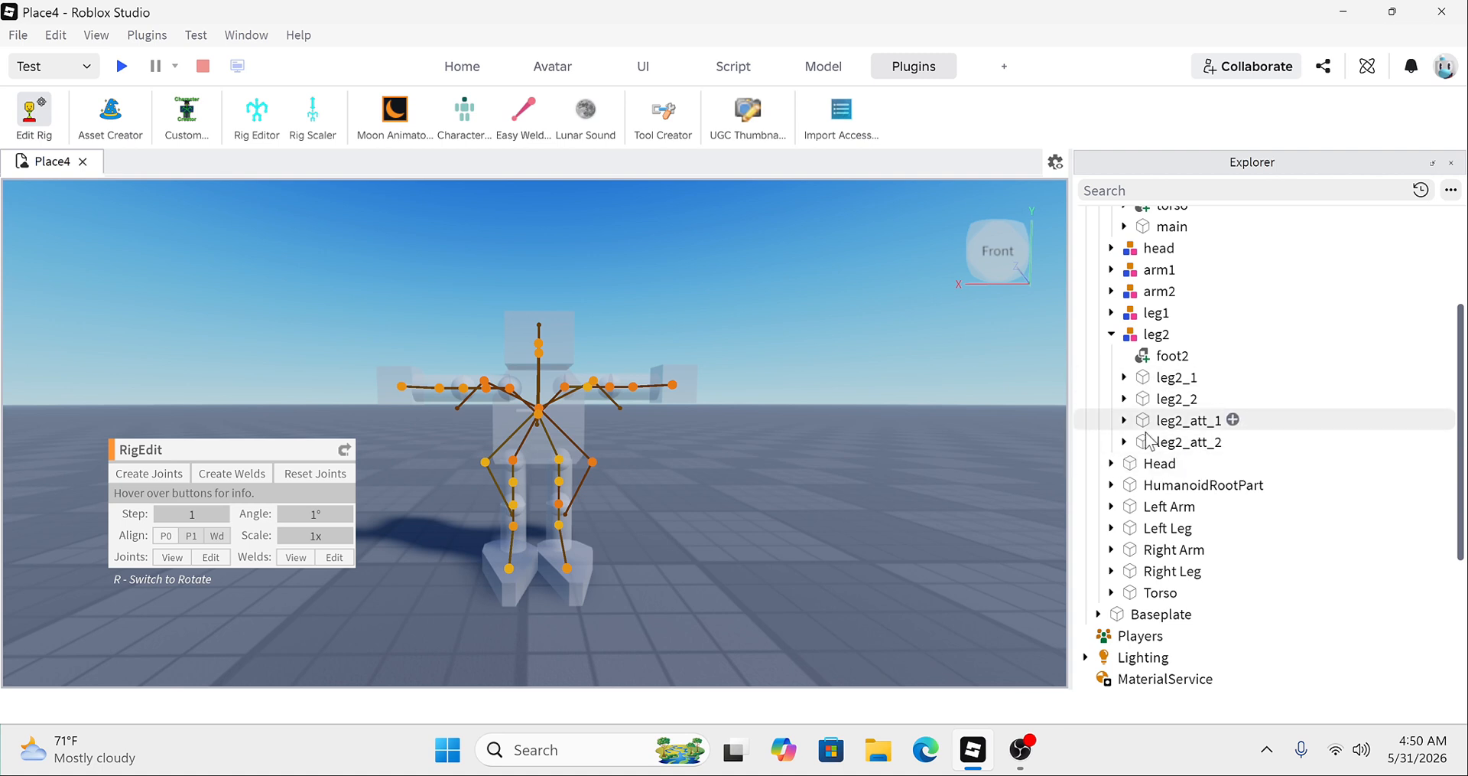
{"action": "left_click", "coordinate": [1111, 334]}
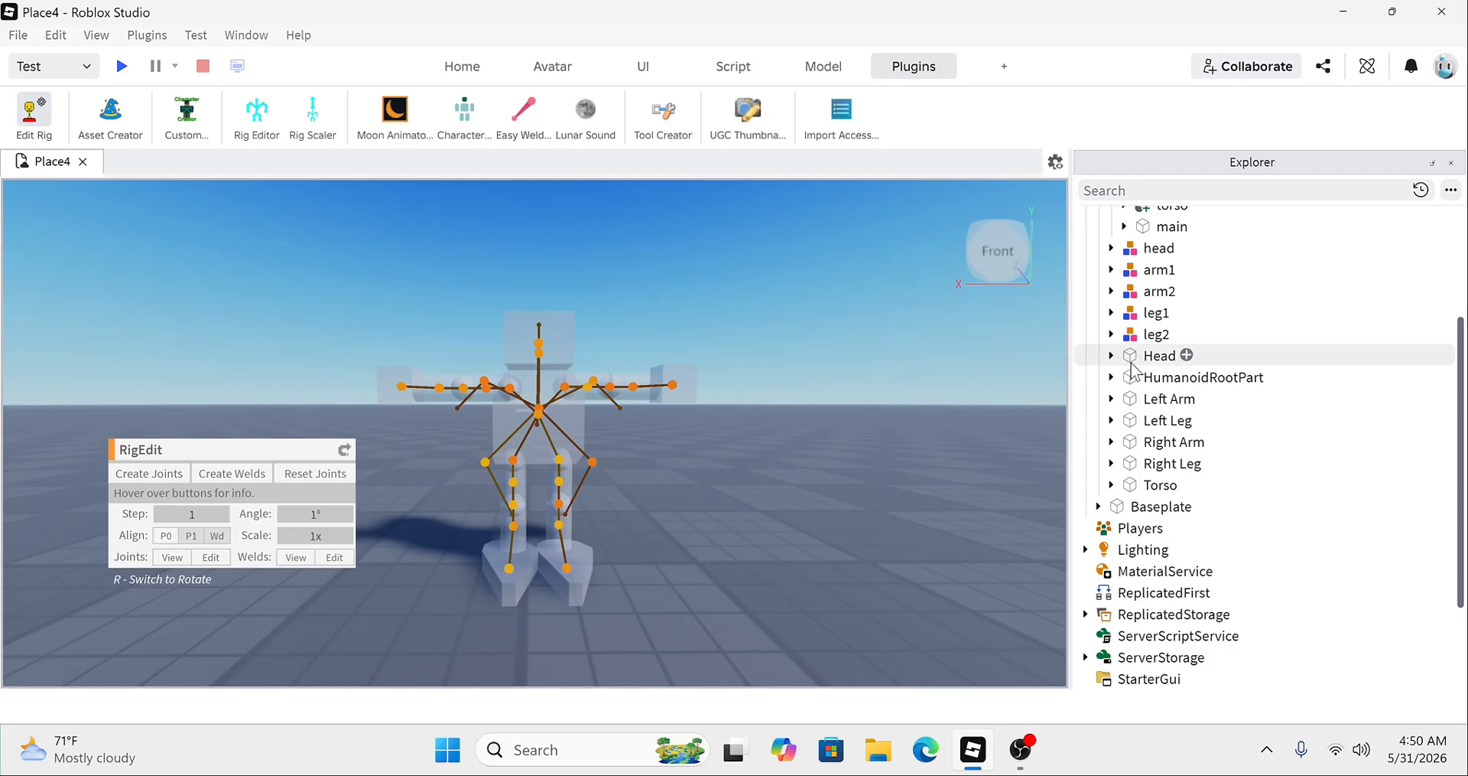
{"action": "left_click", "coordinate": [1111, 485]}
{"action": "left_click", "coordinate": [1111, 485]}
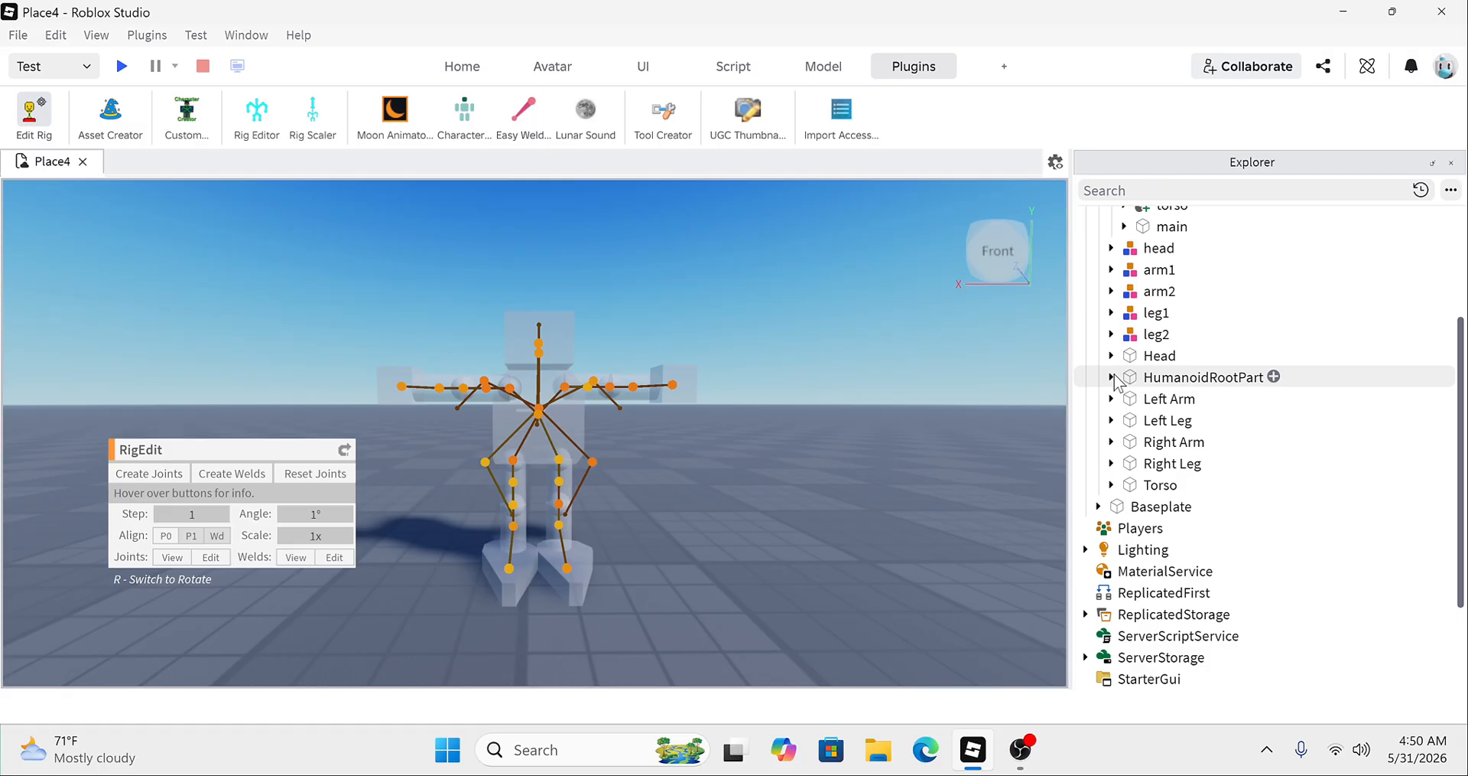
{"action": "left_click", "coordinate": [1111, 377]}
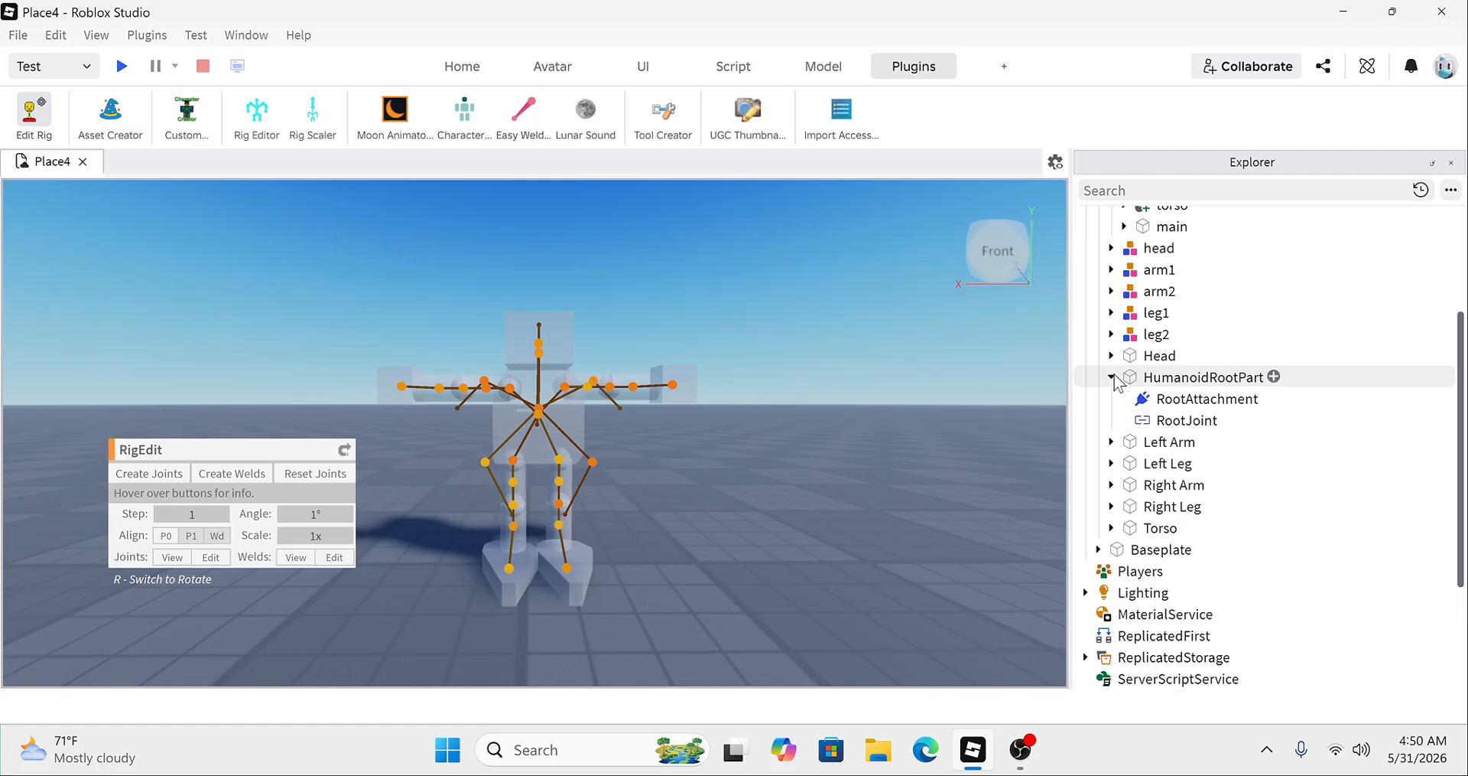
{"action": "left_click", "coordinate": [1156, 378]}
{"action": "left_click", "coordinate": [844, 482]}
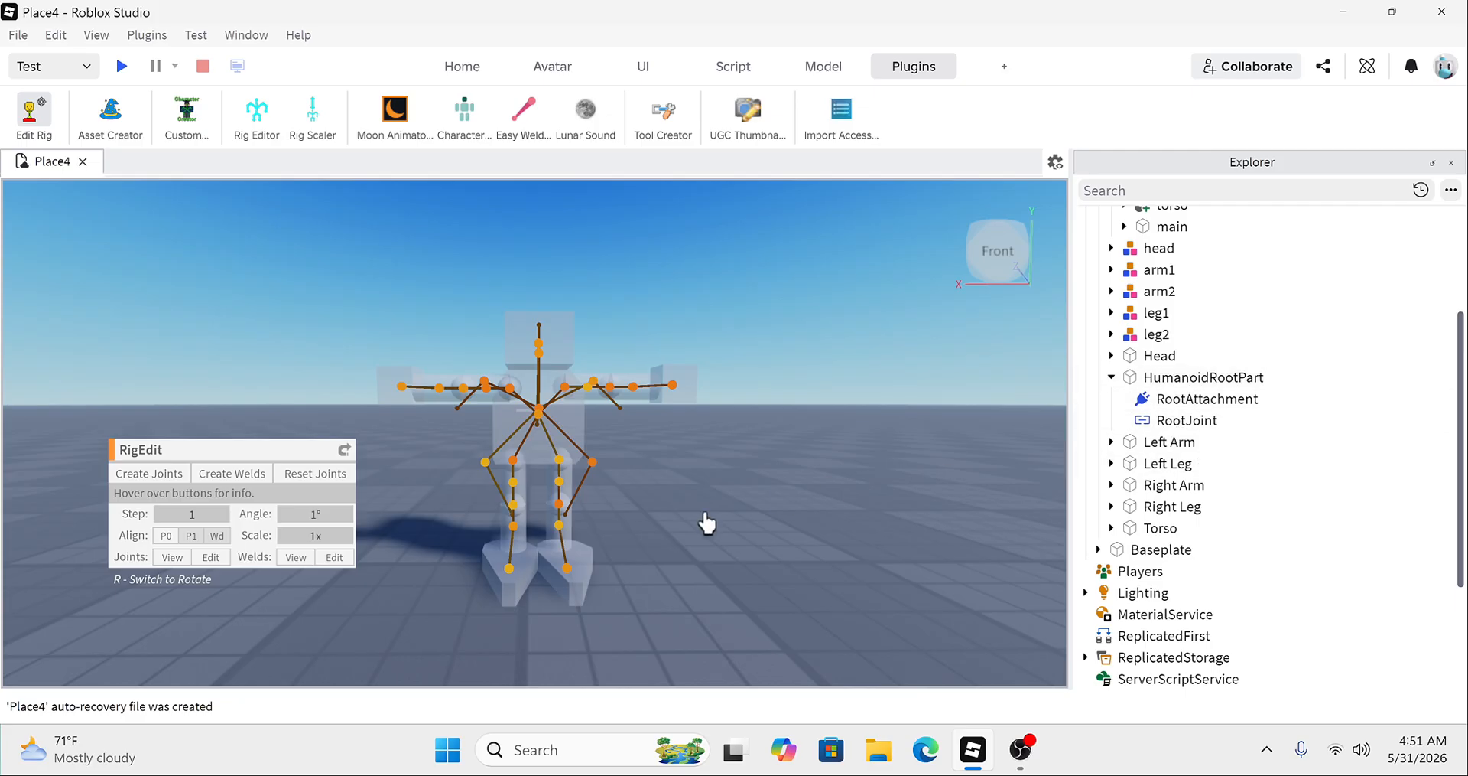
Step: Create a joint between HumanoidRootPart and main, with HumanoidRootPart as the base part
{"action": "key", "text": "d"}
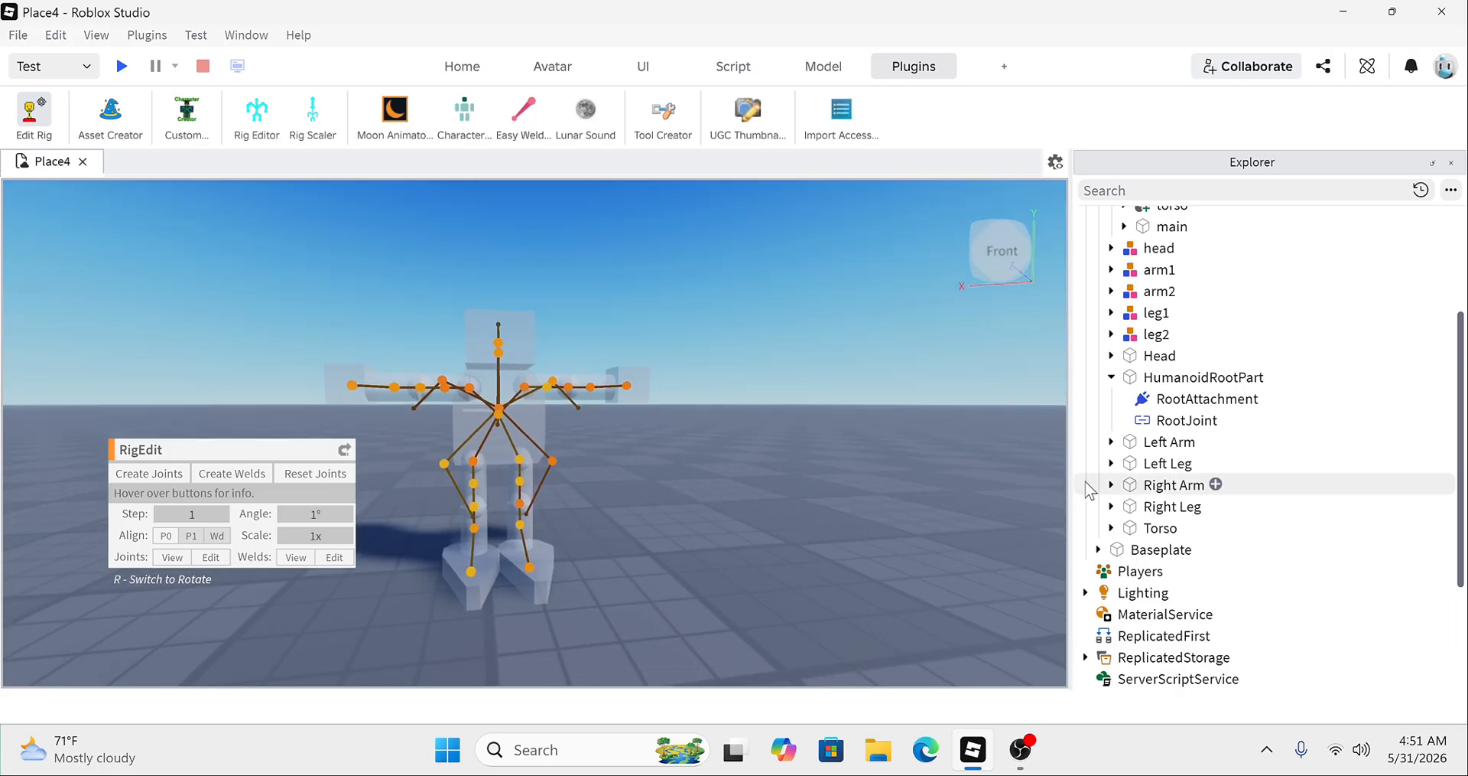
{"action": "scroll", "coordinate": [1102, 480], "scroll_direction": "down", "scroll_amount": 3}
{"action": "scroll", "coordinate": [1150, 475], "scroll_direction": "up", "scroll_amount": 3}
{"action": "scroll", "coordinate": [1150, 474], "scroll_direction": "up", "scroll_amount": 2}
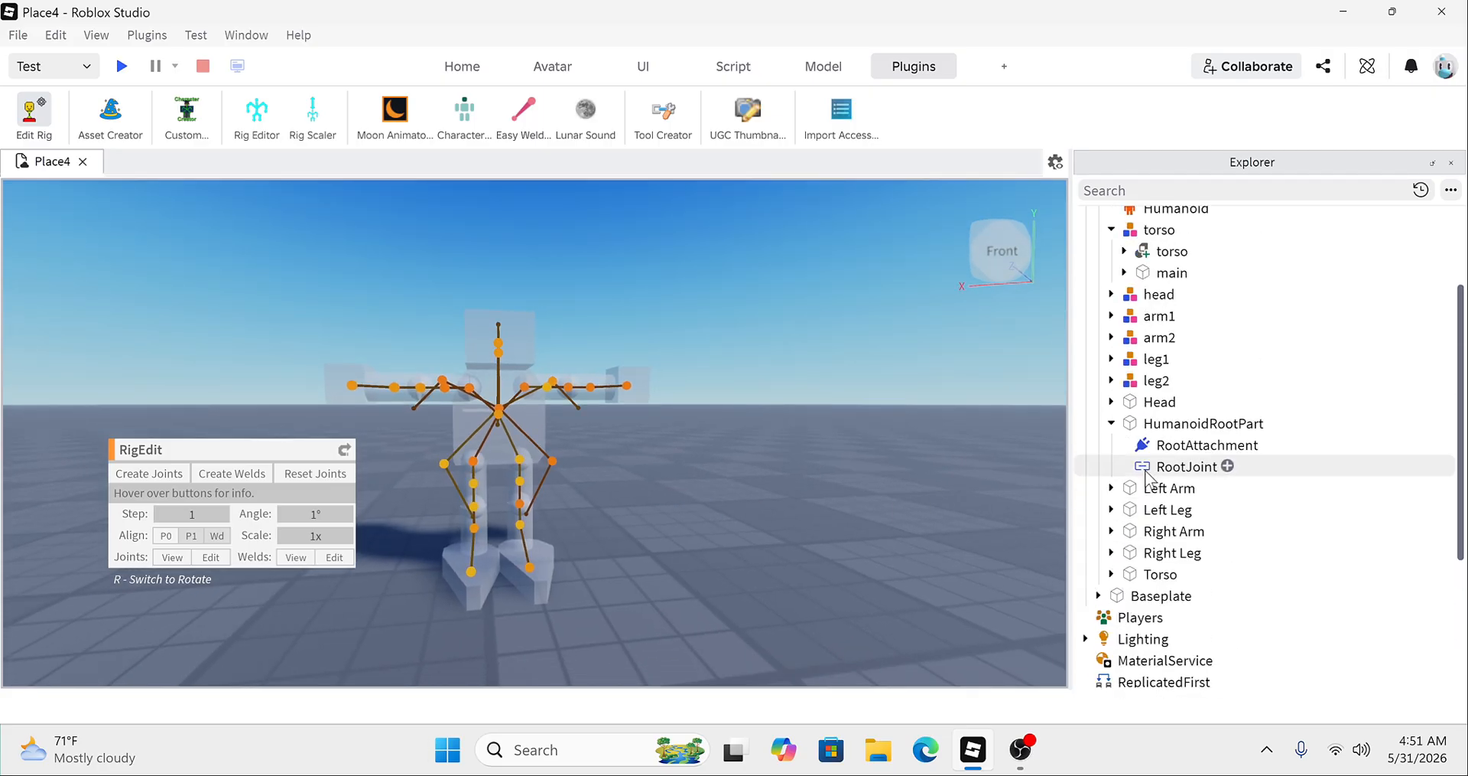
{"action": "left_click", "coordinate": [1183, 425]}
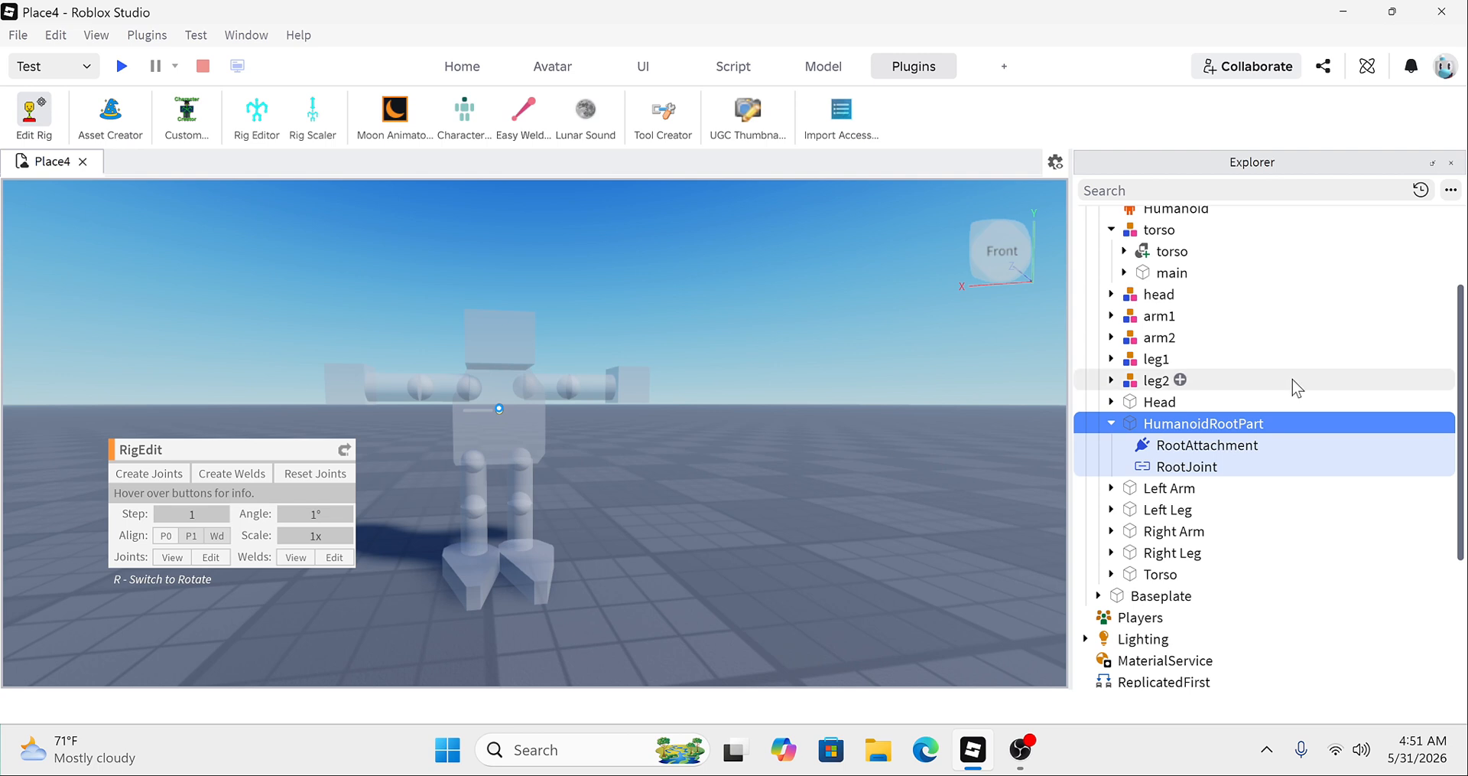
{"action": "scroll", "coordinate": [1120, 308], "scroll_direction": "up", "scroll_amount": 2}
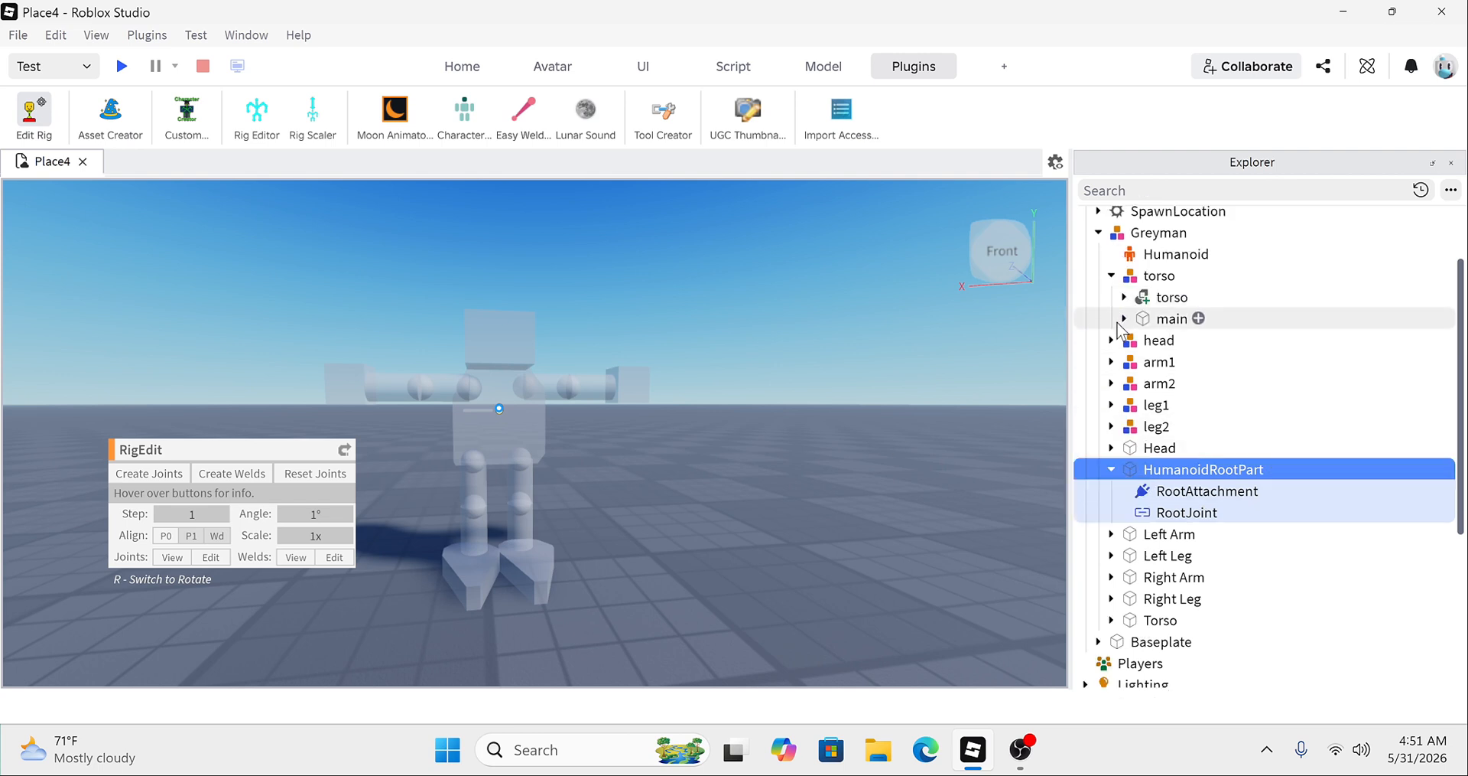
{"action": "left_click", "coordinate": [1169, 319], "text": "ctrl"}
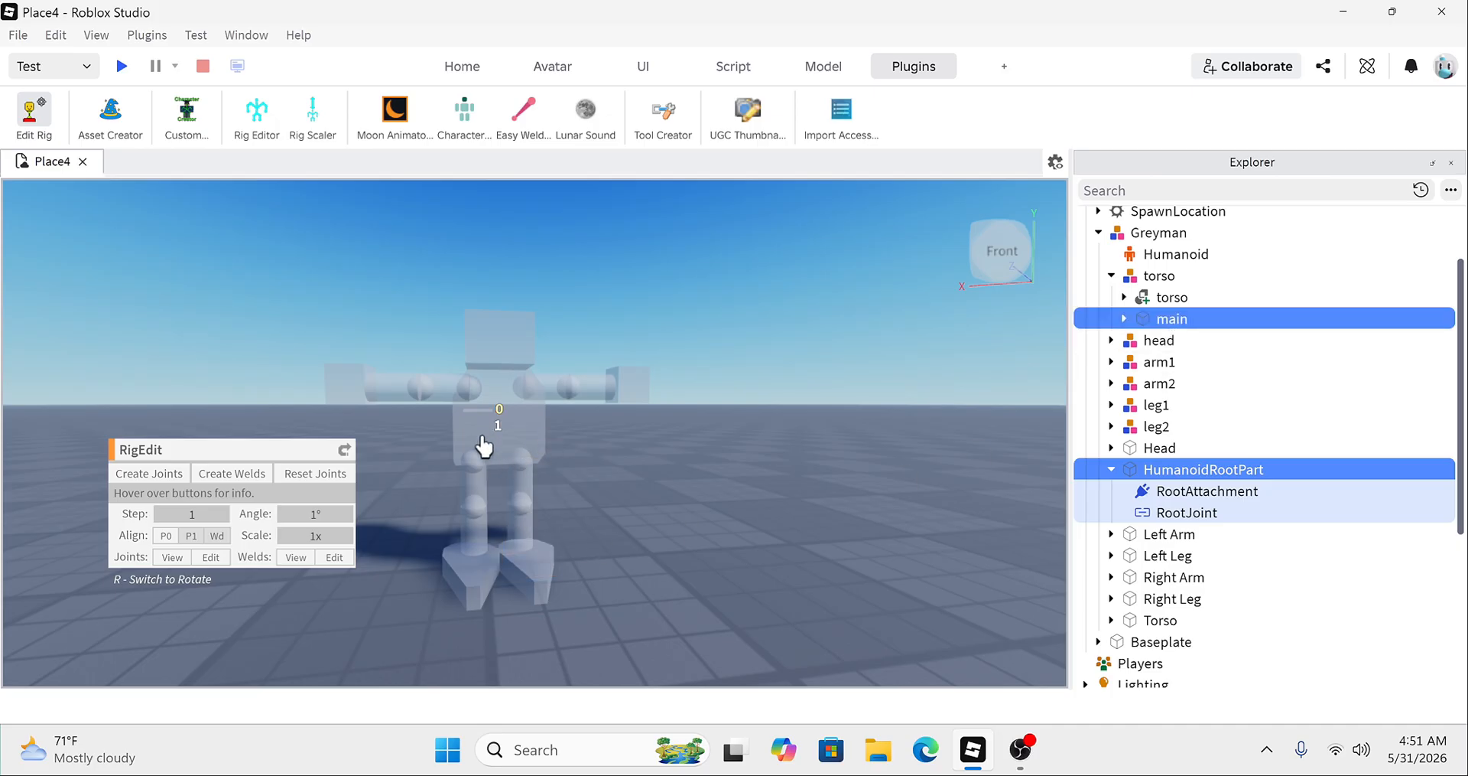
{"action": "left_click", "coordinate": [172, 487]}
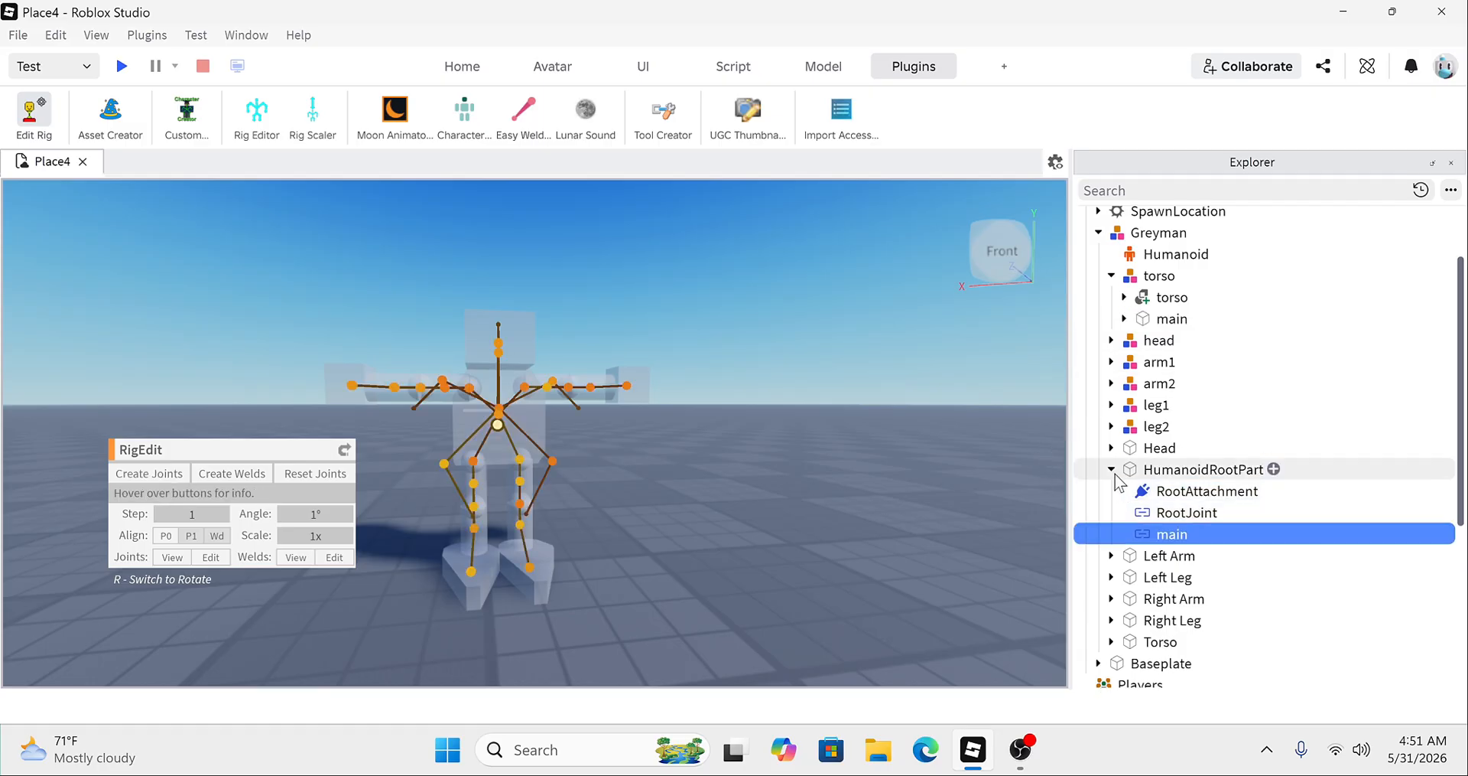
Step: Collapse HumanoidRootPart, the torso model and the whole Greyman model in the hierarchy
{"action": "left_click", "coordinate": [1111, 468]}
{"action": "scroll", "coordinate": [1116, 372], "scroll_direction": "up", "scroll_amount": 3}
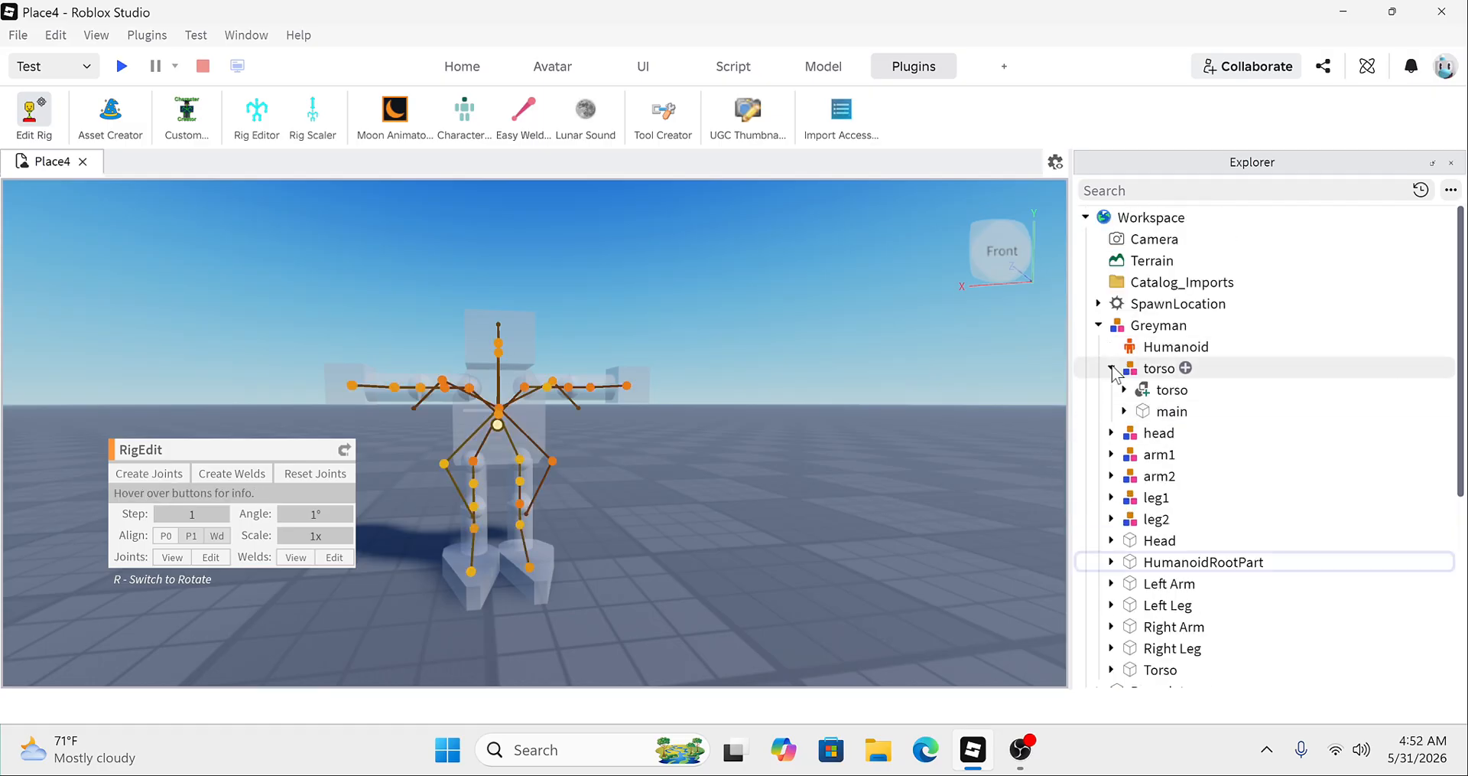
{"action": "left_click", "coordinate": [1112, 368]}
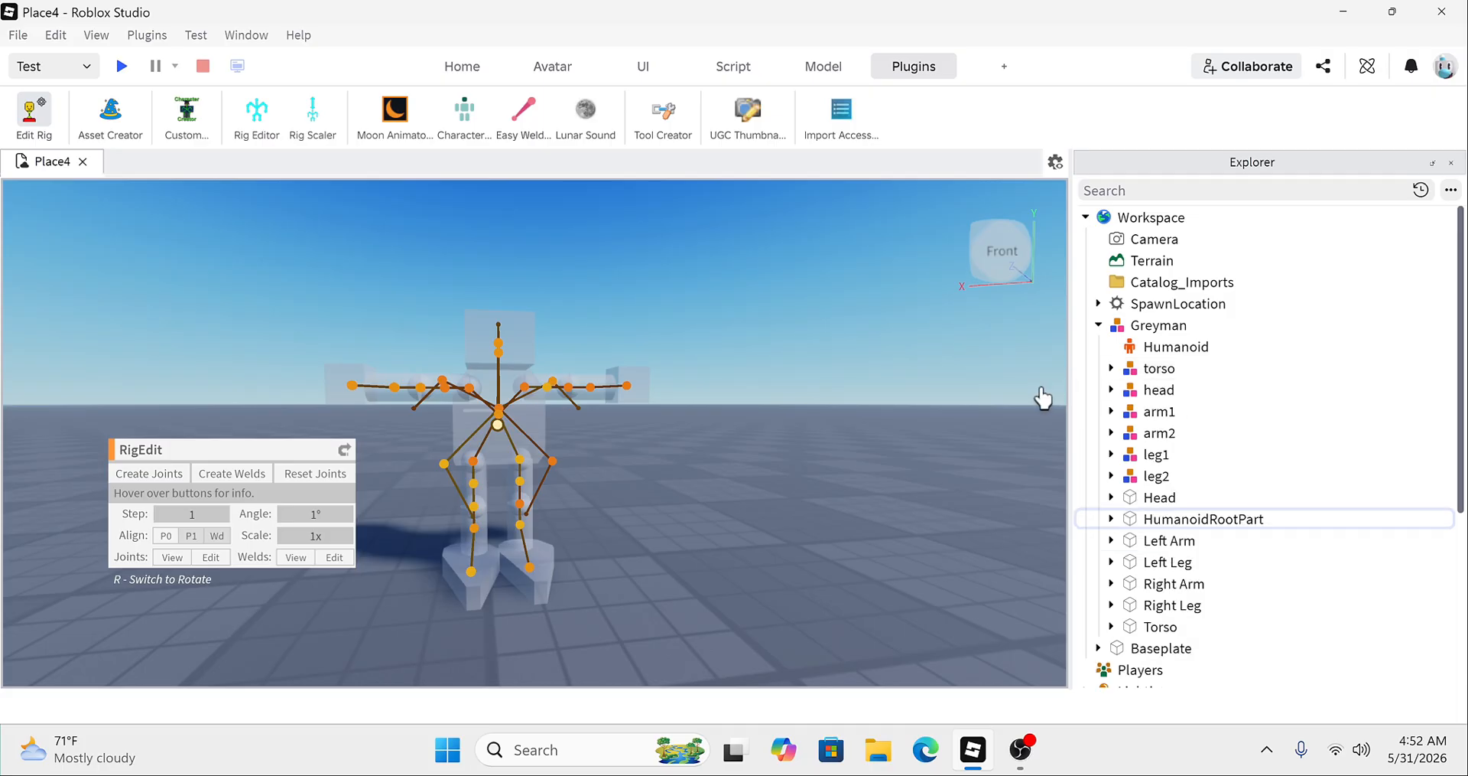
{"action": "left_click", "coordinate": [1099, 325]}
Step: Start another playtest and walk the avatar up close to the Greyman character
{"action": "left_click", "coordinate": [121, 66]}
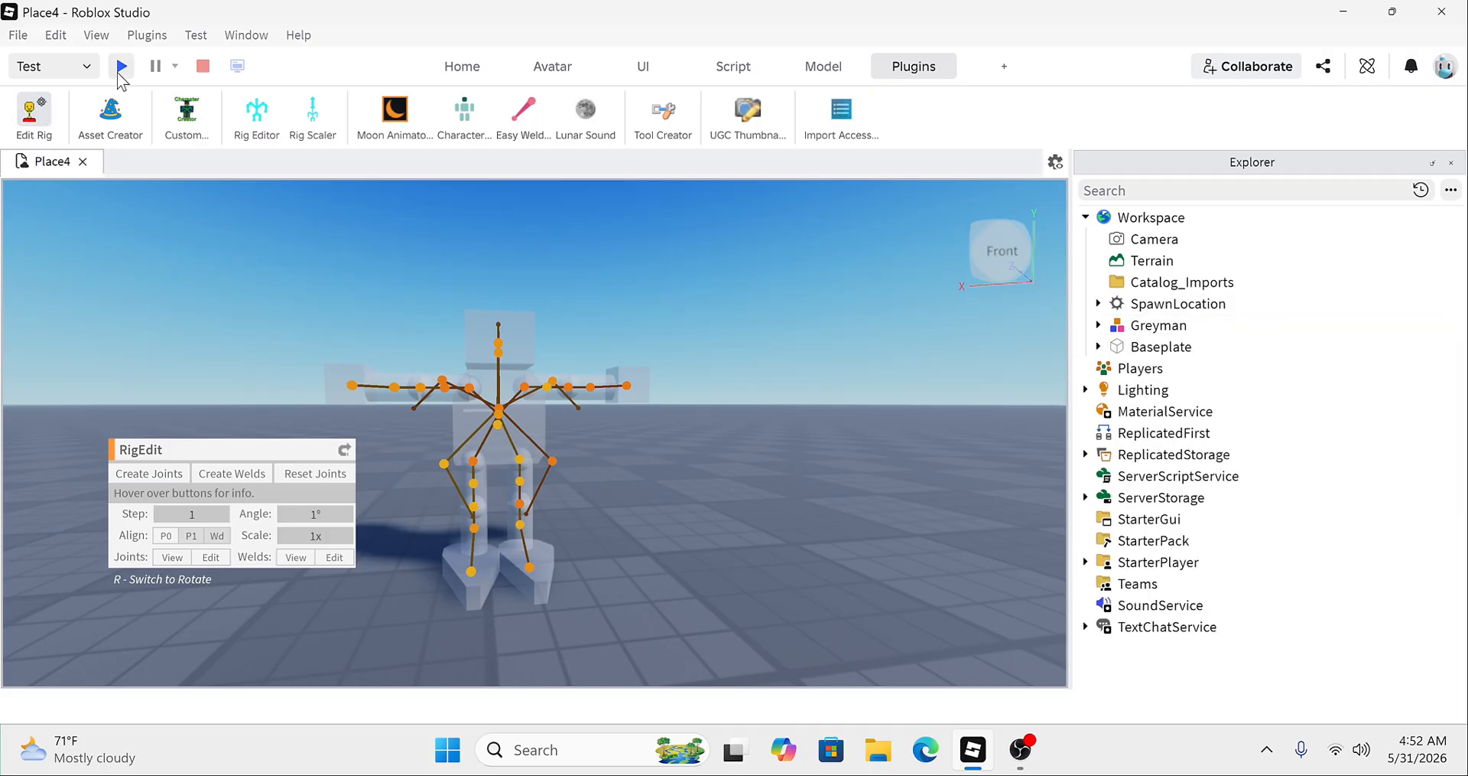
{"action": "scroll", "coordinate": [714, 385], "scroll_direction": "up", "scroll_amount": 10}
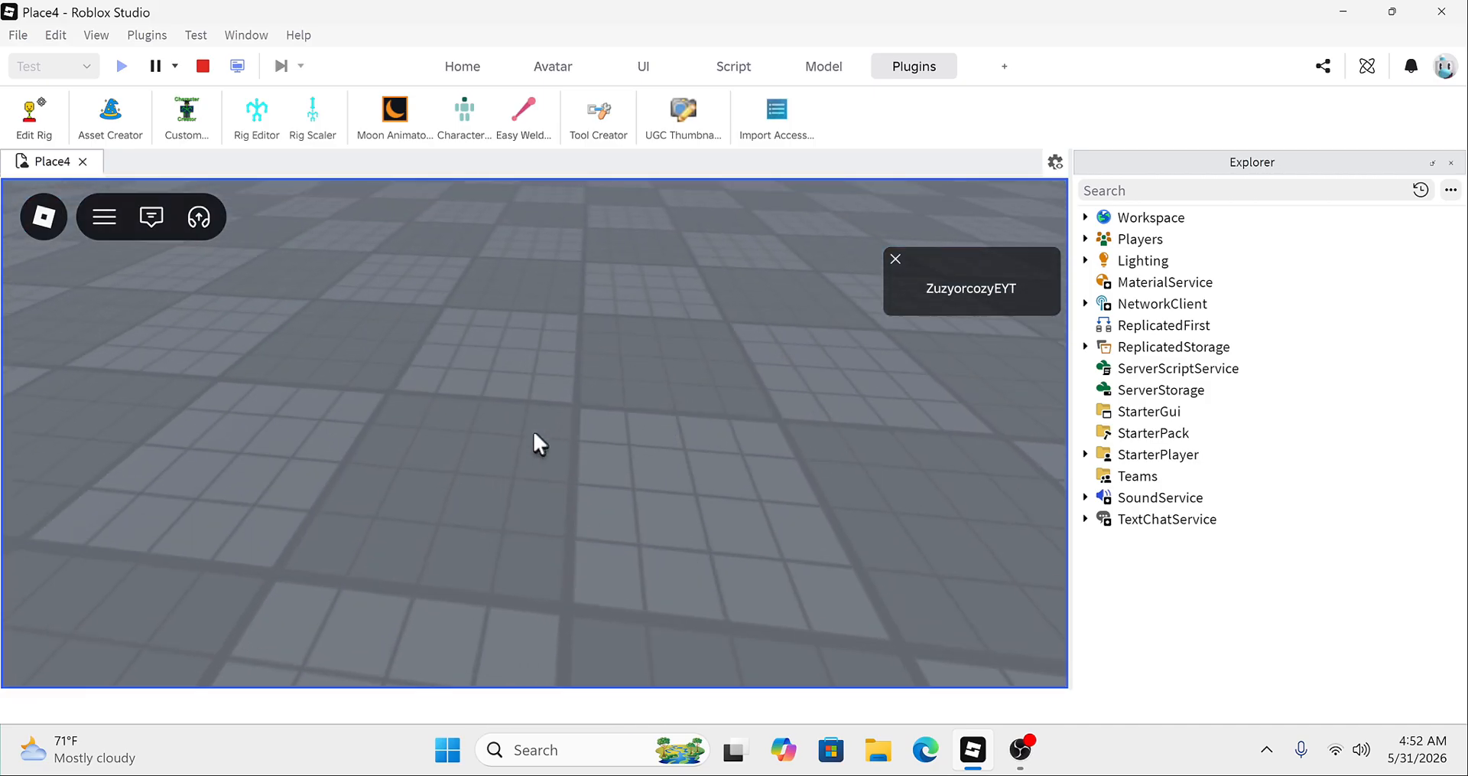
{"action": "key", "text": "w"}
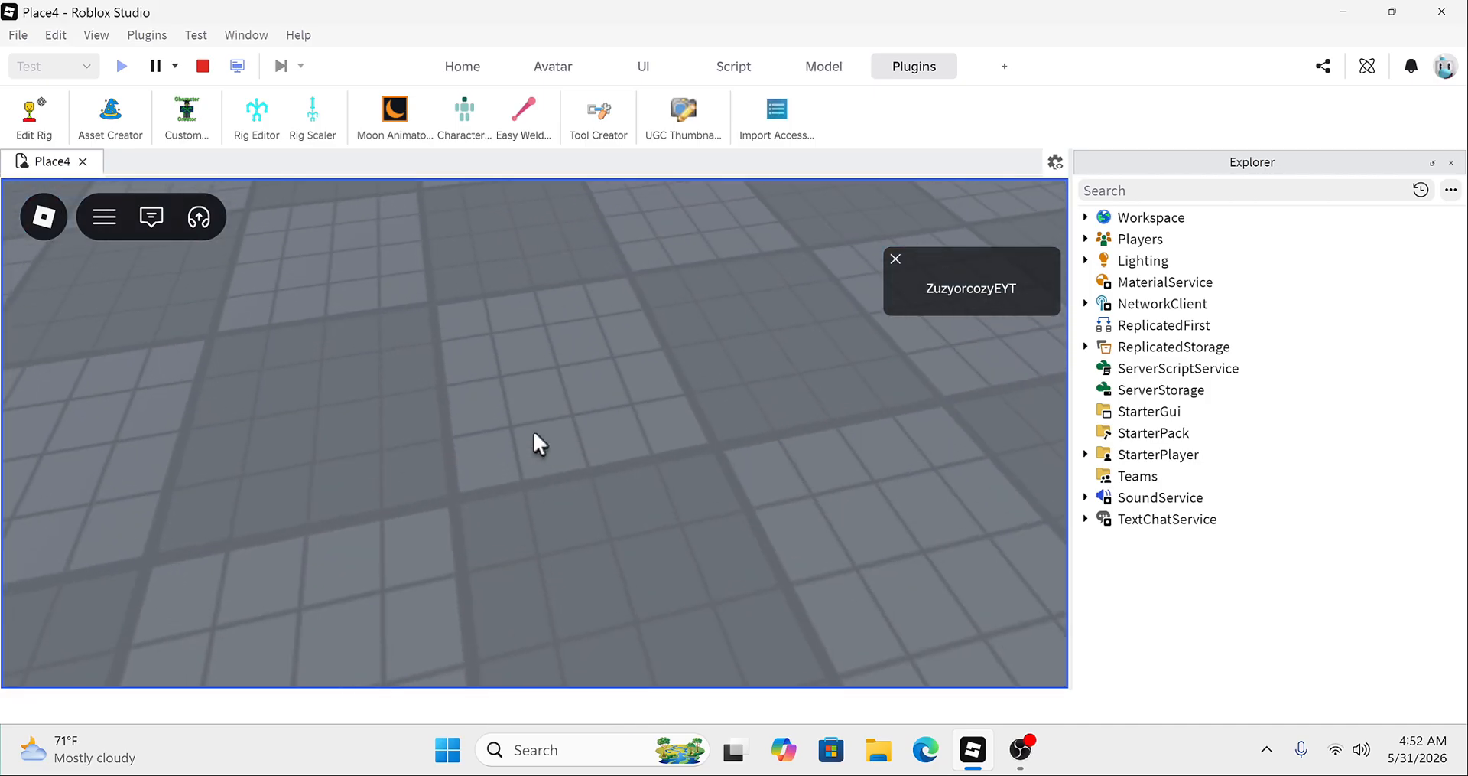
{"action": "key", "text": "w"}
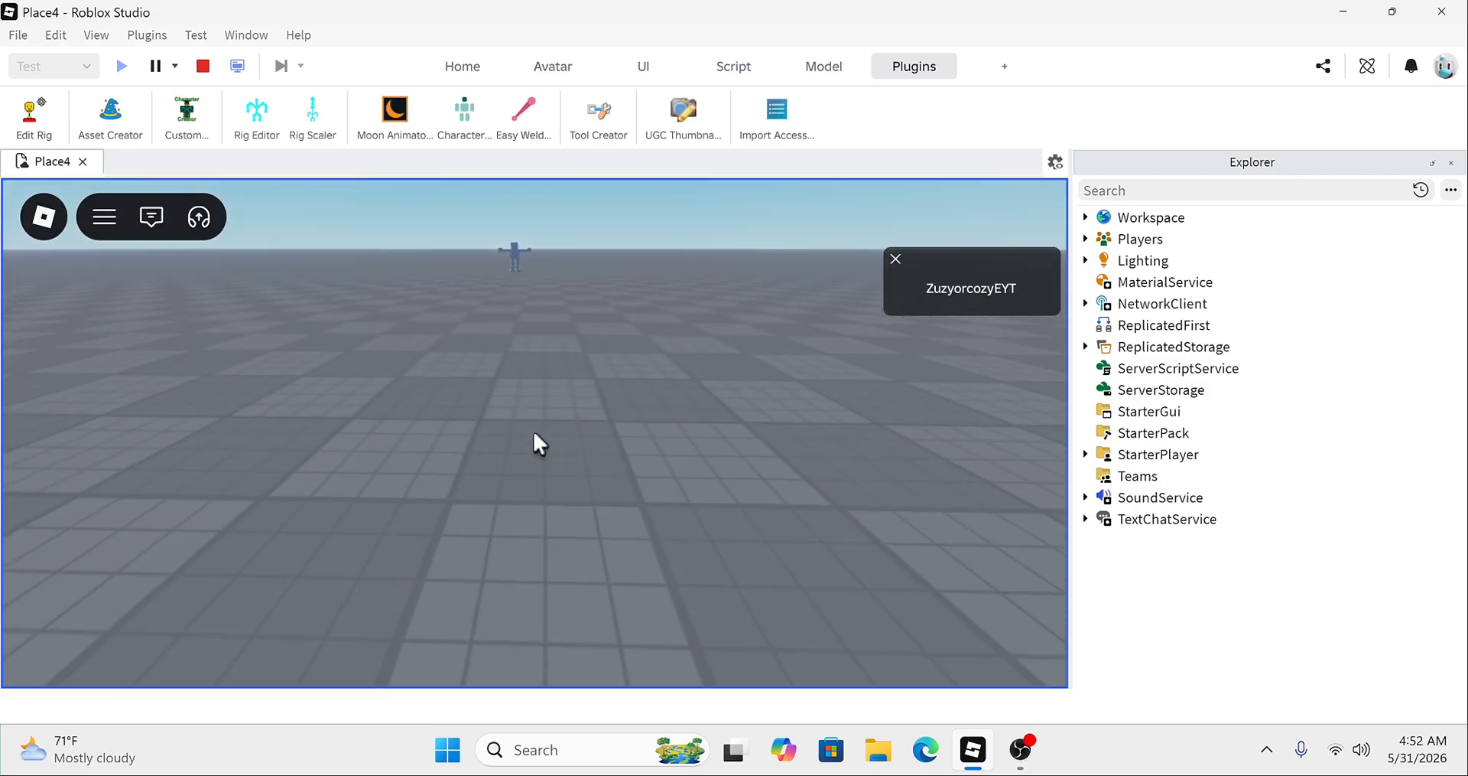
{"action": "key", "text": "w"}
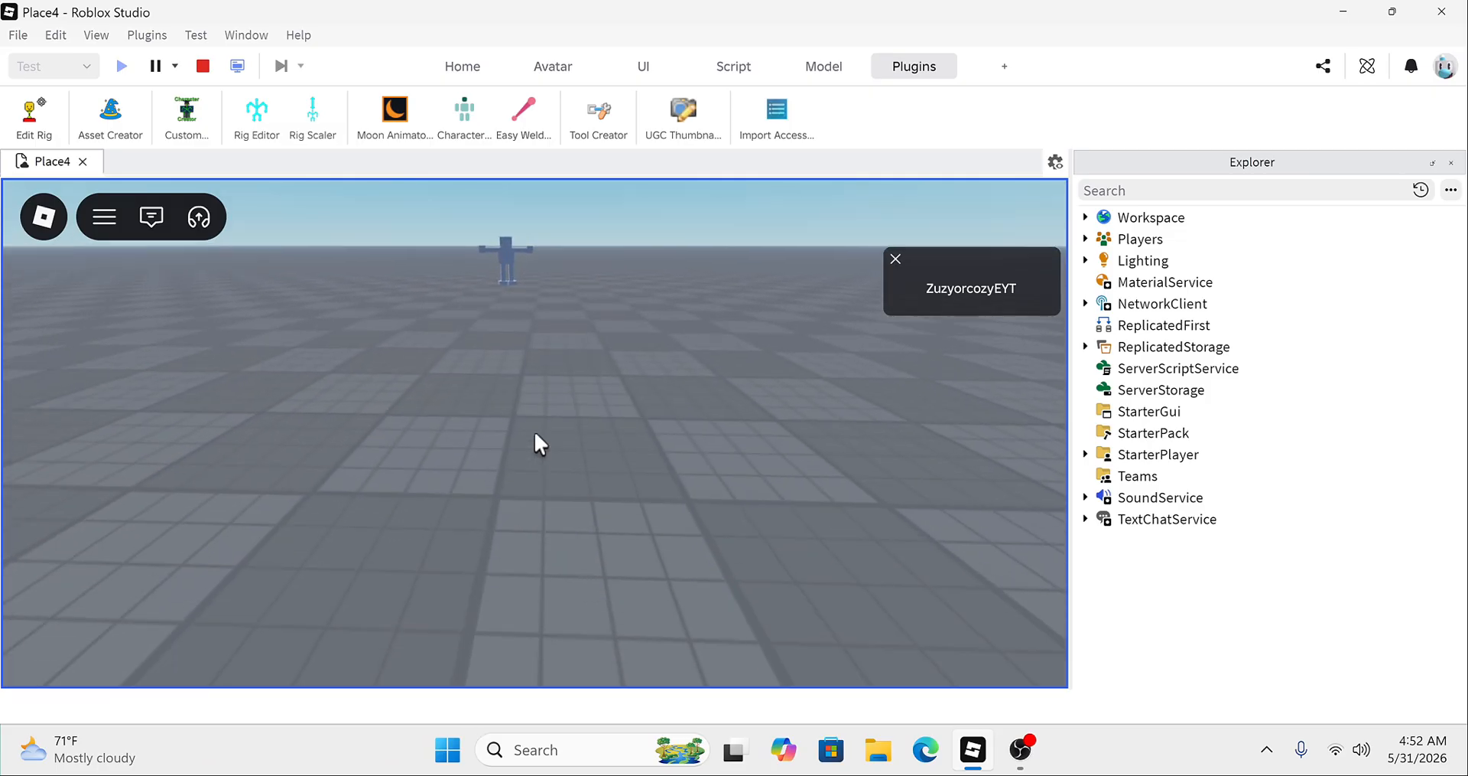
{"action": "key", "text": "w"}
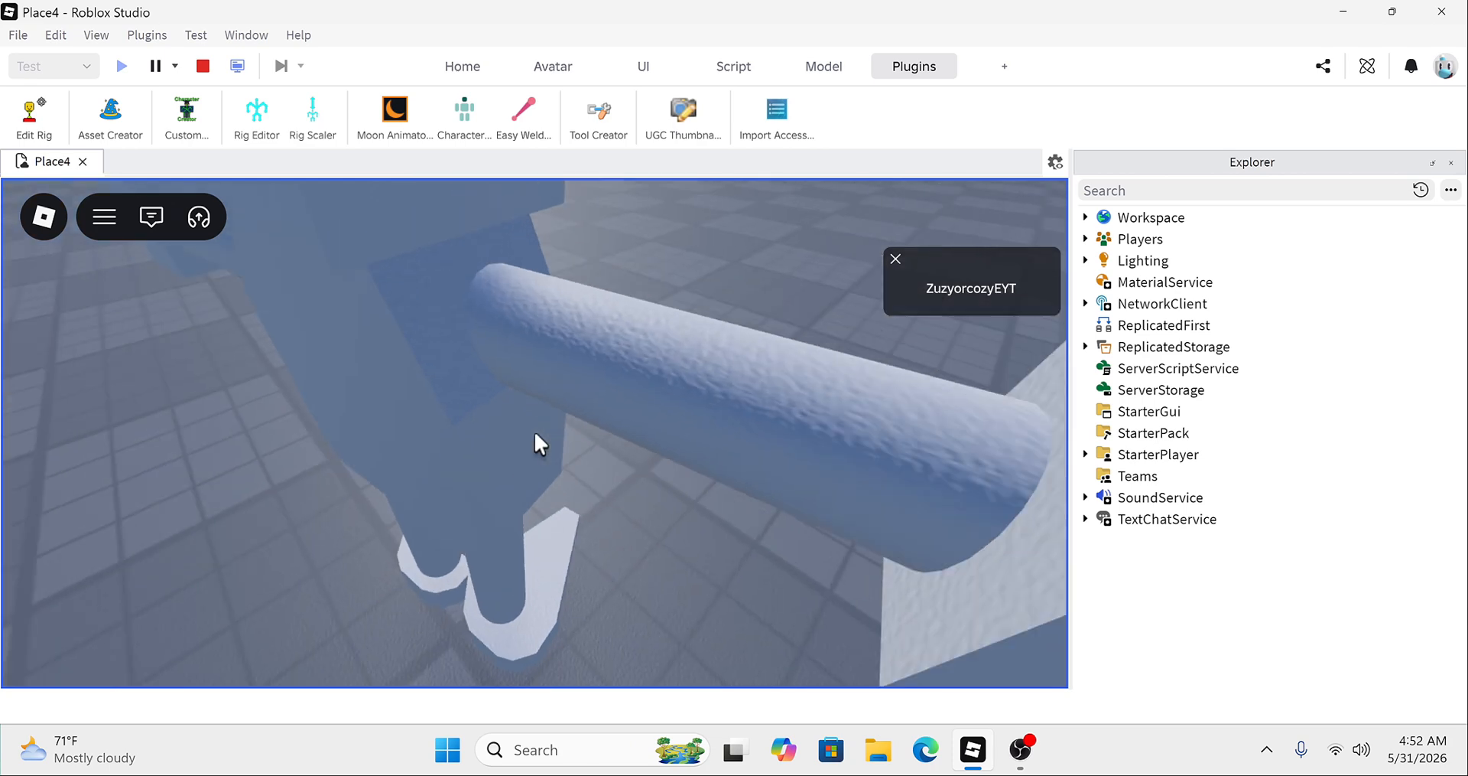
{"action": "key", "text": "s"}
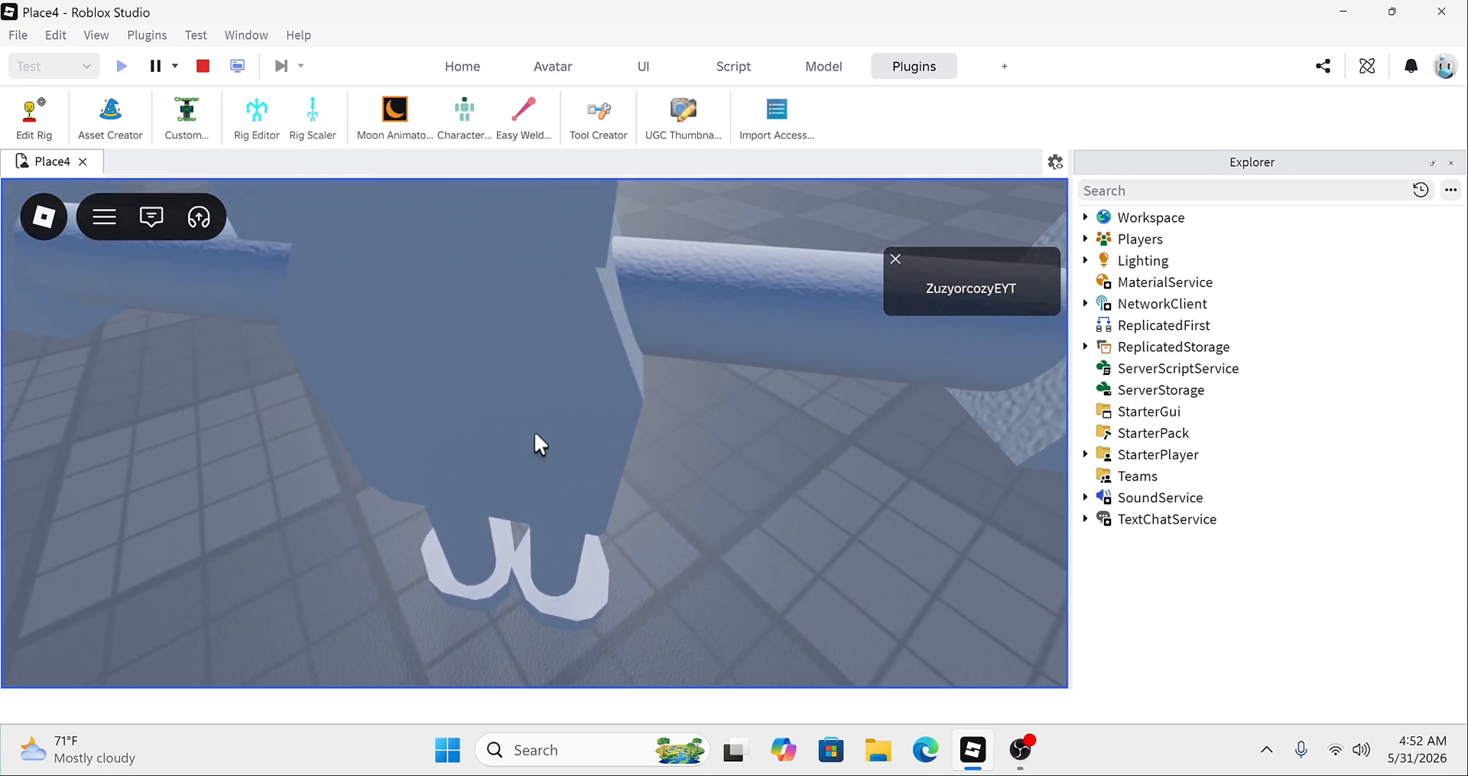
Step: Walk the avatar around and against Greyman to check how the jointed body behaves, and stop the playtest
{"action": "scroll", "coordinate": [536, 430], "scroll_direction": "down", "scroll_amount": 3}
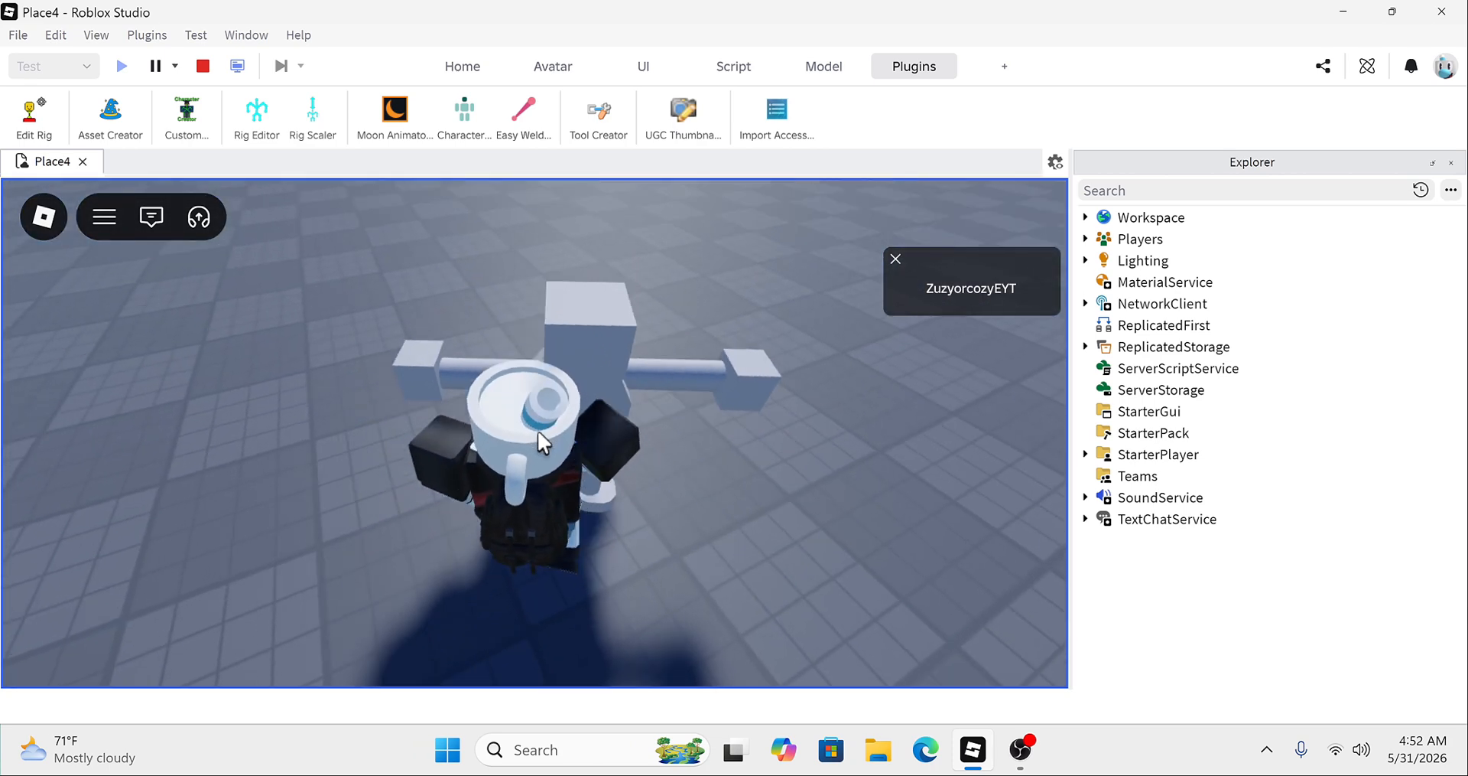
{"action": "key", "text": "a"}
{"action": "right_click_drag", "start_coordinate": [539, 430], "coordinate": [539, 432]}
{"action": "key", "text": "d"}
{"action": "key", "text": "a"}
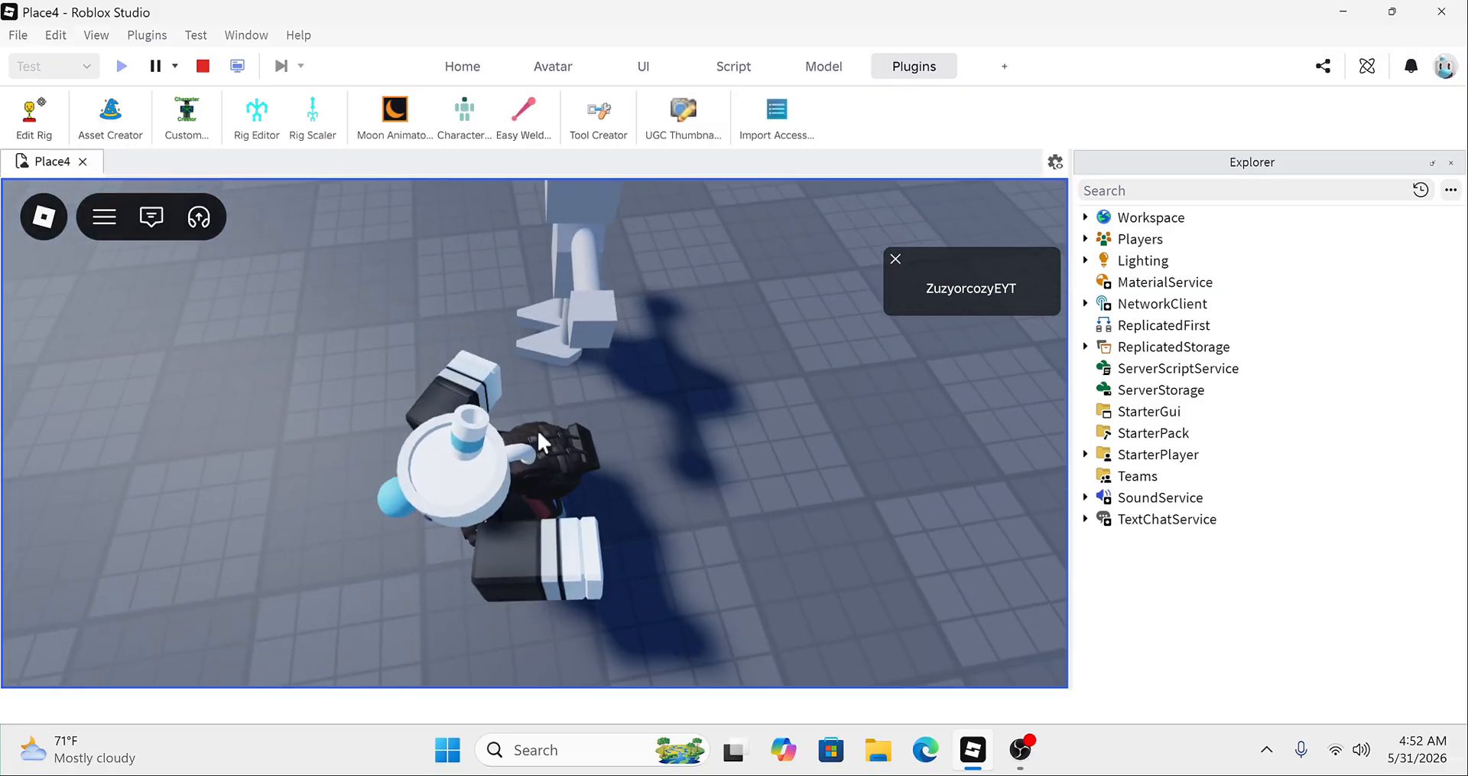
{"action": "key", "text": "w"}
{"action": "key", "text": "s"}
{"action": "key", "text": "w"}
{"action": "key", "text": "d"}
{"action": "key", "text": "w"}
{"action": "key", "text": "s"}
{"action": "key", "text": "w"}
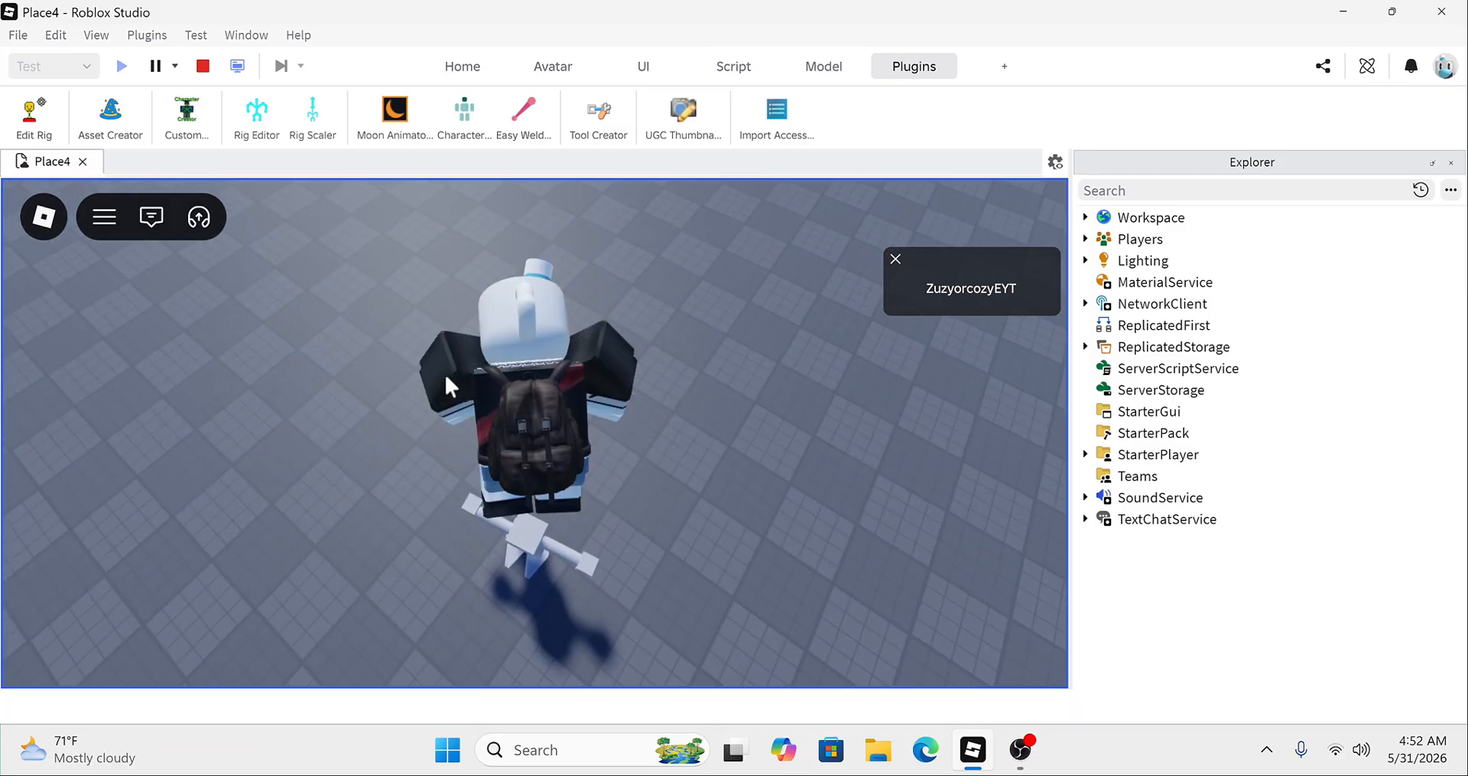
{"action": "left_click", "coordinate": [204, 72]}
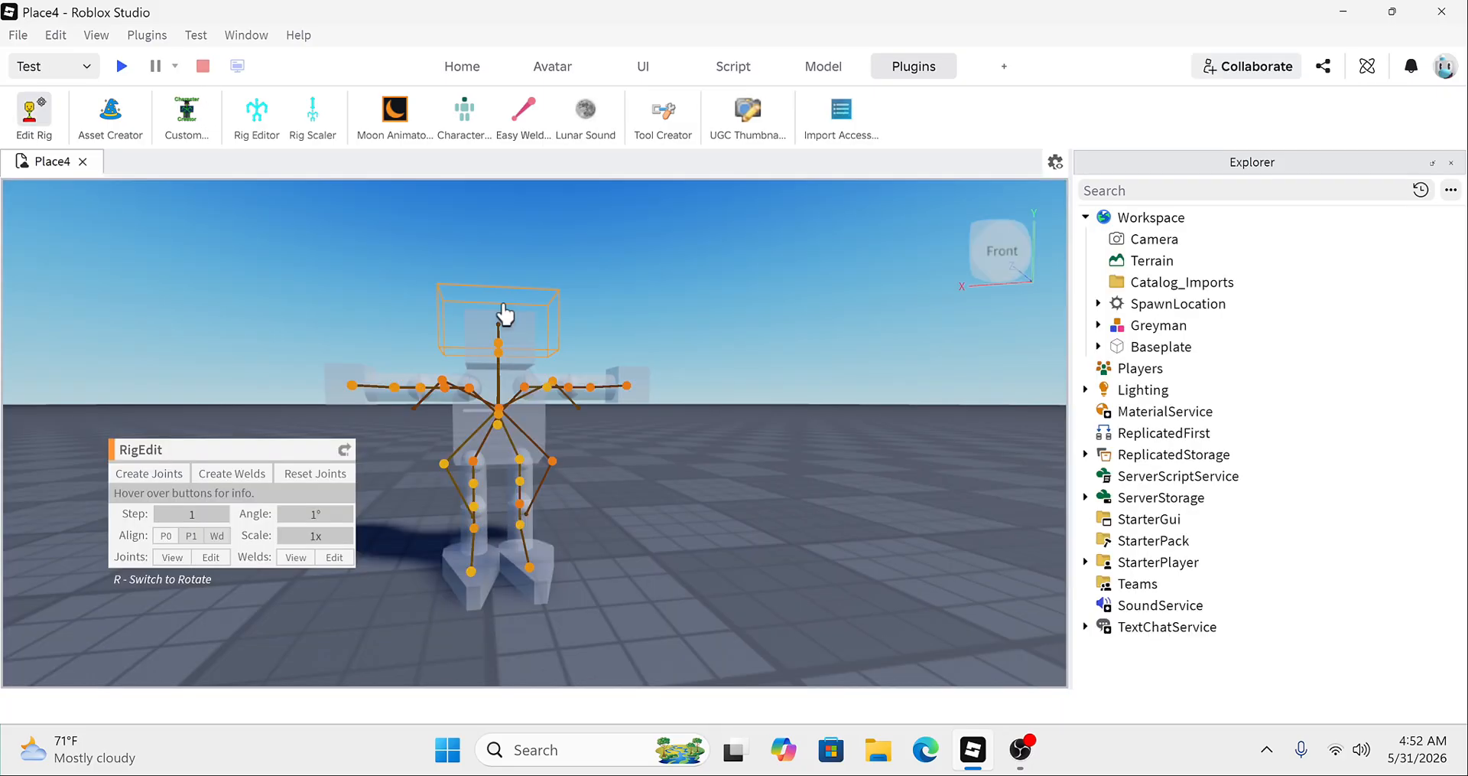
Step: Examine Greyman's joint chains up close from the front and exit Edit Rig
{"action": "scroll", "coordinate": [514, 341], "scroll_direction": "up", "scroll_amount": 3}
{"action": "scroll", "coordinate": [710, 420], "scroll_direction": "down", "scroll_amount": 2}
{"action": "scroll", "coordinate": [710, 419], "scroll_direction": "up", "scroll_amount": 3}
{"action": "right_click_drag", "start_coordinate": [710, 419], "coordinate": [709, 420]}
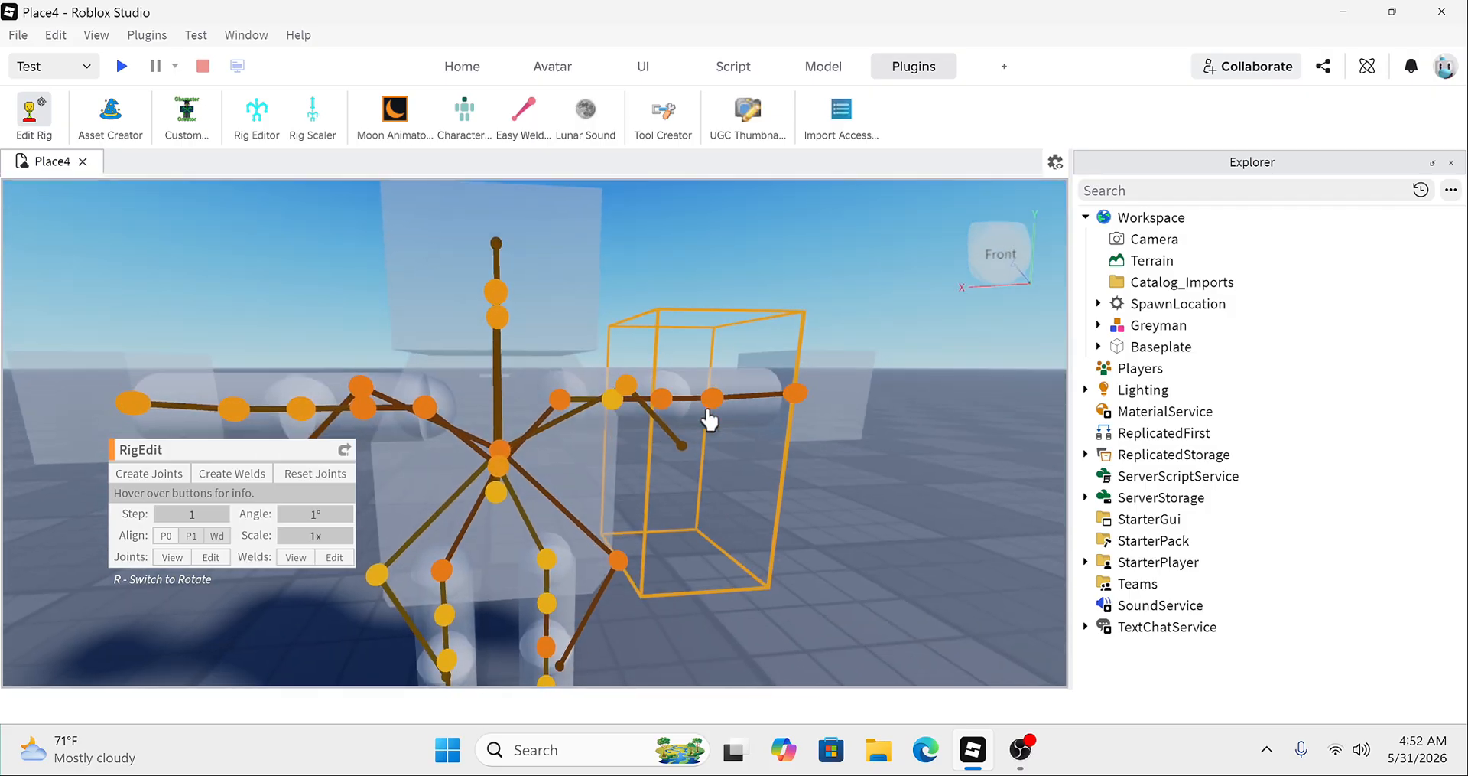
{"action": "scroll", "coordinate": [710, 420], "scroll_direction": "down", "scroll_amount": 4}
{"action": "left_click", "coordinate": [32, 114]}
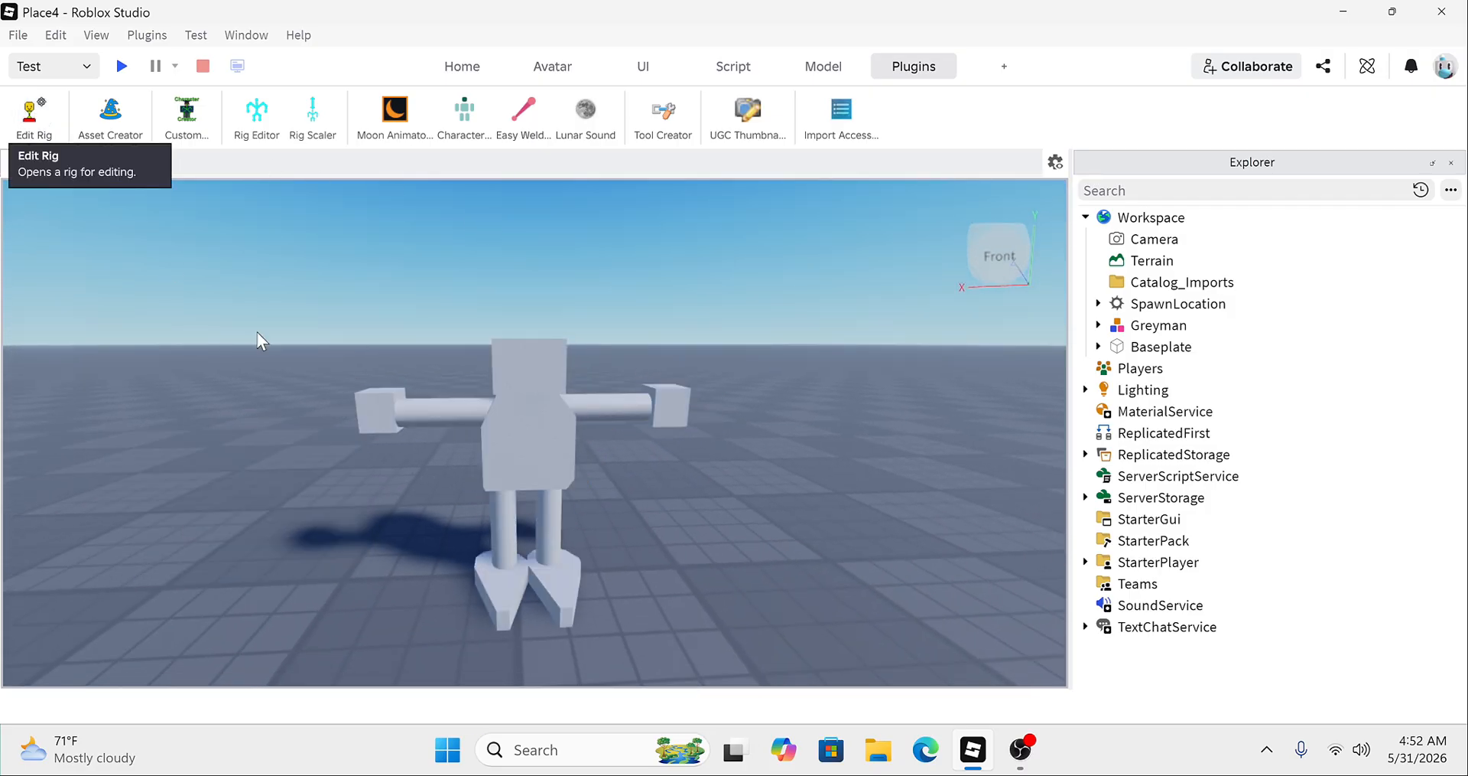
Step: Load the Greyman rig into the Clip Editor as an untitled animation and close the editor
{"action": "left_click", "coordinate": [530, 457]}
{"action": "left_click", "coordinate": [1099, 326]}
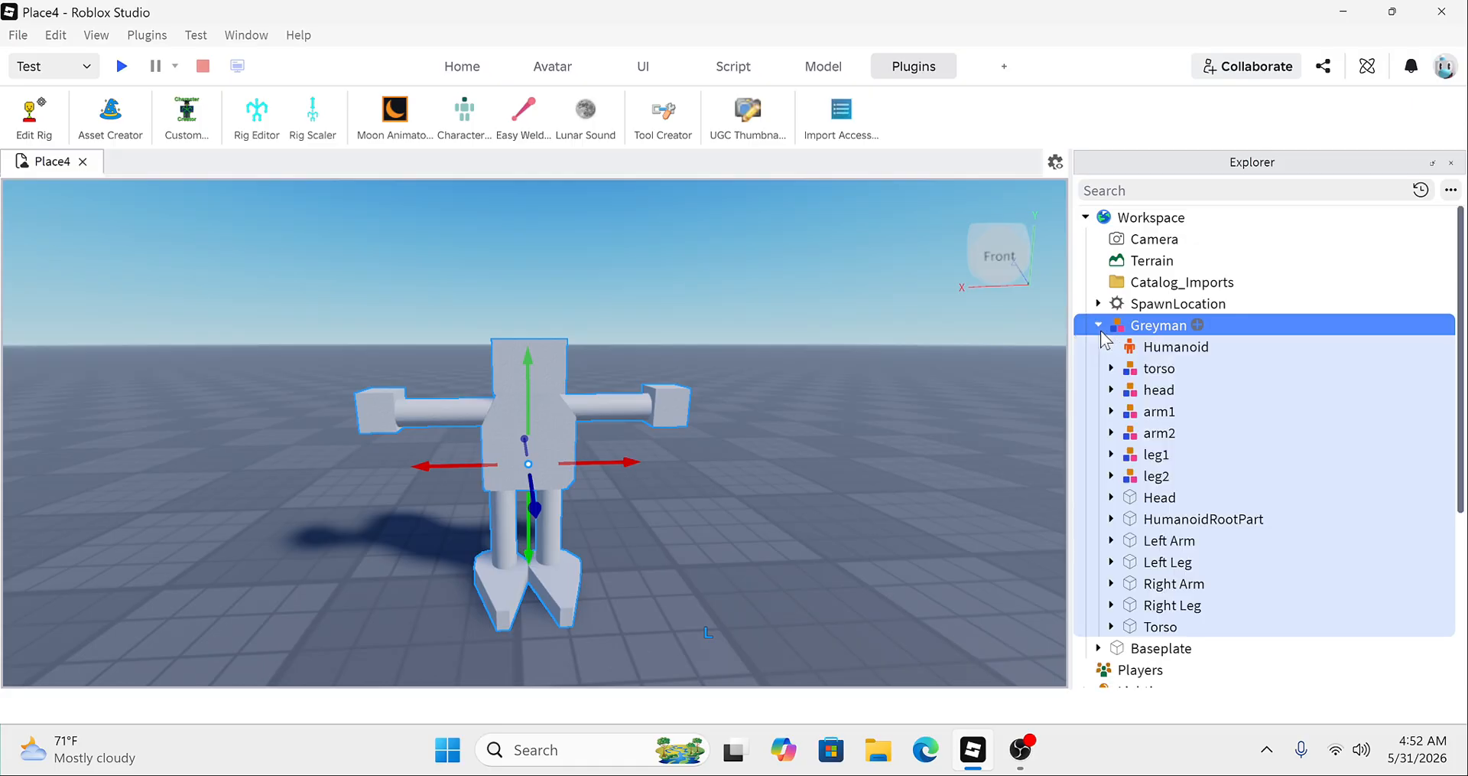
{"action": "left_click", "coordinate": [1099, 326]}
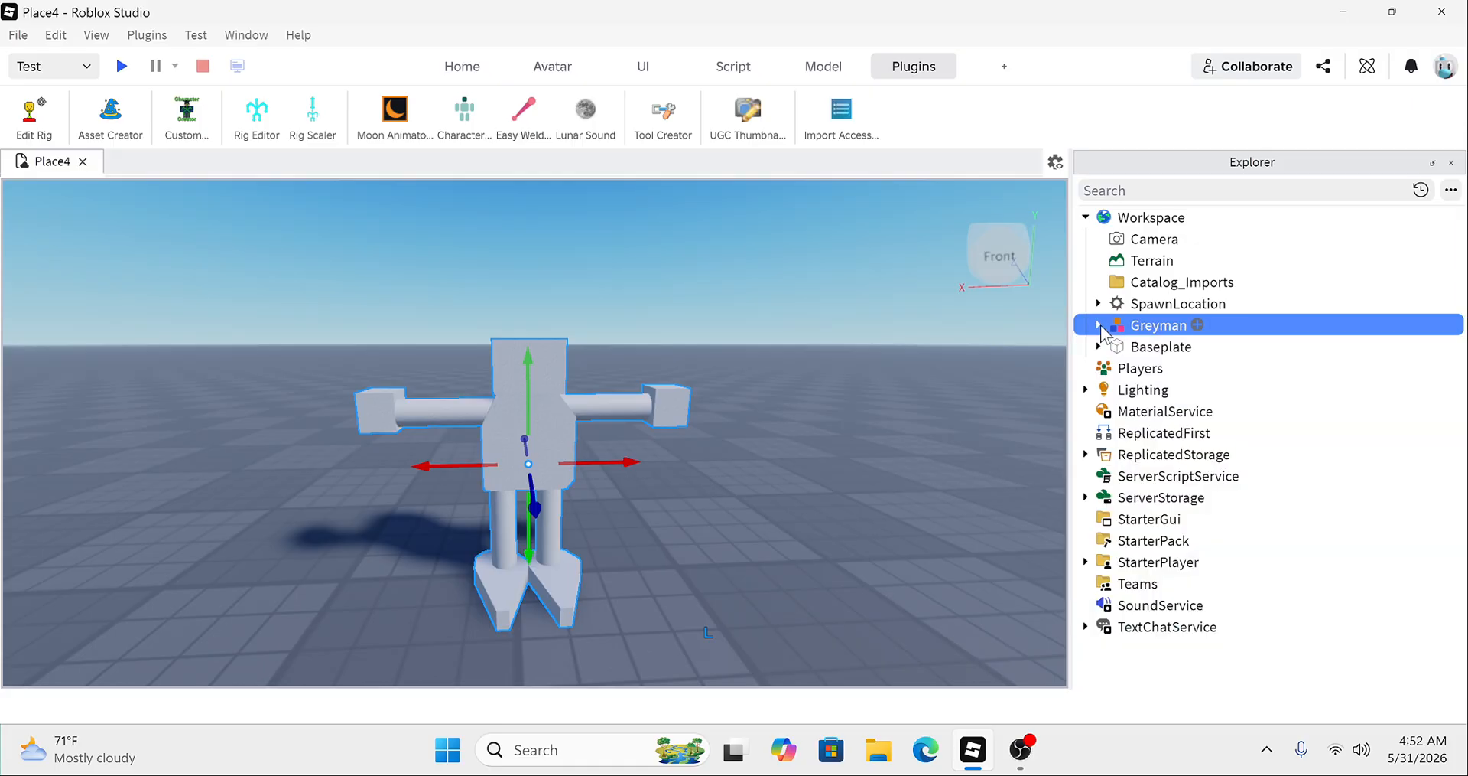
{"action": "left_click", "coordinate": [556, 68]}
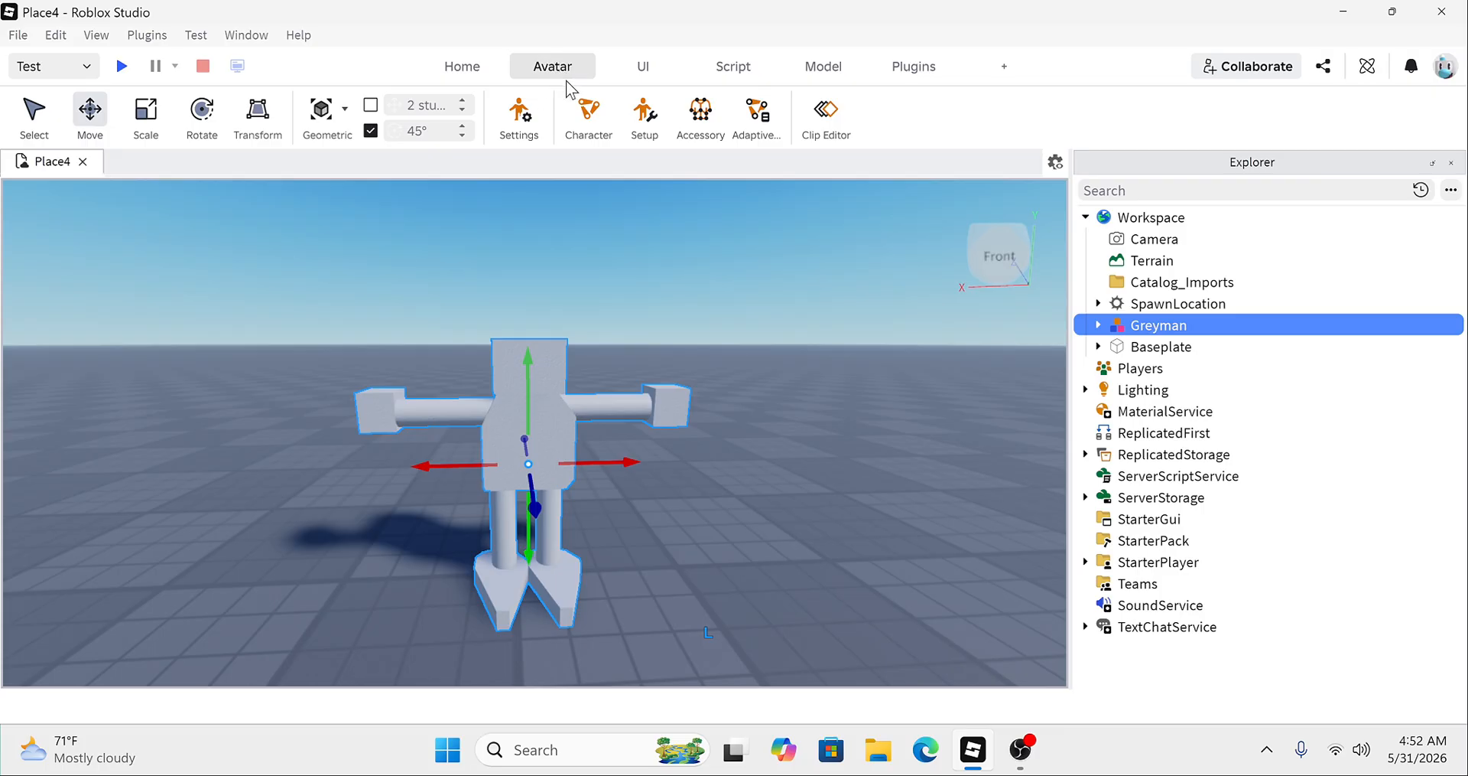
{"action": "left_click", "coordinate": [825, 113]}
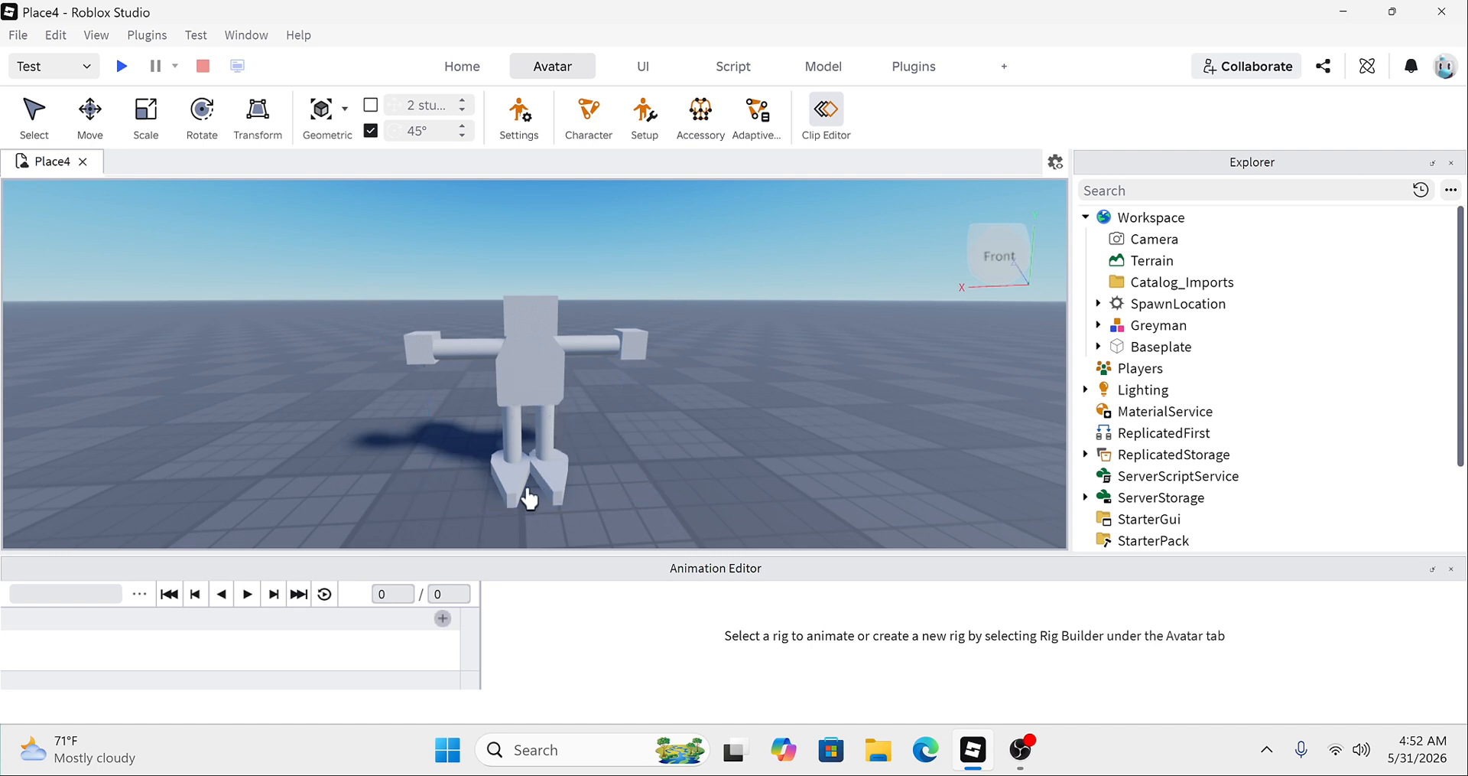
{"action": "right_click_drag", "start_coordinate": [490, 352], "coordinate": [494, 363]}
{"action": "scroll", "coordinate": [492, 355], "scroll_direction": "up", "scroll_amount": 5}
{"action": "scroll", "coordinate": [494, 357], "scroll_direction": "down", "scroll_amount": 5}
{"action": "left_click", "coordinate": [496, 367]}
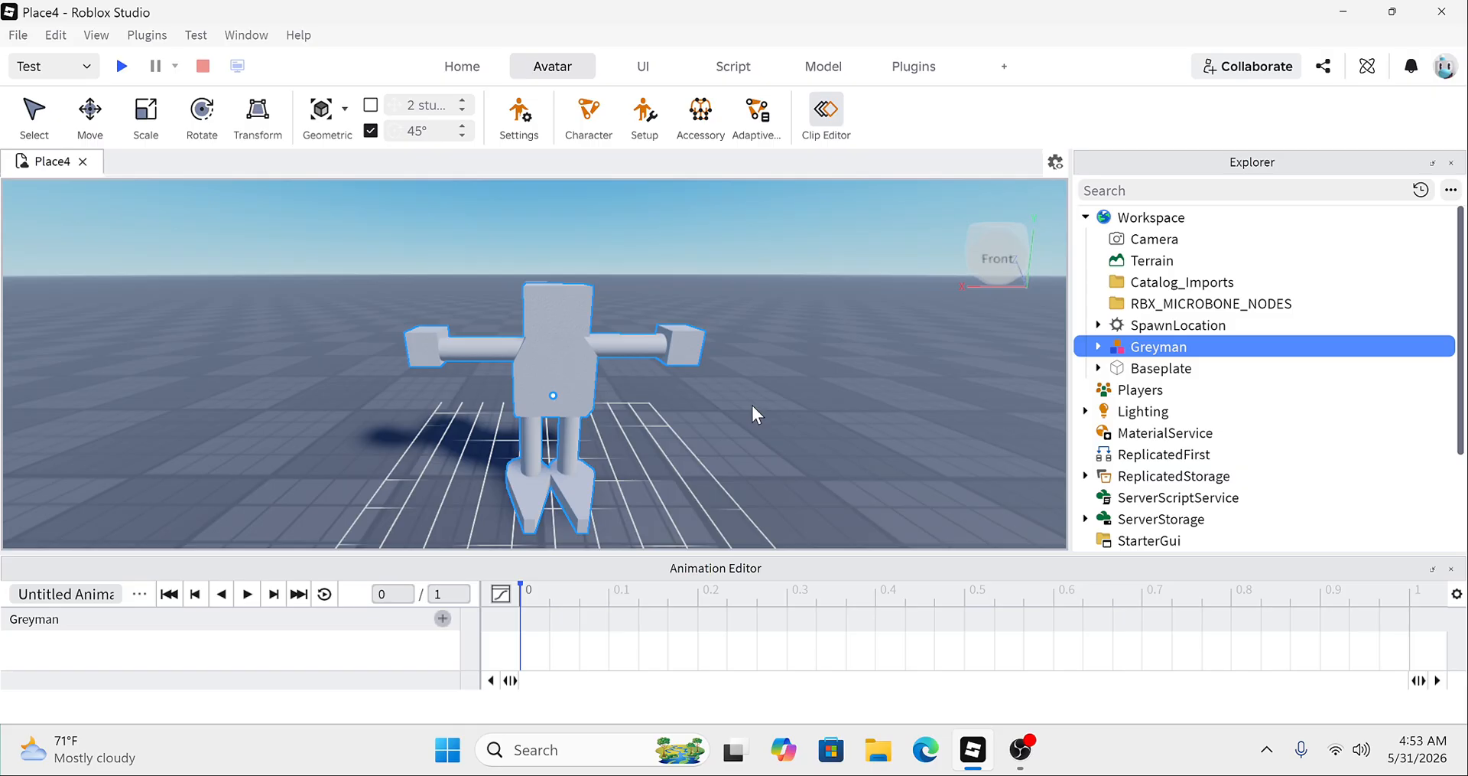
{"action": "left_click", "coordinate": [1451, 568]}
Step: Expand Greyman in the hierarchy and examine the parts inside the arm1 and arm2 models
{"action": "left_click", "coordinate": [1100, 325]}
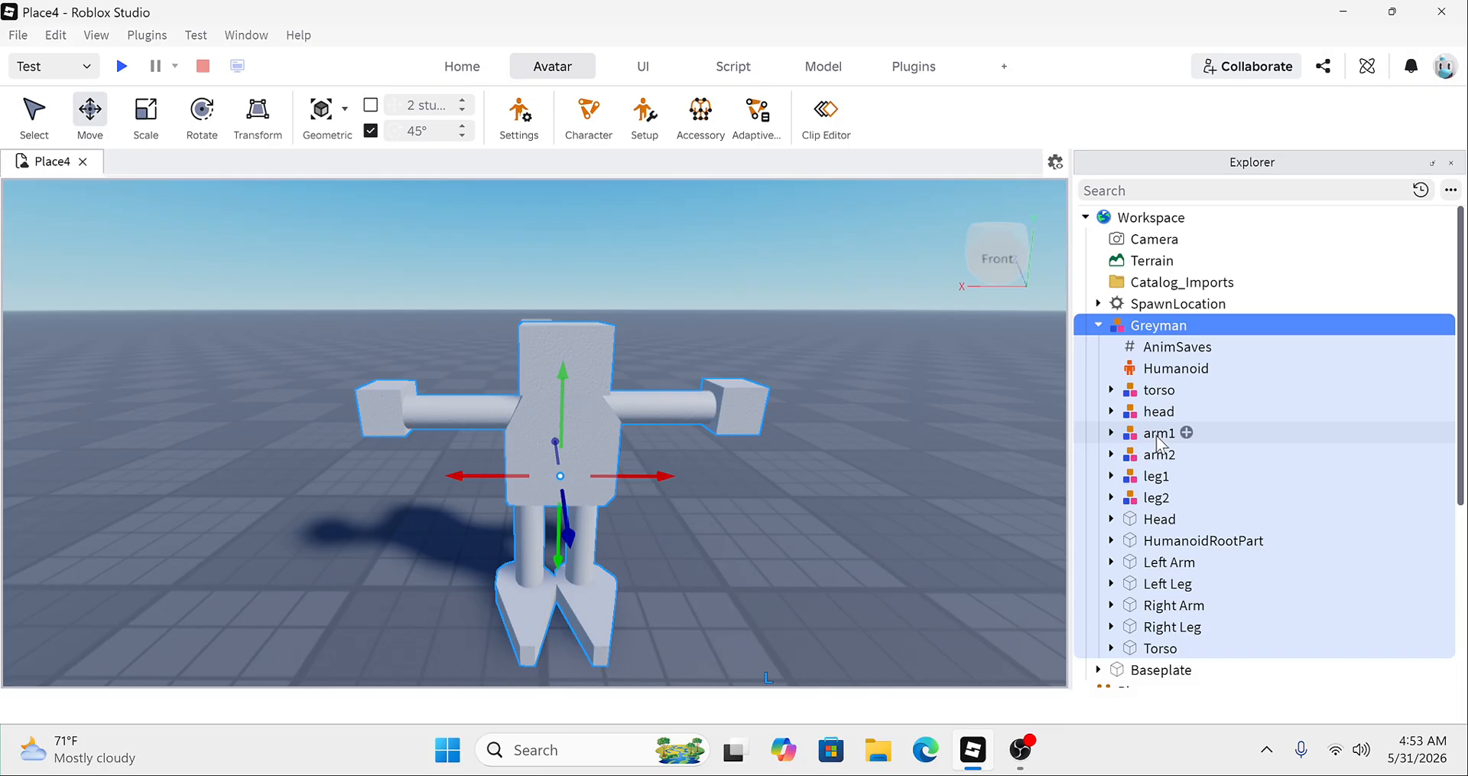
{"action": "left_click", "coordinate": [1111, 433]}
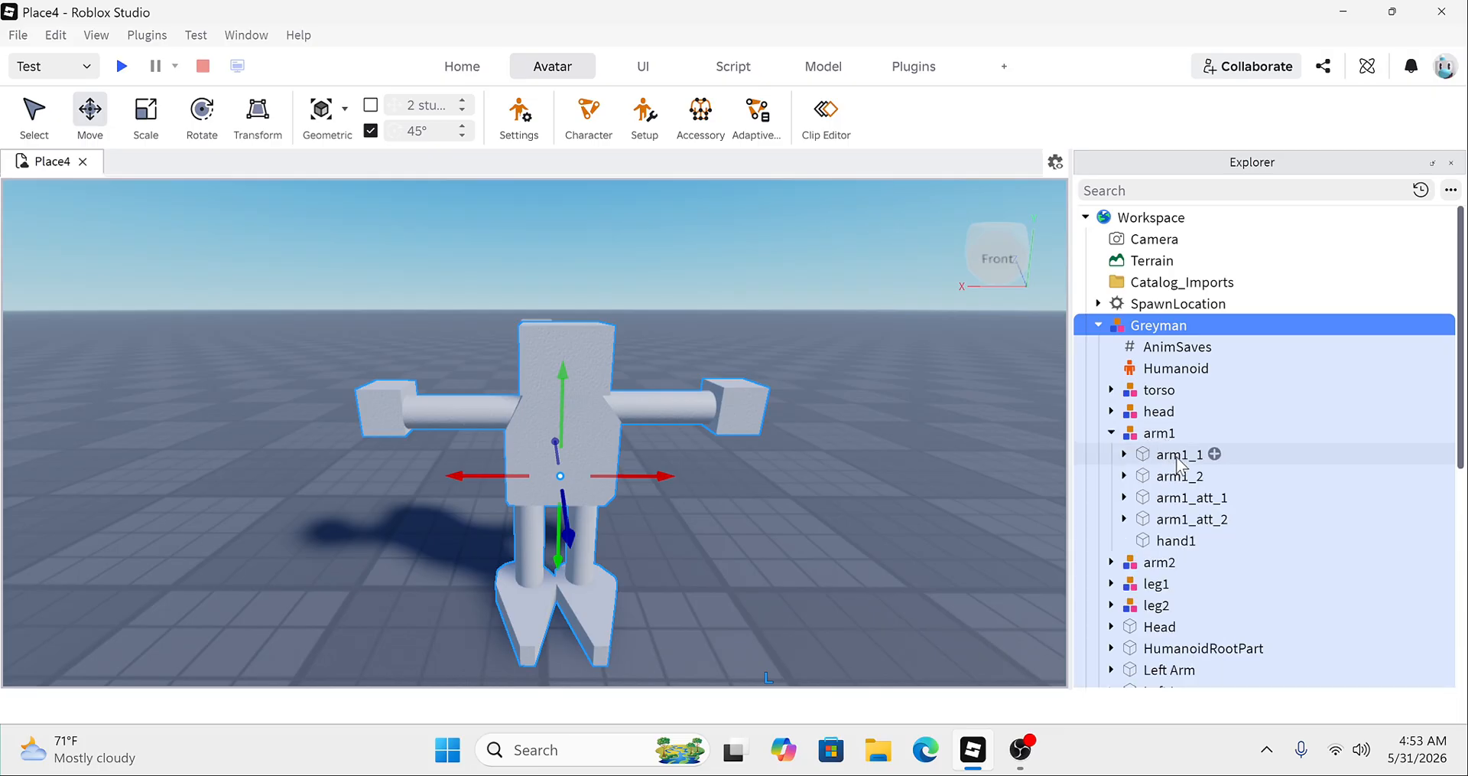
{"action": "left_click", "coordinate": [1112, 433]}
{"action": "left_click", "coordinate": [1111, 454]}
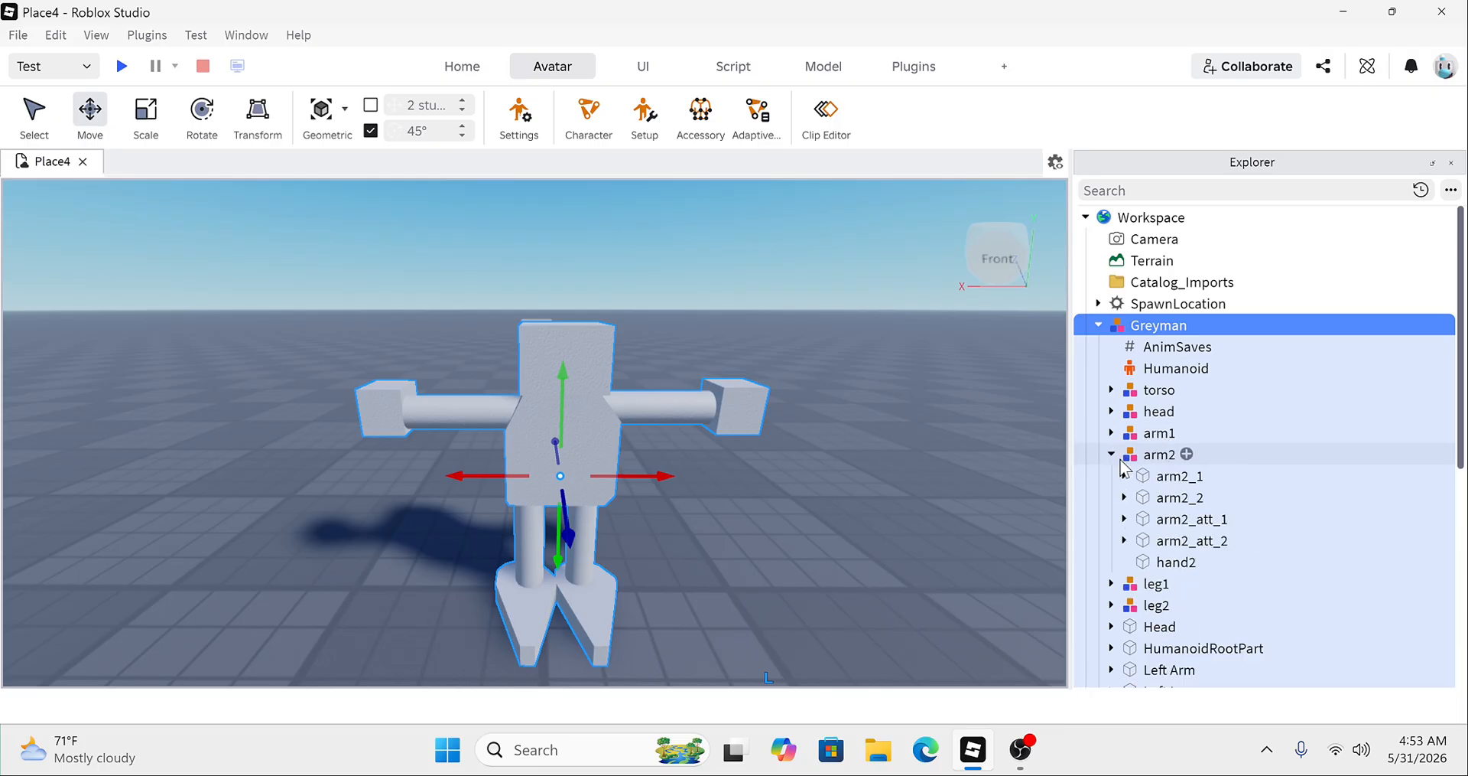
{"action": "double_click", "coordinate": [1178, 477]}
{"action": "left_click", "coordinate": [1124, 475]}
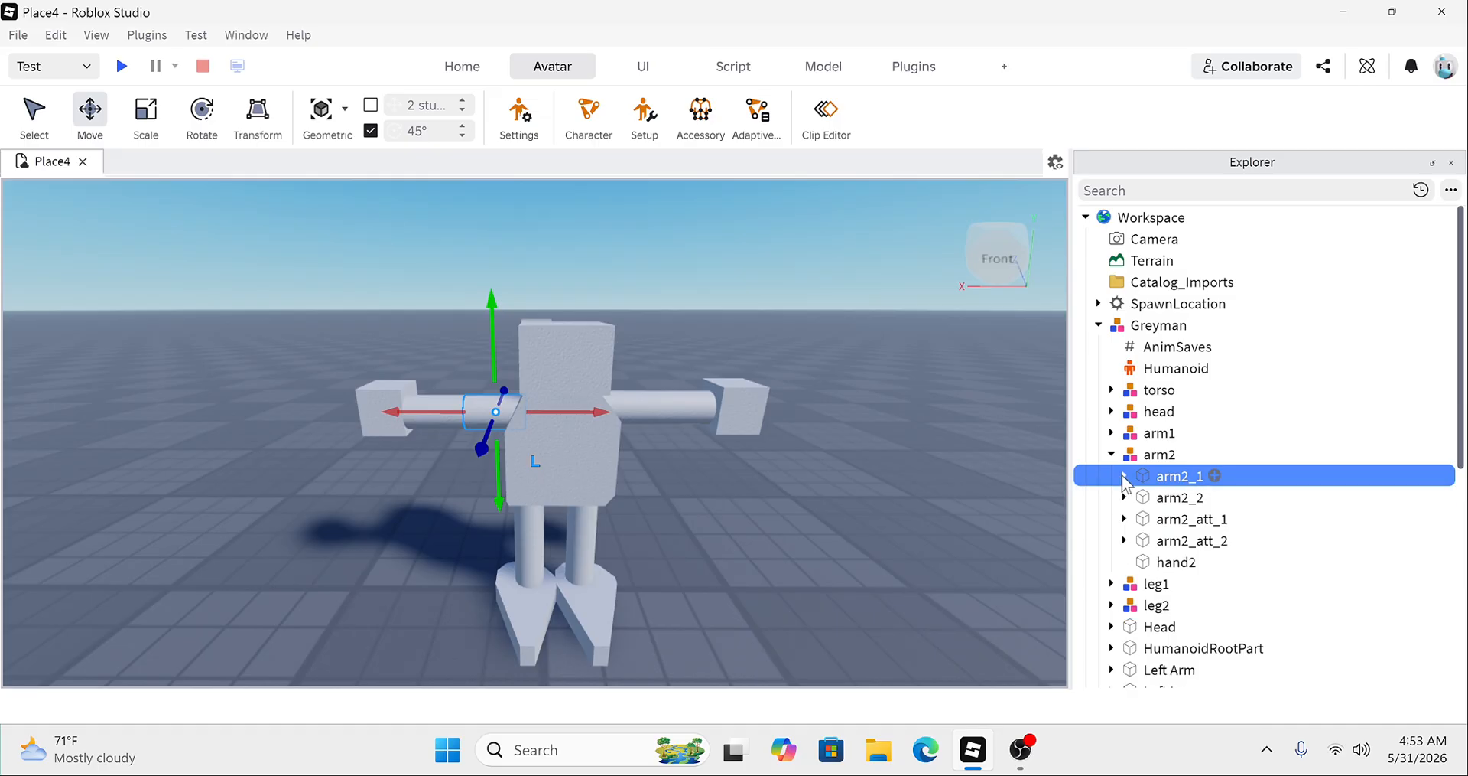
{"action": "key", "text": "F2"}
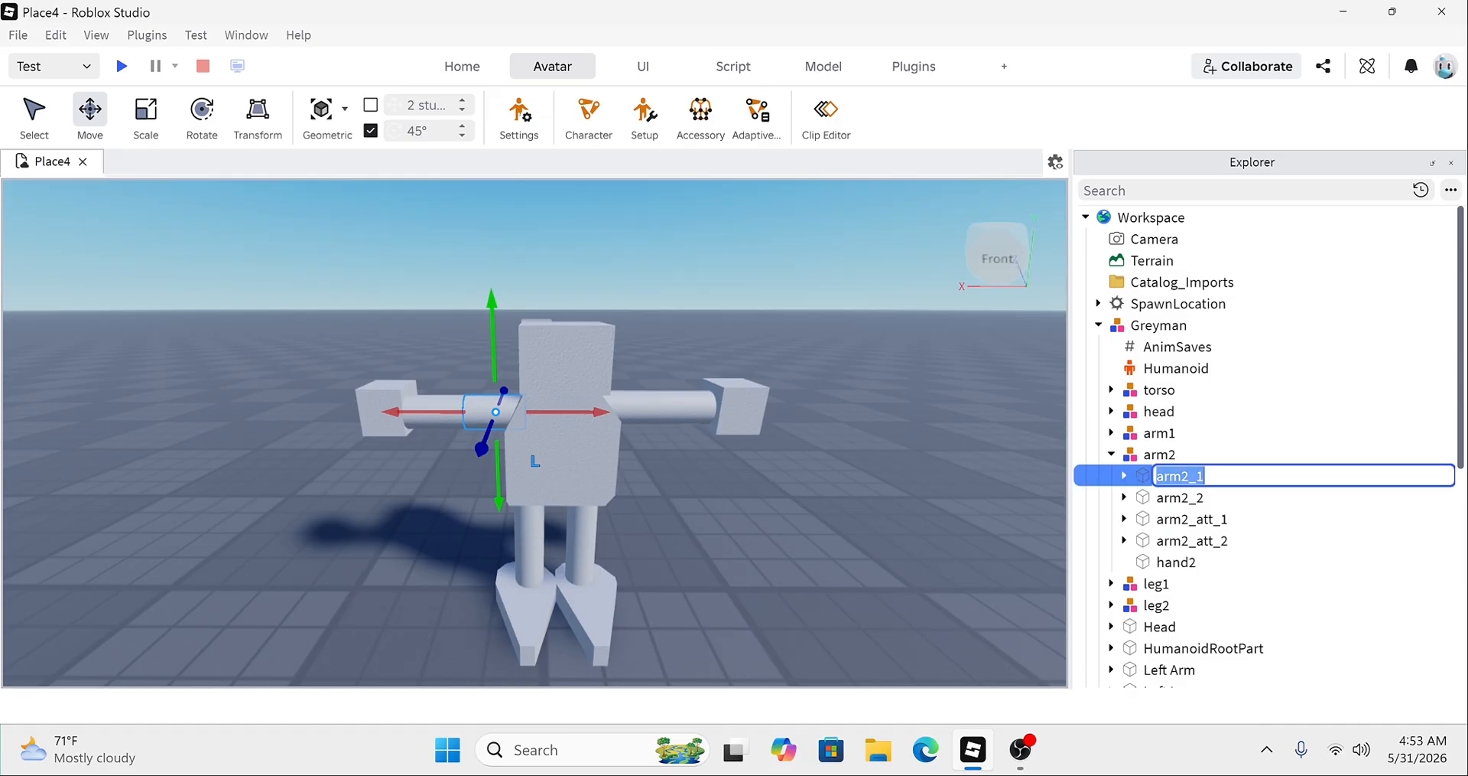
{"action": "left_click", "coordinate": [1124, 476]}
{"action": "left_click", "coordinate": [1111, 454]}
{"action": "left_click", "coordinate": [1111, 433]}
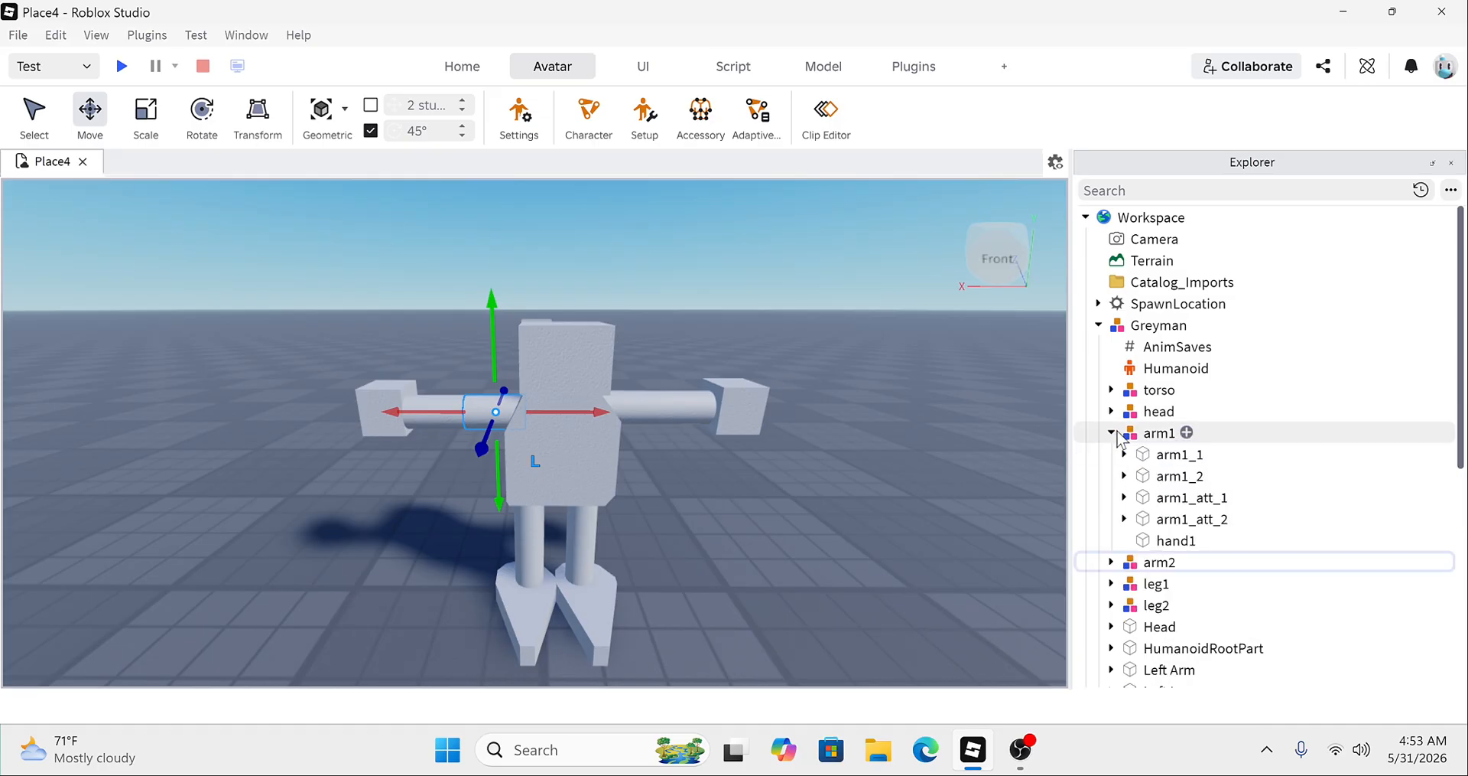
Step: Rename the arm1_1 part inside arm1 to arm2_1, matching the first part name in arm2, and collapse Greyman
{"action": "left_click", "coordinate": [1170, 456]}
{"action": "key", "text": "F2"}
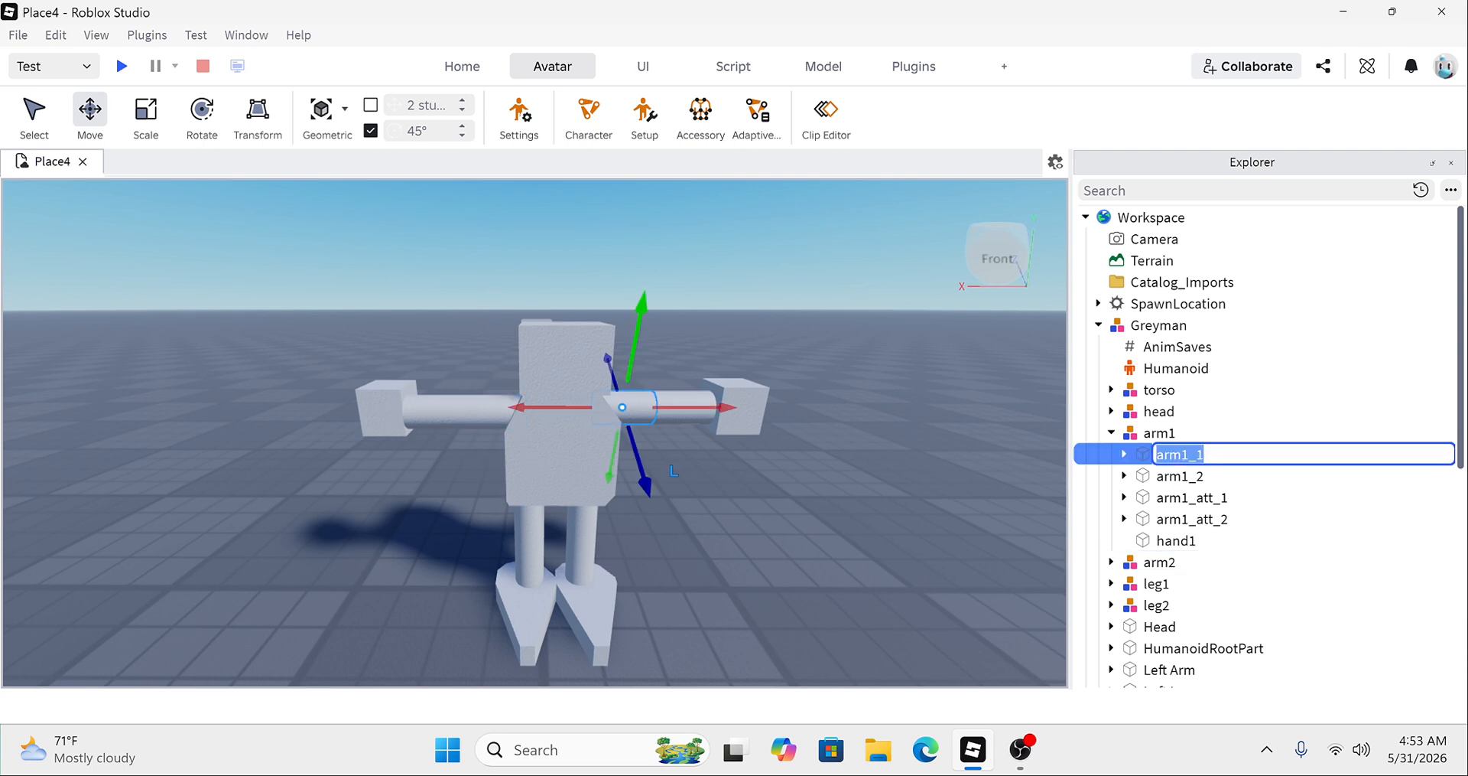
{"action": "type", "text": "arm2_1"}
{"action": "key", "text": "Return"}
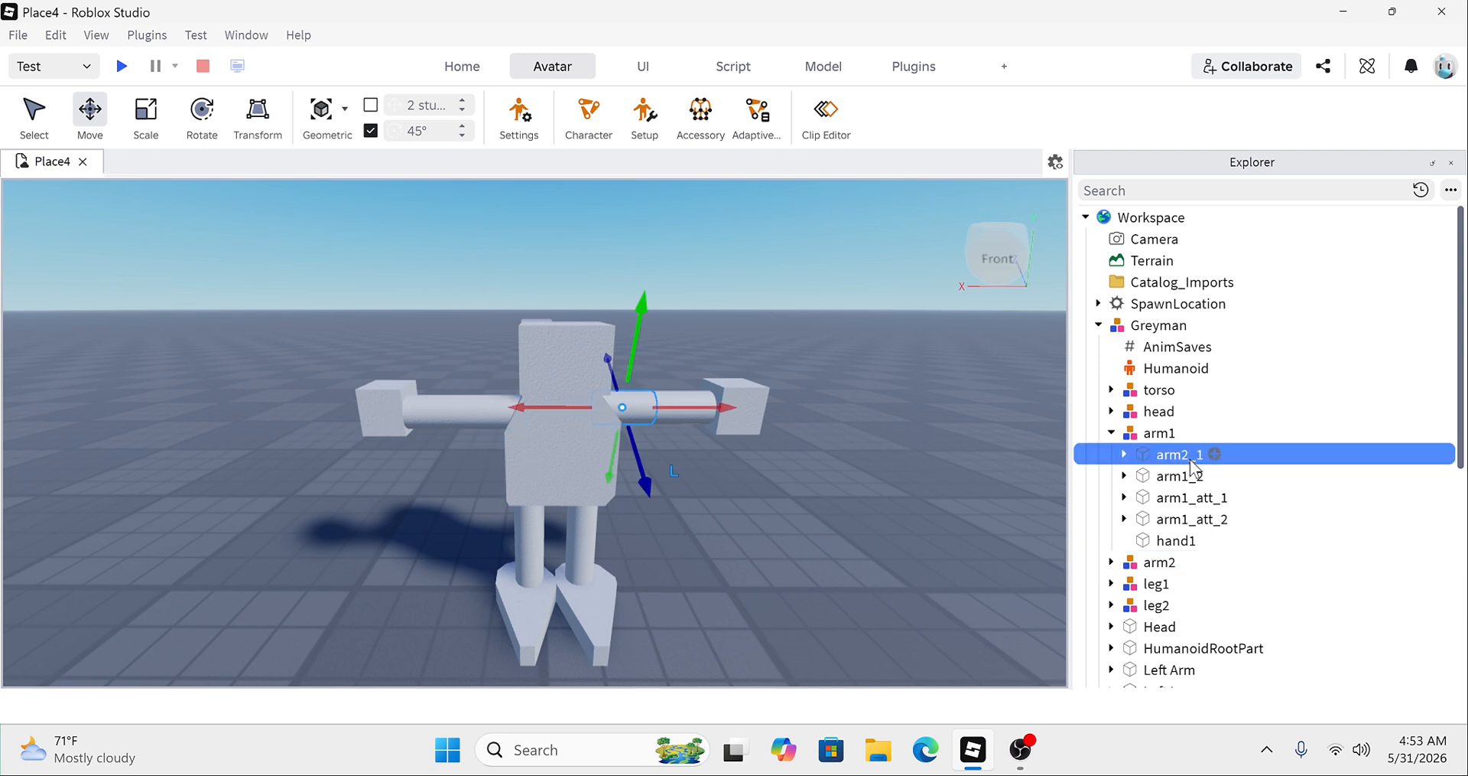
{"action": "left_click", "coordinate": [1112, 433]}
{"action": "left_click", "coordinate": [1111, 454]}
{"action": "left_click", "coordinate": [1123, 475]}
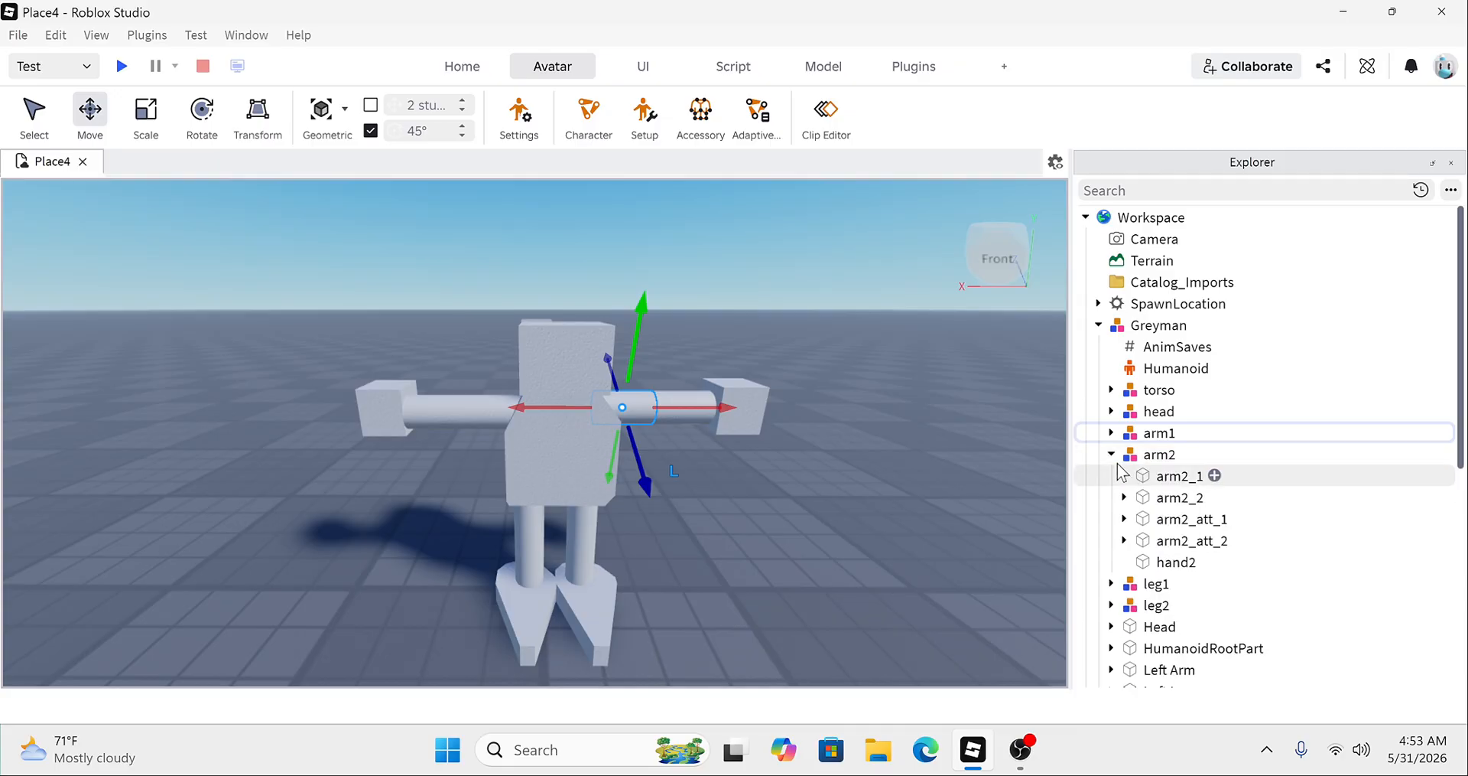
{"action": "left_click", "coordinate": [1111, 454]}
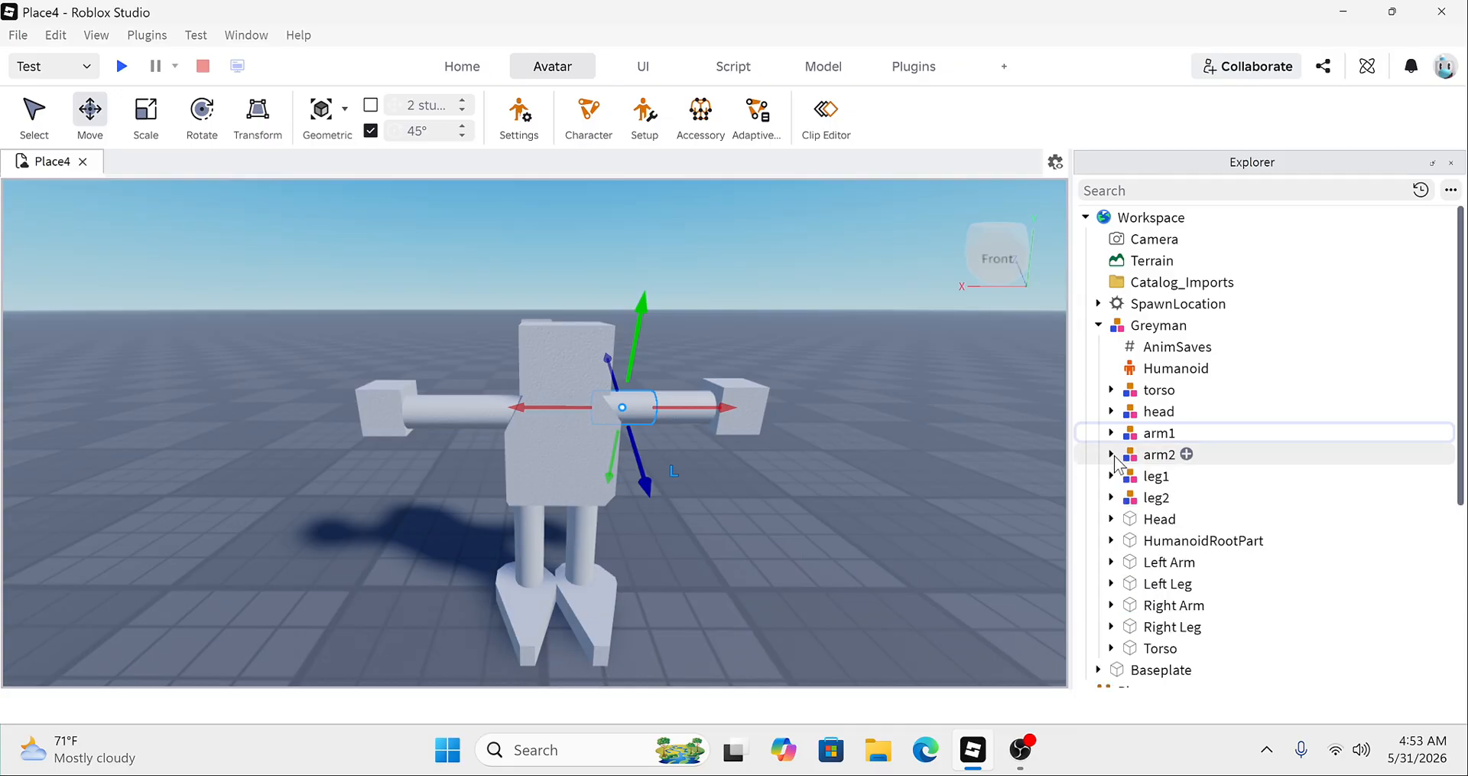
{"action": "left_click", "coordinate": [1098, 325]}
{"action": "left_click", "coordinate": [897, 350]}
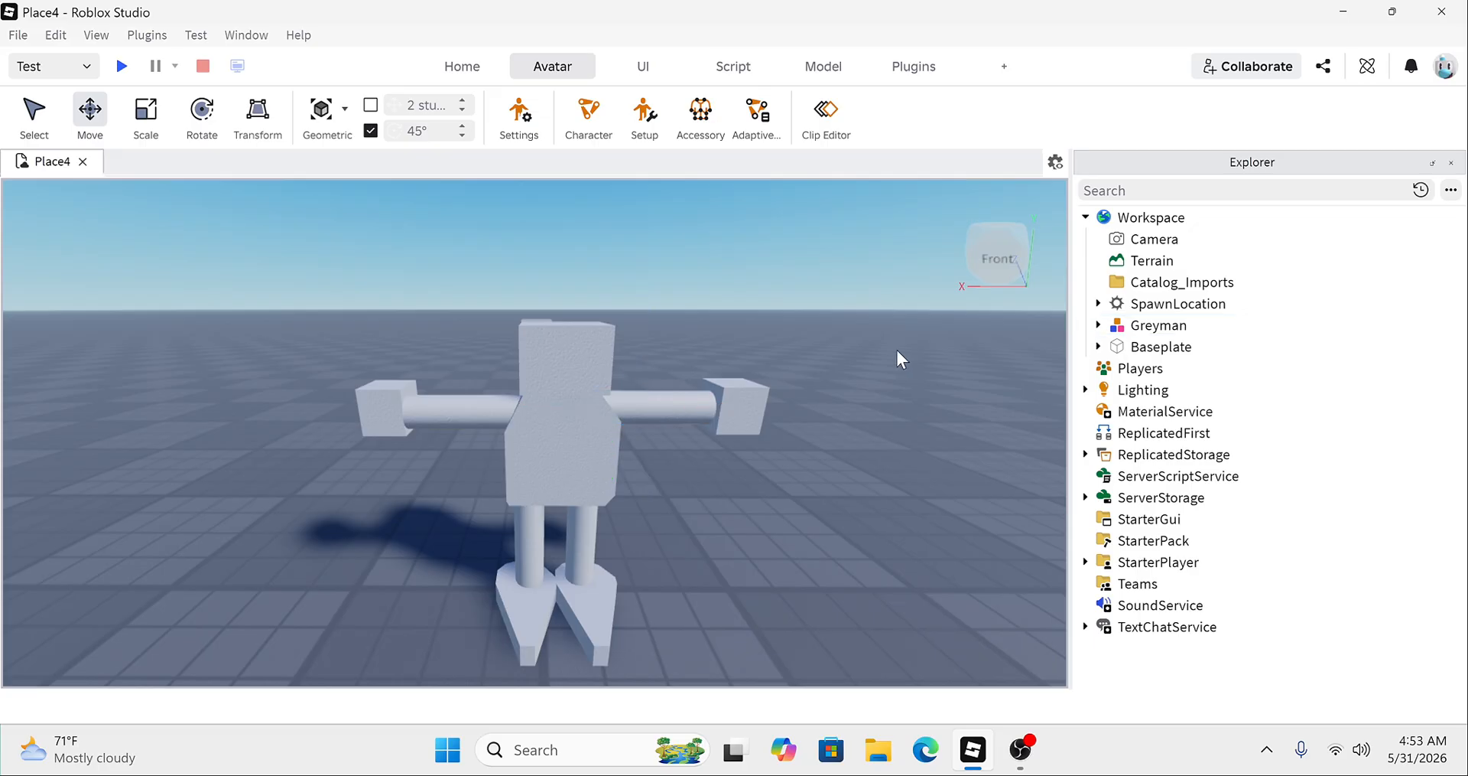
Step: Try to load the Greyman rig in the Clip Editor, and close the editor
{"action": "left_click", "coordinate": [826, 115]}
{"action": "left_click", "coordinate": [590, 409]}
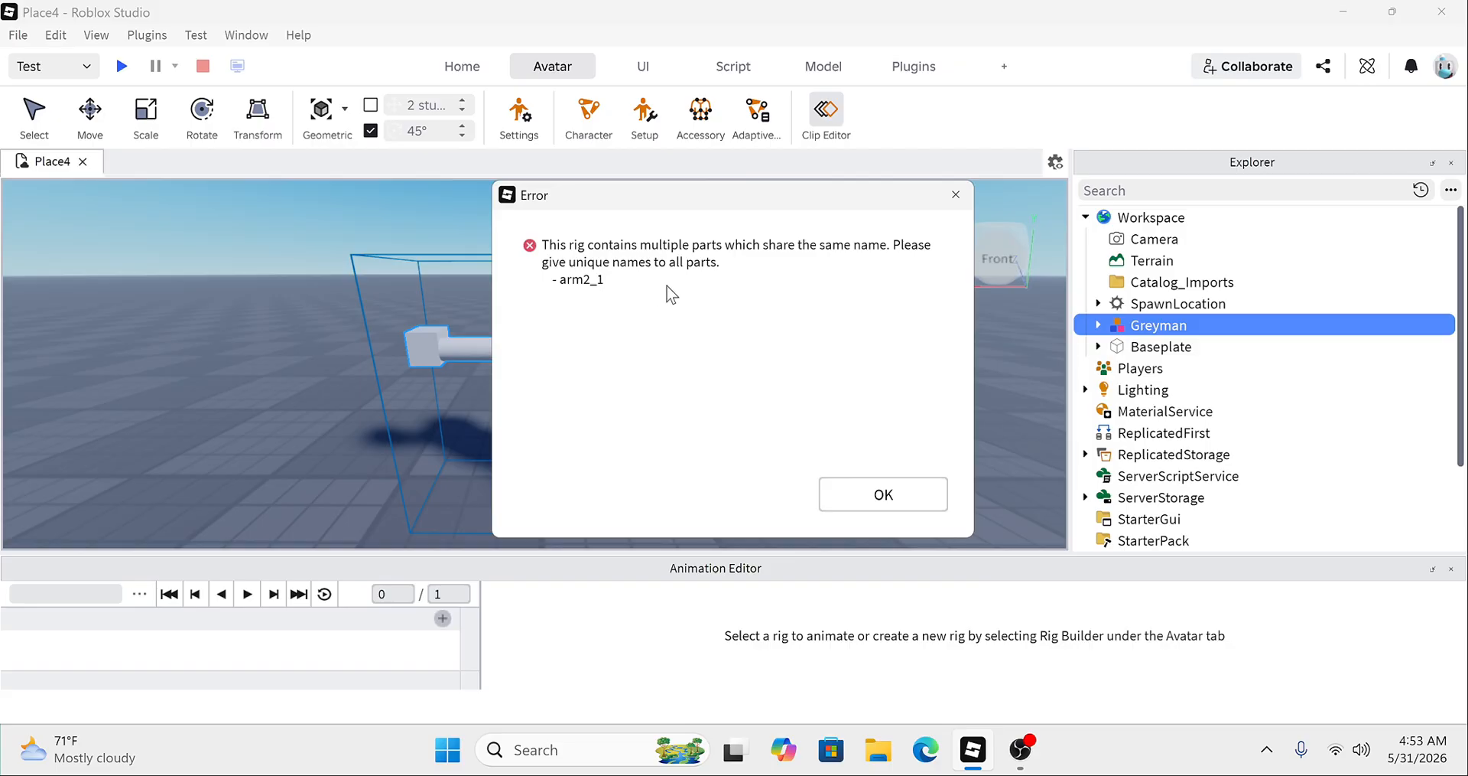
{"action": "left_click", "coordinate": [920, 496]}
{"action": "left_click", "coordinate": [1450, 569]}
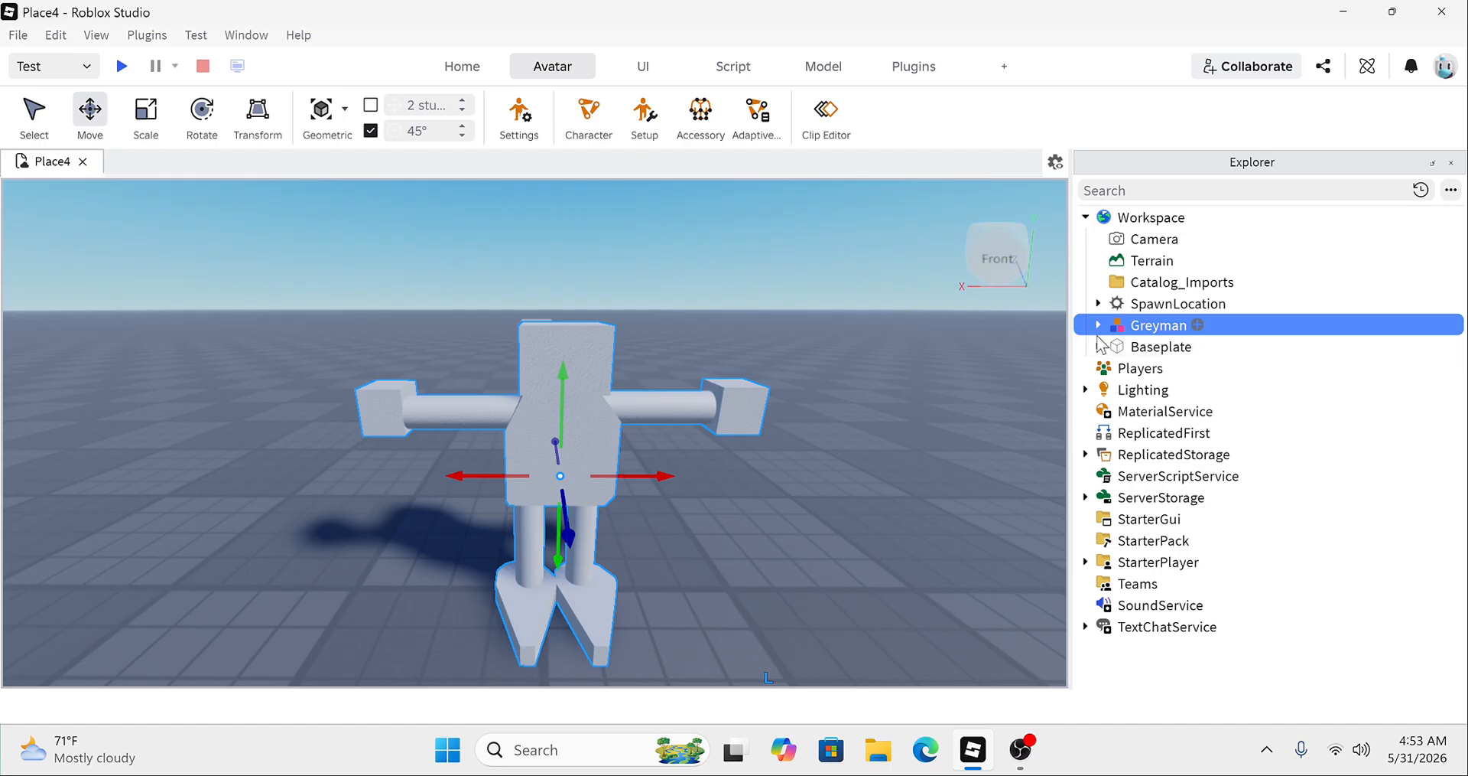
Step: Rename the arm2_1 part inside Greyman's arm1 model to arm1_1 so its name is unique
{"action": "left_click", "coordinate": [1098, 325]}
{"action": "left_click", "coordinate": [1112, 433]}
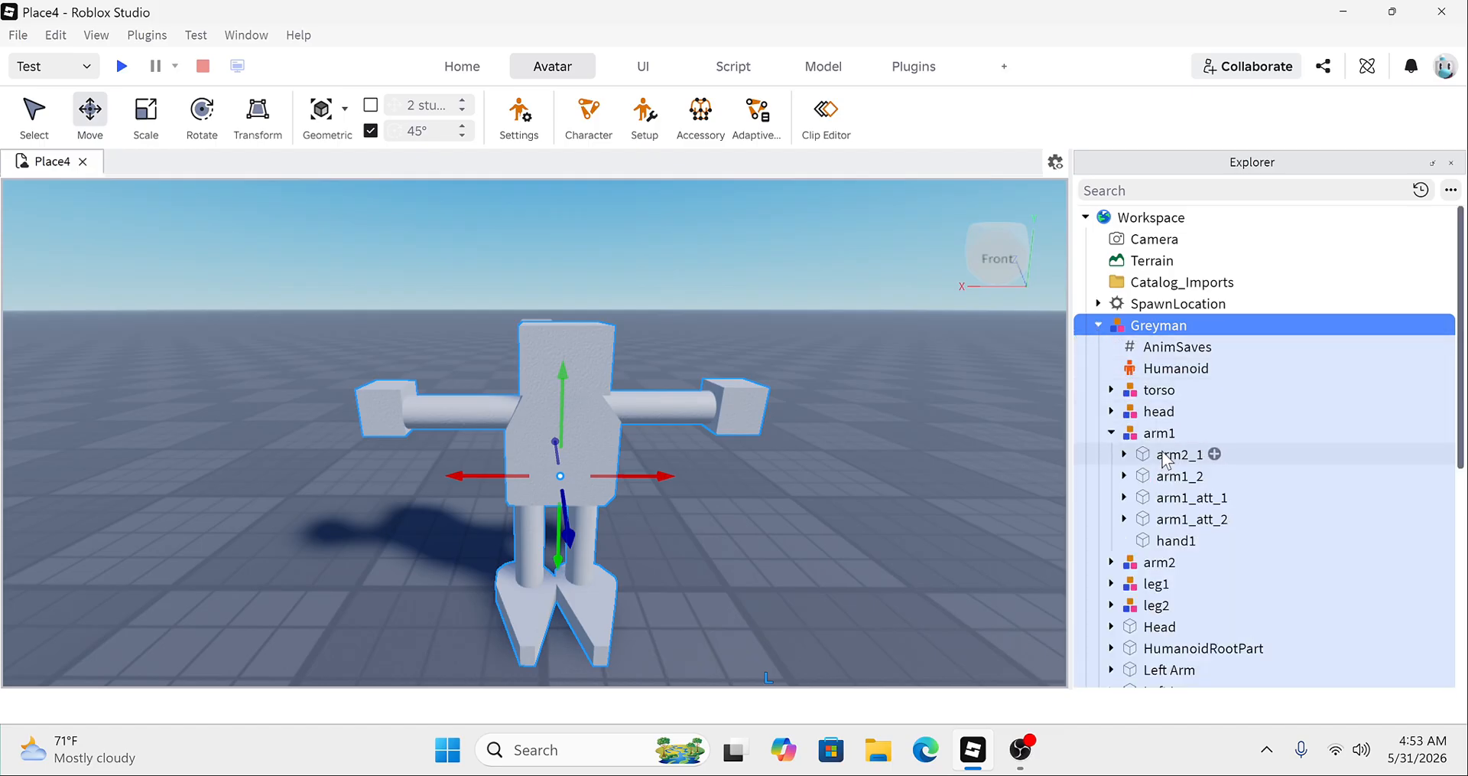
{"action": "double_click", "coordinate": [1166, 454]}
{"action": "left_click", "coordinate": [1123, 454]}
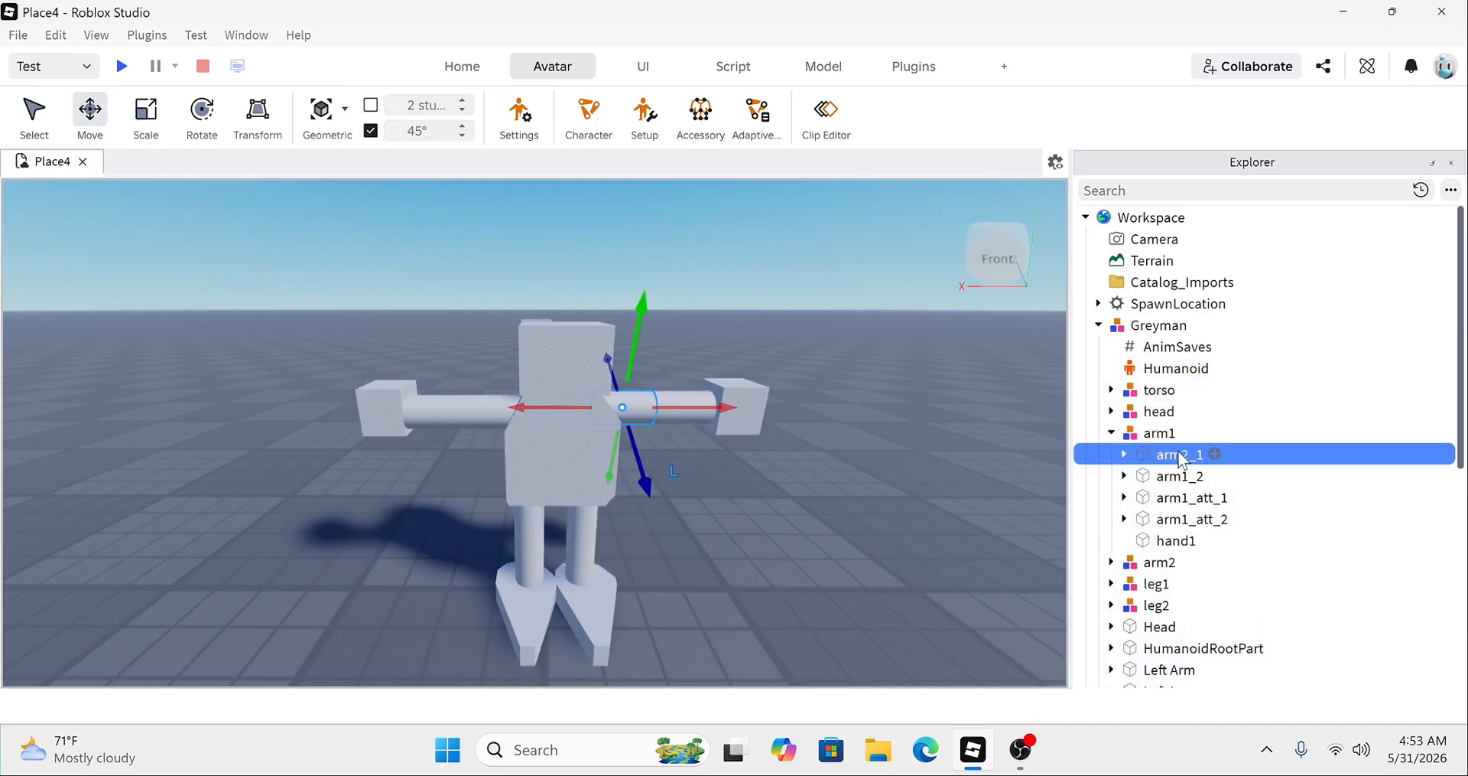
{"action": "left_click", "coordinate": [1182, 456]}
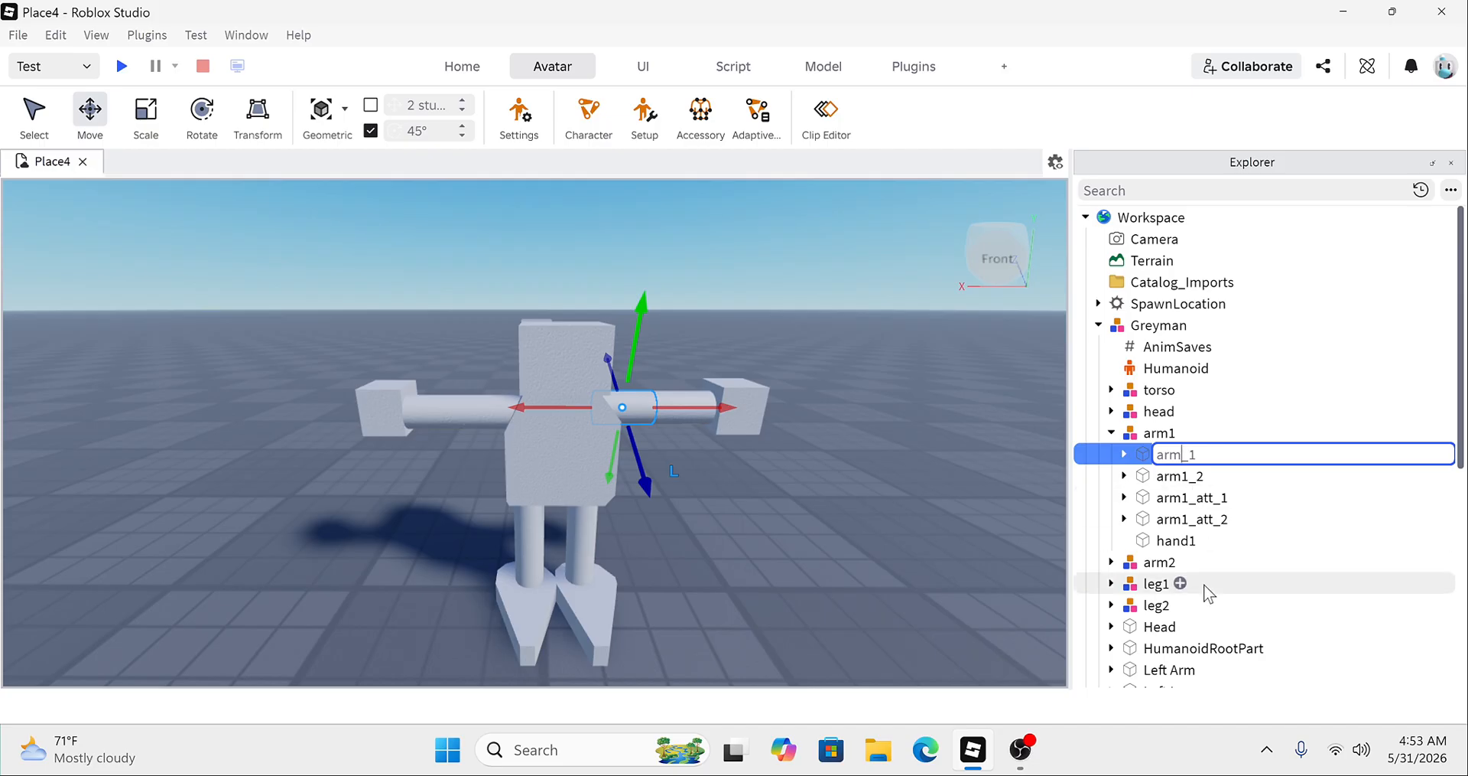
{"action": "type", "text": "1"}
{"action": "key", "text": "Return"}
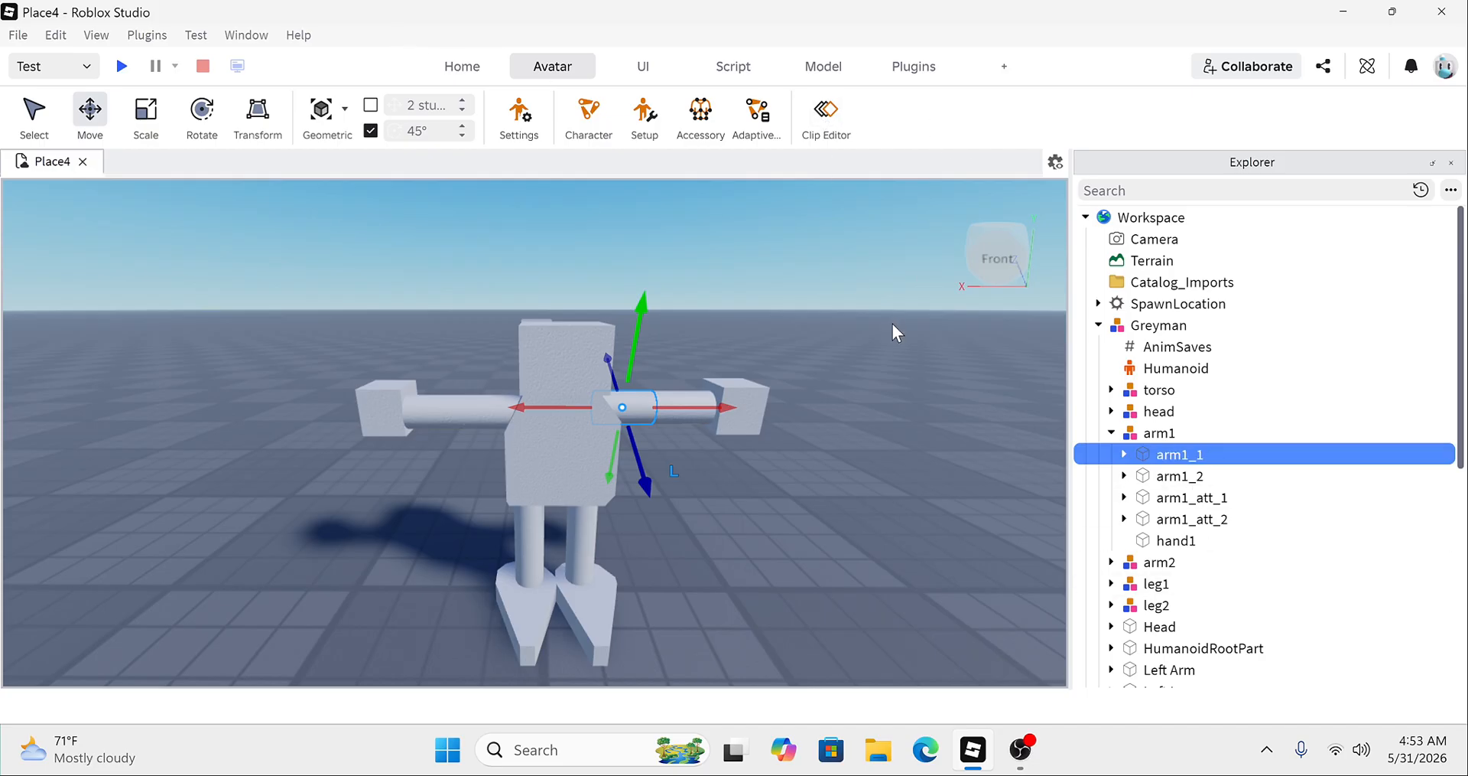
Step: Load Greyman in the Clip Editor to check the rig, then close the editor and collapse arm1
{"action": "left_click", "coordinate": [826, 114]}
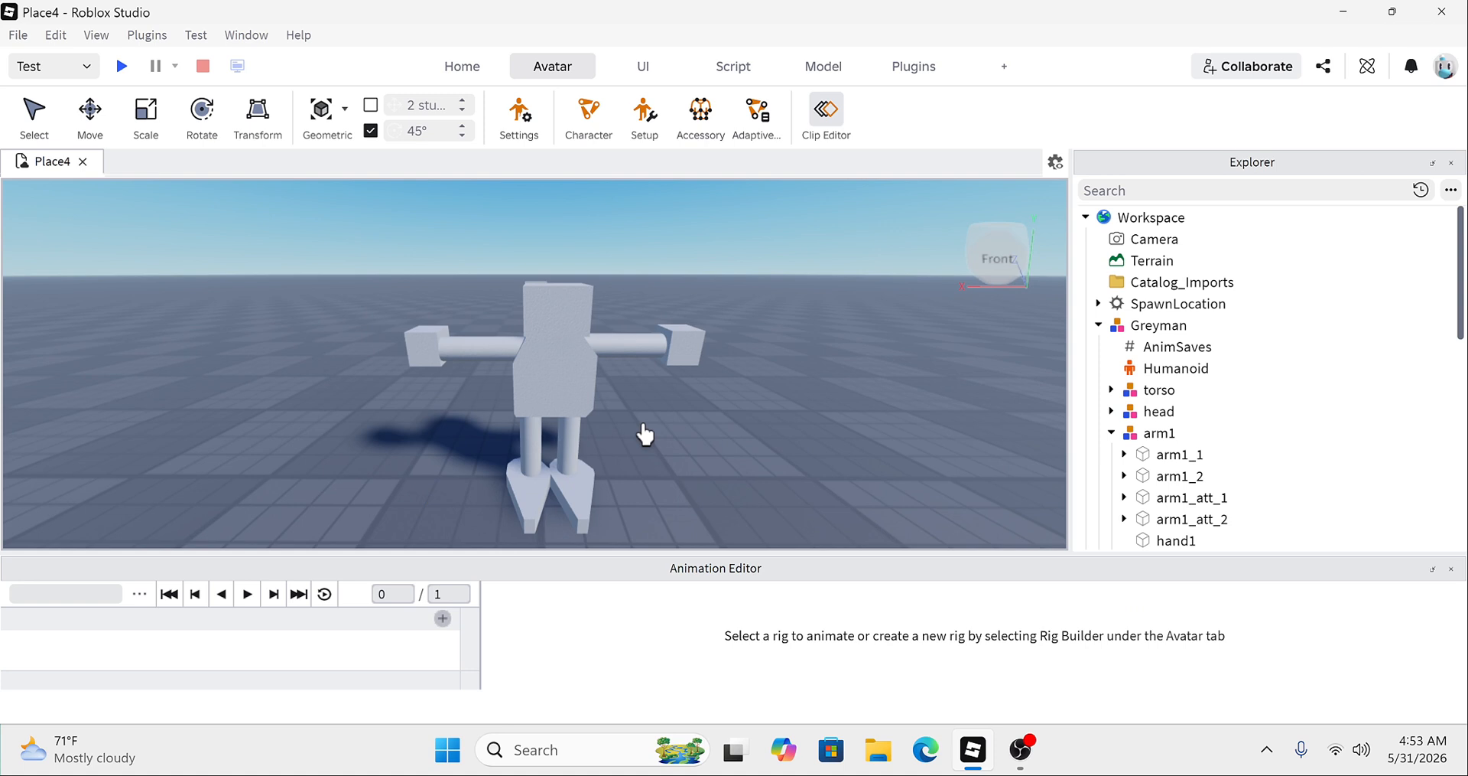
{"action": "left_click", "coordinate": [651, 435]}
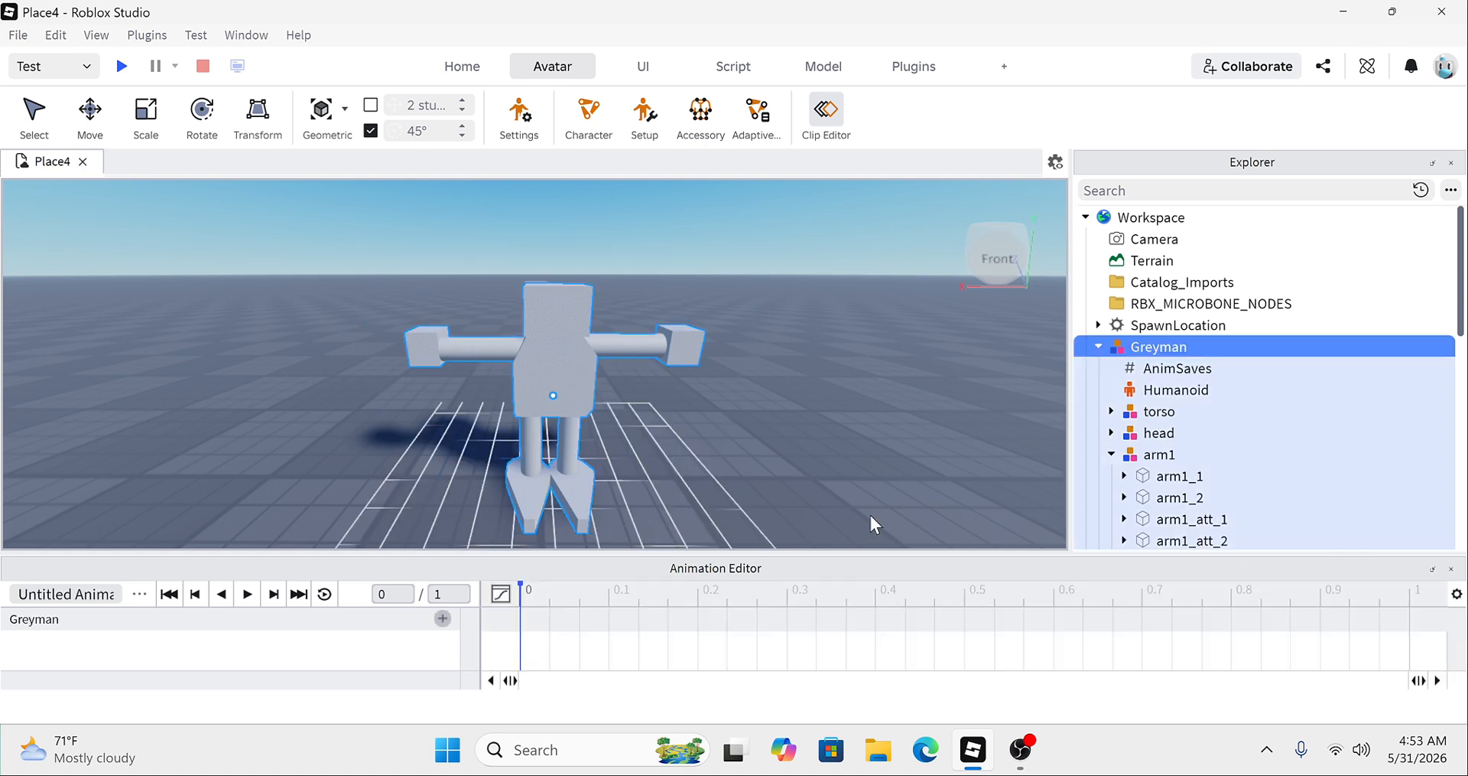
{"action": "left_click", "coordinate": [1451, 571]}
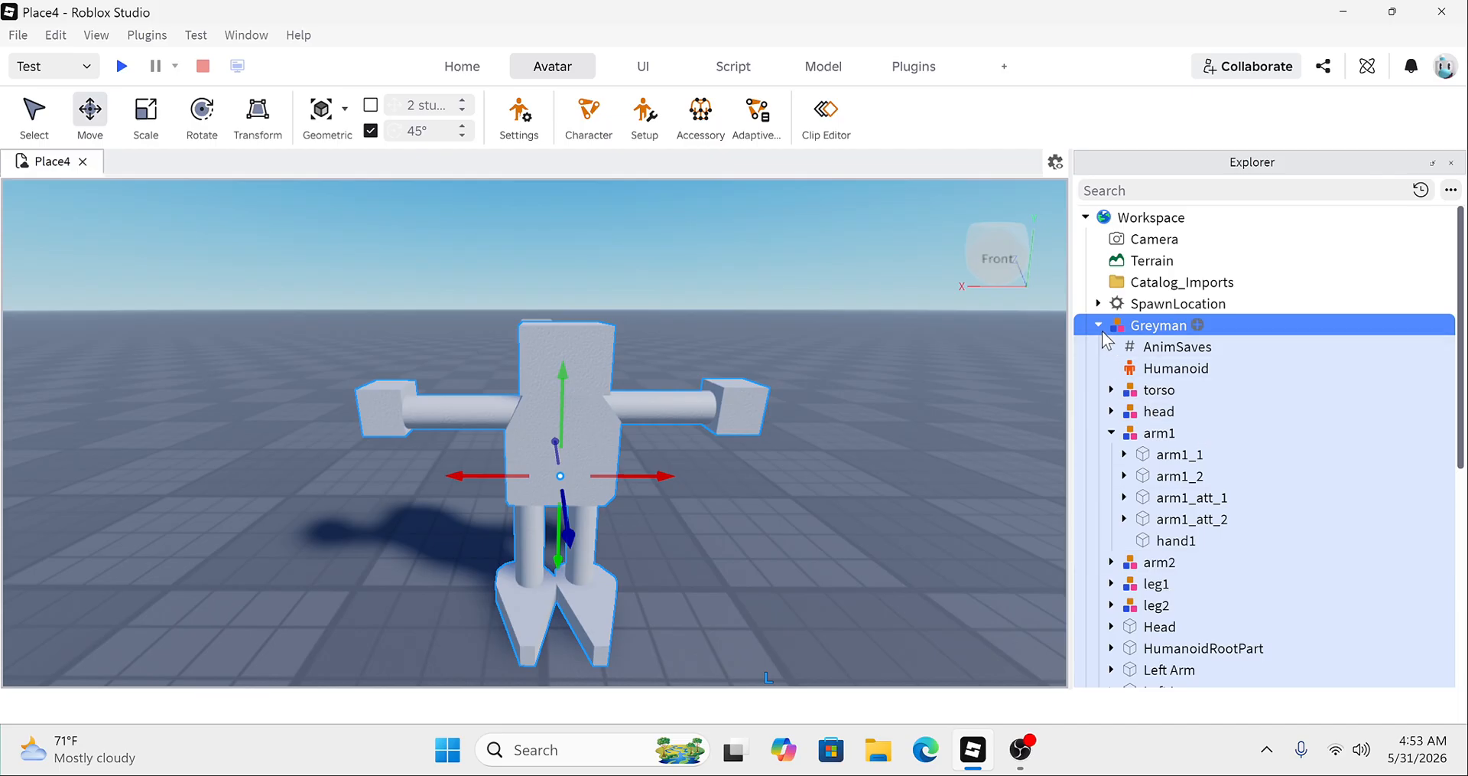
{"action": "left_click", "coordinate": [1111, 432]}
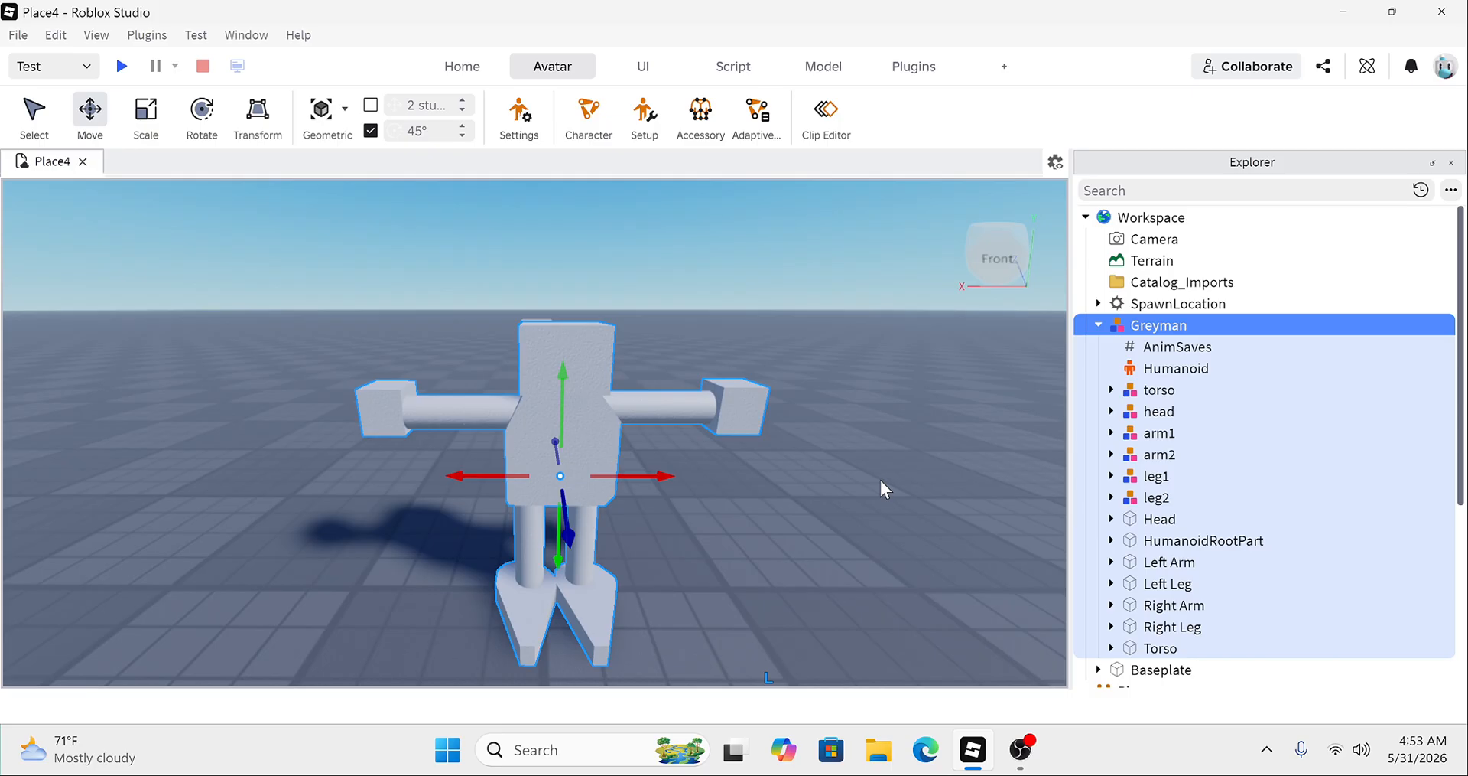
Step: Create a RigEdit joint from Greyman's torso part to the head part
{"action": "left_click", "coordinate": [1111, 390]}
{"action": "left_click", "coordinate": [1170, 410]}
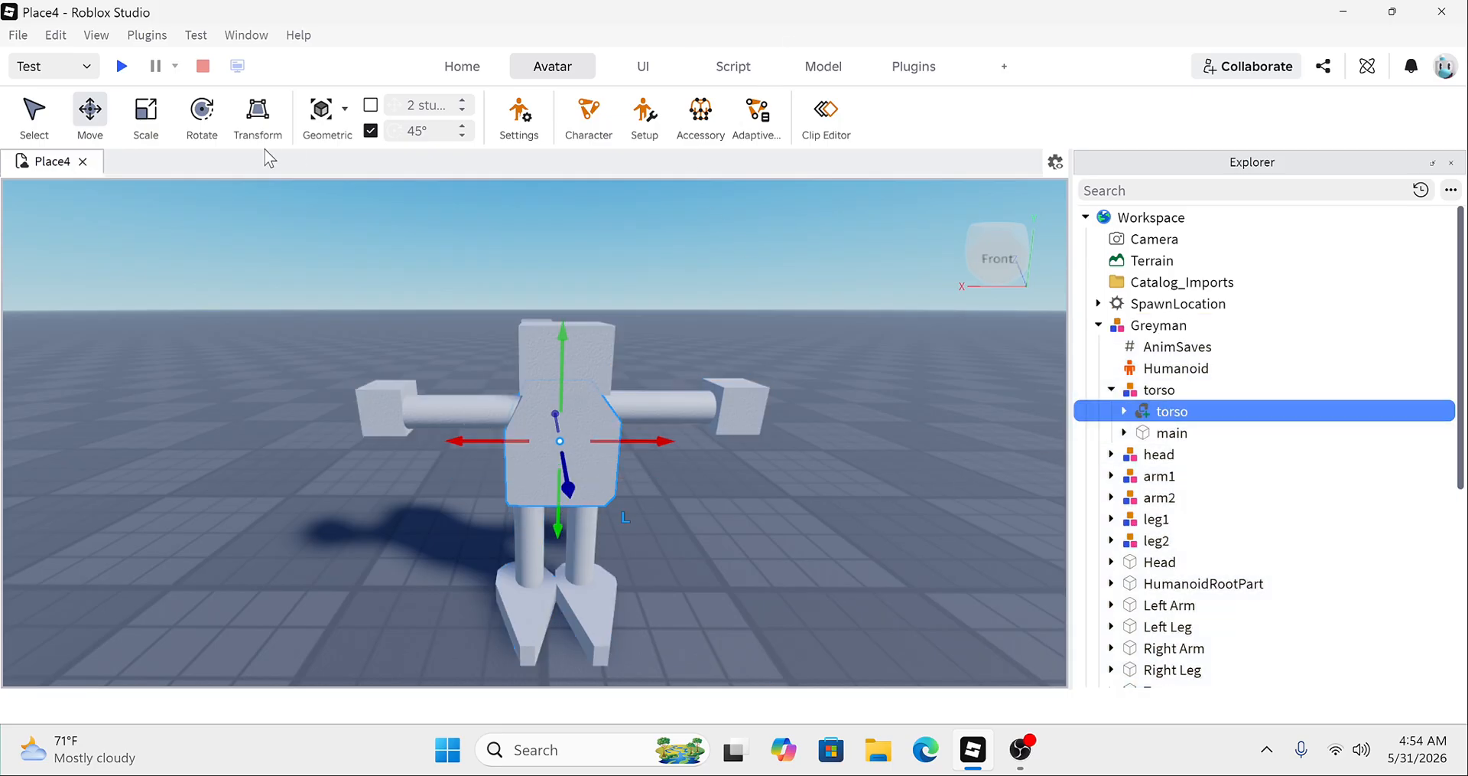
{"action": "left_click", "coordinate": [916, 76]}
{"action": "left_click", "coordinate": [32, 114]}
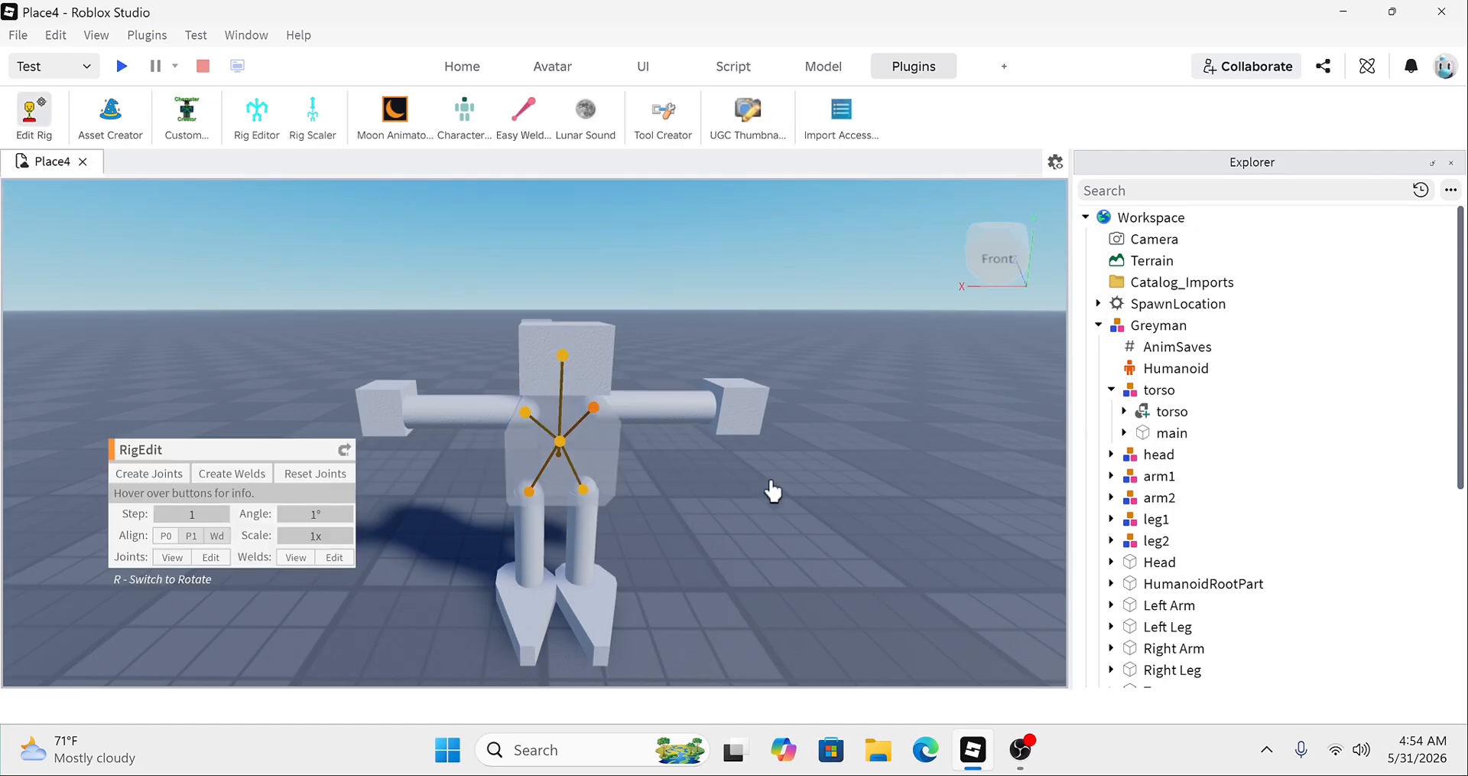
{"action": "left_click", "coordinate": [597, 448]}
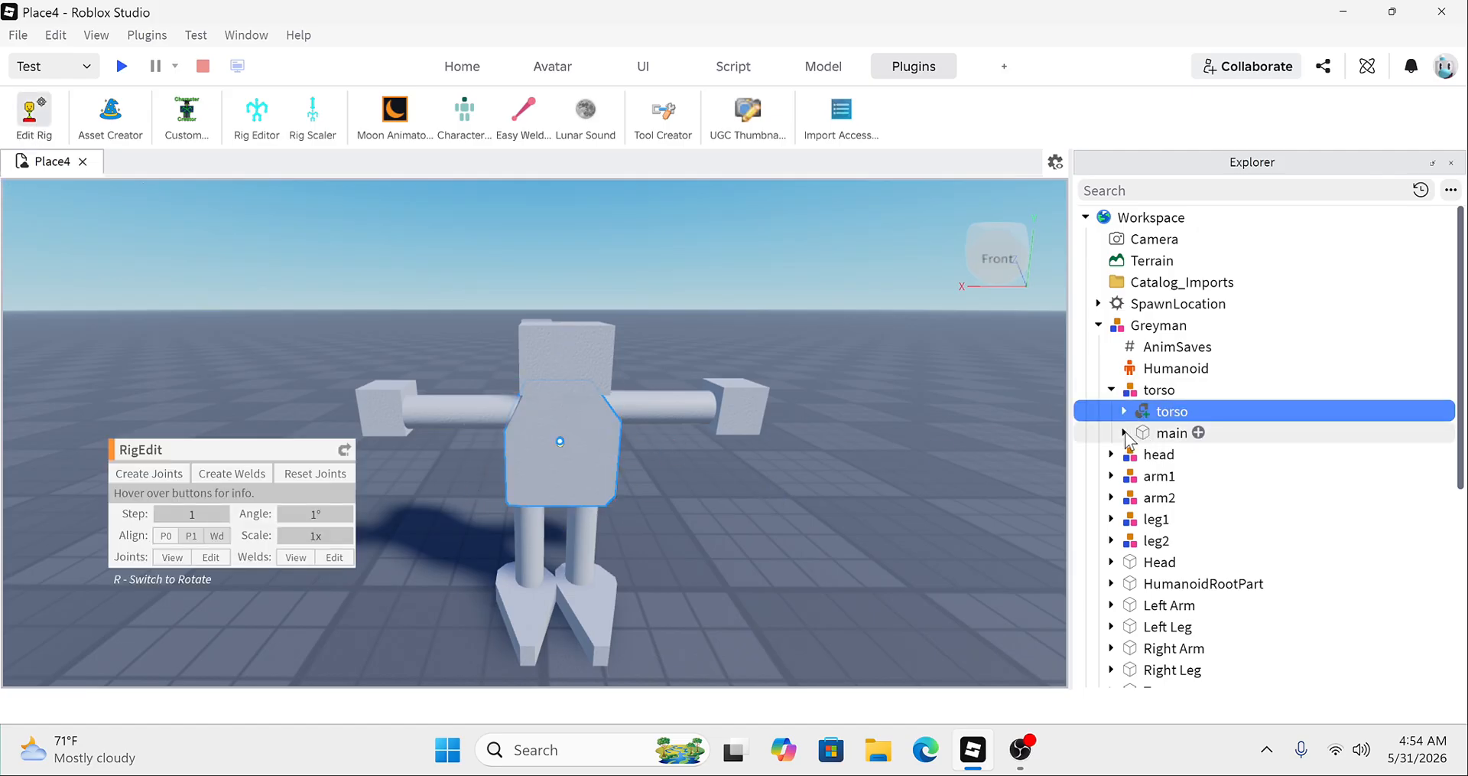
{"action": "left_click", "coordinate": [1100, 457]}
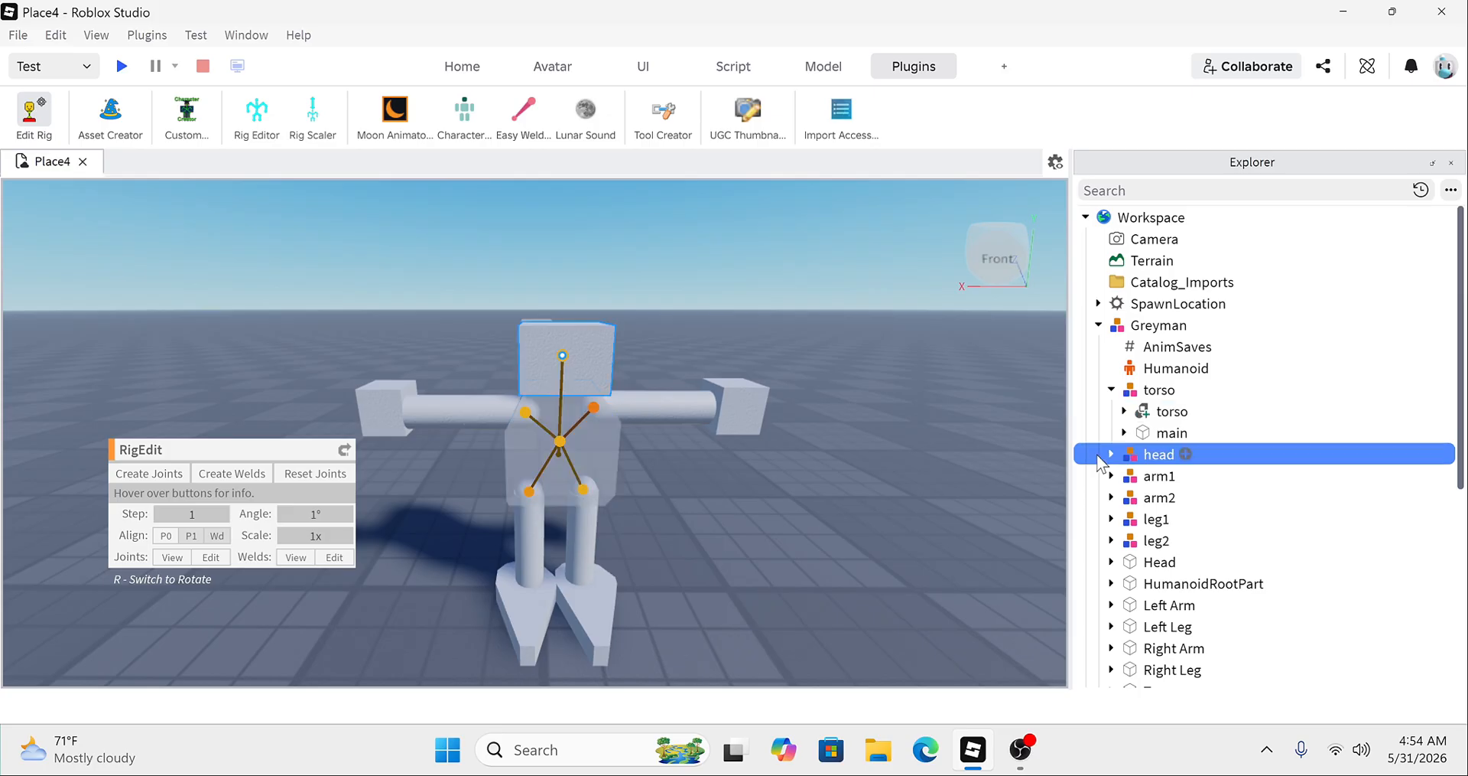
{"action": "left_click", "coordinate": [1112, 454]}
{"action": "left_click", "coordinate": [1172, 411]}
{"action": "left_click", "coordinate": [1166, 477], "text": "ctrl"}
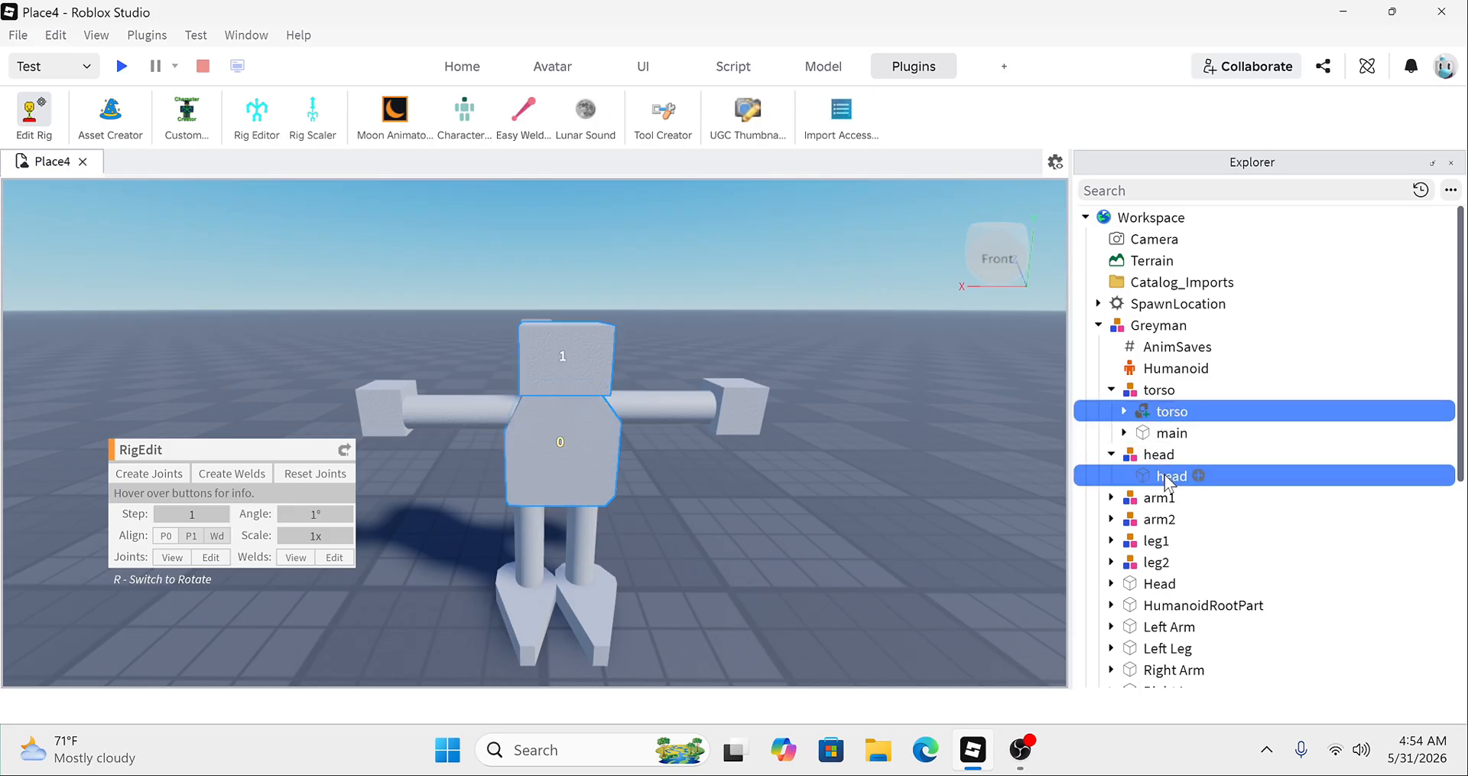
{"action": "left_click", "coordinate": [157, 474]}
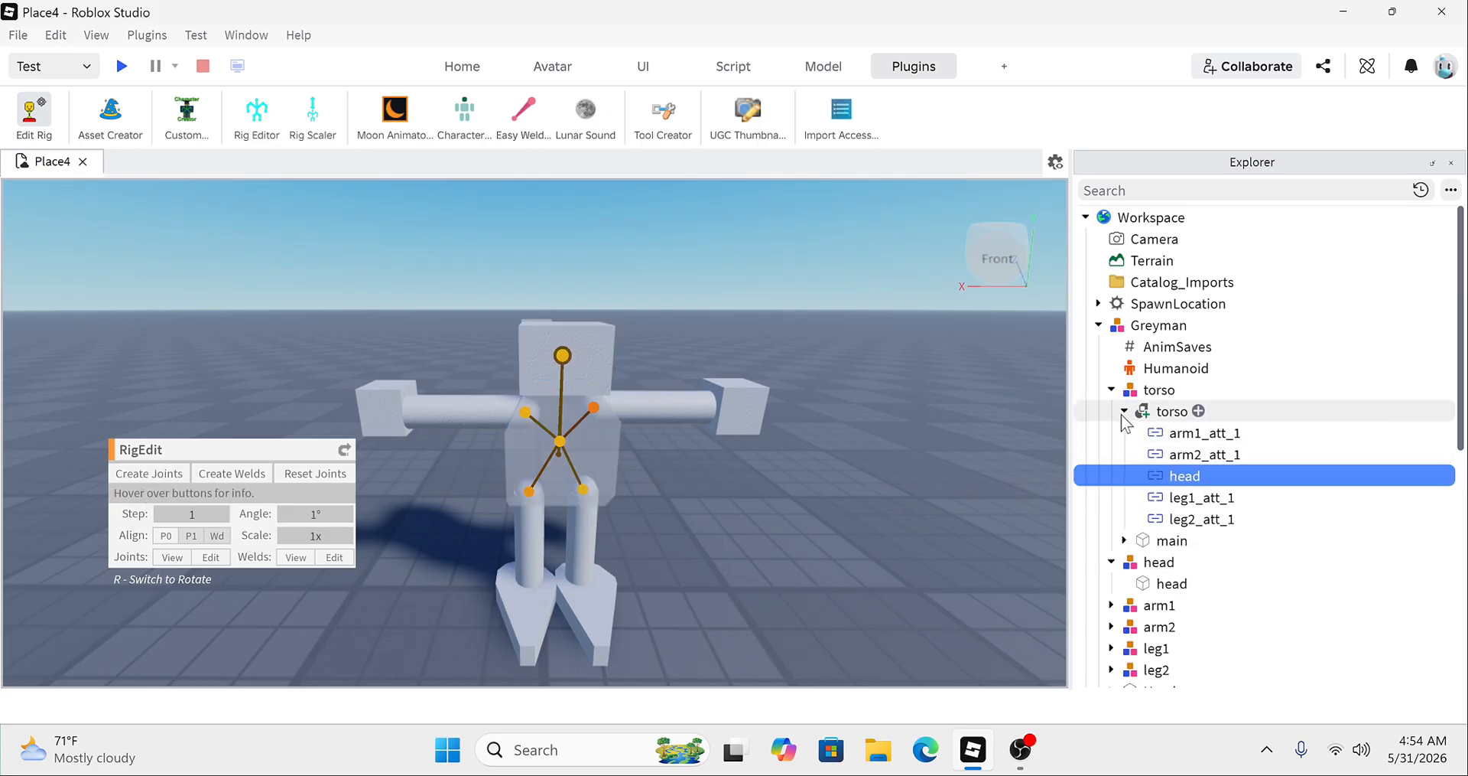
Step: Collapse the Greyman hierarchy and close the RigEdit plugin
{"action": "left_click", "coordinate": [1124, 410]}
{"action": "left_click", "coordinate": [1111, 454]}
{"action": "left_click", "coordinate": [1111, 390]}
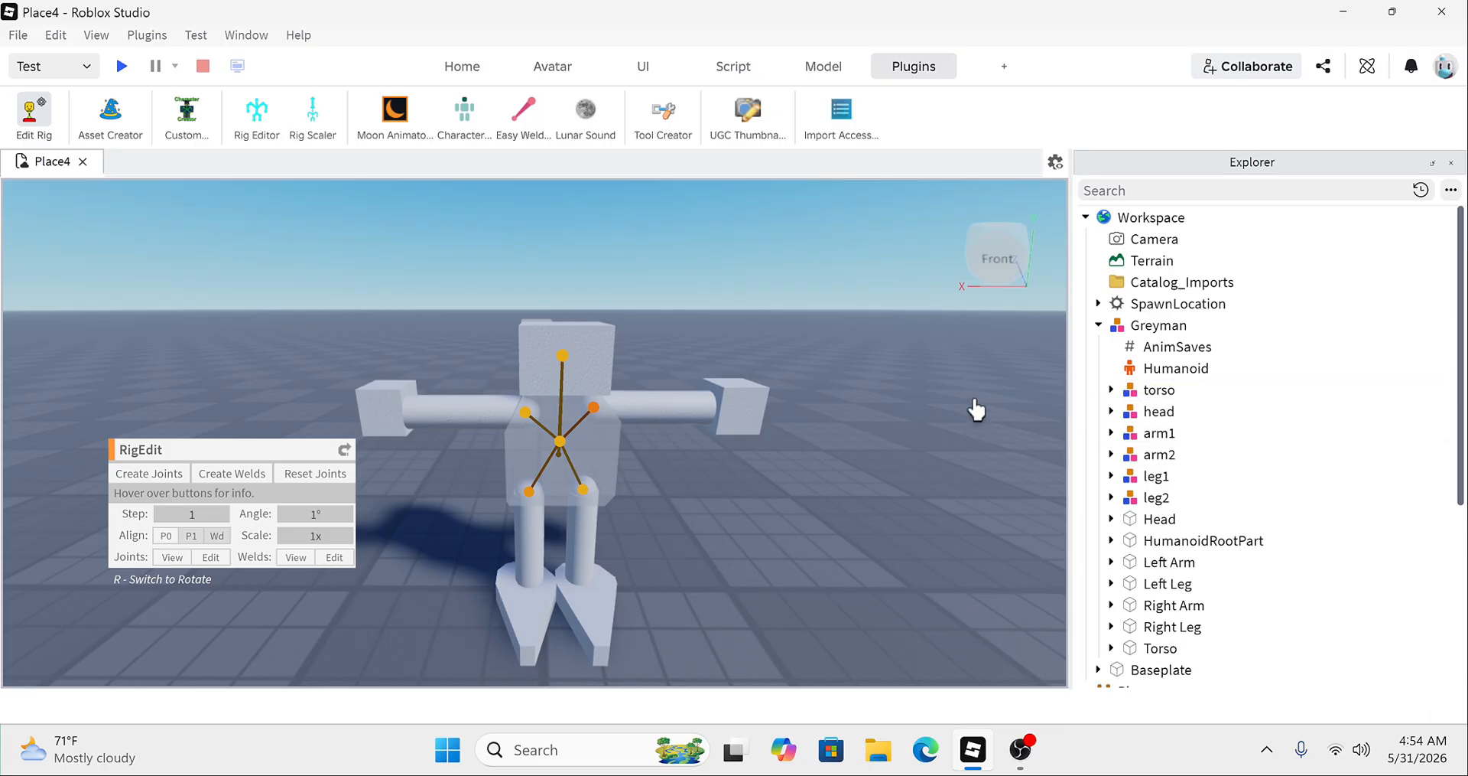
{"action": "left_click", "coordinate": [1099, 325]}
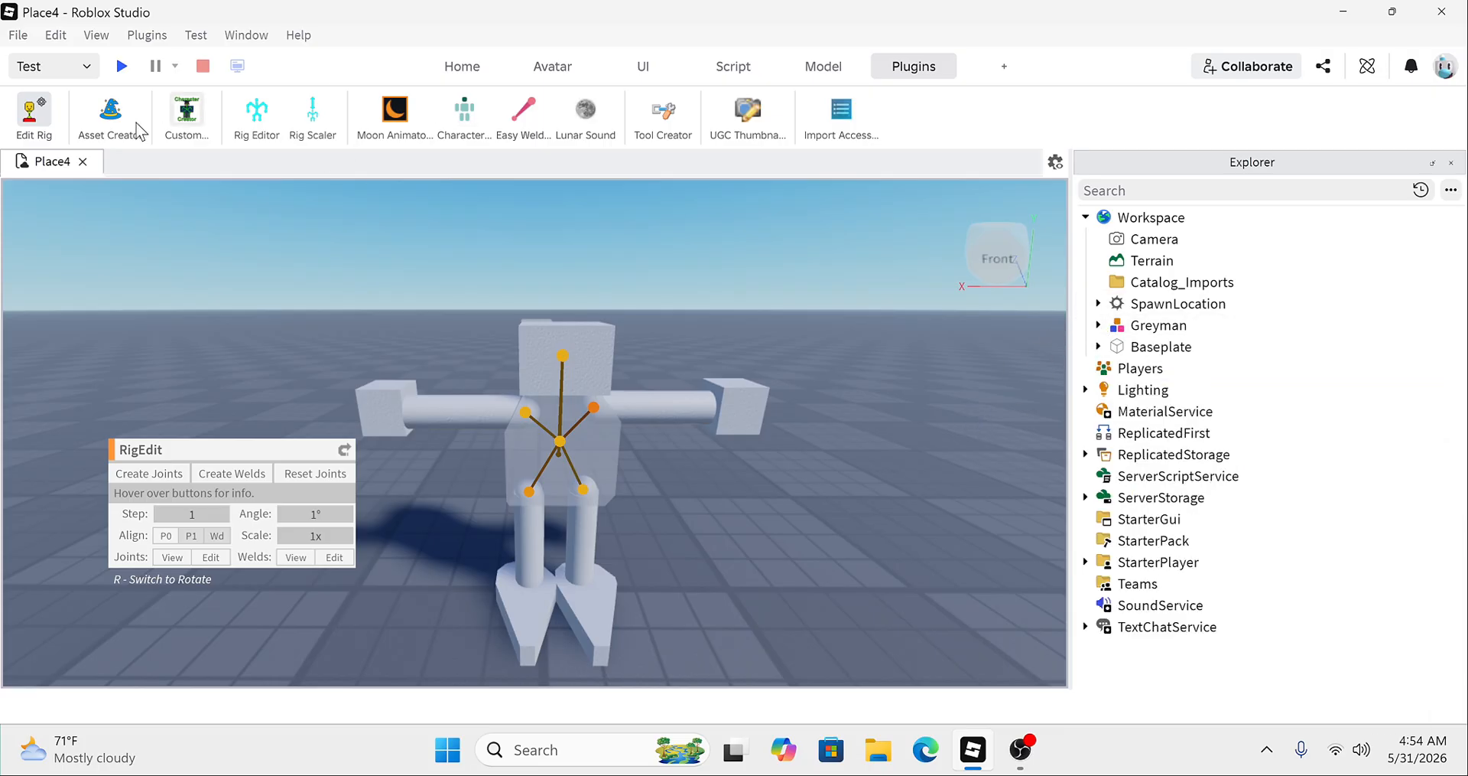
{"action": "left_click", "coordinate": [27, 120]}
Step: Test the Greyman rig with its added head joint in the Clip Editor, and close the editor
{"action": "left_click", "coordinate": [554, 67]}
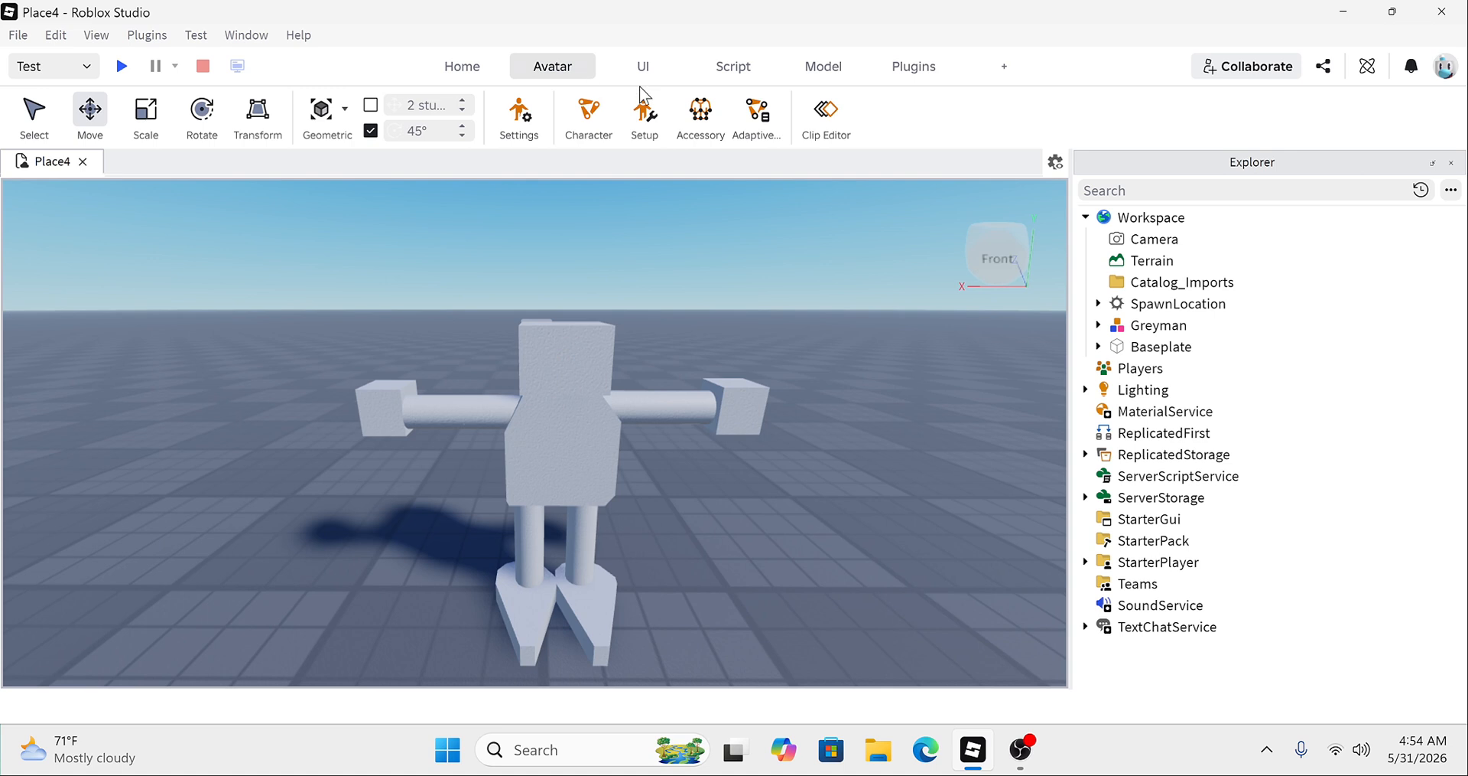
{"action": "left_click", "coordinate": [846, 124]}
{"action": "left_click", "coordinate": [644, 409]}
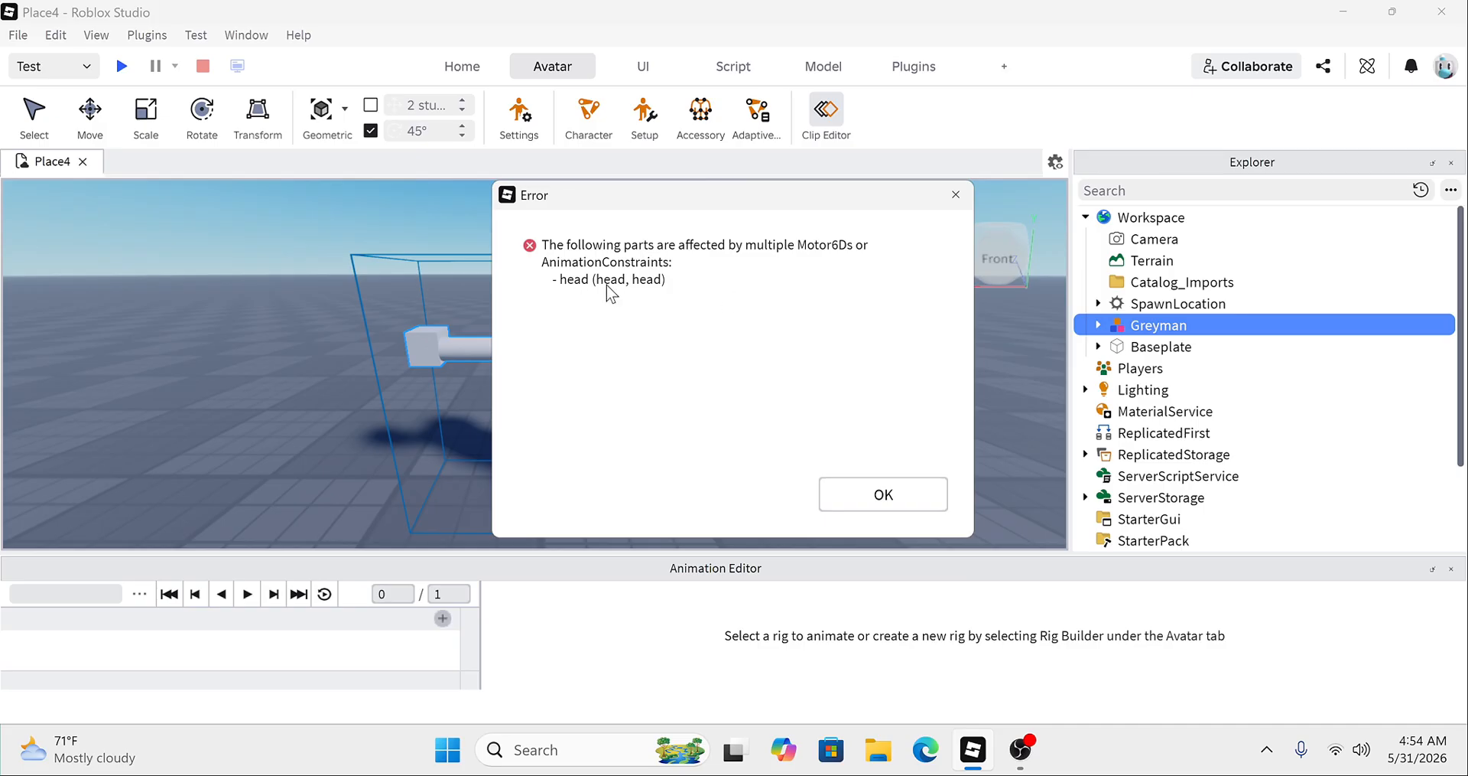
{"action": "left_click", "coordinate": [904, 501]}
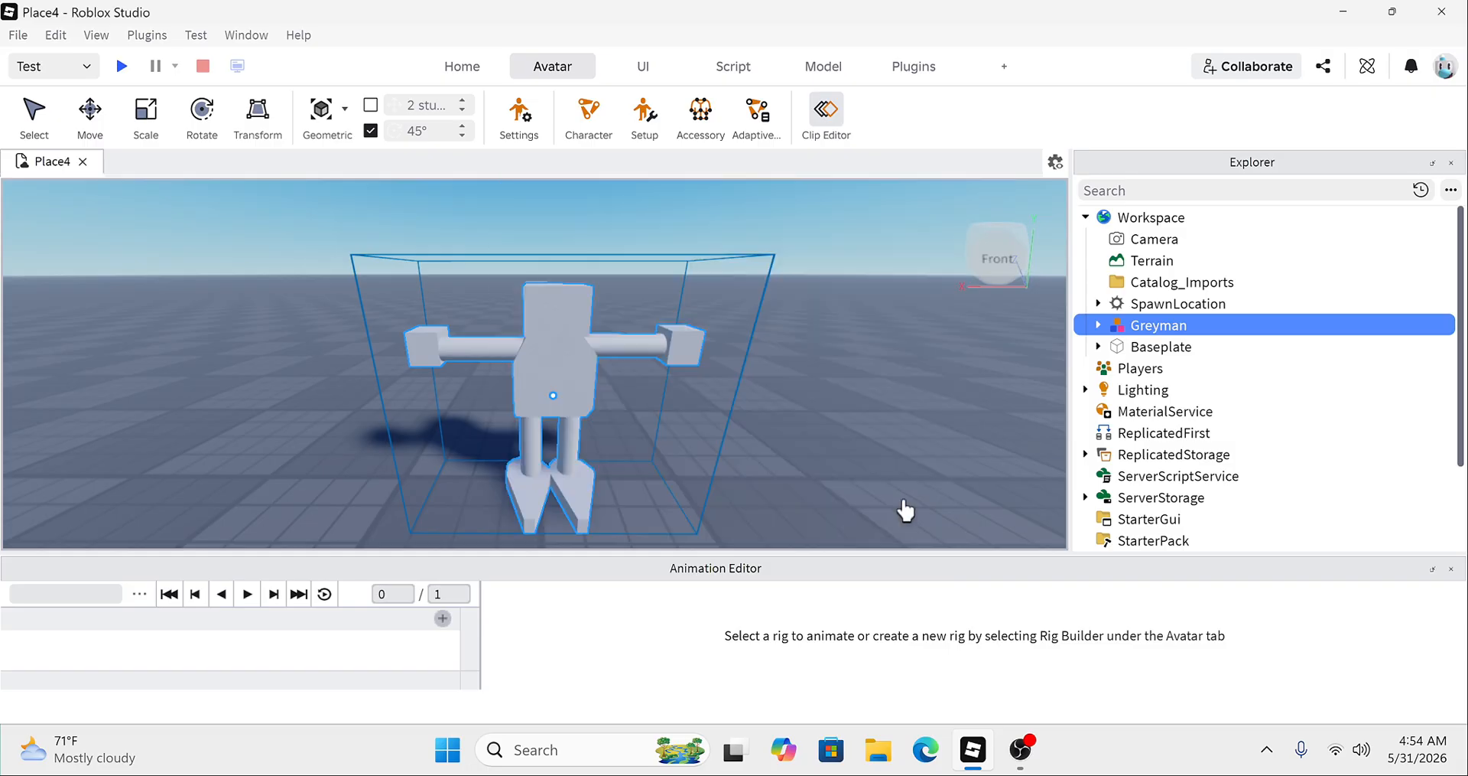
{"action": "left_click", "coordinate": [1451, 569]}
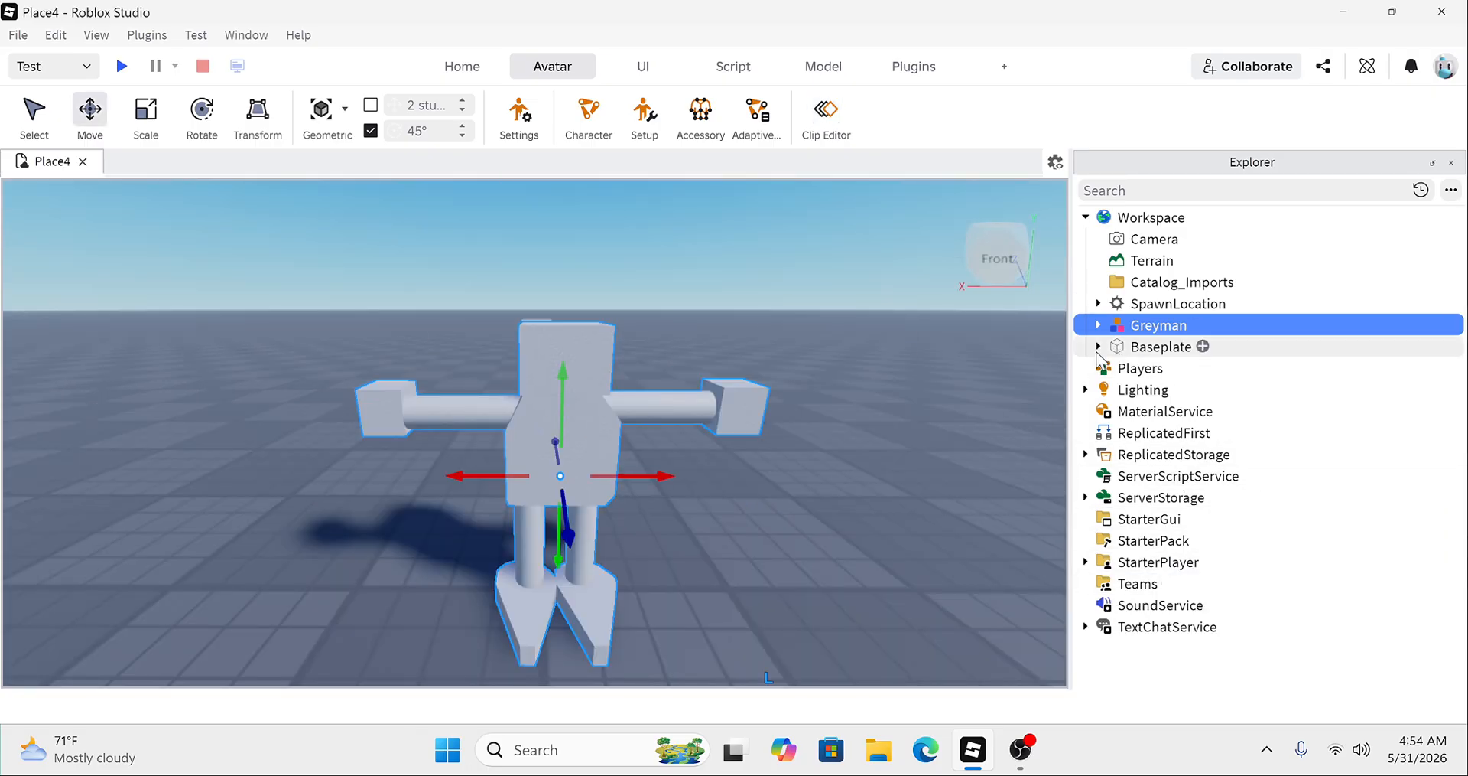
Step: Compare the joints under Greyman's torso and main parts, and delete the duplicate head joint from the torso part
{"action": "left_click", "coordinate": [1098, 325]}
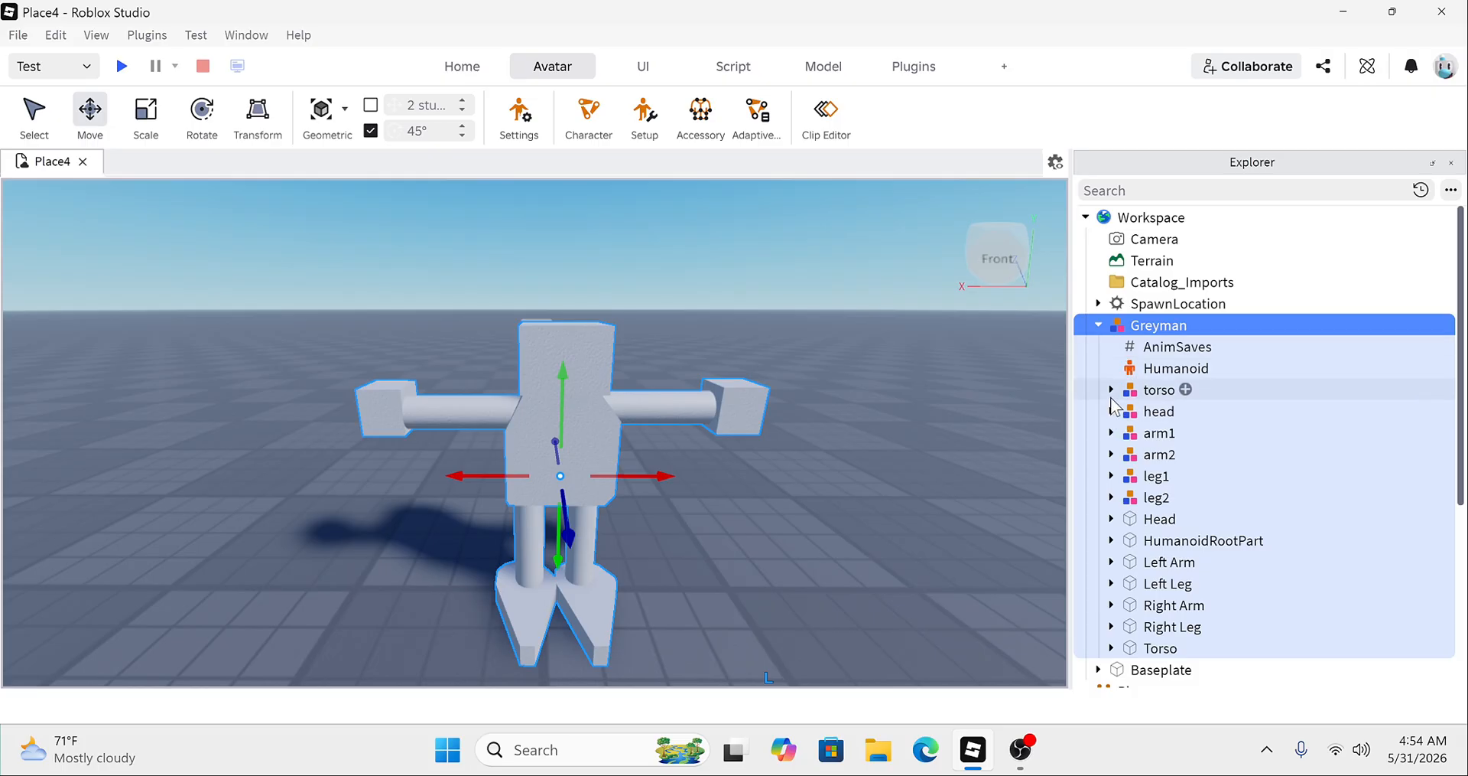
{"action": "left_click", "coordinate": [1111, 390]}
{"action": "left_click", "coordinate": [1124, 432]}
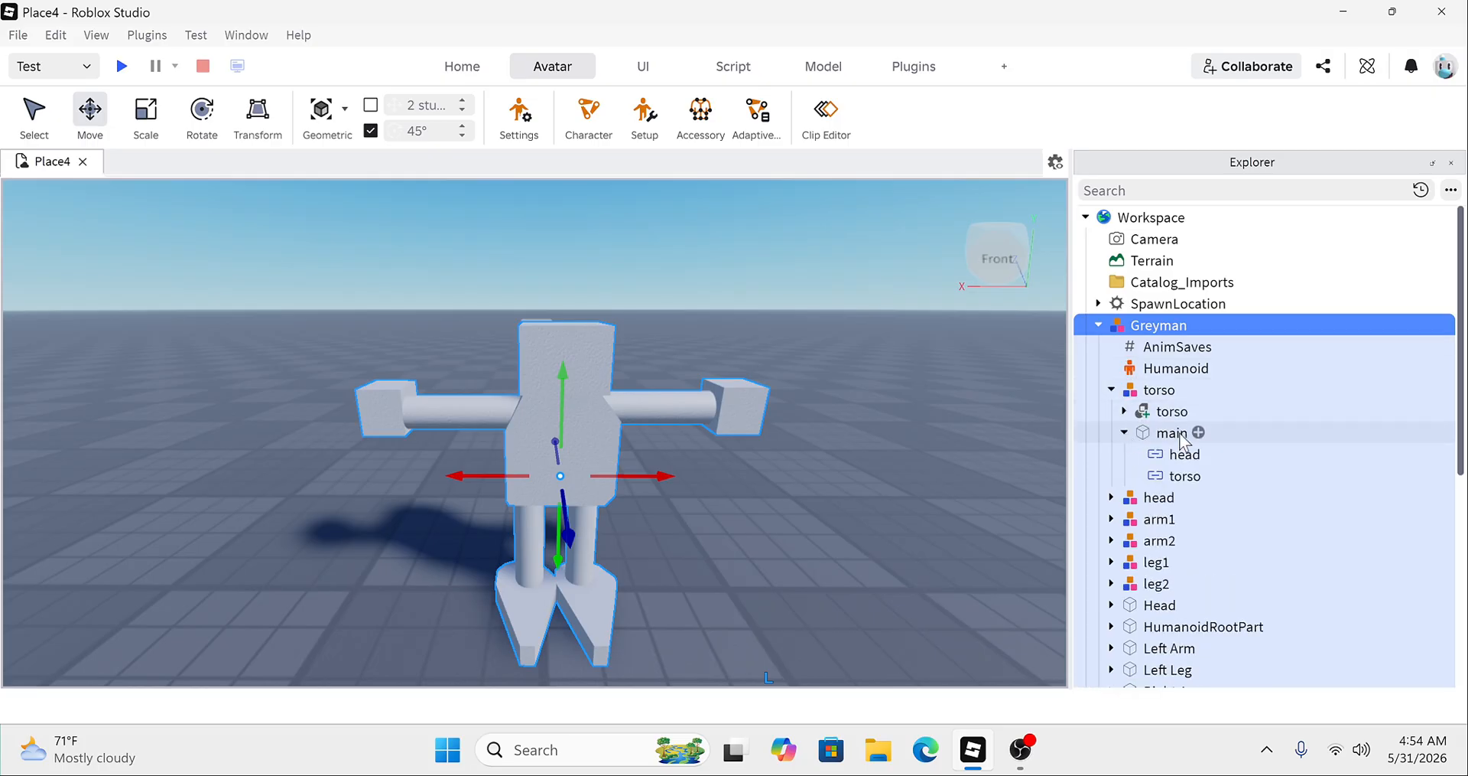
{"action": "left_click", "coordinate": [1124, 433]}
{"action": "left_click", "coordinate": [1123, 411]}
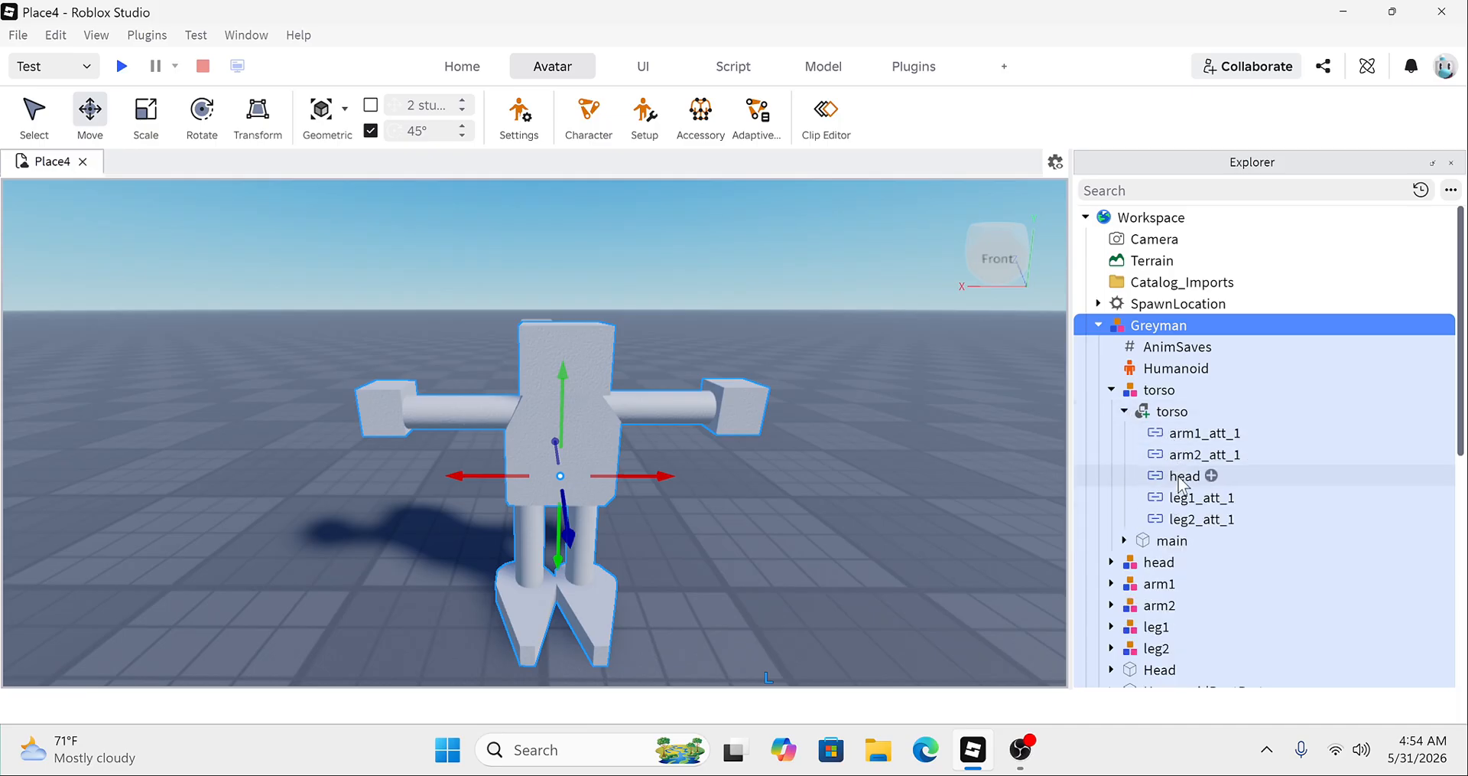
{"action": "left_click", "coordinate": [1124, 540]}
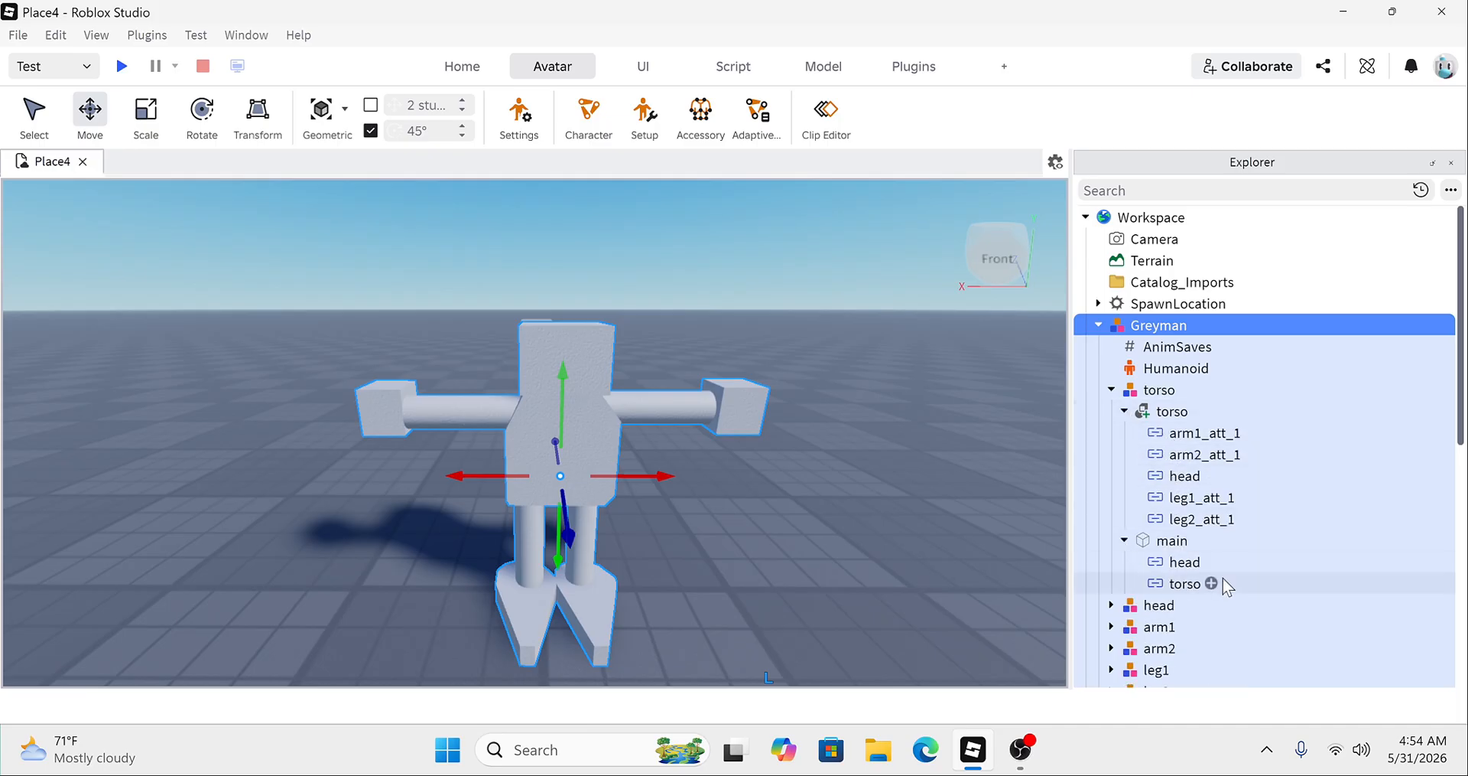
{"action": "left_click", "coordinate": [1123, 540]}
{"action": "left_click", "coordinate": [1189, 478]}
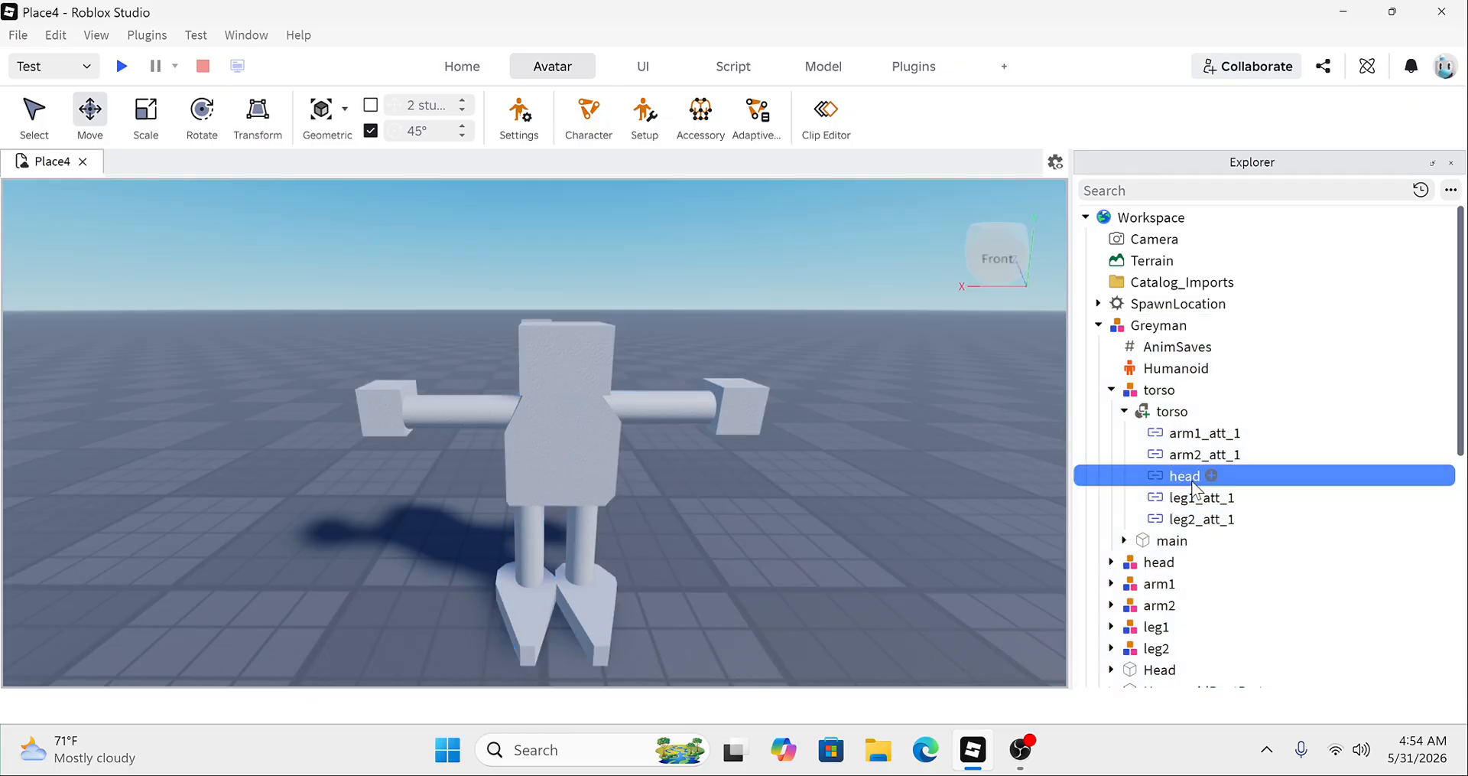
{"action": "key", "text": "Delete"}
{"action": "left_click", "coordinate": [1124, 411]}
{"action": "left_click", "coordinate": [1111, 389]}
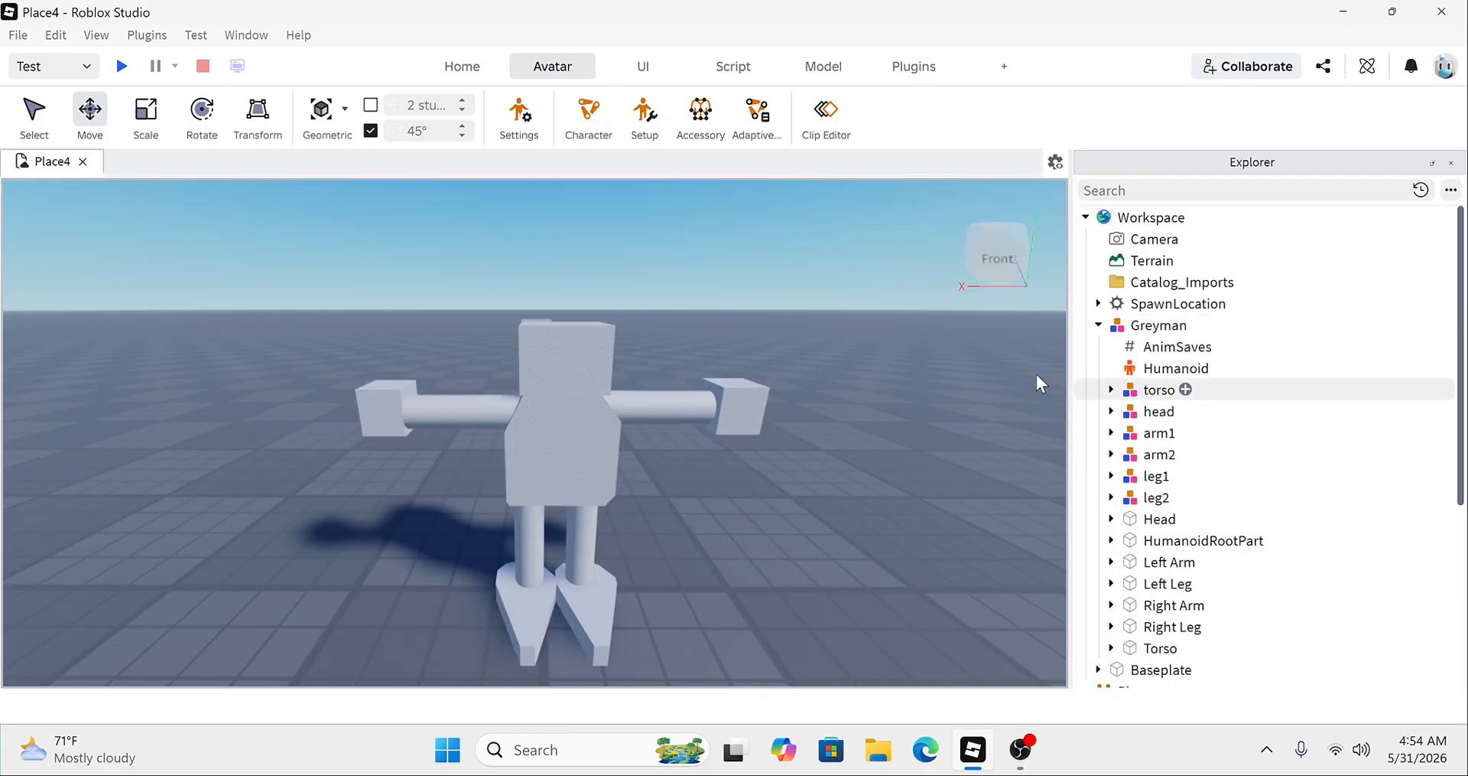
{"action": "left_click", "coordinate": [1098, 325]}
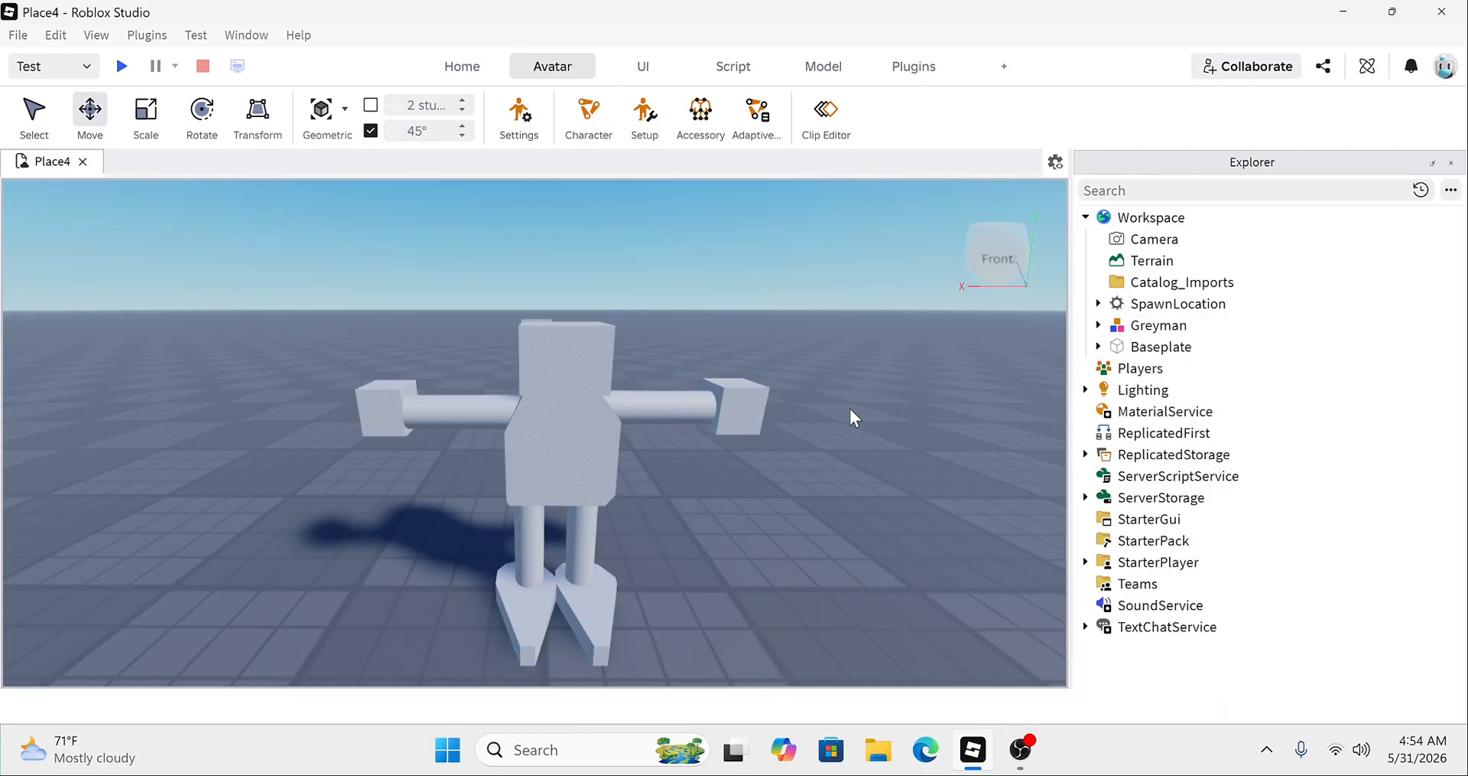
Step: Load the corrected Greyman rig in the Clip Editor
{"action": "left_click", "coordinate": [826, 114]}
{"action": "left_click", "coordinate": [622, 400]}
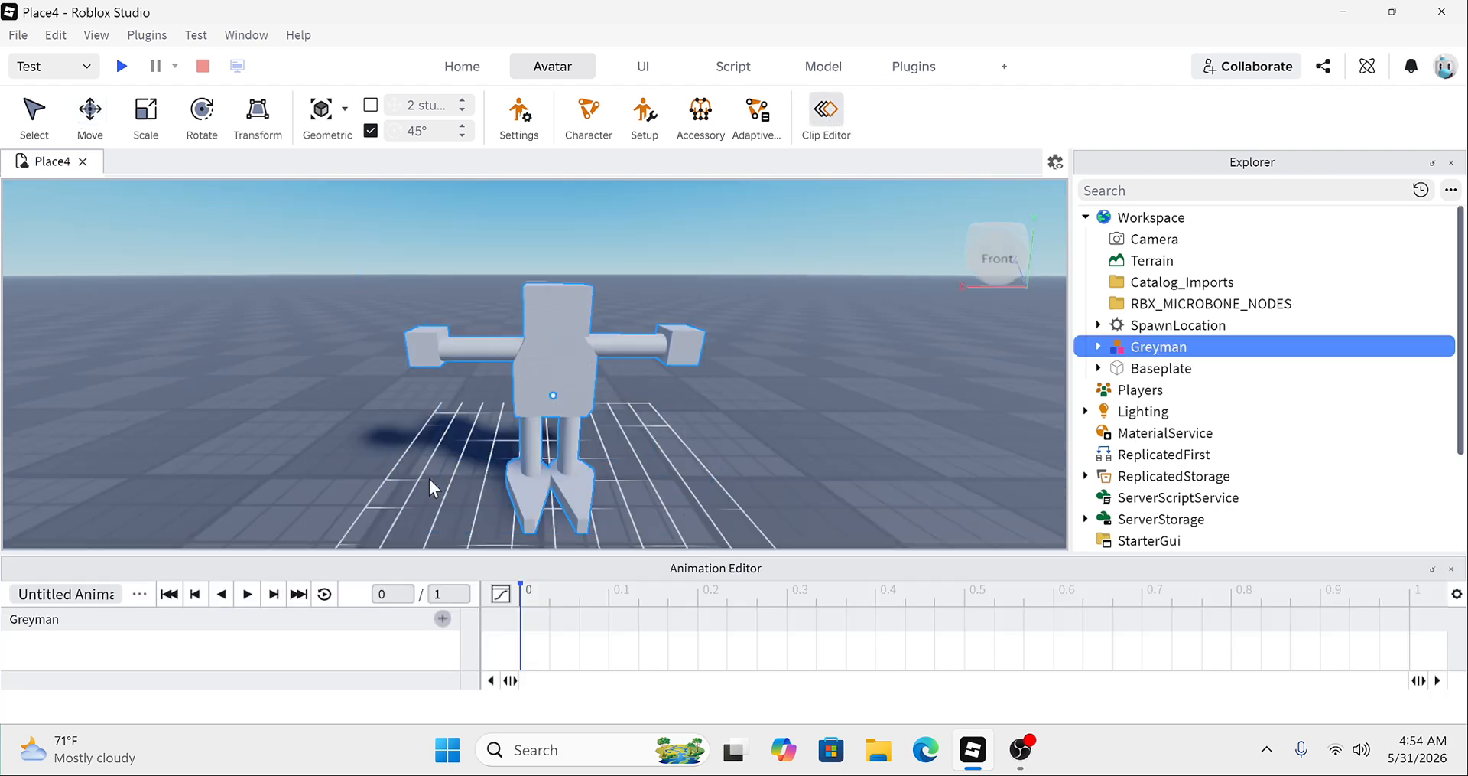
Step: Add tracks for all of Greyman's body parts to the animation and look through the track list
{"action": "right_click_drag", "start_coordinate": [825, 444], "coordinate": [824, 443]}
{"action": "scroll", "coordinate": [824, 443], "scroll_direction": "up", "scroll_amount": 5}
{"action": "right_click_drag", "start_coordinate": [509, 350], "coordinate": [509, 350]}
{"action": "scroll", "coordinate": [510, 351], "scroll_direction": "down", "scroll_amount": 5}
{"action": "scroll", "coordinate": [509, 350], "scroll_direction": "down", "scroll_amount": 1}
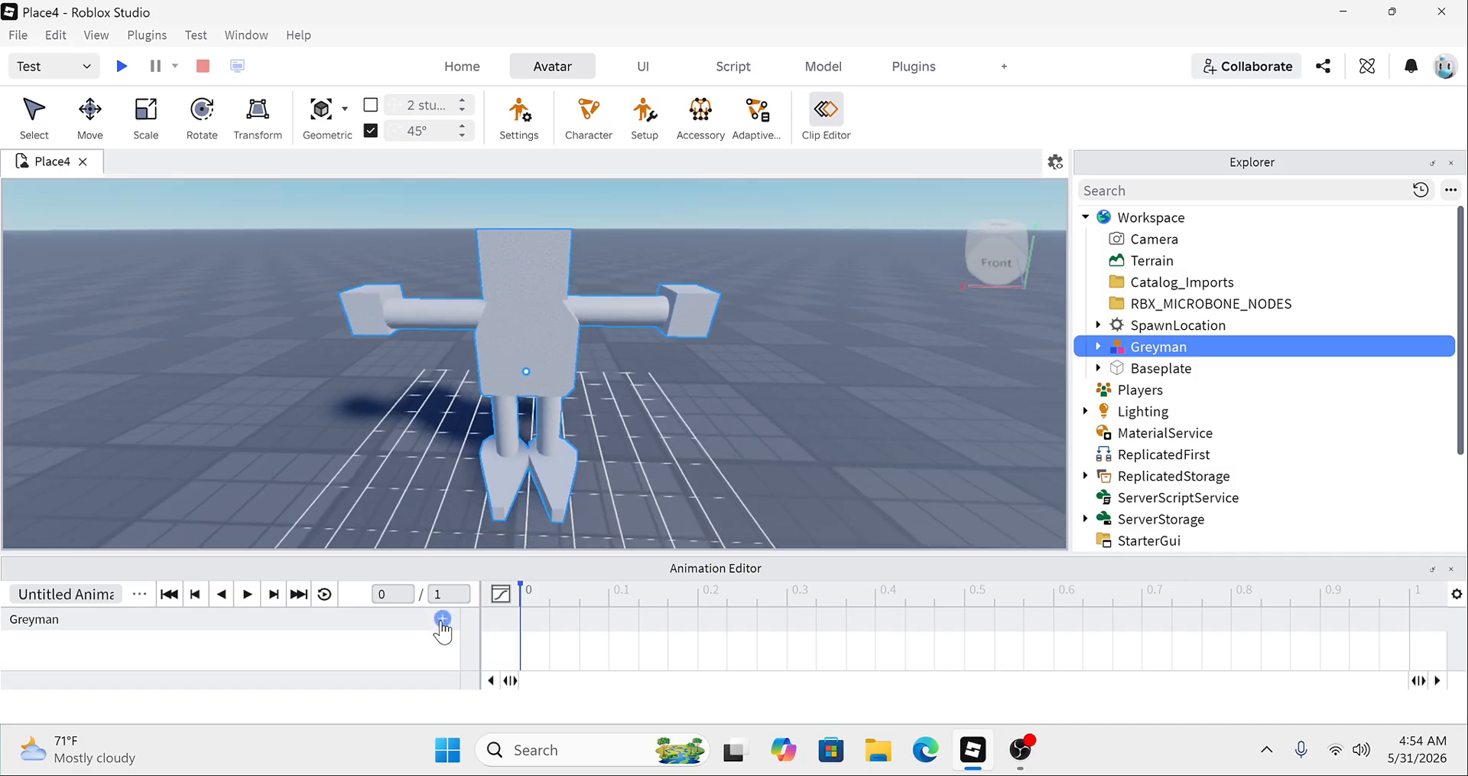
{"action": "left_click", "coordinate": [442, 621]}
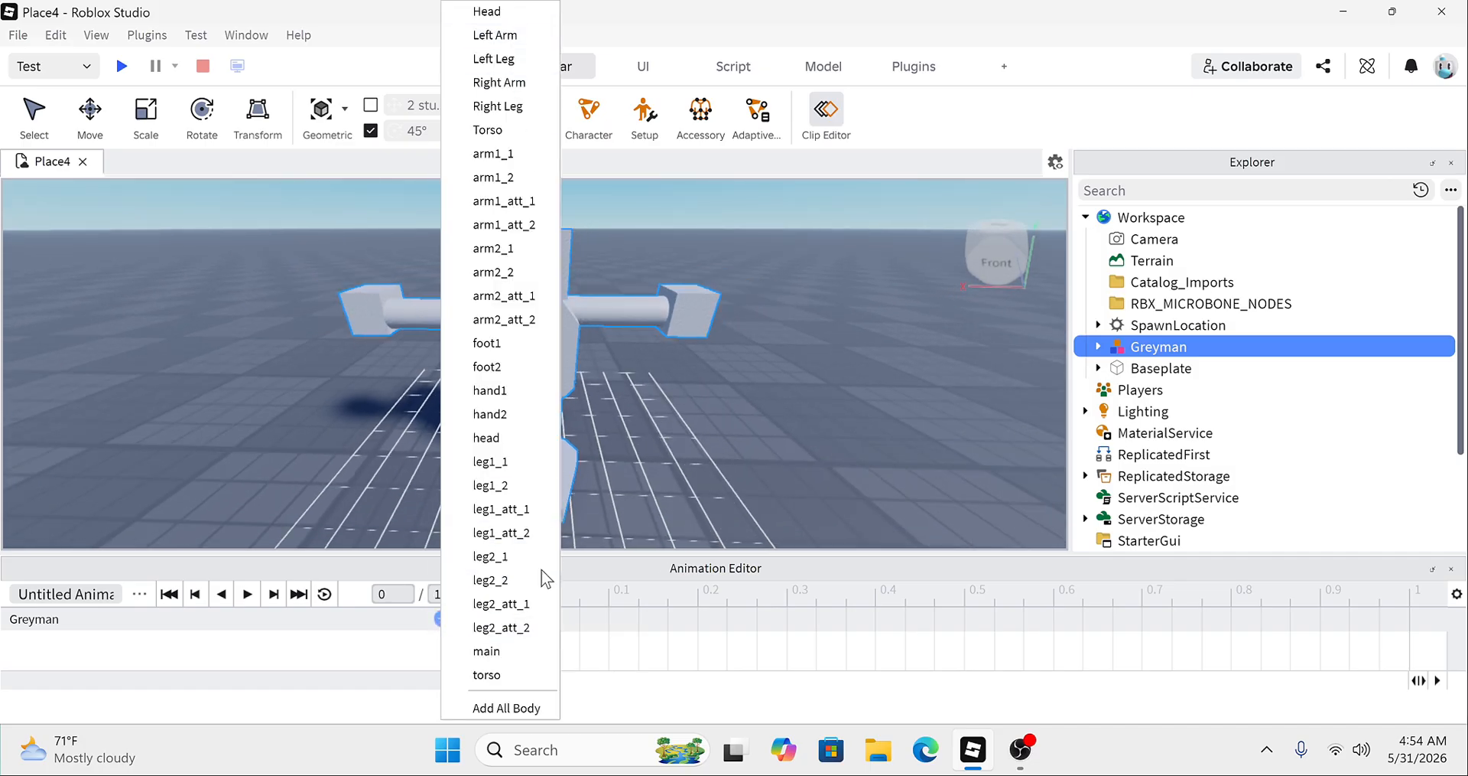
{"action": "left_click", "coordinate": [489, 708]}
{"action": "scroll", "coordinate": [354, 650], "scroll_direction": "down", "scroll_amount": 4}
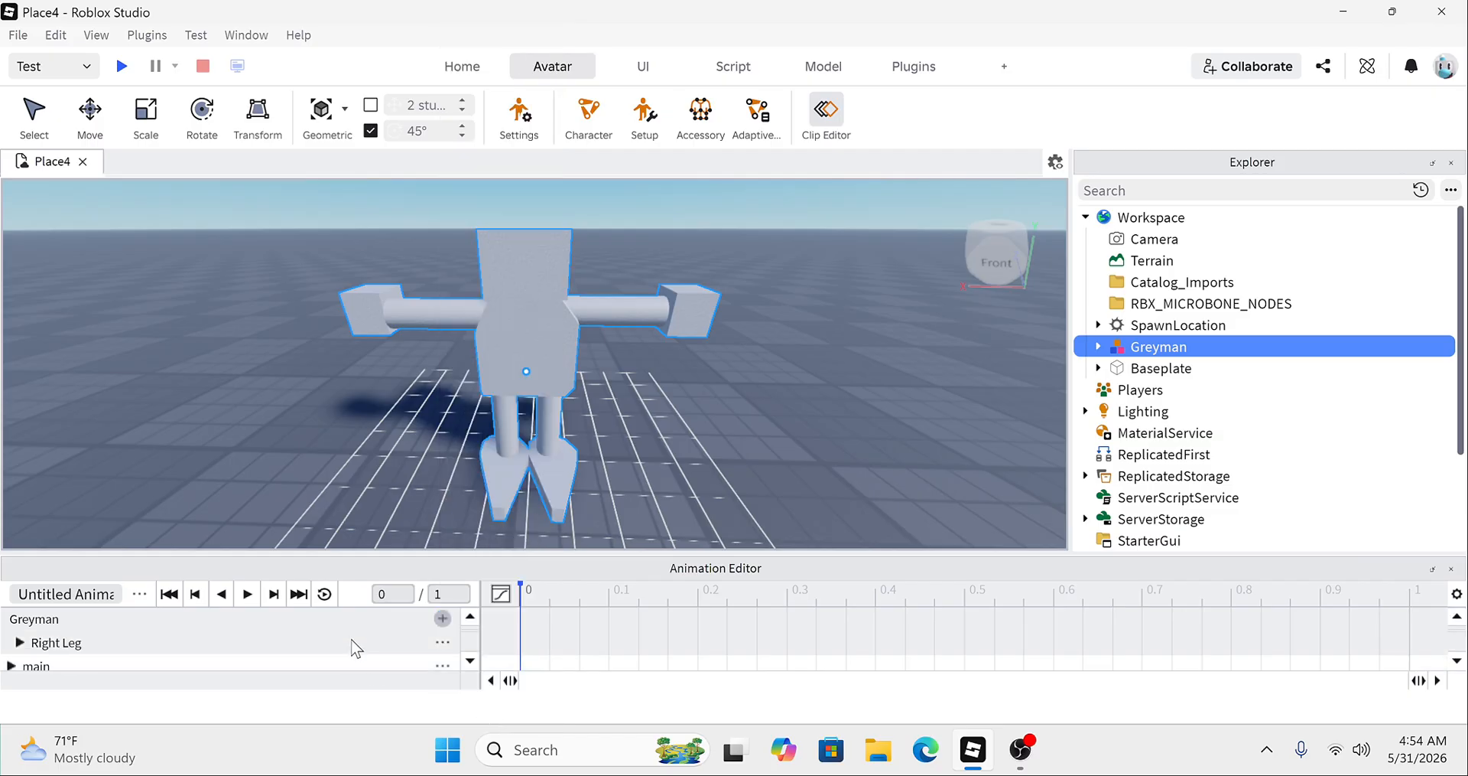
{"action": "scroll", "coordinate": [398, 641], "scroll_direction": "down", "scroll_amount": 6}
{"action": "scroll", "coordinate": [405, 636], "scroll_direction": "up", "scroll_amount": 6}
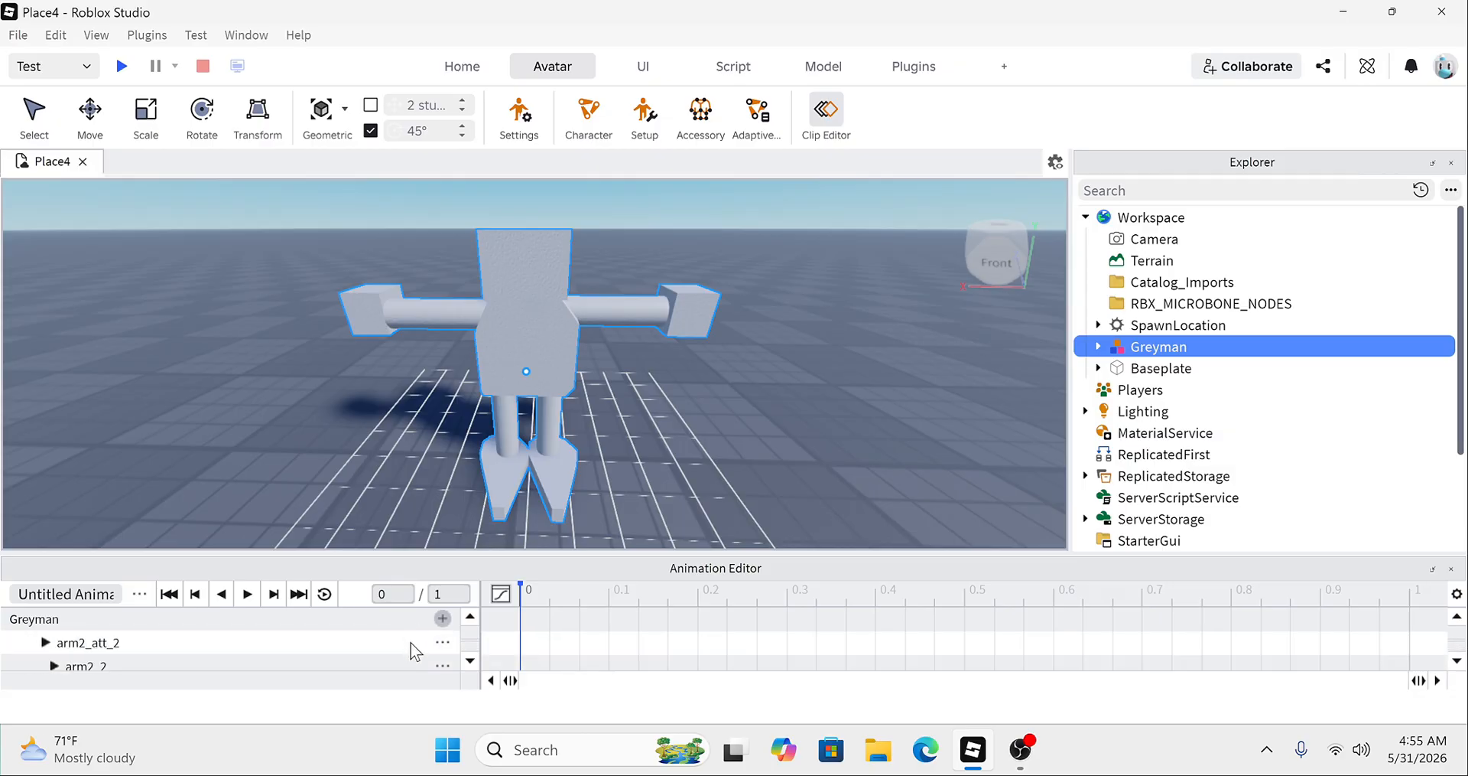
{"action": "scroll", "coordinate": [412, 643], "scroll_direction": "up", "scroll_amount": 4}
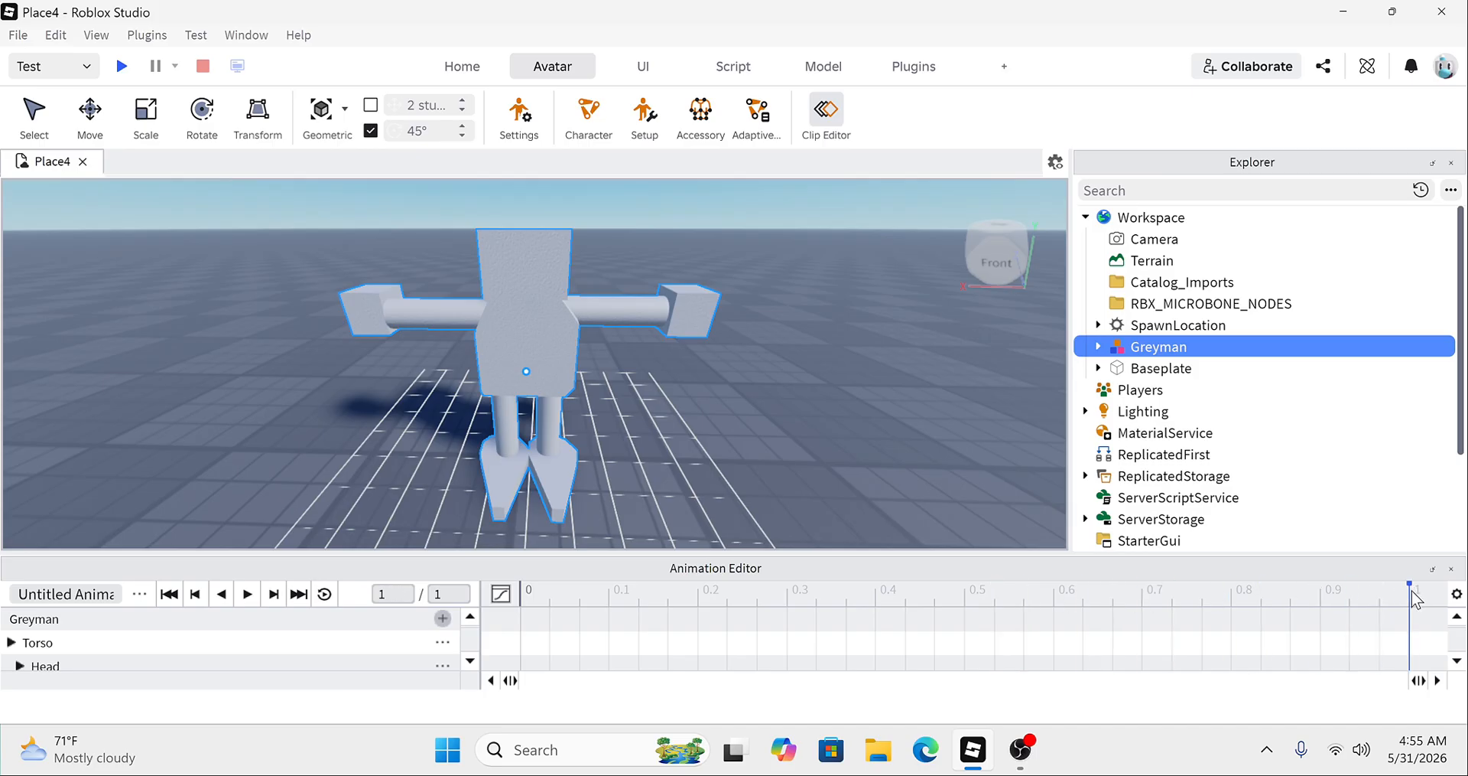
Step: Return the playhead to time 0, expand Greyman's hierarchy, and focus the view on the arm1 model
{"action": "left_click_drag", "start_coordinate": [1411, 590], "coordinate": [1041, 626]}
{"action": "scroll", "coordinate": [673, 424], "scroll_direction": "up", "scroll_amount": 6}
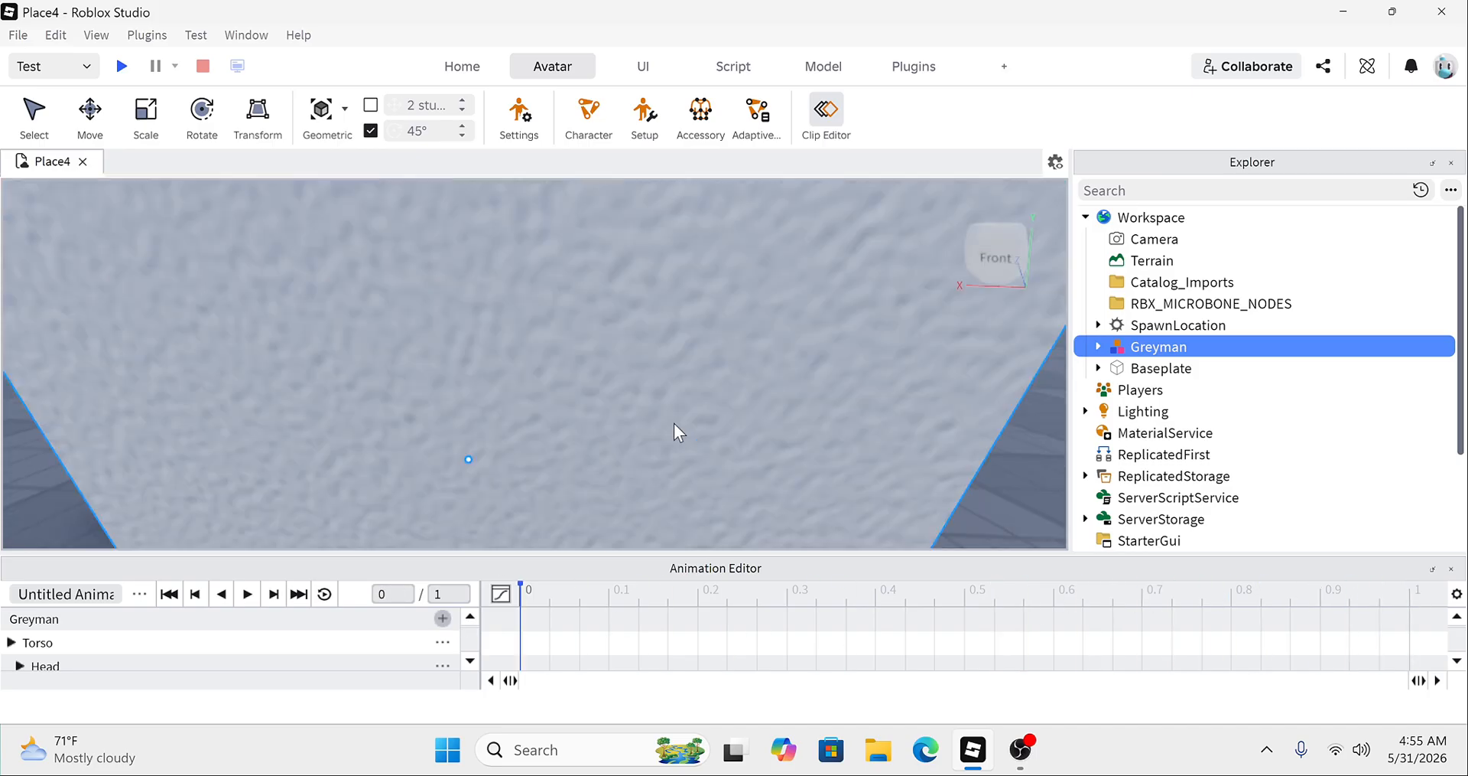
{"action": "scroll", "coordinate": [673, 424], "scroll_direction": "down", "scroll_amount": 5}
{"action": "scroll", "coordinate": [673, 425], "scroll_direction": "up", "scroll_amount": 3}
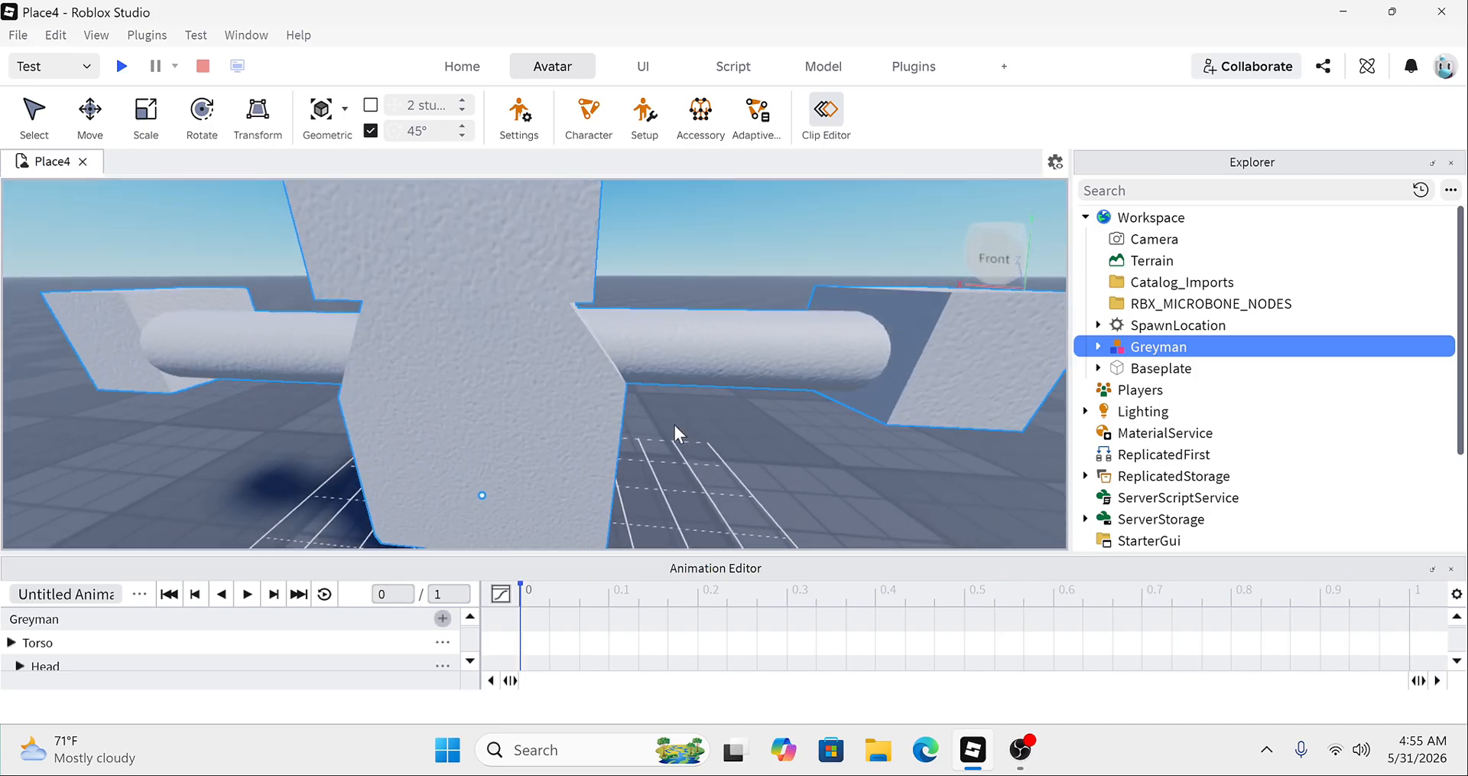
{"action": "scroll", "coordinate": [673, 425], "scroll_direction": "up", "scroll_amount": 3}
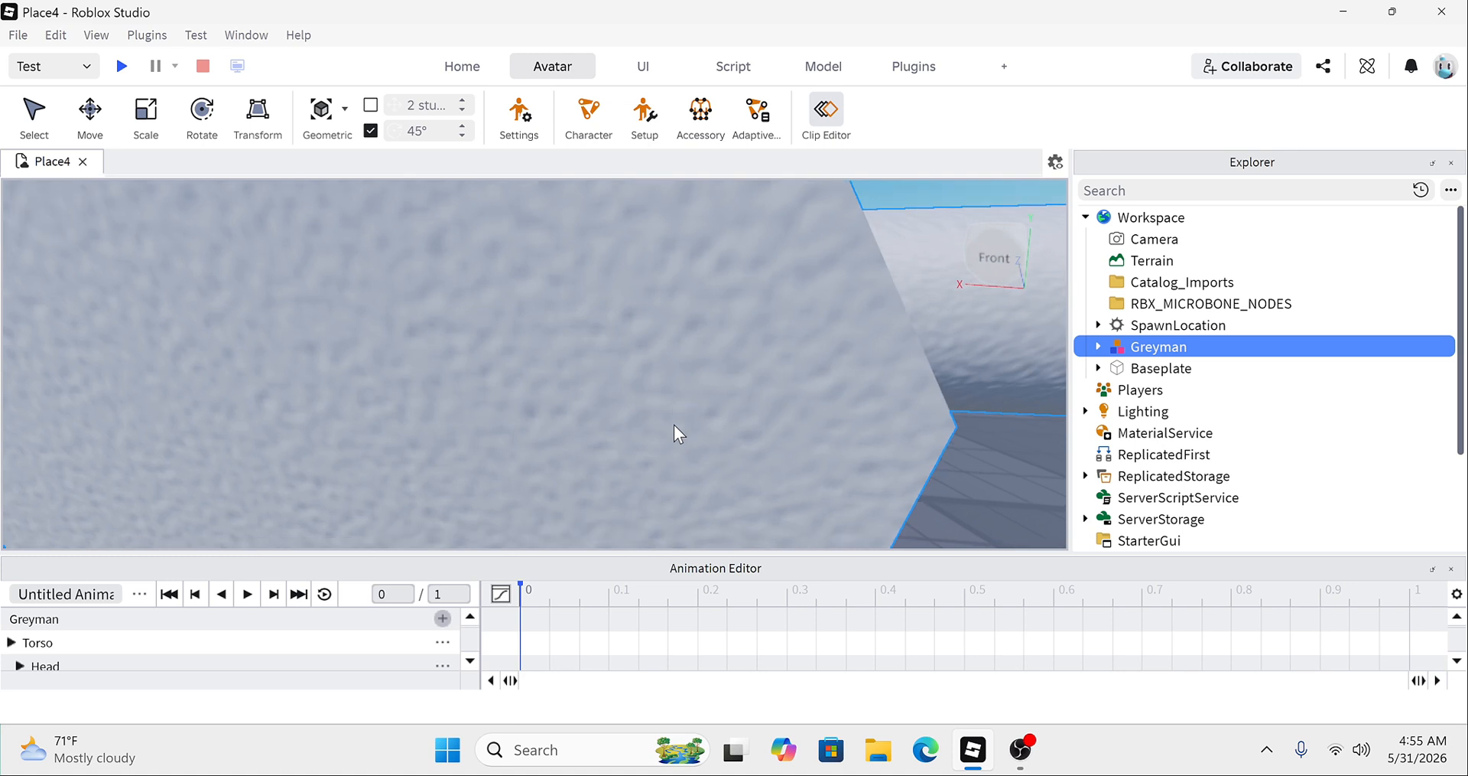
{"action": "scroll", "coordinate": [673, 425], "scroll_direction": "down", "scroll_amount": 2}
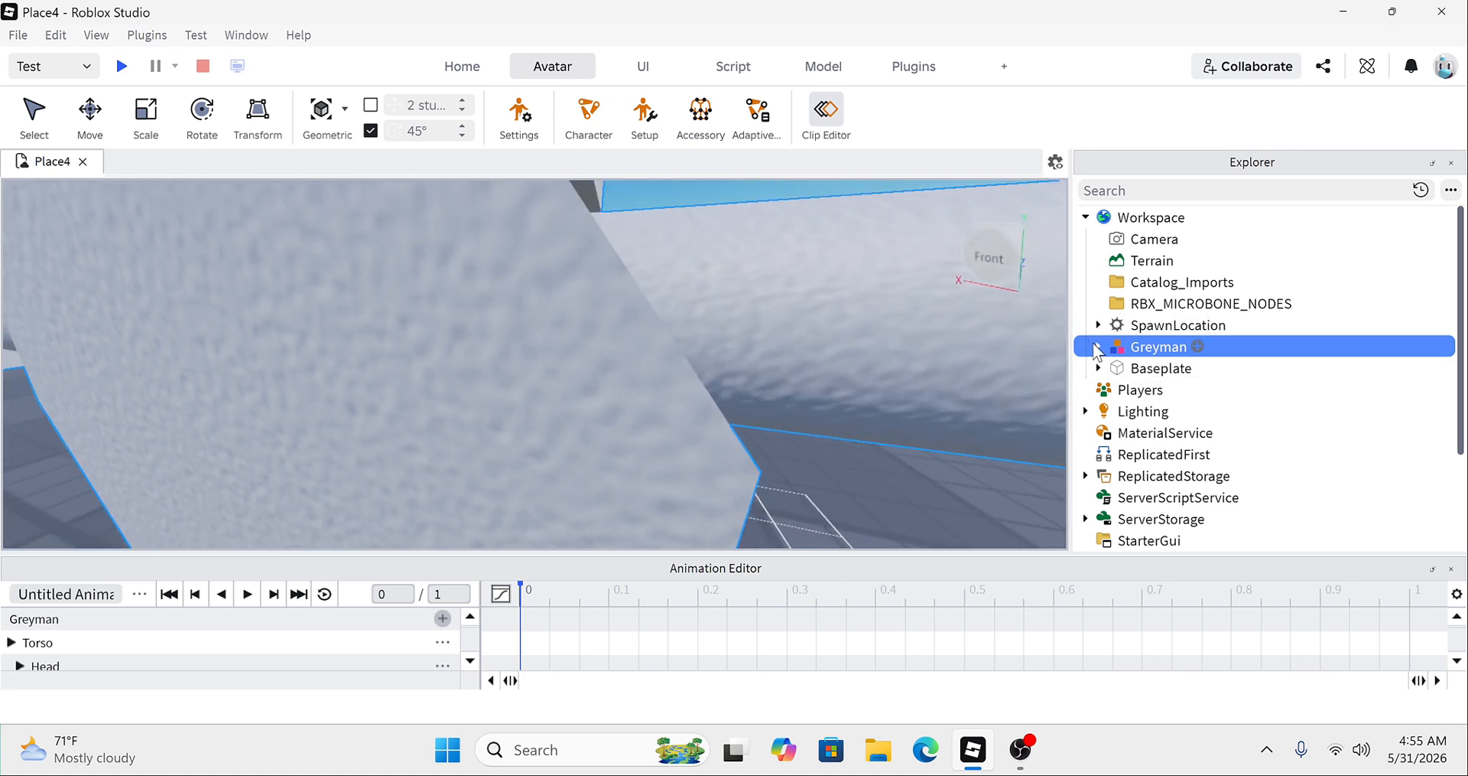
{"action": "left_click", "coordinate": [1099, 350]}
{"action": "left_click", "coordinate": [1141, 456]}
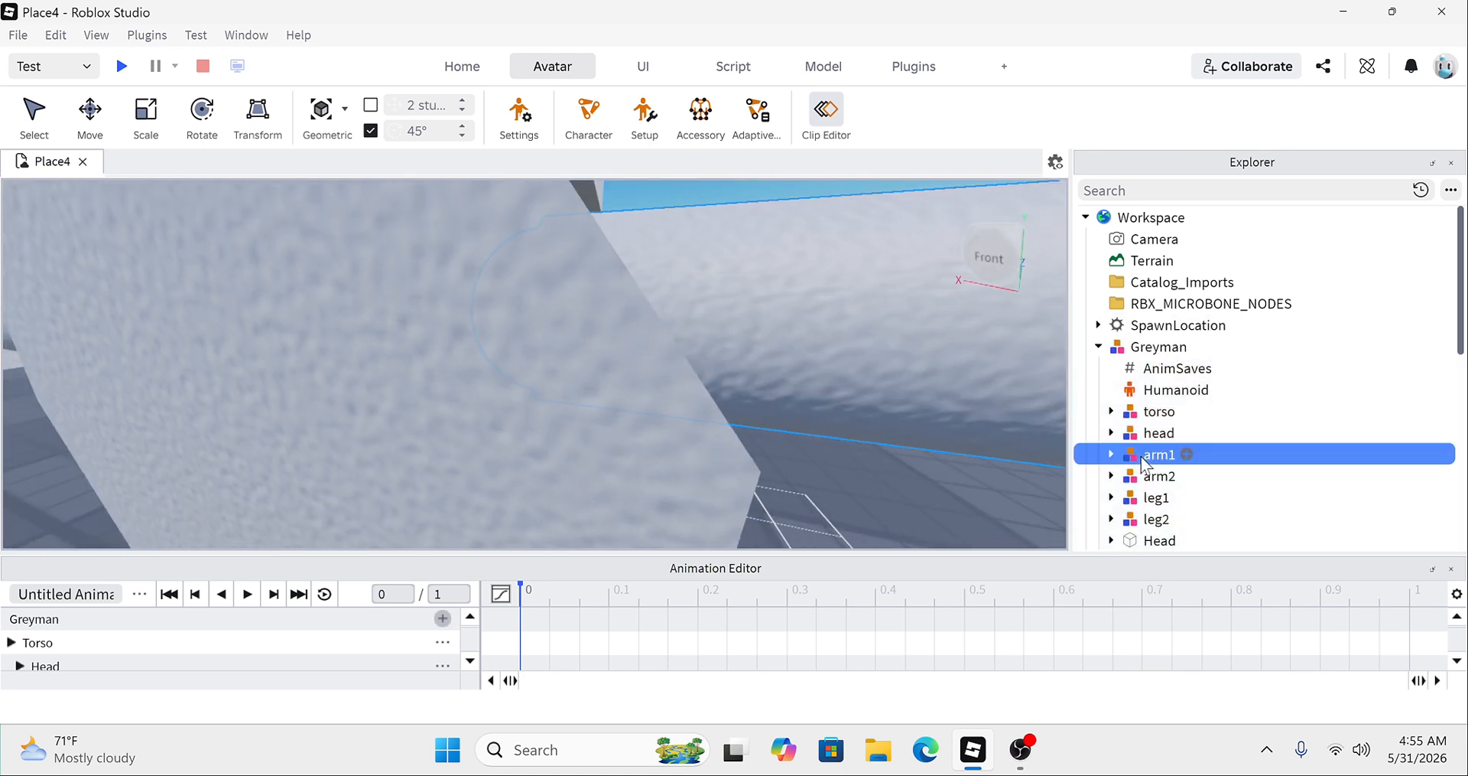
{"action": "key", "text": "f"}
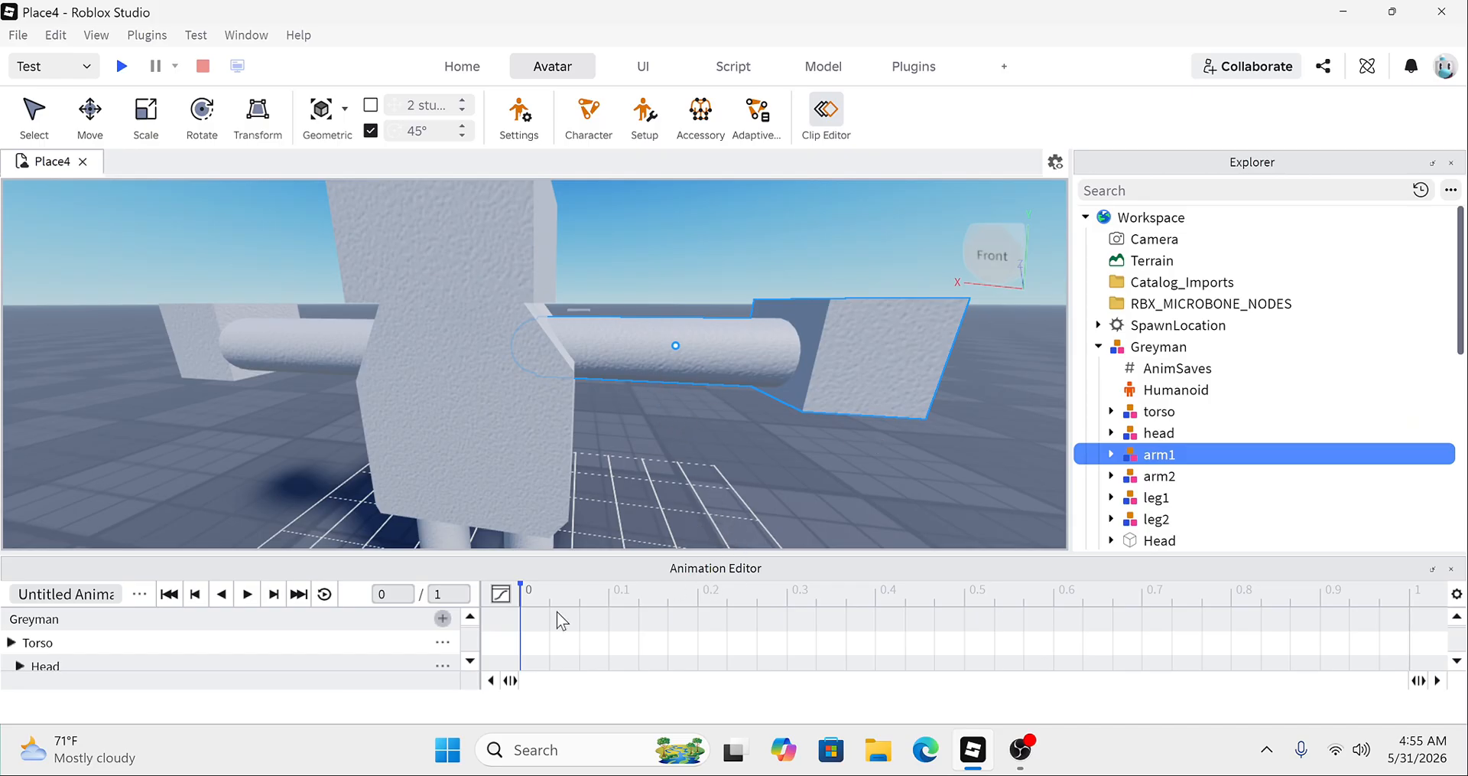
Step: Examine which parts of the rig the Left Arm and Right Leg tracks control
{"action": "scroll", "coordinate": [321, 658], "scroll_direction": "down", "scroll_amount": 3}
{"action": "left_click", "coordinate": [281, 642]}
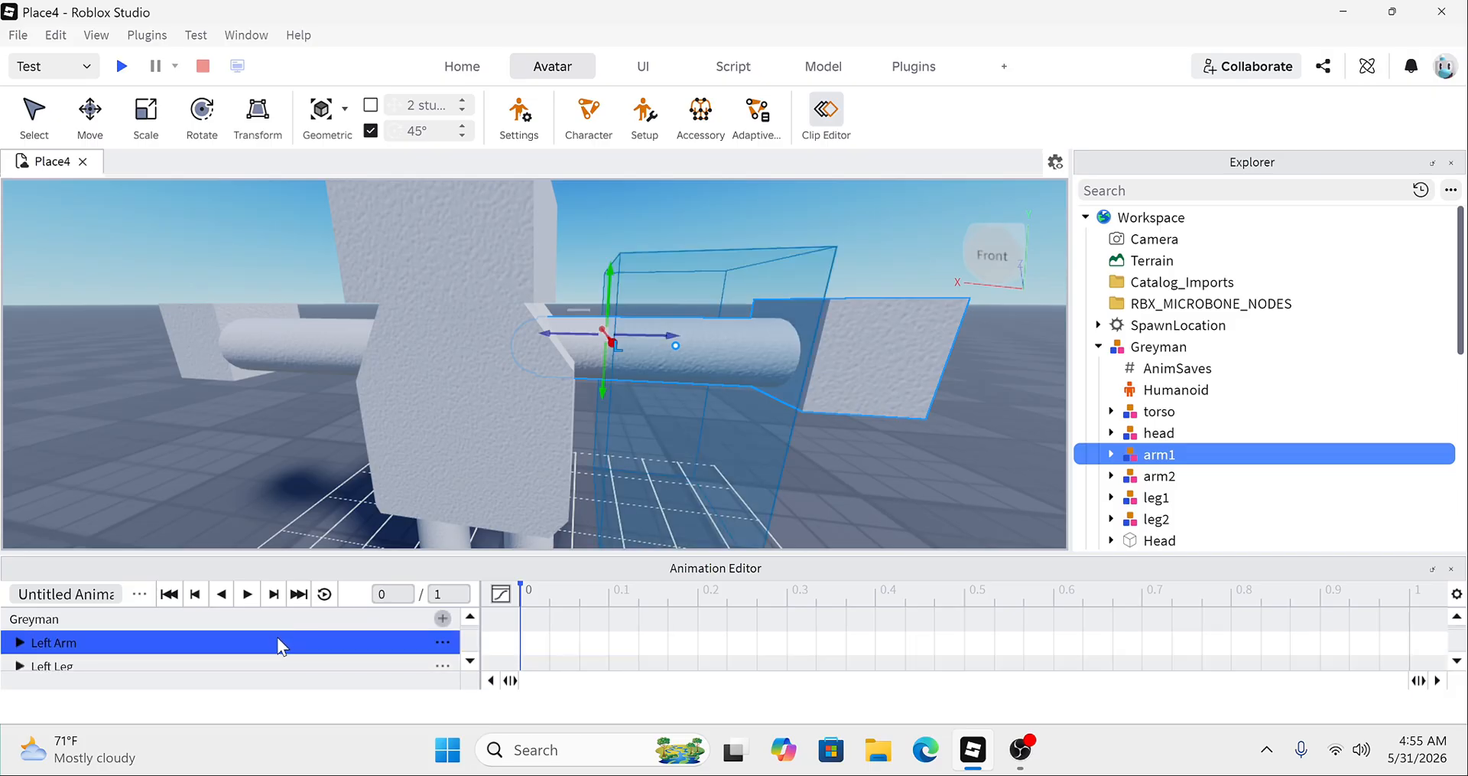
{"action": "middle_click_drag", "start_coordinate": [632, 474], "coordinate": [660, 450]}
{"action": "scroll", "coordinate": [79, 663], "scroll_direction": "down", "scroll_amount": 2}
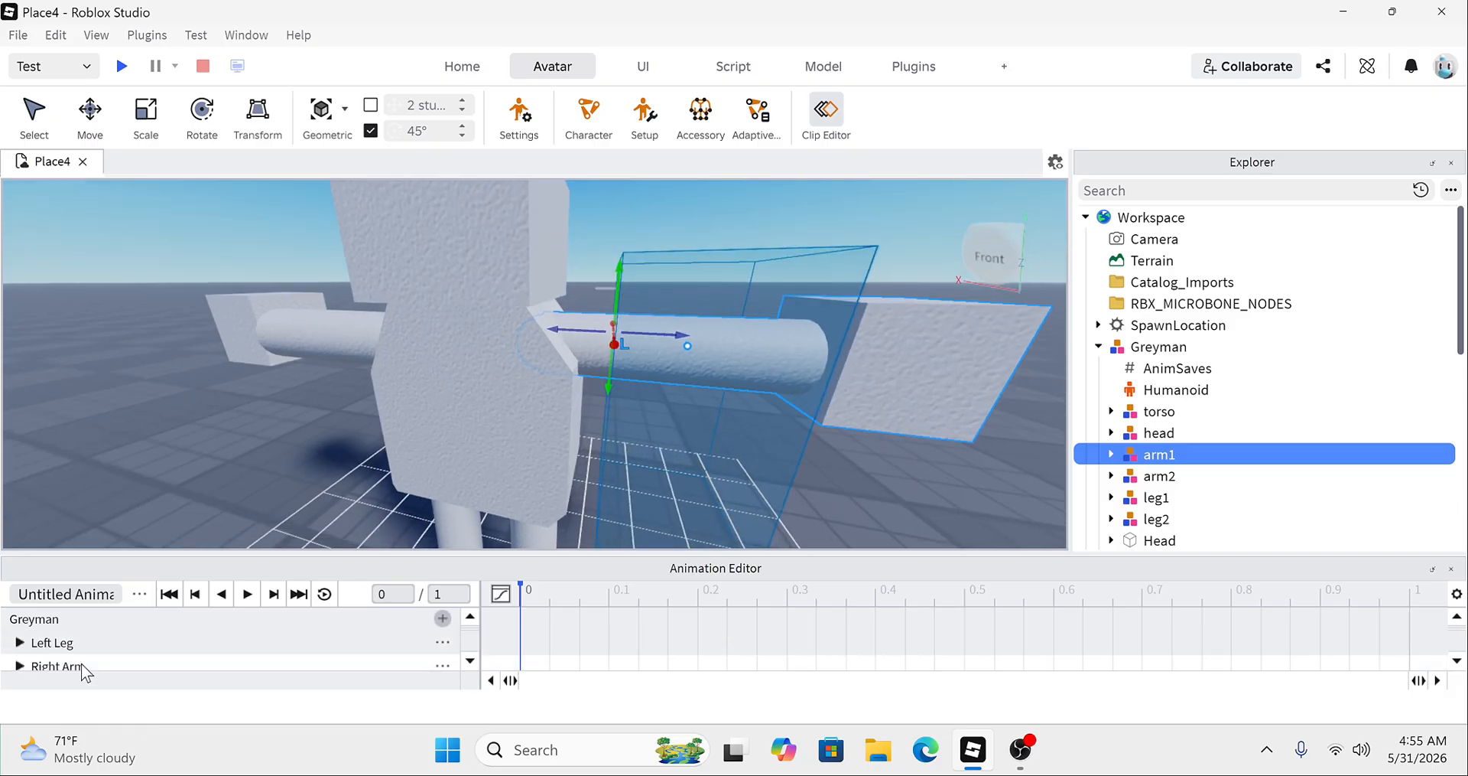
{"action": "left_click", "coordinate": [142, 645]}
{"action": "scroll", "coordinate": [374, 491], "scroll_direction": "down", "scroll_amount": 3}
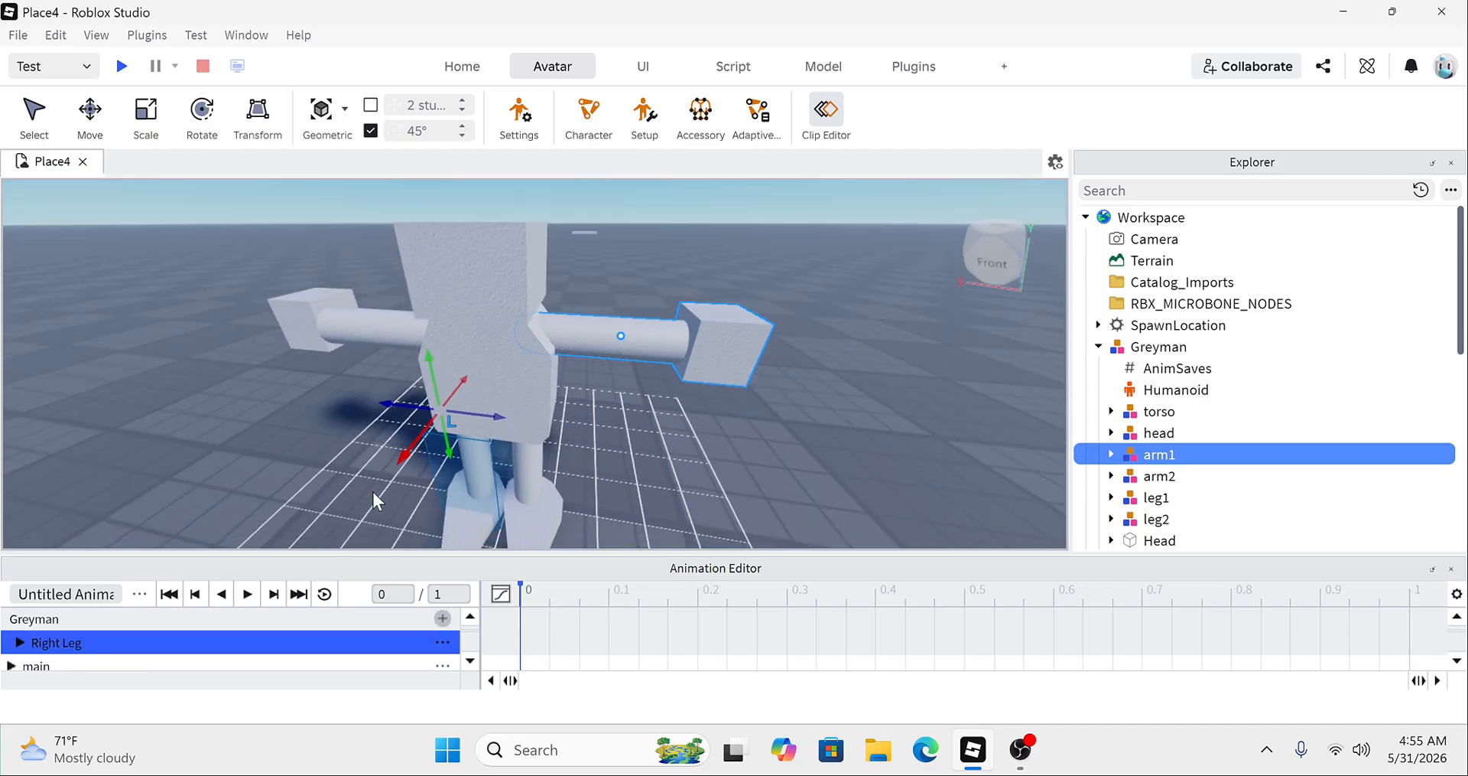
{"action": "scroll", "coordinate": [373, 491], "scroll_direction": "up", "scroll_amount": 5}
{"action": "scroll", "coordinate": [373, 491], "scroll_direction": "down", "scroll_amount": 4}
{"action": "scroll", "coordinate": [338, 665], "scroll_direction": "up", "scroll_amount": 3}
{"action": "scroll", "coordinate": [154, 635], "scroll_direction": "down", "scroll_amount": 3}
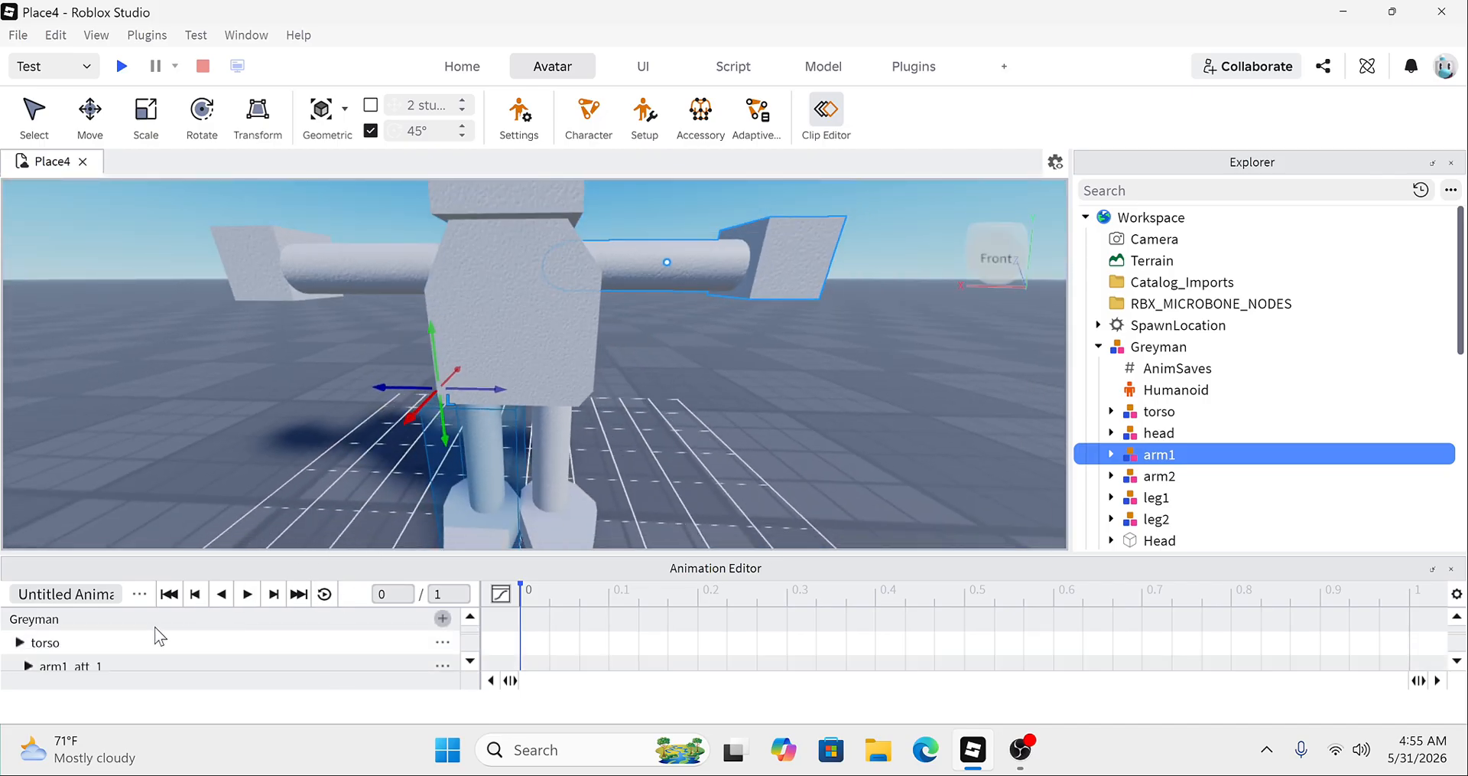
Step: Rotate the arm1_att_1 joint at time 0 so the arm points downward, and check the pose on the whole rig
{"action": "left_click", "coordinate": [148, 644]}
{"action": "right_click_drag", "start_coordinate": [520, 373], "coordinate": [520, 373]}
{"action": "scroll", "coordinate": [520, 373], "scroll_direction": "up", "scroll_amount": 5}
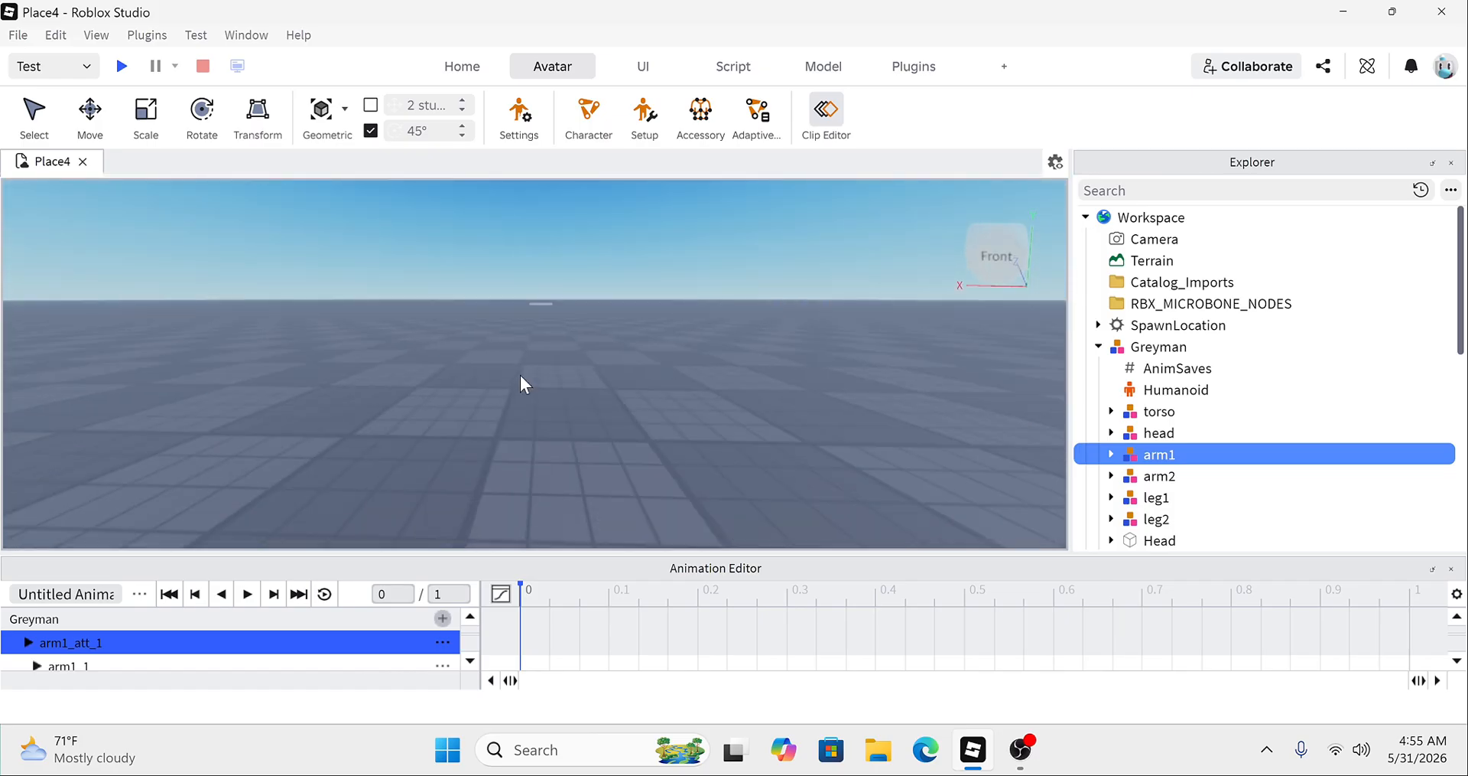
{"action": "scroll", "coordinate": [520, 374], "scroll_direction": "down", "scroll_amount": 5}
{"action": "scroll", "coordinate": [520, 373], "scroll_direction": "up", "scroll_amount": 3}
{"action": "key", "text": "ctrl+4"}
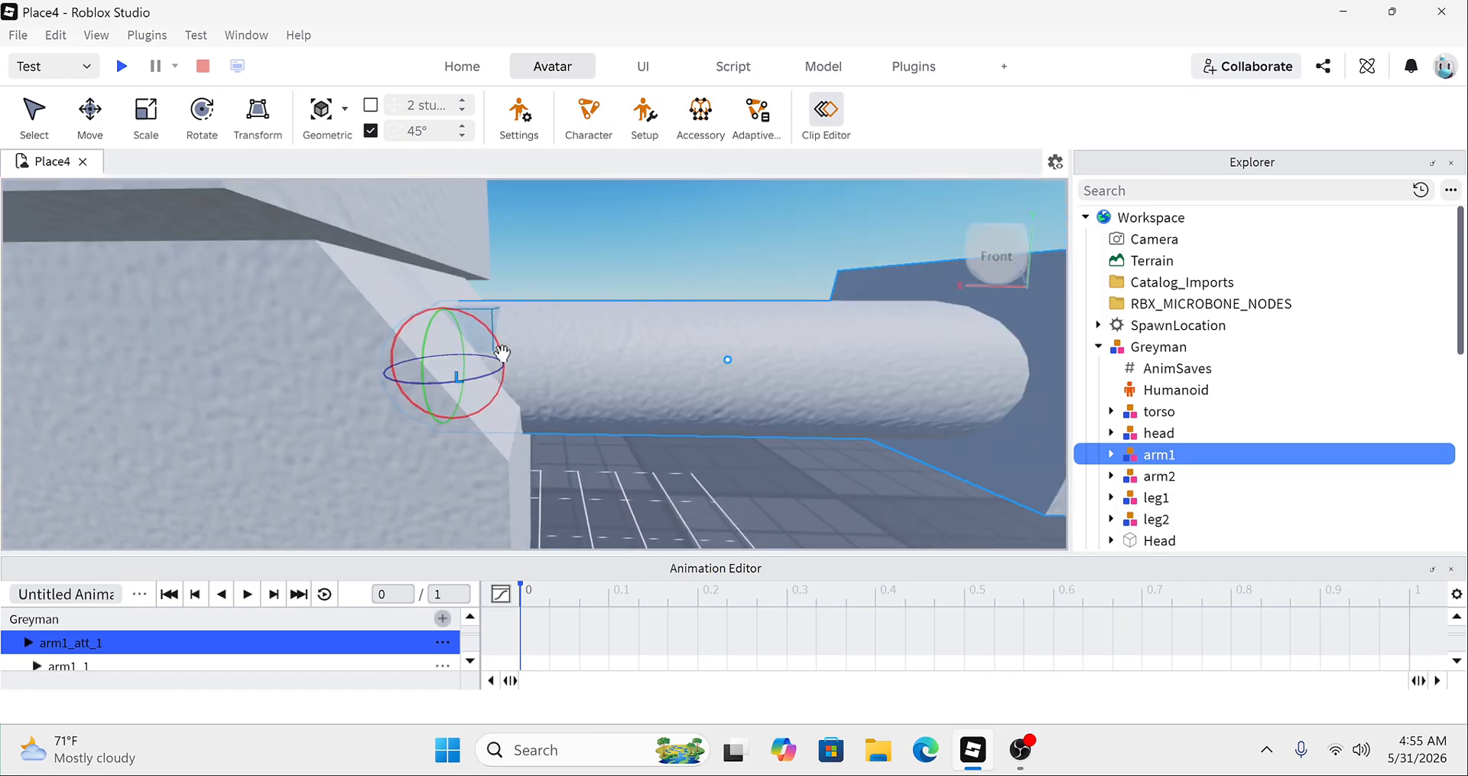
{"action": "mouse_move", "coordinate": [520, 374]}
{"action": "left_mouse_down"}
{"action": "mouse_move", "coordinate": [520, 442]}
{"action": "mouse_move", "coordinate": [524, 367]}
{"action": "left_mouse_up"}
{"action": "right_click_drag", "start_coordinate": [524, 366], "coordinate": [524, 366]}
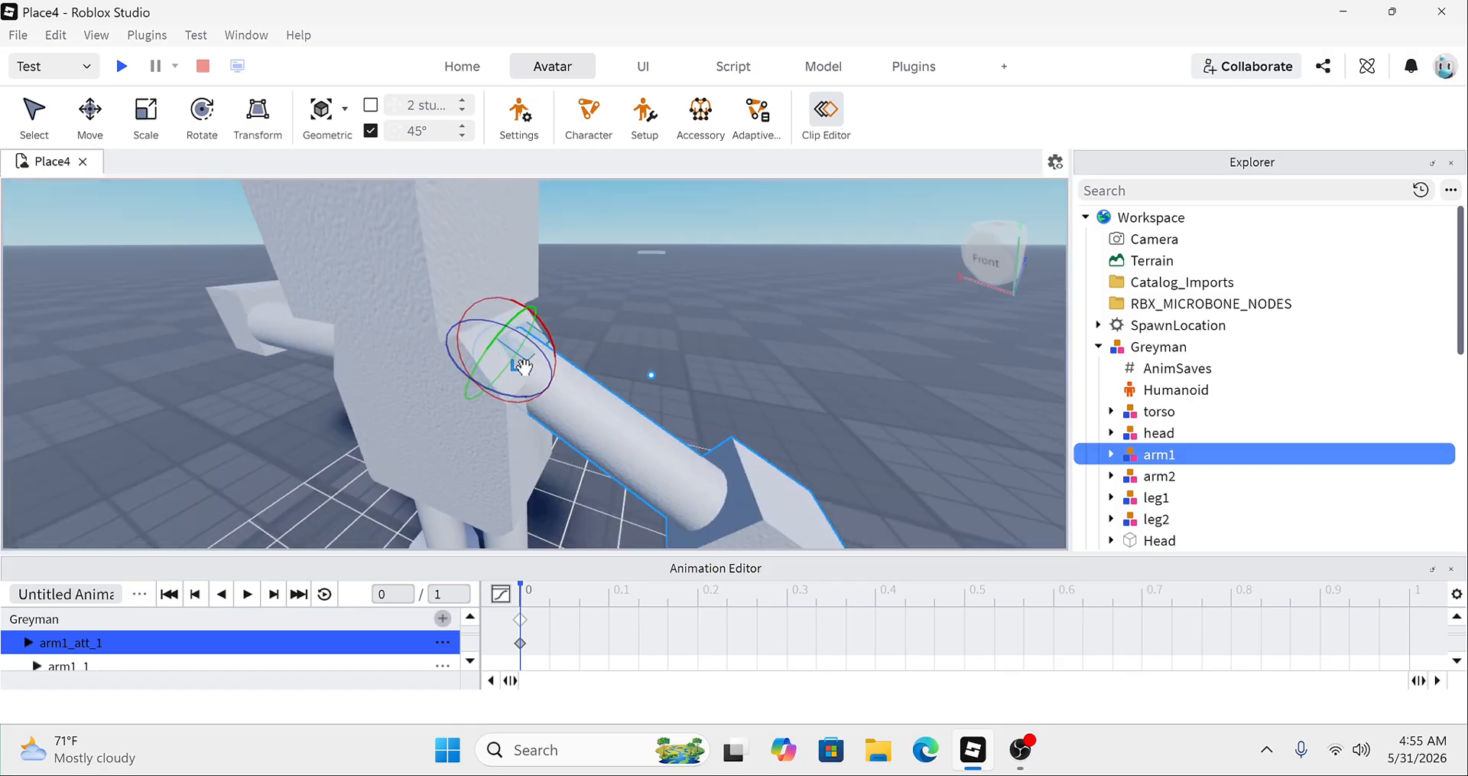
{"action": "left_click_drag", "start_coordinate": [494, 390], "coordinate": [570, 434]}
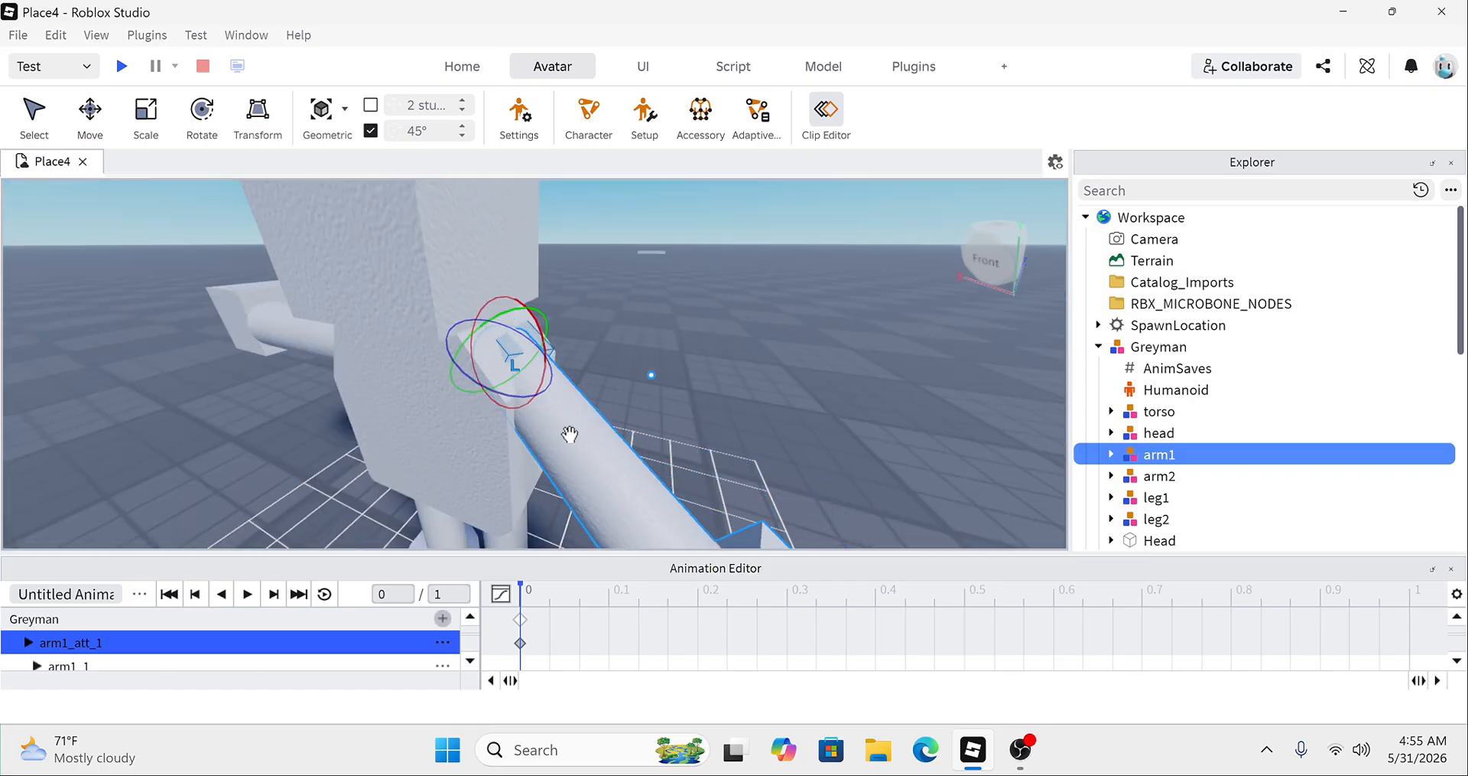
{"action": "scroll", "coordinate": [704, 401], "scroll_direction": "down", "scroll_amount": 5}
{"action": "left_click", "coordinate": [704, 402]}
{"action": "scroll", "coordinate": [703, 402], "scroll_direction": "up", "scroll_amount": 5}
{"action": "scroll", "coordinate": [704, 401], "scroll_direction": "down", "scroll_amount": 5}
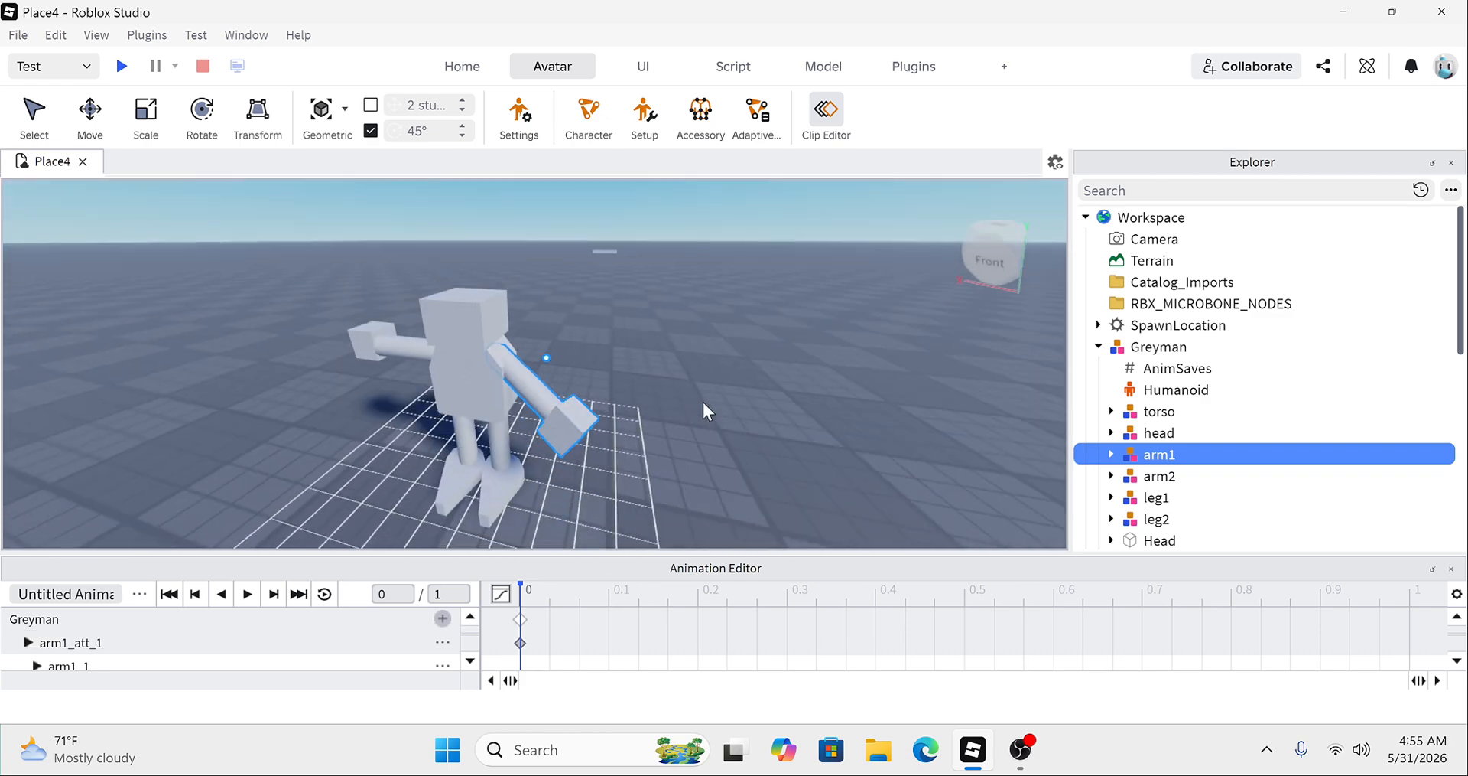
{"action": "scroll", "coordinate": [704, 402], "scroll_direction": "up", "scroll_amount": 5}
Step: Deselect the arm1_att_1 track and the arm1 model, and close and reopen the Clip Editor
{"action": "left_click", "coordinate": [330, 641]}
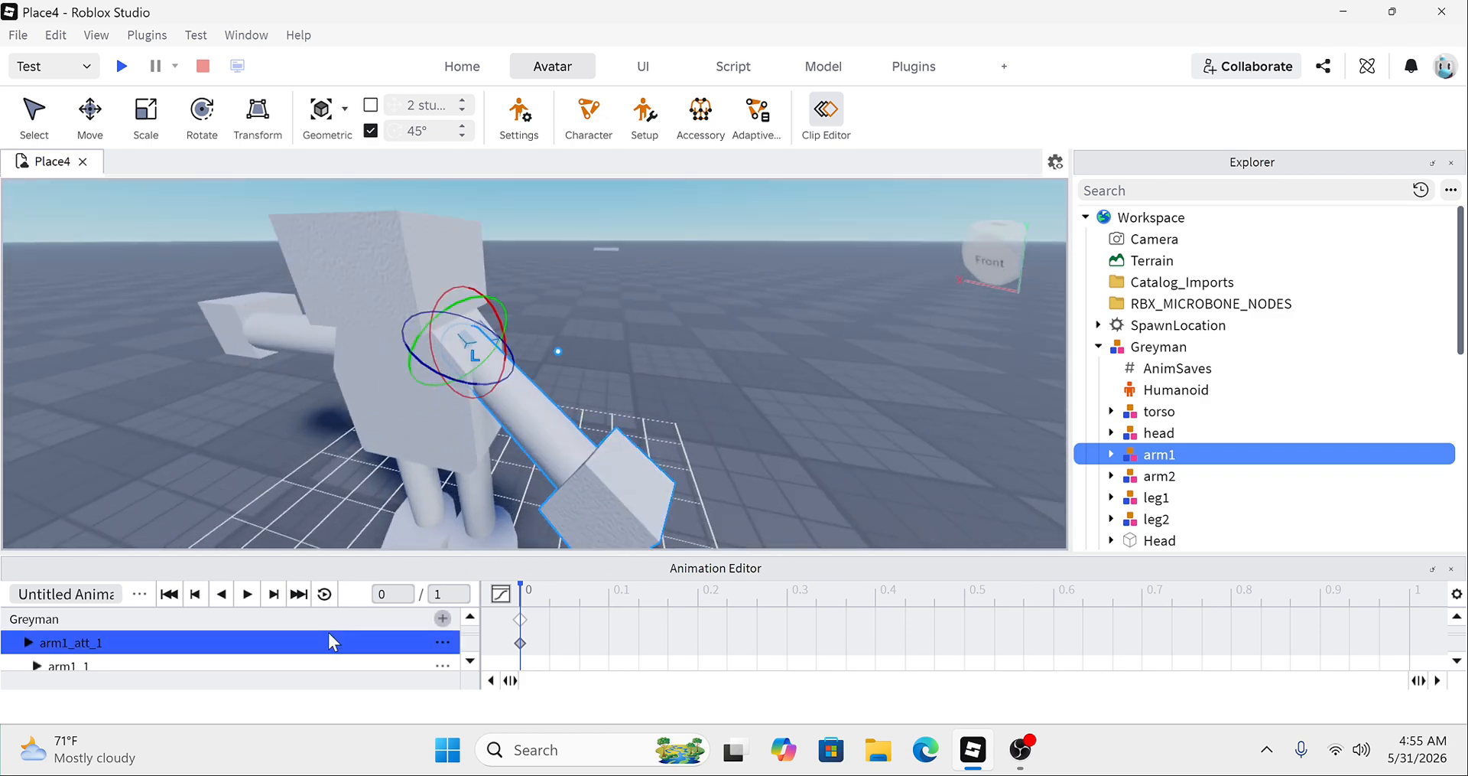
{"action": "left_click", "coordinate": [815, 449]}
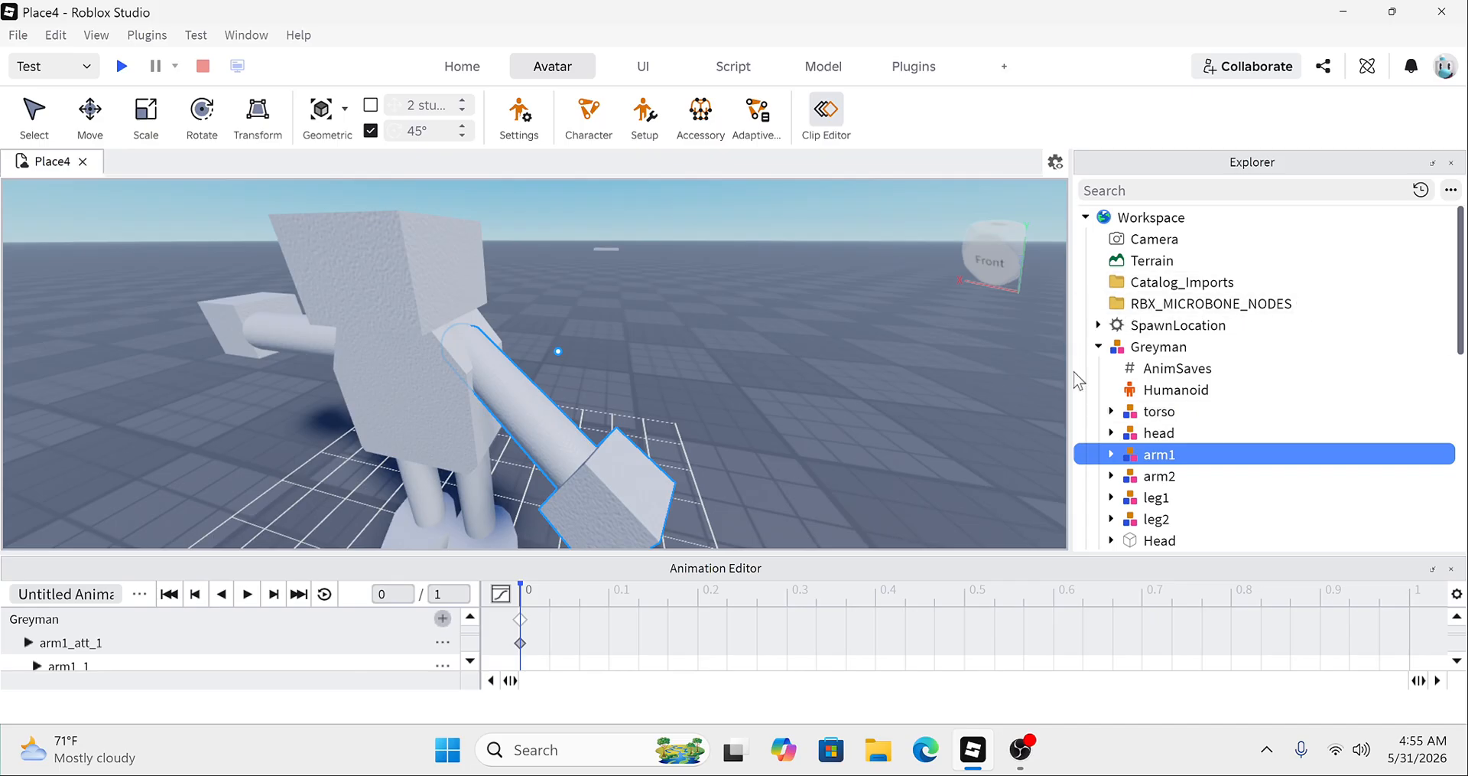
{"action": "left_click", "coordinate": [1132, 217]}
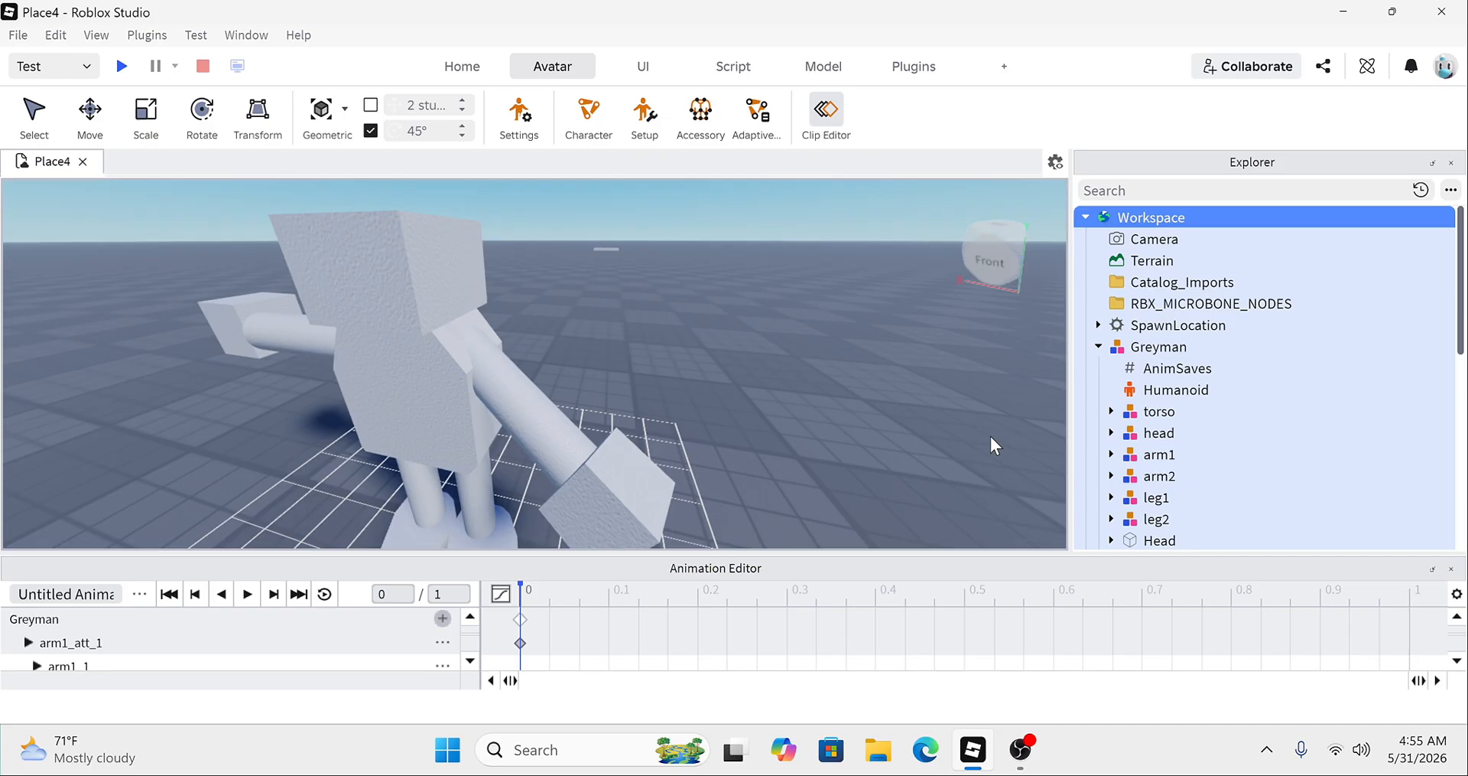
{"action": "left_click", "coordinate": [1451, 568]}
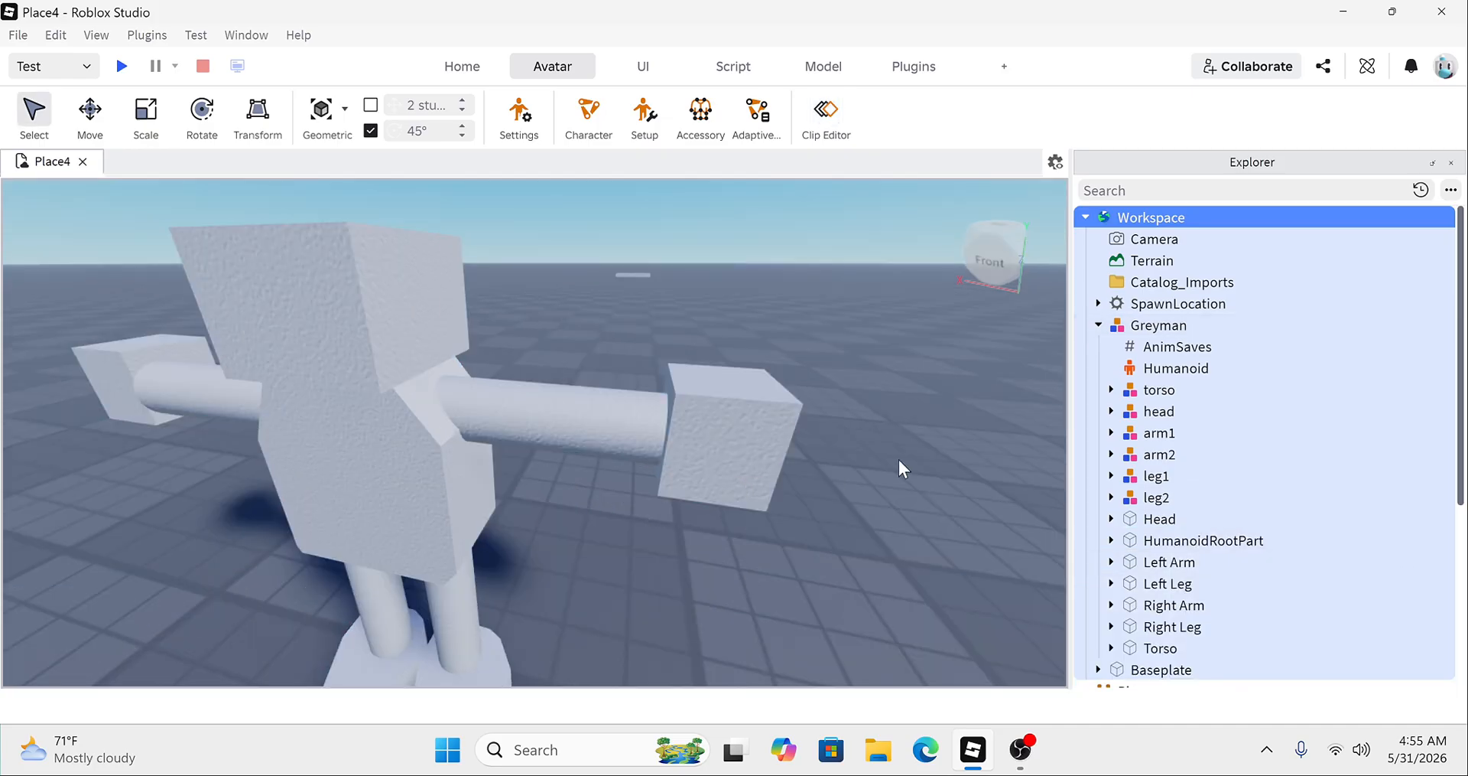
{"action": "left_click", "coordinate": [827, 111]}
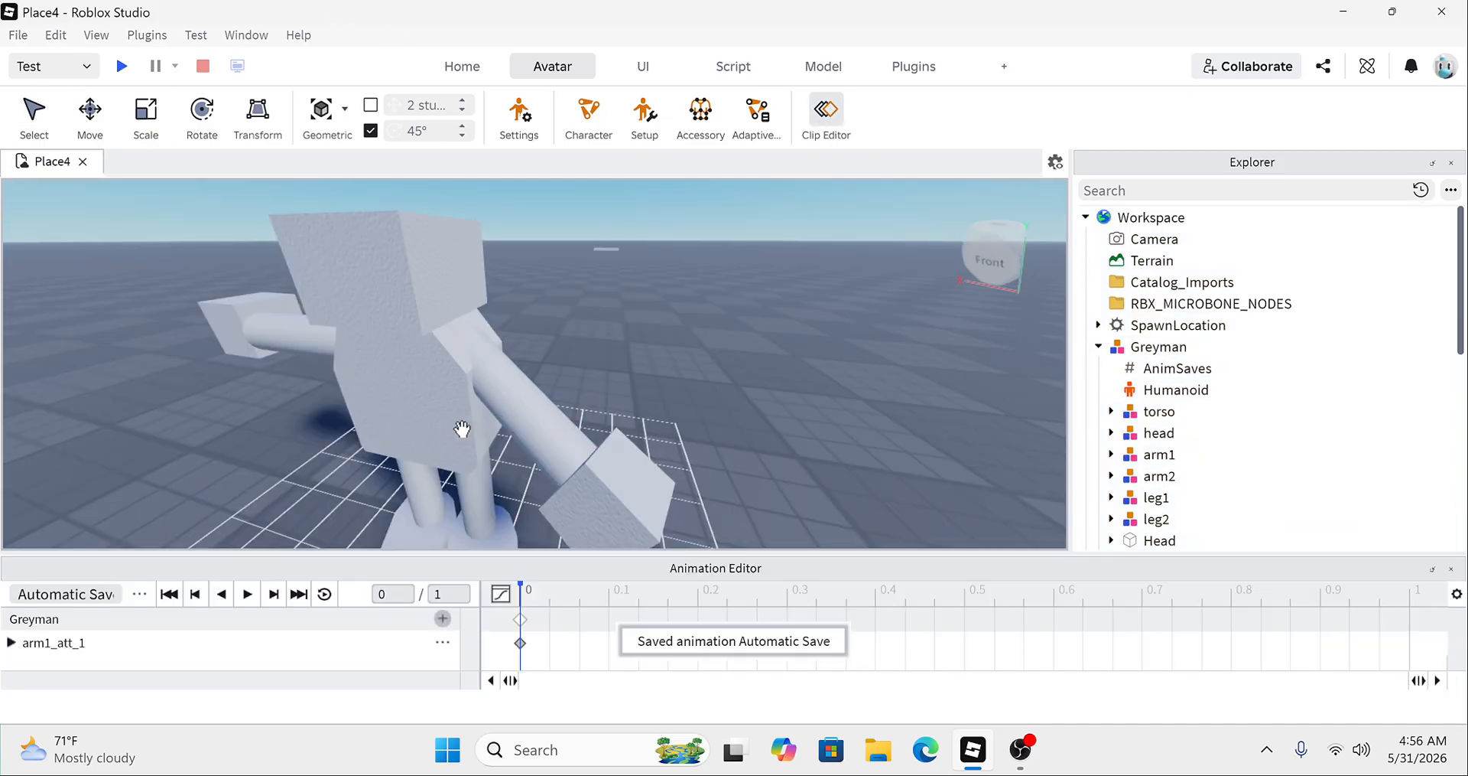
Step: Select the lower segment of the posed arm in the viewport
{"action": "scroll", "coordinate": [459, 426], "scroll_direction": "up", "scroll_amount": 10}
{"action": "scroll", "coordinate": [479, 410], "scroll_direction": "up", "scroll_amount": 4}
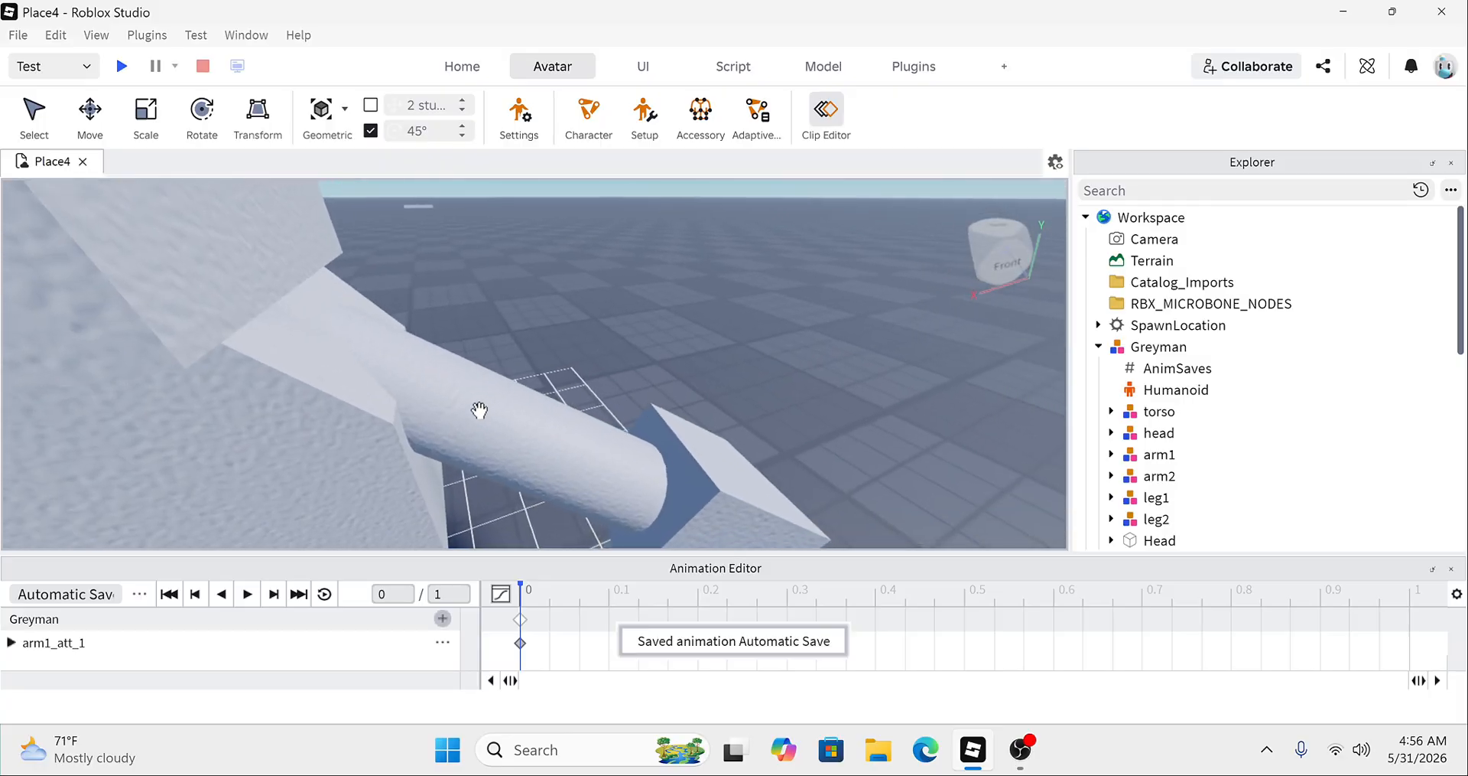
{"action": "right_click_drag", "start_coordinate": [480, 410], "coordinate": [479, 410]}
{"action": "left_click", "coordinate": [480, 410]}
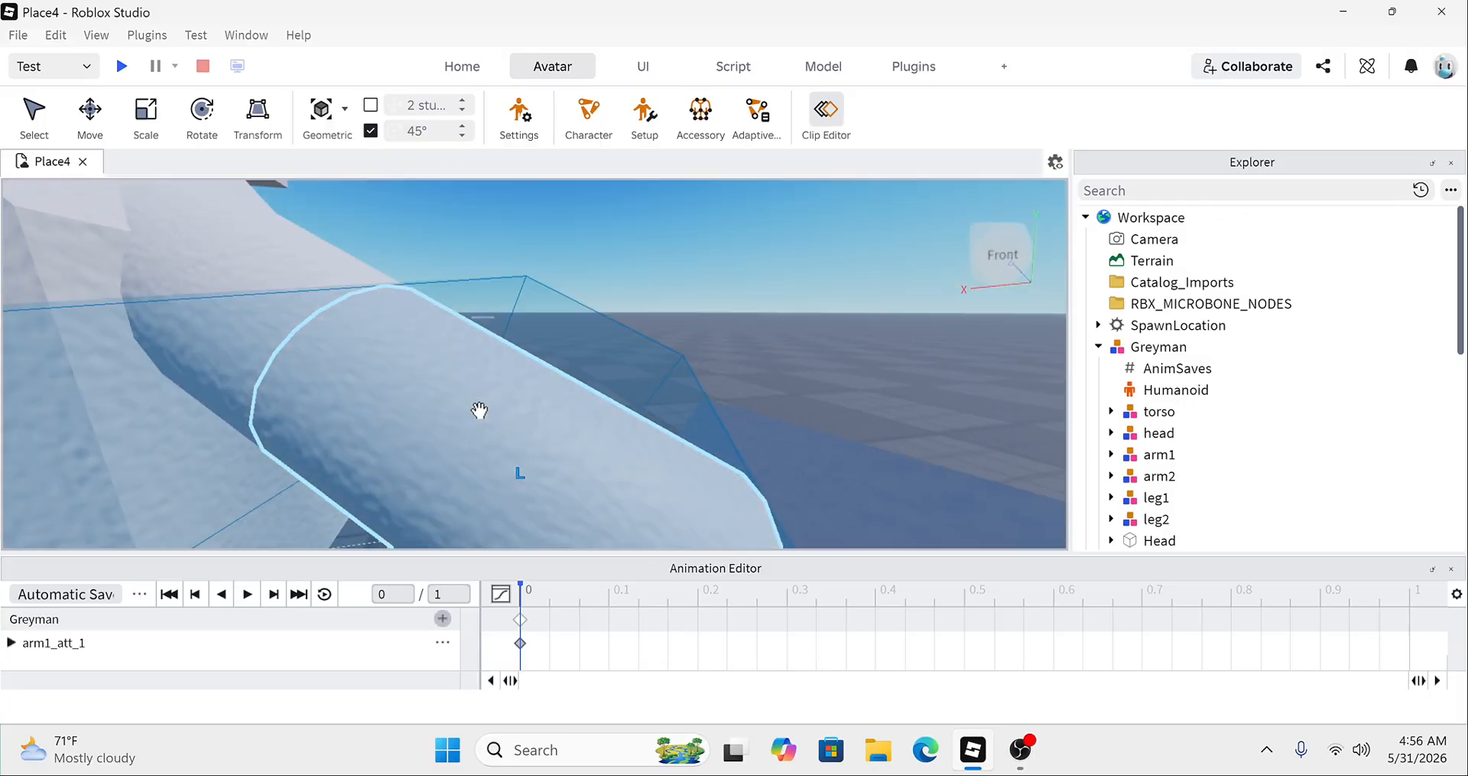
{"action": "scroll", "coordinate": [479, 410], "scroll_direction": "down", "scroll_amount": 5}
{"action": "left_click", "coordinate": [604, 401]}
{"action": "left_click", "coordinate": [487, 423]}
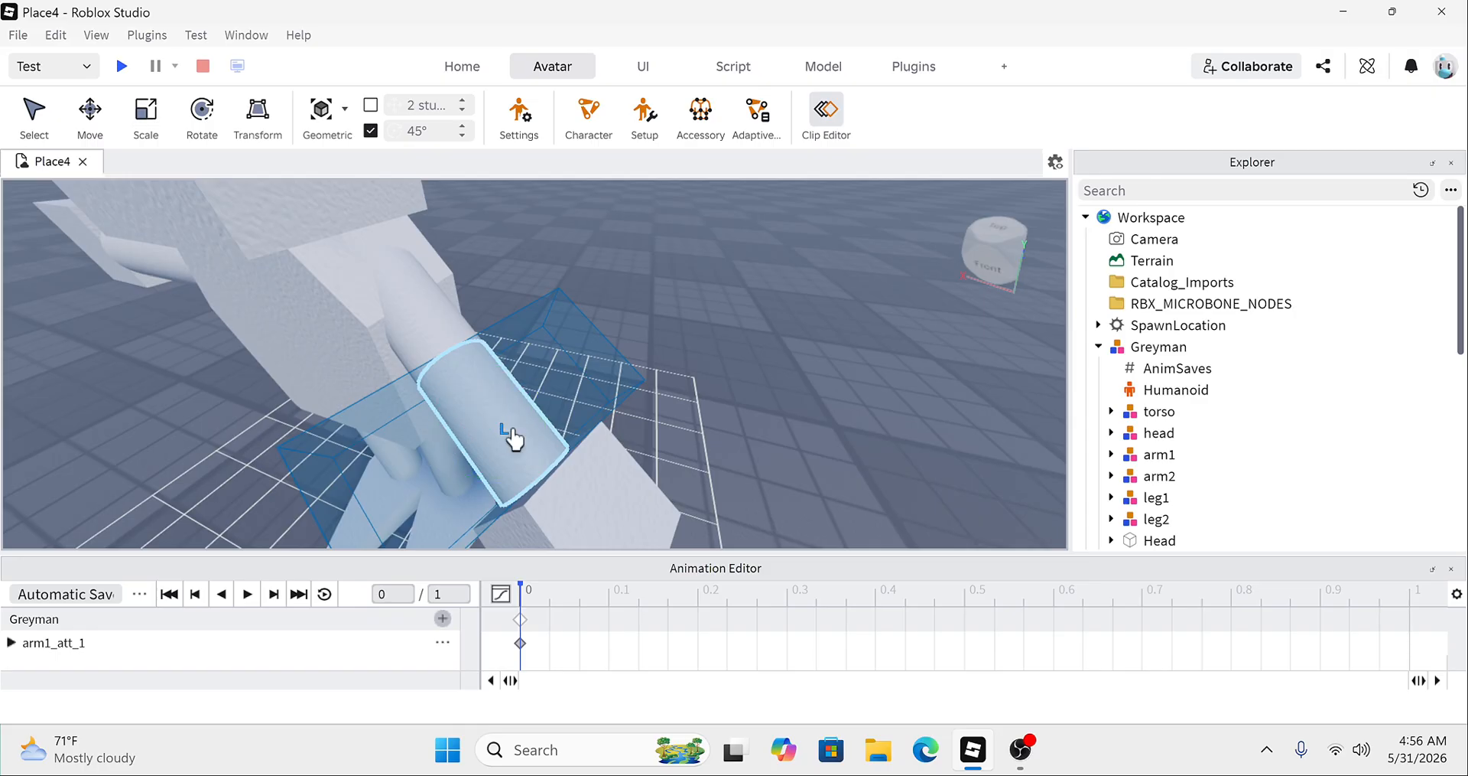
{"action": "left_click", "coordinate": [636, 353]}
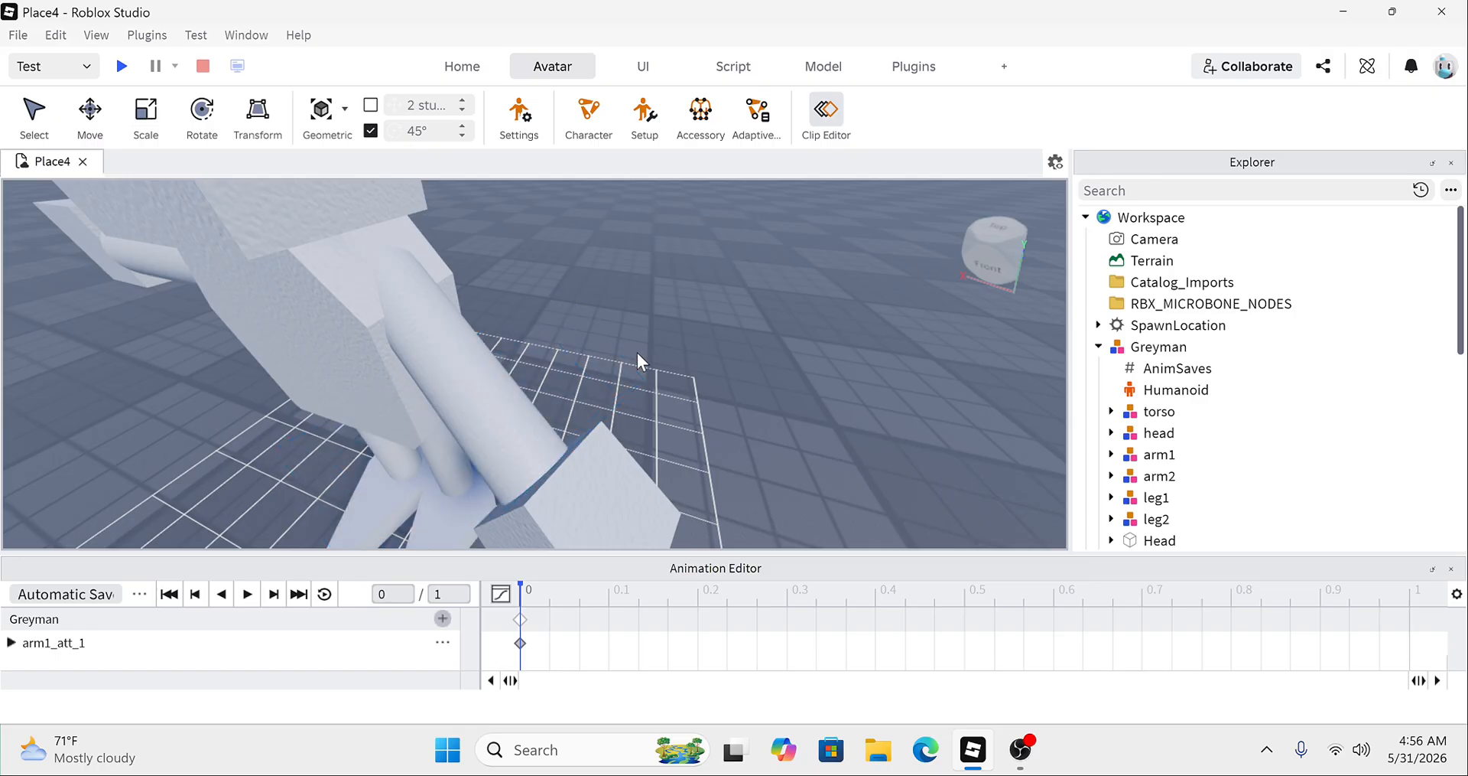
{"action": "left_click", "coordinate": [481, 430]}
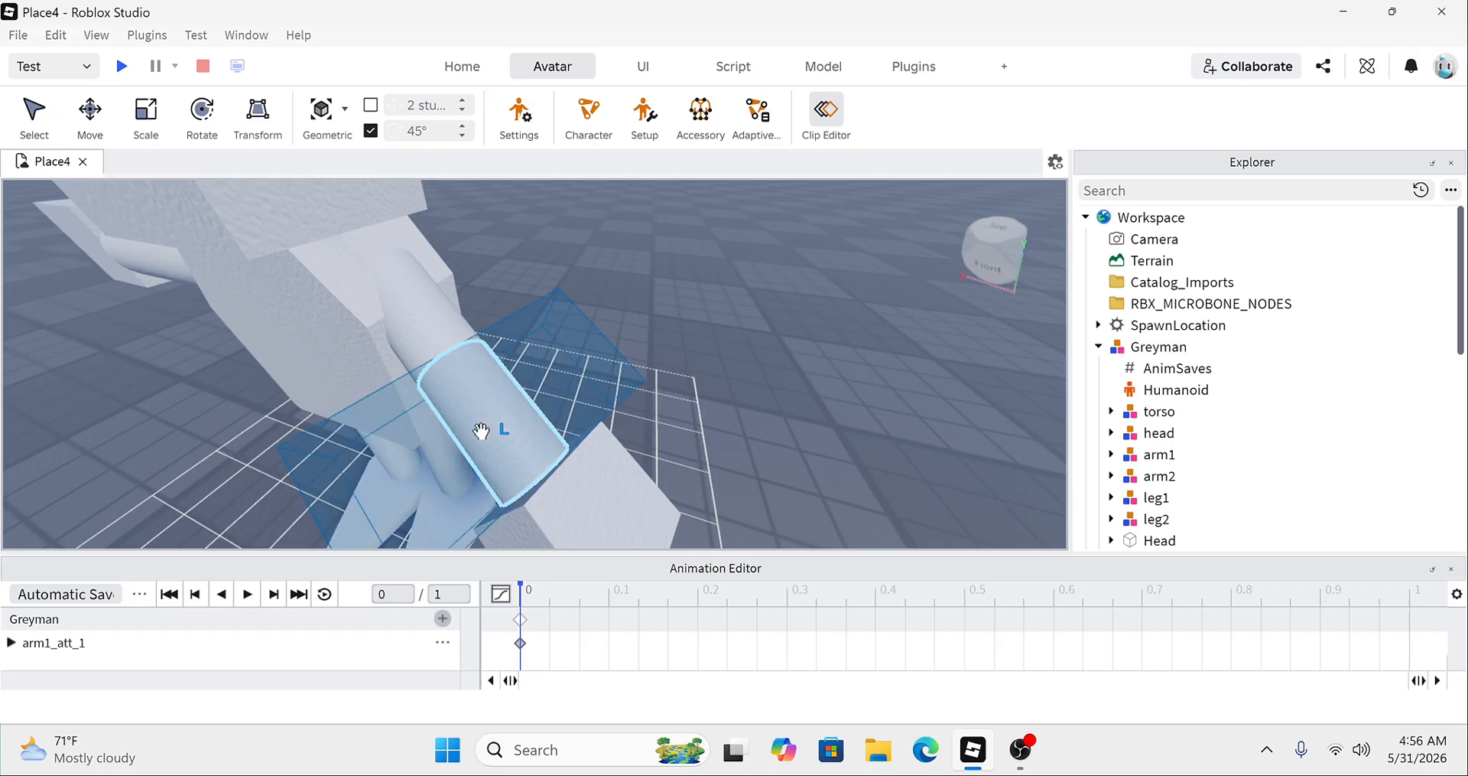
Step: Try to use the Transform tool on the lower arm segment, and resume the Animation Editor
{"action": "key", "text": "ctrl+1"}
{"action": "key", "text": "ctrl+5"}
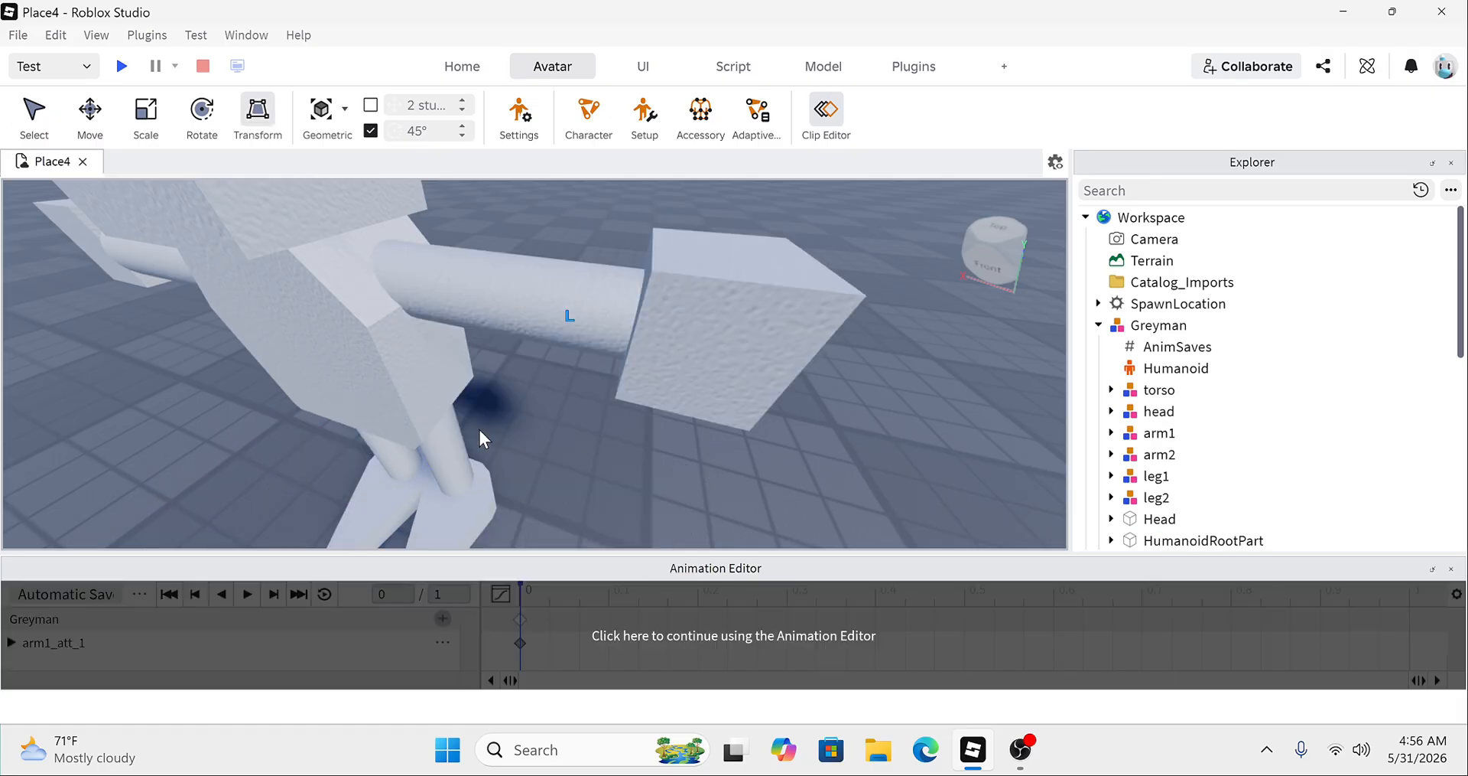
{"action": "left_click", "coordinate": [610, 634]}
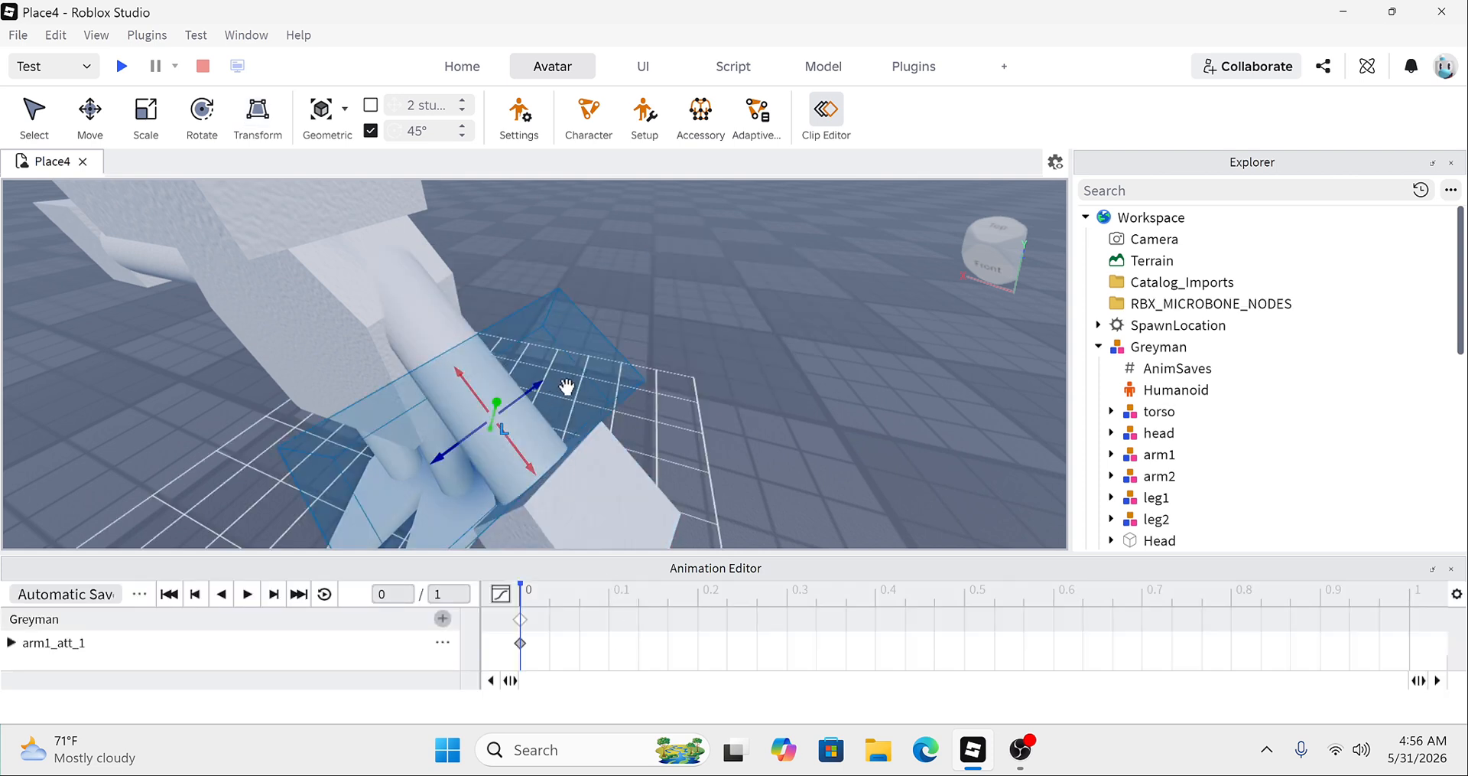
Step: Move the arm1_2 segment sideways from the upper arm at time 0 and switch to its rotation handles
{"action": "key", "text": "ctrl+4"}
{"action": "left_click", "coordinate": [480, 425]}
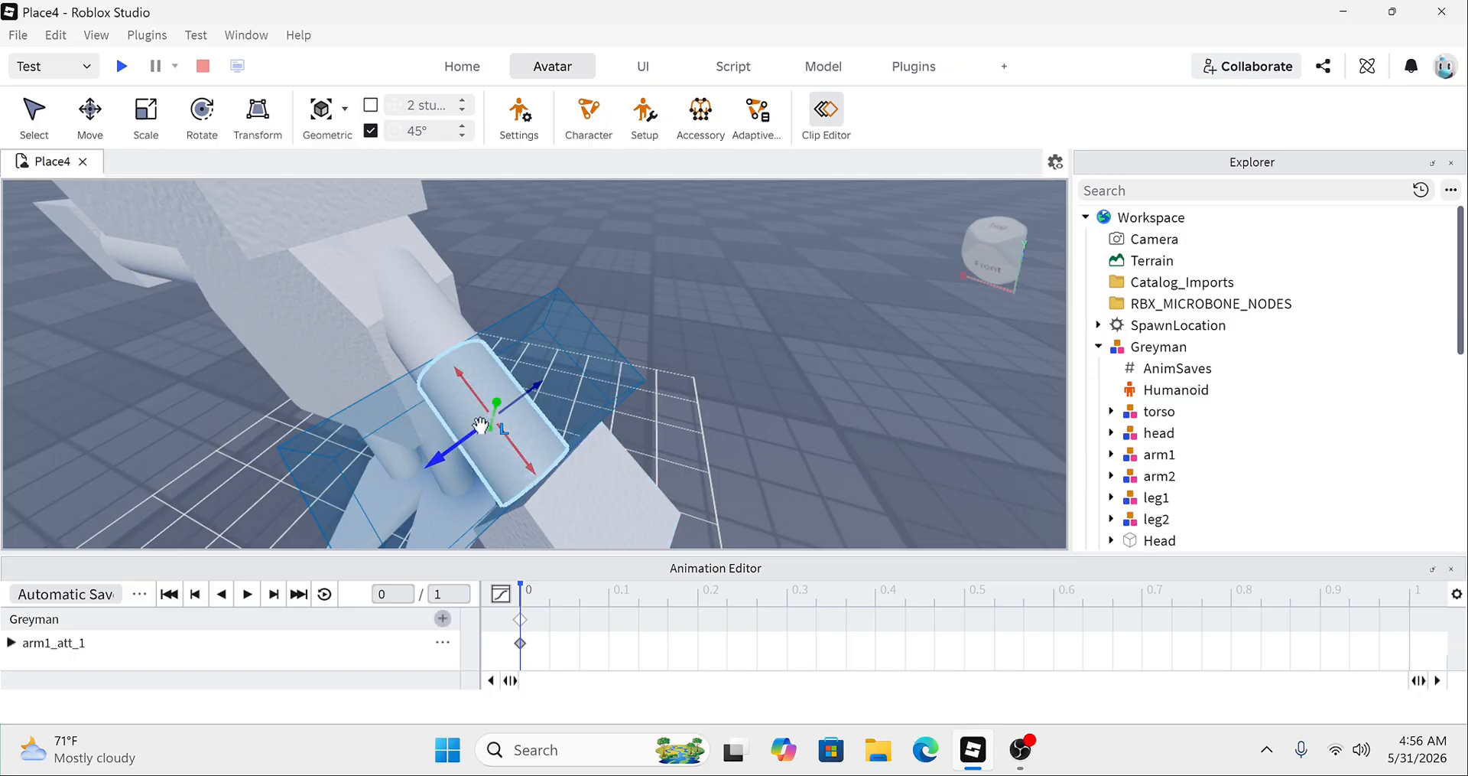
{"action": "left_click_drag", "start_coordinate": [530, 389], "coordinate": [521, 427]}
{"action": "key", "text": "ctrl+4"}
{"action": "right_click_drag", "start_coordinate": [521, 427], "coordinate": [532, 431]}
{"action": "scroll", "coordinate": [532, 431], "scroll_direction": "up", "scroll_amount": 3}
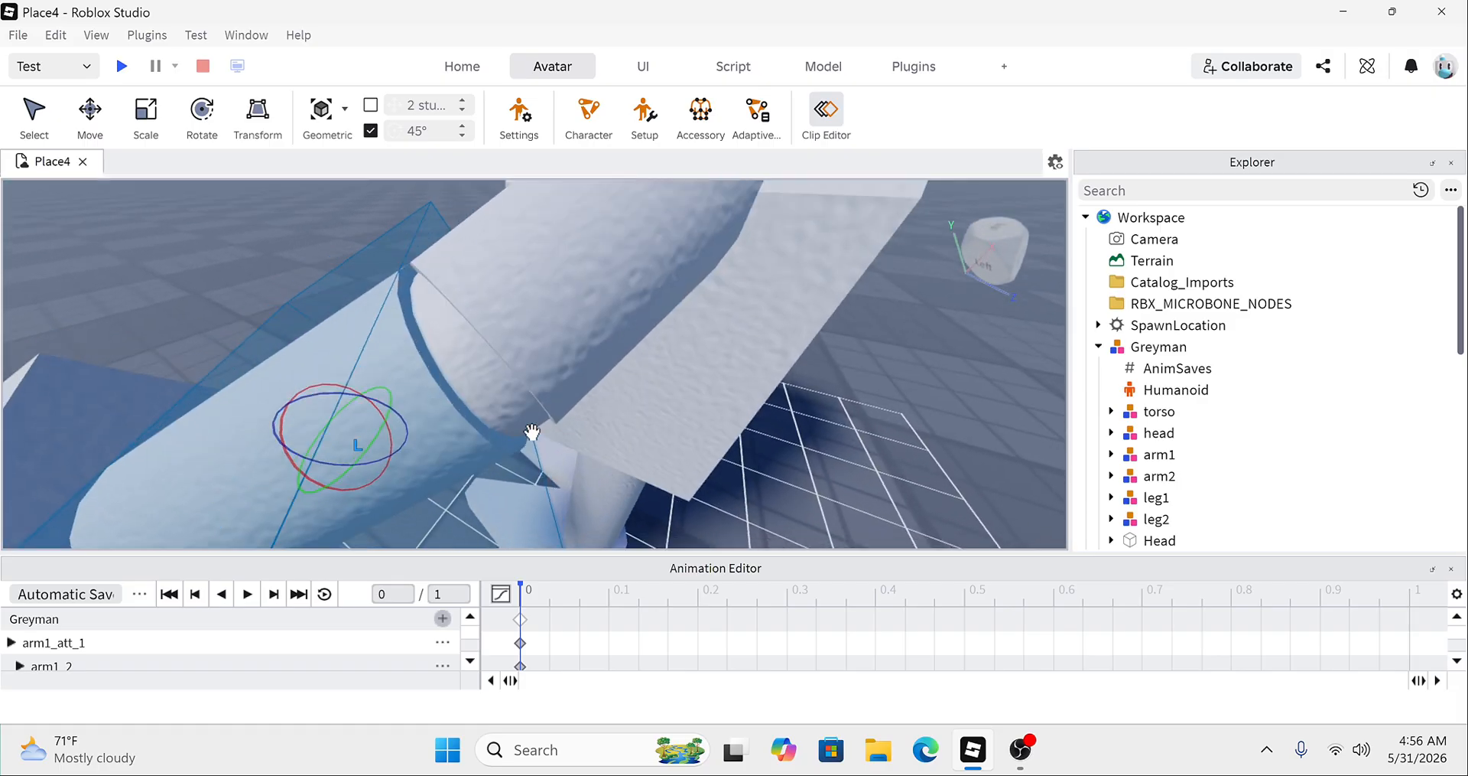
{"action": "scroll", "coordinate": [532, 431], "scroll_direction": "down", "scroll_amount": 10}
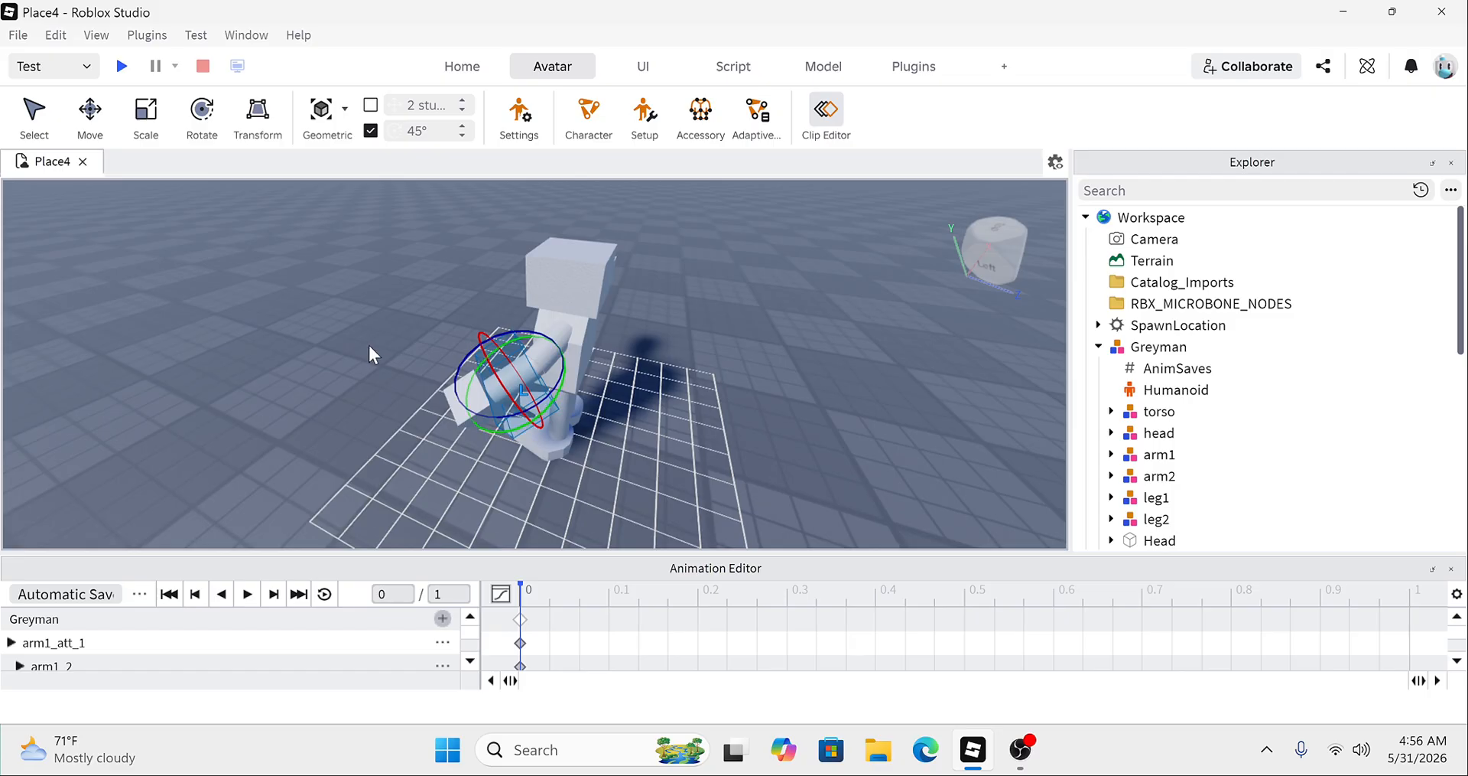
Step: Rotate the arm1_2 lower arm segment at time 0 and clear the selection
{"action": "left_click", "coordinate": [359, 303]}
{"action": "scroll", "coordinate": [360, 303], "scroll_direction": "up", "scroll_amount": 10}
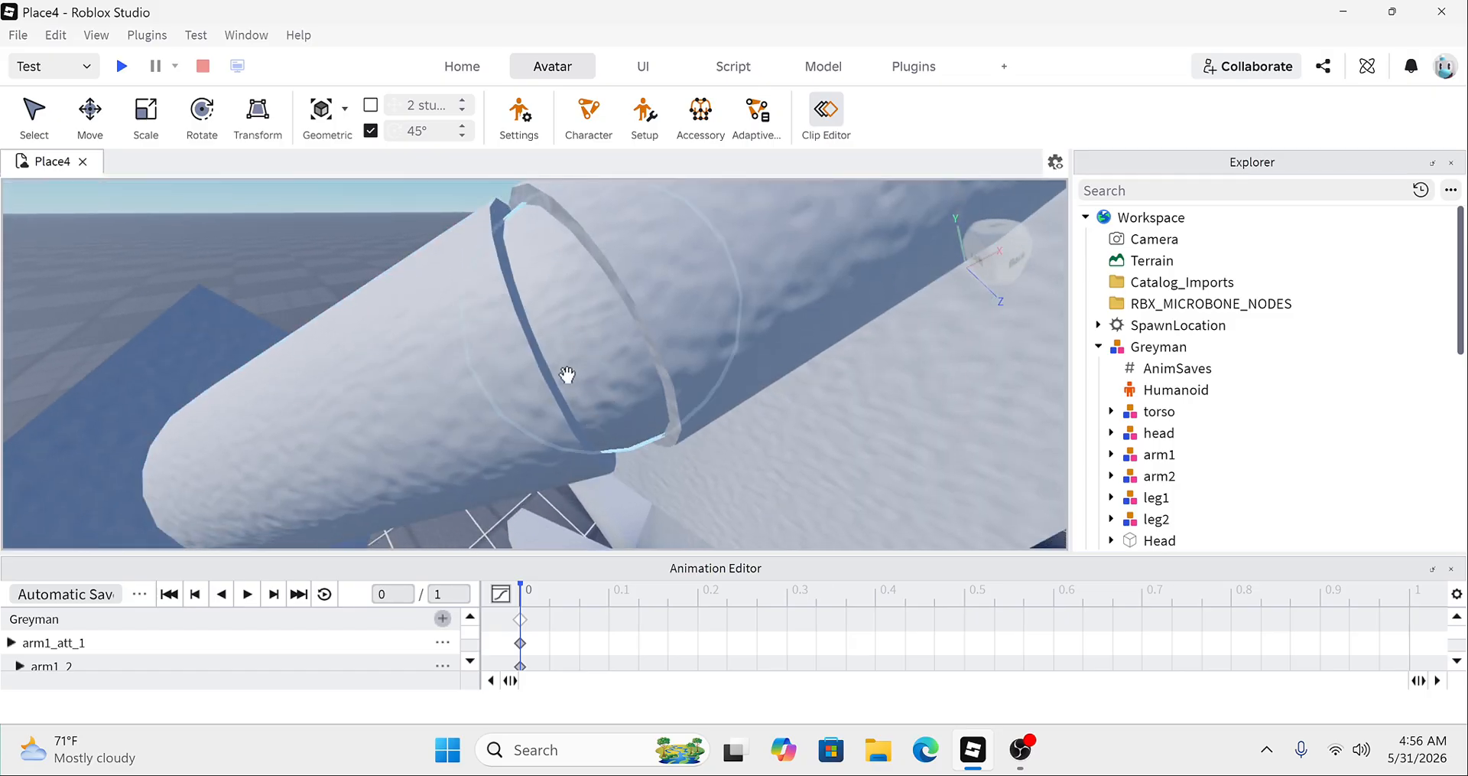
{"action": "scroll", "coordinate": [581, 349], "scroll_direction": "down", "scroll_amount": 5}
{"action": "scroll", "coordinate": [570, 305], "scroll_direction": "up", "scroll_amount": 5}
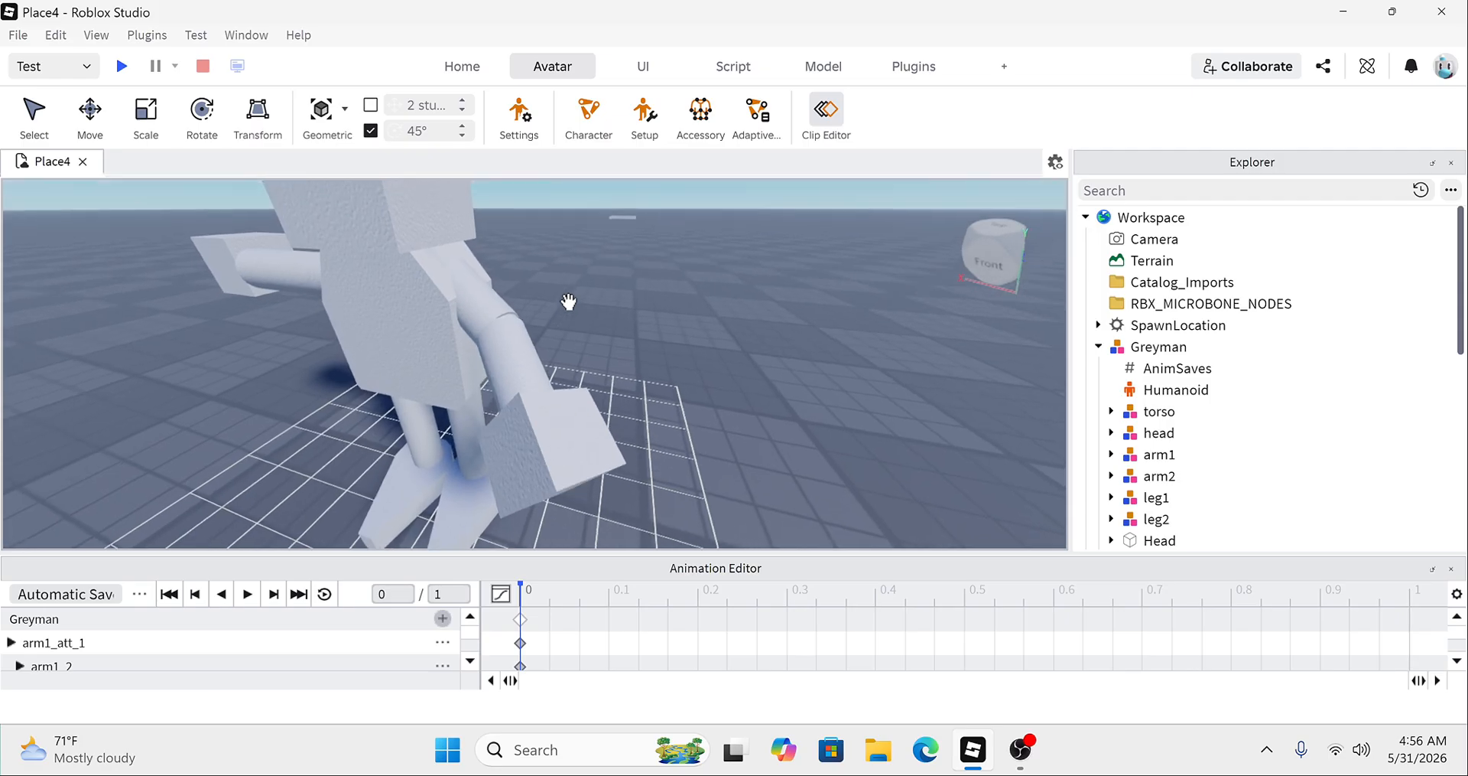
{"action": "left_click", "coordinate": [484, 353]}
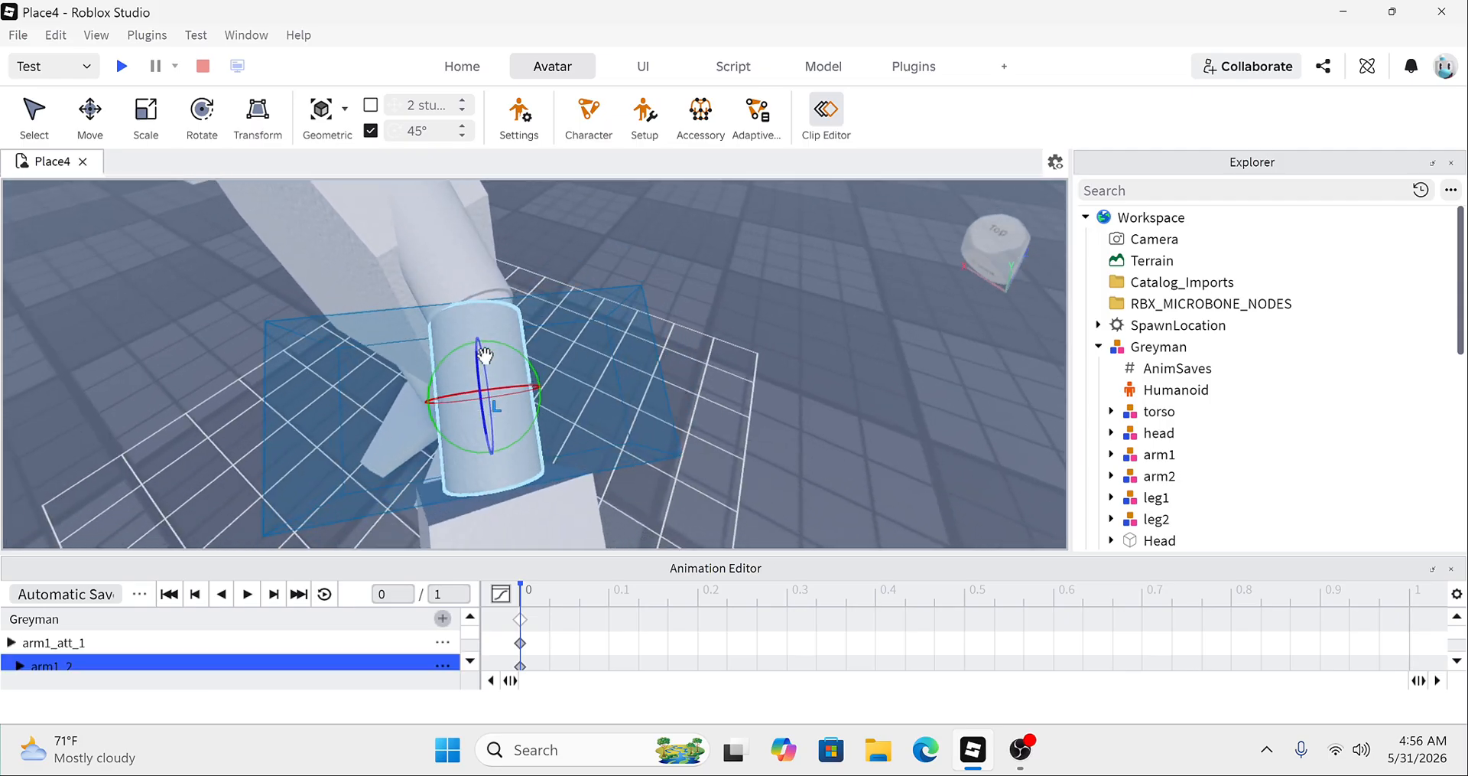
{"action": "left_click_drag", "start_coordinate": [484, 353], "coordinate": [448, 415]}
{"action": "right_click_drag", "start_coordinate": [448, 415], "coordinate": [448, 414]}
{"action": "left_click", "coordinate": [399, 406]}
Step: Rotate the other arm's upper segment at the shoulder so the outstretched arm angles downward
{"action": "right_click_drag", "start_coordinate": [562, 286], "coordinate": [538, 294]}
{"action": "scroll", "coordinate": [539, 289], "scroll_direction": "down", "scroll_amount": 3}
{"action": "scroll", "coordinate": [539, 289], "scroll_direction": "up", "scroll_amount": 5}
{"action": "scroll", "coordinate": [539, 289], "scroll_direction": "up", "scroll_amount": 3}
{"action": "left_click", "coordinate": [538, 289]}
{"action": "scroll", "coordinate": [537, 290], "scroll_direction": "down", "scroll_amount": 5}
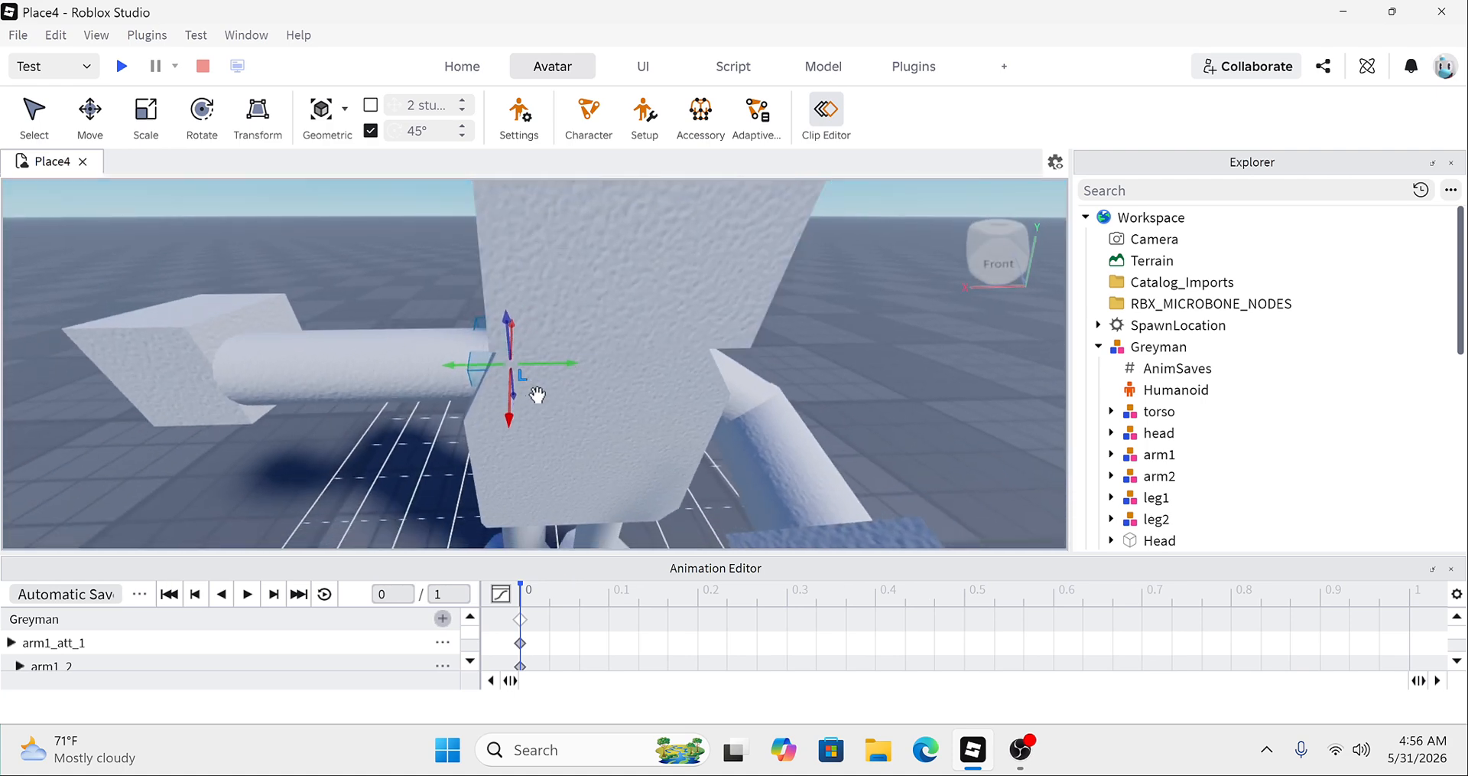
{"action": "key", "text": "r"}
{"action": "right_click_drag", "start_coordinate": [537, 394], "coordinate": [538, 401]}
{"action": "left_click_drag", "start_coordinate": [561, 394], "coordinate": [544, 369]}
{"action": "right_click_drag", "start_coordinate": [544, 368], "coordinate": [543, 368]}
Step: Rotate that arm's lower segment about several axes to bend the arm at the elbow
{"action": "left_click", "coordinate": [379, 473]}
{"action": "scroll", "coordinate": [360, 478], "scroll_direction": "down", "scroll_amount": 2}
{"action": "scroll", "coordinate": [351, 478], "scroll_direction": "up", "scroll_amount": 2}
{"action": "right_click_drag", "start_coordinate": [436, 445], "coordinate": [435, 449]}
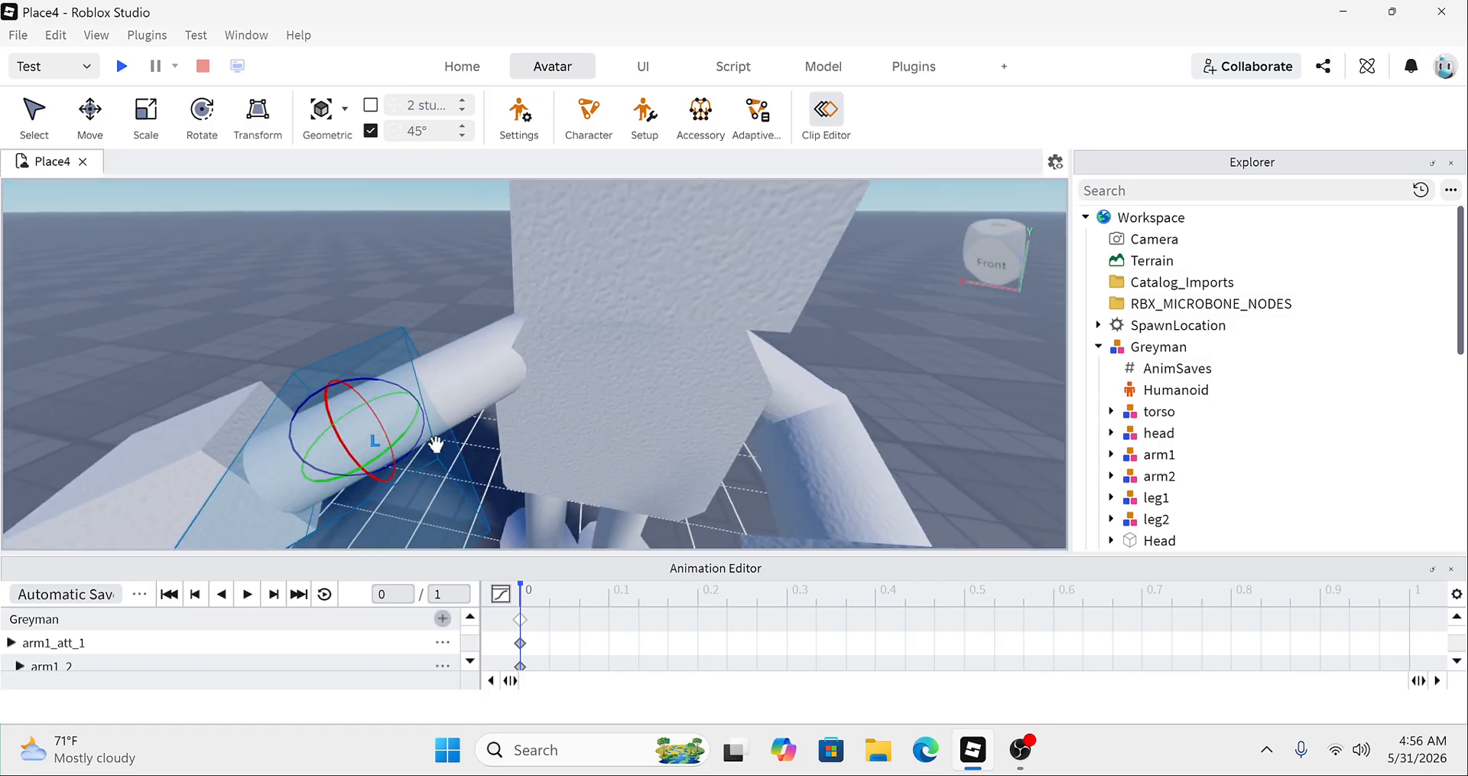
{"action": "left_click_drag", "start_coordinate": [413, 448], "coordinate": [447, 392]}
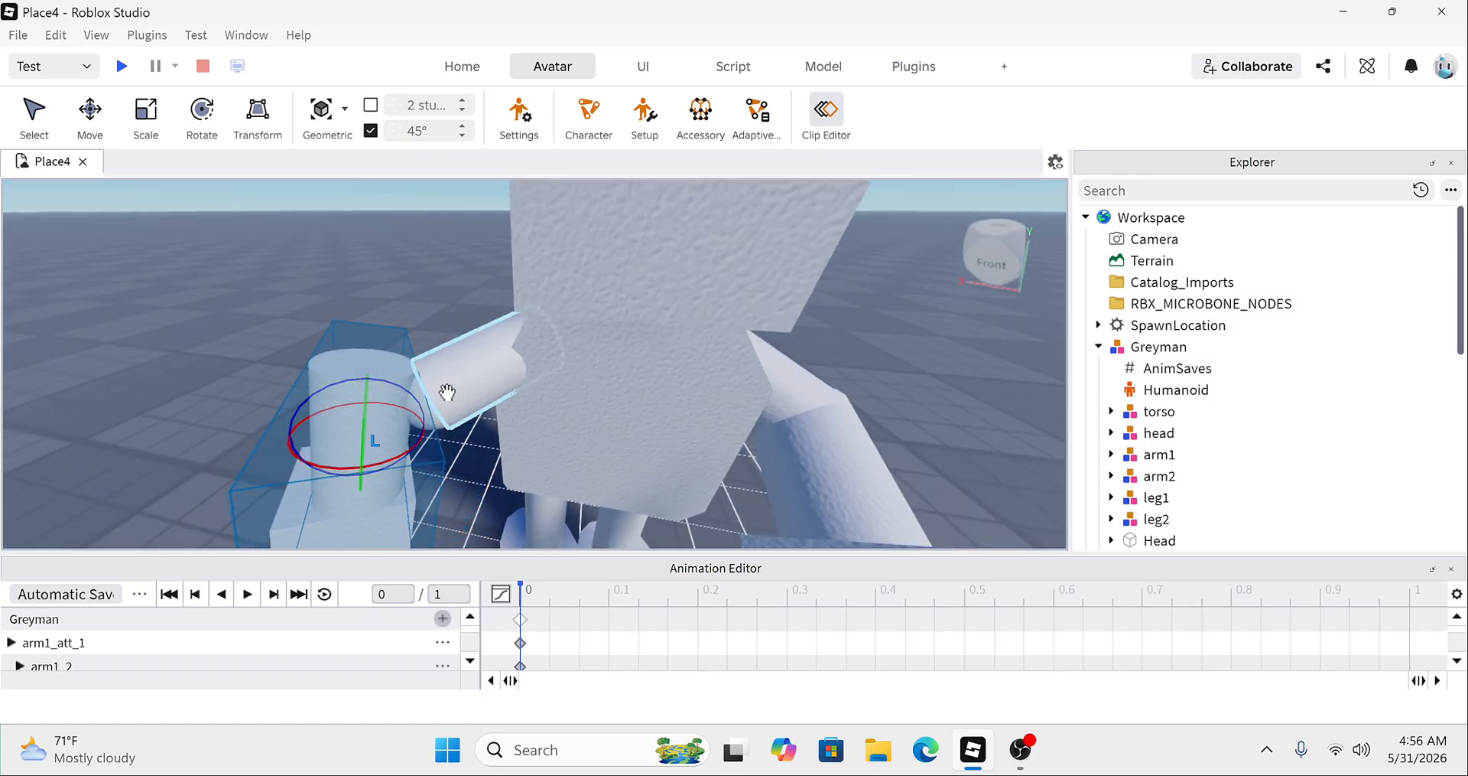
{"action": "right_click_drag", "start_coordinate": [447, 393], "coordinate": [449, 390]}
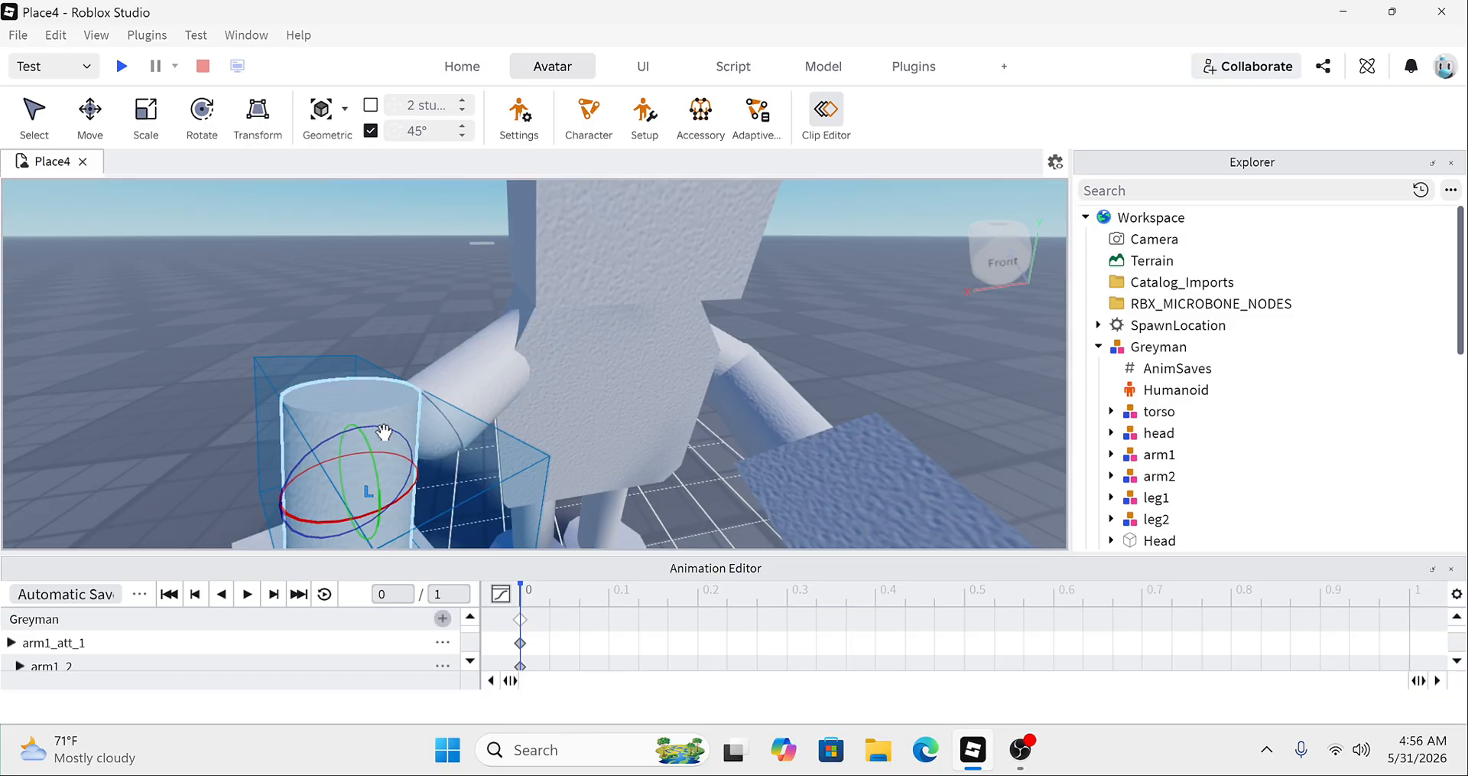
{"action": "left_click_drag", "start_coordinate": [385, 427], "coordinate": [422, 452]}
{"action": "scroll", "coordinate": [421, 452], "scroll_direction": "down", "scroll_amount": 2}
{"action": "right_click_drag", "start_coordinate": [422, 452], "coordinate": [420, 420]}
{"action": "left_click_drag", "start_coordinate": [474, 420], "coordinate": [482, 365]}
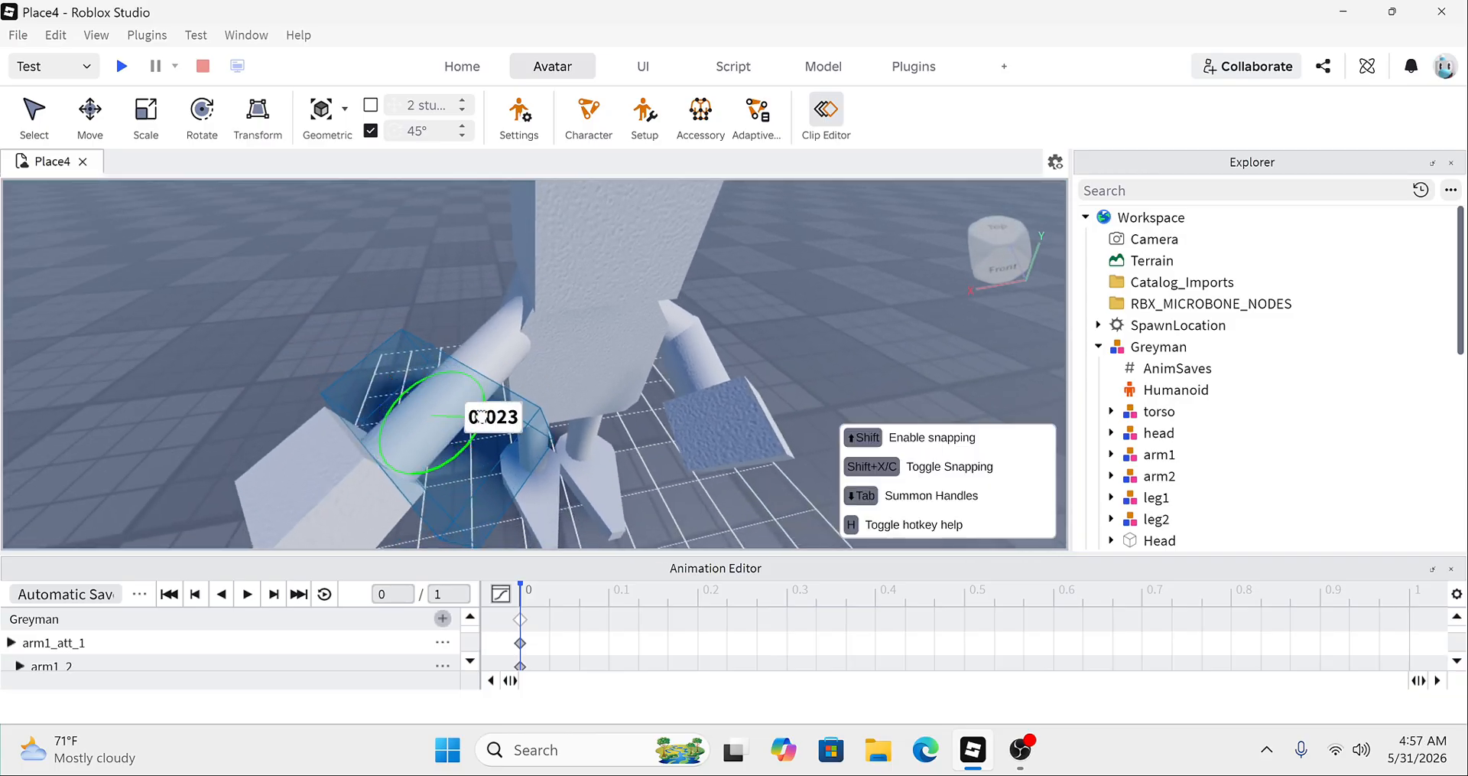
{"action": "right_click_drag", "start_coordinate": [483, 365], "coordinate": [474, 421]}
Step: Slide the same lower arm segment with the move handles and deselect it
{"action": "key", "text": "r"}
{"action": "left_click_drag", "start_coordinate": [472, 426], "coordinate": [517, 396]}
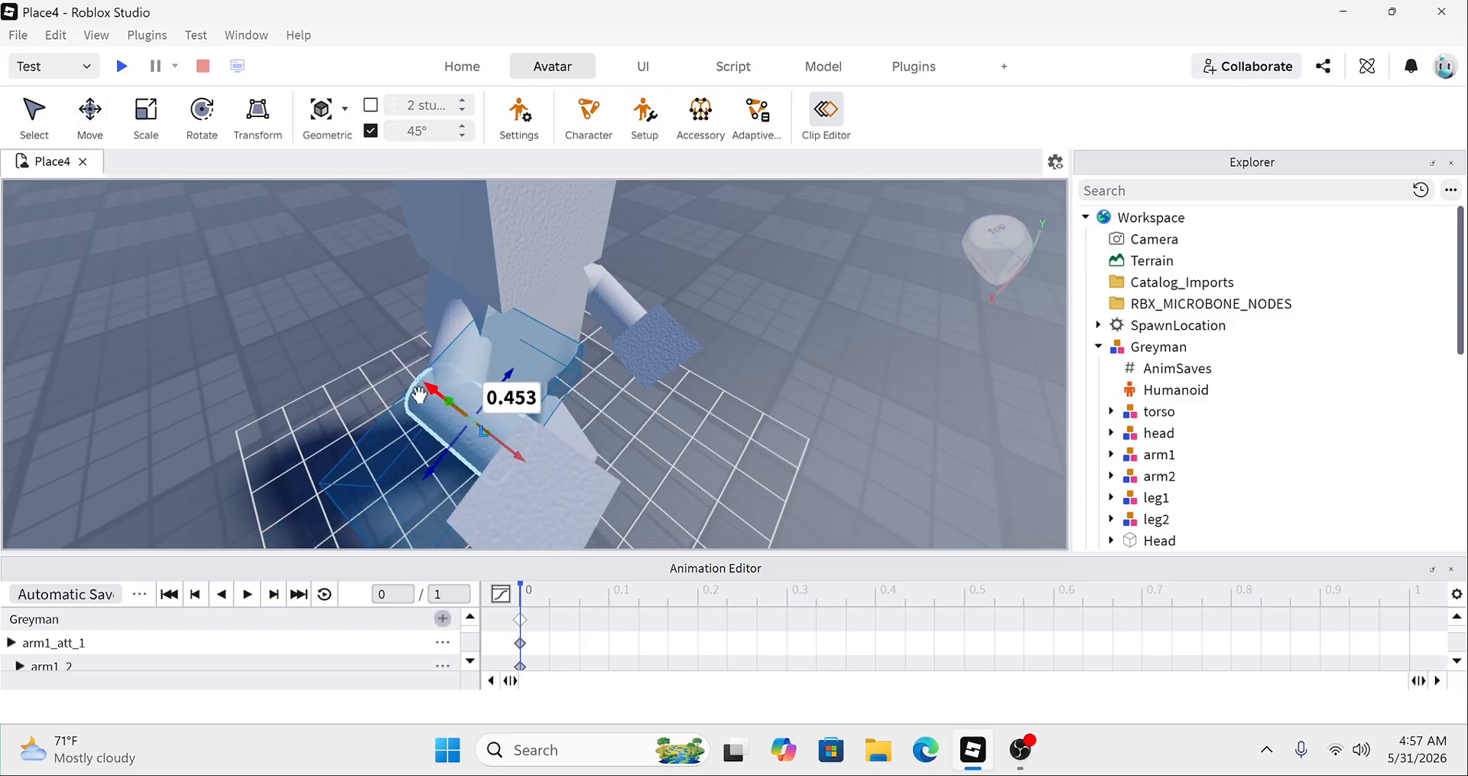
{"action": "left_click_drag", "start_coordinate": [516, 464], "coordinate": [516, 464]}
{"action": "right_click_drag", "start_coordinate": [516, 464], "coordinate": [515, 464]}
{"action": "scroll", "coordinate": [515, 465], "scroll_direction": "down", "scroll_amount": 3}
{"action": "left_click", "coordinate": [420, 485]}
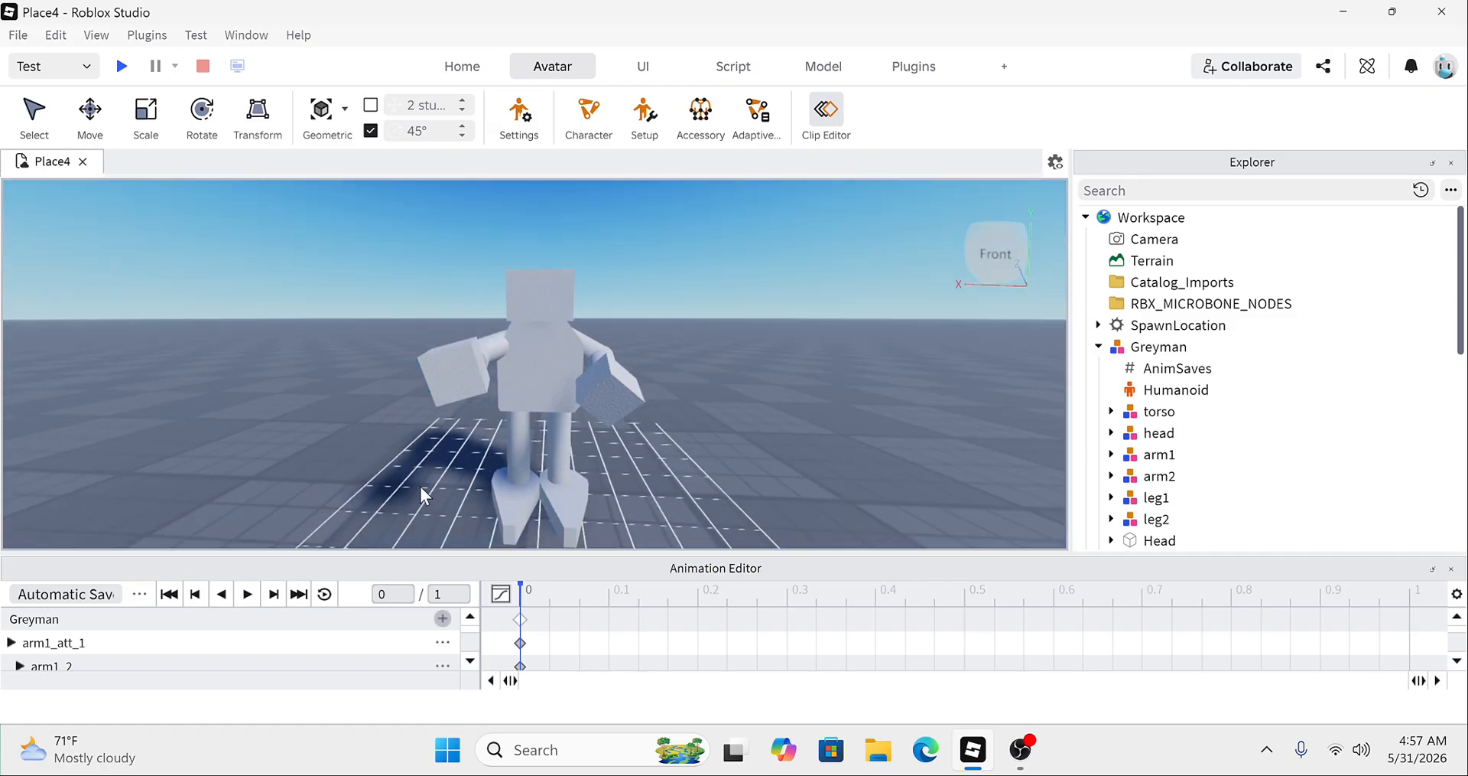
Step: Examine the elbow joint and hand of the posed arm up close, then the area around the legs
{"action": "scroll", "coordinate": [462, 350], "scroll_direction": "up", "scroll_amount": 5}
{"action": "right_click_drag", "start_coordinate": [462, 350], "coordinate": [248, 399]}
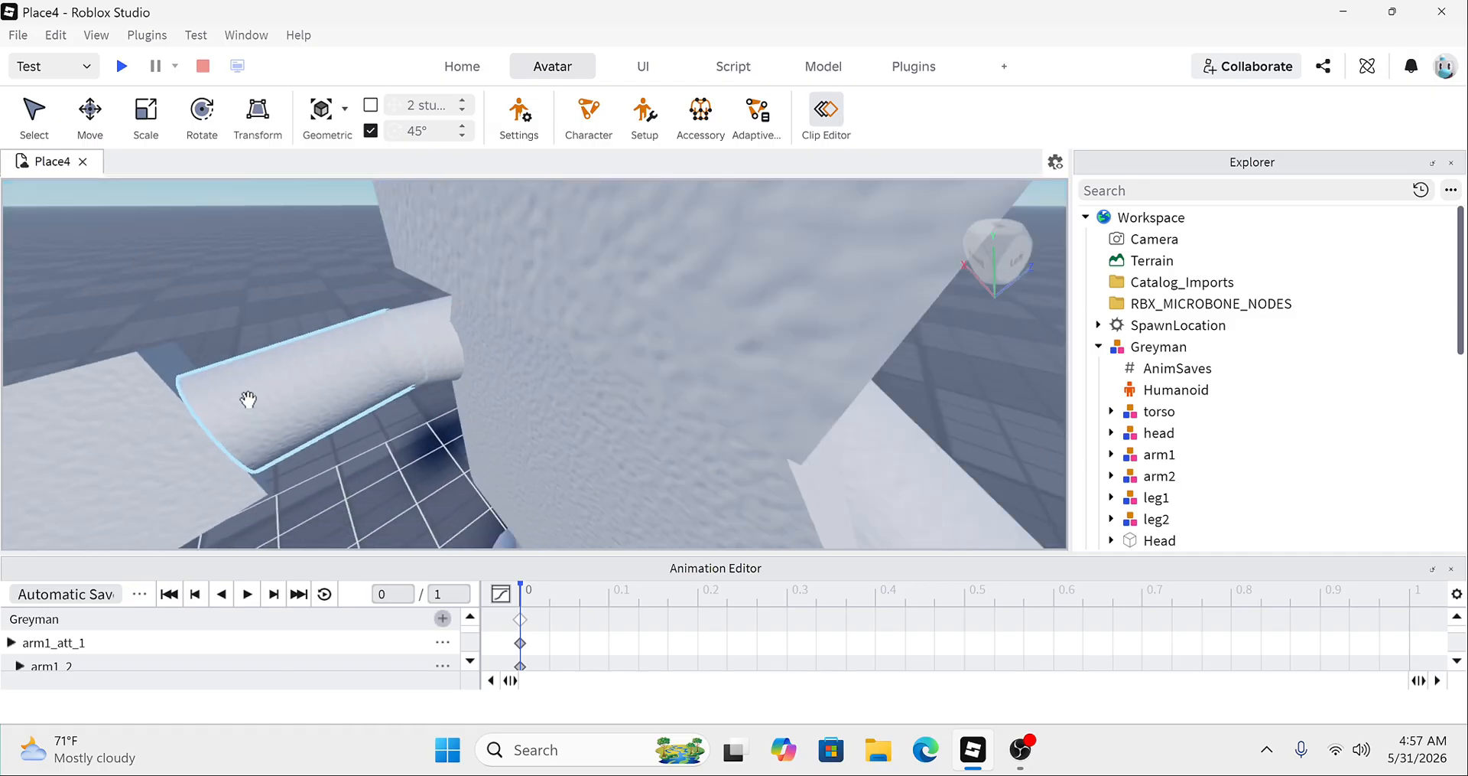
{"action": "left_click", "coordinate": [207, 448]}
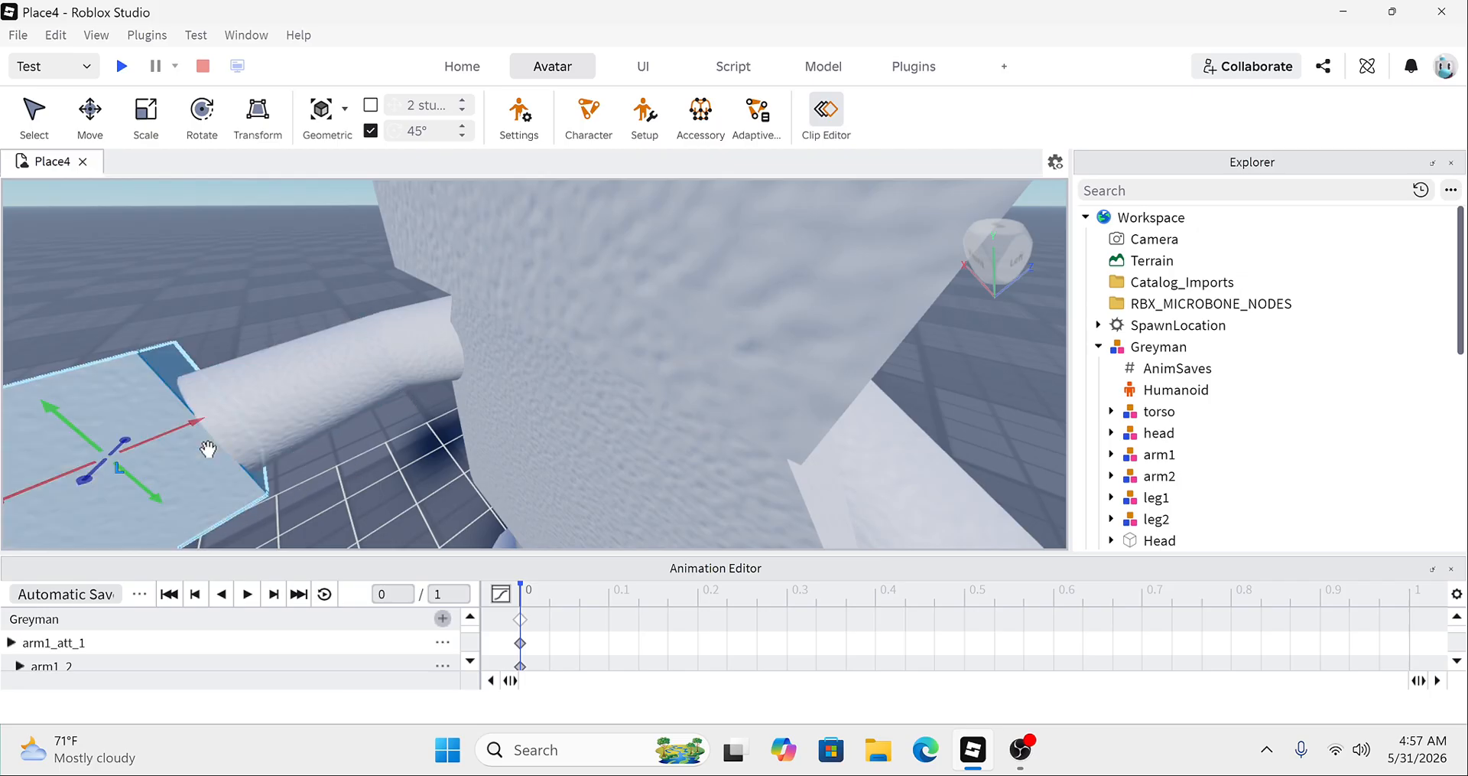
{"action": "left_click", "coordinate": [283, 304]}
{"action": "scroll", "coordinate": [212, 305], "scroll_direction": "down", "scroll_amount": 5}
{"action": "right_click_drag", "start_coordinate": [212, 305], "coordinate": [443, 318]}
{"action": "scroll", "coordinate": [444, 318], "scroll_direction": "up", "scroll_amount": 5}
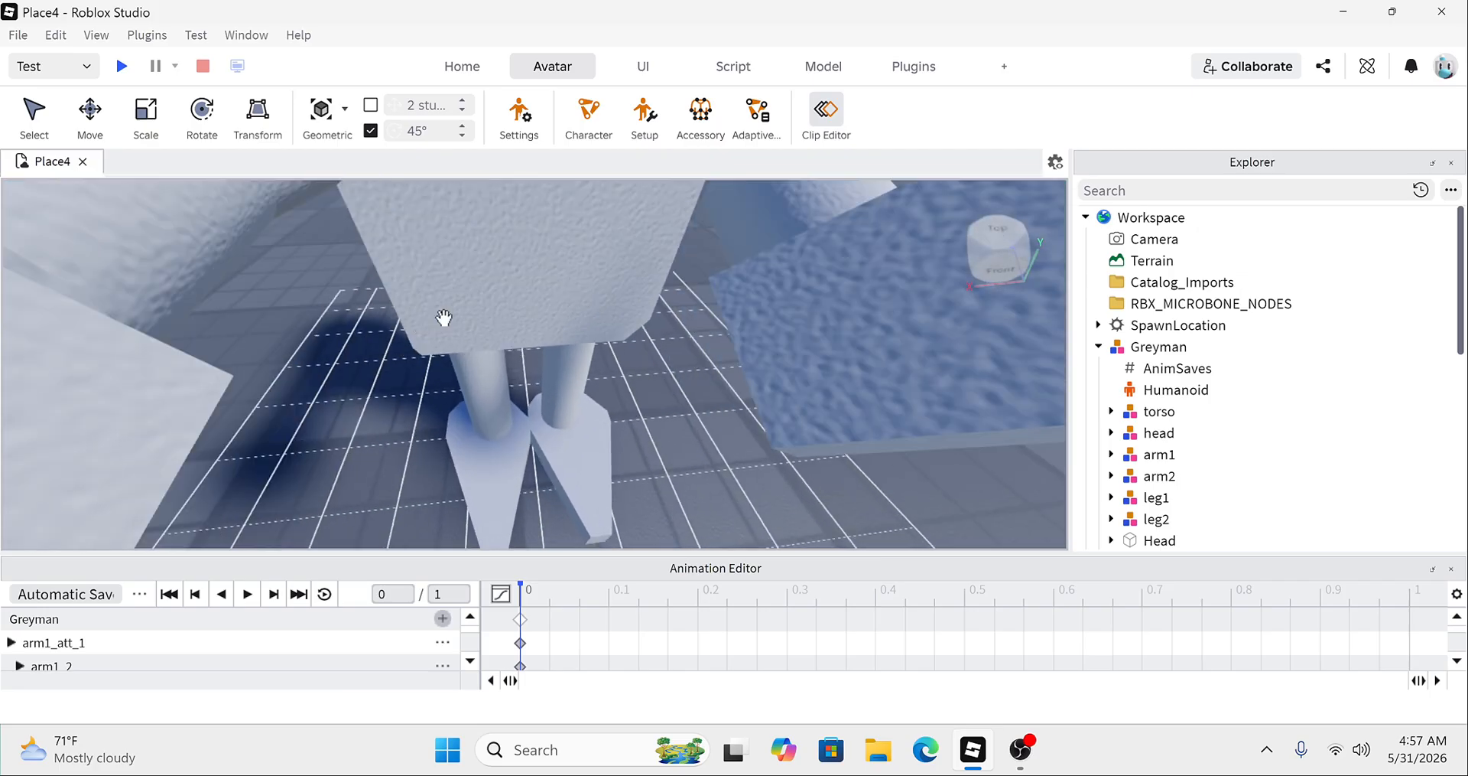
{"action": "scroll", "coordinate": [444, 317], "scroll_direction": "down", "scroll_amount": 3}
Step: Rotate one leg's upper segment at the hip to raise the leg to roughly horizontal
{"action": "left_click", "coordinate": [539, 417]}
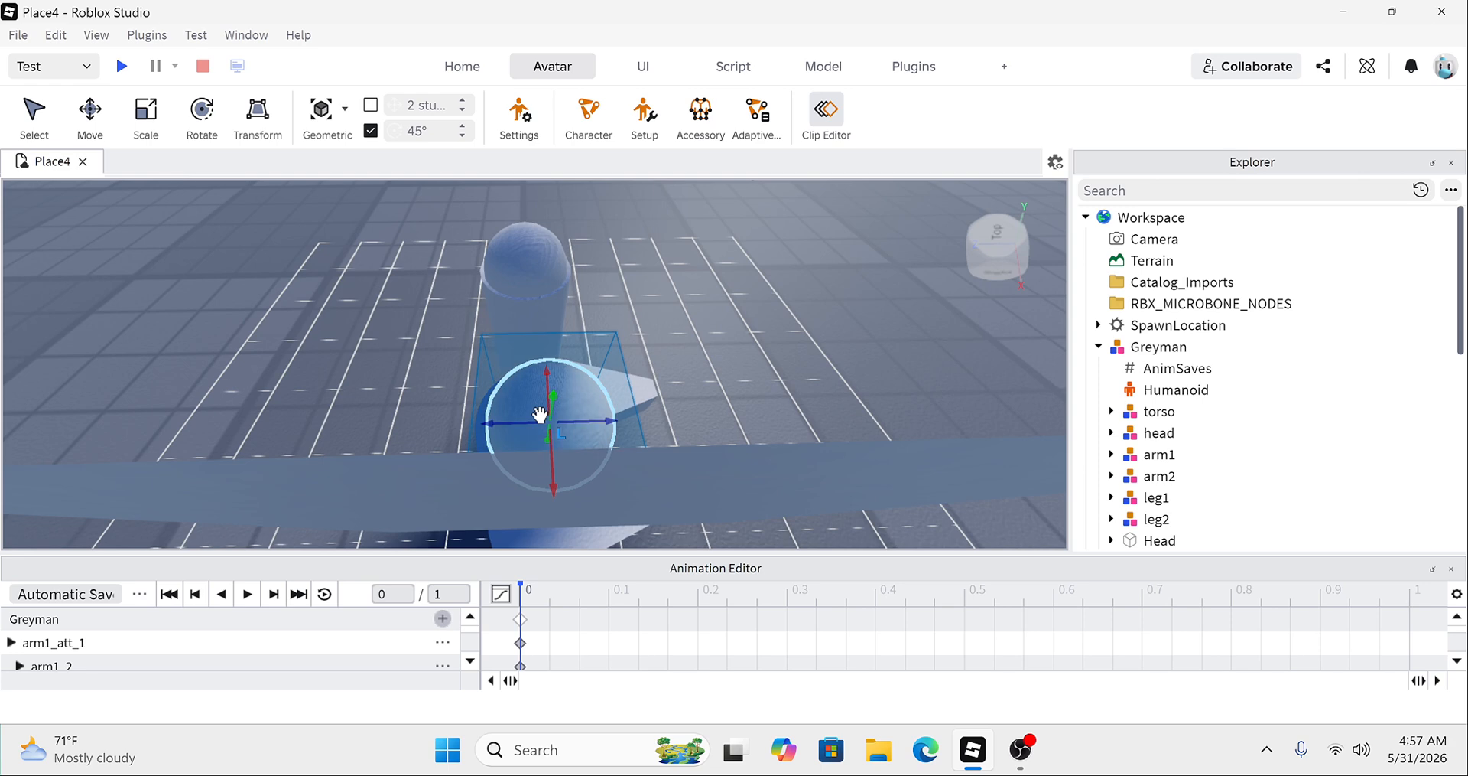
{"action": "right_click_drag", "start_coordinate": [541, 415], "coordinate": [551, 407]}
{"action": "left_click_drag", "start_coordinate": [580, 324], "coordinate": [512, 327]}
{"action": "key", "text": "r"}
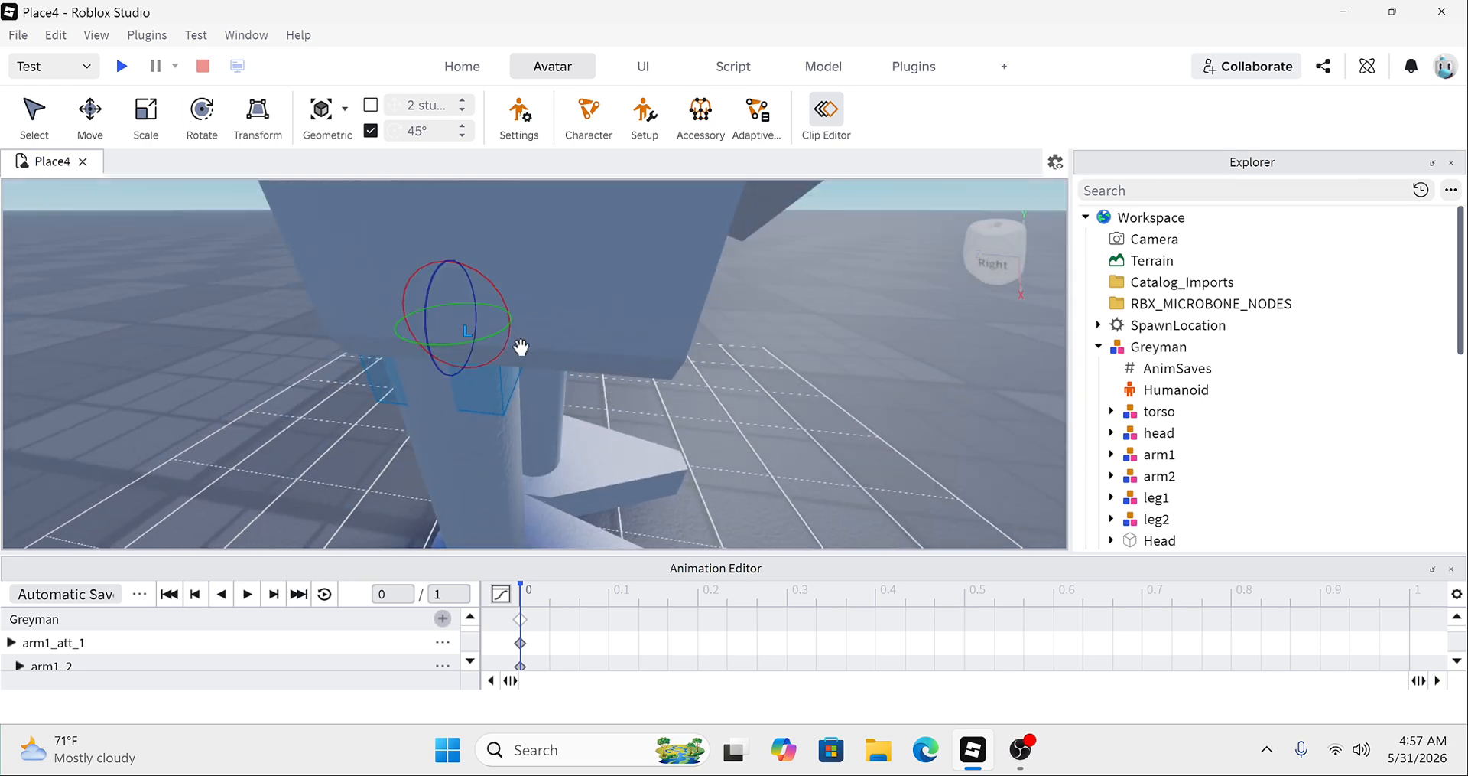
{"action": "left_click_drag", "start_coordinate": [482, 279], "coordinate": [478, 359]}
{"action": "right_click_drag", "start_coordinate": [478, 359], "coordinate": [449, 370]}
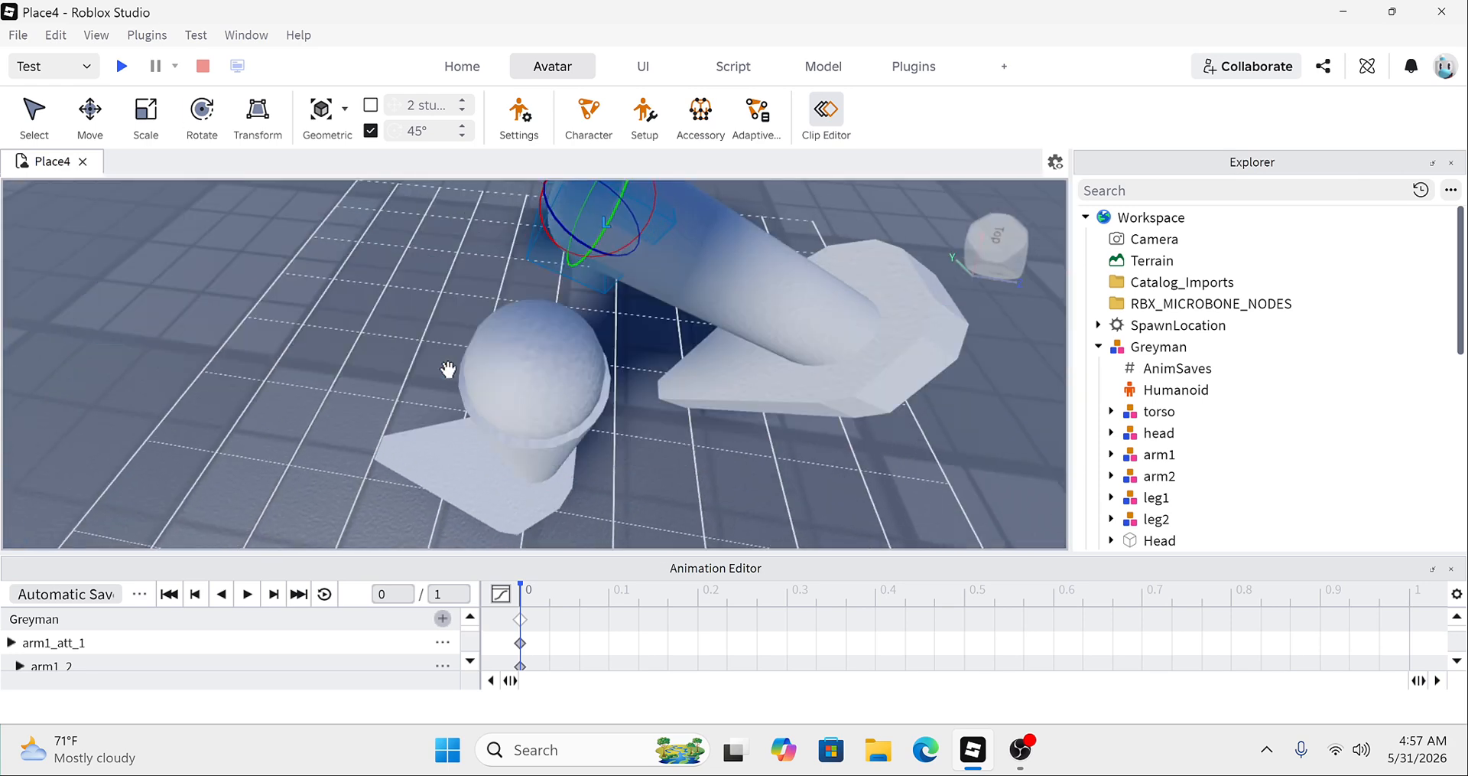
{"action": "left_click_drag", "start_coordinate": [603, 372], "coordinate": [515, 371]}
{"action": "right_click_drag", "start_coordinate": [516, 371], "coordinate": [515, 371]}
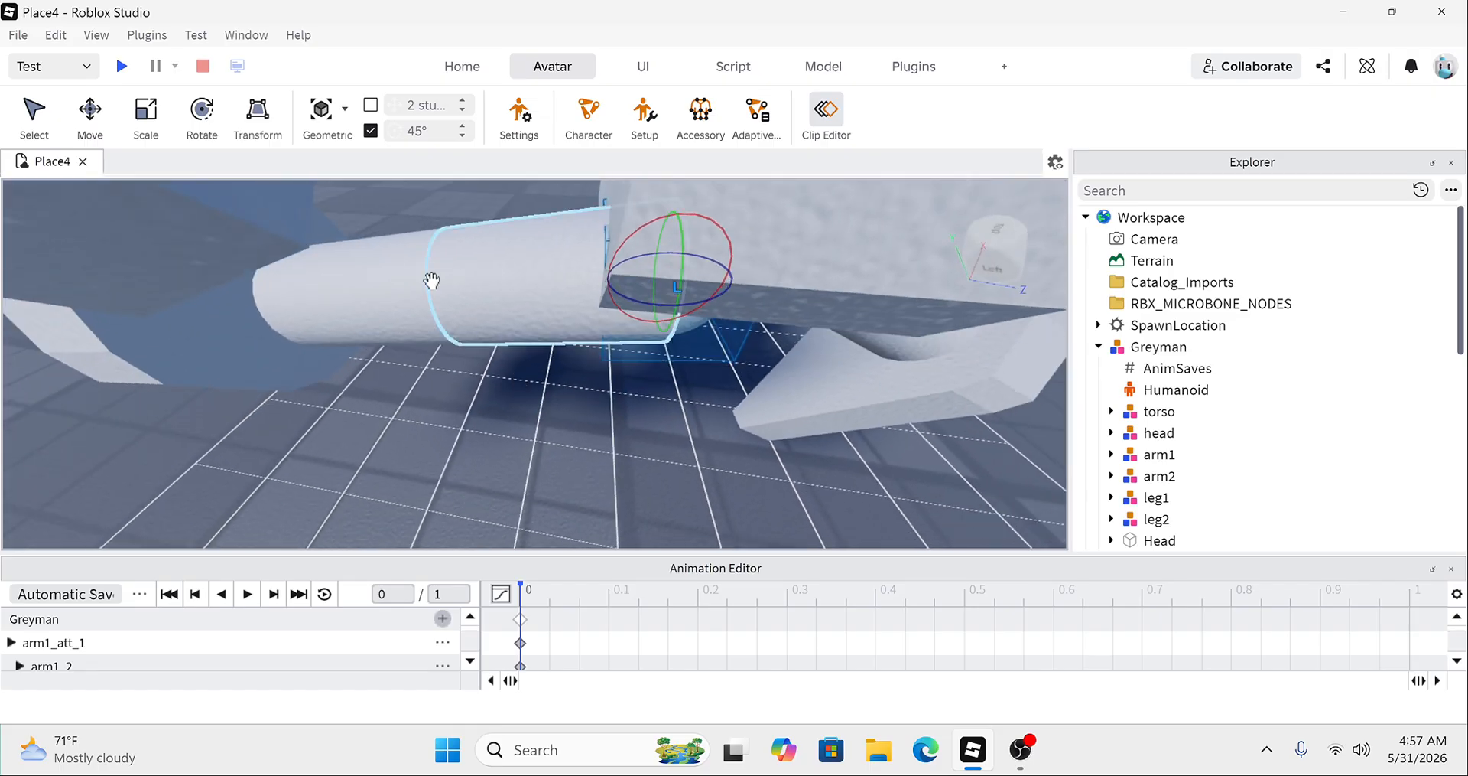
Step: Bend the raised leg at the knee by repositioning and rotating its lower segment
{"action": "left_click", "coordinate": [407, 282]}
{"action": "left_click_drag", "start_coordinate": [436, 301], "coordinate": [377, 240]}
{"action": "key", "text": "r"}
{"action": "right_click_drag", "start_coordinate": [377, 240], "coordinate": [436, 268]}
{"action": "left_click", "coordinate": [436, 269]}
{"action": "key", "text": "r"}
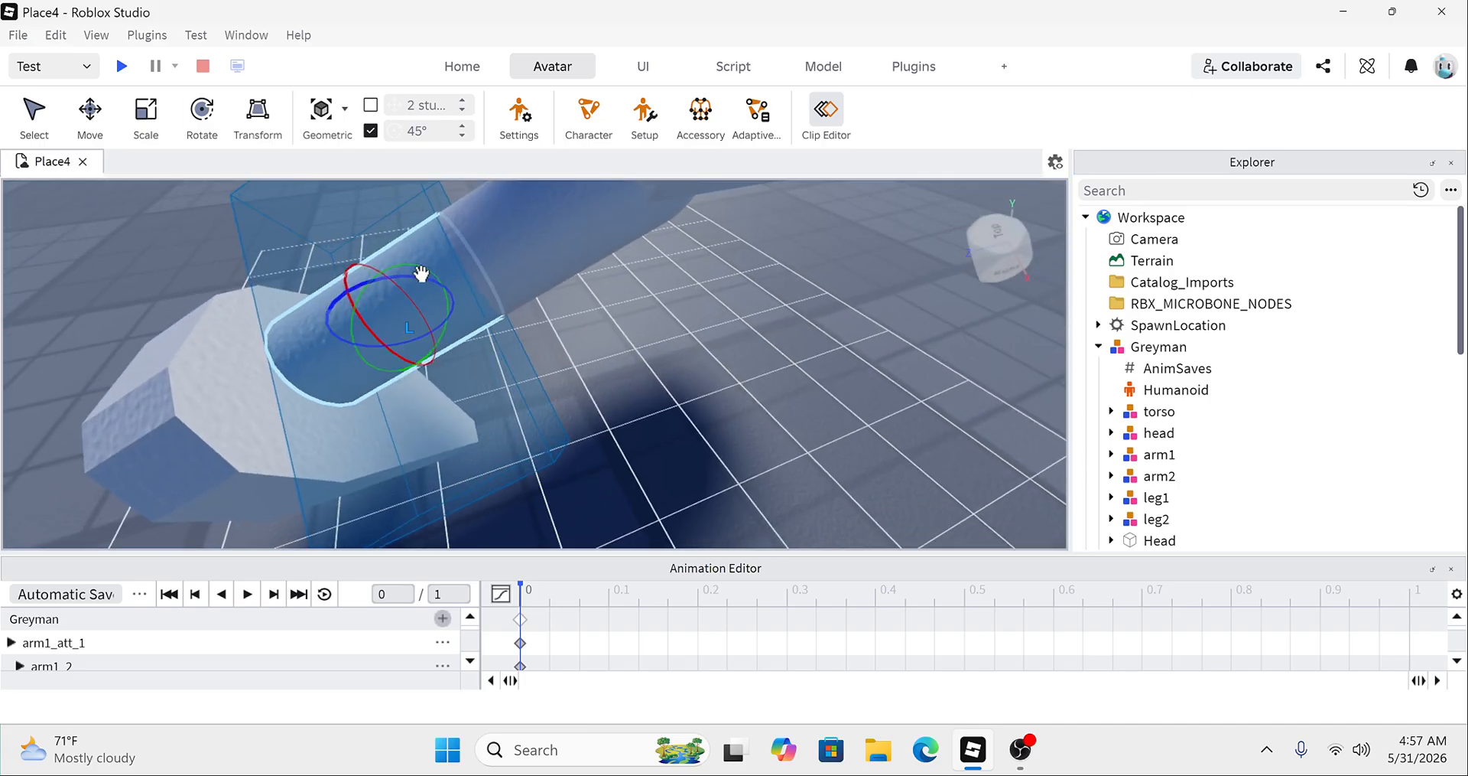
{"action": "mouse_move", "coordinate": [394, 273]}
{"action": "left_mouse_down"}
{"action": "mouse_move", "coordinate": [413, 268]}
{"action": "mouse_move", "coordinate": [387, 281]}
{"action": "mouse_move", "coordinate": [397, 309]}
{"action": "mouse_move", "coordinate": [376, 267]}
{"action": "left_mouse_up"}
{"action": "key", "text": "r"}
{"action": "right_click_drag", "start_coordinate": [377, 272], "coordinate": [414, 286]}
Step: Tilt the head sideways with the rotation handles at time 0 and deselect it
{"action": "left_click", "coordinate": [413, 282]}
{"action": "right_click_drag", "start_coordinate": [482, 318], "coordinate": [468, 315]}
{"action": "key", "text": "r"}
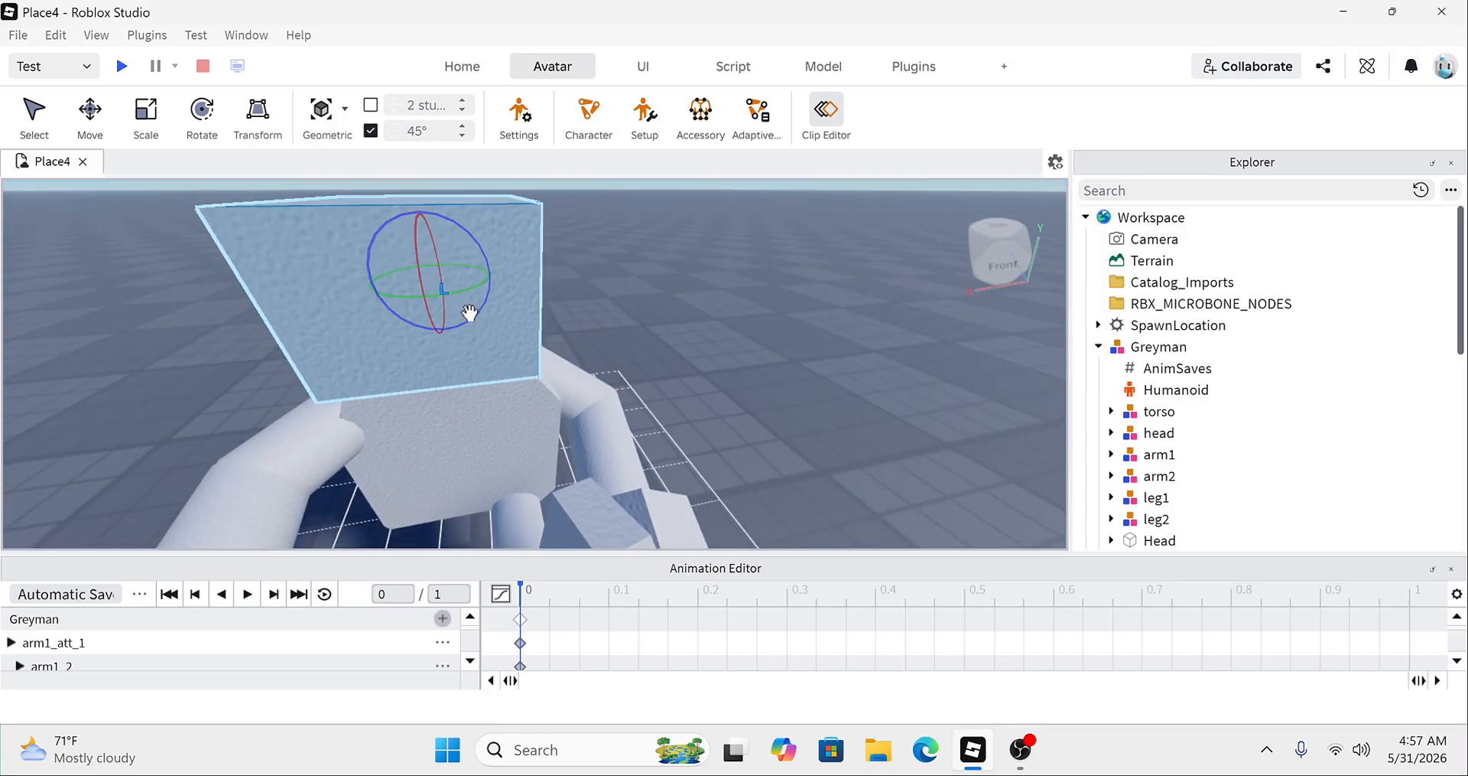
{"action": "left_click_drag", "start_coordinate": [469, 295], "coordinate": [487, 294]}
{"action": "left_click", "coordinate": [552, 363]}
{"action": "left_click", "coordinate": [484, 420]}
{"action": "left_click", "coordinate": [739, 350]}
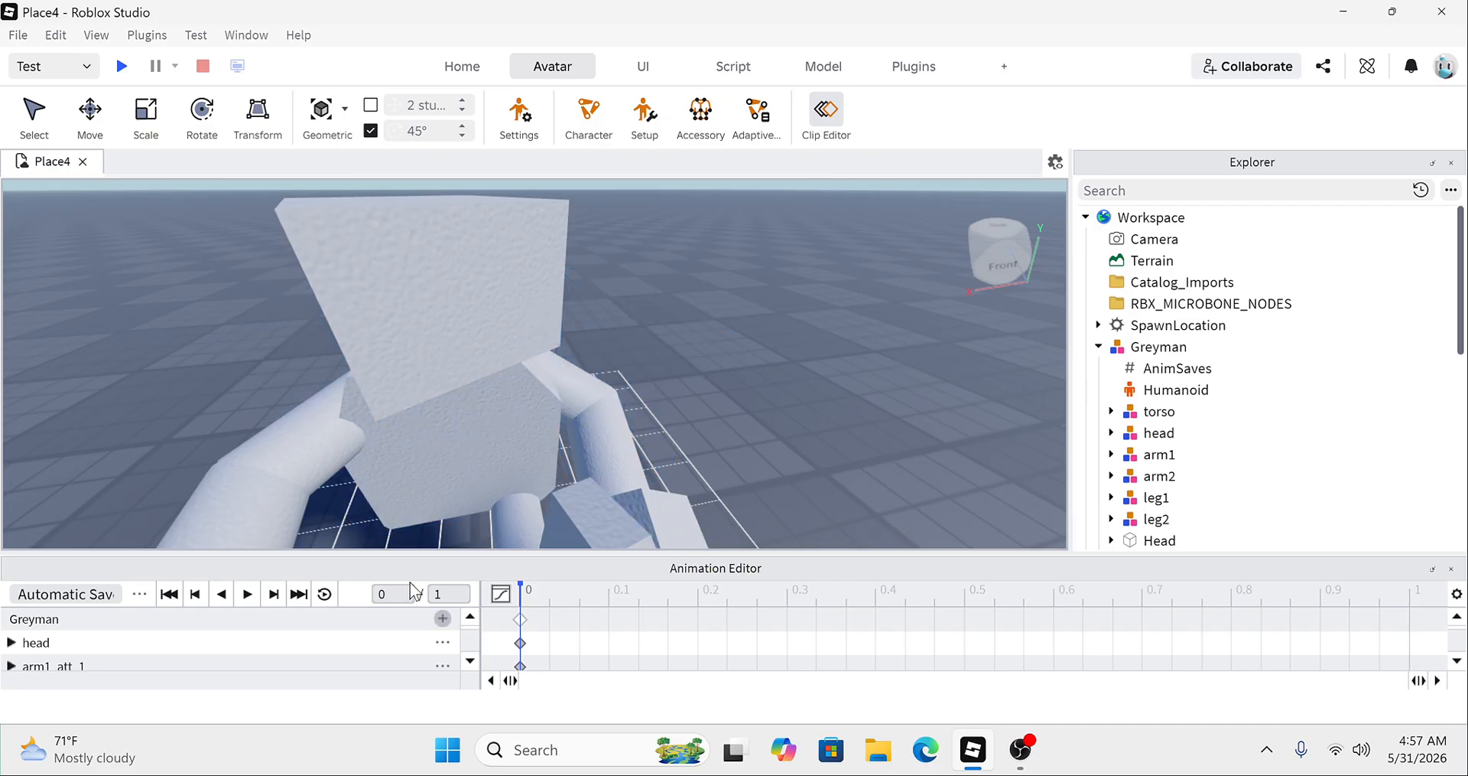
Step: Select the head track and review the rig's head, arm and leg tracks in the Animation Editor
{"action": "scroll", "coordinate": [350, 641], "scroll_direction": "down", "scroll_amount": 1}
{"action": "scroll", "coordinate": [337, 657], "scroll_direction": "up", "scroll_amount": 1}
{"action": "left_click", "coordinate": [345, 646]}
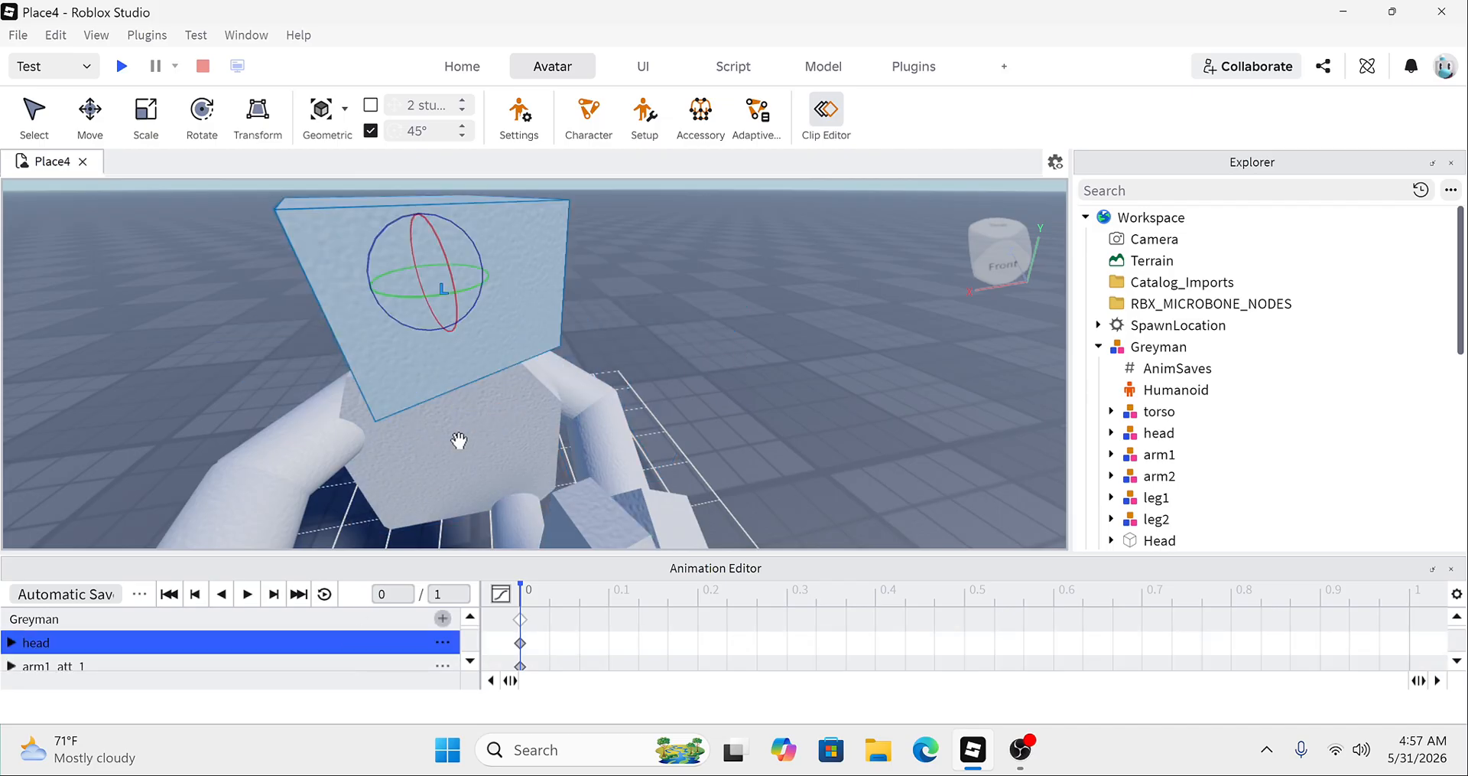
{"action": "key", "text": "f"}
{"action": "scroll", "coordinate": [233, 664], "scroll_direction": "down", "scroll_amount": 4}
{"action": "scroll", "coordinate": [232, 668], "scroll_direction": "down", "scroll_amount": 3}
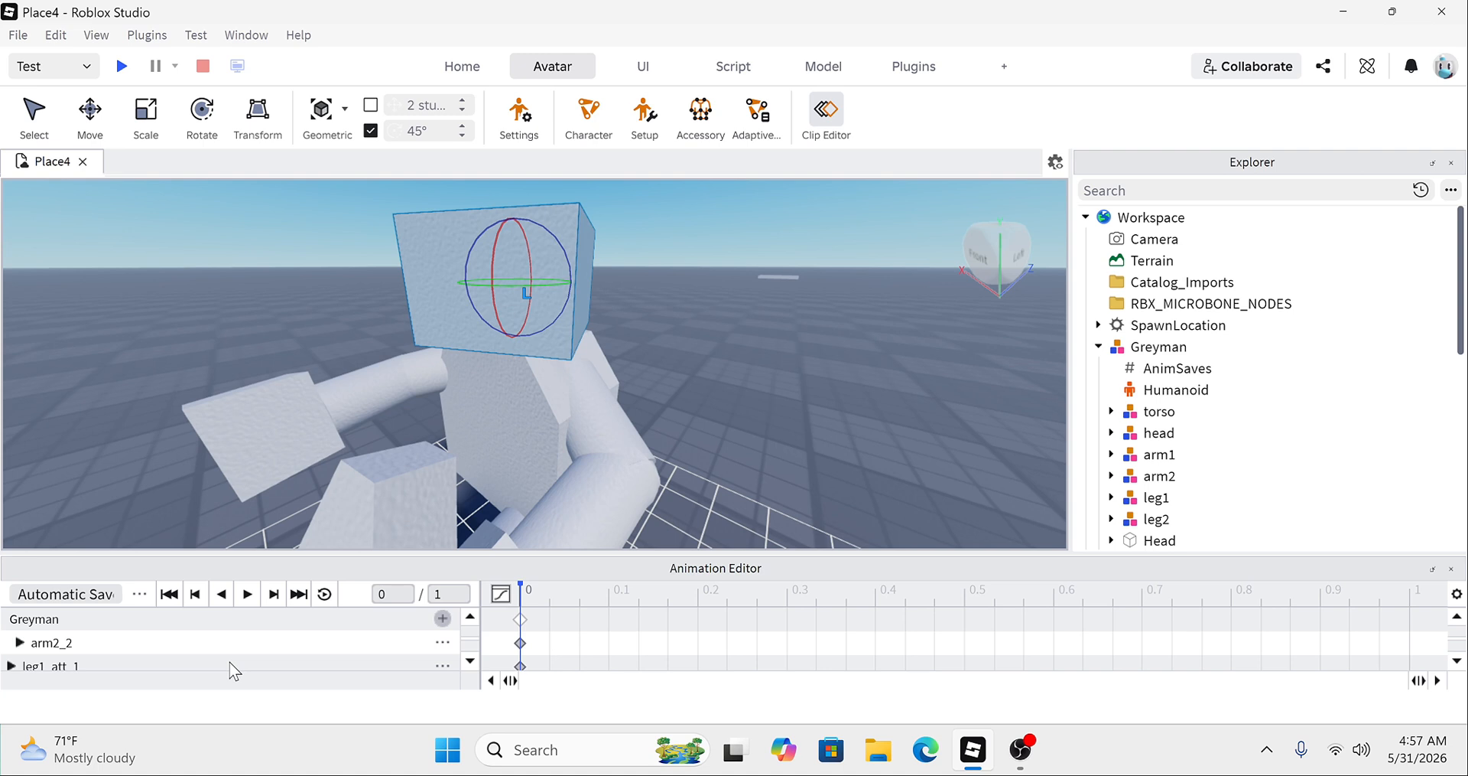
{"action": "scroll", "coordinate": [228, 661], "scroll_direction": "up", "scroll_amount": 2}
{"action": "scroll", "coordinate": [226, 658], "scroll_direction": "up", "scroll_amount": 5}
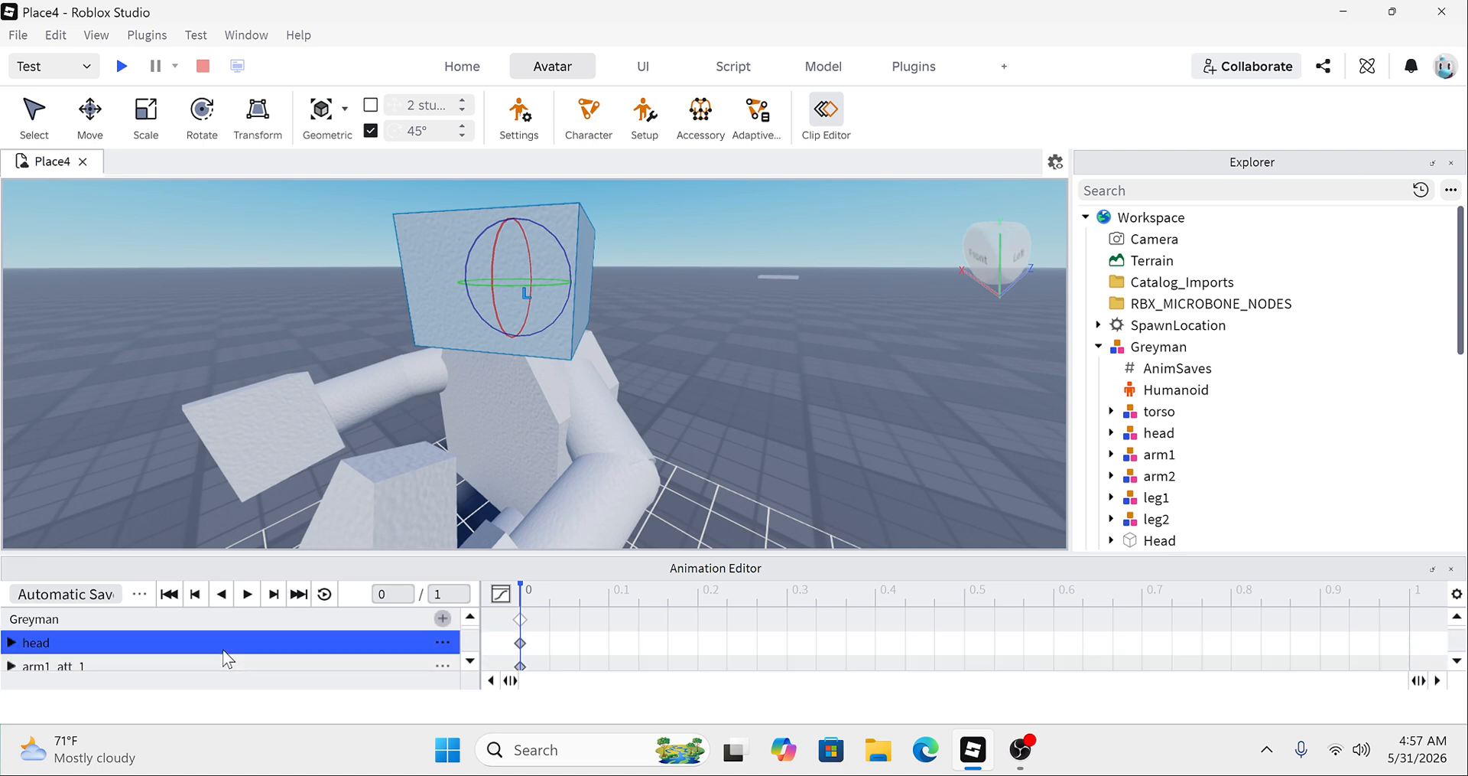
{"action": "scroll", "coordinate": [228, 658], "scroll_direction": "down", "scroll_amount": 5}
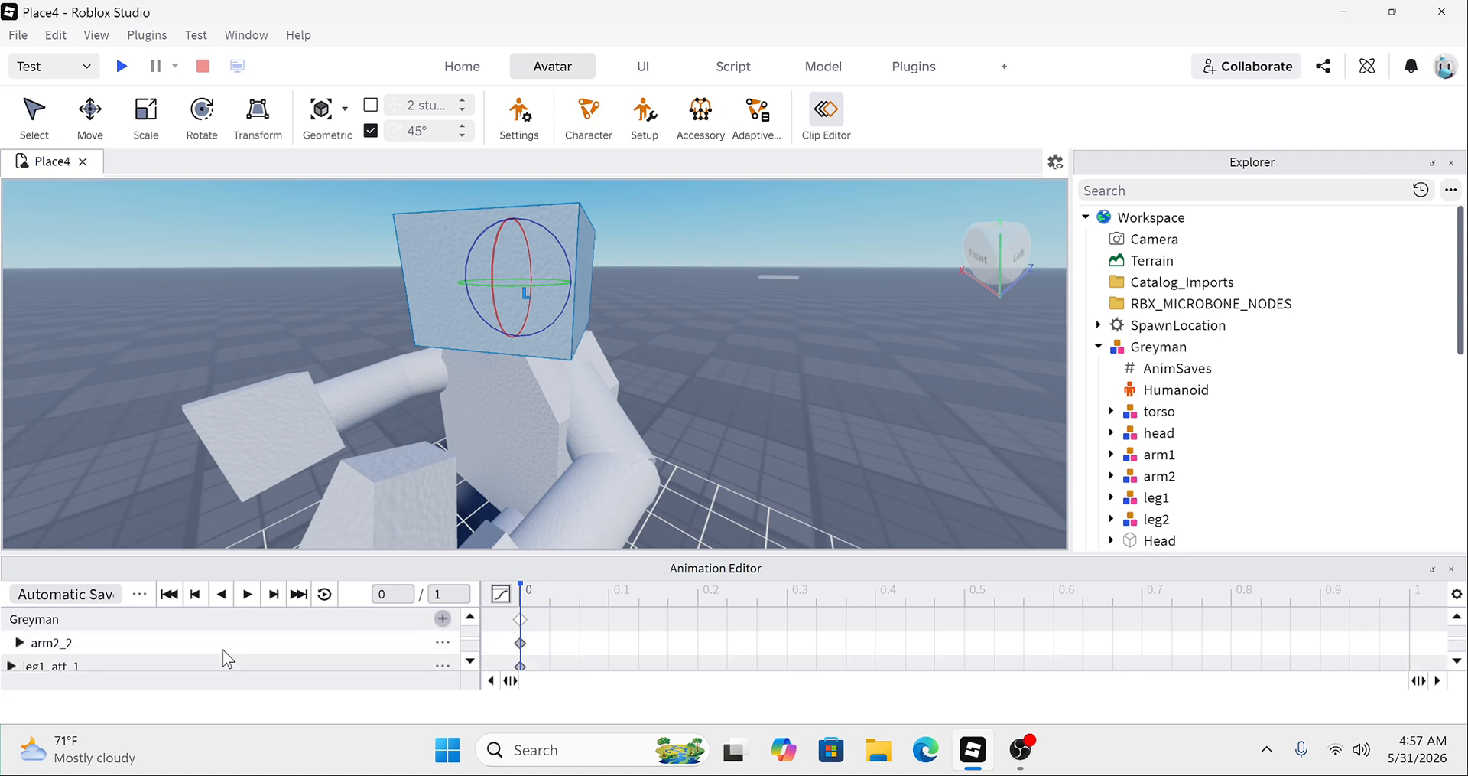
{"action": "scroll", "coordinate": [226, 650], "scroll_direction": "up", "scroll_amount": 5}
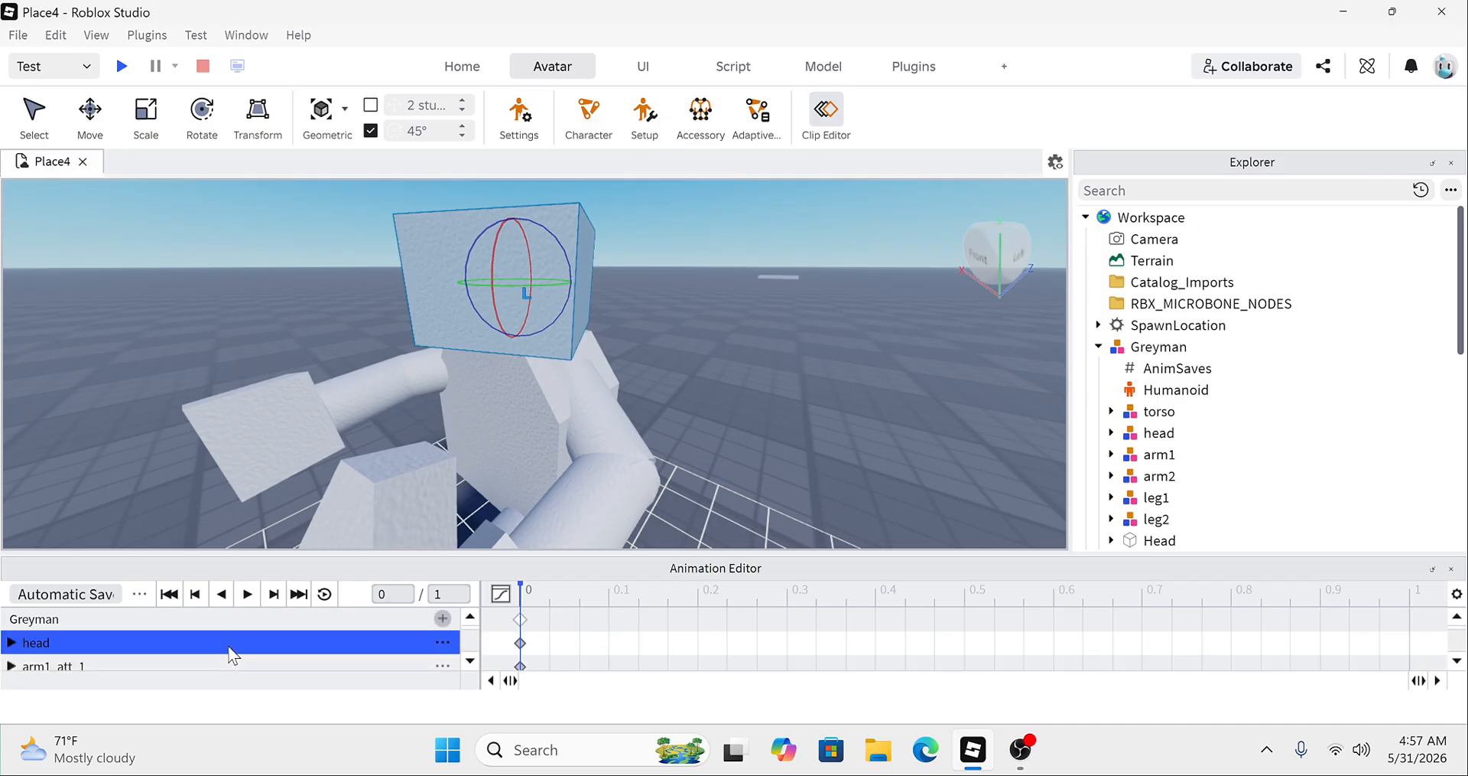
Step: Raise the main body part slightly with the move handles at time 0
{"action": "left_click", "coordinate": [519, 415]}
{"action": "right_click_drag", "start_coordinate": [519, 415], "coordinate": [521, 418]}
{"action": "key", "text": "r"}
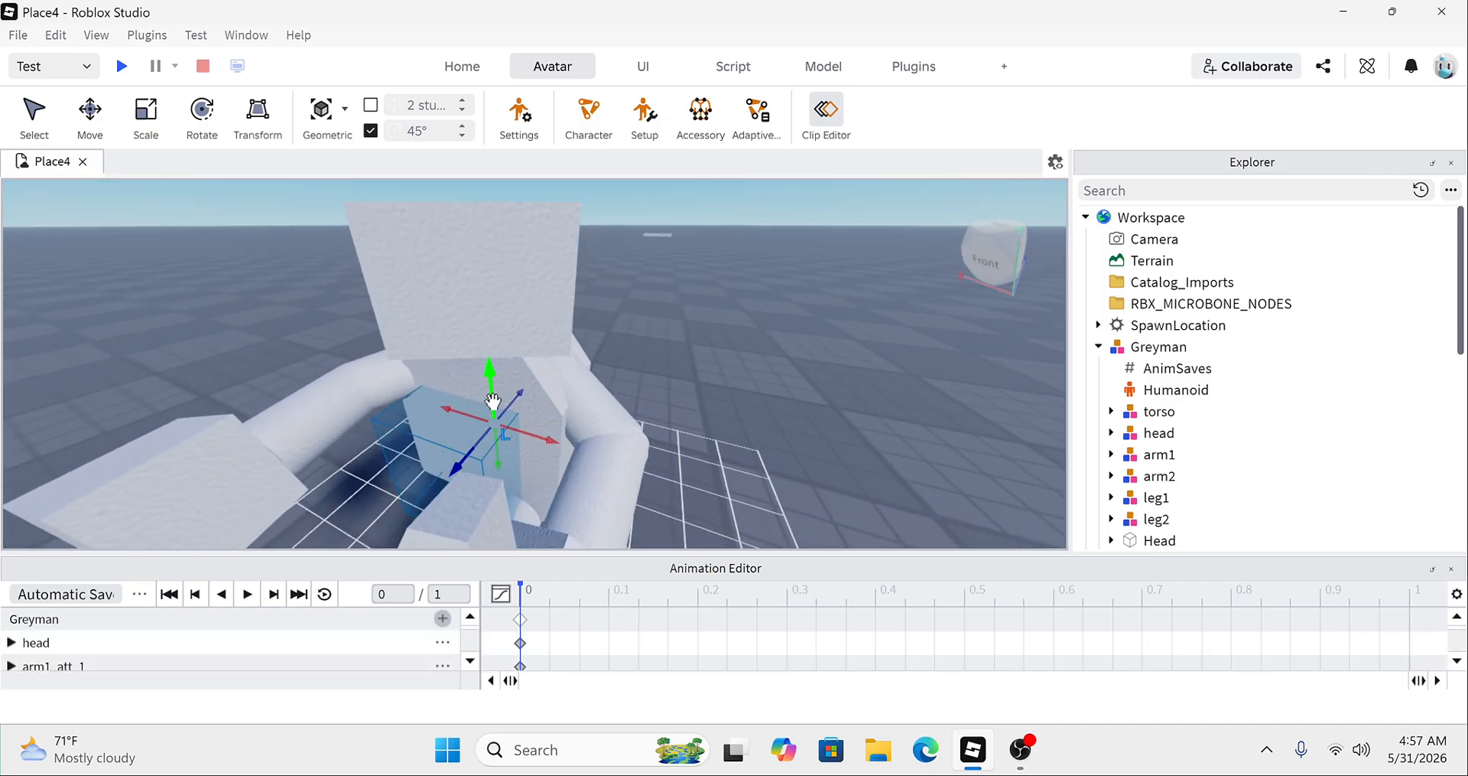
{"action": "left_click_drag", "start_coordinate": [491, 391], "coordinate": [491, 392]}
{"action": "left_click", "coordinate": [643, 376]}
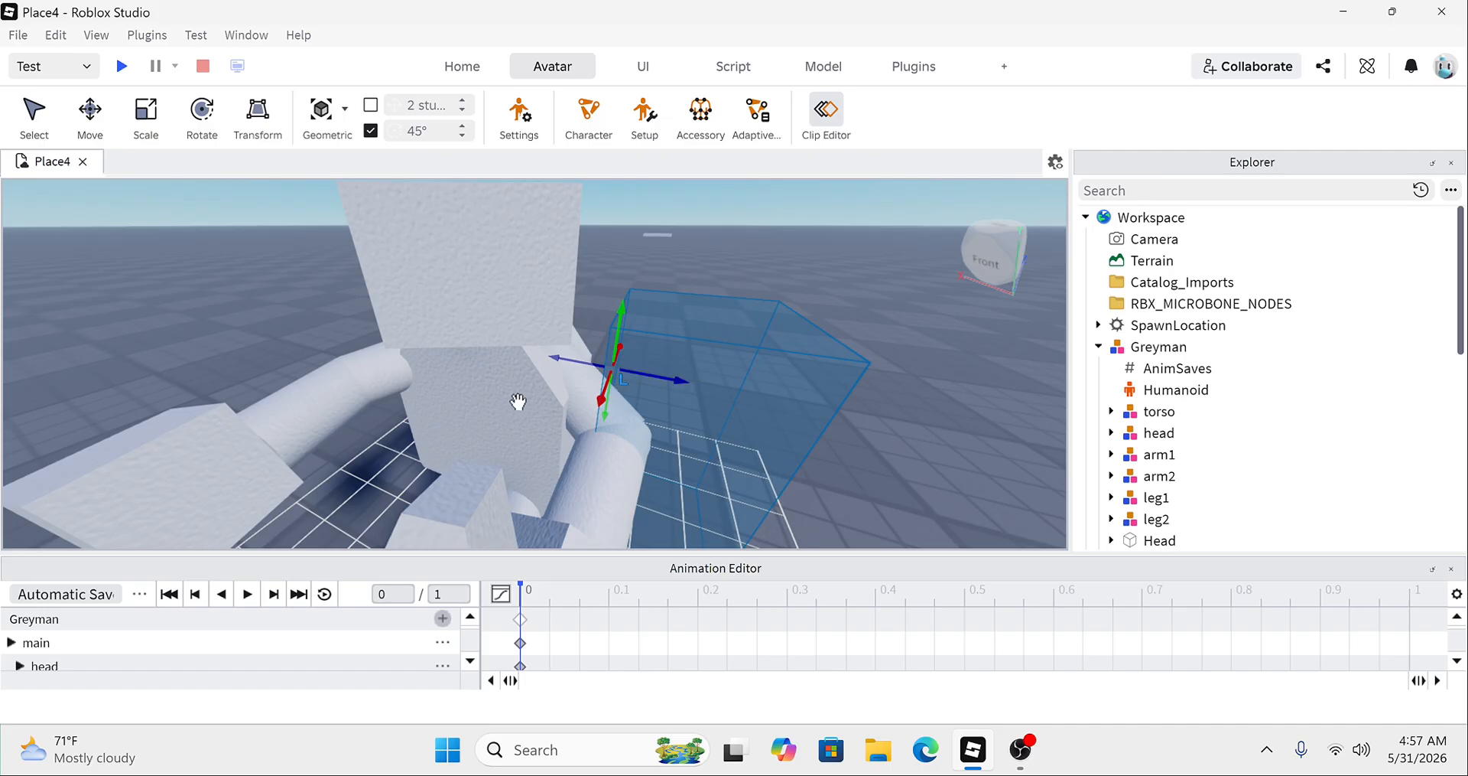
Step: Shift the Torso part slightly with the move handles at time 0
{"action": "left_click", "coordinate": [534, 394]}
{"action": "mouse_move", "coordinate": [501, 356]}
{"action": "left_mouse_down"}
{"action": "mouse_move", "coordinate": [511, 370]}
{"action": "mouse_move", "coordinate": [493, 361]}
{"action": "left_mouse_up"}
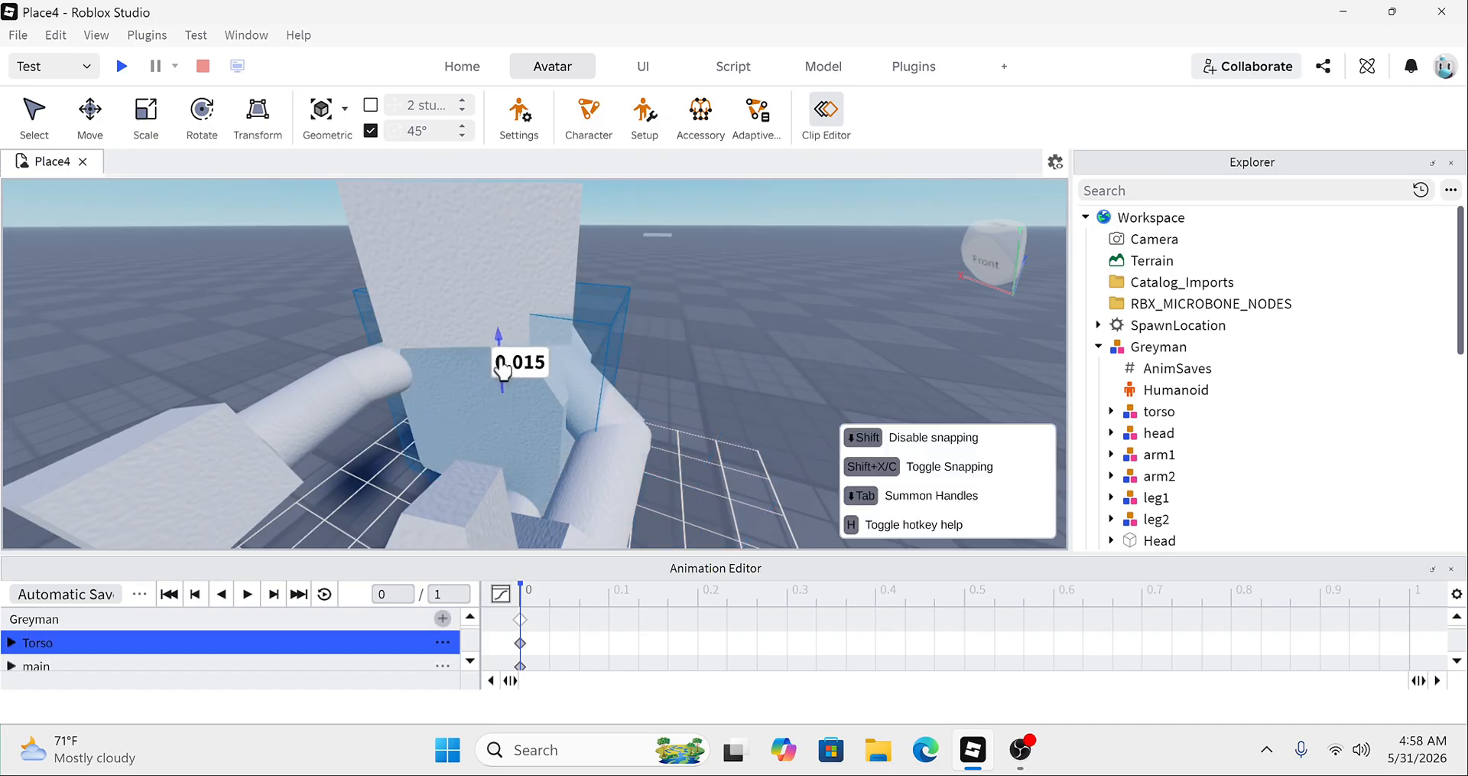
{"action": "left_click", "coordinate": [696, 320]}
{"action": "scroll", "coordinate": [696, 320], "scroll_direction": "up", "scroll_amount": 3}
{"action": "right_click_drag", "start_coordinate": [554, 377], "coordinate": [580, 363]}
{"action": "scroll", "coordinate": [609, 330], "scroll_direction": "up", "scroll_amount": 1}
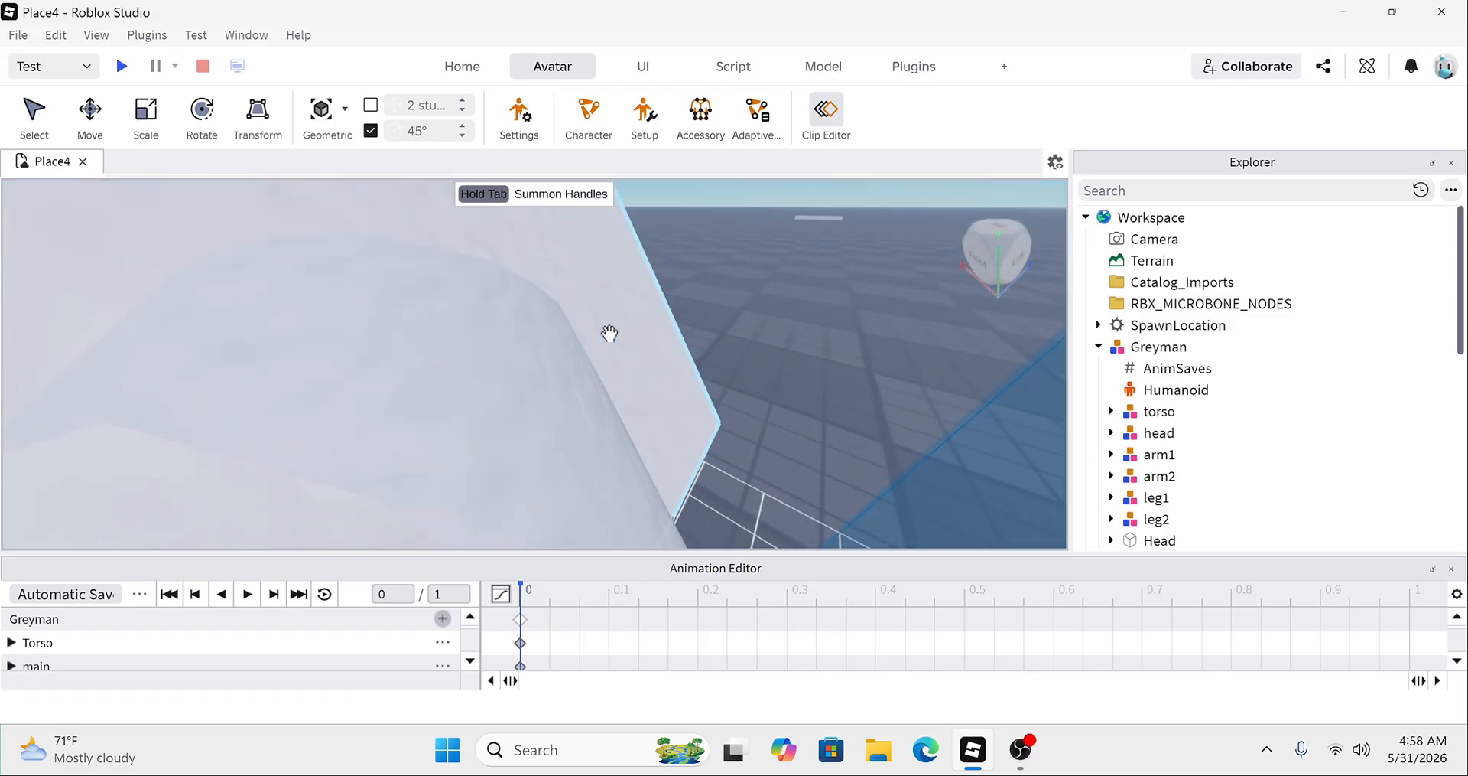
{"action": "scroll", "coordinate": [619, 326], "scroll_direction": "down", "scroll_amount": 1}
{"action": "scroll", "coordinate": [618, 326], "scroll_direction": "down", "scroll_amount": 3}
{"action": "left_click_drag", "start_coordinate": [479, 355], "coordinate": [492, 372]}
{"action": "scroll", "coordinate": [482, 369], "scroll_direction": "down", "scroll_amount": 4}
{"action": "right_click_drag", "start_coordinate": [492, 370], "coordinate": [492, 372]}
{"action": "scroll", "coordinate": [493, 373], "scroll_direction": "up", "scroll_amount": 3}
{"action": "left_click_drag", "start_coordinate": [492, 373], "coordinate": [447, 374]}
{"action": "right_click_drag", "start_coordinate": [447, 374], "coordinate": [446, 369]}
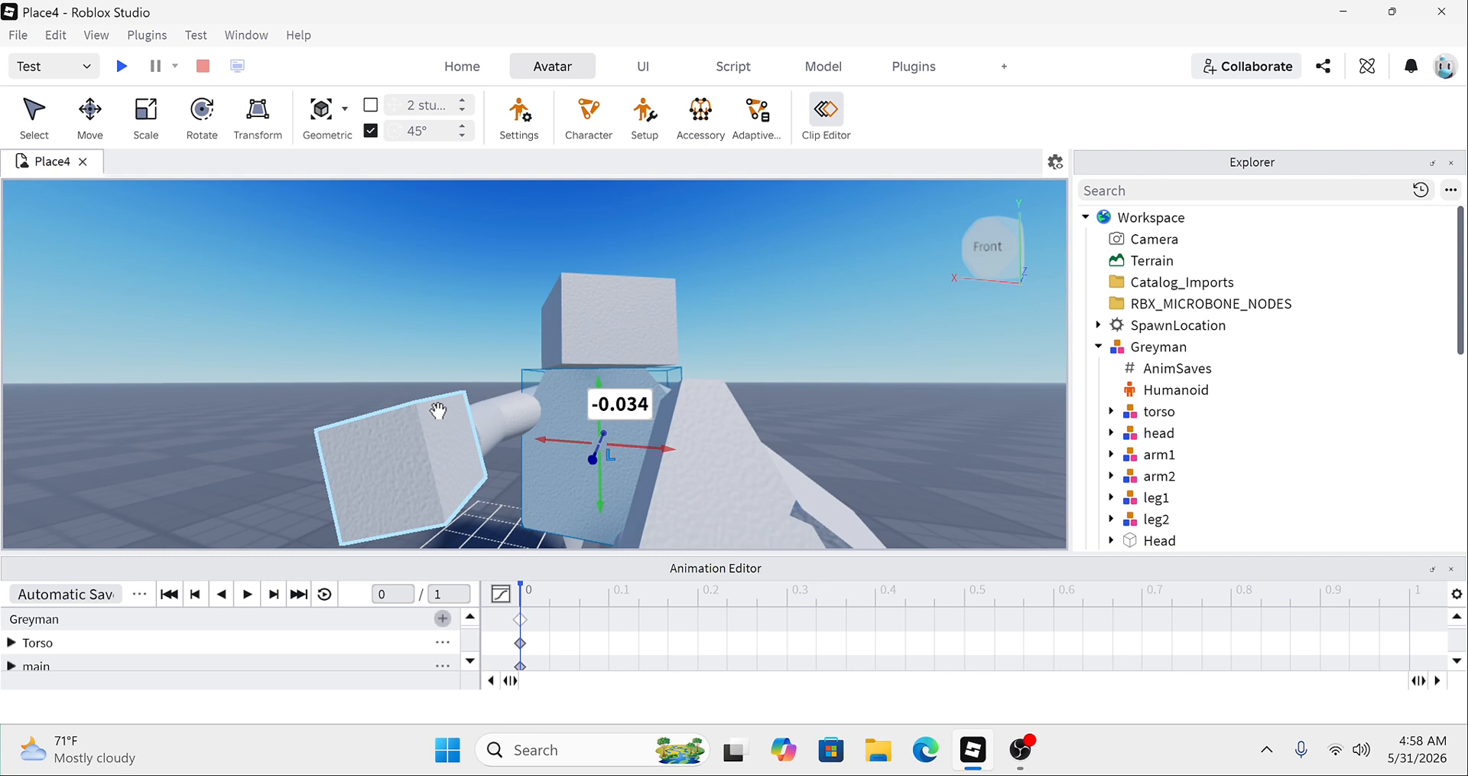
Step: Raise the main part slightly again and turn it about its vertical axis
{"action": "left_click", "coordinate": [577, 428]}
{"action": "right_click_drag", "start_coordinate": [566, 413], "coordinate": [559, 372]}
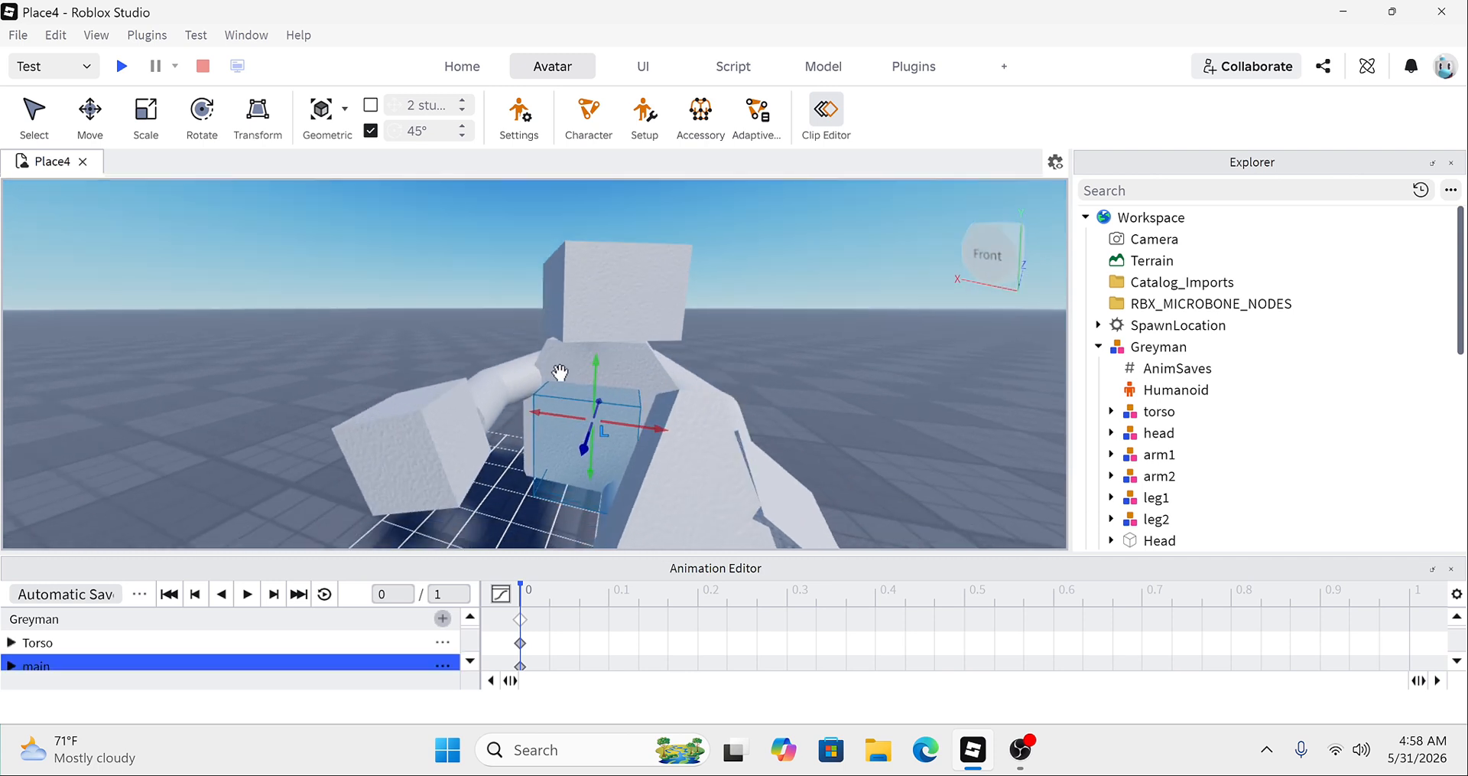
{"action": "mouse_move", "coordinate": [595, 368]}
{"action": "left_mouse_down"}
{"action": "mouse_move", "coordinate": [601, 296]}
{"action": "mouse_move", "coordinate": [603, 390]}
{"action": "mouse_move", "coordinate": [595, 349]}
{"action": "left_mouse_up"}
{"action": "right_click_drag", "start_coordinate": [595, 349], "coordinate": [593, 357]}
{"action": "key", "text": "r"}
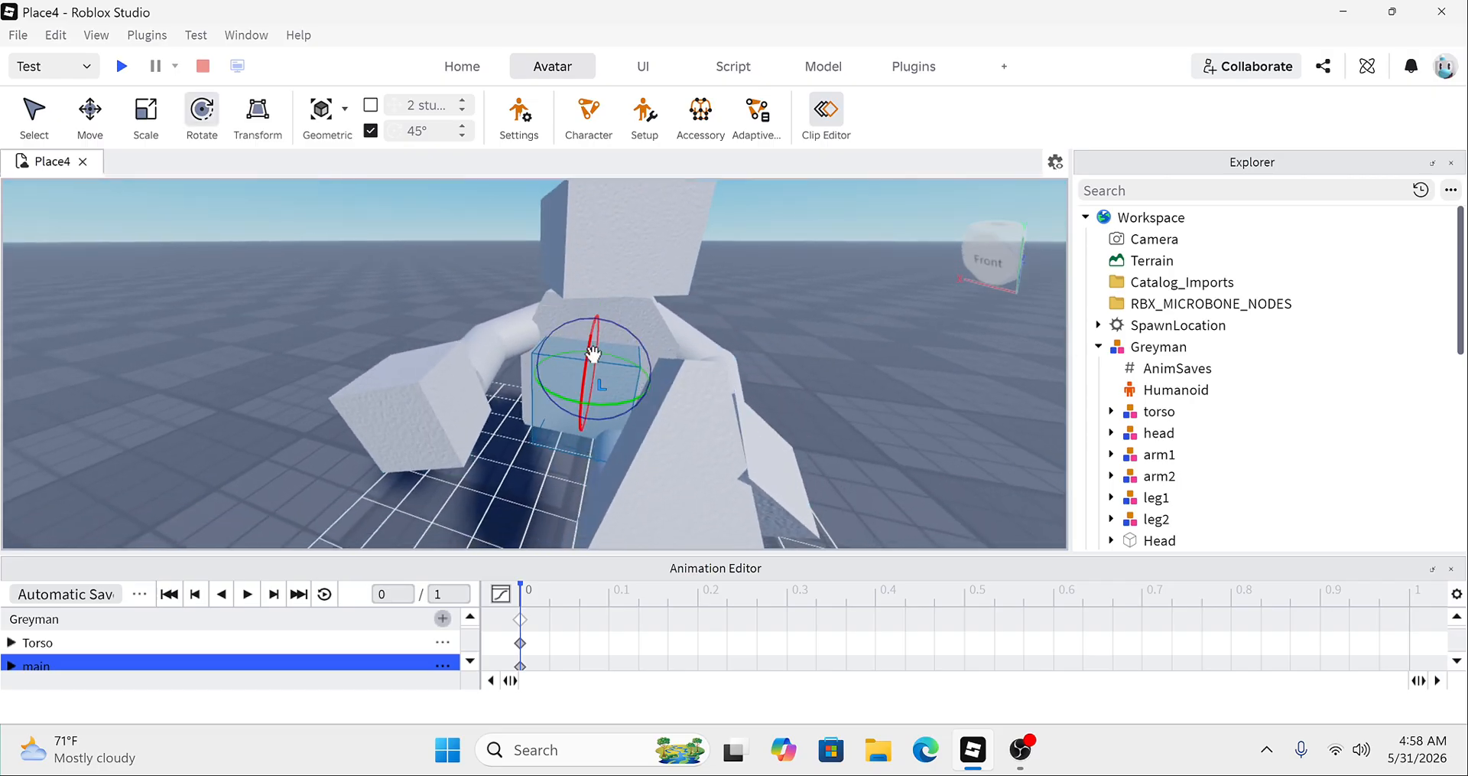
{"action": "left_click_drag", "start_coordinate": [621, 394], "coordinate": [603, 405]}
{"action": "right_click_drag", "start_coordinate": [603, 405], "coordinate": [552, 321]}
Step: Move the Torso part down and back up relative to the head, and select the adjacent upper arm segment
{"action": "left_click", "coordinate": [593, 314]}
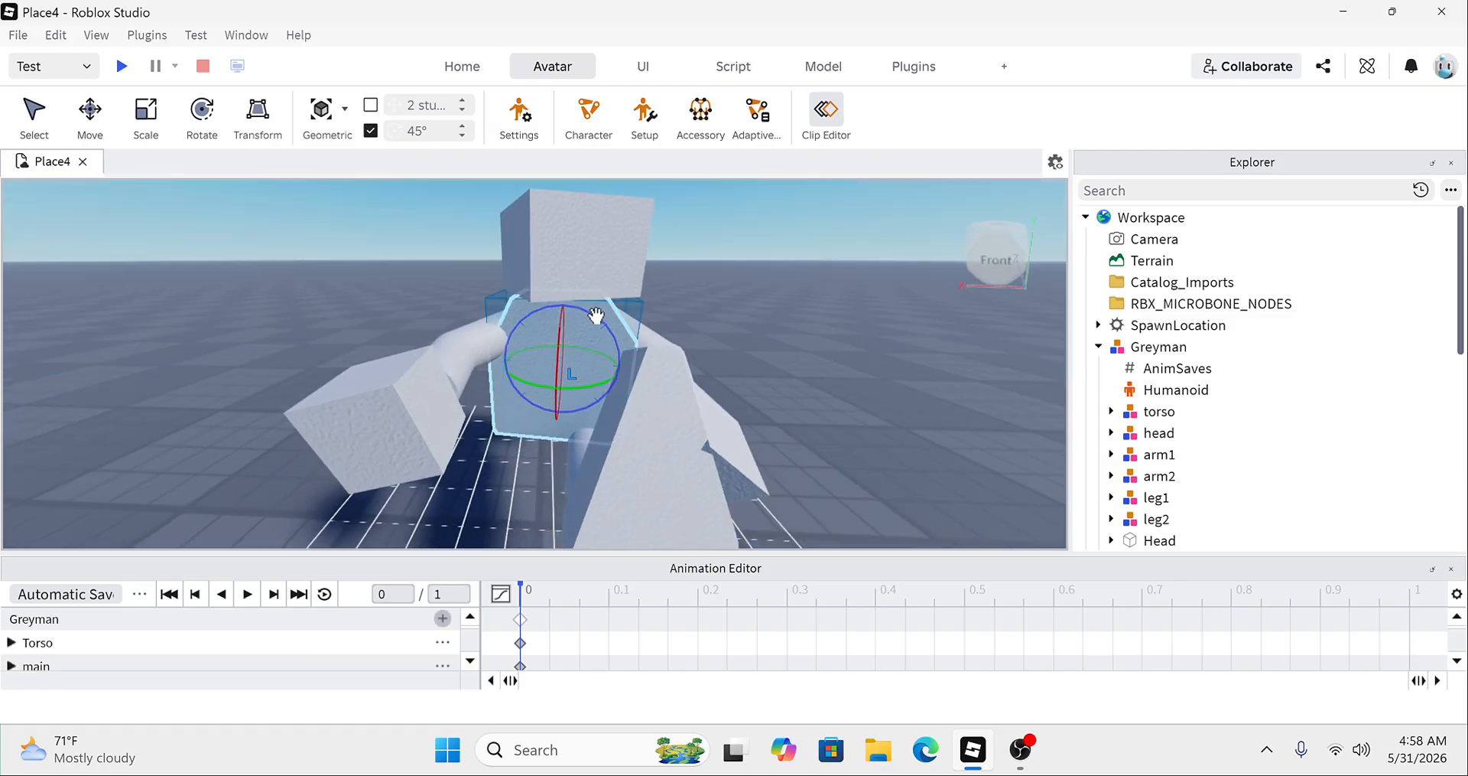
{"action": "key", "text": "r"}
{"action": "left_click_drag", "start_coordinate": [555, 312], "coordinate": [588, 376]}
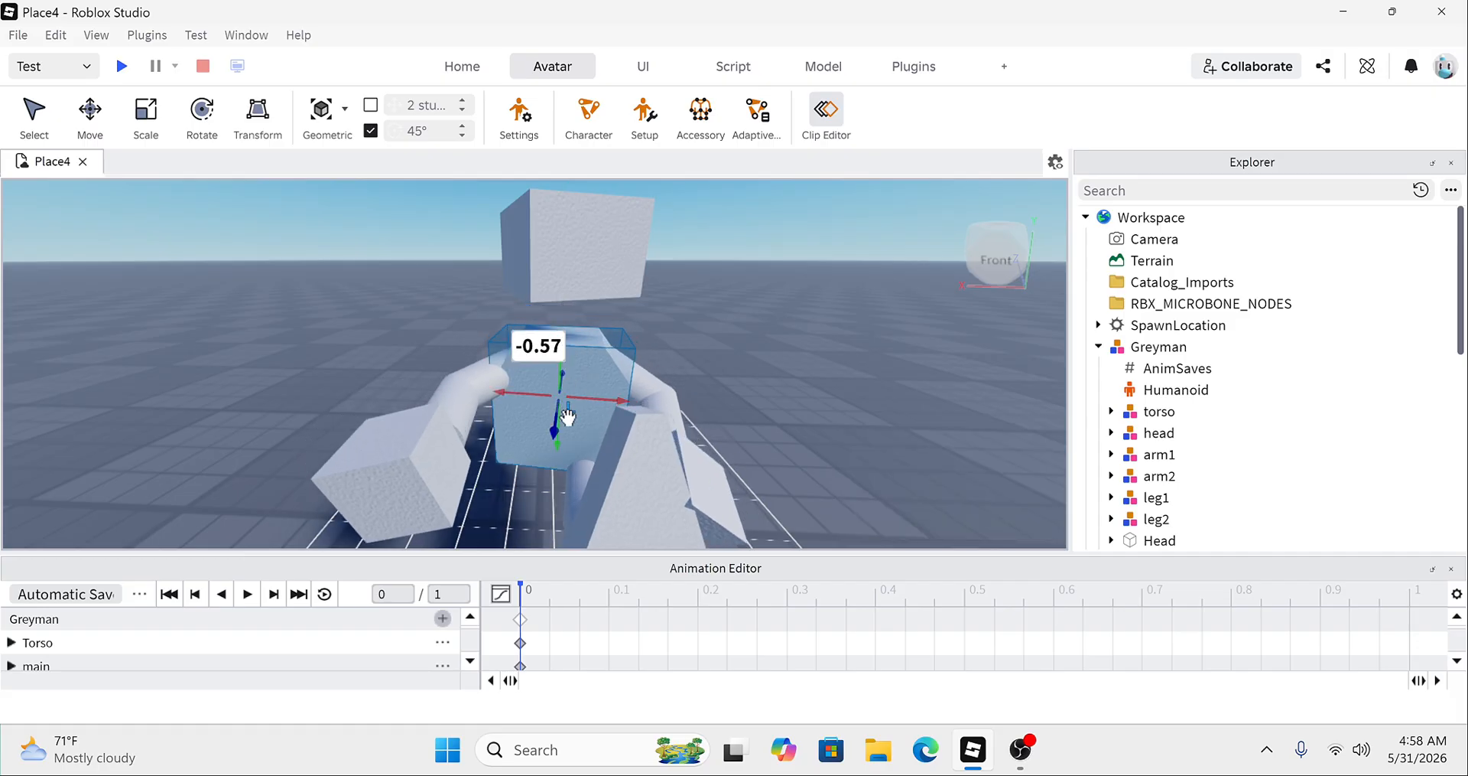
{"action": "left_click_drag", "start_coordinate": [557, 314], "coordinate": [558, 284]}
{"action": "left_click", "coordinate": [676, 303]}
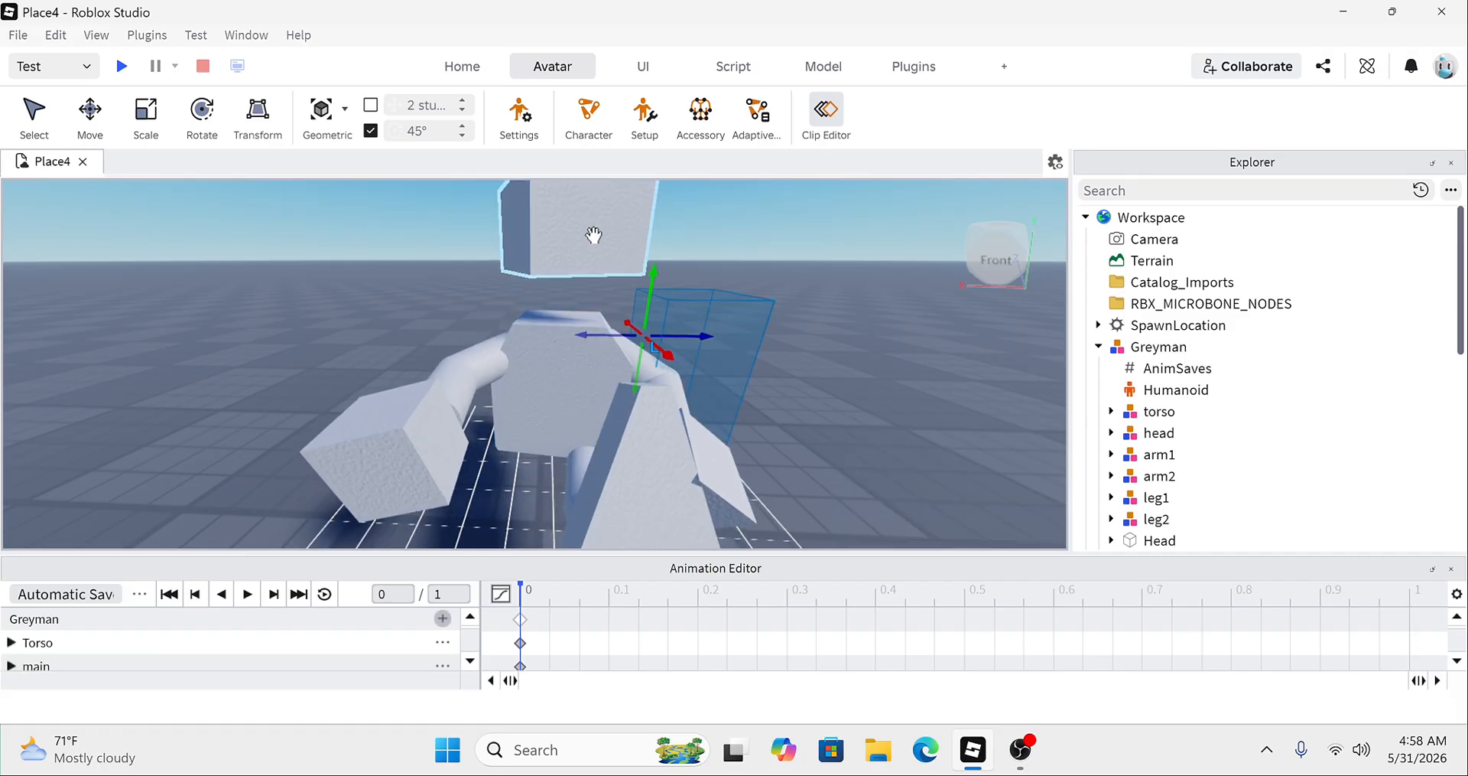
Step: Set the playhead to 0.2 and reposition the main body part with the move handles to key it there
{"action": "left_click", "coordinate": [594, 235]}
{"action": "scroll", "coordinate": [594, 235], "scroll_direction": "down", "scroll_amount": 5}
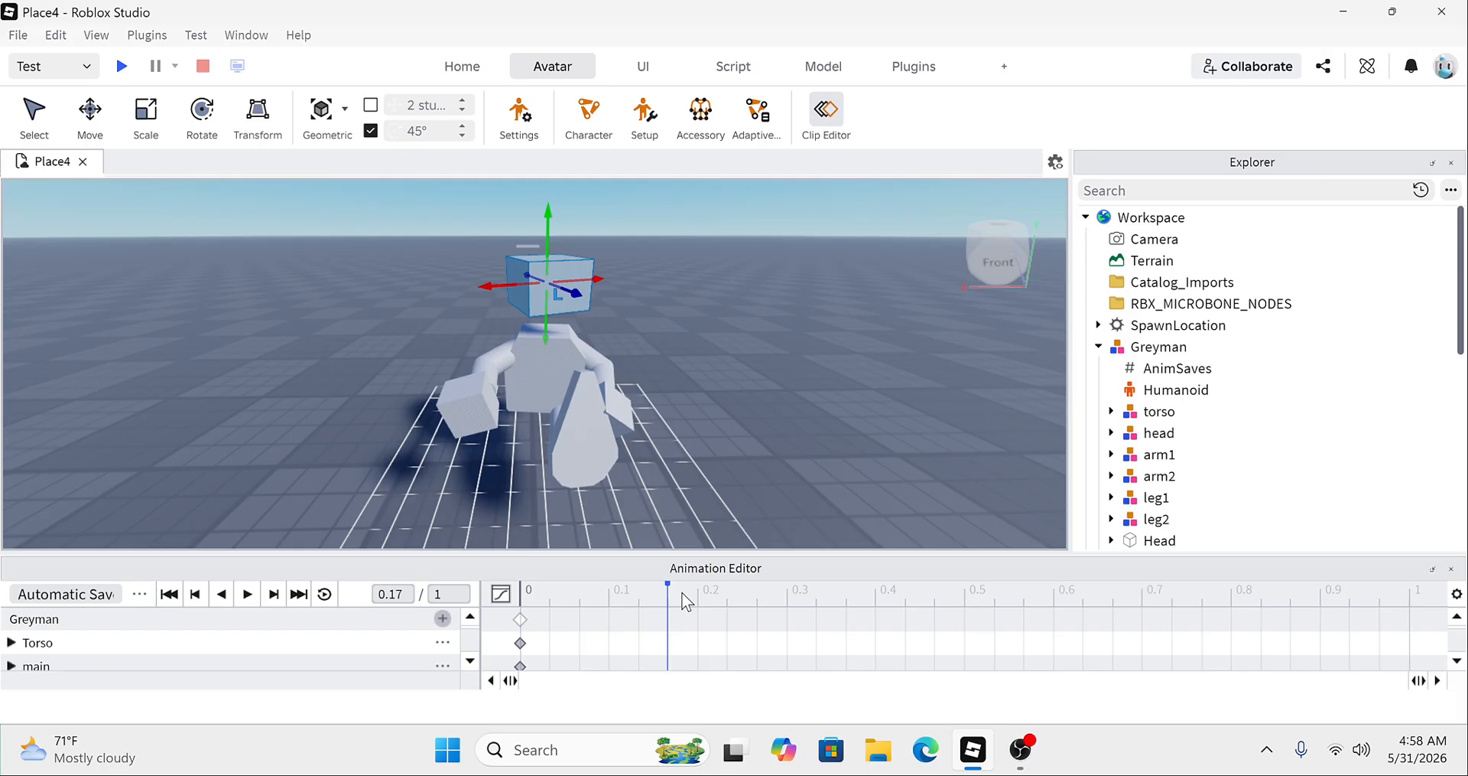
{"action": "left_click", "coordinate": [691, 593]}
{"action": "scroll", "coordinate": [574, 413], "scroll_direction": "up", "scroll_amount": 8}
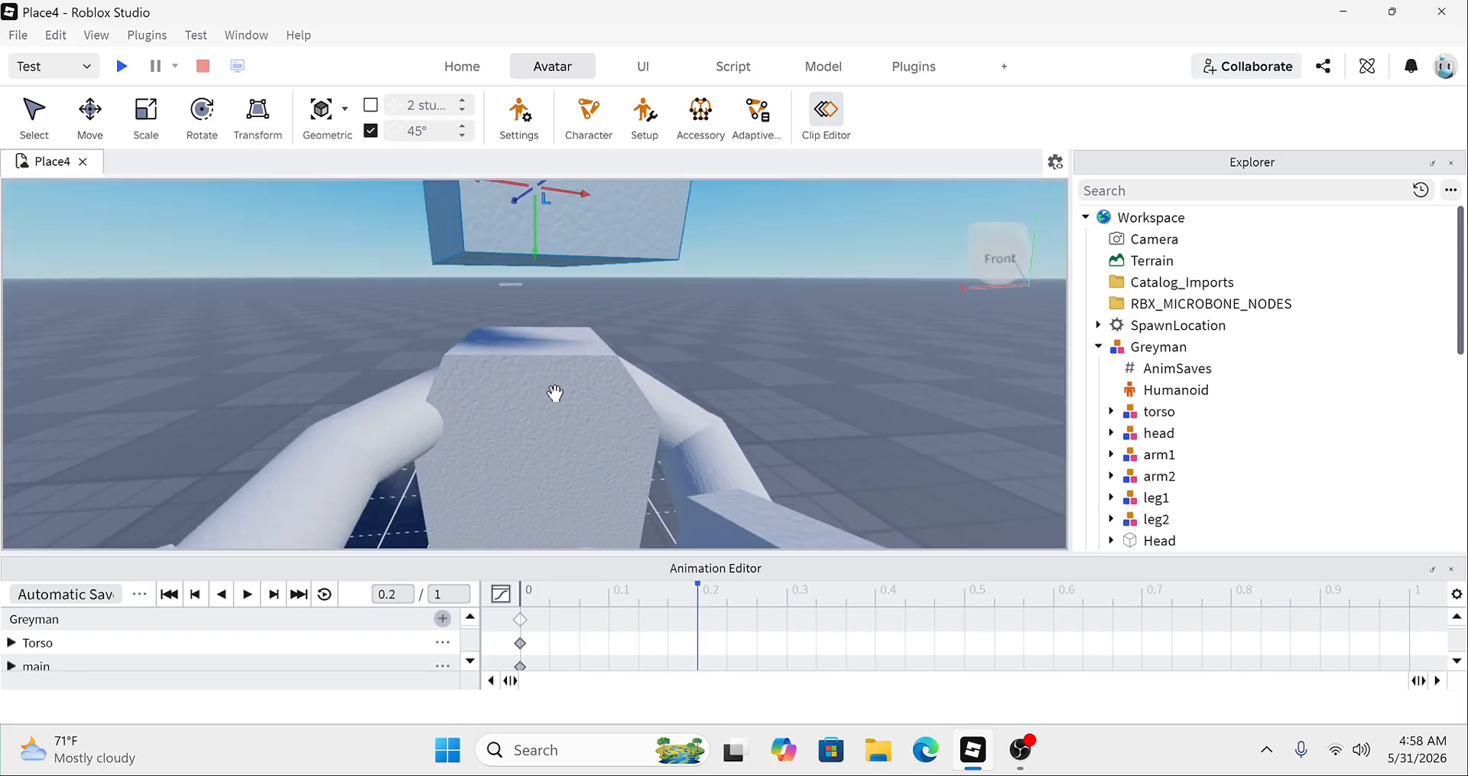
{"action": "scroll", "coordinate": [555, 393], "scroll_direction": "up", "scroll_amount": 1}
{"action": "left_click", "coordinate": [528, 481]}
{"action": "scroll", "coordinate": [529, 474], "scroll_direction": "down", "scroll_amount": 6}
{"action": "right_click", "coordinate": [530, 467]}
{"action": "left_click", "coordinate": [527, 367]}
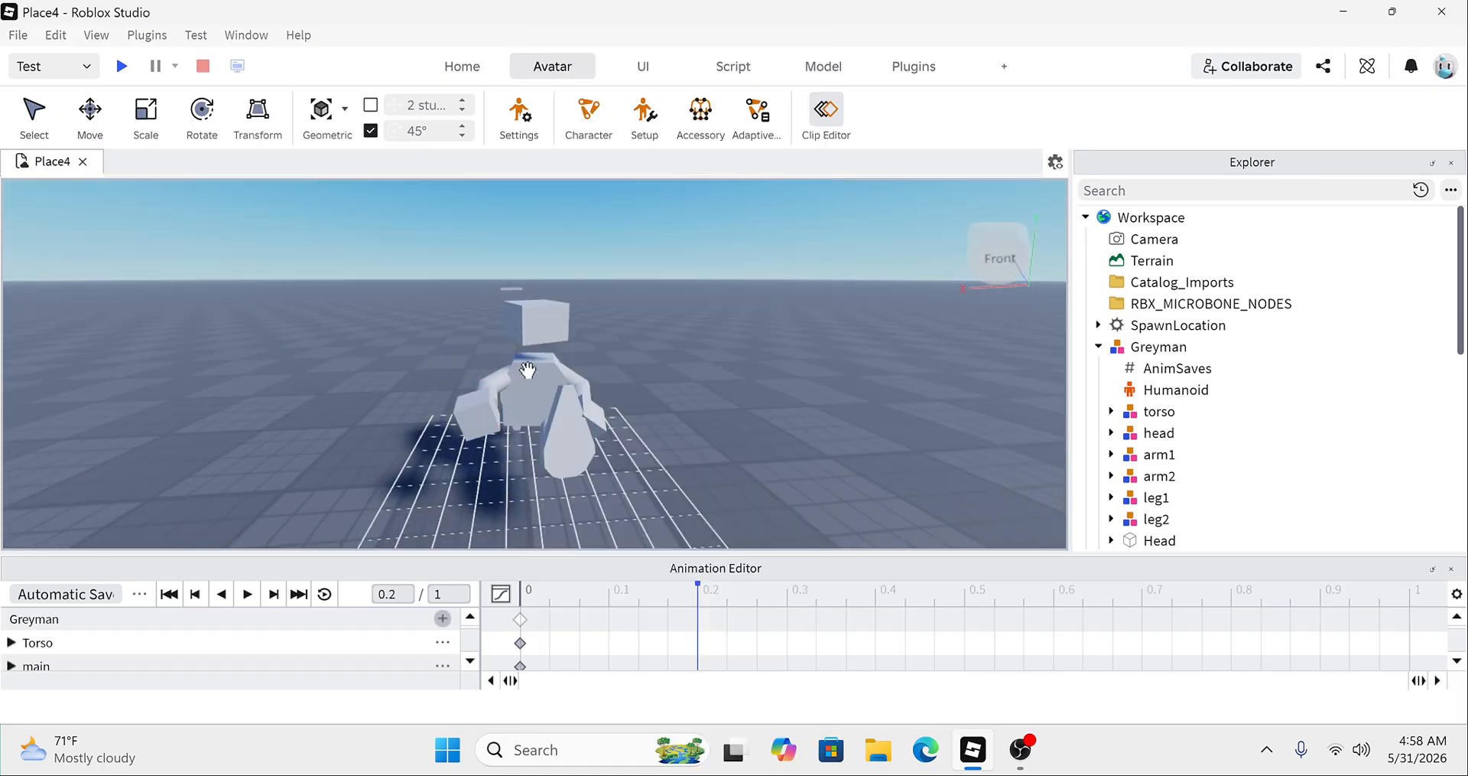
{"action": "left_click", "coordinate": [542, 378]}
{"action": "left_click_drag", "start_coordinate": [575, 380], "coordinate": [601, 459]}
Step: Reposition the main body part at 0.4 and at 0.57, shifting it about 0.69 studs sideways at 0.57
{"action": "left_click", "coordinate": [874, 595]}
{"action": "left_click", "coordinate": [1023, 596]}
{"action": "left_click_drag", "start_coordinate": [538, 419], "coordinate": [516, 421]}
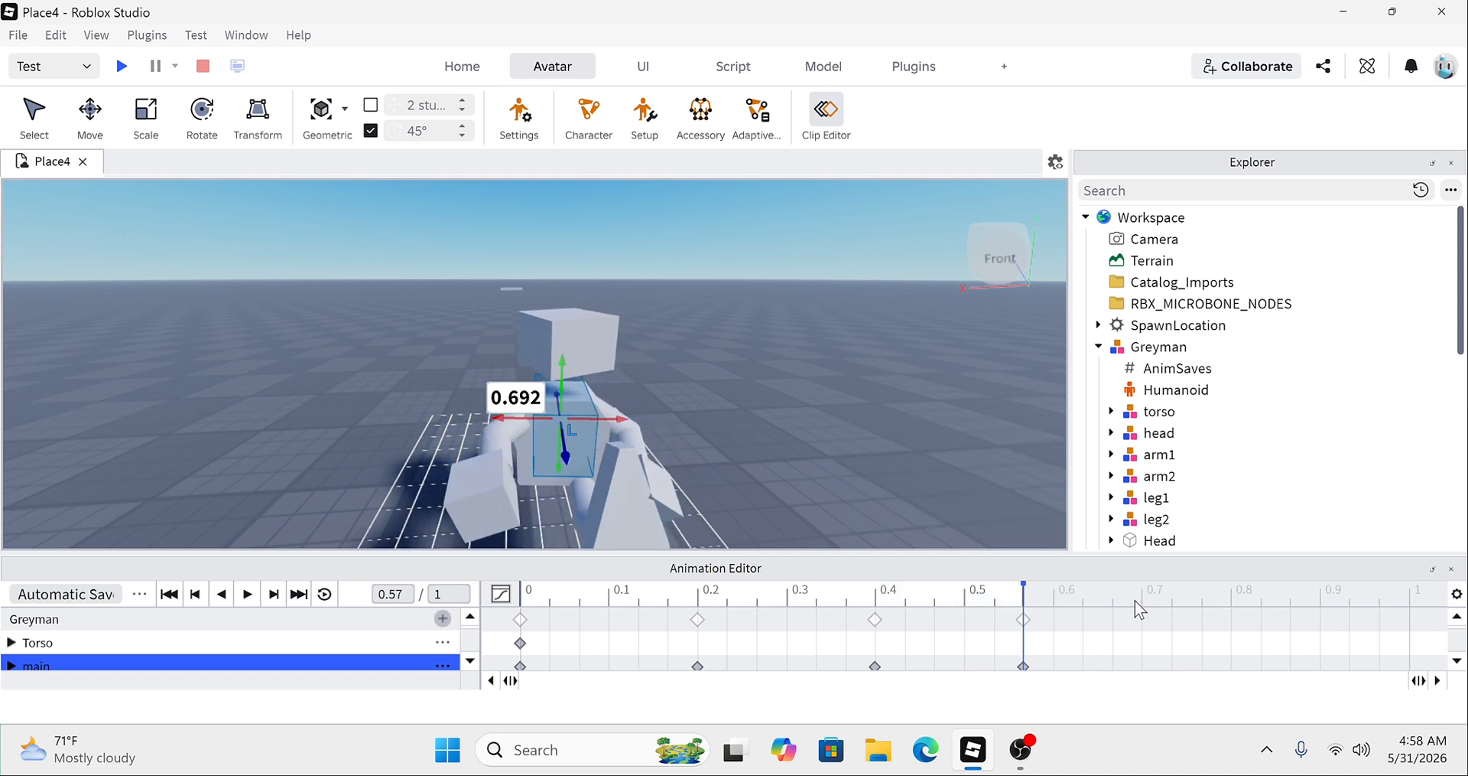
Step: Retime the Greyman keyframe at 0.57 to 0.6 on the timeline
{"action": "left_click", "coordinate": [1140, 598]}
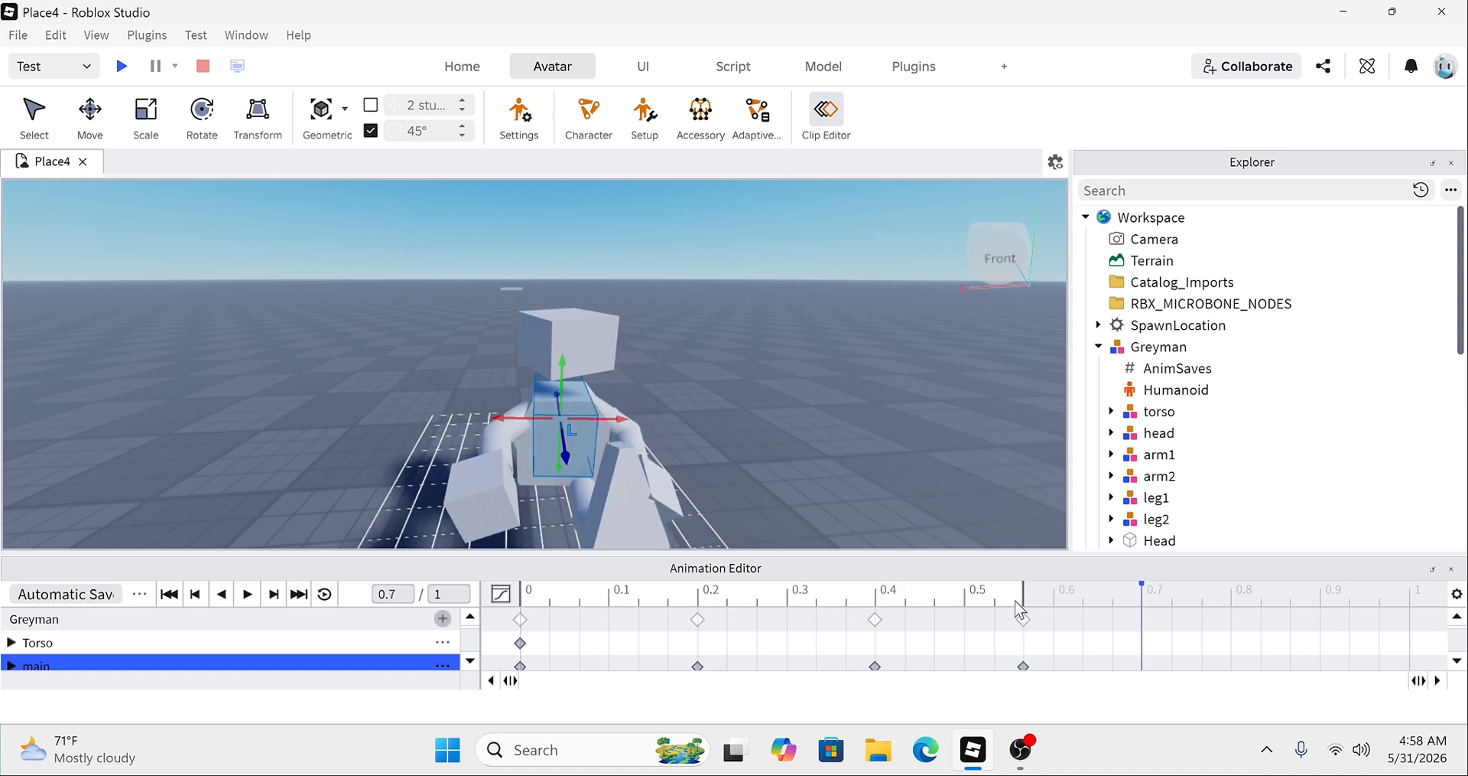
{"action": "left_click", "coordinate": [1023, 618]}
{"action": "left_click_drag", "start_coordinate": [1023, 621], "coordinate": [1046, 622]}
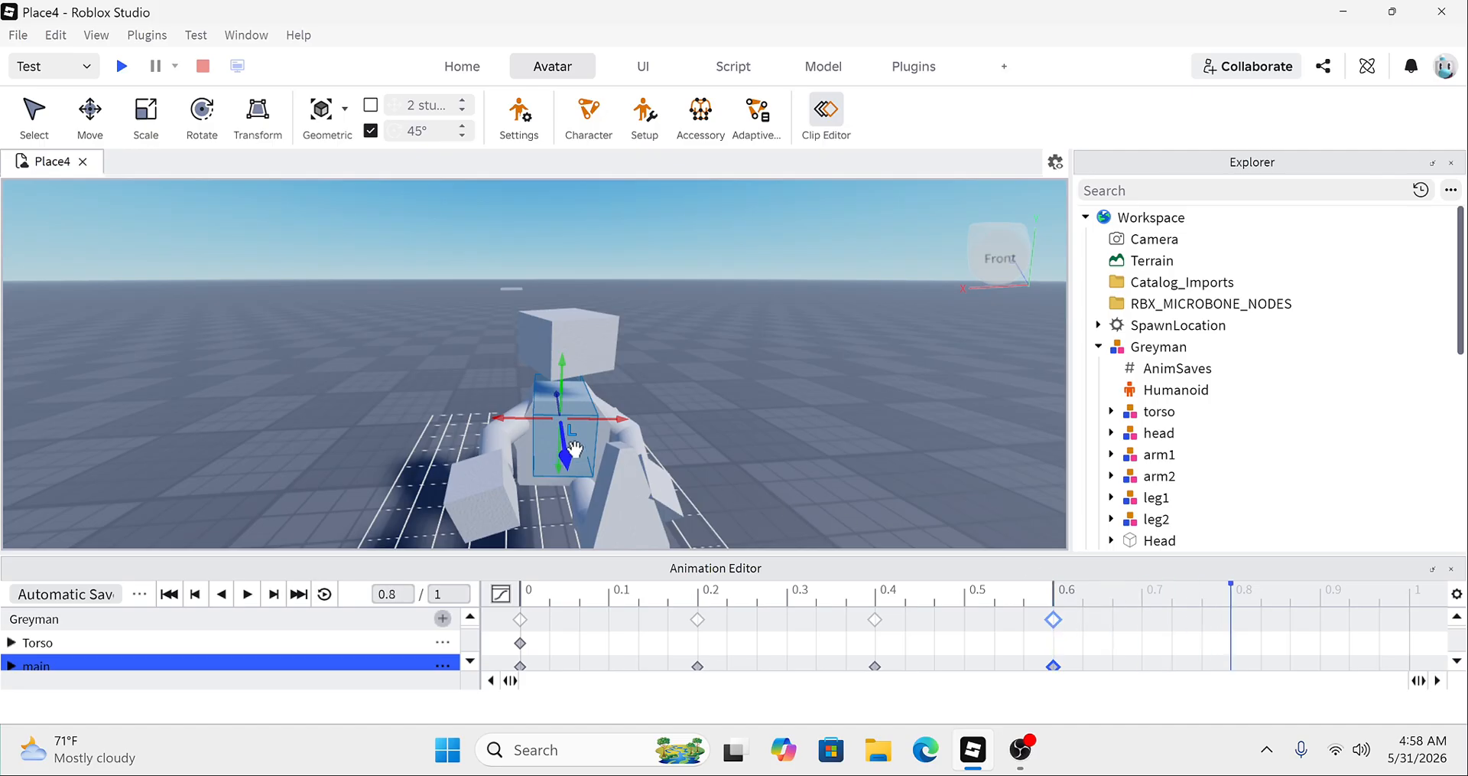
Step: Move the main body part backward at time 0.8 in two moves, the second about 1.2 studs
{"action": "left_click_drag", "start_coordinate": [573, 449], "coordinate": [525, 382]}
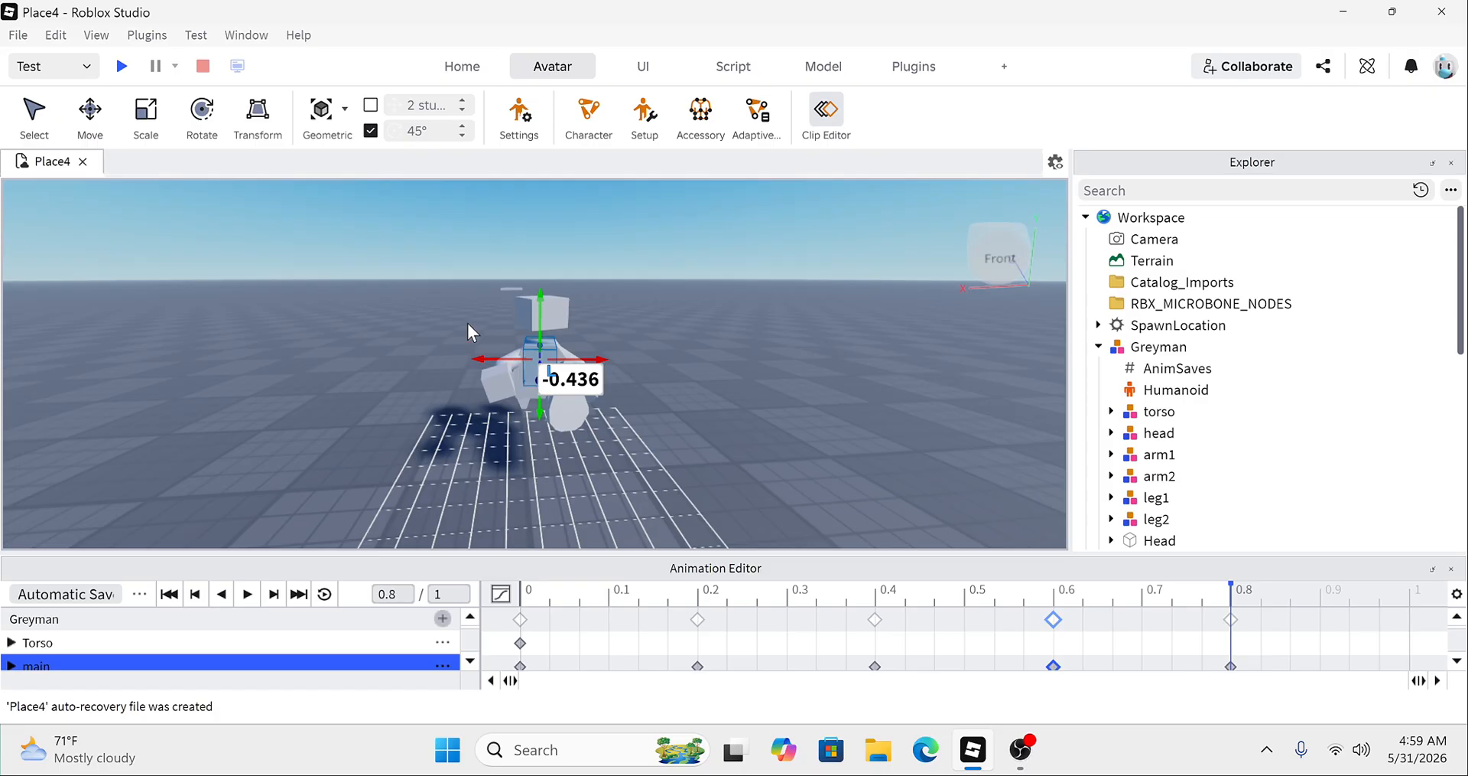
{"action": "right_click_drag", "start_coordinate": [549, 342], "coordinate": [553, 352]}
{"action": "scroll", "coordinate": [558, 353], "scroll_direction": "up", "scroll_amount": 2}
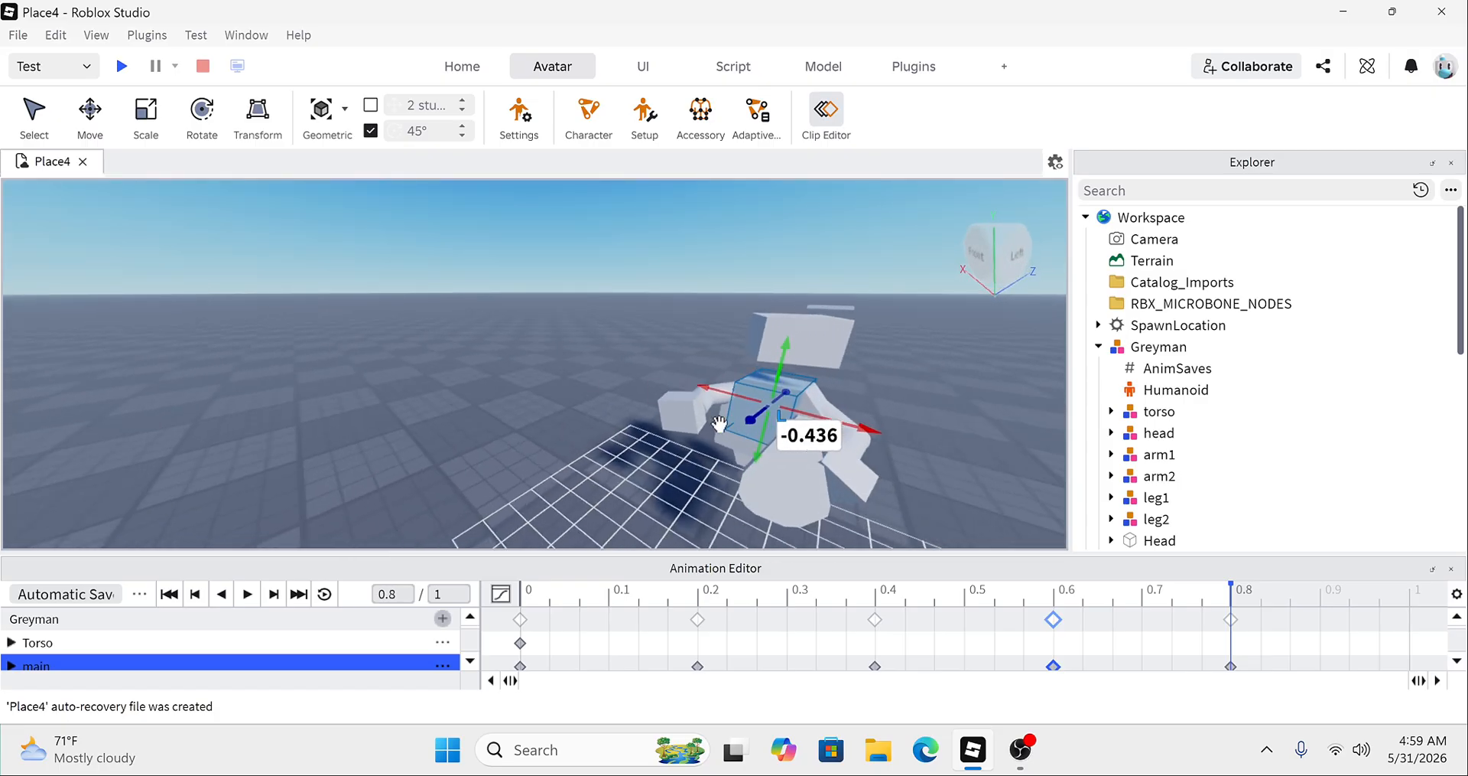
{"action": "left_click_drag", "start_coordinate": [757, 417], "coordinate": [765, 387]}
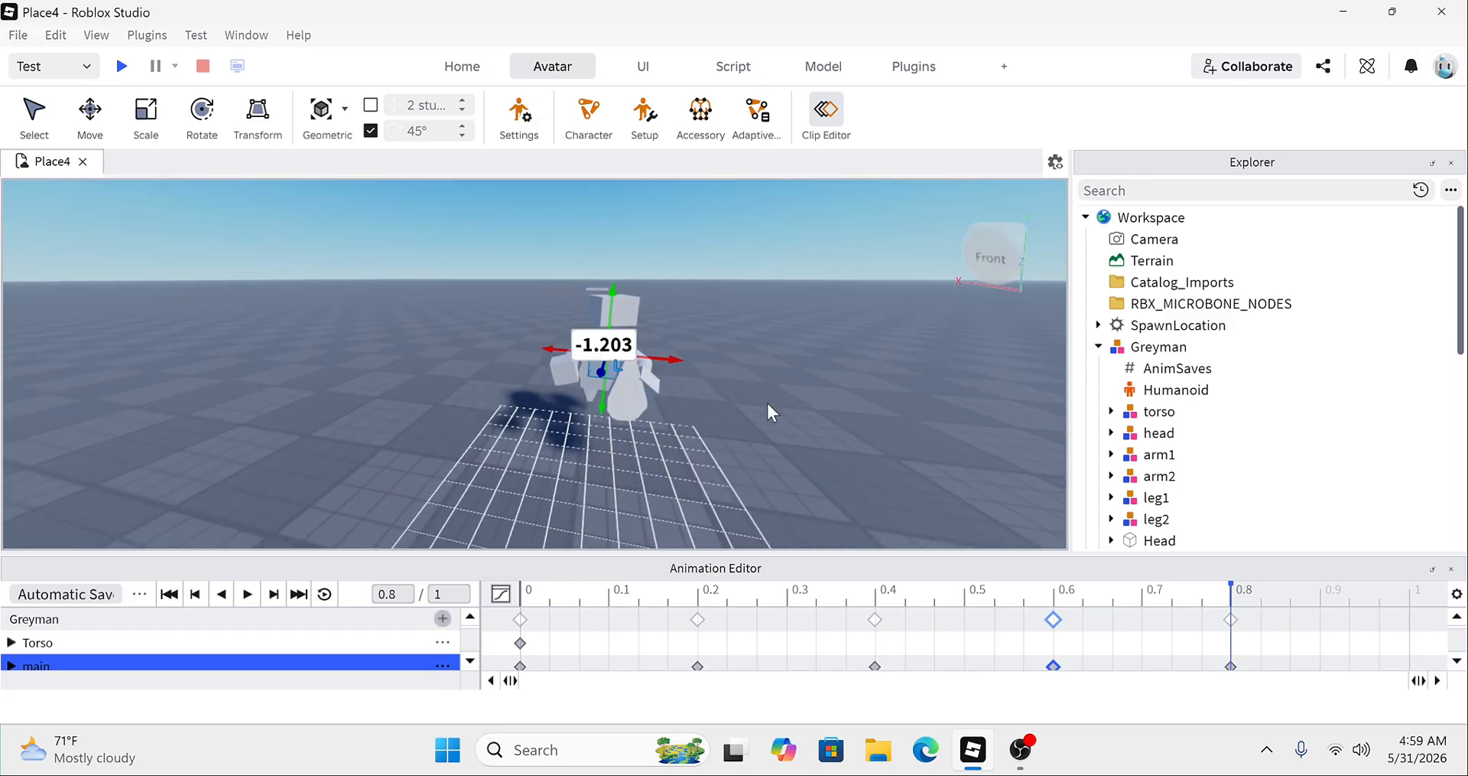
Step: Copy the Greyman keyframe at time 0 and paste it at time 1
{"action": "left_click", "coordinate": [1412, 595]}
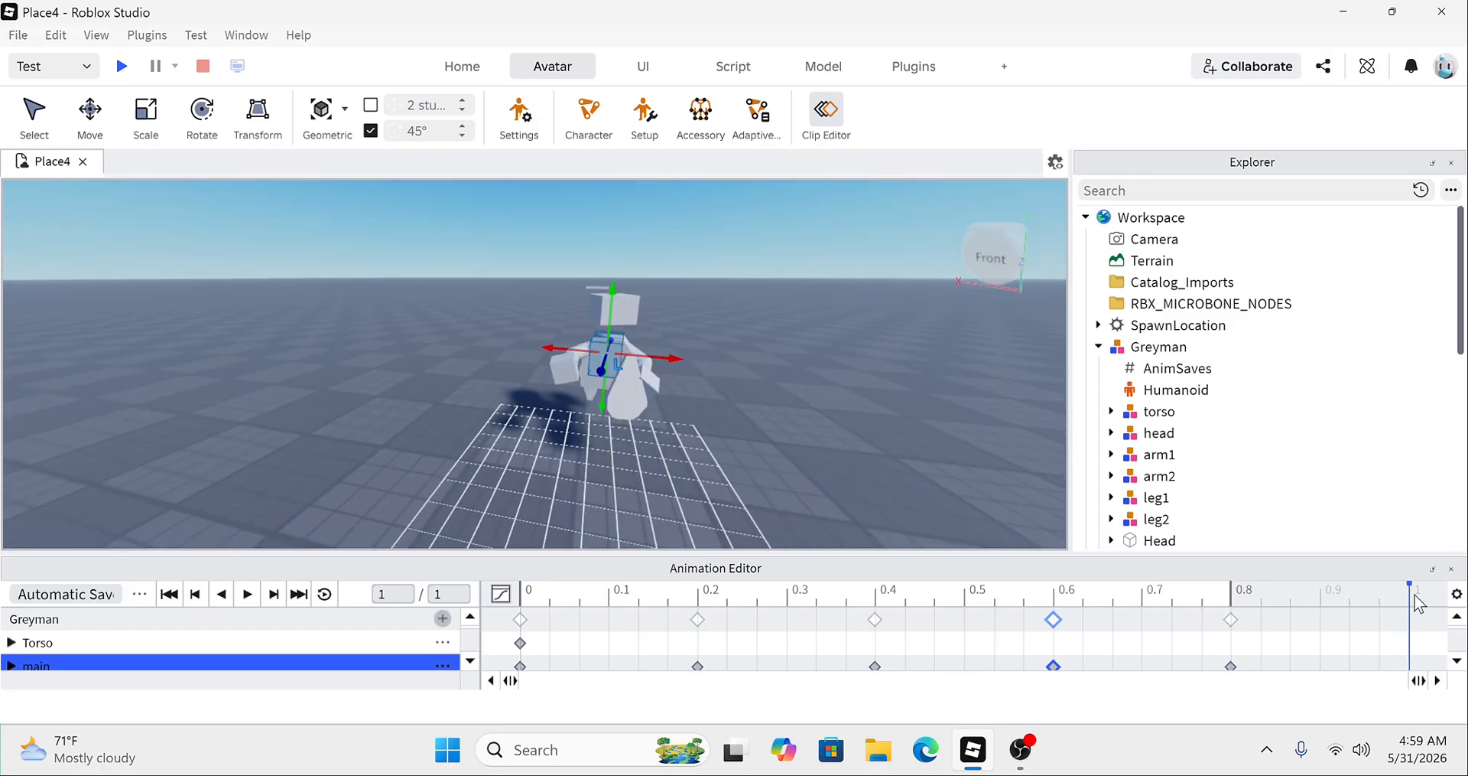
{"action": "right_click", "coordinate": [524, 626]}
{"action": "left_click", "coordinate": [658, 422]}
{"action": "right_click", "coordinate": [1416, 616]}
{"action": "left_click", "coordinate": [1357, 453]}
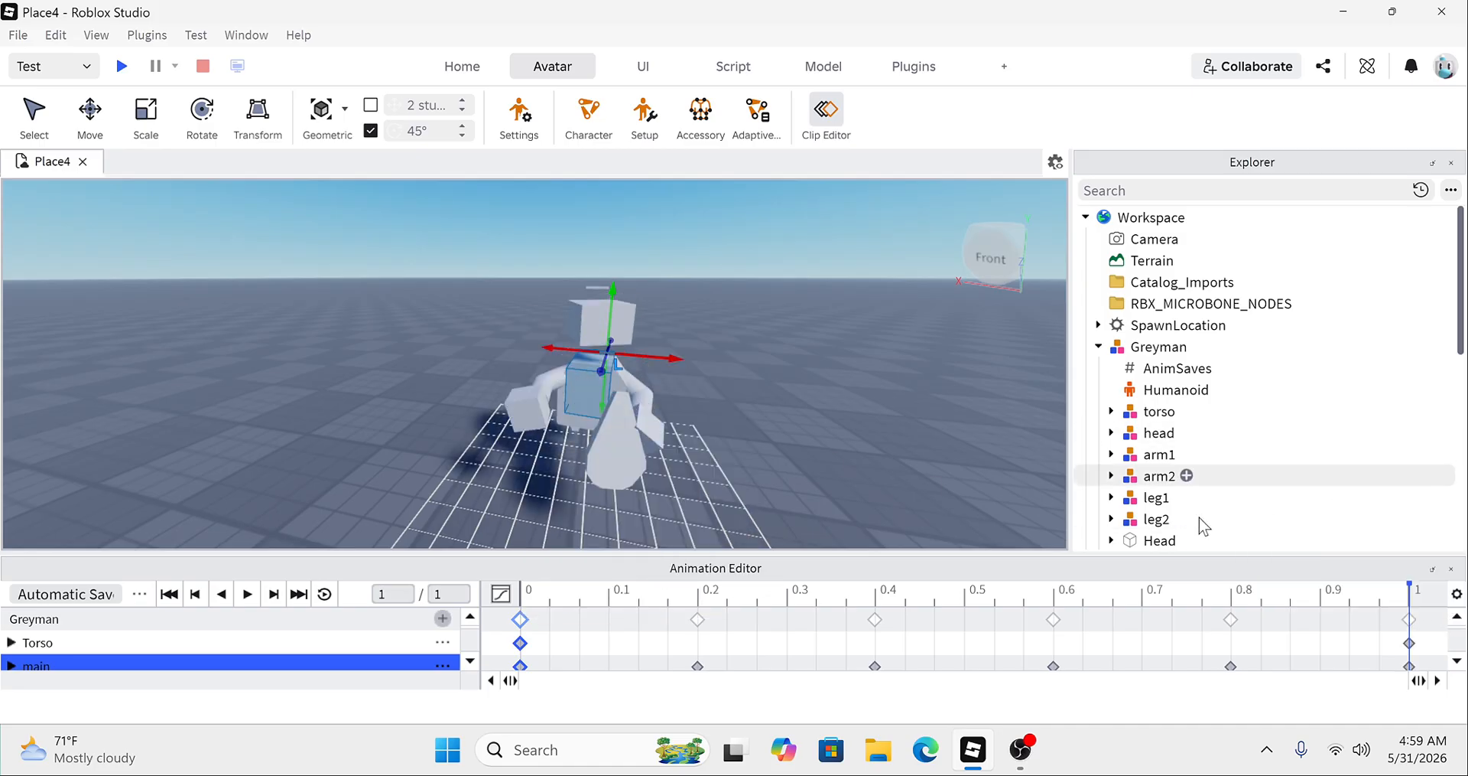
Step: Turn on animation looping, preview the Greyman animation, and stop playback
{"action": "left_click", "coordinate": [325, 595]}
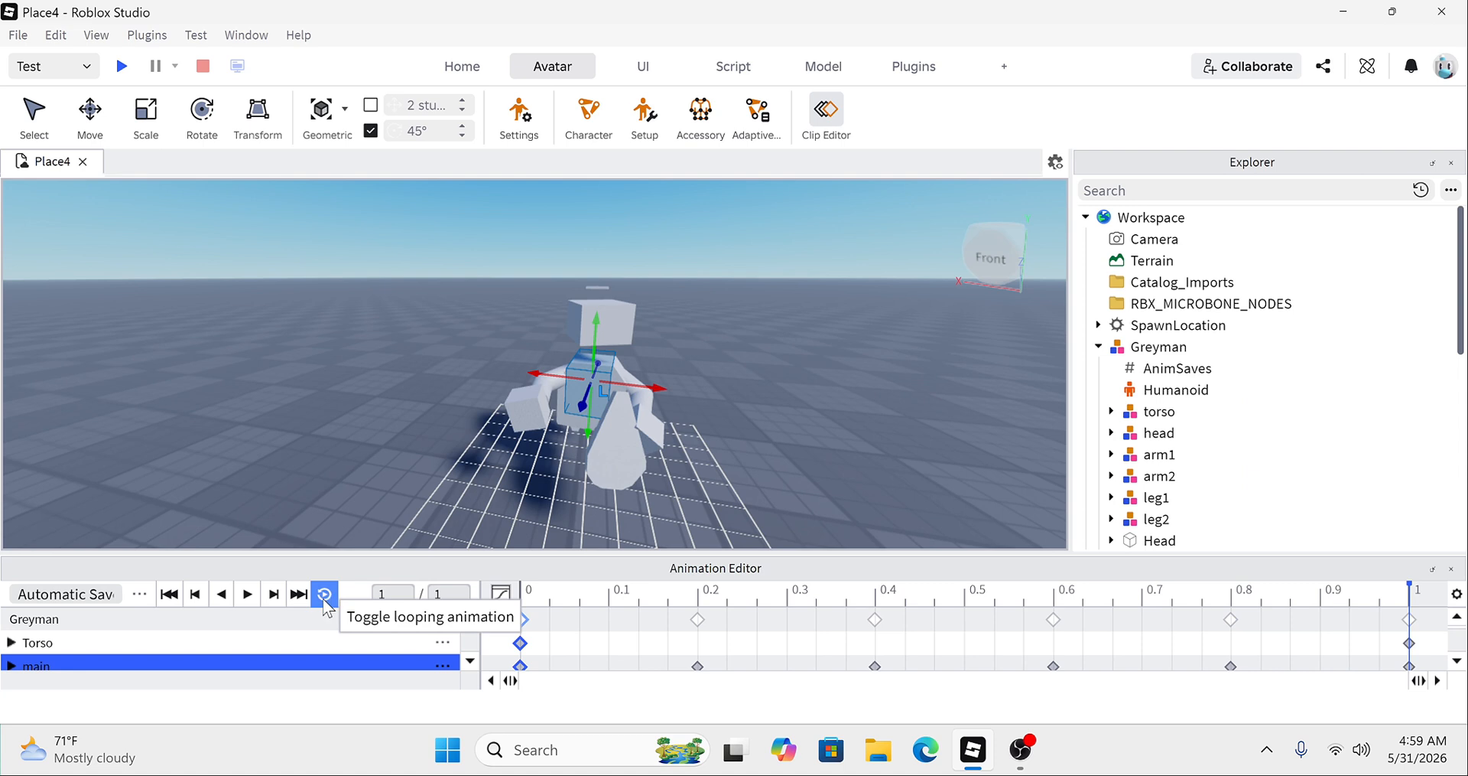
{"action": "key", "text": "space"}
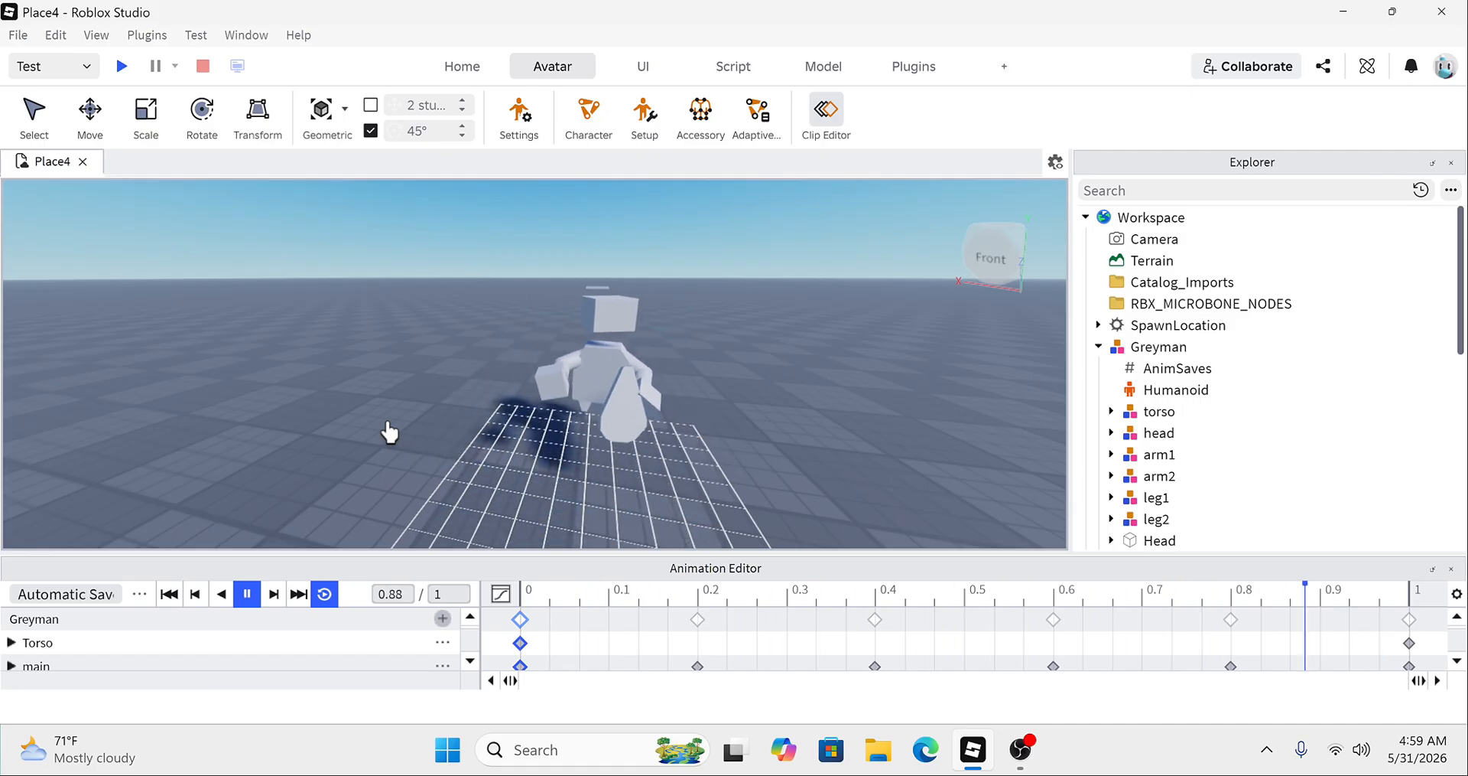
{"action": "key", "text": "space"}
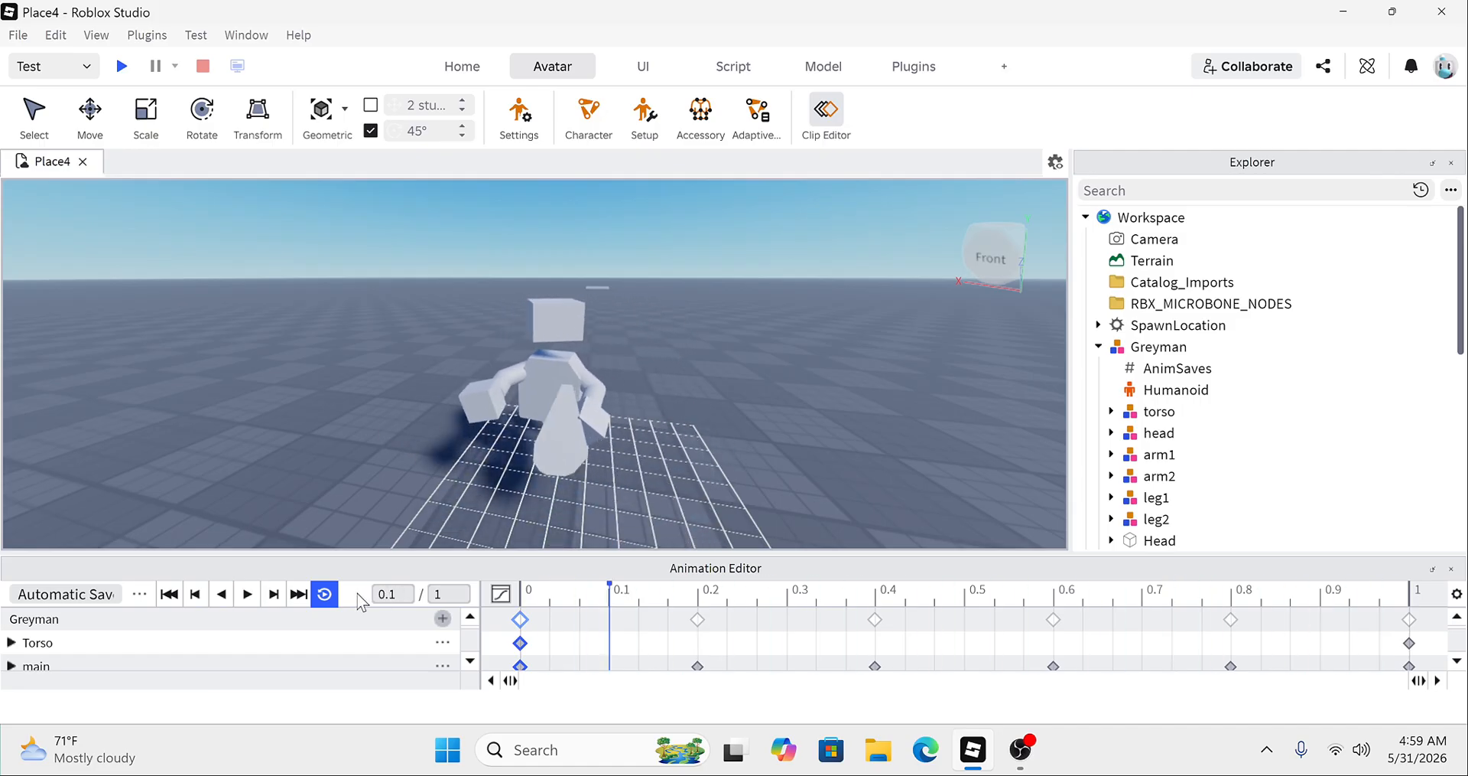
Step: Publish the animation to Roblox with the title "greyman dance" and close the asset configuration window
{"action": "left_click", "coordinate": [139, 595]}
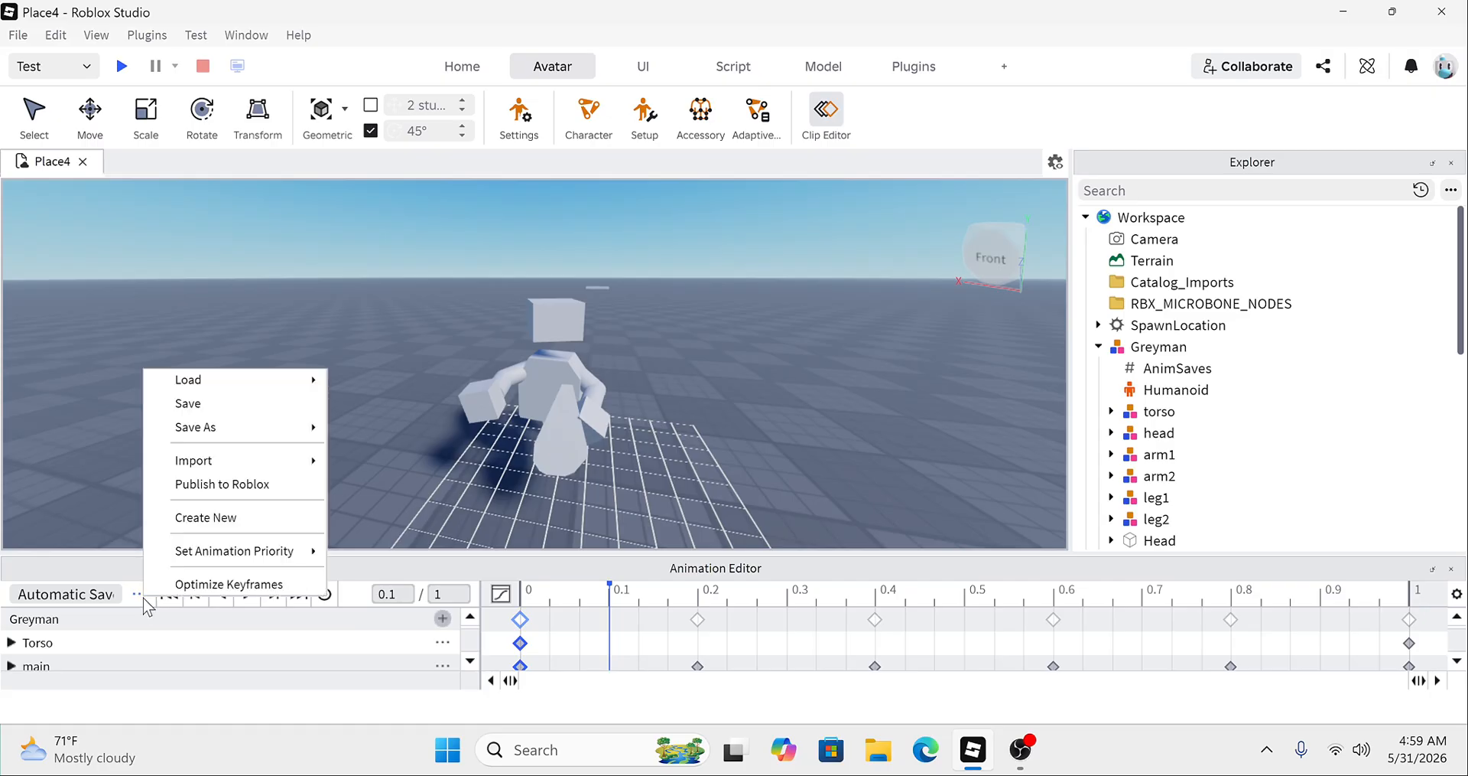
{"action": "left_click", "coordinate": [222, 484]}
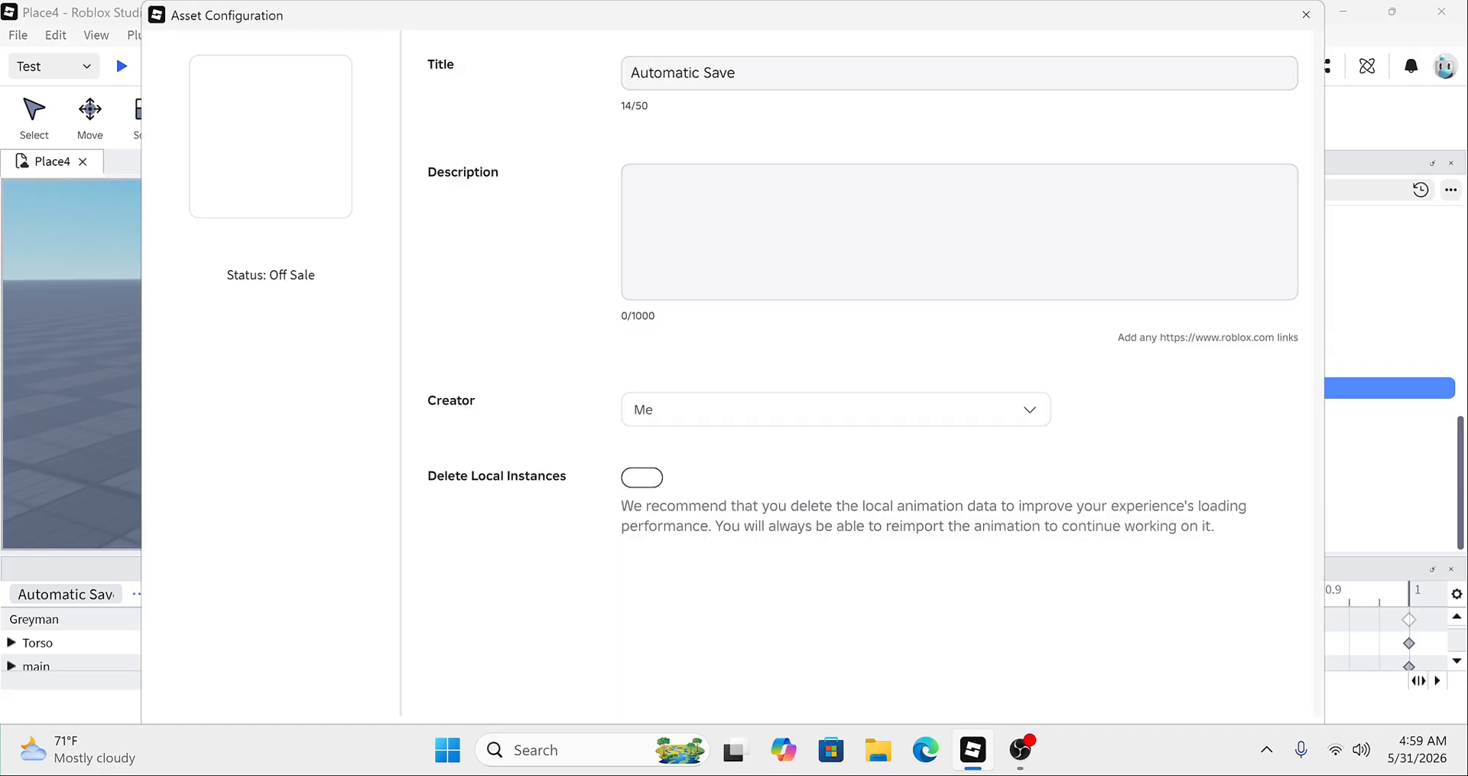
{"action": "mouse_move", "coordinate": [792, 10]}
{"action": "left_mouse_down"}
{"action": "mouse_move", "coordinate": [803, 66]}
{"action": "mouse_move", "coordinate": [809, 15]}
{"action": "left_mouse_up"}
{"action": "left_click_drag", "start_coordinate": [796, 73], "coordinate": [489, 88]}
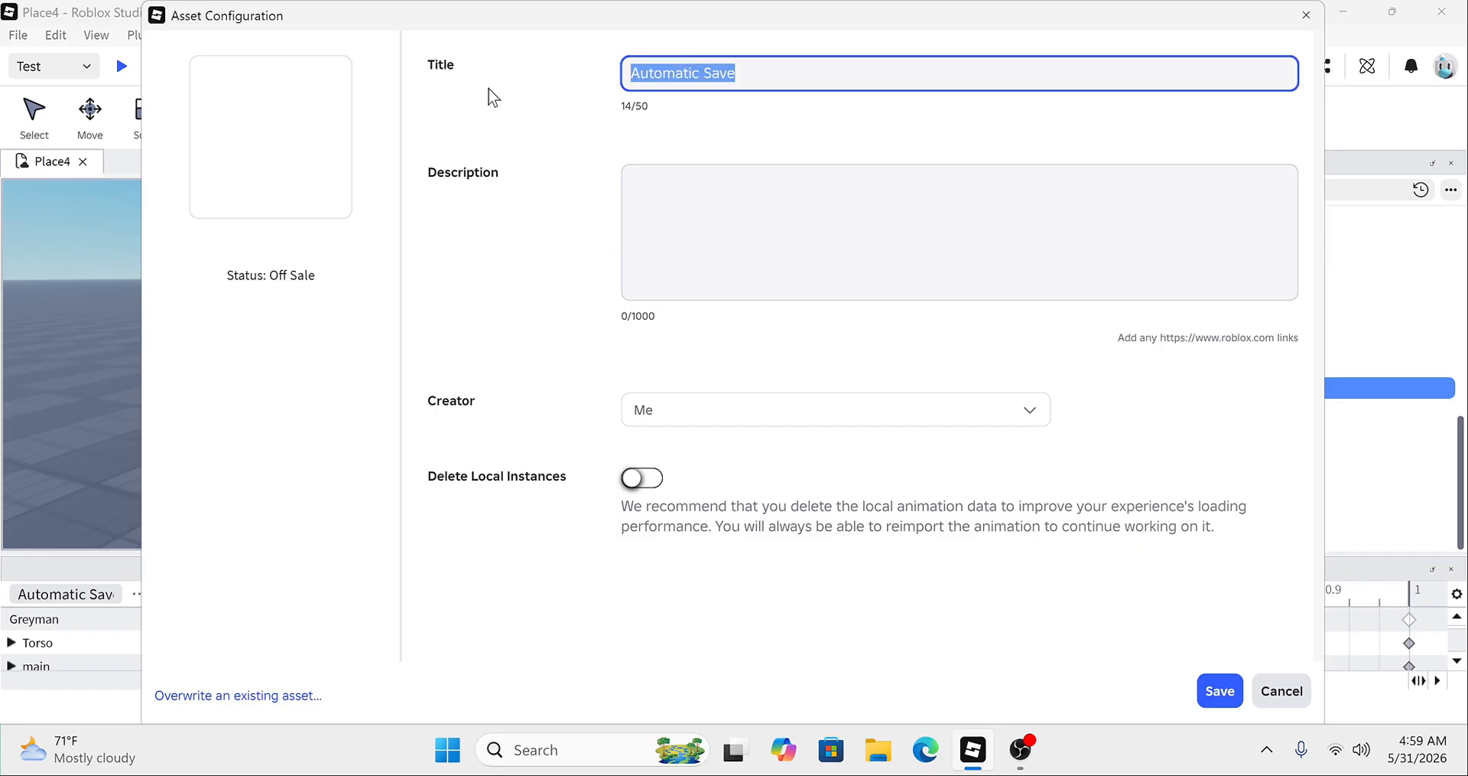
{"action": "key", "text": "BackSpace"}
{"action": "type", "text": "greyman dance"}
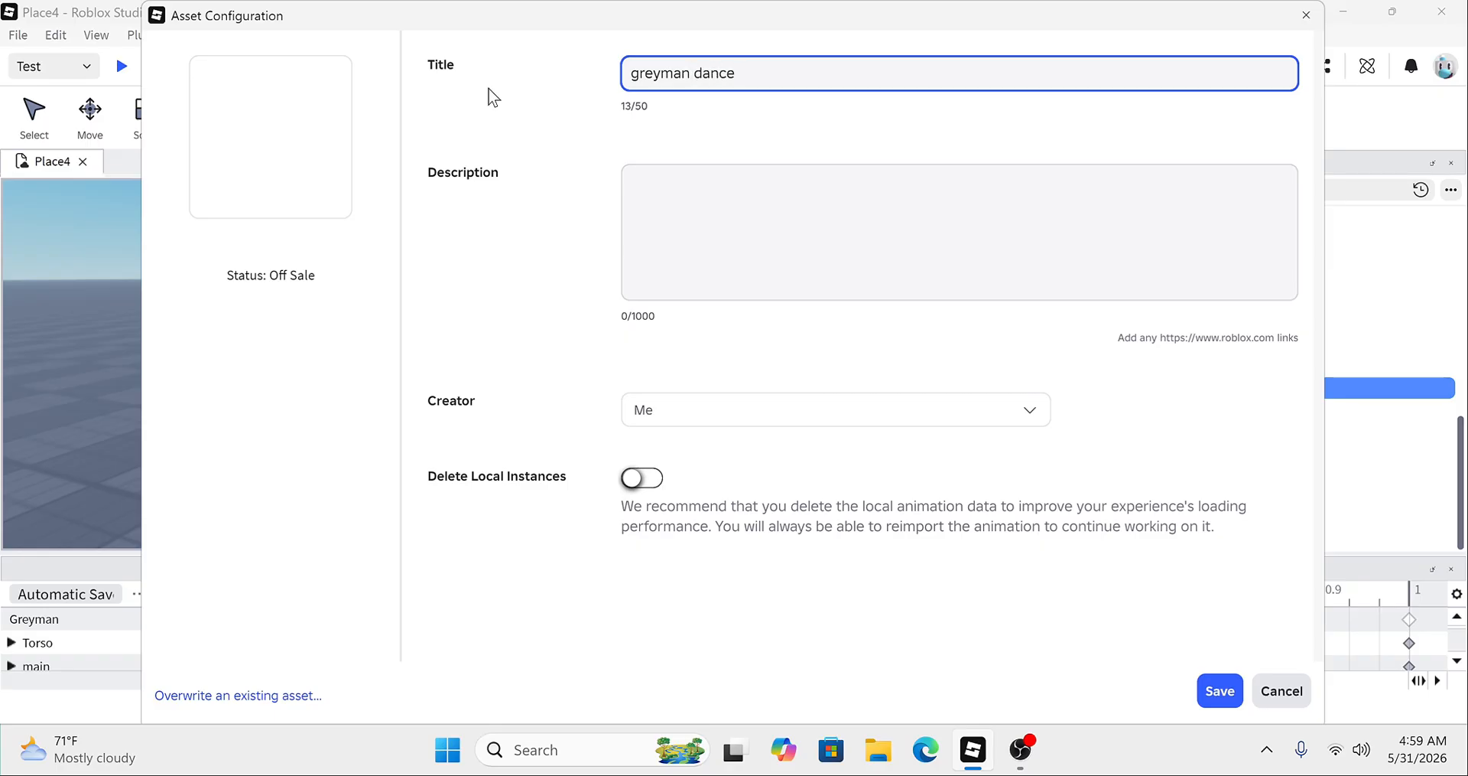
{"action": "left_click", "coordinate": [1220, 690]}
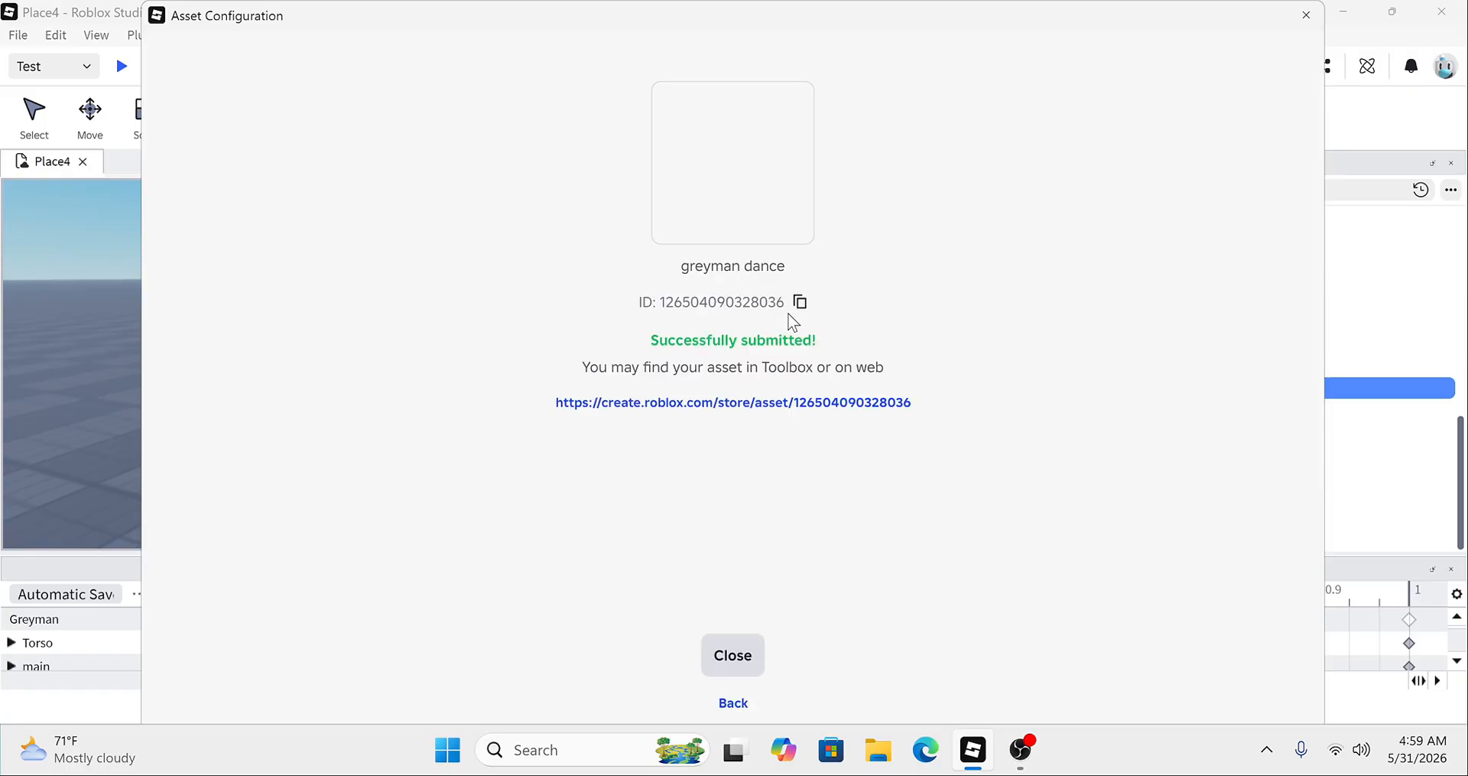
{"action": "left_click", "coordinate": [732, 652]}
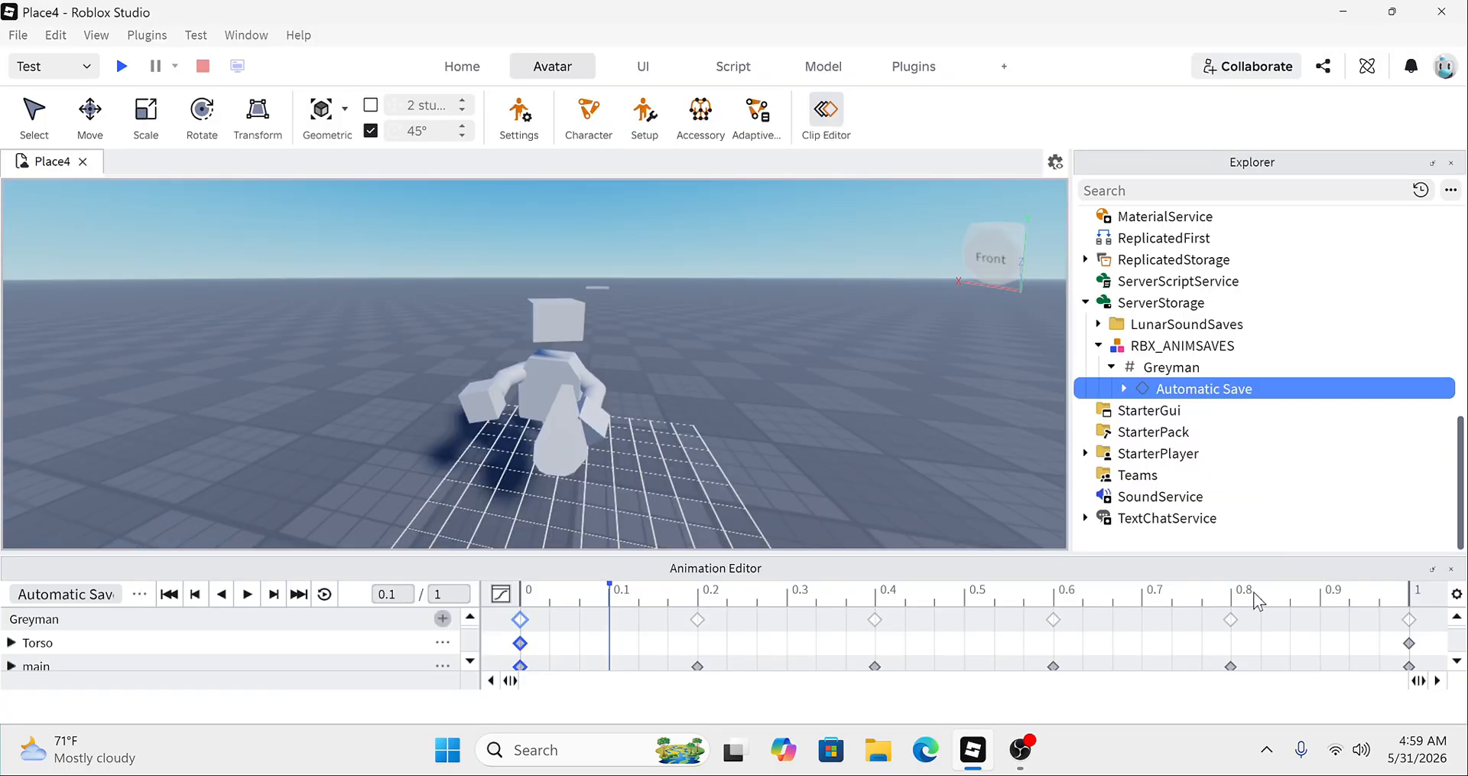
Step: Close the Animation Editor and collapse the ServerStorage and Greyman trees in the Explorer
{"action": "left_click", "coordinate": [1451, 570]}
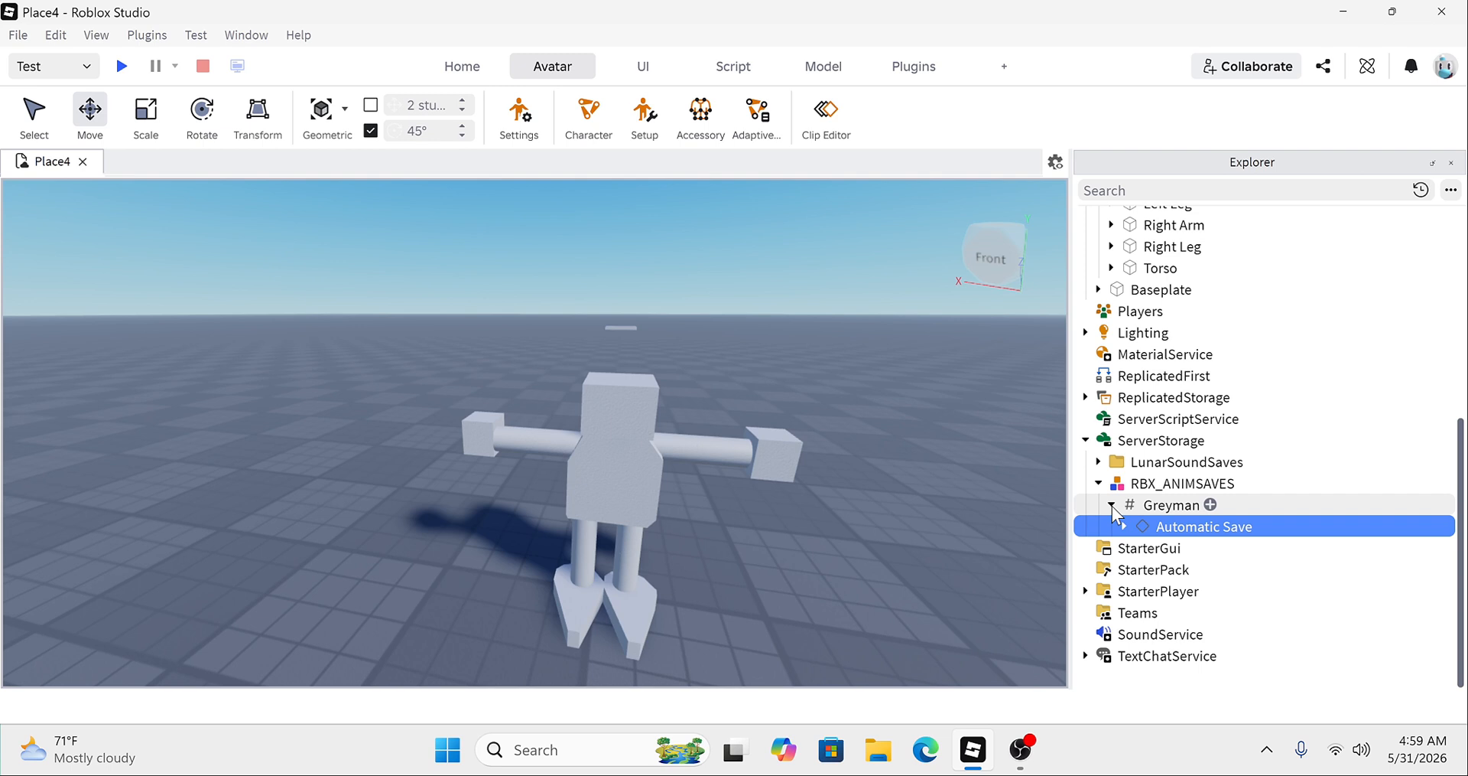
{"action": "left_click", "coordinate": [1111, 526]}
{"action": "left_click", "coordinate": [1101, 506]}
{"action": "left_click", "coordinate": [1086, 485]}
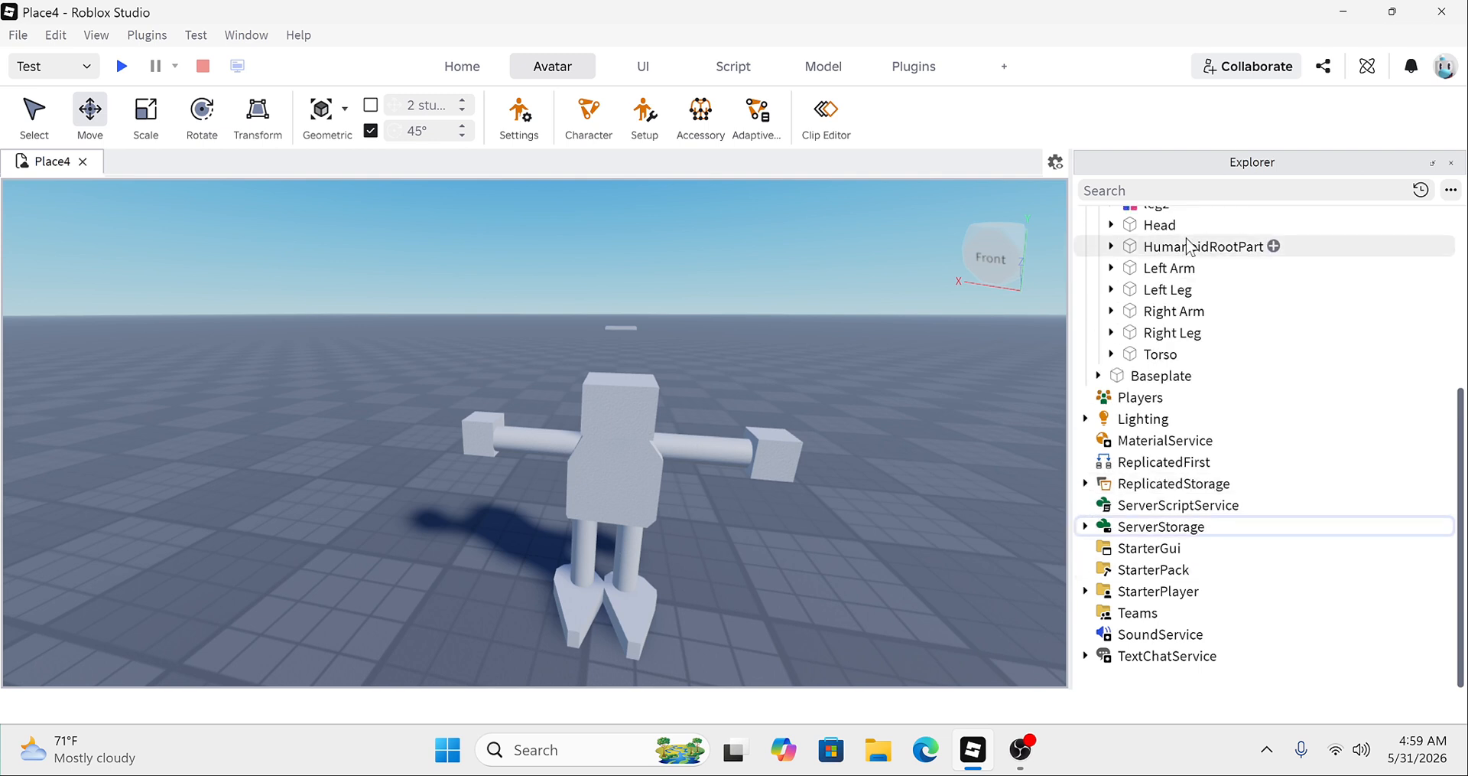
{"action": "scroll", "coordinate": [1113, 327], "scroll_direction": "up", "scroll_amount": 5}
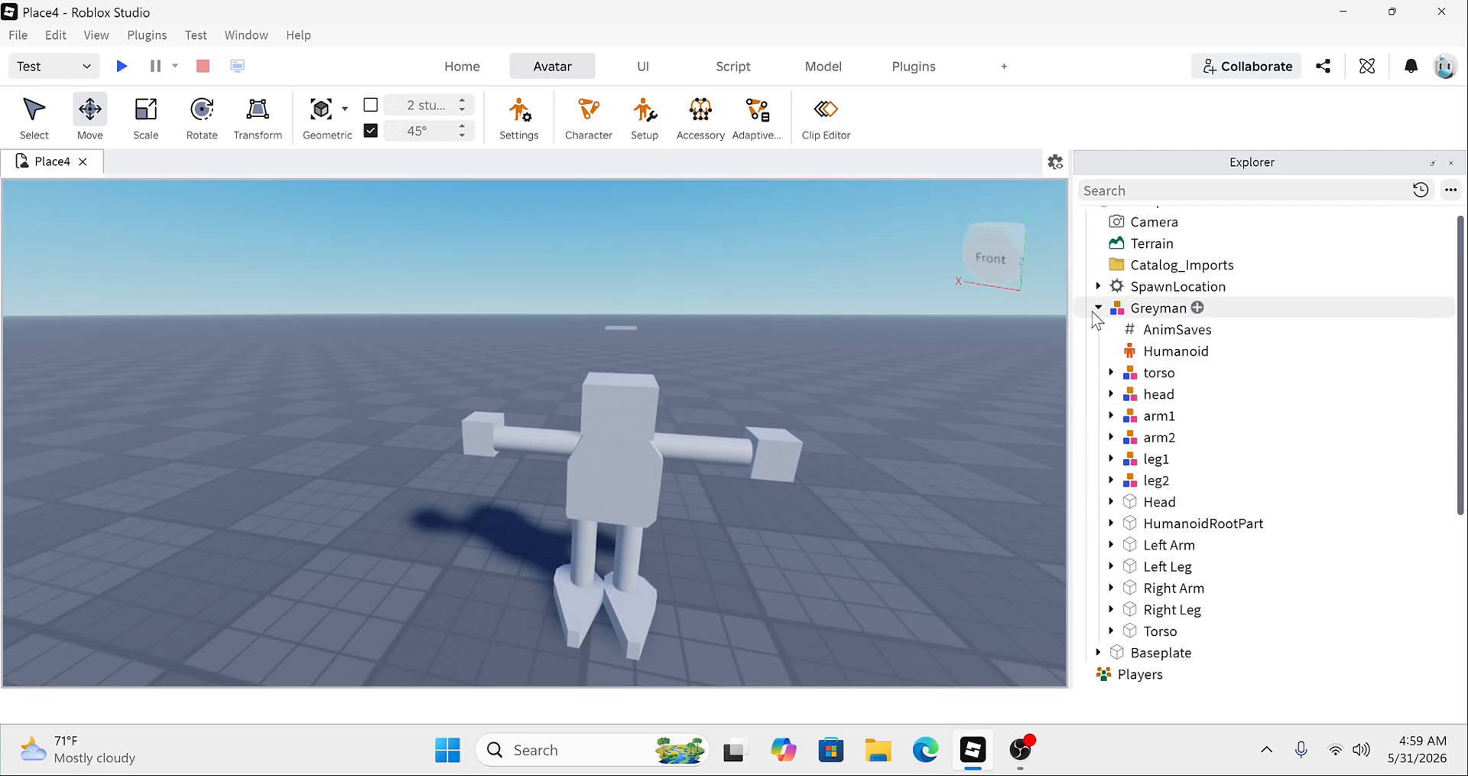
{"action": "left_click", "coordinate": [1099, 308]}
{"action": "left_click_drag", "start_coordinate": [683, 482], "coordinate": [616, 515]}
{"action": "left_click", "coordinate": [710, 516]}
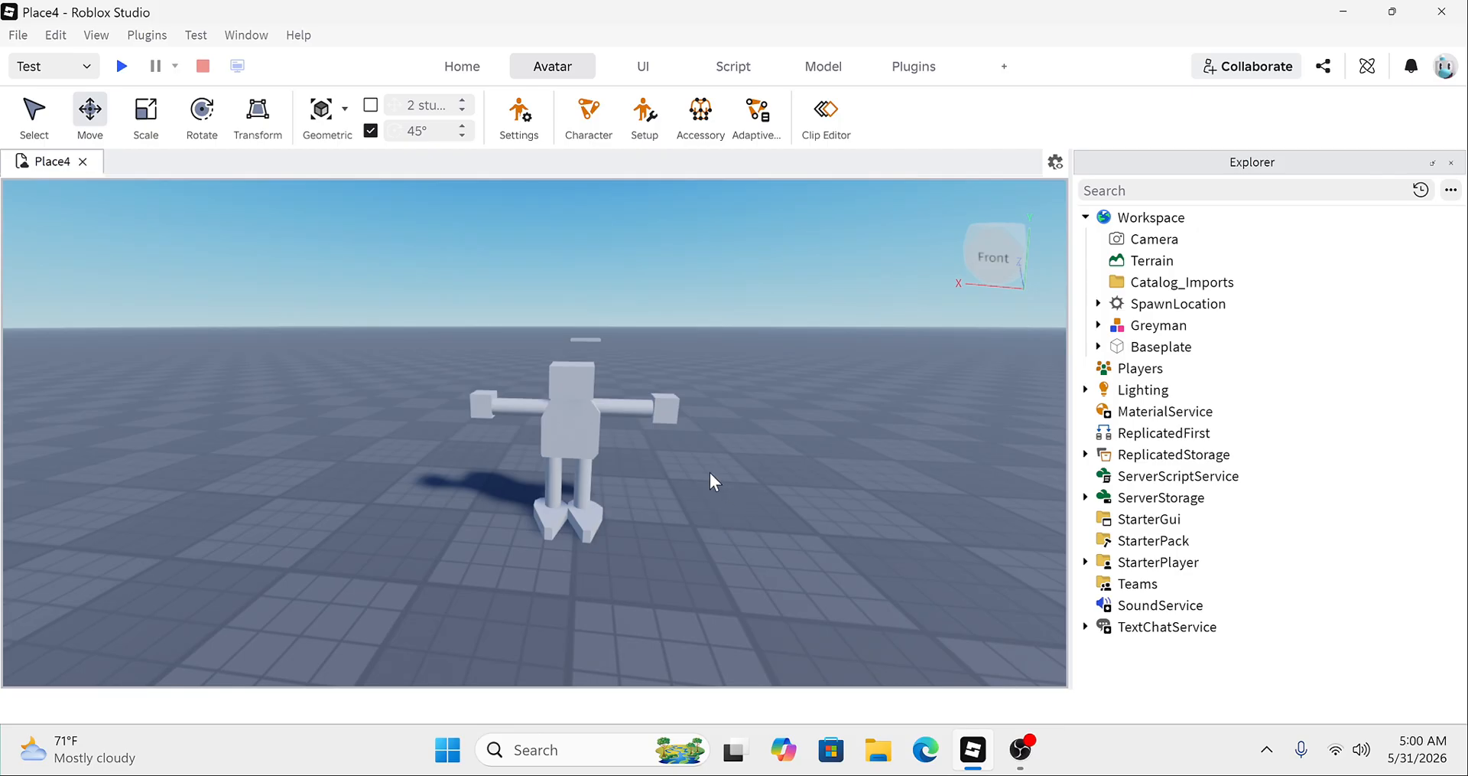
{"action": "key", "text": "d"}
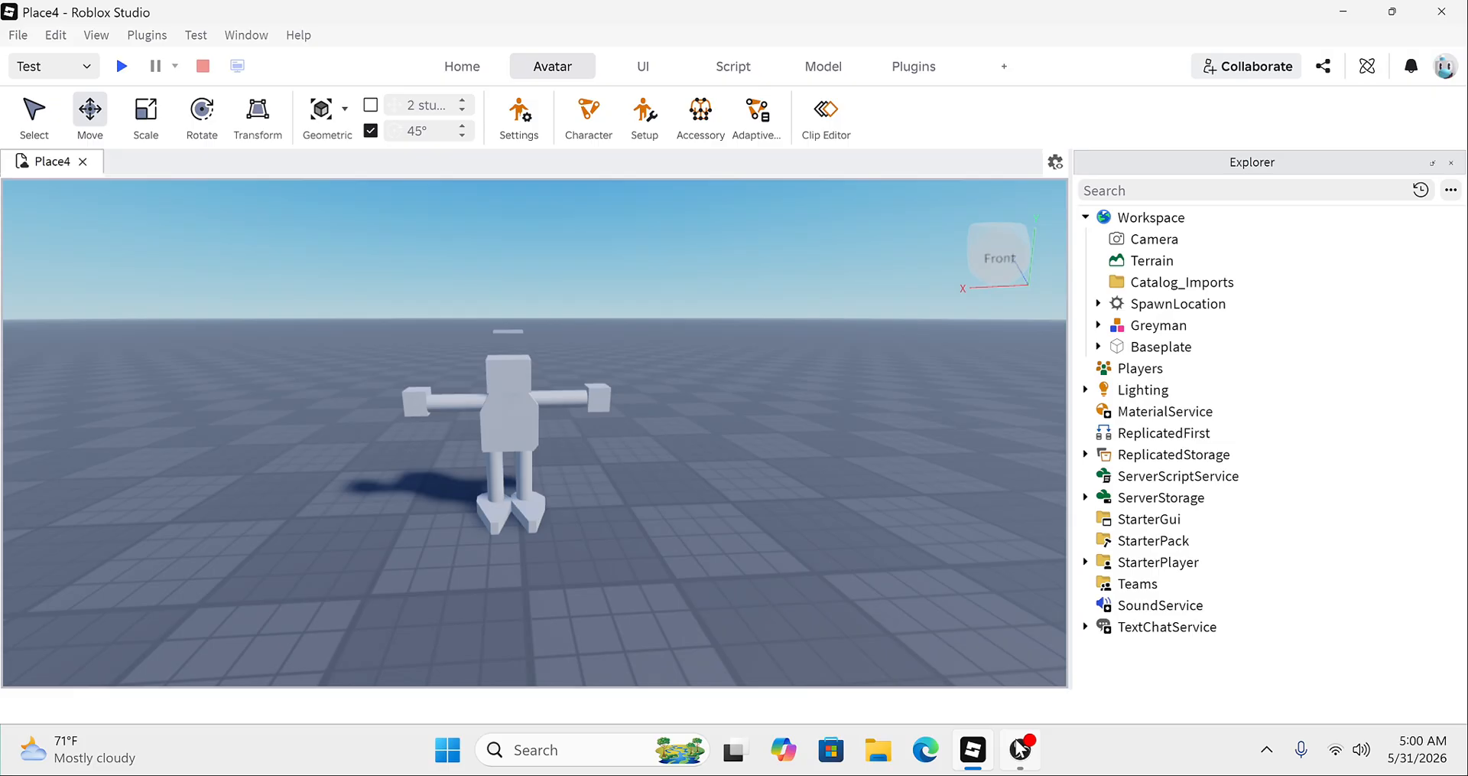
{"action": "mouse_move", "coordinate": [1021, 749]}
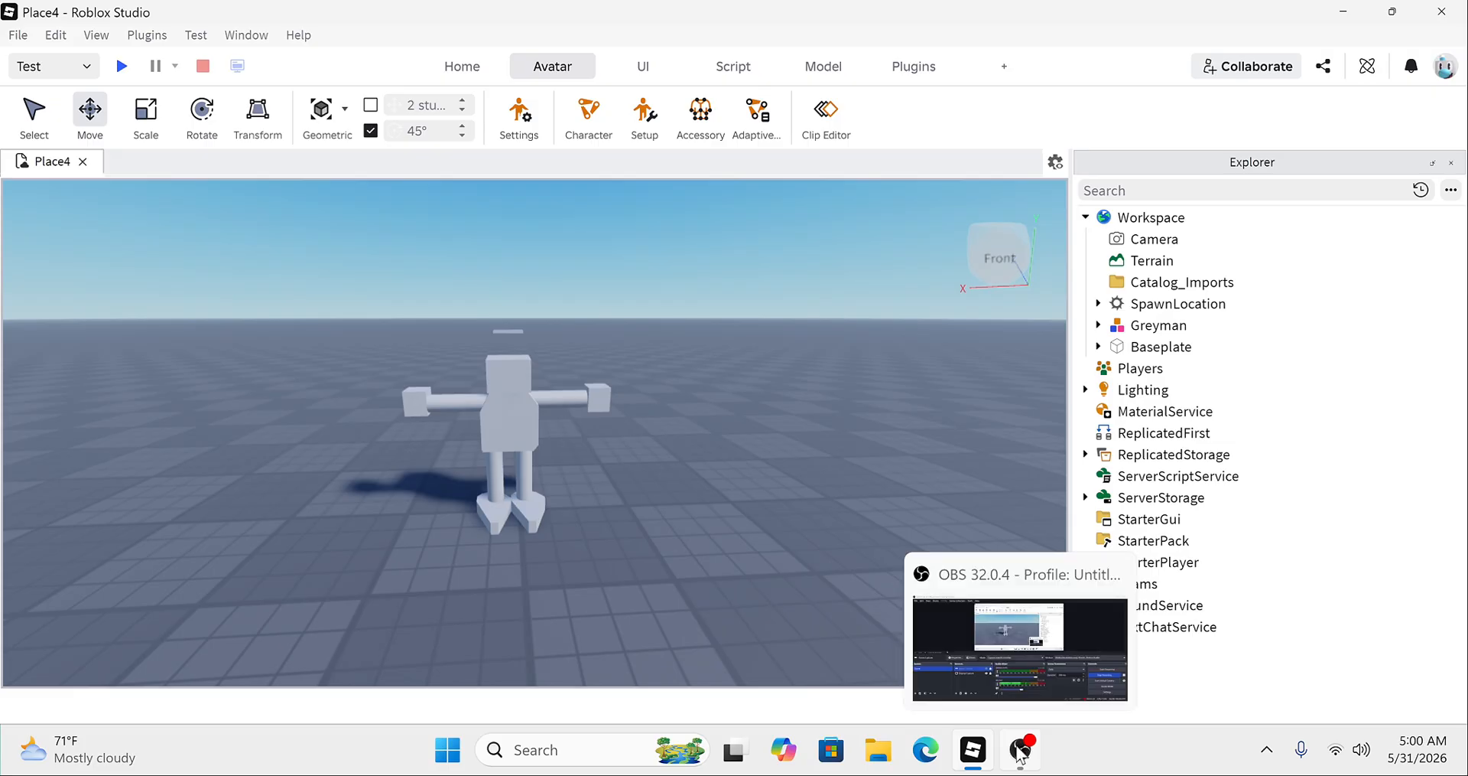
{"action": "left_click", "coordinate": [1020, 754]}
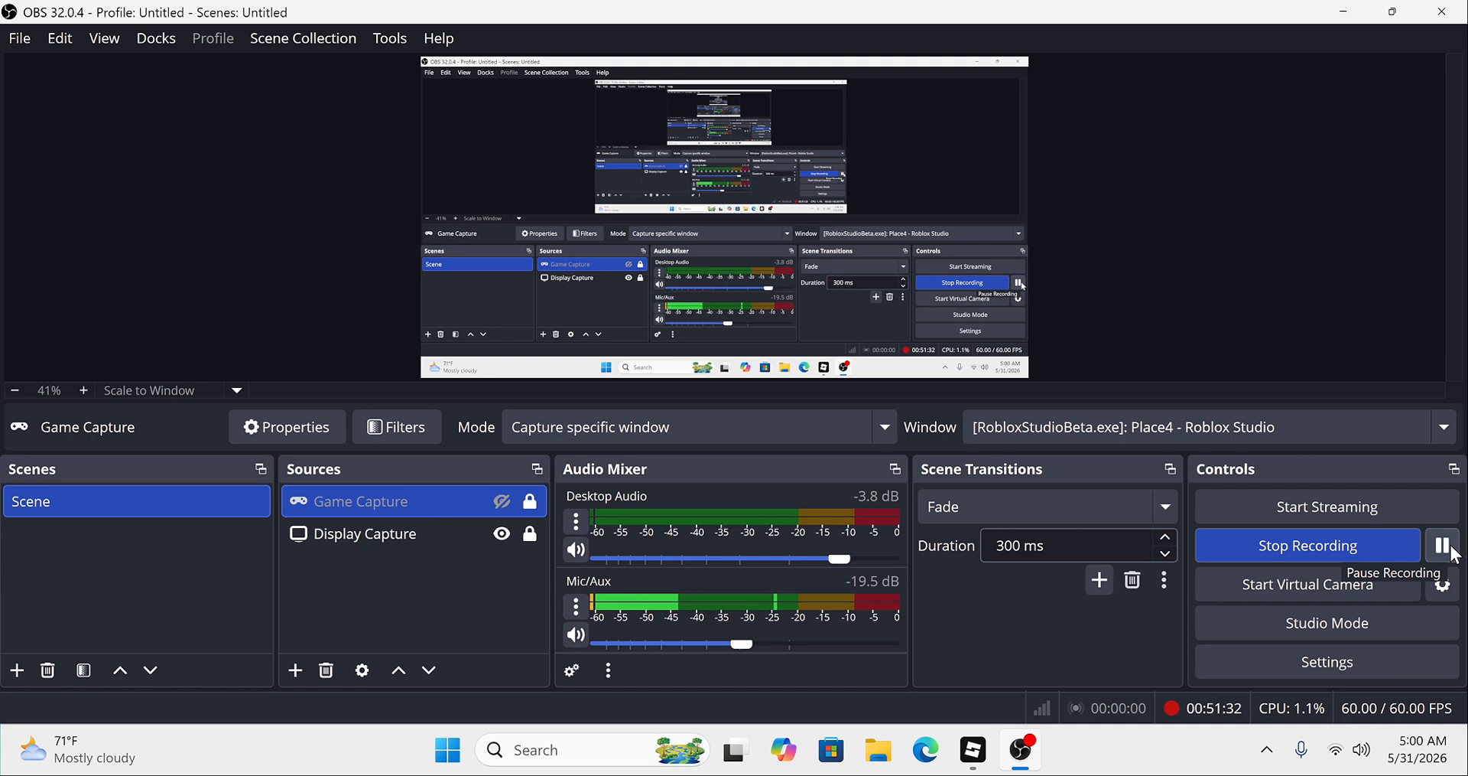
{"action": "left_click", "coordinate": [973, 751]}
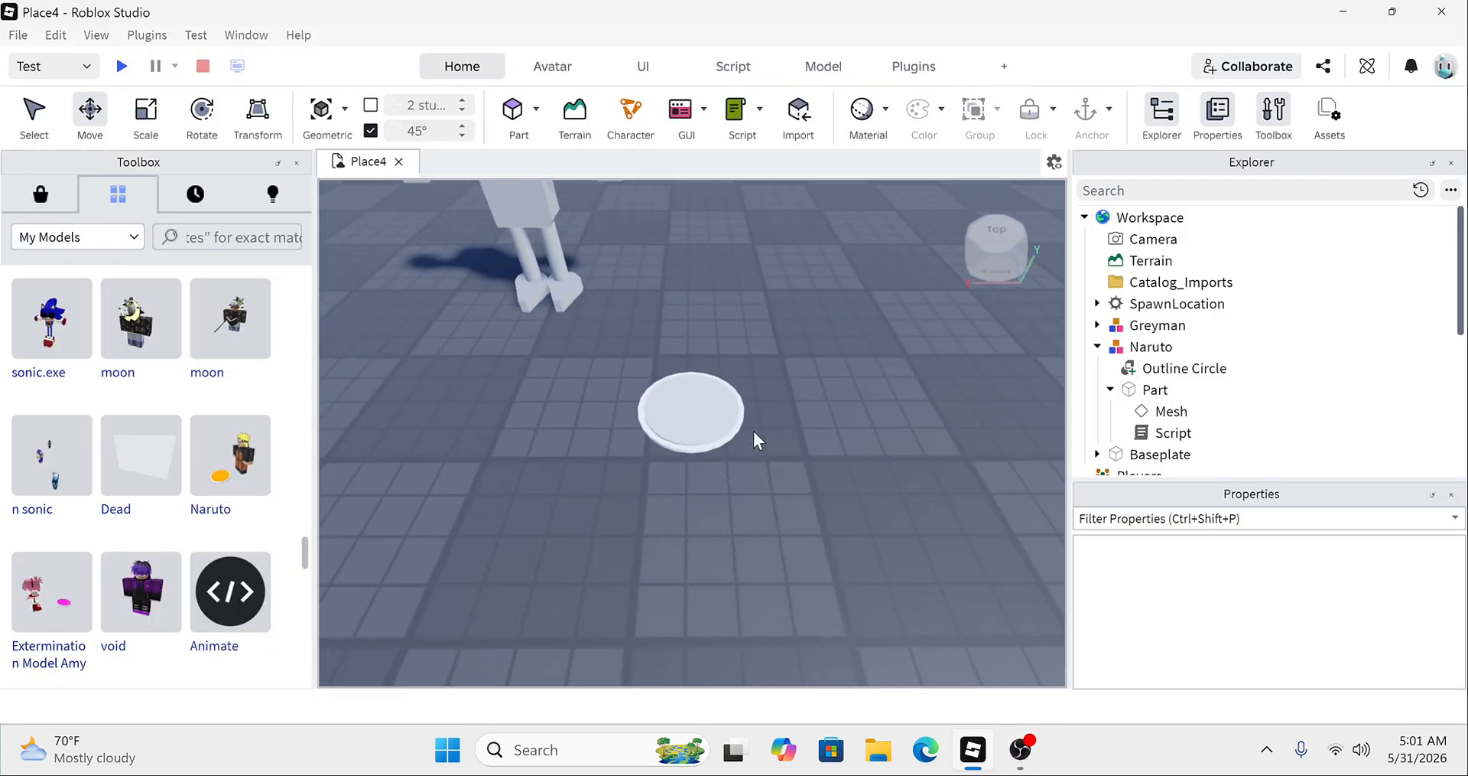
Step: Open the Script inside the Naruto model's Part and show its first lines
{"action": "scroll", "coordinate": [754, 432], "scroll_direction": "up", "scroll_amount": 2}
{"action": "left_click_drag", "start_coordinate": [731, 452], "coordinate": [567, 453]}
{"action": "left_click", "coordinate": [1158, 432]}
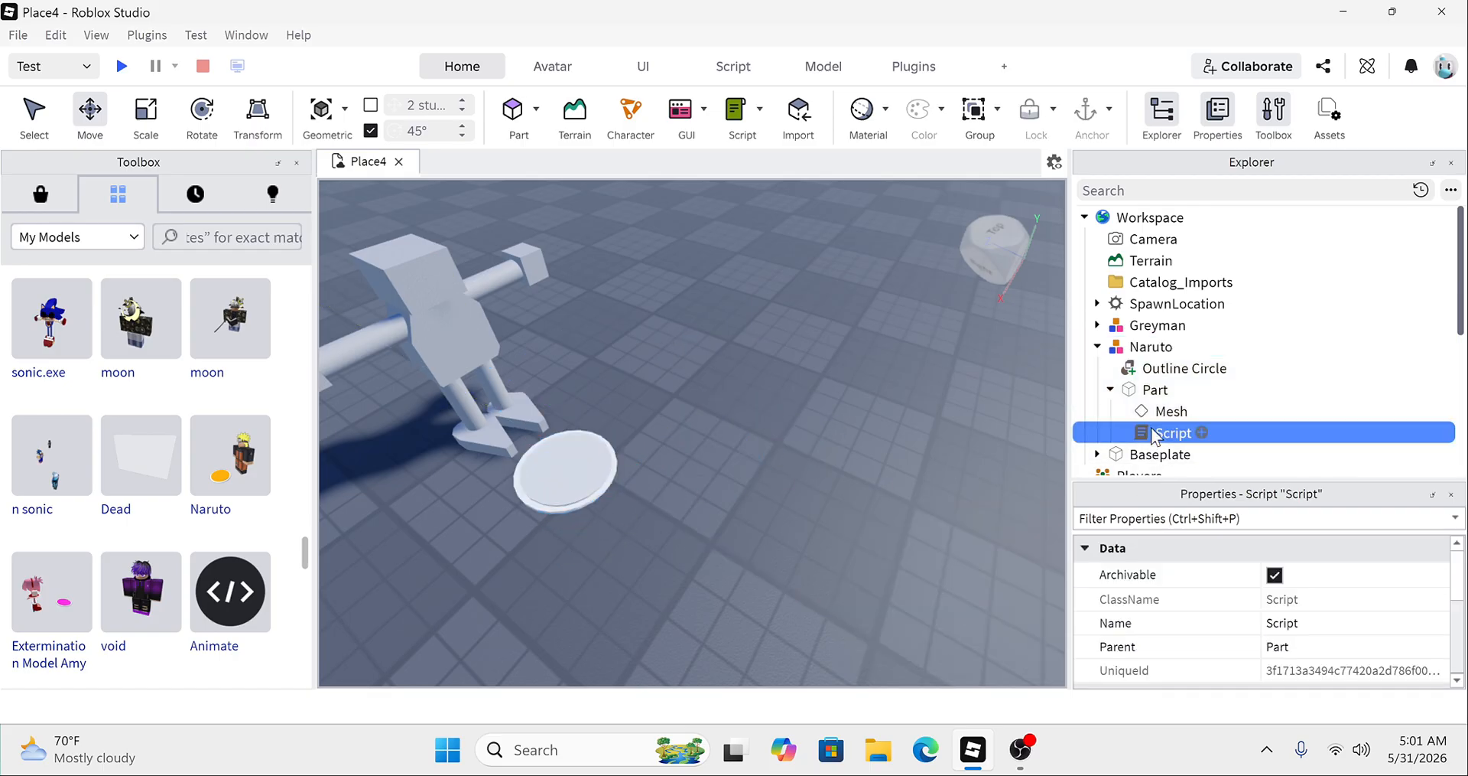
{"action": "double_click", "coordinate": [1156, 433]}
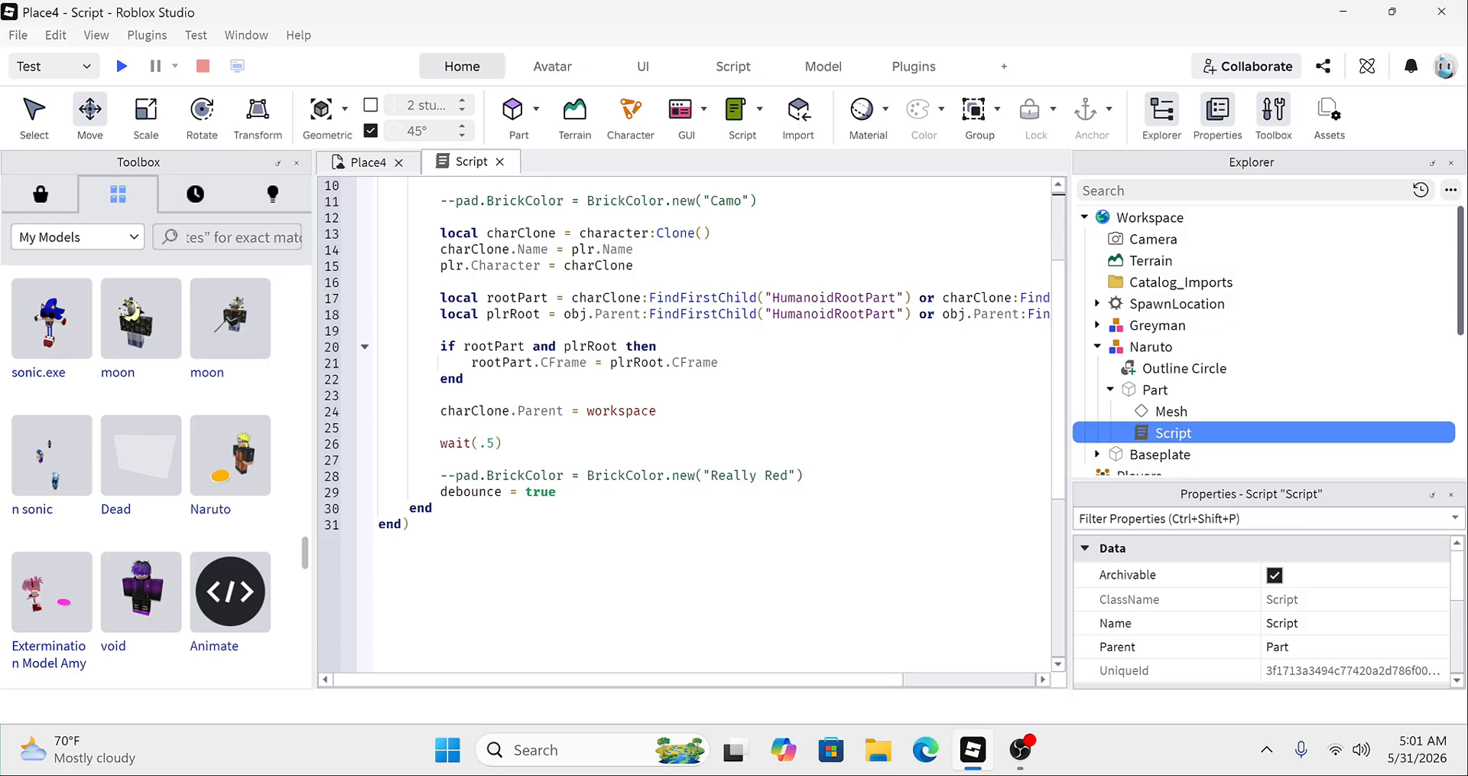
{"action": "scroll", "coordinate": [688, 428], "scroll_direction": "up", "scroll_amount": 3}
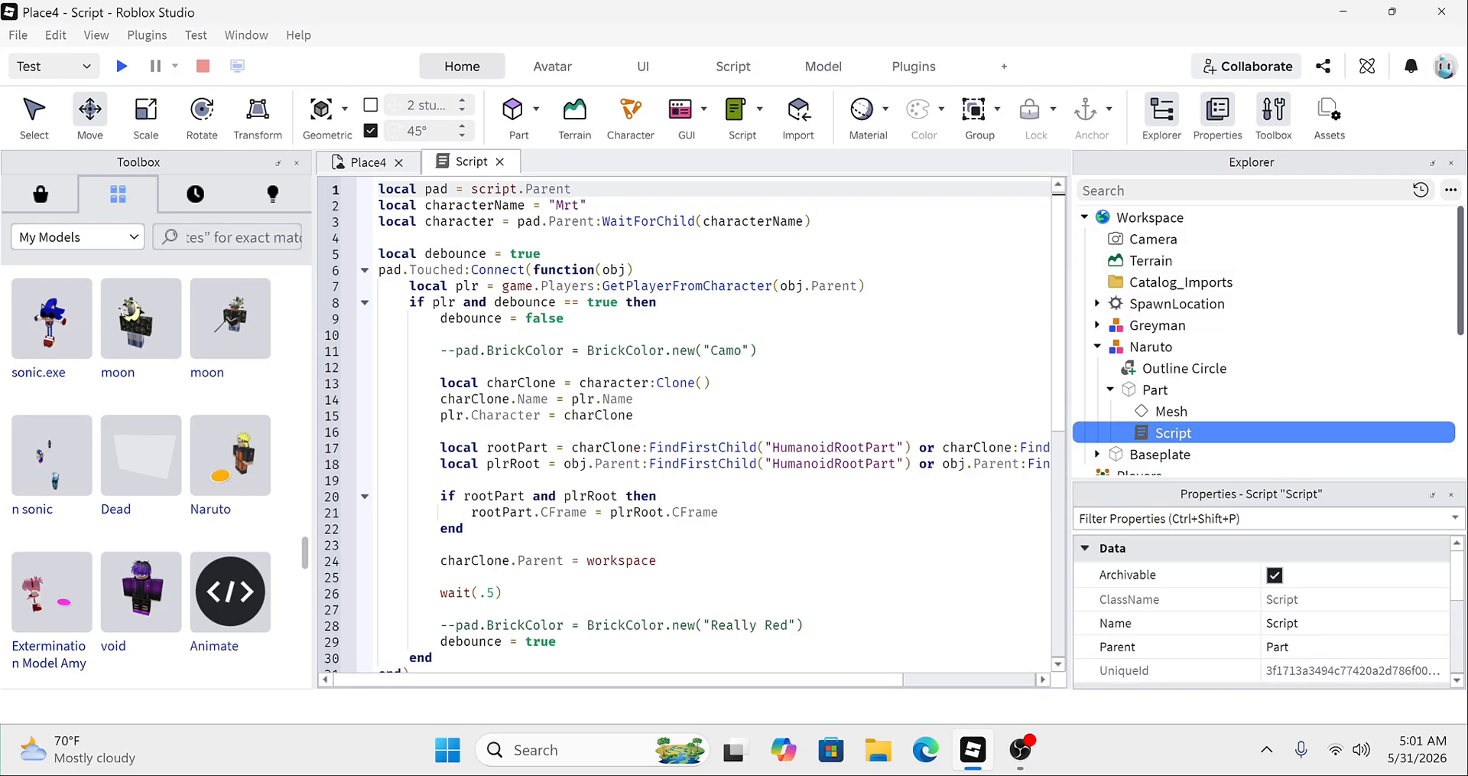
Step: Change the characterName string in the script to "Greyman", matching the model's name
{"action": "left_click", "coordinate": [581, 205]}
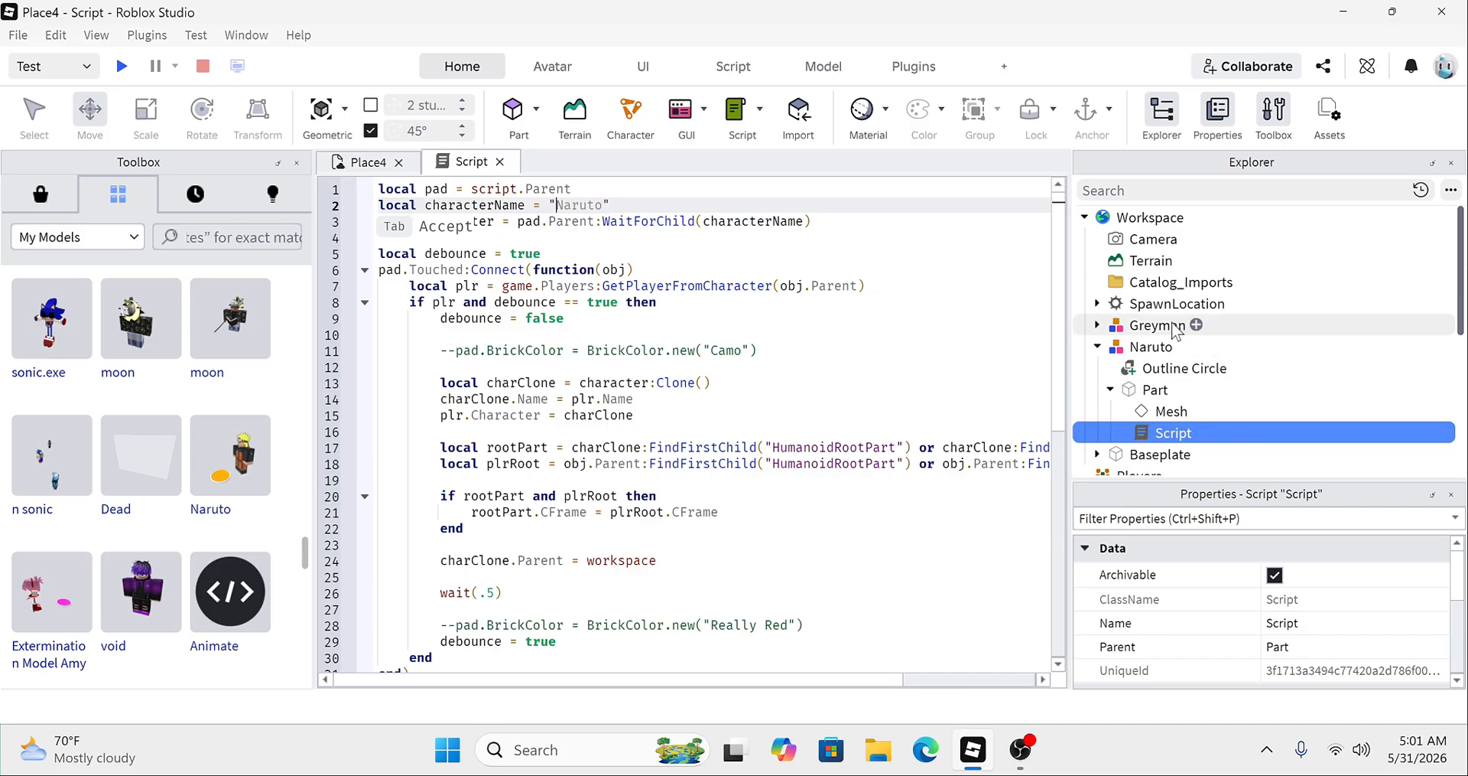
{"action": "left_click", "coordinate": [1173, 326]}
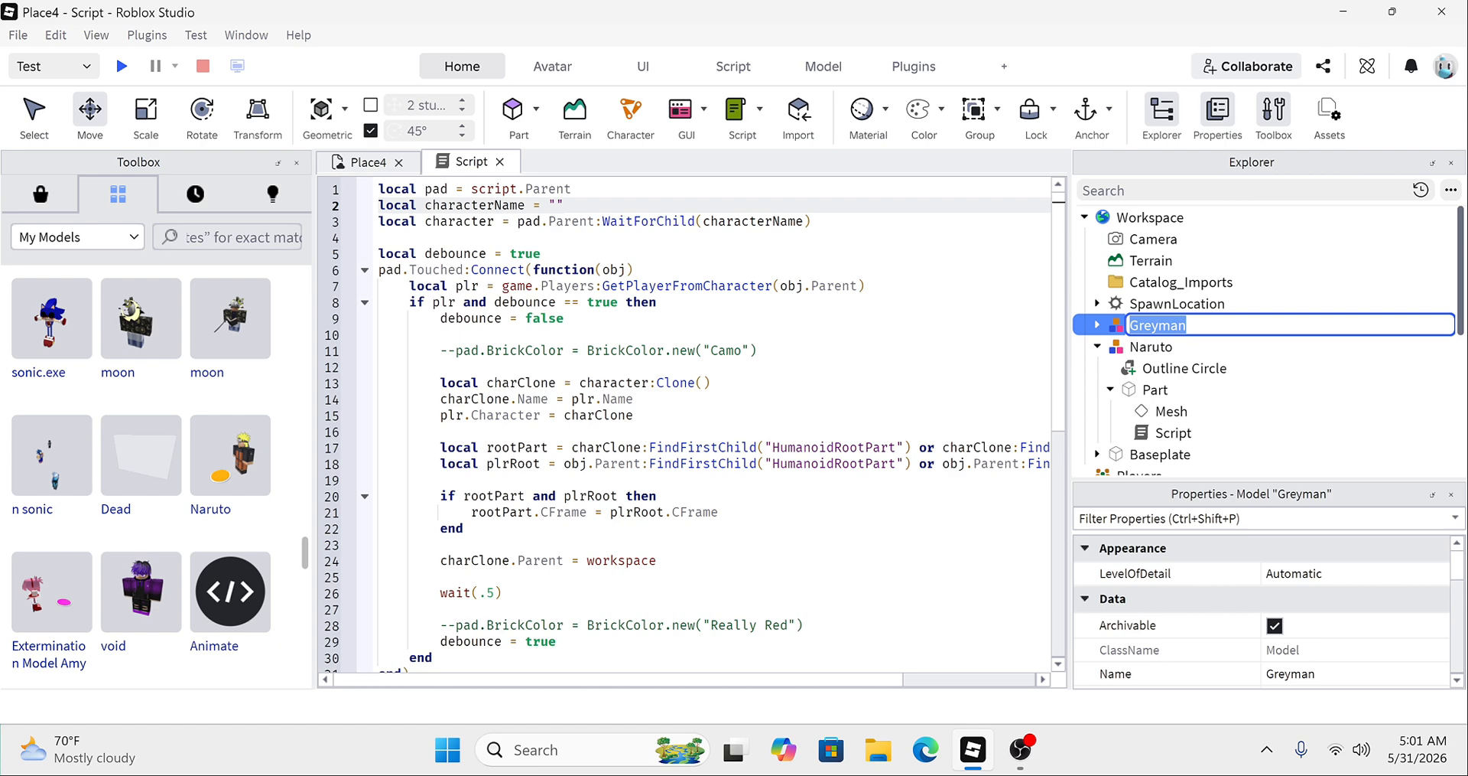
{"action": "left_click", "coordinate": [557, 204]}
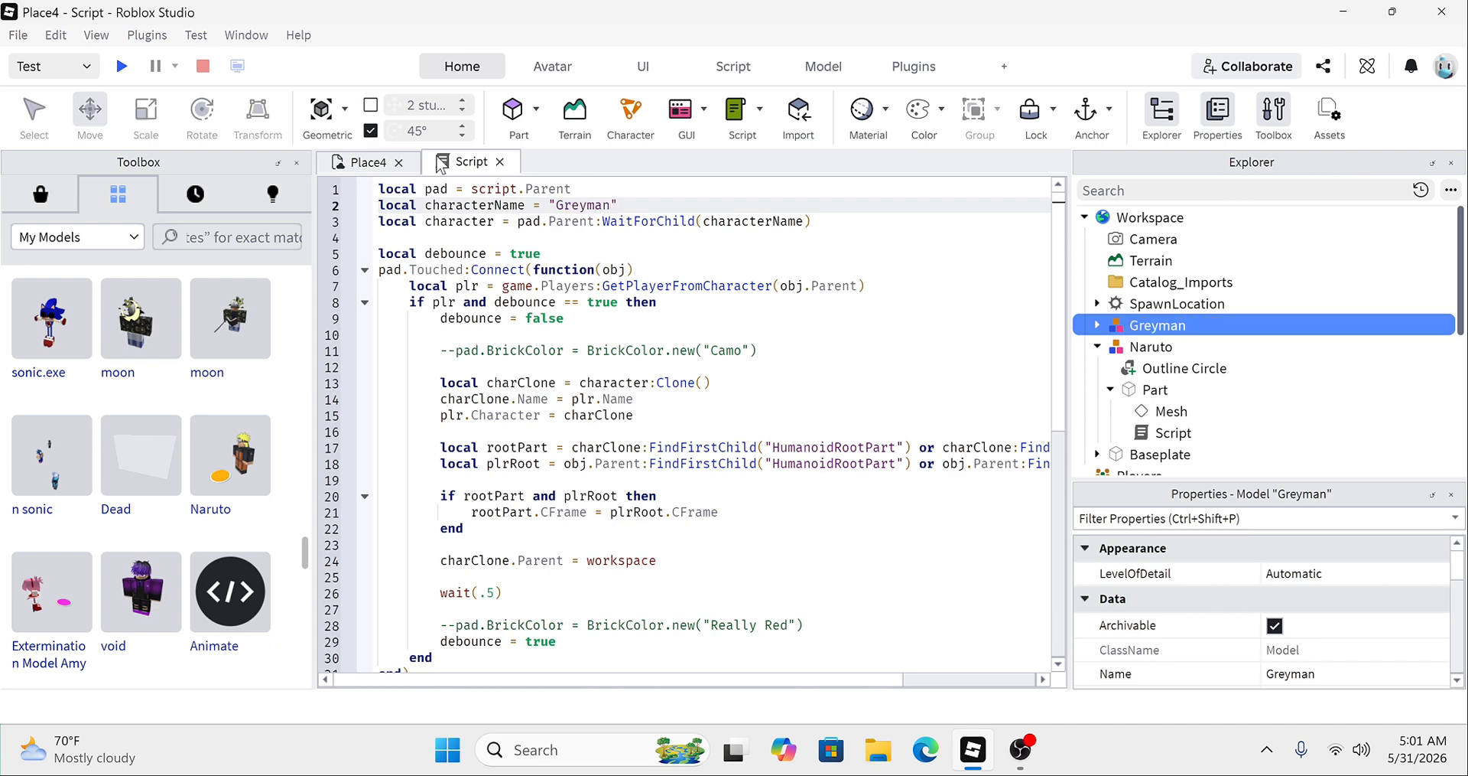
Step: Return to the 3D view and rename the Naruto model in the Workspace to "Greyman"
{"action": "left_click", "coordinate": [366, 161]}
{"action": "left_click", "coordinate": [595, 525]}
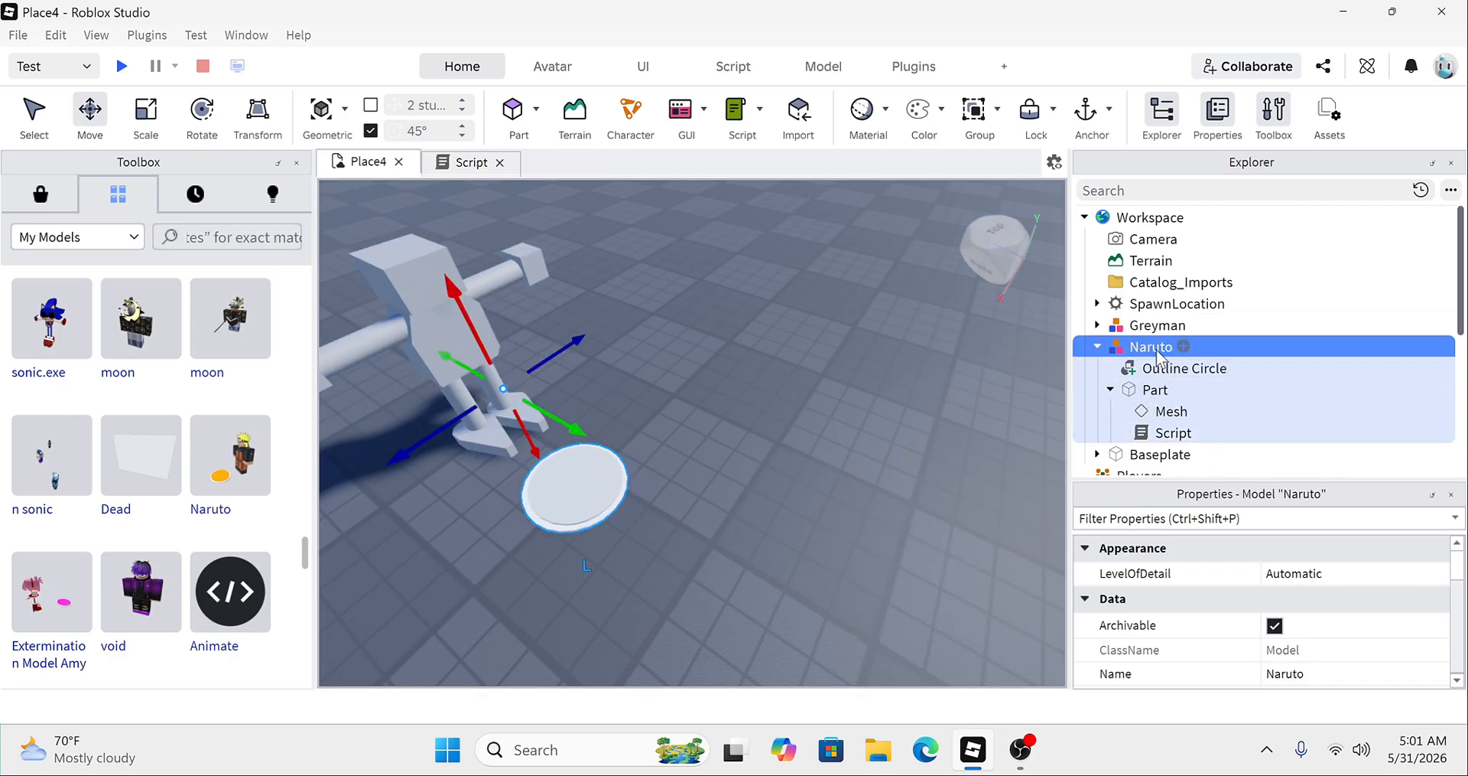
{"action": "key", "text": "BackSpace"}
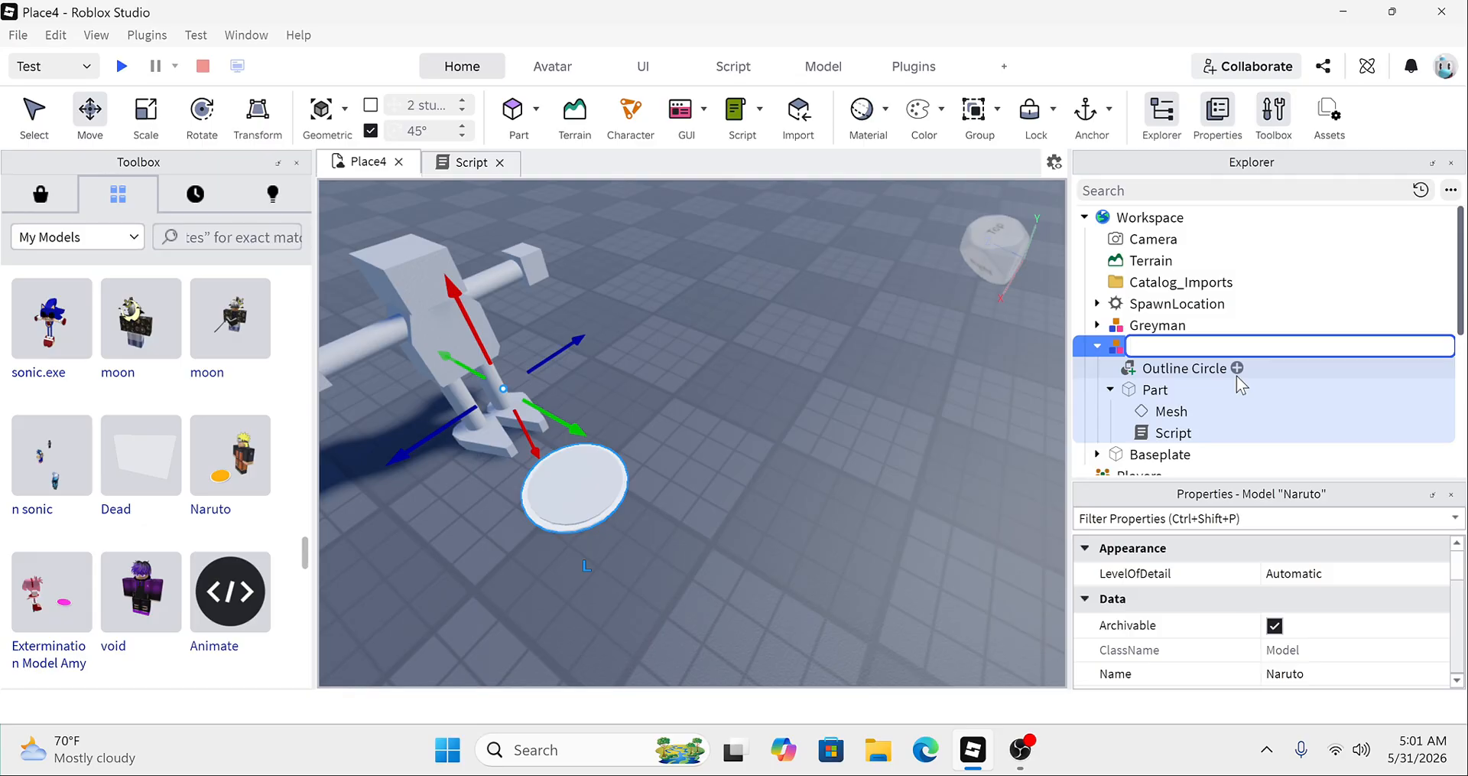
{"action": "type", "text": "Greyan"}
{"action": "key", "text": "Left"}
{"action": "key", "text": "Left"}
{"action": "type", "text": "m"}
{"action": "key", "text": "Return"}
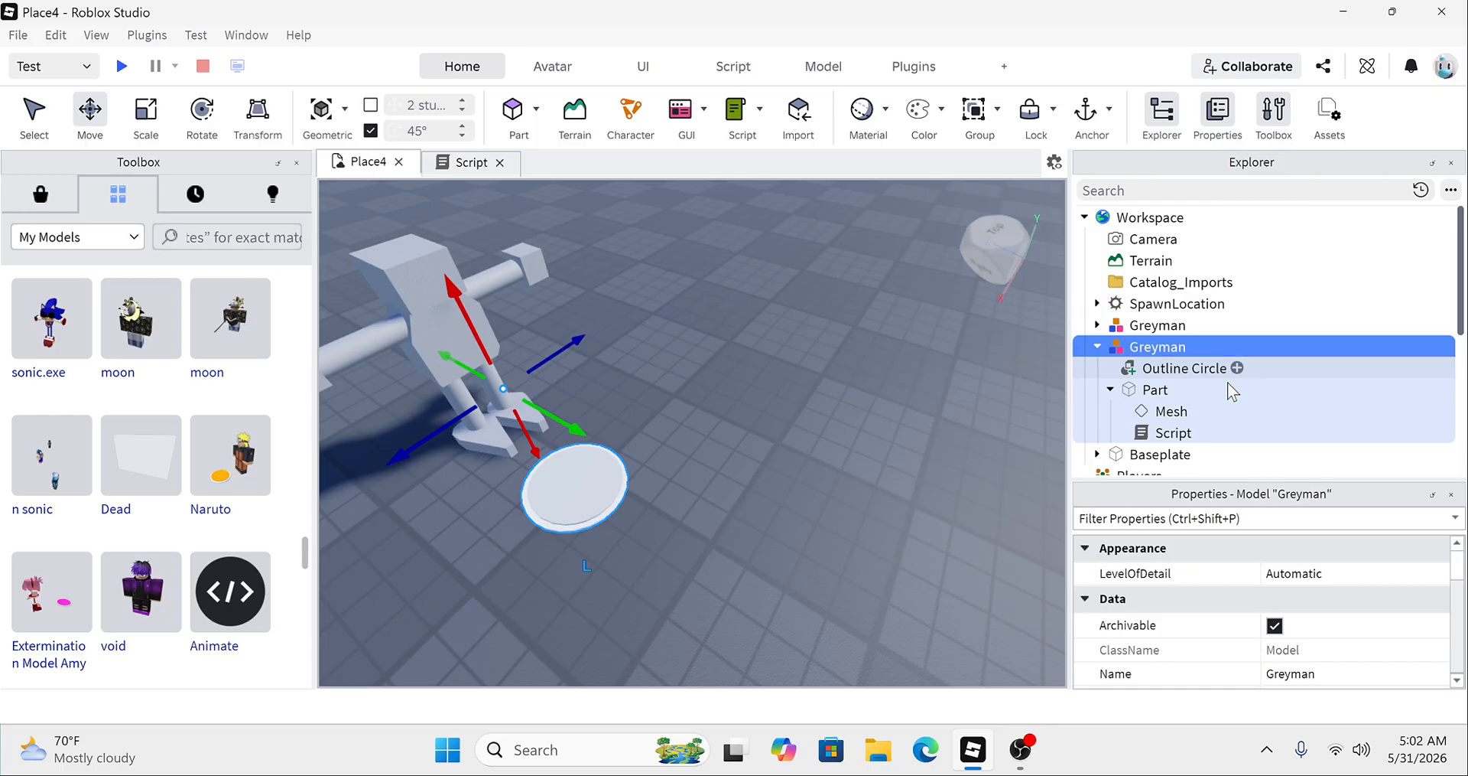
Step: Move the Greyman rig into the pad model named Greyman and collapse the tree in the Explorer
{"action": "left_click", "coordinate": [1158, 325]}
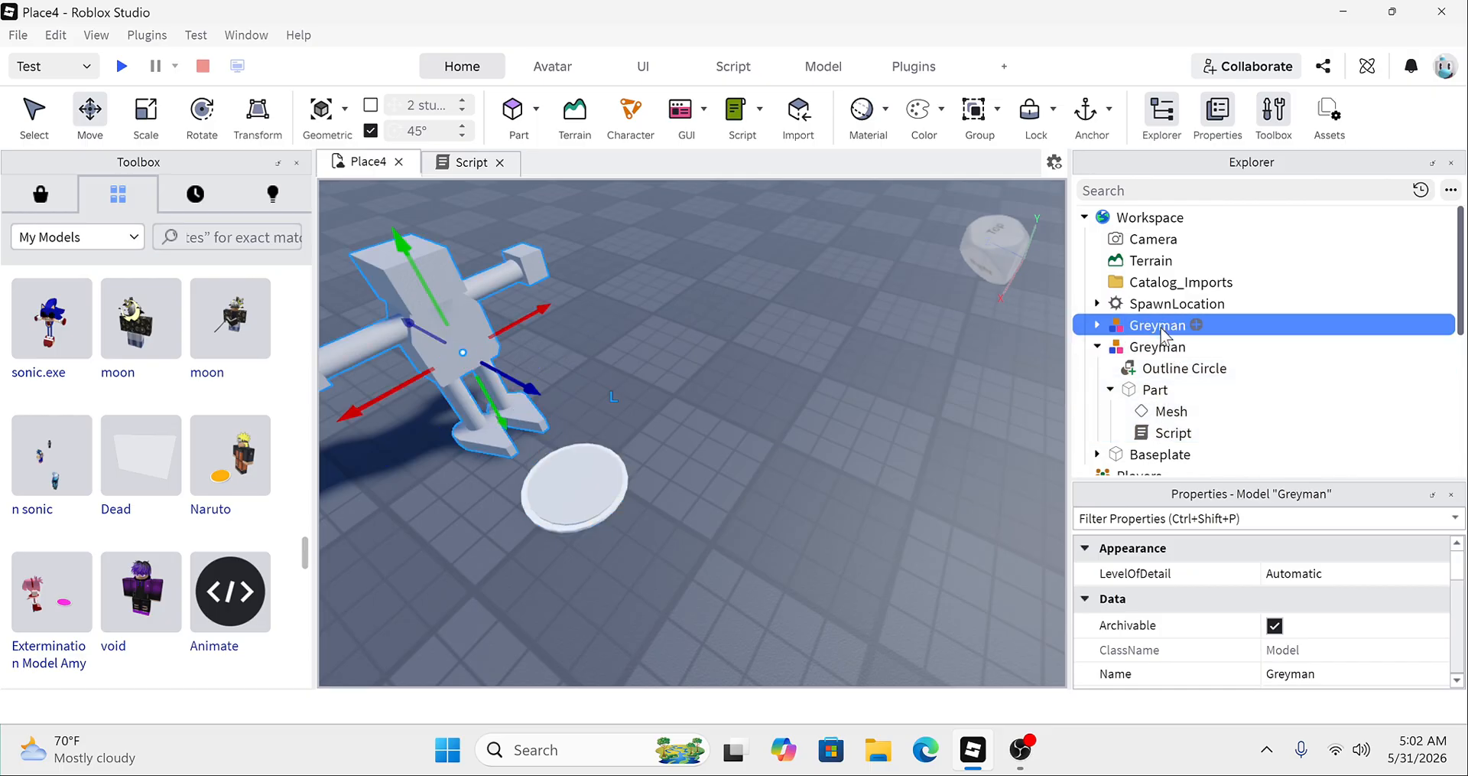
{"action": "left_click_drag", "start_coordinate": [1152, 357], "coordinate": [1154, 363]}
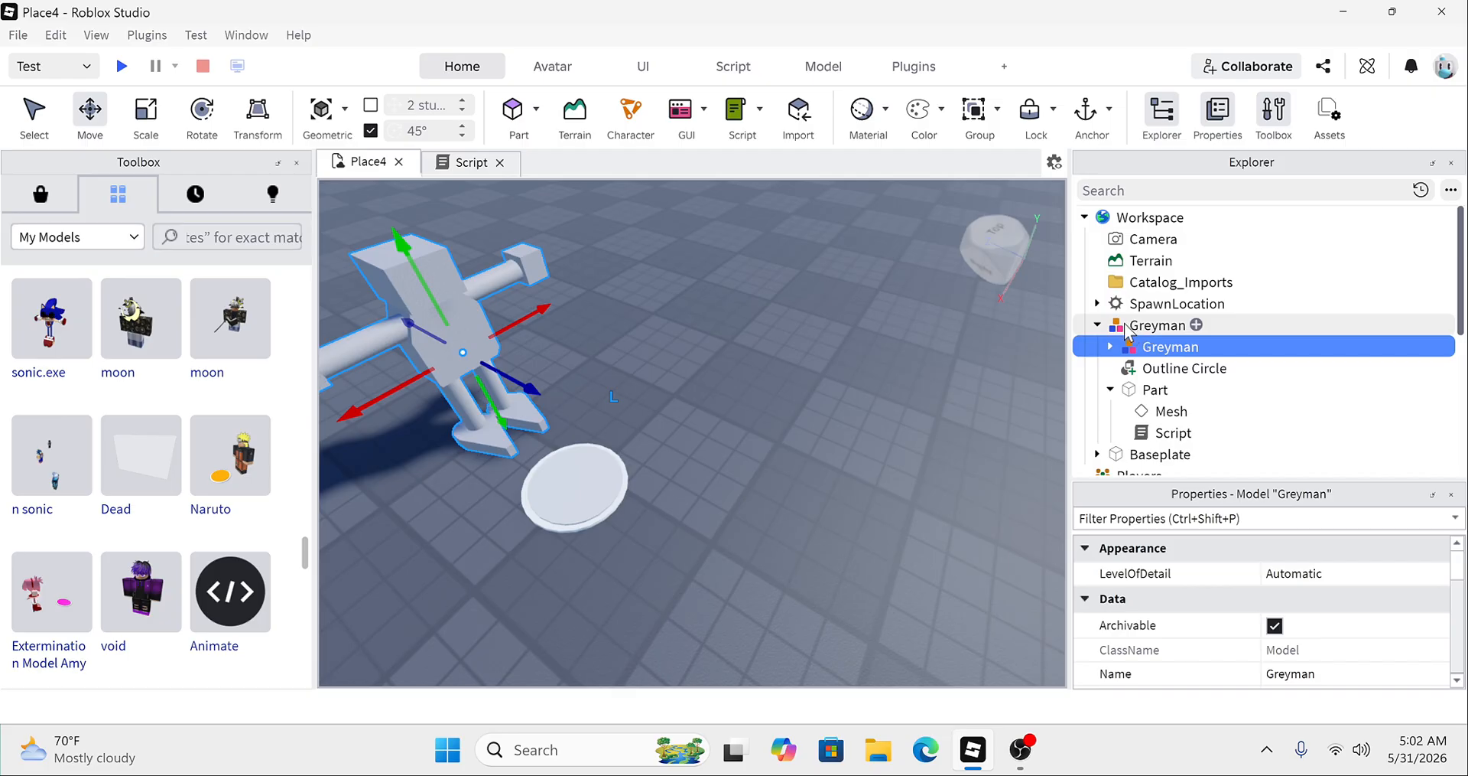
{"action": "left_click", "coordinate": [1121, 406]}
{"action": "left_click", "coordinate": [1111, 390]}
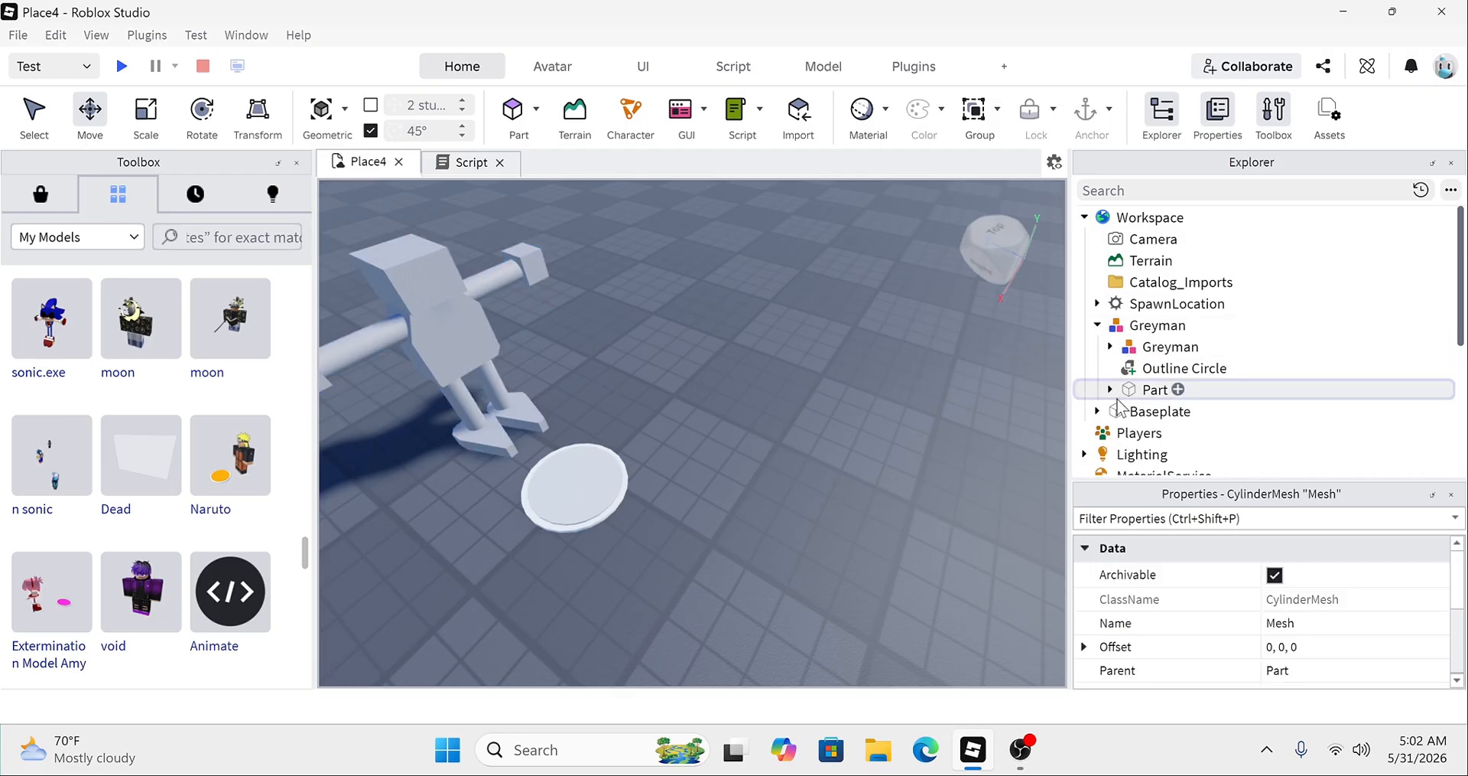
{"action": "left_click", "coordinate": [1097, 324]}
{"action": "left_click", "coordinate": [910, 348]}
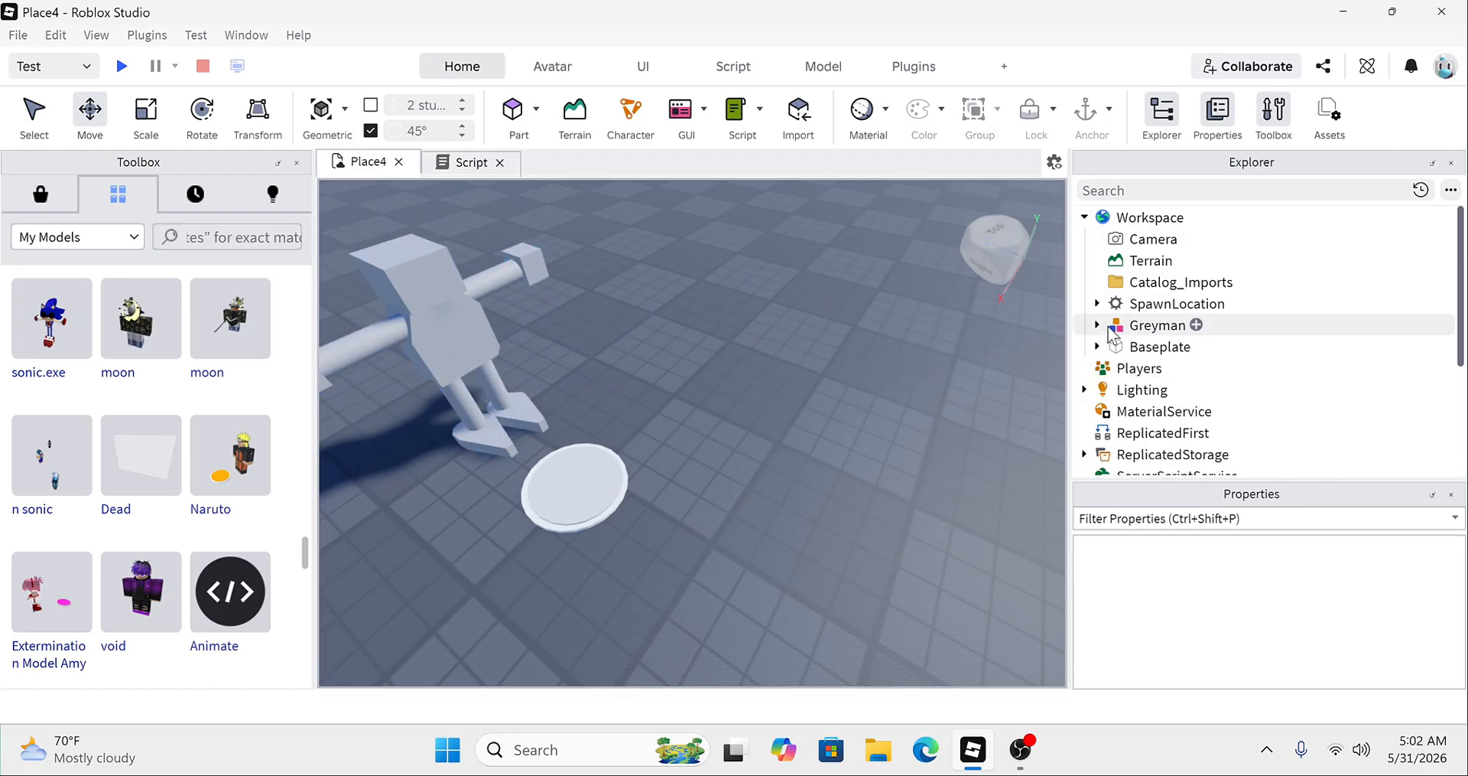
Step: Inspect the Outline Circle, Part and nested rig inside the Greyman model in the Explorer, then collapse it again
{"action": "left_click", "coordinate": [1098, 325]}
{"action": "left_click", "coordinate": [1155, 368]}
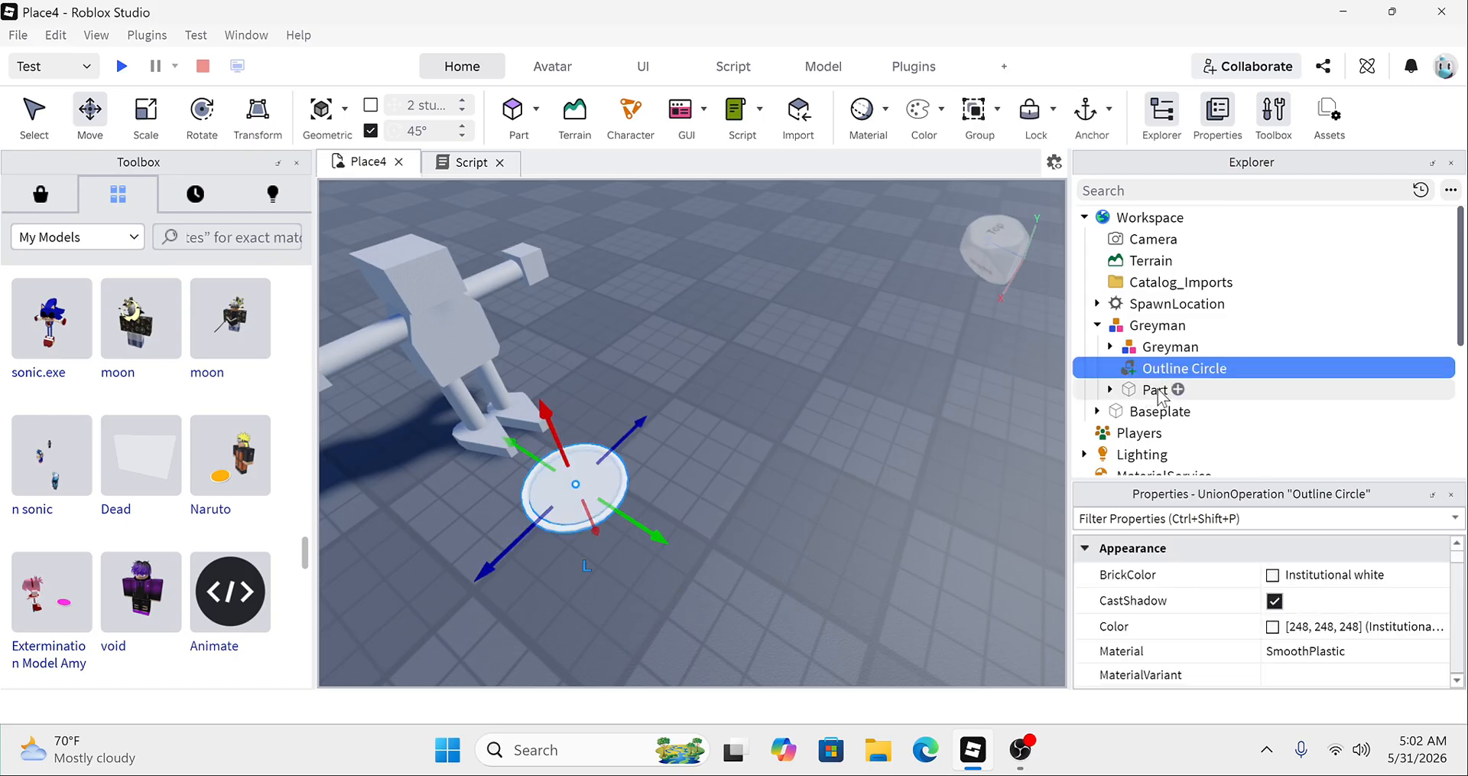
{"action": "left_click", "coordinate": [1159, 389]}
{"action": "left_click", "coordinate": [1171, 368]}
{"action": "left_click", "coordinate": [1170, 346]}
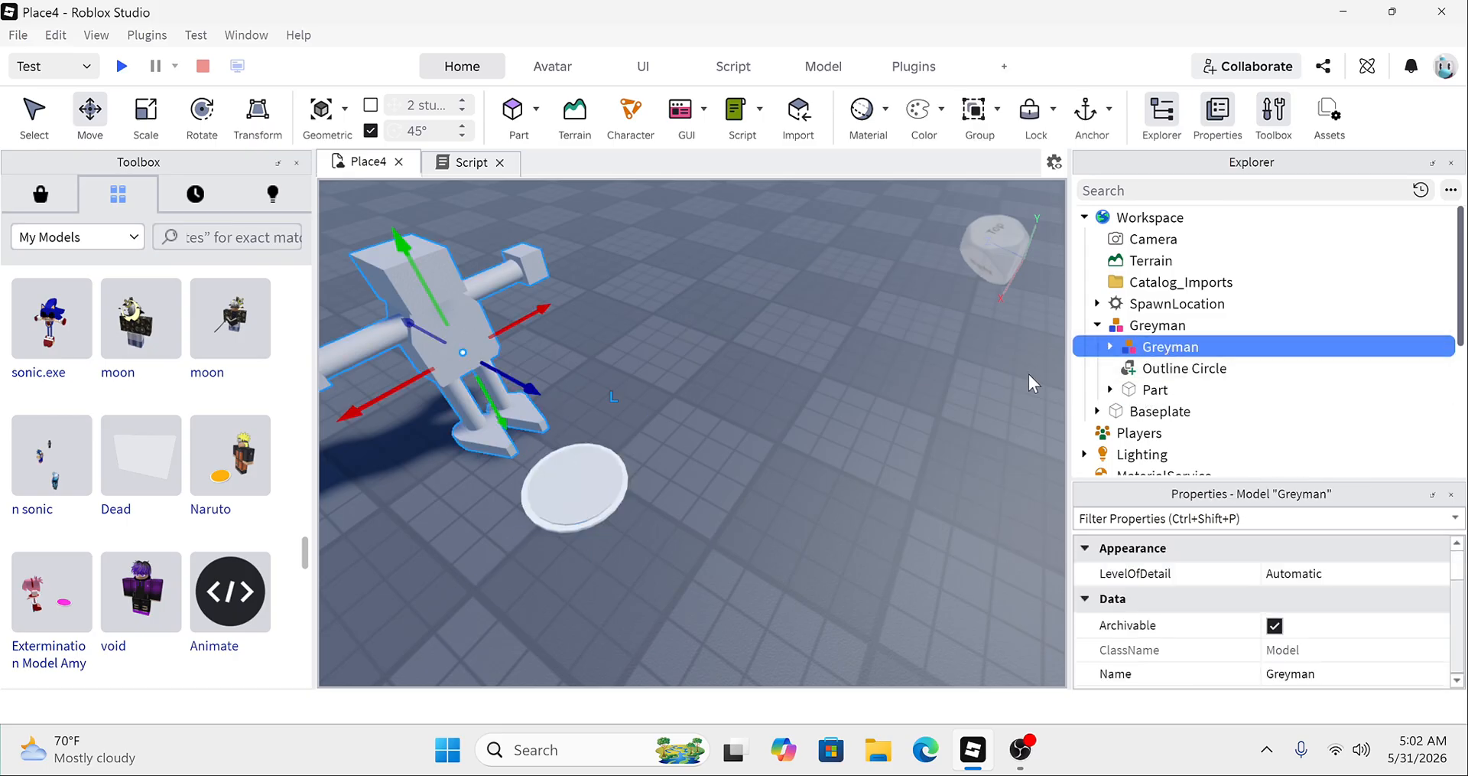
{"action": "left_click", "coordinate": [1029, 374]}
{"action": "left_click", "coordinate": [1097, 324]}
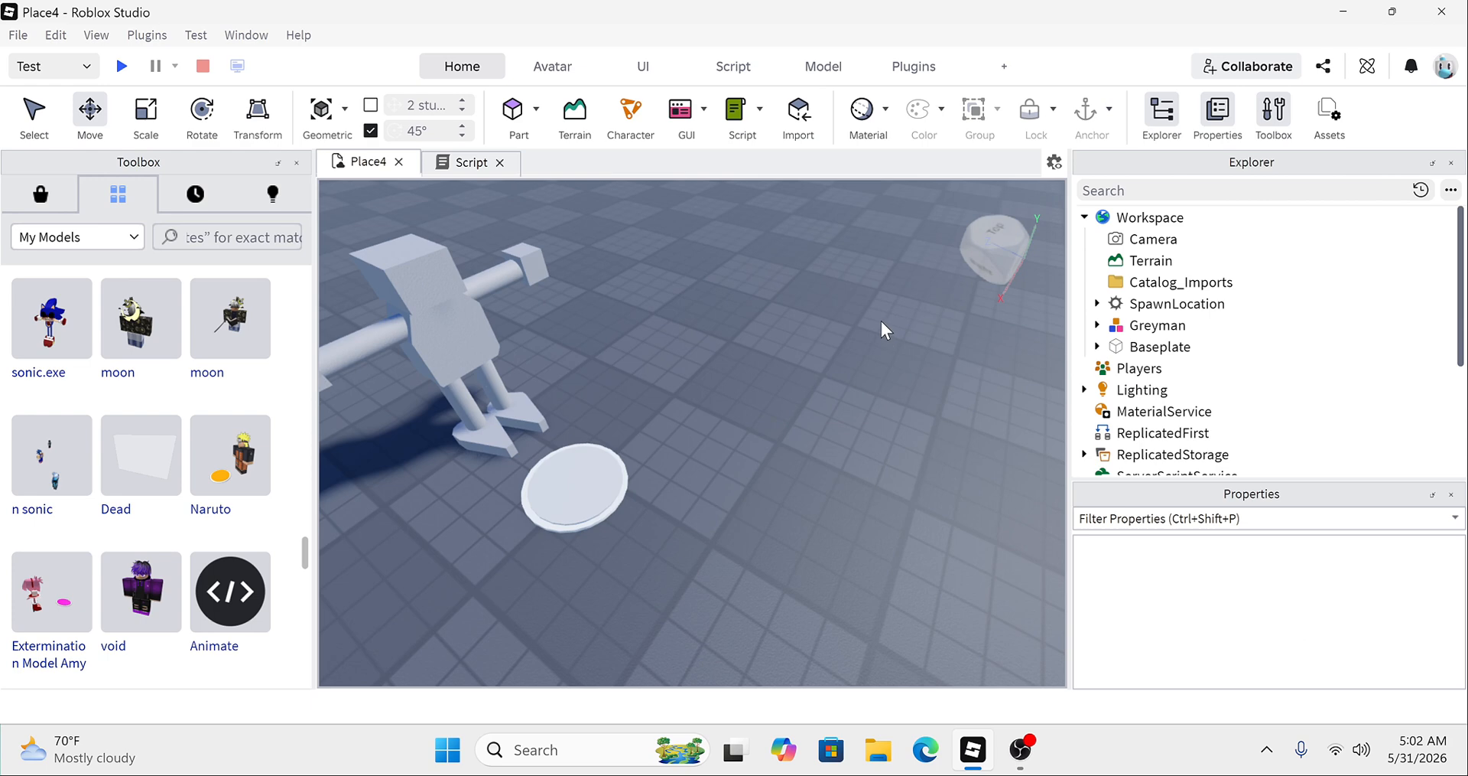
Step: Playtest the place briefly, locate the Greyman pad from the spawn, and stop the test
{"action": "key", "text": "d"}
{"action": "left_click", "coordinate": [114, 64]}
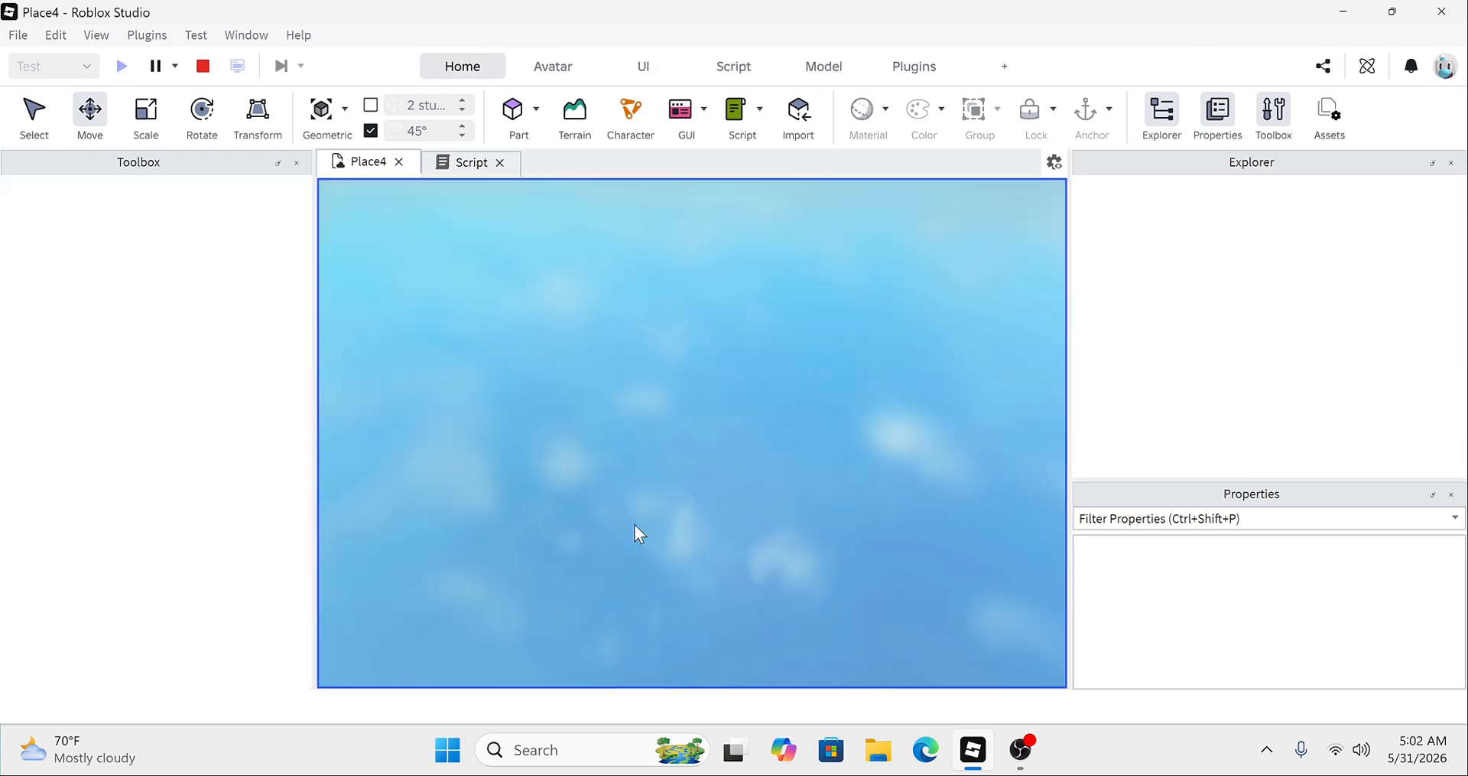
{"action": "key", "text": "w"}
{"action": "key", "text": "space"}
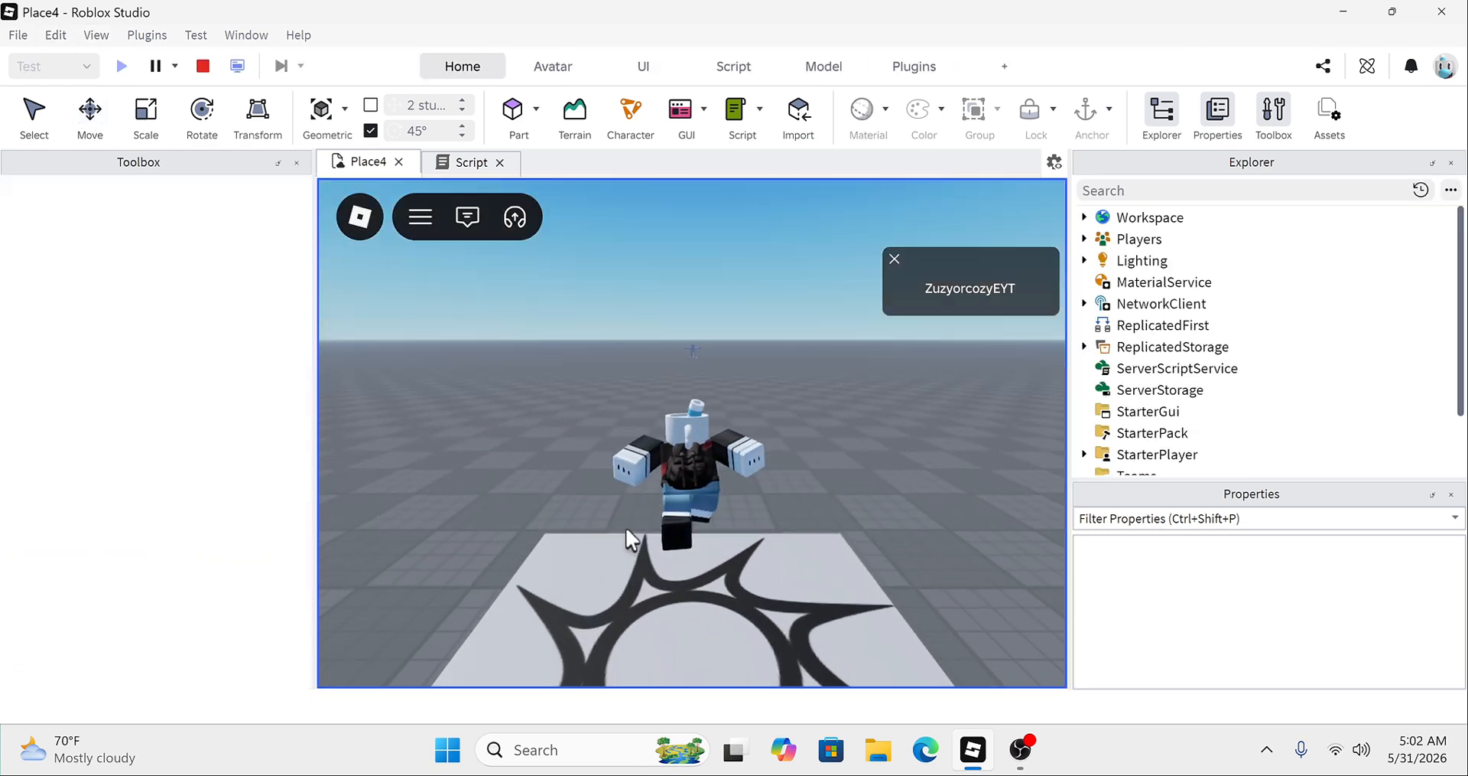
{"action": "scroll", "coordinate": [485, 474], "scroll_direction": "up", "scroll_amount": 2}
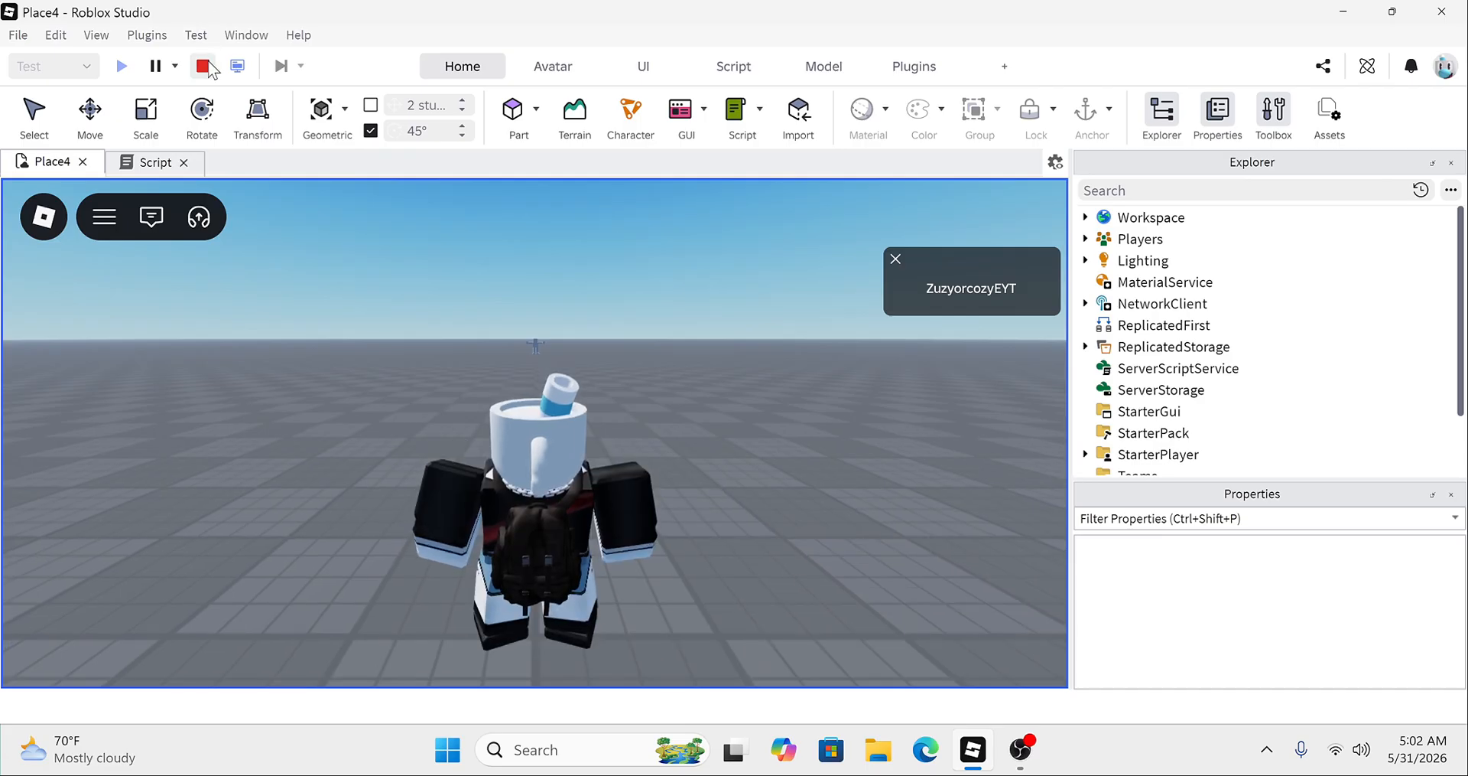
{"action": "left_click", "coordinate": [203, 65]}
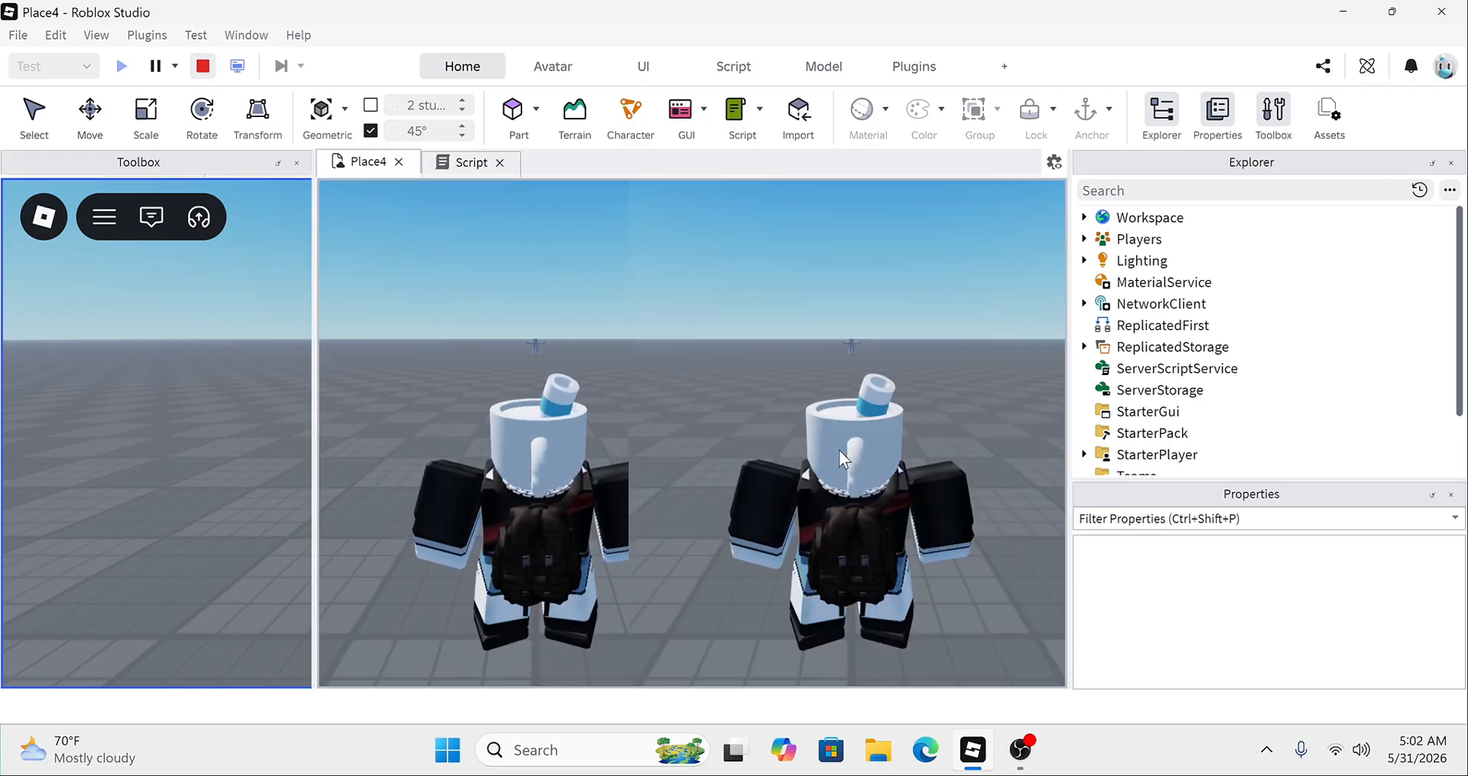
Step: Move the whole Greyman model with its pad close beside the SpawnLocation and deselect it
{"action": "left_click_drag", "start_coordinate": [673, 383], "coordinate": [682, 304]}
{"action": "right_click_drag", "start_coordinate": [680, 304], "coordinate": [682, 305]}
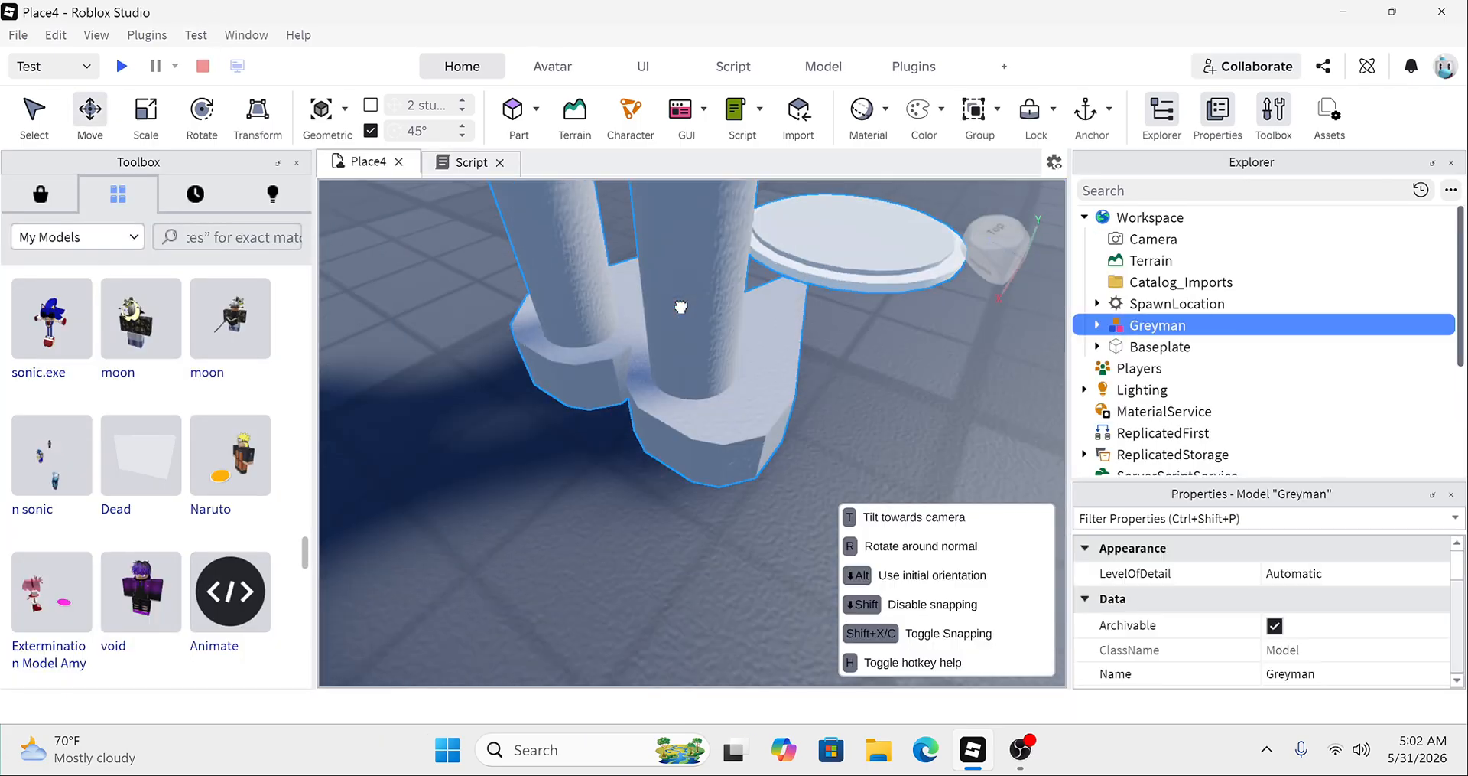
{"action": "left_click_drag", "start_coordinate": [682, 305], "coordinate": [682, 307]}
{"action": "right_click_drag", "start_coordinate": [681, 304], "coordinate": [682, 308]}
{"action": "scroll", "coordinate": [682, 308], "scroll_direction": "down", "scroll_amount": 6}
{"action": "left_click_drag", "start_coordinate": [681, 307], "coordinate": [655, 305]}
{"action": "right_click_drag", "start_coordinate": [681, 308], "coordinate": [656, 304]}
{"action": "left_click_drag", "start_coordinate": [655, 305], "coordinate": [494, 229]}
{"action": "left_click", "coordinate": [647, 314]}
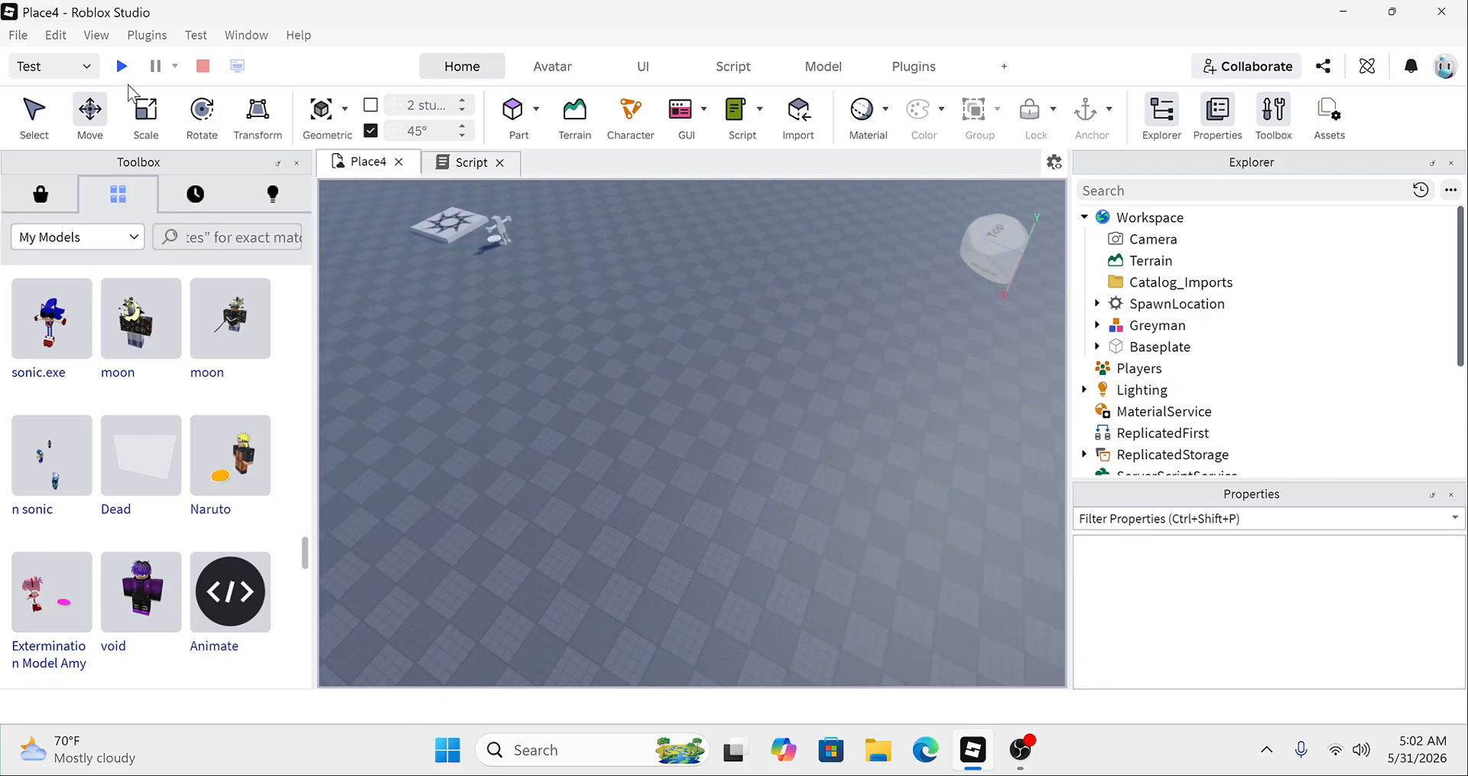
Step: Playtest the place, walk onto the pad to morph, move around as Greyman, and stop the test
{"action": "left_click", "coordinate": [122, 66]}
{"action": "key", "text": "w"}
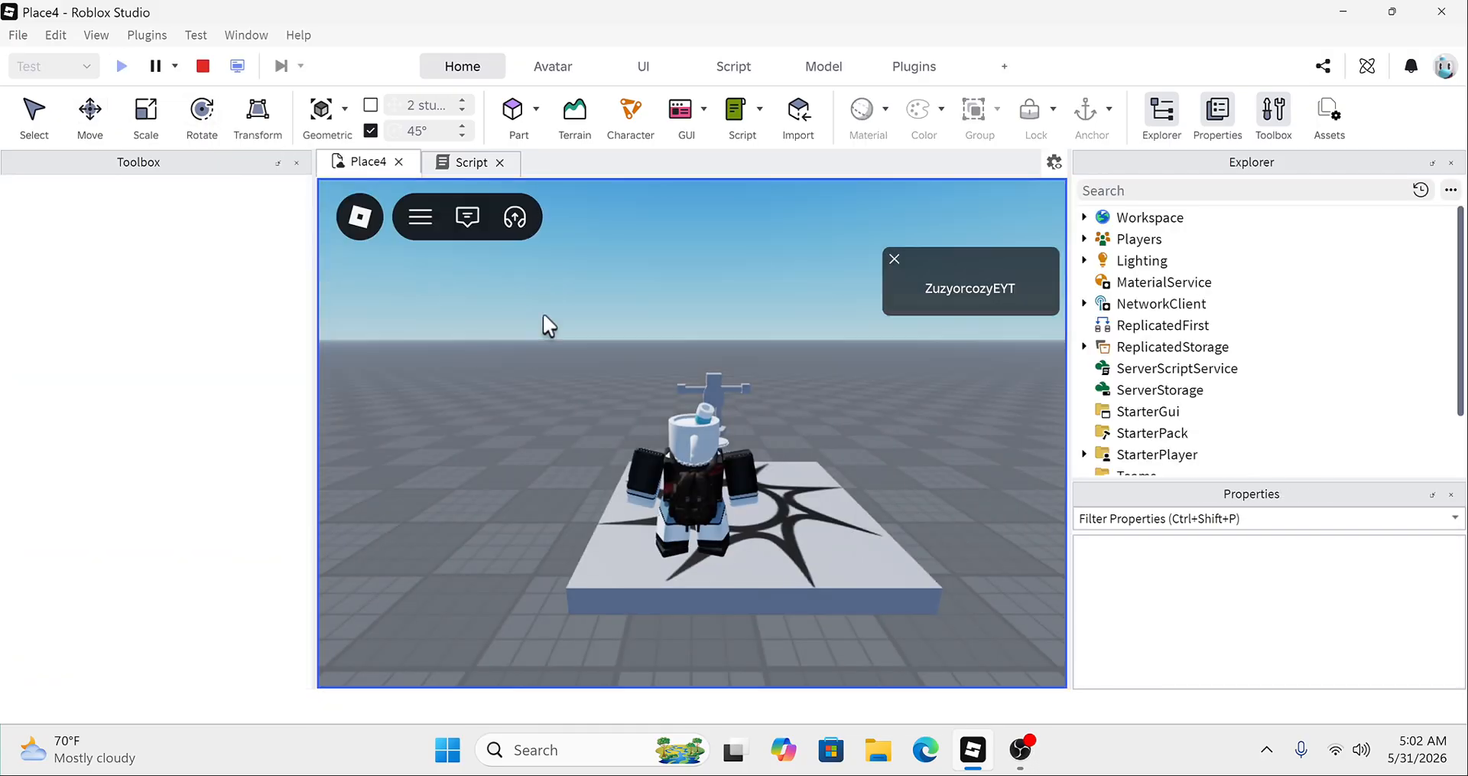
{"action": "key", "text": "s"}
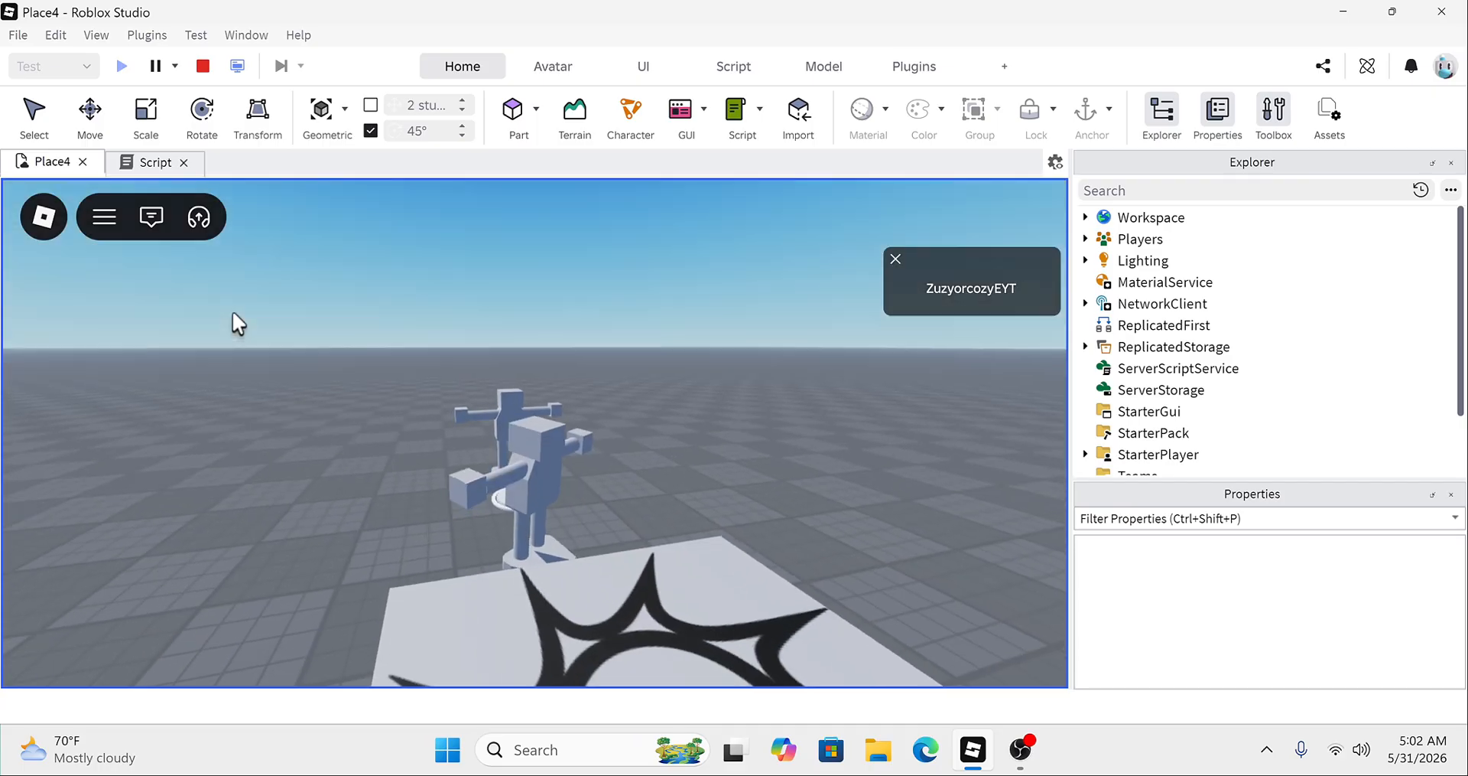
{"action": "right_click_drag", "start_coordinate": [233, 310], "coordinate": [233, 310]}
{"action": "key", "text": "w"}
{"action": "key", "text": "s"}
{"action": "key", "text": "s"}
{"action": "right_click_drag", "start_coordinate": [852, 478], "coordinate": [792, 471]}
{"action": "key", "text": "d"}
{"action": "key", "text": "d"}
{"action": "key", "text": "w"}
{"action": "key", "text": "s"}
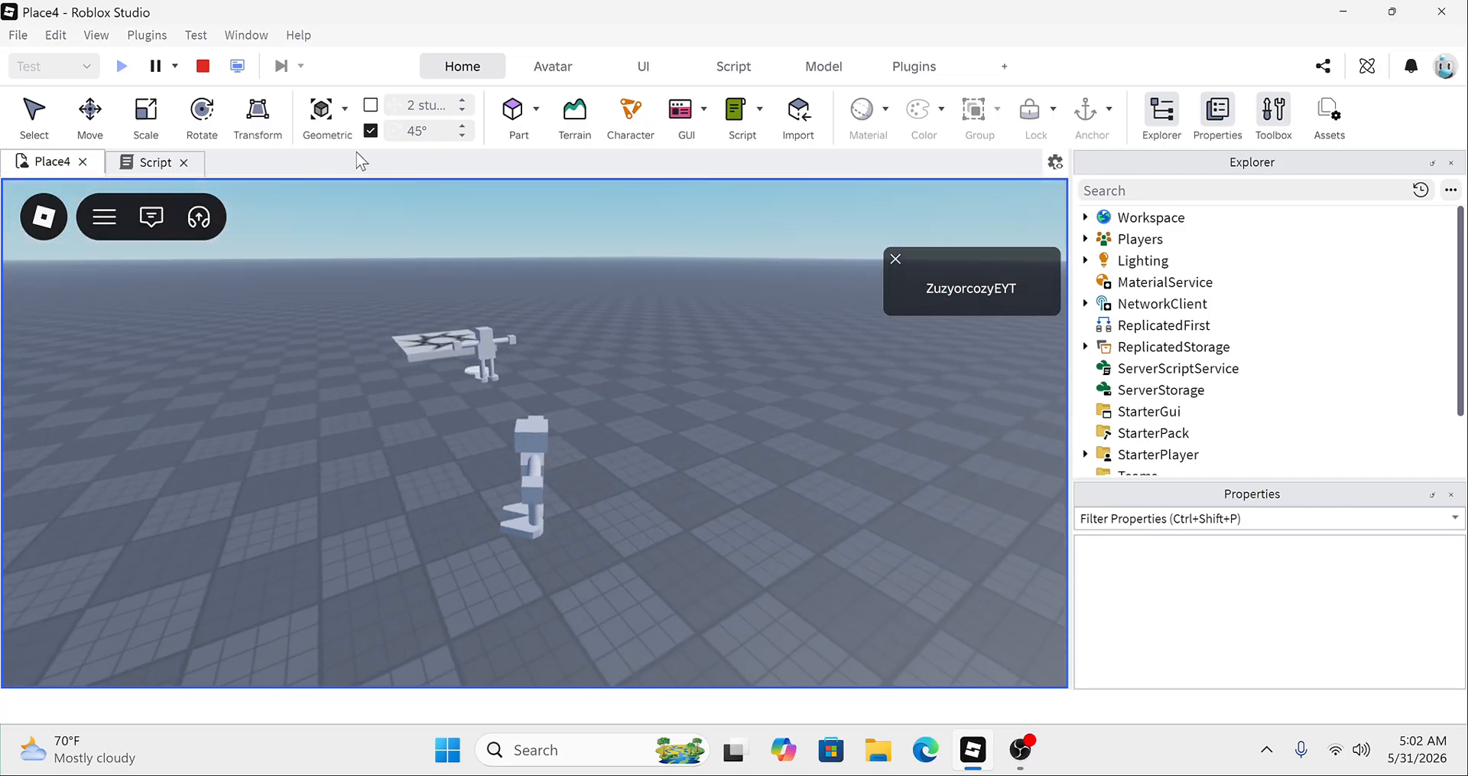
{"action": "left_click", "coordinate": [203, 67]}
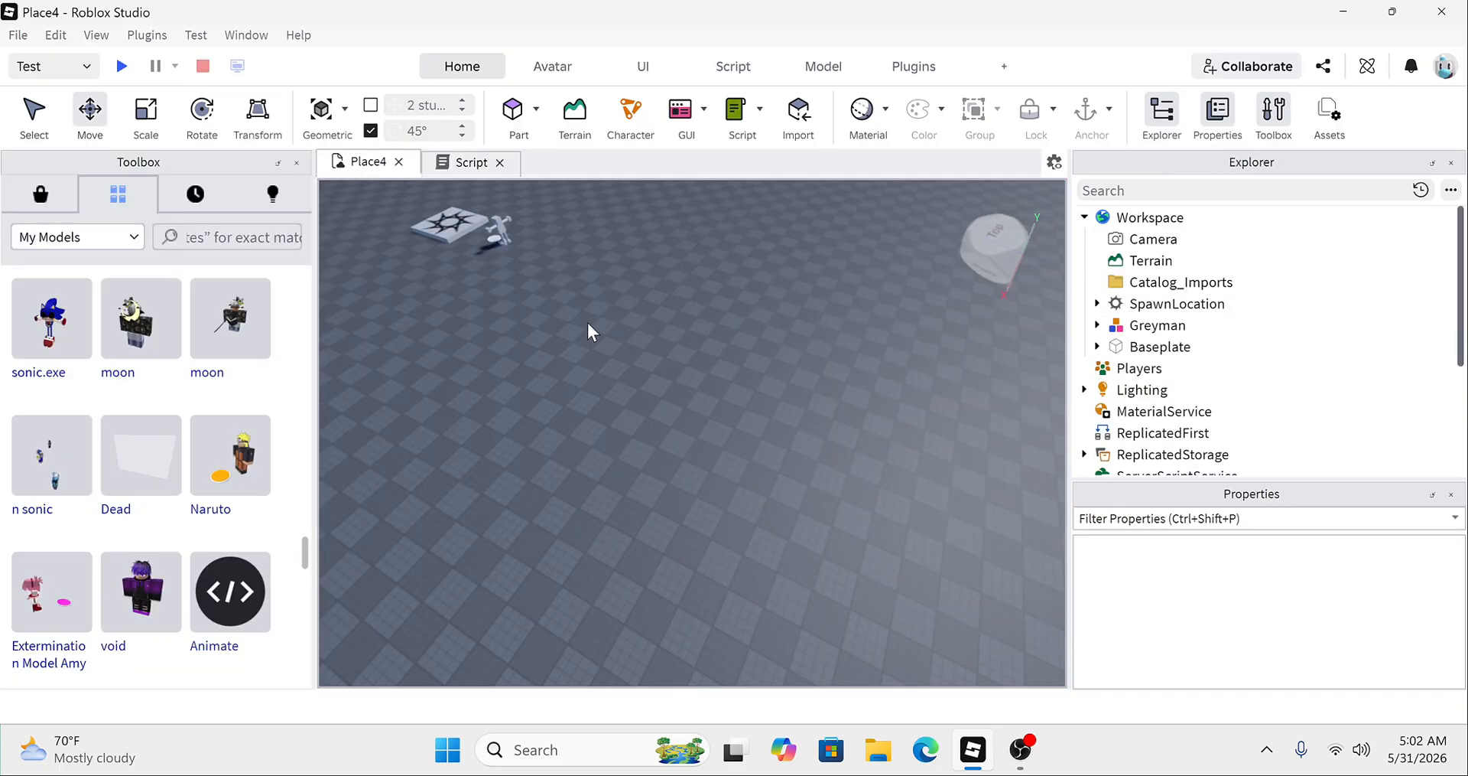
Step: Check the properties and anchoring of the pad's Part and Outline Circle, and expand the nested Greyman rig
{"action": "scroll", "coordinate": [701, 337], "scroll_direction": "up", "scroll_amount": 4}
{"action": "right_click_drag", "start_coordinate": [701, 337], "coordinate": [701, 337]}
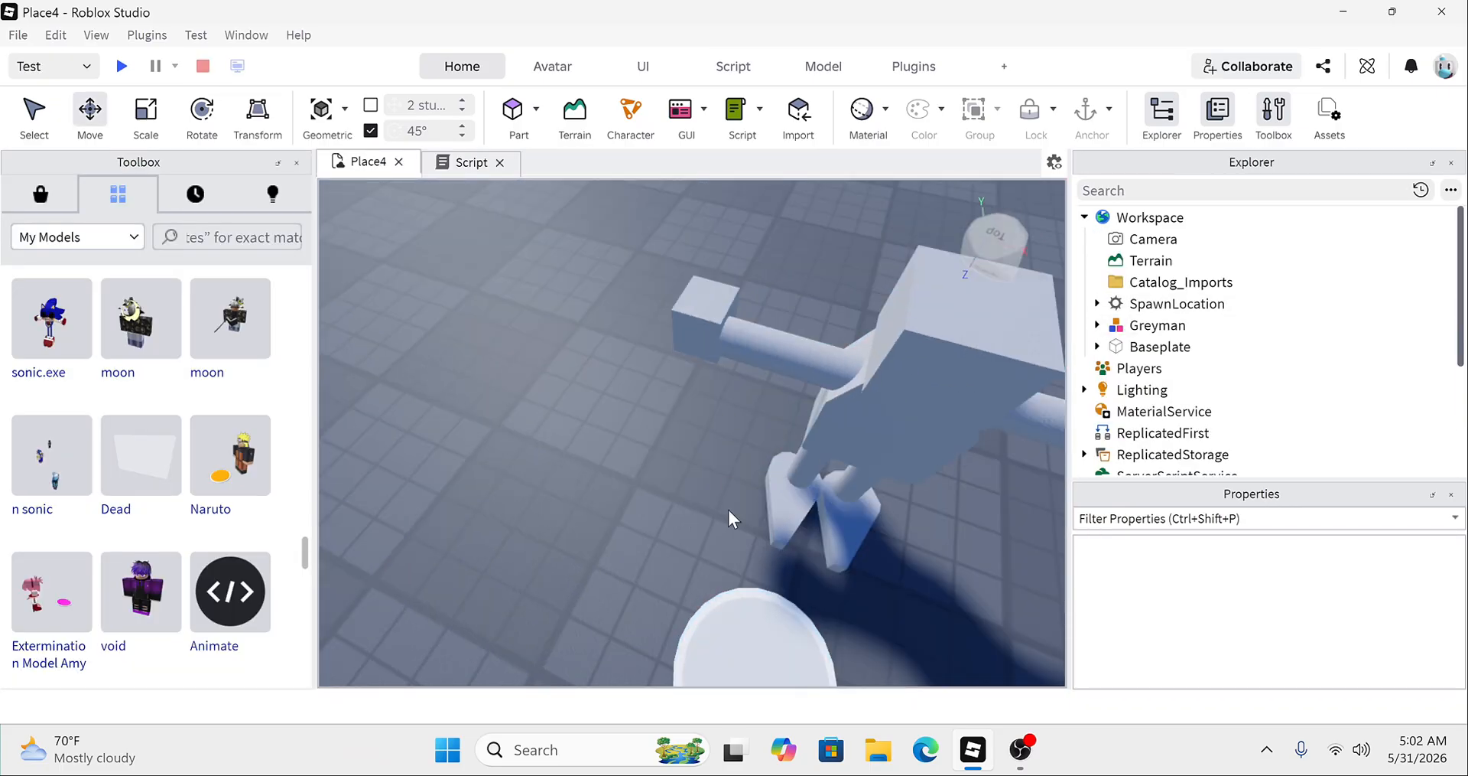
{"action": "scroll", "coordinate": [757, 581], "scroll_direction": "down", "scroll_amount": 2}
{"action": "left_click", "coordinate": [746, 595]}
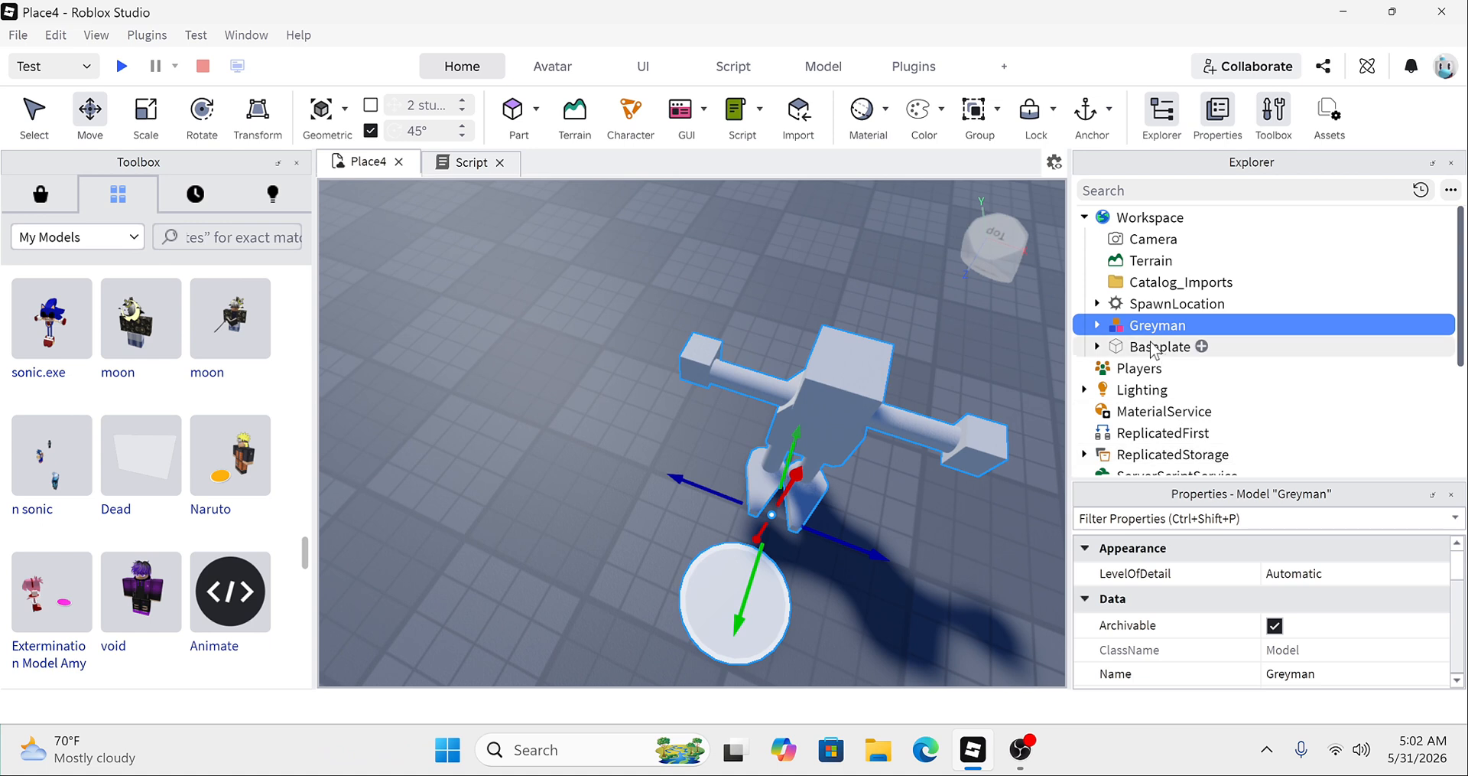
{"action": "left_click", "coordinate": [1099, 348]}
{"action": "left_click", "coordinate": [1098, 325]}
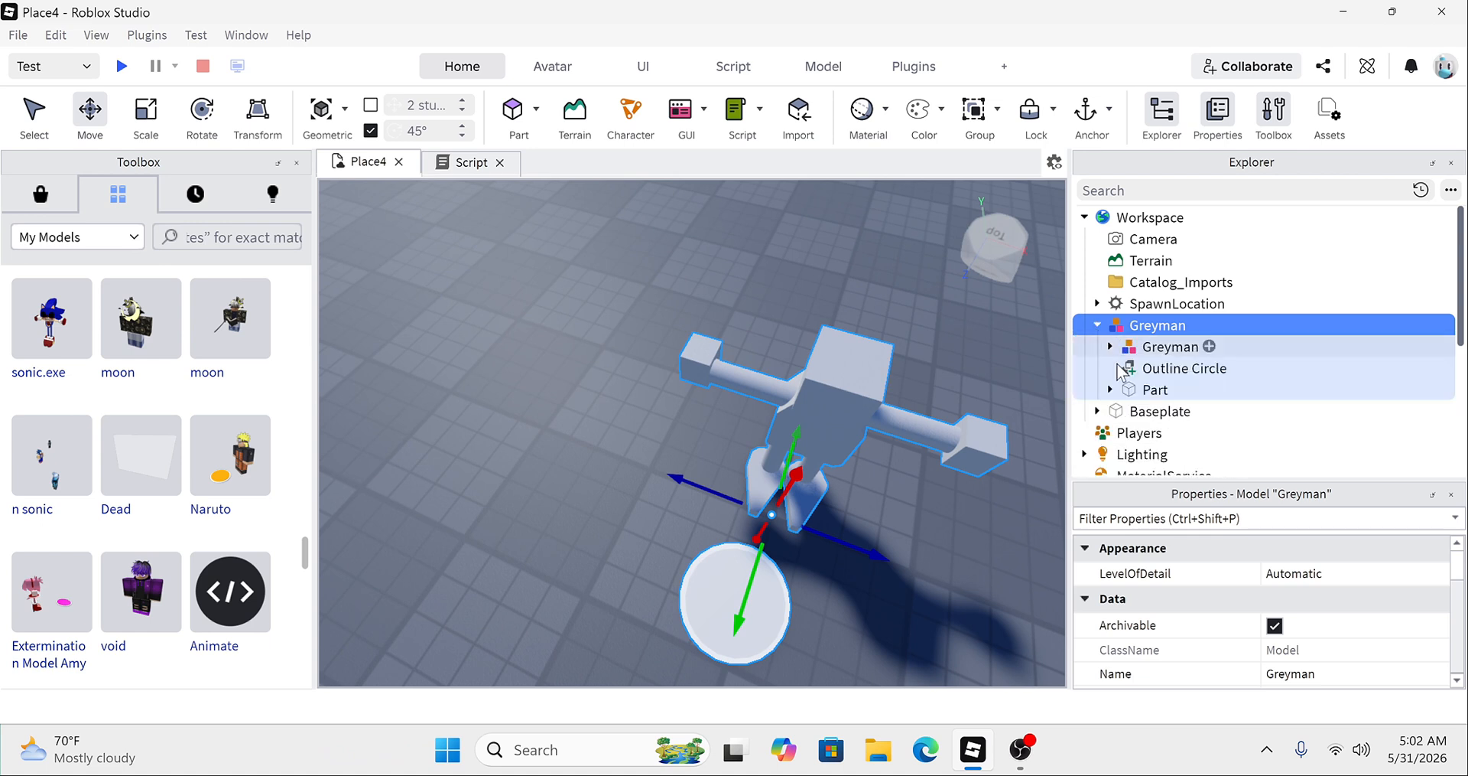
{"action": "left_click", "coordinate": [1154, 389]}
{"action": "scroll", "coordinate": [1254, 581], "scroll_direction": "down", "scroll_amount": 2}
{"action": "scroll", "coordinate": [1277, 639], "scroll_direction": "down", "scroll_amount": 3}
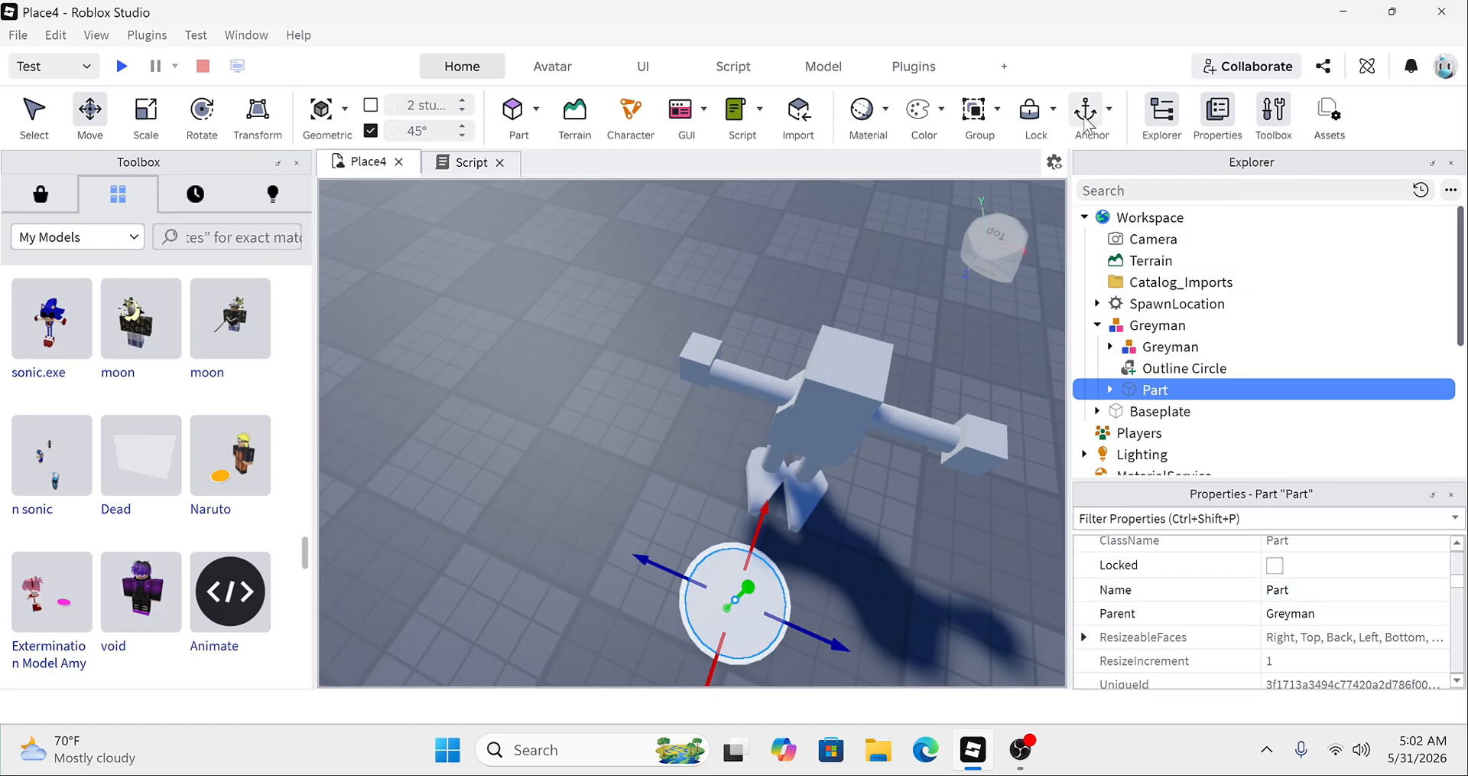
{"action": "left_click", "coordinate": [1182, 368]}
{"action": "scroll", "coordinate": [1266, 612], "scroll_direction": "down", "scroll_amount": 3}
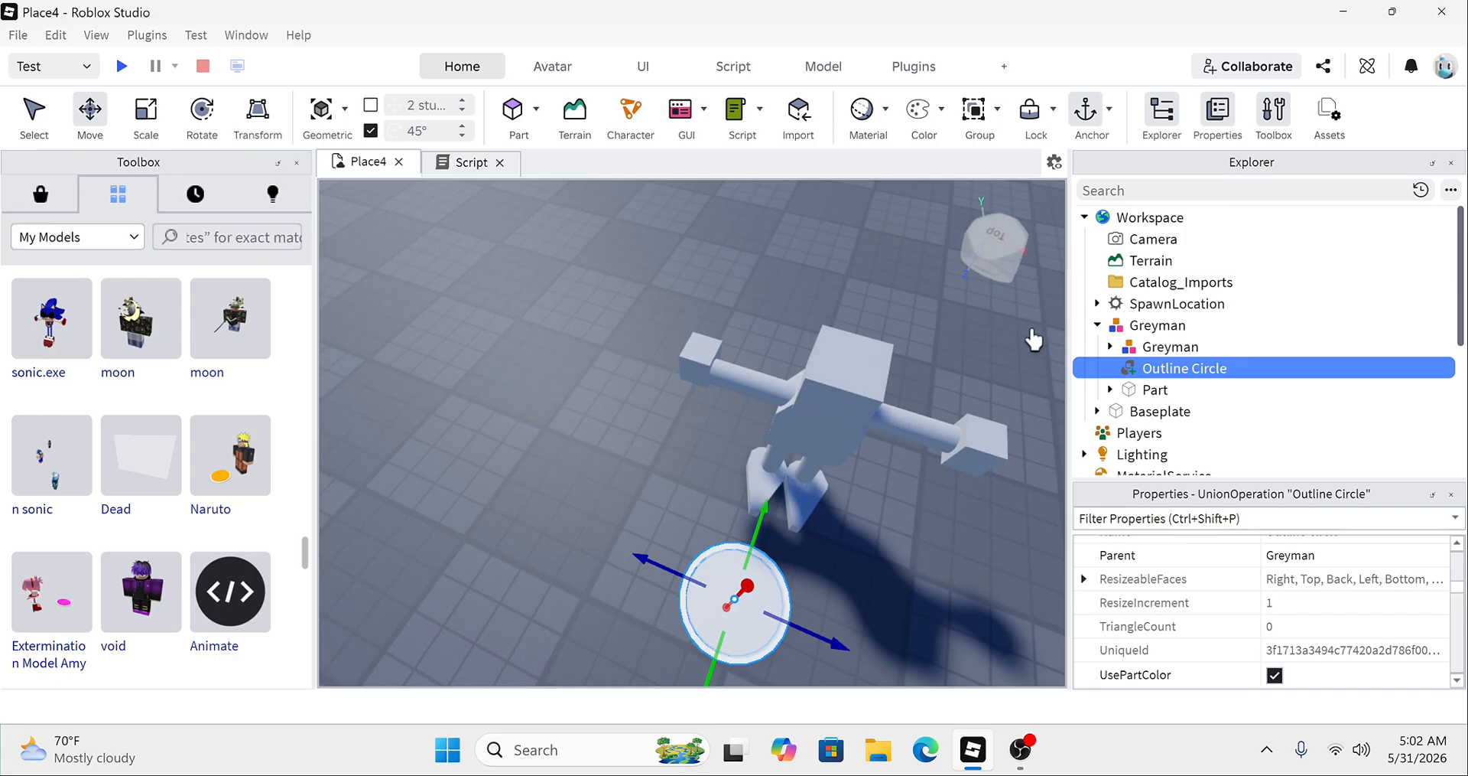
{"action": "left_click", "coordinate": [1111, 347]}
{"action": "left_click", "coordinate": [535, 232]}
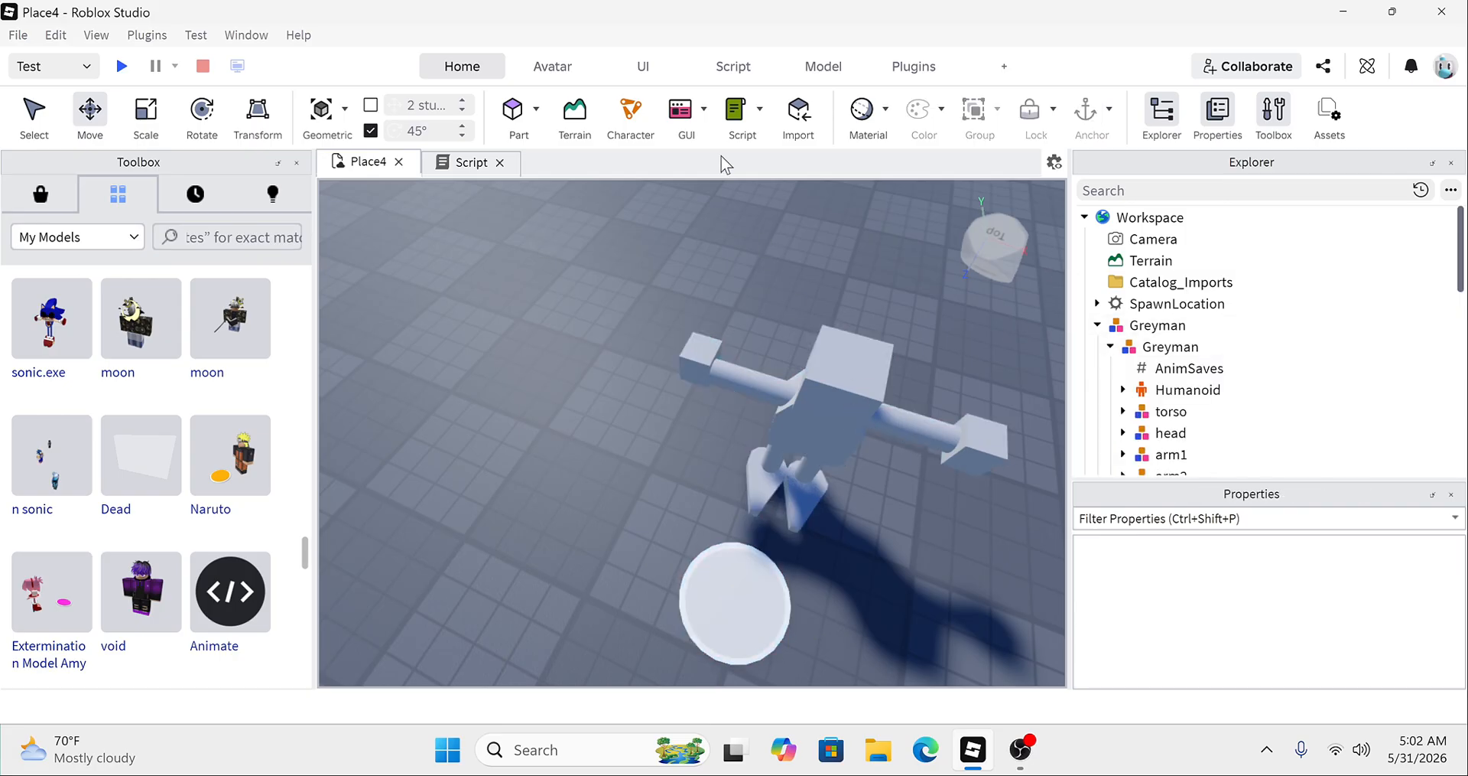
Step: Run another playtest, walk the morphed Greyman around the pad and the spawn, and end the test
{"action": "left_click", "coordinate": [121, 65]}
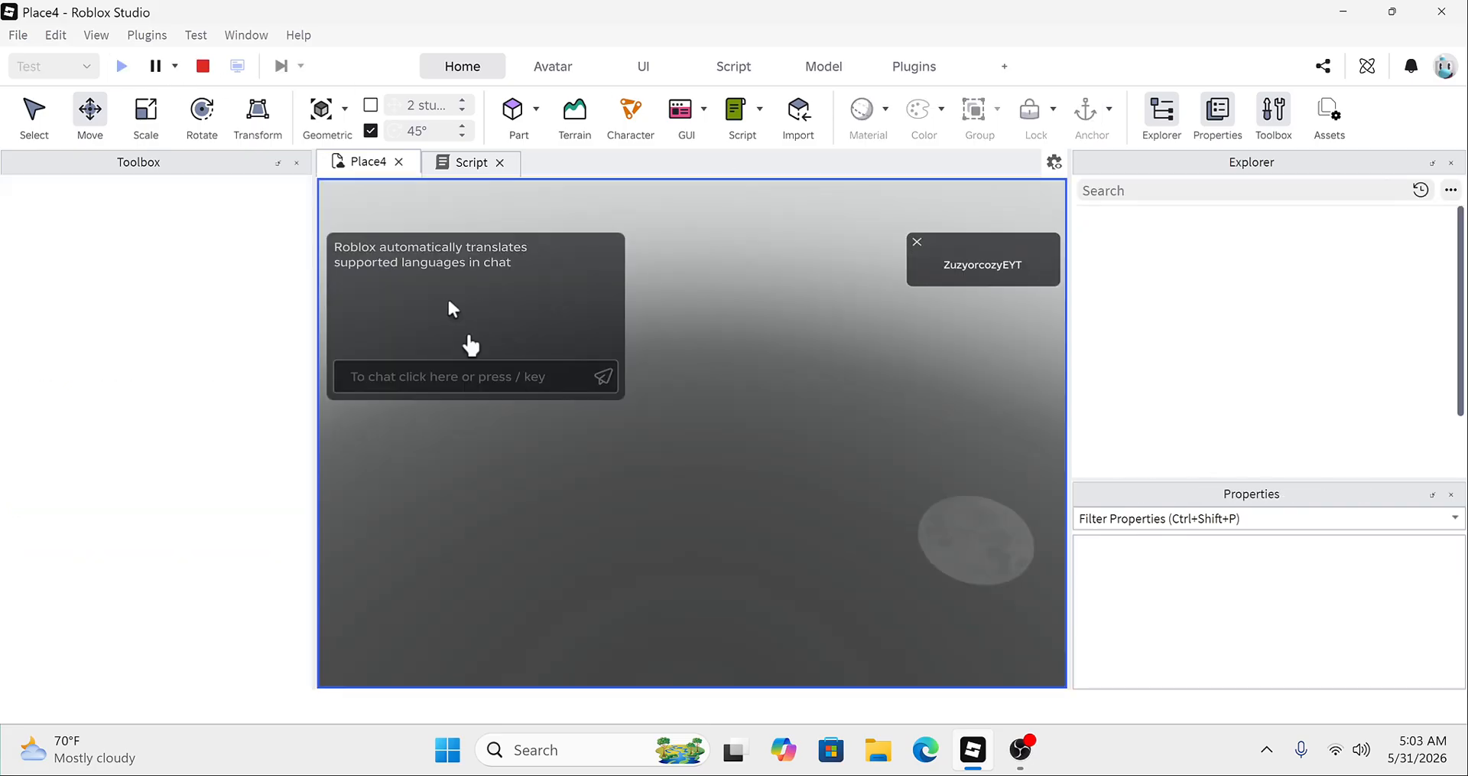
{"action": "key", "text": "w"}
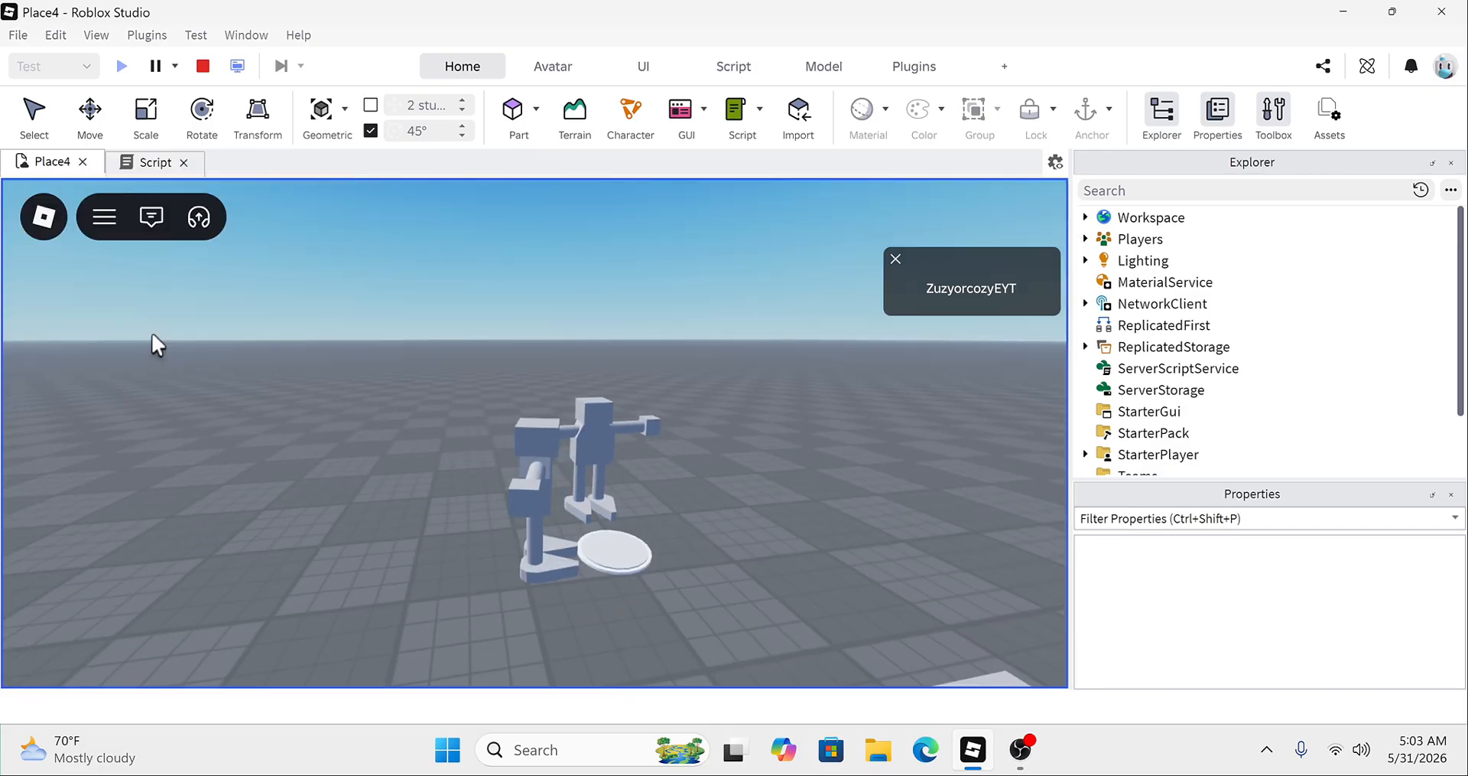
{"action": "key", "text": "s"}
{"action": "key", "text": "w"}
{"action": "key", "text": "d"}
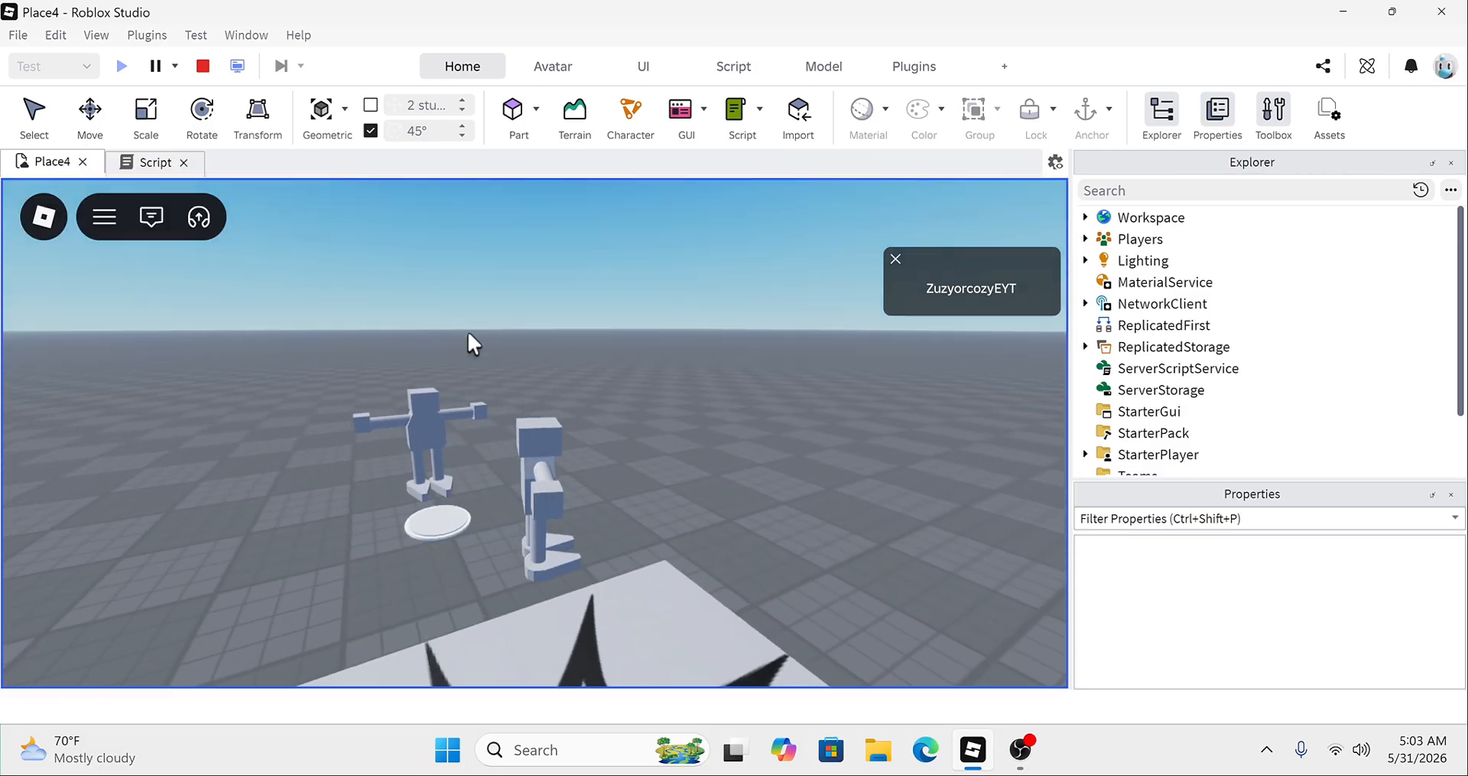
{"action": "key", "text": "a"}
{"action": "key", "text": "d"}
{"action": "right_click_drag", "start_coordinate": [466, 331], "coordinate": [392, 332]}
{"action": "key", "text": "a"}
{"action": "key", "text": "s"}
{"action": "key", "text": "d"}
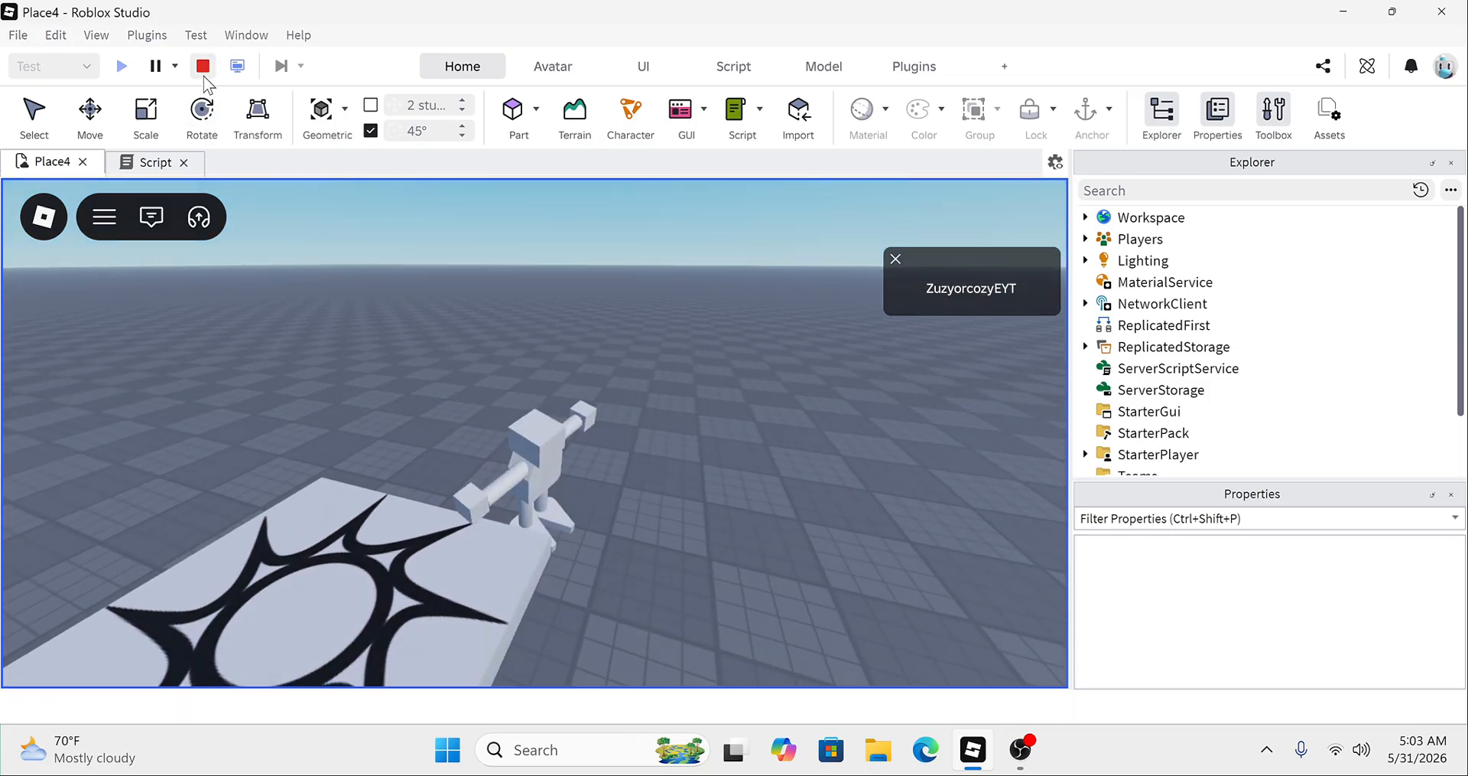
{"action": "key", "text": "shift+F5"}
Step: Move the nested Greyman rig out of the pad model so it sits directly under Workspace
{"action": "right_click_drag", "start_coordinate": [698, 409], "coordinate": [699, 409]}
{"action": "scroll", "coordinate": [664, 441], "scroll_direction": "down", "scroll_amount": 1}
{"action": "left_click", "coordinate": [636, 416]}
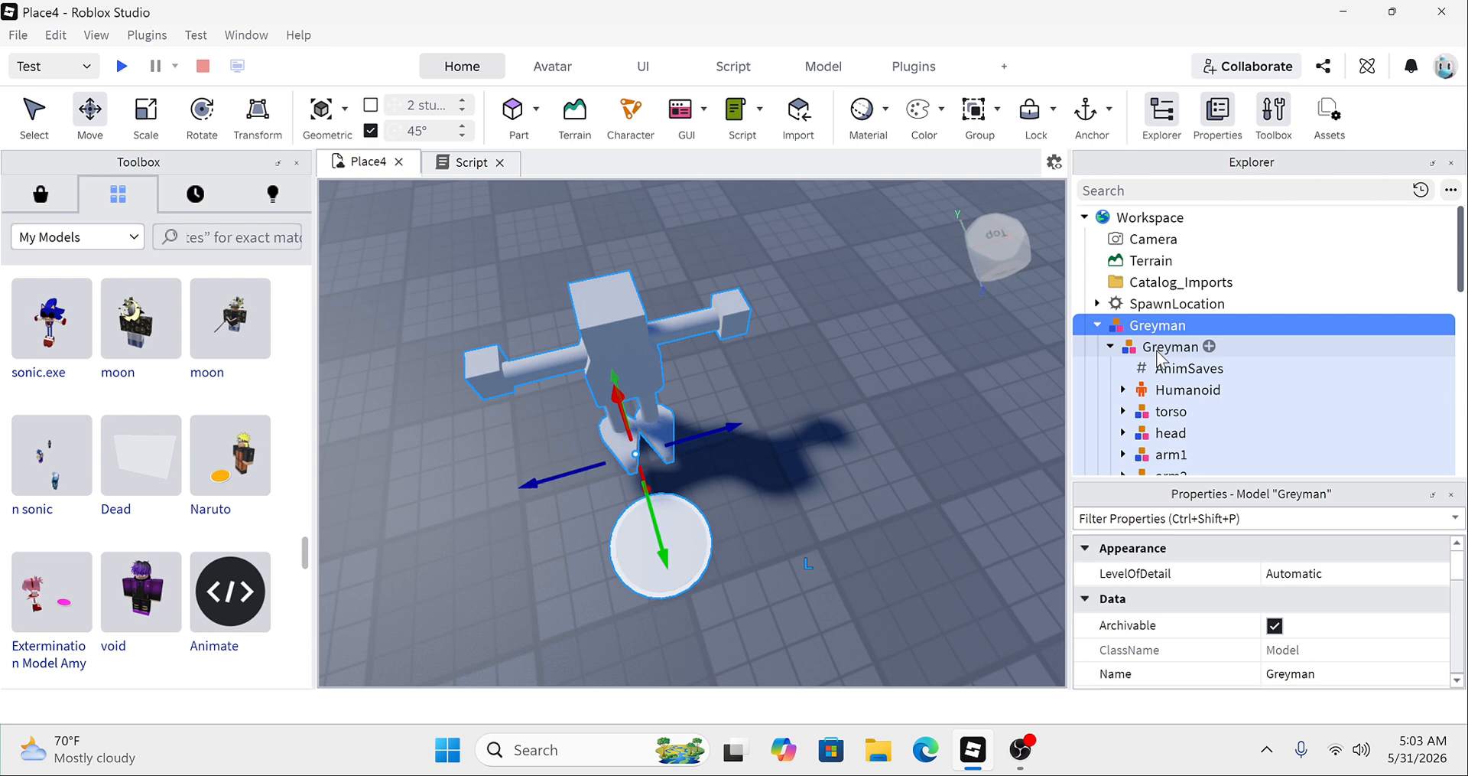
{"action": "left_click_drag", "start_coordinate": [1168, 348], "coordinate": [1150, 217]}
Step: Move the Greyman rig far away from the morph pad and the spawn, leaving the pad in place
{"action": "right_click_drag", "start_coordinate": [682, 376], "coordinate": [732, 506]}
{"action": "scroll", "coordinate": [732, 507], "scroll_direction": "down", "scroll_amount": 3}
{"action": "left_click_drag", "start_coordinate": [748, 481], "coordinate": [746, 480]}
{"action": "right_click_drag", "start_coordinate": [748, 481], "coordinate": [747, 480]}
{"action": "left_click_drag", "start_coordinate": [746, 481], "coordinate": [742, 476]}
{"action": "right_click_drag", "start_coordinate": [747, 480], "coordinate": [743, 475]}
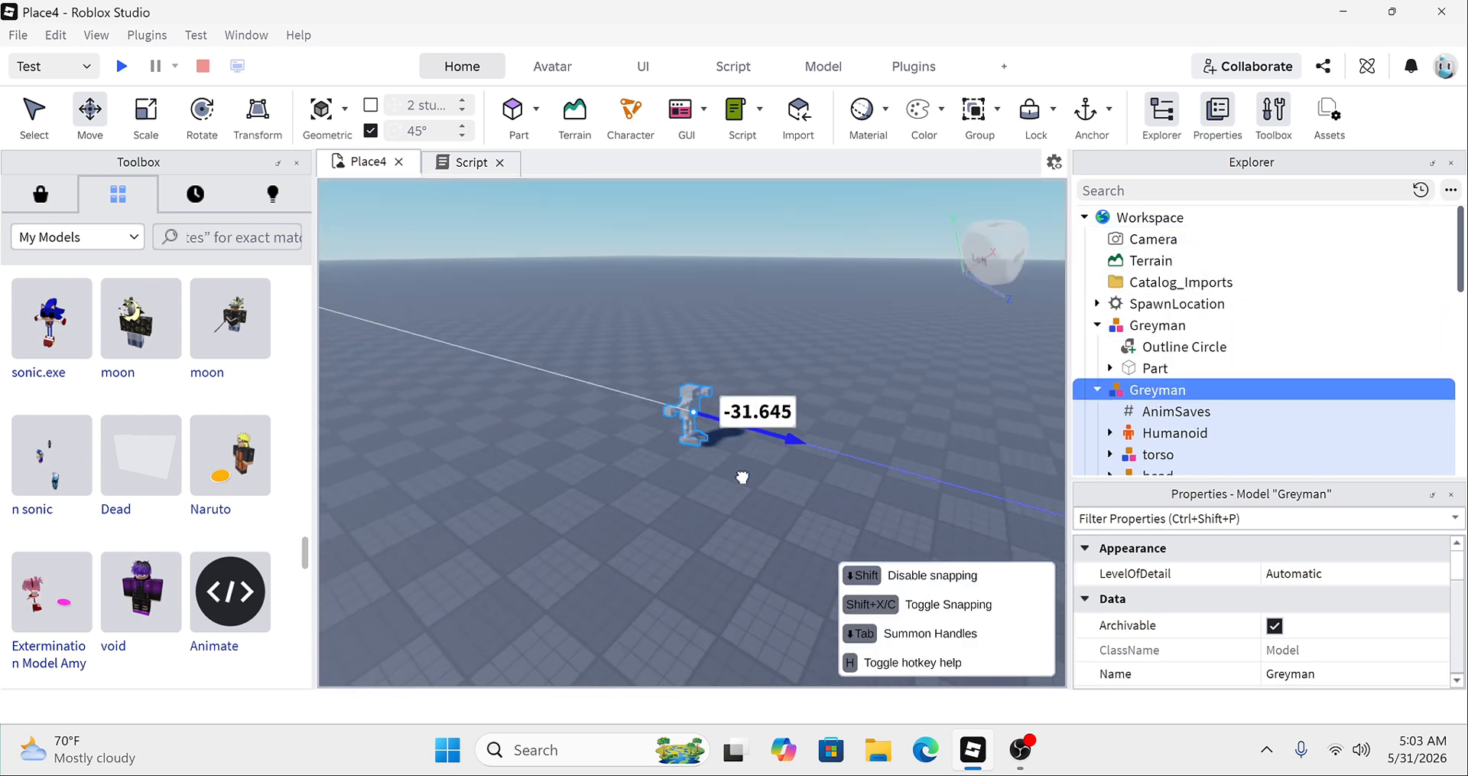
{"action": "left_click_drag", "start_coordinate": [743, 475], "coordinate": [743, 476]}
{"action": "scroll", "coordinate": [742, 475], "scroll_direction": "up", "scroll_amount": 2}
{"action": "left_click_drag", "start_coordinate": [695, 347], "coordinate": [689, 337]}
{"action": "right_click_drag", "start_coordinate": [694, 347], "coordinate": [688, 337]}
{"action": "left_click_drag", "start_coordinate": [688, 337], "coordinate": [704, 316]}
{"action": "left_click_drag", "start_coordinate": [895, 405], "coordinate": [566, 334]}
{"action": "left_click", "coordinate": [815, 328]}
{"action": "right_click_drag", "start_coordinate": [814, 328], "coordinate": [814, 328]}
{"action": "scroll", "coordinate": [601, 269], "scroll_direction": "down", "scroll_amount": 3}
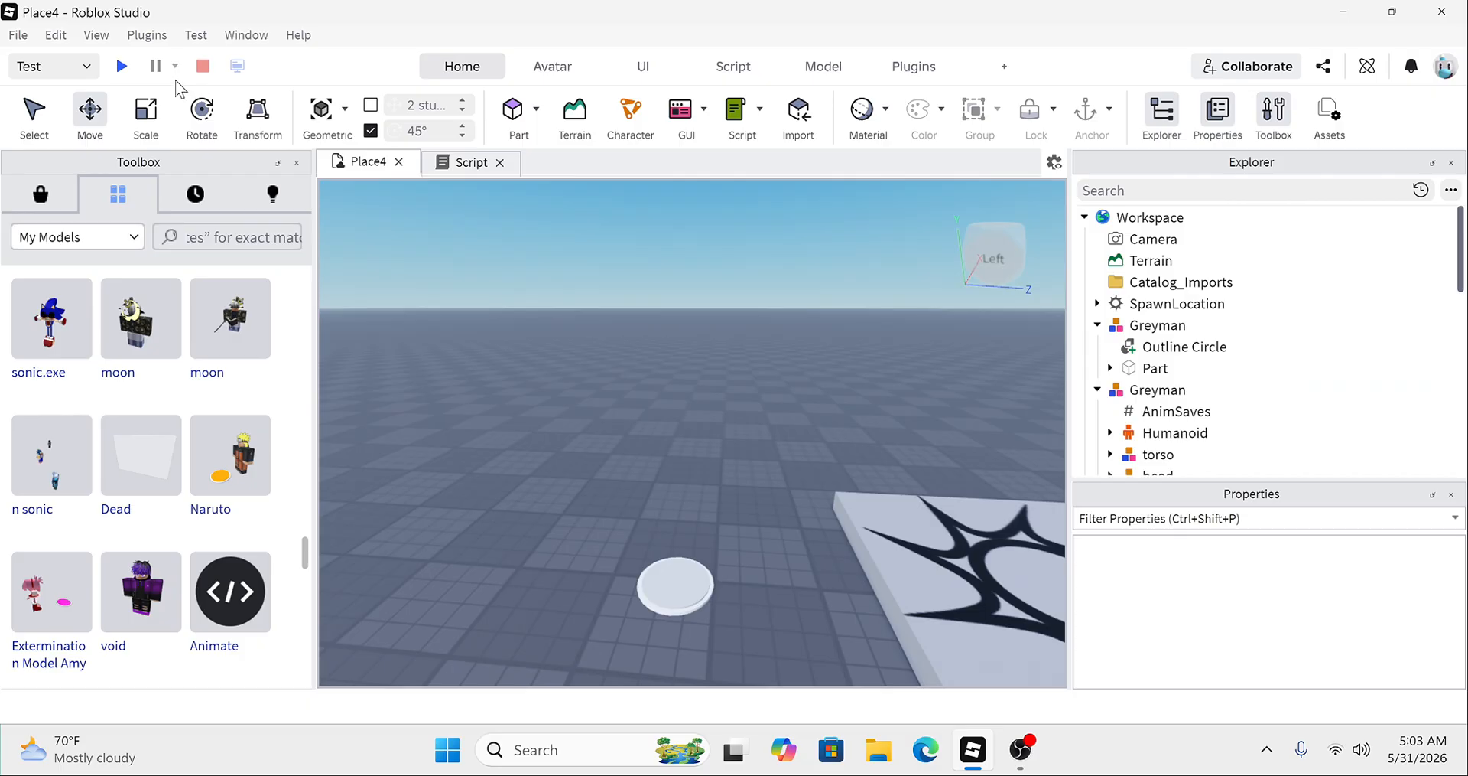
Step: Playtest the place, walk the avatar onto the morph pad, view it from the front, and end the test
{"action": "left_click", "coordinate": [121, 66]}
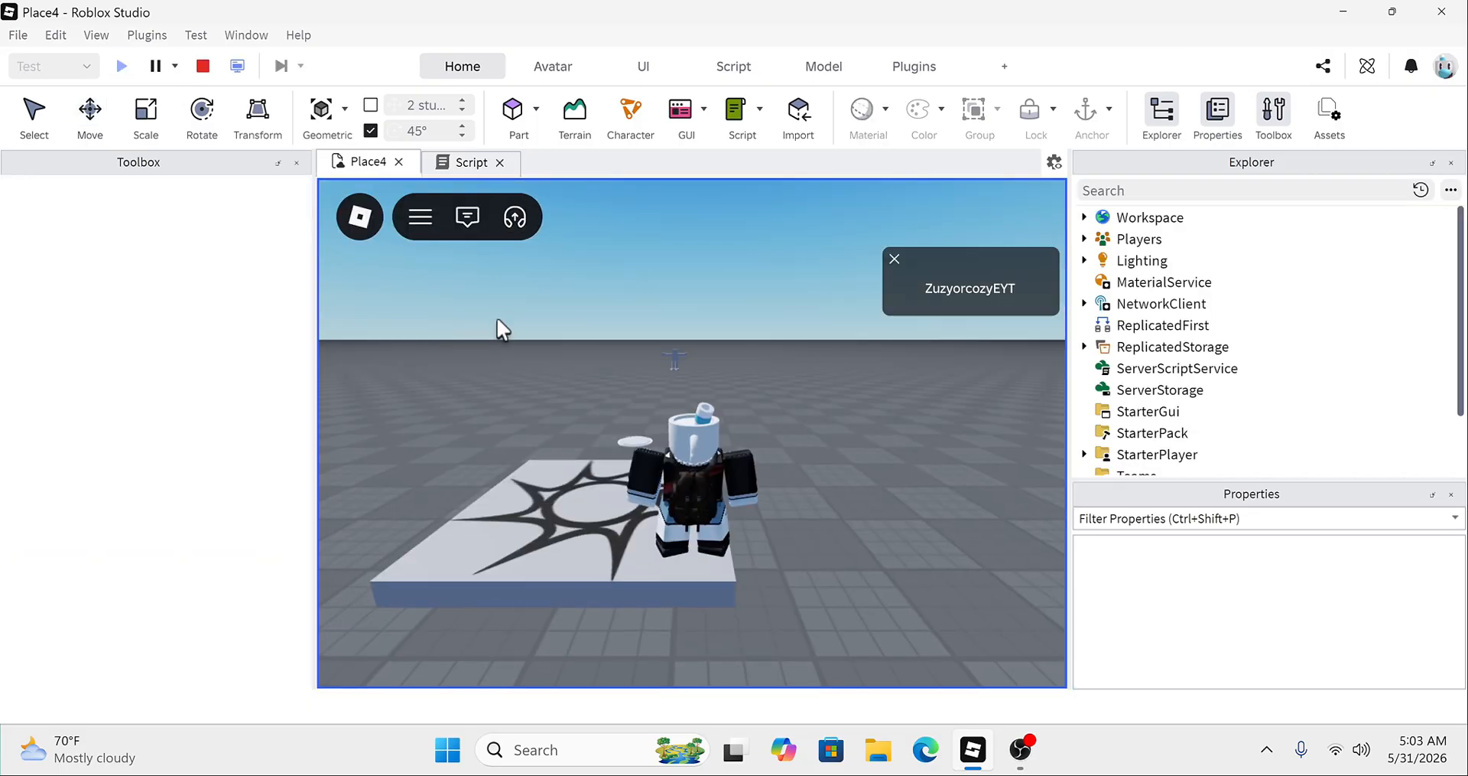
{"action": "key", "text": "w"}
{"action": "right_click_drag", "start_coordinate": [617, 384], "coordinate": [301, 384]}
{"action": "key", "text": "a"}
{"action": "key", "text": "w"}
{"action": "key", "text": "a"}
{"action": "scroll", "coordinate": [301, 385], "scroll_direction": "up", "scroll_amount": 2}
{"action": "key", "text": "s"}
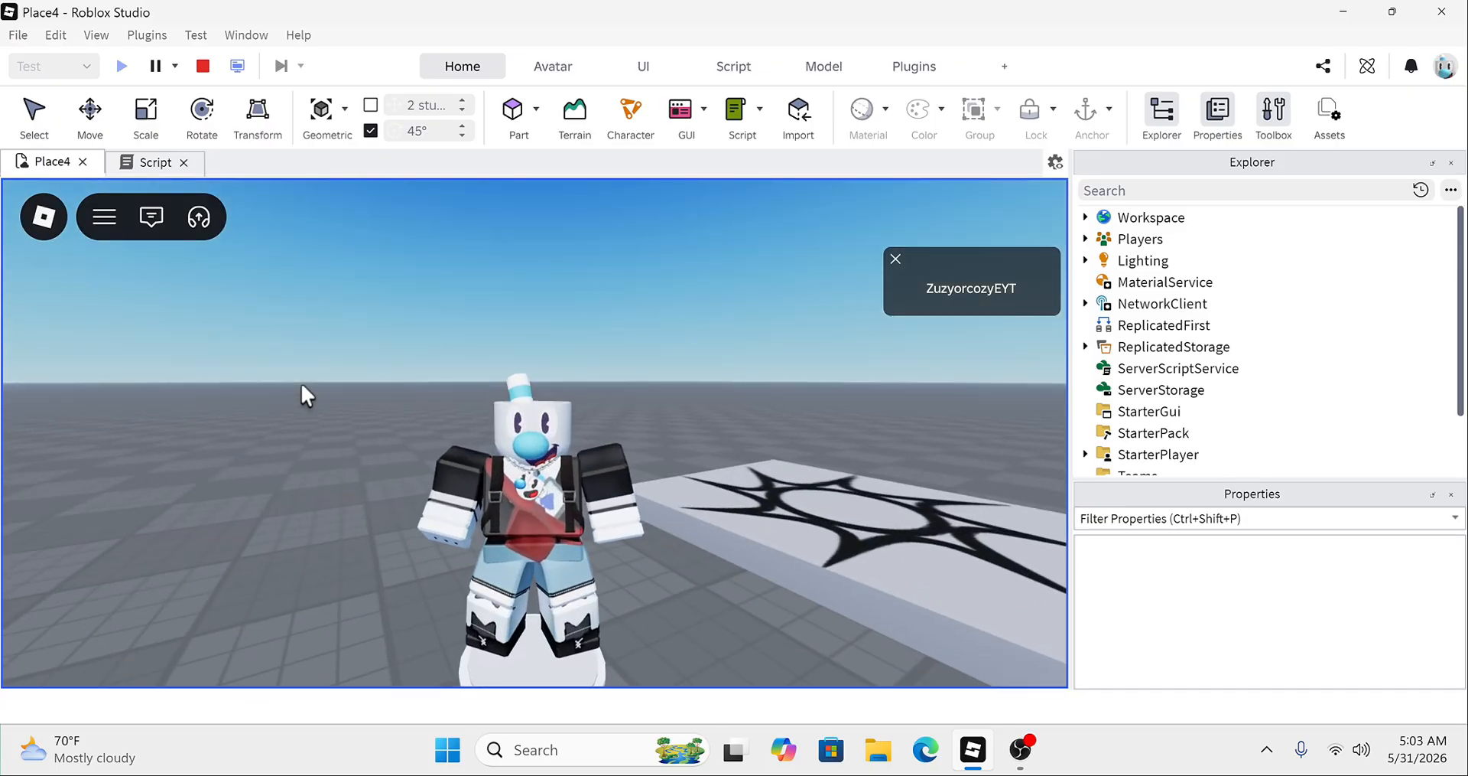
{"action": "left_click", "coordinate": [203, 67]}
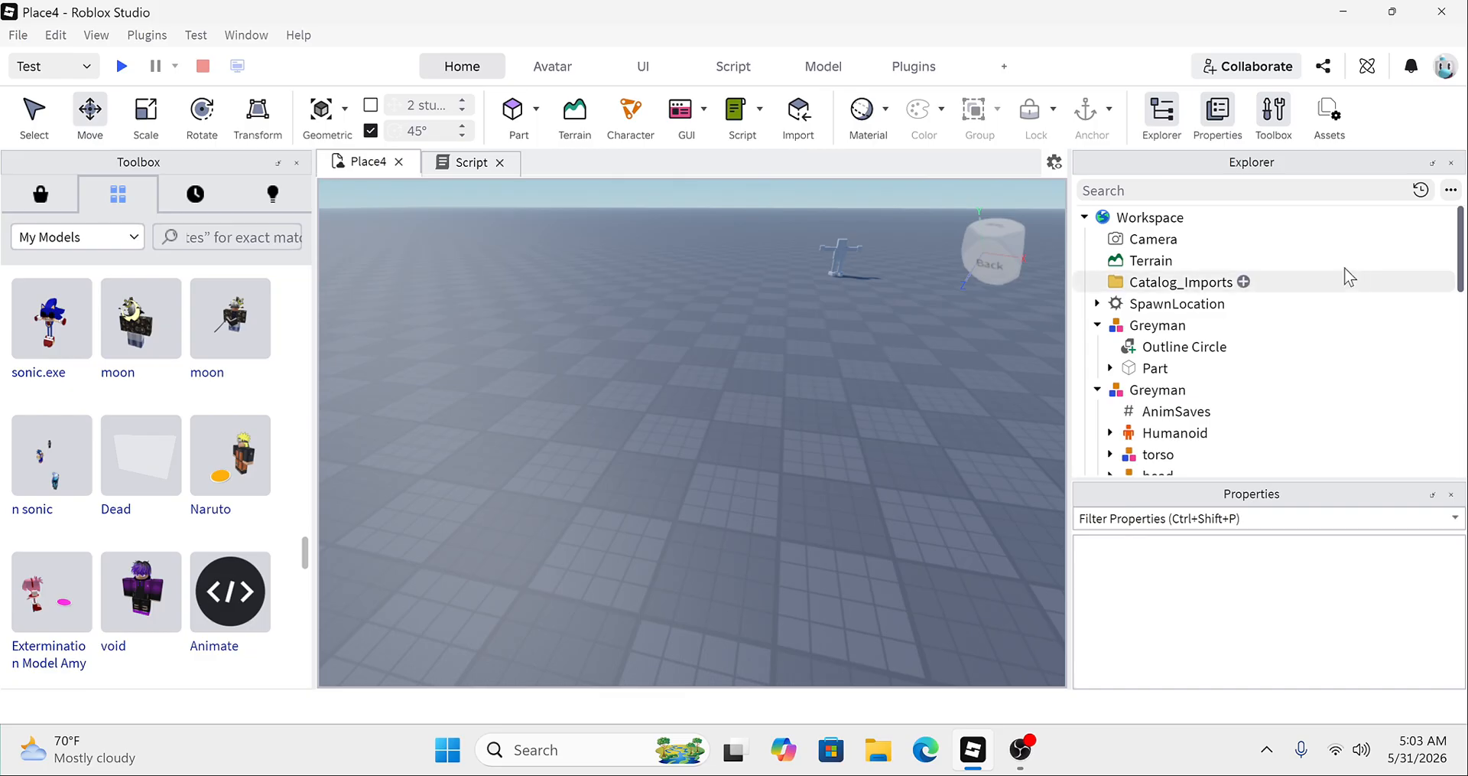
Step: Collapse the separate Greyman rig and nest it back inside the Greyman pad model
{"action": "left_click", "coordinate": [1121, 393]}
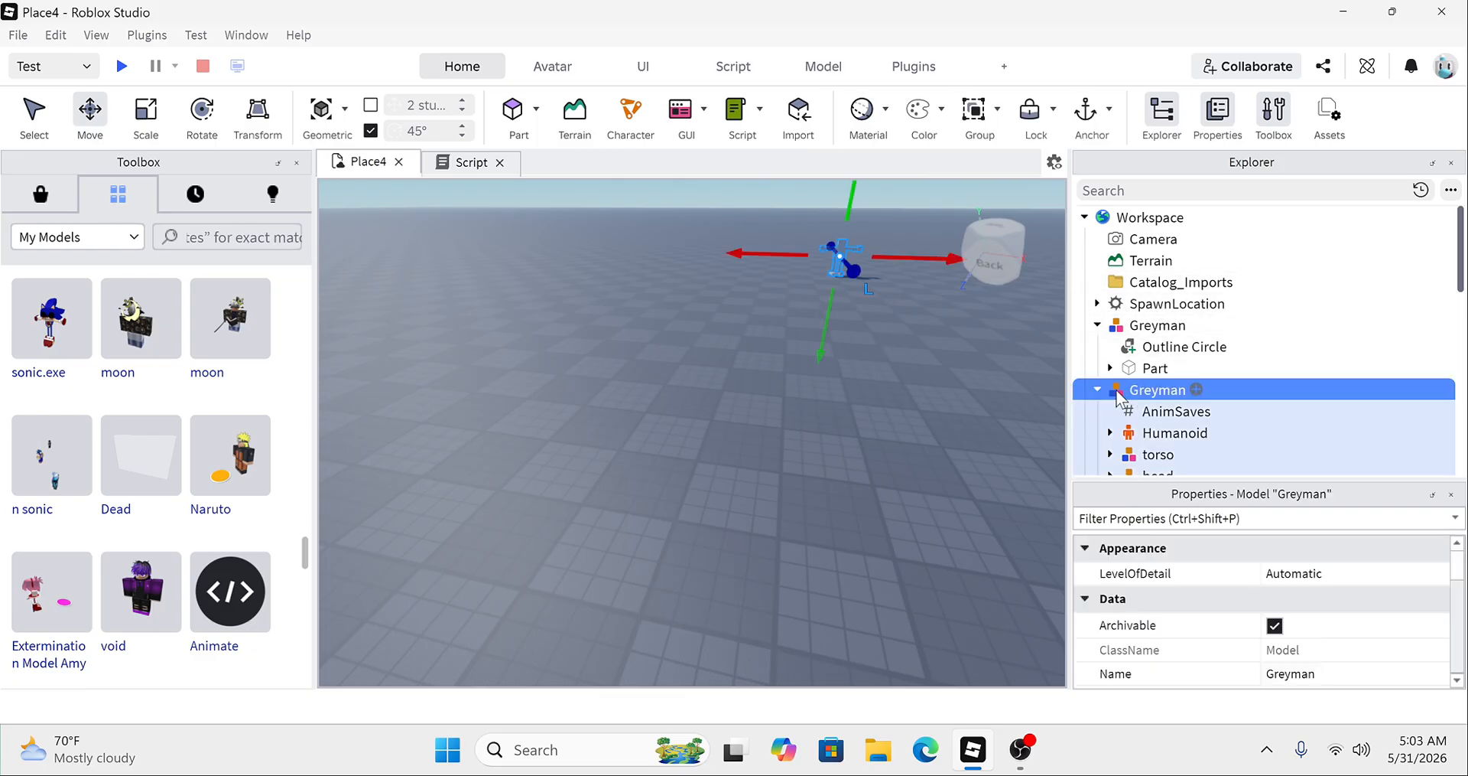
{"action": "left_click", "coordinate": [1098, 390]}
{"action": "left_click_drag", "start_coordinate": [1161, 359], "coordinate": [1159, 327]}
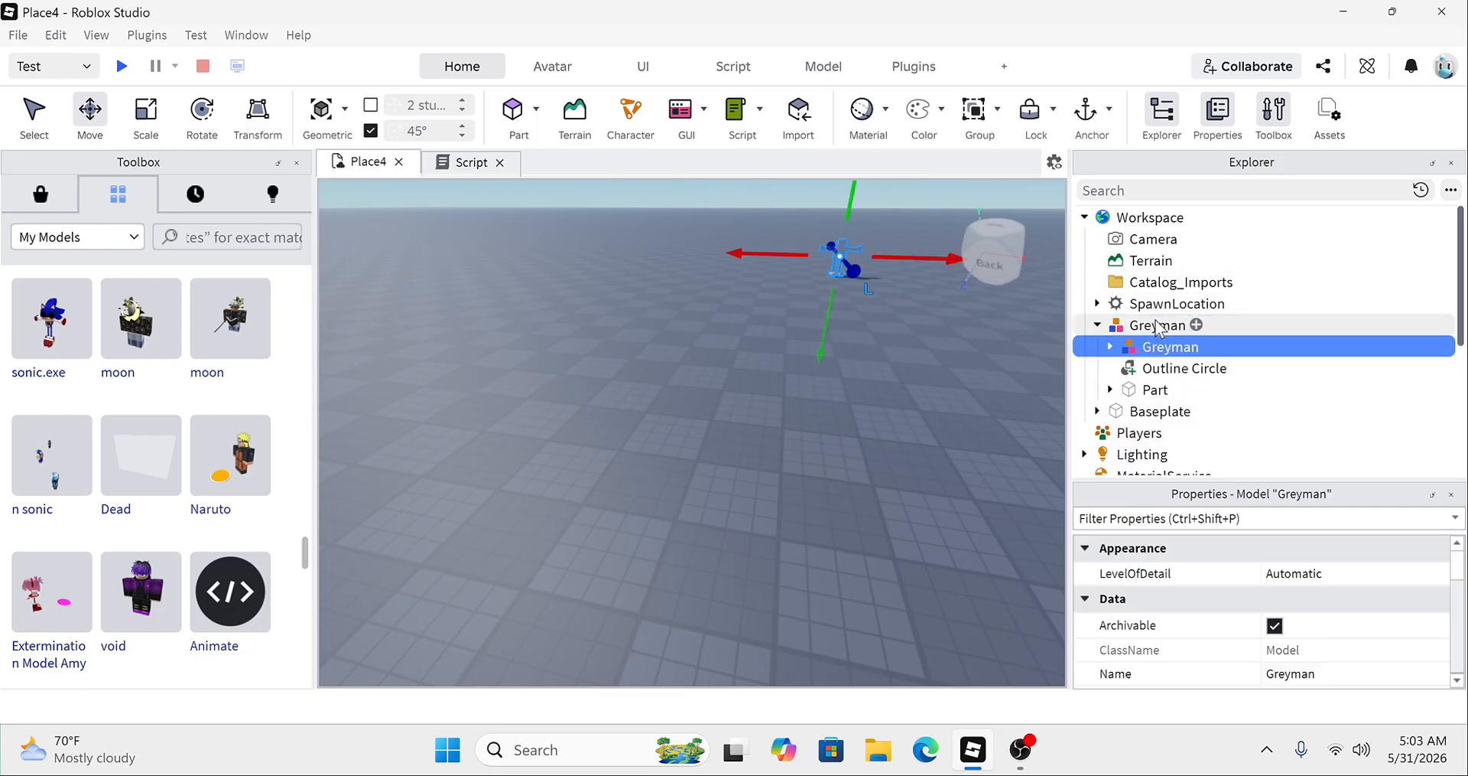
Step: Playtest the nested setup, morph into Greyman at the pad, inspect the character, and end the test
{"action": "left_click", "coordinate": [121, 66]}
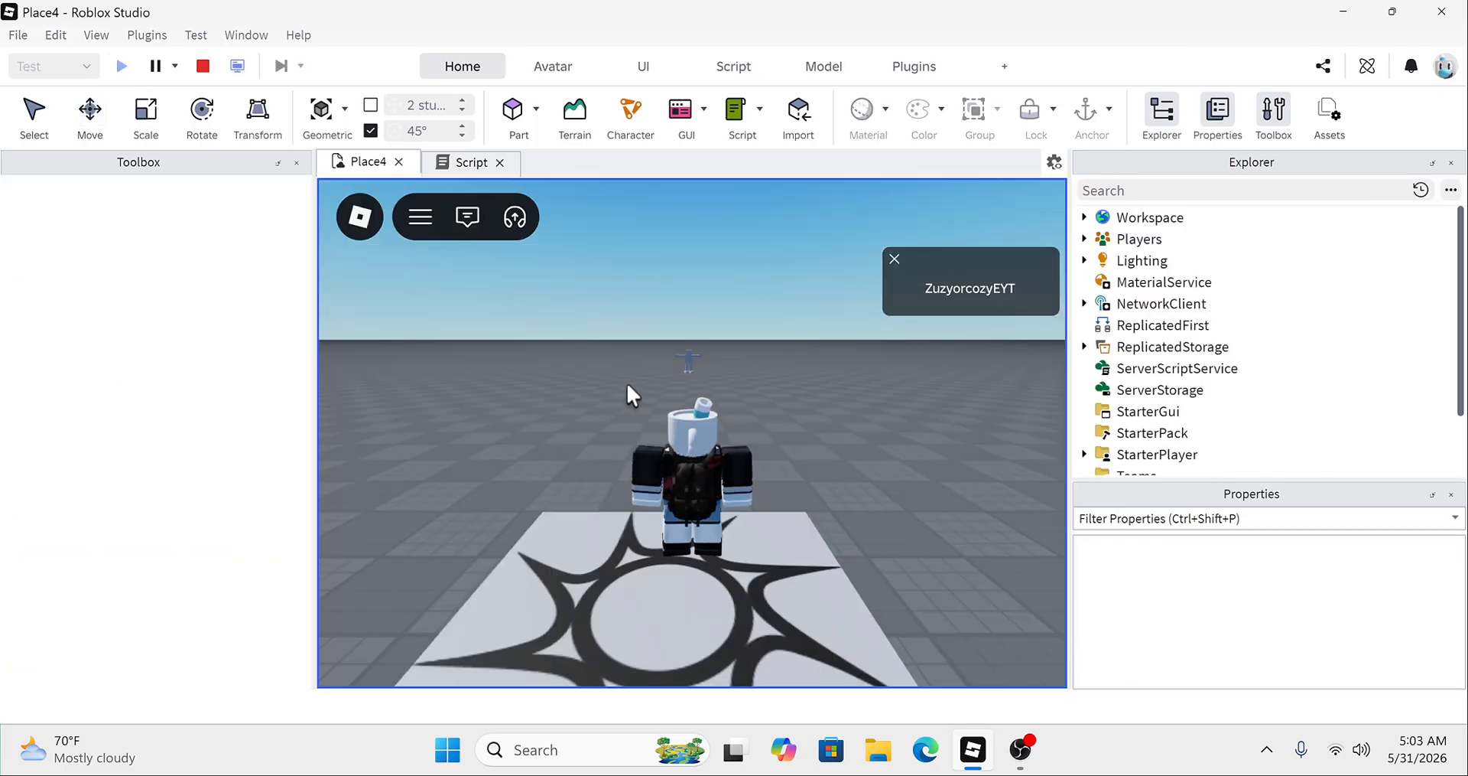
{"action": "right_click_drag", "start_coordinate": [759, 434], "coordinate": [443, 435]}
{"action": "scroll", "coordinate": [443, 435], "scroll_direction": "up", "scroll_amount": 2}
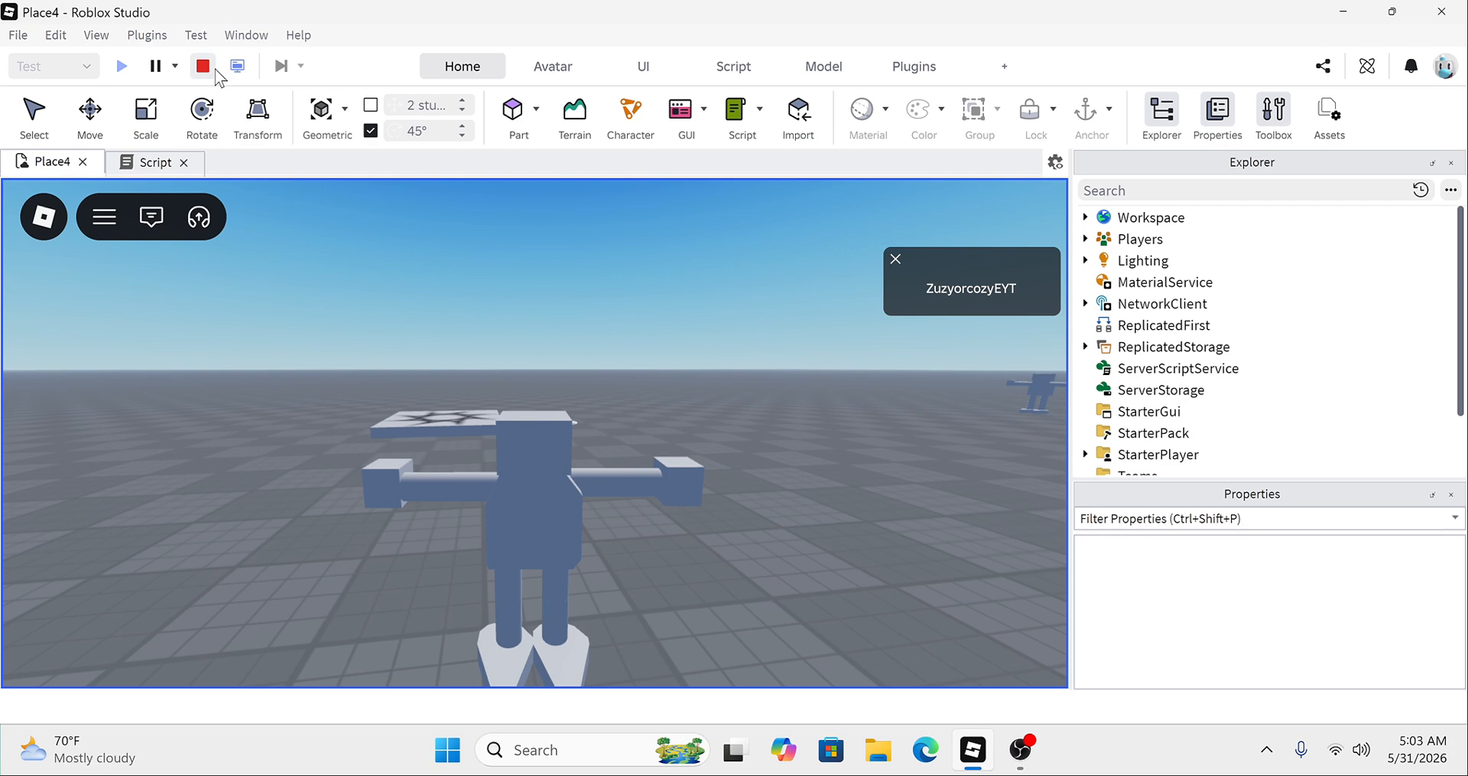
{"action": "left_click", "coordinate": [203, 66]}
Step: Move the nested Greyman rig back so it stands just beside the morph pad
{"action": "right_click_drag", "start_coordinate": [614, 379], "coordinate": [642, 400]}
{"action": "scroll", "coordinate": [614, 378], "scroll_direction": "up", "scroll_amount": 1}
{"action": "left_click", "coordinate": [712, 303]}
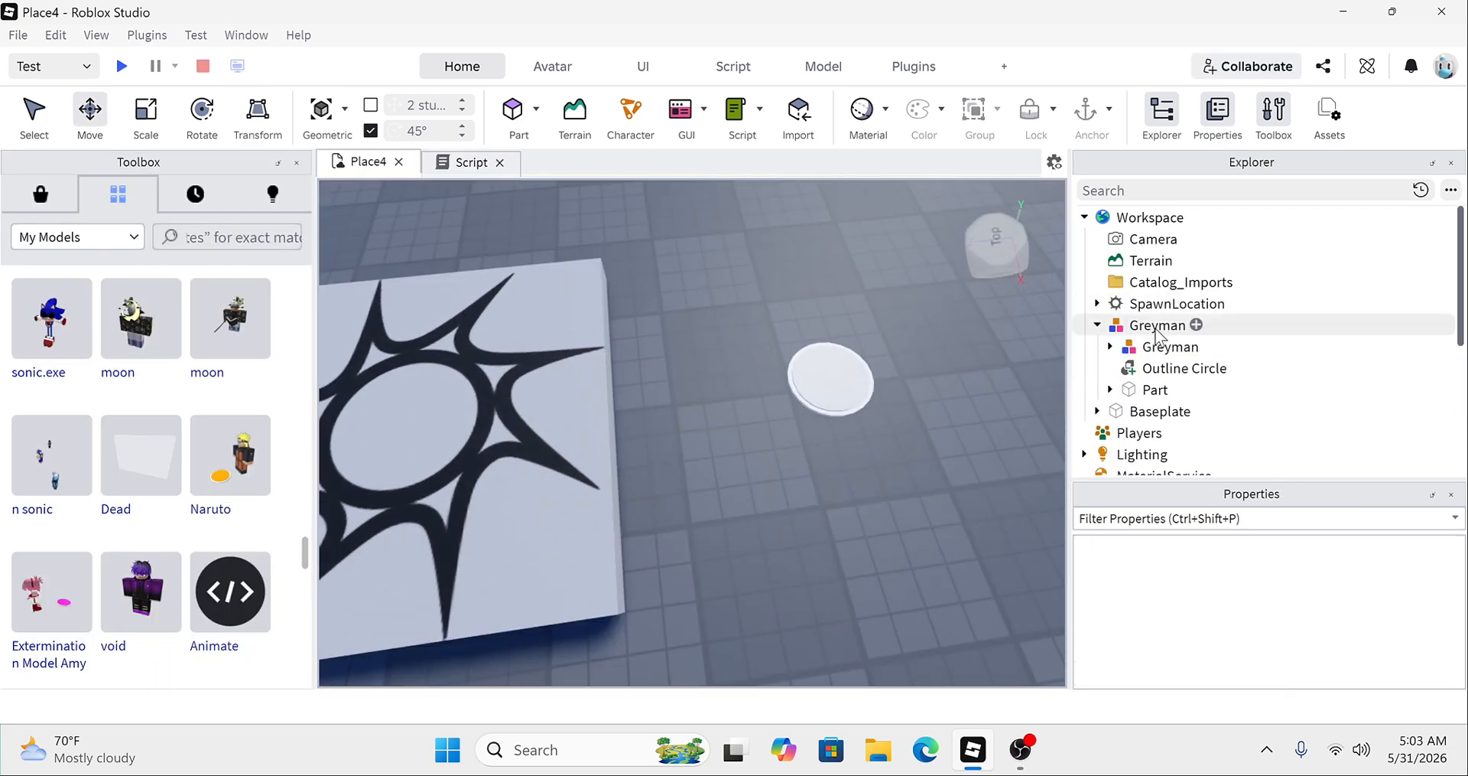
{"action": "right_click_drag", "start_coordinate": [957, 364], "coordinate": [957, 364]}
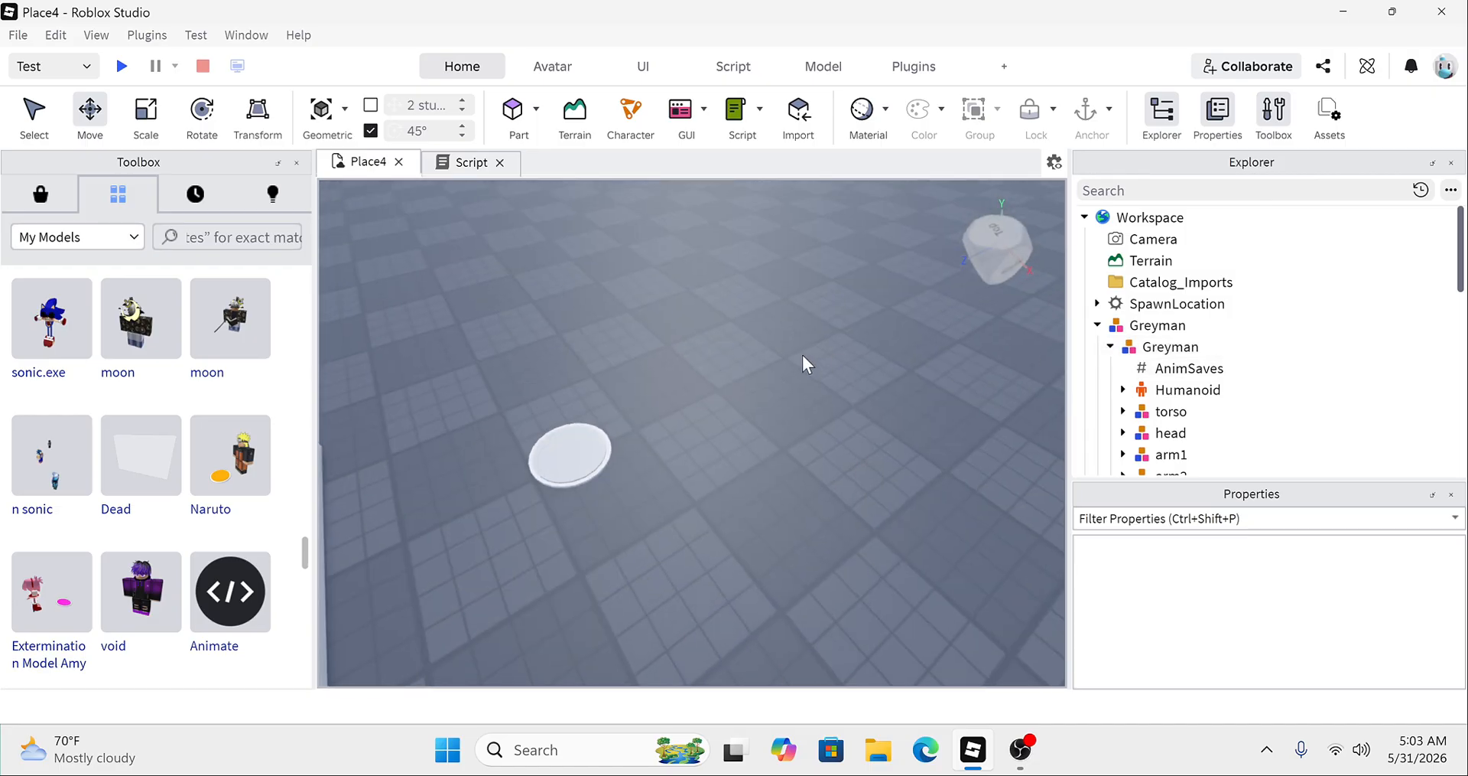
{"action": "right_click_drag", "start_coordinate": [802, 355], "coordinate": [801, 355]}
{"action": "scroll", "coordinate": [1183, 355], "scroll_direction": "down", "scroll_amount": 2}
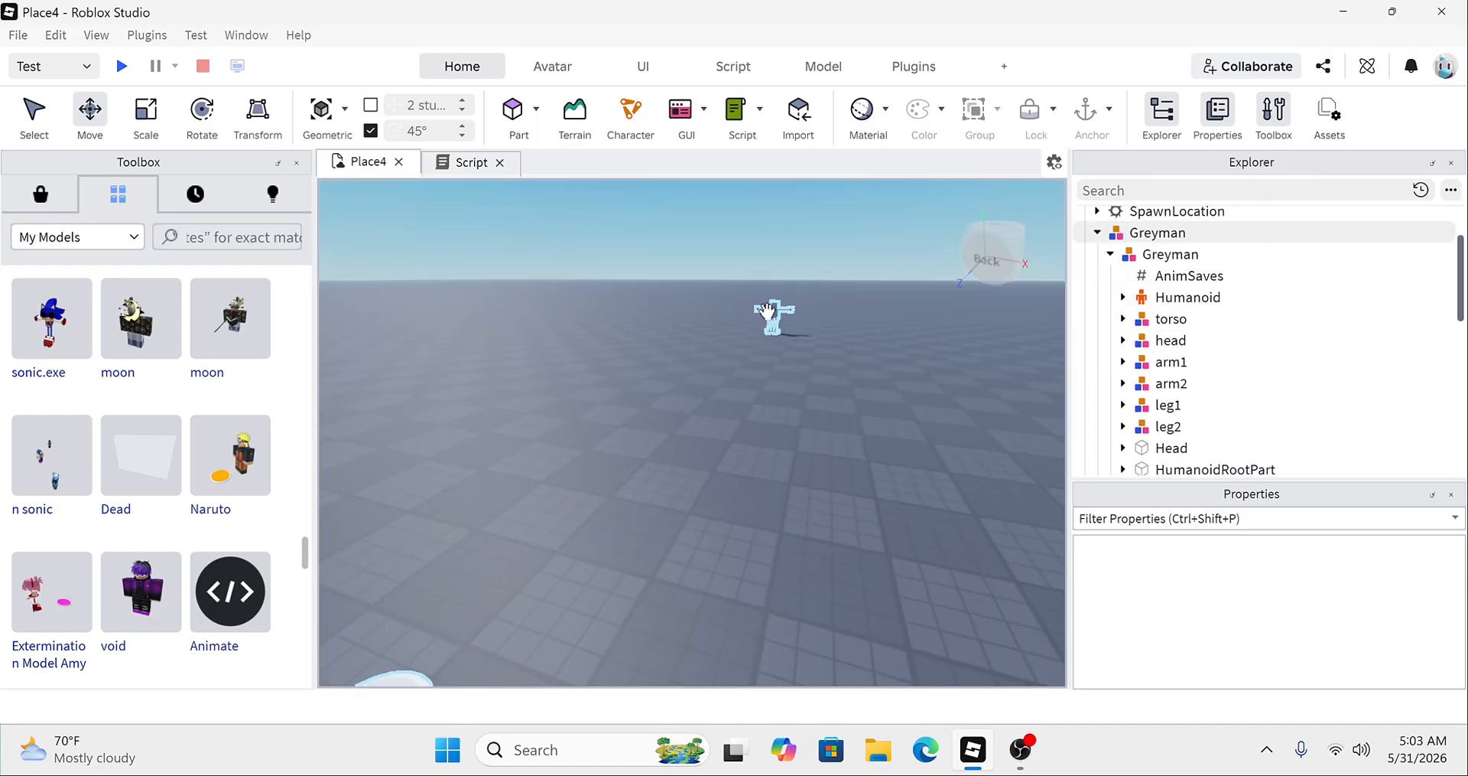
{"action": "left_click", "coordinate": [1141, 257]}
{"action": "key", "text": "f"}
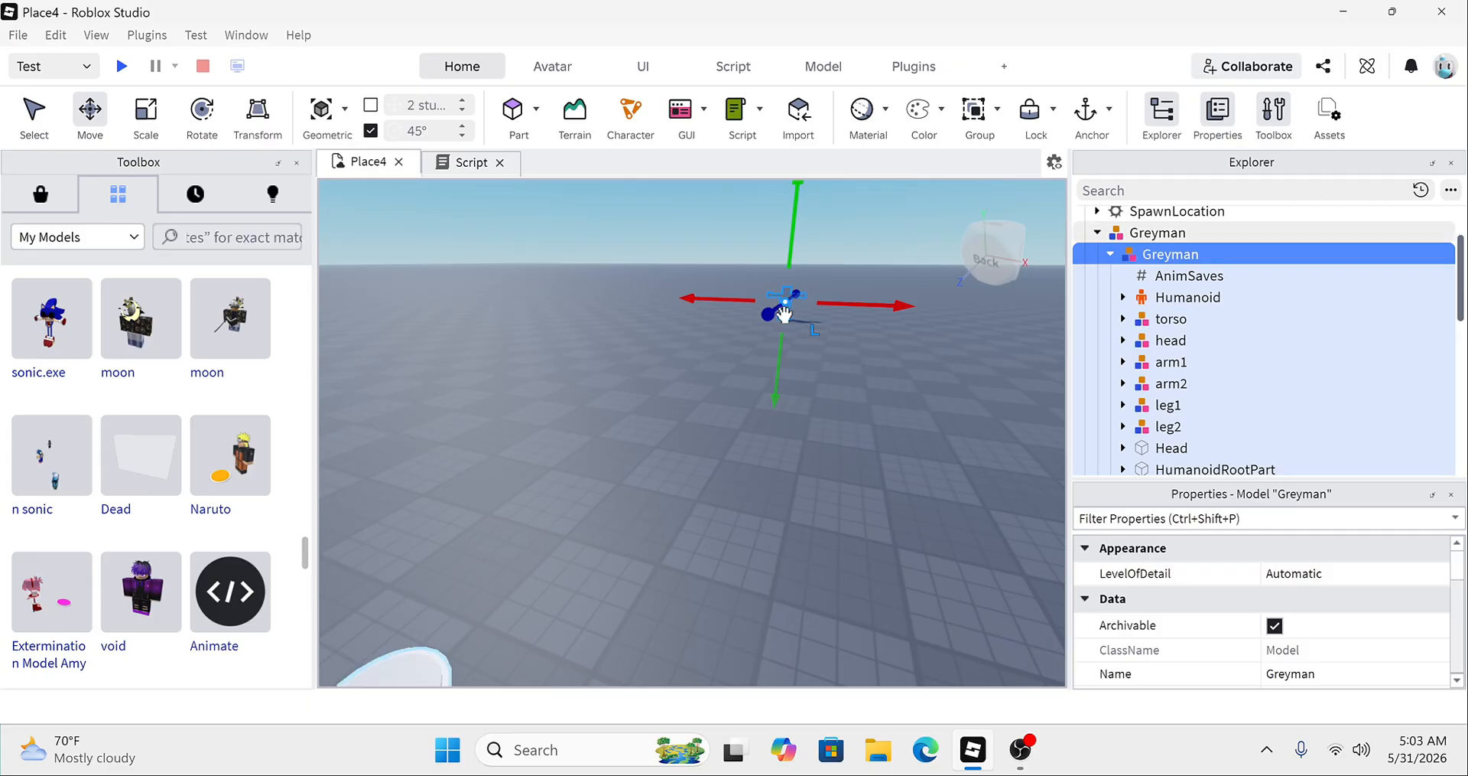
{"action": "left_click_drag", "start_coordinate": [764, 317], "coordinate": [620, 430]}
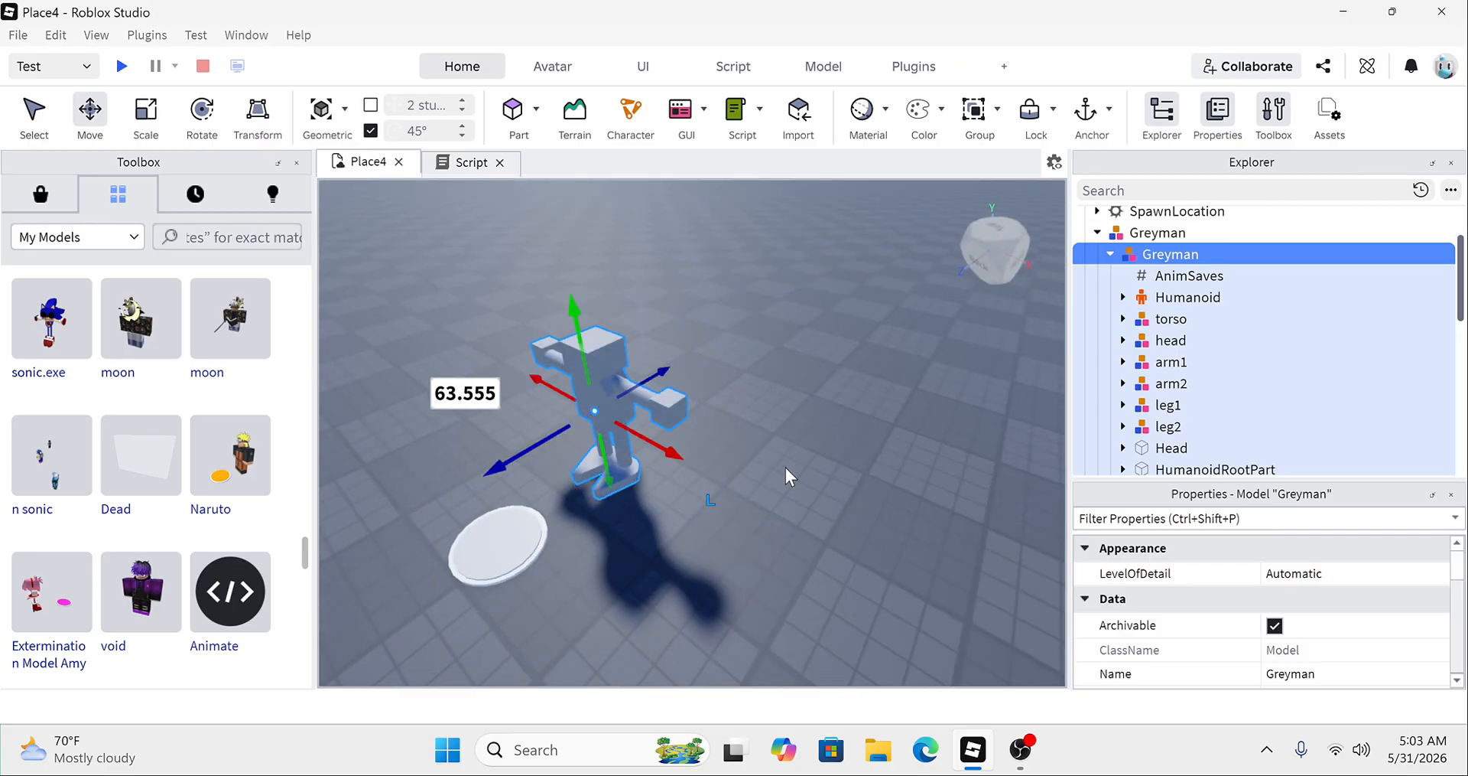
{"action": "left_click", "coordinate": [788, 467]}
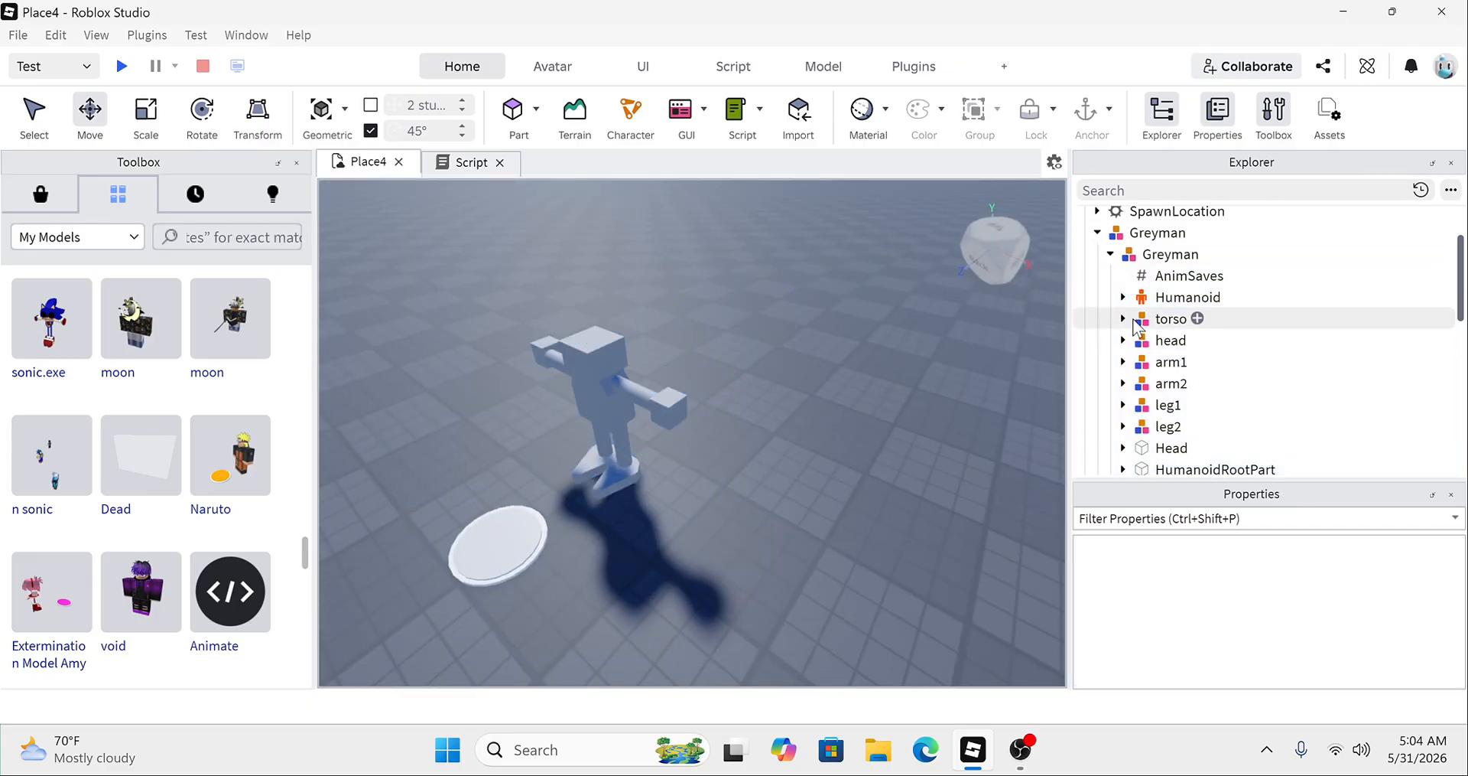
Step: Expand the rig's leg2, leg1, arm2, arm1, head and torso groups to reveal their parts
{"action": "scroll", "coordinate": [1138, 329], "scroll_direction": "down", "scroll_amount": 1}
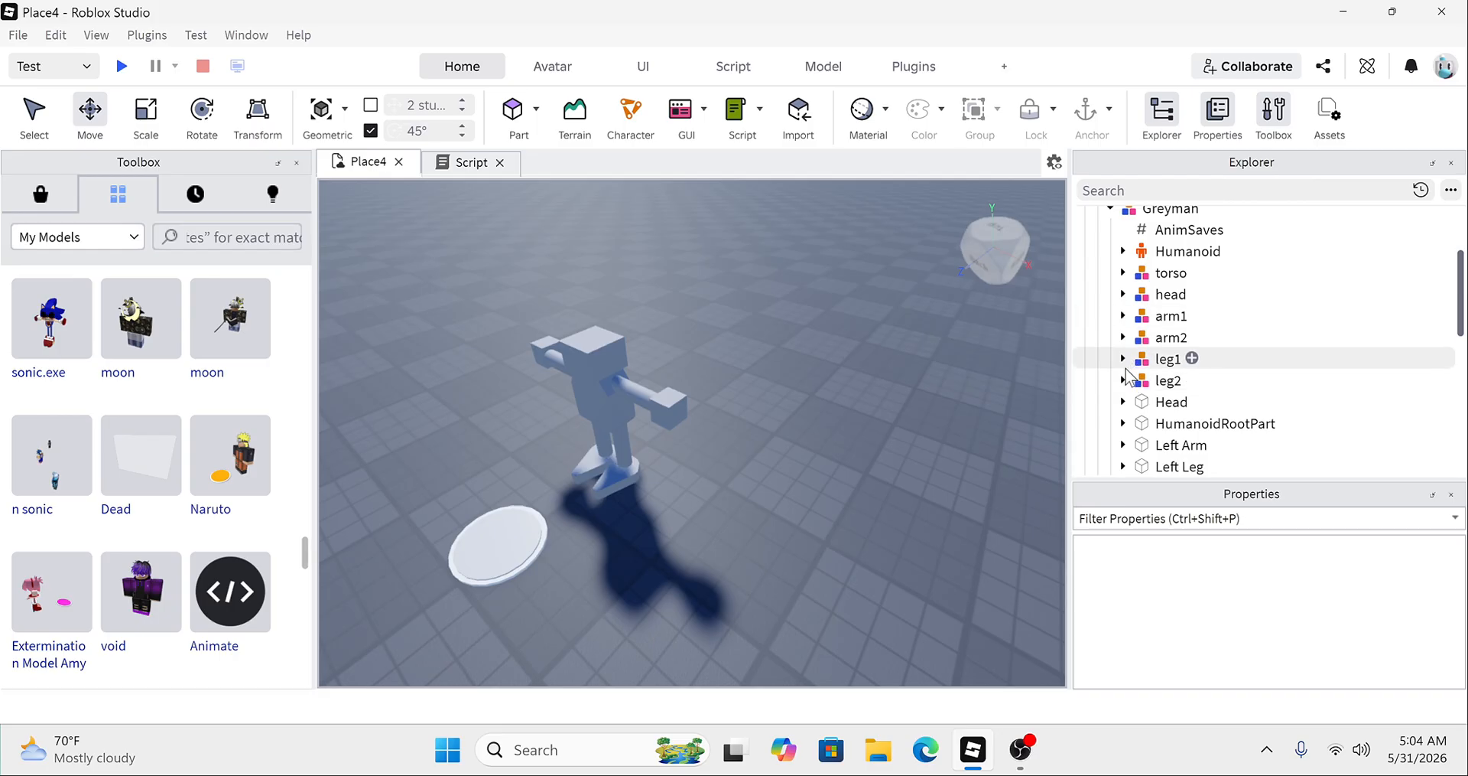
{"action": "left_click", "coordinate": [1124, 380]}
{"action": "left_click", "coordinate": [1123, 359]}
{"action": "left_click", "coordinate": [1124, 337]}
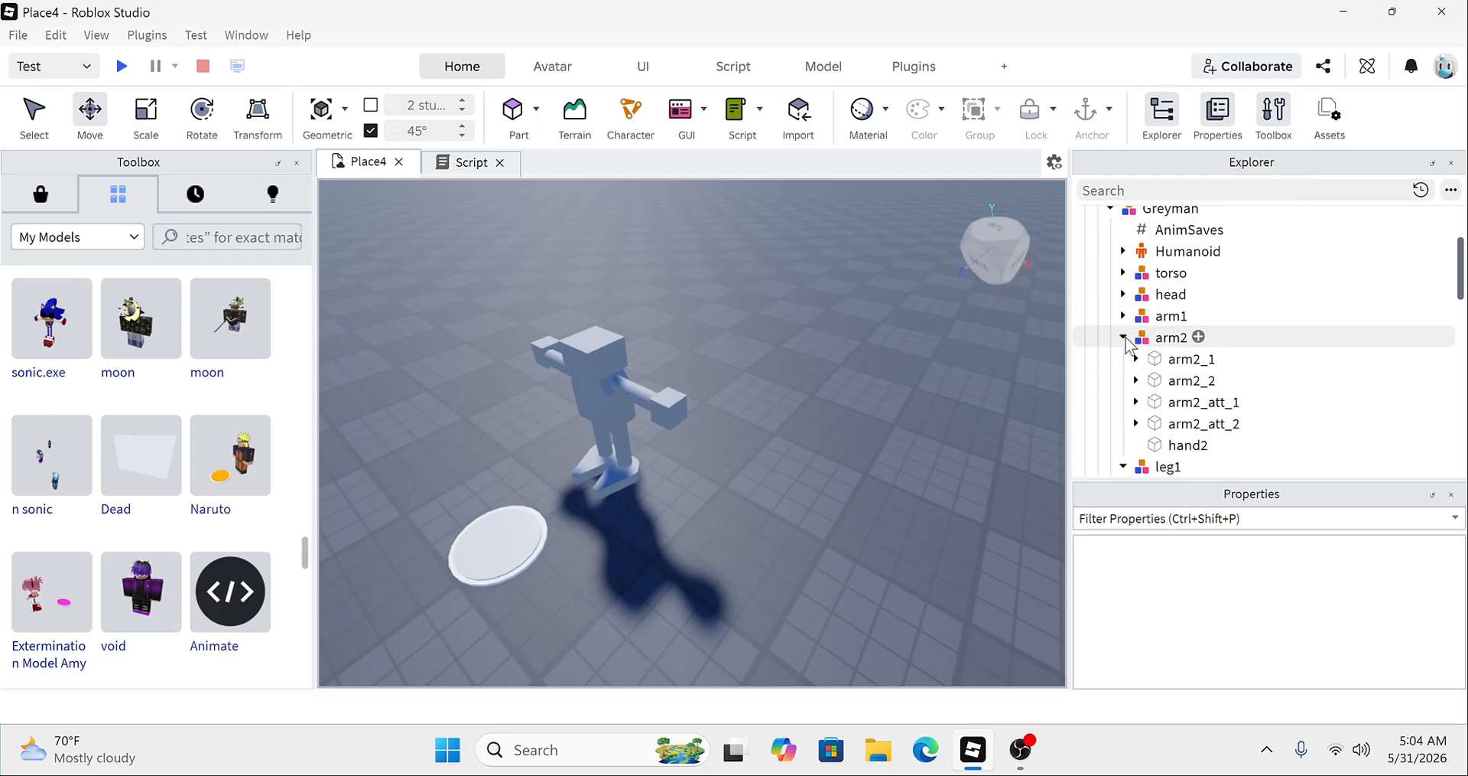
{"action": "left_click", "coordinate": [1124, 316]}
{"action": "left_click", "coordinate": [1123, 293]}
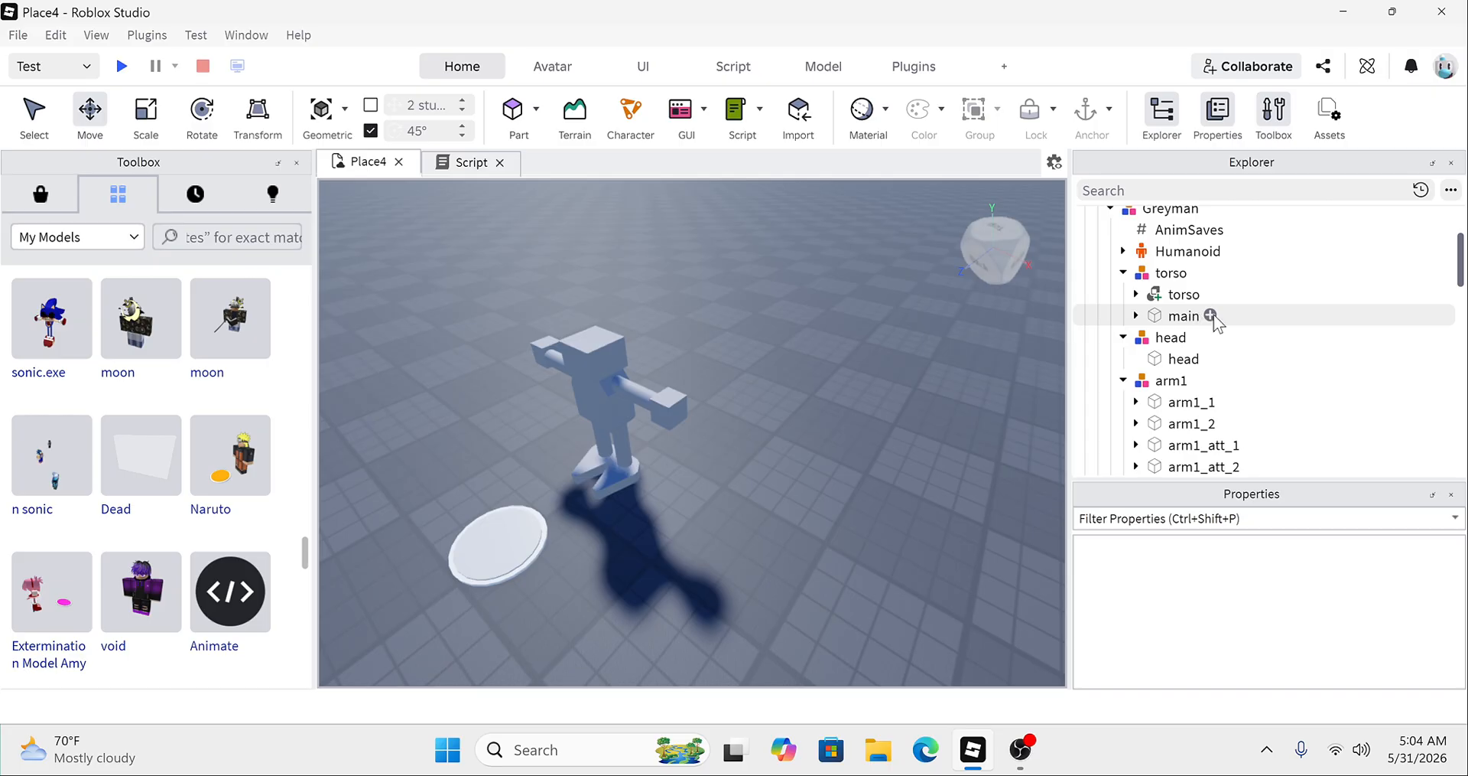
Step: Select the torso, main and head parts together with all arm1 parts, including hand1
{"action": "left_click", "coordinate": [1182, 295]}
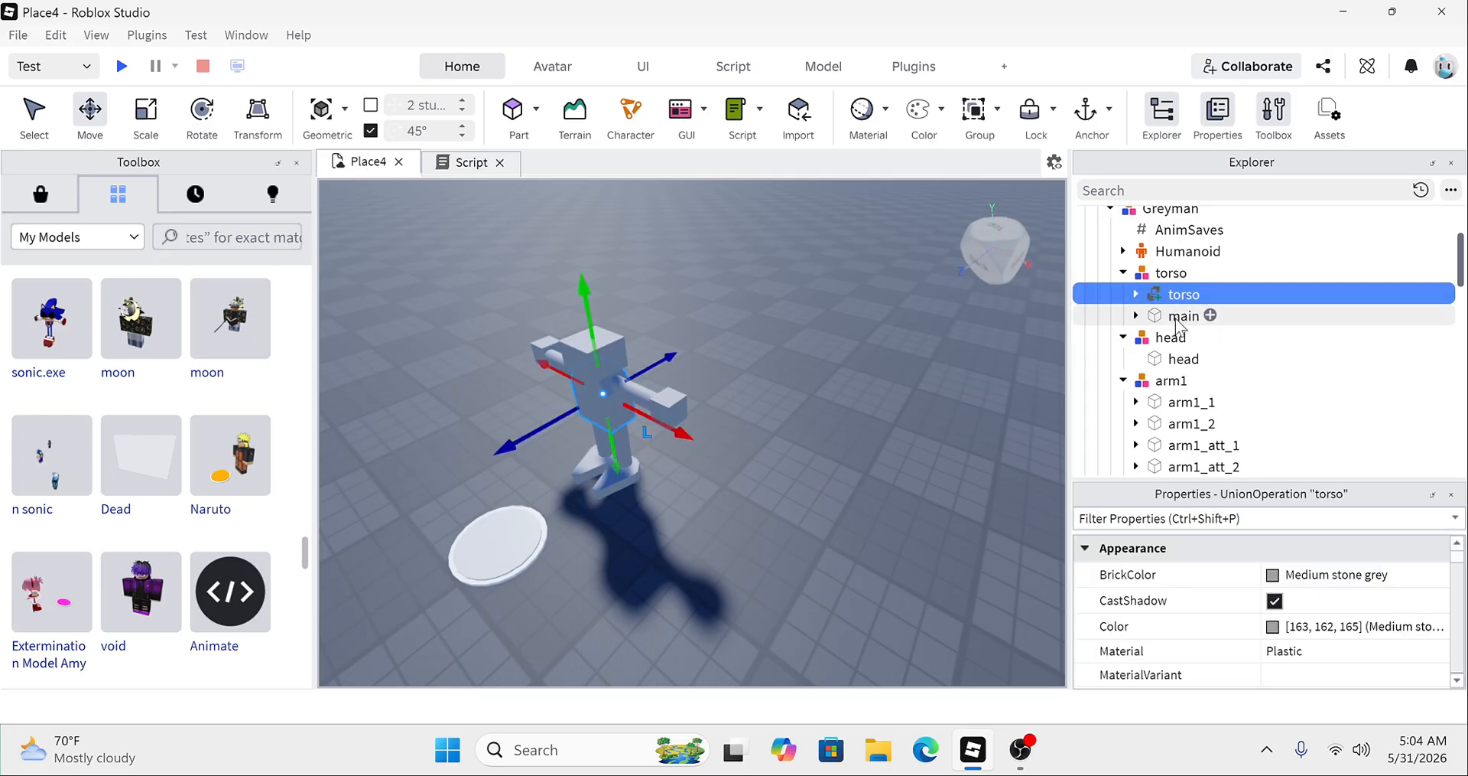
{"action": "left_click", "coordinate": [1178, 316], "text": "ctrl"}
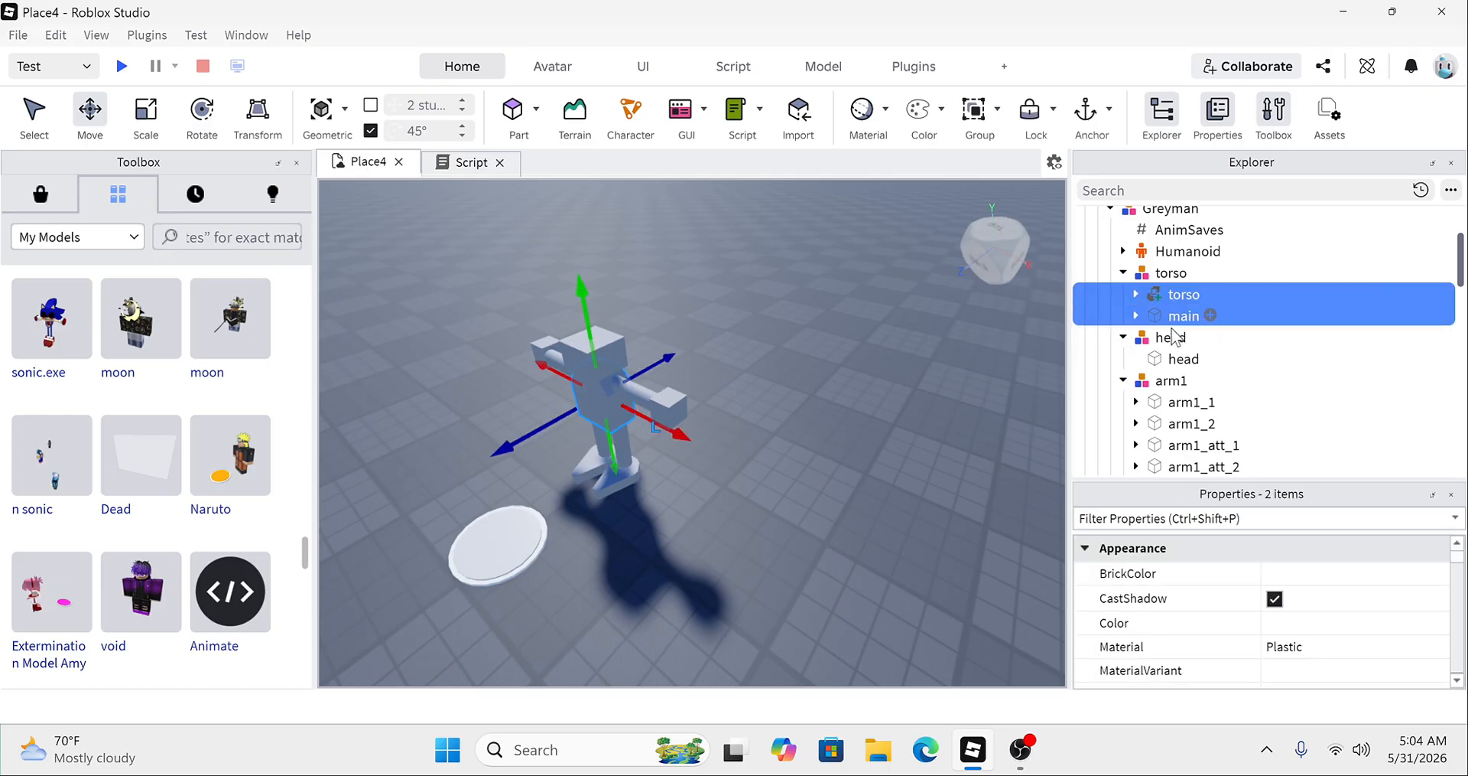
{"action": "left_click", "coordinate": [1182, 359], "text": "ctrl"}
{"action": "left_click", "coordinate": [1184, 402], "text": "ctrl"}
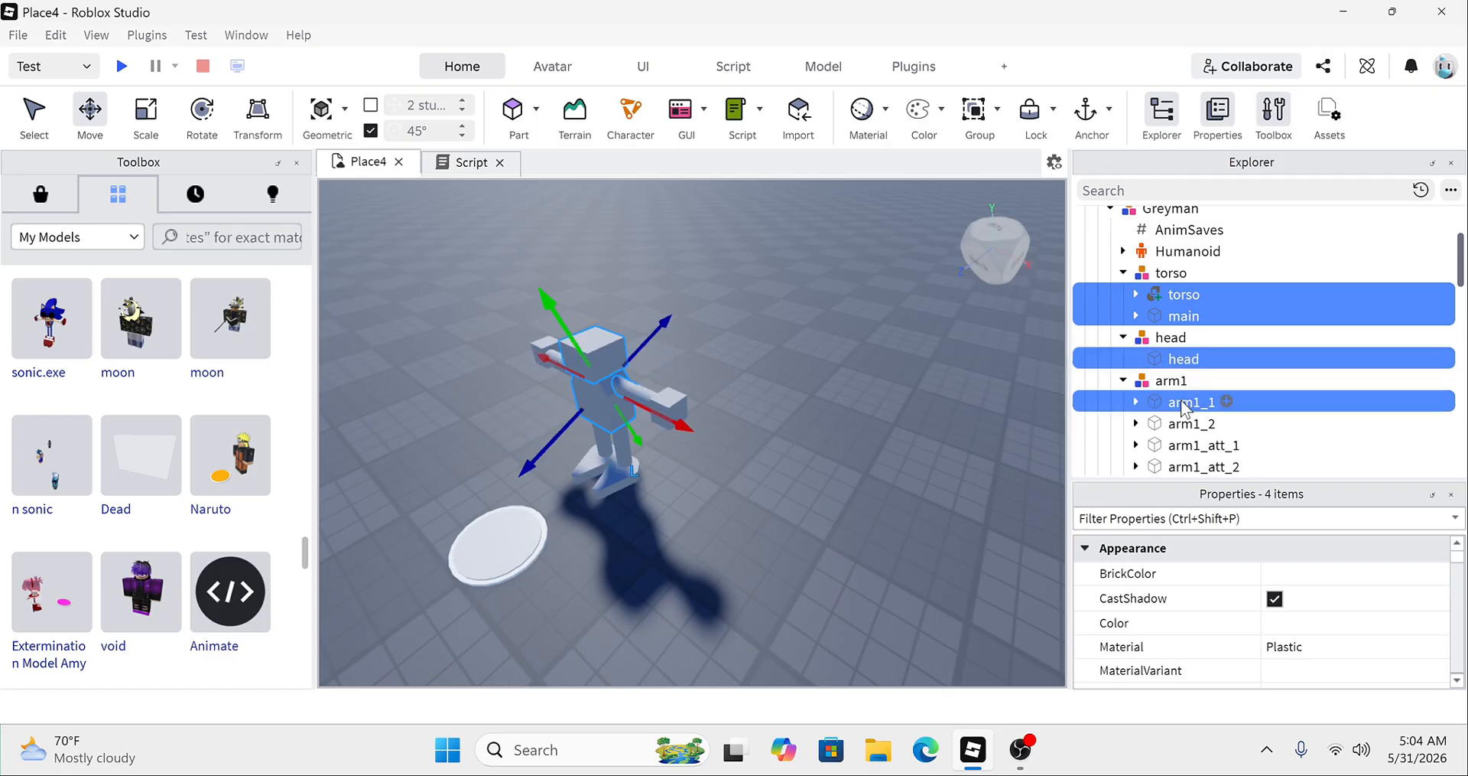
{"action": "left_click", "coordinate": [1189, 422], "text": "ctrl"}
{"action": "scroll", "coordinate": [1190, 423], "scroll_direction": "down", "scroll_amount": 1}
{"action": "left_click", "coordinate": [1193, 399], "text": "ctrl"}
{"action": "left_click", "coordinate": [1194, 421], "text": "ctrl"}
{"action": "left_click", "coordinate": [1188, 442], "text": "ctrl"}
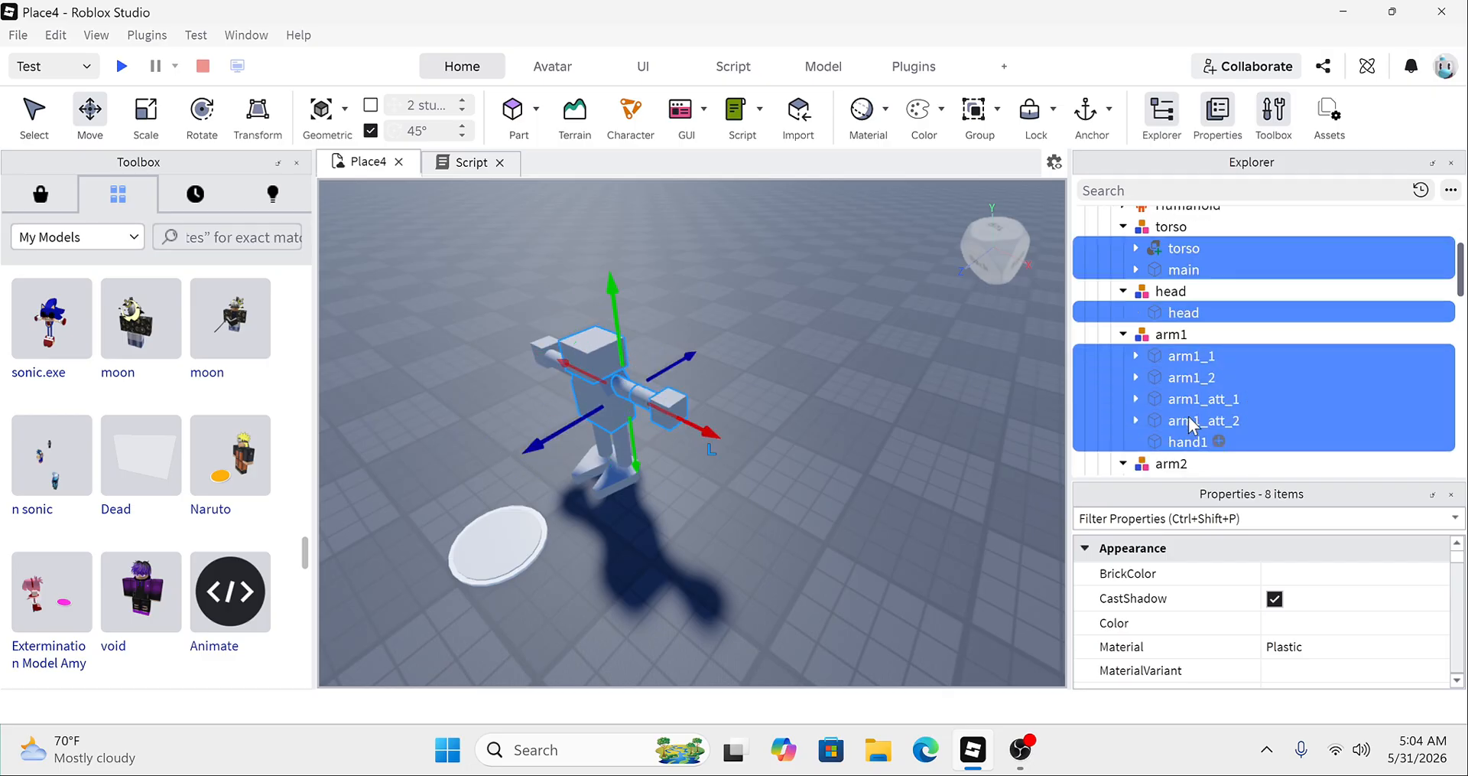
Step: Add all arm2 parts, from arm2_1 through arm2_att_2 and hand2, to the selection
{"action": "scroll", "coordinate": [1189, 436], "scroll_direction": "down", "scroll_amount": 2}
{"action": "left_click", "coordinate": [1191, 392], "text": "ctrl"}
{"action": "left_click", "coordinate": [1197, 413], "text": "ctrl"}
{"action": "left_click", "coordinate": [1199, 435], "text": "ctrl"}
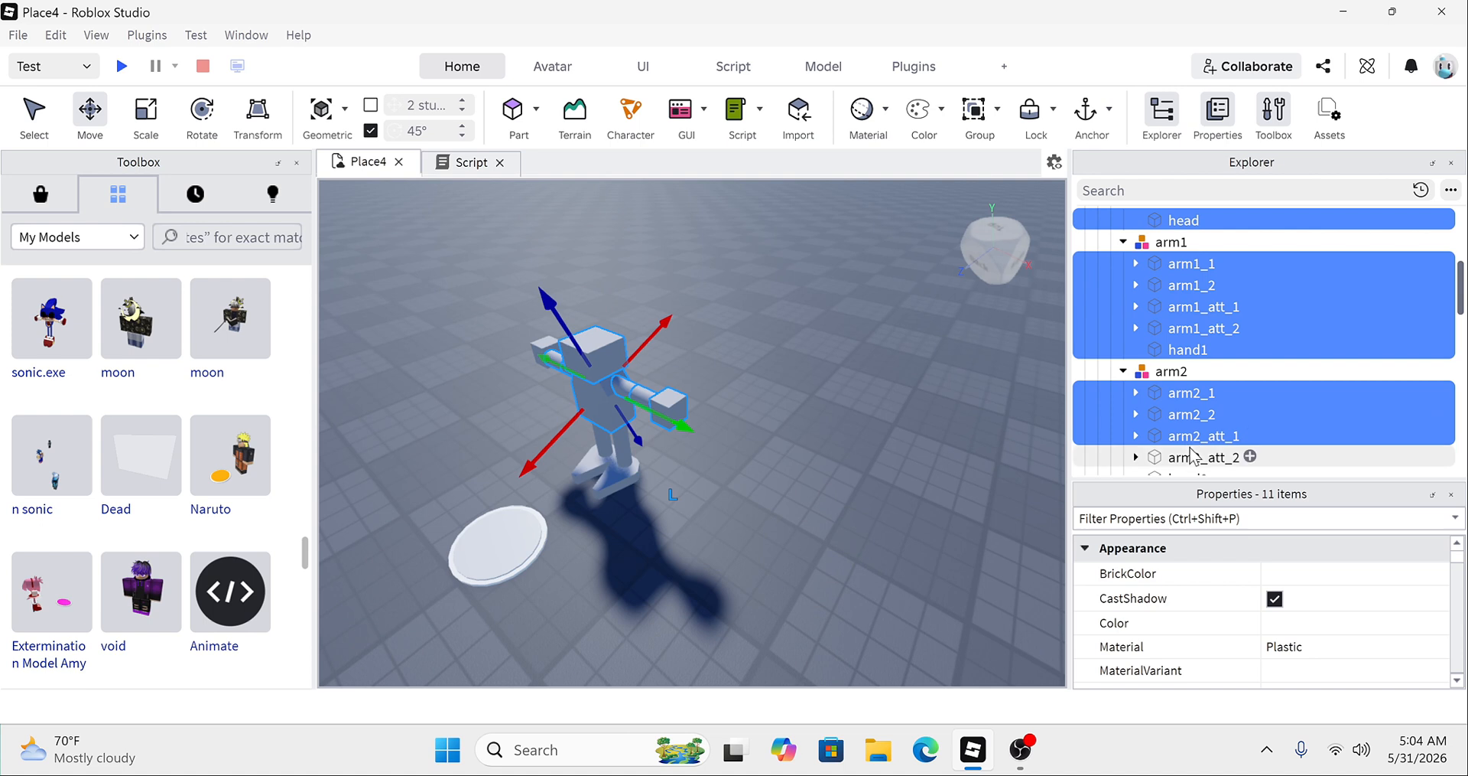
{"action": "left_click", "coordinate": [1199, 457], "text": "ctrl"}
{"action": "scroll", "coordinate": [1195, 444], "scroll_direction": "down", "scroll_amount": 1}
{"action": "scroll", "coordinate": [1193, 438], "scroll_direction": "down", "scroll_amount": 7}
{"action": "scroll", "coordinate": [1193, 437], "scroll_direction": "up", "scroll_amount": 7}
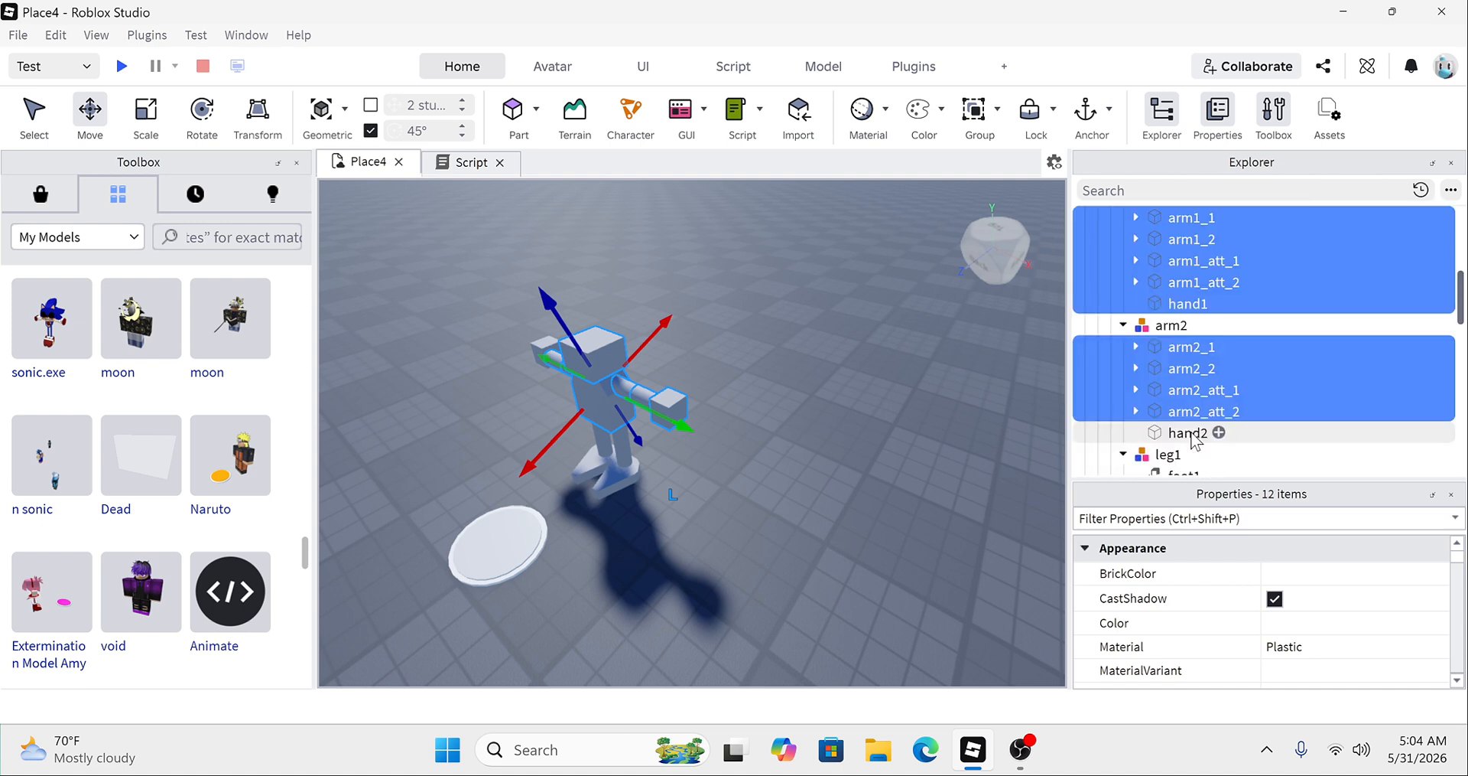
{"action": "scroll", "coordinate": [1193, 437], "scroll_direction": "down", "scroll_amount": 7}
{"action": "scroll", "coordinate": [1193, 438], "scroll_direction": "up", "scroll_amount": 7}
{"action": "scroll", "coordinate": [1193, 440], "scroll_direction": "down", "scroll_amount": 1}
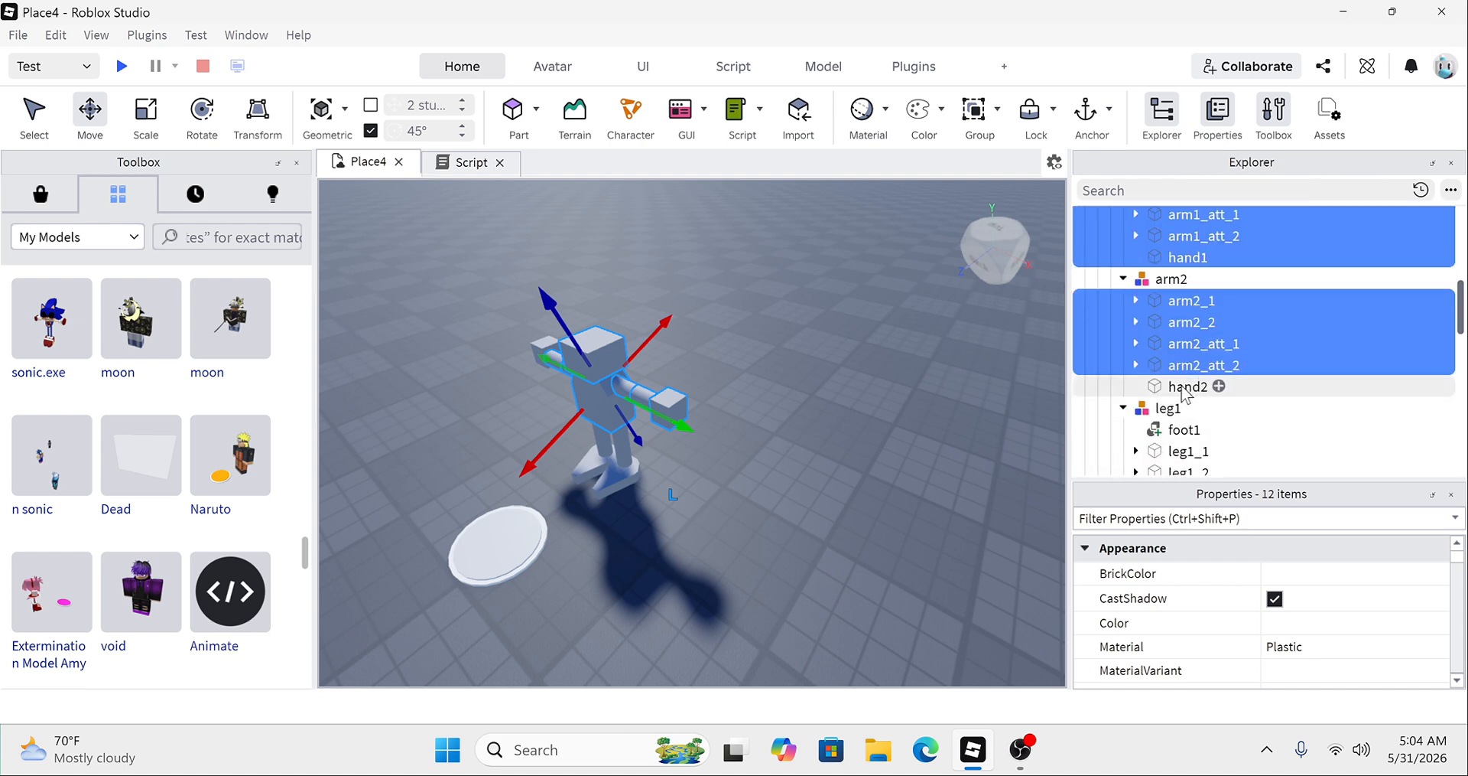
{"action": "left_click", "coordinate": [1188, 387], "text": "ctrl"}
Step: Add foot1, leg1_1, leg1_2, leg1_att_1 and leg1_att_2 to the selection
{"action": "left_click", "coordinate": [1183, 429], "text": "ctrl"}
{"action": "left_click", "coordinate": [1188, 450], "text": "ctrl"}
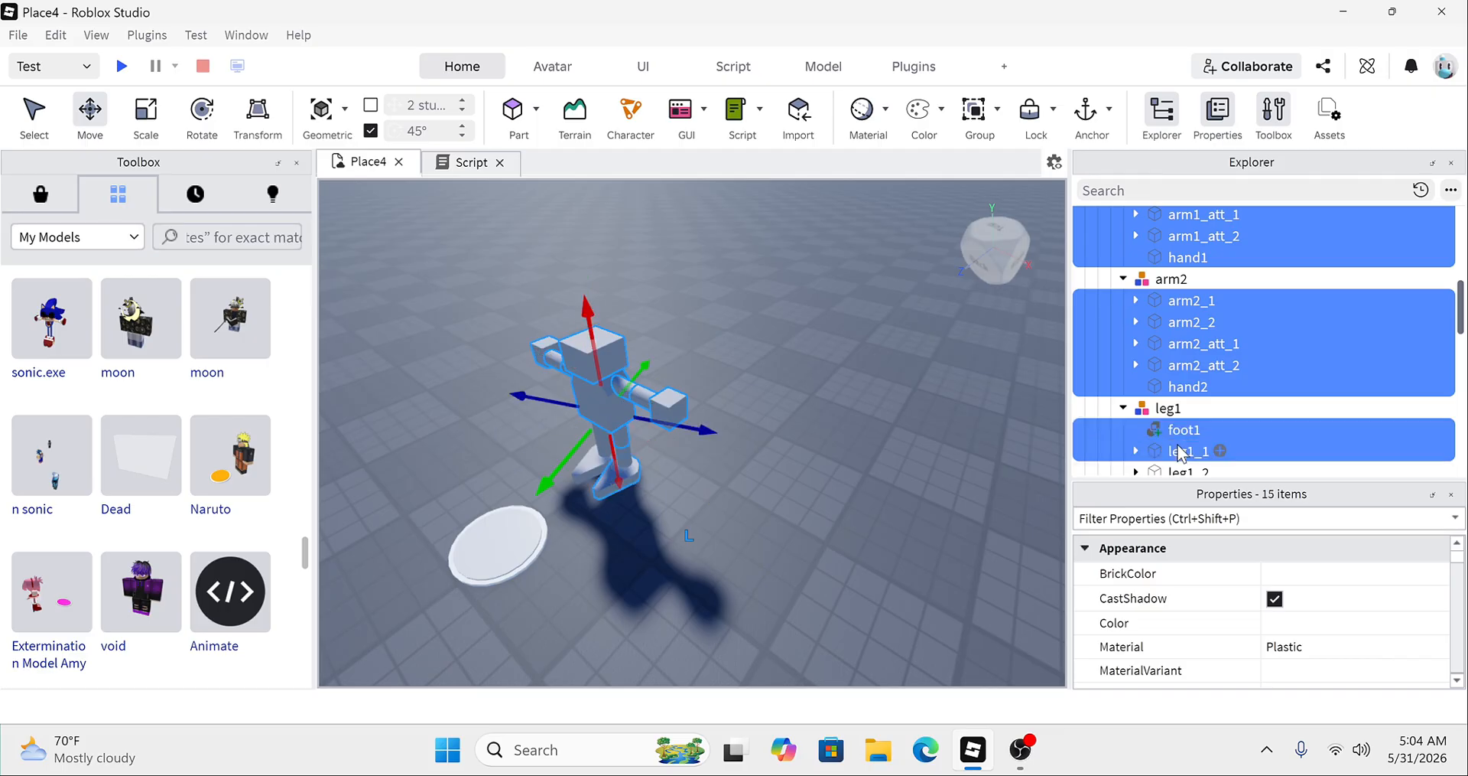
{"action": "scroll", "coordinate": [1188, 451], "scroll_direction": "down", "scroll_amount": 2}
{"action": "left_click", "coordinate": [1186, 380], "text": "ctrl"}
{"action": "left_click", "coordinate": [1186, 399], "text": "ctrl"}
{"action": "left_click", "coordinate": [1186, 423], "text": "ctrl"}
{"action": "scroll", "coordinate": [1186, 423], "scroll_direction": "down", "scroll_amount": 1}
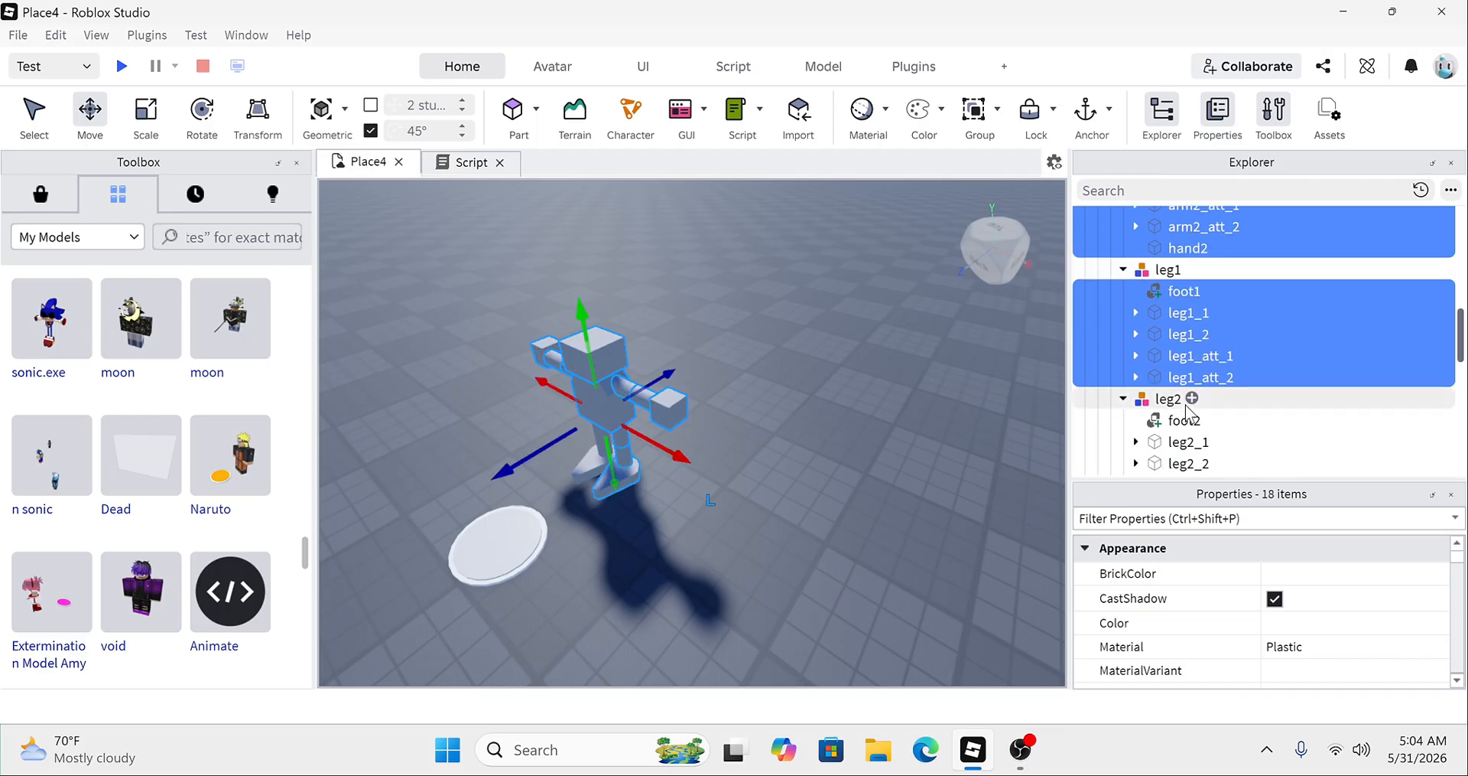
Step: Add foot2, leg2_1, leg2_2, leg2_att_1 and leg2_att_2 to the selection, leaving out the rig's standard body parts
{"action": "left_click", "coordinate": [1184, 420], "text": "ctrl"}
{"action": "left_click", "coordinate": [1185, 442], "text": "ctrl"}
{"action": "scroll", "coordinate": [1185, 420], "scroll_direction": "down", "scroll_amount": 1}
{"action": "left_click", "coordinate": [1184, 417], "text": "ctrl"}
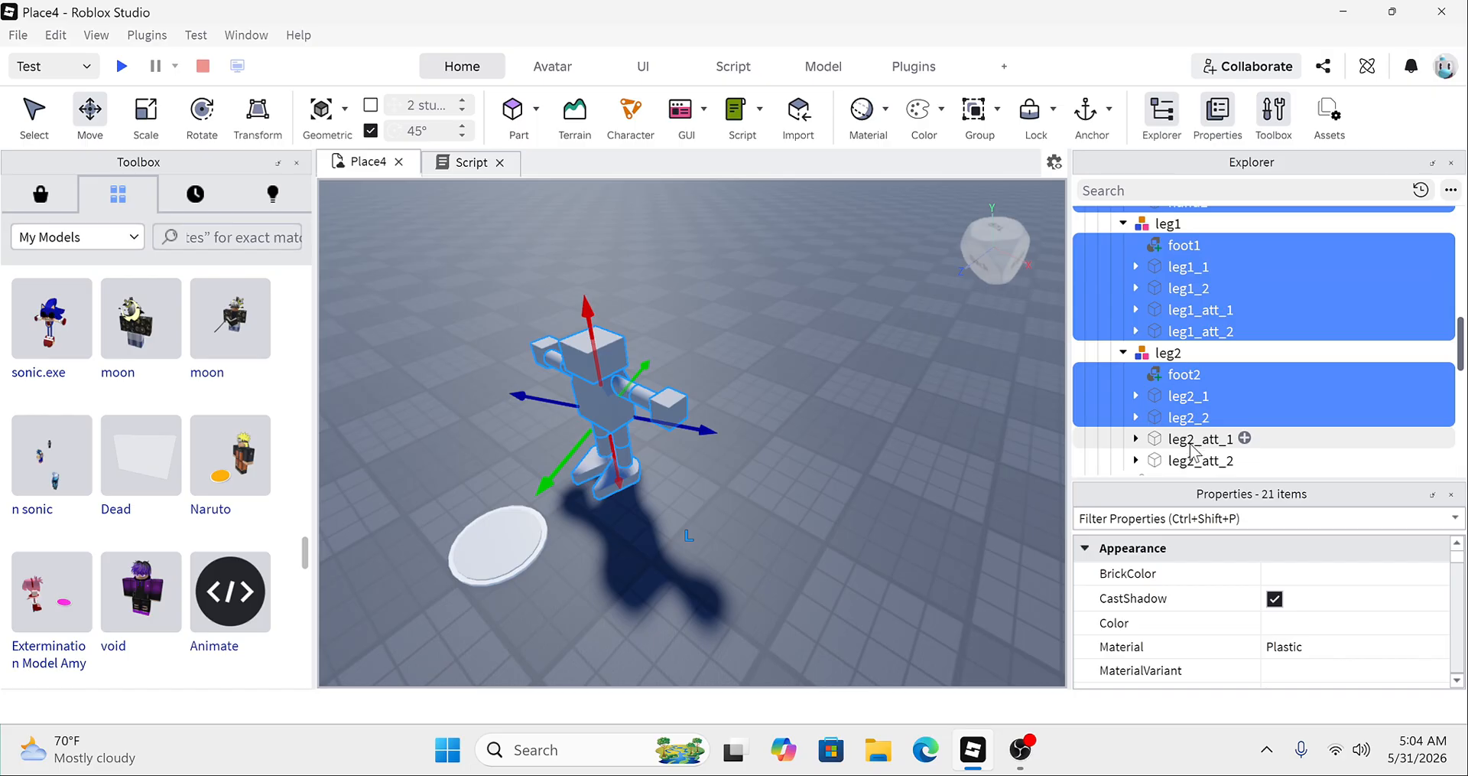
{"action": "left_click", "coordinate": [1186, 438], "text": "ctrl"}
{"action": "left_click", "coordinate": [1188, 459], "text": "ctrl"}
{"action": "scroll", "coordinate": [1195, 417], "scroll_direction": "down", "scroll_amount": 2}
{"action": "scroll", "coordinate": [1195, 417], "scroll_direction": "down", "scroll_amount": 2}
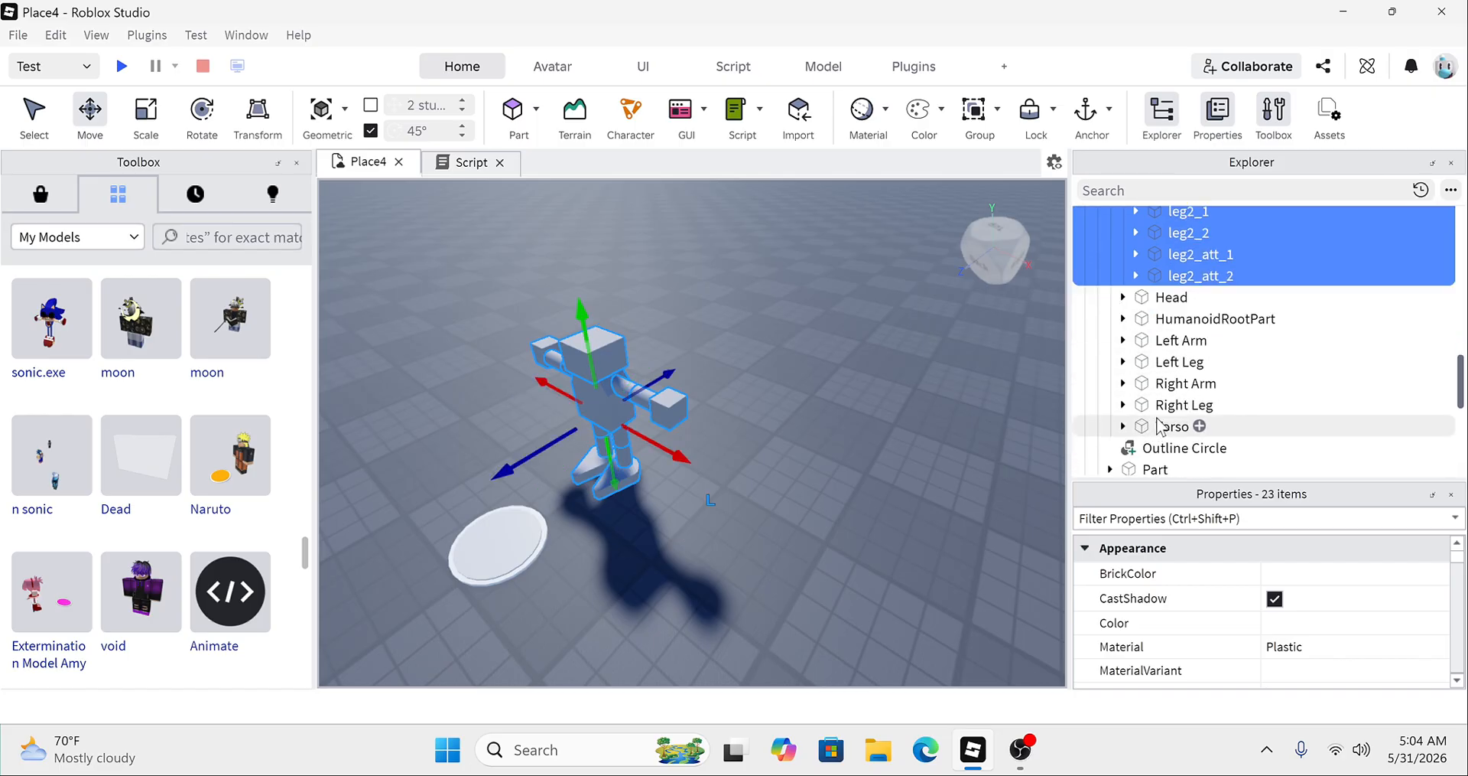
{"action": "scroll", "coordinate": [1182, 340], "scroll_direction": "up", "scroll_amount": 1}
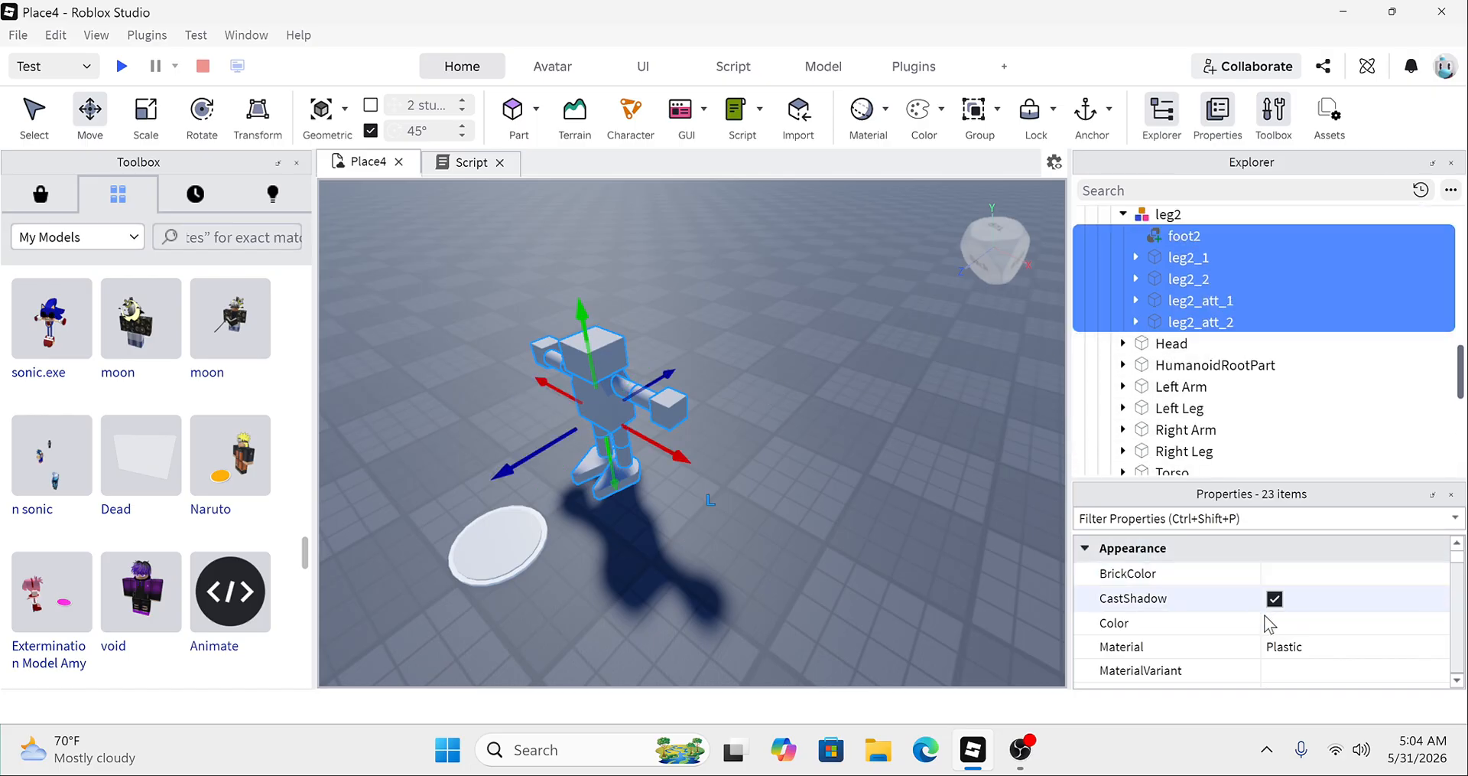
Step: Disable CanCollide for the selected rig parts, toggle CanTouch off and back on, and clear the selection
{"action": "scroll", "coordinate": [1281, 635], "scroll_direction": "down", "scroll_amount": 3}
{"action": "scroll", "coordinate": [1291, 637], "scroll_direction": "down", "scroll_amount": 4}
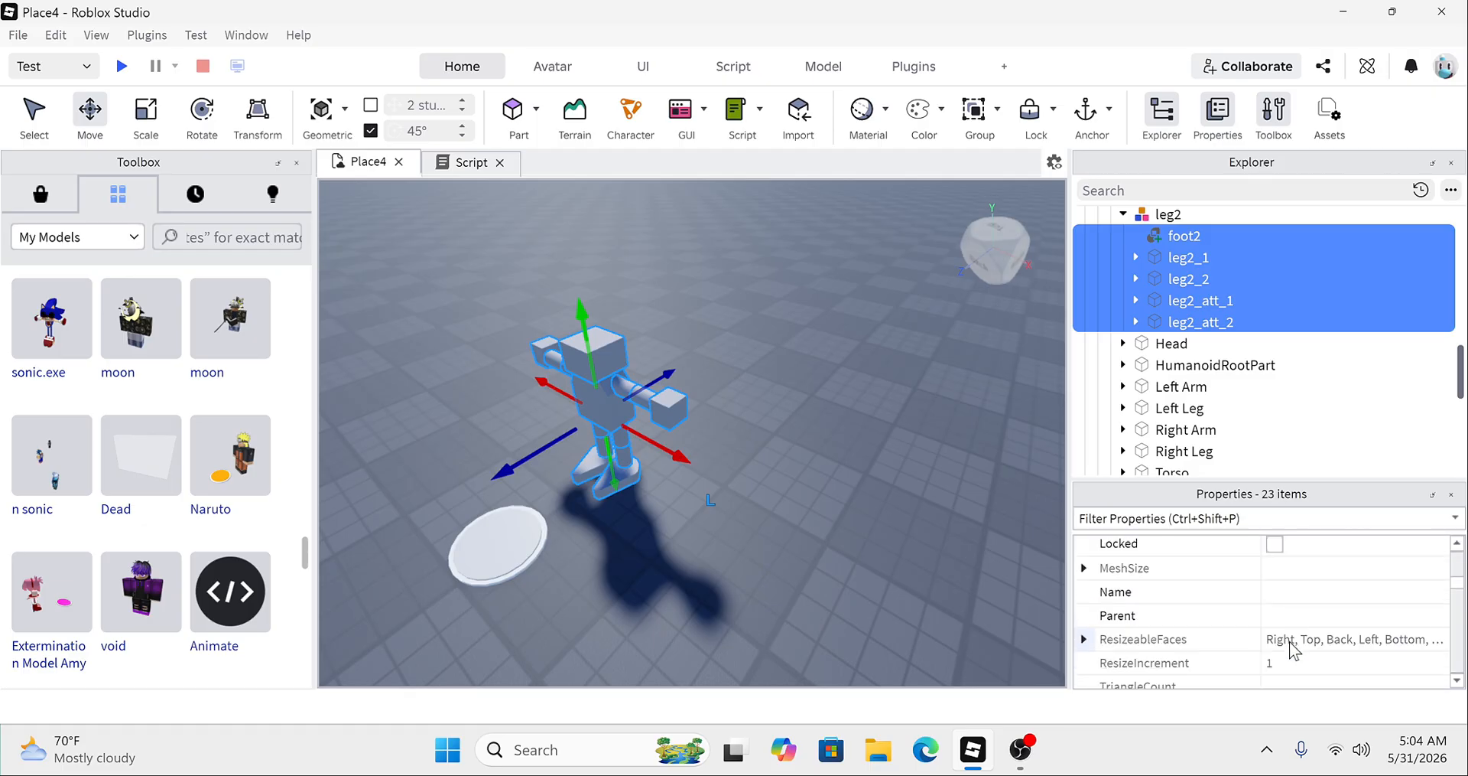
{"action": "scroll", "coordinate": [1291, 635], "scroll_direction": "down", "scroll_amount": 2}
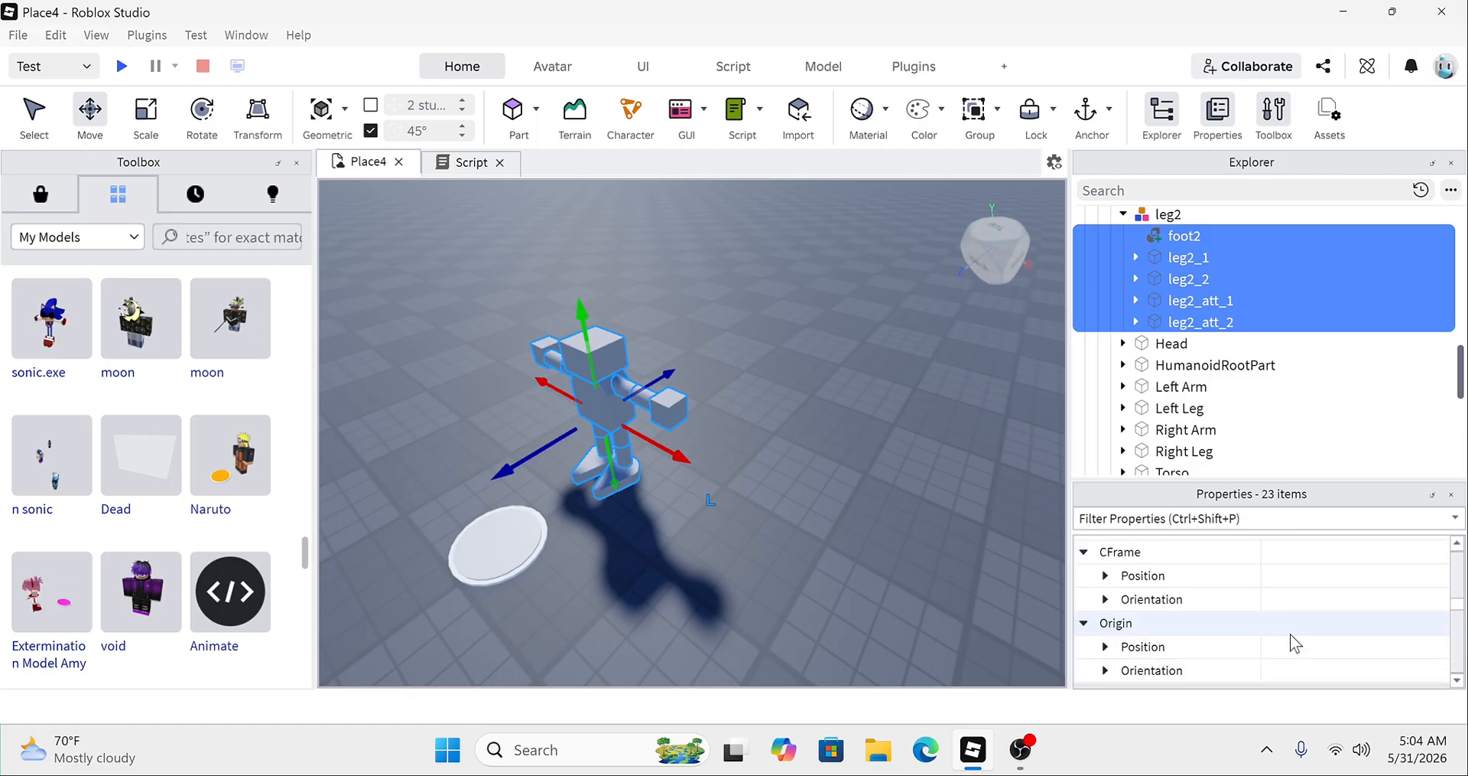
{"action": "scroll", "coordinate": [1290, 631], "scroll_direction": "down", "scroll_amount": 3}
{"action": "scroll", "coordinate": [1291, 636], "scroll_direction": "down", "scroll_amount": 1}
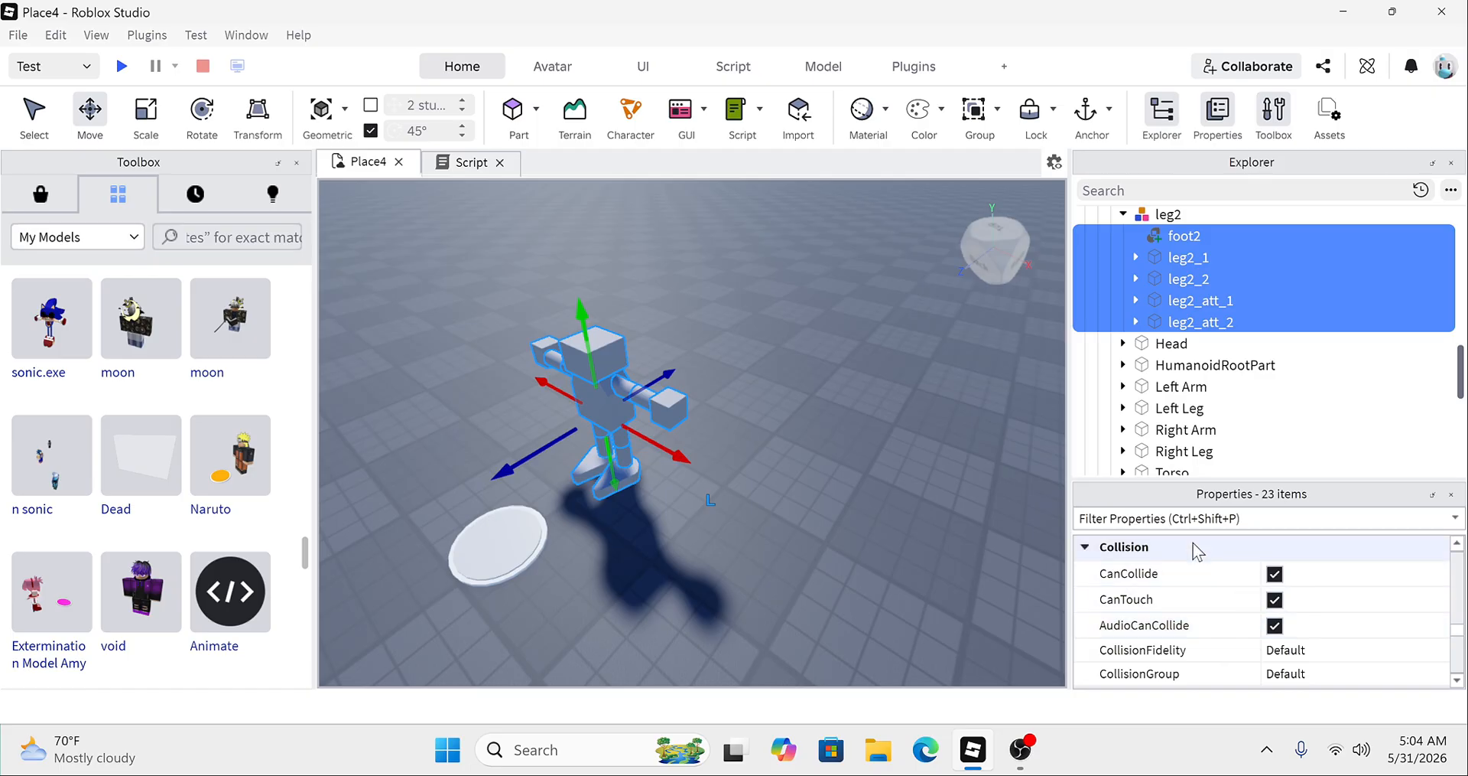
{"action": "left_click", "coordinate": [1274, 601]}
{"action": "left_click", "coordinate": [1275, 573]}
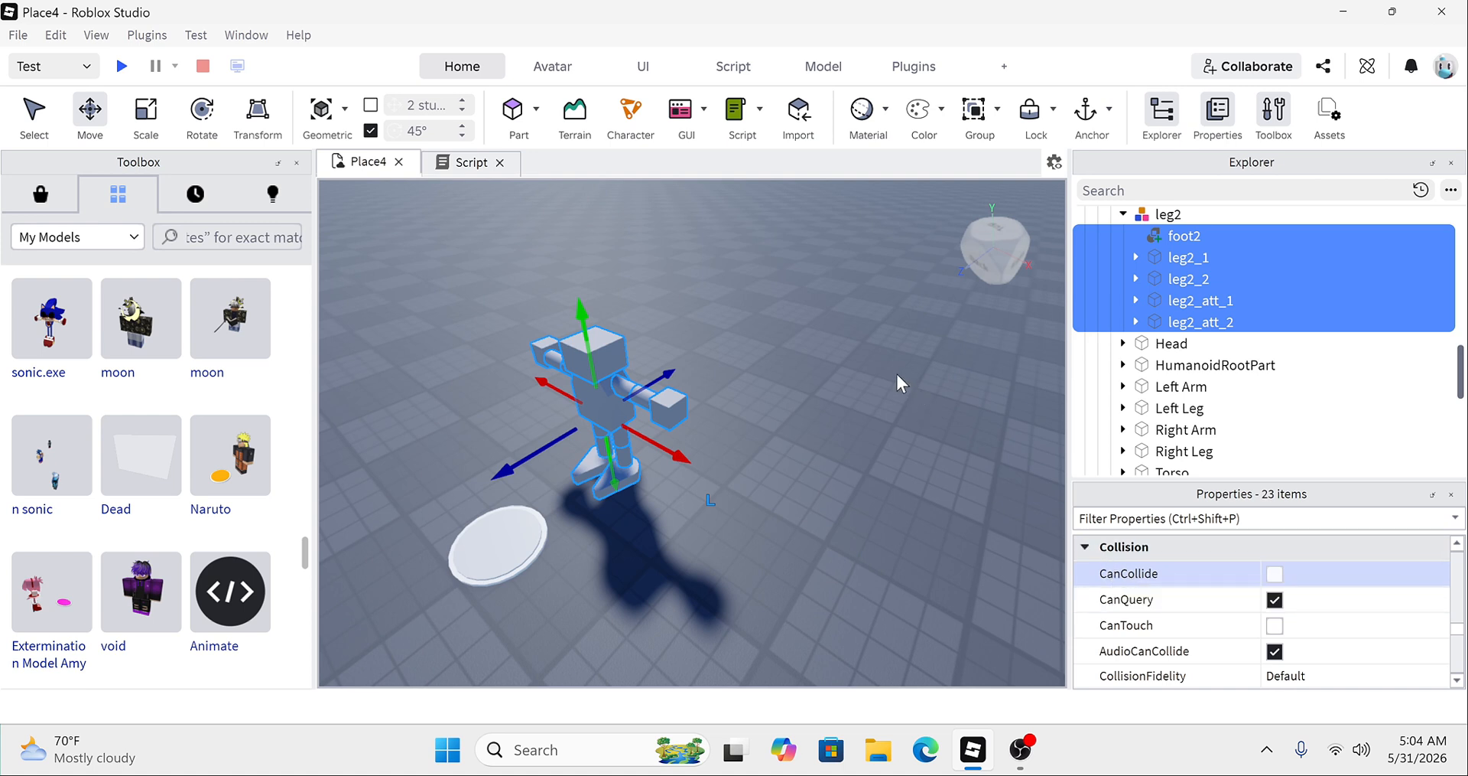
{"action": "left_click", "coordinate": [1273, 627]}
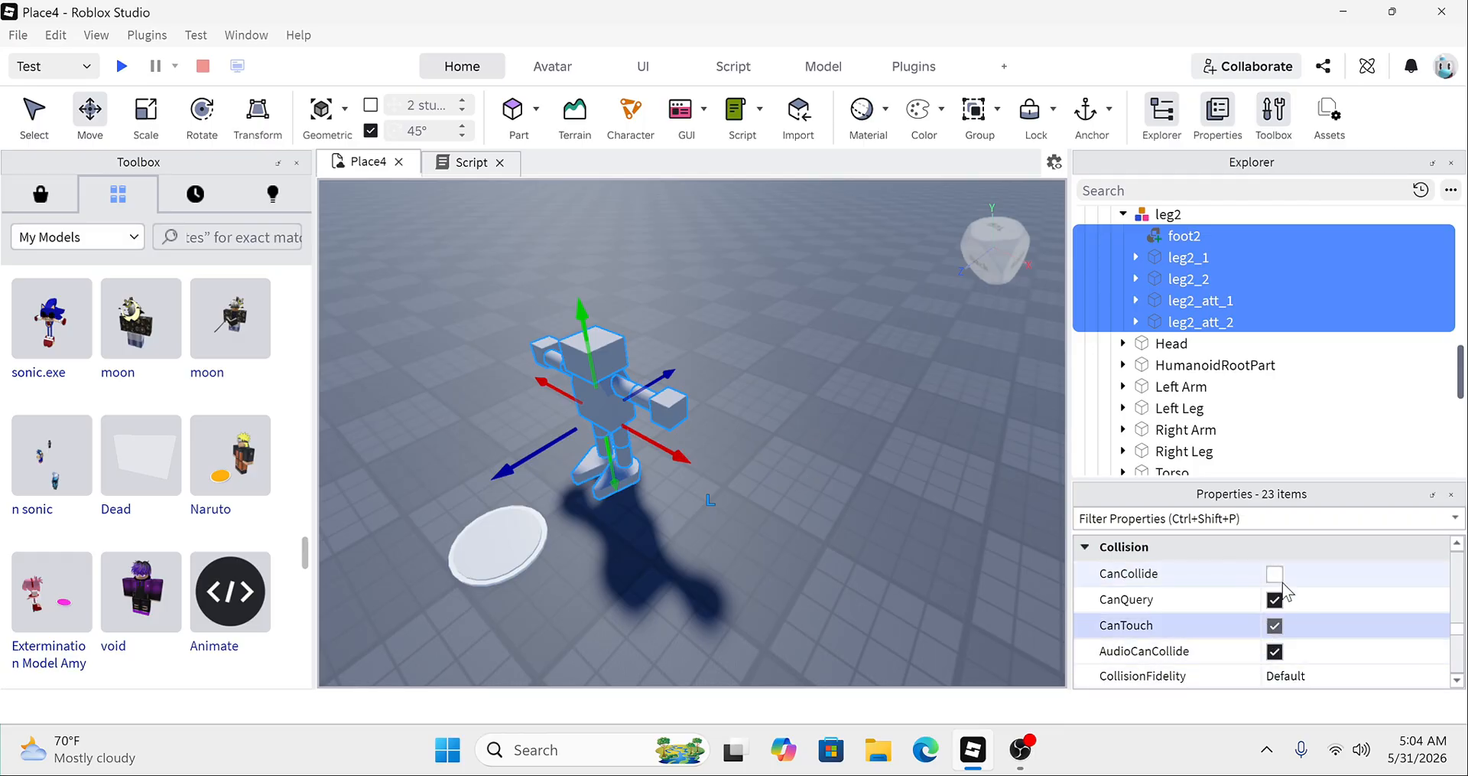
{"action": "left_click", "coordinate": [809, 457]}
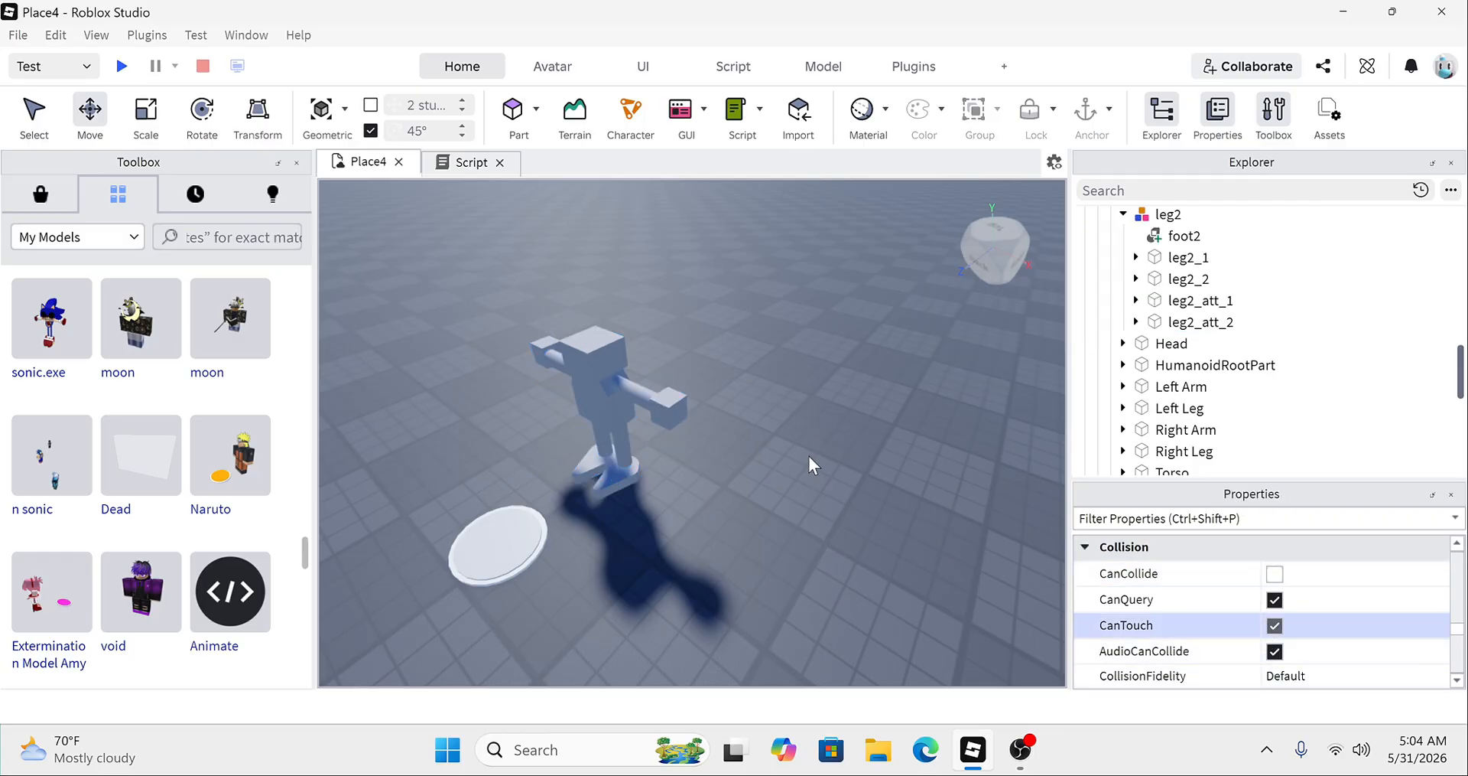
Step: Playtest the Greyman morph by walking and jumping around the baseplate, and stop the test
{"action": "left_click", "coordinate": [121, 67]}
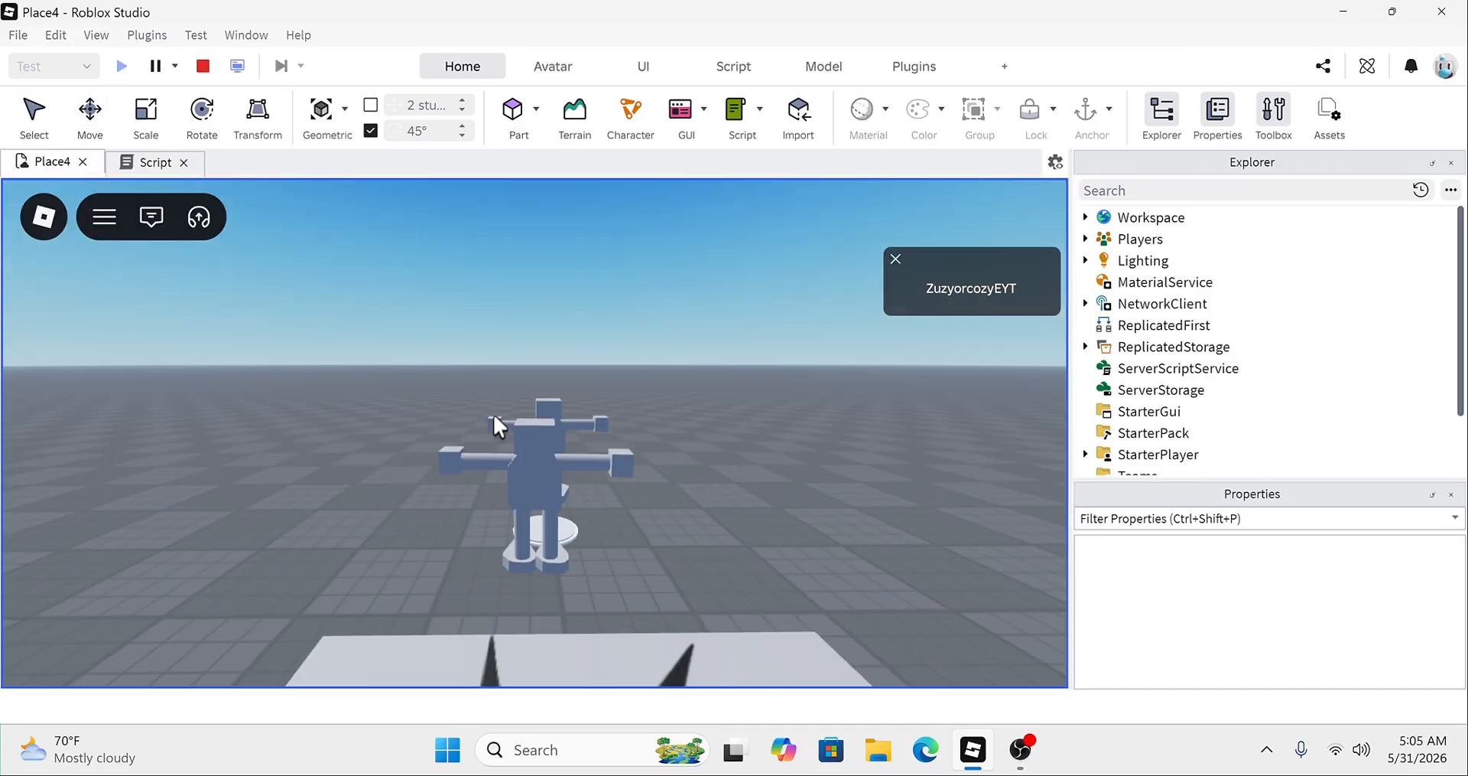
{"action": "key", "text": "a"}
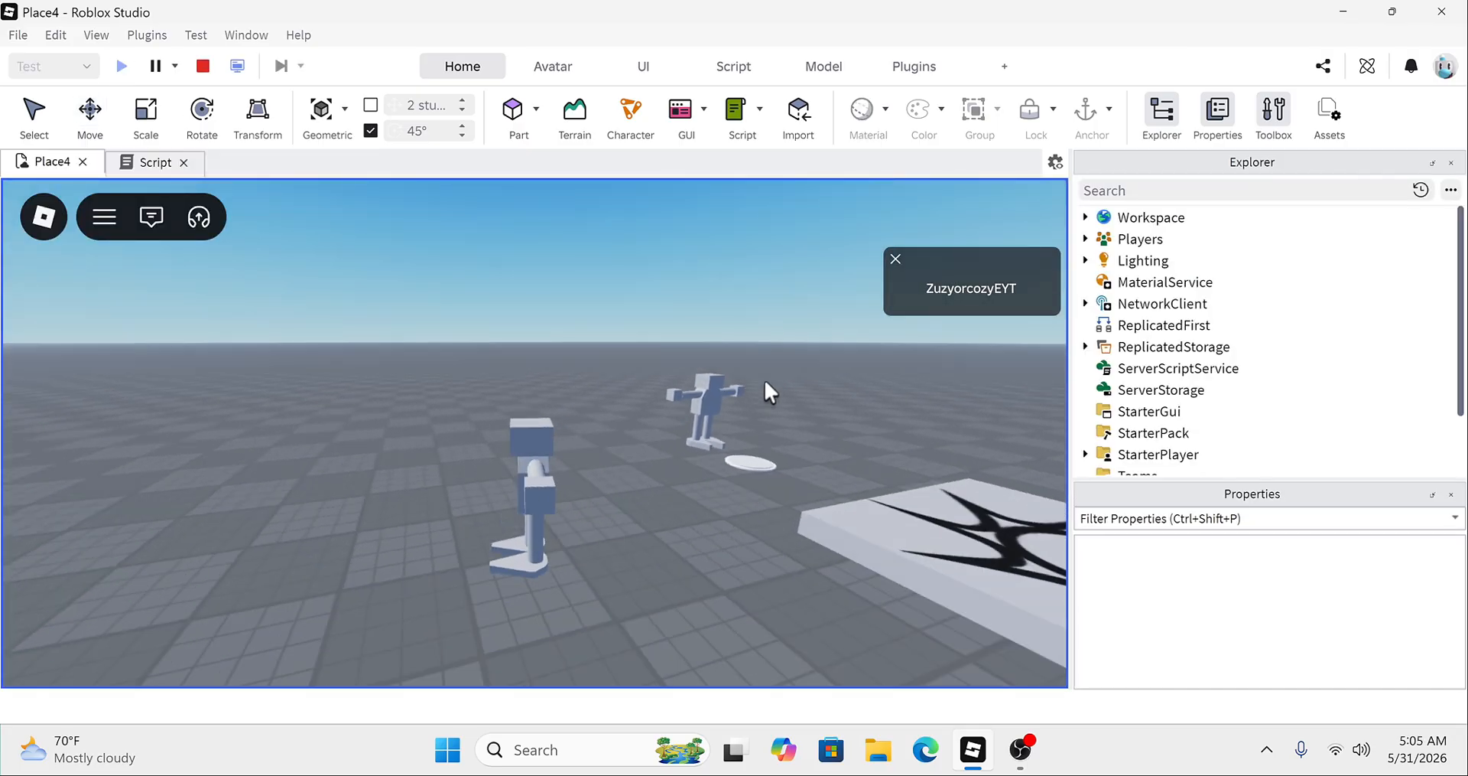
{"action": "right_click_drag", "start_coordinate": [764, 379], "coordinate": [741, 370]}
{"action": "key", "text": "space"}
{"action": "key", "text": "d"}
{"action": "key", "text": "a"}
{"action": "key", "text": "d"}
{"action": "left_click", "coordinate": [203, 69]}
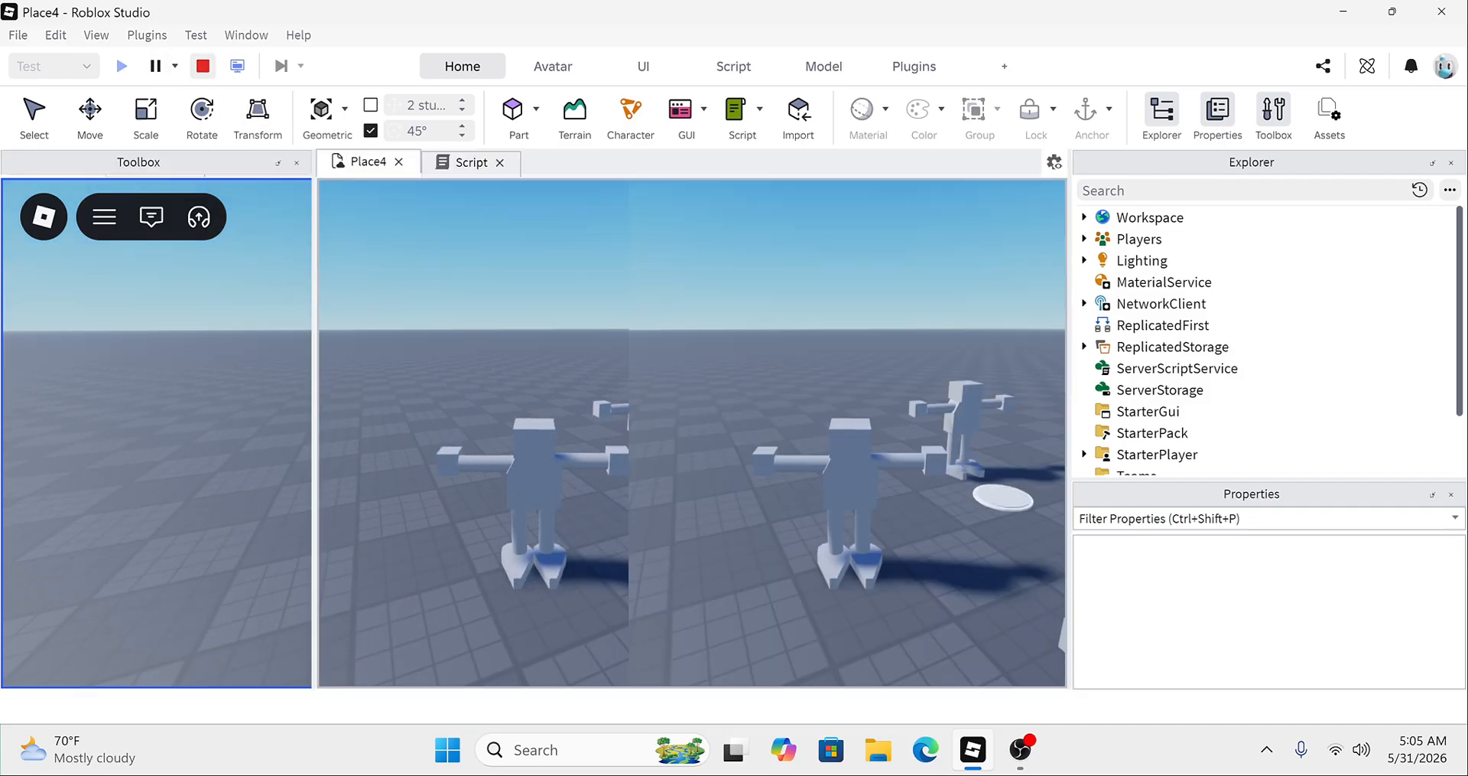
{"action": "left_click", "coordinate": [1021, 750]}
{"action": "left_click", "coordinate": [977, 757]}
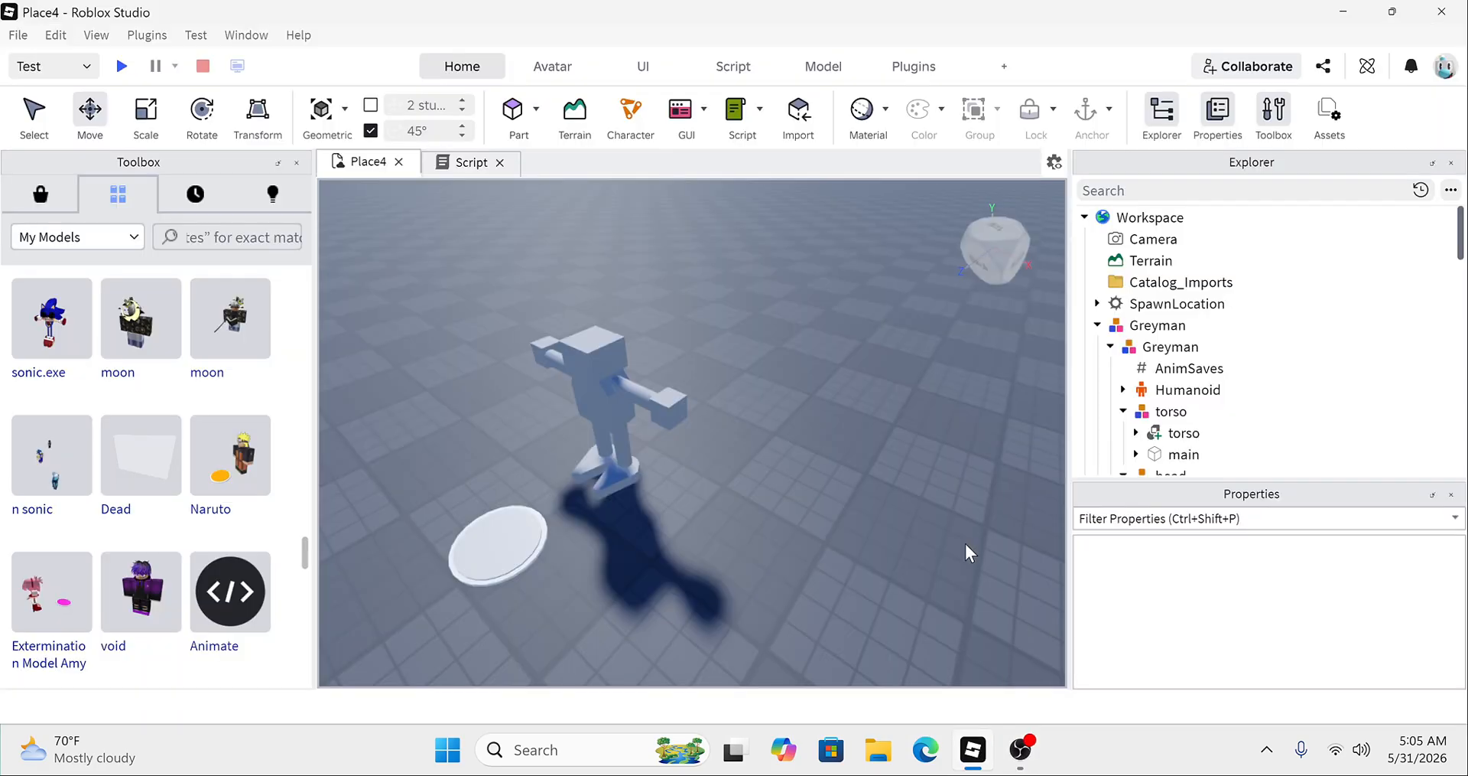
Step: Collapse the Greyman rig's torso, head, arm and leg groups and the rig itself in the Explorer, and clear the selection
{"action": "right_click_drag", "start_coordinate": [856, 416], "coordinate": [849, 436]}
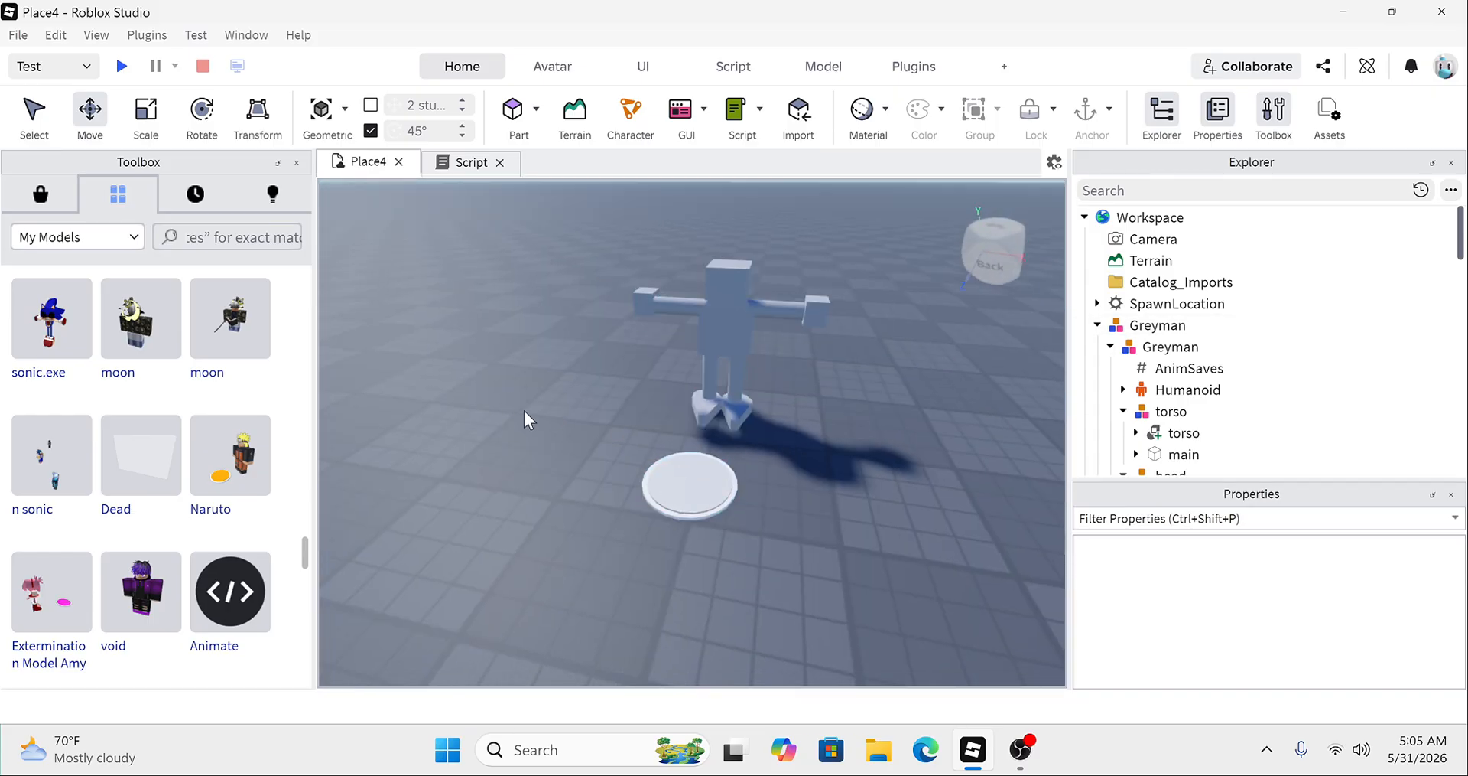
{"action": "right_click_drag", "start_coordinate": [429, 387], "coordinate": [429, 388]}
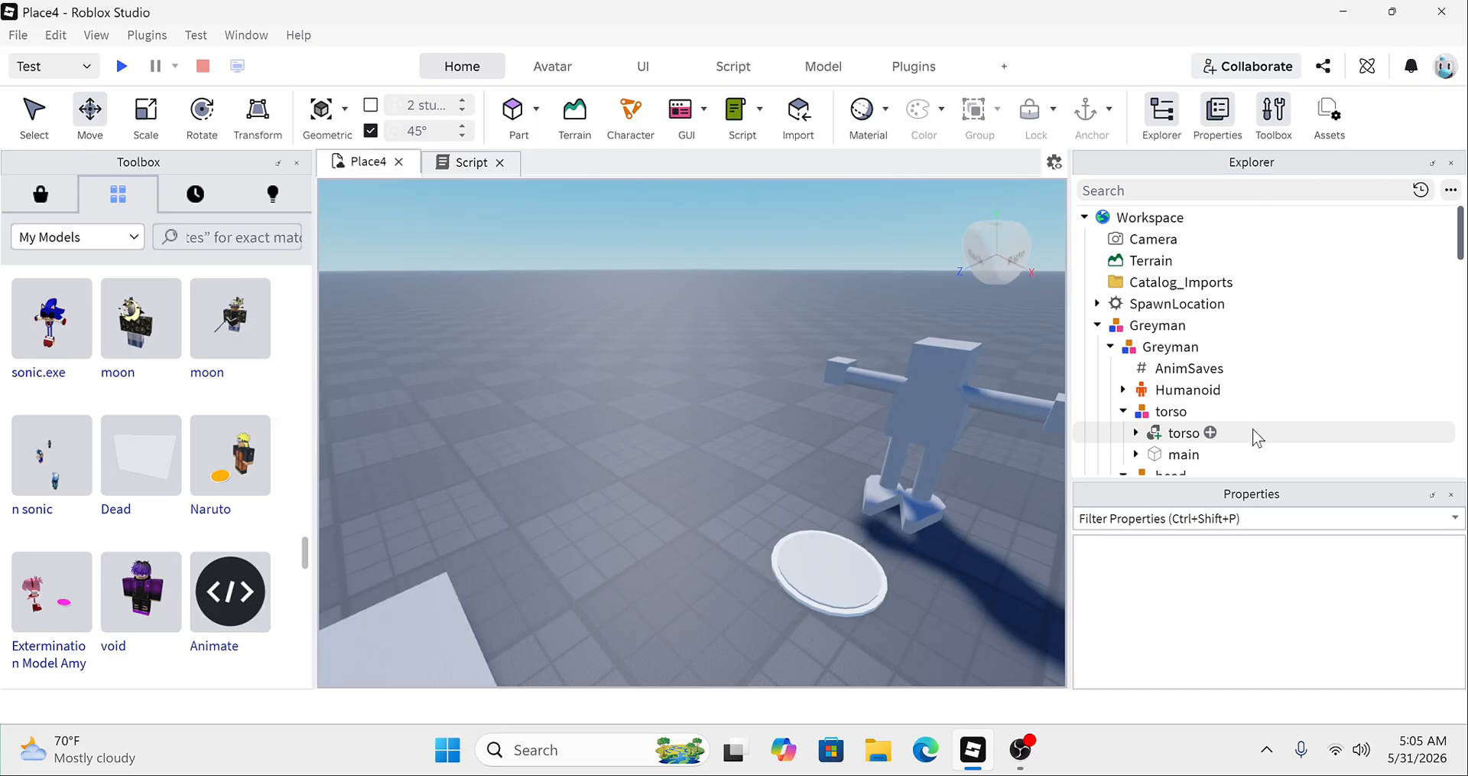
{"action": "scroll", "coordinate": [1255, 436], "scroll_direction": "down", "scroll_amount": 1}
{"action": "scroll", "coordinate": [1140, 295], "scroll_direction": "up", "scroll_amount": 1}
{"action": "scroll", "coordinate": [1121, 382], "scroll_direction": "down", "scroll_amount": 1}
{"action": "left_click", "coordinate": [1123, 365]}
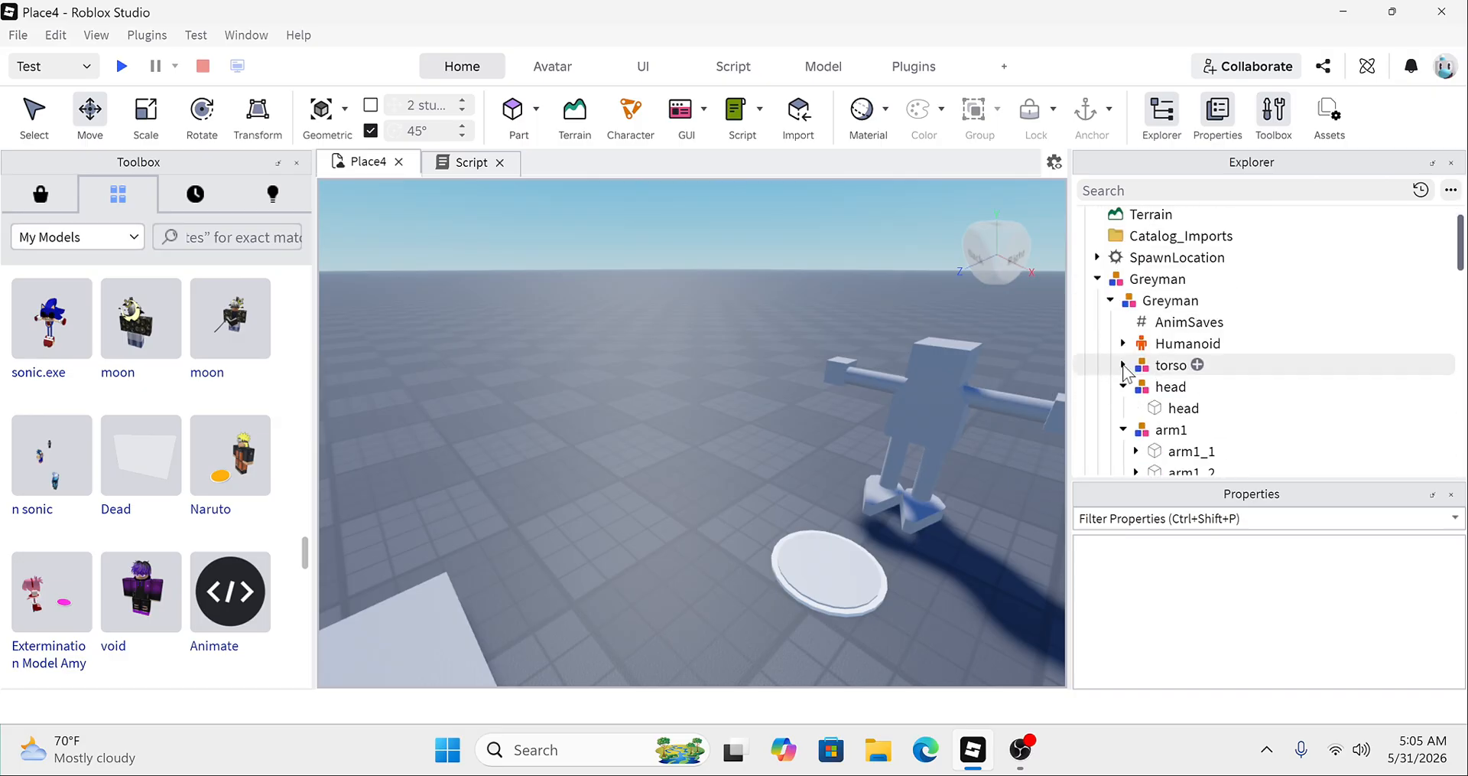
{"action": "scroll", "coordinate": [1122, 367], "scroll_direction": "down", "scroll_amount": 1}
{"action": "left_click", "coordinate": [1123, 339]}
{"action": "left_click", "coordinate": [1123, 359]}
{"action": "scroll", "coordinate": [1124, 350], "scroll_direction": "down", "scroll_amount": 1}
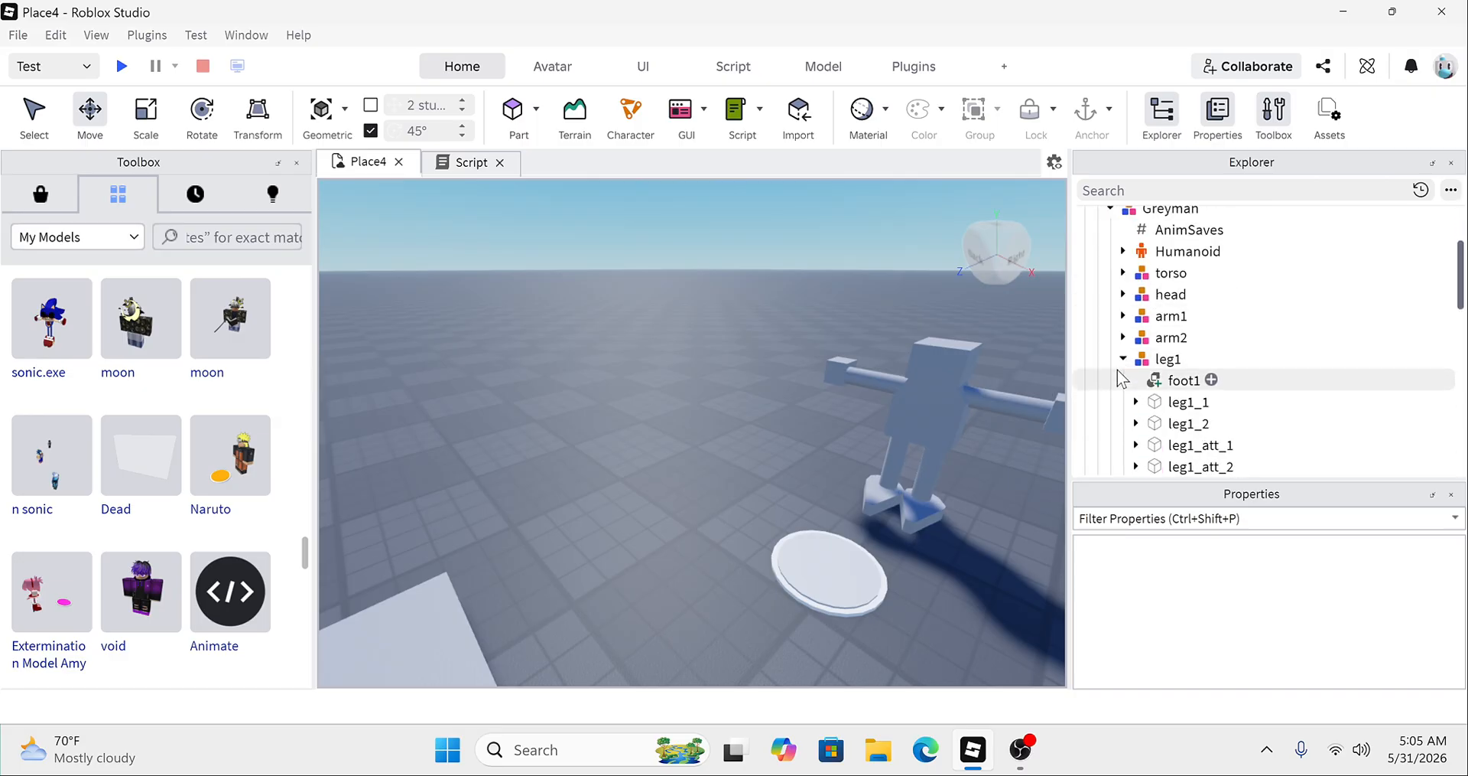
{"action": "left_click", "coordinate": [1117, 372]}
{"action": "left_click", "coordinate": [1123, 358]}
{"action": "left_click", "coordinate": [1123, 380]}
{"action": "scroll", "coordinate": [1119, 367], "scroll_direction": "up", "scroll_amount": 2}
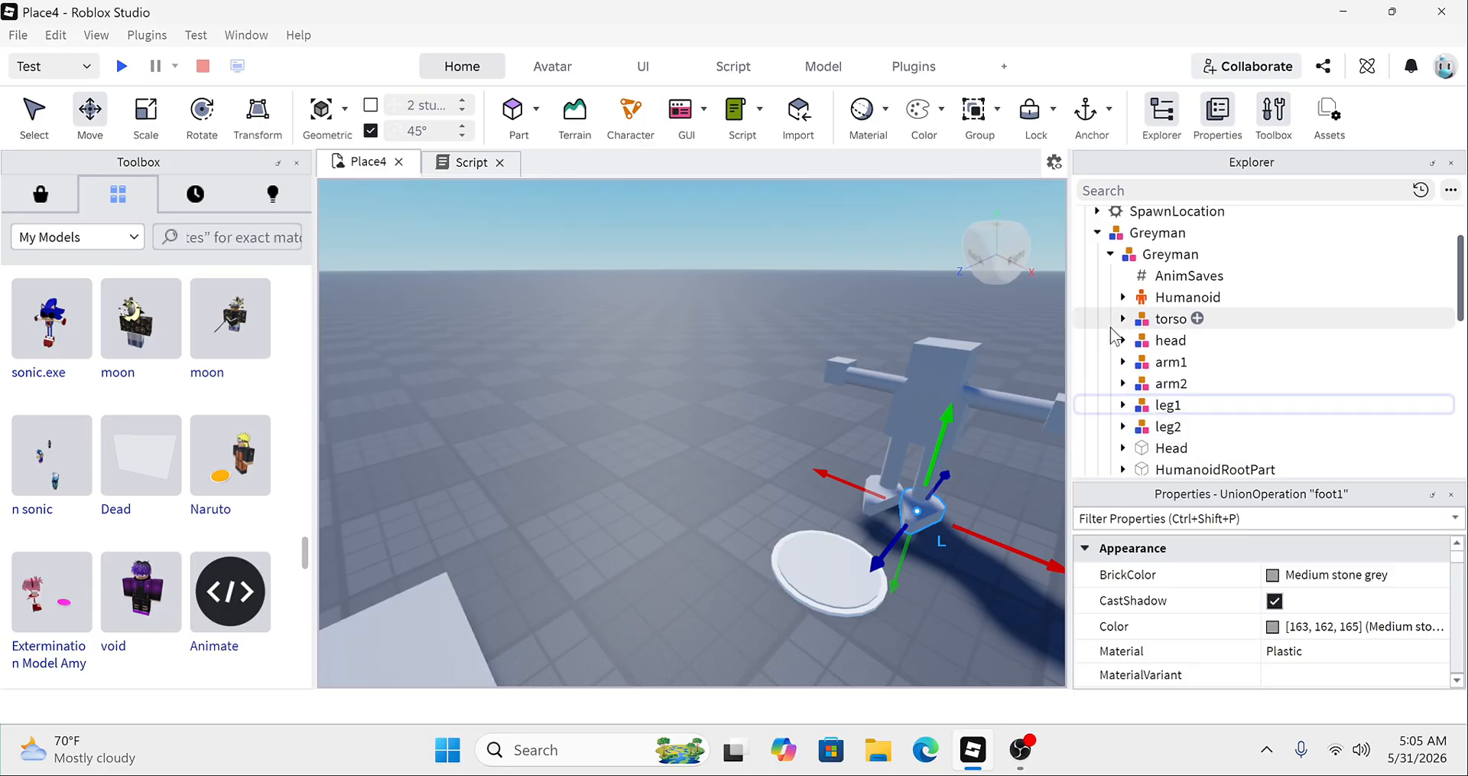
{"action": "left_click", "coordinate": [1111, 254]}
{"action": "scroll", "coordinate": [1147, 278], "scroll_direction": "down", "scroll_amount": 1}
{"action": "left_click", "coordinate": [780, 405]}
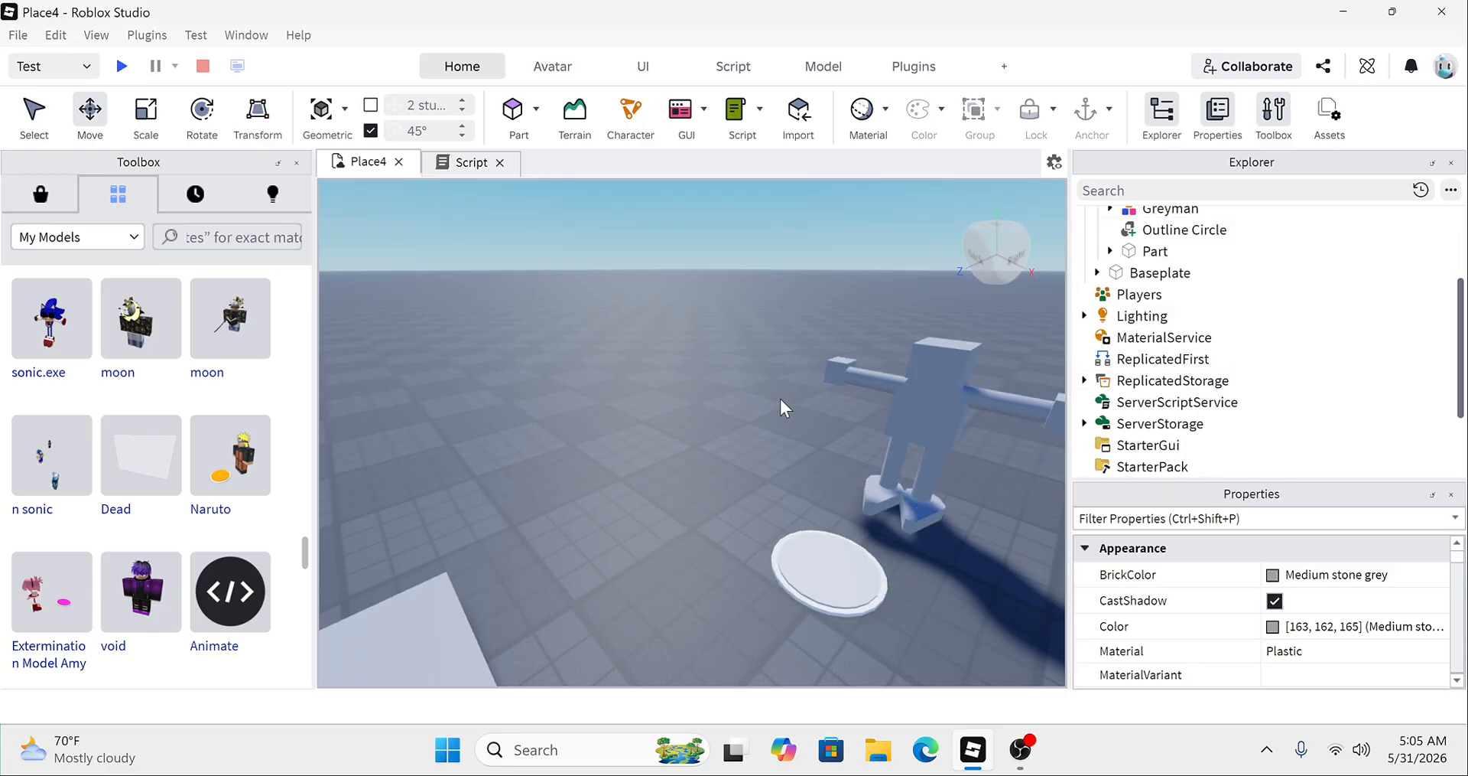
Step: Move the Naruto model into the Workspace and place it standing on the baseplate near the Greyman rig
{"action": "scroll", "coordinate": [1095, 360], "scroll_direction": "down", "scroll_amount": 2}
{"action": "left_click_drag", "start_coordinate": [1105, 356], "coordinate": [1151, 219]}
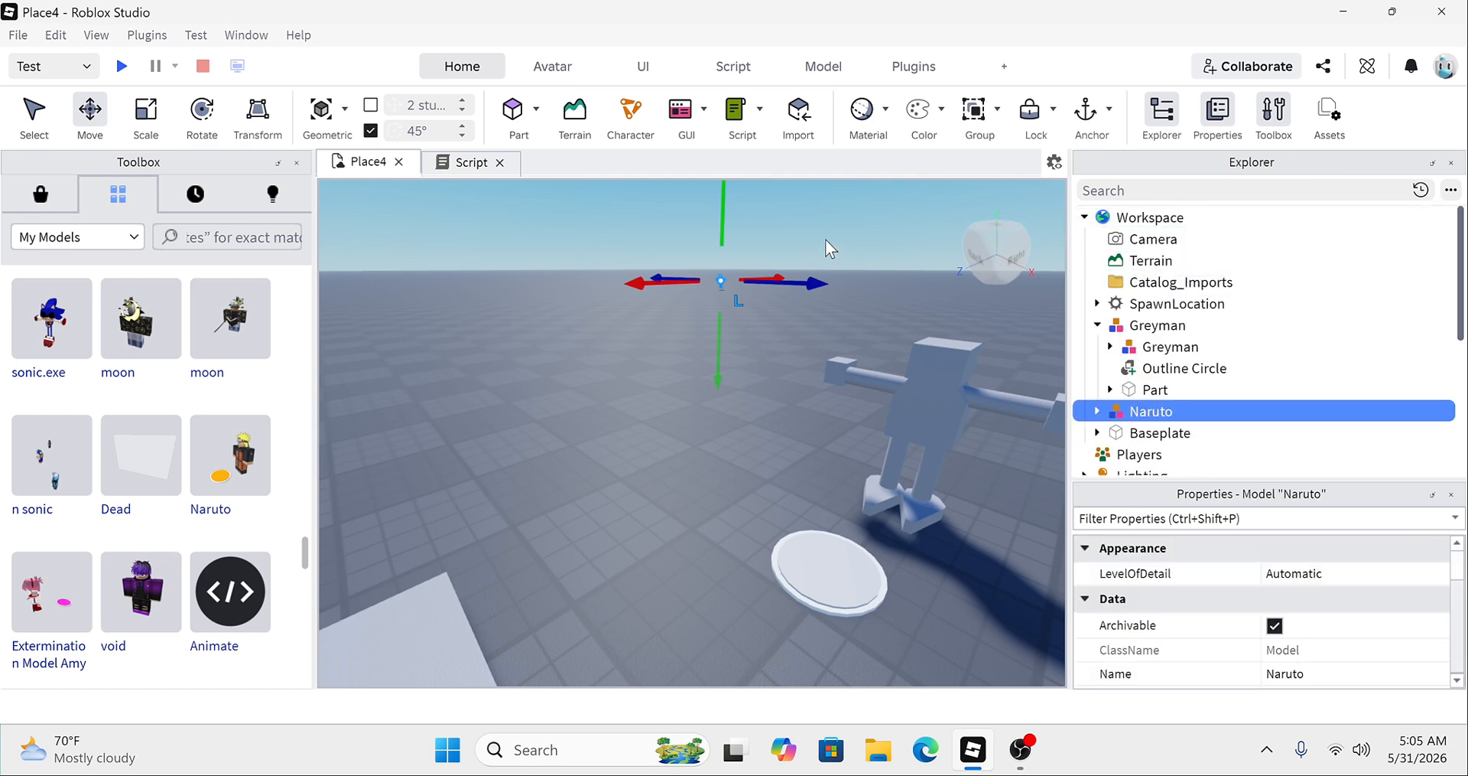
{"action": "scroll", "coordinate": [824, 238], "scroll_direction": "up", "scroll_amount": 3}
{"action": "left_click", "coordinate": [825, 239]}
{"action": "key", "text": "a"}
{"action": "left_click_drag", "start_coordinate": [612, 441], "coordinate": [617, 447]}
{"action": "right_click_drag", "start_coordinate": [616, 447], "coordinate": [616, 447]}
{"action": "left_click_drag", "start_coordinate": [616, 447], "coordinate": [849, 429]}
{"action": "scroll", "coordinate": [850, 428], "scroll_direction": "up", "scroll_amount": 3}
{"action": "right_click_drag", "start_coordinate": [850, 428], "coordinate": [849, 429]}
{"action": "scroll", "coordinate": [849, 429], "scroll_direction": "down", "scroll_amount": 5}
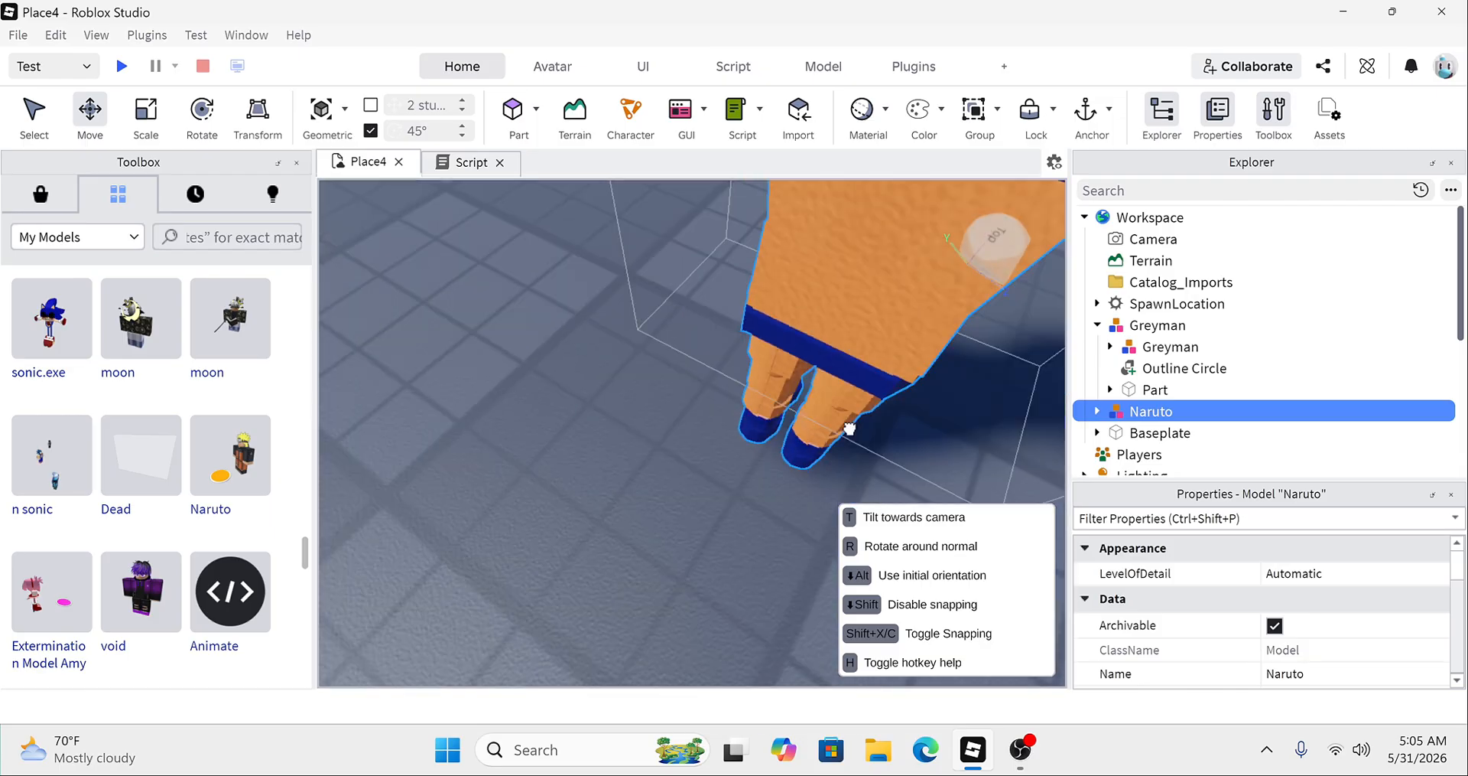
{"action": "left_click_drag", "start_coordinate": [849, 429], "coordinate": [849, 429]}
{"action": "right_click_drag", "start_coordinate": [849, 429], "coordinate": [849, 429]}
{"action": "left_click_drag", "start_coordinate": [848, 429], "coordinate": [783, 368]}
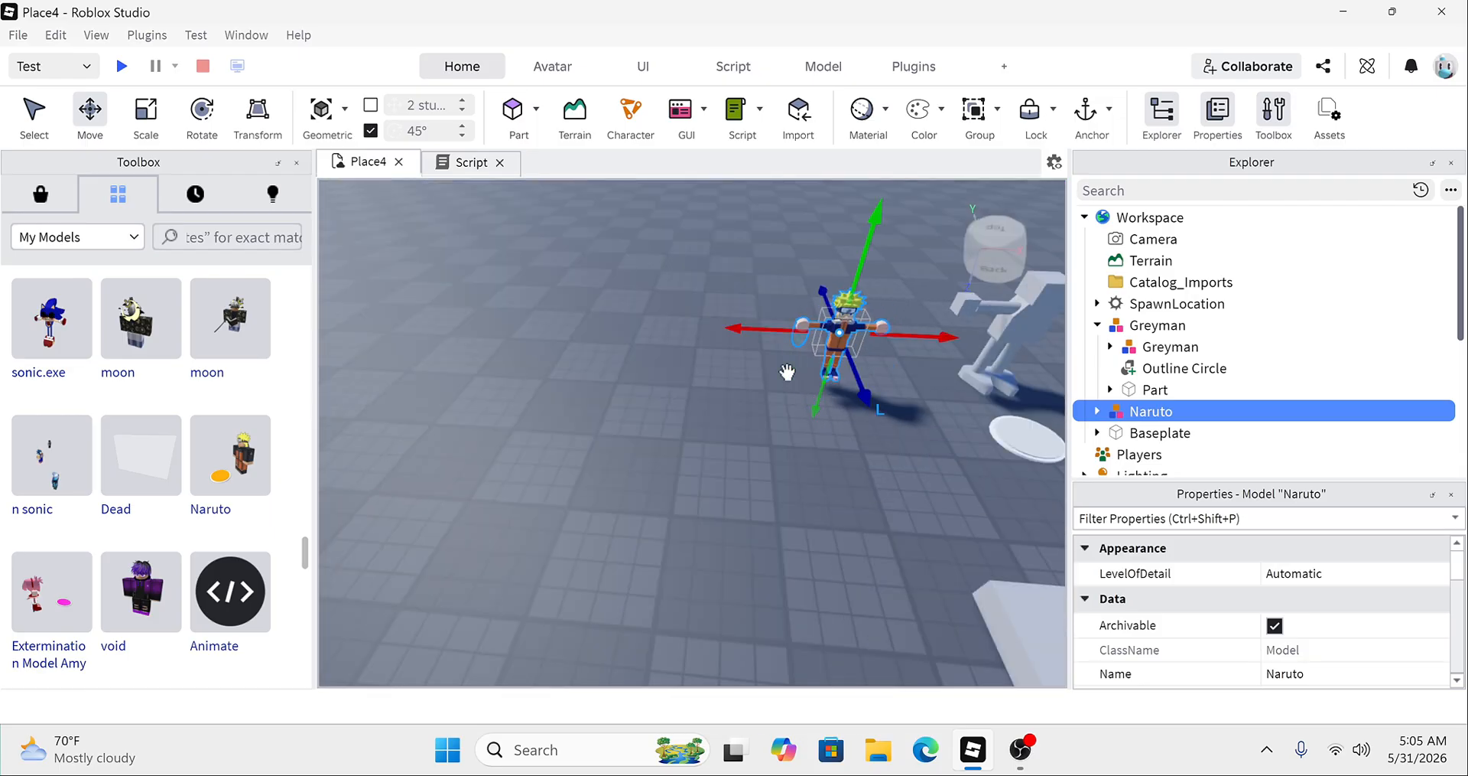
Step: Deselect the Naruto model and examine it from several angles, up close and from the front
{"action": "left_click", "coordinate": [694, 318]}
{"action": "key", "text": "w"}
{"action": "right_click_drag", "start_coordinate": [694, 318], "coordinate": [695, 317]}
{"action": "key", "text": "a"}
{"action": "key", "text": "w"}
{"action": "key", "text": "s"}
{"action": "key", "text": "d"}
{"action": "key", "text": "w"}
{"action": "key", "text": "q"}
{"action": "key", "text": "s"}
{"action": "key", "text": "w"}
{"action": "key", "text": "a"}
{"action": "key", "text": "s"}
{"action": "key", "text": "w"}
{"action": "key", "text": "s"}
{"action": "key", "text": "w"}
{"action": "key", "text": "s"}
{"action": "key", "text": "e"}
{"action": "key", "text": "e"}
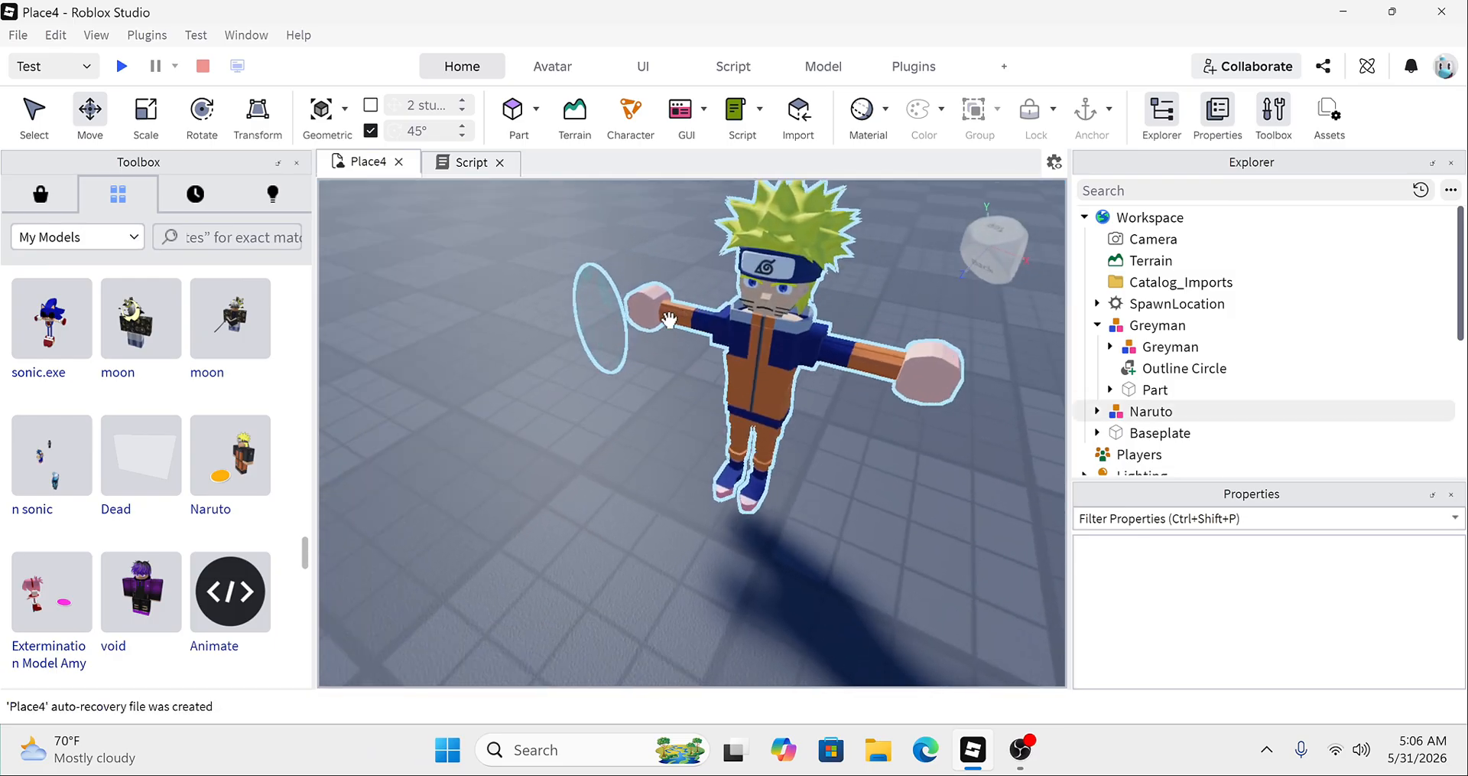
{"action": "key", "text": "w"}
{"action": "right_click_drag", "start_coordinate": [635, 382], "coordinate": [635, 383]}
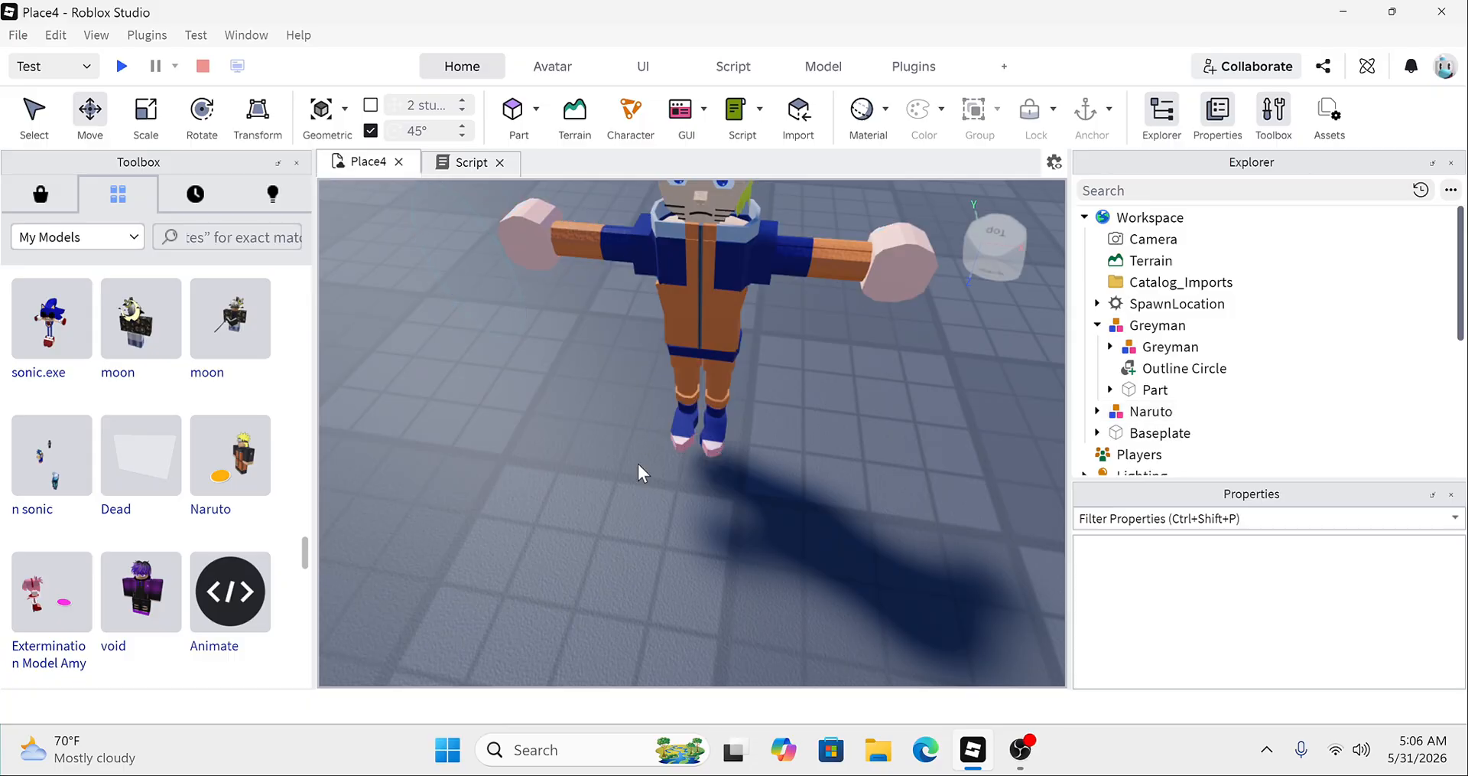
{"action": "scroll", "coordinate": [1109, 410], "scroll_direction": "down", "scroll_amount": 1}
{"action": "scroll", "coordinate": [1109, 413], "scroll_direction": "up", "scroll_amount": 1}
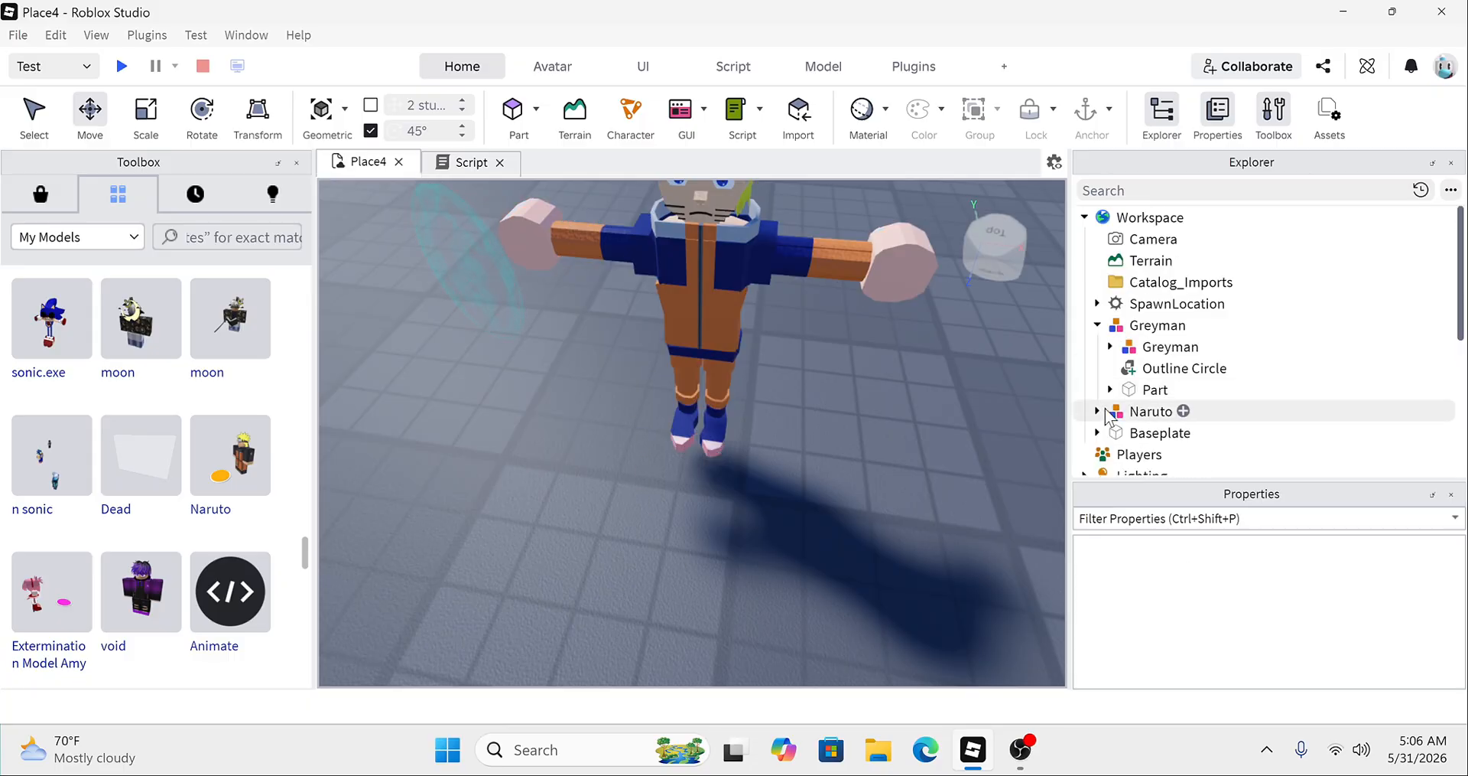
Step: Examine the Naruto model's hierarchy, including the joints inside HumanoidRootPart
{"action": "scroll", "coordinate": [1102, 413], "scroll_direction": "down", "scroll_amount": 5}
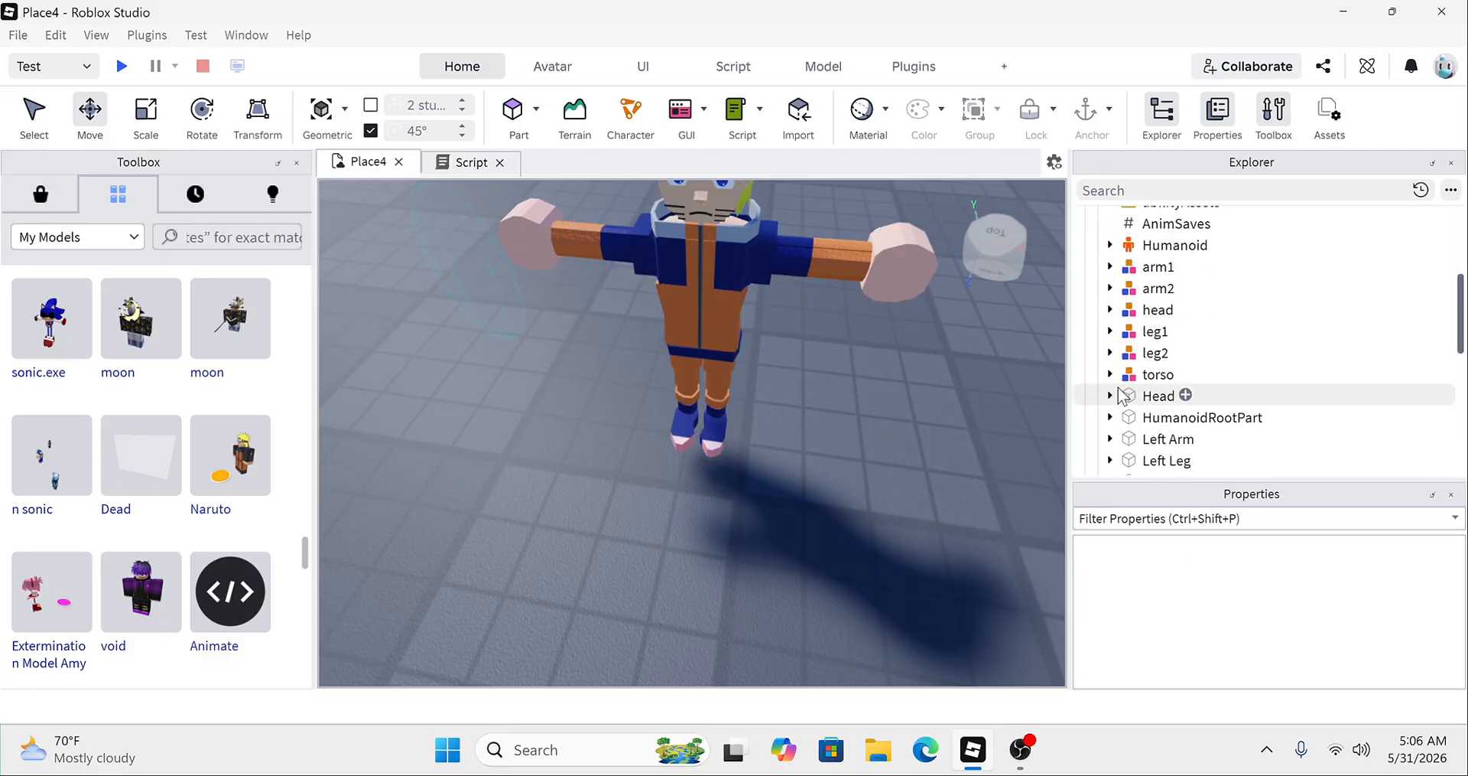
{"action": "scroll", "coordinate": [1118, 395], "scroll_direction": "up", "scroll_amount": 1}
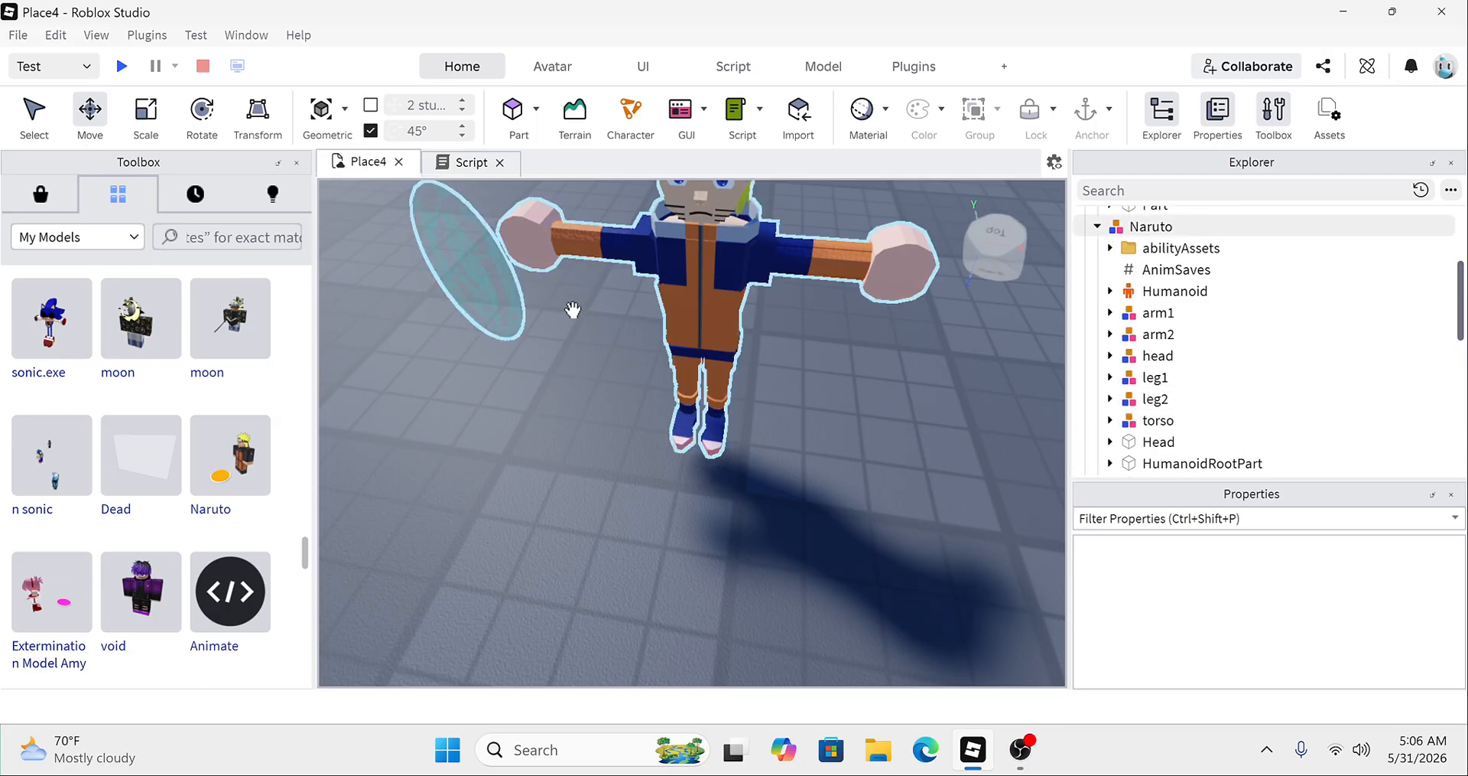
{"action": "scroll", "coordinate": [1139, 398], "scroll_direction": "down", "scroll_amount": 1}
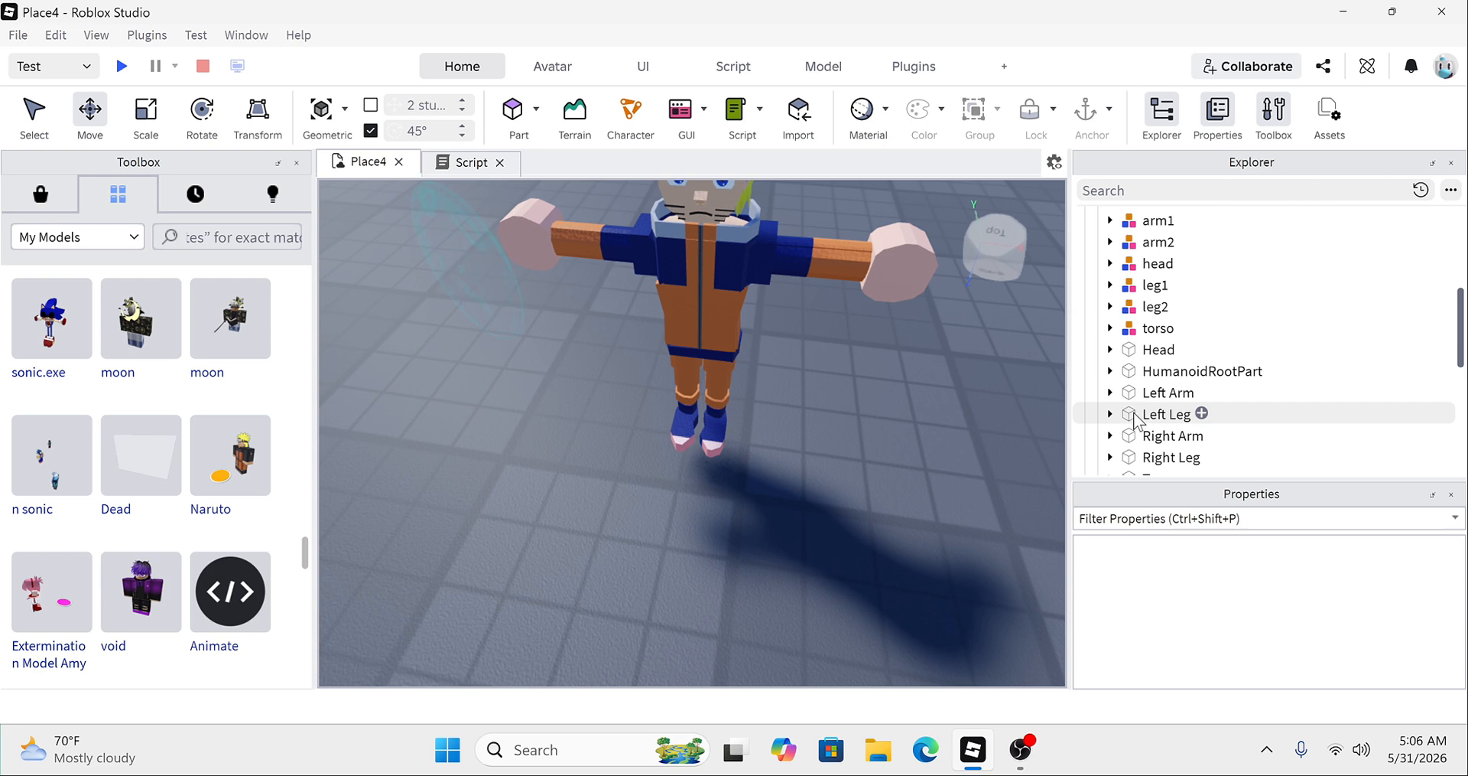
{"action": "scroll", "coordinate": [1135, 420], "scroll_direction": "down", "scroll_amount": 1}
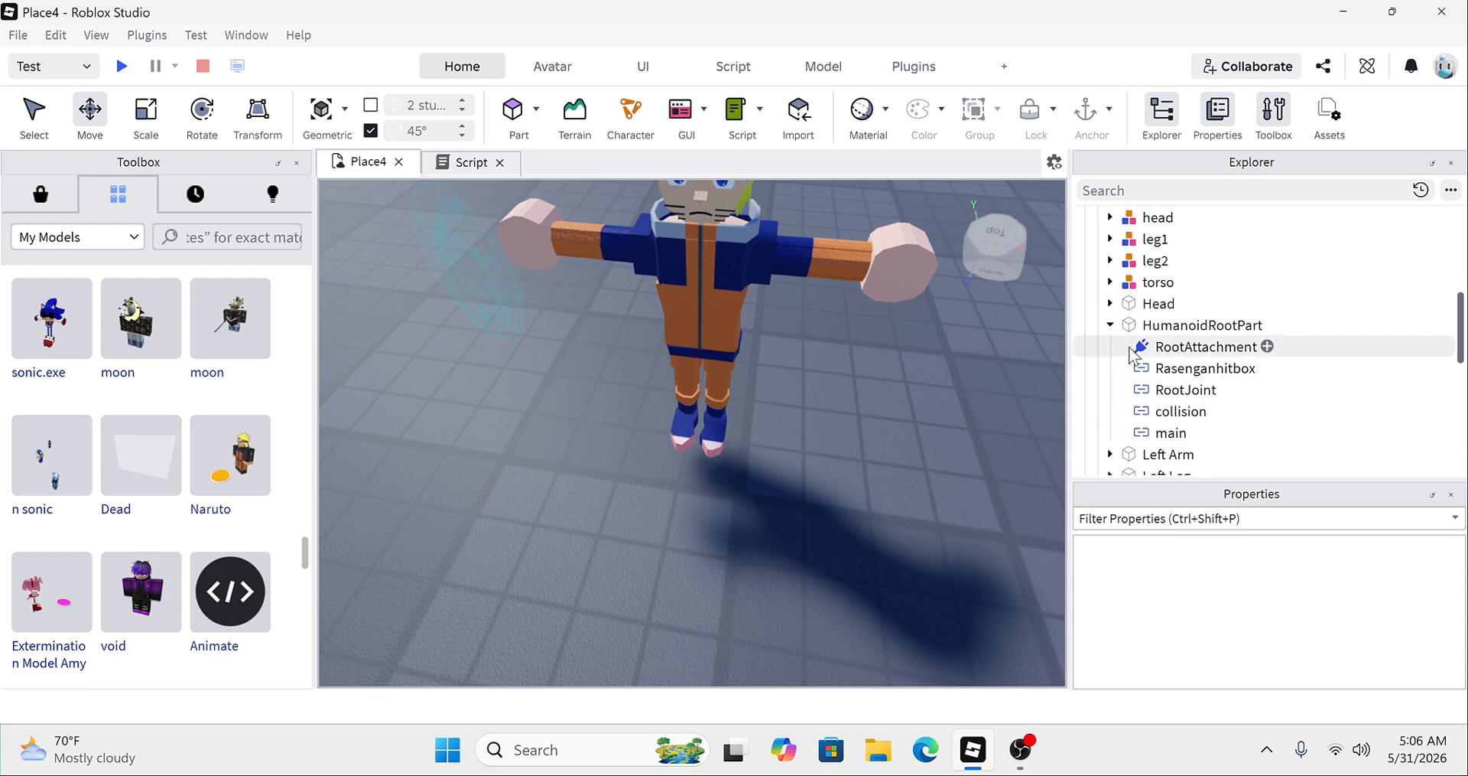
{"action": "scroll", "coordinate": [1111, 345], "scroll_direction": "up", "scroll_amount": 3}
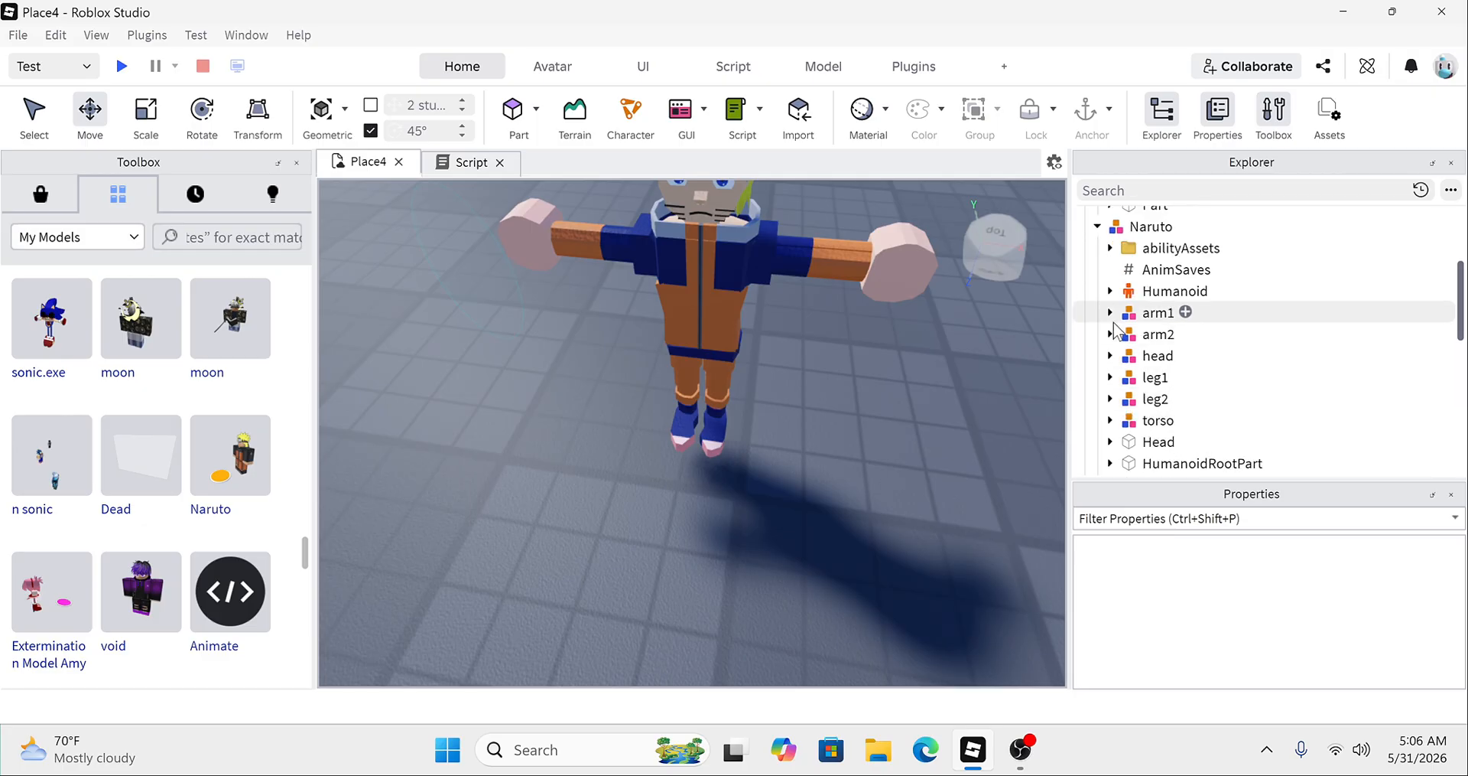
Step: Look through Naruto's abilityAssets folder, checking the cloneCounter and rasengan sounds and animations
{"action": "left_click", "coordinate": [1110, 295]}
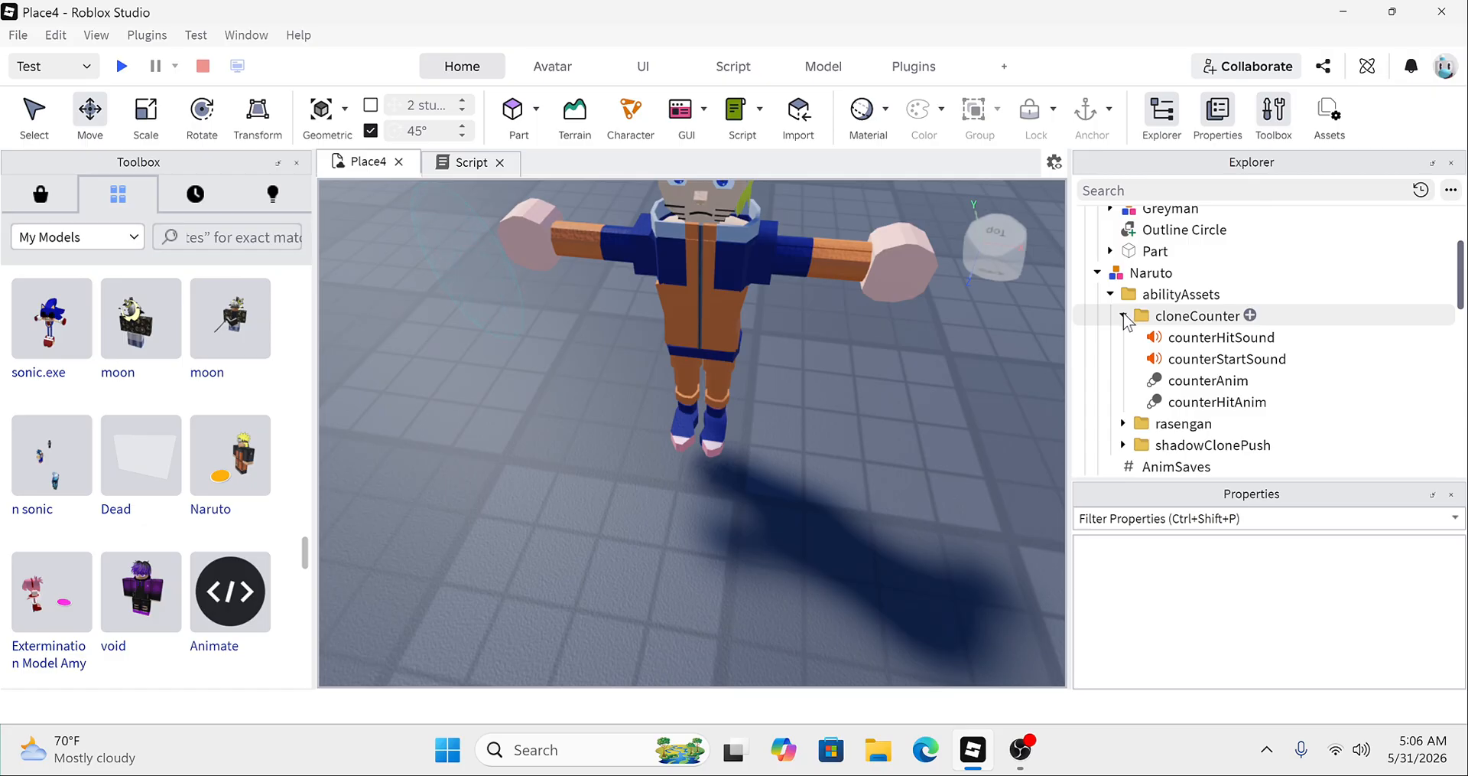
{"action": "left_click", "coordinate": [1122, 337]}
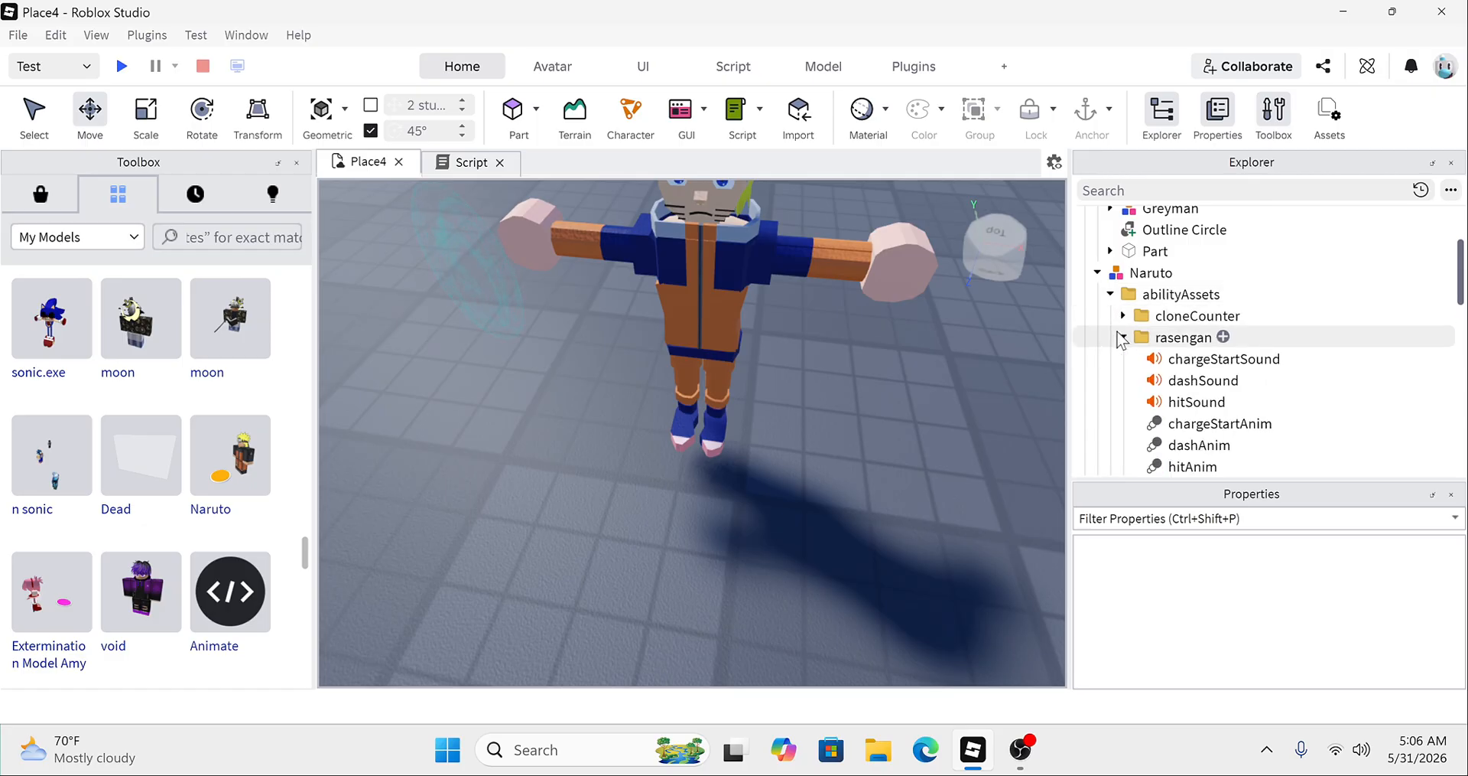
{"action": "left_click", "coordinate": [1122, 337]}
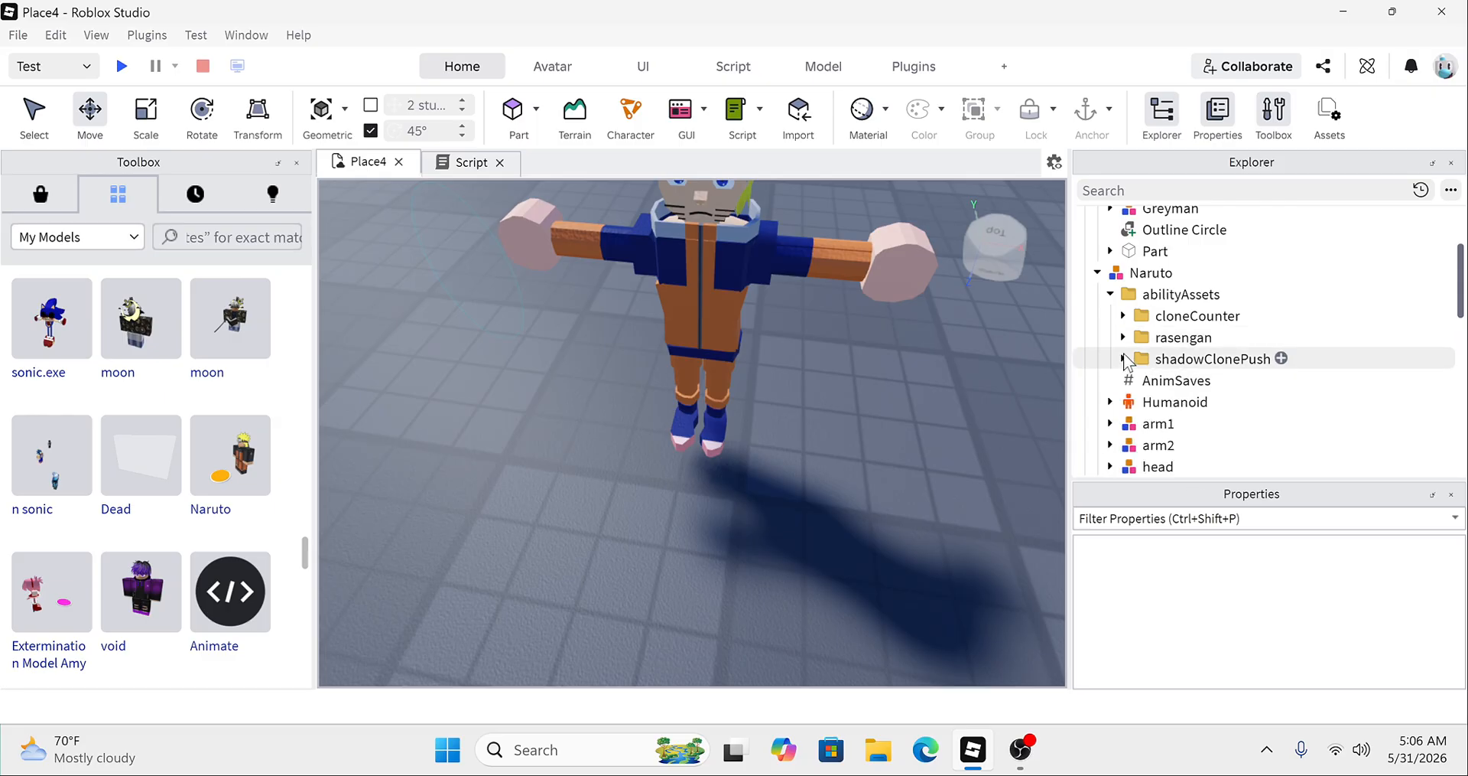
{"action": "scroll", "coordinate": [1125, 376], "scroll_direction": "down", "scroll_amount": 2}
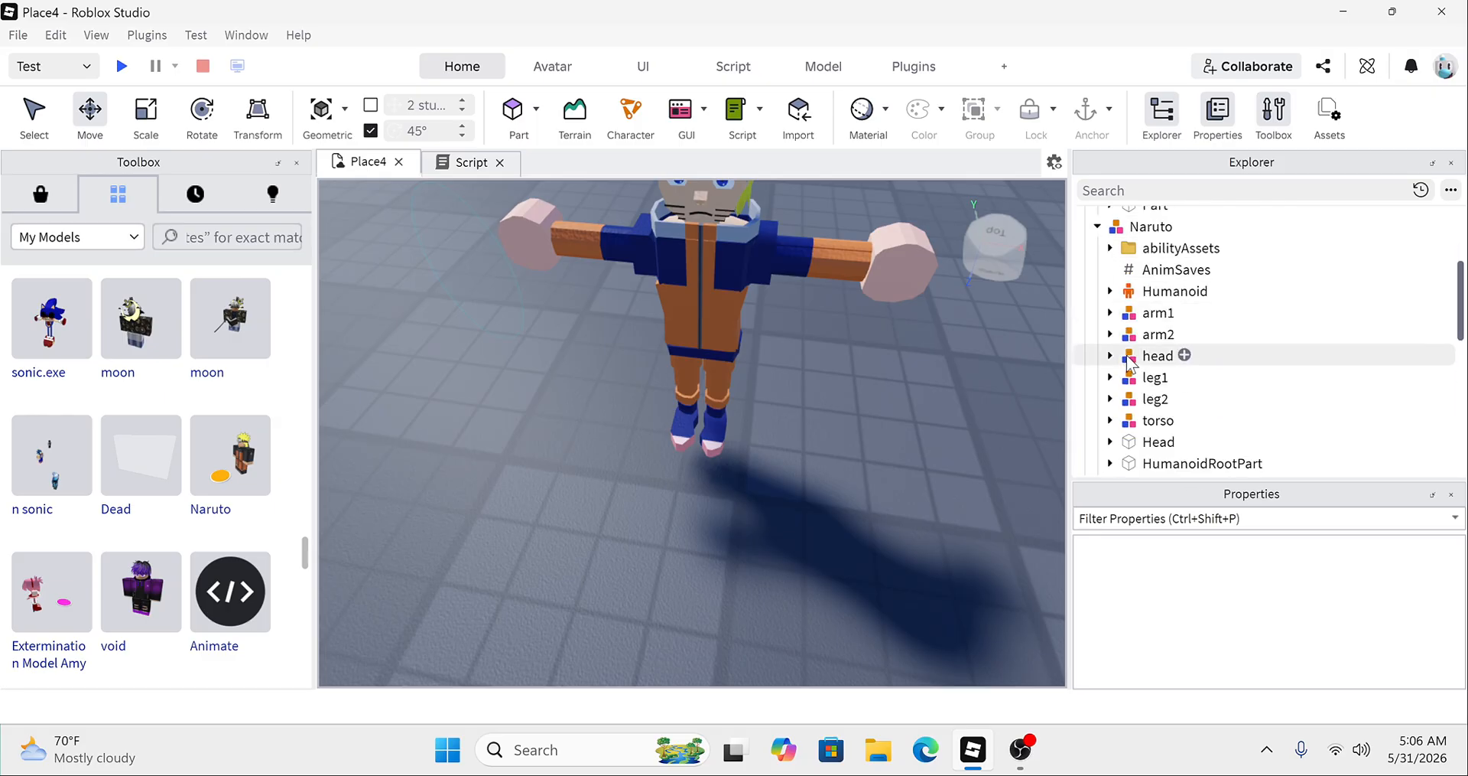
Step: Examine the joints and welds attaching the detail parts in Naruto's head and torso groups
{"action": "scroll", "coordinate": [1116, 366], "scroll_direction": "down", "scroll_amount": 6}
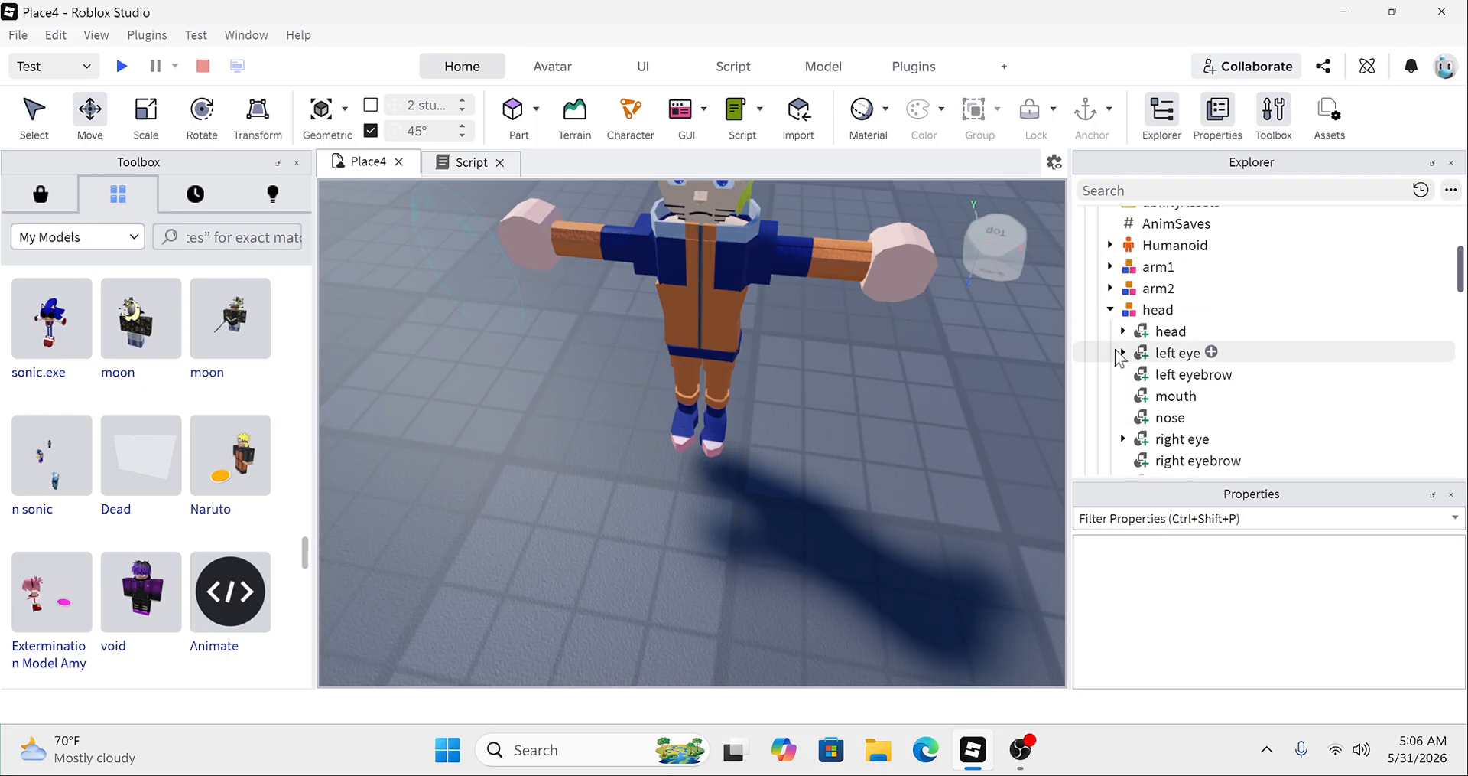
{"action": "scroll", "coordinate": [1143, 345], "scroll_direction": "up", "scroll_amount": 2}
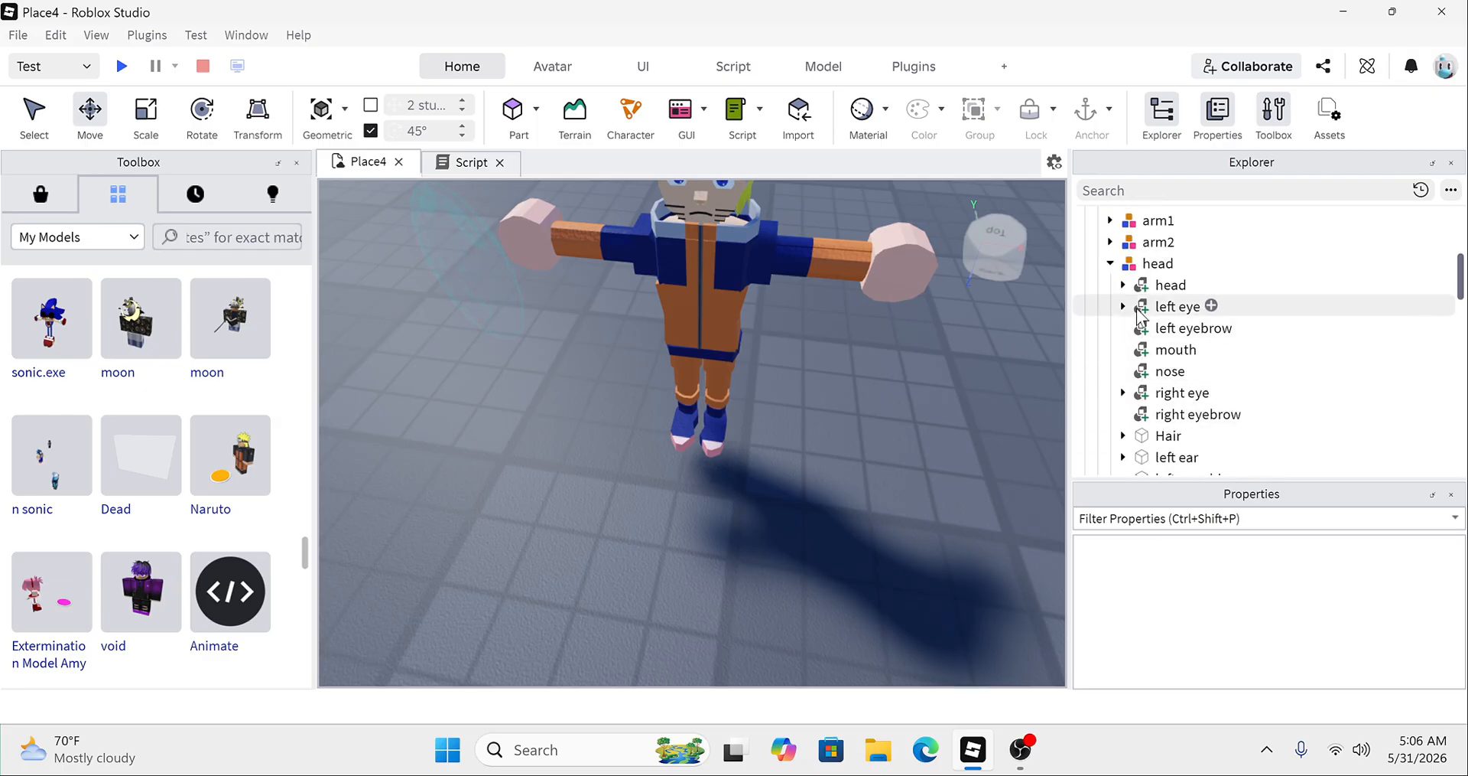
{"action": "left_click", "coordinate": [1122, 284]}
{"action": "scroll", "coordinate": [1147, 344], "scroll_direction": "down", "scroll_amount": 7}
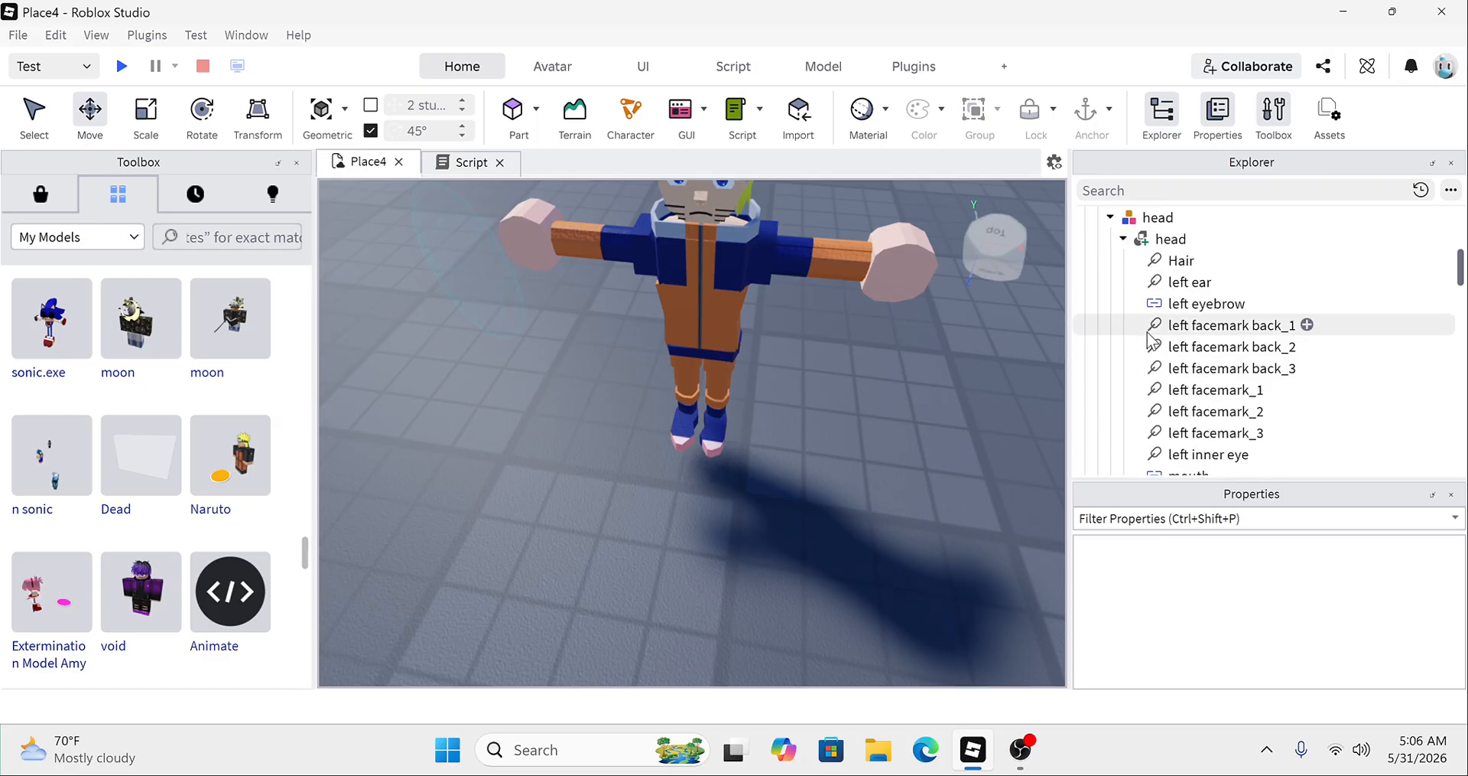
{"action": "scroll", "coordinate": [1155, 373], "scroll_direction": "down", "scroll_amount": 2}
{"action": "scroll", "coordinate": [1170, 367], "scroll_direction": "up", "scroll_amount": 4}
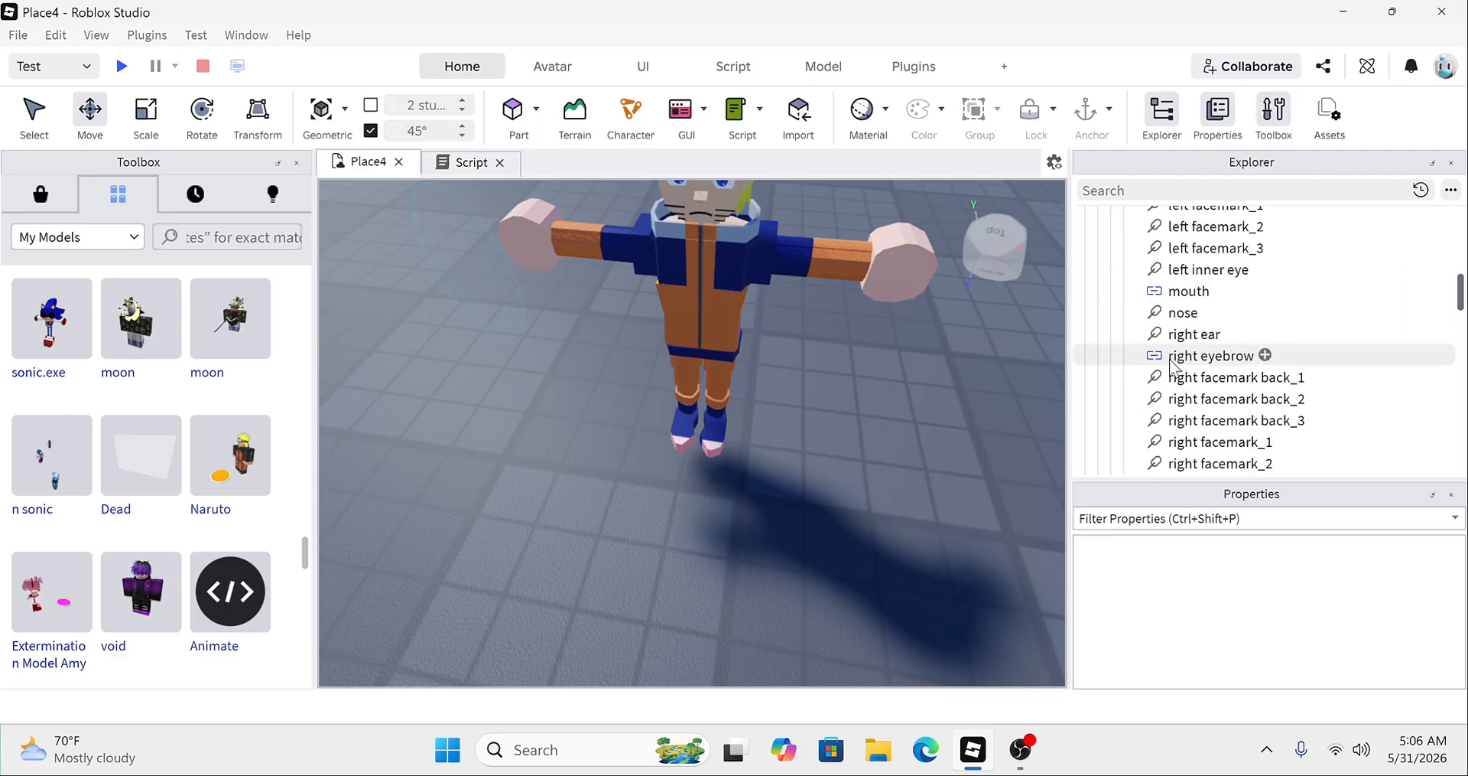
{"action": "scroll", "coordinate": [1155, 371], "scroll_direction": "down", "scroll_amount": 4}
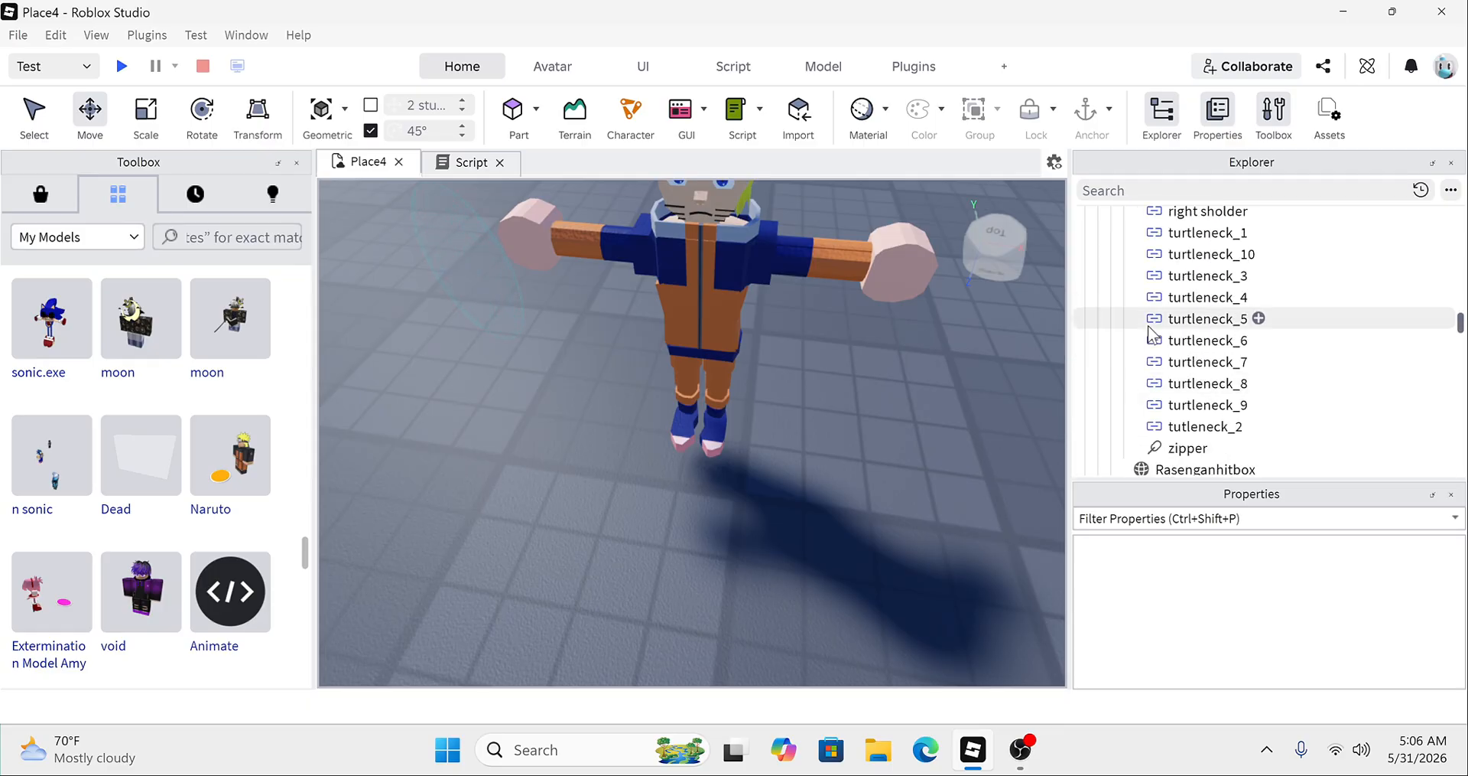
Step: Collapse the expanded torso part and Naruto's torso group in the Explorer
{"action": "scroll", "coordinate": [1264, 347], "scroll_direction": "up", "scroll_amount": 15}
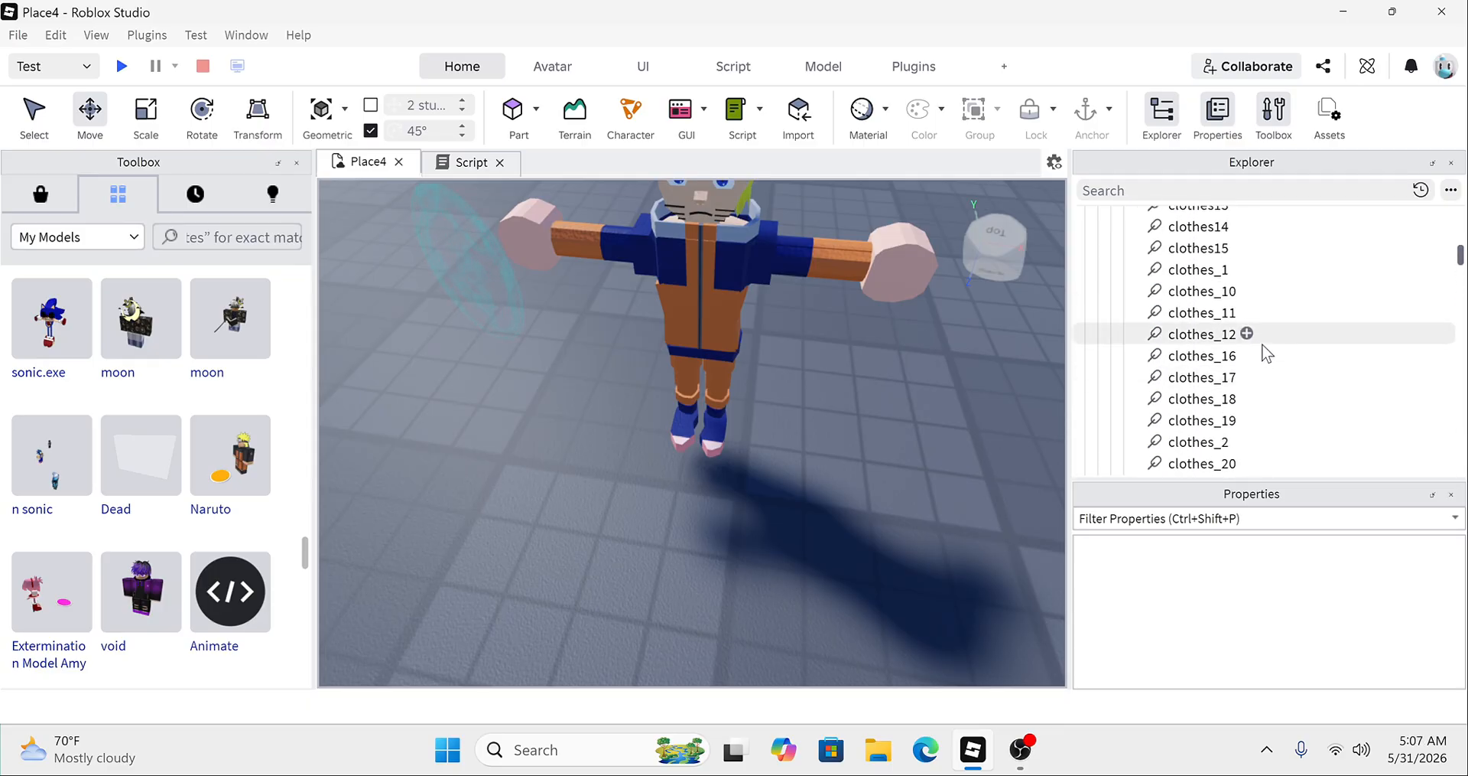
{"action": "left_click", "coordinate": [1123, 371]}
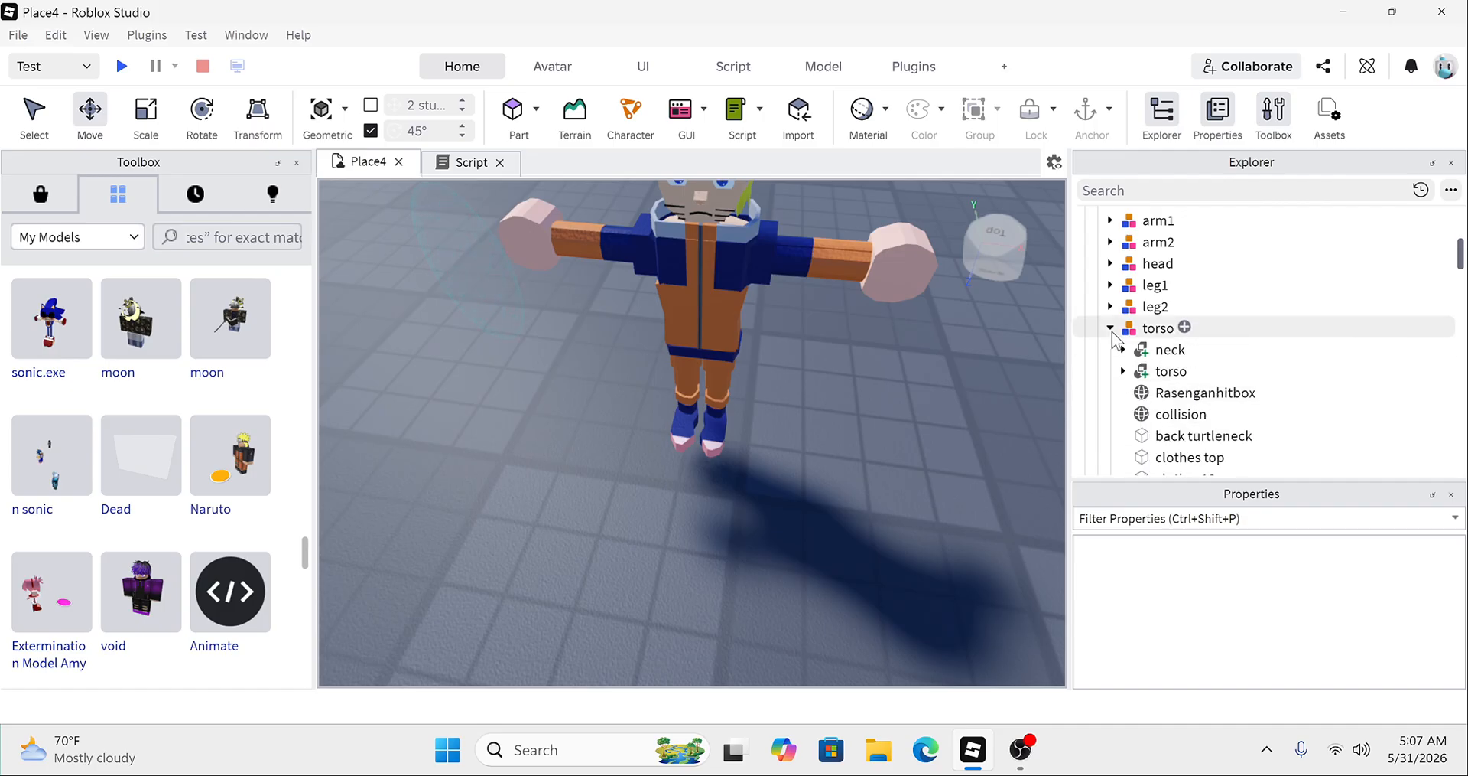
{"action": "left_click", "coordinate": [1110, 329]}
{"action": "scroll", "coordinate": [1182, 321], "scroll_direction": "down", "scroll_amount": 3}
{"action": "scroll", "coordinate": [1181, 337], "scroll_direction": "up", "scroll_amount": 4}
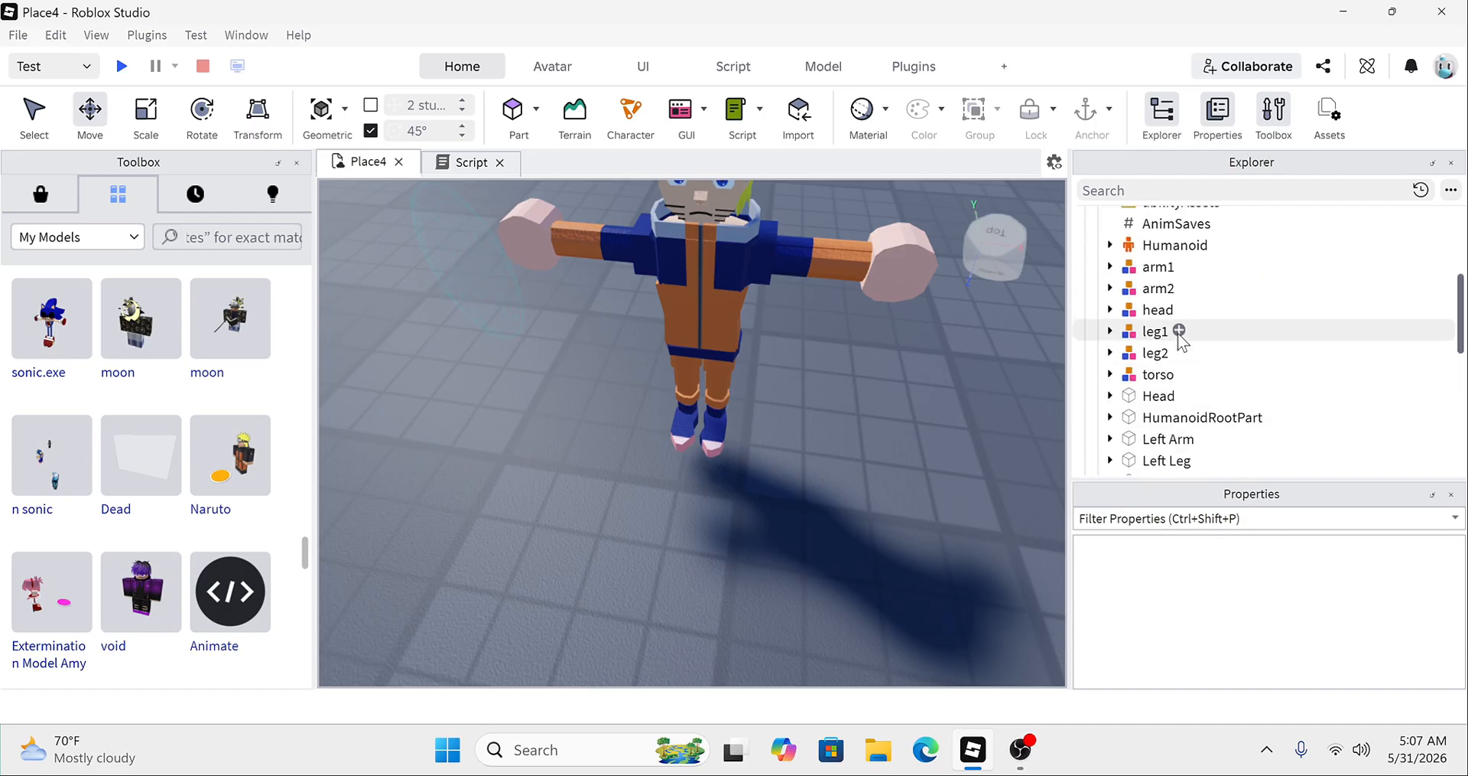
Step: Frame the Naruto model in the viewport and view it from the front
{"action": "scroll", "coordinate": [1182, 336], "scroll_direction": "down", "scroll_amount": 2}
{"action": "key", "text": "f"}
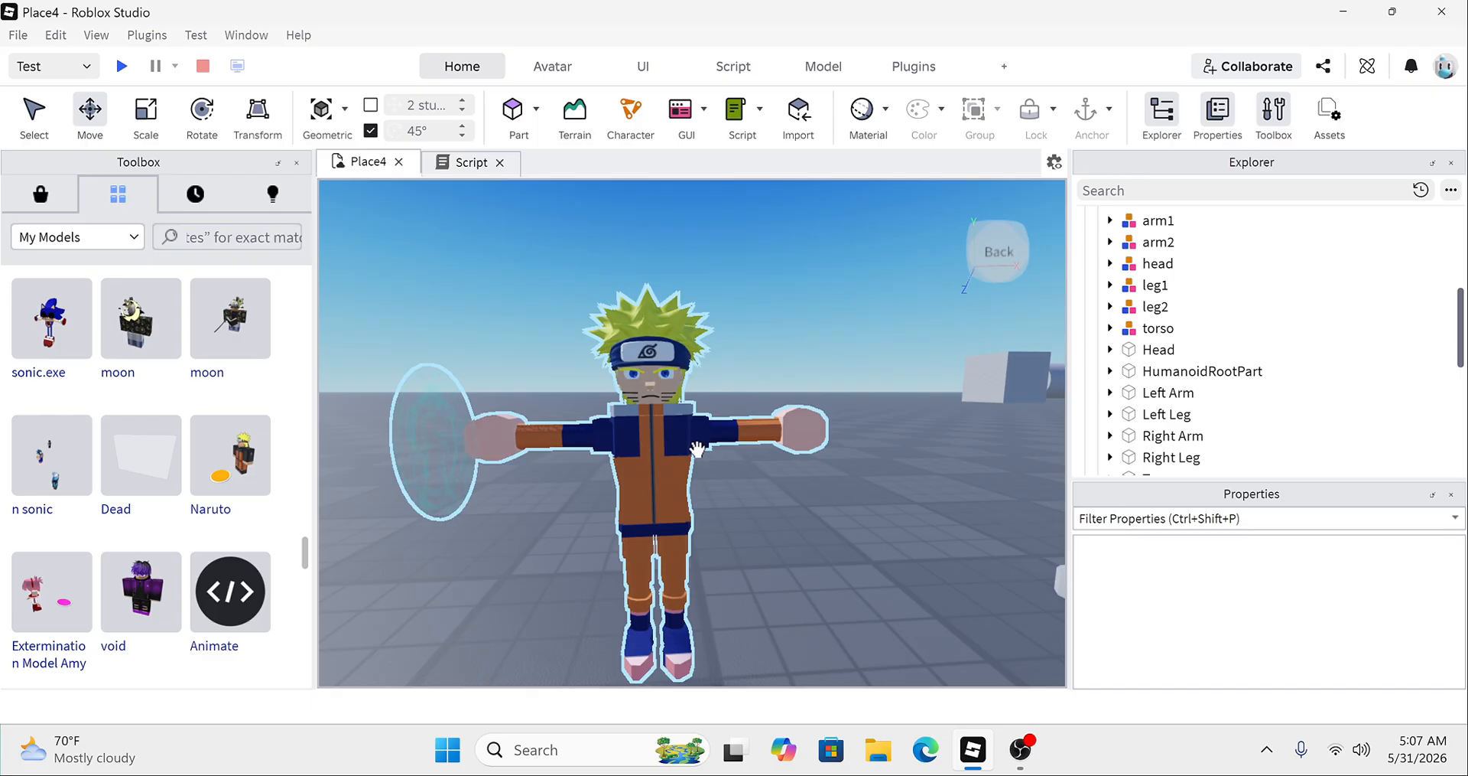
{"action": "scroll", "coordinate": [792, 297], "scroll_direction": "up", "scroll_amount": 5}
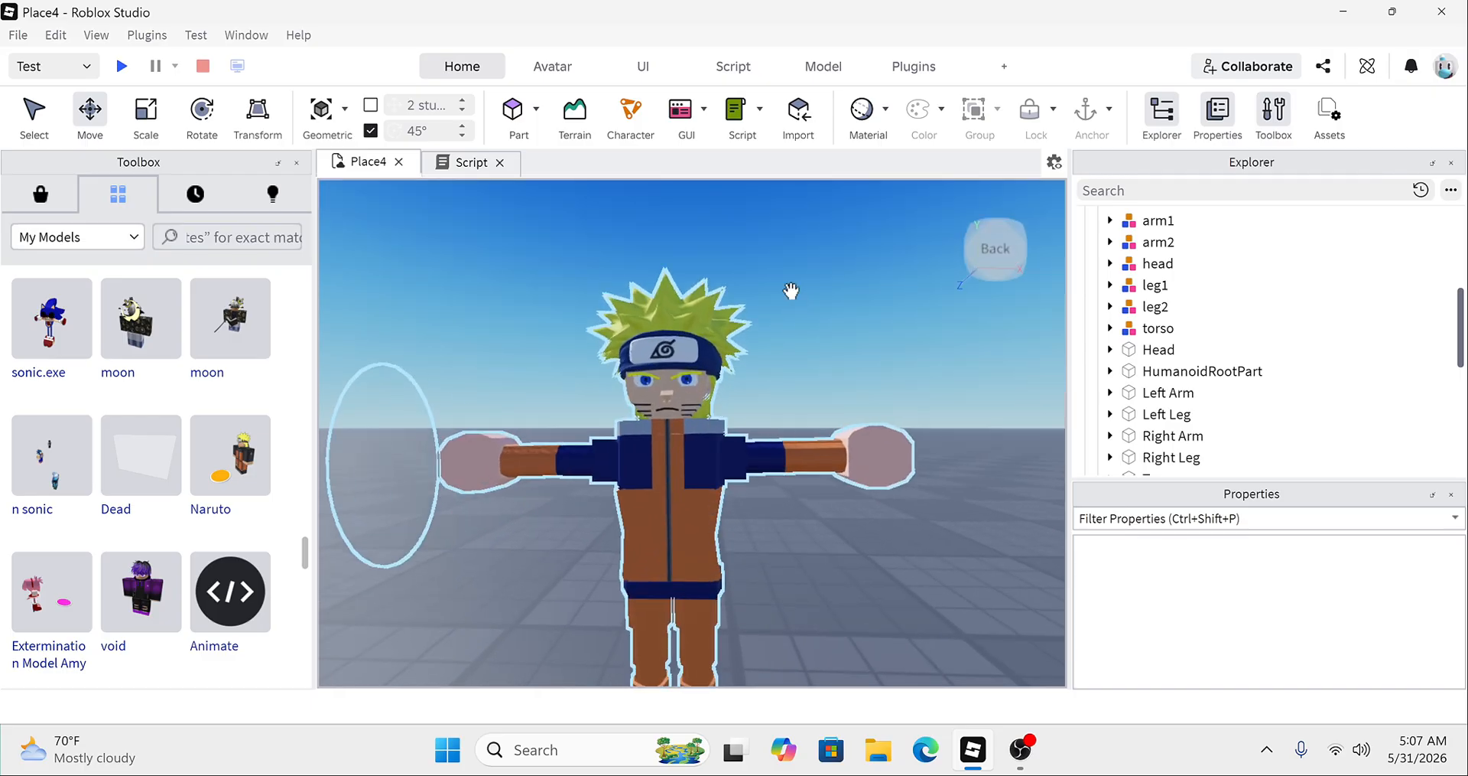
Step: Select the Naruto model and open it in the animation Clip Editor
{"action": "scroll", "coordinate": [784, 321], "scroll_direction": "down", "scroll_amount": 4}
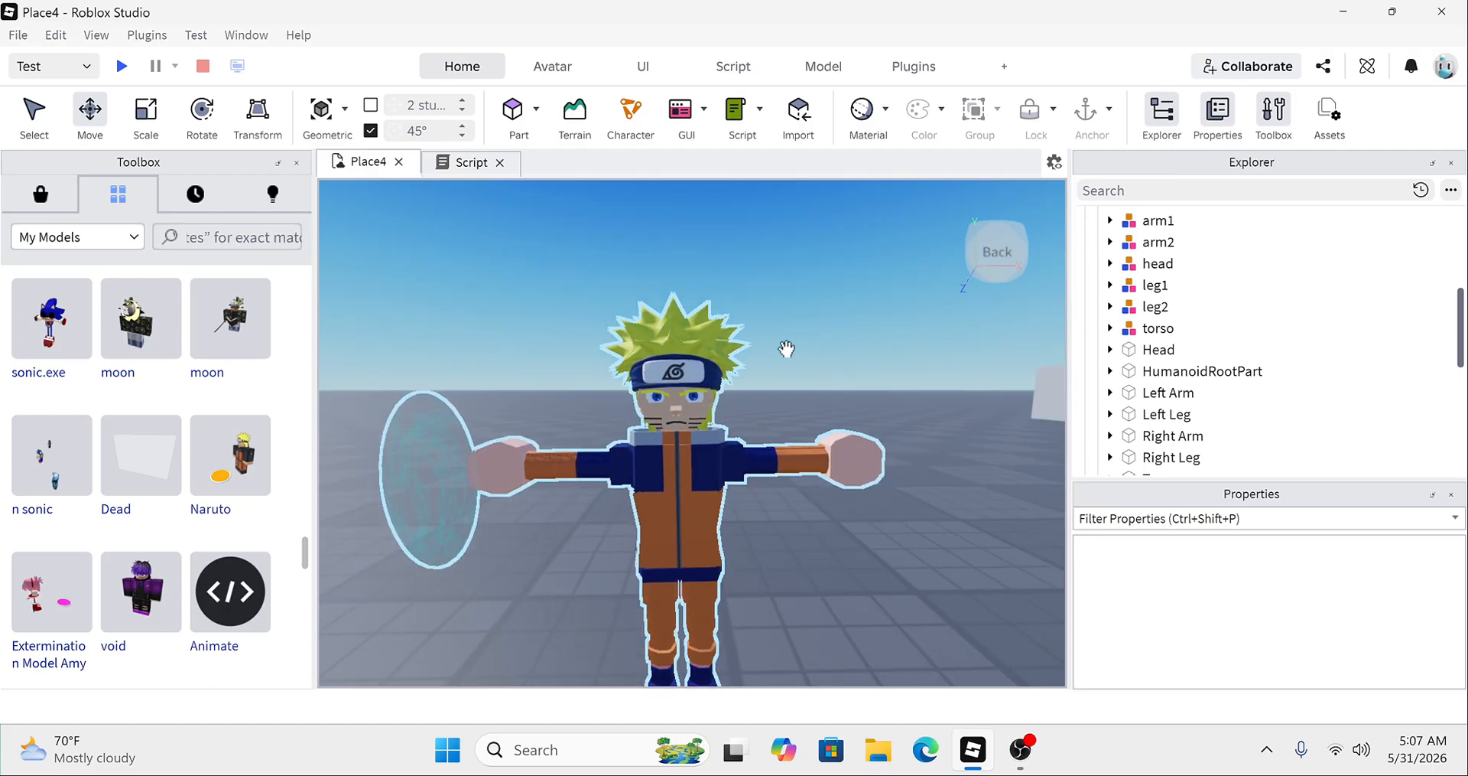
{"action": "left_click", "coordinate": [730, 321]}
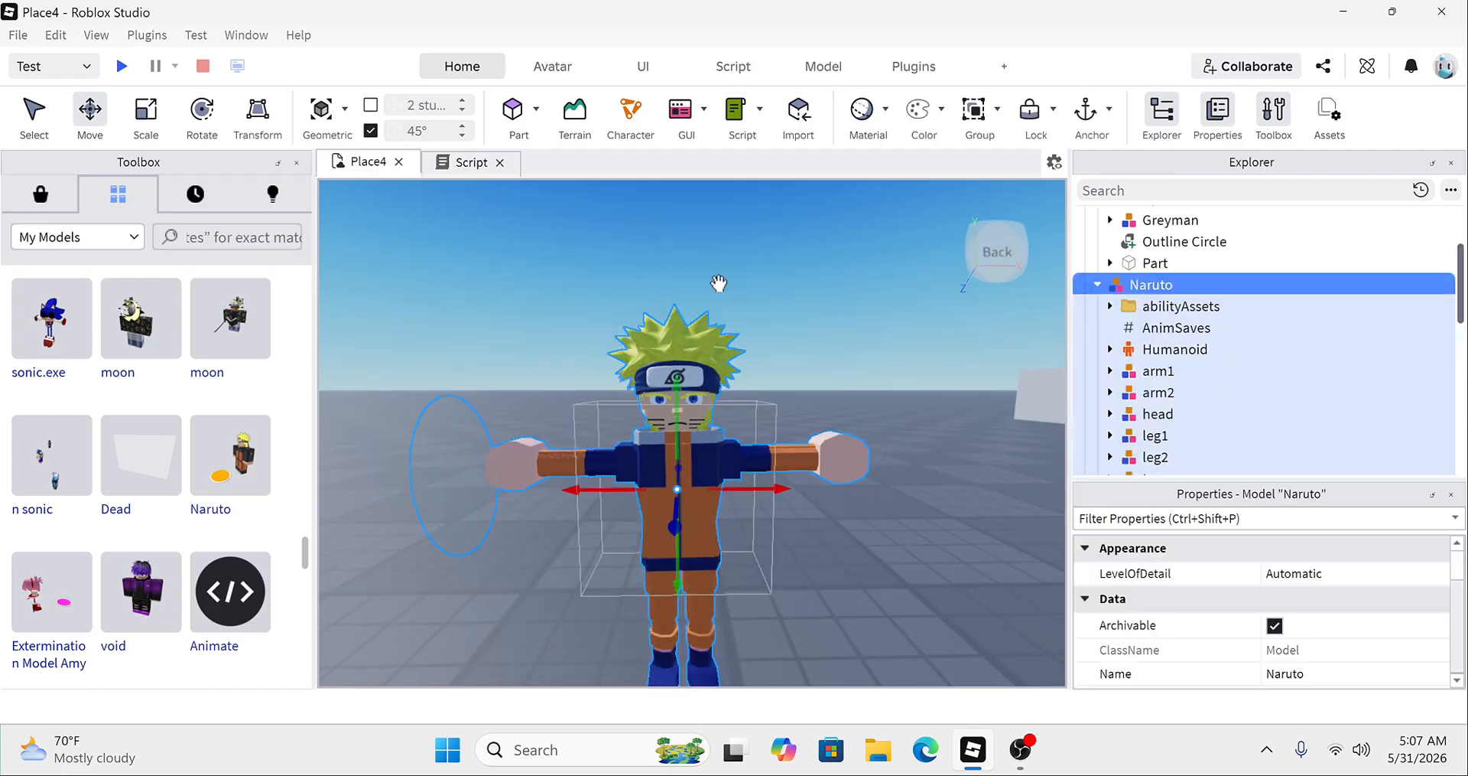
{"action": "left_click", "coordinate": [543, 66]}
{"action": "left_click", "coordinate": [828, 115]}
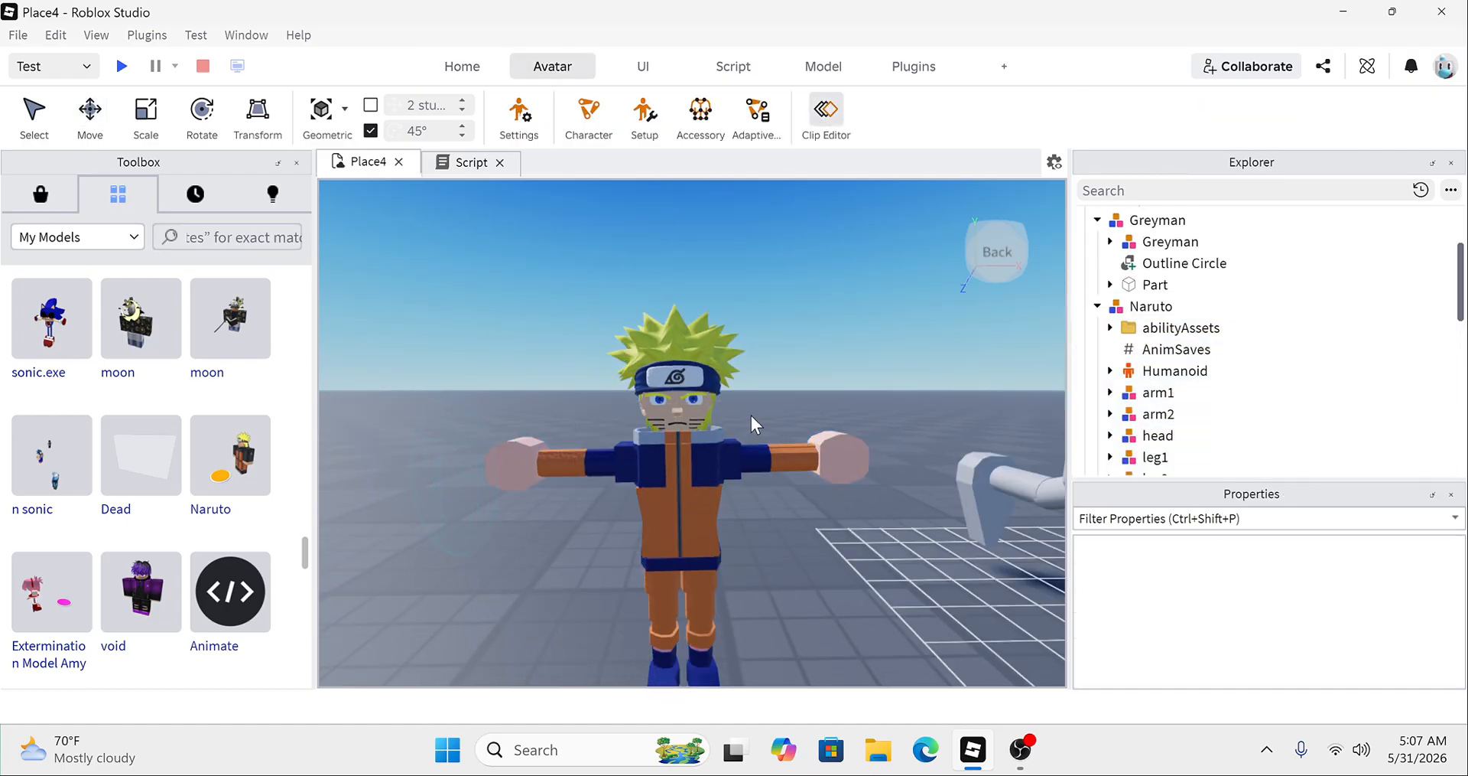
{"action": "left_click", "coordinate": [833, 449]}
{"action": "right_click_drag", "start_coordinate": [828, 430], "coordinate": [785, 417]}
{"action": "left_click", "coordinate": [827, 134]}
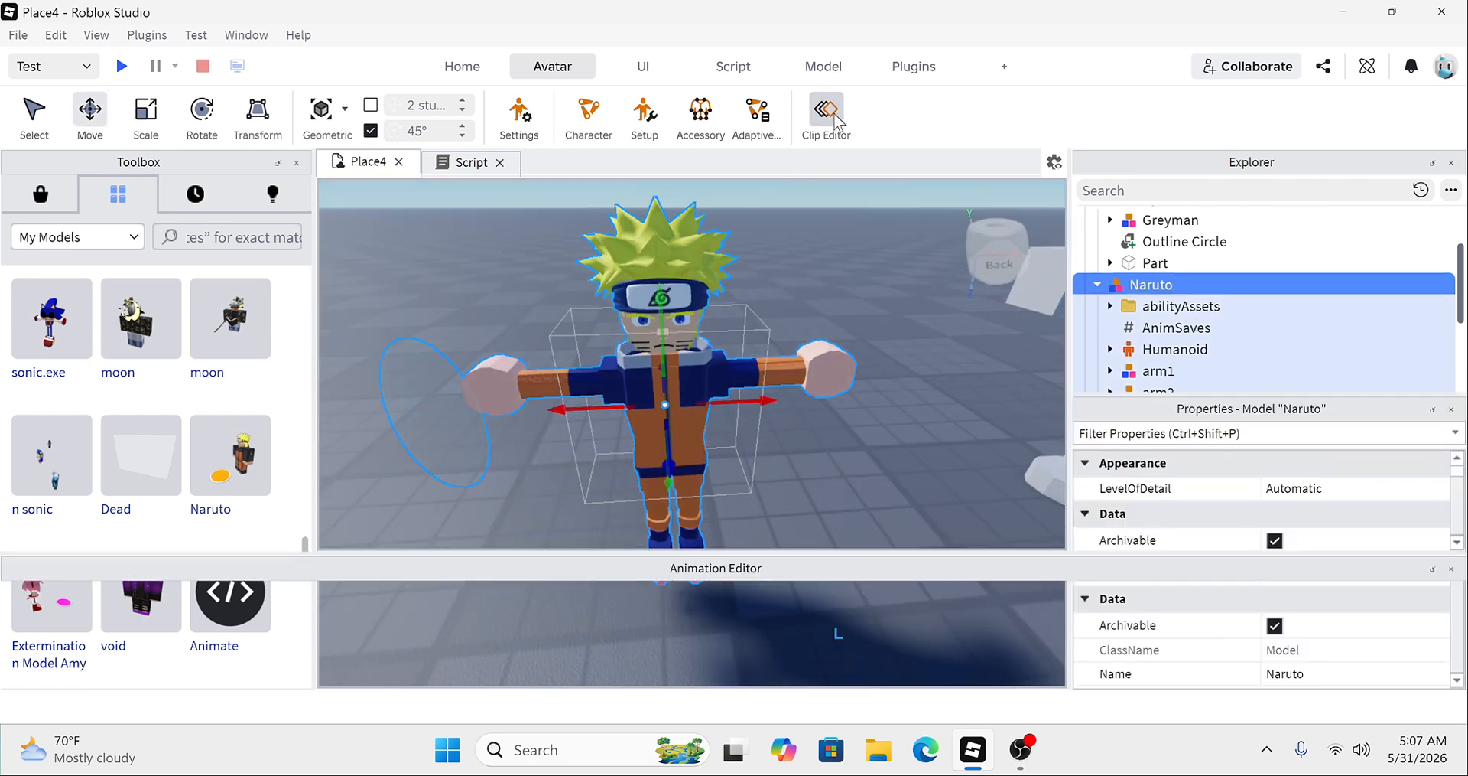
Step: Try moving and rotating a torso joint of the Naruto rig in the animation editor
{"action": "scroll", "coordinate": [714, 333], "scroll_direction": "up", "scroll_amount": 10}
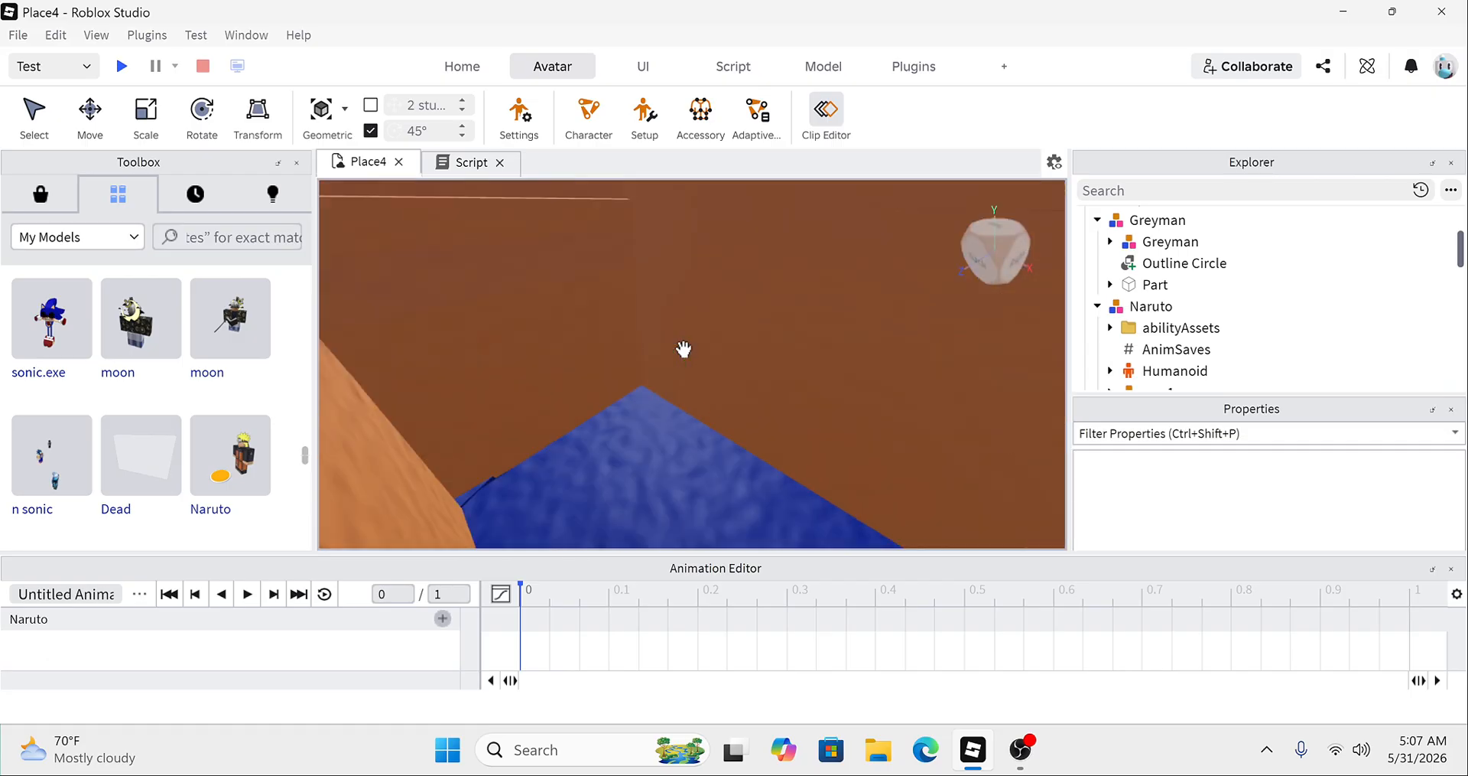
{"action": "scroll", "coordinate": [683, 349], "scroll_direction": "down", "scroll_amount": 5}
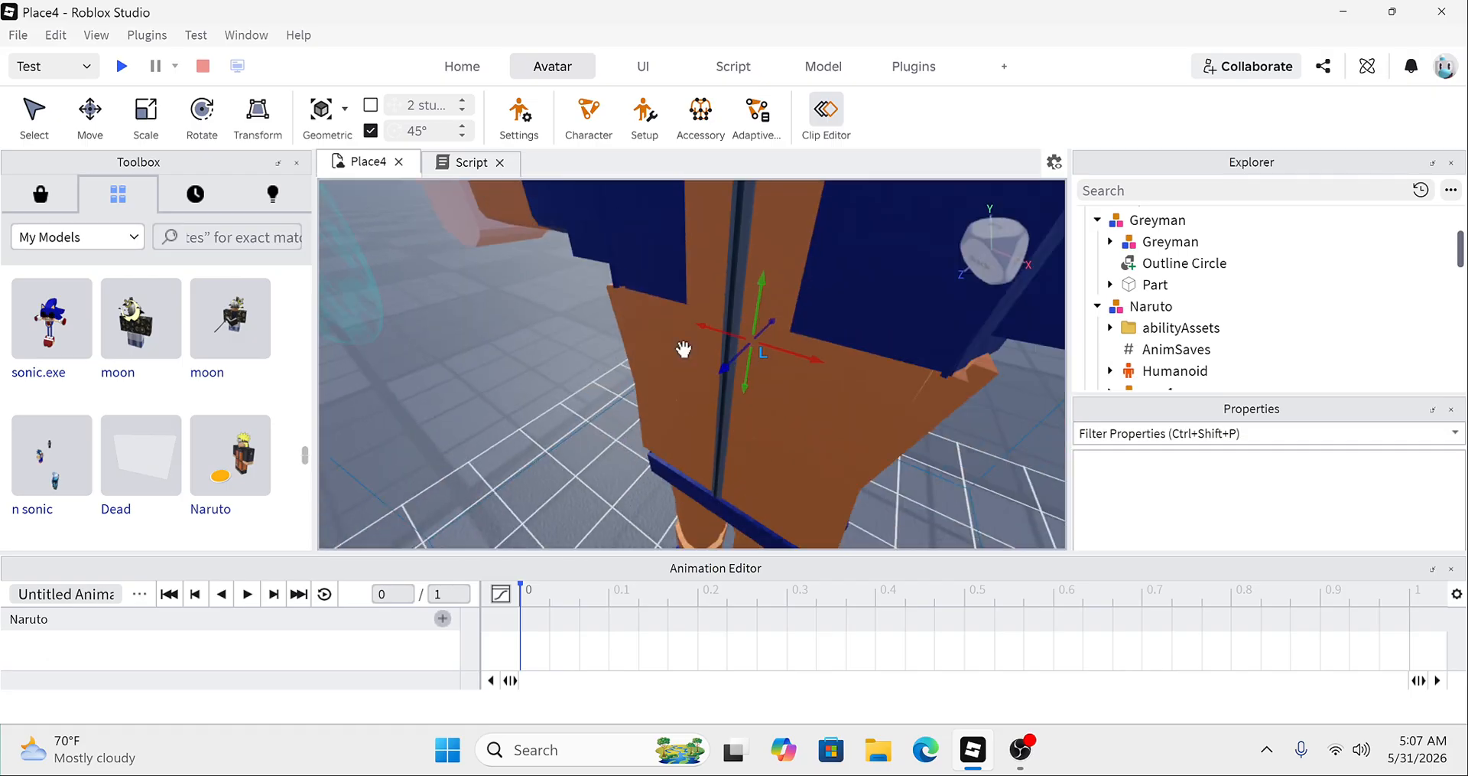
{"action": "left_click", "coordinate": [683, 350]}
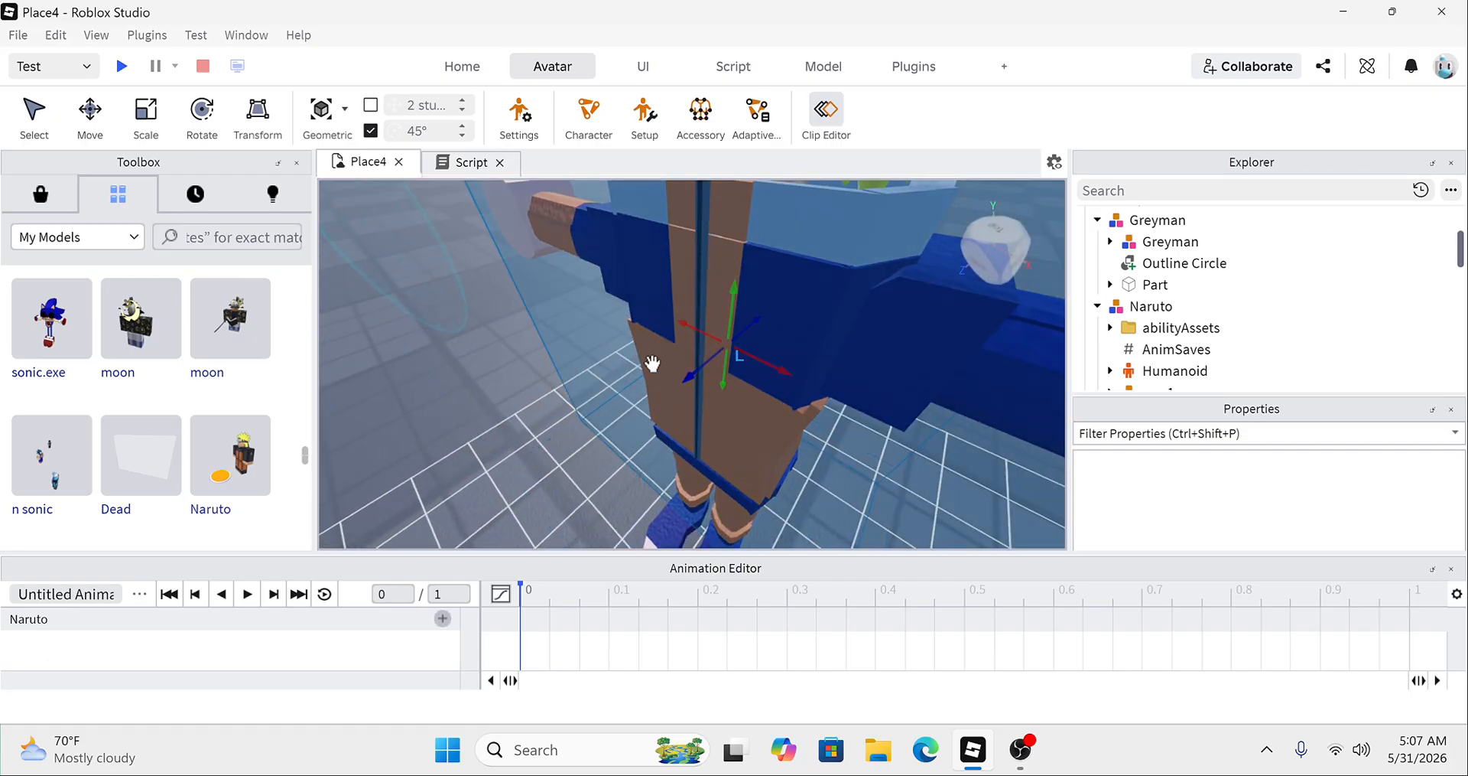
{"action": "scroll", "coordinate": [656, 354], "scroll_direction": "down", "scroll_amount": 5}
{"action": "scroll", "coordinate": [656, 354], "scroll_direction": "up", "scroll_amount": 6}
{"action": "scroll", "coordinate": [626, 333], "scroll_direction": "down", "scroll_amount": 6}
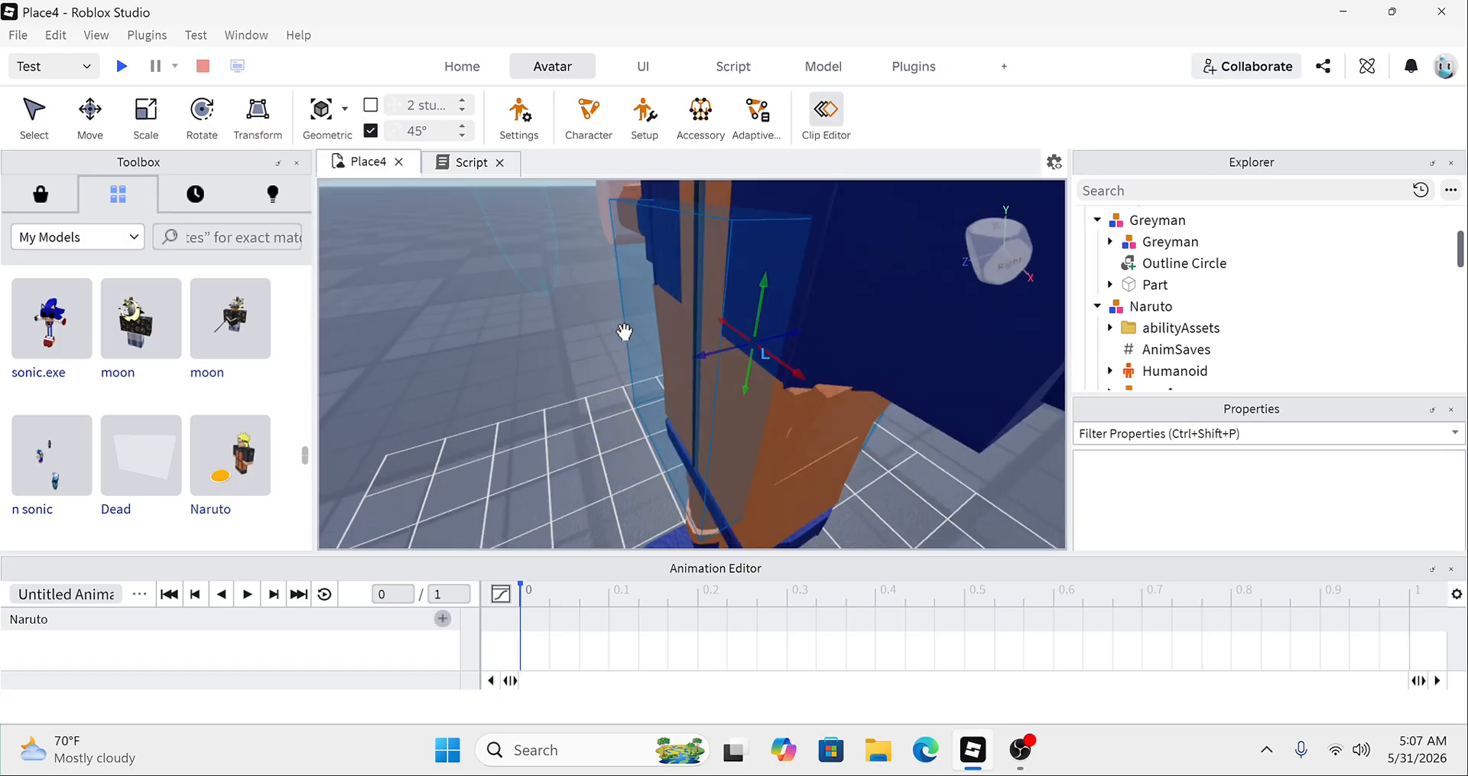
{"action": "left_click_drag", "start_coordinate": [731, 306], "coordinate": [724, 370]}
{"action": "key", "text": "r"}
{"action": "left_click", "coordinate": [746, 388]}
Step: Play the Naruto test animation back and close the animation editor
{"action": "key", "text": "space"}
{"action": "left_click", "coordinate": [541, 326]}
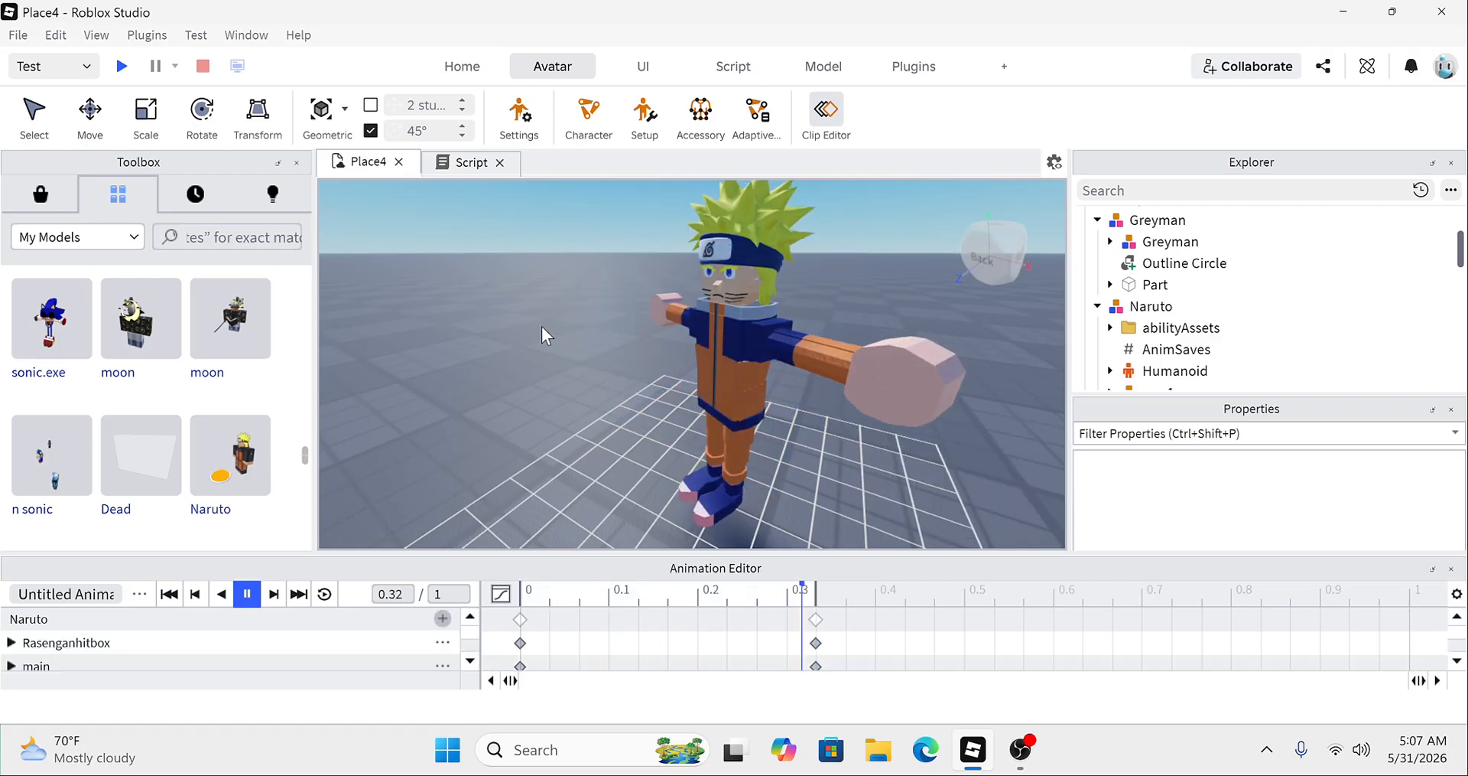
{"action": "key", "text": "space"}
{"action": "key", "text": "space"}
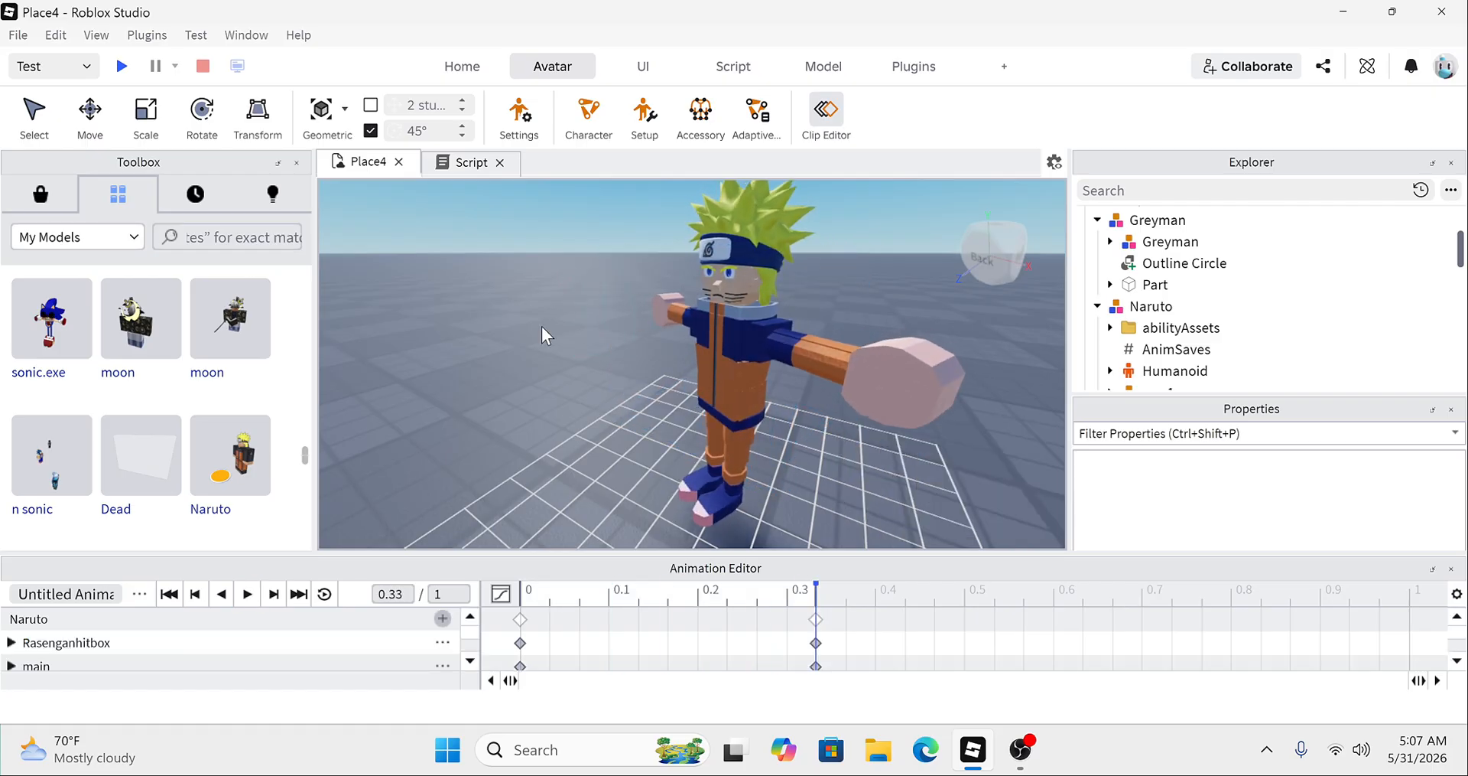
{"action": "left_click", "coordinate": [1451, 569]}
Step: Reposition the Naruto model on the baseplate beside the Greyman rig and its morph pad
{"action": "scroll", "coordinate": [782, 324], "scroll_direction": "down", "scroll_amount": 4}
{"action": "scroll", "coordinate": [782, 323], "scroll_direction": "up", "scroll_amount": 4}
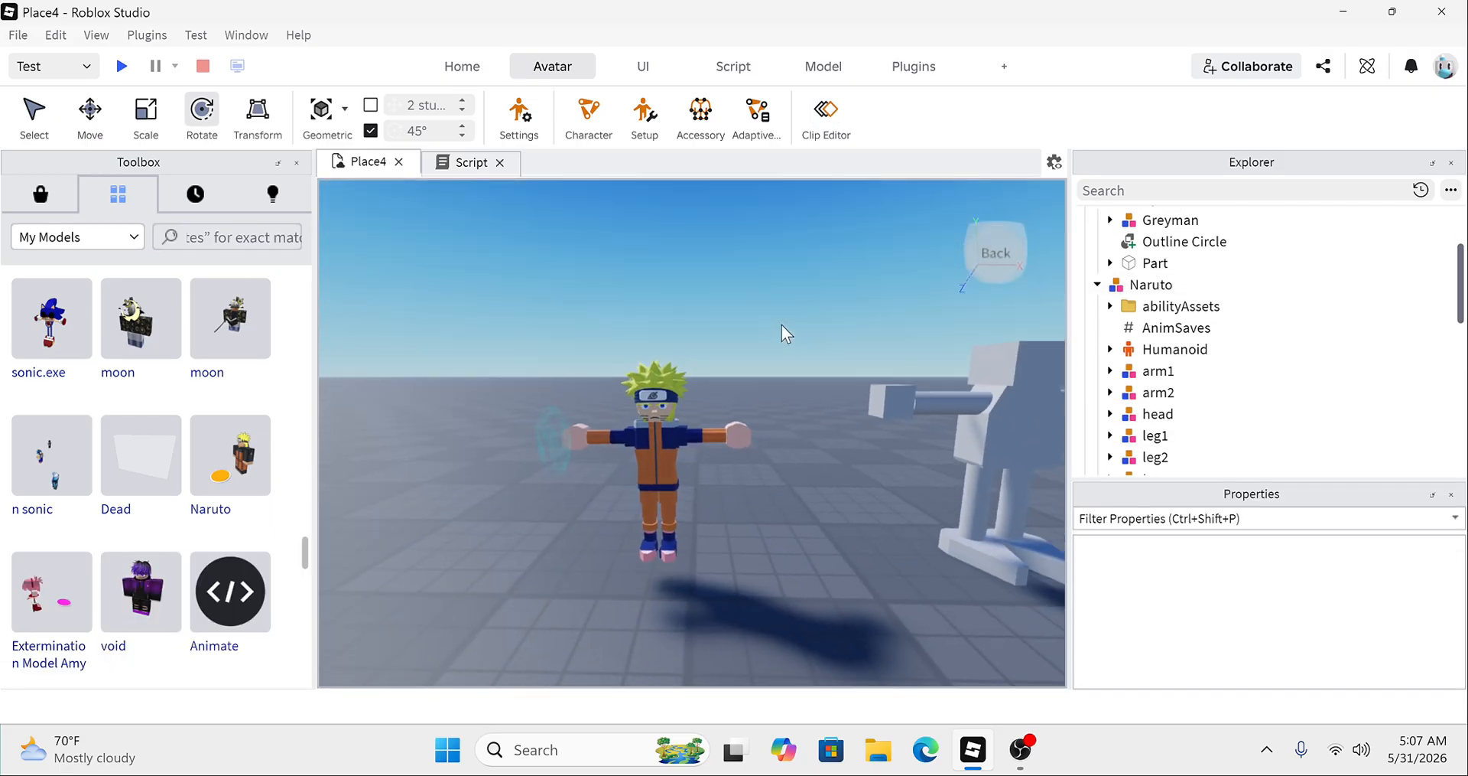
{"action": "right_click_drag", "start_coordinate": [782, 323], "coordinate": [782, 323]}
{"action": "scroll", "coordinate": [682, 369], "scroll_direction": "up", "scroll_amount": 3}
{"action": "scroll", "coordinate": [682, 369], "scroll_direction": "down", "scroll_amount": 5}
{"action": "right_click_drag", "start_coordinate": [682, 369], "coordinate": [682, 368]}
{"action": "scroll", "coordinate": [682, 368], "scroll_direction": "up", "scroll_amount": 4}
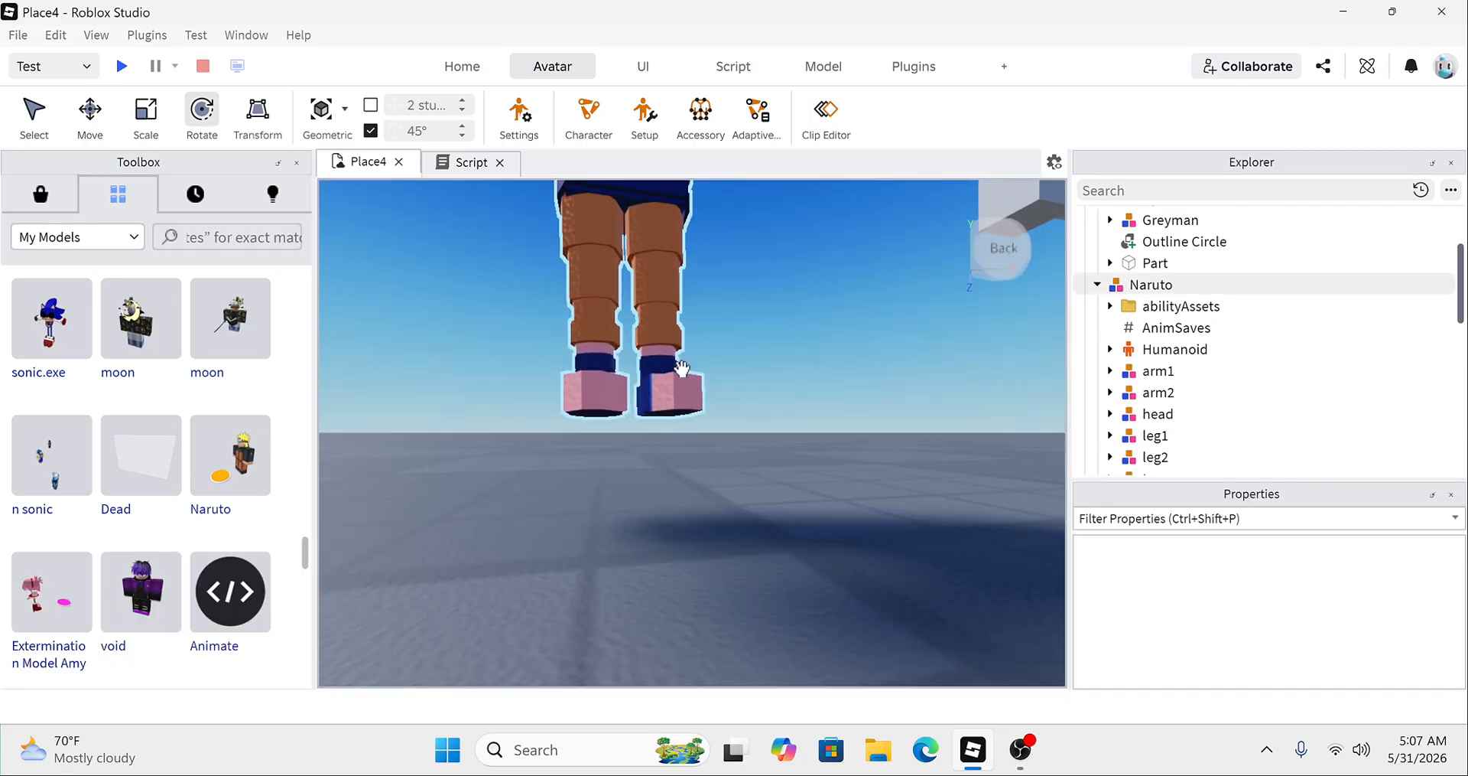
{"action": "scroll", "coordinate": [682, 369], "scroll_direction": "down", "scroll_amount": 4}
{"action": "left_click_drag", "start_coordinate": [682, 417], "coordinate": [695, 481]}
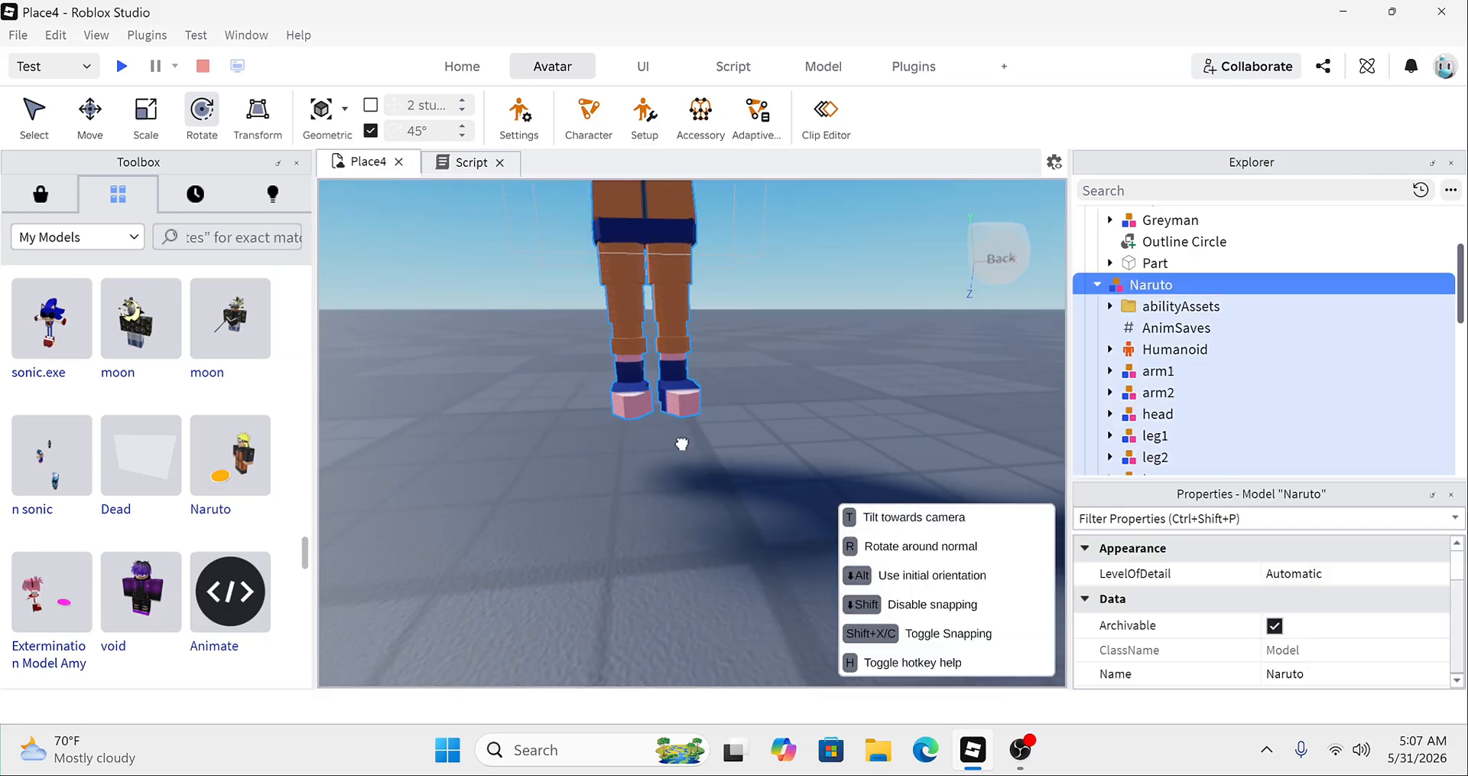
{"action": "scroll", "coordinate": [696, 479], "scroll_direction": "down", "scroll_amount": 5}
{"action": "scroll", "coordinate": [695, 481], "scroll_direction": "up", "scroll_amount": 4}
{"action": "left_click", "coordinate": [686, 511]}
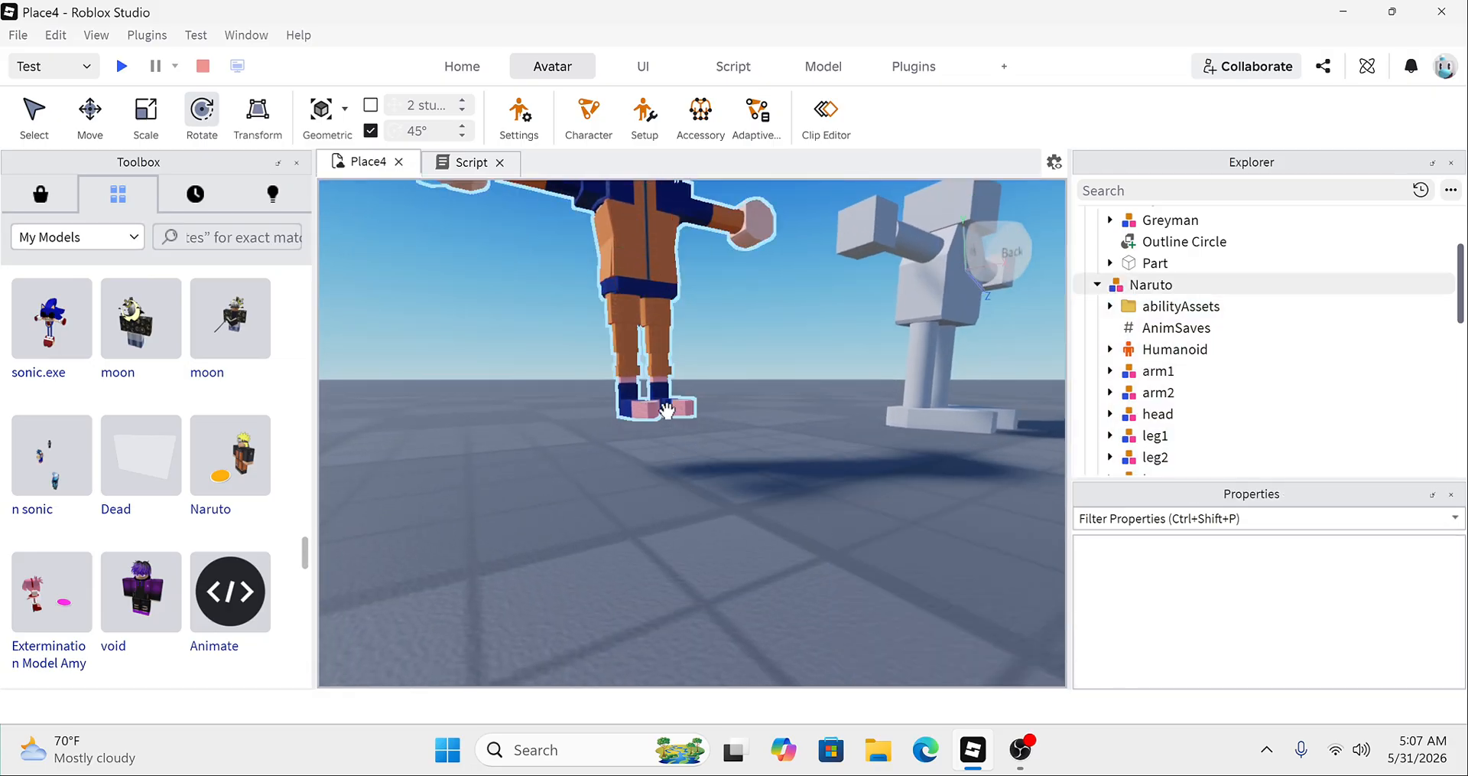
{"action": "scroll", "coordinate": [673, 459], "scroll_direction": "down", "scroll_amount": 6}
{"action": "left_click_drag", "start_coordinate": [667, 411], "coordinate": [739, 439]}
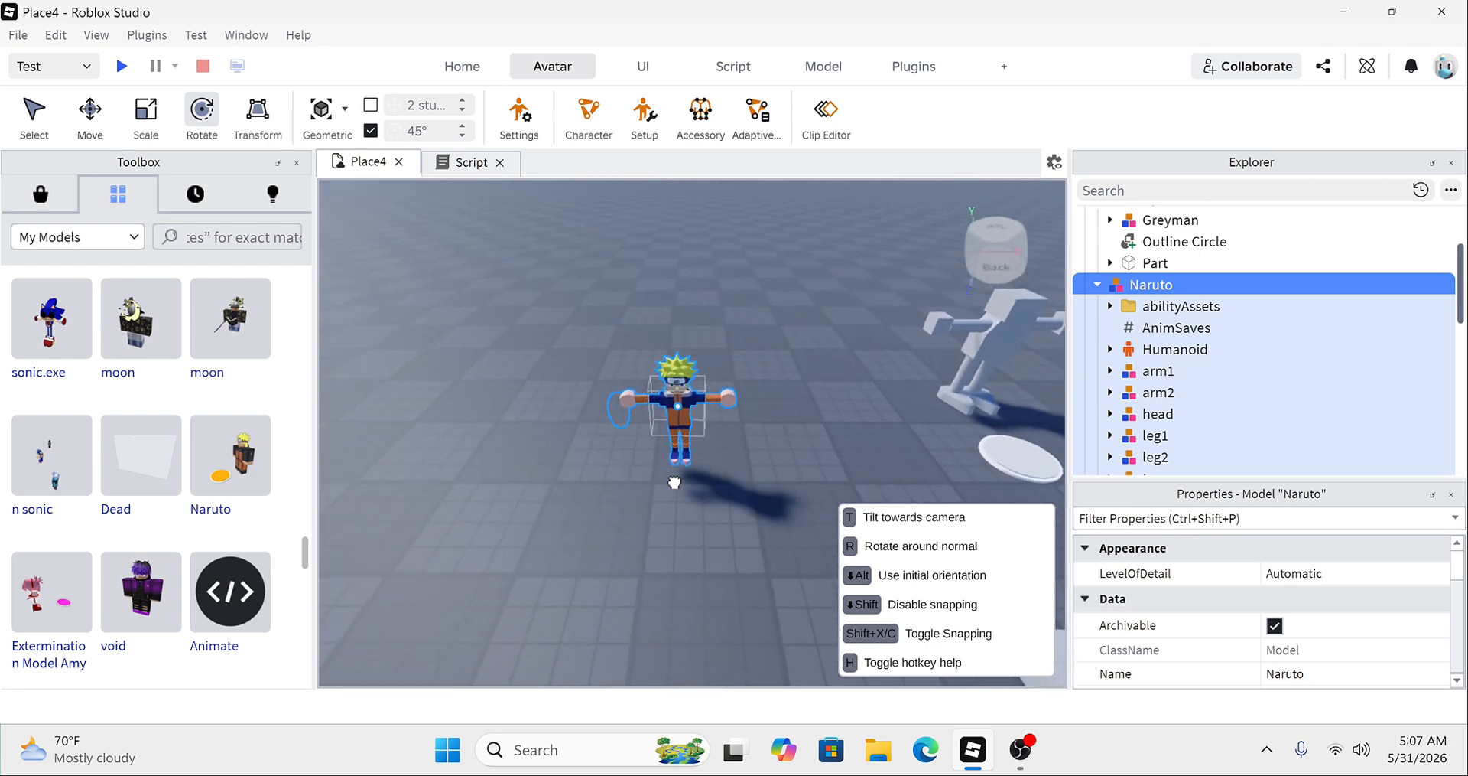
{"action": "key", "text": "d"}
{"action": "key", "text": "d"}
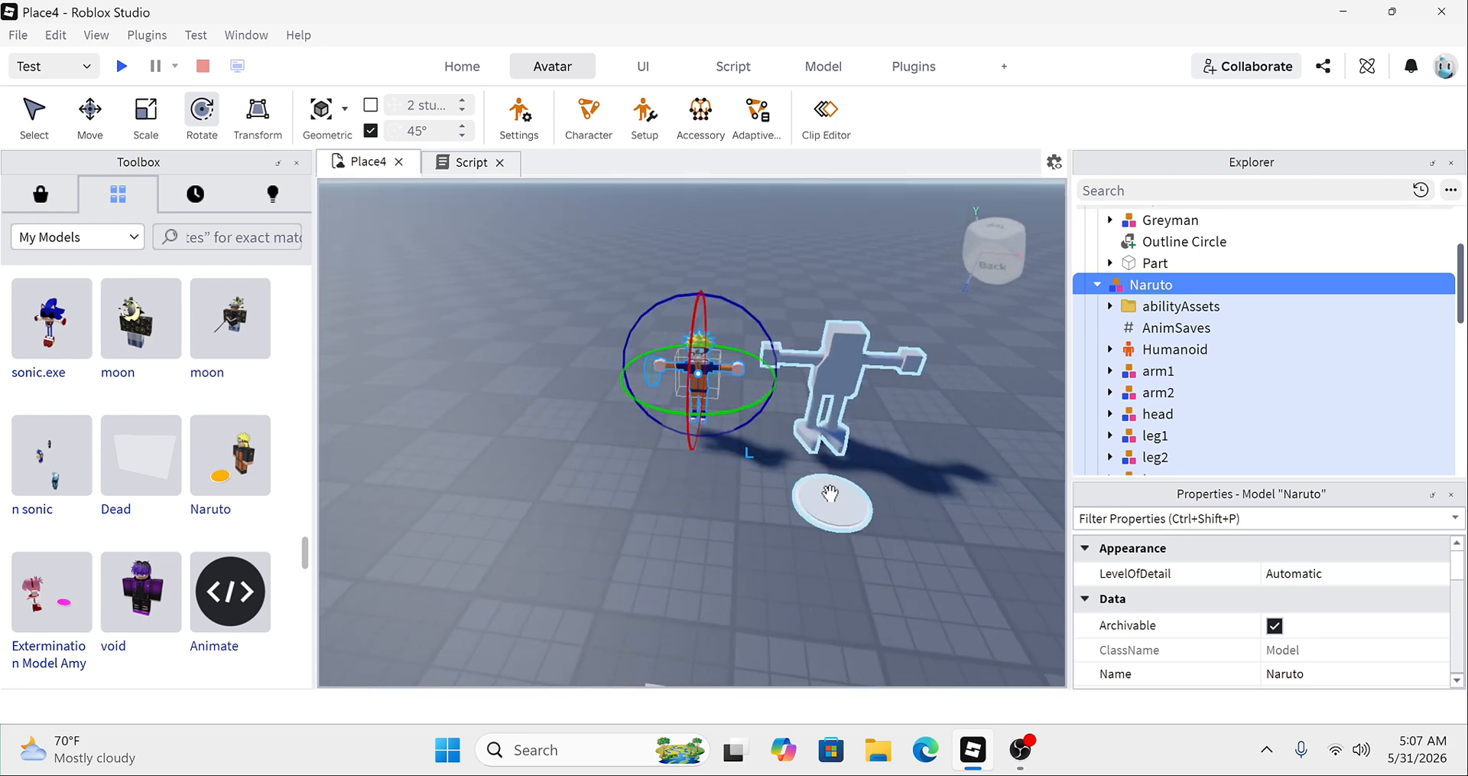
Step: Duplicate the Greyman model with its pad Part and Outline Circle, and move the copy about 5.15 studs toward Naruto
{"action": "left_click", "coordinate": [782, 499]}
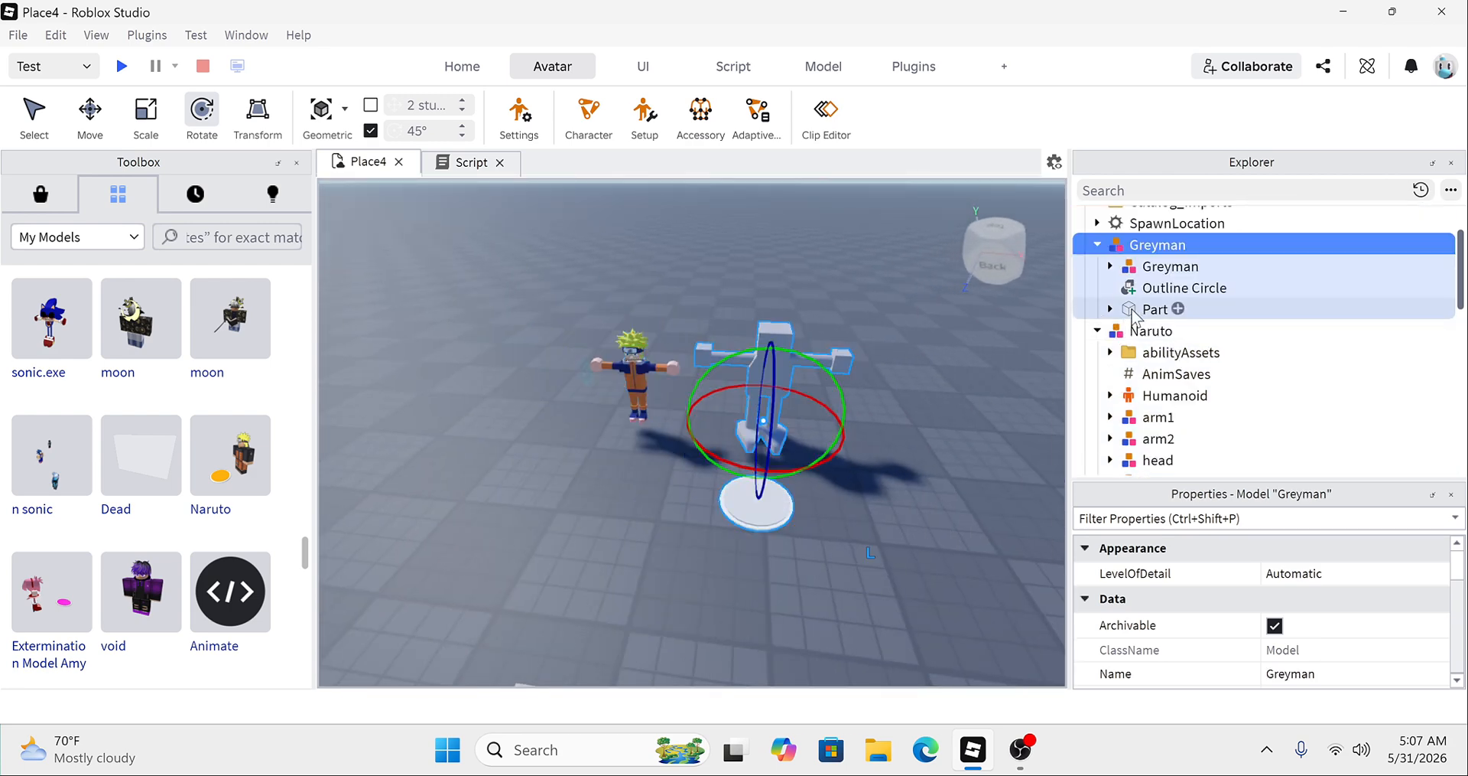
{"action": "left_click", "coordinate": [1133, 307]}
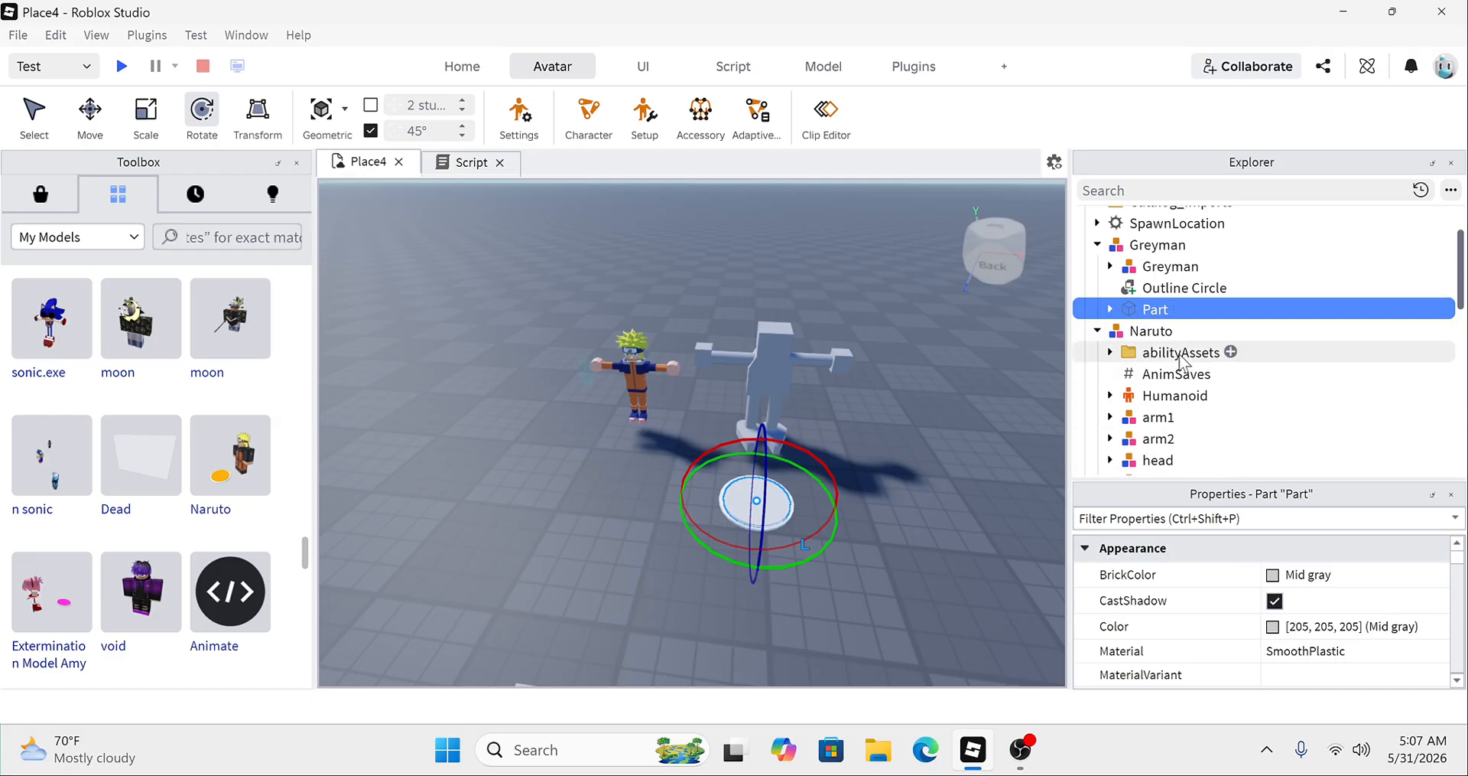
{"action": "left_click", "coordinate": [1154, 295], "text": "ctrl"}
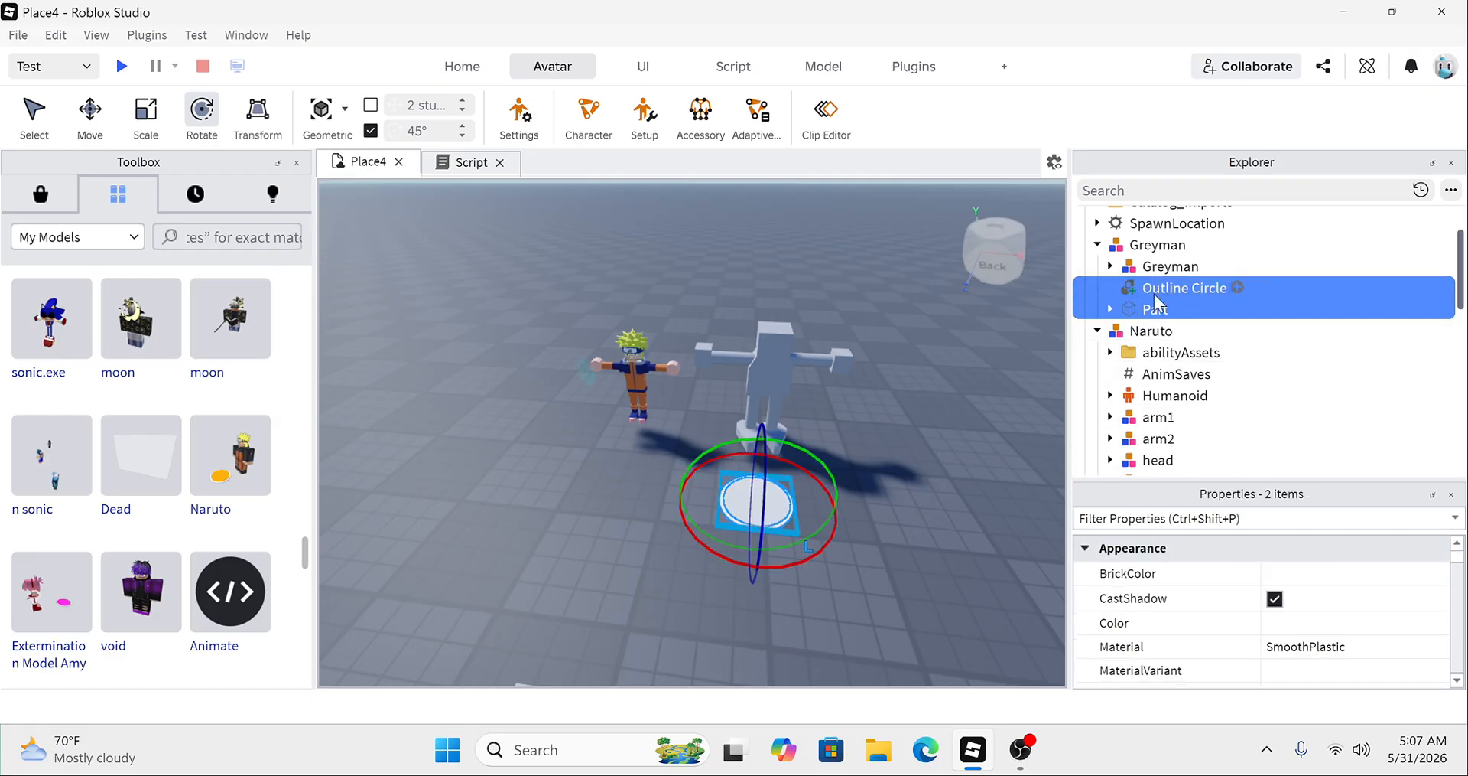
{"action": "left_click", "coordinate": [1157, 245], "text": "ctrl"}
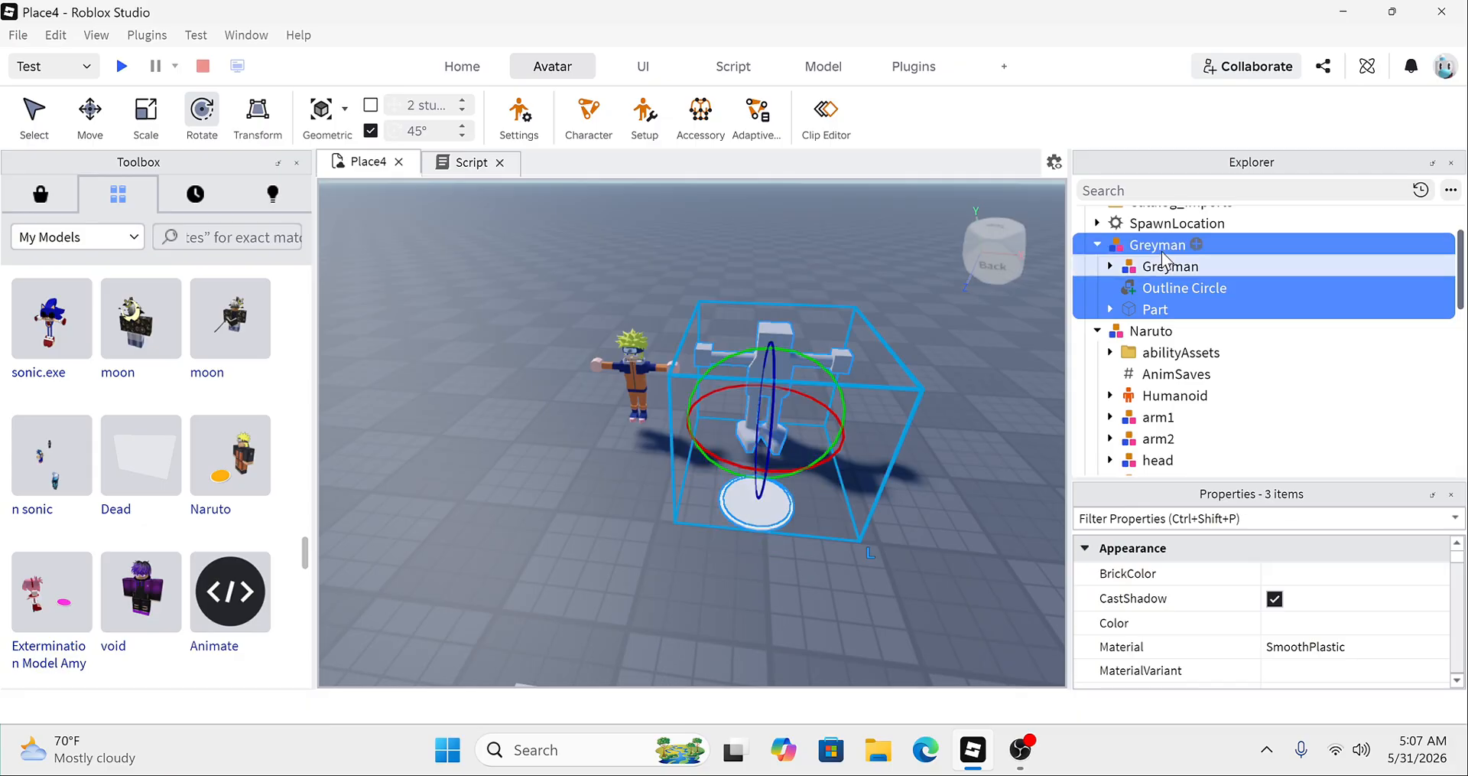
{"action": "right_click", "coordinate": [1155, 289]}
{"action": "left_click", "coordinate": [1208, 377]}
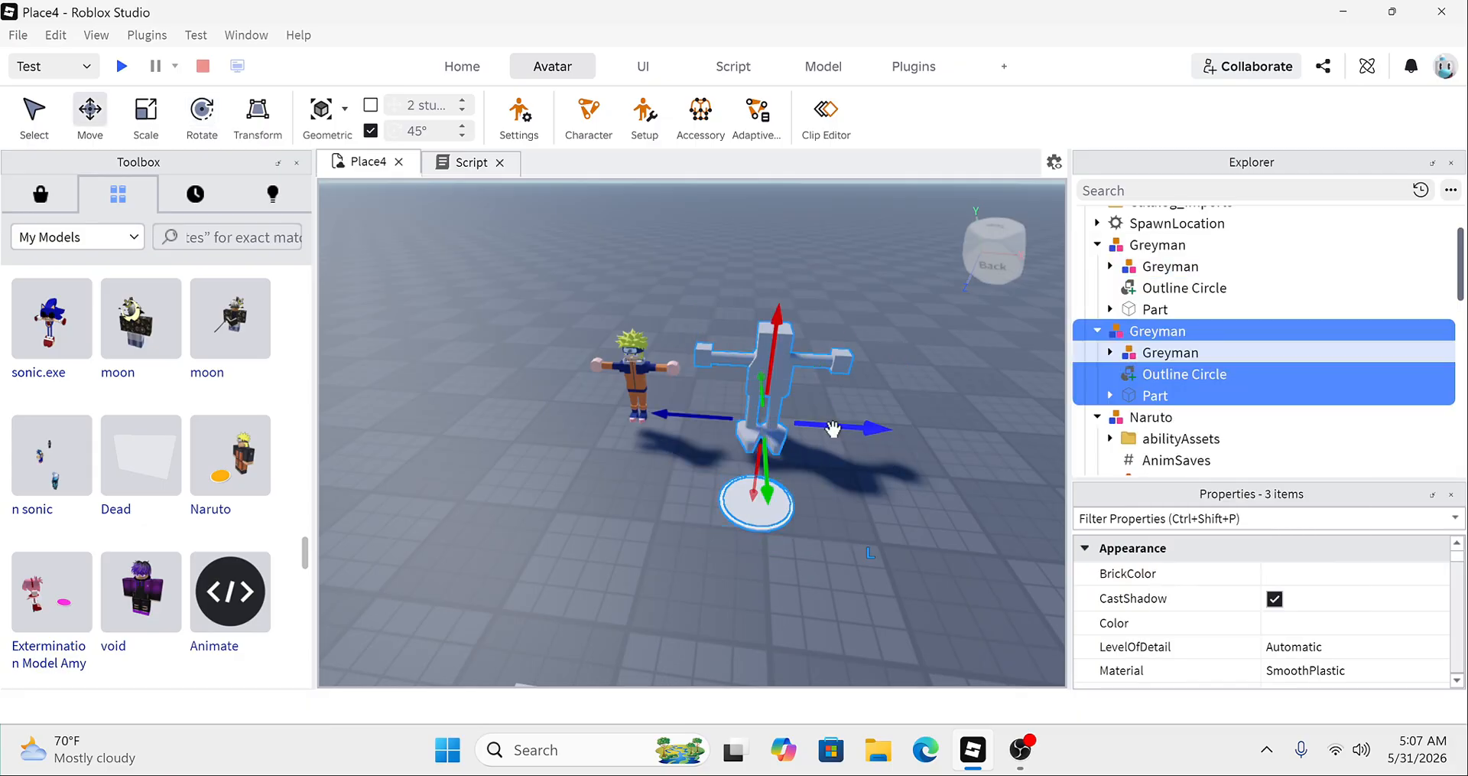
{"action": "left_click_drag", "start_coordinate": [833, 429], "coordinate": [1077, 364]}
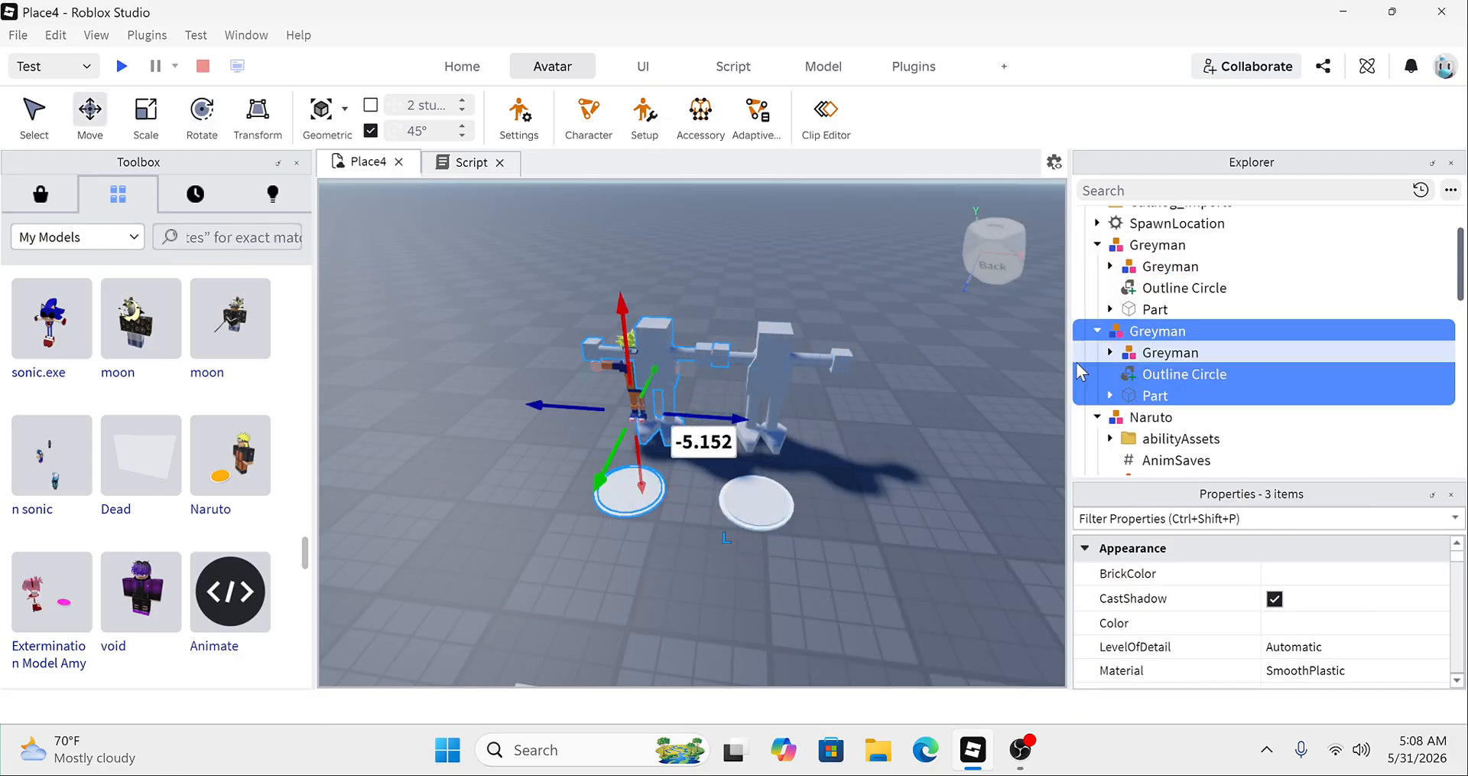
Step: Delete the Greyman rig inside the duplicated model and shift its remaining pad about 0.9 studs closer to Naruto's feet
{"action": "left_click", "coordinate": [978, 401]}
{"action": "left_click", "coordinate": [1170, 351]}
{"action": "key", "text": "Delete"}
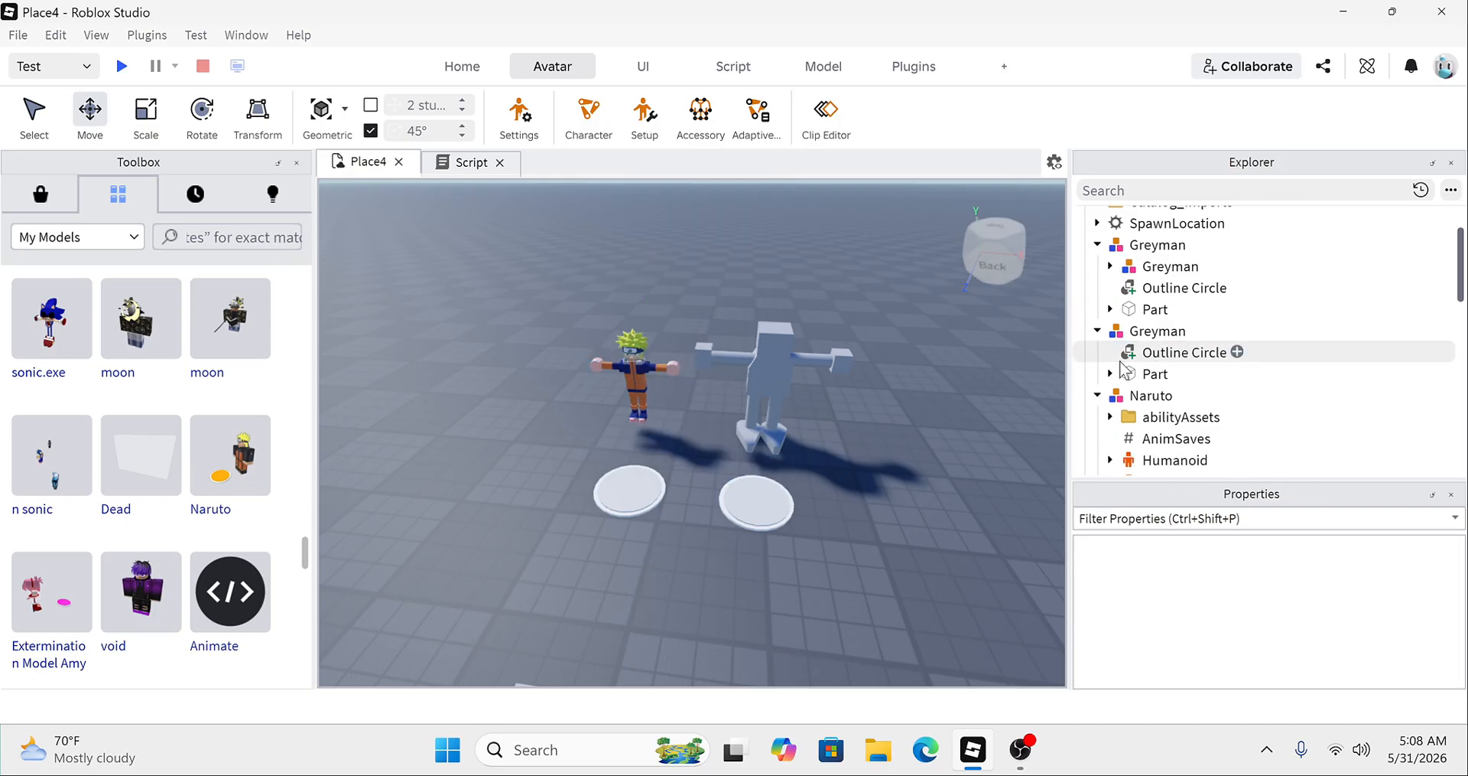
{"action": "left_click", "coordinate": [641, 485]}
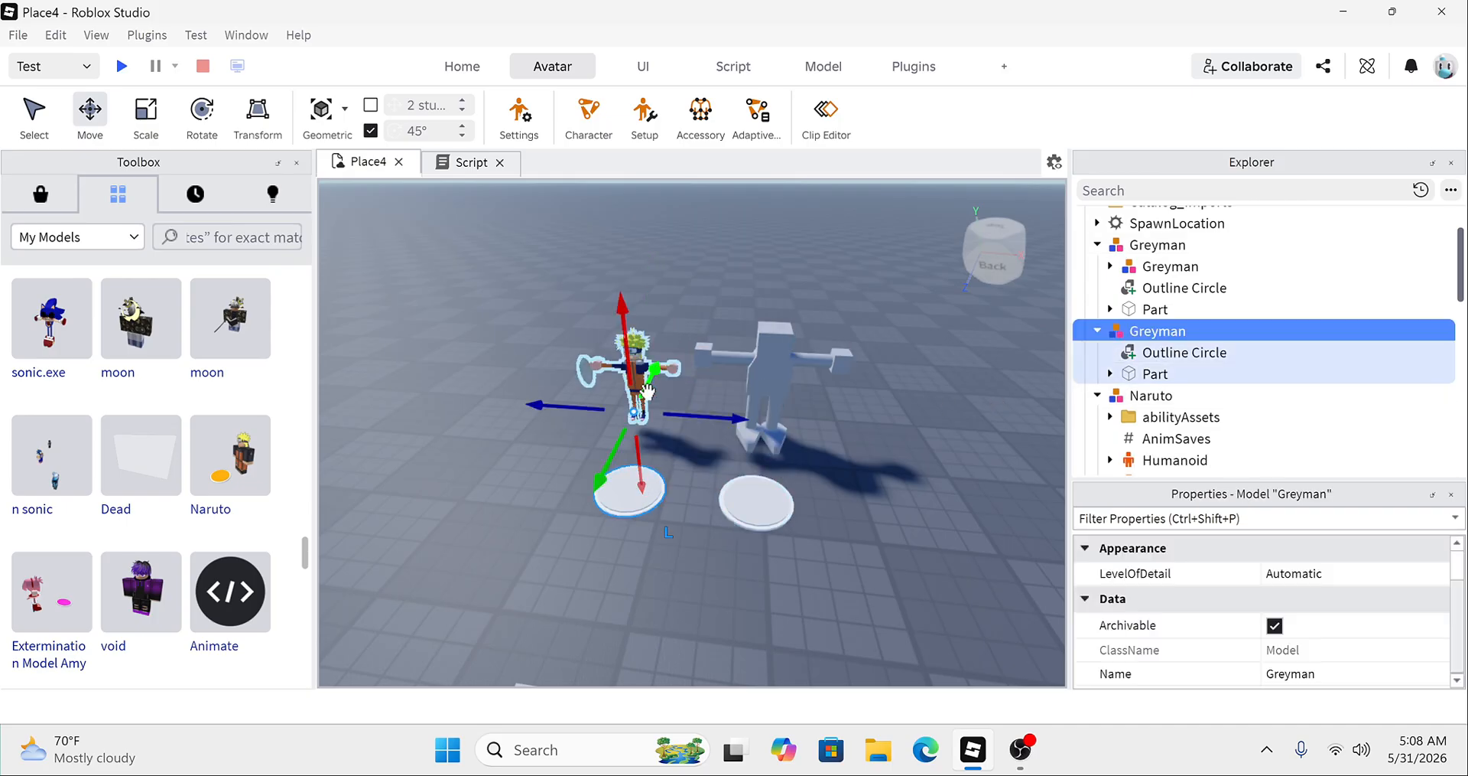
{"action": "left_click_drag", "start_coordinate": [647, 392], "coordinate": [671, 388]}
{"action": "left_click_drag", "start_coordinate": [688, 384], "coordinate": [654, 373]}
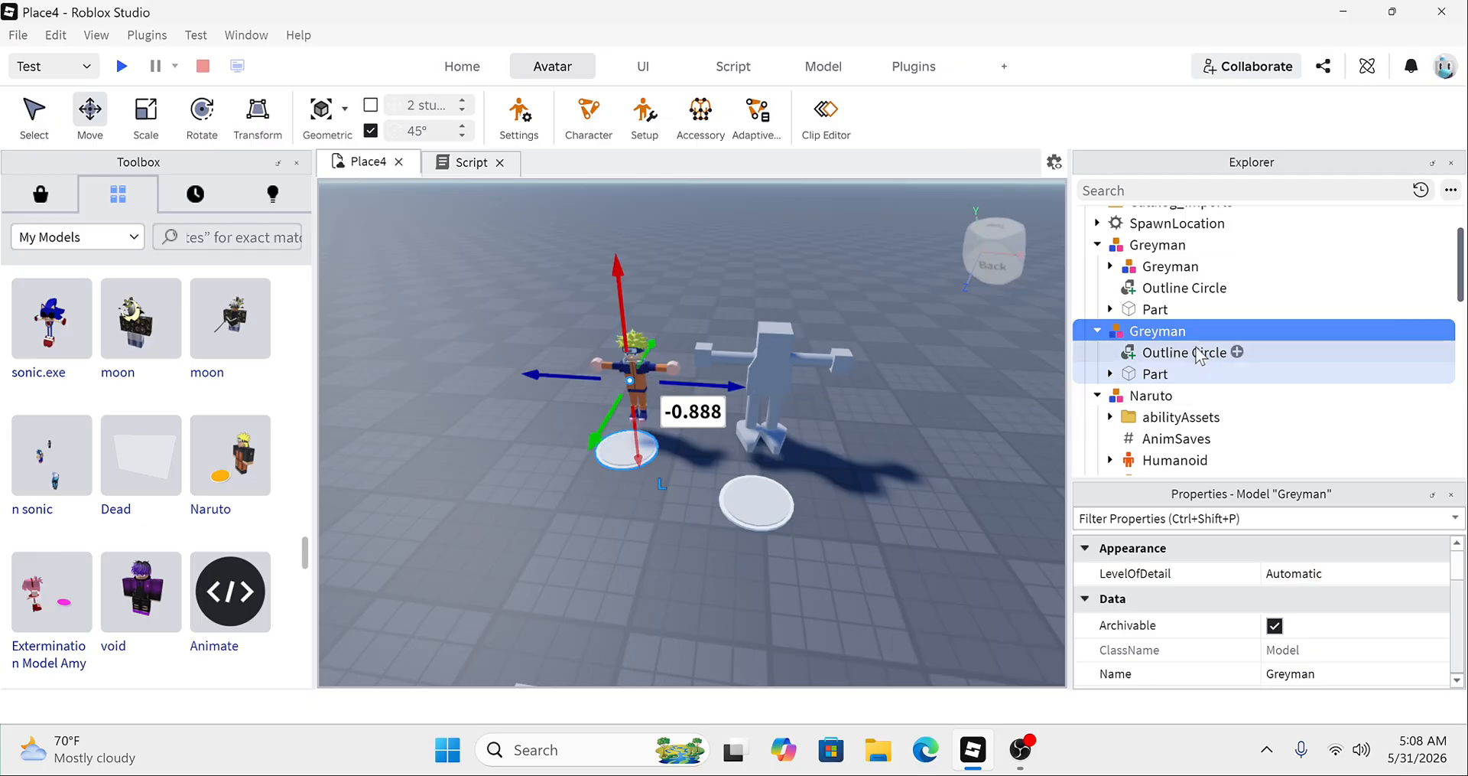
Step: Put the Naruto rig inside the duplicated Greyman model and rename that outer model Naruto
{"action": "left_click", "coordinate": [1154, 399]}
{"action": "left_click_drag", "start_coordinate": [1155, 342], "coordinate": [1161, 338]}
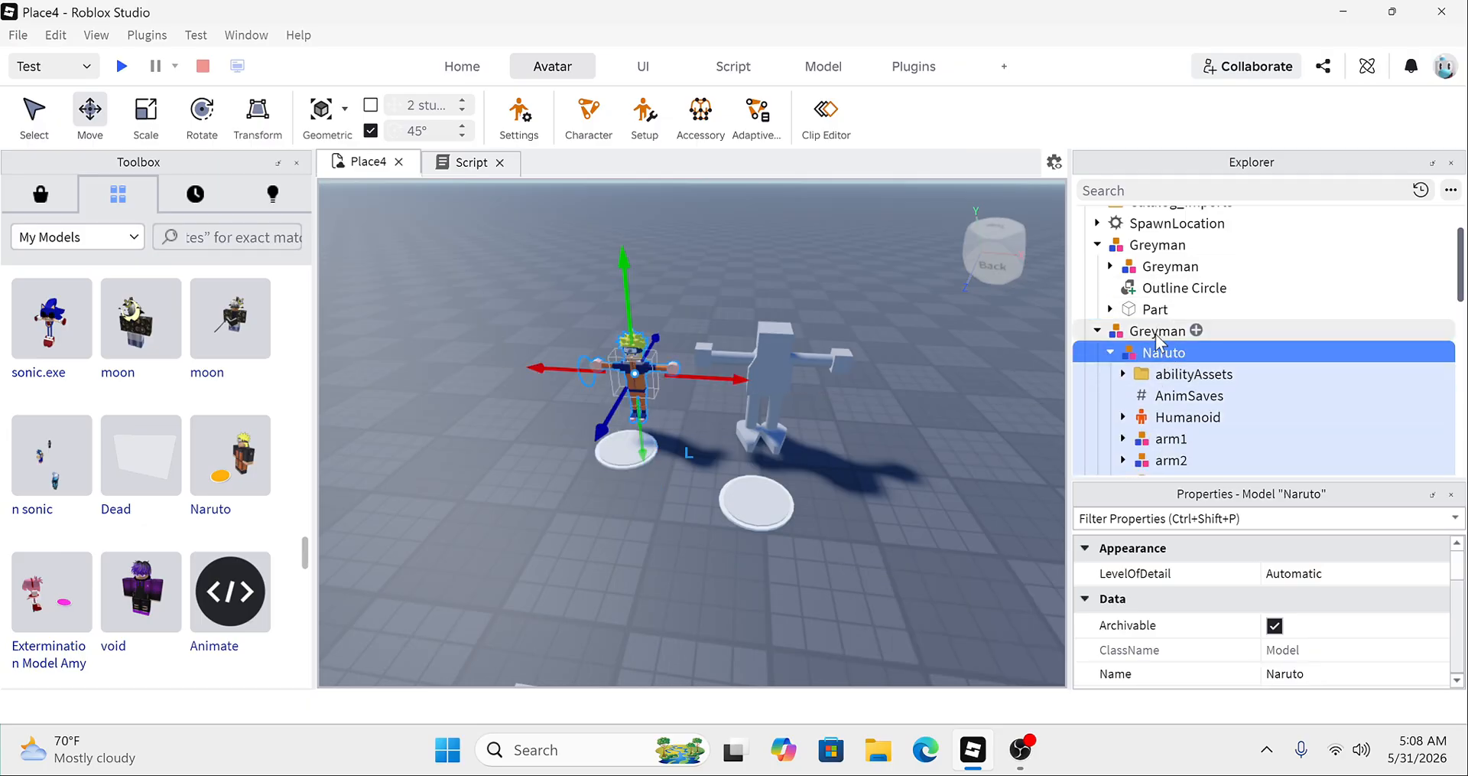
{"action": "double_click", "coordinate": [1170, 336]}
{"action": "left_click", "coordinate": [1104, 334]}
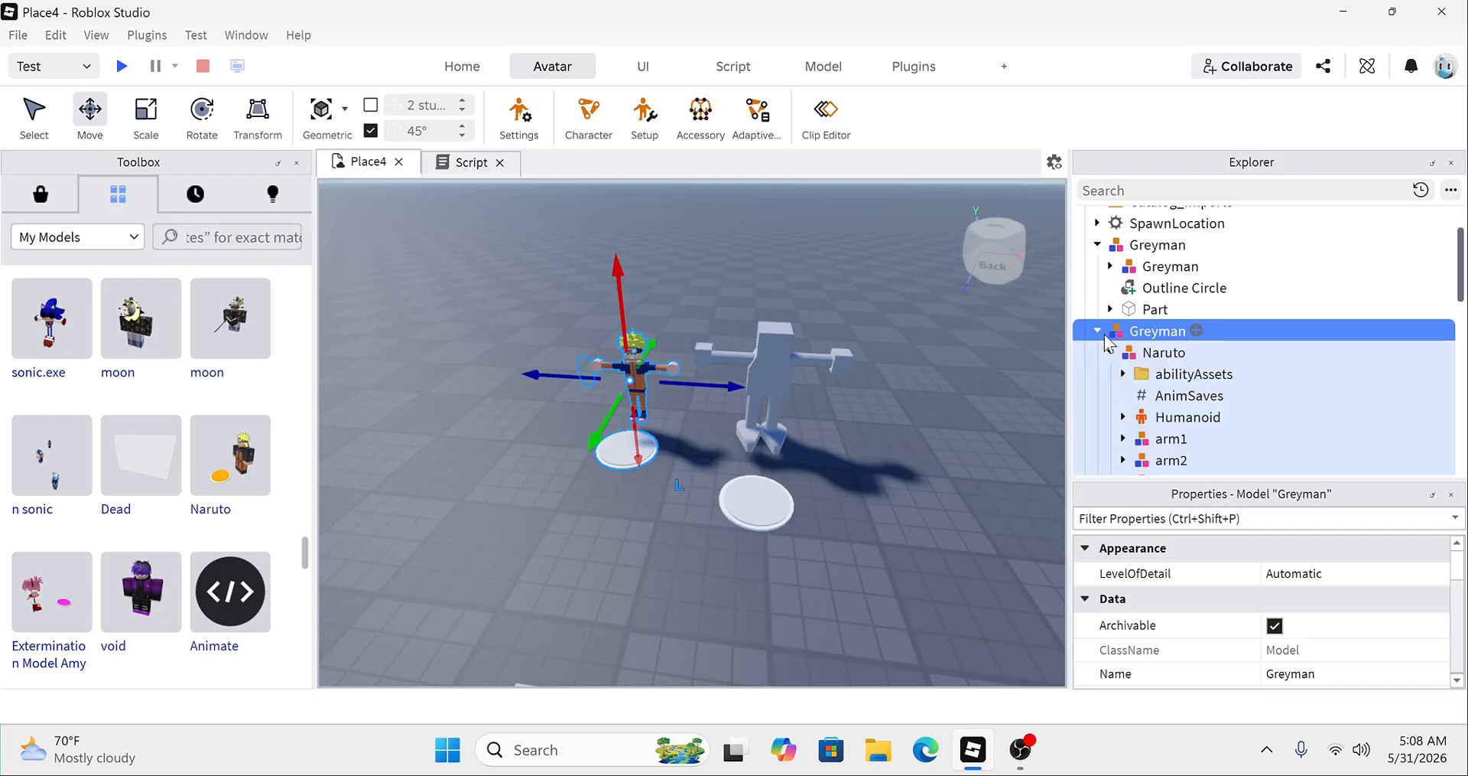
{"action": "right_click", "coordinate": [1148, 337]}
{"action": "left_click", "coordinate": [1193, 143]}
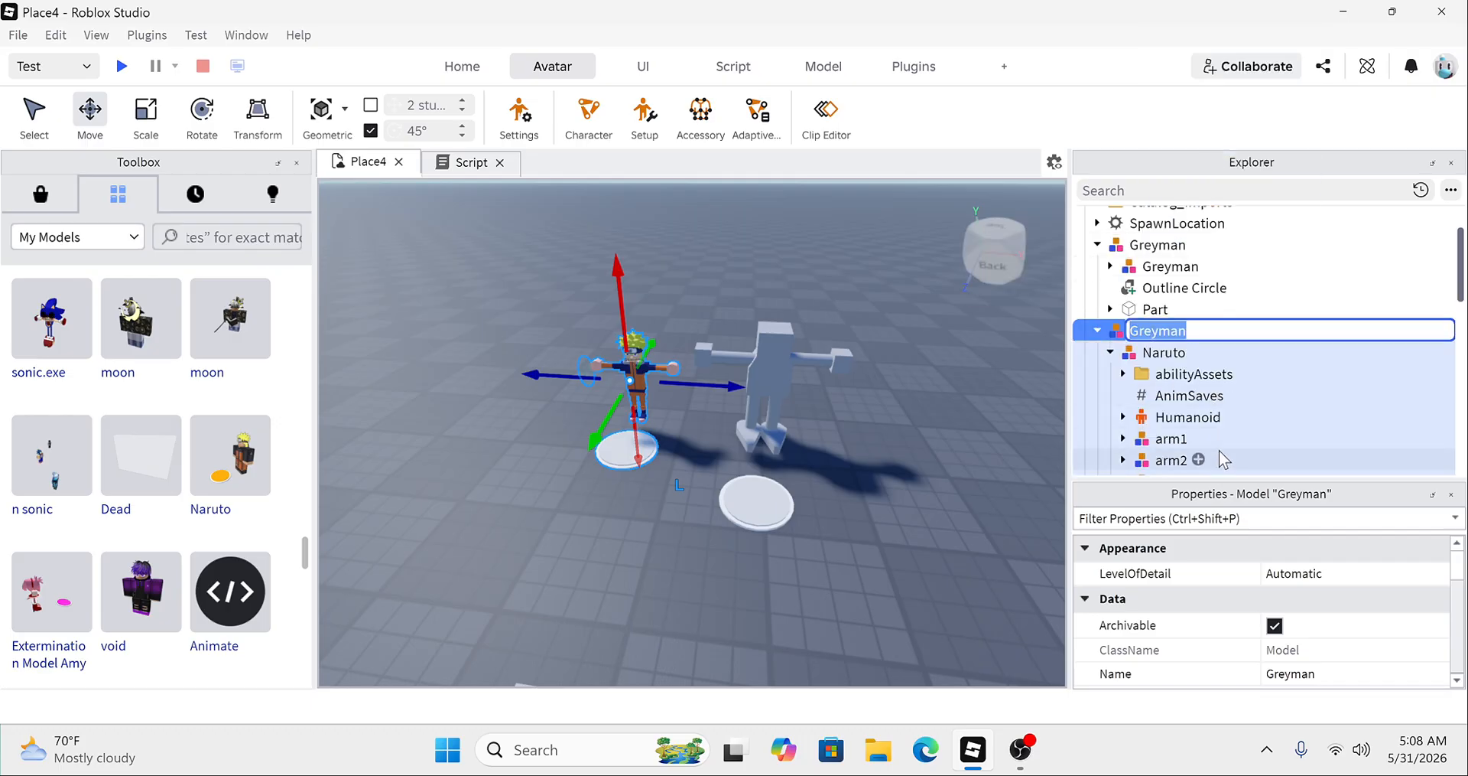
{"action": "key", "text": "BackSpace"}
{"action": "type", "text": "Naruto"}
{"action": "key", "text": "Return"}
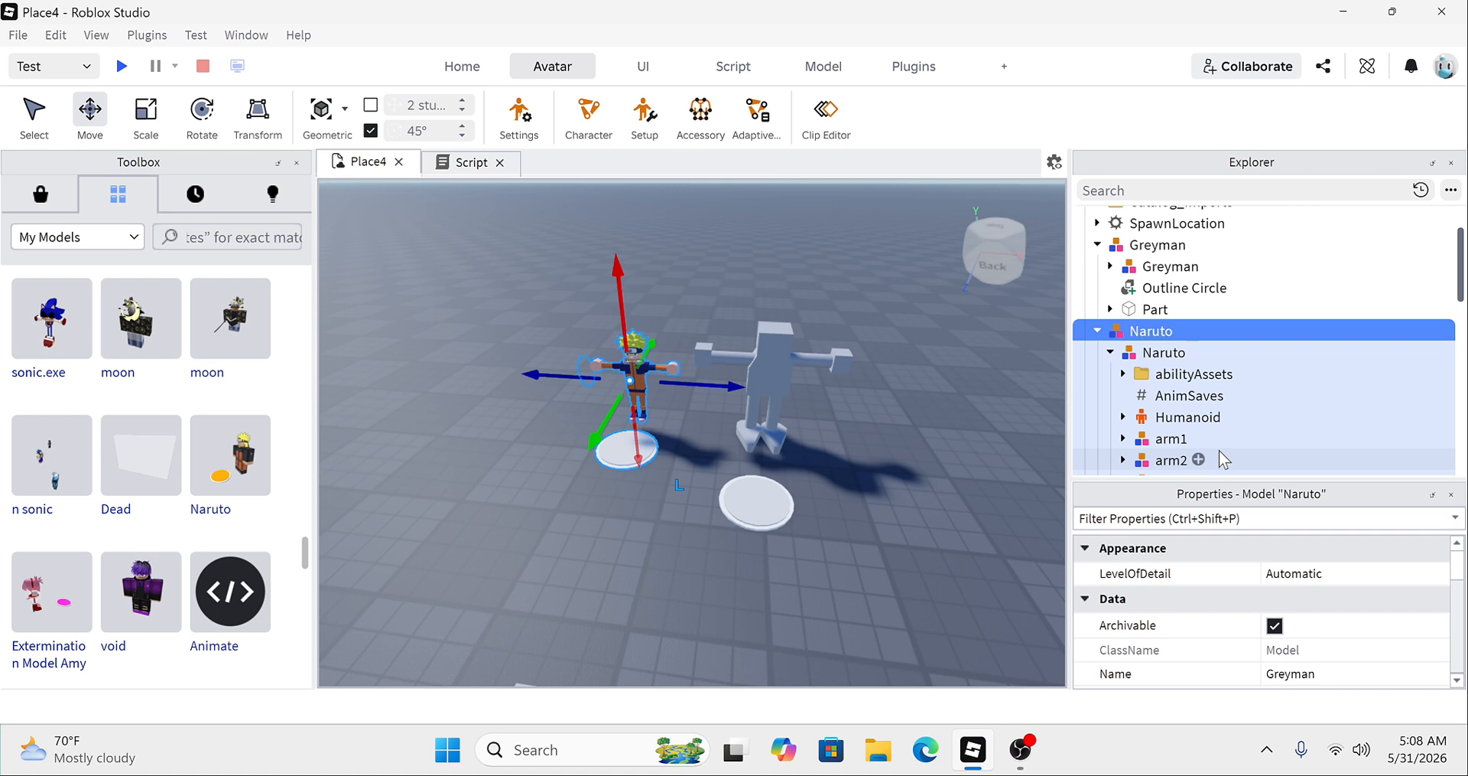
Step: Set characterName to "Naruto" in the new pad's Script and close the open scripts
{"action": "left_click", "coordinate": [1111, 352]}
{"action": "left_click", "coordinate": [1110, 395]}
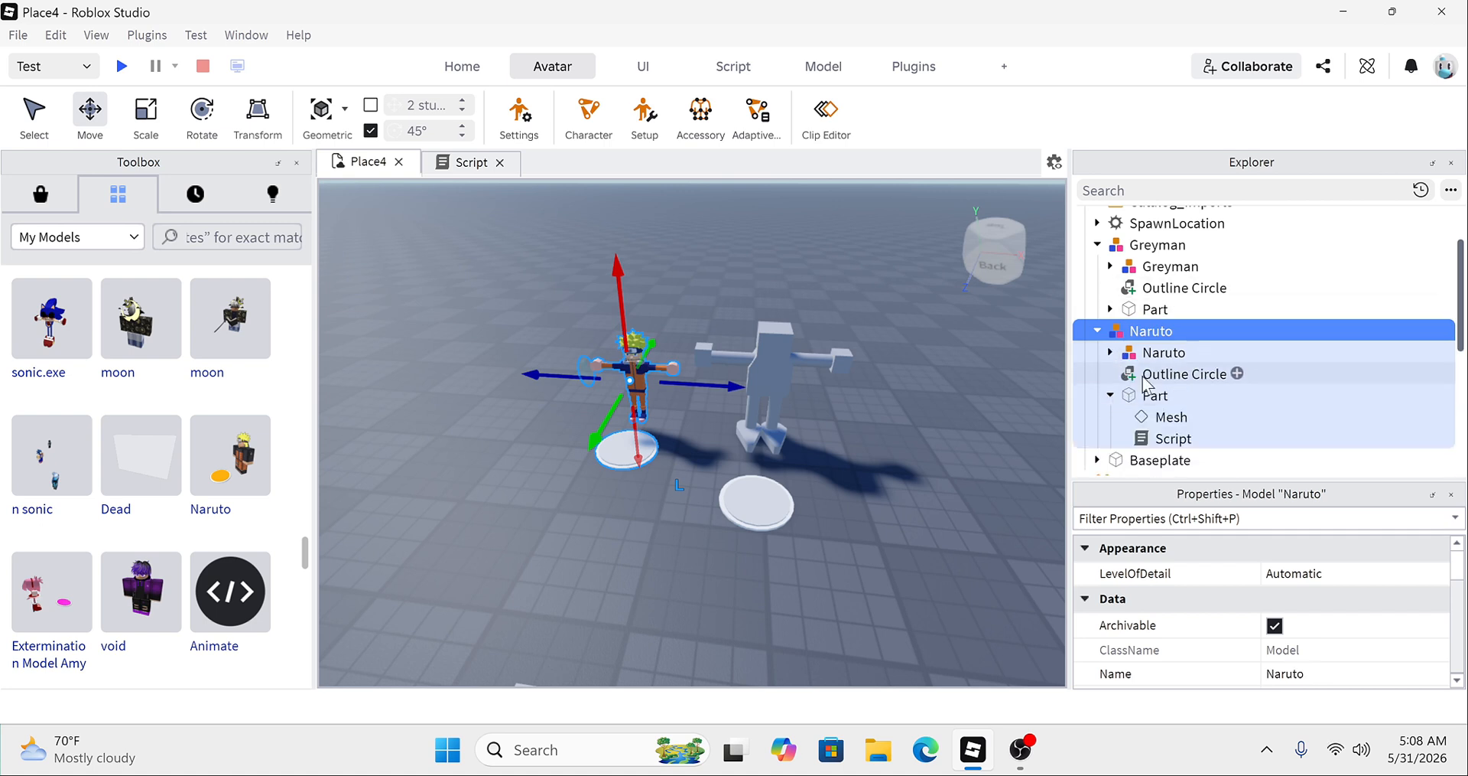
{"action": "double_click", "coordinate": [1146, 439]}
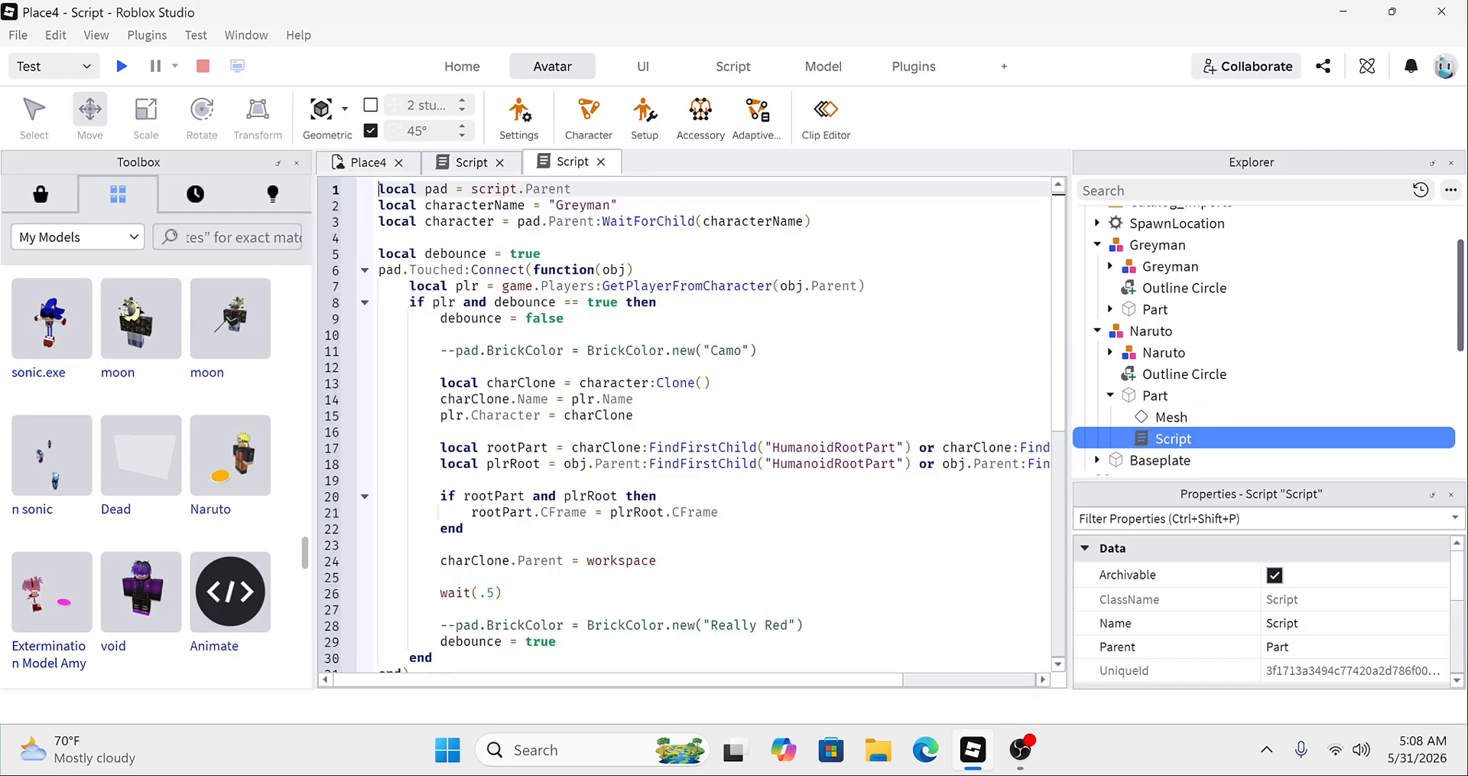
{"action": "left_click_drag", "start_coordinate": [611, 205], "coordinate": [587, 205]}
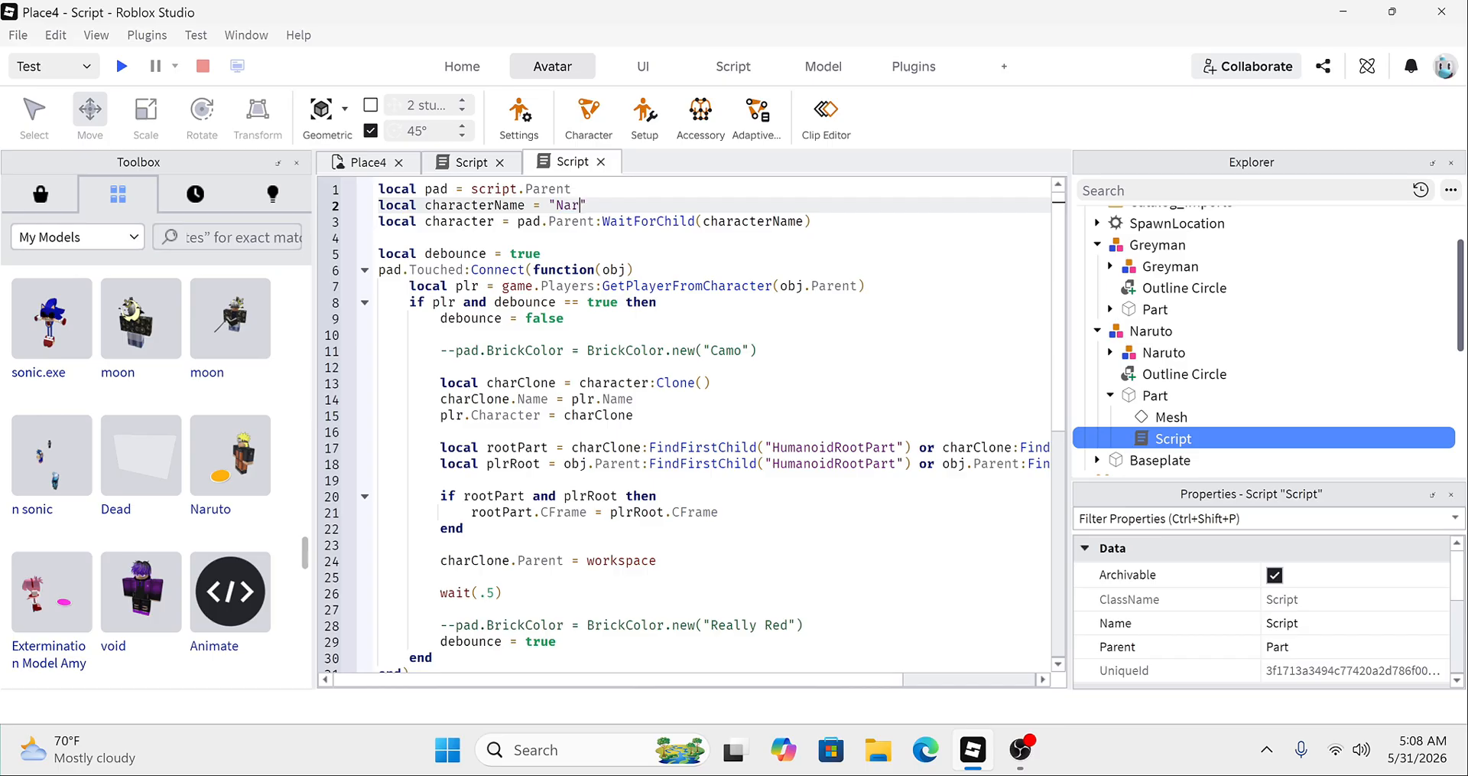
{"action": "left_click", "coordinate": [500, 162]}
{"action": "left_click", "coordinate": [699, 282]}
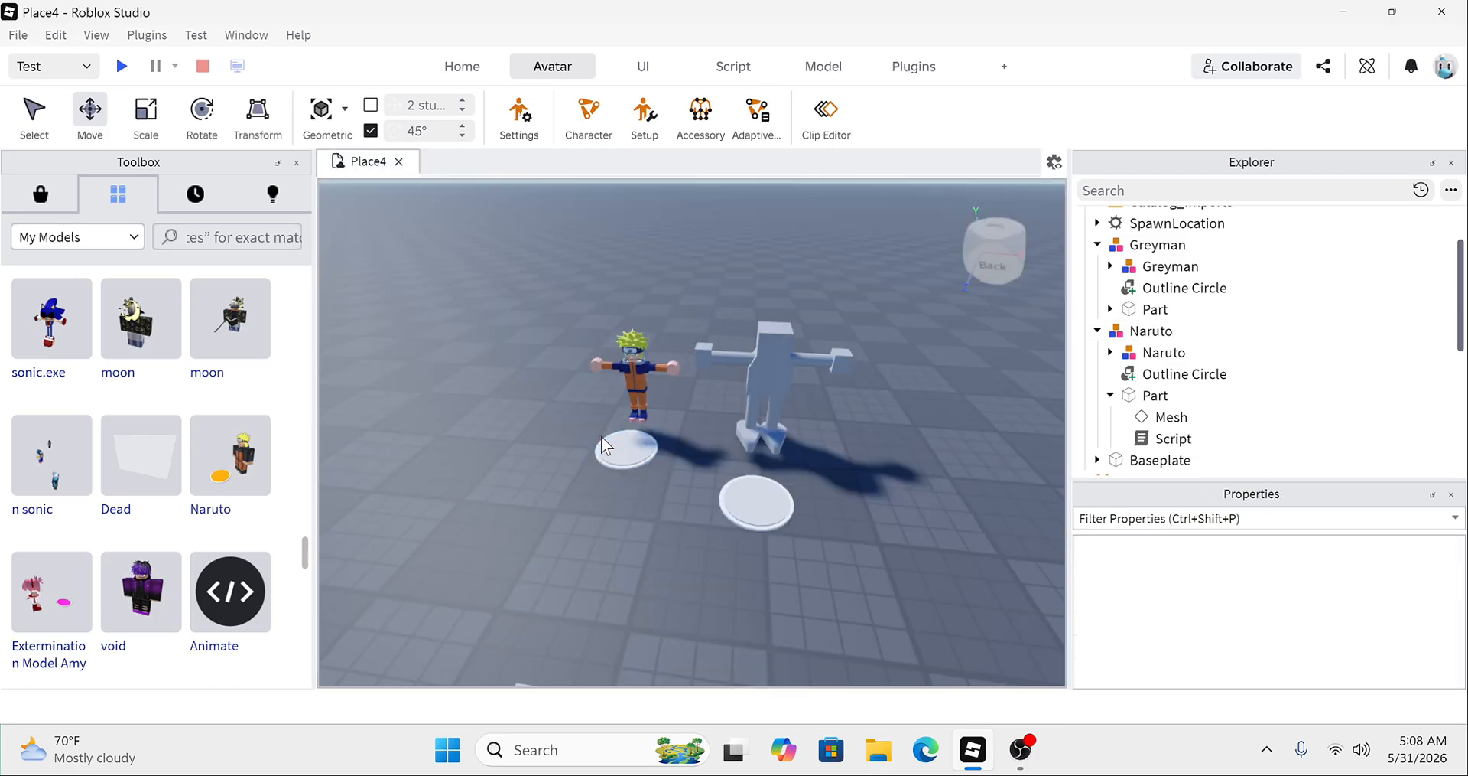
Step: Start a playtest and walk the player onto Naruto's morph pad
{"action": "left_click_drag", "start_coordinate": [639, 401], "coordinate": [629, 432]}
{"action": "left_click", "coordinate": [121, 66]}
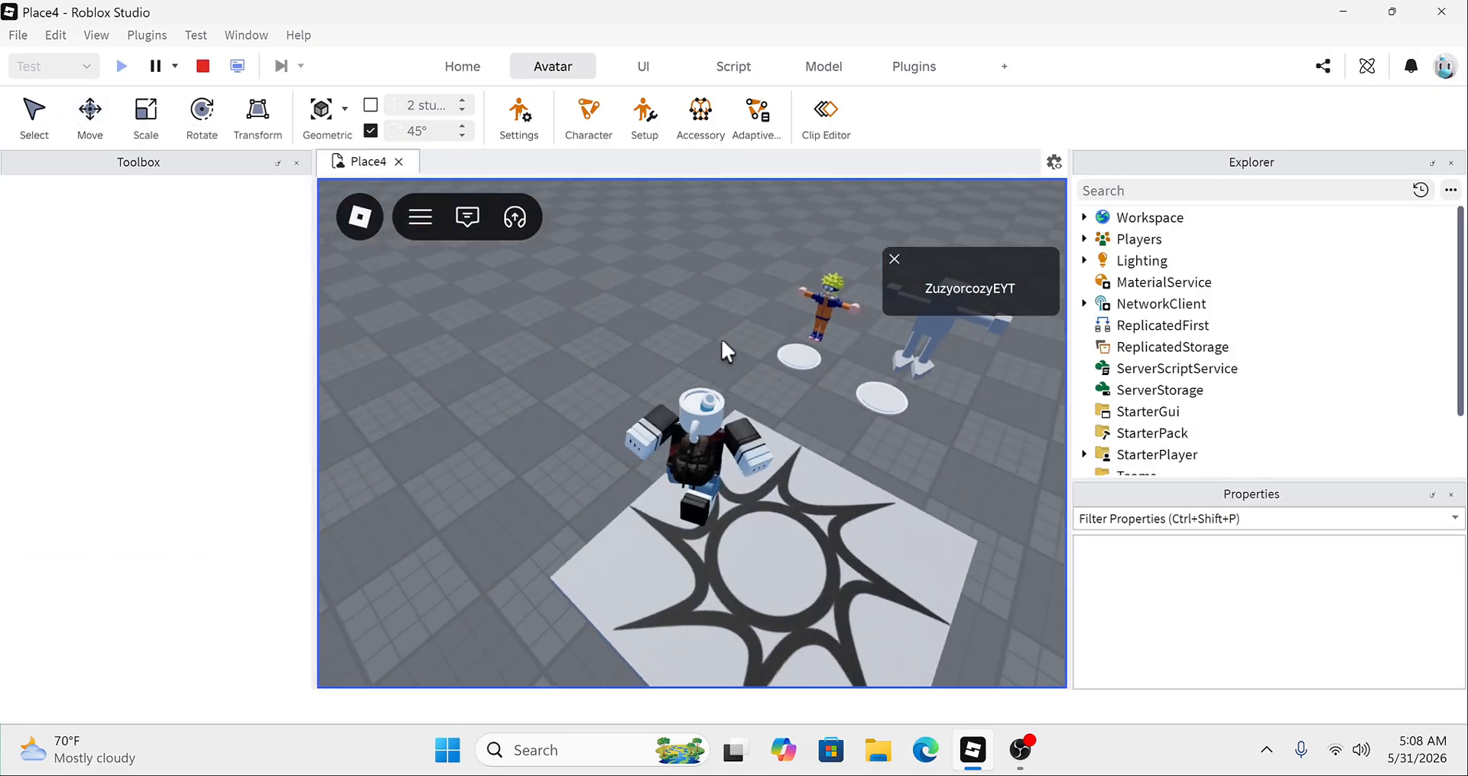
{"action": "key", "text": "w"}
{"action": "right_click_drag", "start_coordinate": [722, 342], "coordinate": [405, 341]}
{"action": "key", "text": "space"}
{"action": "scroll", "coordinate": [406, 341], "scroll_direction": "up", "scroll_amount": 2}
{"action": "key", "text": "w"}
Step: Walk the morphed Naruto character away from the pads and check him from the front
{"action": "scroll", "coordinate": [405, 341], "scroll_direction": "down", "scroll_amount": 2}
{"action": "key", "text": "s"}
{"action": "key", "text": "d"}
{"action": "key", "text": "s"}
{"action": "scroll", "coordinate": [406, 341], "scroll_direction": "up", "scroll_amount": 1}
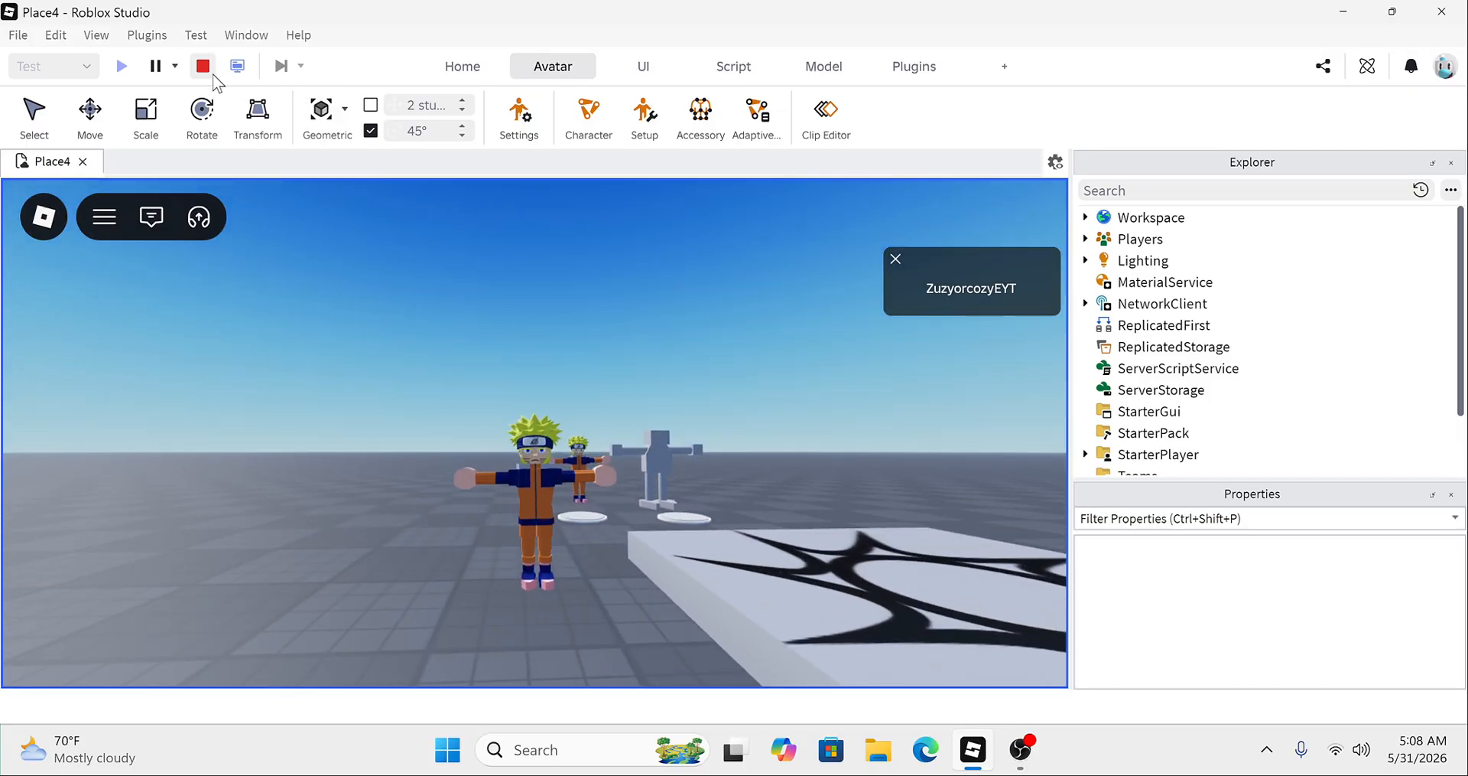
Step: Stop the playtest, collapse the Greyman model and expand the Naruto rig inside the outer Naruto model
{"action": "left_click", "coordinate": [203, 67]}
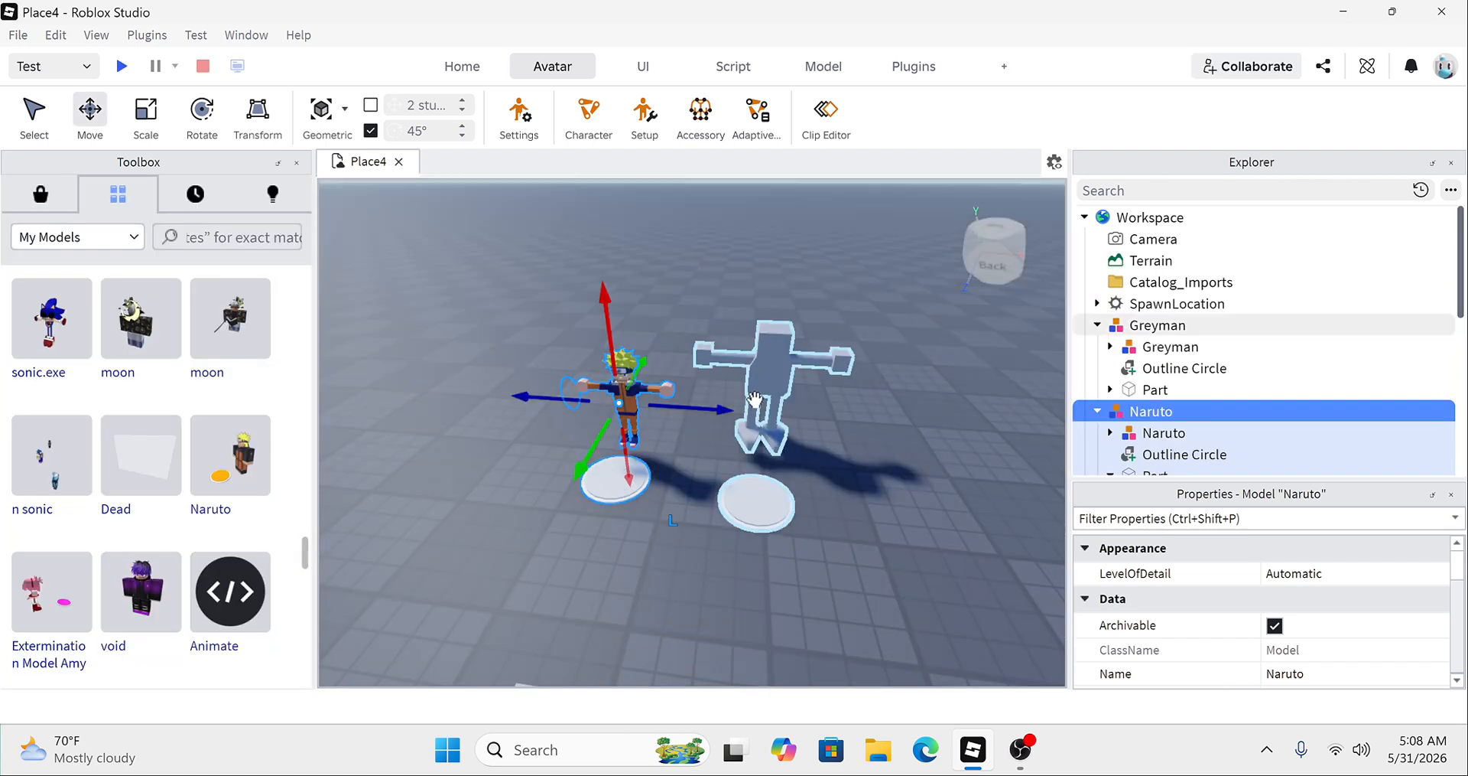
{"action": "left_click", "coordinate": [803, 392]}
{"action": "left_click", "coordinate": [930, 407]}
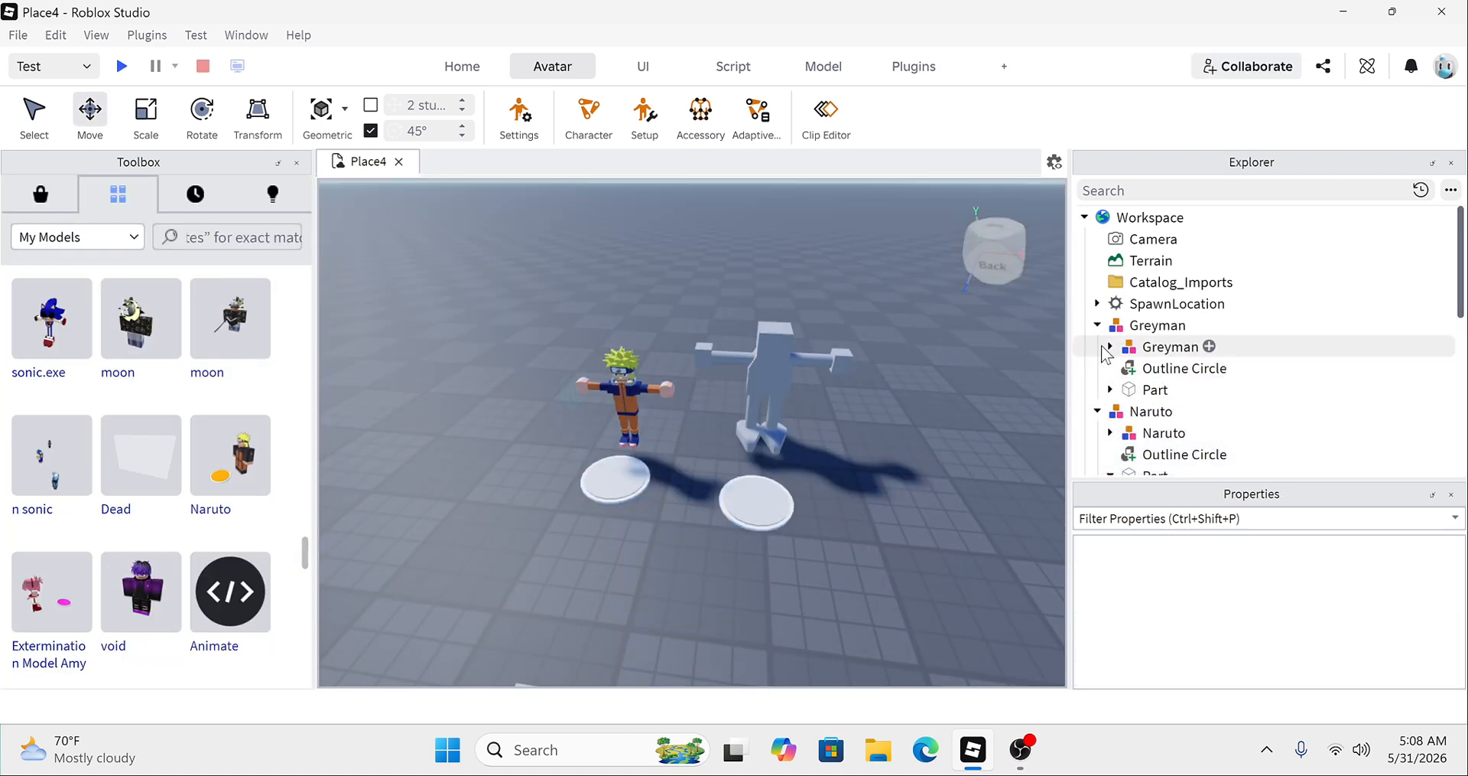
{"action": "left_click", "coordinate": [1108, 346]}
{"action": "left_click", "coordinate": [1097, 325]}
{"action": "scroll", "coordinate": [1135, 348], "scroll_direction": "down", "scroll_amount": 1}
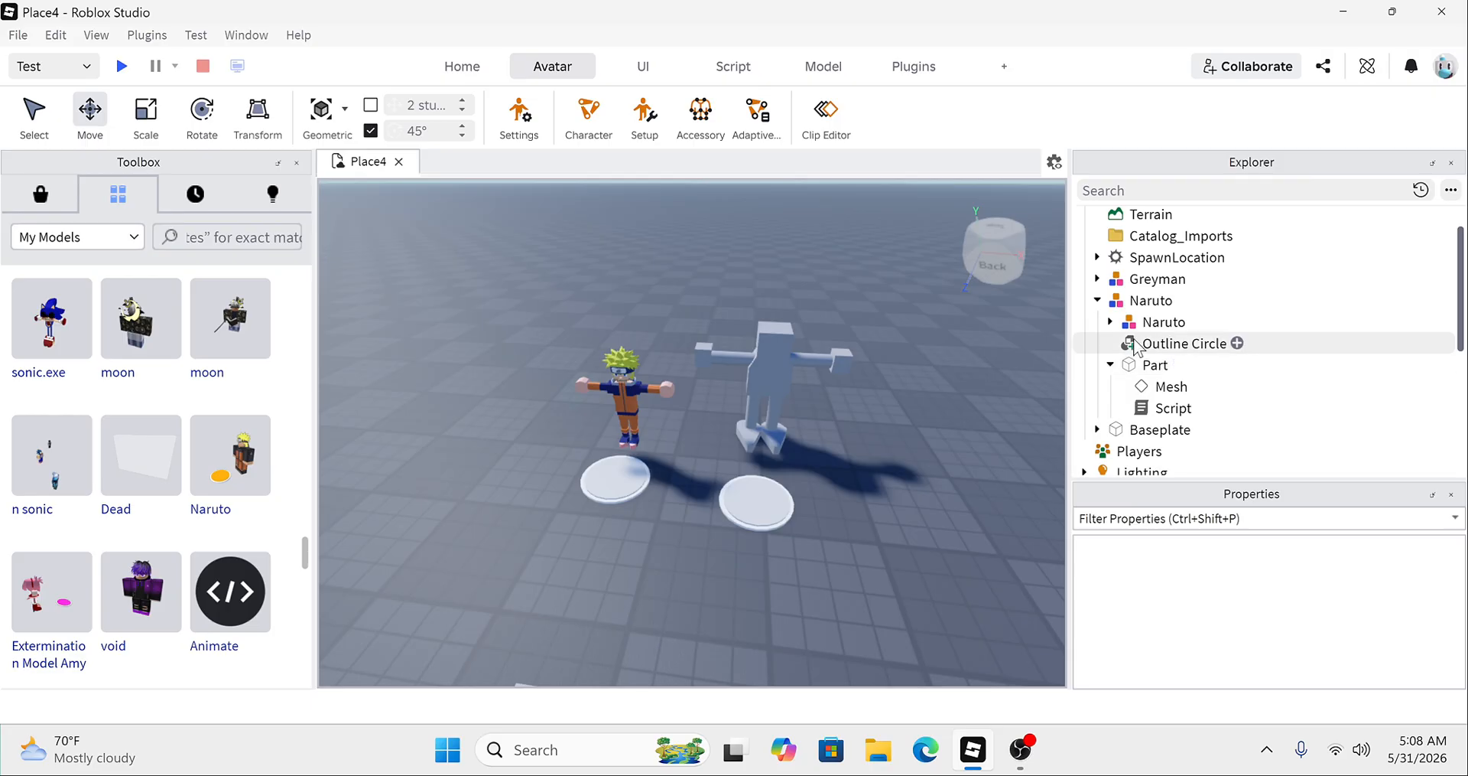
{"action": "left_click", "coordinate": [1110, 365]}
{"action": "left_click", "coordinate": [1110, 321]}
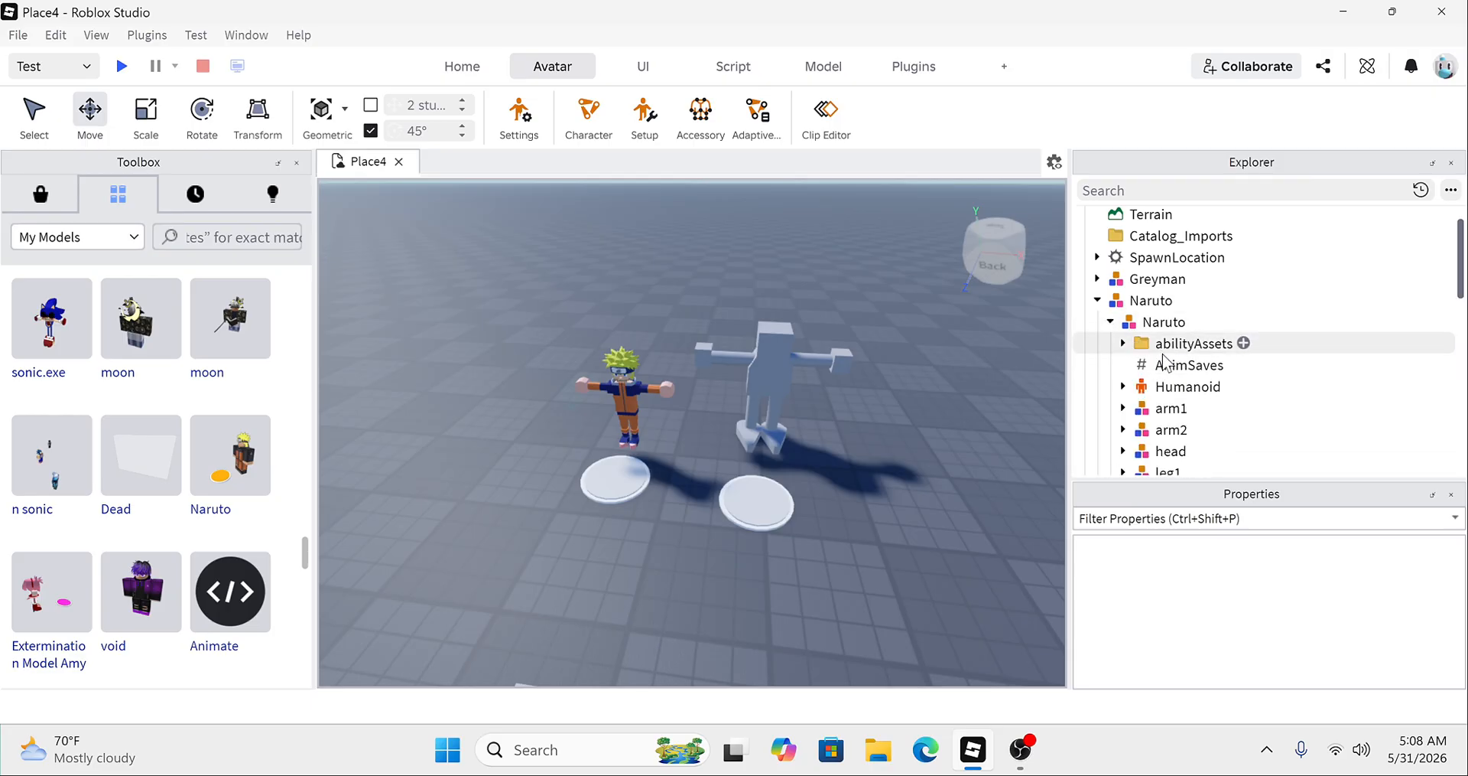
Step: Check the Animator inside the Naruto rig's Humanoid, leaving the Humanoid collapsed and selected
{"action": "left_click", "coordinate": [1172, 387]}
{"action": "left_click", "coordinate": [1123, 386]}
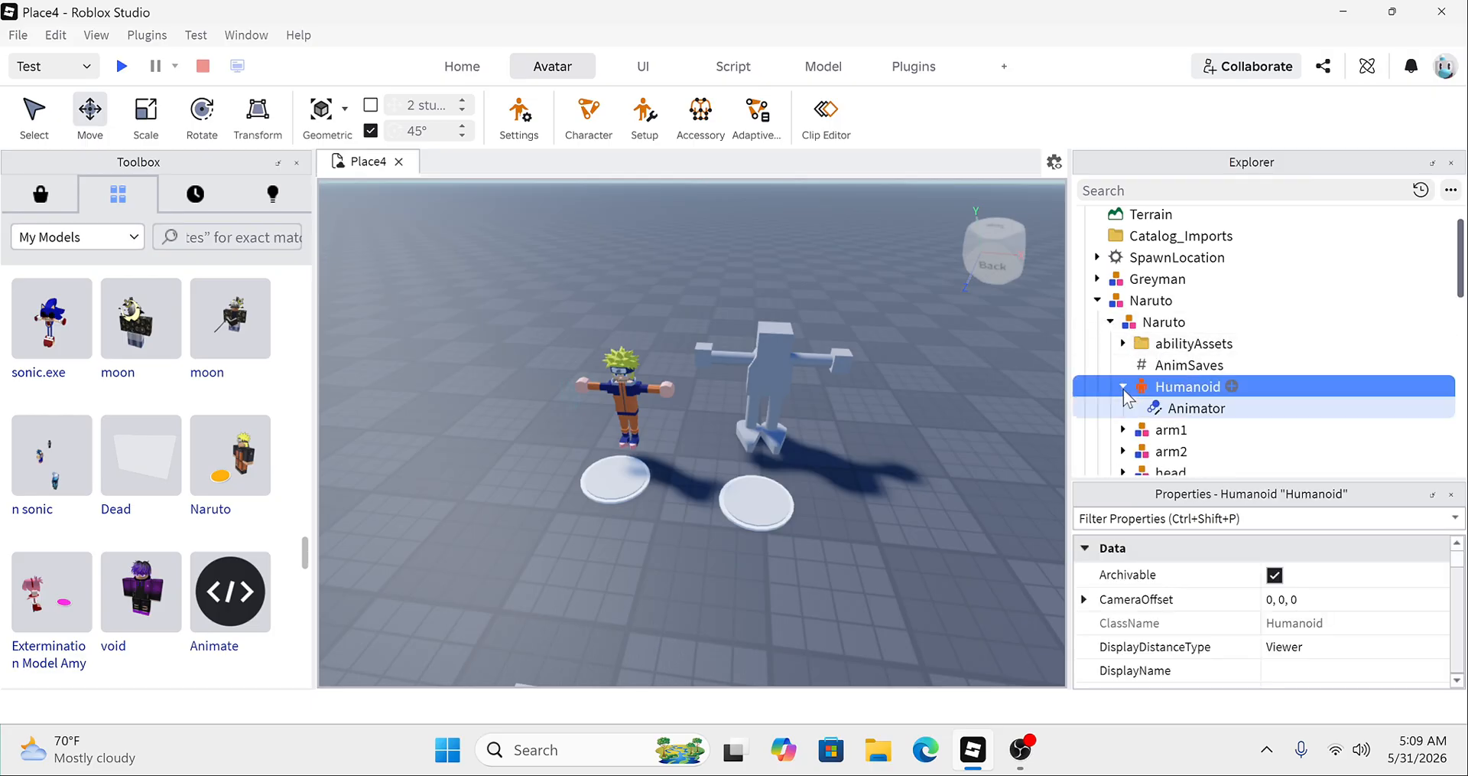
{"action": "left_click", "coordinate": [1178, 408]}
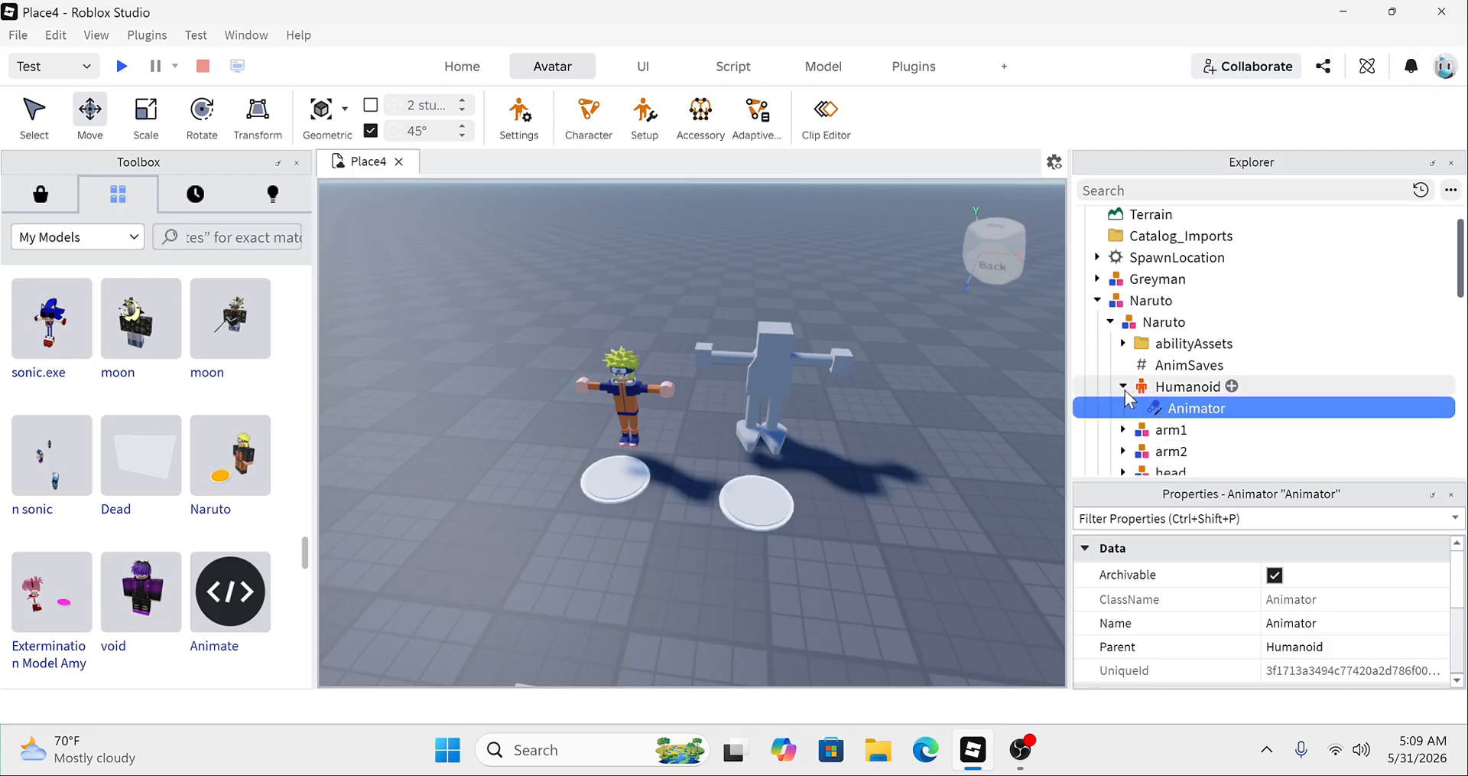
{"action": "left_click", "coordinate": [1123, 386]}
{"action": "left_click", "coordinate": [1155, 388]}
Step: Find the hip height among the Naruto Humanoid's properties and set HipHeight to -0.7
{"action": "scroll", "coordinate": [1224, 382], "scroll_direction": "down", "scroll_amount": 2}
{"action": "scroll", "coordinate": [1279, 592], "scroll_direction": "down", "scroll_amount": 5}
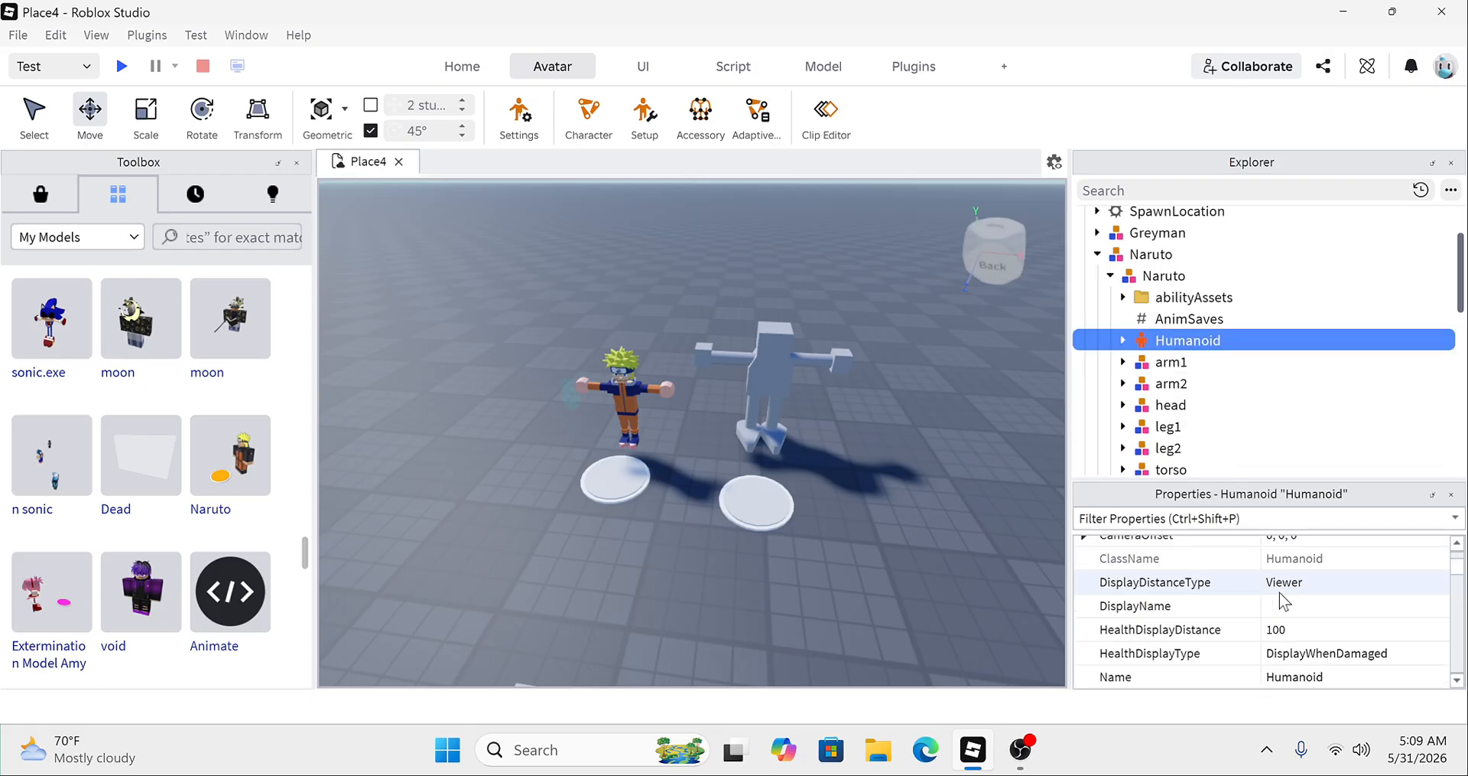
{"action": "scroll", "coordinate": [1281, 595], "scroll_direction": "down", "scroll_amount": 15}
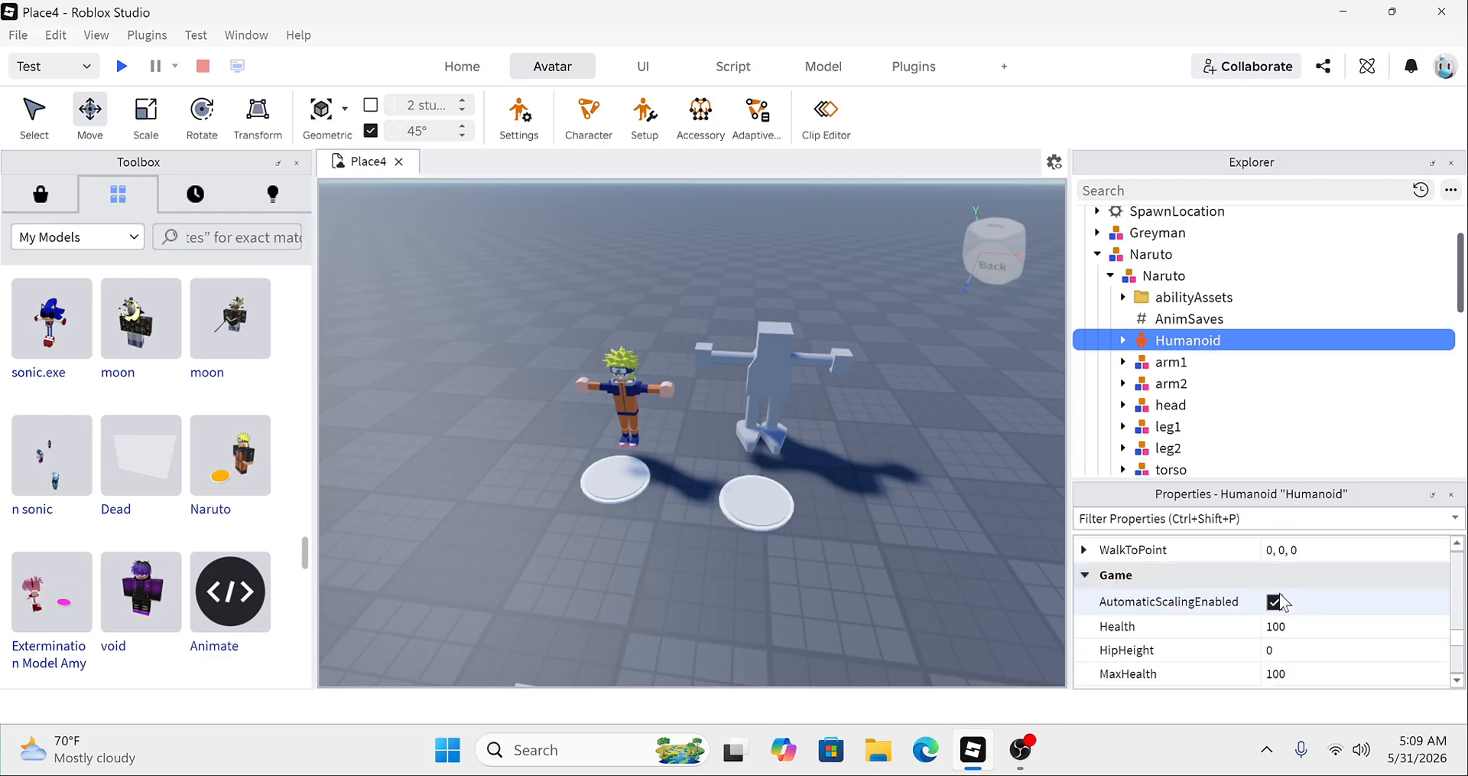
{"action": "scroll", "coordinate": [1280, 595], "scroll_direction": "down", "scroll_amount": 3}
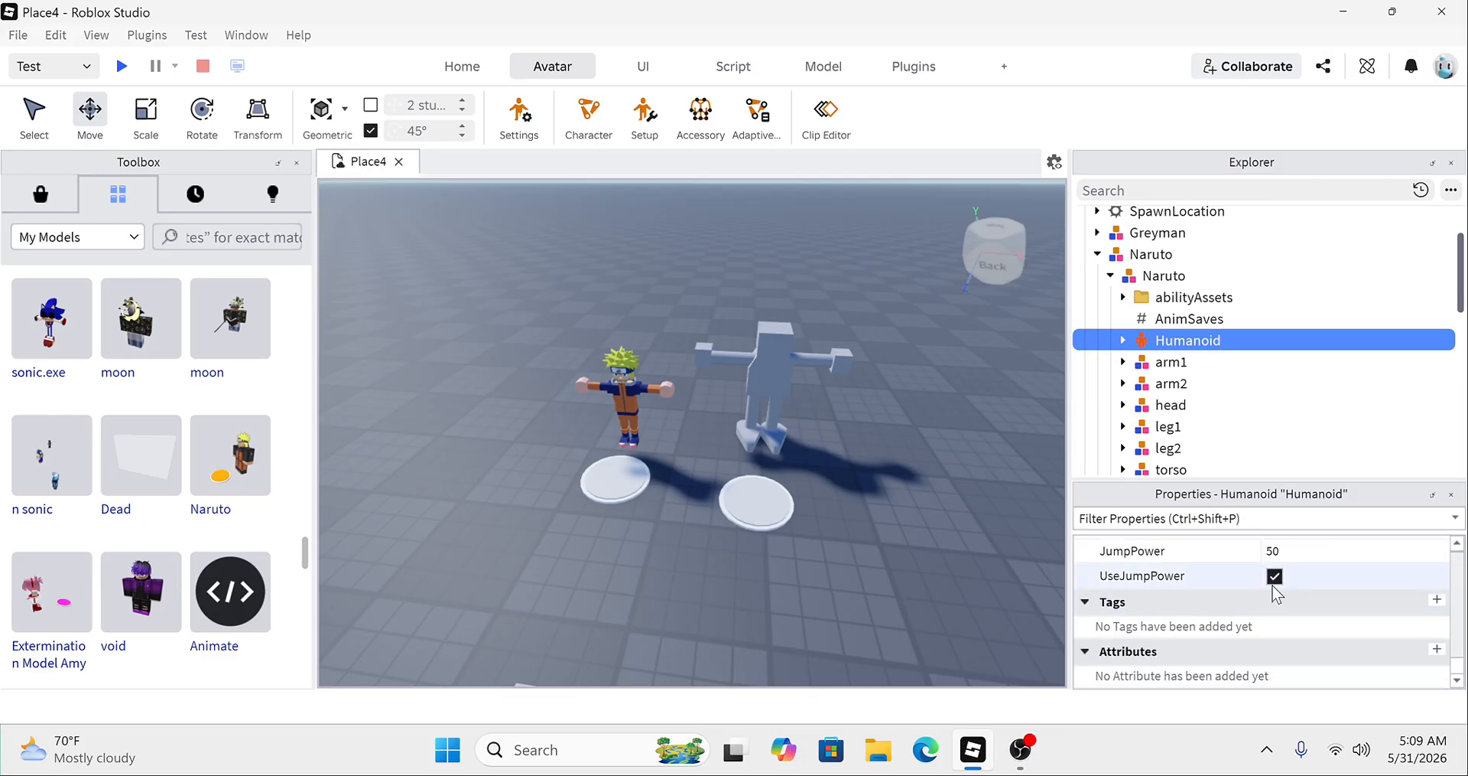
{"action": "scroll", "coordinate": [1281, 593], "scroll_direction": "up", "scroll_amount": 2}
{"action": "scroll", "coordinate": [1287, 593], "scroll_direction": "up", "scroll_amount": 3}
{"action": "scroll", "coordinate": [1300, 587], "scroll_direction": "down", "scroll_amount": 3}
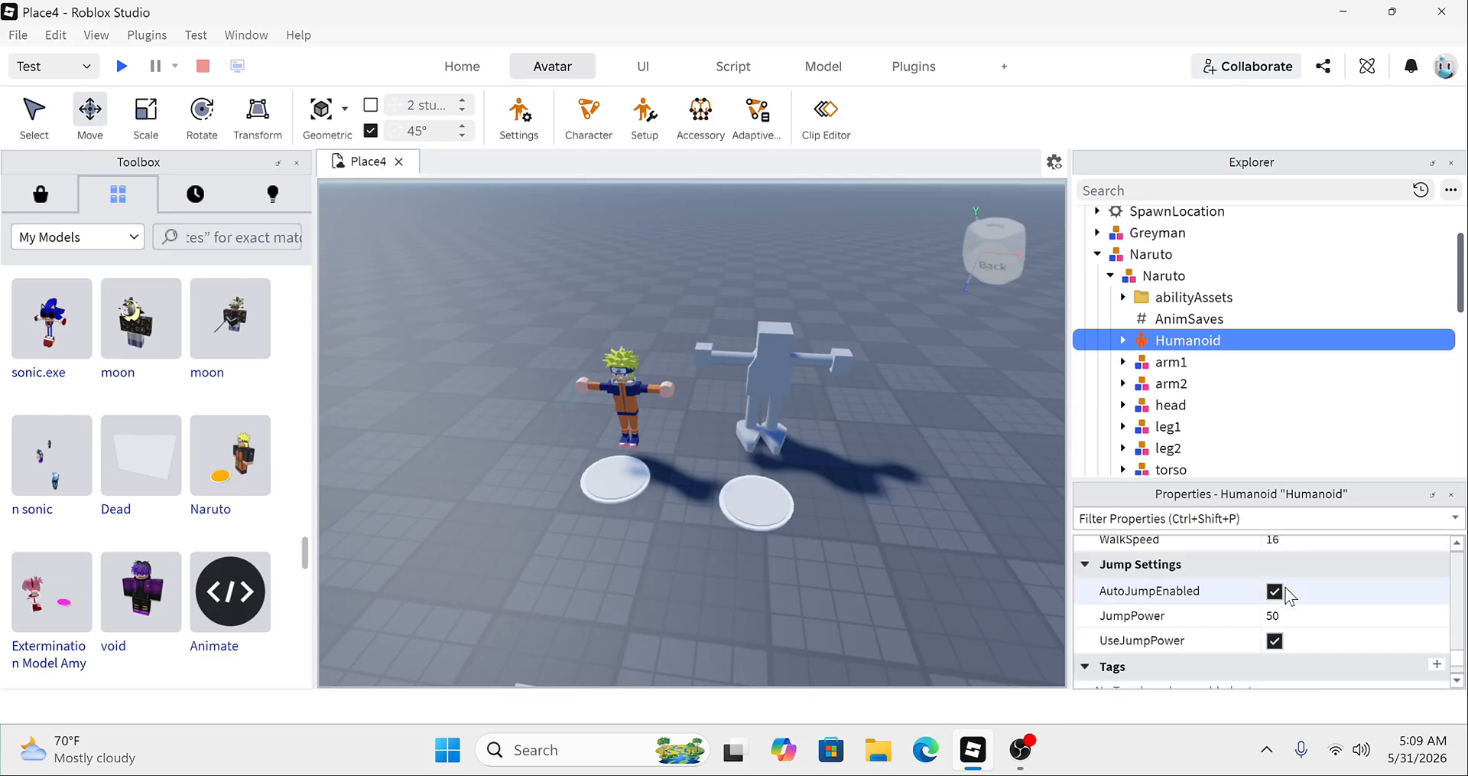
{"action": "scroll", "coordinate": [1290, 607], "scroll_direction": "up", "scroll_amount": 5}
{"action": "scroll", "coordinate": [1291, 607], "scroll_direction": "up", "scroll_amount": 1}
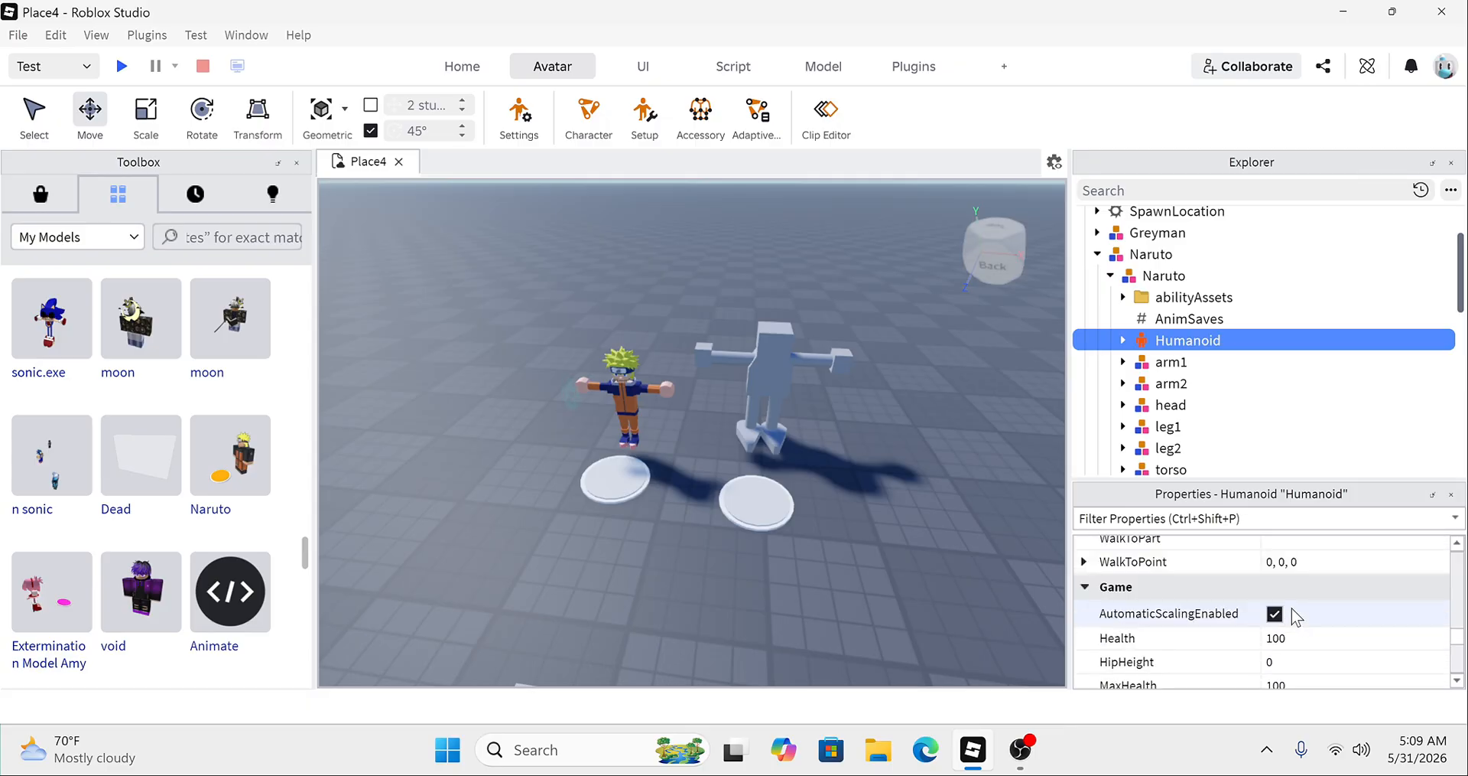
{"action": "scroll", "coordinate": [1293, 607], "scroll_direction": "up", "scroll_amount": 3}
{"action": "scroll", "coordinate": [1296, 611], "scroll_direction": "up", "scroll_amount": 5}
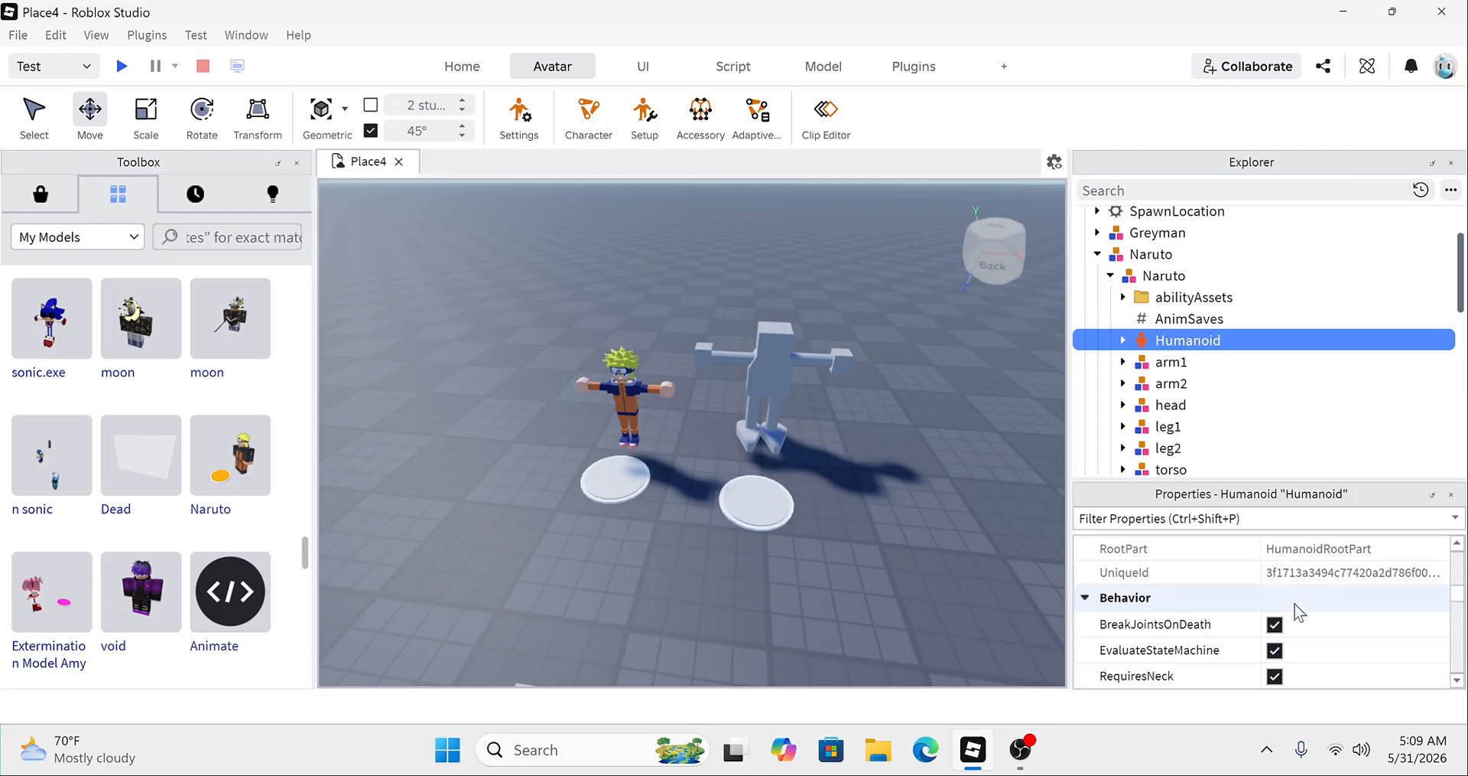
{"action": "scroll", "coordinate": [1298, 611], "scroll_direction": "up", "scroll_amount": 3}
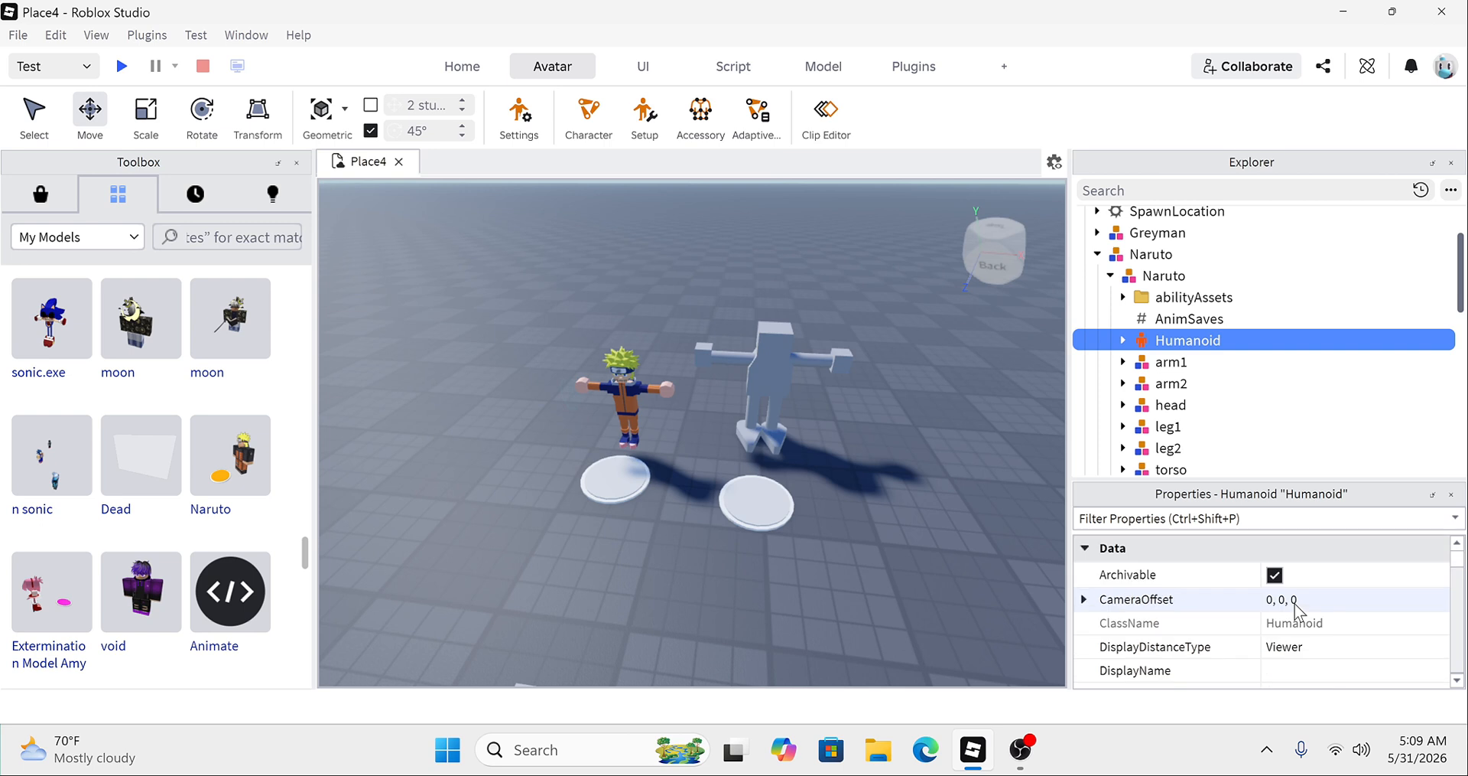
{"action": "scroll", "coordinate": [1298, 610], "scroll_direction": "down", "scroll_amount": 3}
{"action": "scroll", "coordinate": [1298, 612], "scroll_direction": "down", "scroll_amount": 1}
{"action": "scroll", "coordinate": [1298, 612], "scroll_direction": "up", "scroll_amount": 2}
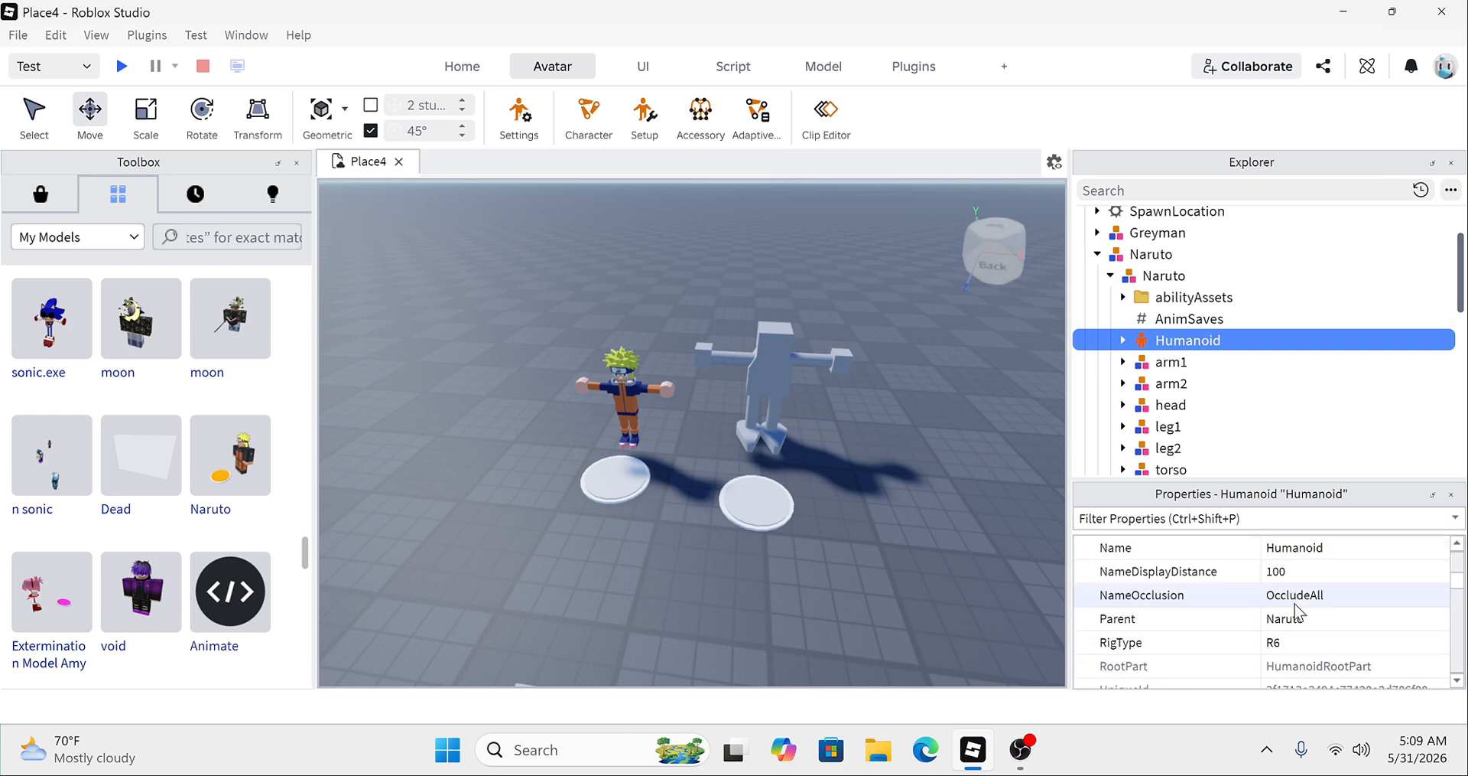
{"action": "scroll", "coordinate": [1299, 612], "scroll_direction": "down", "scroll_amount": 3}
{"action": "scroll", "coordinate": [1298, 612], "scroll_direction": "down", "scroll_amount": 6}
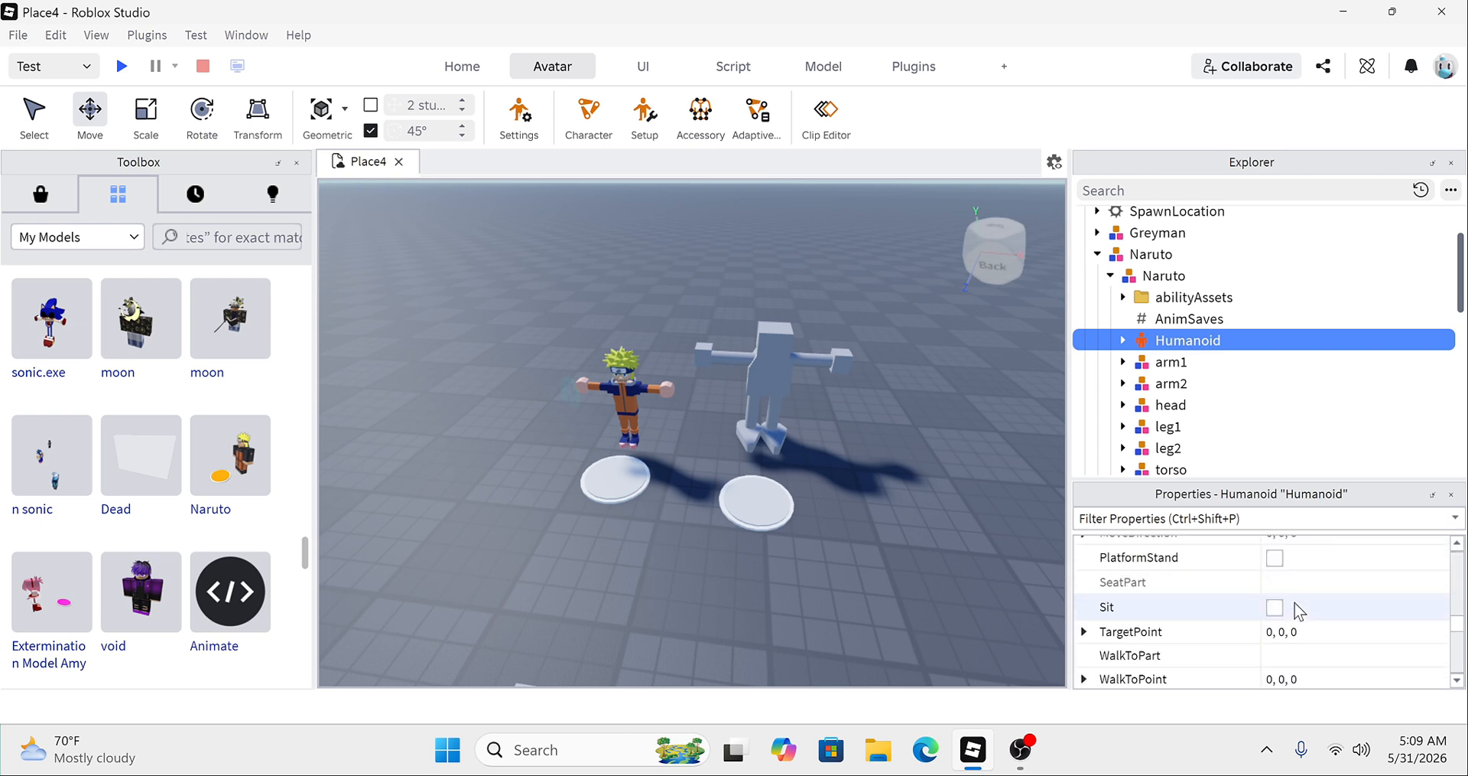
{"action": "scroll", "coordinate": [1291, 600], "scroll_direction": "down", "scroll_amount": 1}
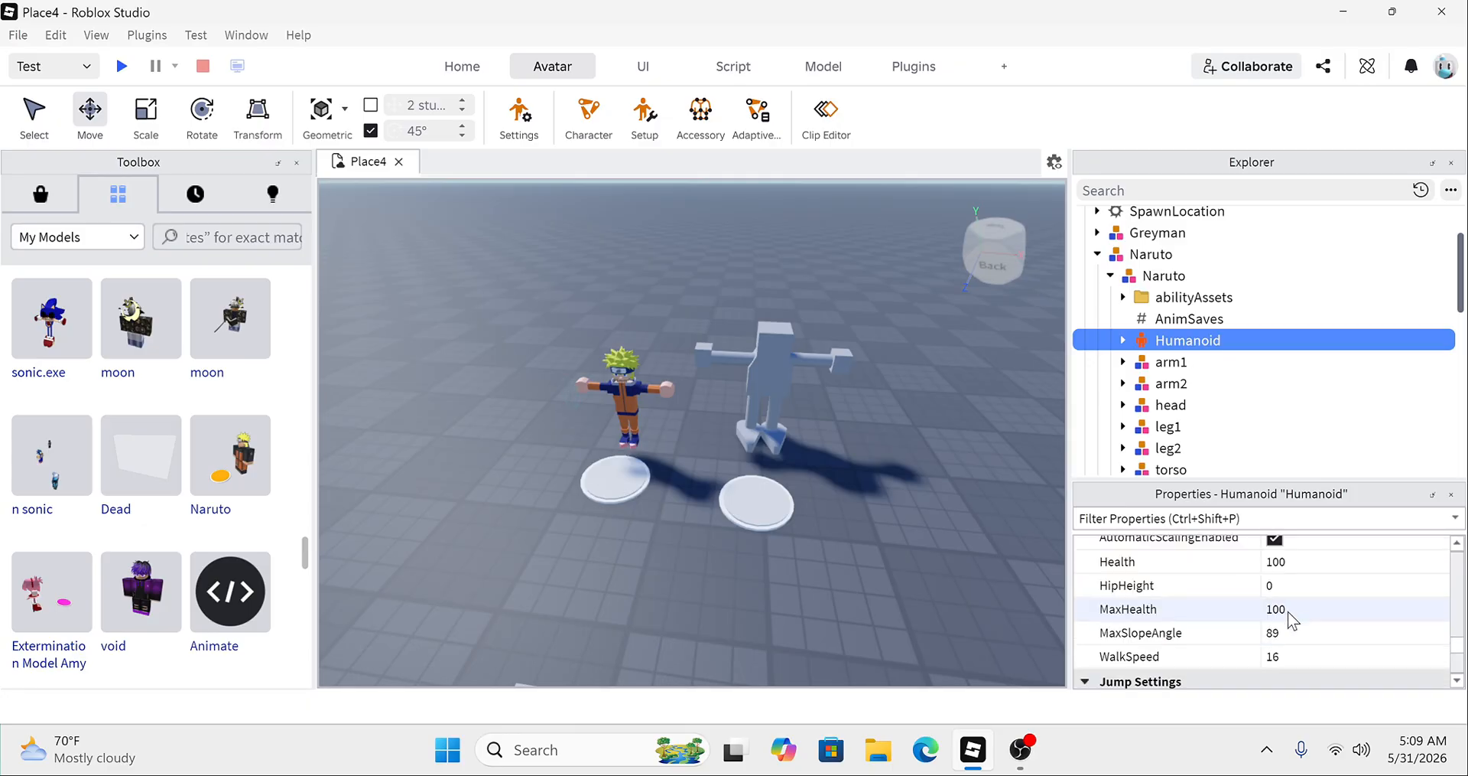
{"action": "left_click", "coordinate": [1293, 585]}
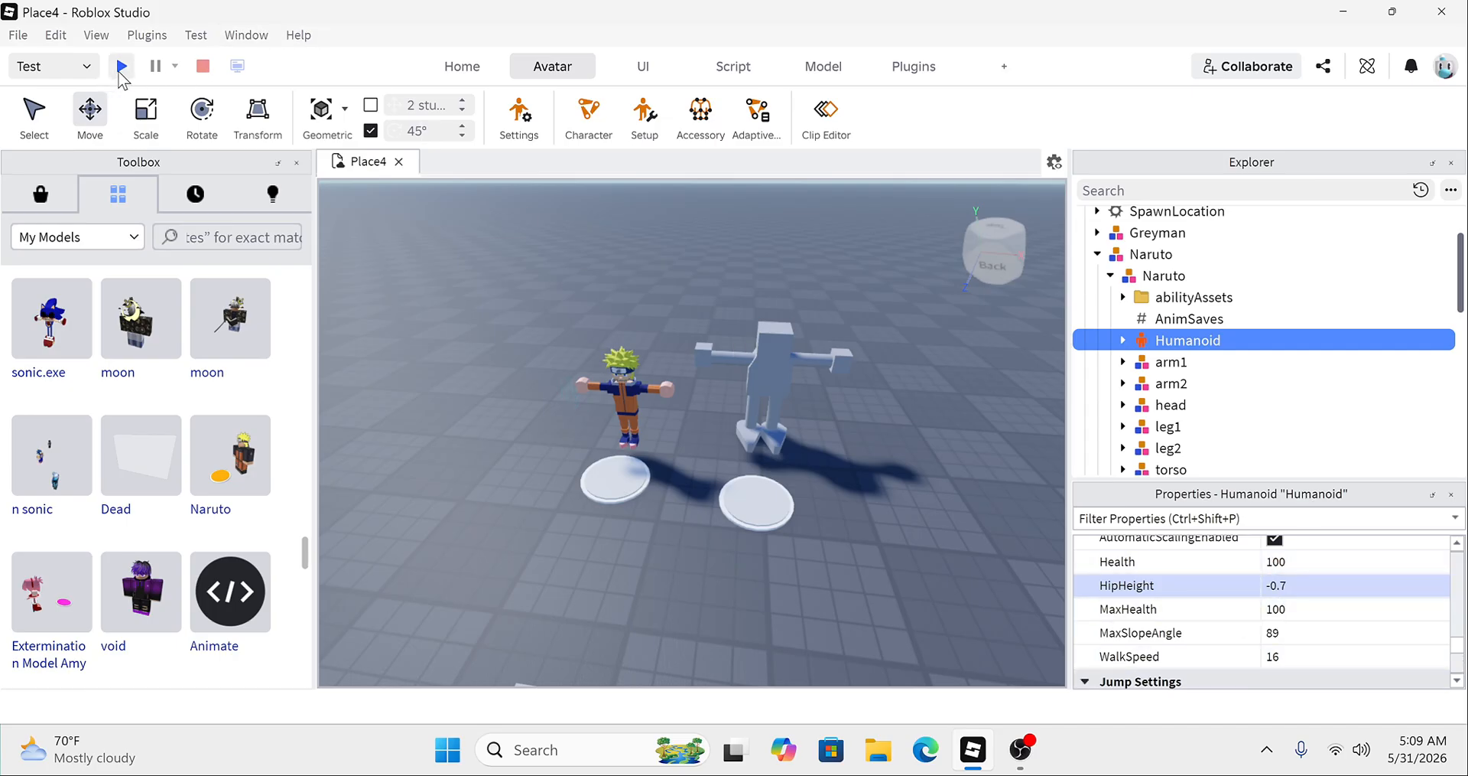
Step: Playtest the place and bring the player onto Naruto's morph pad
{"action": "left_click", "coordinate": [121, 67]}
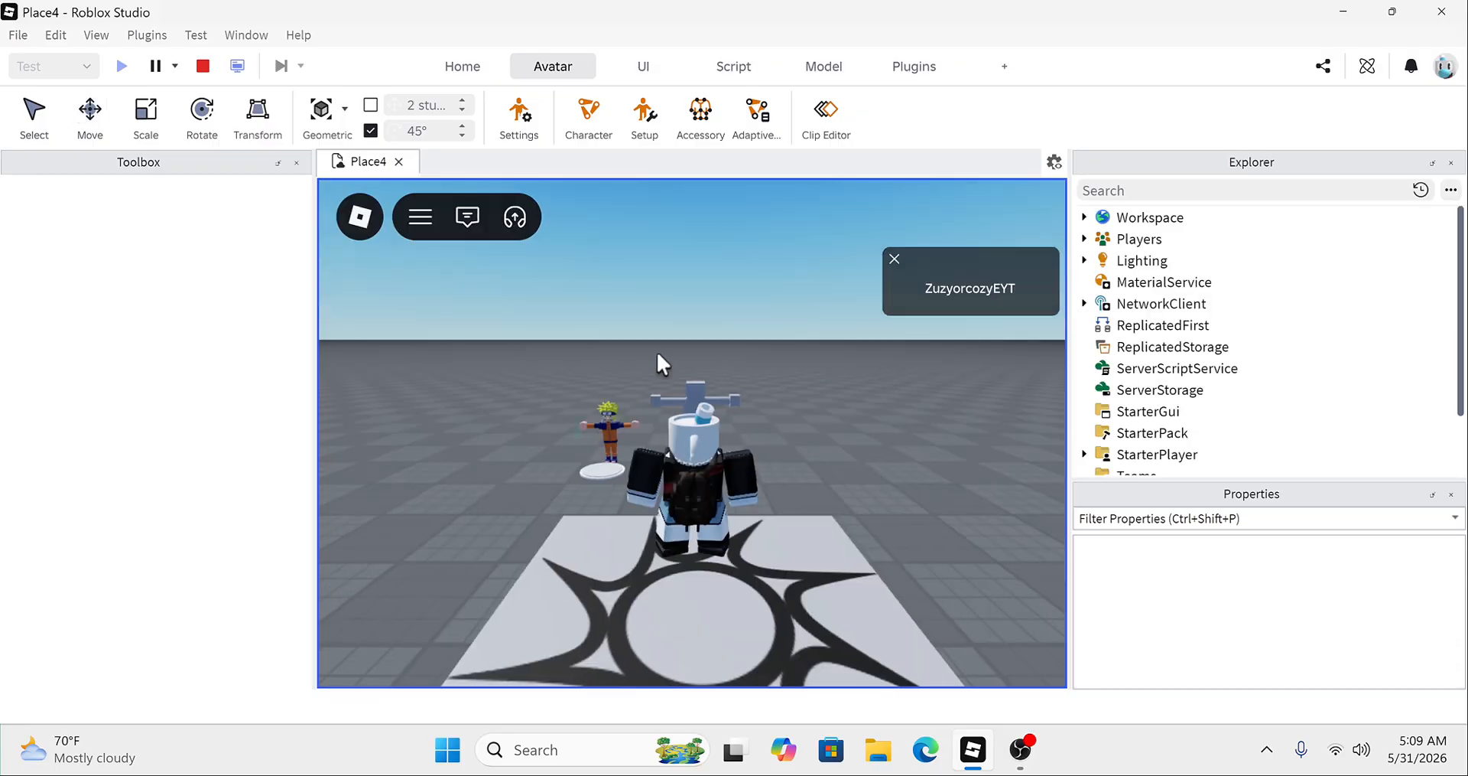
{"action": "right_click_drag", "start_coordinate": [658, 354], "coordinate": [341, 354]}
{"action": "key", "text": "w"}
{"action": "key", "text": "space"}
{"action": "key", "text": "w"}
Step: Run and jump around as the morphed Naruto to check how he stands on the ground and the spawn platform
{"action": "key", "text": "space"}
{"action": "key", "text": "s"}
{"action": "key", "text": "space"}
{"action": "key", "text": "w"}
{"action": "key", "text": "space"}
{"action": "key", "text": "s"}
{"action": "key", "text": "space"}
{"action": "key", "text": "space"}
{"action": "key", "text": "space"}
{"action": "key", "text": "d"}
{"action": "scroll", "coordinate": [341, 353], "scroll_direction": "up", "scroll_amount": 2}
{"action": "key", "text": "w"}
{"action": "key", "text": "space"}
{"action": "key", "text": "w"}
{"action": "key", "text": "space"}
{"action": "key", "text": "w"}
{"action": "key", "text": "space"}
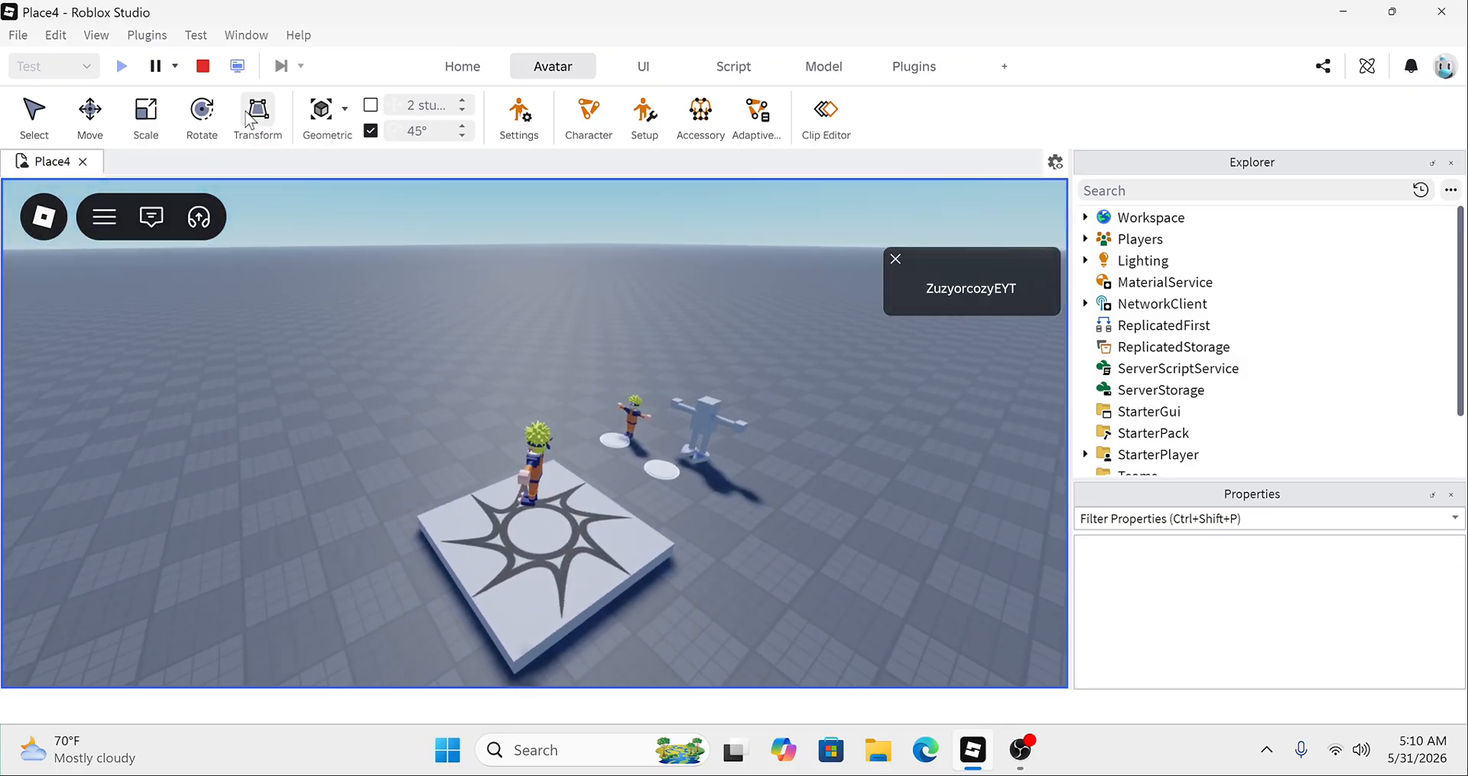
Step: Stop the playtest and set the Naruto Humanoid's HipHeight to -0.3
{"action": "left_click", "coordinate": [203, 65]}
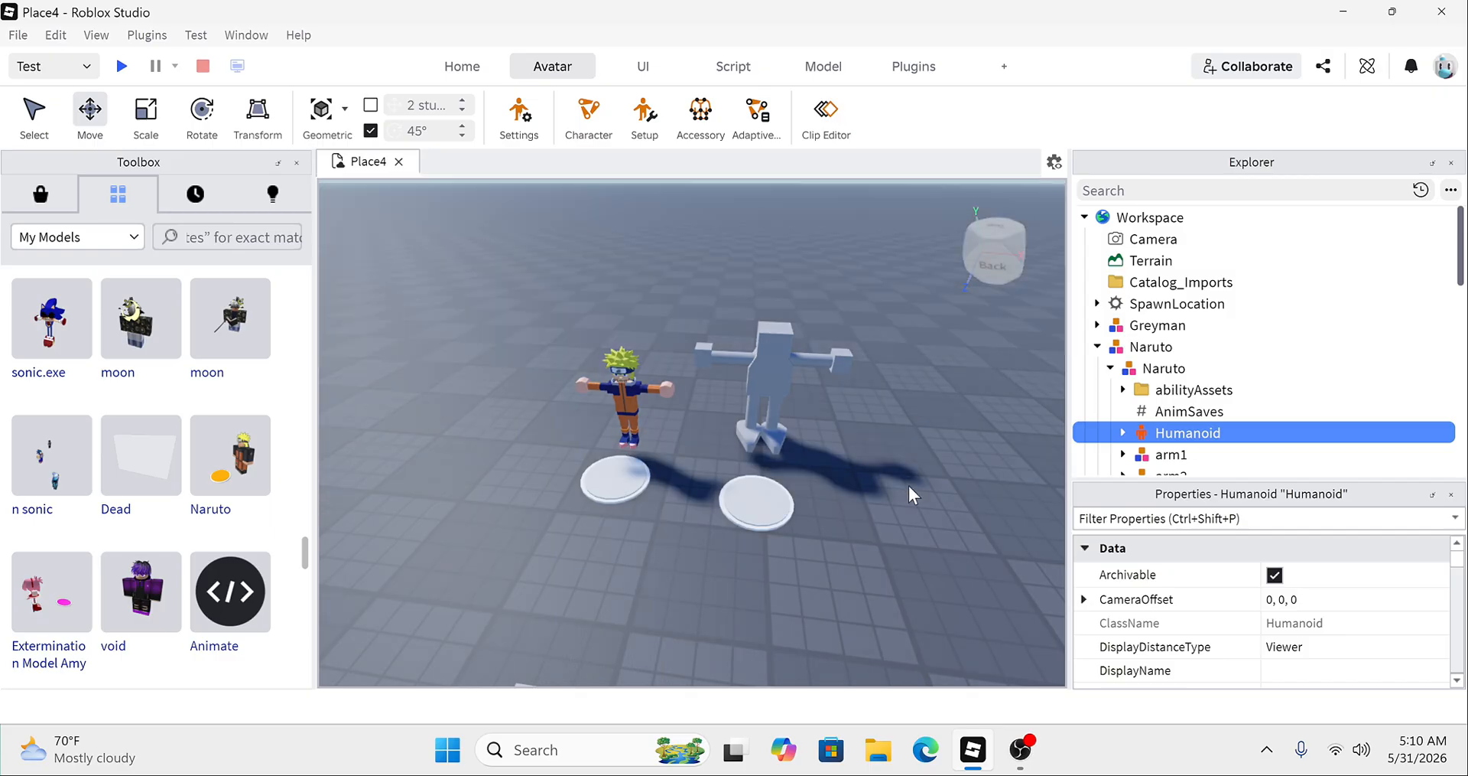
{"action": "scroll", "coordinate": [1292, 629], "scroll_direction": "down", "scroll_amount": 7}
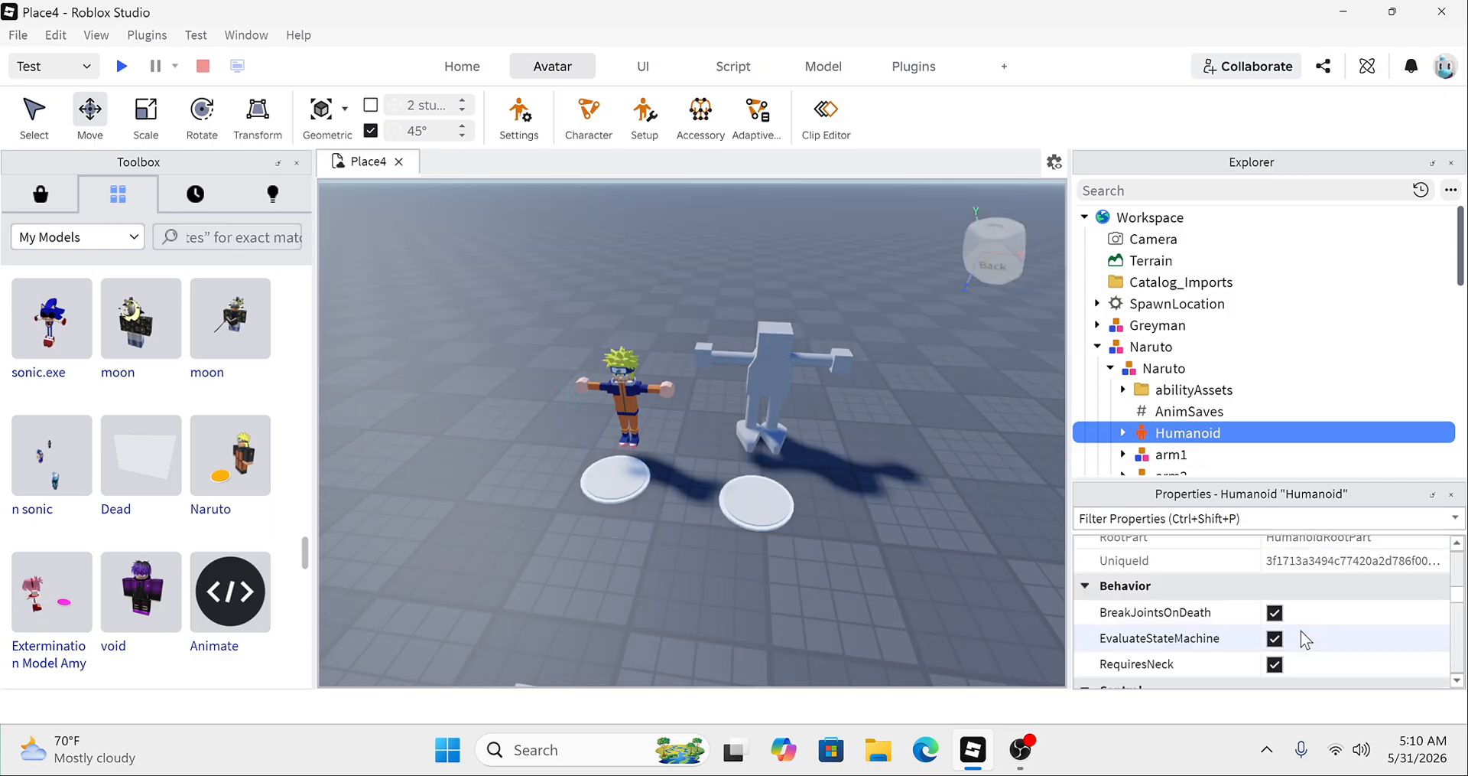
{"action": "scroll", "coordinate": [1301, 627], "scroll_direction": "up", "scroll_amount": 7}
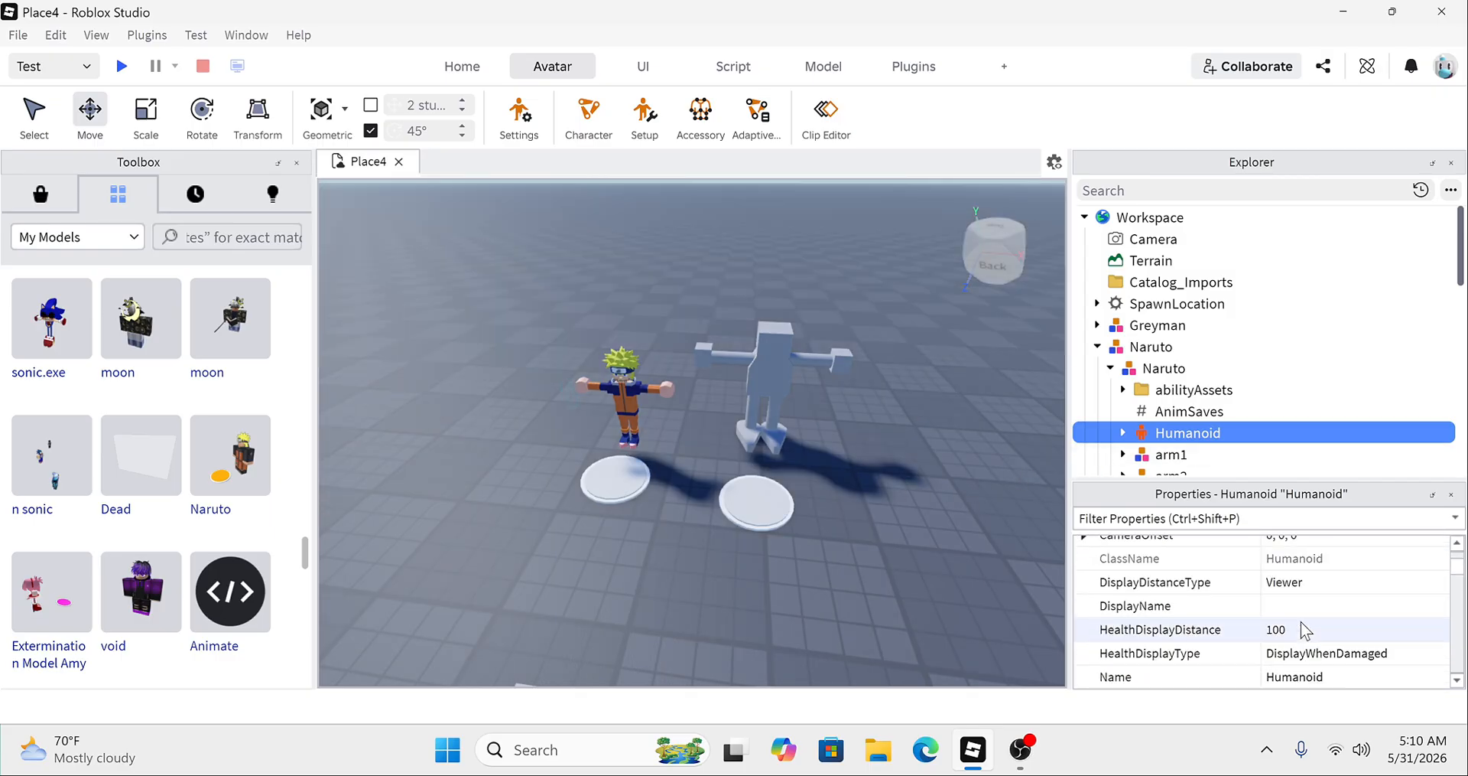
{"action": "scroll", "coordinate": [1301, 619], "scroll_direction": "down", "scroll_amount": 4}
{"action": "left_click", "coordinate": [1293, 650]}
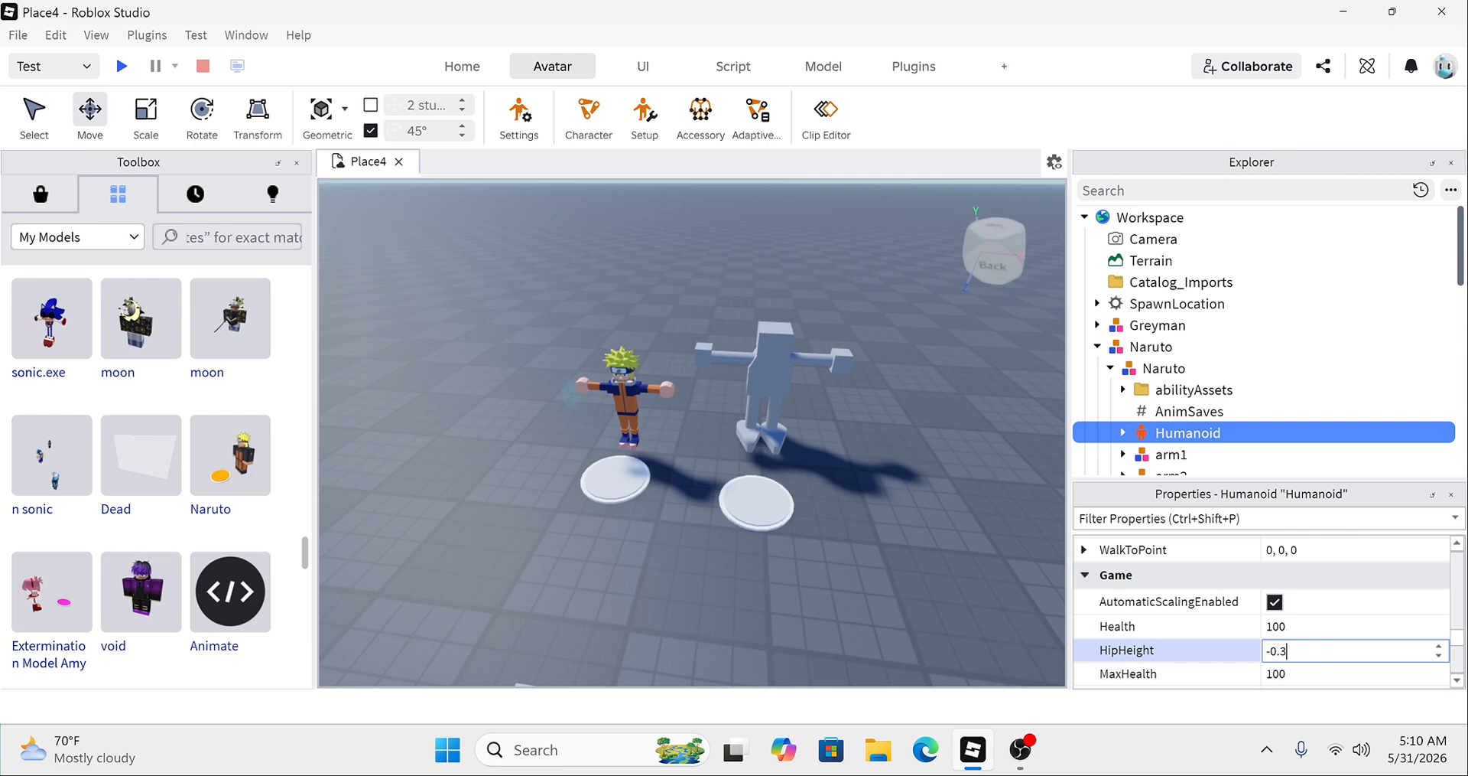
Step: Playtest the Naruto morph again and check from a low side view how his feet meet the ground
{"action": "left_click", "coordinate": [121, 66]}
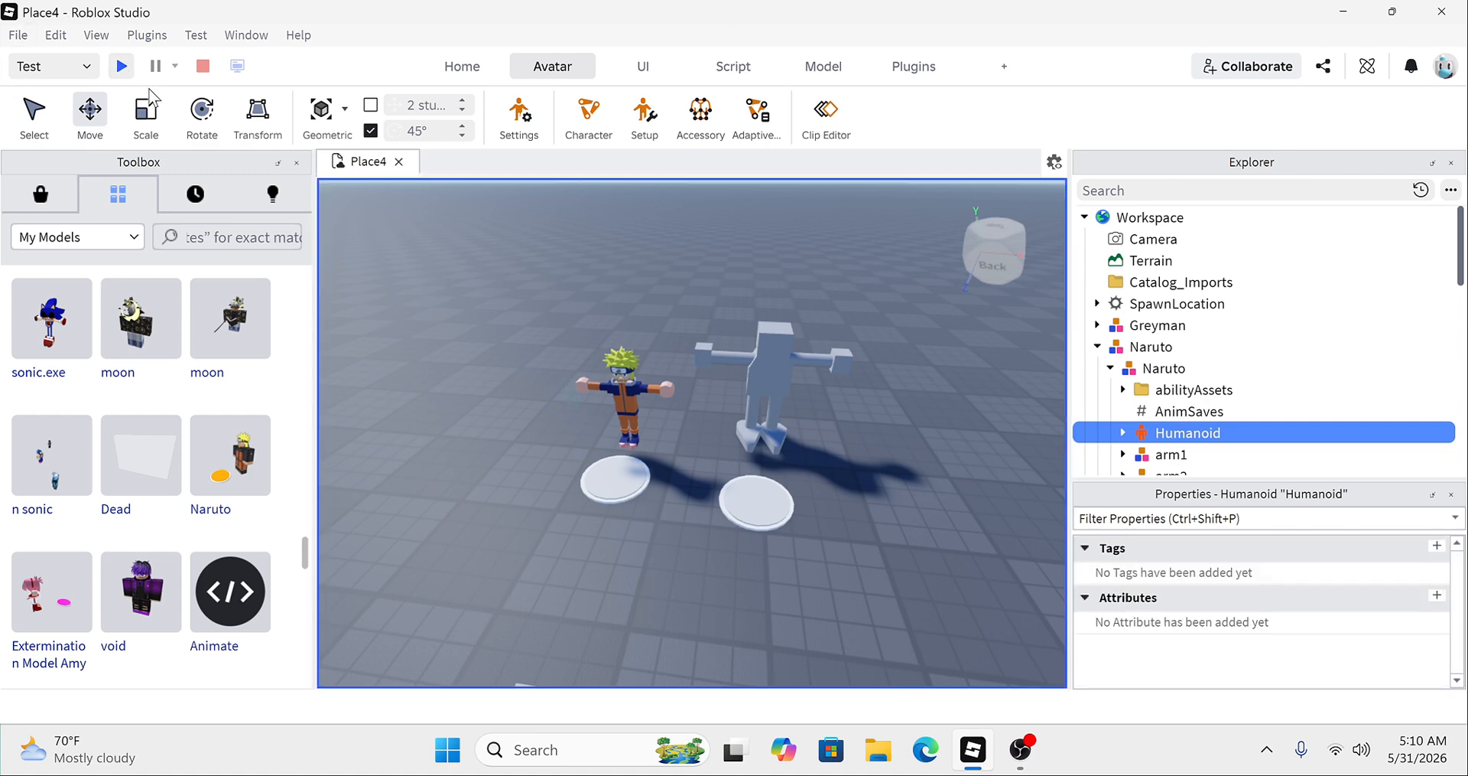
{"action": "key", "text": "w"}
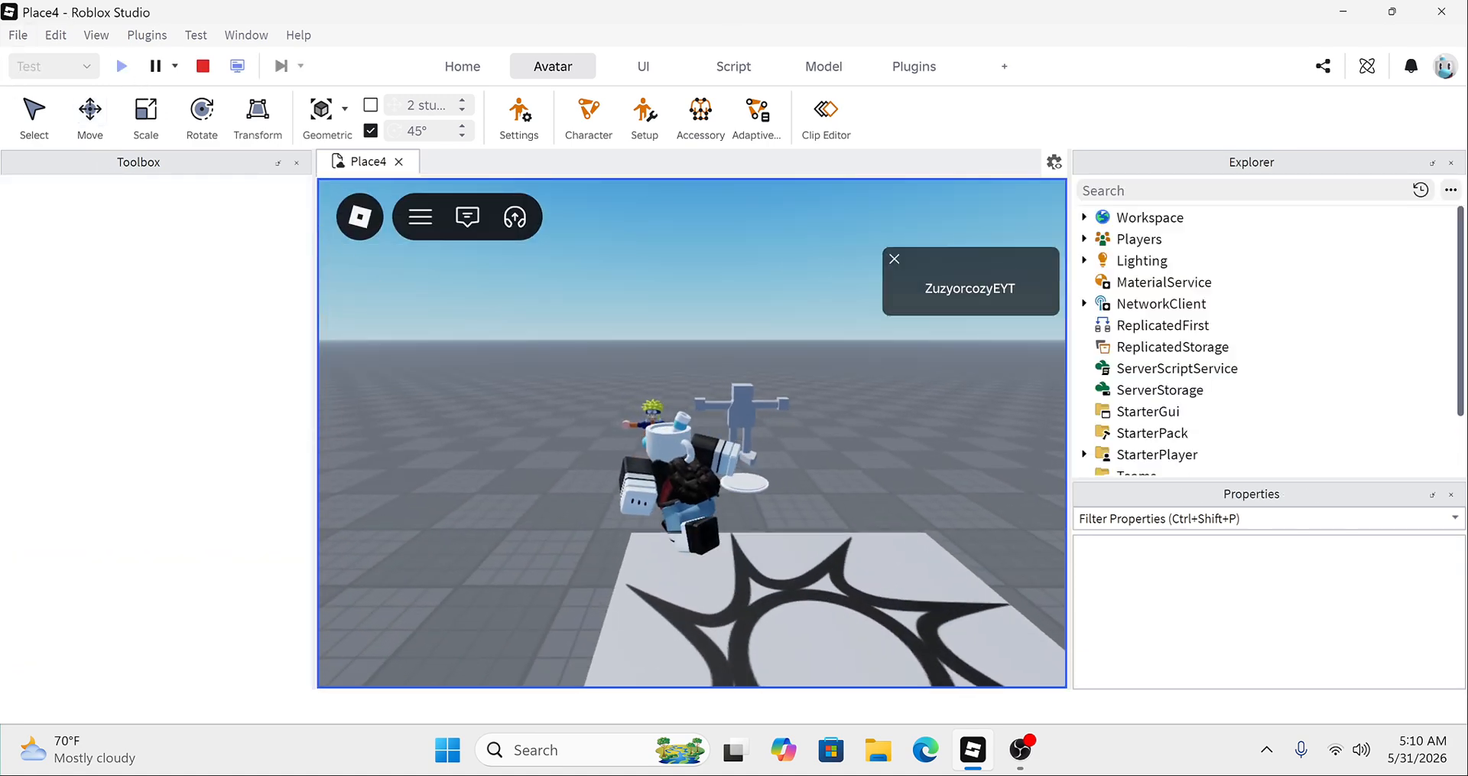
{"action": "right_click_drag", "start_coordinate": [571, 293], "coordinate": [254, 292]}
{"action": "scroll", "coordinate": [254, 293], "scroll_direction": "up", "scroll_amount": 2}
{"action": "scroll", "coordinate": [254, 296], "scroll_direction": "down", "scroll_amount": 5}
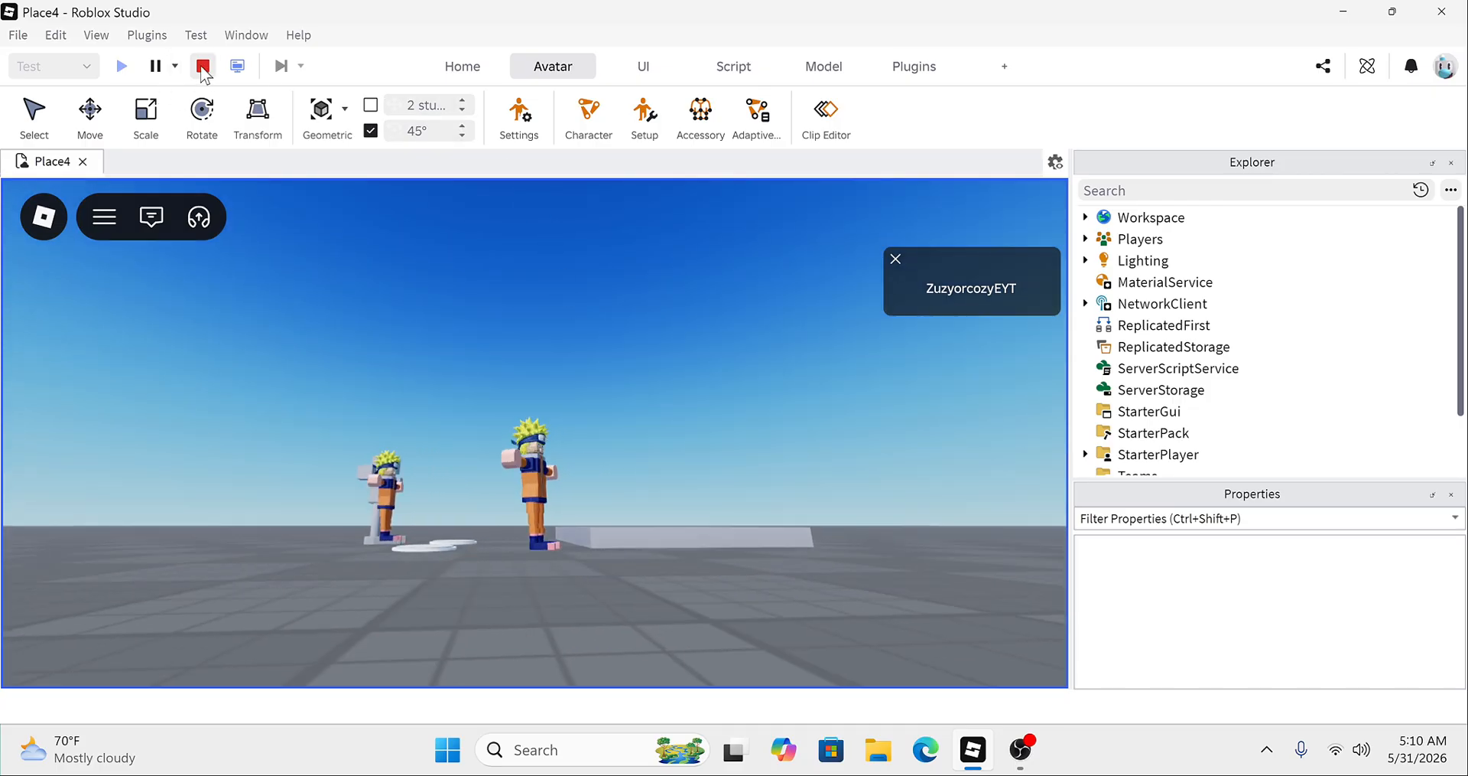
Step: End the playtest and try an extreme HipHeight of 50 on the Naruto Humanoid
{"action": "left_click", "coordinate": [202, 67]}
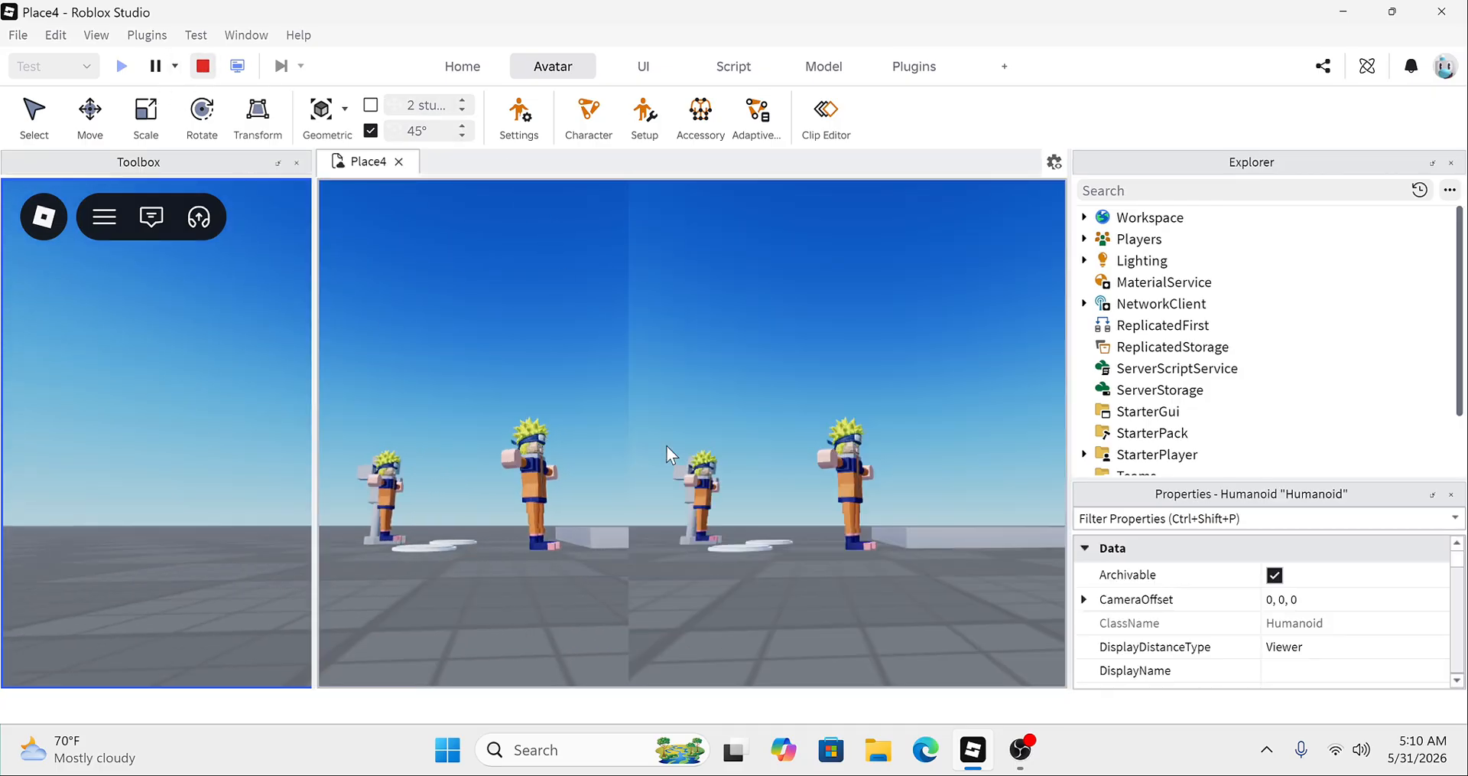
{"action": "scroll", "coordinate": [1218, 602], "scroll_direction": "down", "scroll_amount": 1}
{"action": "scroll", "coordinate": [1262, 627], "scroll_direction": "down", "scroll_amount": 8}
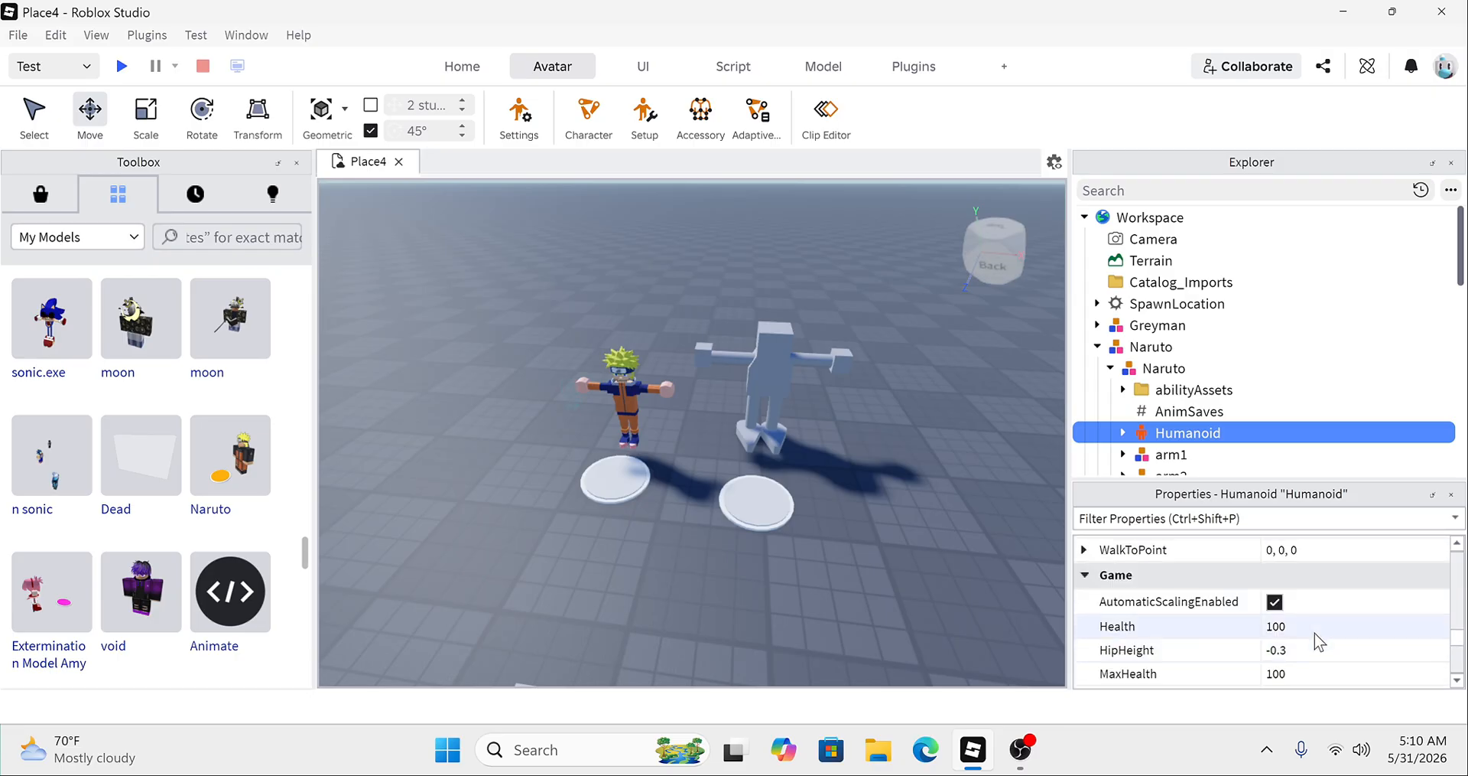
{"action": "left_click", "coordinate": [1312, 651]}
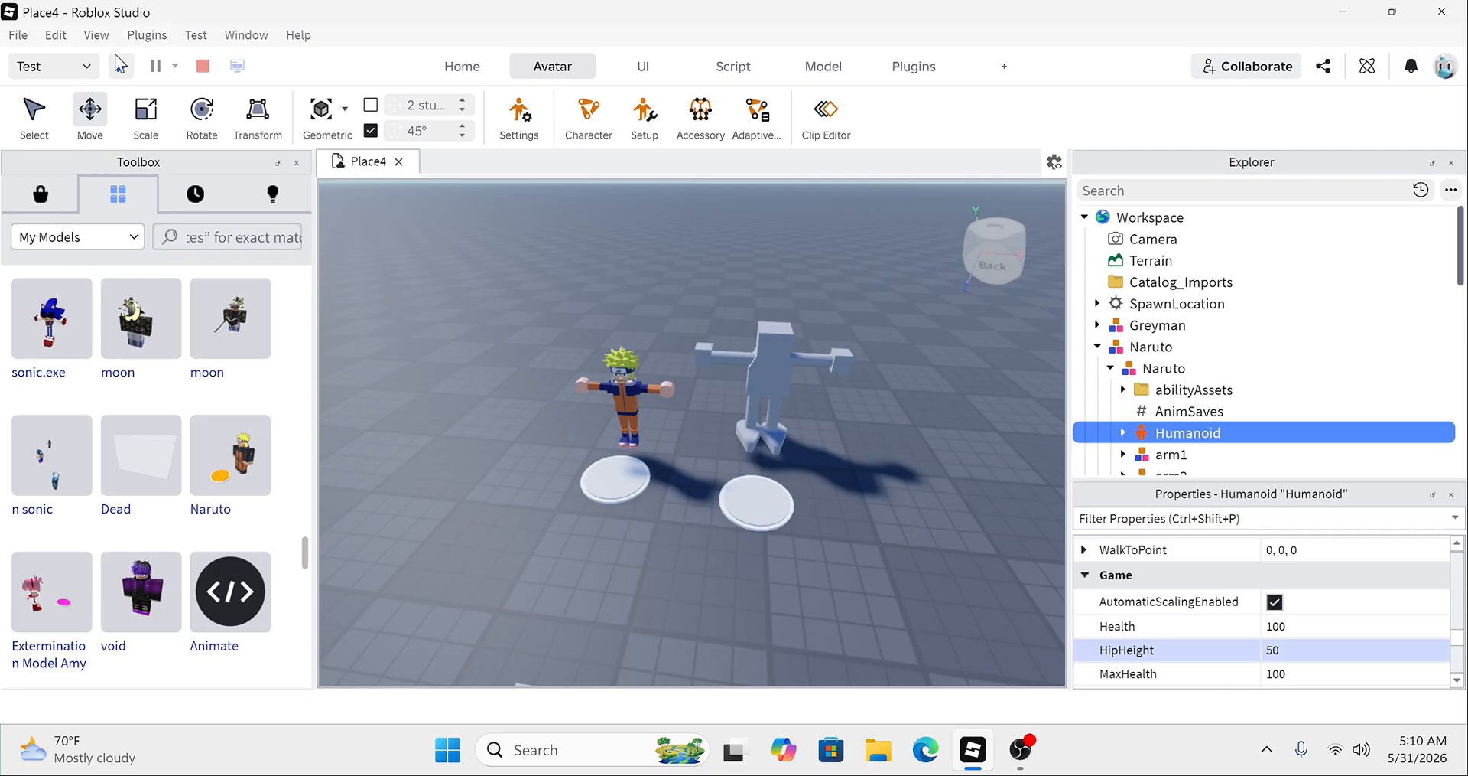
Step: Playtest the exaggerated hip height by morphing into Naruto and moving him around the pads
{"action": "left_click", "coordinate": [118, 60]}
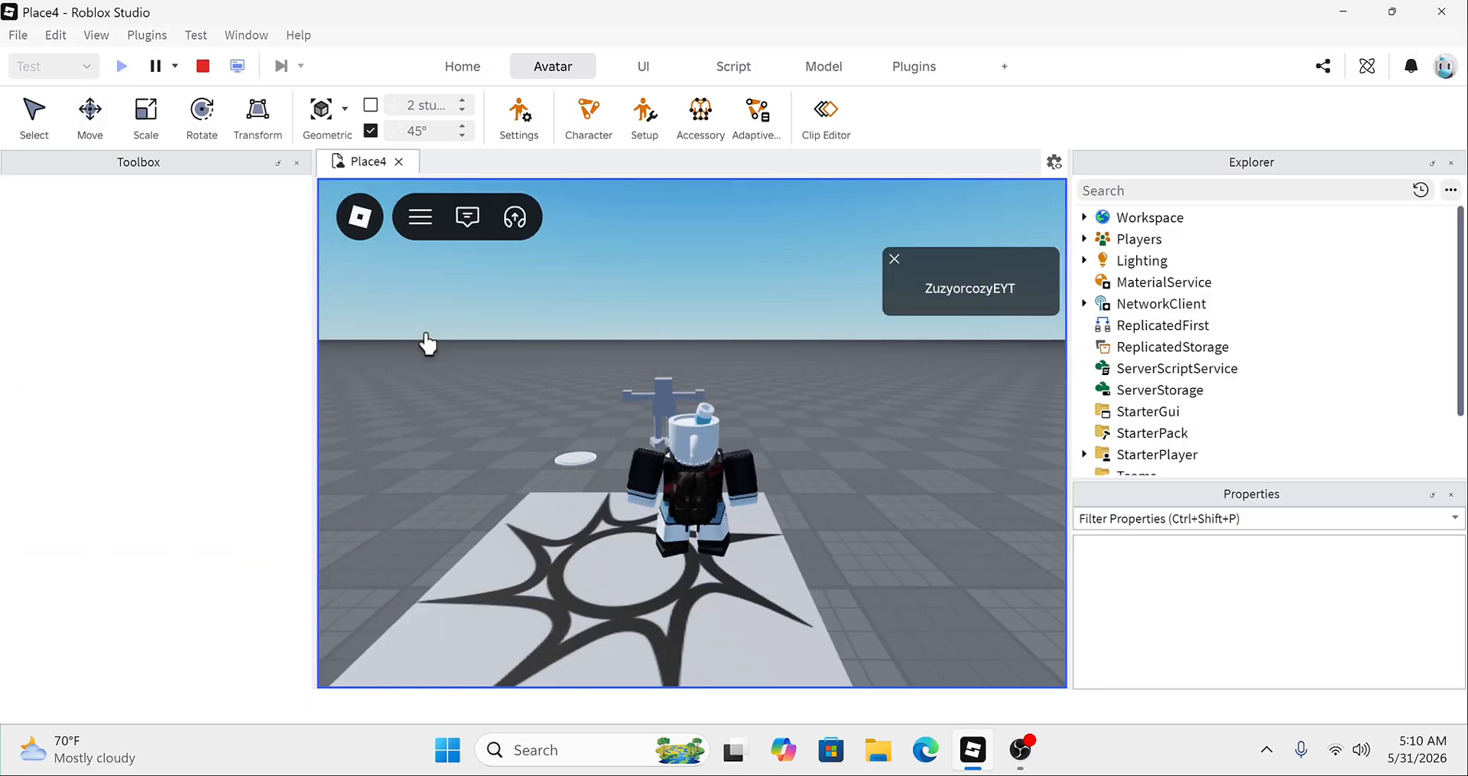
{"action": "key", "text": "w"}
{"action": "key", "text": "a"}
{"action": "right_click_drag", "start_coordinate": [267, 380], "coordinate": [266, 378]}
{"action": "key", "text": "d"}
{"action": "key", "text": "d"}
{"action": "key", "text": "s"}
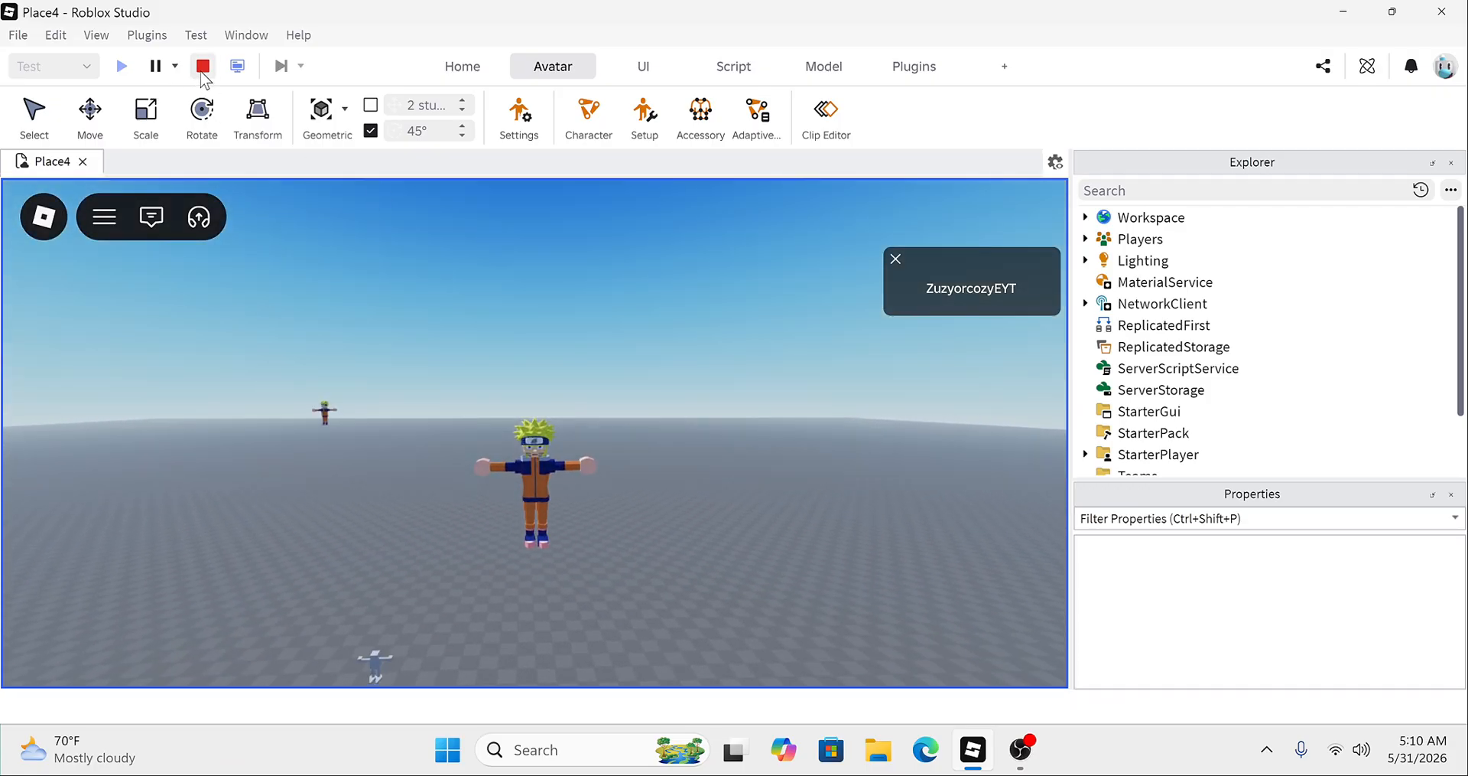
Step: Stop the playtest, set the Naruto Humanoid's HipHeight to -50 and start another playtest
{"action": "left_click", "coordinate": [203, 67]}
{"action": "scroll", "coordinate": [1283, 594], "scroll_direction": "down", "scroll_amount": 8}
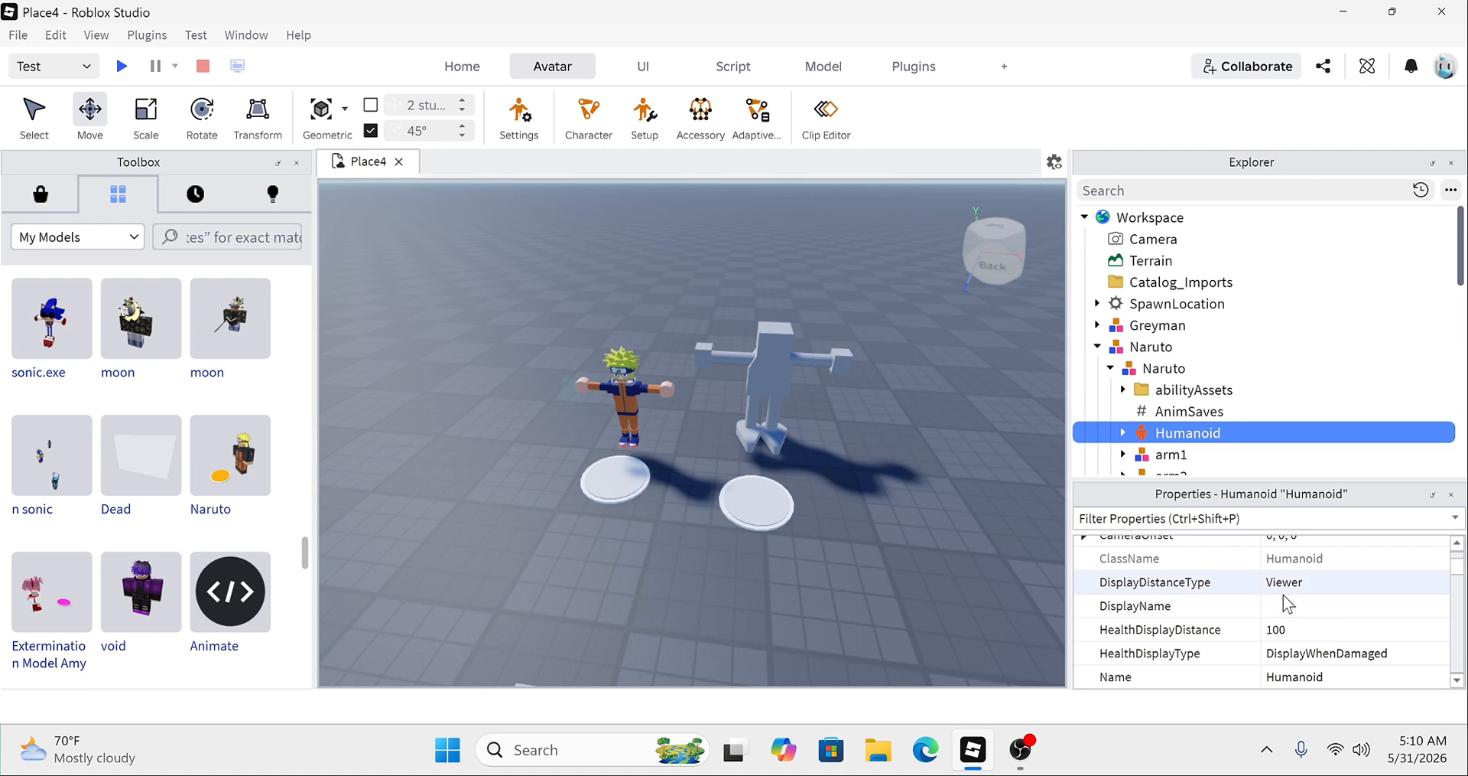
{"action": "scroll", "coordinate": [1296, 624], "scroll_direction": "down", "scroll_amount": 3}
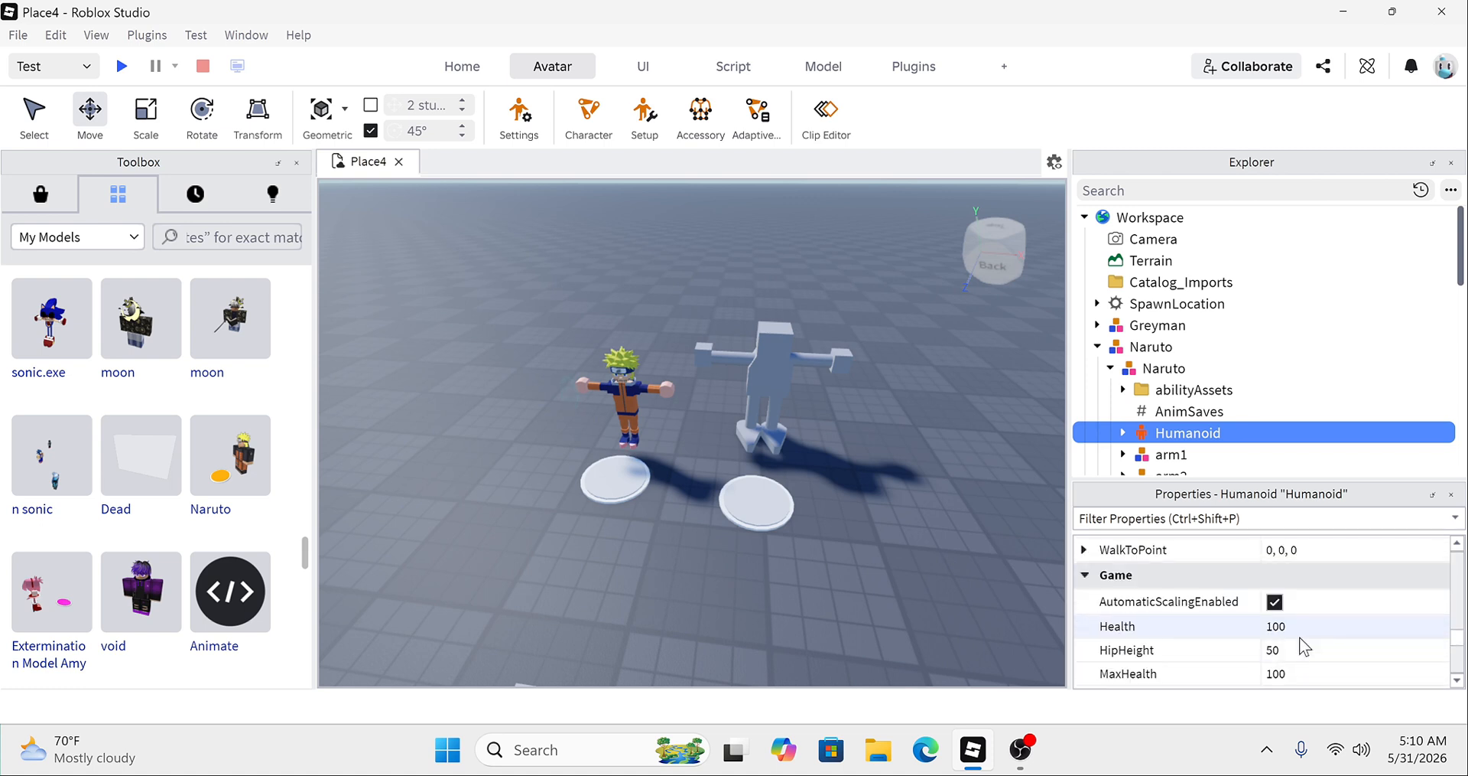
{"action": "left_click", "coordinate": [1301, 650]}
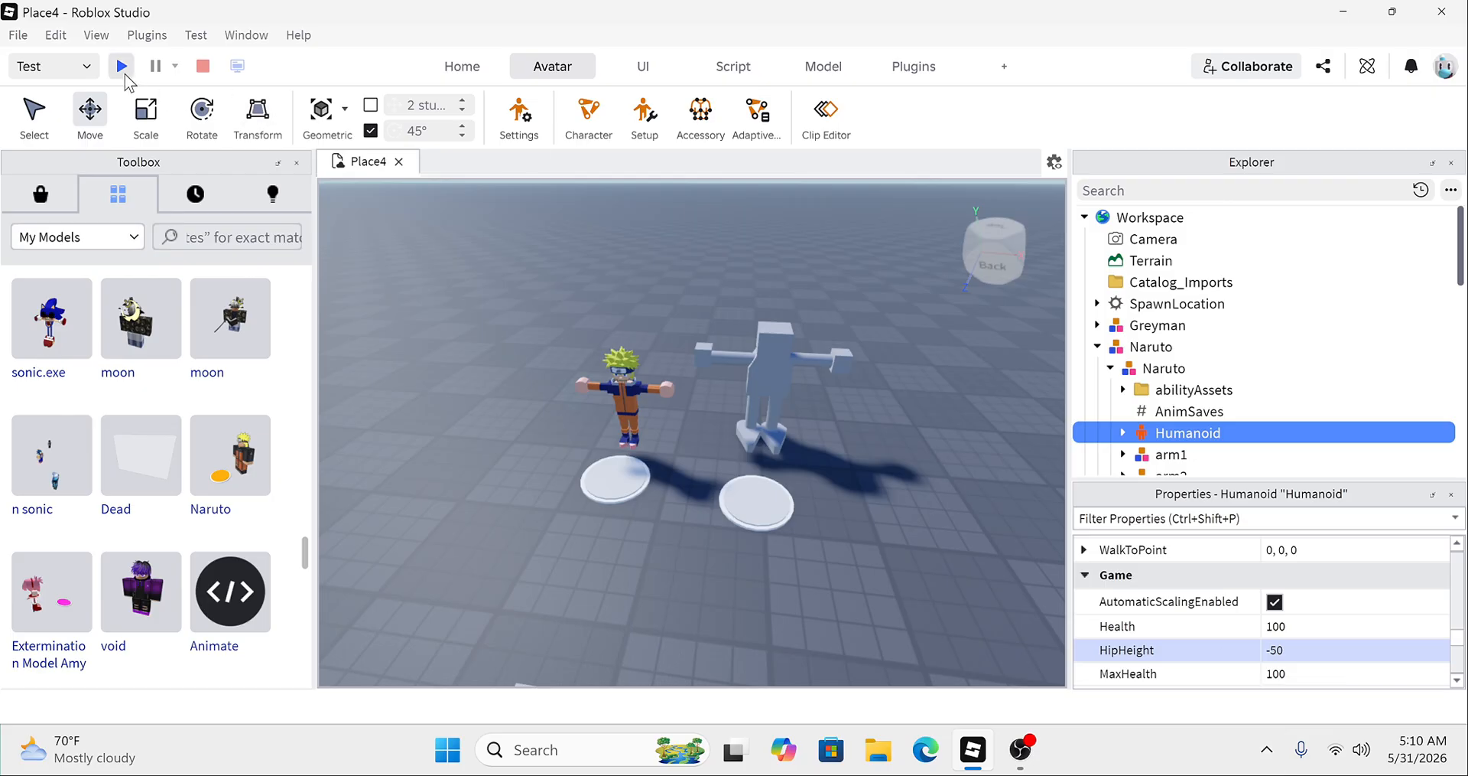
{"action": "left_click", "coordinate": [121, 67]}
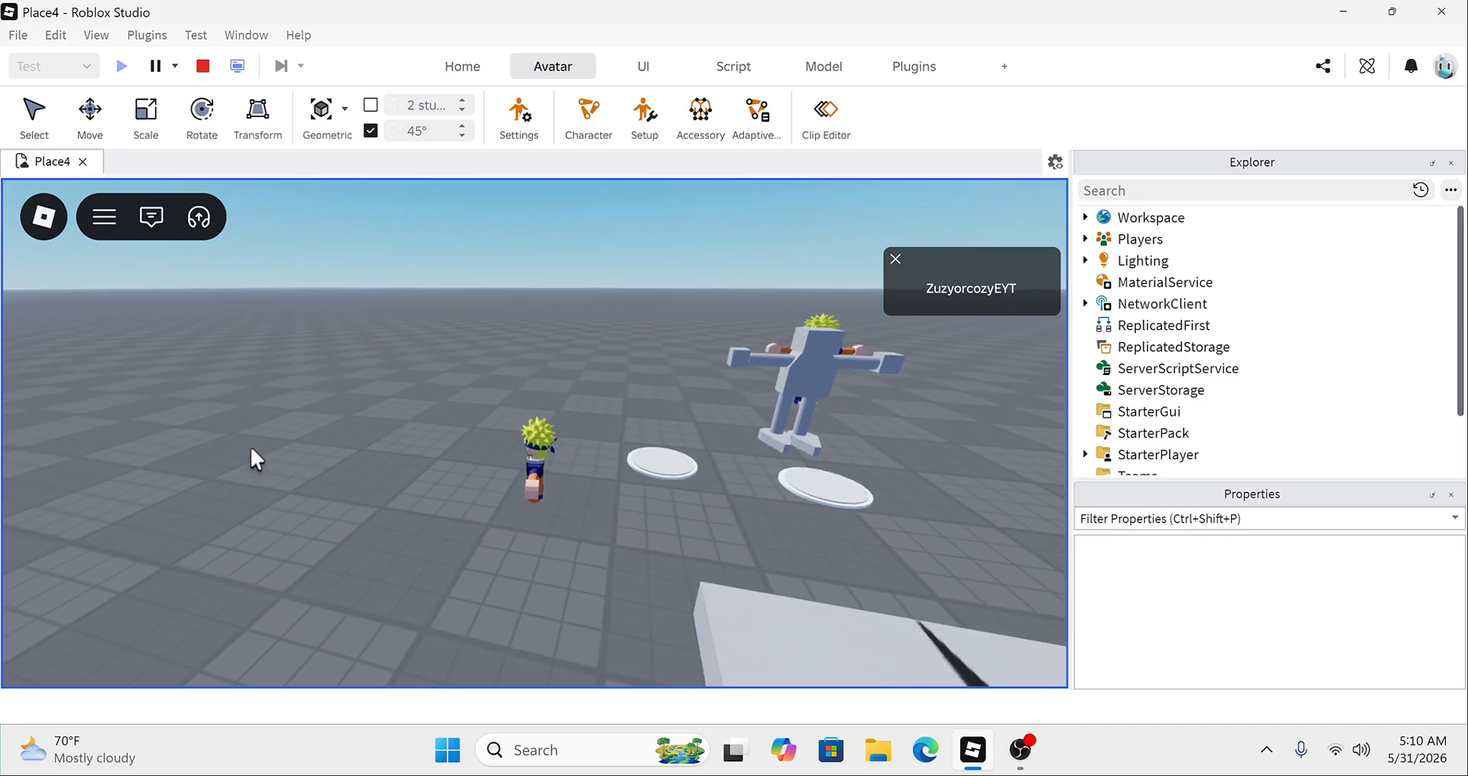
Step: Move the morphed Naruto around with the strongly negative hip height to see the effect, and end the playtest
{"action": "key", "text": "a"}
{"action": "right_click_drag", "start_coordinate": [250, 447], "coordinate": [250, 447]}
{"action": "key", "text": "s"}
{"action": "key", "text": "d"}
{"action": "key", "text": "s"}
{"action": "scroll", "coordinate": [250, 447], "scroll_direction": "down", "scroll_amount": 3}
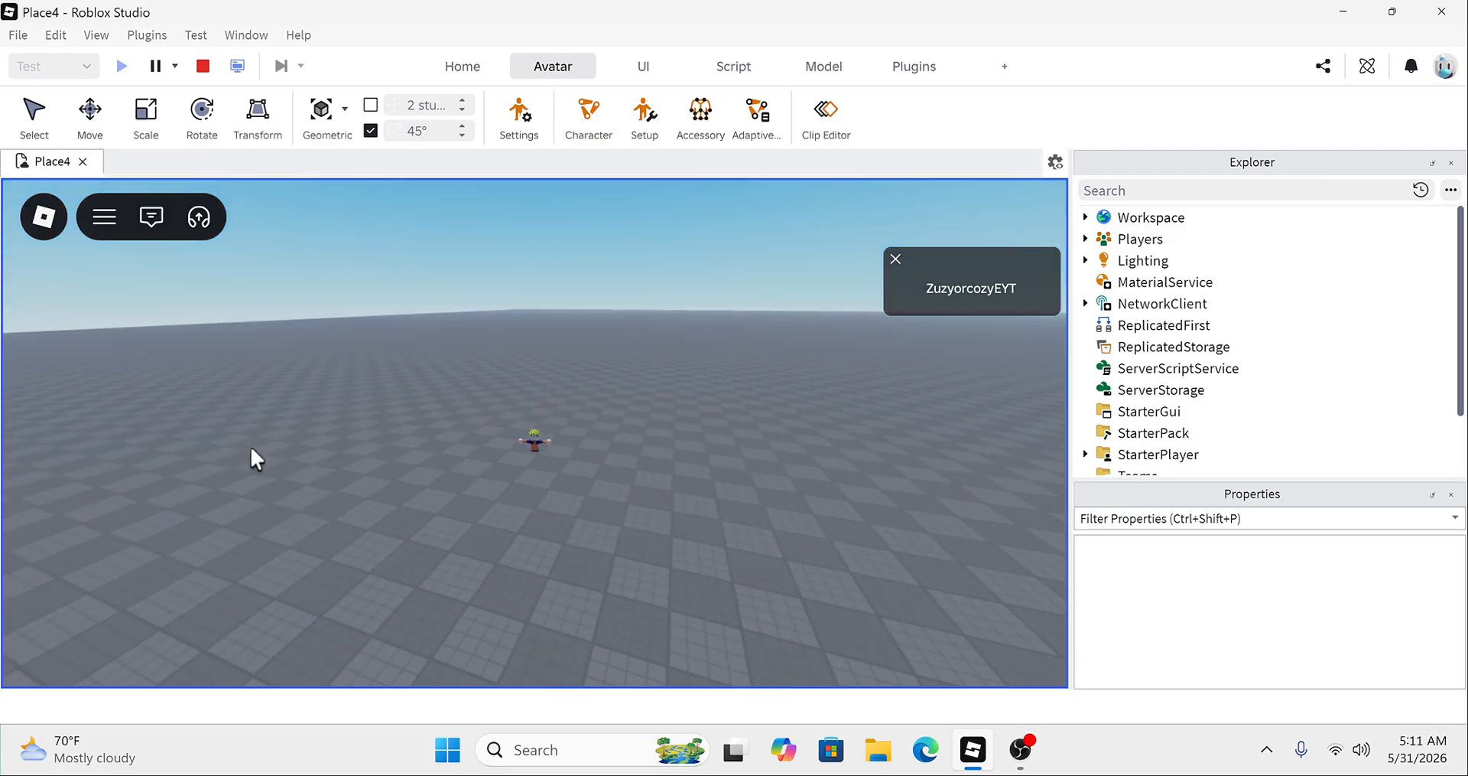
{"action": "scroll", "coordinate": [250, 446], "scroll_direction": "up", "scroll_amount": 1}
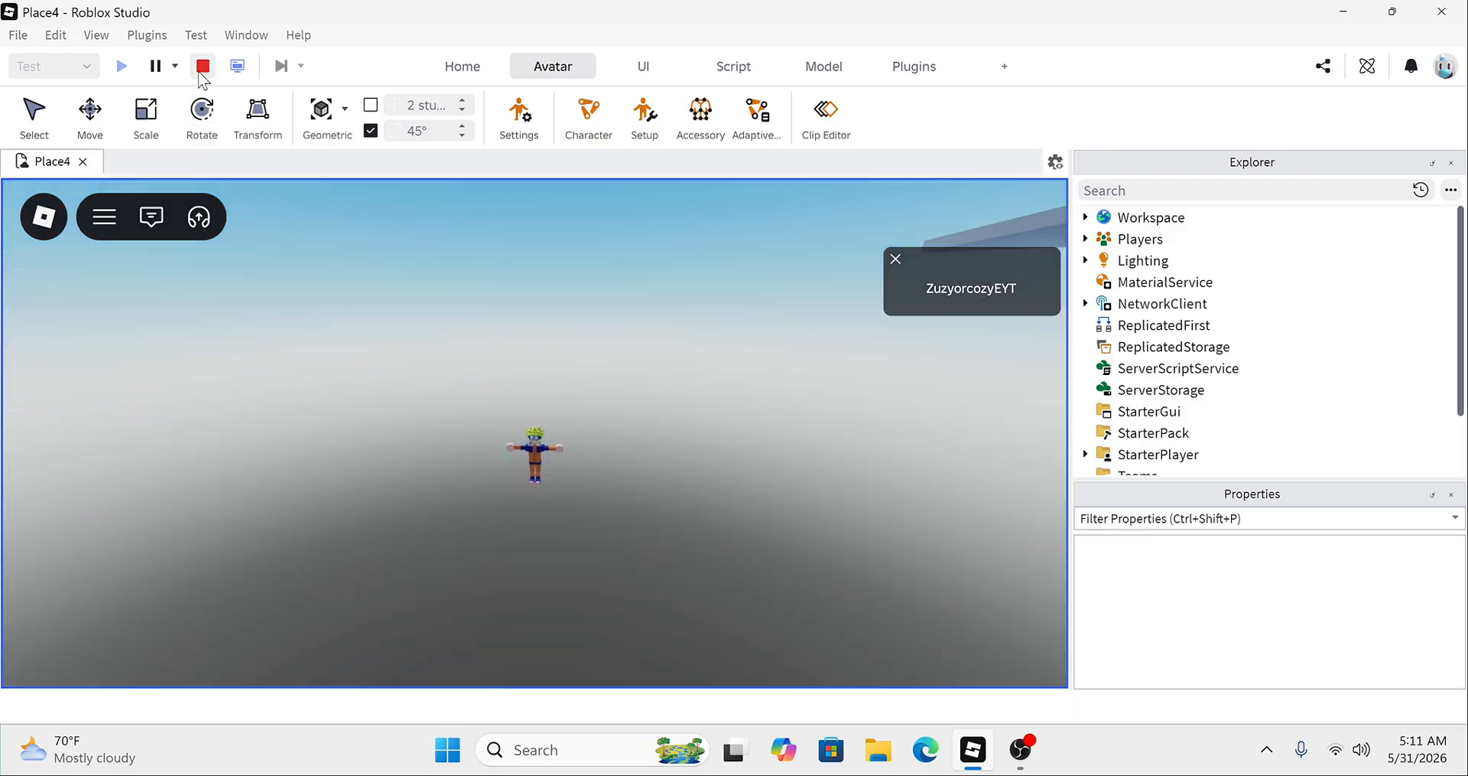
{"action": "left_click", "coordinate": [202, 67]}
Step: Set the Naruto Humanoid's HipHeight to 0.6 and run a short playtest of it
{"action": "scroll", "coordinate": [1369, 615], "scroll_direction": "down", "scroll_amount": 1}
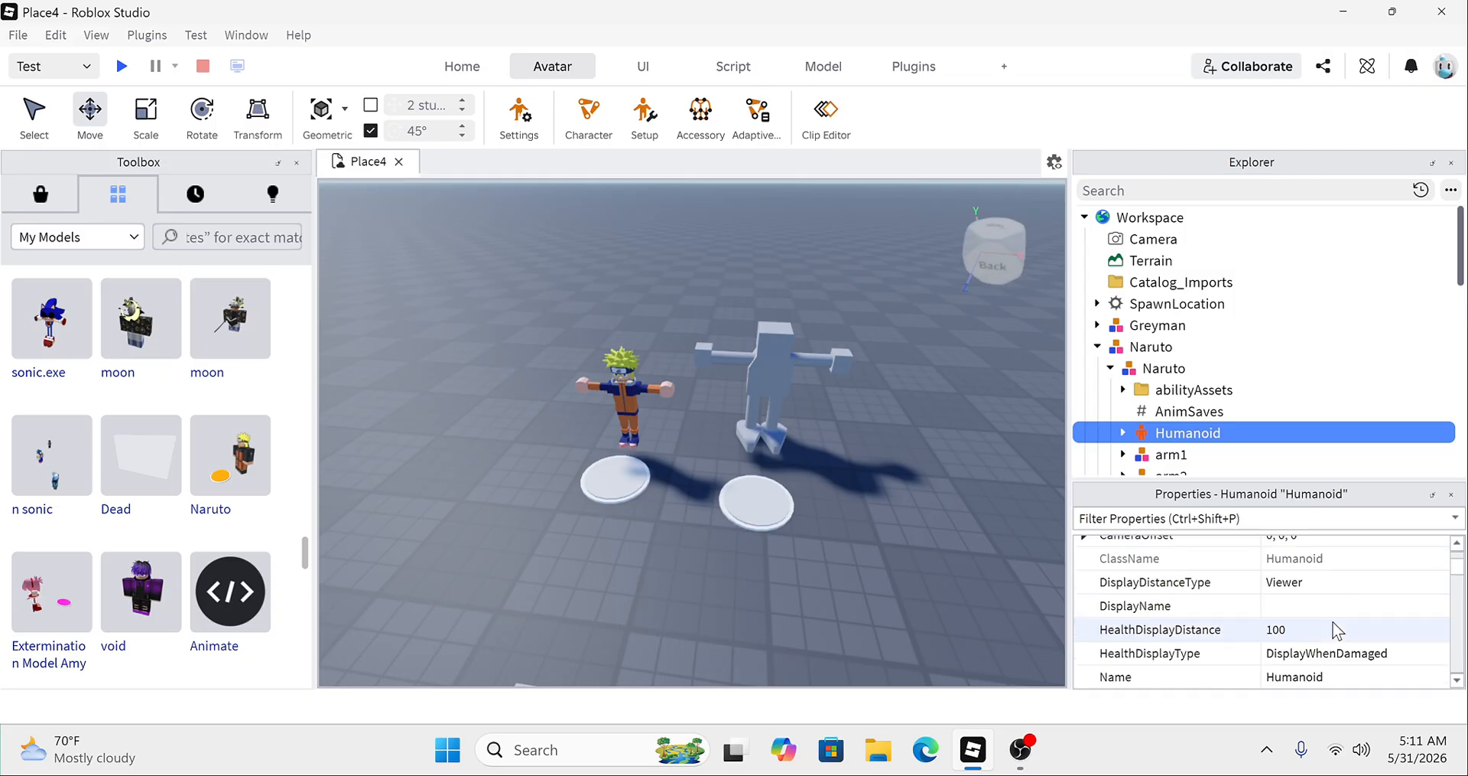
{"action": "scroll", "coordinate": [1337, 629], "scroll_direction": "down", "scroll_amount": 10}
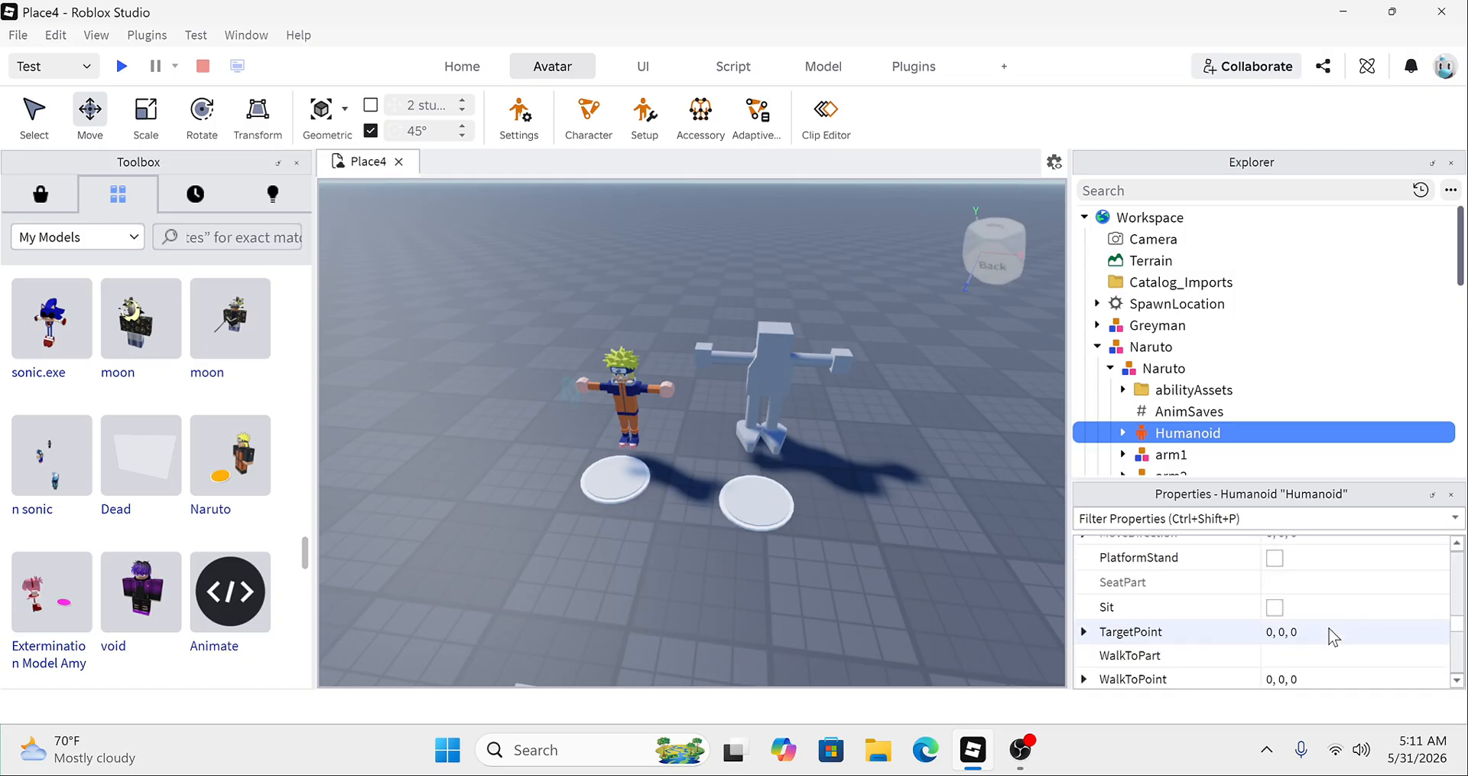
{"action": "scroll", "coordinate": [1331, 635], "scroll_direction": "down", "scroll_amount": 3}
{"action": "left_click", "coordinate": [1330, 650]}
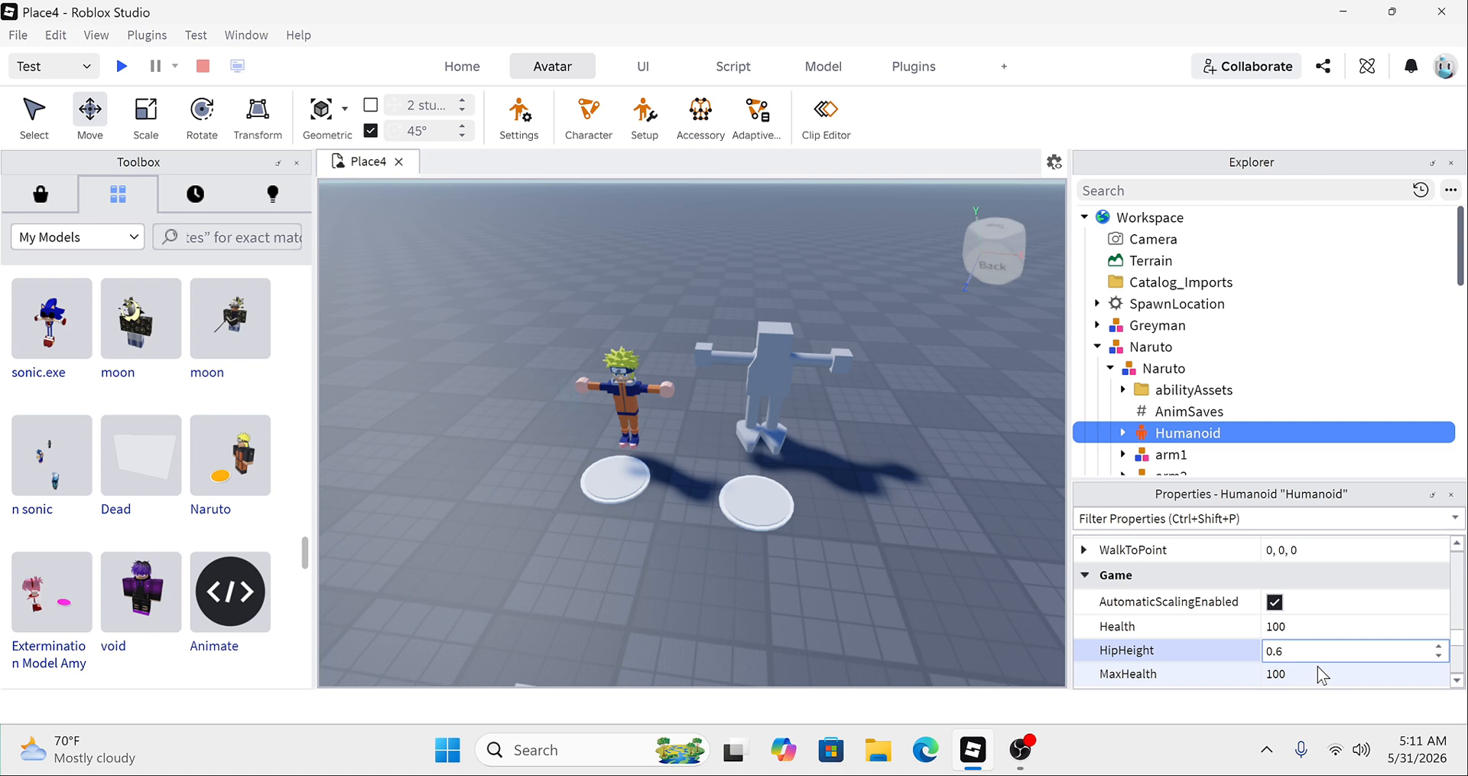
{"action": "key", "text": "Return"}
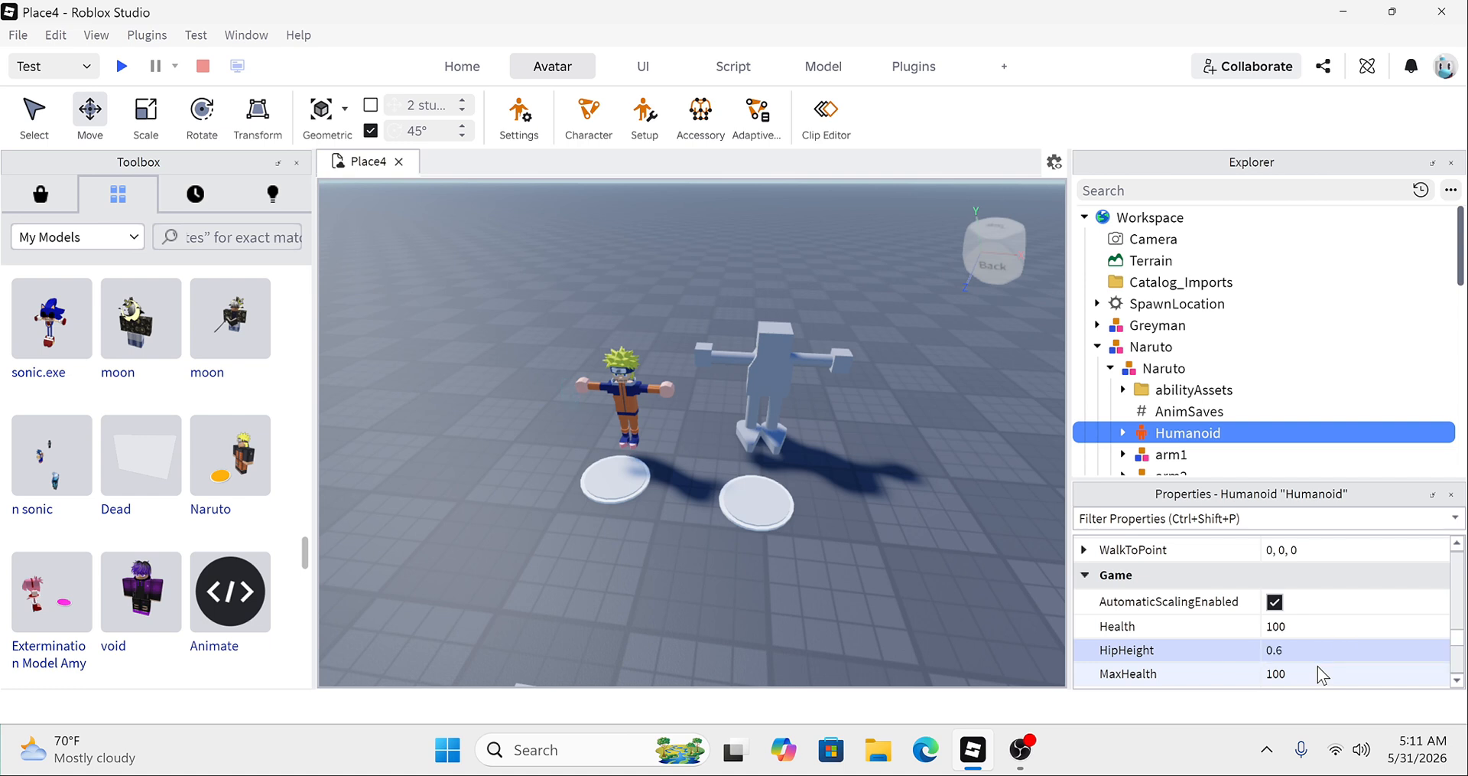
{"action": "left_click", "coordinate": [120, 66]}
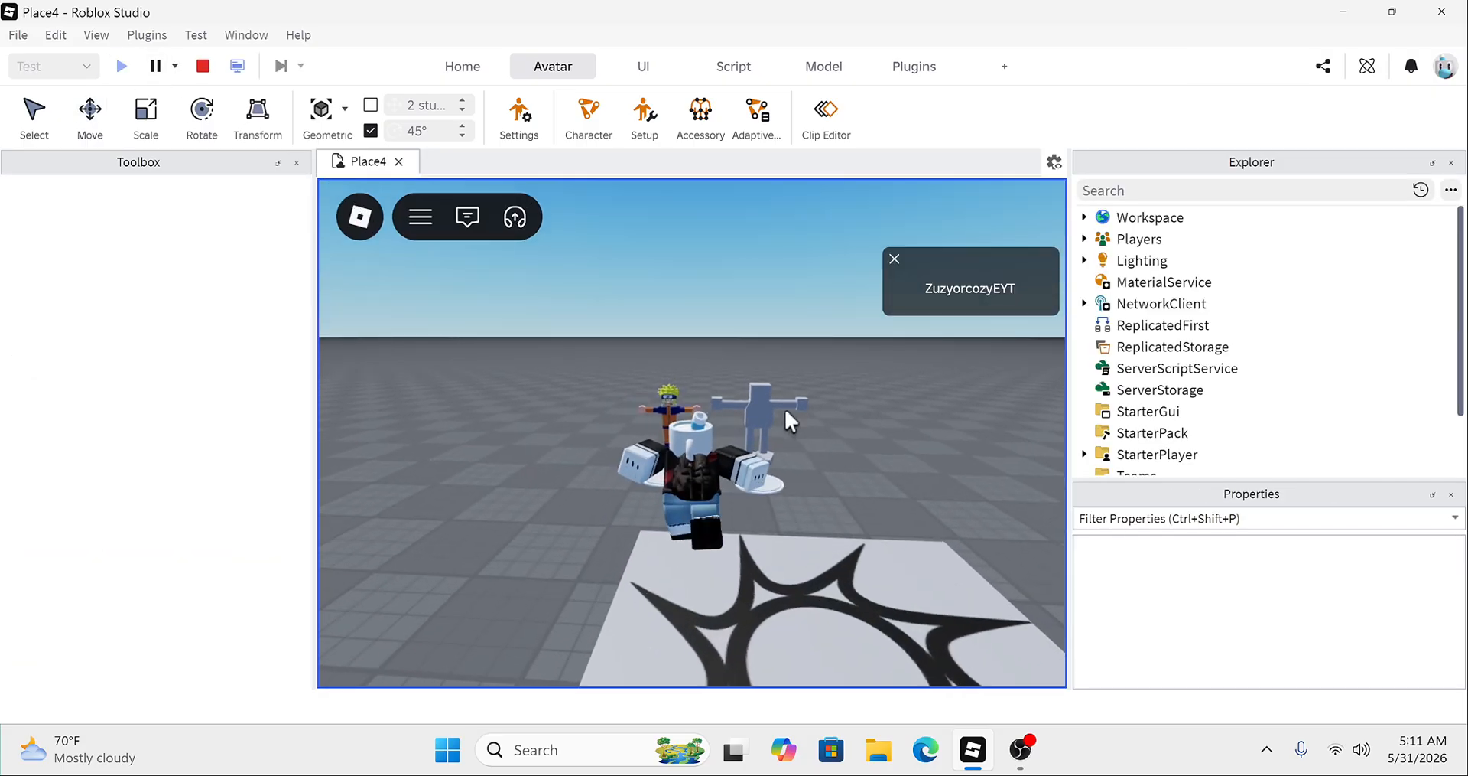
{"action": "right_click_drag", "start_coordinate": [785, 406], "coordinate": [743, 388]}
{"action": "key", "text": "a"}
{"action": "left_click", "coordinate": [202, 66]}
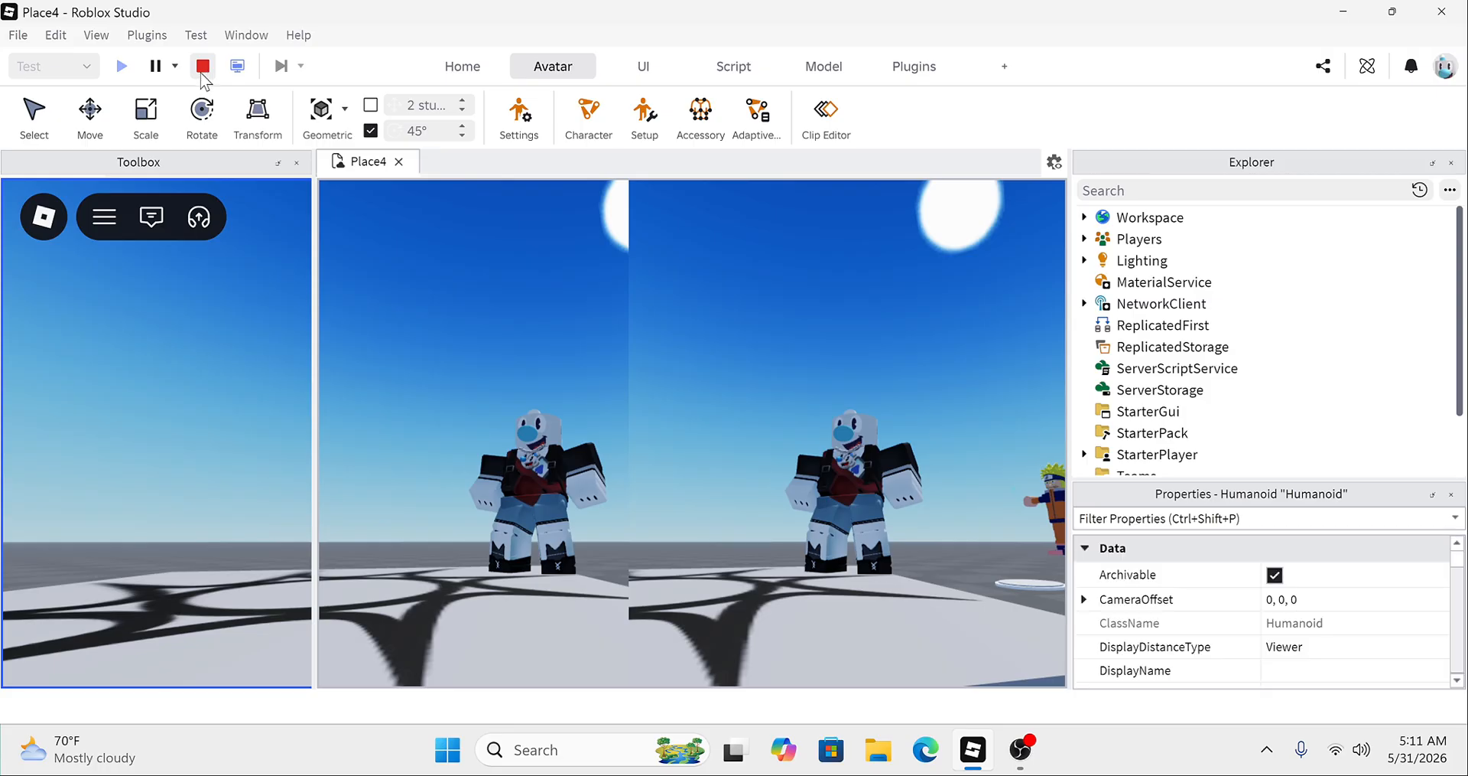
Step: Set the Naruto Humanoid's HipHeight to -0.7 and start a playtest
{"action": "scroll", "coordinate": [1301, 661], "scroll_direction": "down", "scroll_amount": 8}
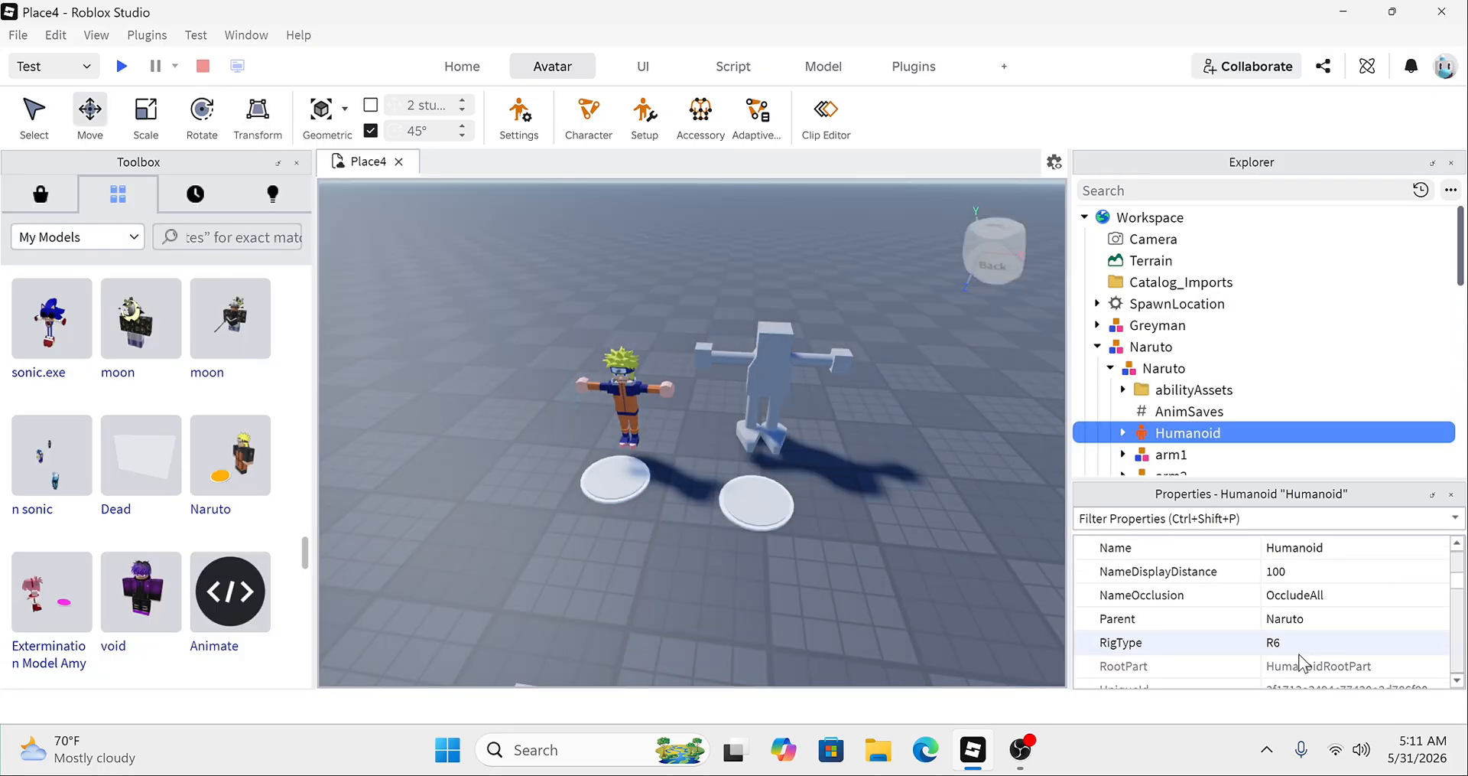
{"action": "scroll", "coordinate": [1304, 661], "scroll_direction": "down", "scroll_amount": 8}
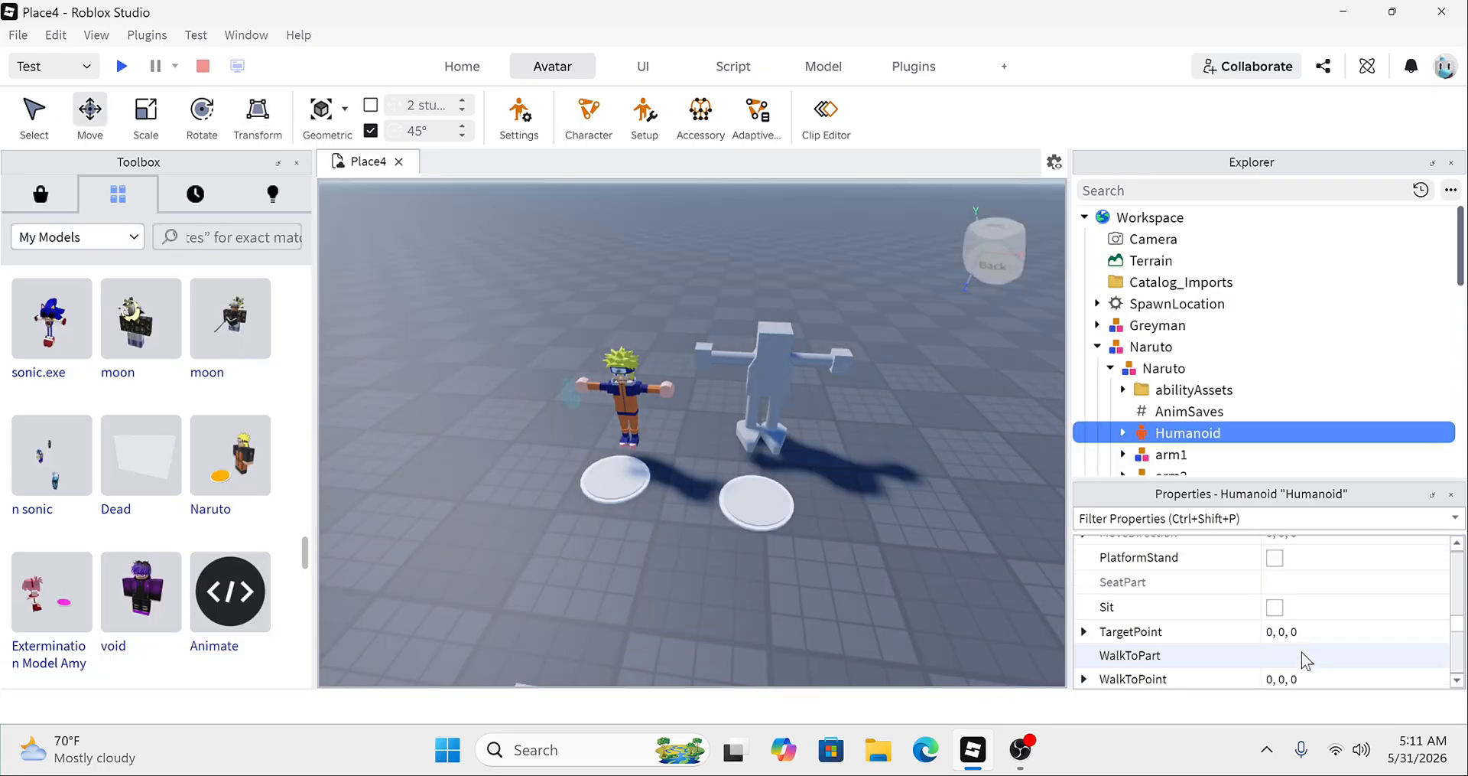
{"action": "left_click", "coordinate": [1304, 586]}
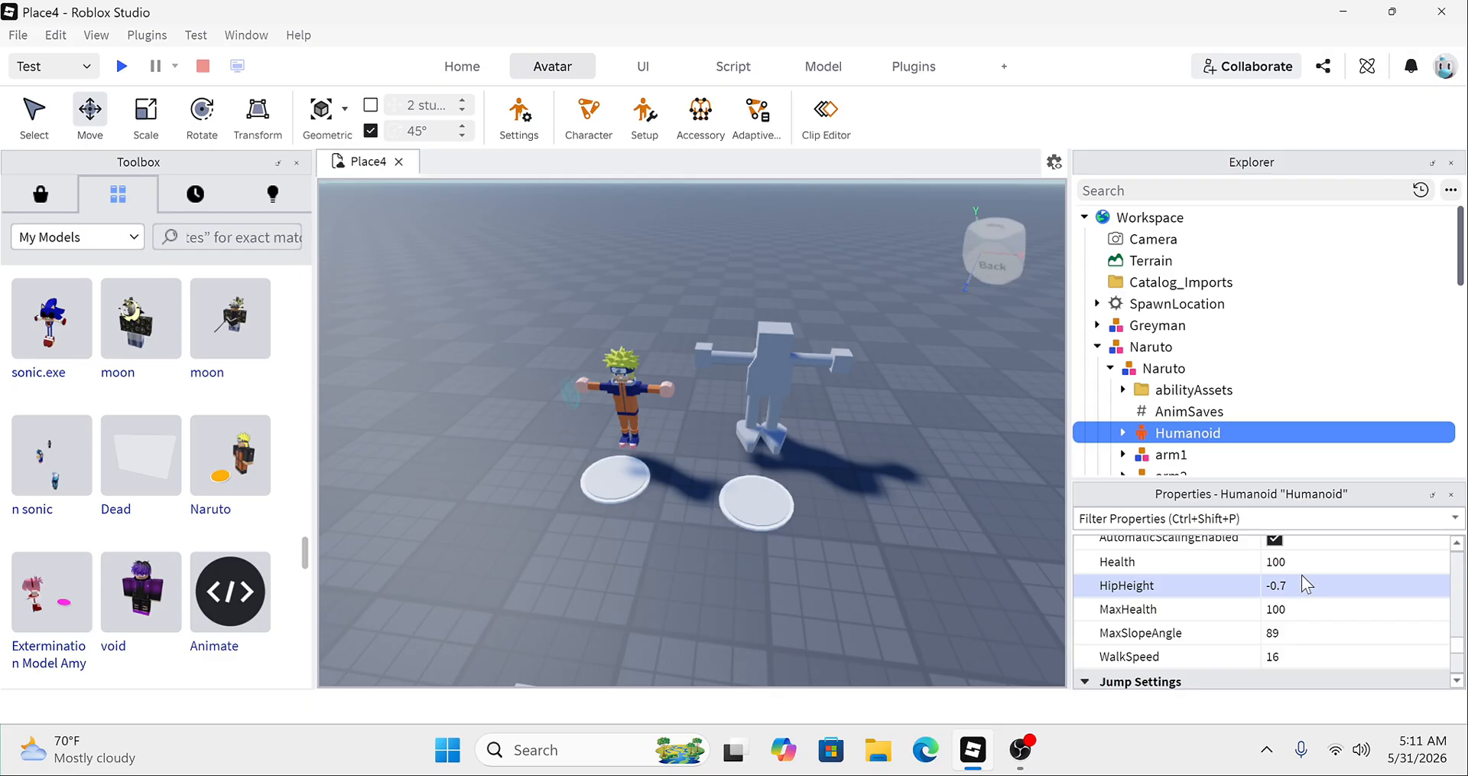
{"action": "left_click", "coordinate": [121, 66]}
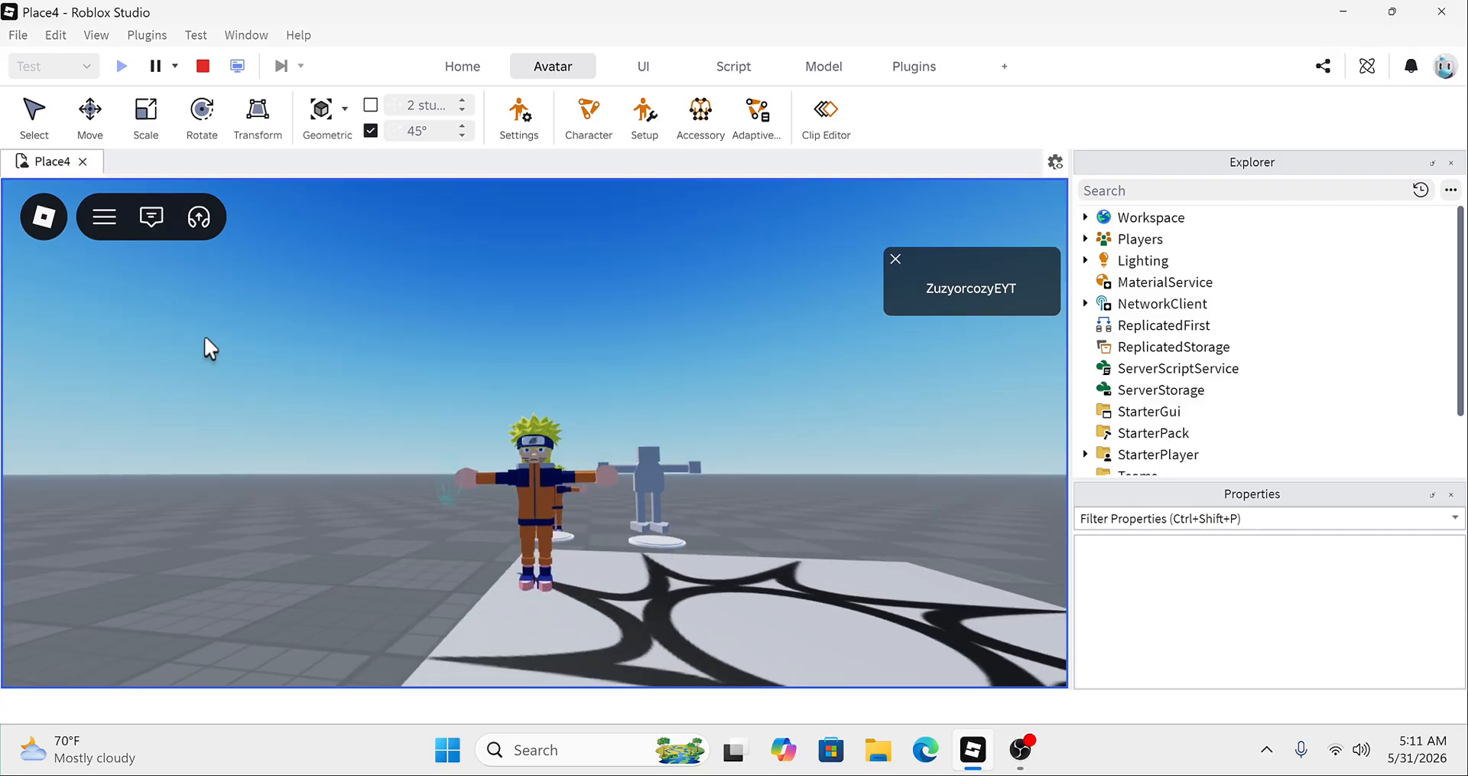
Step: Walk and jump around the spawn as the morphed Naruto to check his stance, and stop the playtest
{"action": "key", "text": "w"}
{"action": "right_click_drag", "start_coordinate": [205, 338], "coordinate": [204, 334]}
{"action": "key", "text": "s"}
{"action": "key", "text": "w"}
{"action": "key", "text": "w"}
{"action": "key", "text": "space"}
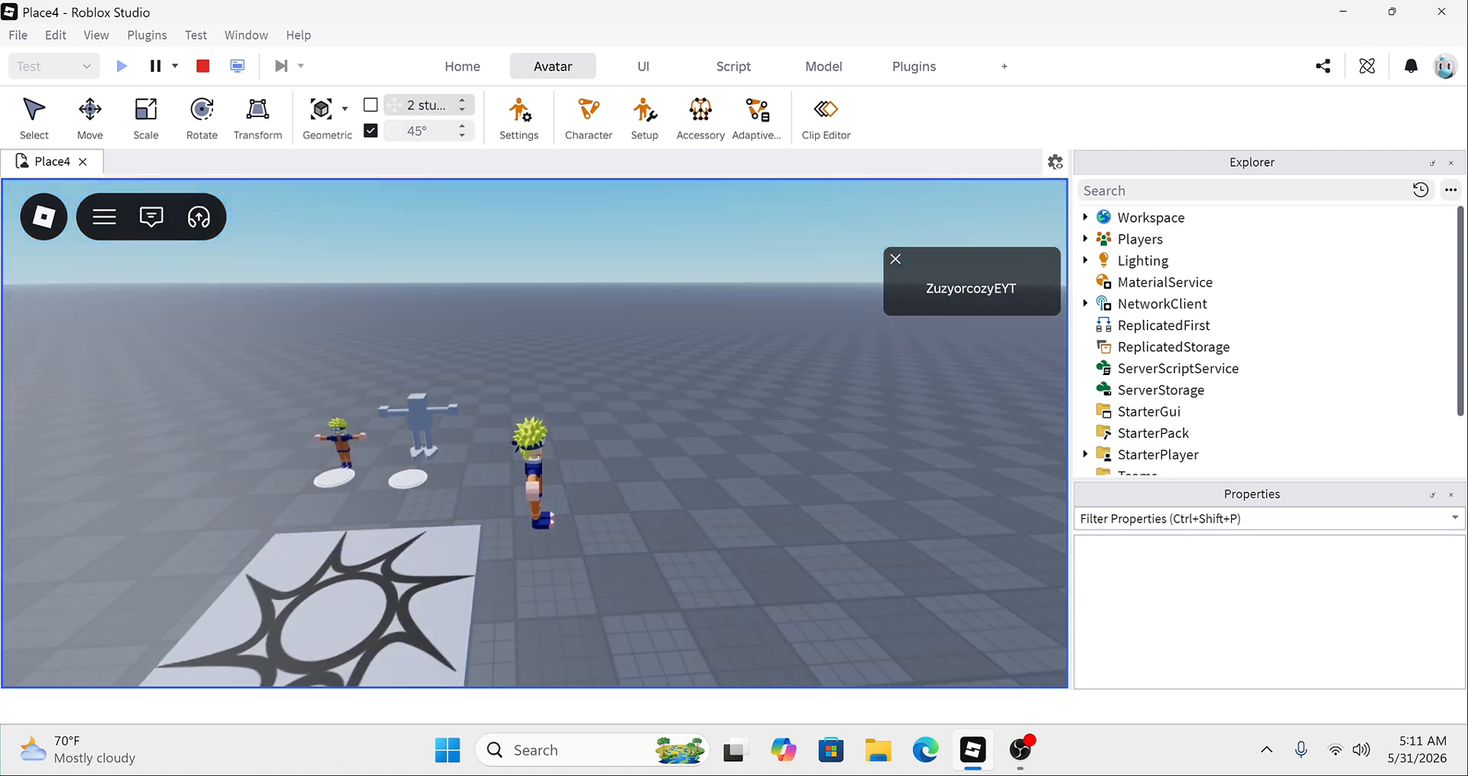
{"action": "left_click", "coordinate": [237, 66]}
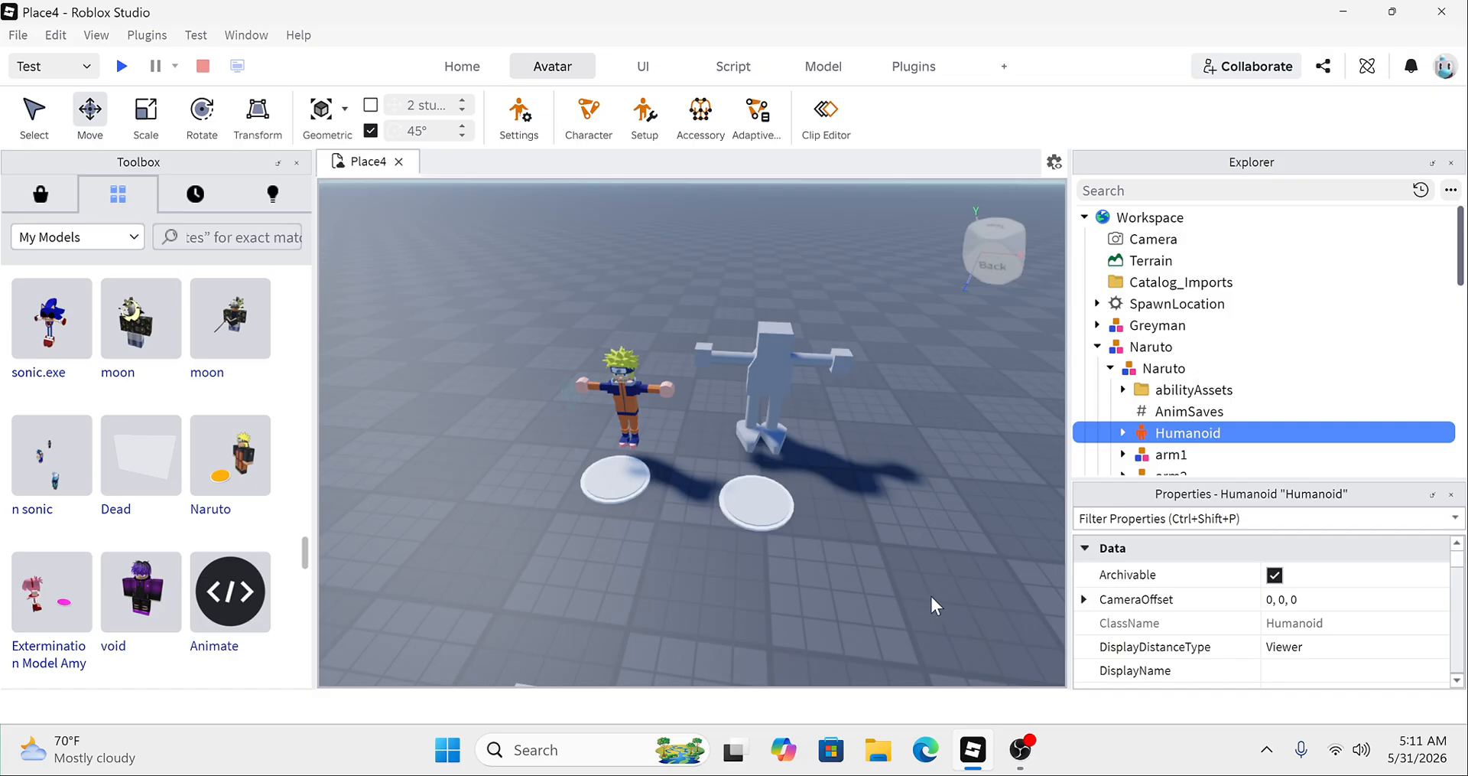
Step: Deselect the Humanoid and search the Creator Store models for "outcome"
{"action": "left_click", "coordinate": [819, 542]}
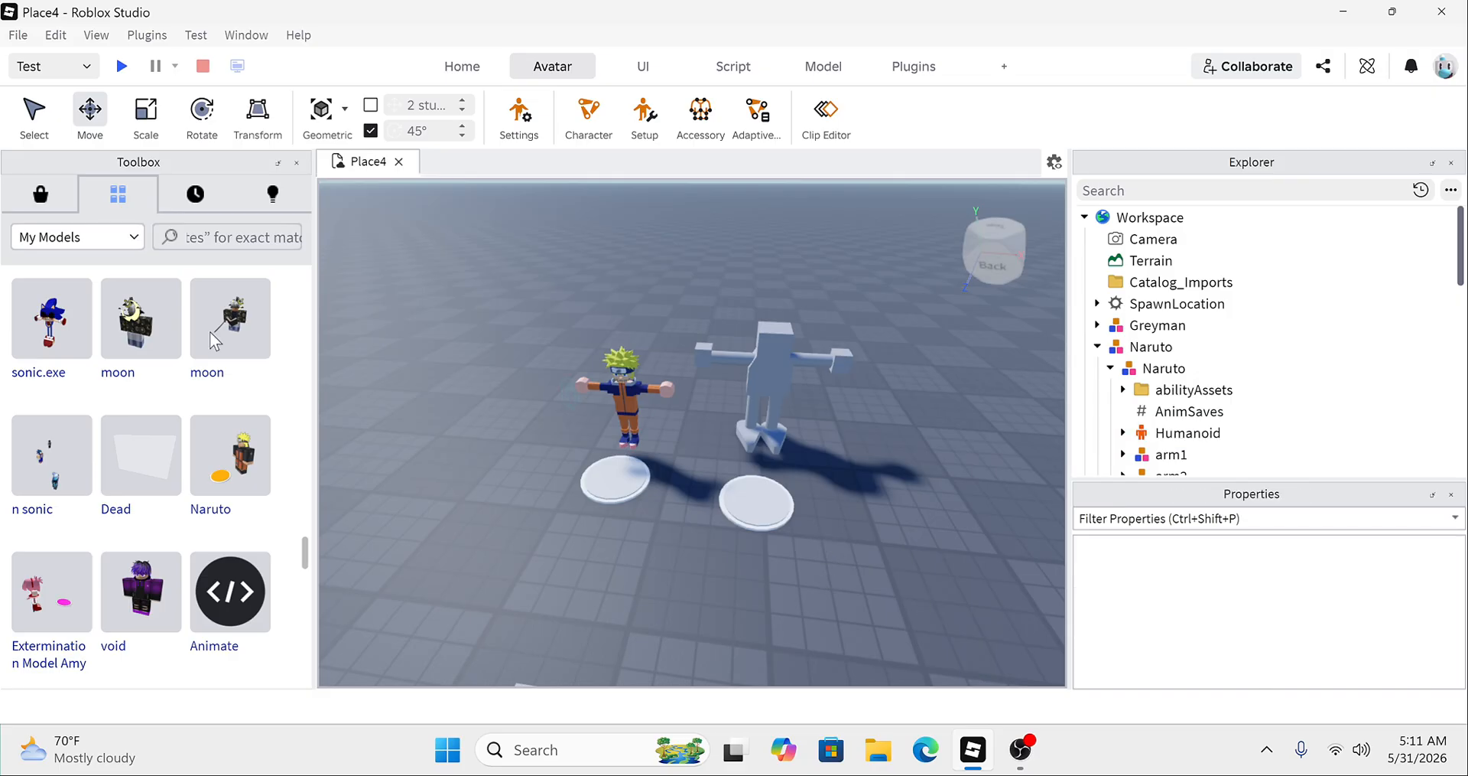
{"action": "left_click", "coordinate": [38, 188]}
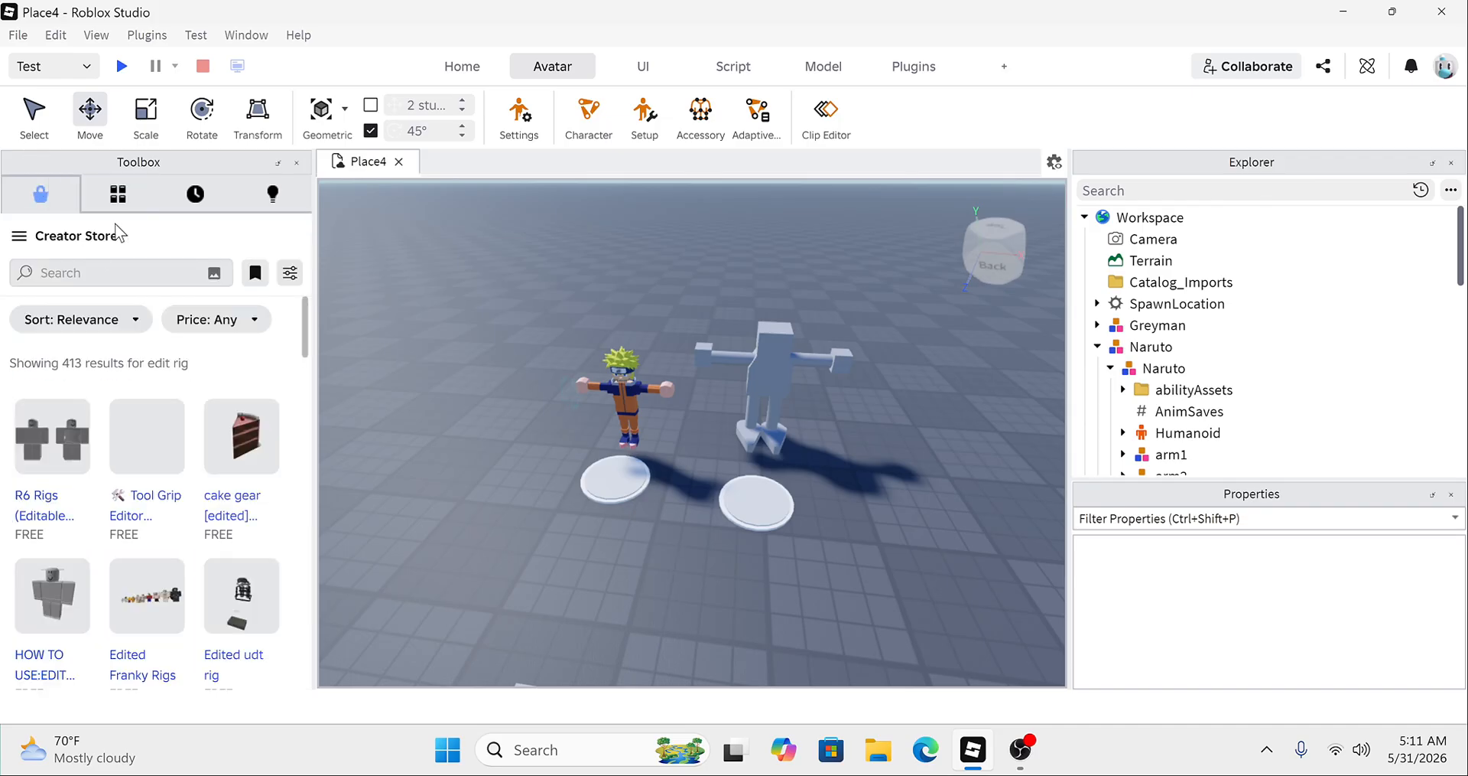
{"action": "left_click", "coordinate": [120, 272]}
{"action": "key", "text": "a"}
{"action": "right_click_drag", "start_coordinate": [502, 315], "coordinate": [500, 316]}
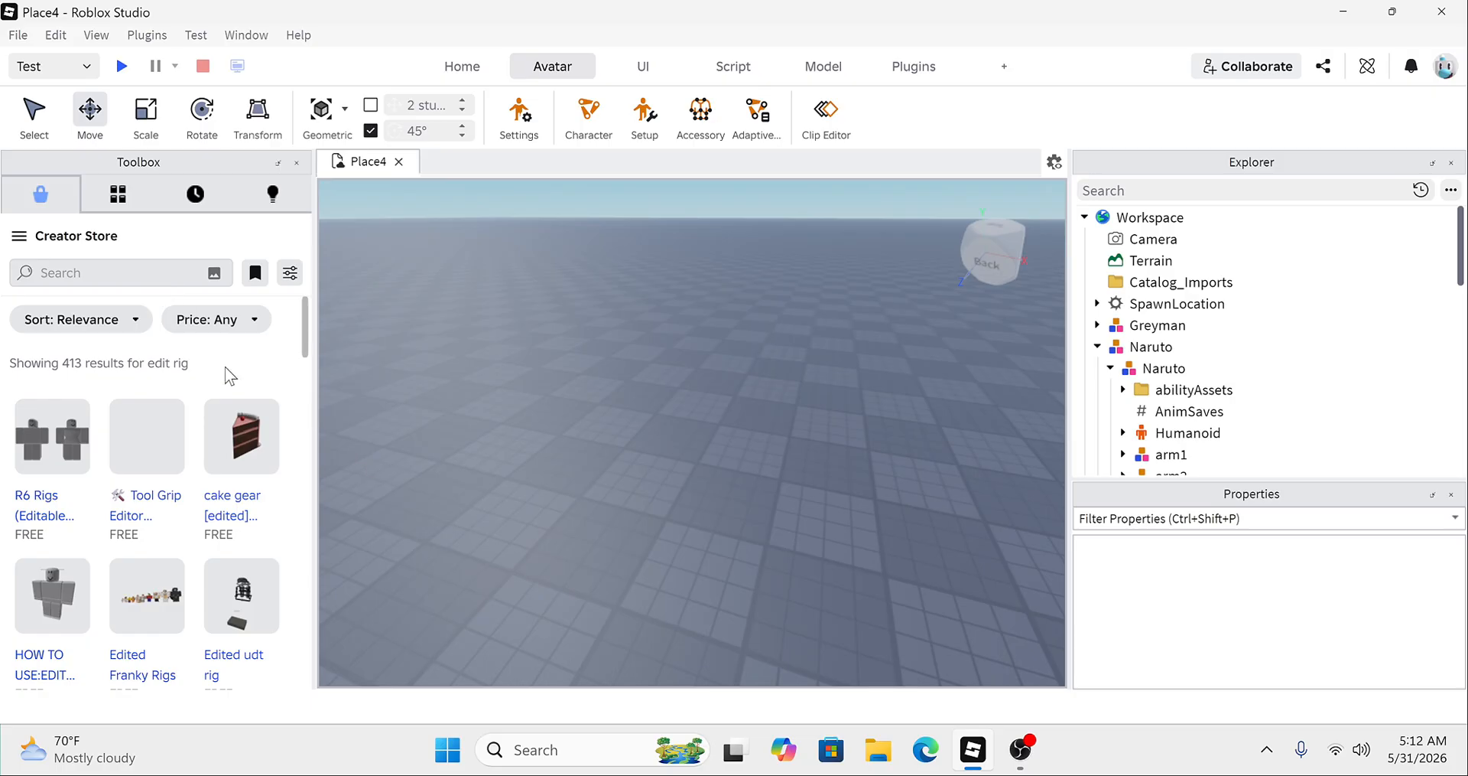
{"action": "left_click", "coordinate": [114, 273]}
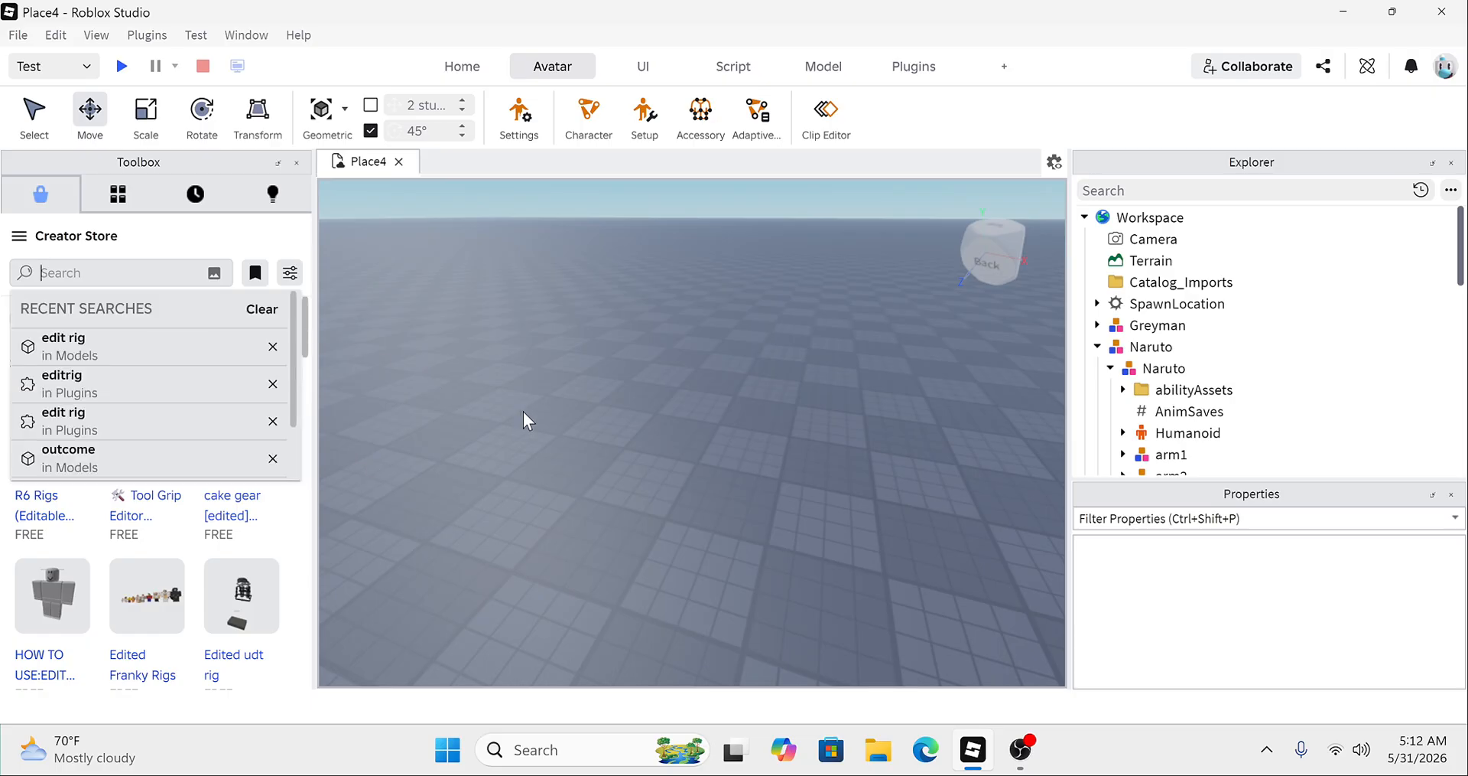
{"action": "type", "text": "outco"}
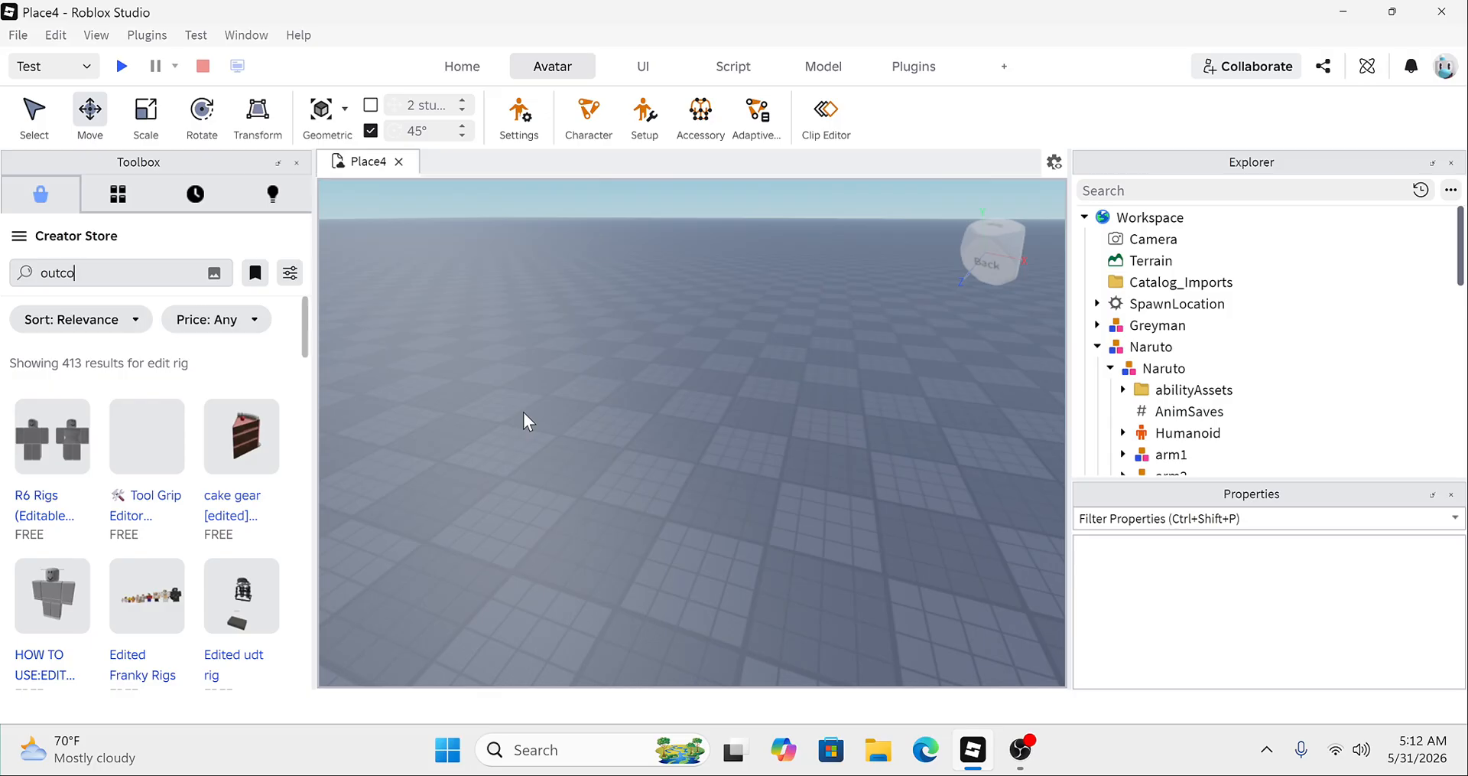
{"action": "type", "text": "me"}
{"action": "key", "text": "Return"}
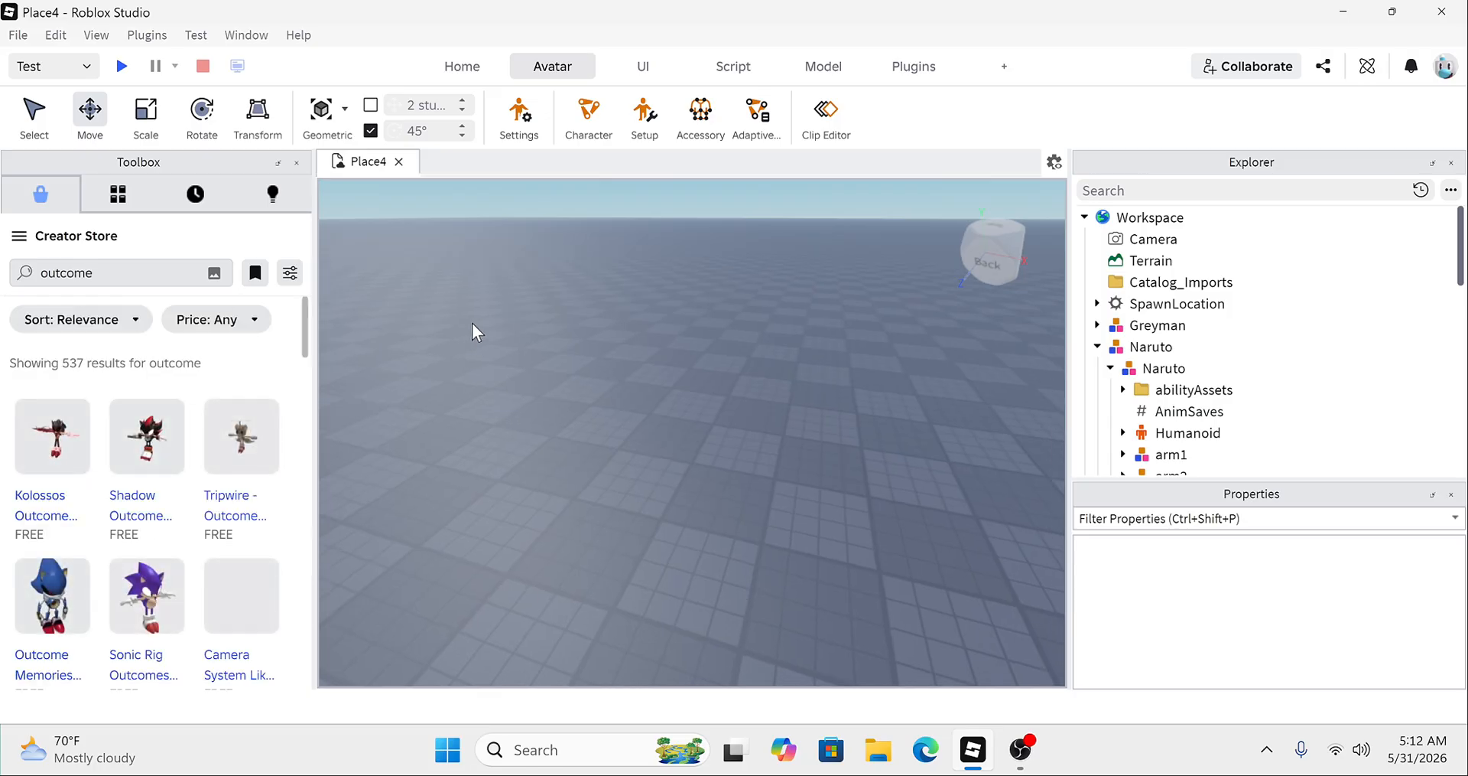
Step: Insert the Sonic Rig Outcomes Memories model from the store, accept its included scripts and lower it toward the baseplate
{"action": "right_click_drag", "start_coordinate": [471, 331], "coordinate": [471, 333]}
{"action": "scroll", "coordinate": [146, 536], "scroll_direction": "down", "scroll_amount": 3}
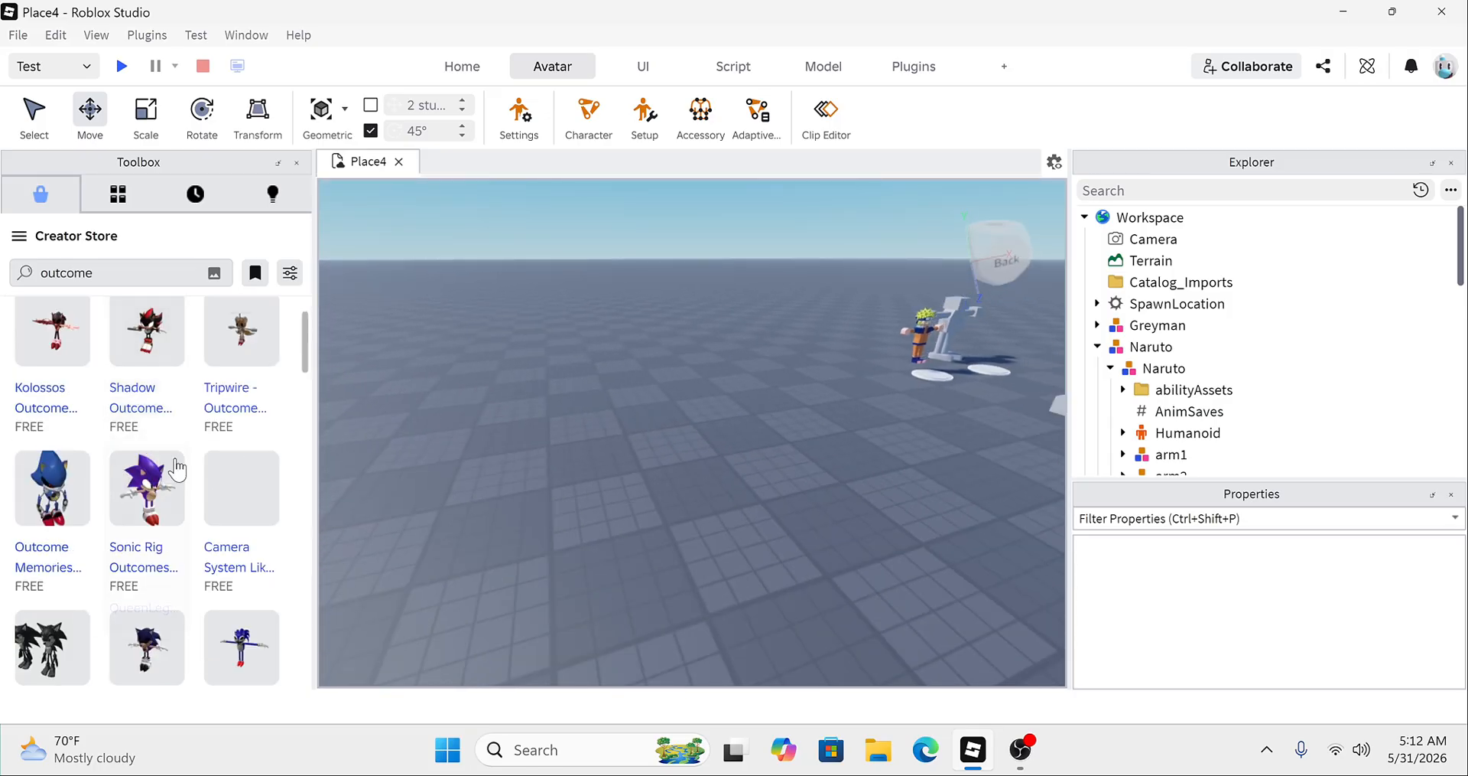
{"action": "left_click", "coordinate": [162, 419]}
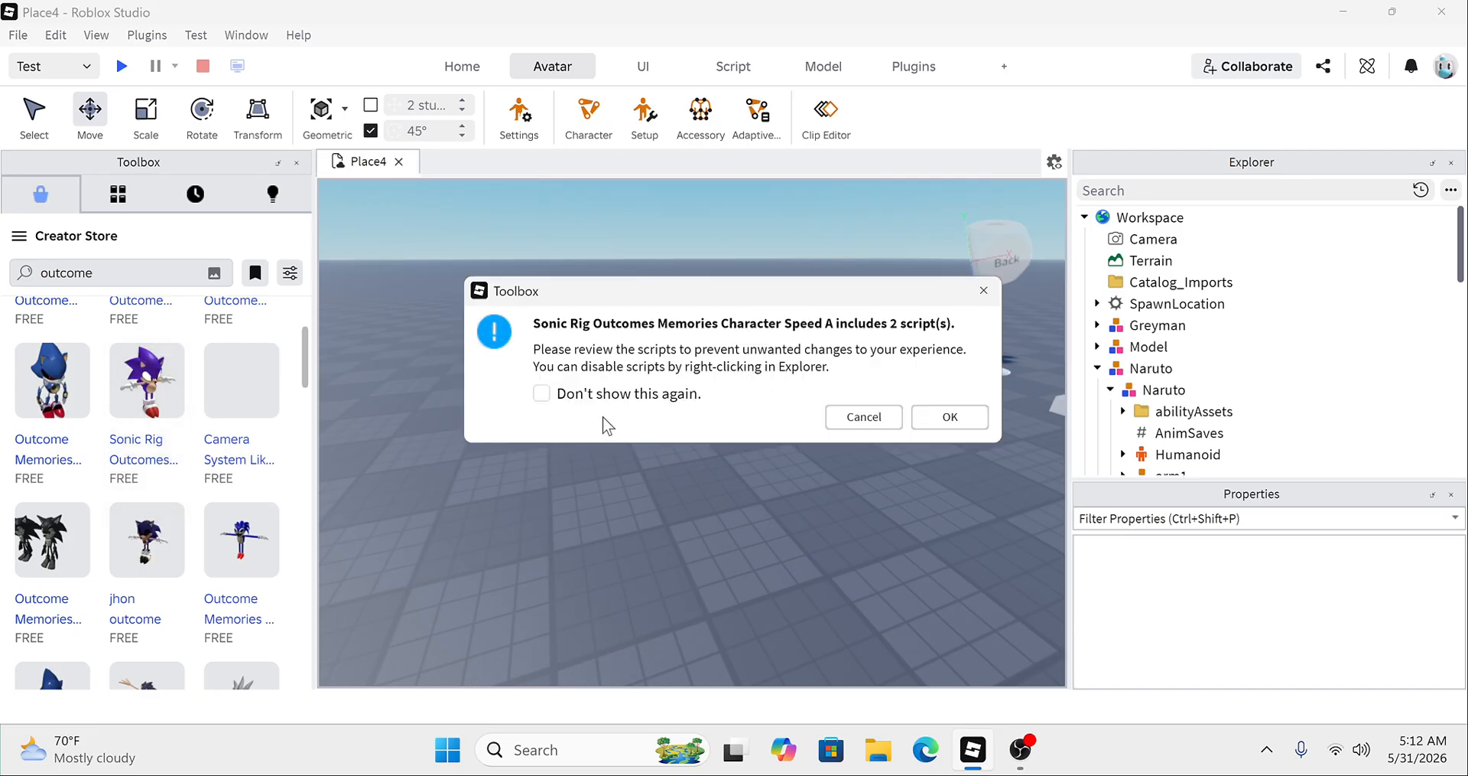
{"action": "left_click", "coordinate": [952, 416]}
{"action": "right_click_drag", "start_coordinate": [802, 369], "coordinate": [822, 378]}
{"action": "left_click_drag", "start_coordinate": [692, 388], "coordinate": [688, 554]}
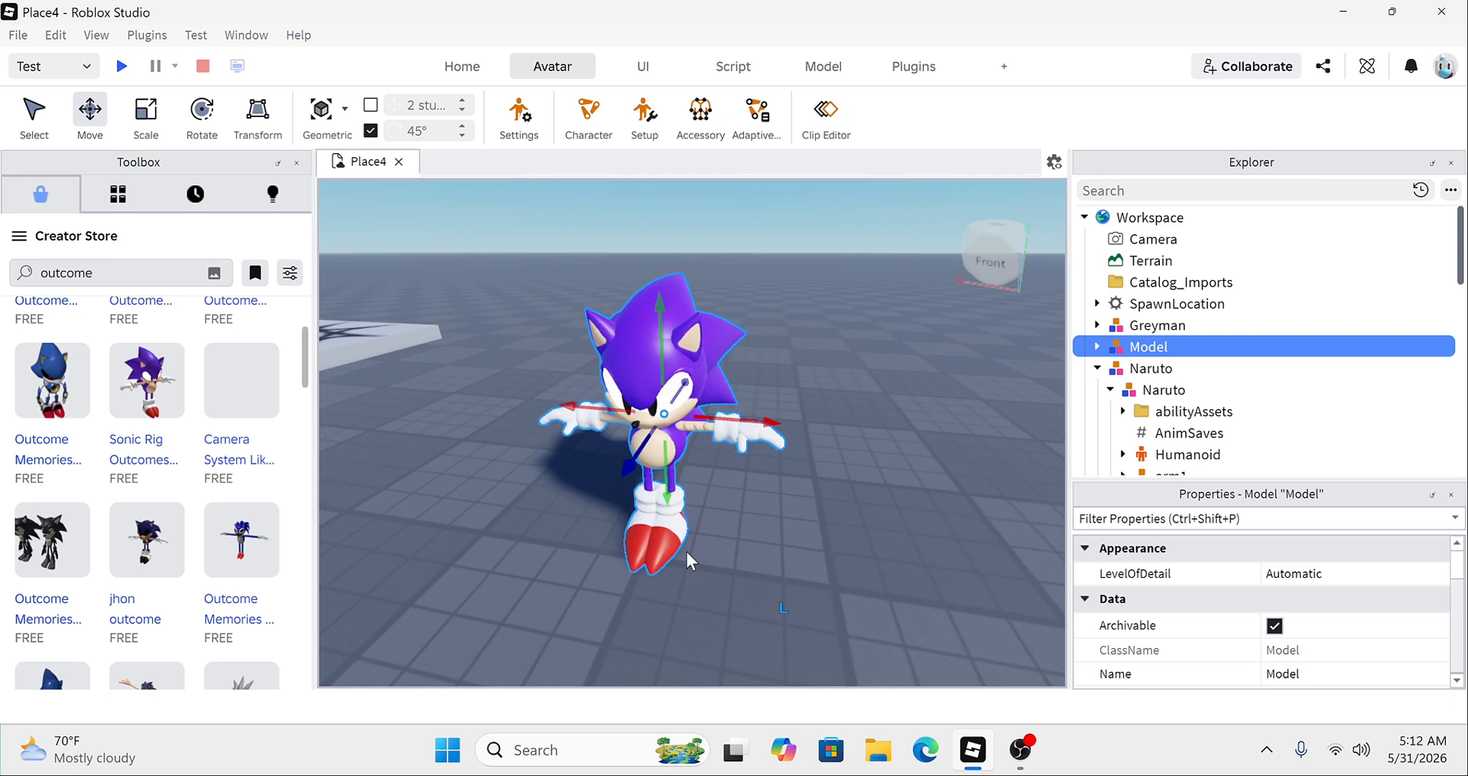
Step: Examine the inserted Sonic model's hierarchy, including its mesh parts and the Package script
{"action": "left_click", "coordinate": [1097, 346]}
{"action": "scroll", "coordinate": [1117, 355], "scroll_direction": "down", "scroll_amount": 8}
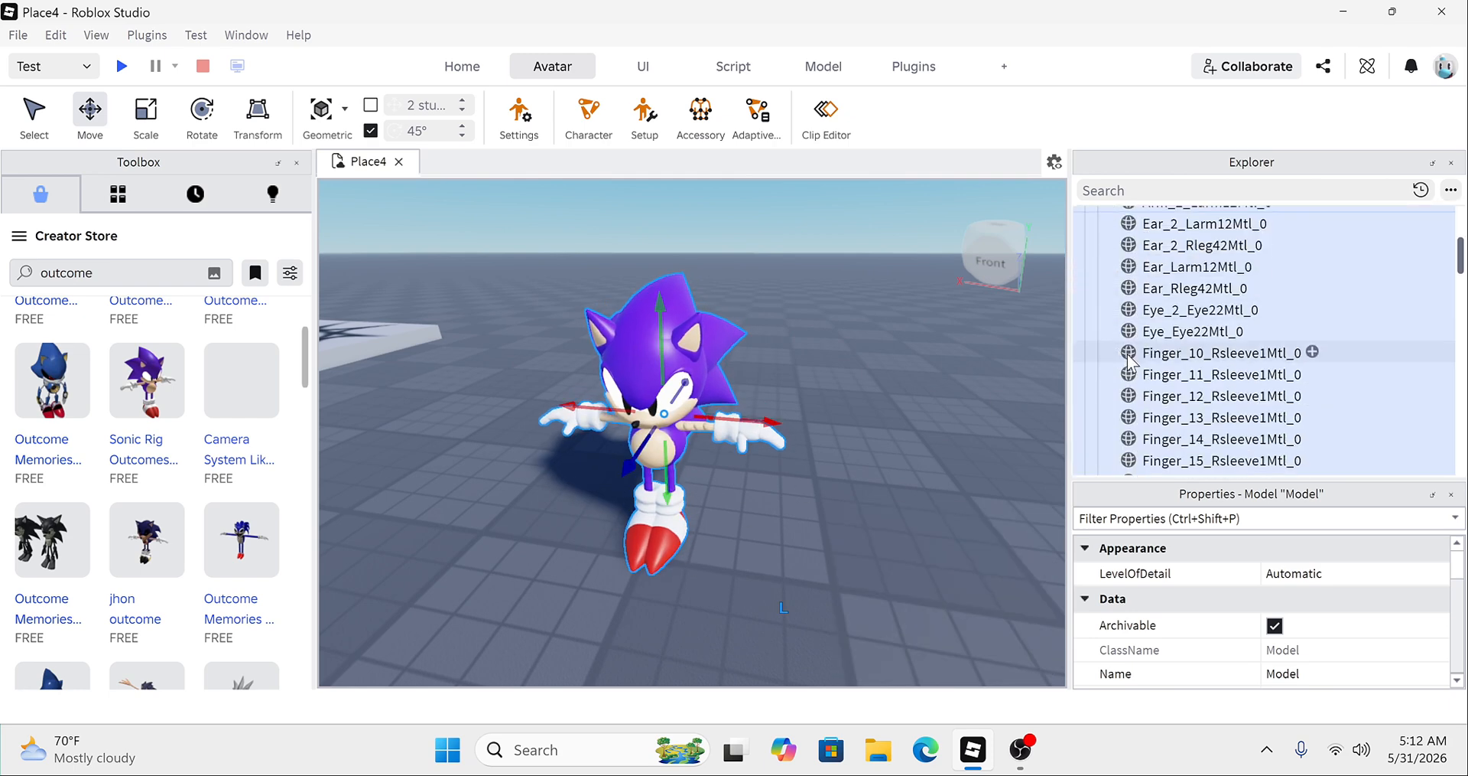
{"action": "scroll", "coordinate": [1134, 358], "scroll_direction": "down", "scroll_amount": 8}
{"action": "scroll", "coordinate": [1134, 351], "scroll_direction": "up", "scroll_amount": 9}
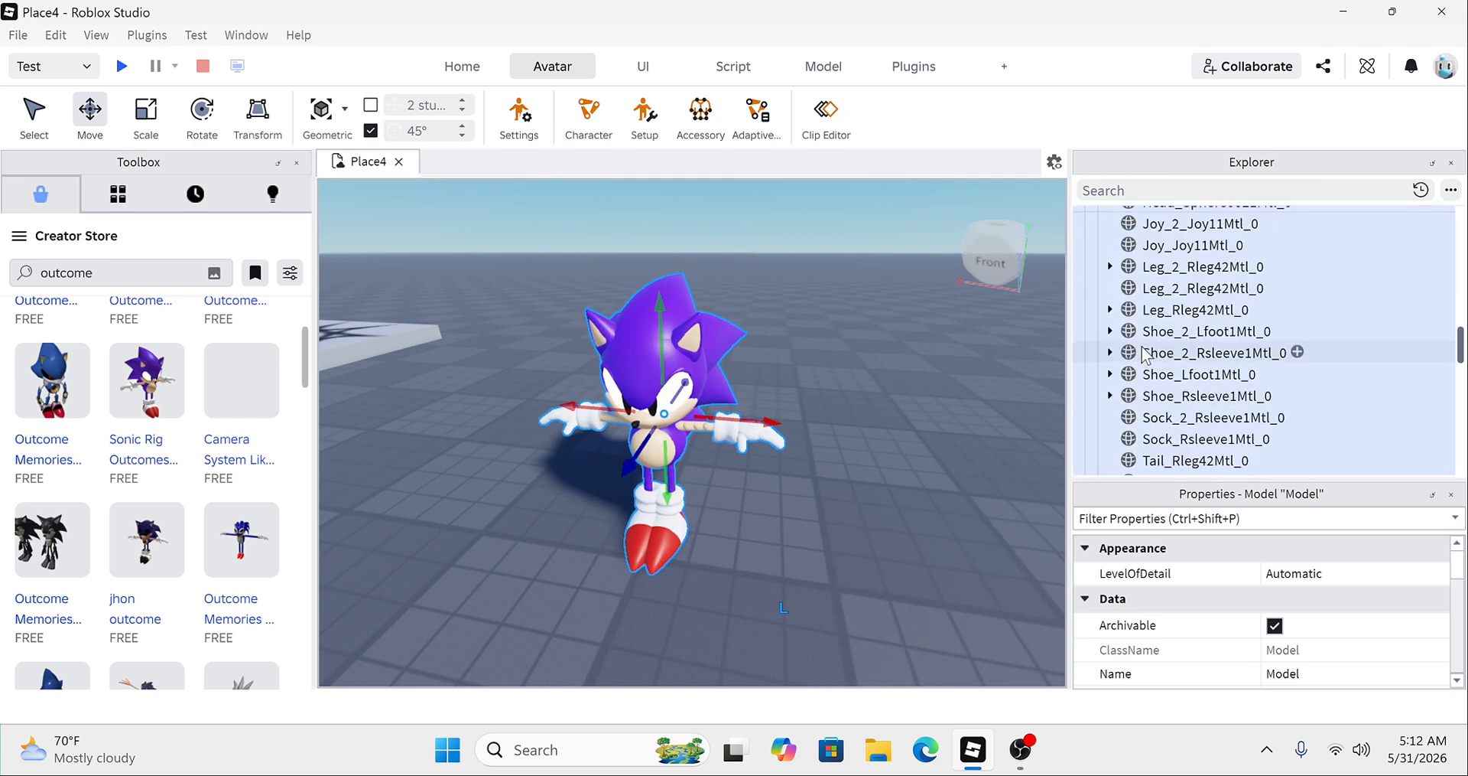
{"action": "scroll", "coordinate": [1132, 347], "scroll_direction": "up", "scroll_amount": 10}
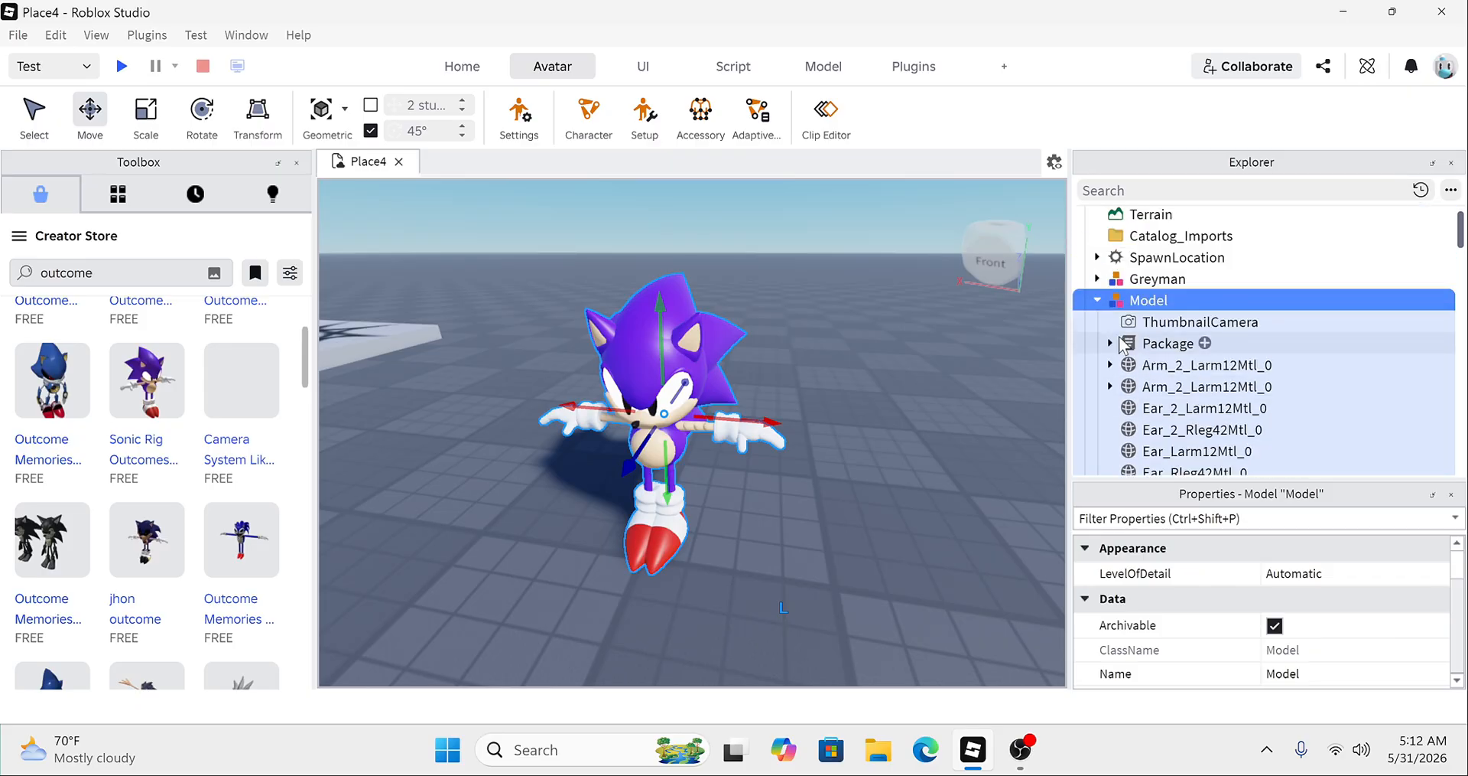
{"action": "left_click", "coordinate": [1111, 343]}
{"action": "left_click", "coordinate": [1111, 343]}
Step: Collapse the inserted Sonic model's hierarchy and rename the model as sonic
{"action": "left_click", "coordinate": [1178, 300]}
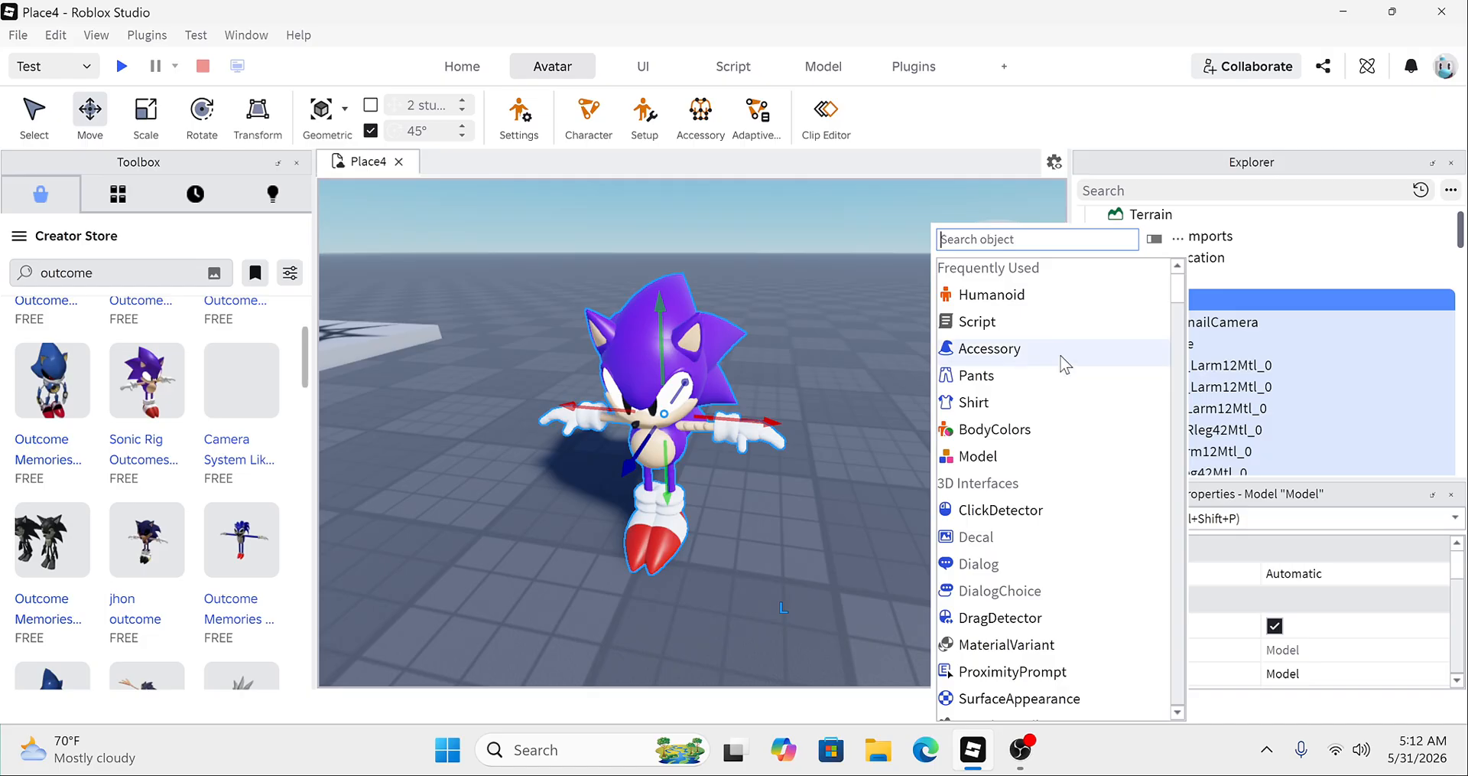
{"action": "left_click", "coordinate": [979, 302]}
{"action": "double_click", "coordinate": [1149, 306]}
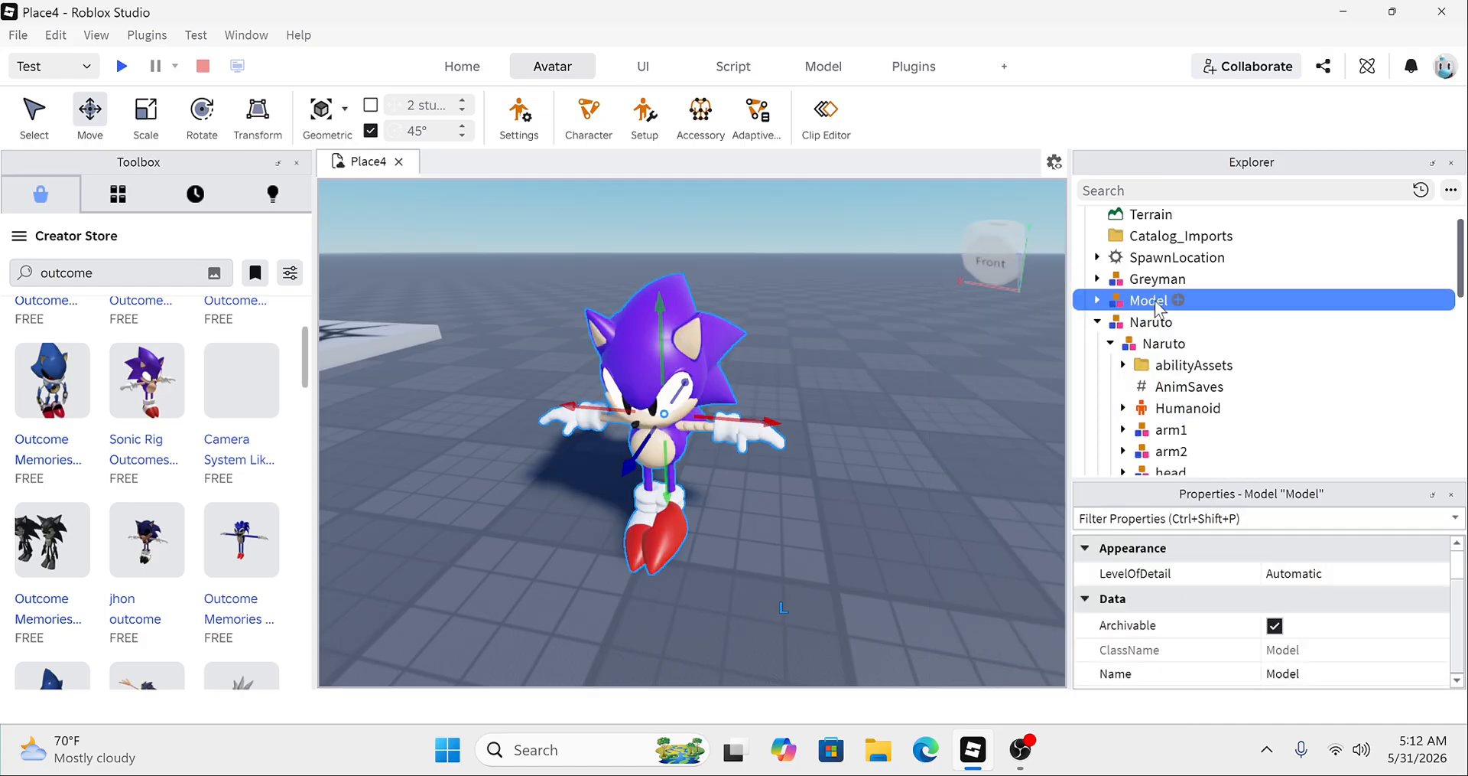
{"action": "left_click", "coordinate": [1148, 306]}
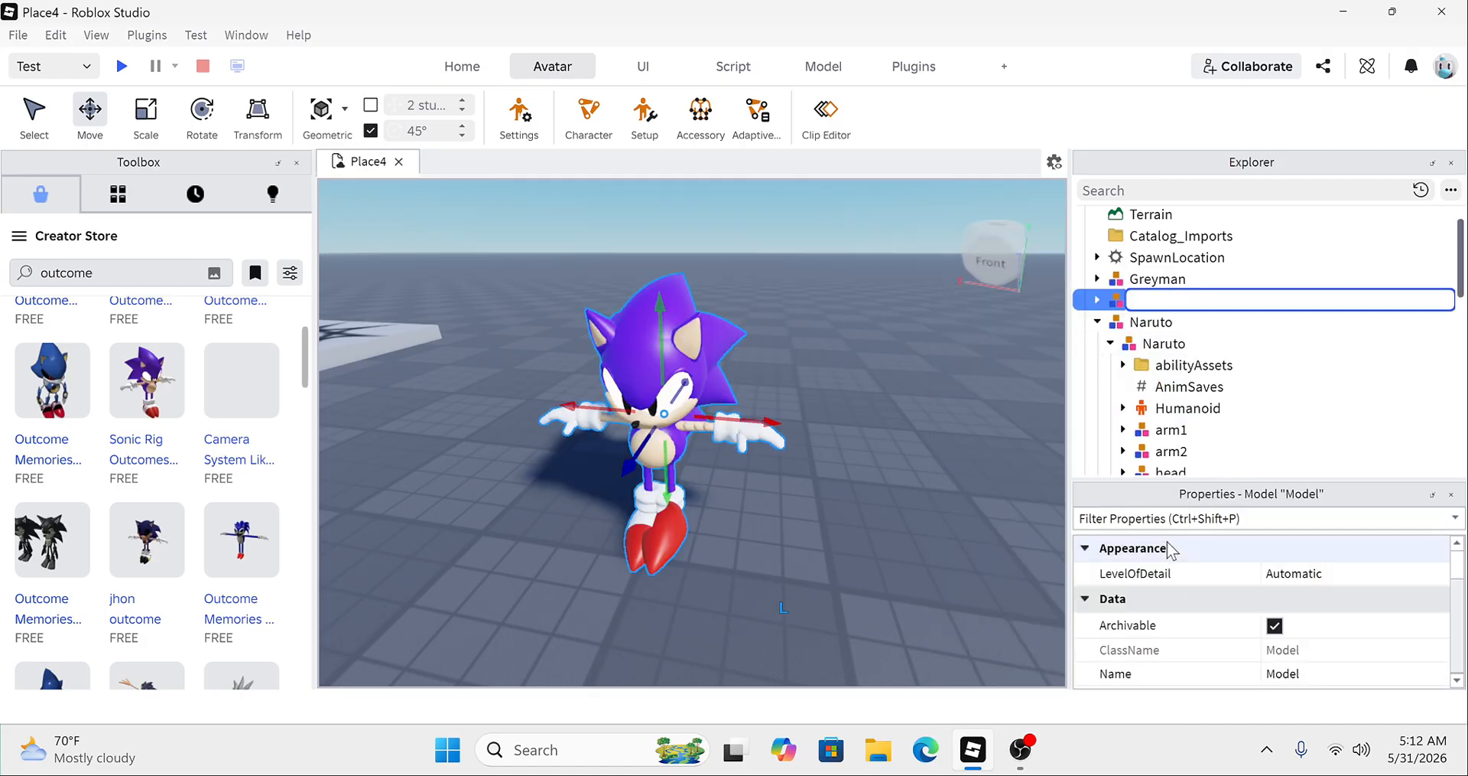
{"action": "type", "text": "sonic"}
{"action": "key", "text": "Return"}
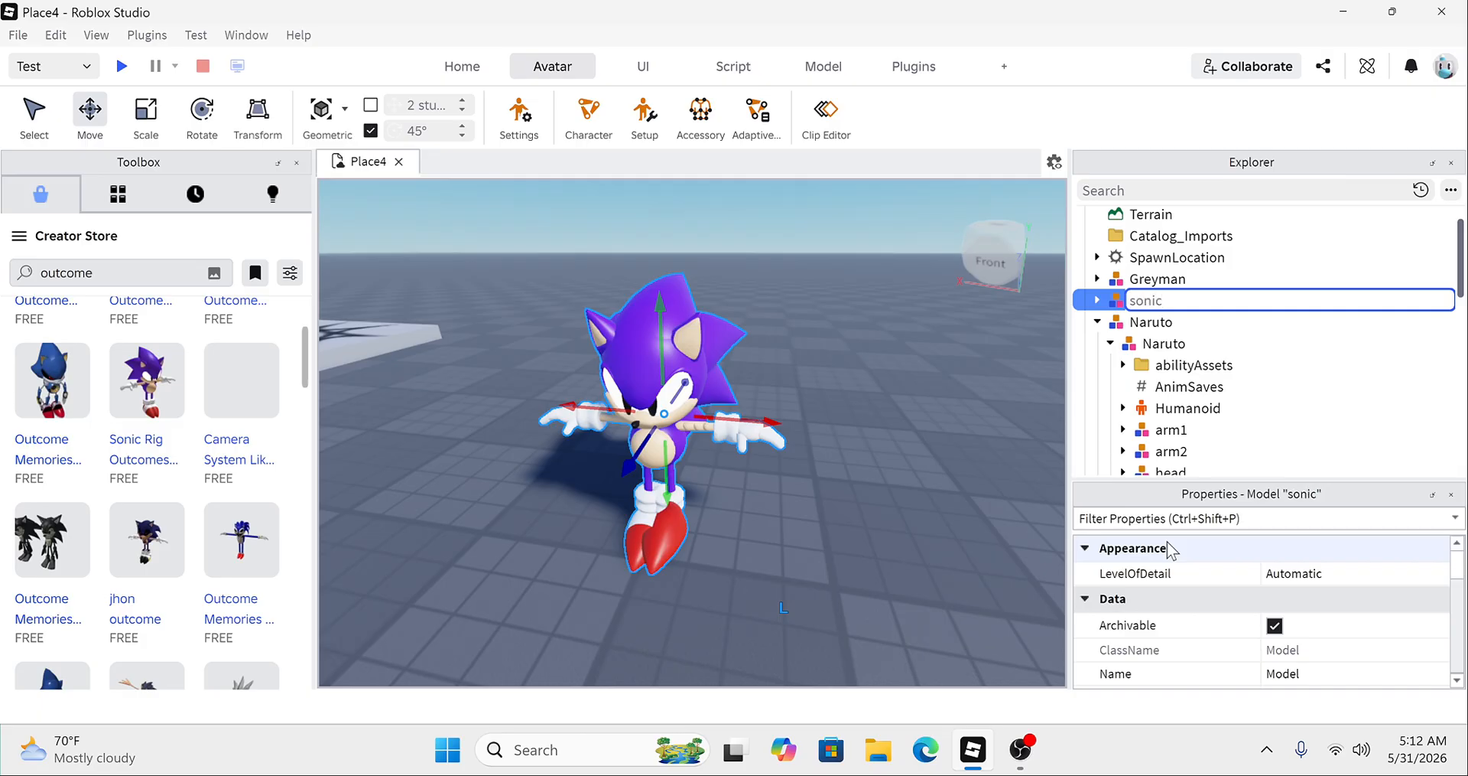
Step: Try to open the sonic model in the Clip Editor, and display its joints with the Edit Rig plugin
{"action": "left_click", "coordinate": [827, 125]}
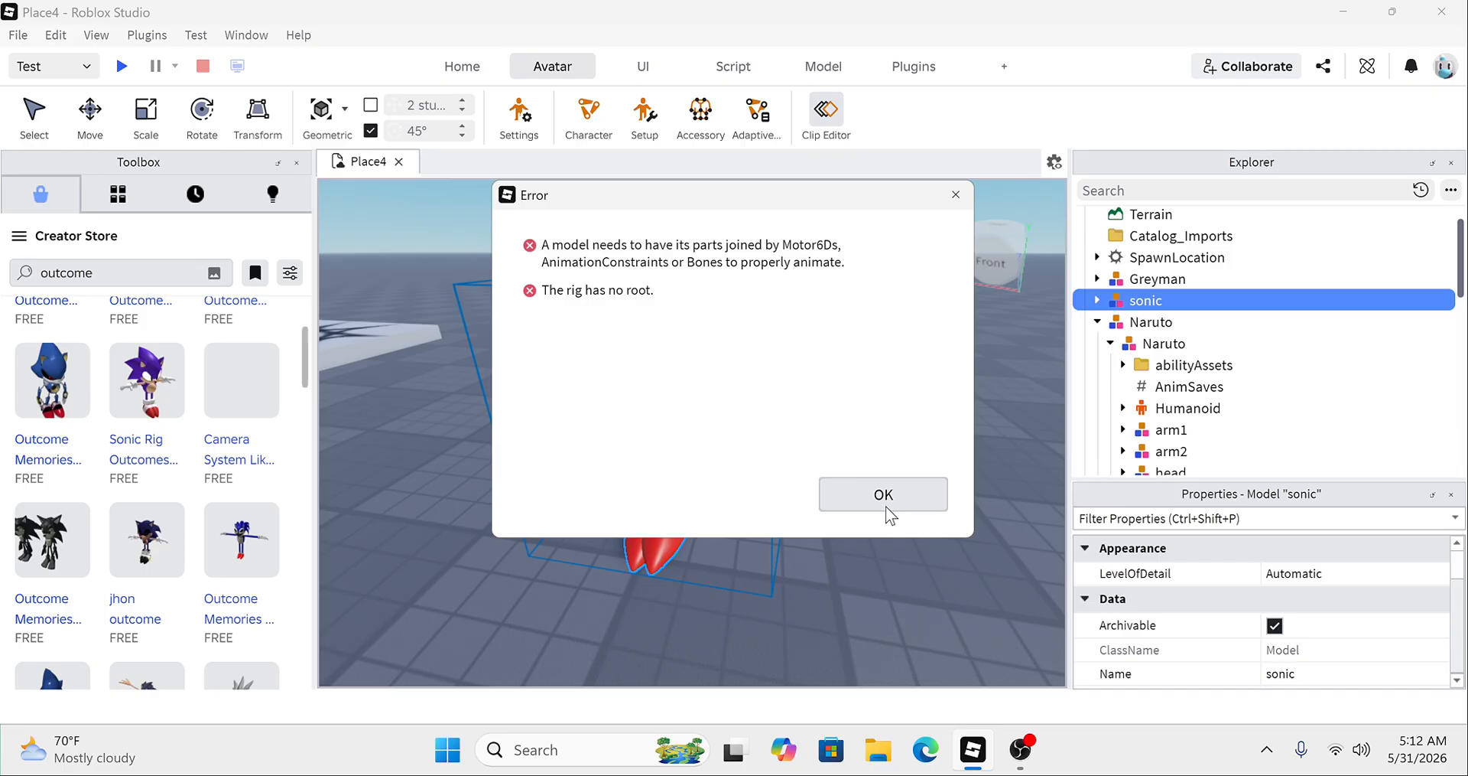
{"action": "left_click", "coordinate": [885, 507]}
{"action": "left_click", "coordinate": [913, 67]}
{"action": "left_click", "coordinate": [29, 115]}
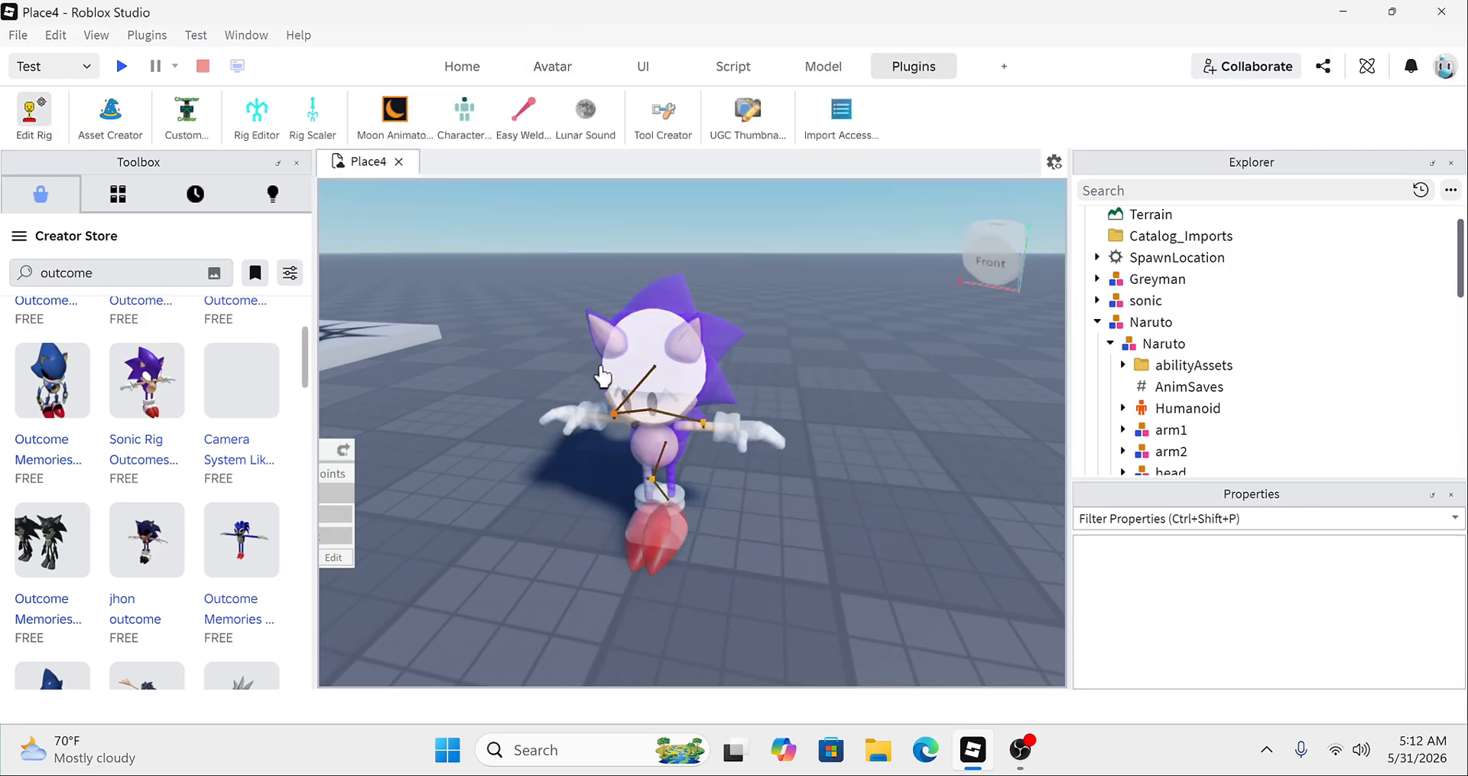
Step: Inspect the sonic rig's leg and arm joints to see which parts and welds they belong to
{"action": "right_click_drag", "start_coordinate": [688, 494], "coordinate": [671, 533]}
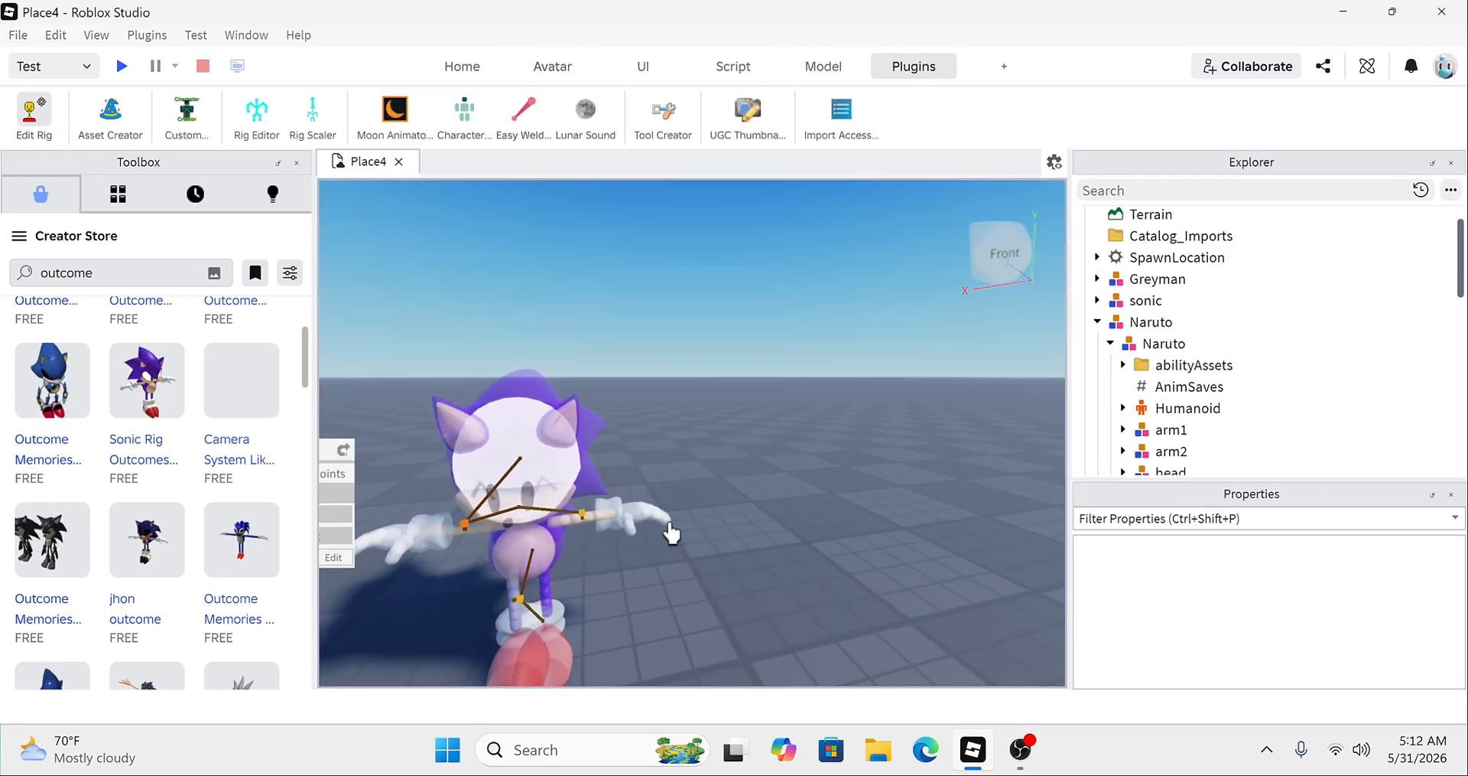
{"action": "left_click", "coordinate": [518, 601]}
{"action": "left_click", "coordinate": [571, 541]}
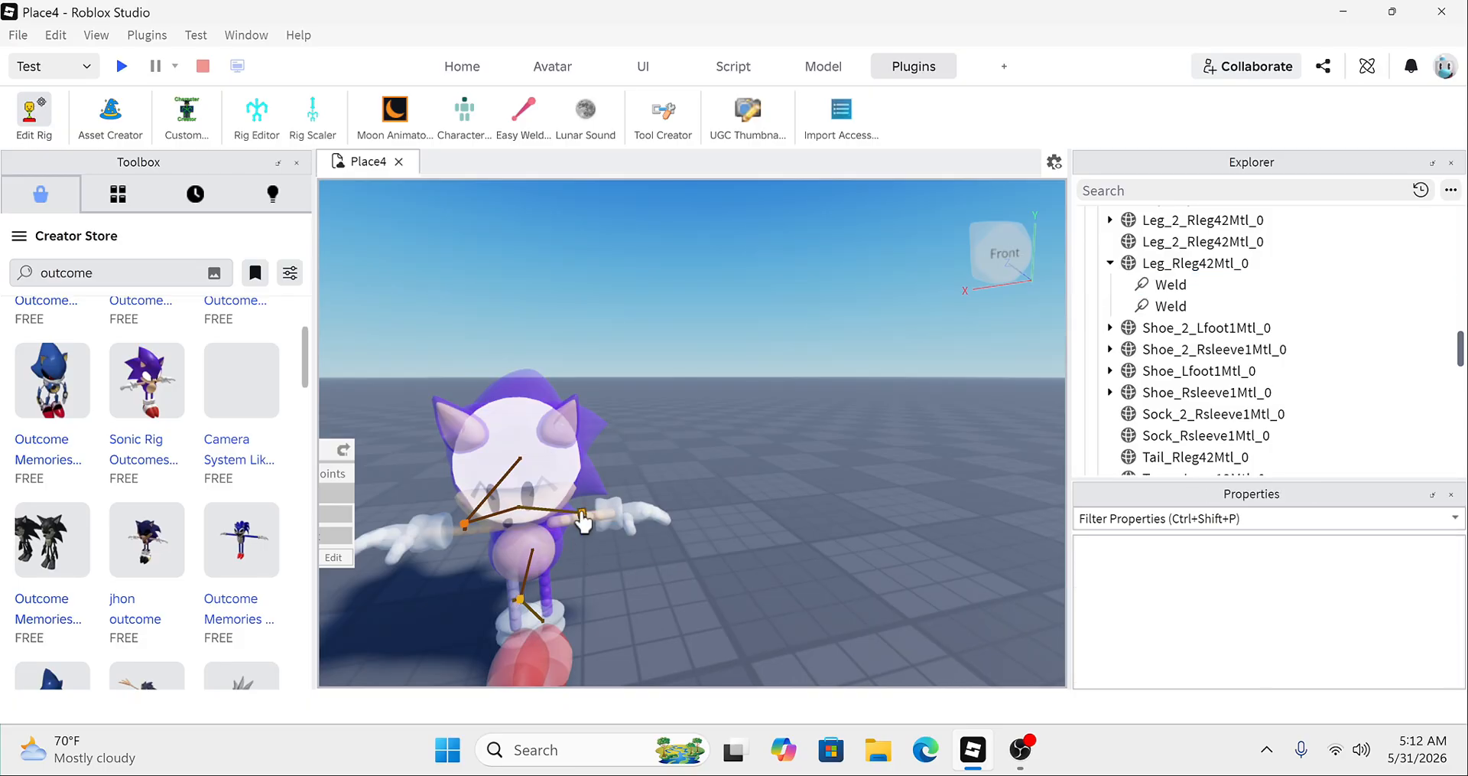
{"action": "left_click", "coordinate": [582, 522]}
{"action": "left_click", "coordinate": [642, 394]}
{"action": "left_click", "coordinate": [1110, 262]}
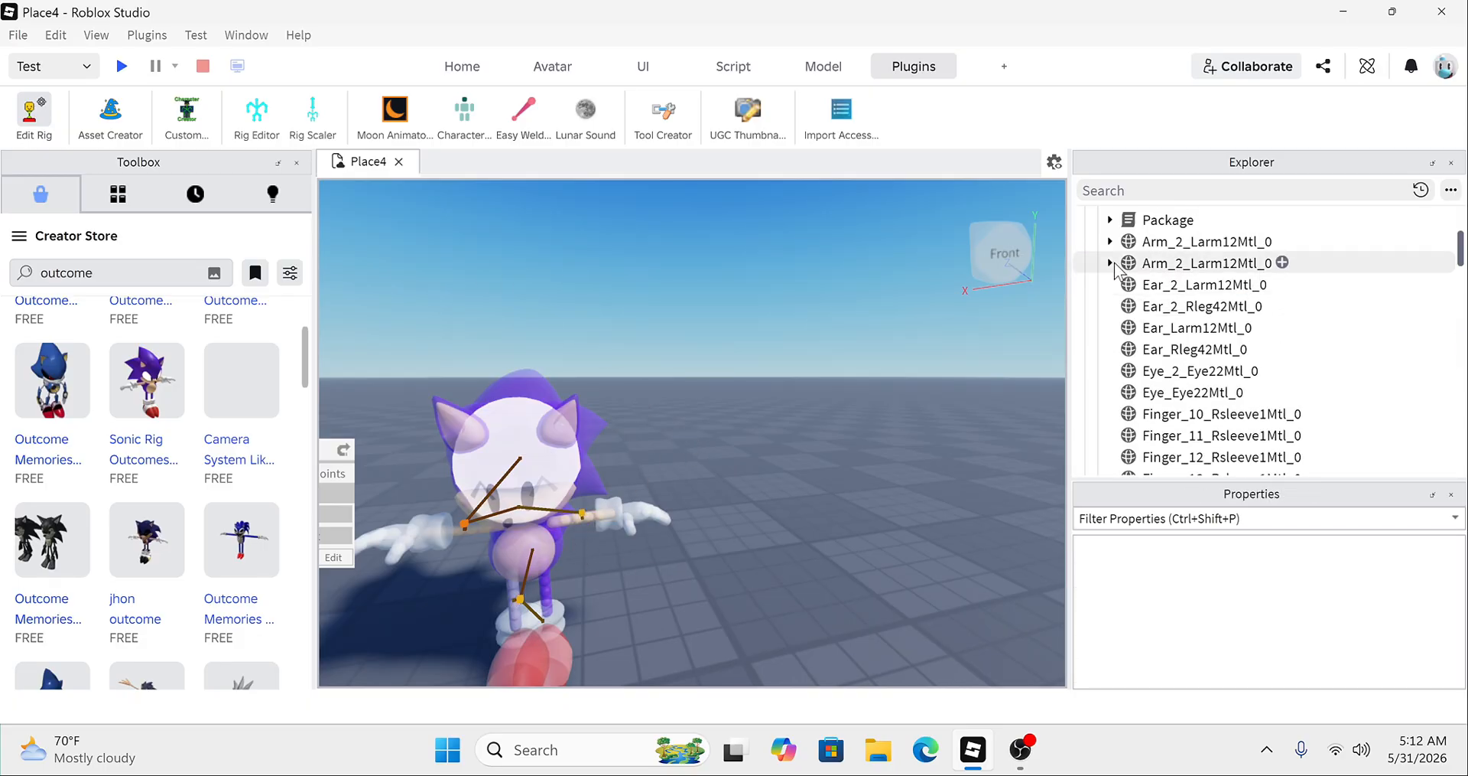
Step: Inspect the contents of sonic's second Arm_2_Larm12Mtl_0 mesh part, and collapse the sonic and Naruto hierarchies
{"action": "scroll", "coordinate": [1109, 283], "scroll_direction": "up", "scroll_amount": 2}
{"action": "left_click", "coordinate": [1097, 247]}
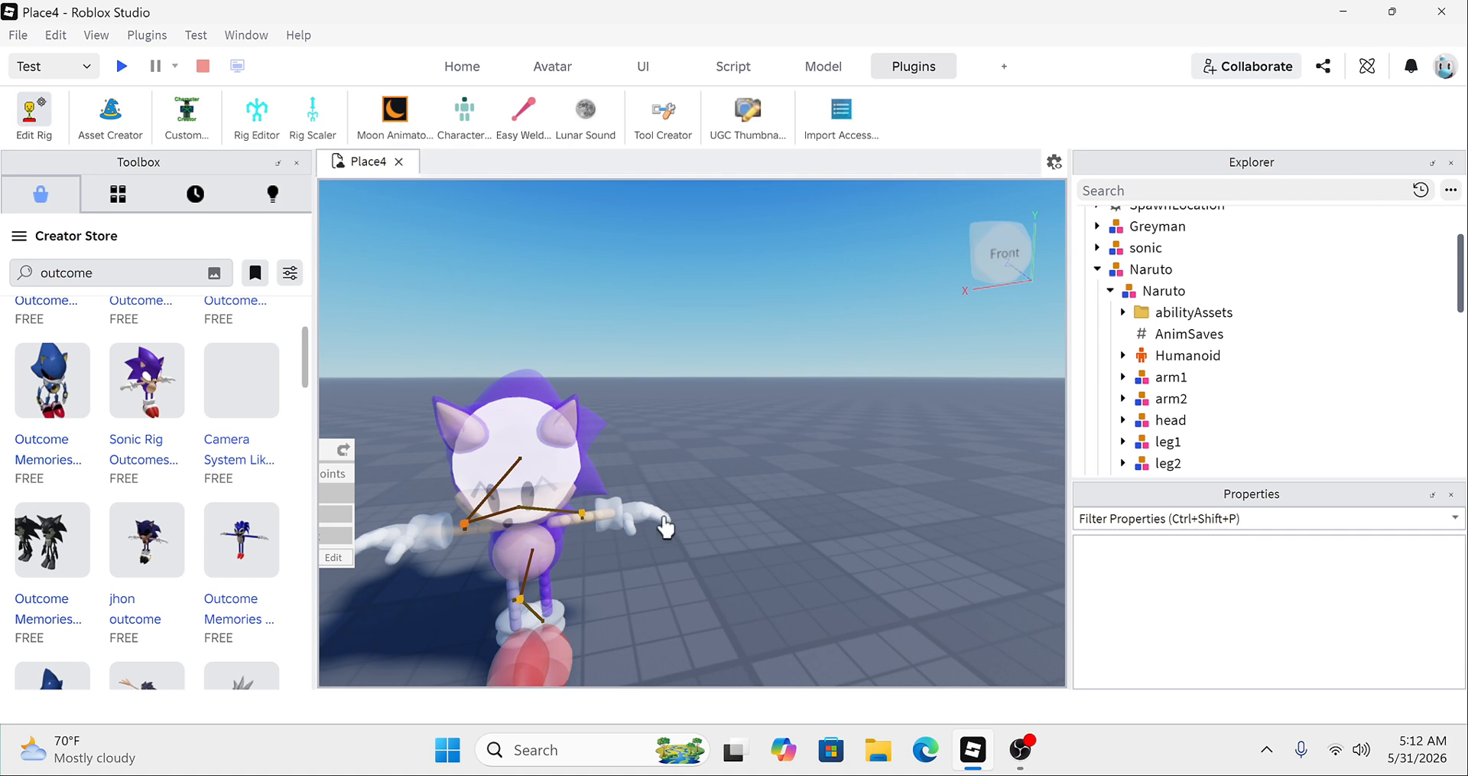
{"action": "right_click_drag", "start_coordinate": [615, 569], "coordinate": [614, 569]}
{"action": "scroll", "coordinate": [615, 569], "scroll_direction": "up", "scroll_amount": 5}
{"action": "left_click", "coordinate": [615, 569]}
{"action": "scroll", "coordinate": [615, 569], "scroll_direction": "down", "scroll_amount": 5}
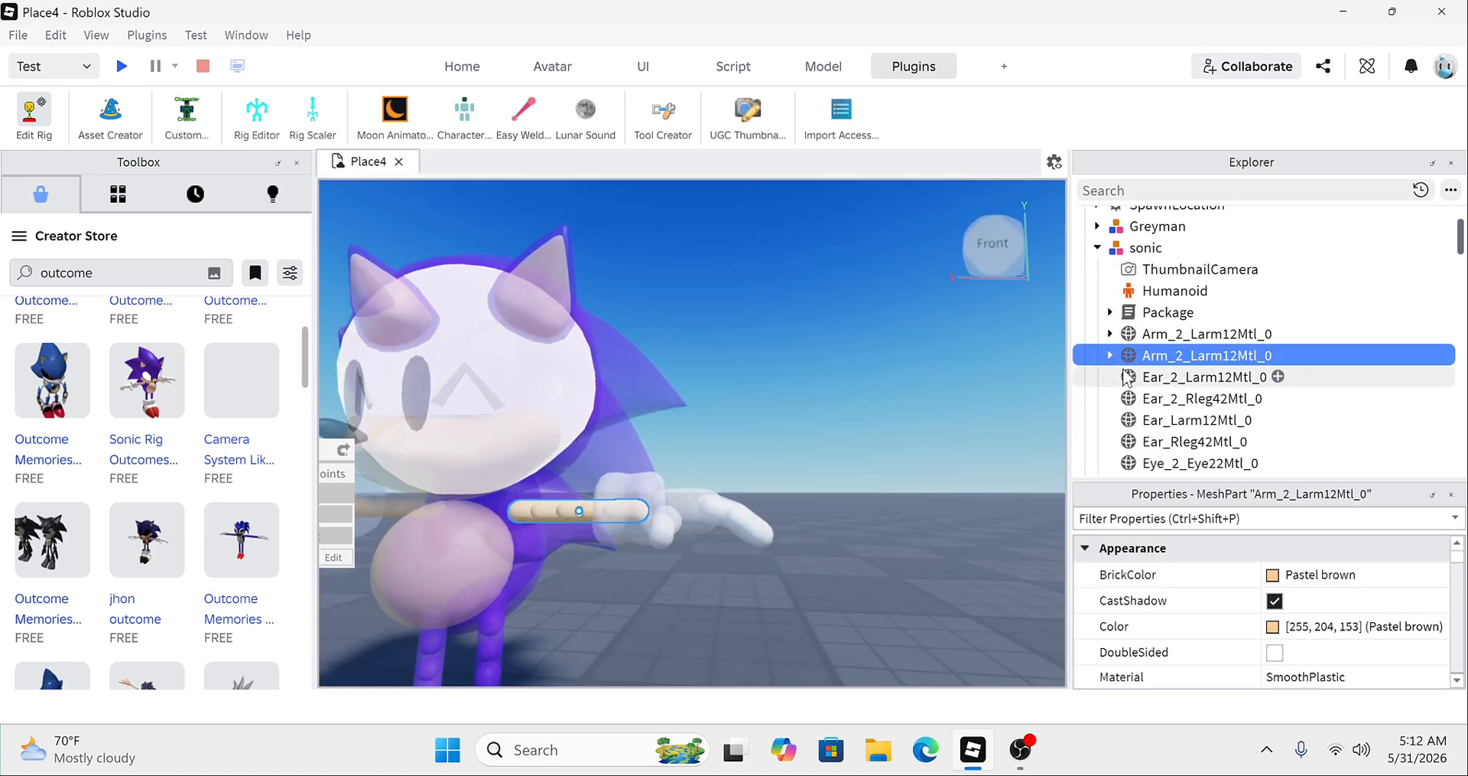
{"action": "left_click", "coordinate": [1109, 354]}
{"action": "left_click", "coordinate": [1110, 355]}
{"action": "left_click", "coordinate": [1098, 247]}
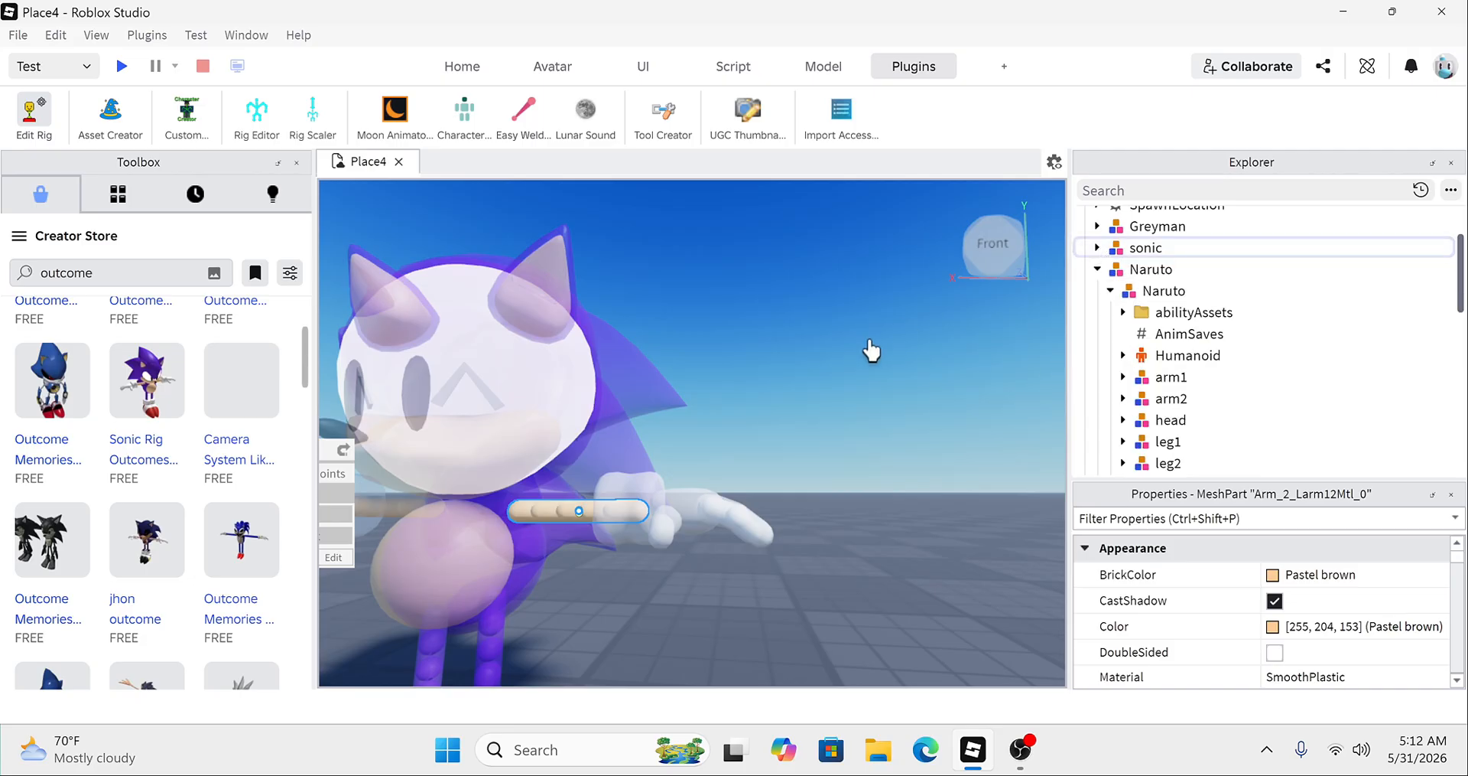
{"action": "left_click", "coordinate": [872, 350]}
{"action": "left_click", "coordinate": [1097, 269]}
Step: Turn off the Edit Rig joint display and move the sonic model to another spot on the baseplate
{"action": "right_click_drag", "start_coordinate": [854, 344], "coordinate": [854, 344]}
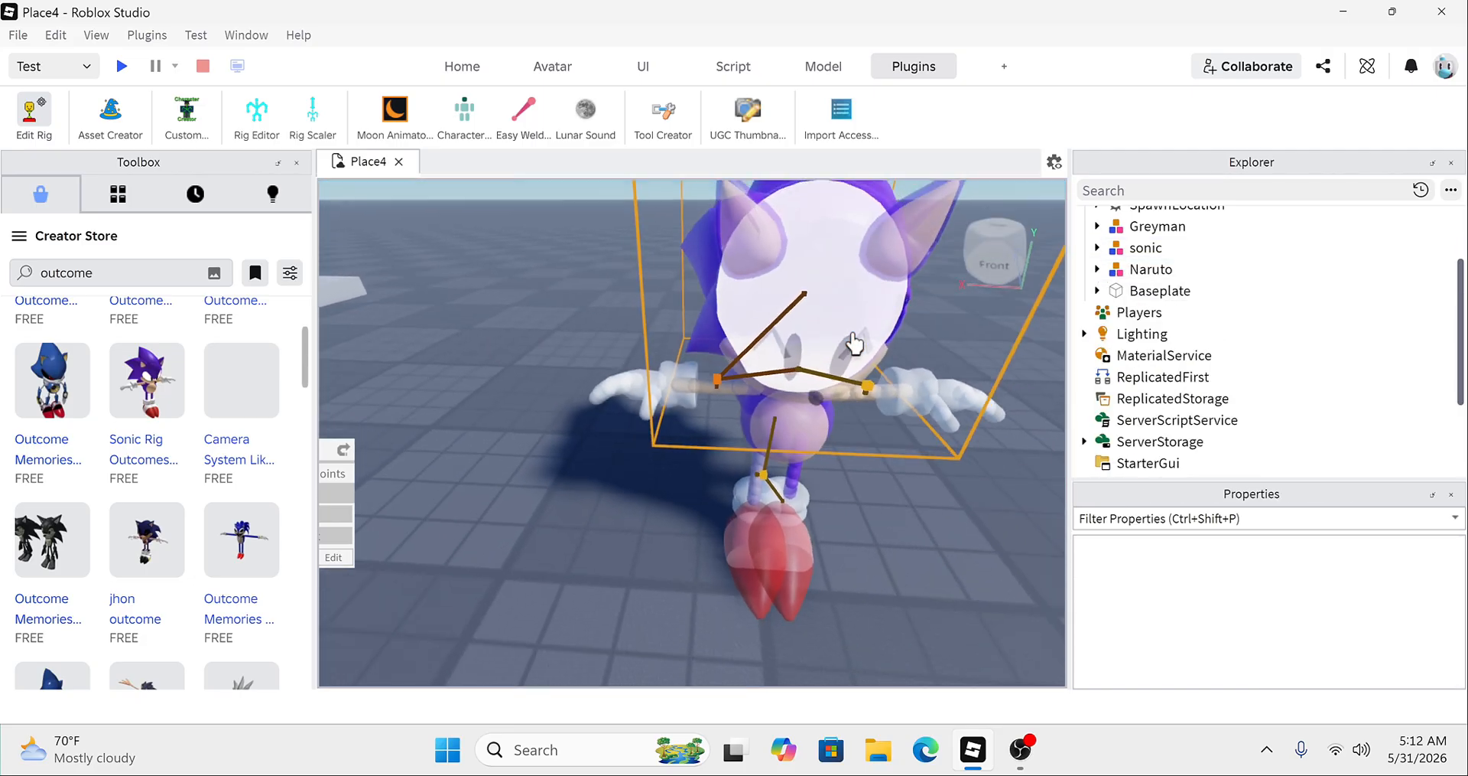
{"action": "scroll", "coordinate": [855, 343], "scroll_direction": "down", "scroll_amount": 5}
{"action": "left_click", "coordinate": [35, 115]}
{"action": "left_click", "coordinate": [796, 390]}
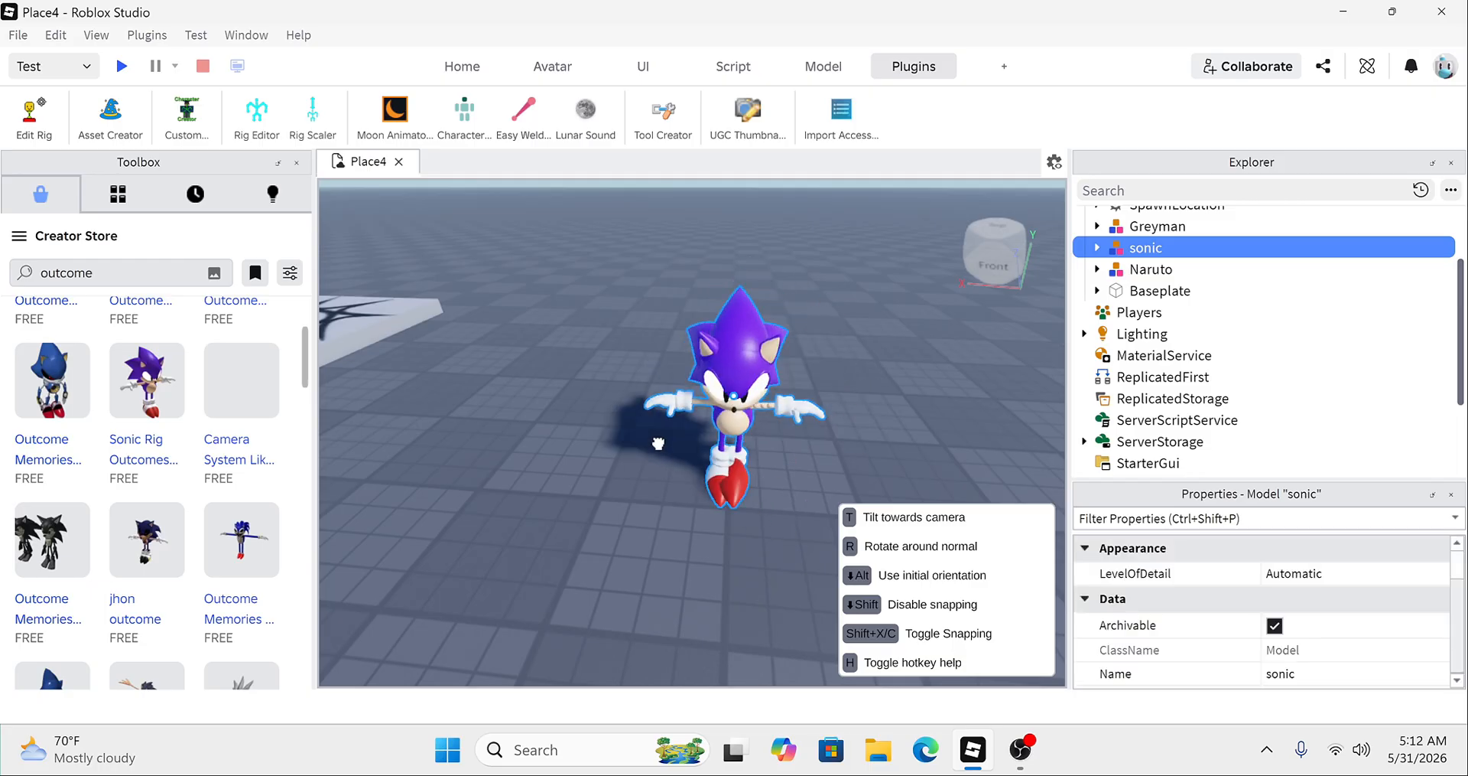
{"action": "left_click_drag", "start_coordinate": [657, 444], "coordinate": [715, 337]}
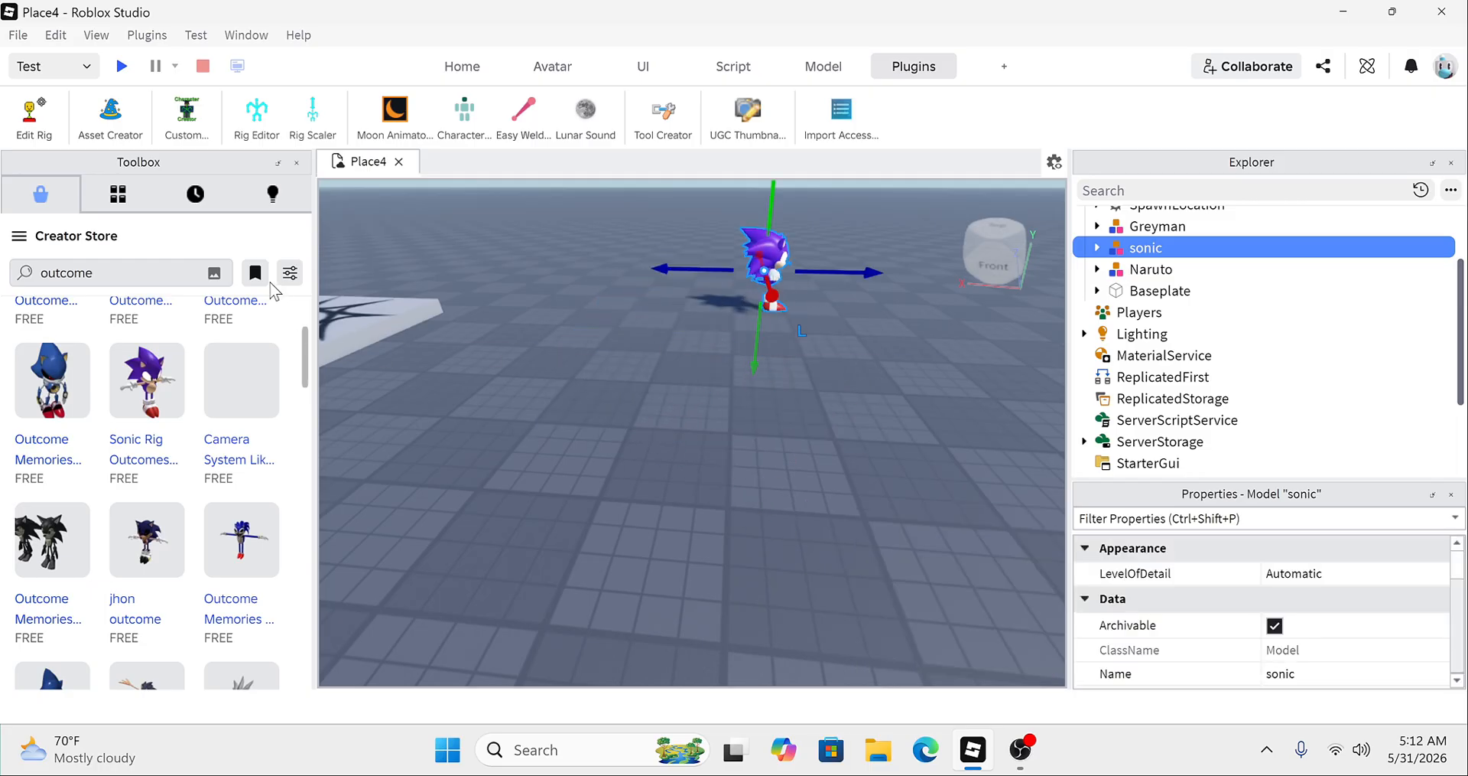
Step: Clear the outcome search from the Creator Store to return to its default listing
{"action": "left_click", "coordinate": [161, 272]}
{"action": "key", "text": "BackSpace"}
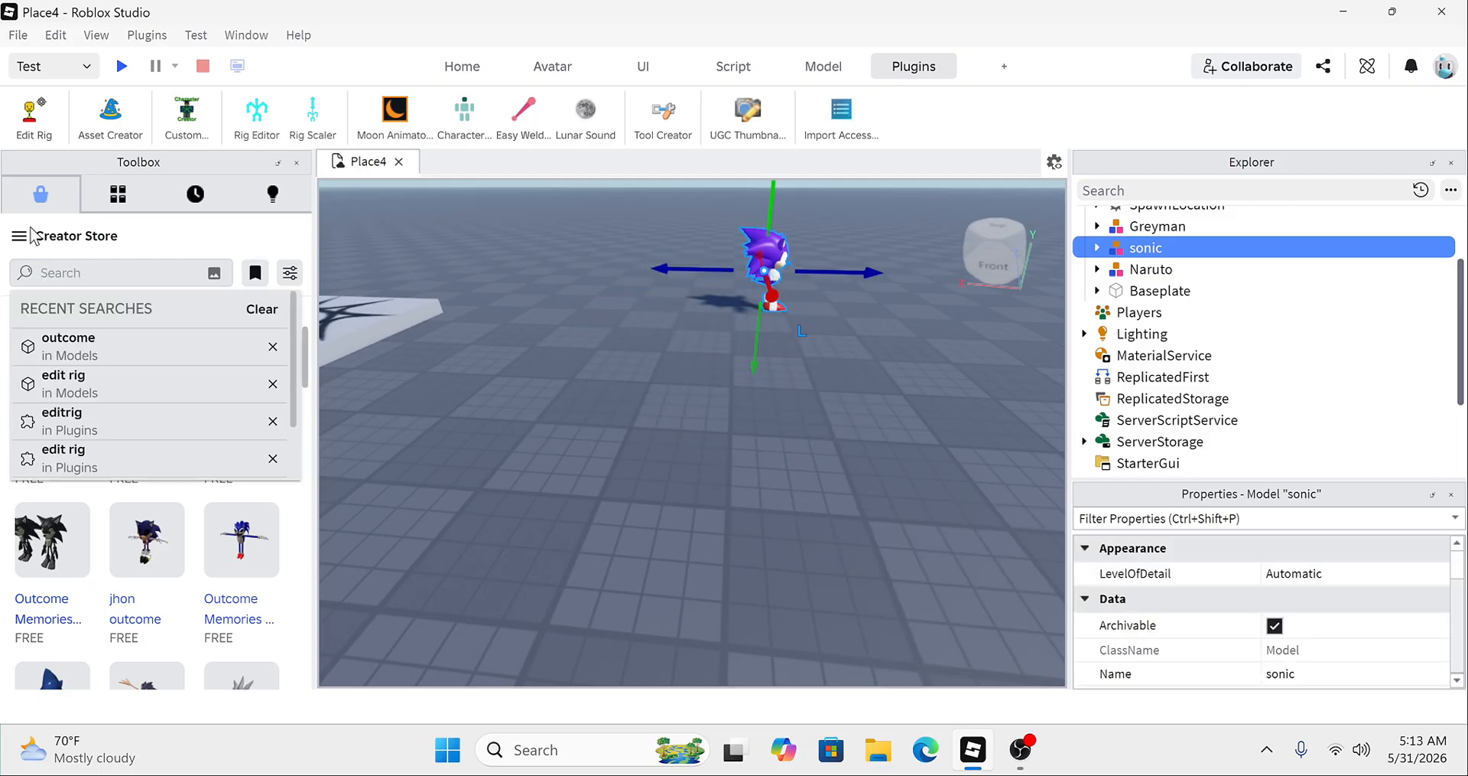
{"action": "key", "text": "Return"}
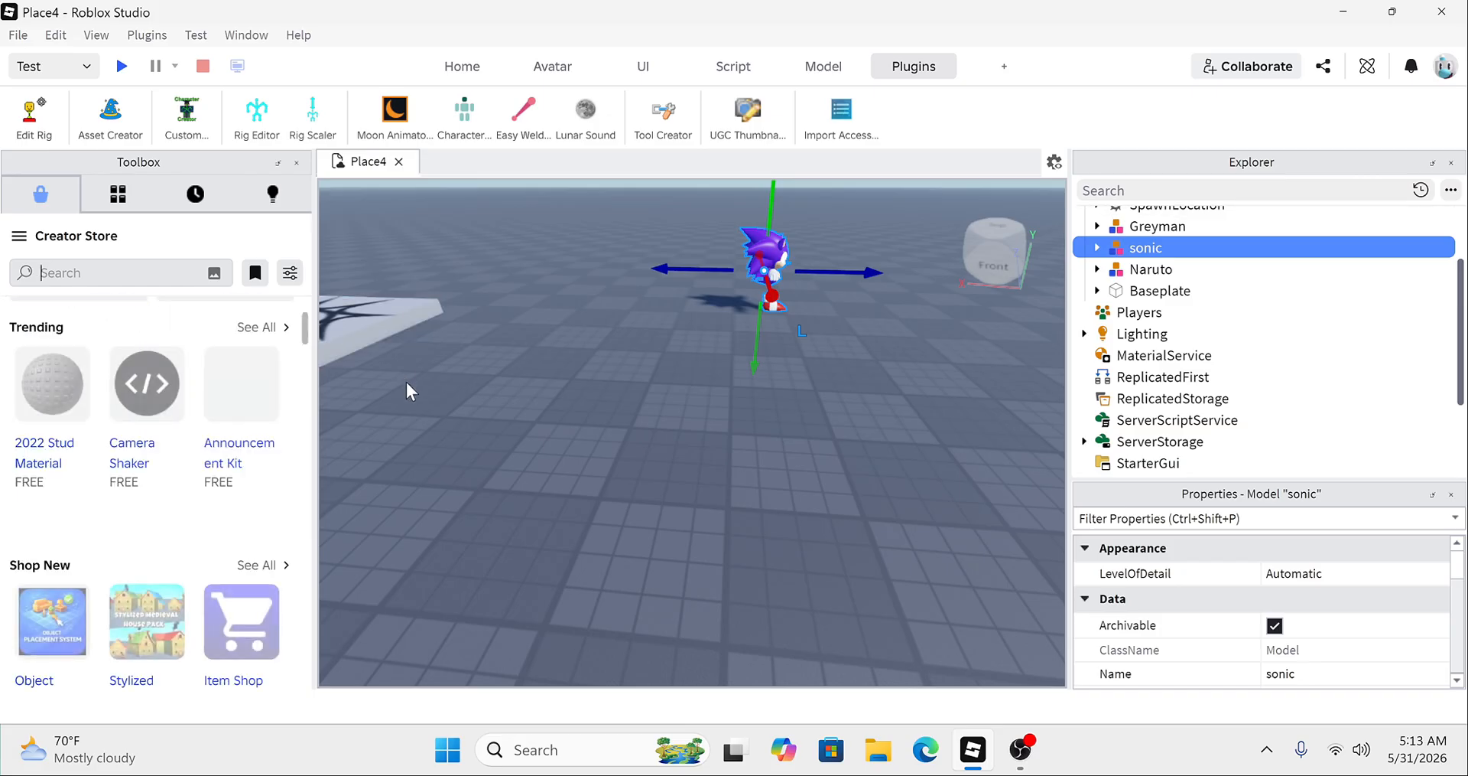
Step: Move the sonic model beside Naruto, in line with the Naruto and Greyman rigs
{"action": "right_click_drag", "start_coordinate": [493, 420], "coordinate": [494, 435]}
{"action": "left_click", "coordinate": [494, 435]}
{"action": "scroll", "coordinate": [495, 435], "scroll_direction": "down", "scroll_amount": 2}
{"action": "right_click_drag", "start_coordinate": [566, 327], "coordinate": [566, 327]}
{"action": "scroll", "coordinate": [566, 327], "scroll_direction": "down", "scroll_amount": 3}
{"action": "scroll", "coordinate": [566, 327], "scroll_direction": "up", "scroll_amount": 2}
{"action": "left_click_drag", "start_coordinate": [557, 447], "coordinate": [915, 362]}
{"action": "scroll", "coordinate": [962, 336], "scroll_direction": "down", "scroll_amount": 2}
{"action": "right_click_drag", "start_coordinate": [915, 363], "coordinate": [916, 363]}
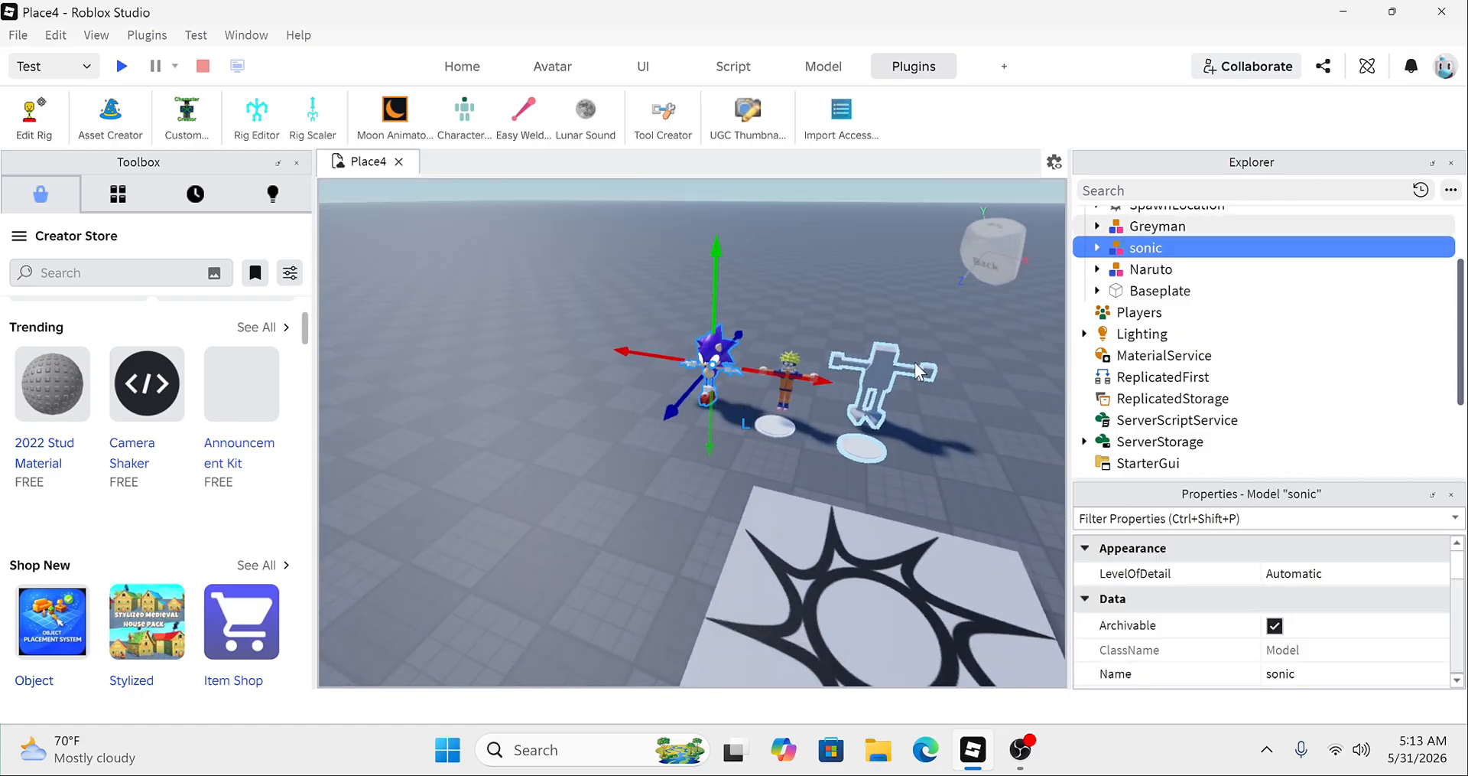
Step: Playtest the place, walk the character onto Greyman's morph pad, and stop the test
{"action": "left_click", "coordinate": [120, 67]}
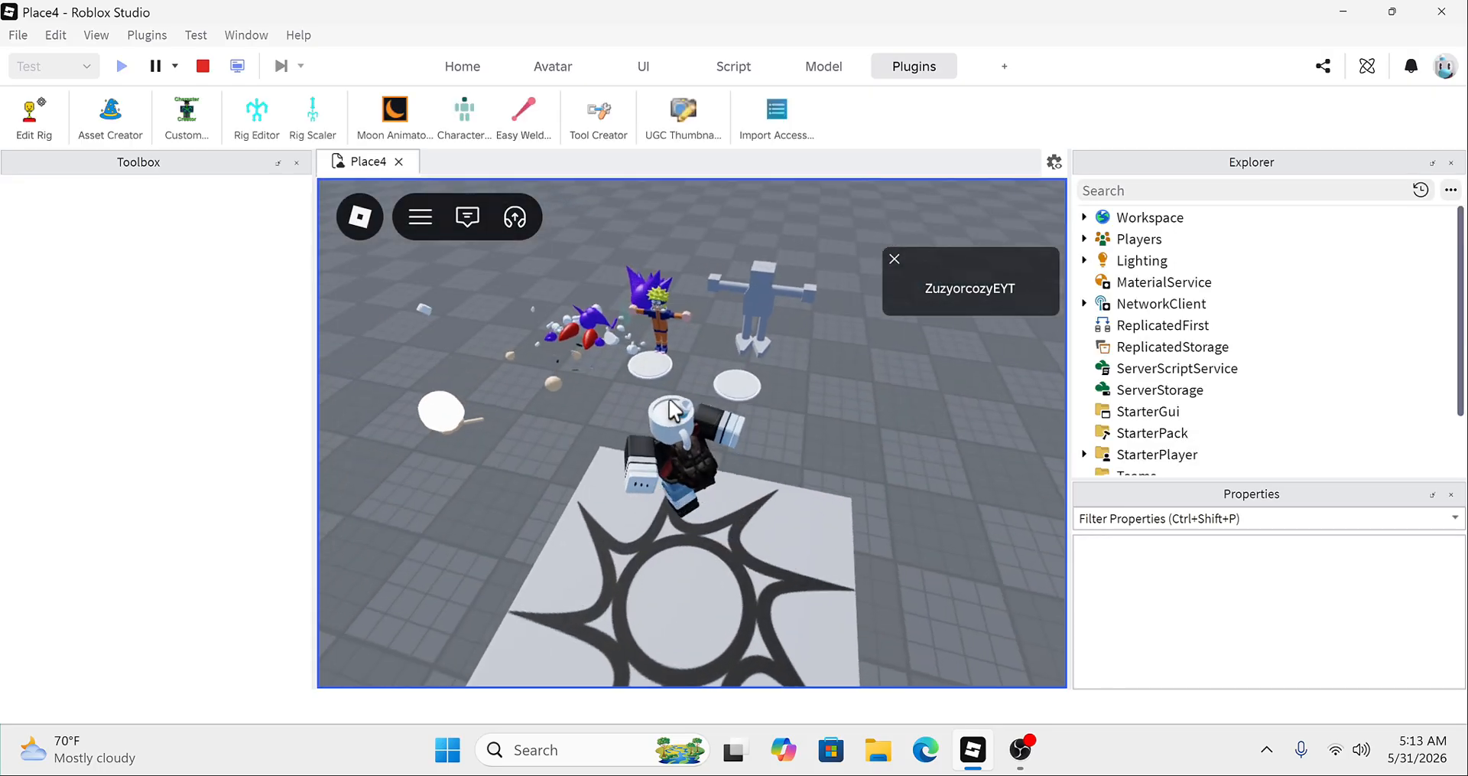
{"action": "key", "text": "w"}
{"action": "right_click_drag", "start_coordinate": [670, 400], "coordinate": [353, 400]}
{"action": "key", "text": "w"}
{"action": "key", "text": "w"}
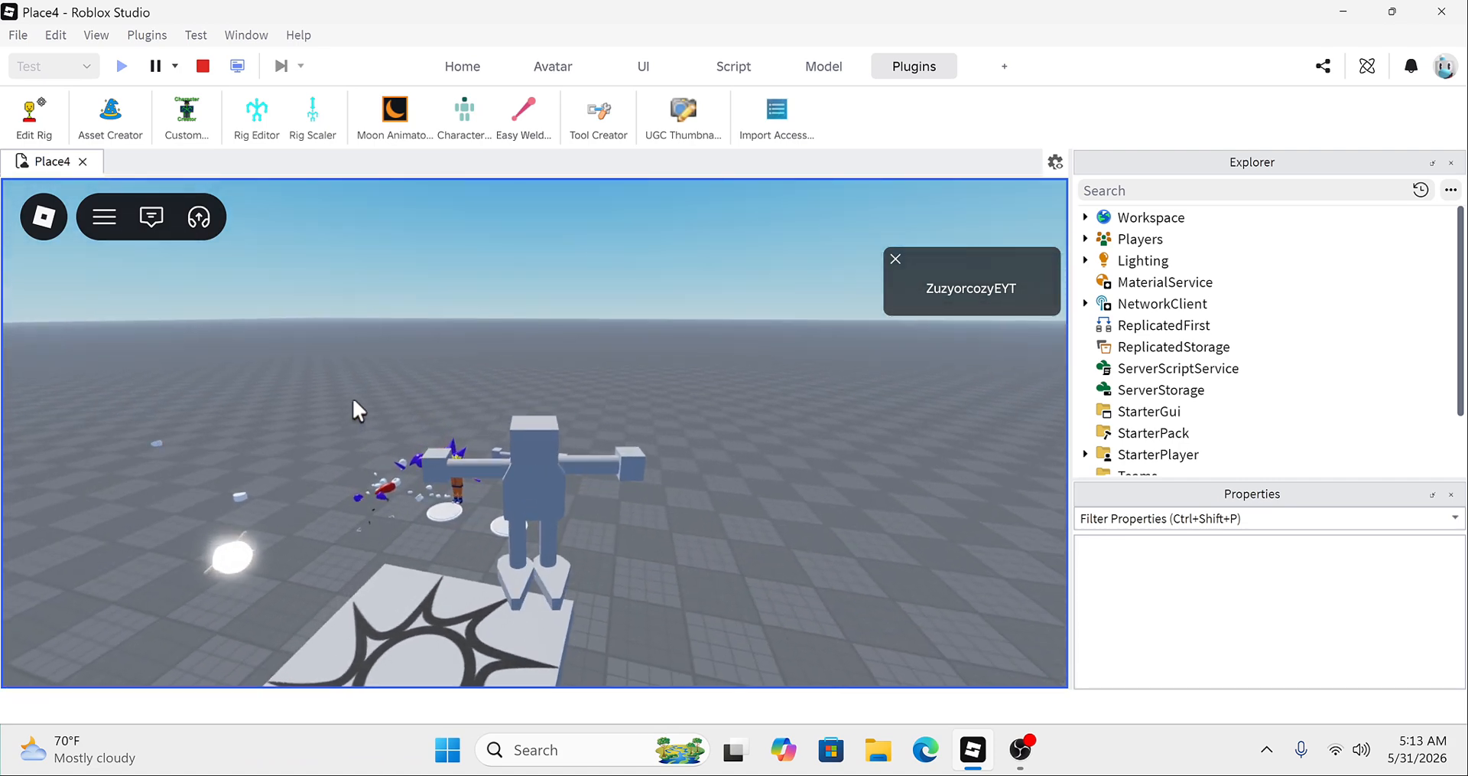
{"action": "left_click", "coordinate": [202, 66]}
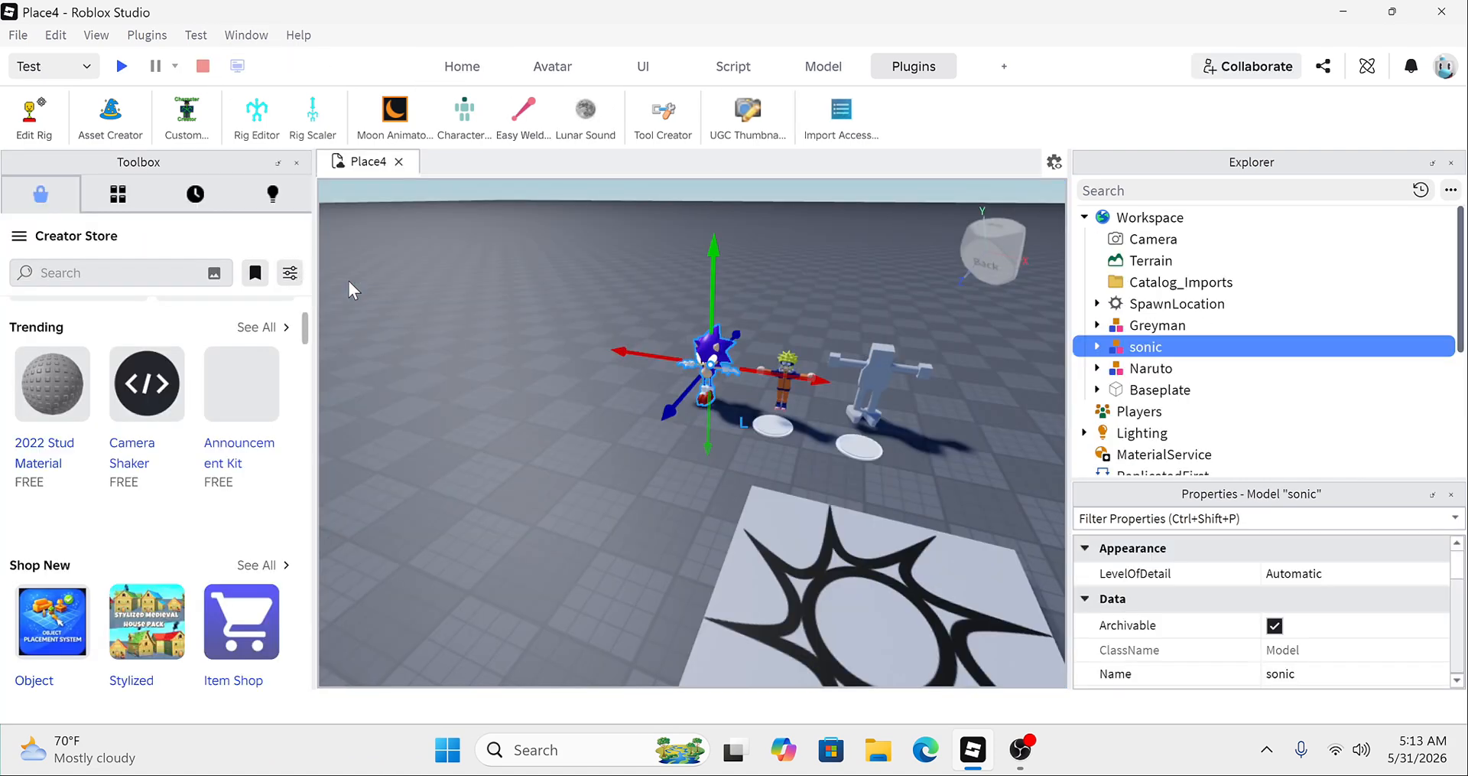
{"action": "left_click", "coordinate": [595, 378]}
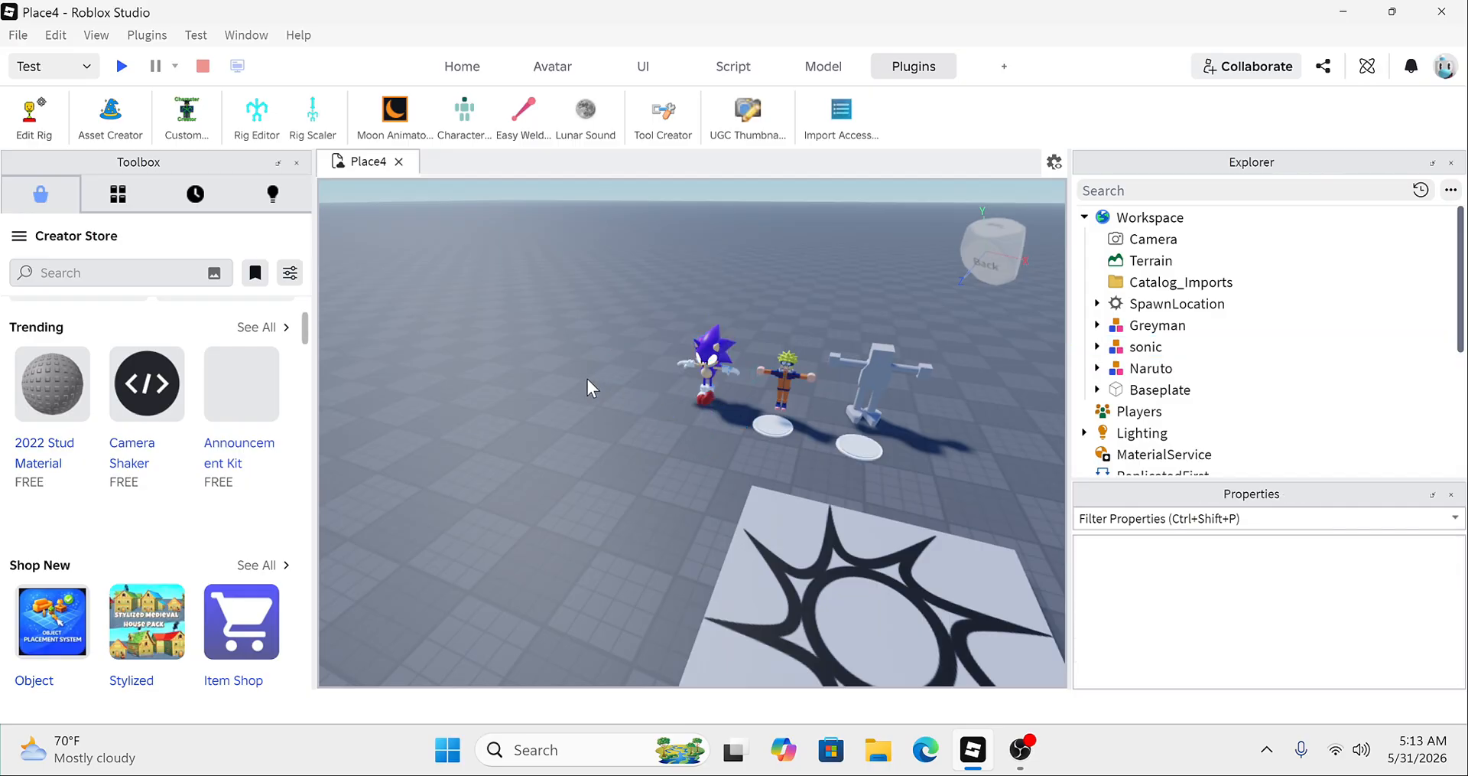
{"action": "scroll", "coordinate": [584, 371], "scroll_direction": "up", "scroll_amount": 3}
{"action": "right_click_drag", "start_coordinate": [584, 372], "coordinate": [585, 372]}
{"action": "scroll", "coordinate": [584, 372], "scroll_direction": "down", "scroll_amount": 6}
{"action": "scroll", "coordinate": [584, 372], "scroll_direction": "up", "scroll_amount": 4}
{"action": "scroll", "coordinate": [585, 372], "scroll_direction": "down", "scroll_amount": 3}
{"action": "scroll", "coordinate": [584, 372], "scroll_direction": "up", "scroll_amount": 3}
{"action": "scroll", "coordinate": [584, 371], "scroll_direction": "down", "scroll_amount": 3}
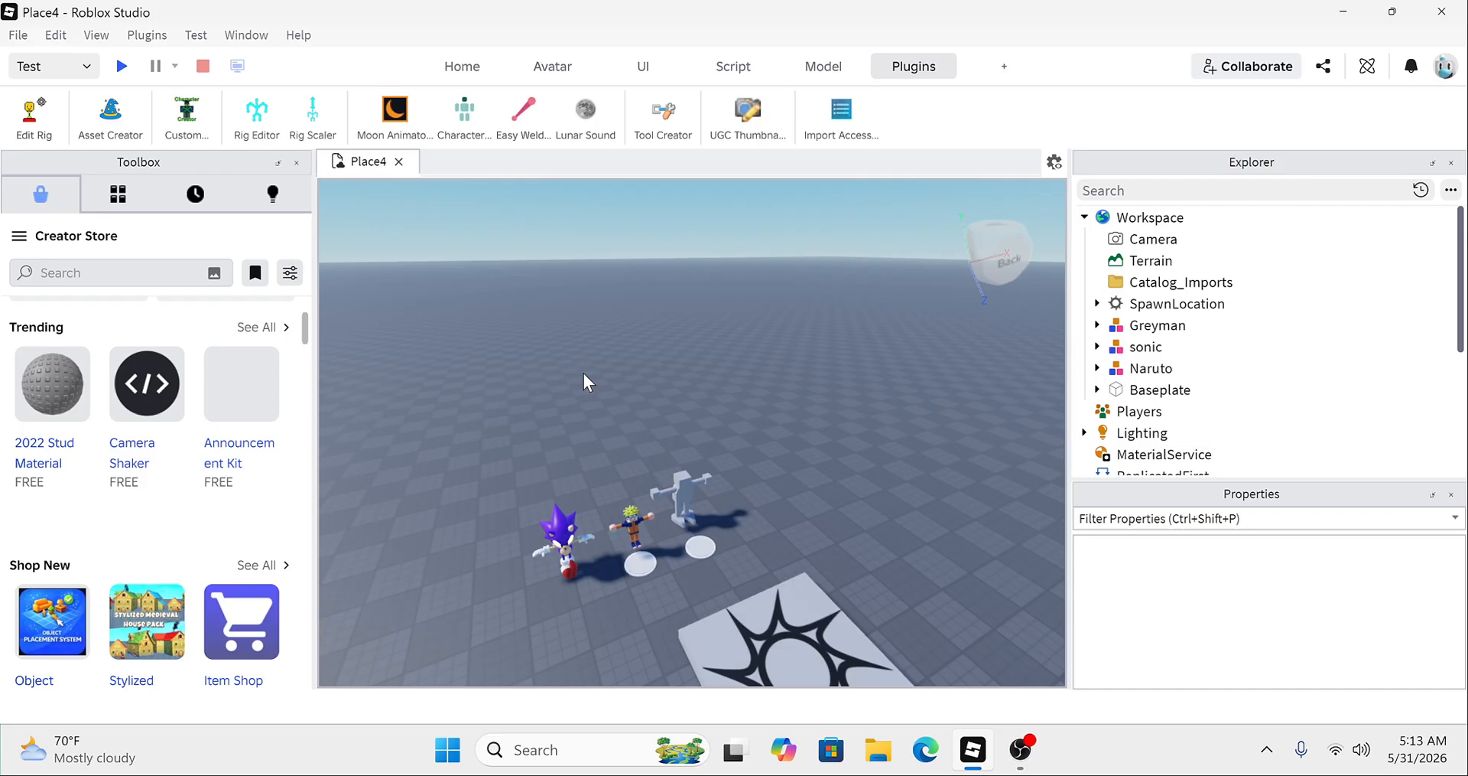
{"action": "right_click_drag", "start_coordinate": [571, 370], "coordinate": [571, 369]}
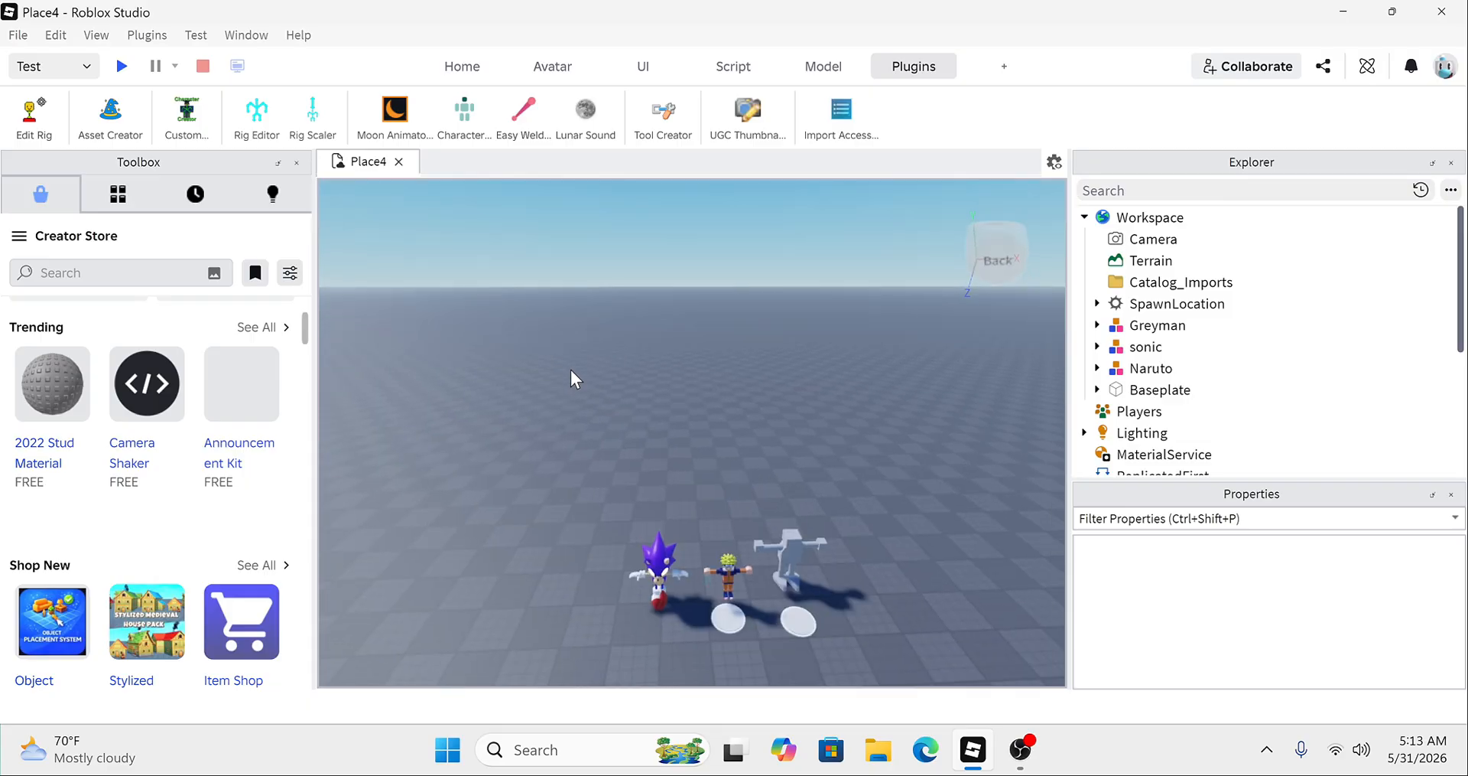